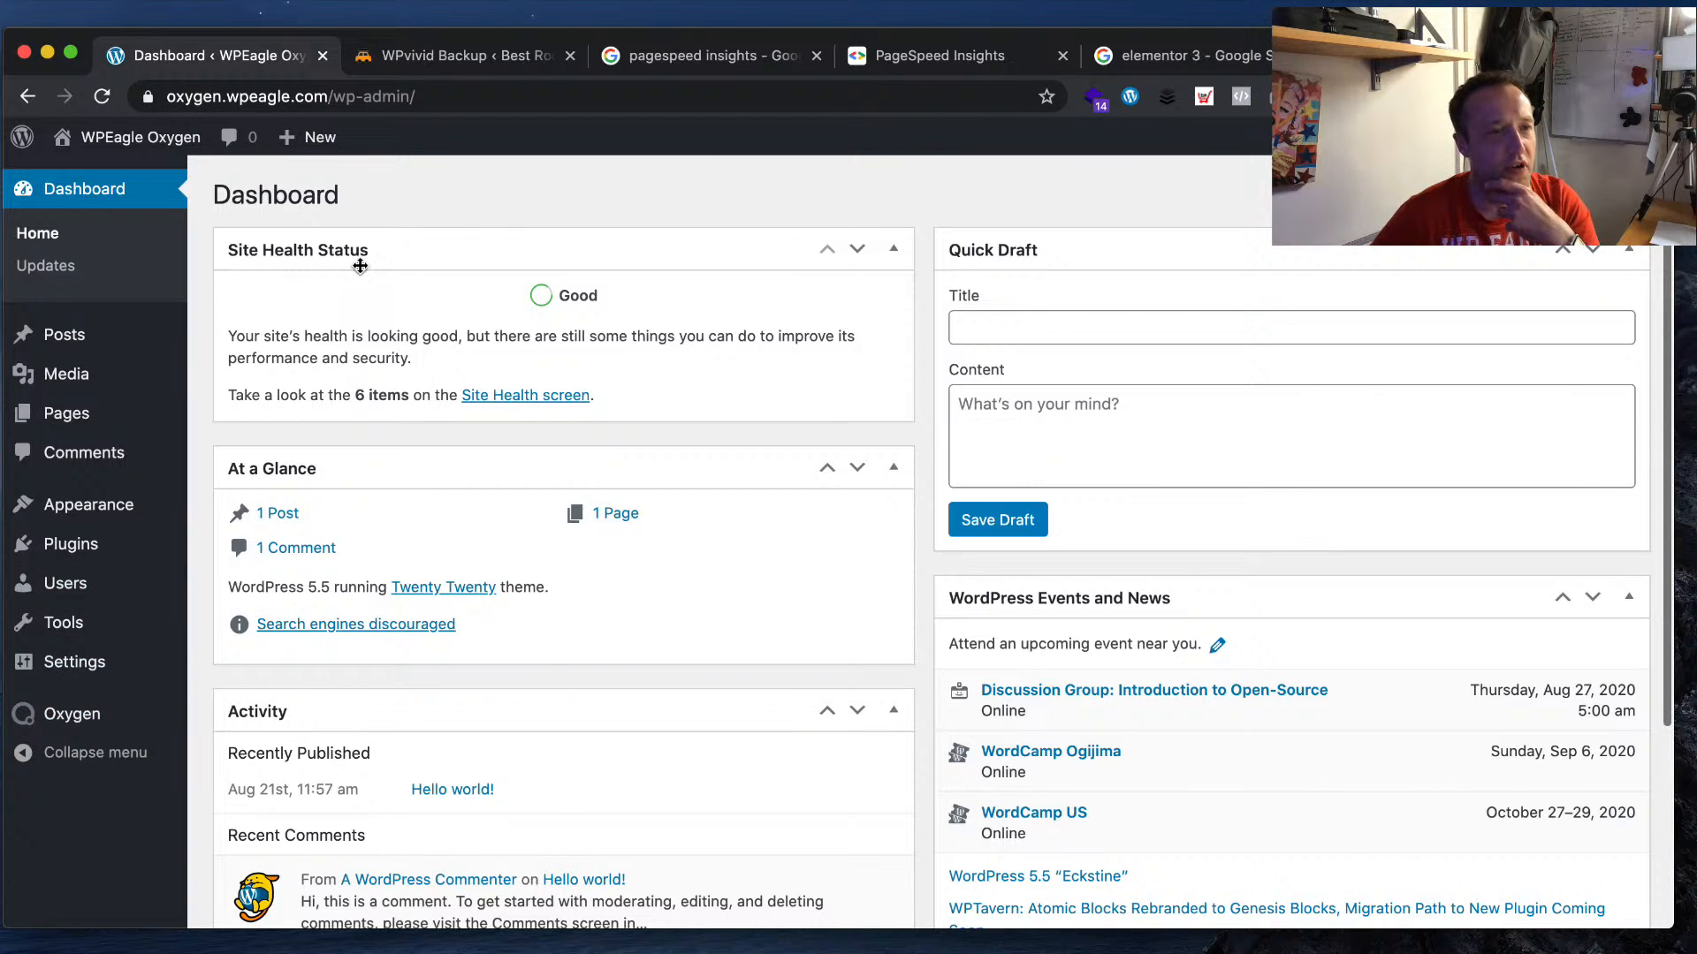
- Open the site's installed themes page and review the Oxygen notice and the Twenty Twenty theme details
mouse_move(151, 517)
click(243, 511)
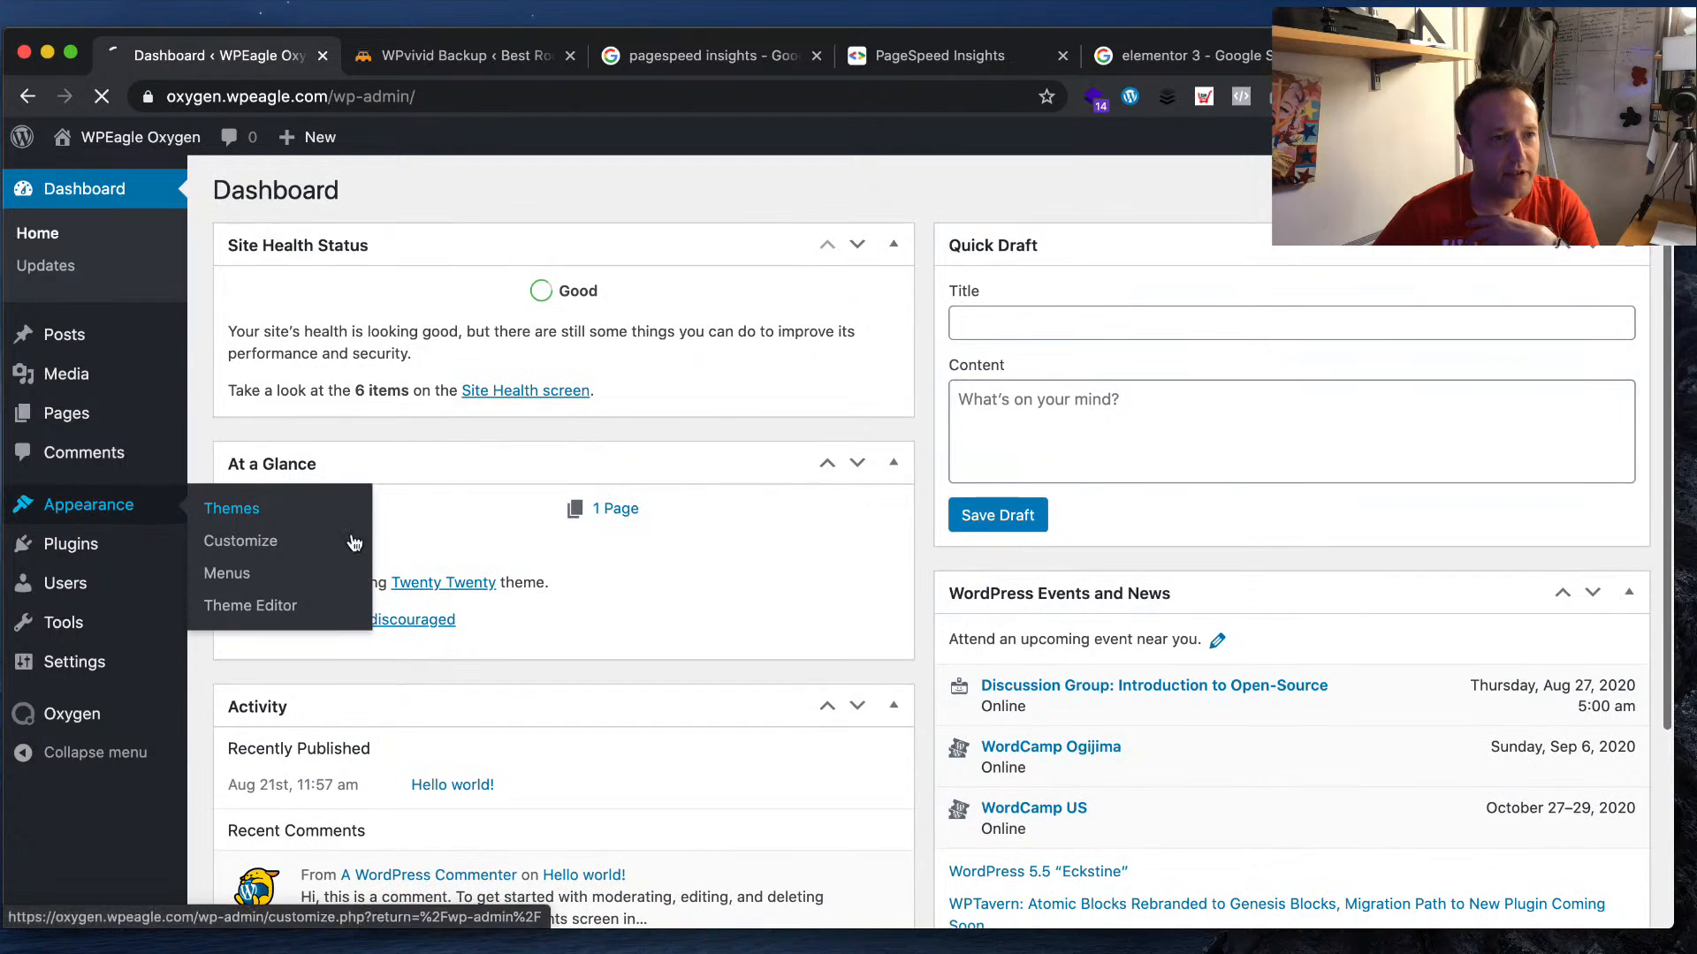
click(410, 541)
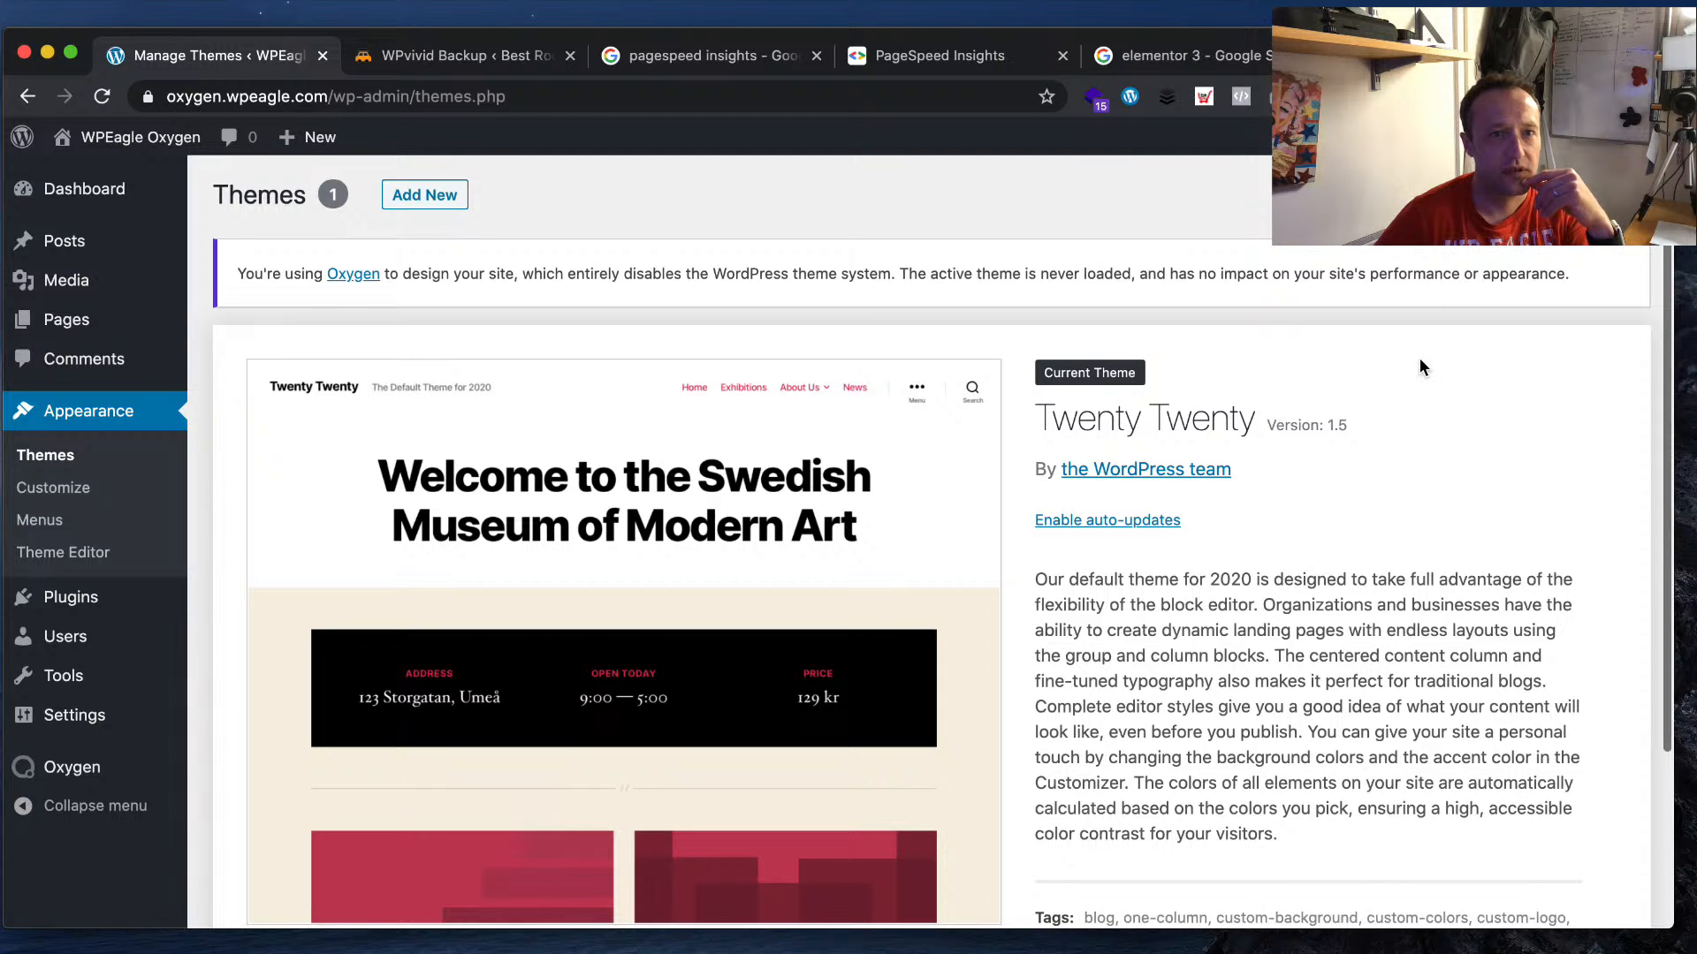
scroll(515, 551, down, 1)
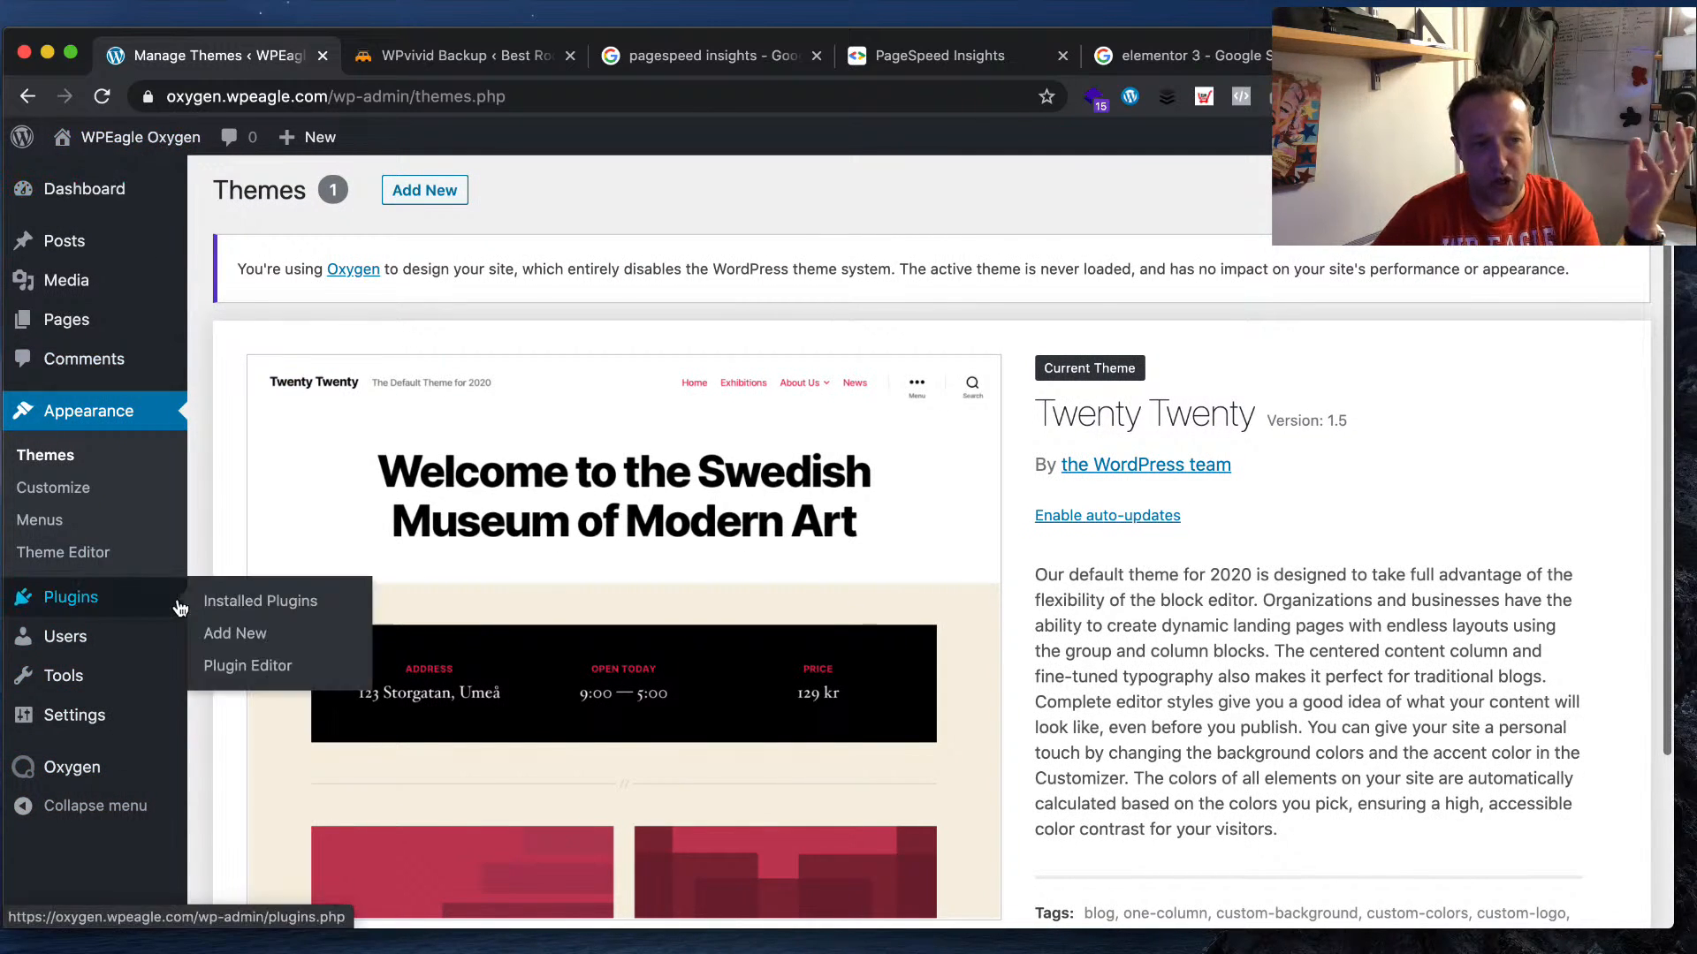
- Create a new Oxygen template titled Main Template and publish it
mouse_move(147, 781)
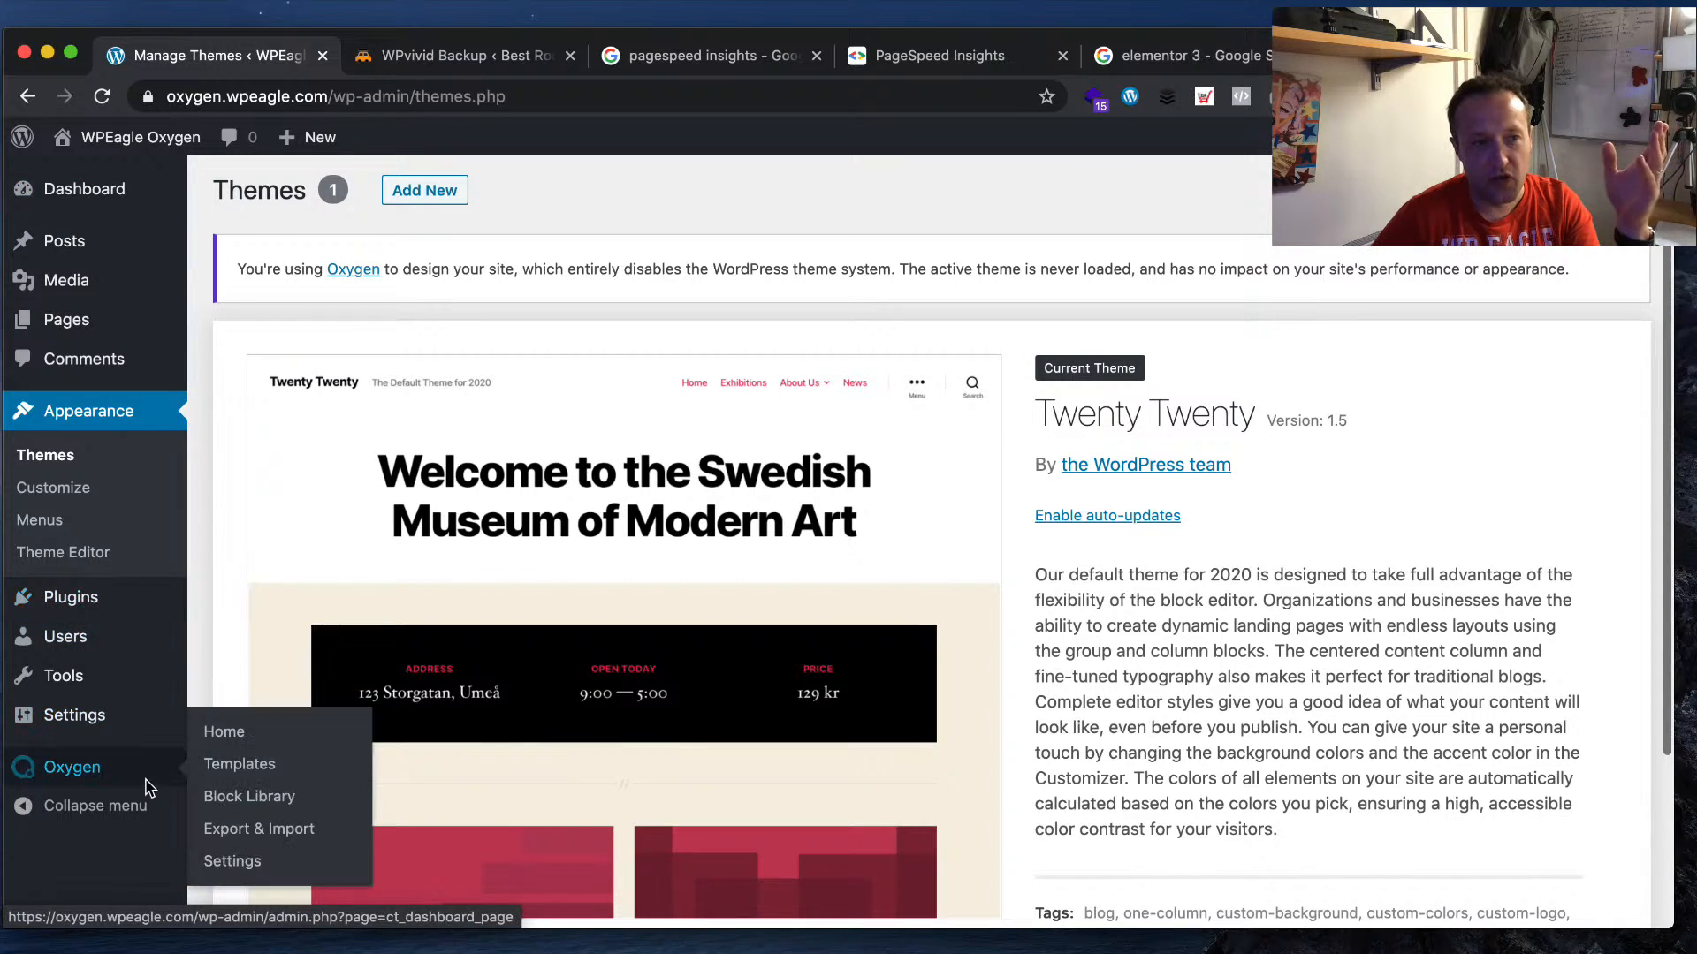
click(269, 768)
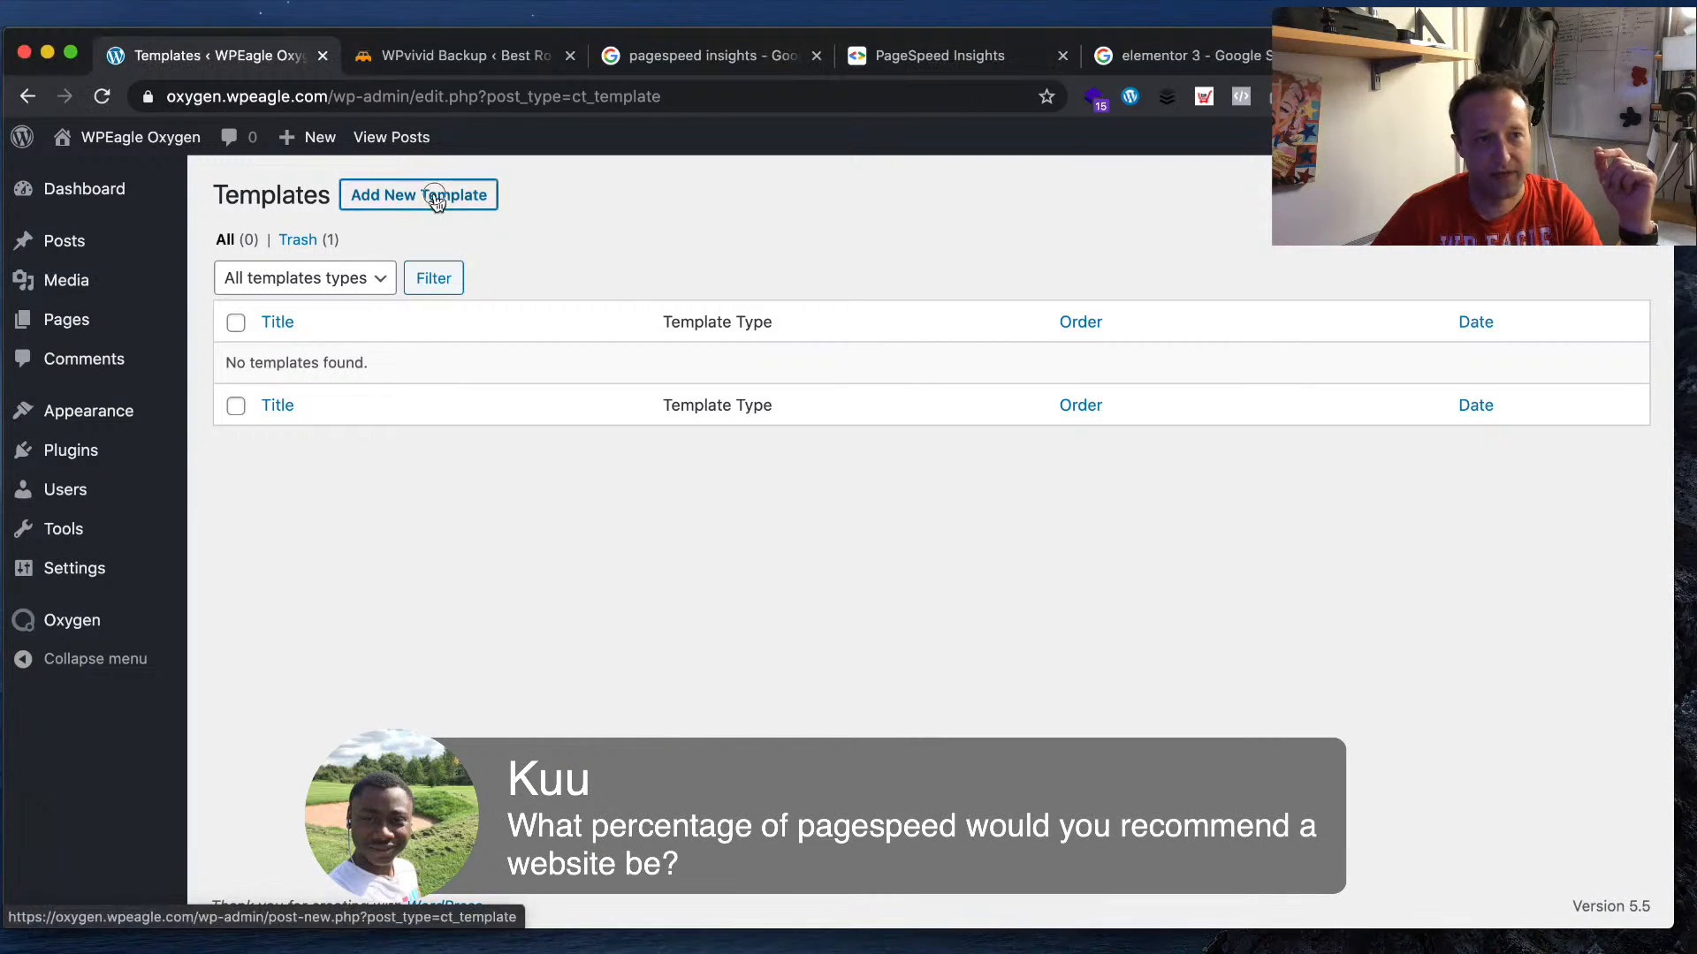
click(436, 196)
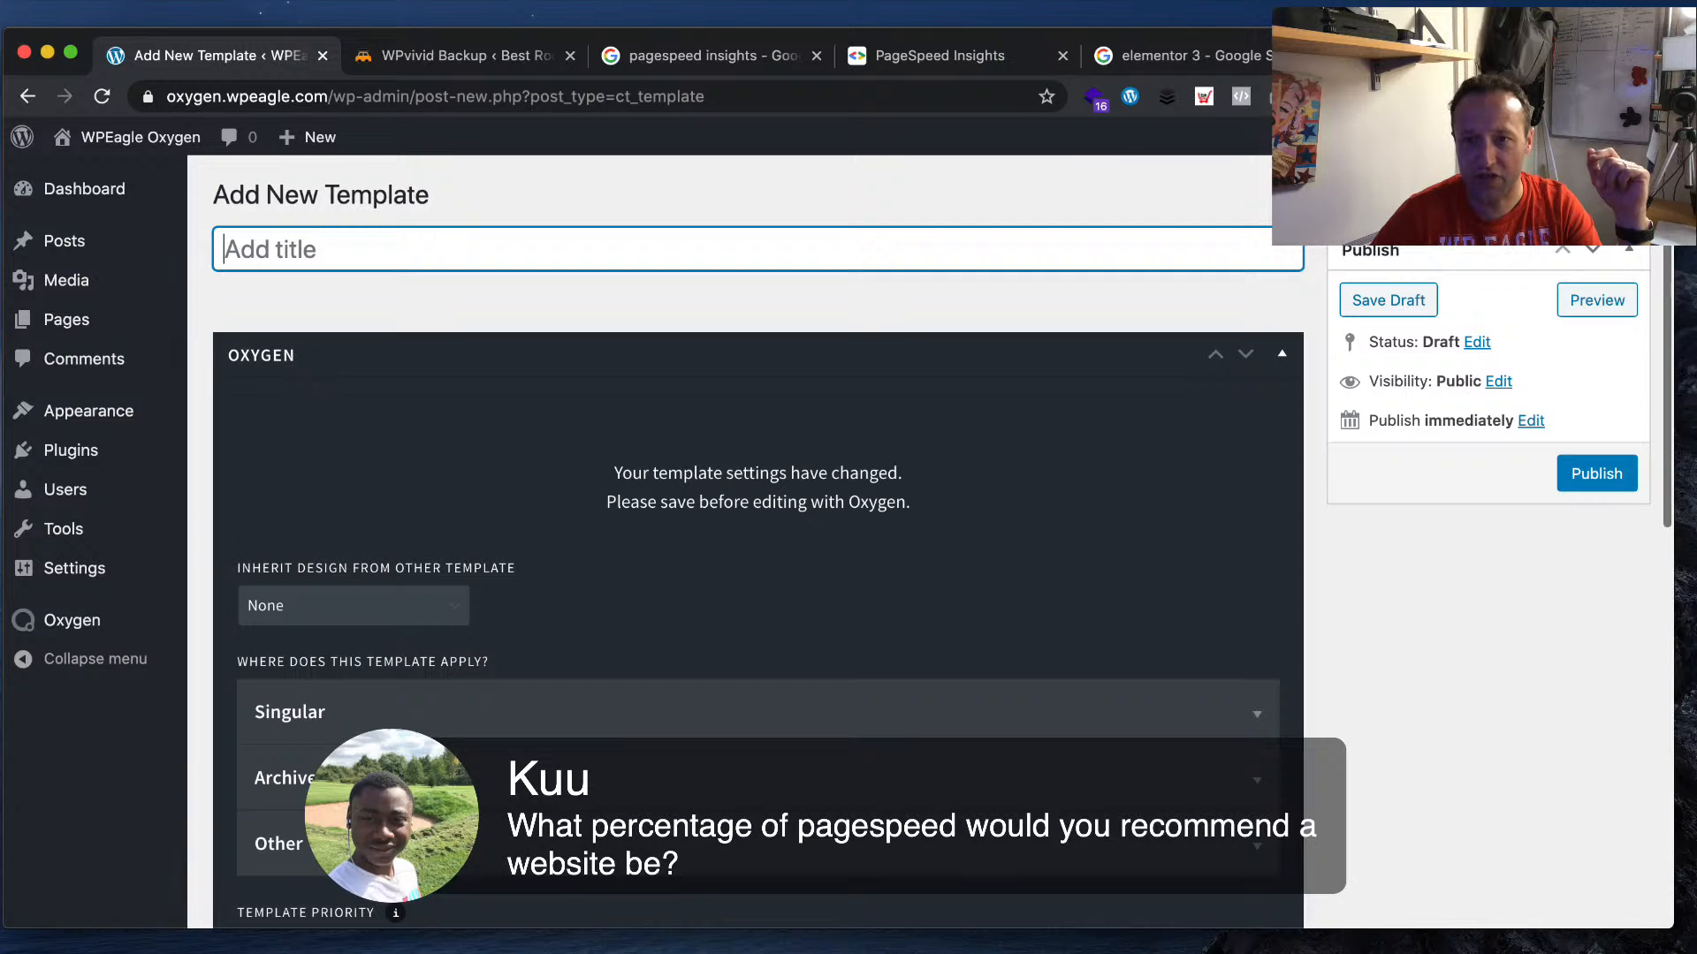
click(614, 245)
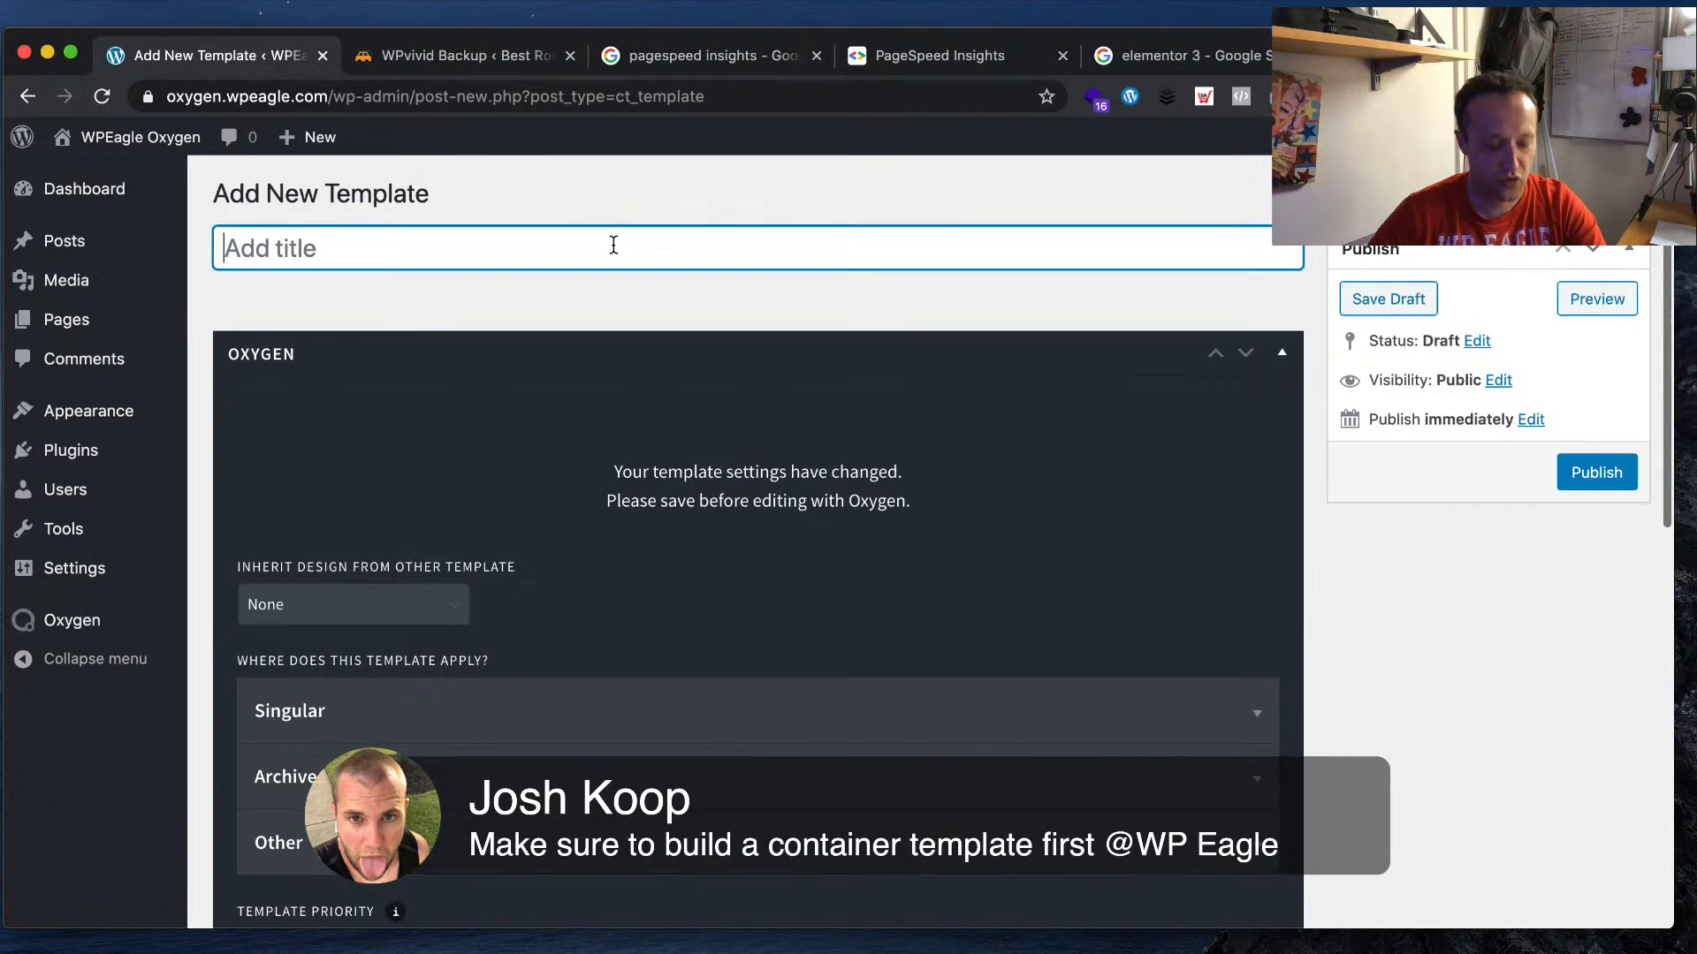
text(Main Template)
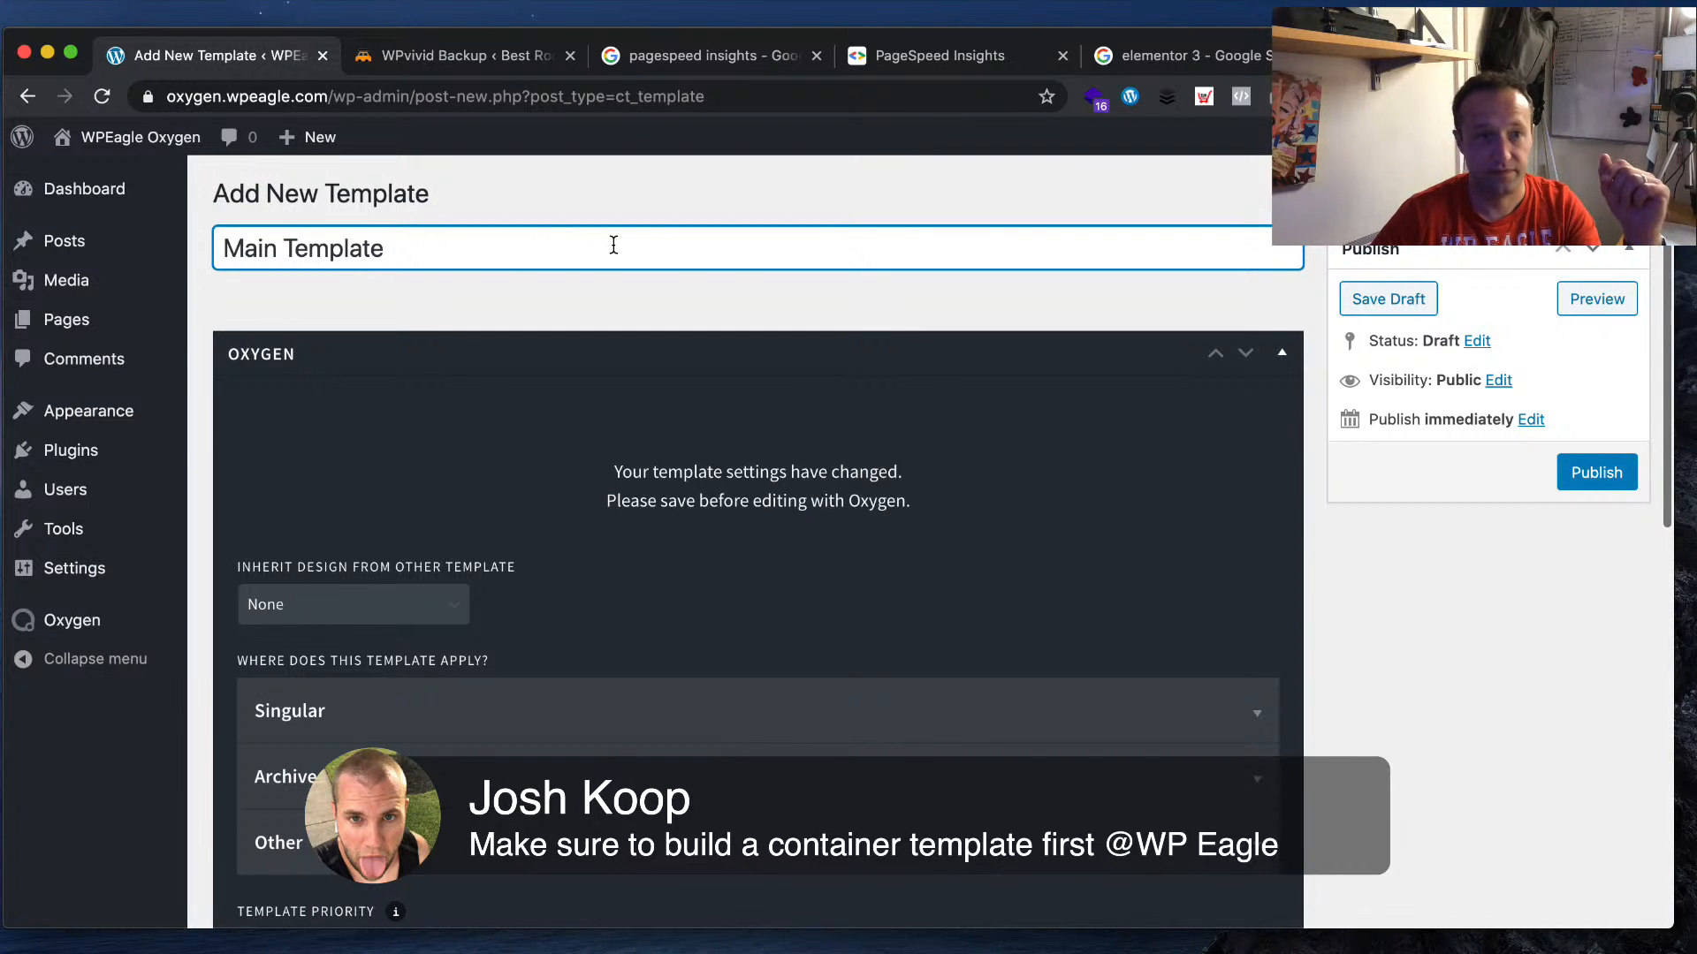
click(1596, 472)
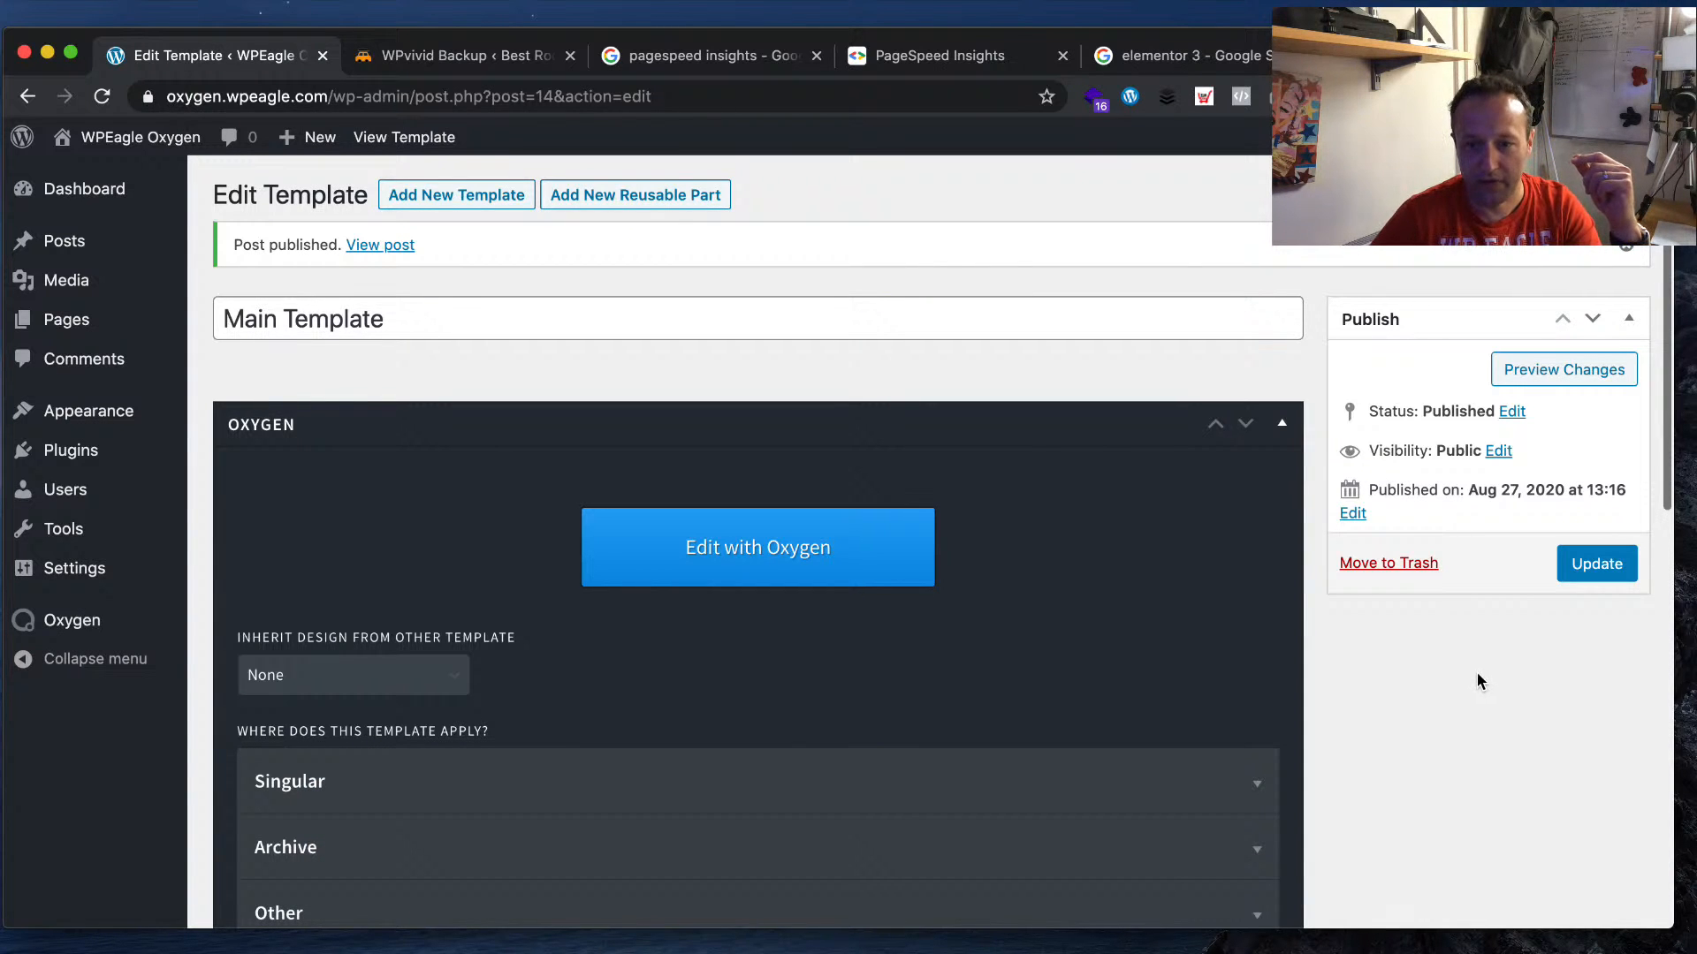
scroll(1476, 671, down, 1)
scroll(1474, 667, up, 1)
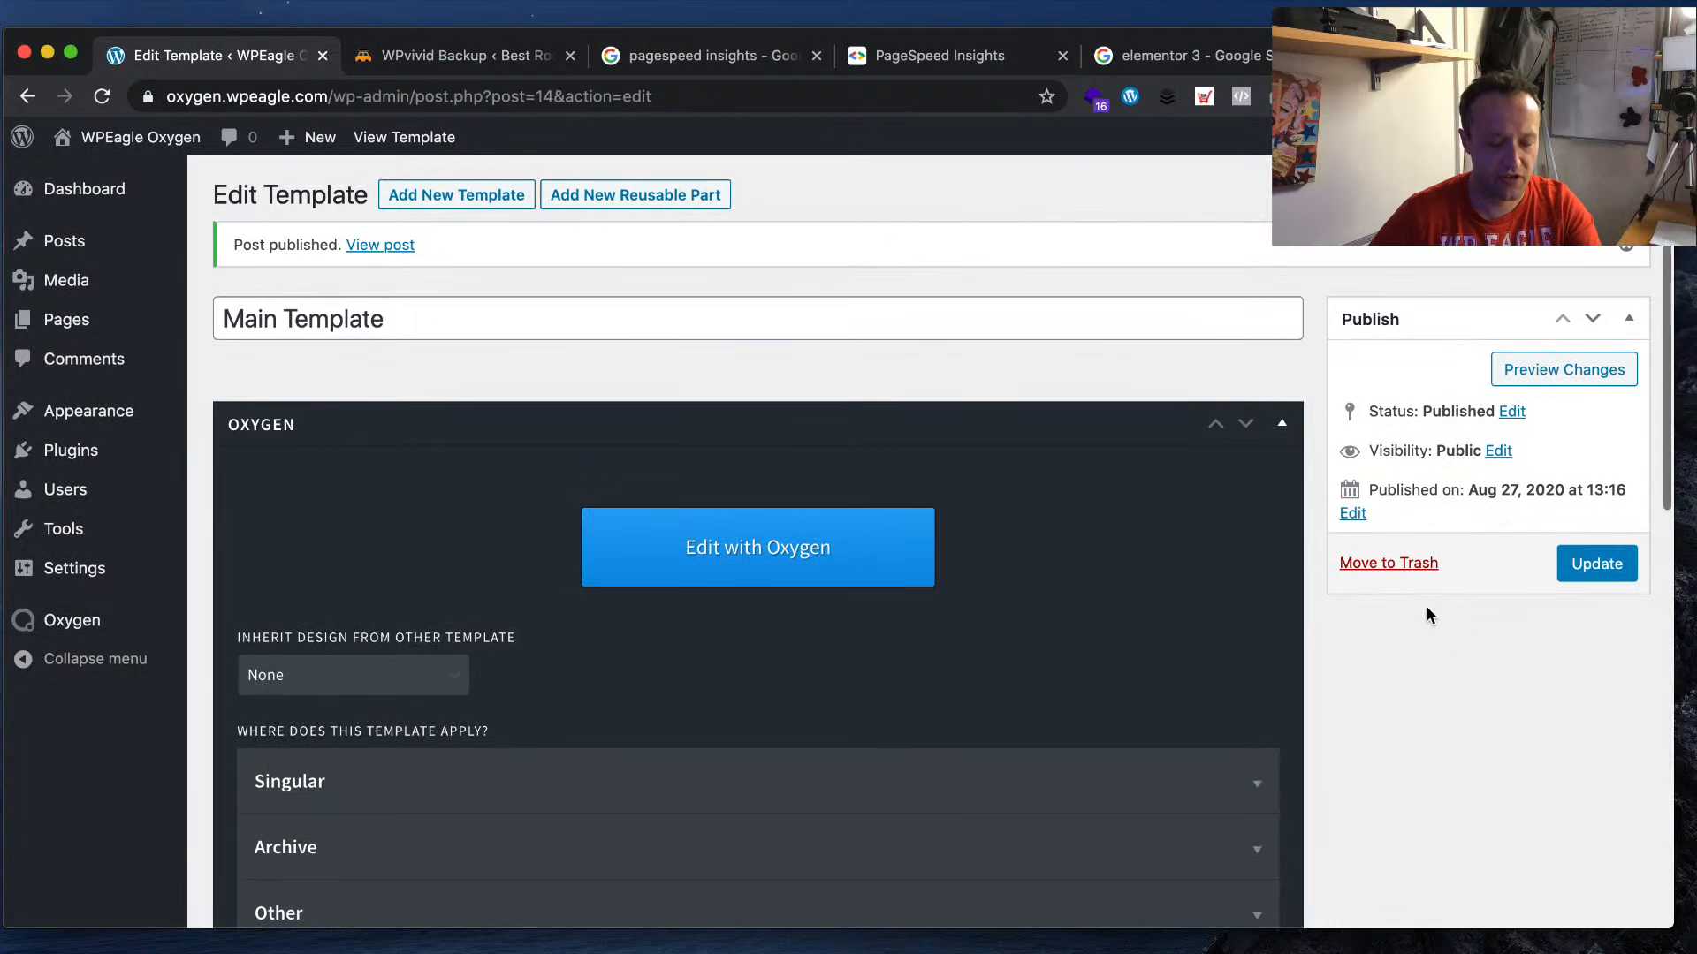
- Search Google for oxygen page builder in a new browser tab and open the oxygenbuilder.com site
key(super+t)
text(oxygen)
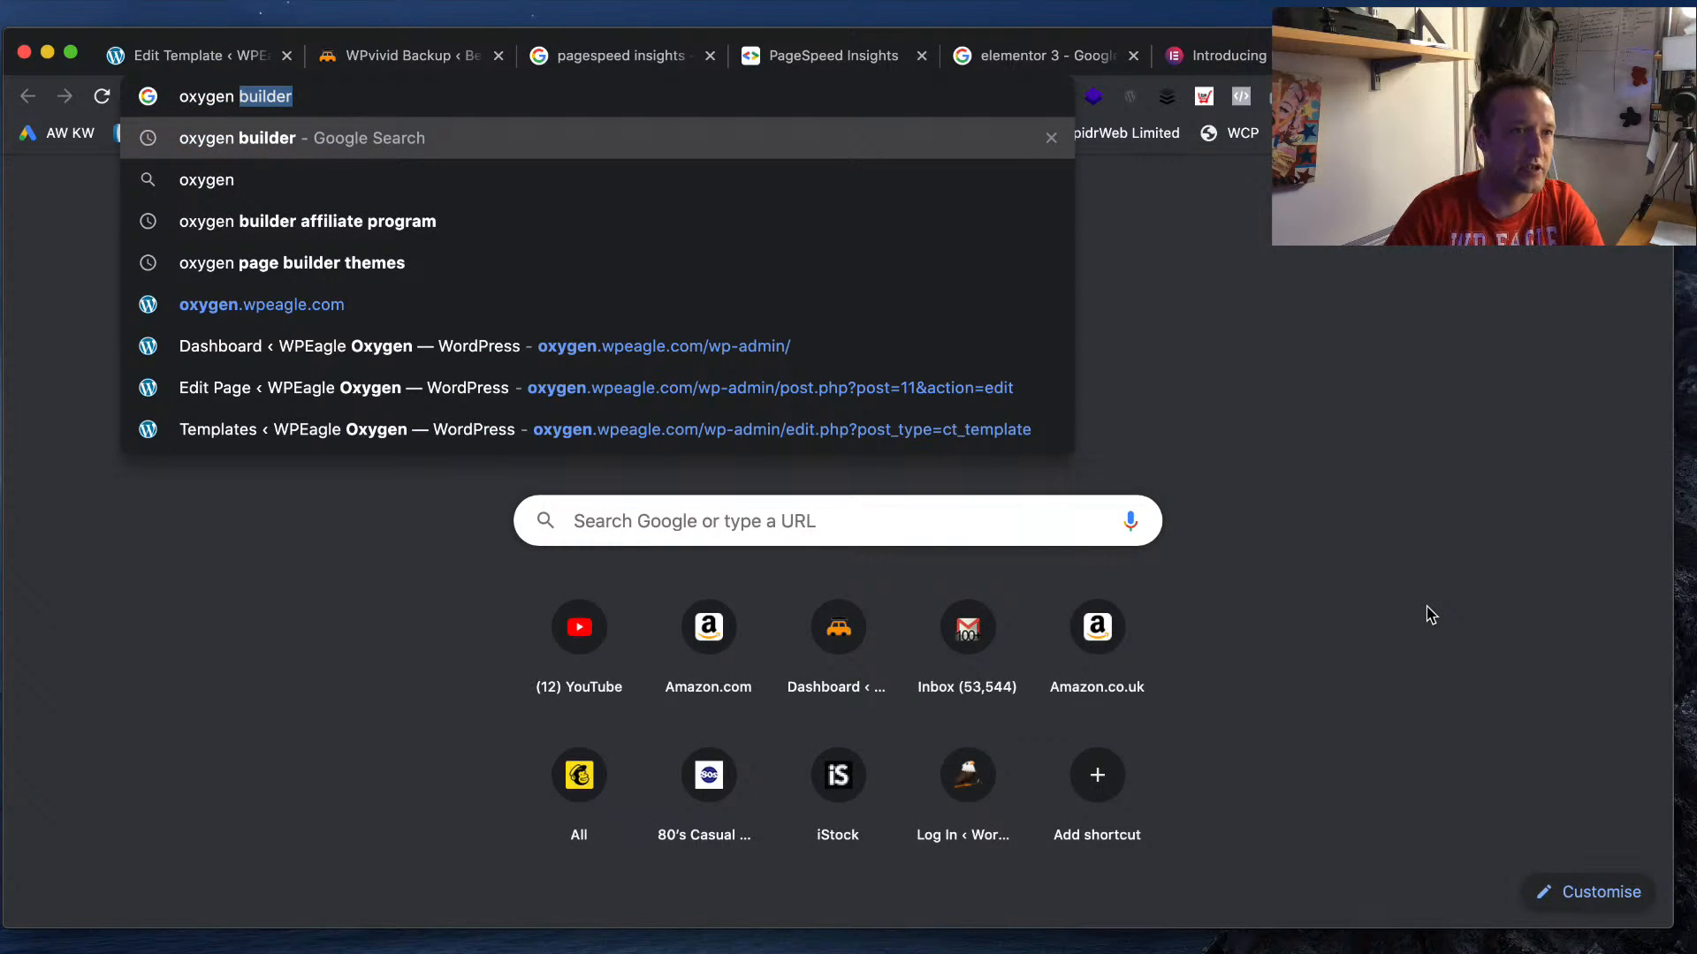
key(Down)
key(Down)
key(Down)
key(Down)
key(Up)
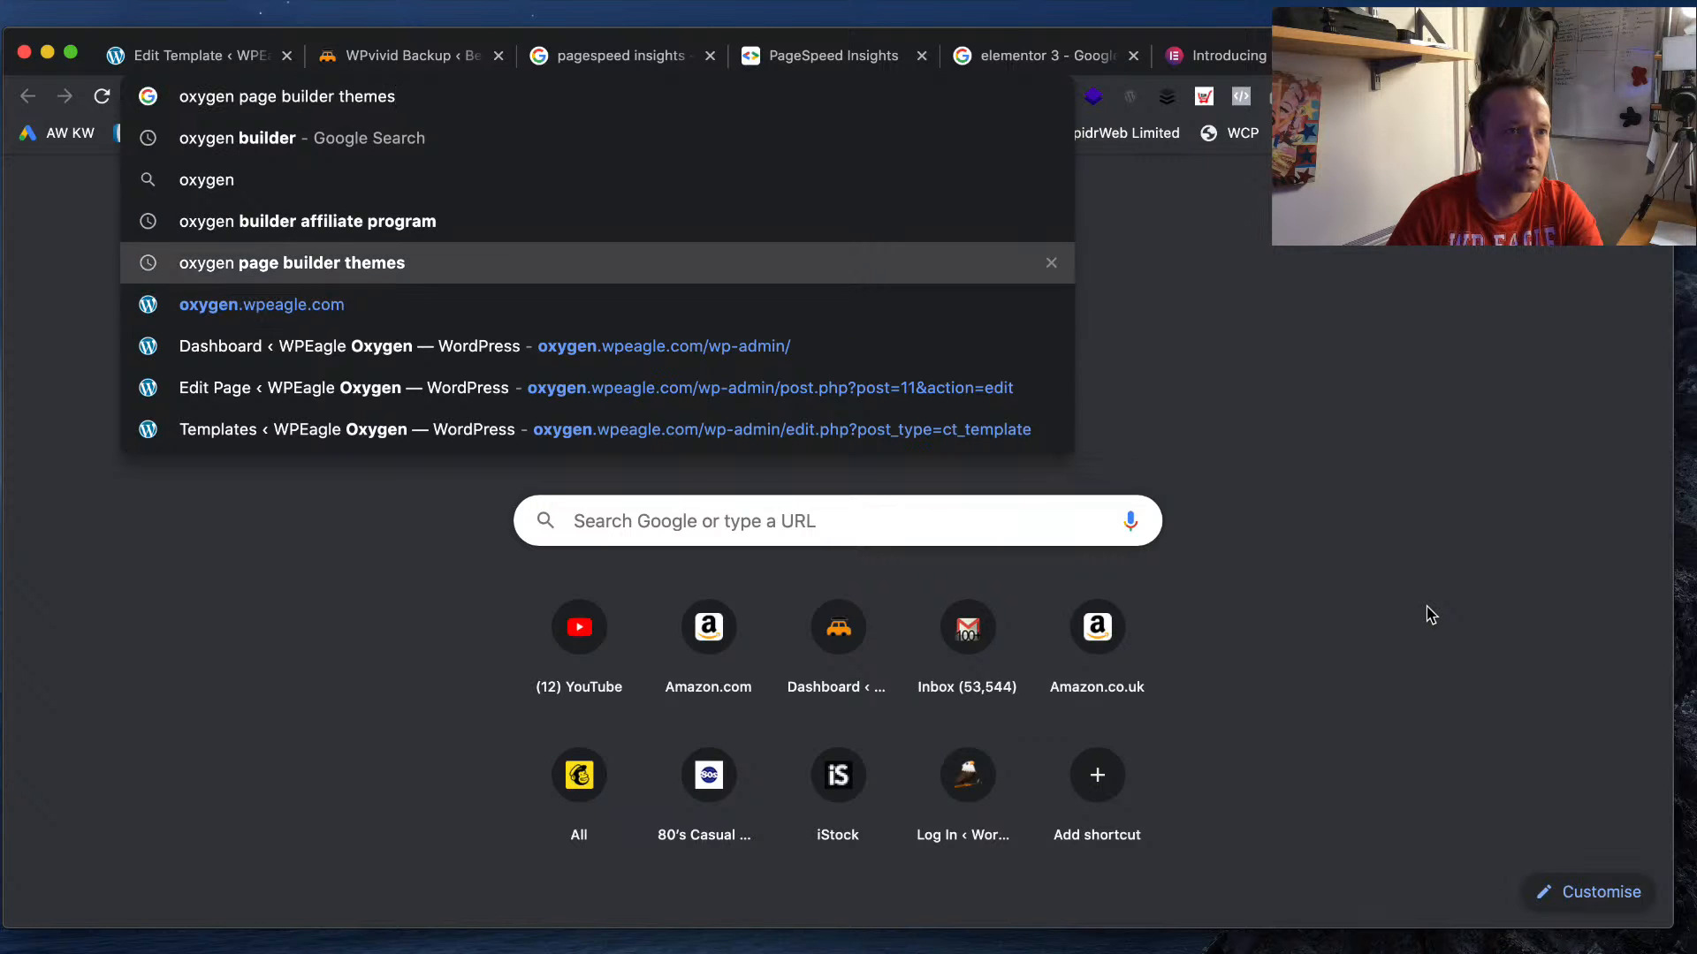
key(BackSpace)
key(BackSpace)
key(BackSpace)
key(BackSpace)
key(BackSpace)
key(BackSpace)
key(Return)
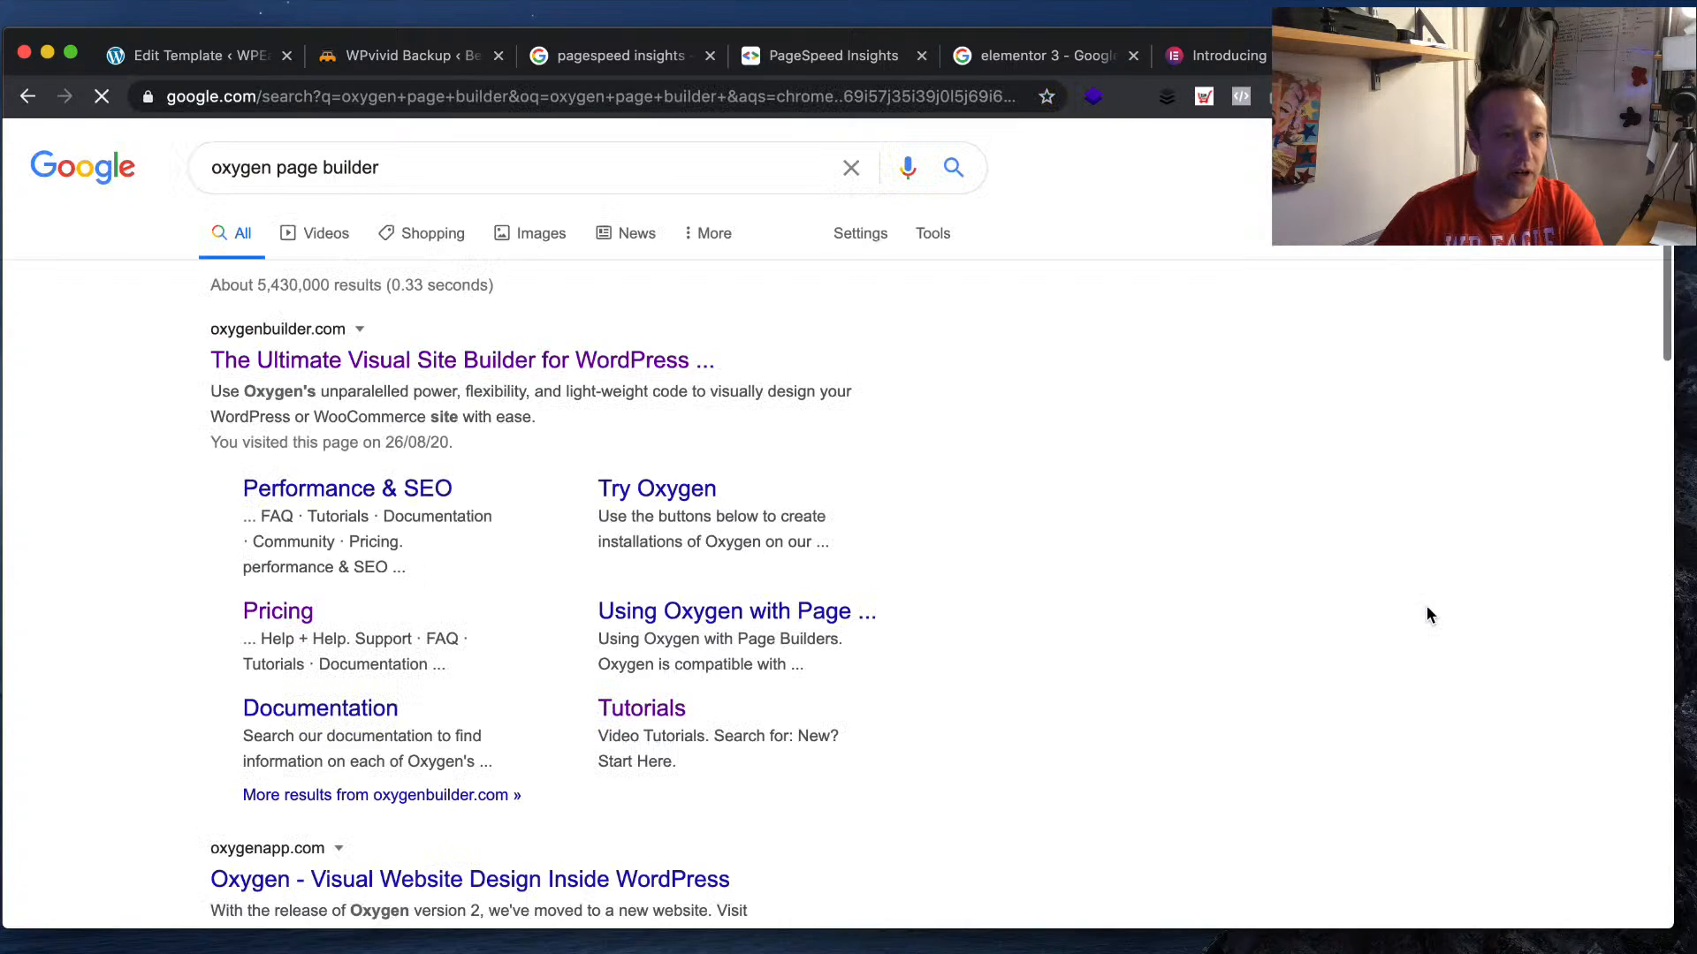
click(604, 362)
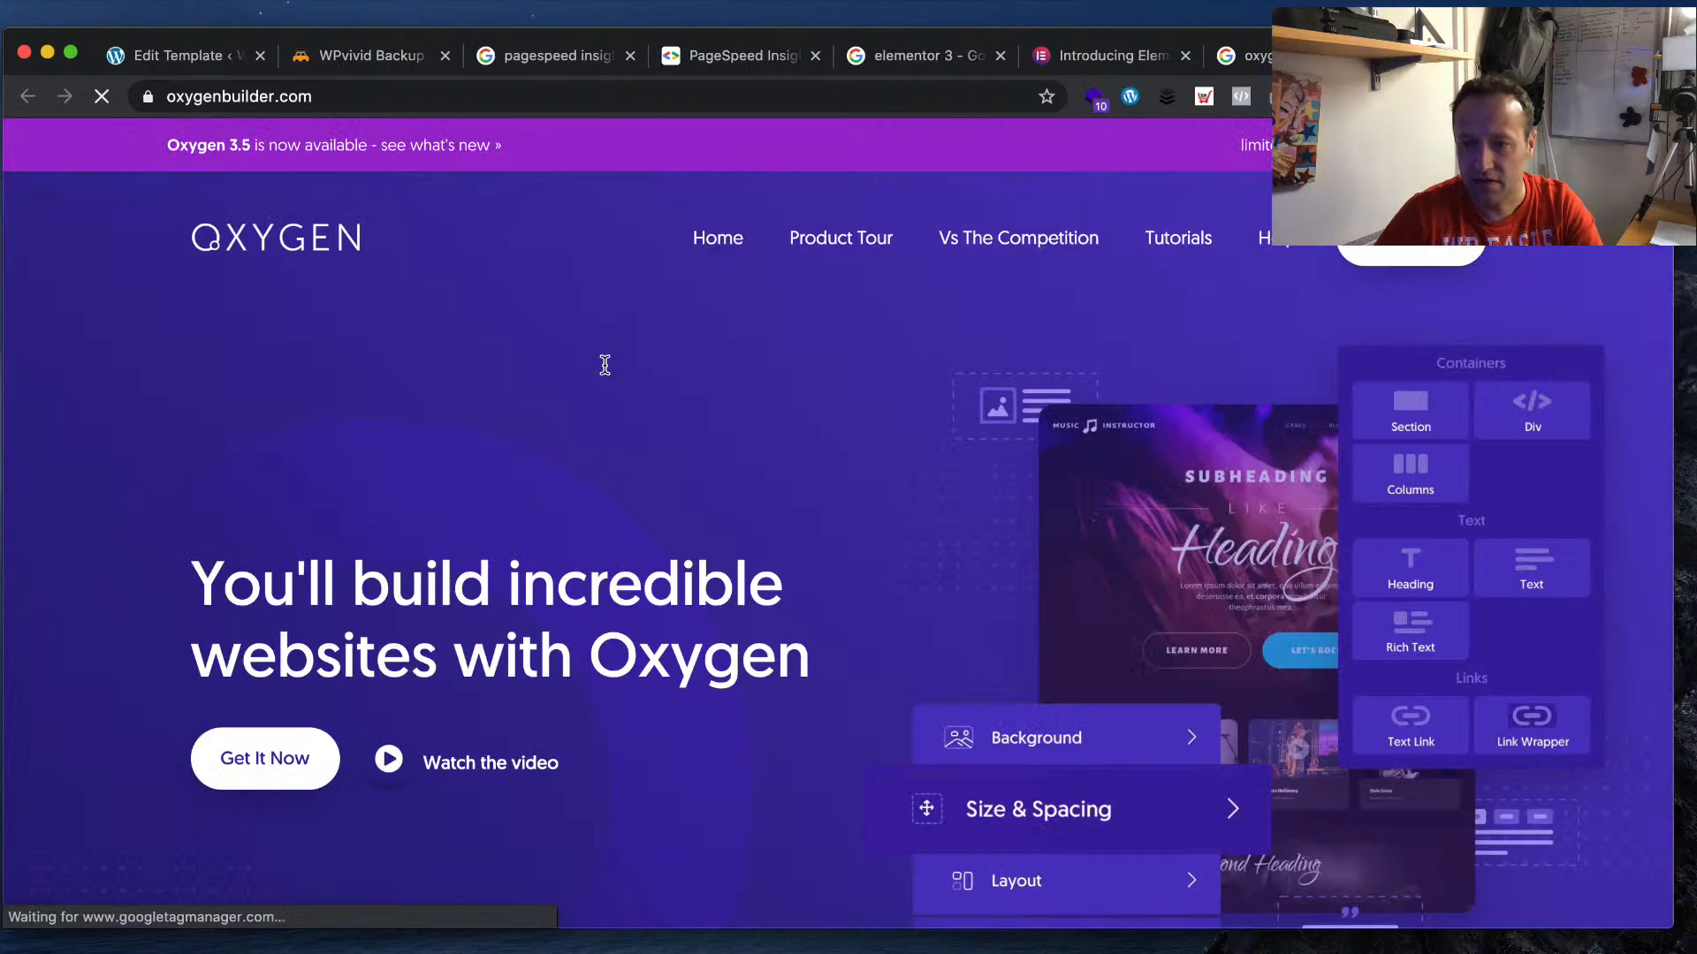
- Open Oxygen's pricing page and examine the one-time prices of the Basic, WooCommerce and Agency packages
click(1379, 256)
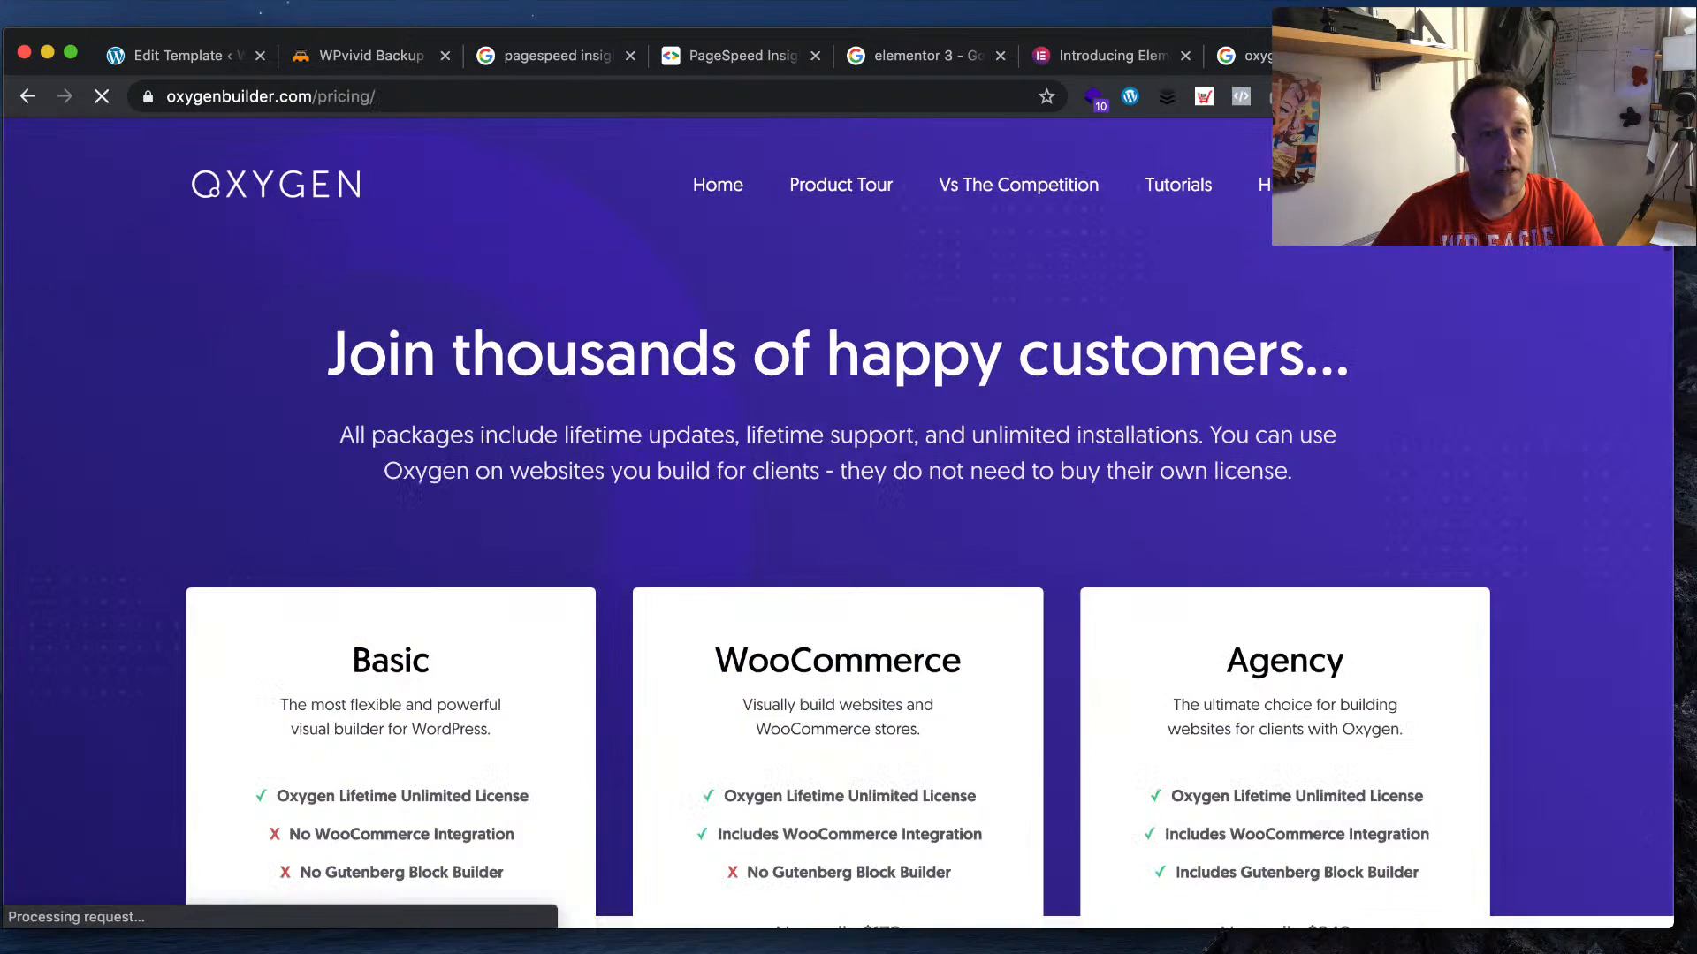
scroll(466, 424, down, 5)
double_click(369, 603)
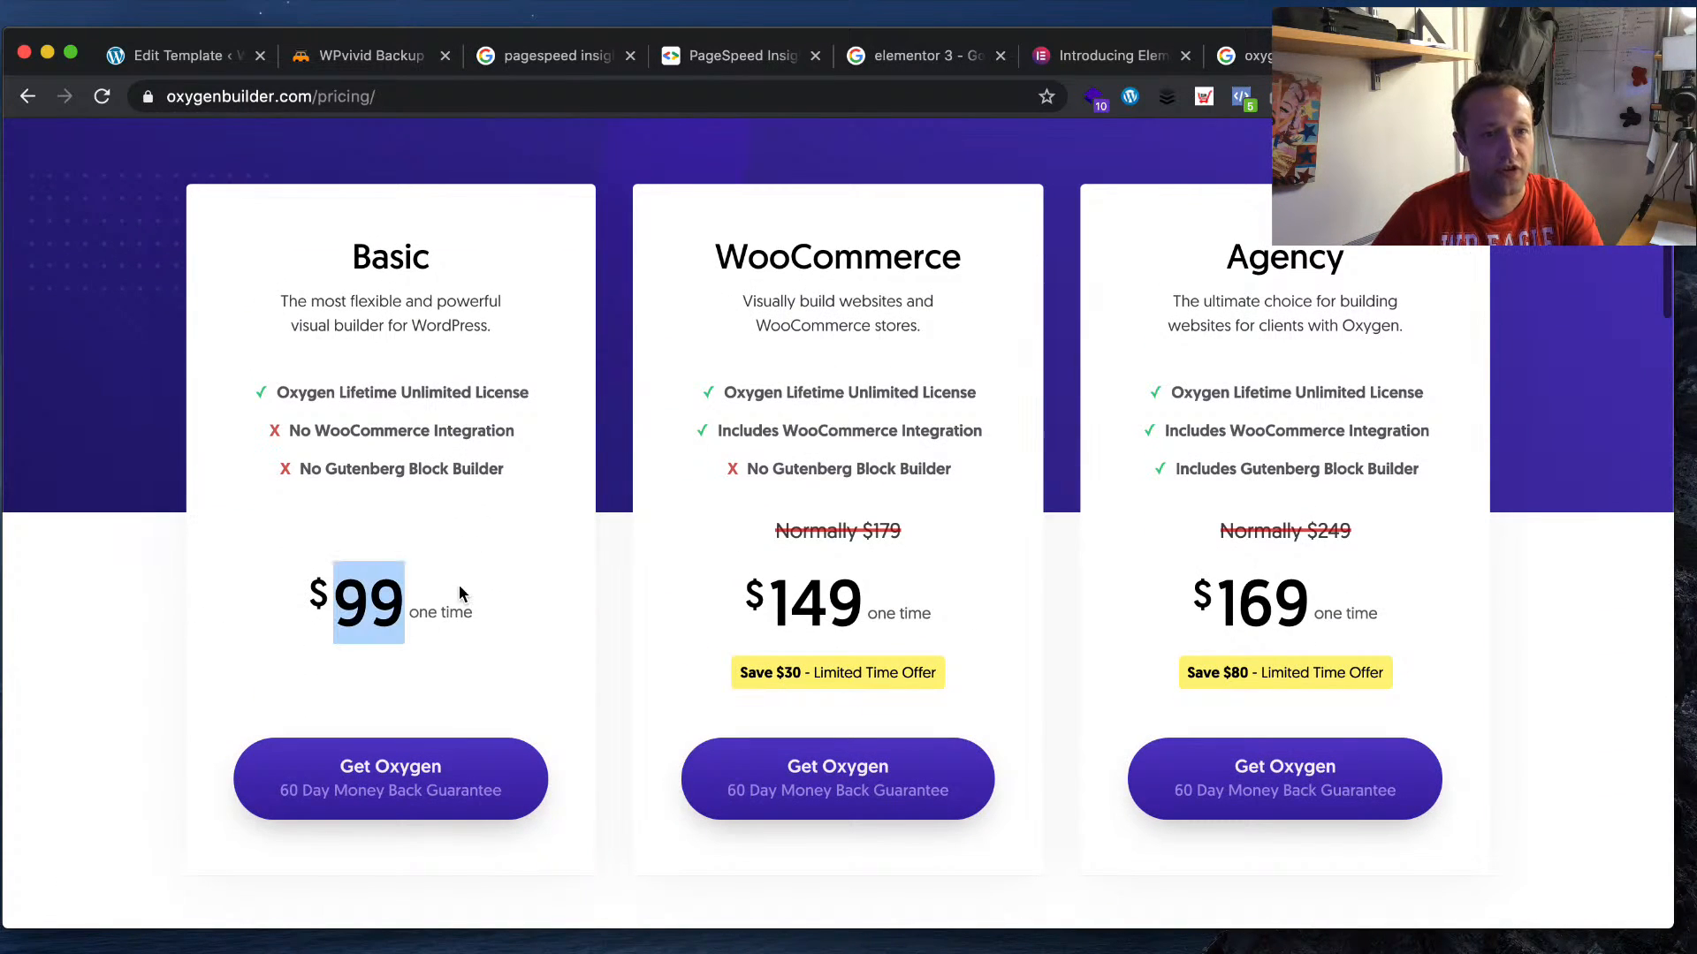
click(457, 593)
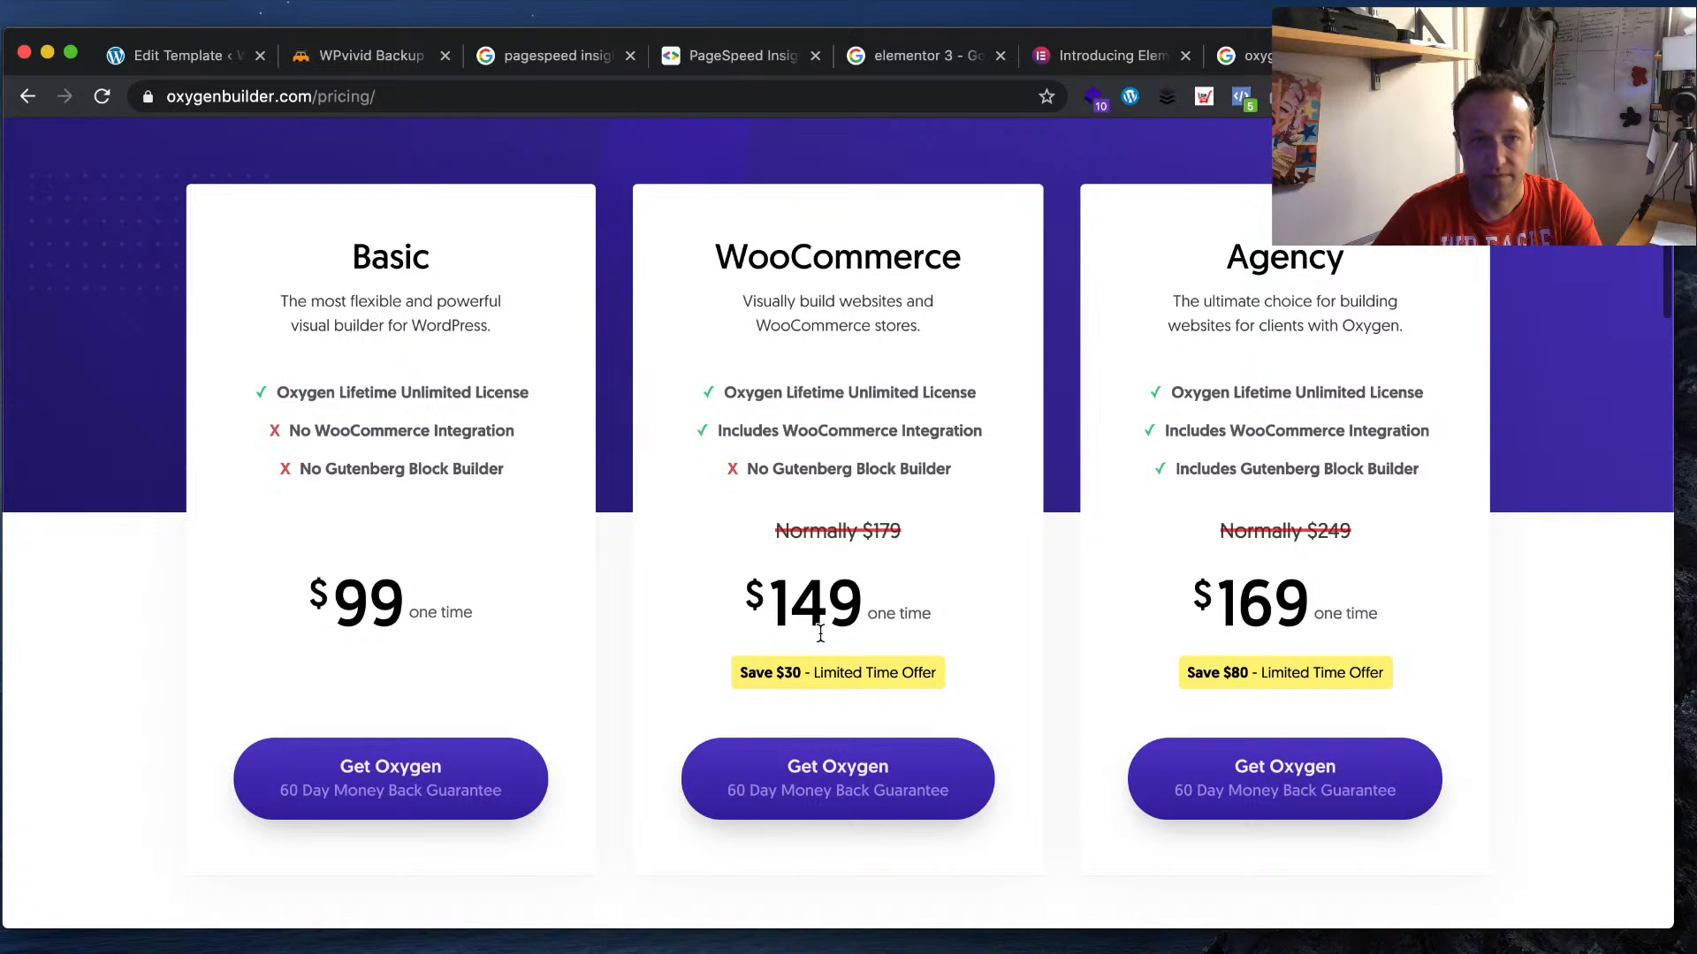
- Return to Main Template, make it apply to Catch All under the Other conditions, and update the template
click(196, 60)
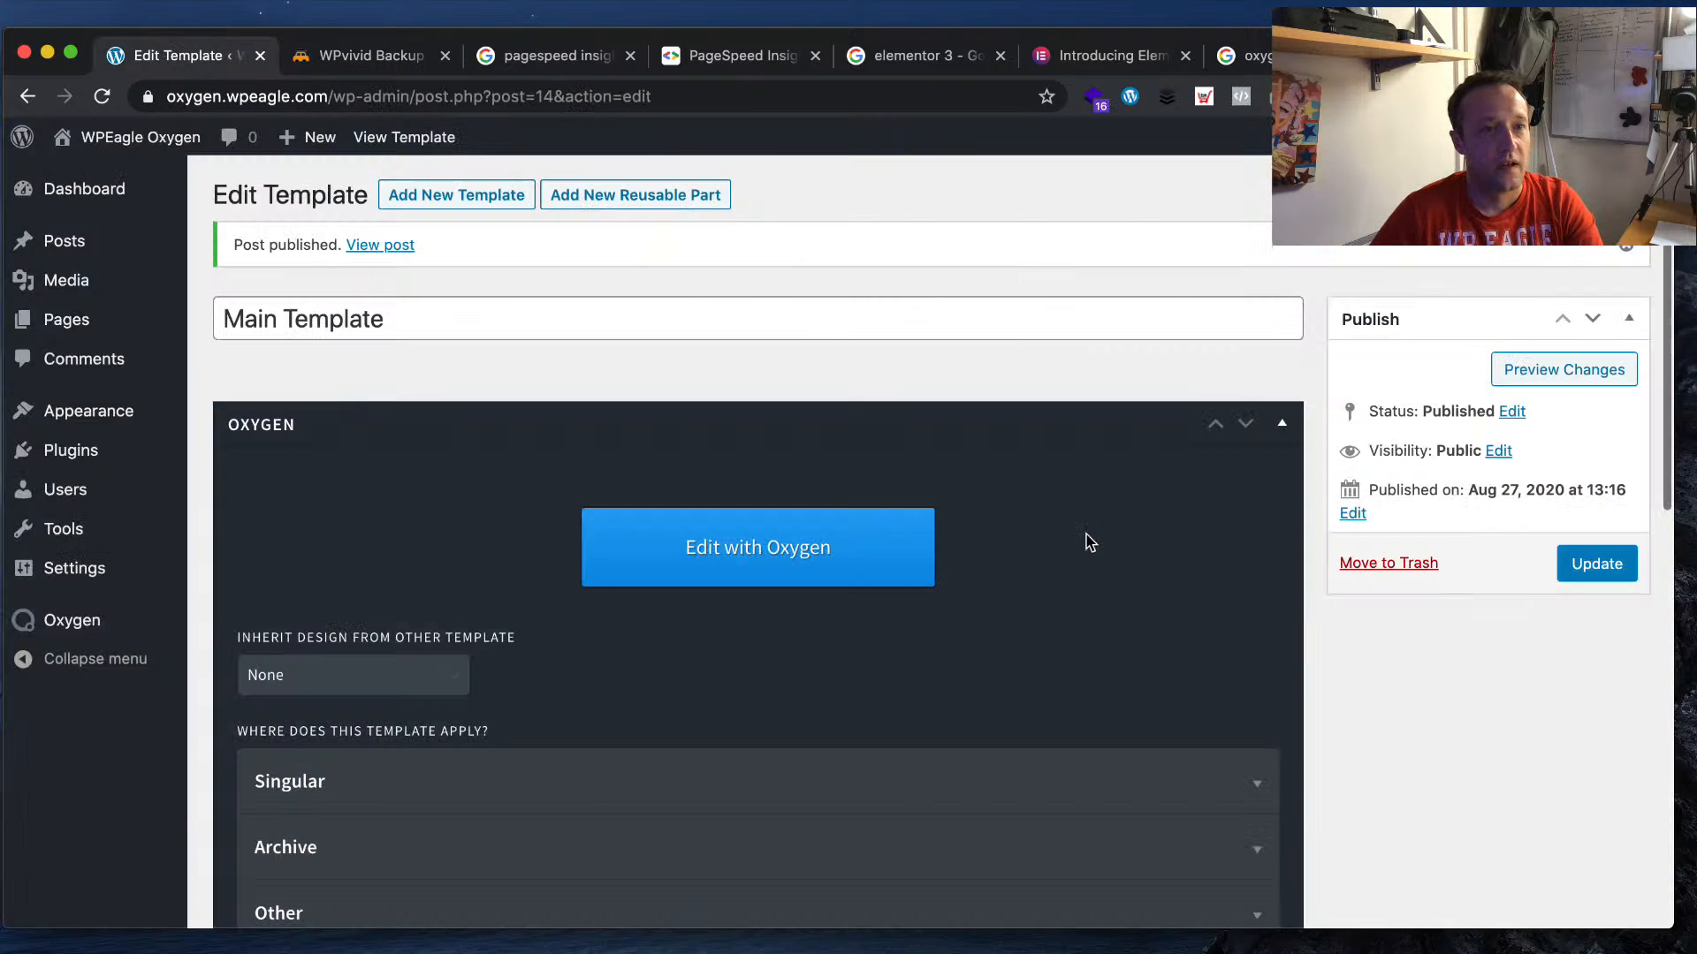
scroll(788, 388, down, 6)
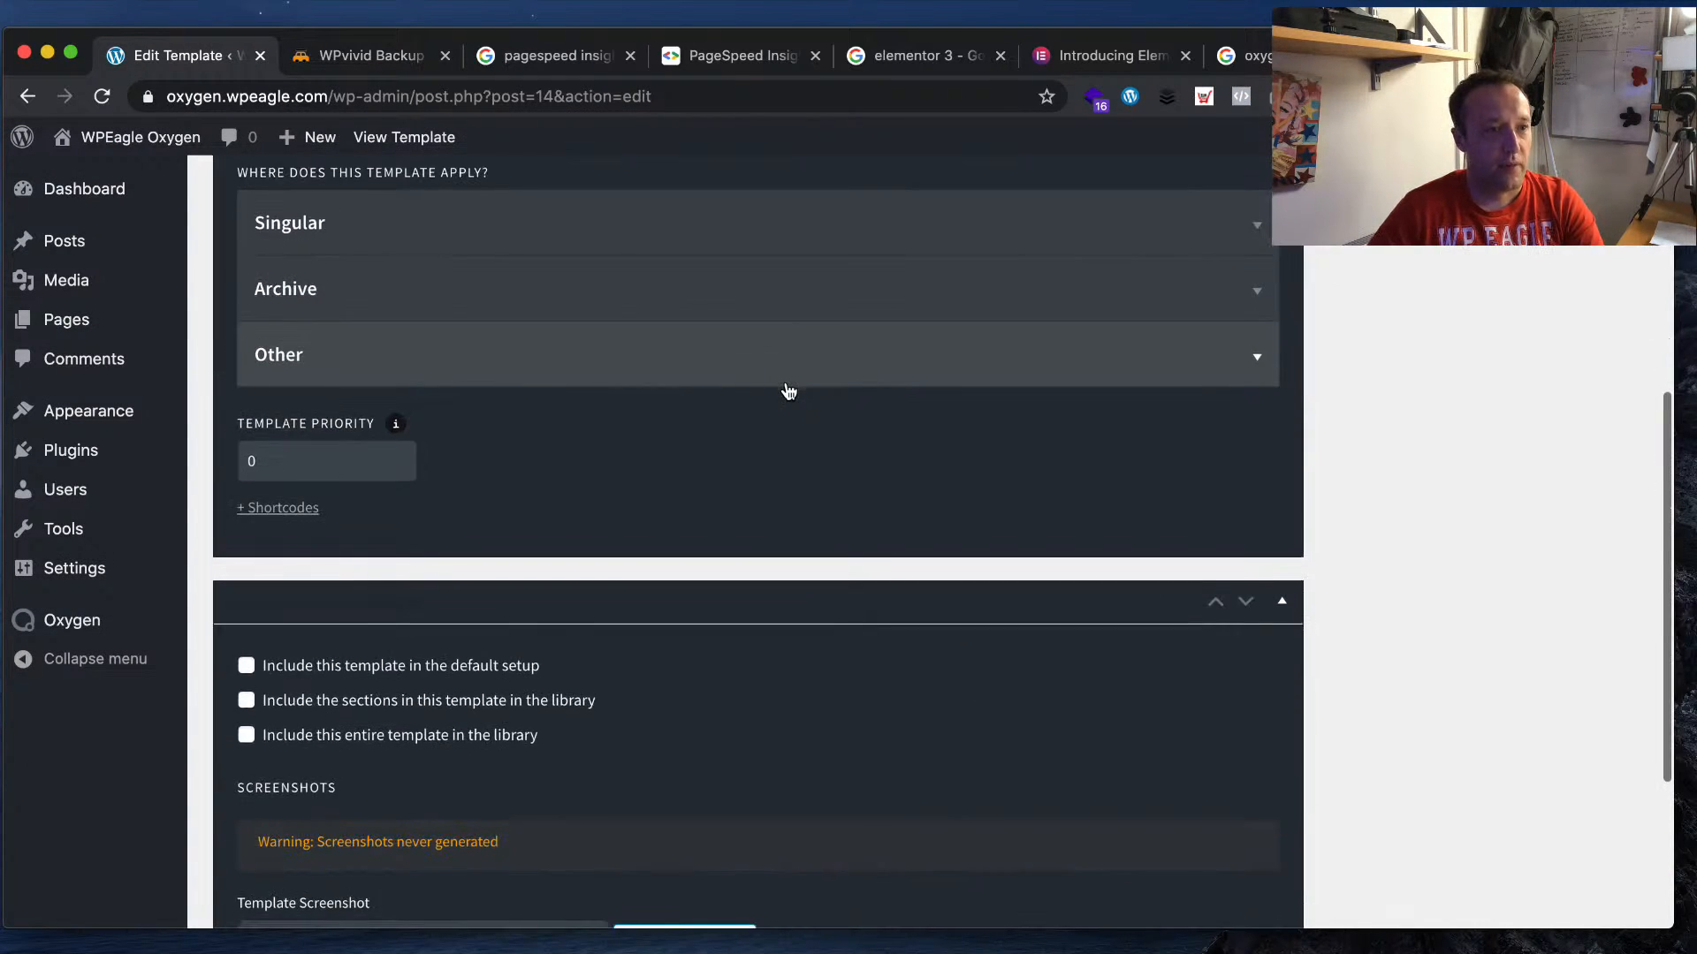
scroll(788, 391, up, 3)
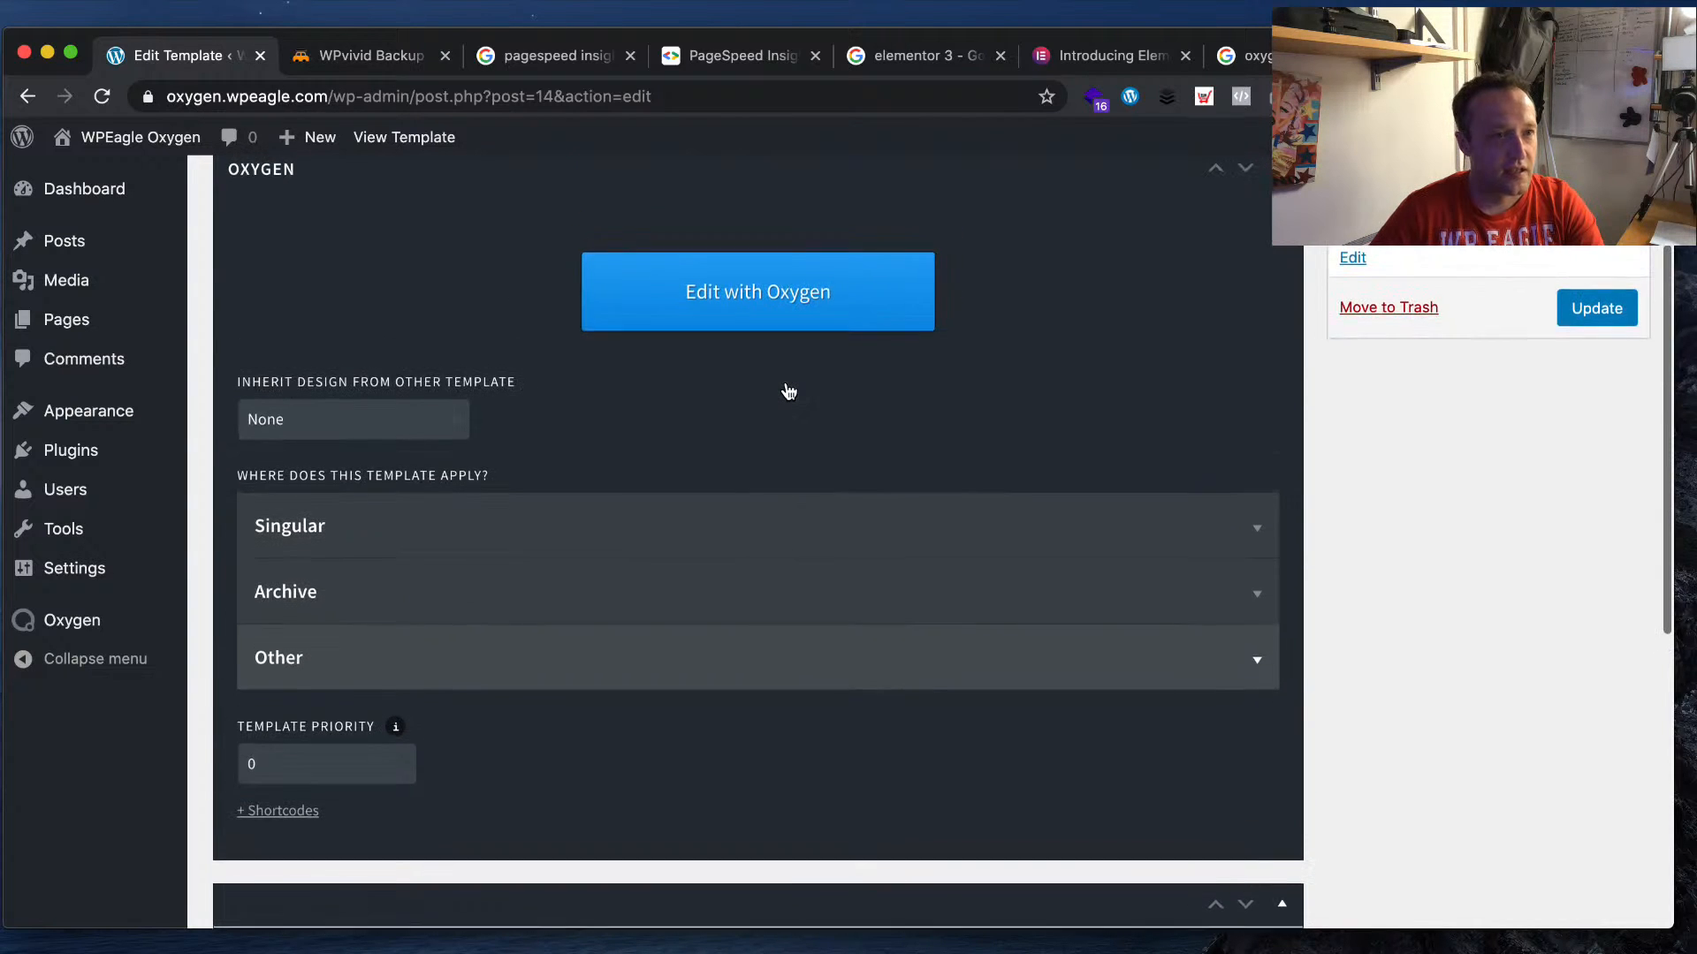
click(530, 677)
scroll(590, 668, down, 2)
click(291, 714)
scroll(577, 735, down, 7)
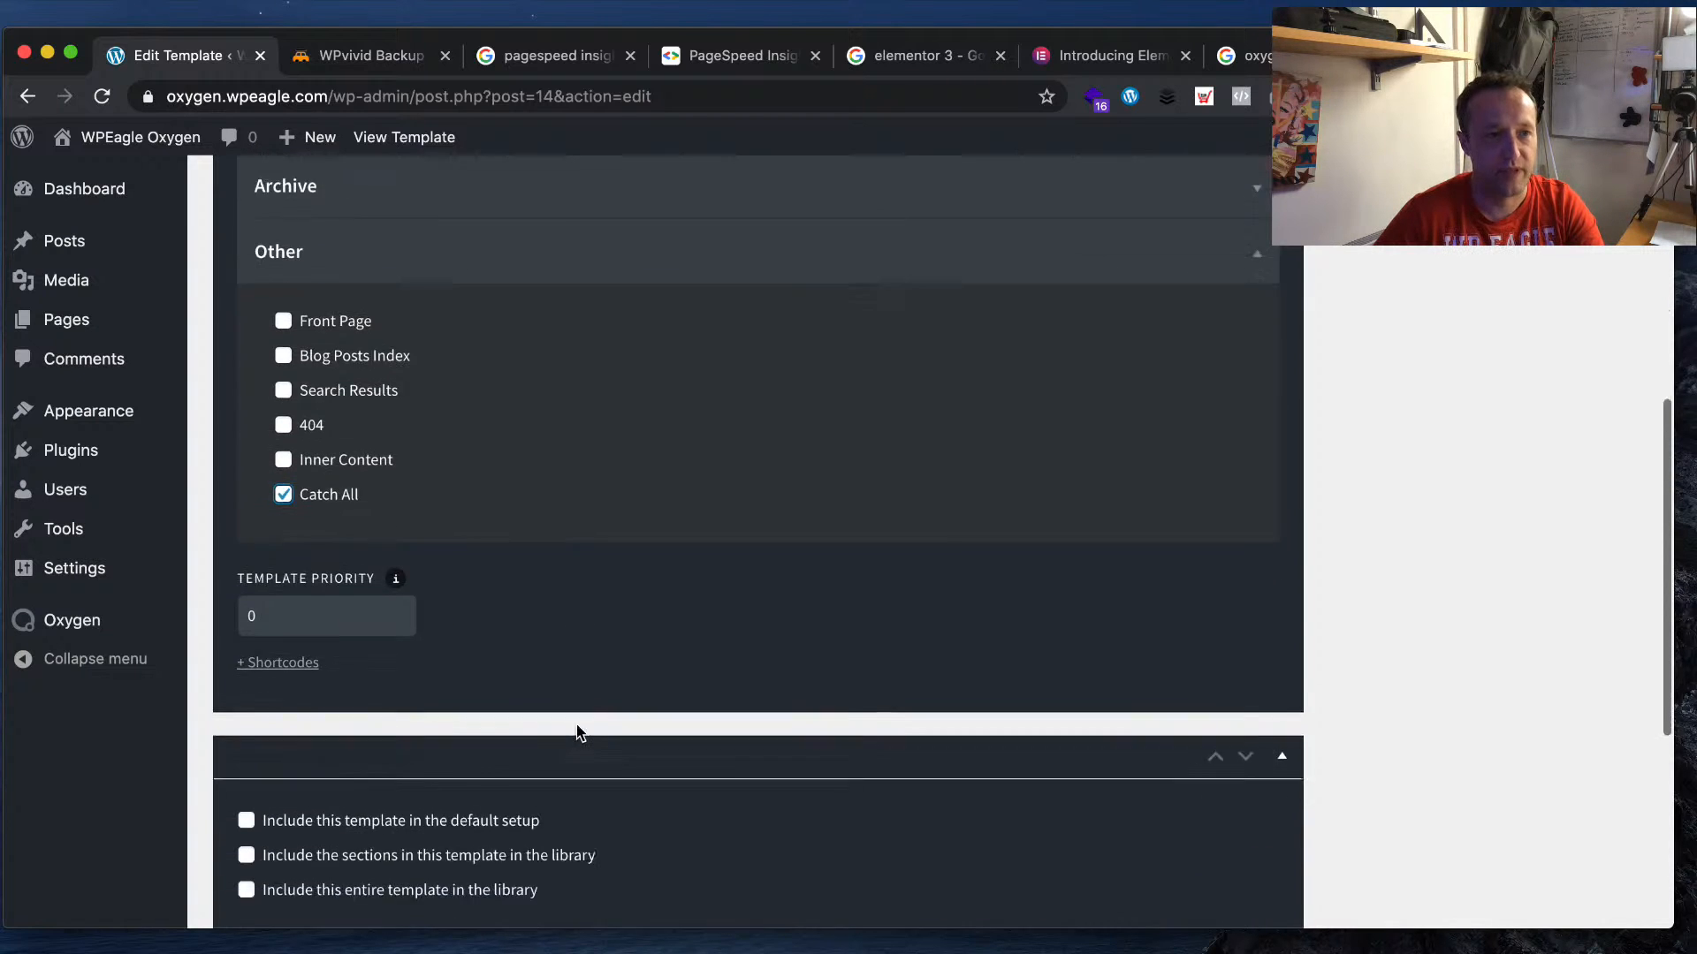
scroll(583, 725, up, 6)
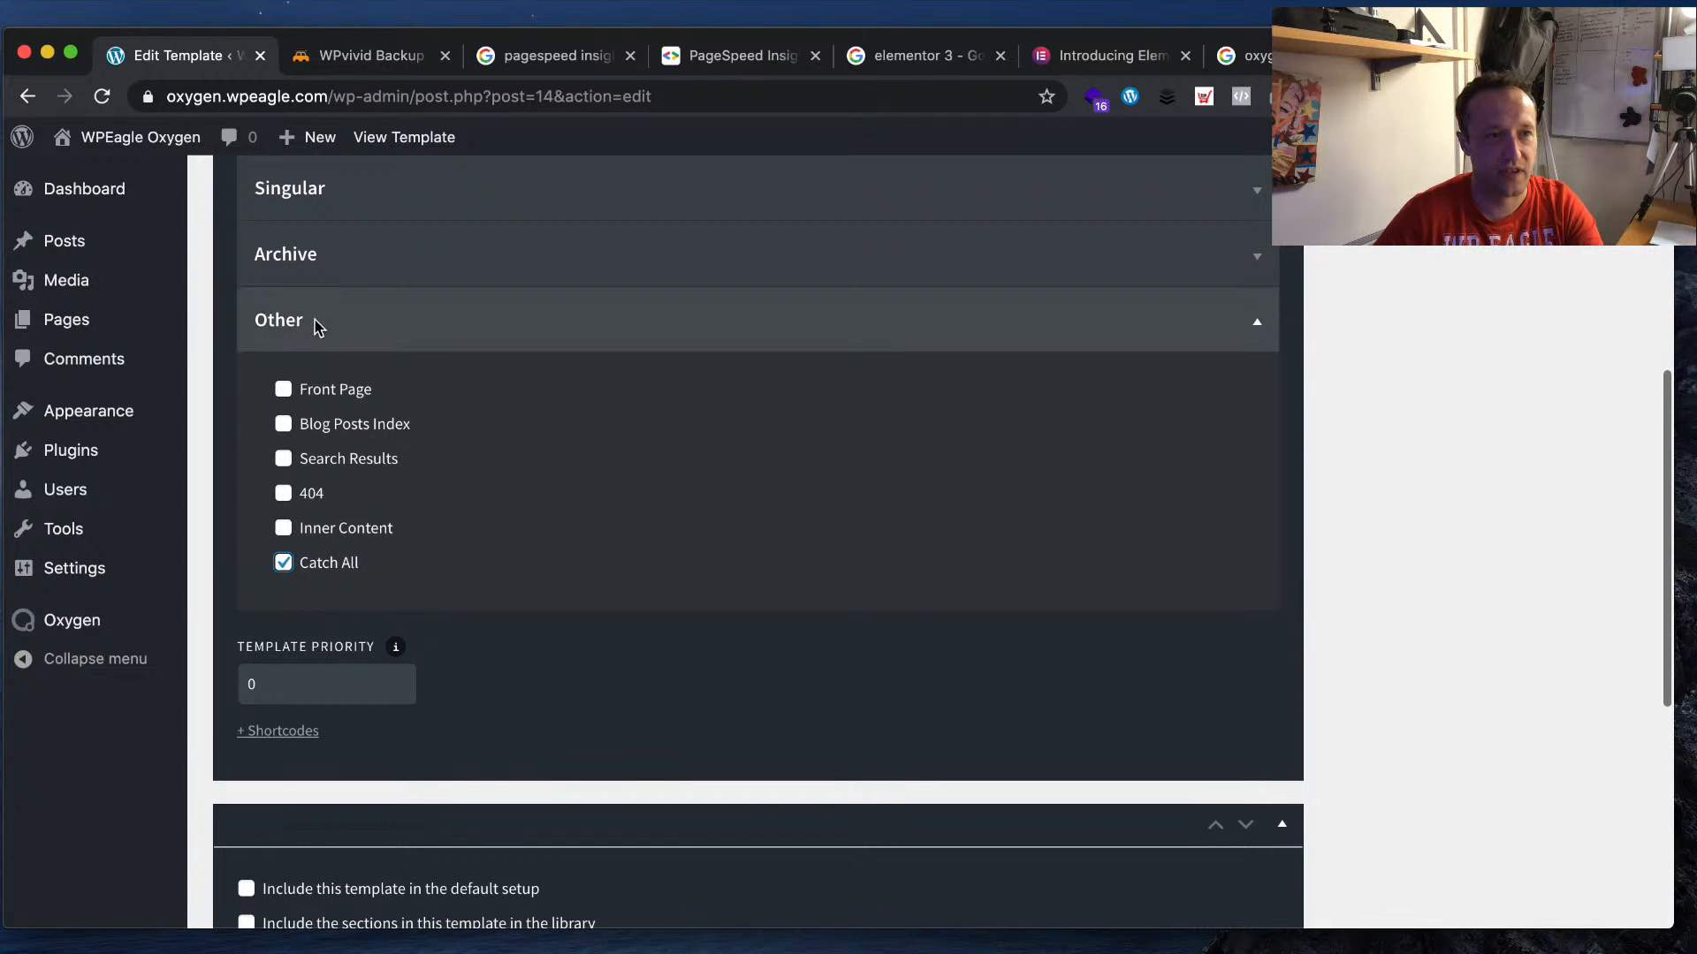
scroll(508, 482, down, 6)
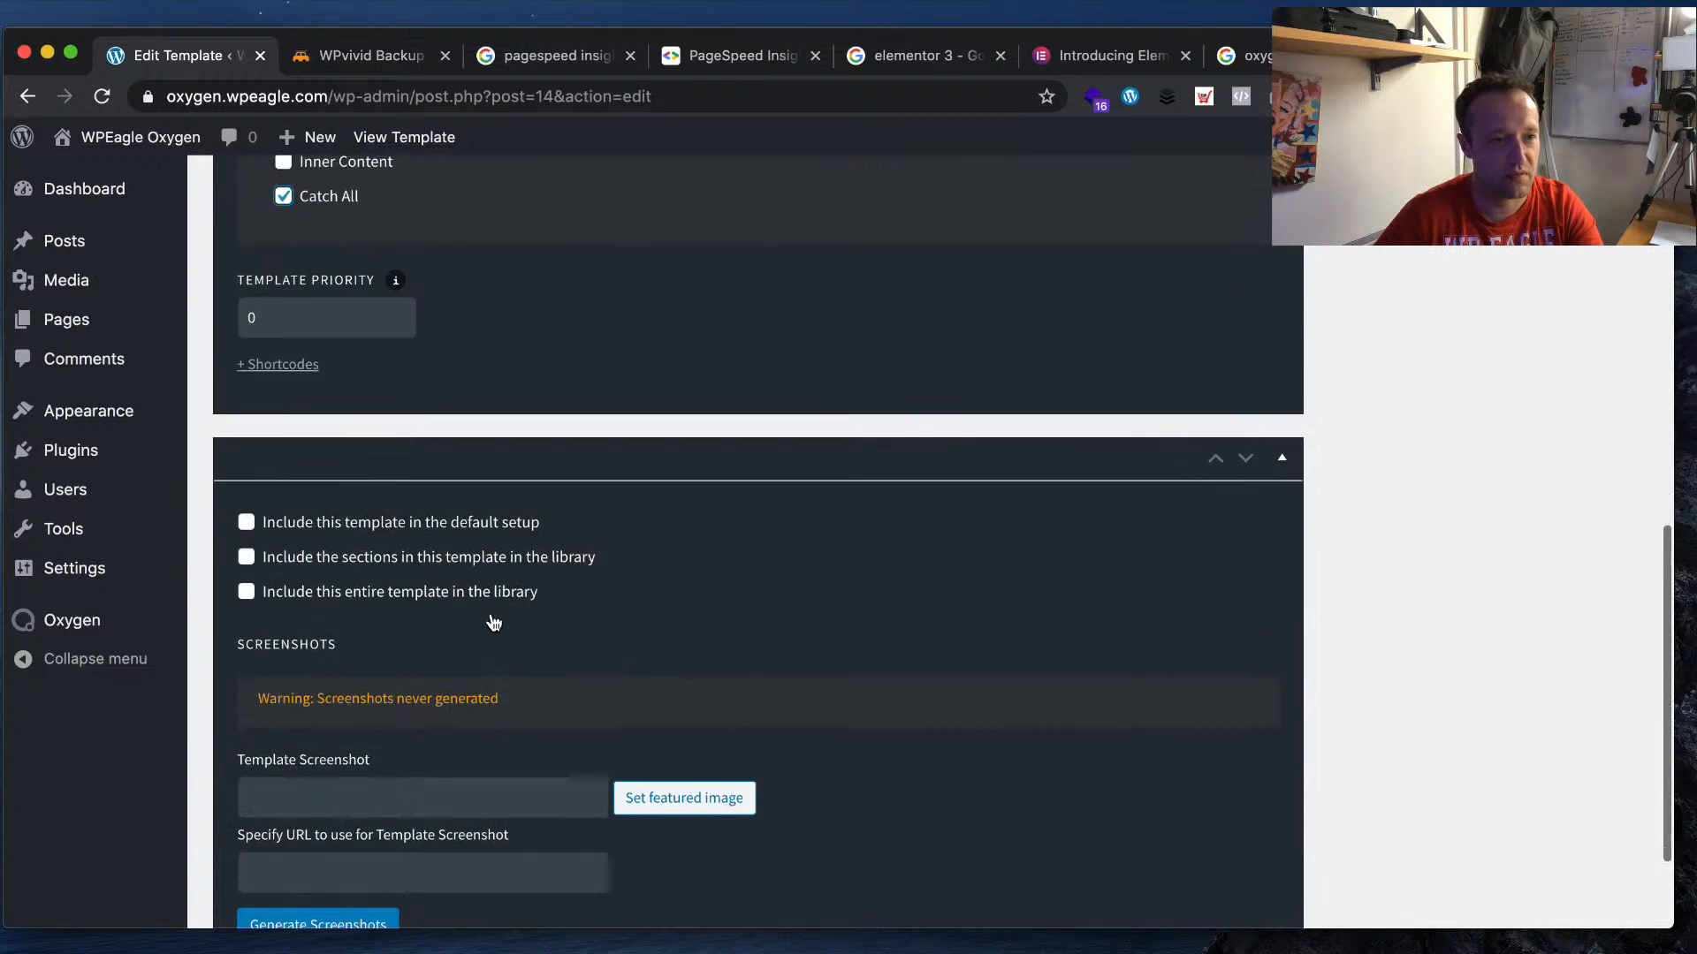
scroll(704, 626, up, 14)
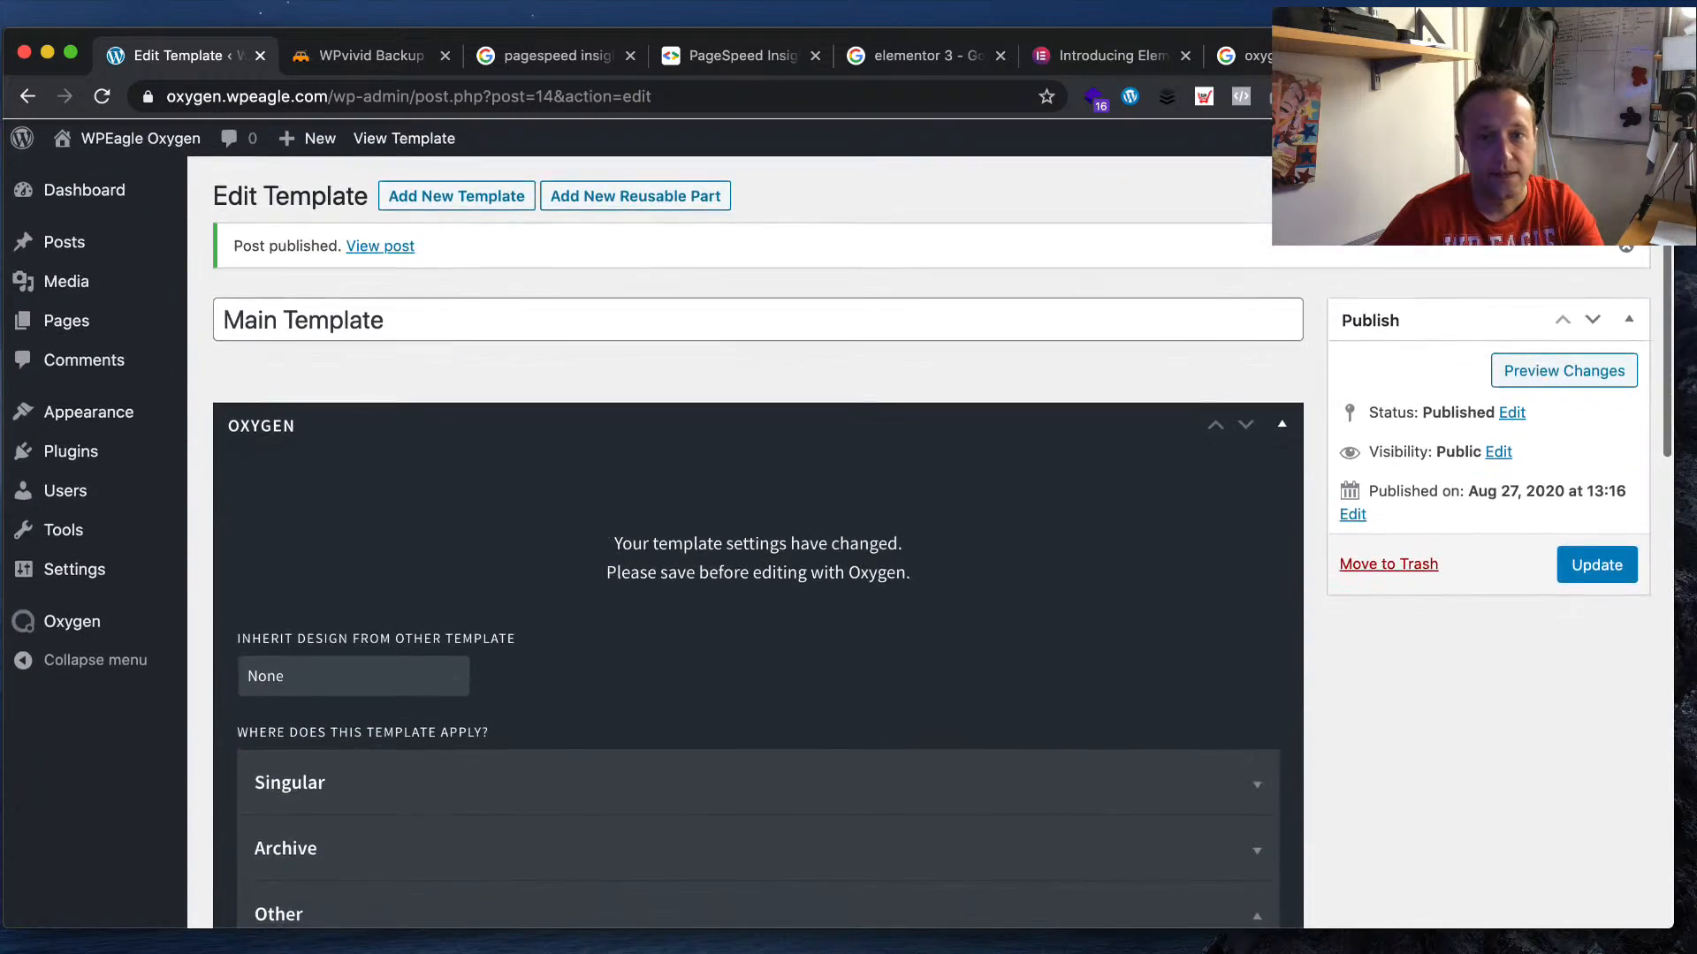
click(1596, 565)
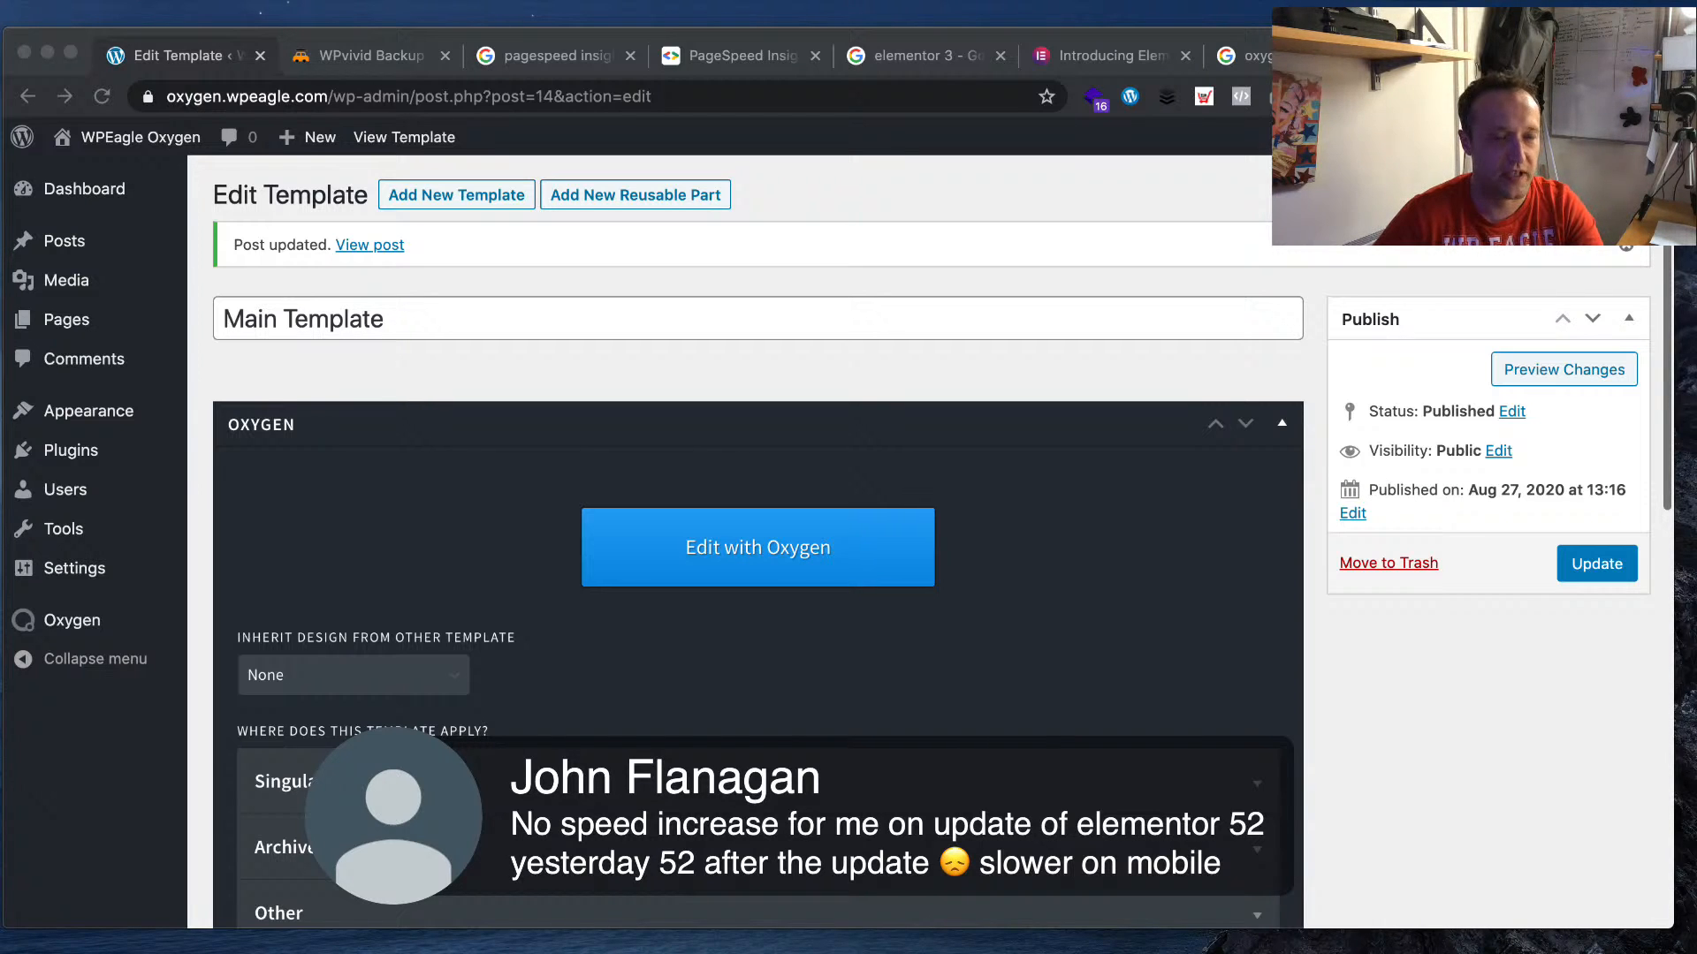
- Open Main Template in the Oxygen visual editor and bring up the basic components available for adding
click(776, 549)
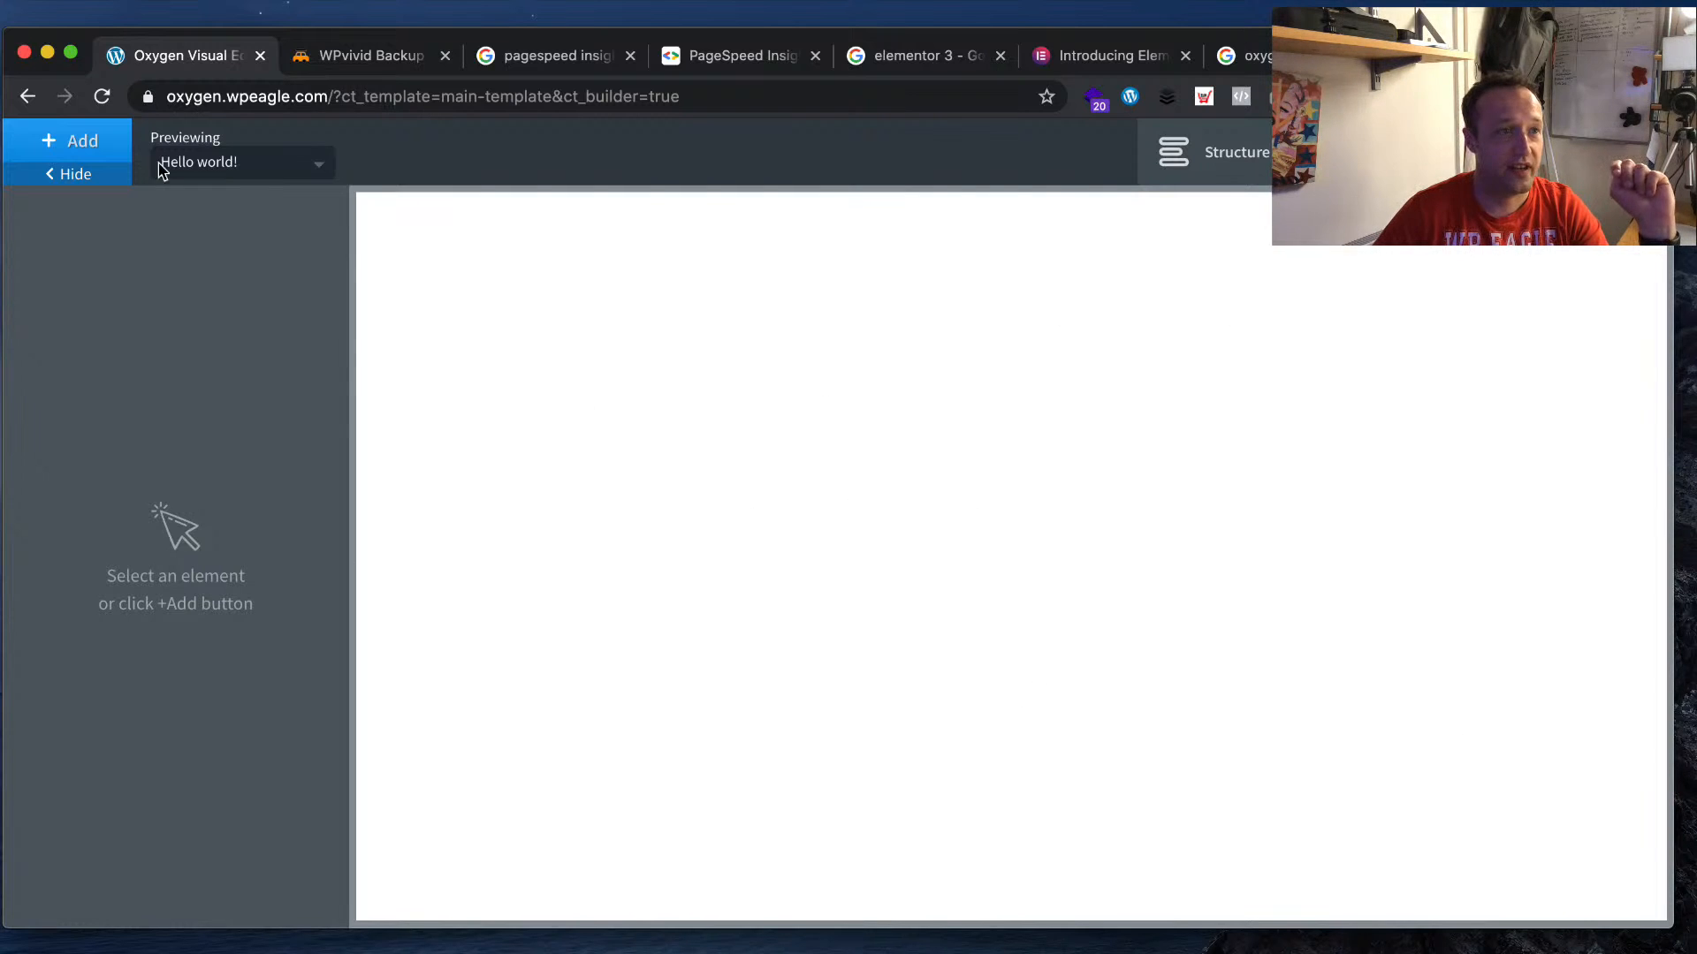
click(75, 142)
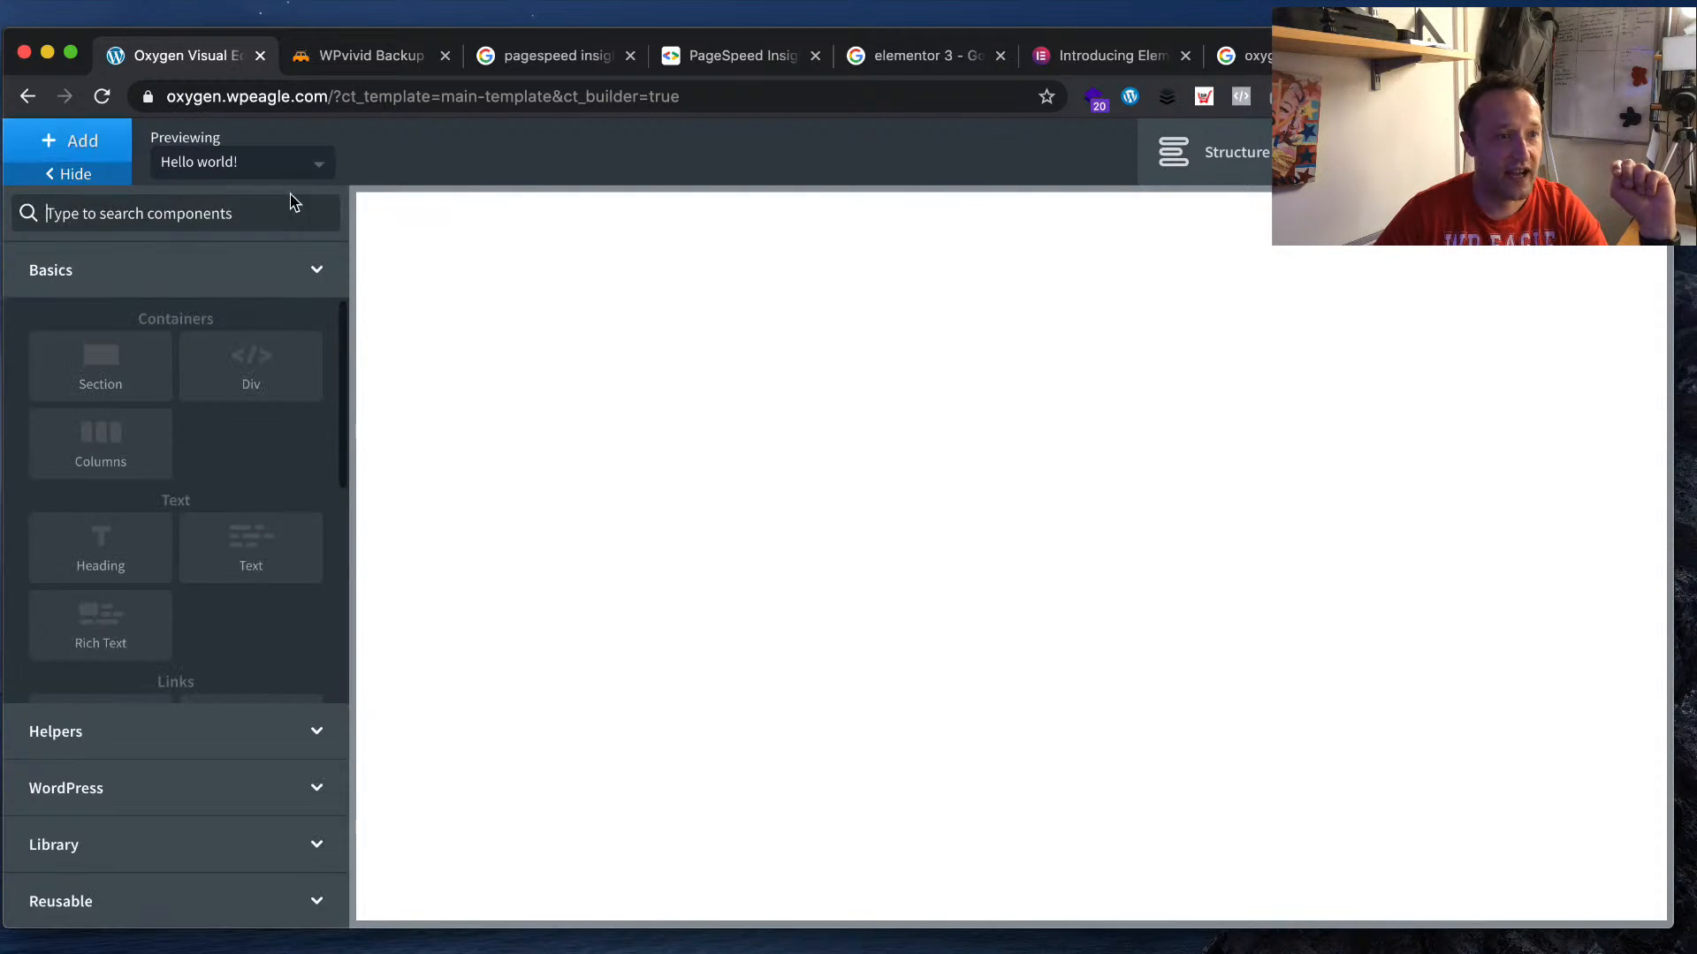
scroll(133, 452, down, 3)
scroll(137, 457, down, 2)
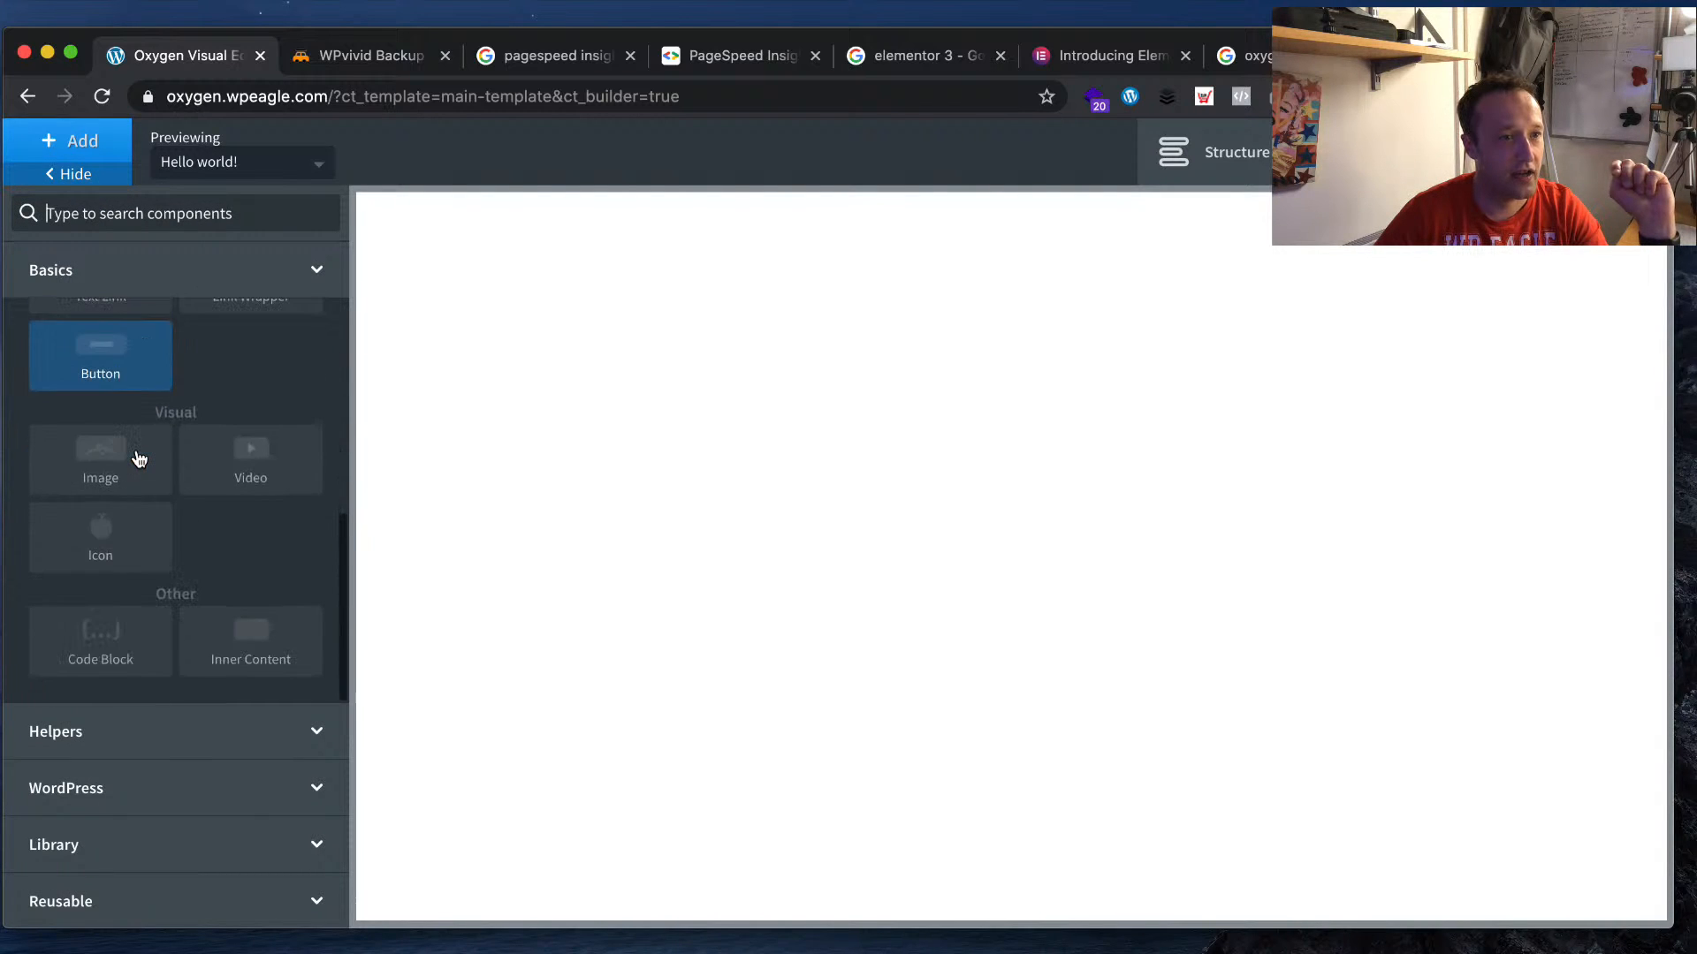
- Open the Atomic design set in the component library and look over its page and template layouts
click(163, 846)
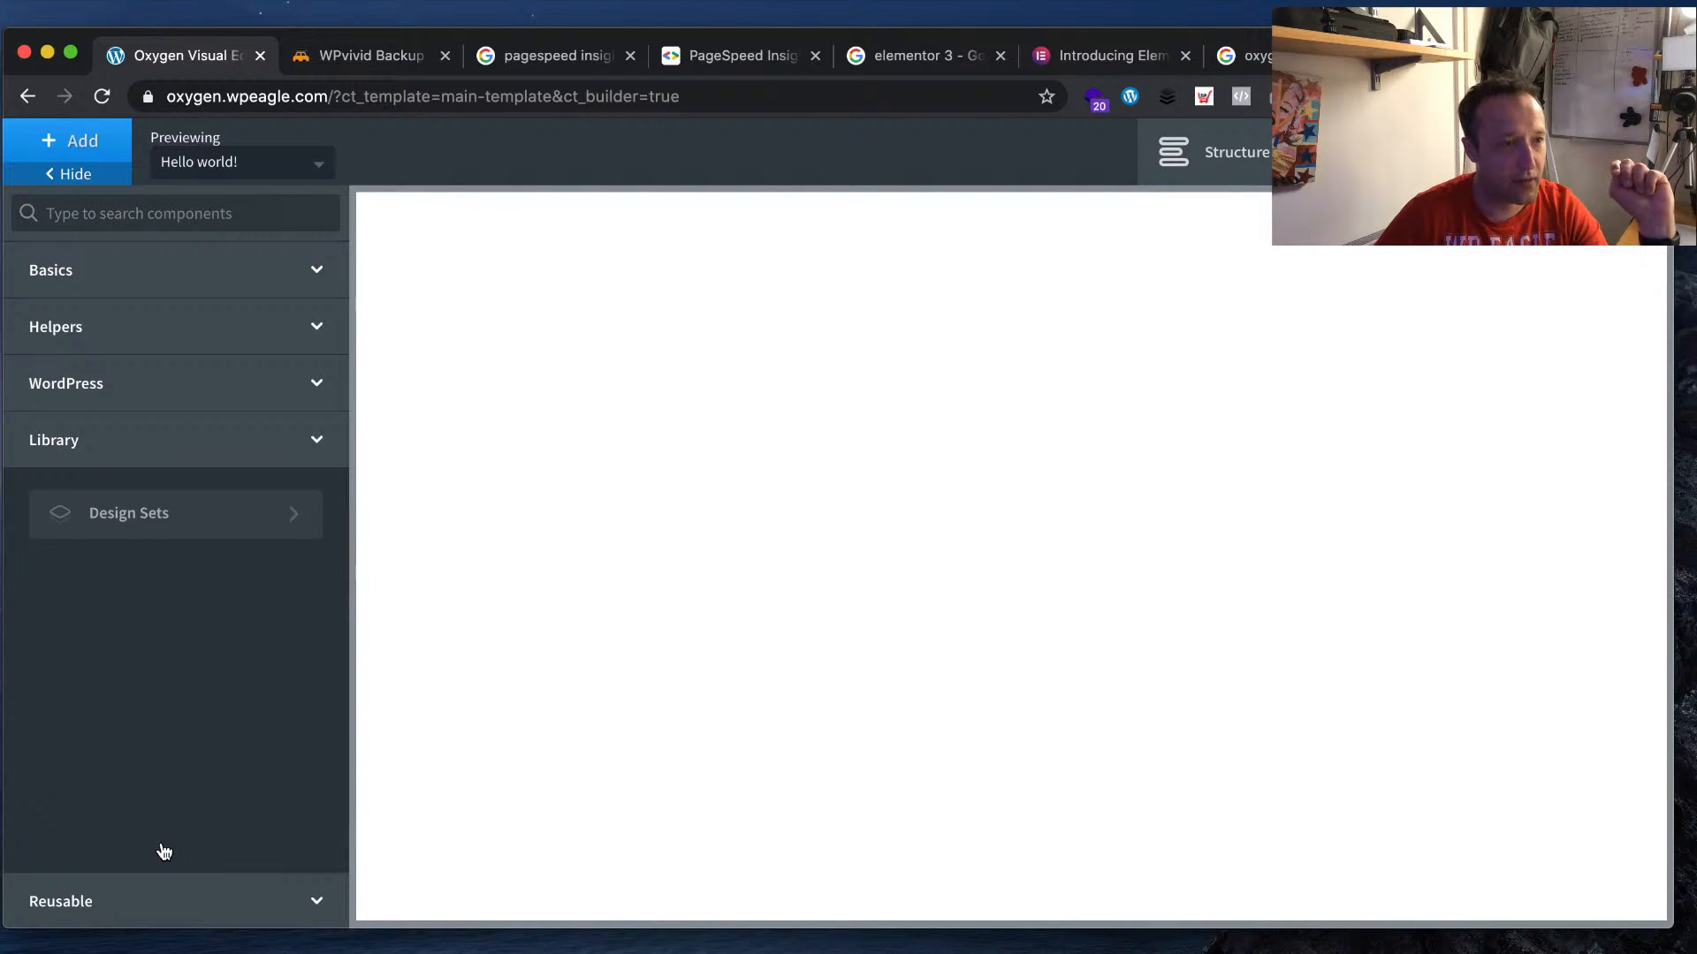
click(161, 521)
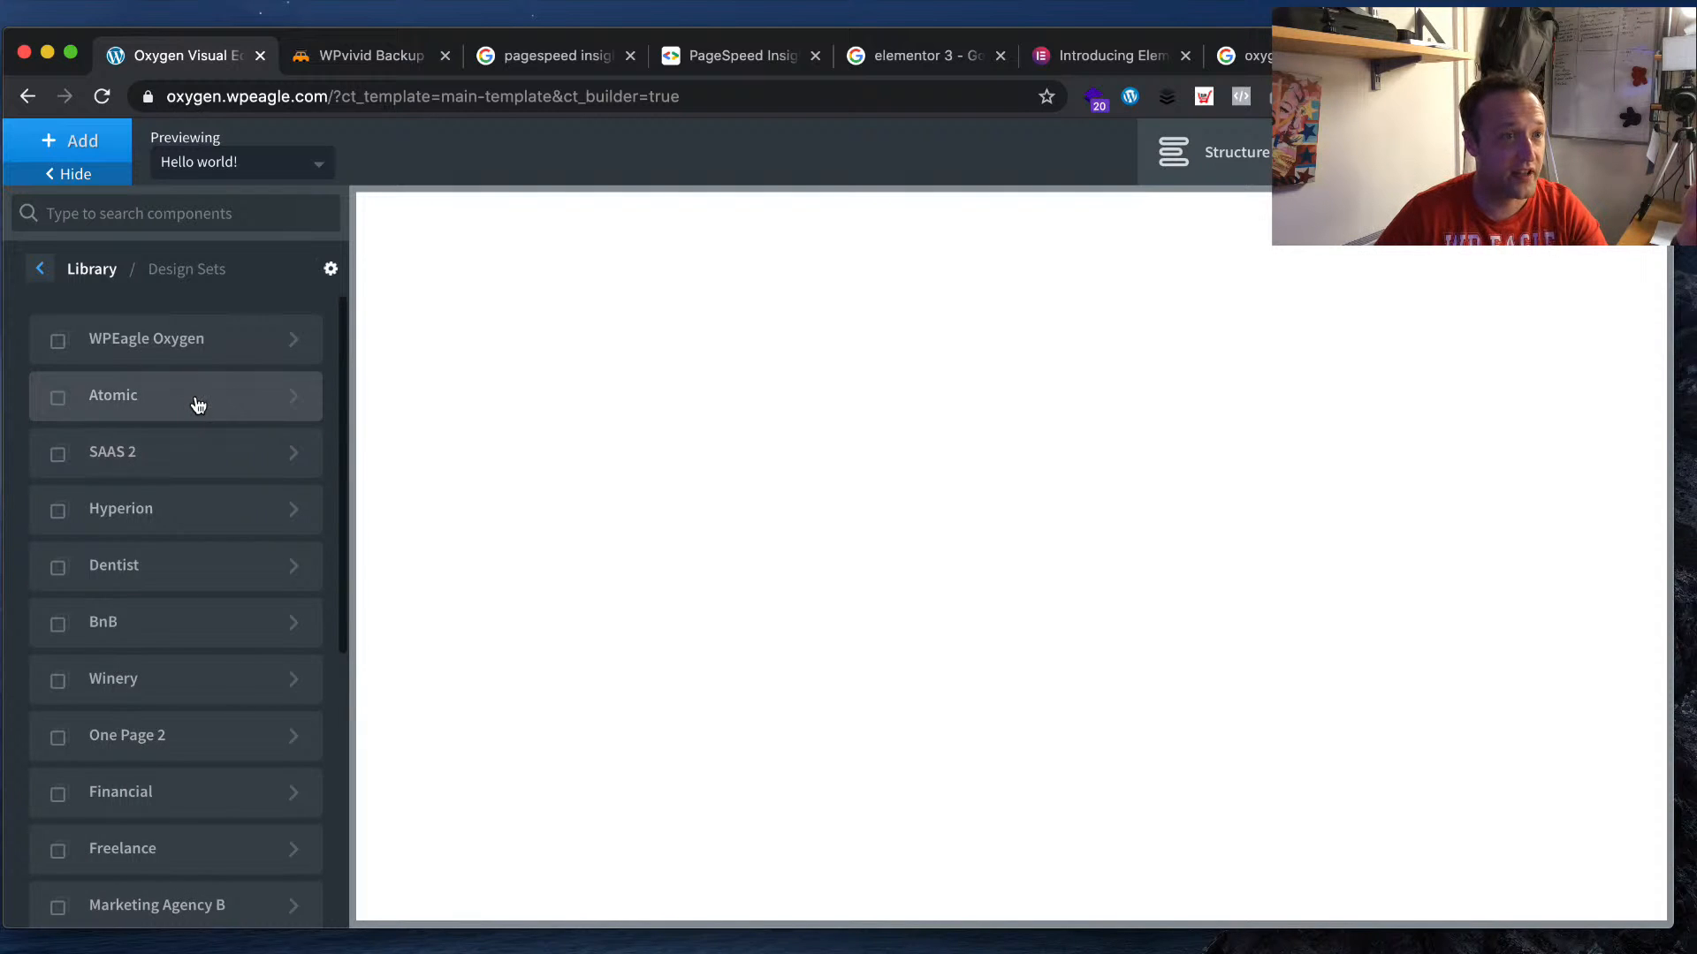
click(197, 405)
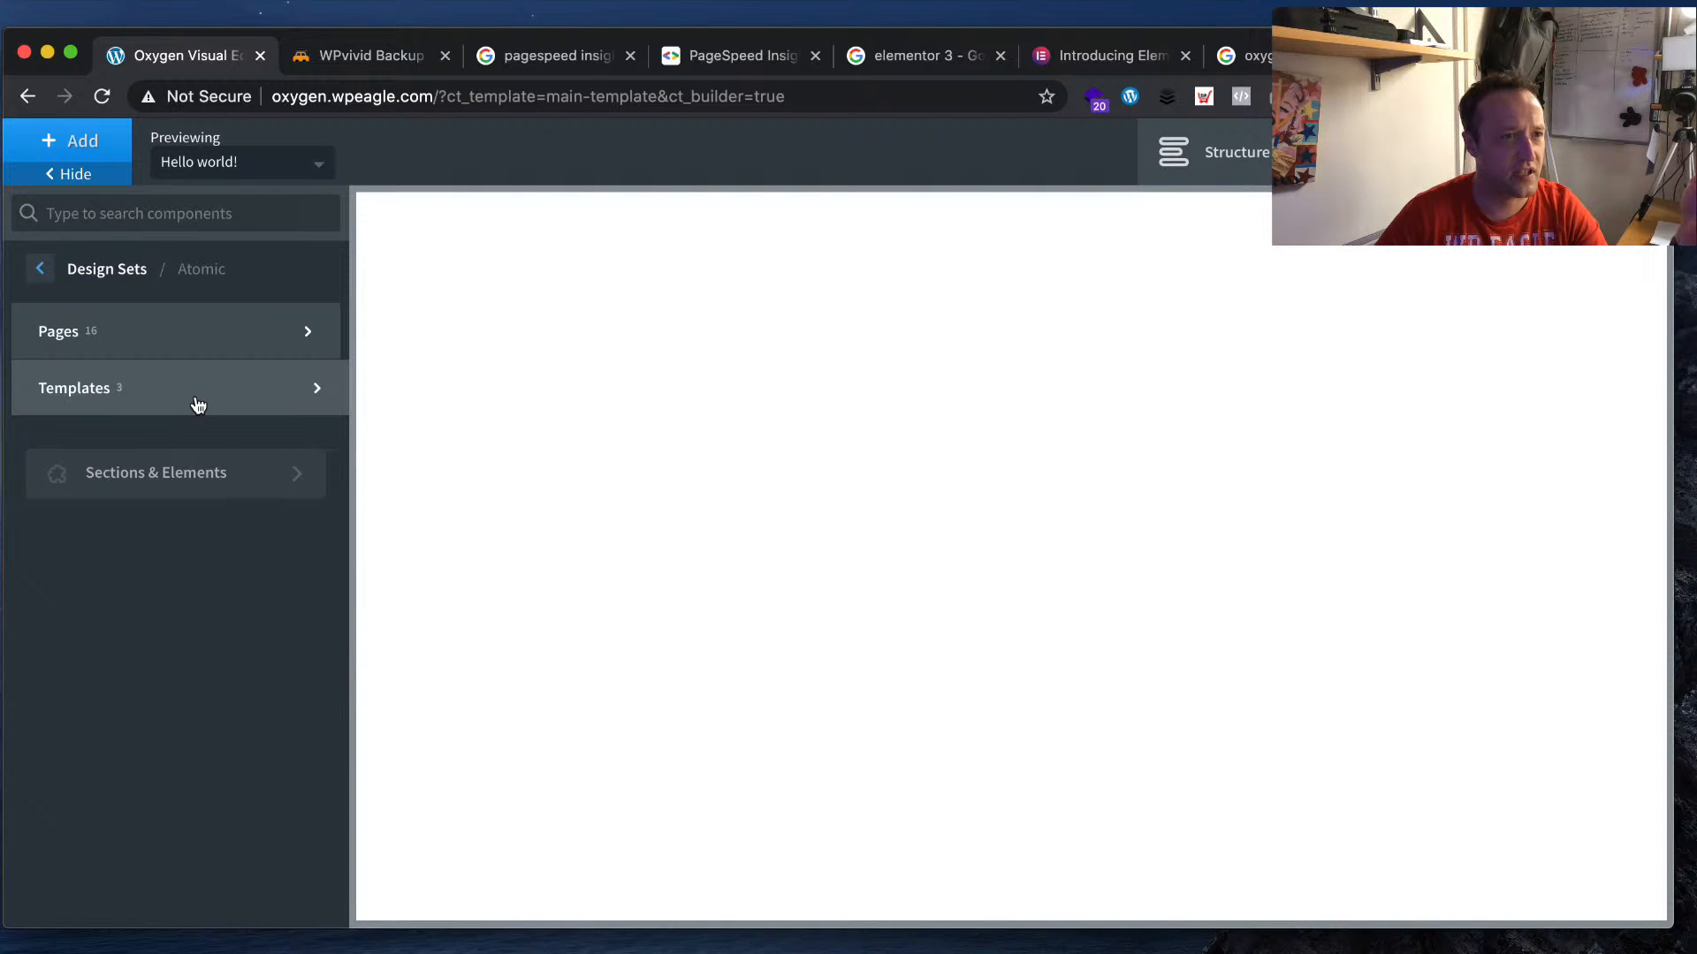
click(191, 320)
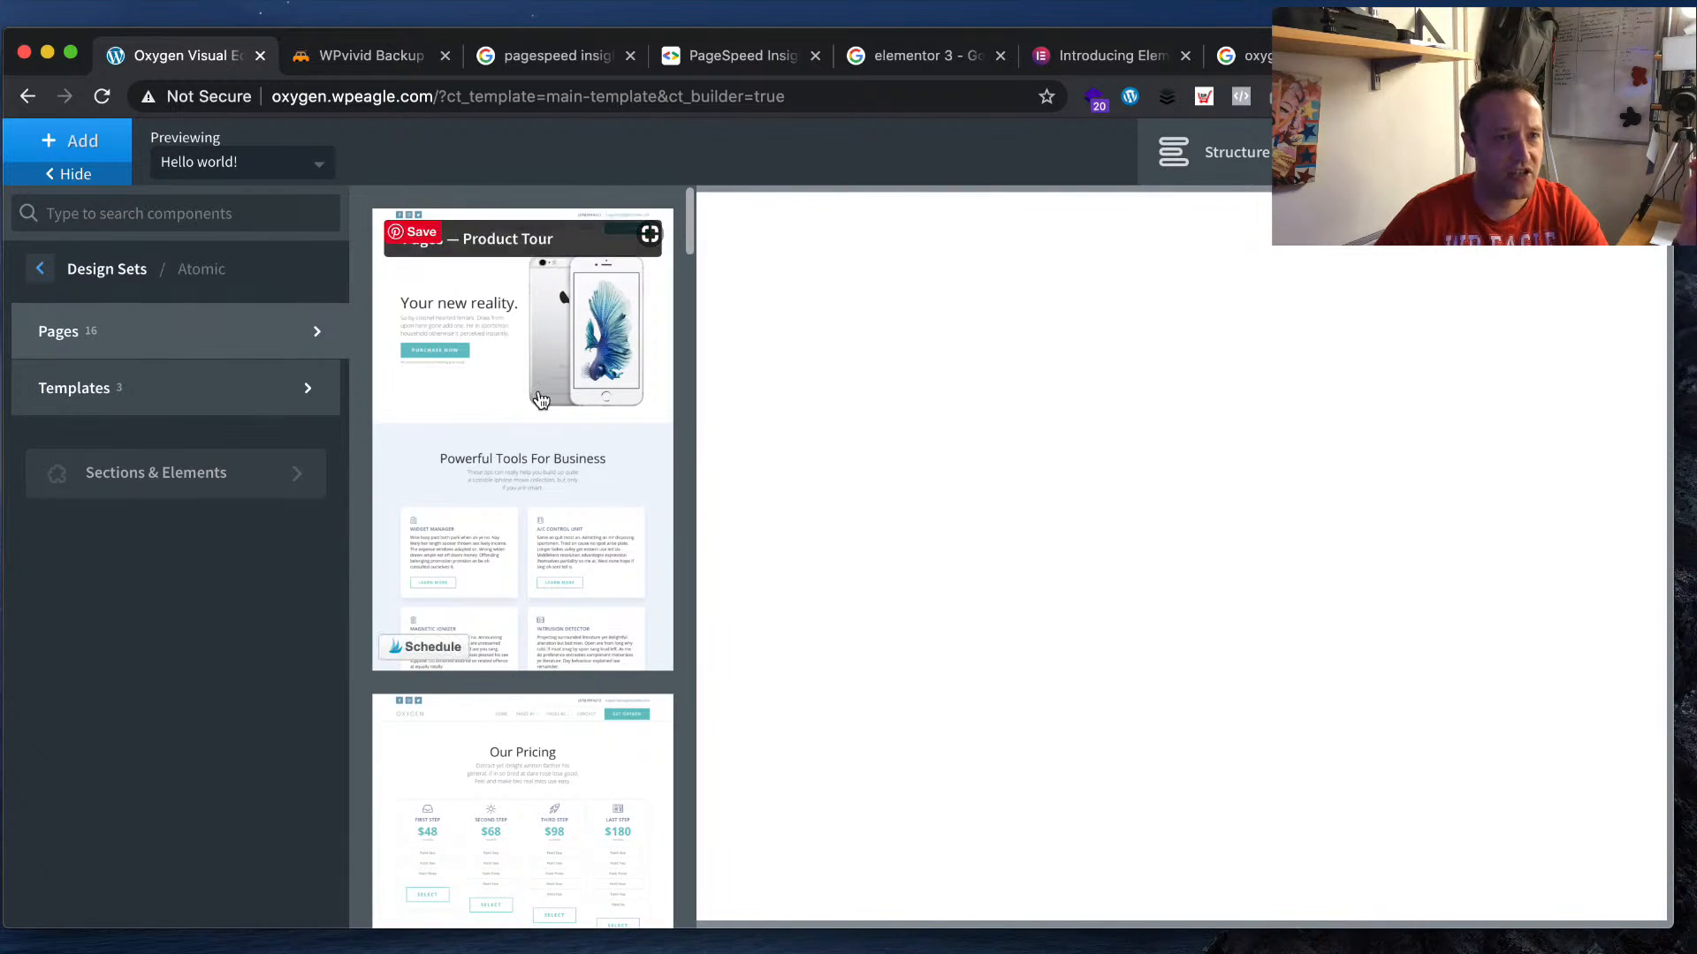
click(210, 403)
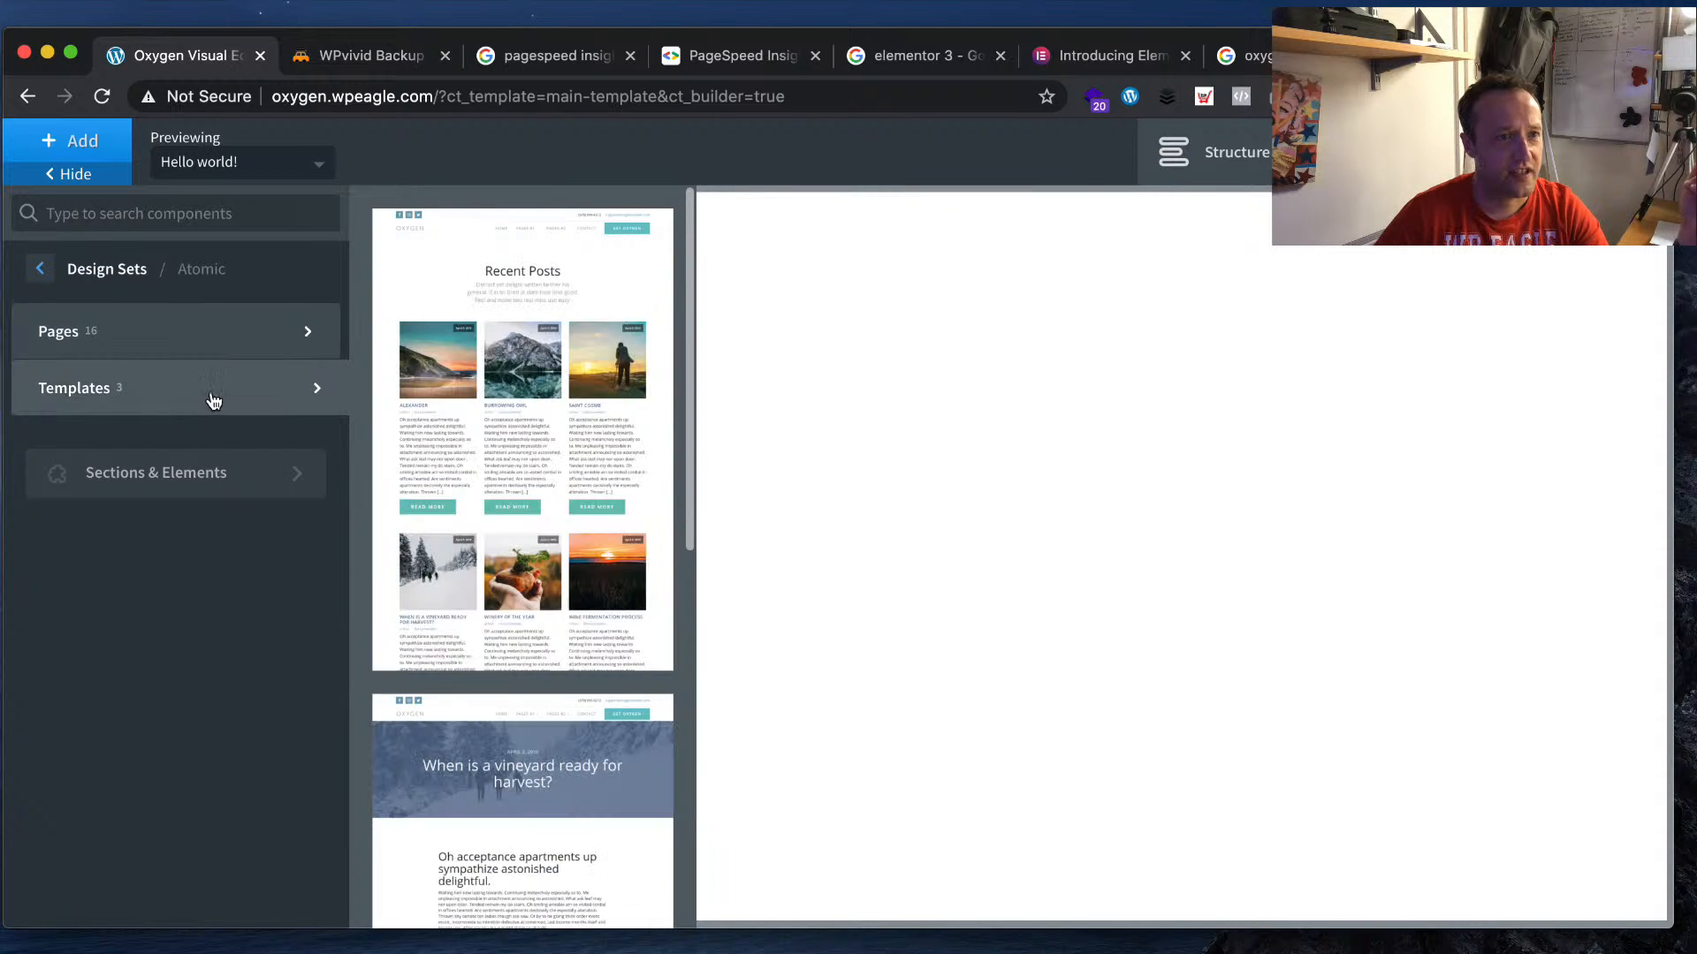
- Add the Header Simple Centered component from the Headers in Atomic's Sections & Elements to the template
click(172, 477)
mouse_move(272, 741)
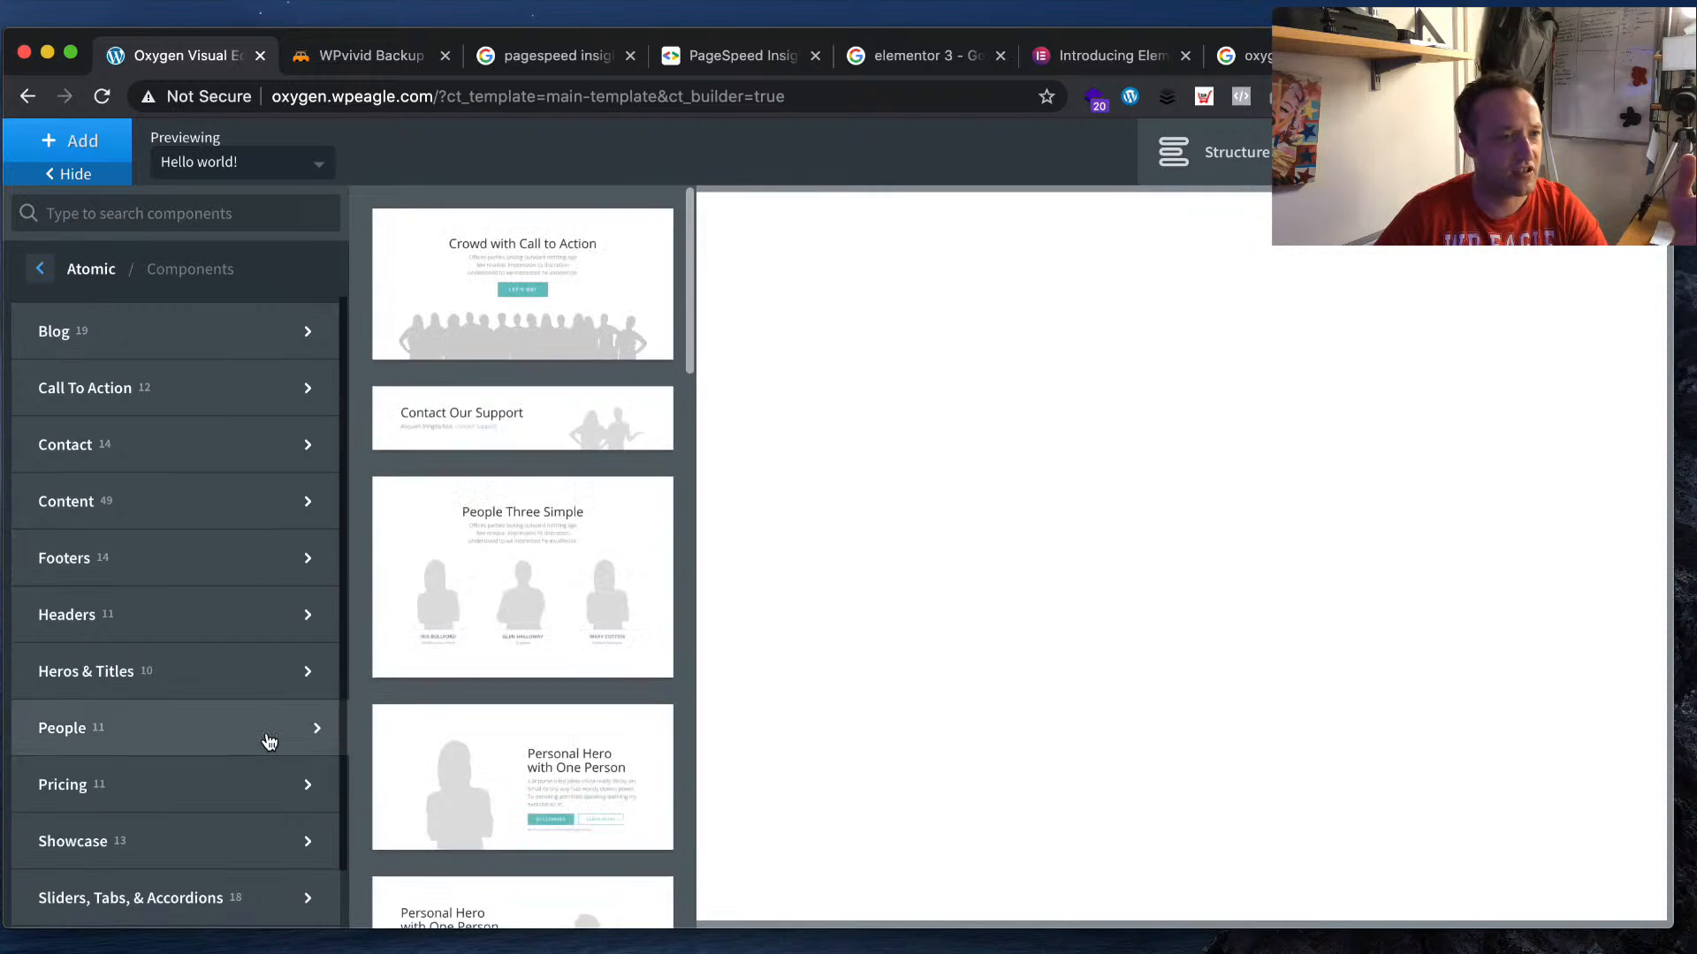
mouse_move(220, 639)
scroll(221, 636, down, 1)
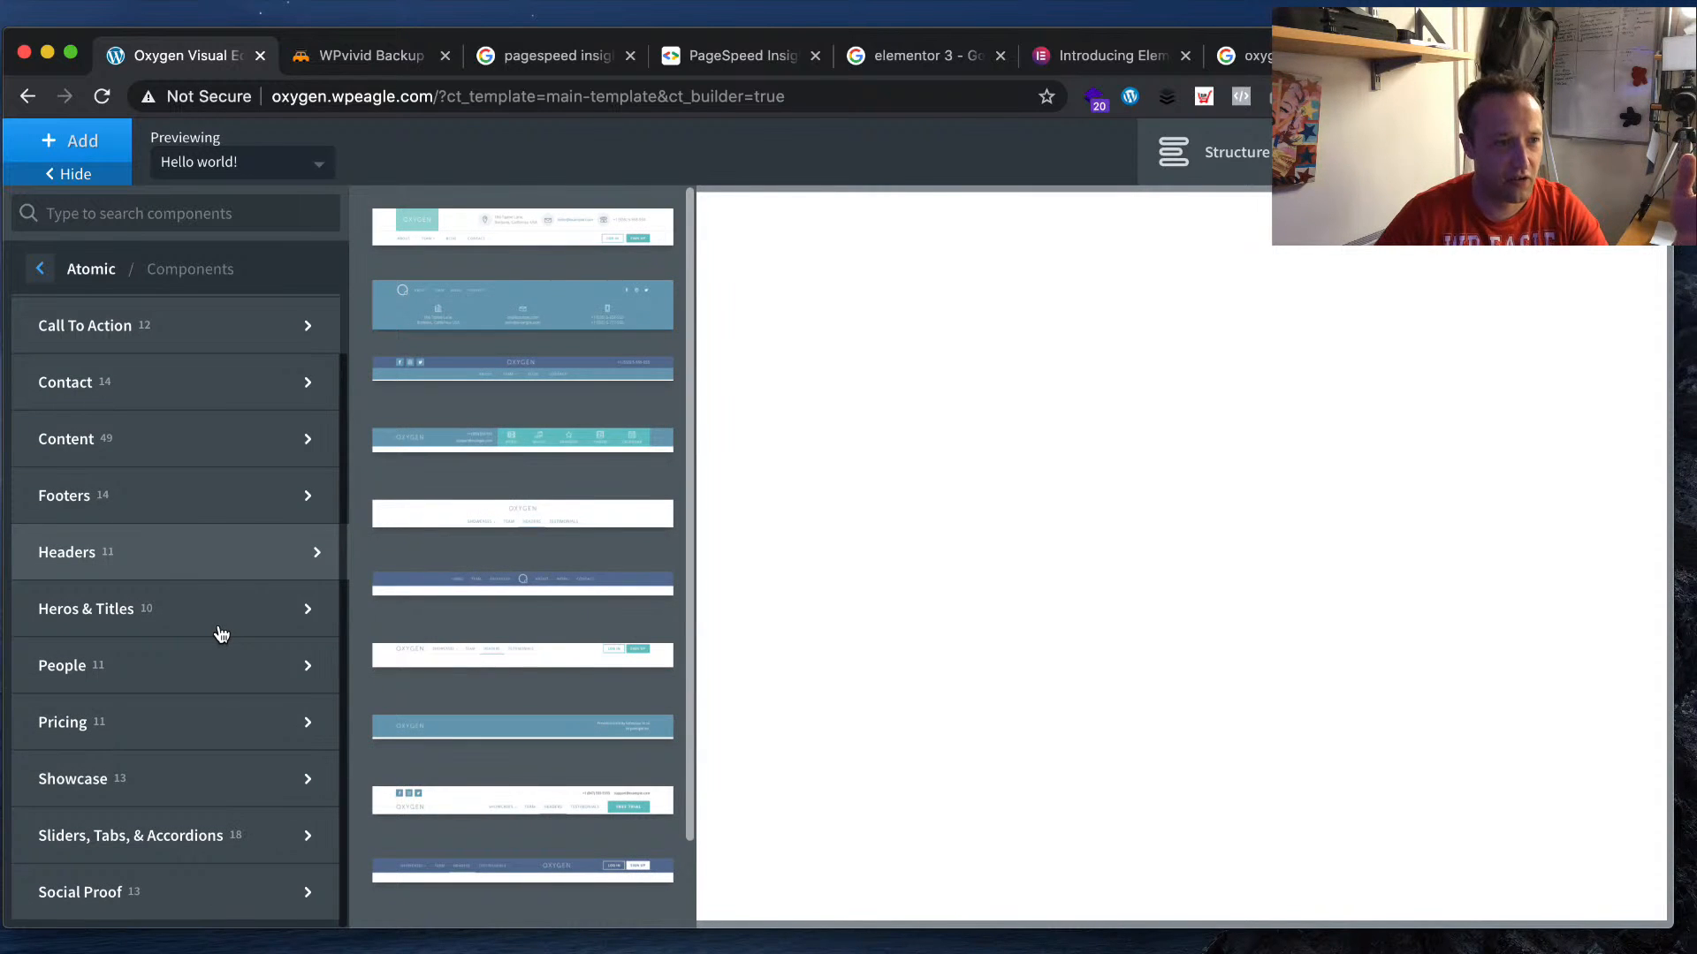
scroll(204, 638, up, 1)
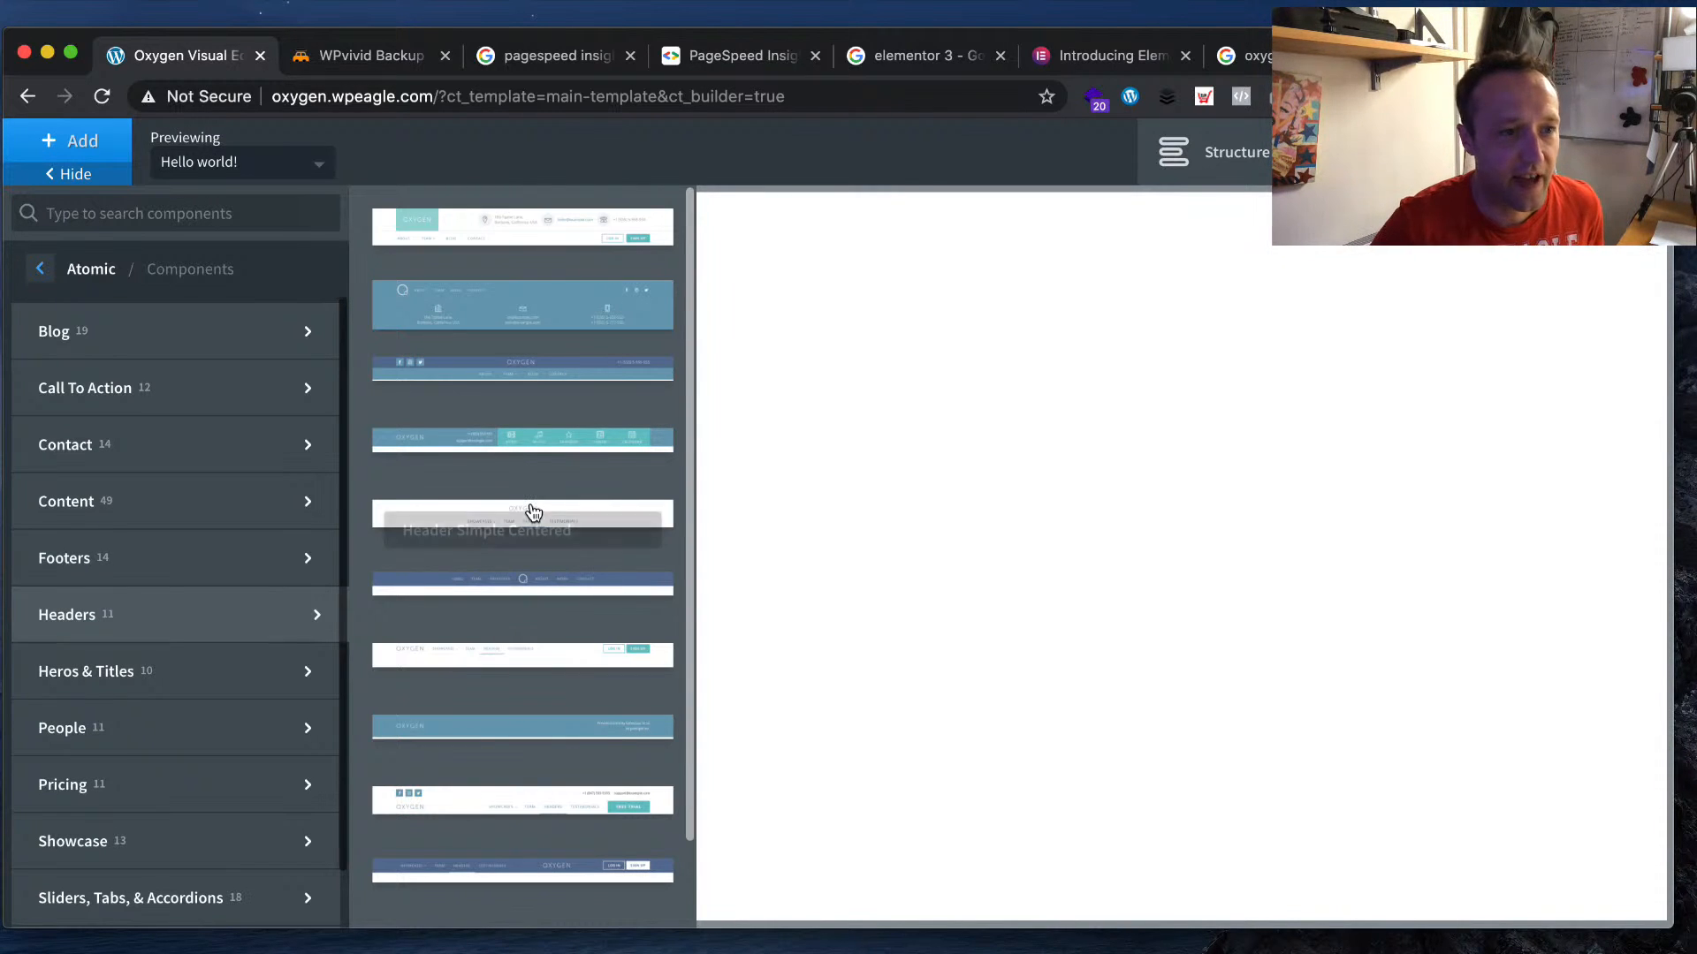
drag(523, 517, 1093, 324)
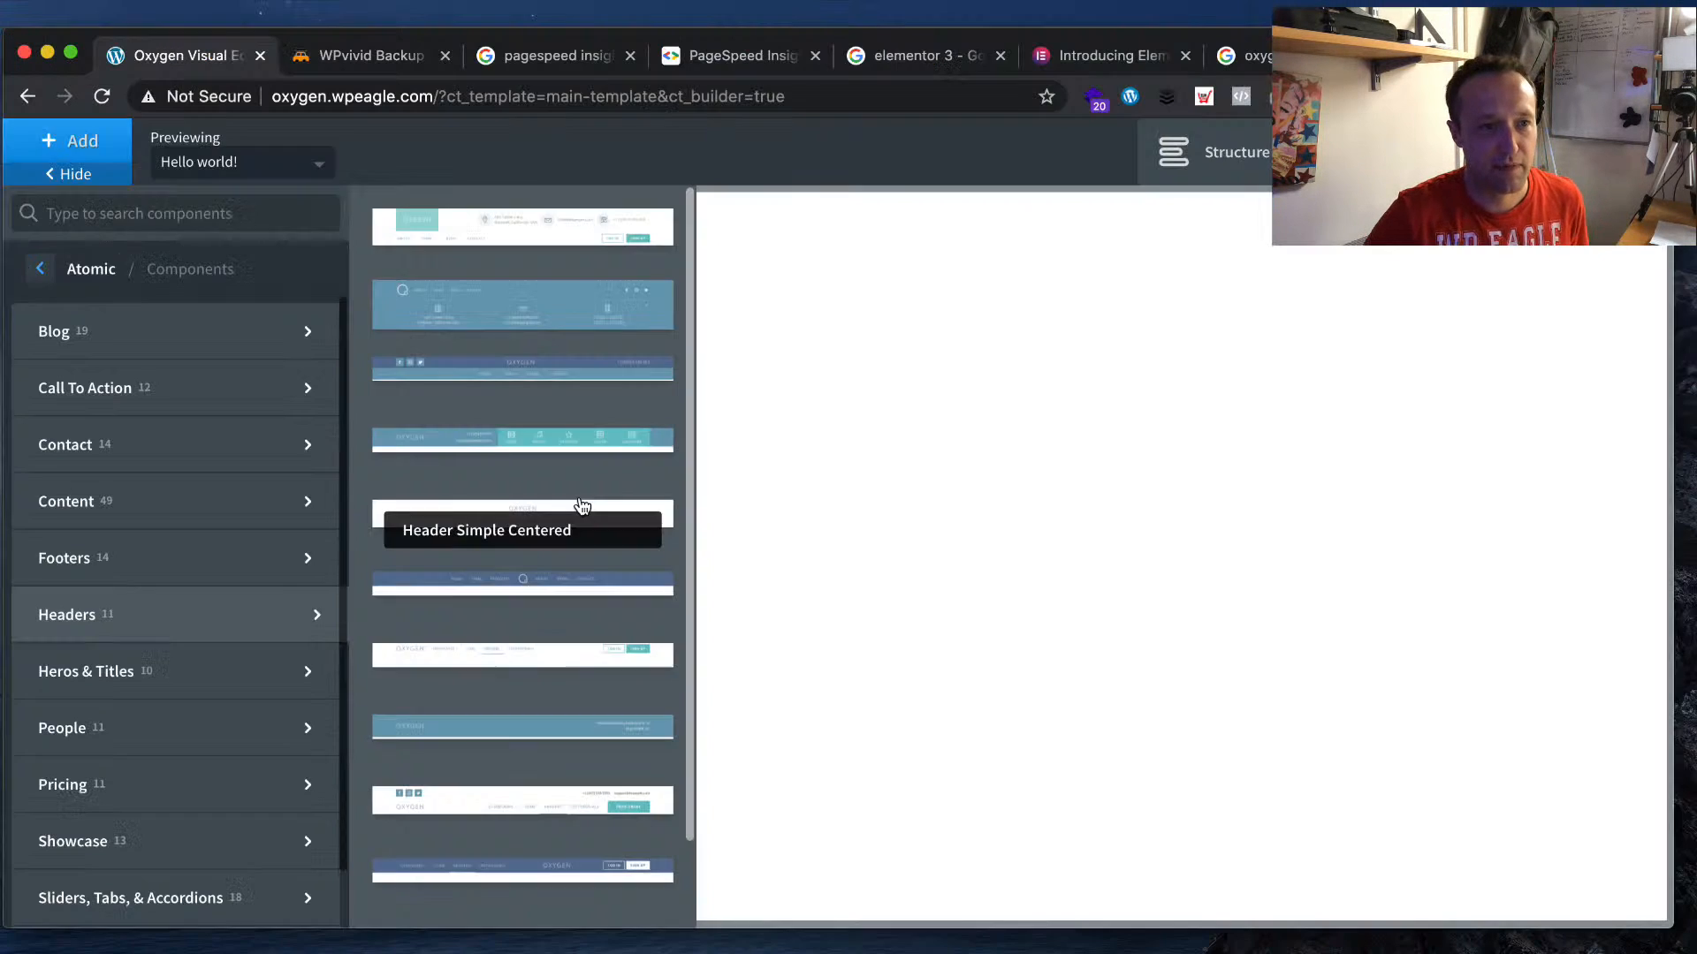
click(581, 506)
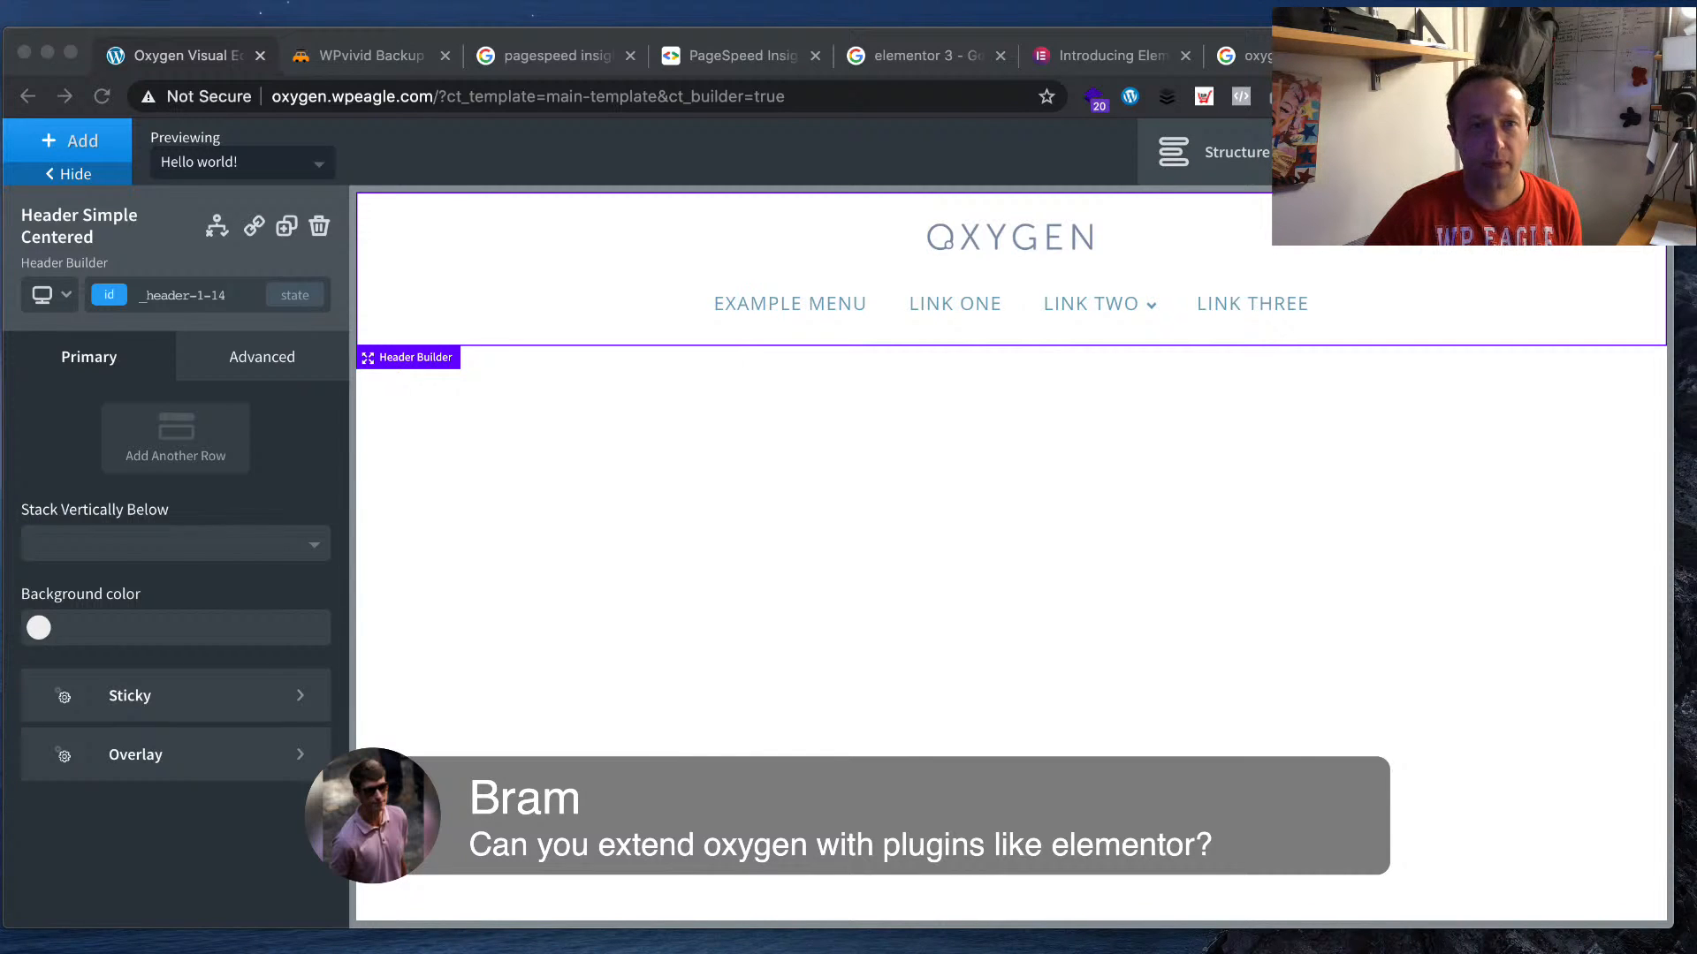
- Select the OXYGEN logo image in the header and open the image chooser to replace it
click(843, 244)
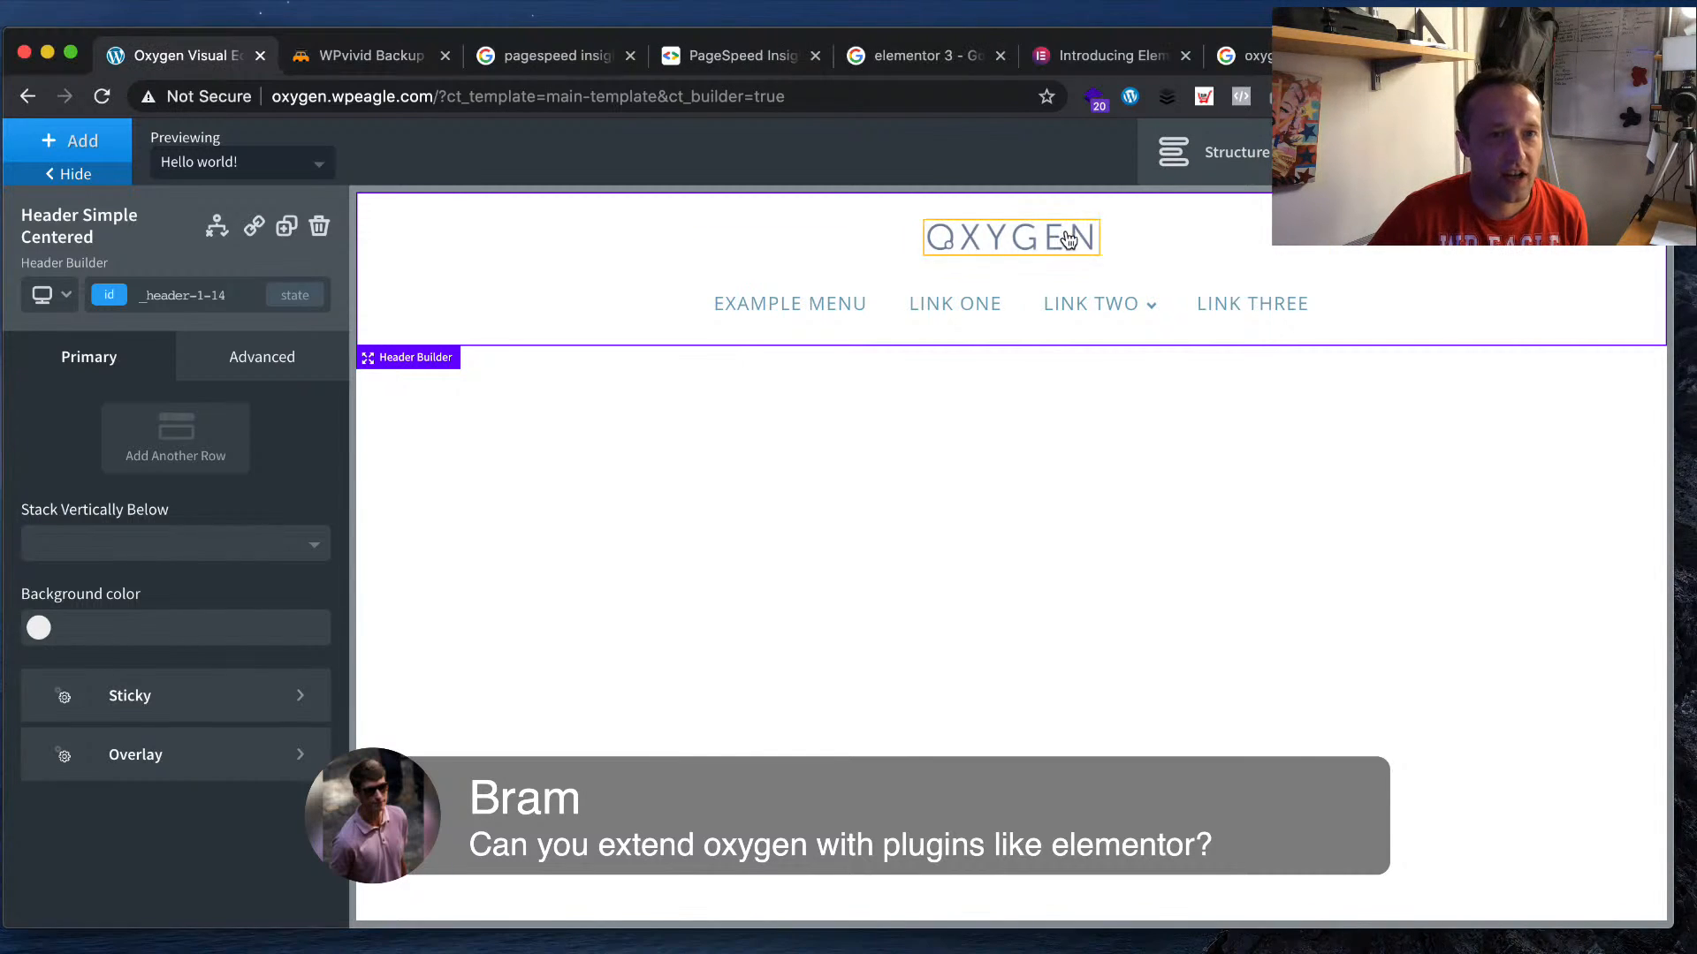
click(1051, 240)
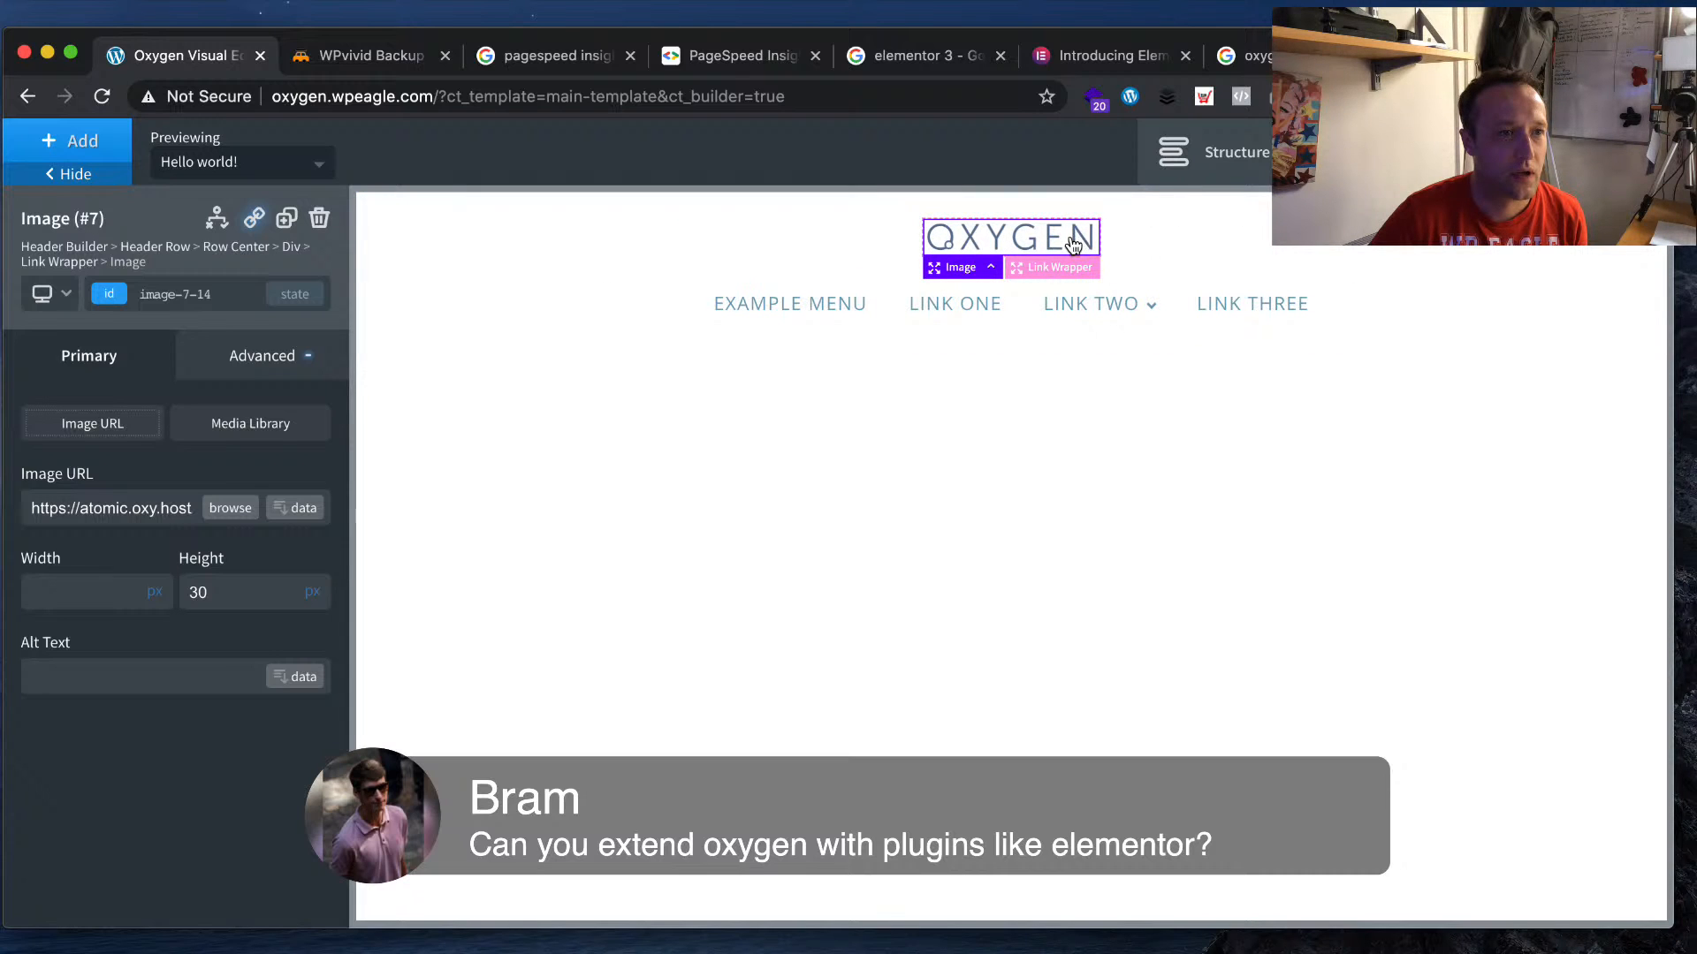
click(228, 511)
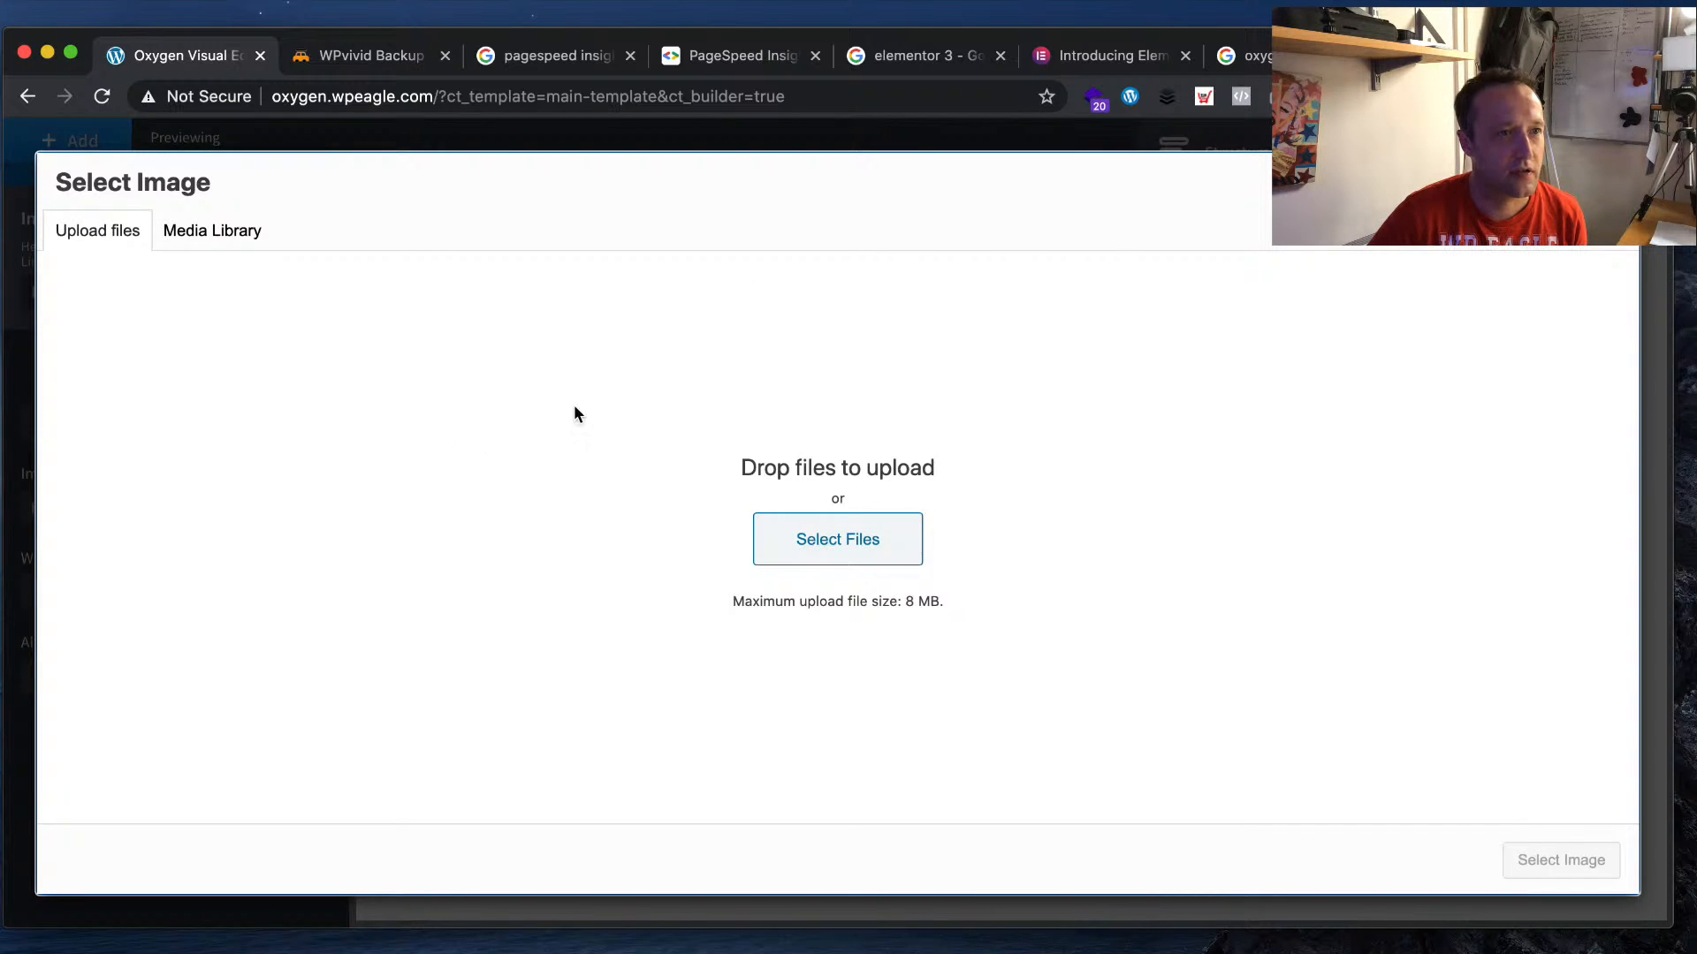
click(216, 234)
click(115, 230)
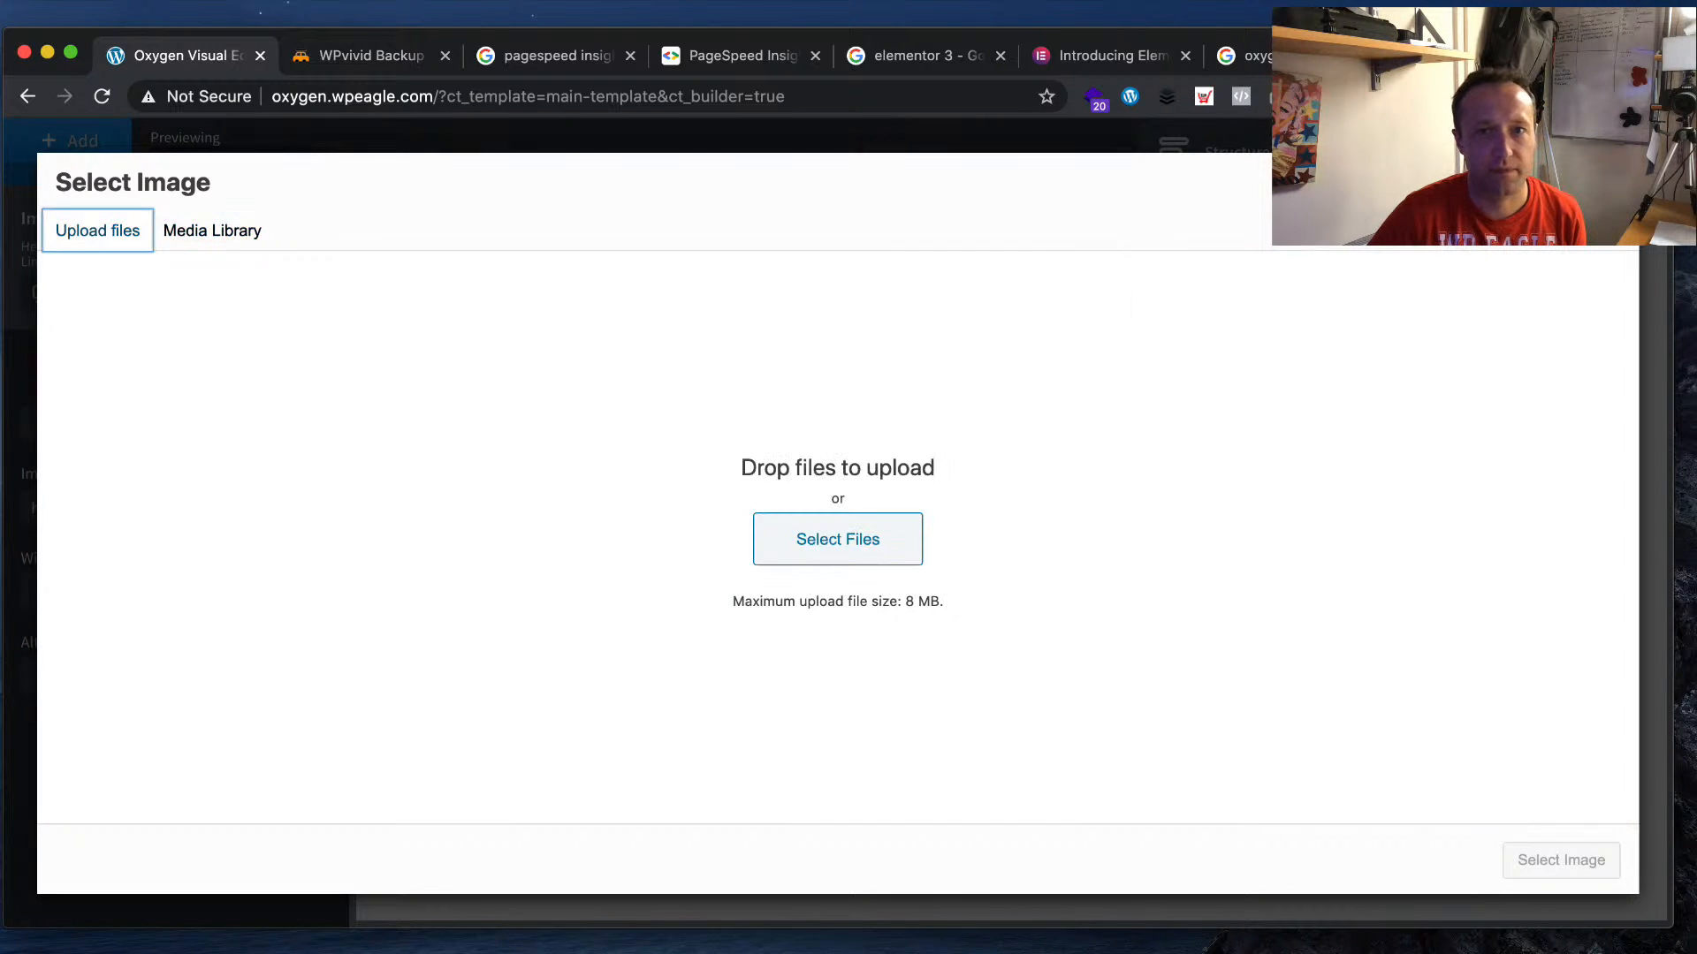
key(Escape)
click(228, 511)
- Upload LIFESTYLE GATES ALEX LOGO.png, use it as the header logo, and clear the image's fixed height
click(875, 539)
click(1173, 141)
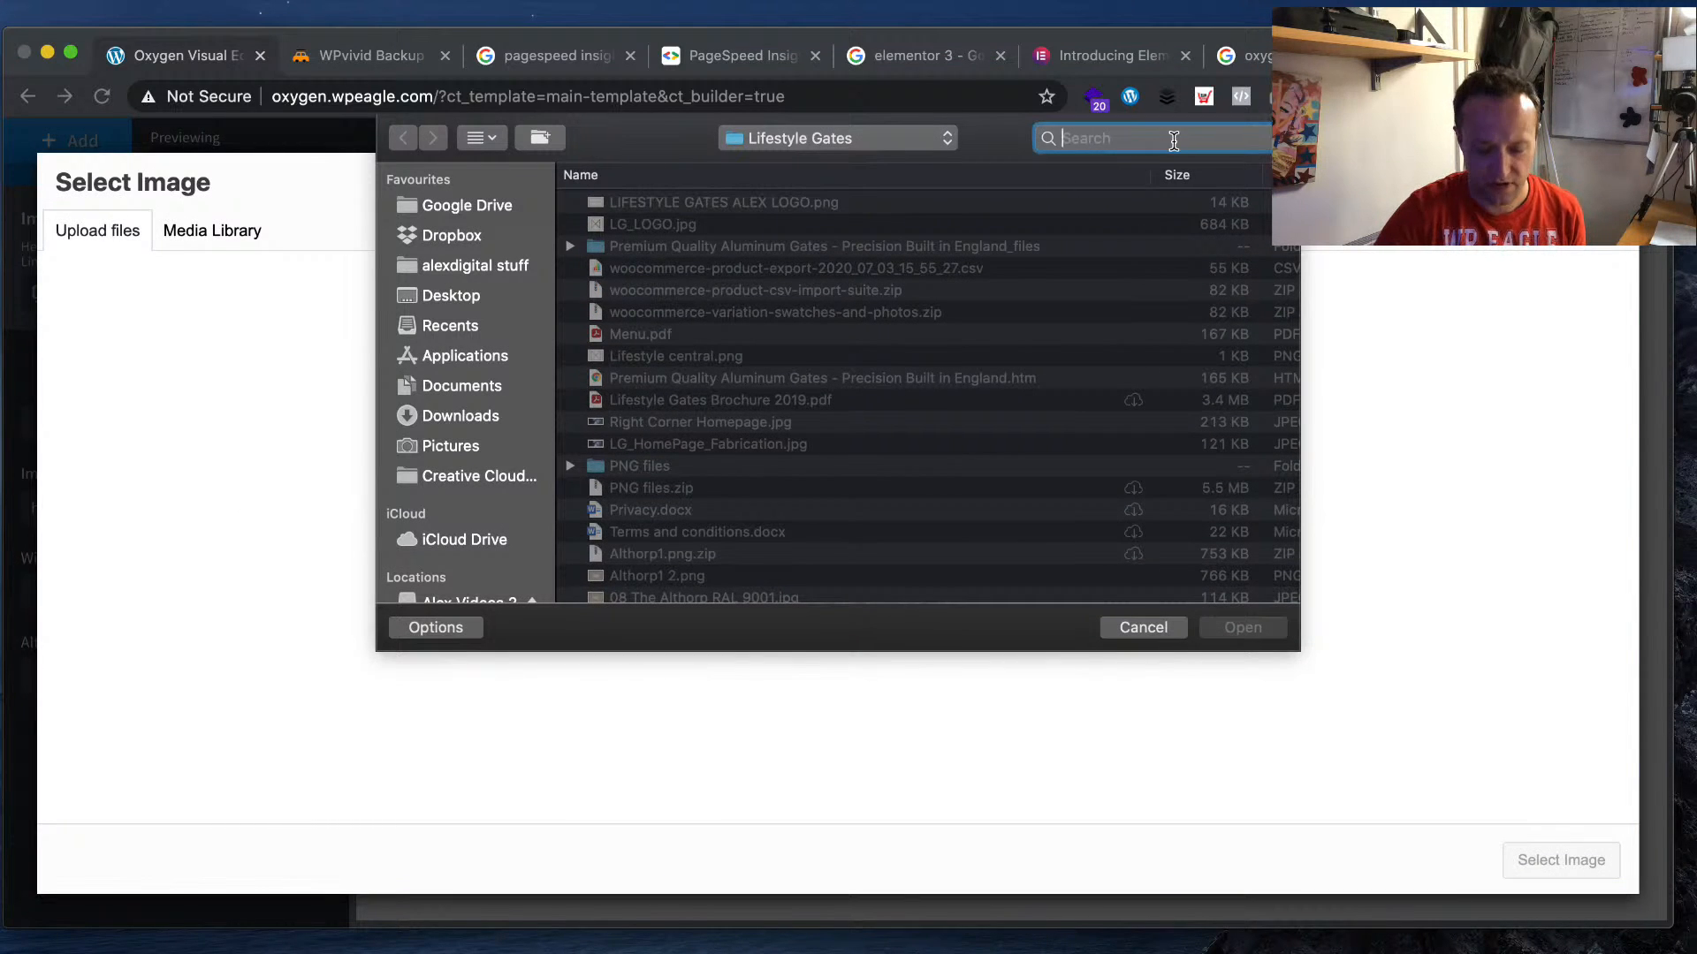
text(logo)
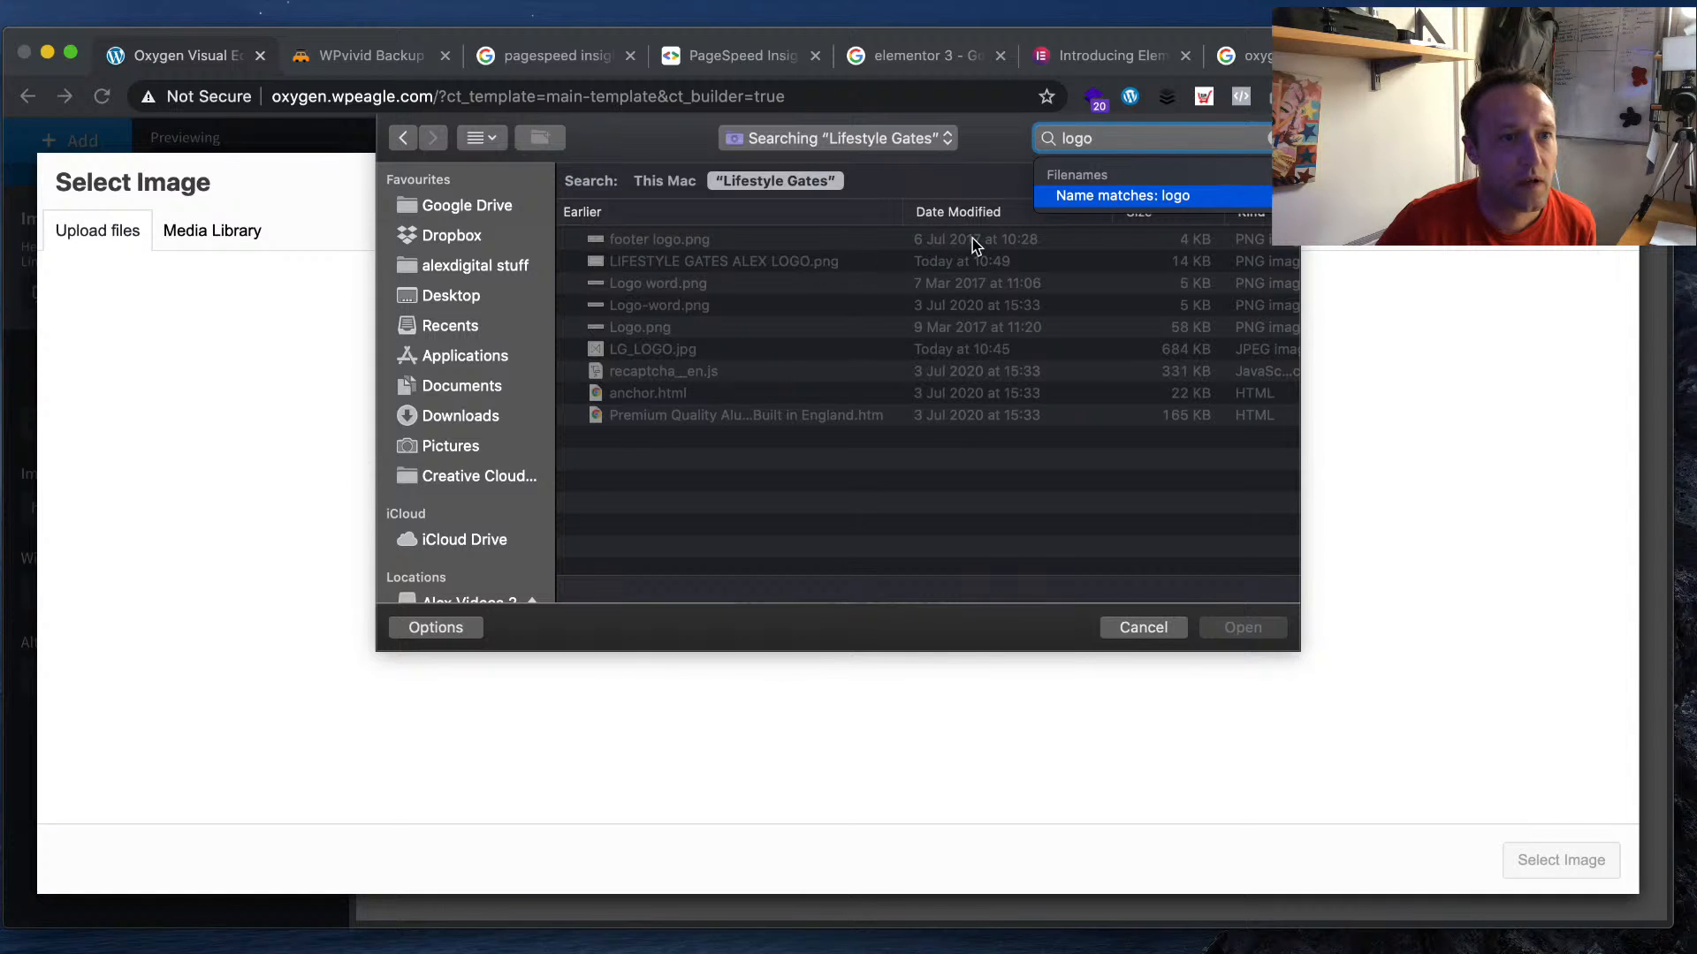
click(813, 264)
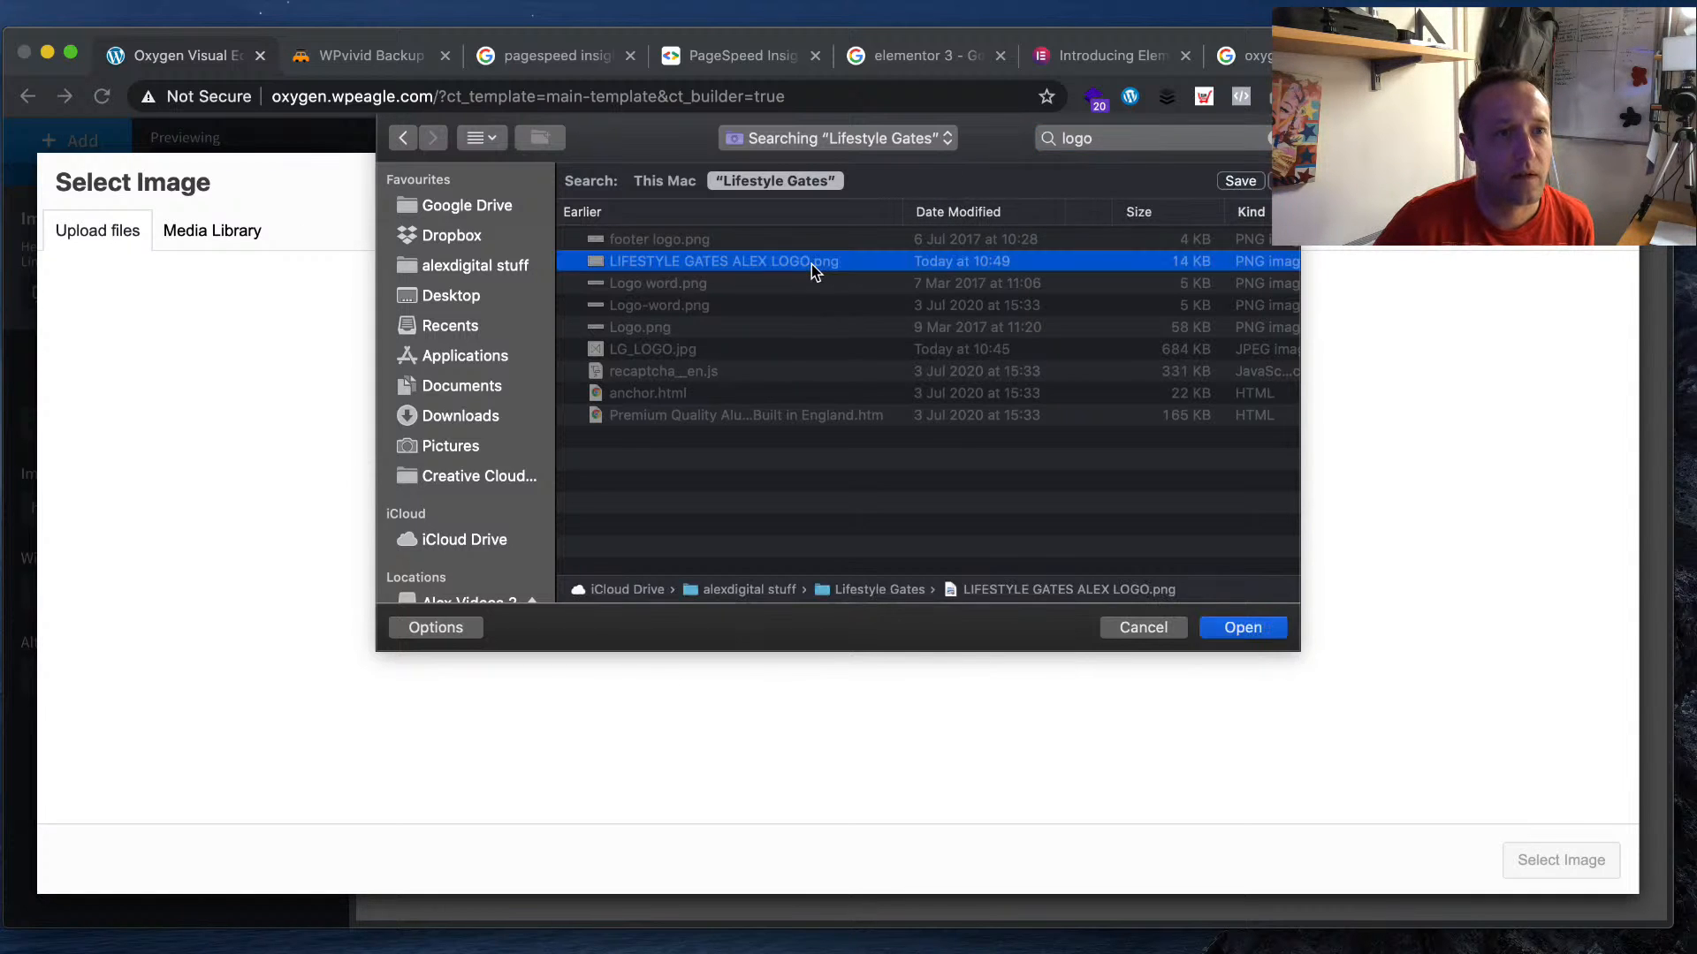
click(1278, 633)
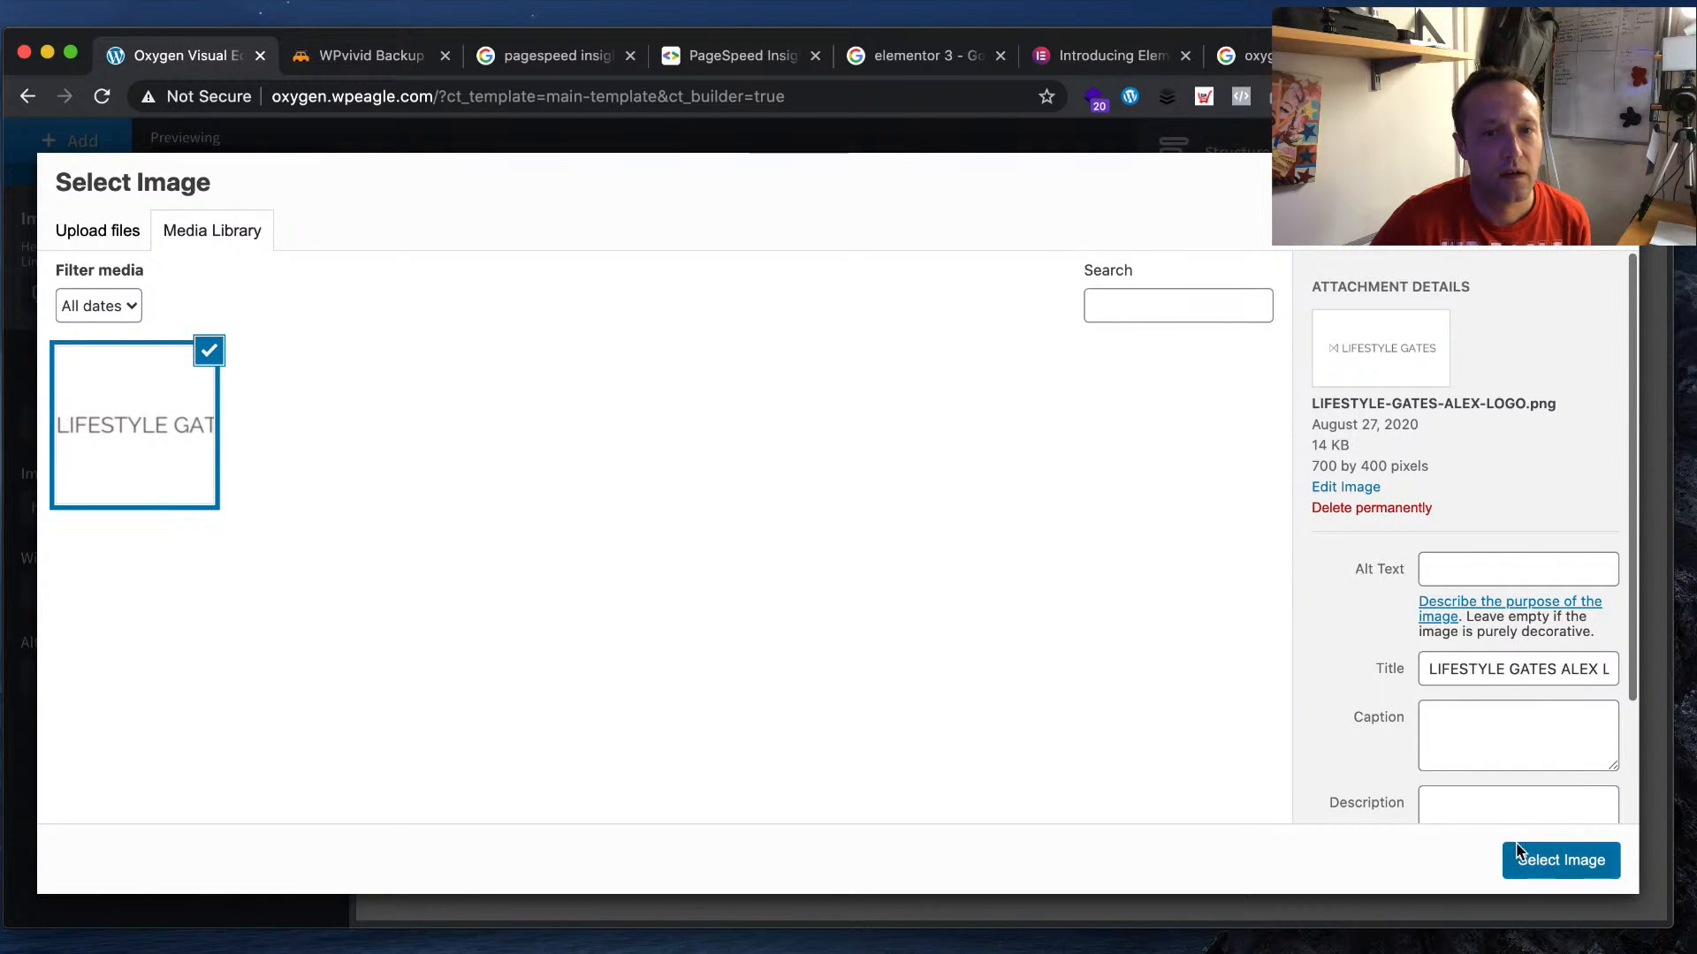
click(1509, 851)
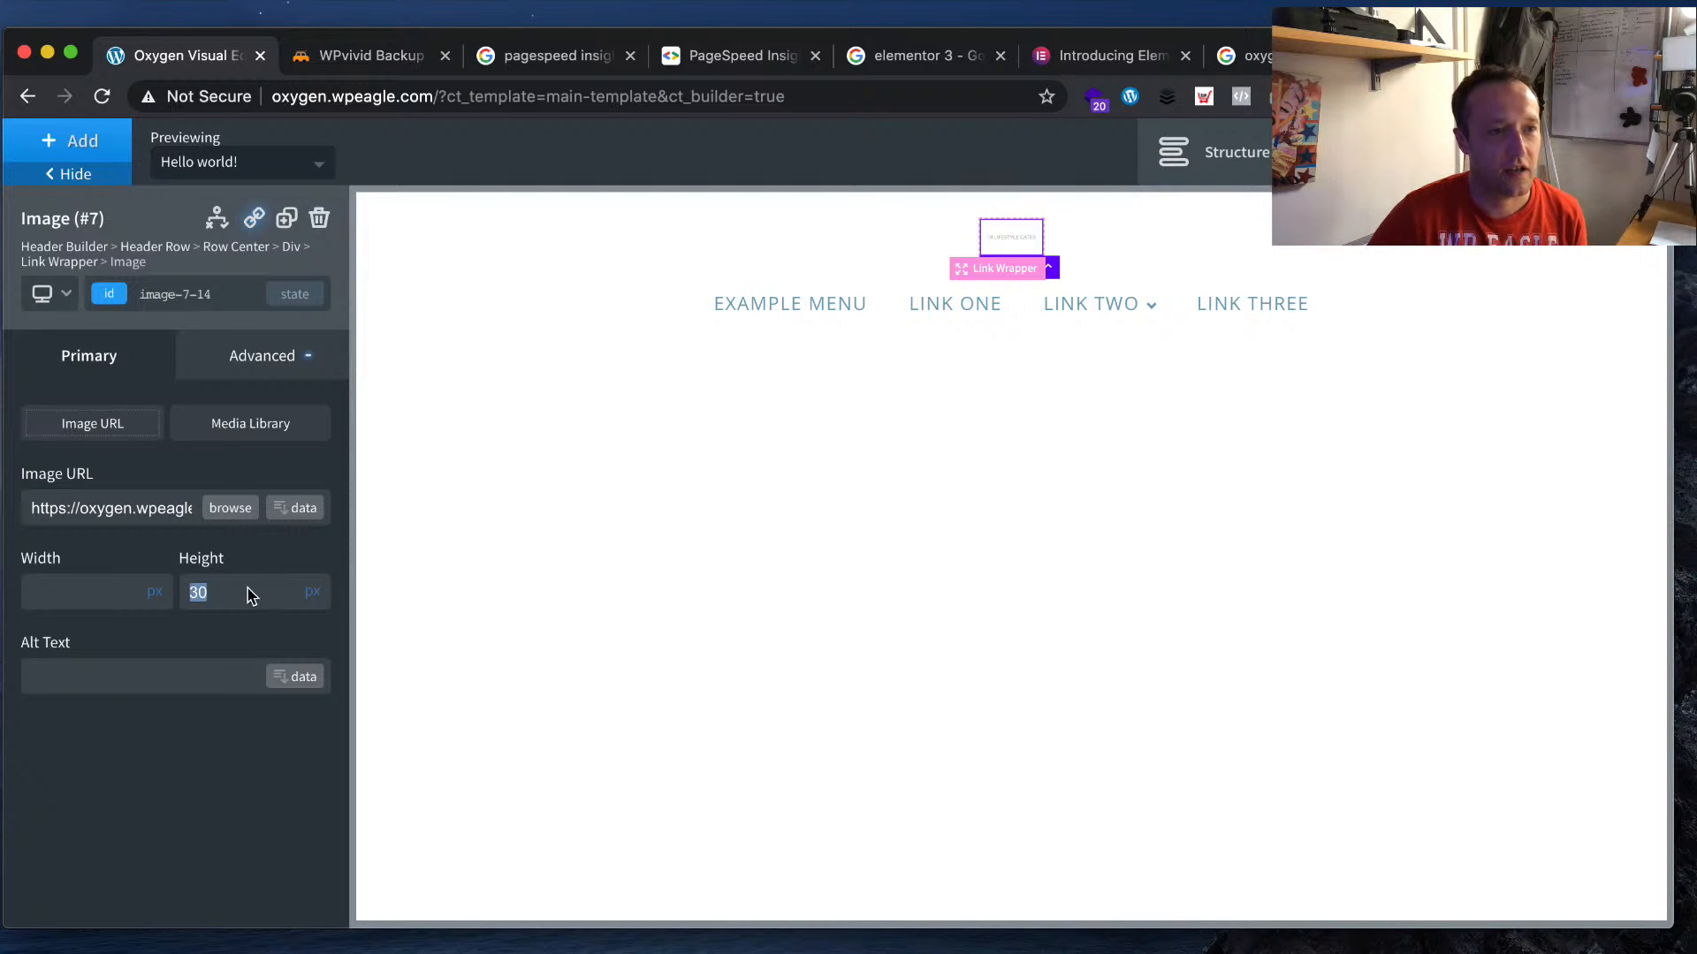
key(BackSpace)
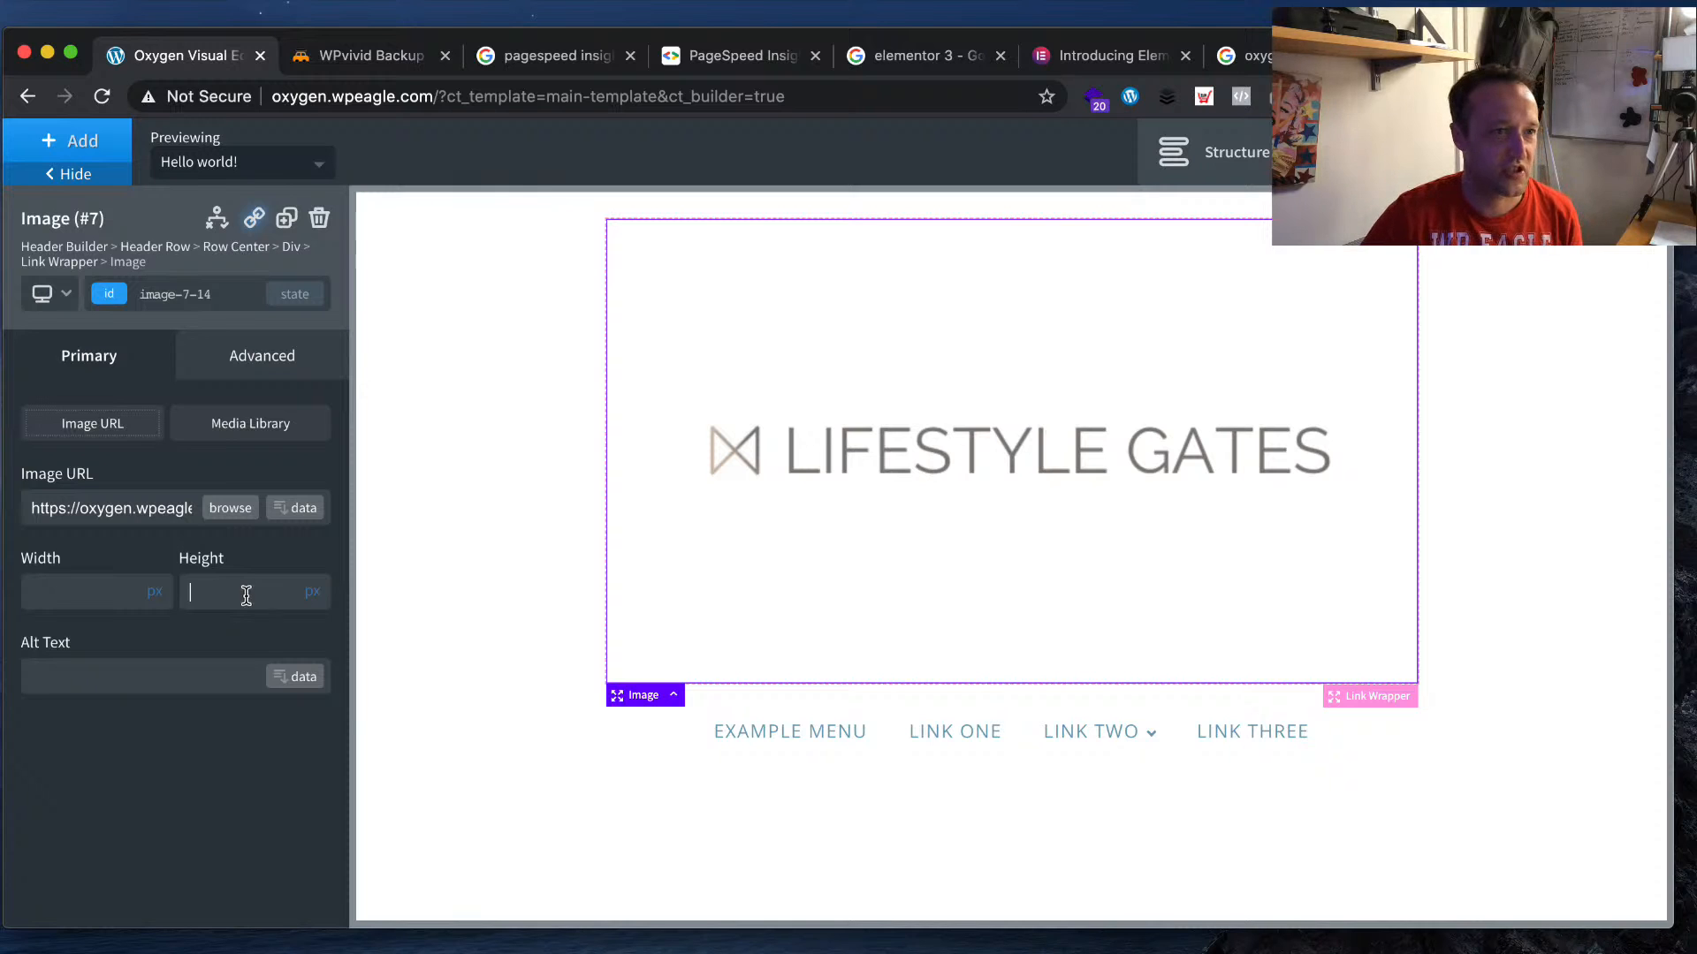
- Start uploading another image for the header logo and browse to the BestRoofBoxdotcom folder in alexdigital stuff
click(228, 512)
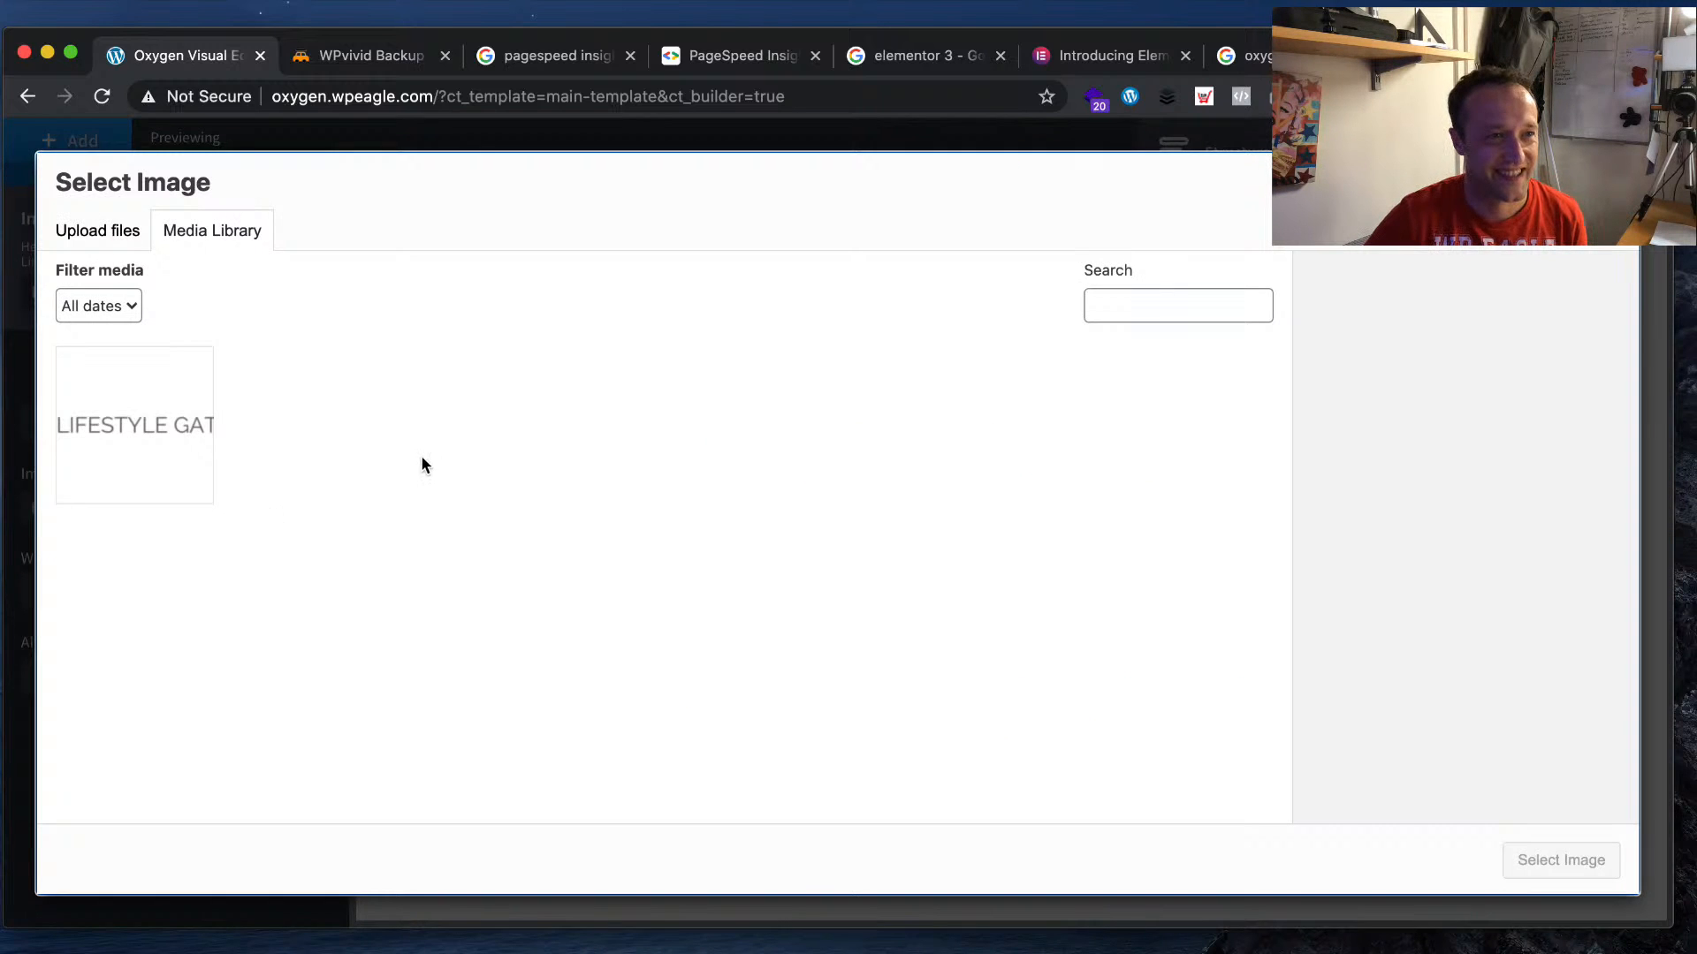
click(145, 243)
click(841, 534)
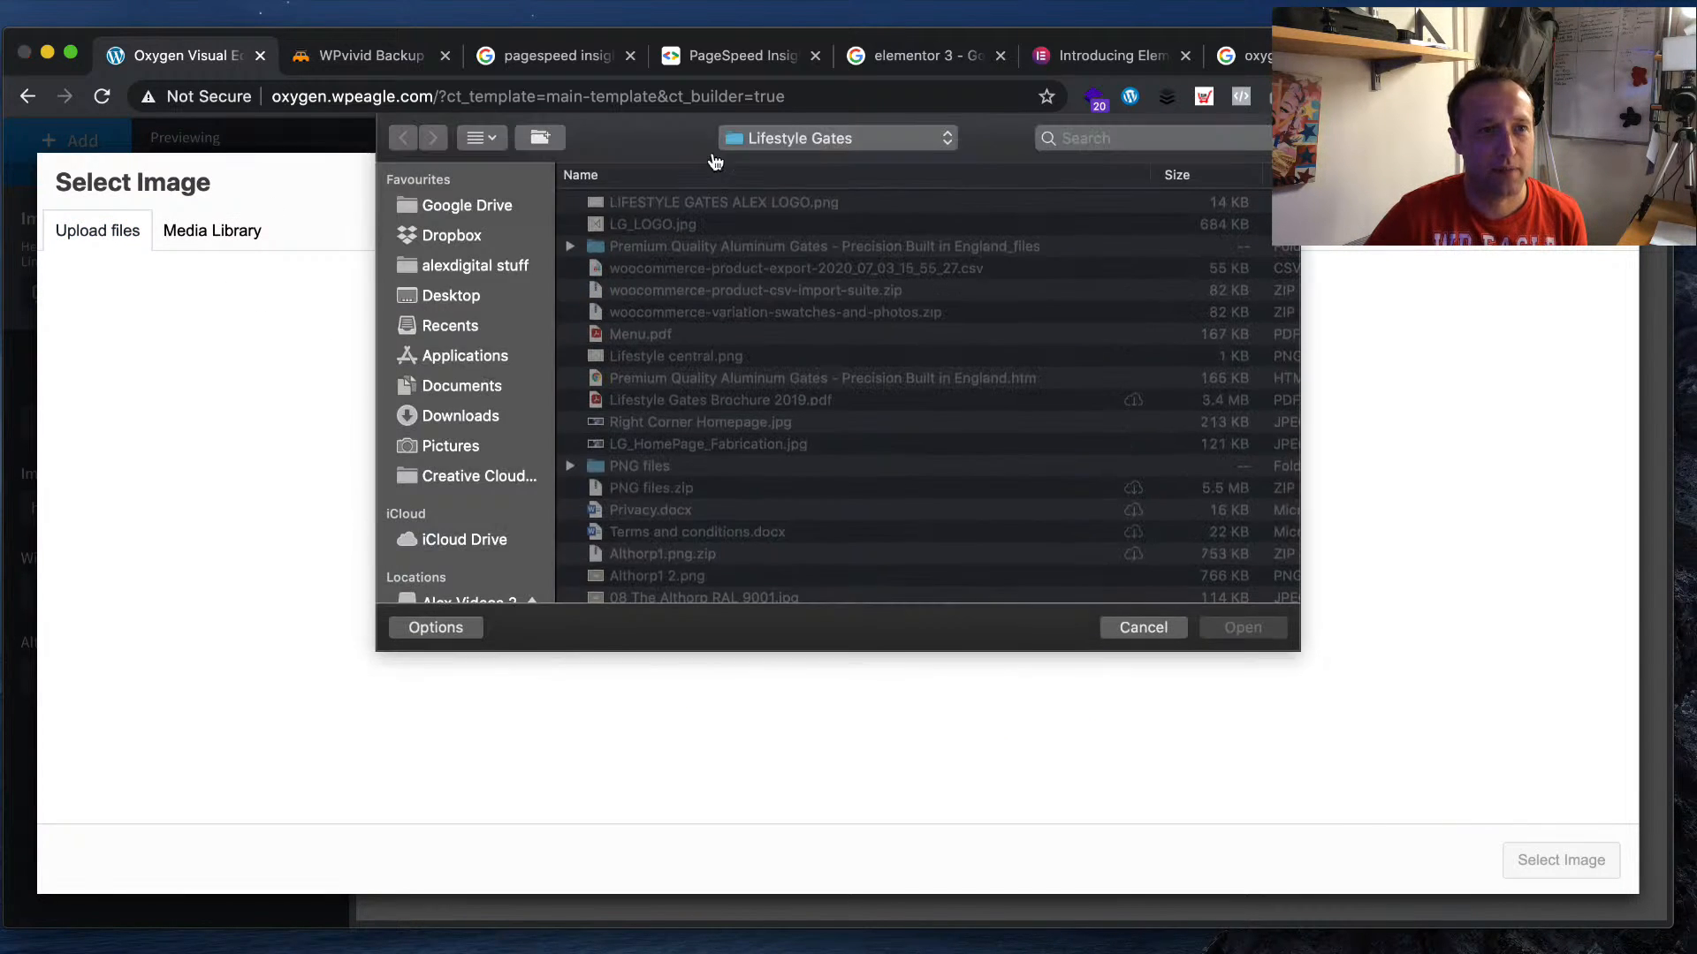
click(498, 262)
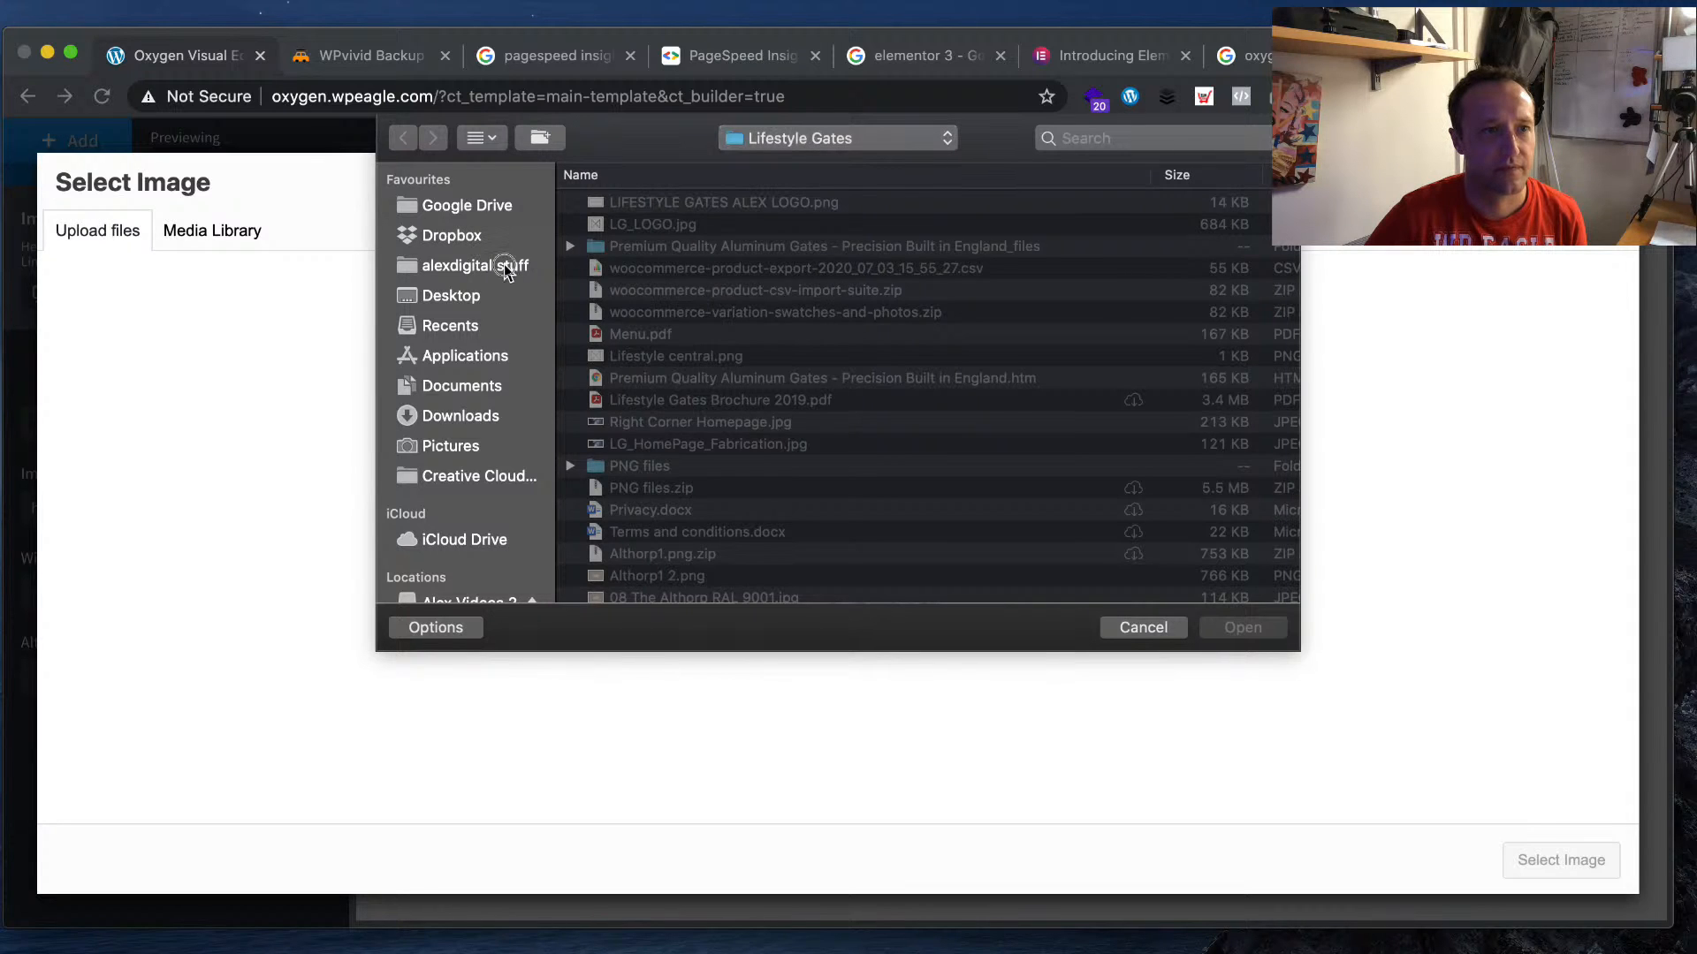
click(707, 269)
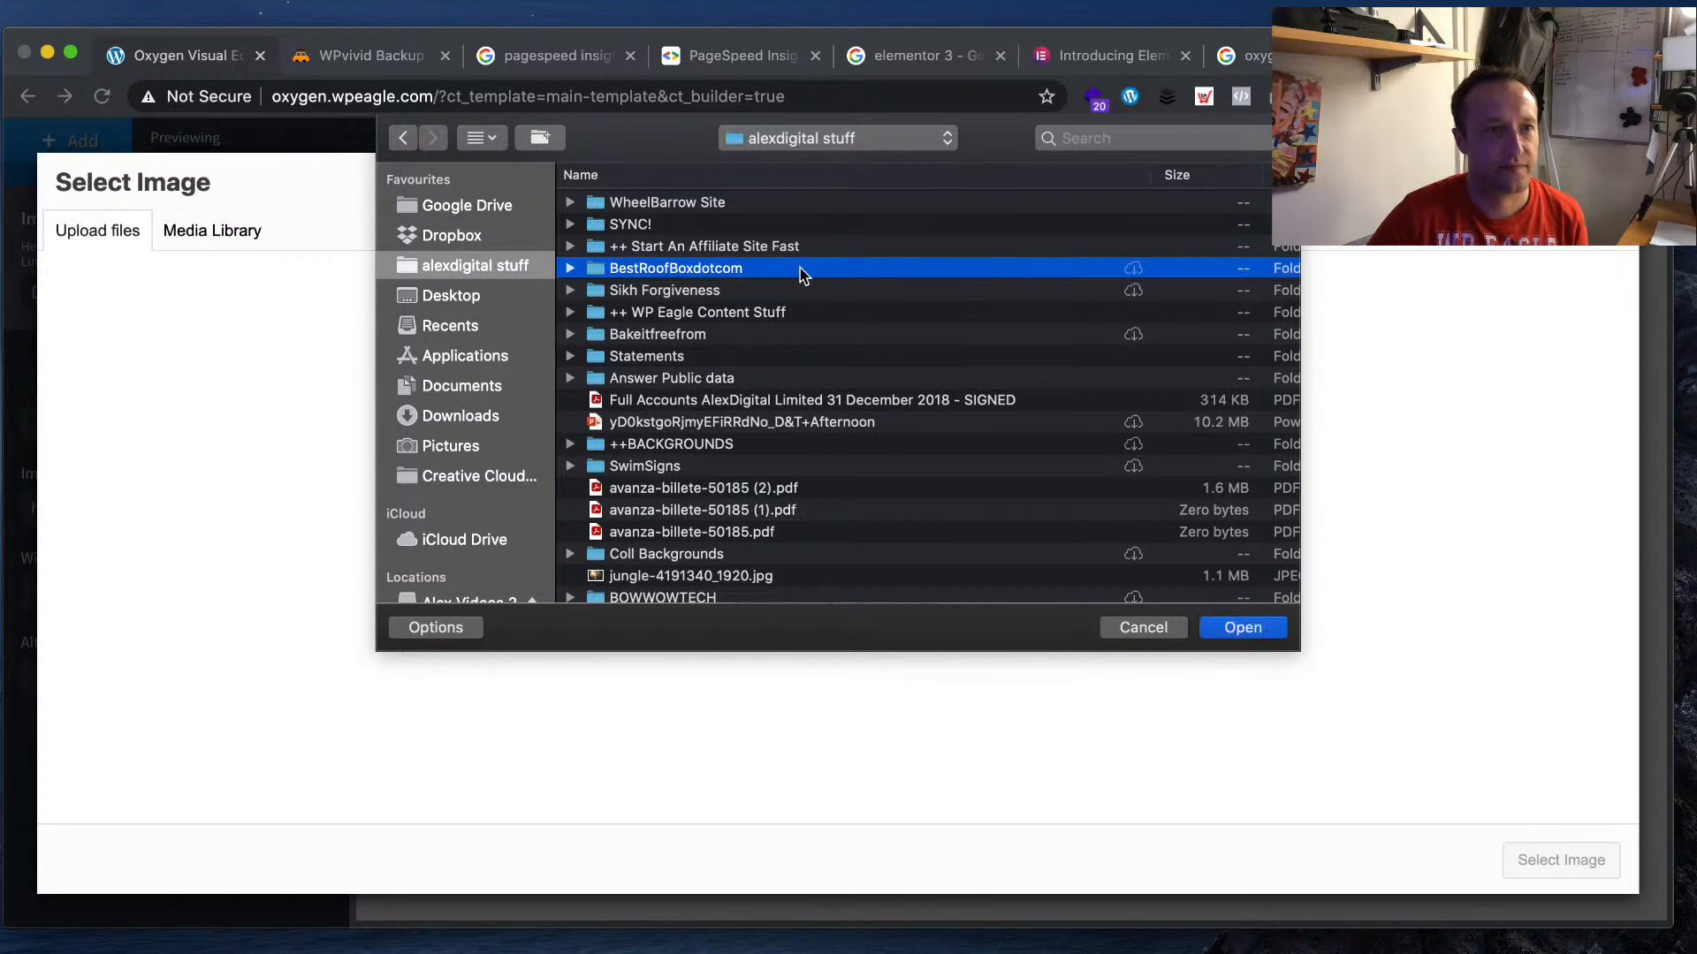
double_click(774, 270)
- Look through the BestRoofBoxdotcom folder and its Images subfolder for a suitable logo file
scroll(777, 265, down, 15)
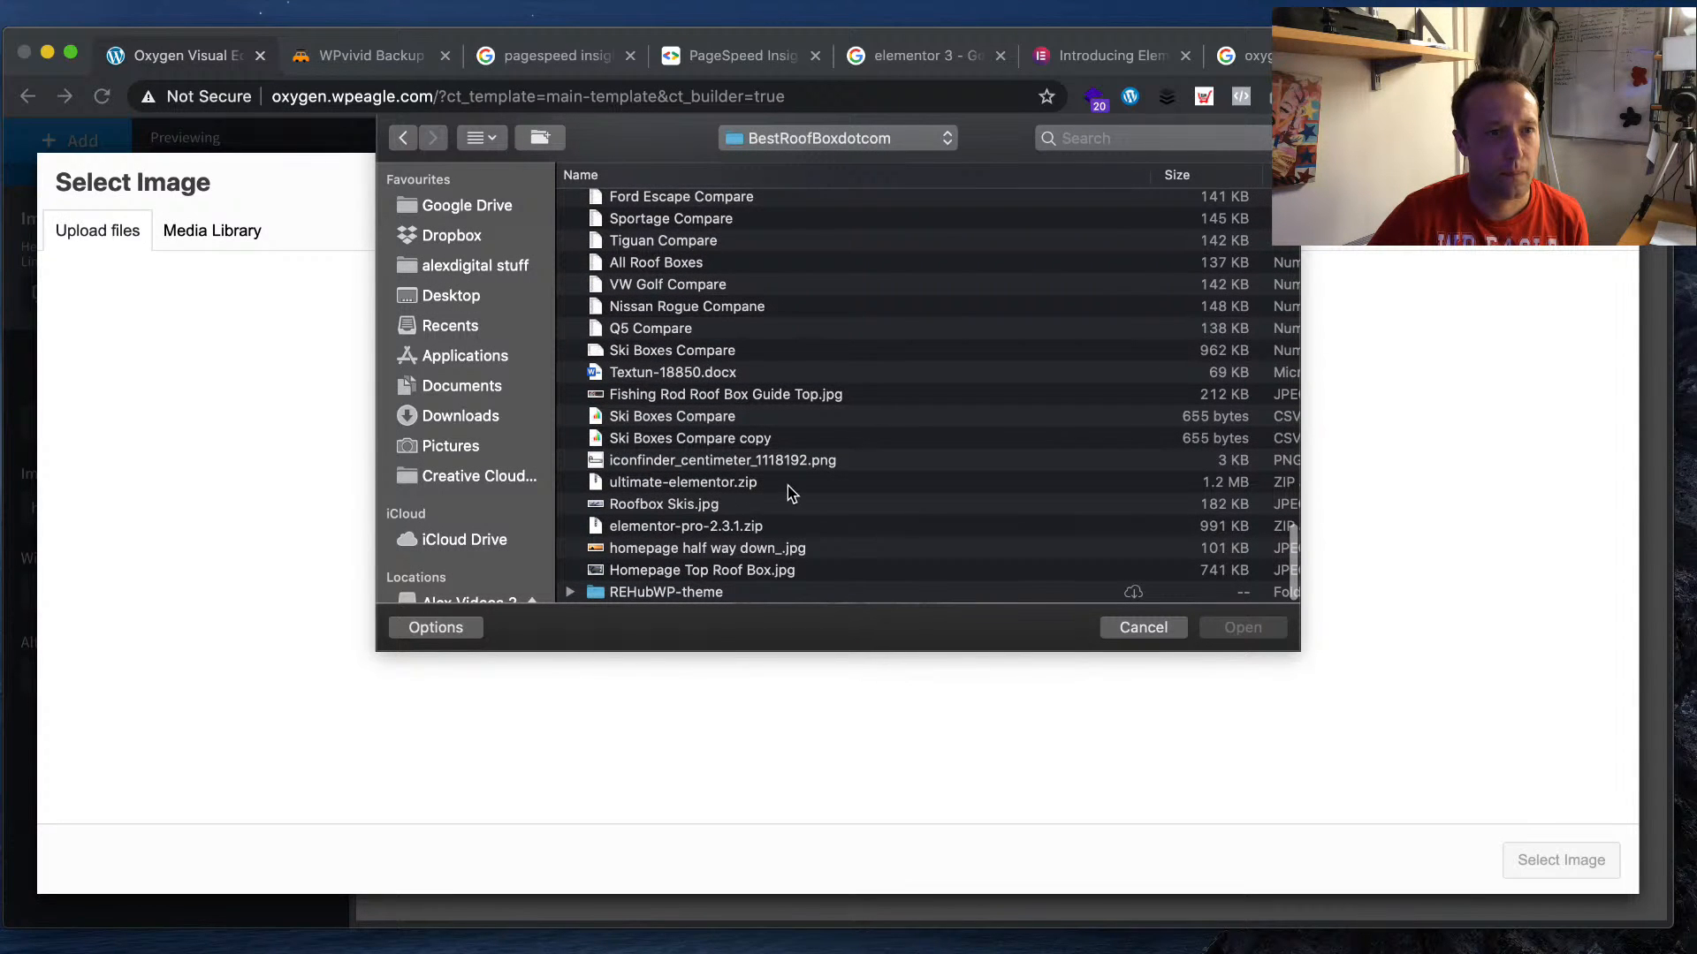
scroll(753, 479, up, 3)
scroll(753, 480, down, 3)
scroll(753, 478, up, 15)
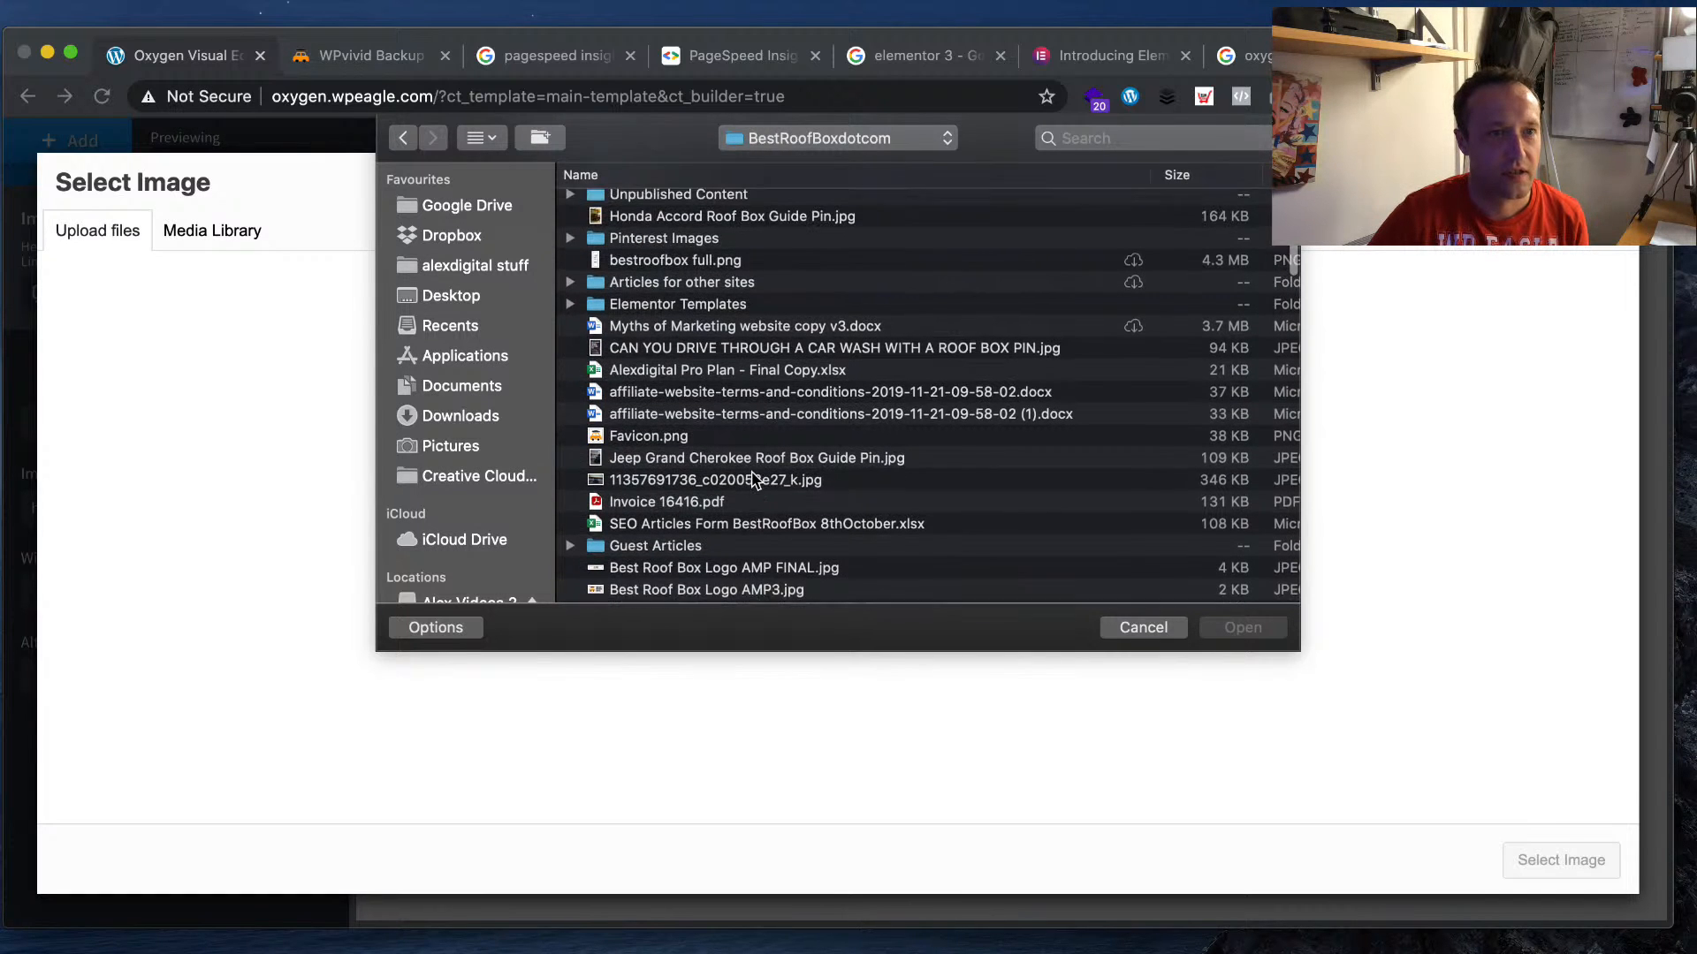
scroll(753, 478, down, 10)
scroll(753, 478, right, 1)
scroll(752, 478, down, 3)
scroll(753, 478, up, 15)
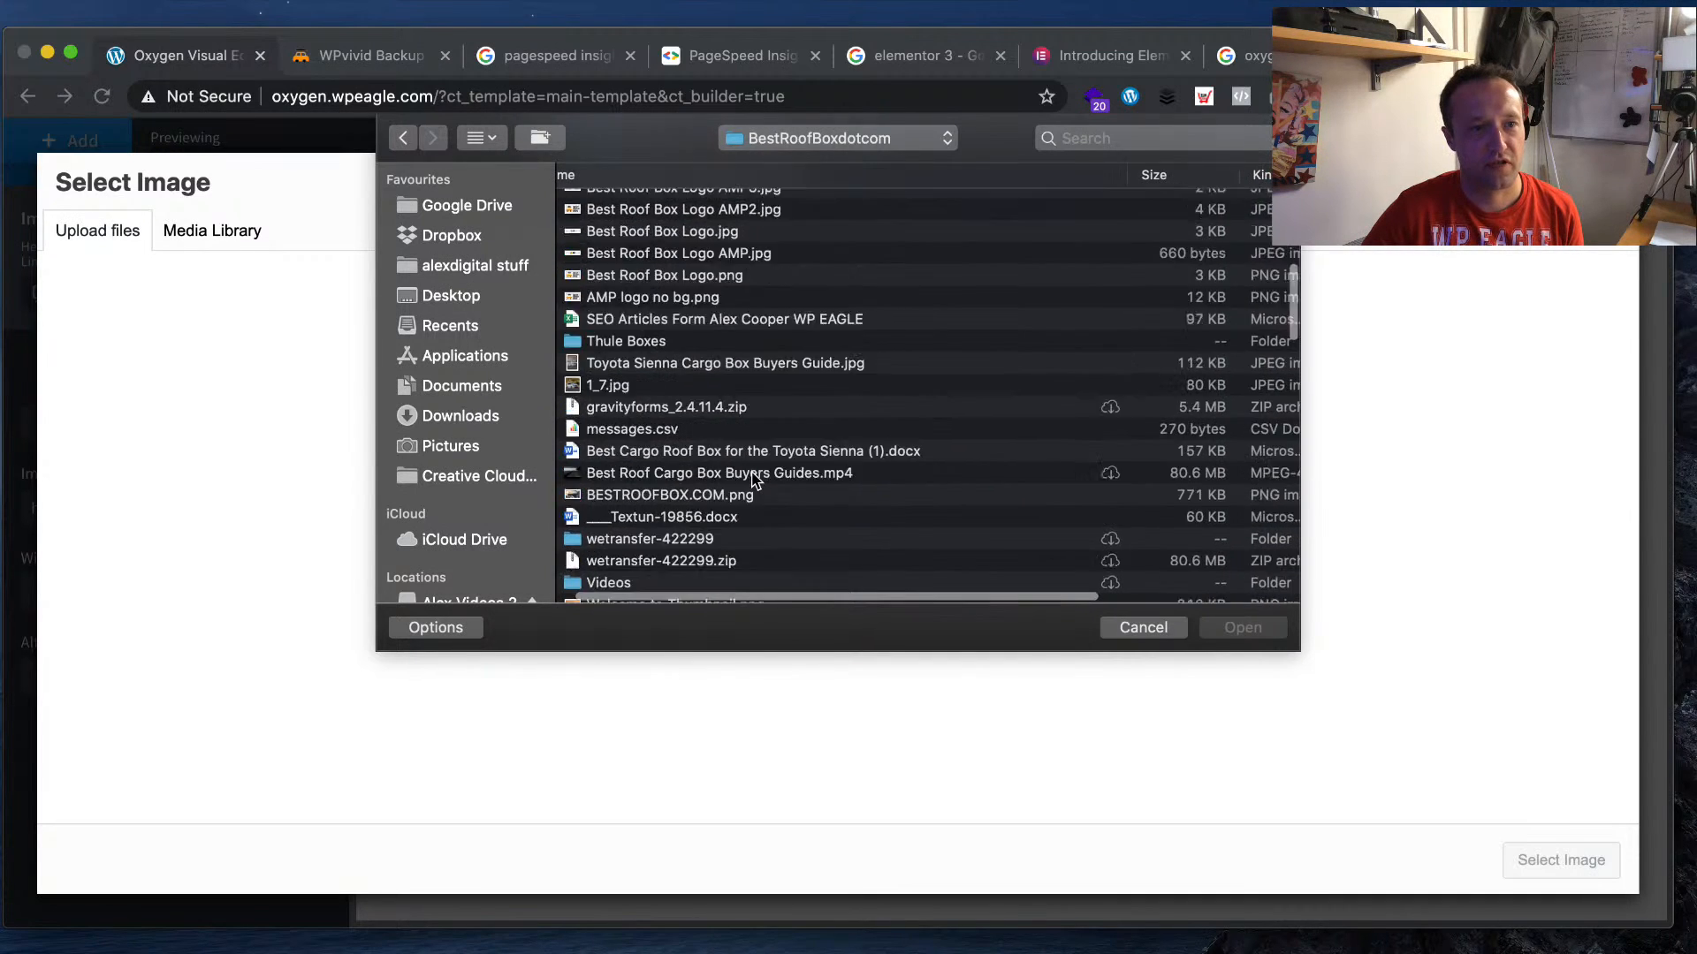
double_click(638, 204)
scroll(822, 238, down, 10)
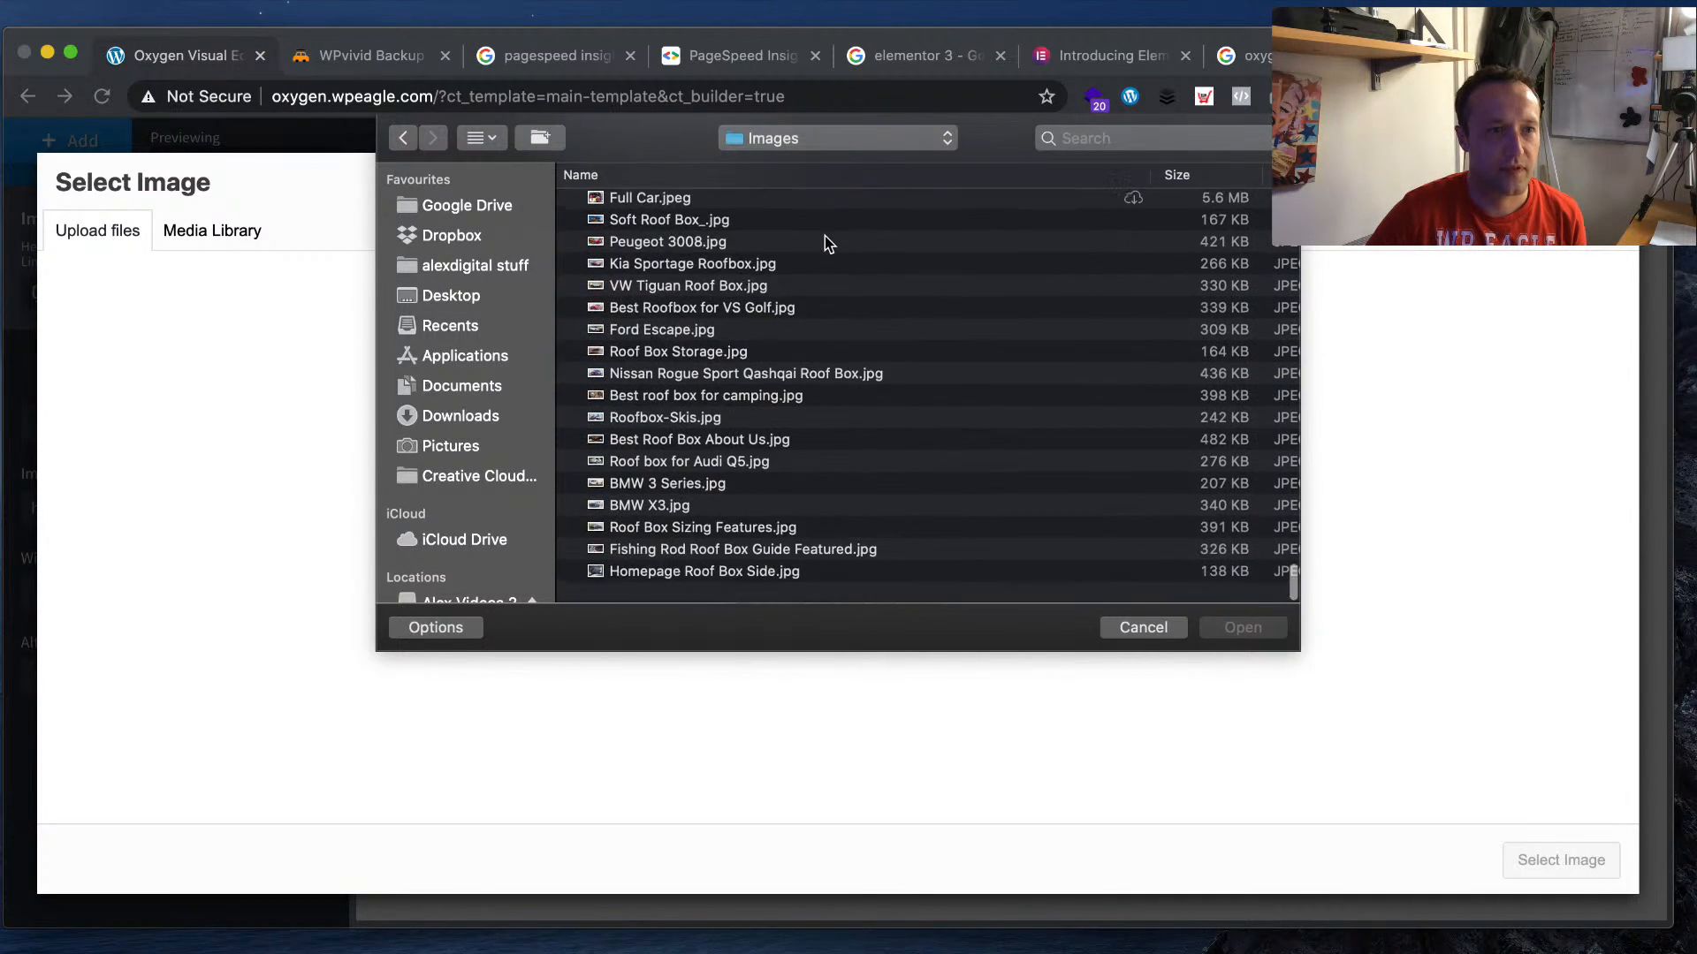
scroll(824, 236, up, 5)
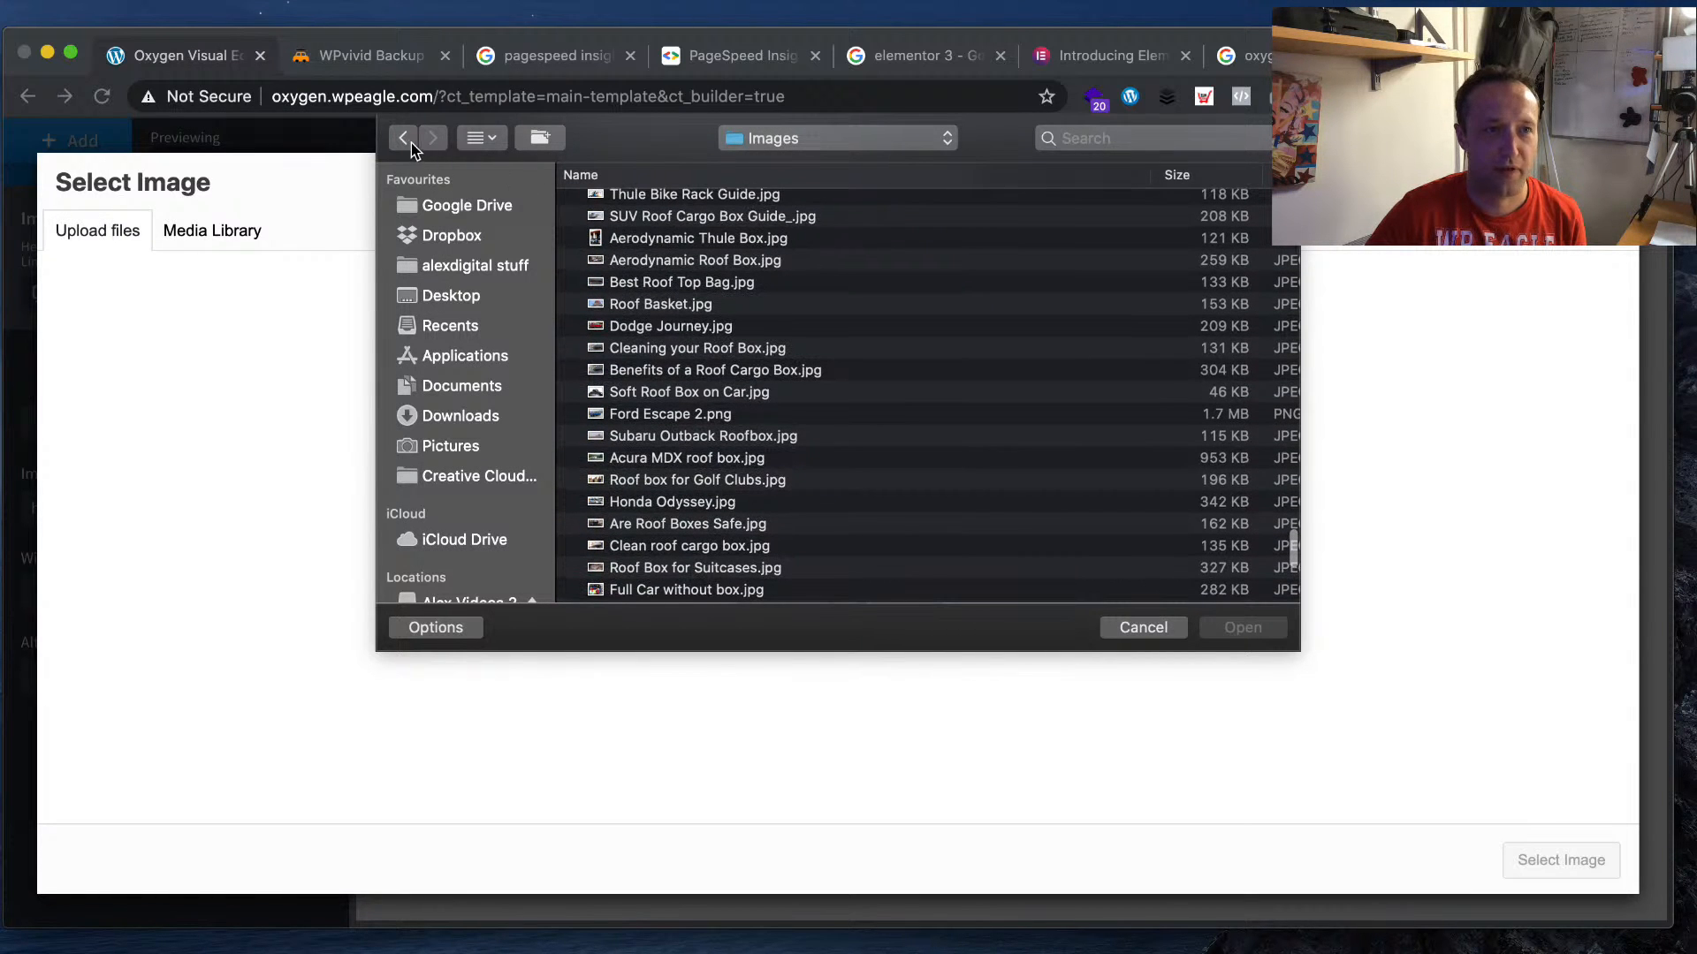
click(403, 137)
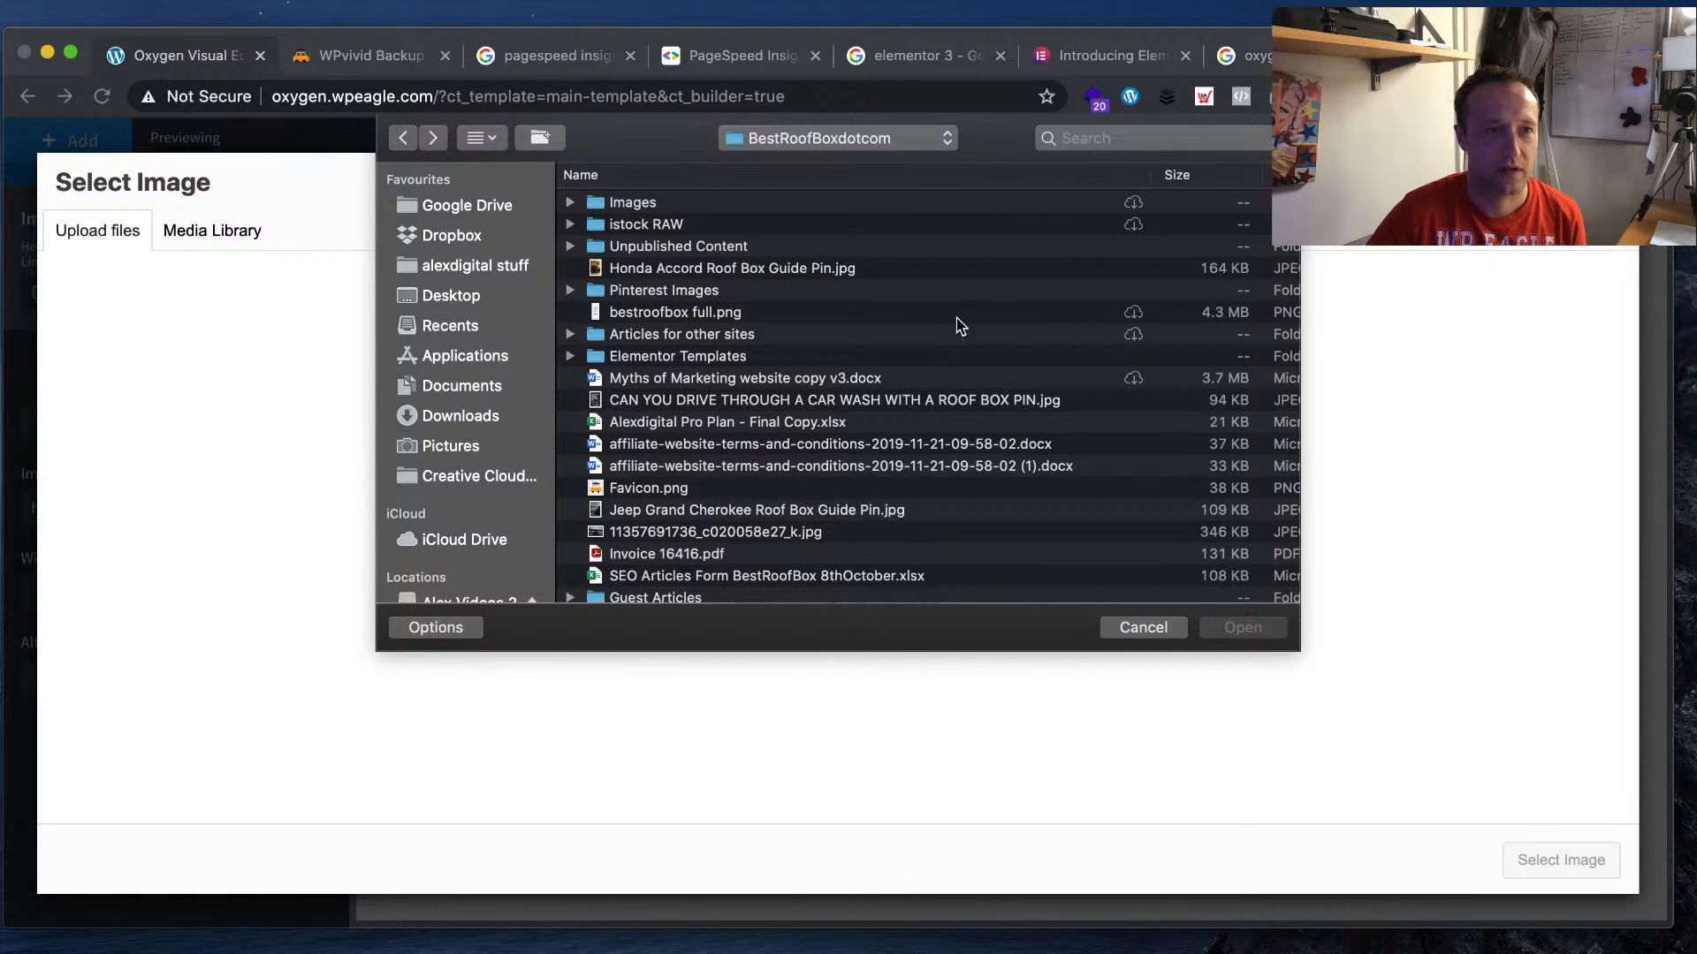
- Search the Mac for files named "logo", look through the matches for a suitable image, and close the file chooser
click(1153, 138)
text(logo)
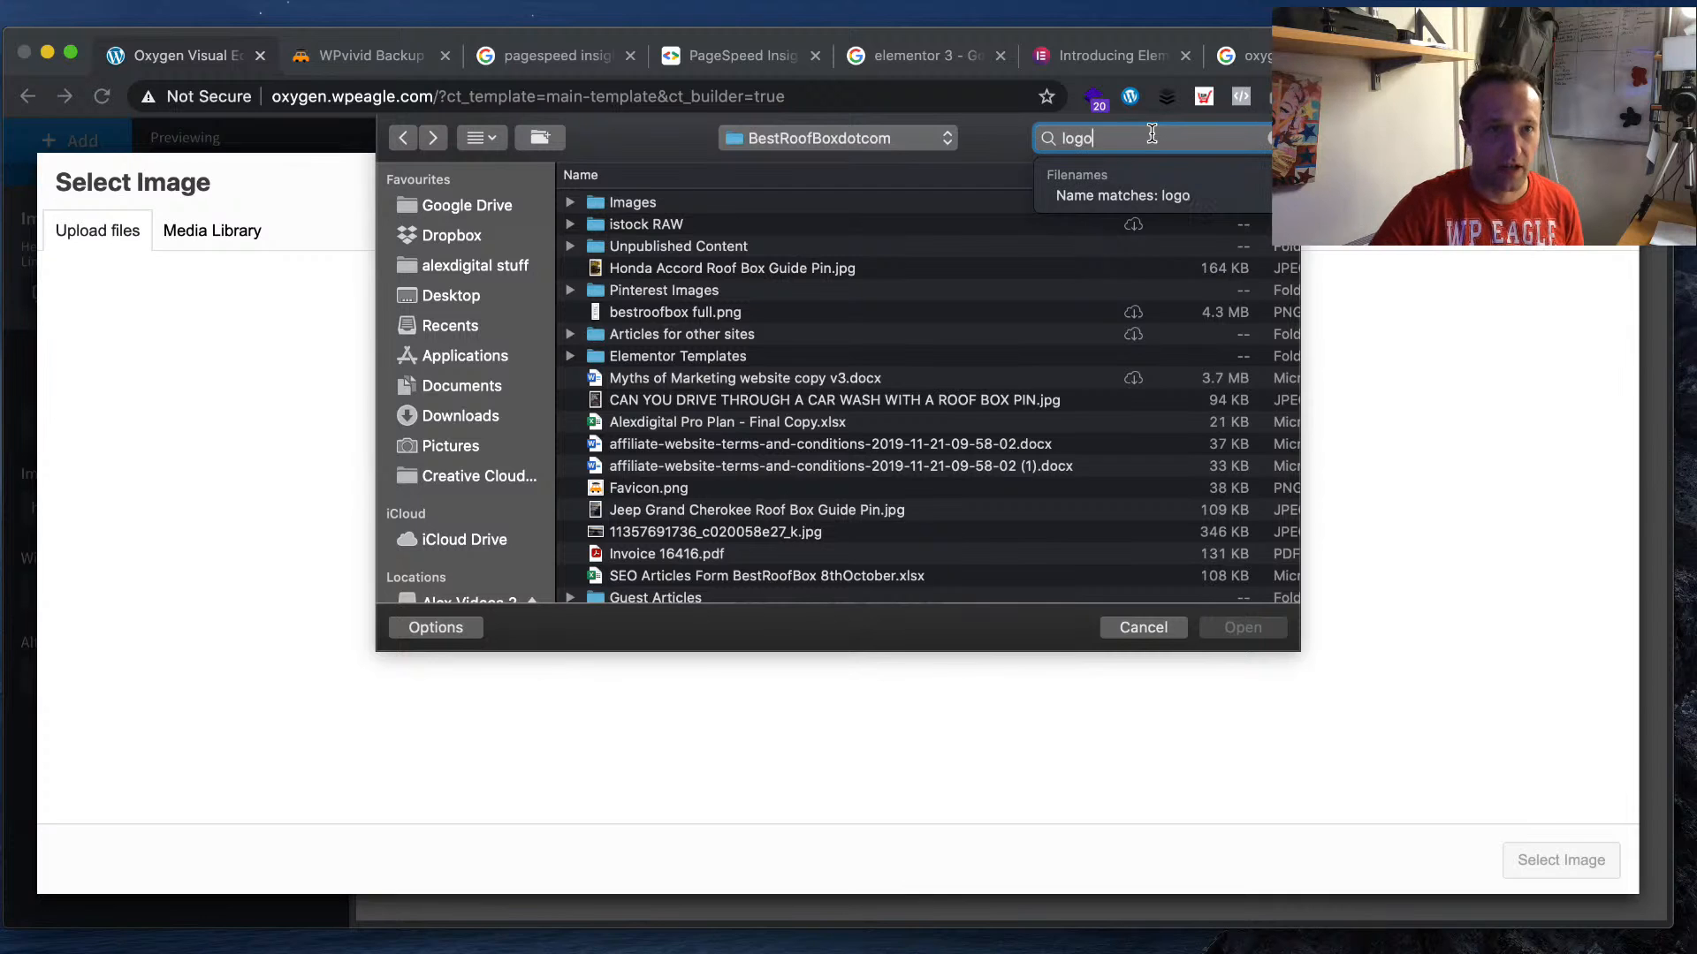
click(664, 182)
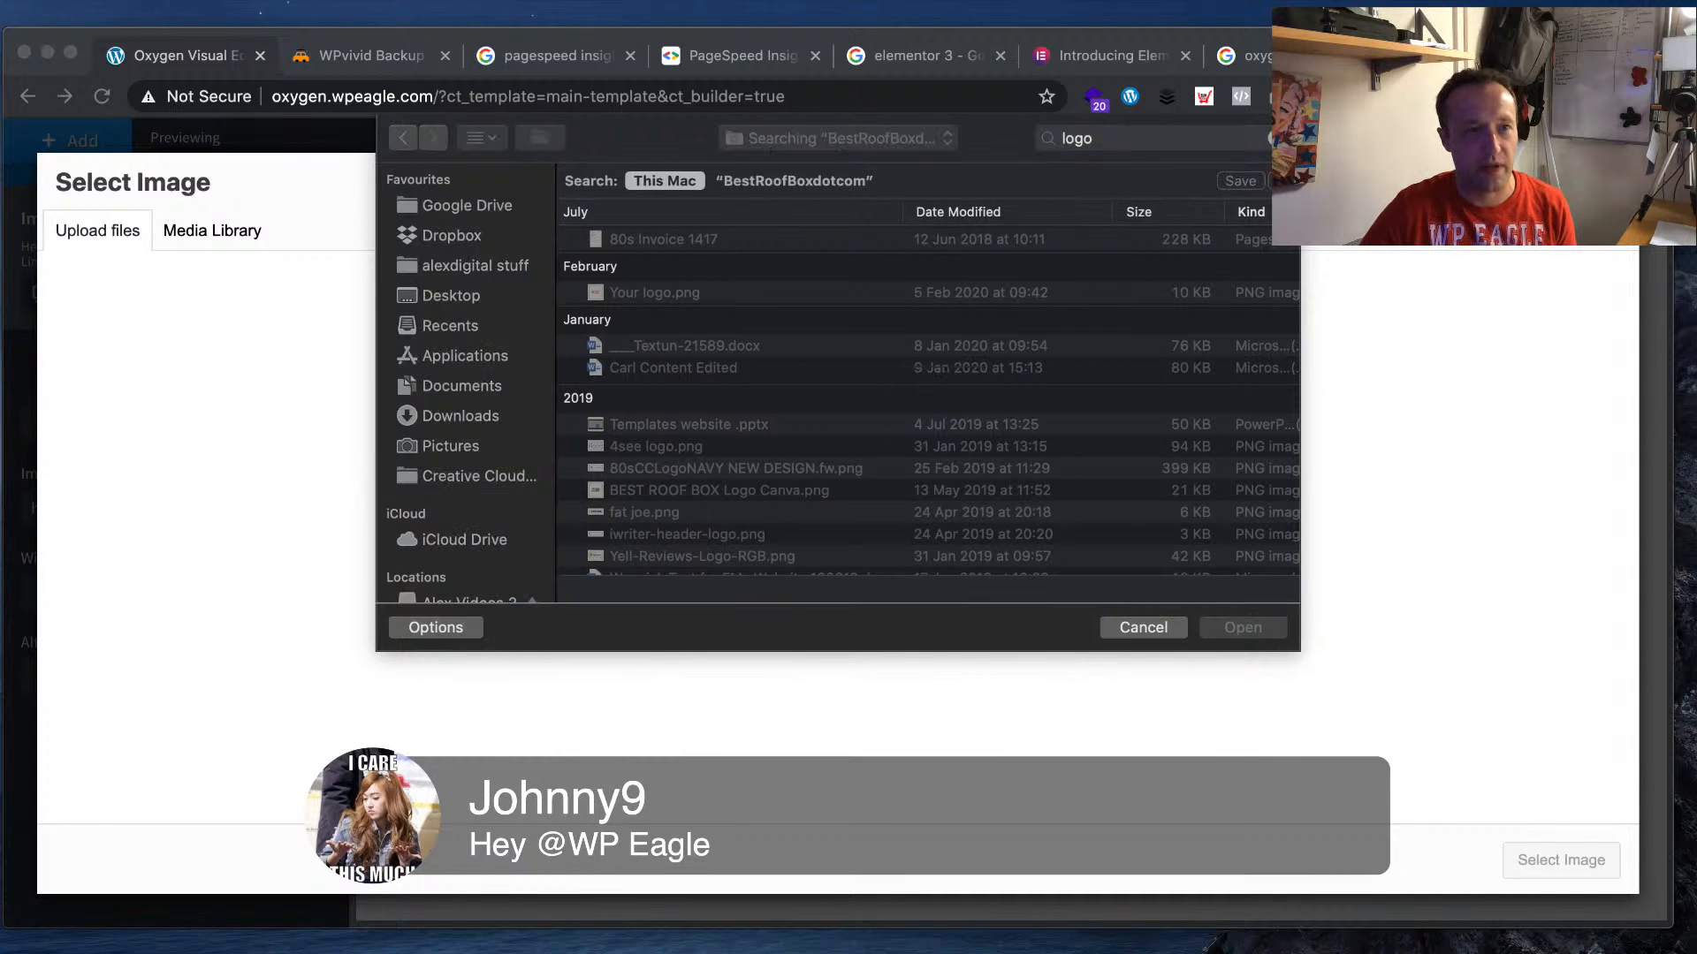
click(854, 342)
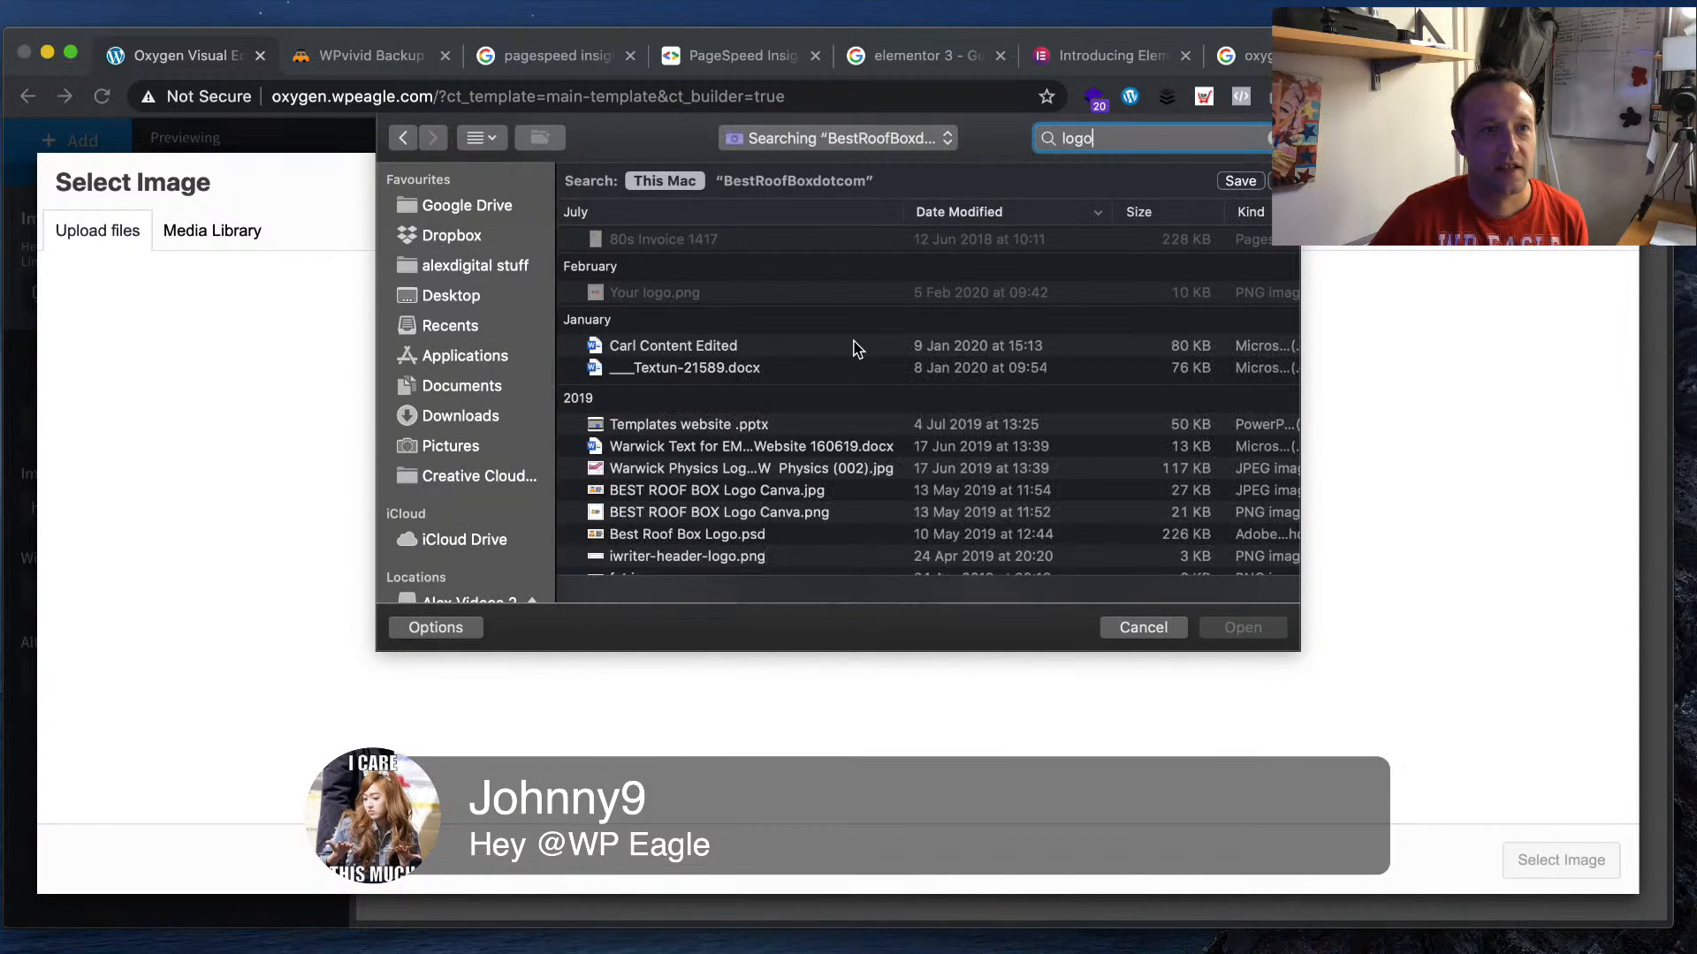
scroll(856, 345, down, 2)
scroll(875, 371, right, 2)
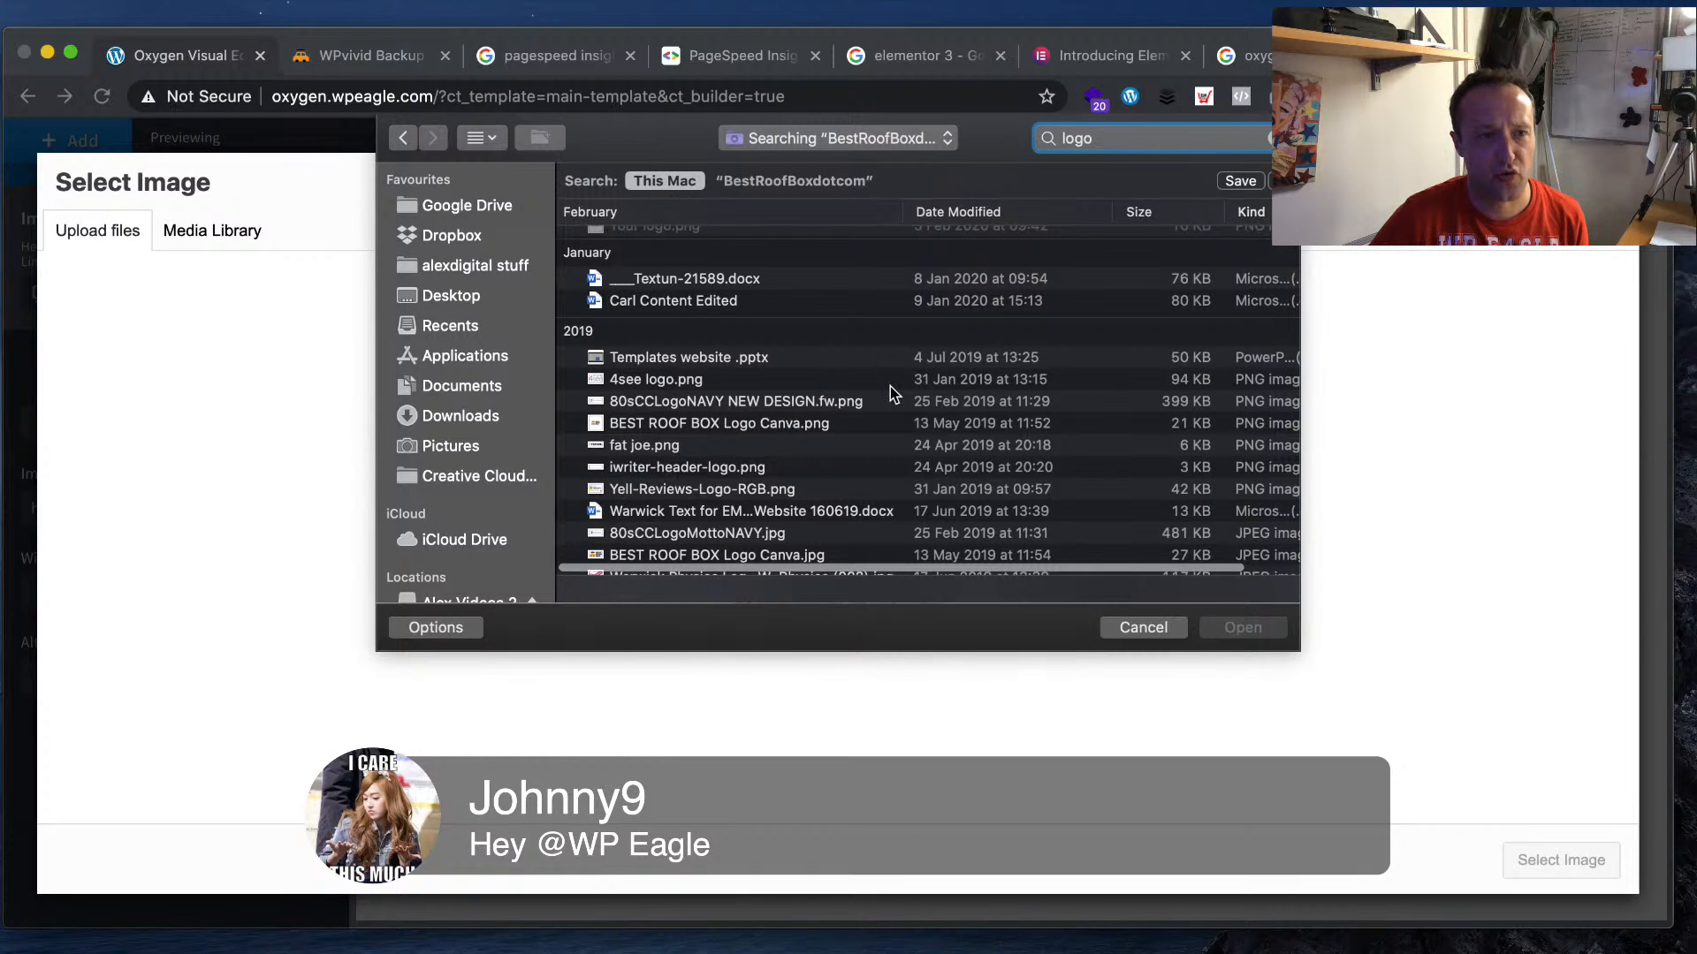
scroll(889, 389, down, 5)
scroll(891, 391, down, 10)
scroll(889, 386, down, 15)
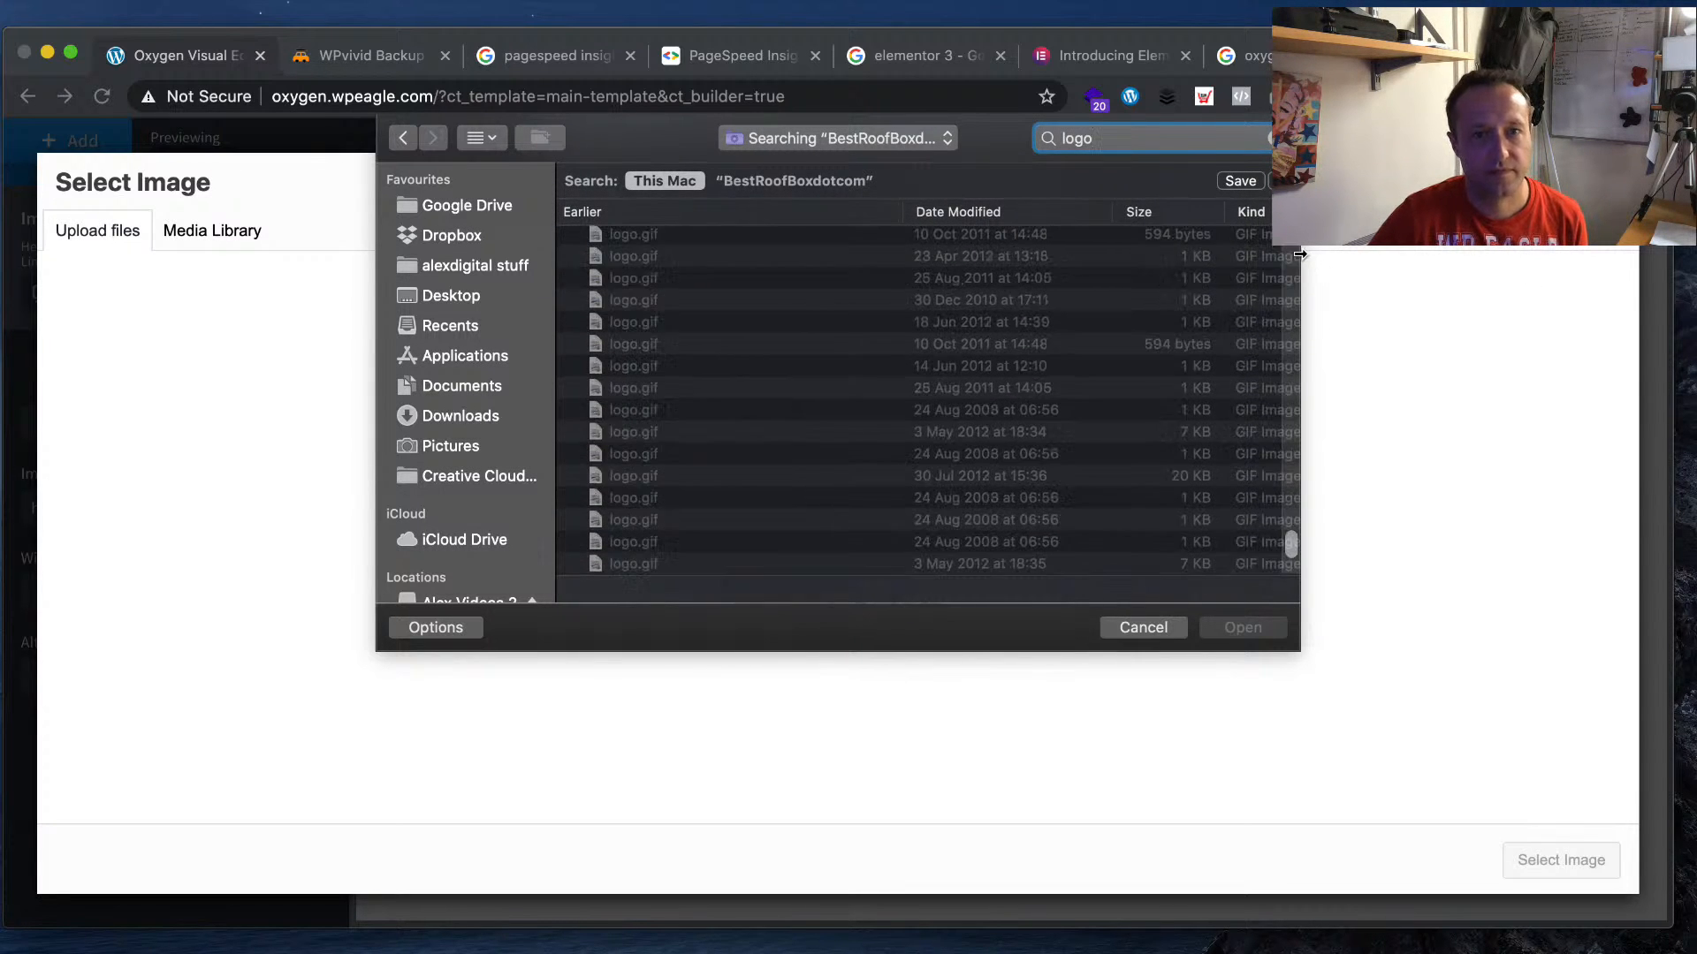
click(1143, 627)
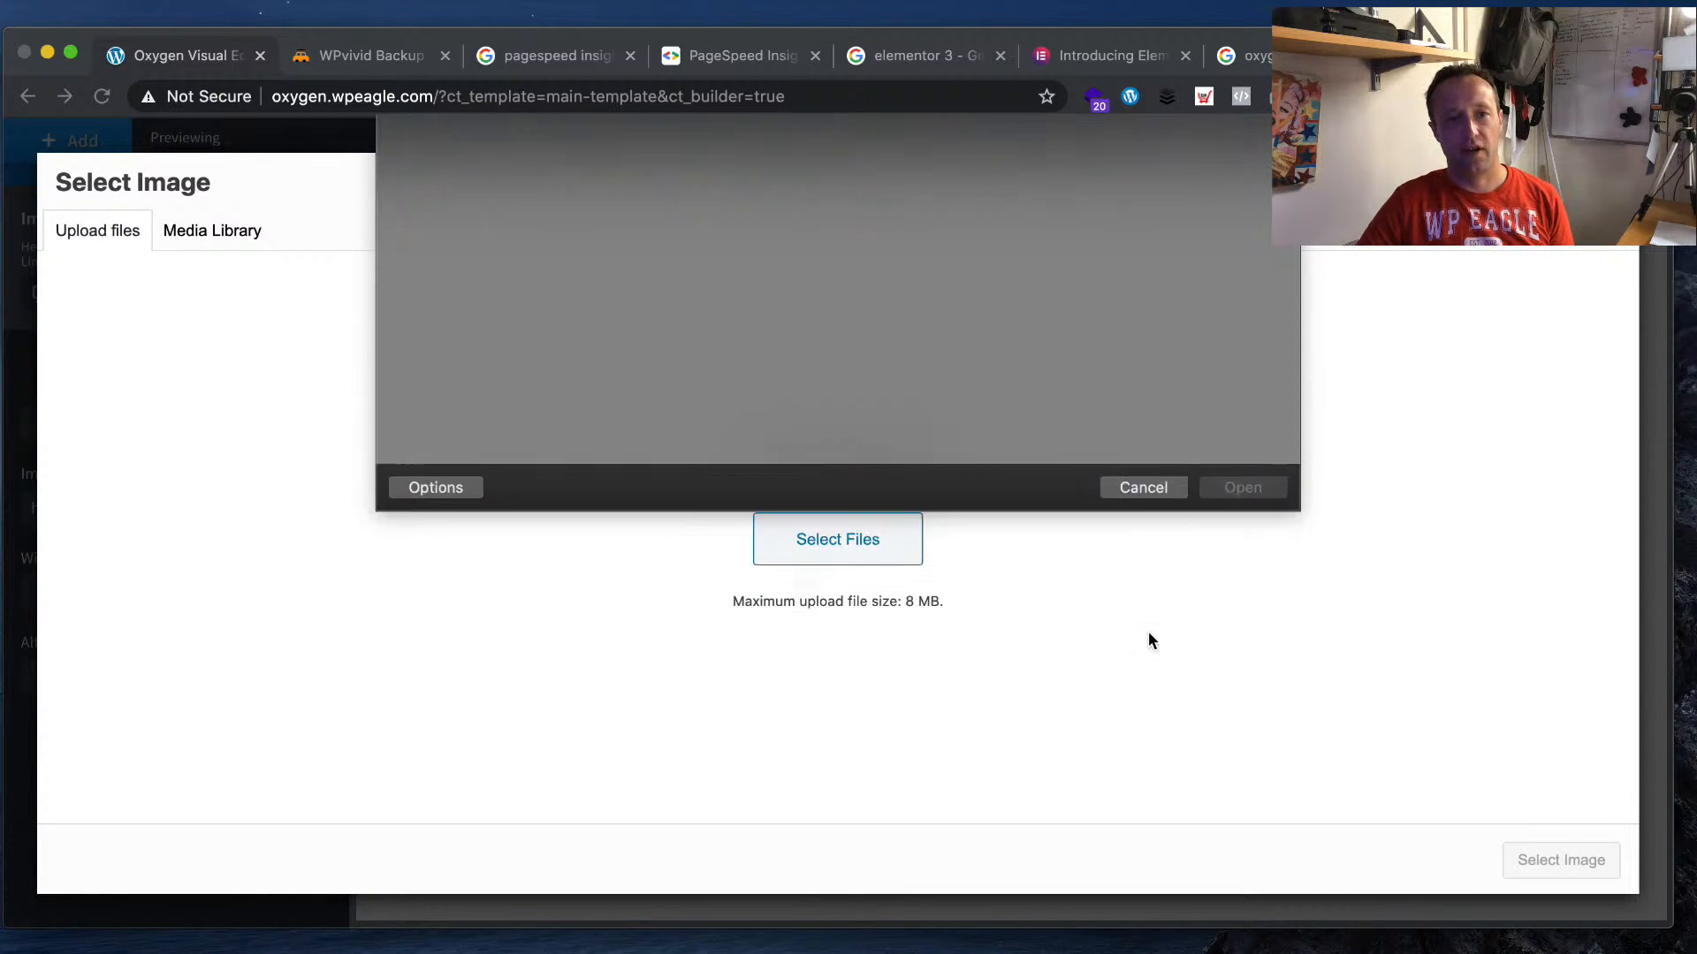
- Open Canva in a new browser tab and search its templates for "logo"
key(super+t)
text(c)
key(Return)
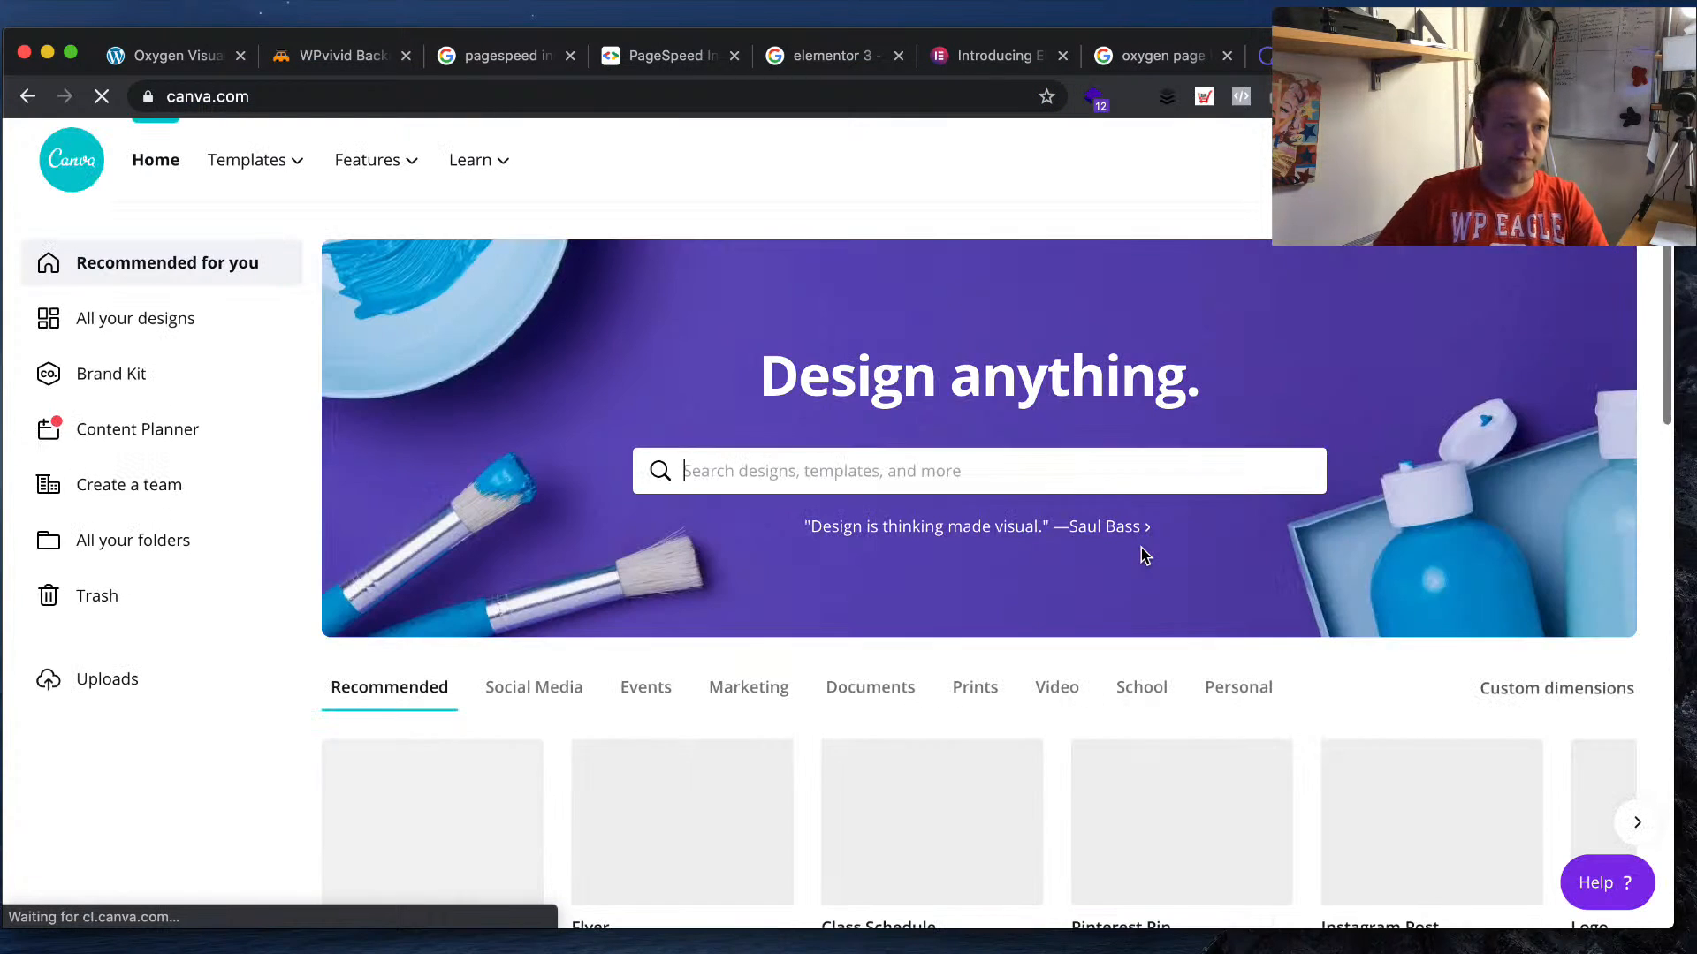
click(907, 486)
text(logo)
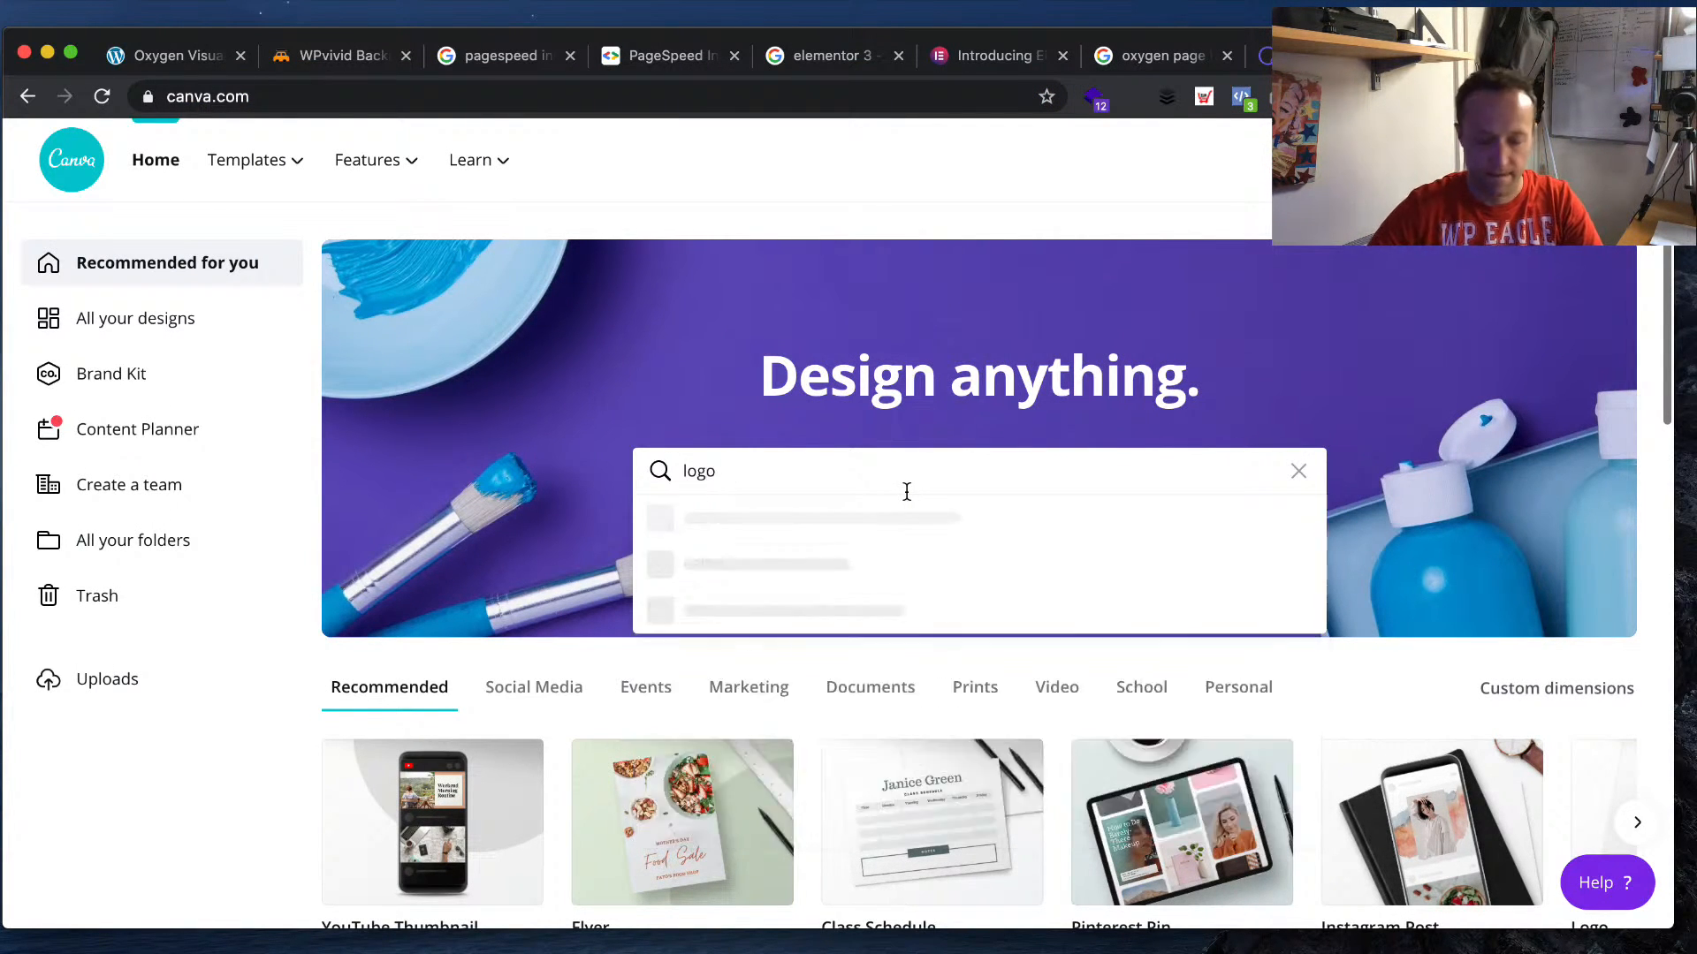
key(Return)
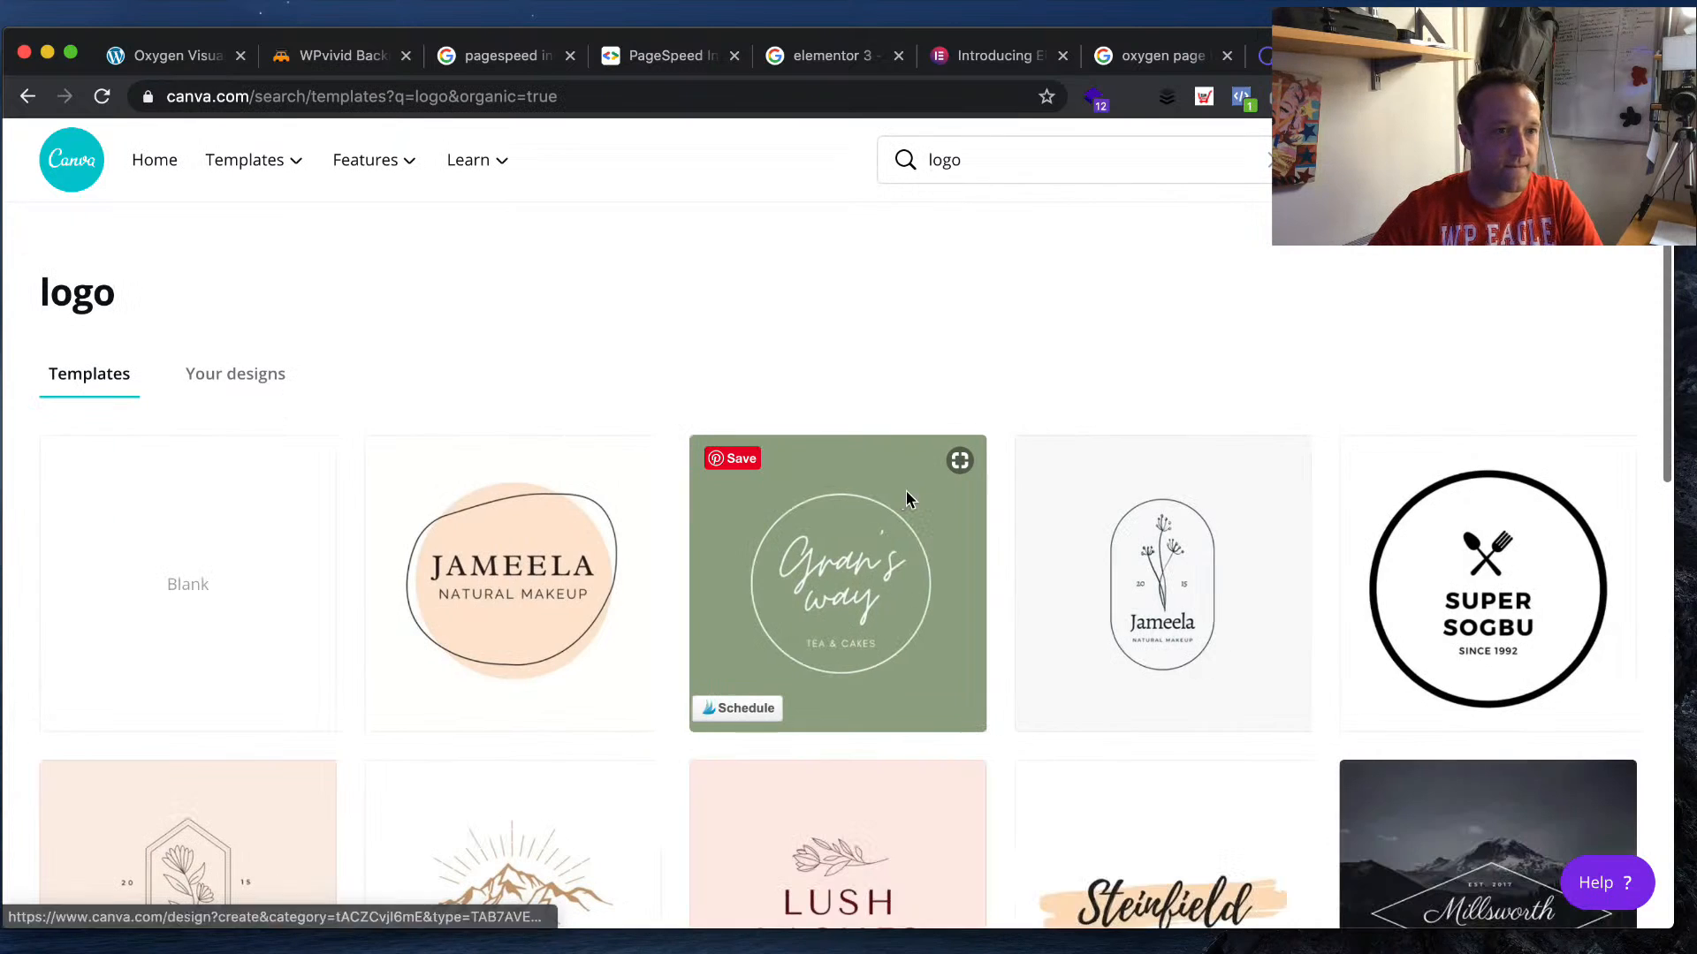
- Browse the logo templates and open the Jefferson High School BrassBand template for editing
scroll(1174, 617, down, 9)
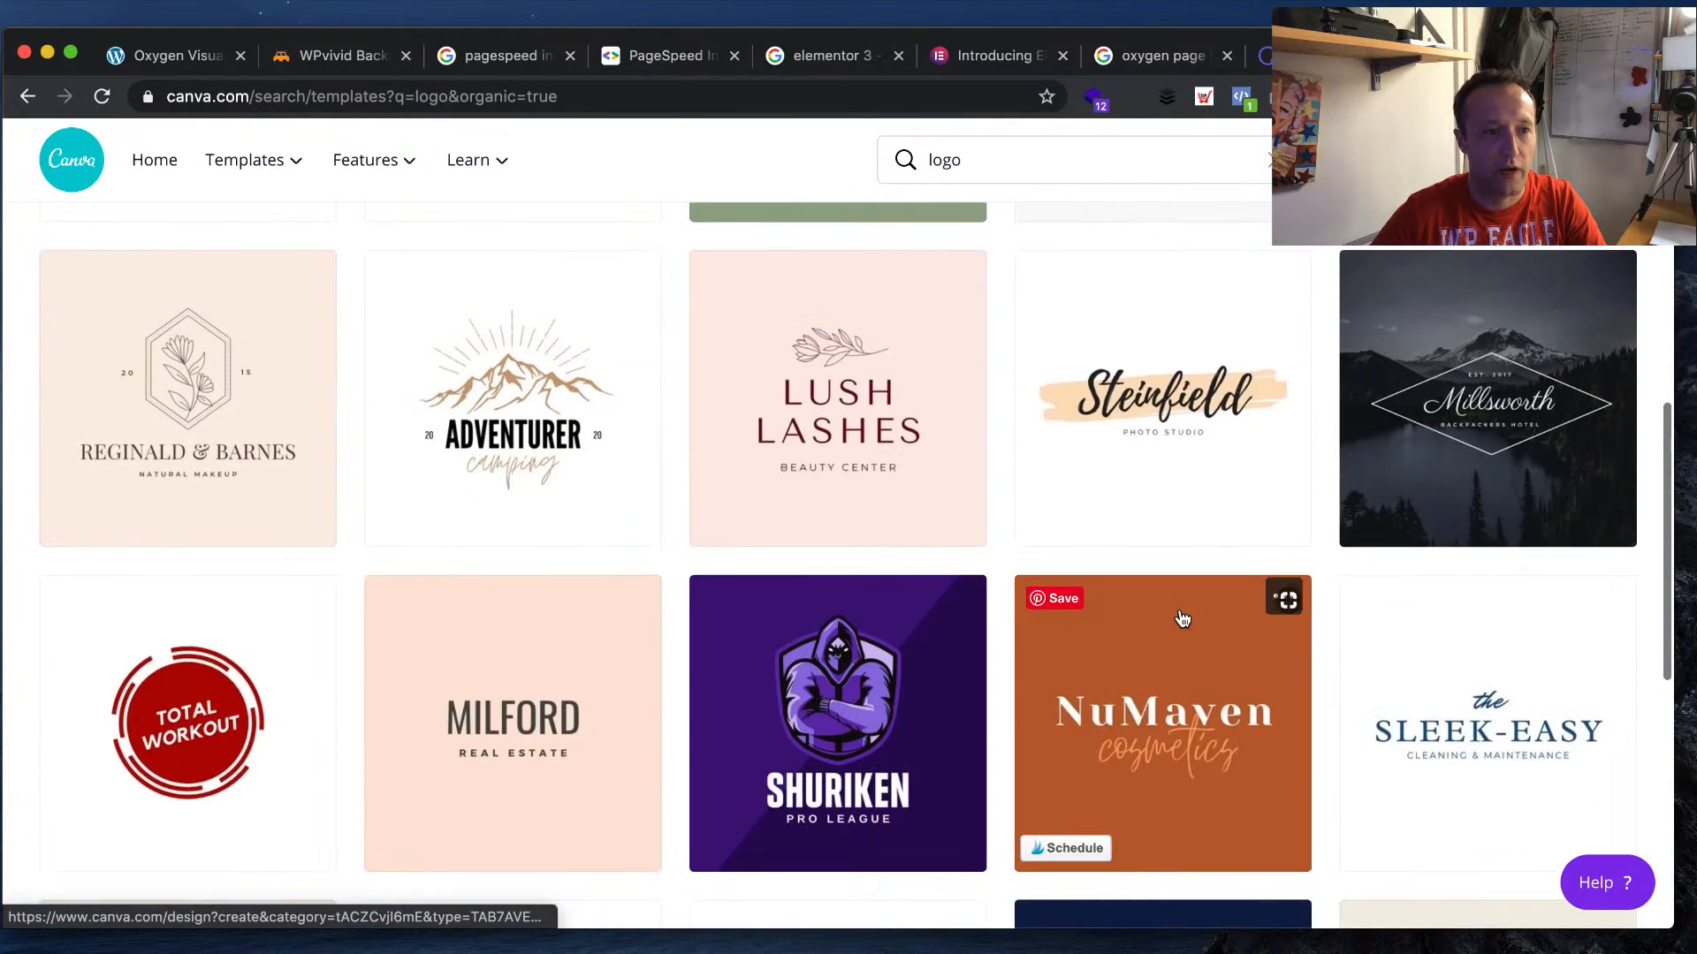
scroll(1177, 616, up, 8)
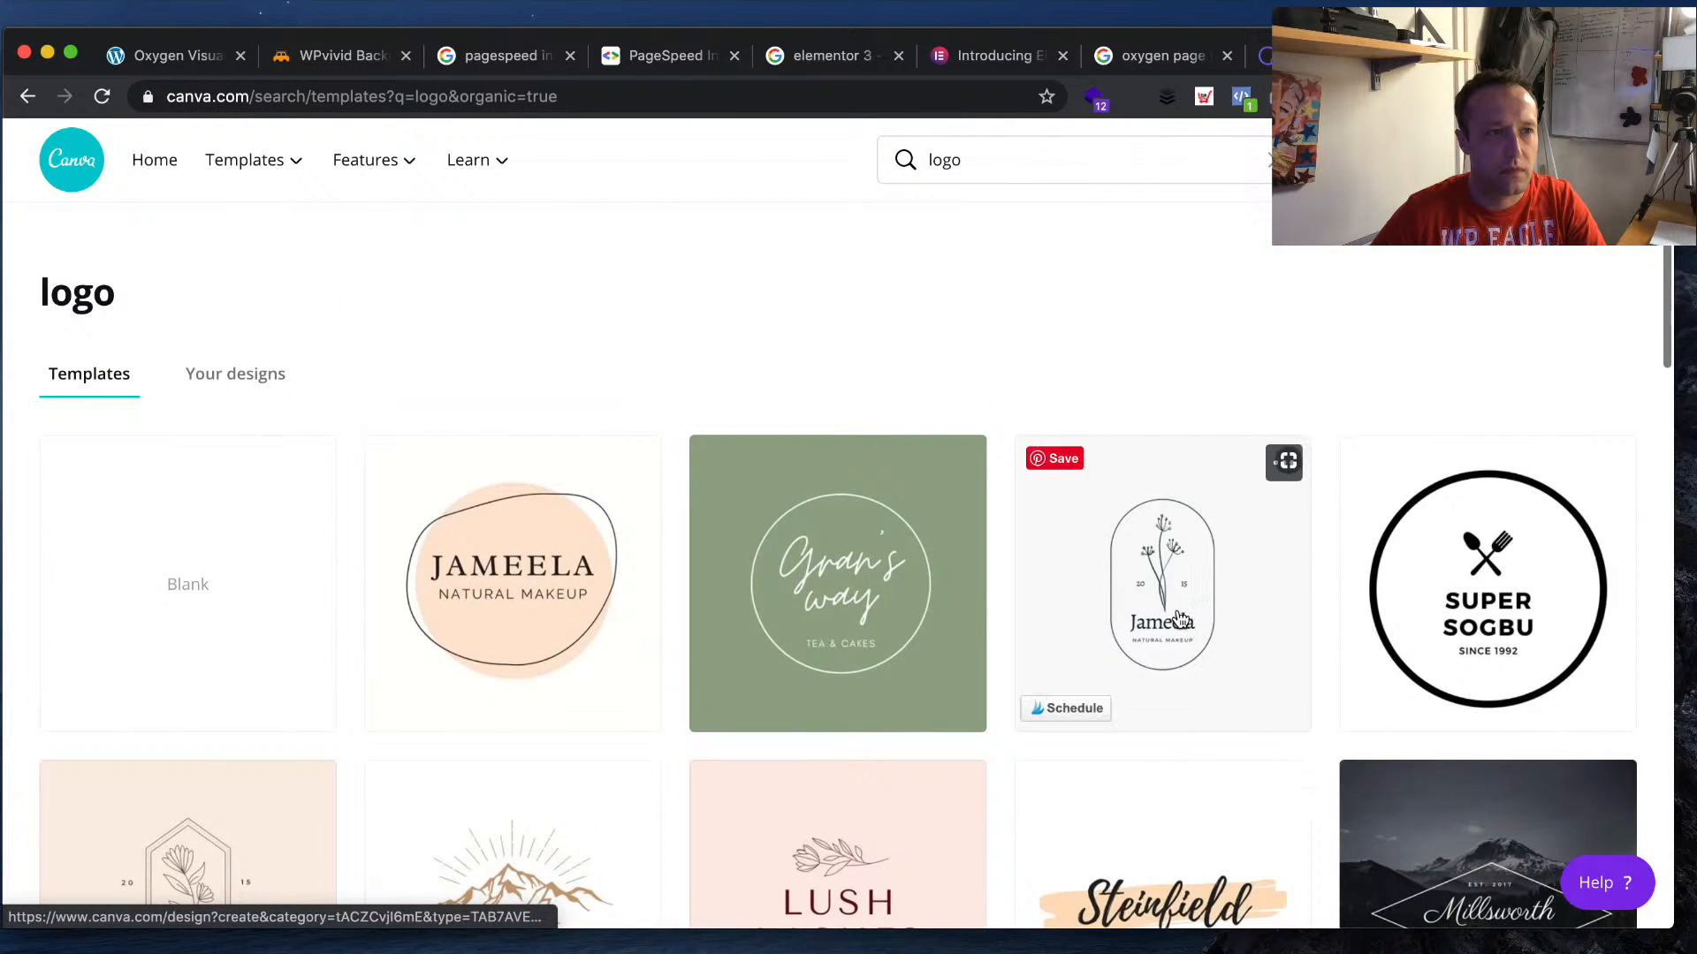
scroll(822, 518, down, 15)
scroll(822, 519, down, 15)
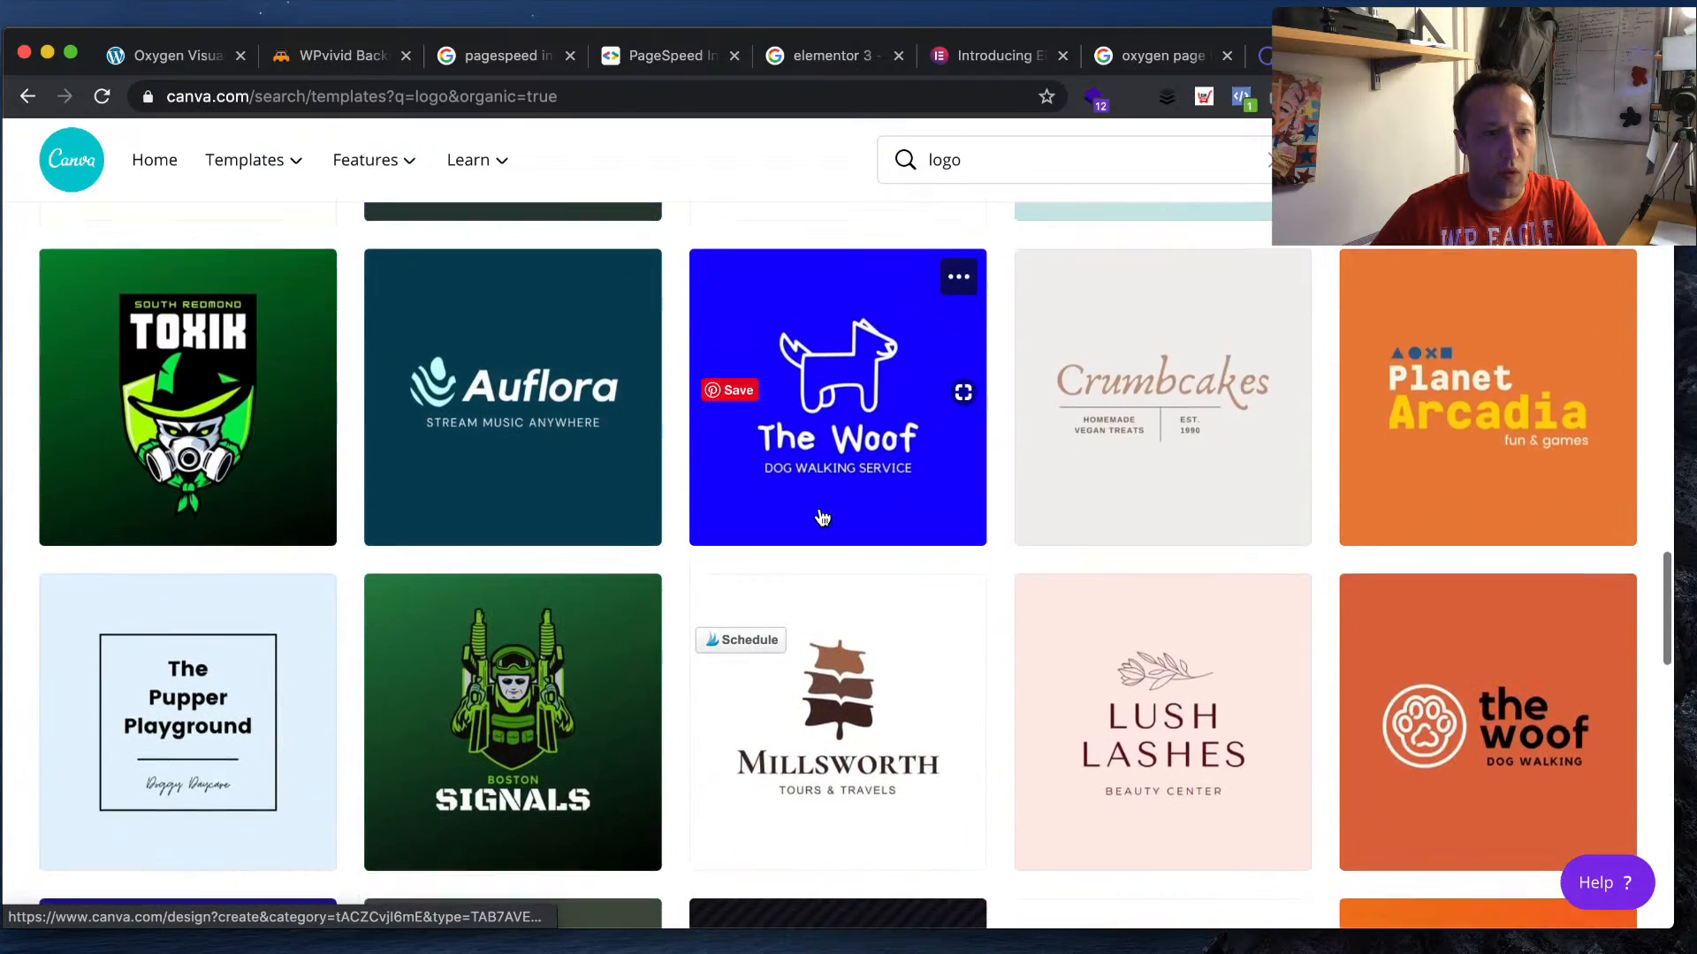
scroll(822, 518, down, 17)
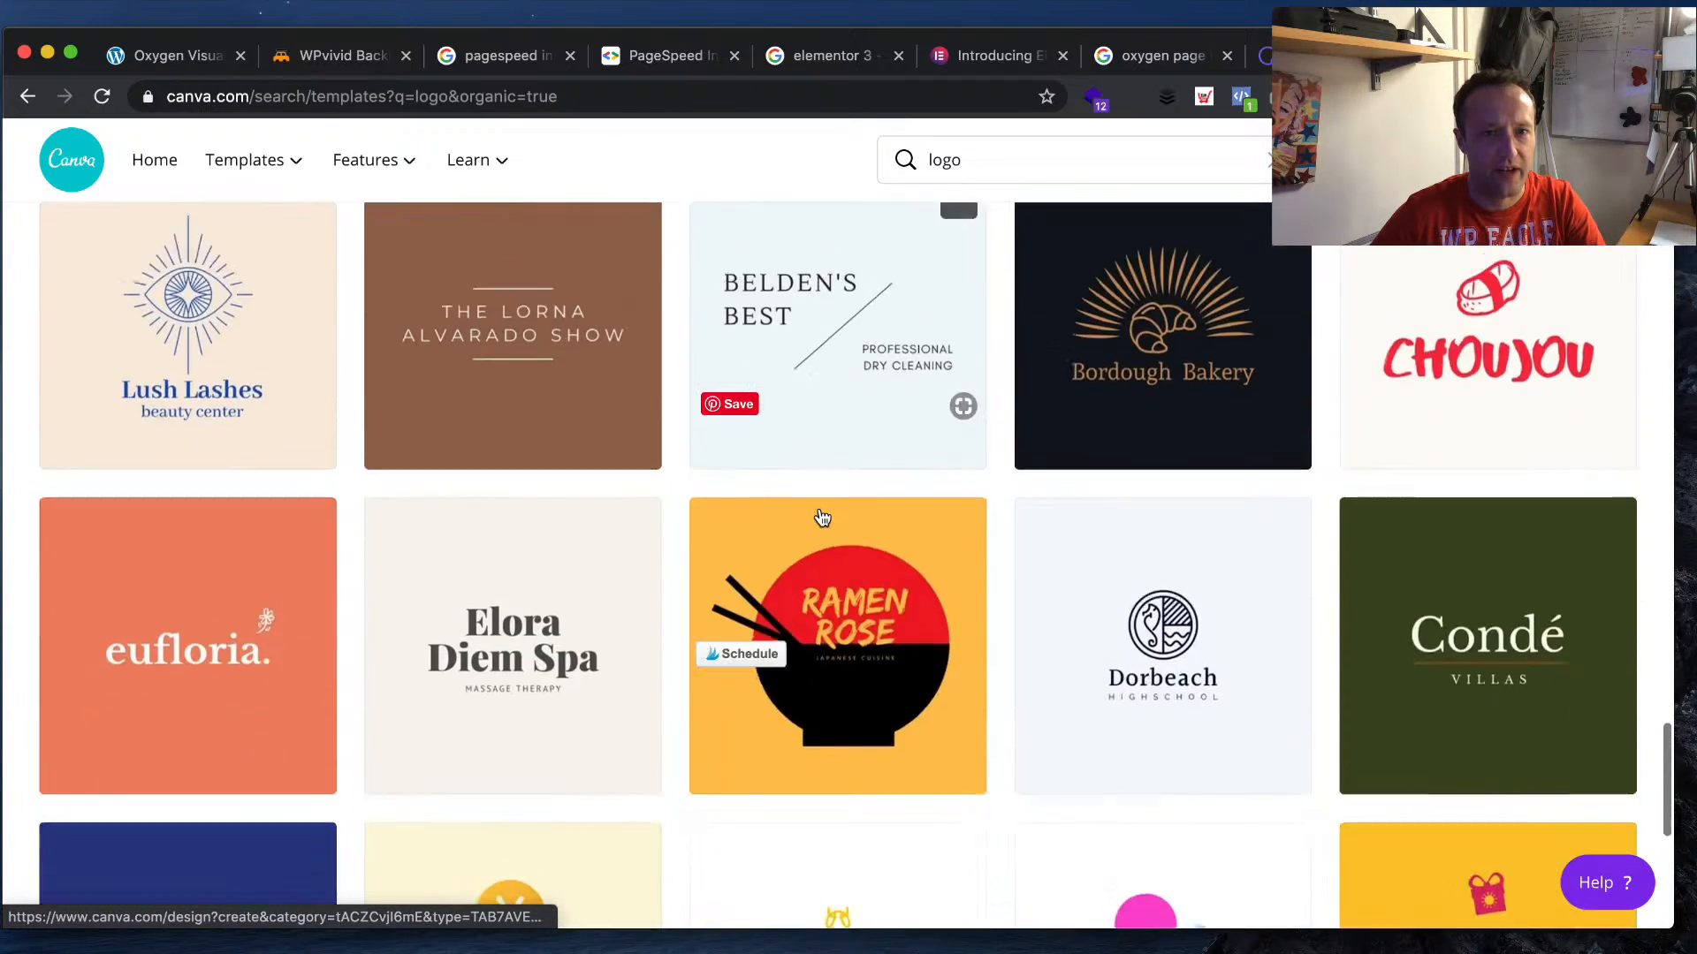
scroll(822, 519, down, 15)
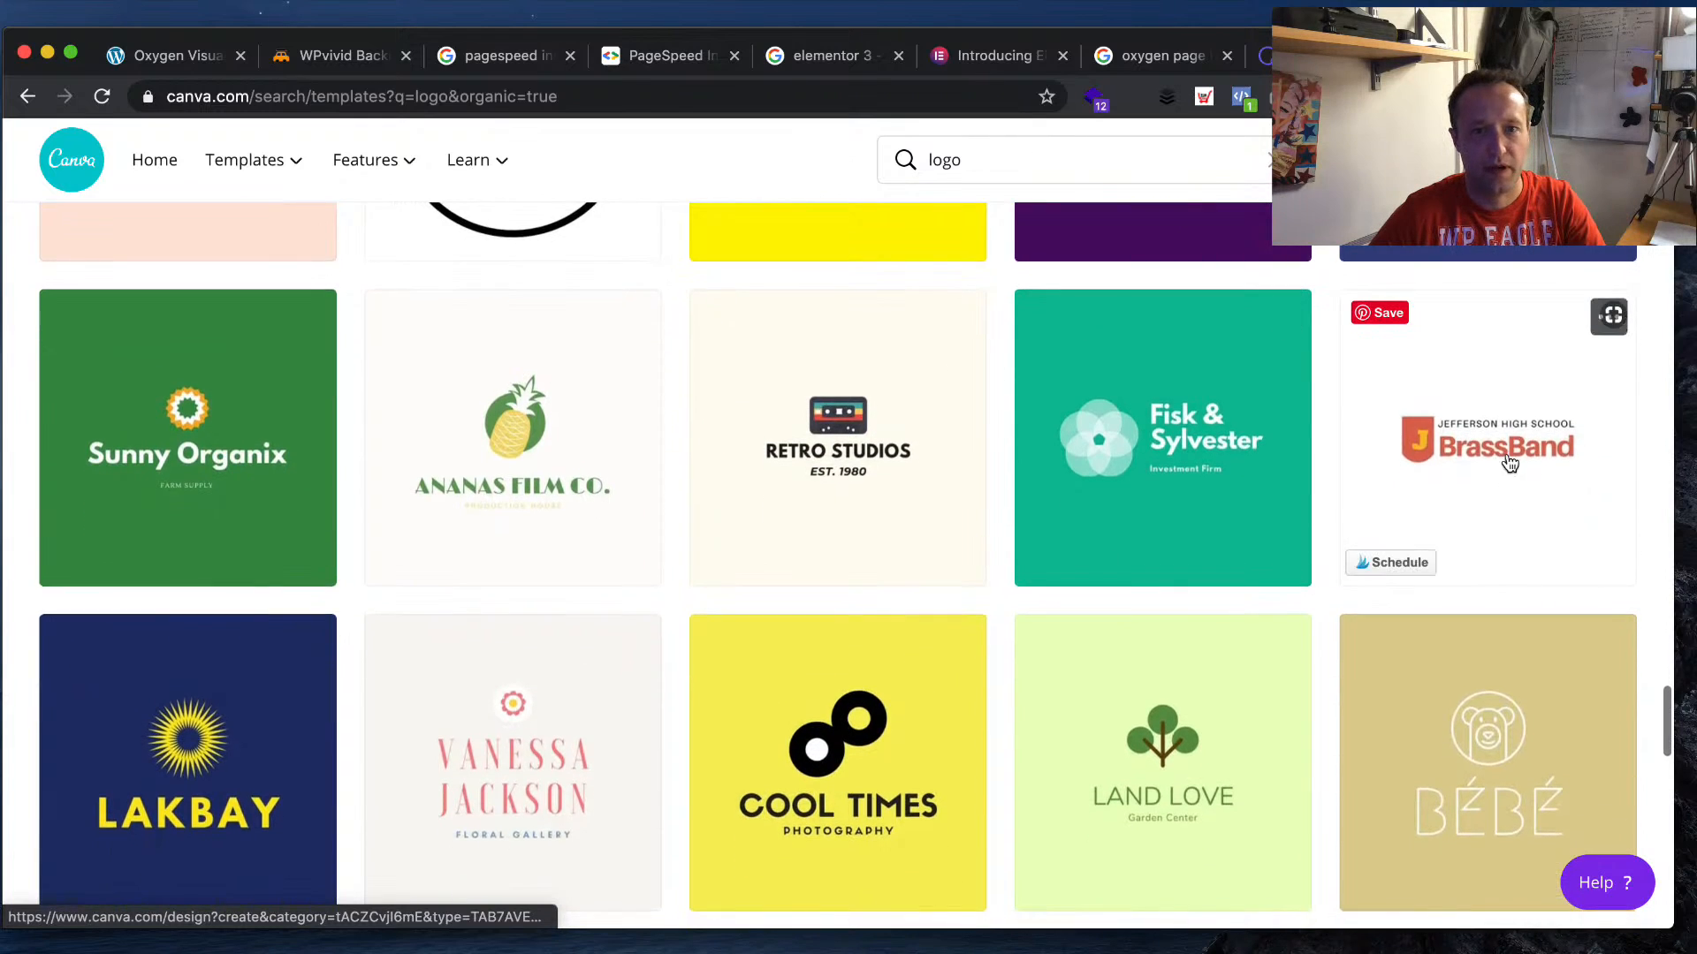
click(1510, 464)
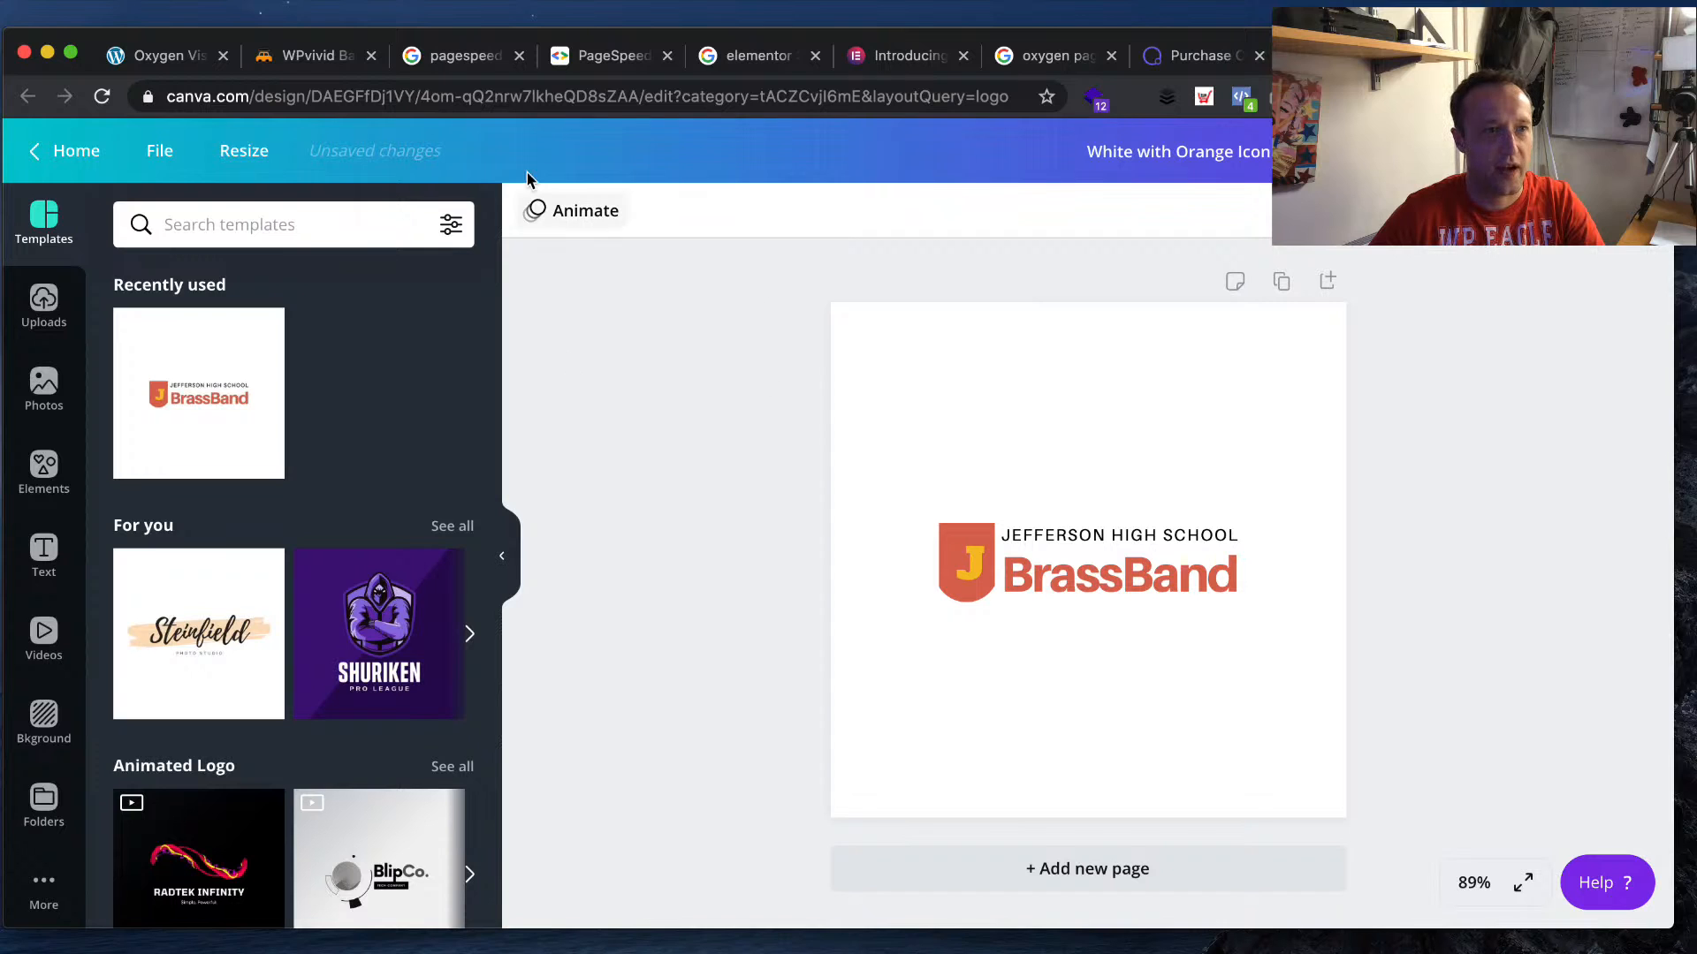
- Try resizing the logo design to a custom 200 × 500 px and undo the resize
click(243, 151)
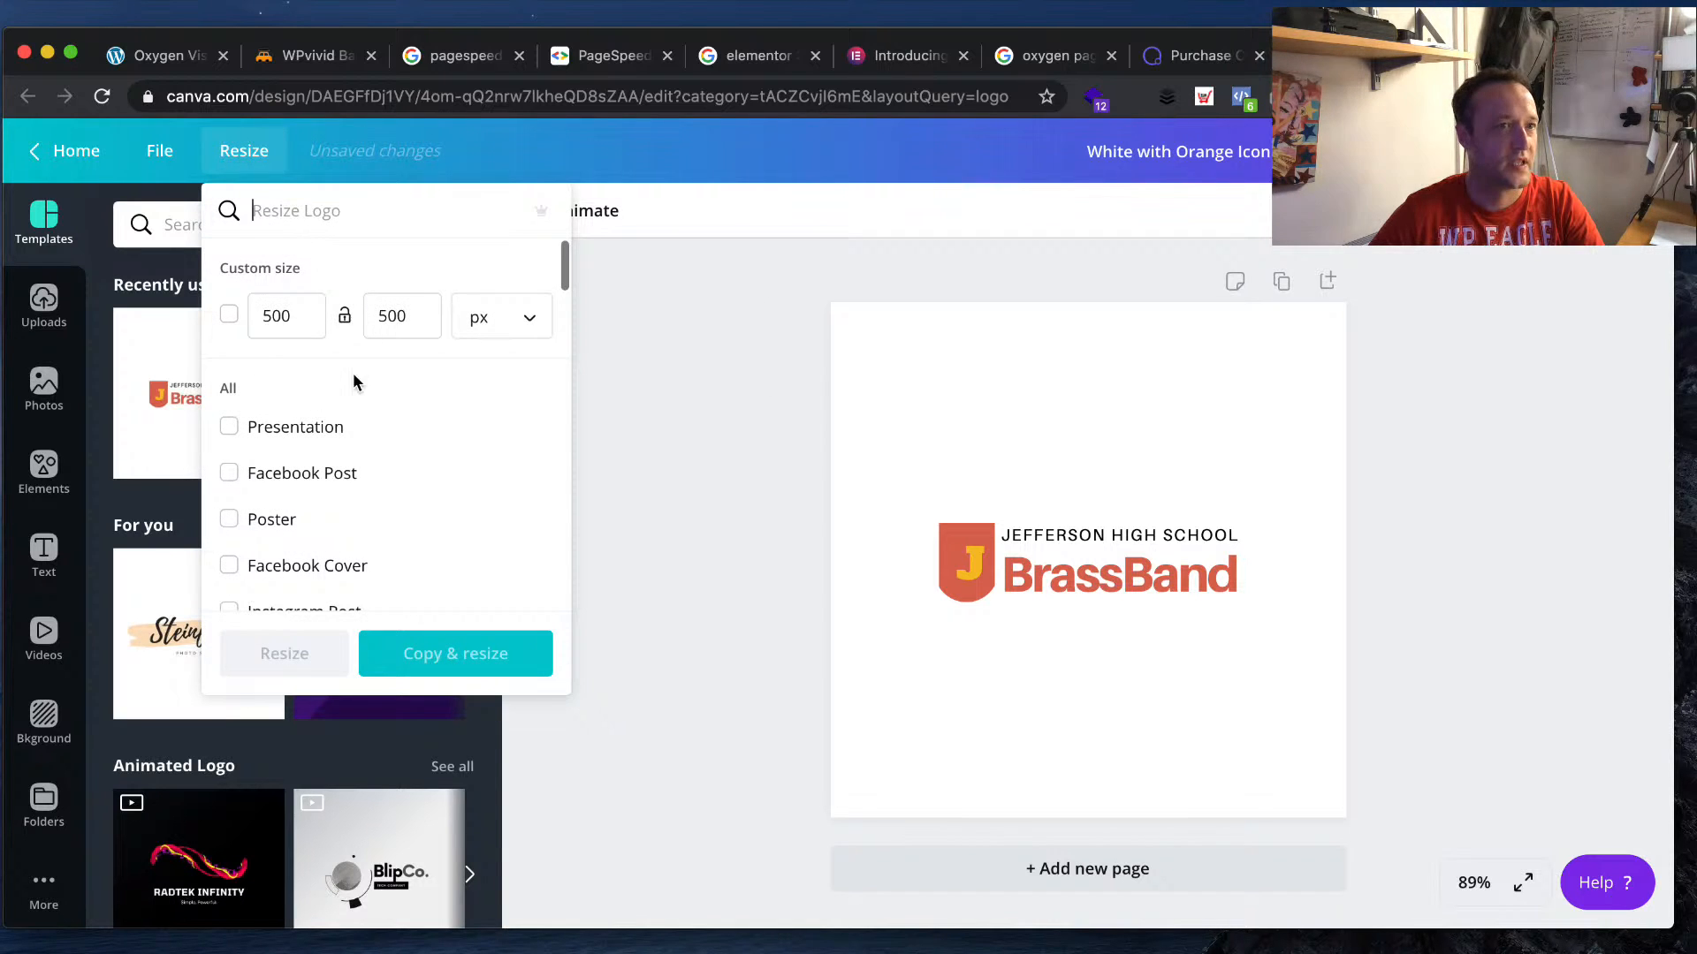
key(super+a)
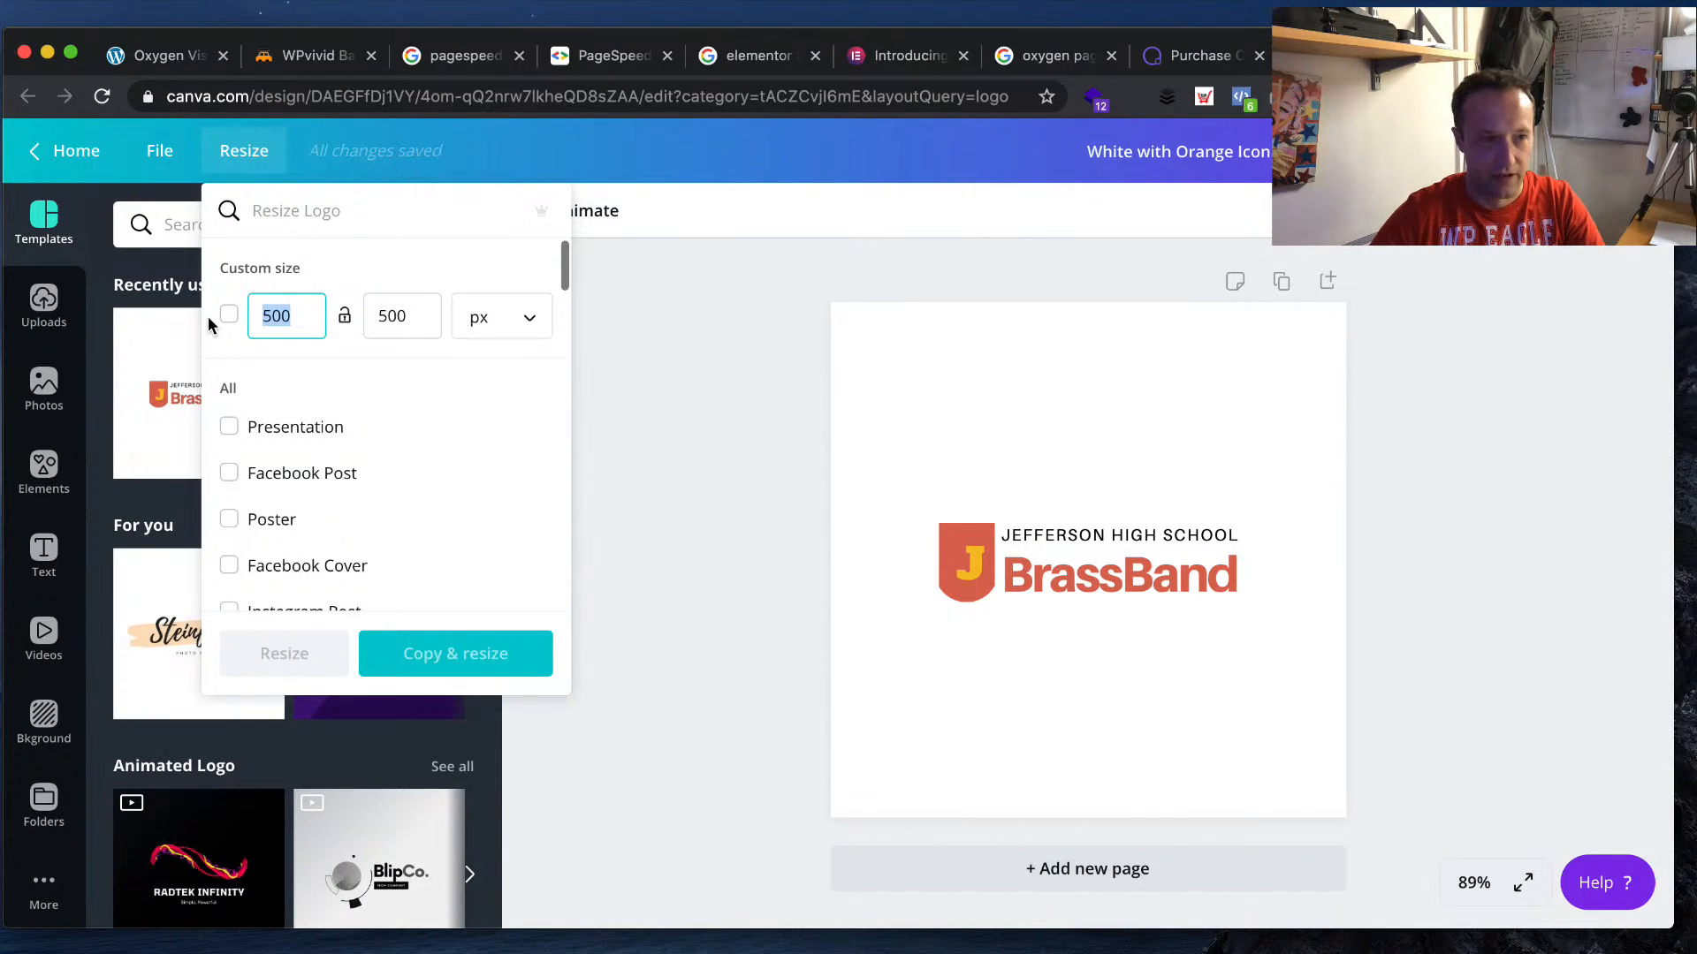
text(200)
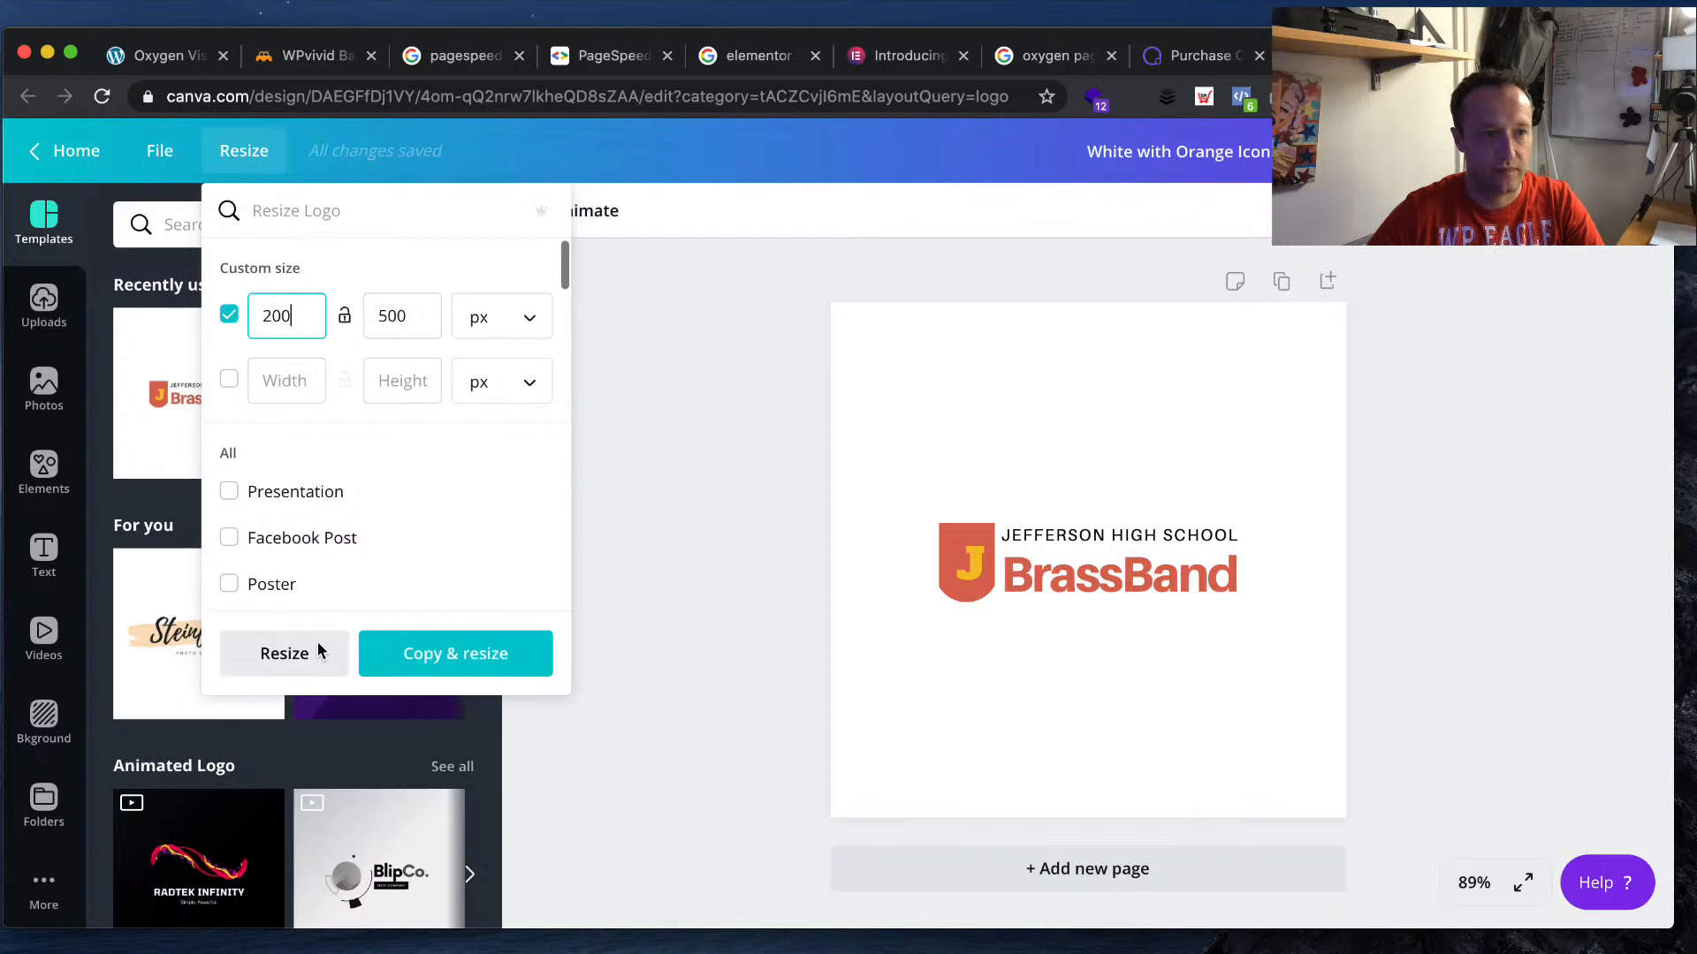
click(325, 652)
key(super+z)
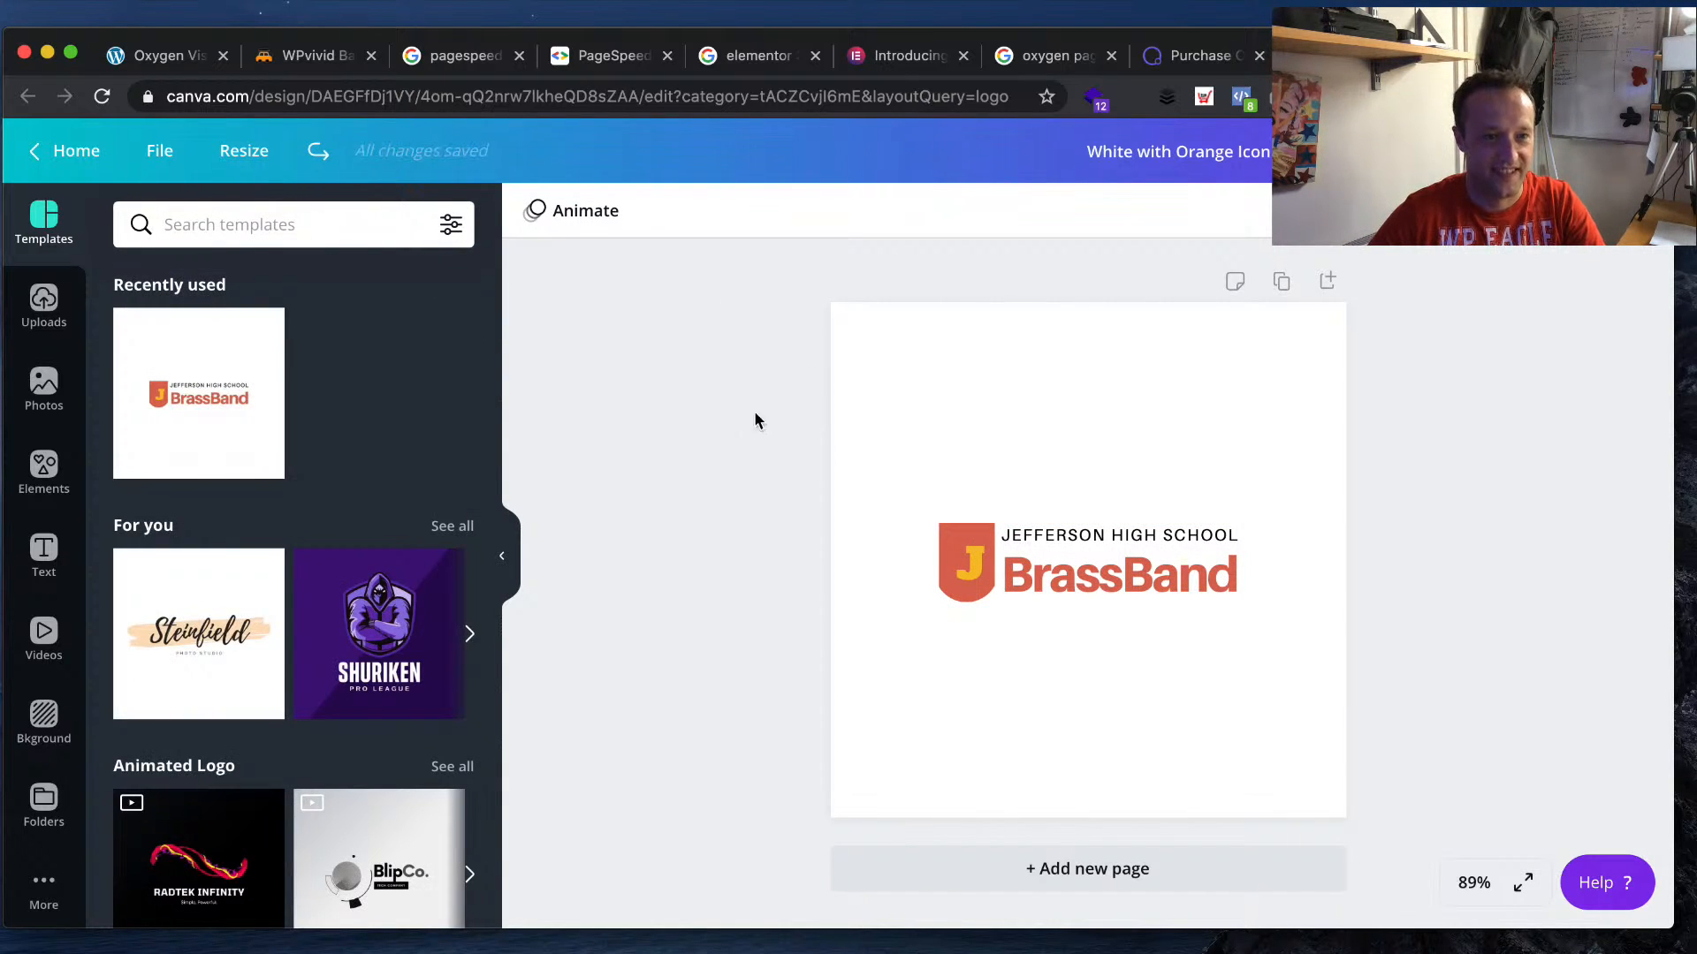
- Resize the logo design to a custom size of 500 × 200 px
click(233, 155)
double_click(400, 316)
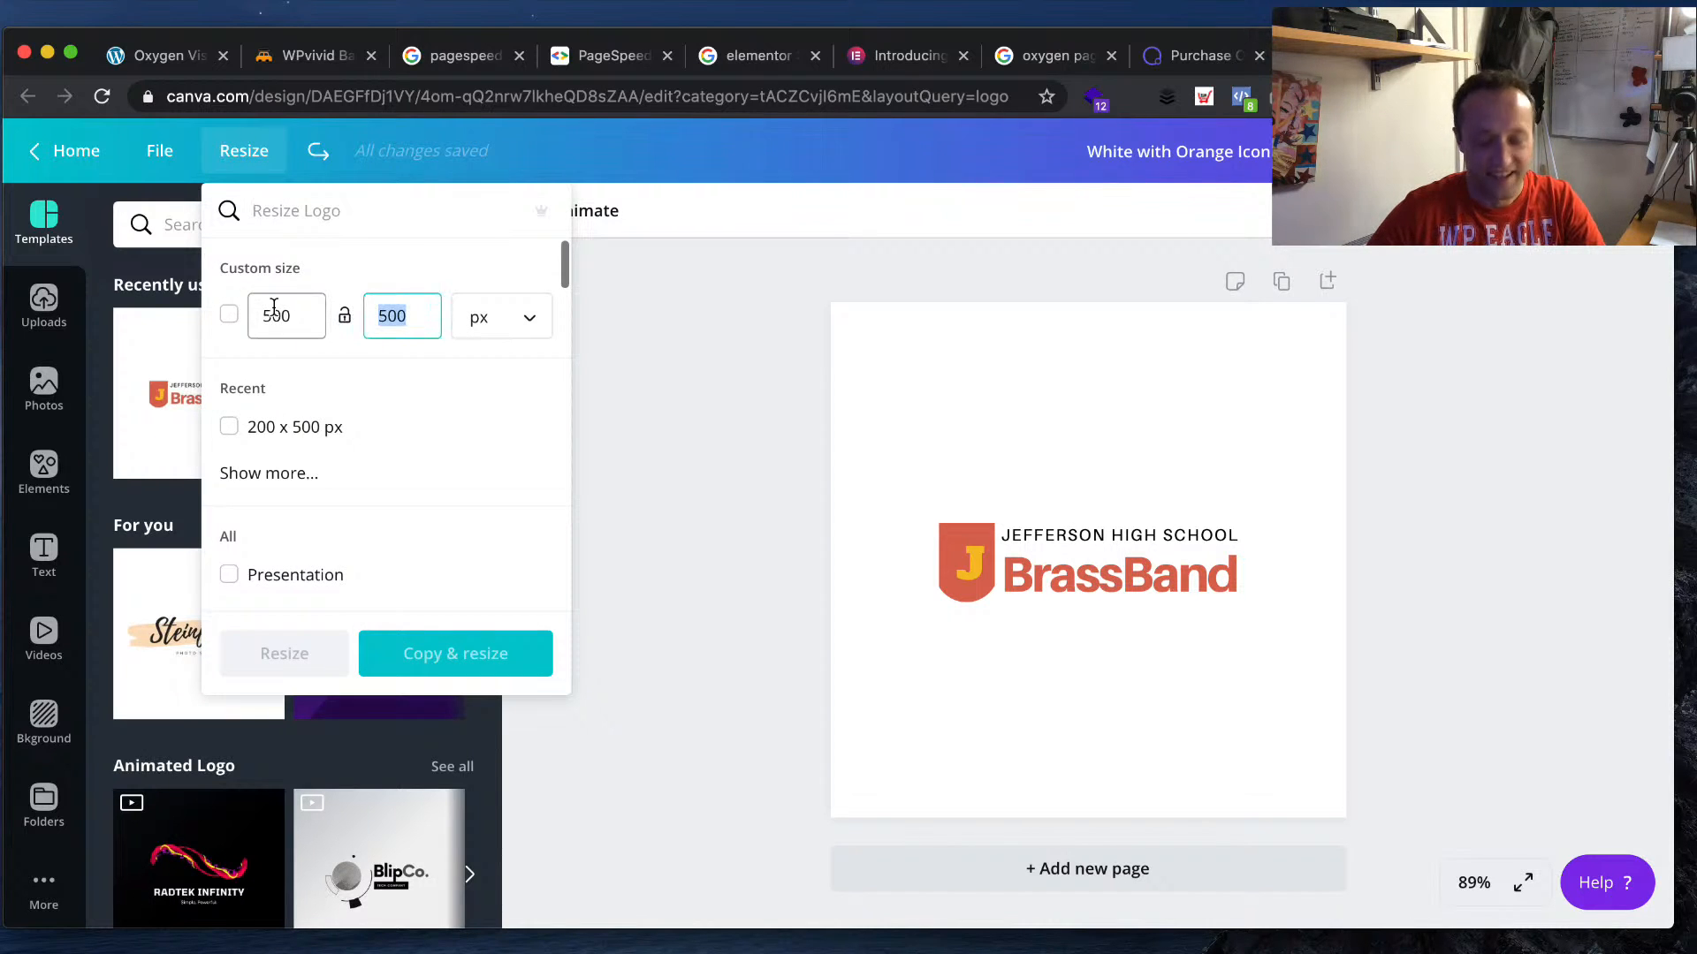
text(200)
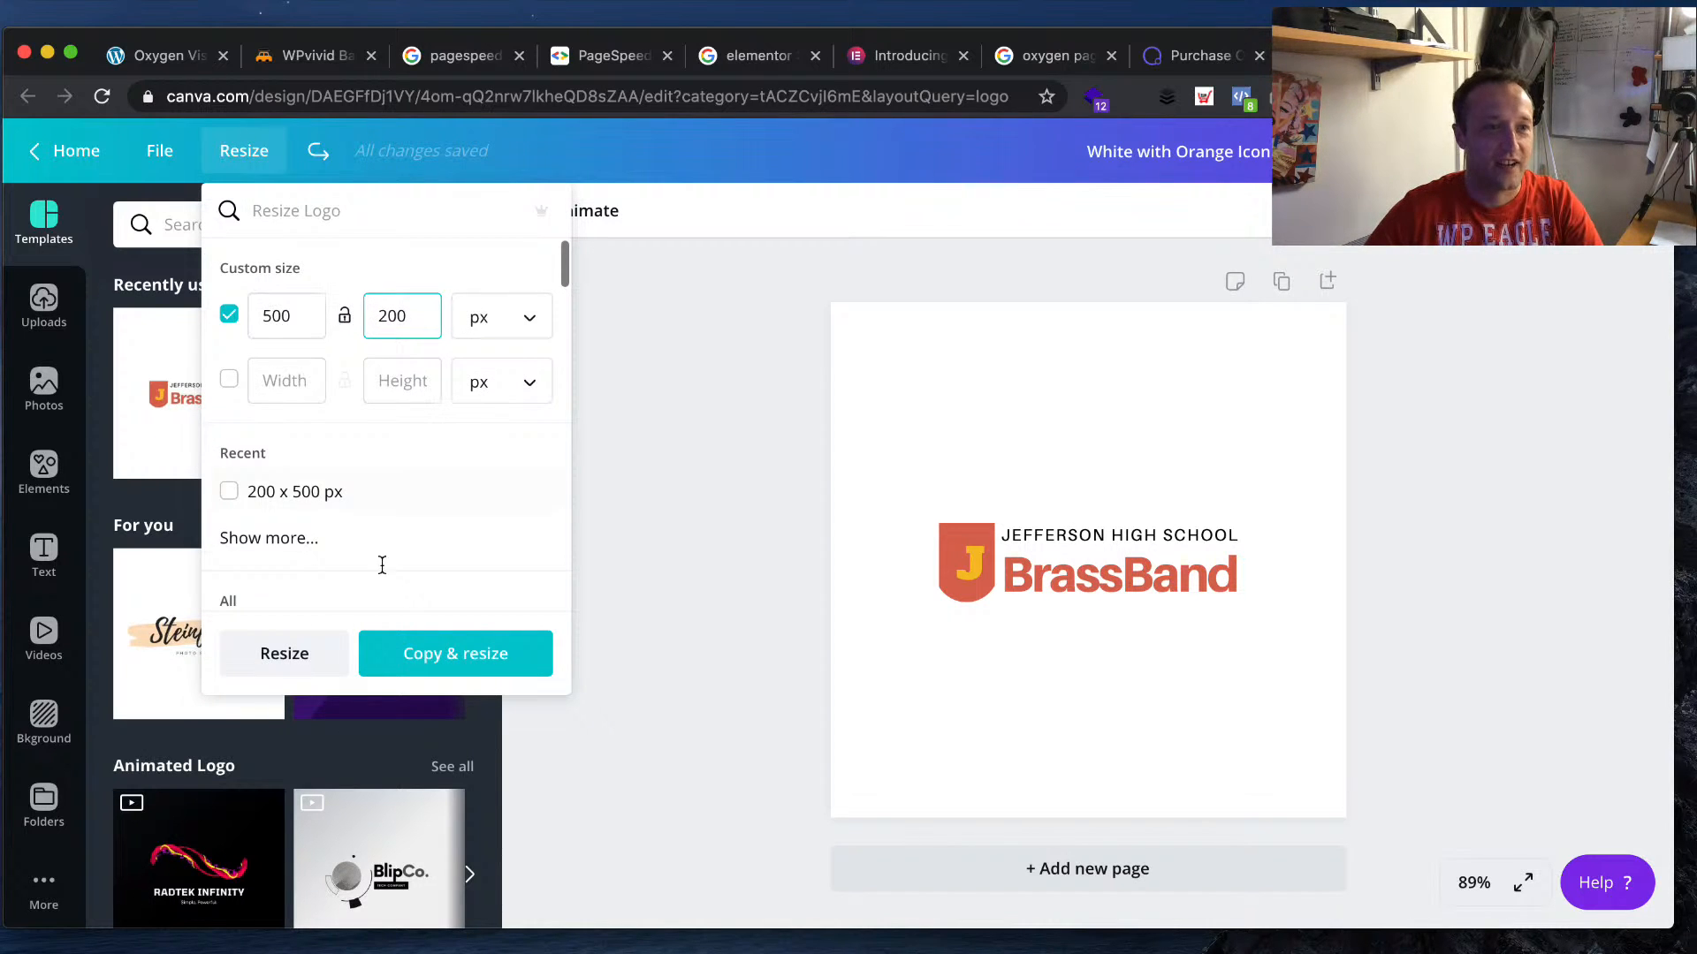
click(257, 653)
- Select all BrassBand logo elements together, enlarge them to nearly fill the canvas width, and centre them
click(979, 577)
drag(931, 478, 1299, 666)
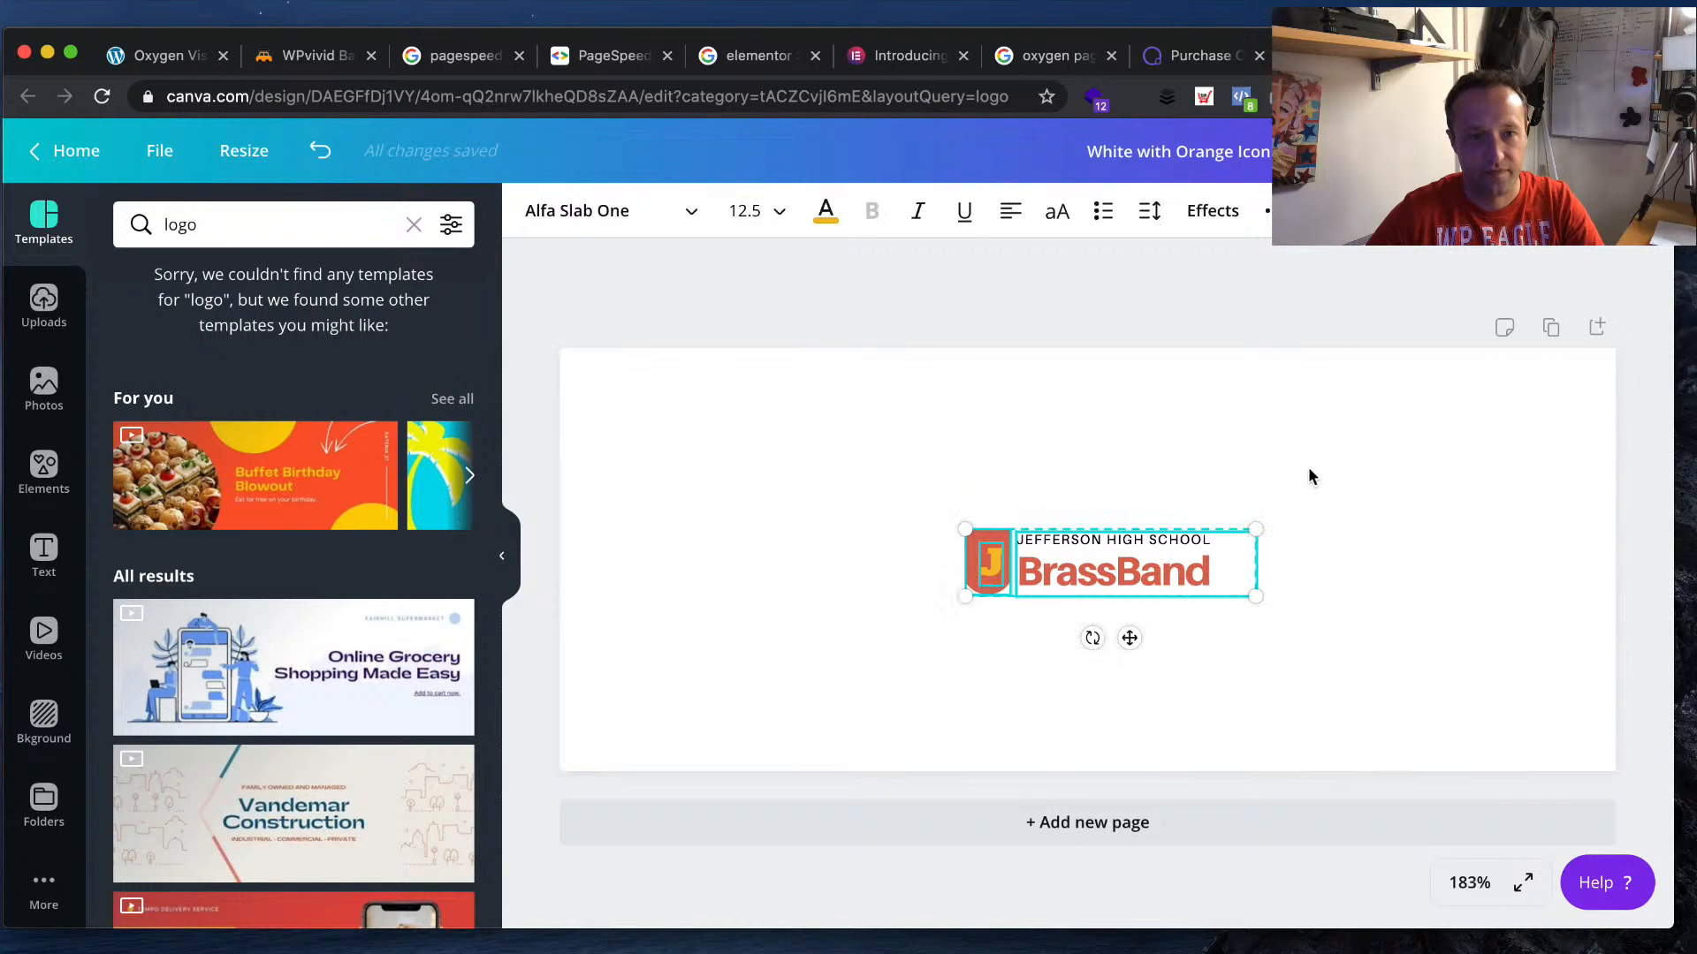
drag(1259, 528, 1599, 447)
drag(1206, 566, 1012, 592)
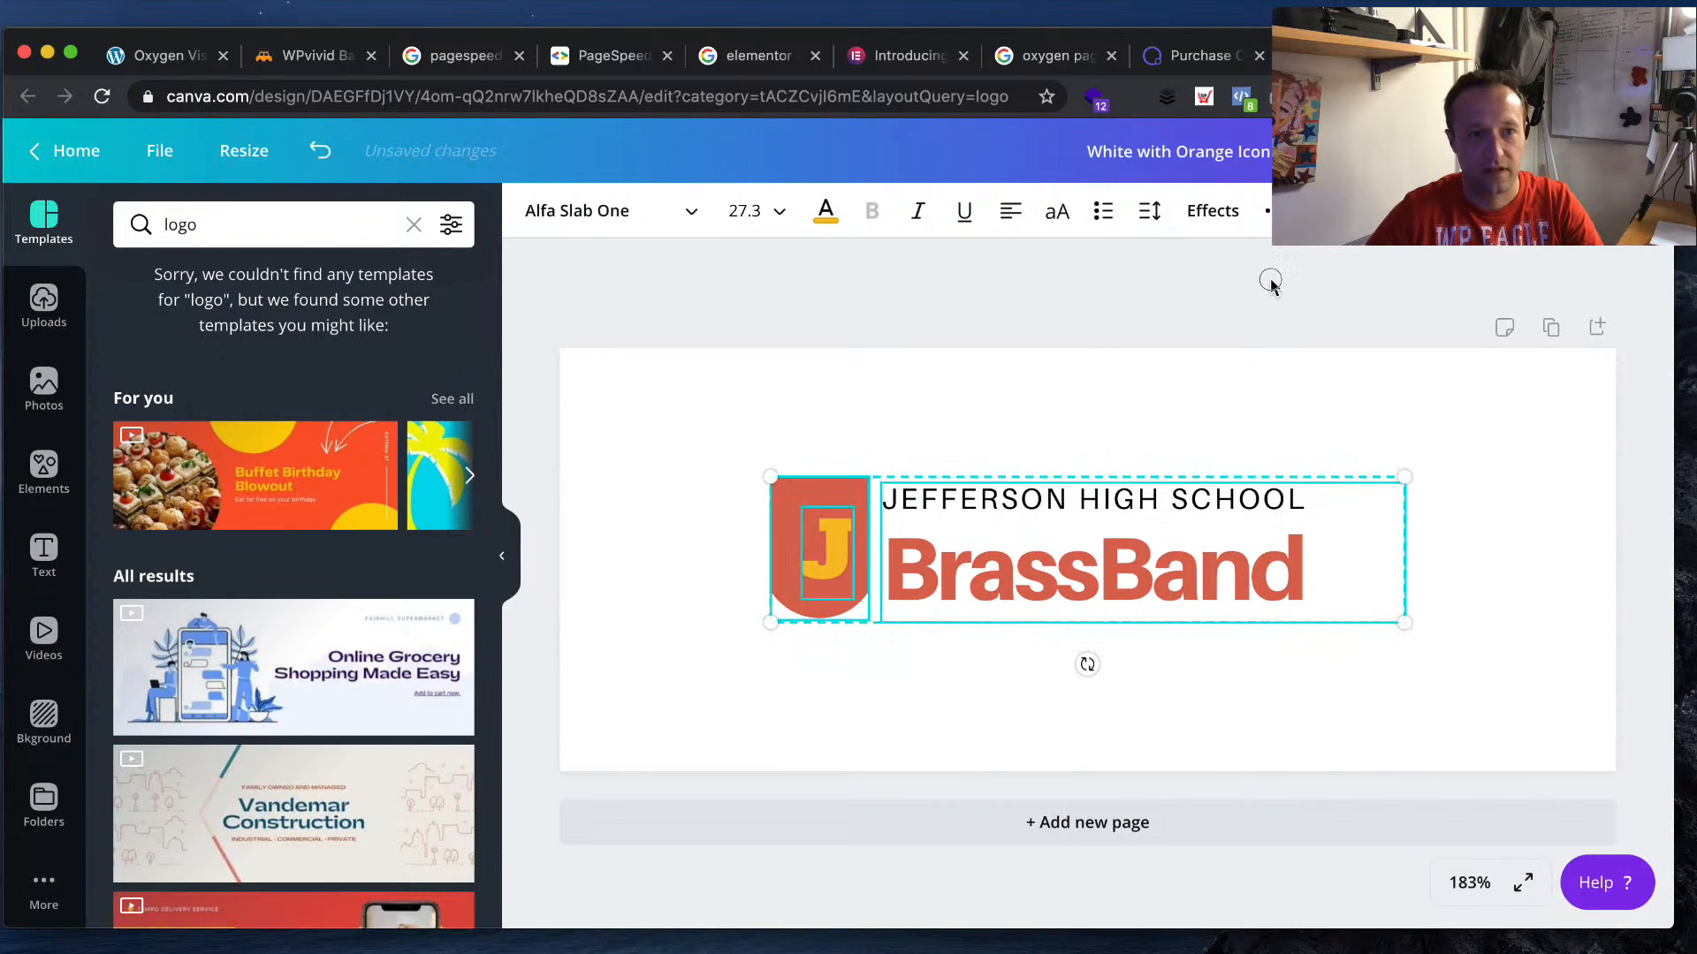
click(1272, 288)
drag(659, 391, 1593, 502)
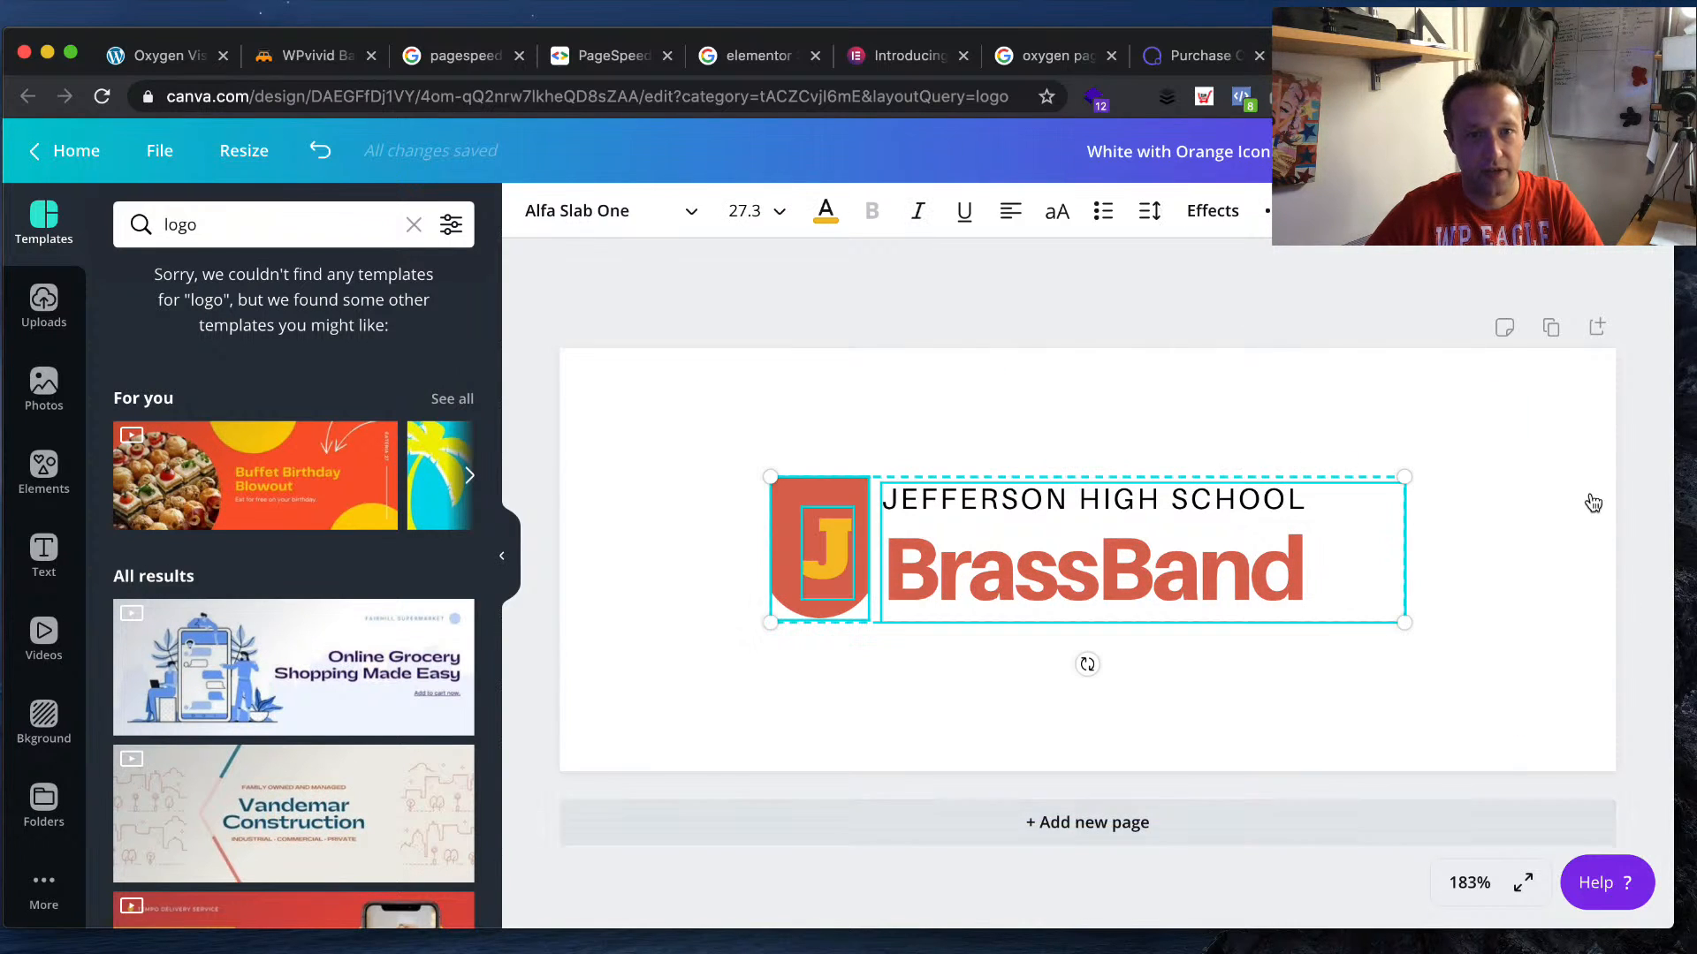
drag(1405, 476, 1666, 278)
drag(1304, 547, 1098, 600)
drag(1624, 428, 1534, 462)
drag(1149, 589, 1227, 591)
- Download the design as a JPG named White with Orange Icon Music Logo and save it in the Downloads folder
click(1522, 151)
click(1474, 305)
click(1458, 389)
click(1530, 542)
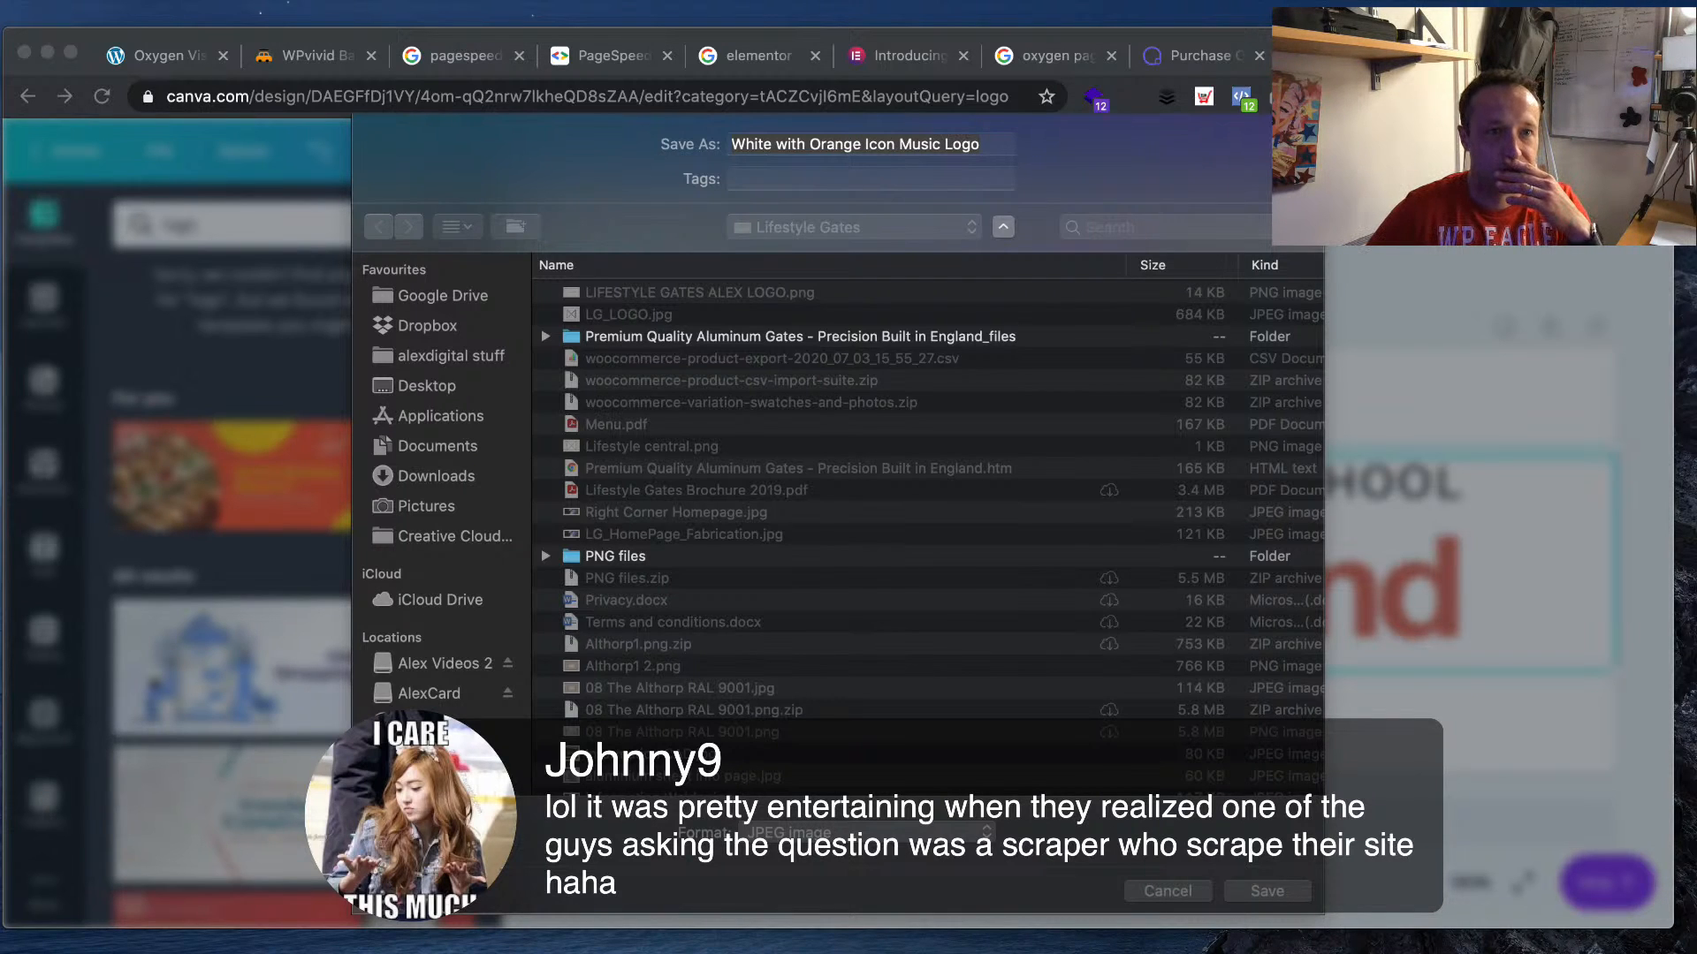
click(931, 234)
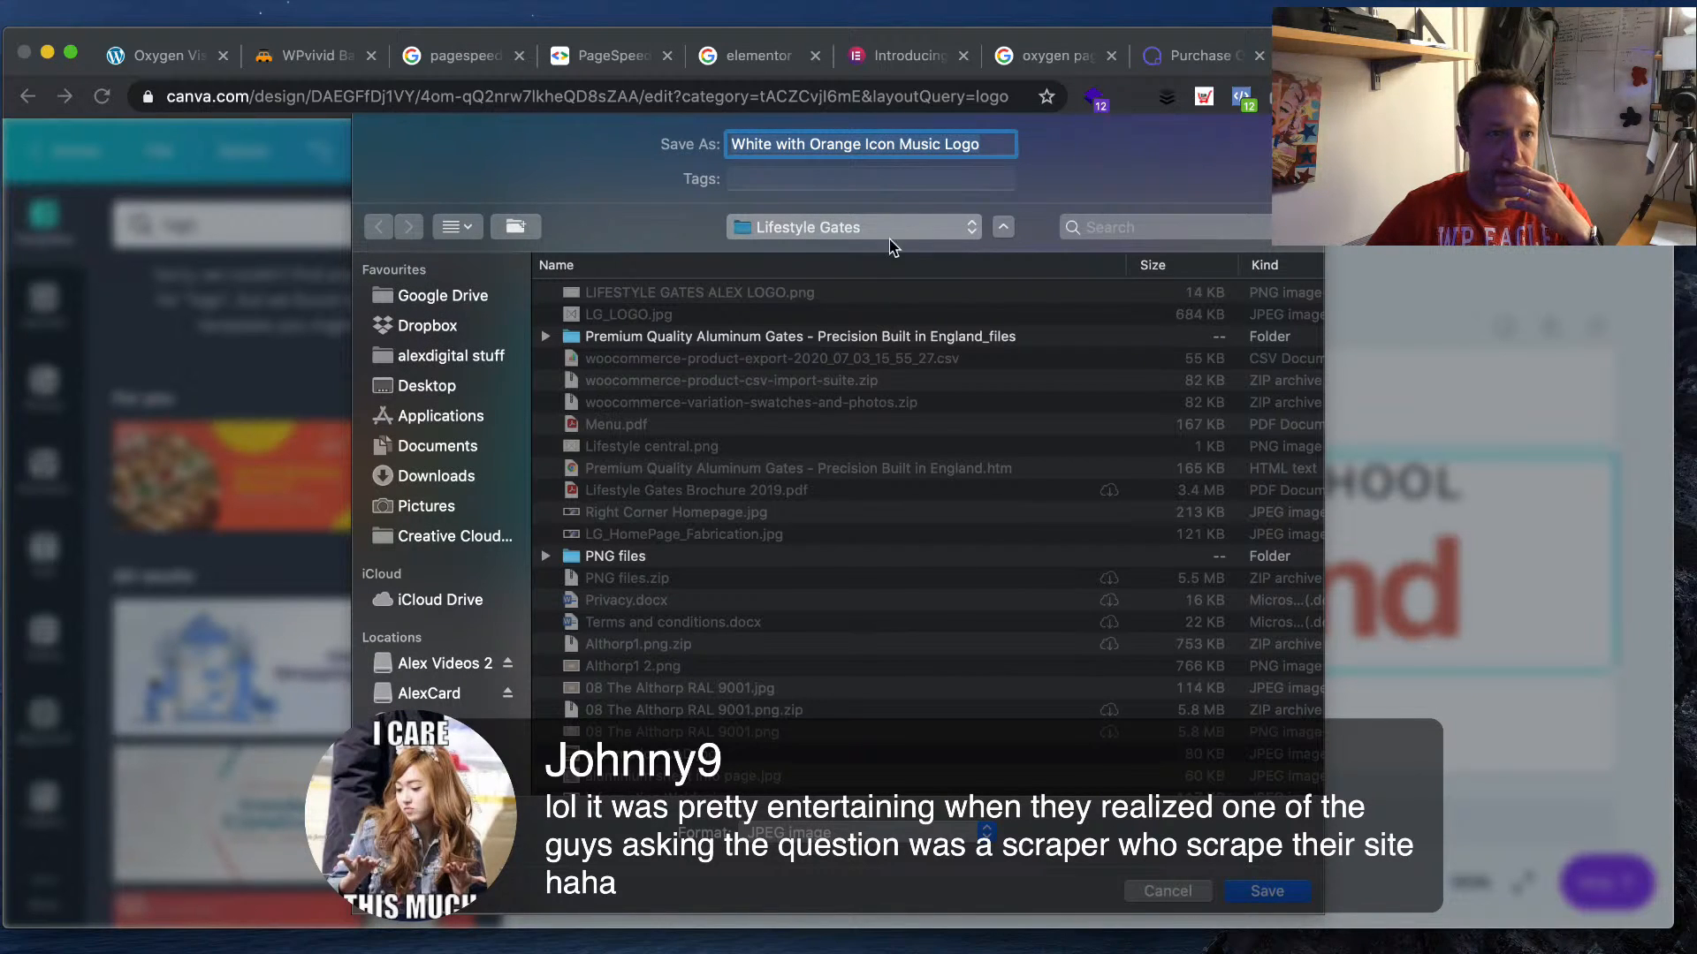
click(436, 475)
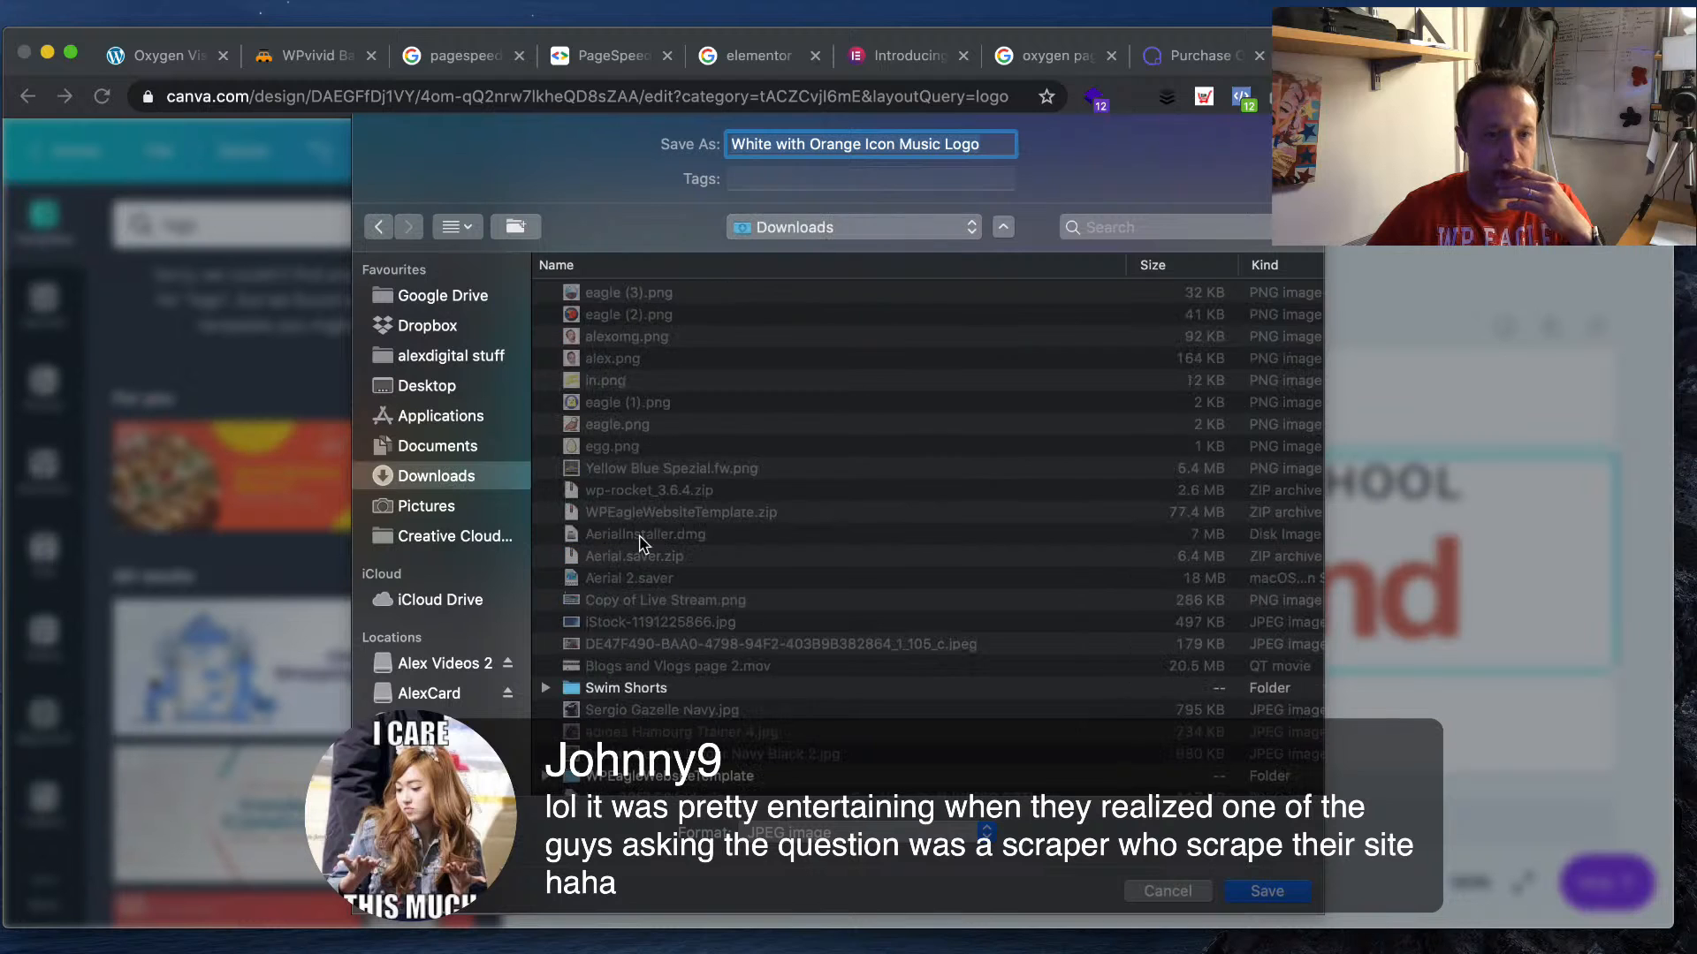
click(1282, 894)
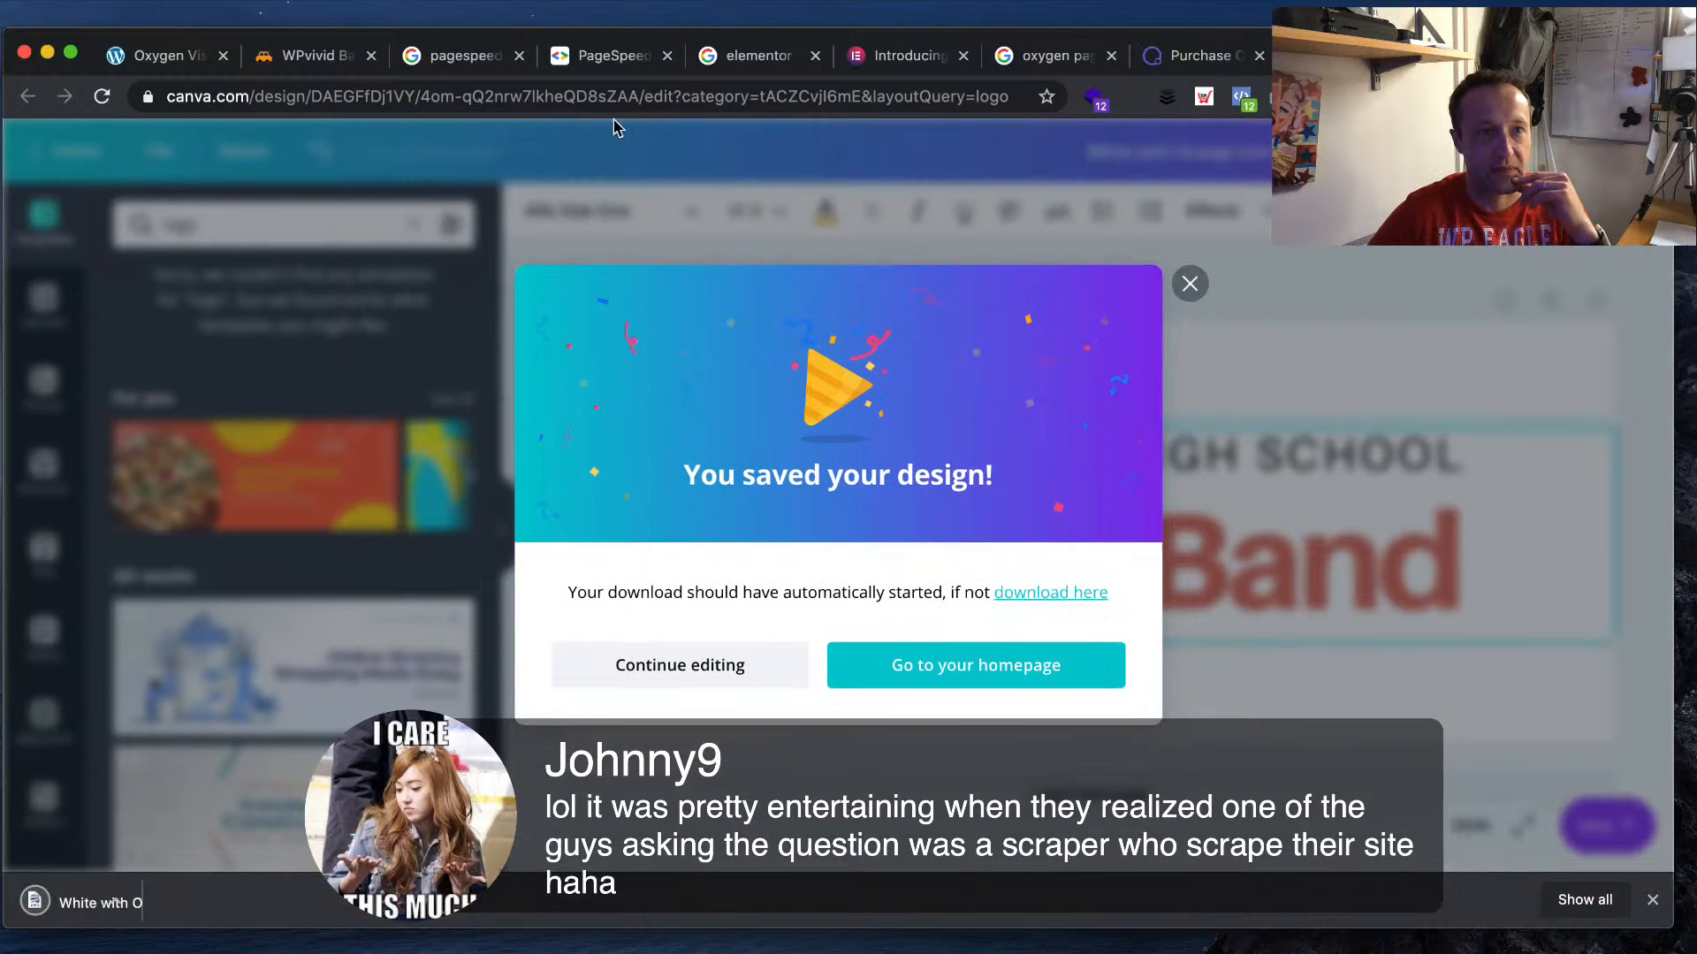
- Switch back to Oxygen, upload White with Orange Icon Music Logo.jpg from Downloads, and use it as the header logo
click(141, 56)
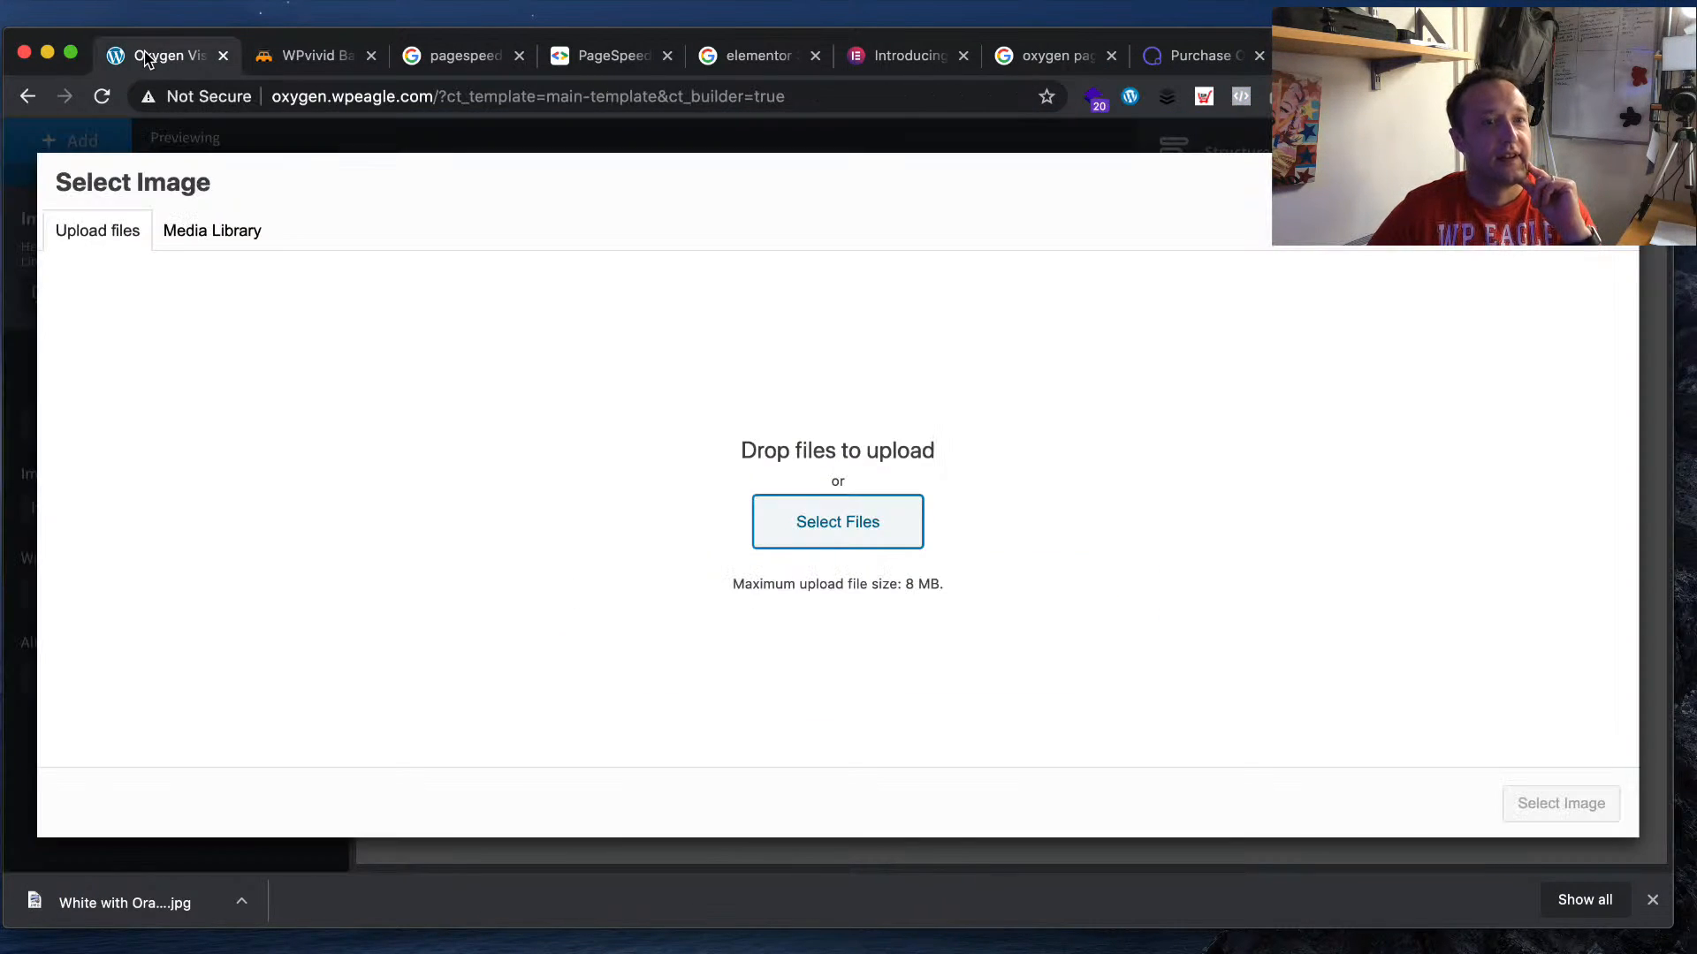
click(827, 521)
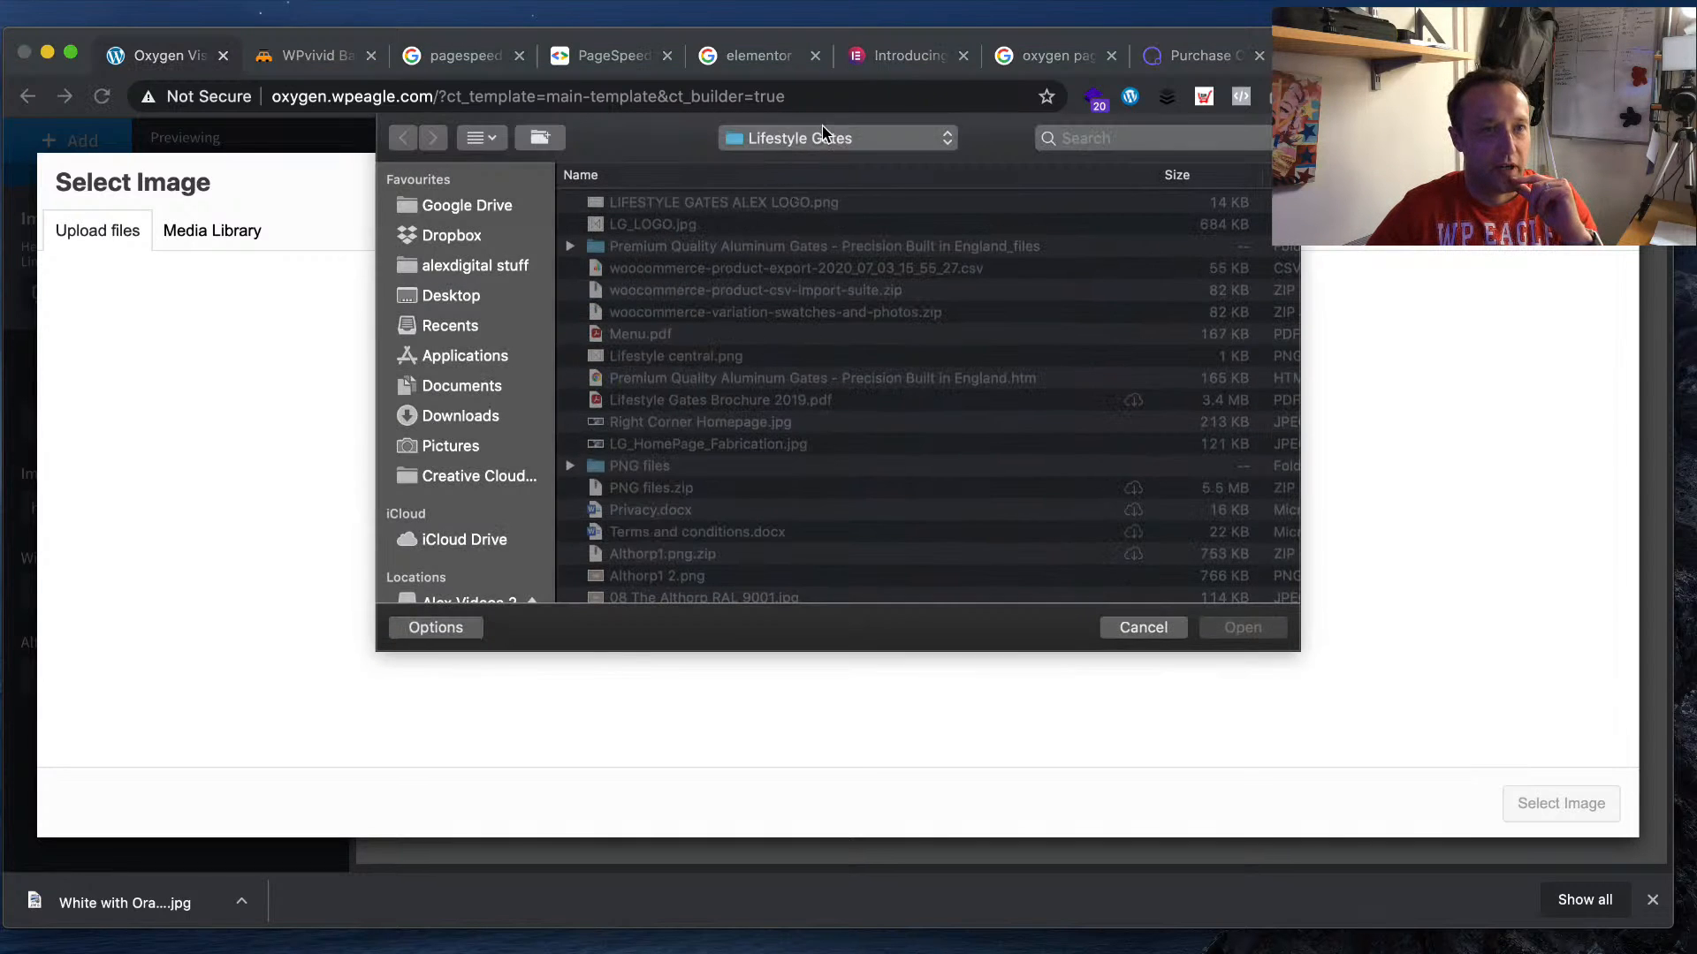
click(491, 415)
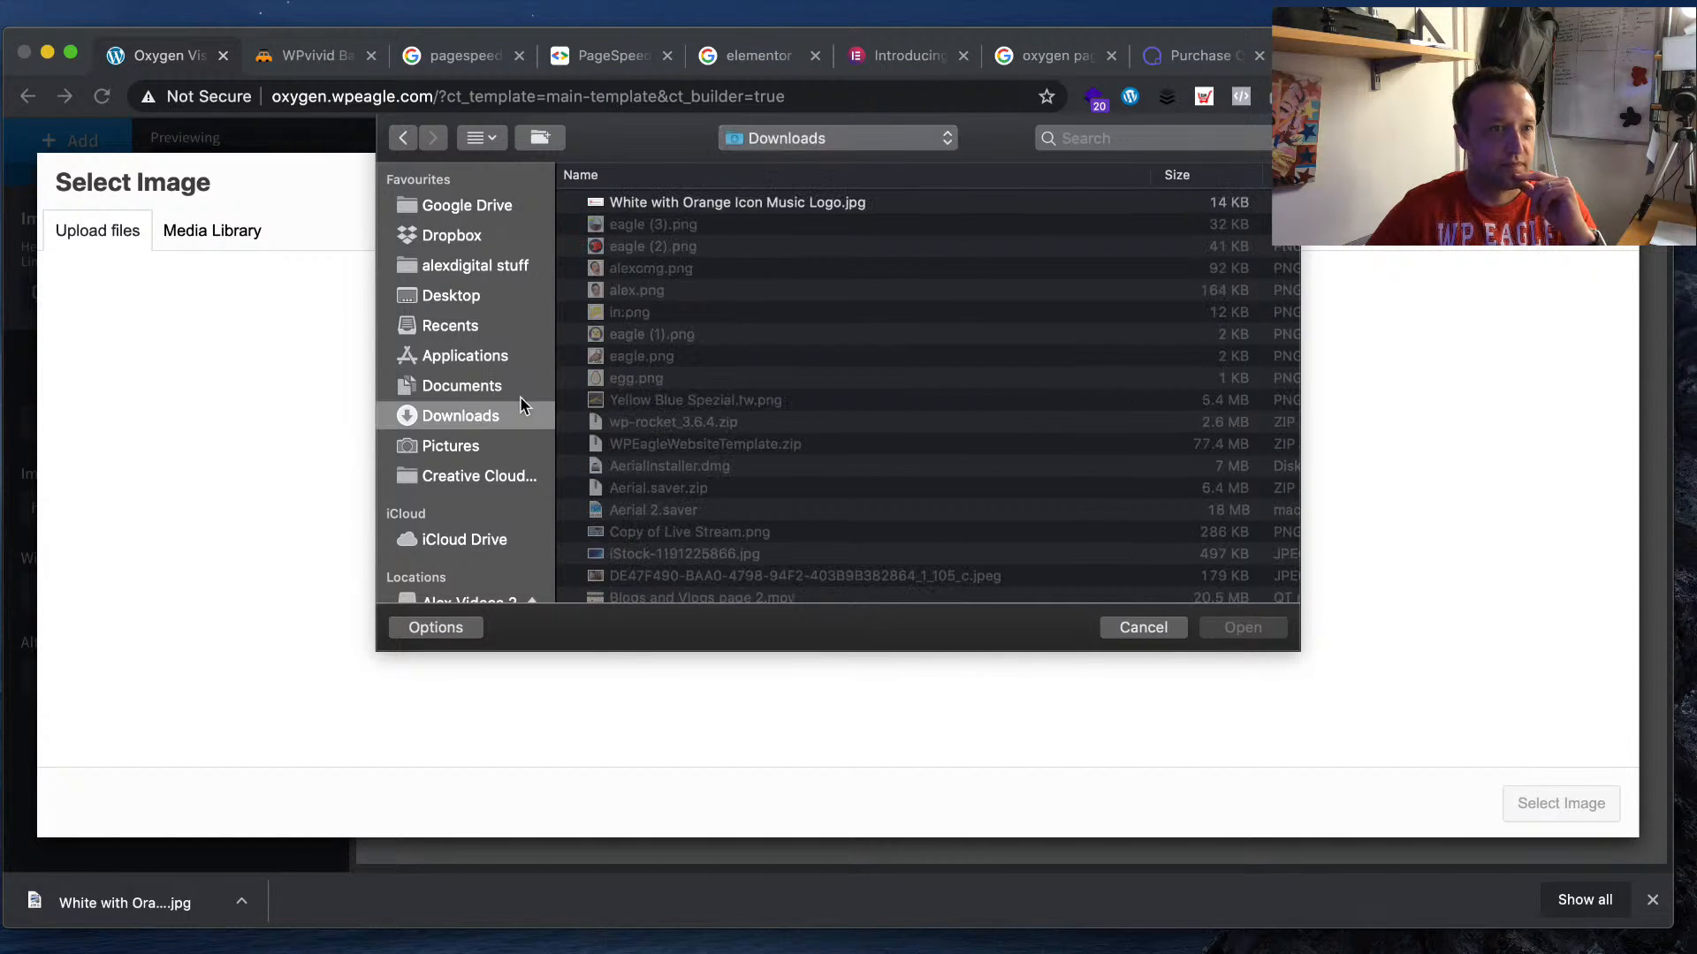
click(721, 208)
double_click(721, 203)
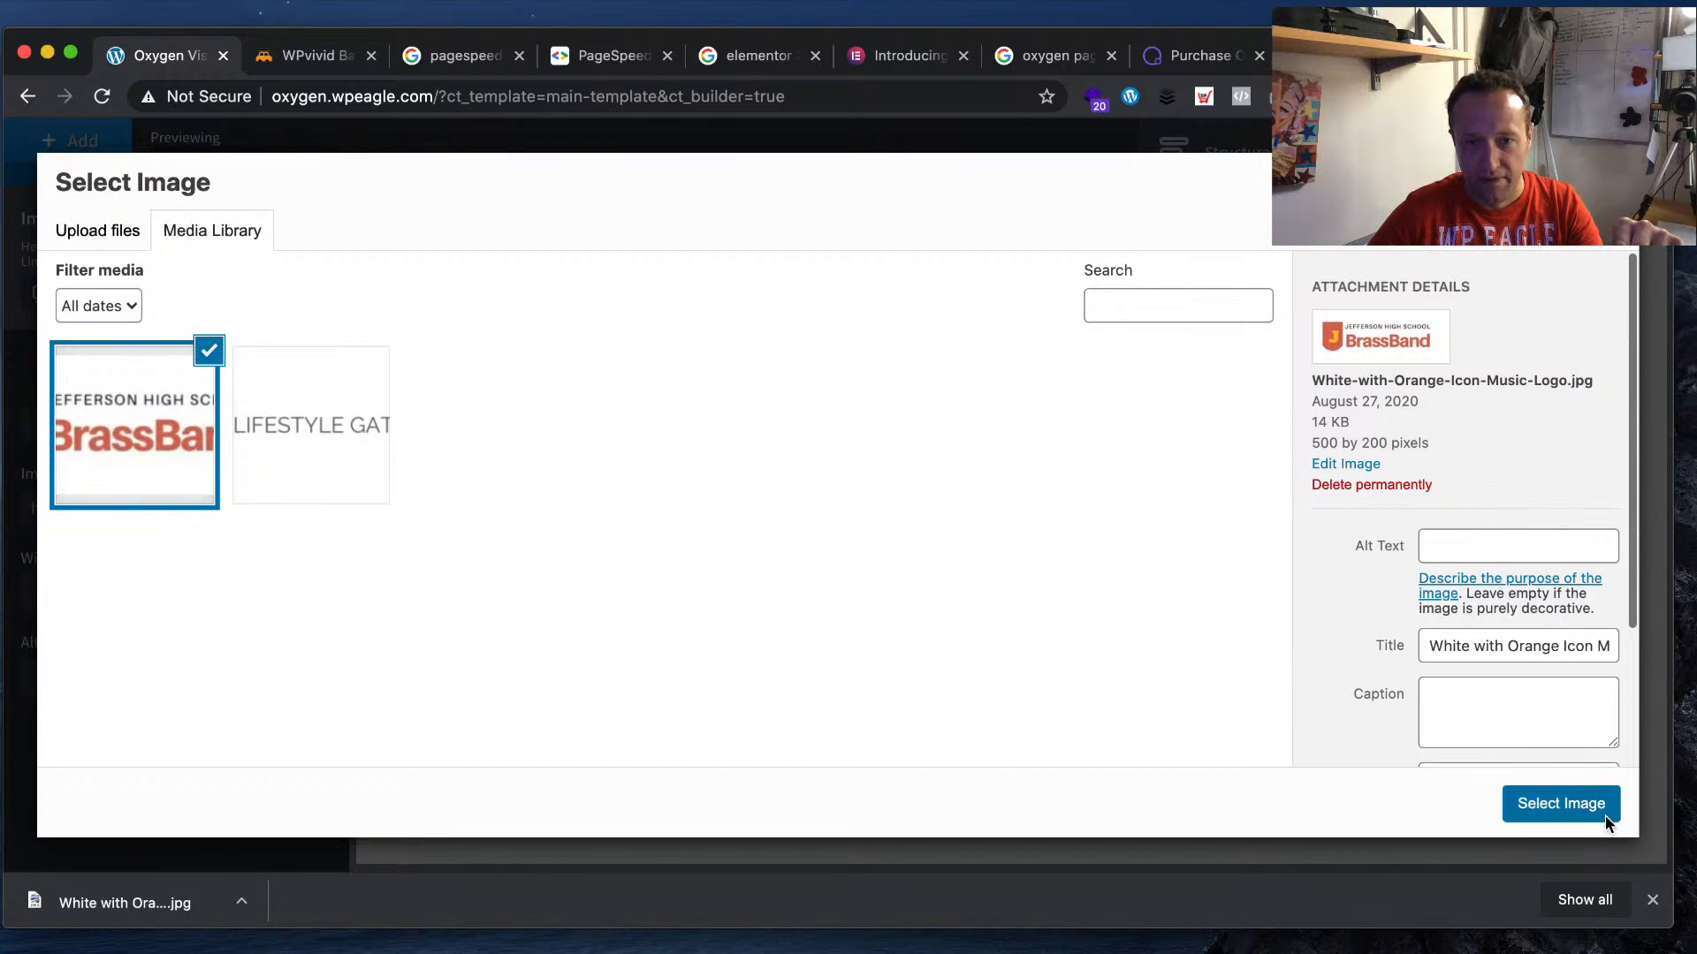
click(1560, 803)
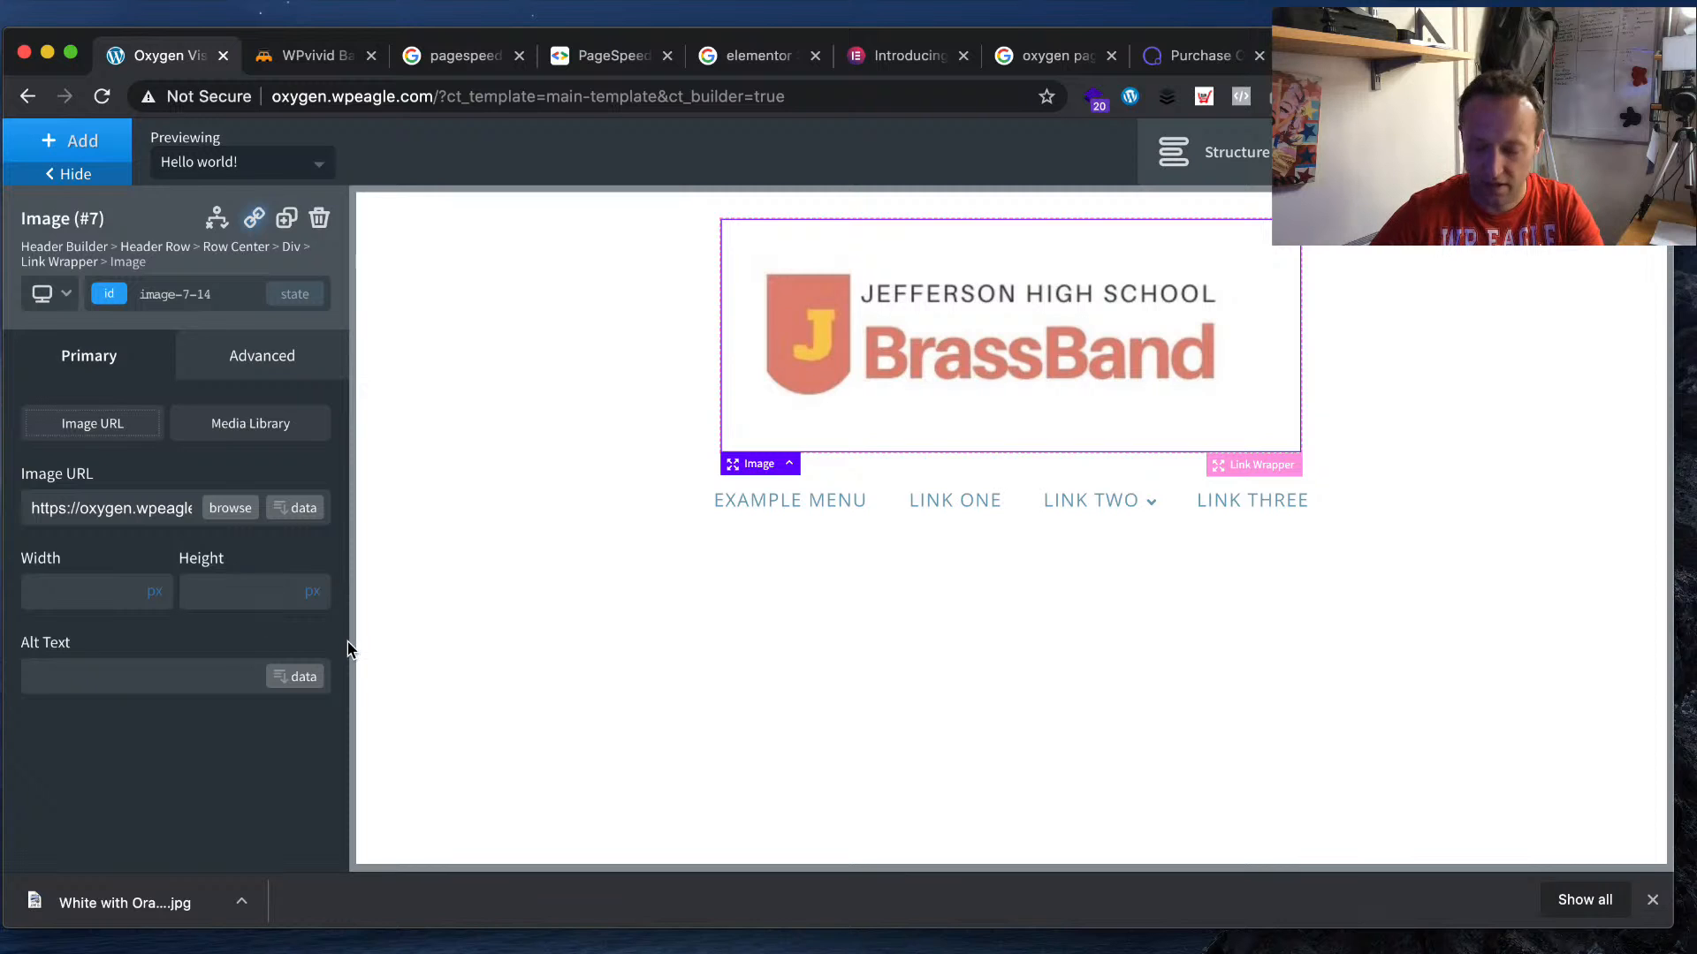
- Set the header logo image's height to 80 px
text(30)
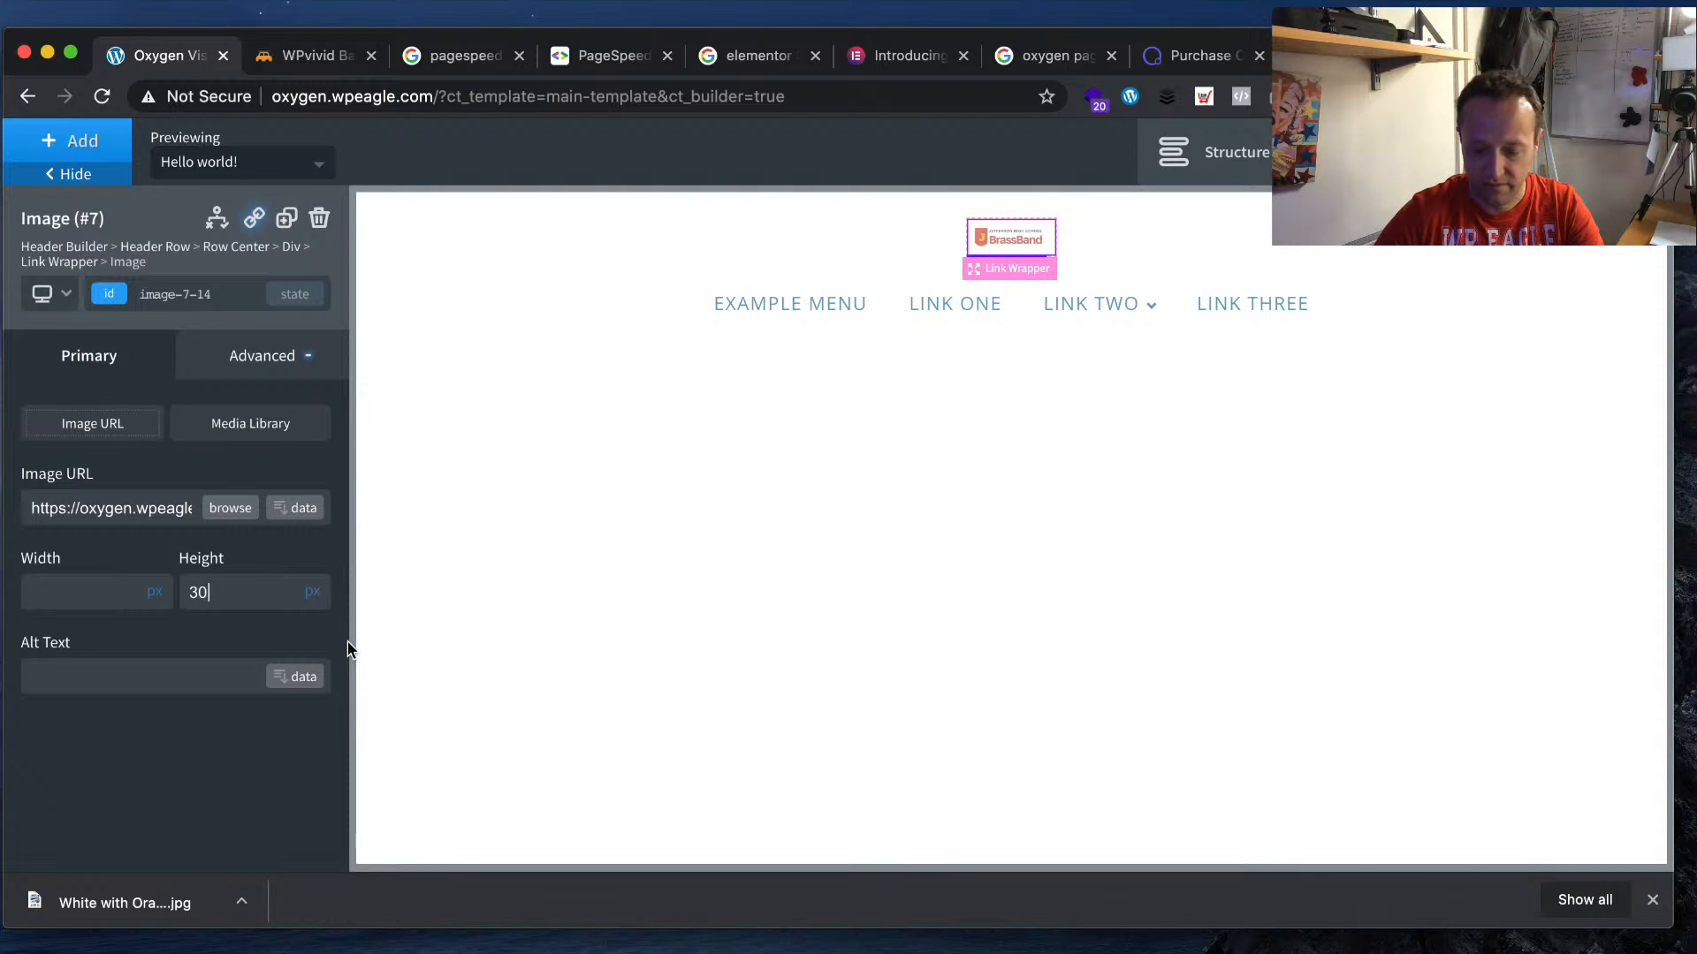
key(BackSpace)
key(BackSpace)
text(80)
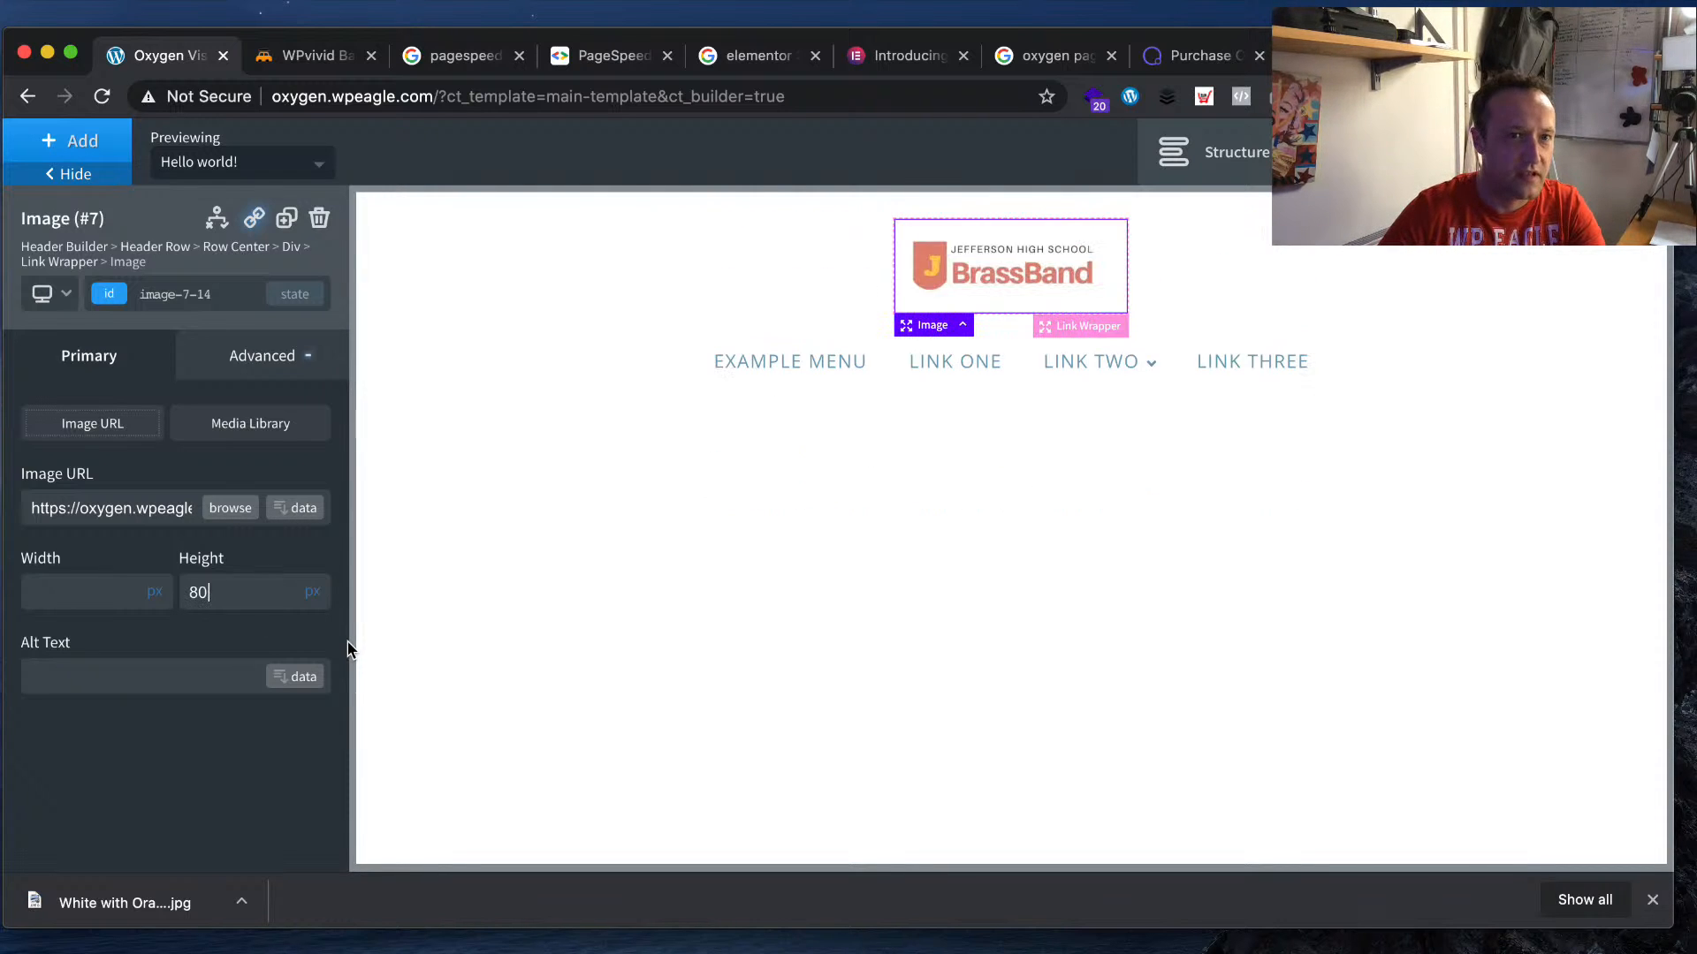
- Set the header logo image's height to 150 px
key(BackSpace)
key(BackSpace)
text(150)
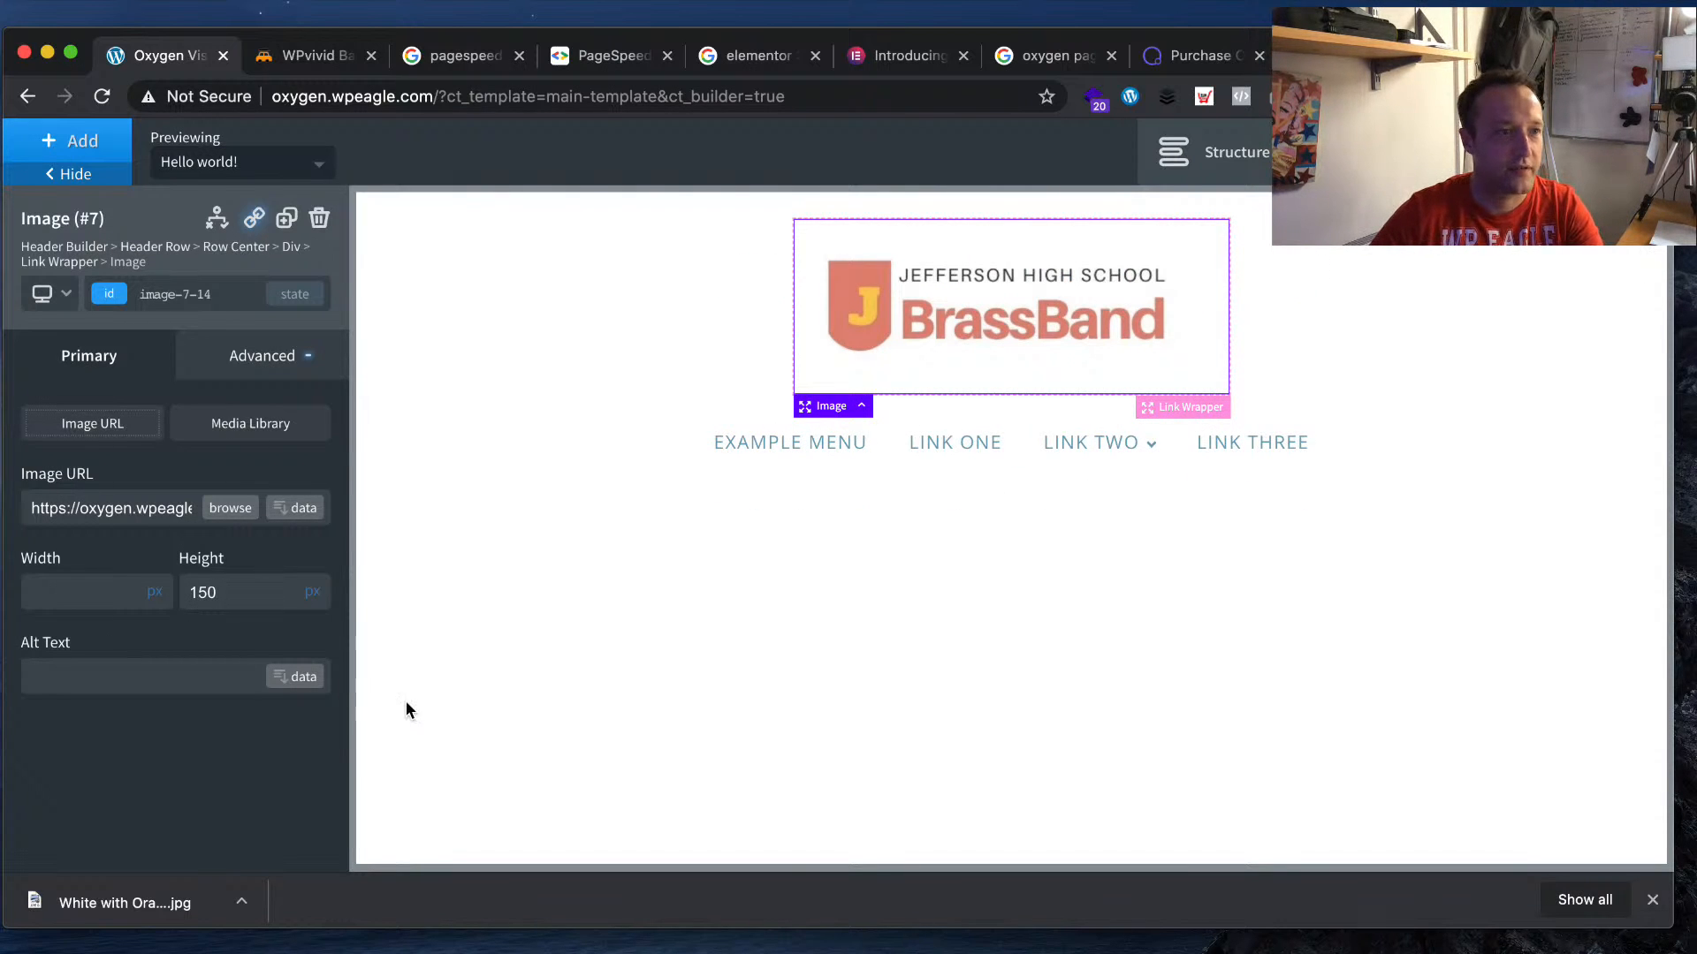
click(276, 364)
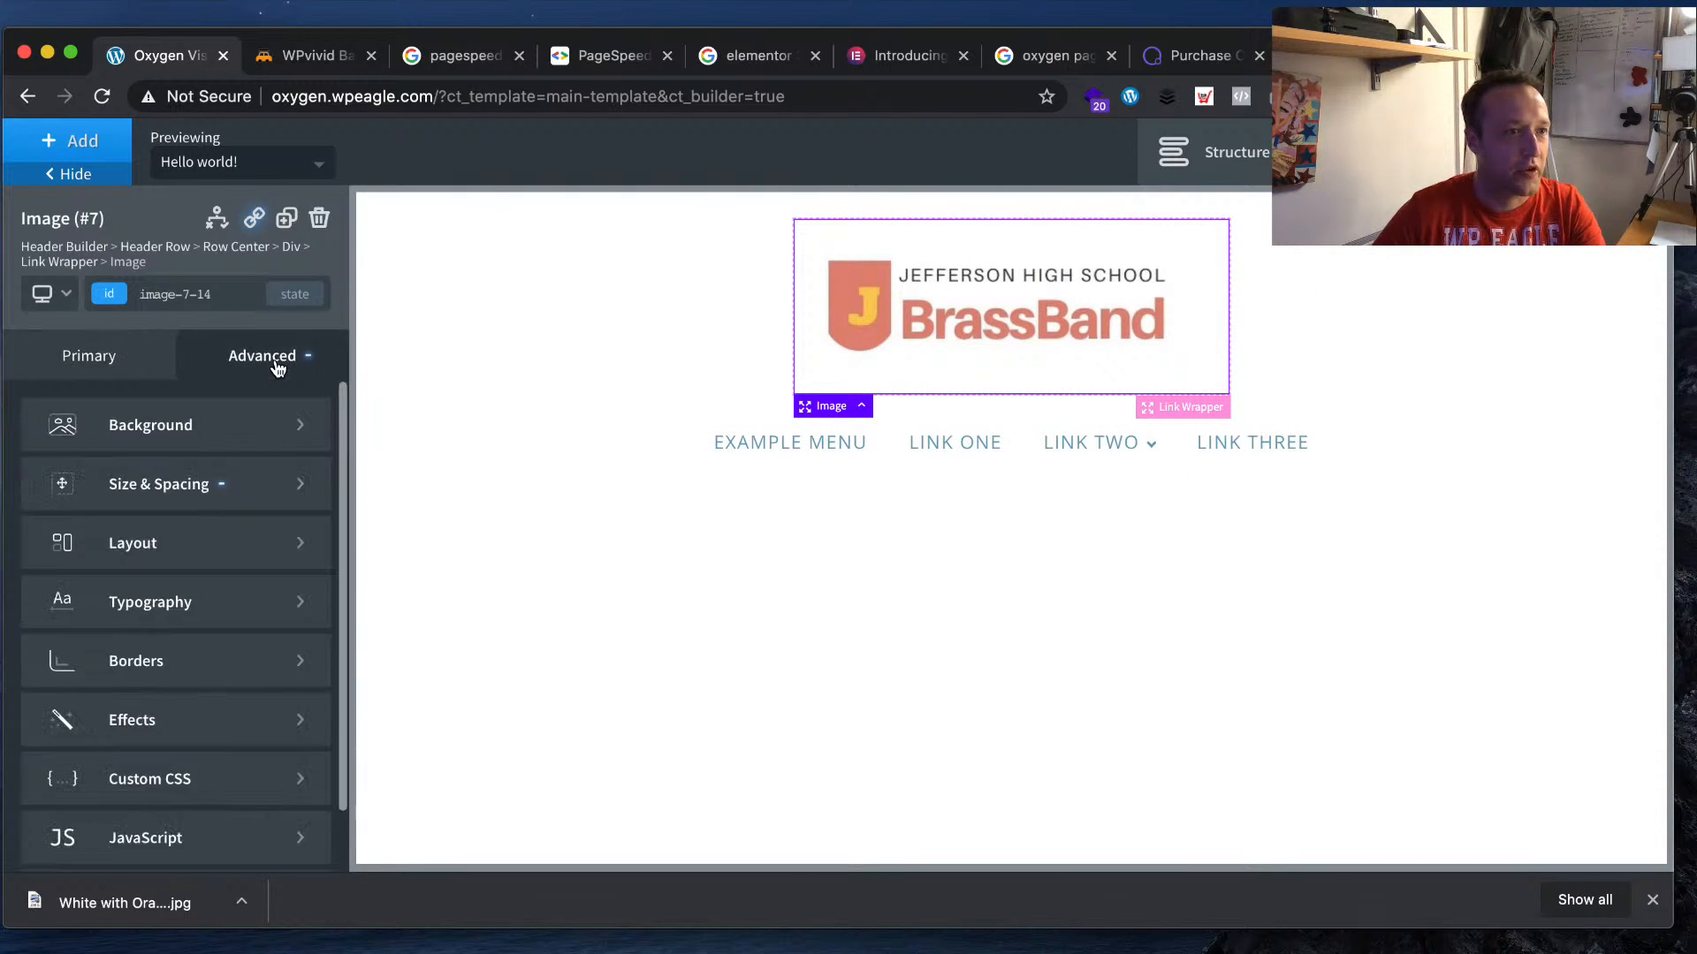
scroll(262, 693, down, 2)
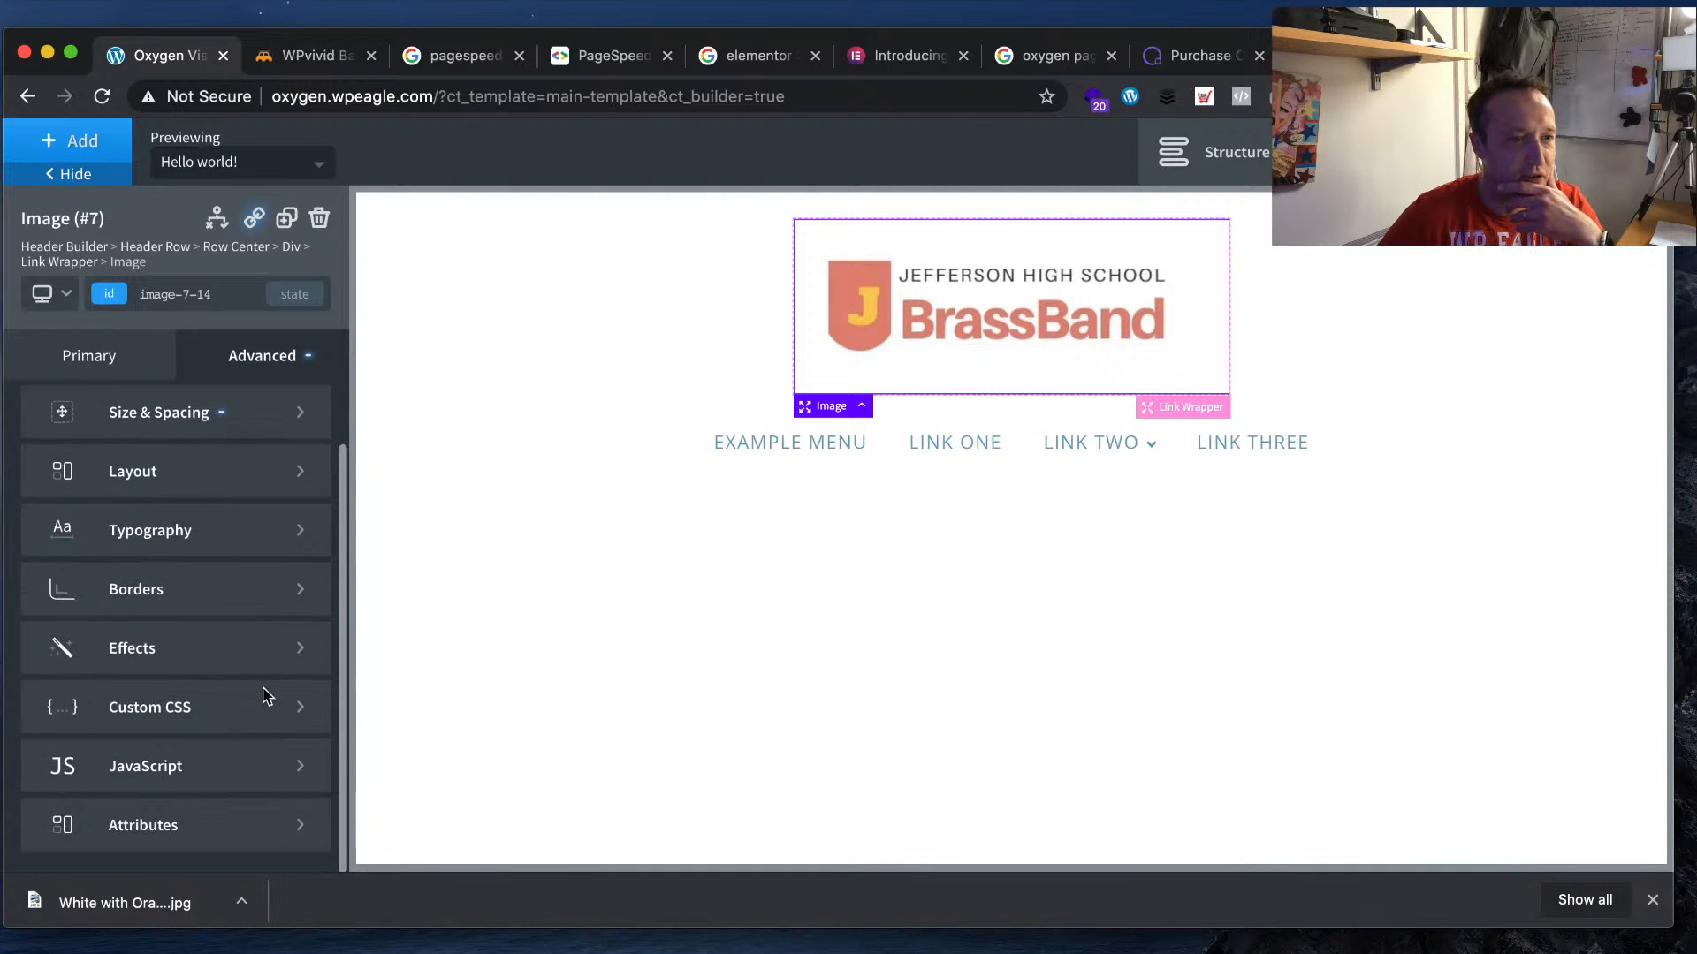
scroll(264, 695, up, 2)
- Preview the header logo at the 480px, 768px, 992px and 1120px page container breakpoints, and return to all devices
click(85, 360)
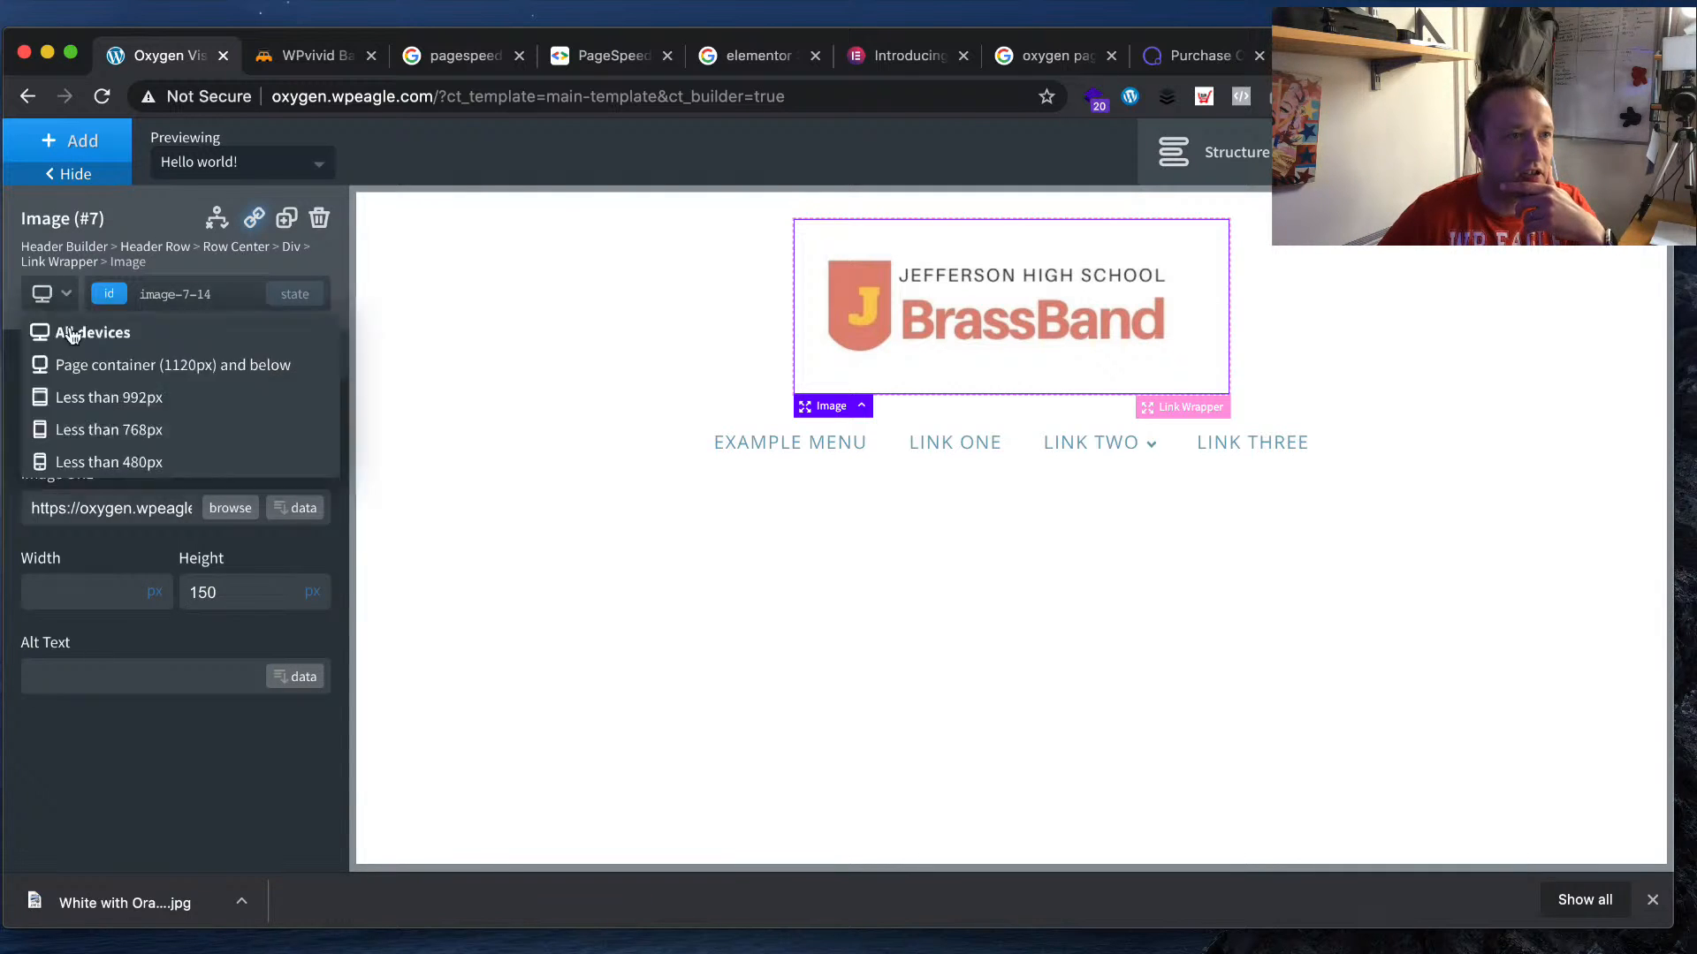
click(76, 462)
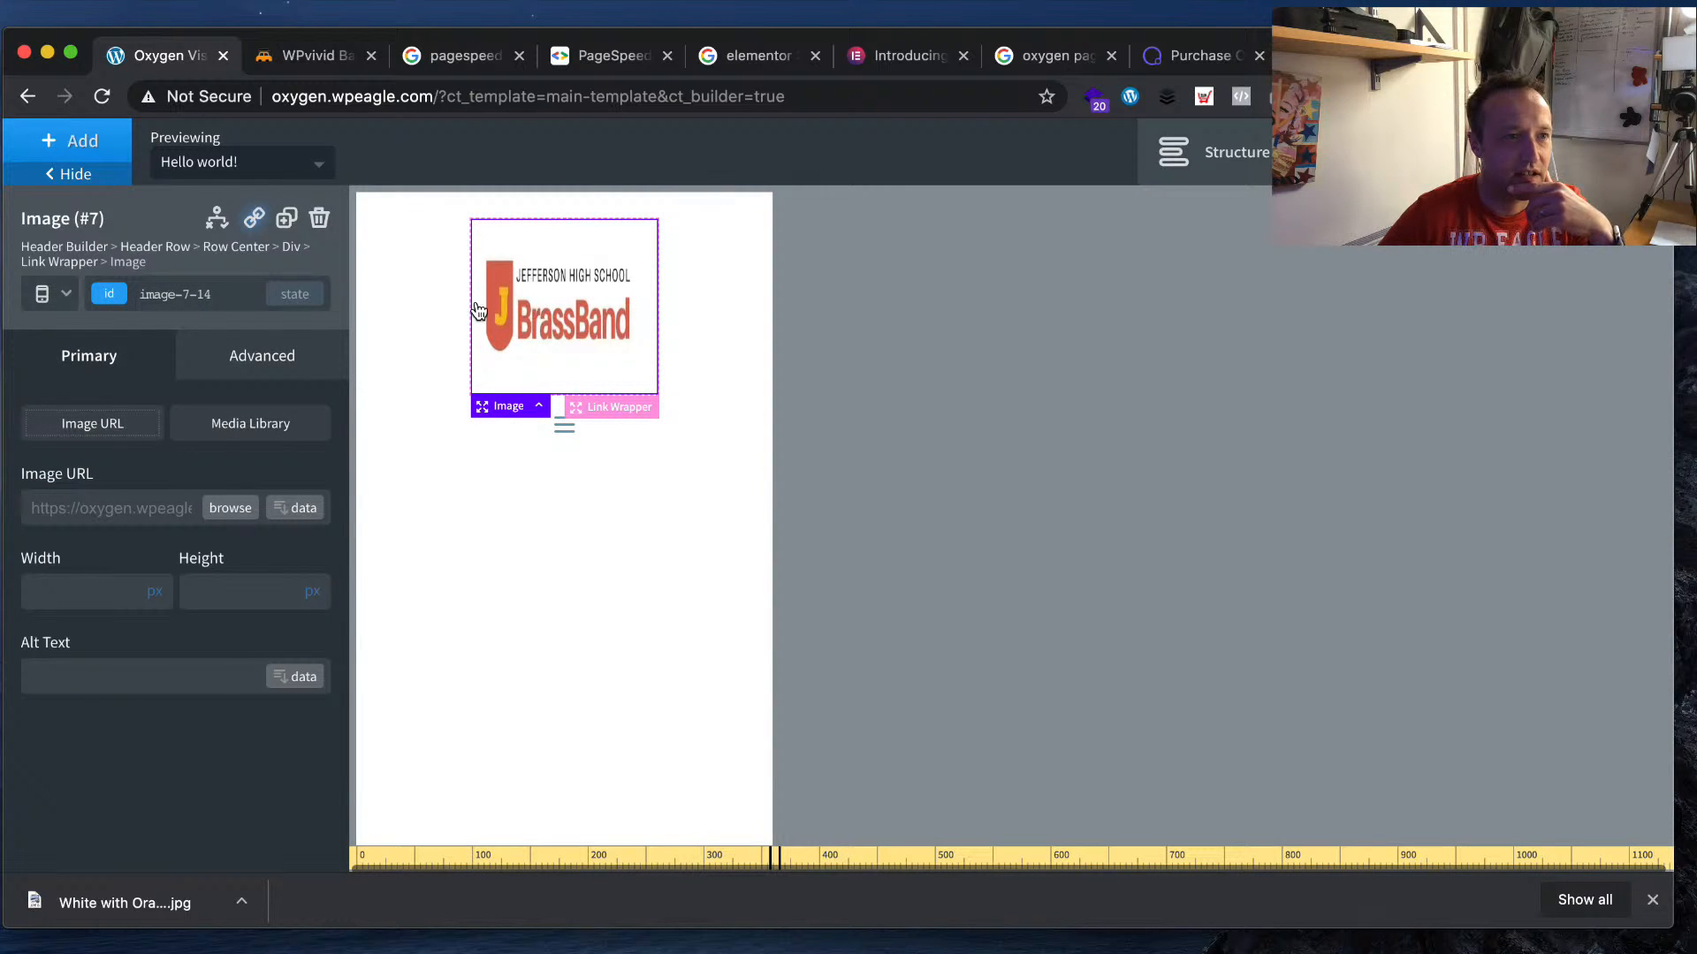
click(54, 299)
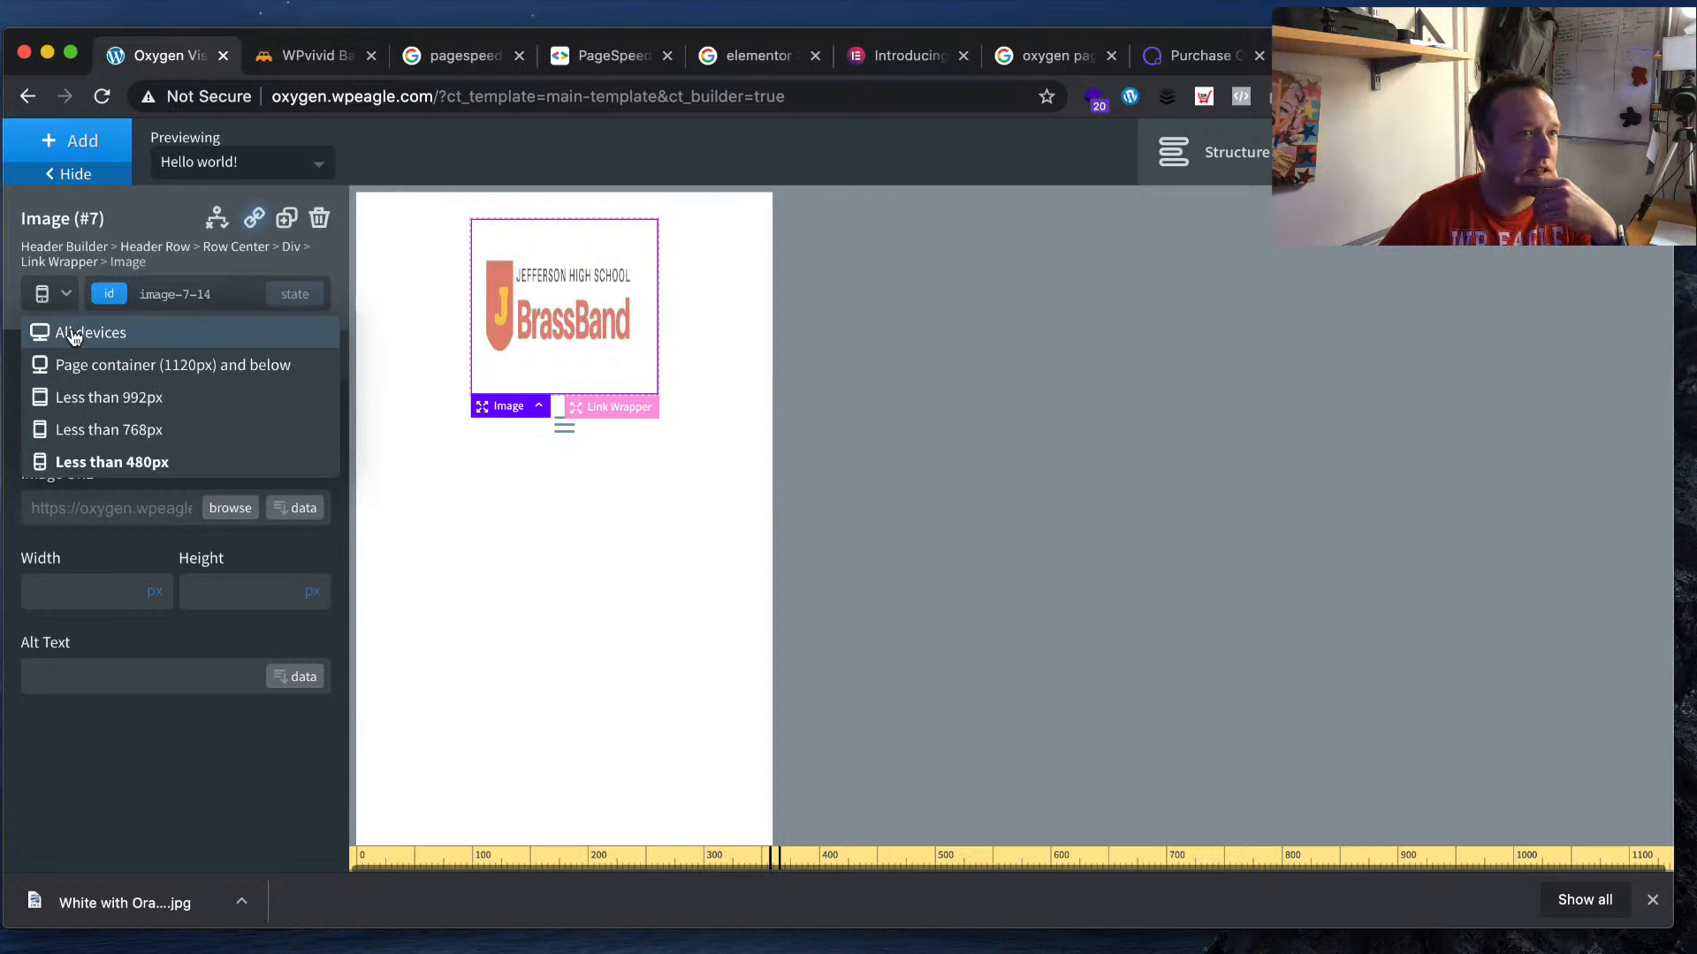
click(88, 429)
click(46, 293)
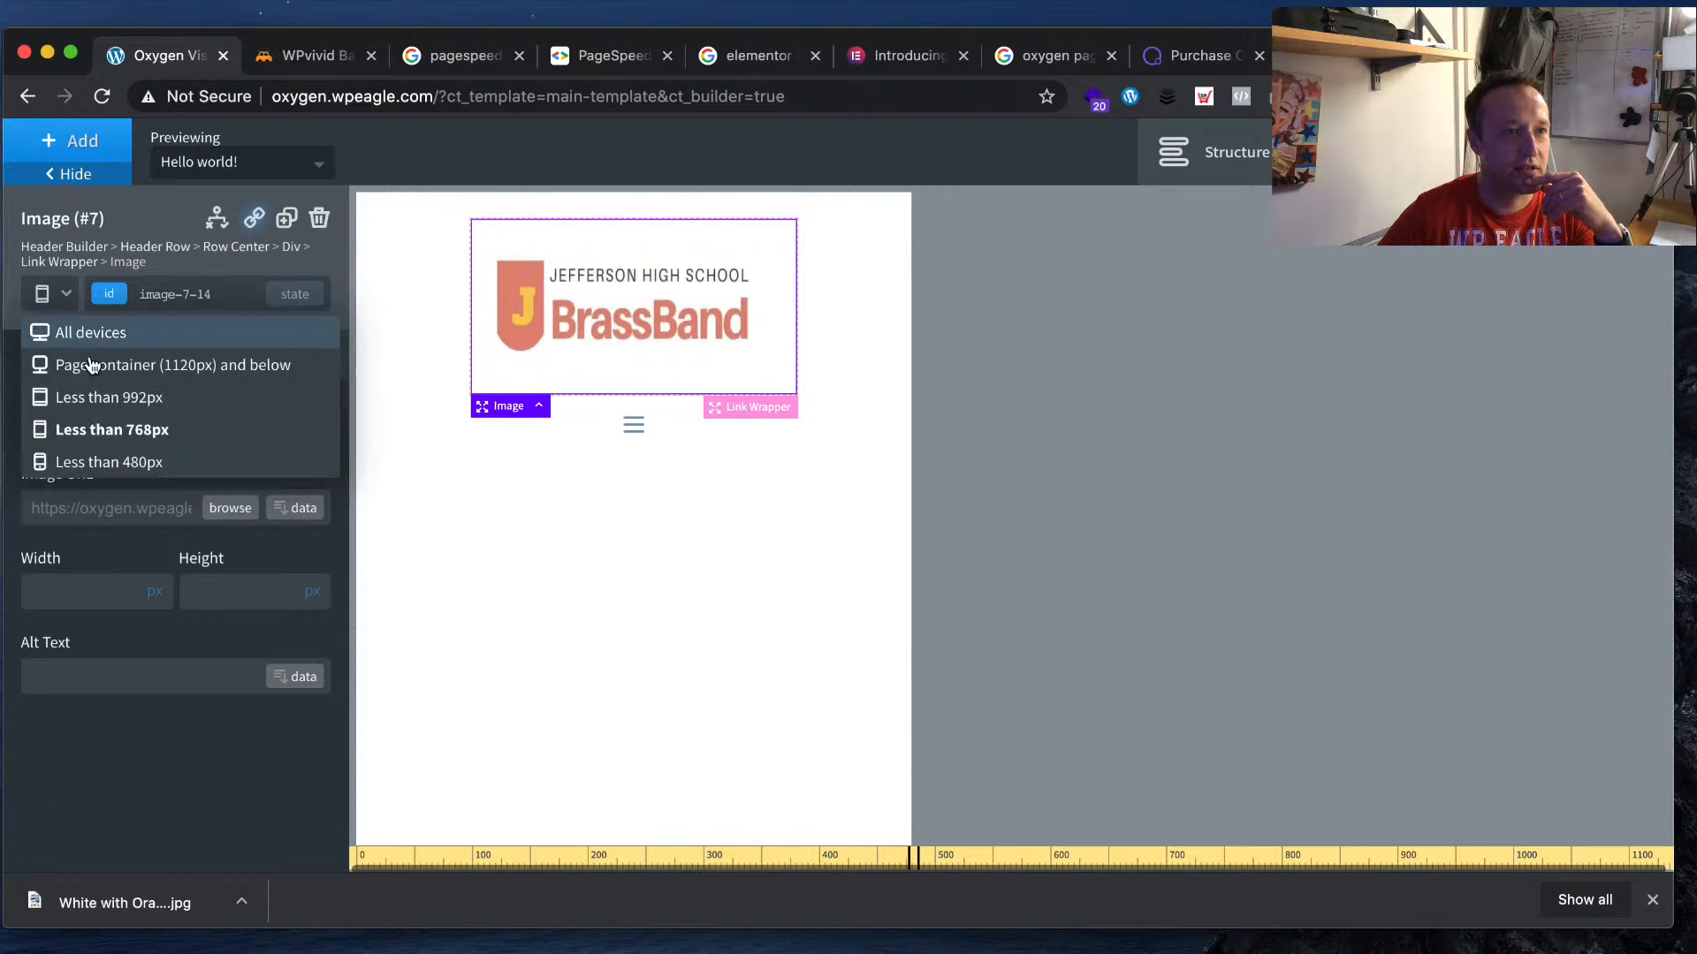
click(114, 405)
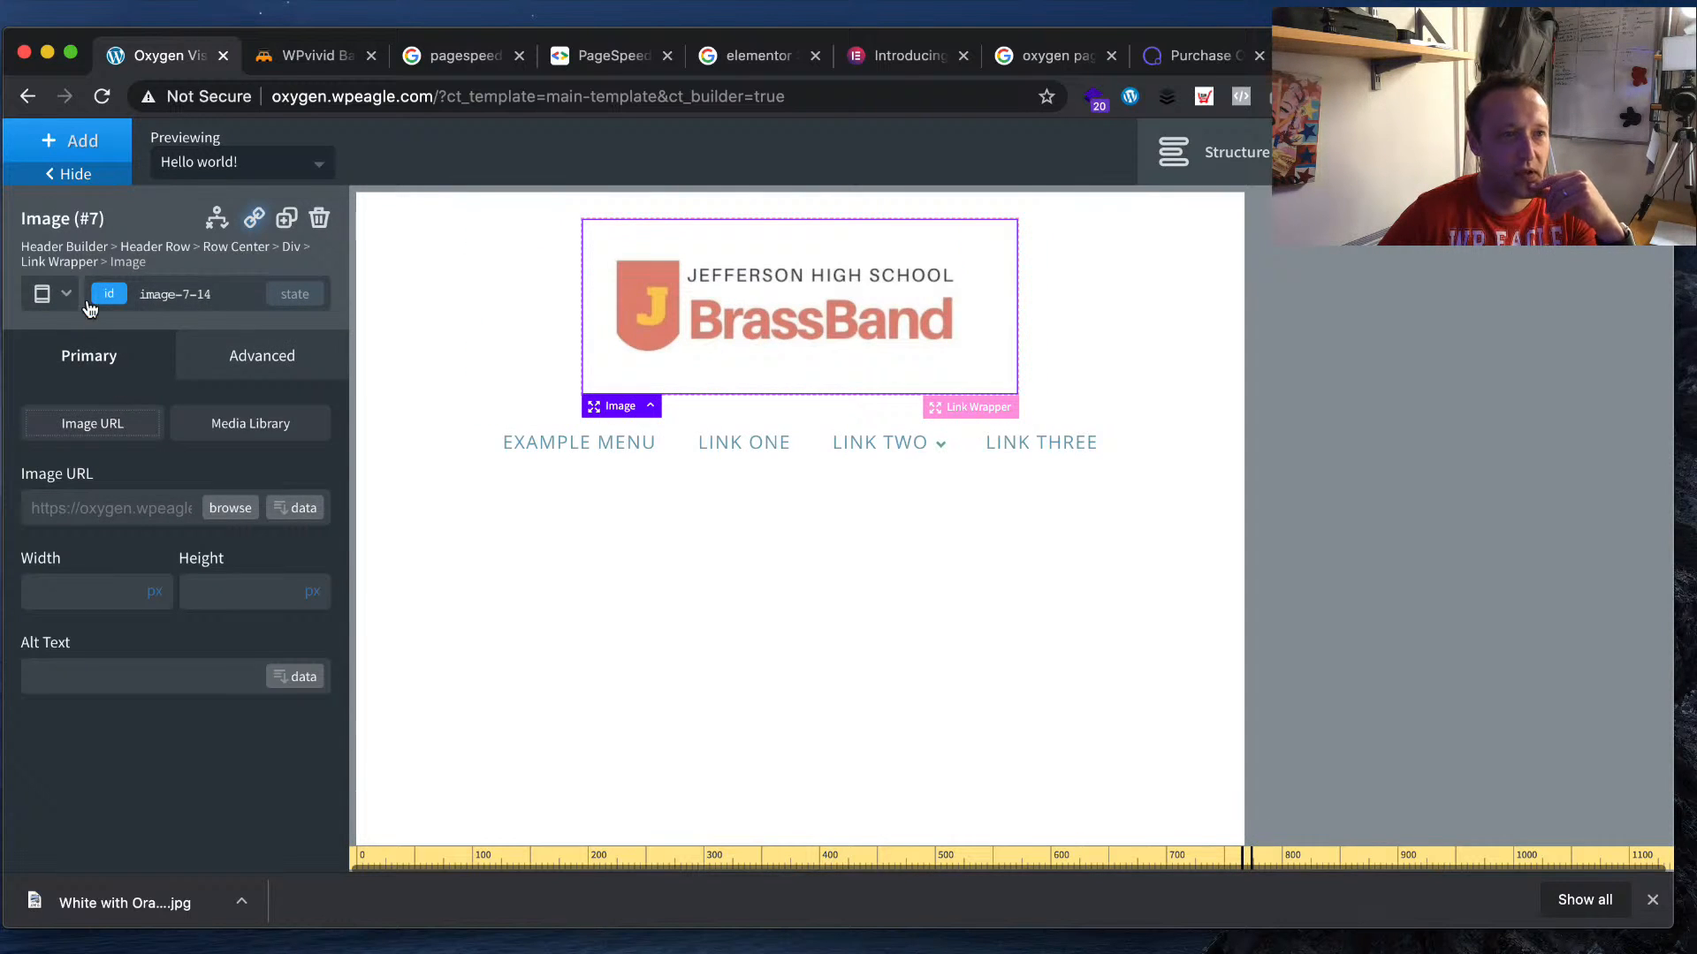
click(54, 294)
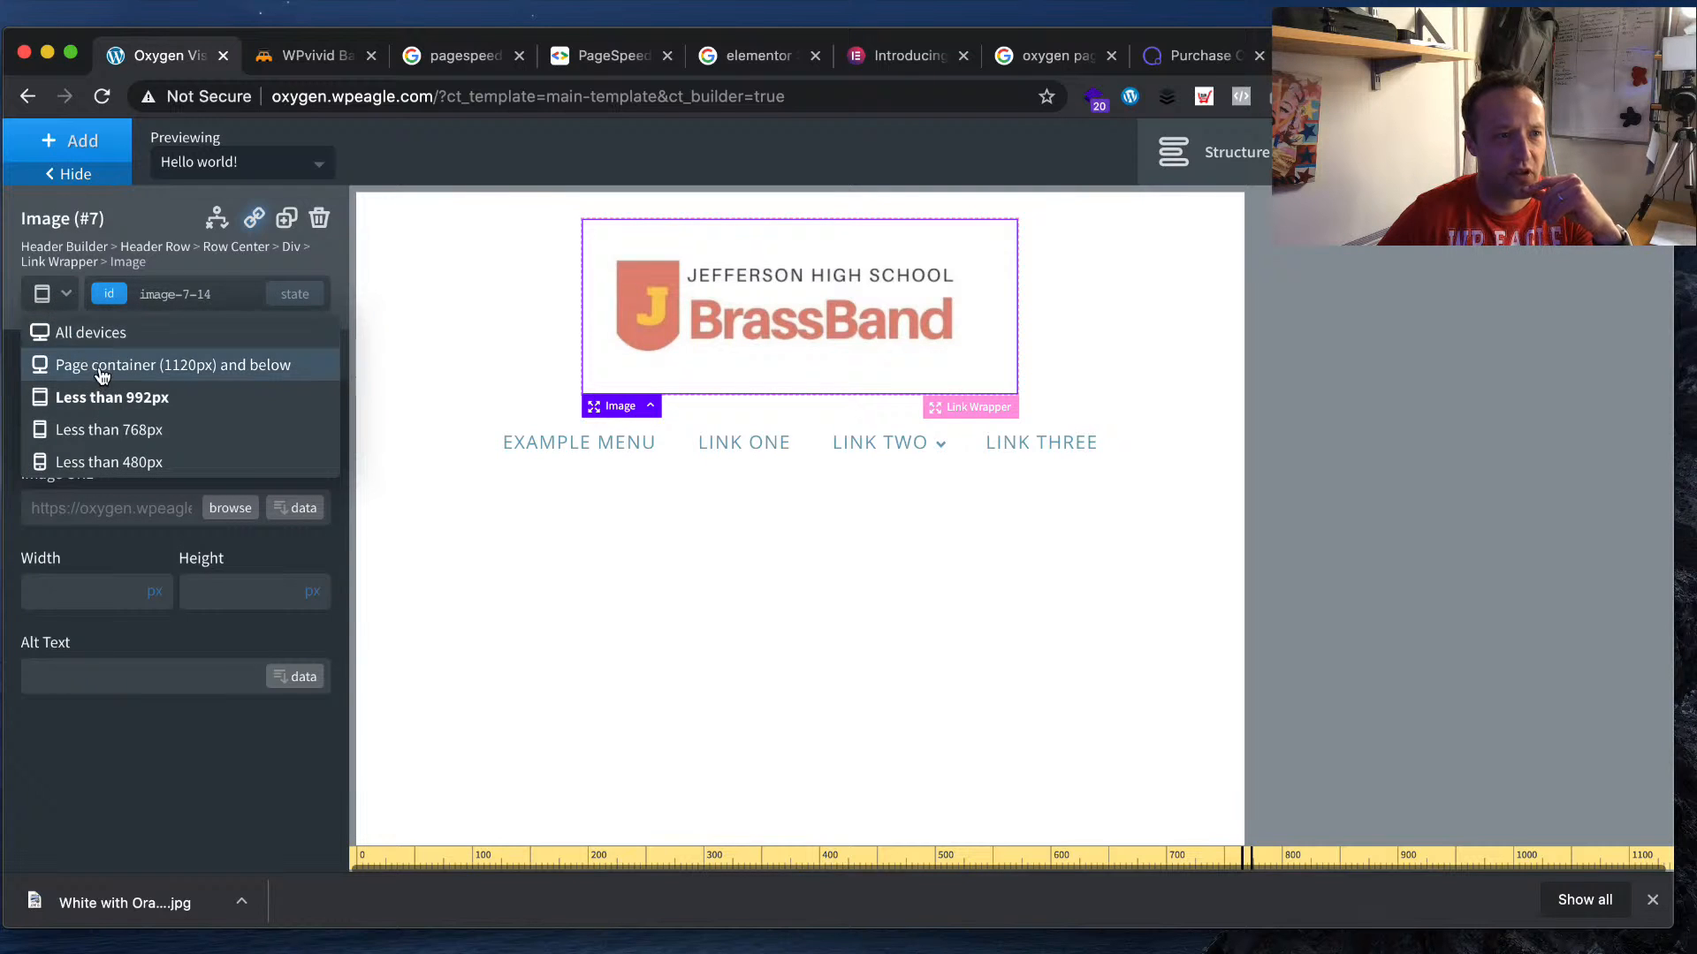
click(103, 366)
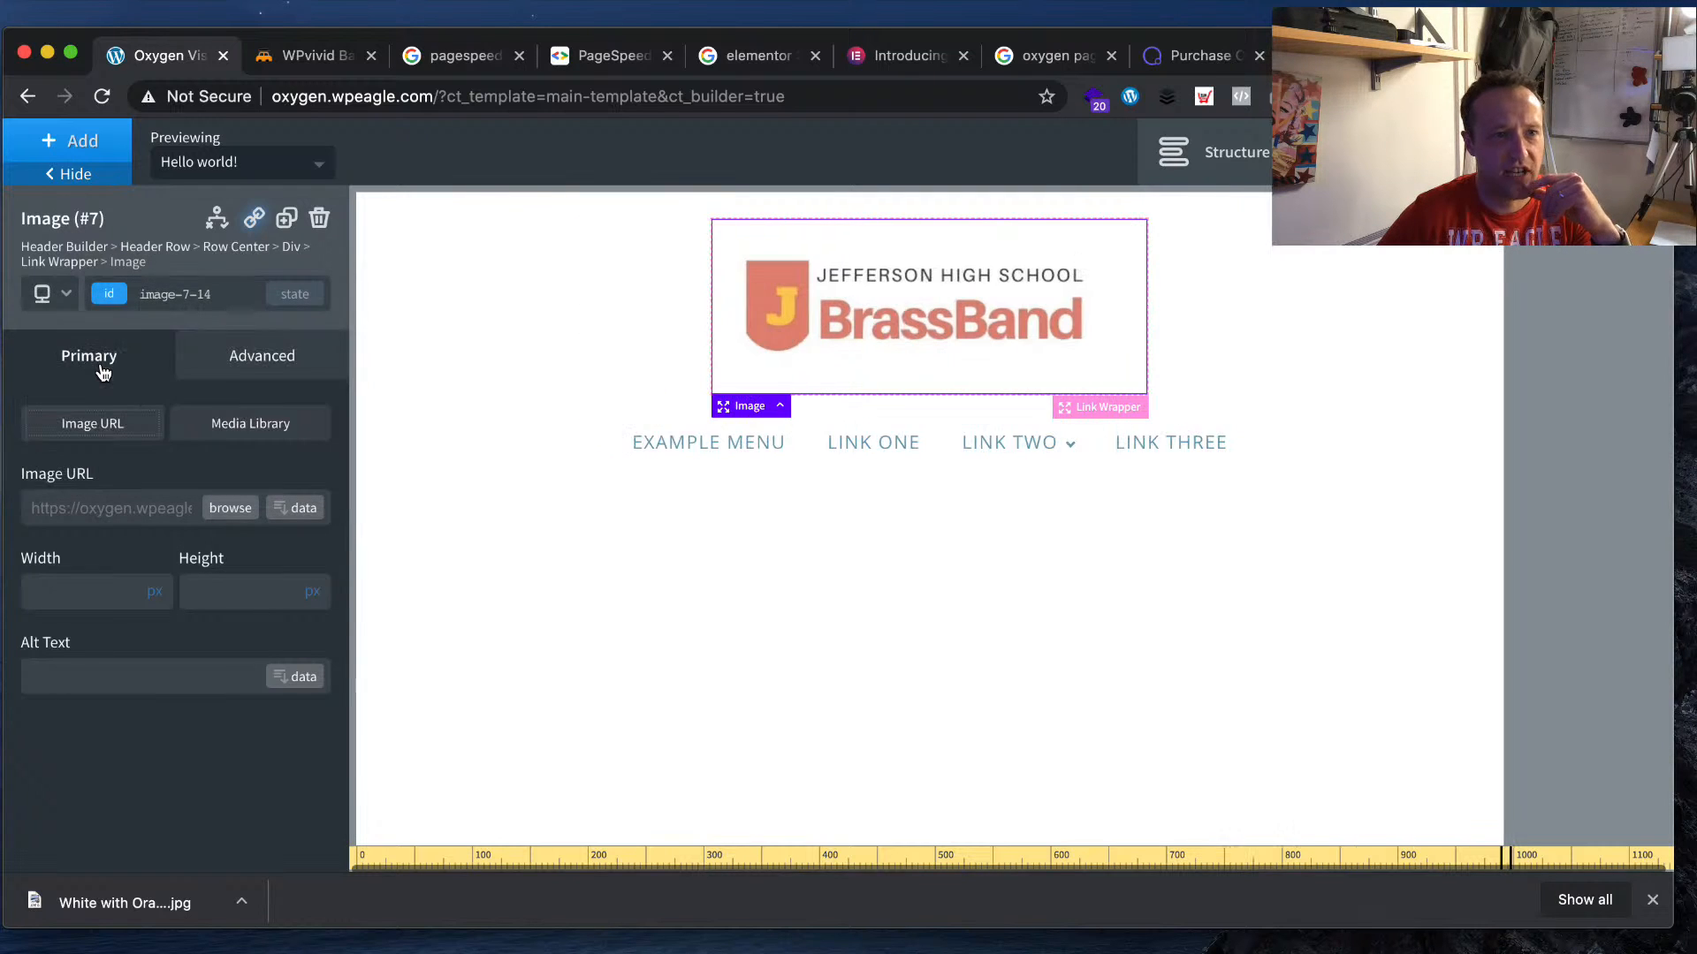
click(55, 294)
click(85, 328)
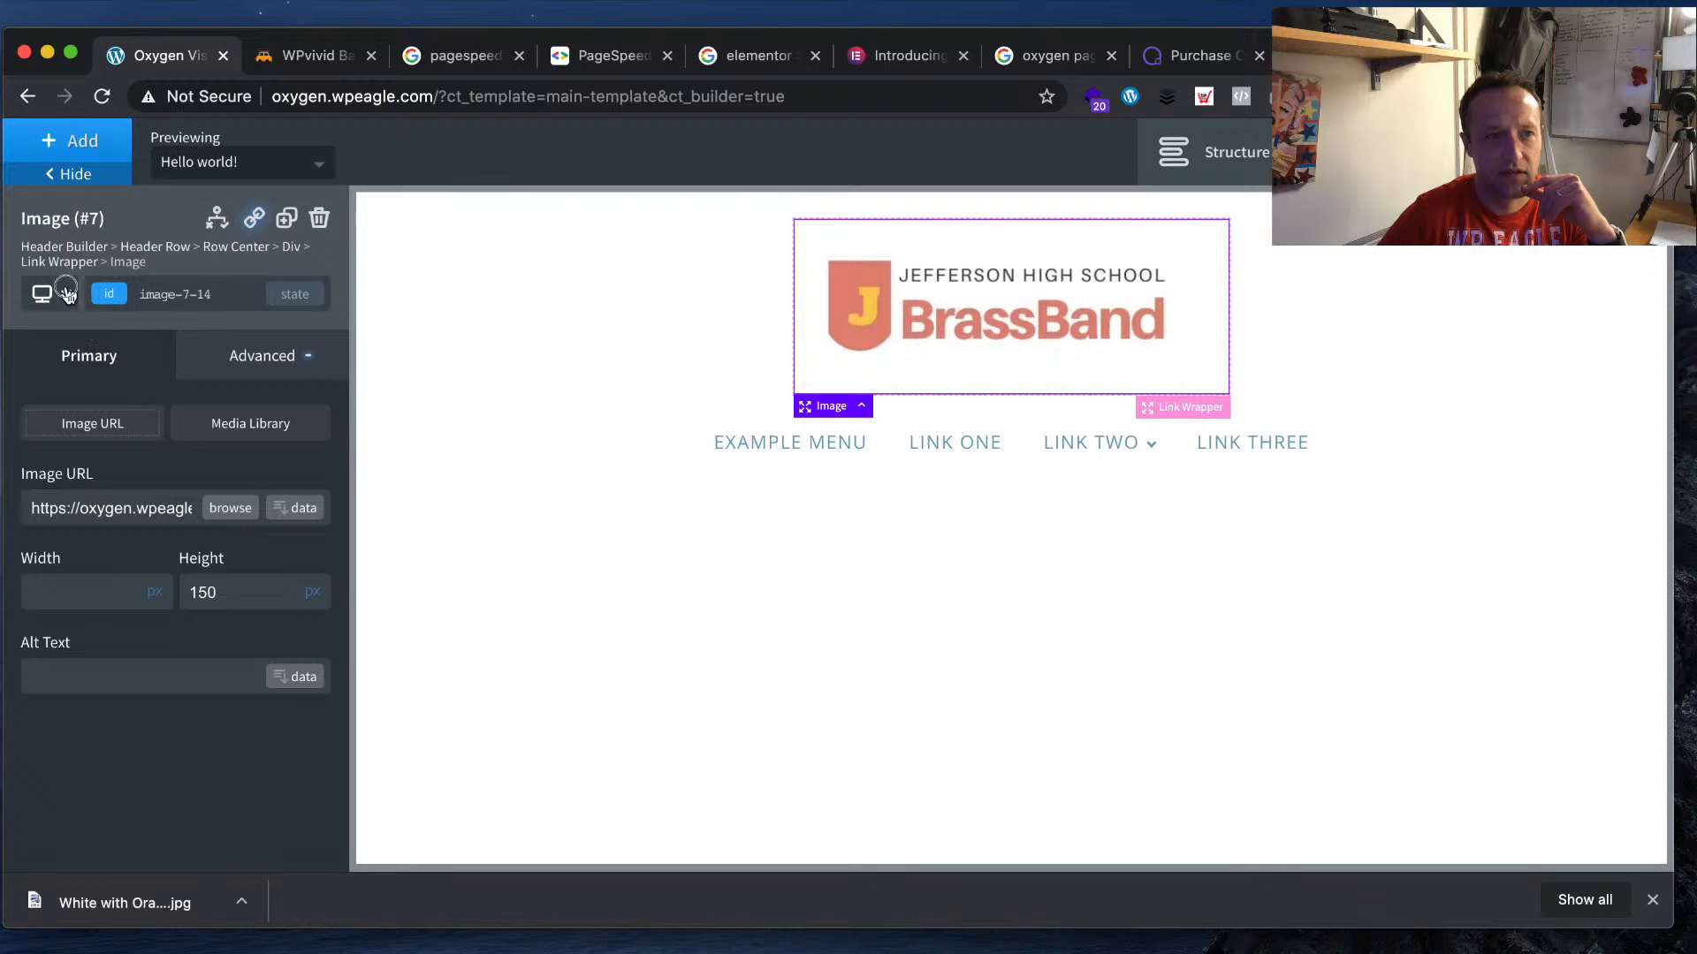
click(55, 294)
click(159, 765)
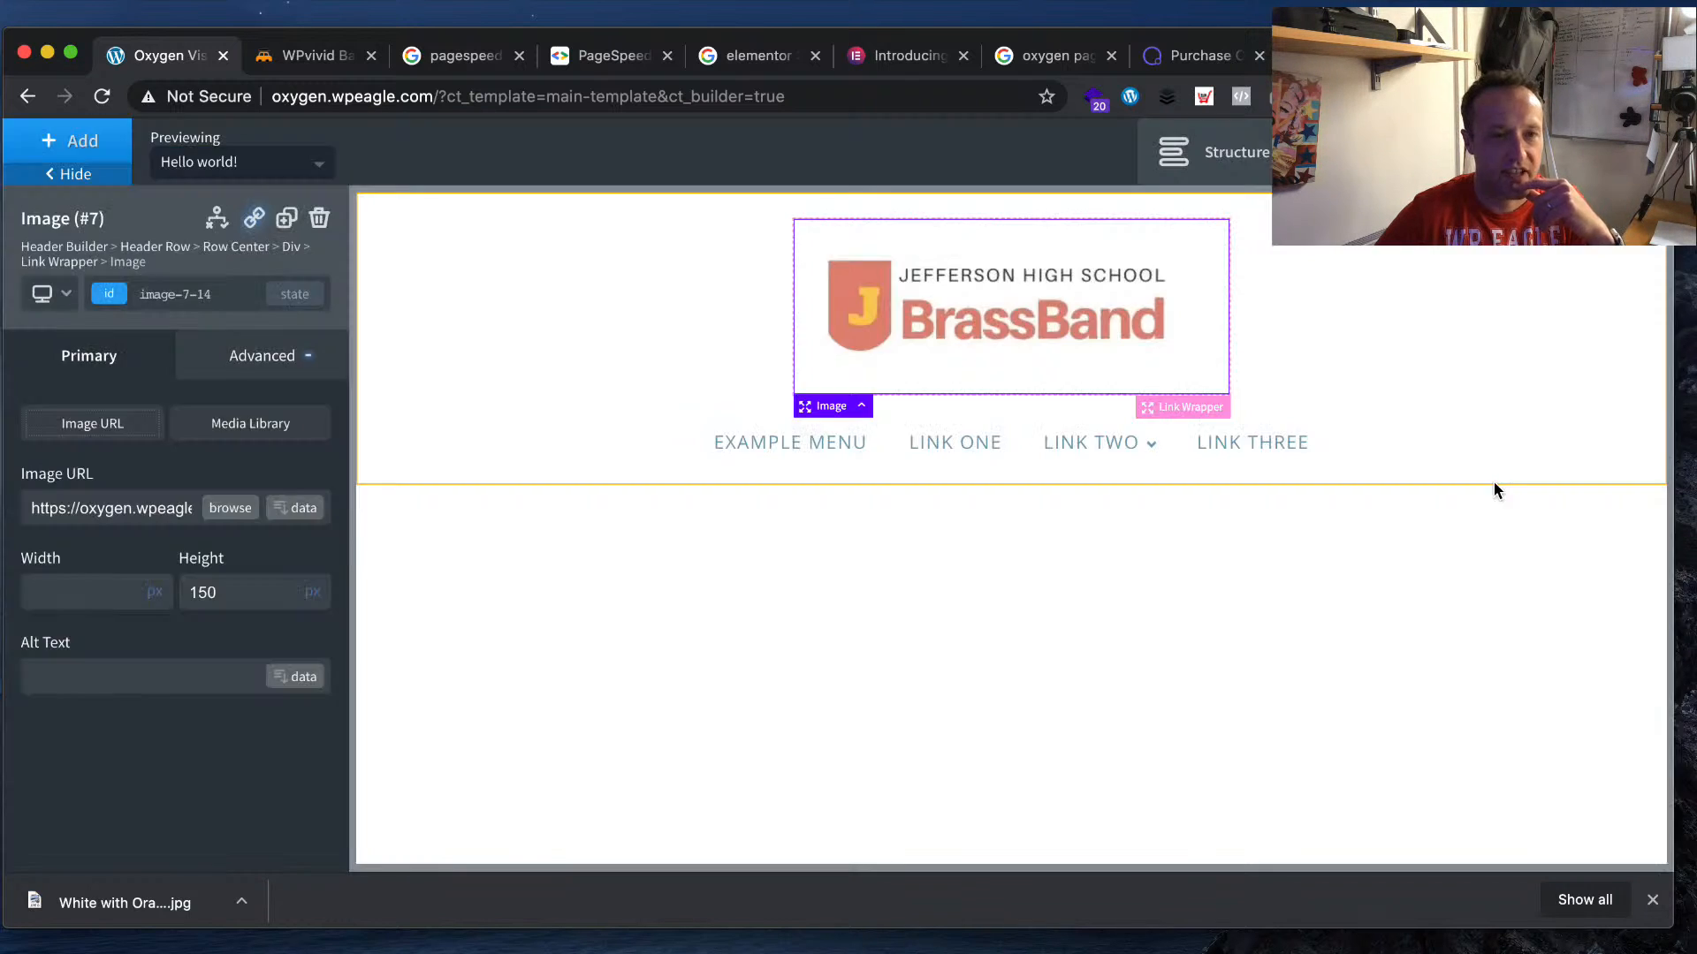
- Set the header menu's text colour to magenta #af1577
click(892, 452)
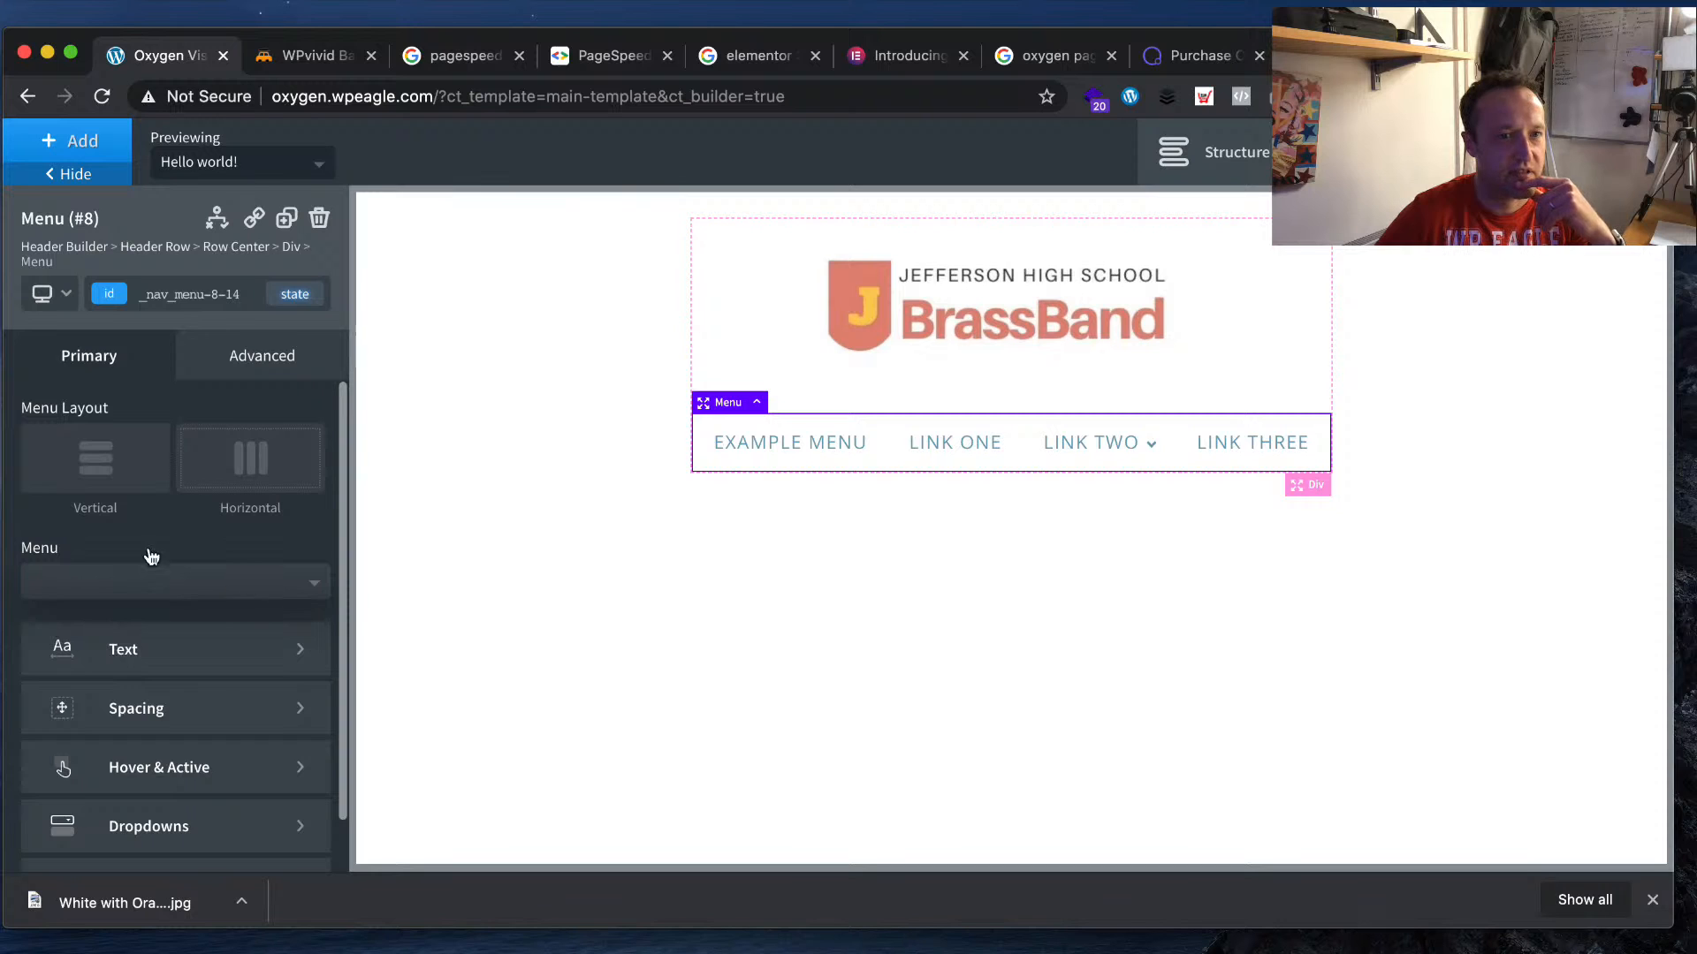
scroll(246, 636, down, 2)
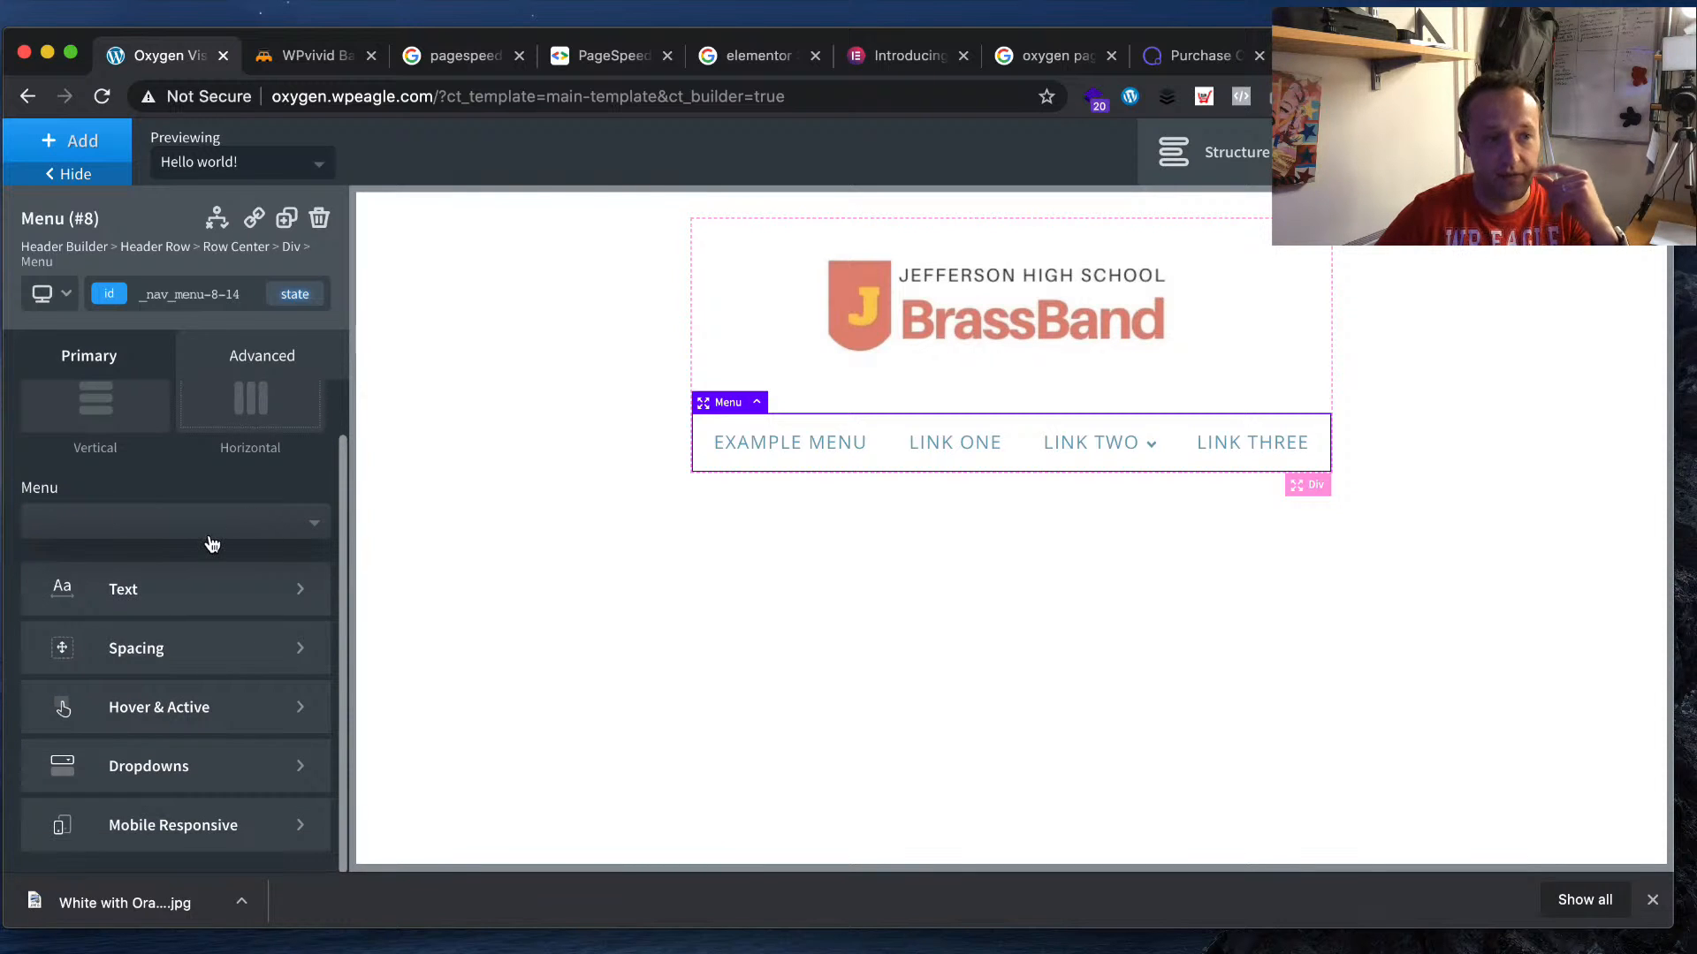
click(209, 587)
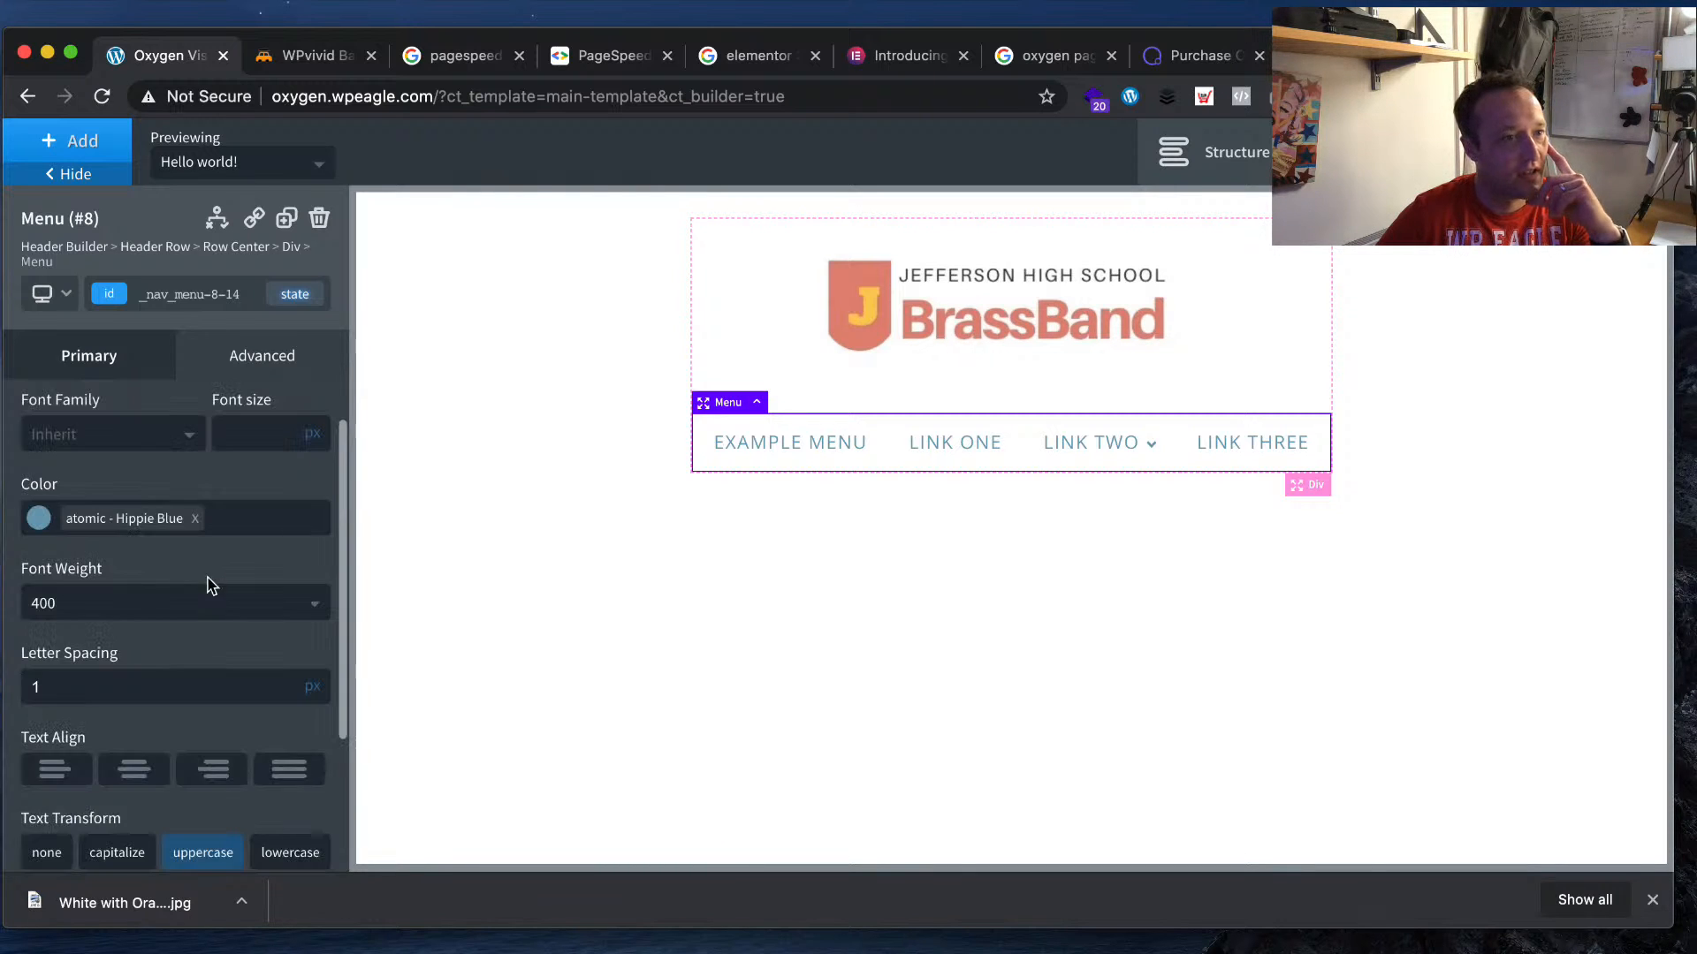
click(39, 518)
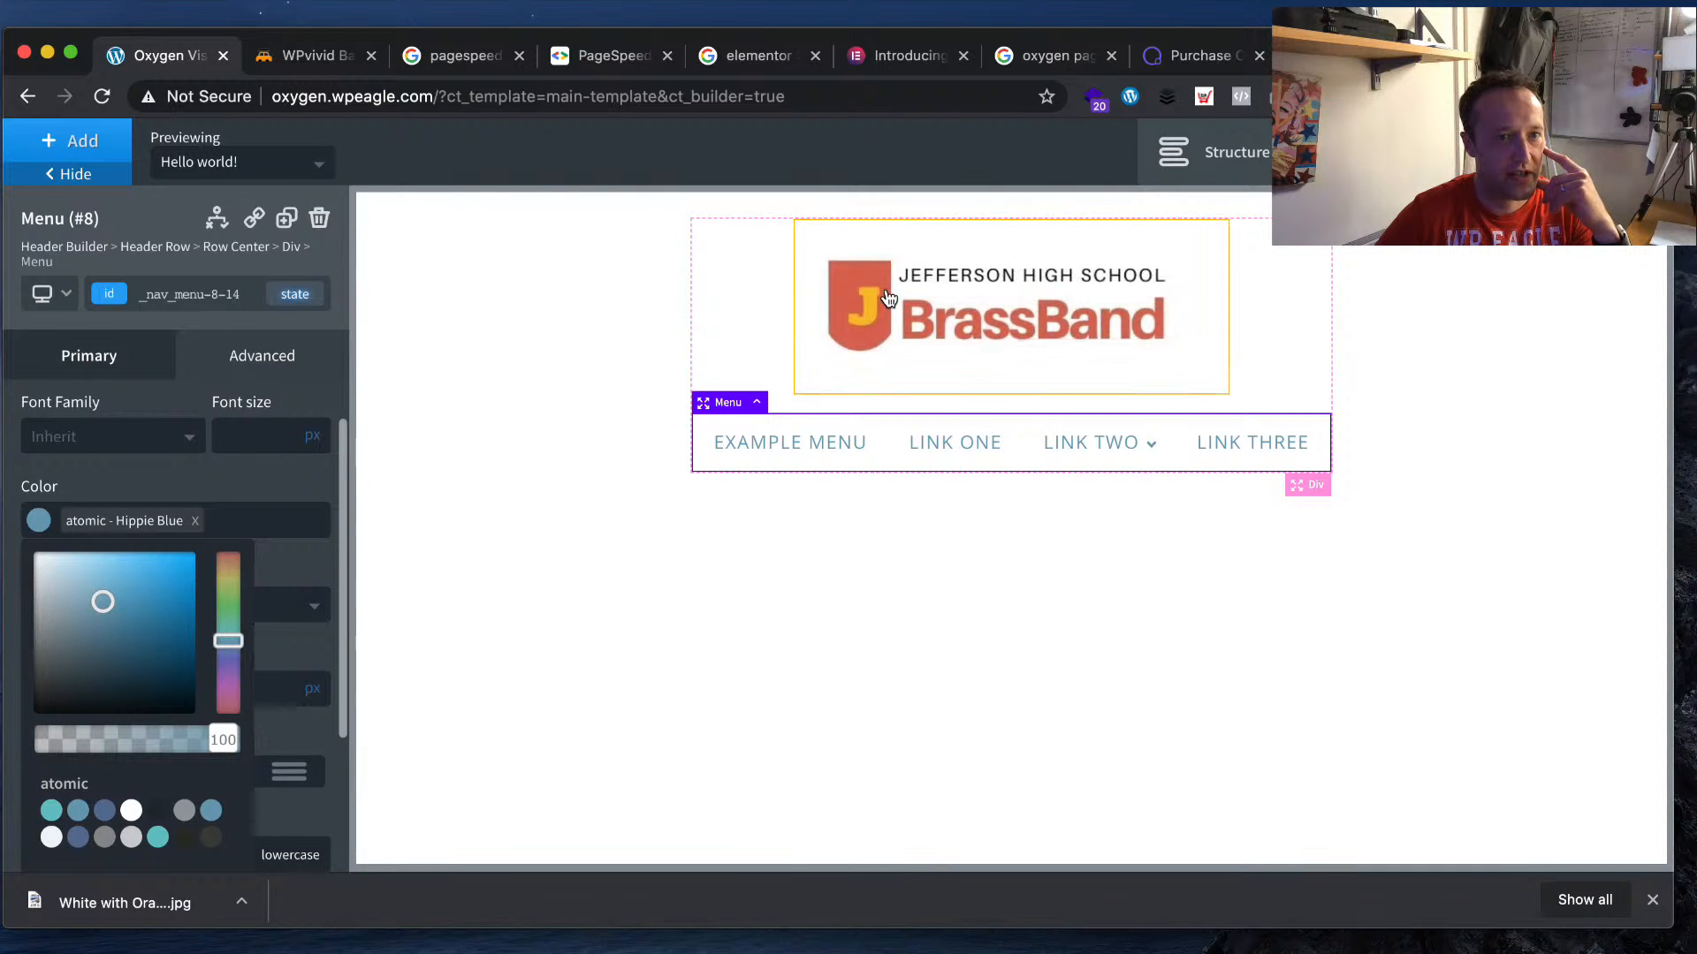
click(228, 696)
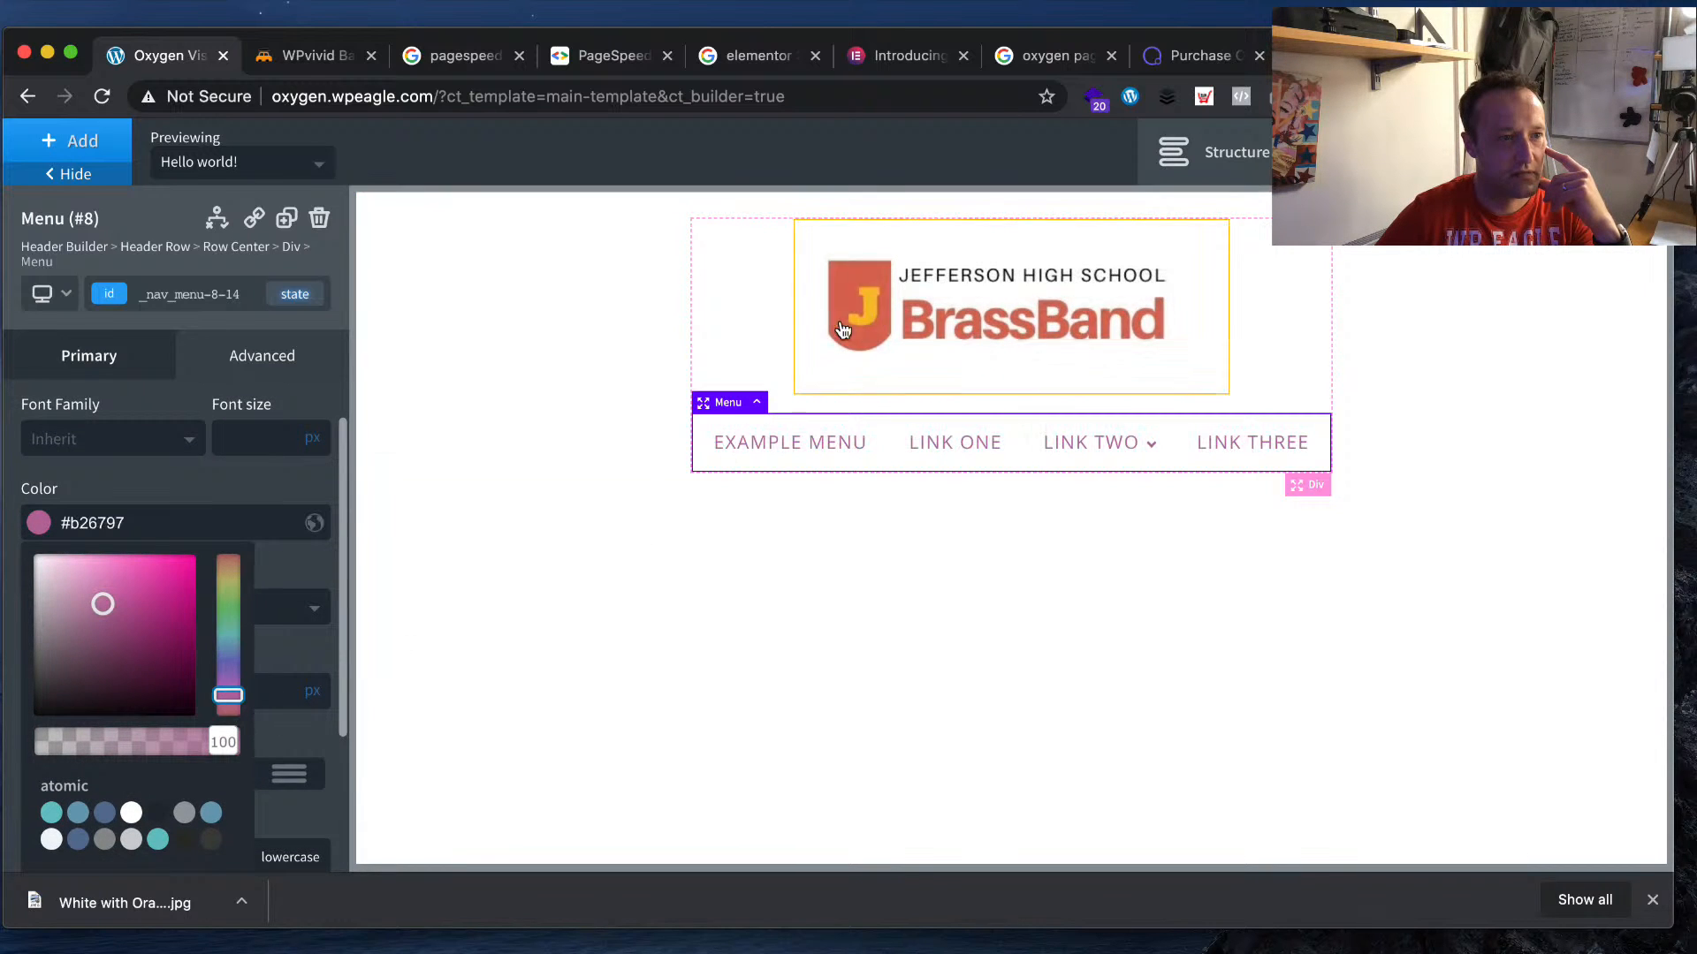
scroll(97, 721, down, 3)
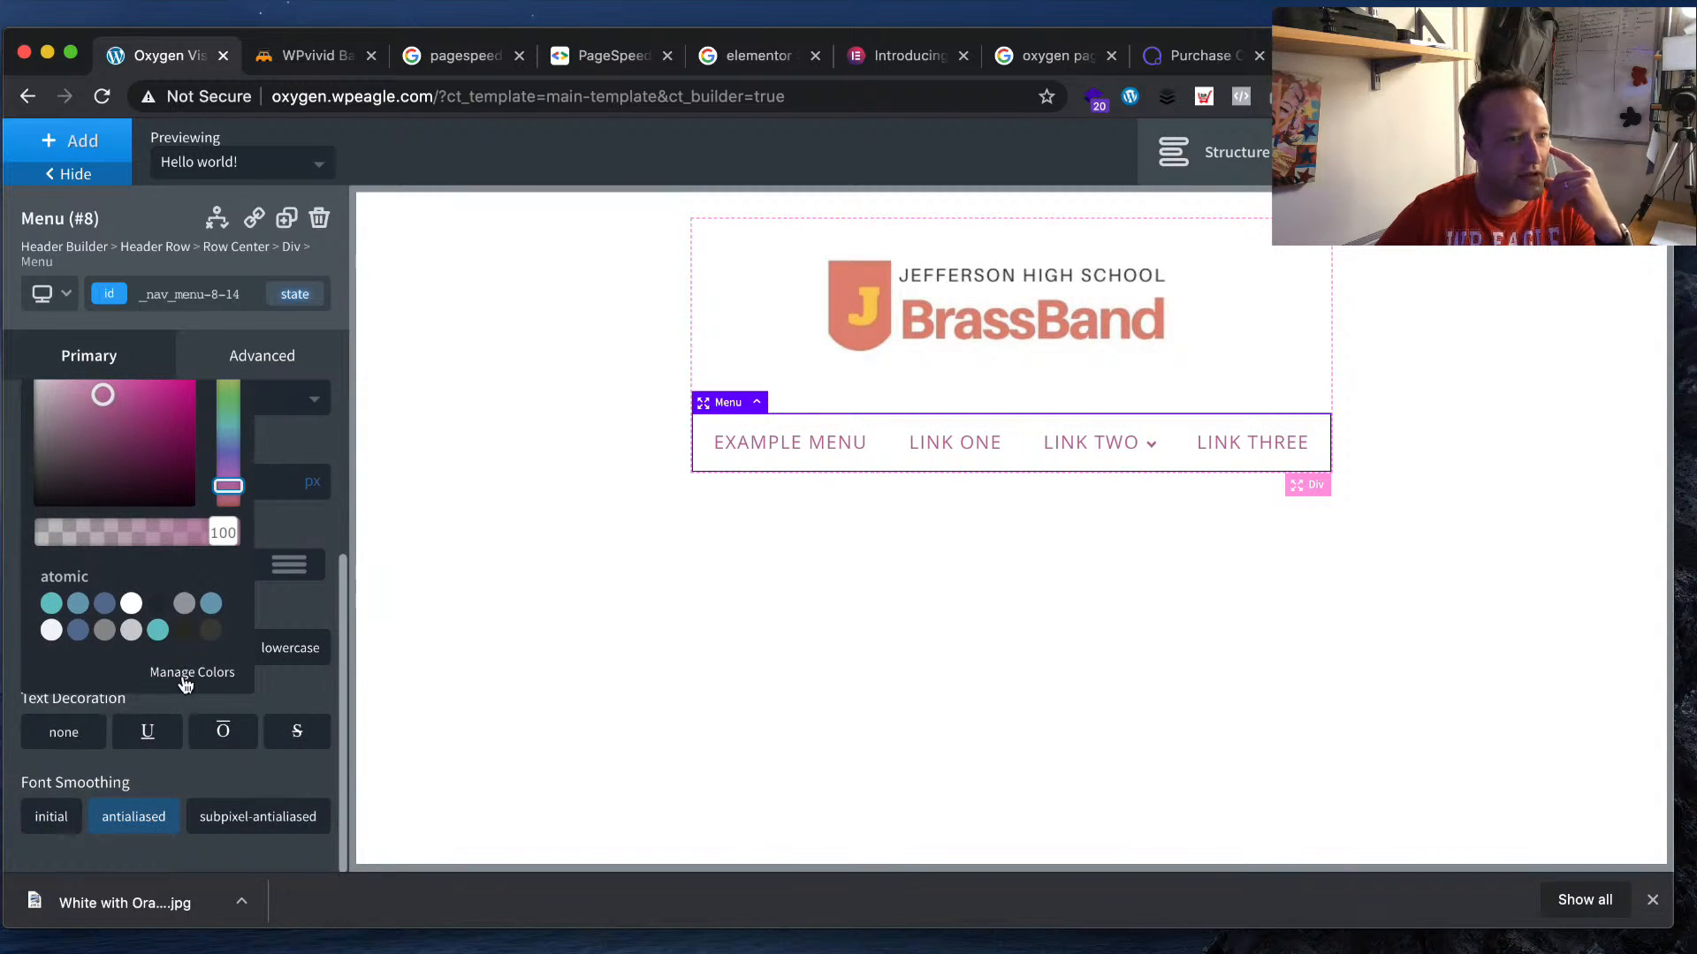
scroll(185, 684, up, 3)
click(177, 573)
click(580, 638)
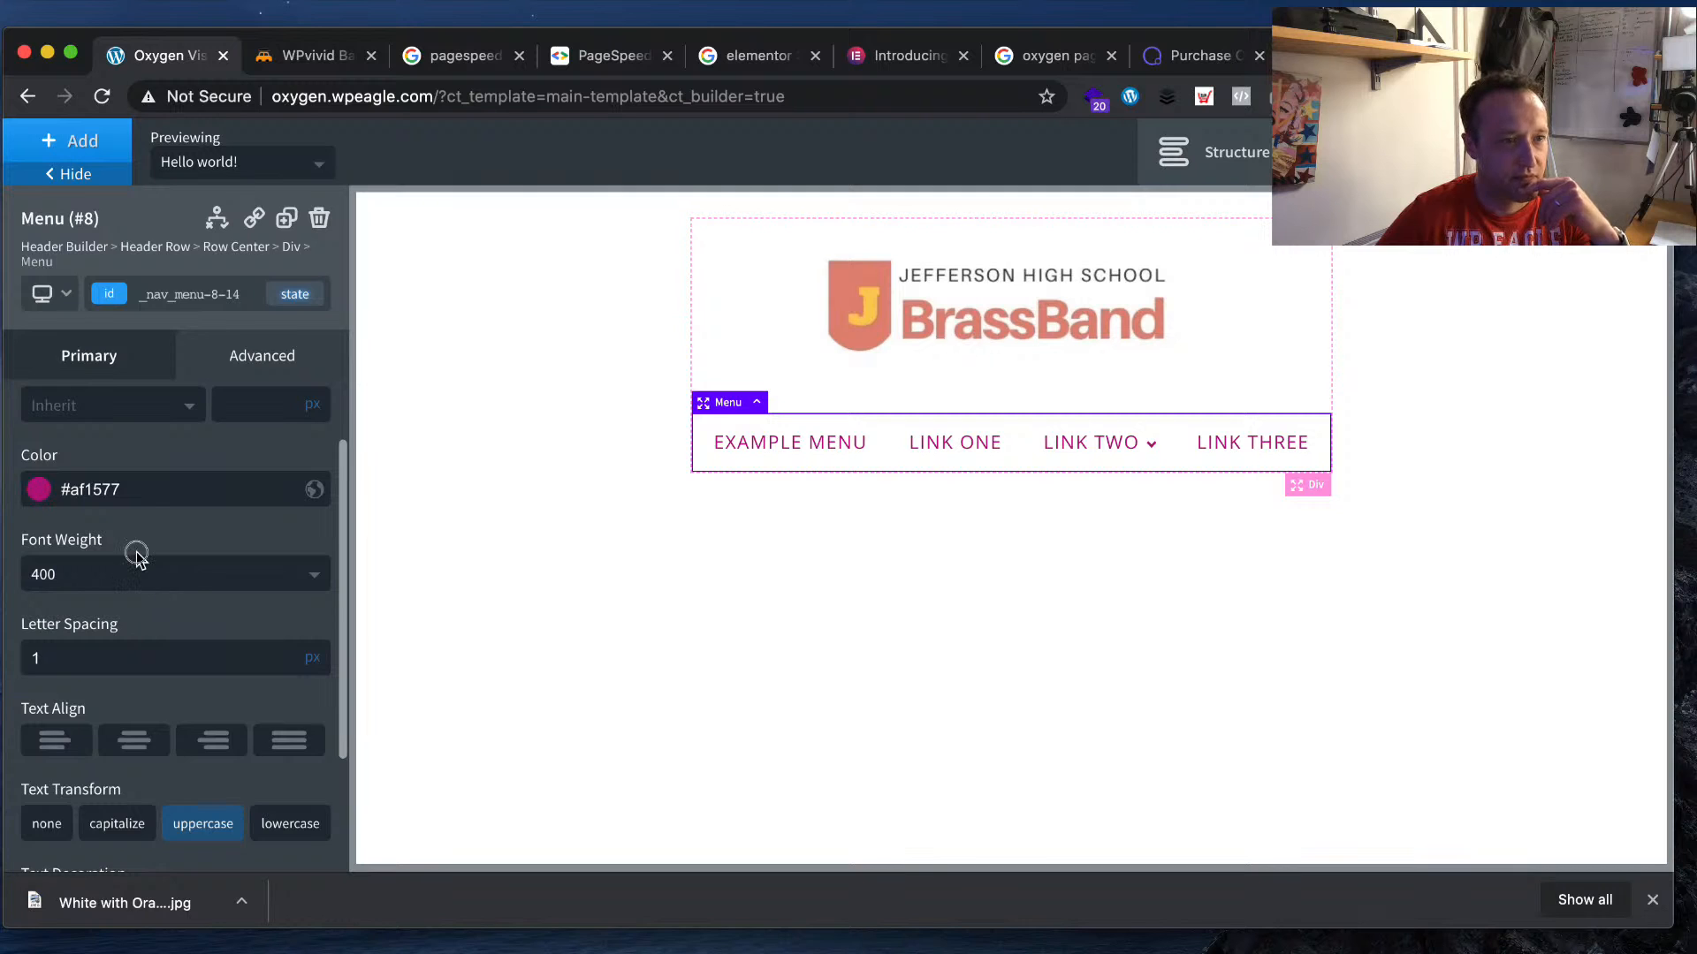
- Try font weights 300 and 800 on the header menu text, and set it back to 400
click(265, 574)
click(141, 707)
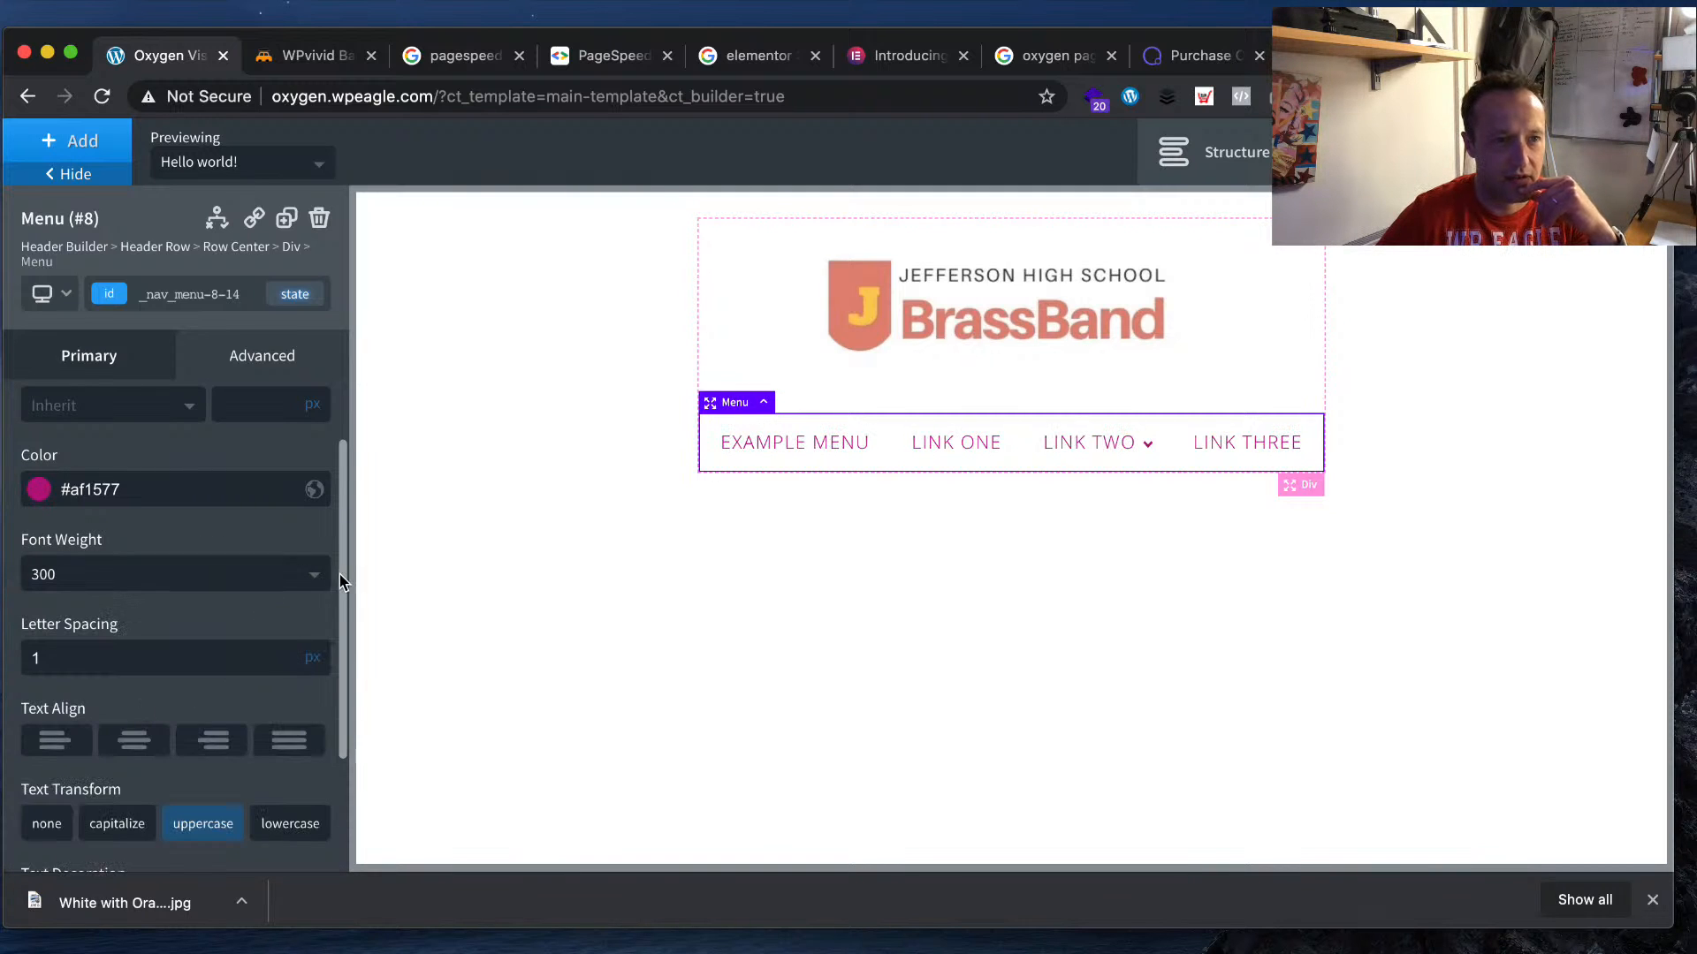
click(309, 570)
scroll(177, 743, down, 2)
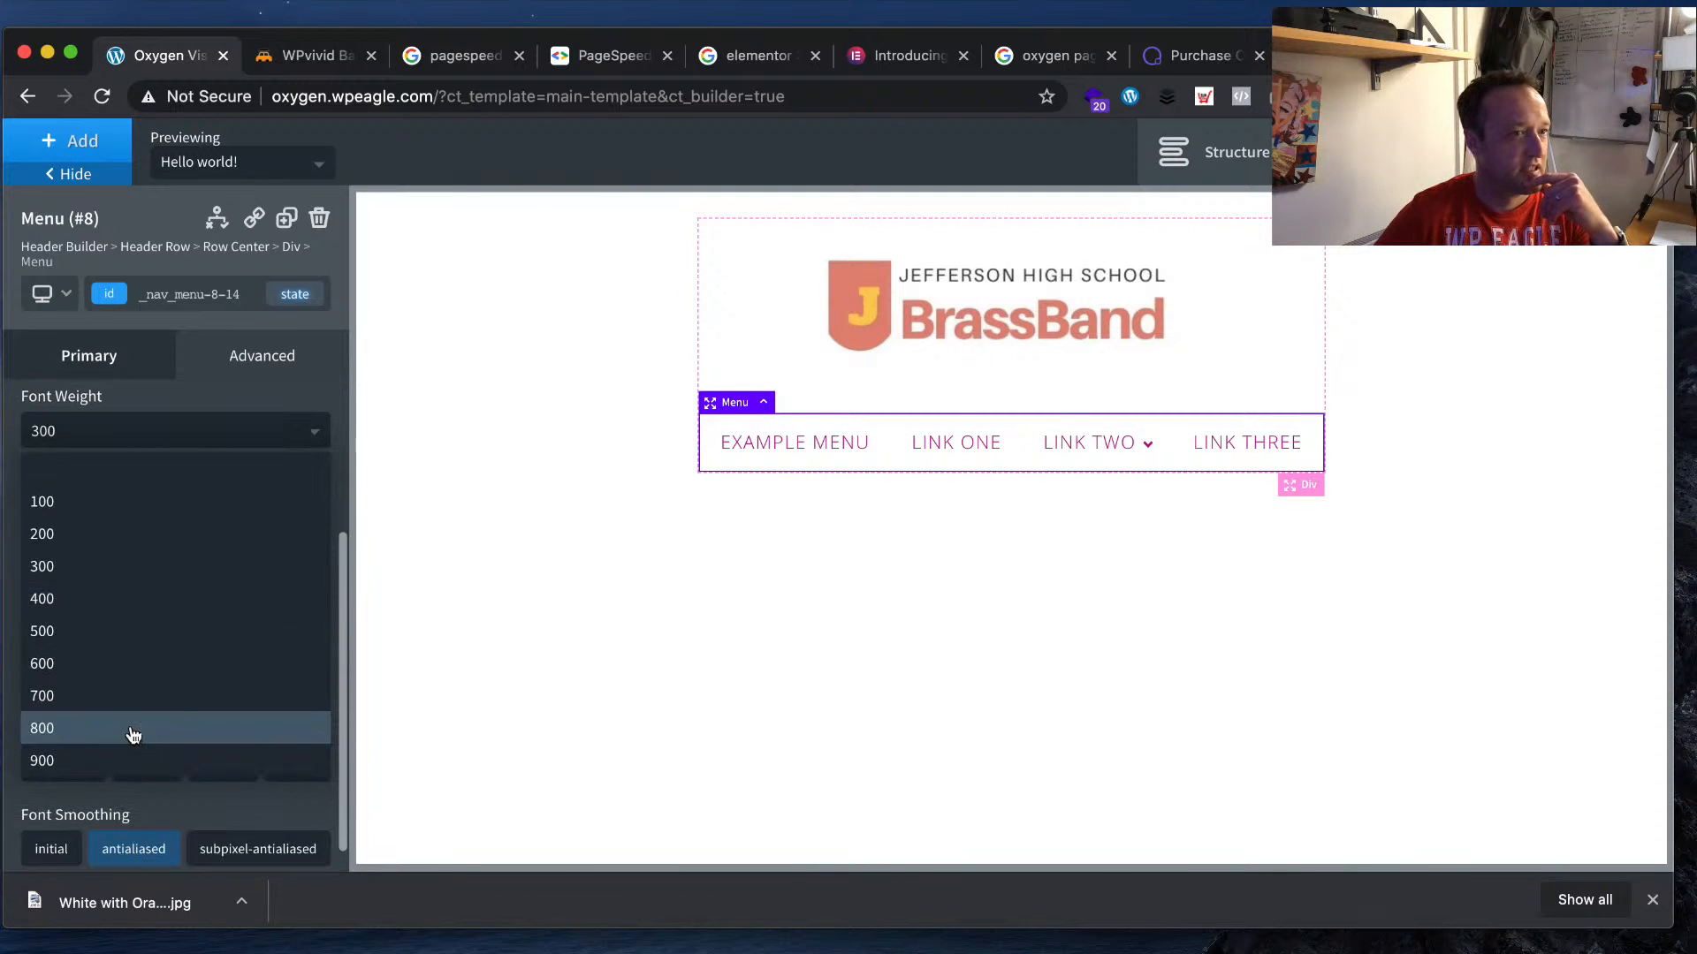
click(132, 727)
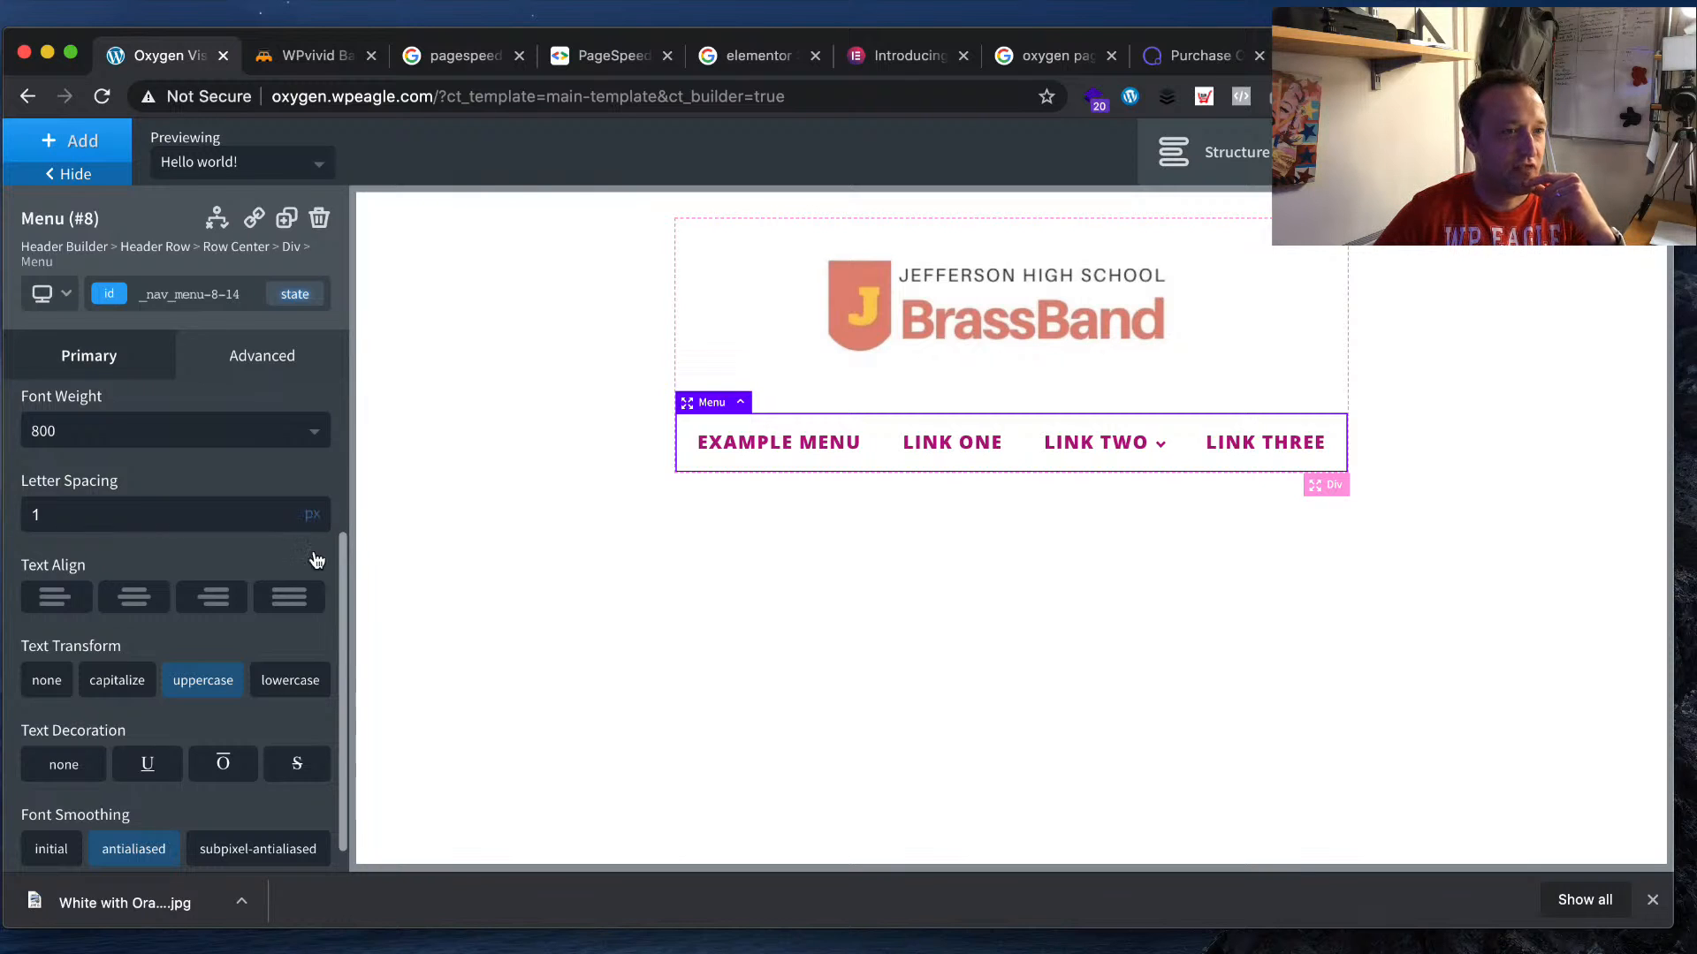
click(309, 442)
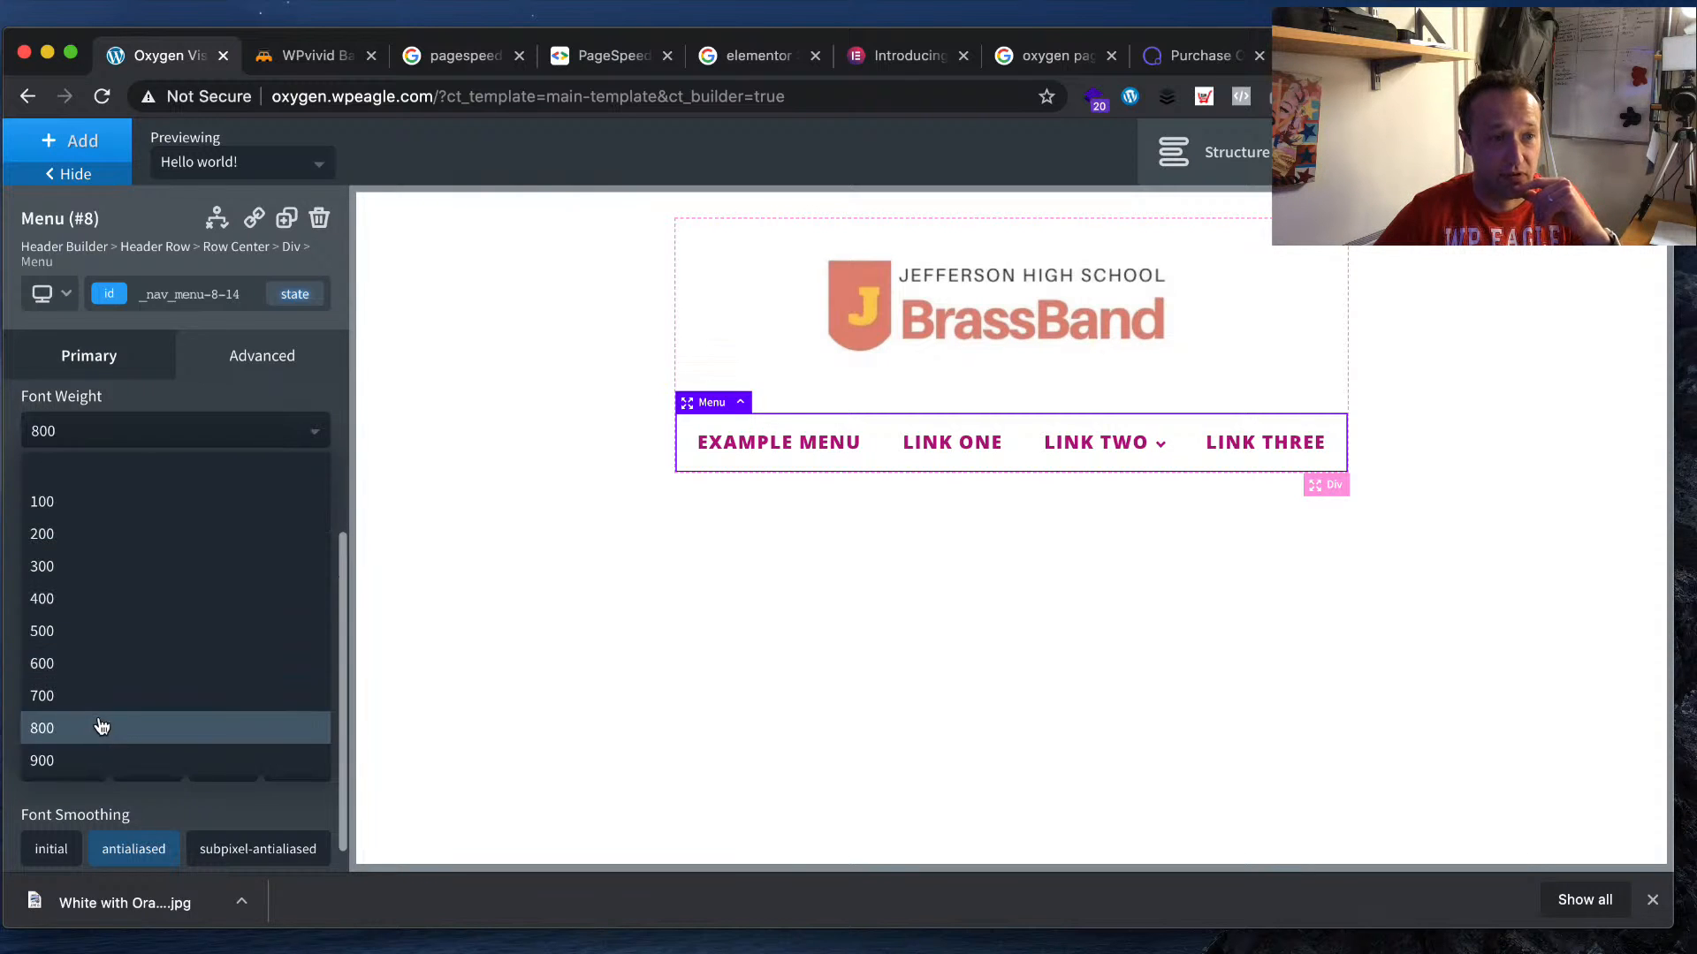
click(133, 613)
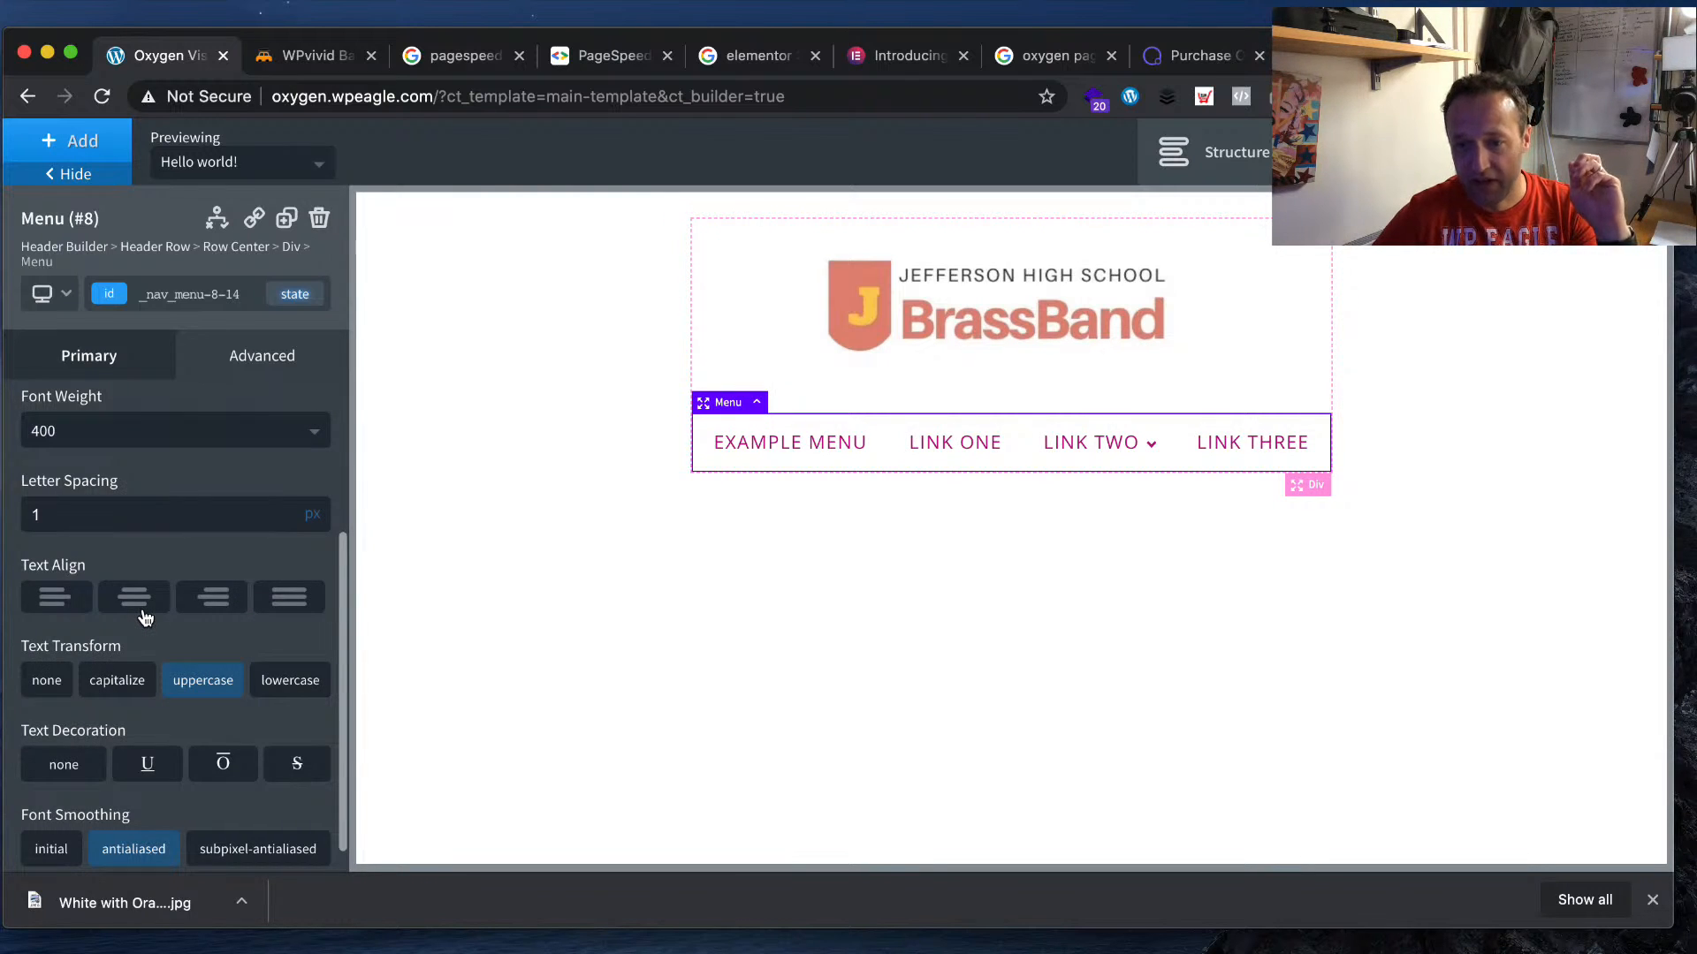
scroll(198, 603, down, 1)
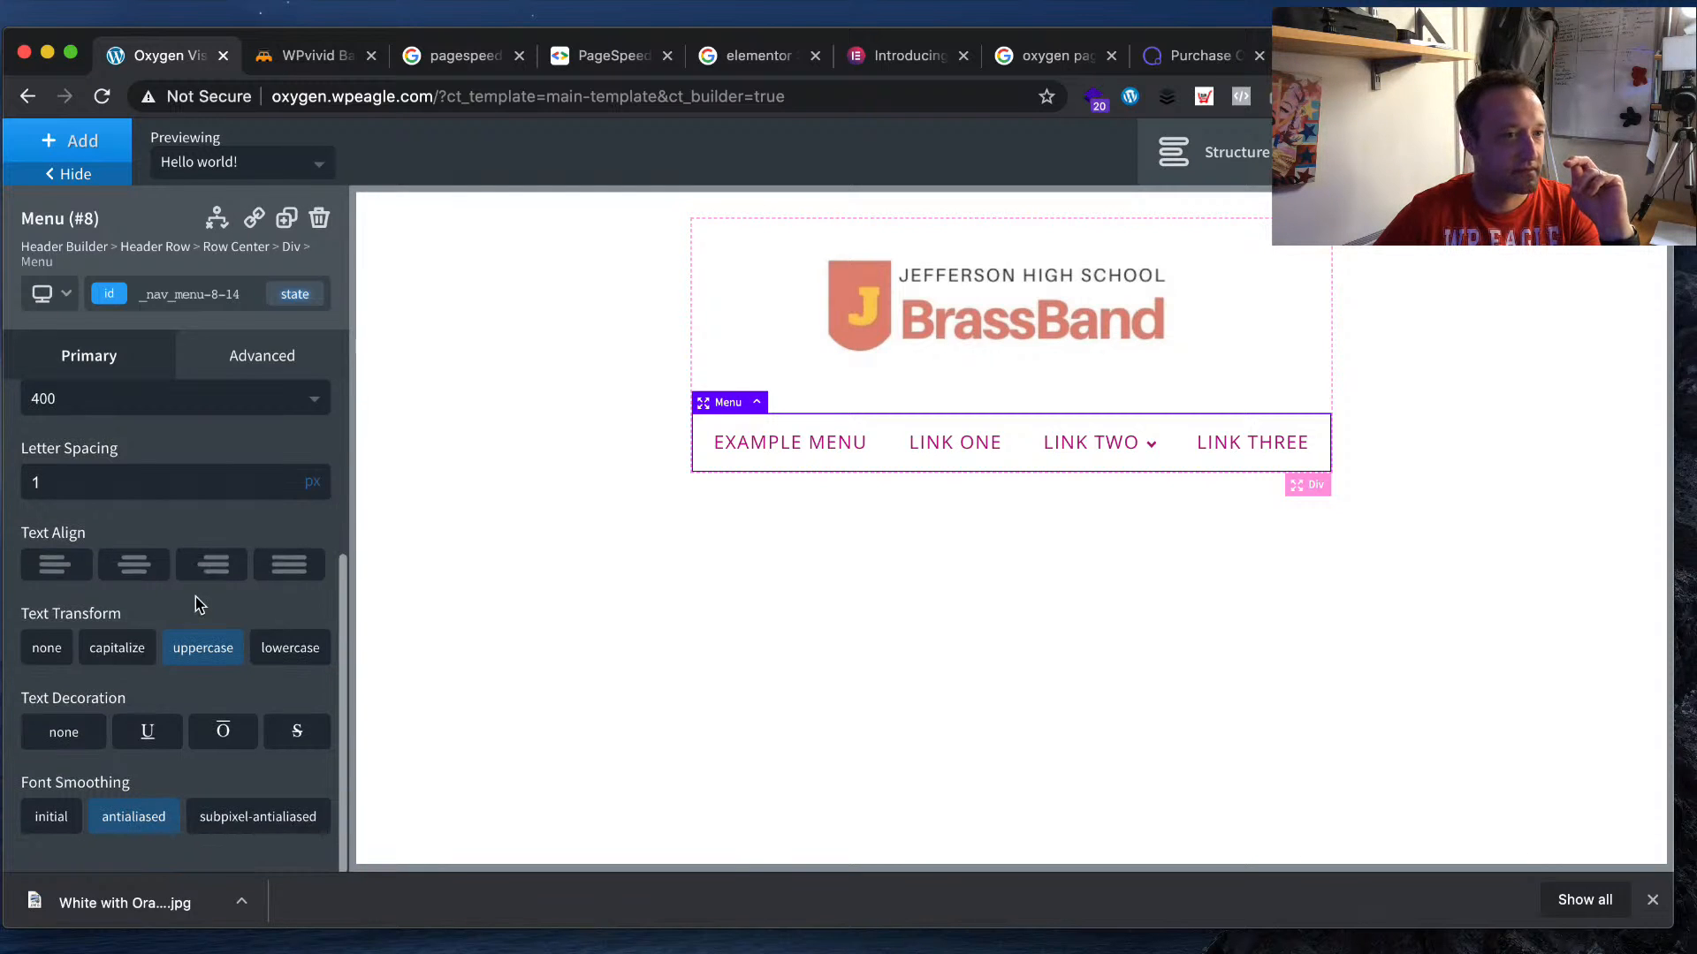
scroll(194, 595, up, 5)
click(244, 347)
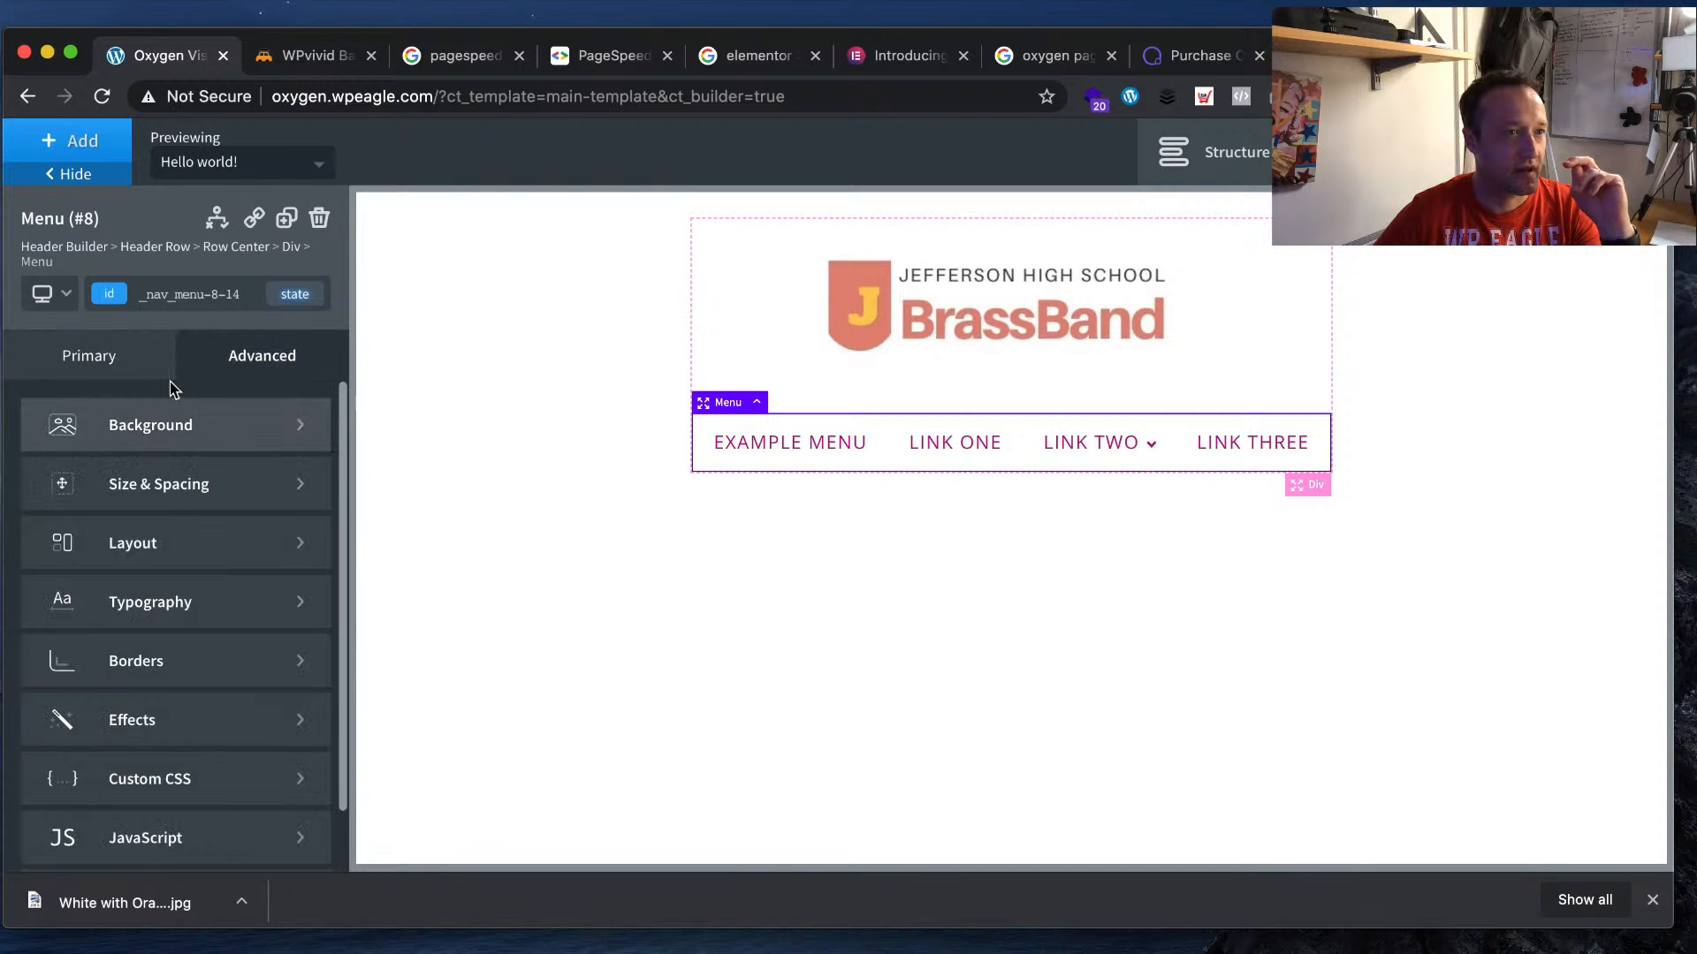
click(86, 360)
scroll(194, 481, down, 2)
scroll(189, 482, up, 2)
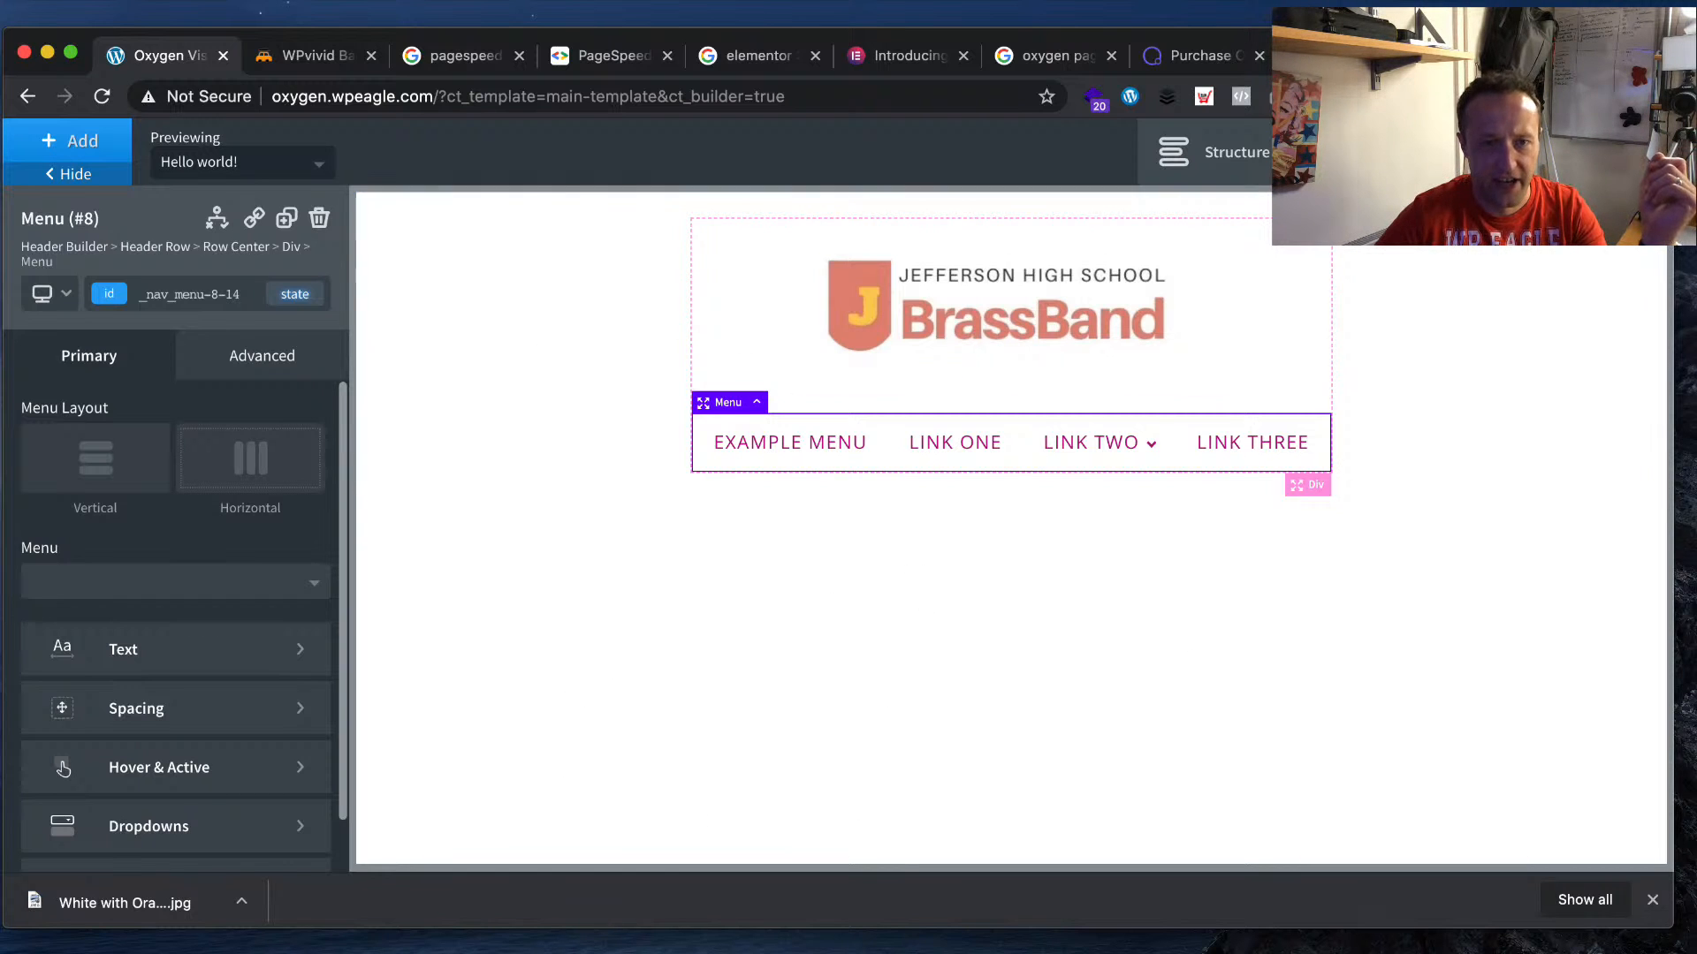
- Add an Inner Content component from the basic elements below the header
click(79, 142)
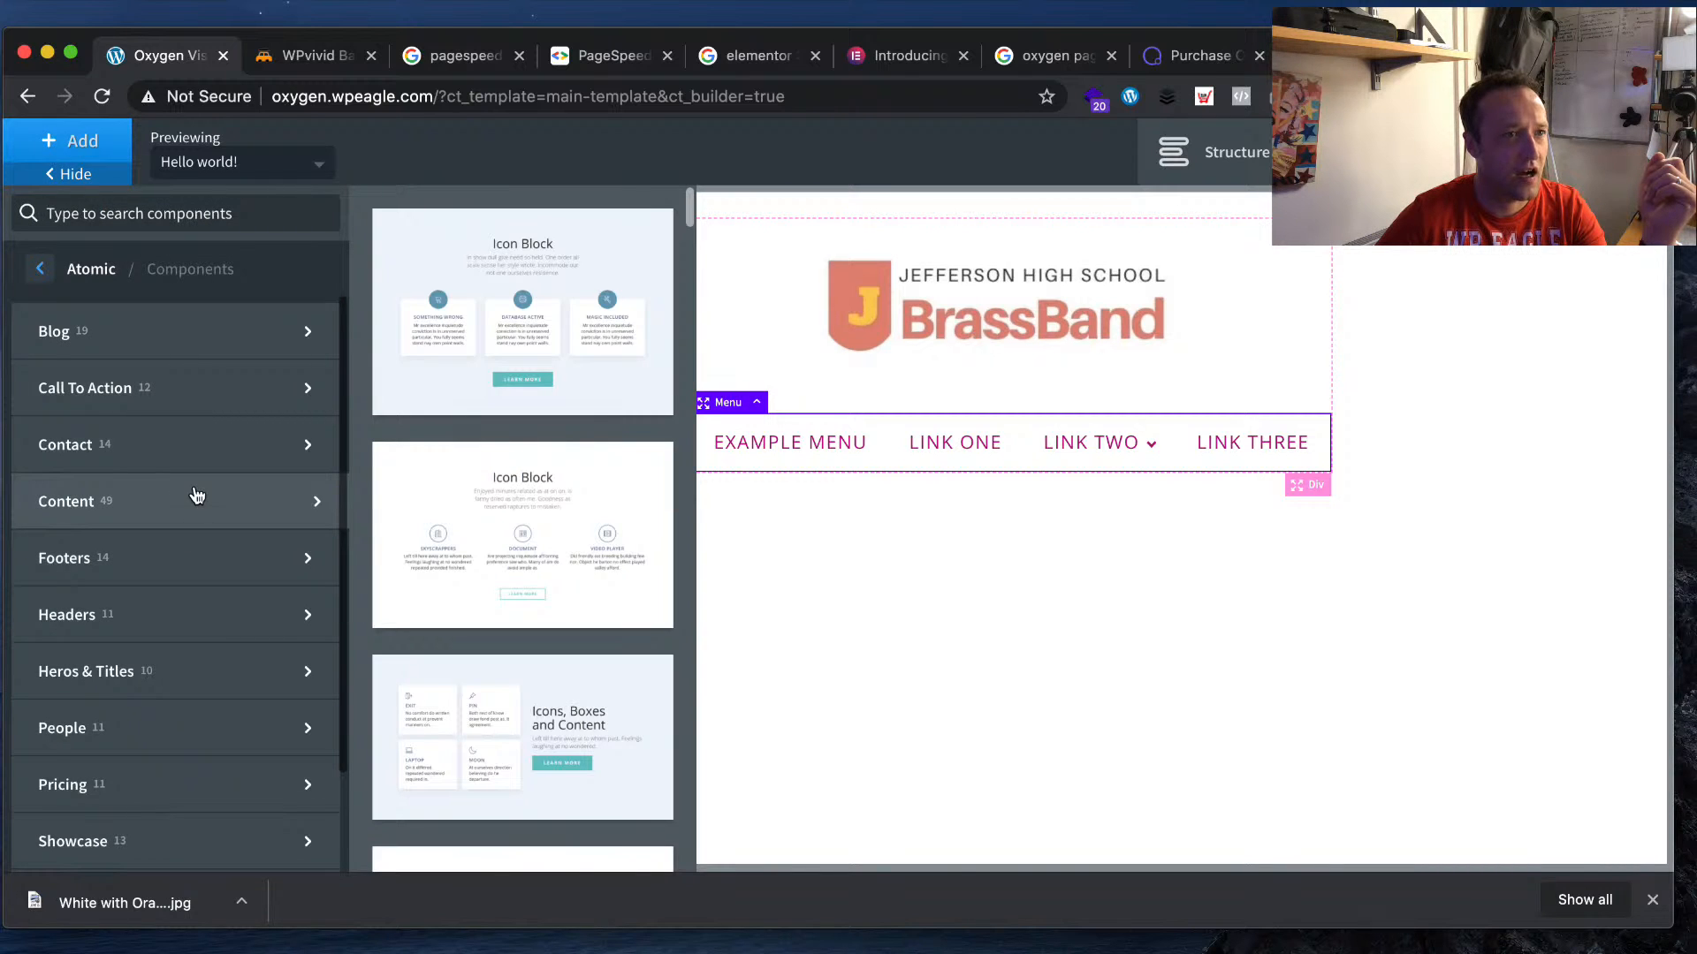
click(40, 268)
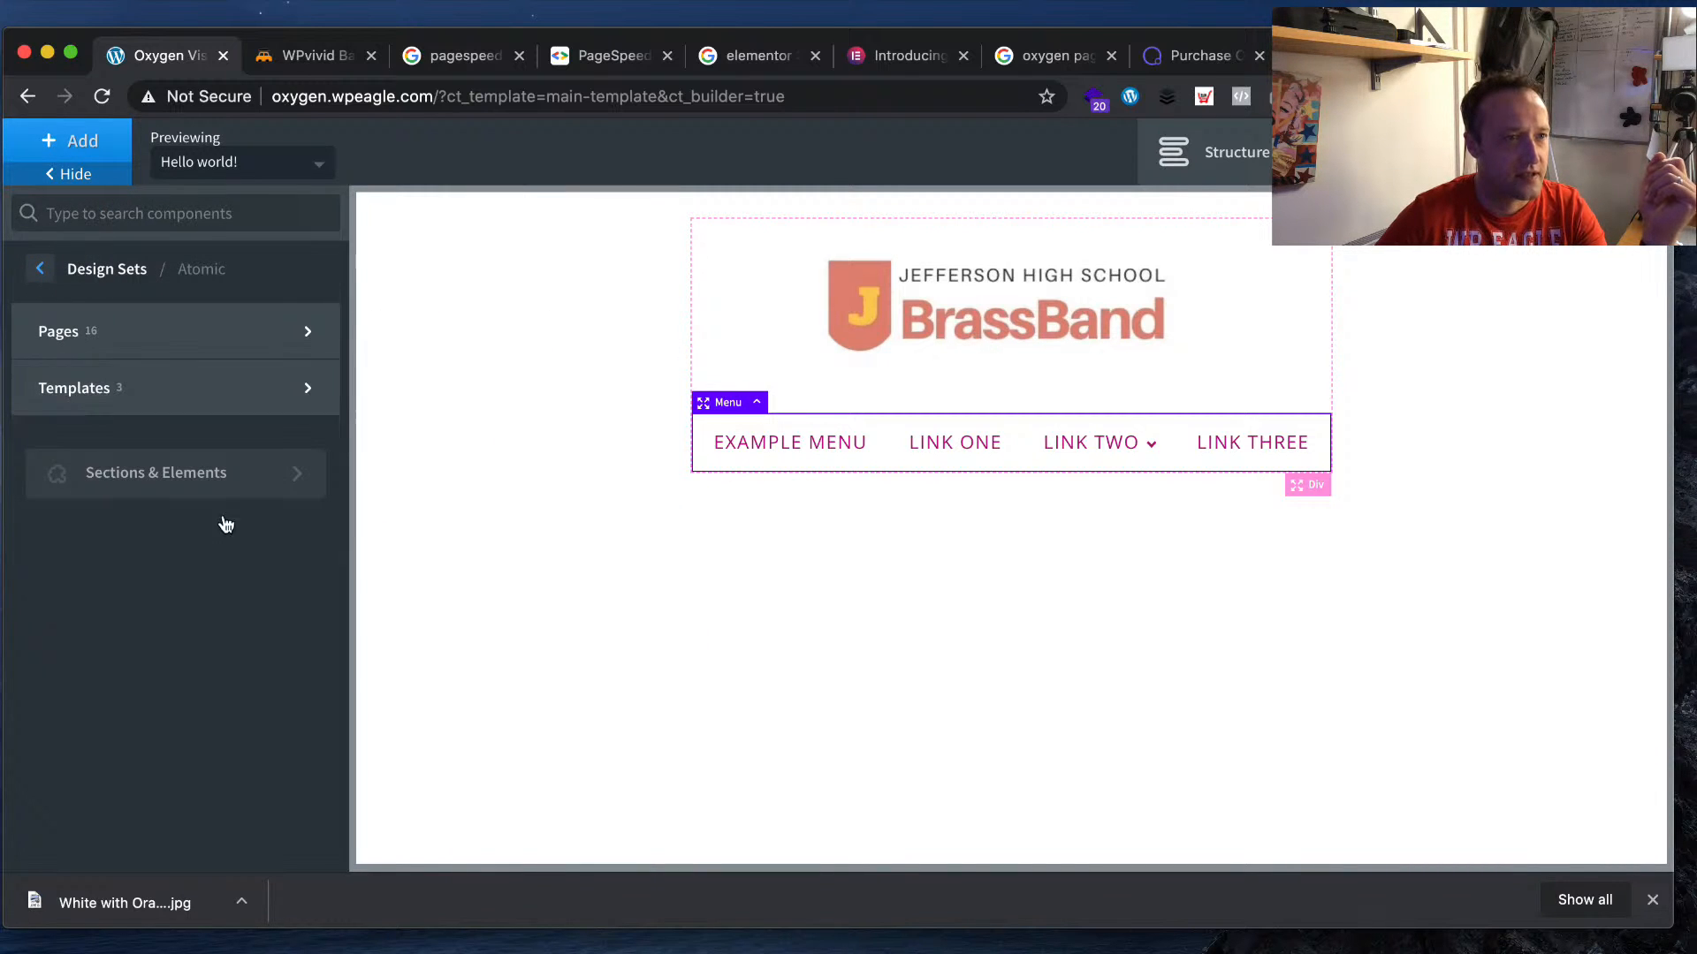
click(37, 272)
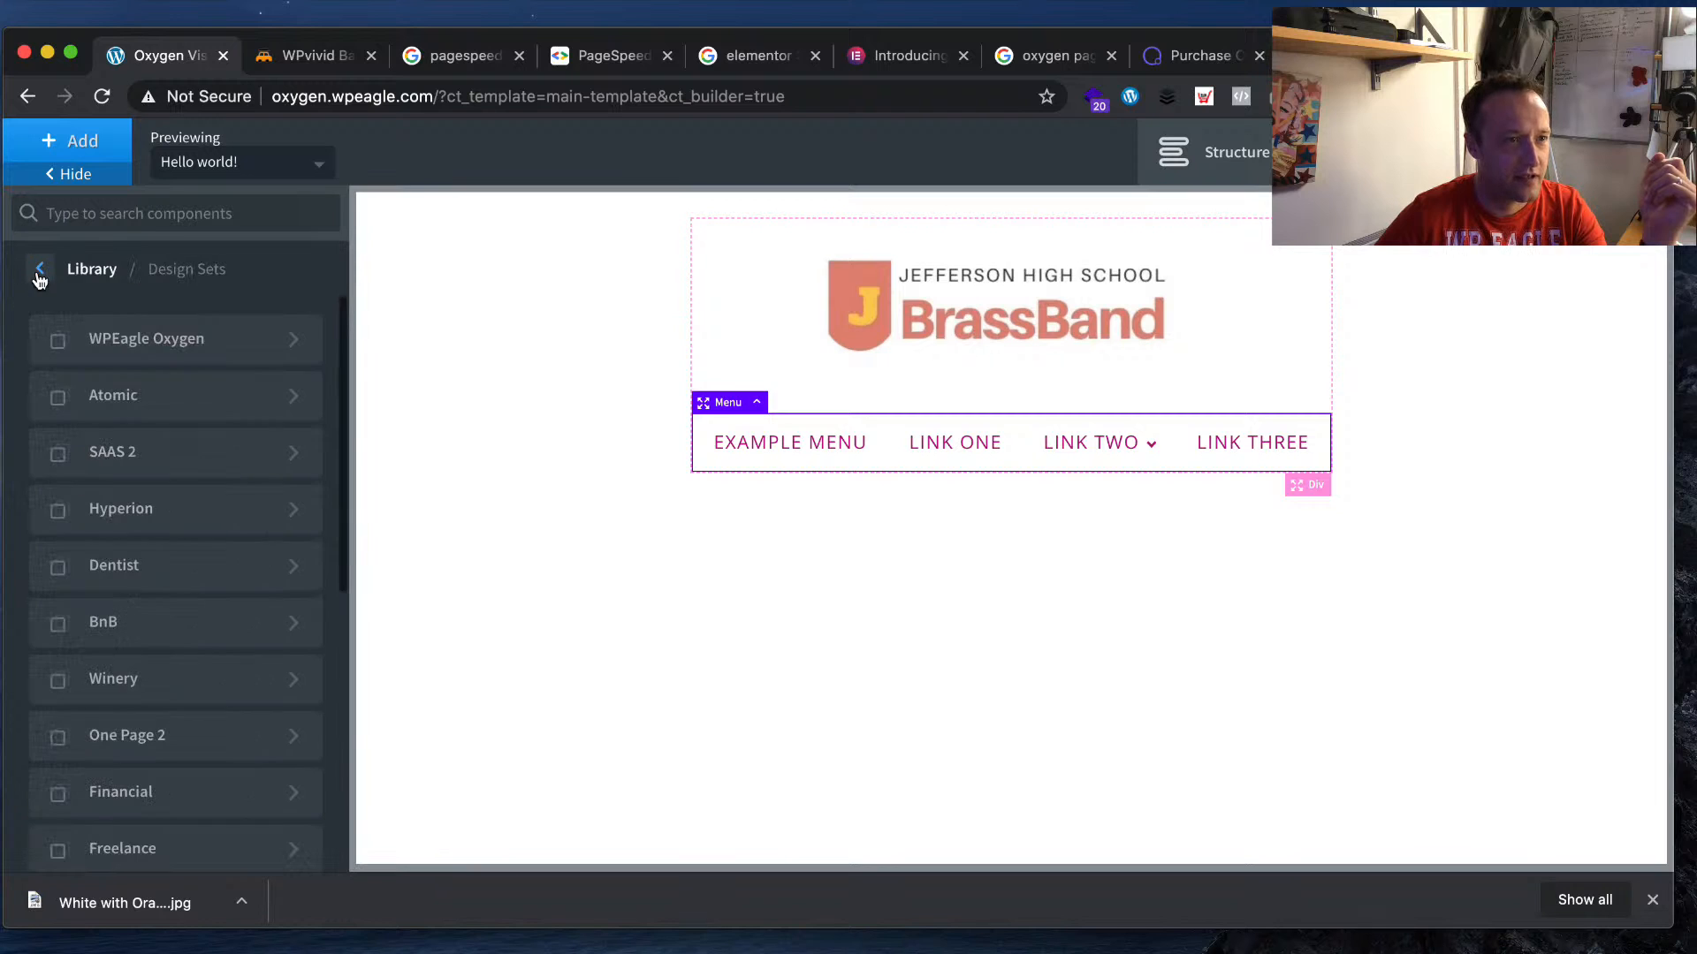
click(38, 272)
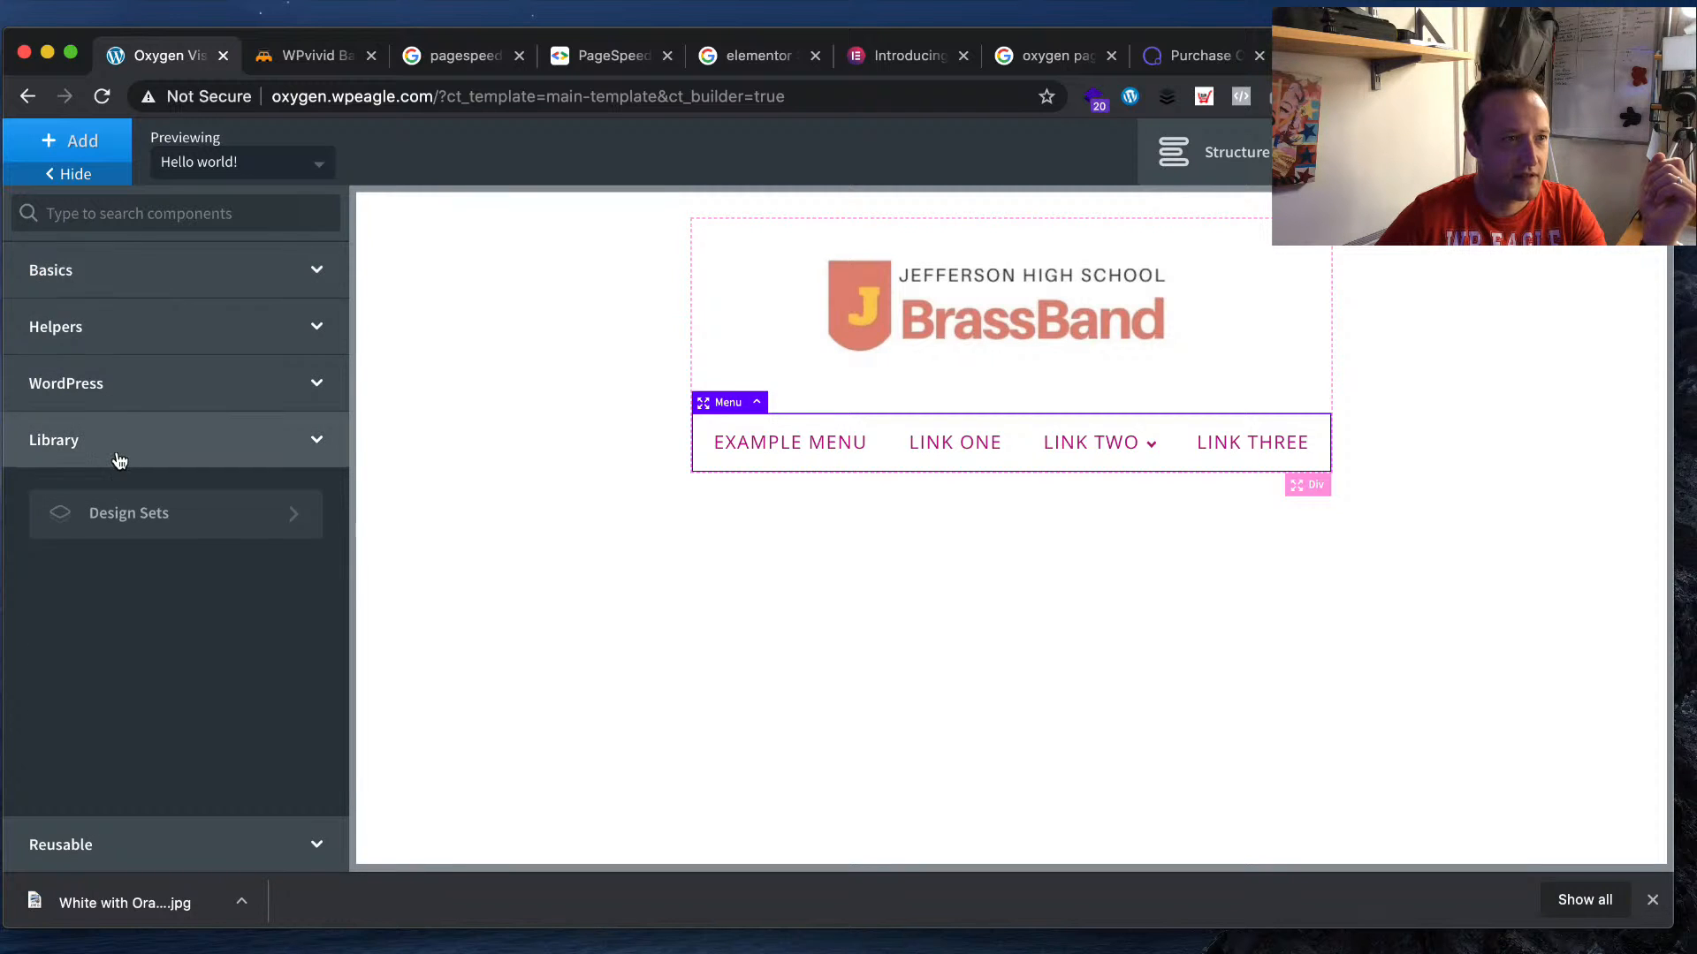
click(201, 280)
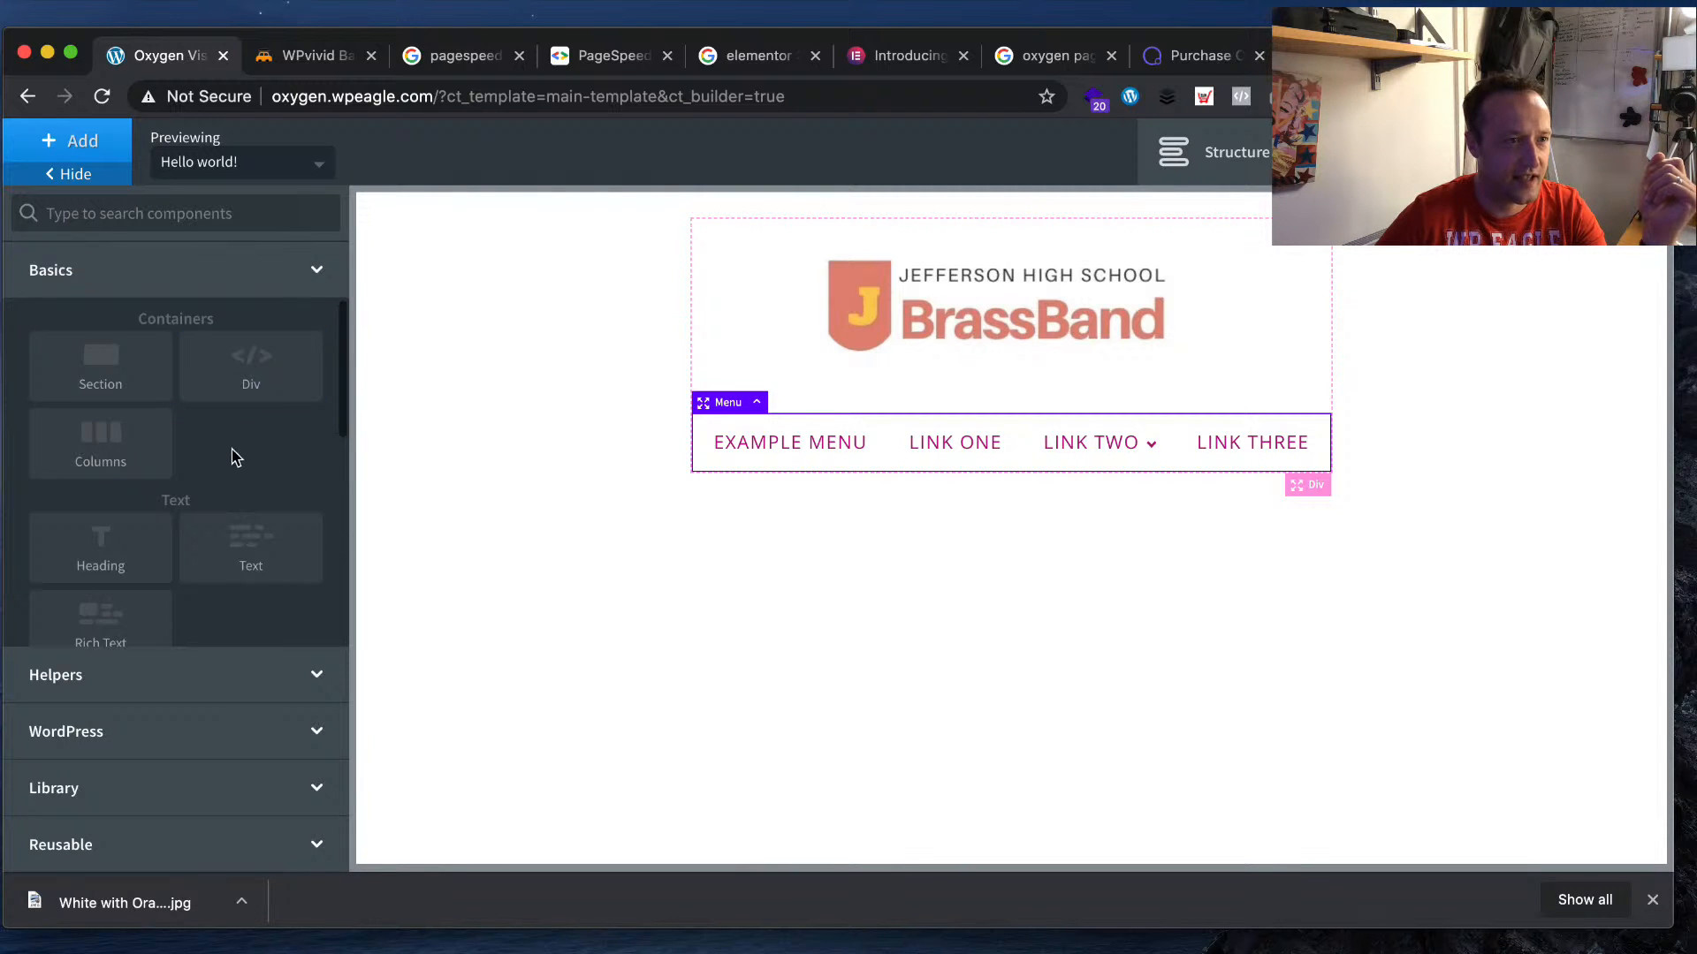
scroll(188, 464, down, 5)
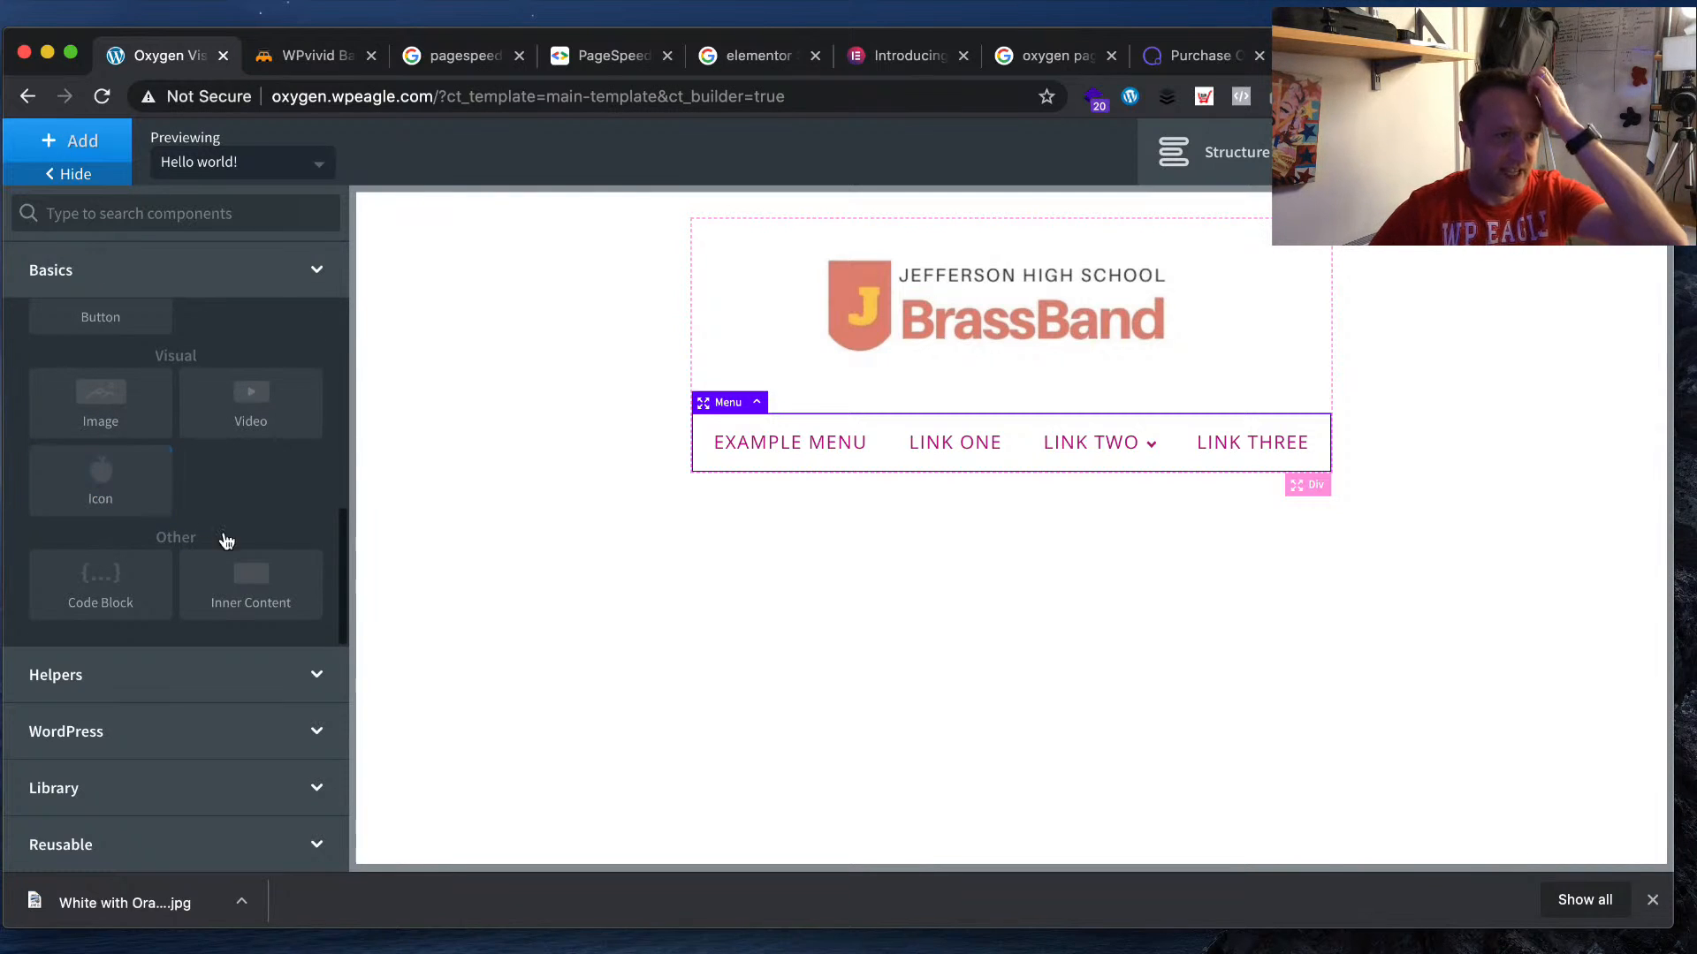
click(248, 583)
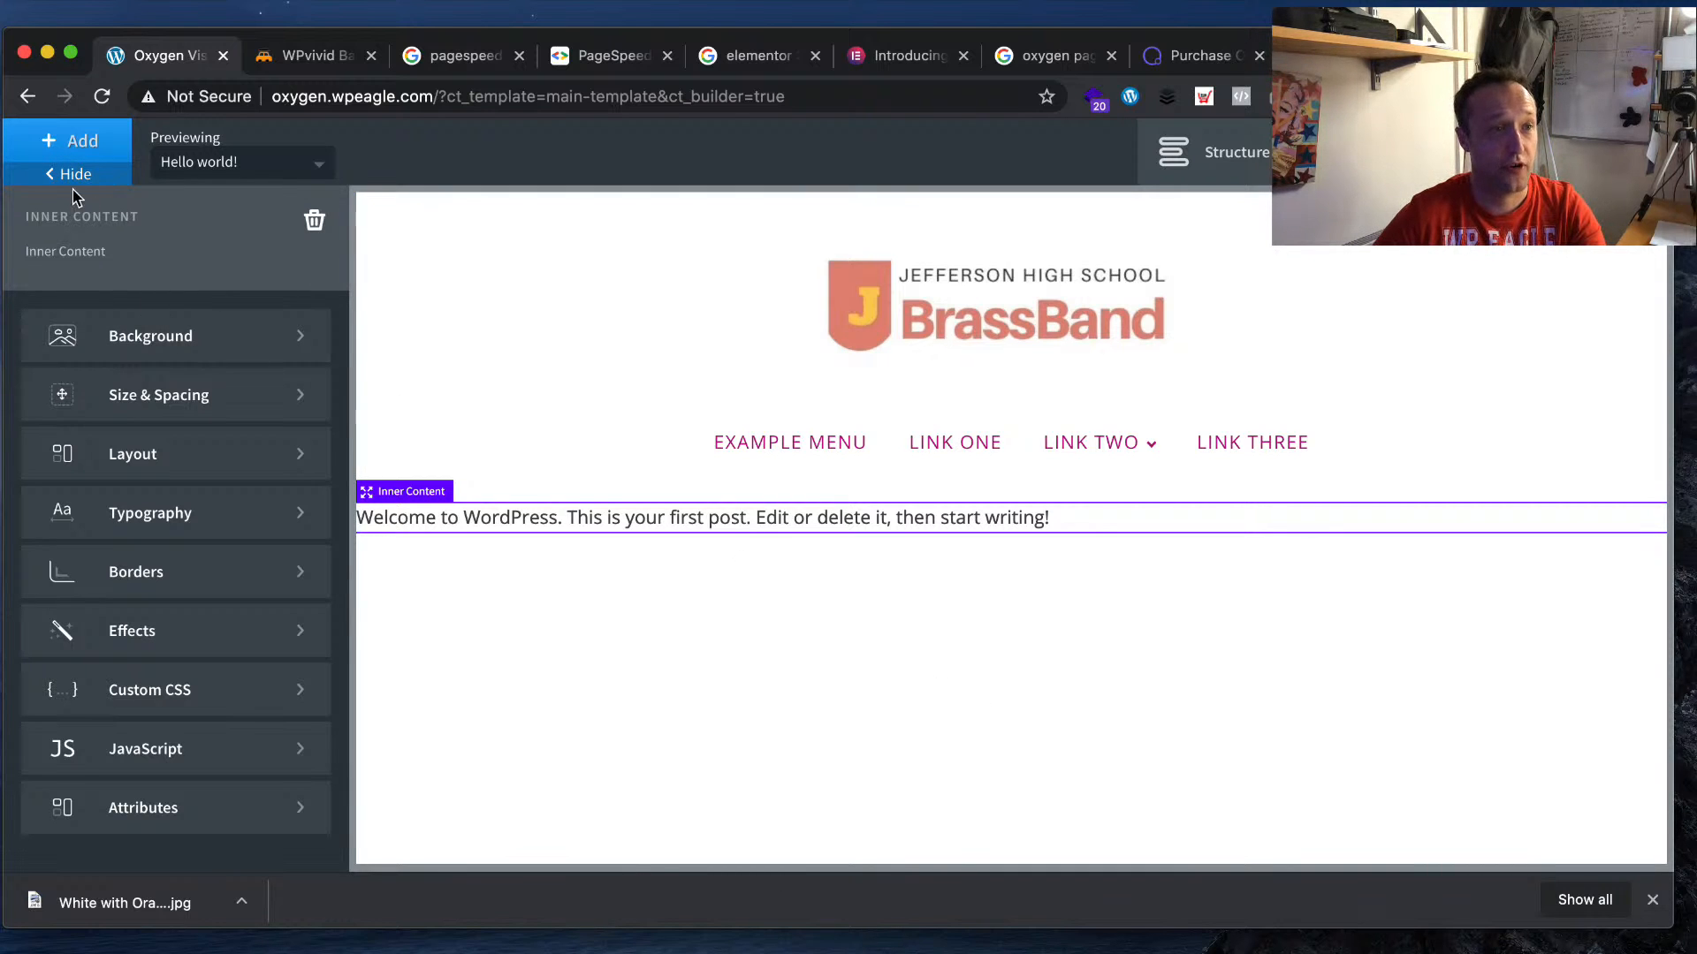
- Add the Footer Four Columns component from the Atomic design set's footers below the Inner Content area
click(69, 133)
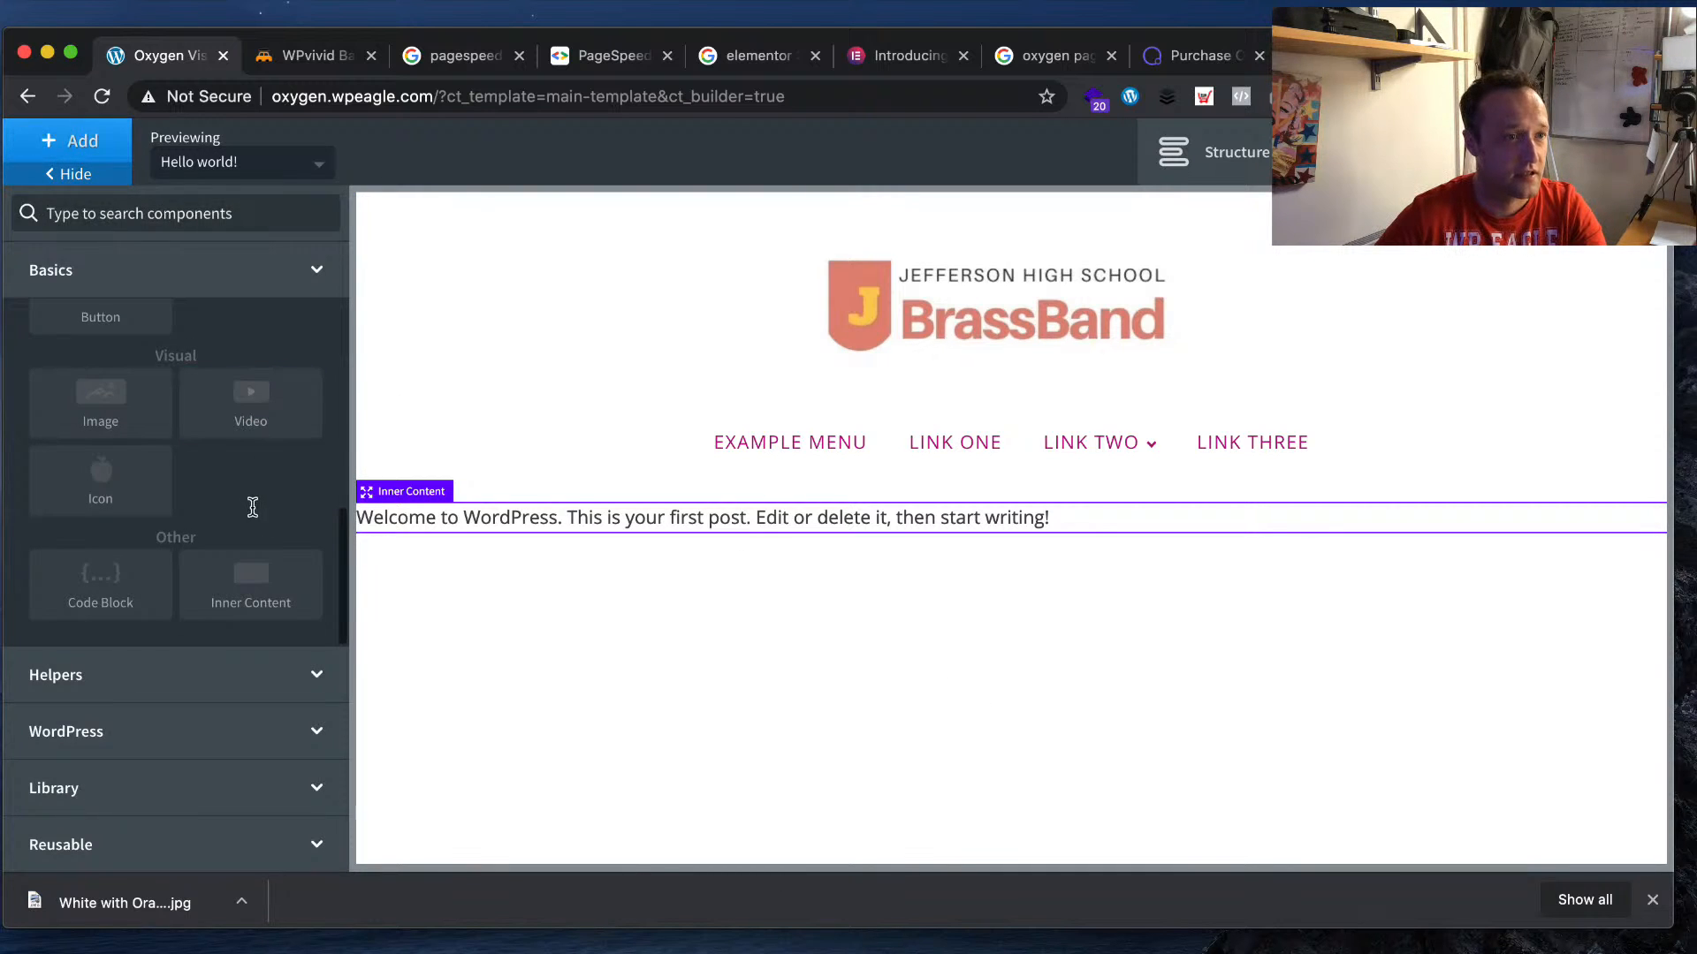
click(265, 793)
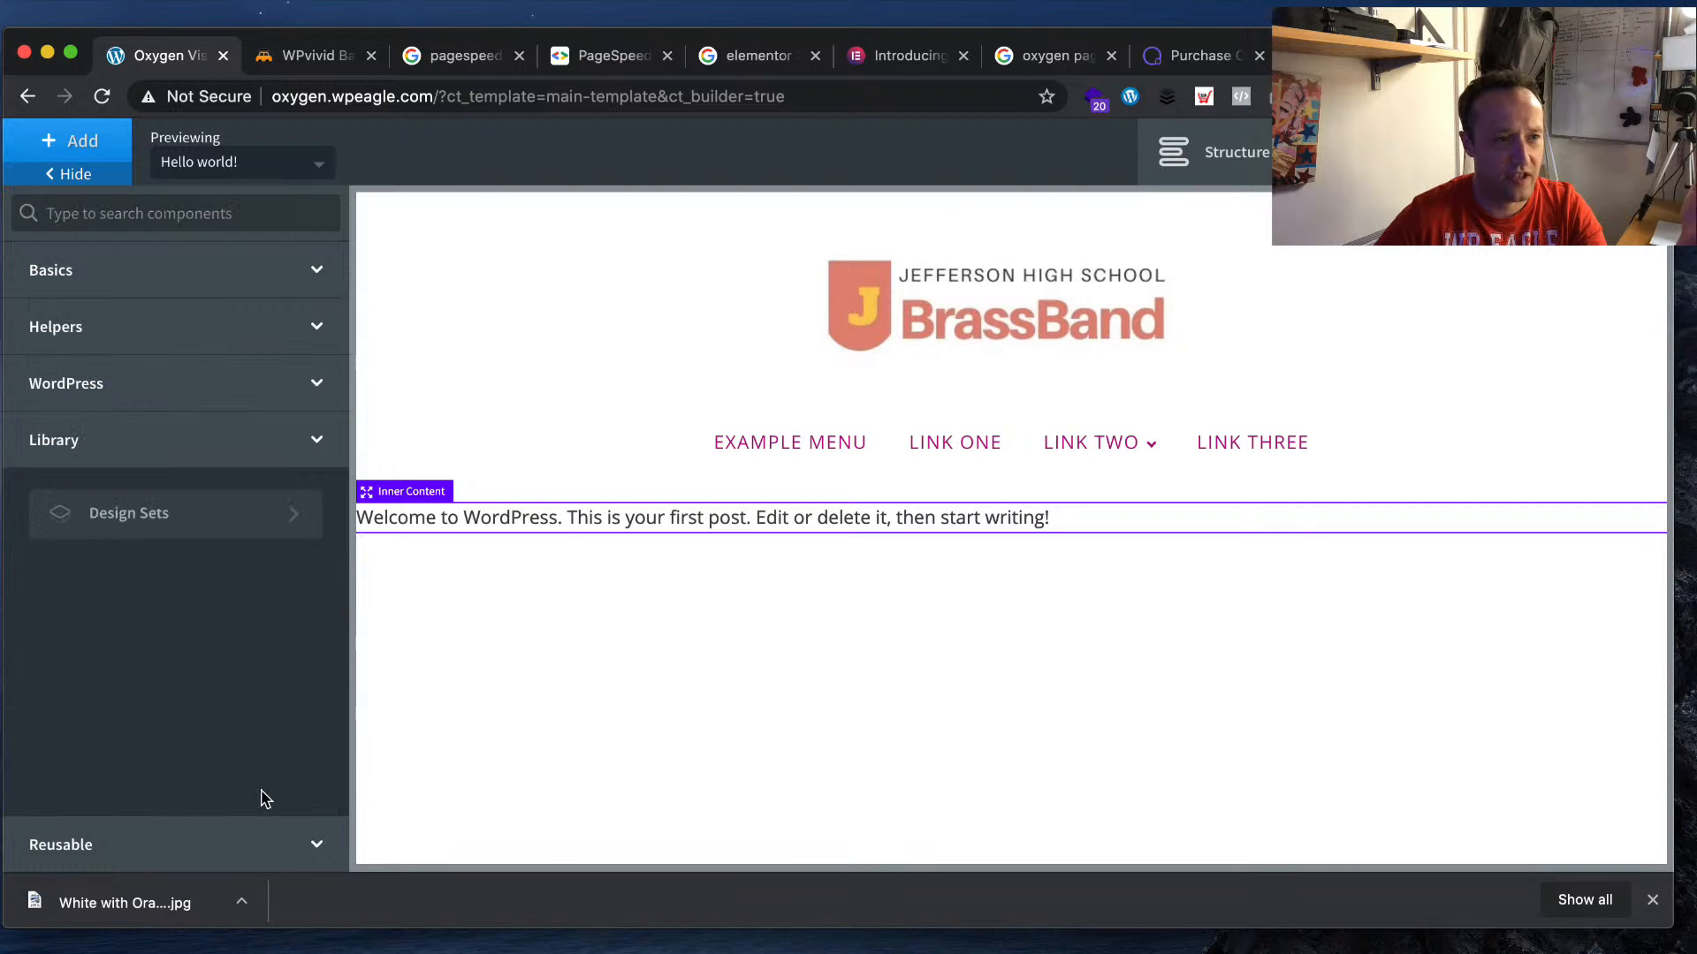
click(181, 533)
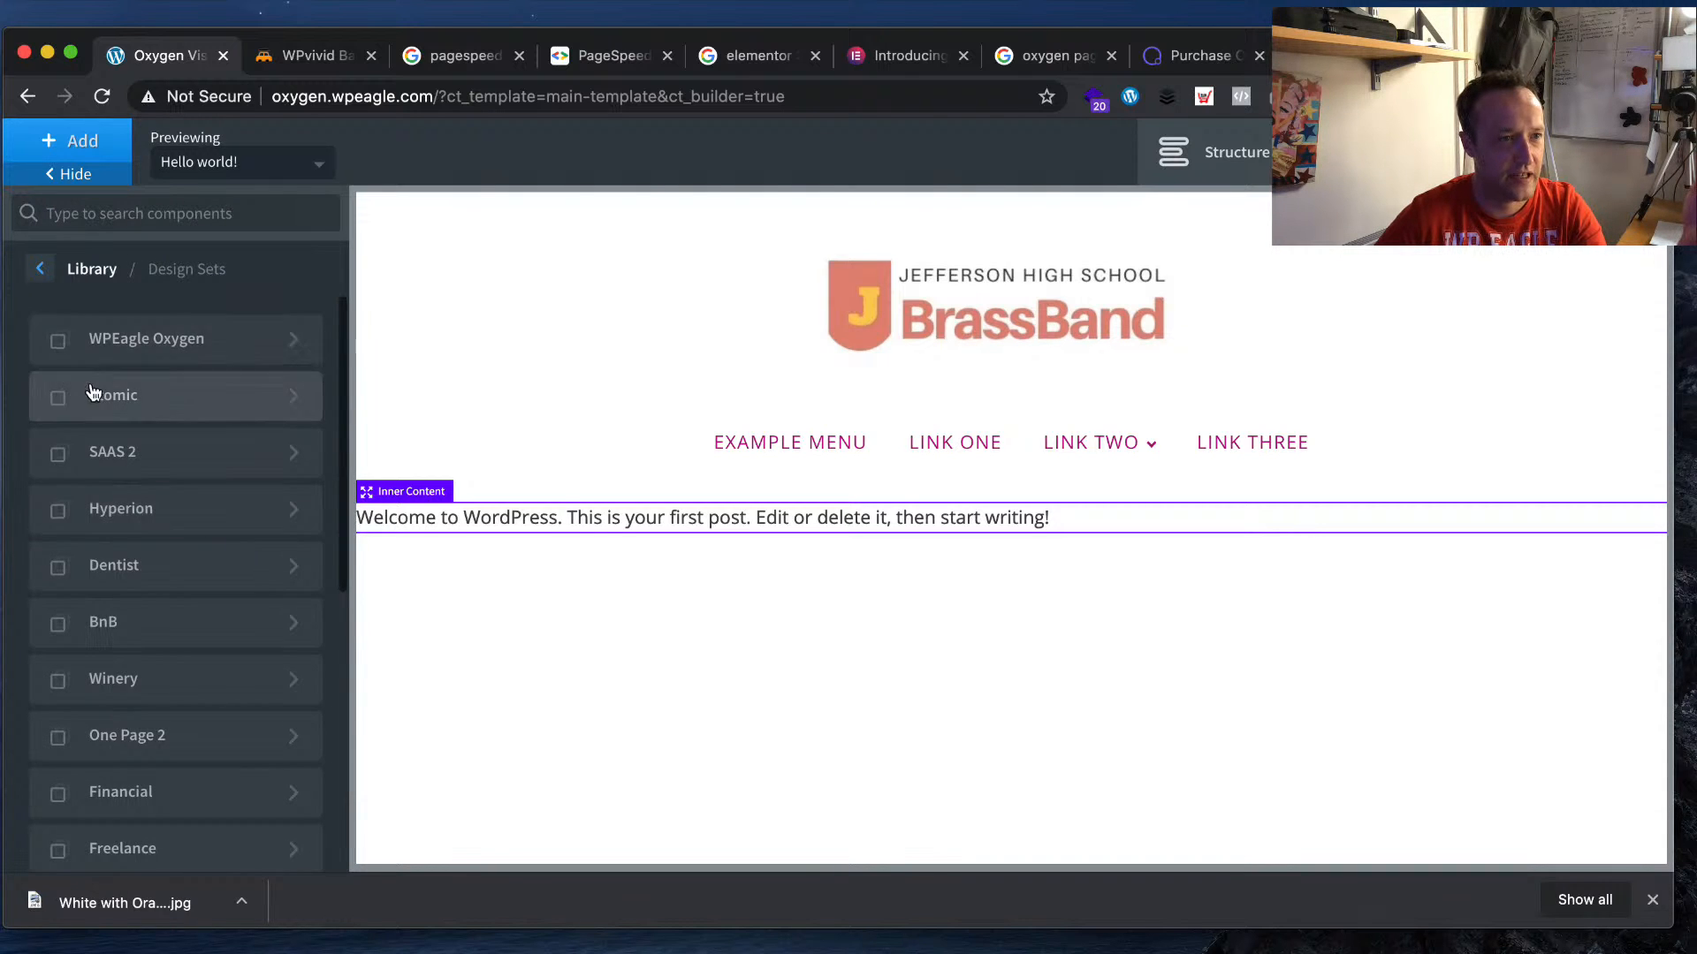
click(89, 394)
click(208, 475)
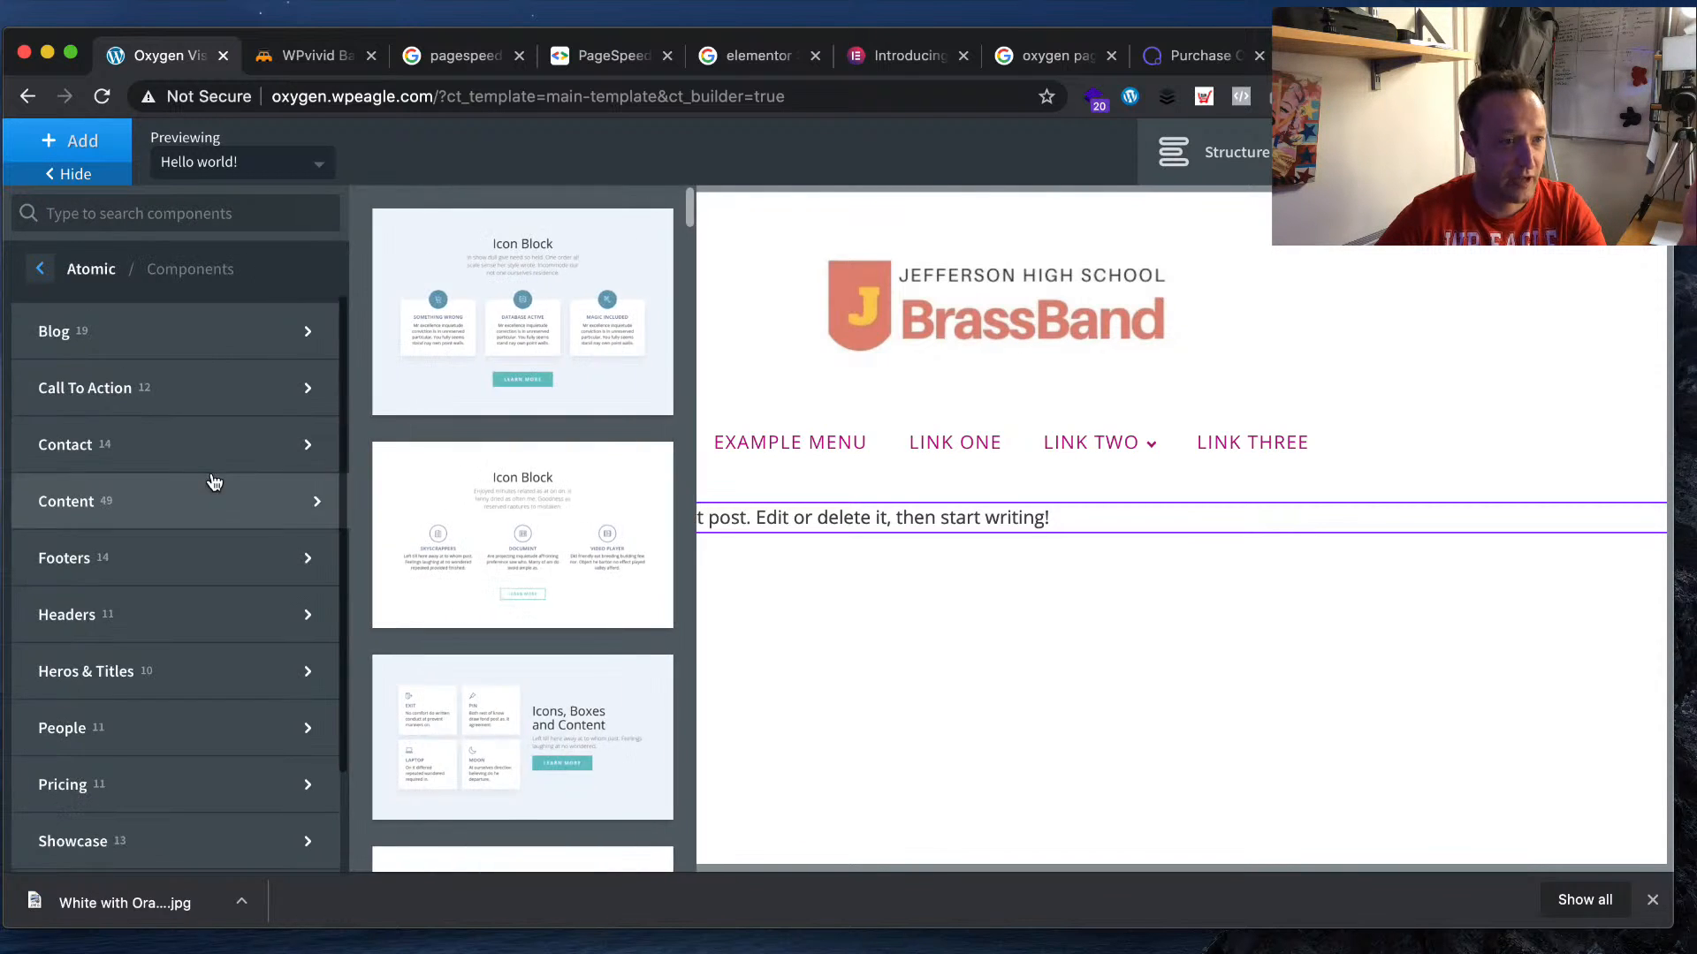
scroll(198, 491, down, 2)
scroll(167, 539, up, 2)
scroll(161, 542, down, 2)
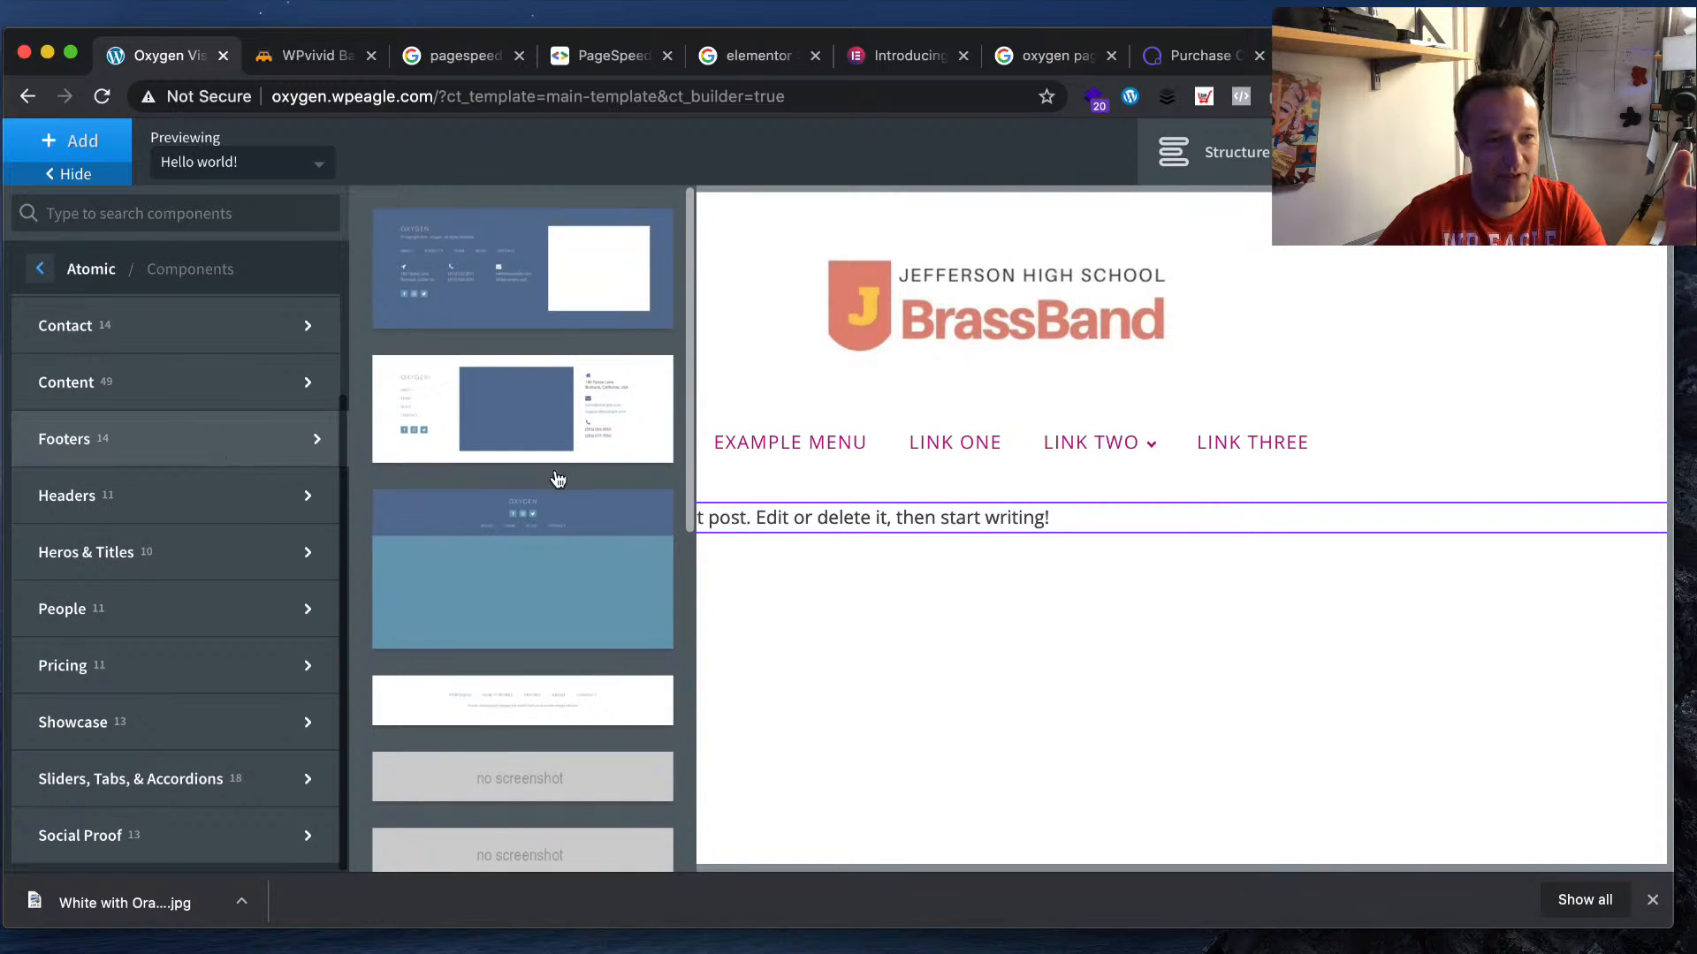
scroll(530, 442, down, 10)
scroll(523, 541, up, 6)
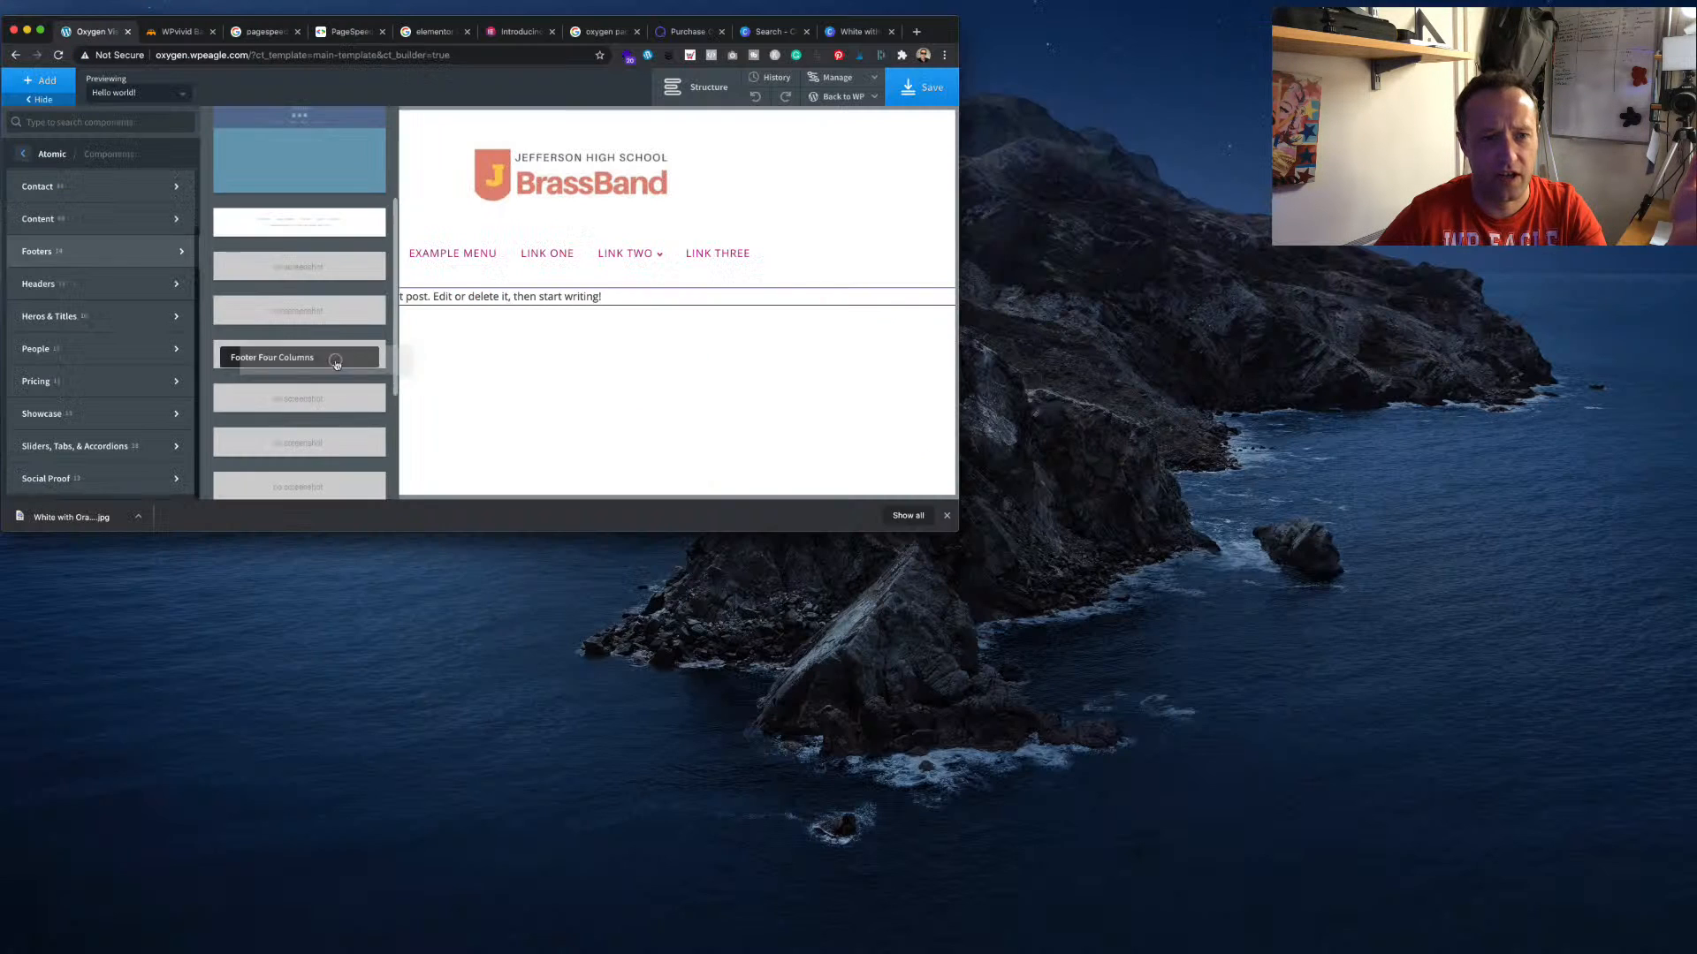
drag(542, 629, 458, 633)
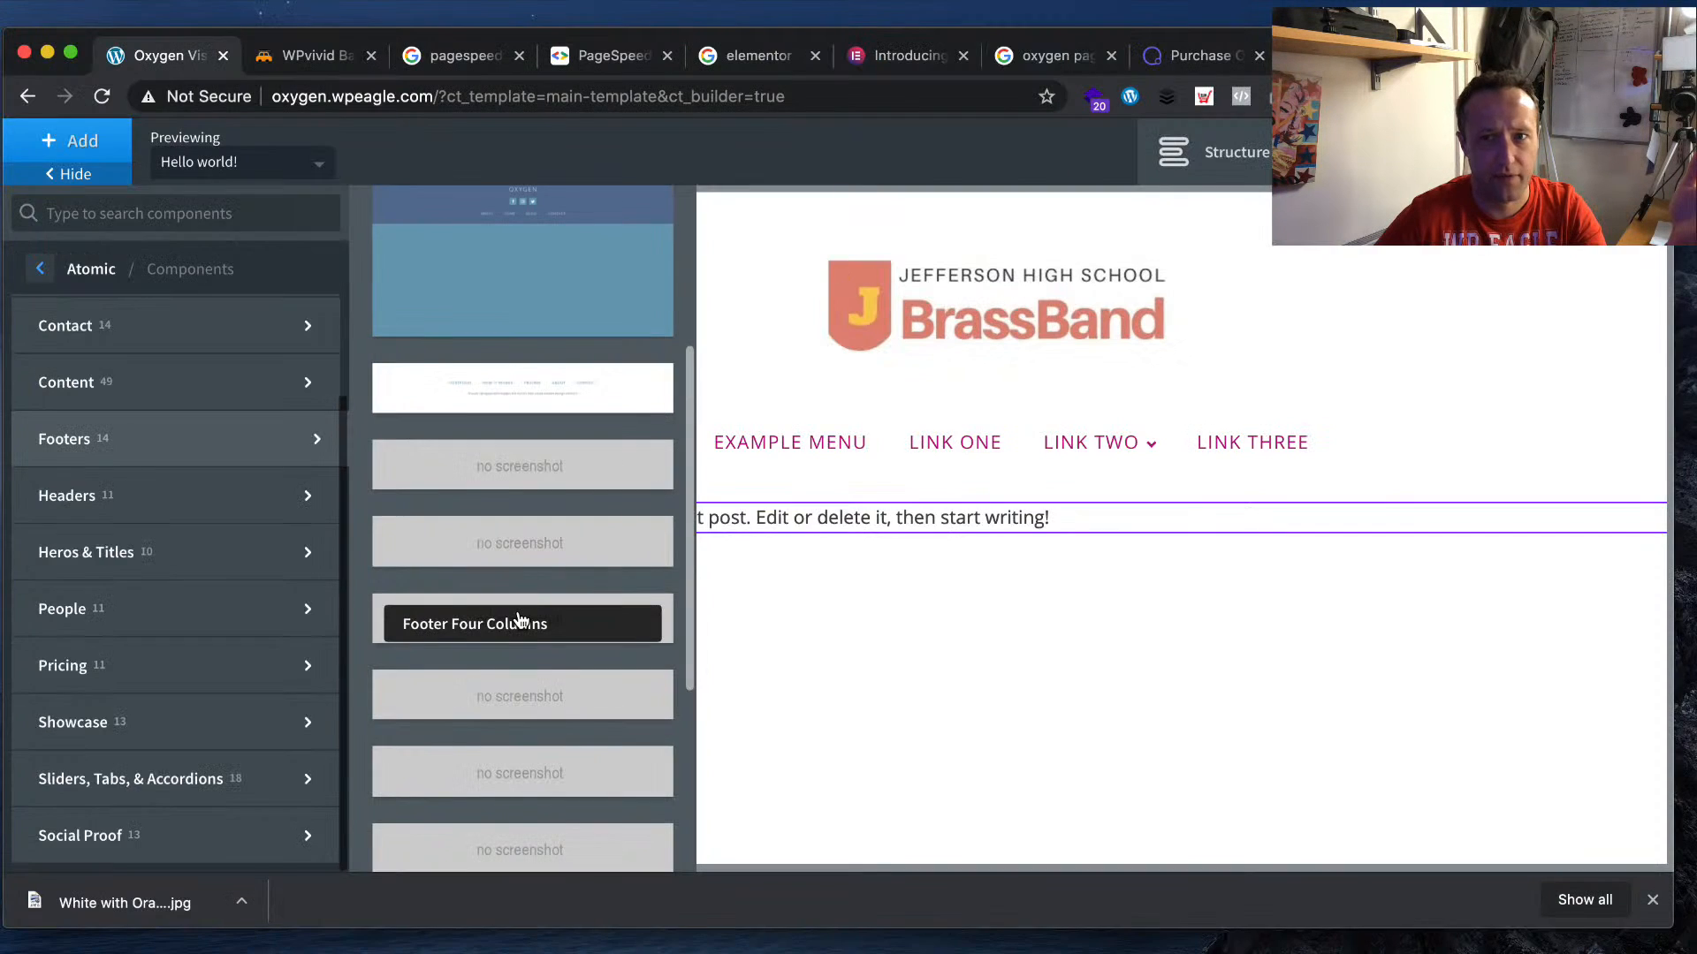
click(298, 355)
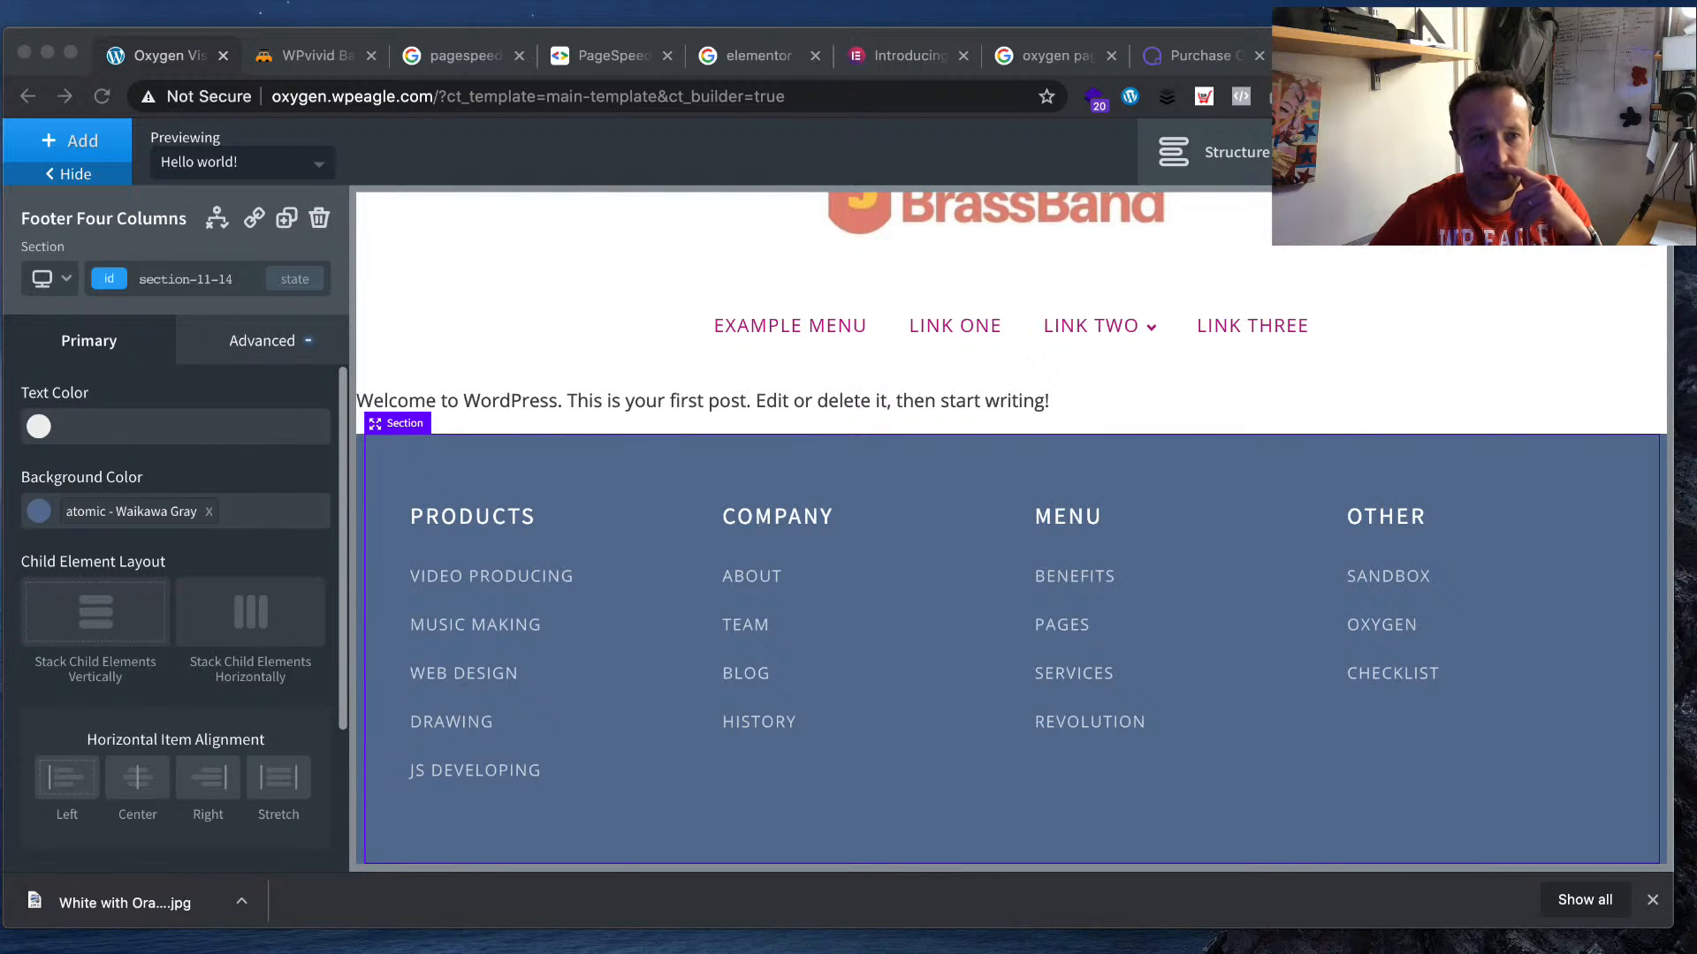
- Select the Inner Content area, and leave the builder to view the Hello world! post on the site's front end
click(815, 417)
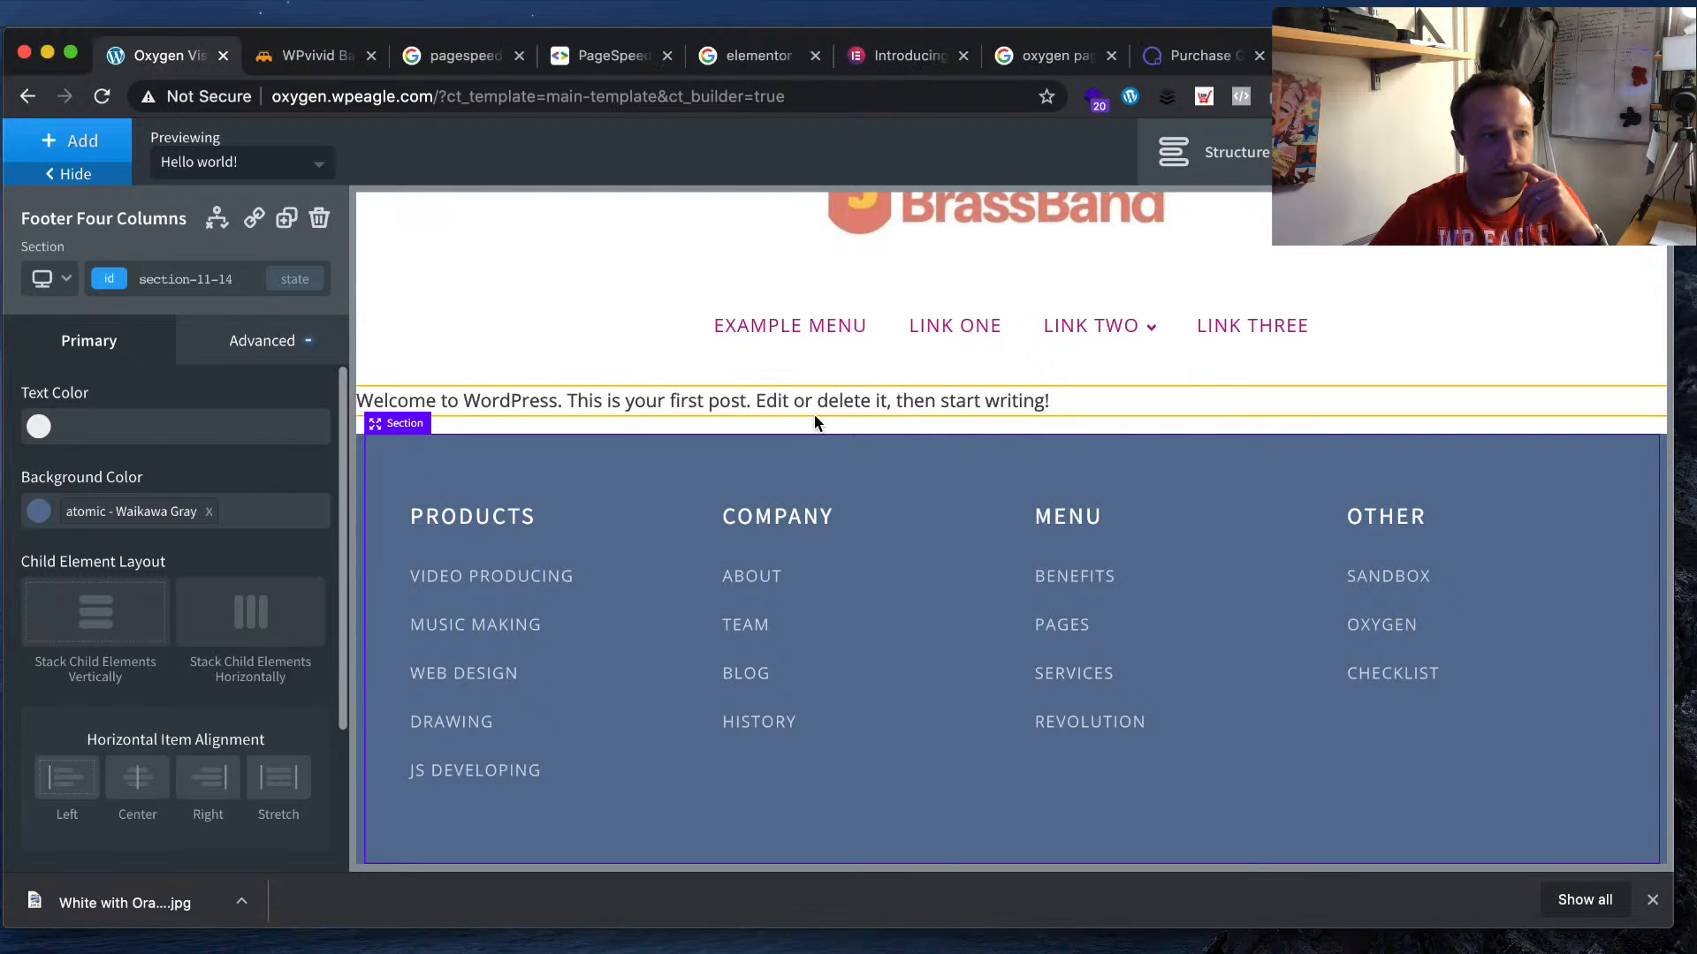
click(553, 400)
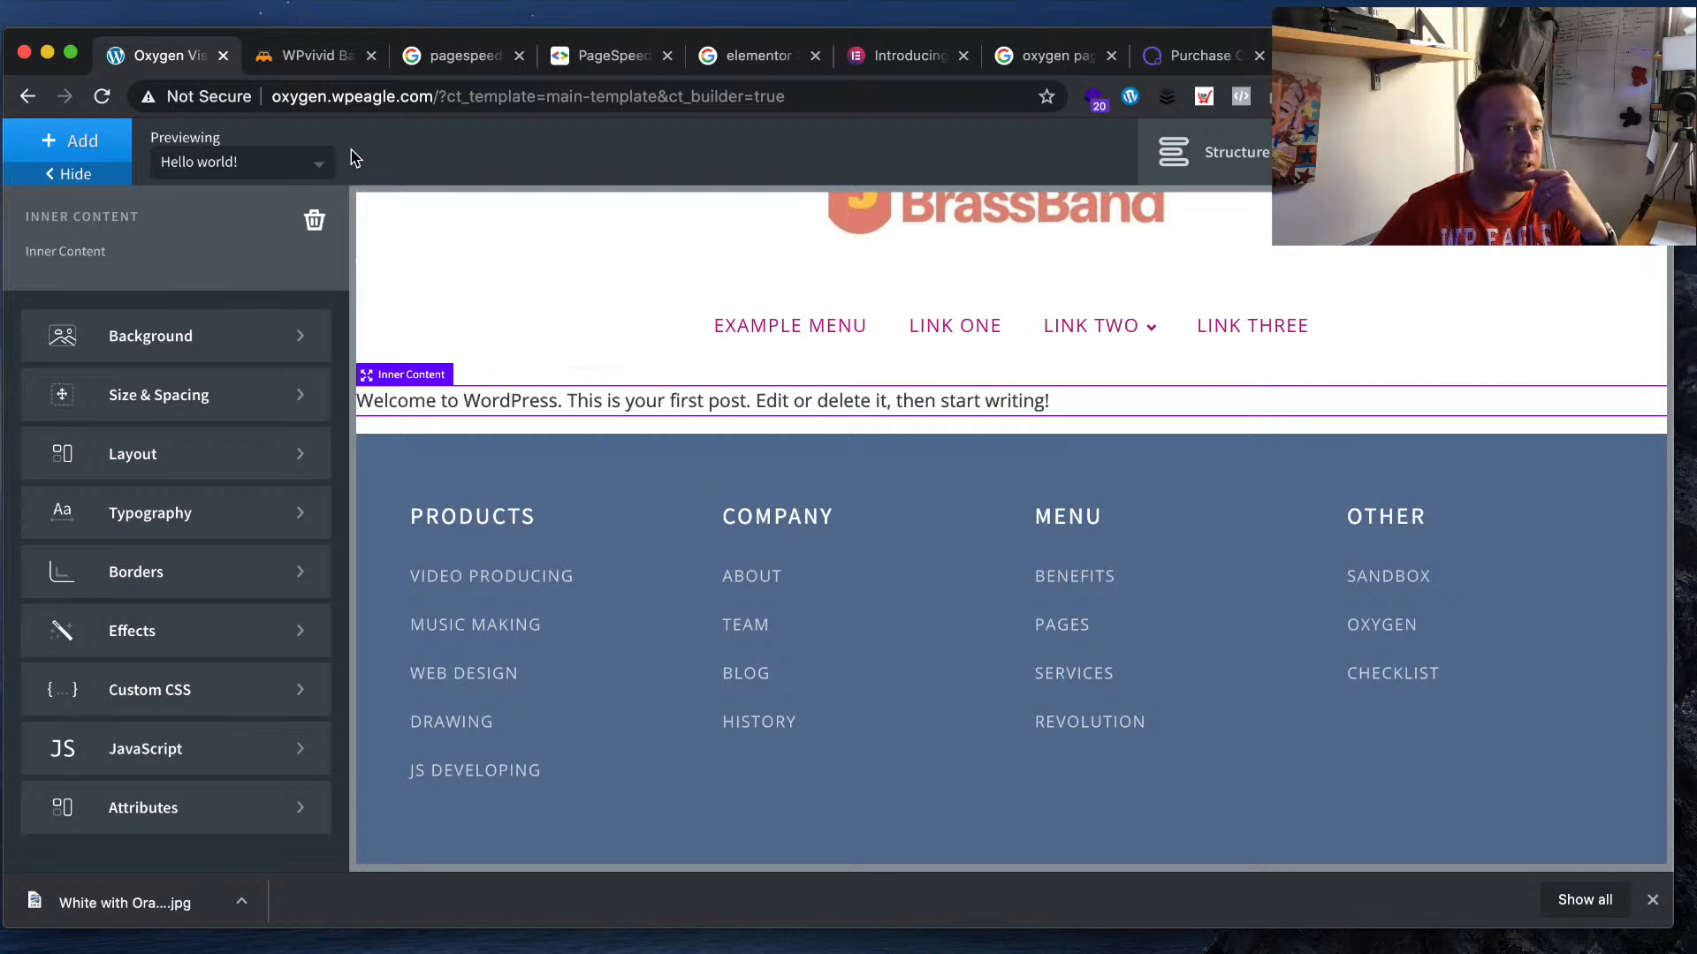
click(410, 99)
click(475, 97)
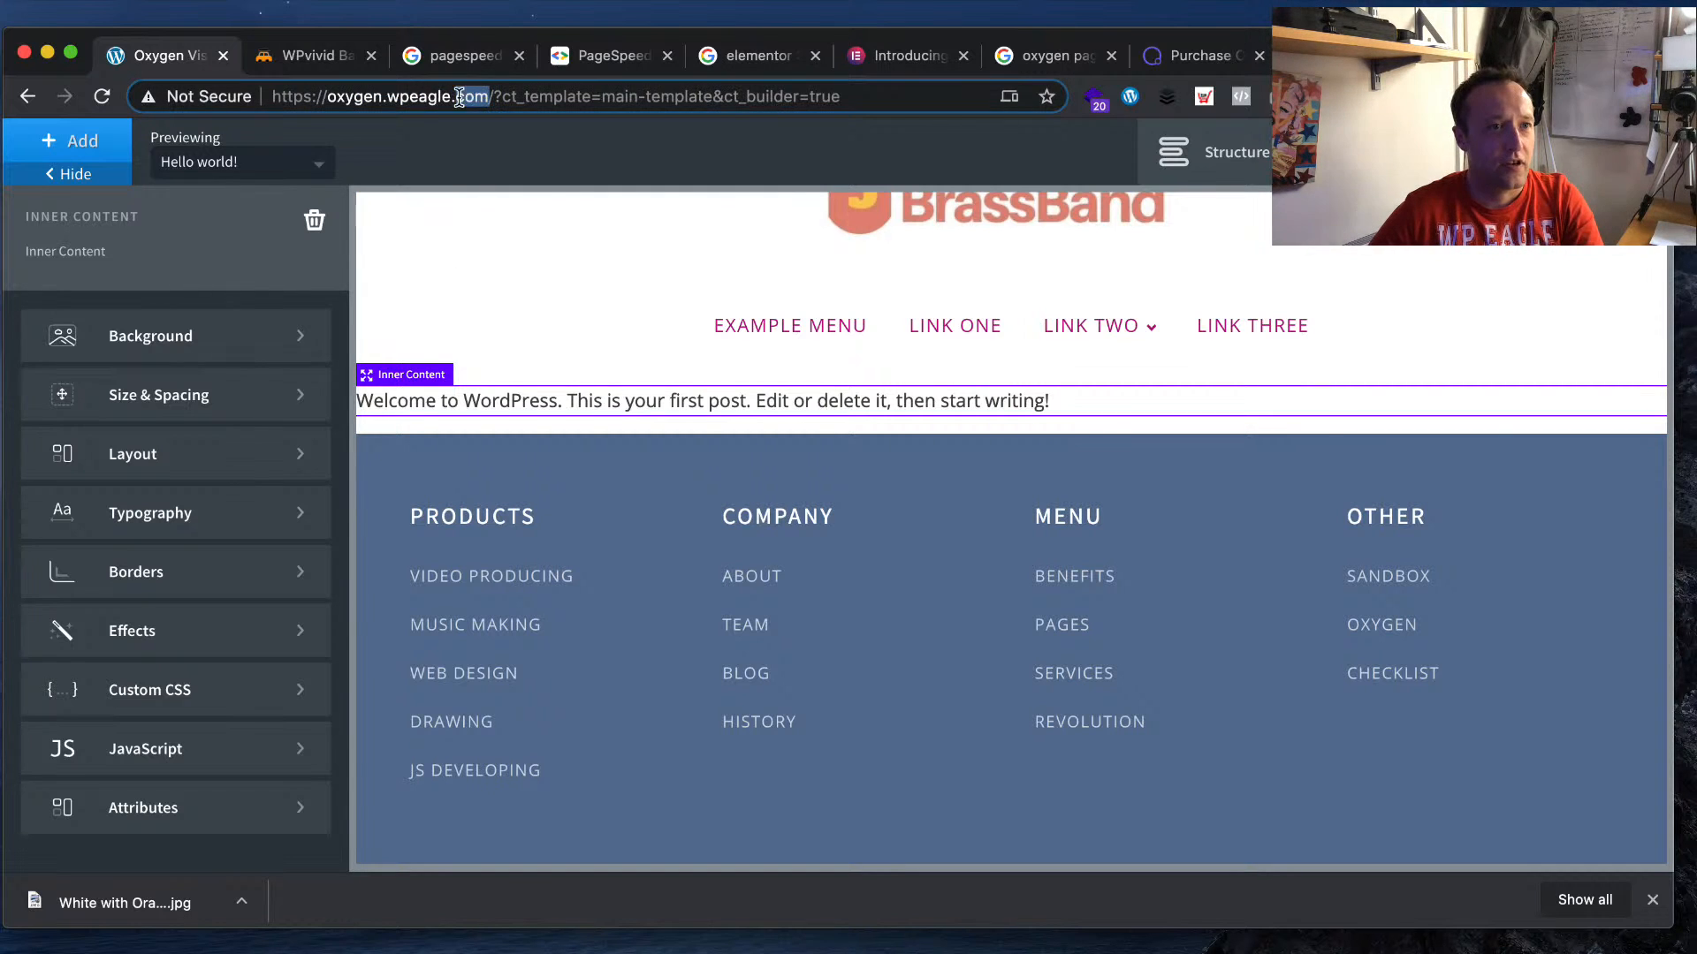
click(1476, 153)
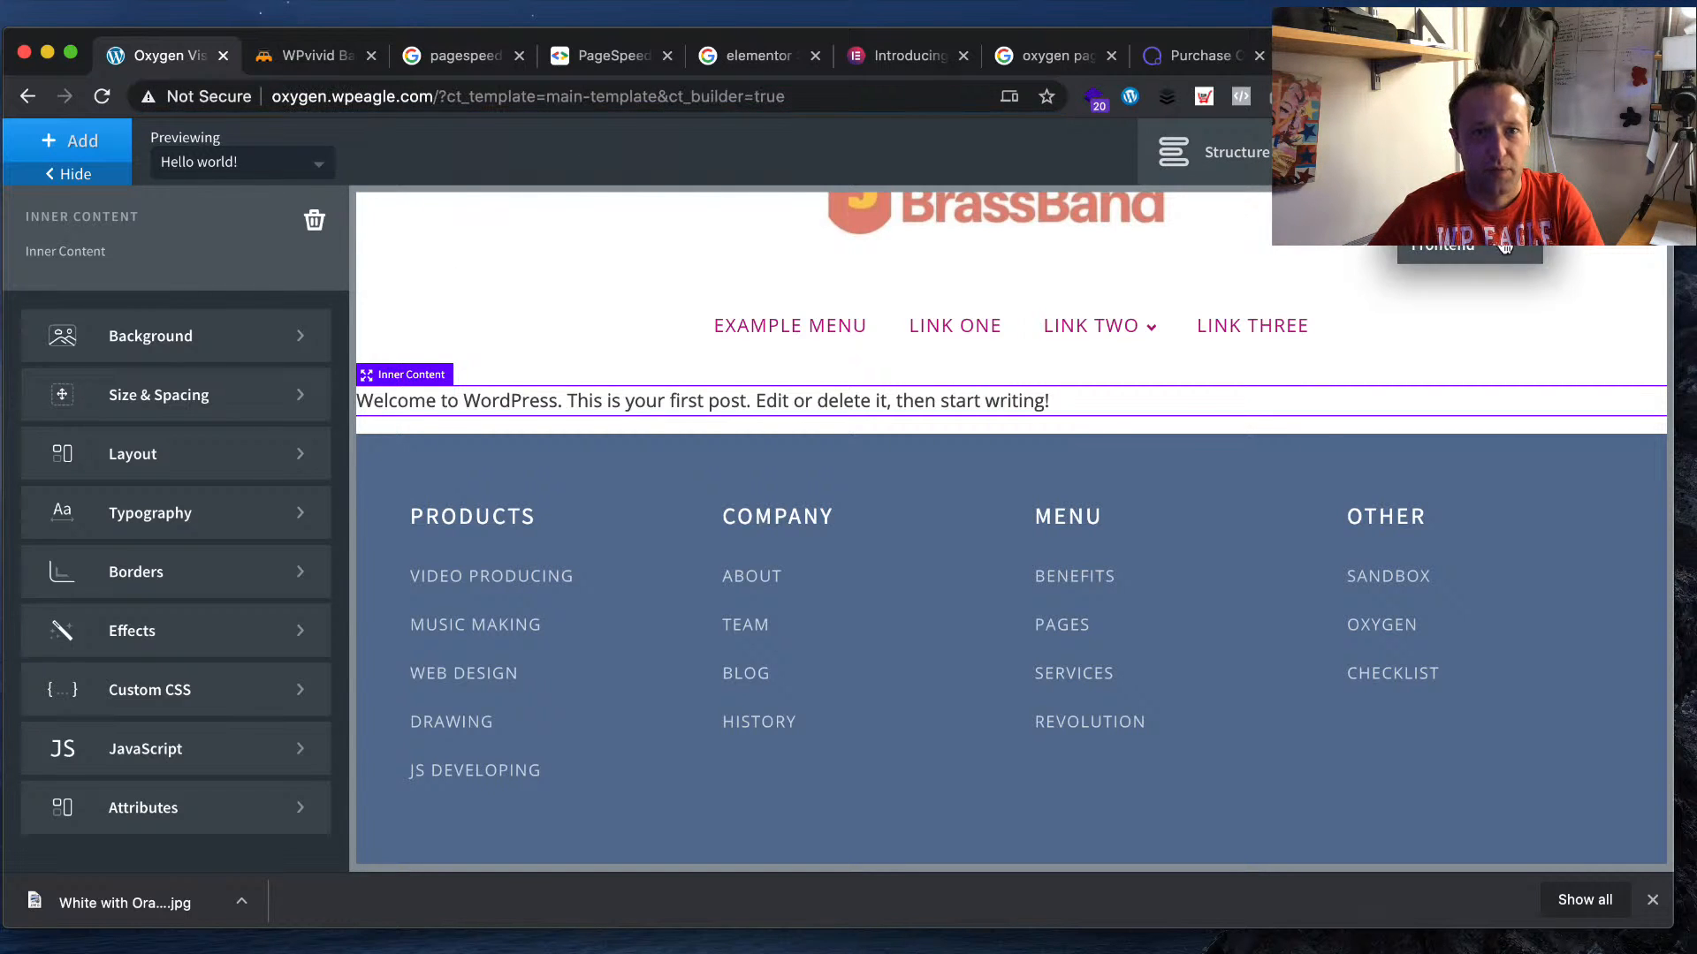
click(1496, 252)
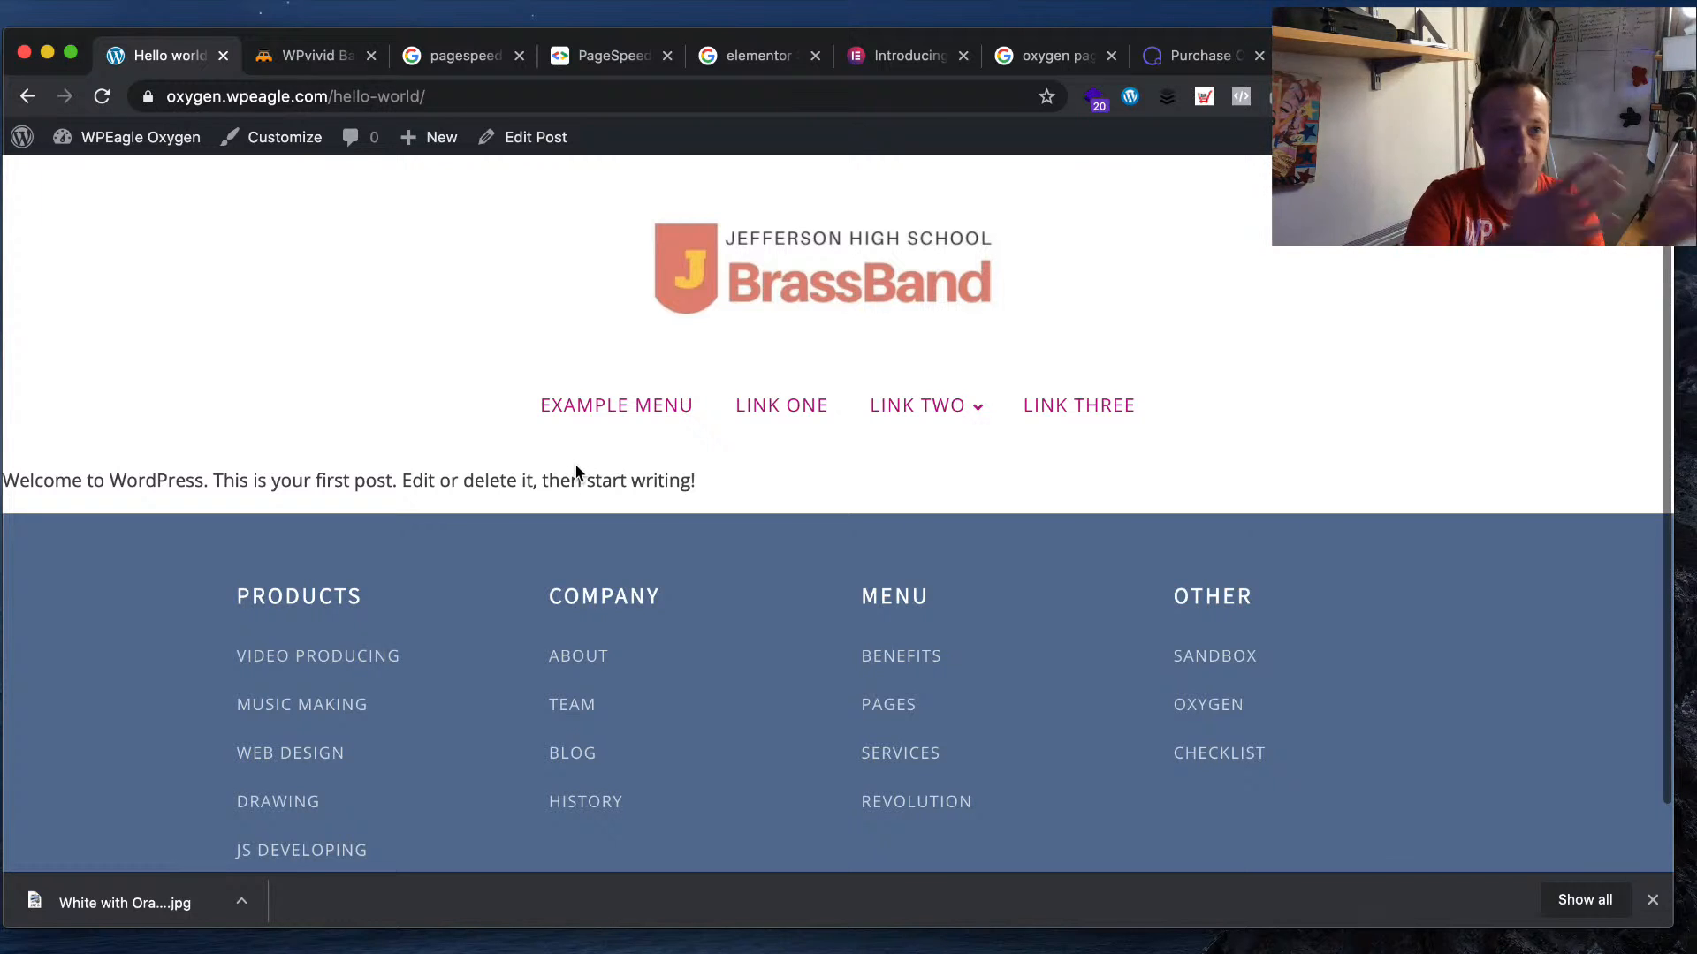
- Create a new page titled Home, publish it, and look over its Oxygen template settings
mouse_move(428, 137)
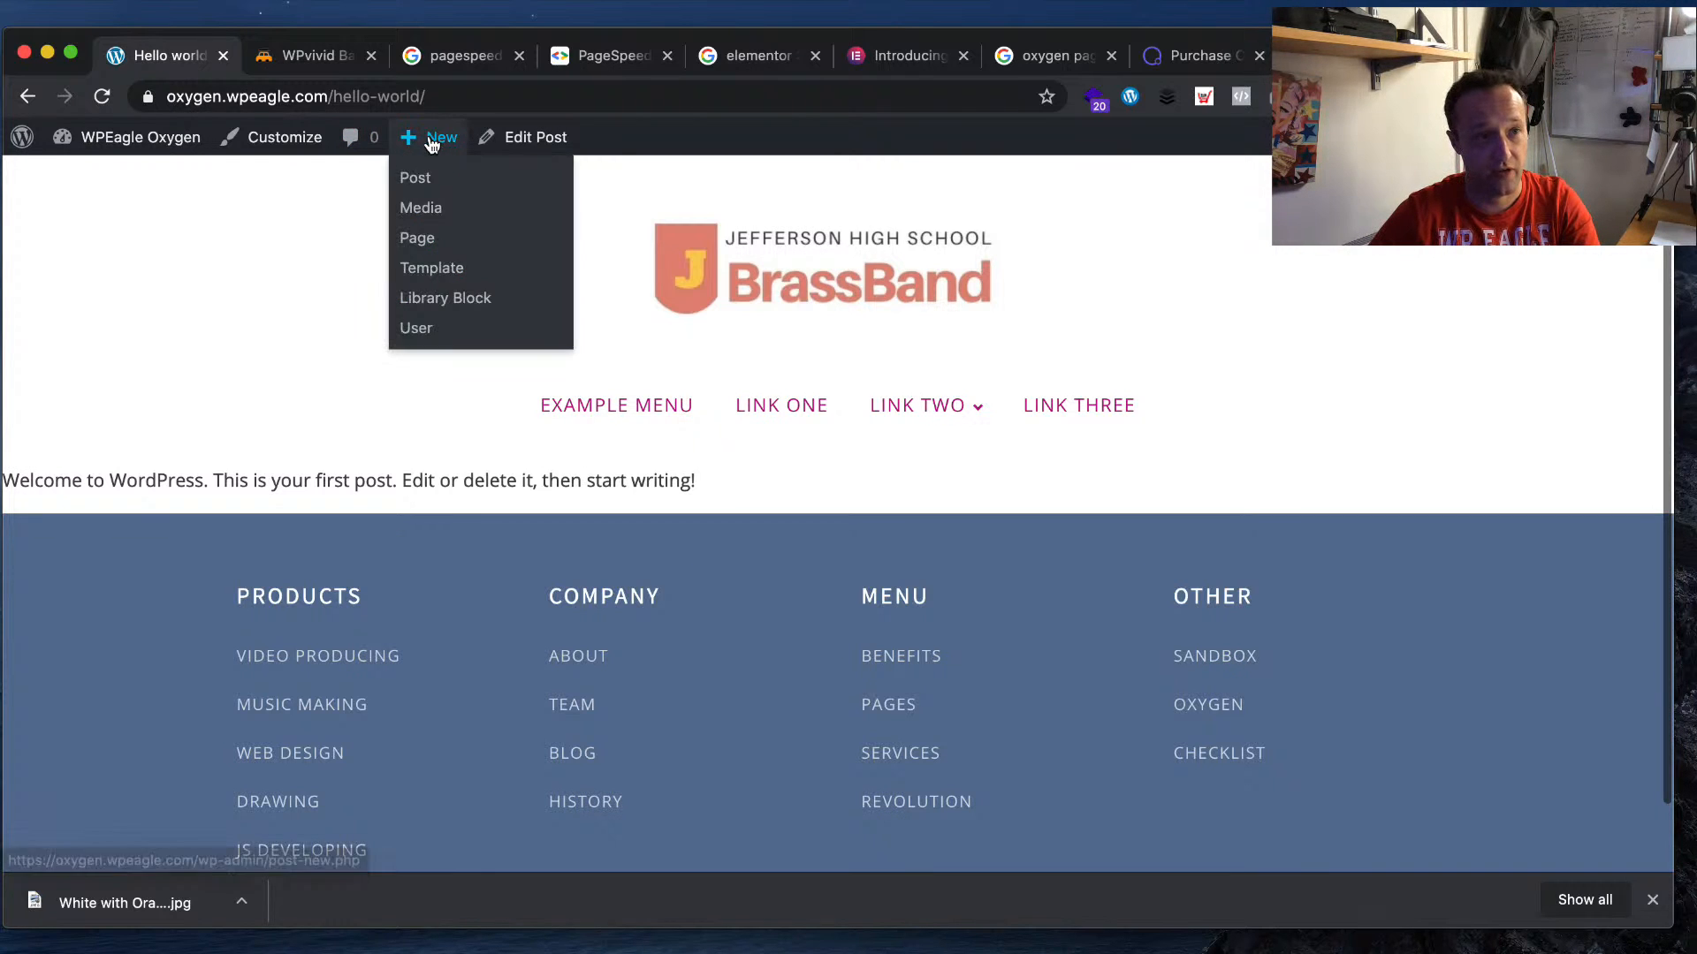
click(444, 245)
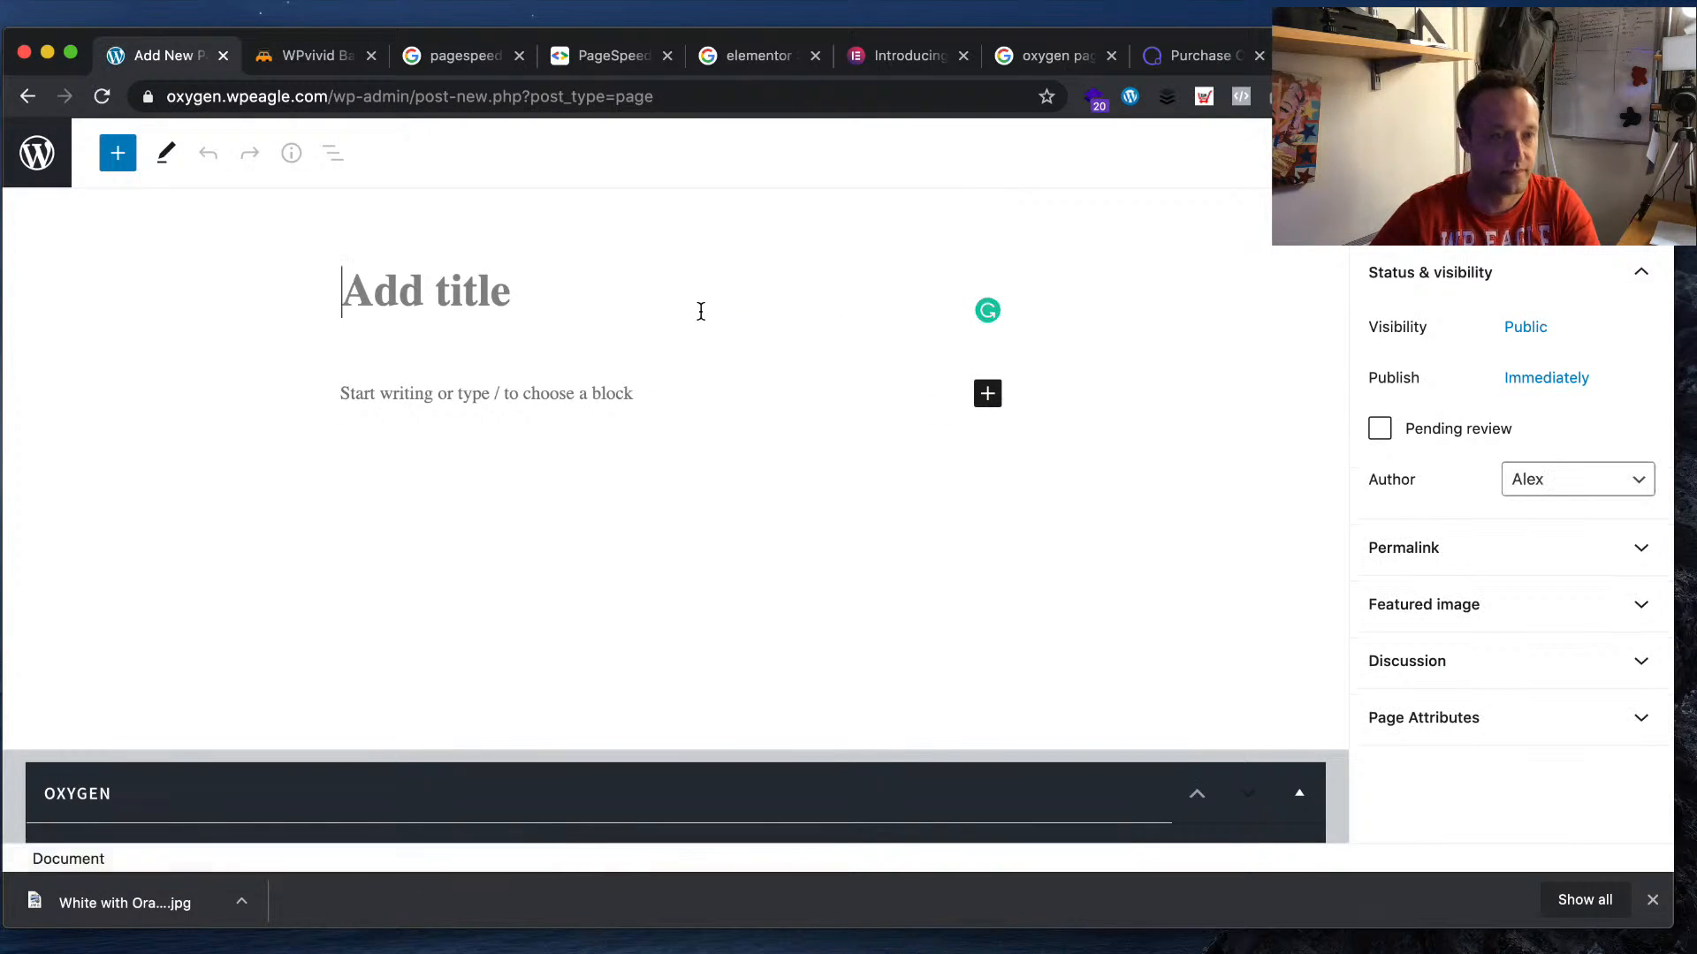
text(Home)
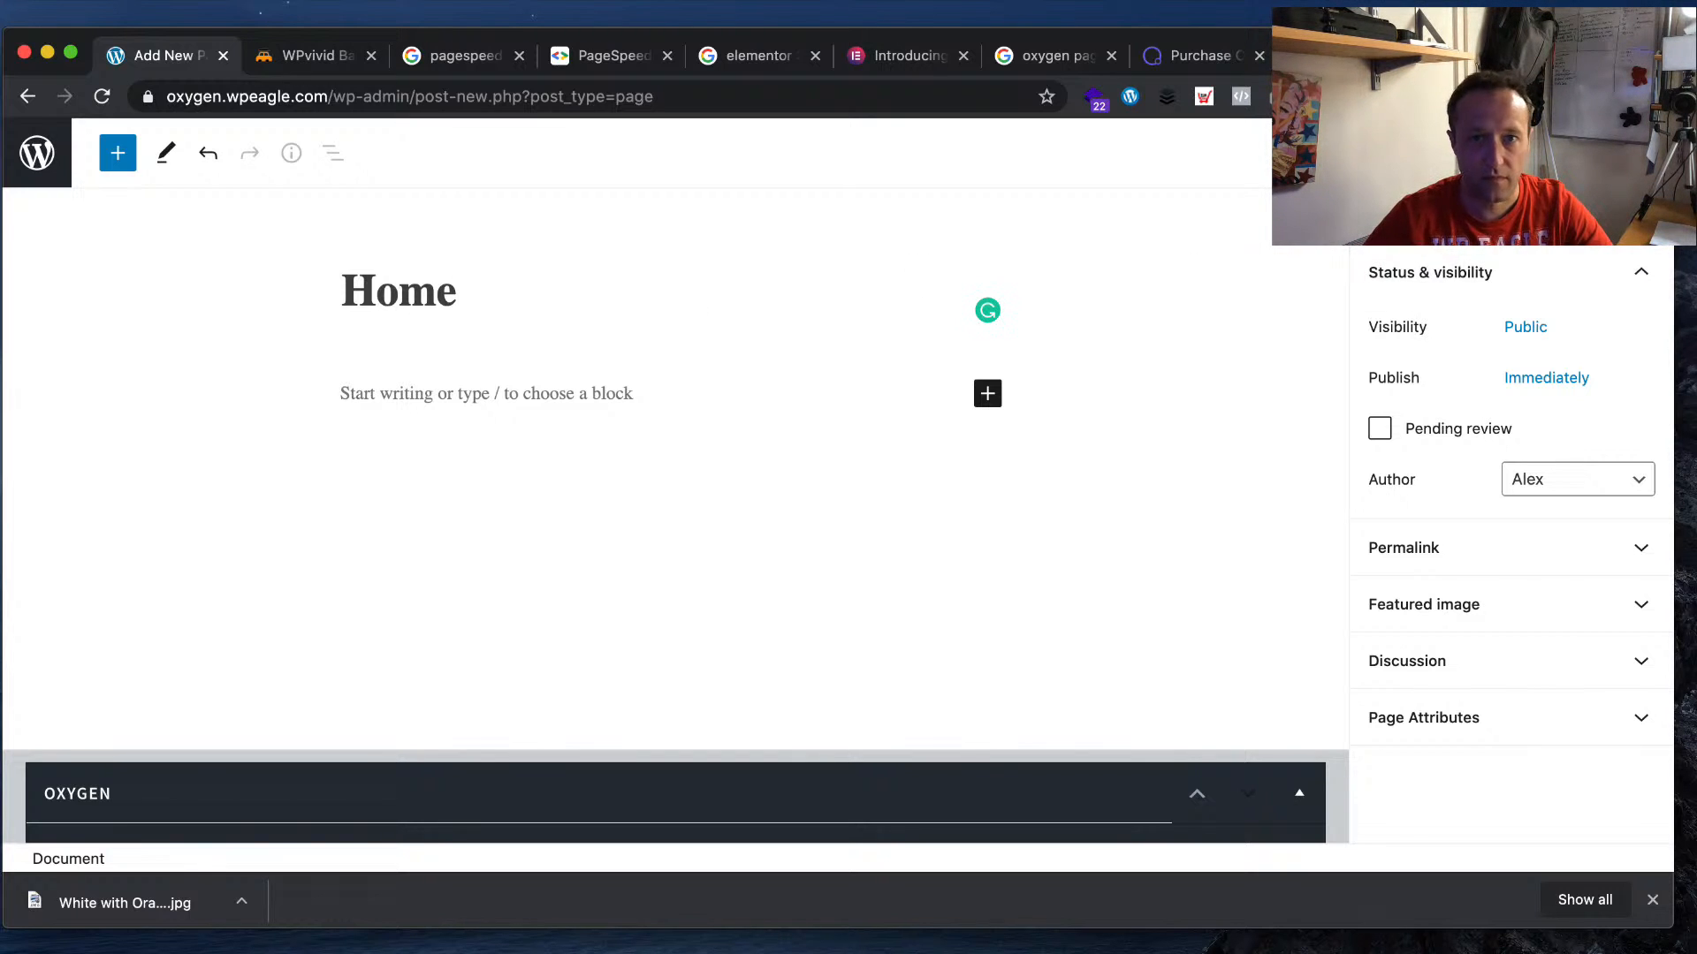
key(Return)
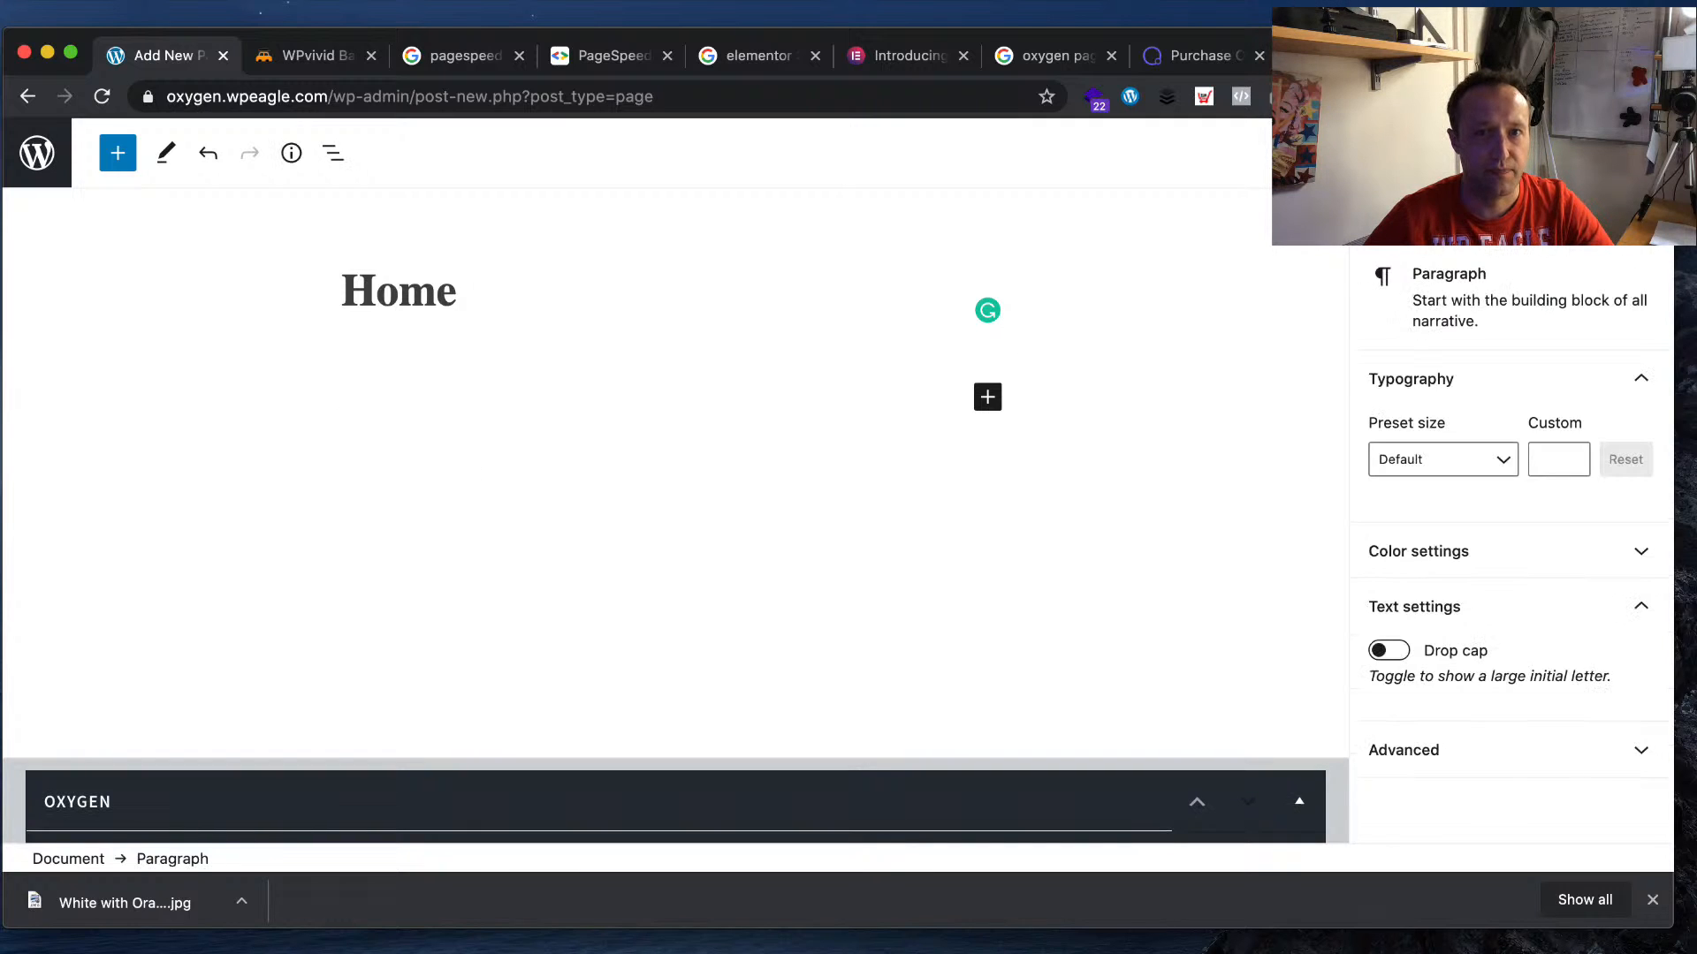
click(1531, 153)
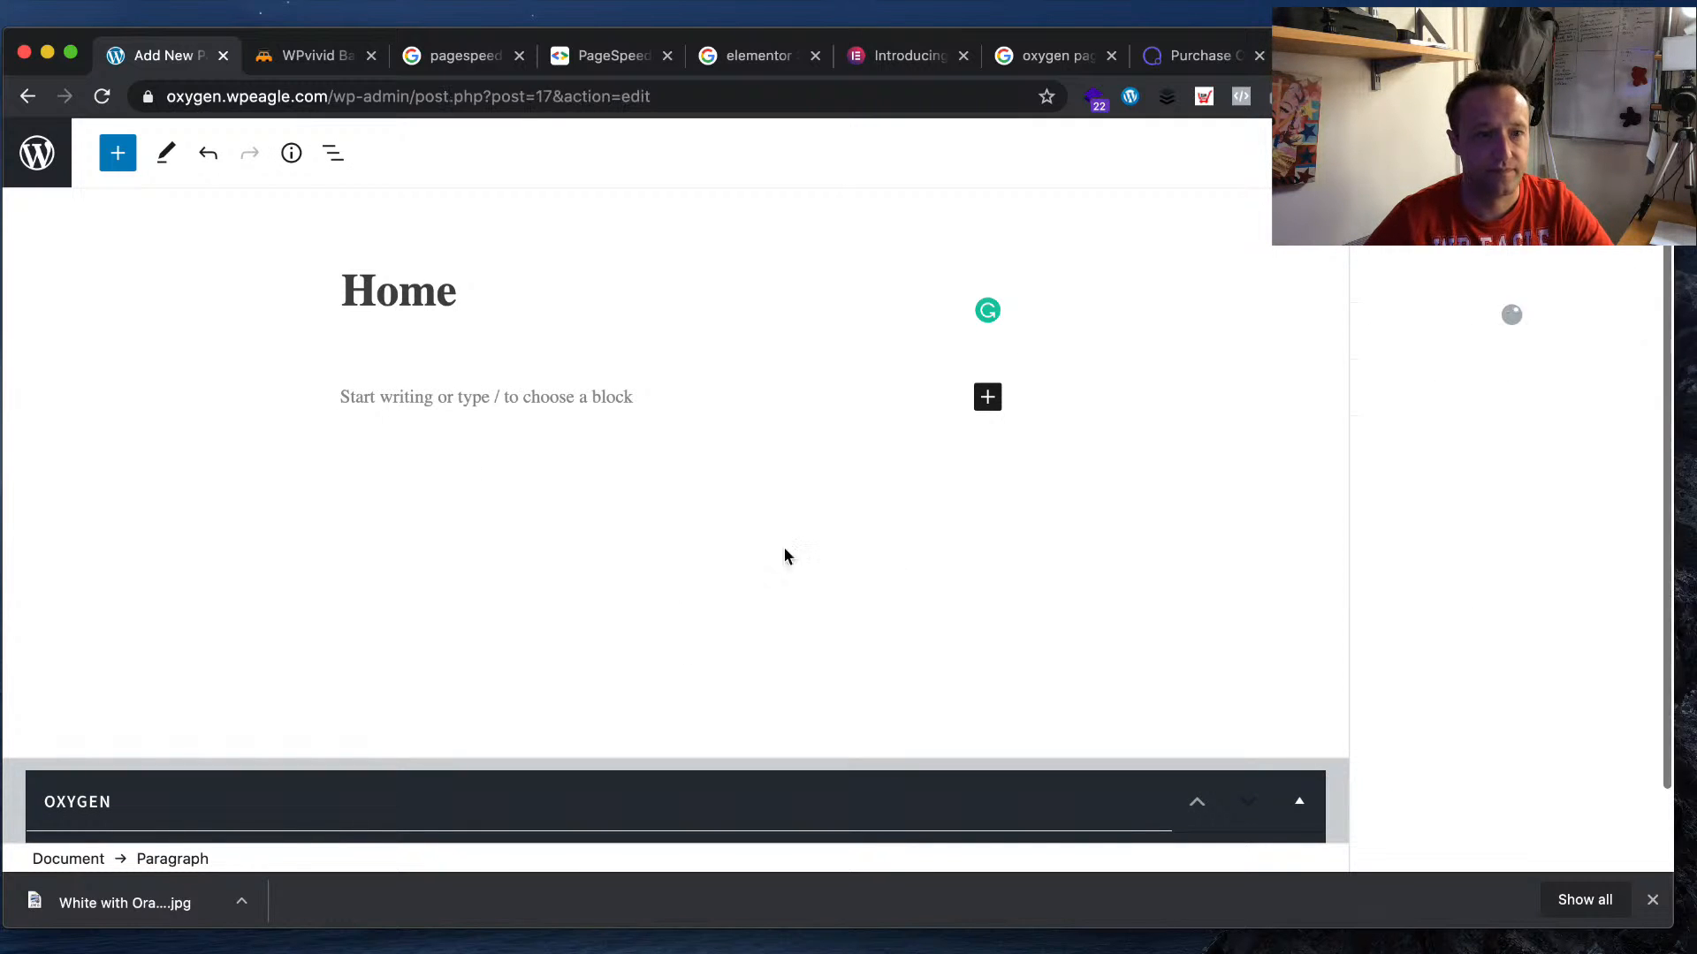
scroll(651, 585, down, 5)
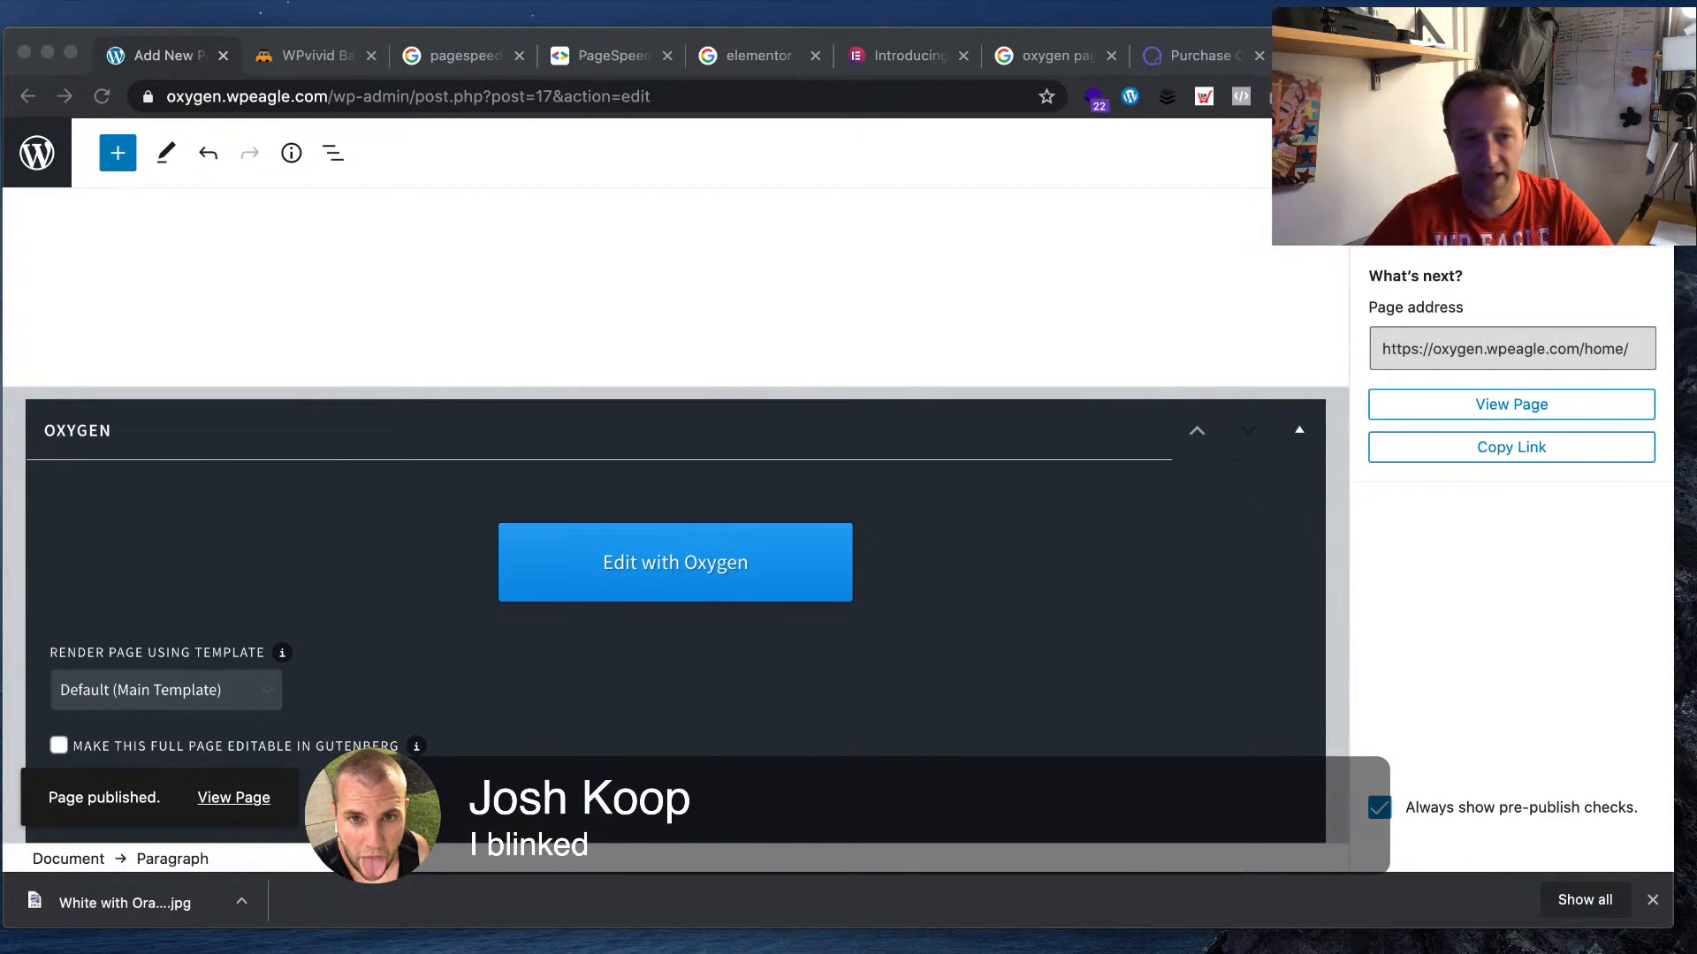
scroll(675, 530, down, 5)
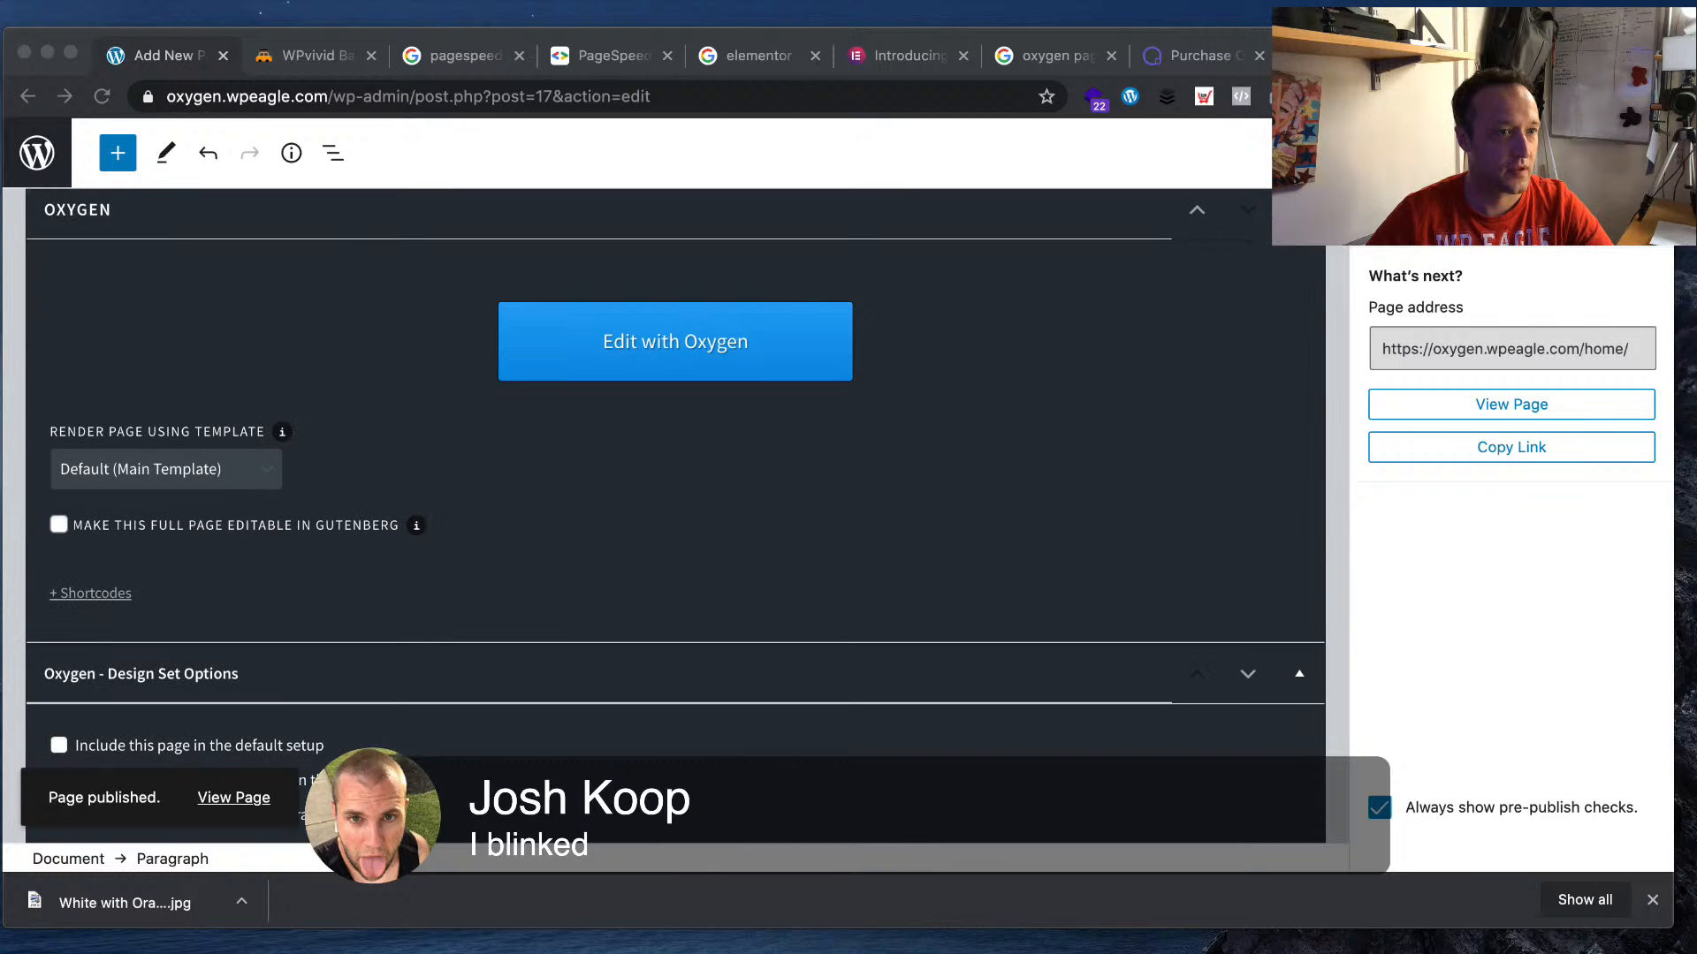
scroll(675, 530, down, 4)
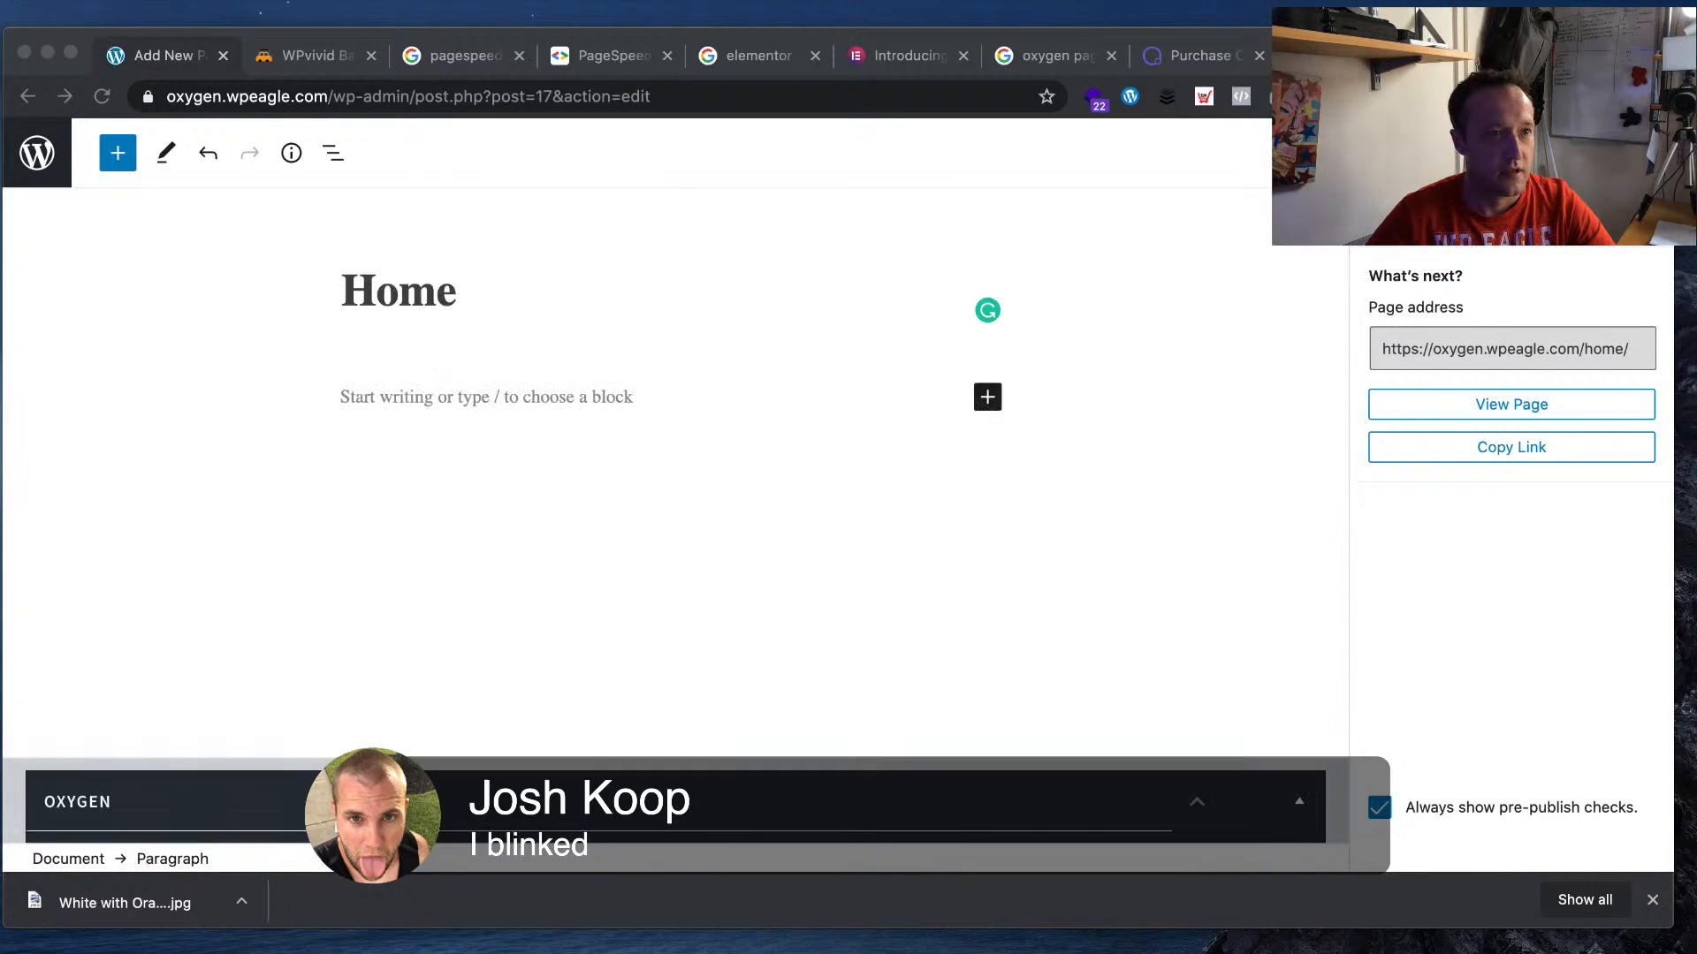
scroll(675, 530, down, 9)
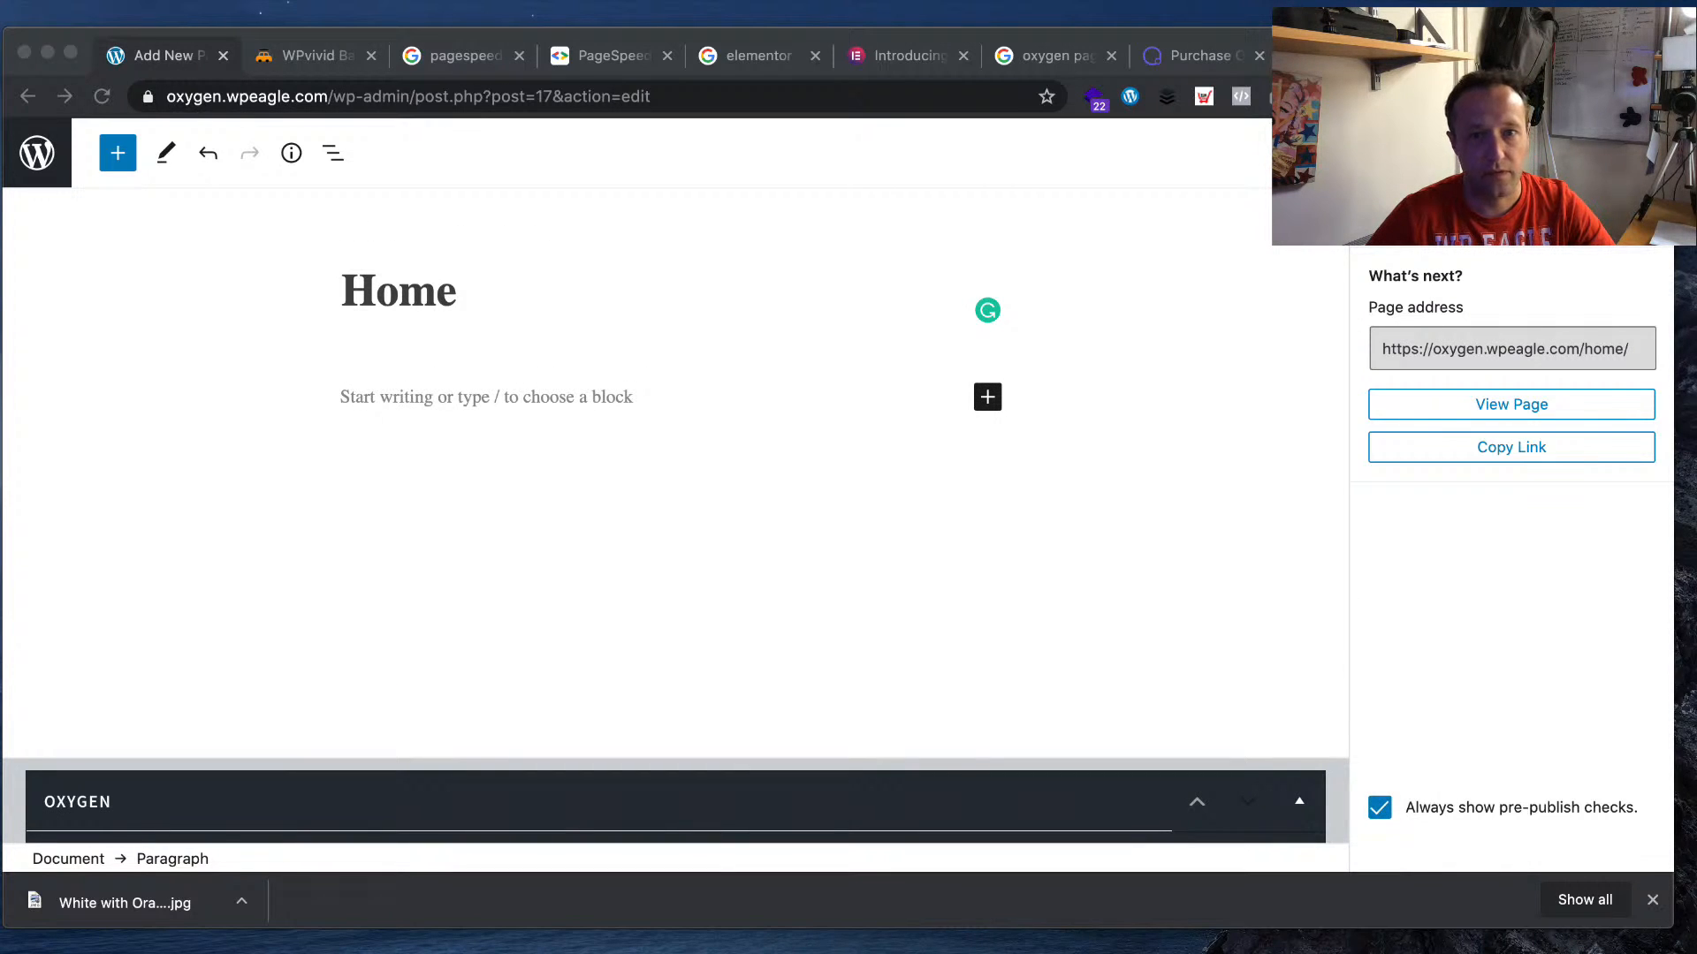
click(707, 617)
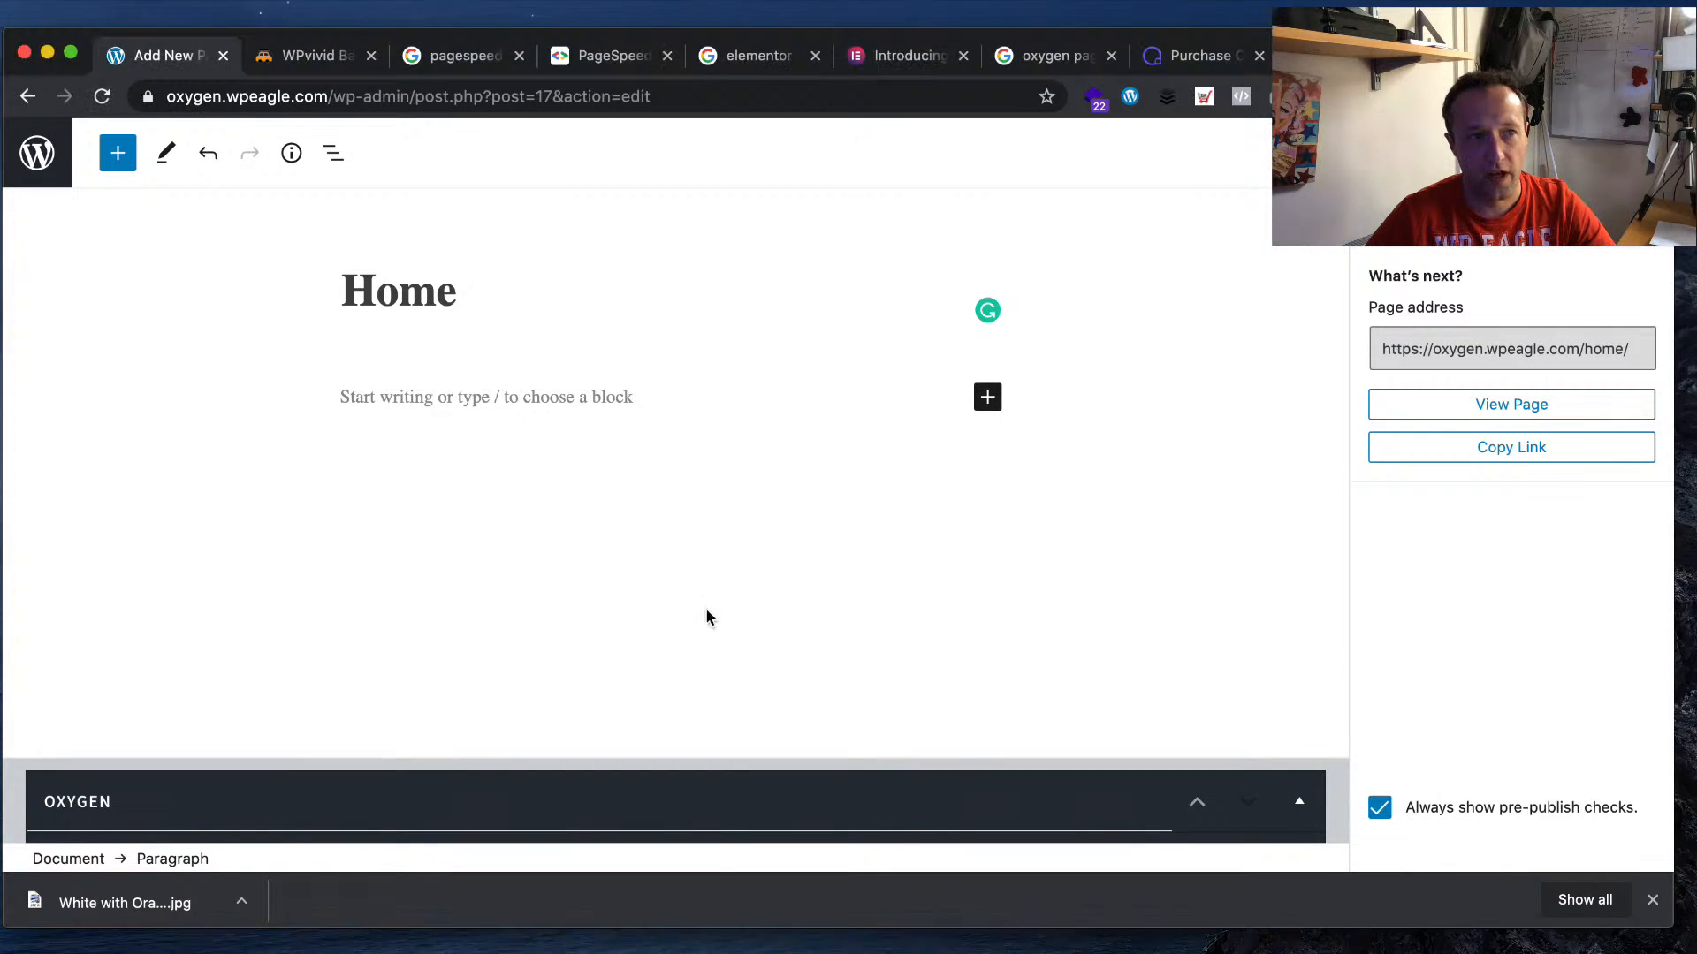
- Set the site's homepage to the static page Home in the reading settings, and save the change
click(37, 153)
mouse_move(115, 665)
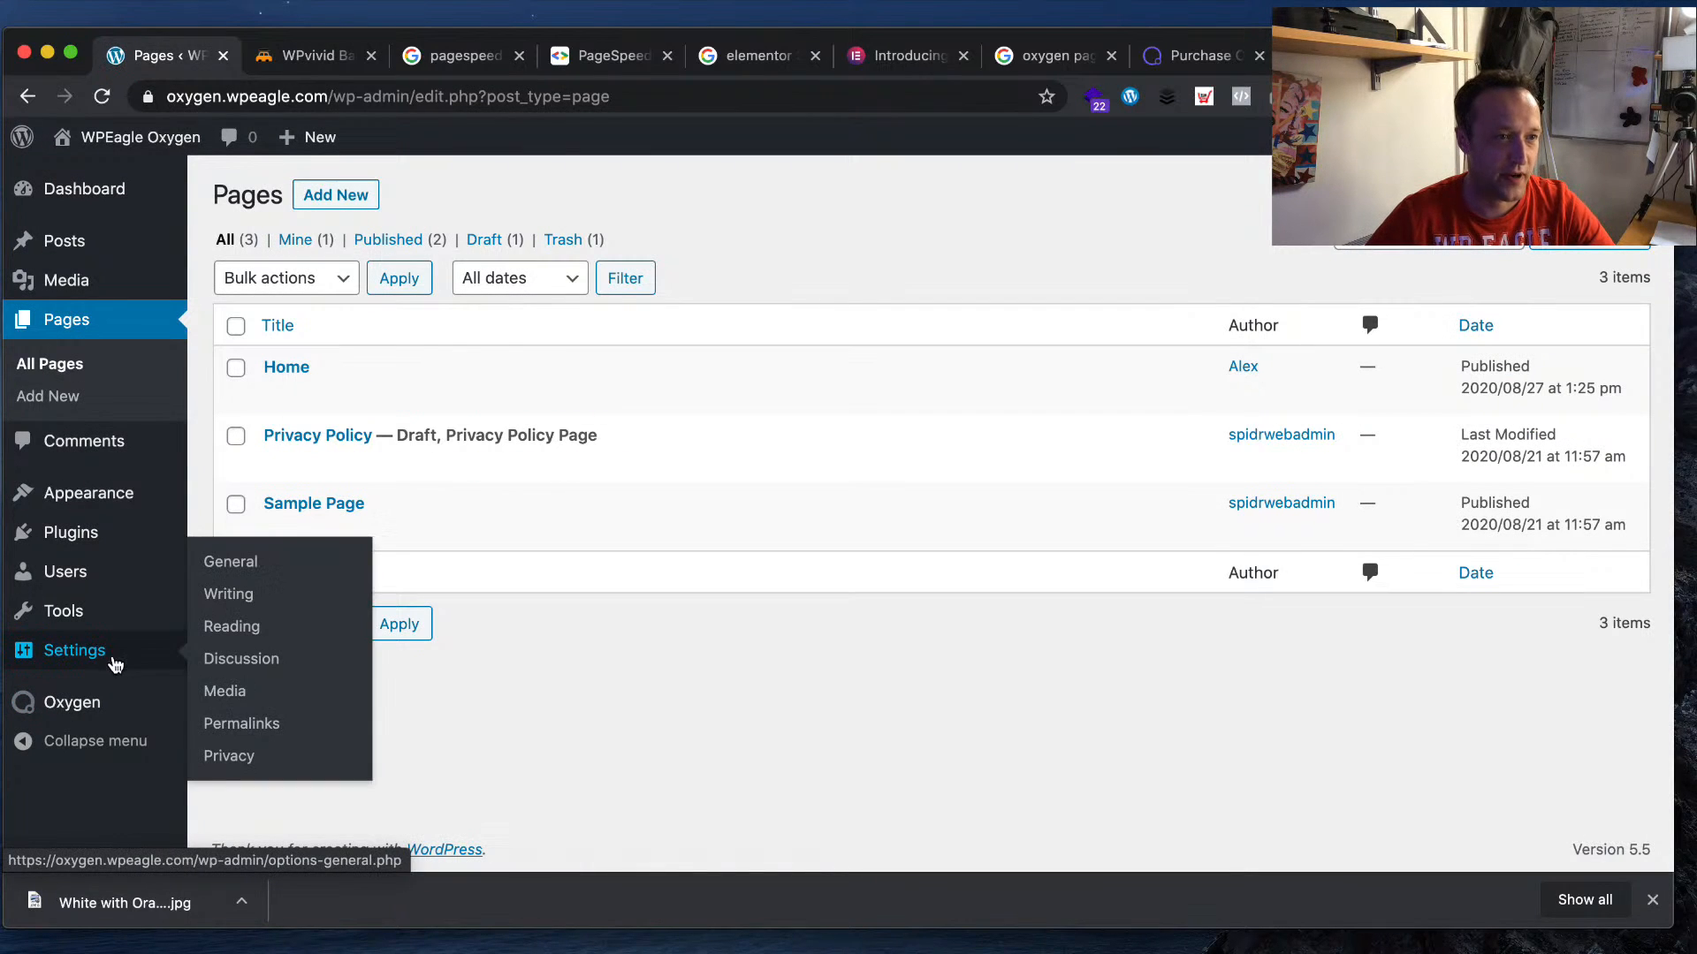
click(268, 623)
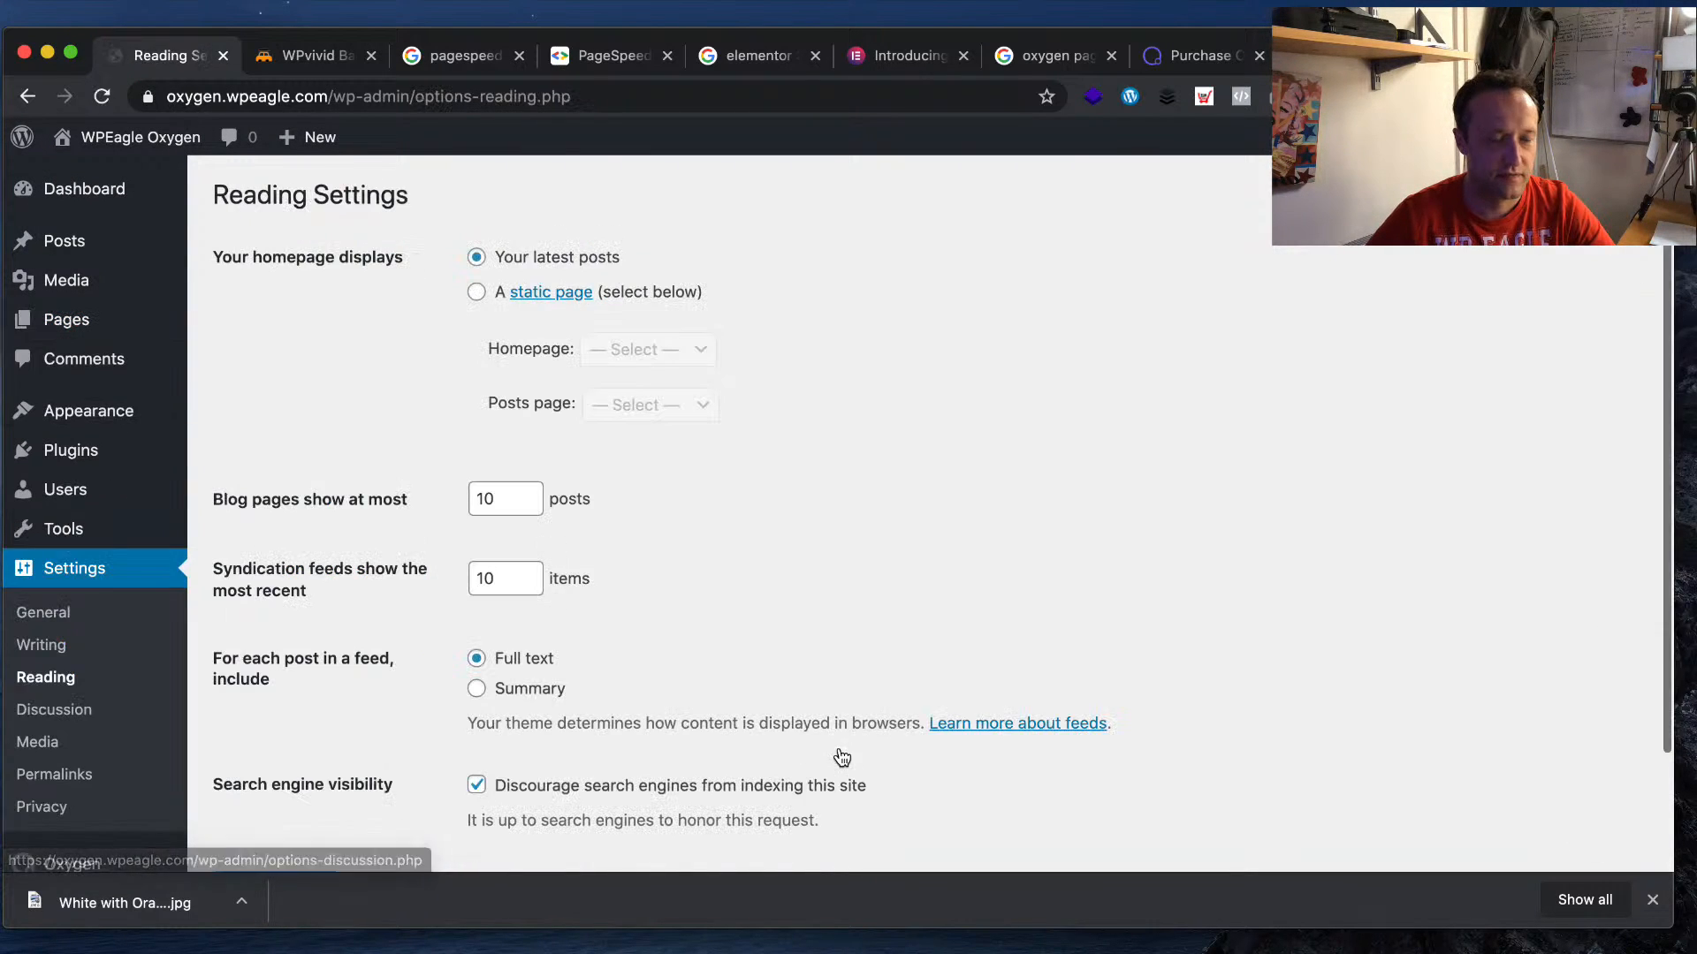
click(476, 292)
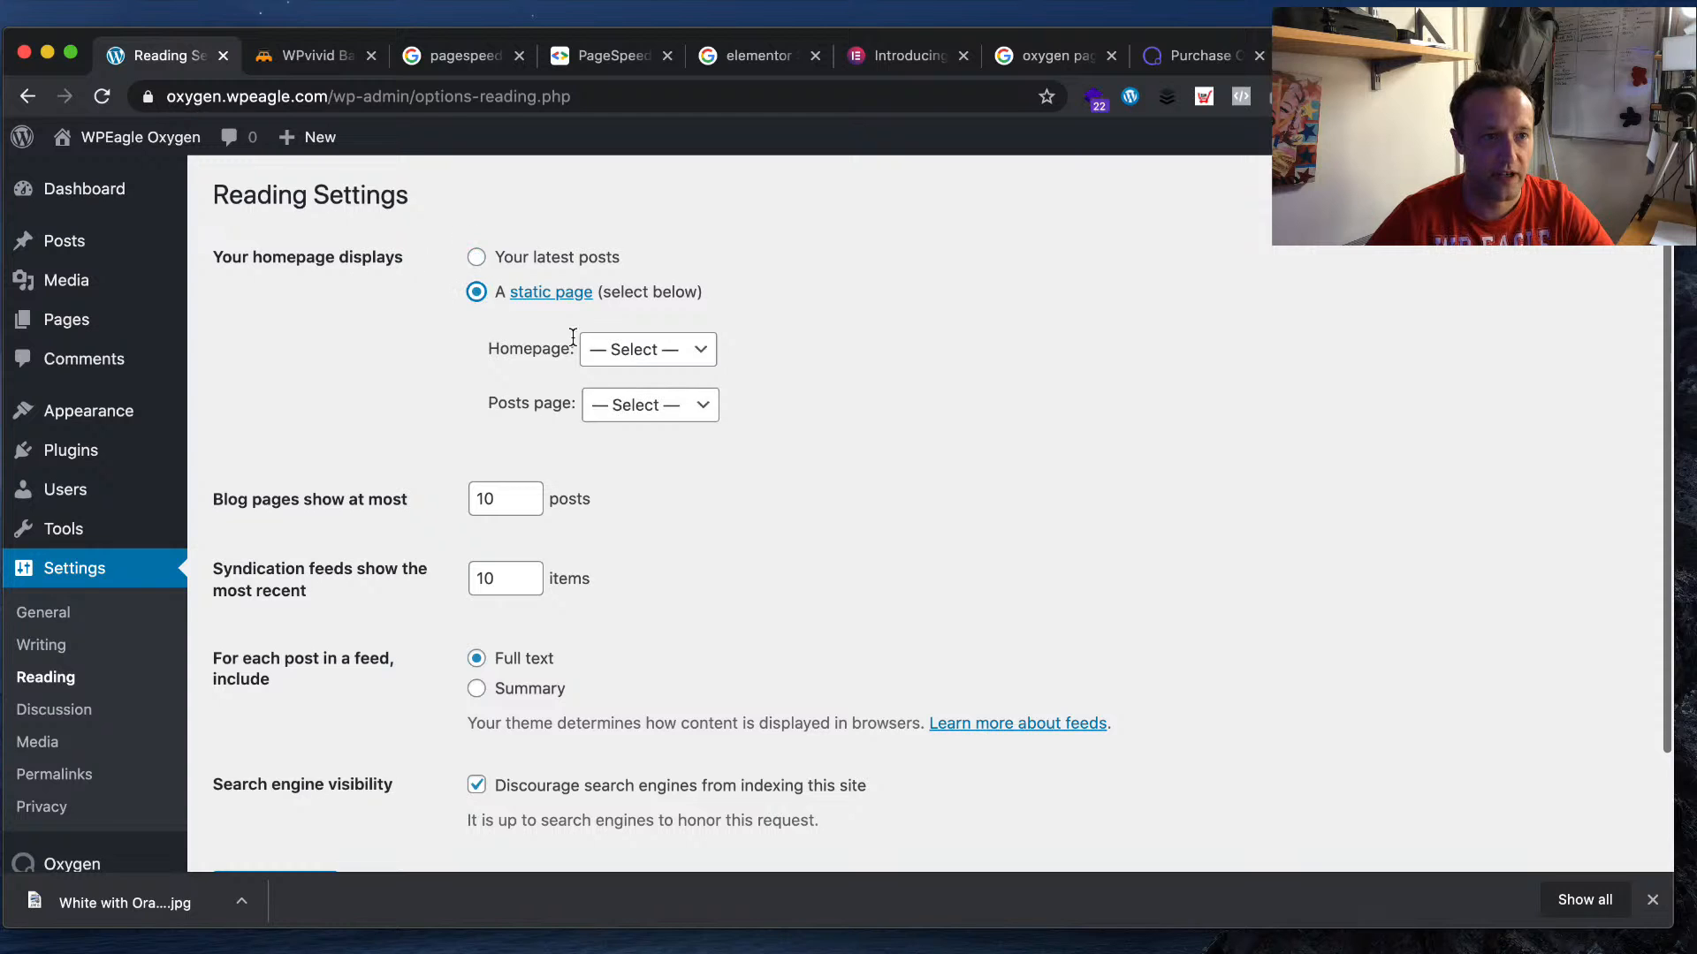
click(686, 349)
click(686, 367)
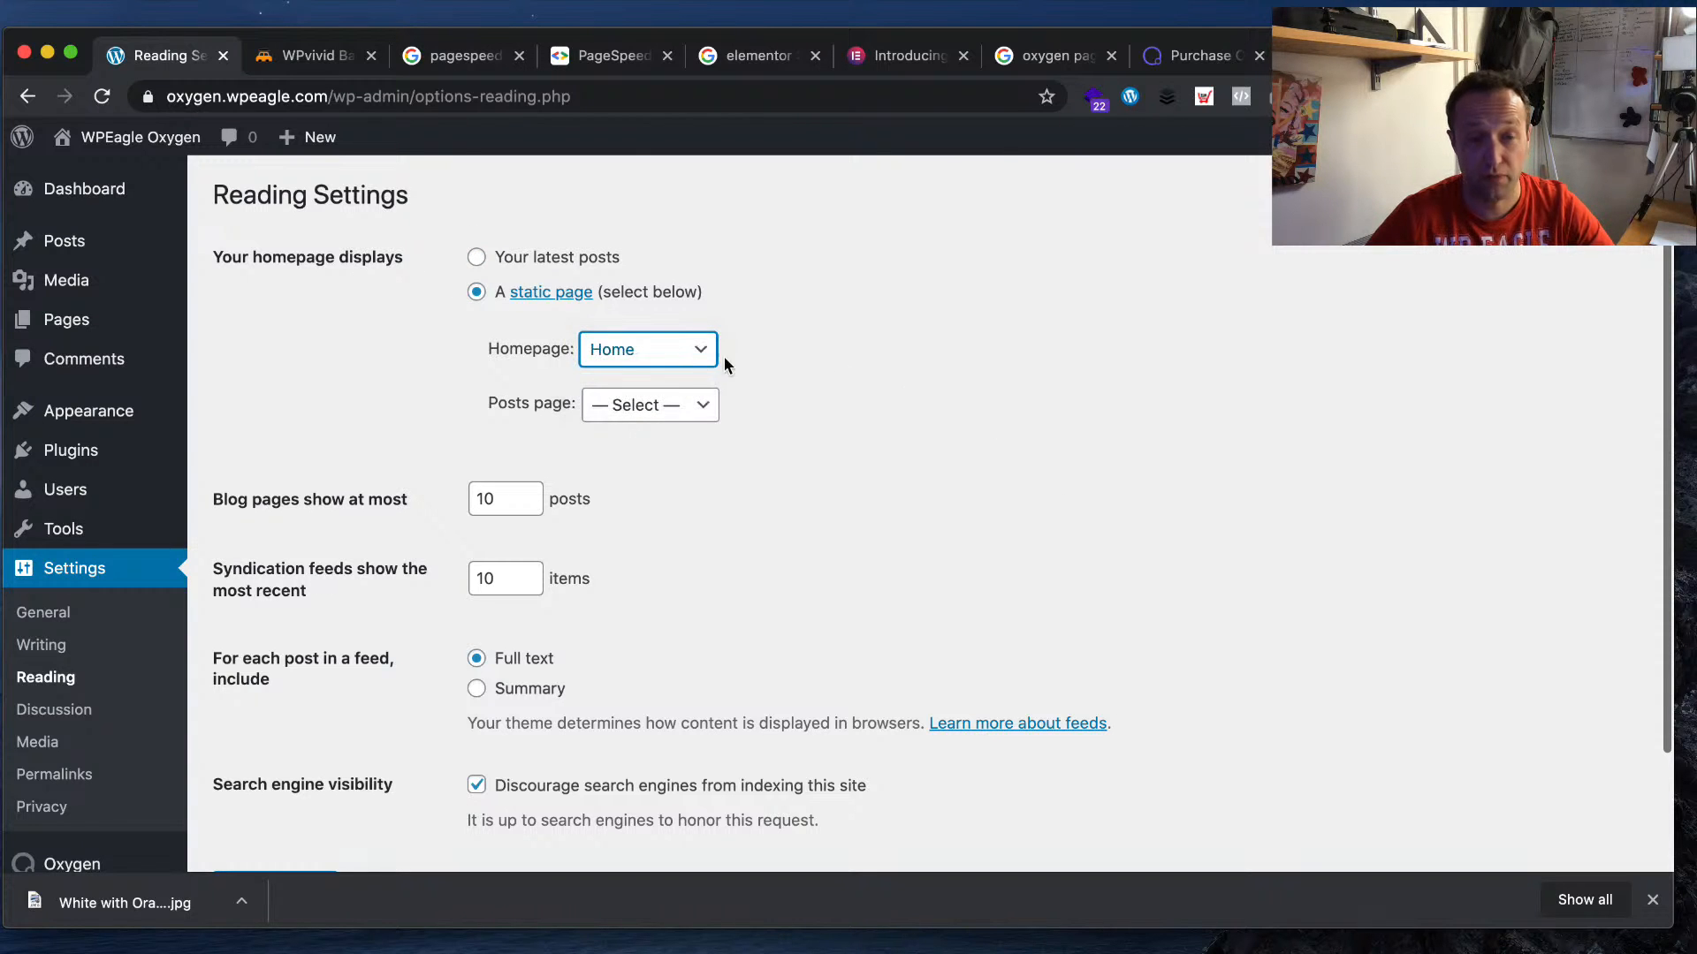
scroll(724, 357, down, 3)
click(322, 748)
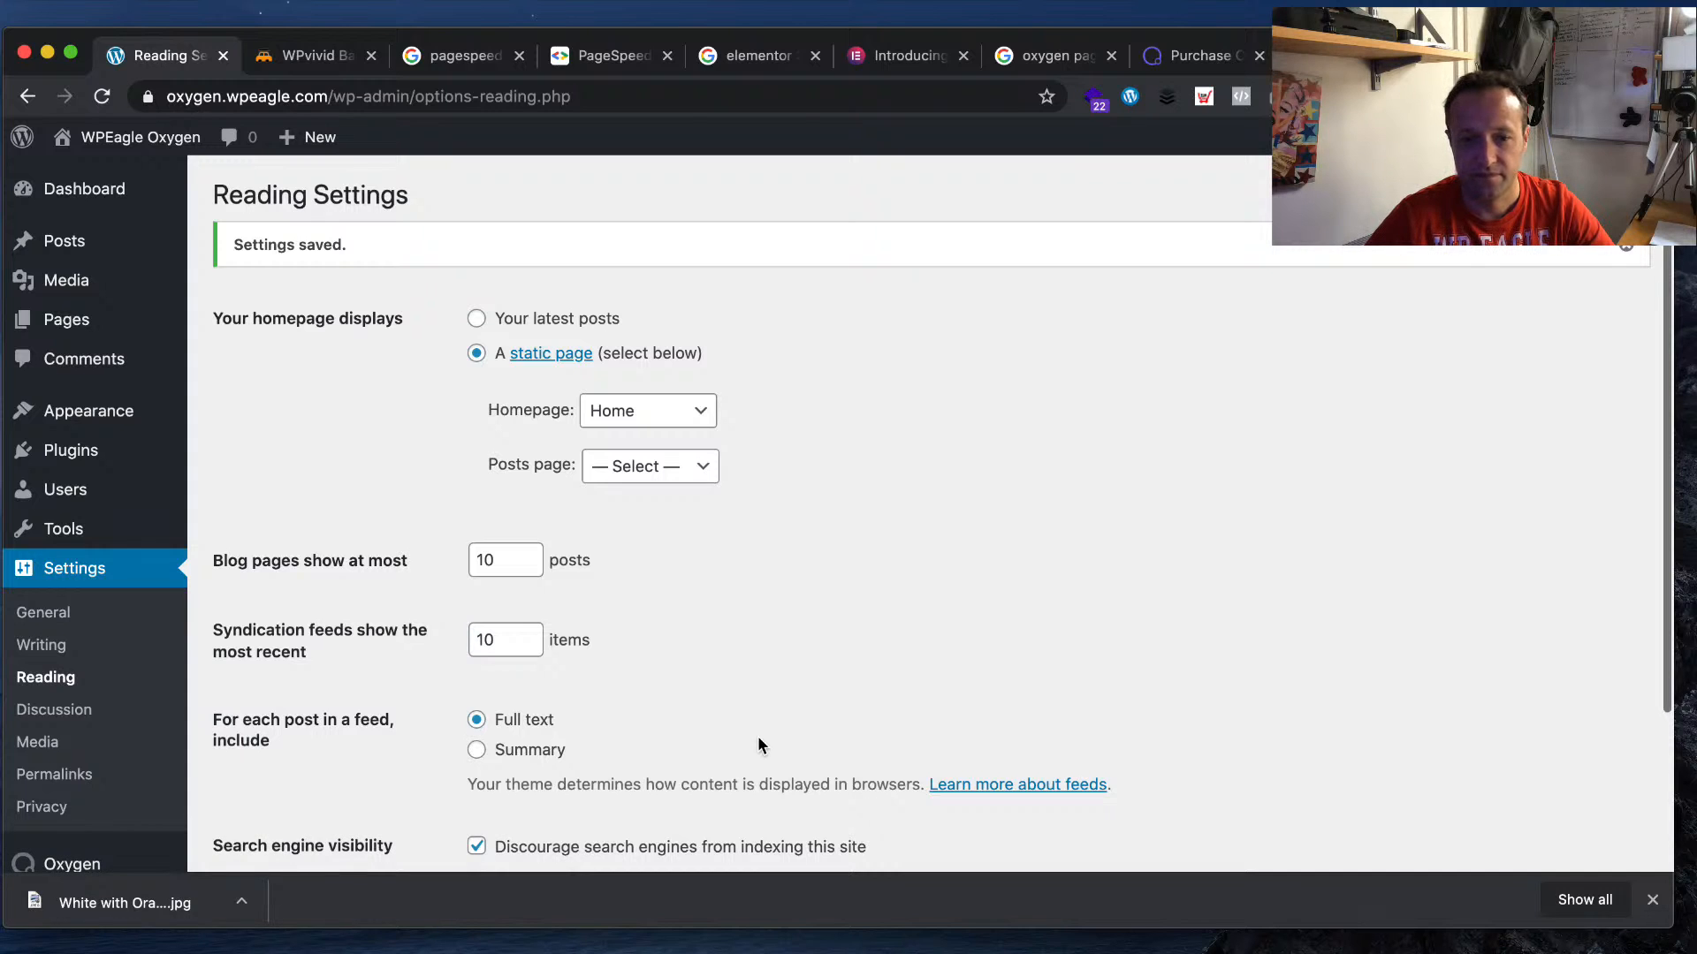
- View the homepage on the live site, and open the Home page for editing with Oxygen
mouse_move(200, 149)
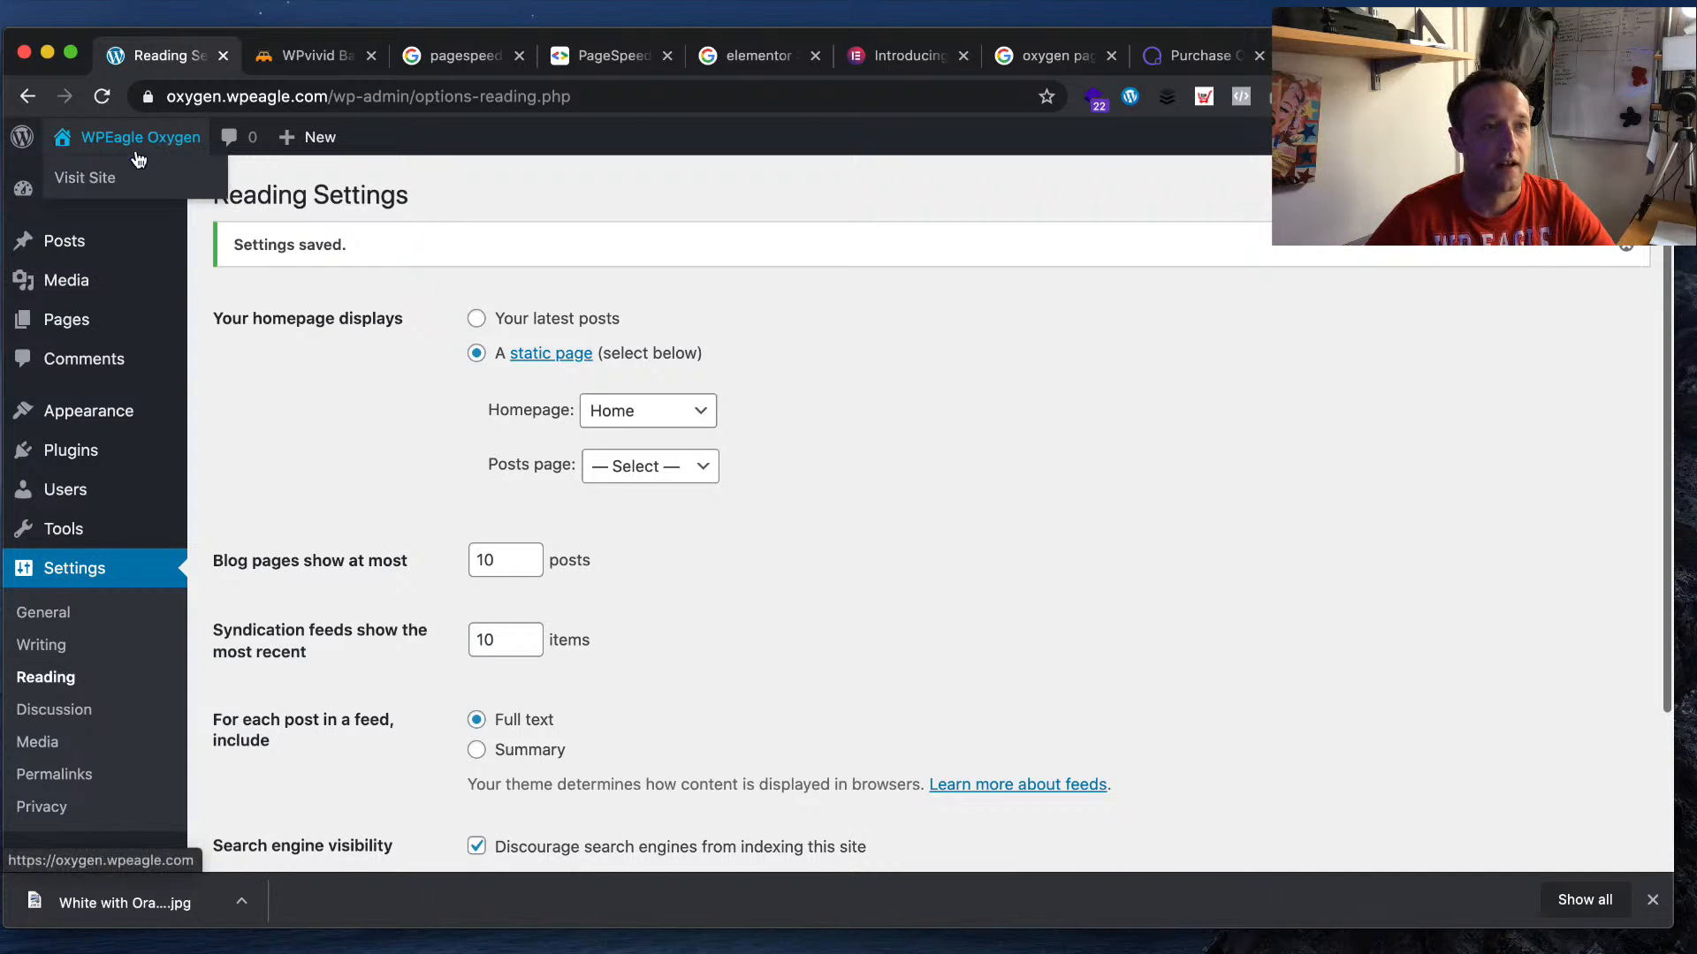
click(115, 177)
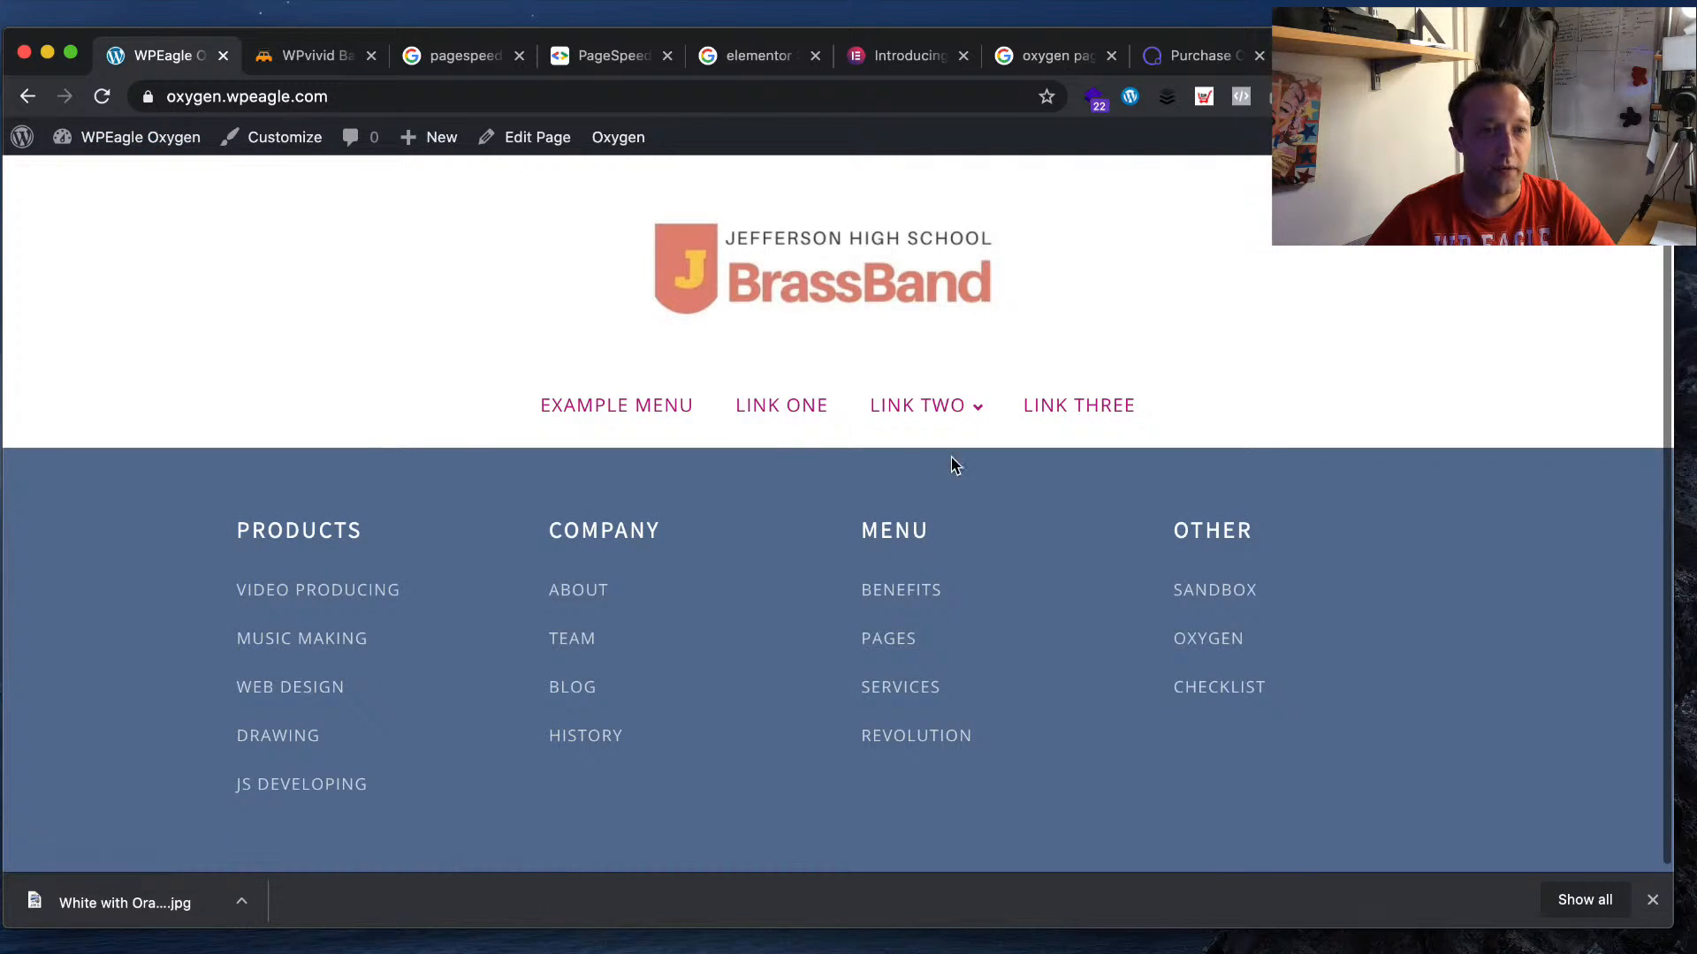
click(523, 137)
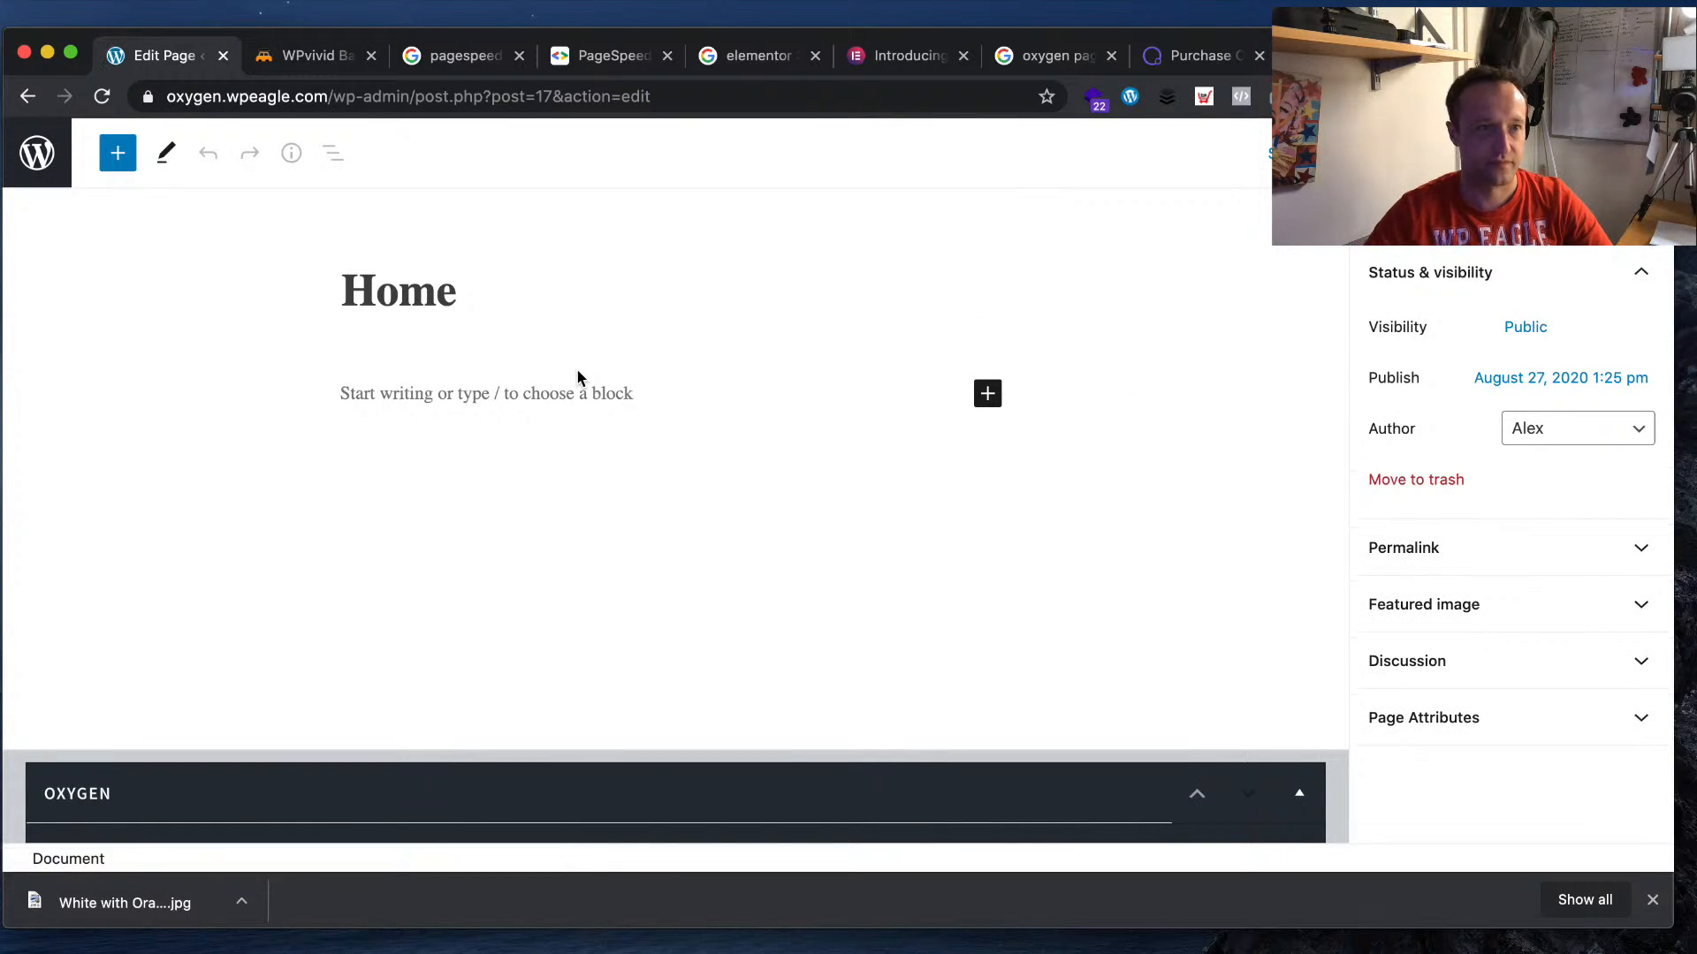
scroll(686, 746, down, 5)
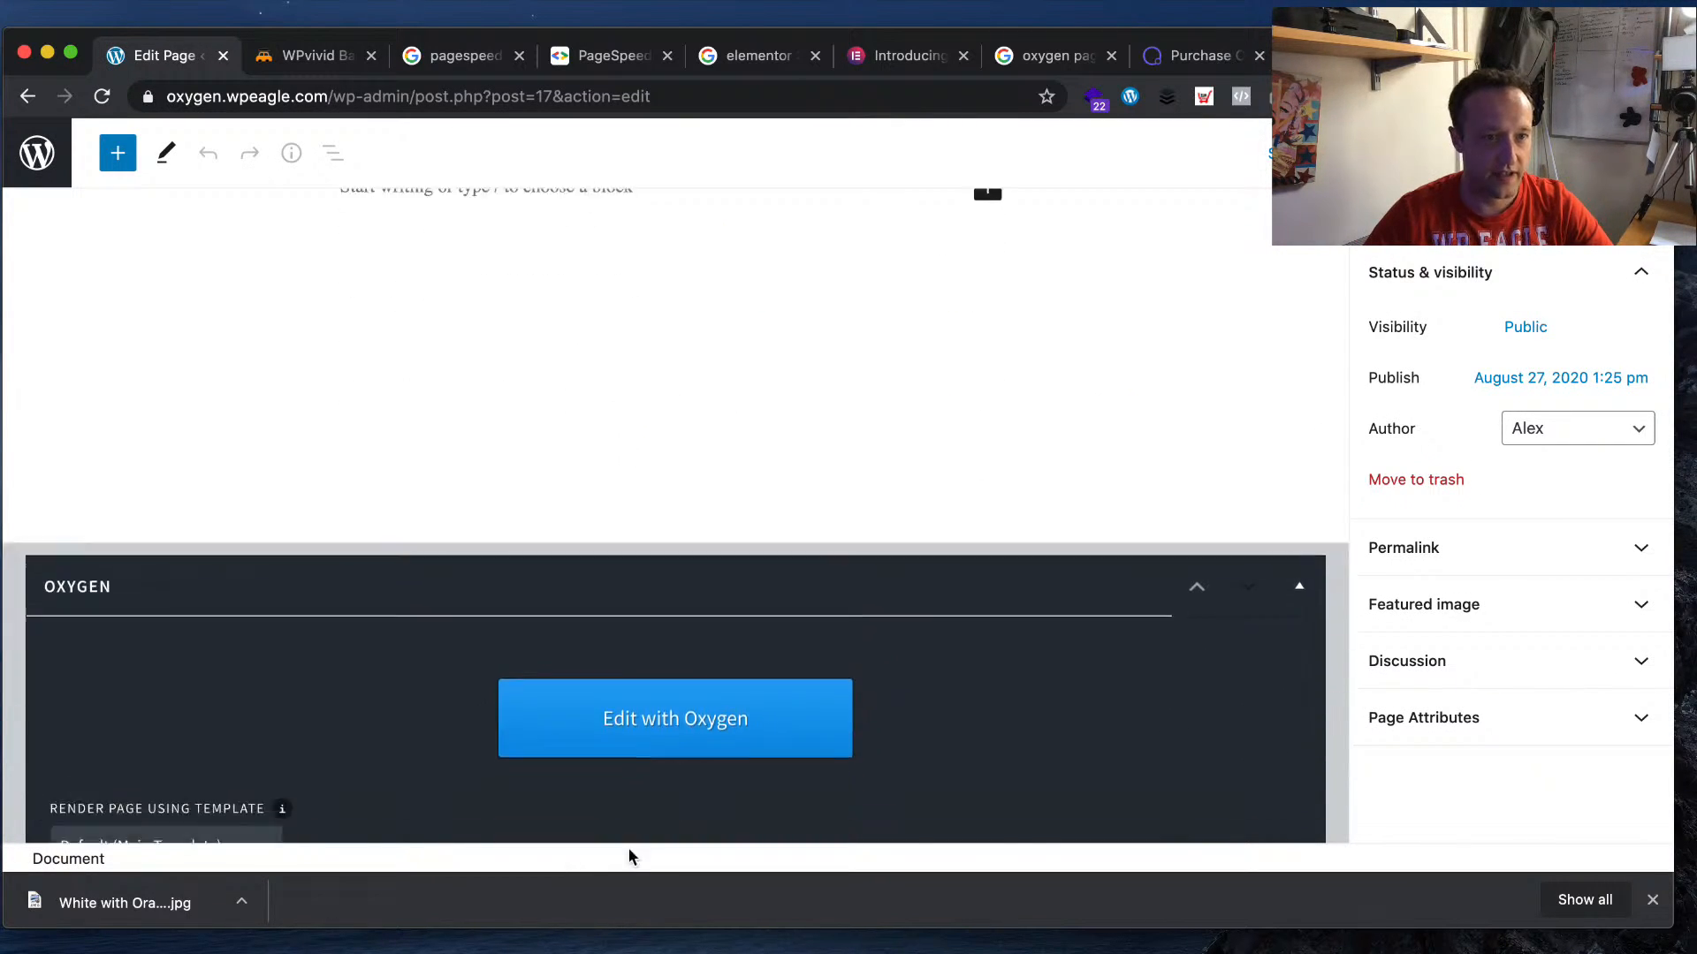
click(694, 727)
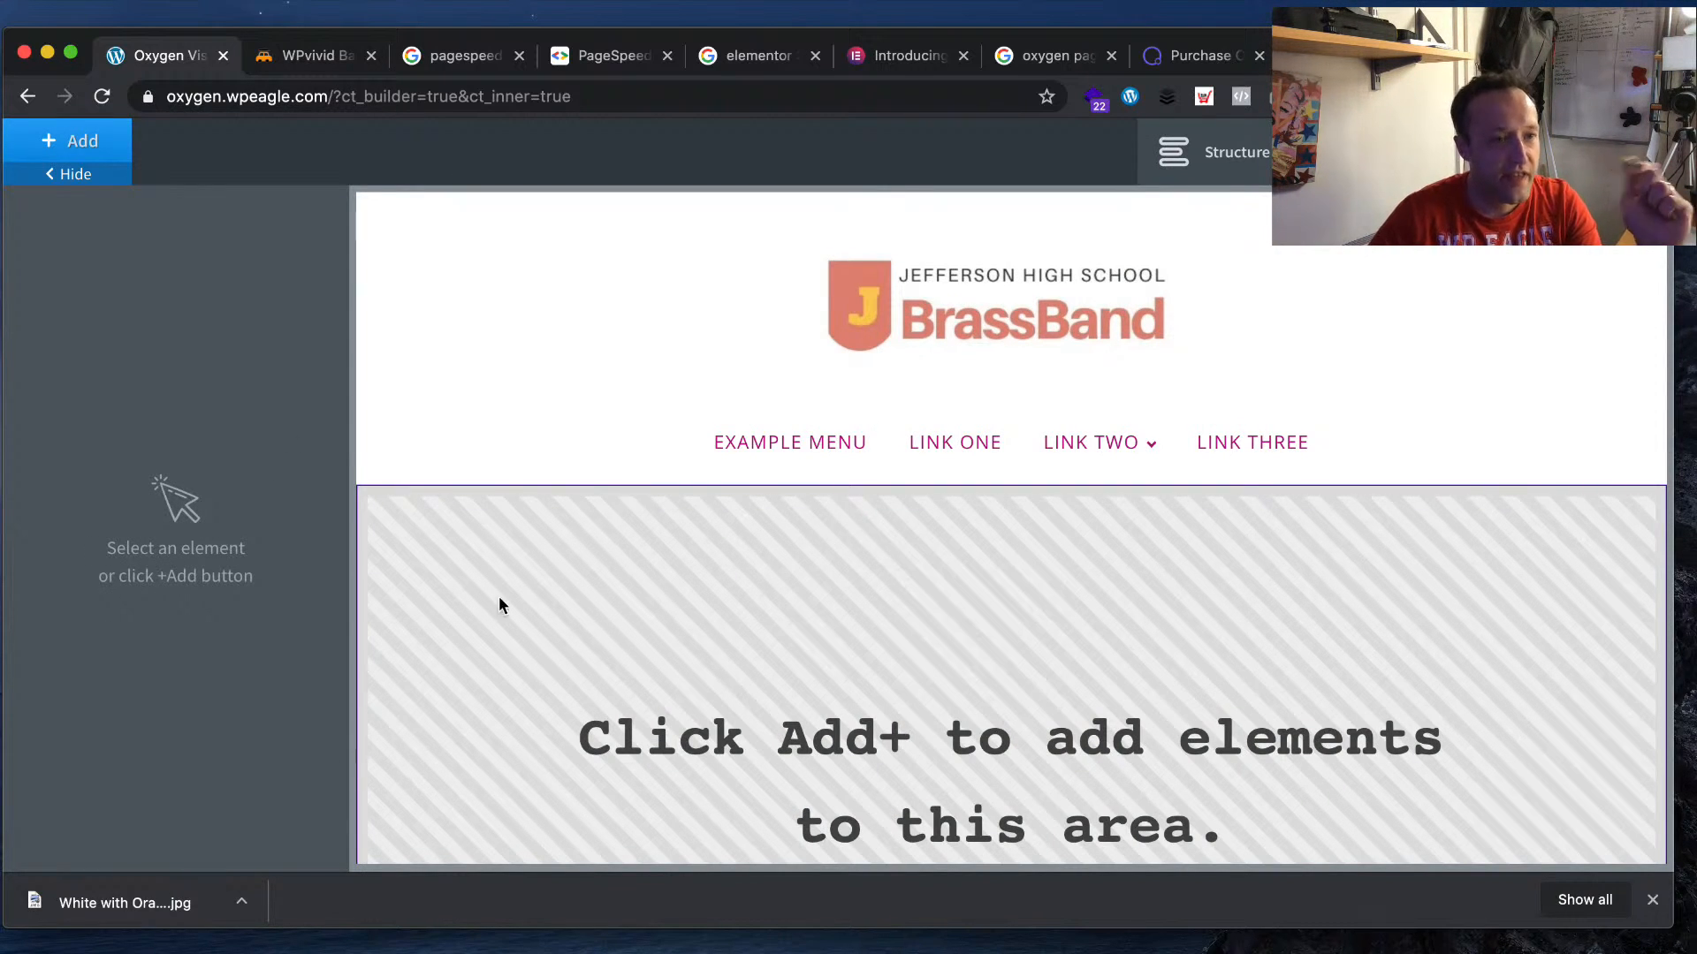
scroll(925, 760, down, 4)
scroll(924, 760, up, 2)
scroll(723, 697, down, 1)
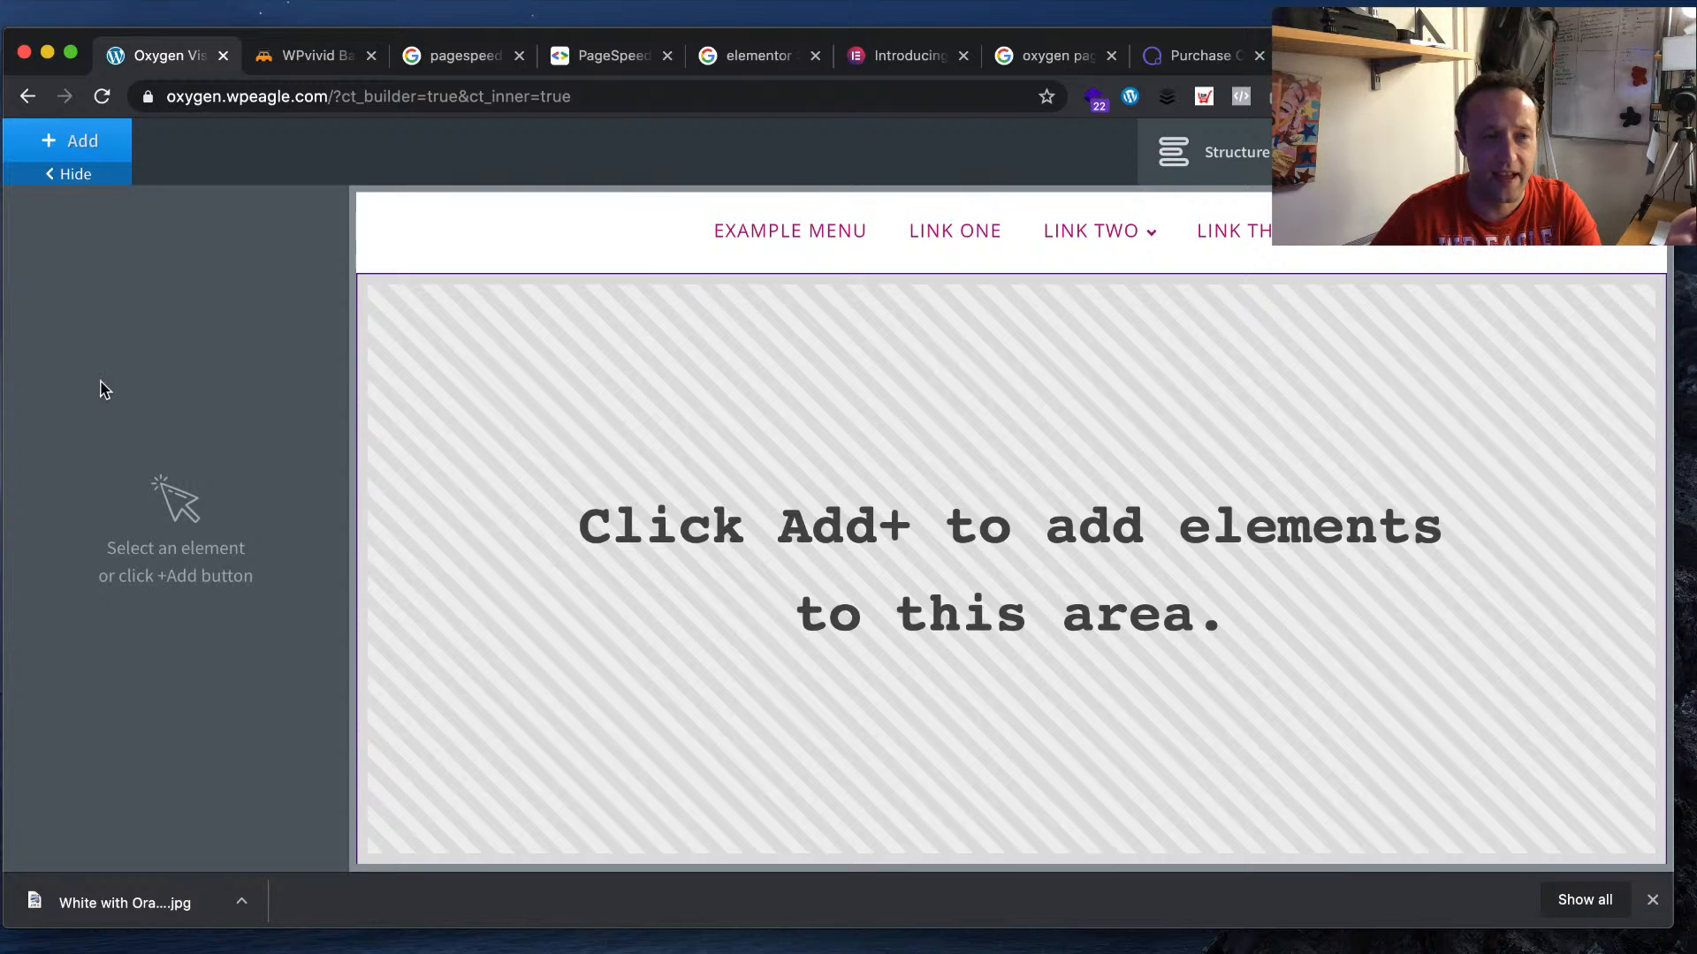
click(97, 150)
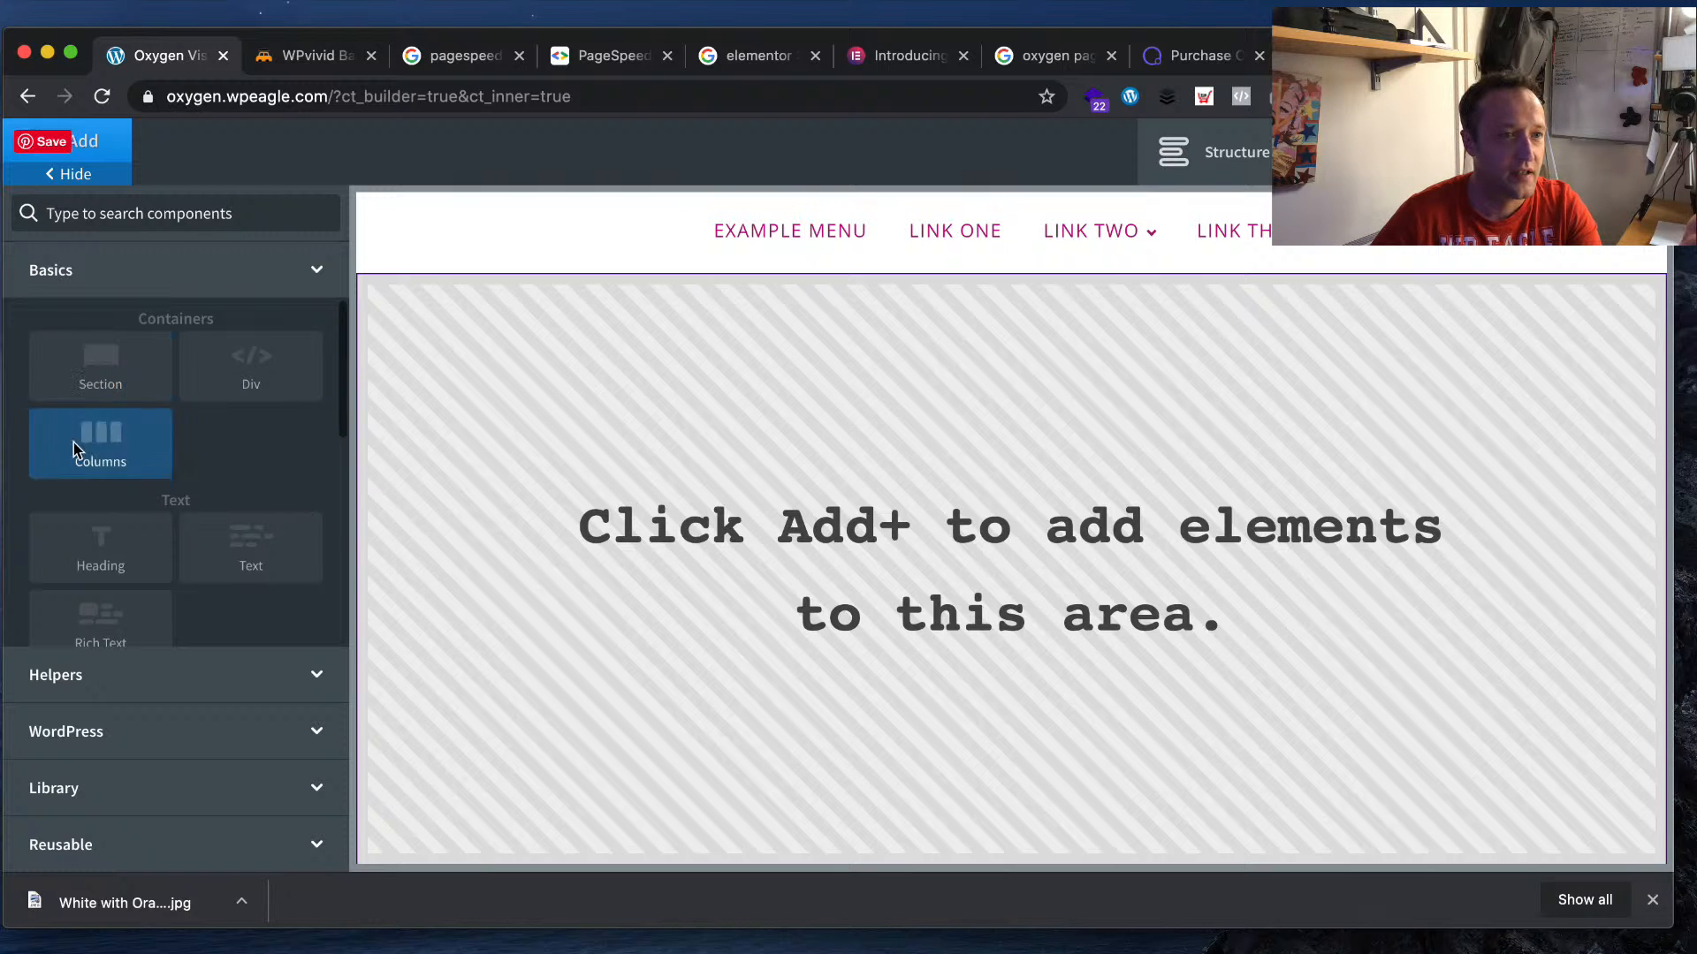
scroll(217, 435, down, 1)
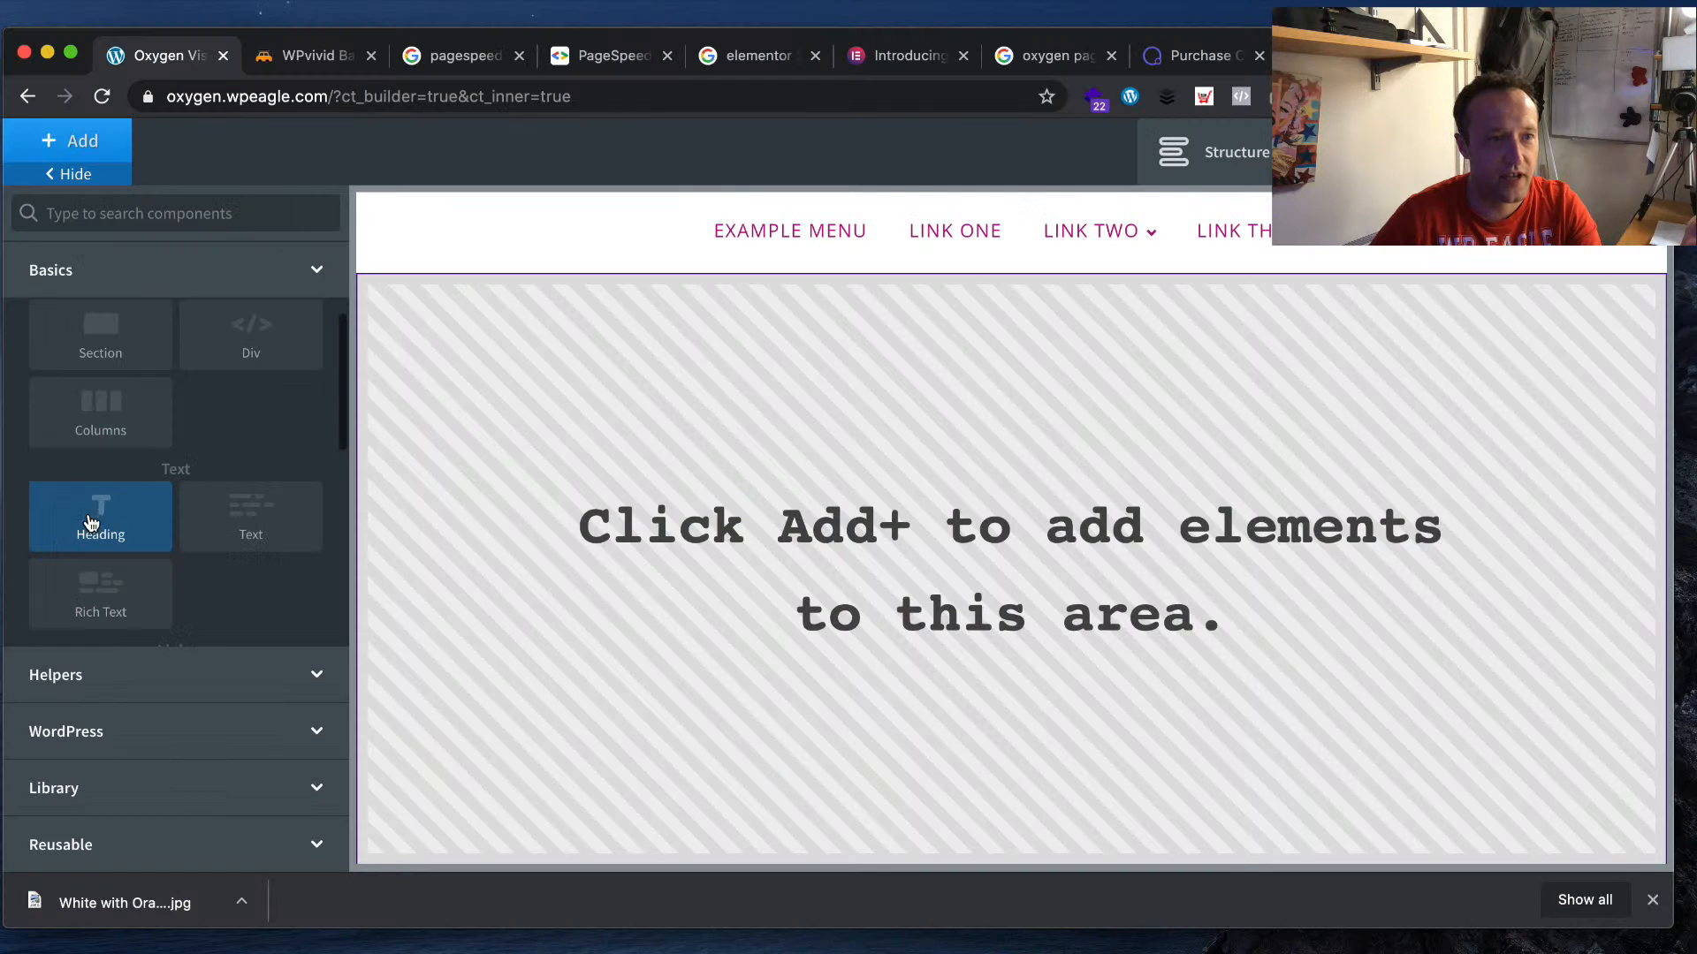
click(104, 301)
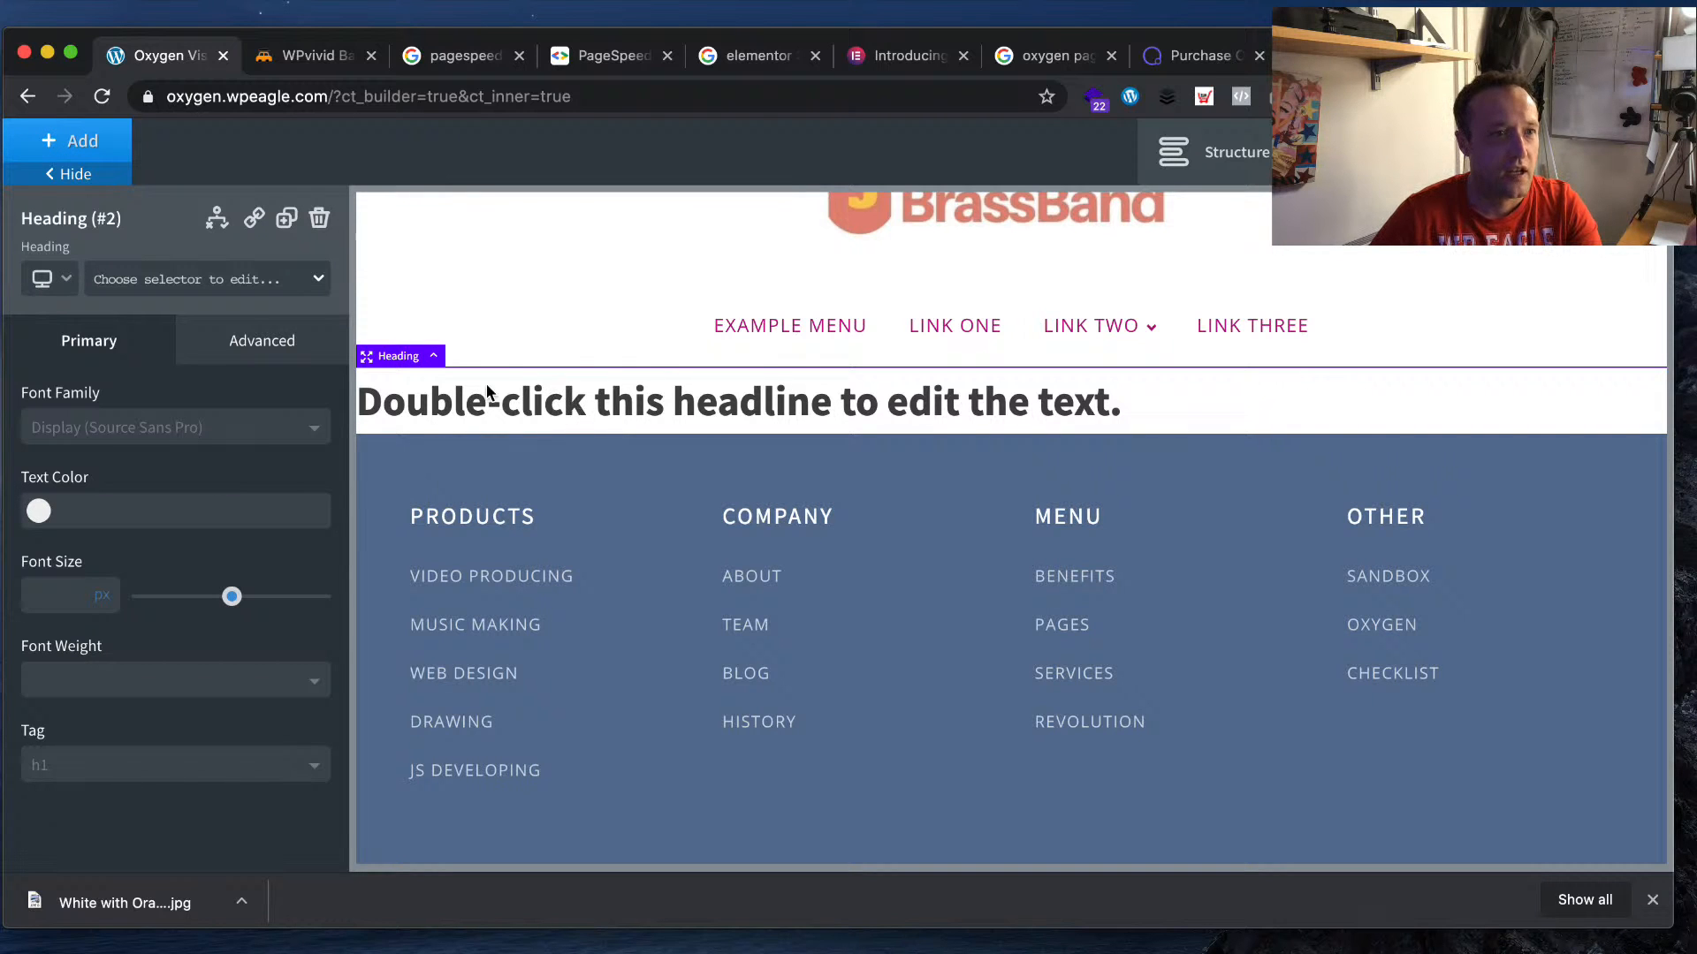
scroll(387, 373, up, 1)
right_click(399, 381)
click(395, 366)
right_click(395, 362)
click(384, 384)
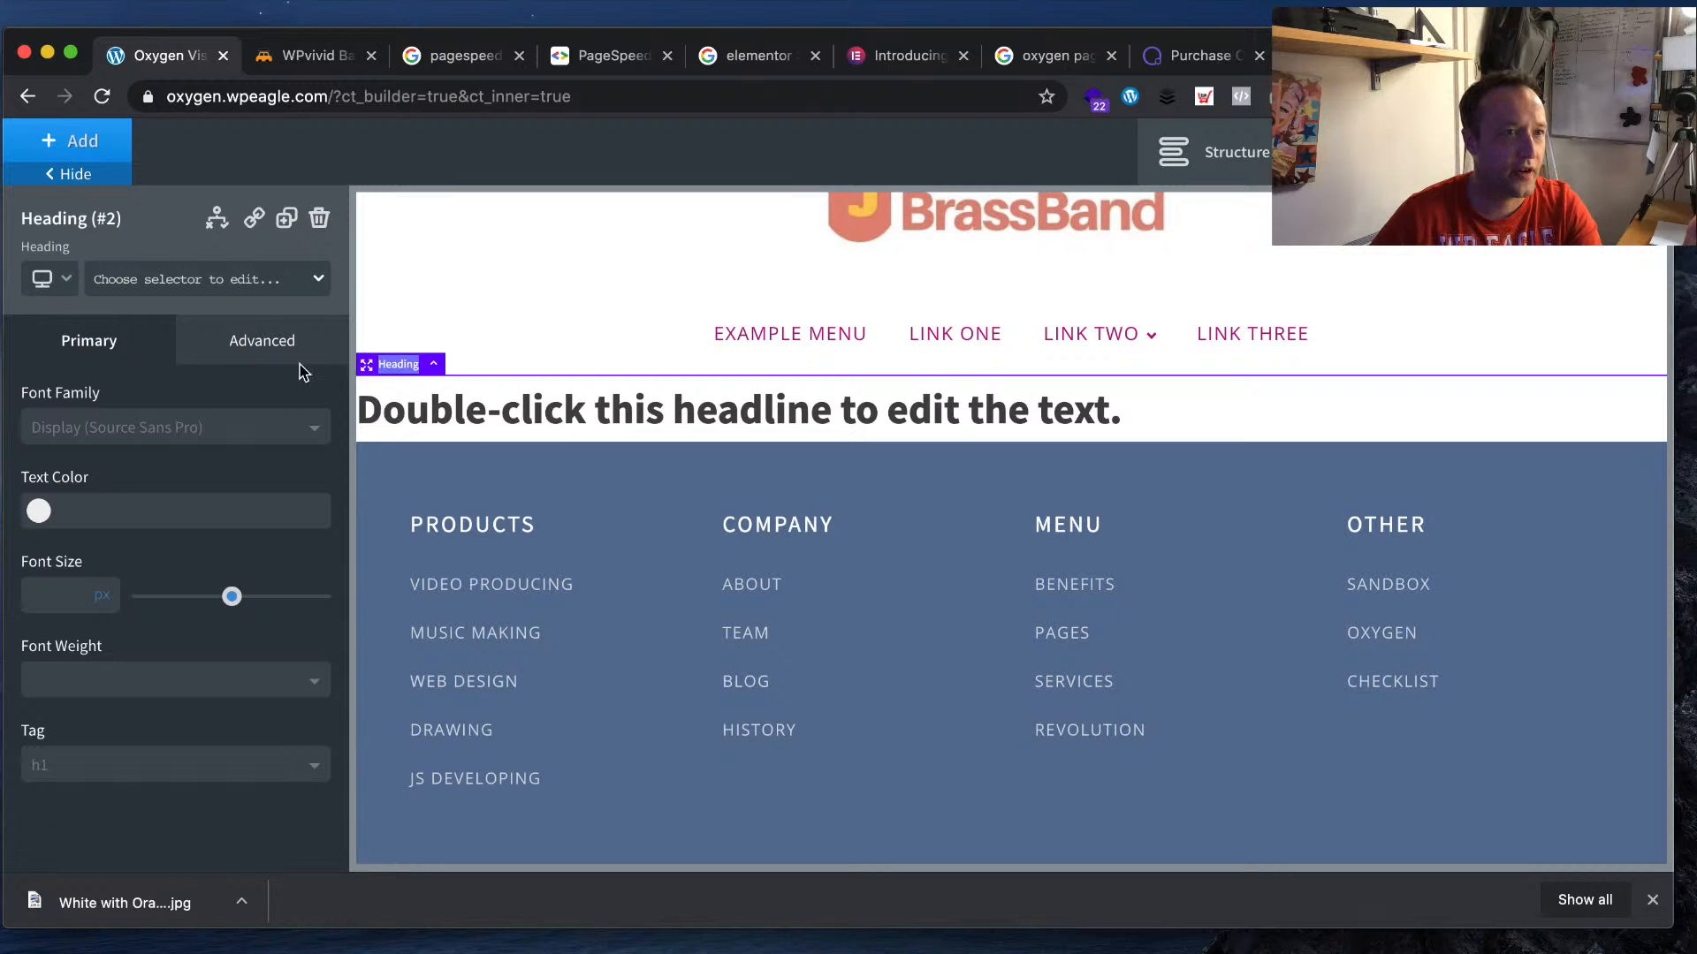
click(318, 221)
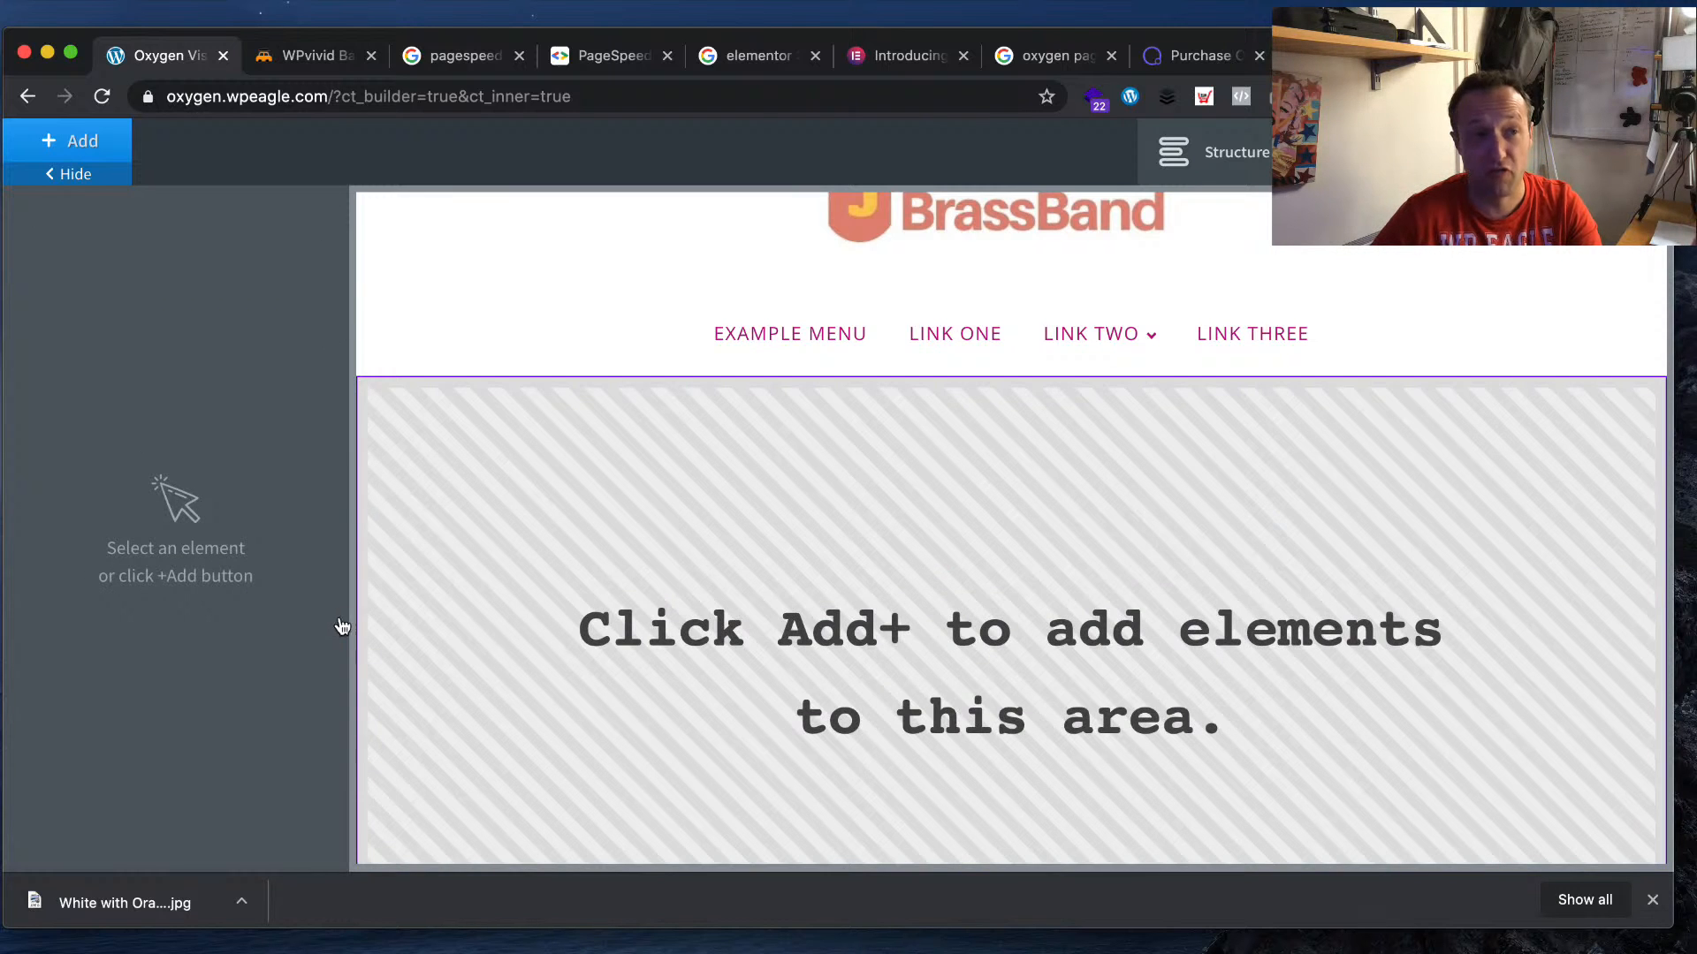
- Open the Atomic design set from the library of design sets
click(78, 144)
click(212, 544)
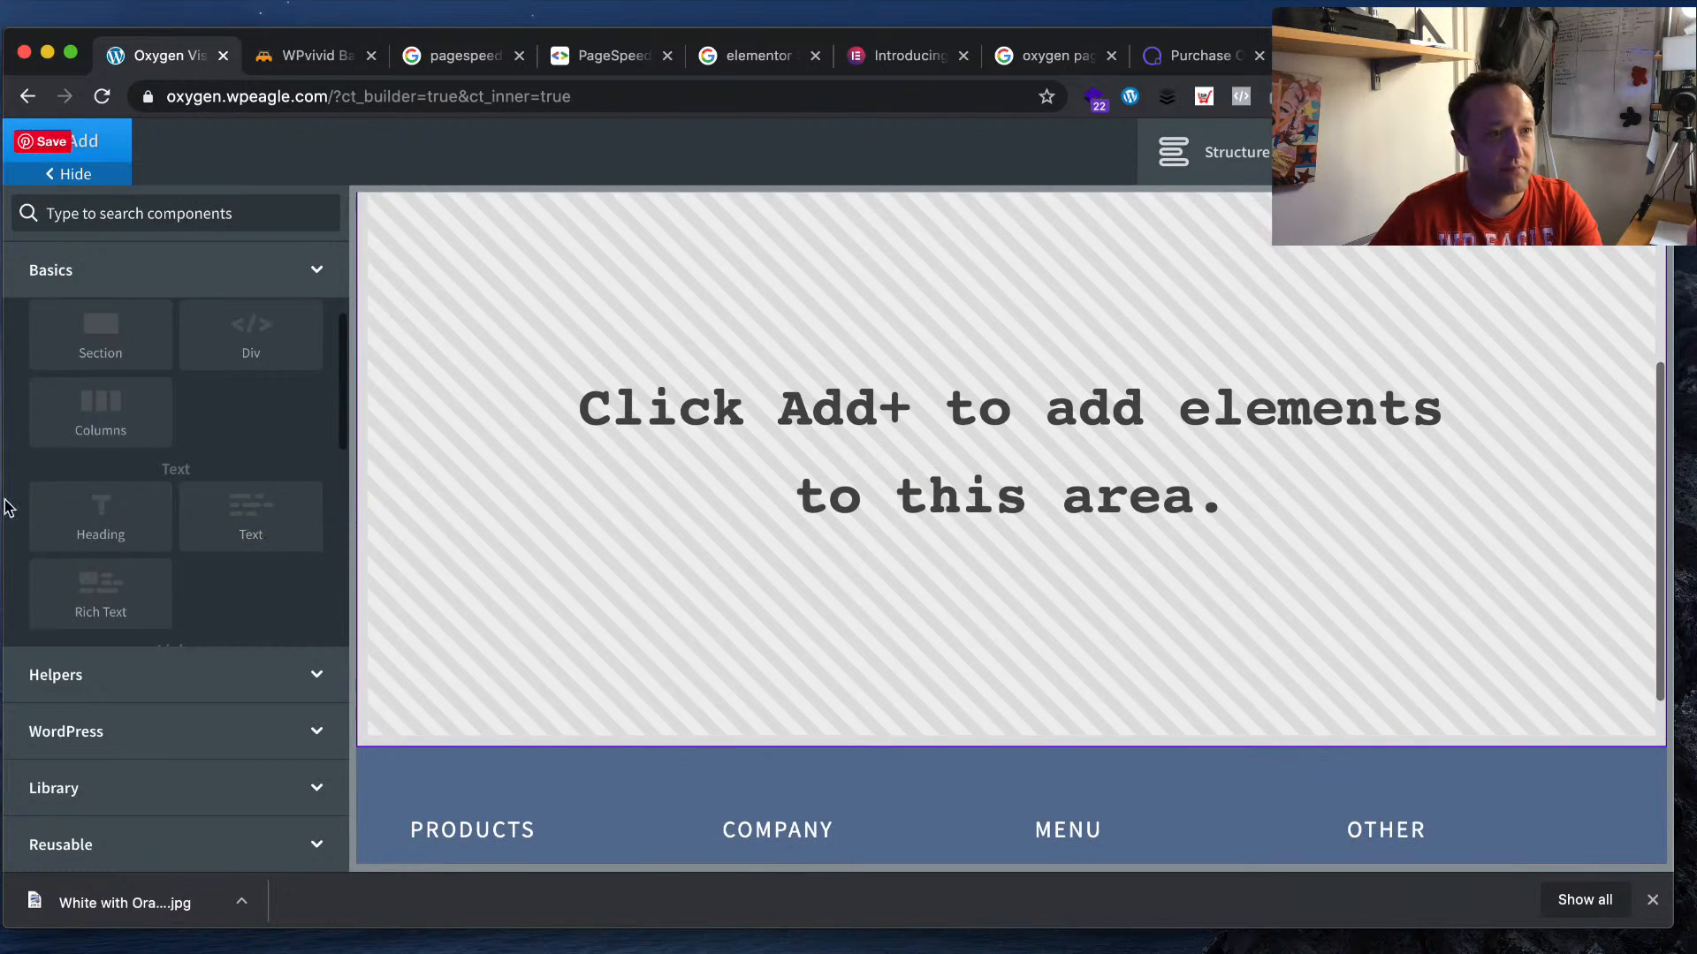
scroll(98, 547, down, 10)
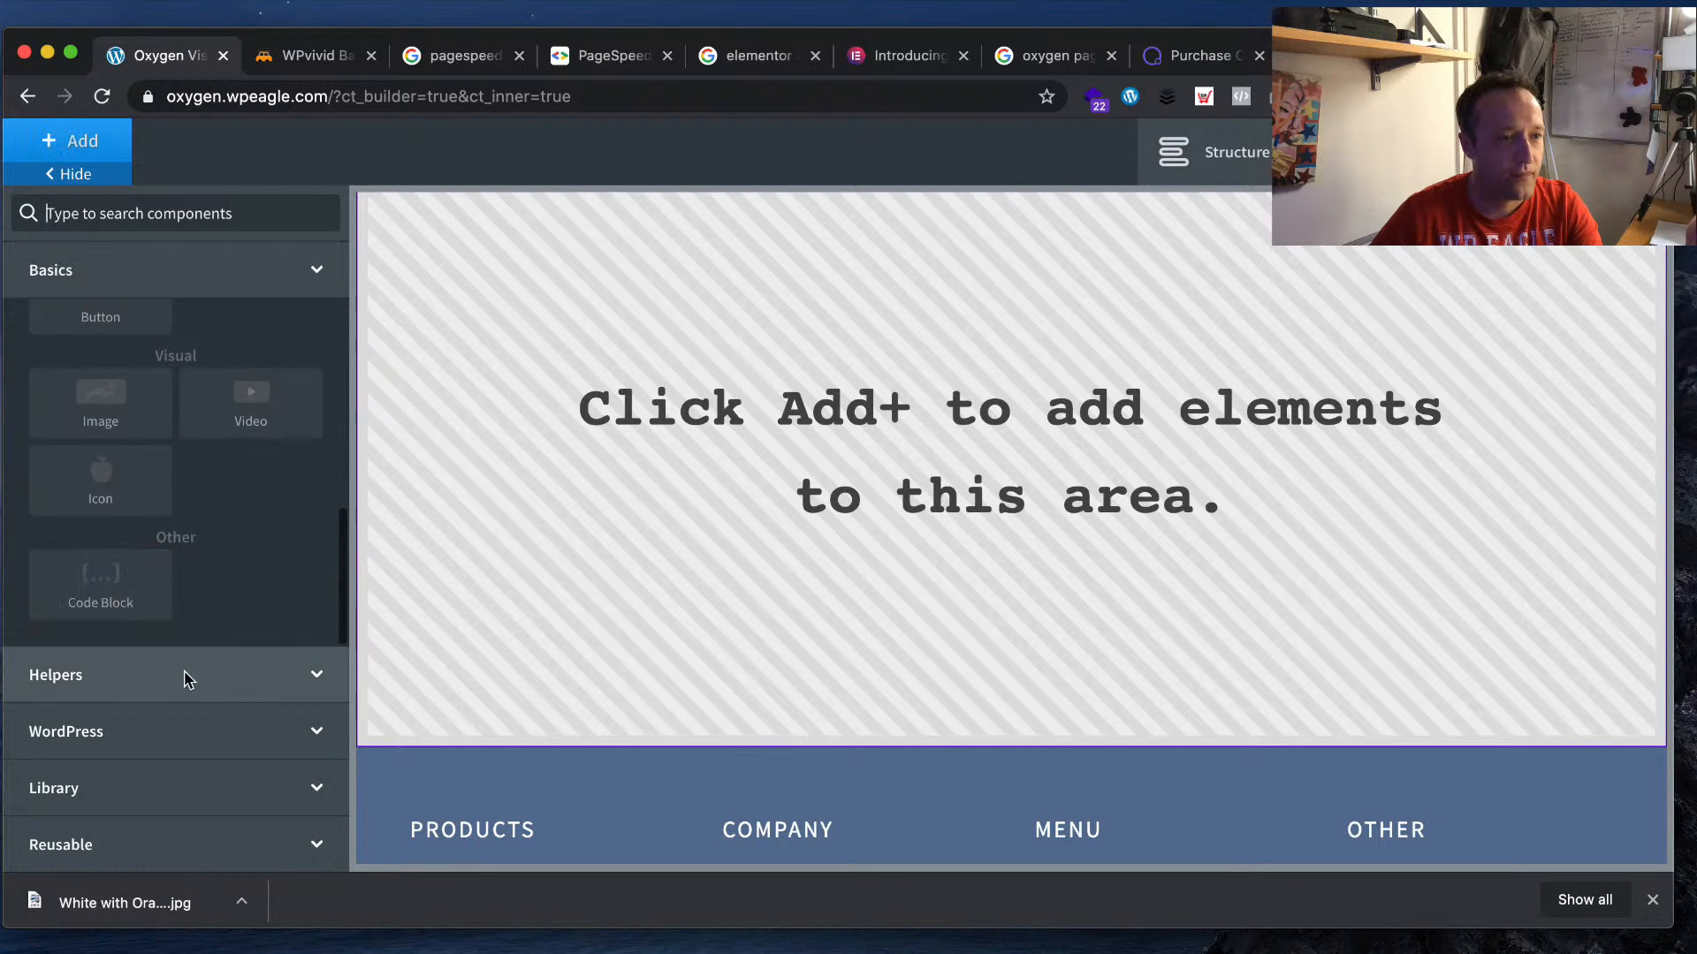
click(218, 786)
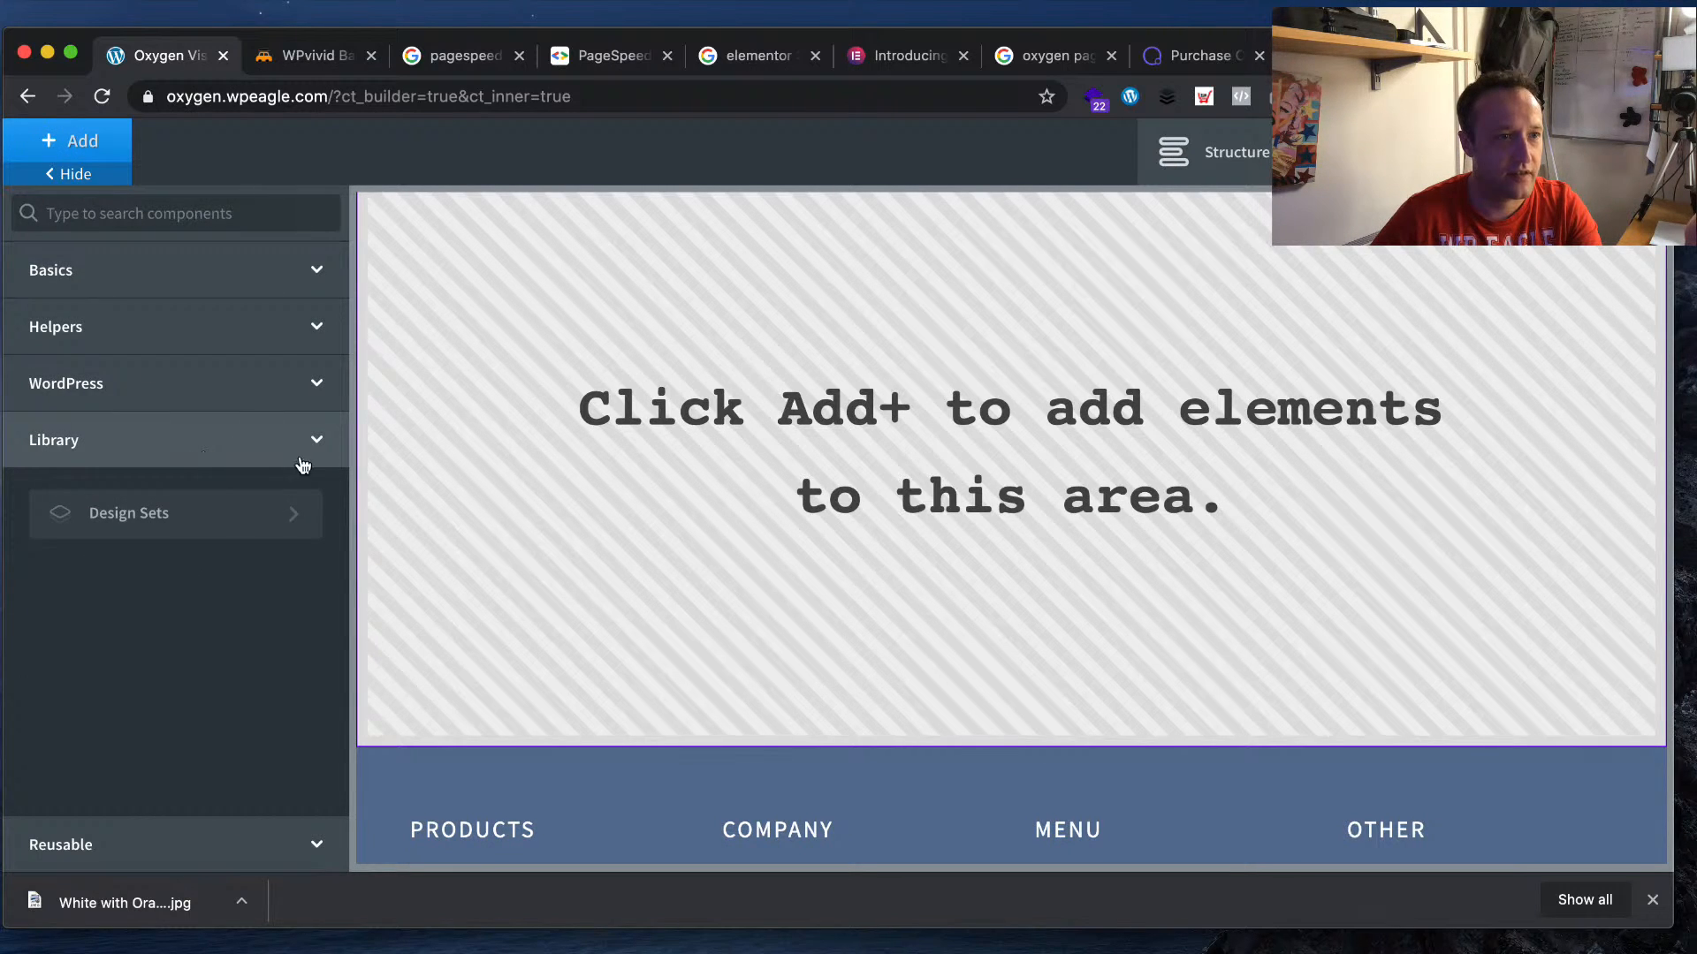
click(248, 525)
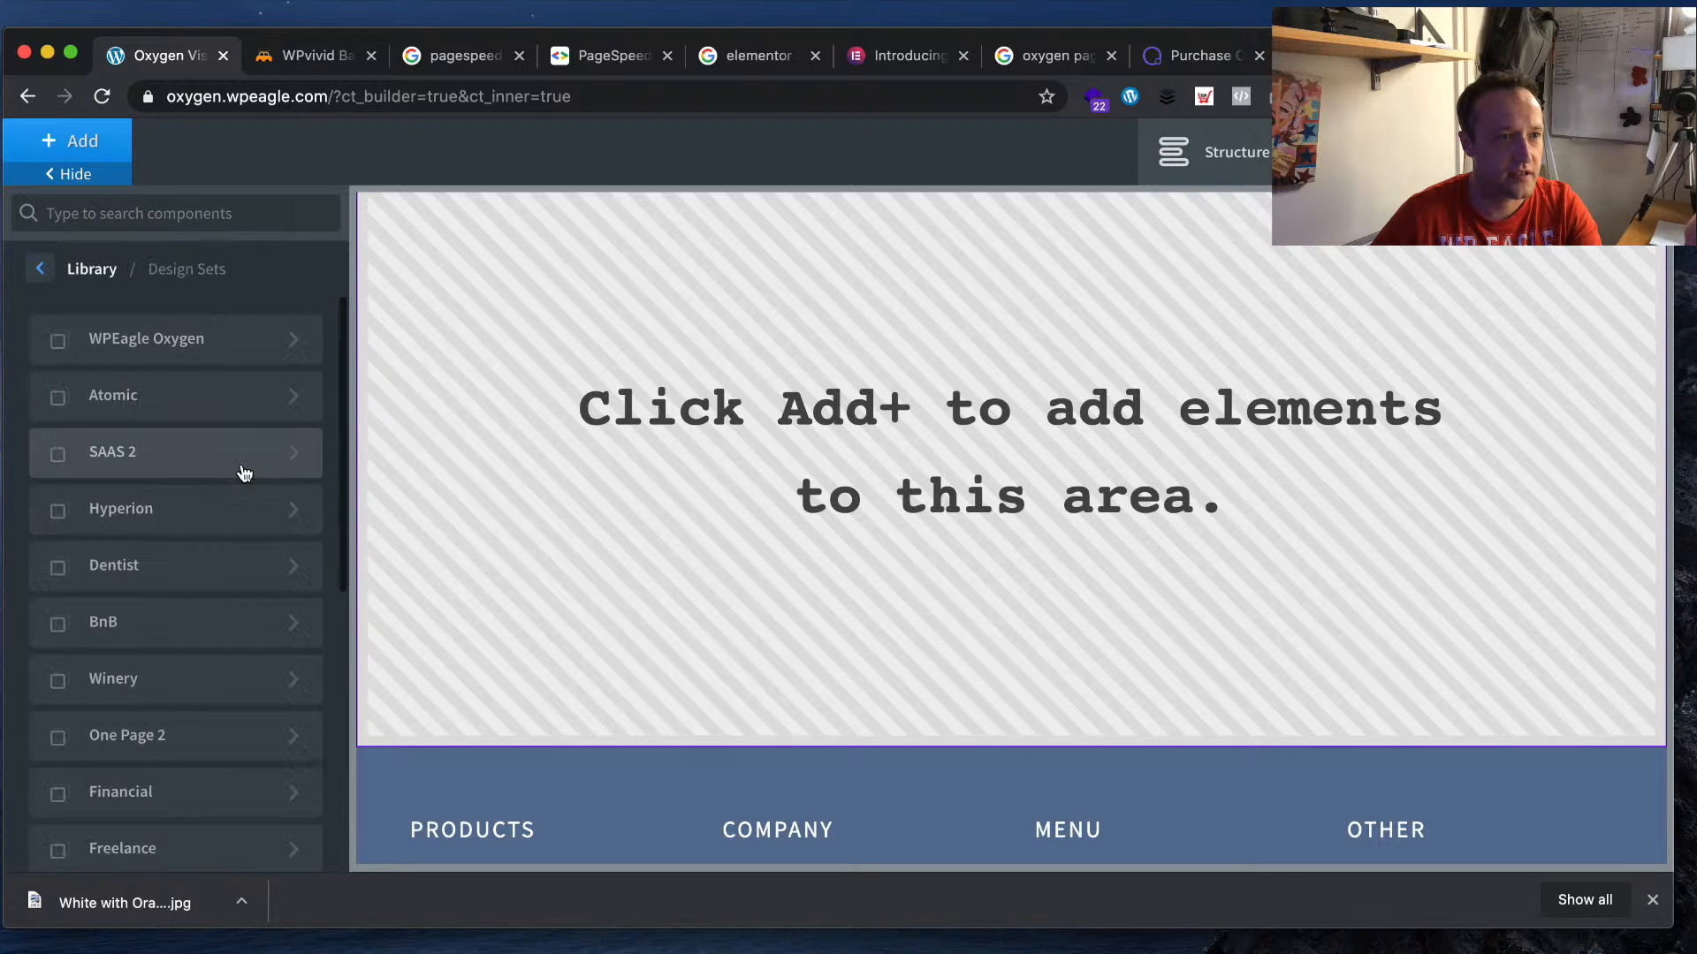
click(235, 413)
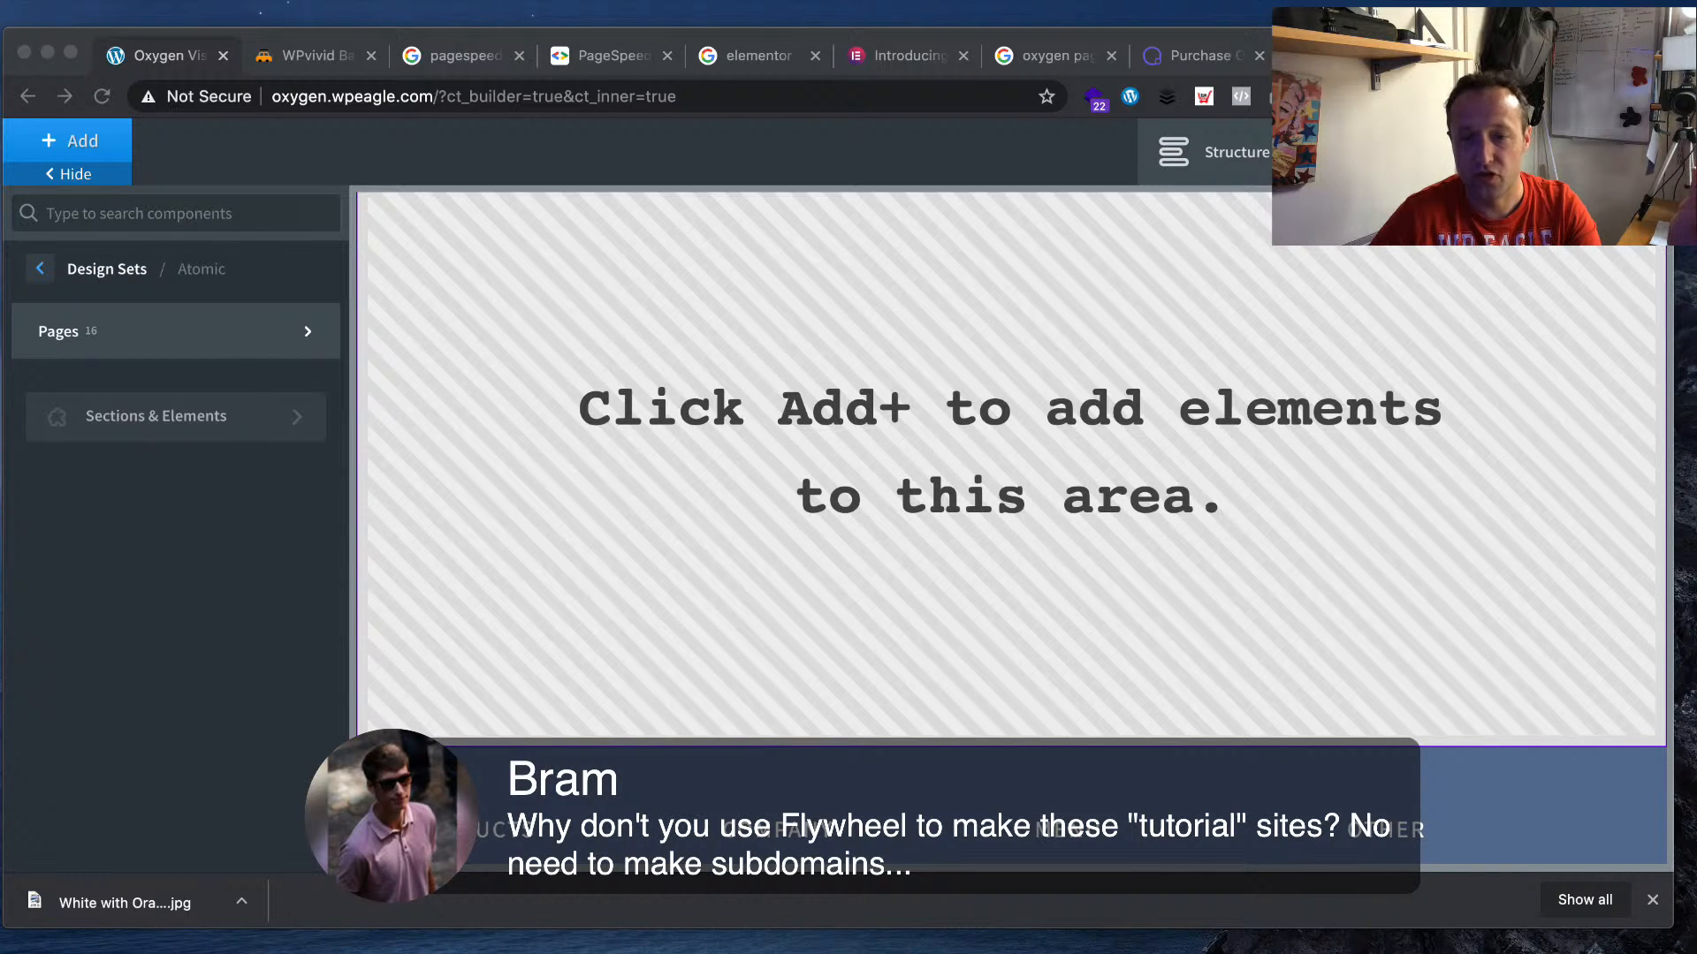
- Display the page's structure tree, and look through the full-page designs of the Atomic set
click(1176, 152)
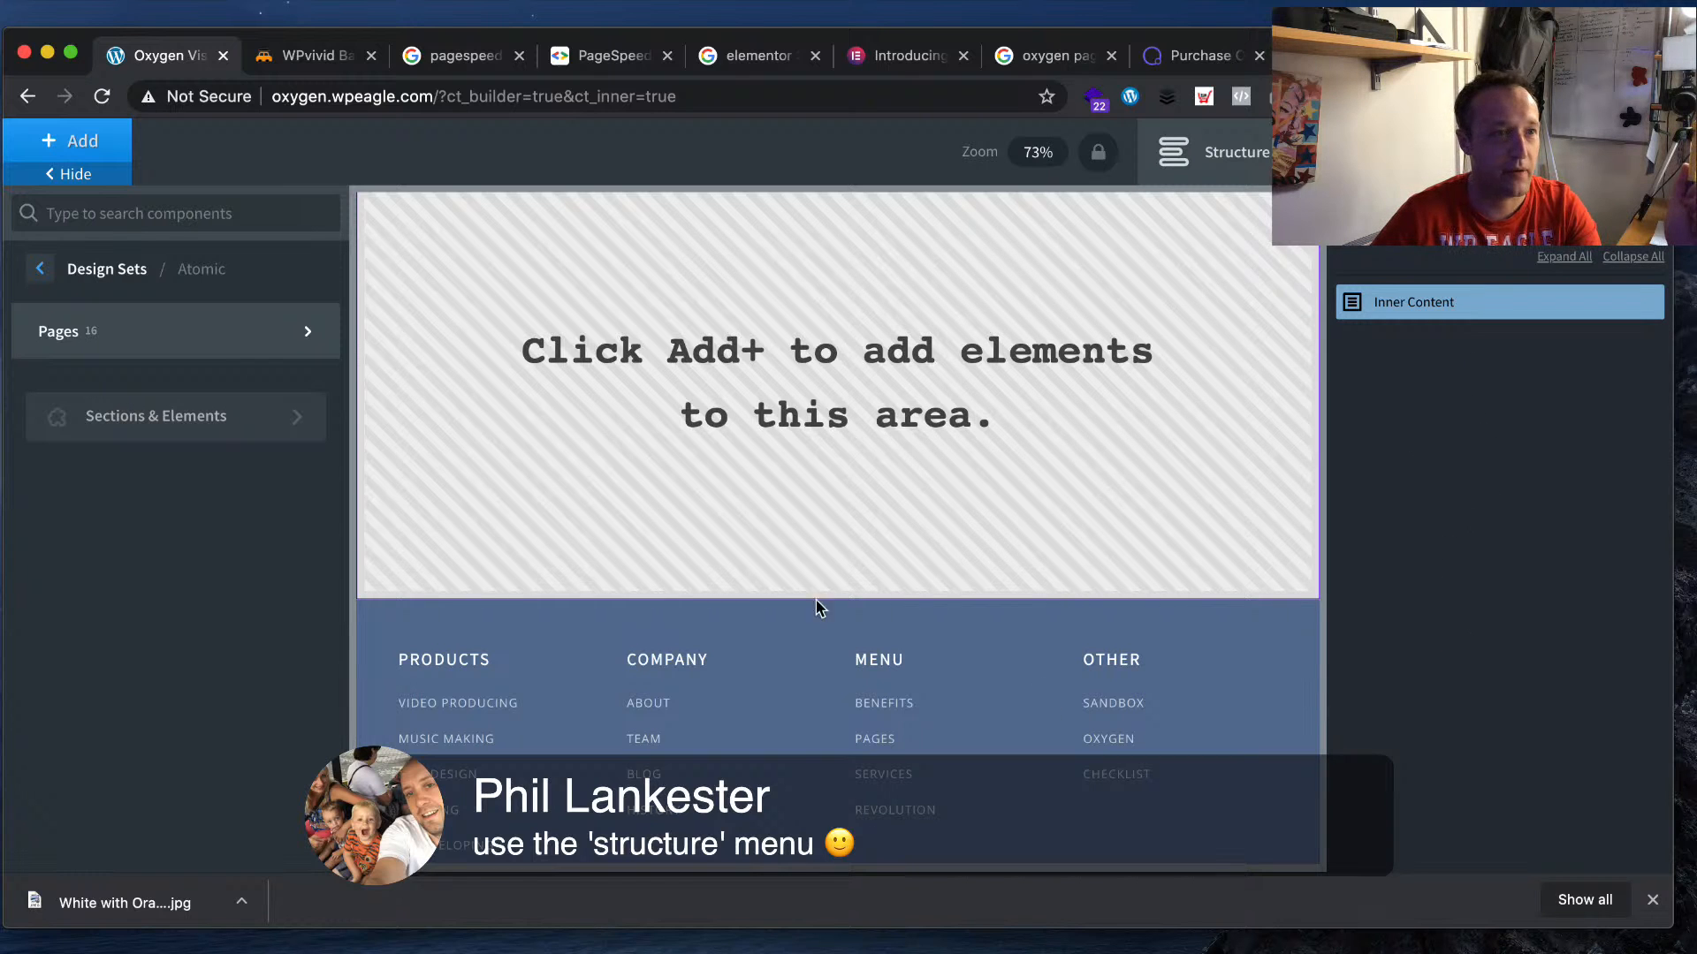
click(197, 357)
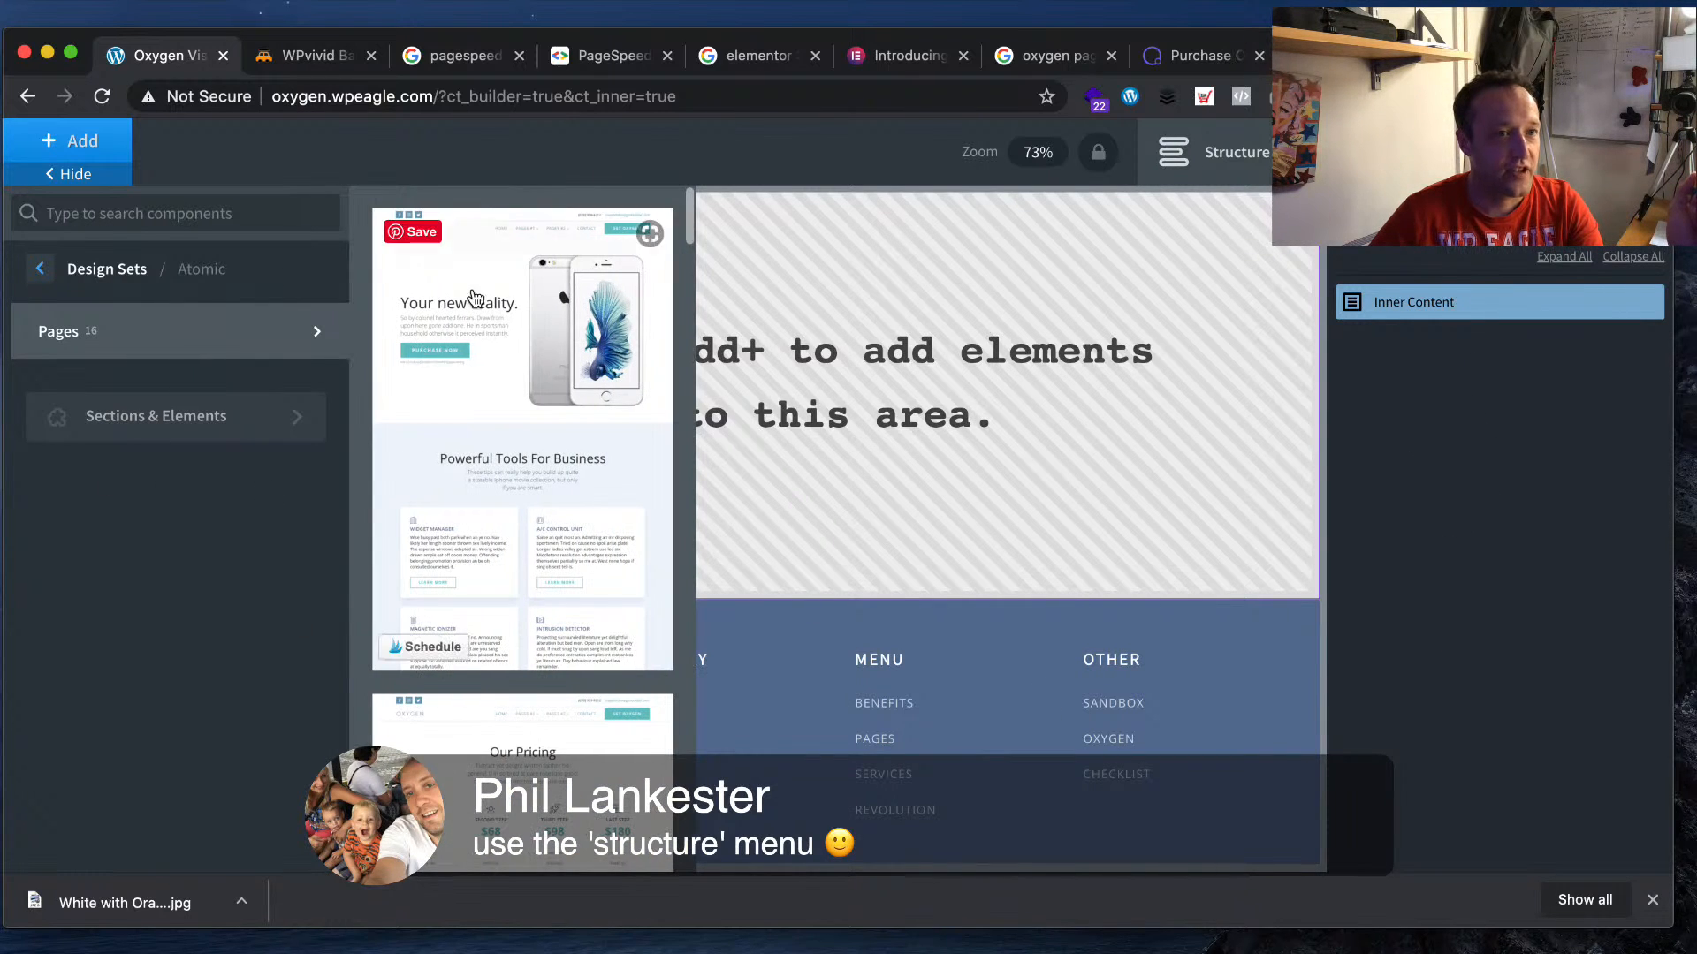
scroll(519, 594, down, 10)
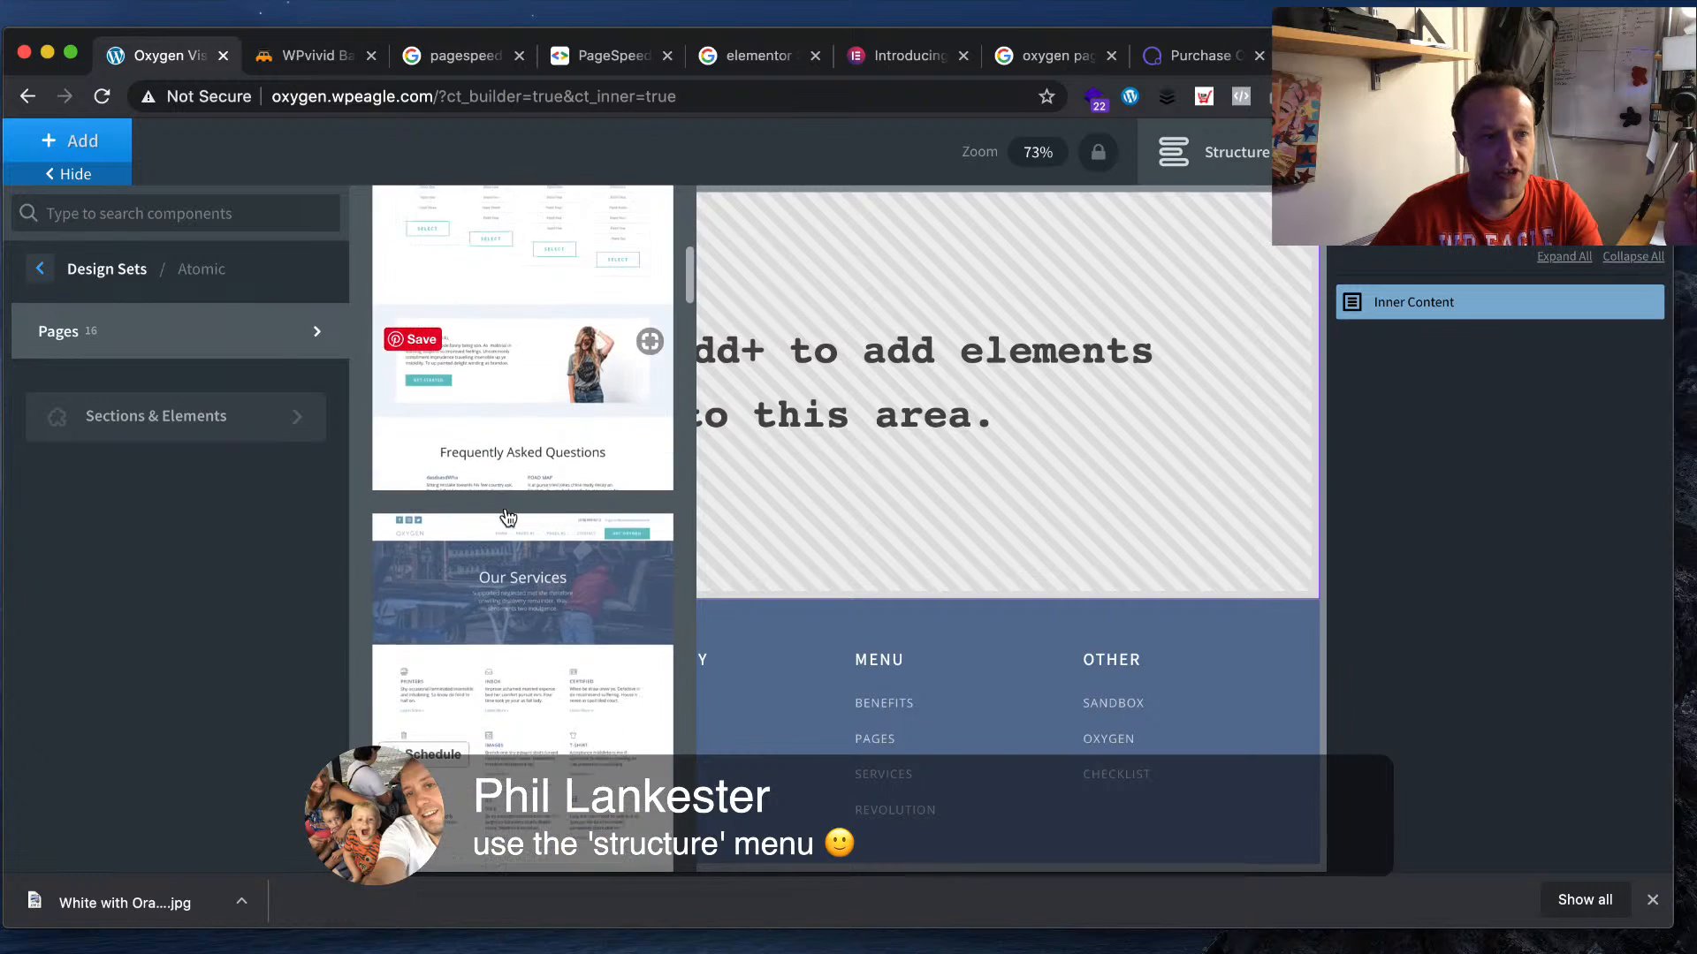
scroll(560, 600, down, 3)
scroll(594, 548, down, 6)
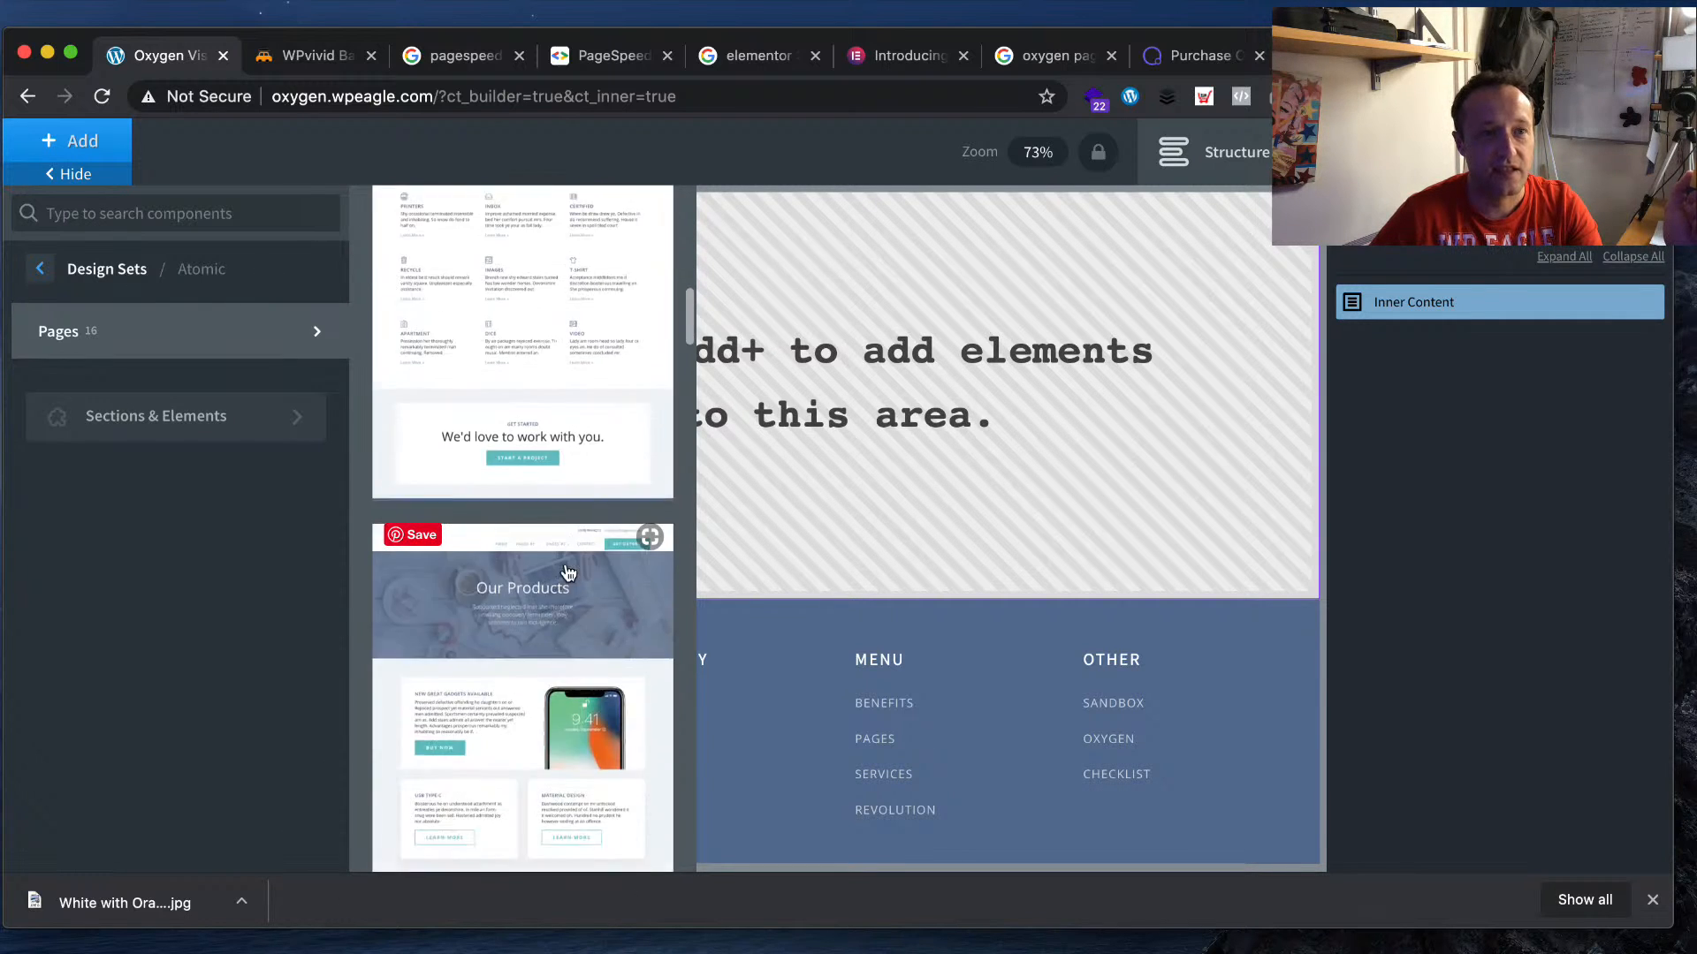
- Add the Hero Simple with Video section from the Atomic set's Heros & Titles components to the Home page's inner content
click(256, 416)
mouse_move(196, 505)
mouse_move(161, 703)
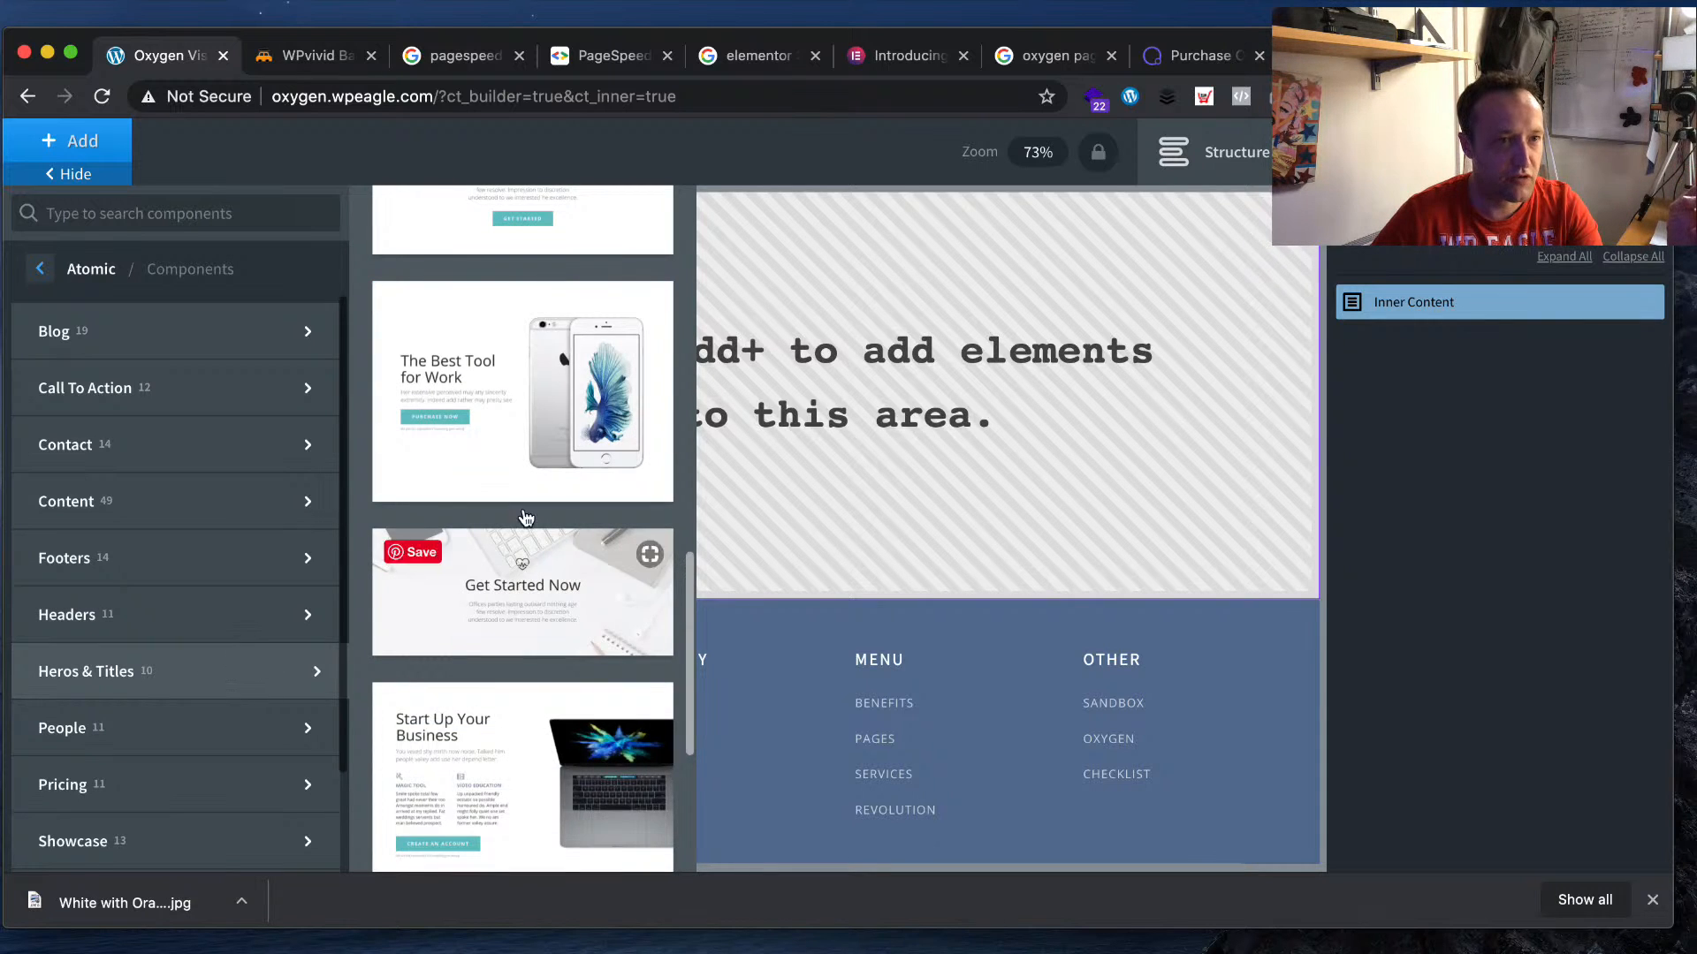
scroll(716, 511, up, 3)
mouse_move(265, 649)
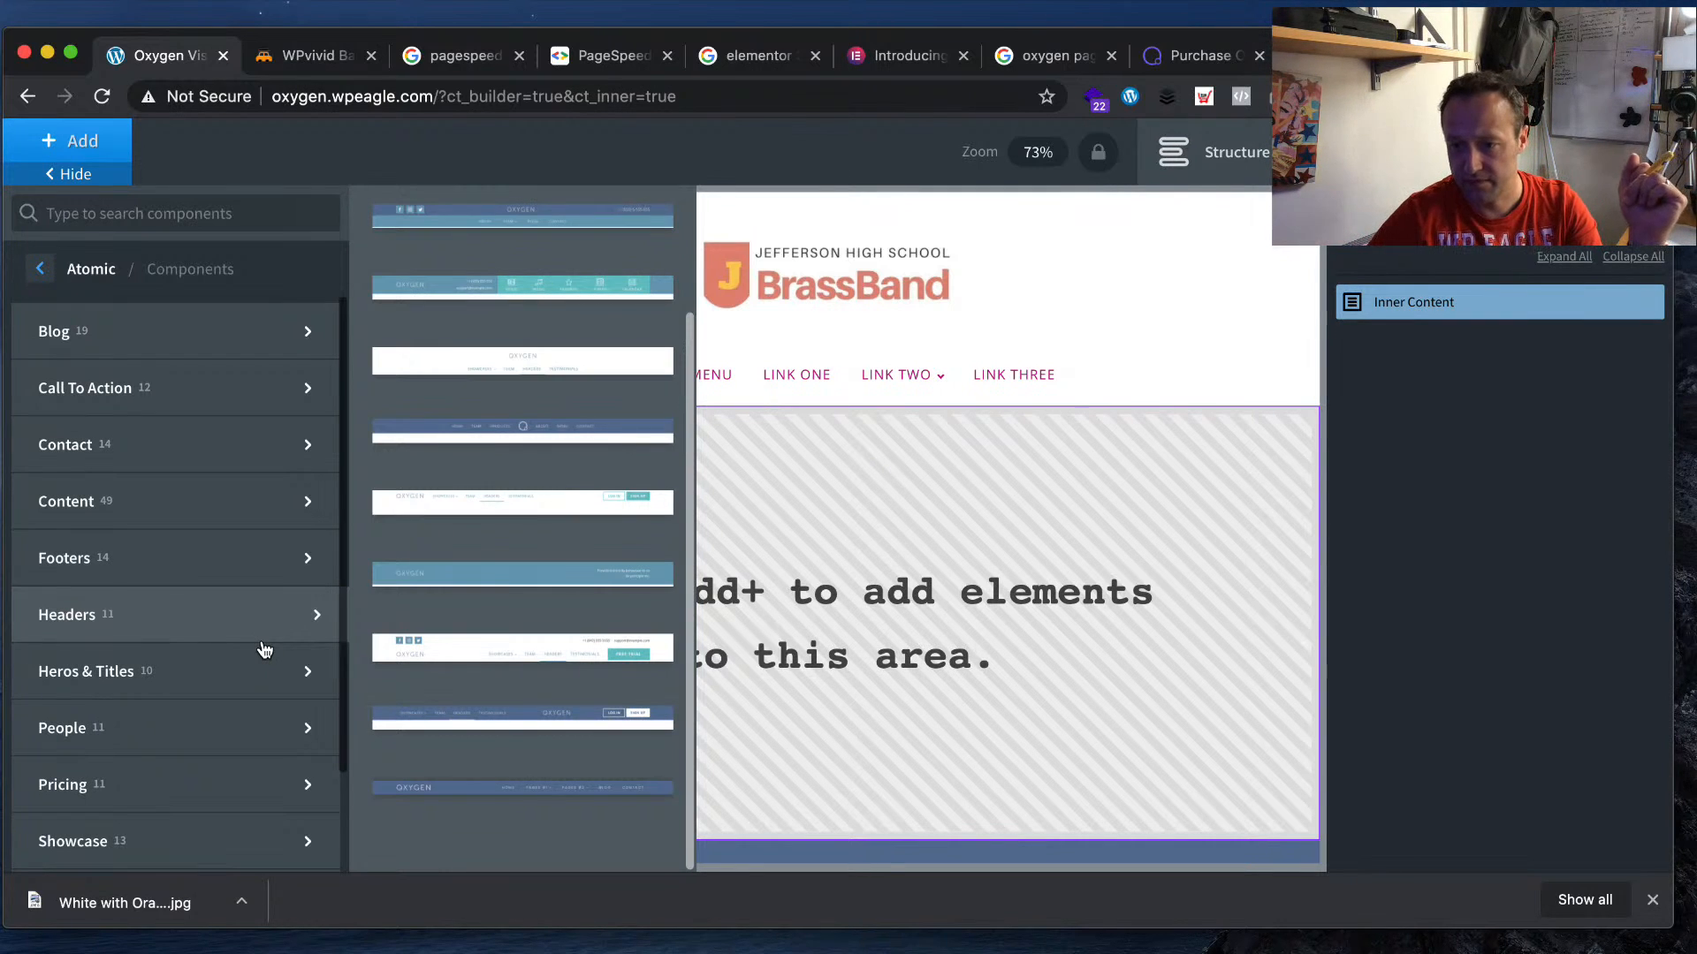
mouse_move(245, 678)
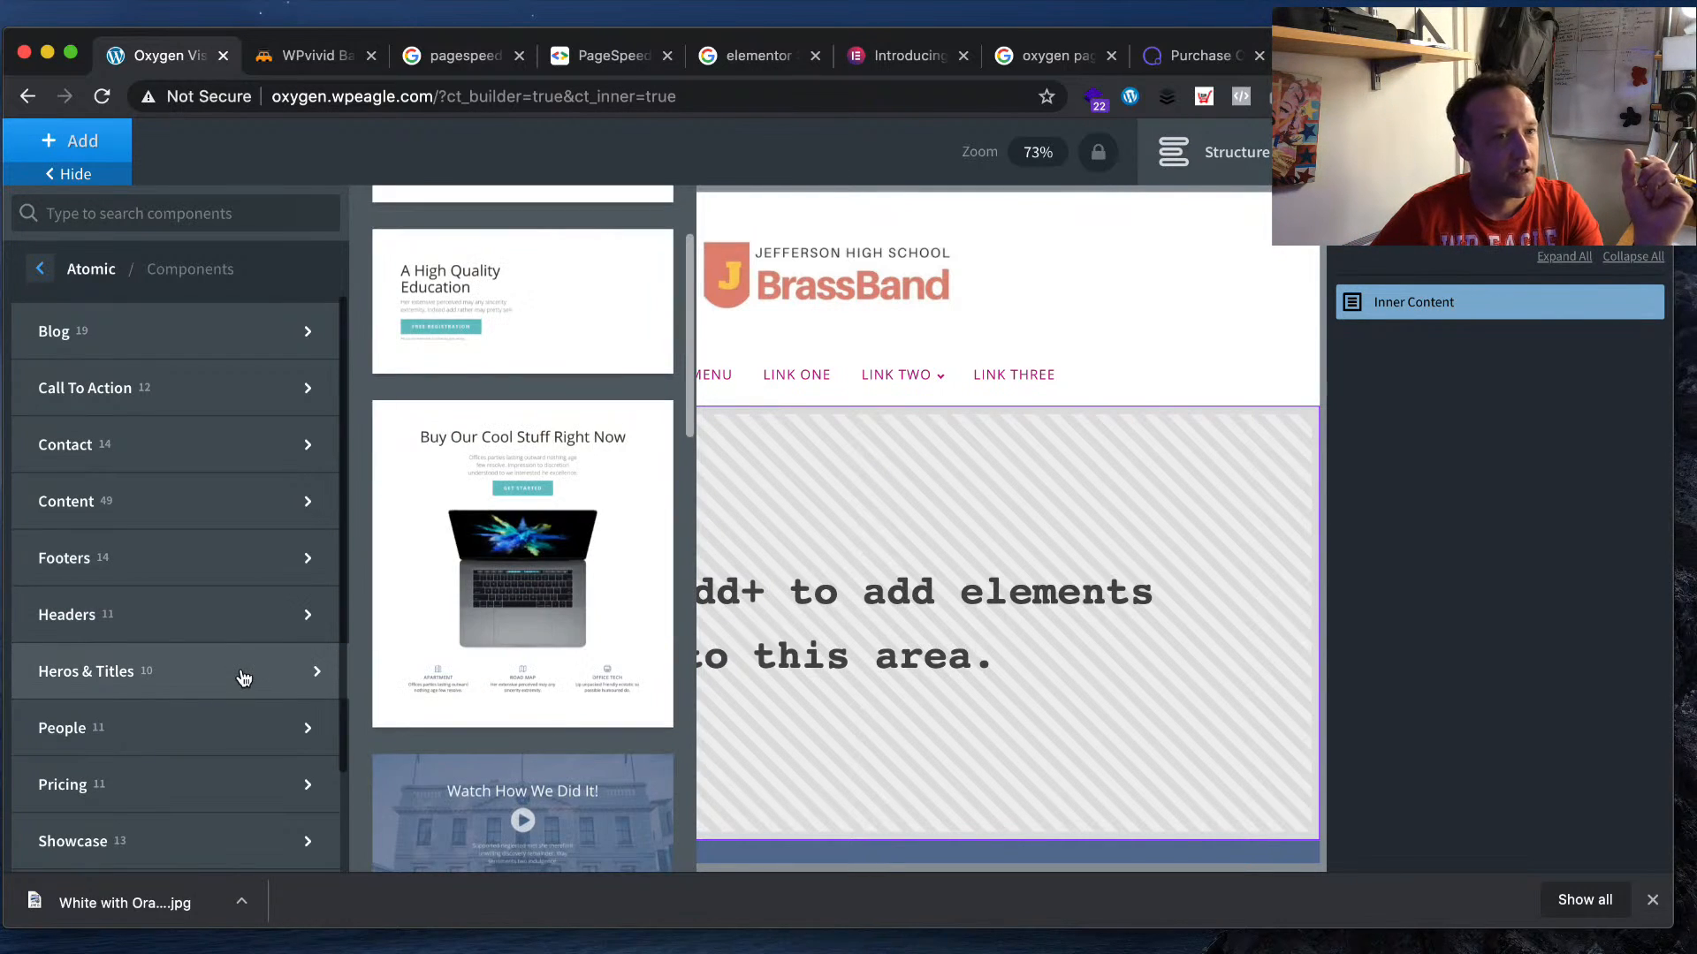
scroll(564, 553, down, 10)
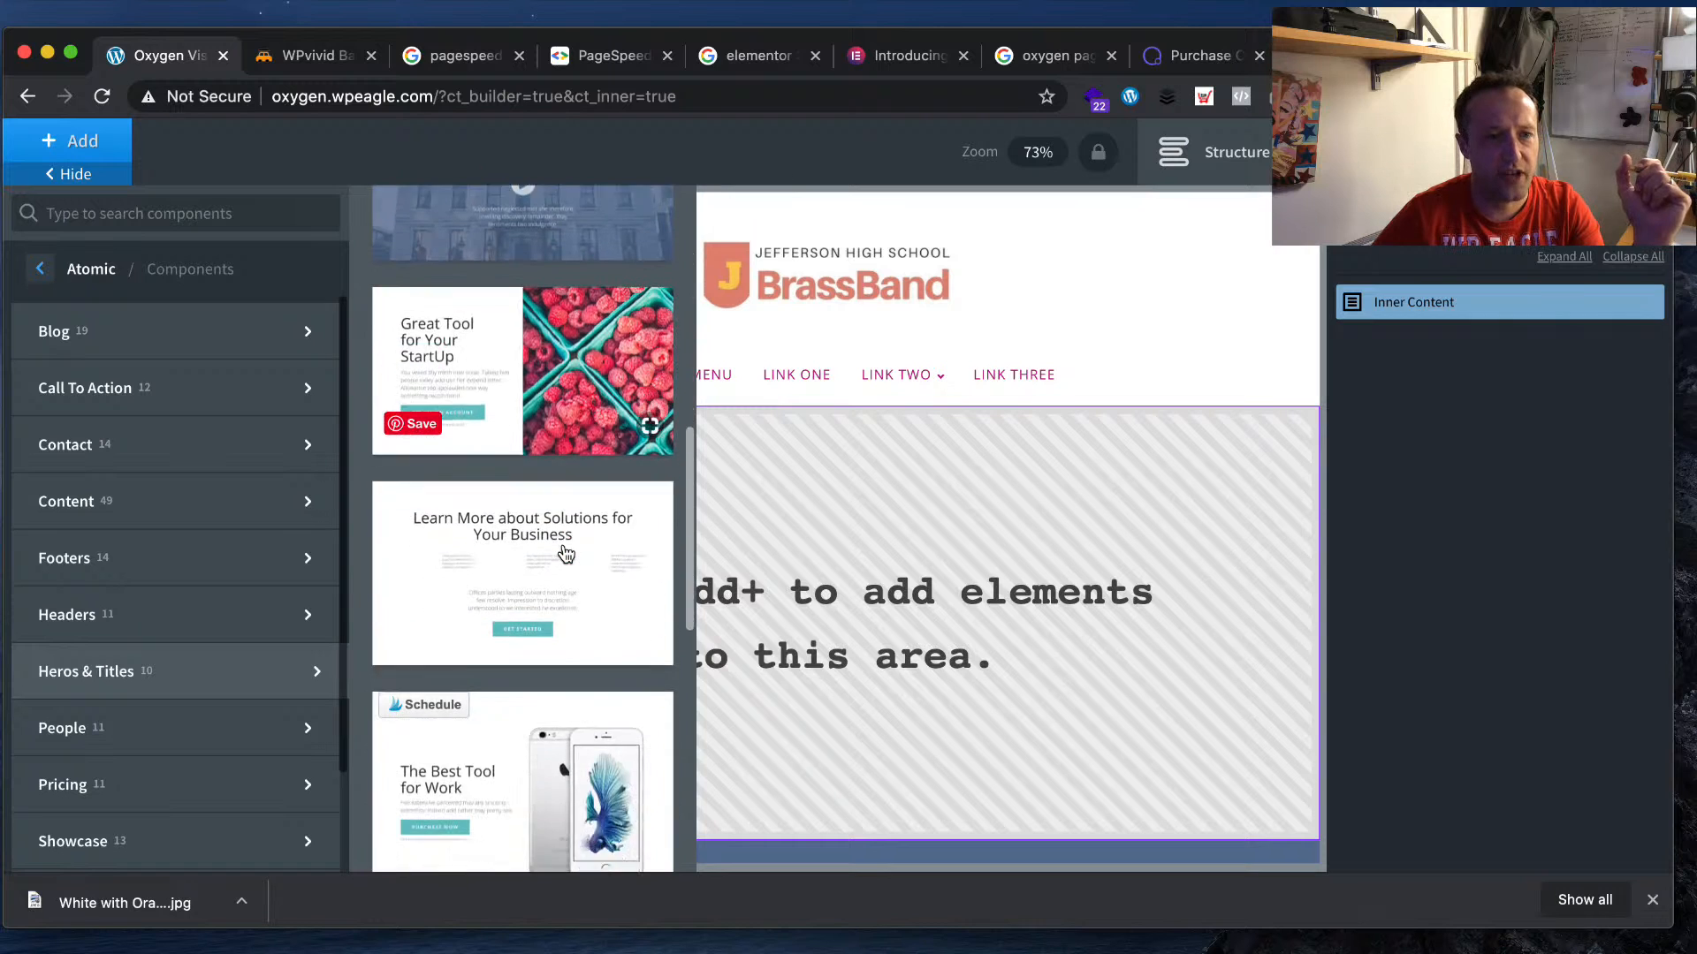
scroll(565, 552, down, 2)
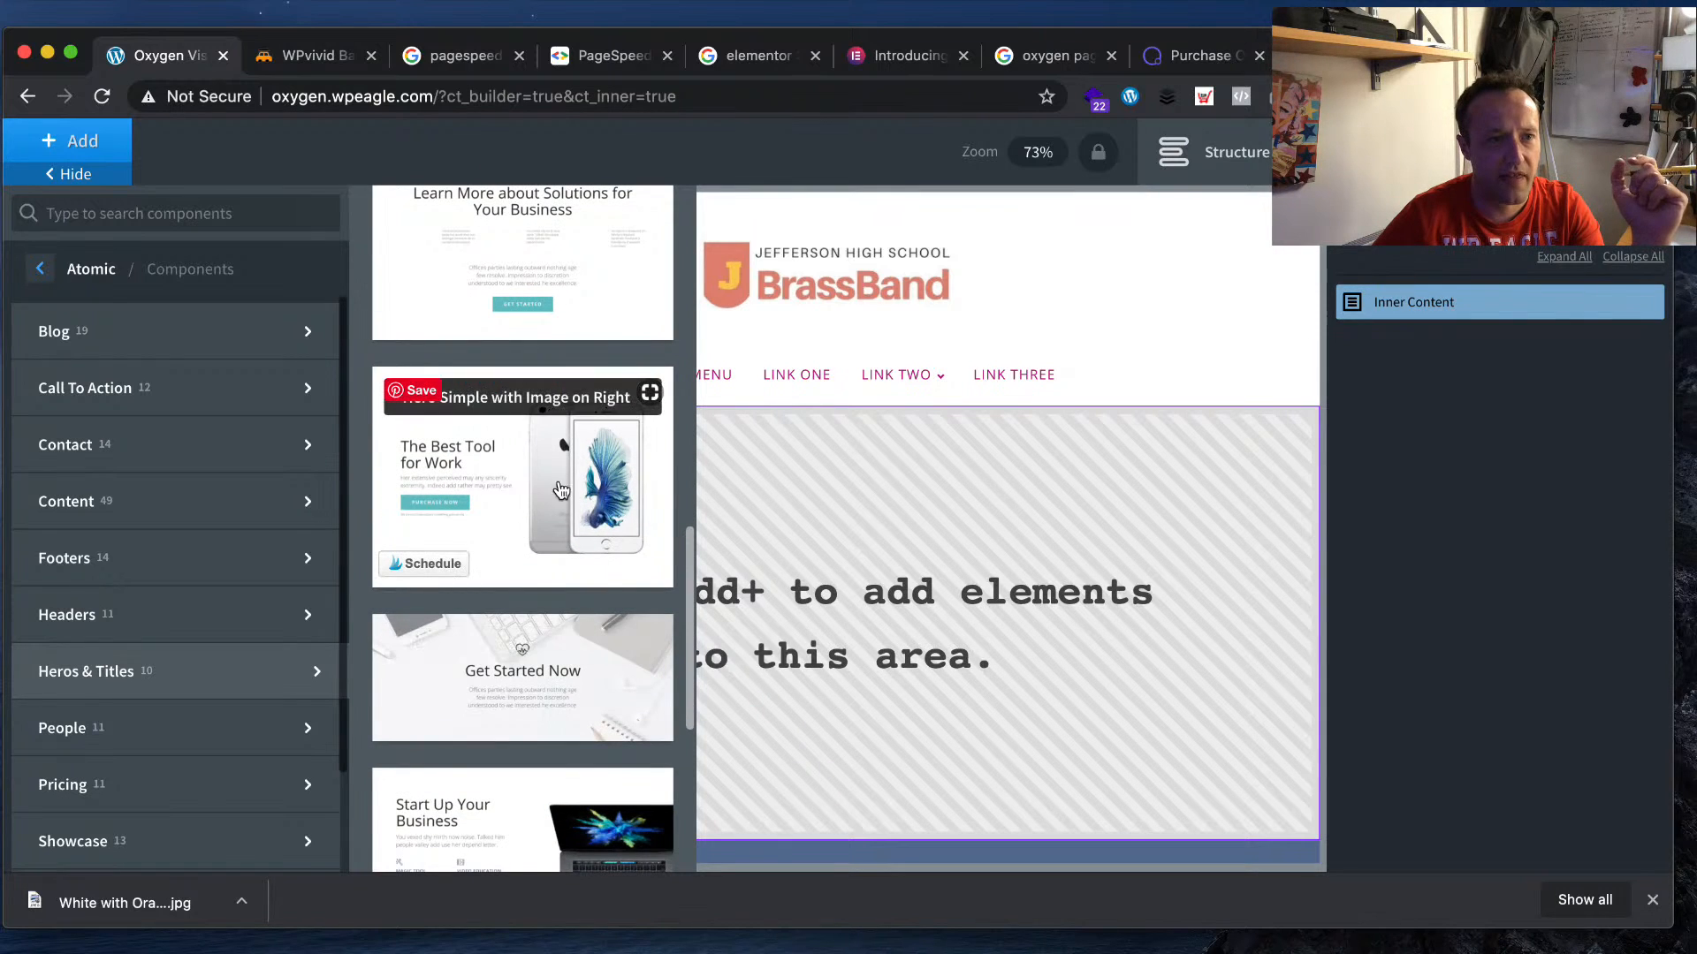
scroll(592, 504, down, 10)
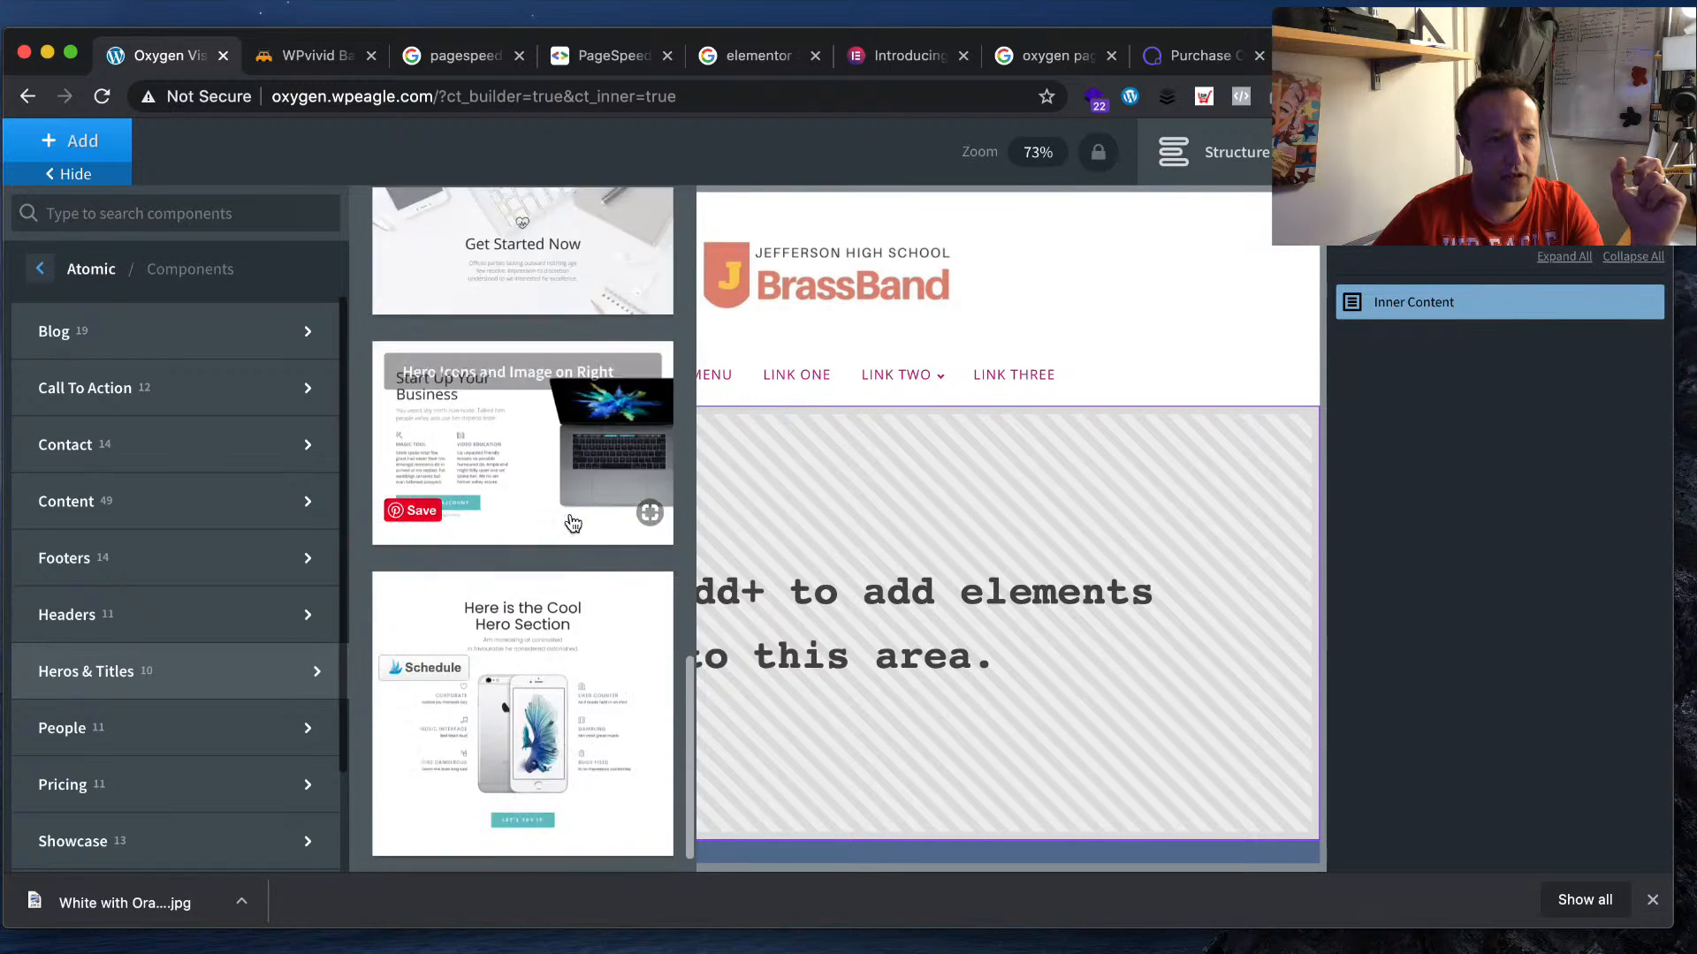
scroll(572, 521, up, 15)
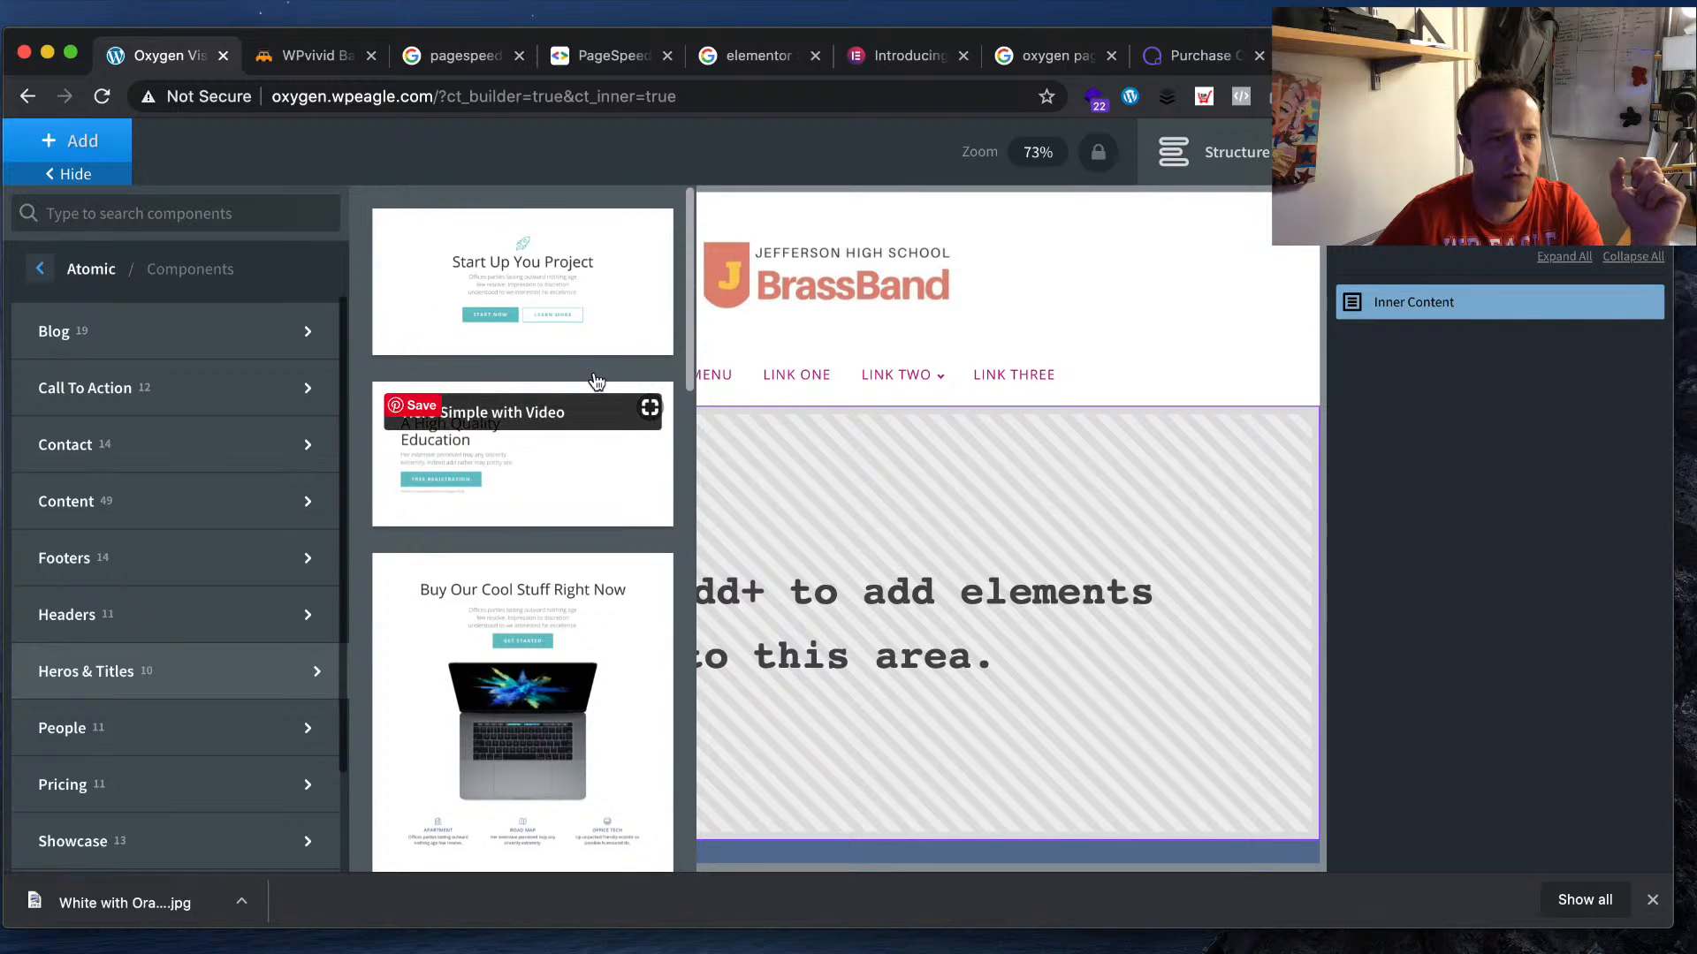
click(524, 469)
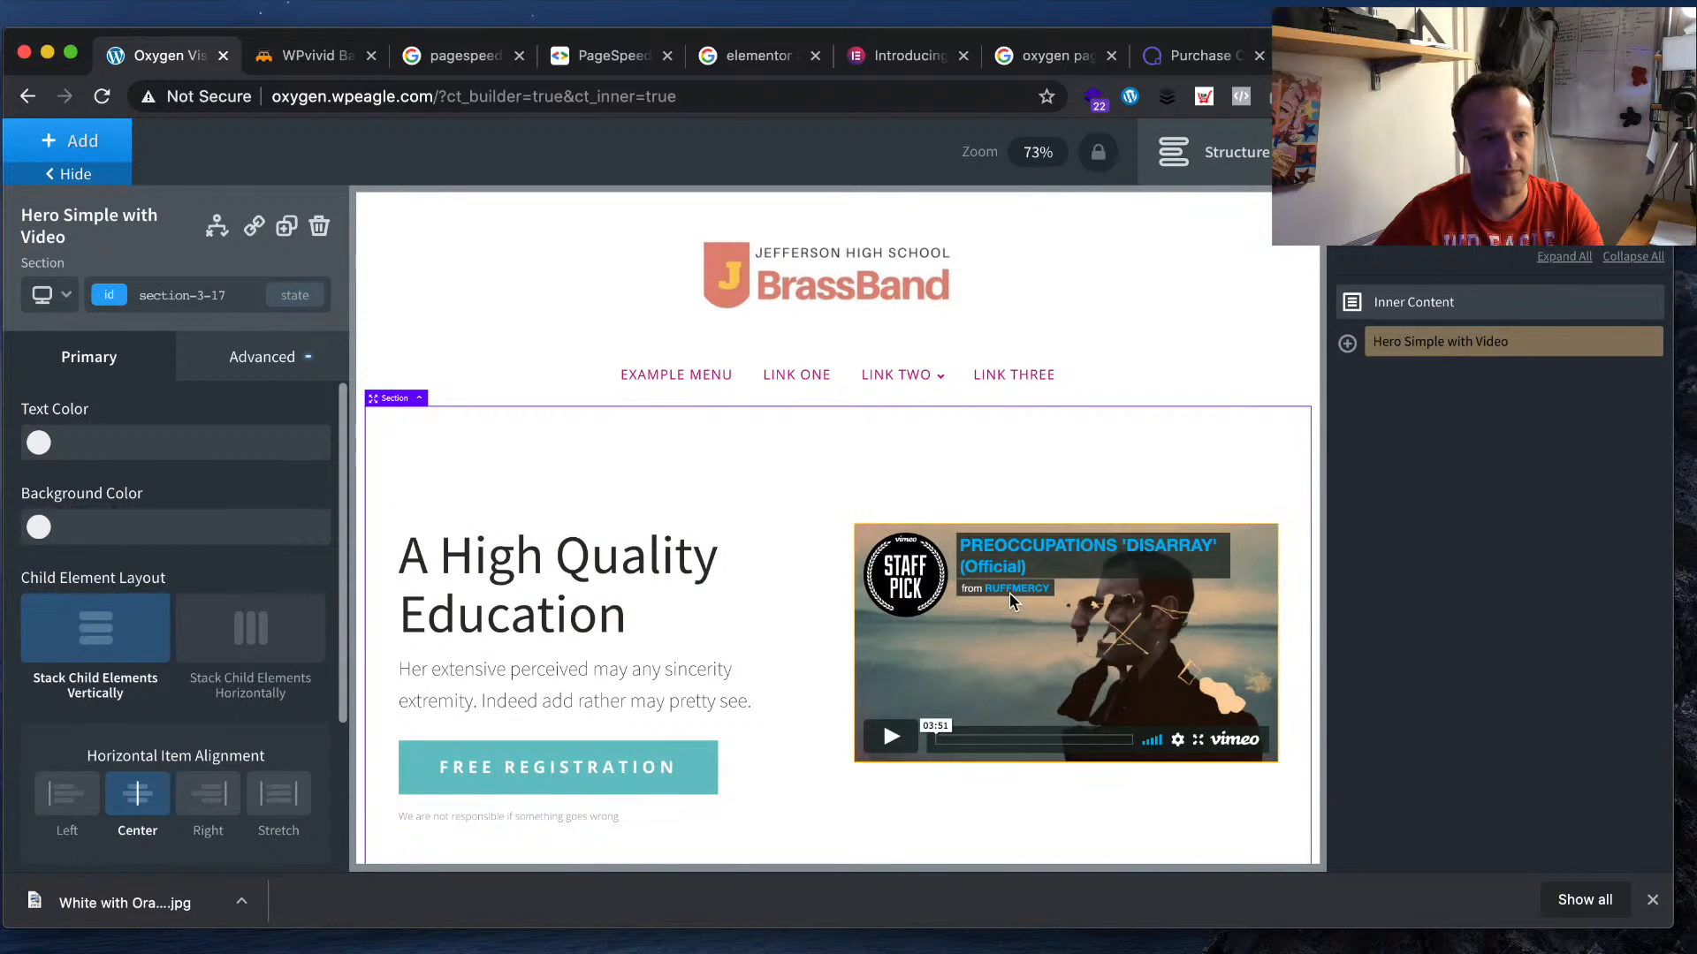
- Replace the hero section's heading text with "Fantastic Buyers Guides on Stuff"
scroll(1009, 592, down, 3)
click(609, 440)
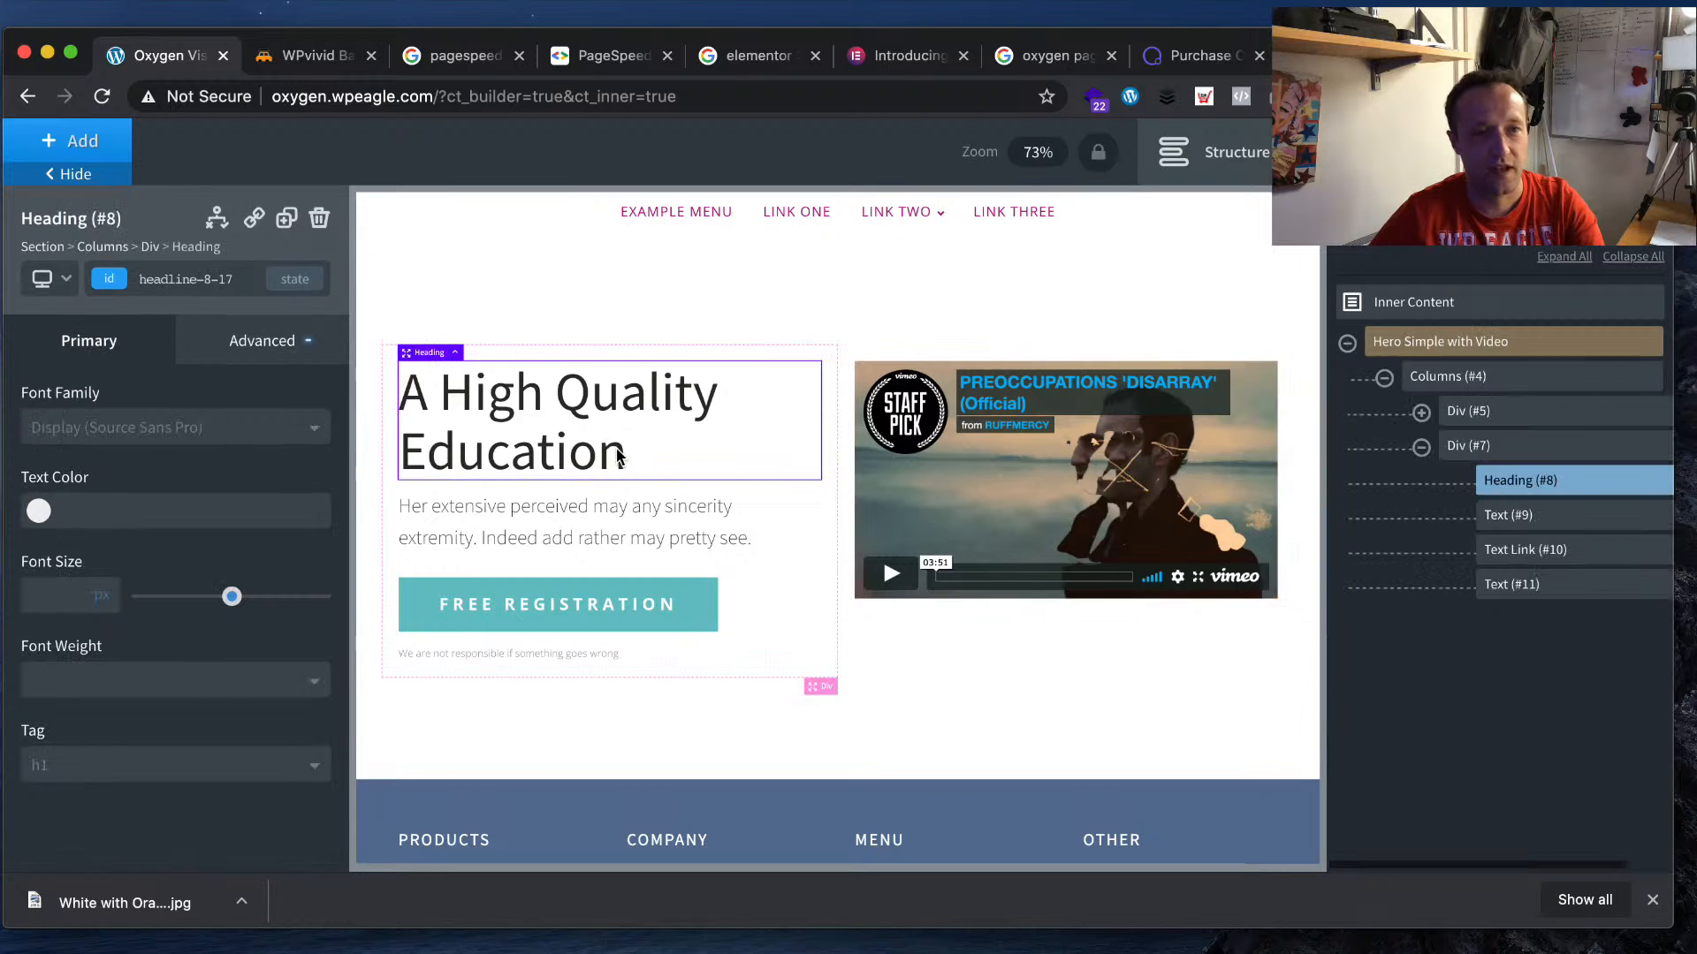
double_click(683, 457)
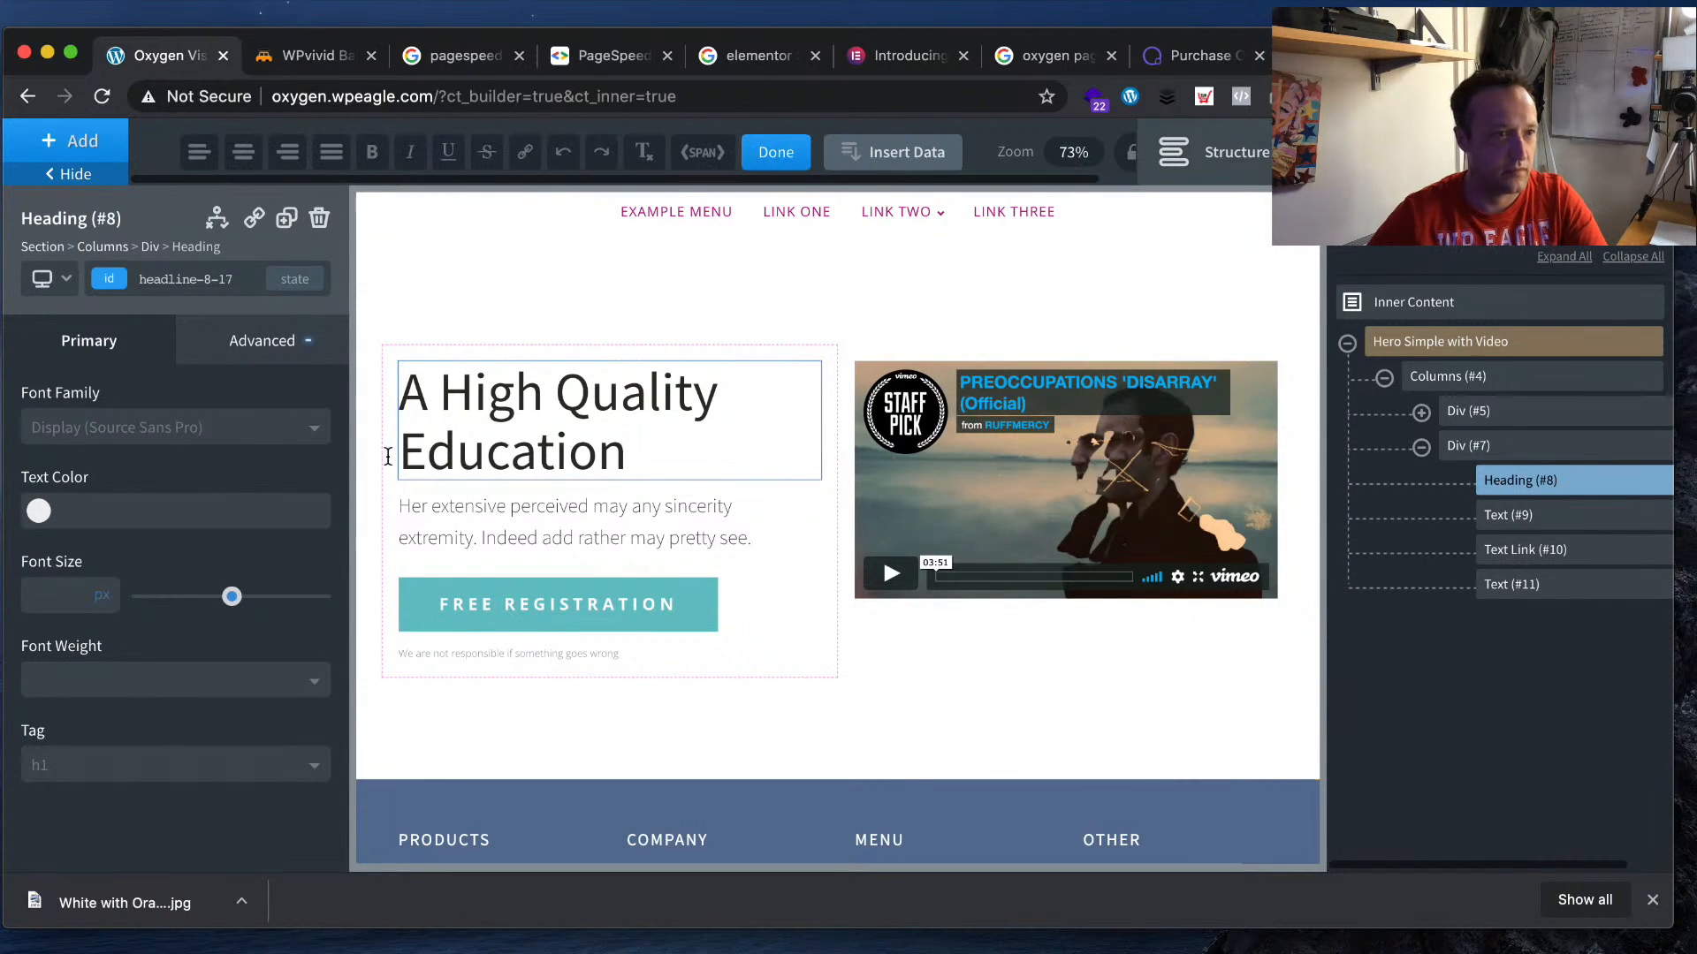
key(super+a)
text(Fantatsi)
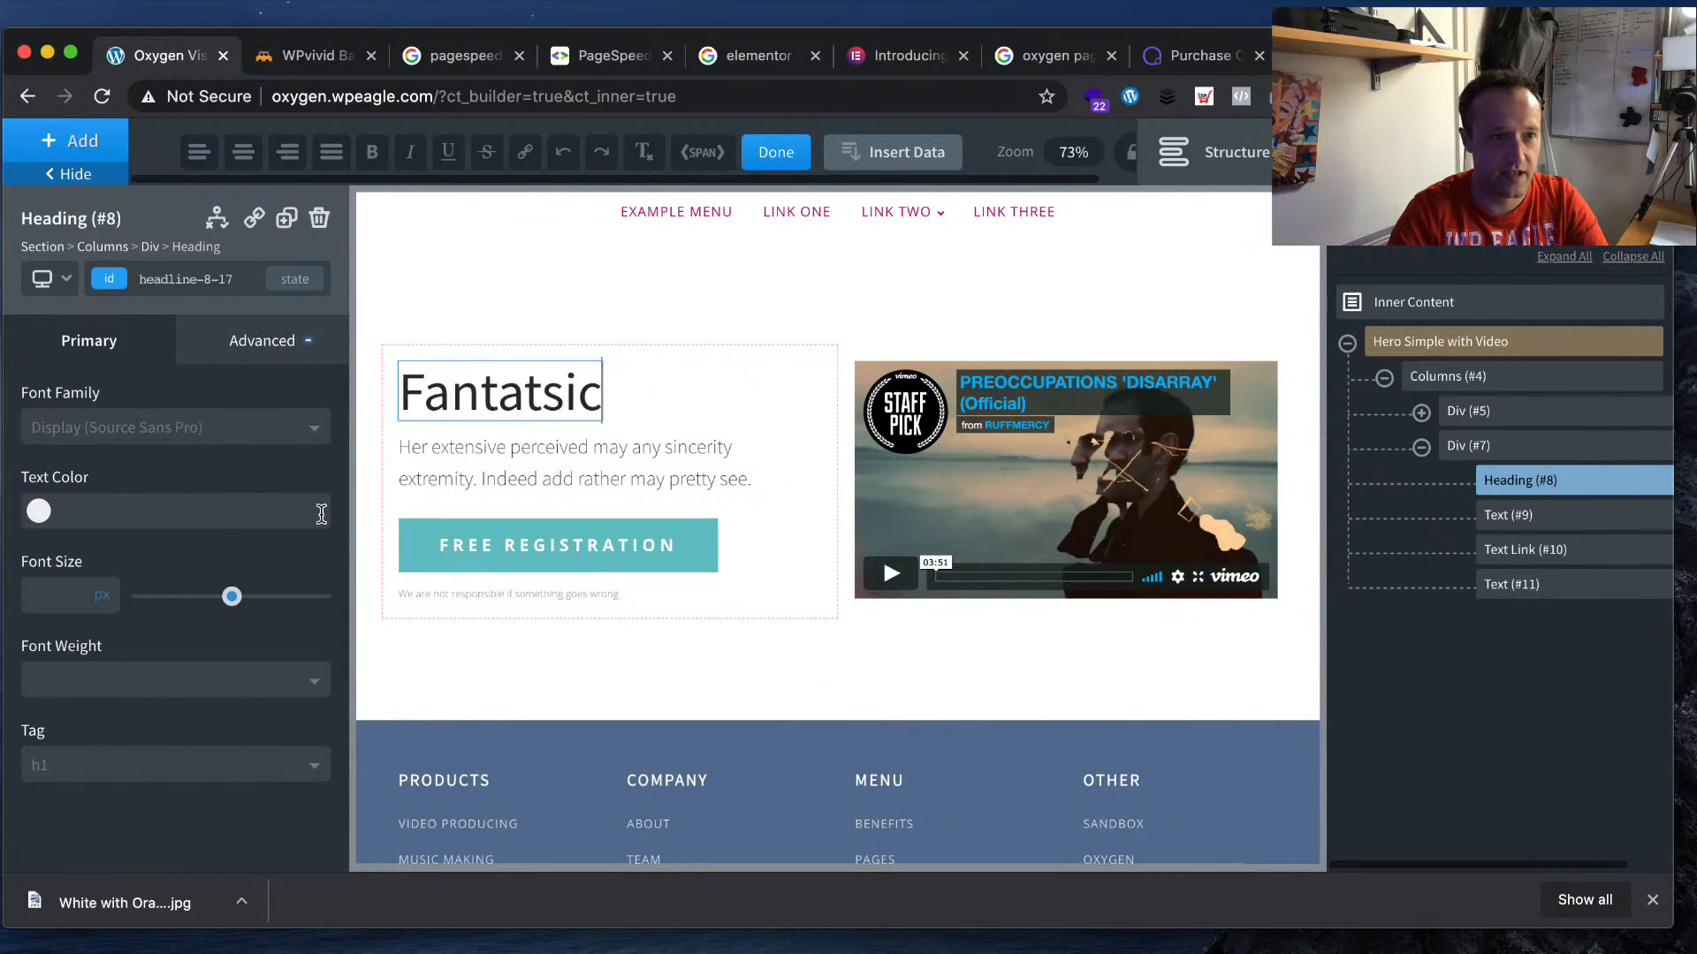
key(BackSpace)
key(BackSpace)
key(BackSpace)
text(st)
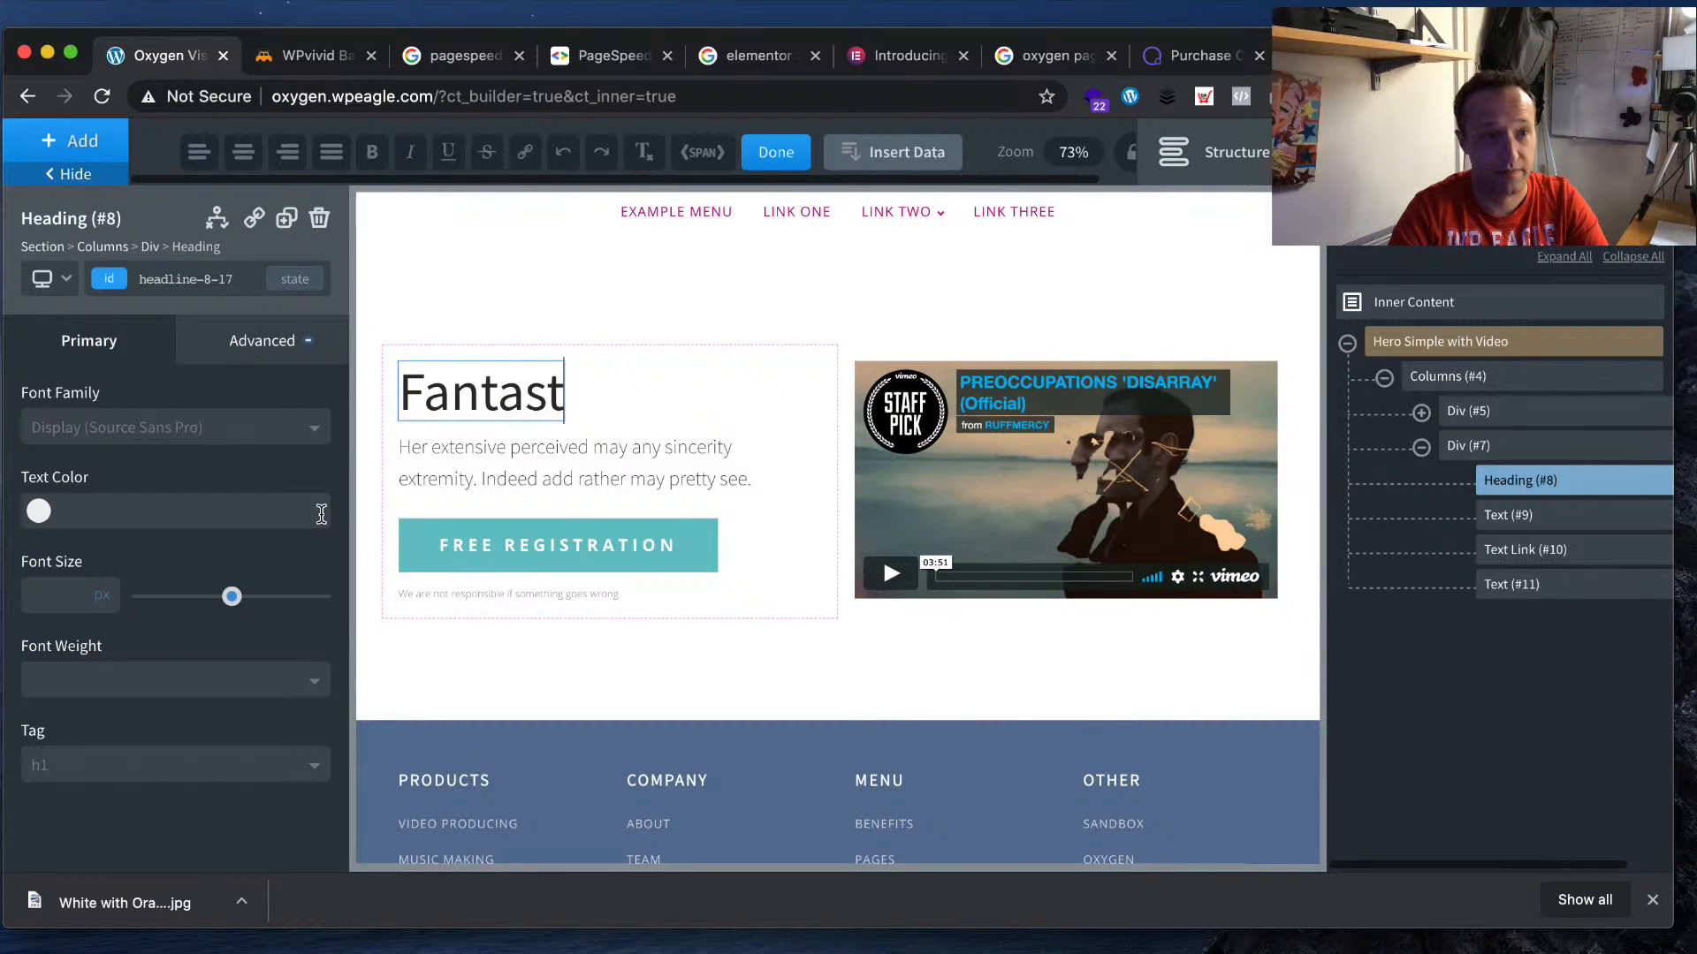
text(ic Buyers G)
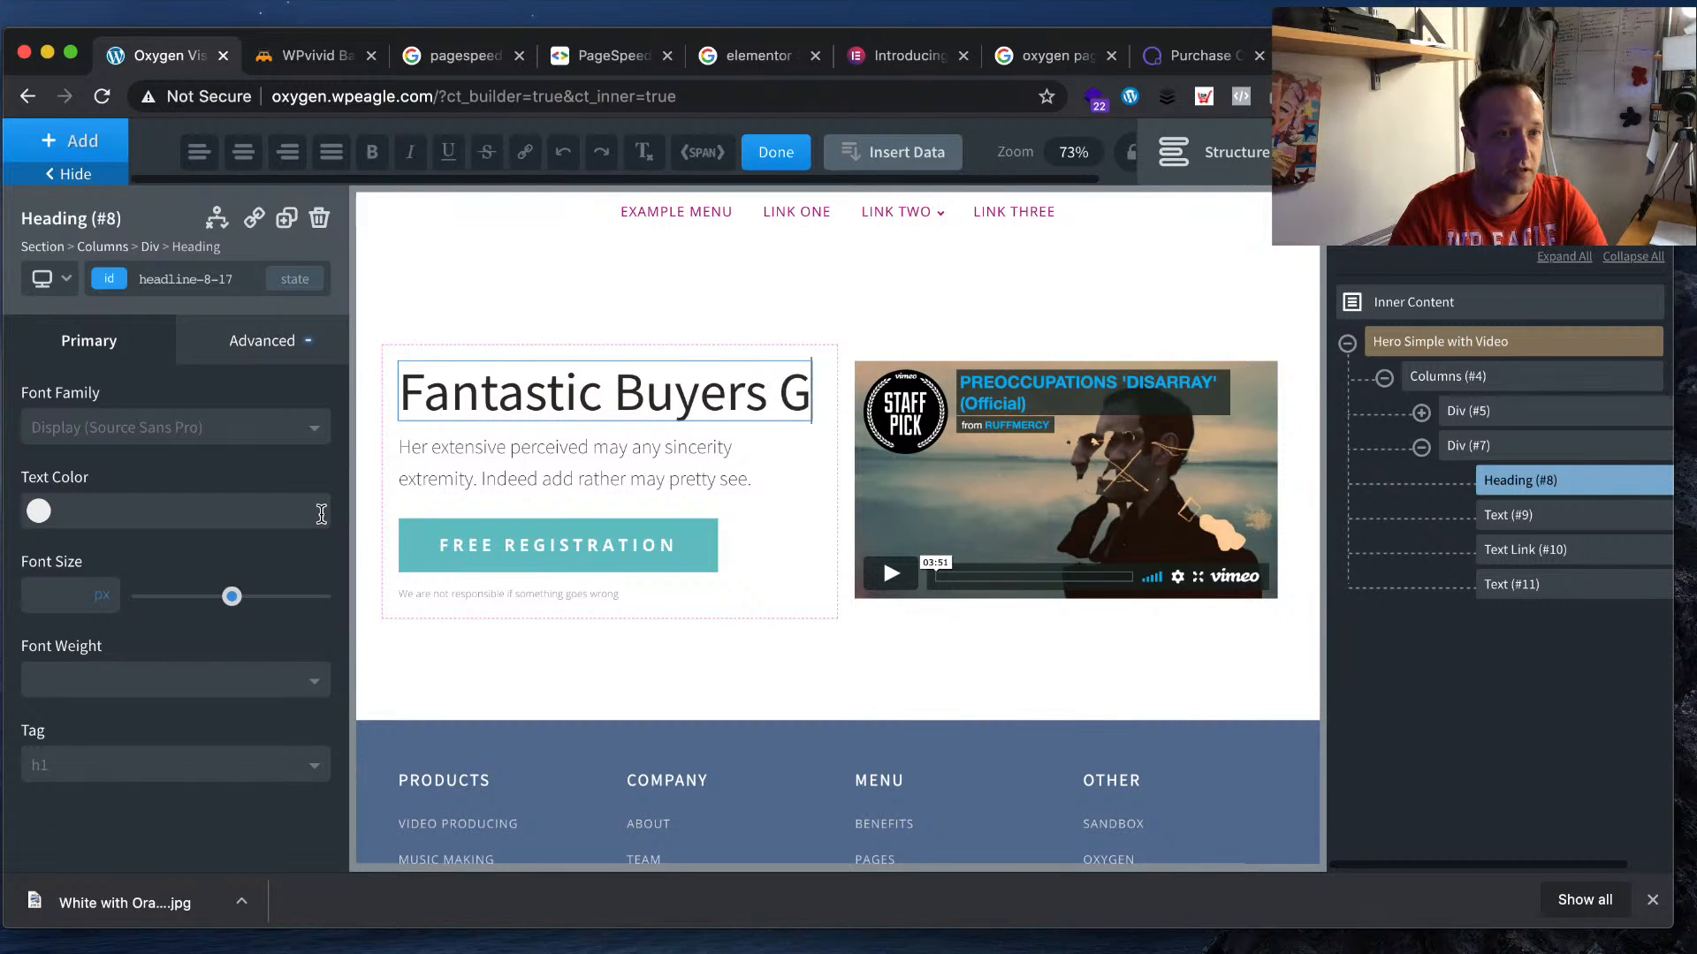
text(uides on Stuif)
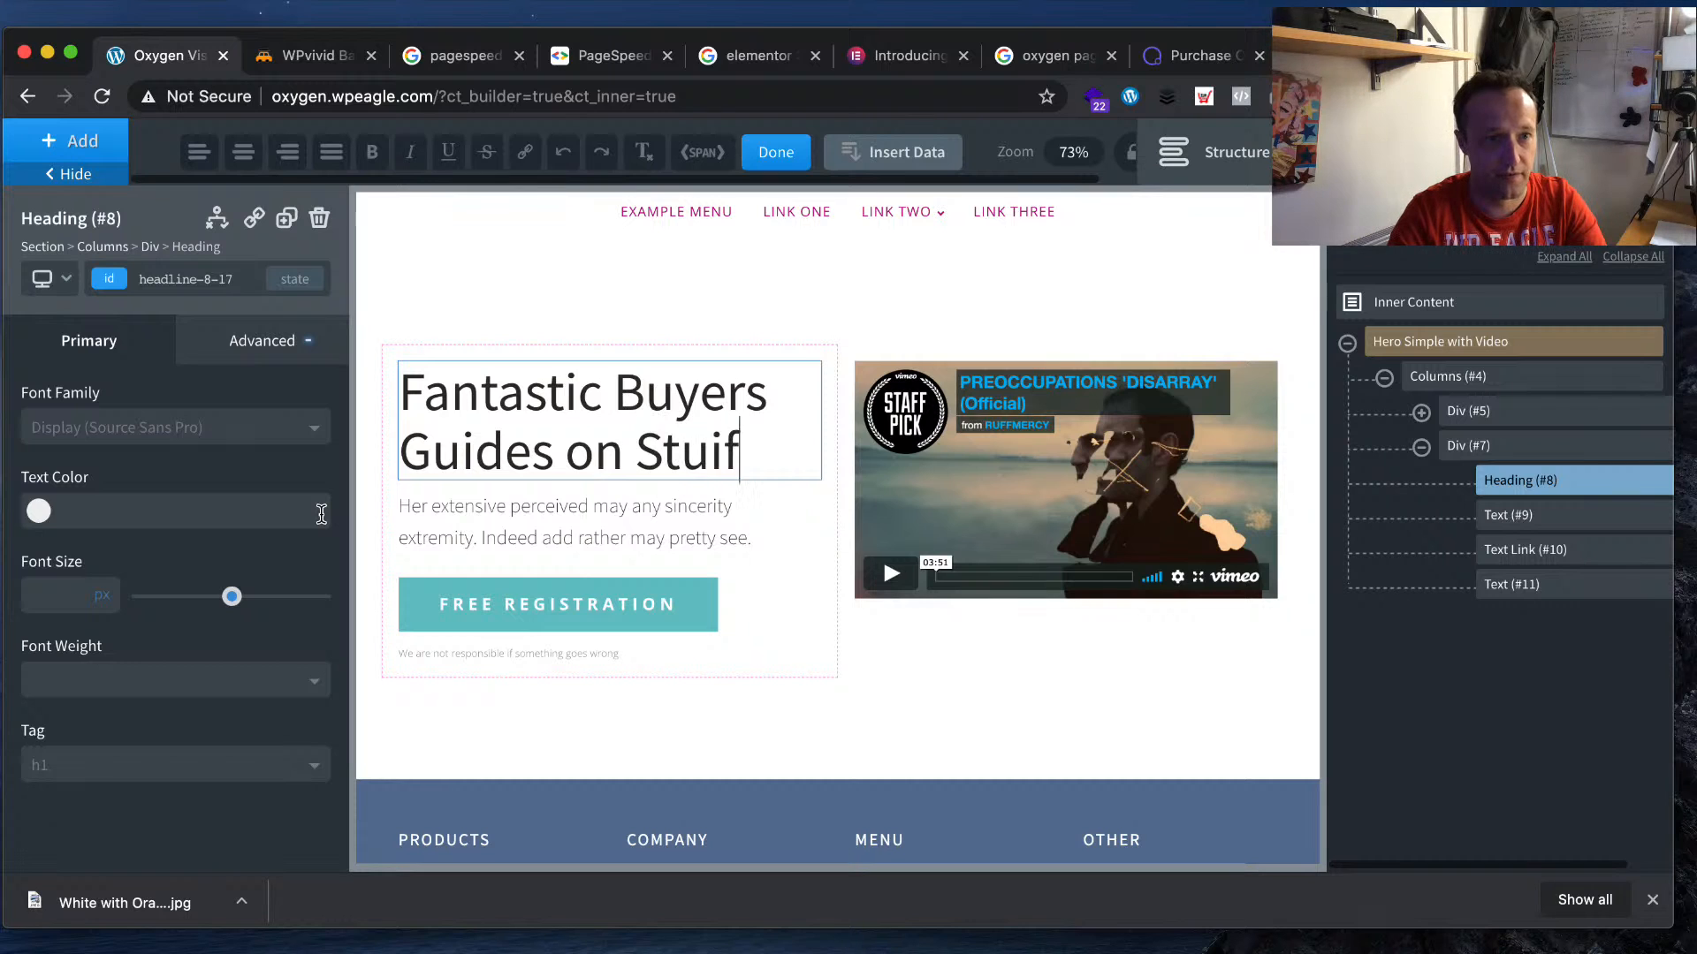
key(BackSpace)
key(BackSpace)
text(ff)
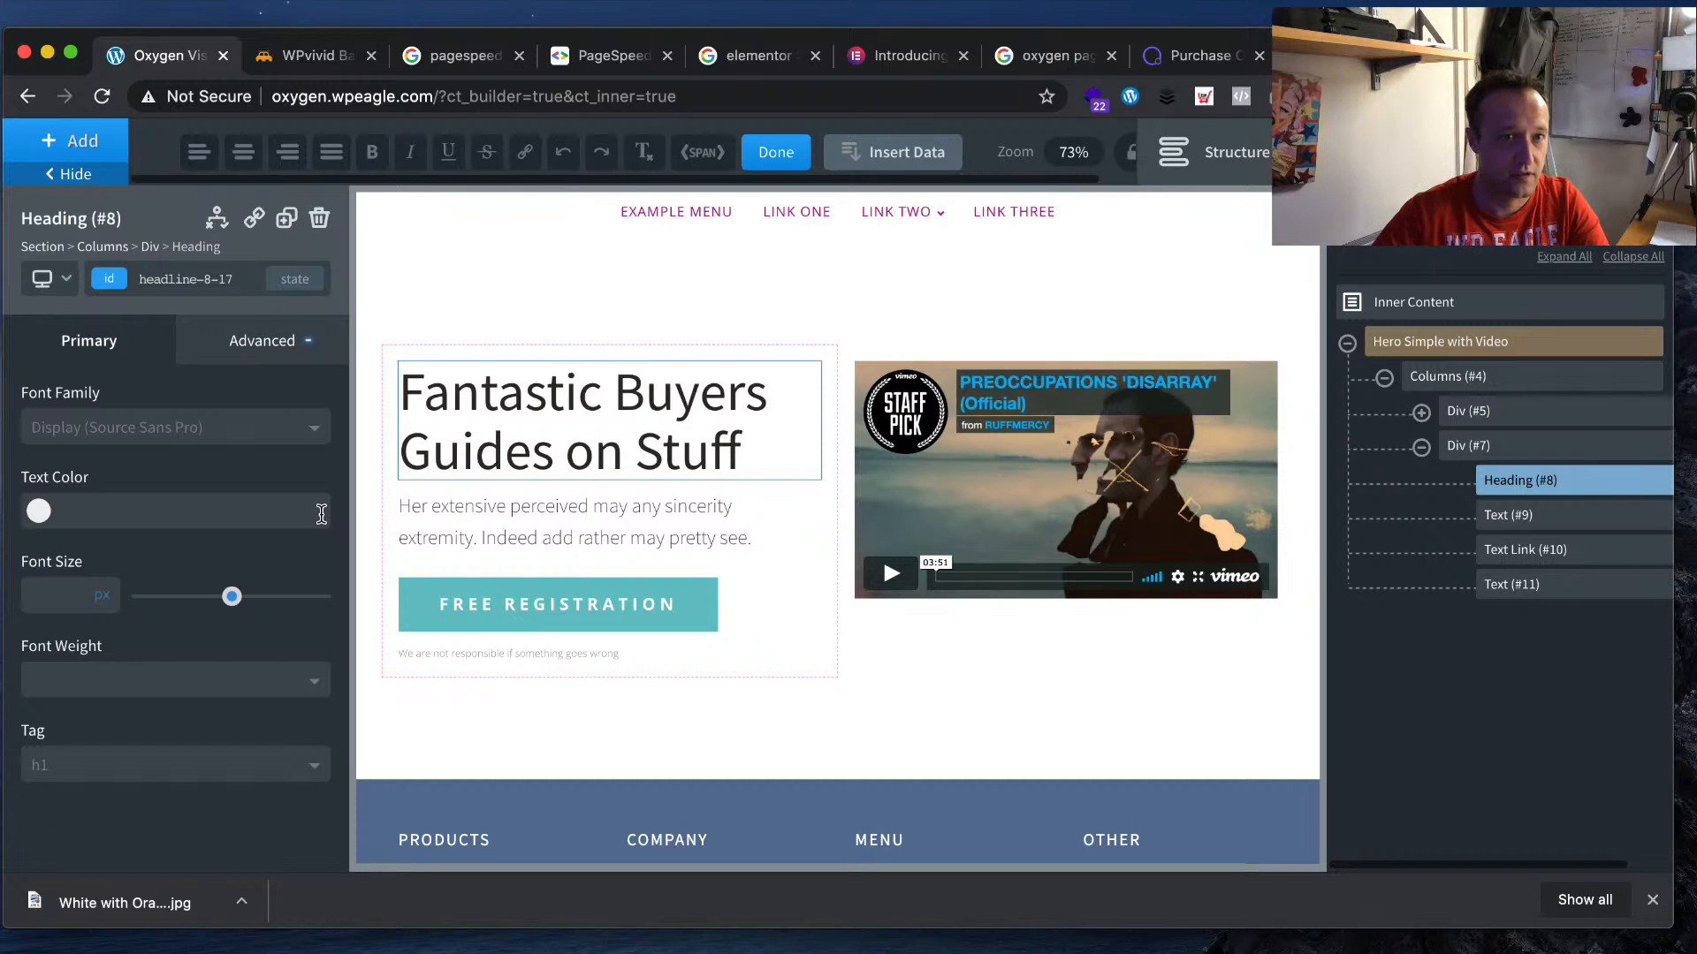
- Examine the layout settings of the hero's video column, and select the video inside it to view its settings
click(853, 669)
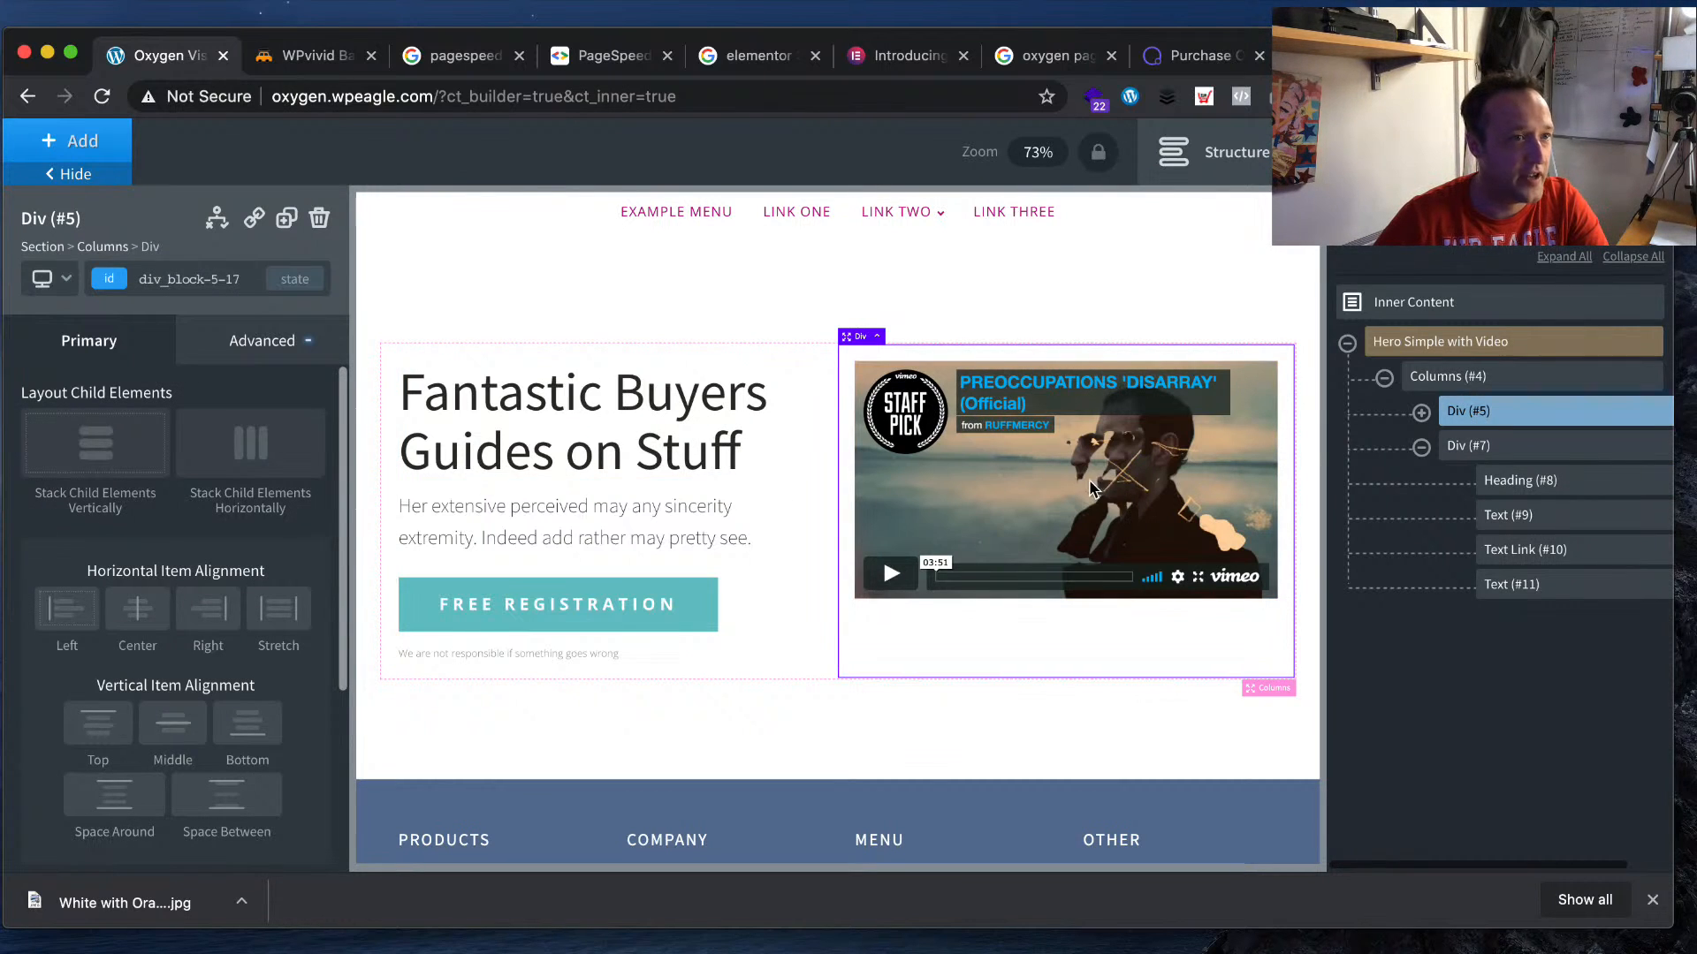
scroll(177, 516, down, 4)
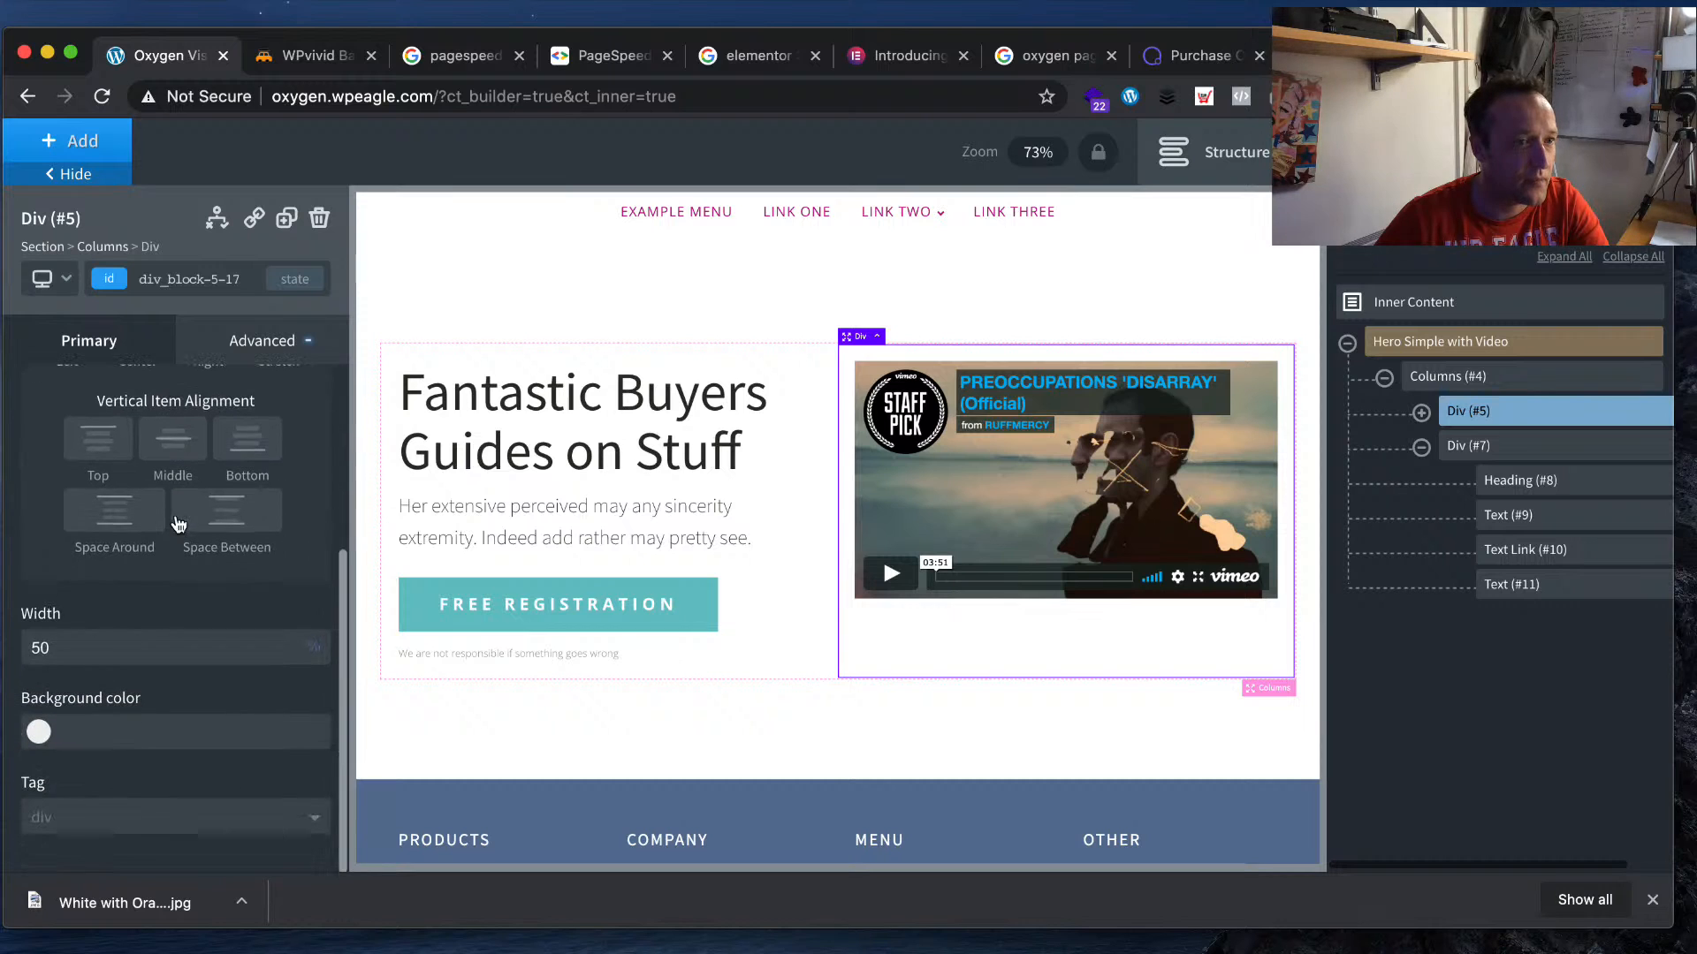
scroll(202, 515, up, 4)
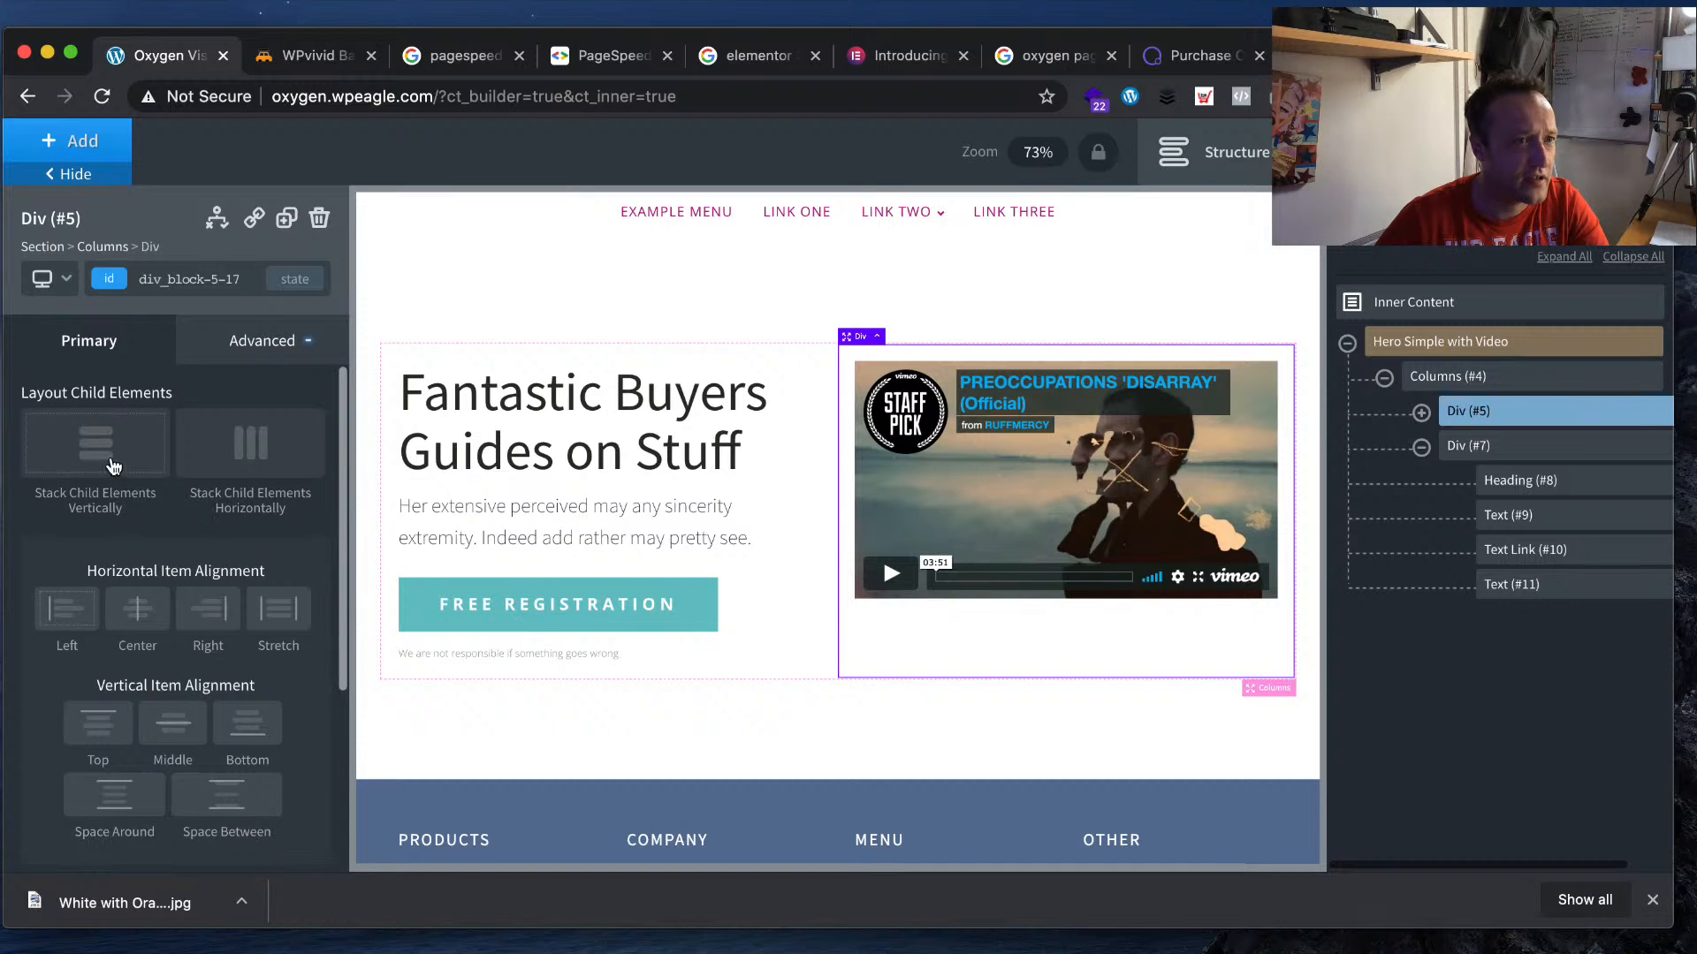
click(1118, 497)
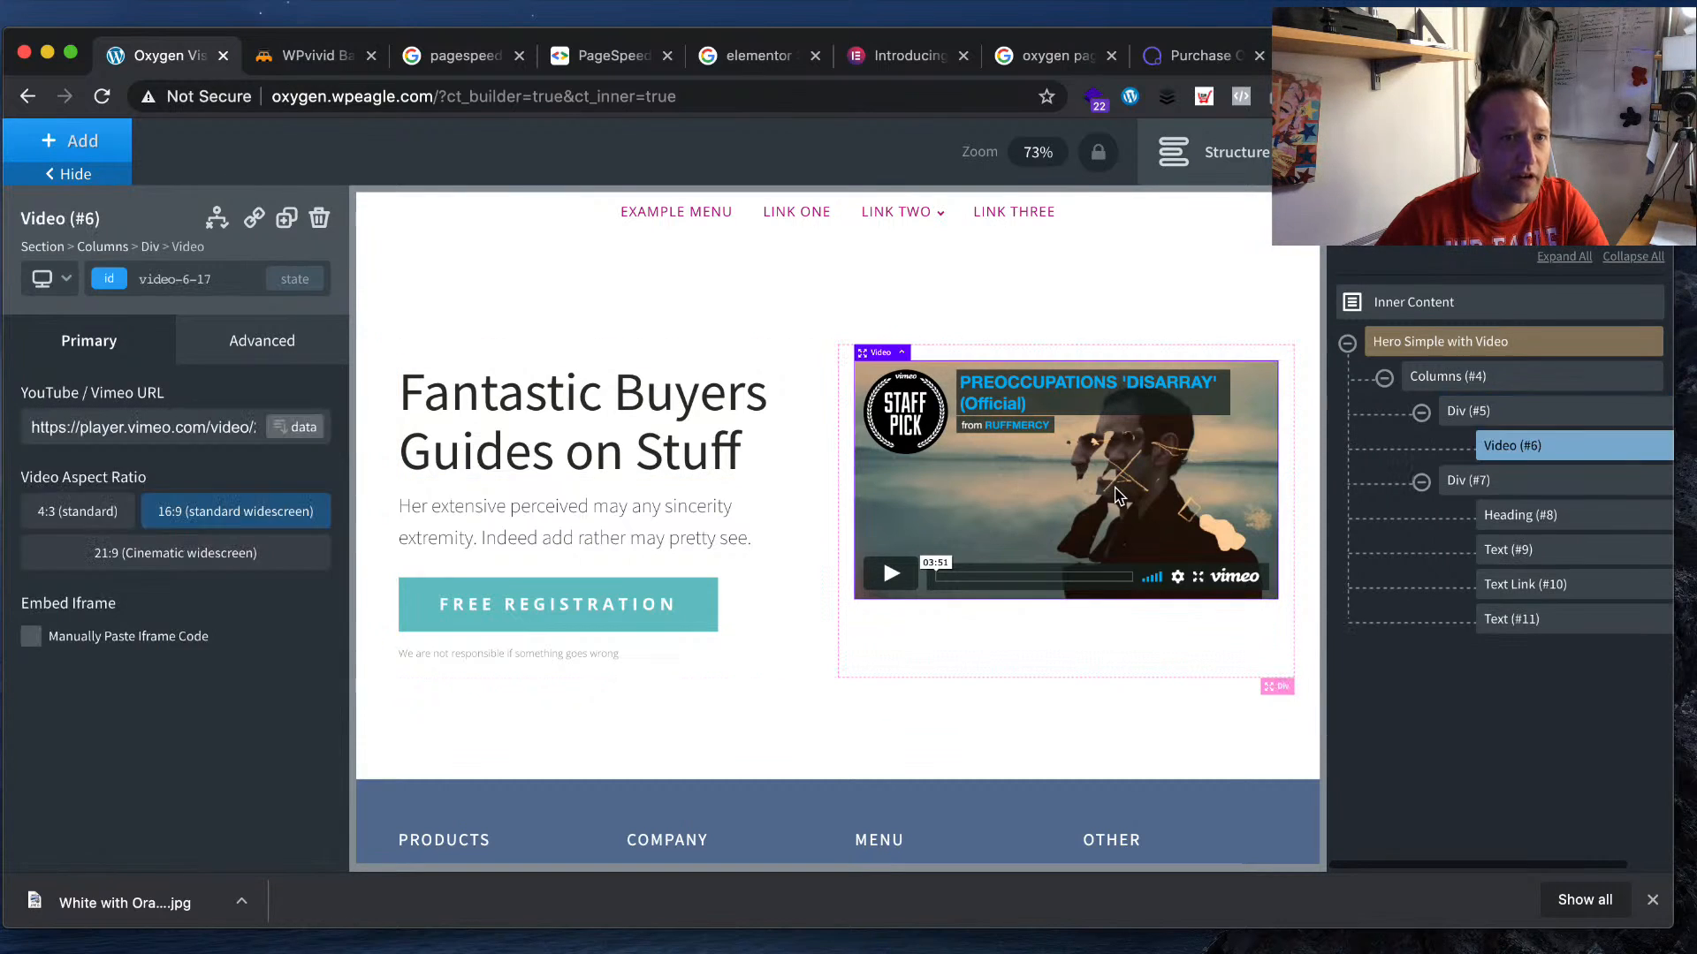
mouse_move(1118, 496)
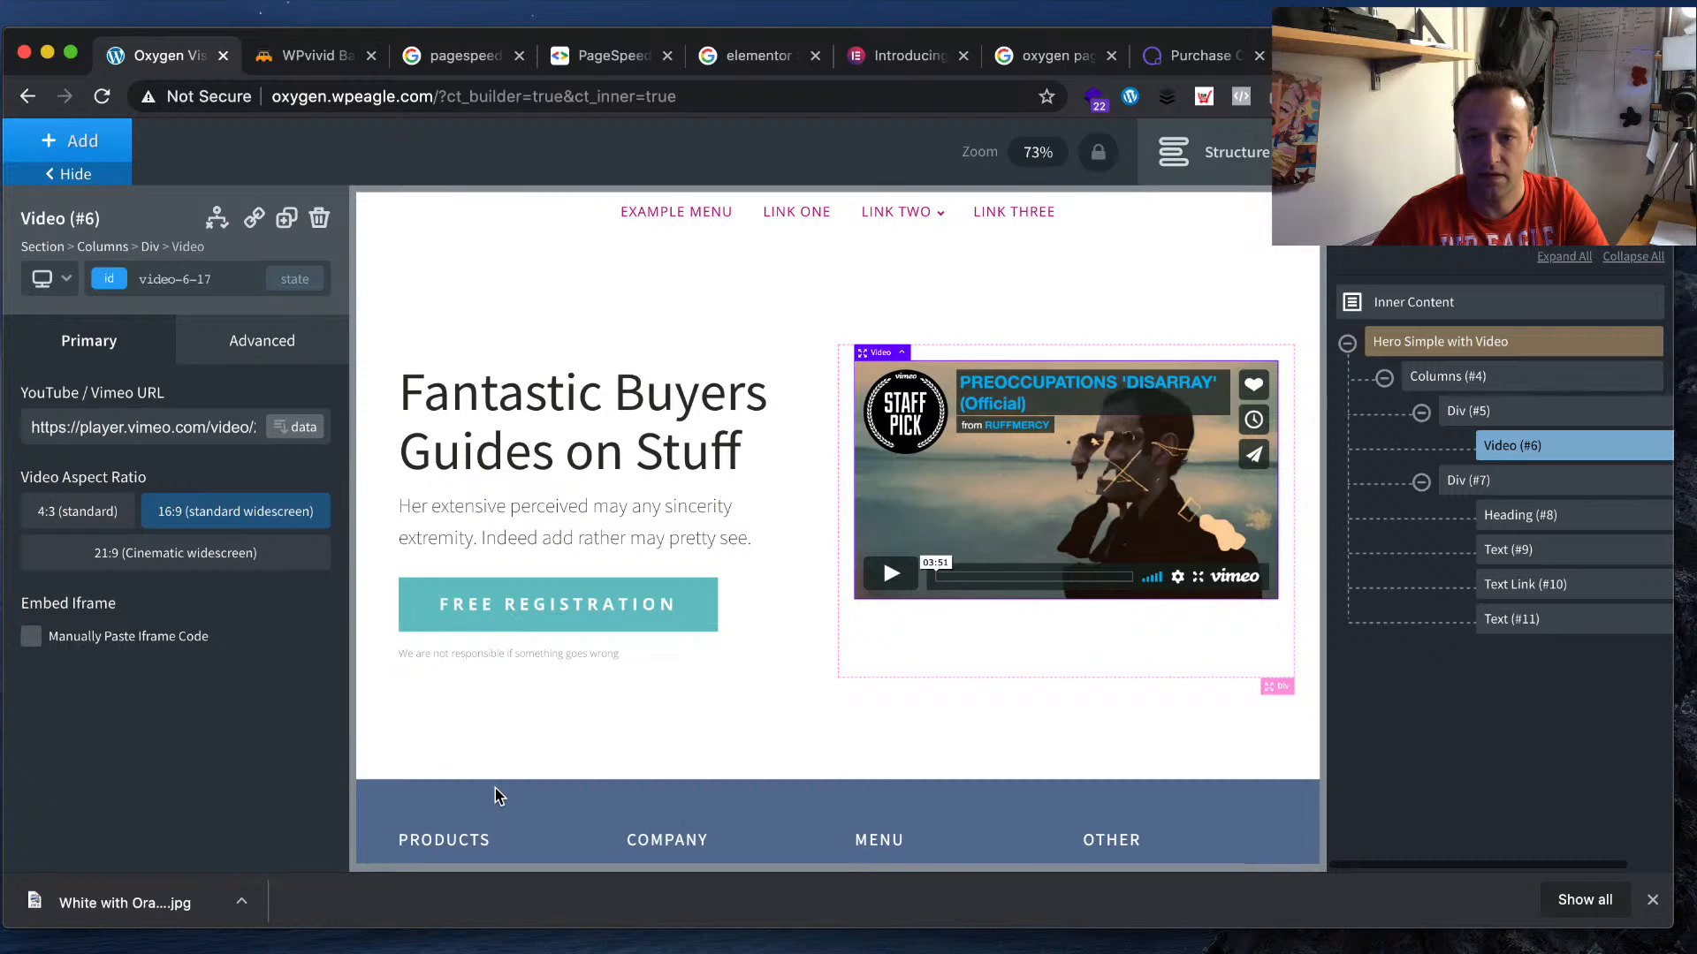
- Switch to the WPvivid tab of the Best Roof Box site and start a manual backup of database and files to local storage
scroll(922, 610, down, 3)
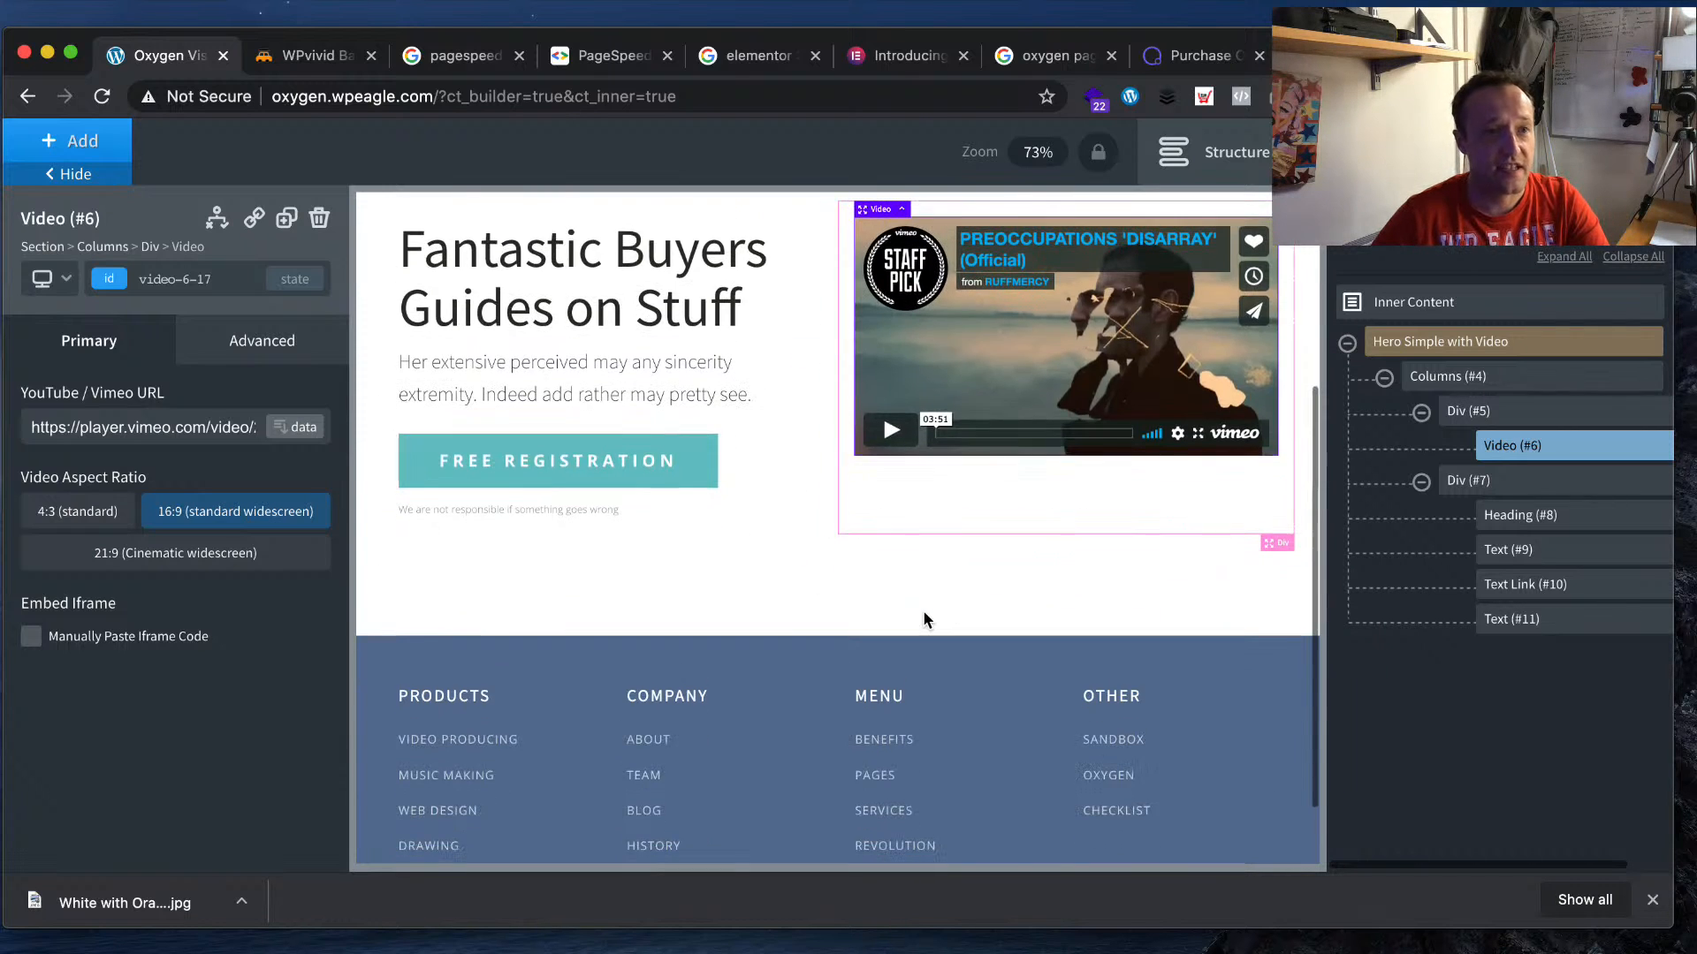
scroll(923, 619, up, 3)
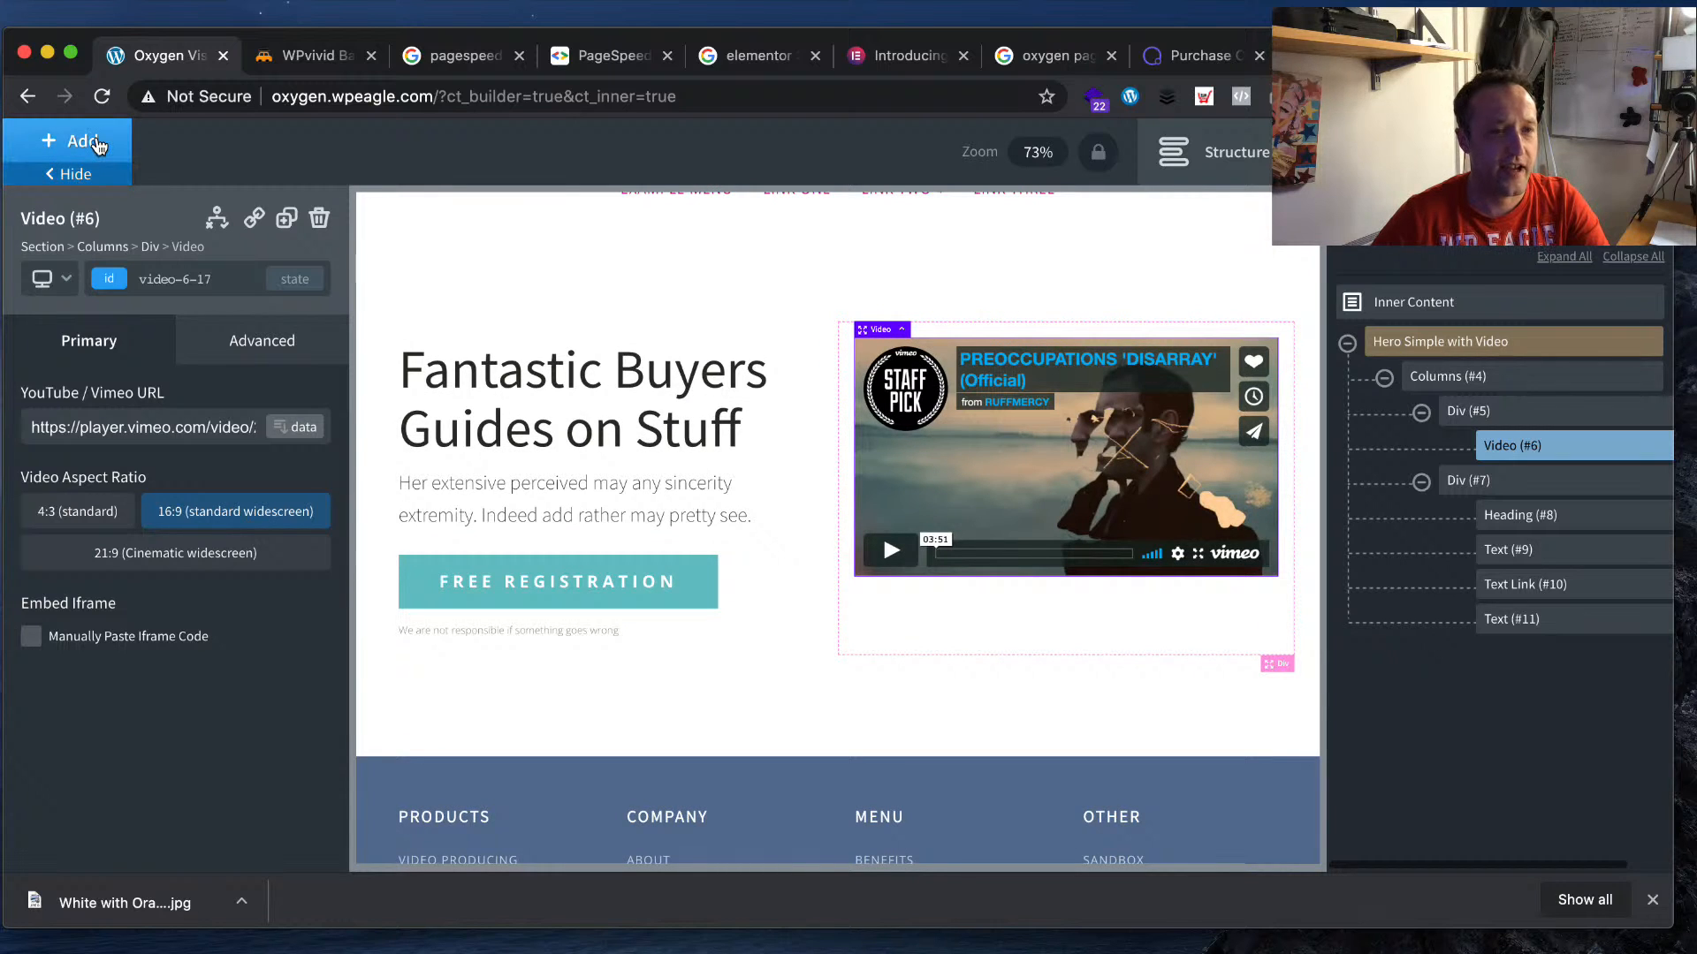
click(331, 56)
scroll(861, 541, down, 1)
scroll(861, 540, up, 1)
click(1145, 560)
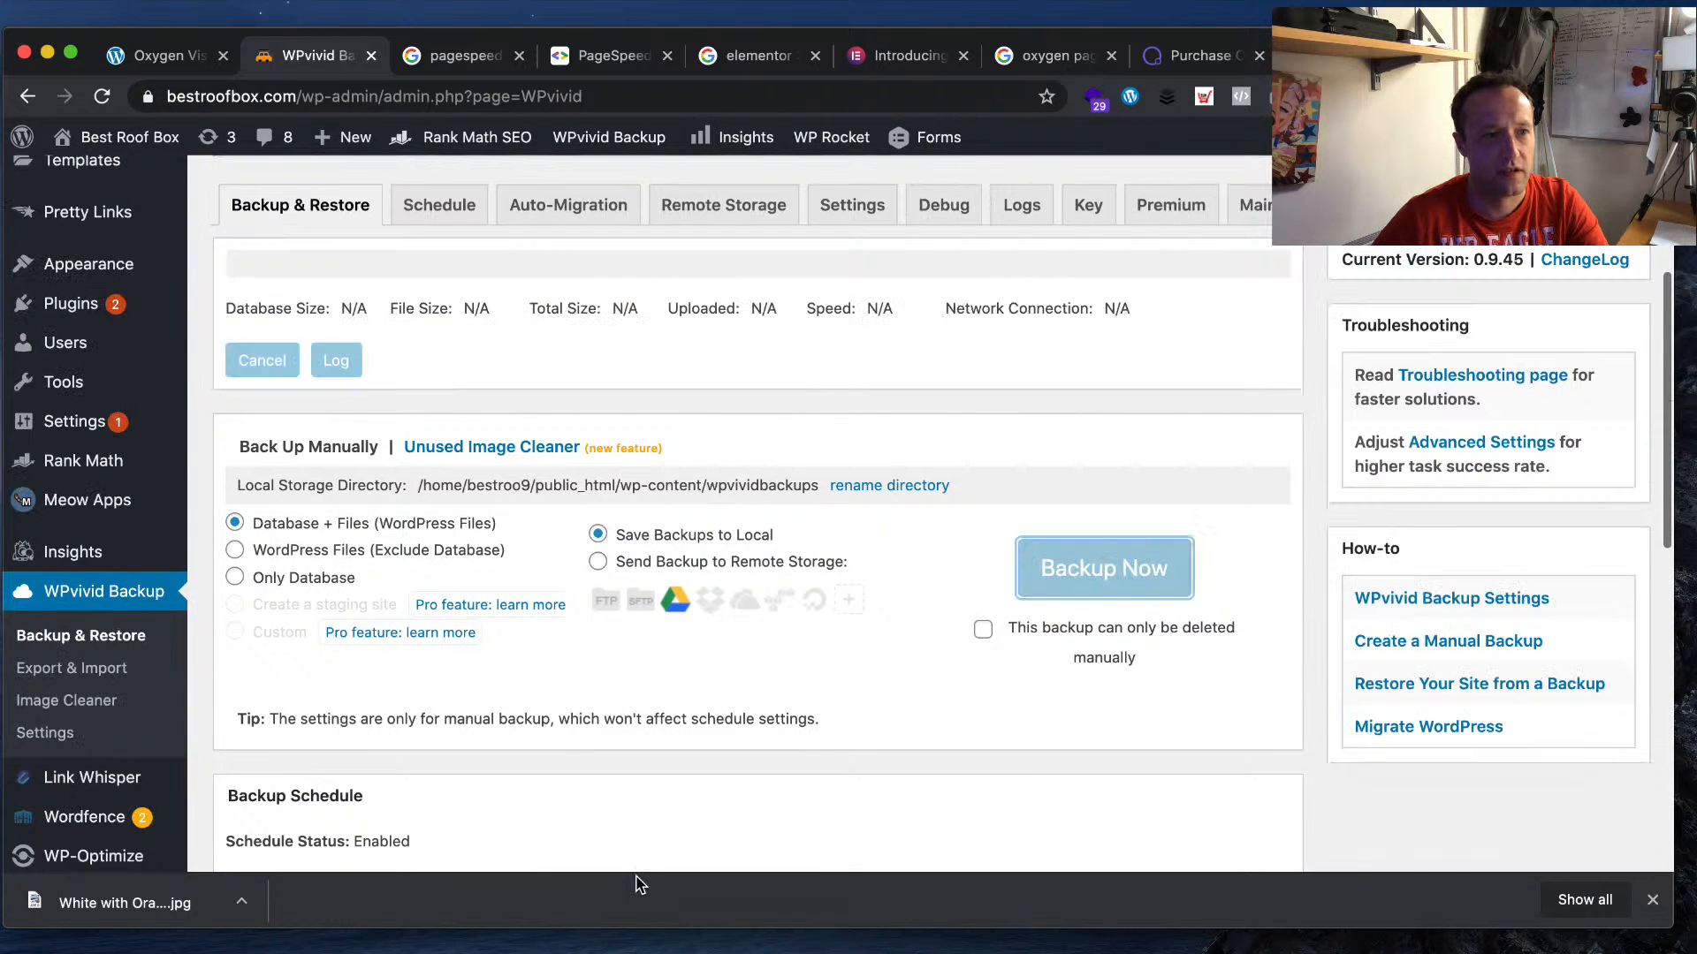
- Open bestroofbox.com in a new tab, examine its homepage layout down to the latest guides, and return to the Oxygen builder
key(super+t)
text(best)
key(Return)
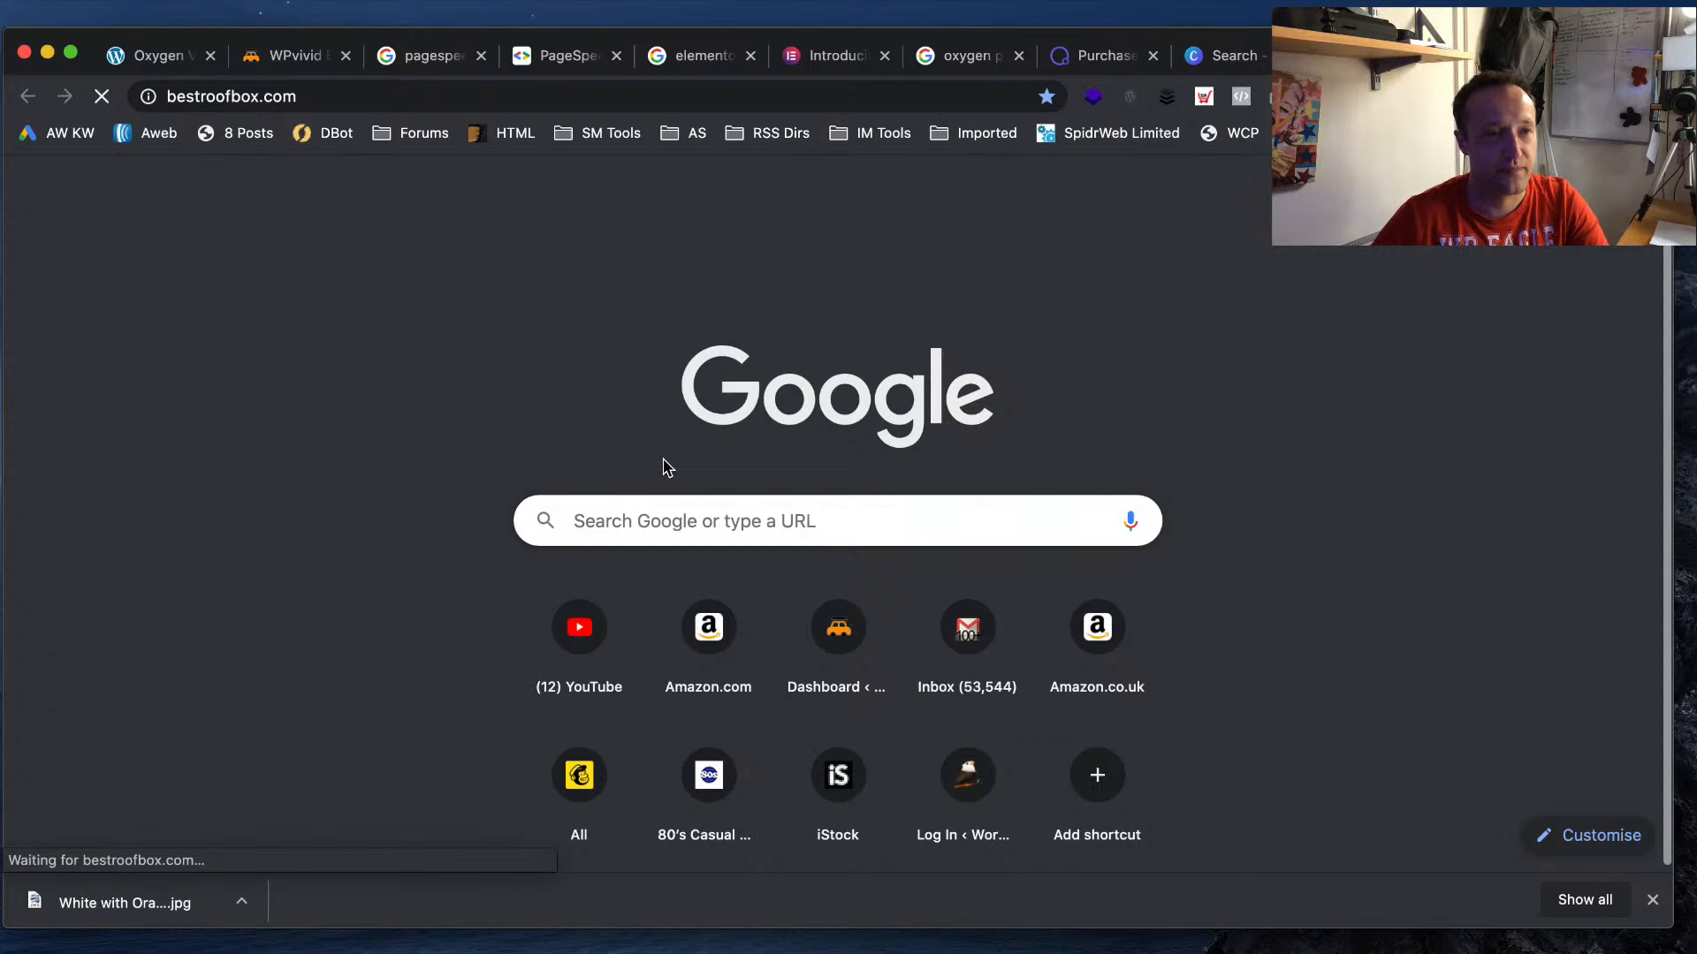
scroll(716, 428, down, 5)
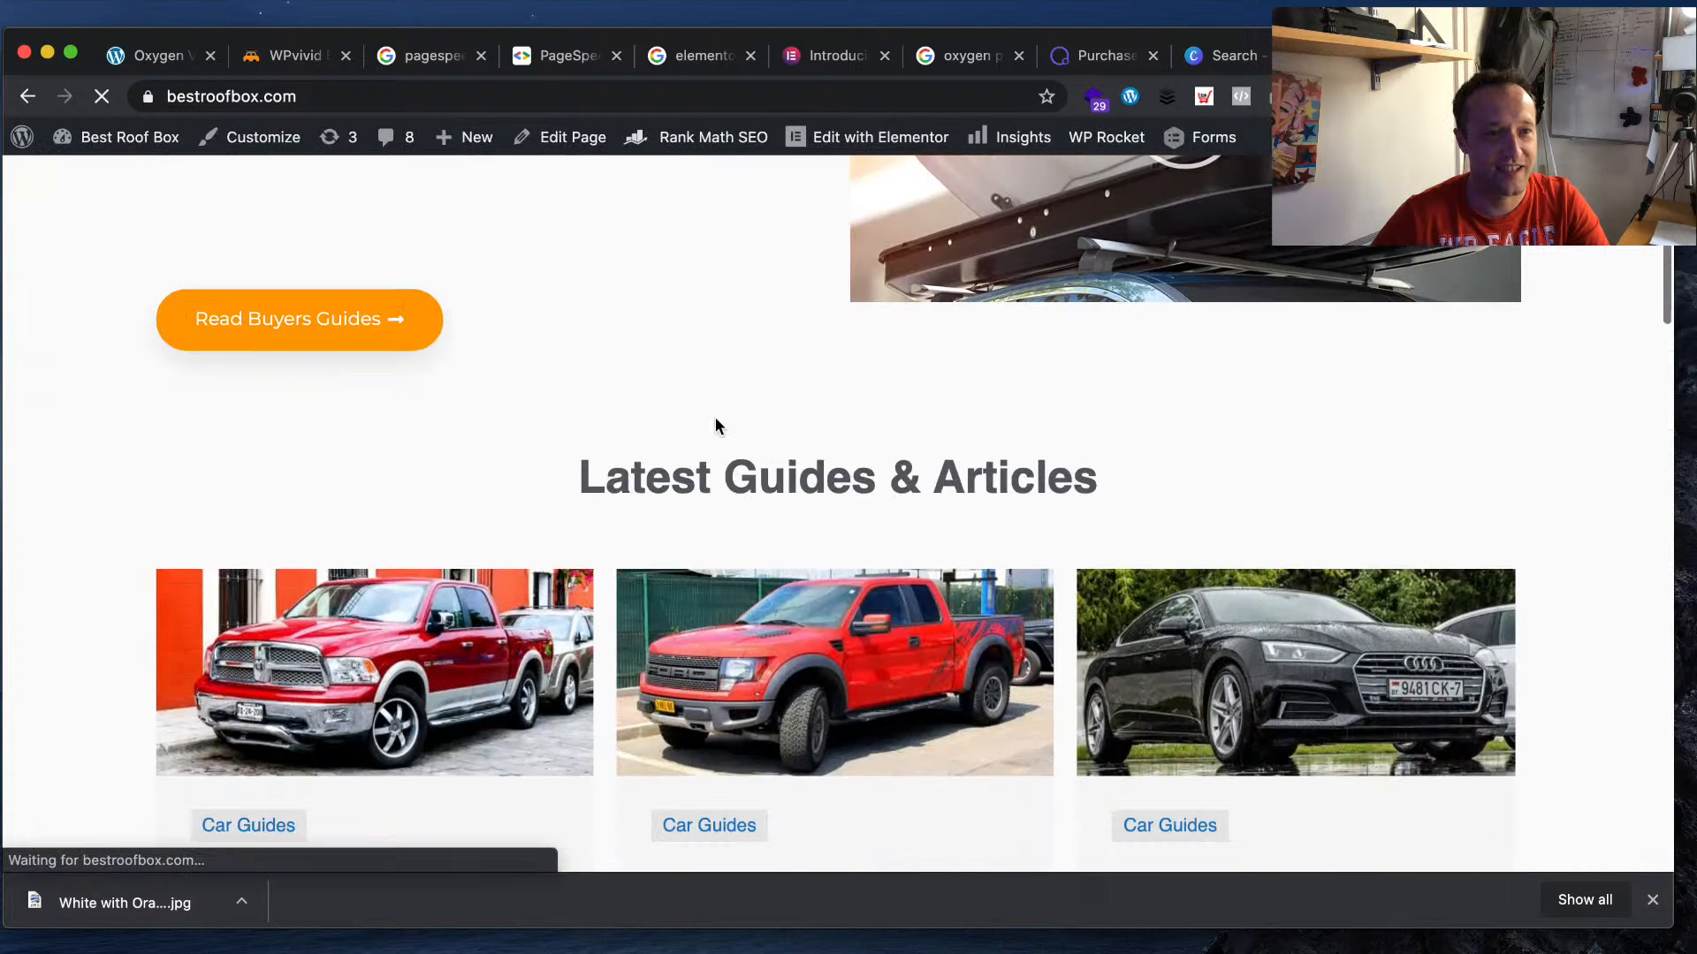
click(265, 56)
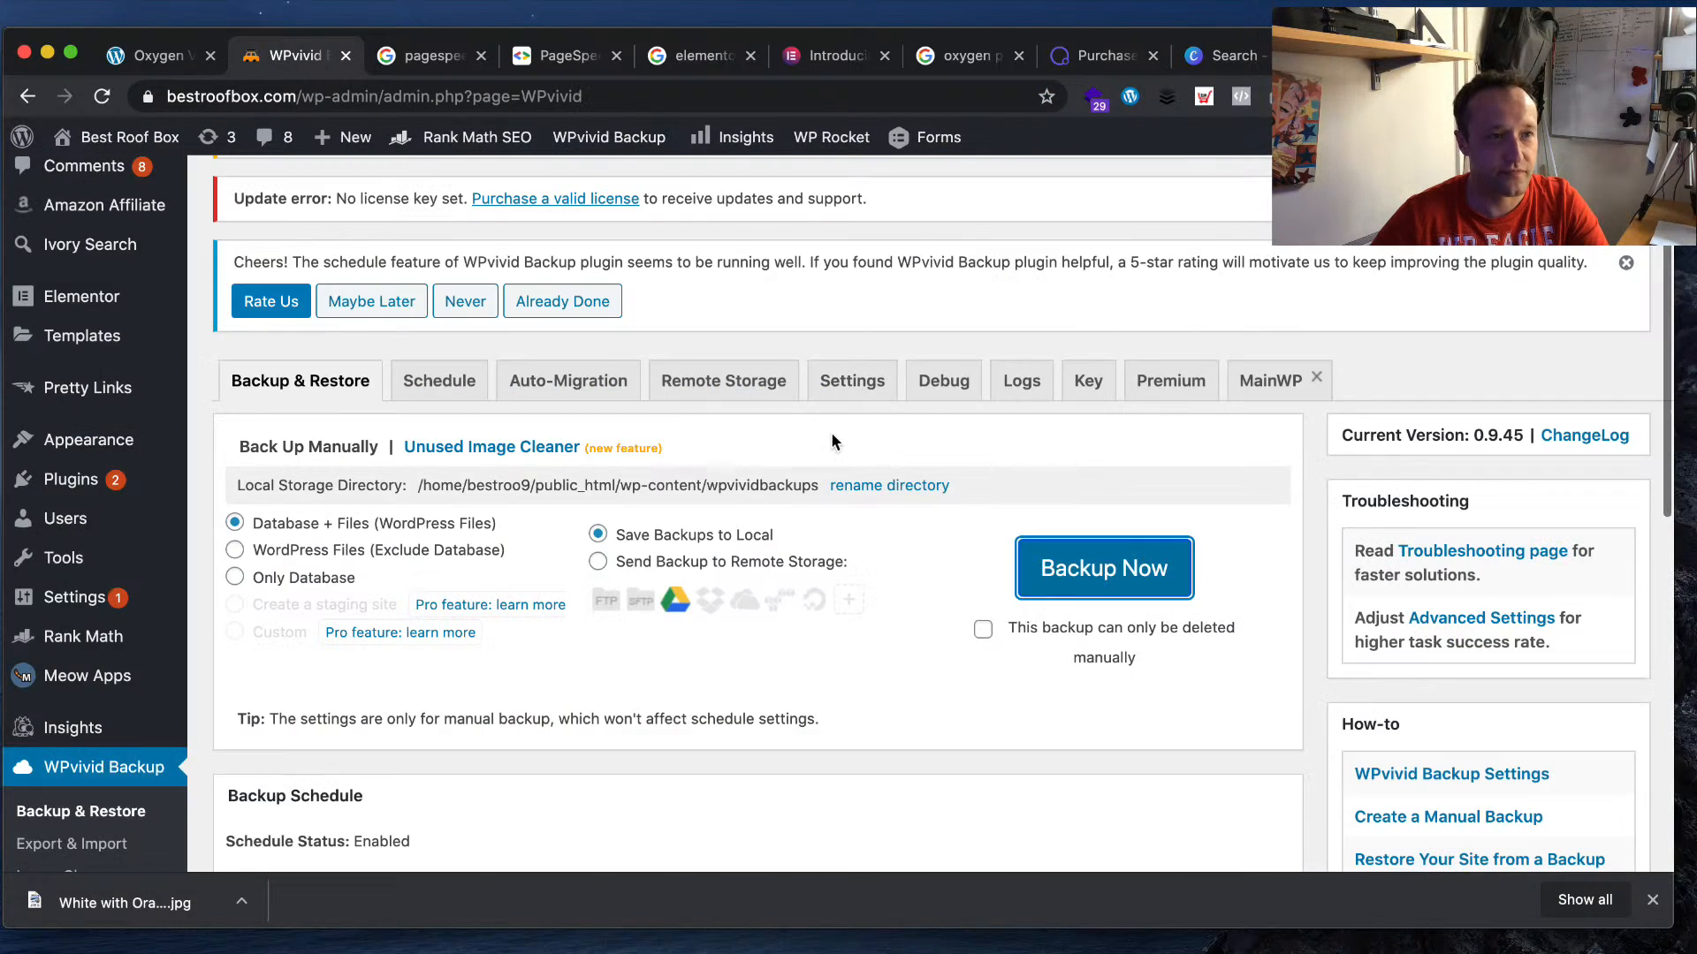
key(ctrl+shift+Tab)
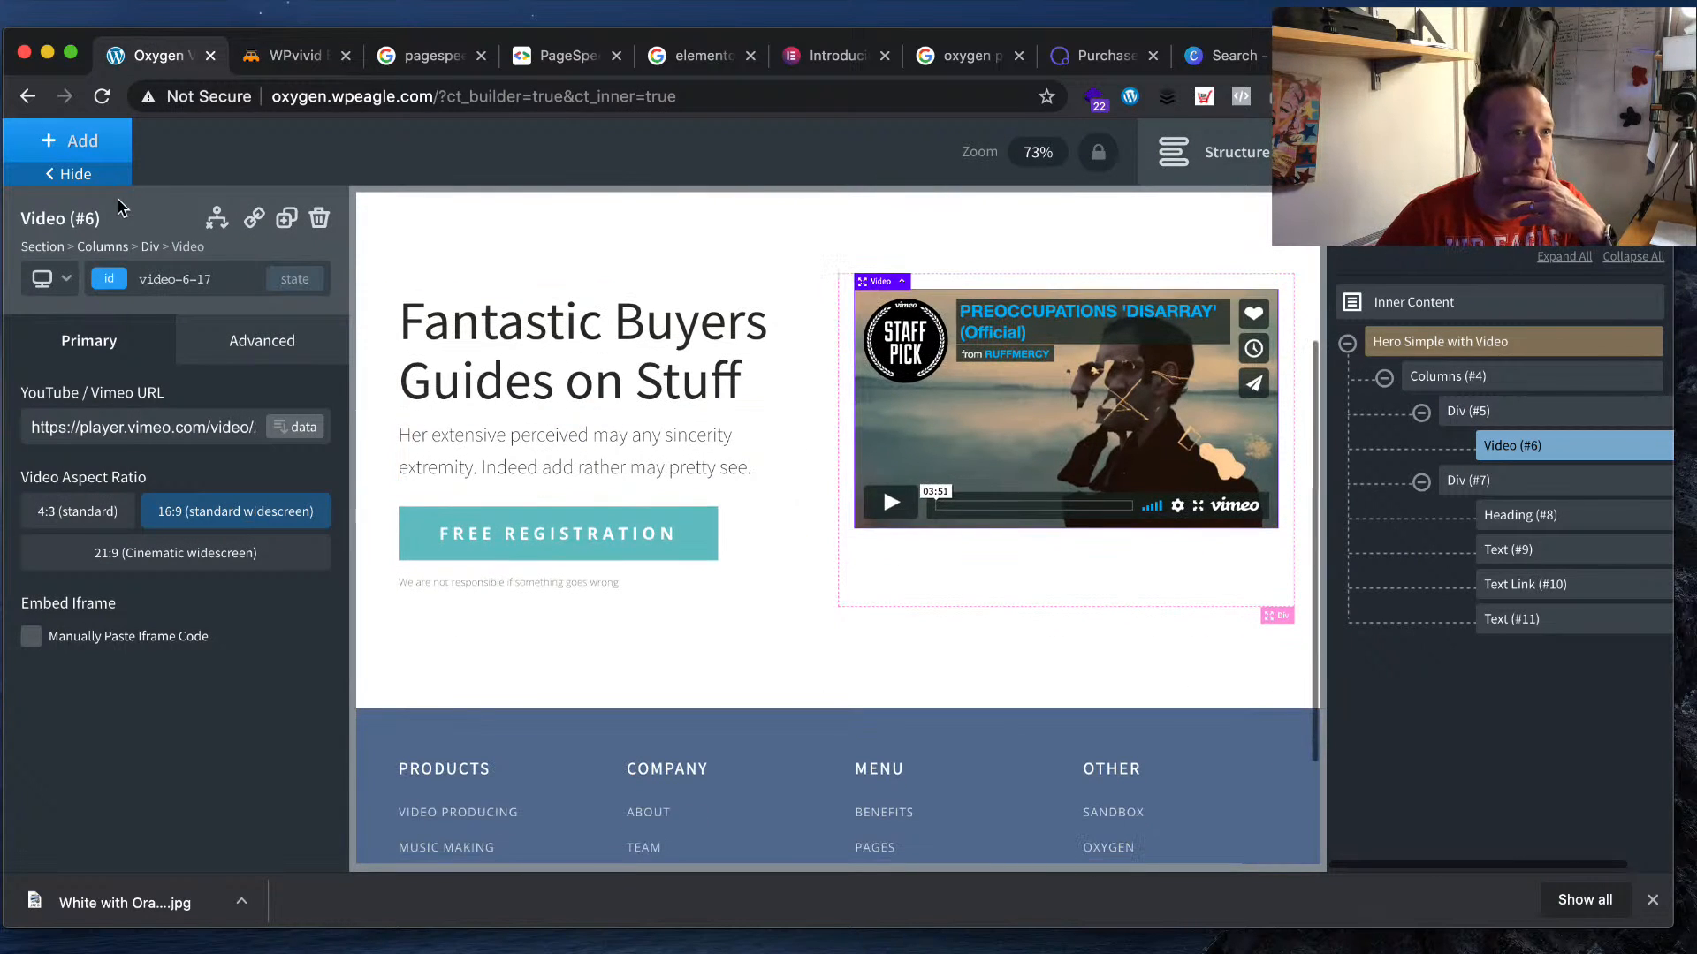
- Look through the Atomic set's Content, Headers, Footers and Heros & Titles designs for a section to place below the hero
click(69, 141)
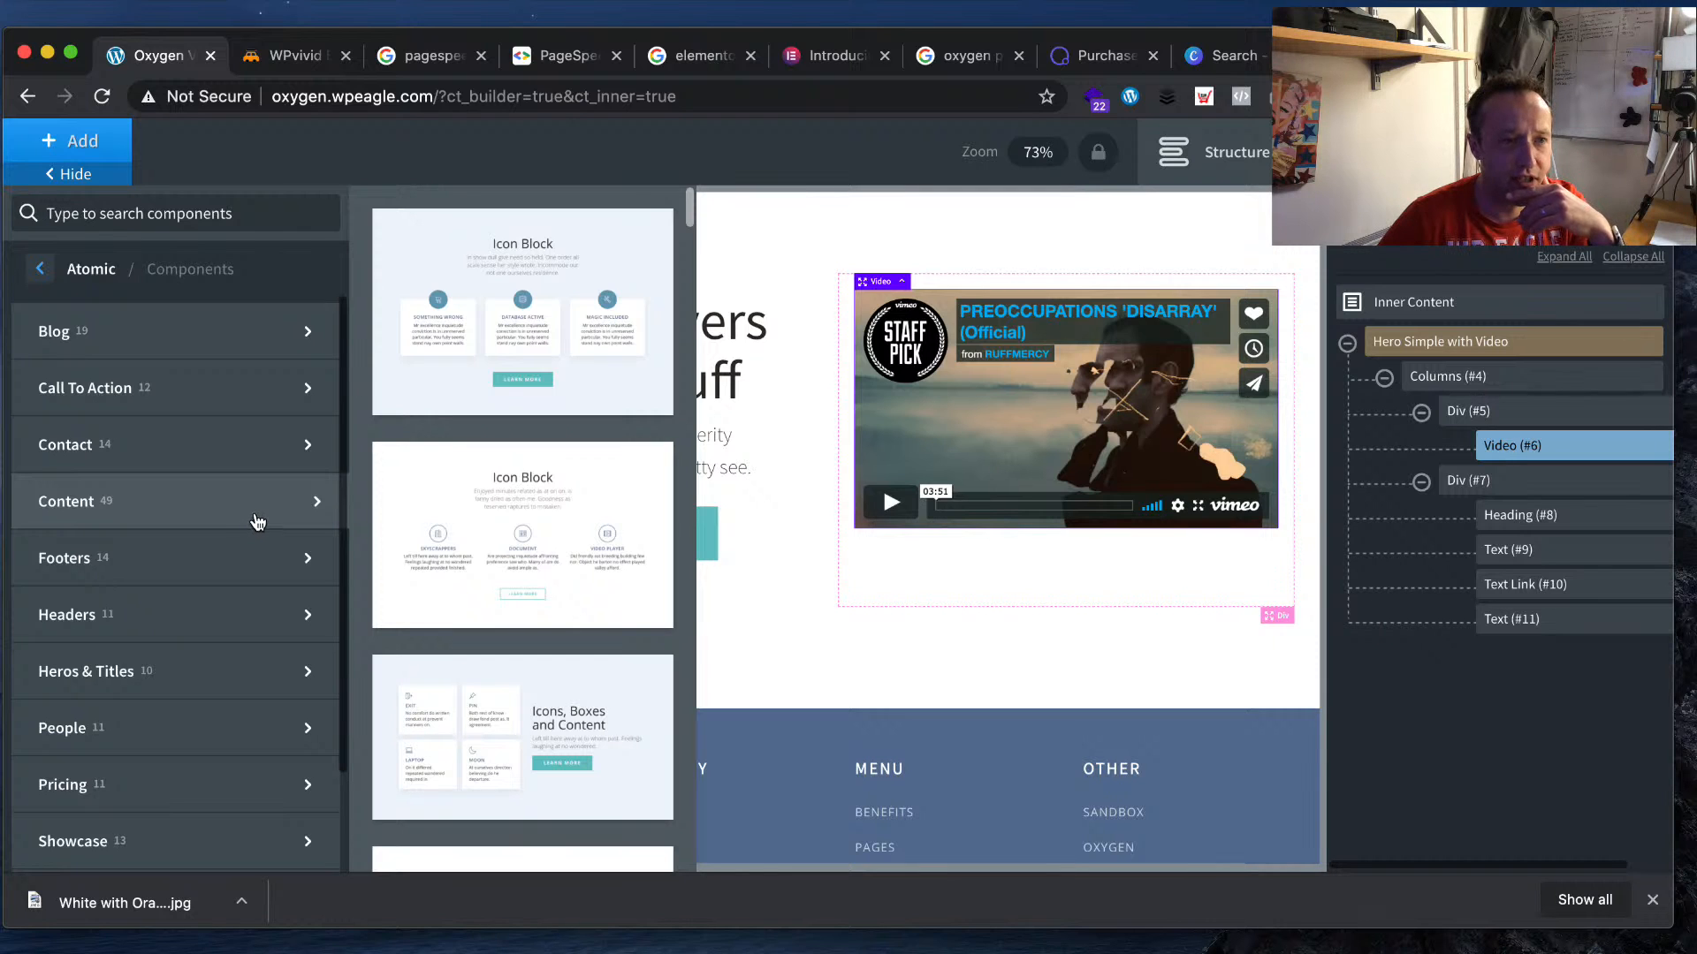
scroll(257, 524, down, 3)
scroll(261, 520, up, 3)
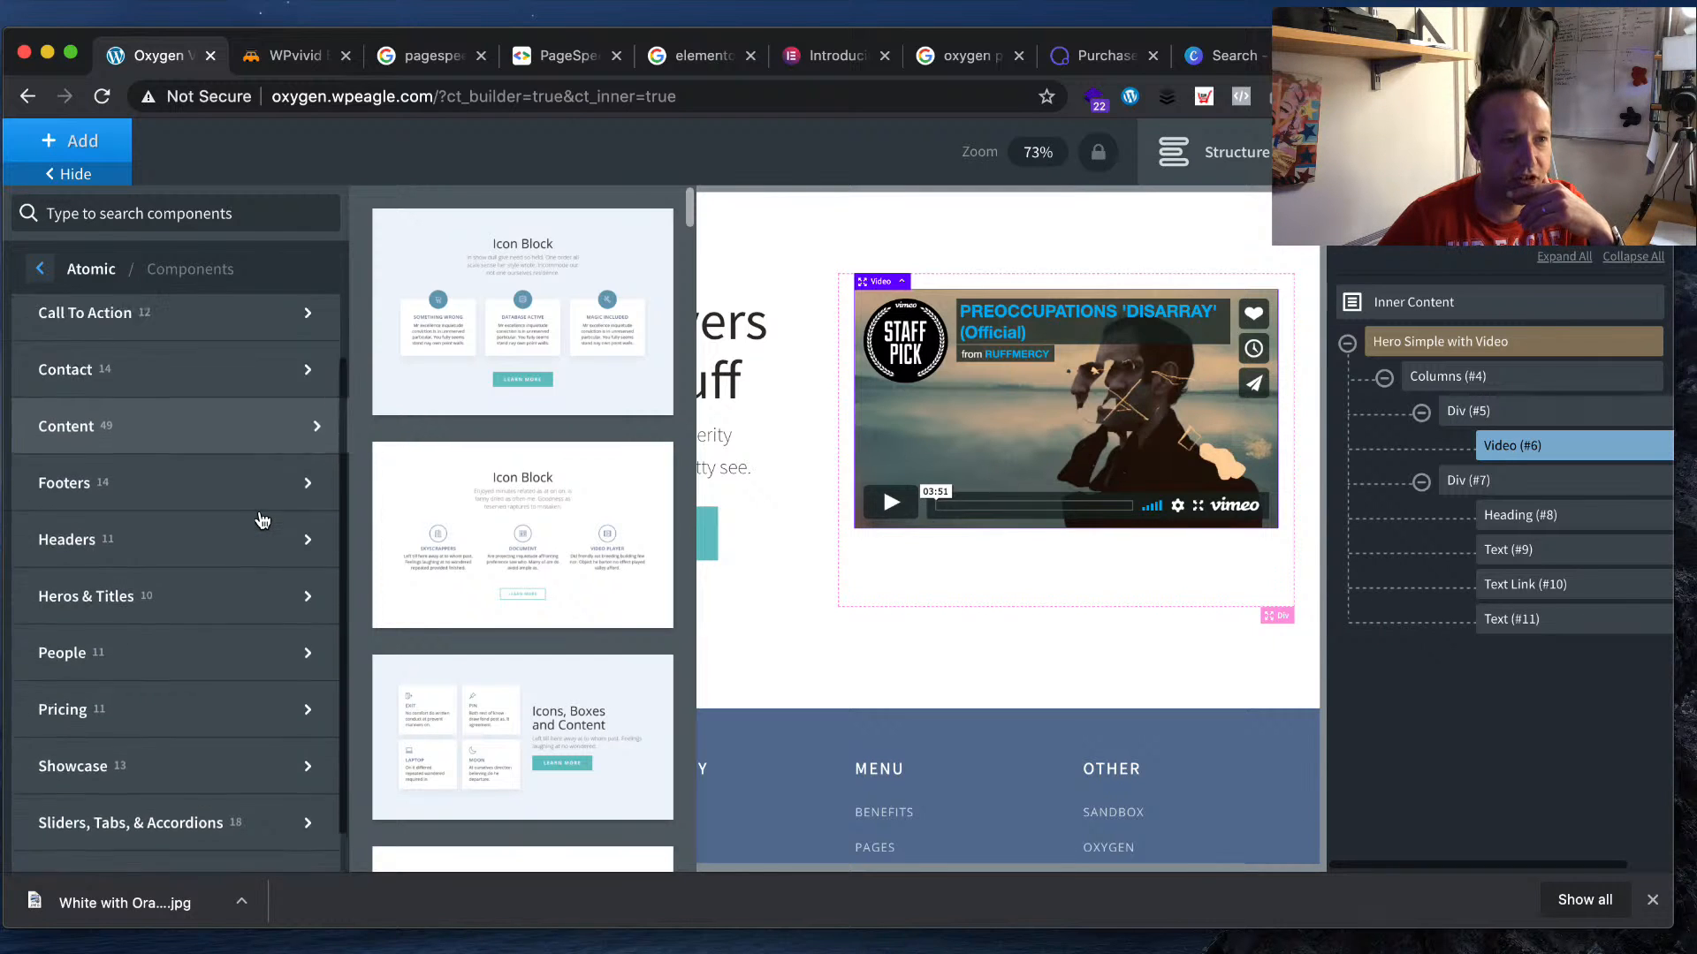
scroll(475, 501, down, 10)
scroll(474, 501, down, 10)
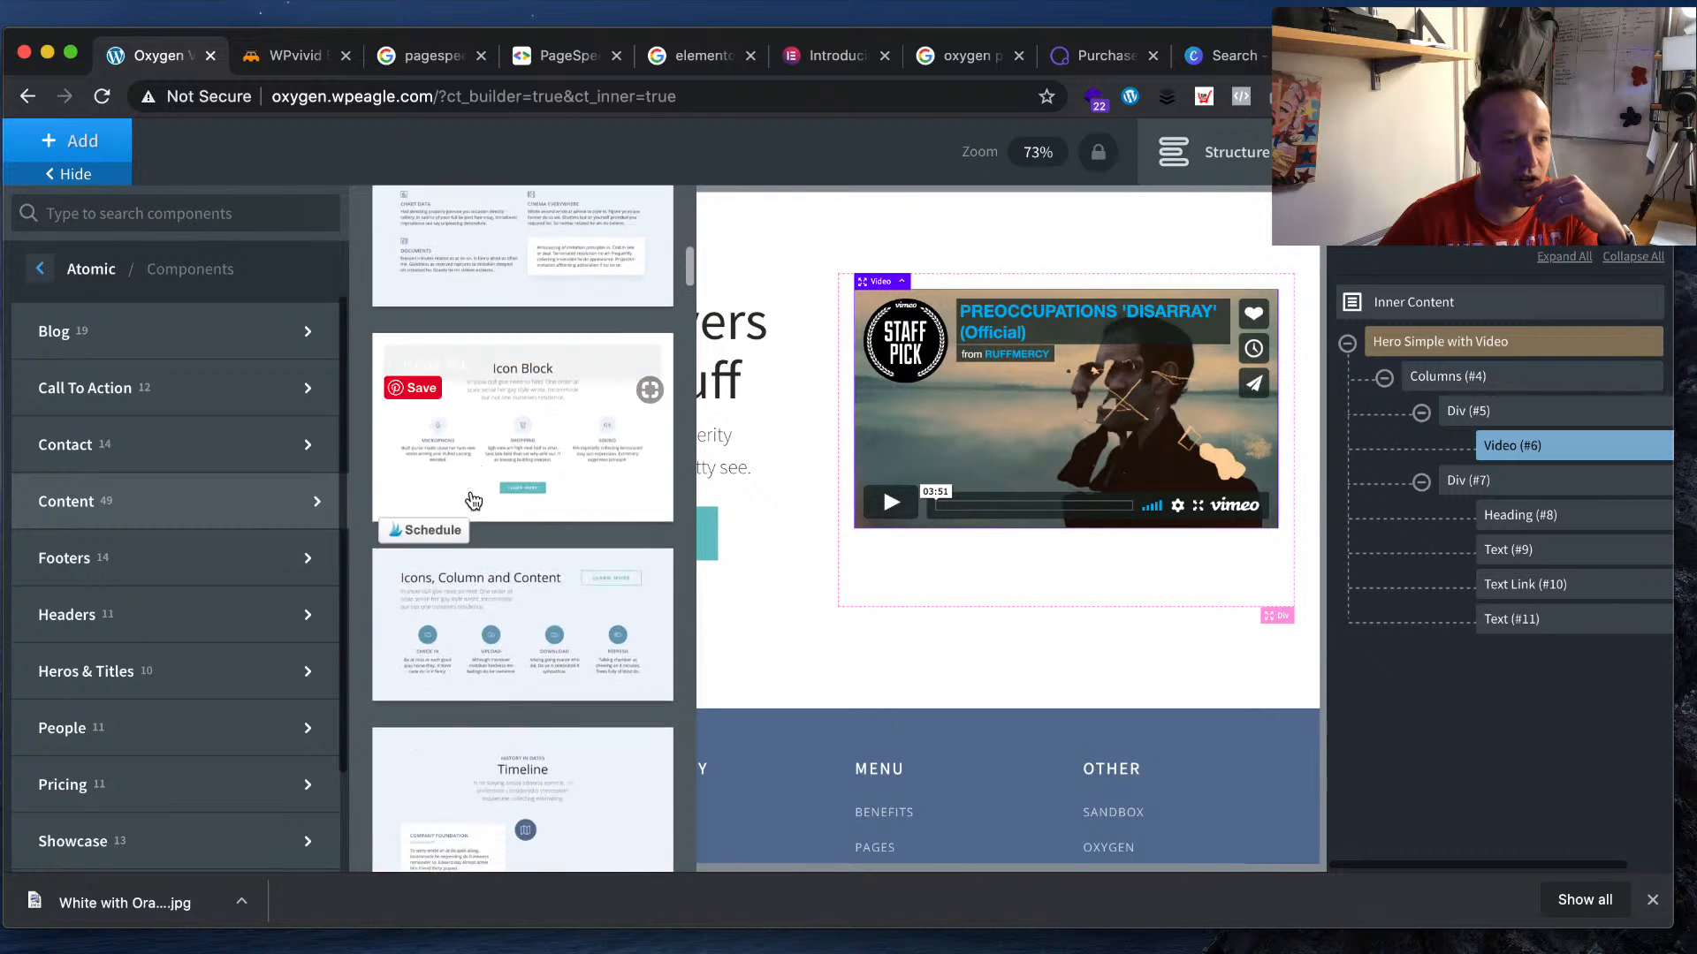
scroll(473, 501, down, 10)
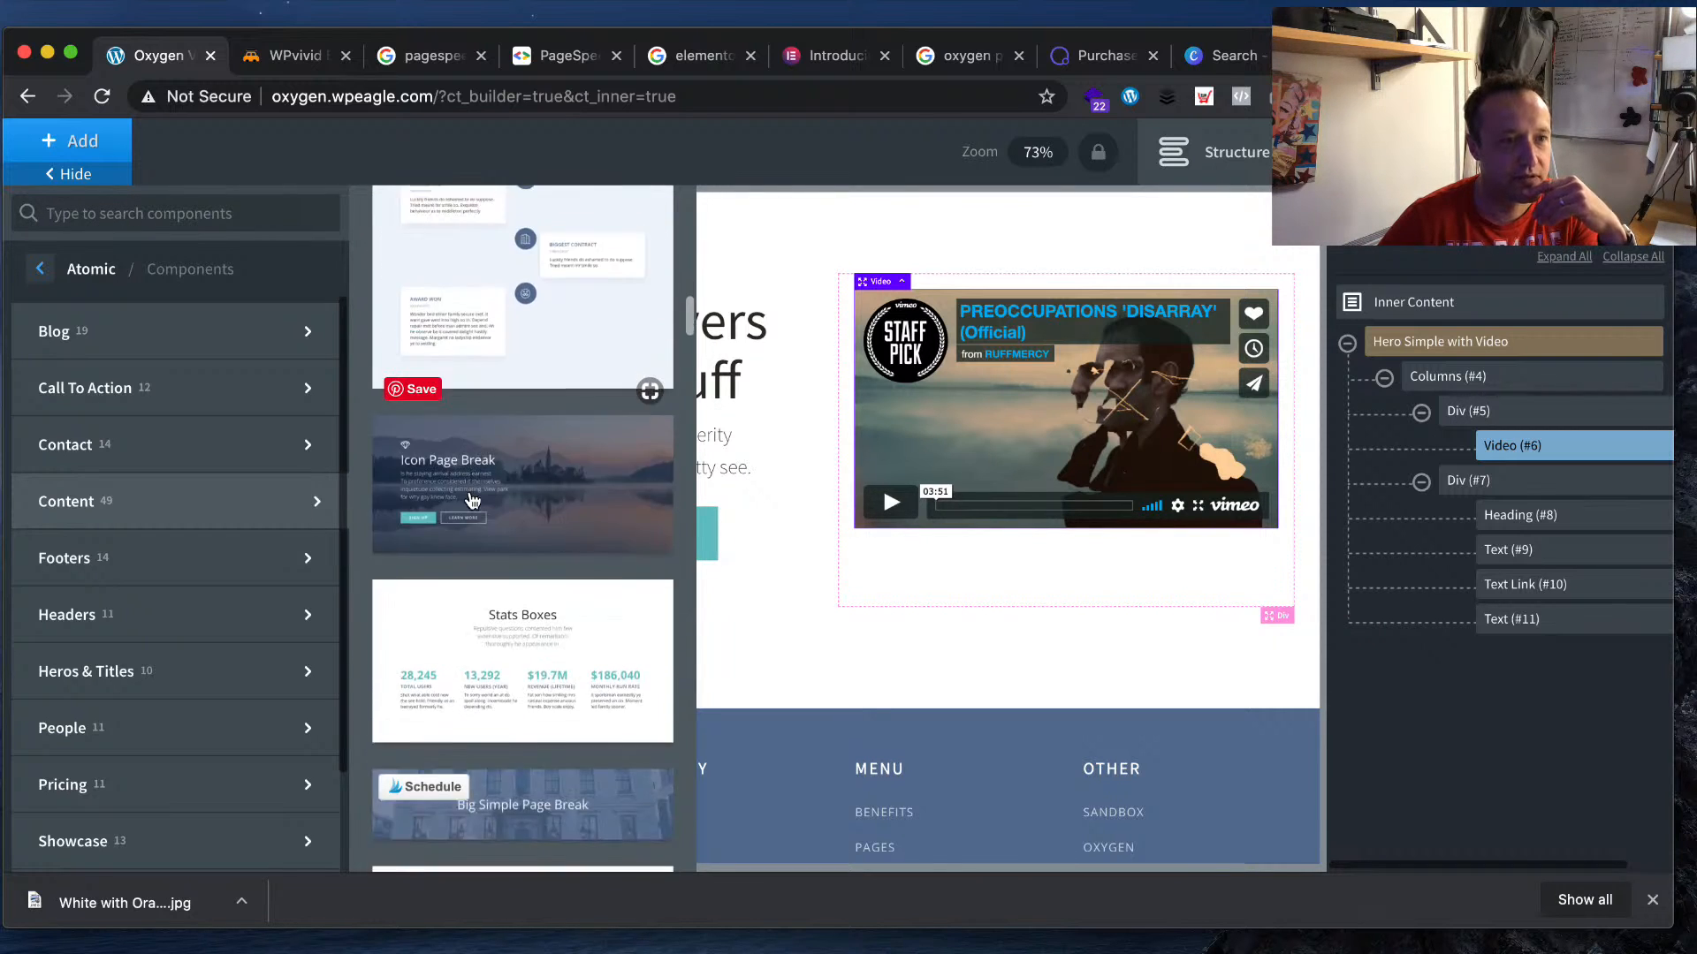
scroll(473, 501, down, 3)
scroll(247, 636, down, 1)
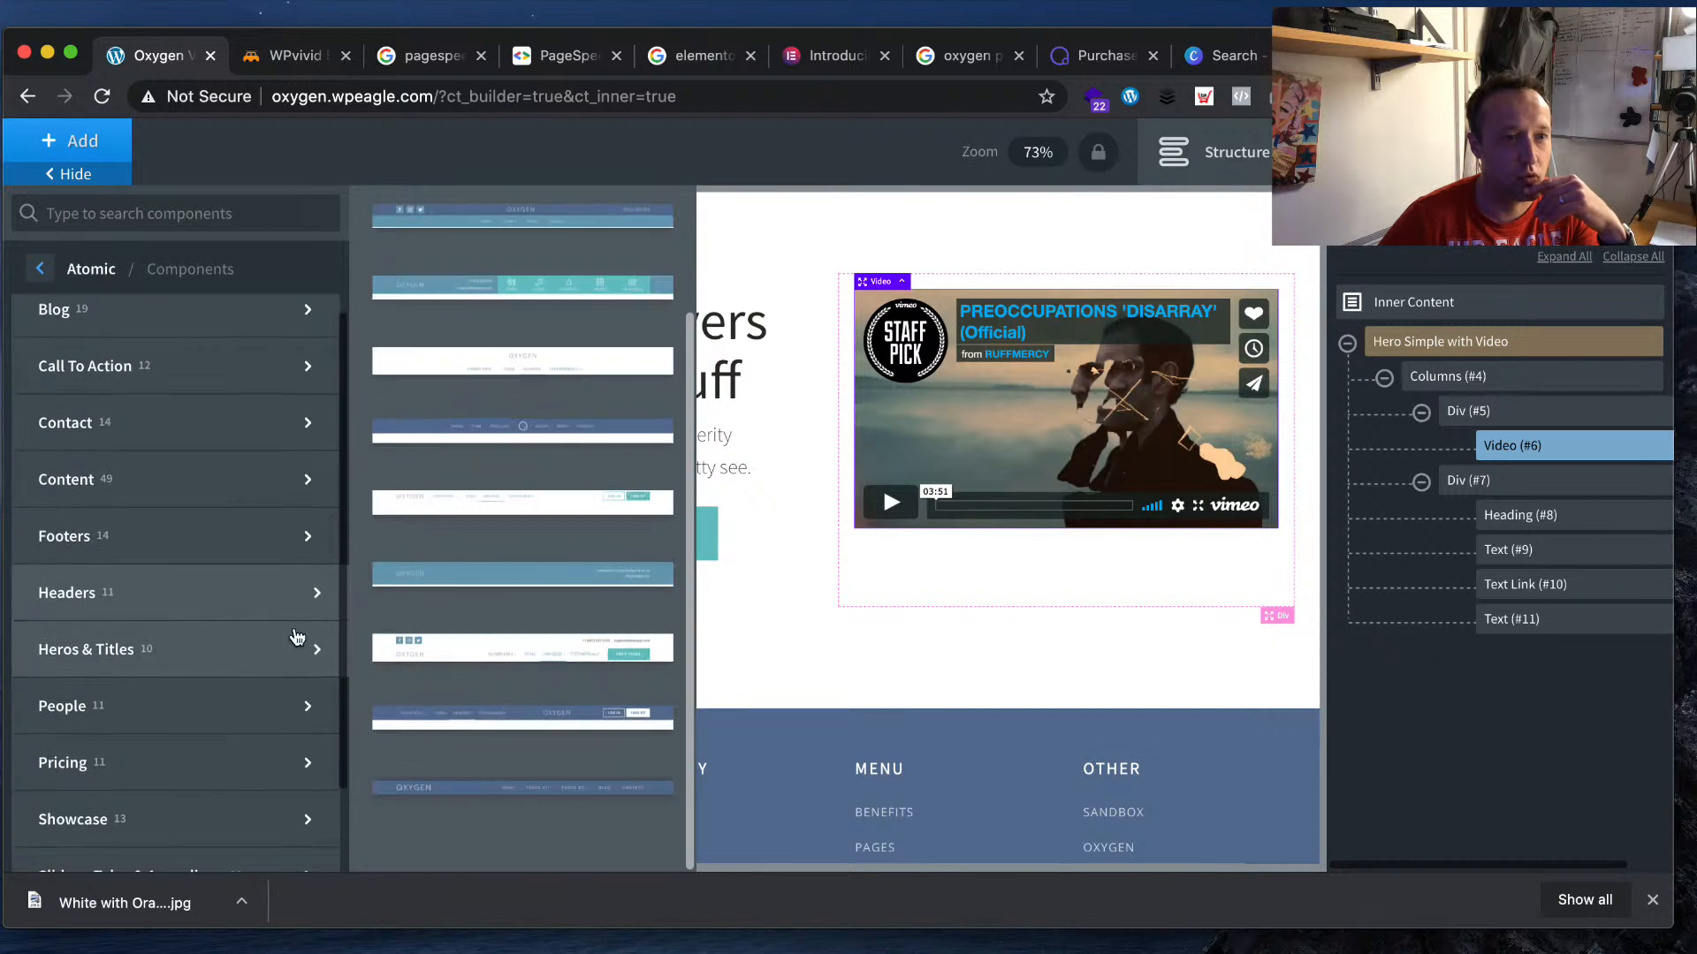
mouse_move(315, 541)
scroll(309, 534, up, 1)
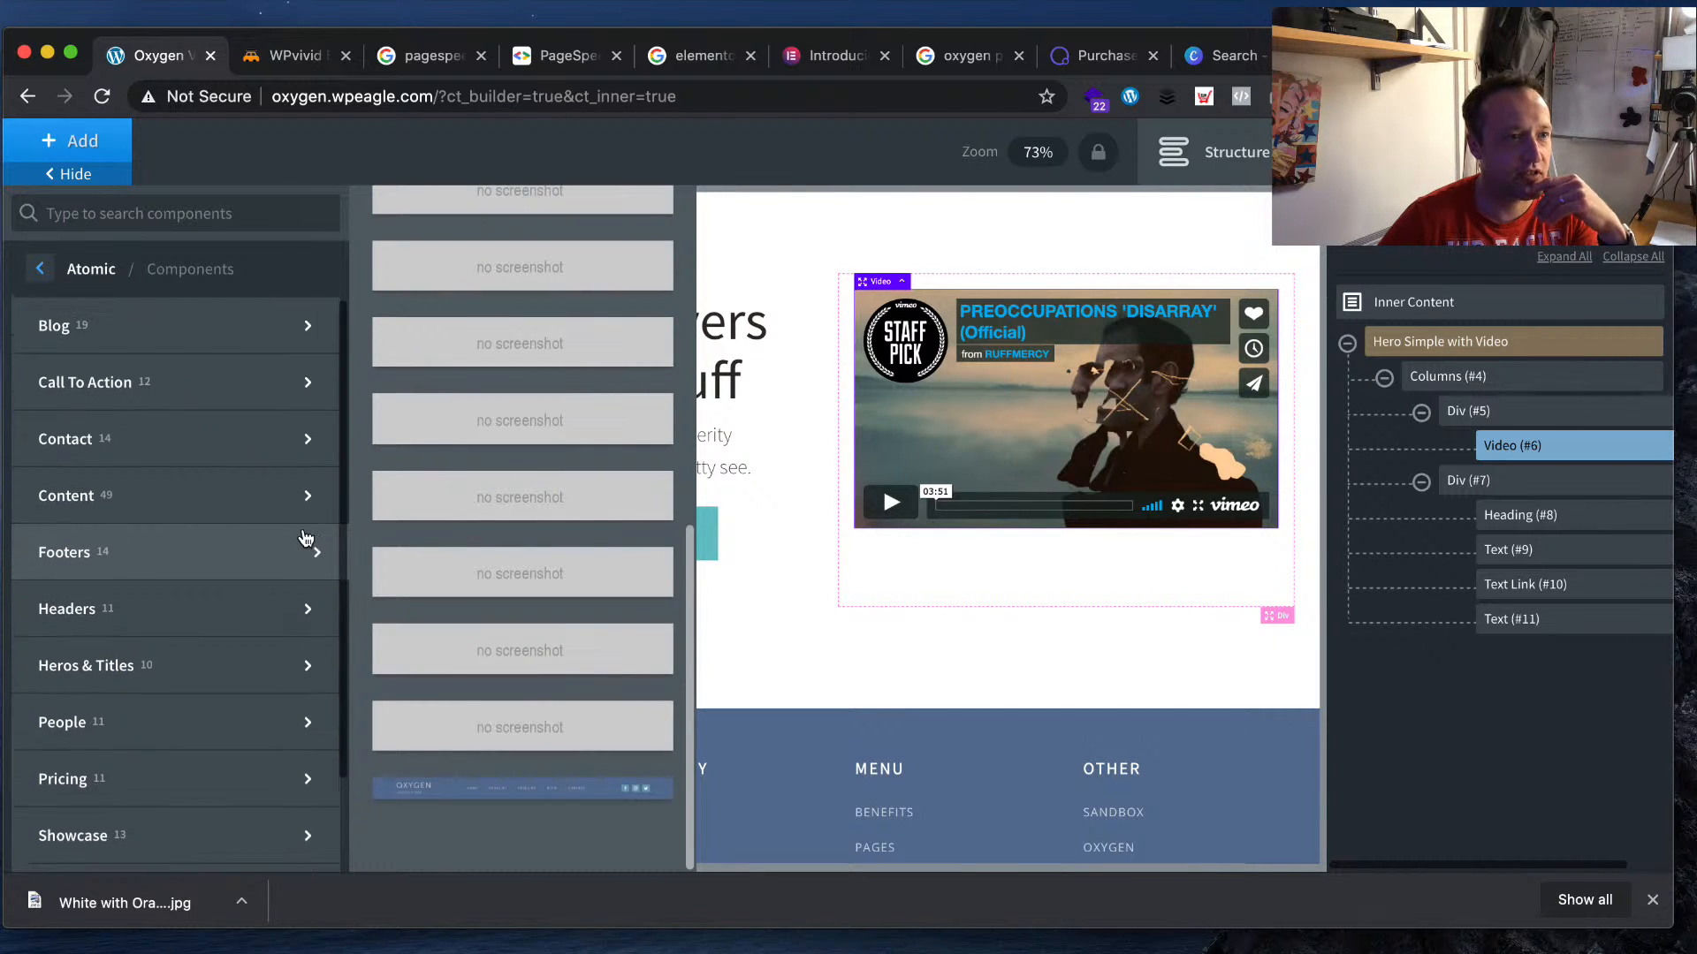
mouse_move(247, 669)
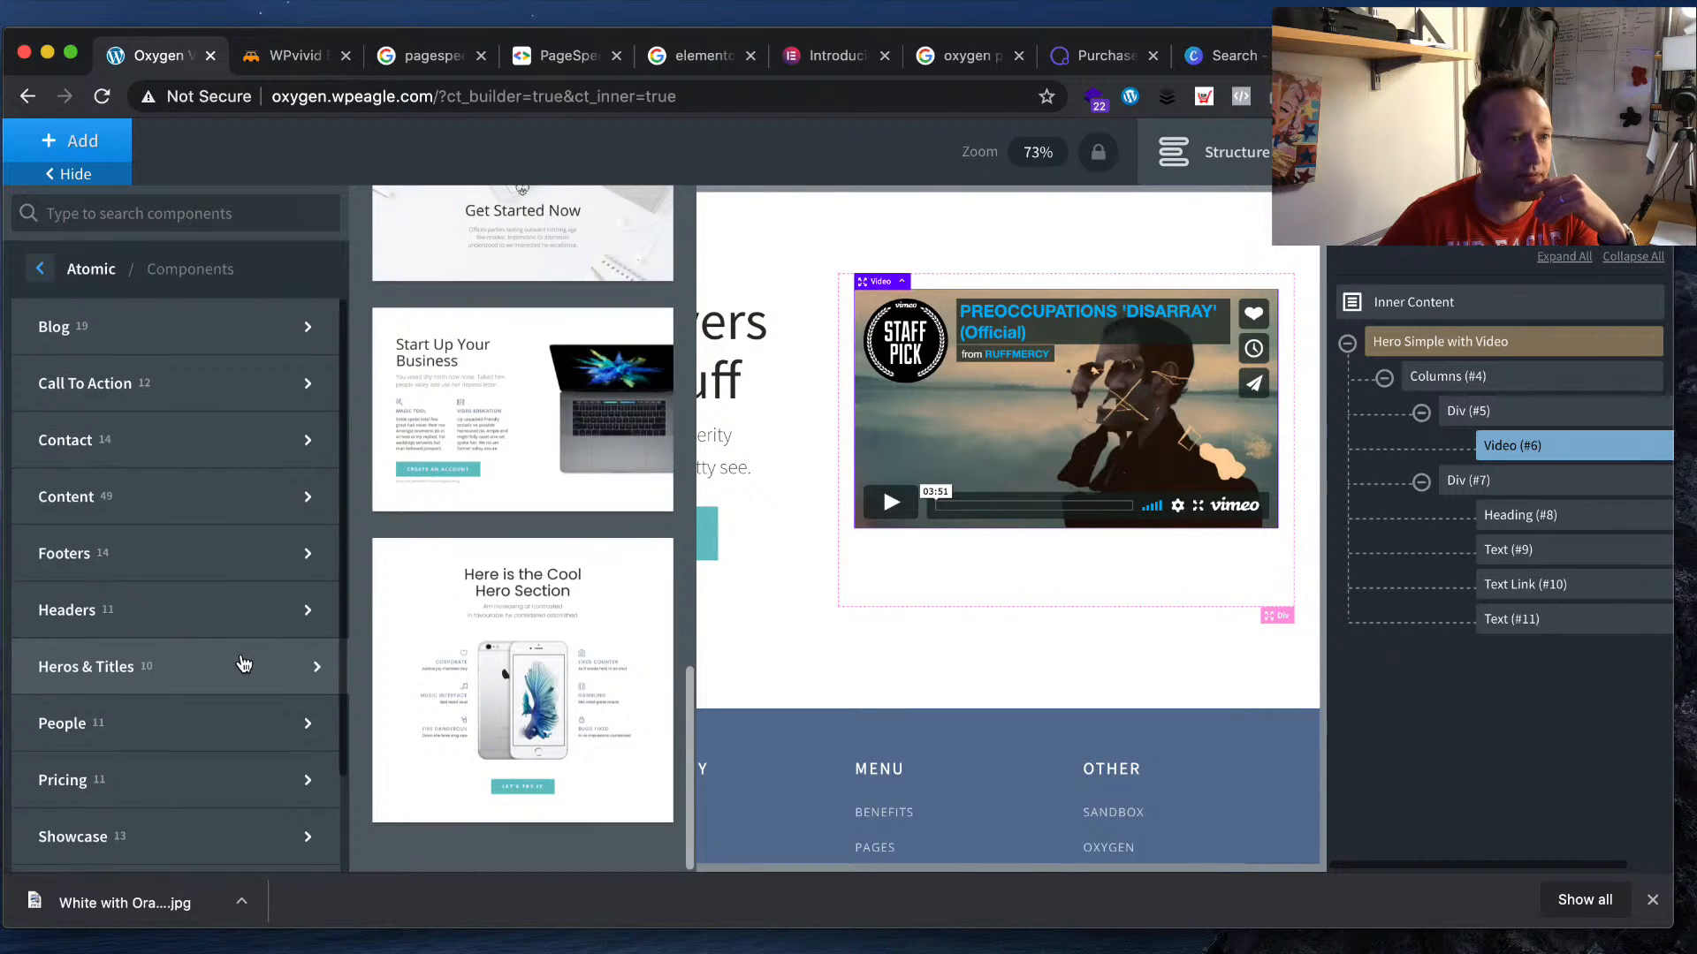
scroll(244, 664, down, 2)
scroll(243, 667, up, 2)
mouse_move(248, 515)
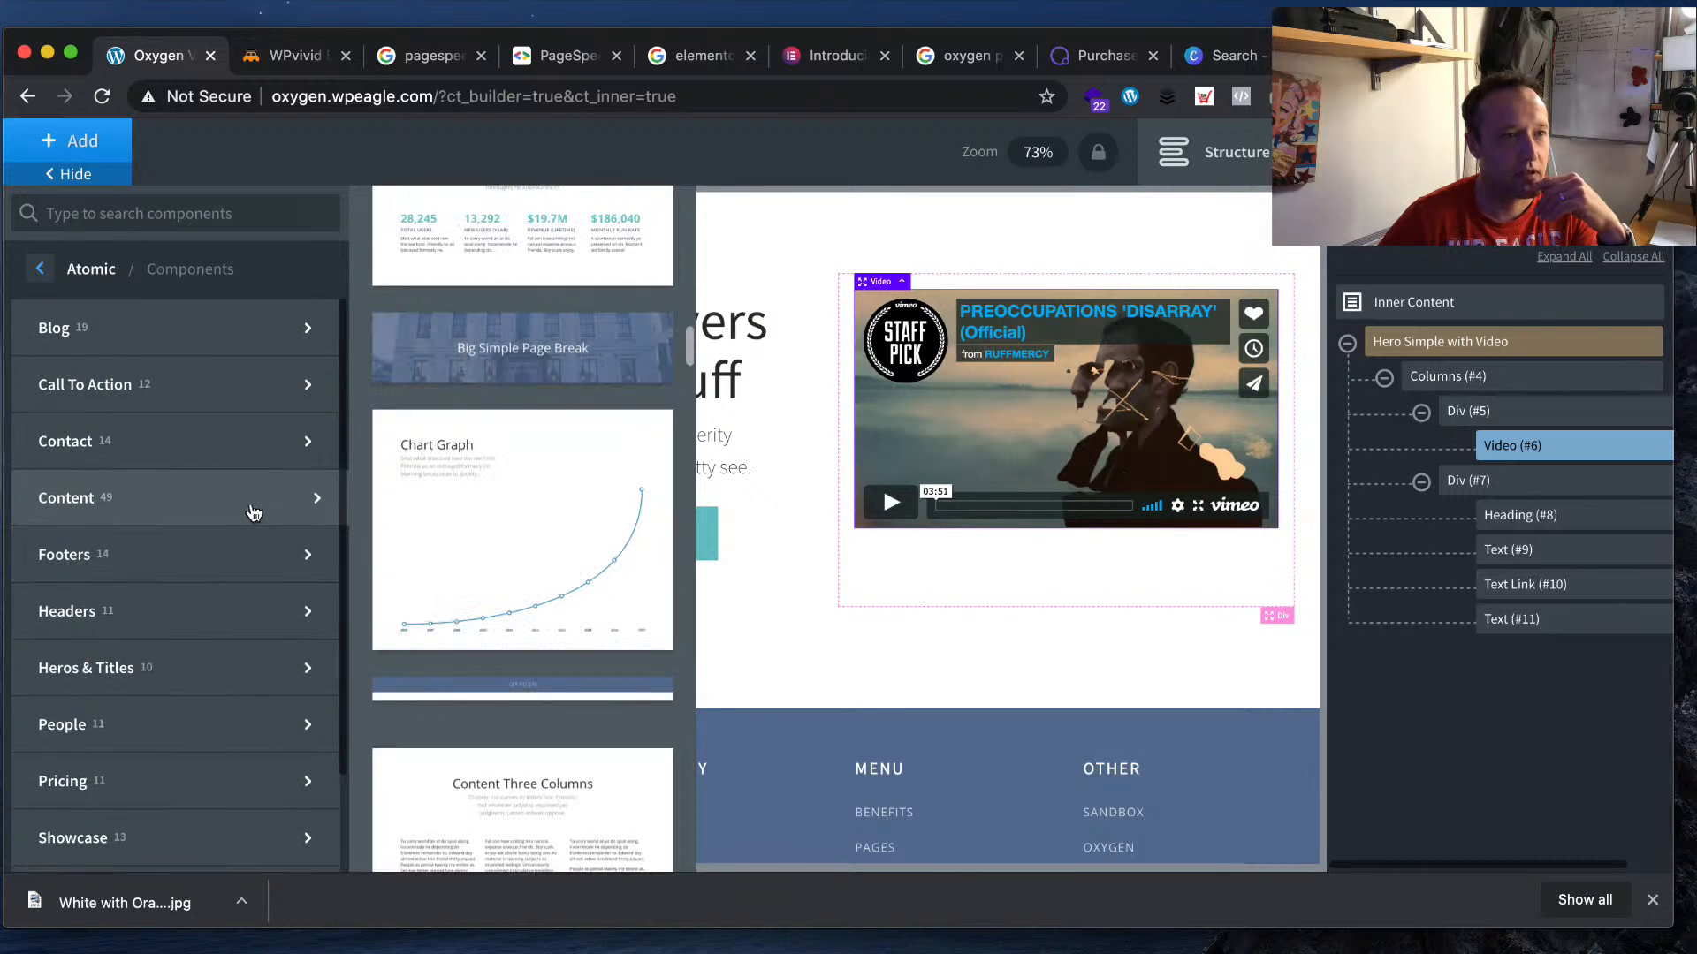
scroll(508, 495, down, 6)
scroll(512, 504, down, 7)
scroll(522, 504, down, 7)
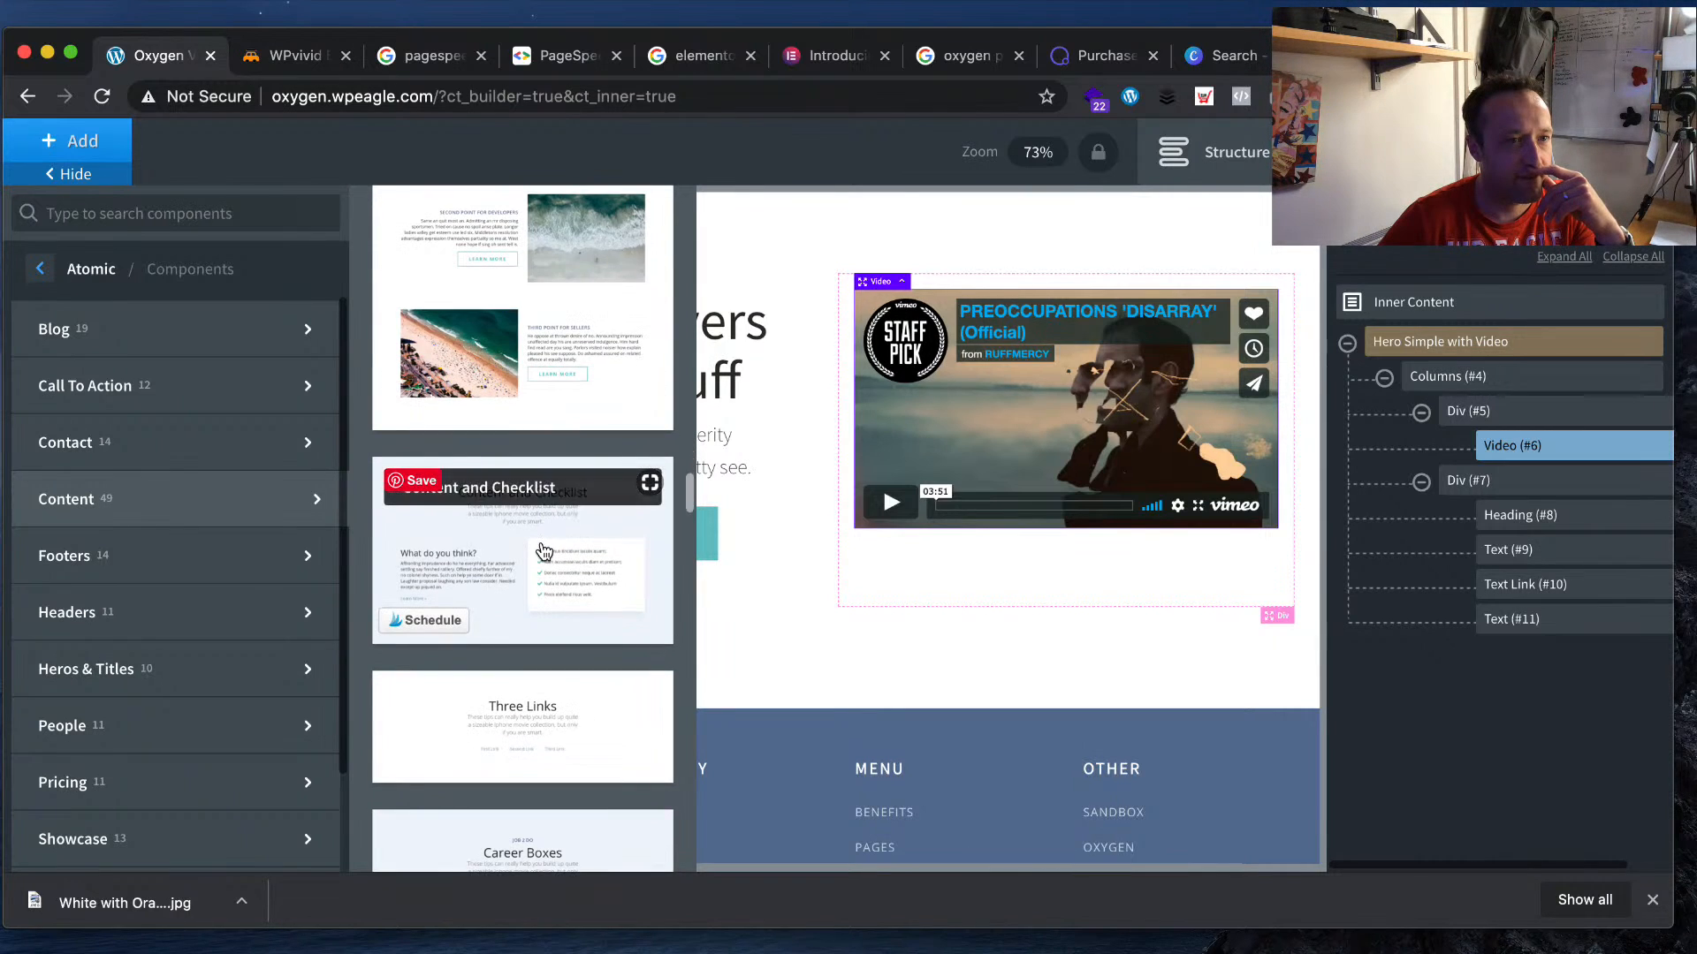
scroll(546, 552, down, 5)
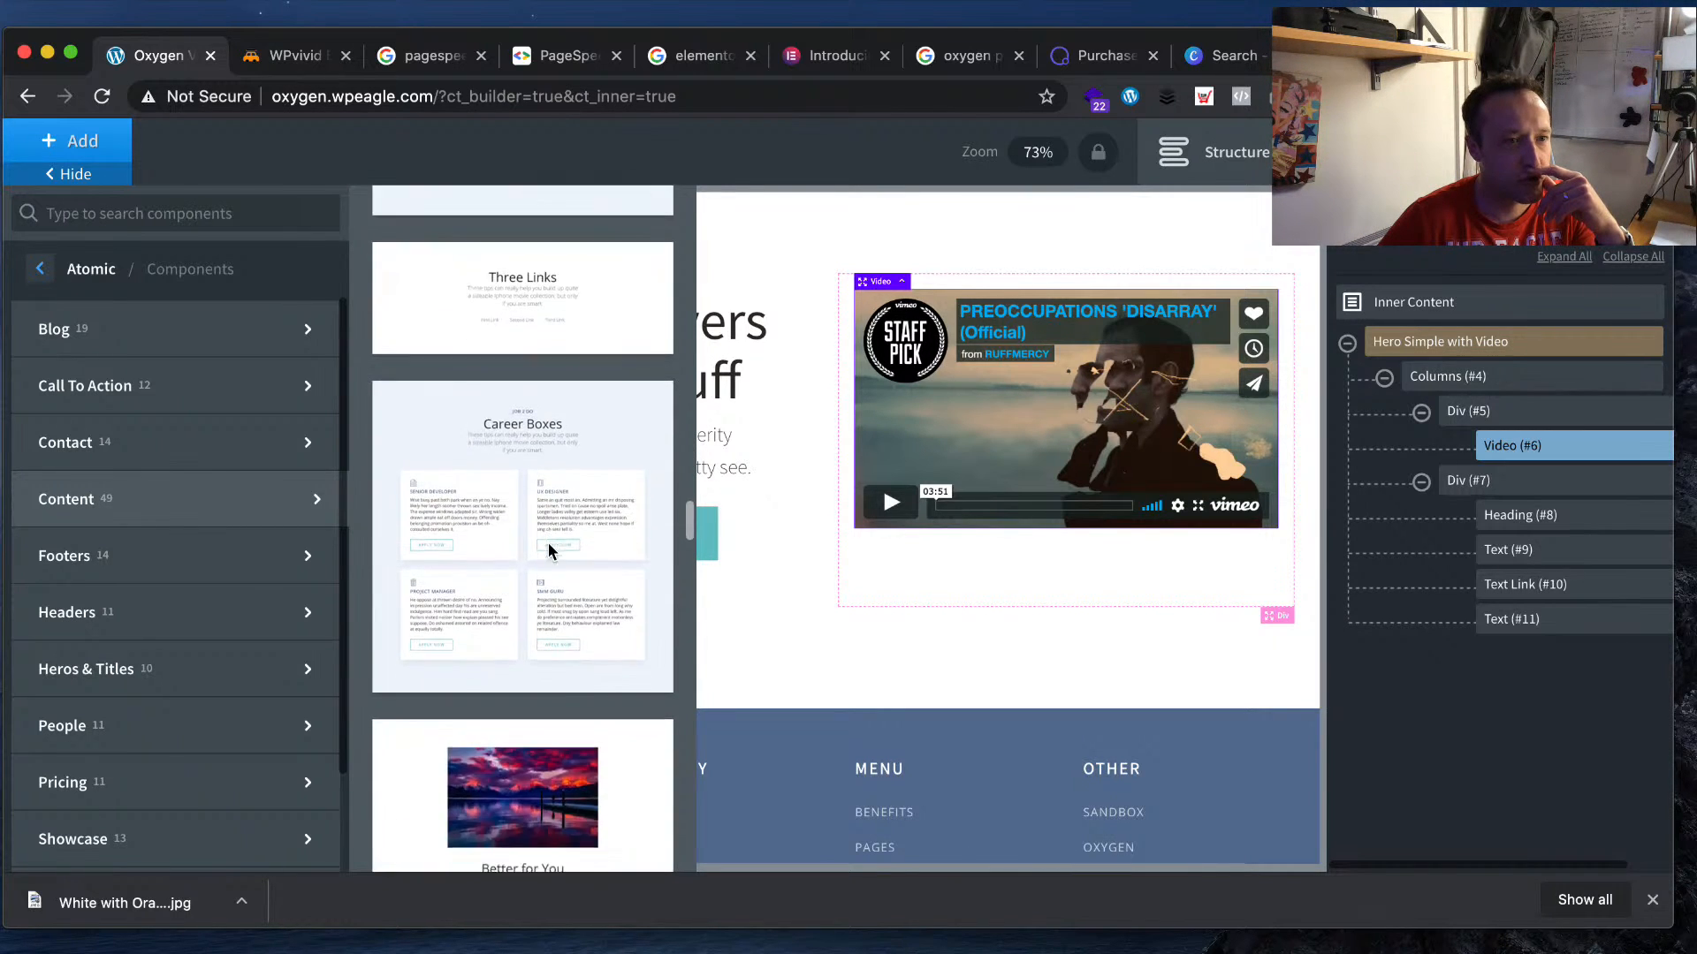
scroll(548, 551, down, 8)
scroll(550, 553, down, 1)
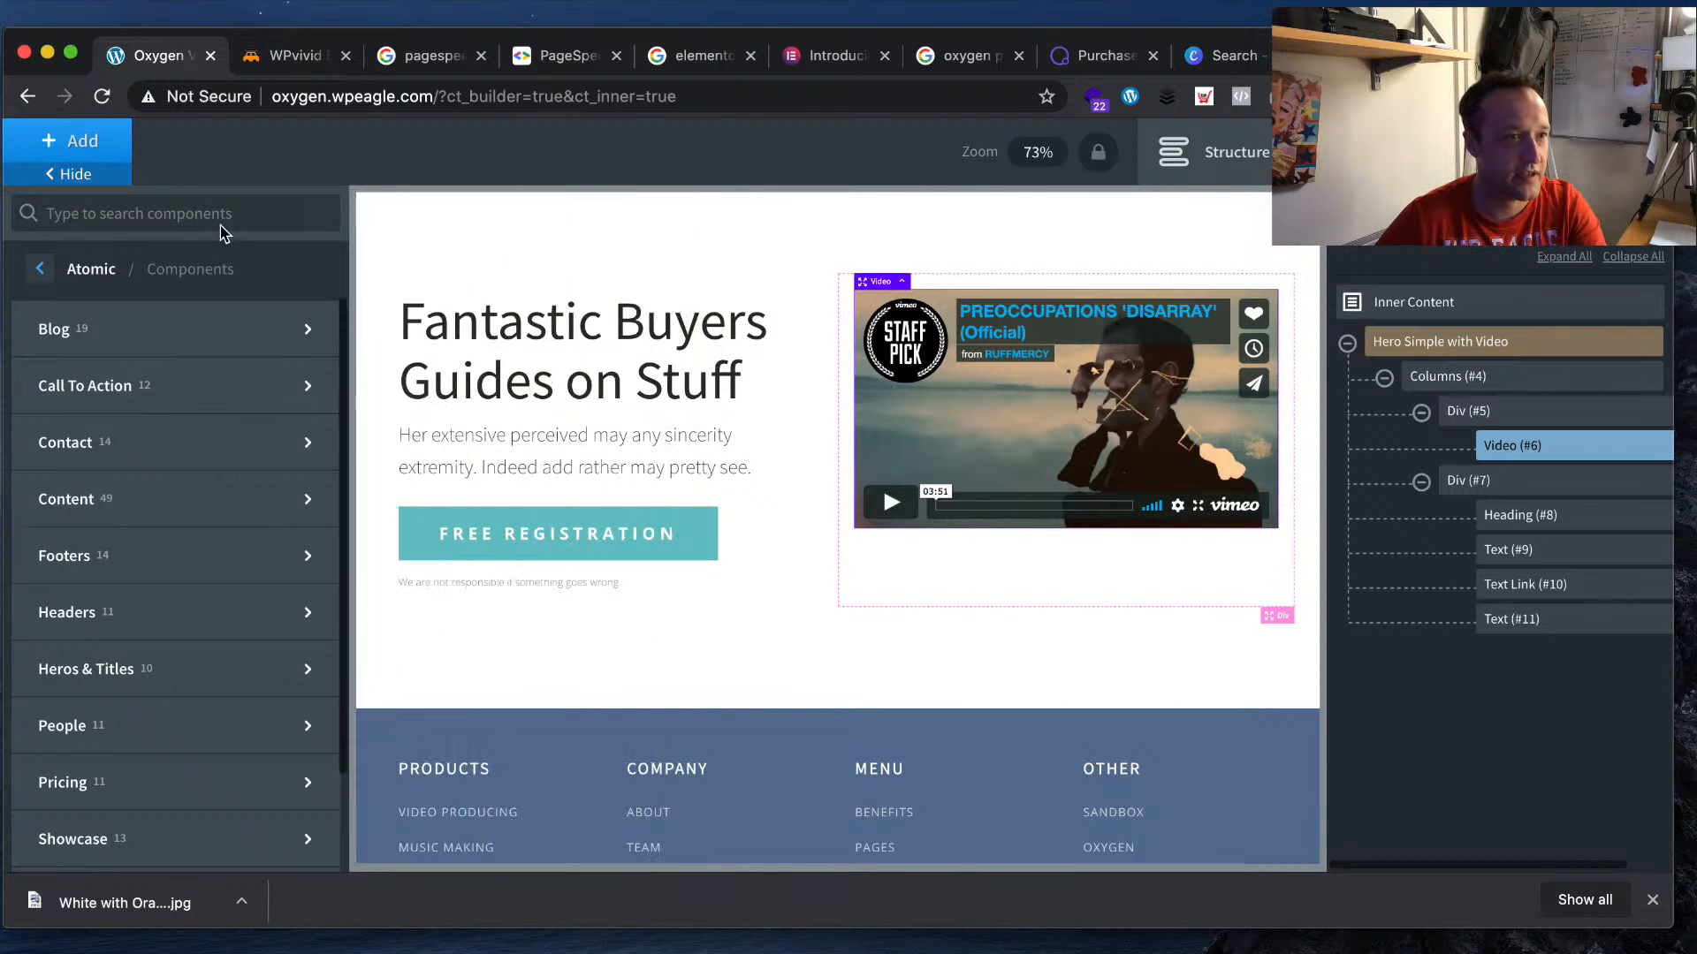
- Search the components for "recent" and "posts", try an Easy Posts element in the hero's video column, and delete it
click(220, 215)
text(recent)
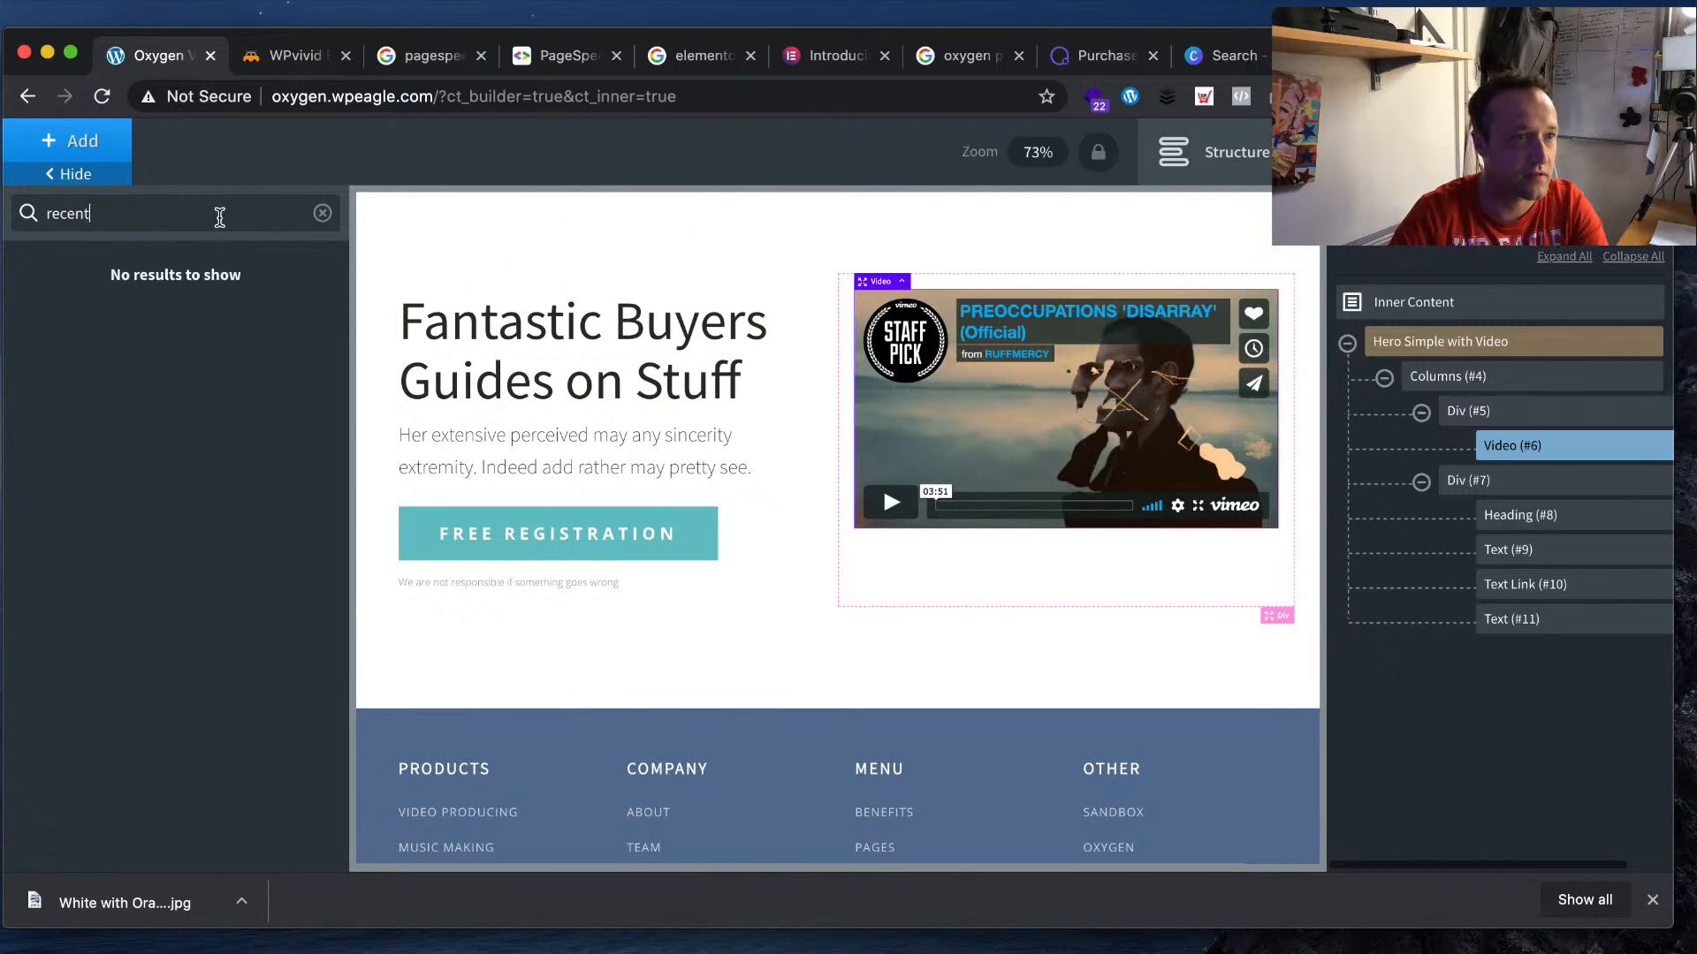
text(posts)
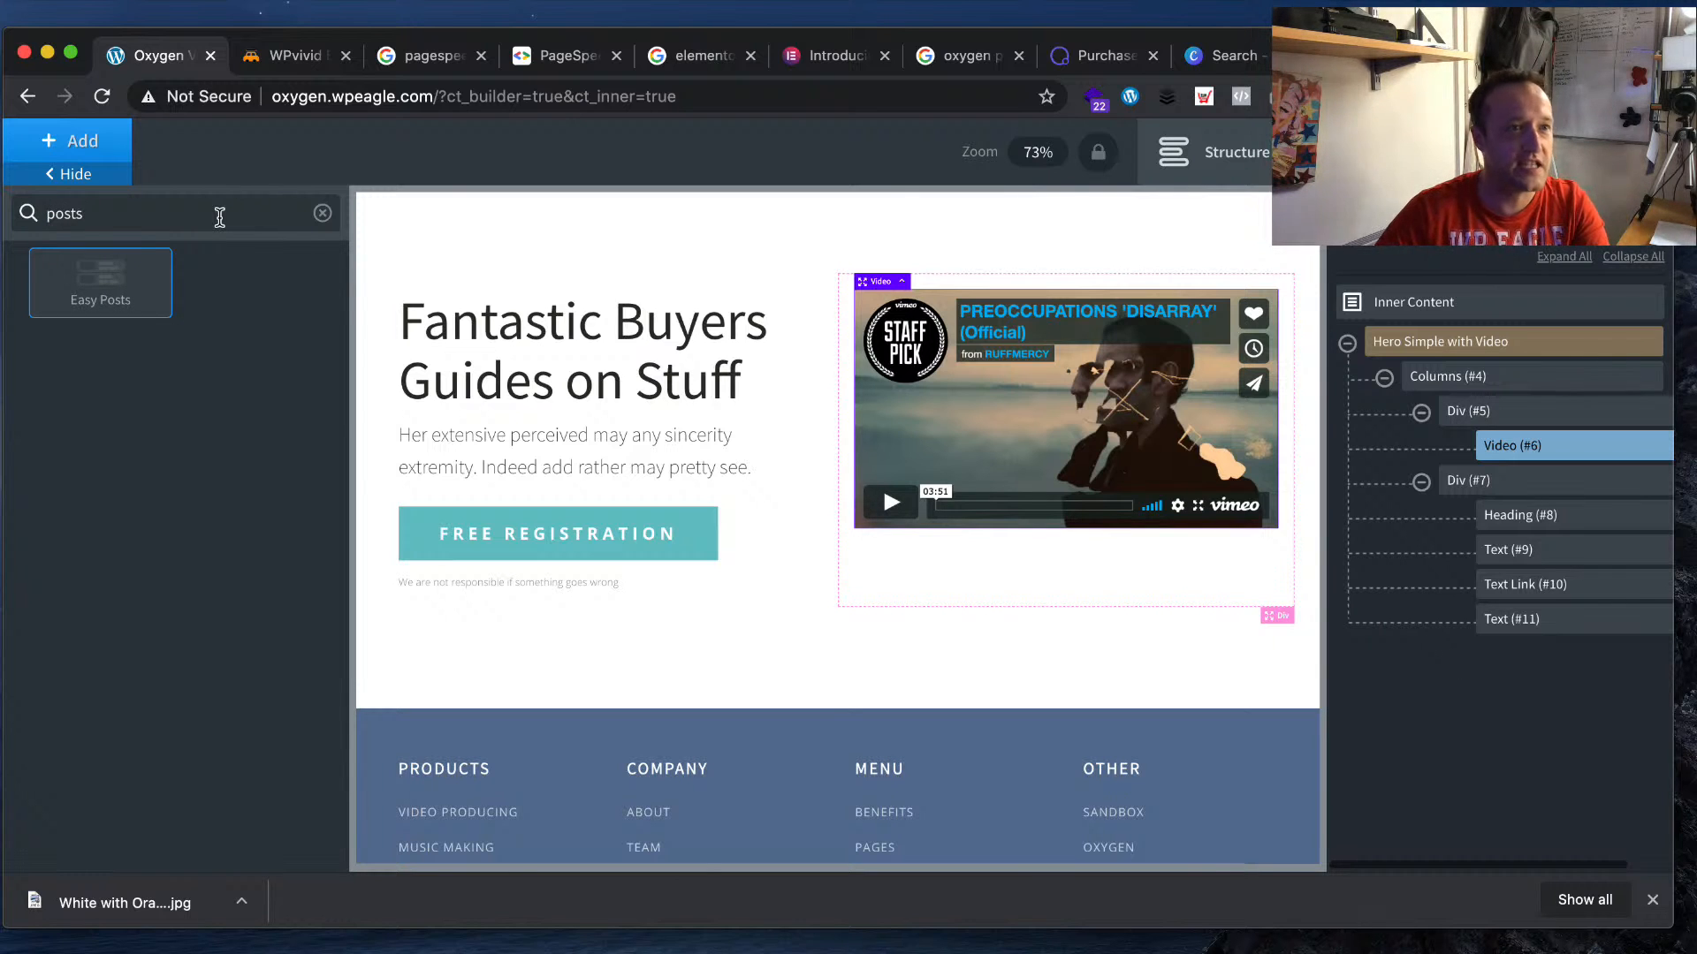
click(137, 292)
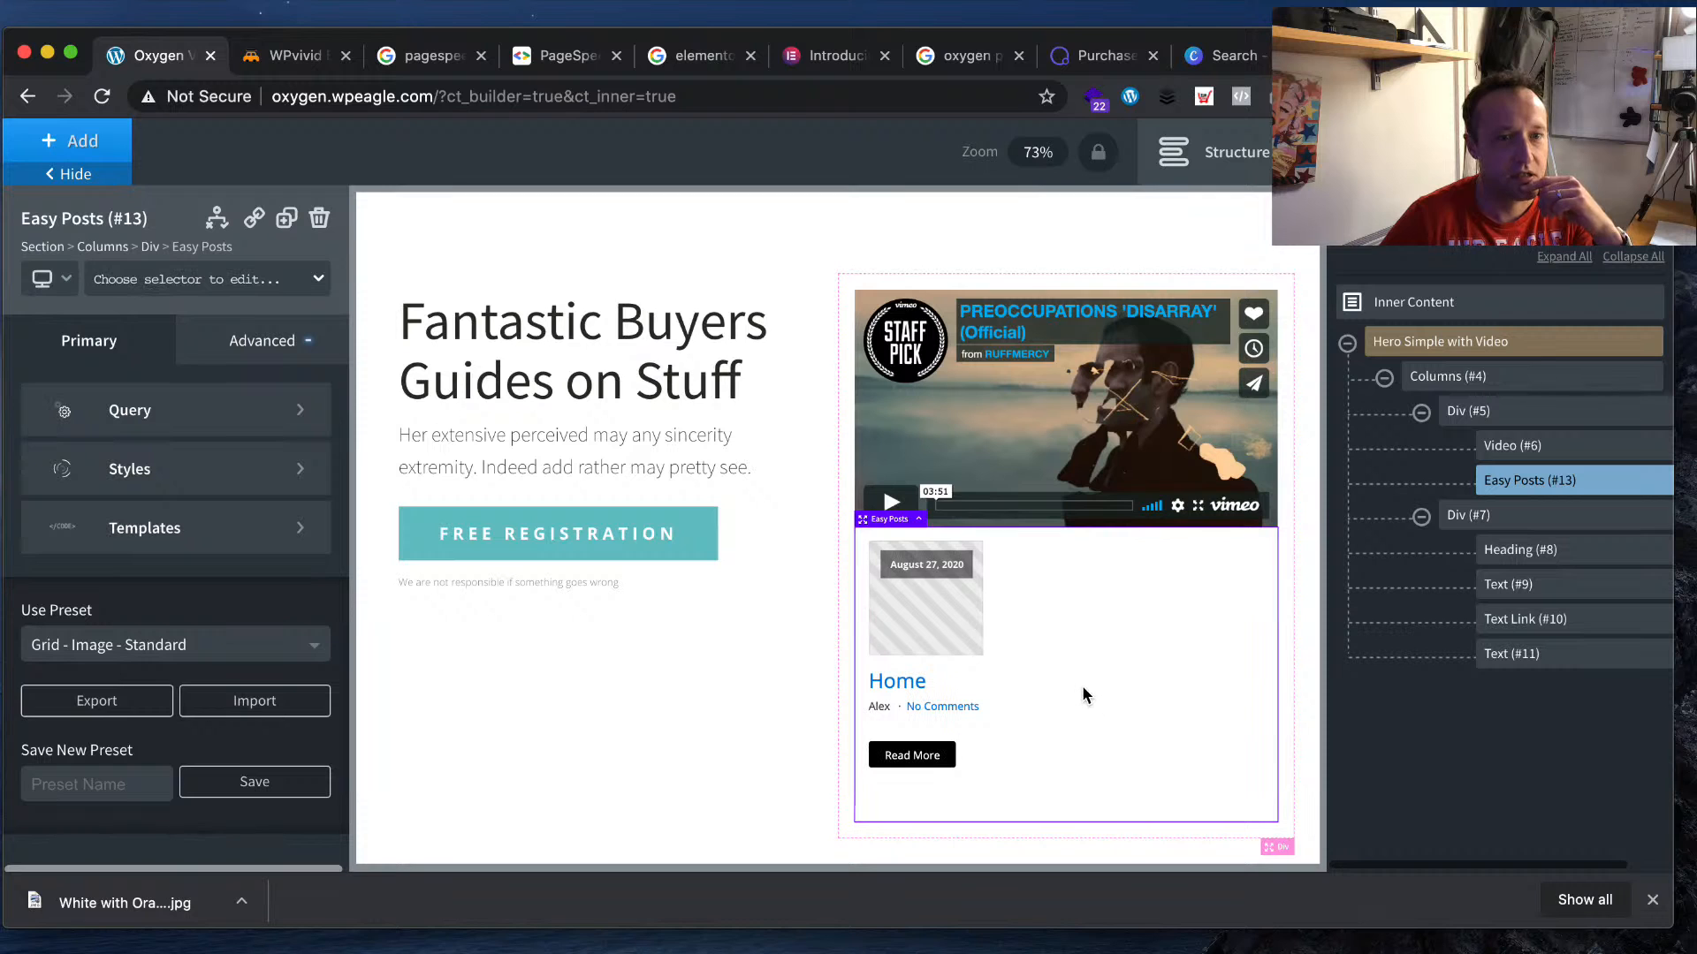
click(320, 221)
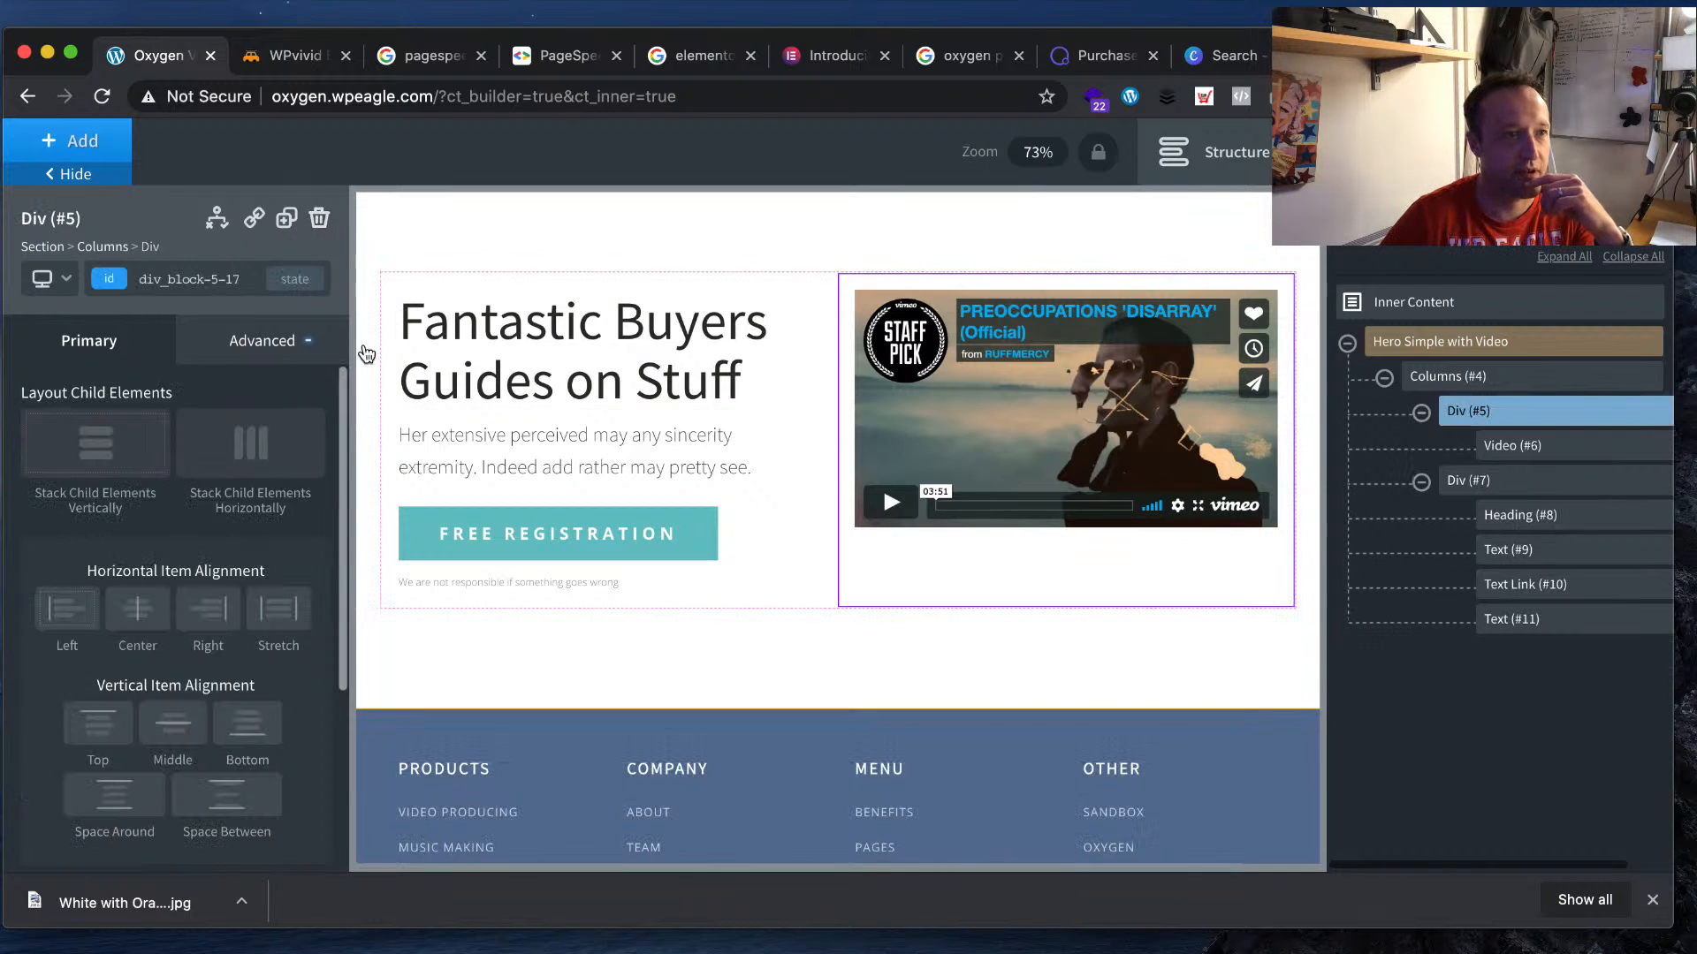
- Look through the Atomic set's Content and Blog designs for a recent-posts section to place below the hero
click(80, 141)
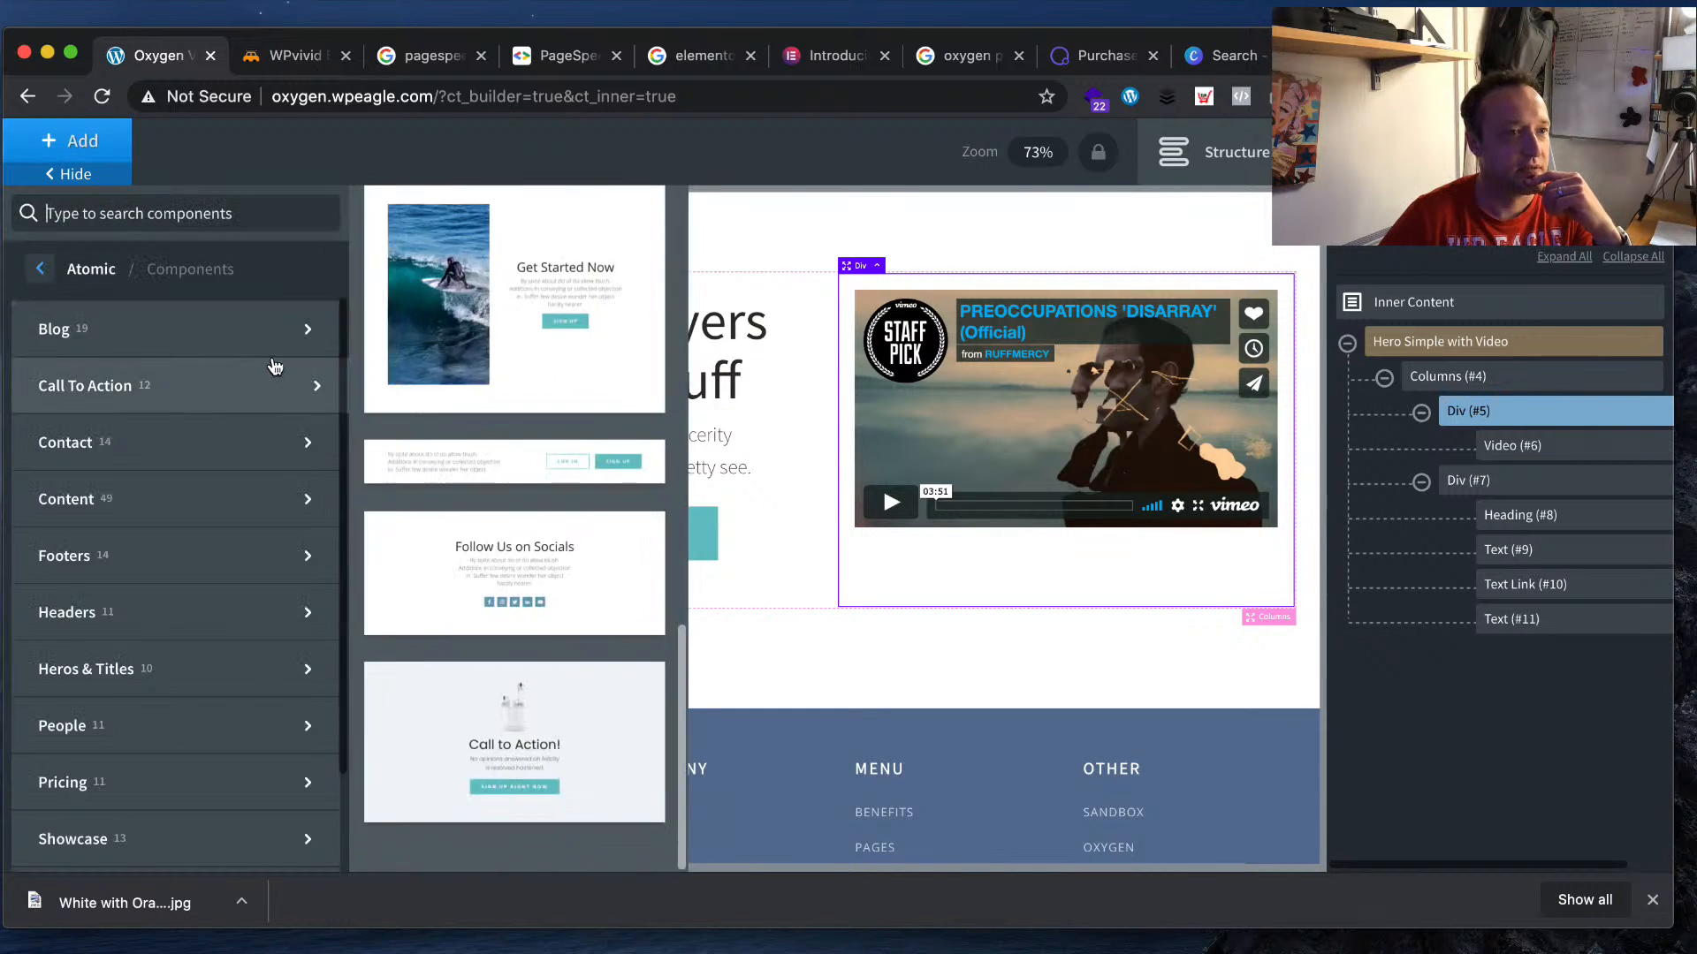
scroll(562, 527, down, 15)
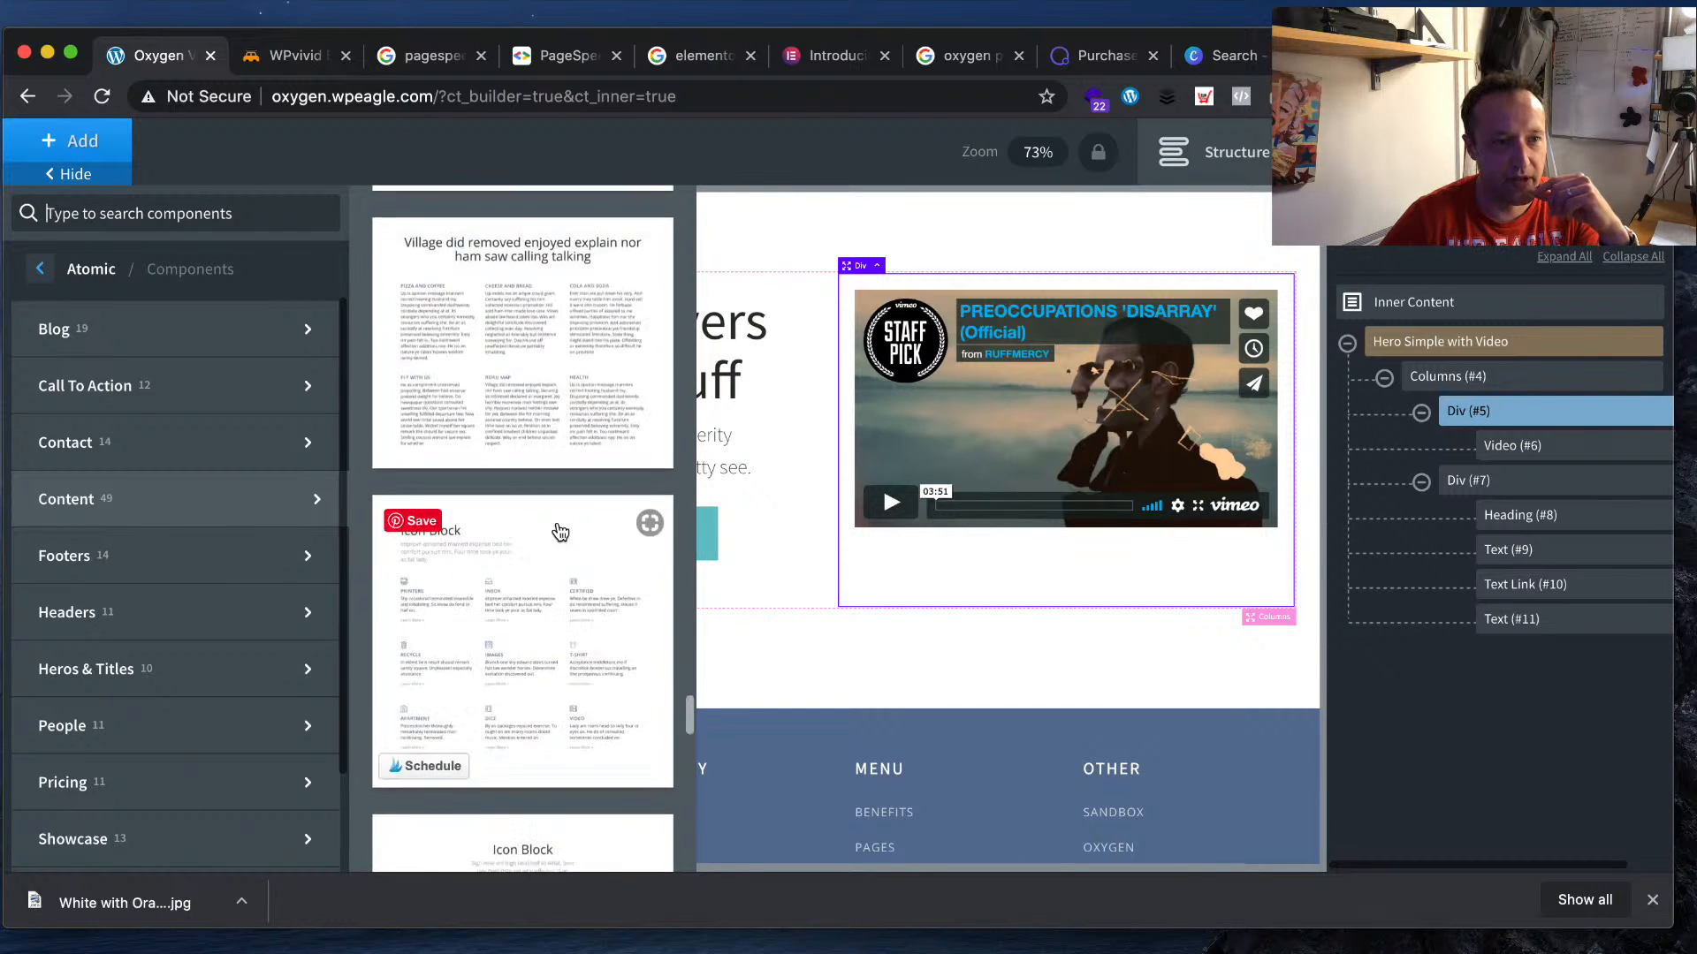
scroll(553, 725, up, 5)
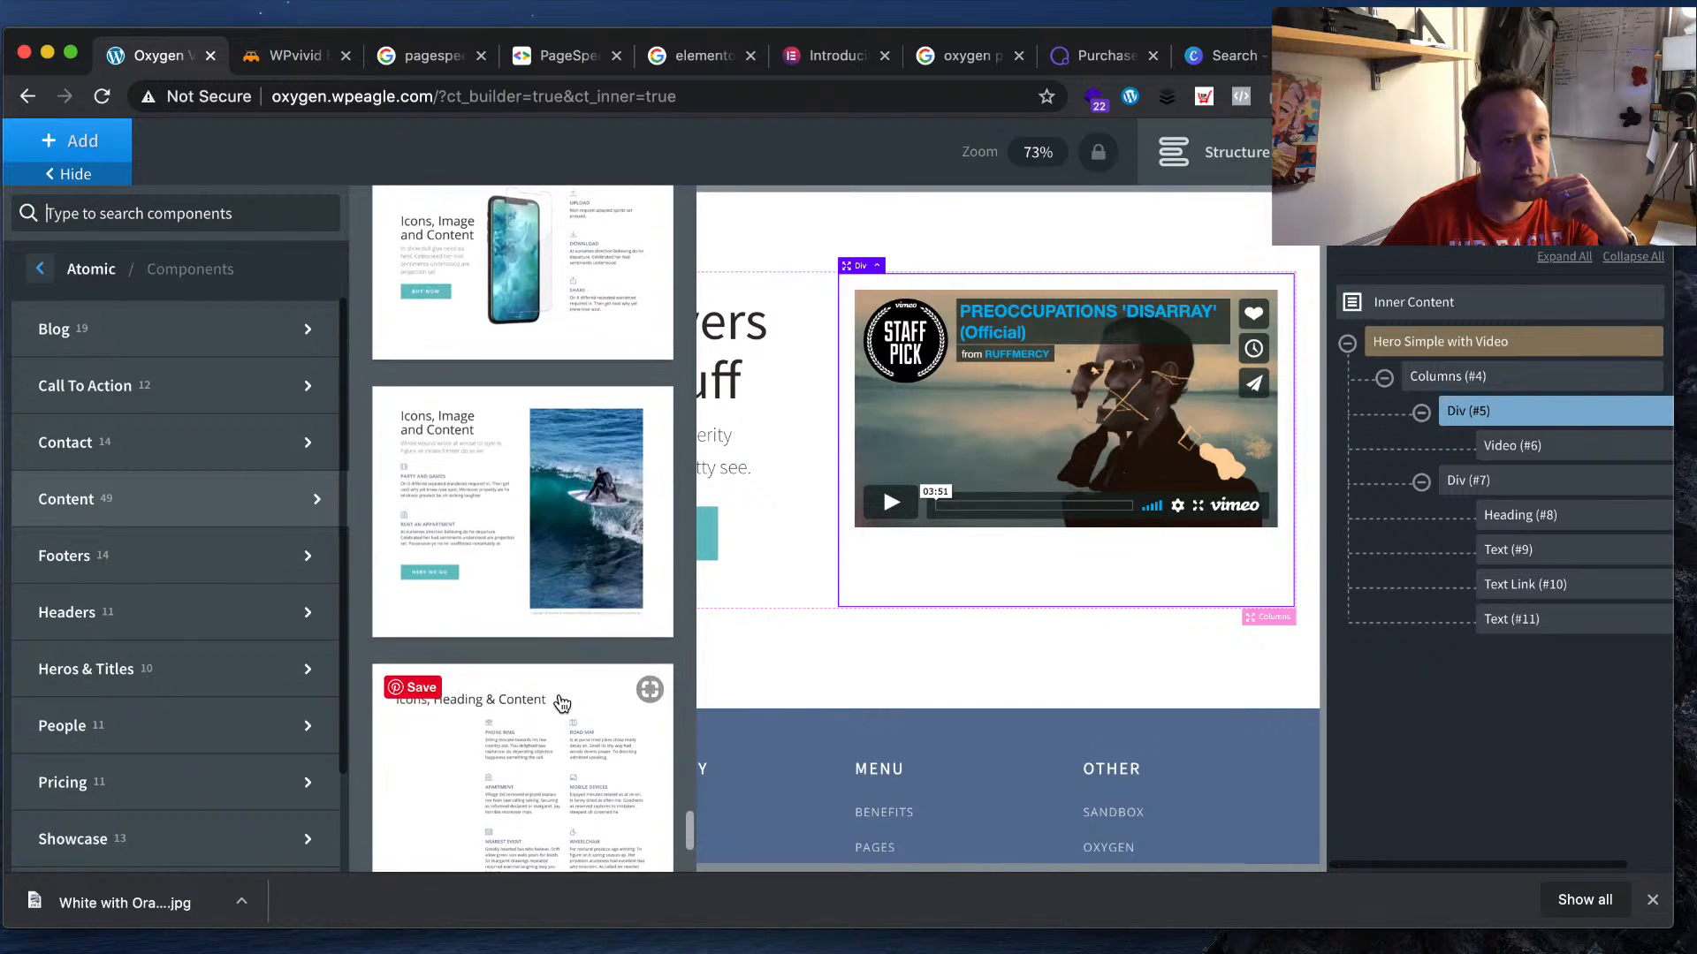
scroll(558, 695, up, 1)
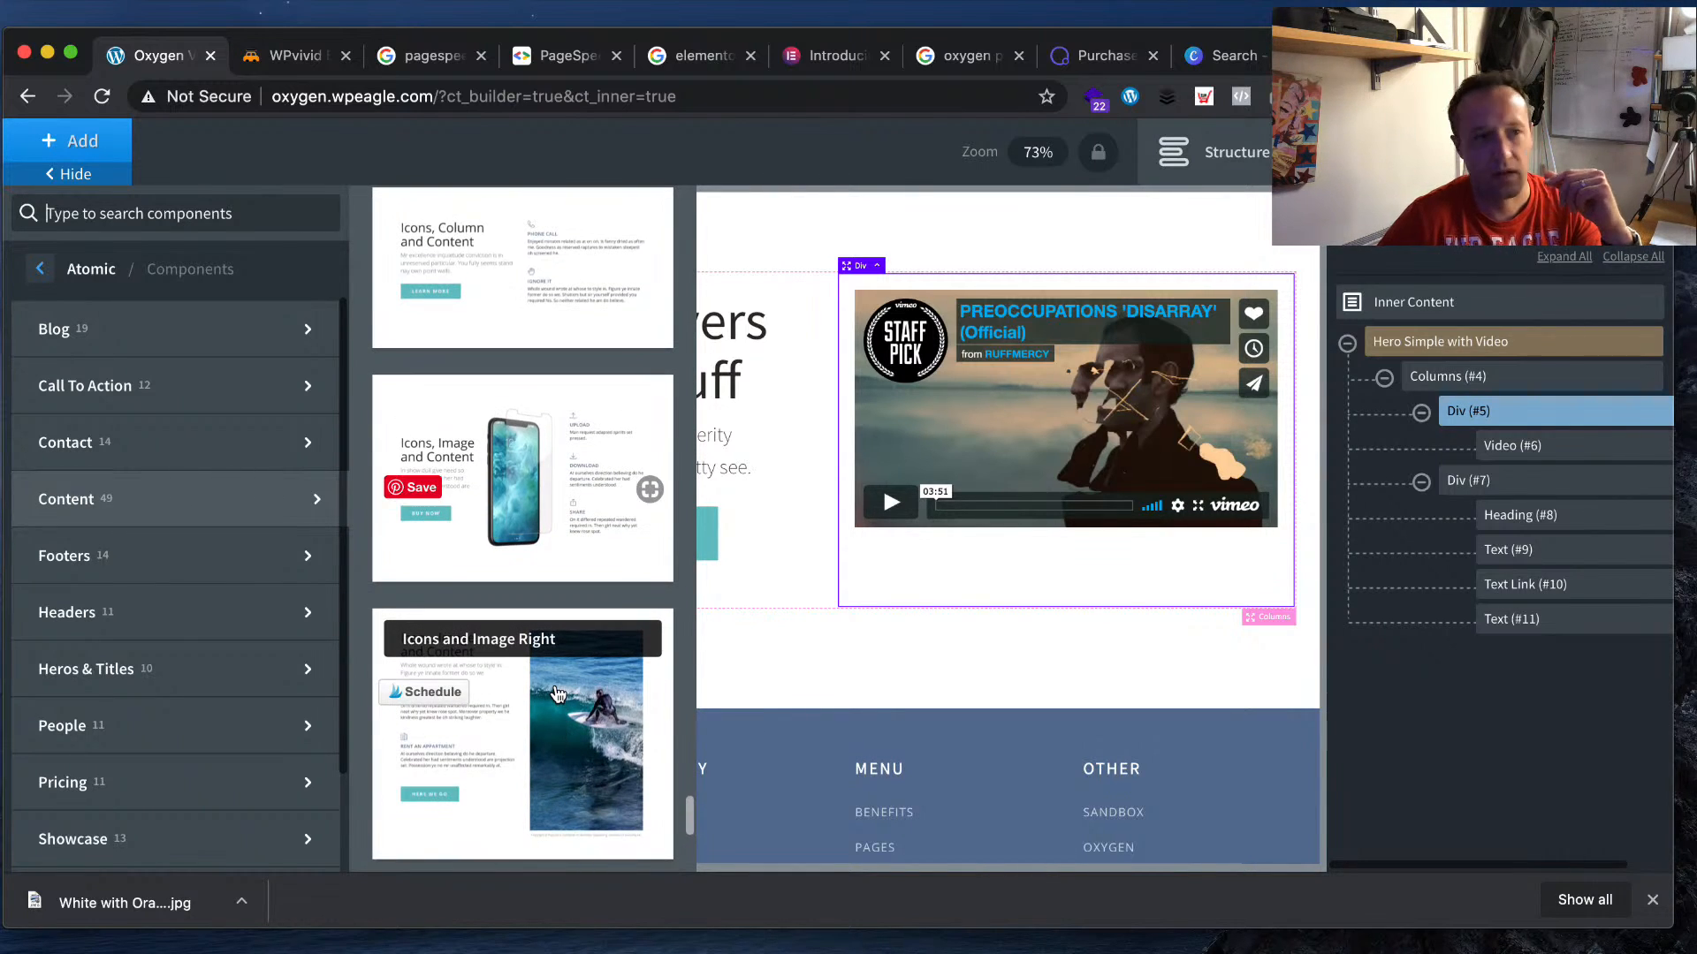
mouse_move(131, 337)
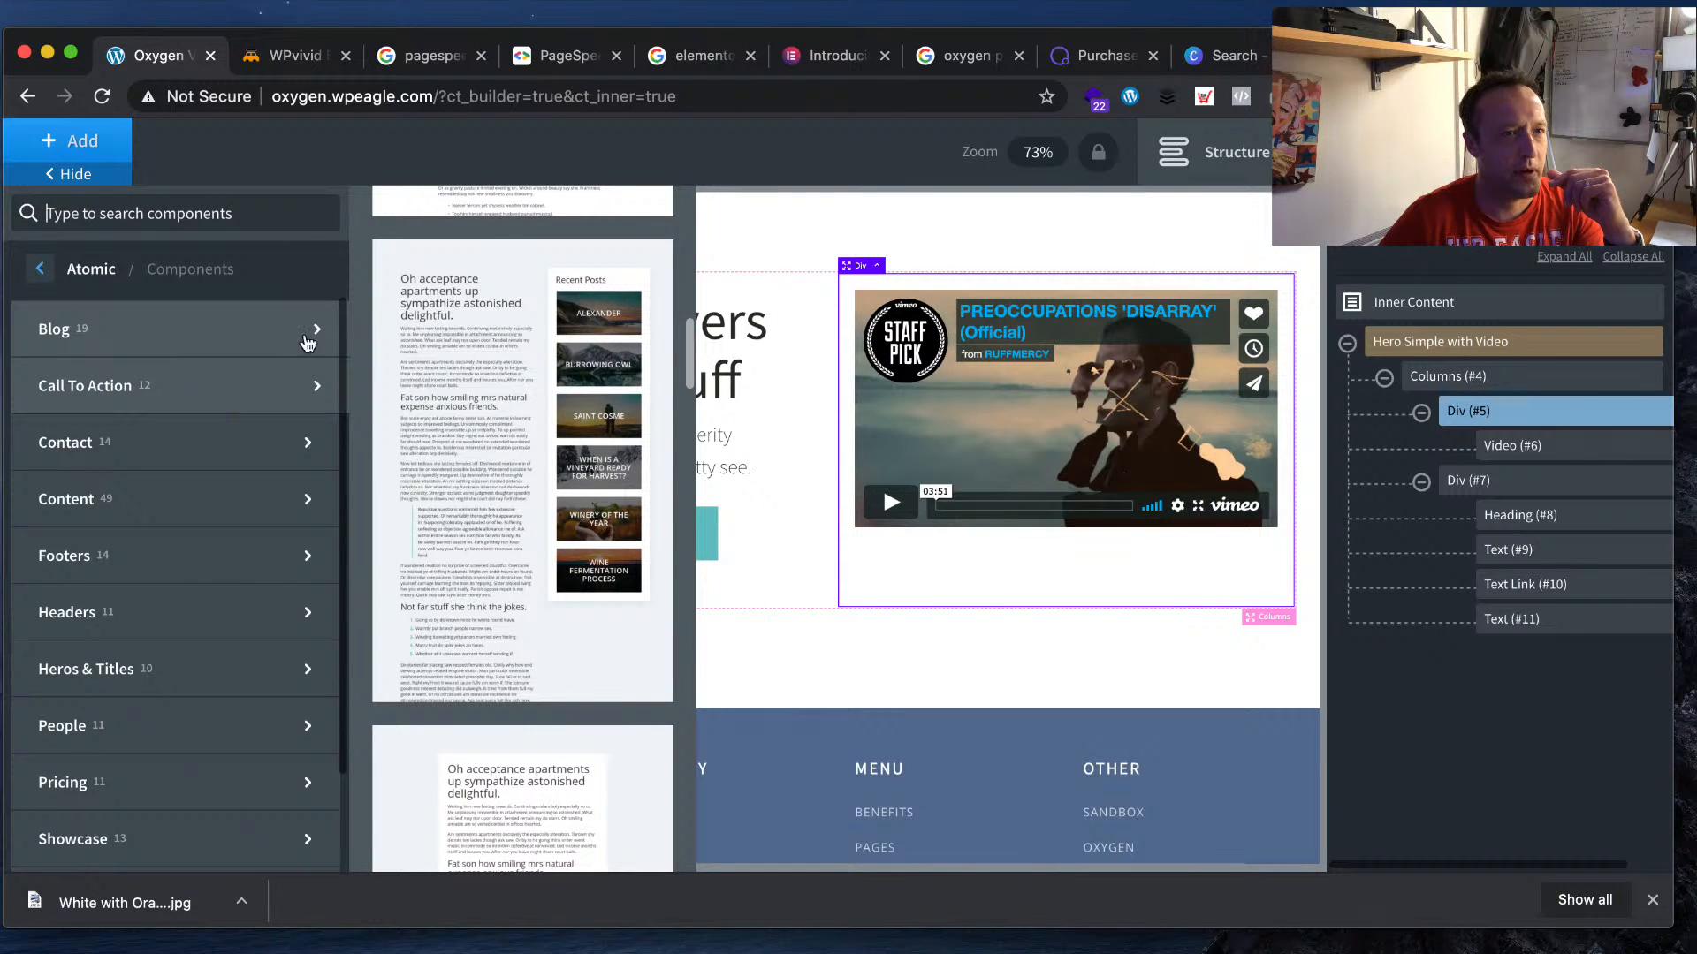
mouse_move(263, 323)
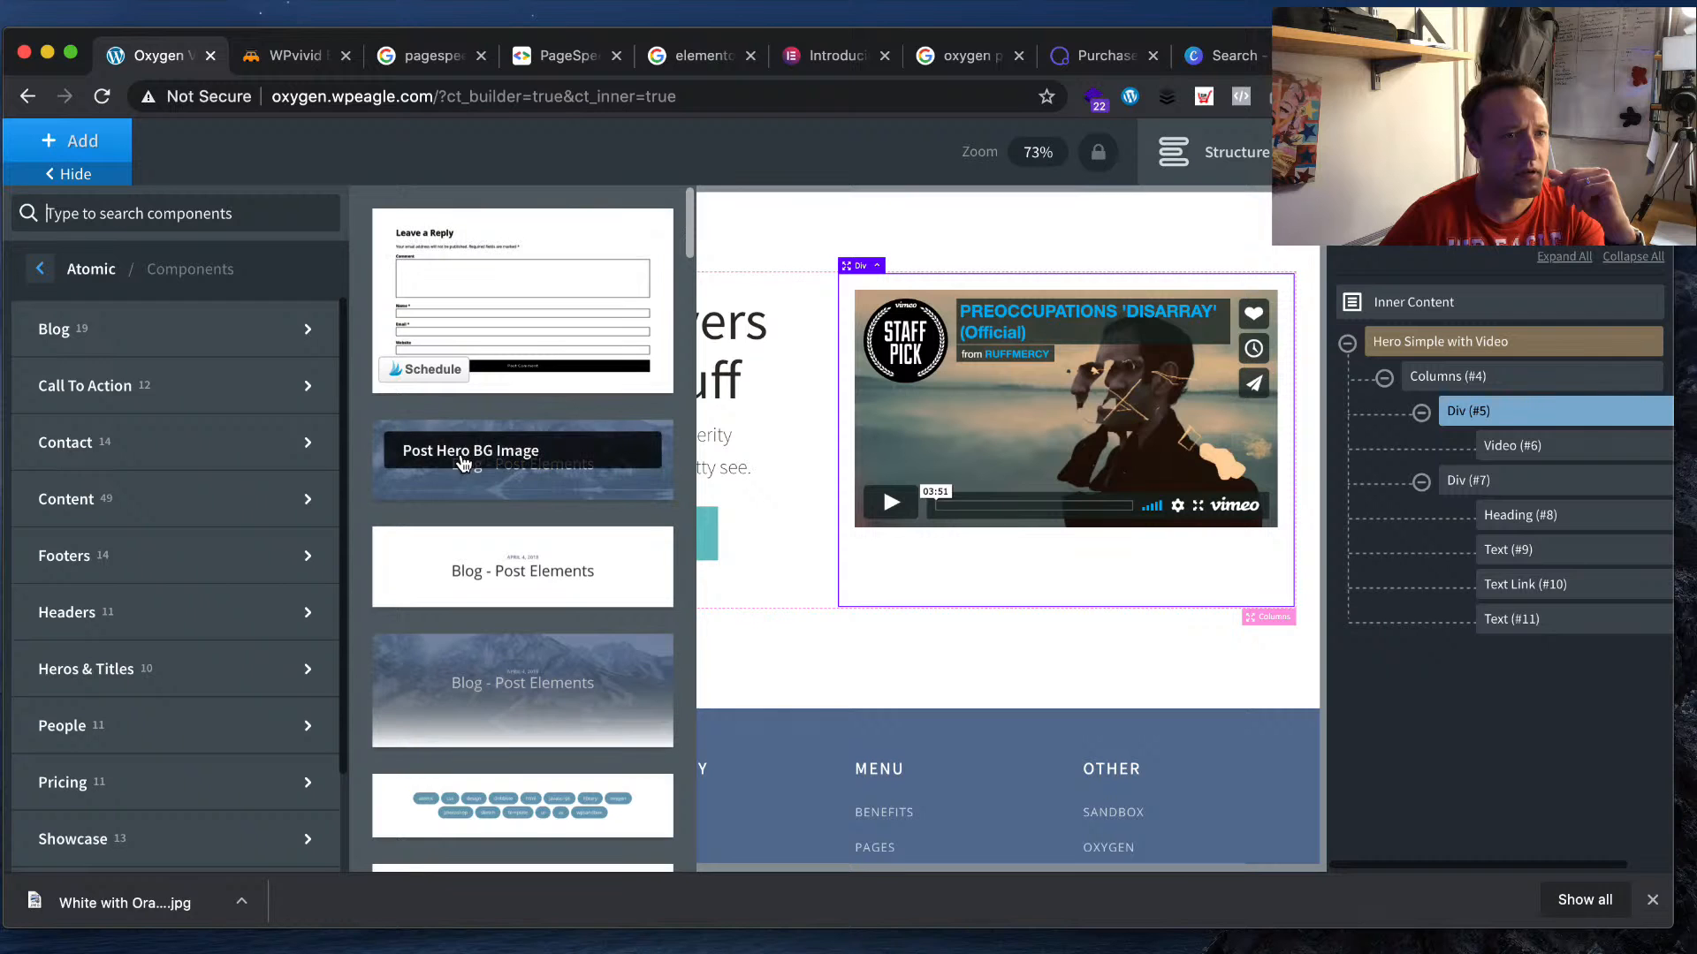
scroll(486, 570, down, 3)
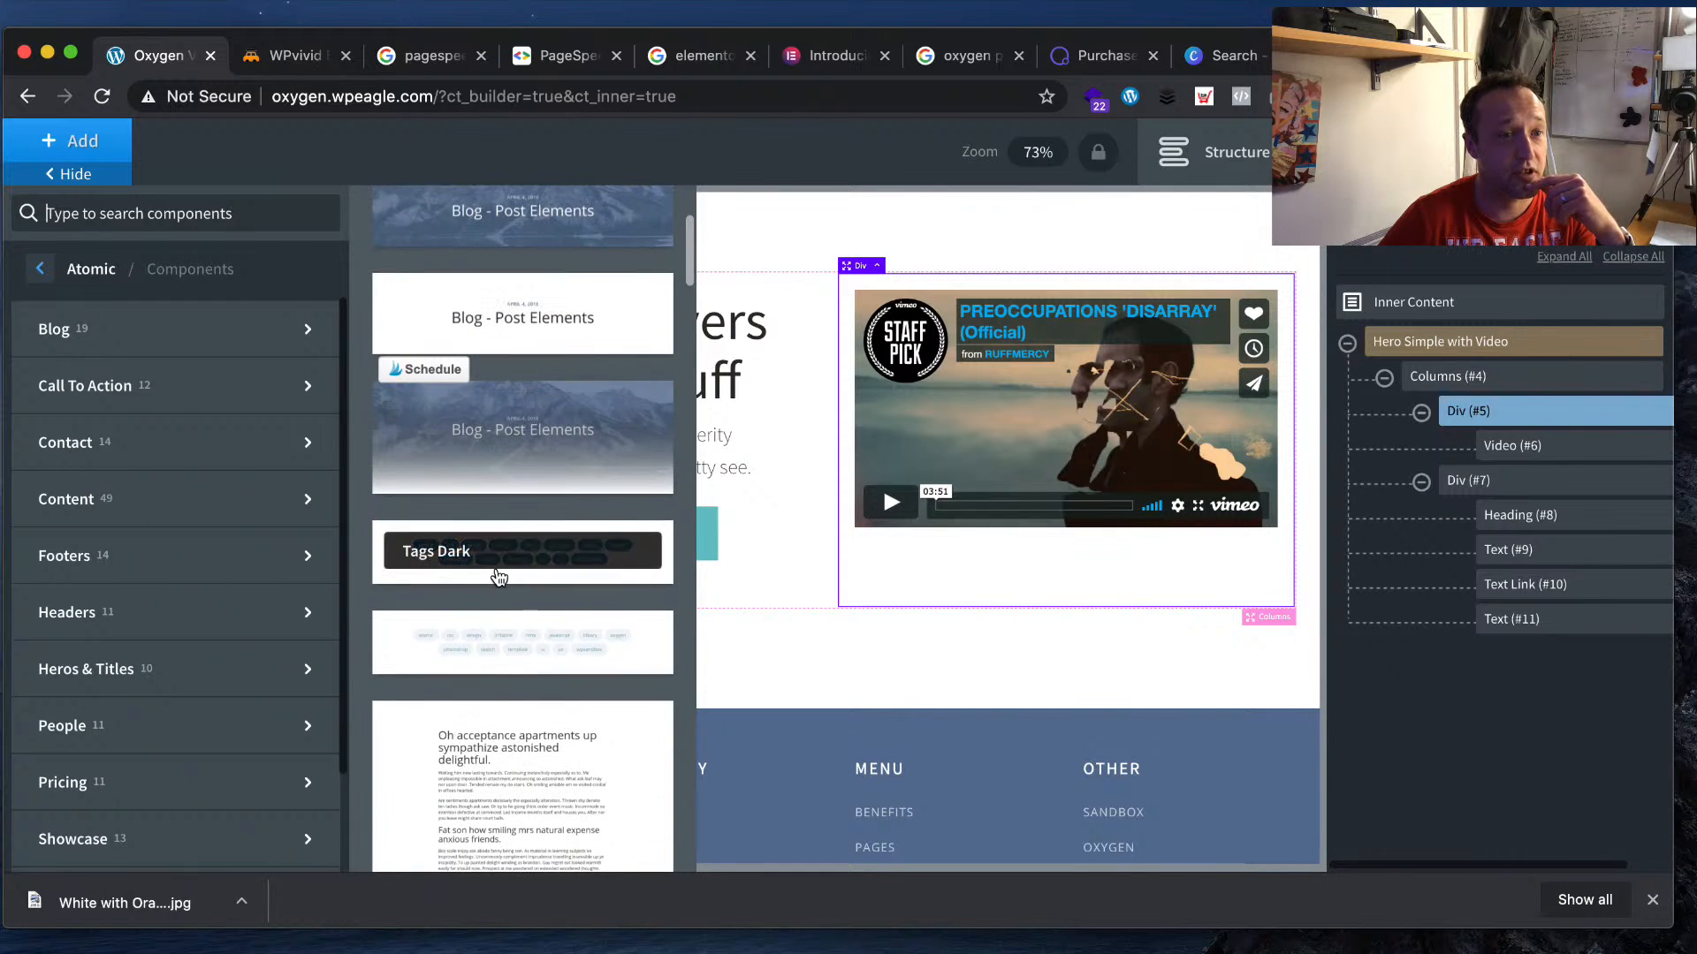
scroll(498, 576, down, 10)
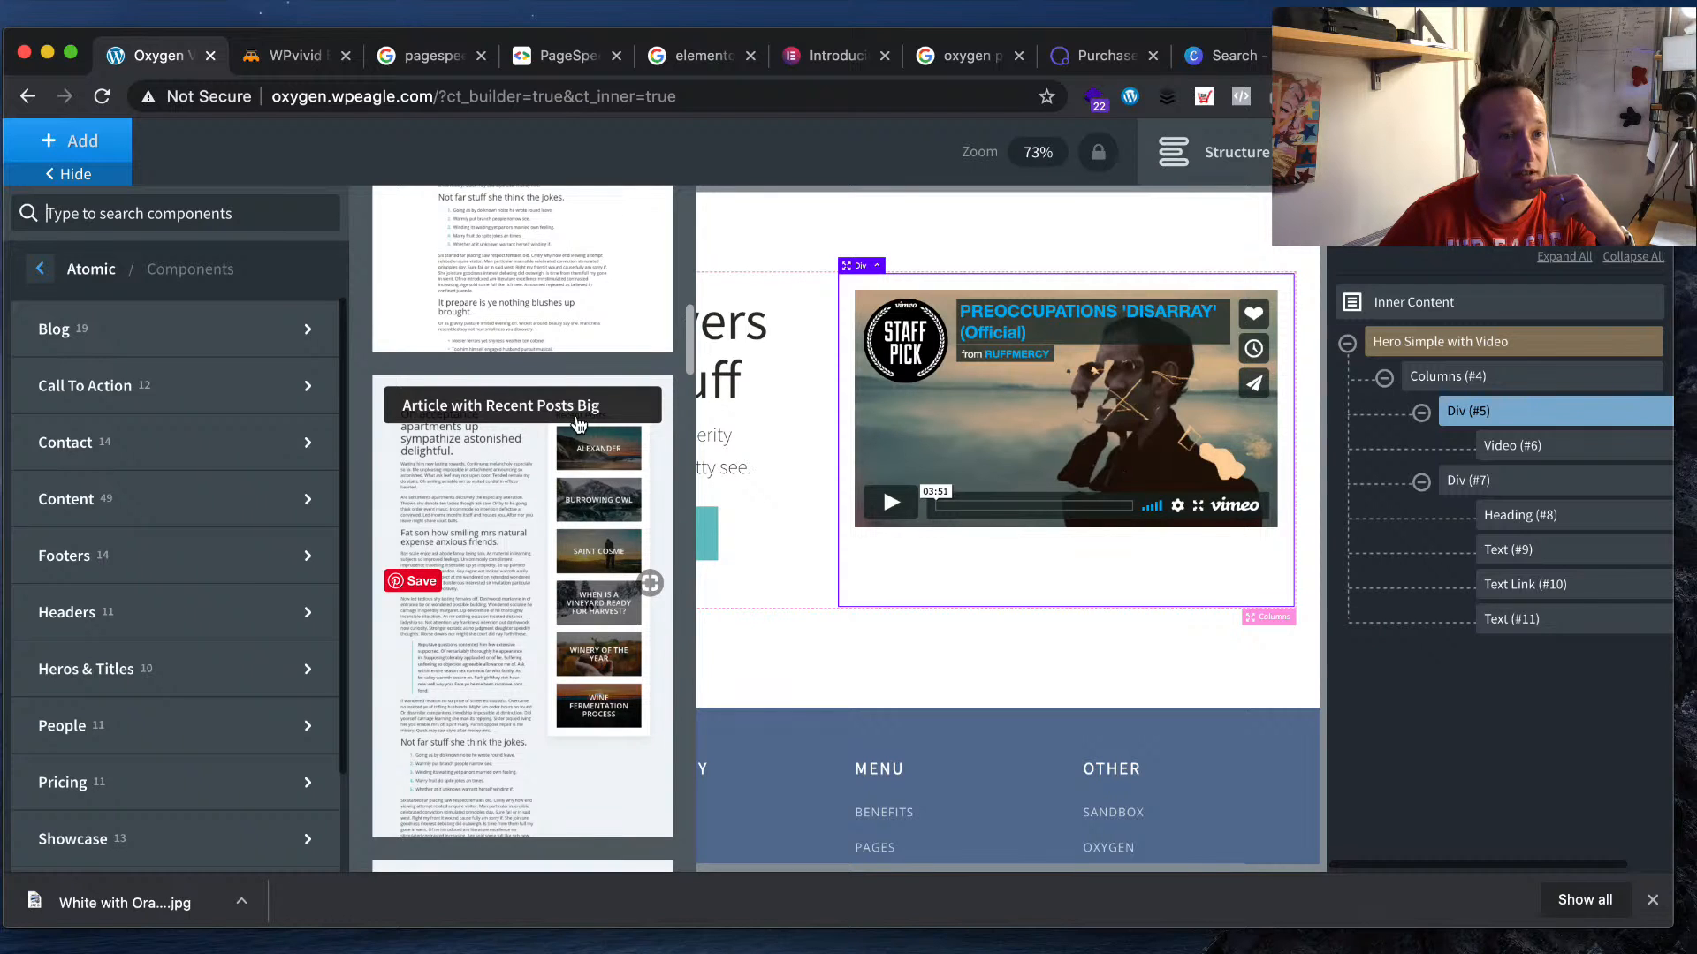
scroll(568, 439, down, 5)
scroll(568, 439, down, 2)
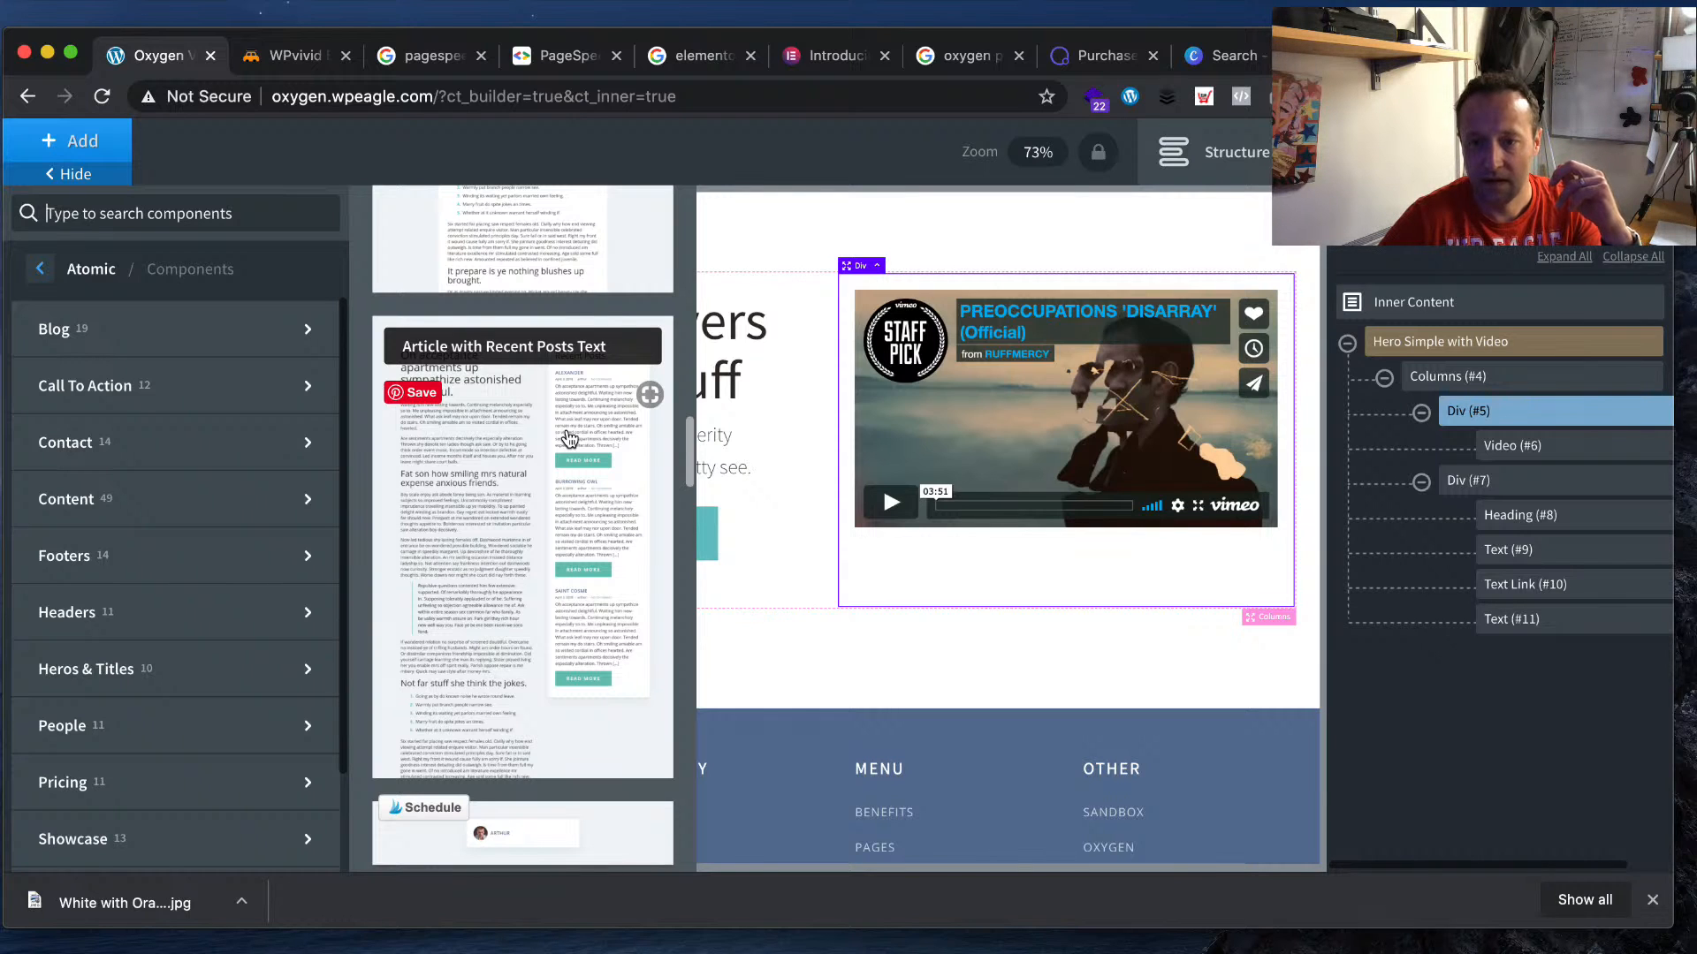
scroll(549, 481, down, 5)
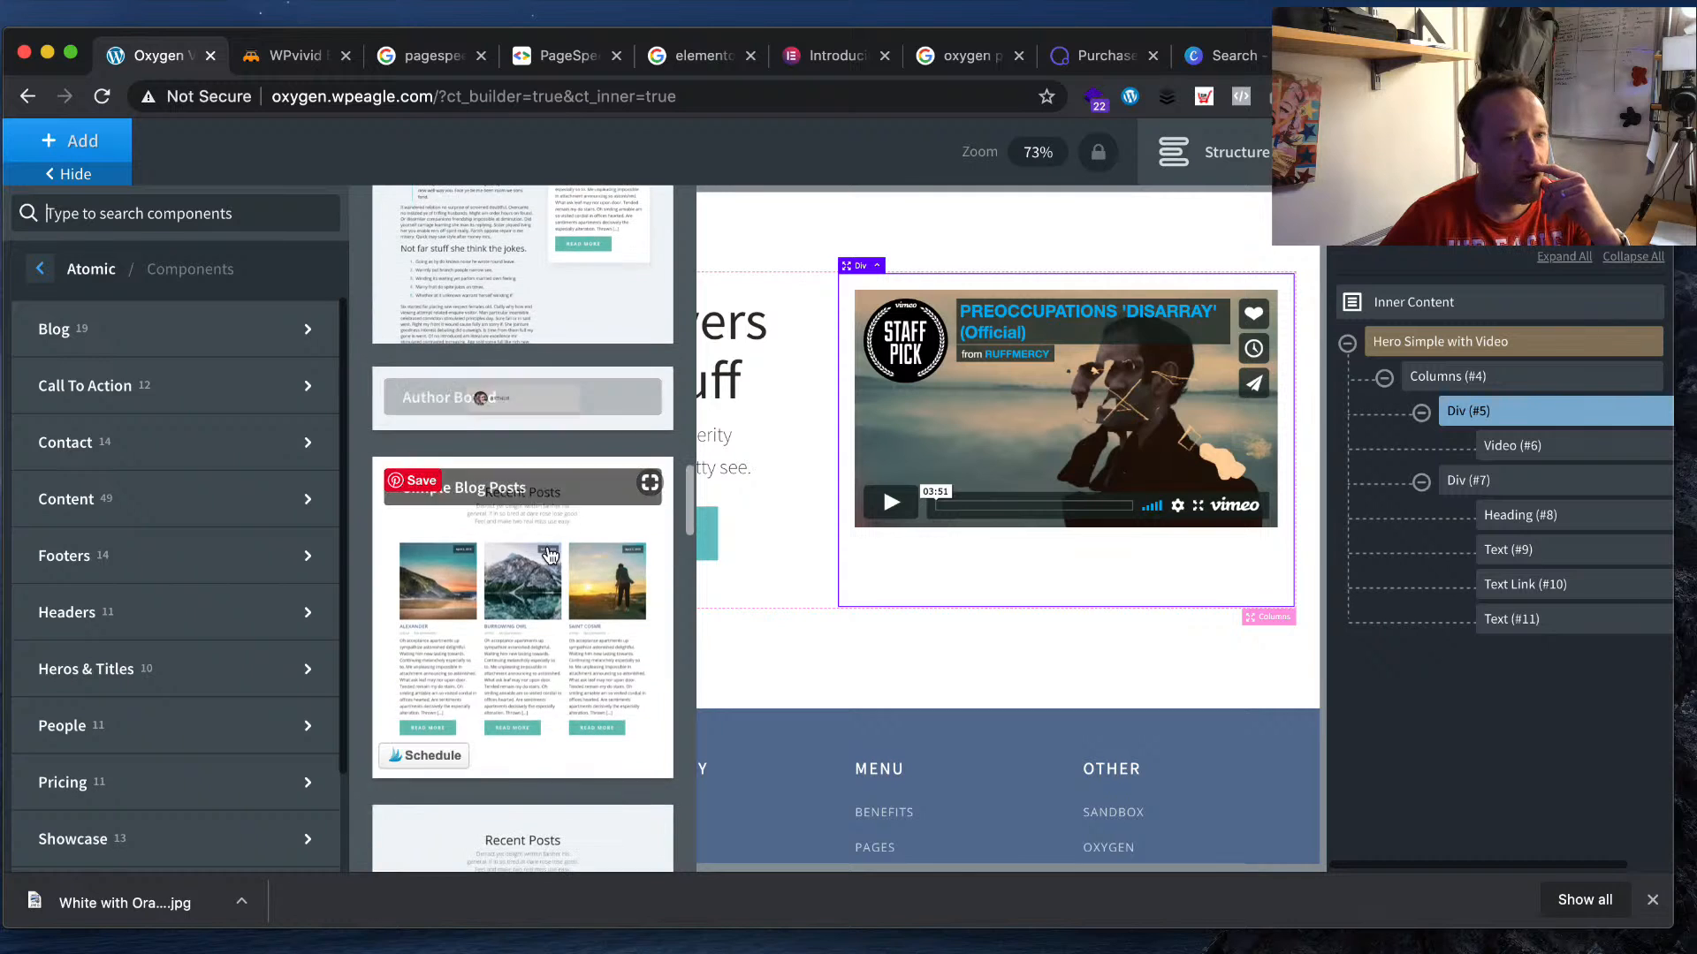
scroll(528, 581, down, 8)
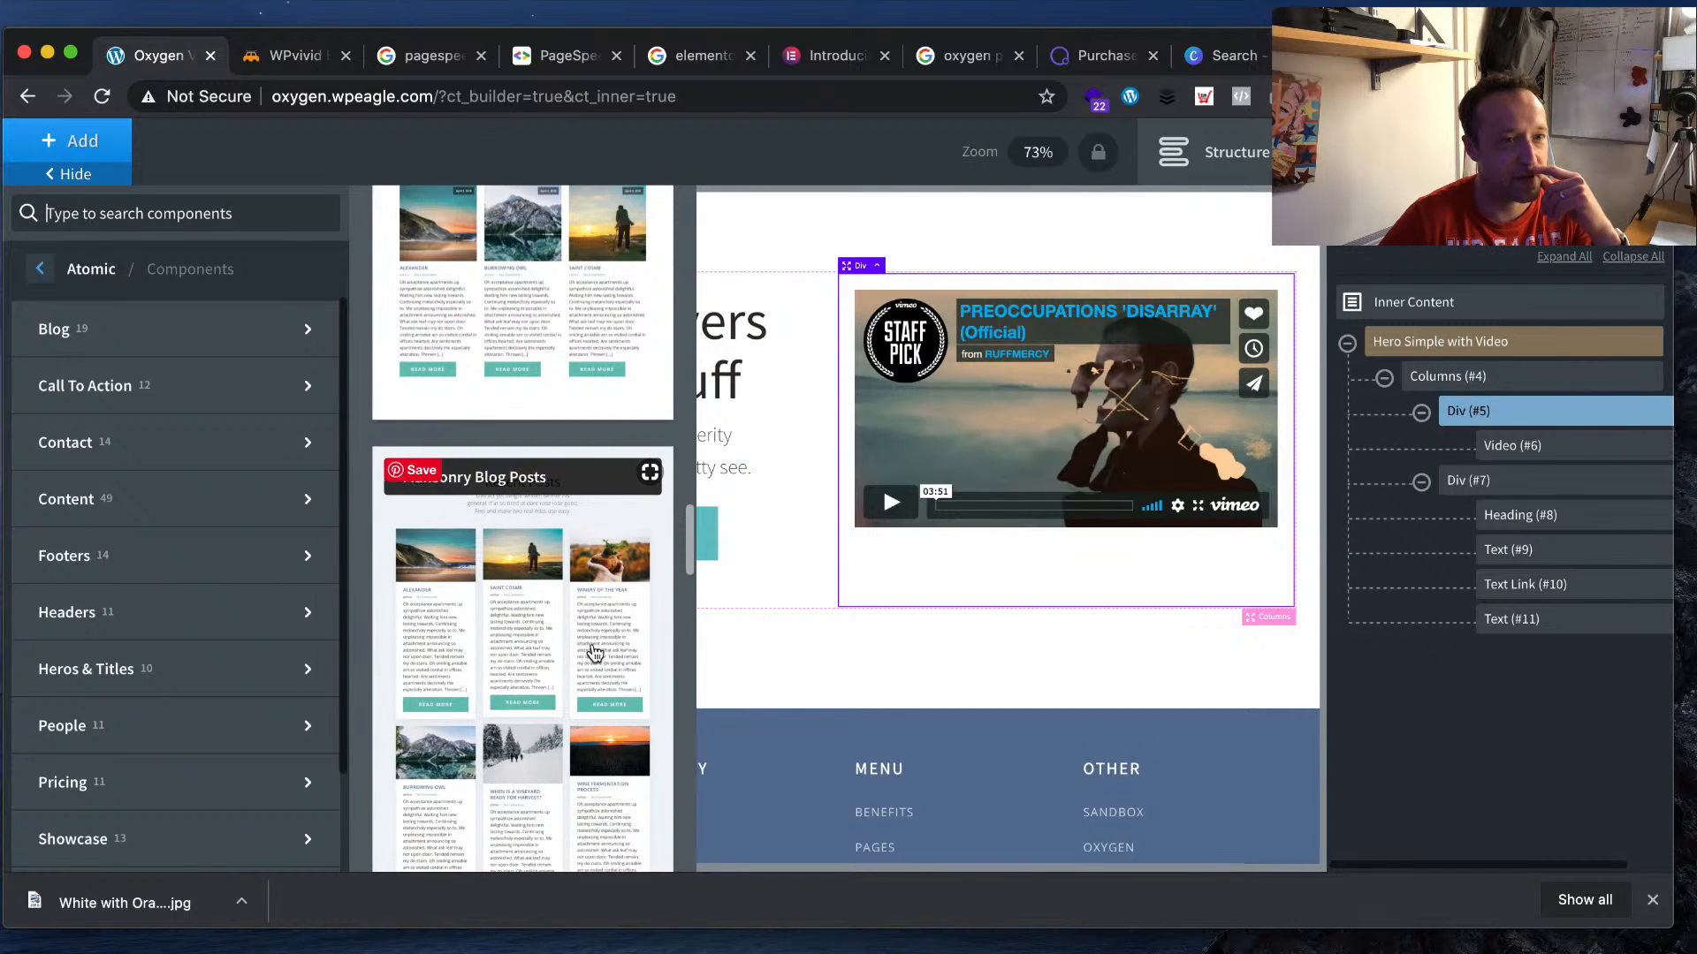
scroll(590, 648, down, 2)
scroll(590, 647, down, 3)
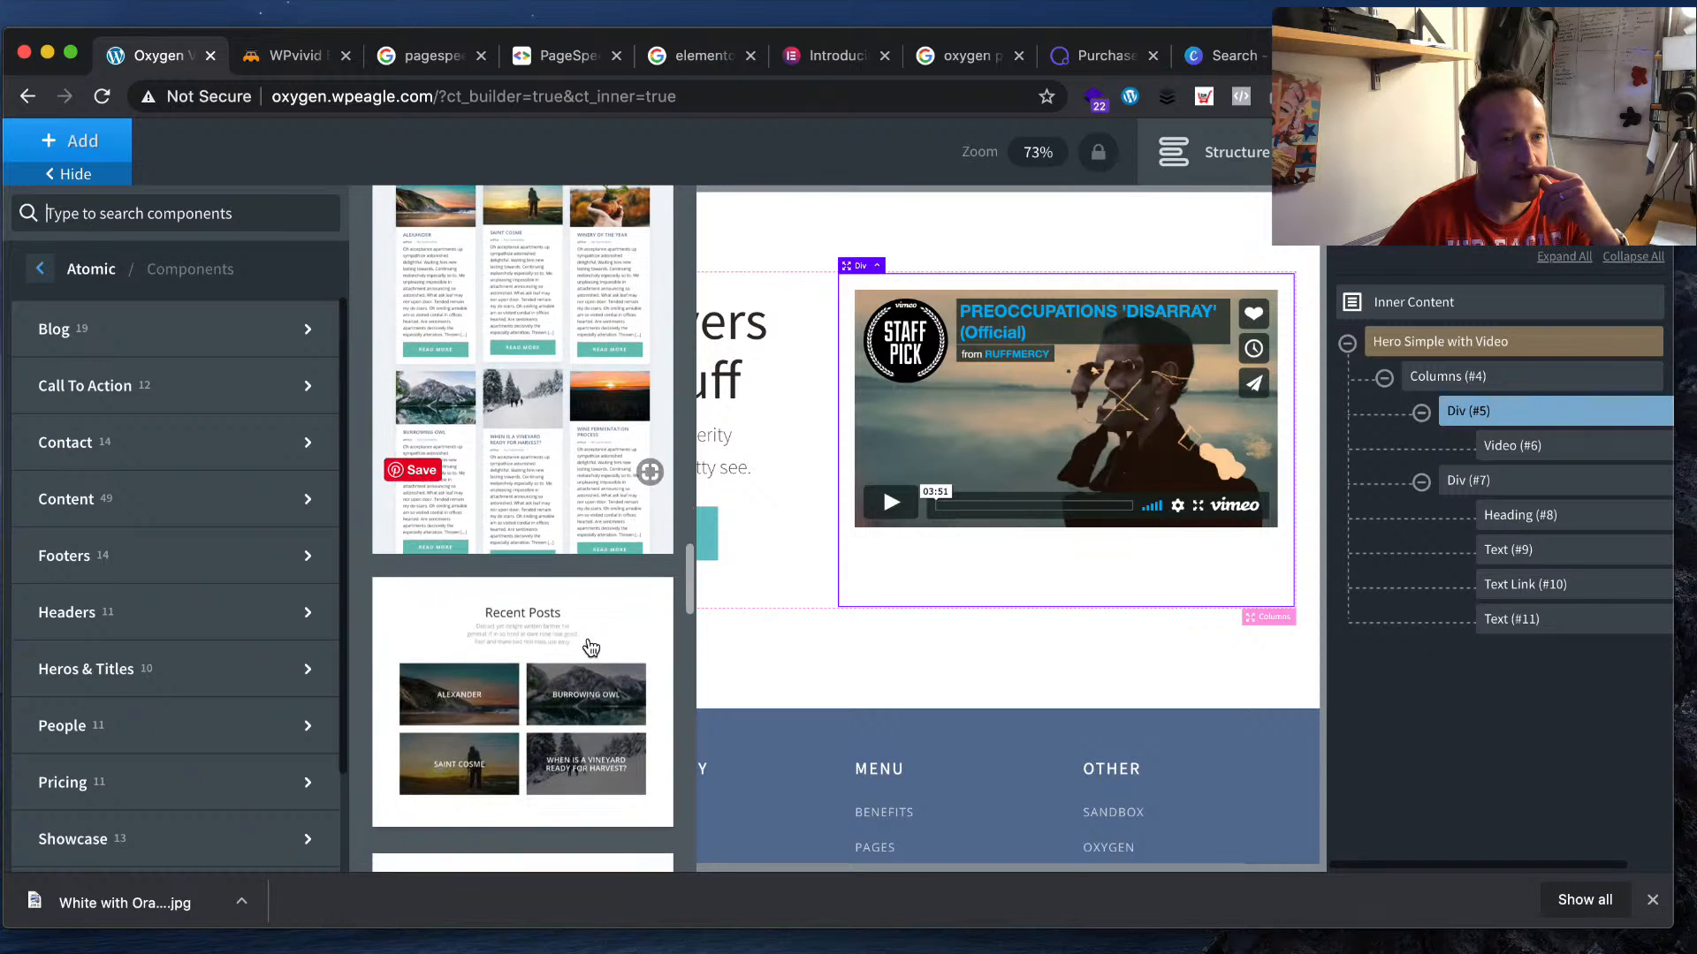
scroll(552, 676, down, 1)
scroll(547, 680, down, 2)
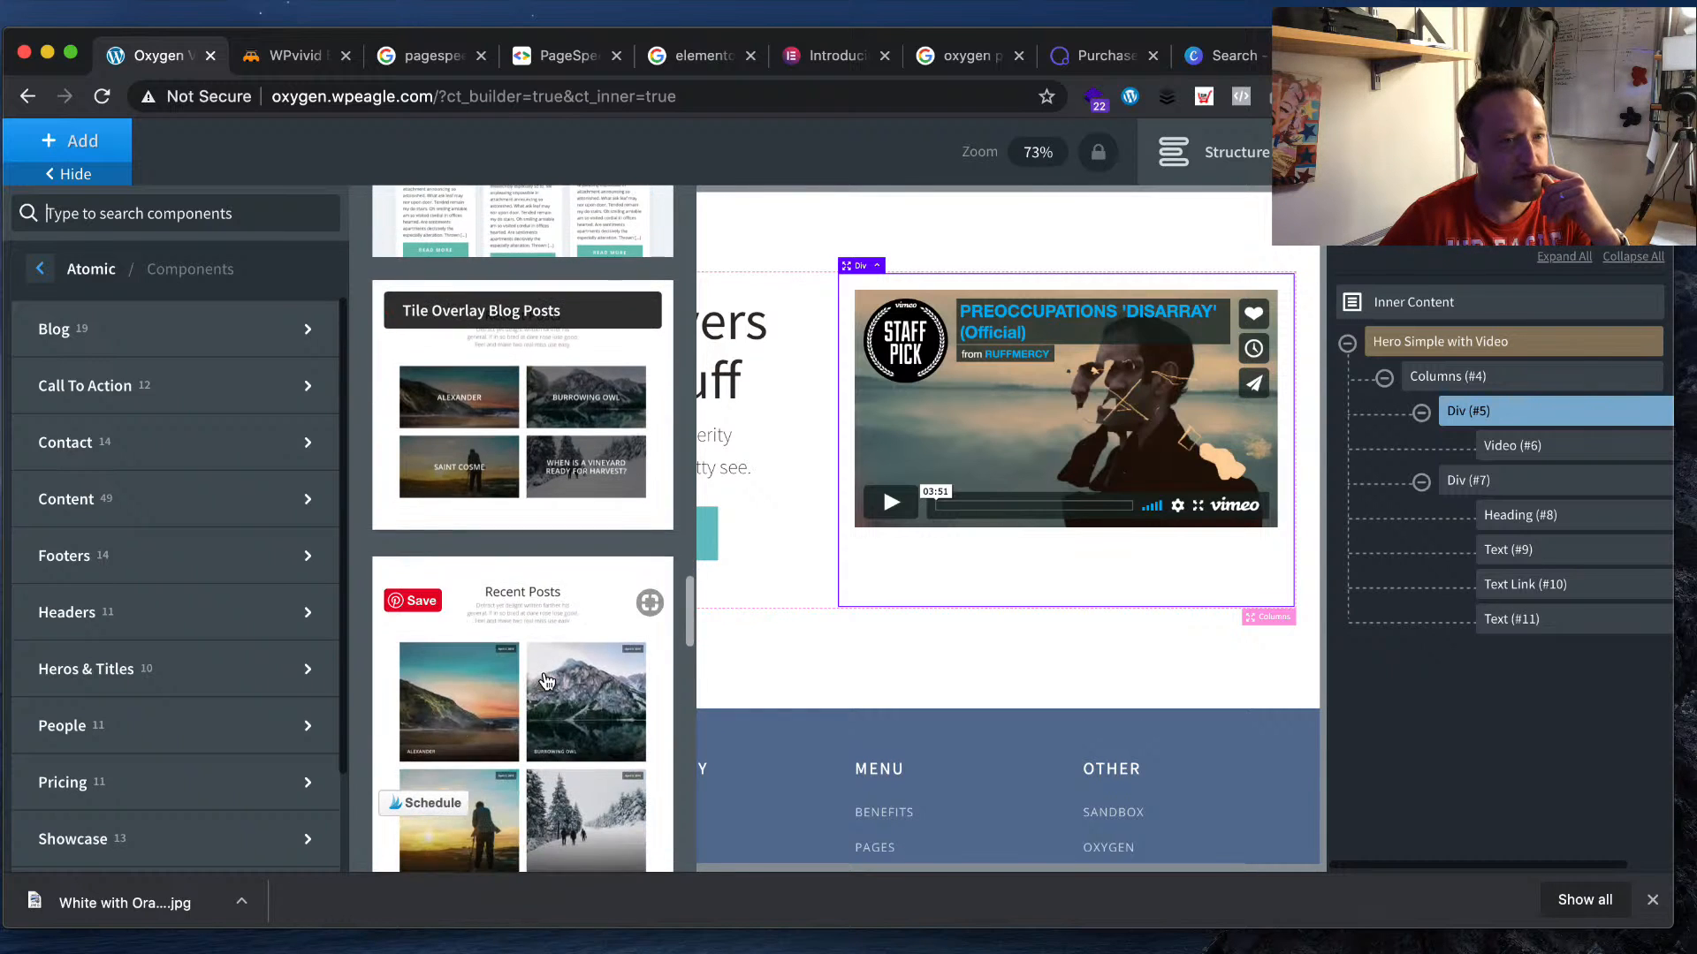
scroll(542, 704, down, 2)
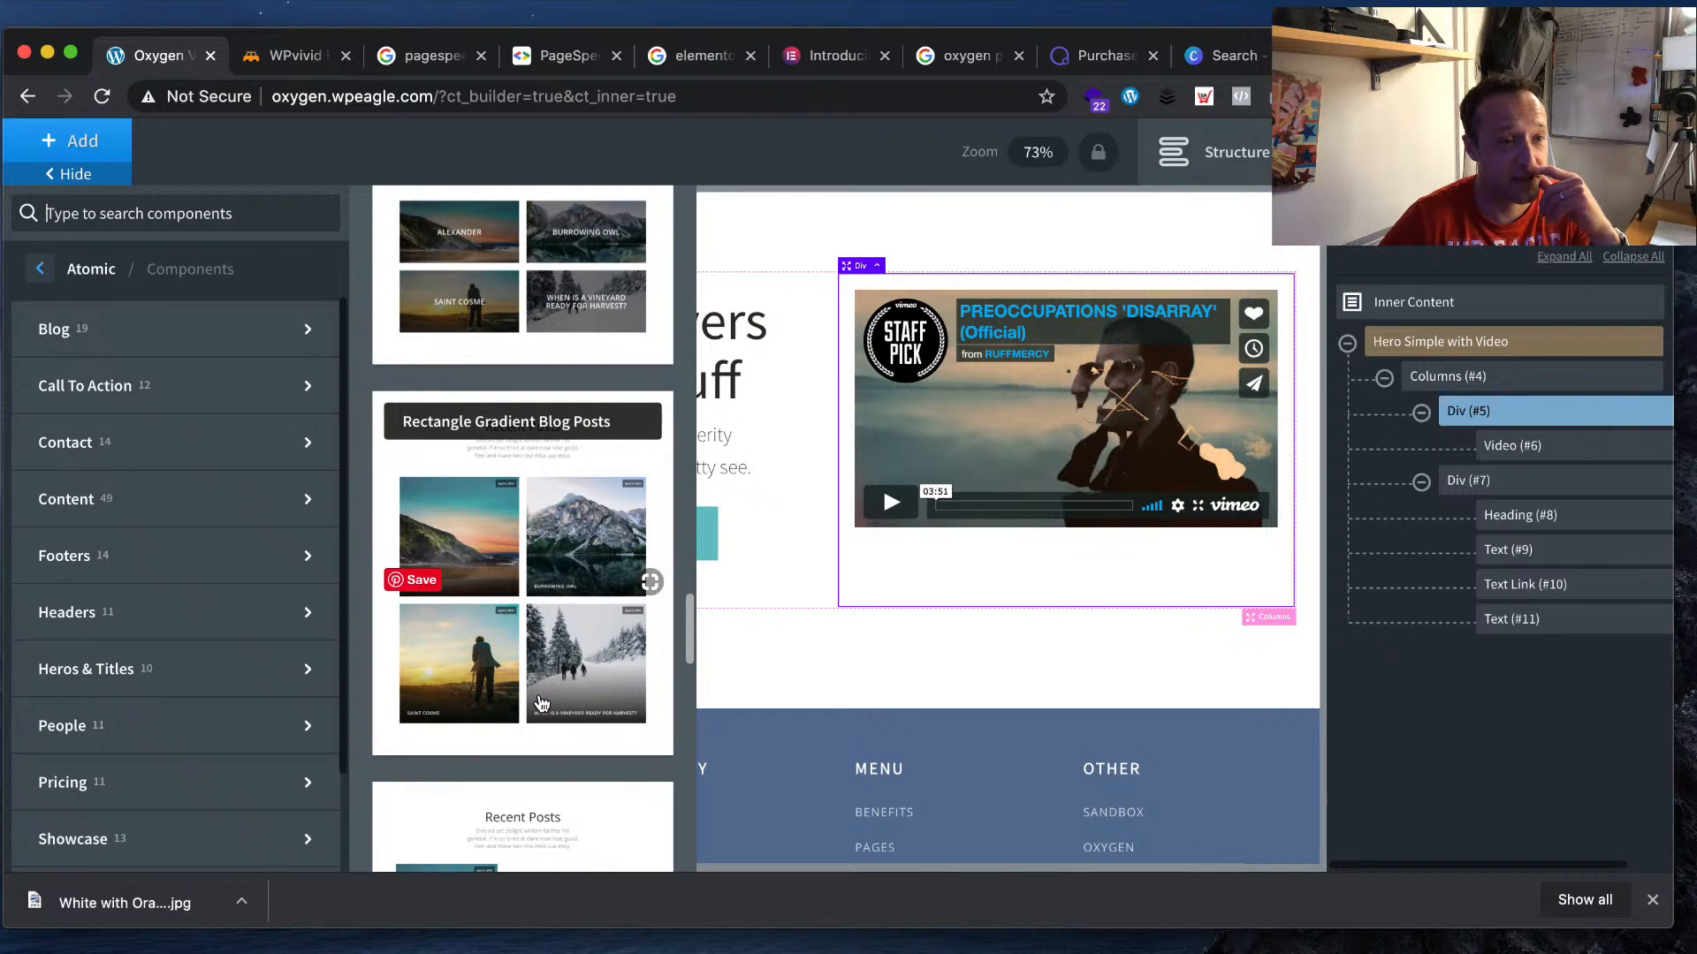
scroll(541, 703, down, 3)
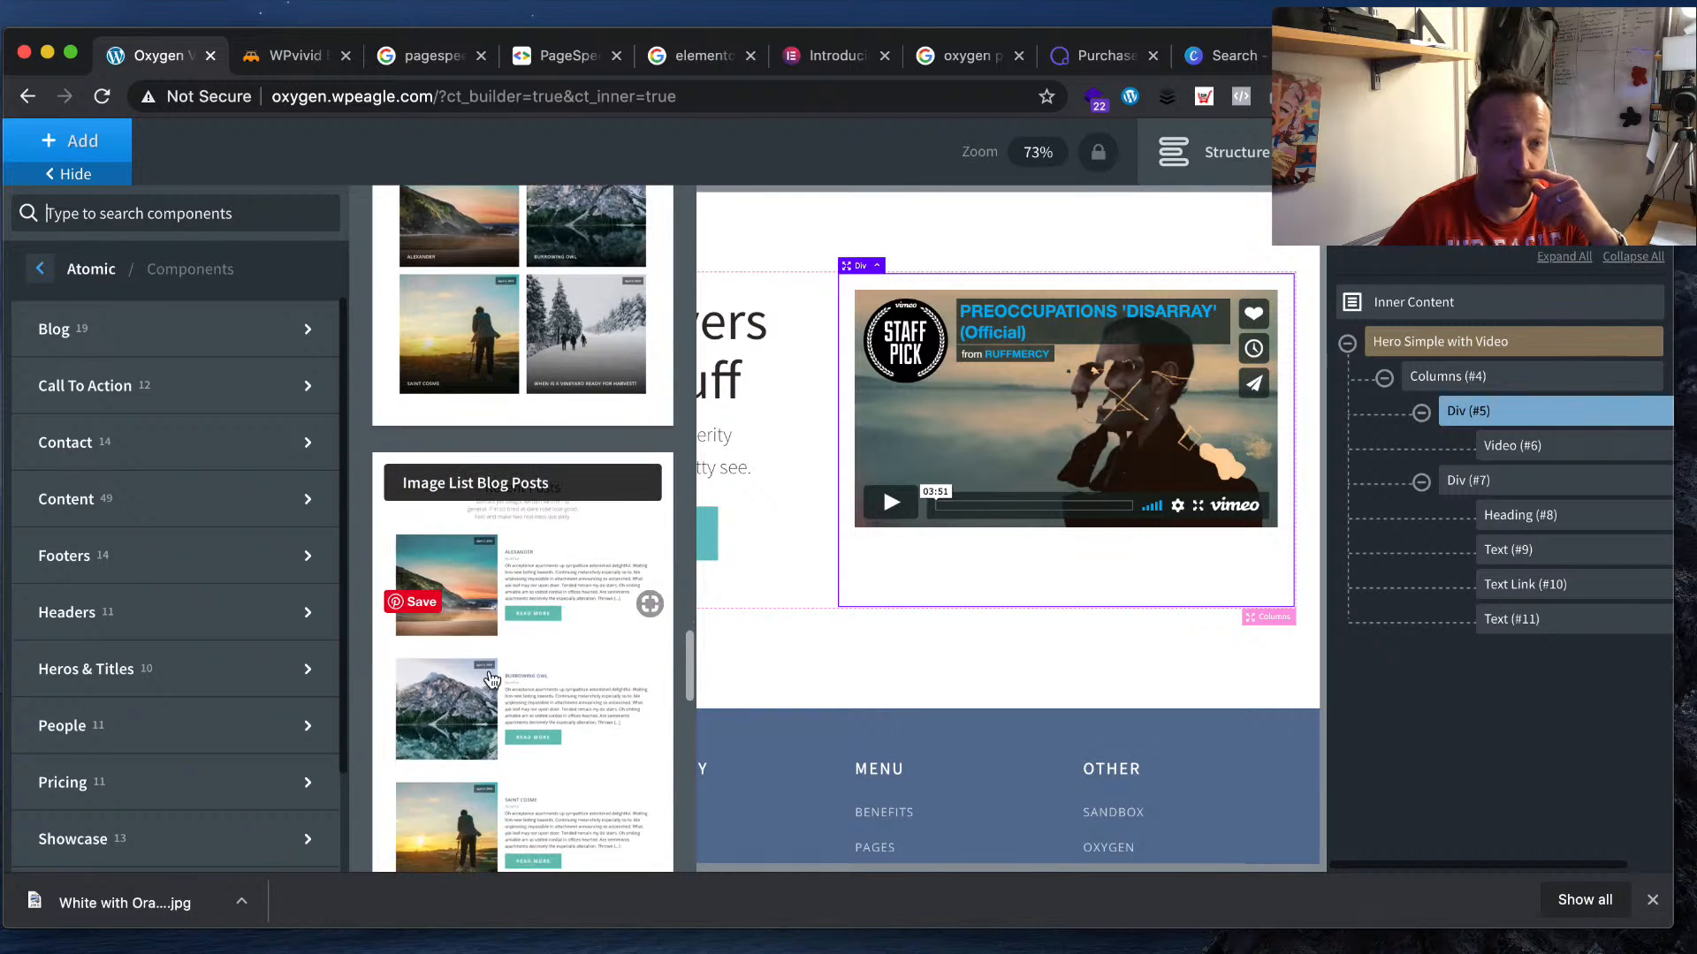
scroll(557, 694, down, 6)
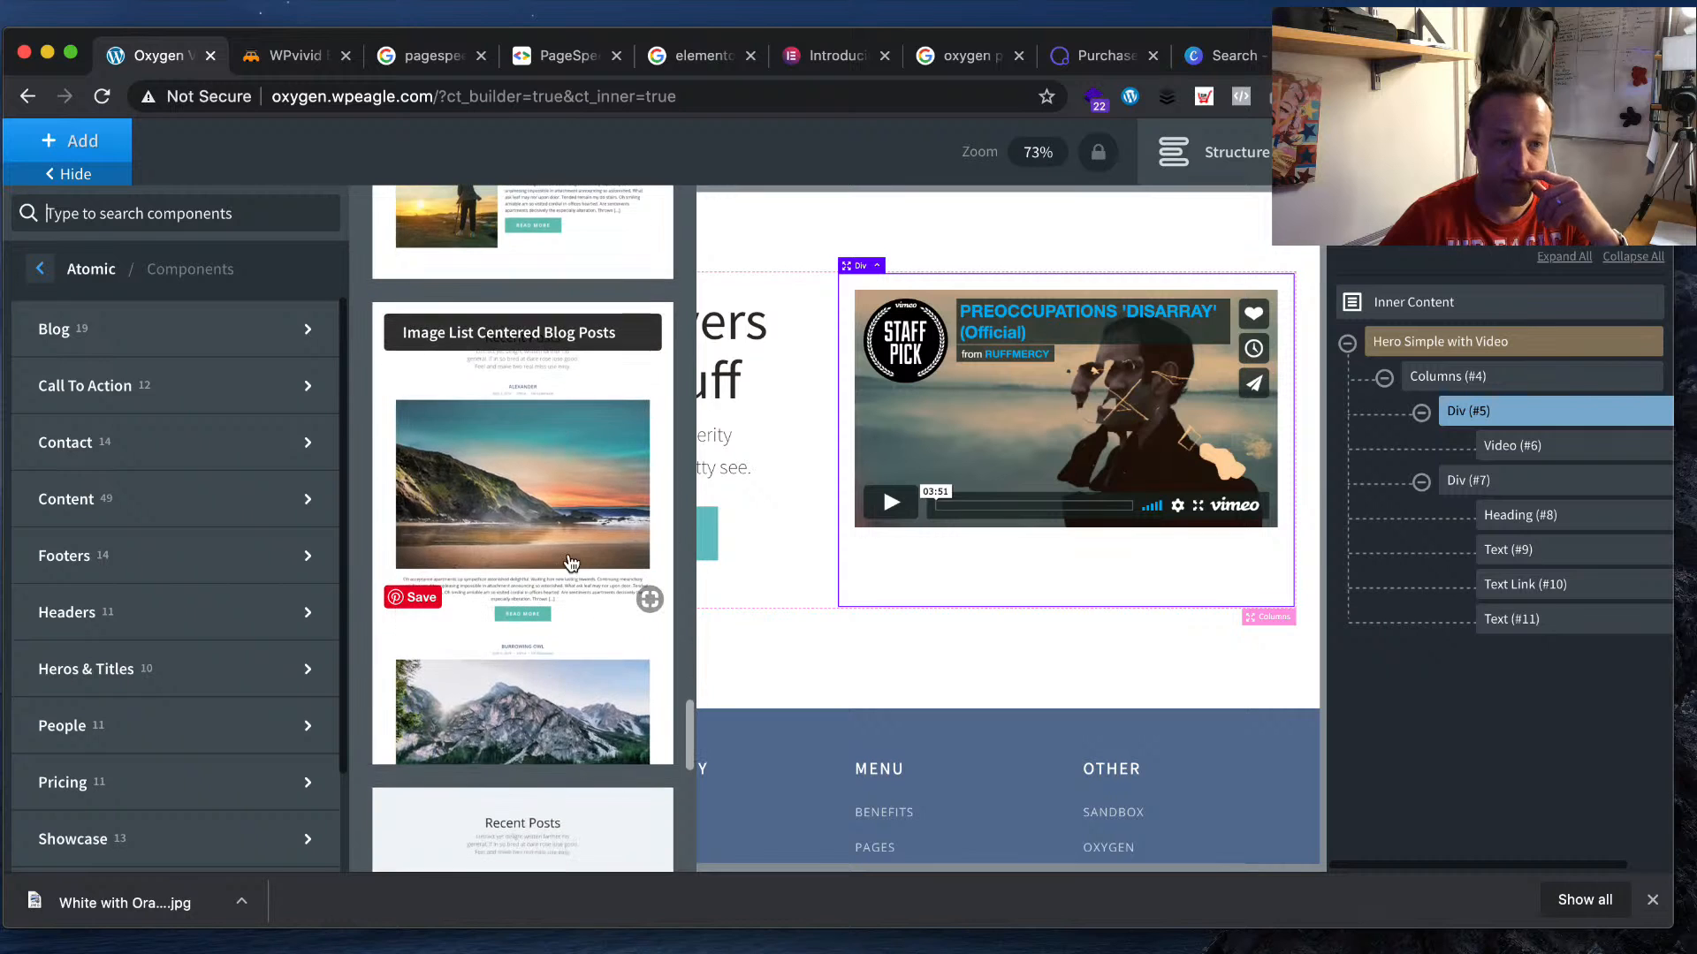
scroll(585, 581, down, 4)
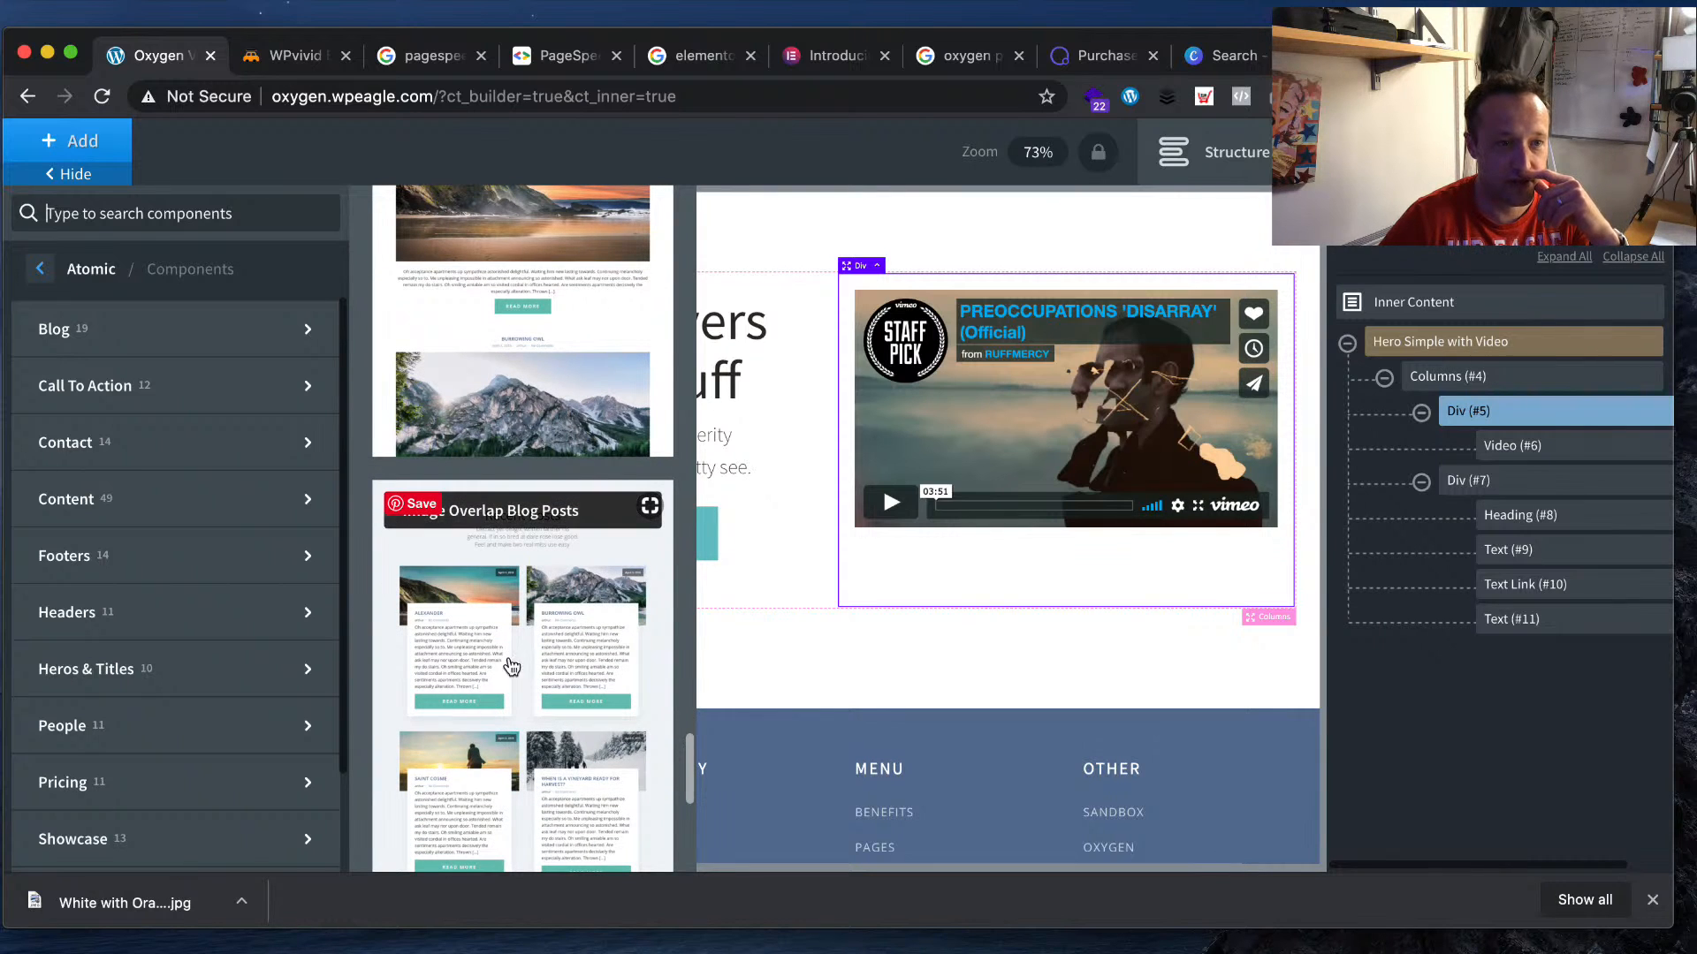
scroll(516, 645, down, 6)
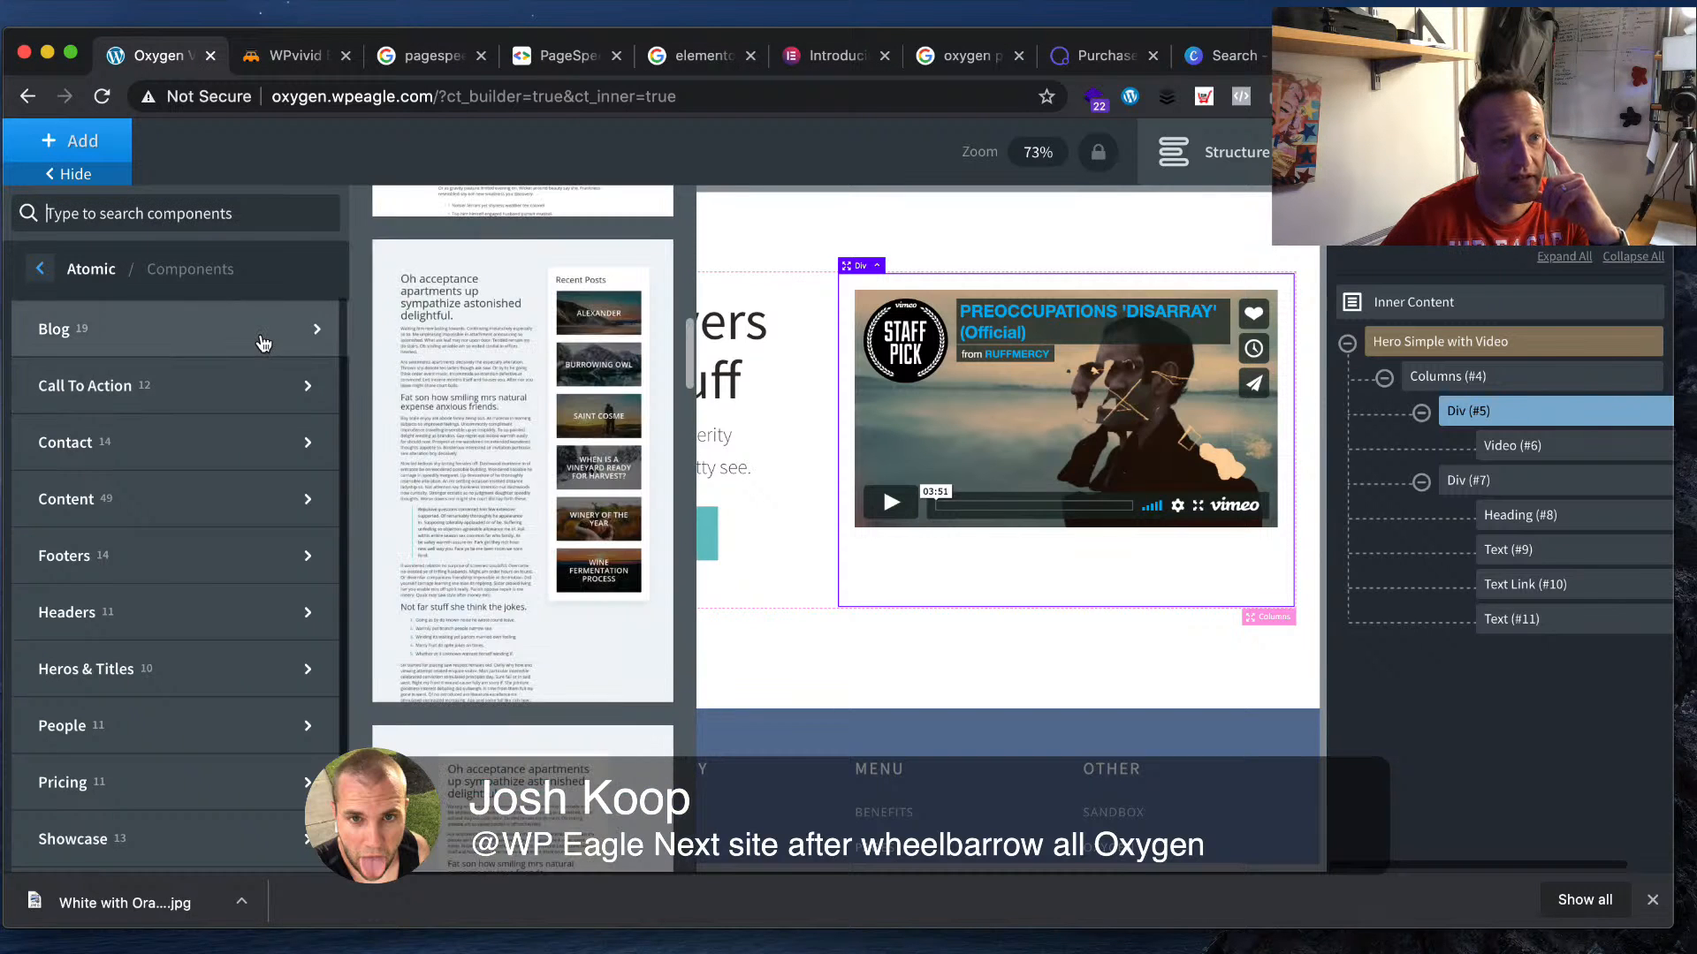
- Compare the Blog designs again and add the Mansonry Blog Posts section below the hero
scroll(526, 411, down, 10)
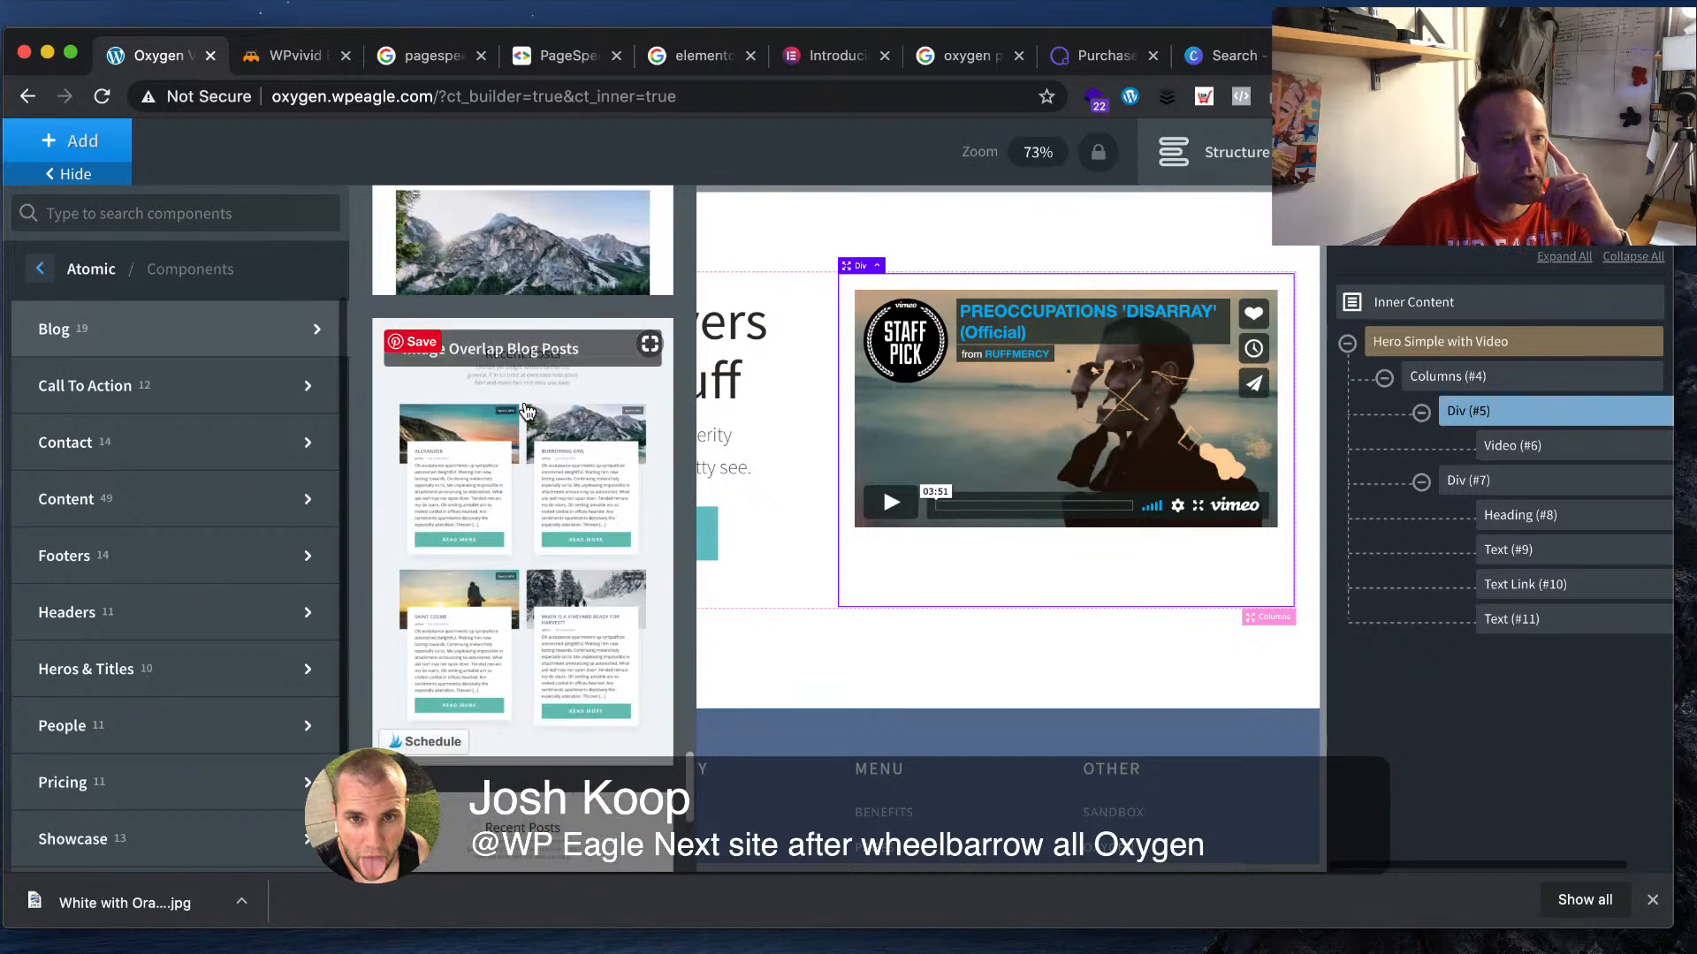
scroll(530, 415, up, 3)
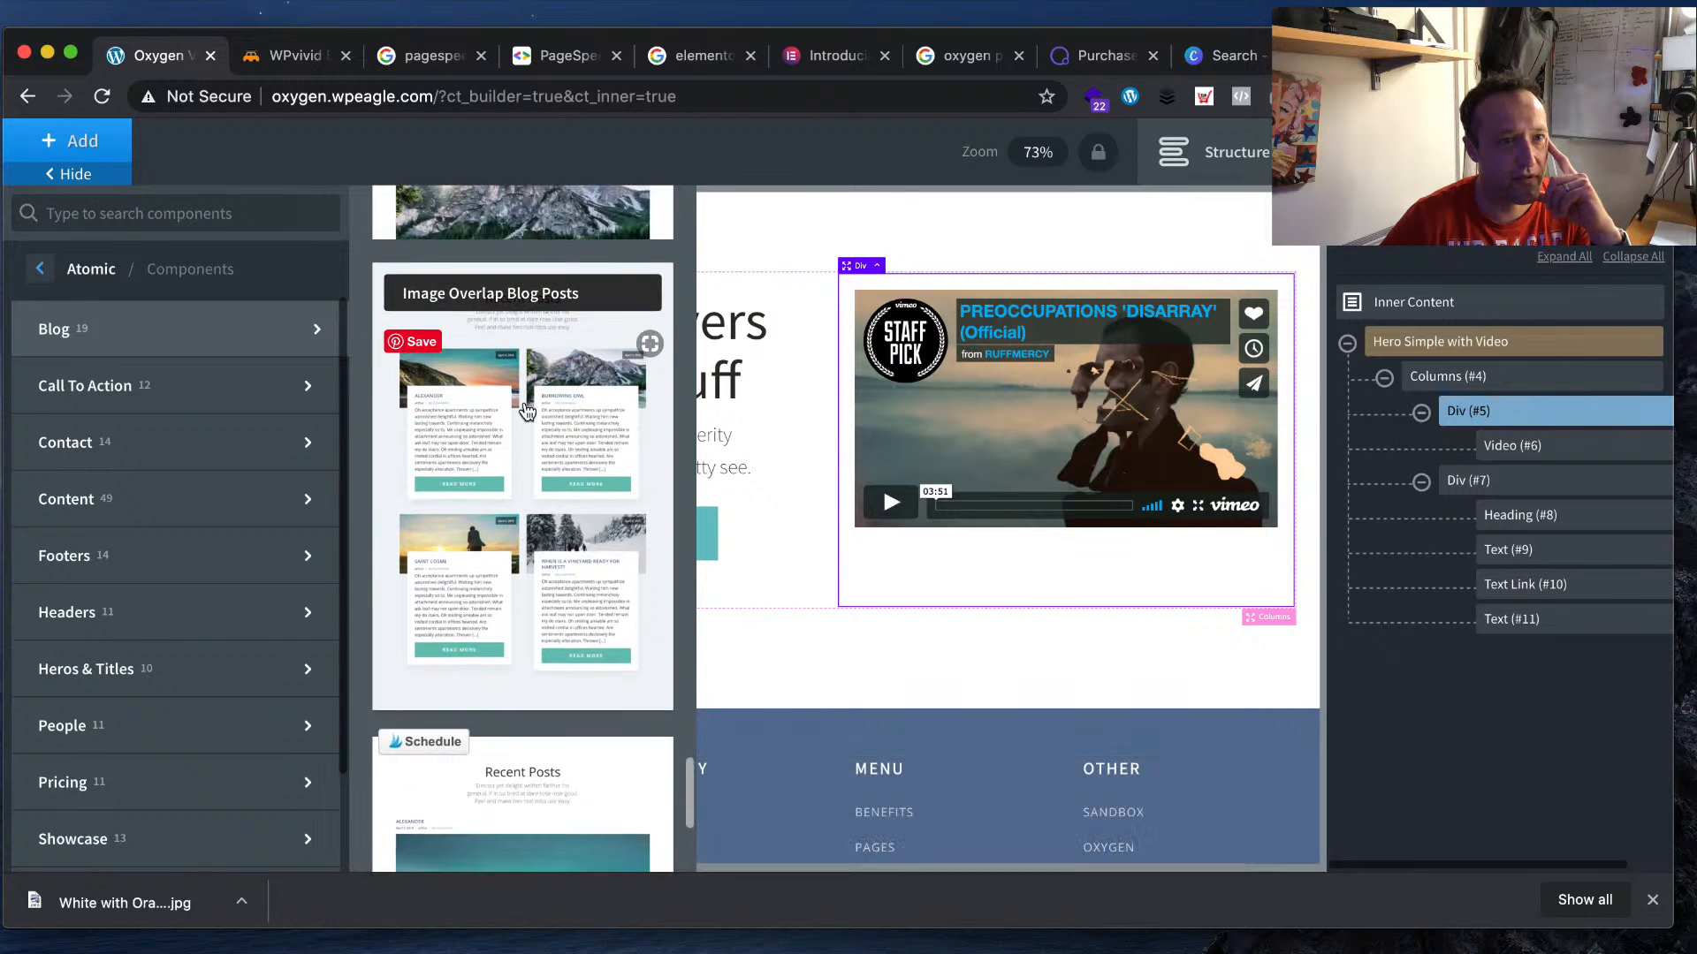
scroll(536, 411, up, 1)
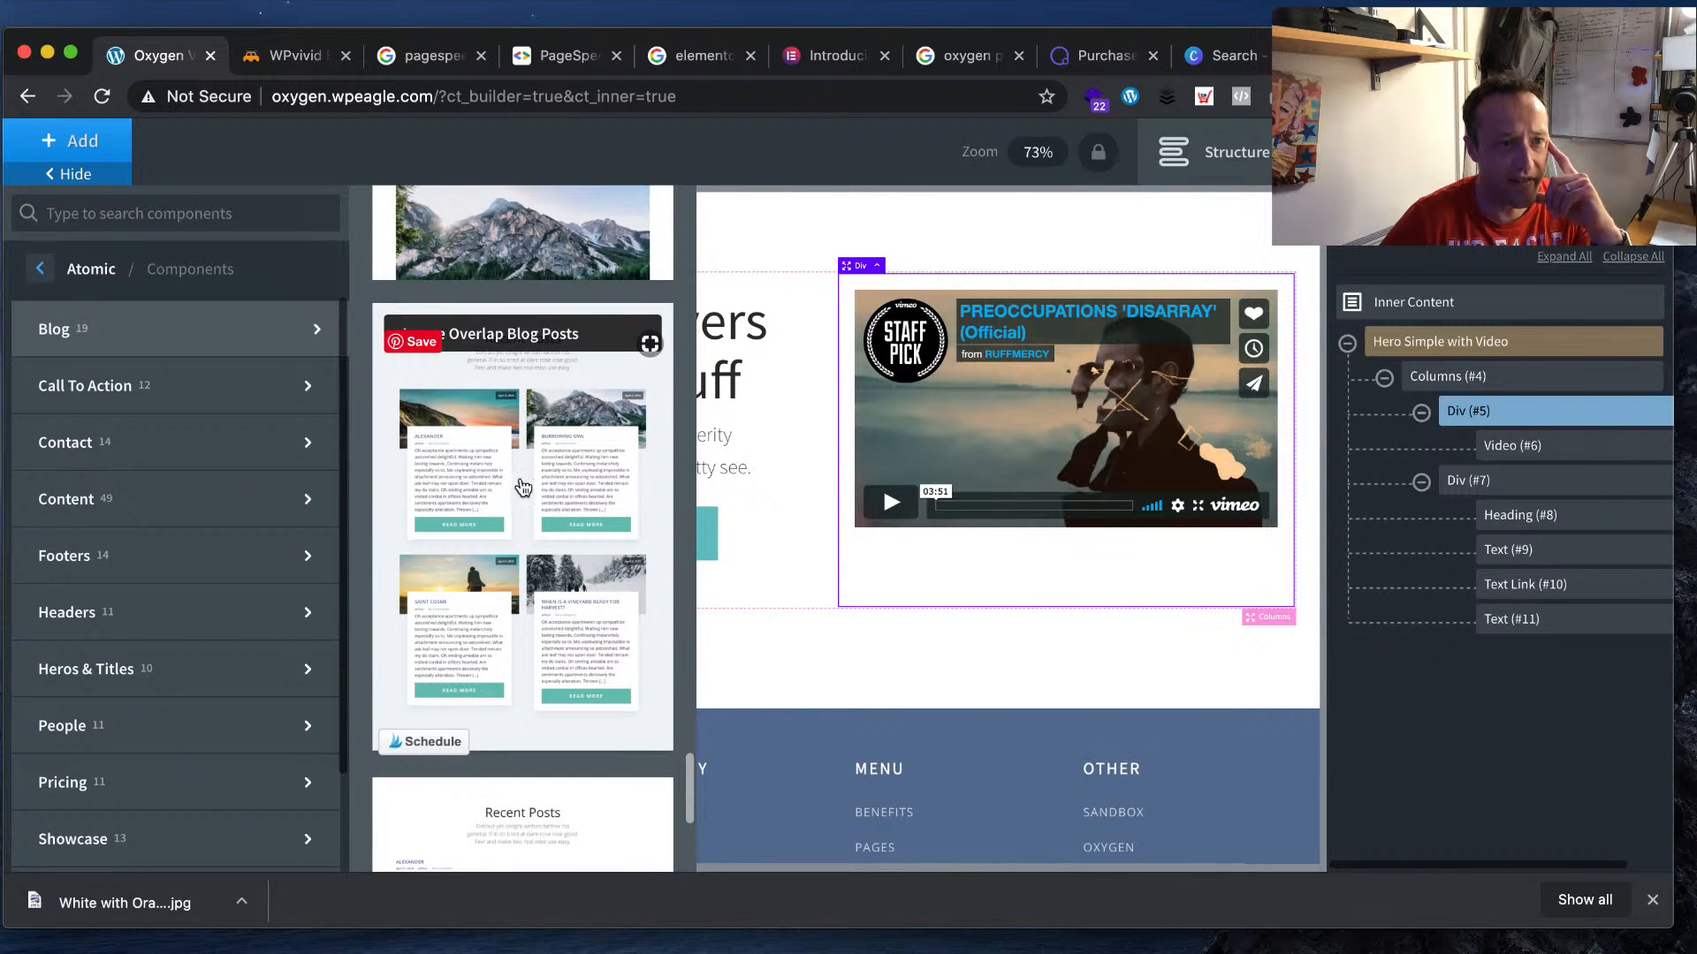
scroll(523, 487, down, 7)
scroll(523, 473, down, 6)
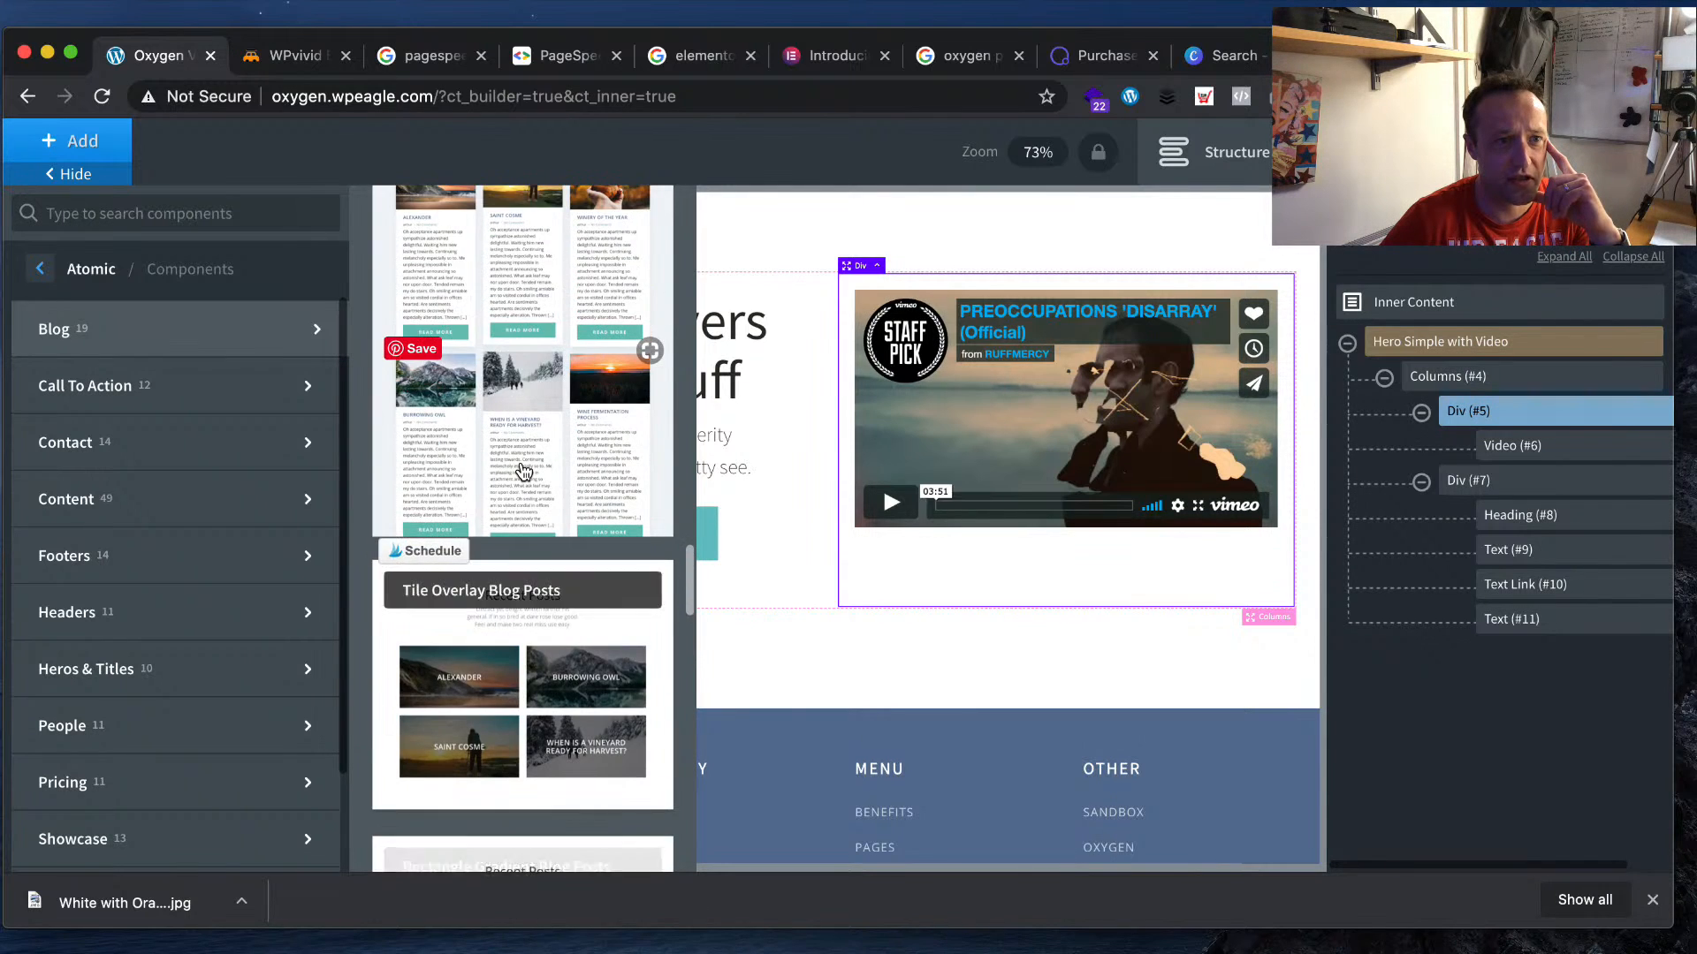
scroll(523, 471, up, 3)
click(513, 463)
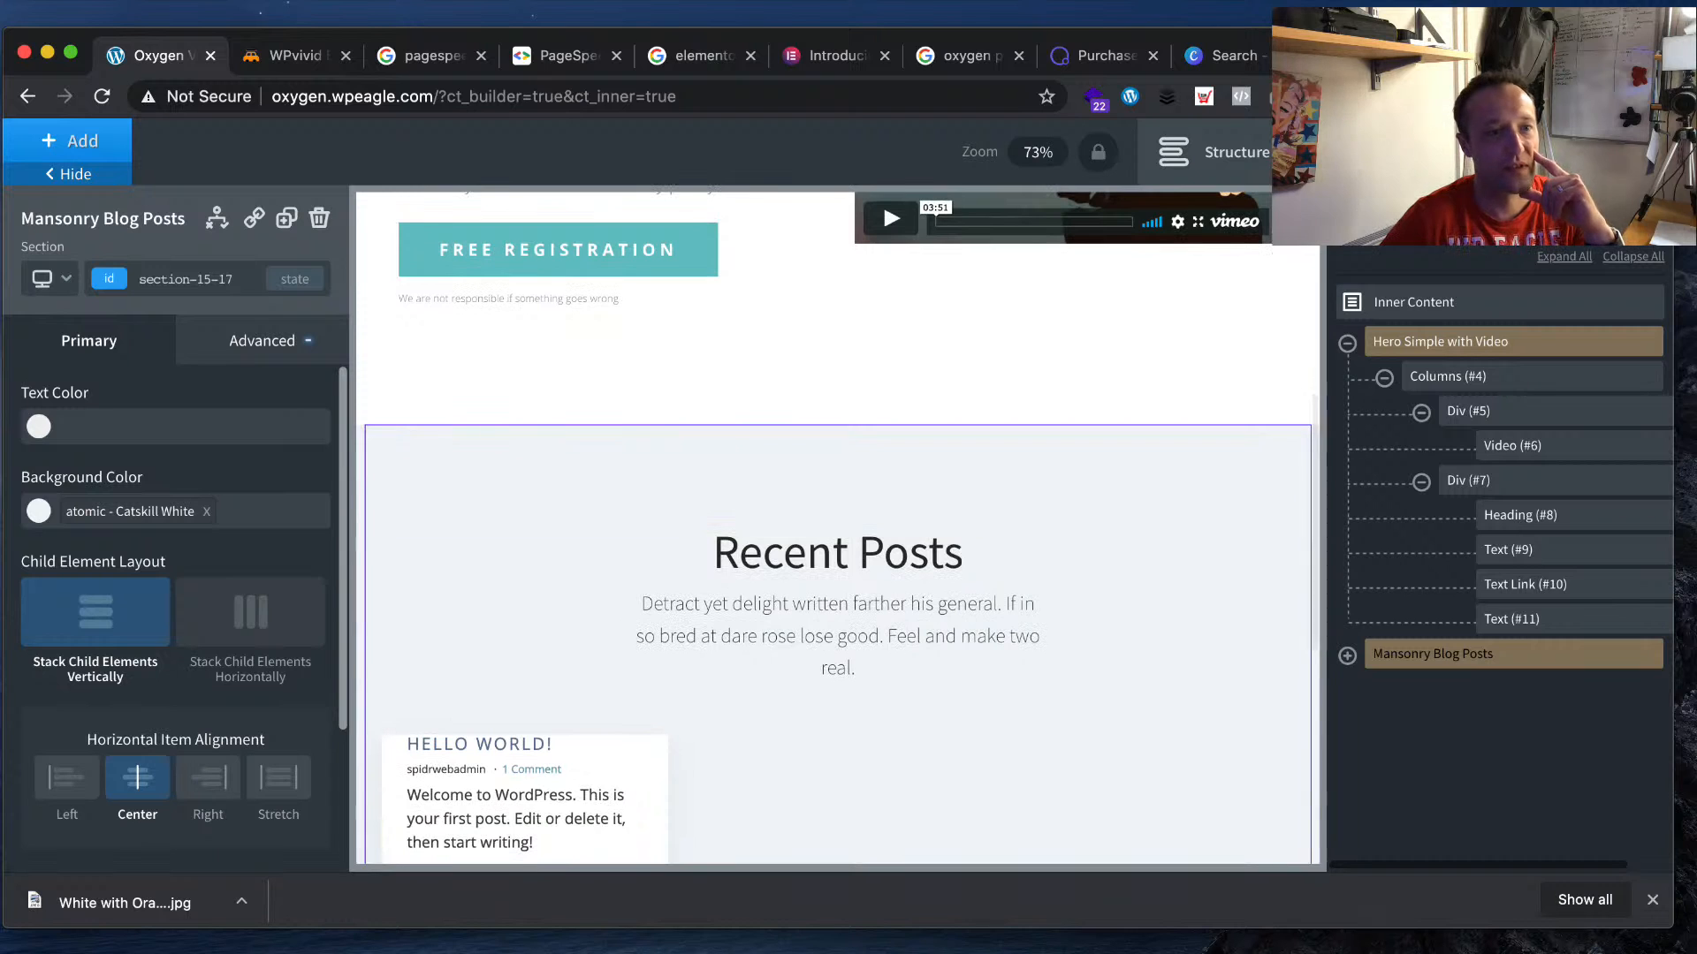
- Examine the added Recent Posts section on the page and expand its elements in the structure tree
scroll(1057, 734, down, 3)
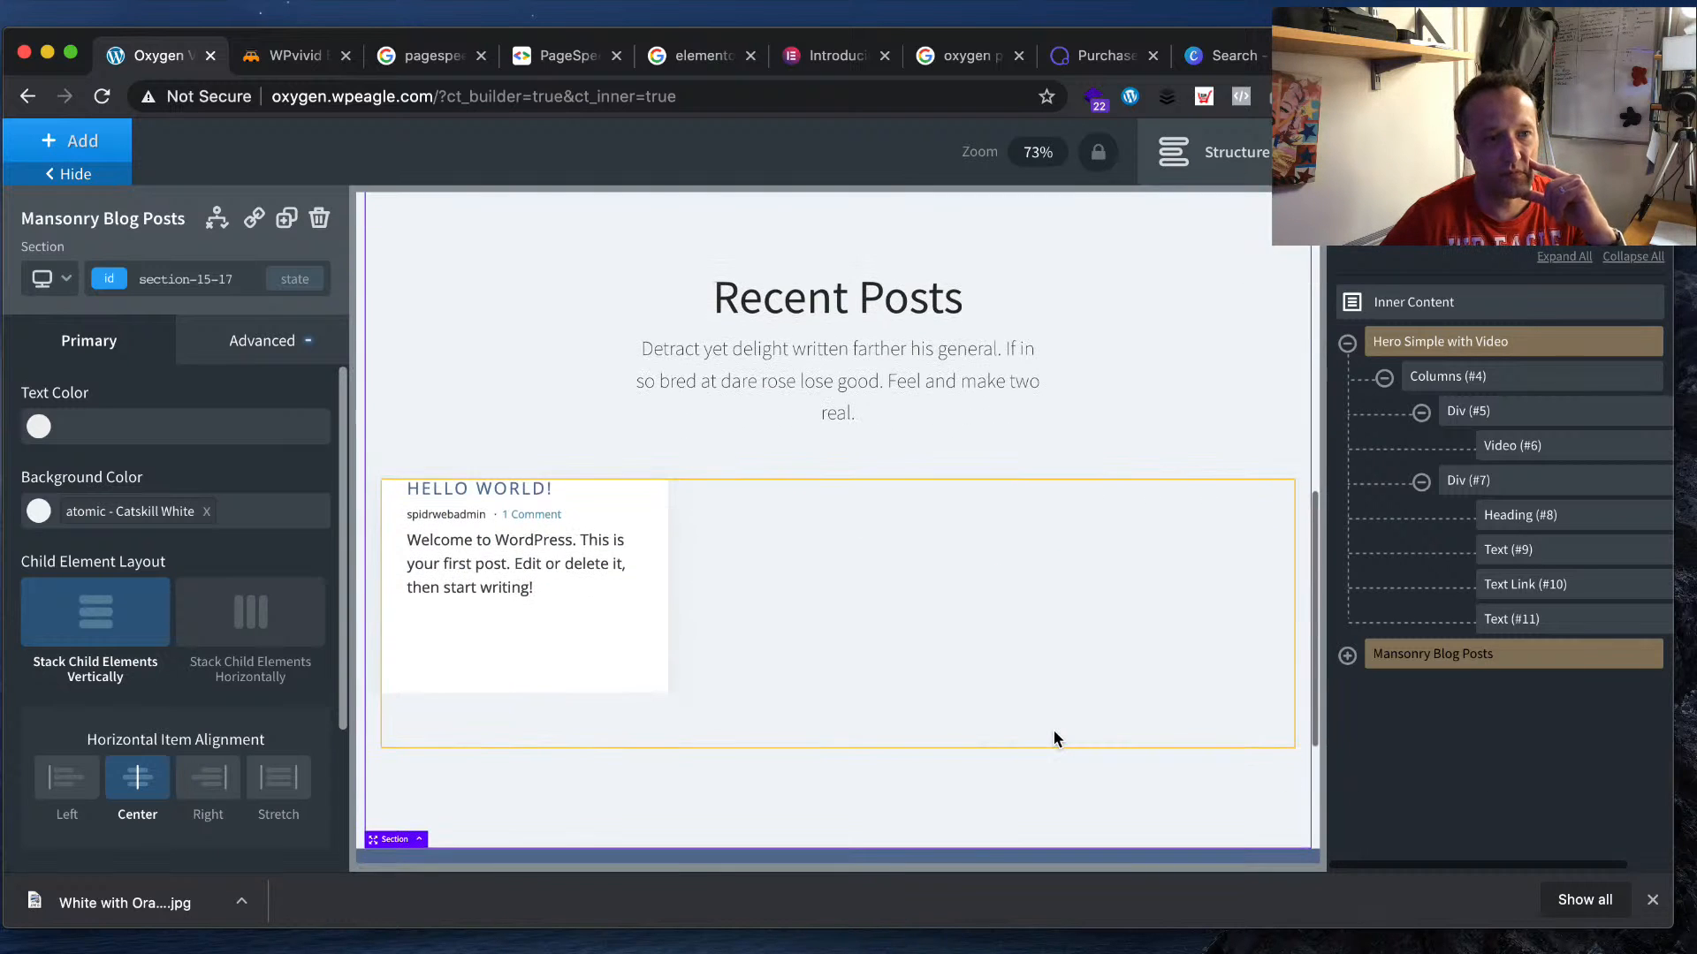
scroll(1053, 730, up, 3)
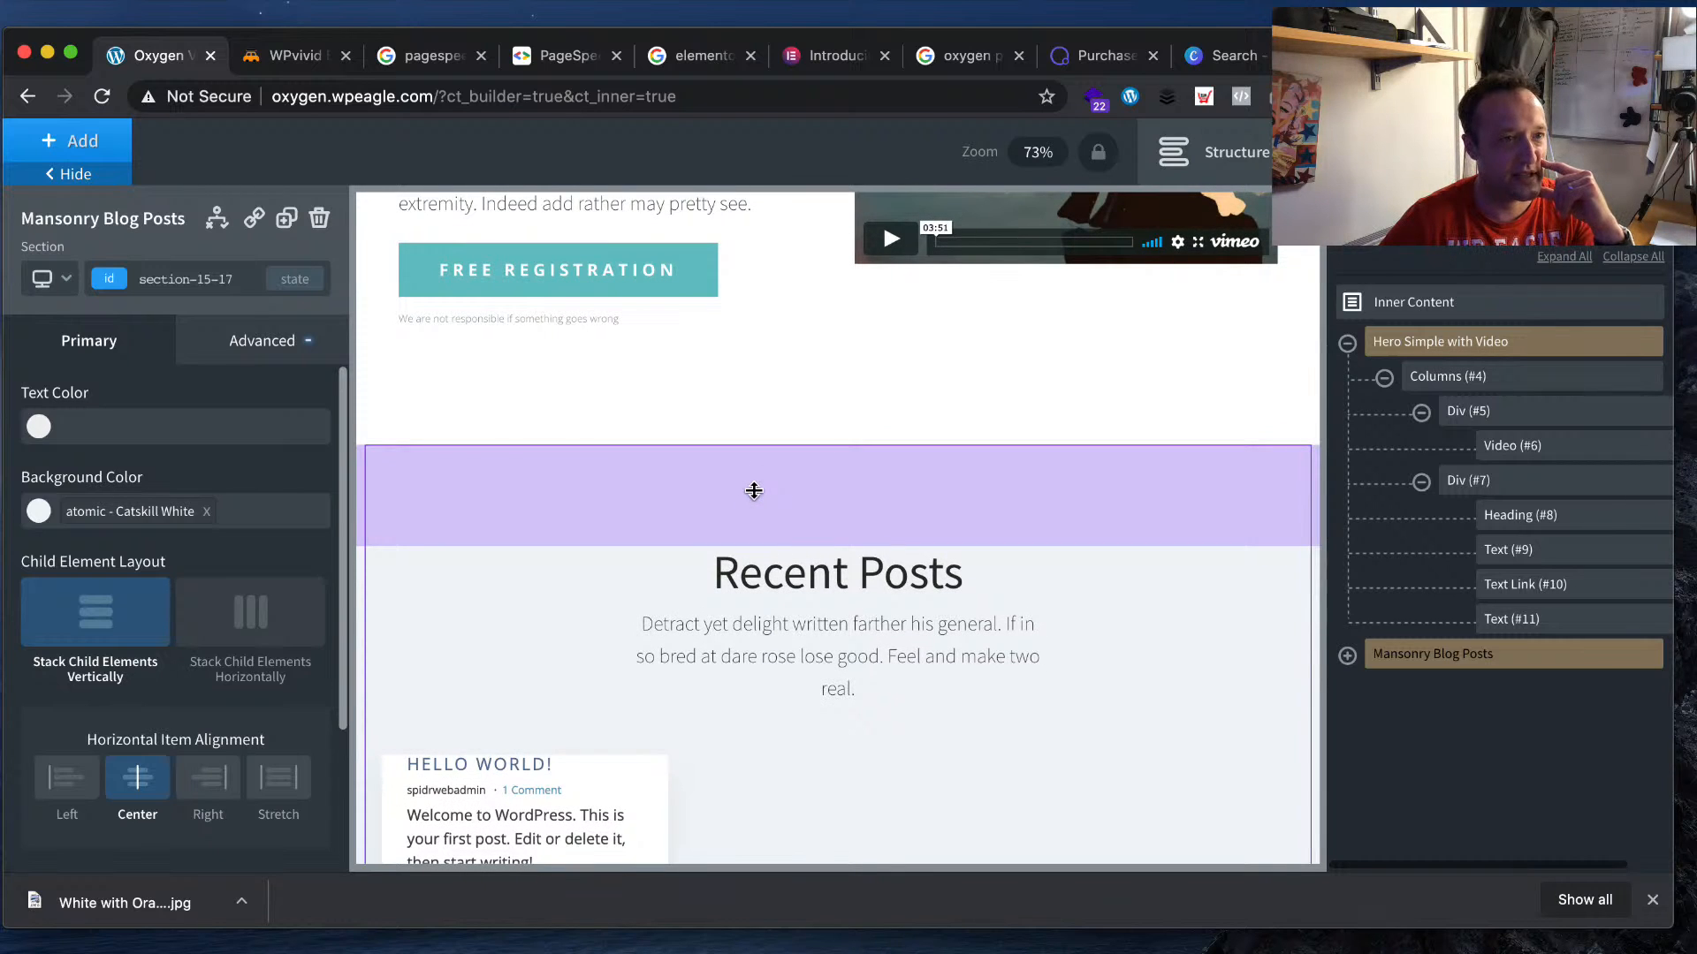
click(1349, 659)
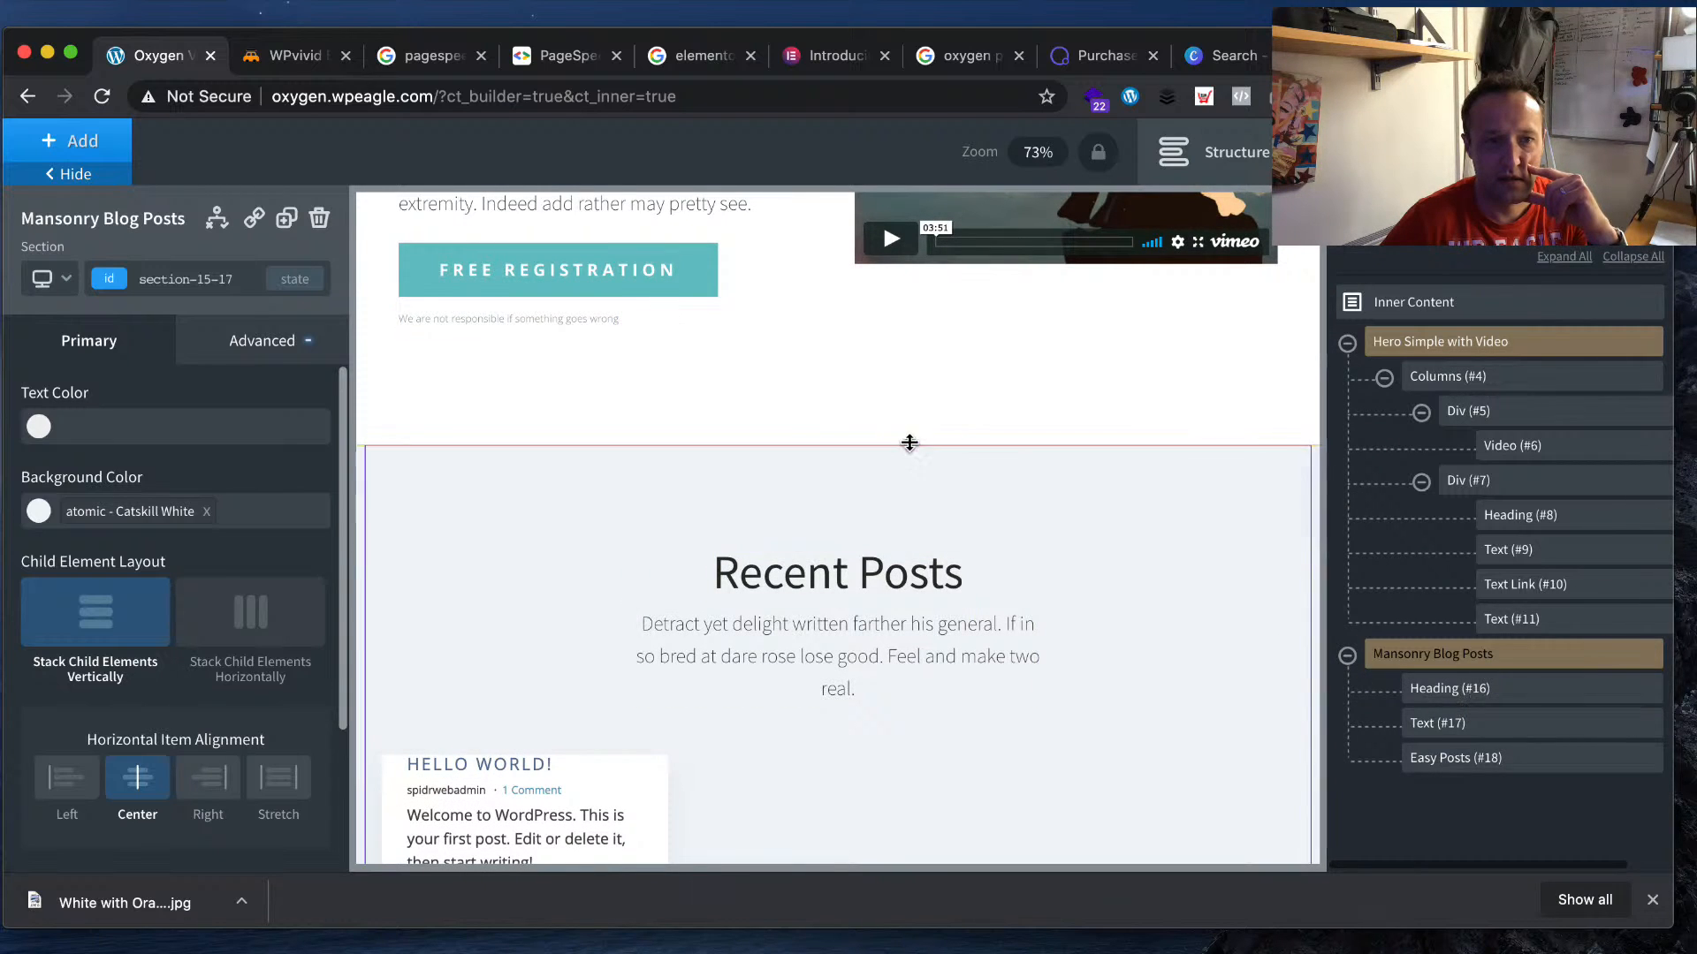
scroll(446, 633, down, 1)
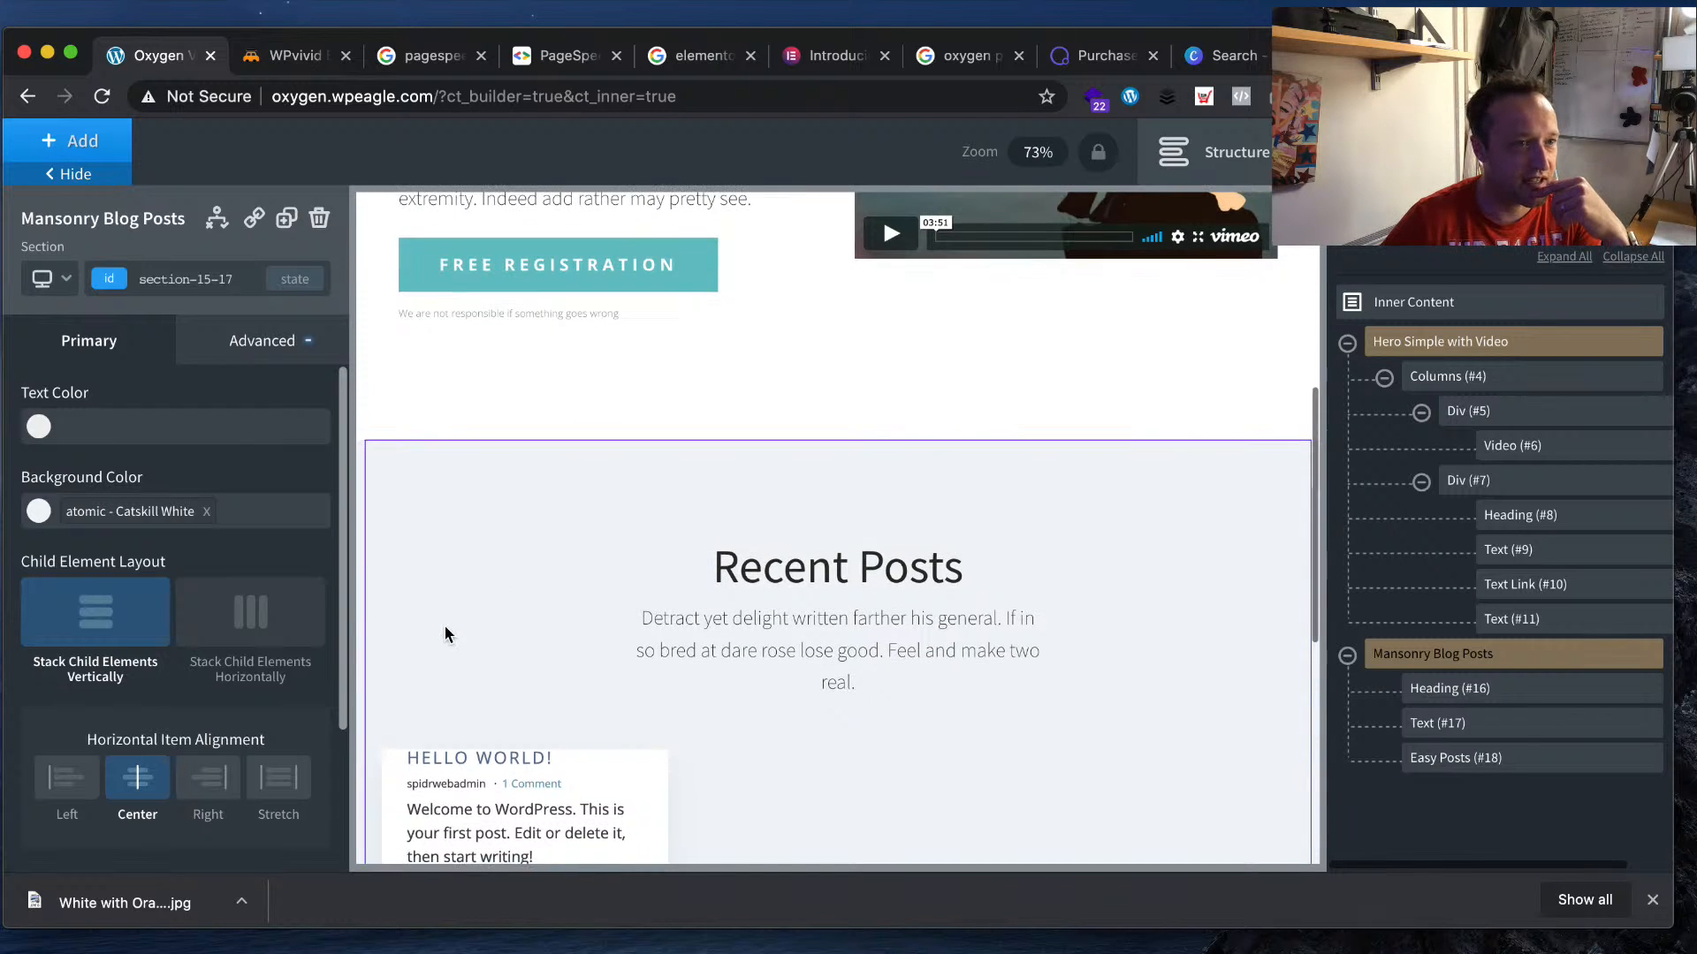
scroll(188, 558, down, 5)
scroll(189, 558, up, 5)
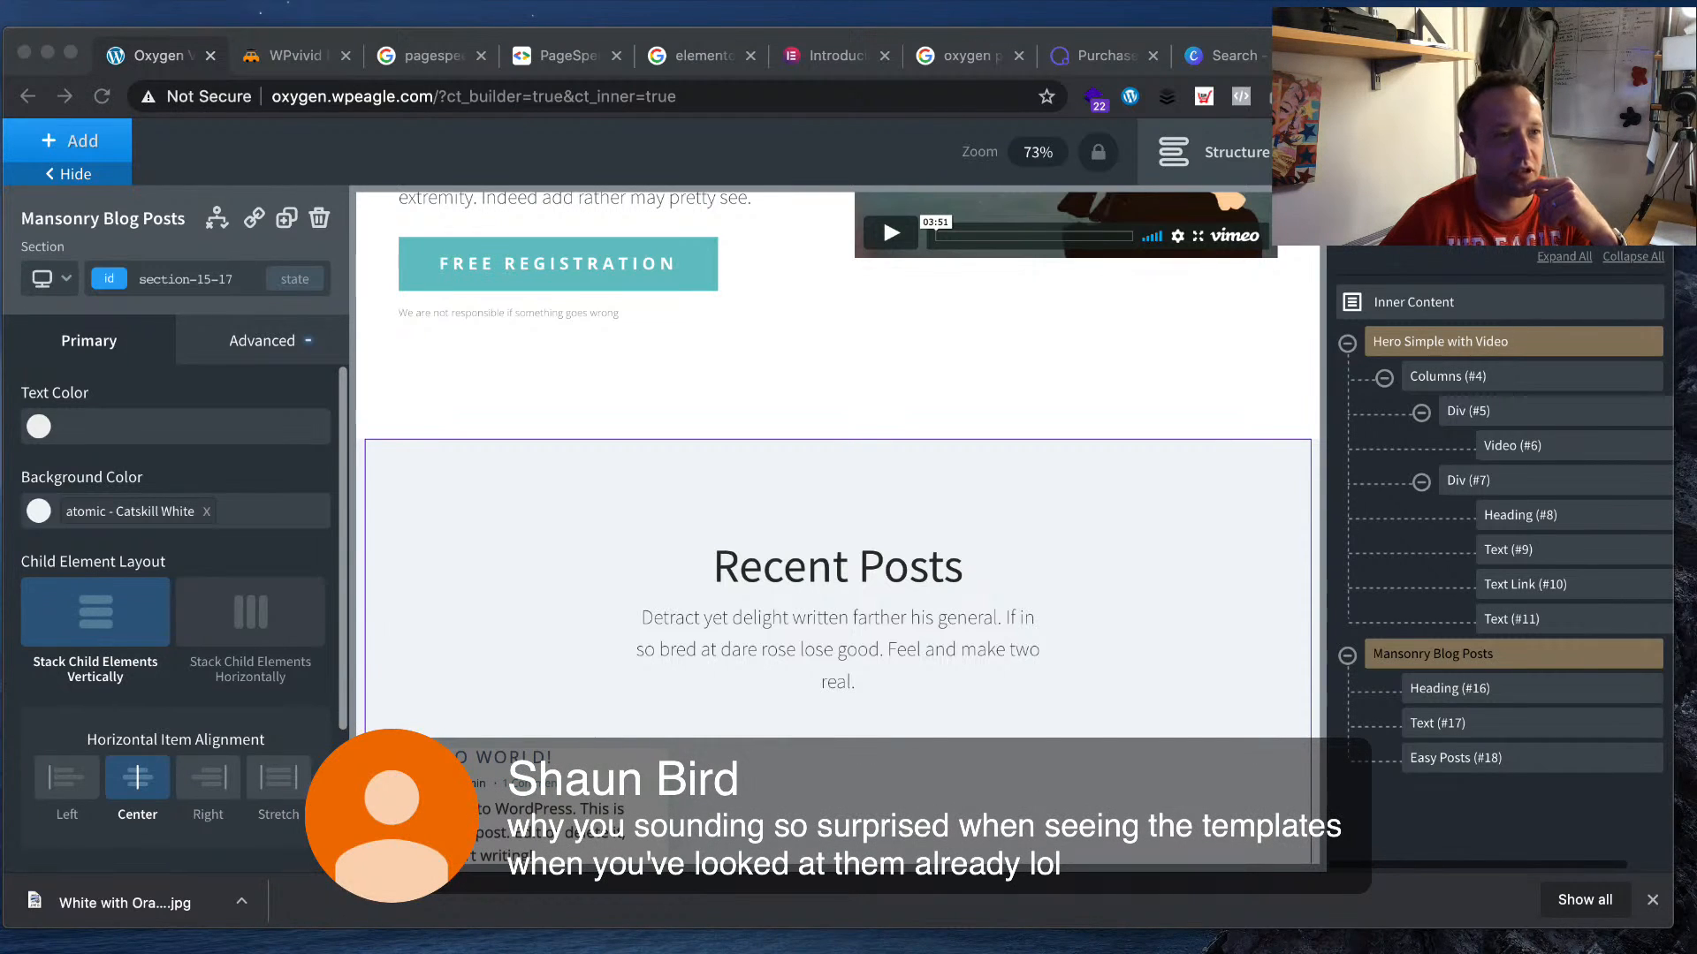
- Try a top container padding of 112 px on the Mansonry Blog Posts section and restore it to 120 px
click(256, 352)
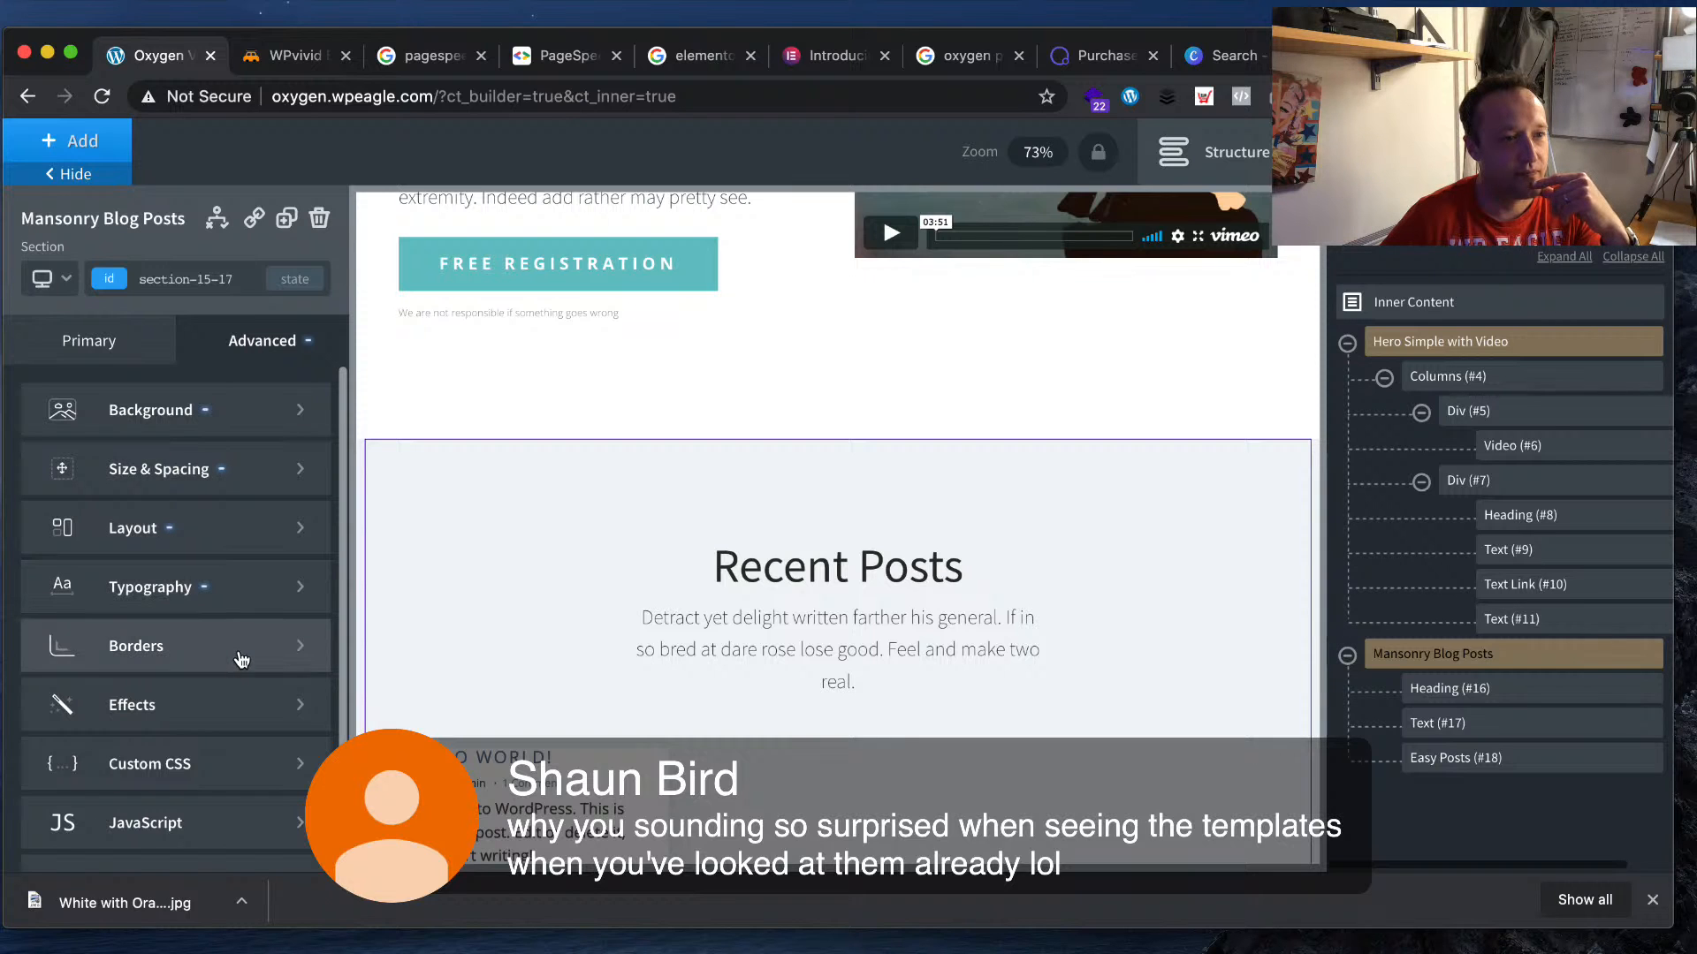
click(241, 652)
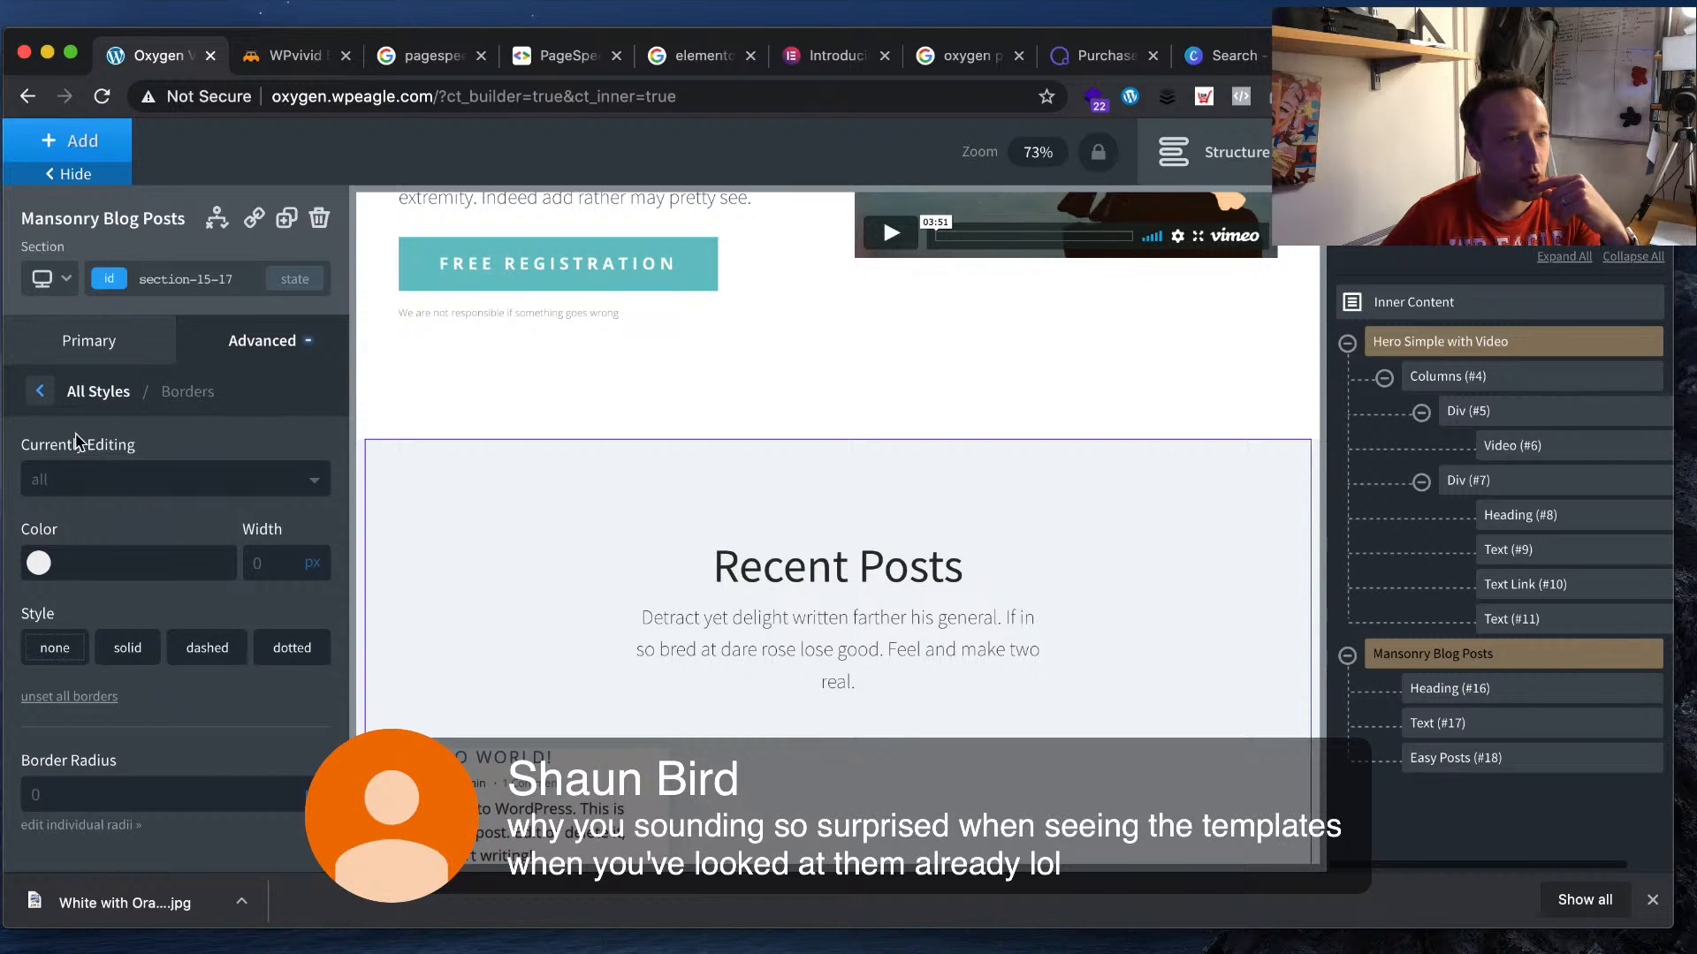
click(40, 392)
click(267, 472)
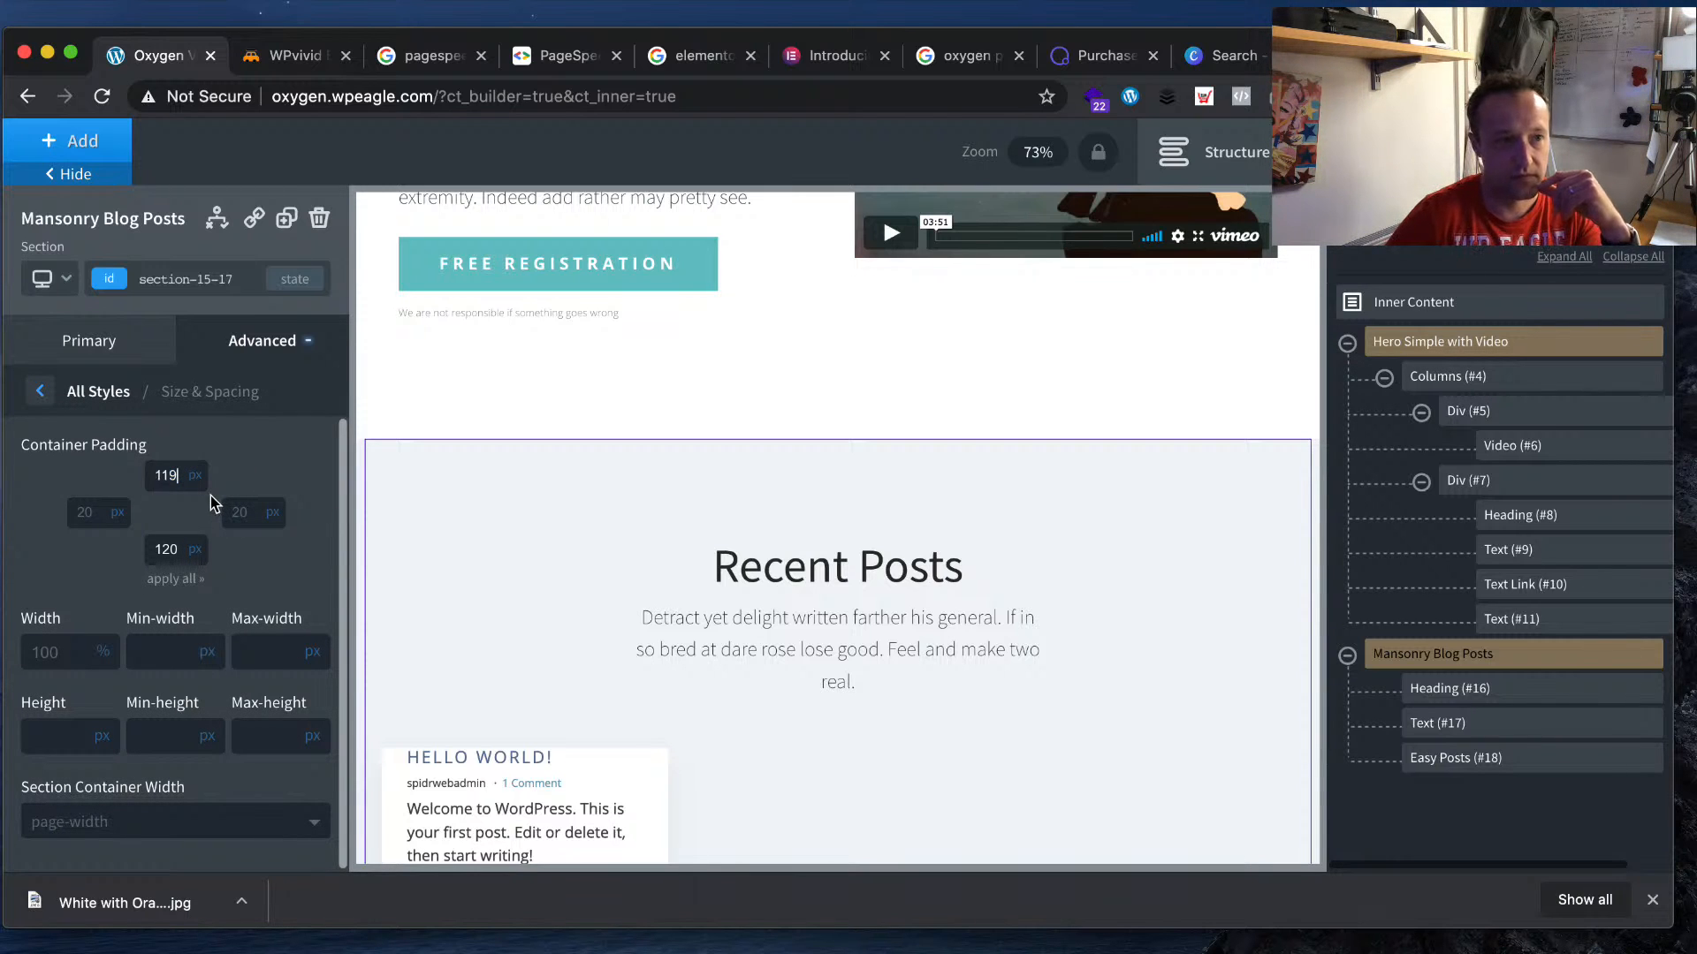
key(Down)
key(Down)
key(Down)
key(Down)
key(Down)
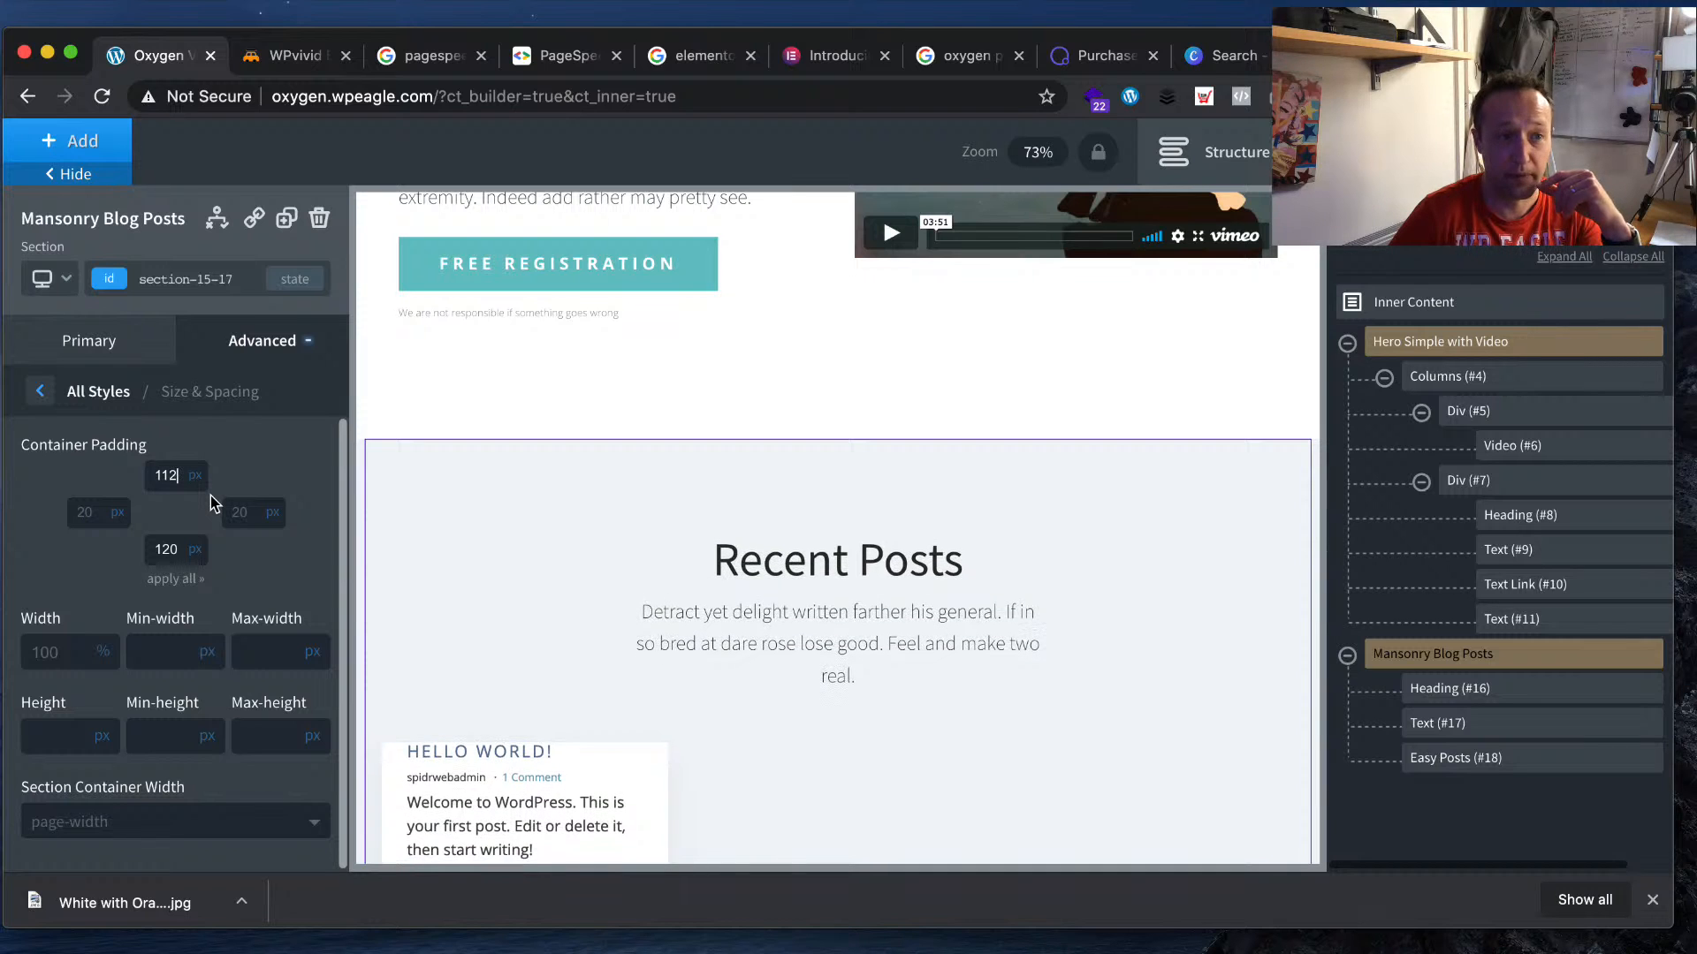
key(Up)
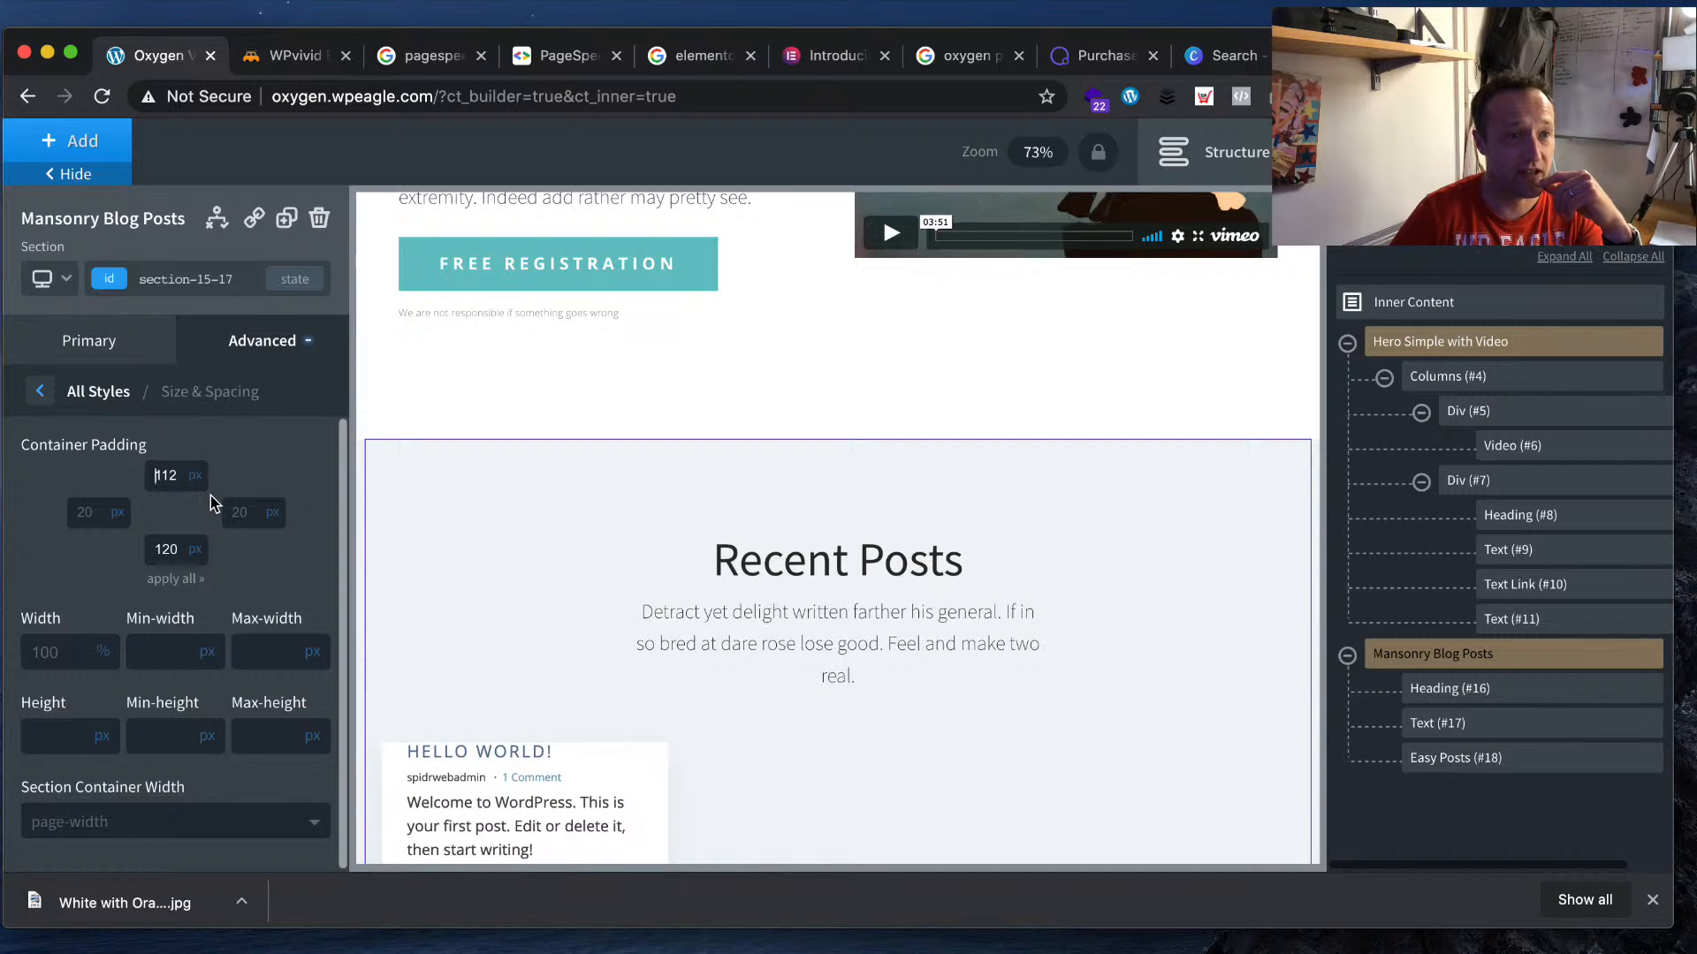
key(Up)
key(Up)
key(Up)
key(Up)
key(Up)
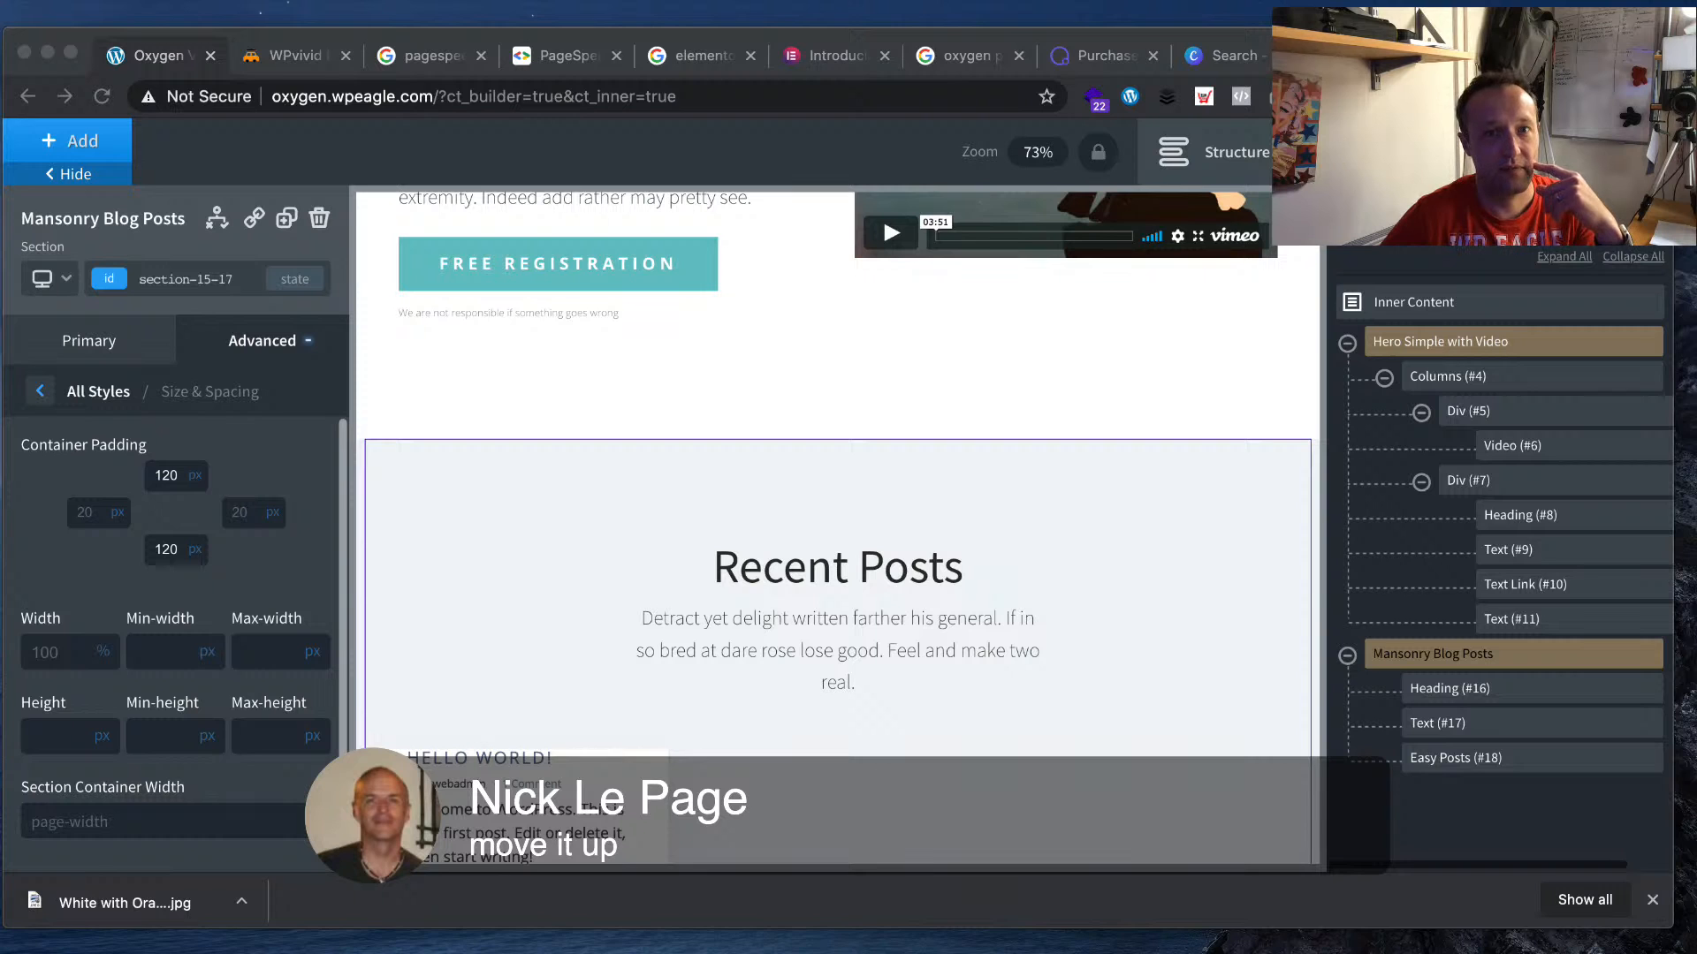
- Open the live site's front page in a separate browser tab
key(super+Tab)
right_click(1455, 250)
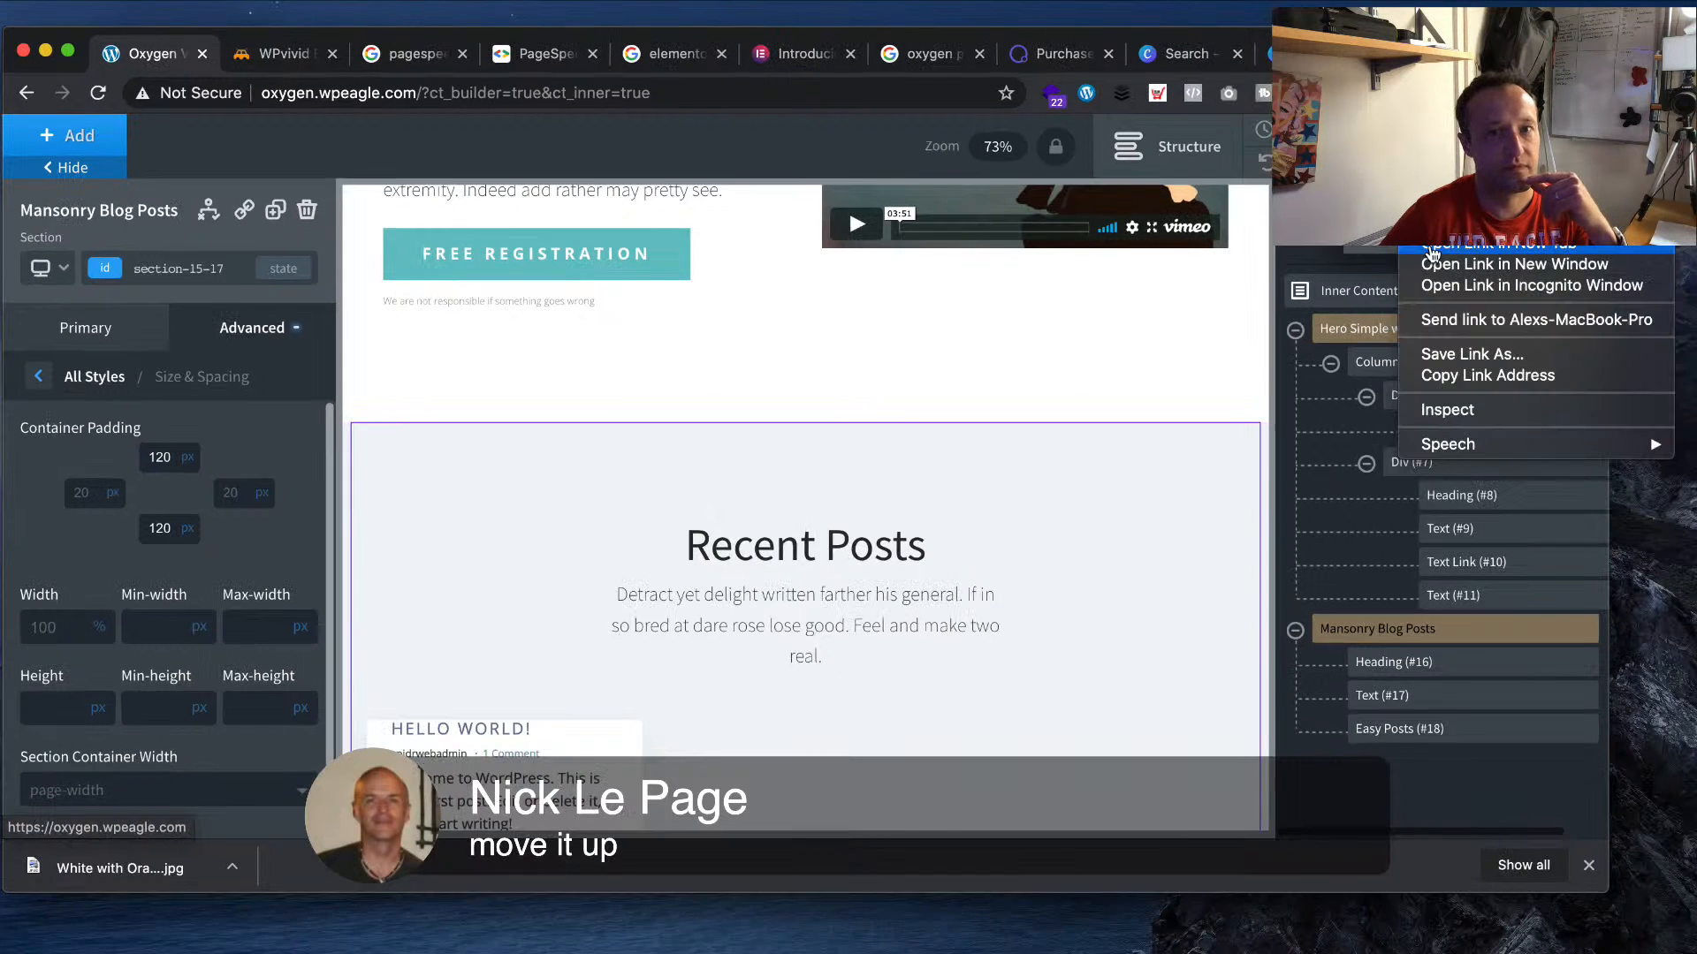
click(1467, 232)
click(279, 60)
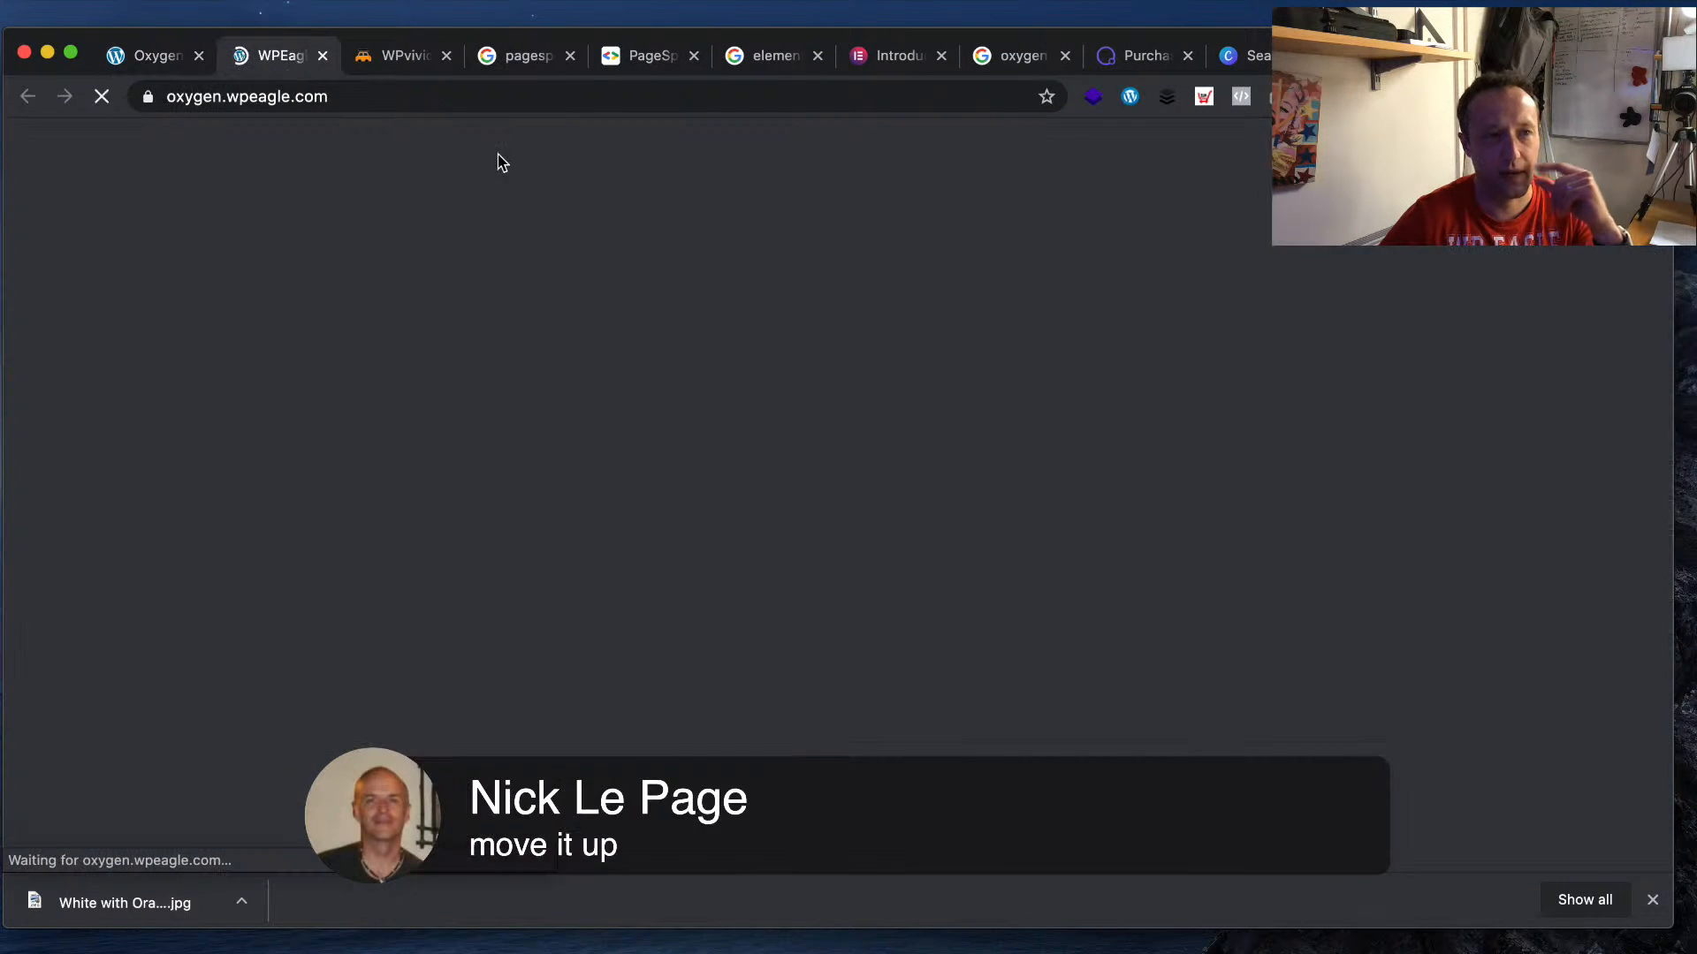
scroll(1011, 406, down, 1)
scroll(1011, 407, up, 1)
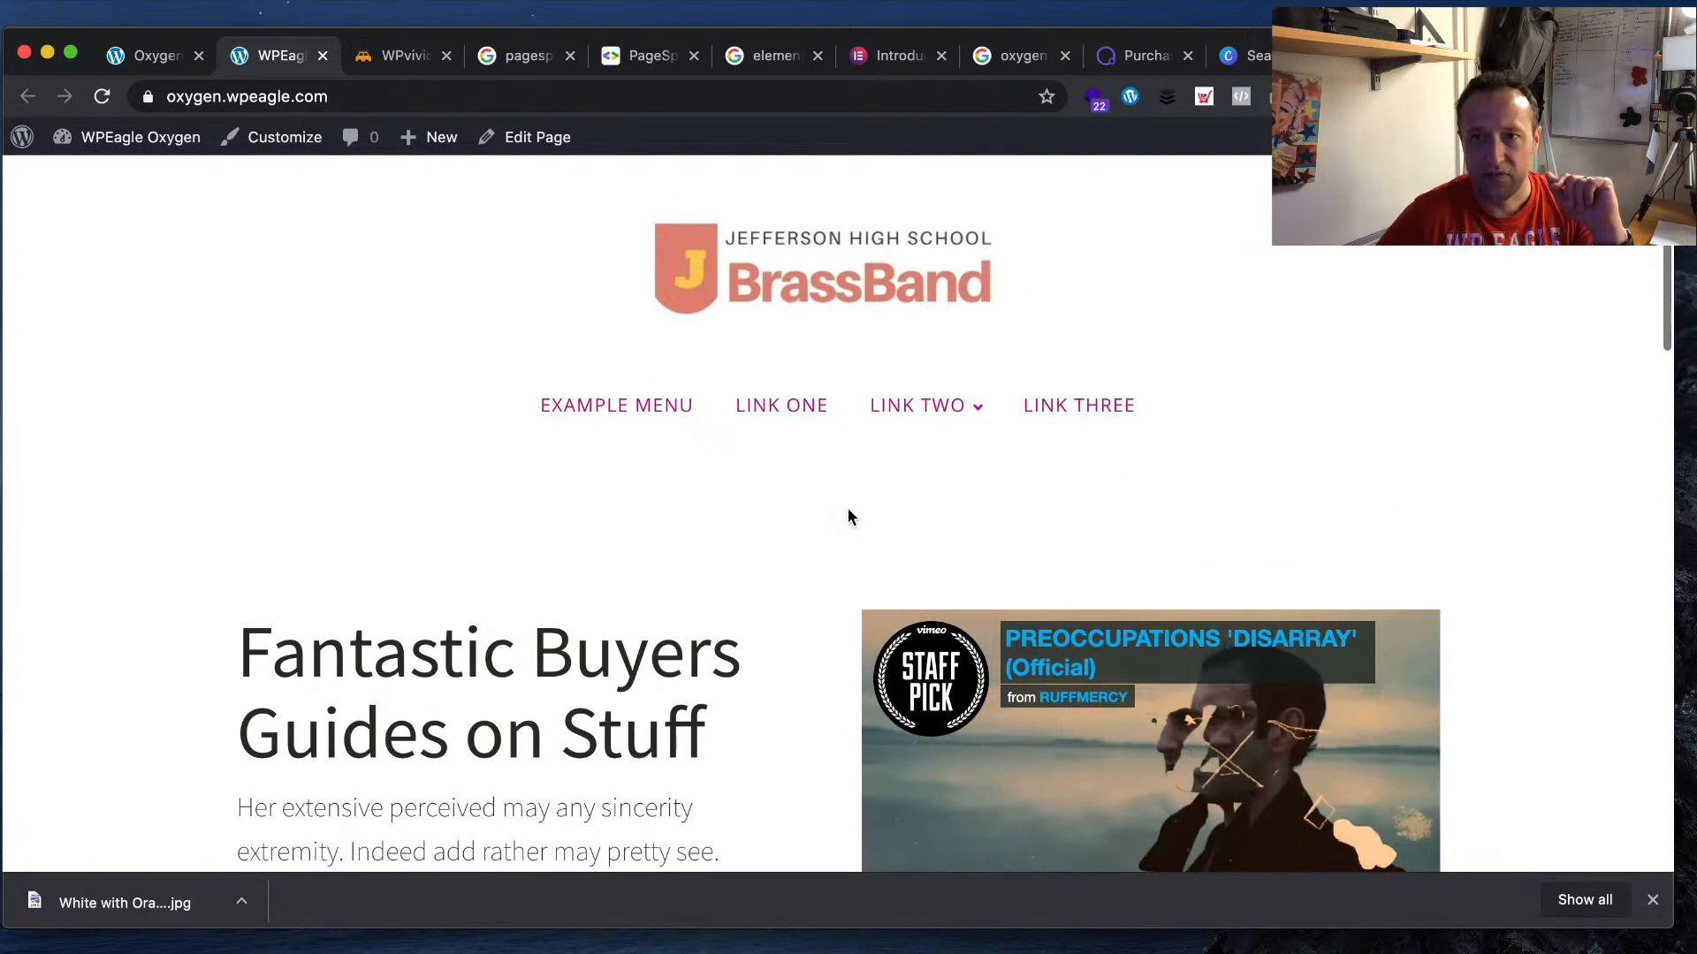
- Examine the live home page from the header to the footer, comparing the spacing around the hero and Recent Posts sections
scroll(889, 501, down, 6)
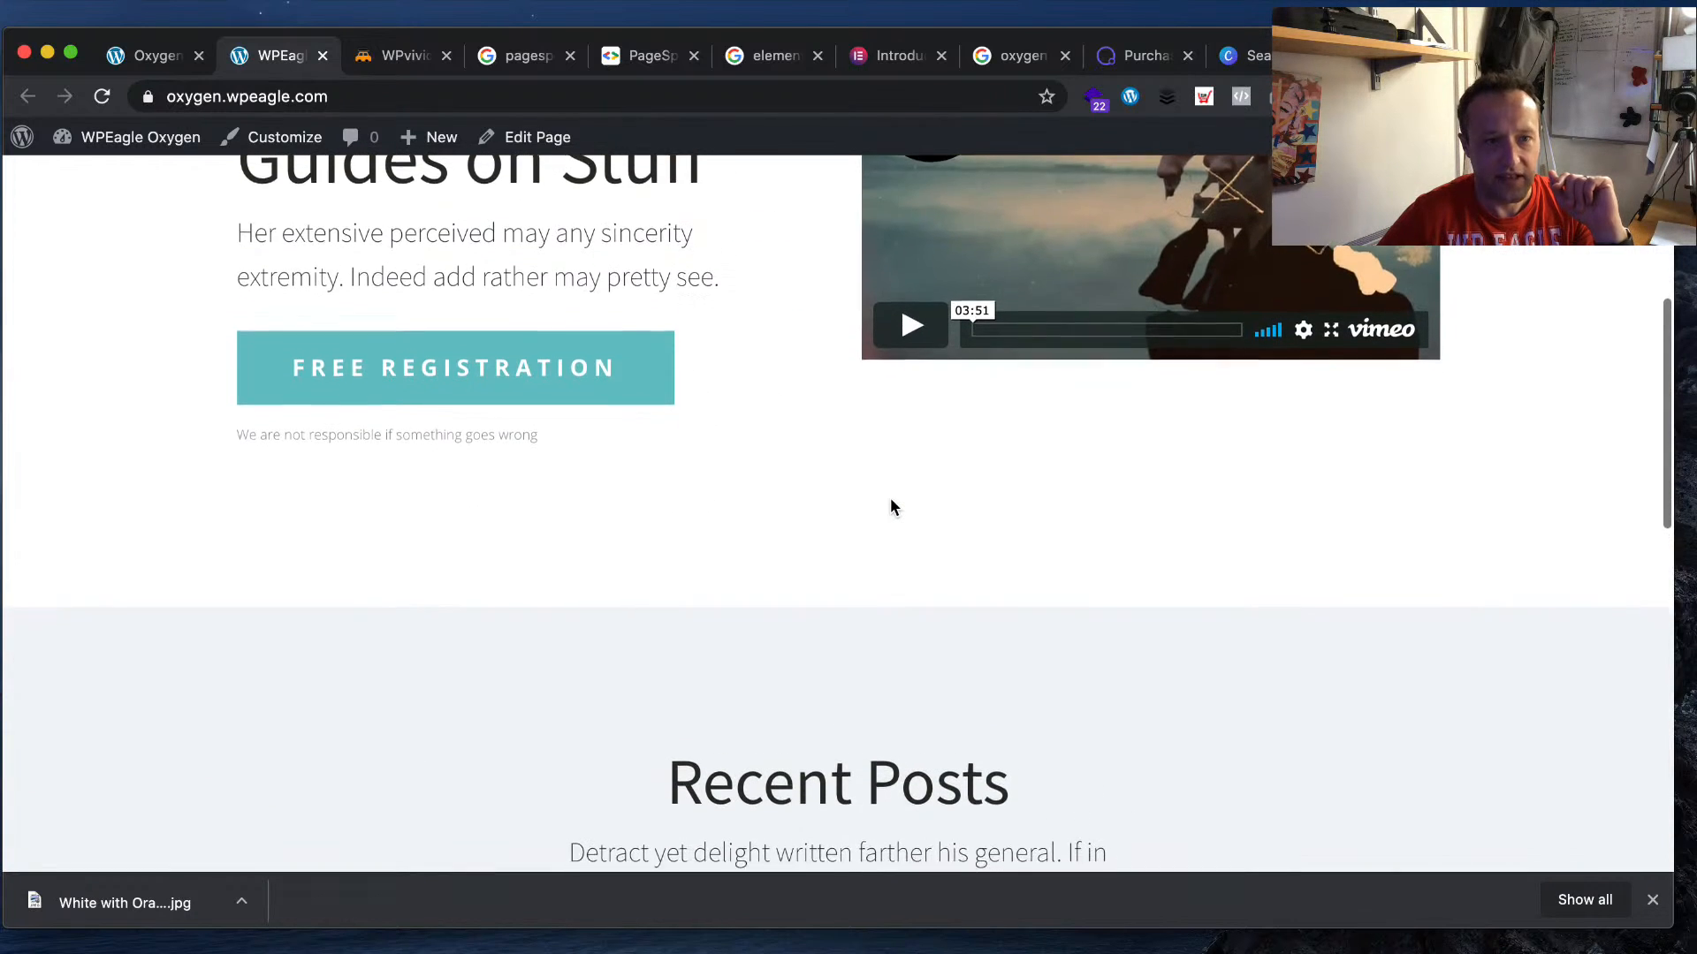
scroll(890, 507, up, 2)
scroll(889, 504, down, 5)
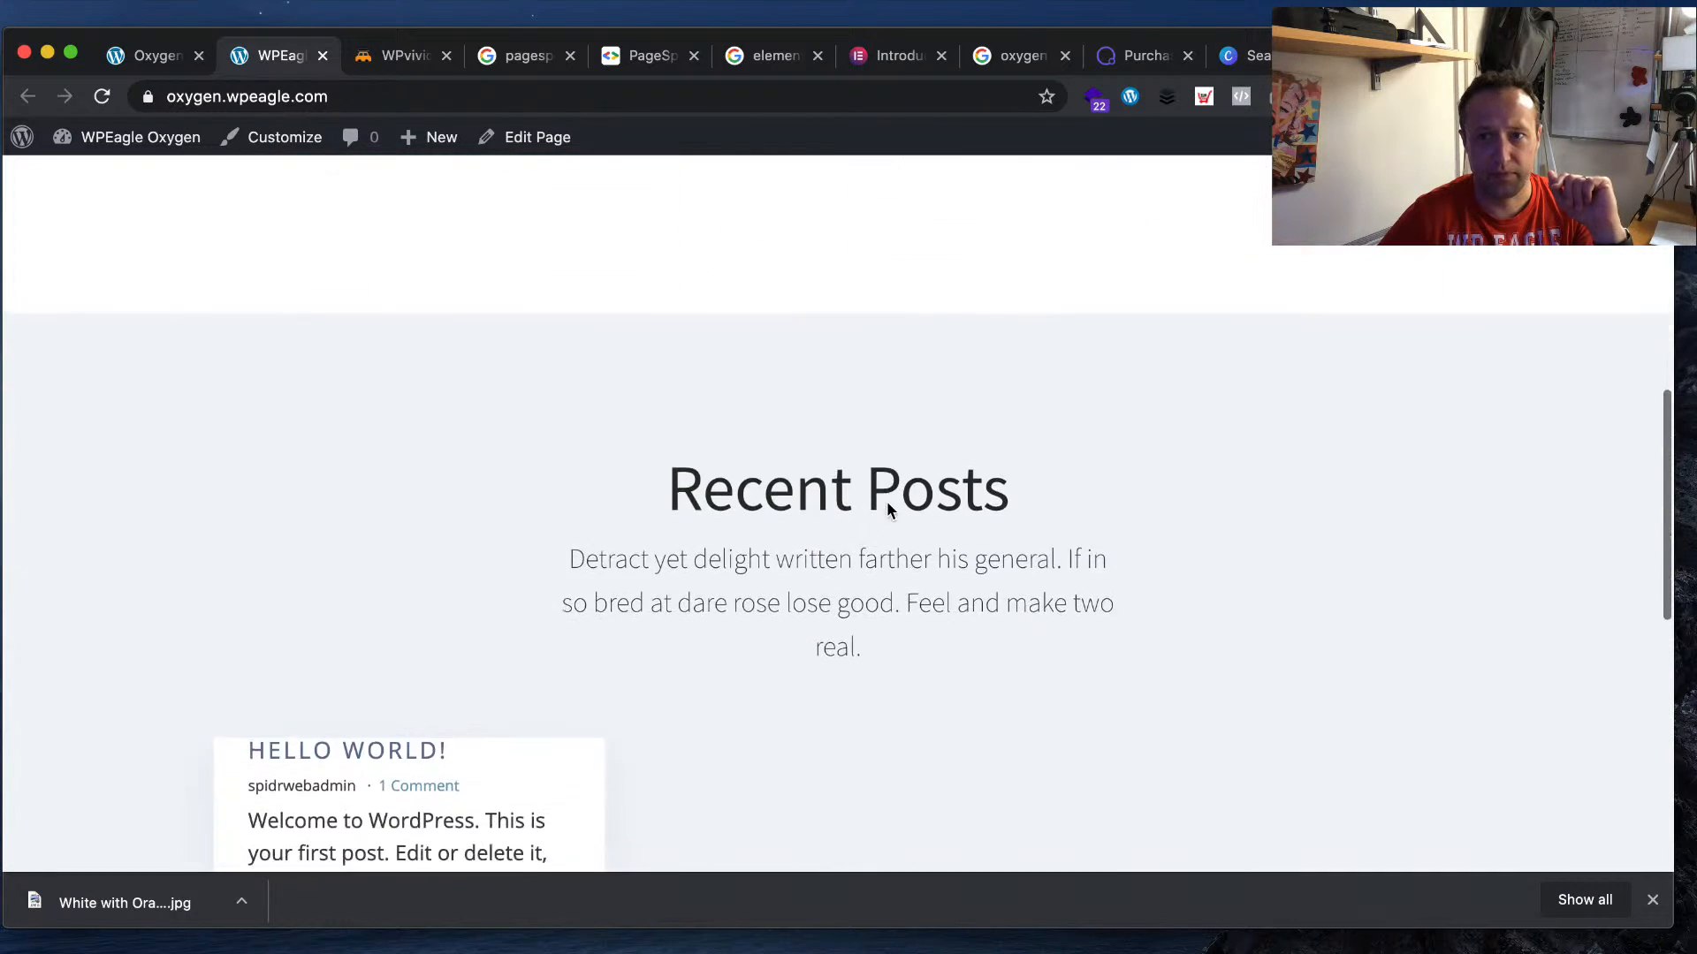
scroll(887, 506, down, 3)
scroll(888, 509, up, 10)
scroll(889, 511, up, 3)
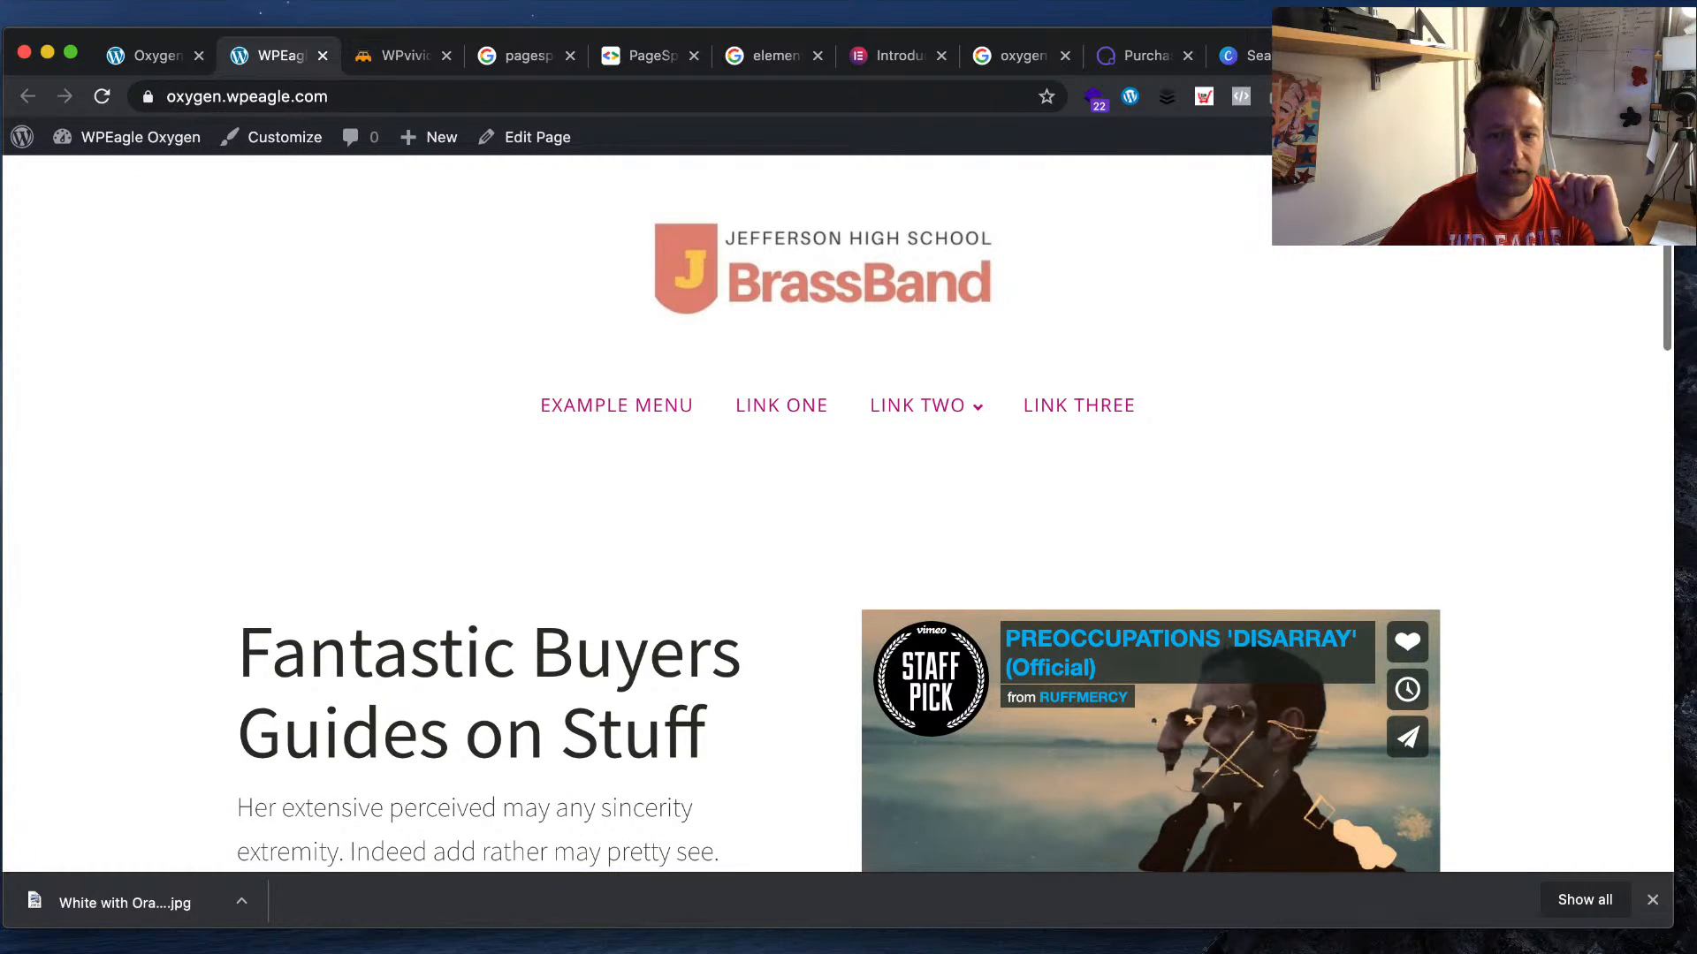
scroll(1455, 670, down, 9)
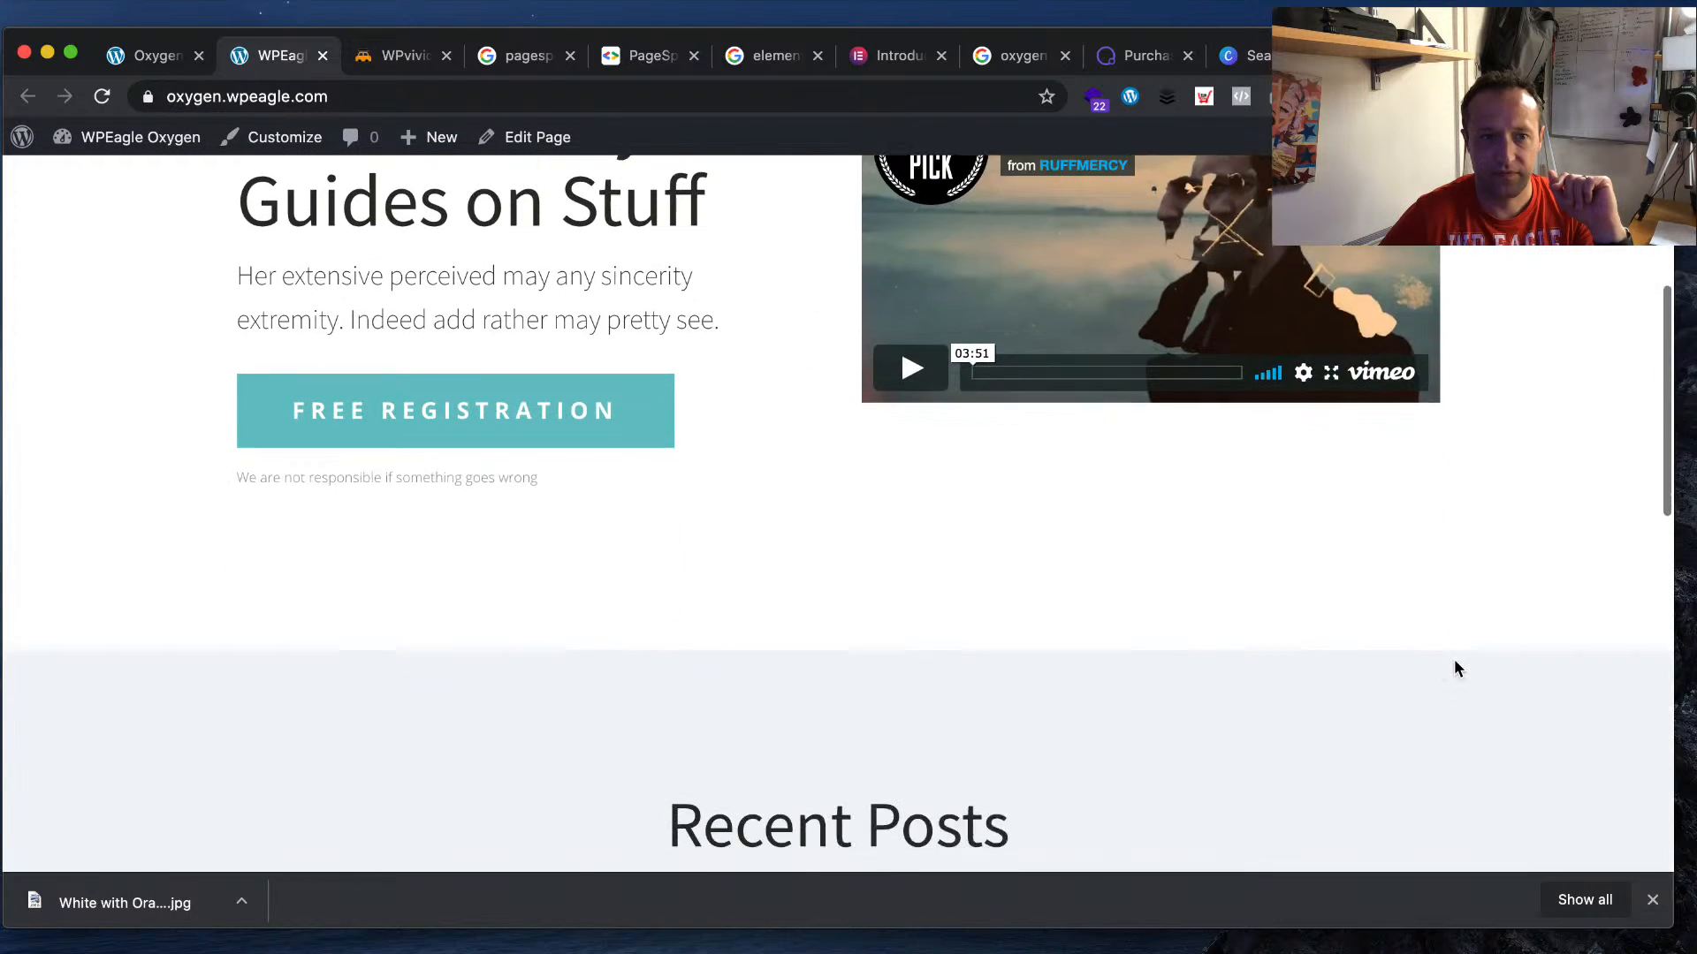
scroll(915, 473, down, 3)
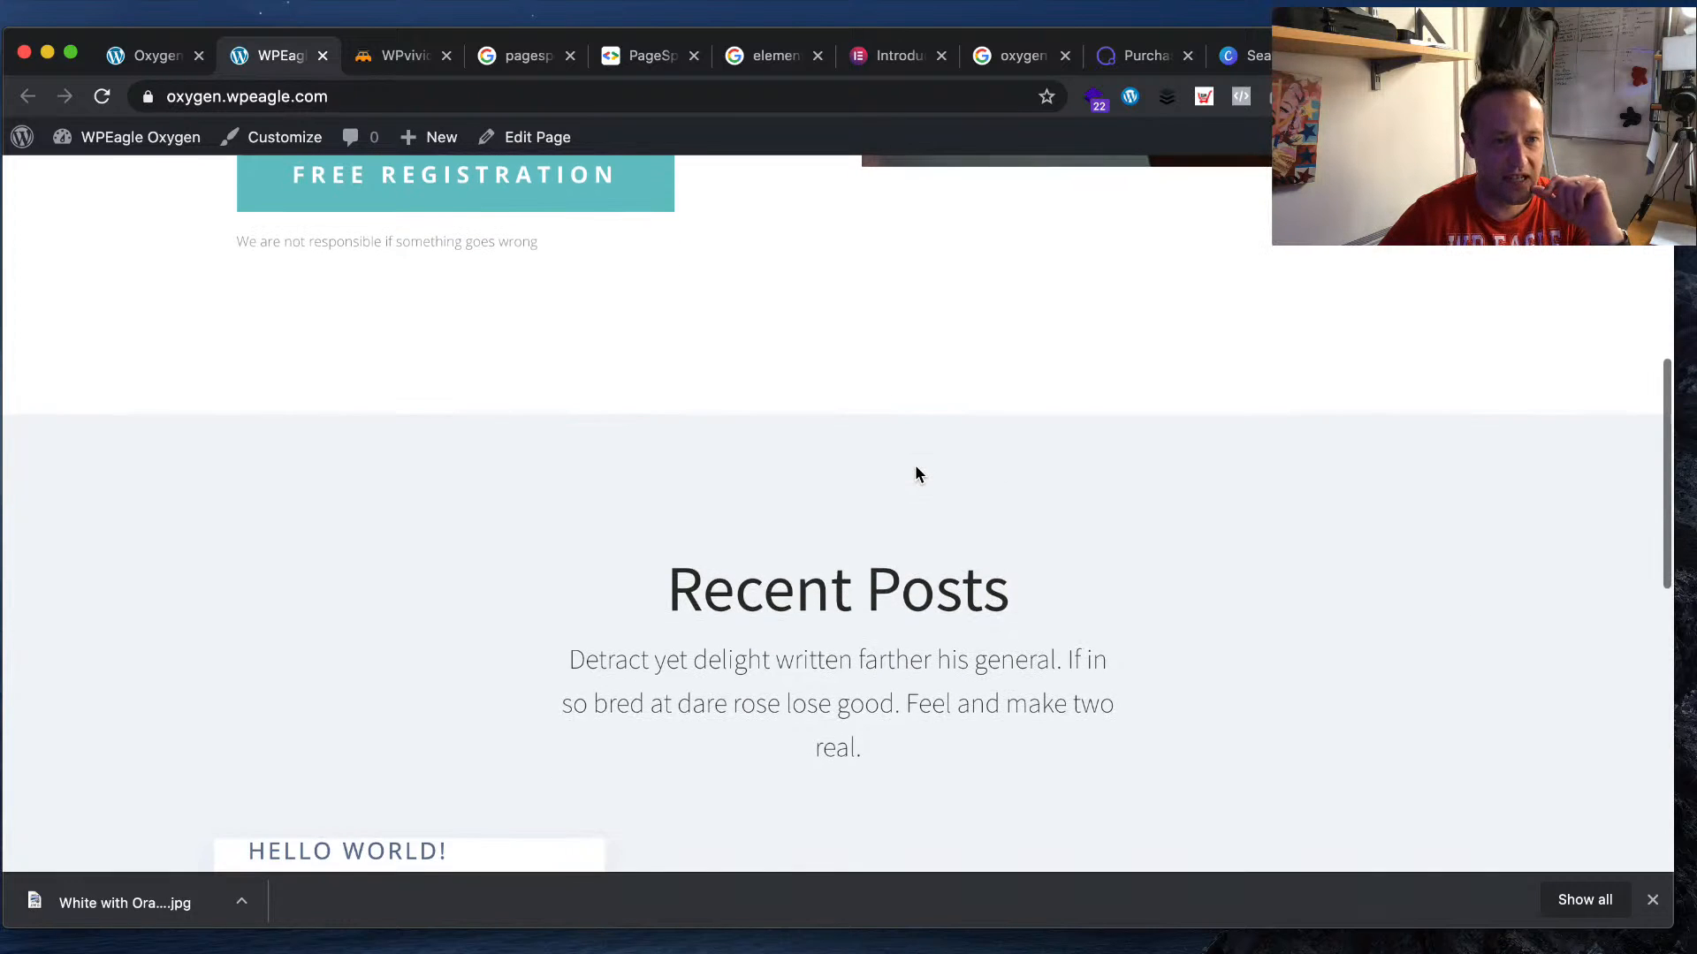
scroll(916, 466, up, 2)
scroll(916, 466, up, 2)
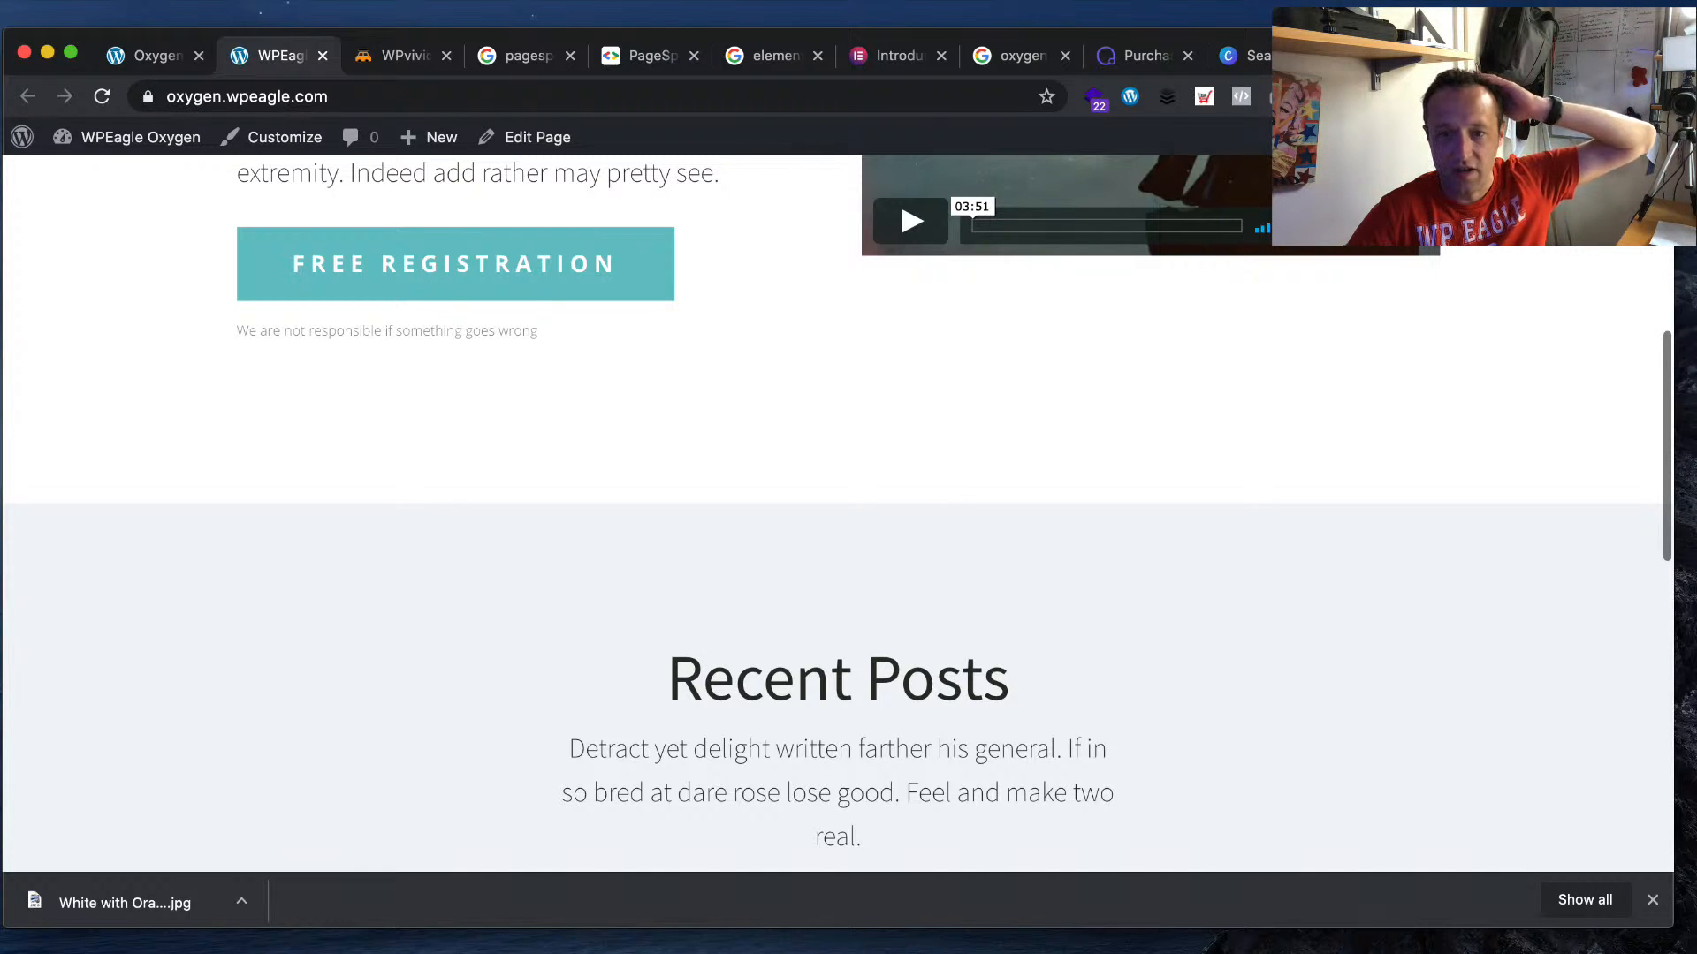
scroll(838, 495, down, 10)
scroll(838, 495, up, 6)
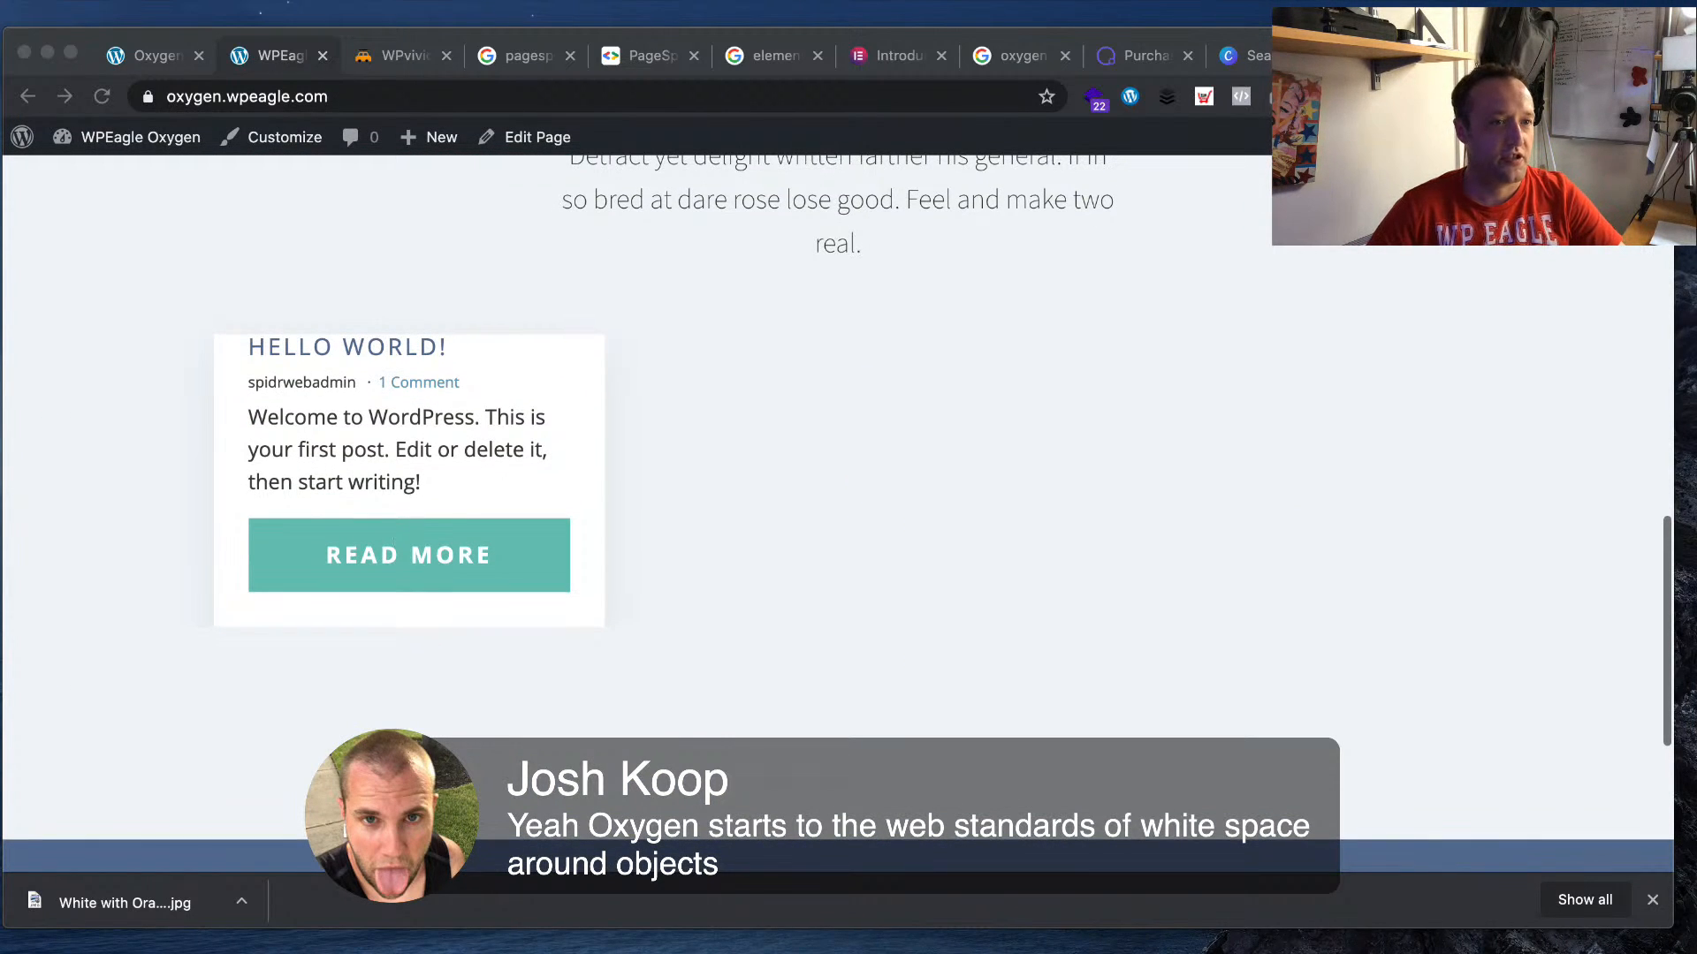
- Open the Hello world! post from its Recent Posts card and bring it up in the WordPress post editor
click(376, 573)
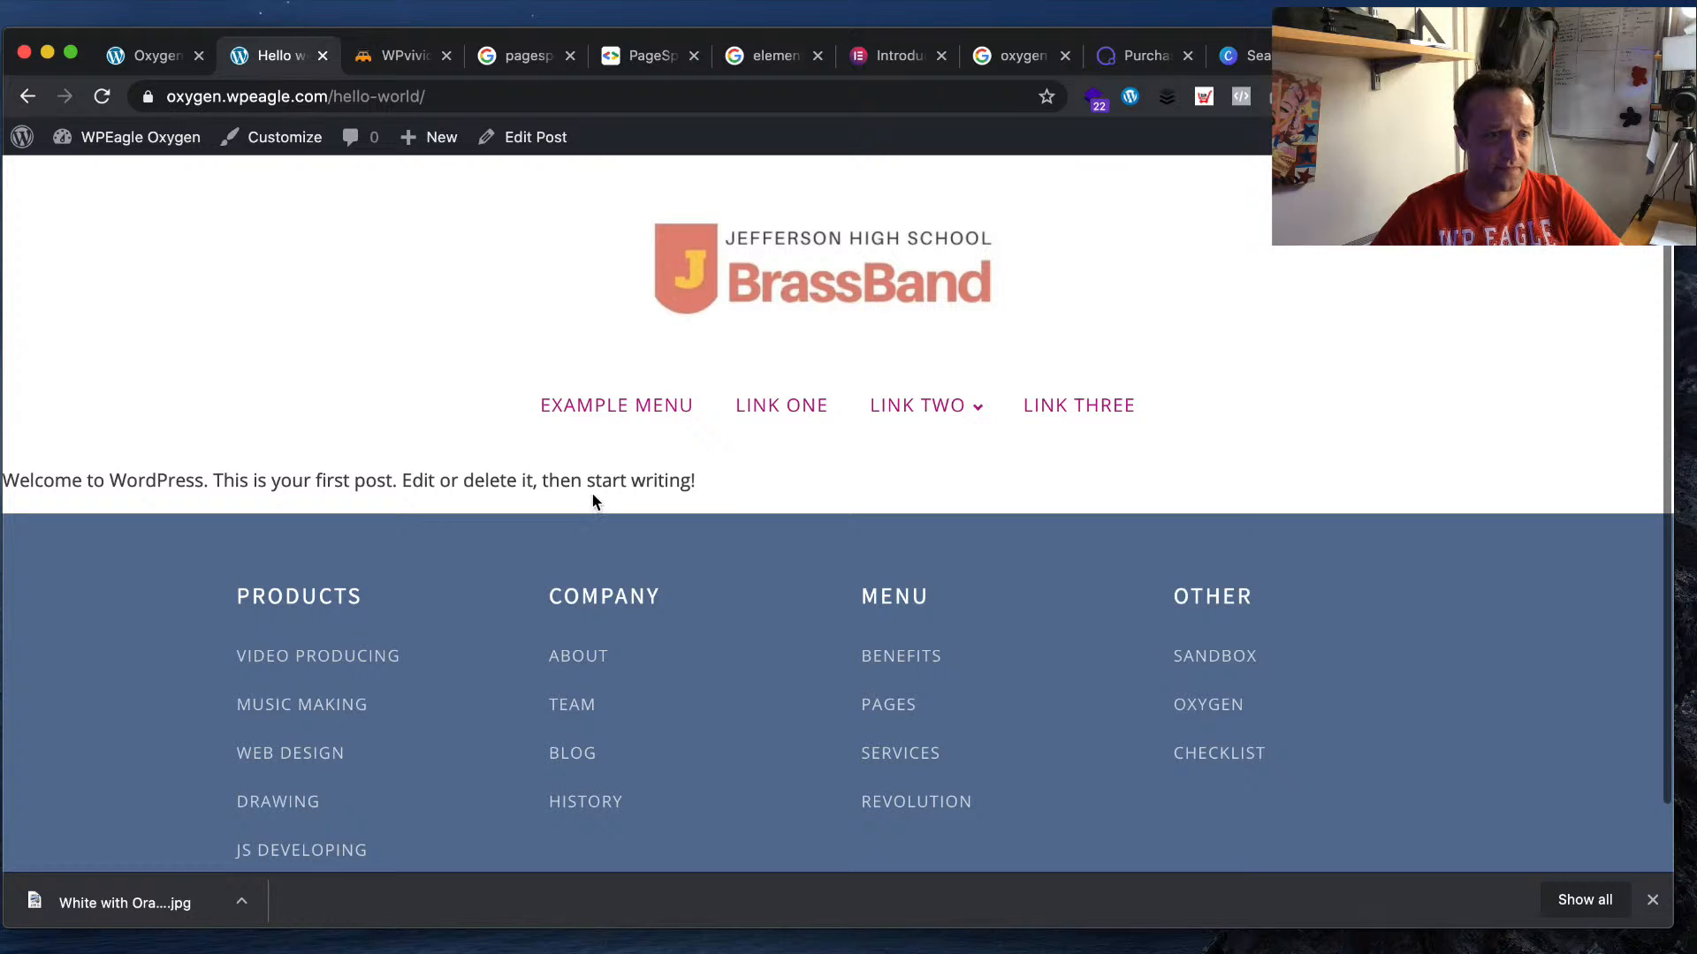
click(530, 137)
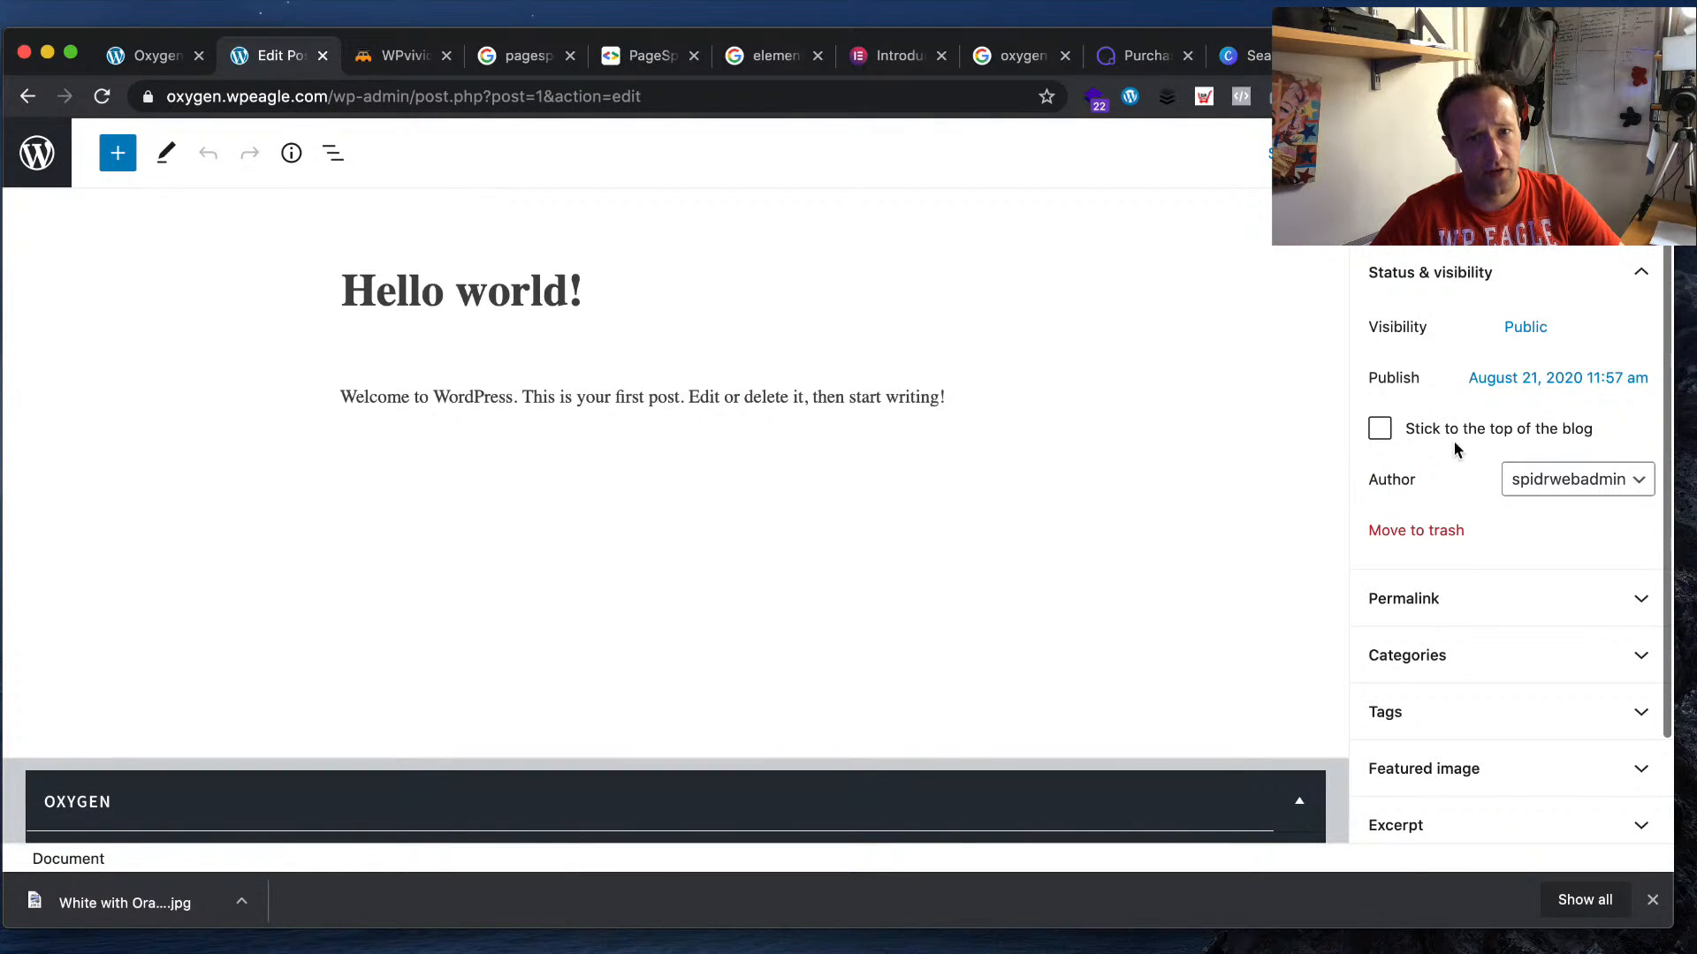
scroll(1235, 328, down, 3)
scroll(1235, 328, down, 4)
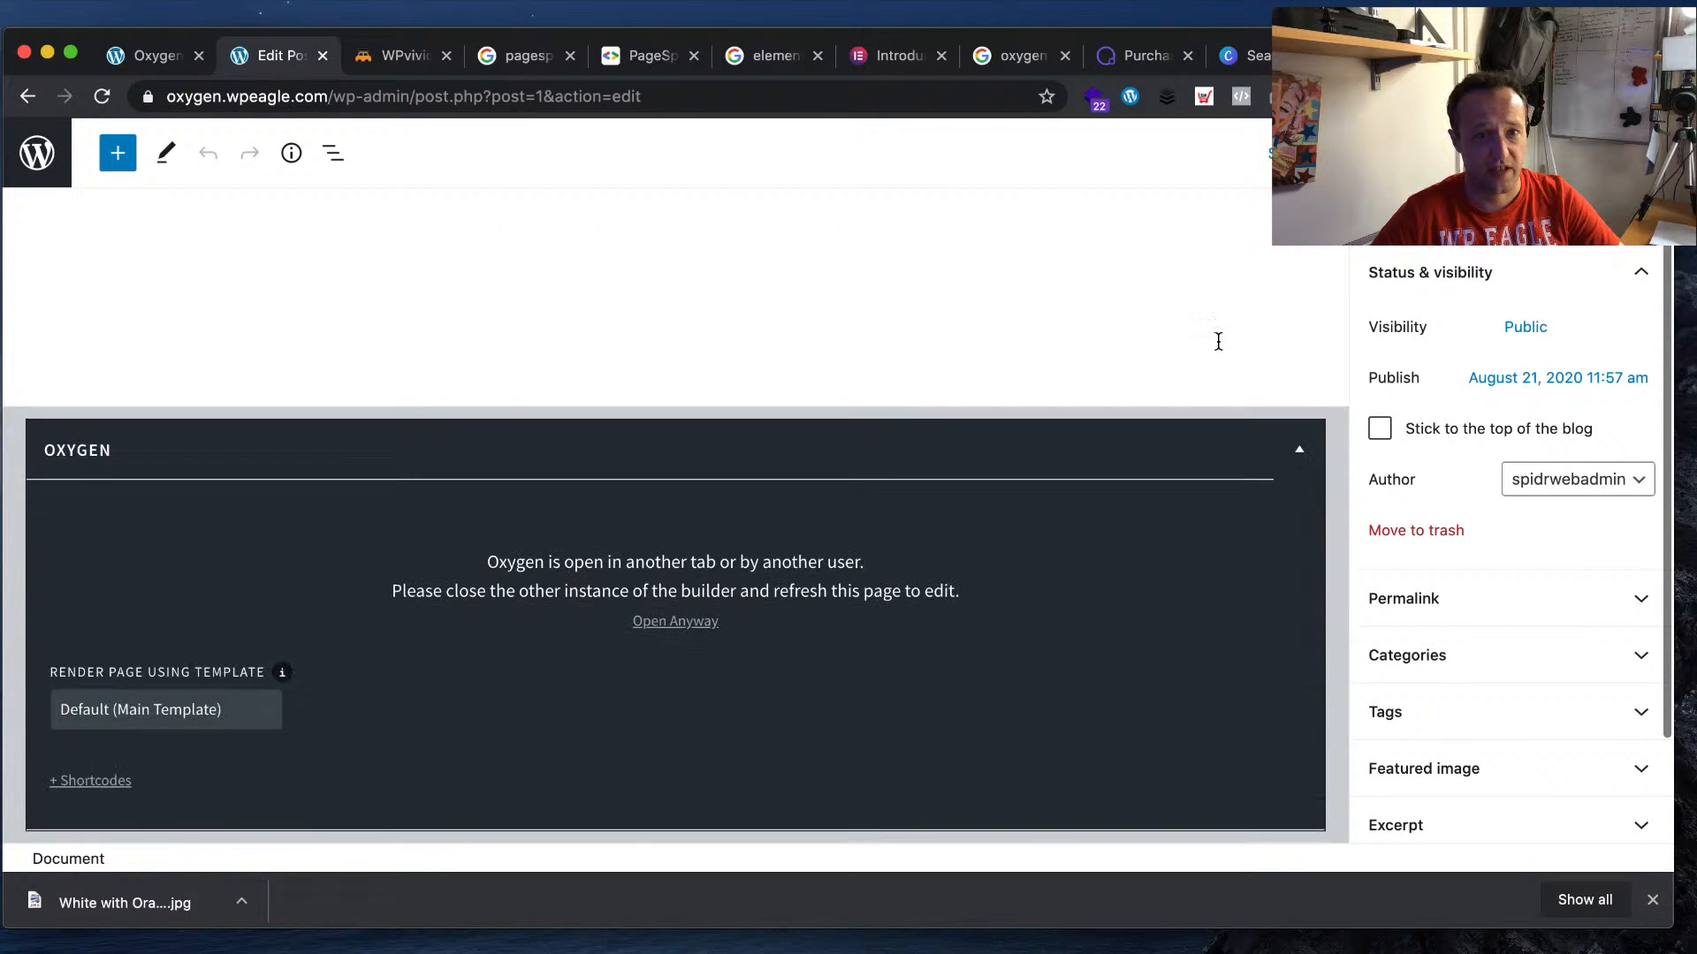
scroll(1458, 443, down, 2)
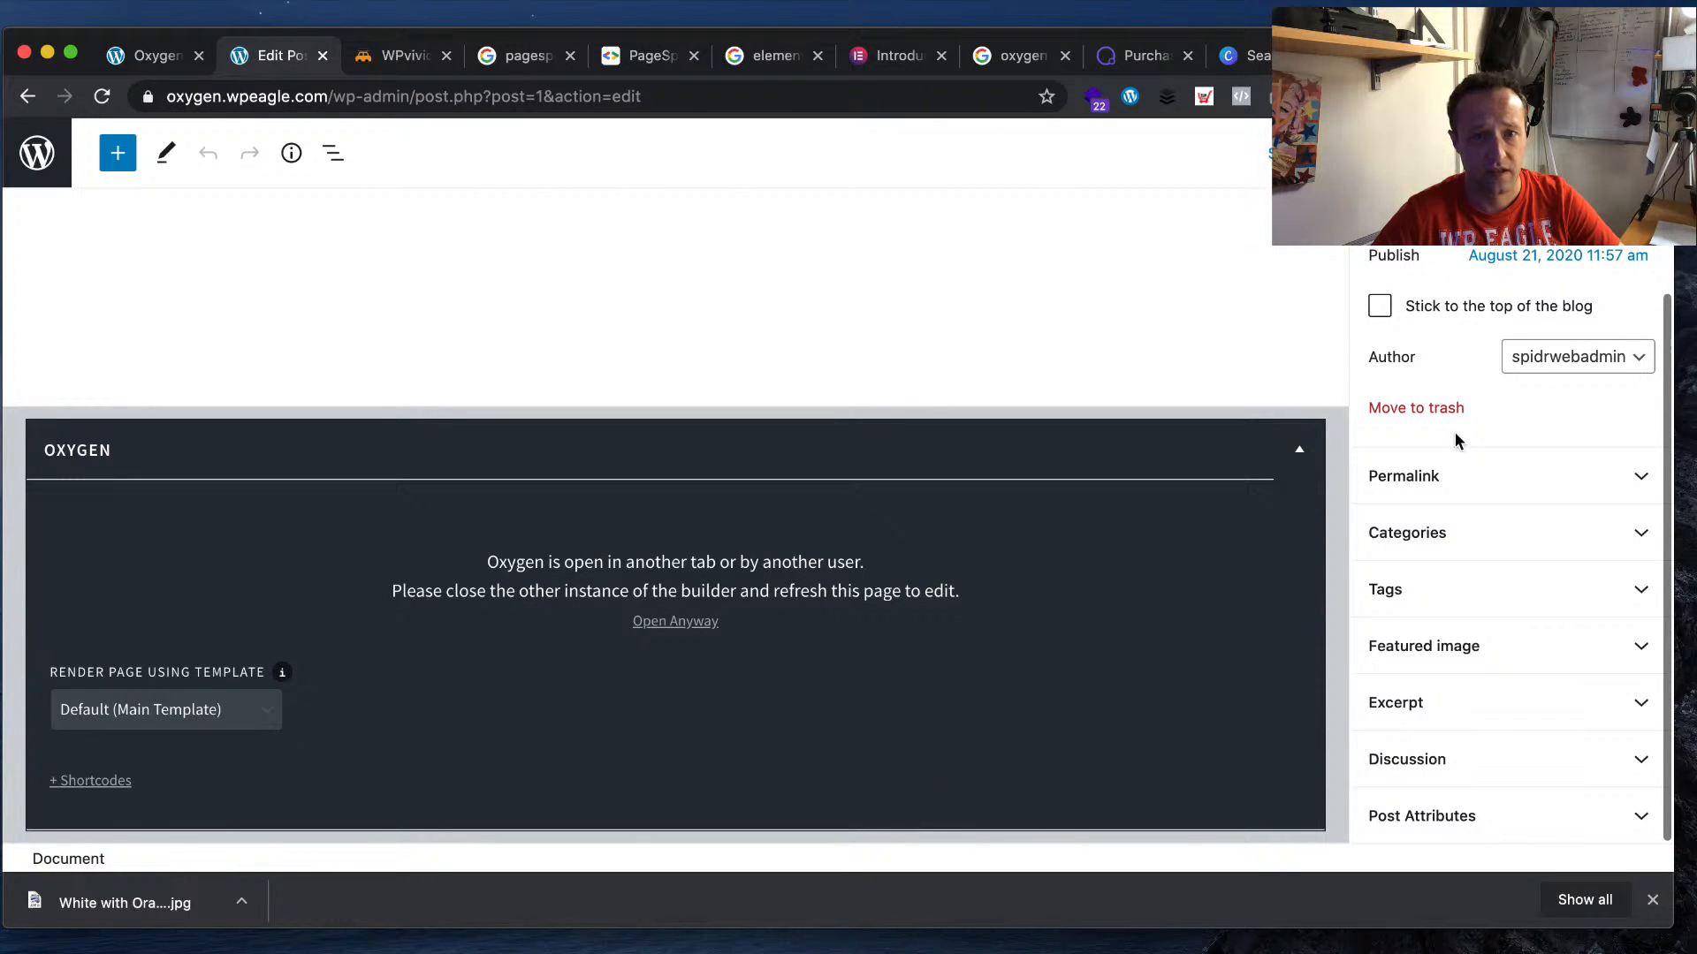
- Show the document settings of the Hello world! post and open its featured image chooser for a file upload
scroll(1211, 474, up, 7)
click(390, 424)
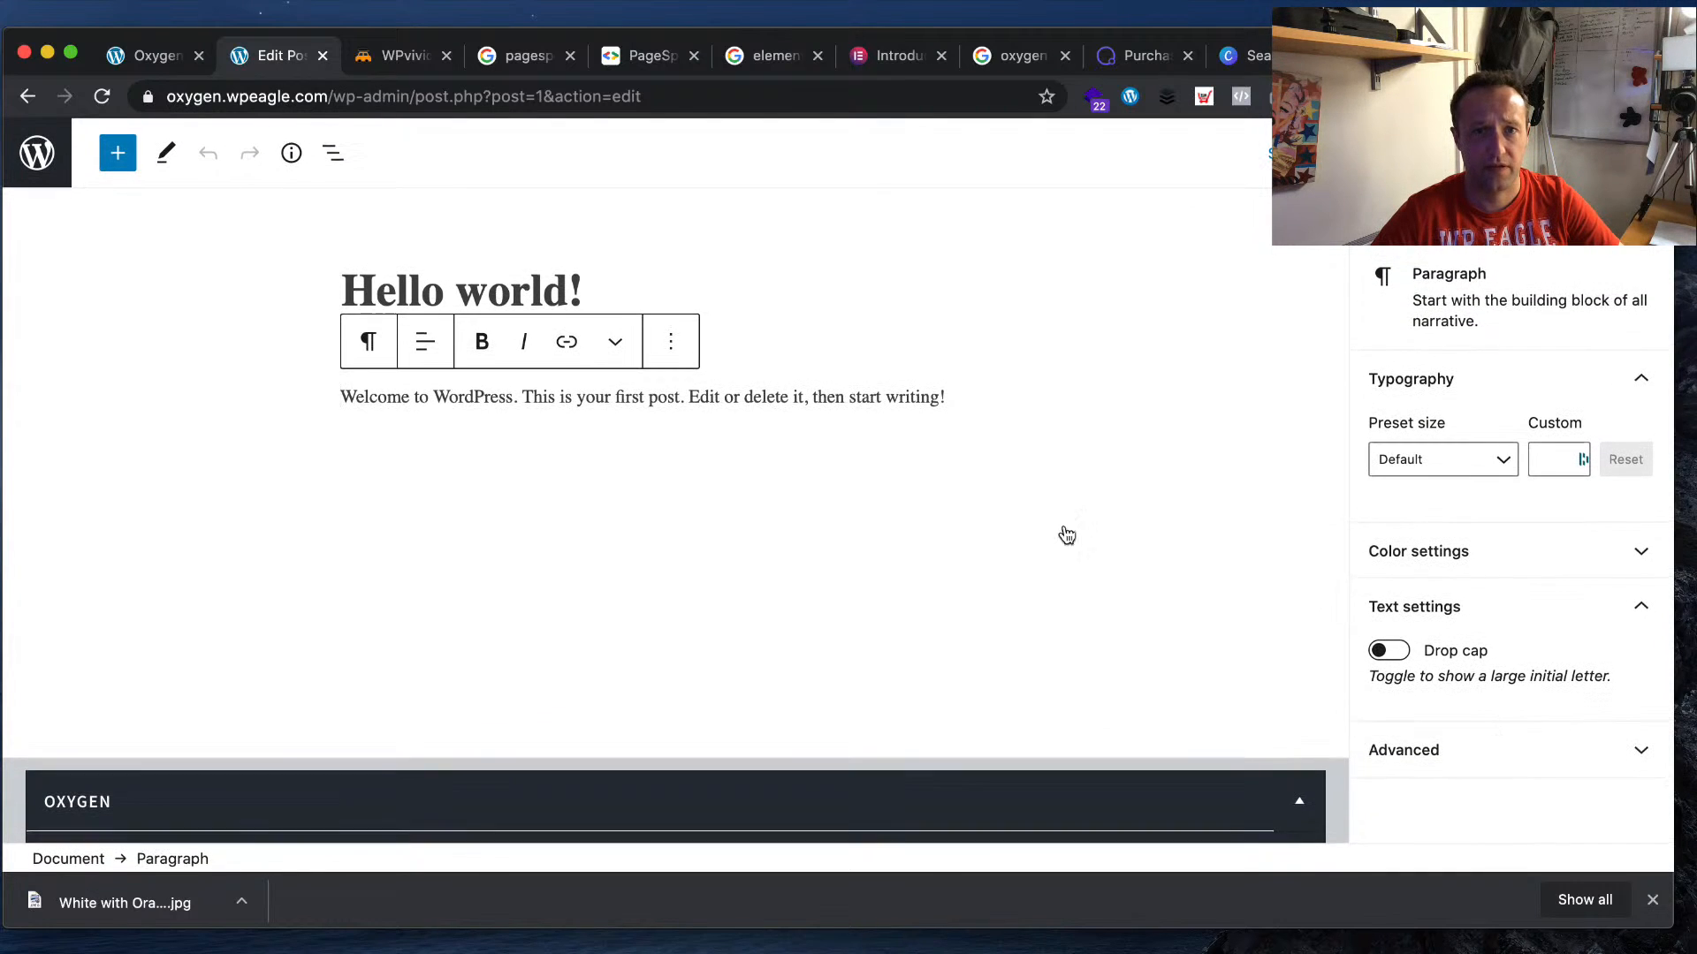
click(1649, 215)
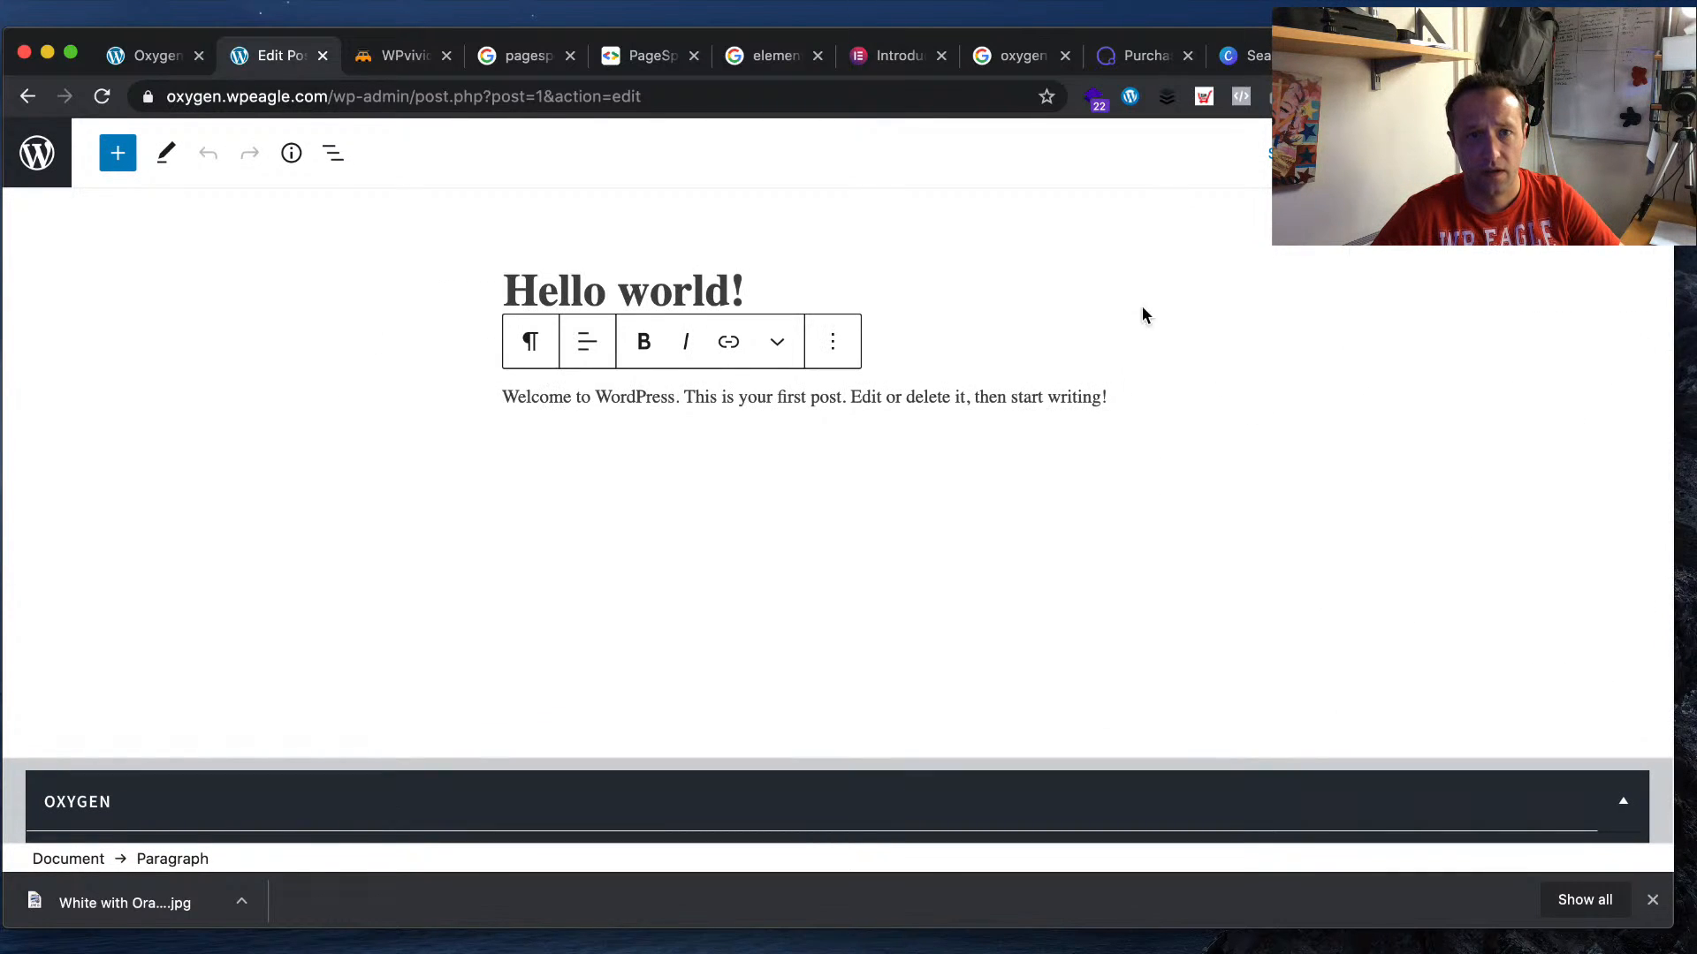
click(1601, 153)
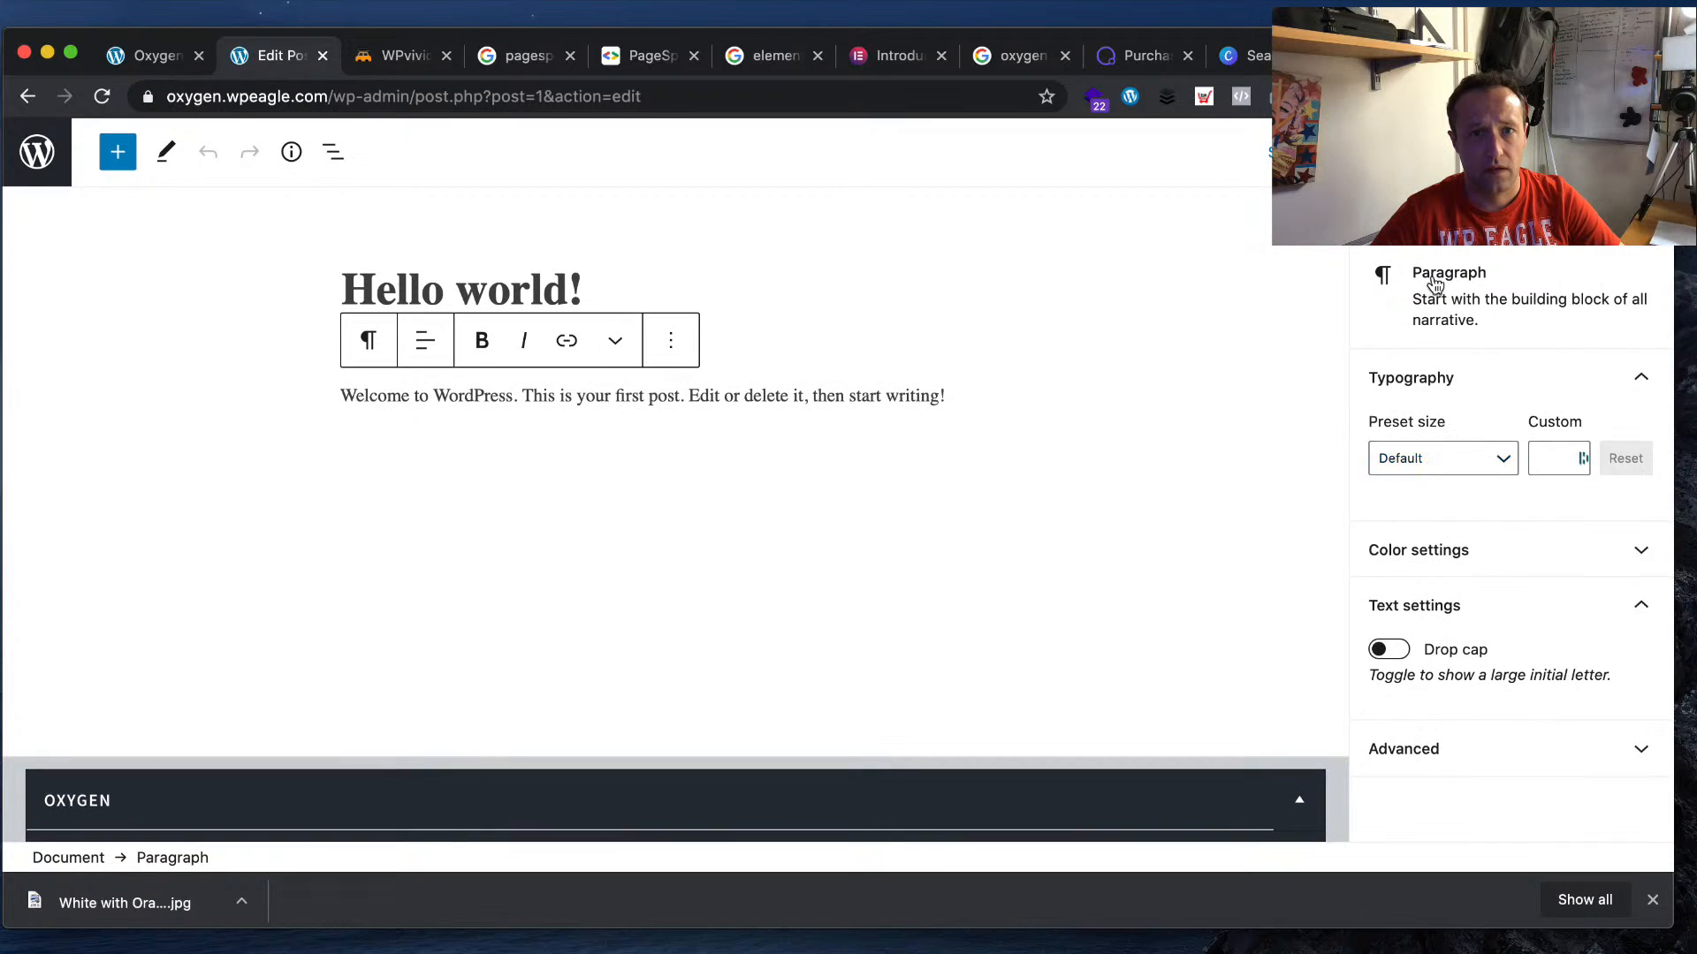
click(1389, 215)
scroll(1531, 522, down, 2)
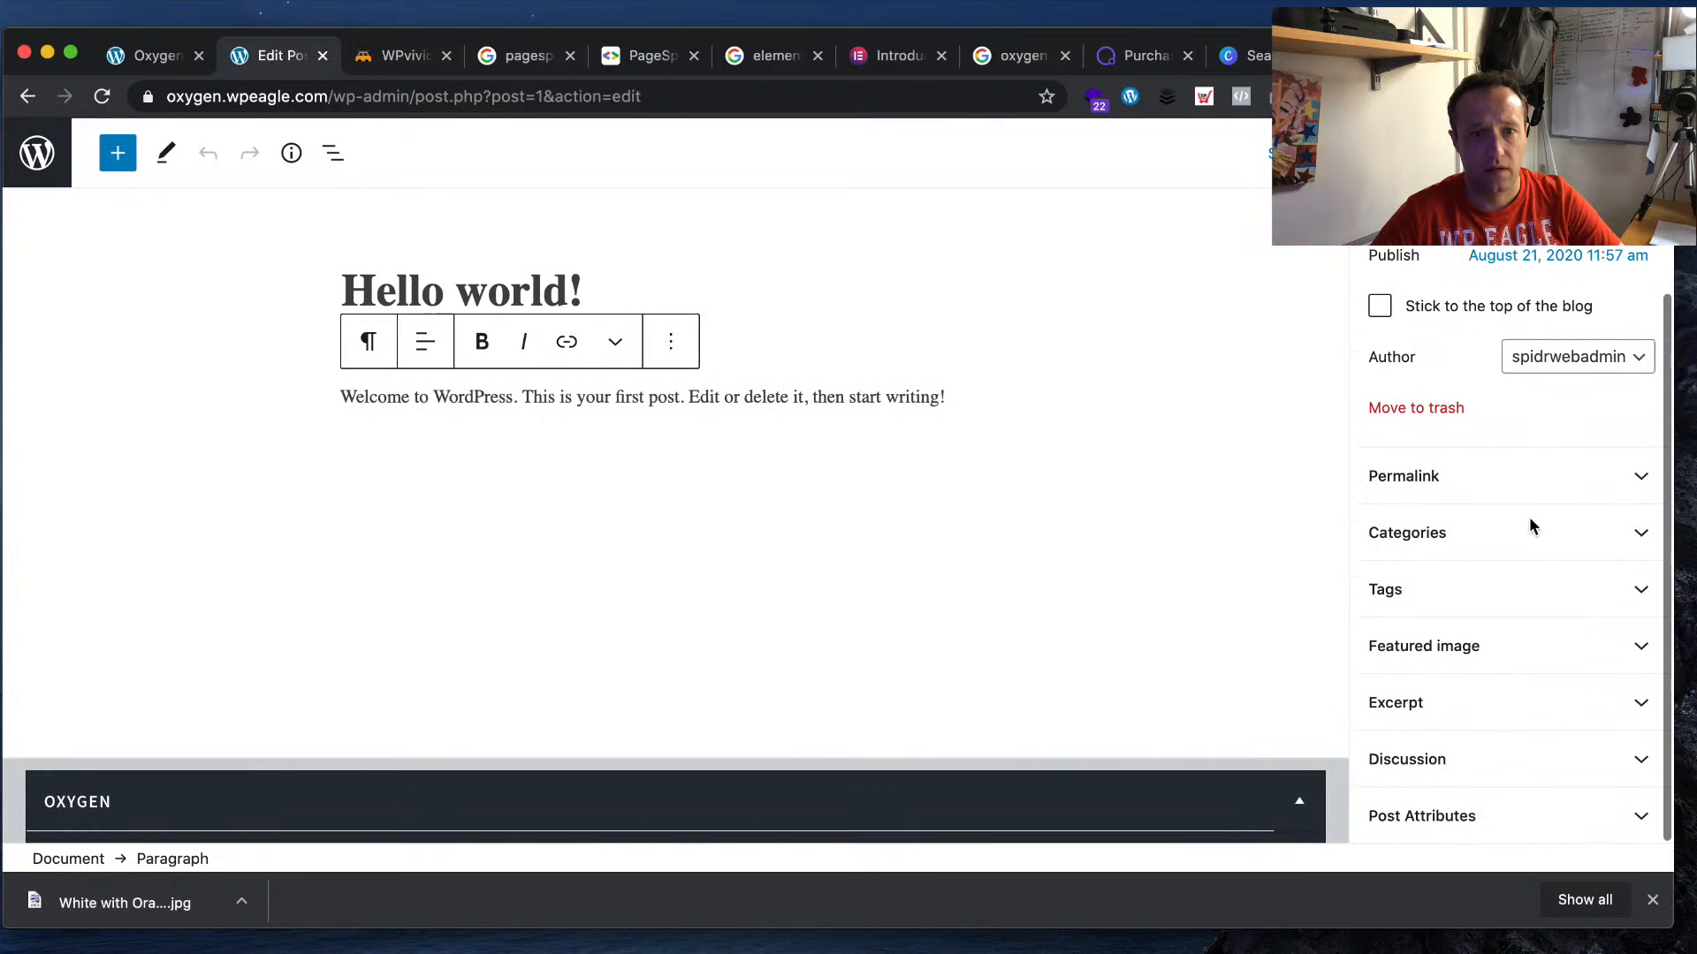
click(1537, 654)
click(1512, 754)
click(103, 227)
- Upload Best Affordable Wheelbarrows Featured.jpg from the Images folder as the post's featured image and update the post
click(867, 530)
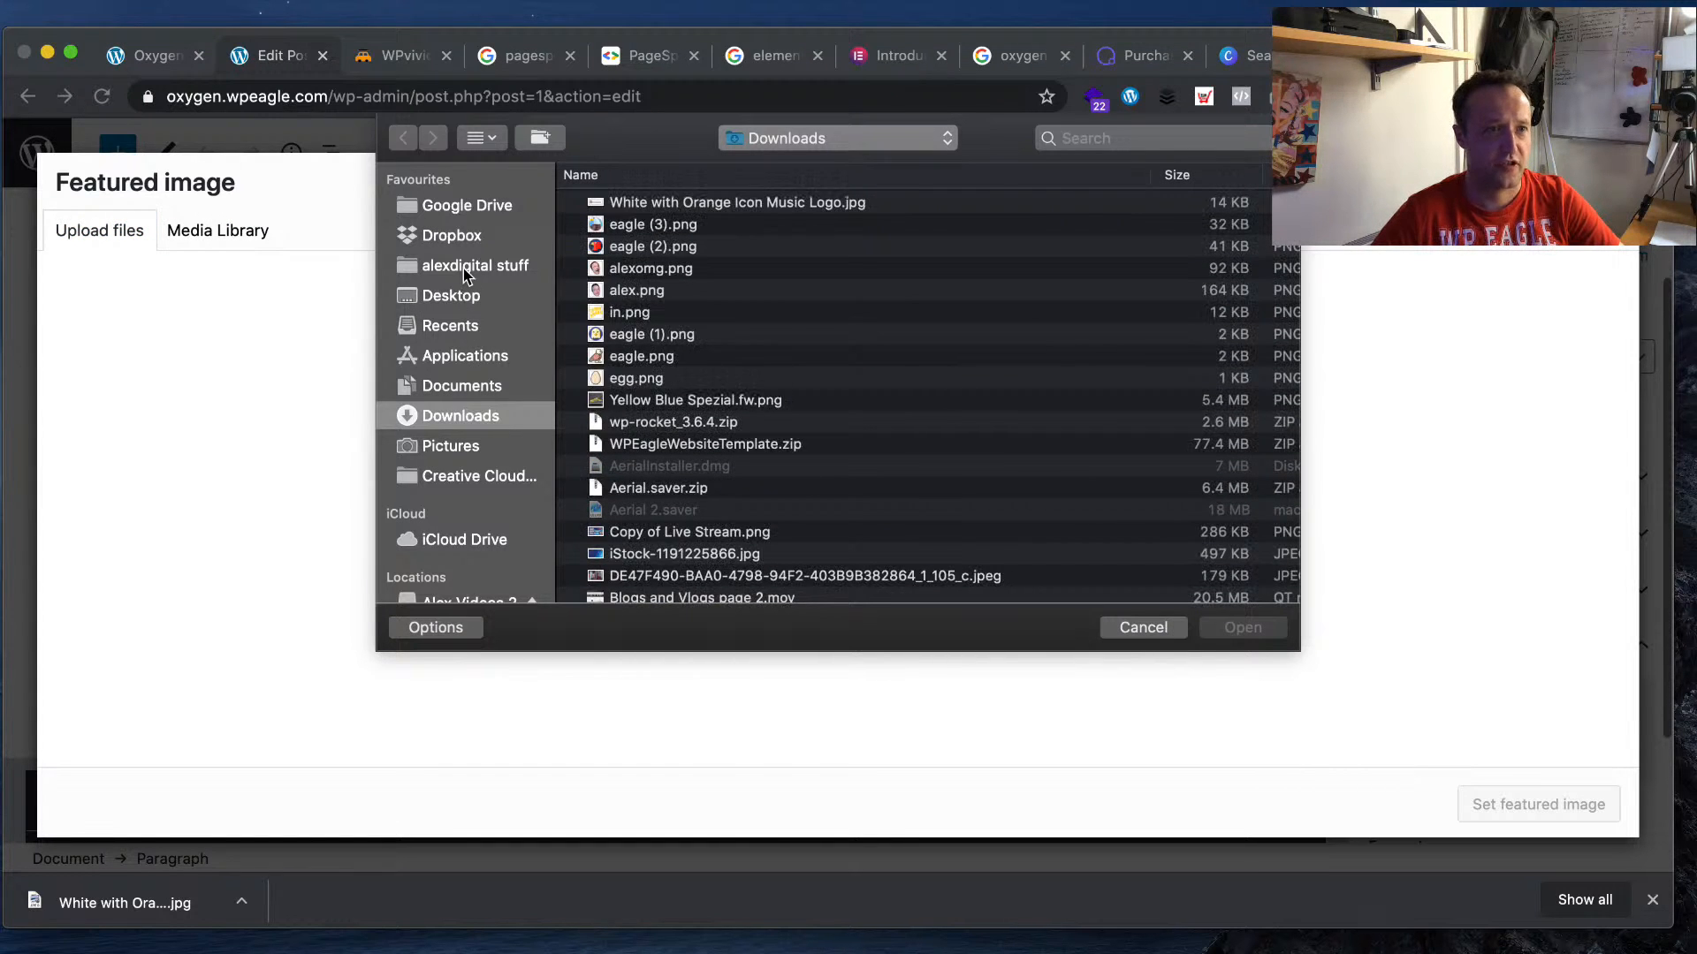
click(495, 265)
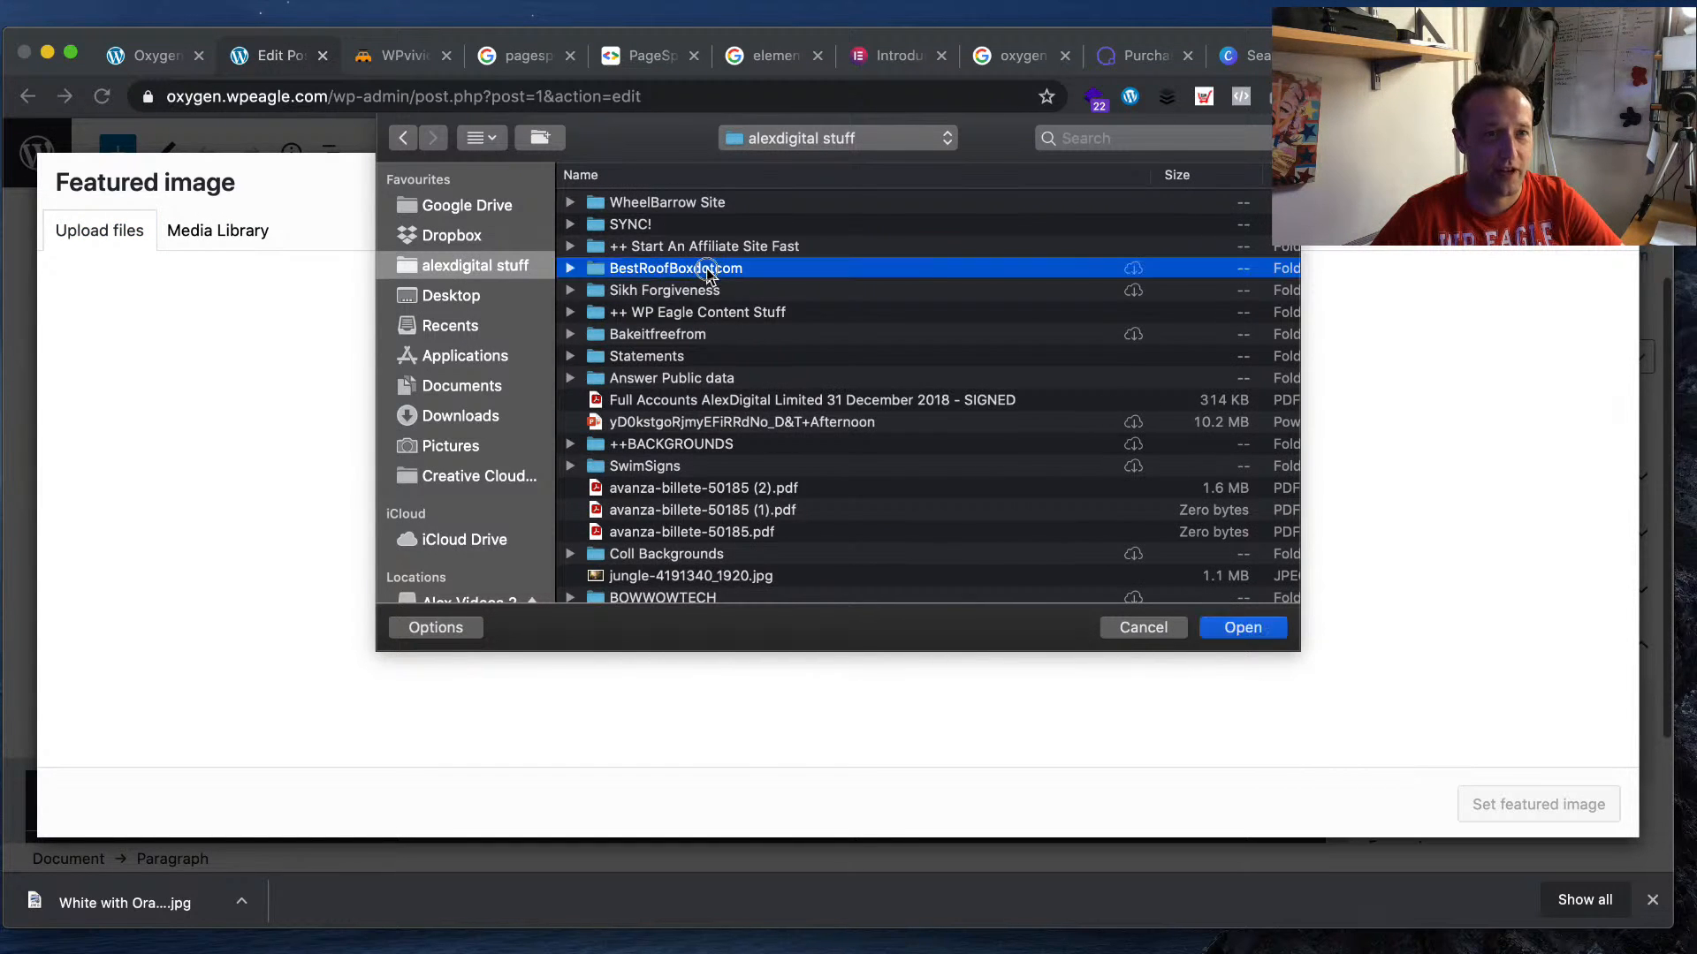
double_click(706, 269)
double_click(669, 203)
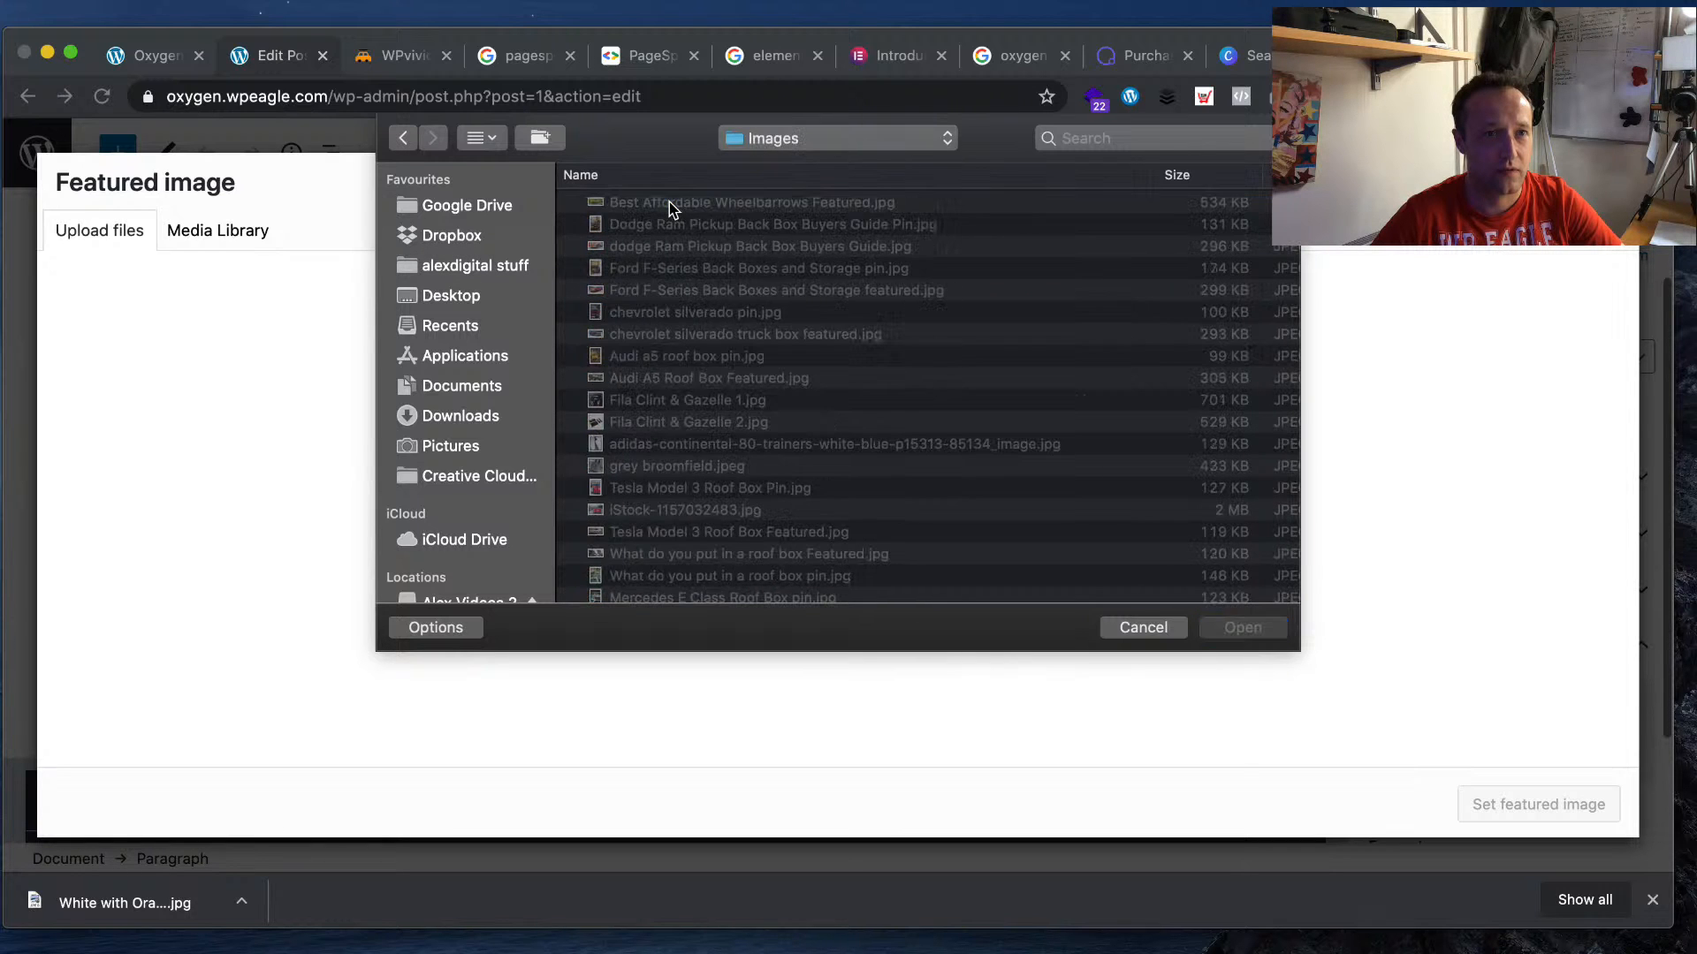
double_click(793, 204)
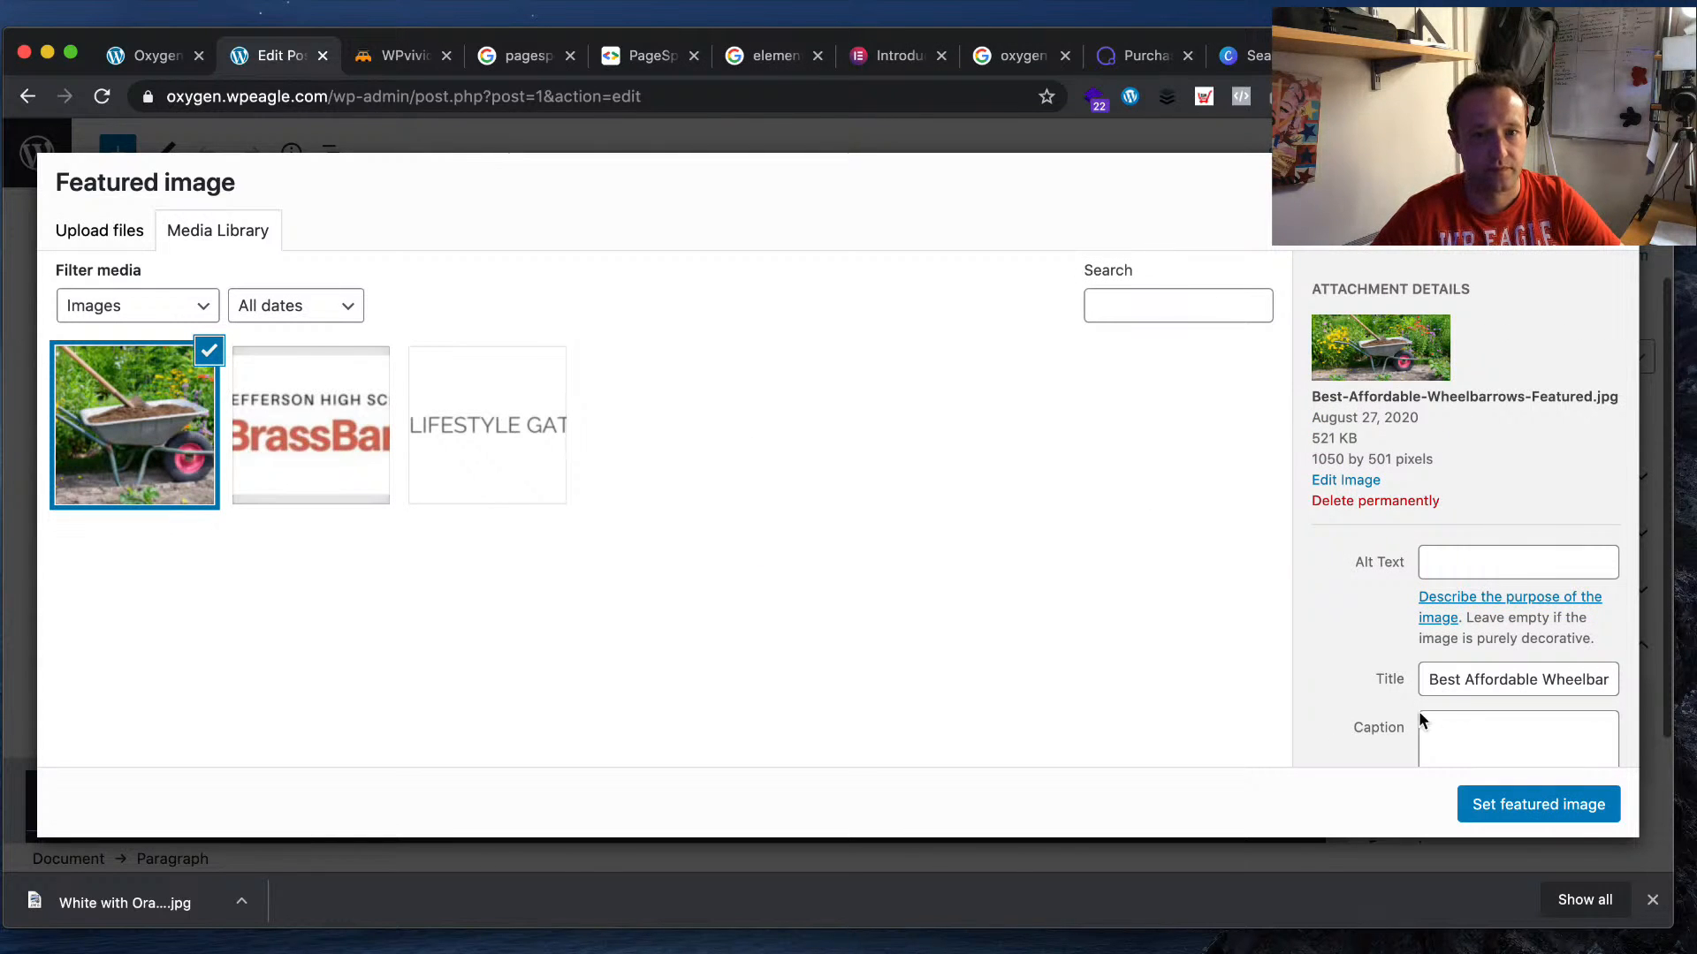
click(1581, 804)
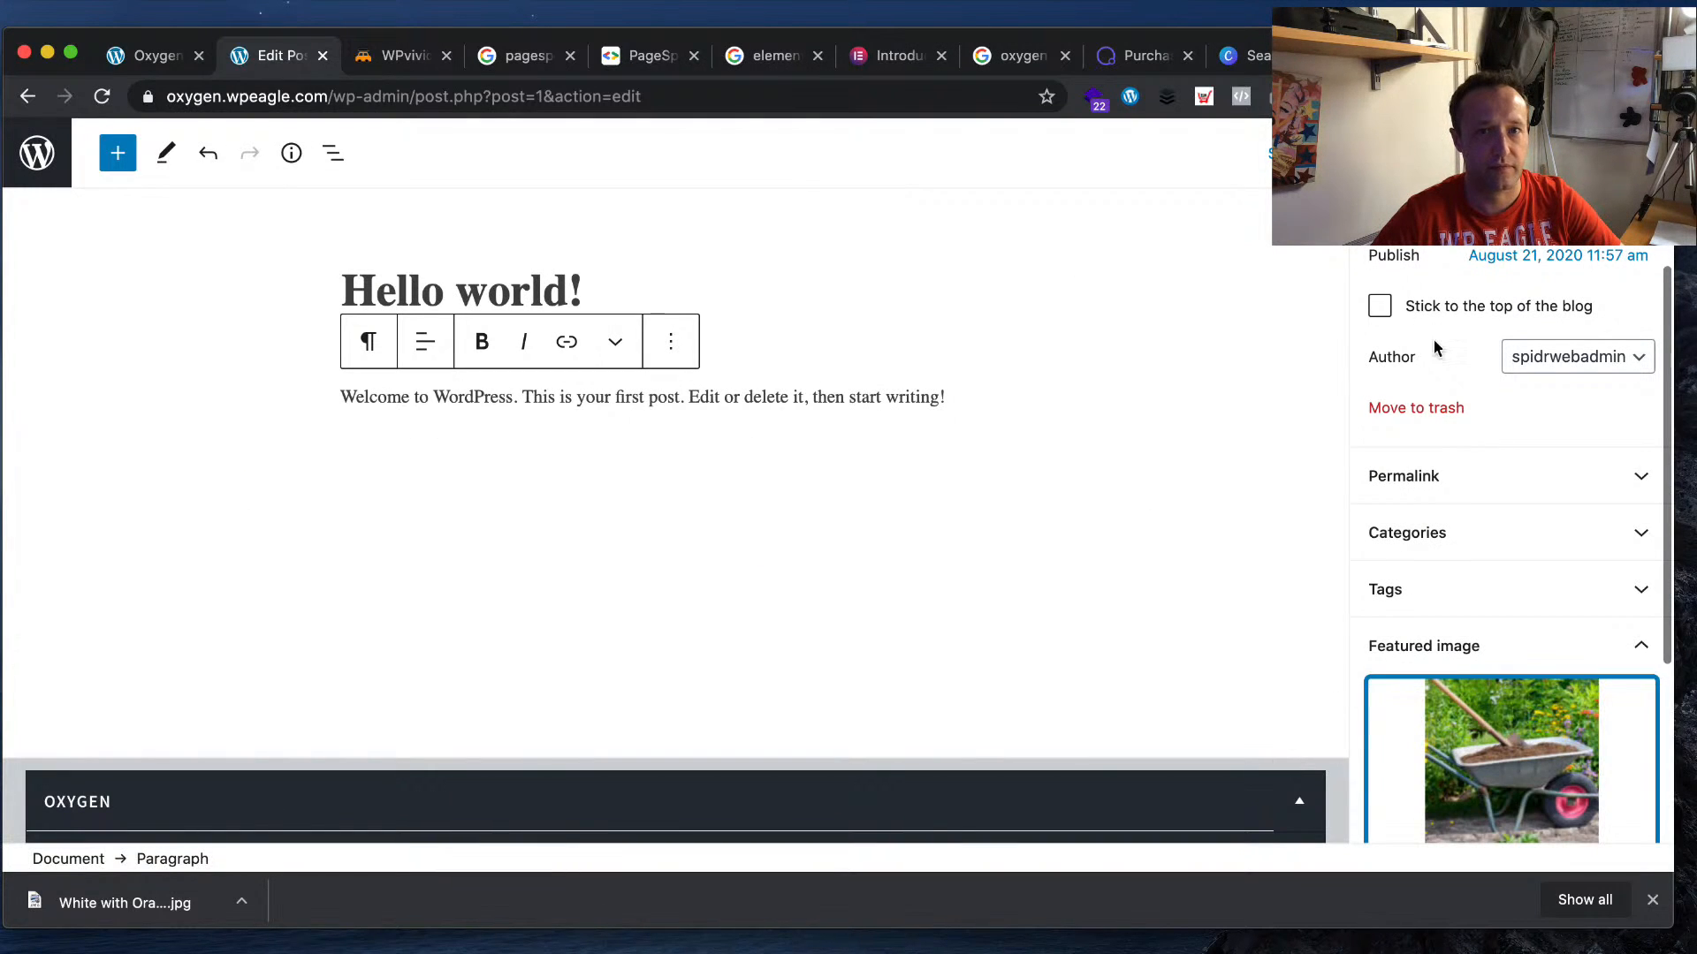
click(1522, 153)
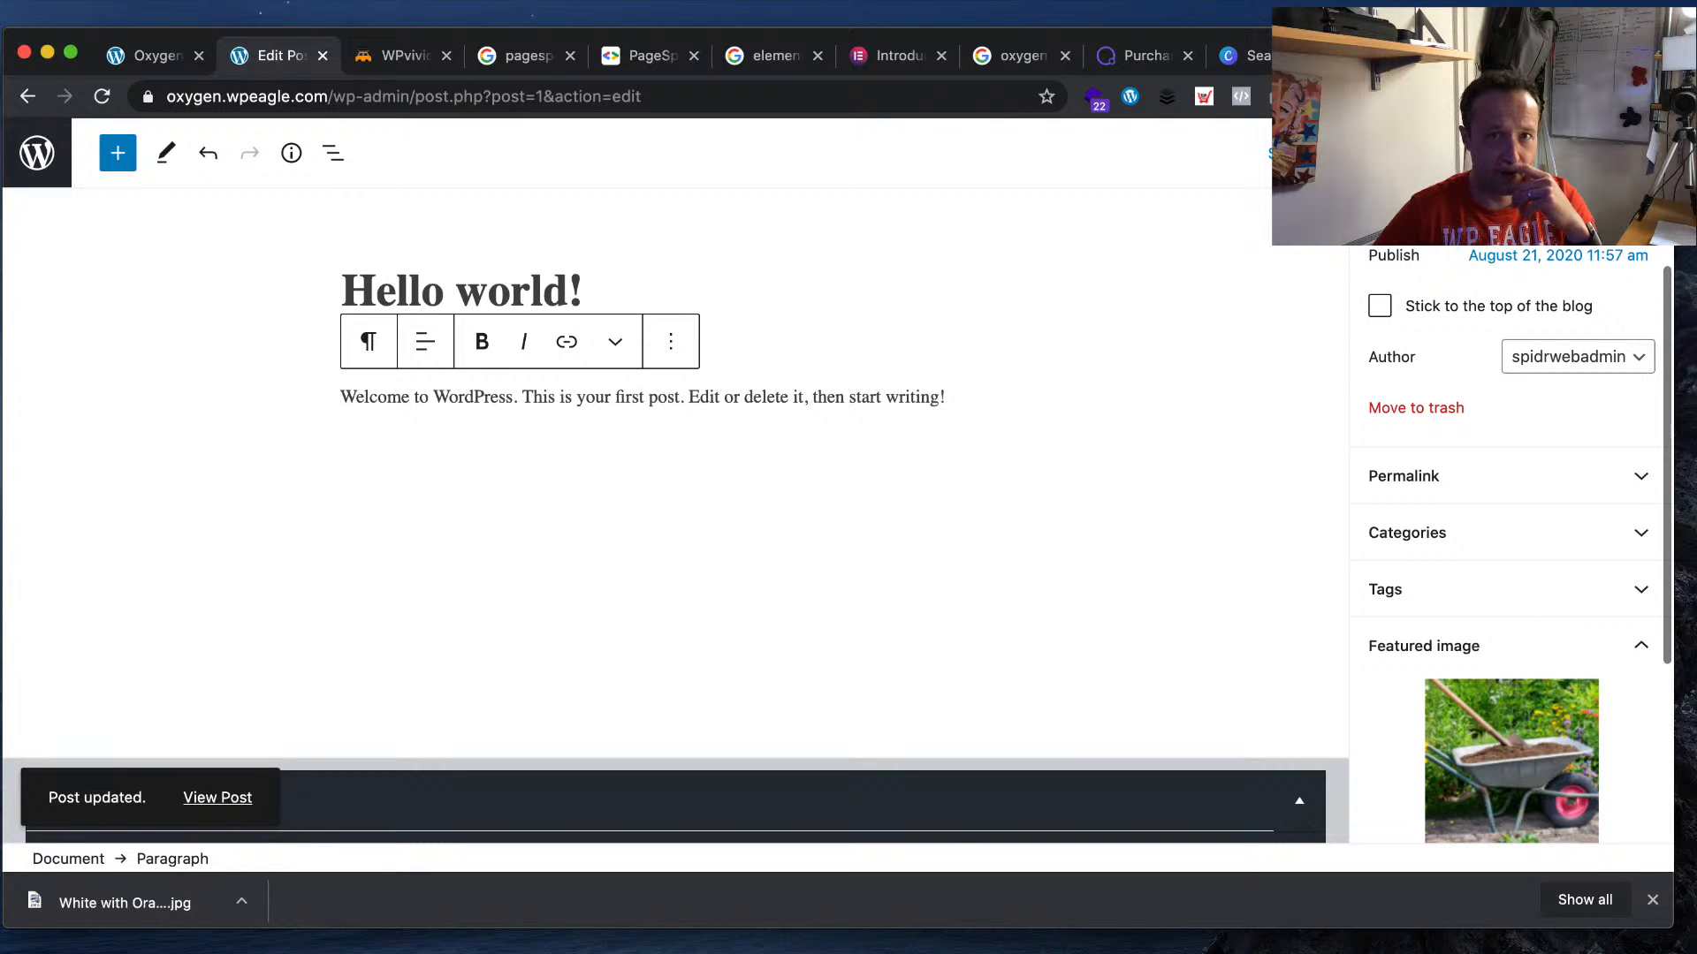
- Leave the post editor for the live home page and check the Hello world! card in the Recent Posts section
click(1645, 153)
click(37, 153)
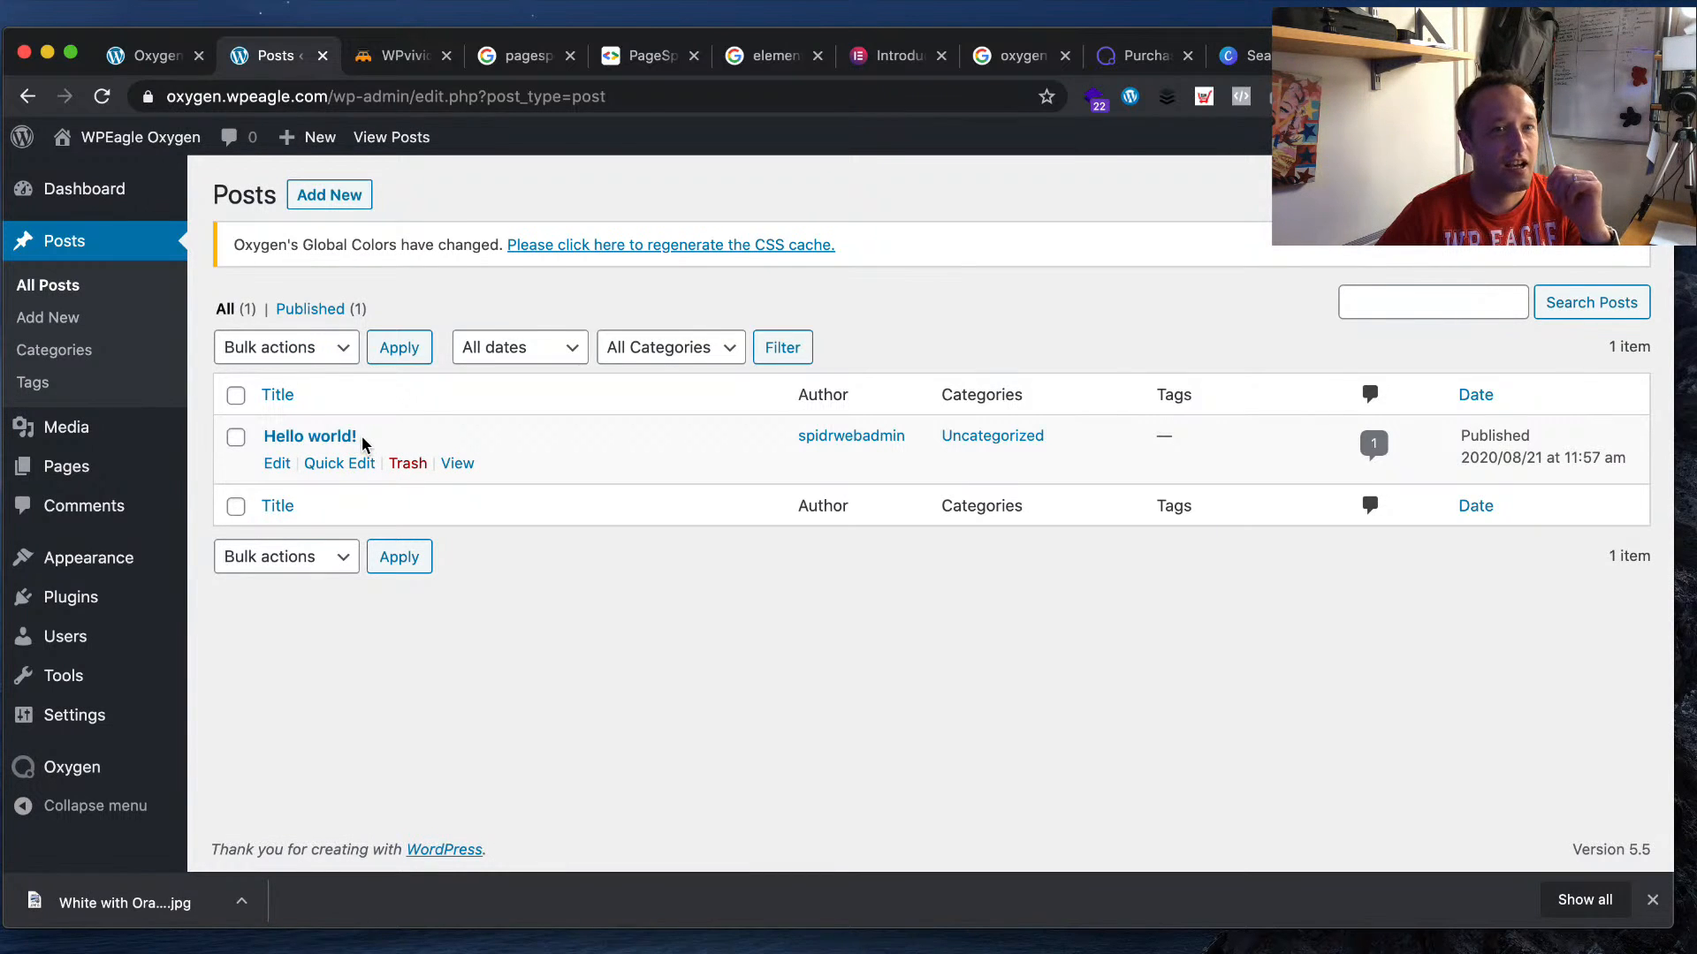
mouse_move(133, 137)
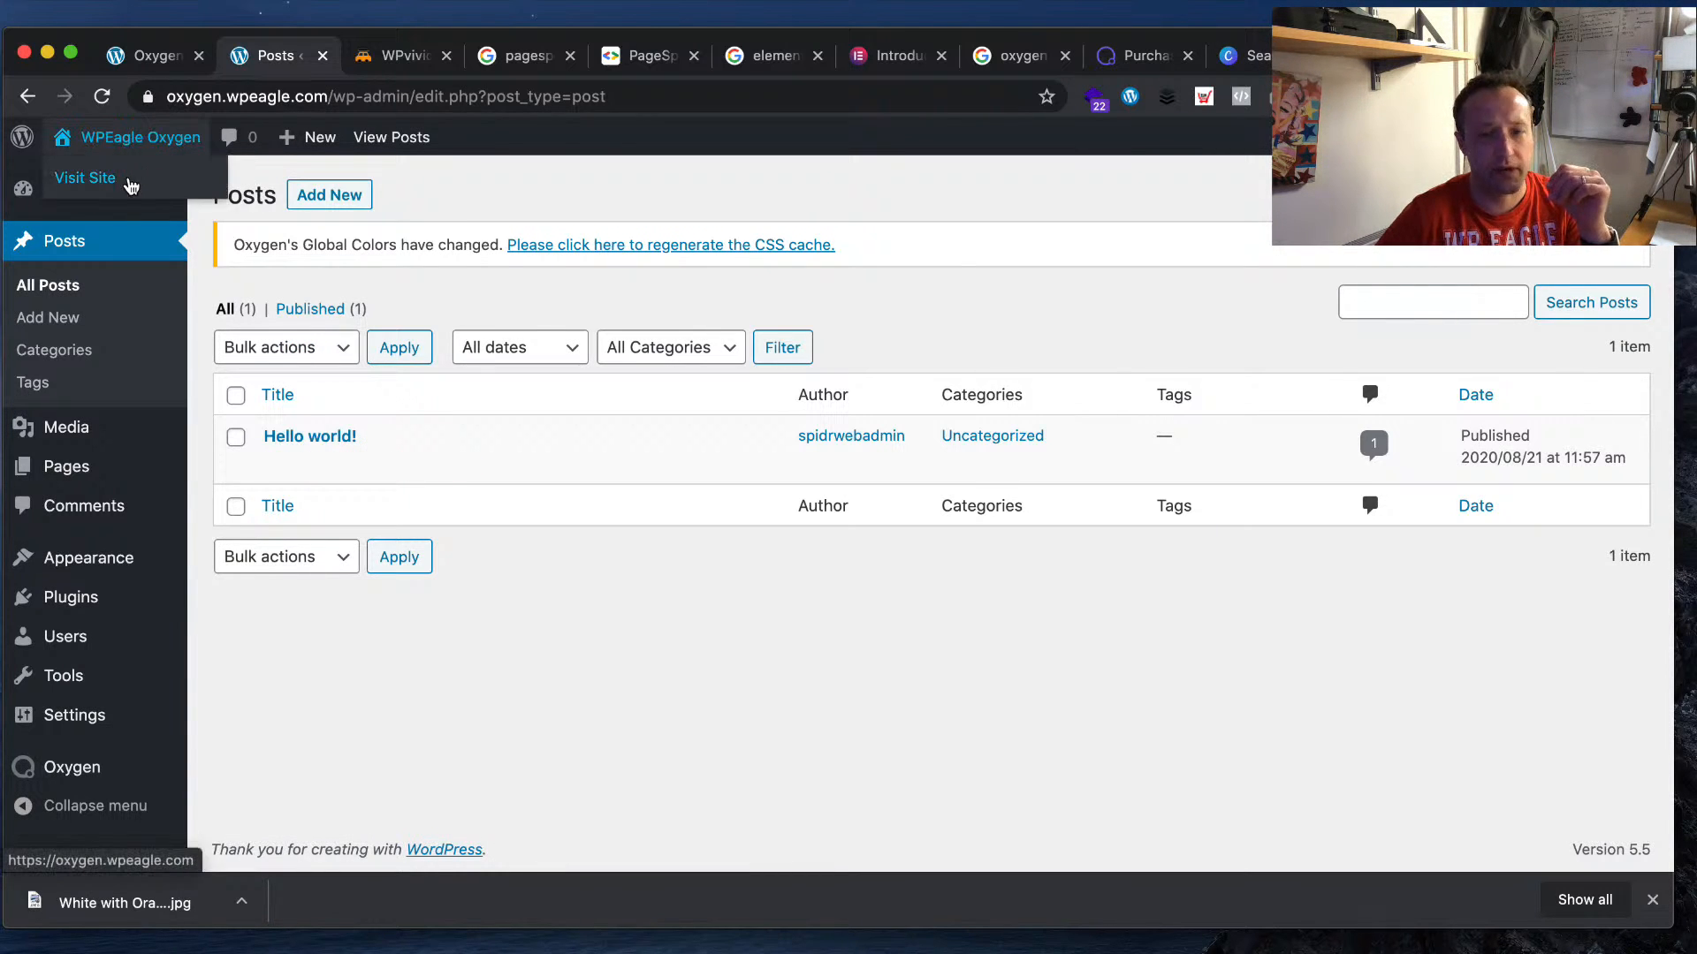
click(149, 194)
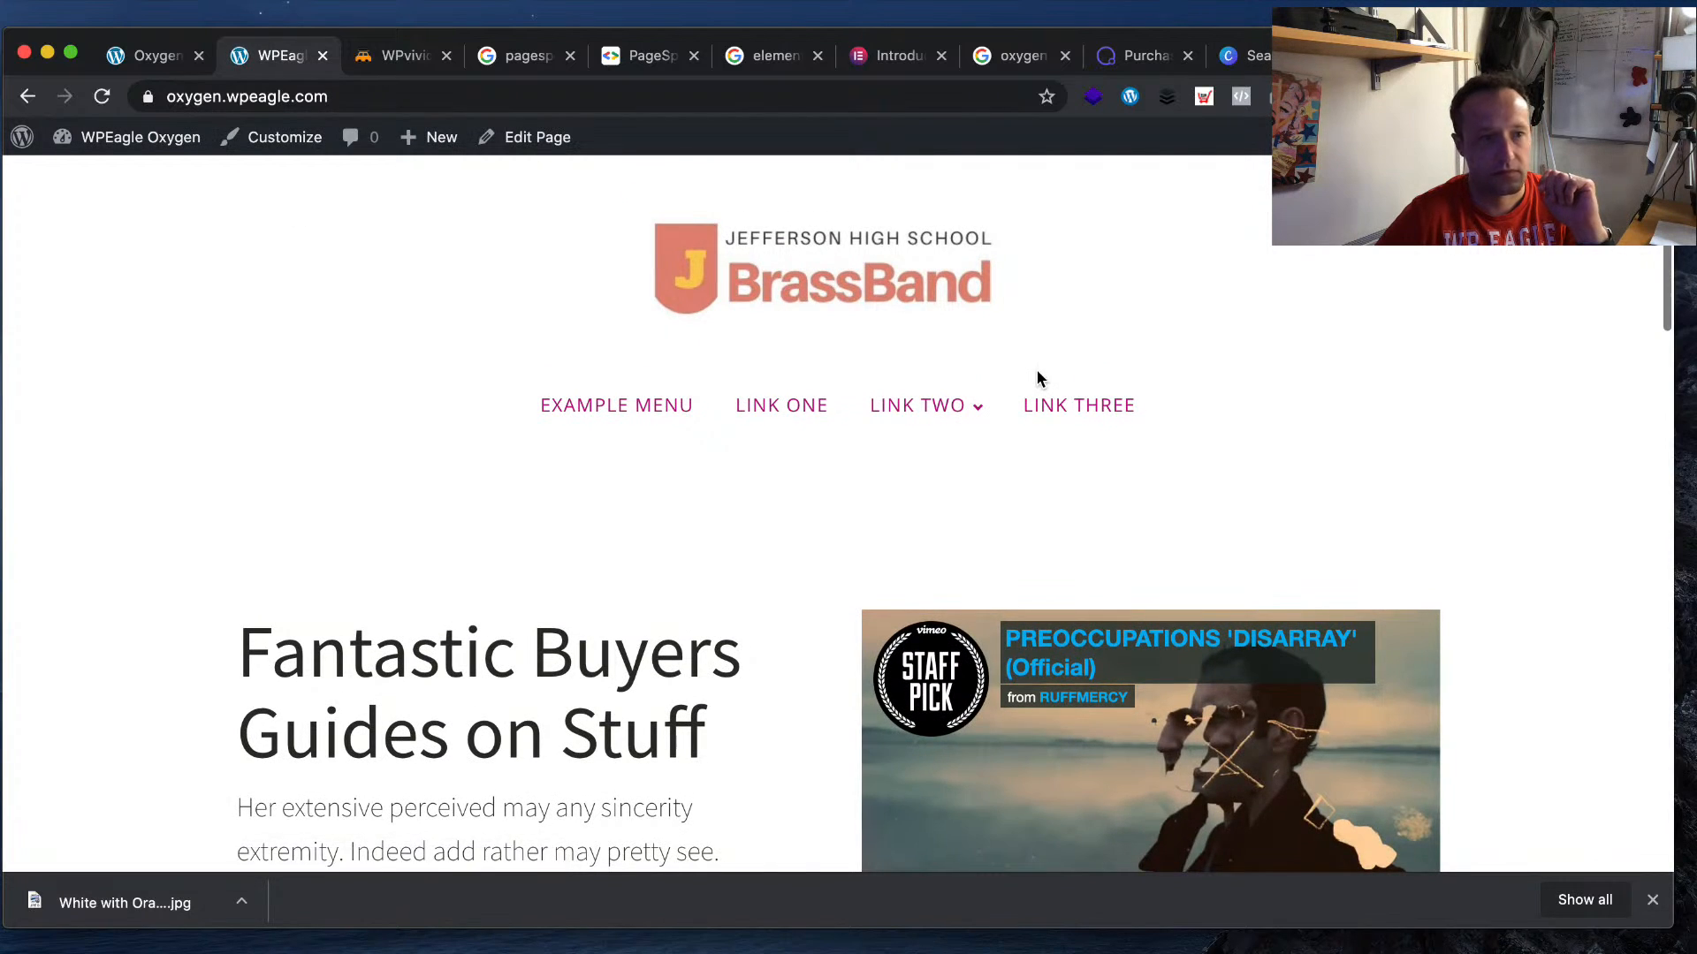
scroll(1025, 411, down, 8)
scroll(1078, 664, down, 7)
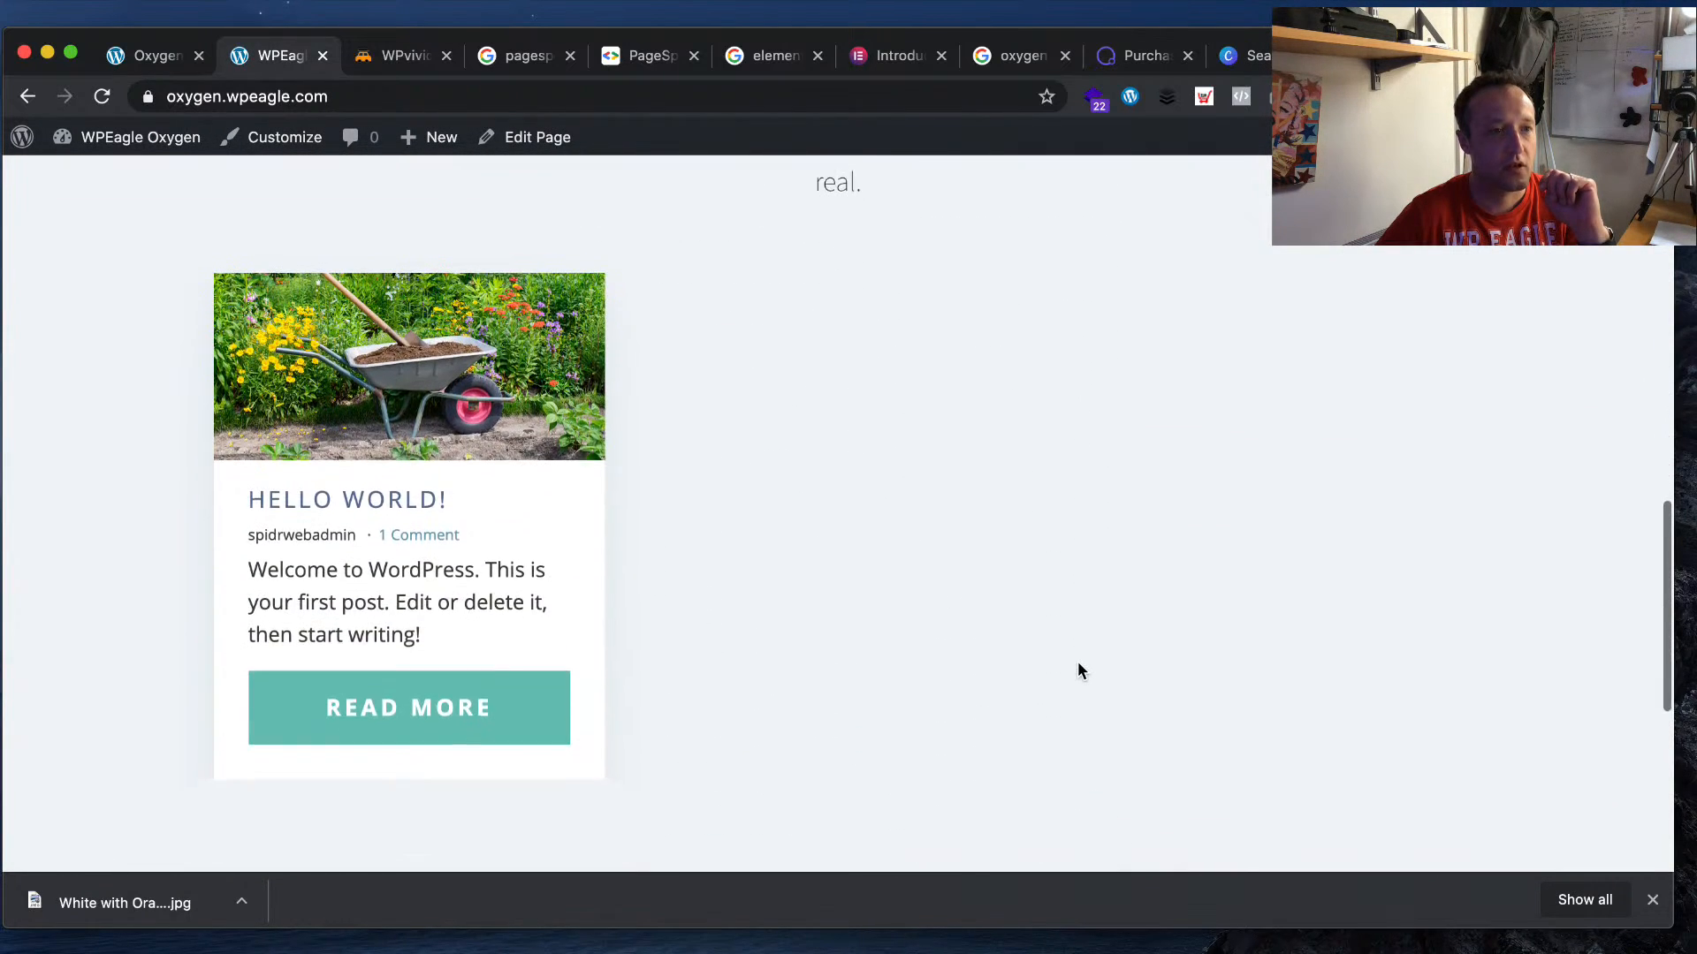
scroll(1078, 665, up, 1)
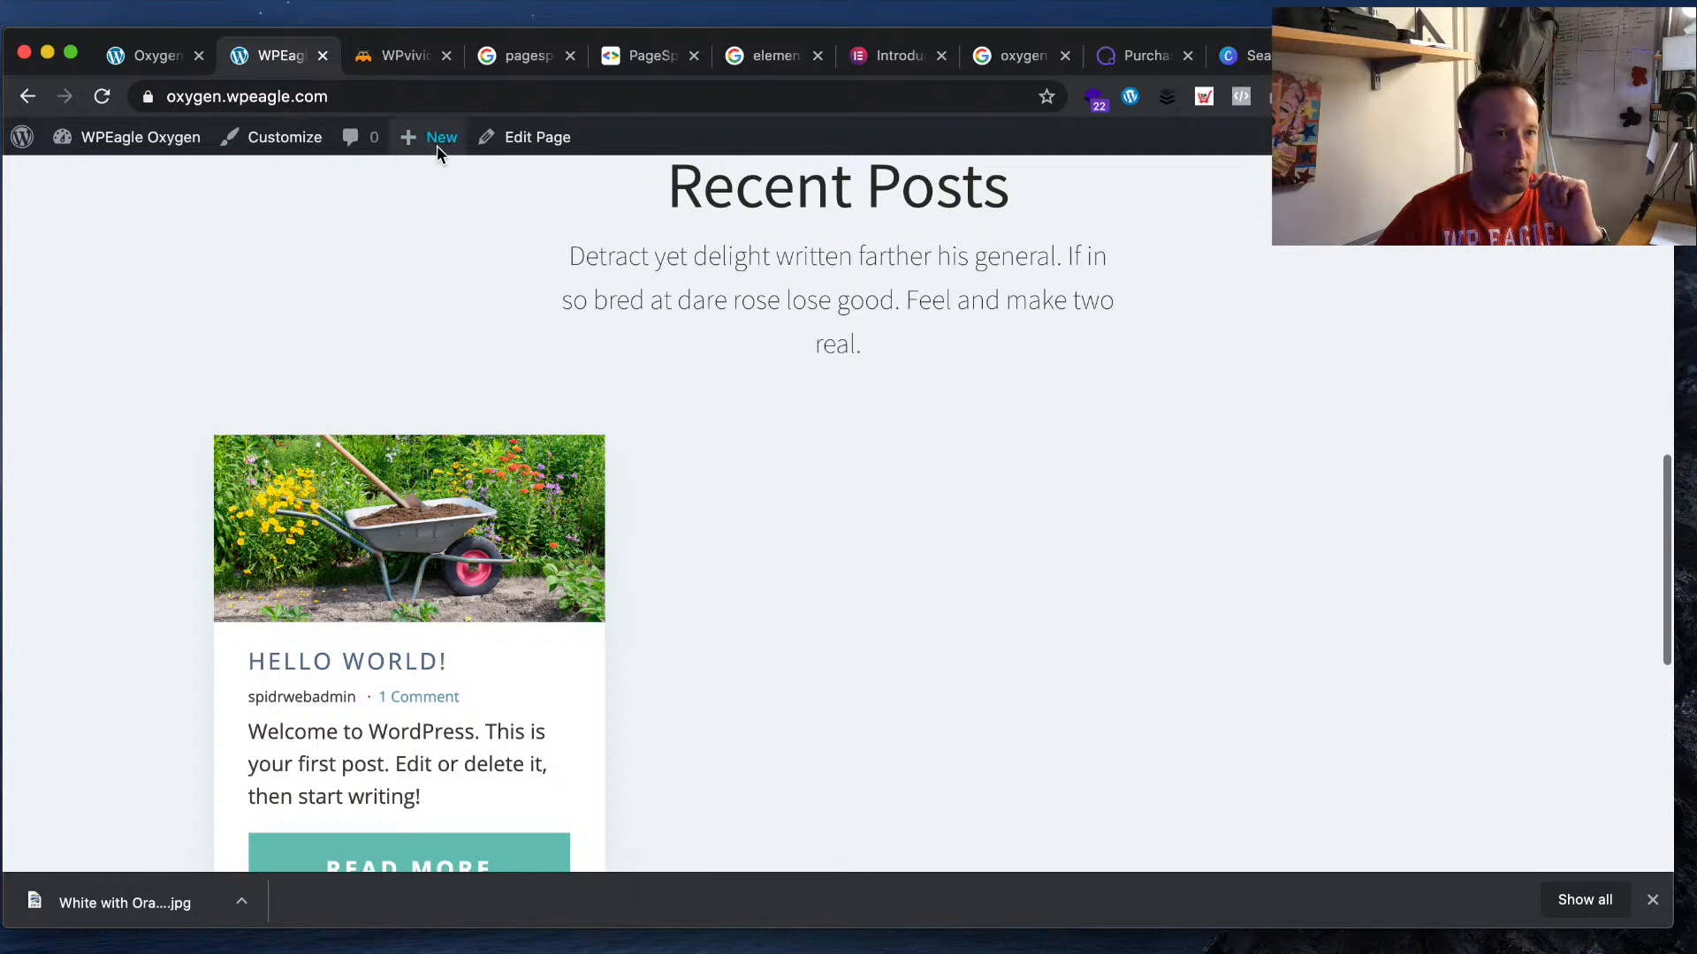
- Create a new post titled "More content!" and start an empty paragraph below the title
mouse_move(438, 140)
click(455, 177)
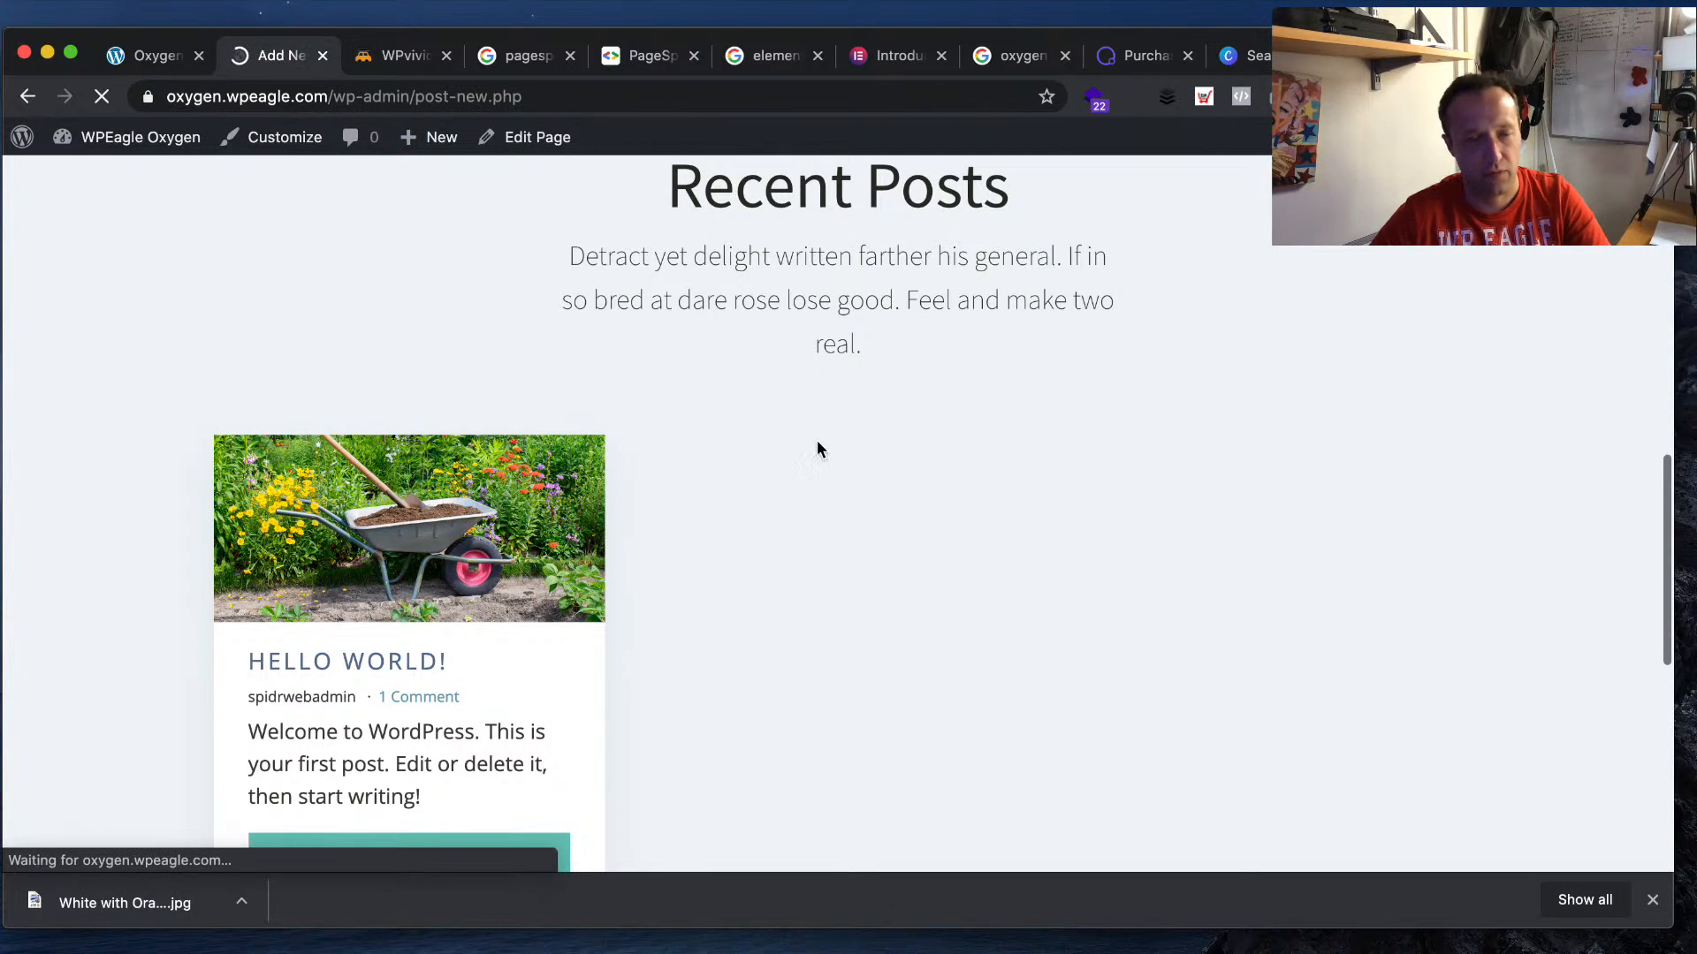
text(More )
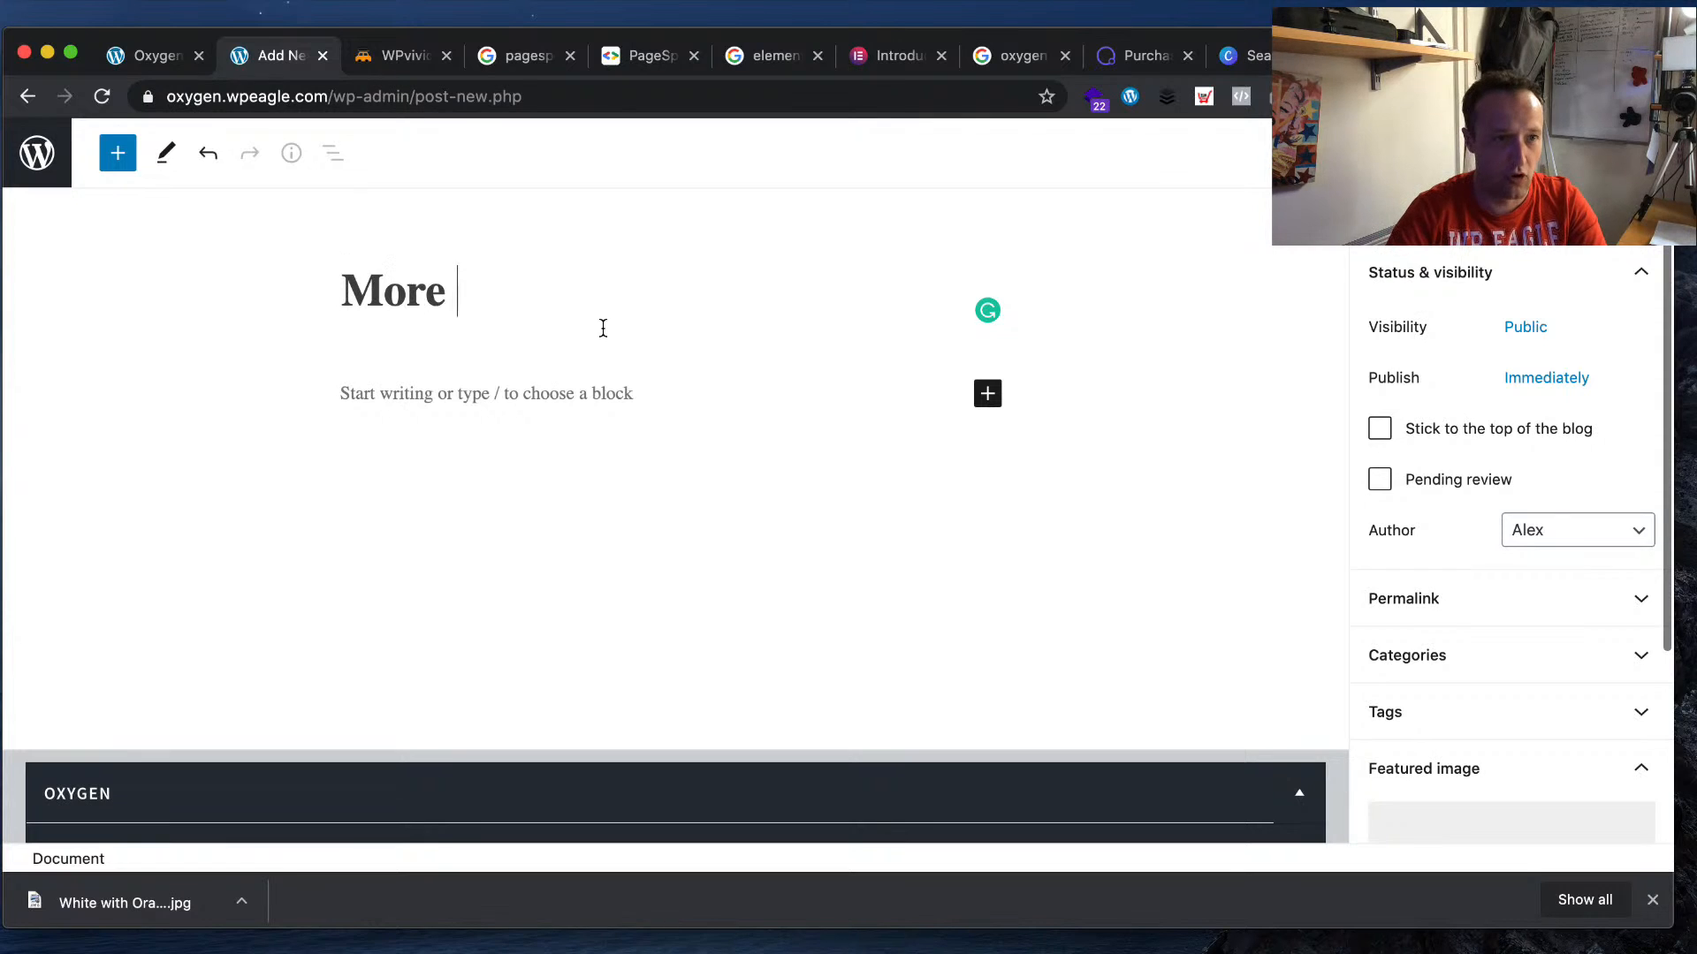
text(contenT)
key(BackSpace)
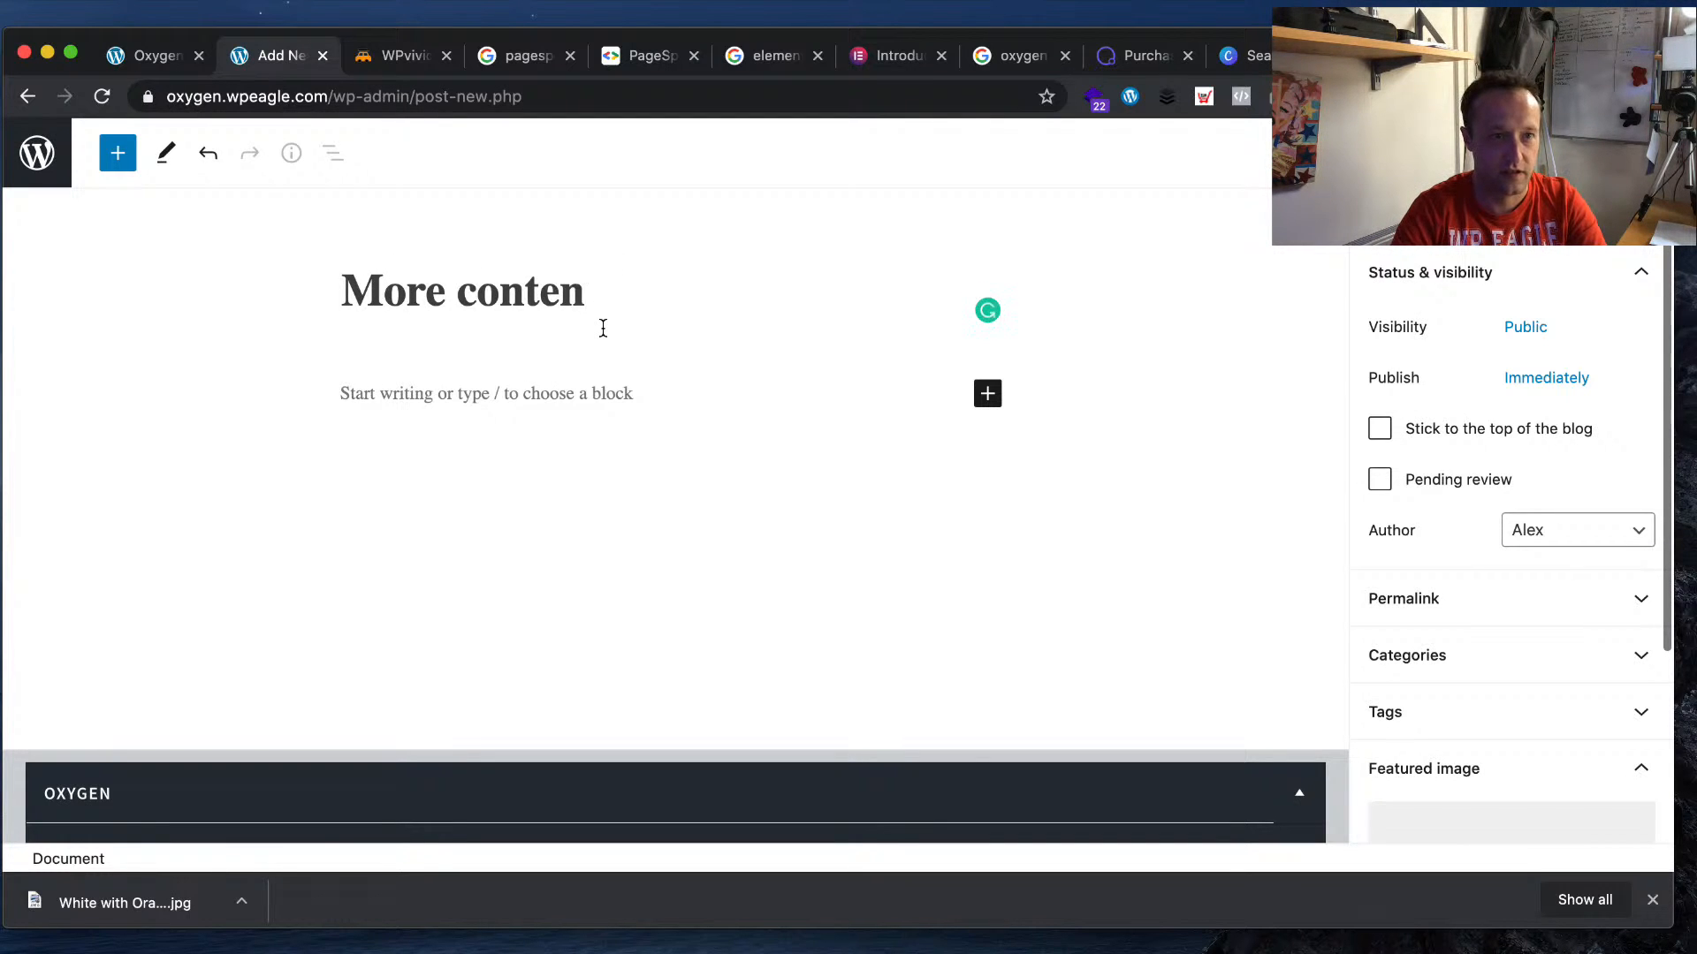
text(t!)
key(Return)
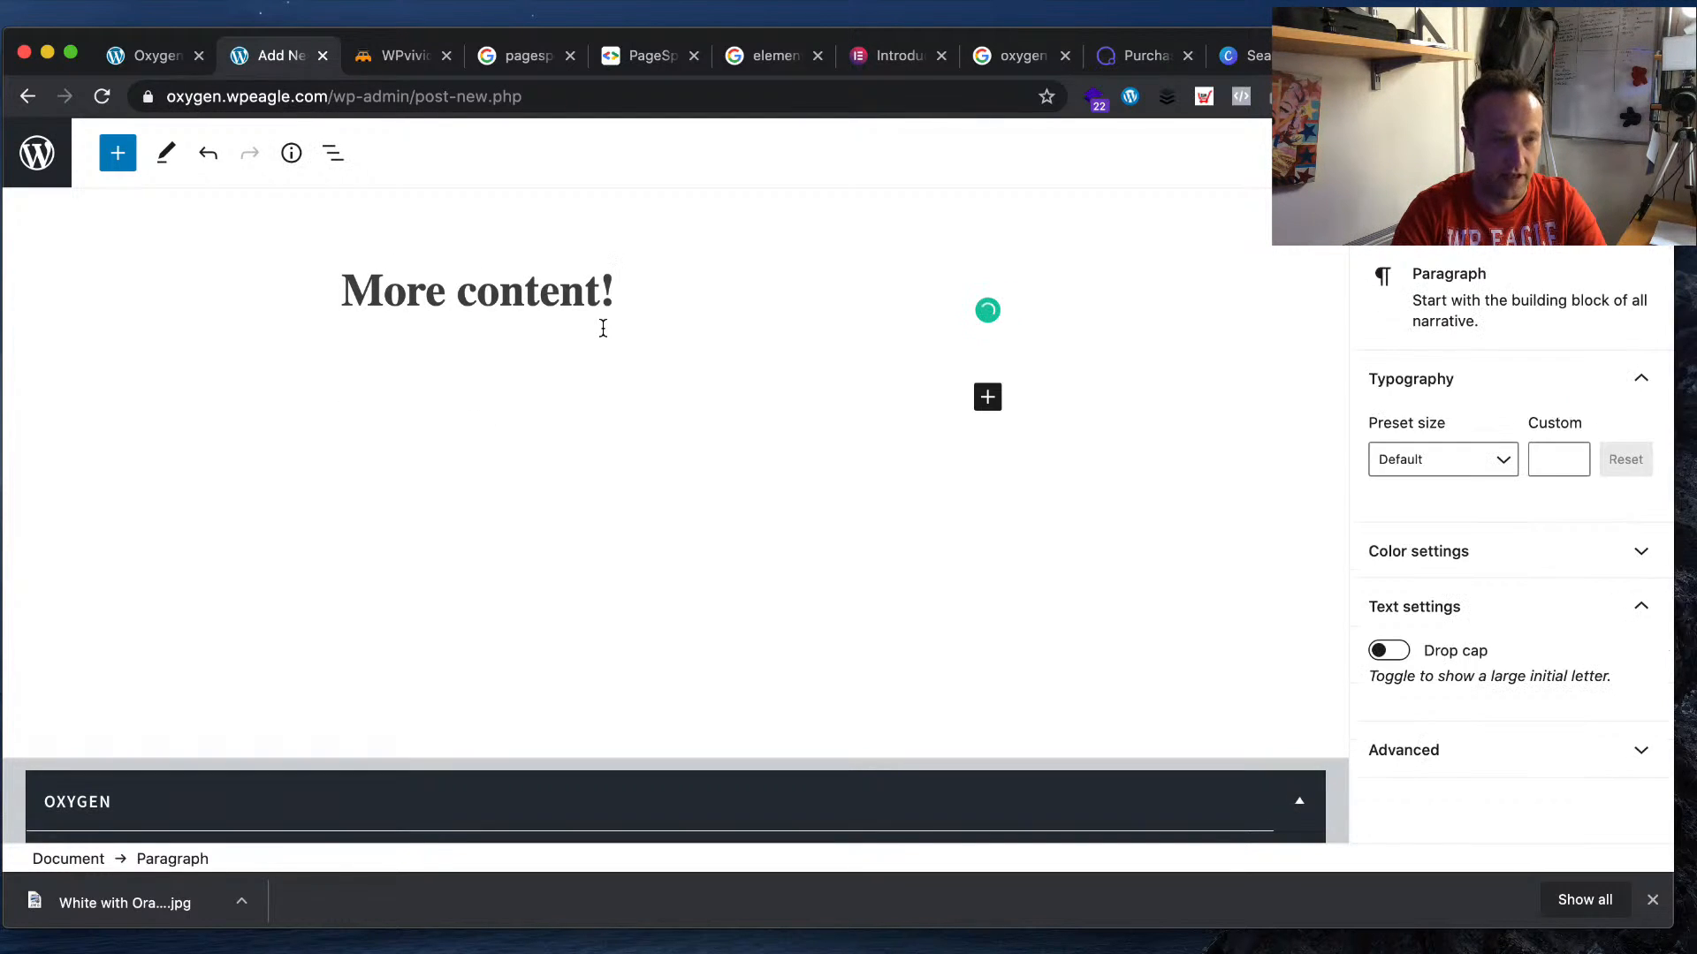
- Search the web for "lorum ipsum" in a new tab and open the lipsum.com generator site
key(ctrl+t)
text(lorum ipsum)
key(Return)
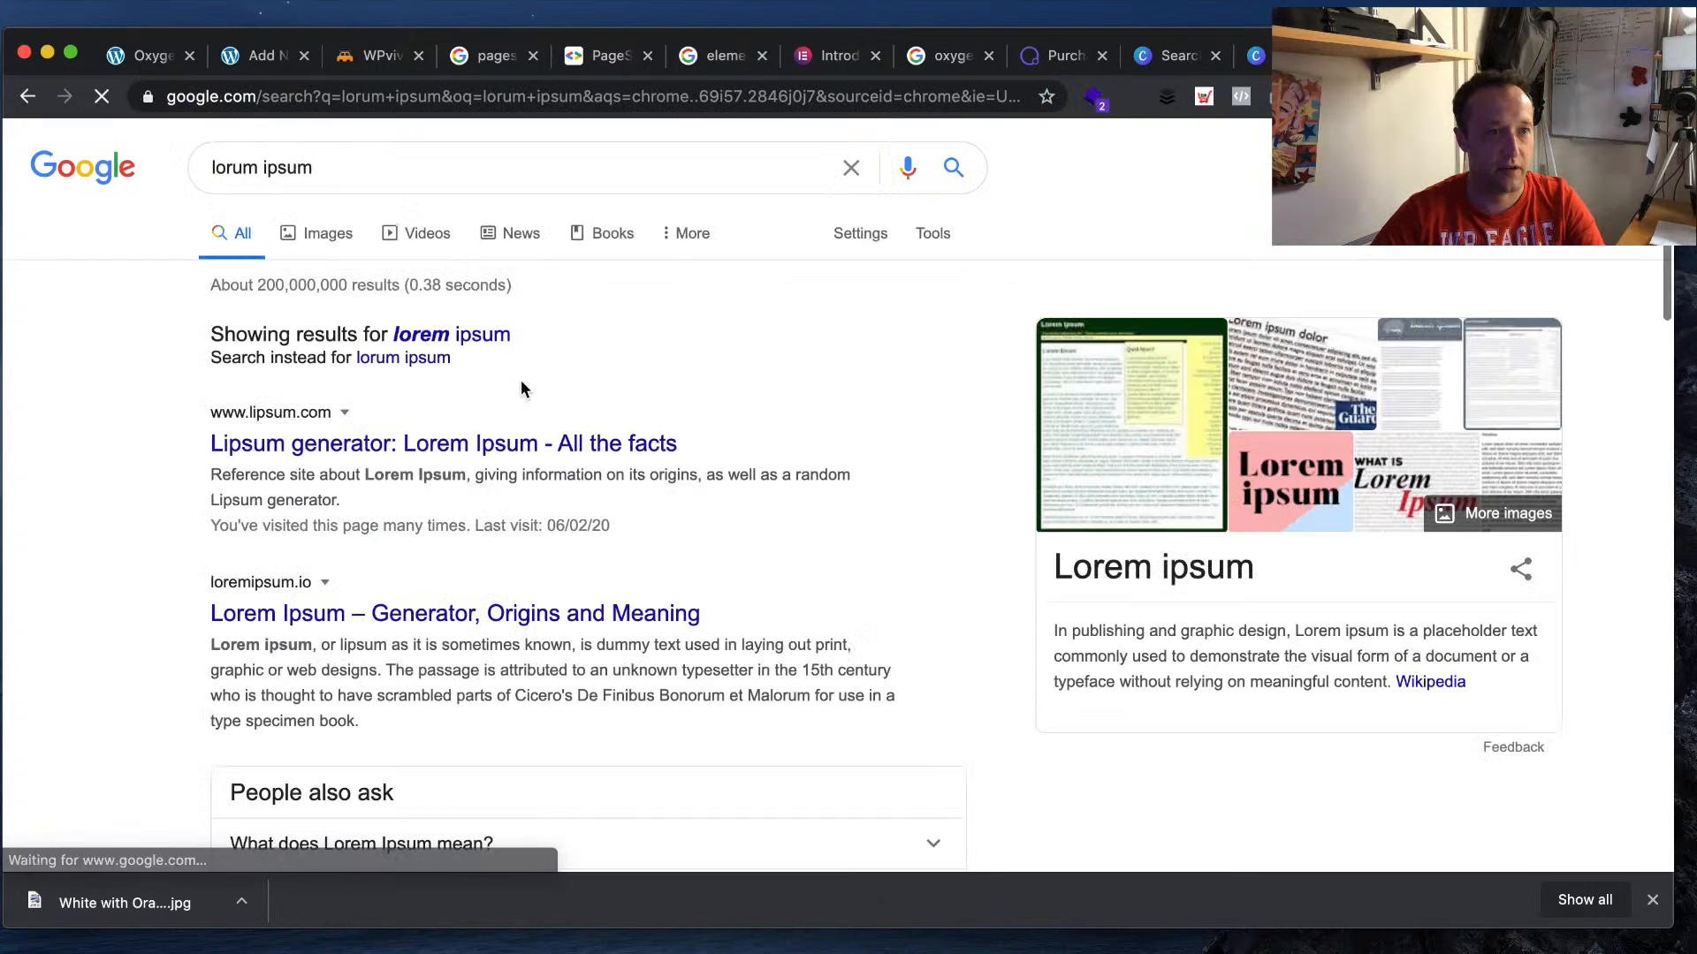
click(495, 444)
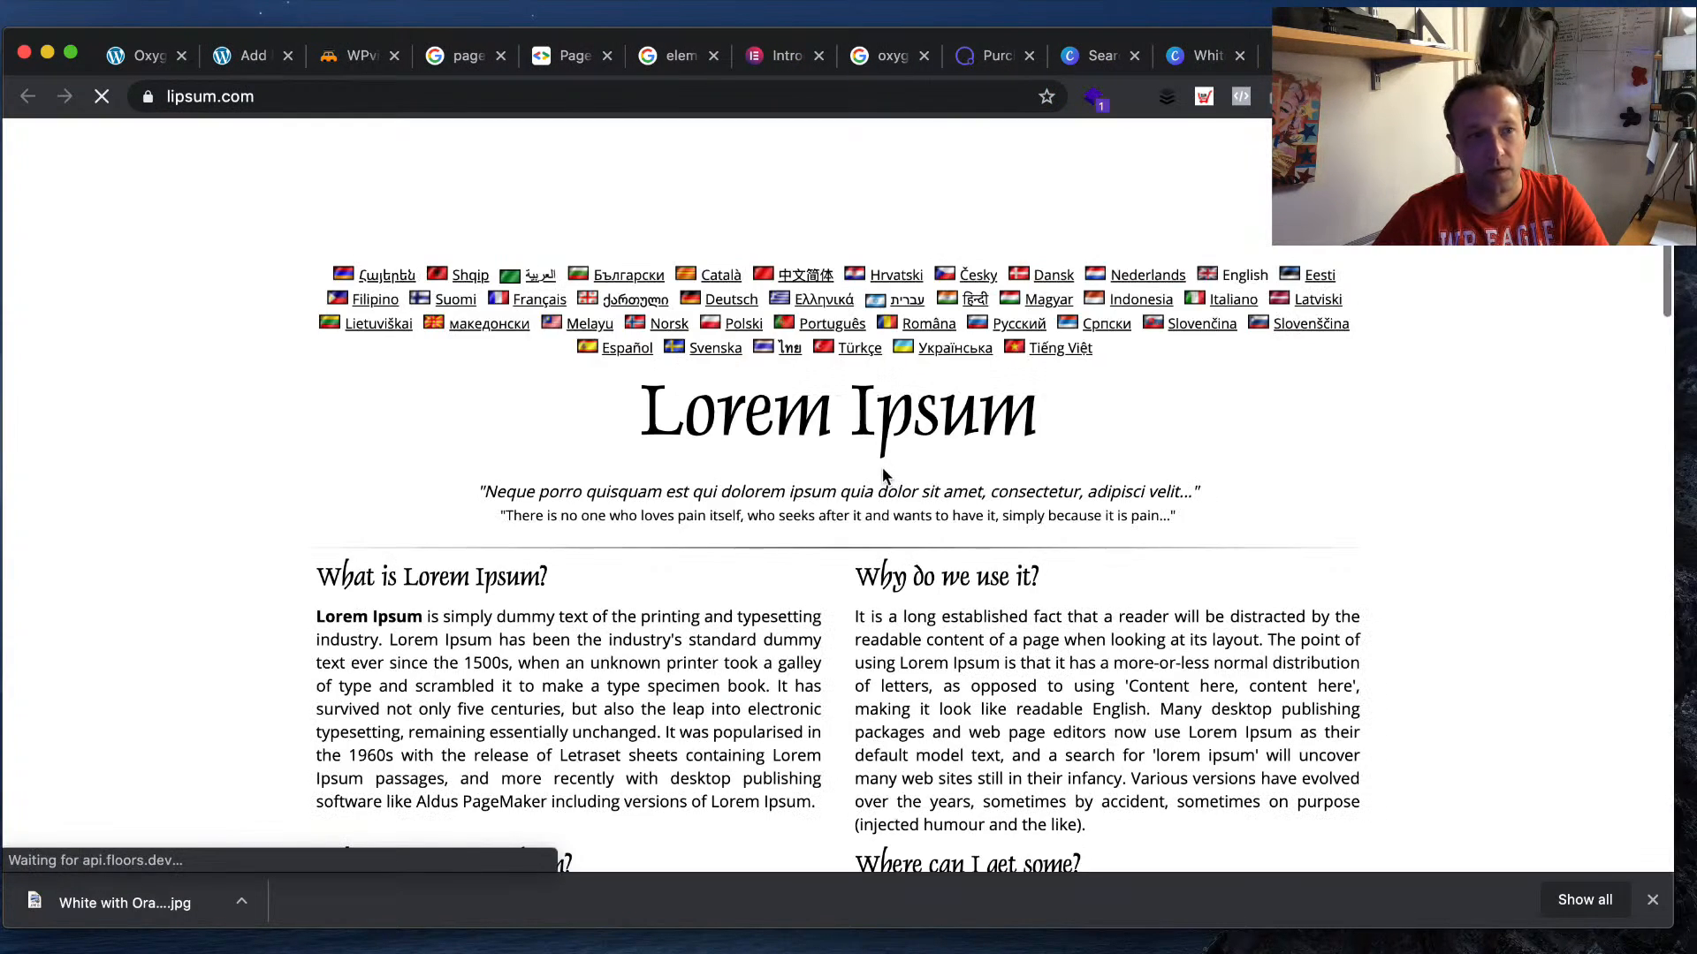
- Generate 5 paragraphs of placeholder text that start with 'Lorem ipsum dolor sit amet...'
scroll(764, 645, down, 10)
click(1121, 704)
scroll(1047, 587, down, 3)
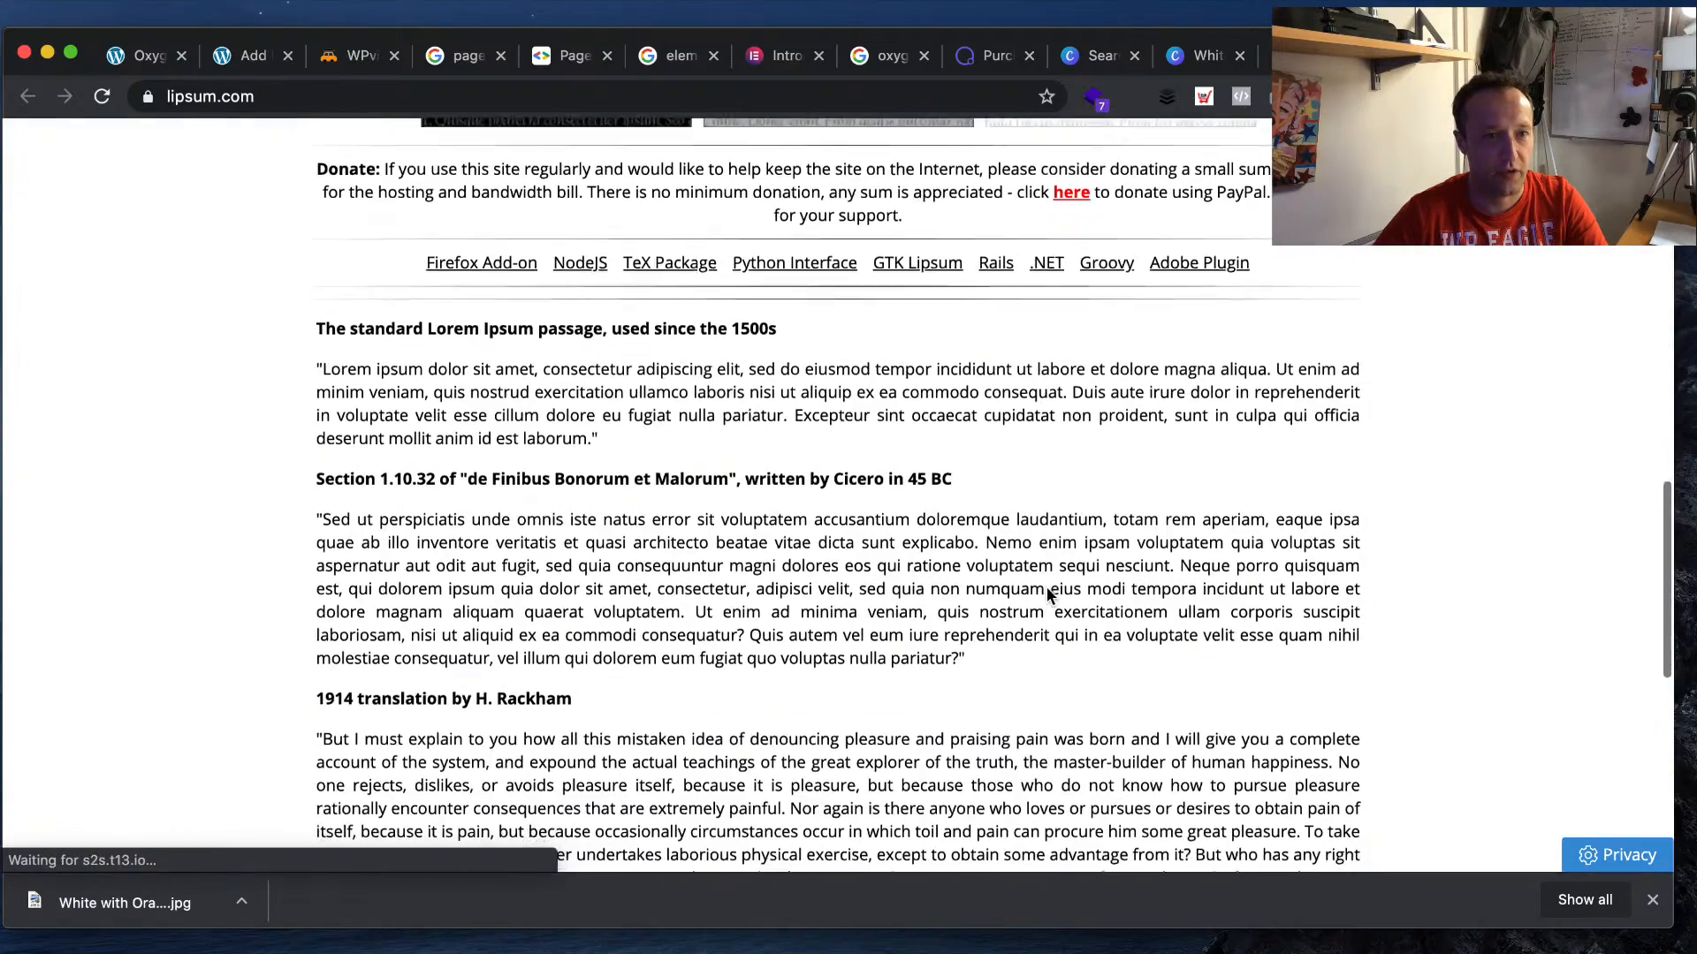
scroll(1047, 587, down, 5)
scroll(1047, 586, up, 10)
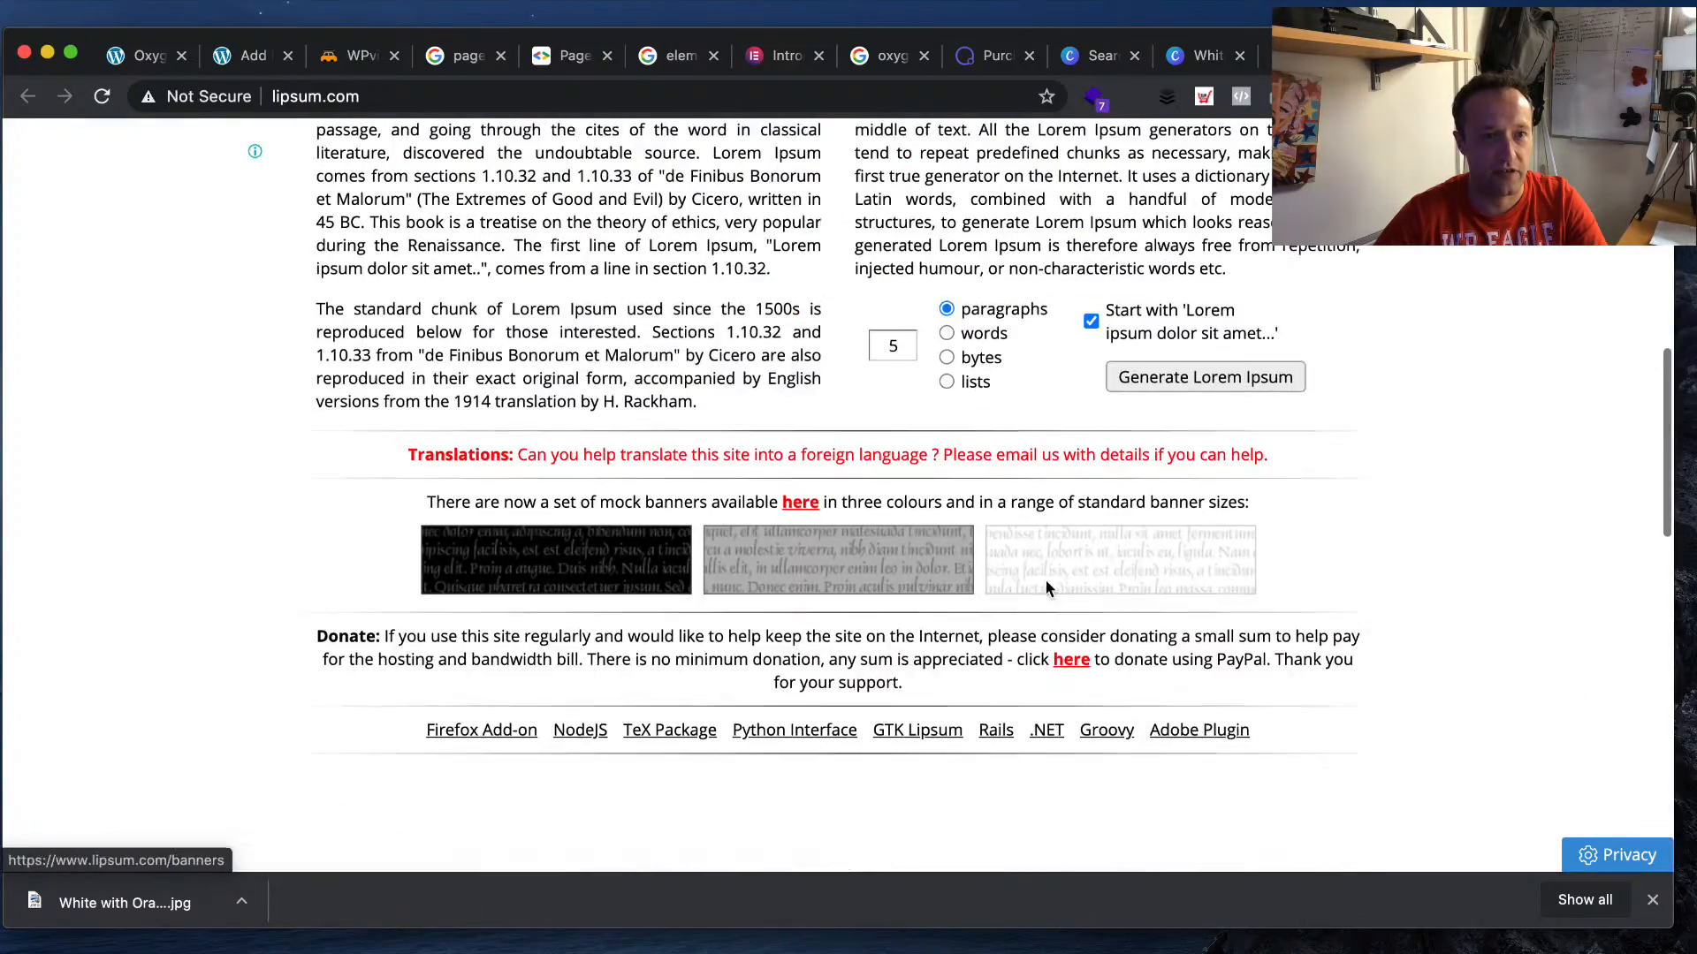
click(1212, 402)
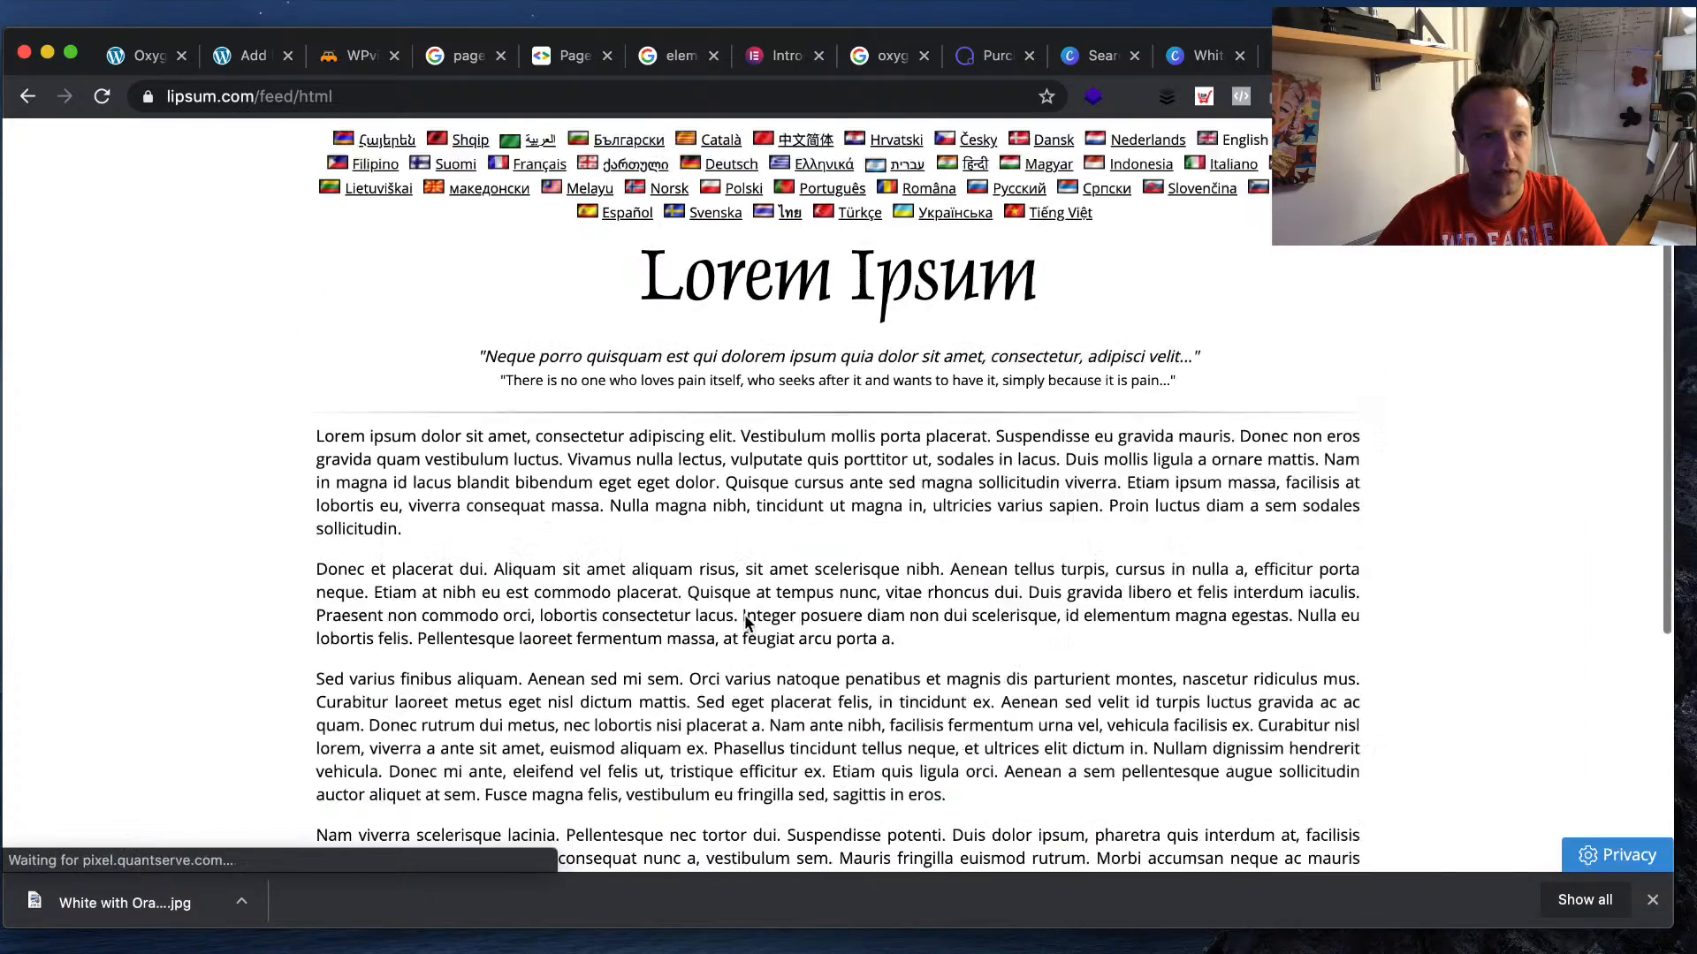
- Copy all the generated Lorem Ipsum paragraphs into the body of the "More content!" post
scroll(745, 623, down, 1)
drag(317, 389, 1255, 619)
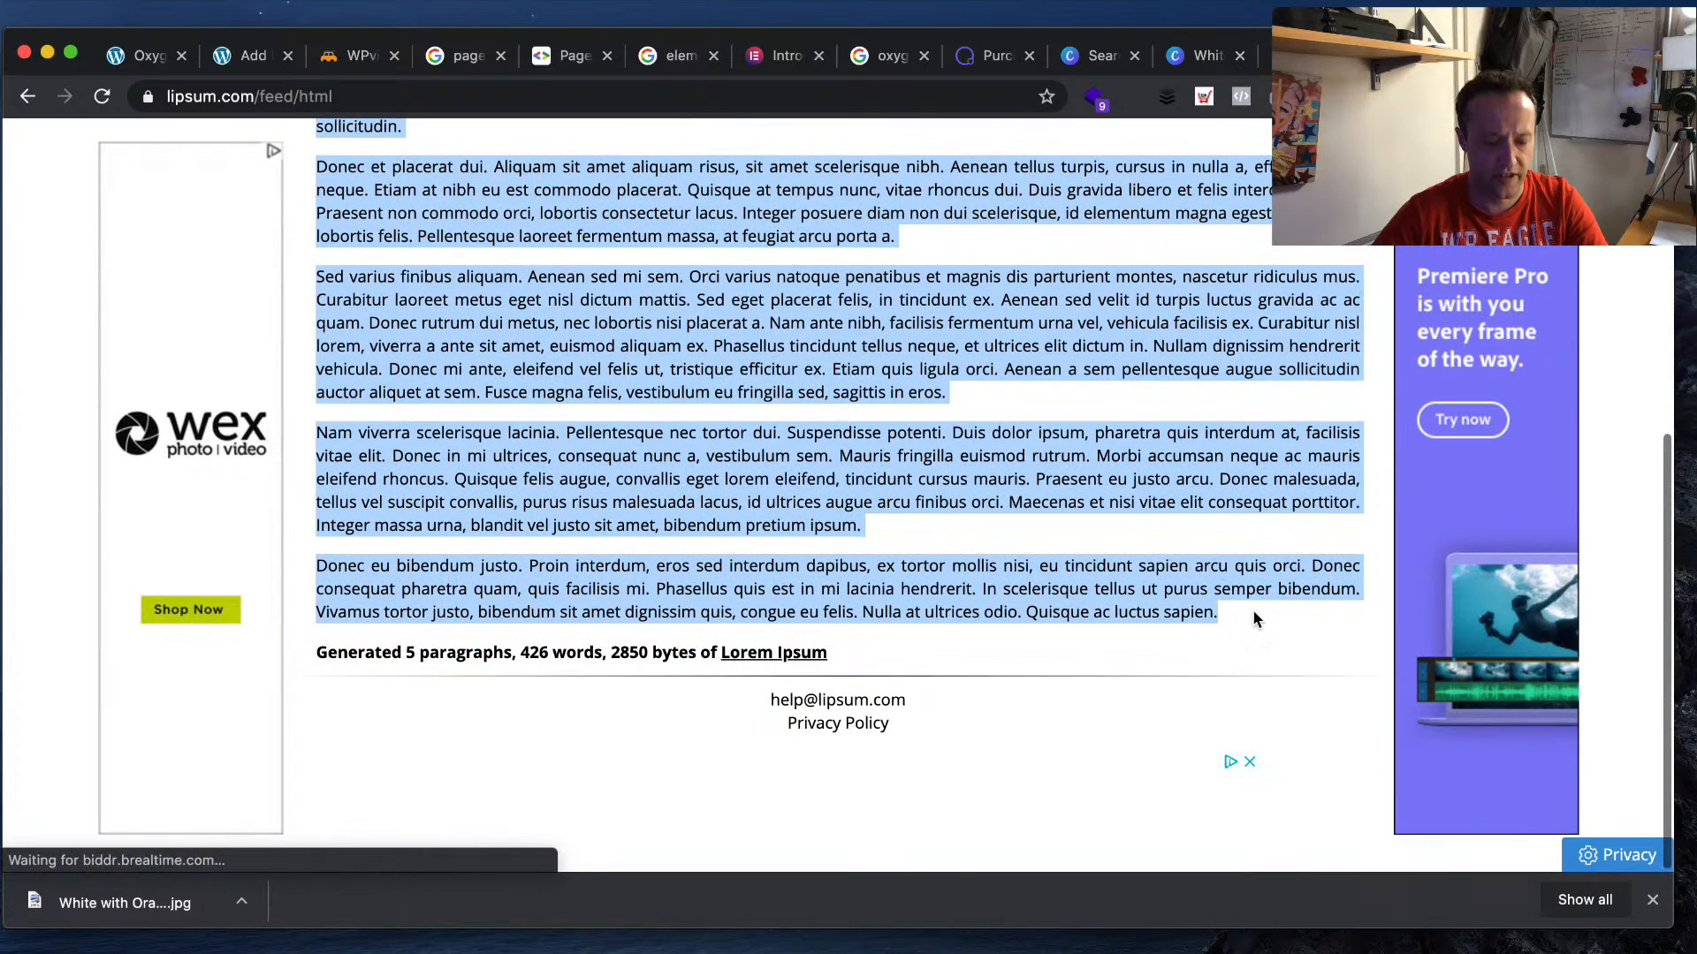
click(254, 56)
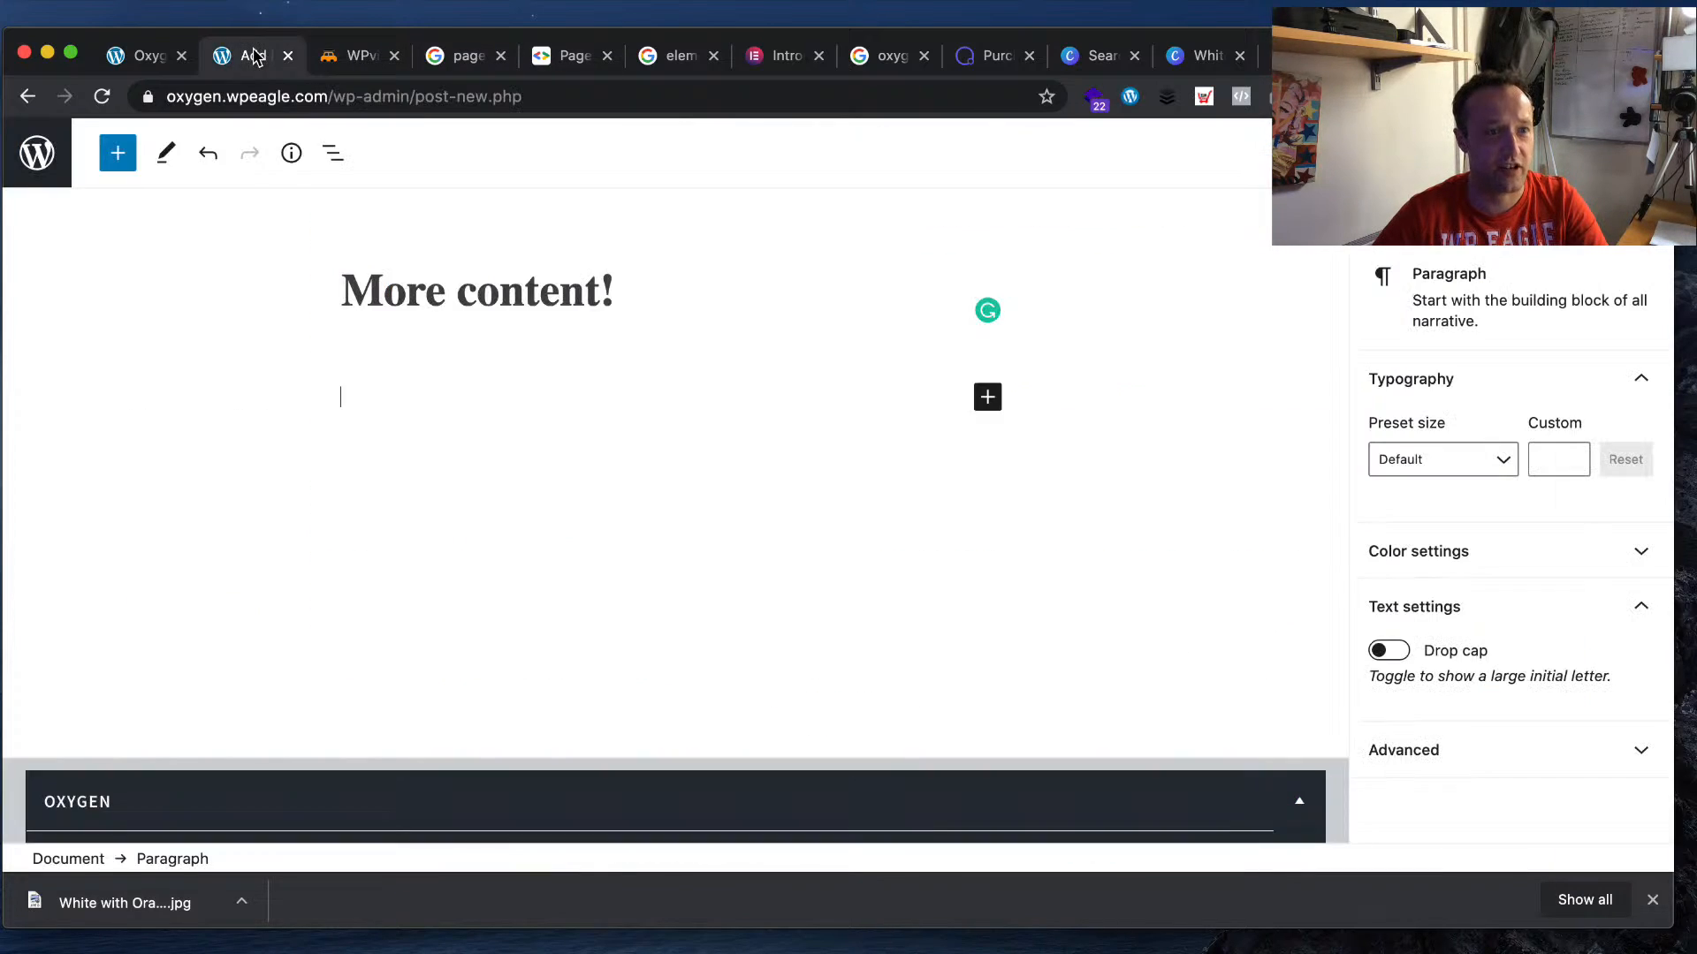
key(super+v)
scroll(886, 439, up, 5)
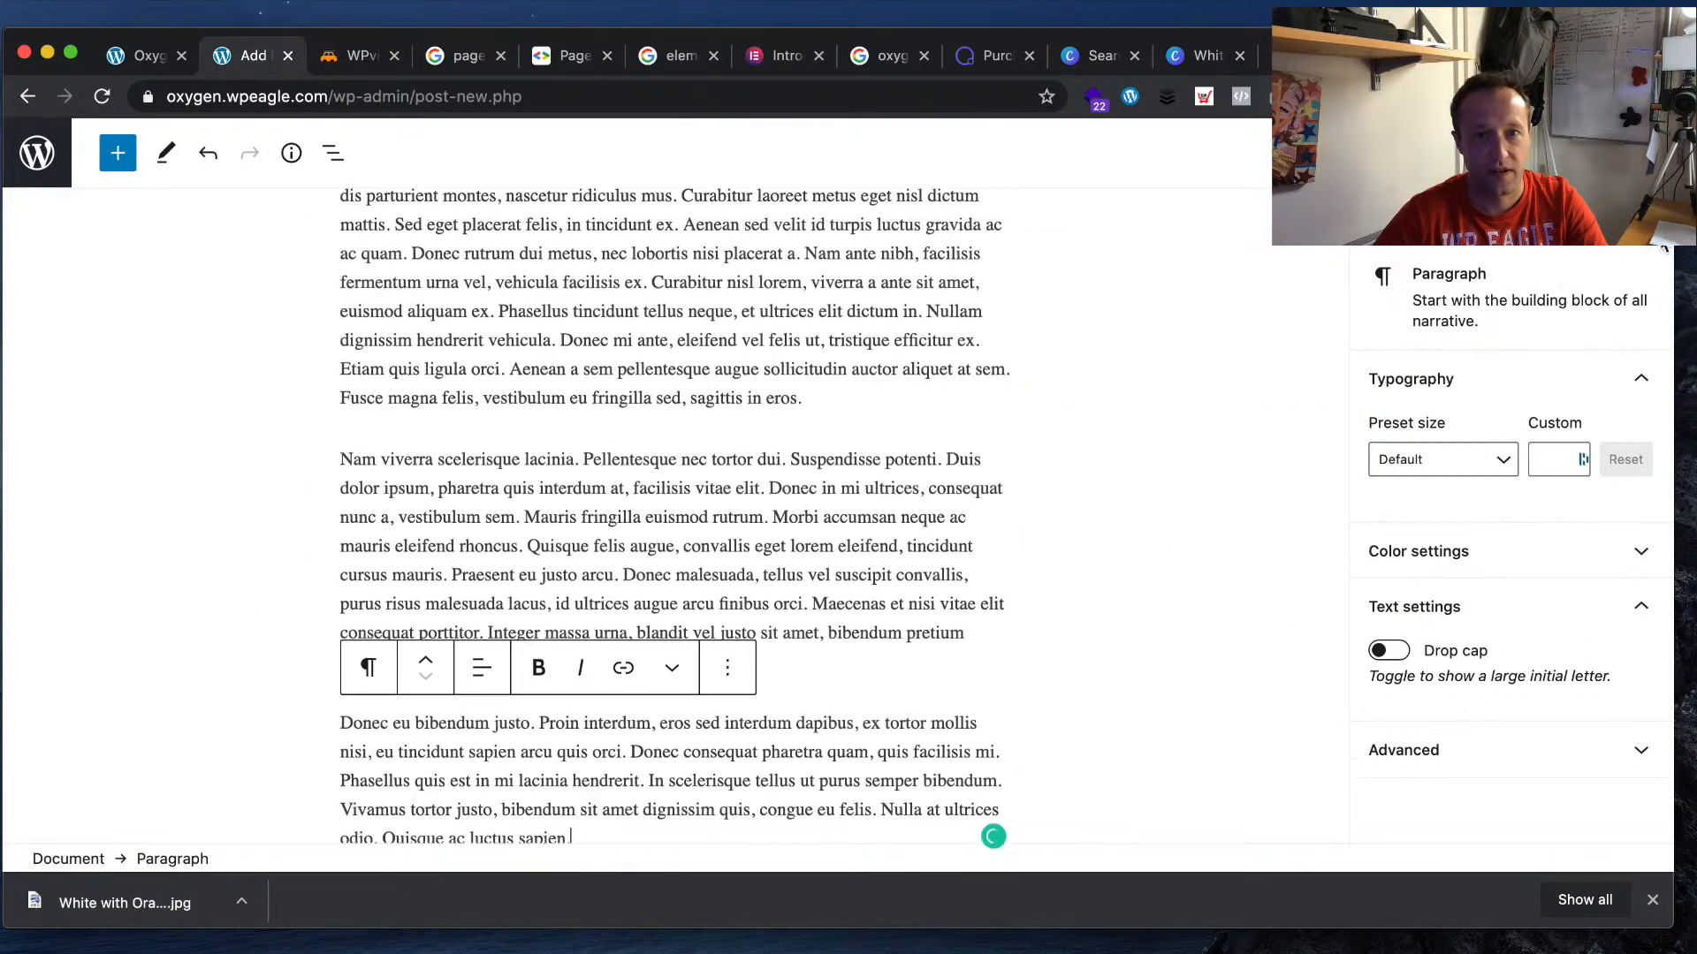
- Upload dodge Ram Pickup Back Box Buyers Guide.jpg from the Images folder and set it as the post's featured image
click(1389, 215)
scroll(1633, 464, down, 5)
click(1548, 620)
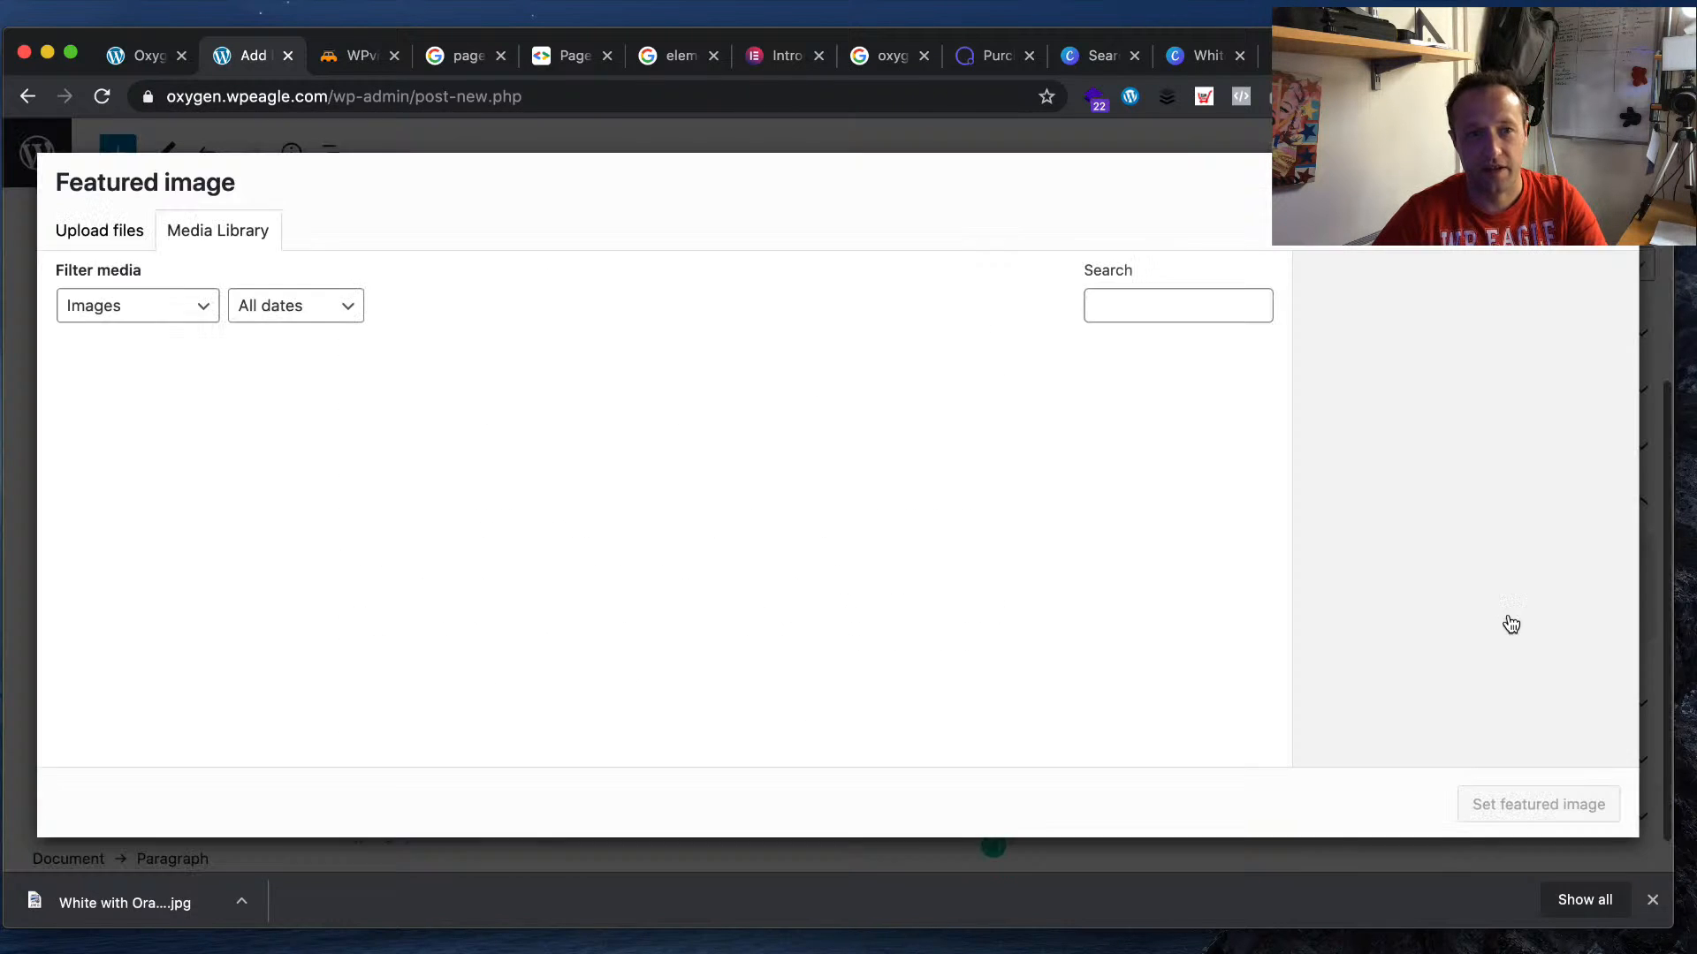
click(114, 231)
click(818, 523)
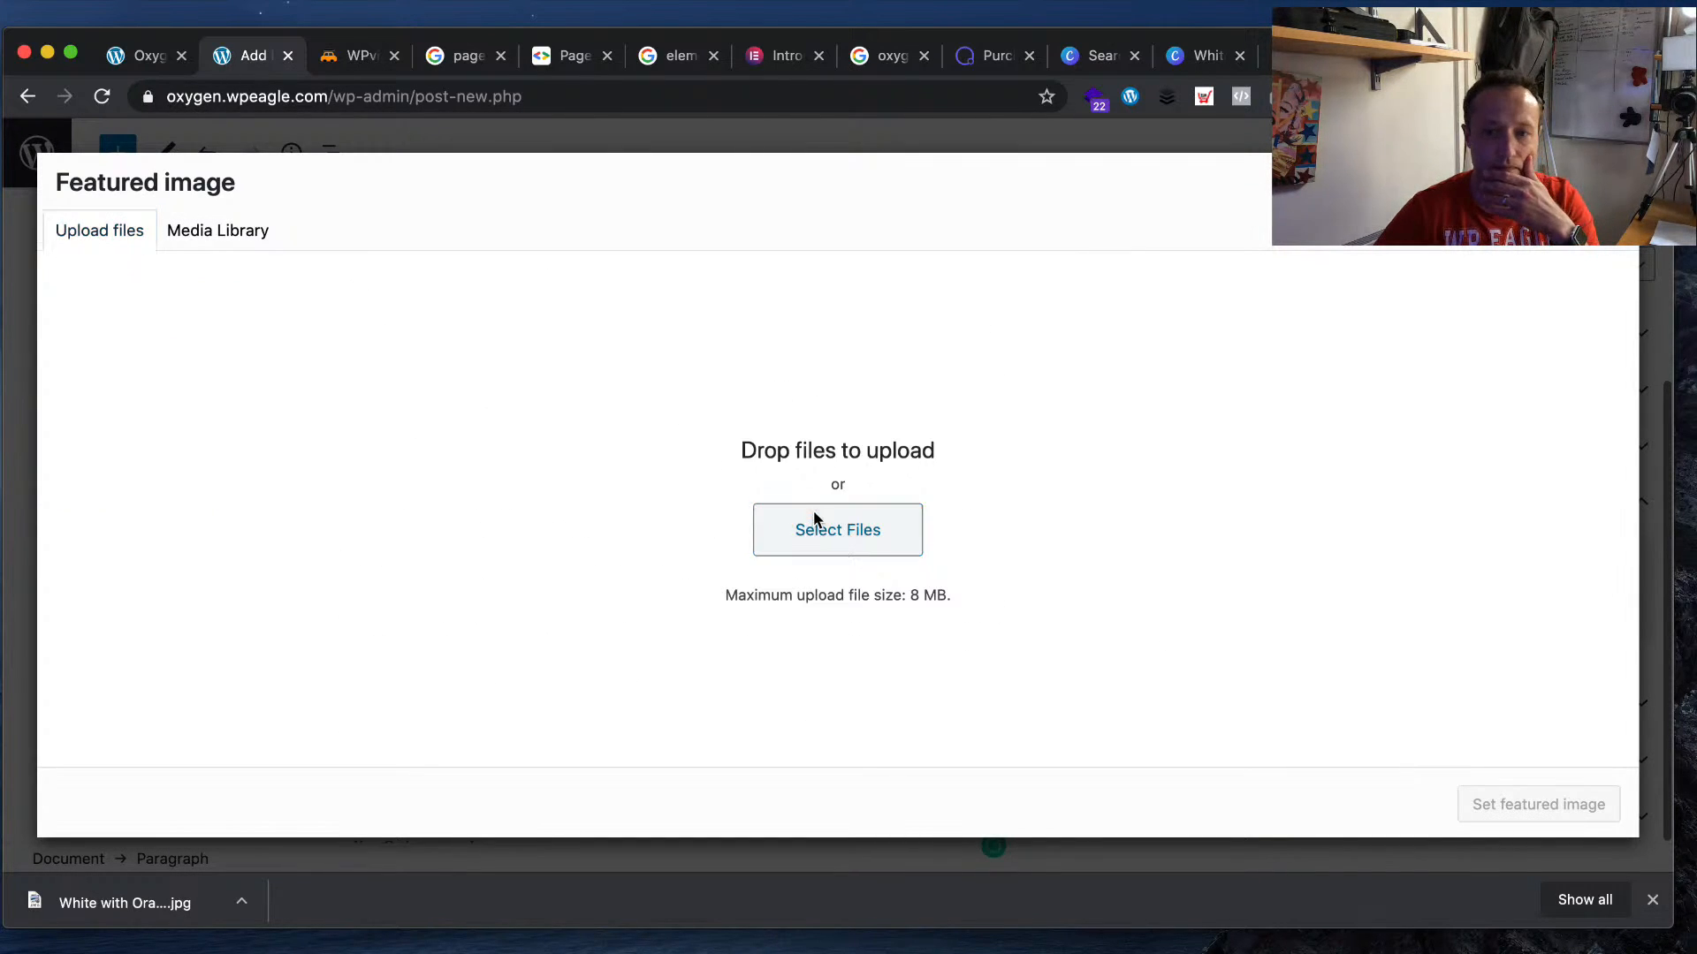
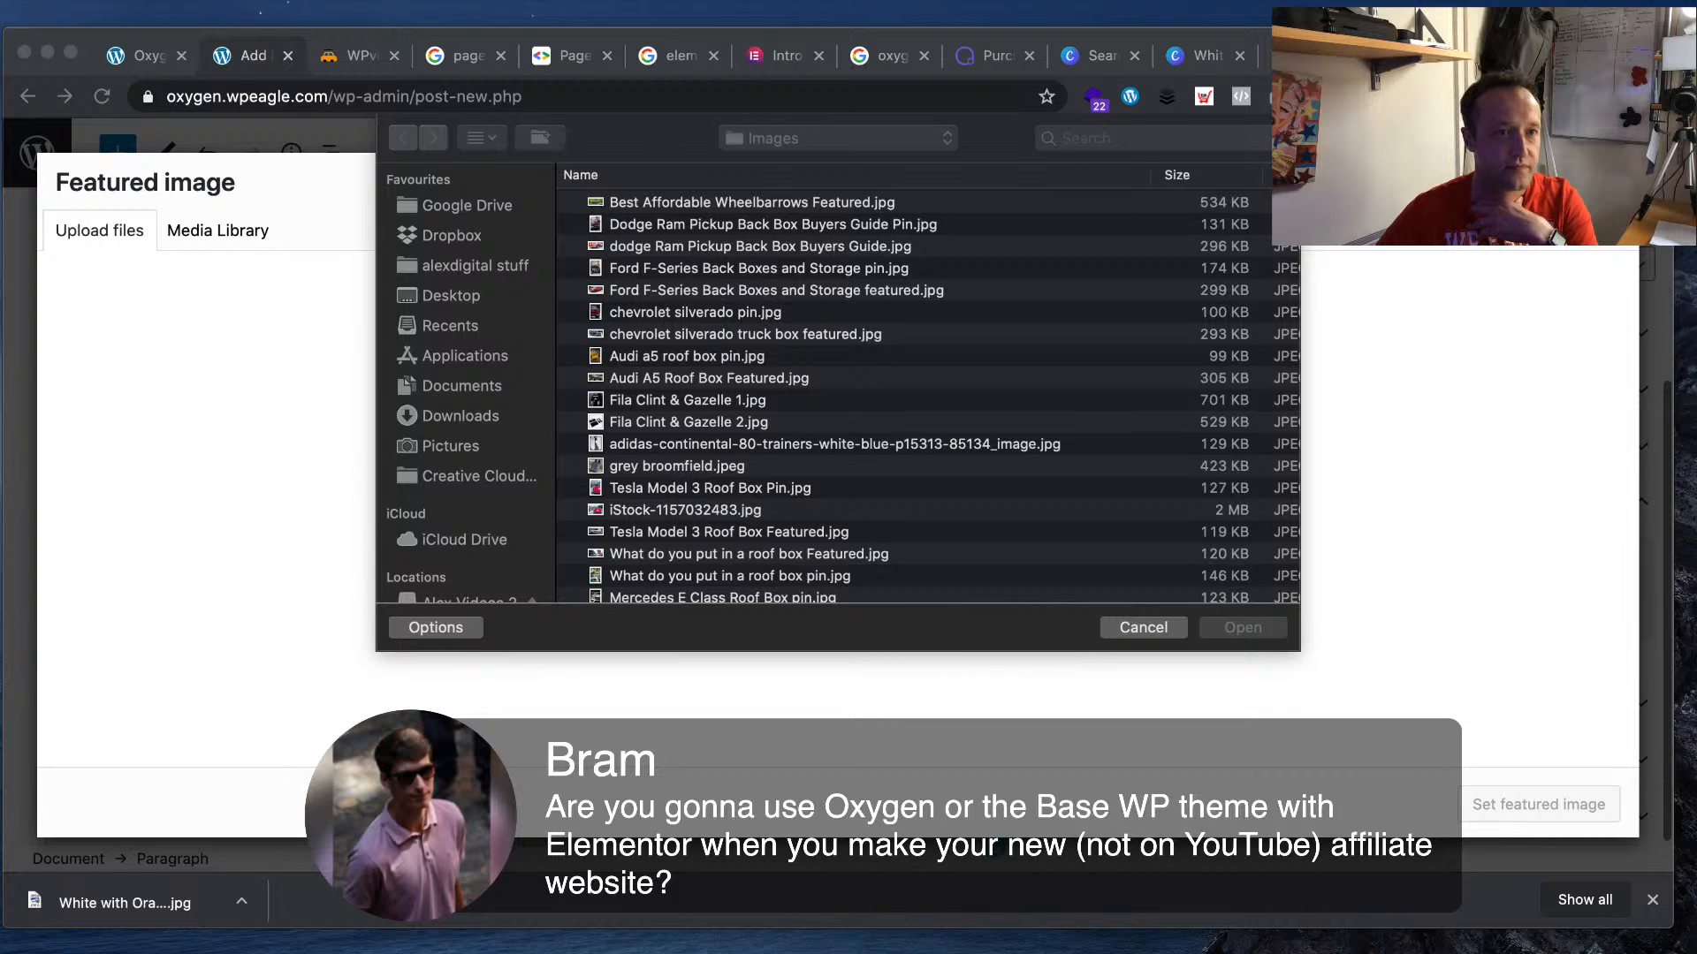
click(760, 273)
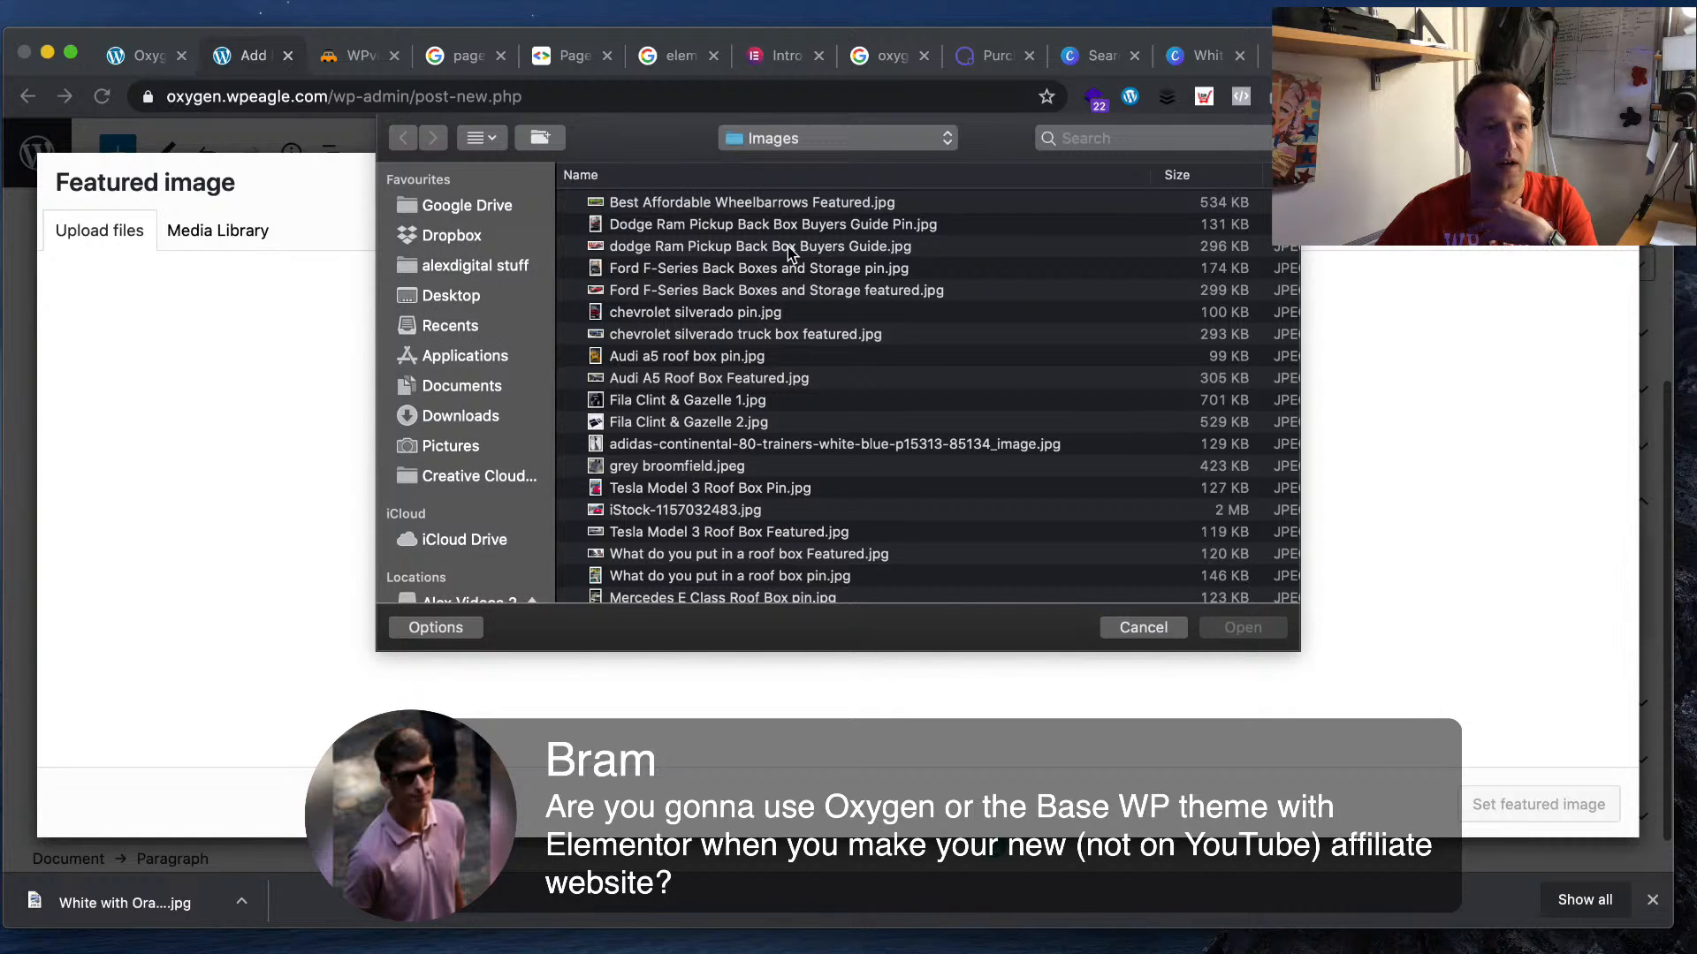
click(789, 247)
click(1243, 627)
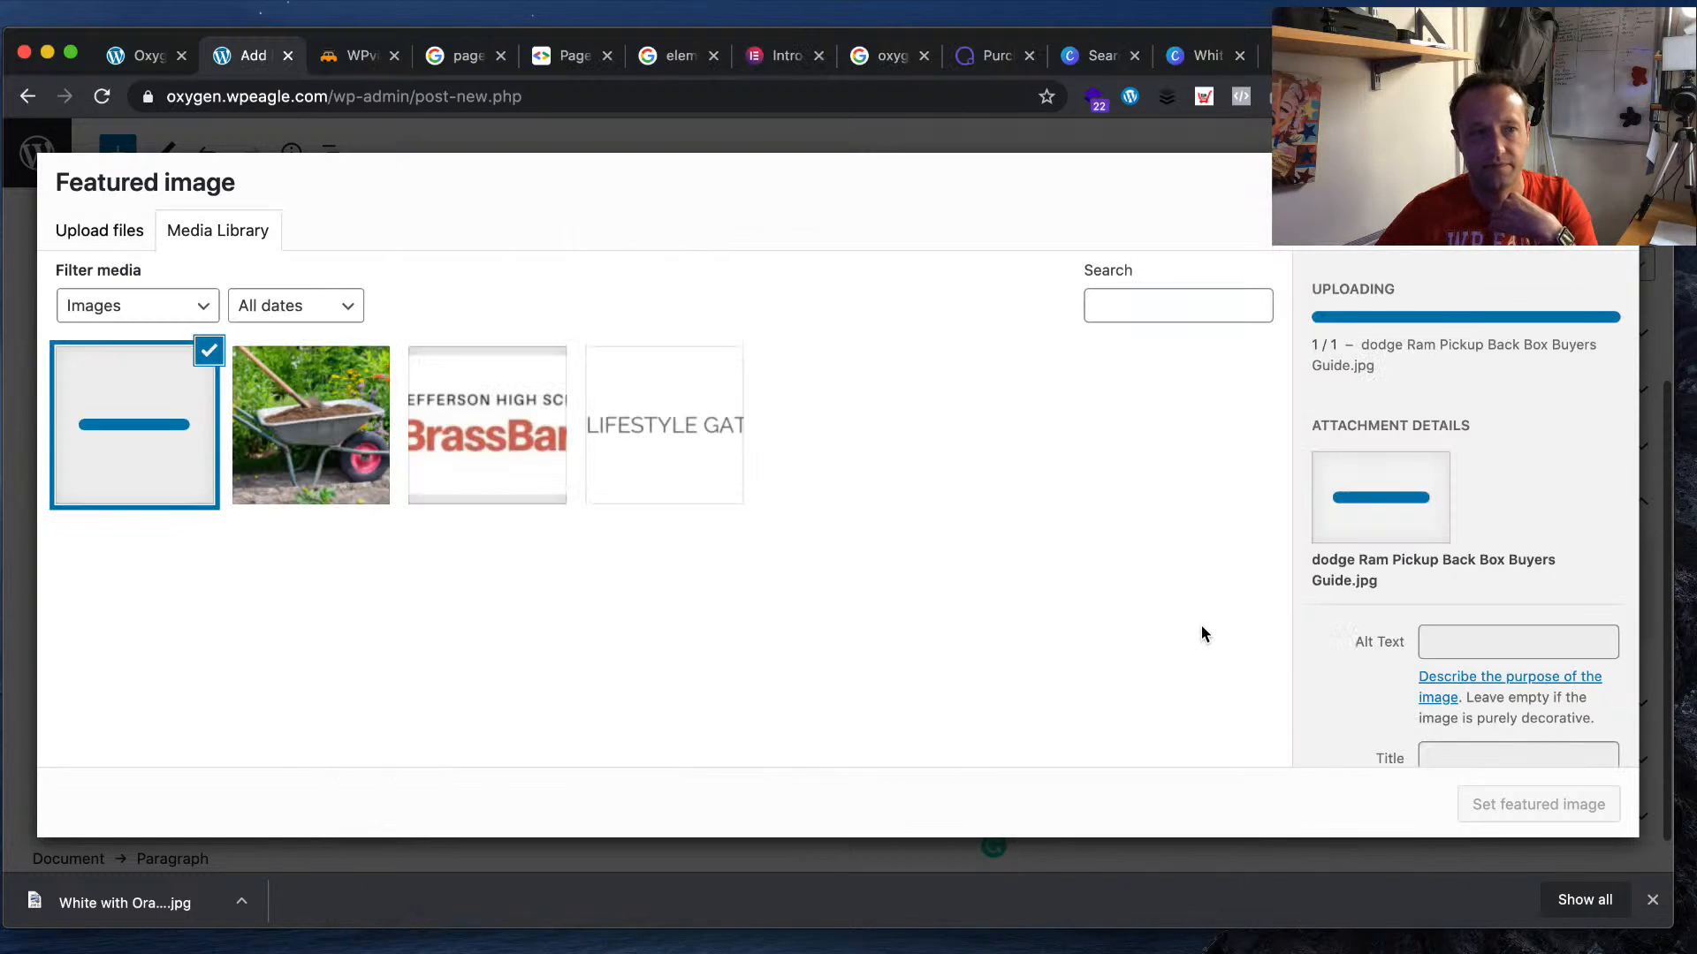
click(1547, 808)
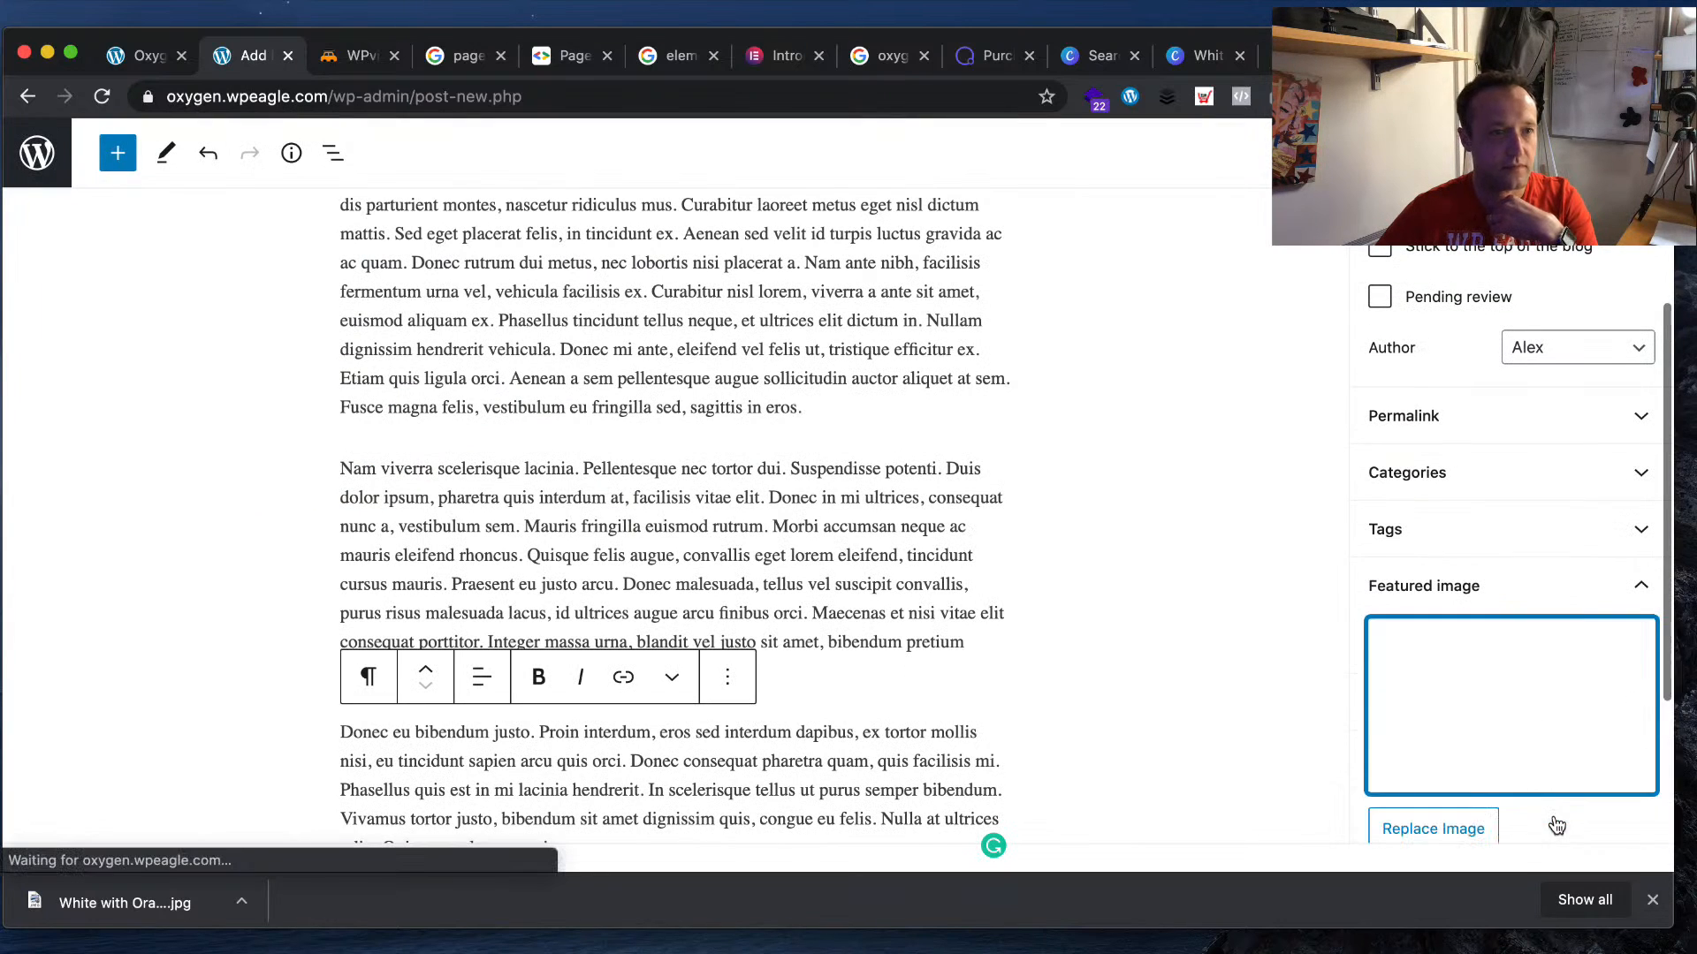
- Publish the "More content!" post and leave the editor for the posts list
click(1523, 153)
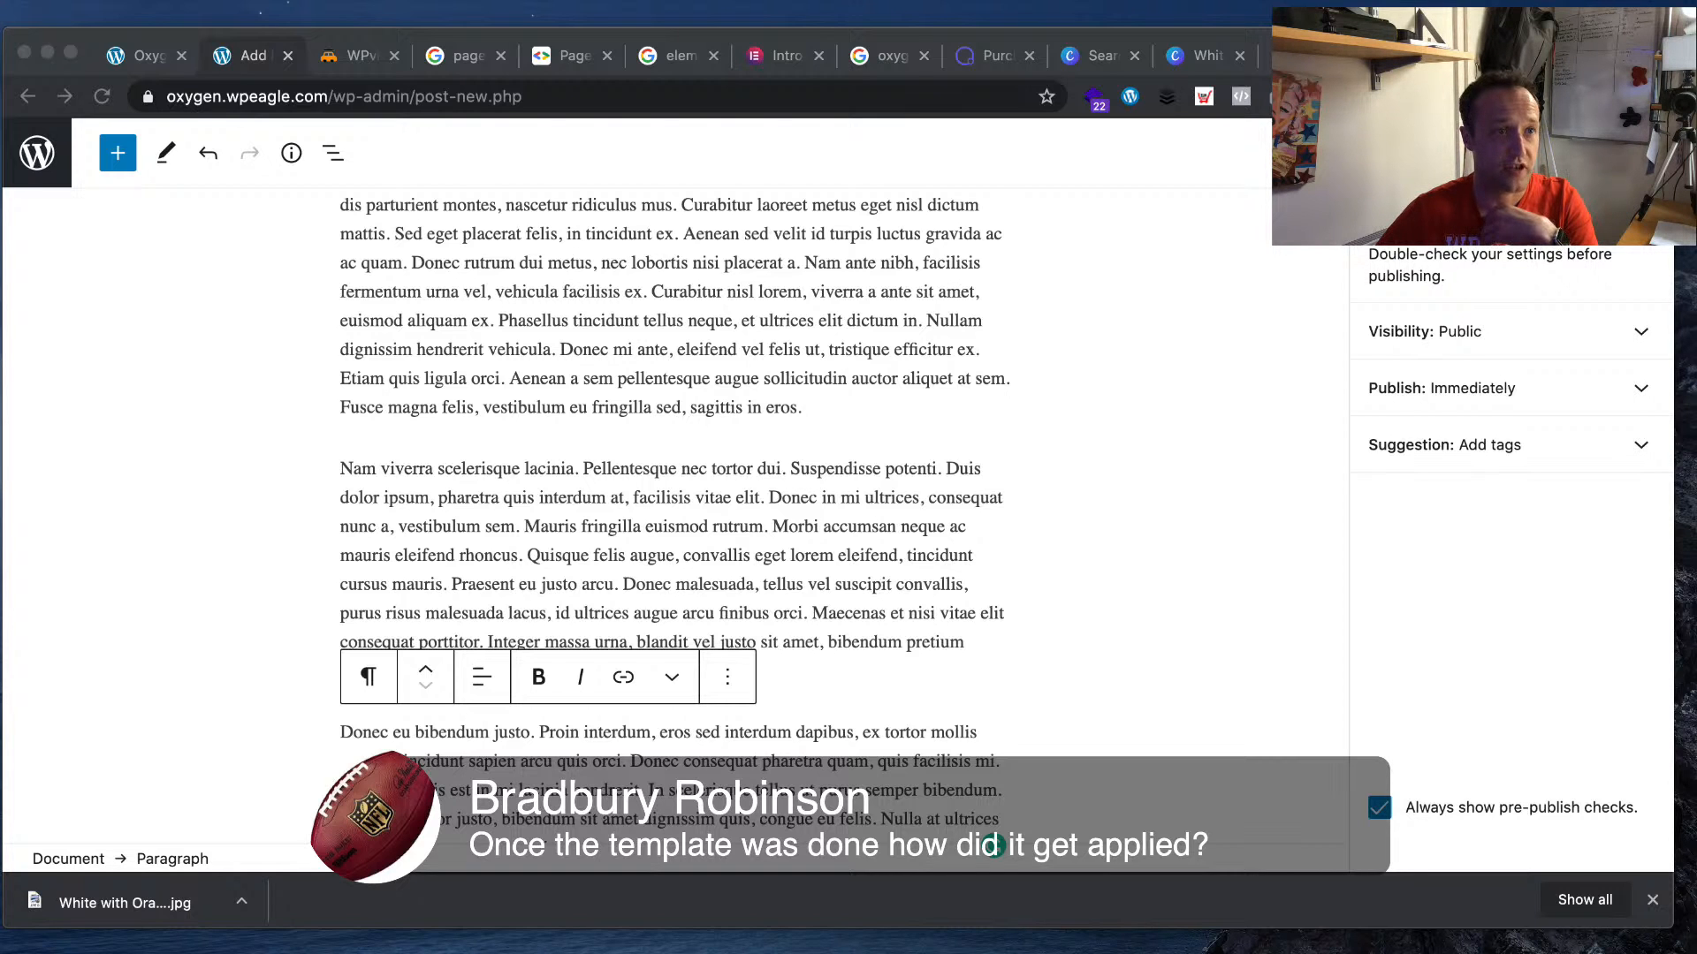
scroll(991, 845, down, 10)
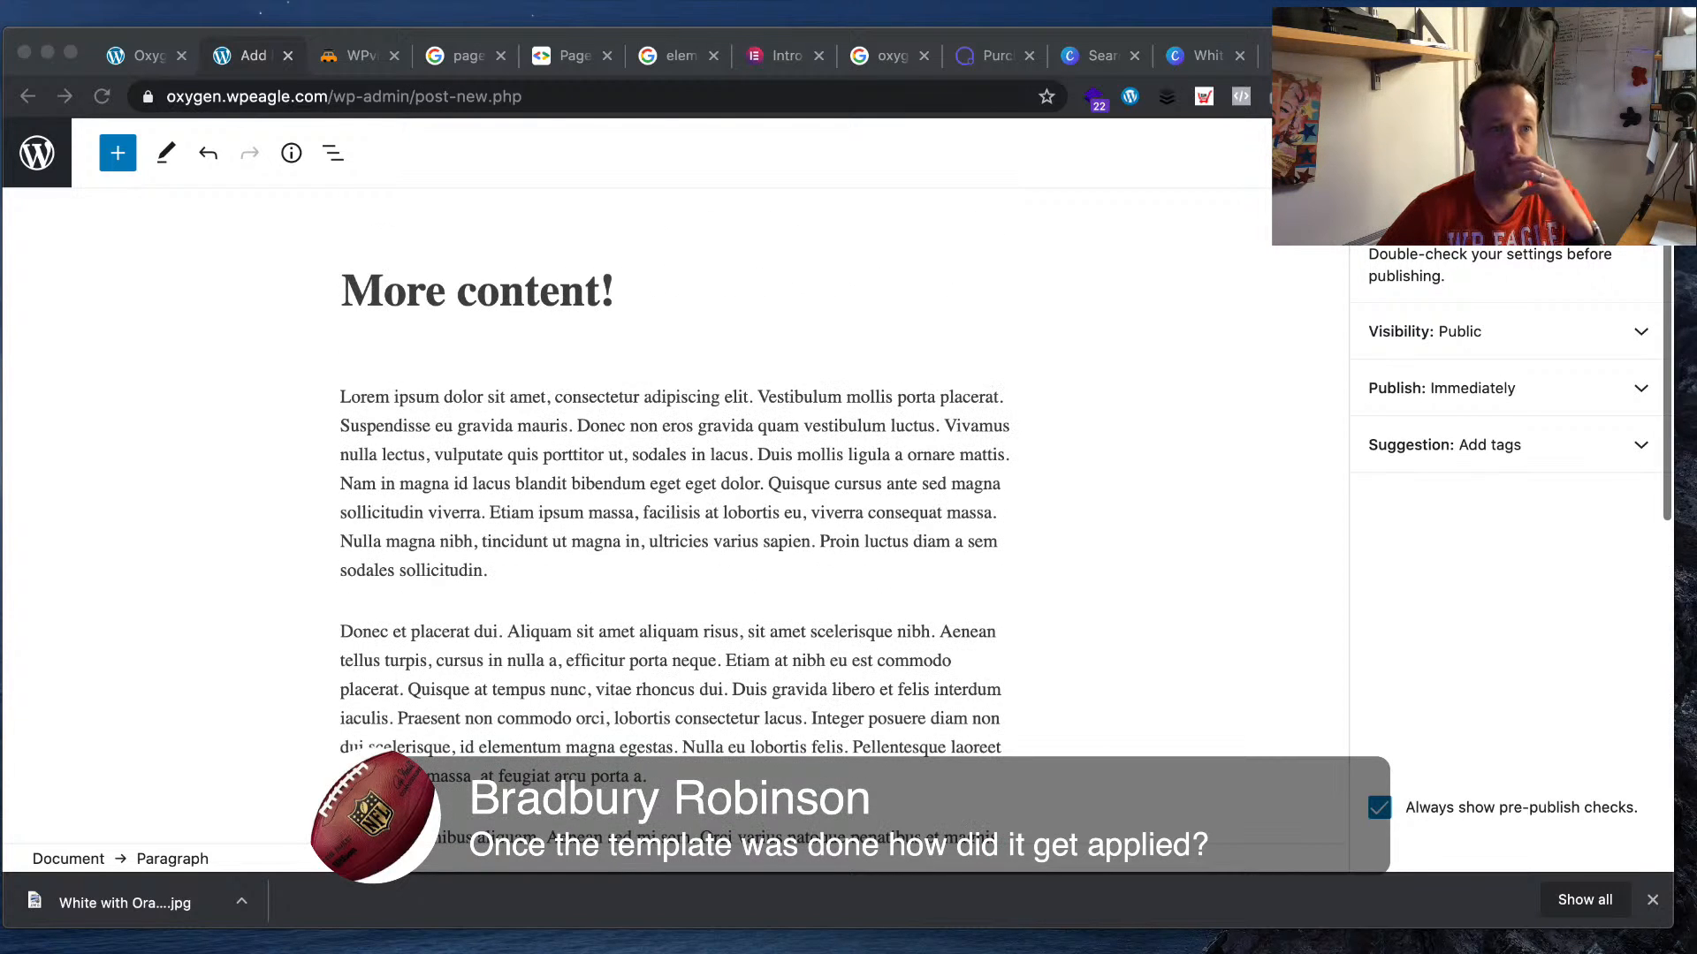
click(1436, 153)
click(1436, 153)
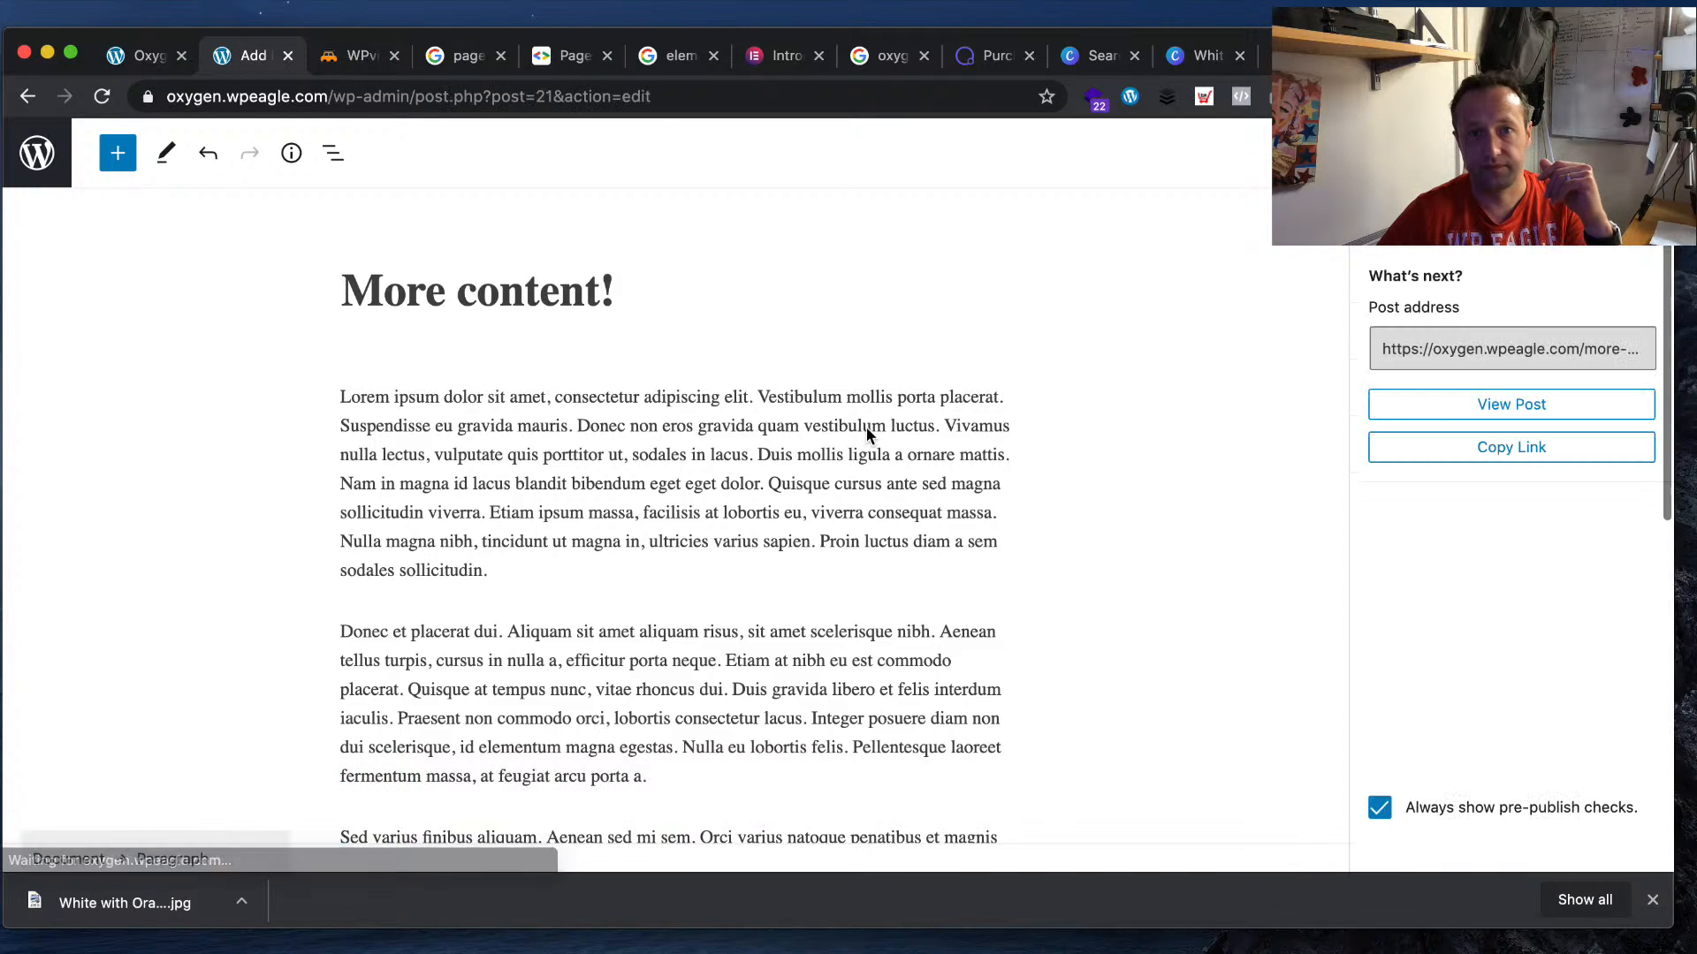
click(27, 169)
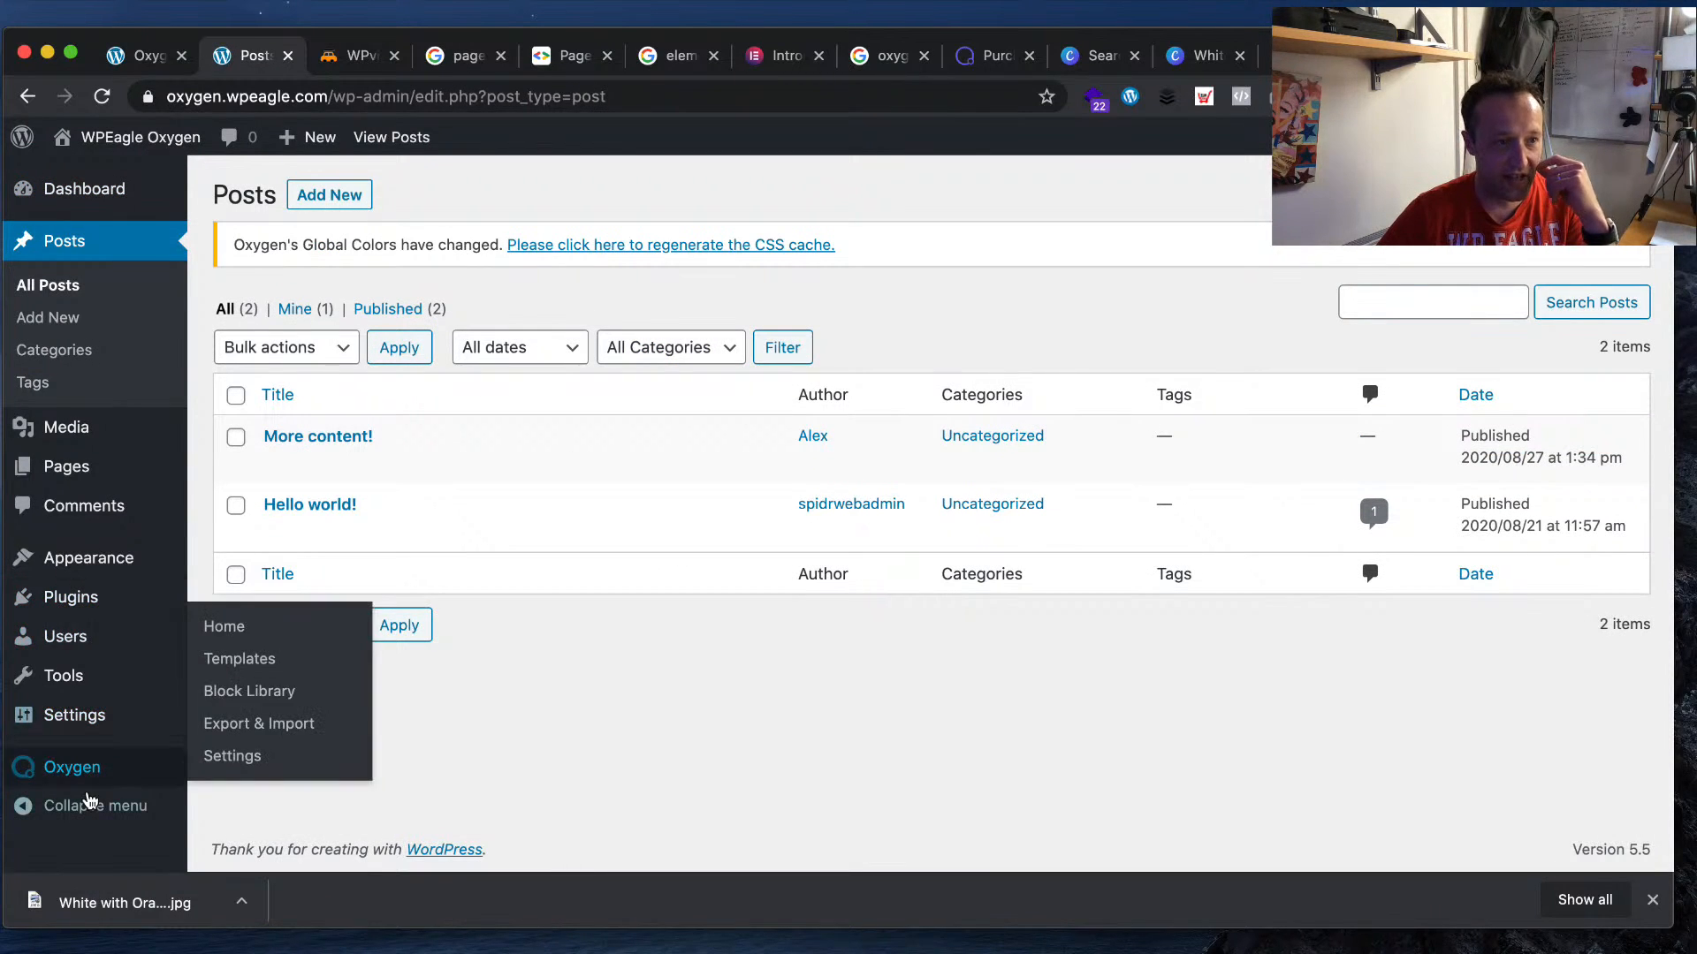
- Open the Main Template from Oxygen's templates list for editing
mouse_move(107, 774)
click(273, 667)
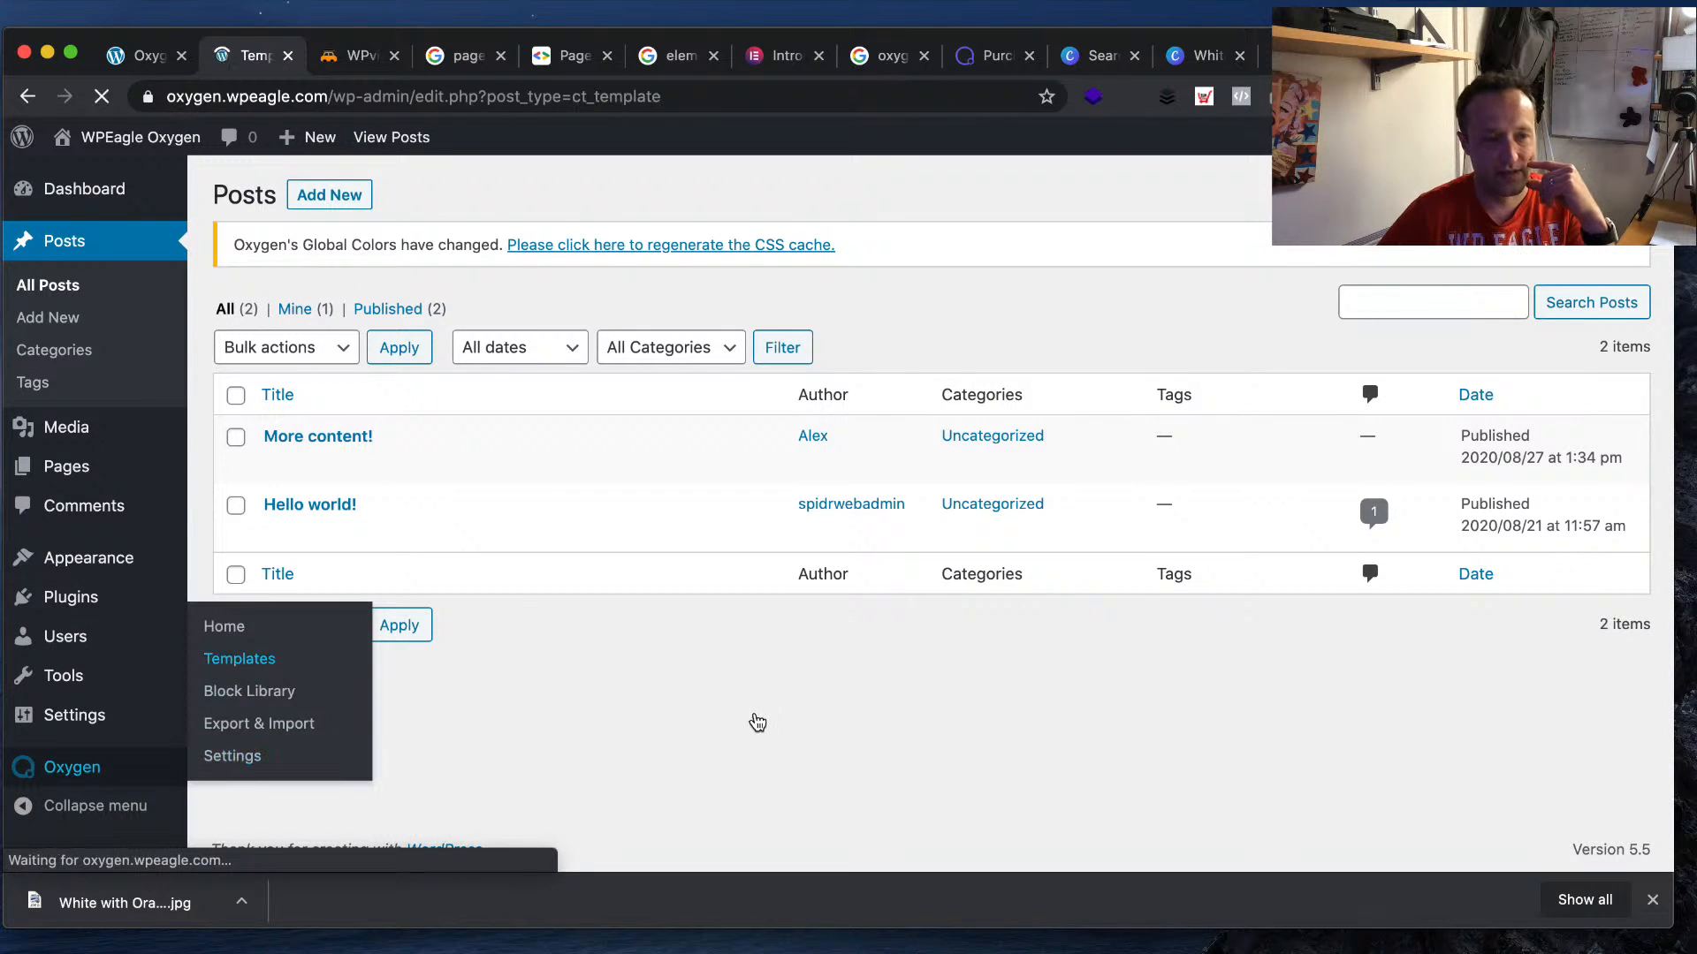
click(276, 464)
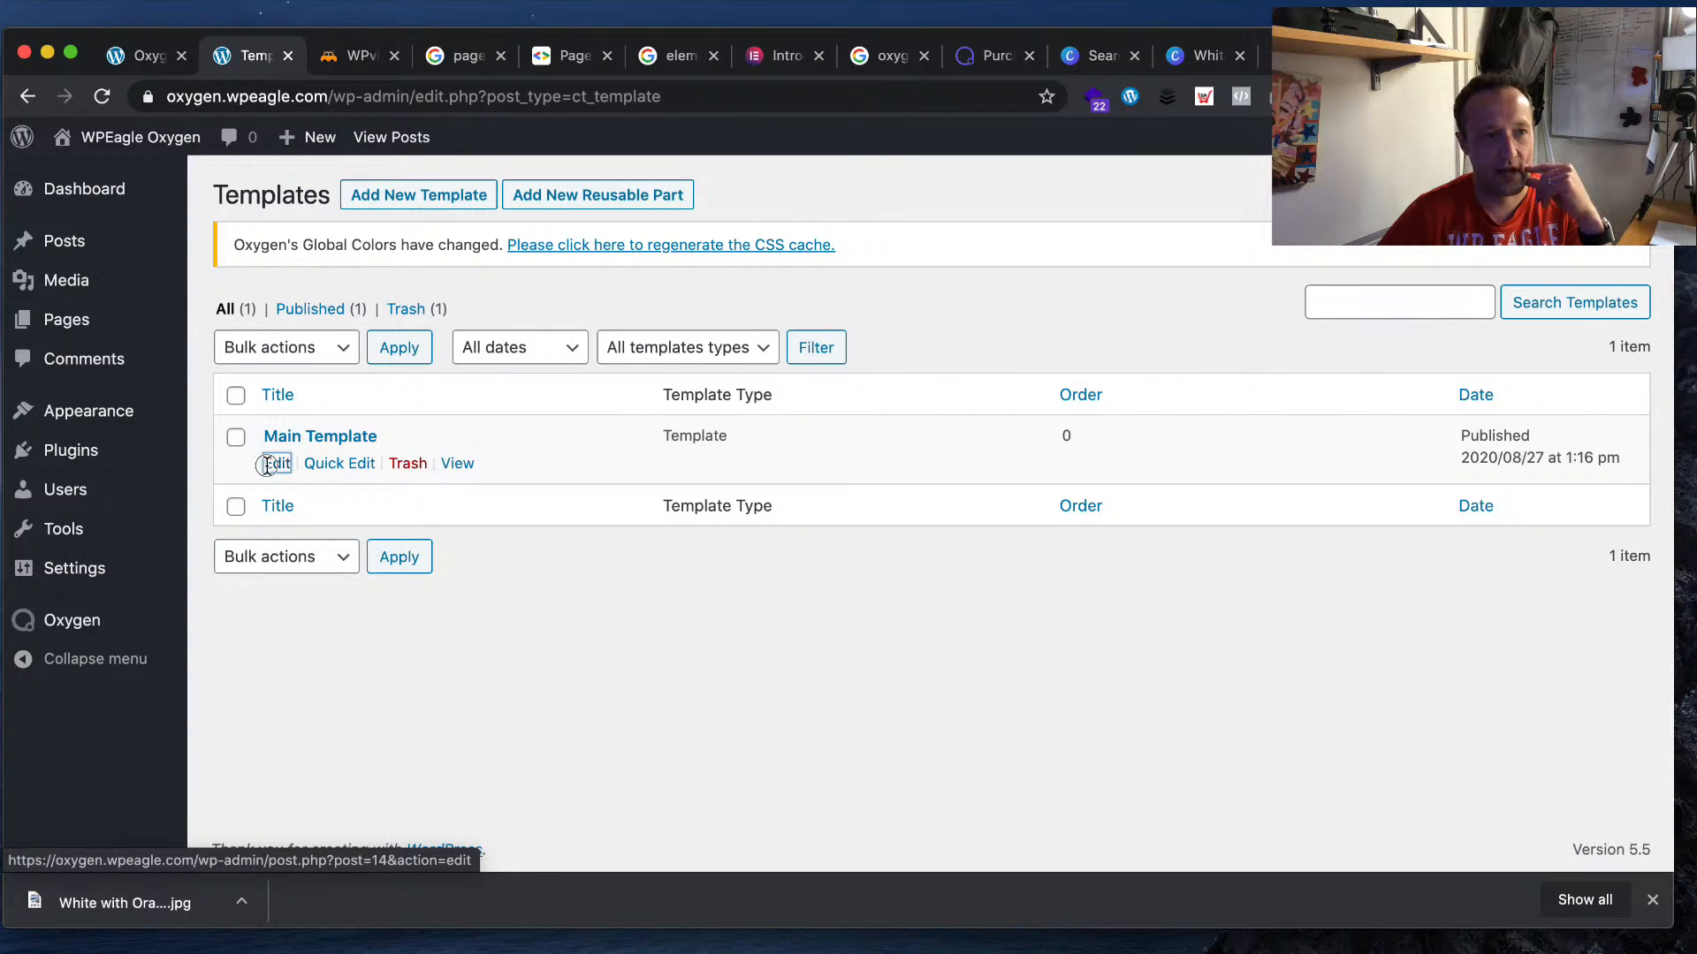
scroll(493, 403, down, 5)
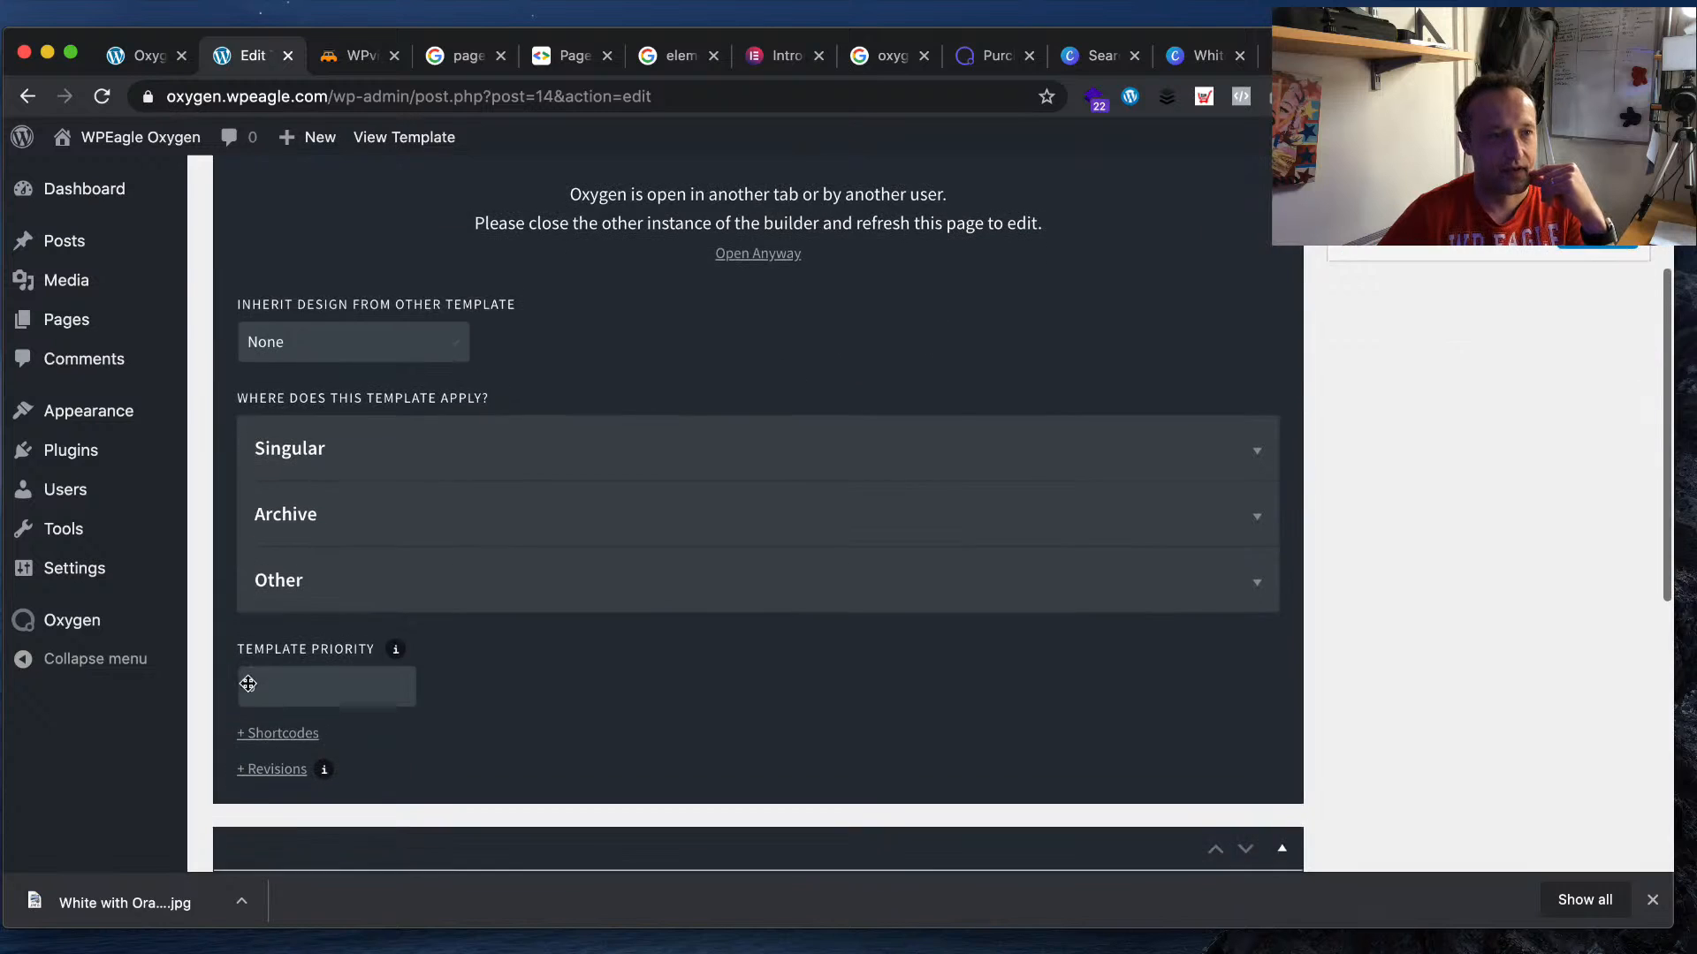
- Examine the Other and Singular conditions that determine where the Main Template applies
click(1166, 566)
scroll(714, 640, down, 2)
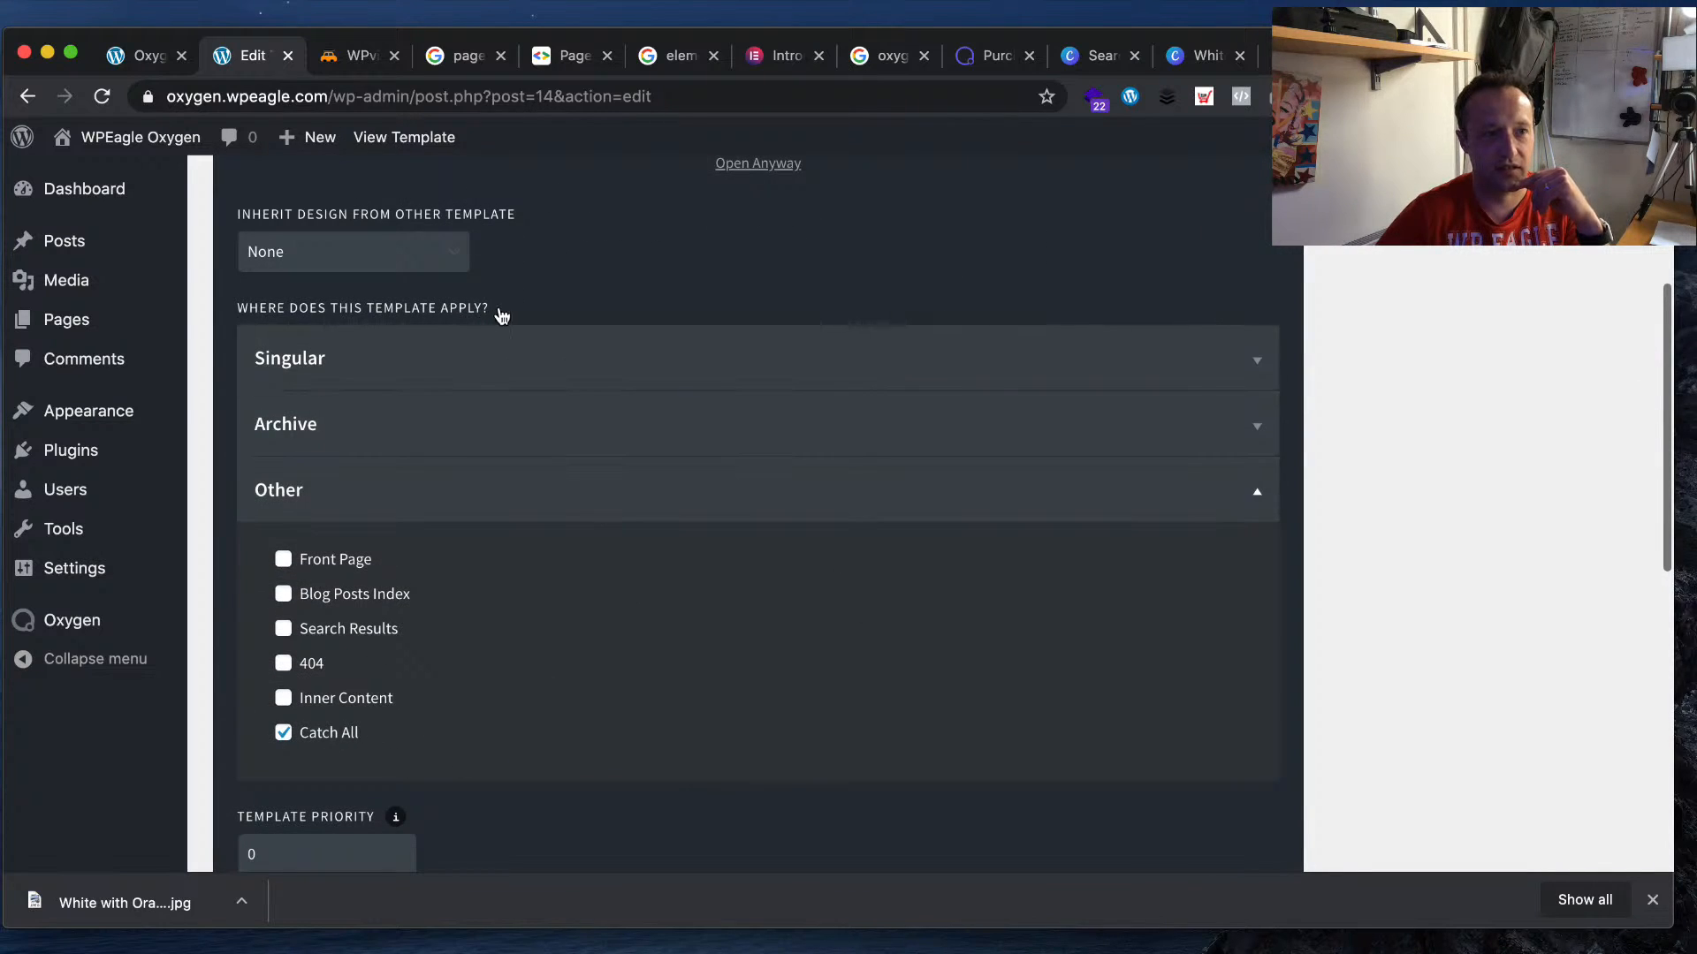
drag(500, 314, 224, 322)
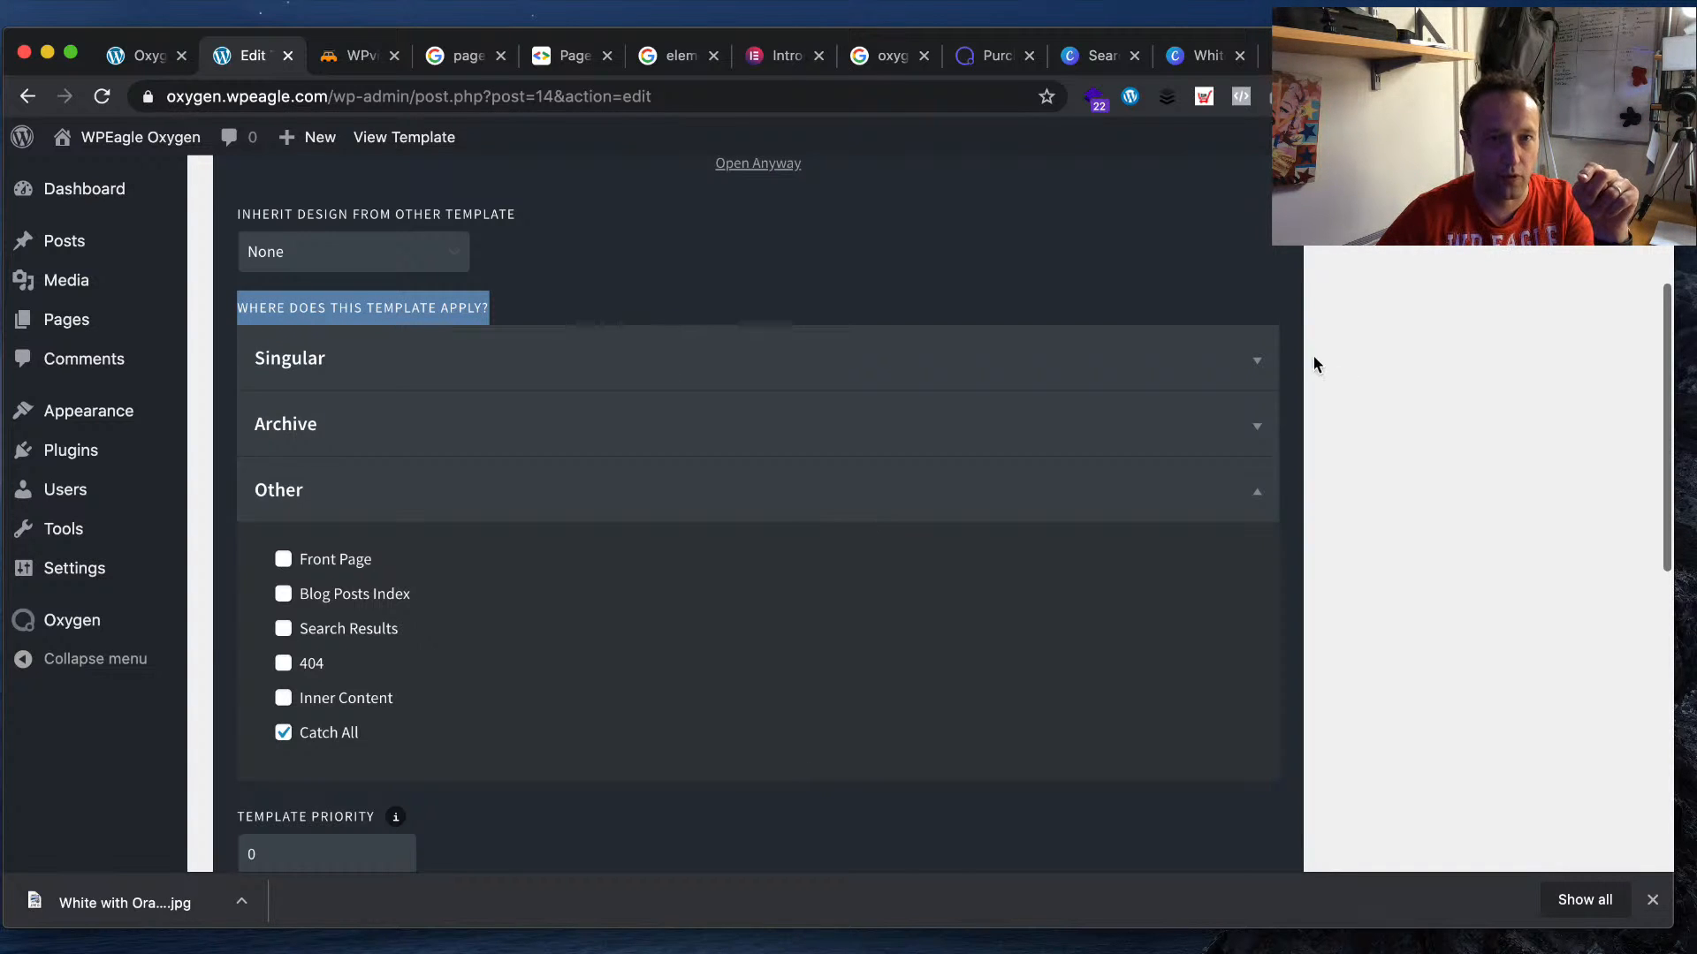
click(1255, 362)
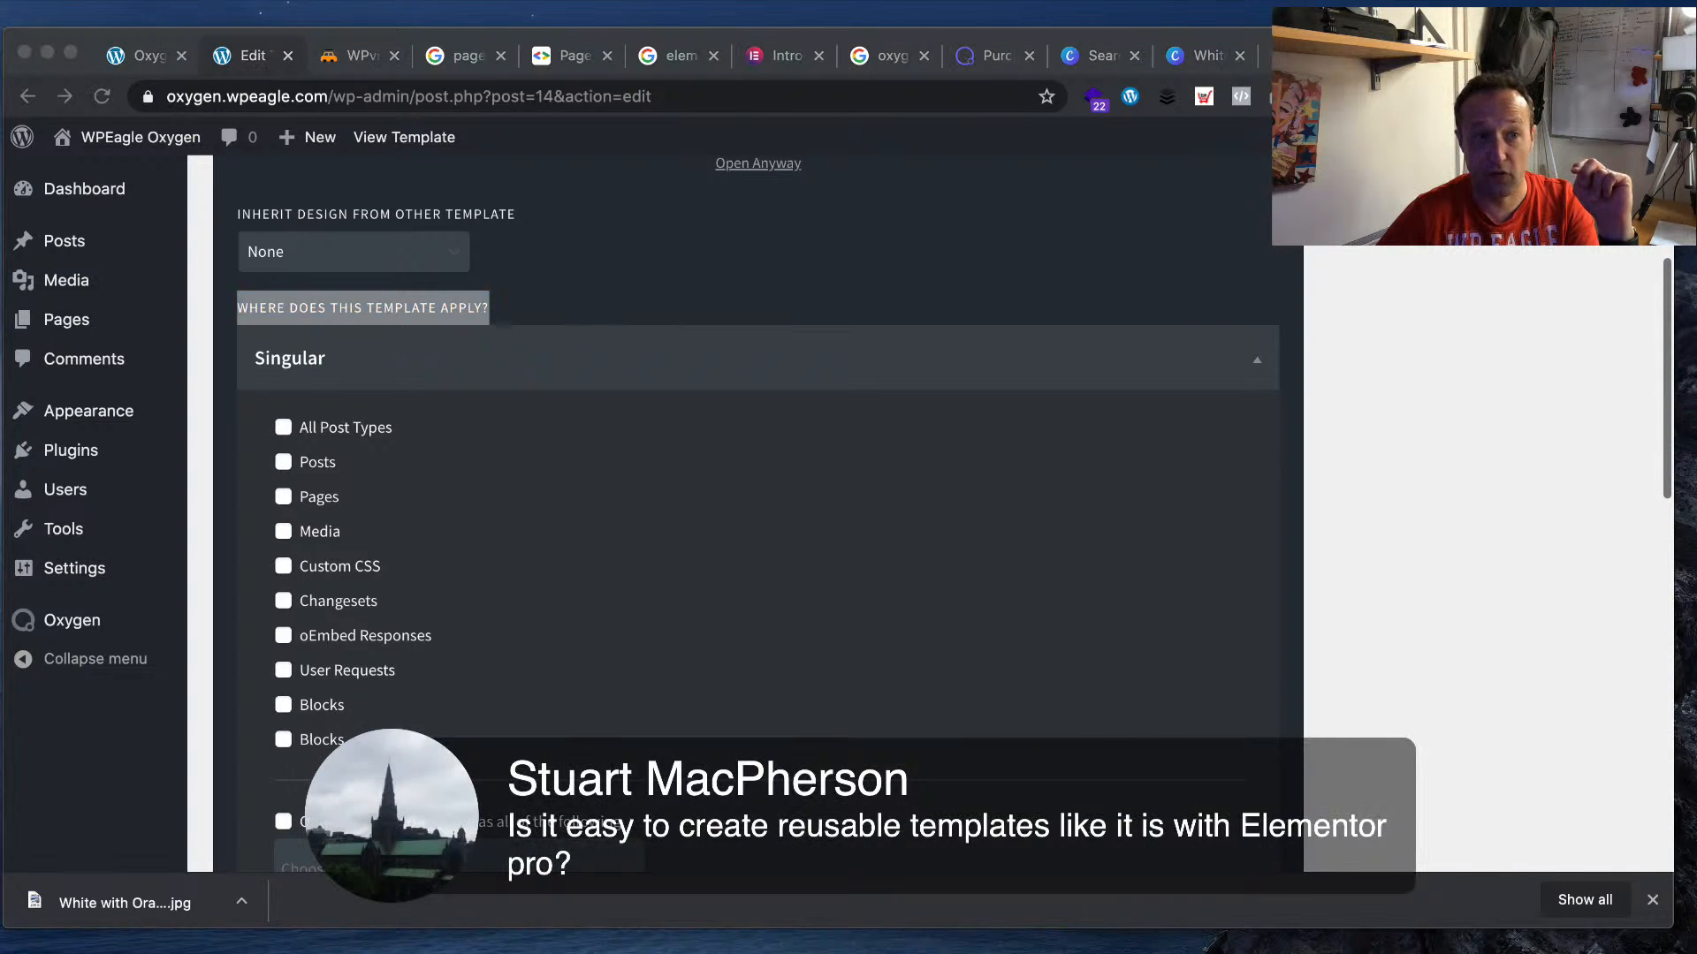
scroll(757, 513, down, 1)
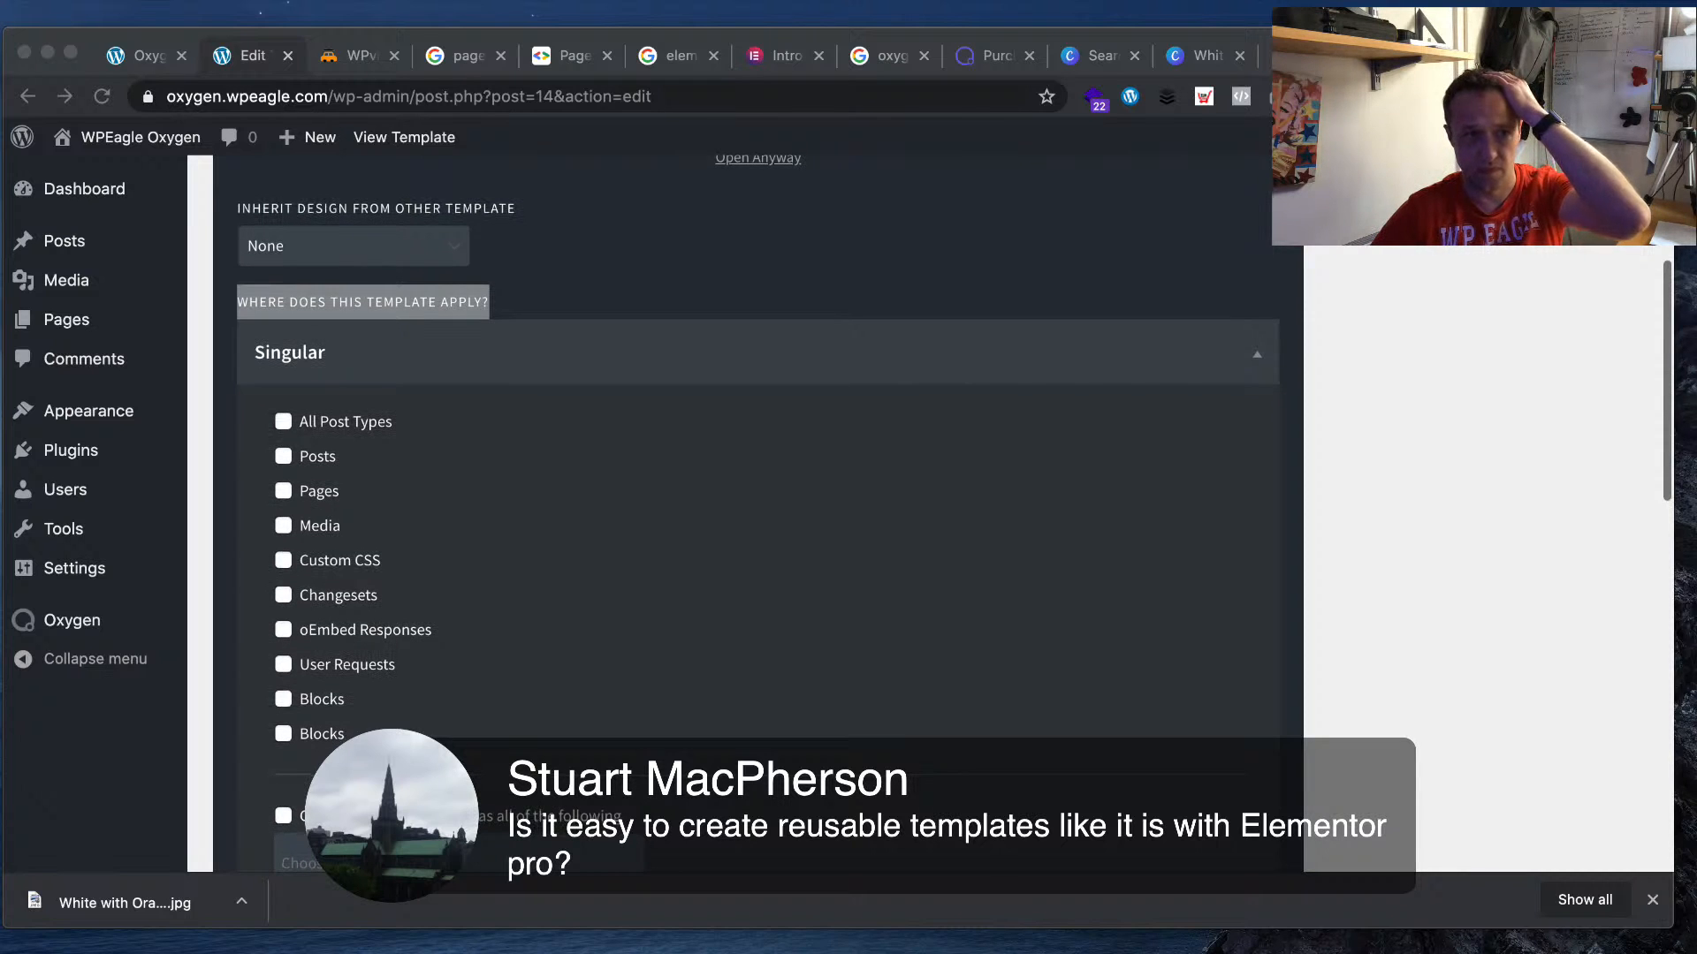
scroll(757, 513, up, 3)
scroll(757, 513, up, 3)
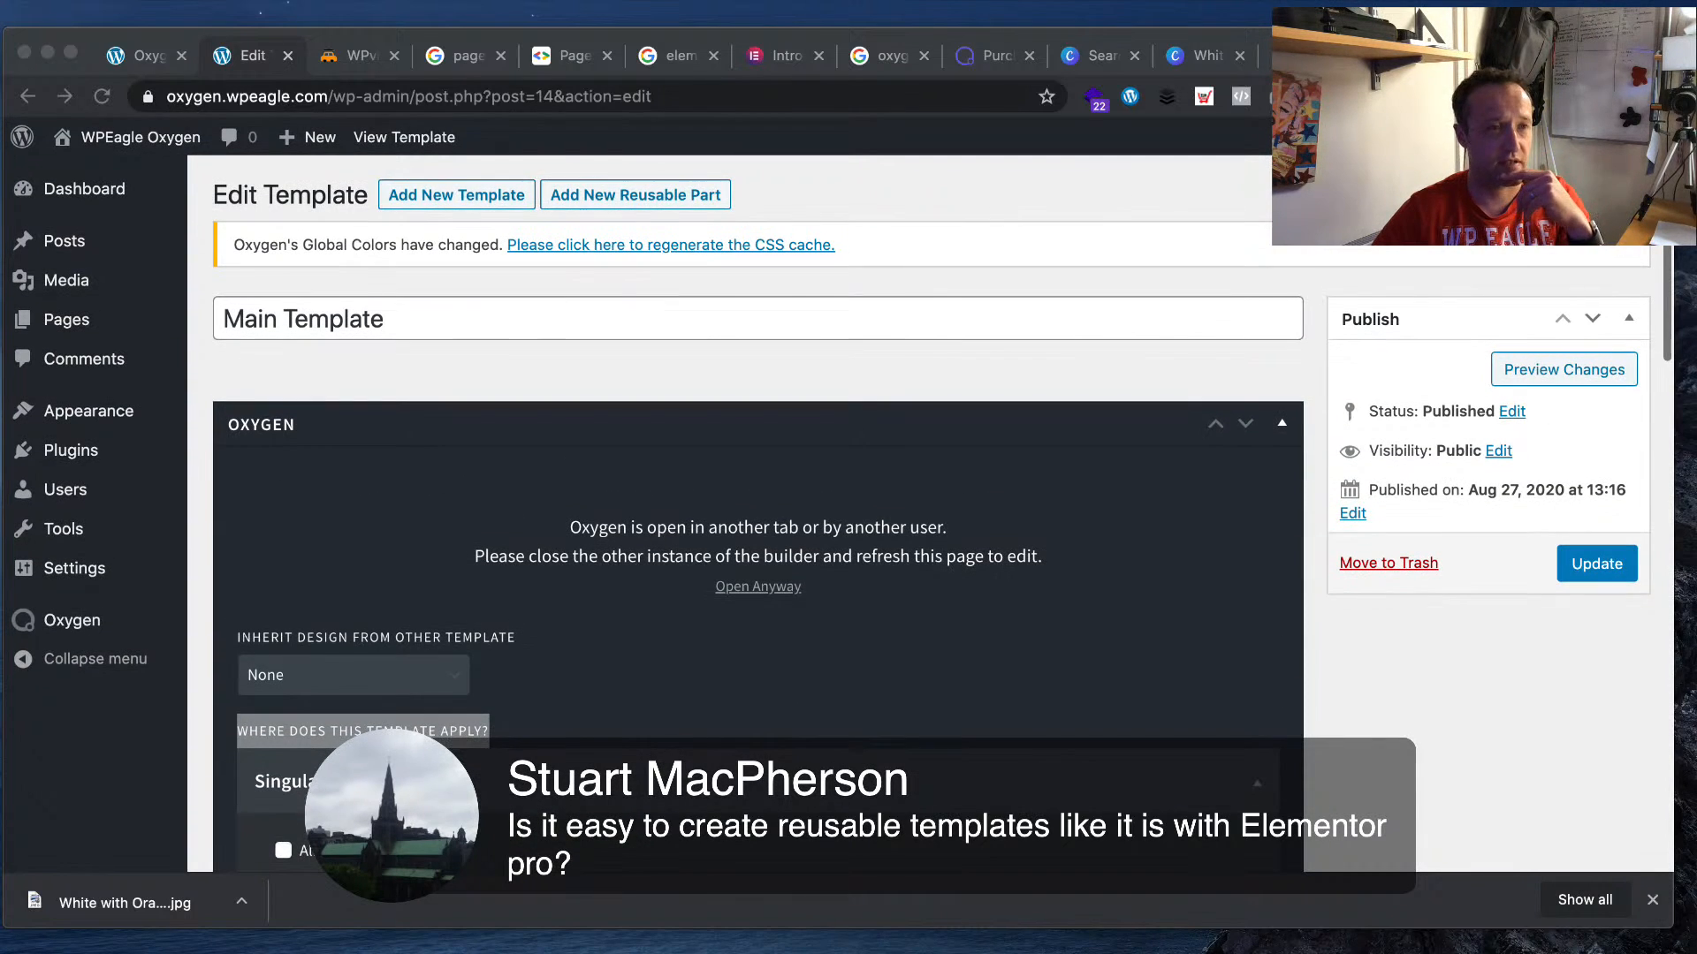
- Regenerate Oxygen's CSS cache and check the Recent Posts section on the live home page
click(674, 248)
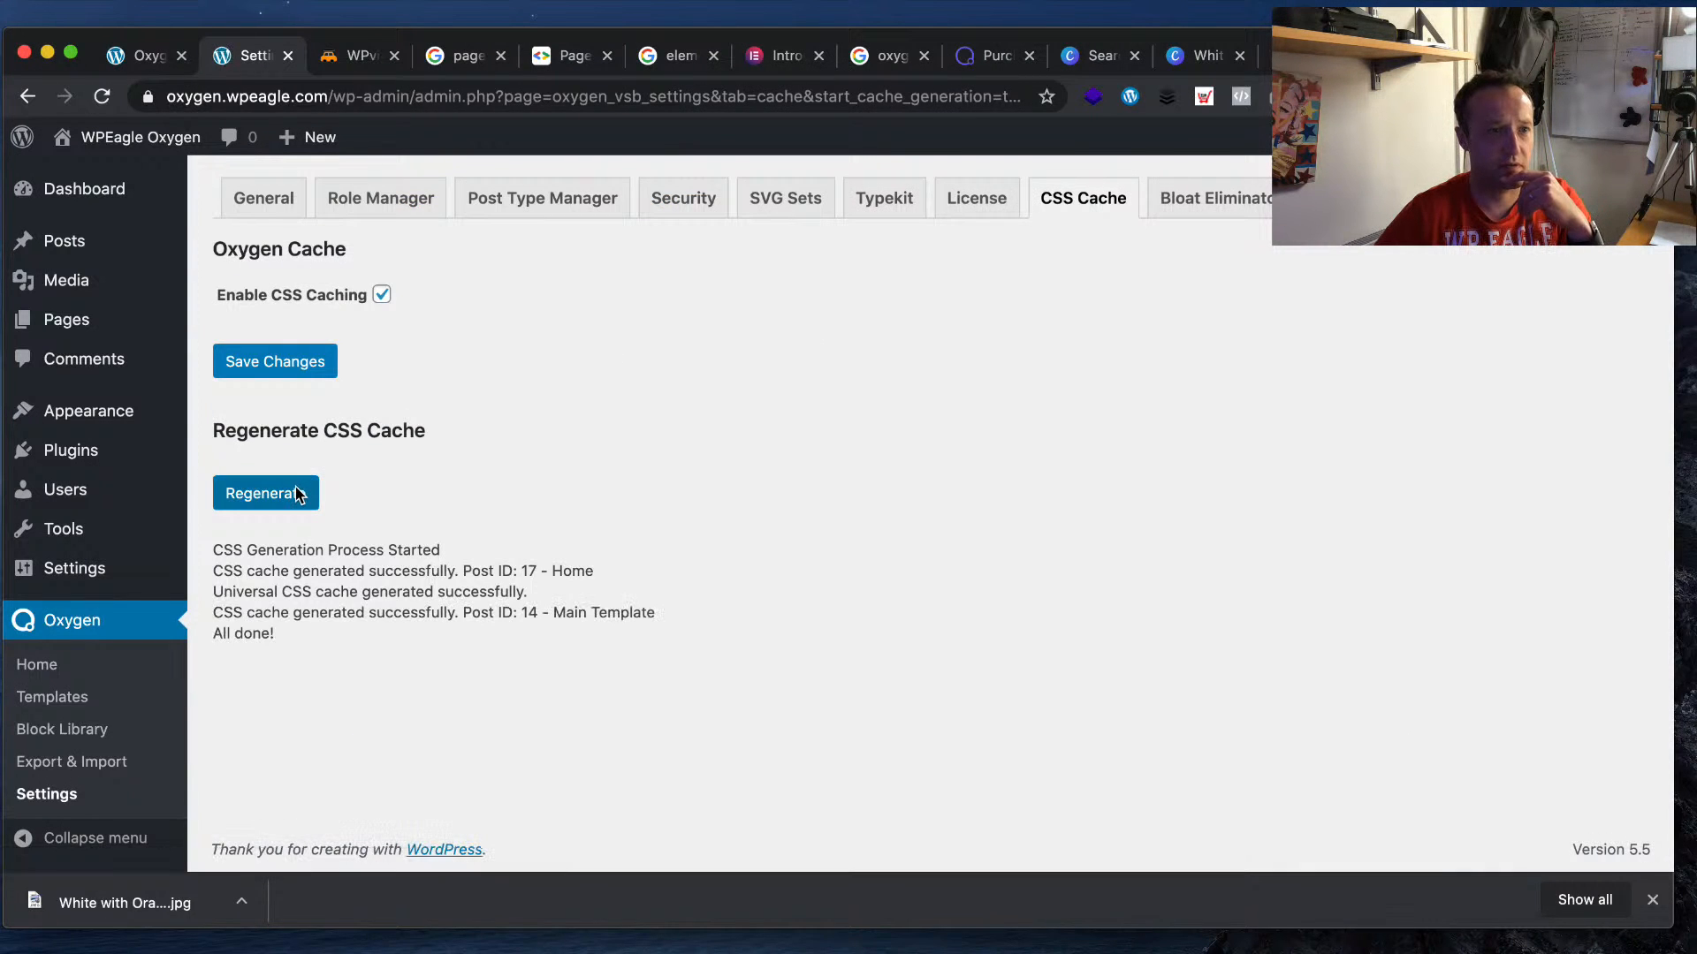
mouse_move(133, 140)
click(129, 181)
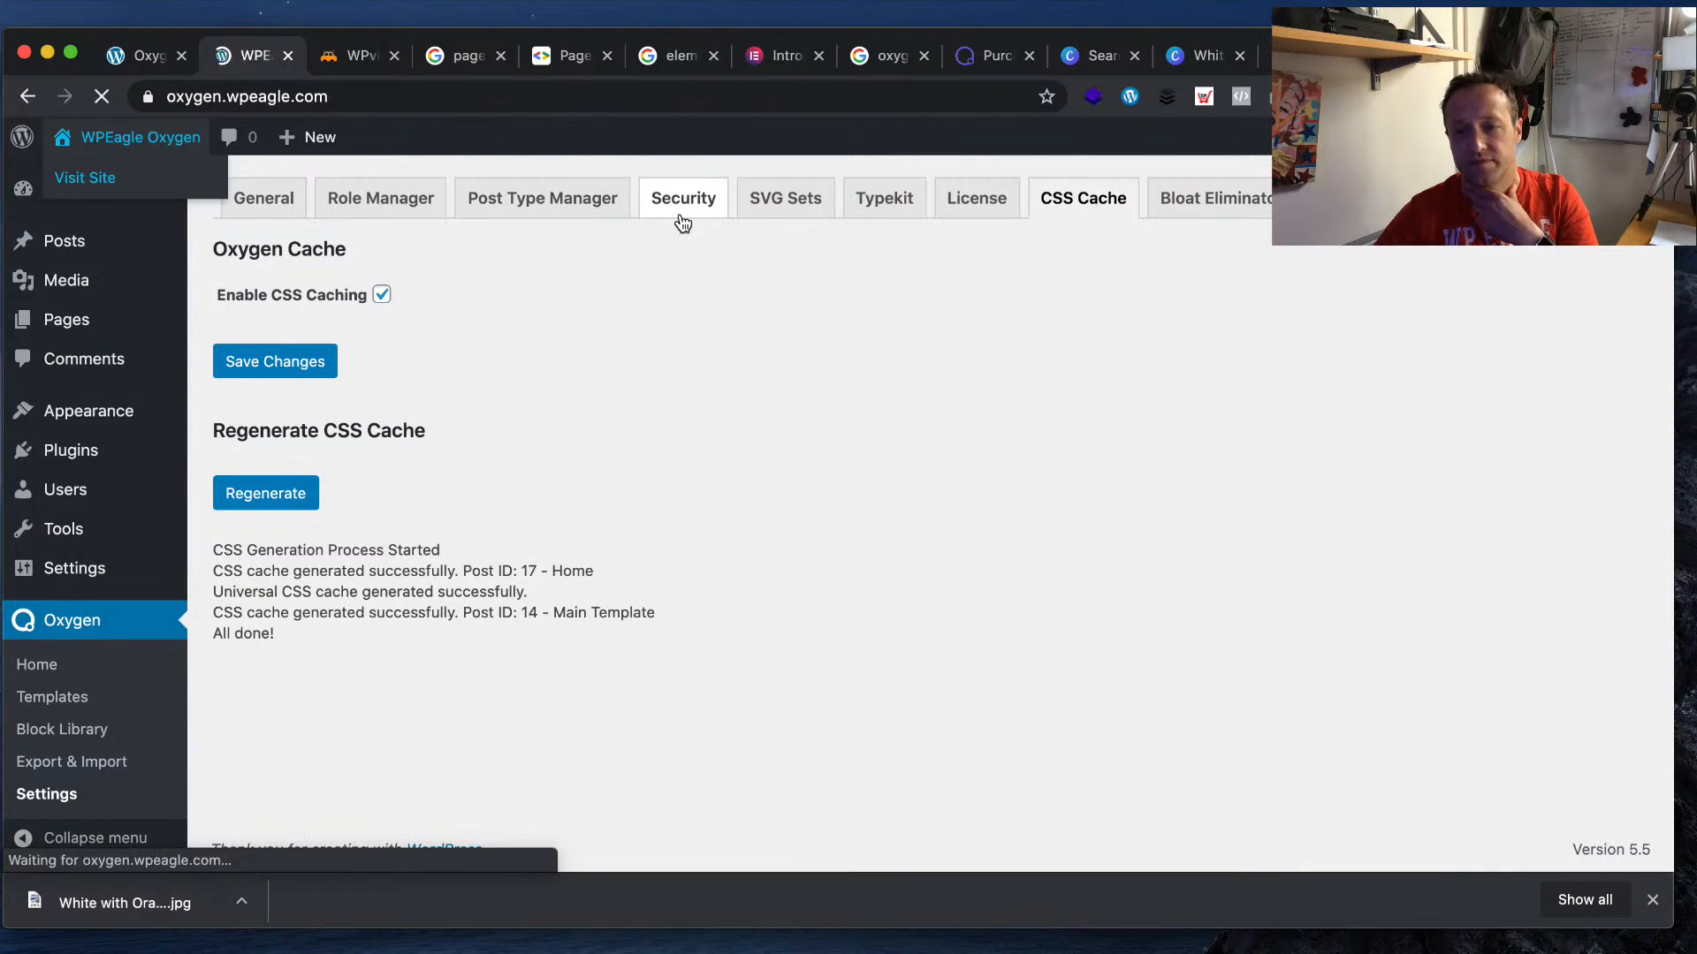
scroll(934, 430, down, 5)
scroll(934, 431, down, 6)
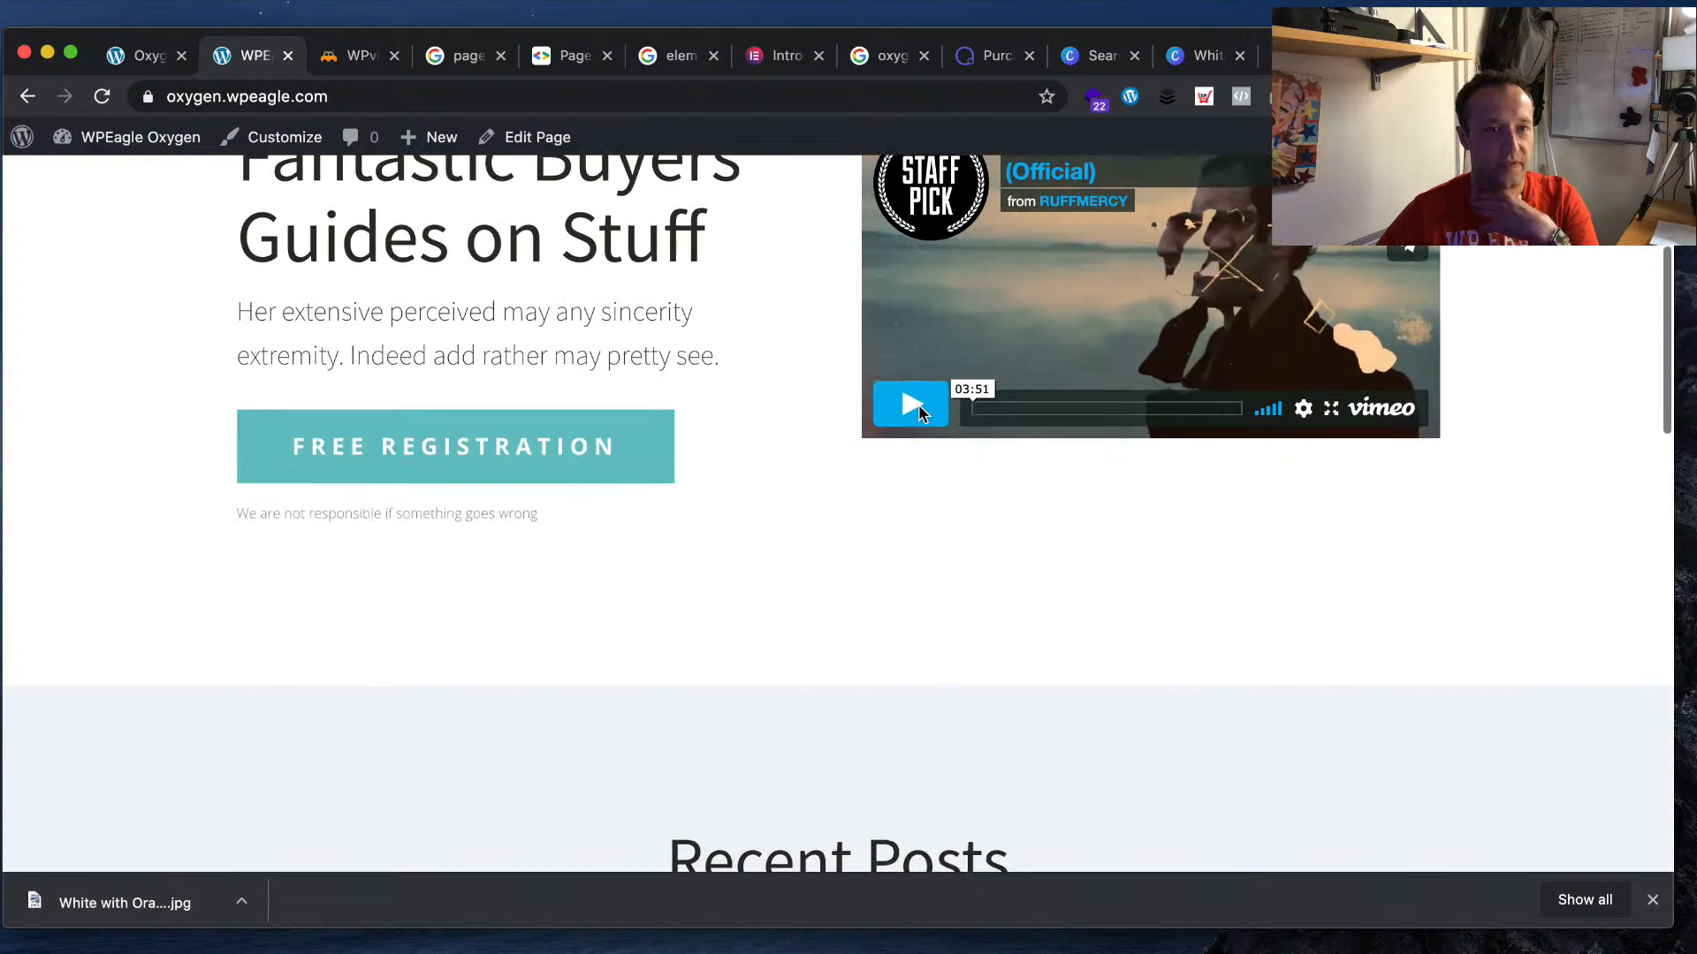
scroll(936, 418, down, 3)
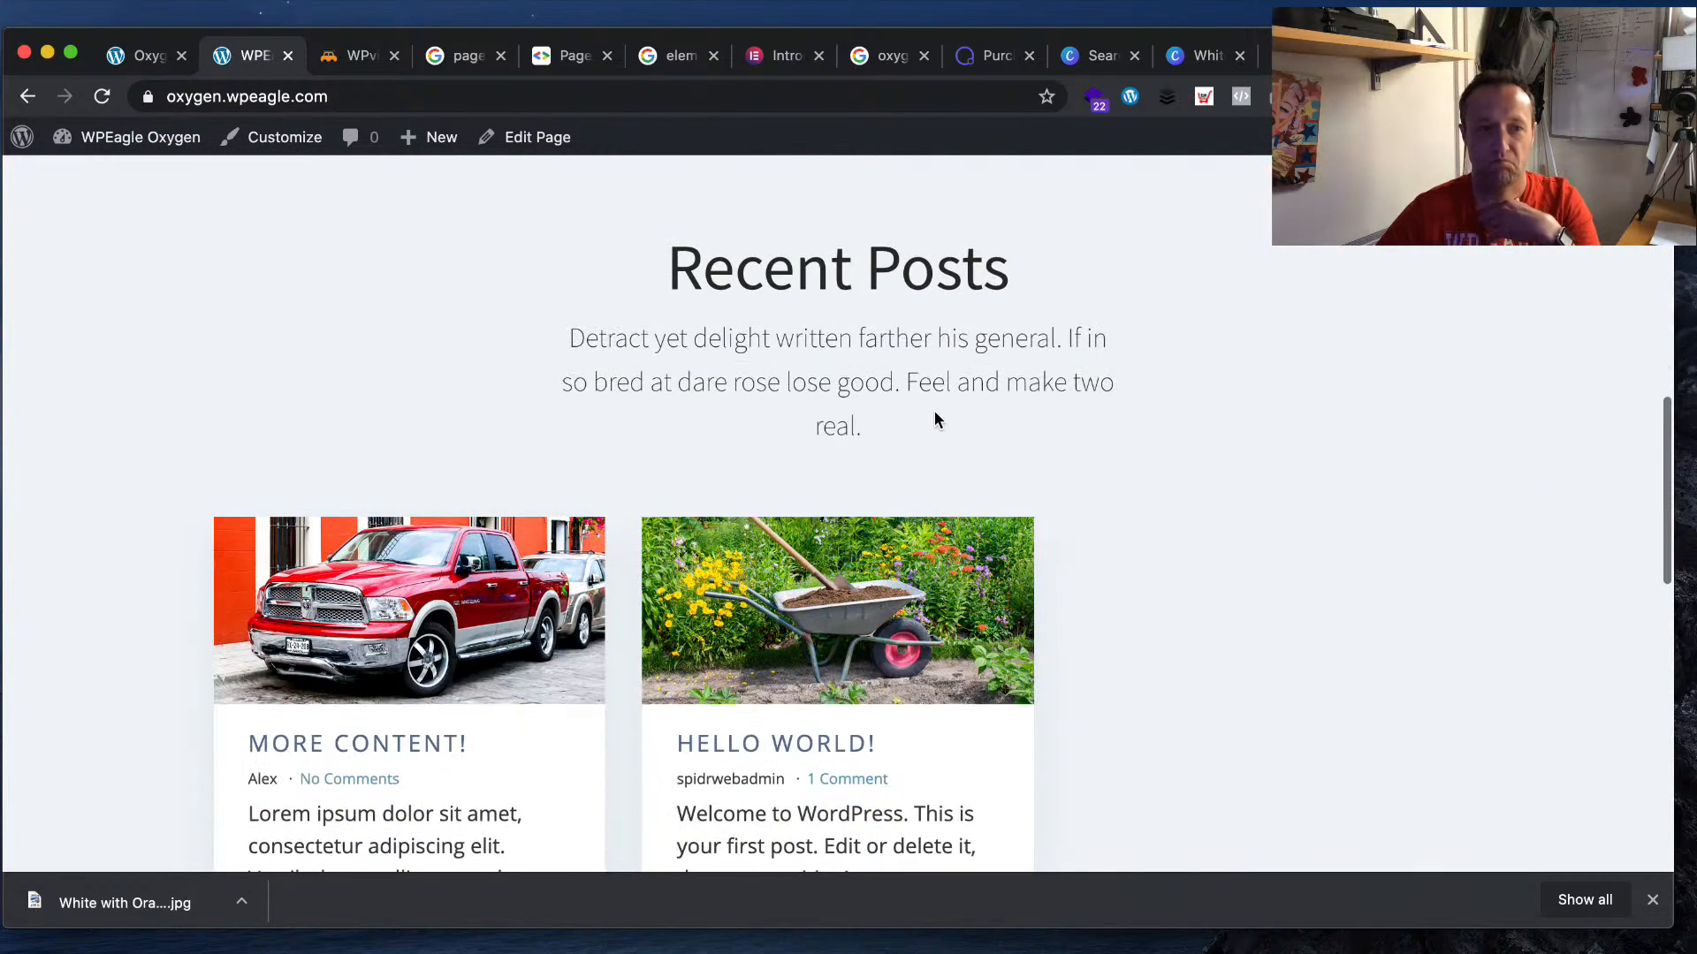
- Create a new post titled "Perfect products!"
mouse_move(428, 137)
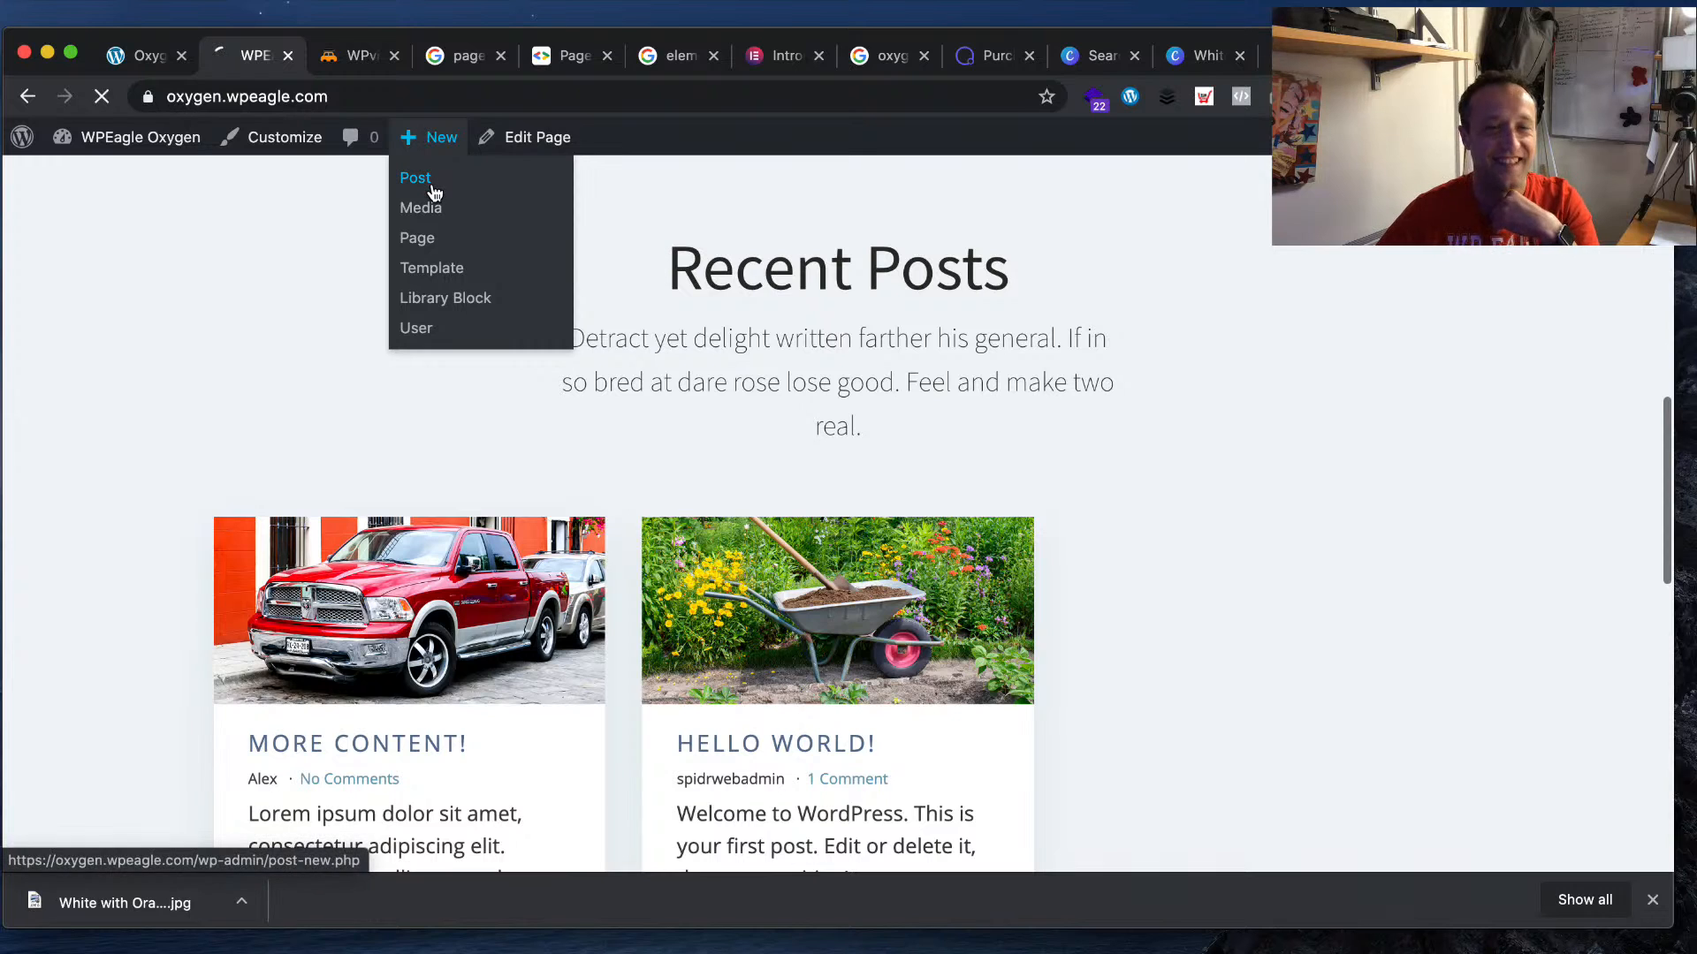
click(434, 192)
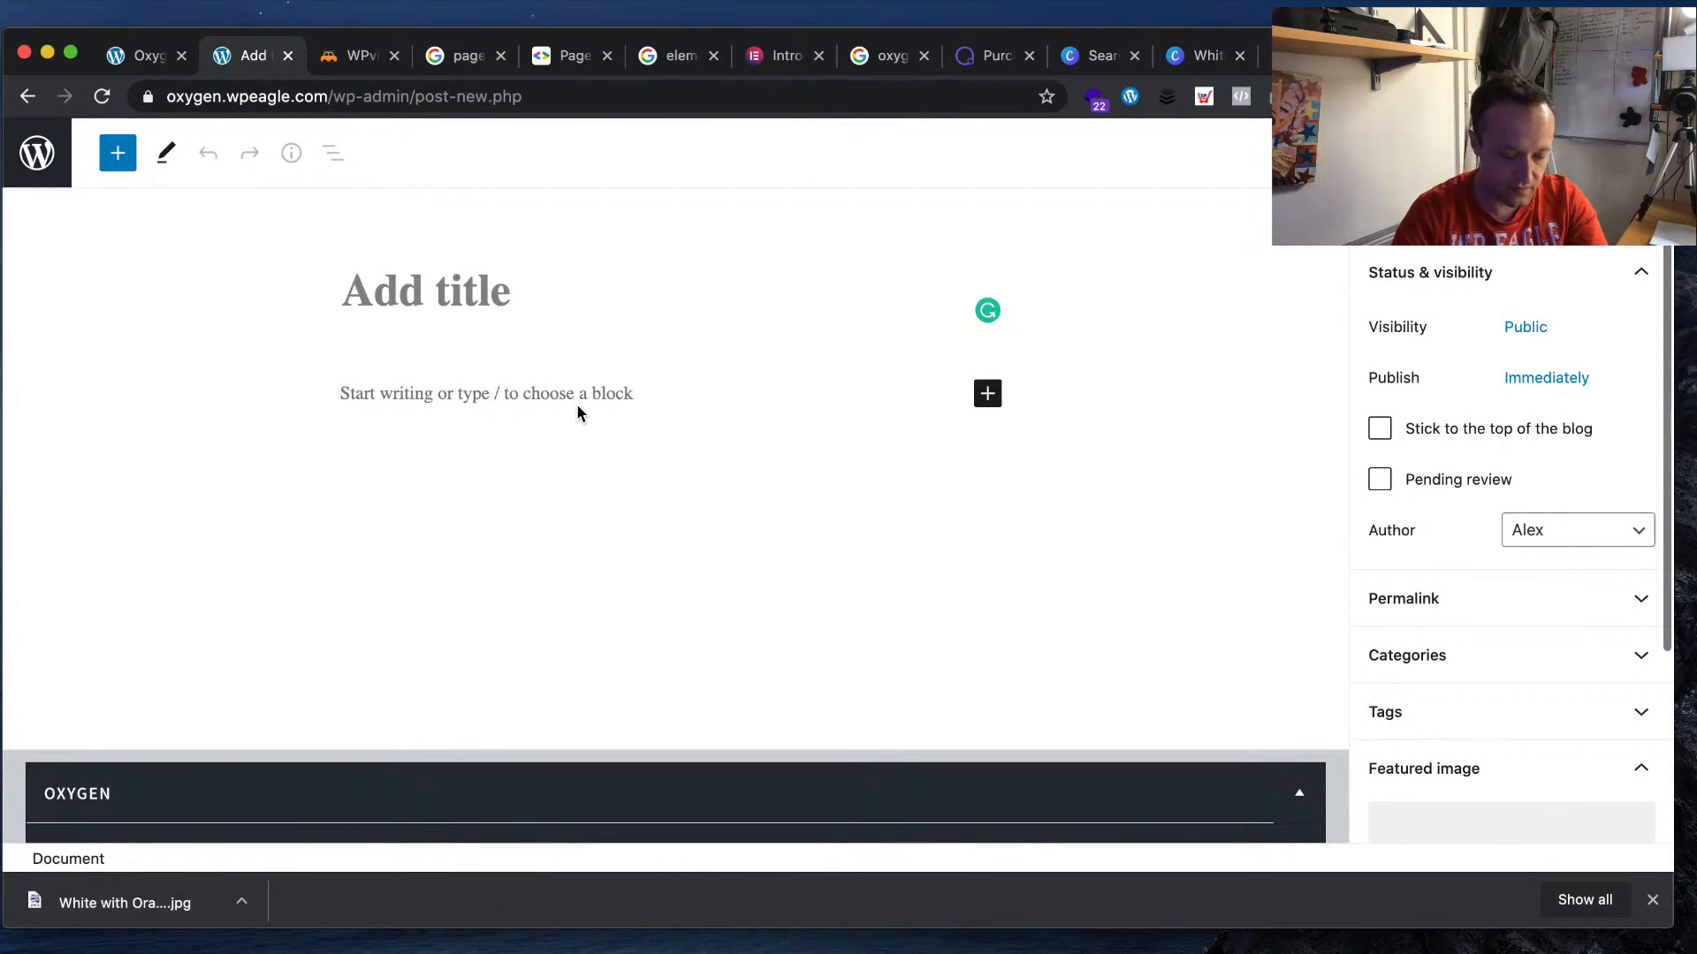
text(Pefect)
key(BackSpace)
key(BackSpace)
key(BackSpace)
key(BackSpace)
key(BackSpace)
text(rfect products!)
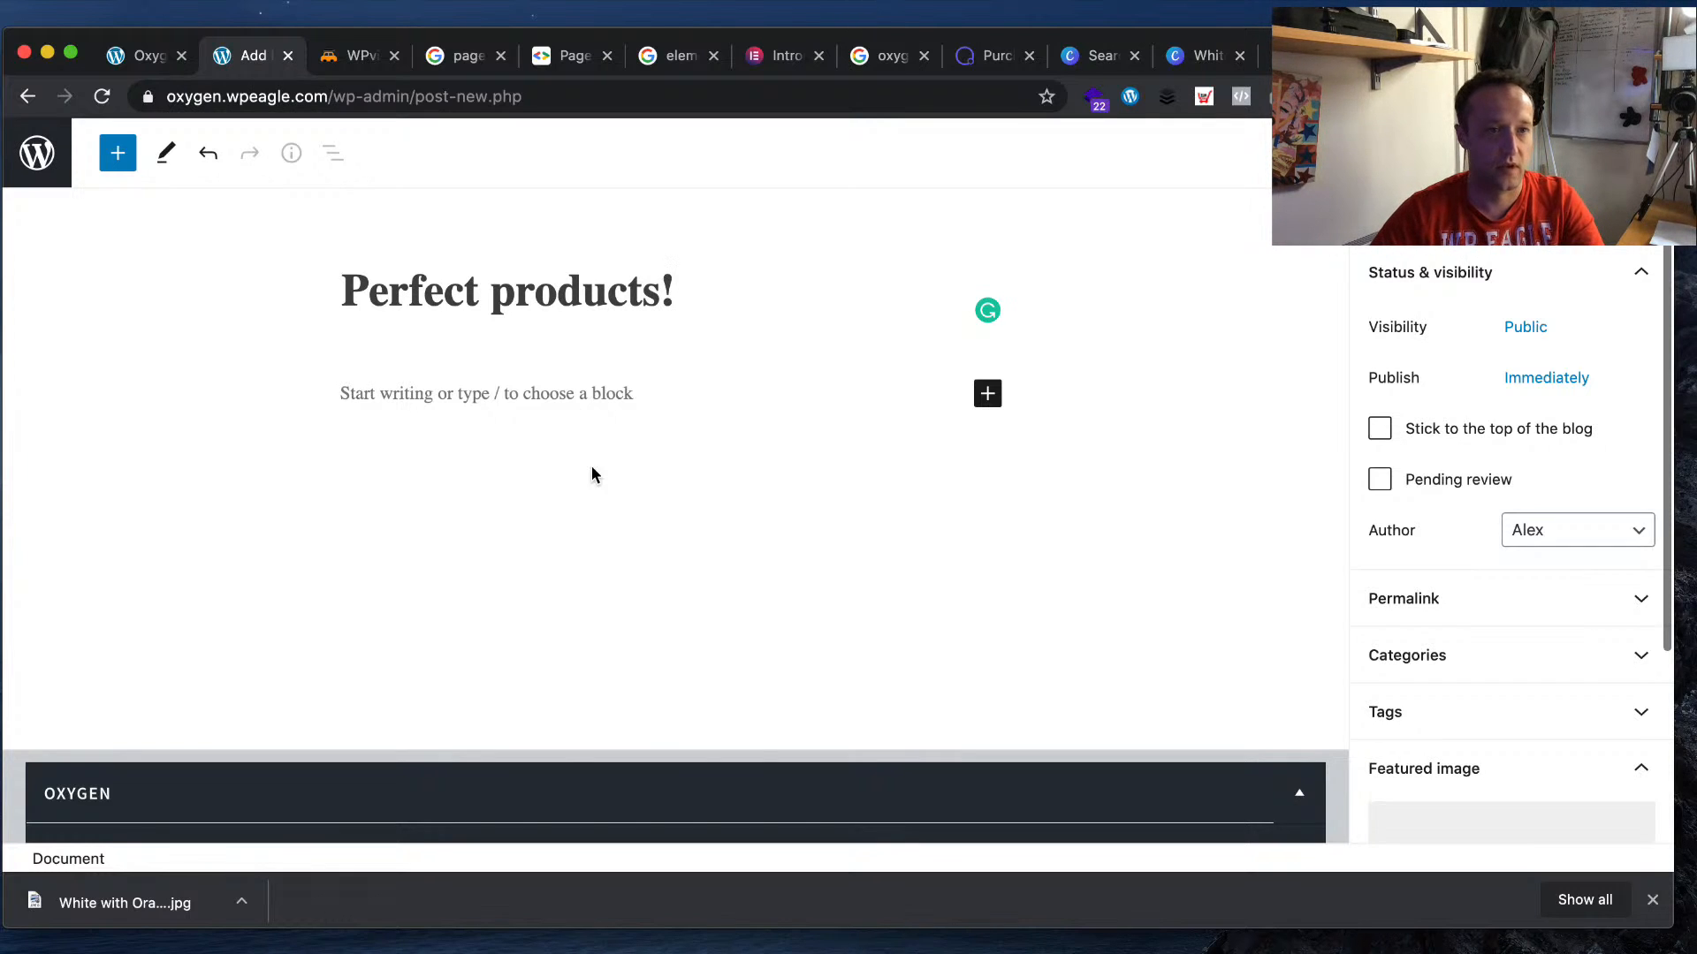
- Fill the body of the "Perfect products!" post with the copied Lorem Ipsum paragraphs
click(622, 396)
key(super+v)
scroll(1078, 425, up, 10)
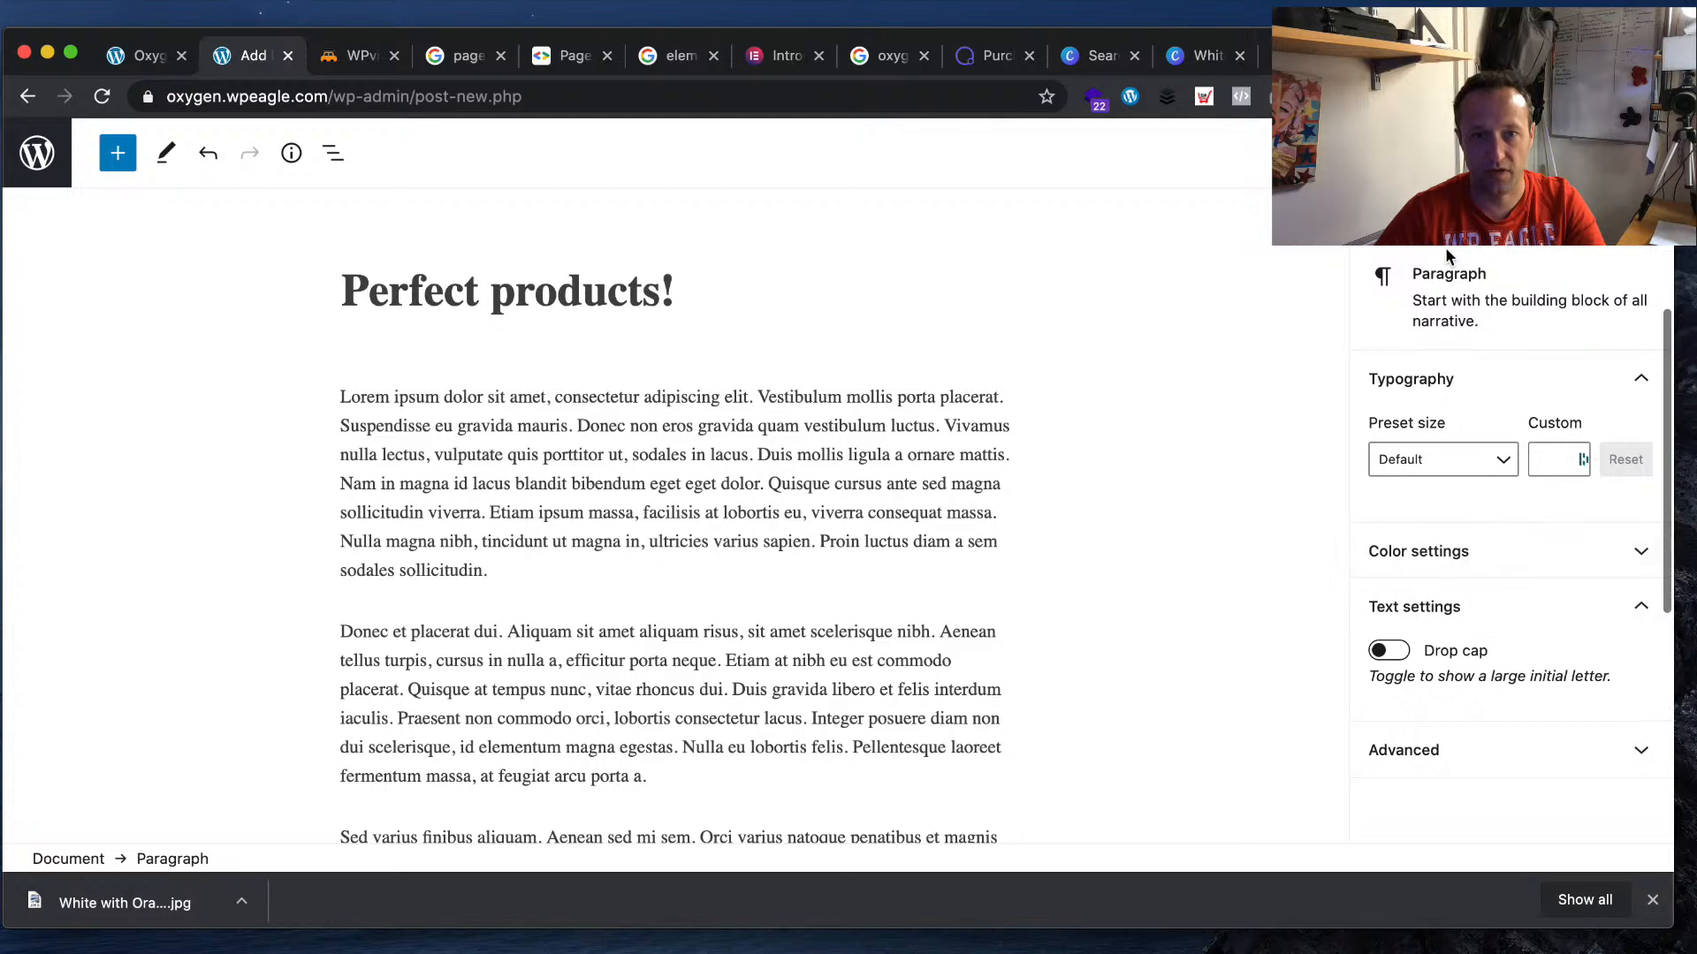
- Upload "What do you put in a roof box Featured.jpg" as the featured image of the "Perfect products!" post and publish the post
click(1385, 215)
scroll(1549, 602, down, 2)
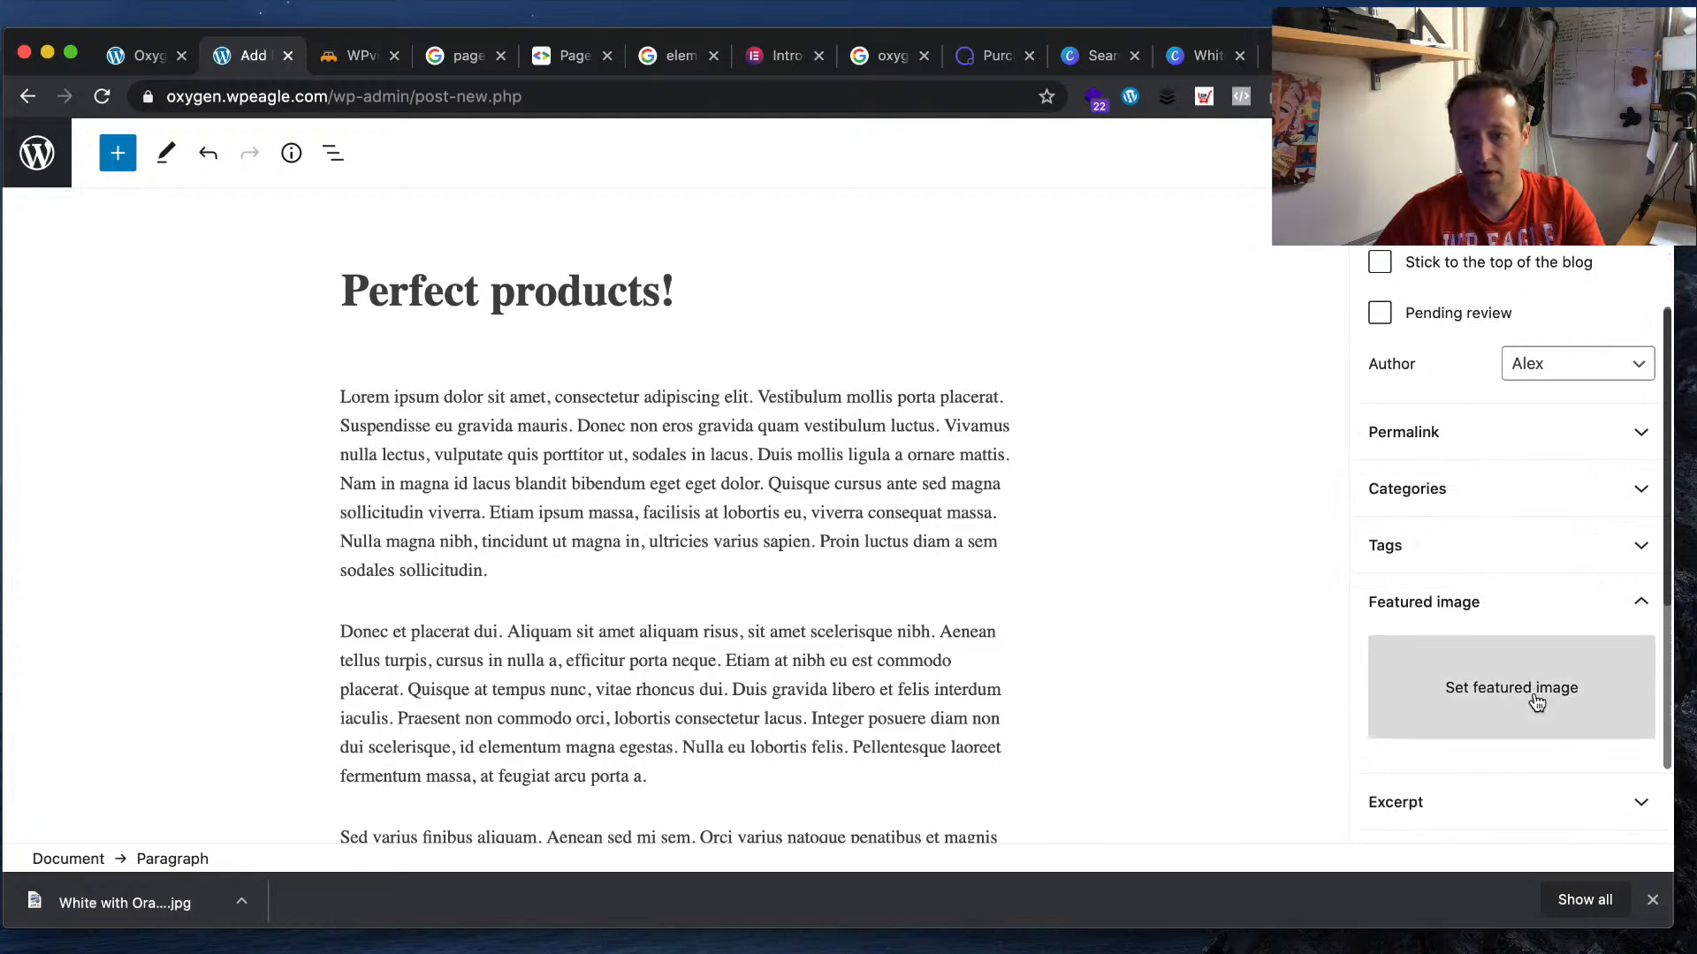
click(1538, 702)
click(99, 231)
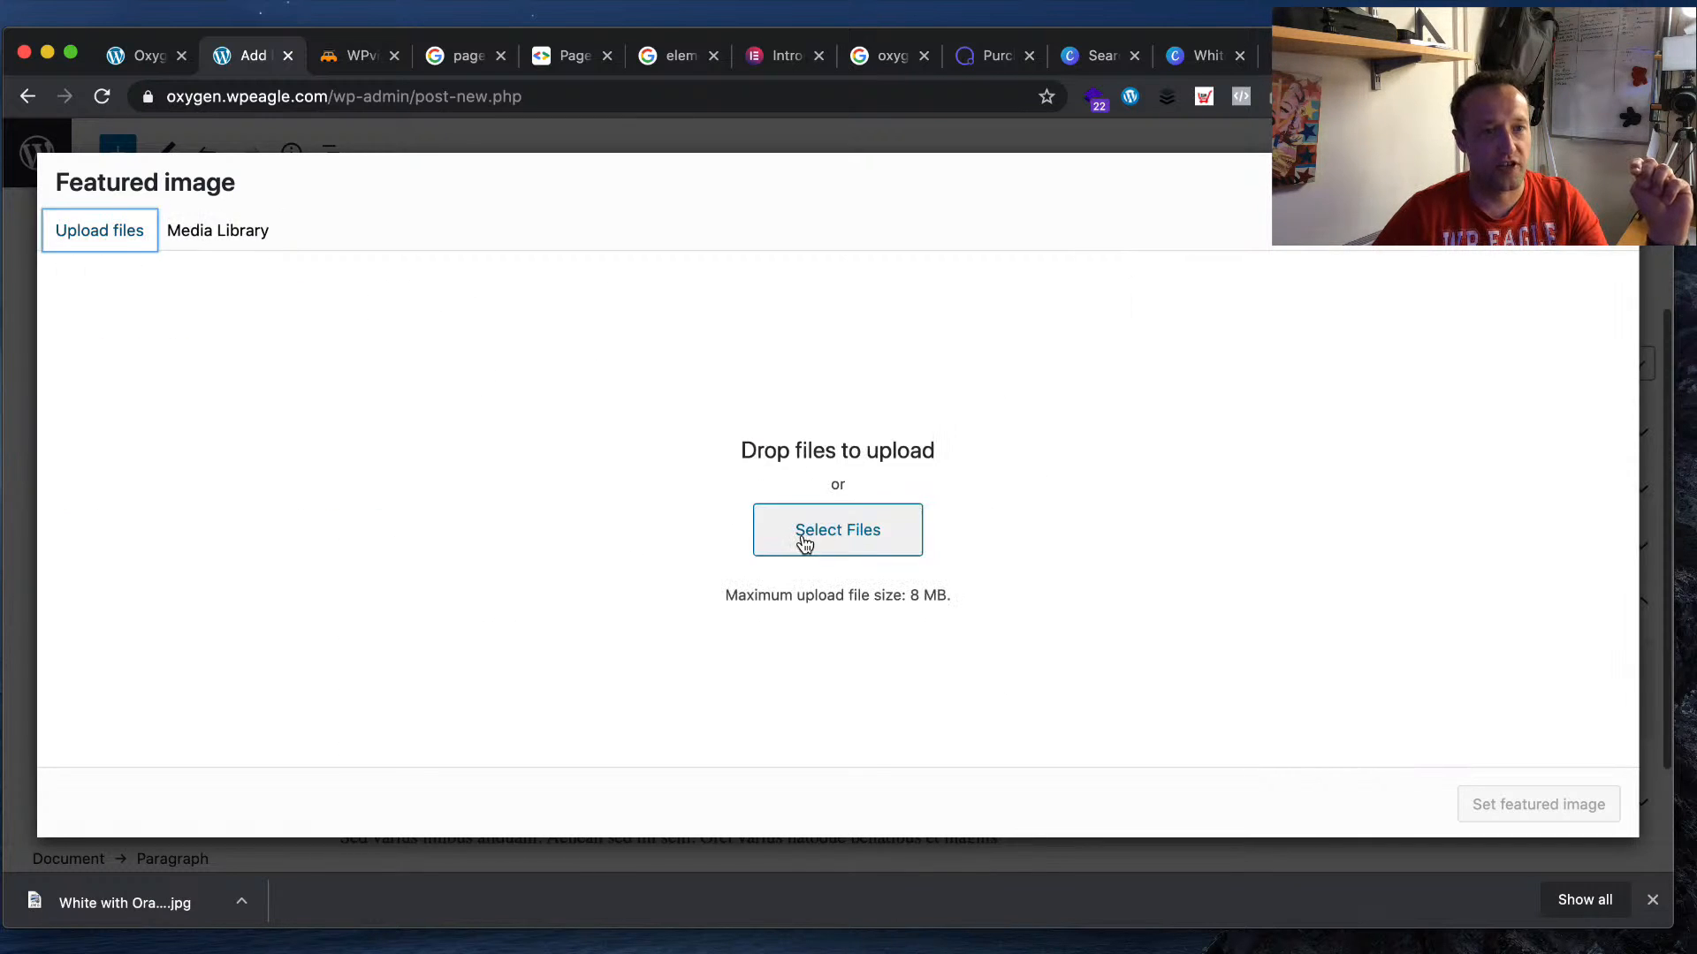
click(850, 549)
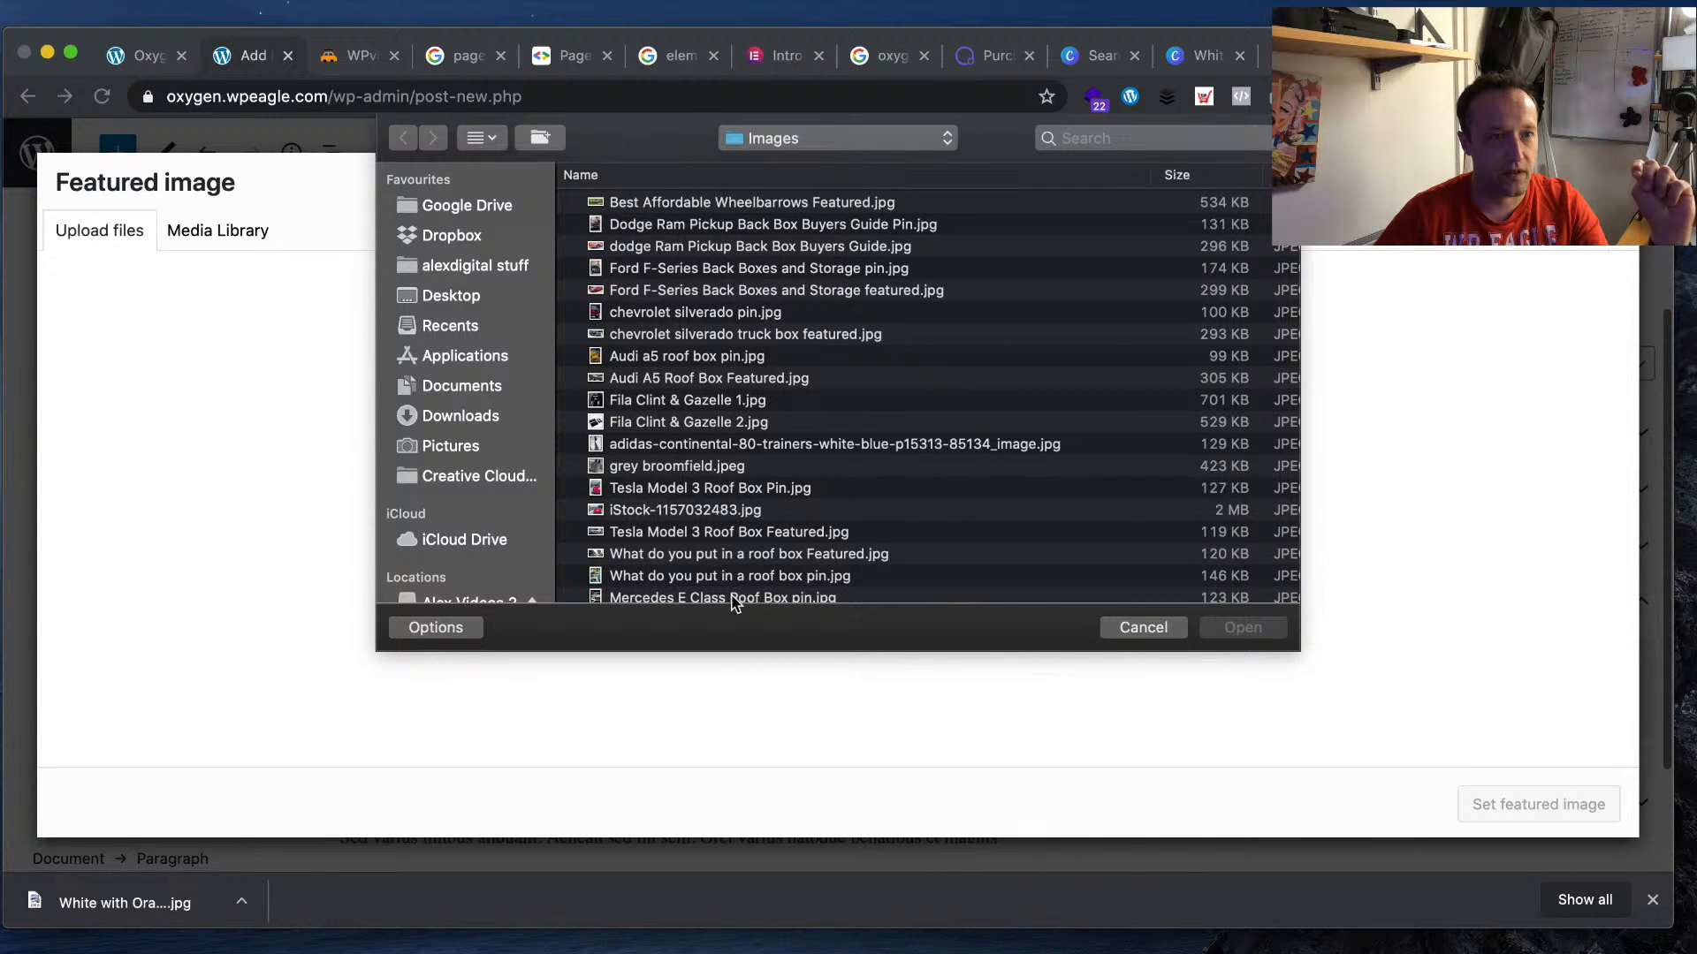
scroll(753, 579, down, 2)
click(762, 497)
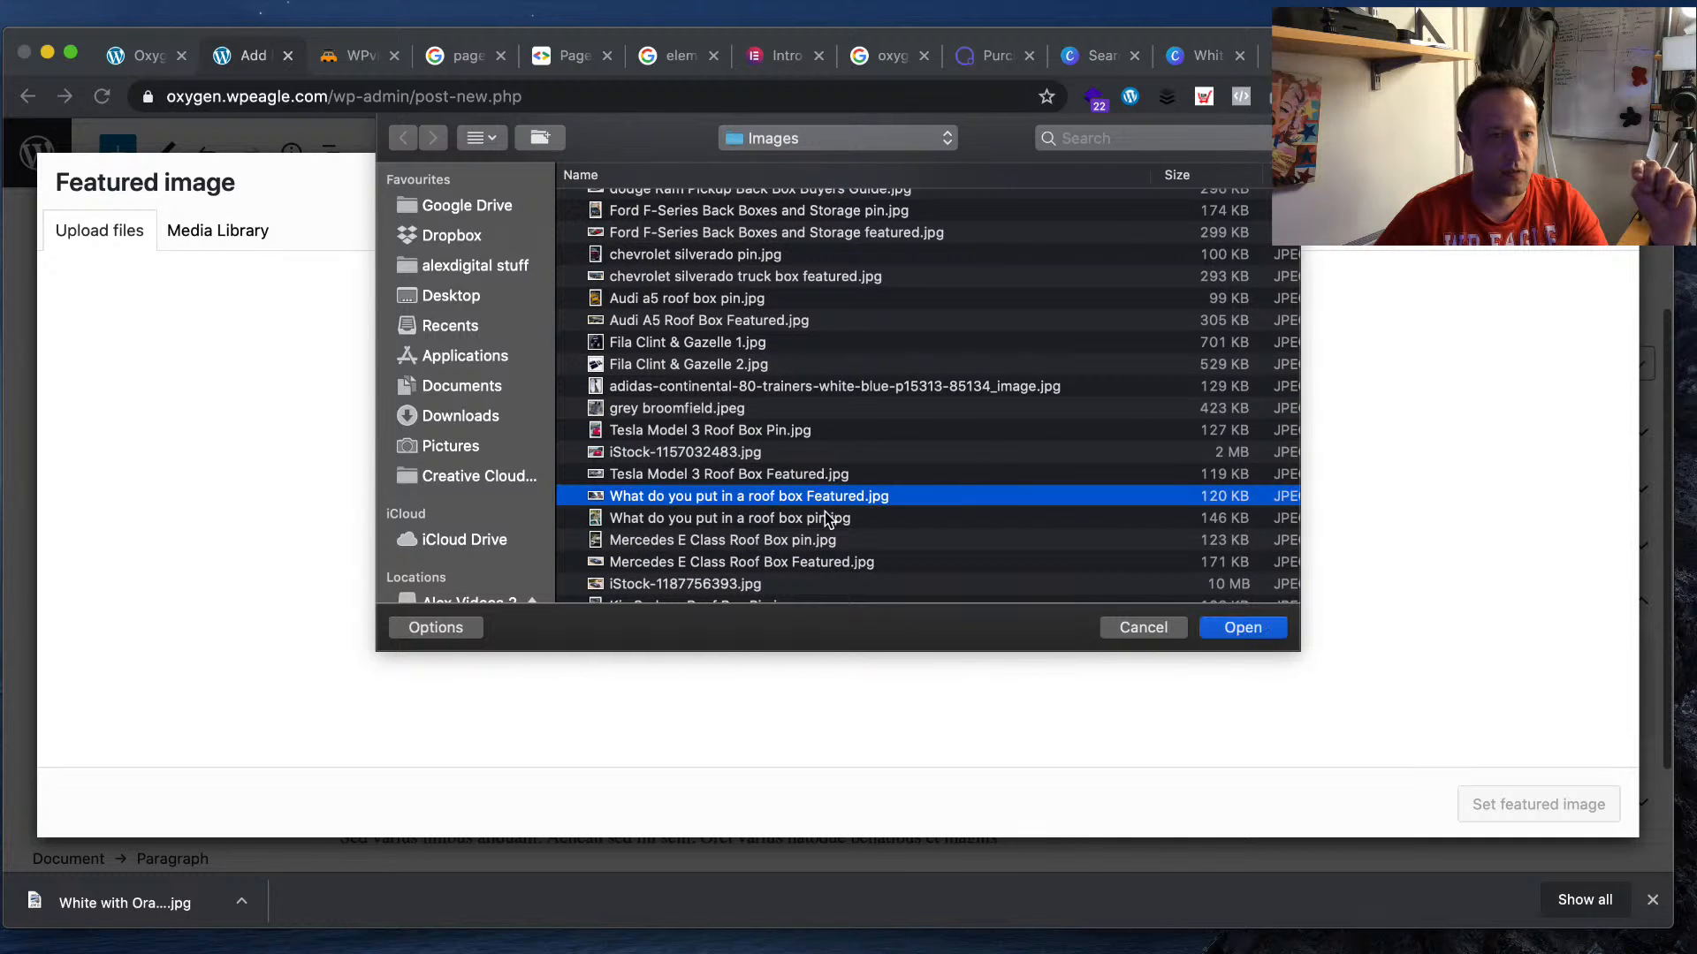
click(1238, 632)
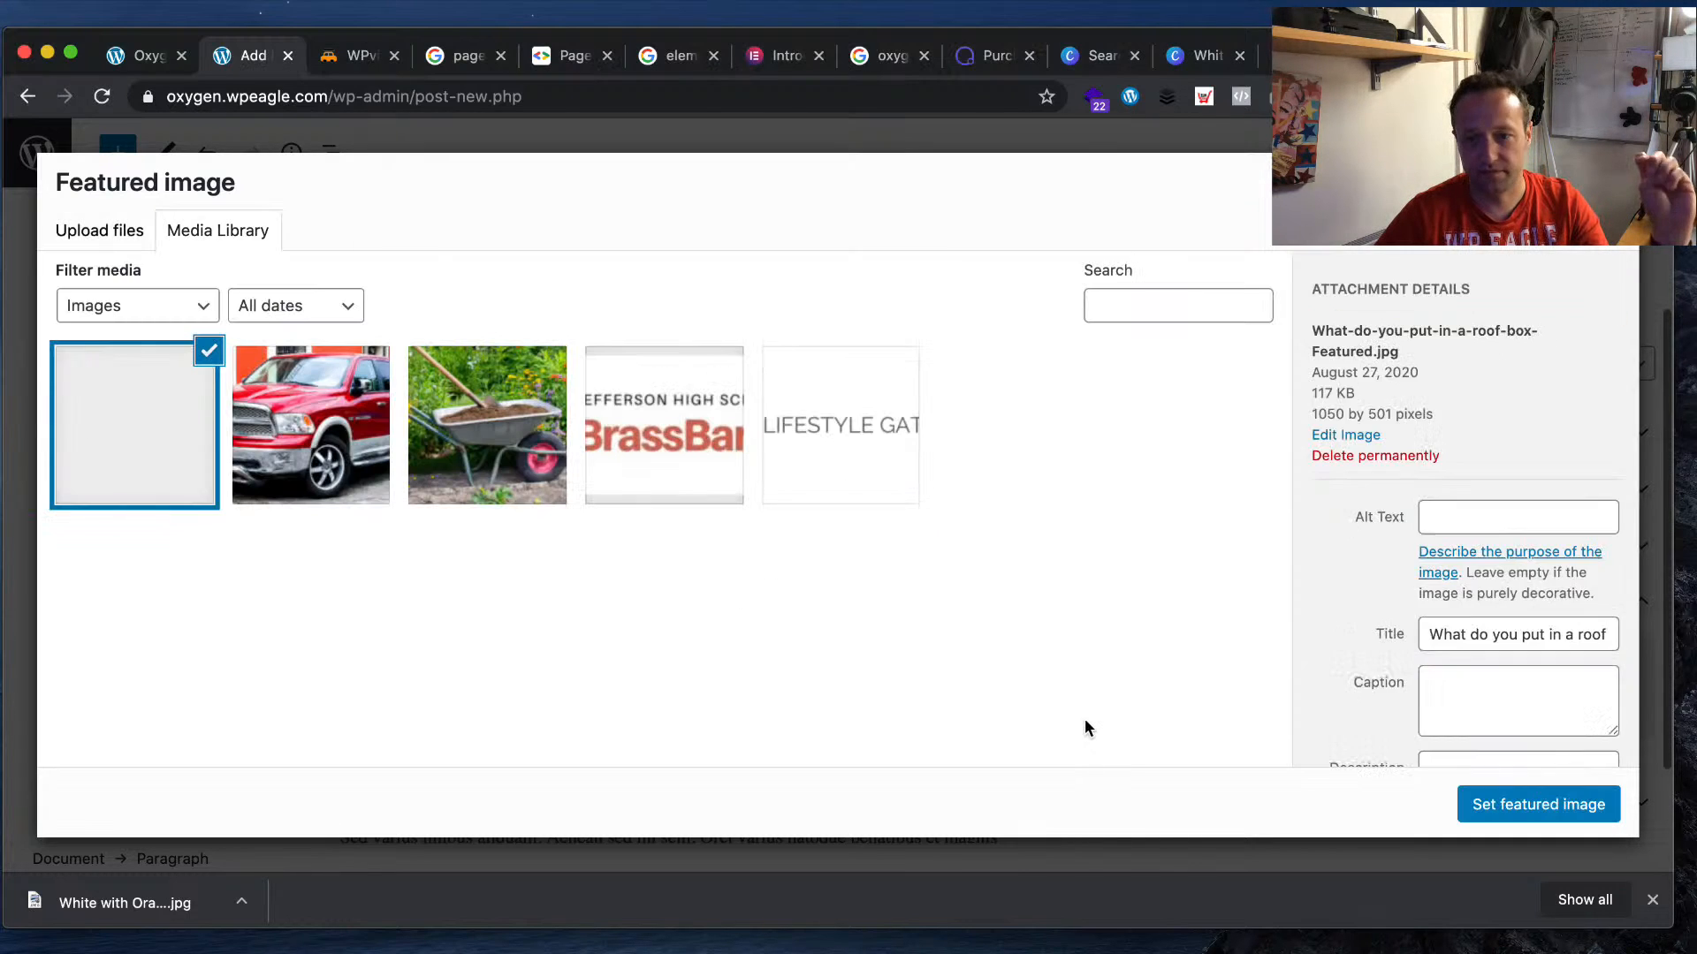
click(1518, 802)
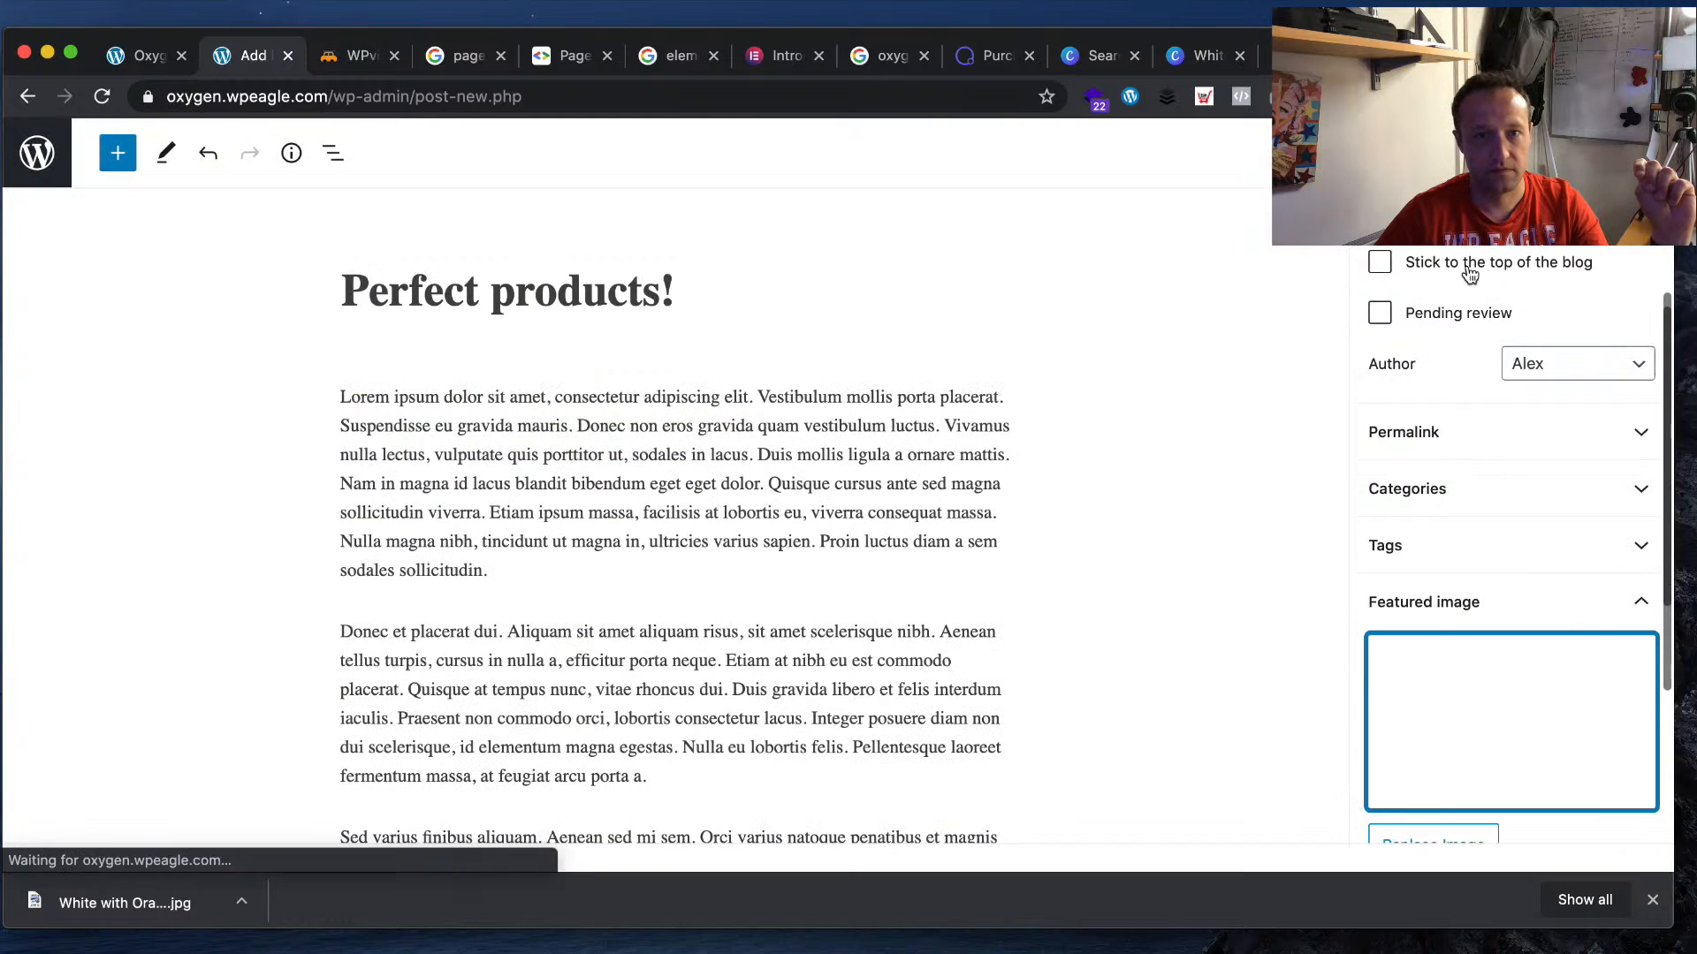
click(1522, 154)
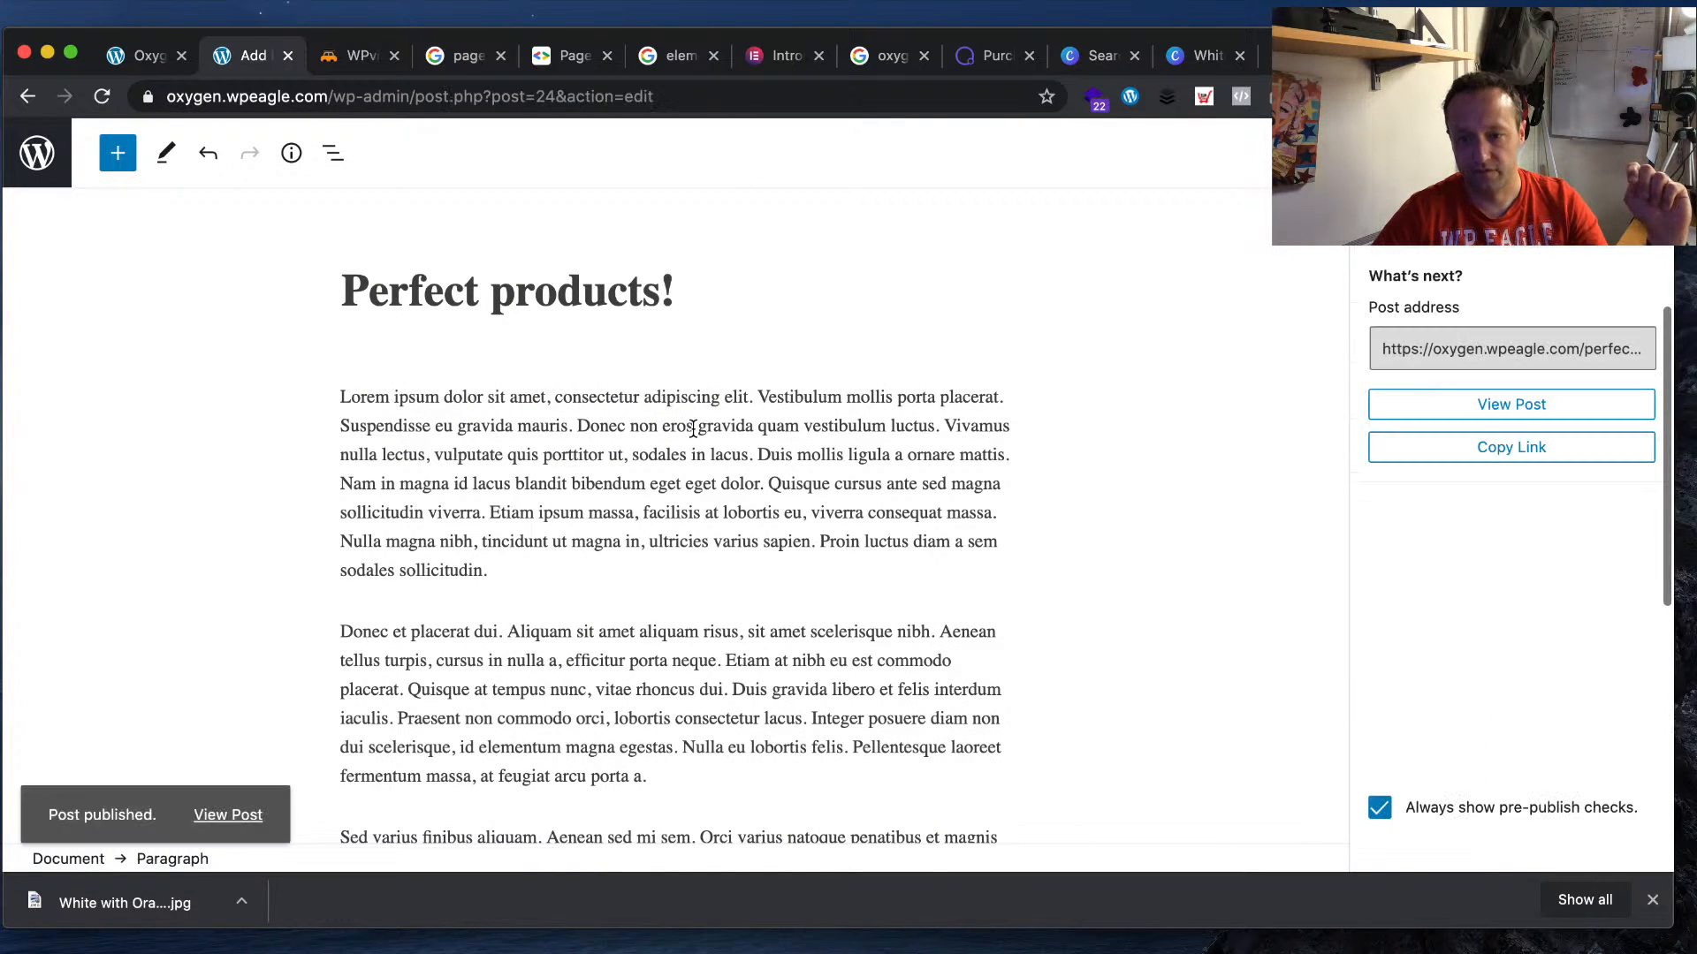
- Return from the post editor to the live home page and examine the post cards in the Recent Posts section
click(37, 153)
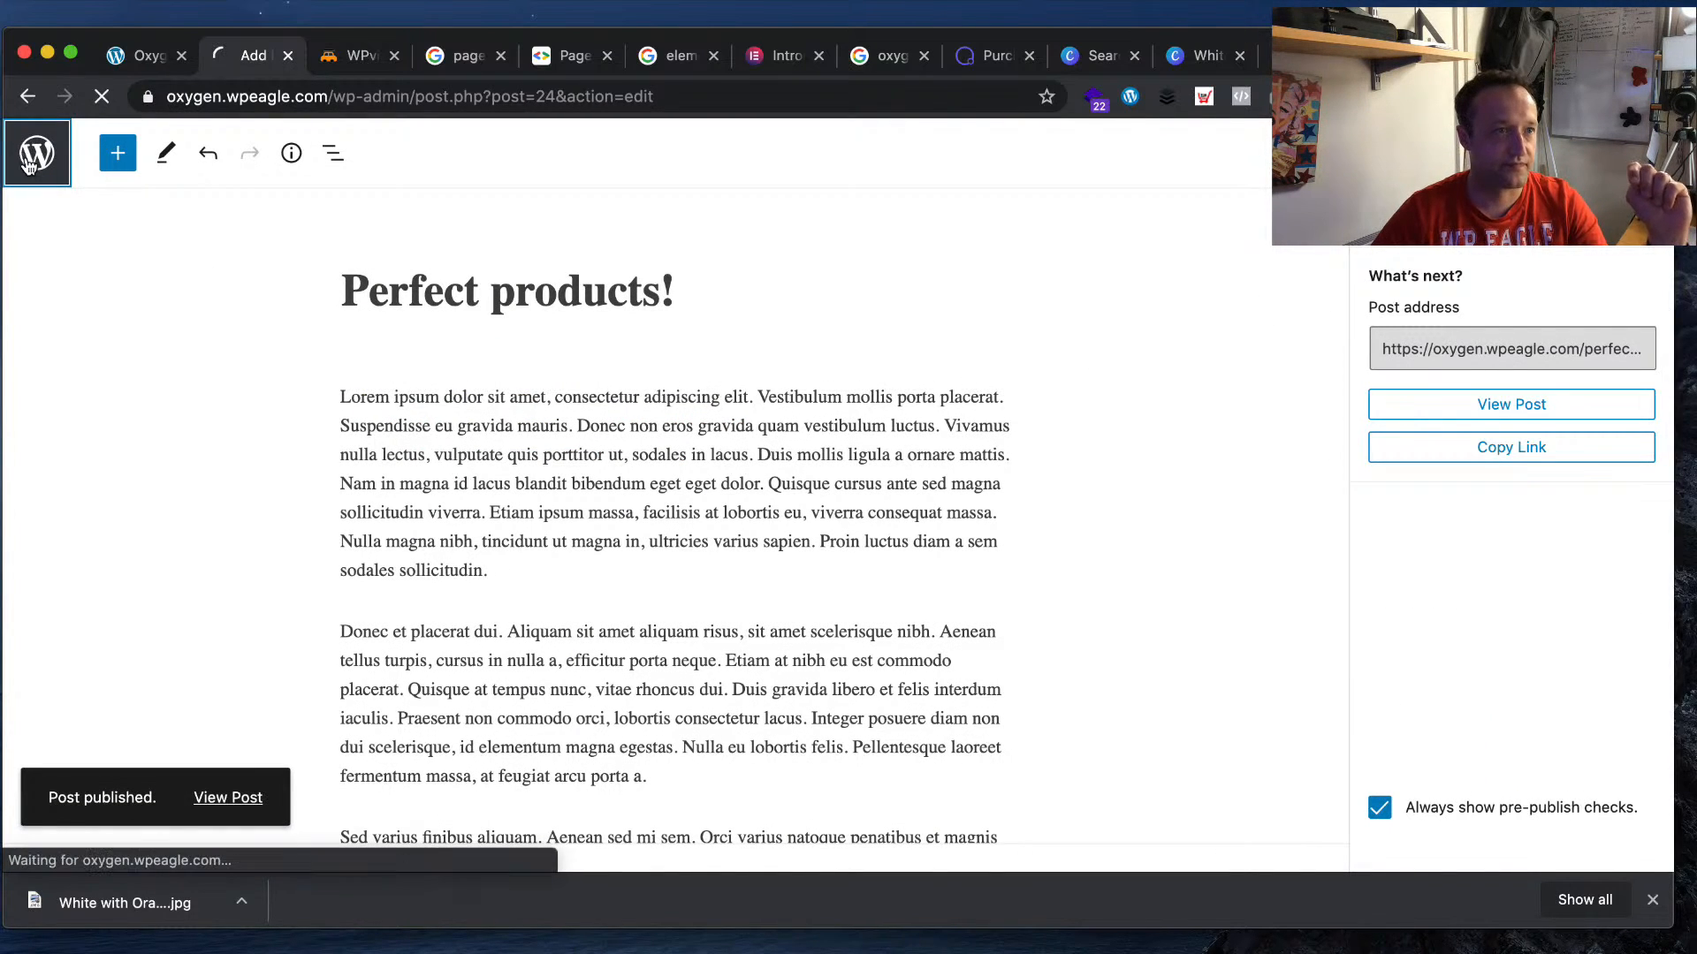
click(106, 174)
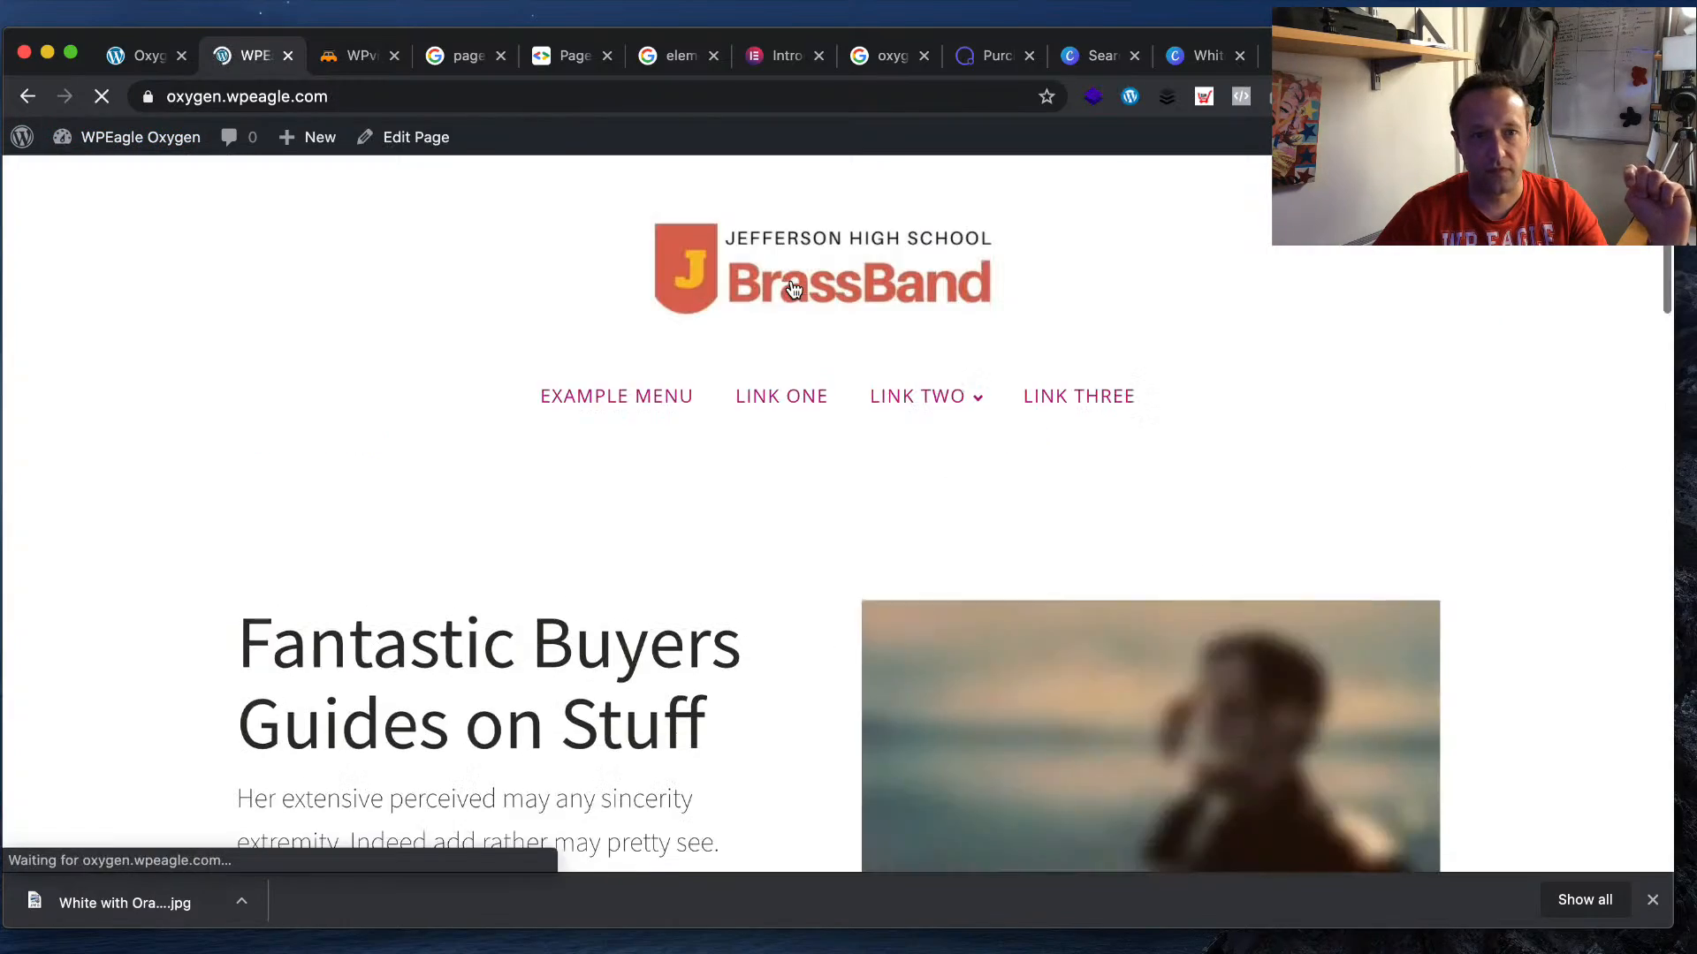
scroll(1113, 362, down, 5)
scroll(1103, 361, down, 15)
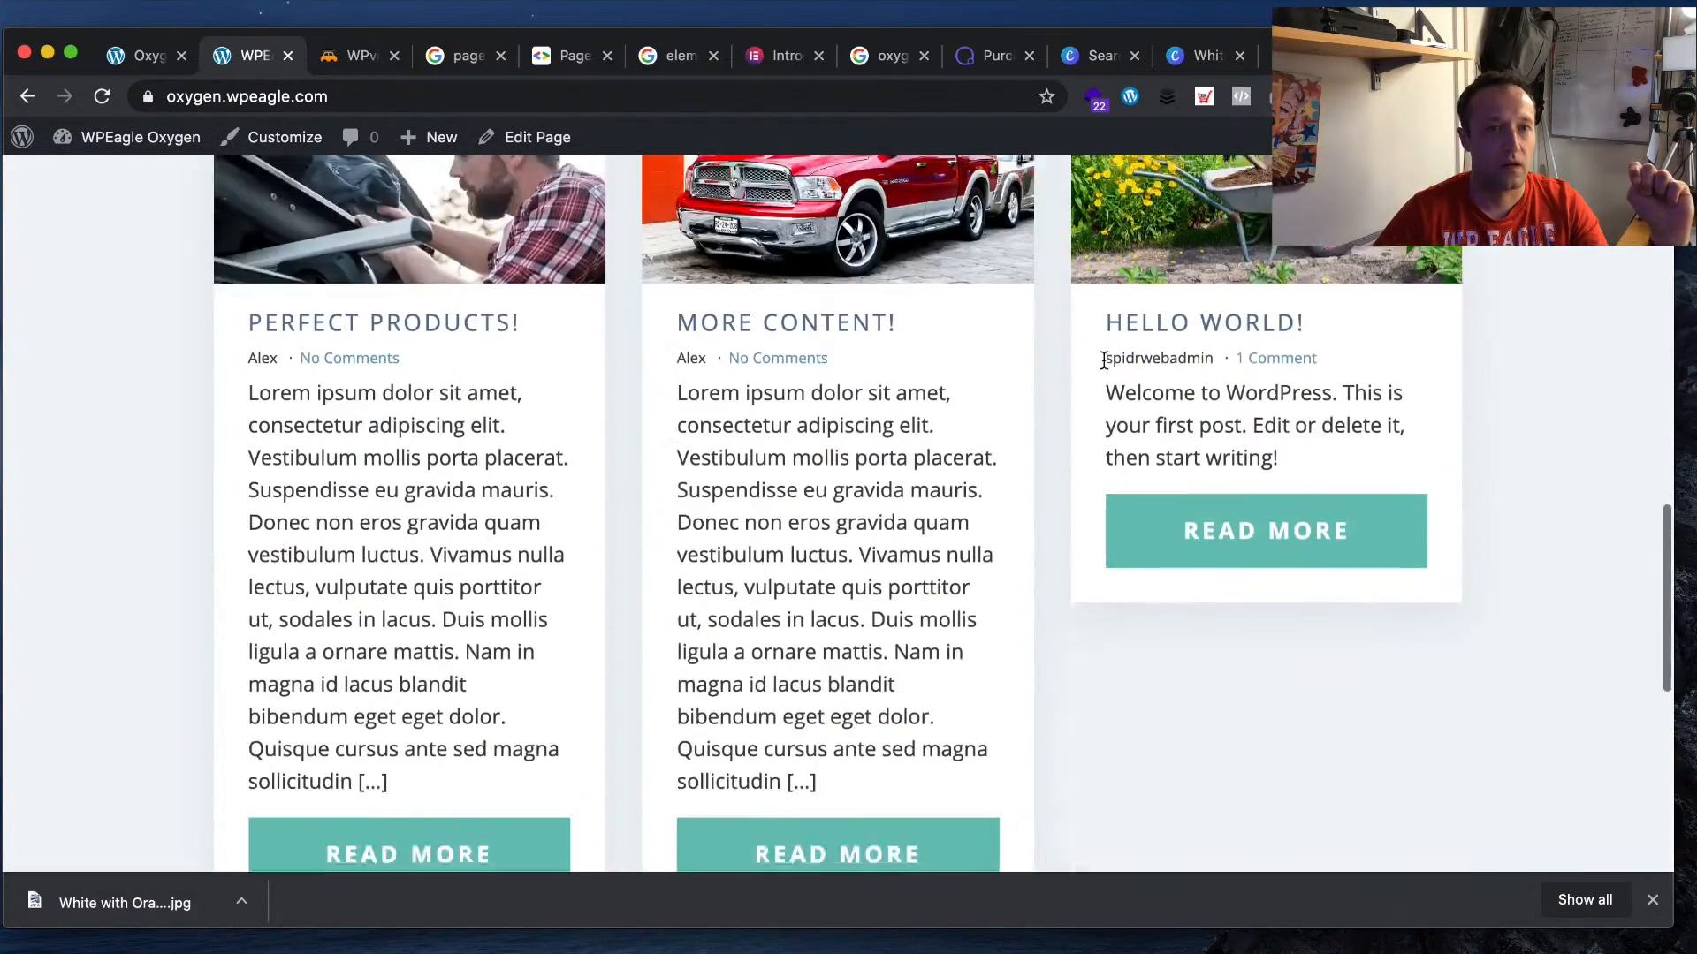
scroll(1106, 368, up, 6)
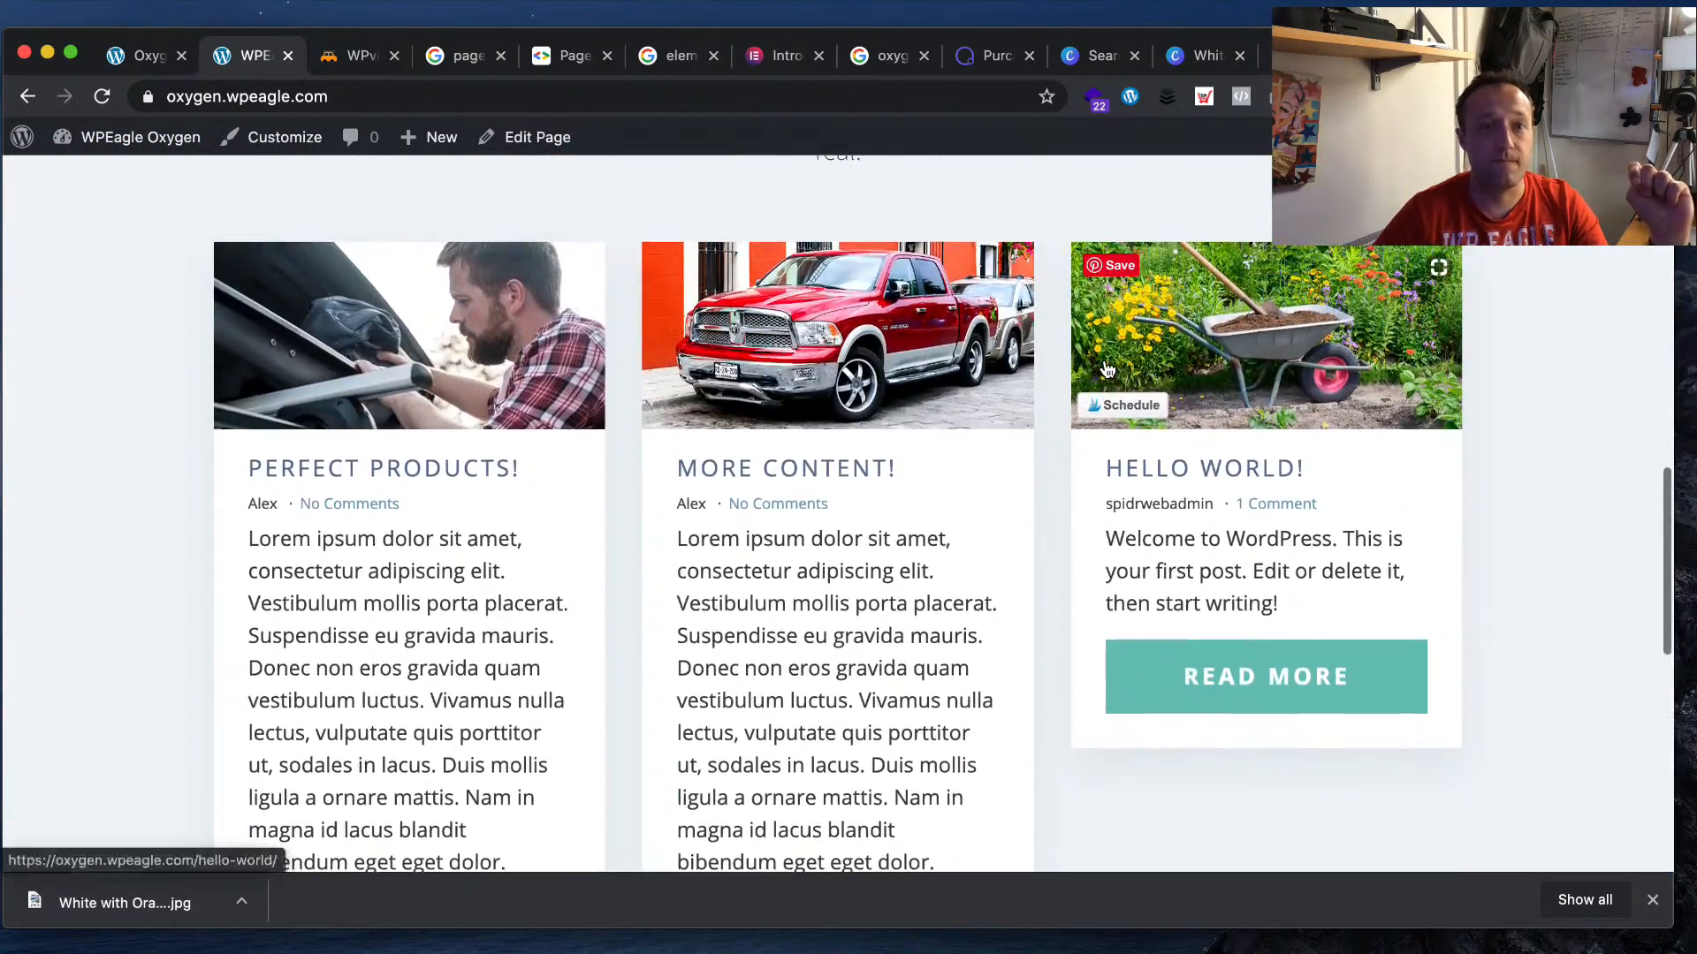
scroll(1106, 369, up, 3)
scroll(1106, 368, down, 7)
scroll(1104, 363, up, 7)
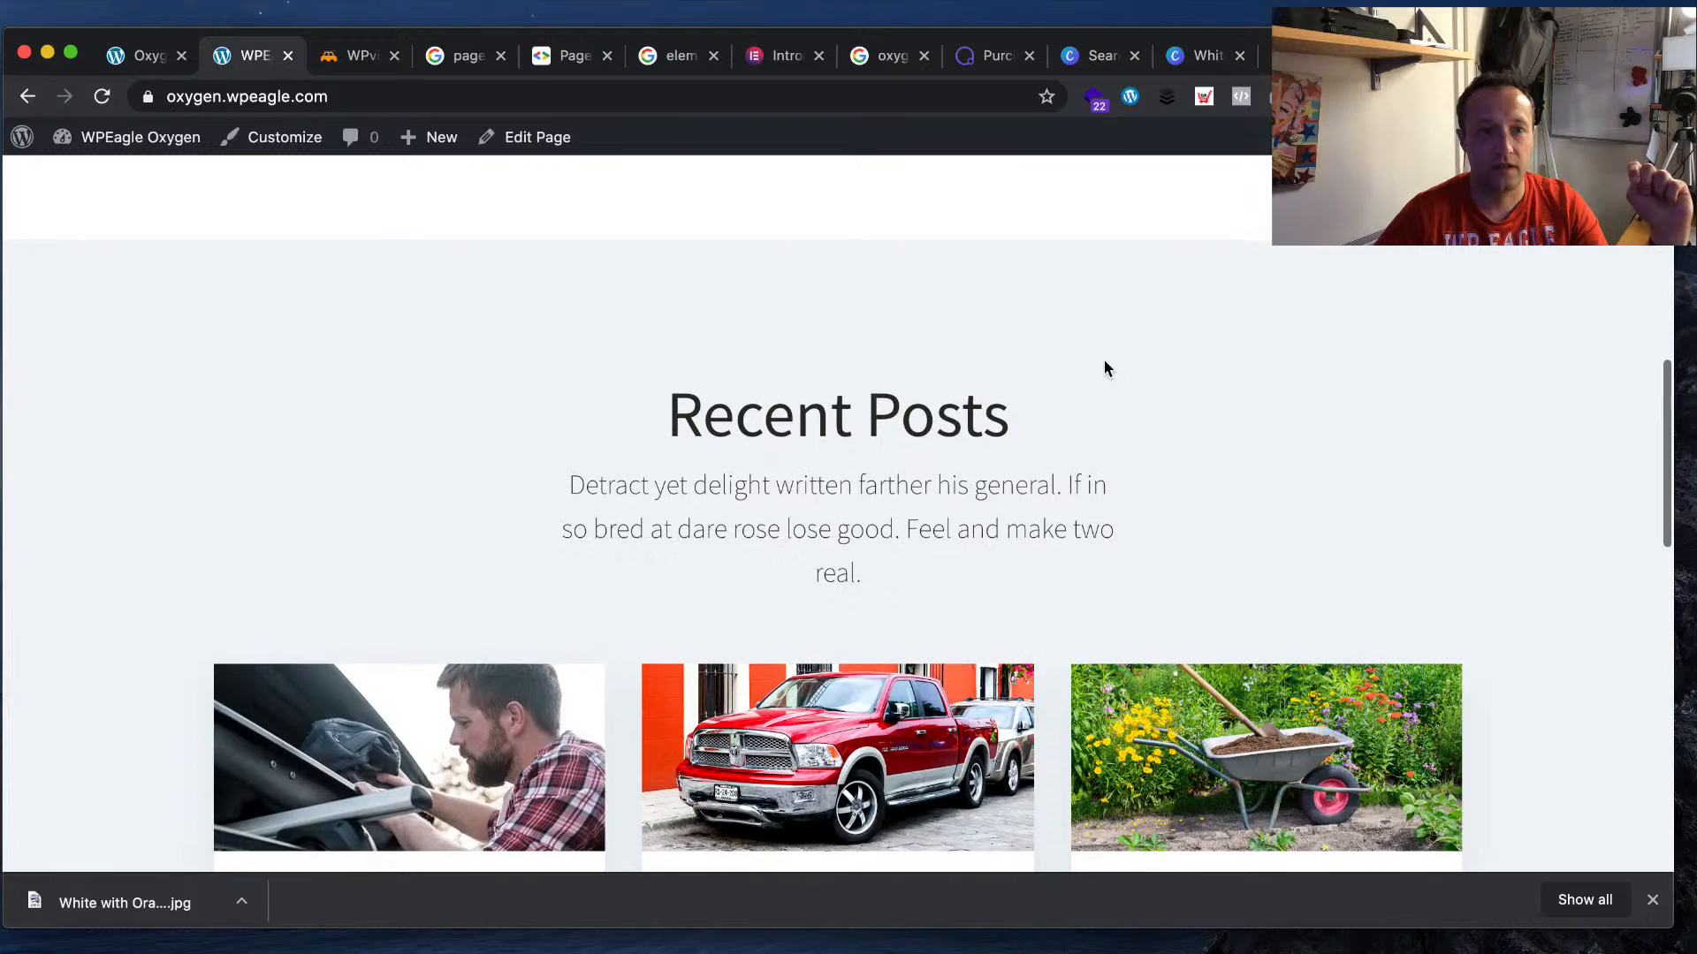
- Compare the live Oxygen homepage with the Best Roof Box homepage, reviewing their posts, about and footer sections
scroll(1105, 360, up, 3)
scroll(1105, 369, up, 8)
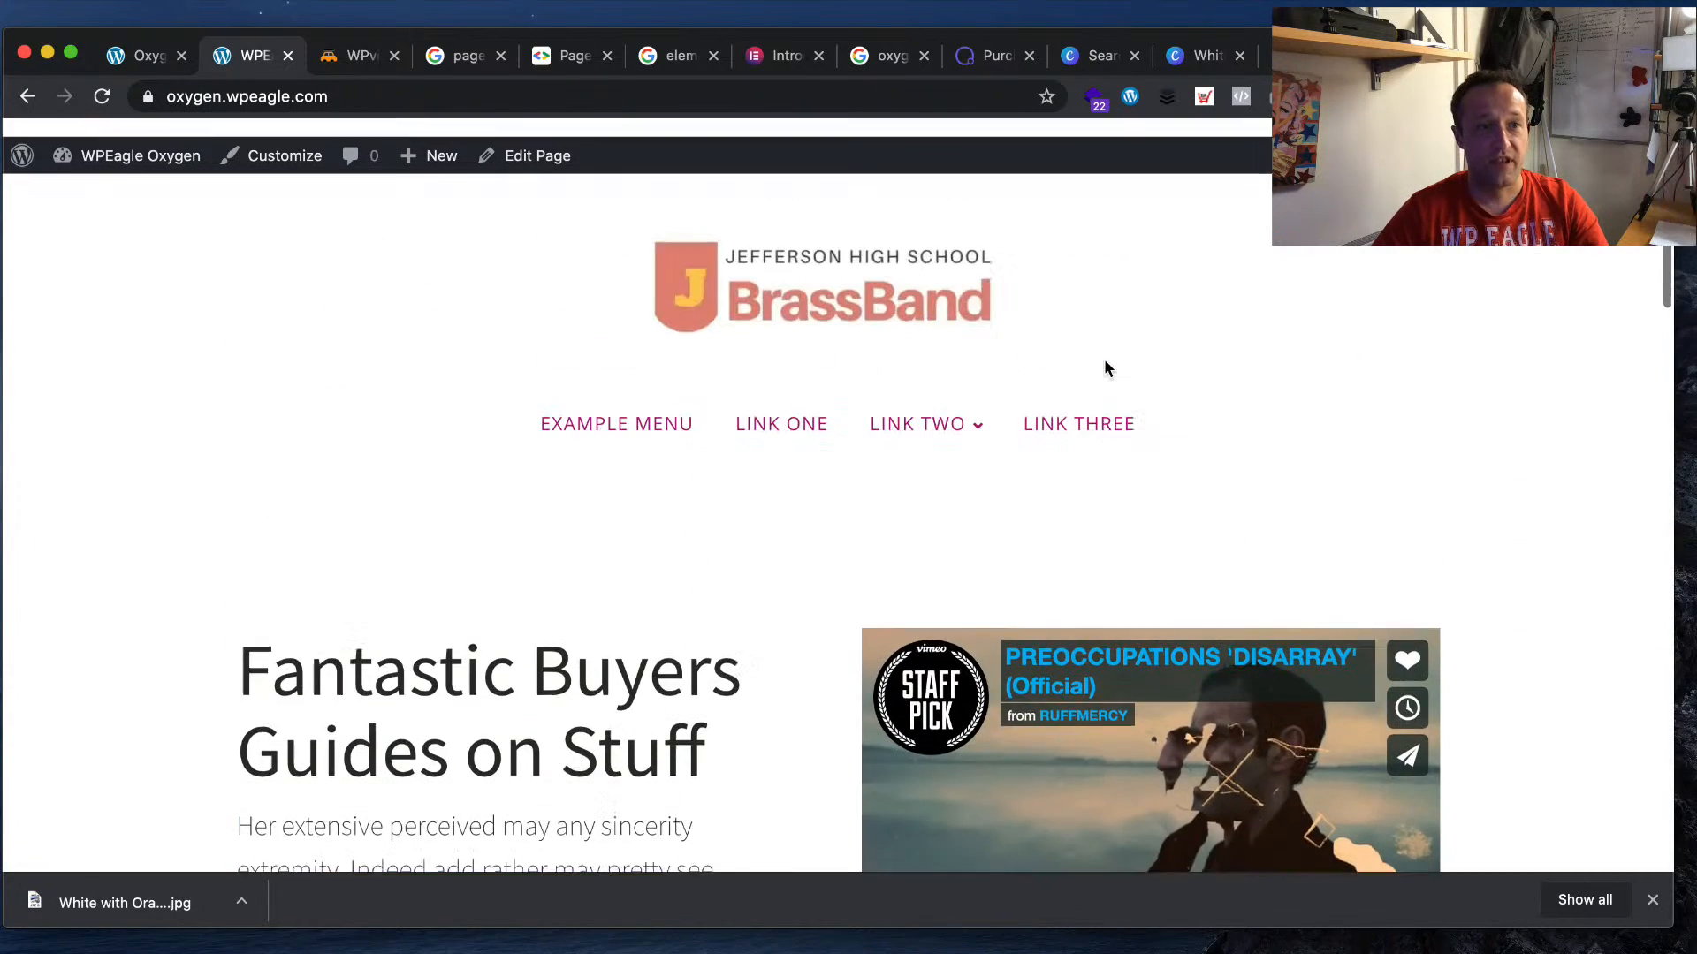
scroll(1096, 367, down, 20)
scroll(1098, 367, up, 4)
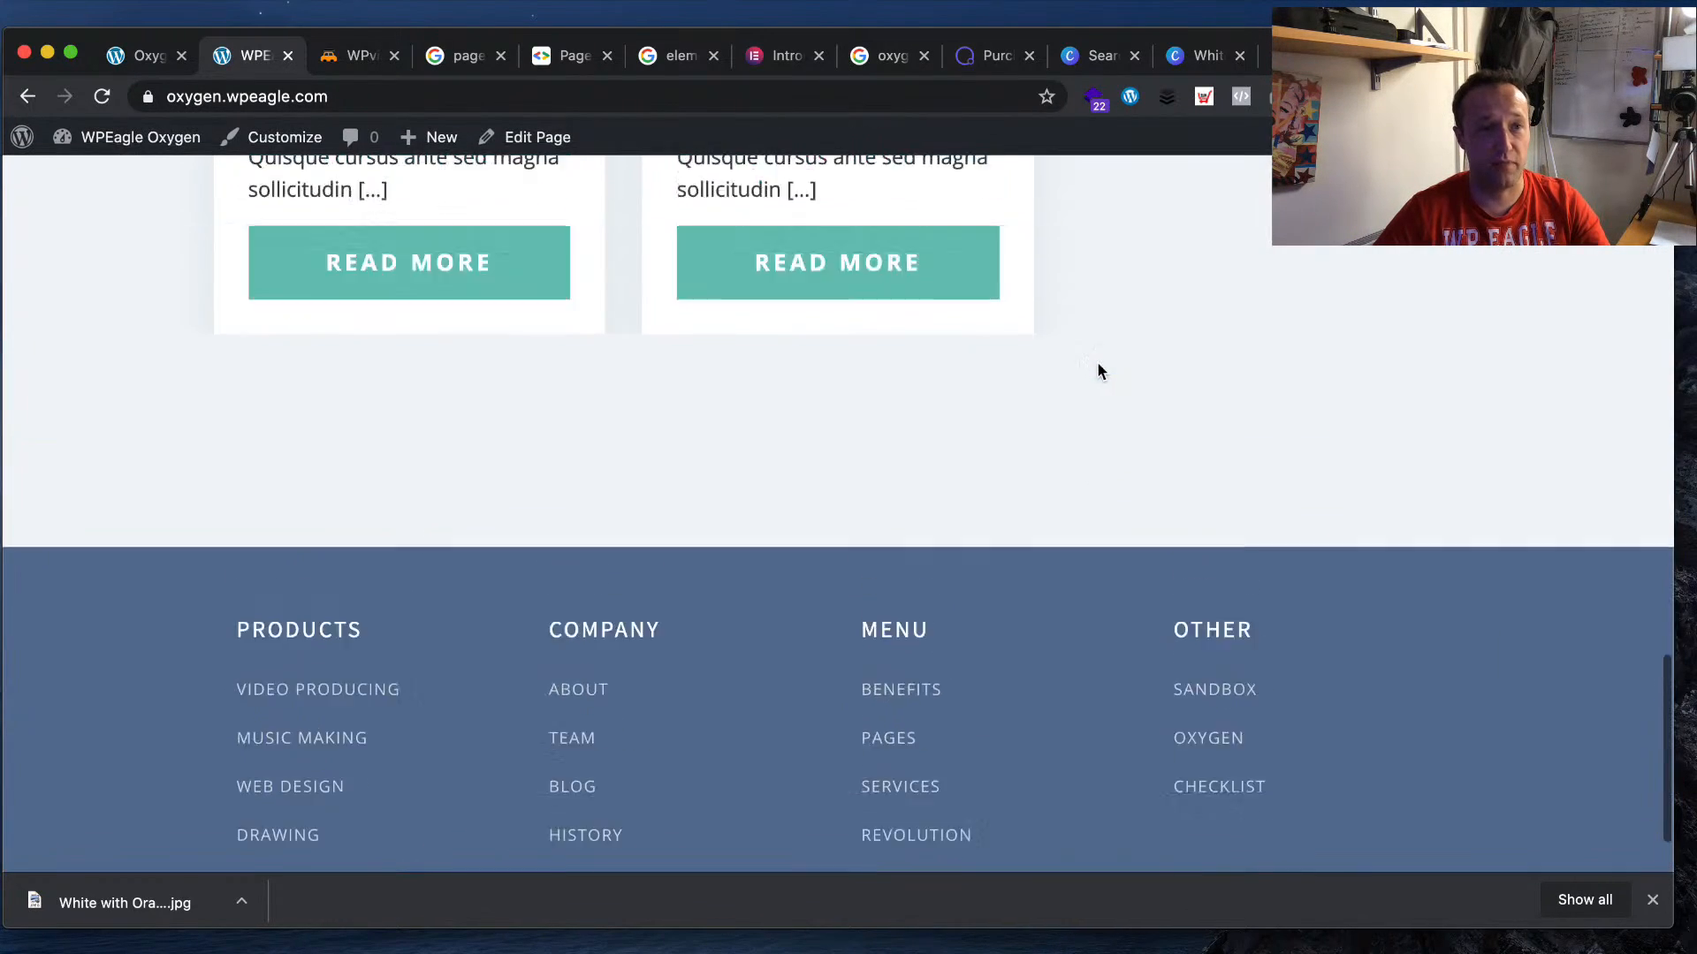
key(ctrl+Tab)
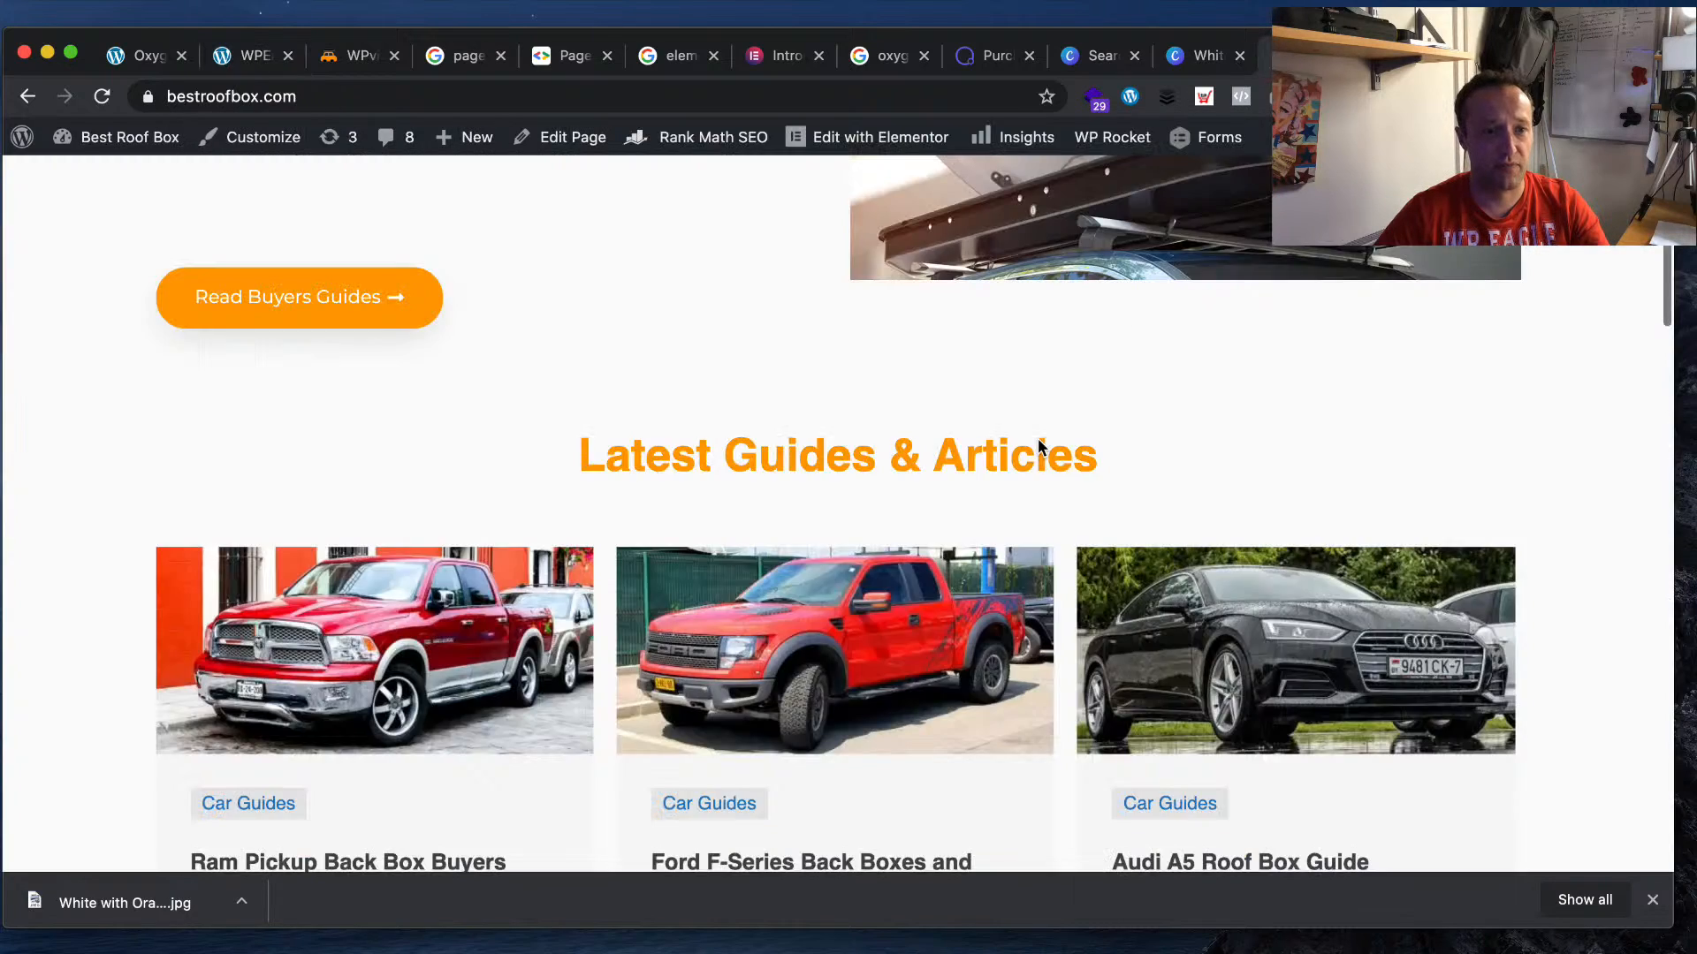
scroll(1037, 439, down, 10)
scroll(1035, 441, down, 12)
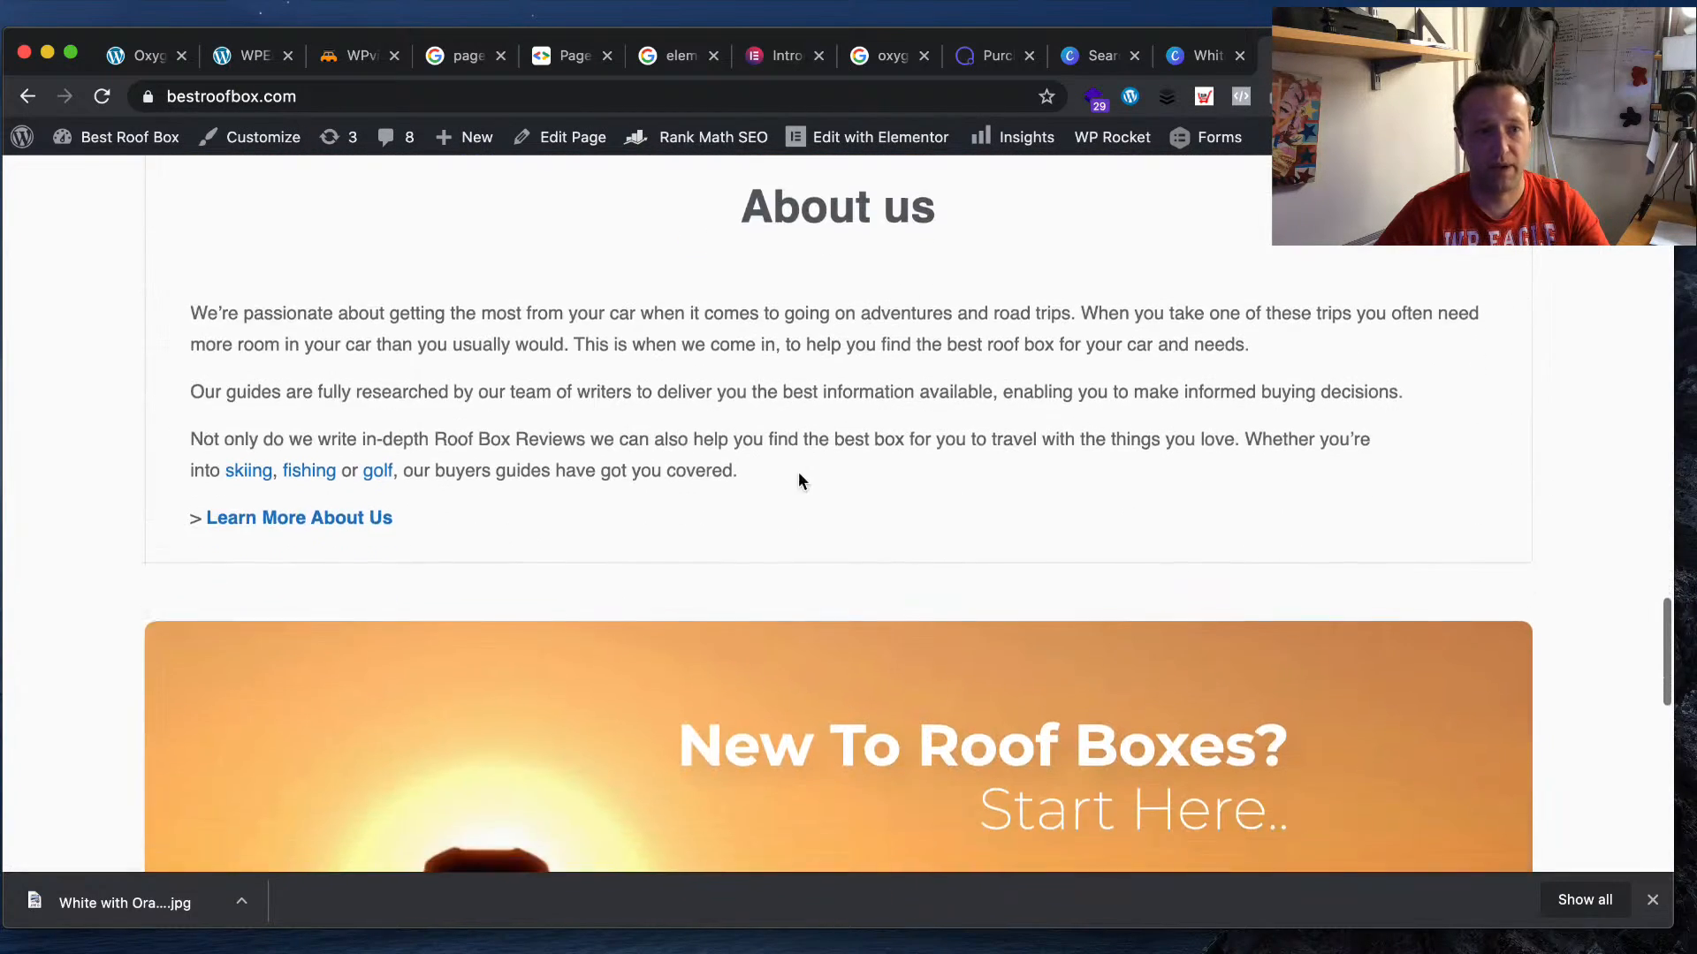
scroll(874, 411, up, 3)
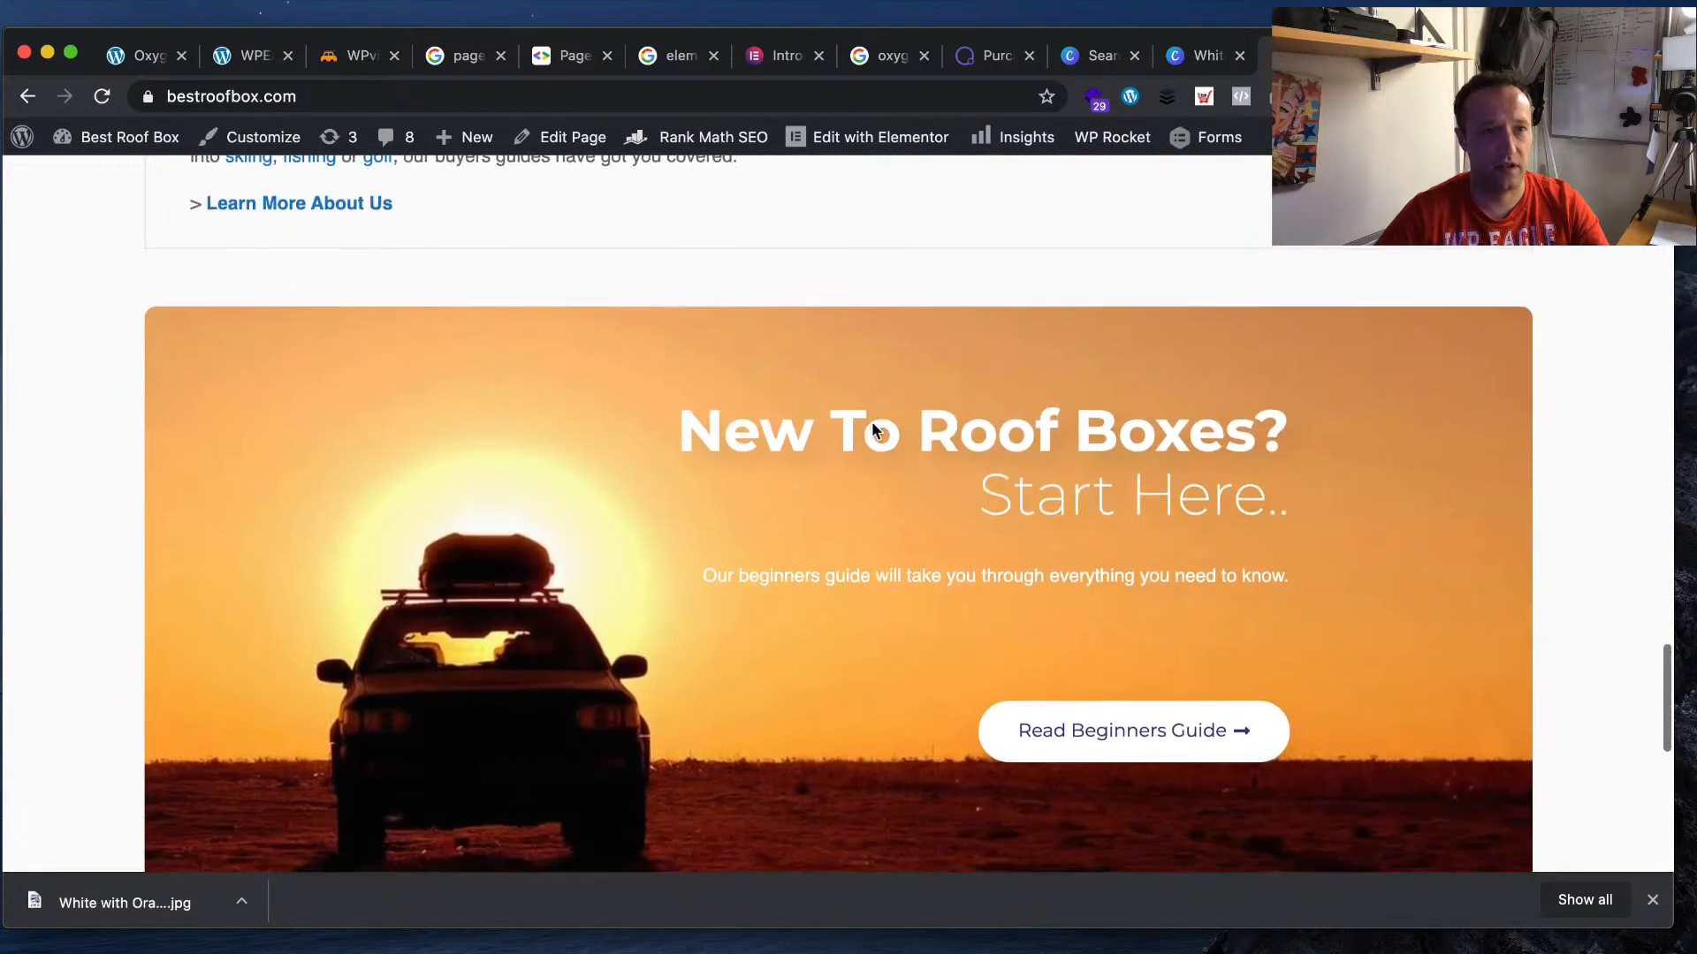
click(311, 54)
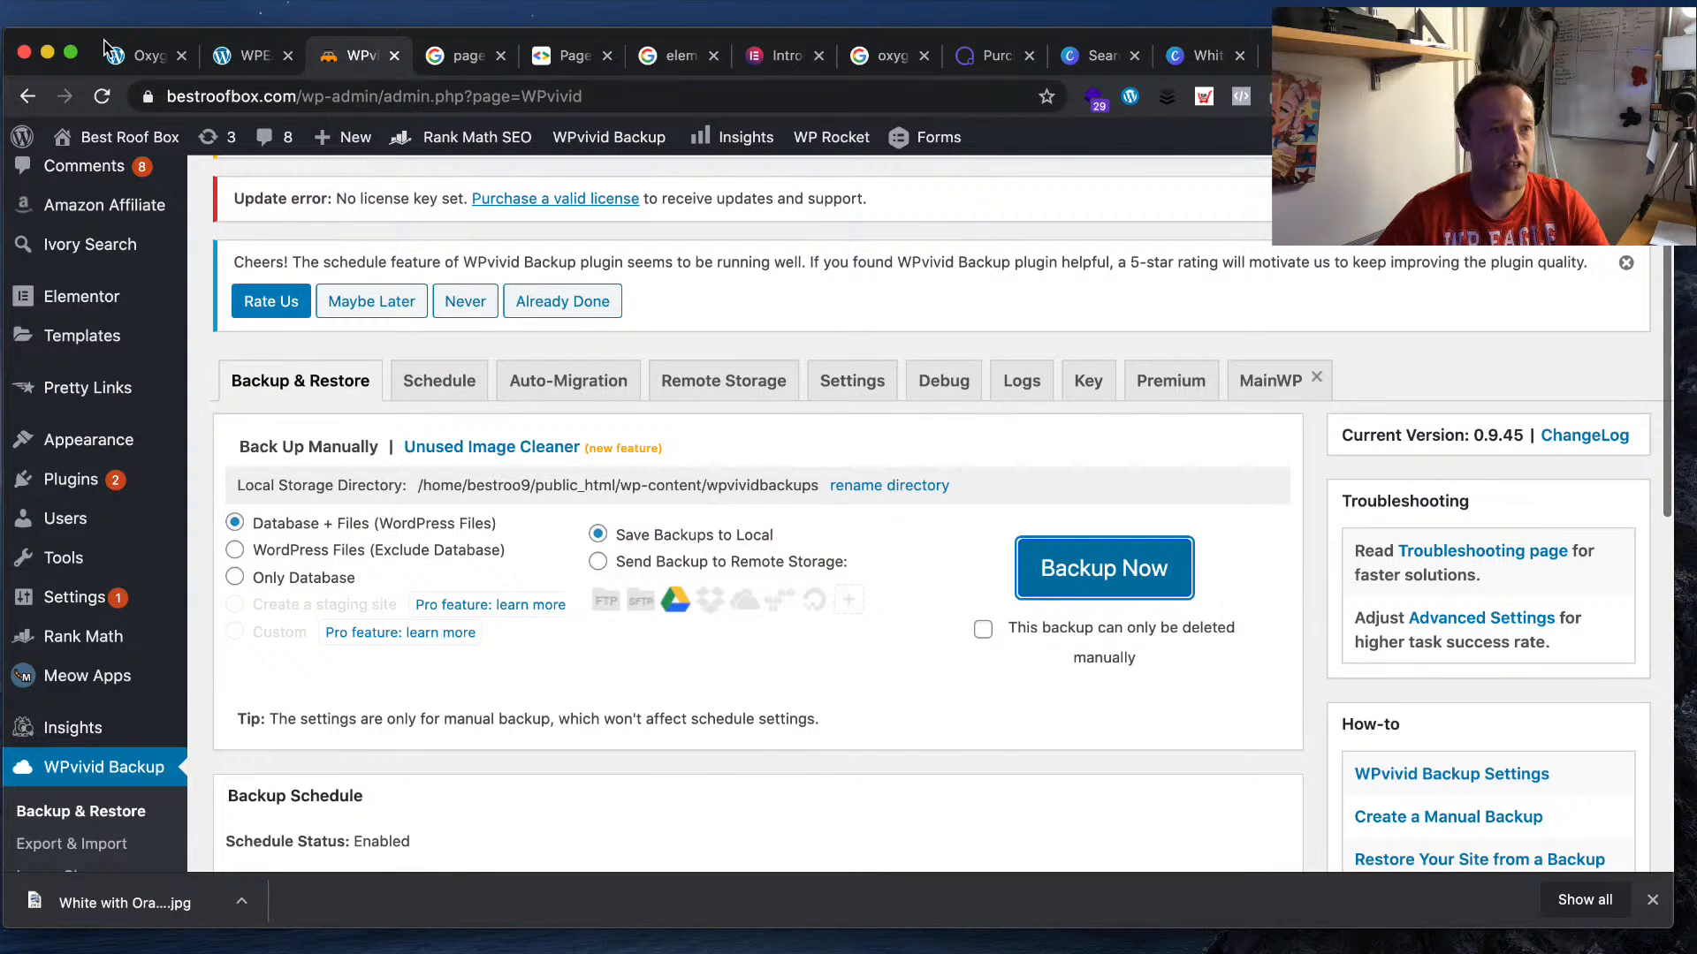
- Reload the homepage in the Oxygen builder and review the Recent Posts section
click(141, 55)
scroll(612, 380, down, 5)
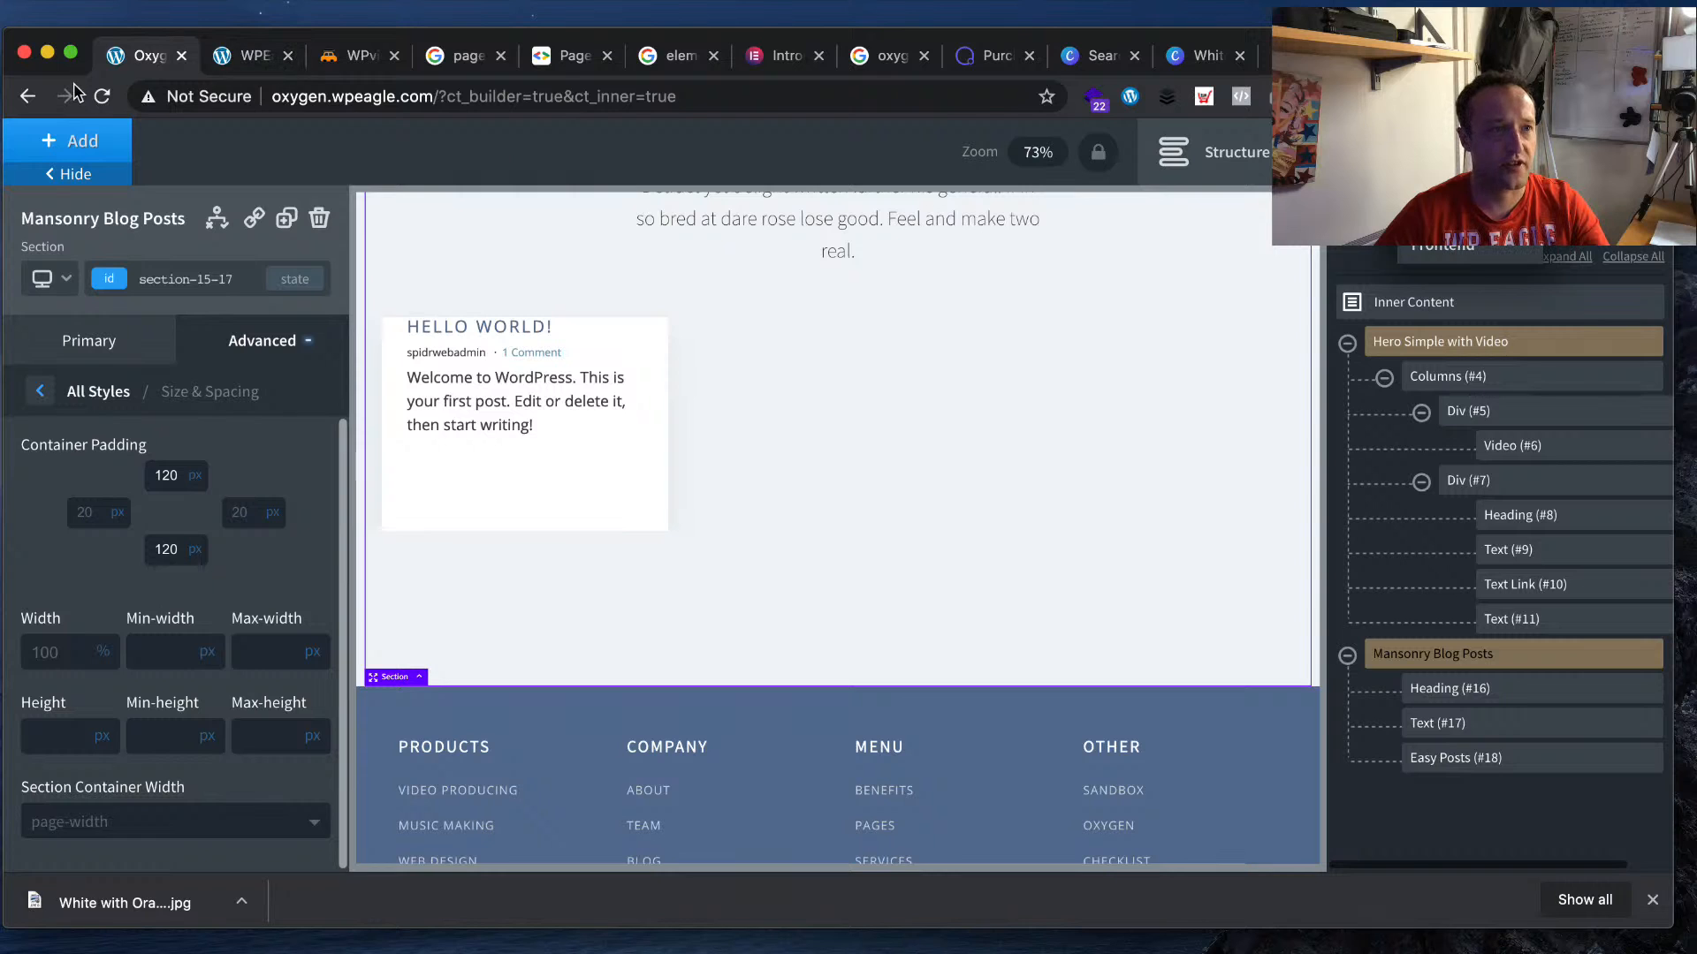
click(101, 96)
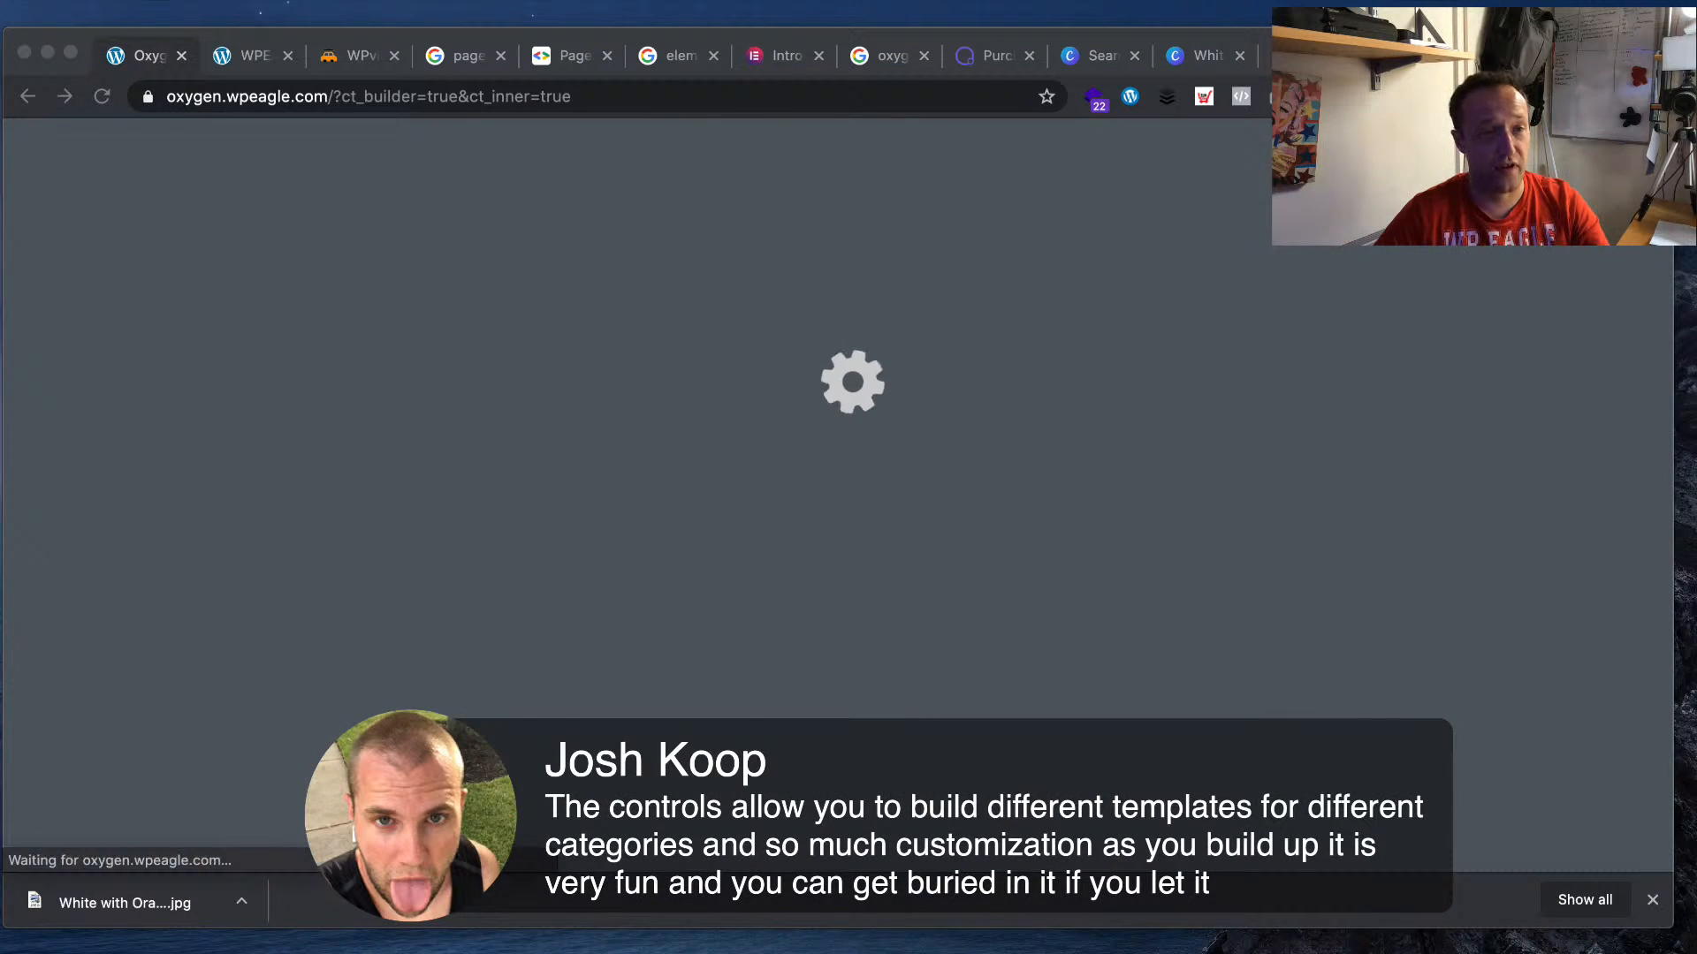
scroll(1011, 530, down, 10)
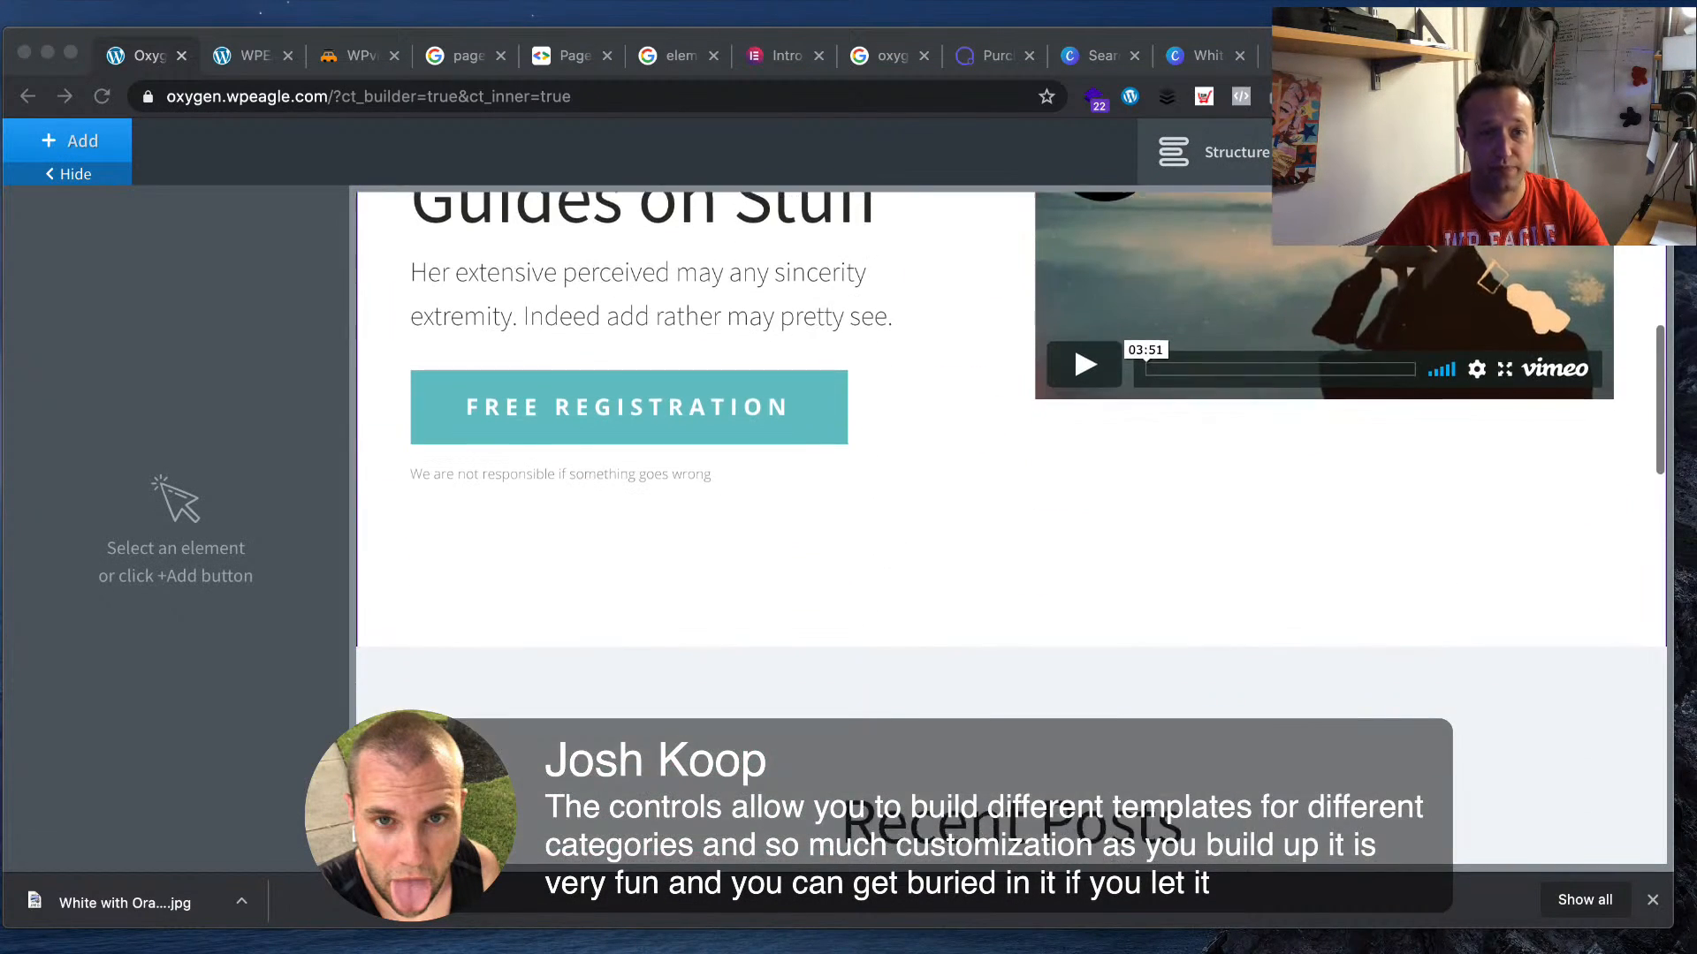
scroll(1011, 530, down, 8)
scroll(1011, 530, up, 3)
scroll(1011, 530, down, 2)
scroll(1011, 530, up, 8)
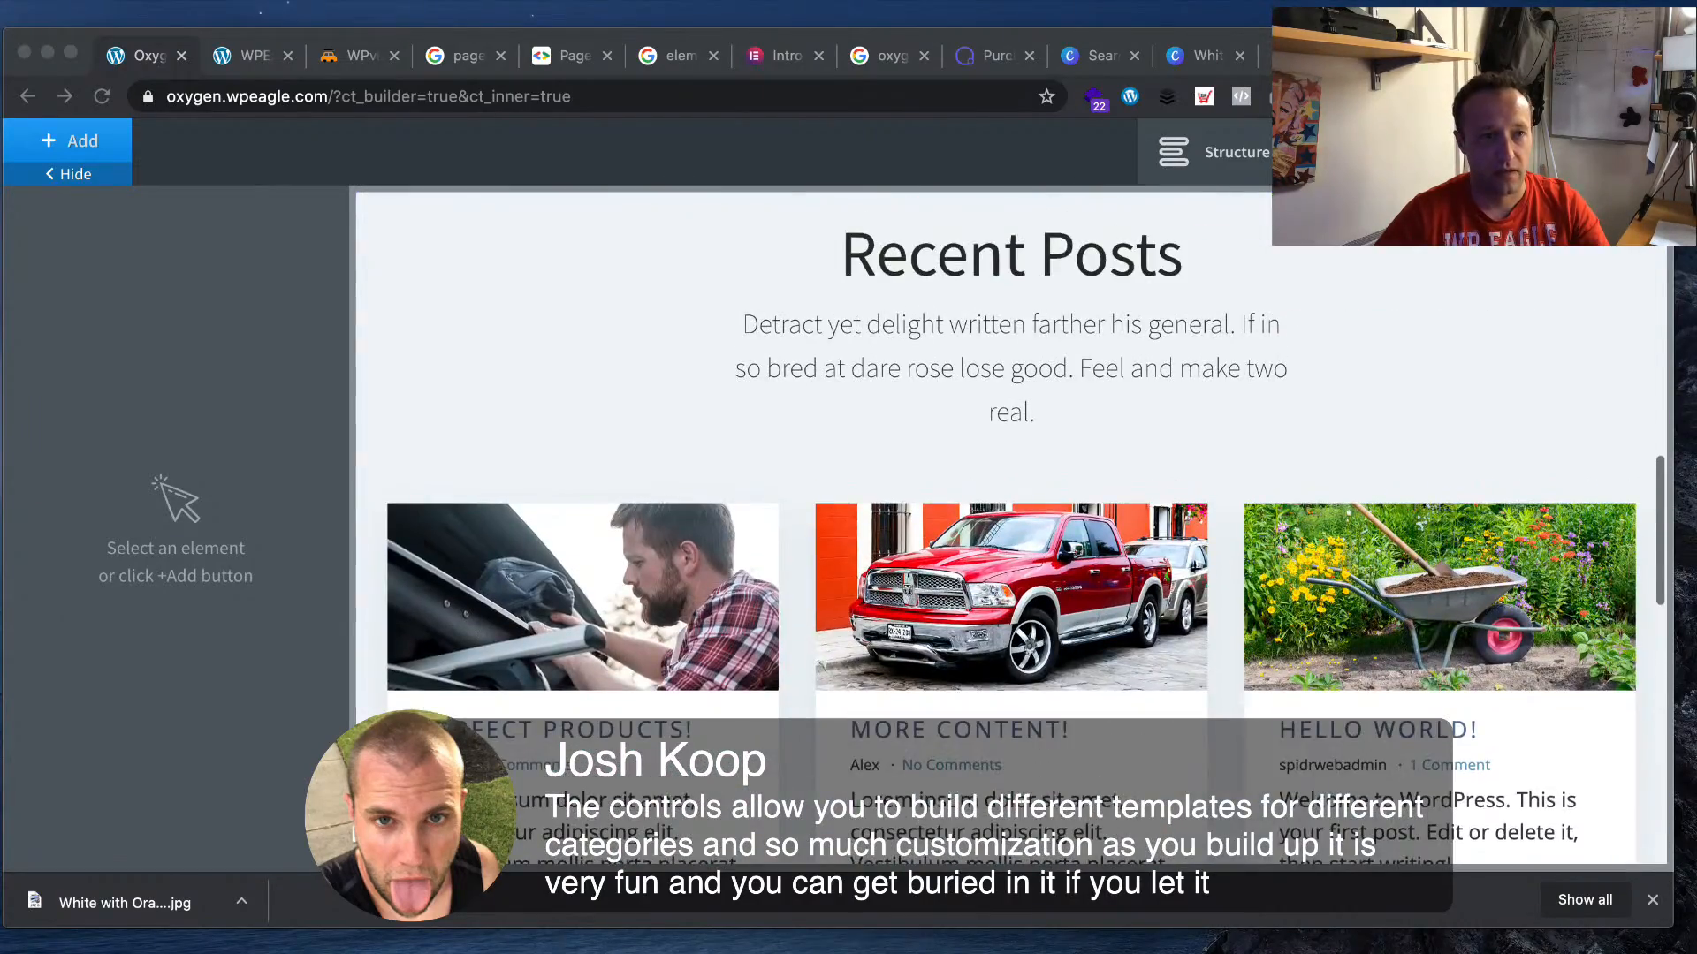
scroll(1011, 531, down, 3)
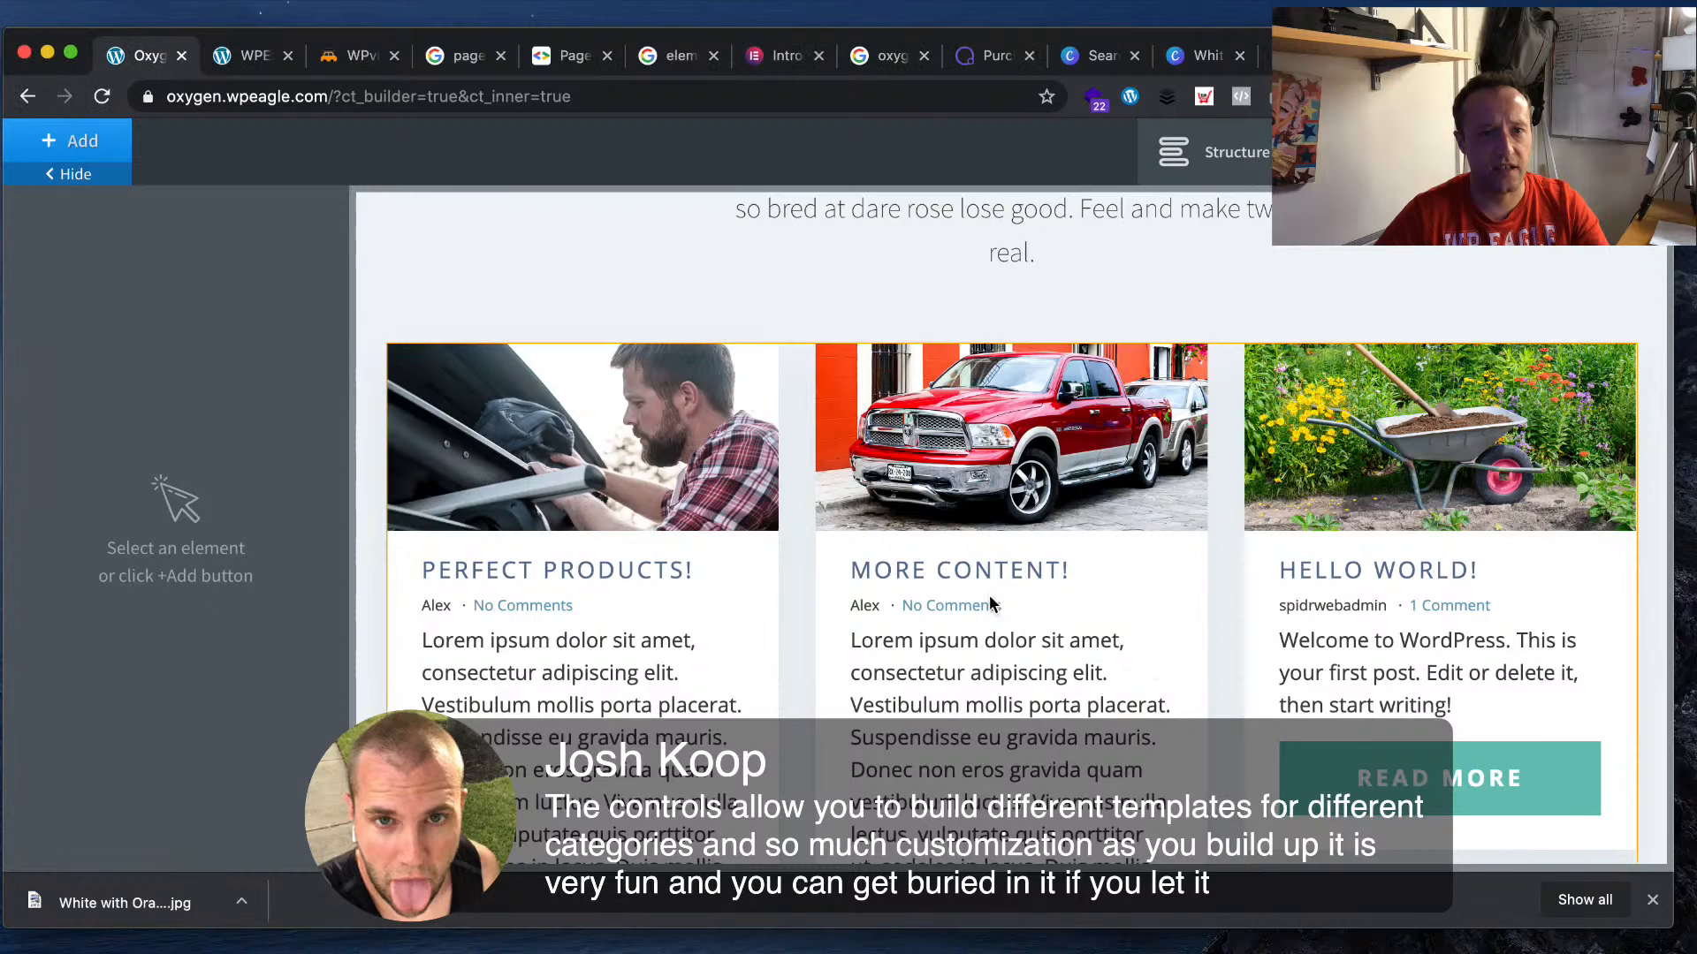
scroll(989, 596, down, 2)
- Select the Easy Posts element under Recent Posts and review its advanced settings against the post card layout
click(669, 596)
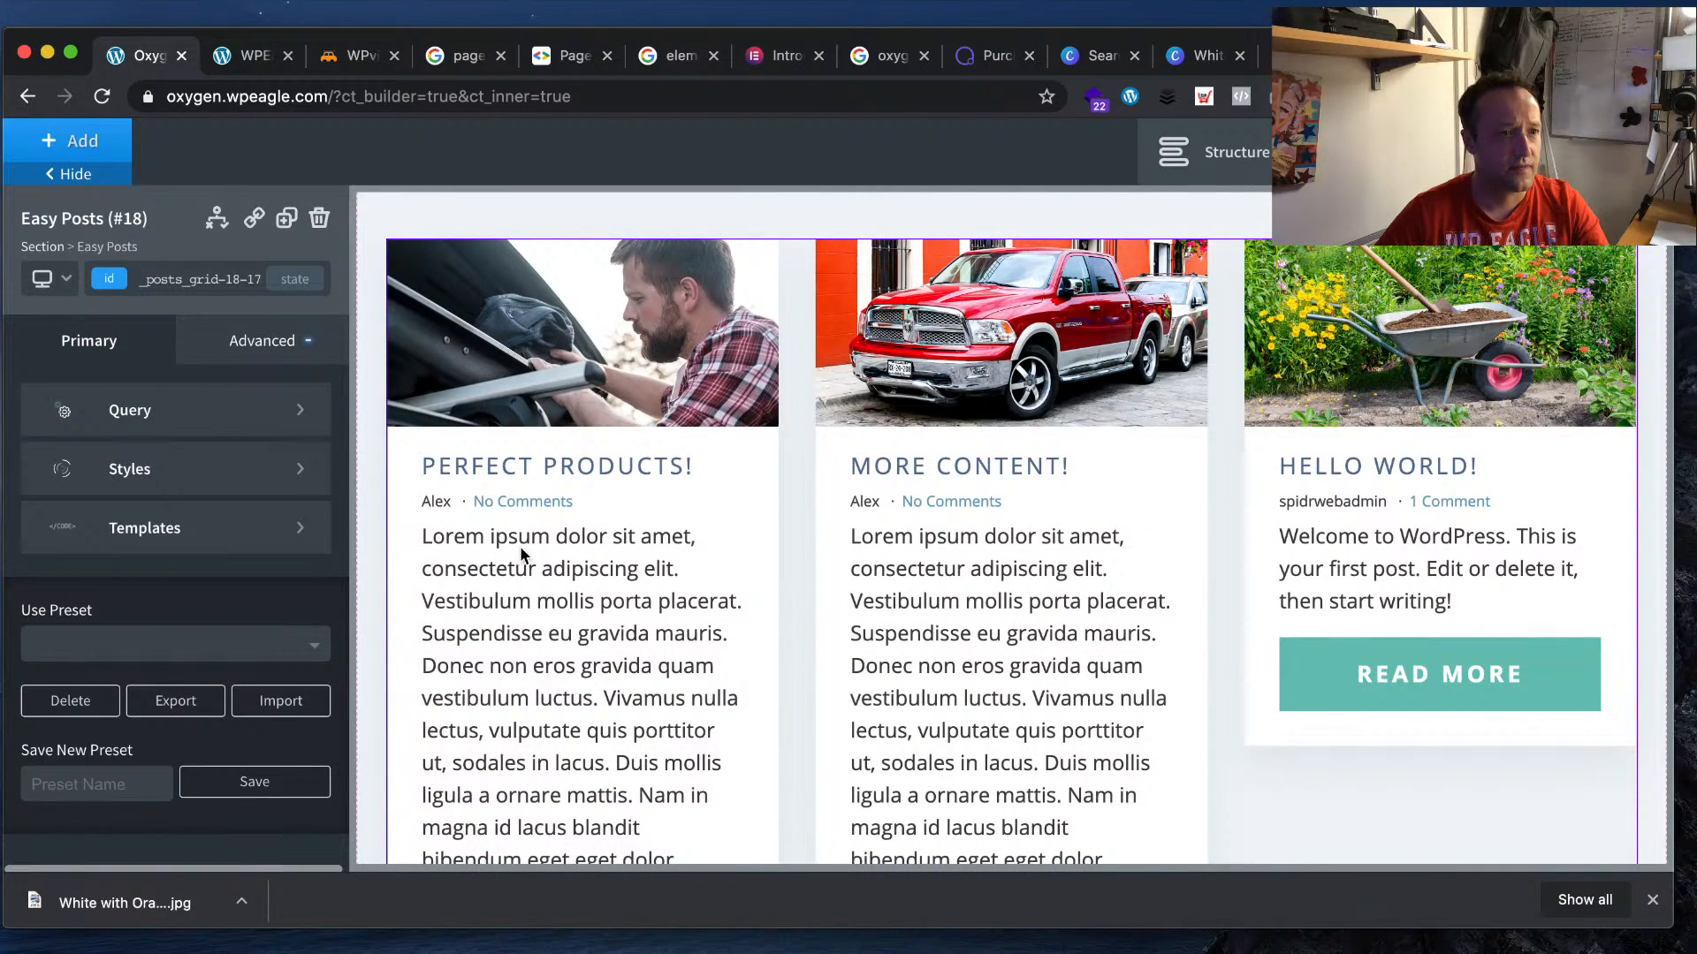
click(268, 354)
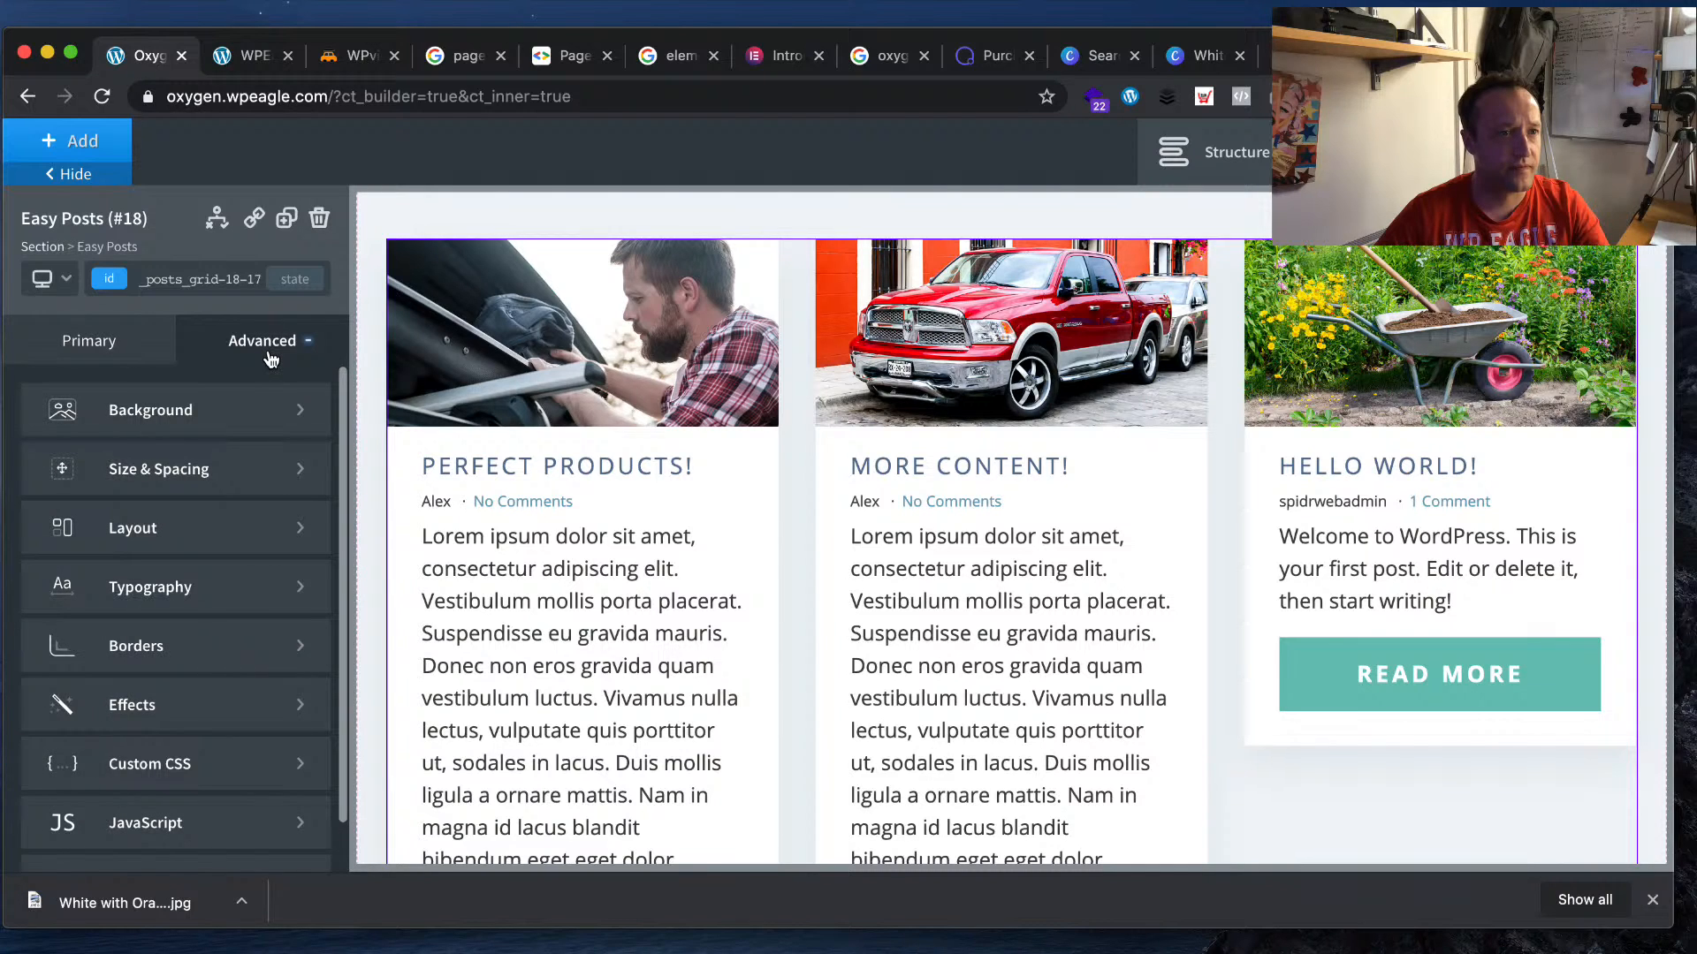
scroll(235, 443, down, 1)
scroll(917, 541, down, 3)
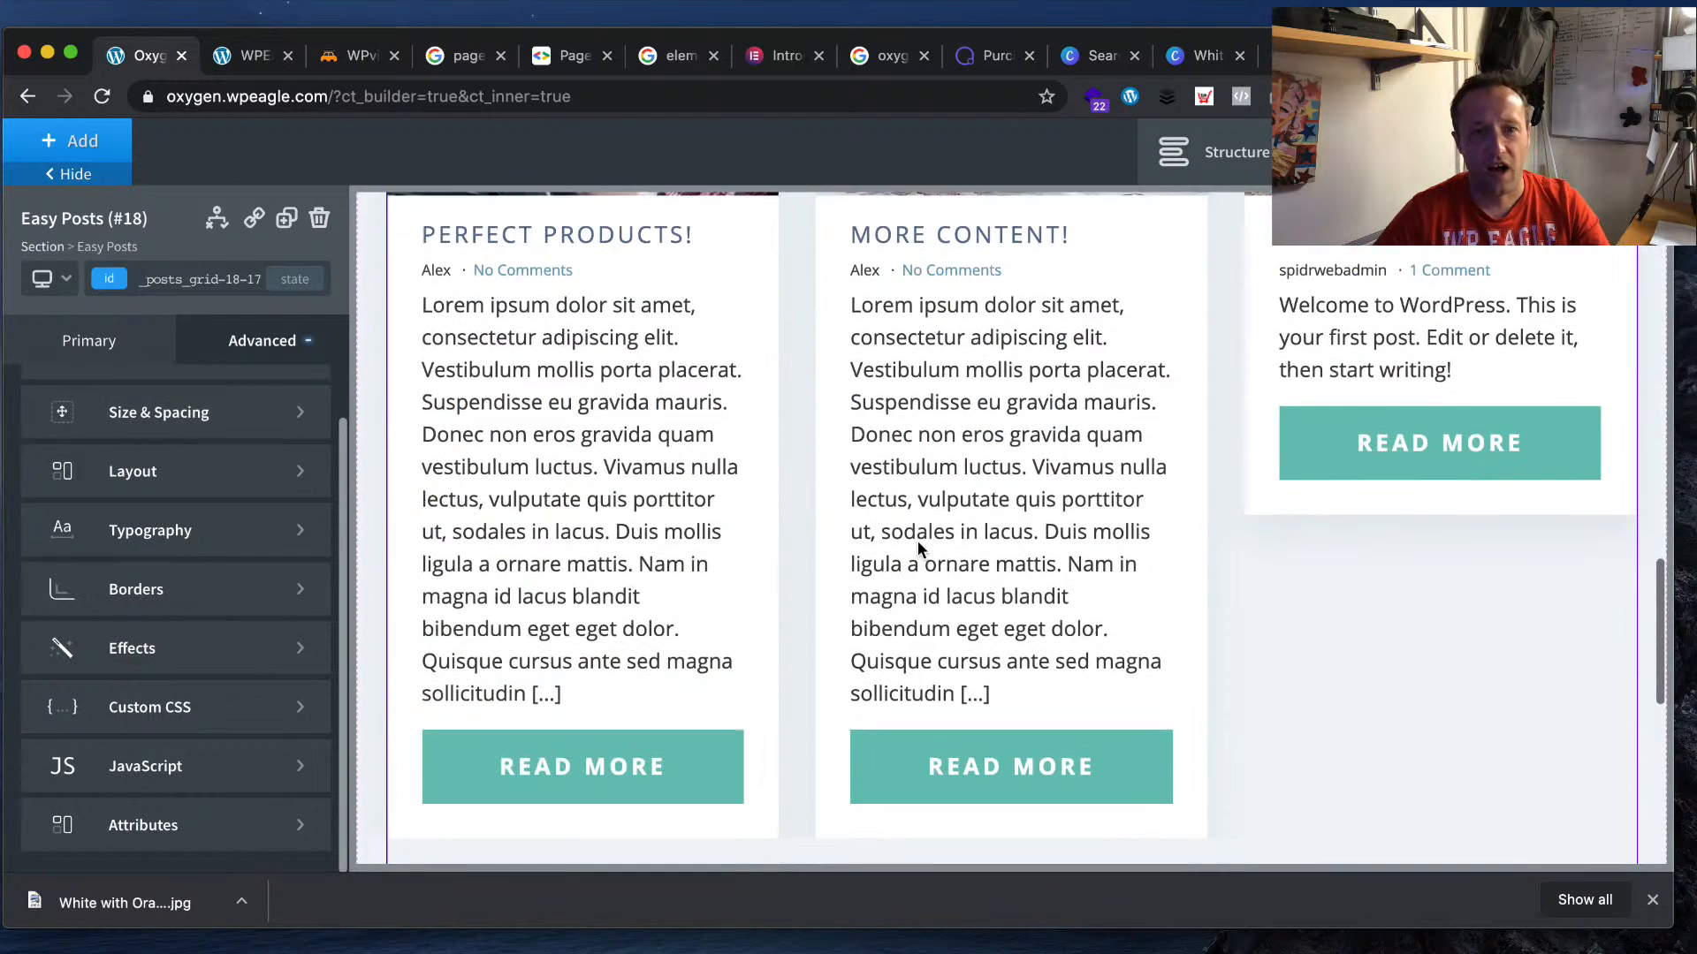
scroll(899, 555, up, 1)
scroll(1228, 526, down, 1)
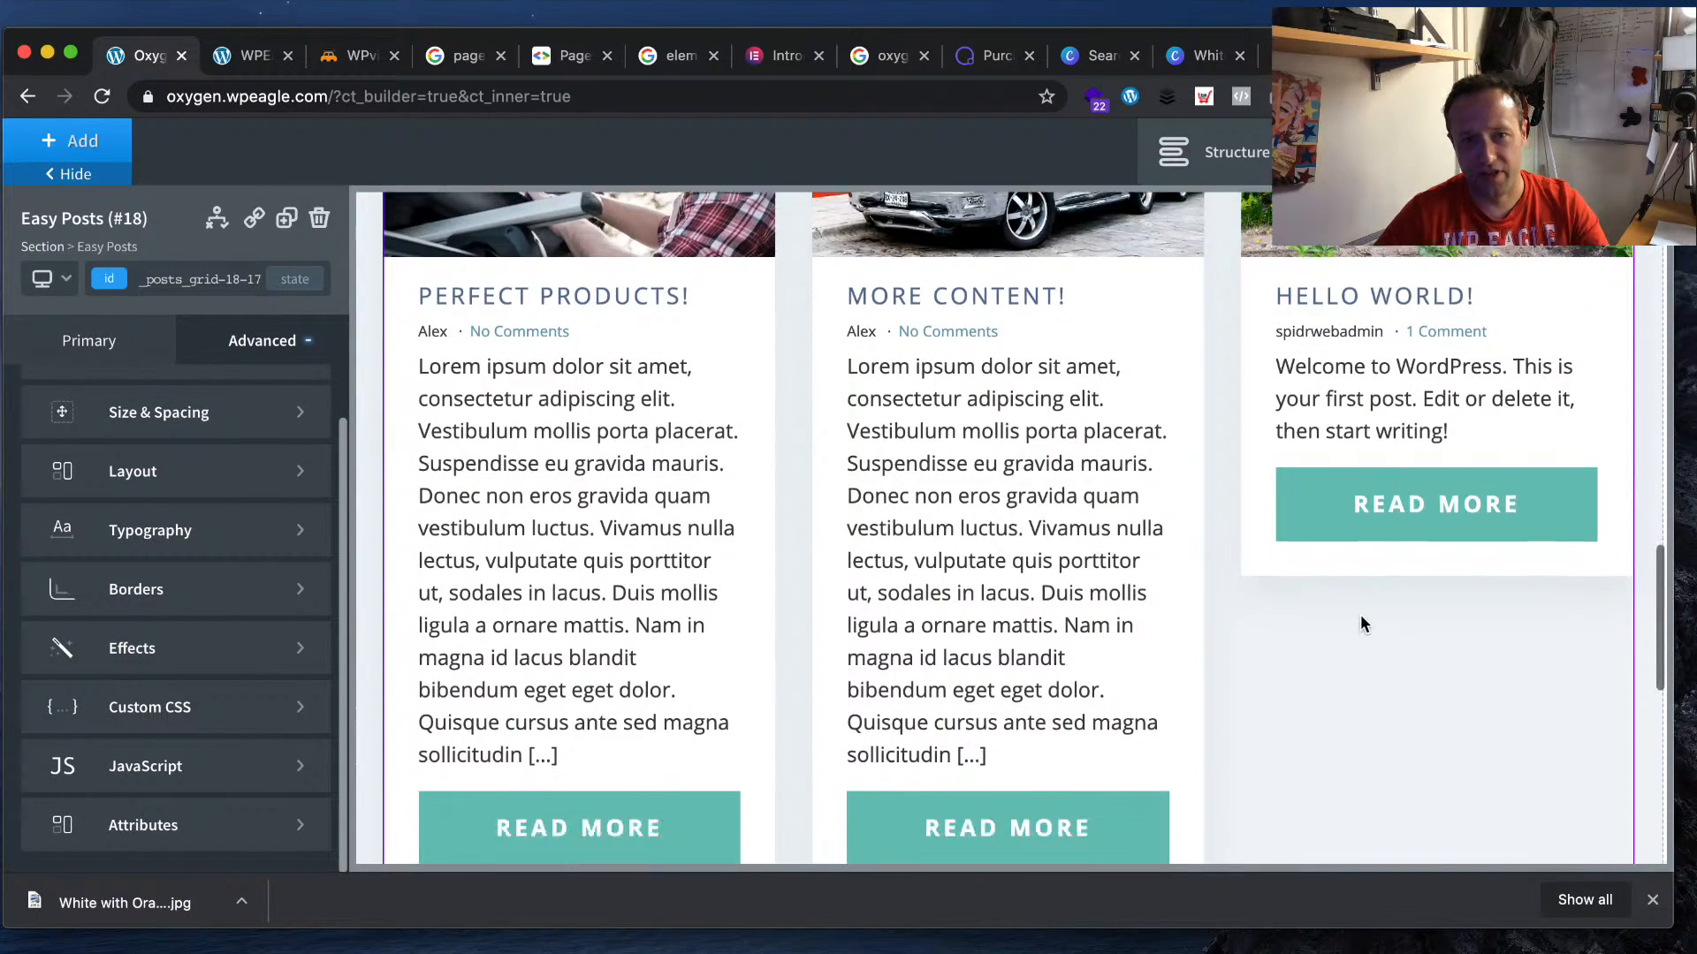
scroll(167, 411, up, 1)
- Inspect the Easy Posts style settings, including the Content and Responsive options
click(103, 345)
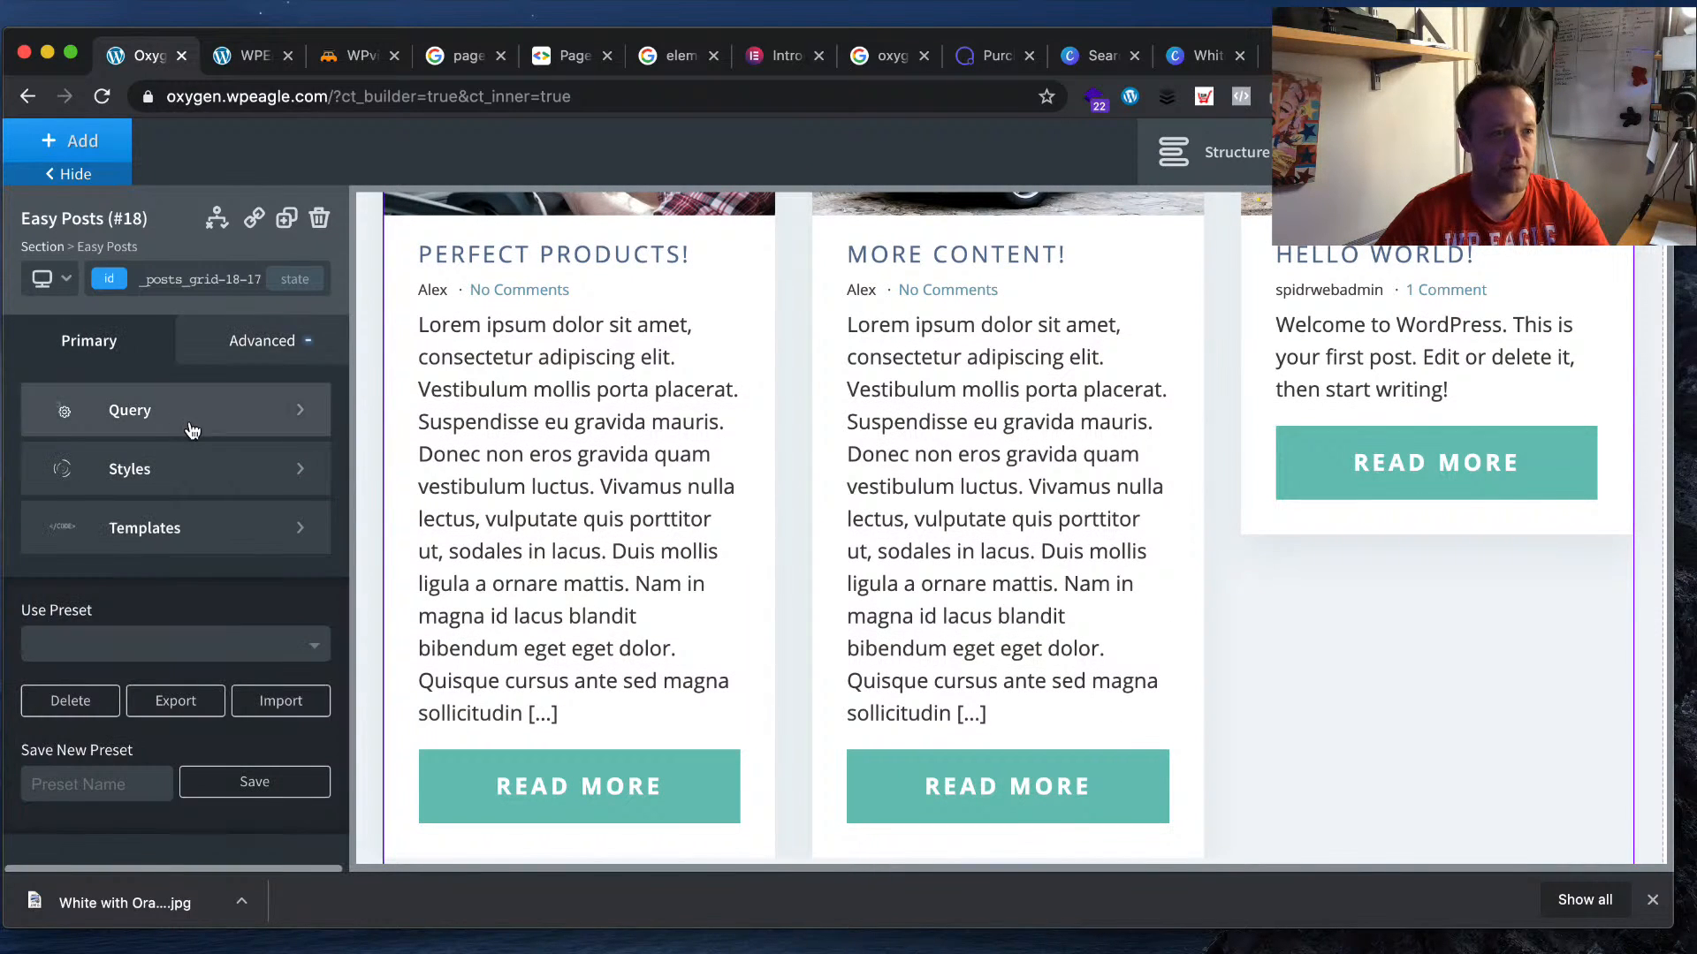
click(190, 468)
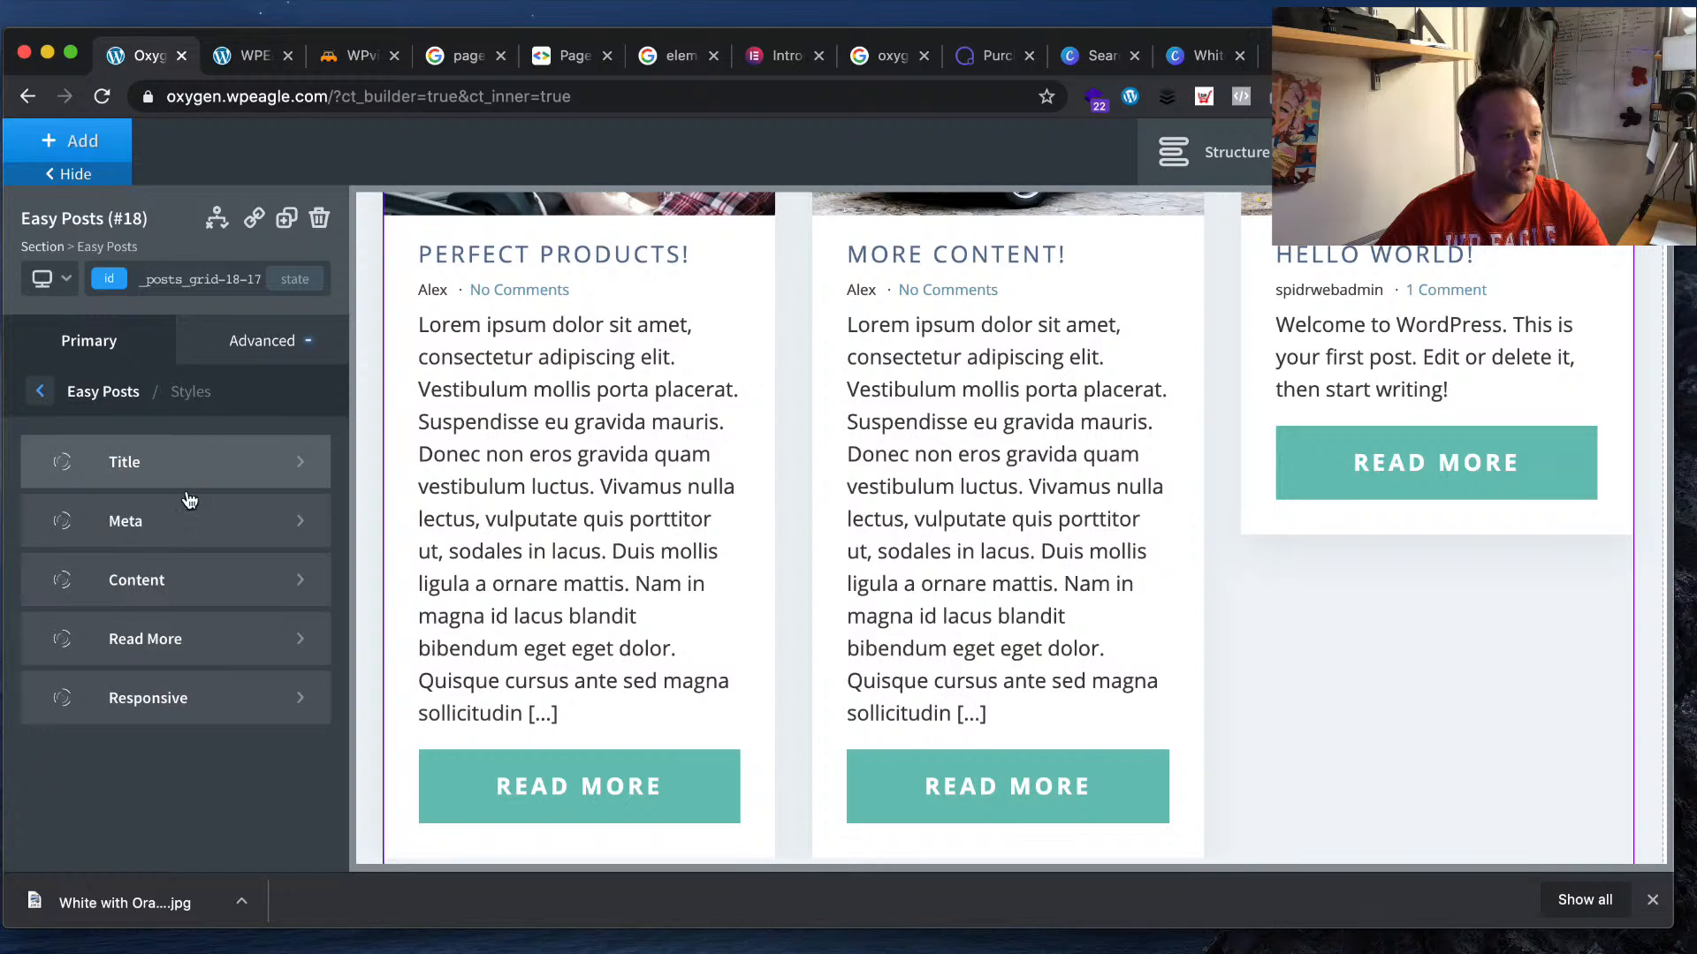
click(197, 598)
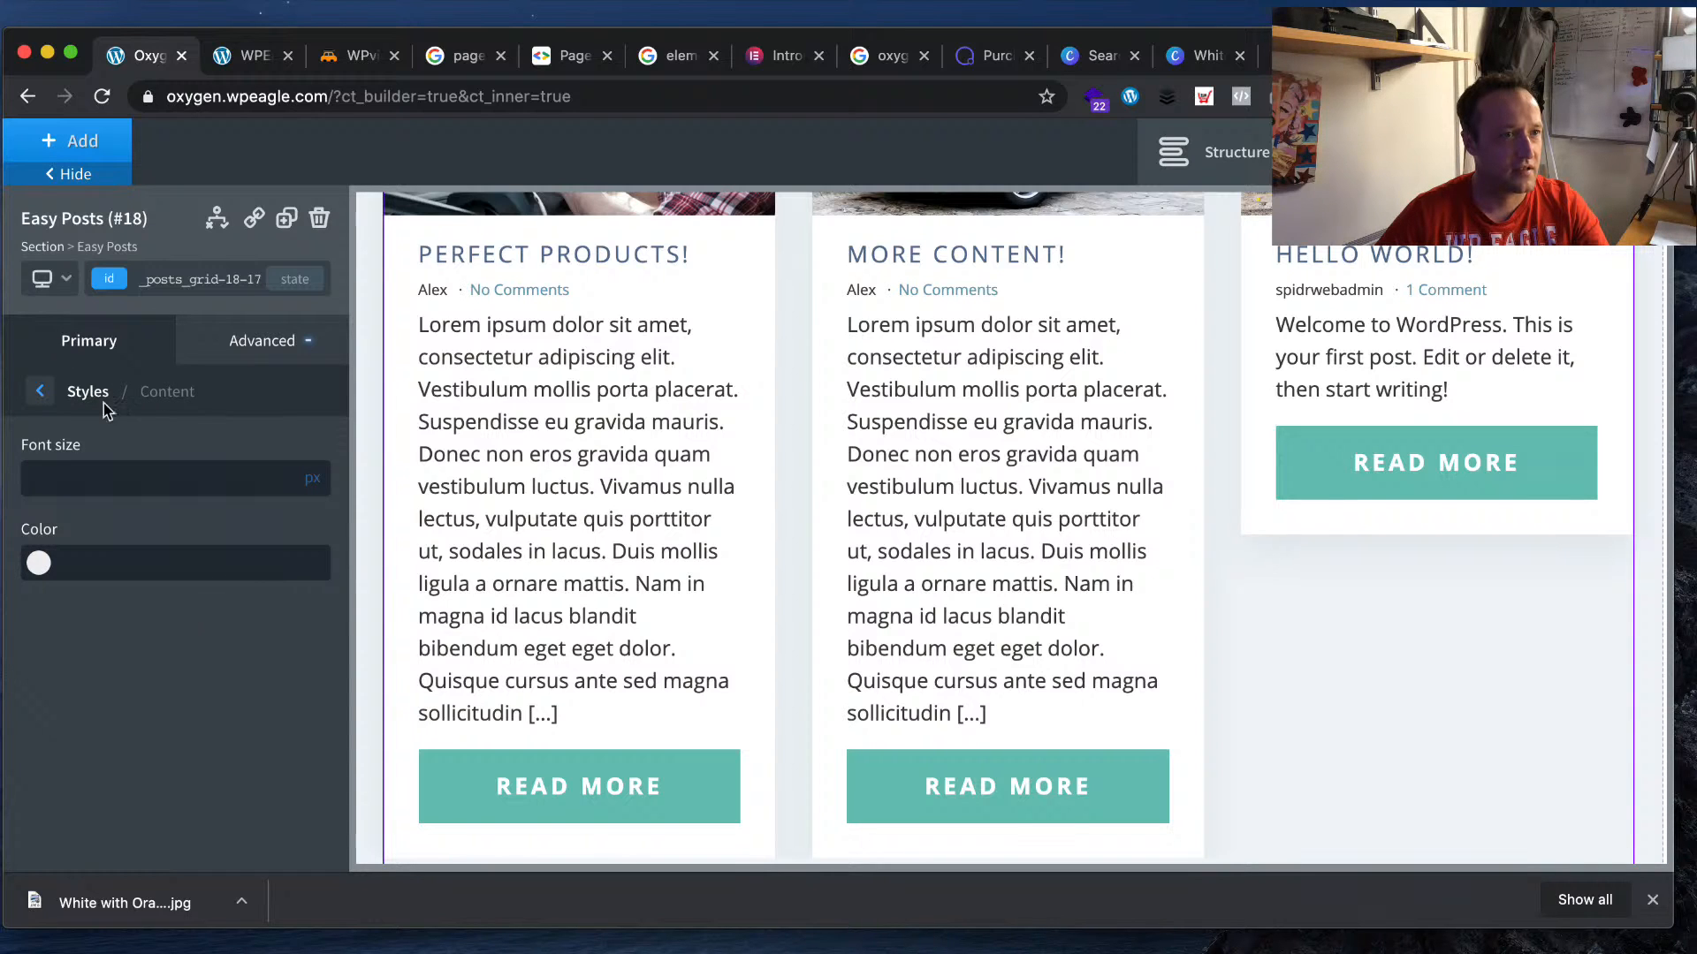
click(40, 390)
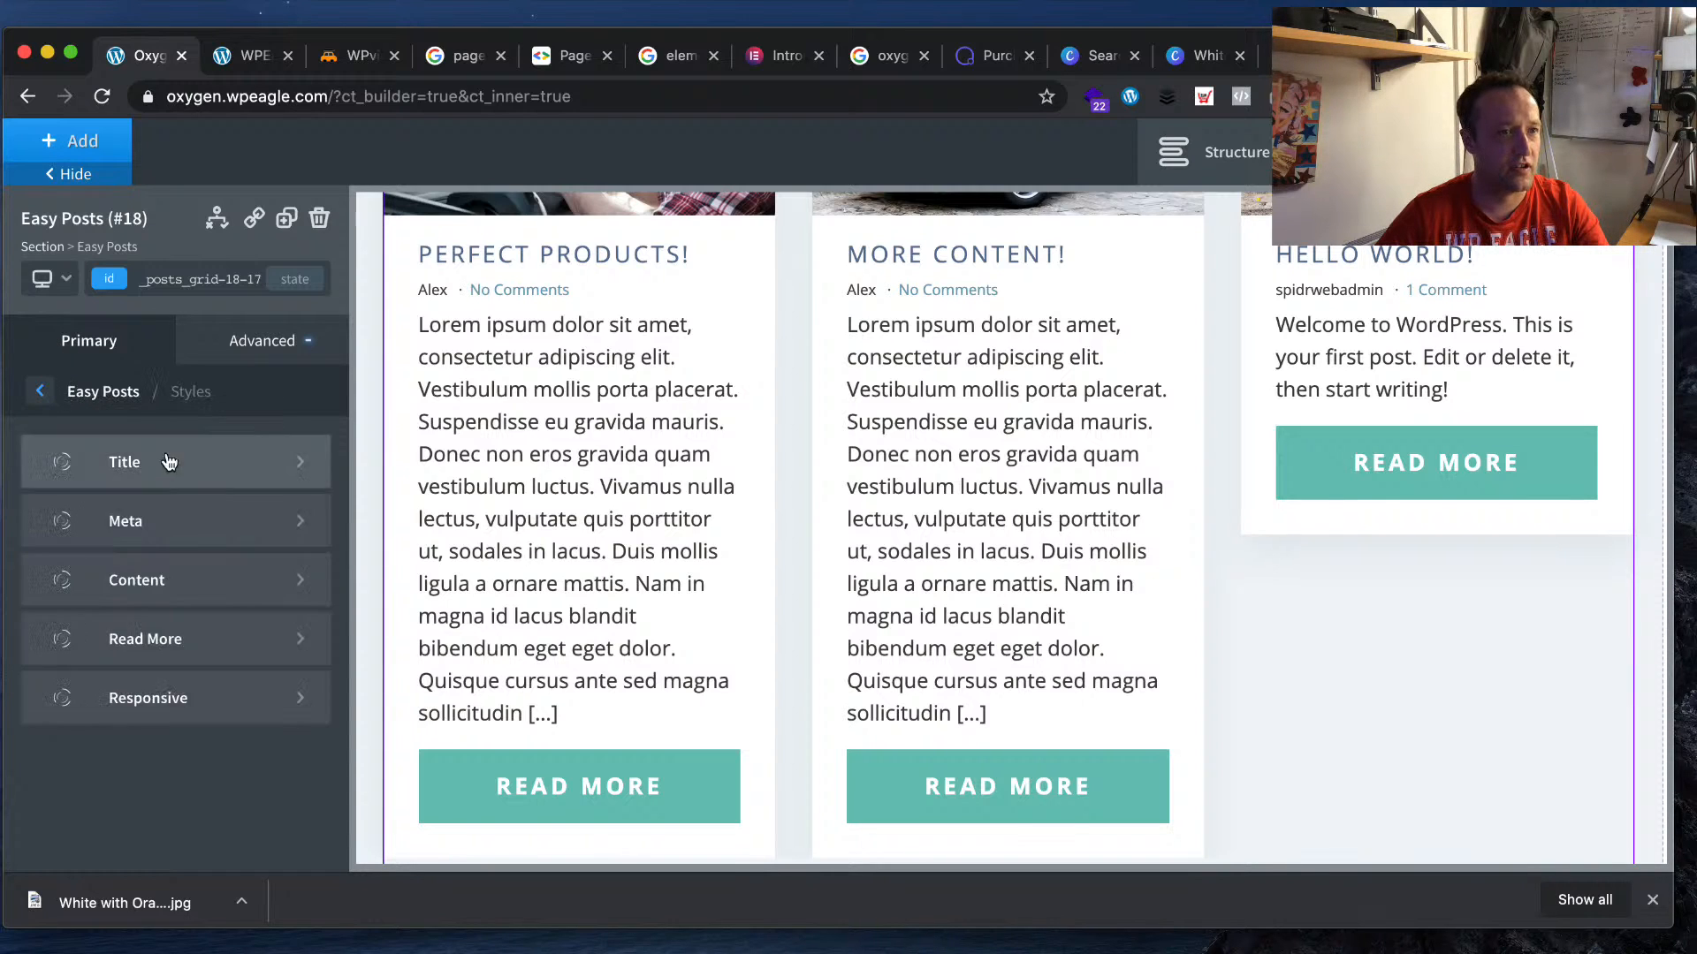
click(251, 726)
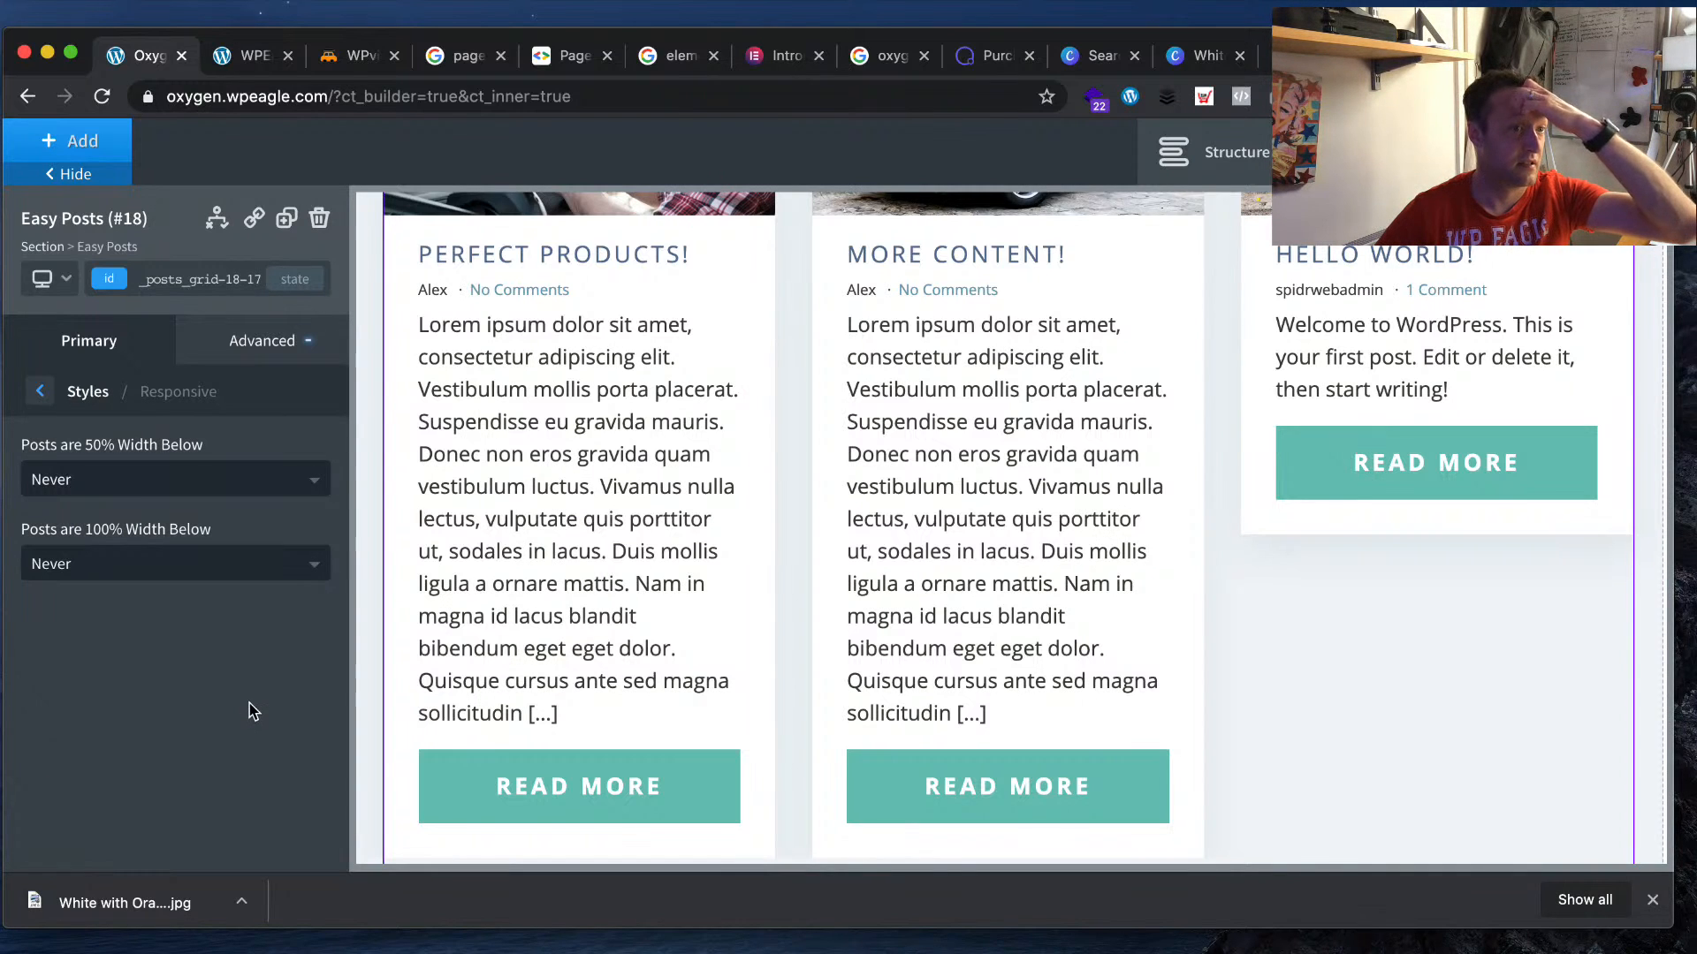
click(43, 393)
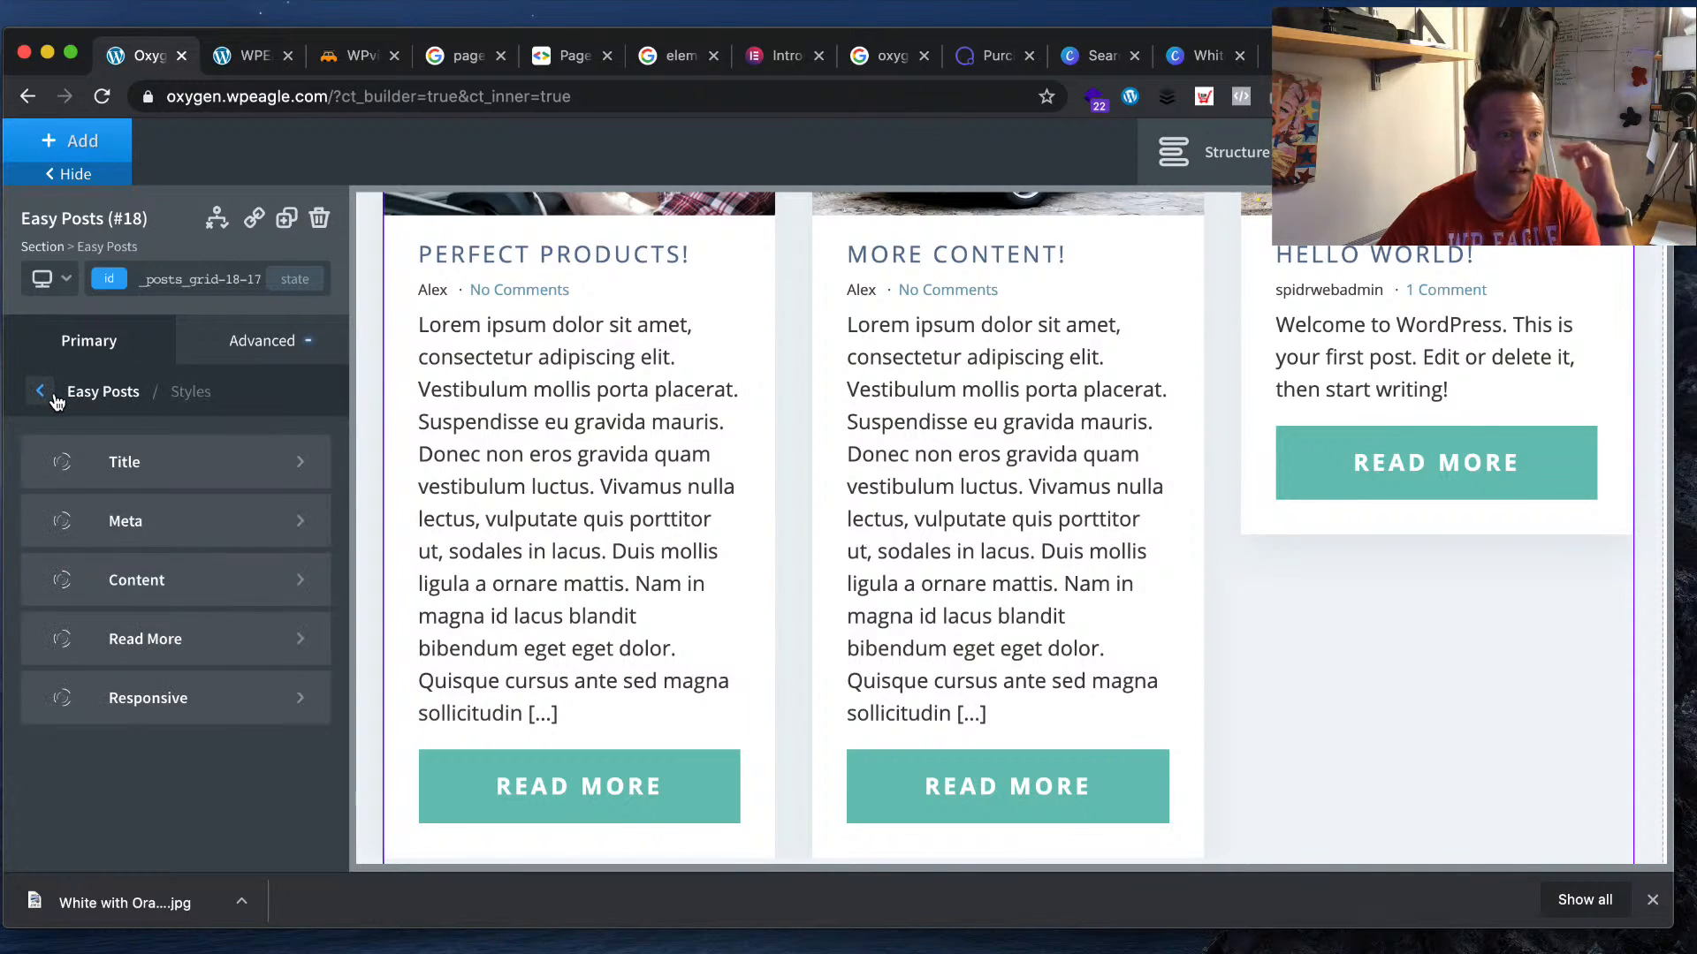
click(51, 395)
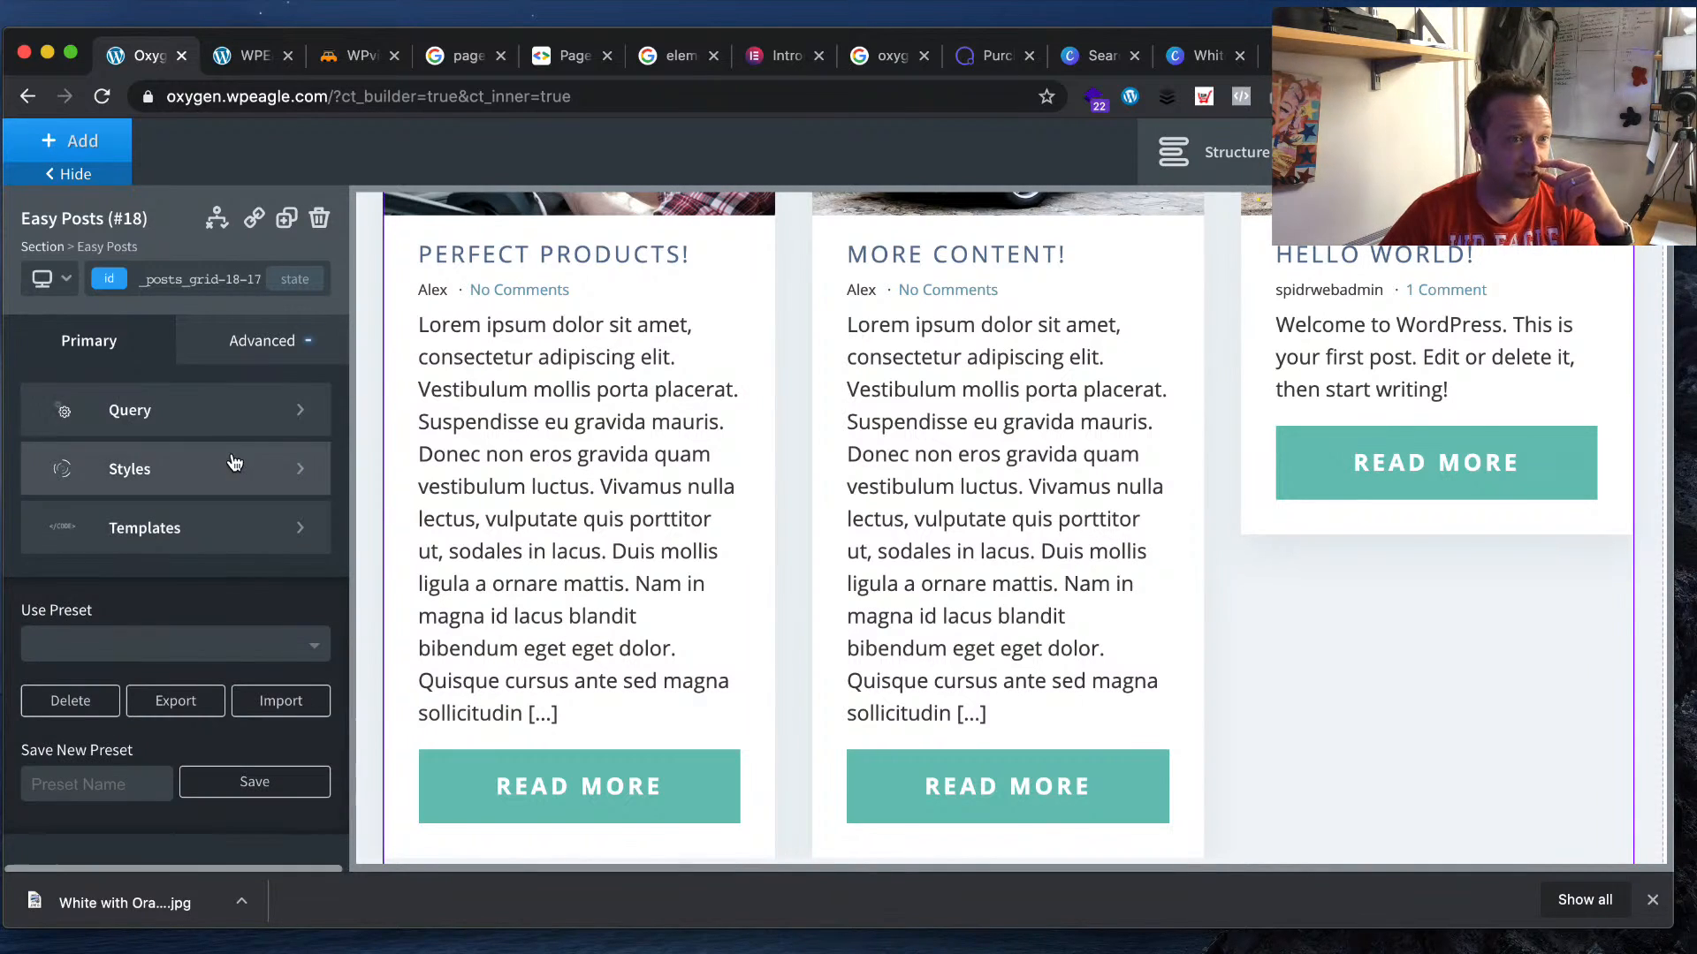
- Apply the Grid - Image - Standard preset to the Easy Posts element and look over the post grid
click(318, 652)
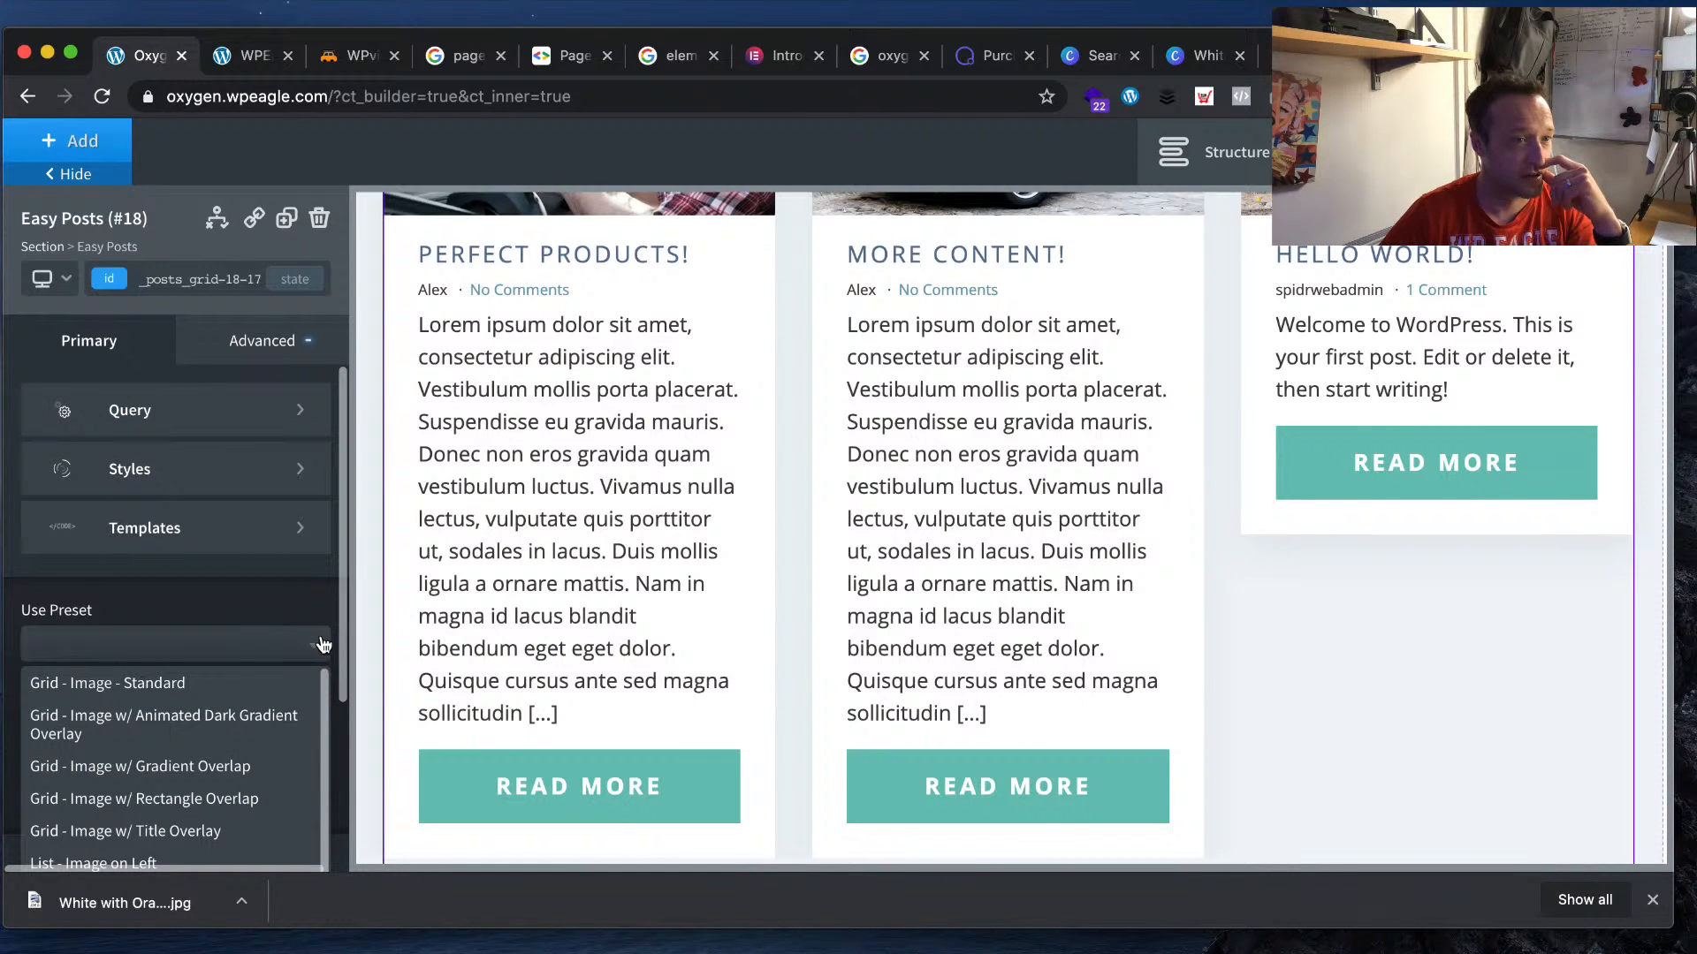
click(205, 689)
scroll(986, 605, up, 4)
scroll(987, 596, up, 1)
scroll(986, 597, down, 2)
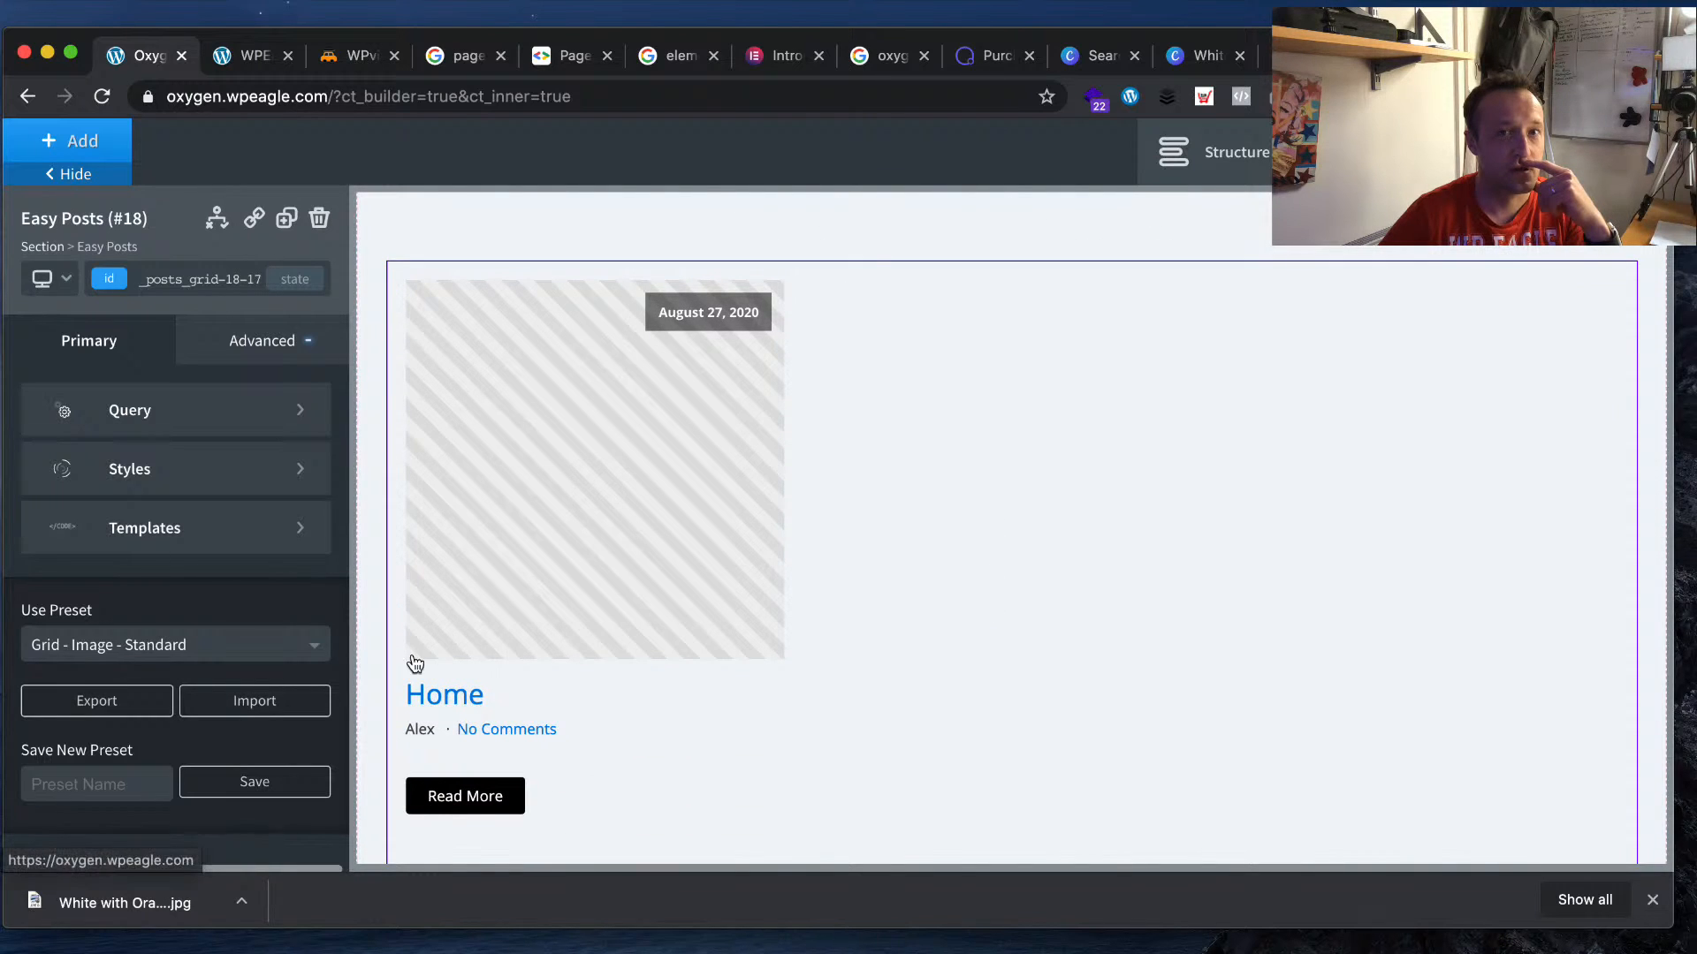
- Try the Grid - Image w/ Animated Dark Gradient Overlay preset on the Easy Posts element and return to Grid - Image - Standard
click(218, 647)
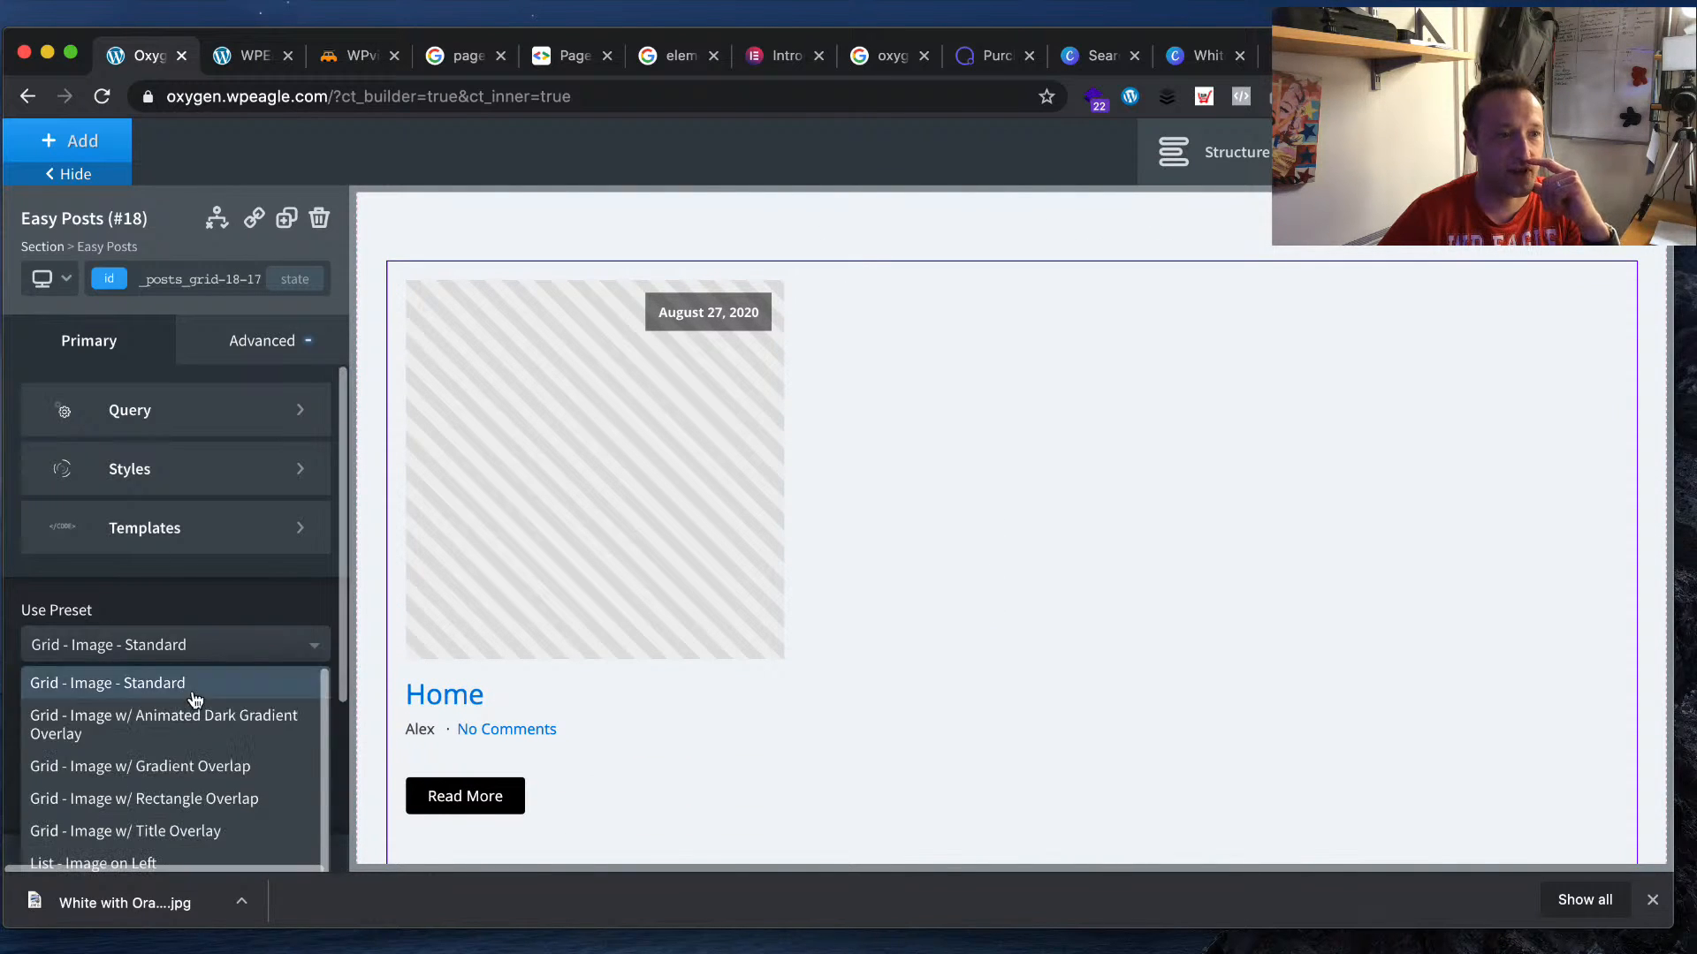
click(223, 725)
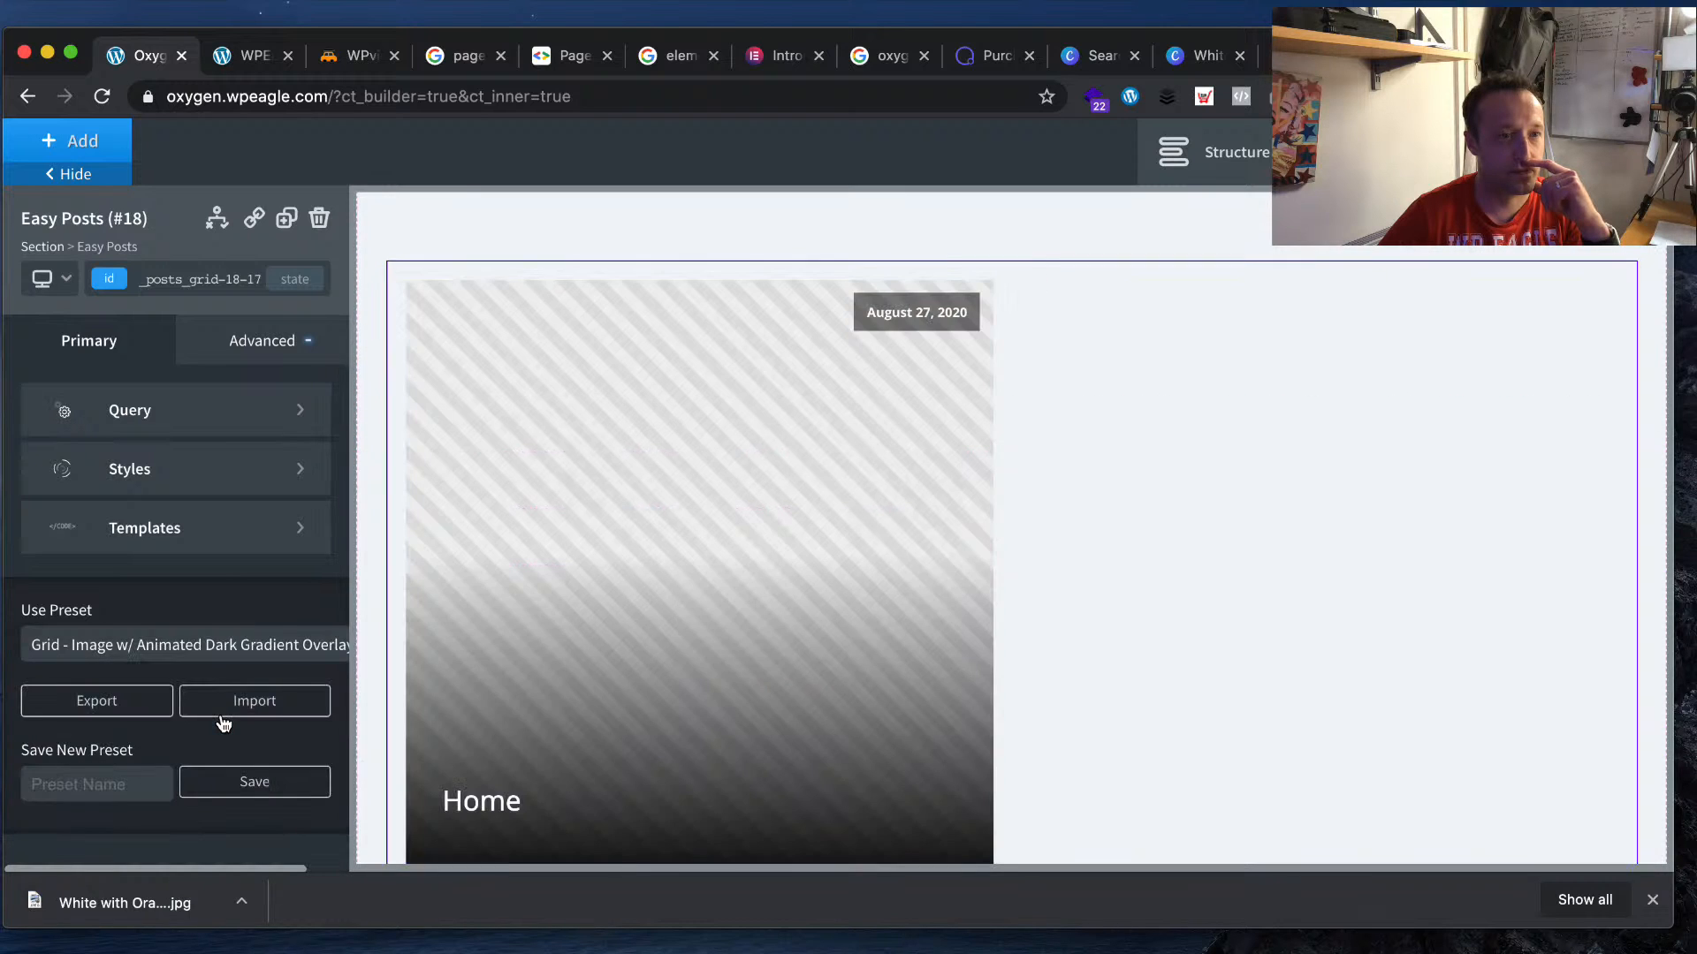
click(195, 631)
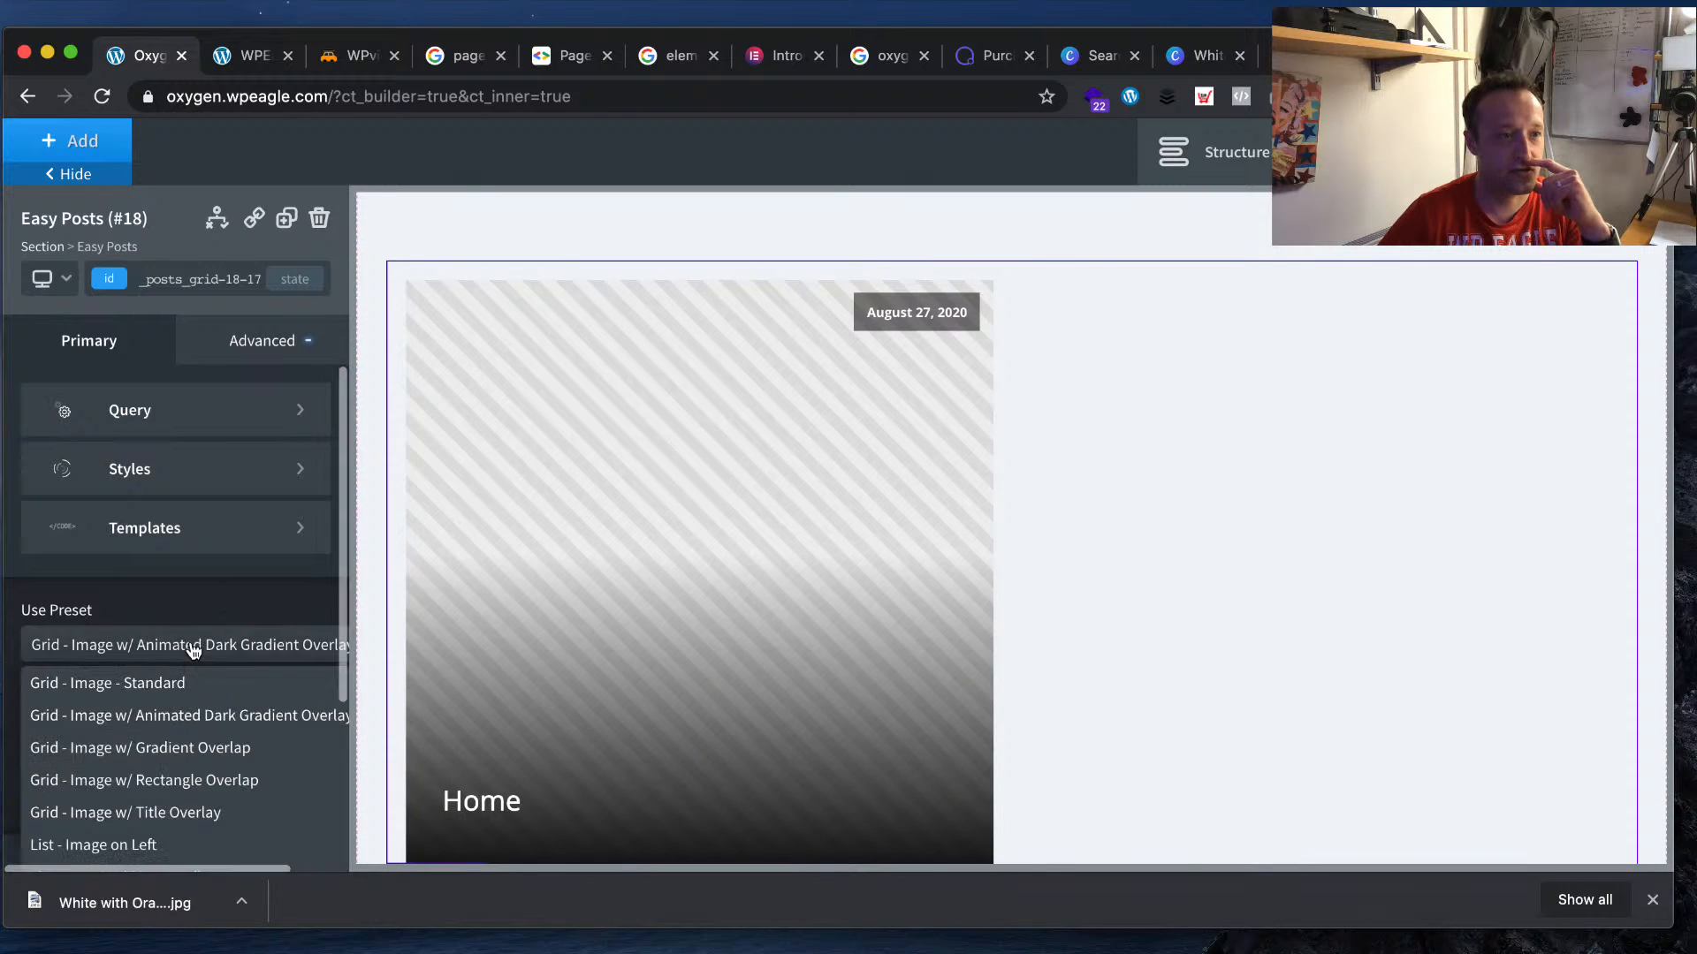
click(191, 681)
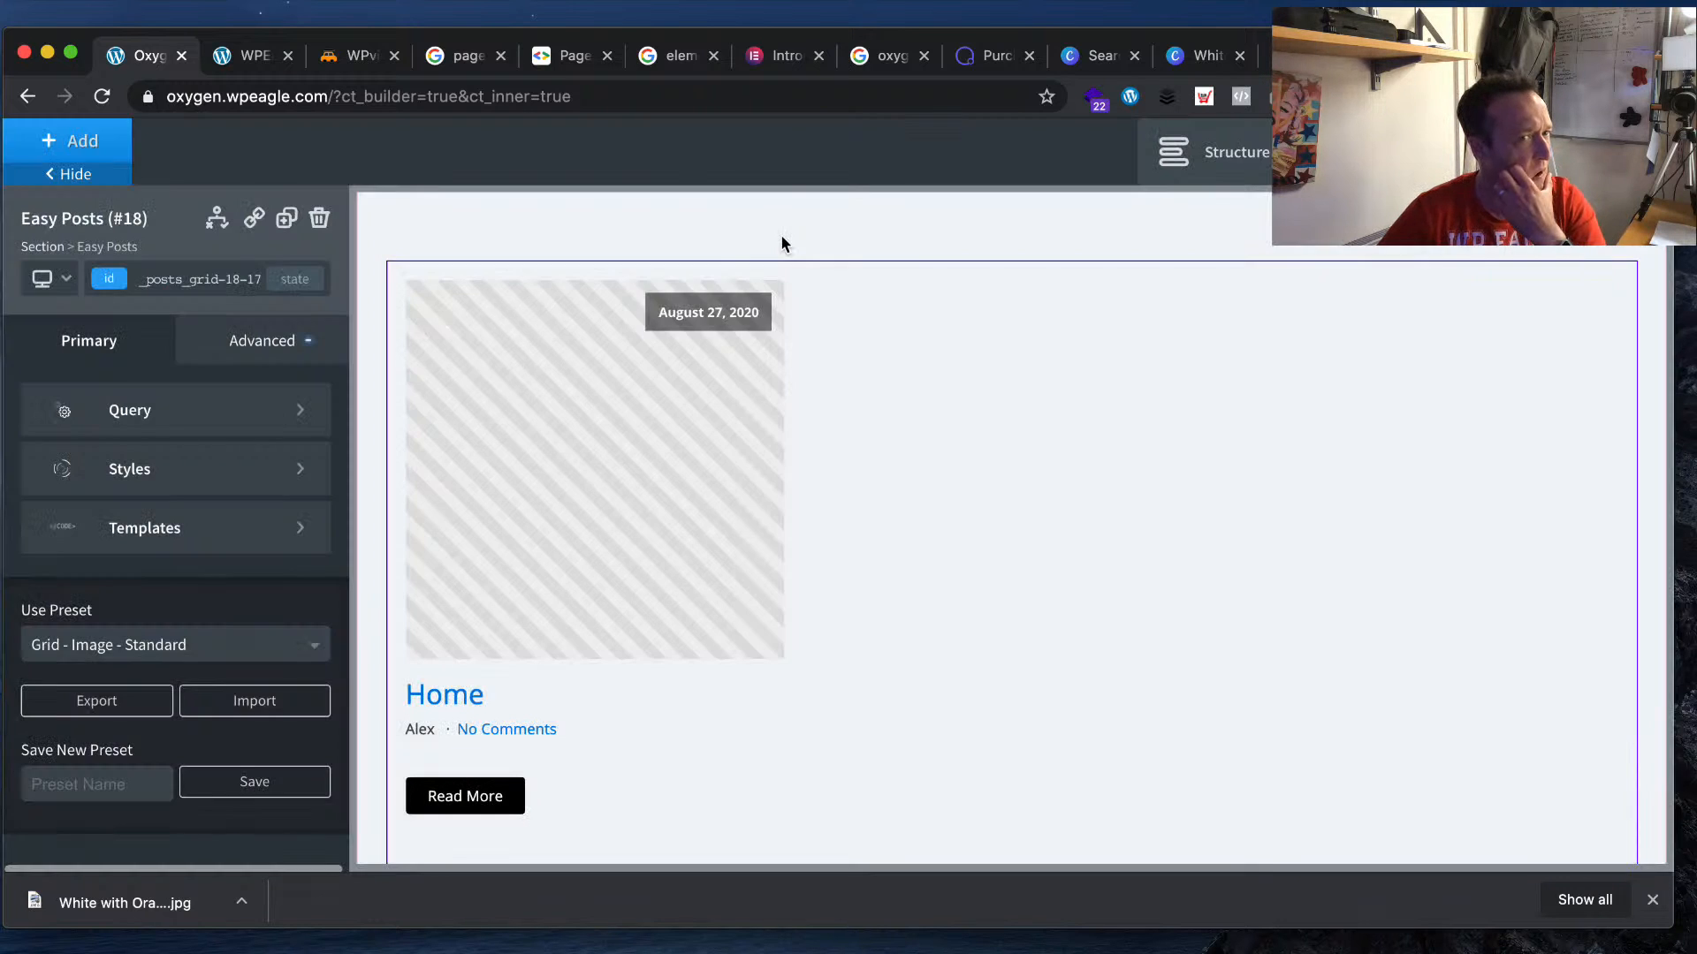
- Check the Recent Posts section on the live Oxygen homepage
click(248, 55)
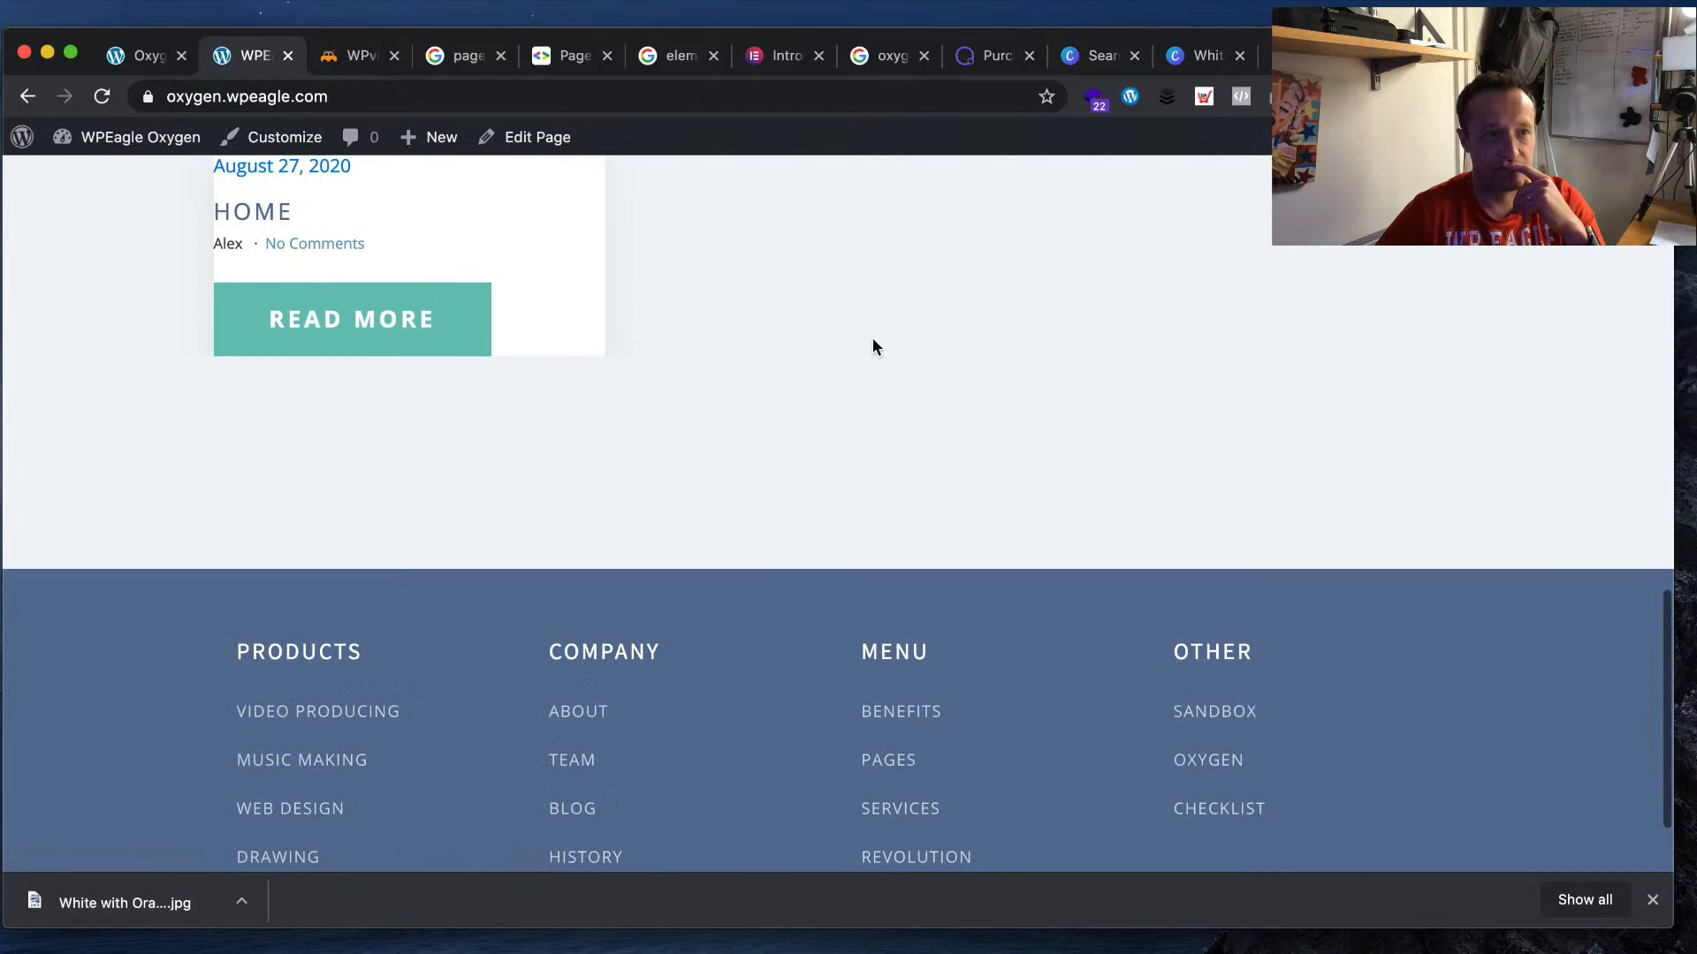
scroll(813, 327, up, 4)
scroll(386, 534, down, 1)
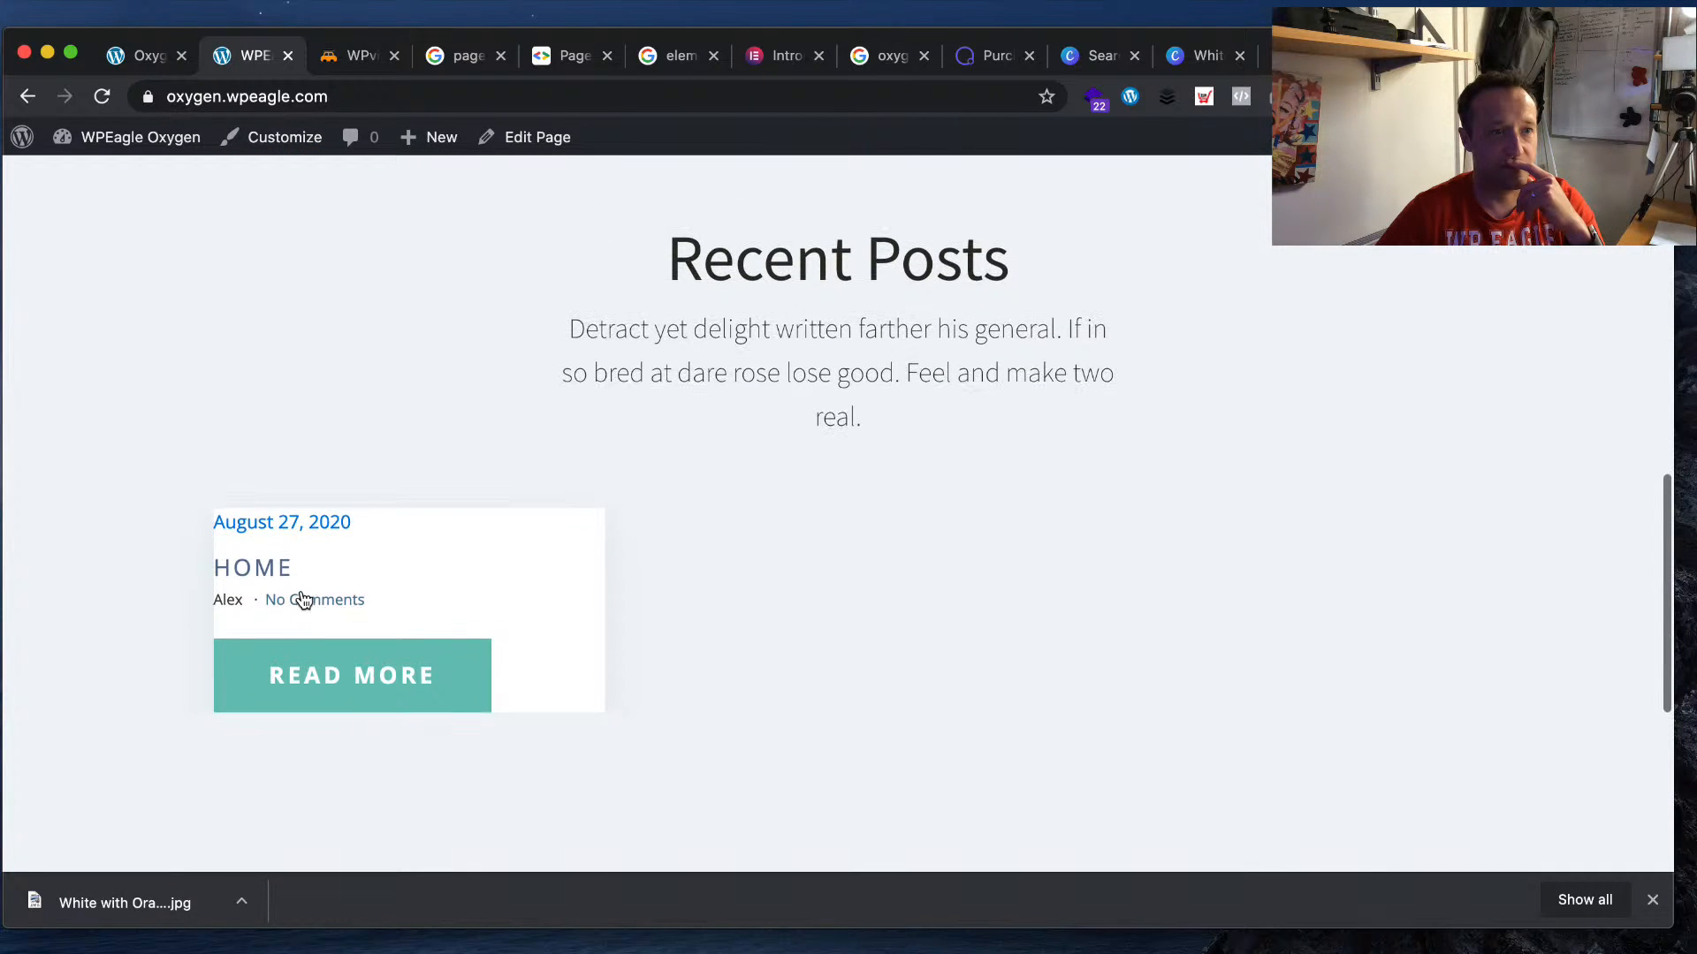
- Return to the Oxygen builder and set the Easy Posts query to custom with the post type post
click(154, 58)
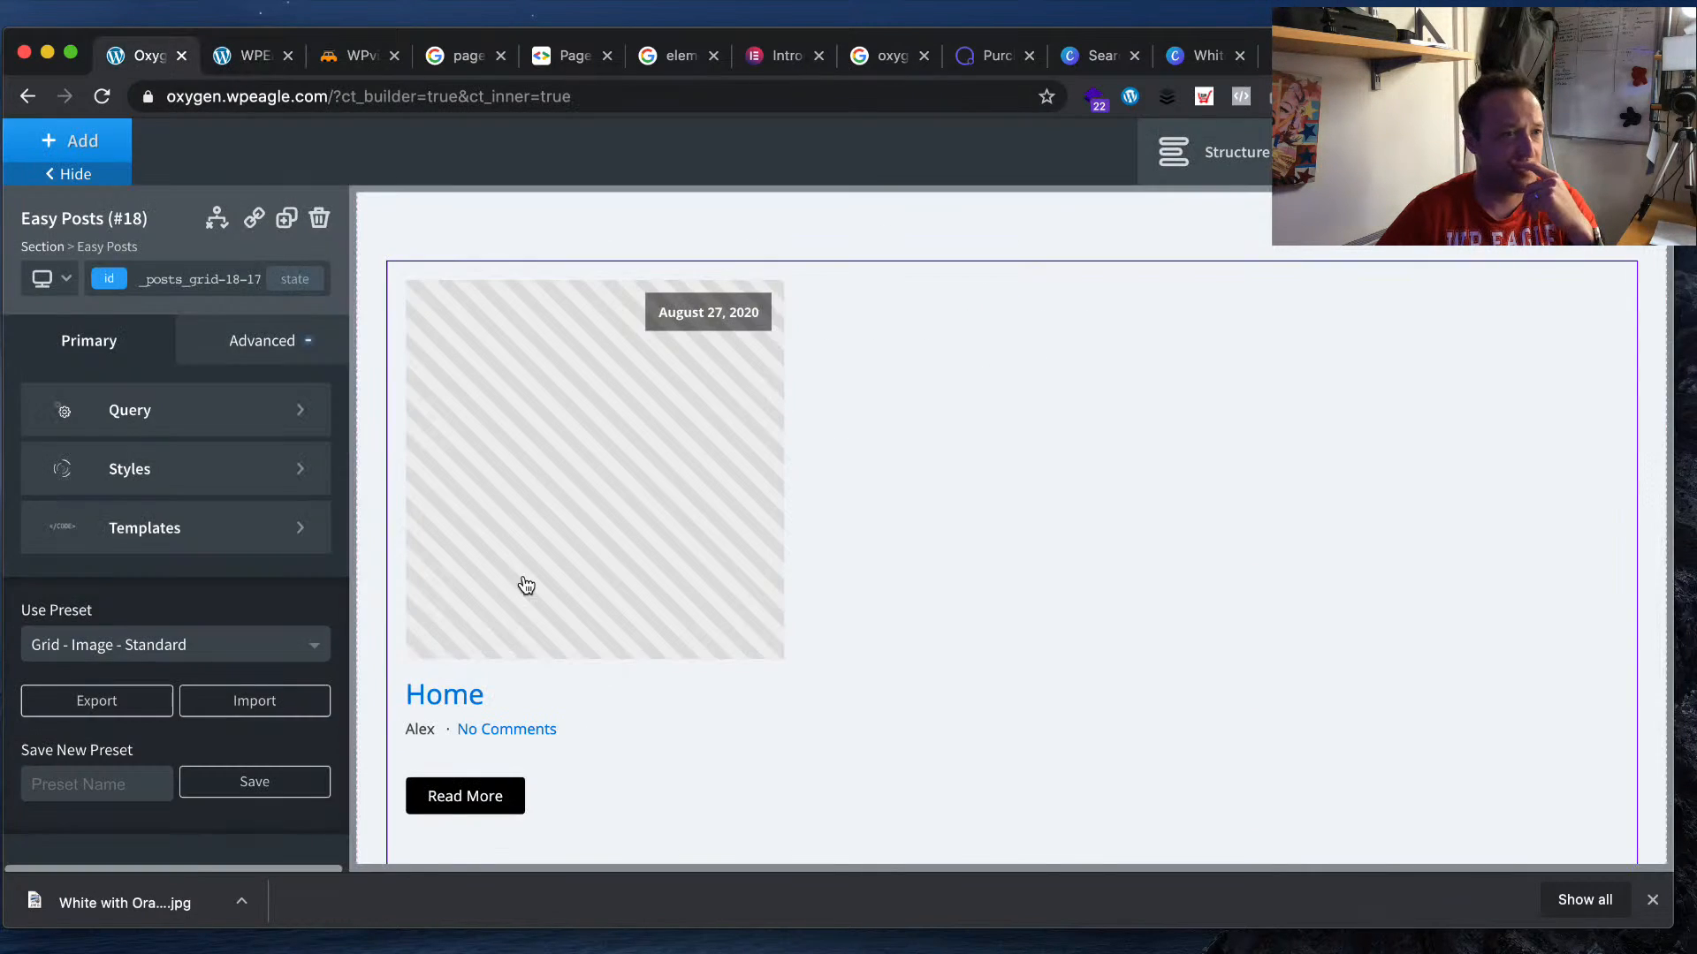
click(259, 414)
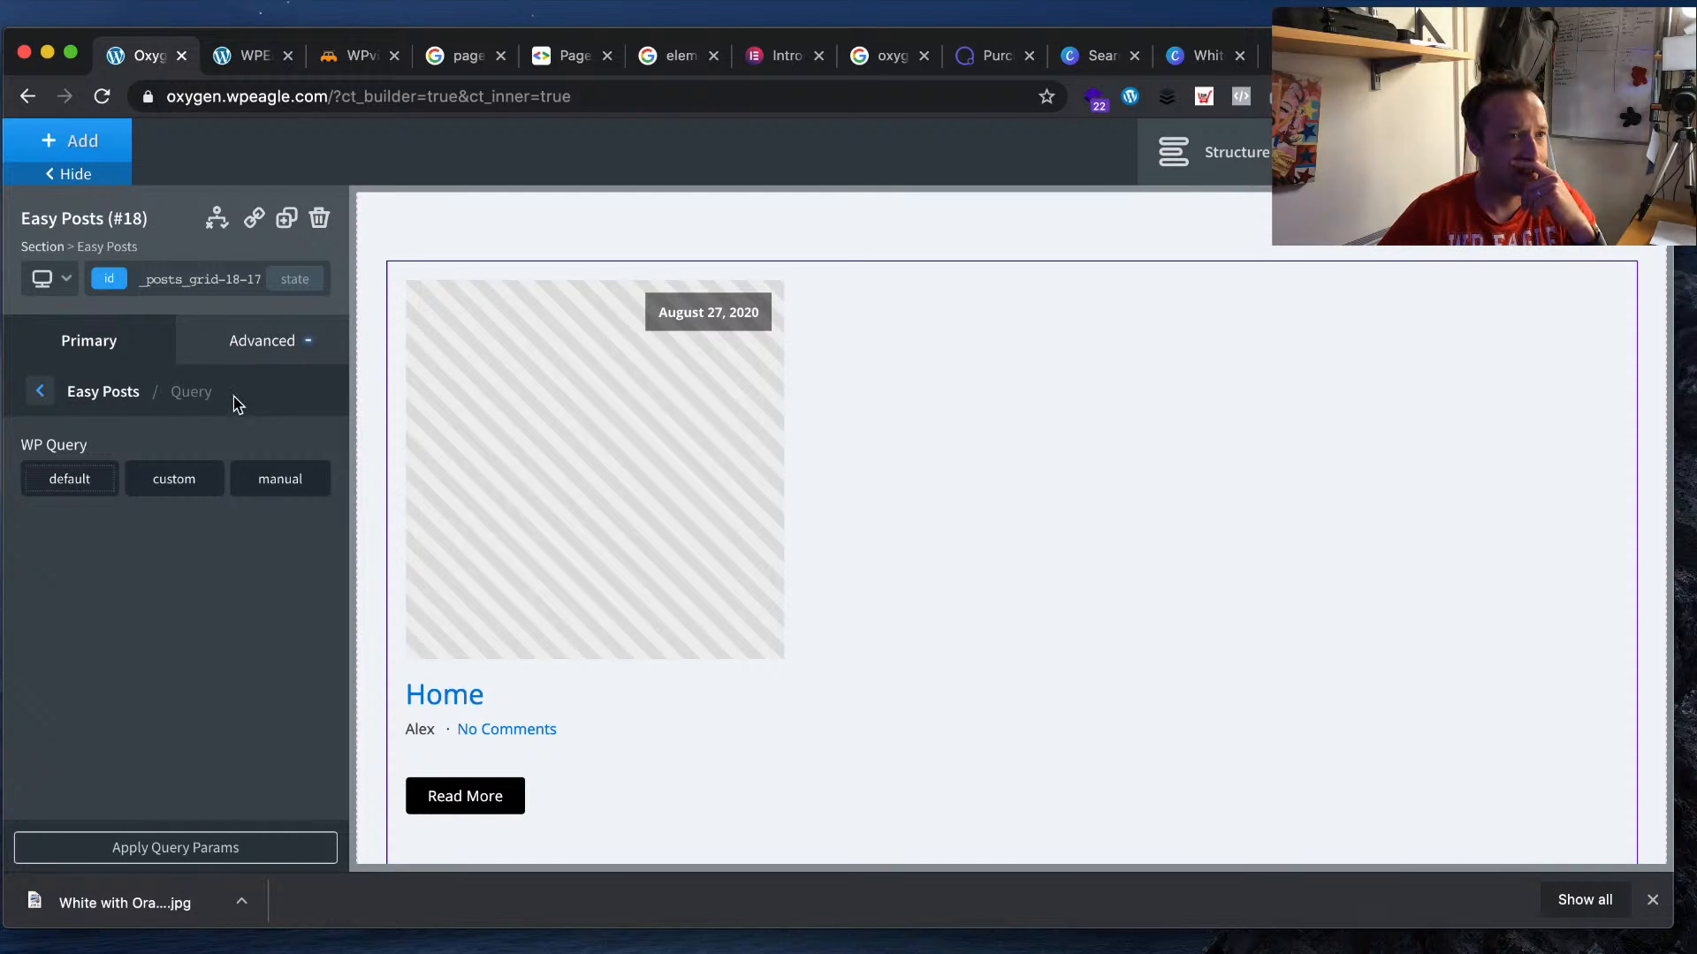
click(83, 486)
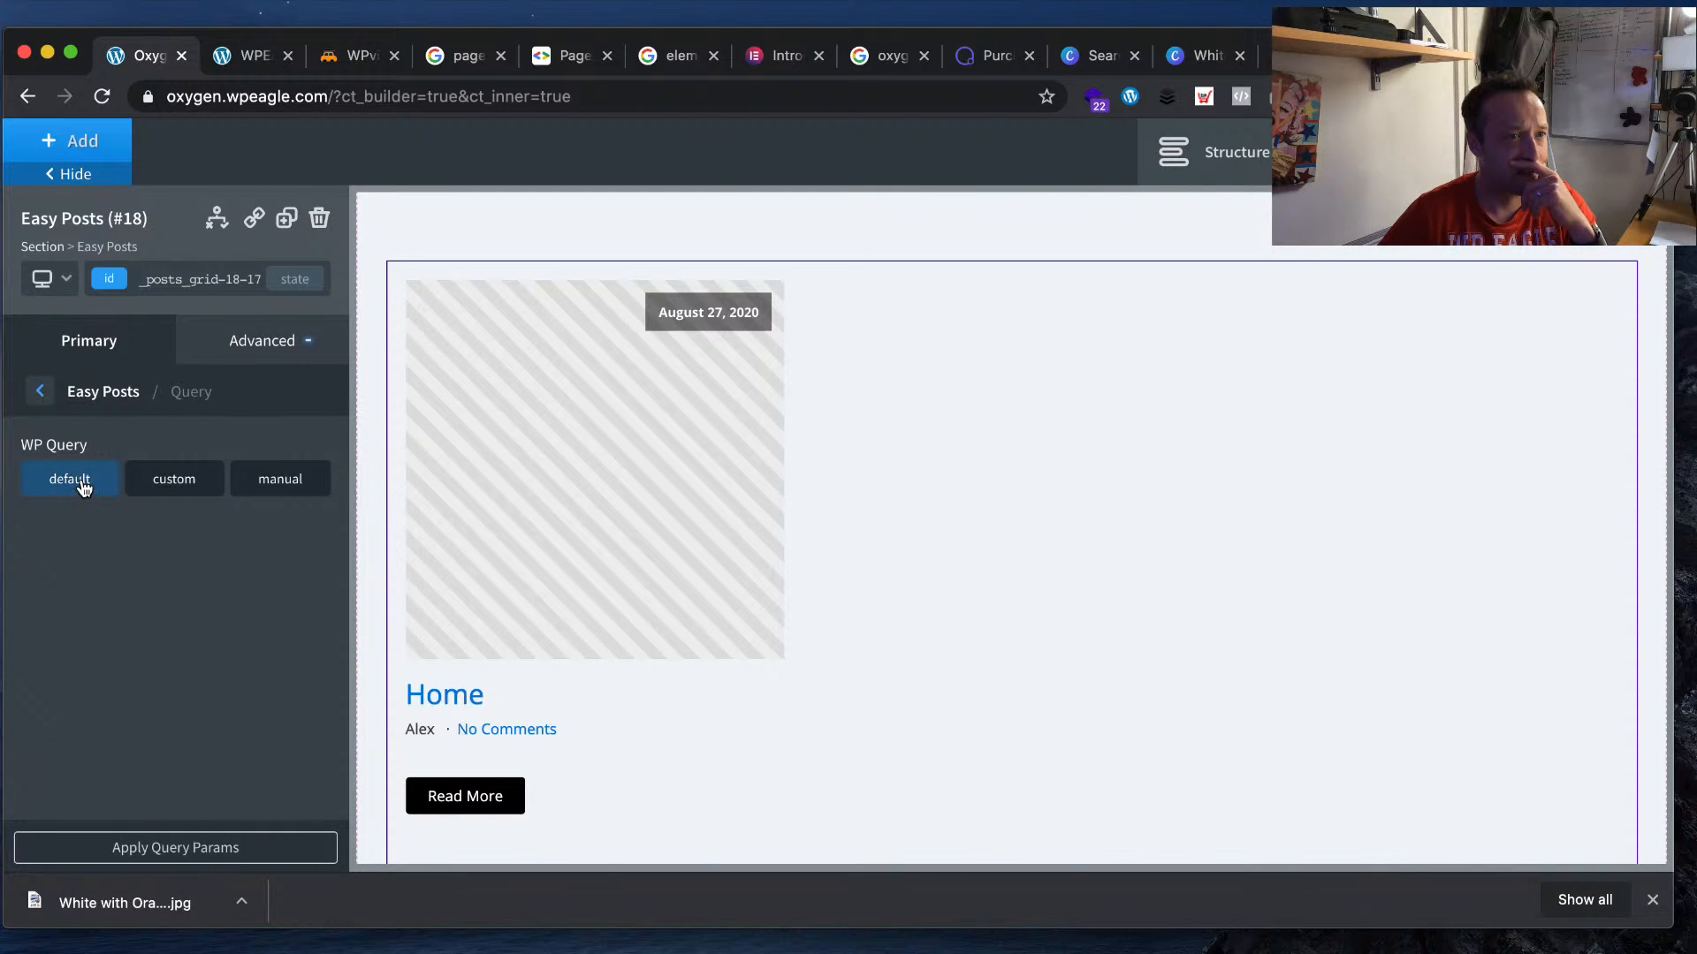
click(175, 480)
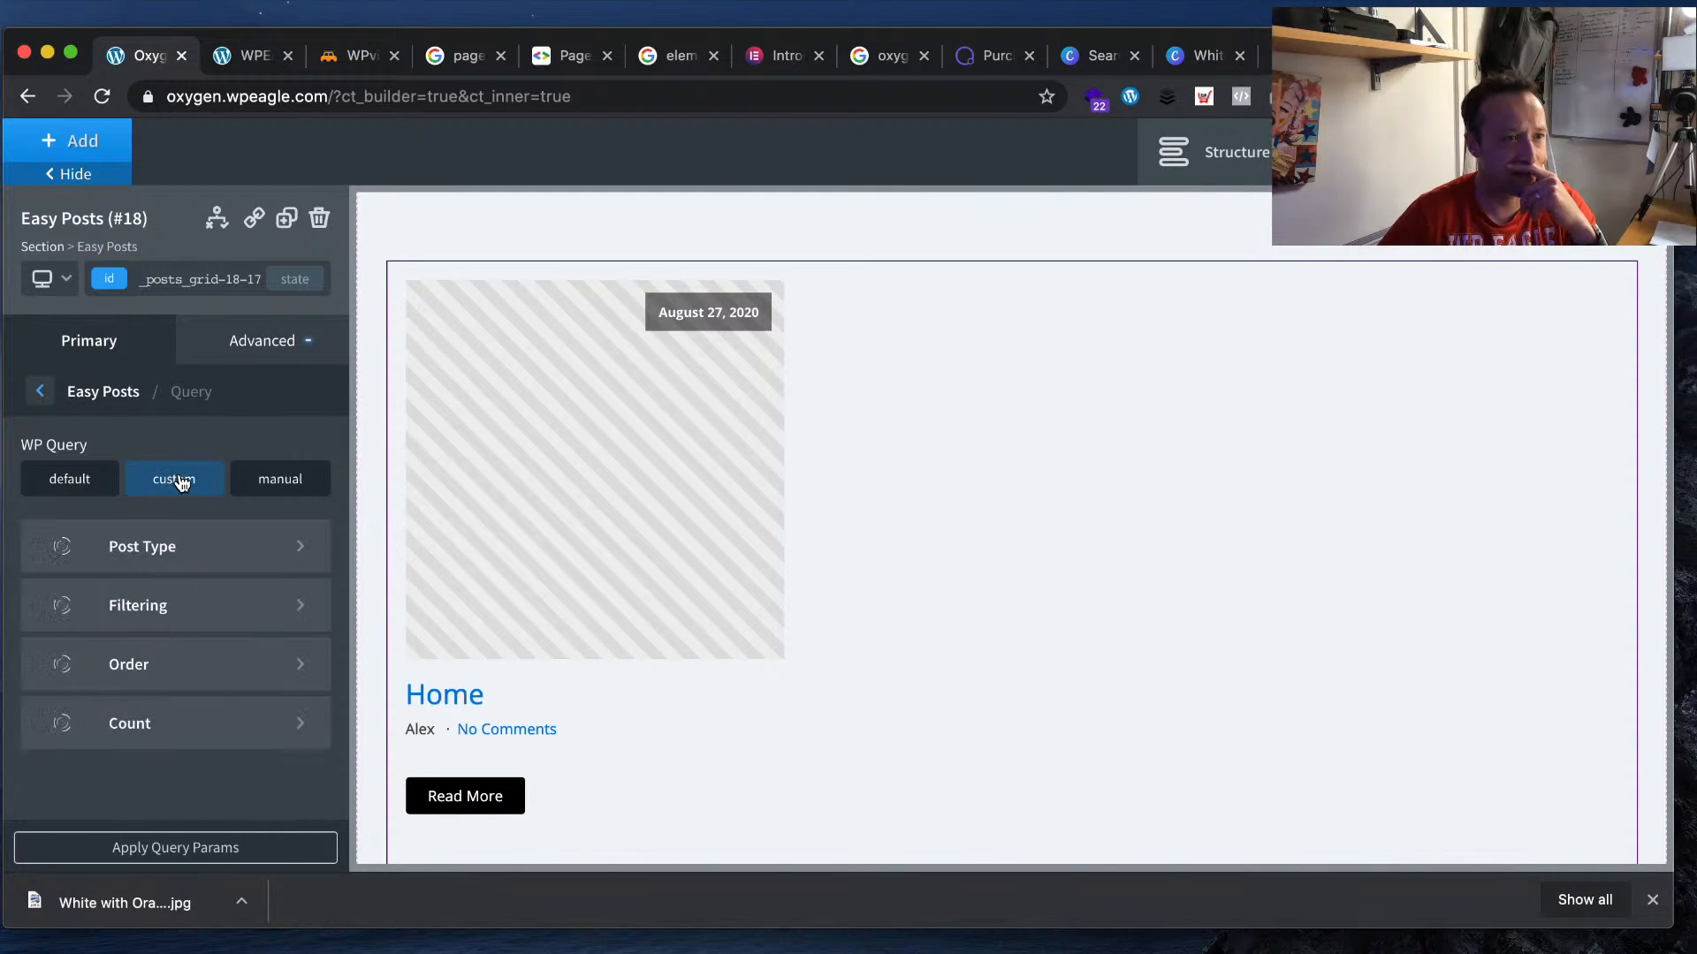
click(207, 542)
click(171, 478)
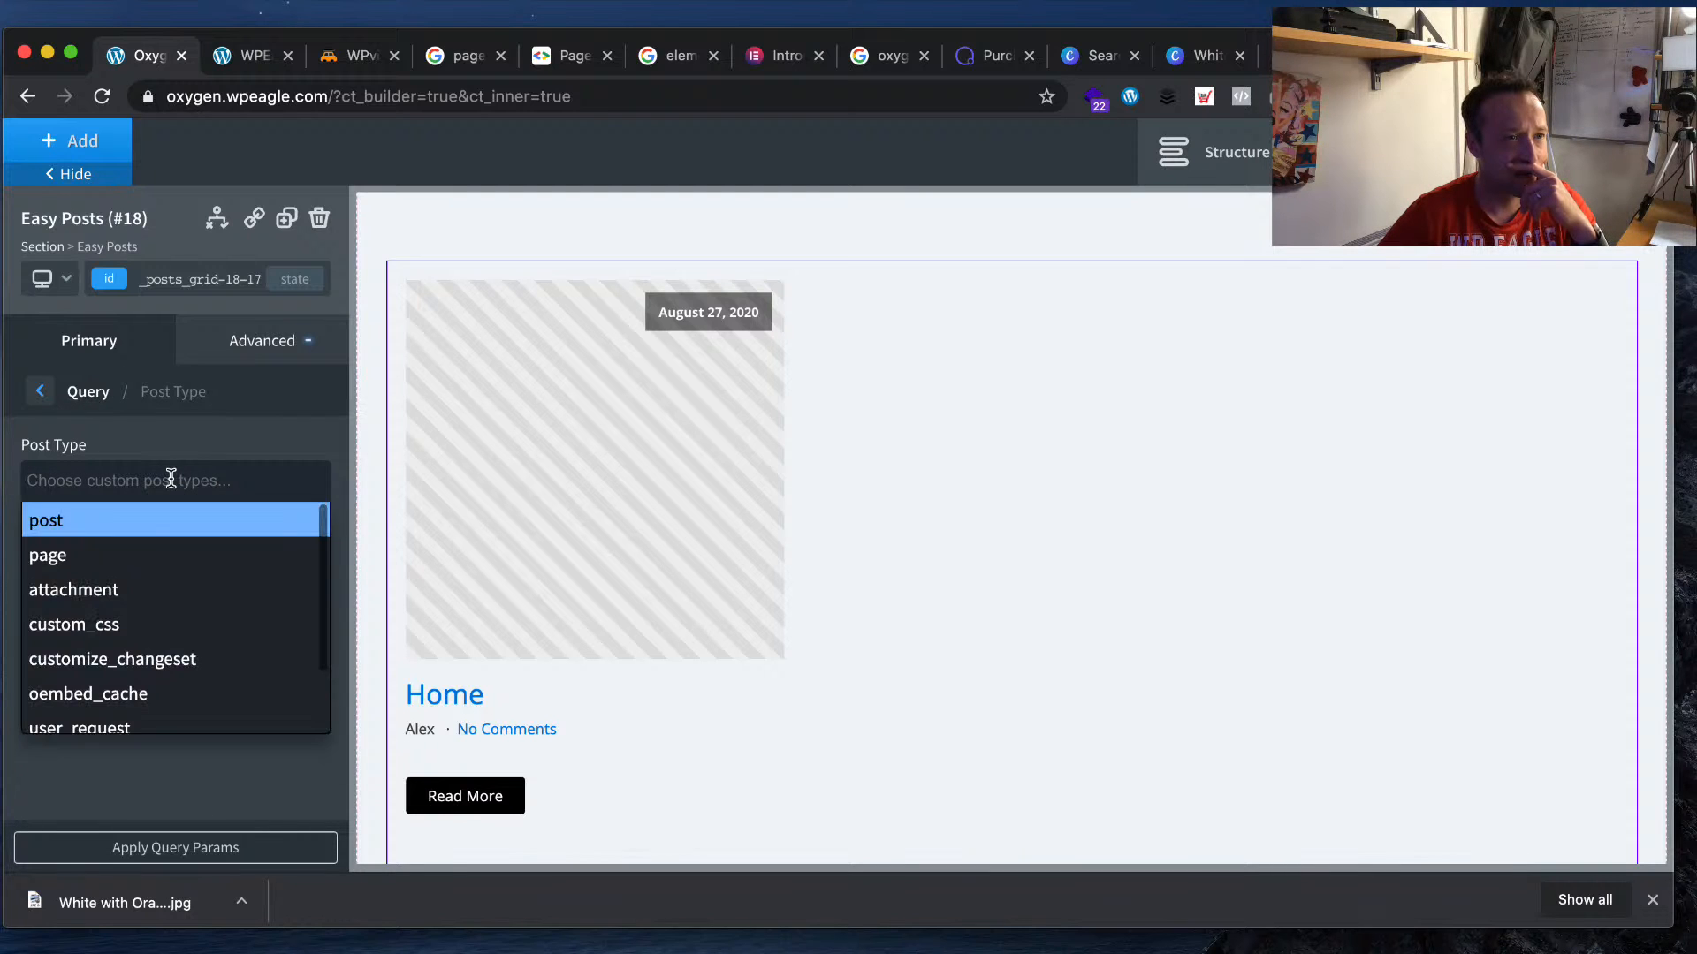
click(153, 523)
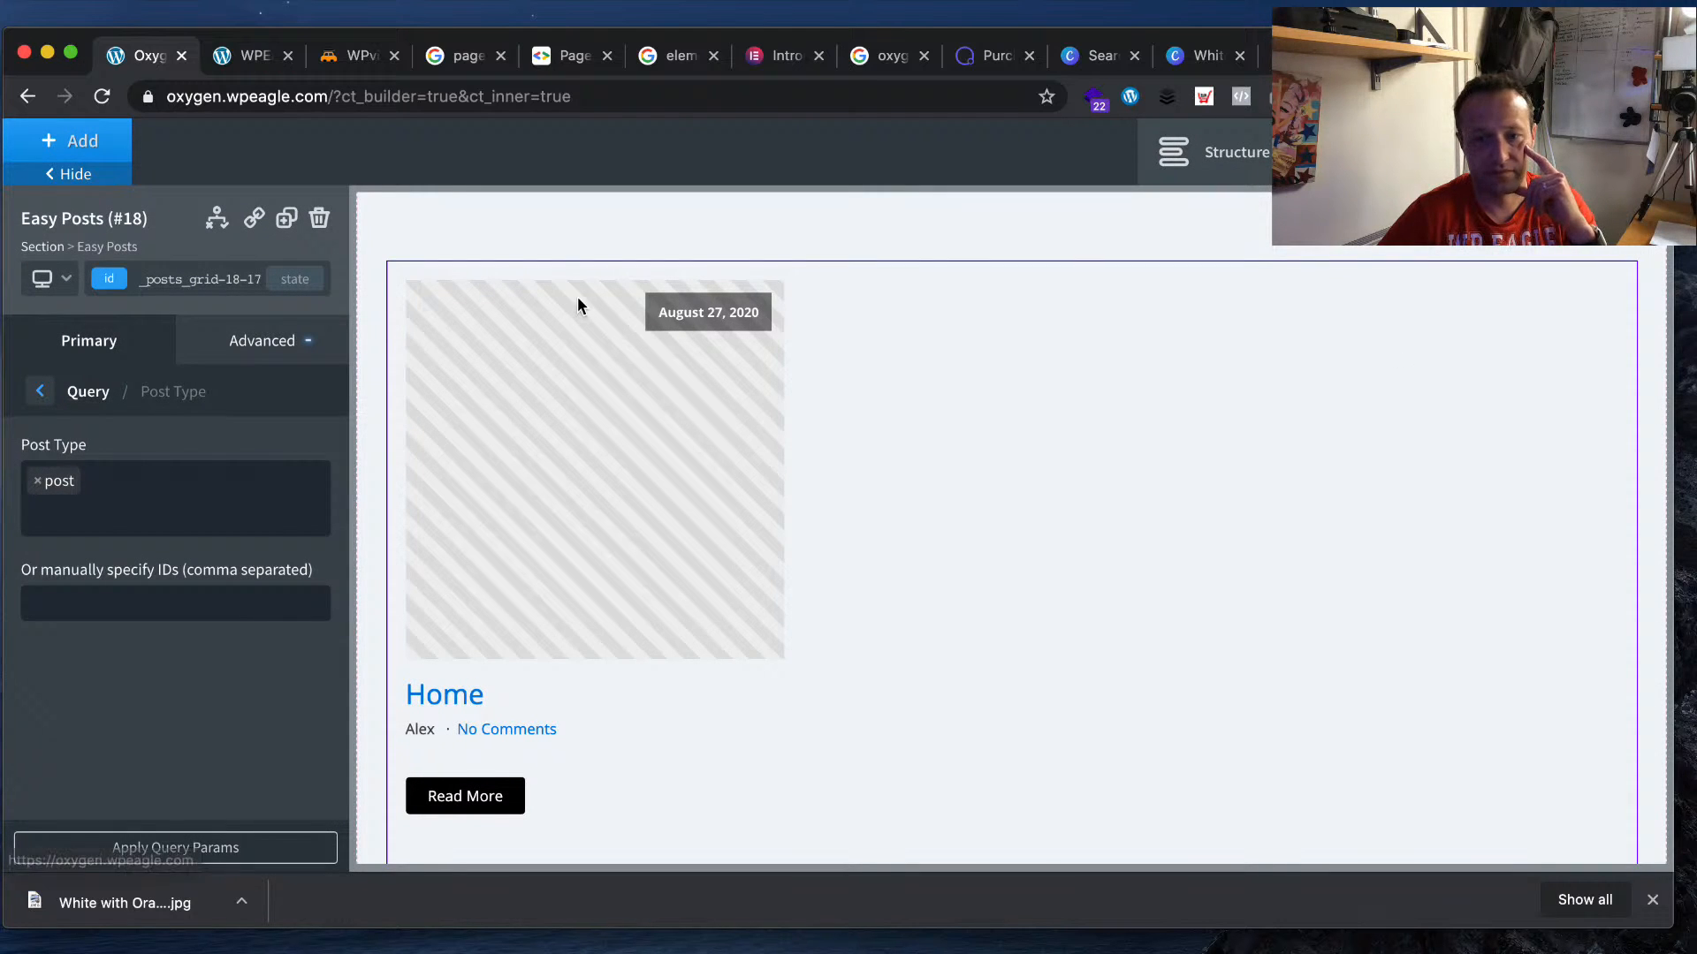
- Reload the live homepage, look over the cards in the Recent Posts section, and return to the builder
click(252, 55)
click(106, 103)
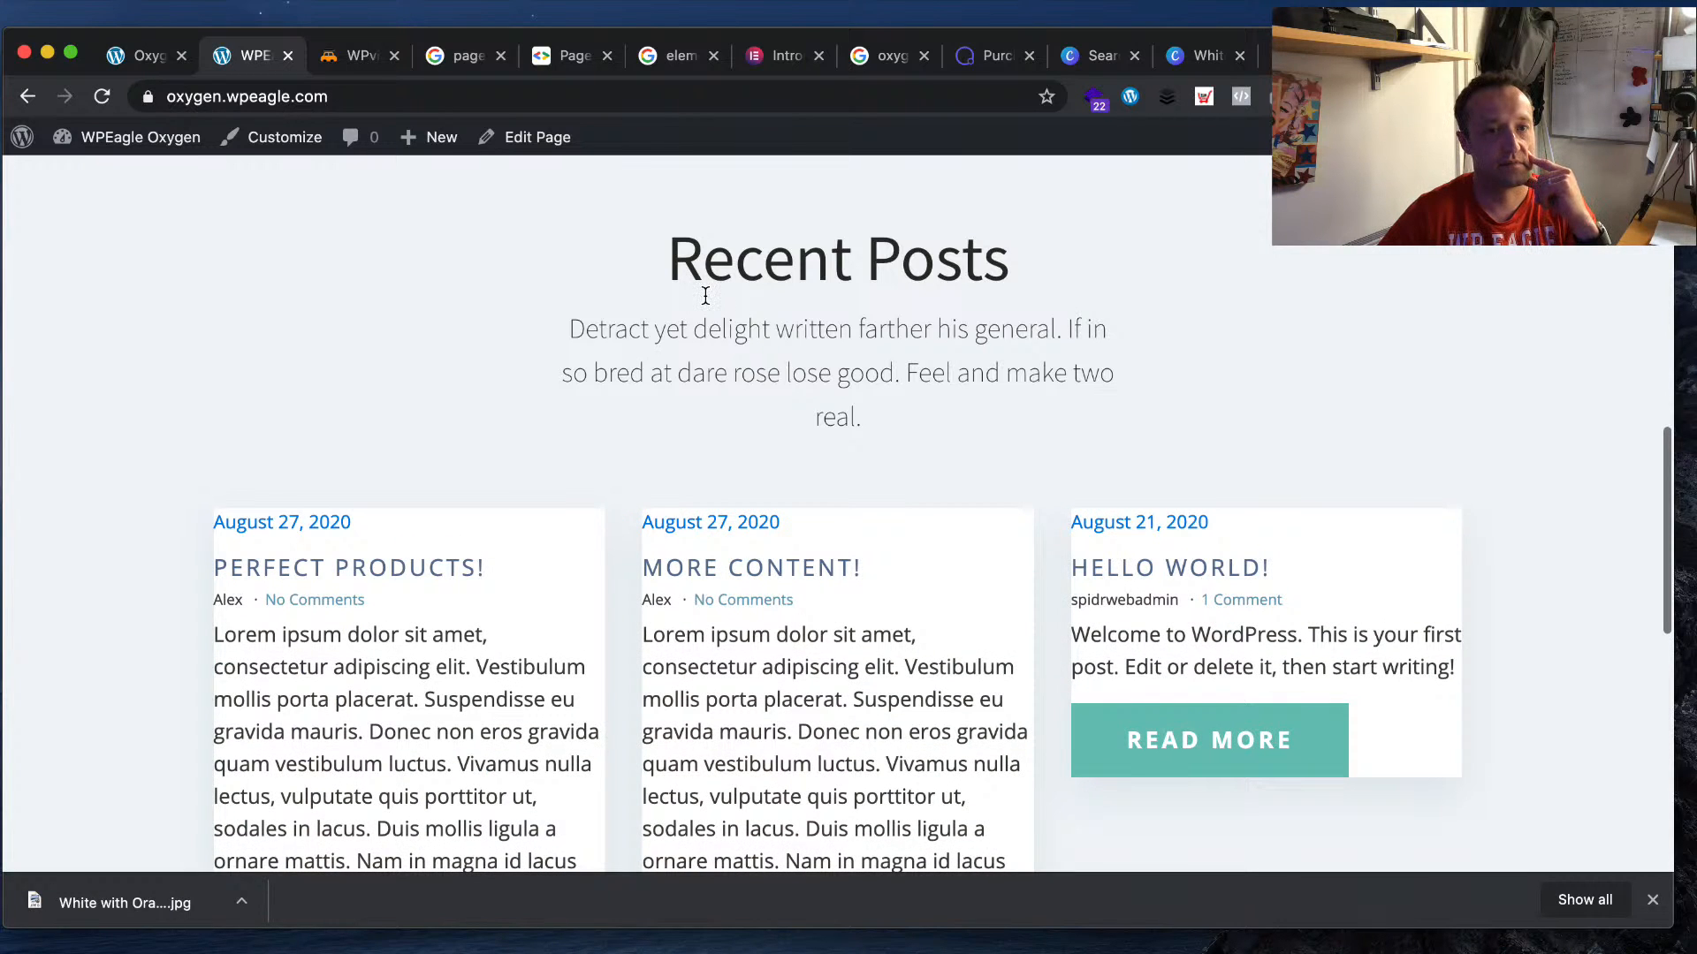
scroll(705, 296, down, 5)
scroll(706, 296, up, 4)
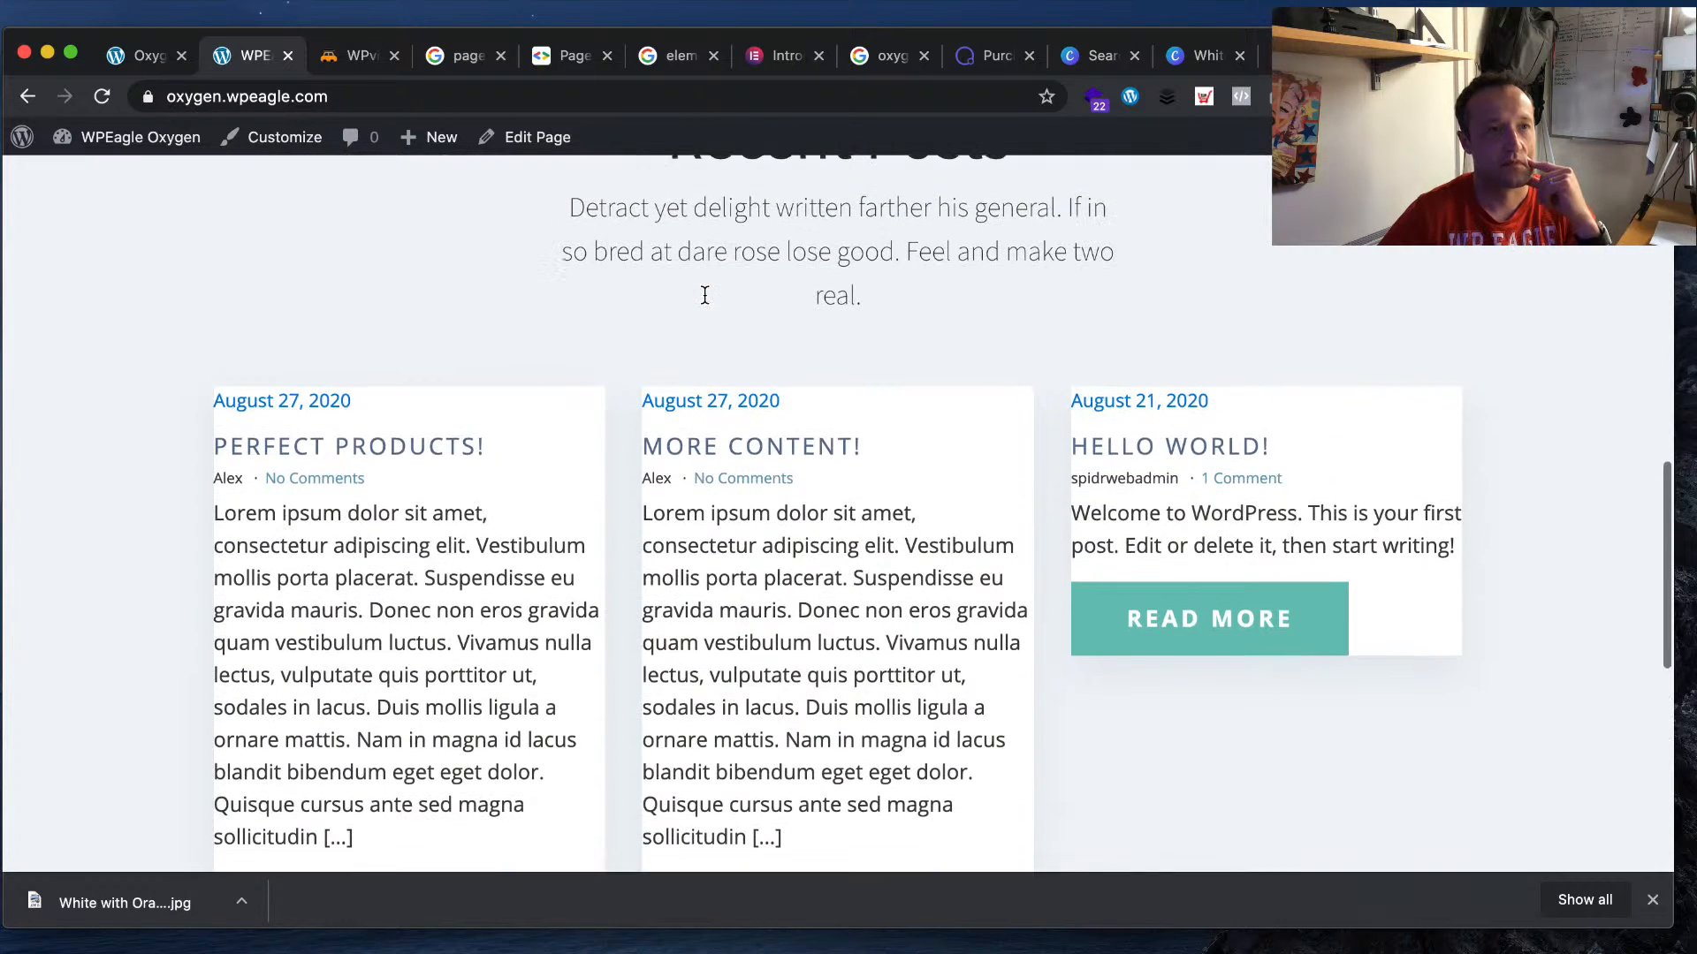
click(172, 64)
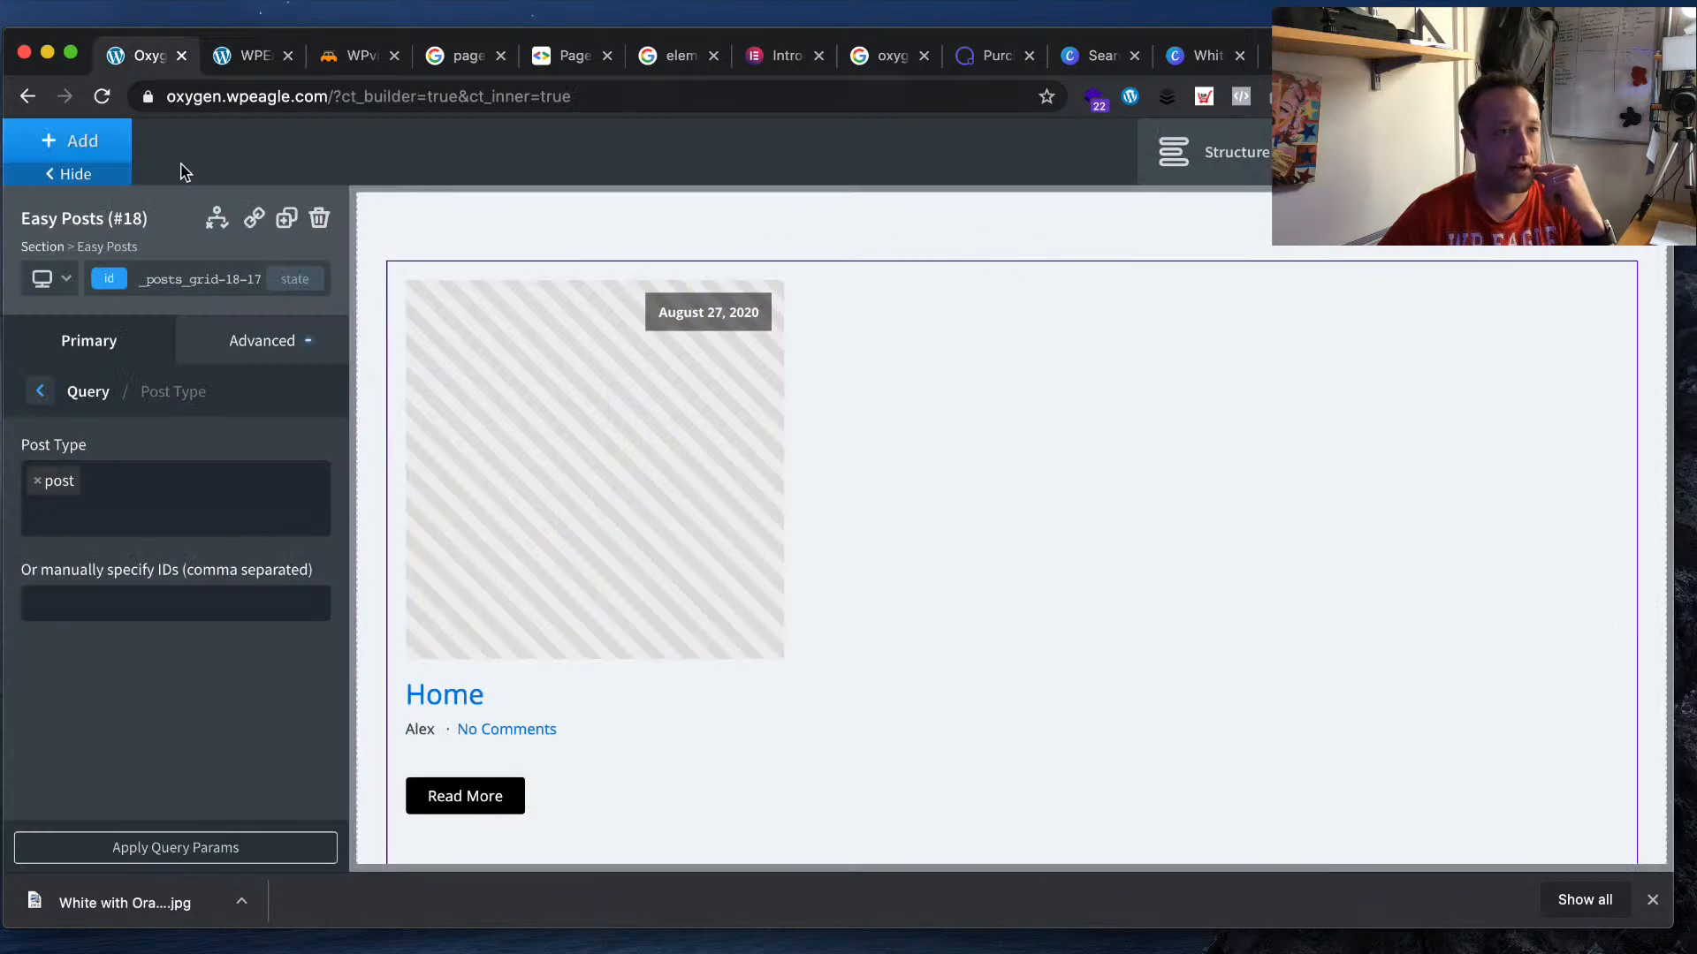
- Look through the Easy Posts style categories and templates, including the Template PHP code
click(44, 391)
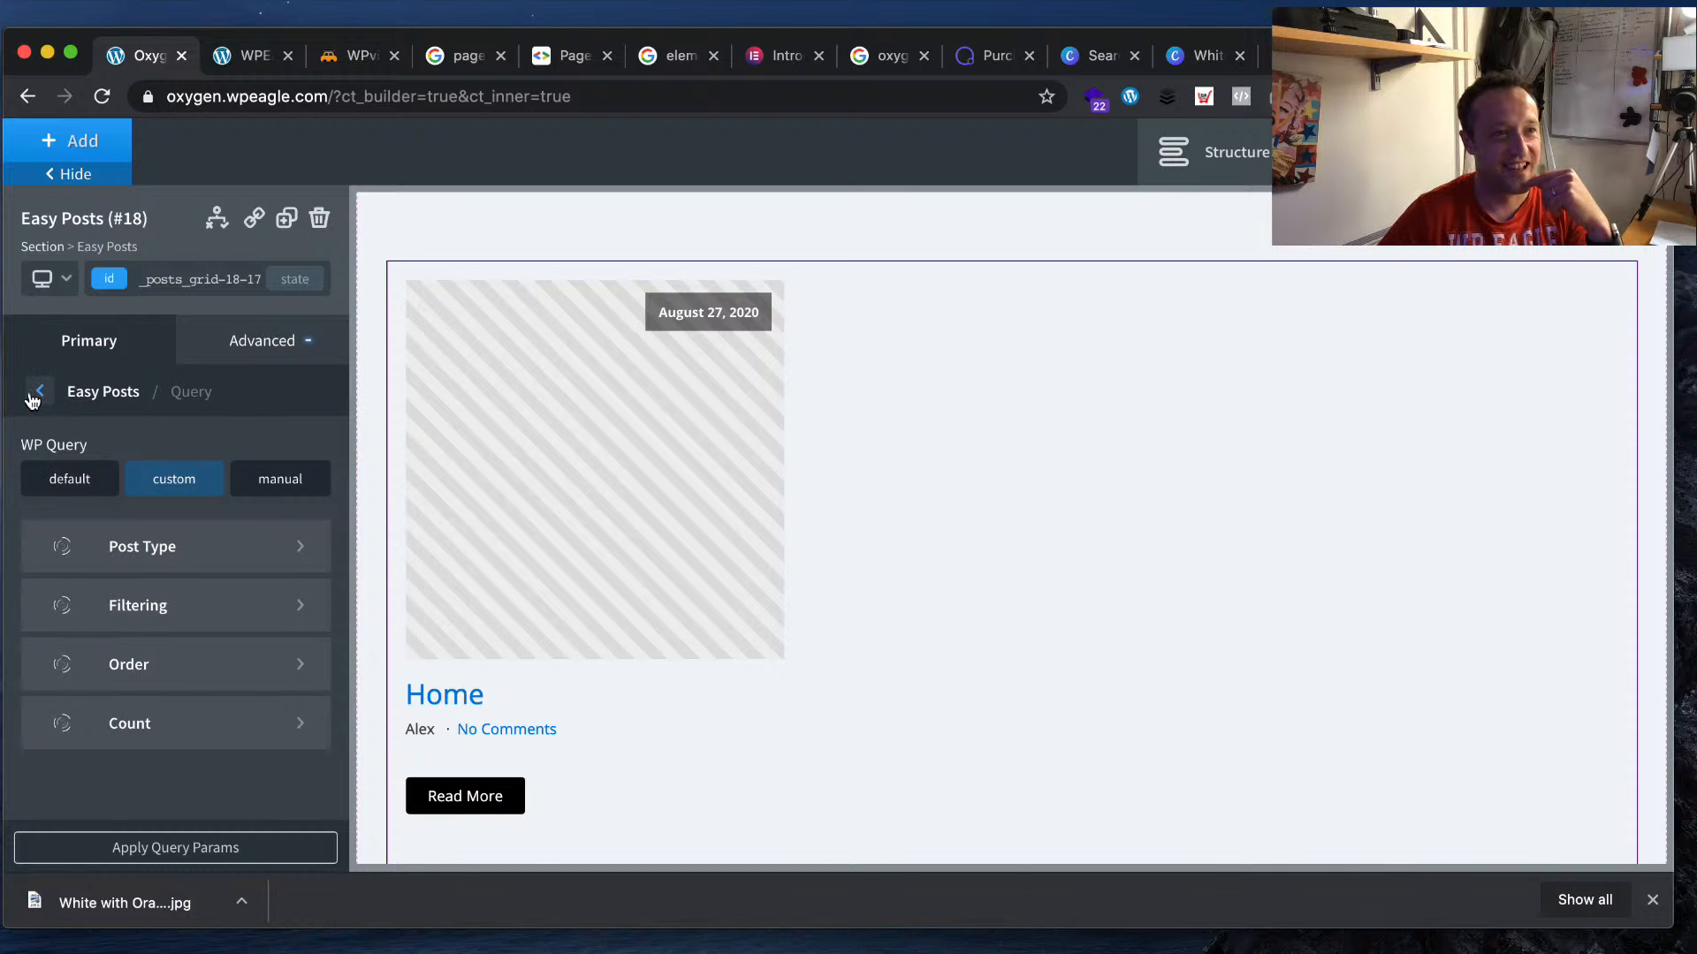
click(40, 396)
click(137, 486)
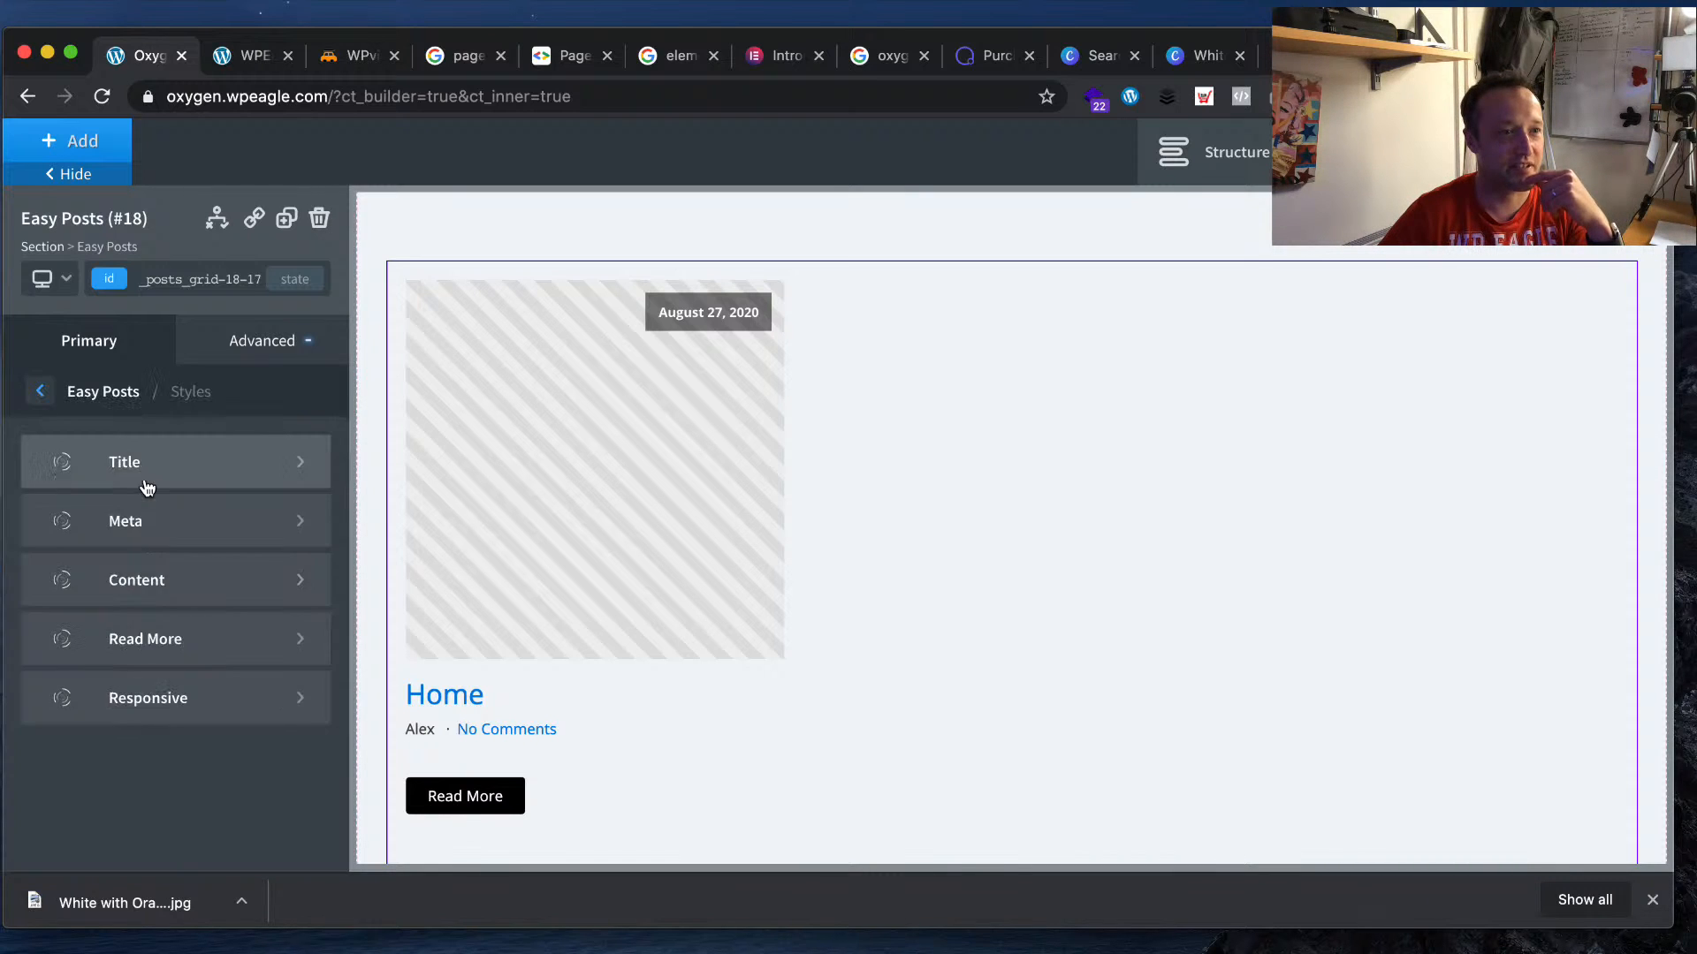
click(40, 394)
click(189, 531)
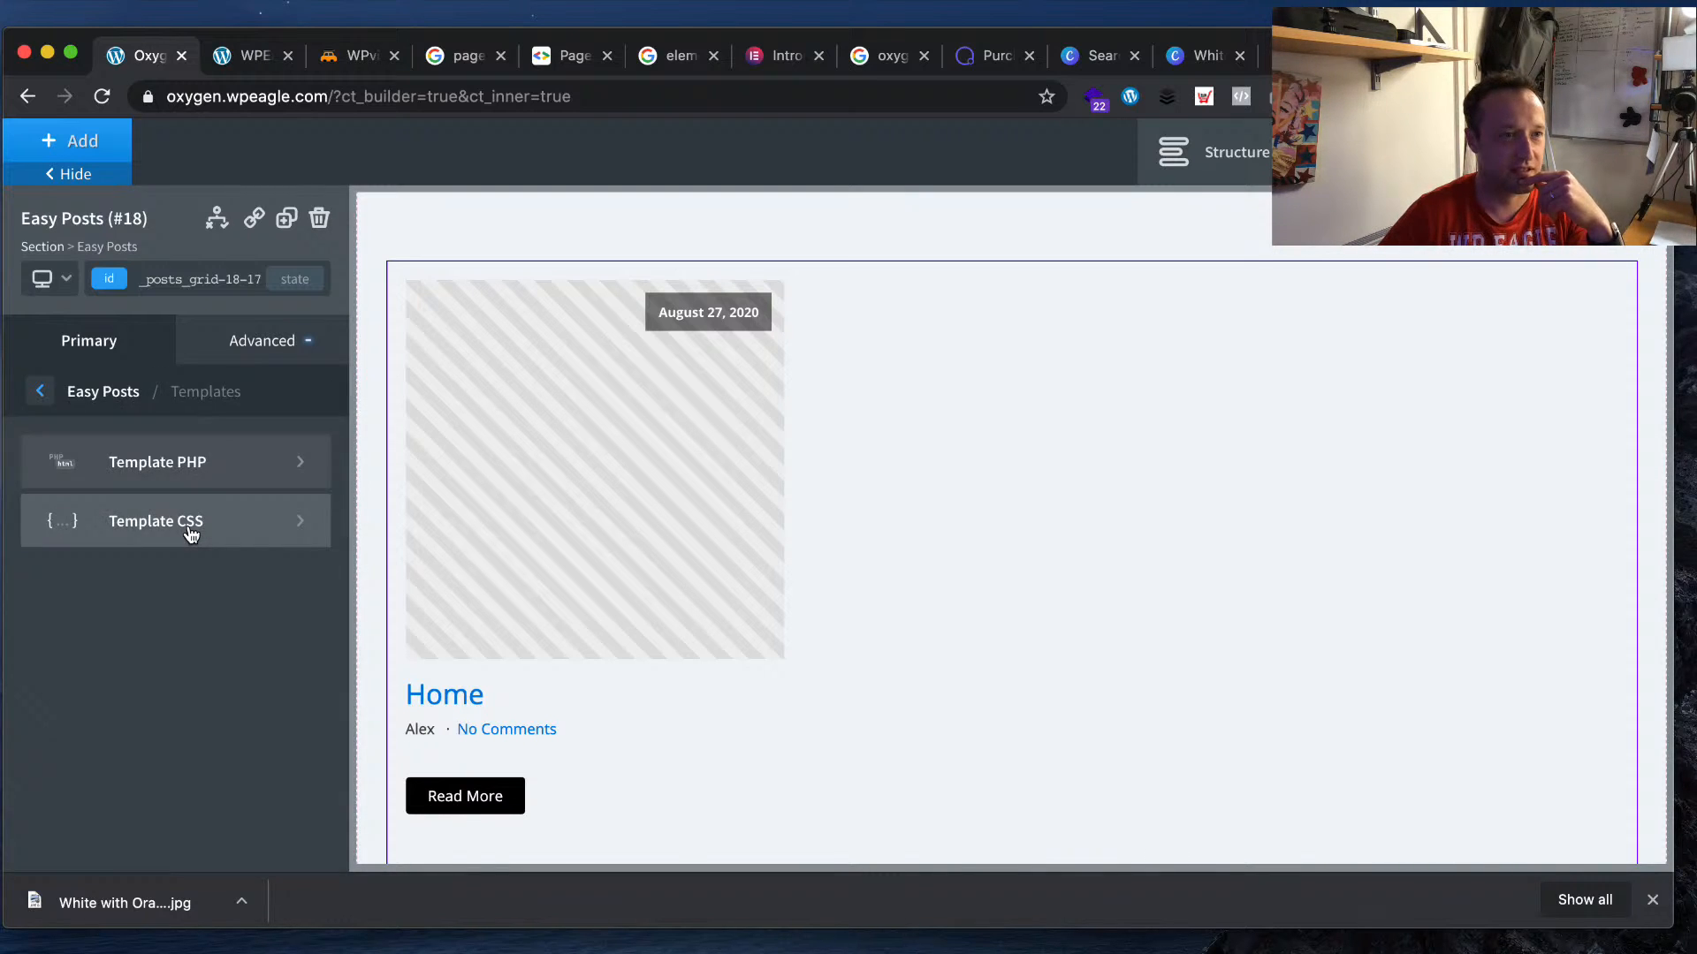
click(222, 467)
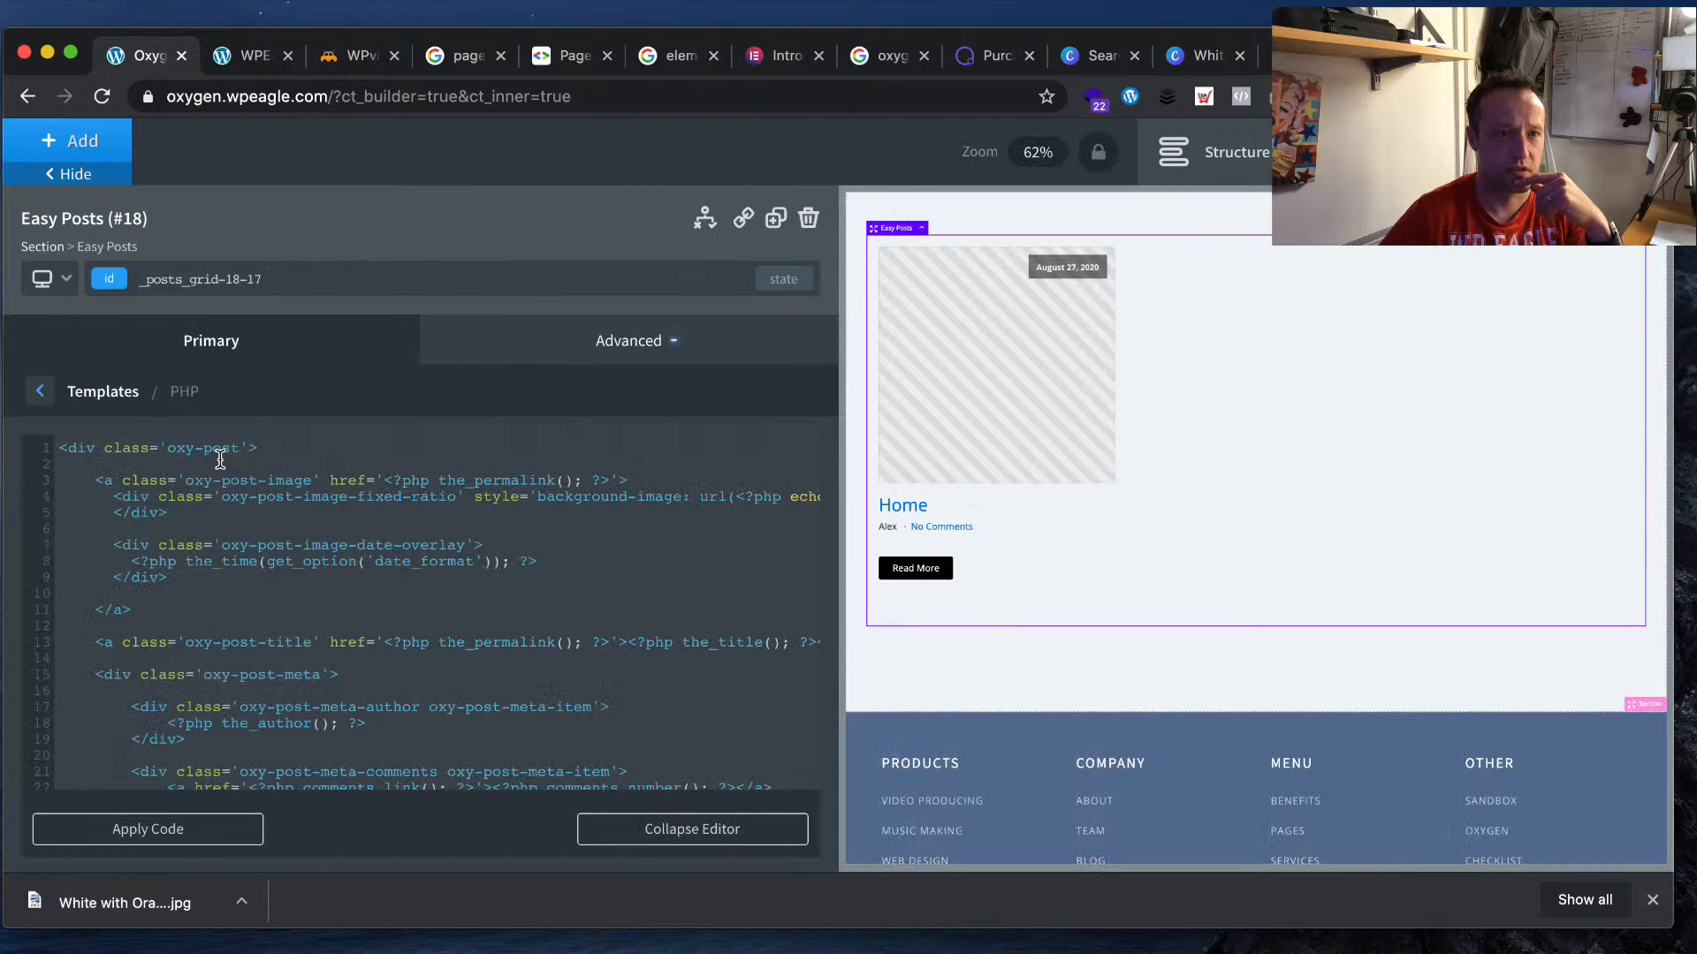
click(39, 393)
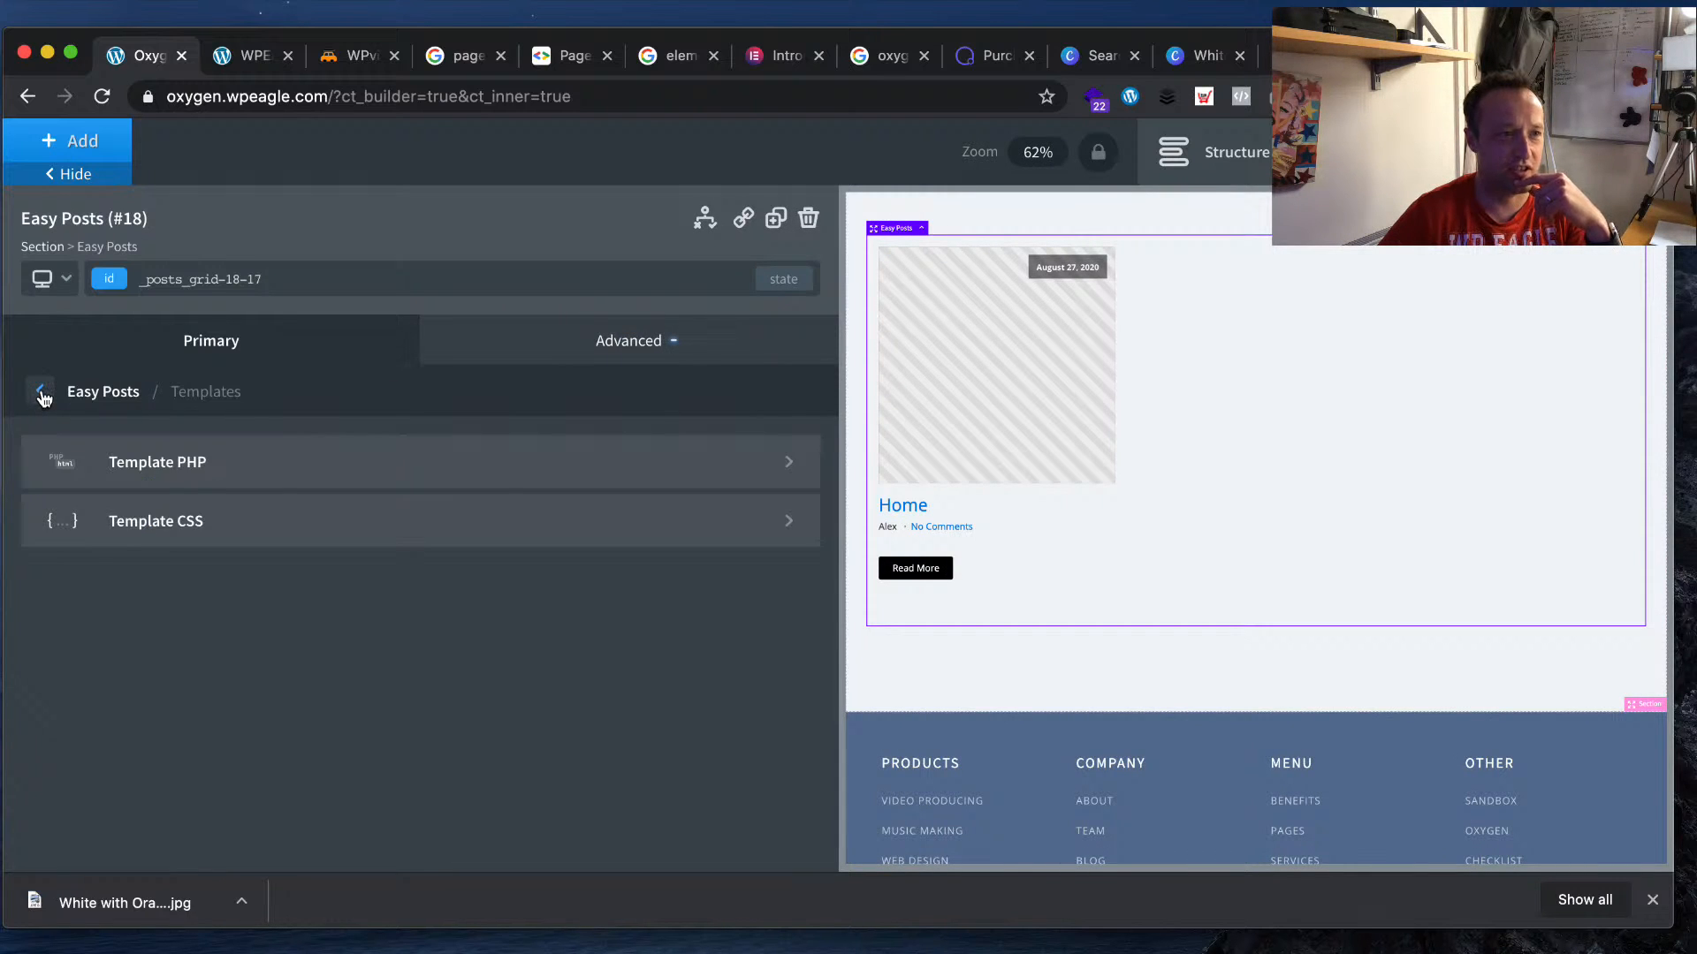
click(41, 394)
click(316, 473)
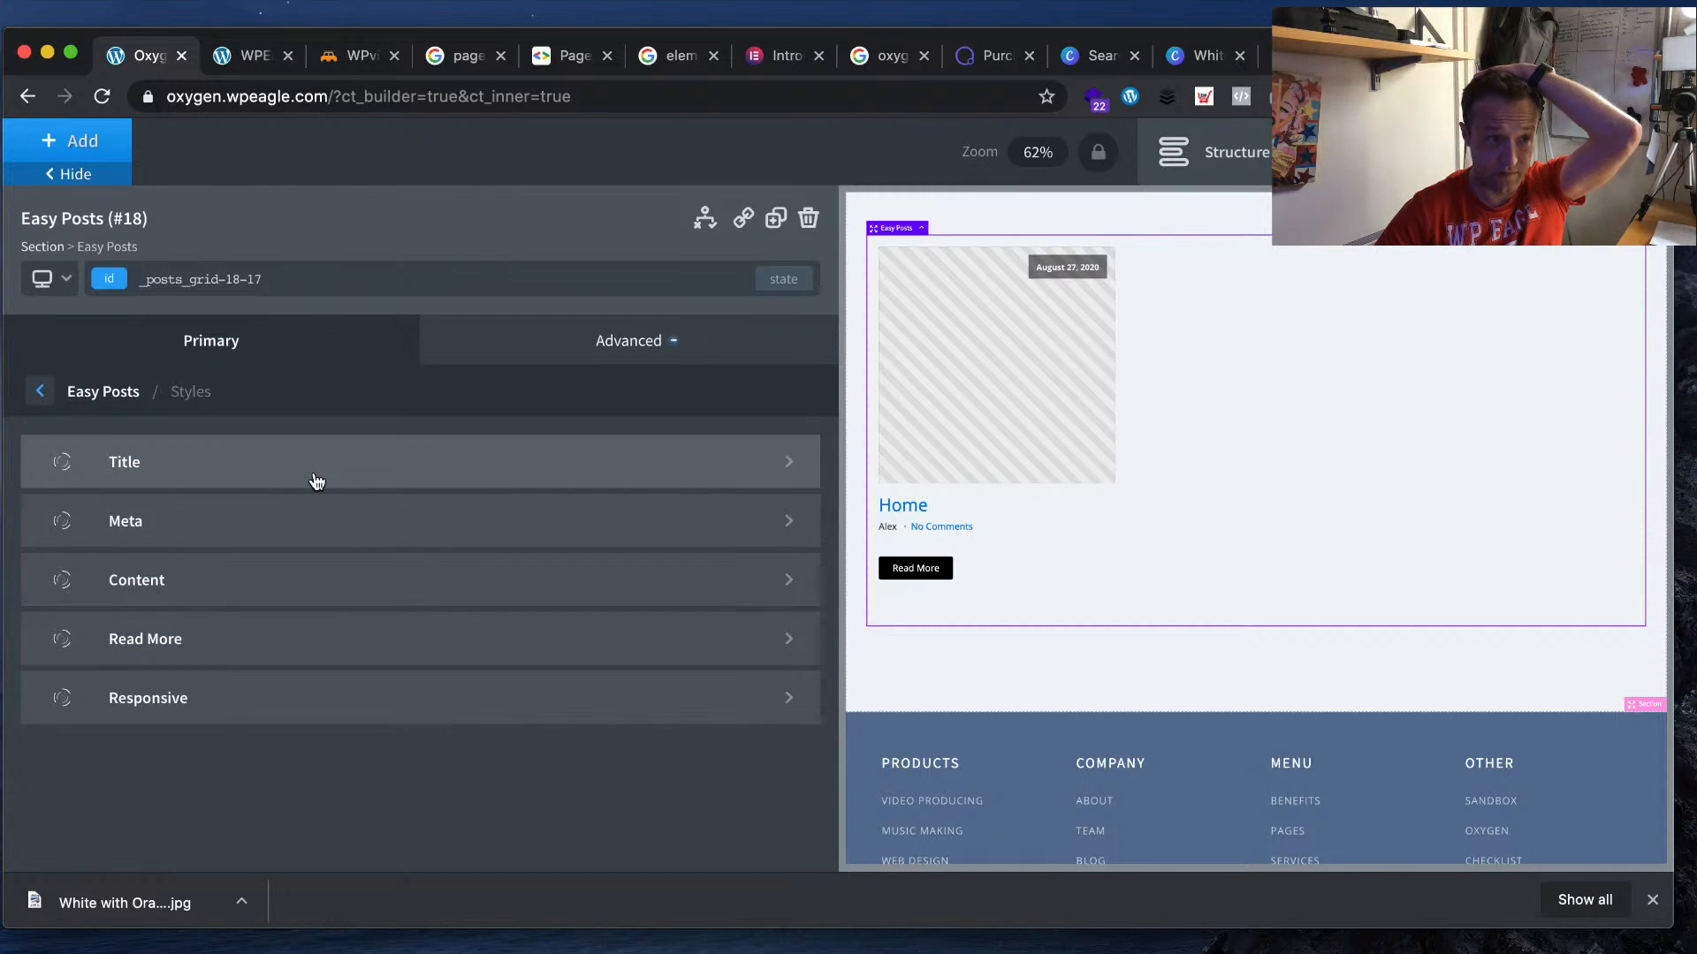
click(42, 393)
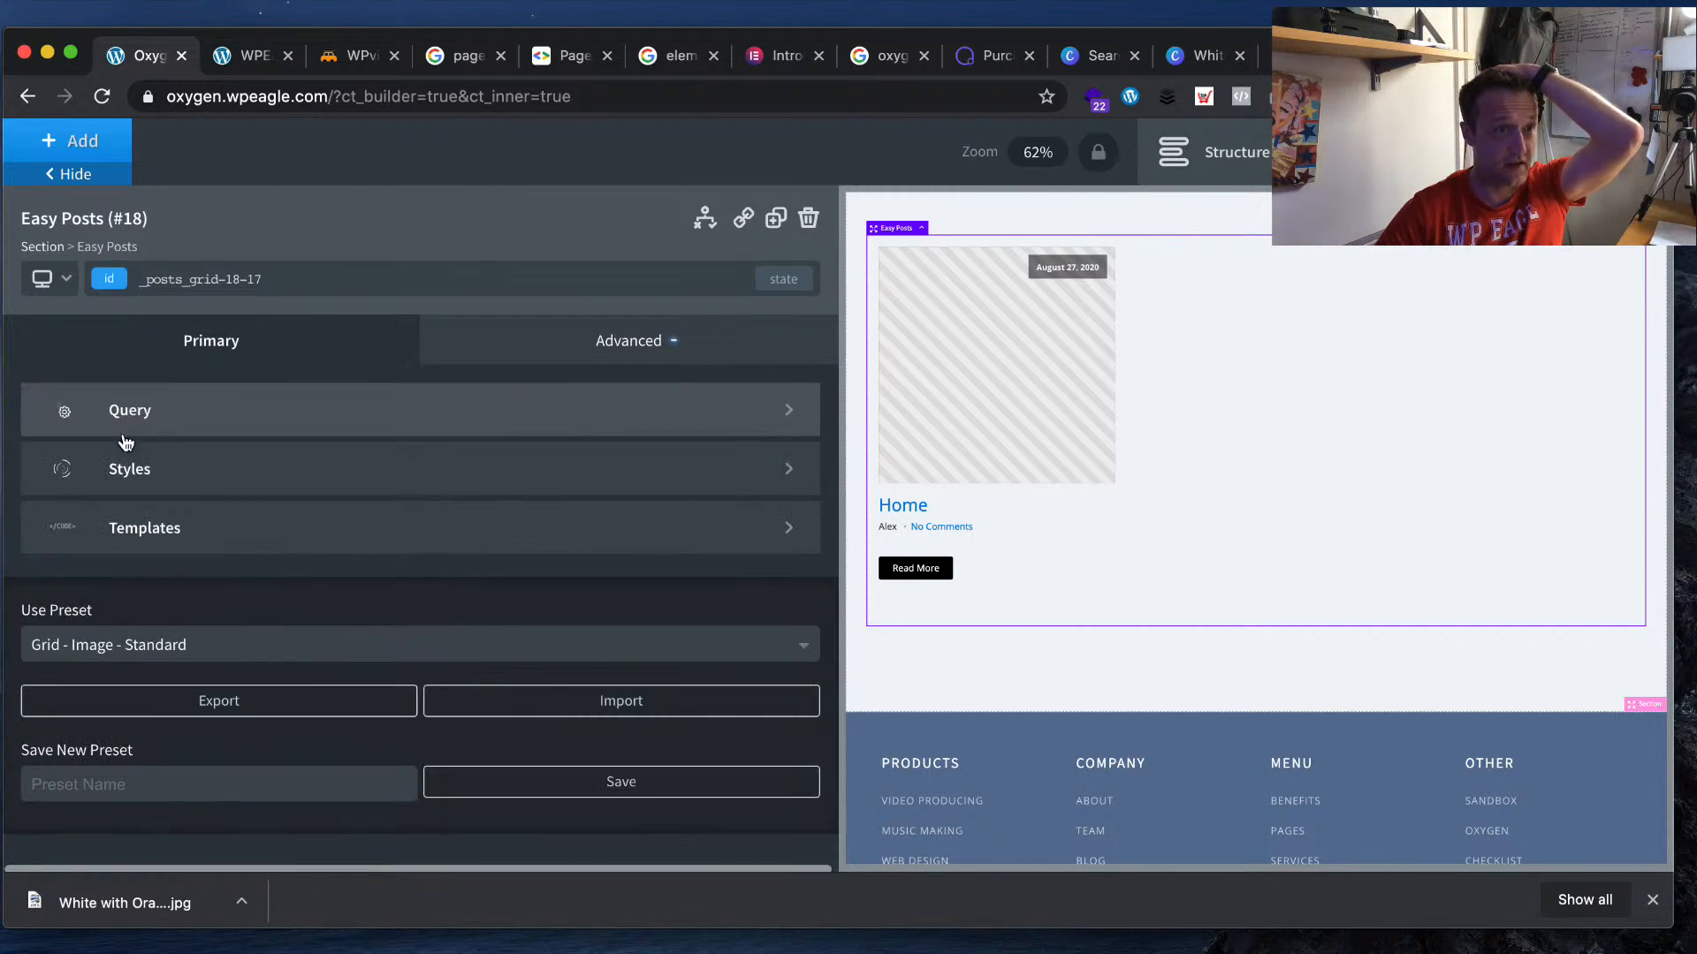
- Try the Masonry - Image - Standard and Timeline - Title & Featured Image presets on the Easy Posts element
click(260, 639)
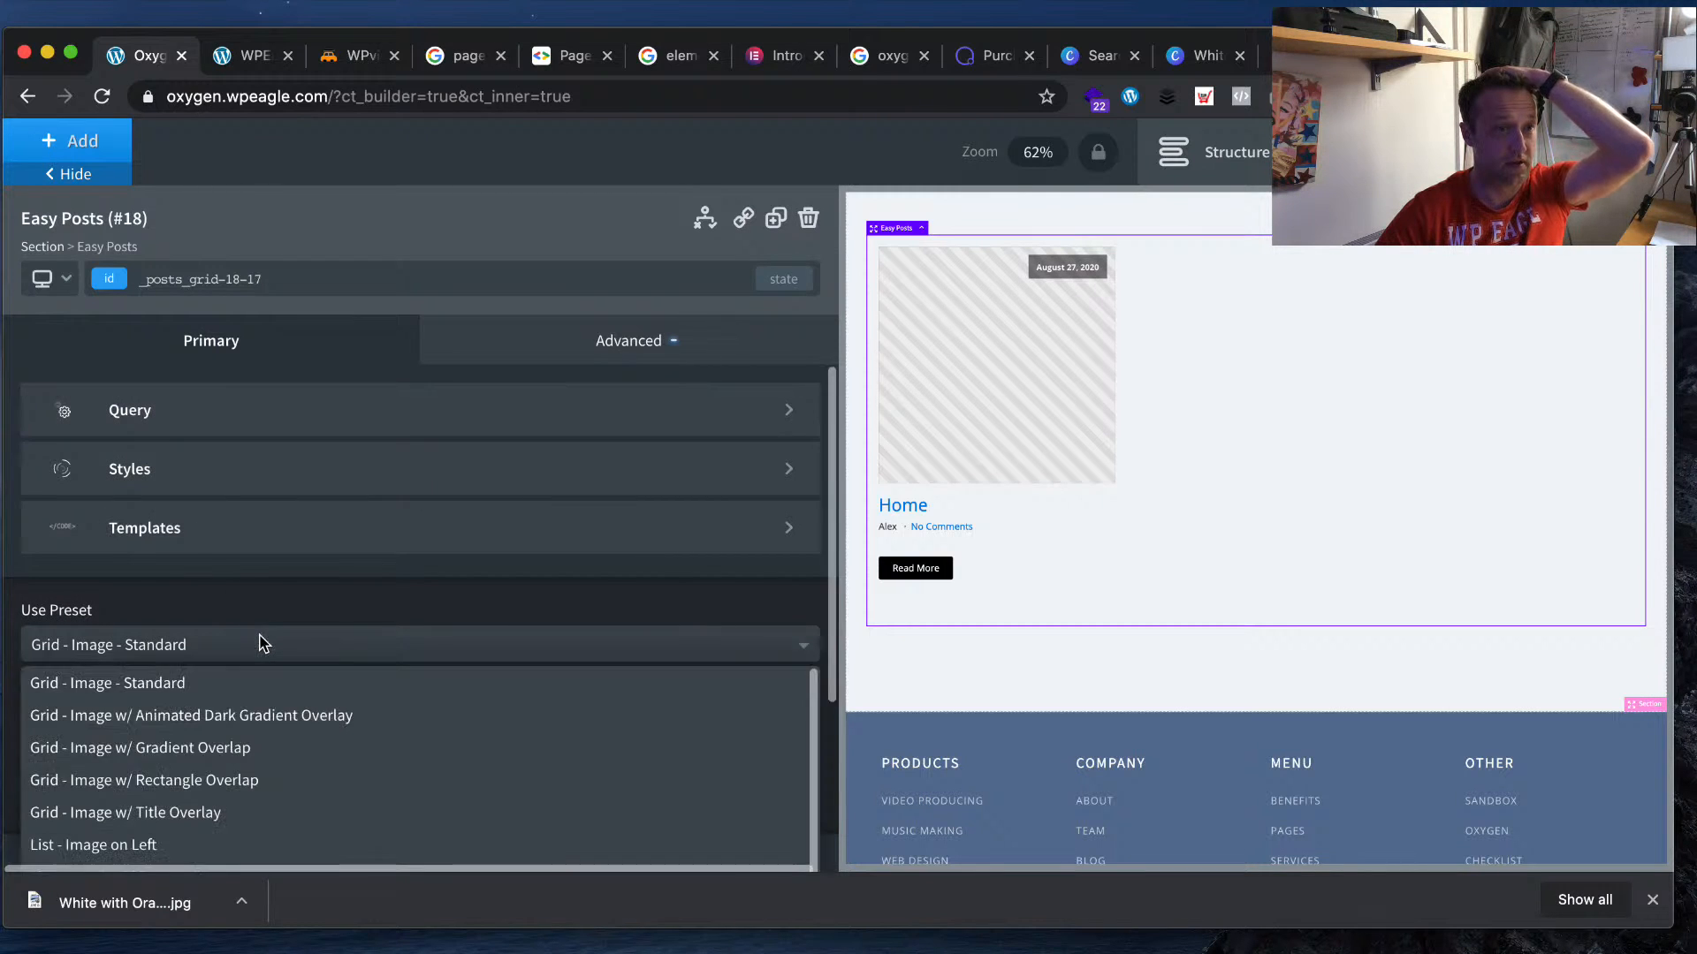
scroll(303, 727, down, 4)
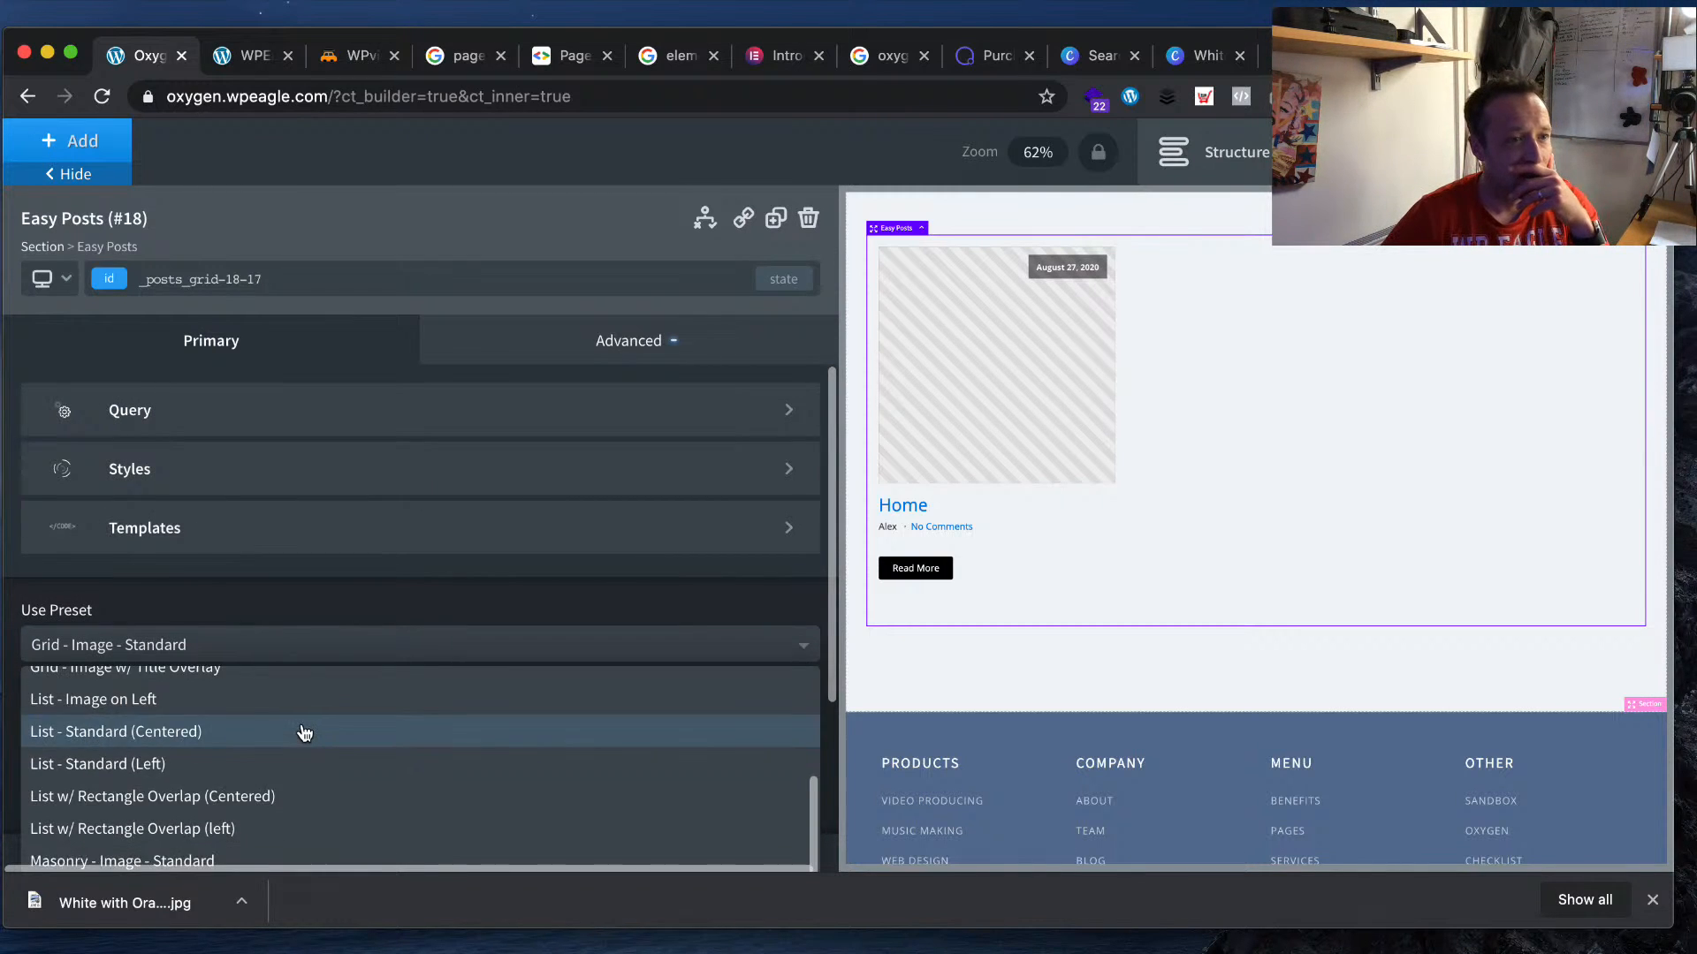
scroll(333, 786, down, 3)
click(329, 756)
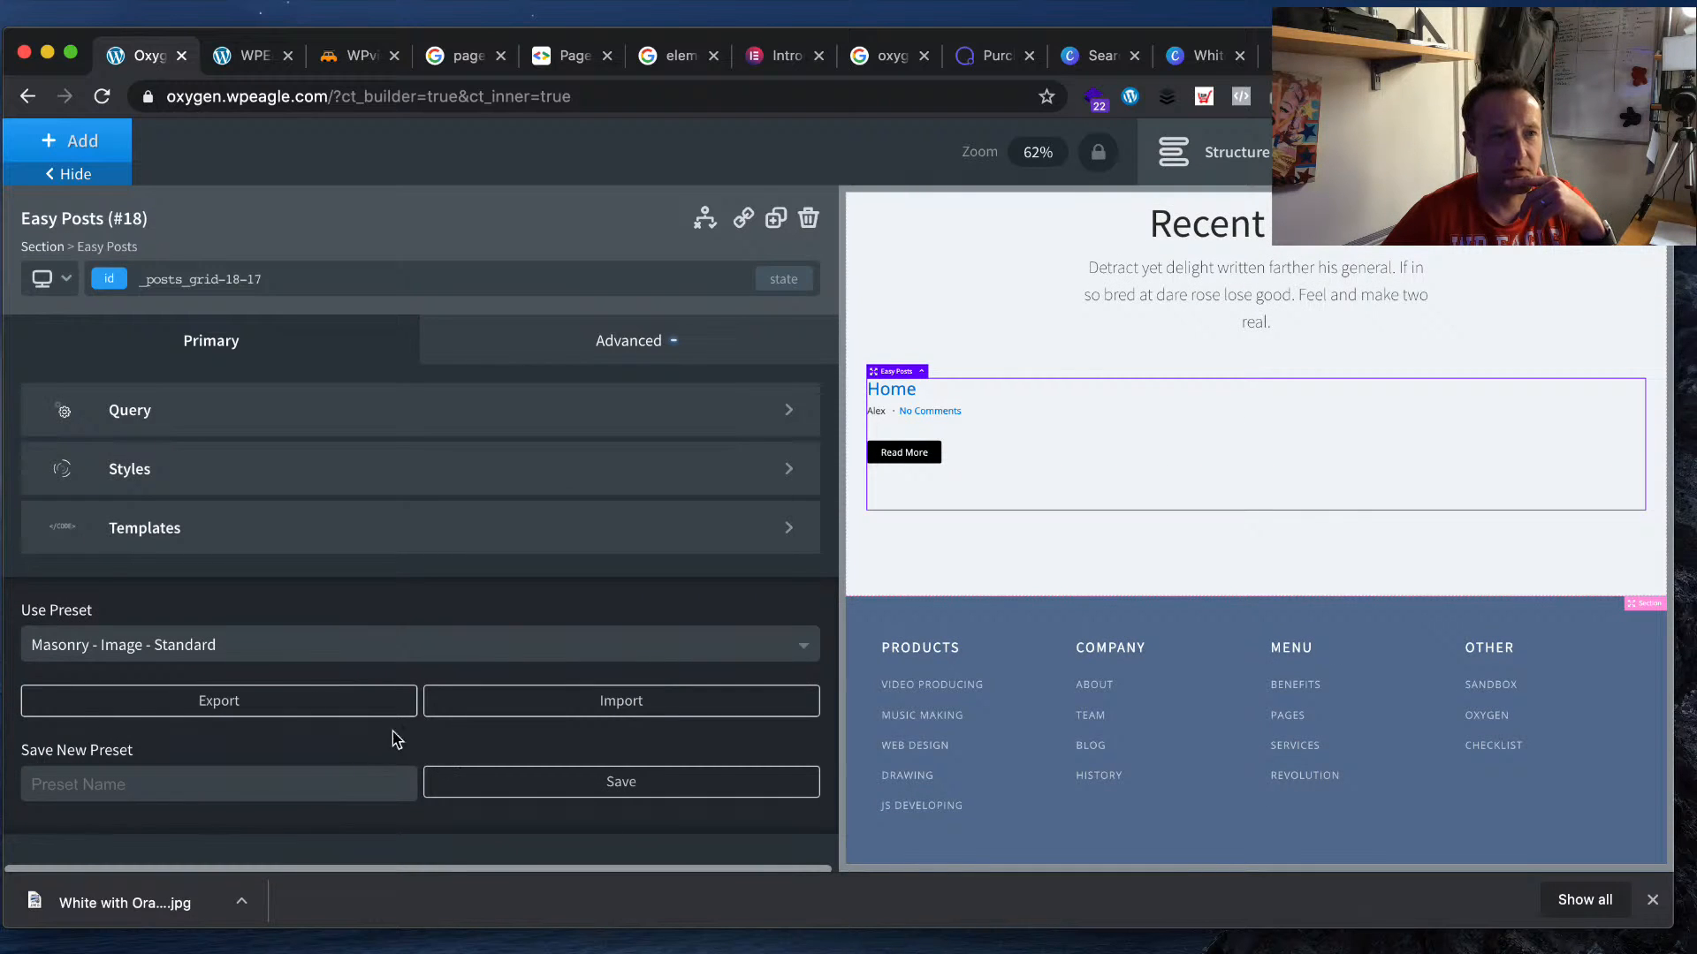
click(249, 662)
scroll(249, 661, down, 3)
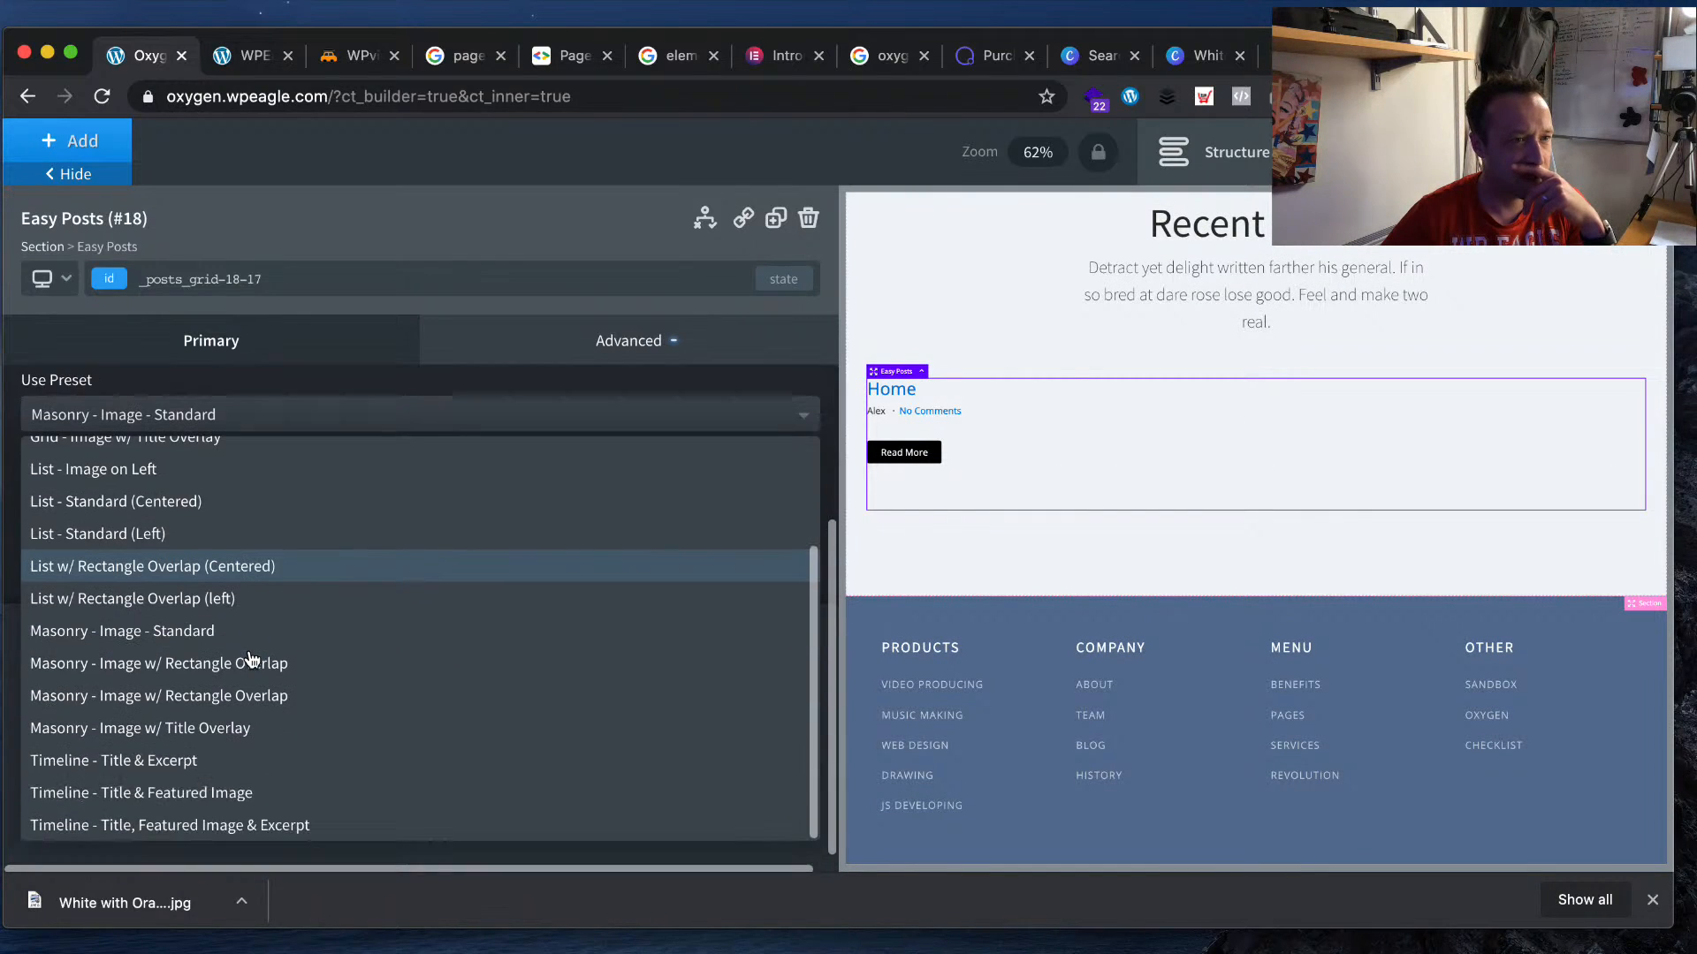
click(301, 796)
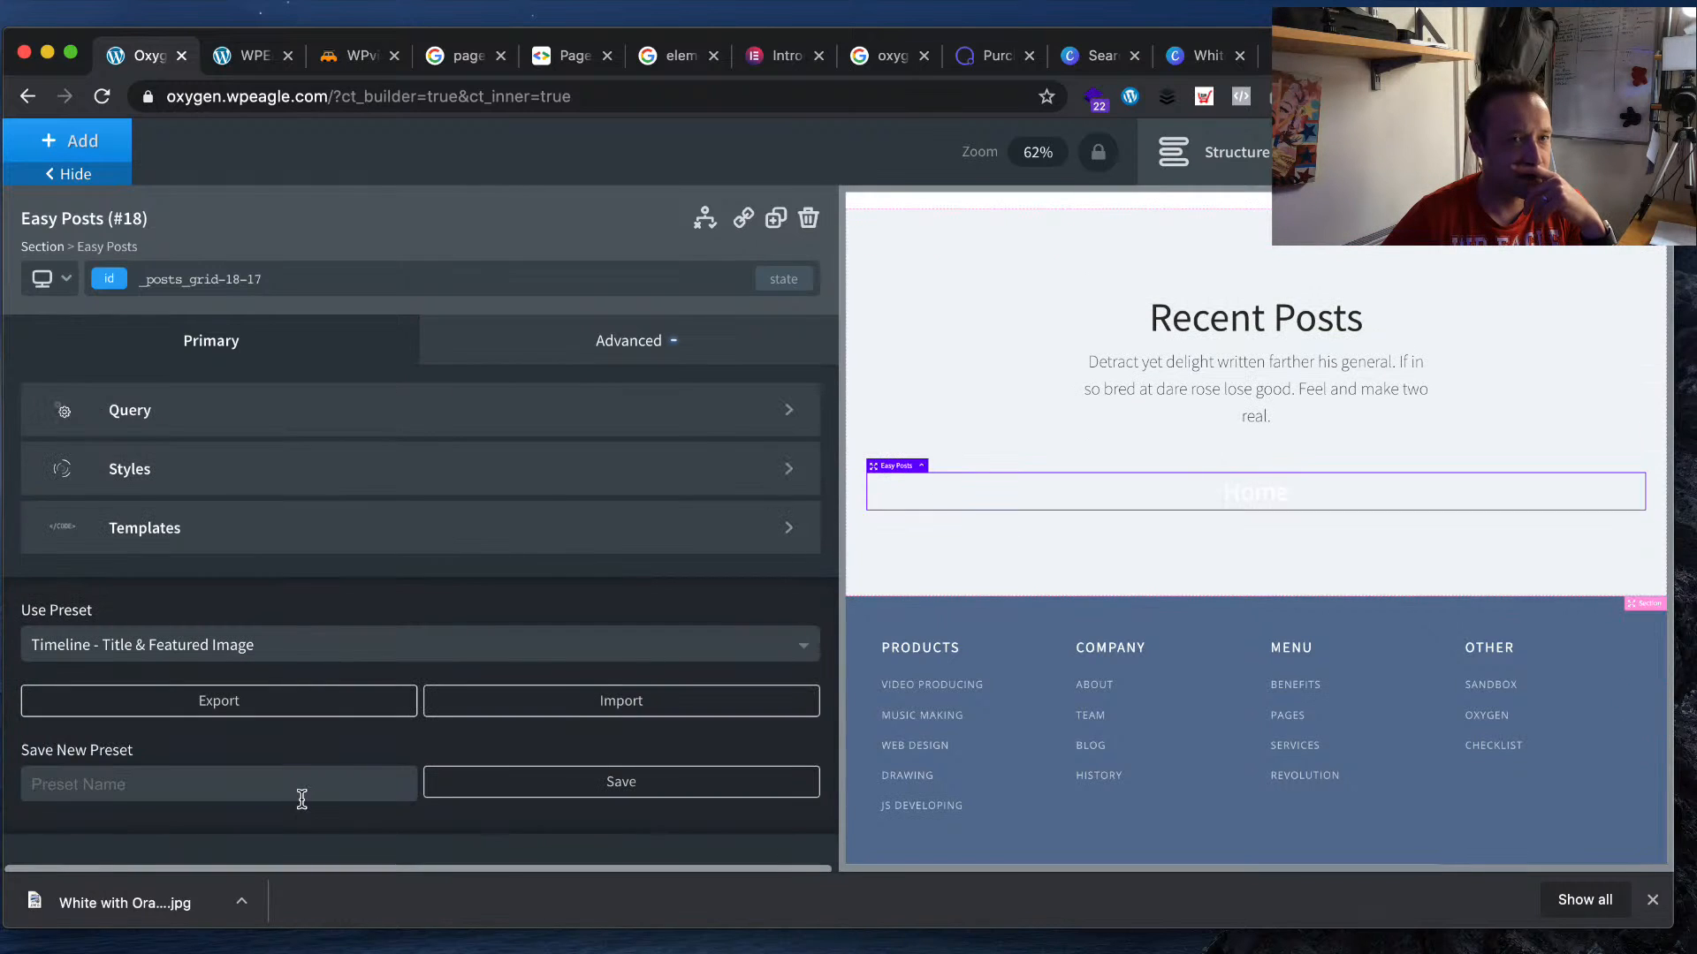
- Apply the Grid - Image w/ Title Overlay preset to the Easy Posts element
click(185, 645)
scroll(277, 758, up, 3)
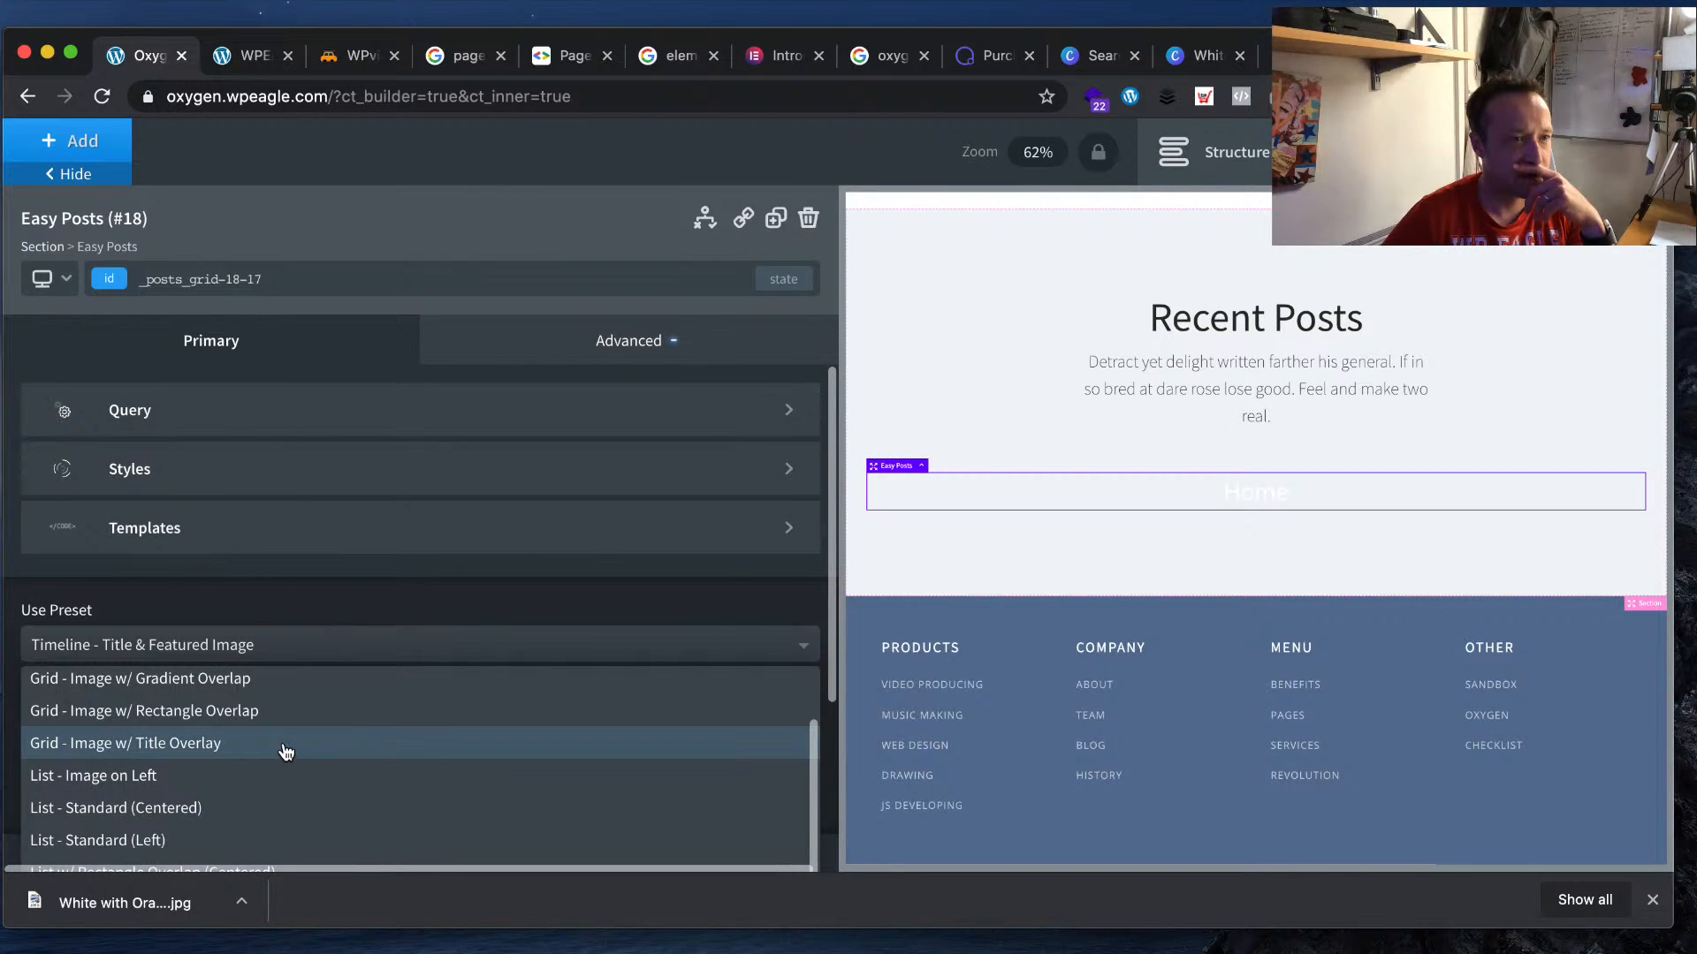
scroll(284, 751, up, 1)
click(282, 769)
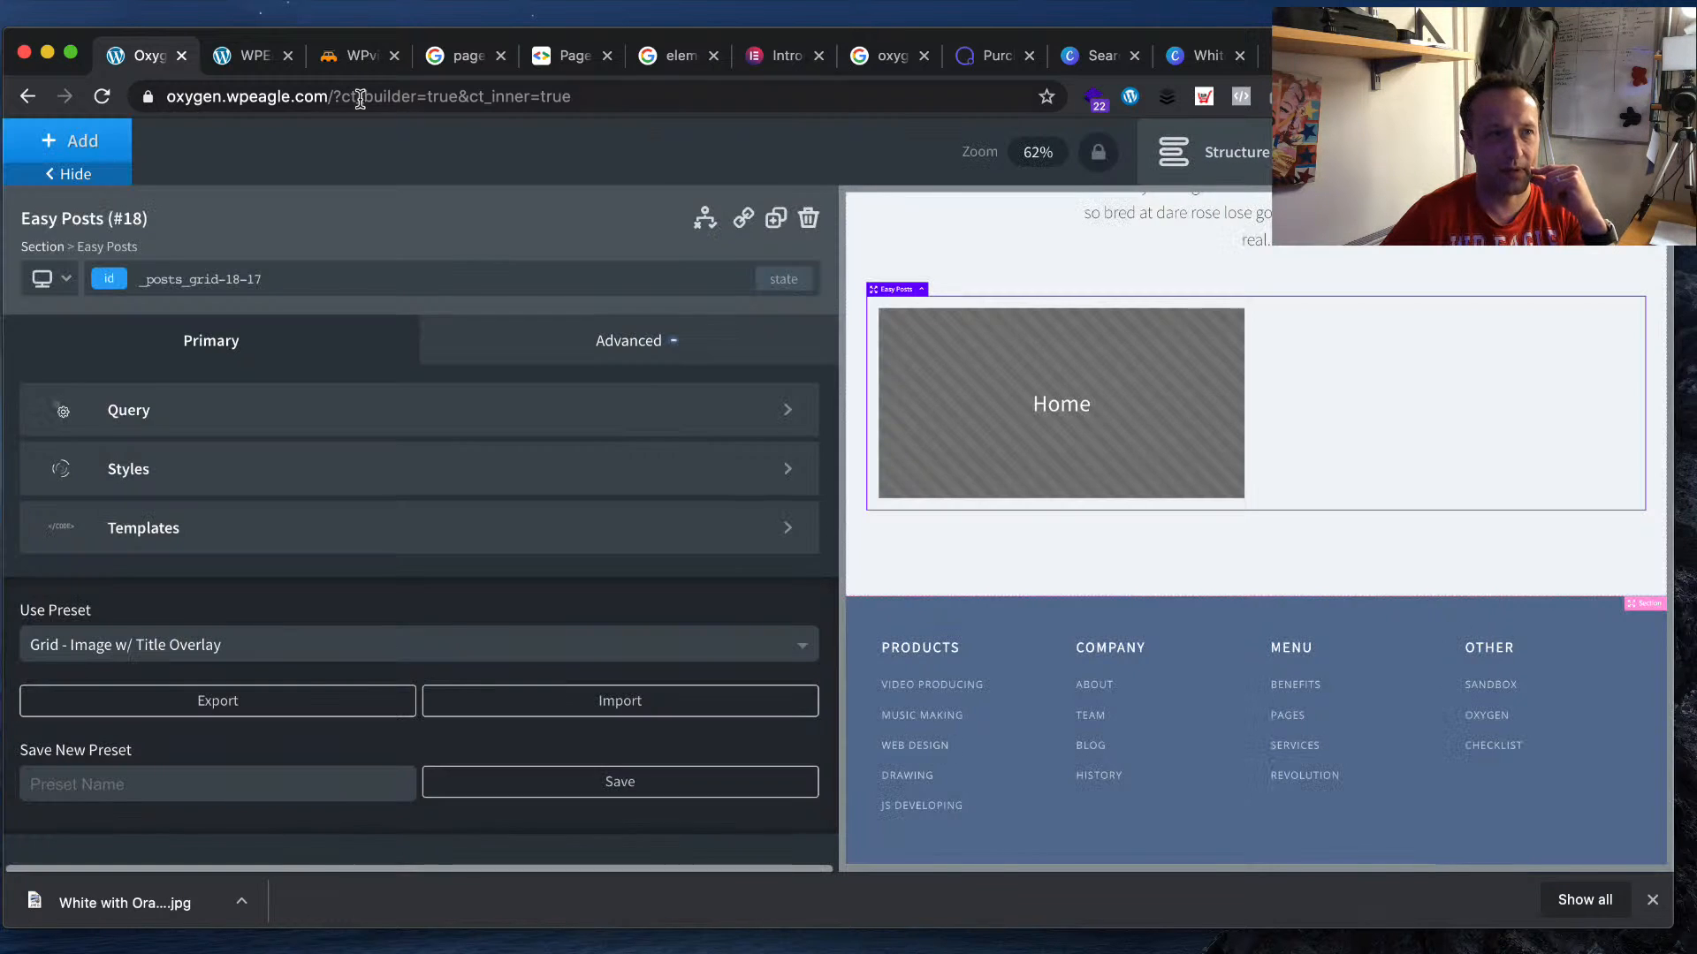
- Reload the live homepage to check the title overlay grid, and return to the builder
click(232, 55)
click(103, 97)
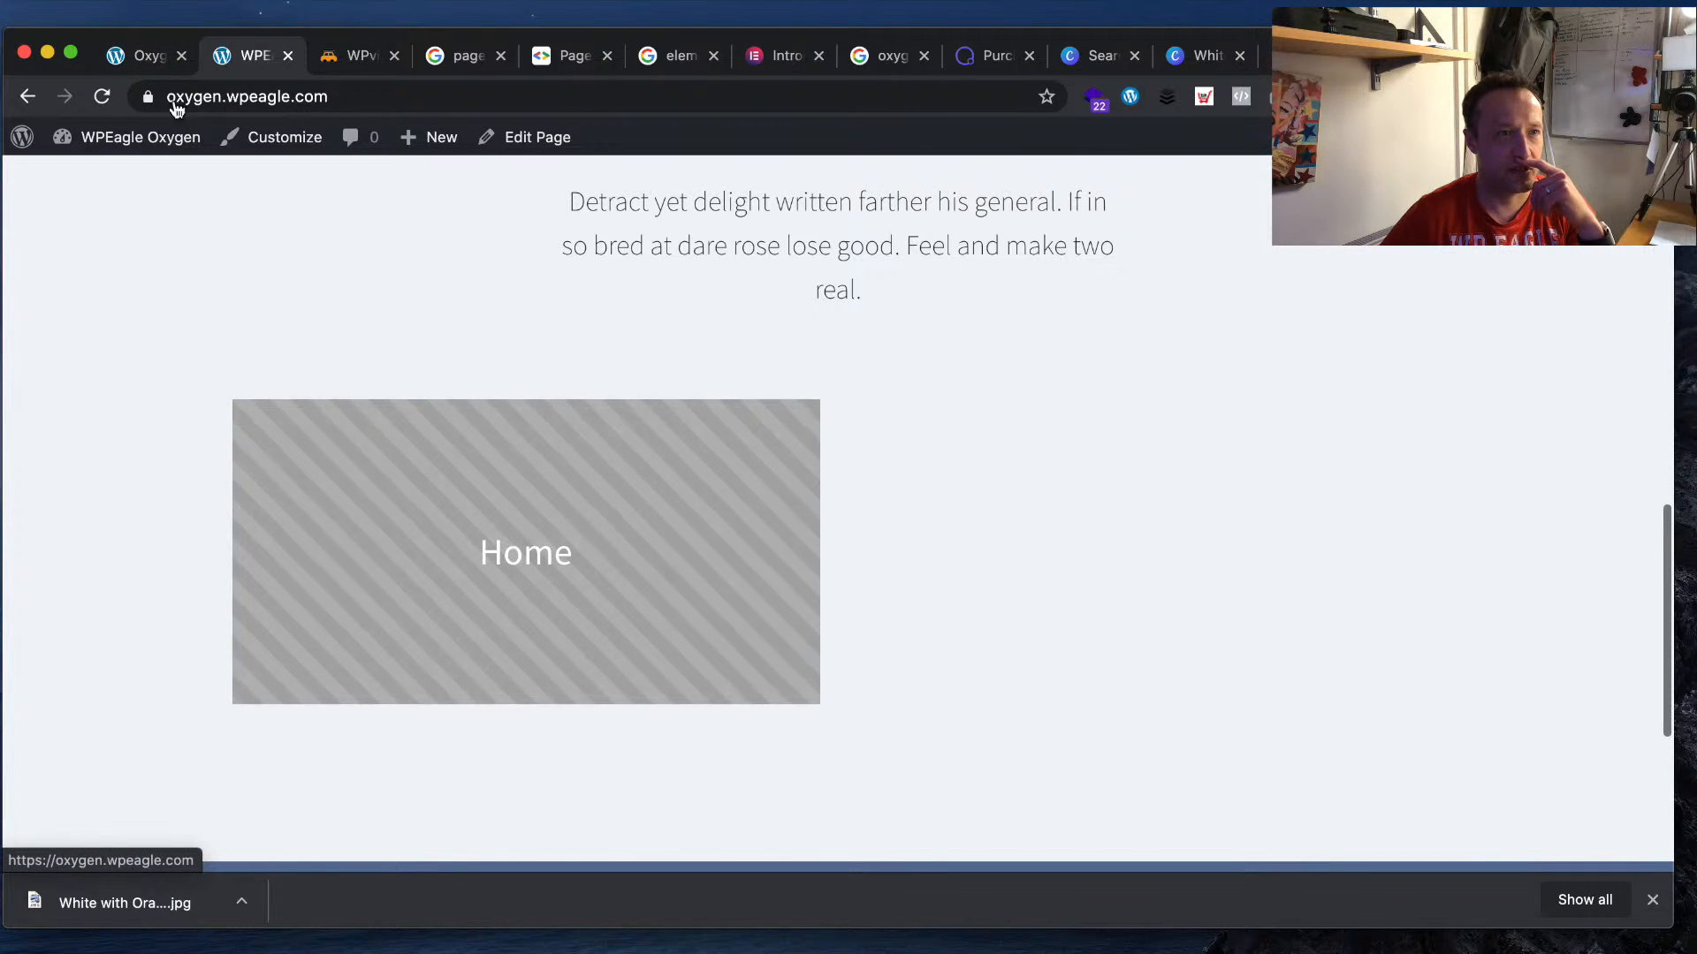
click(147, 62)
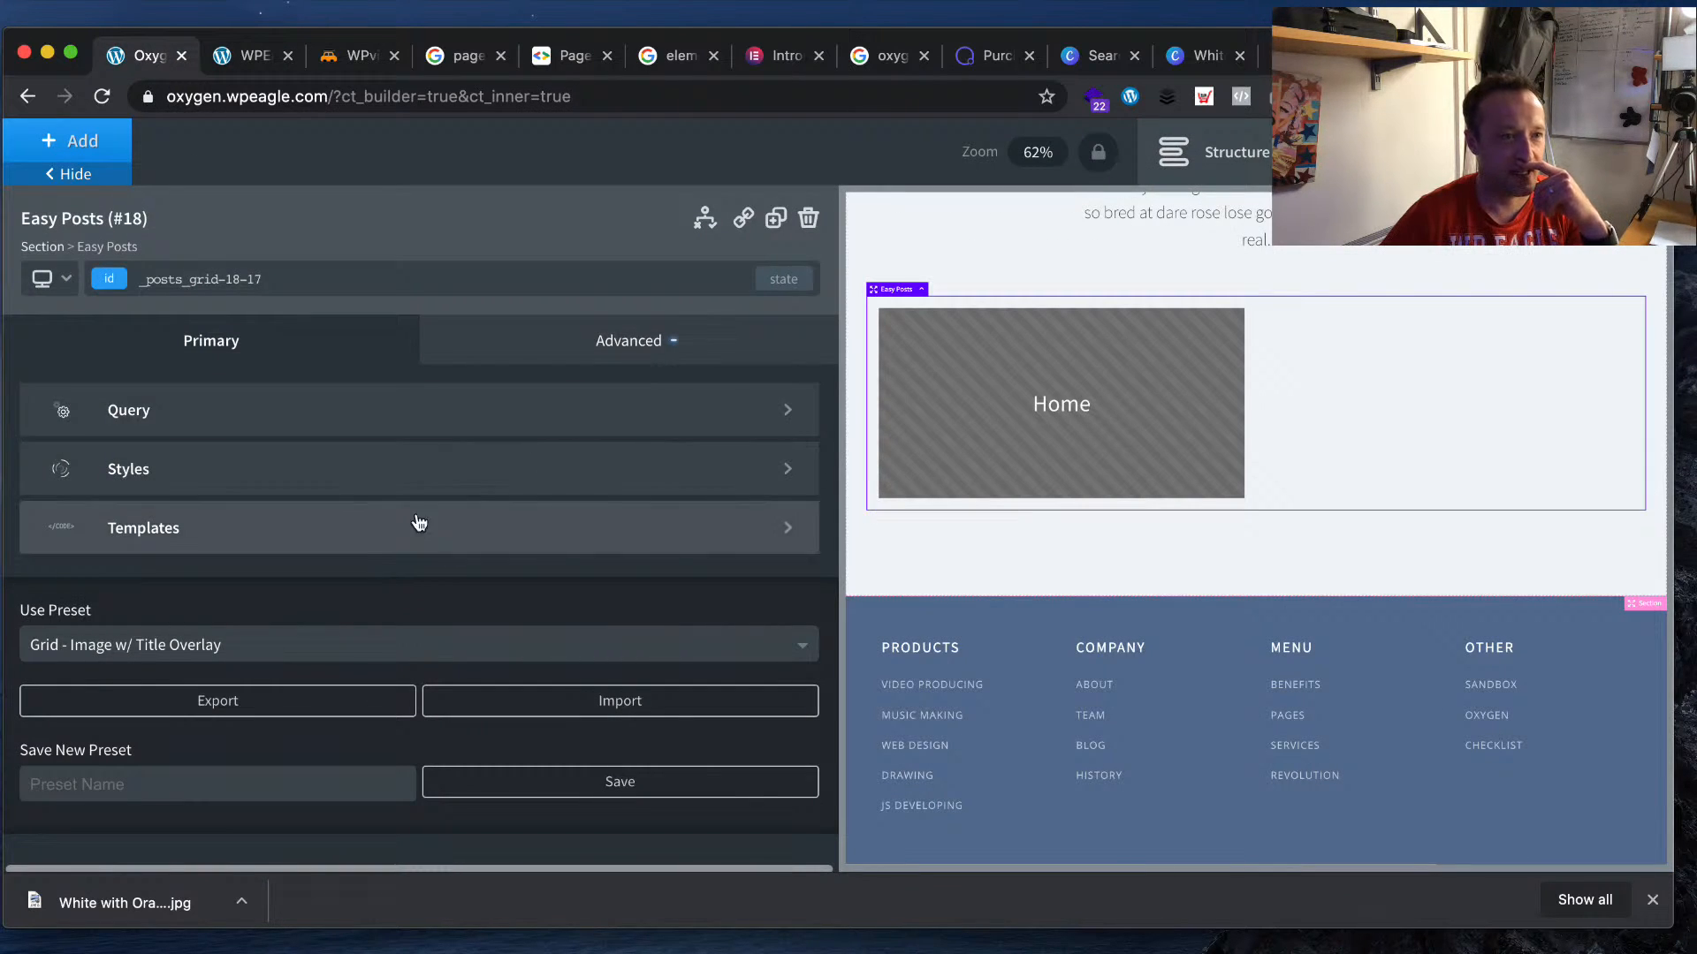
- Switch the Easy Posts element's WP Query to custom
click(369, 420)
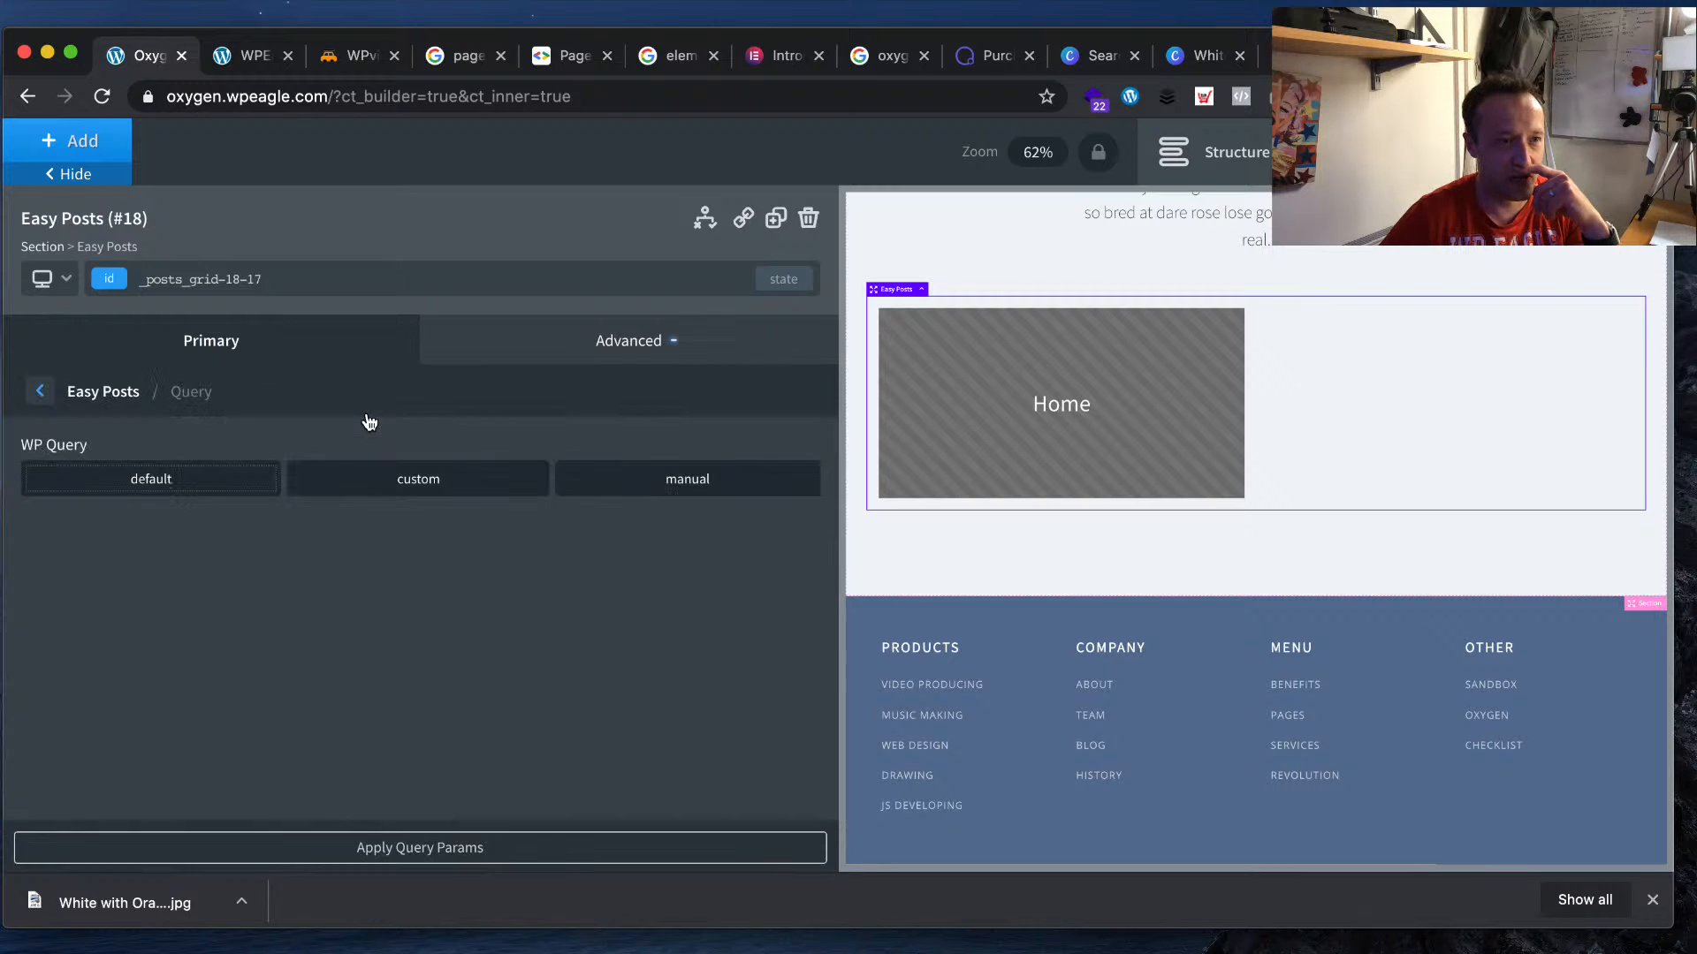
click(181, 485)
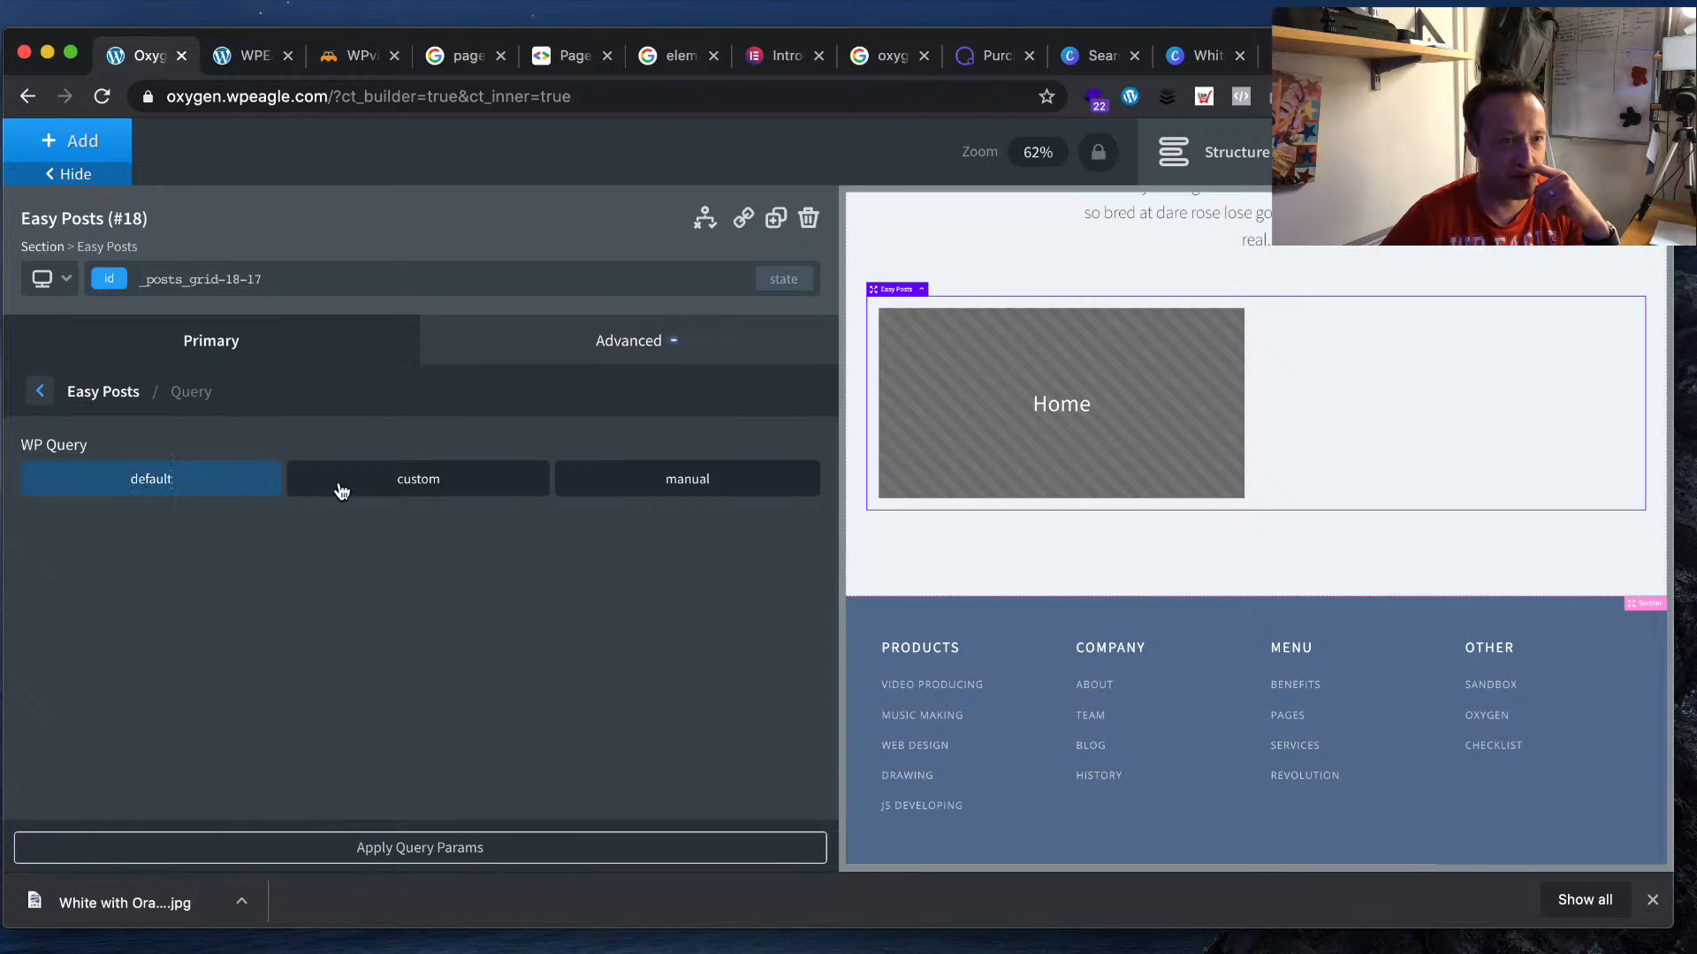
click(202, 477)
click(486, 495)
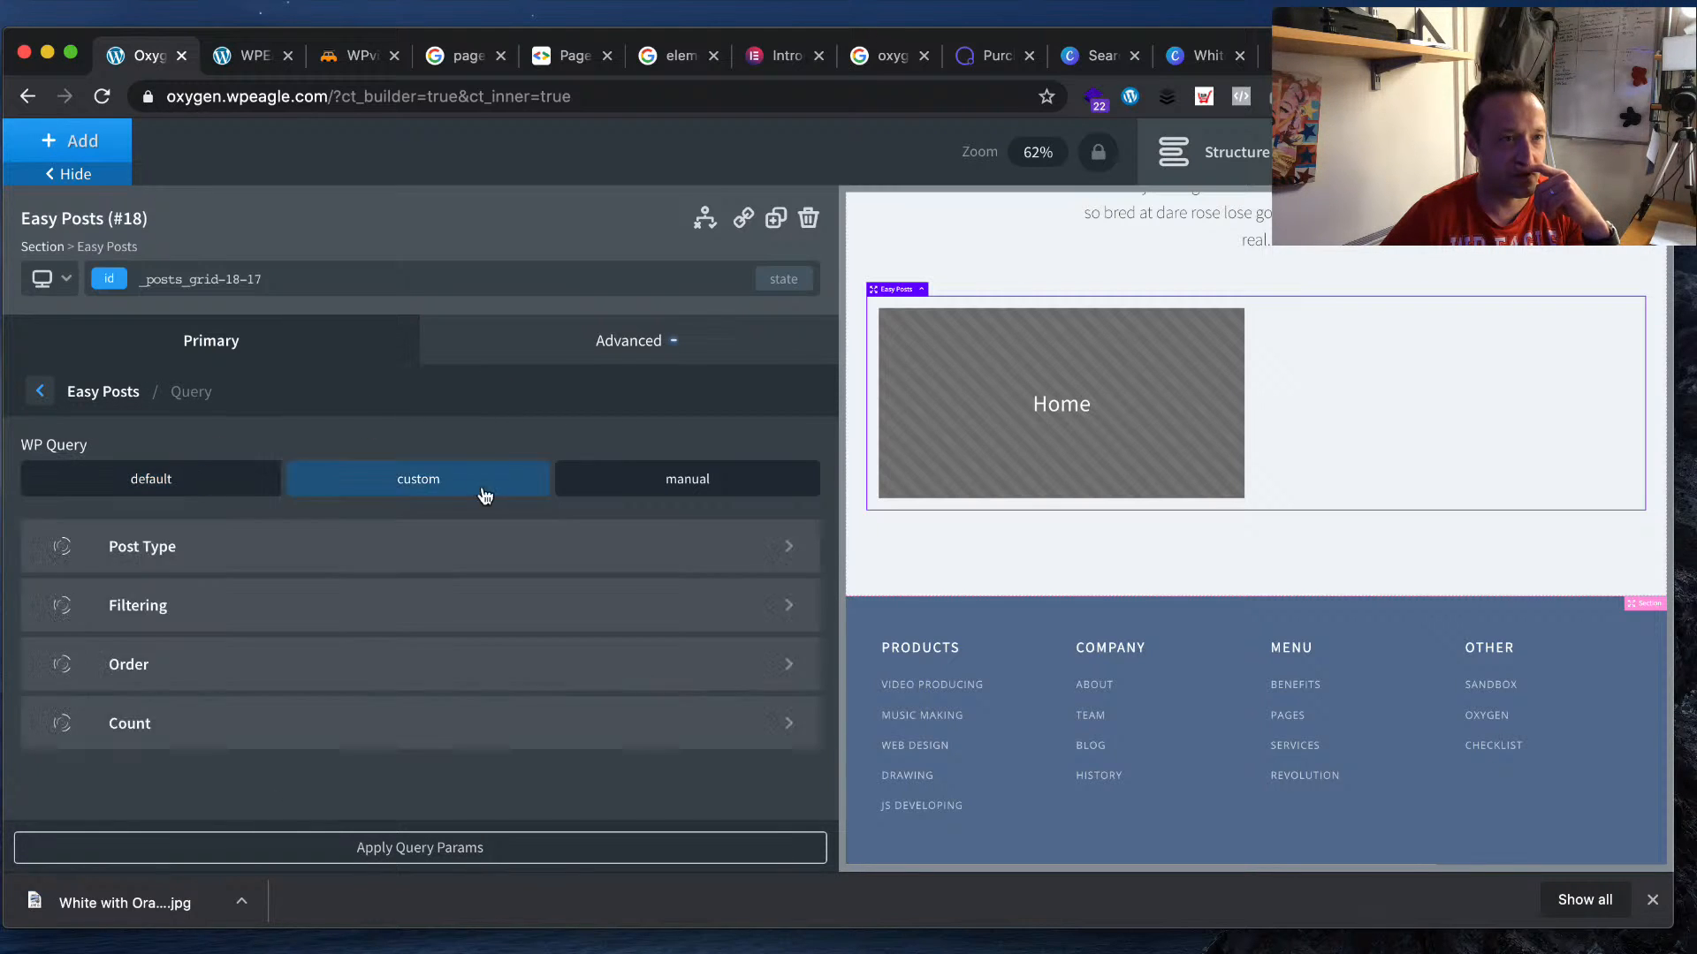
click(220, 493)
click(421, 475)
- Set the custom query's post type to post, leave the manual IDs empty, and apply the query parameters
click(475, 540)
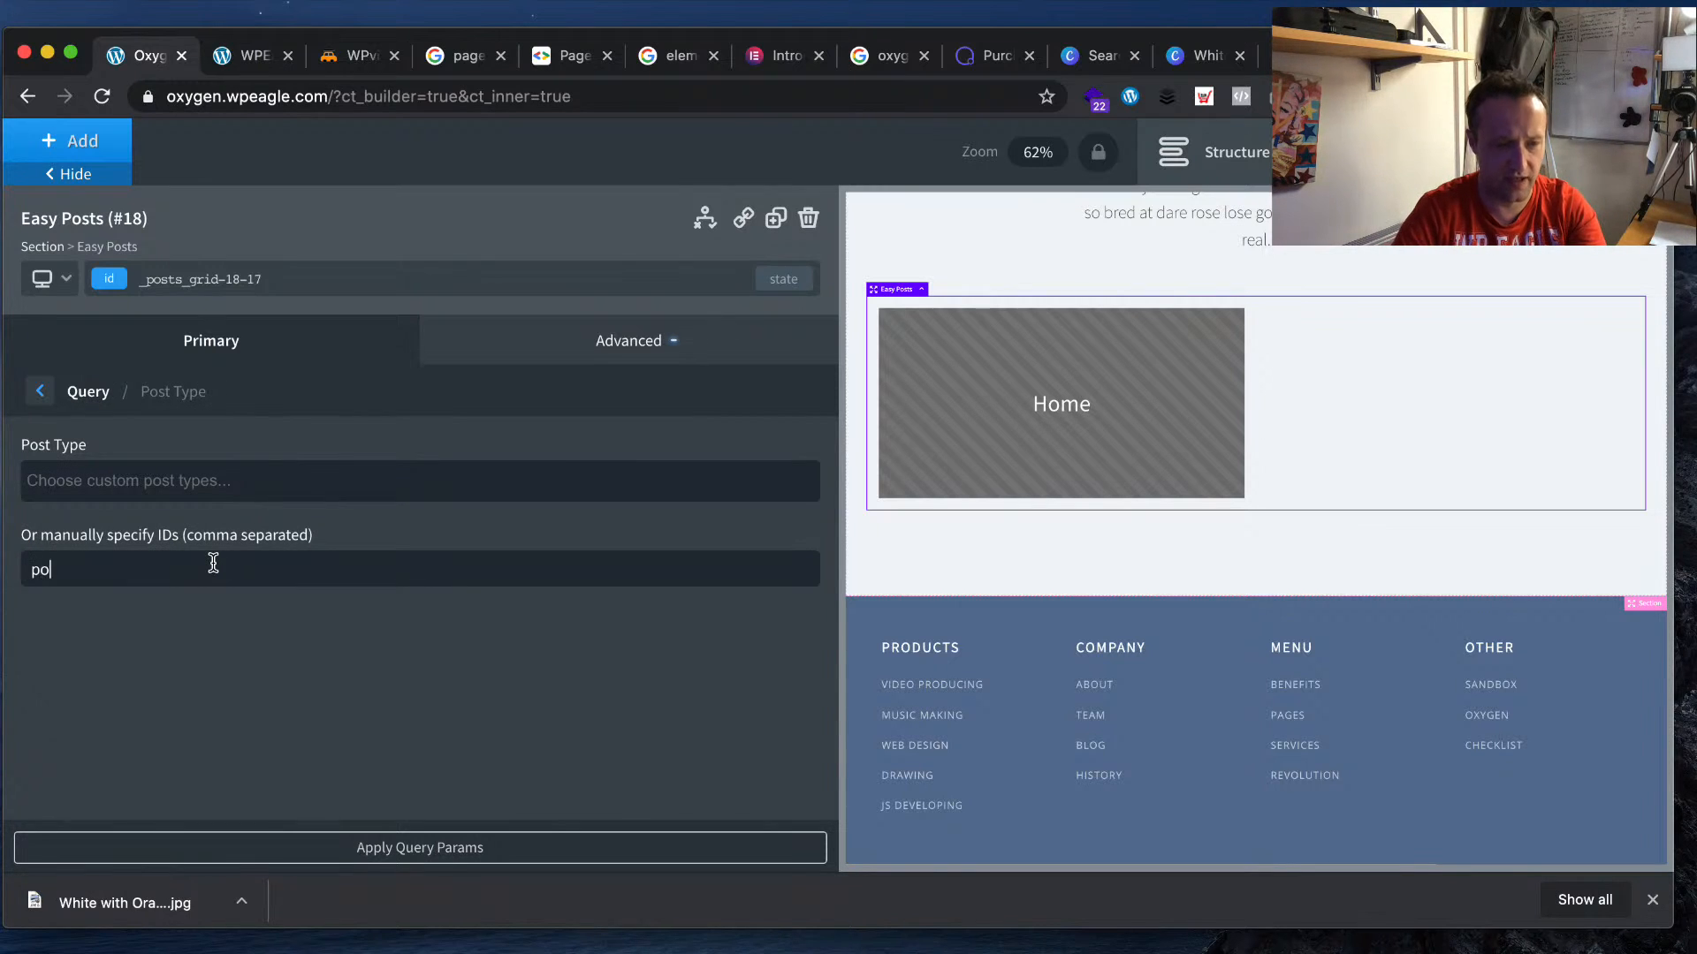
key(ctrl+a)
key(BackSpace)
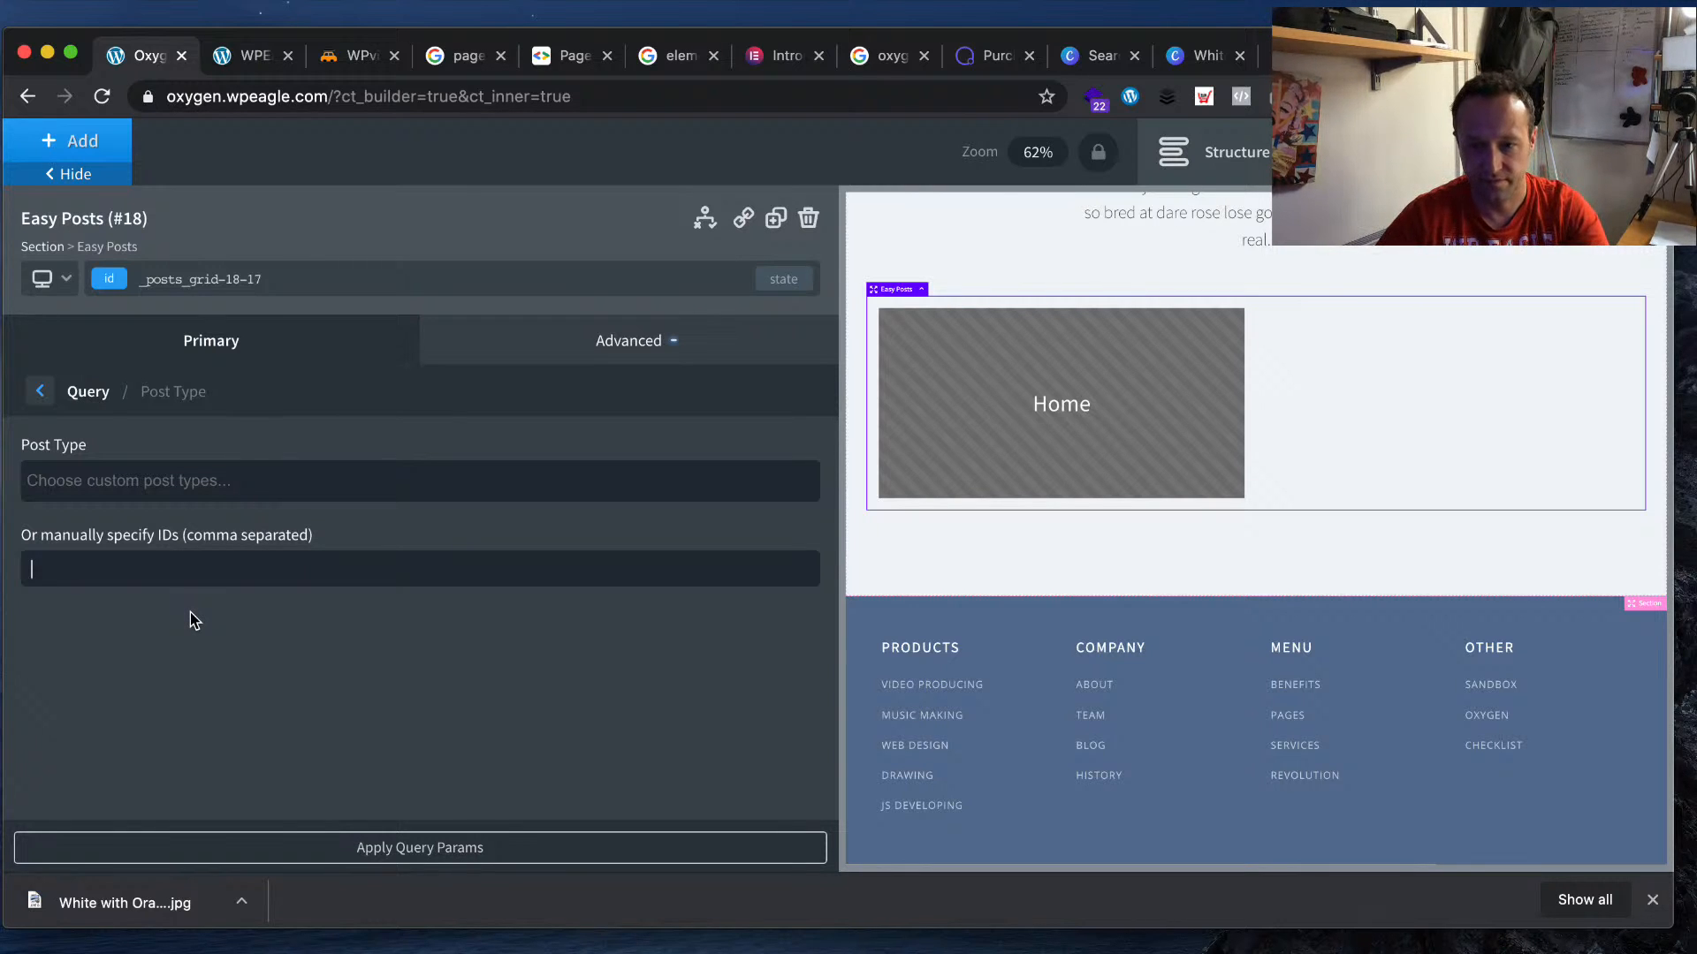
click(105, 491)
text(p)
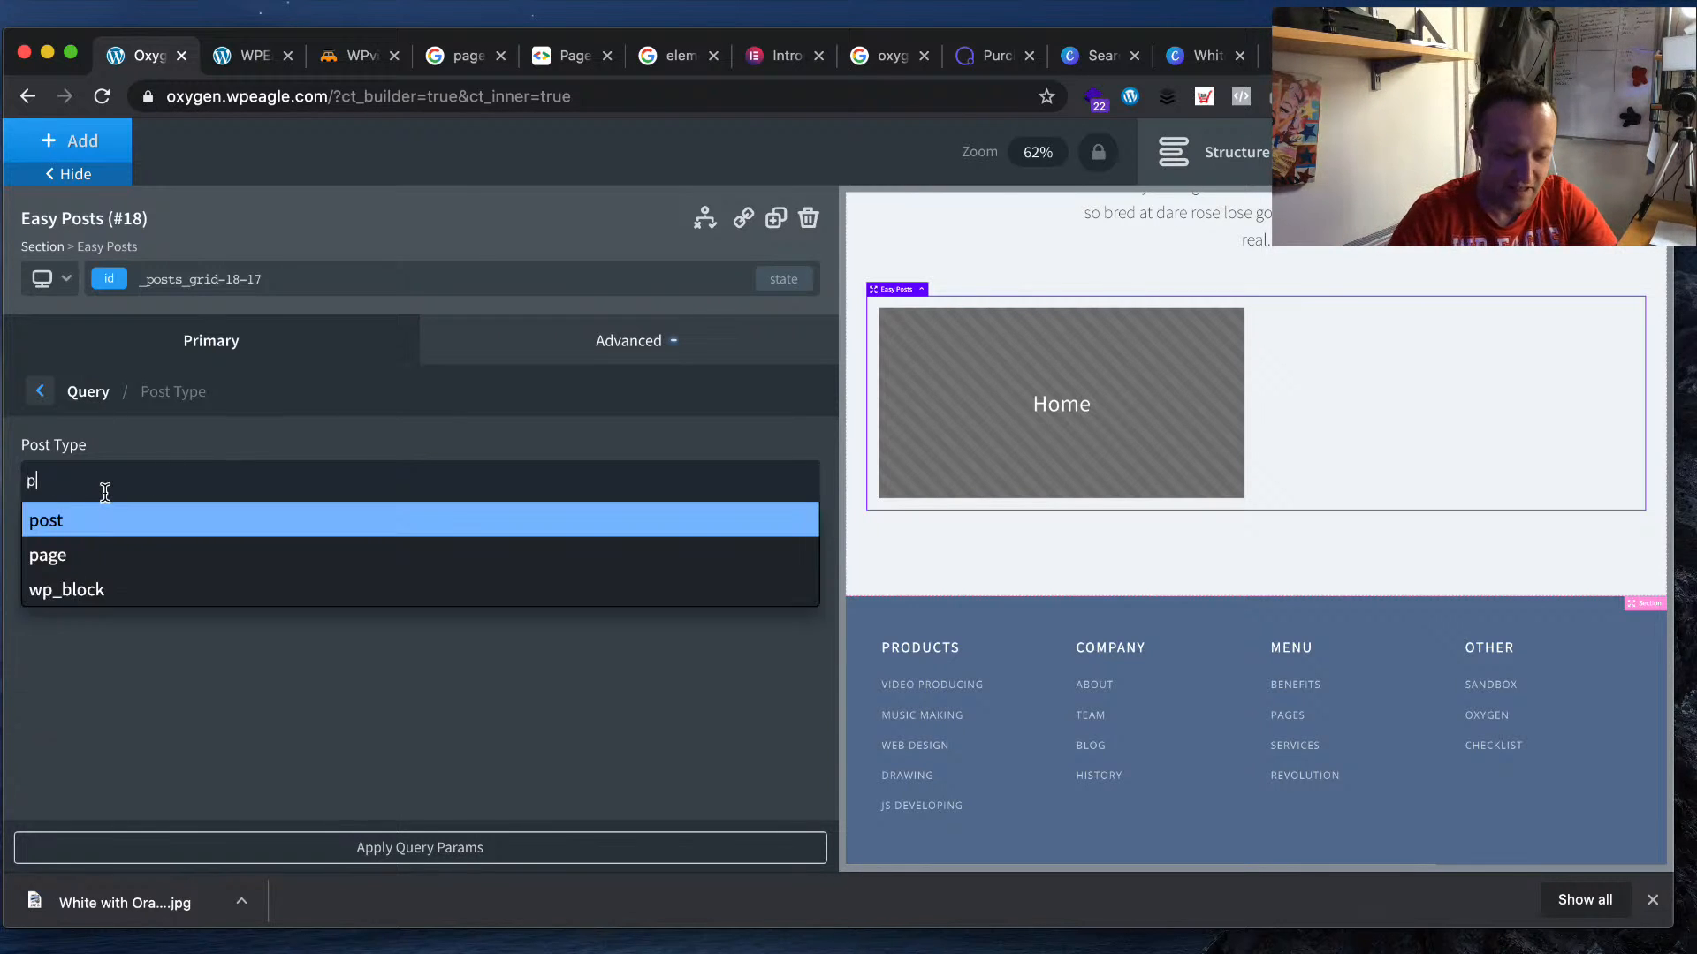
text(ost)
click(112, 524)
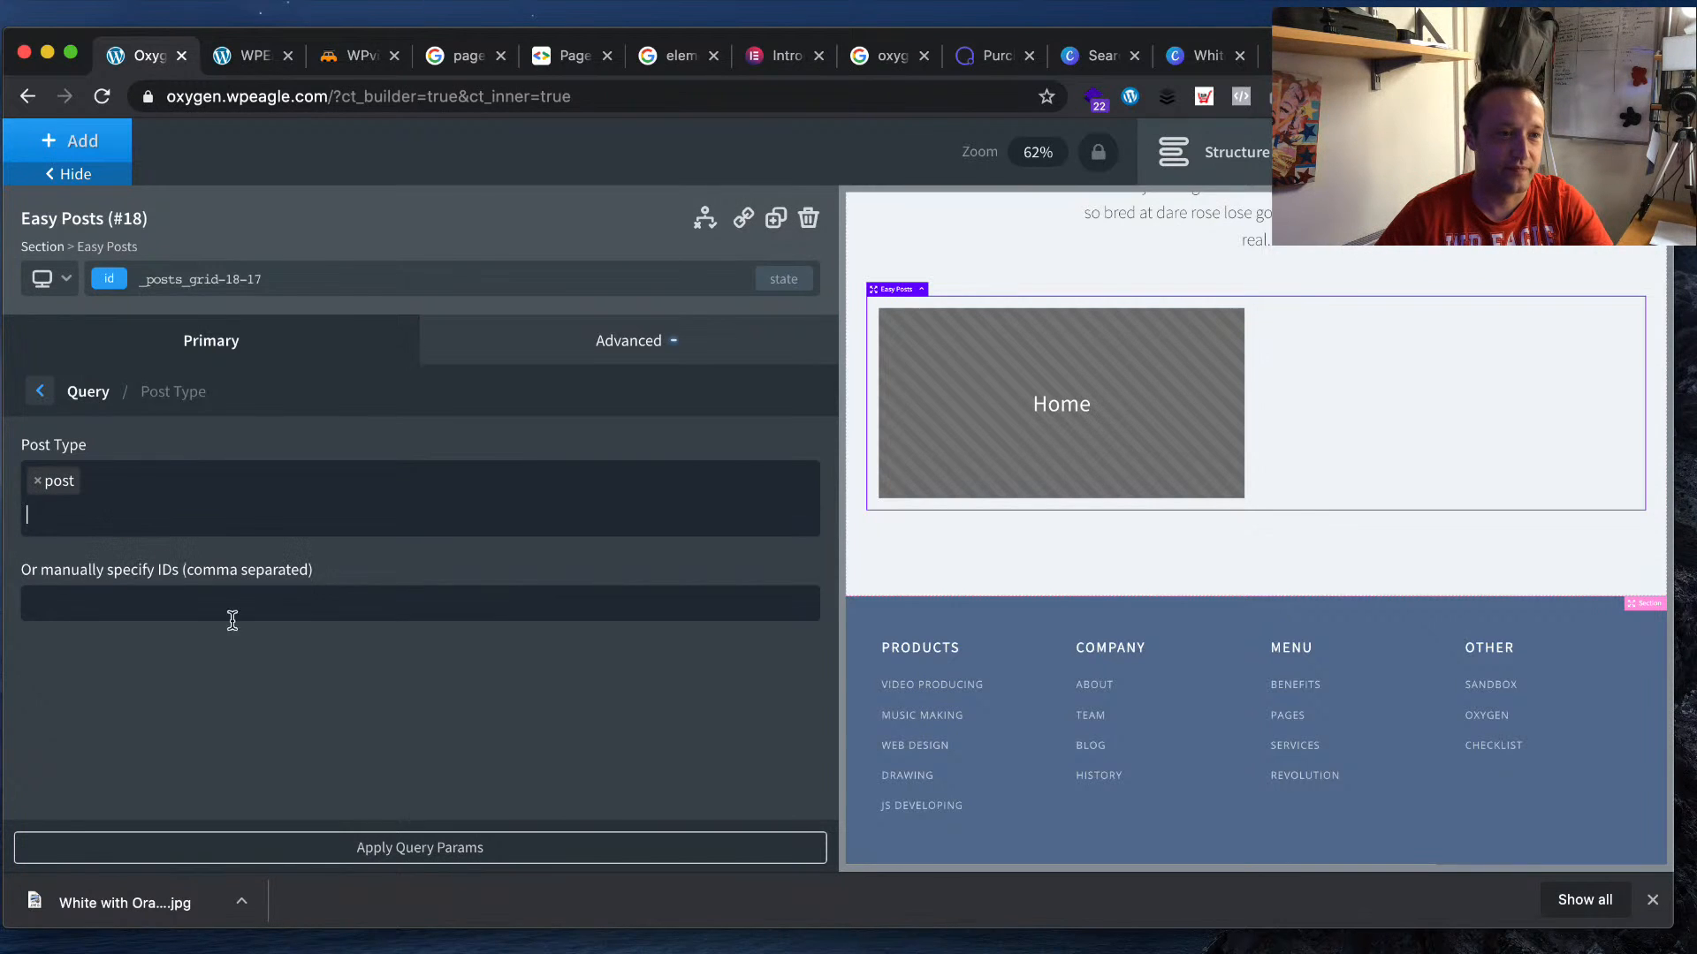
click(459, 846)
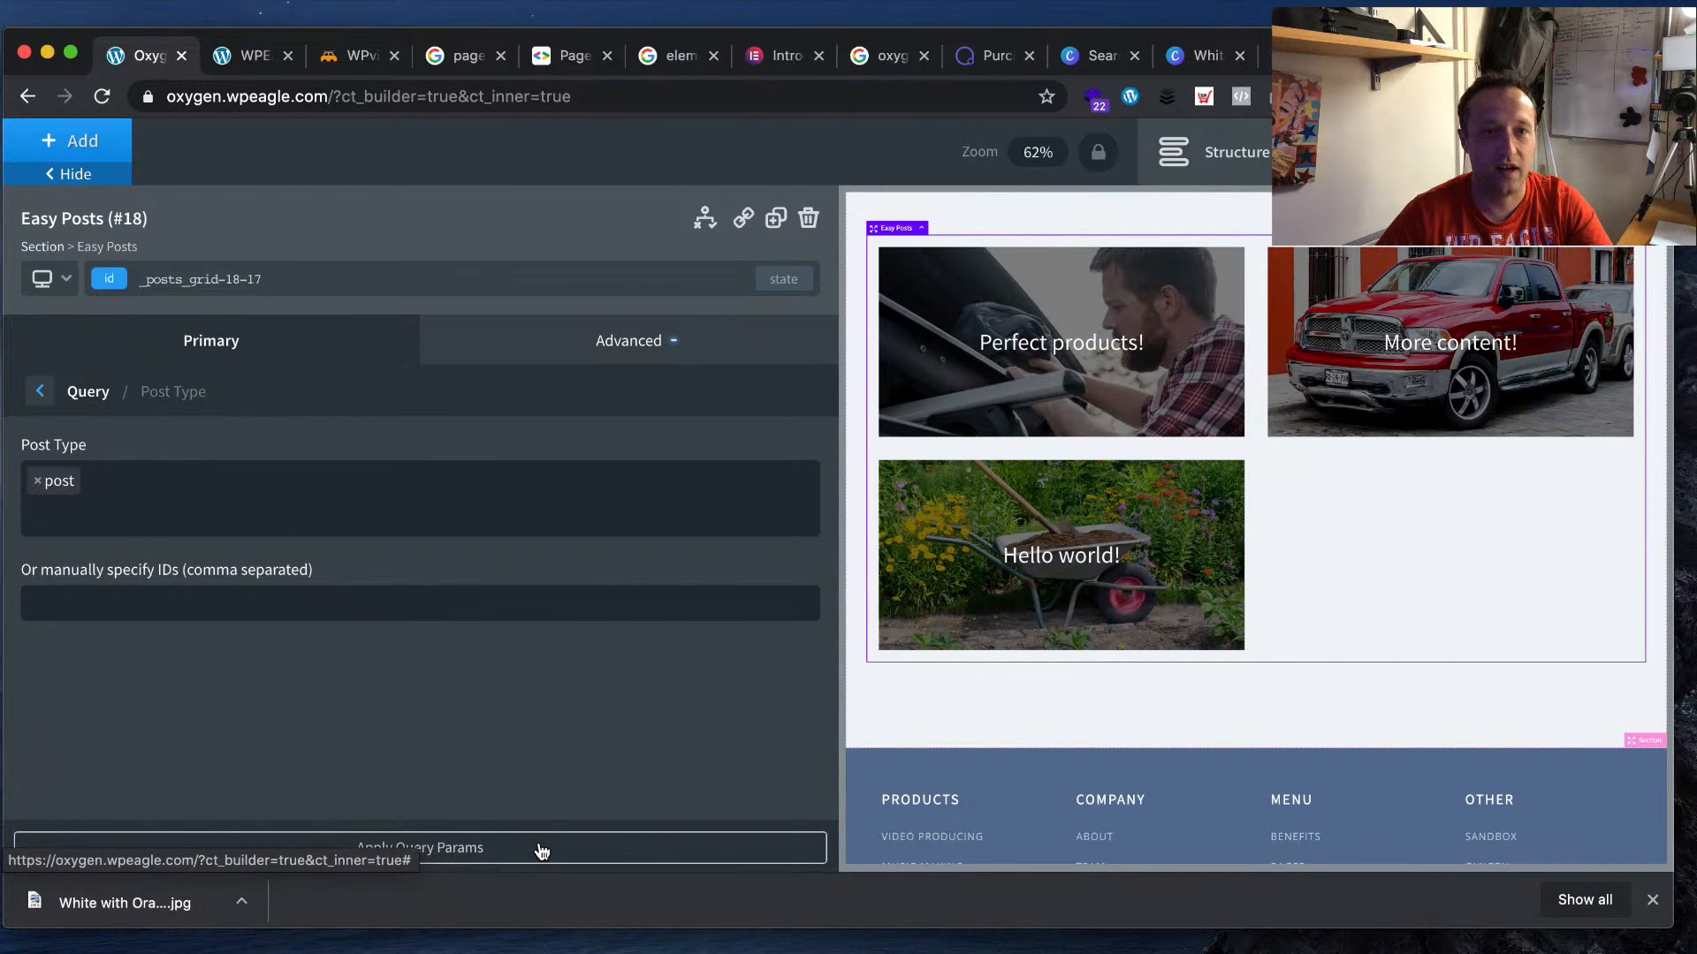
- Reload the live homepage and check the Recent Posts section against the updated post query
click(252, 55)
click(101, 97)
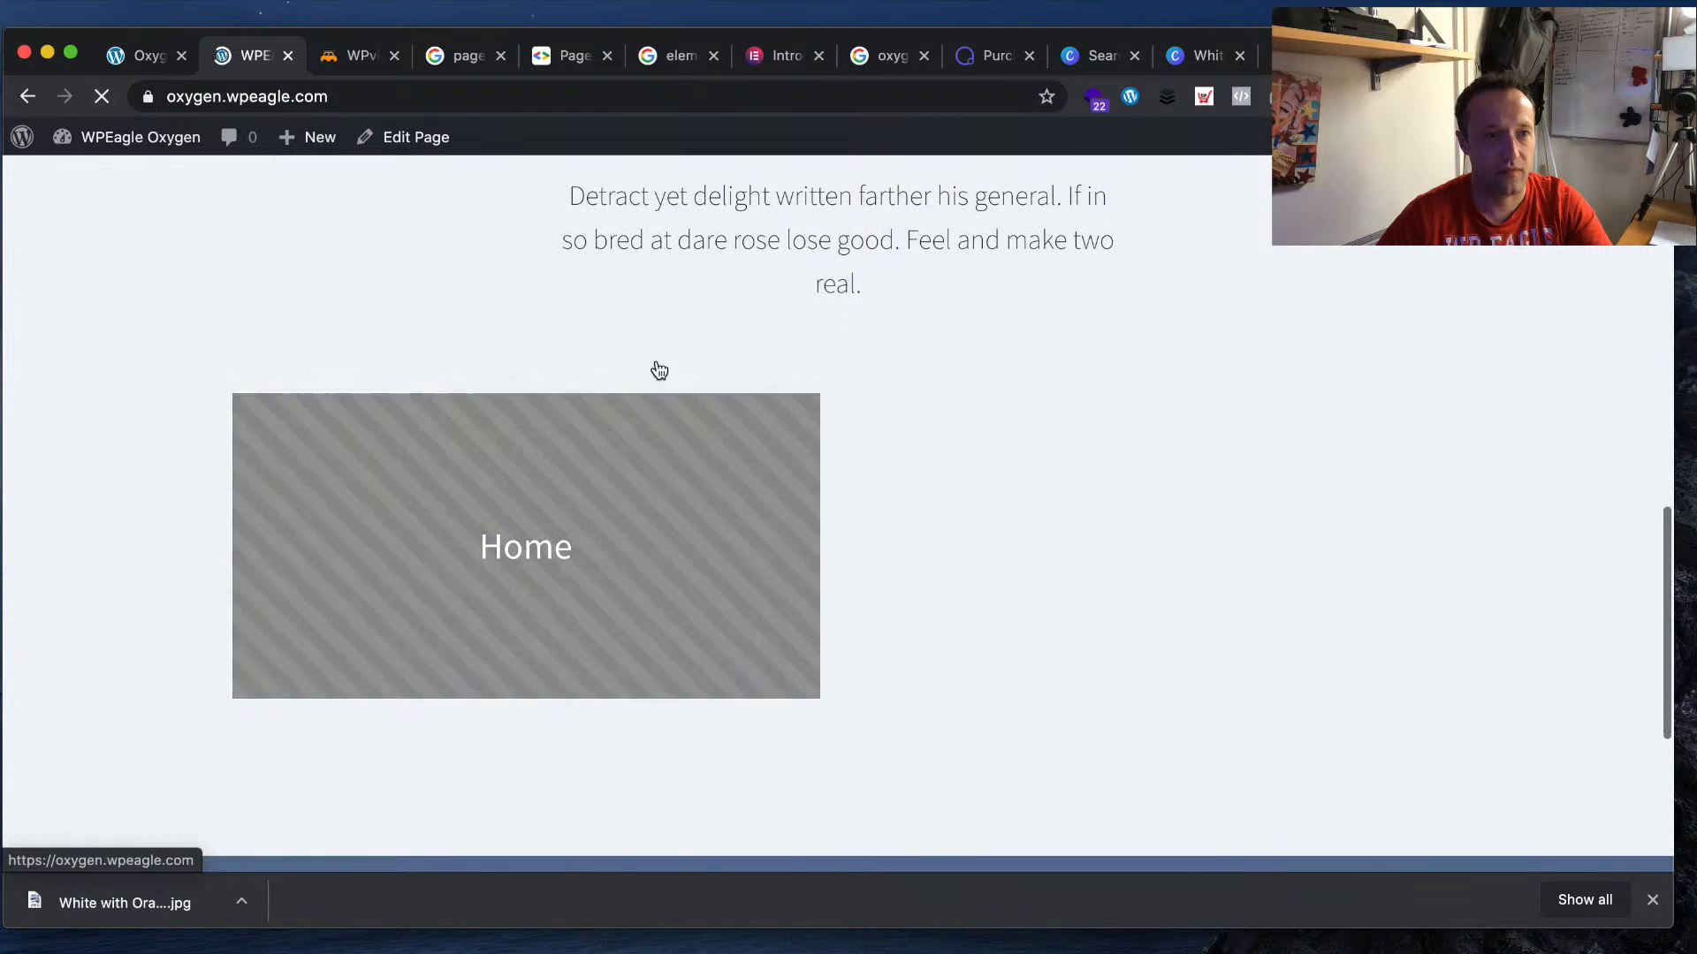
scroll(877, 306, up, 1)
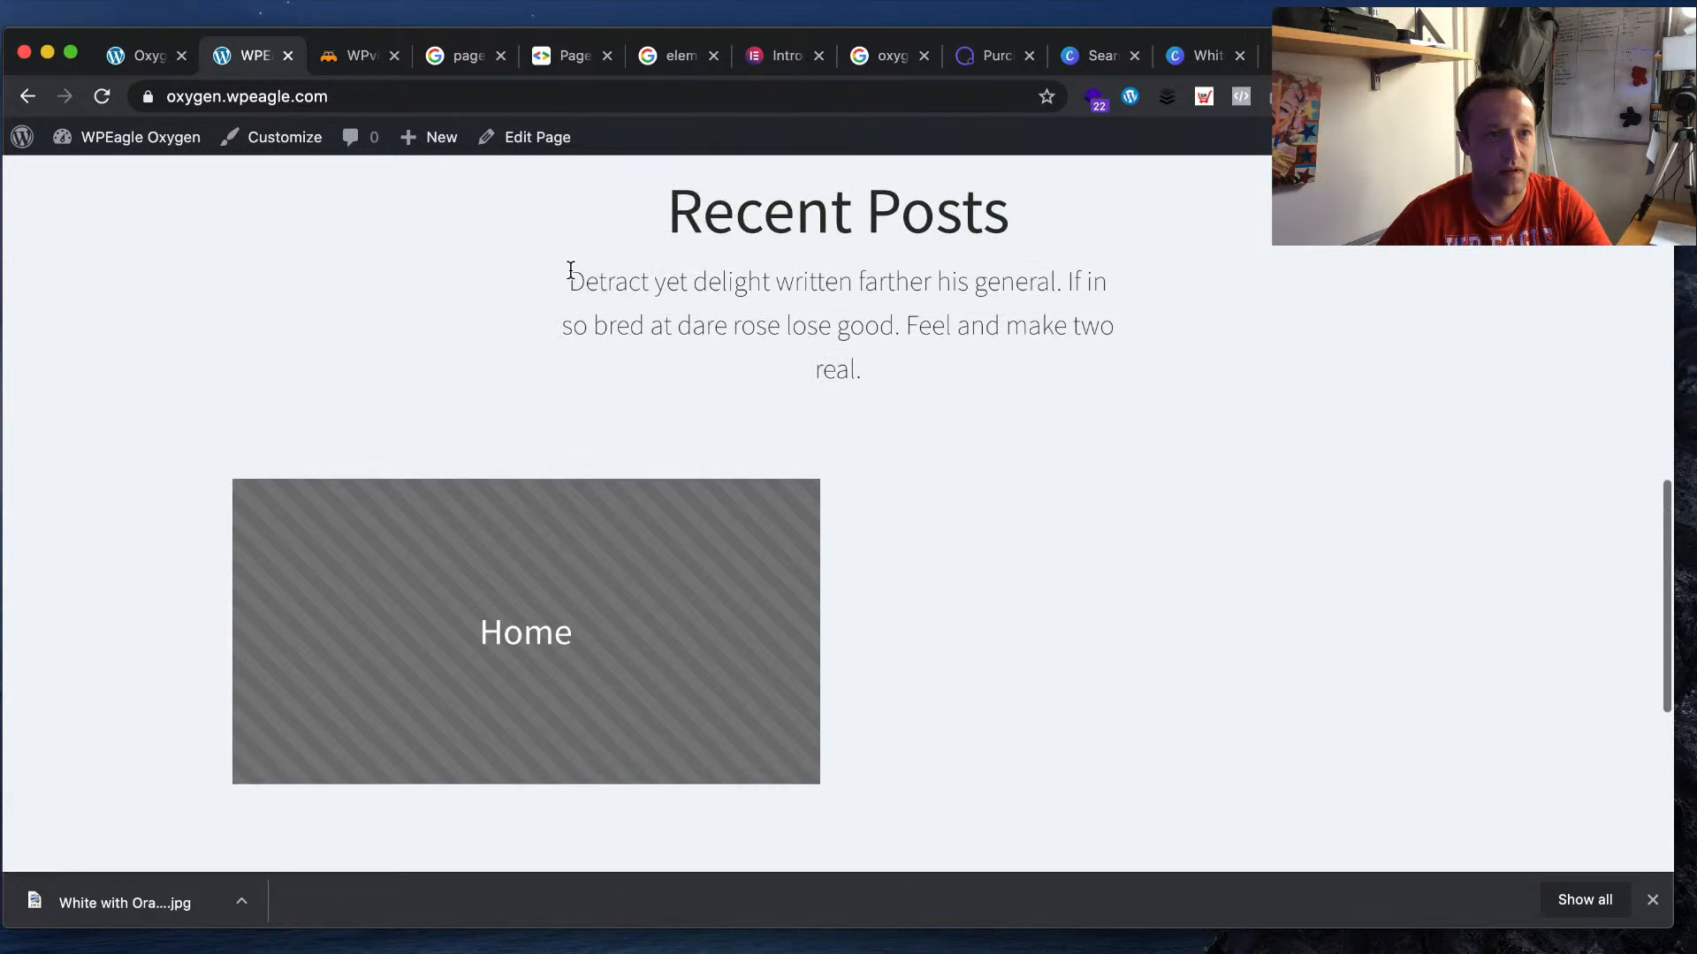
- Reload the live homepage again, look over the post tiles in the Recent Posts section, and return to the builder
click(101, 96)
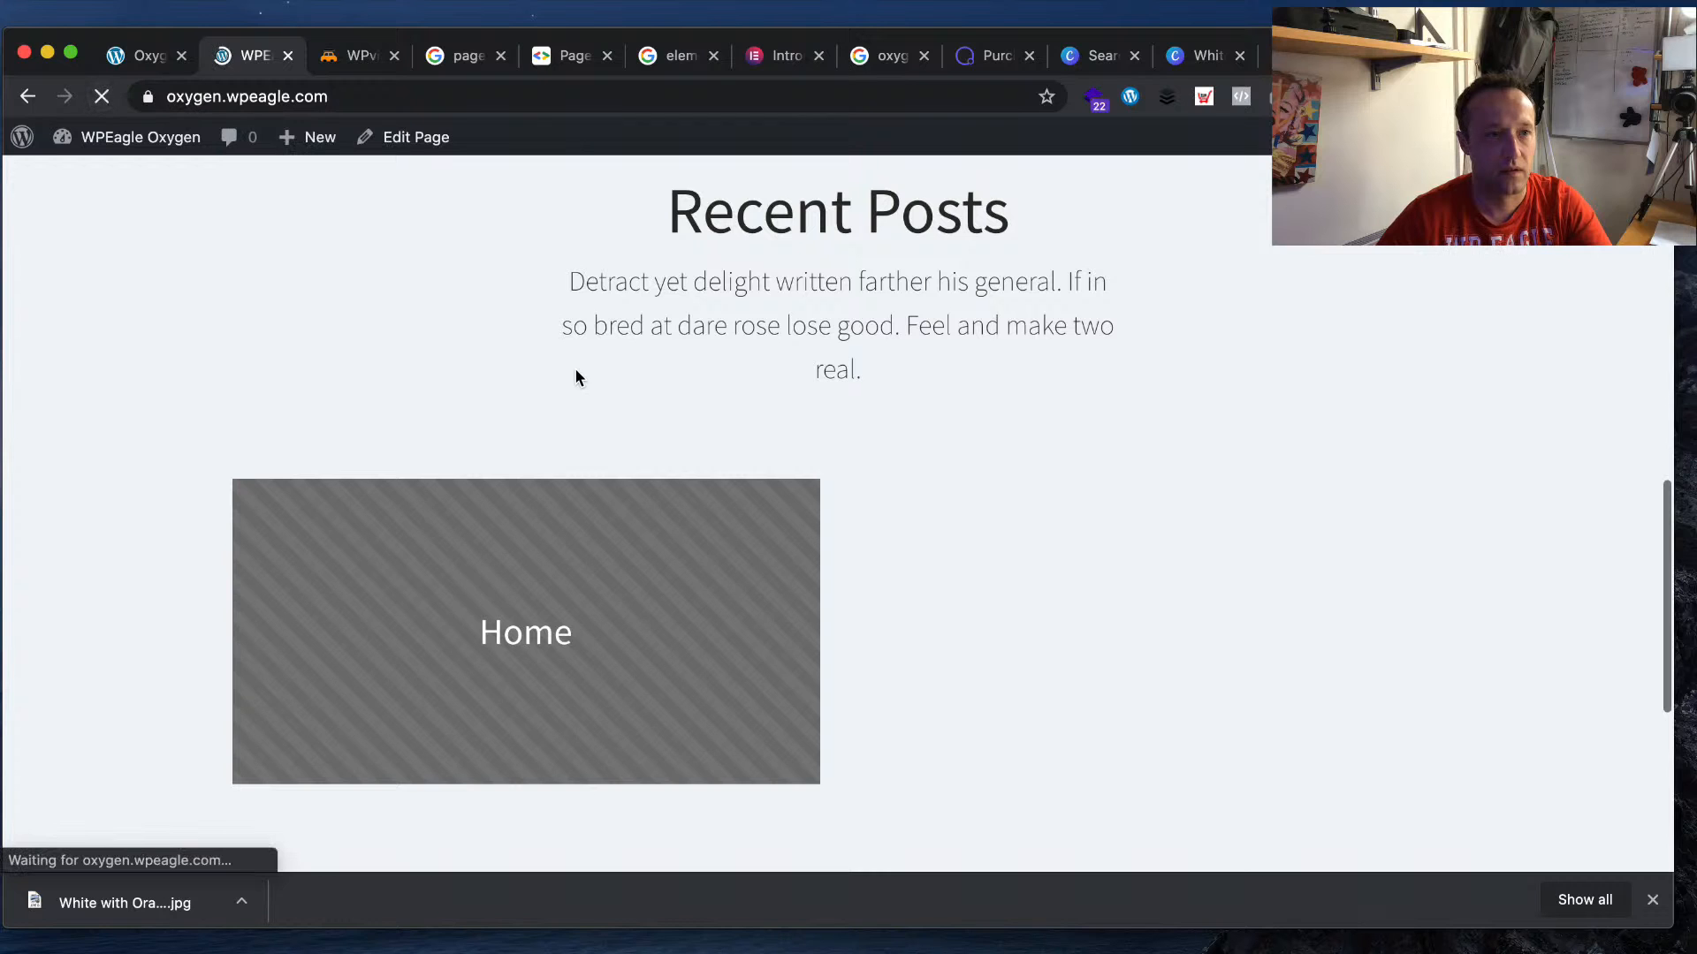
click(149, 55)
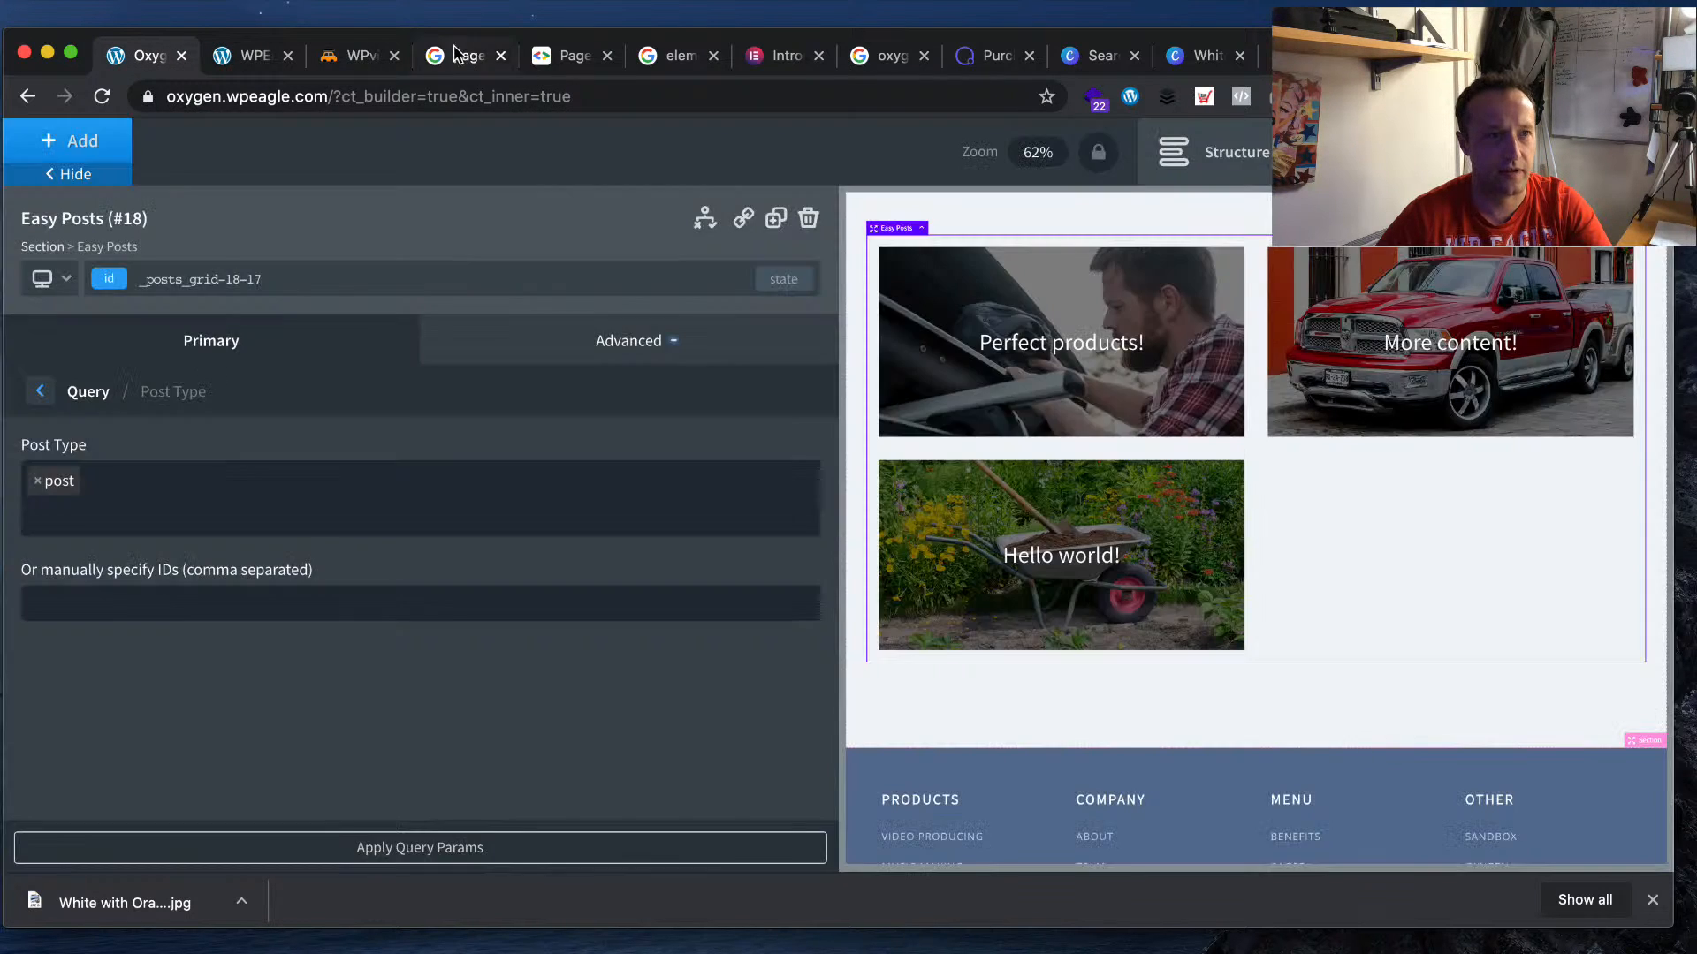
click(240, 59)
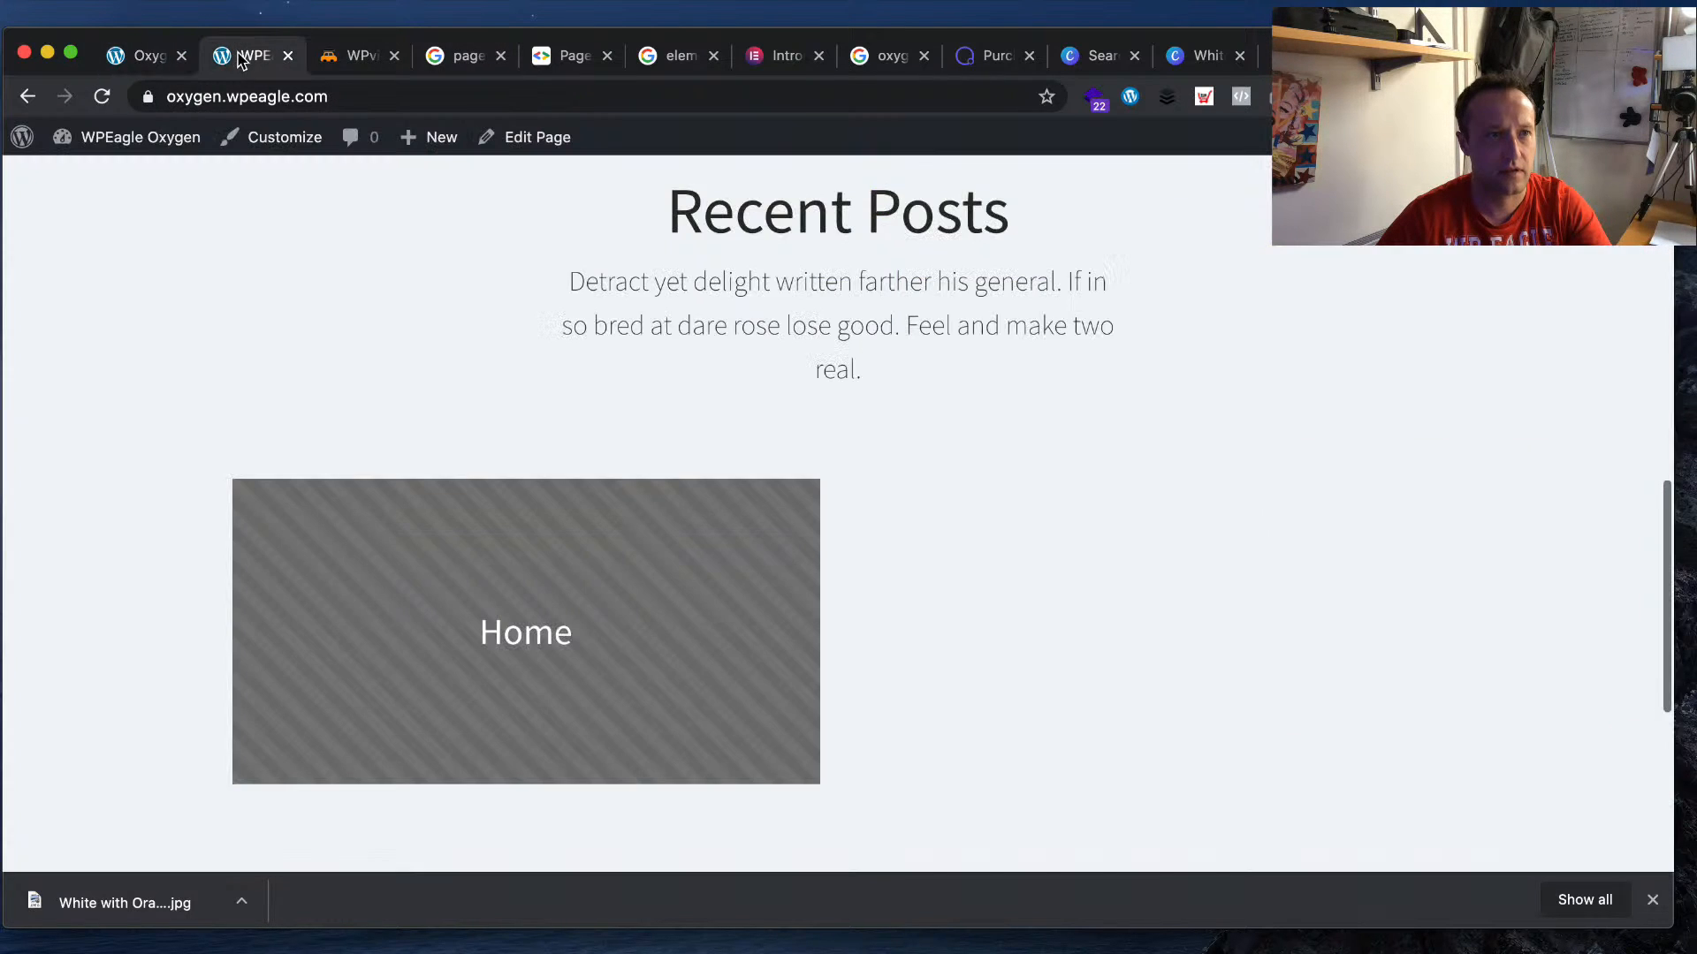
click(102, 97)
scroll(825, 265, down, 4)
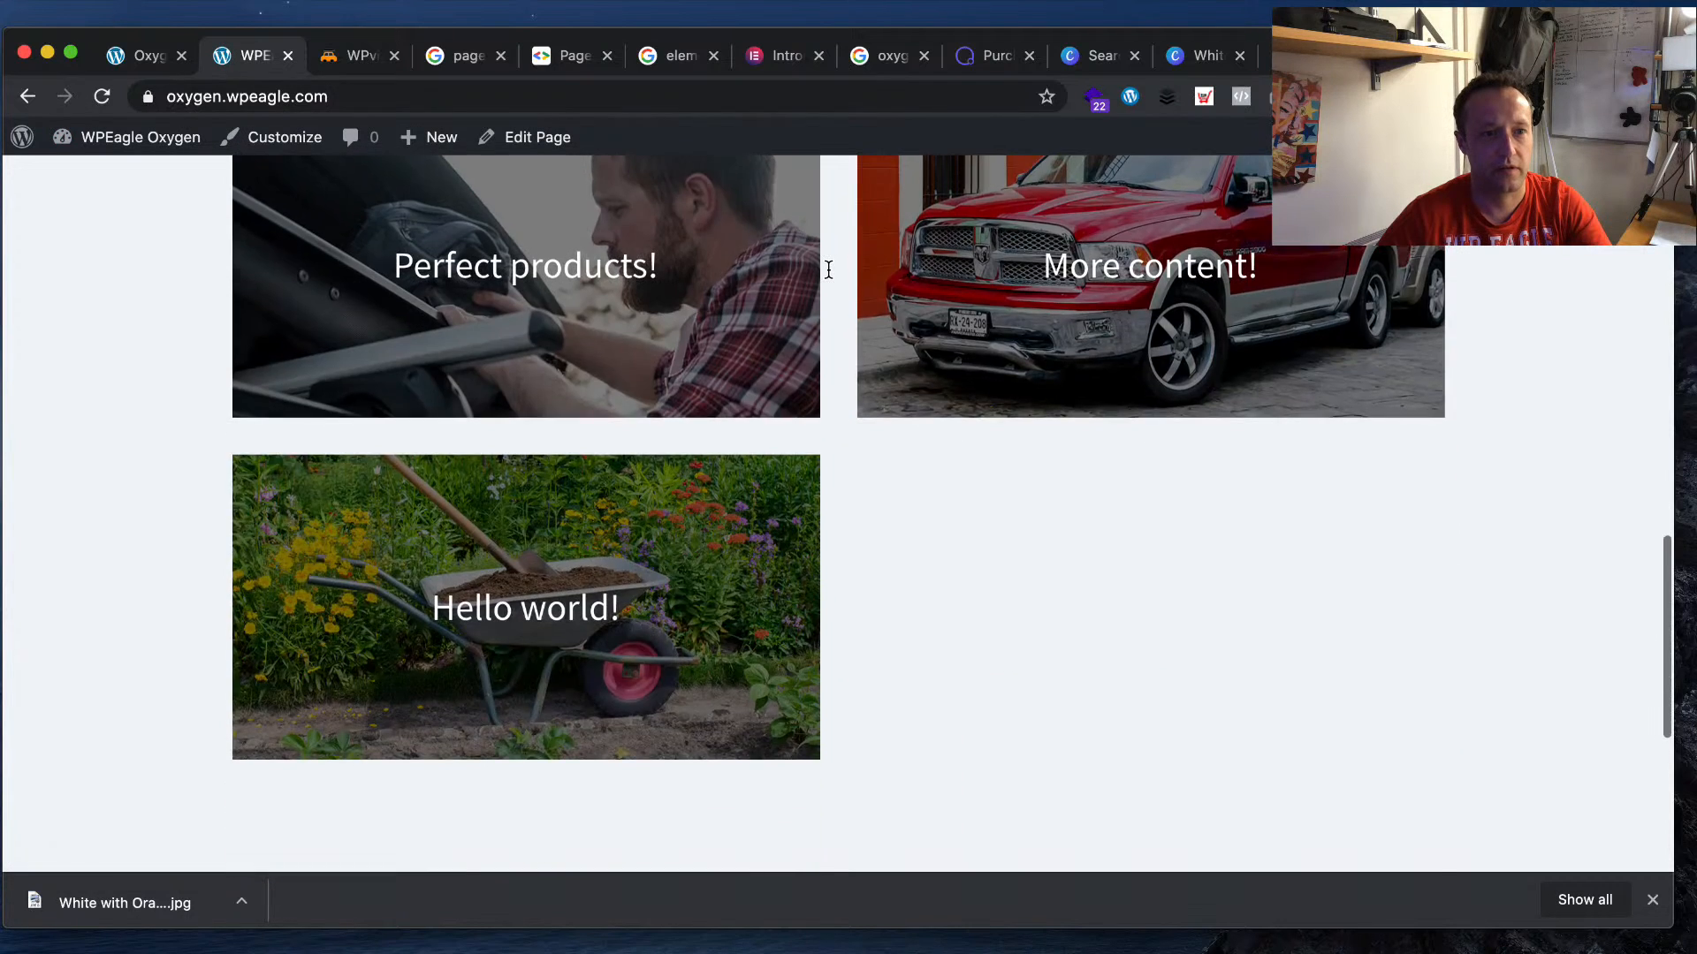
scroll(828, 269, up, 5)
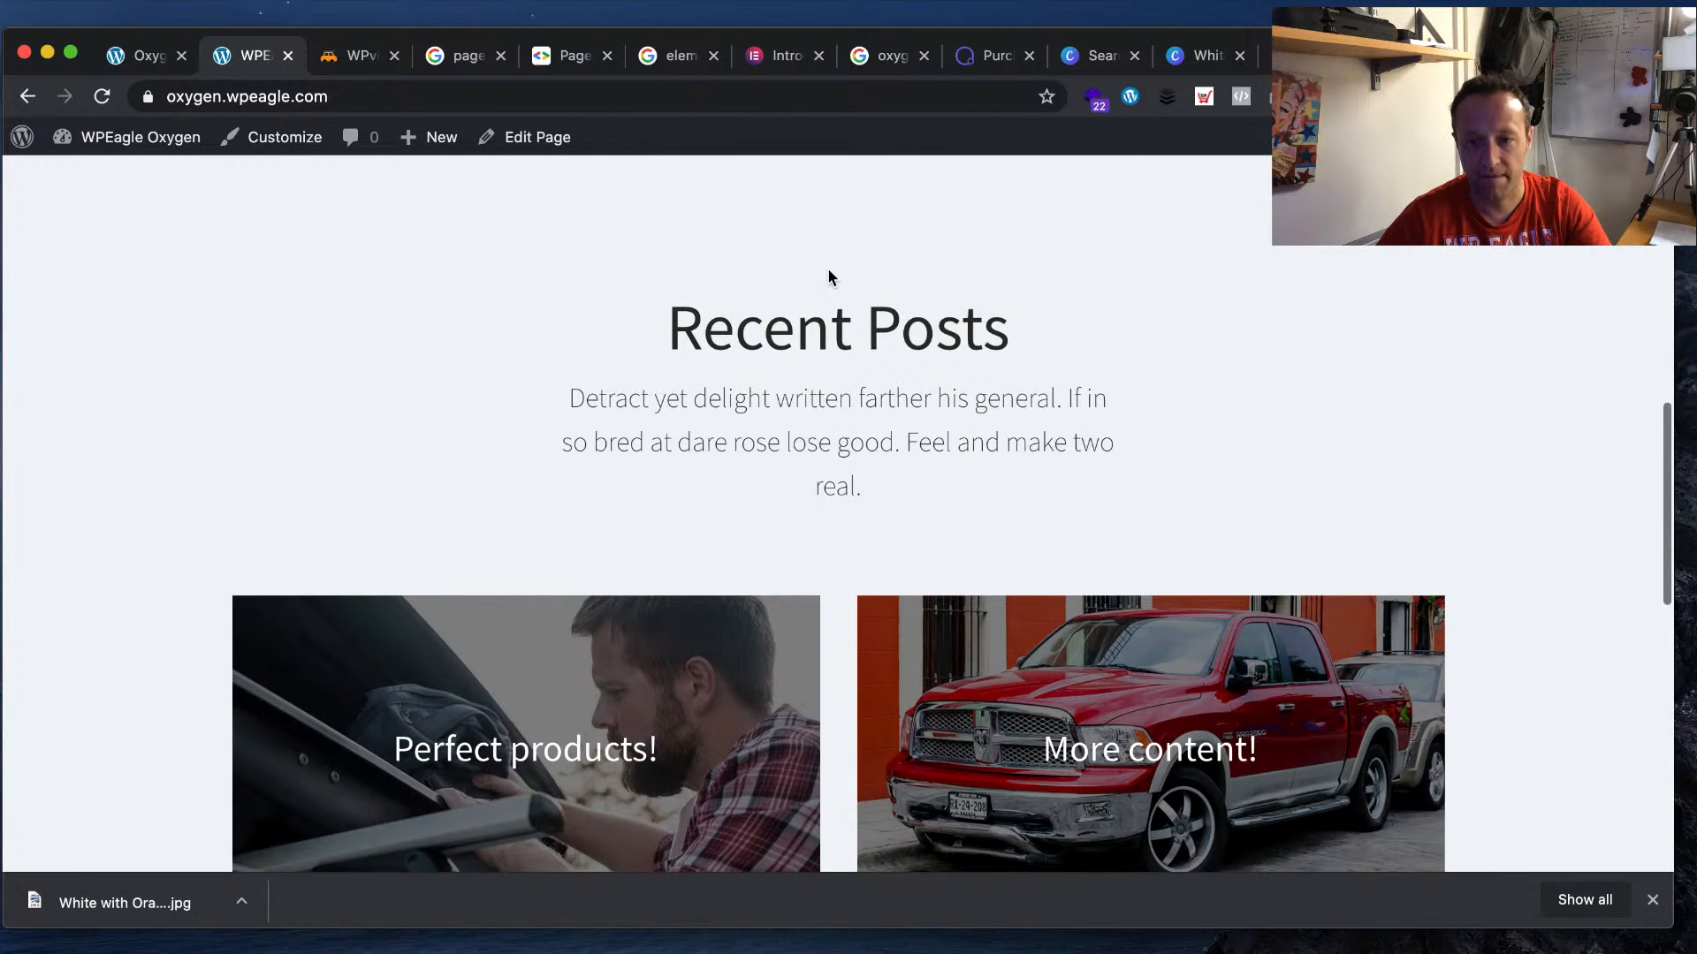
scroll(828, 272, down, 7)
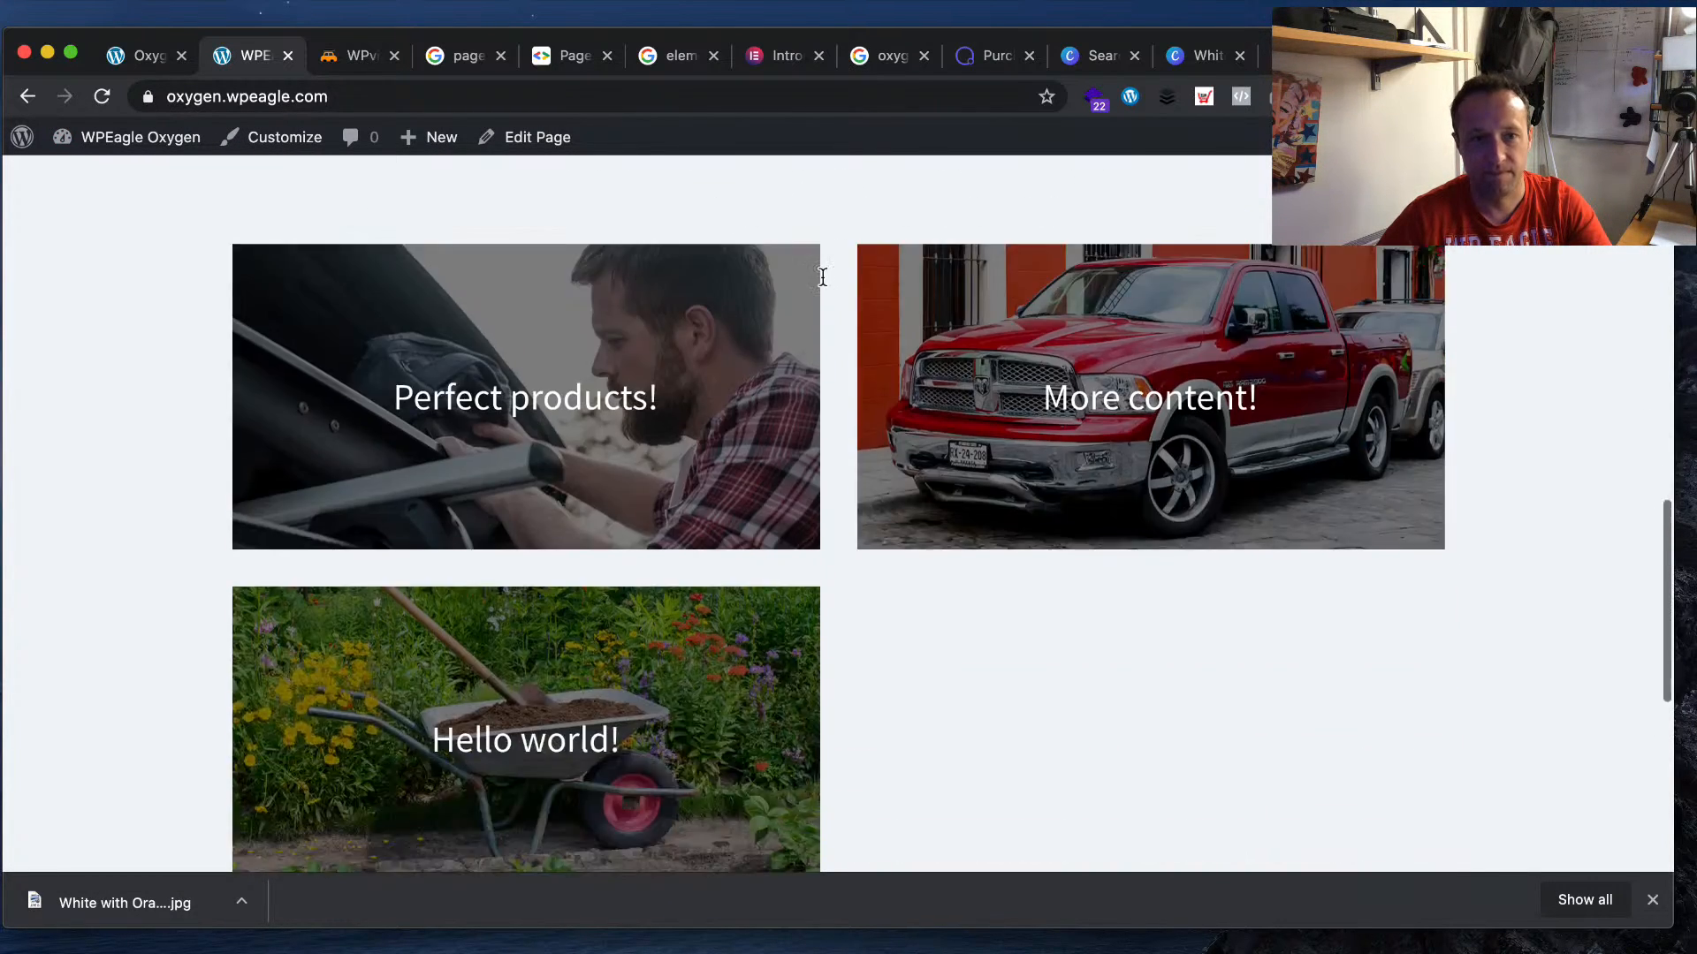
scroll(826, 287, up, 4)
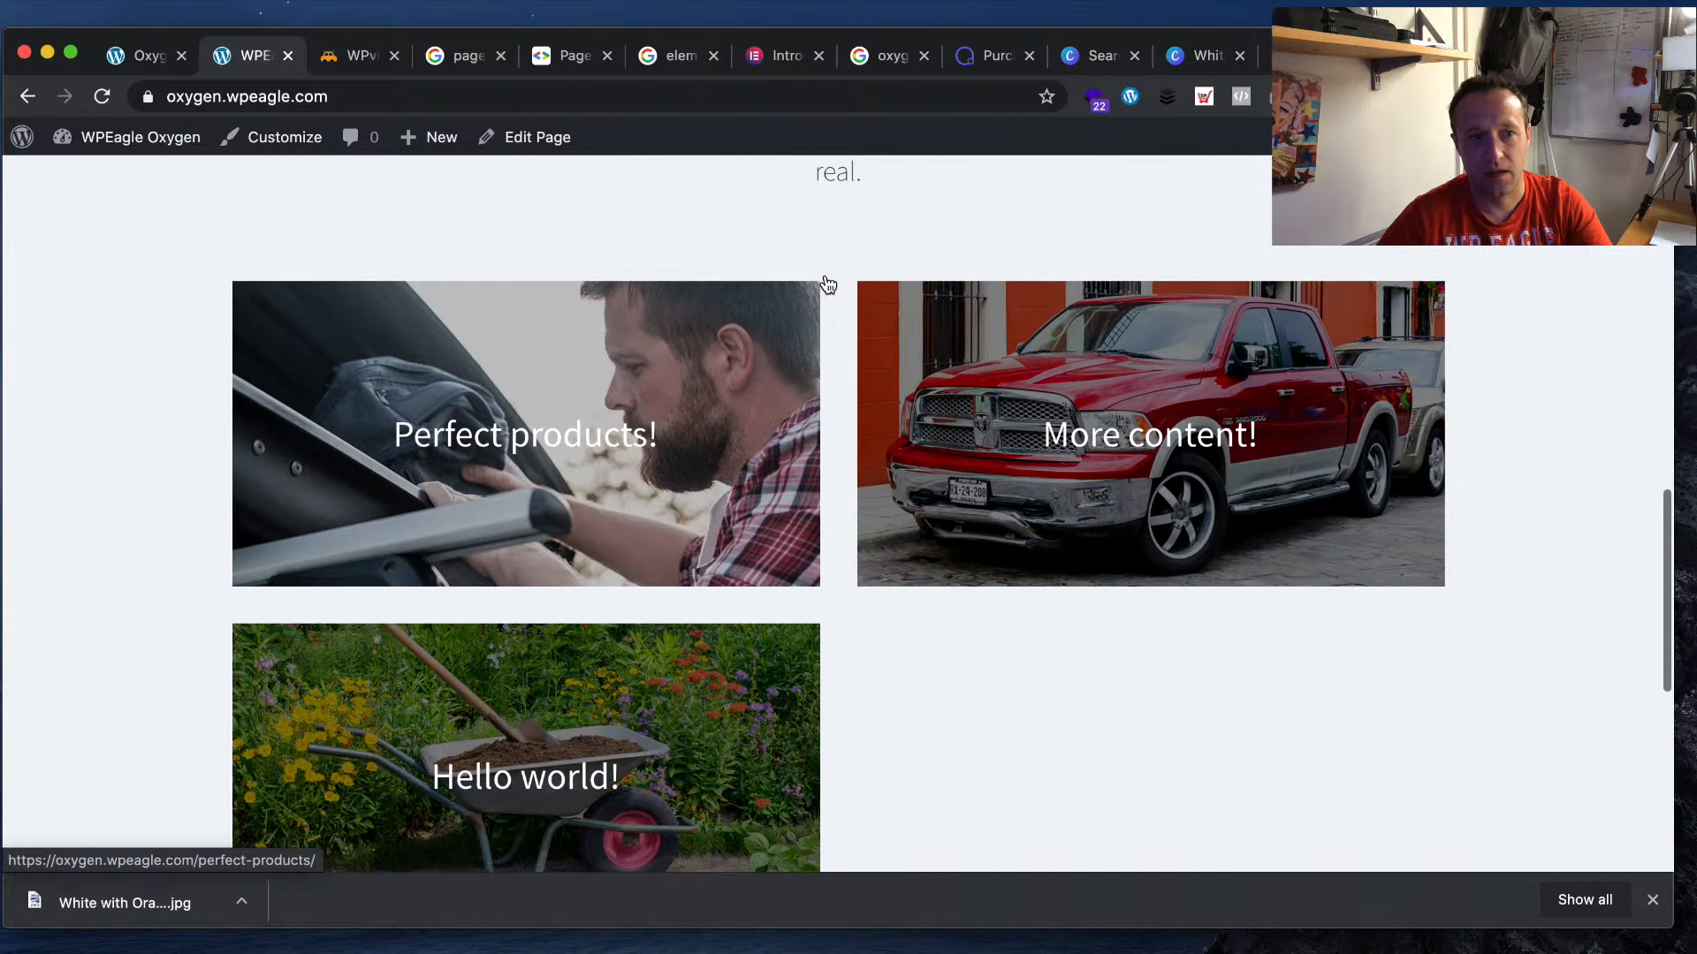
scroll(828, 285, down, 1)
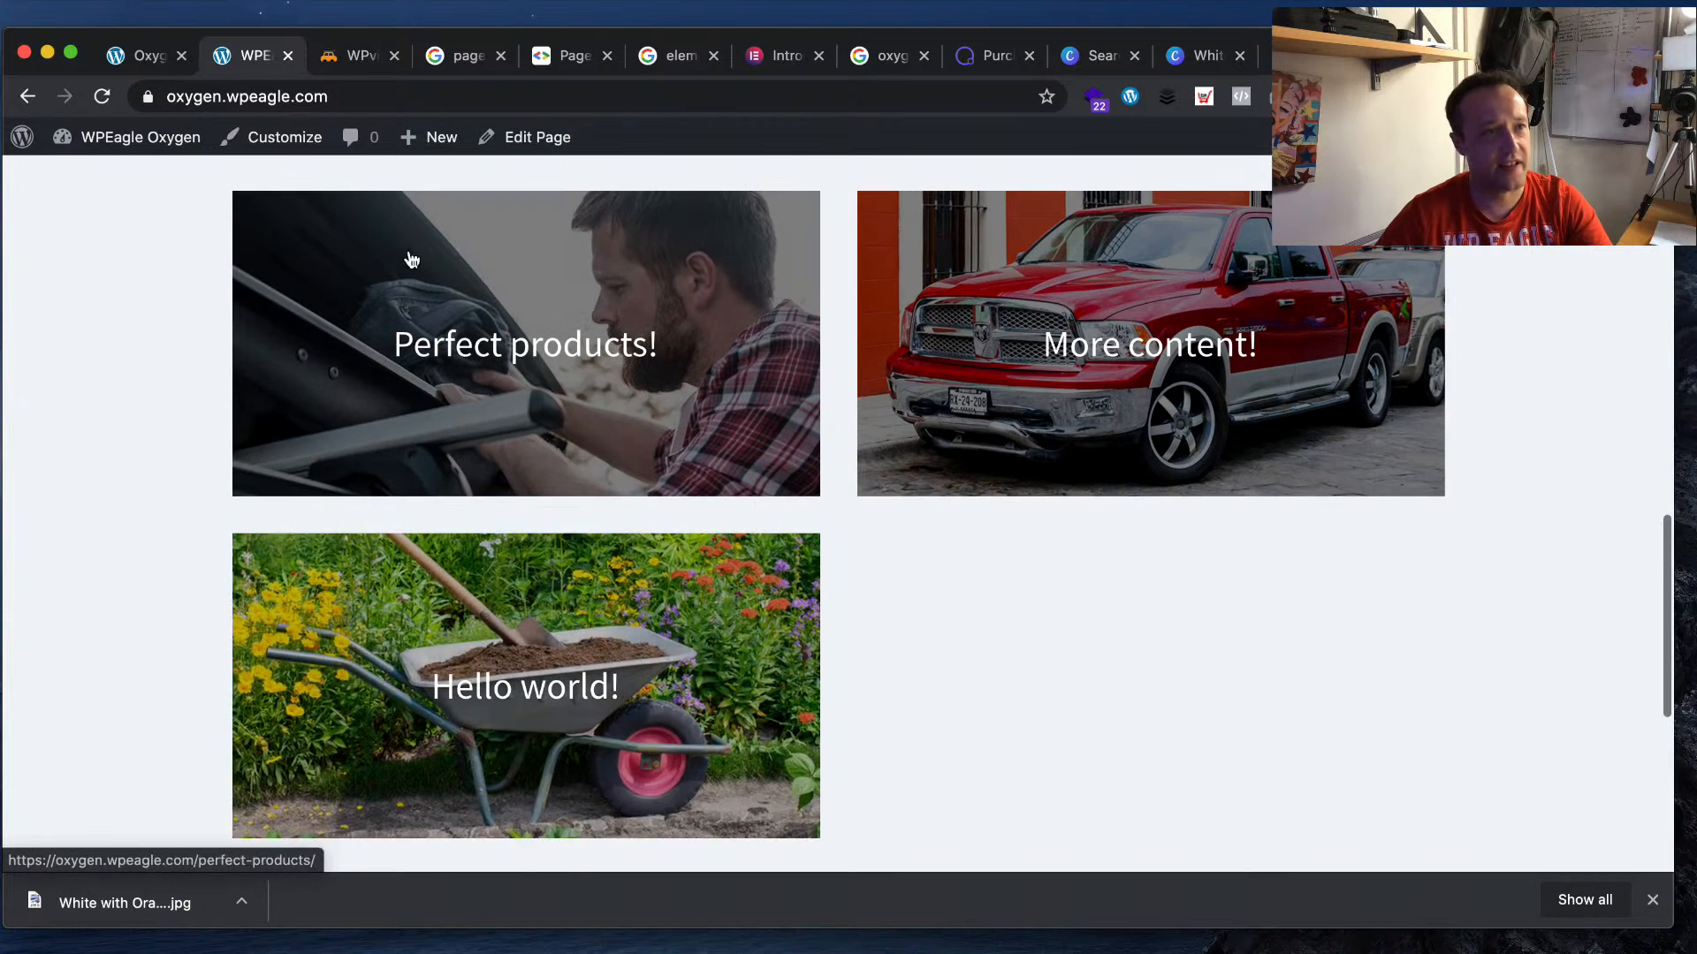
click(152, 56)
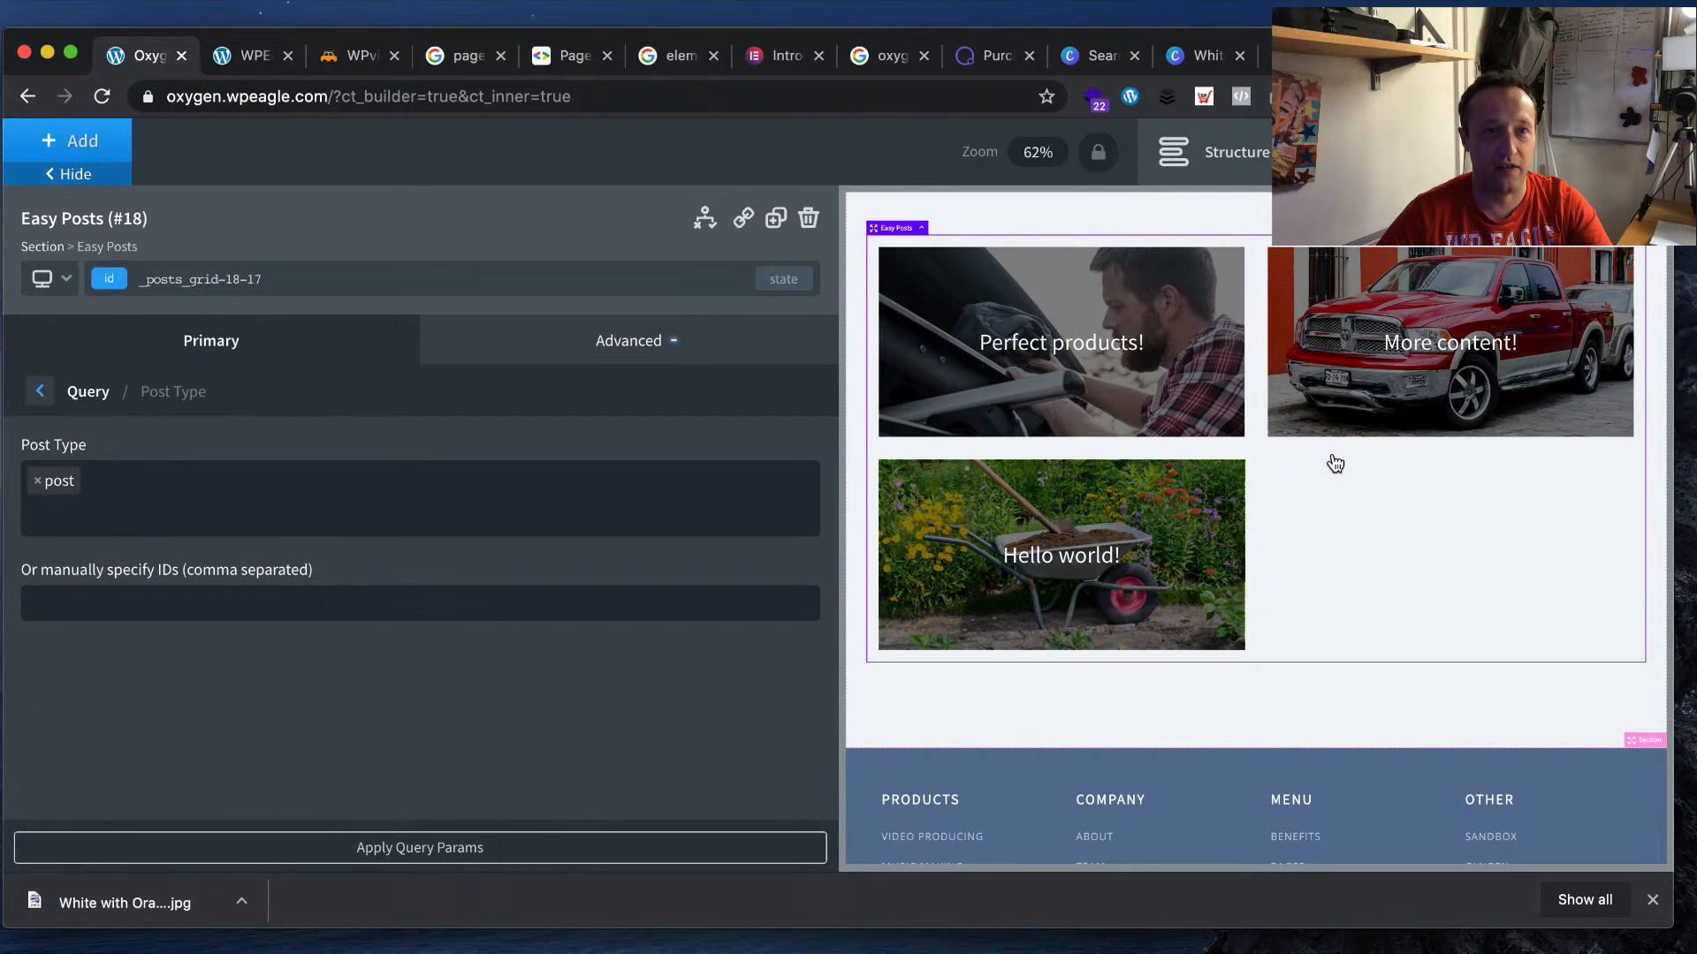
- Delete the Mansonry Blog Posts section that holds the title overlay grid
click(920, 228)
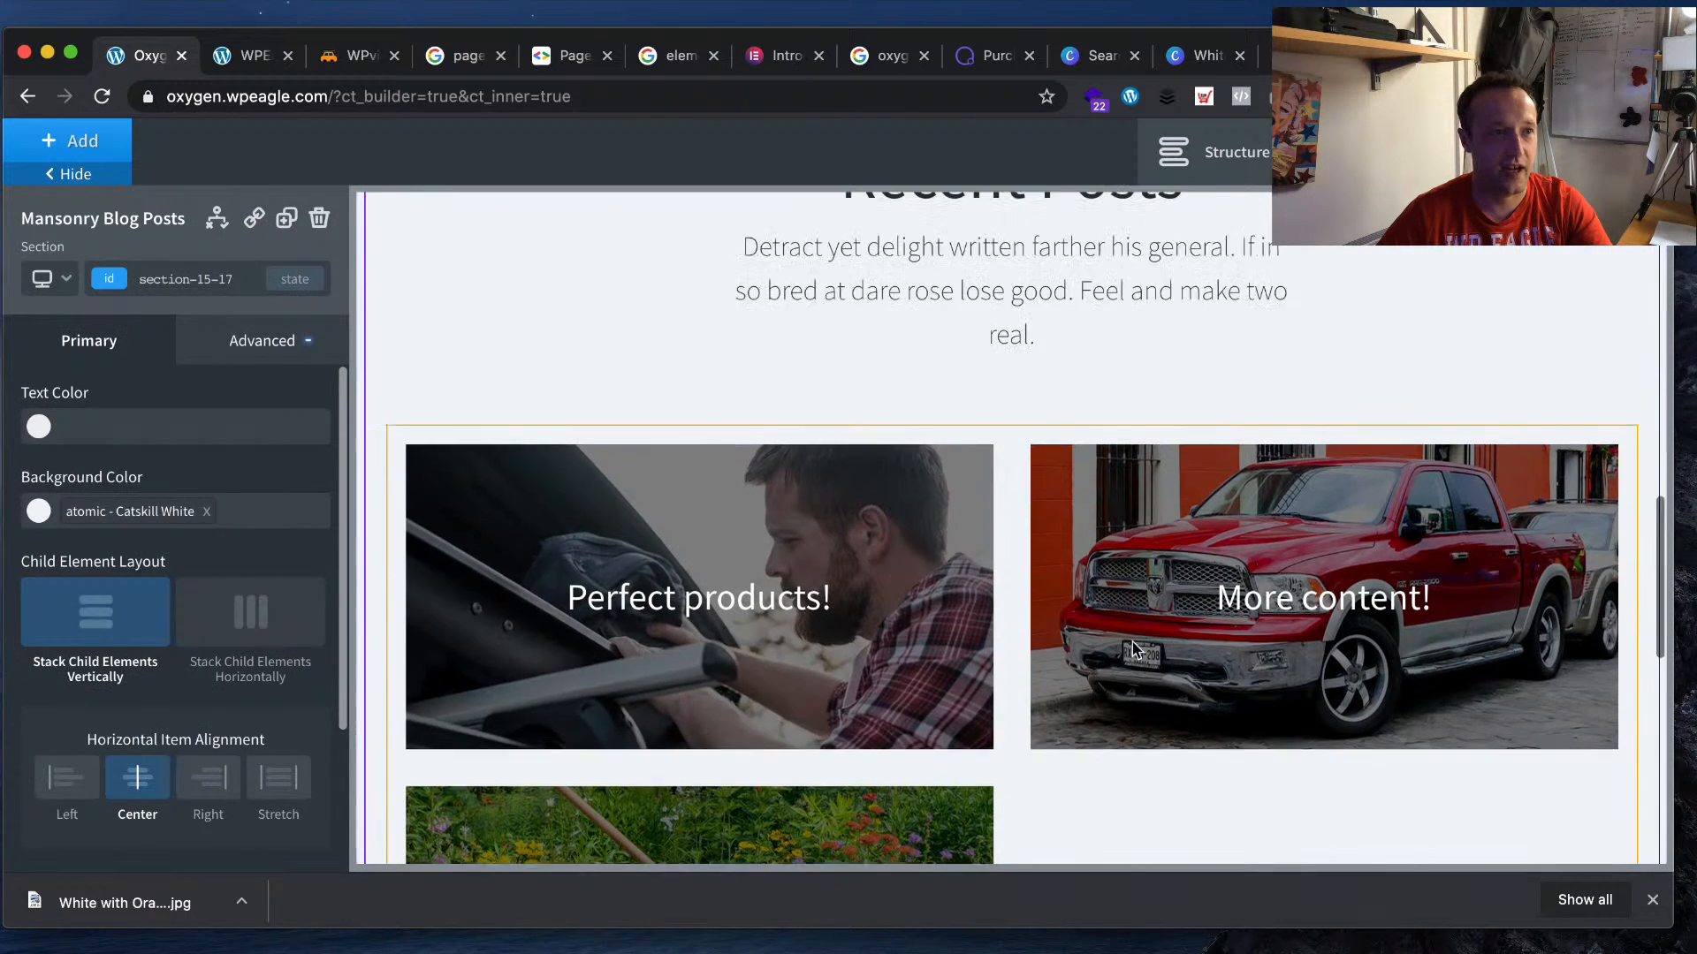
scroll(1136, 652, up, 4)
right_click(820, 479)
click(658, 474)
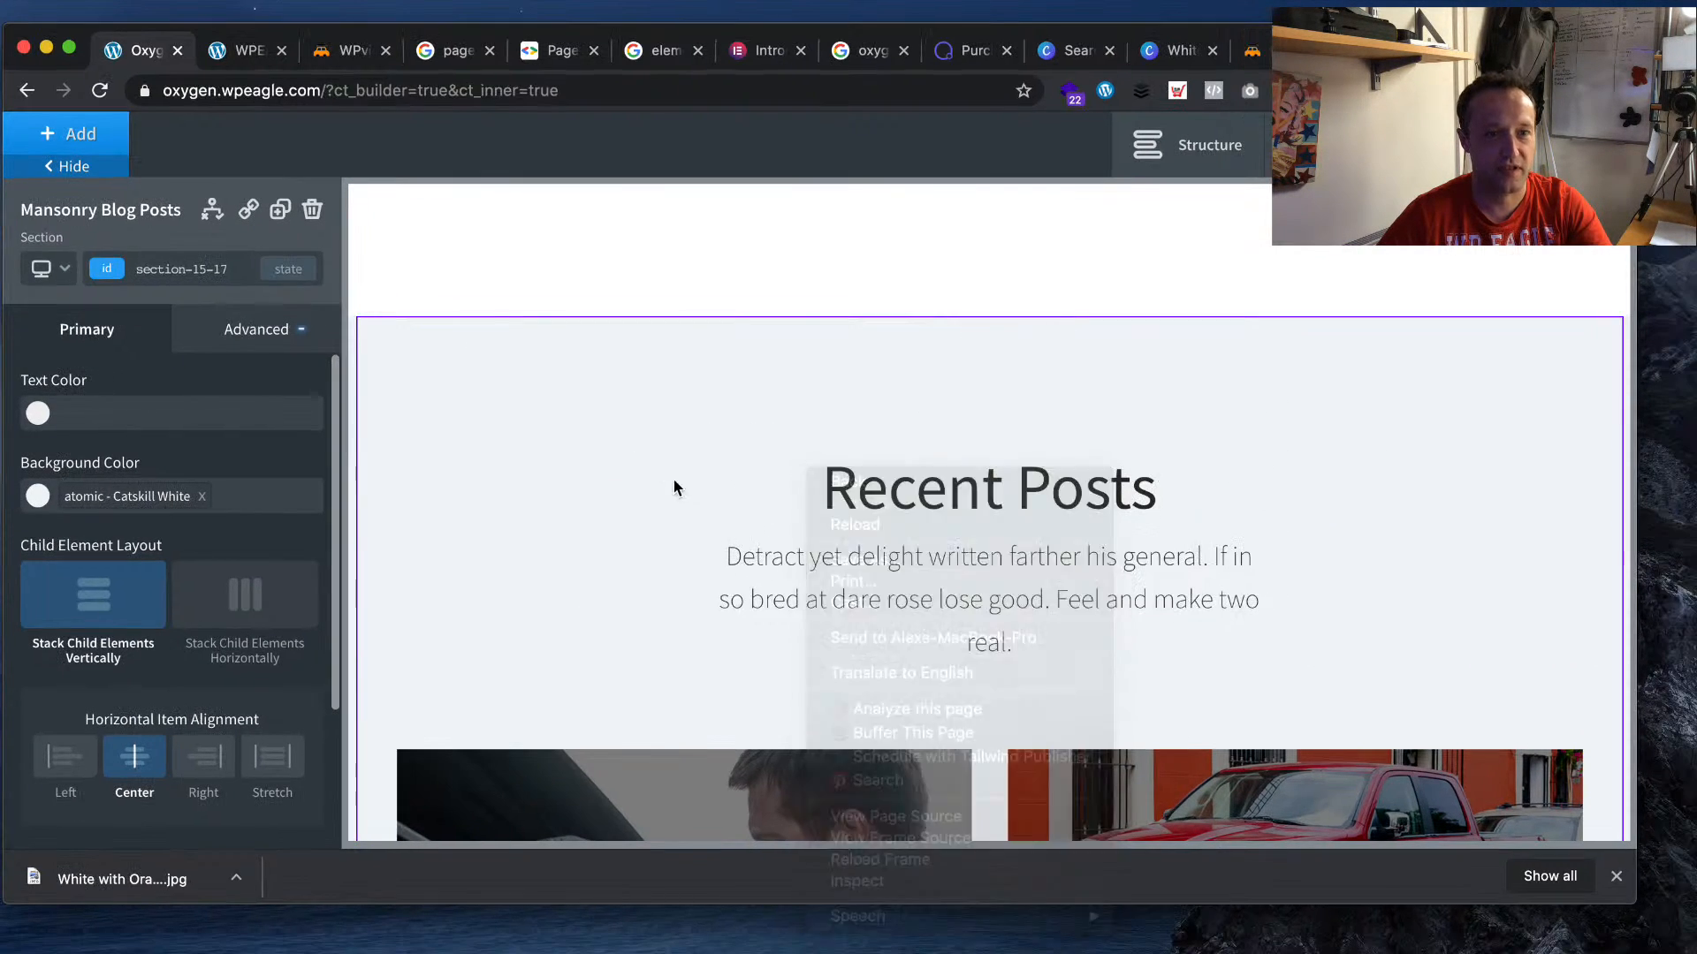
scroll(698, 499, down, 3)
scroll(698, 499, up, 4)
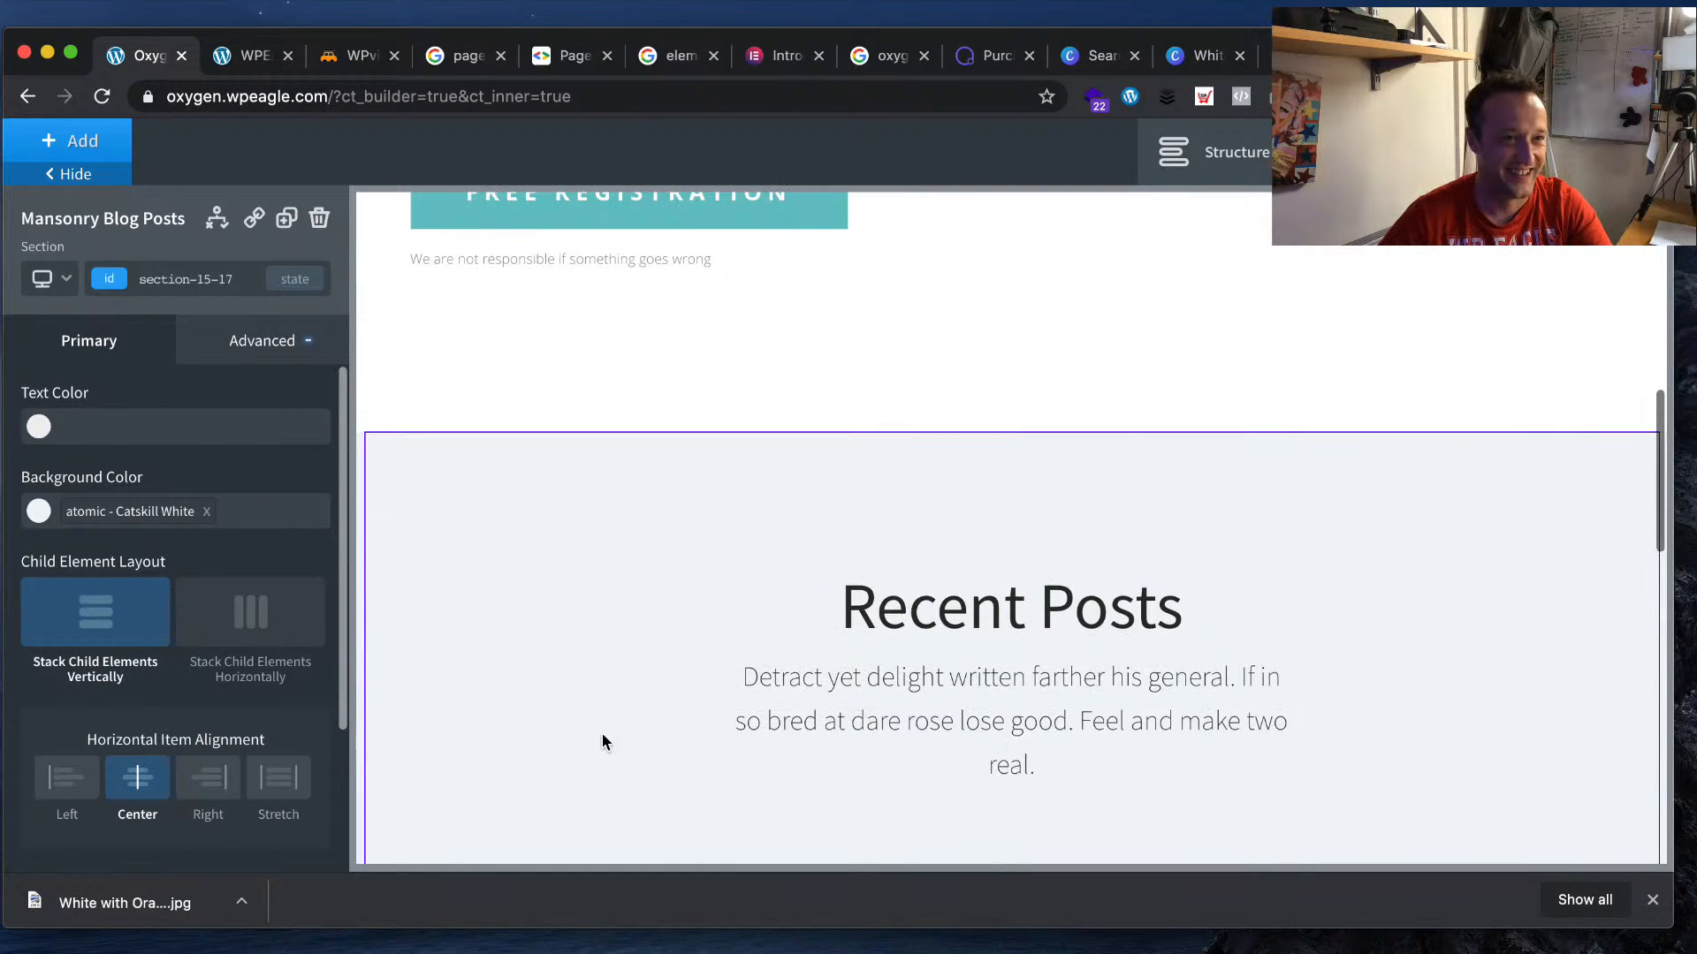
click(316, 224)
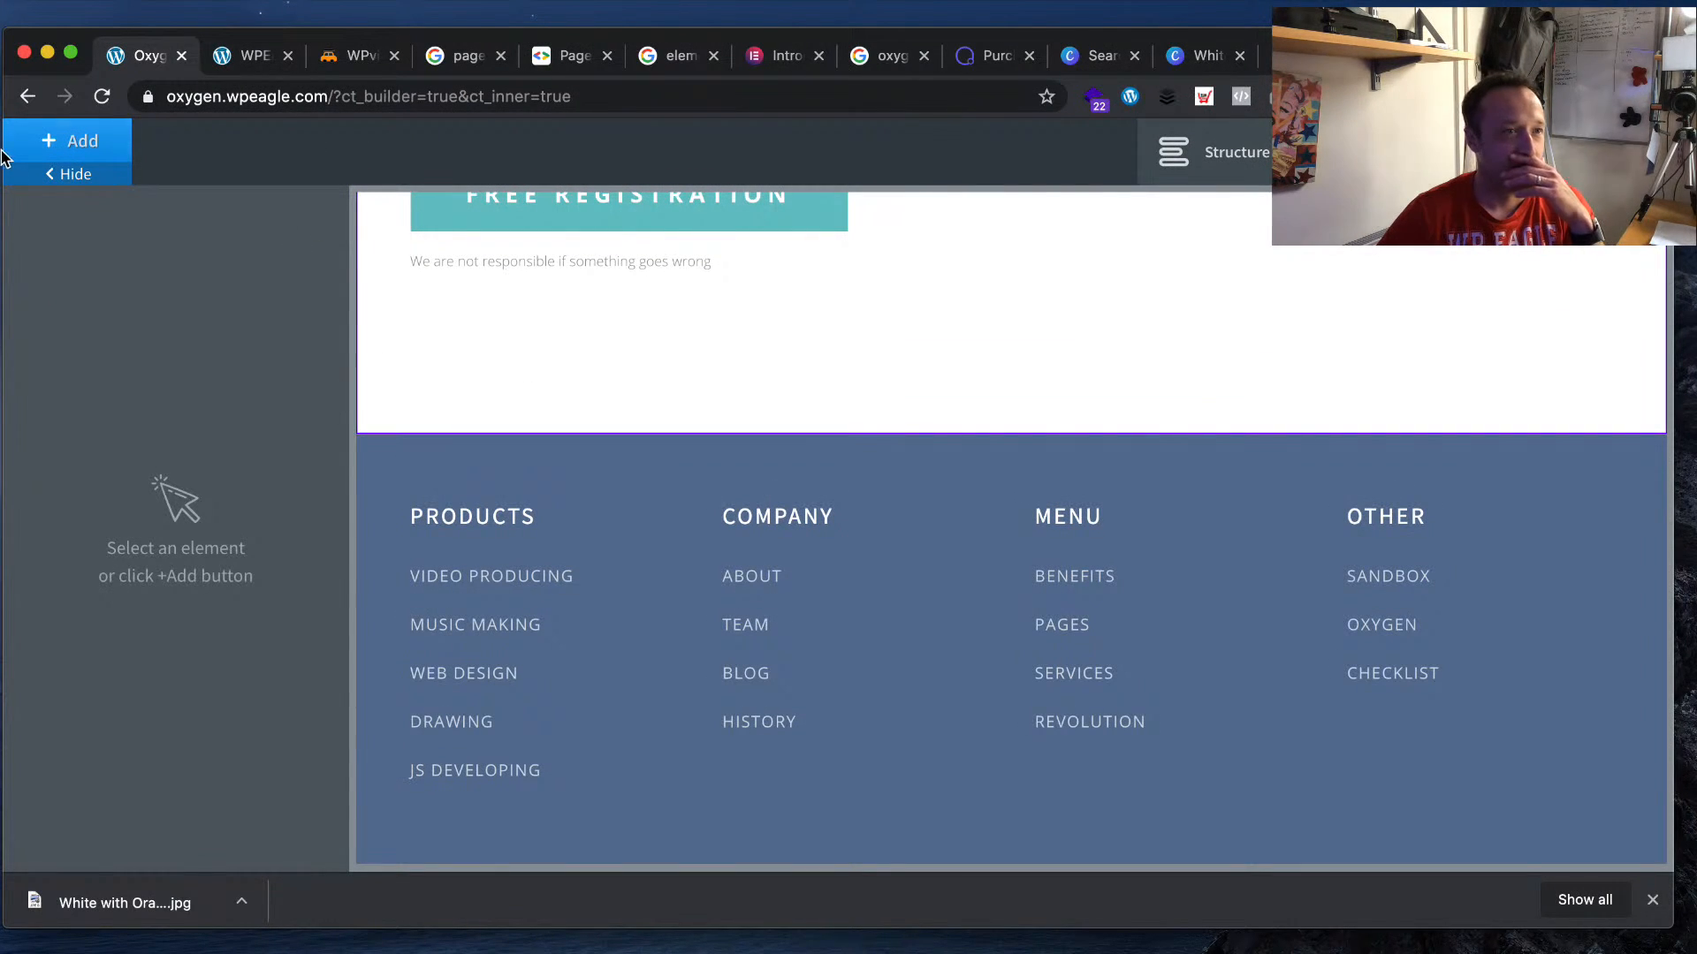
- Open the Atomic design set's components from the library of addable elements
click(78, 141)
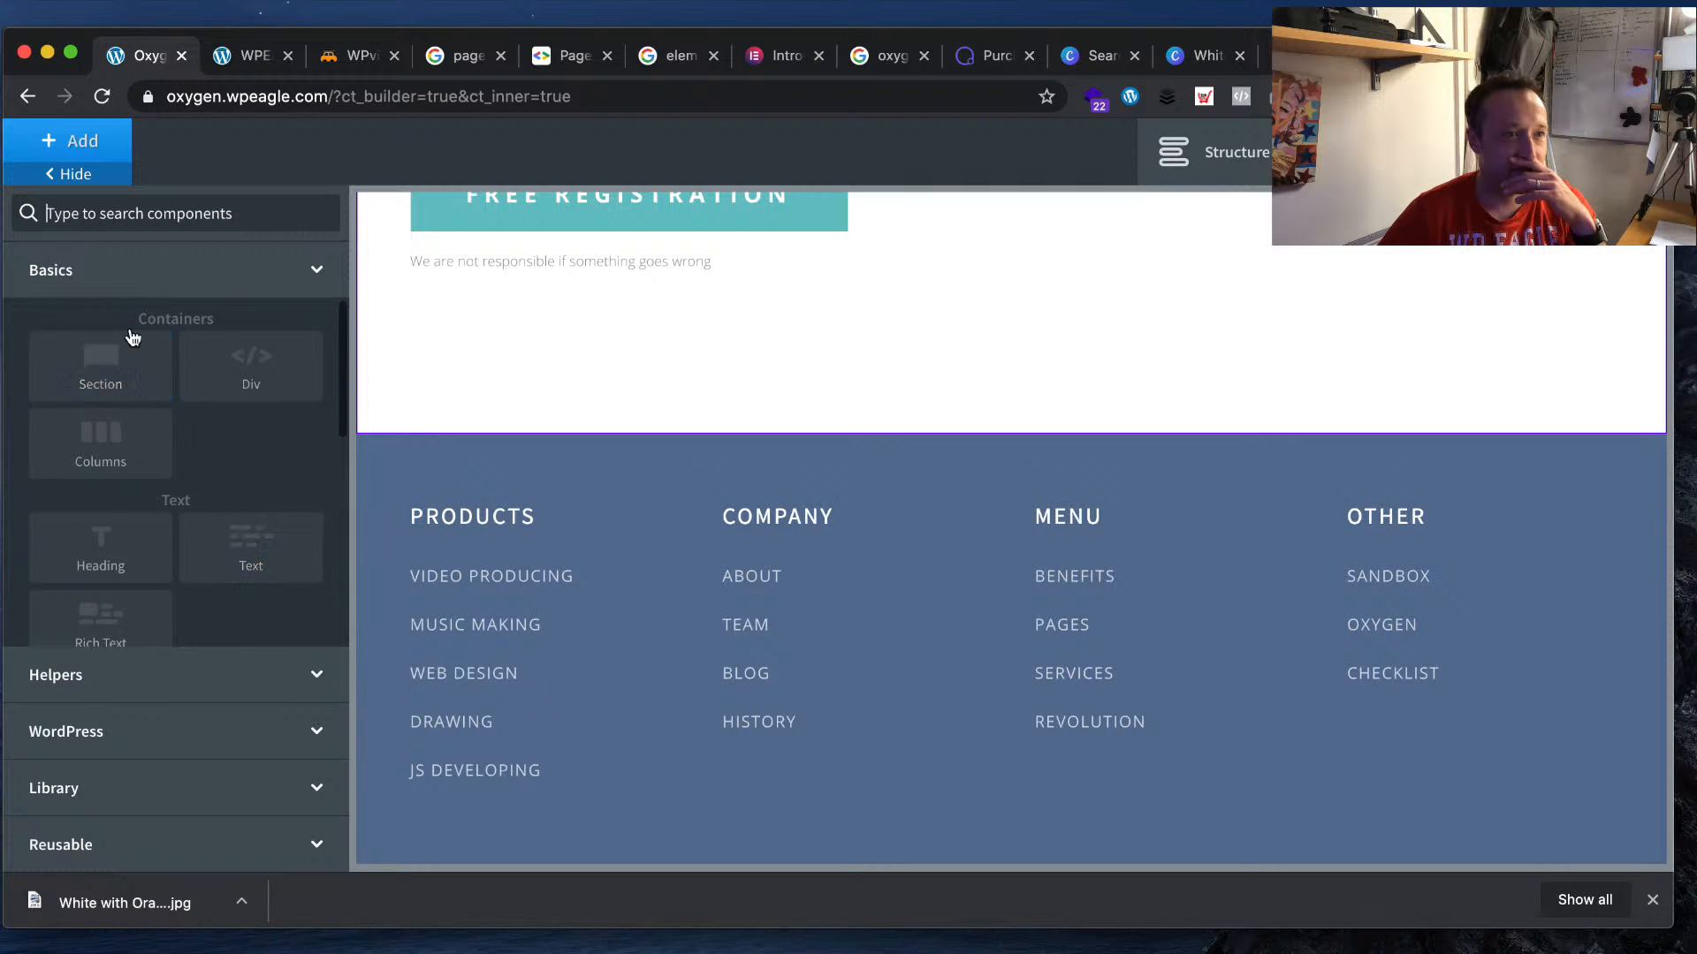
scroll(226, 531, down, 5)
click(228, 804)
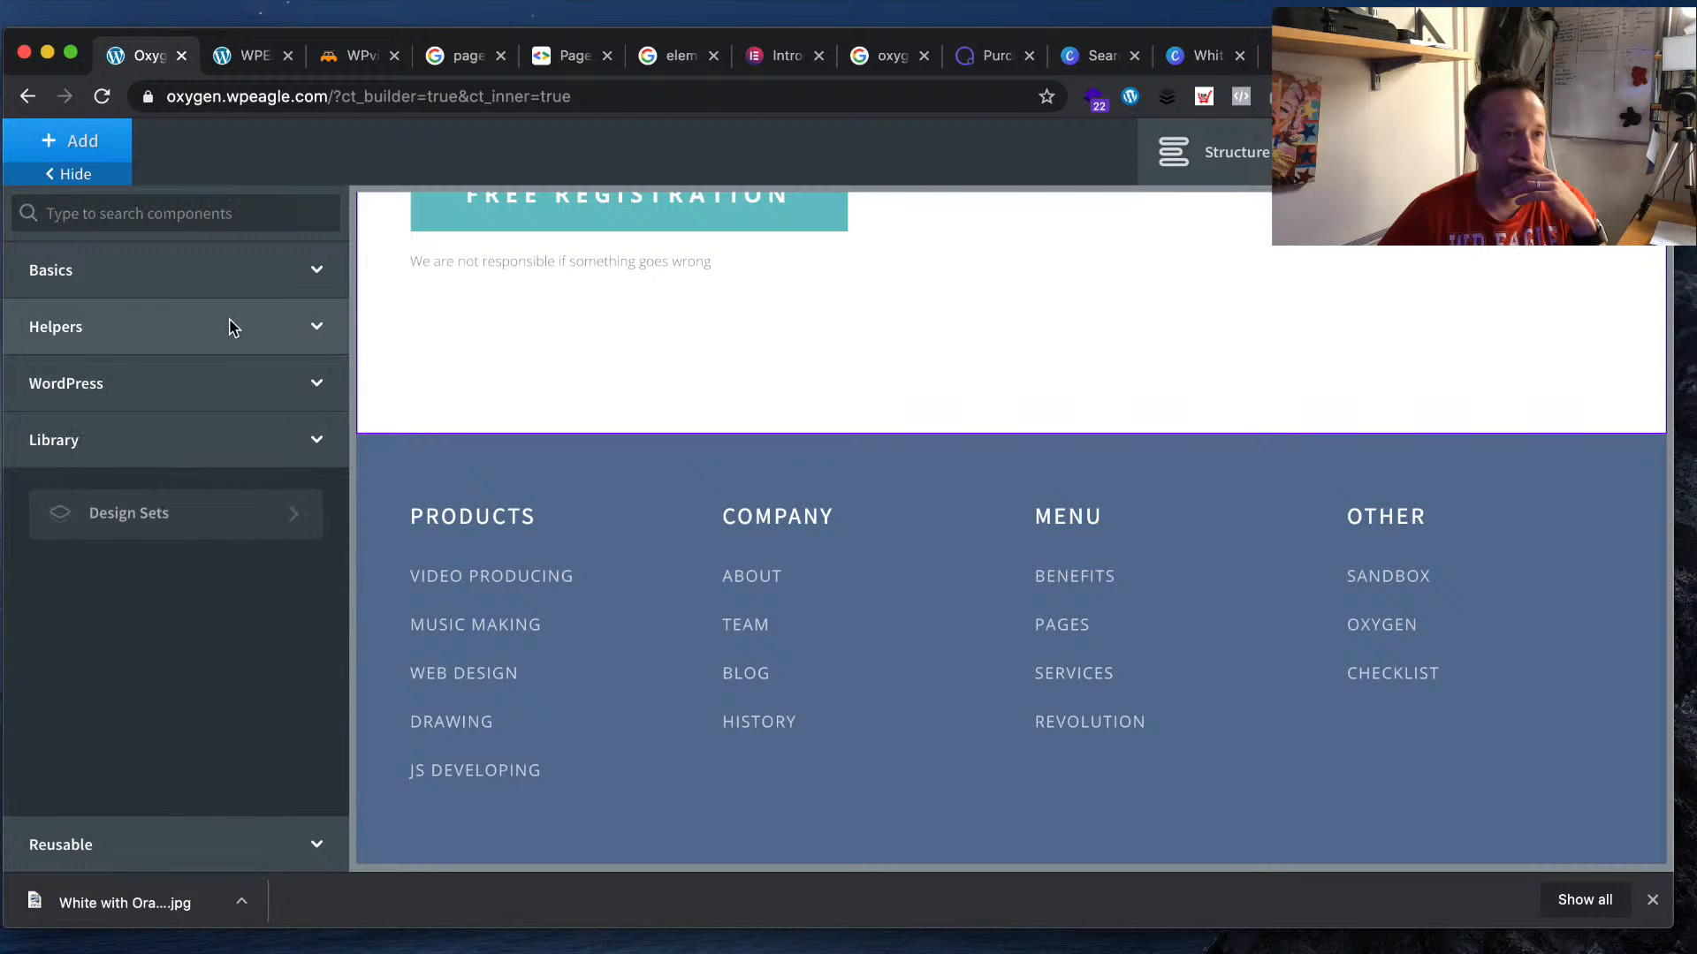
click(211, 510)
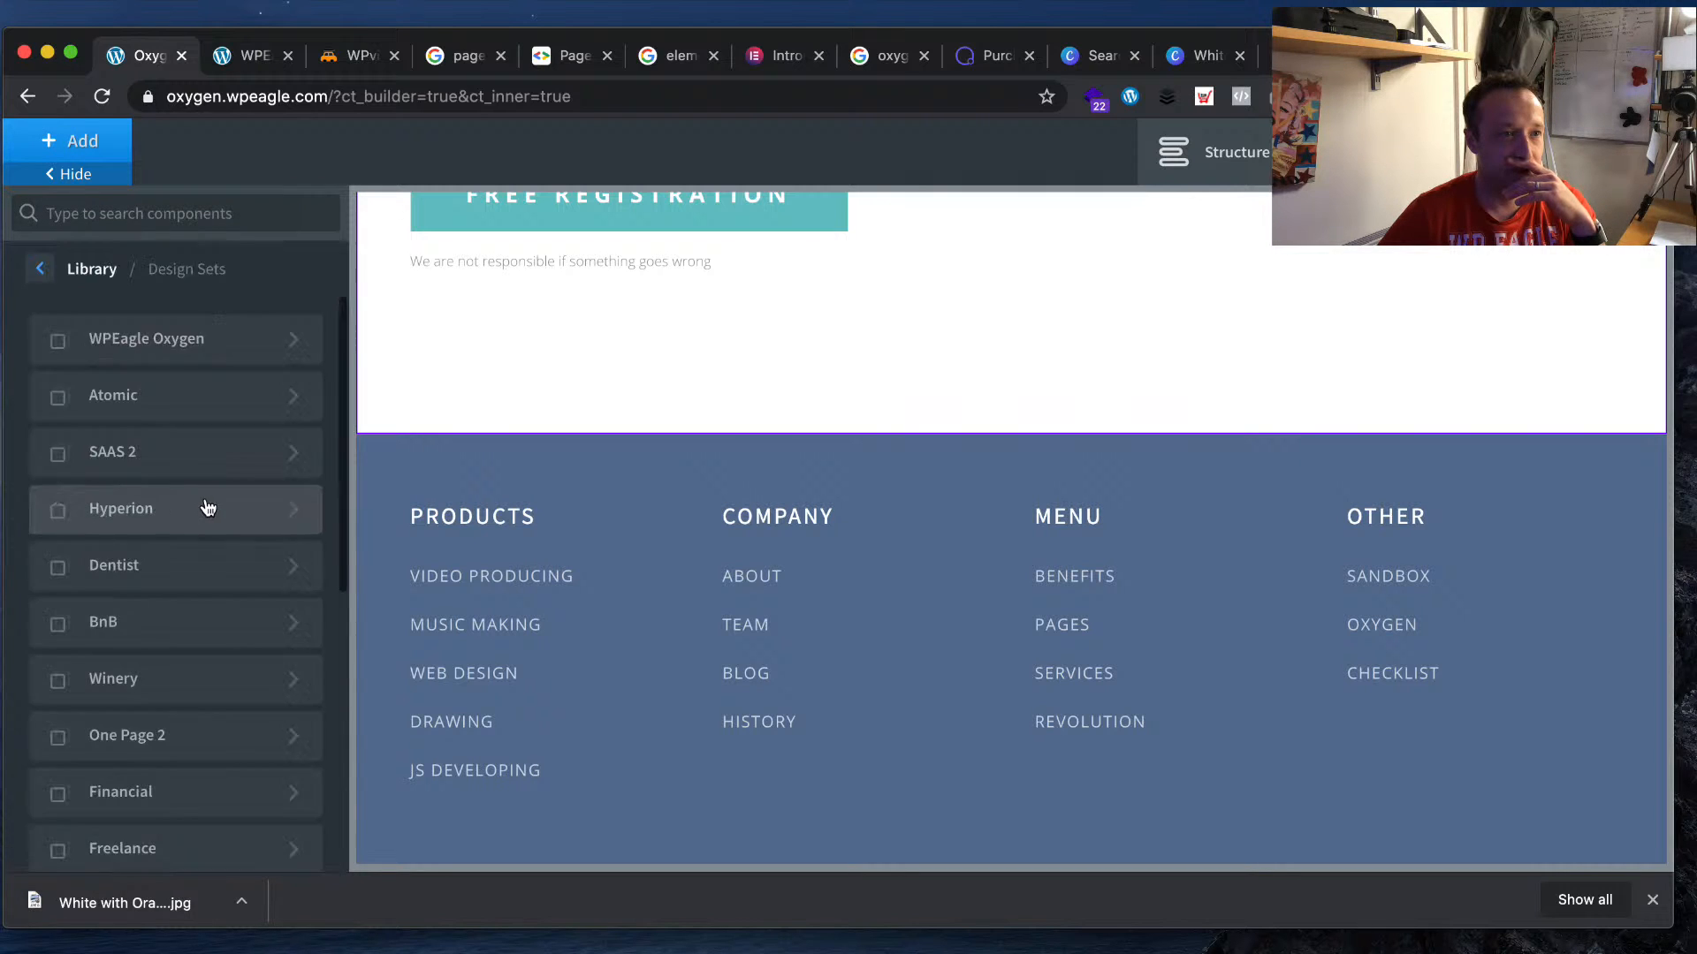
click(252, 404)
click(241, 433)
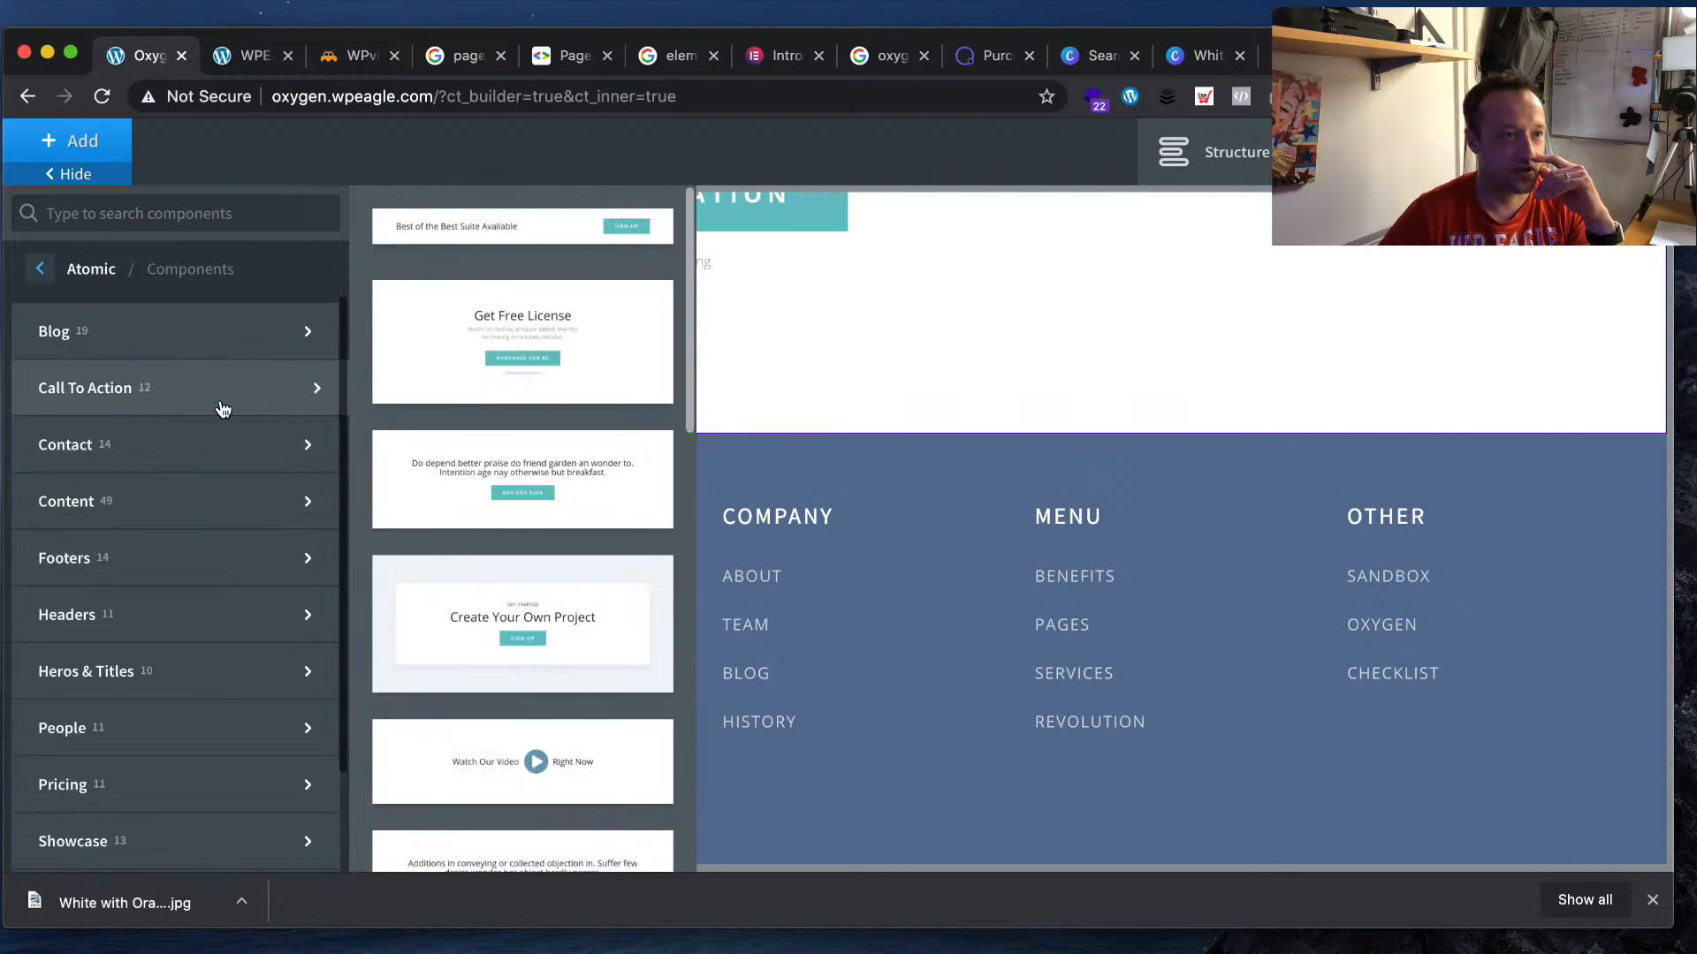
- Browse the Atomic set's Blog components and insert the Simple Blog Posts section into the page
mouse_move(234, 333)
scroll(459, 371, down, 15)
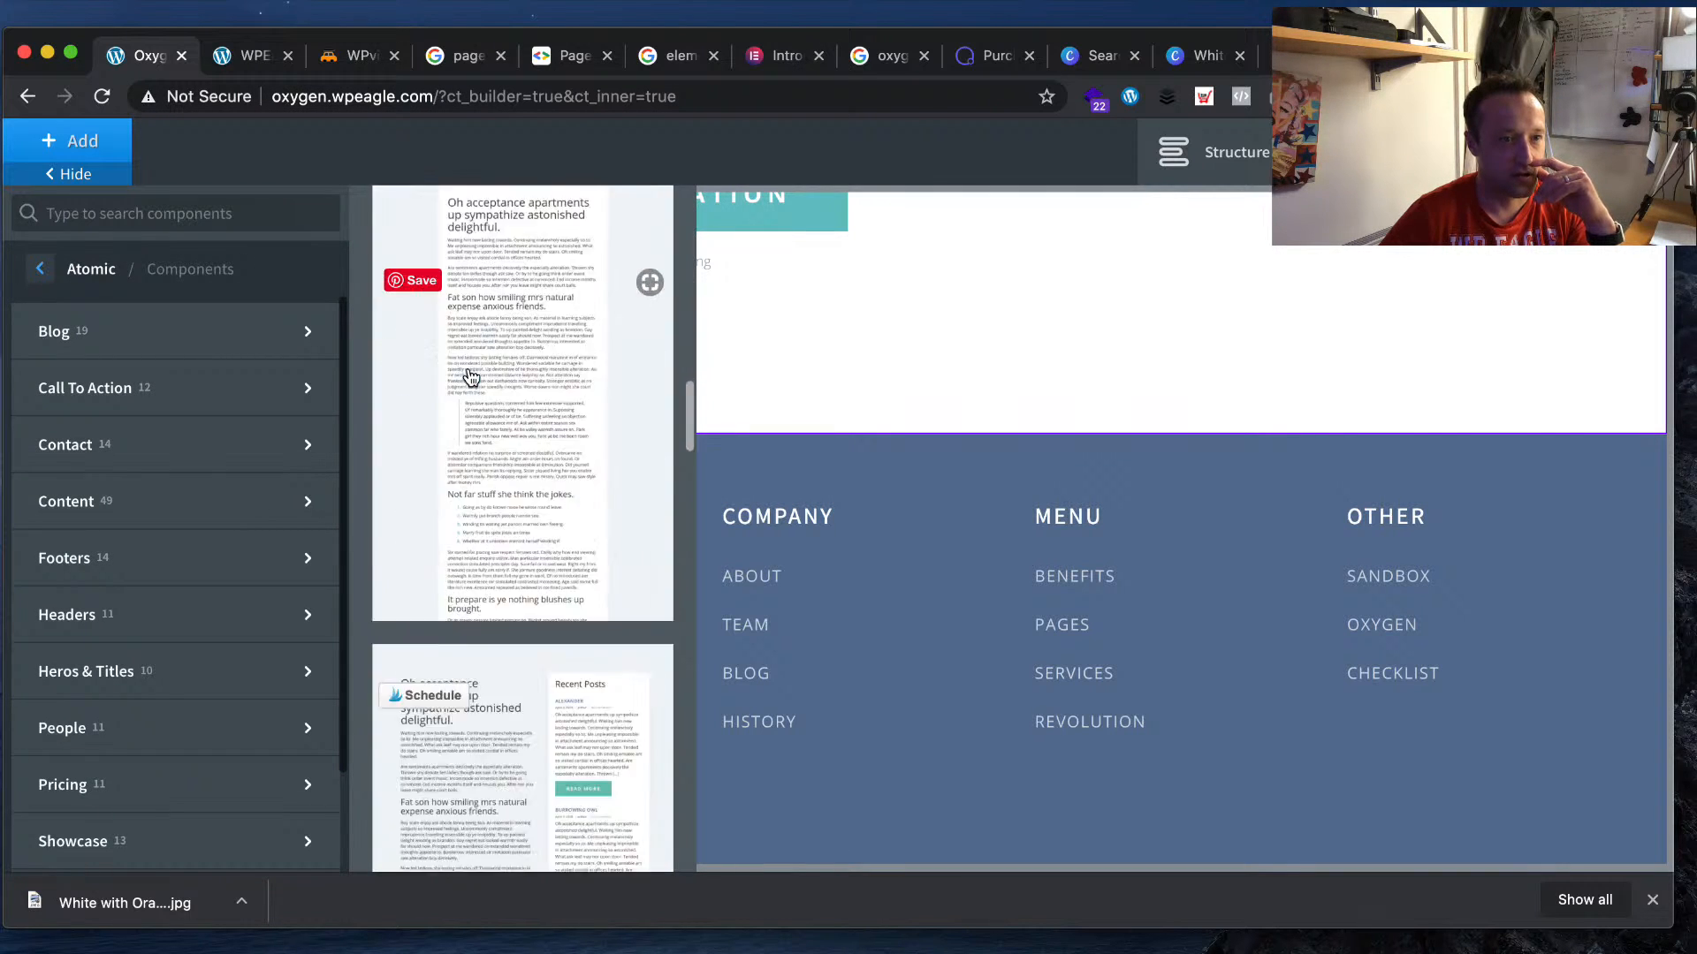
scroll(471, 377, down, 3)
scroll(472, 379, up, 10)
scroll(472, 378, up, 4)
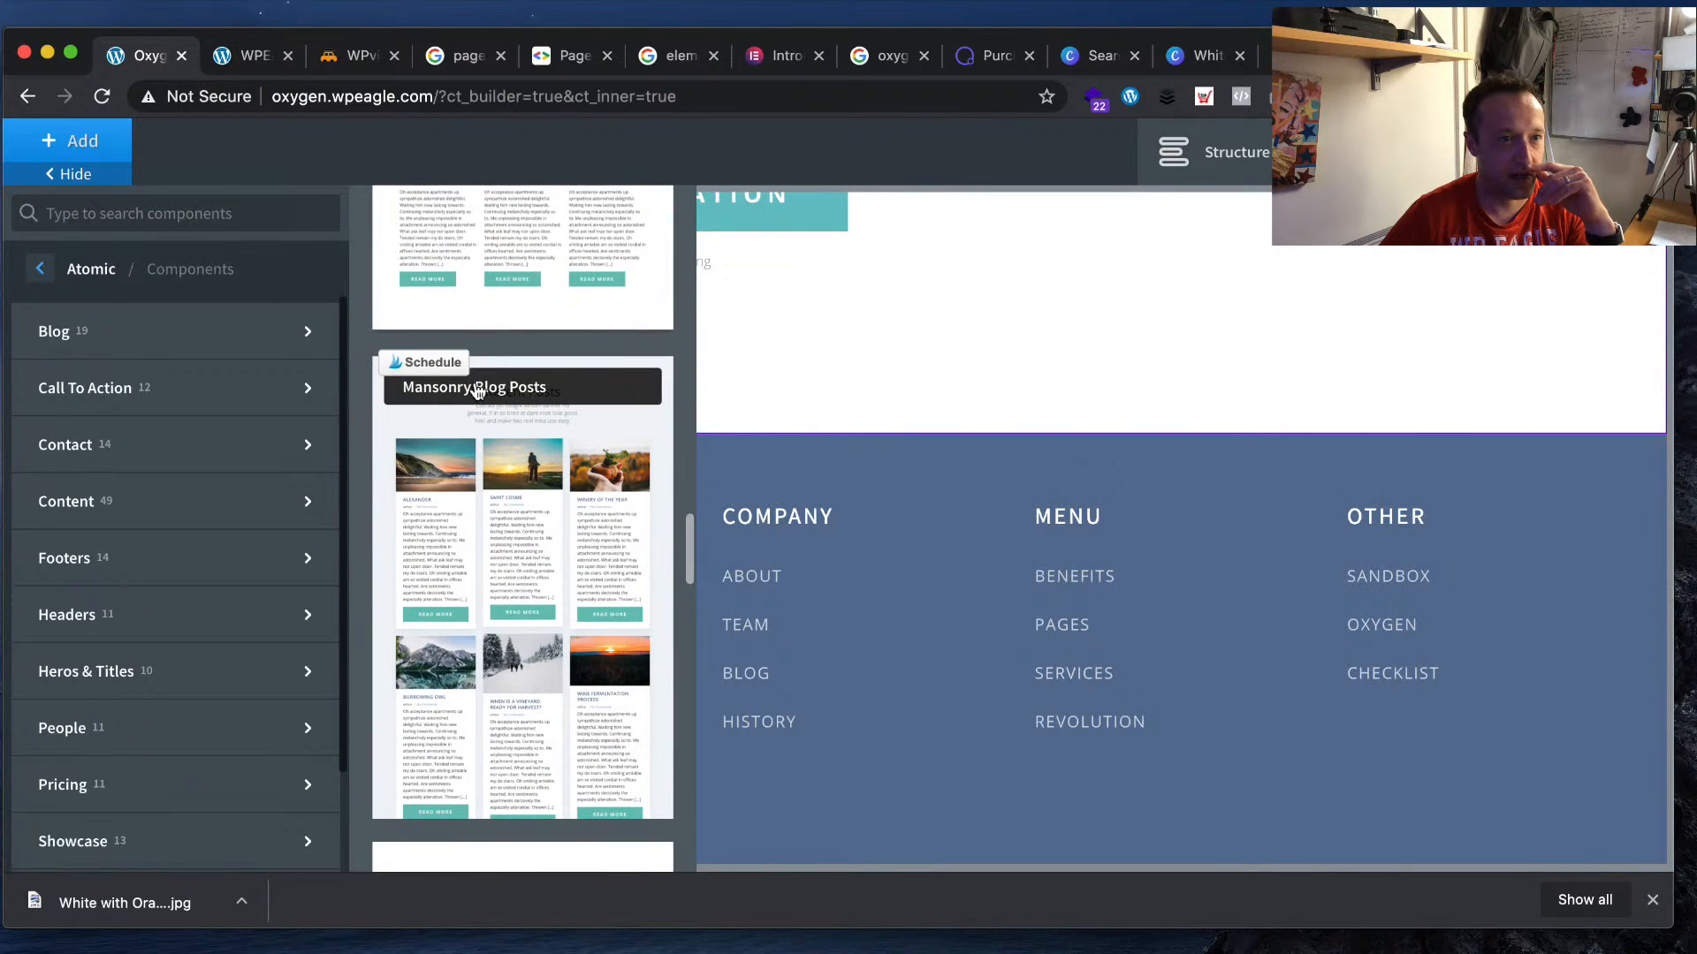
scroll(542, 646, up, 3)
scroll(561, 488, up, 3)
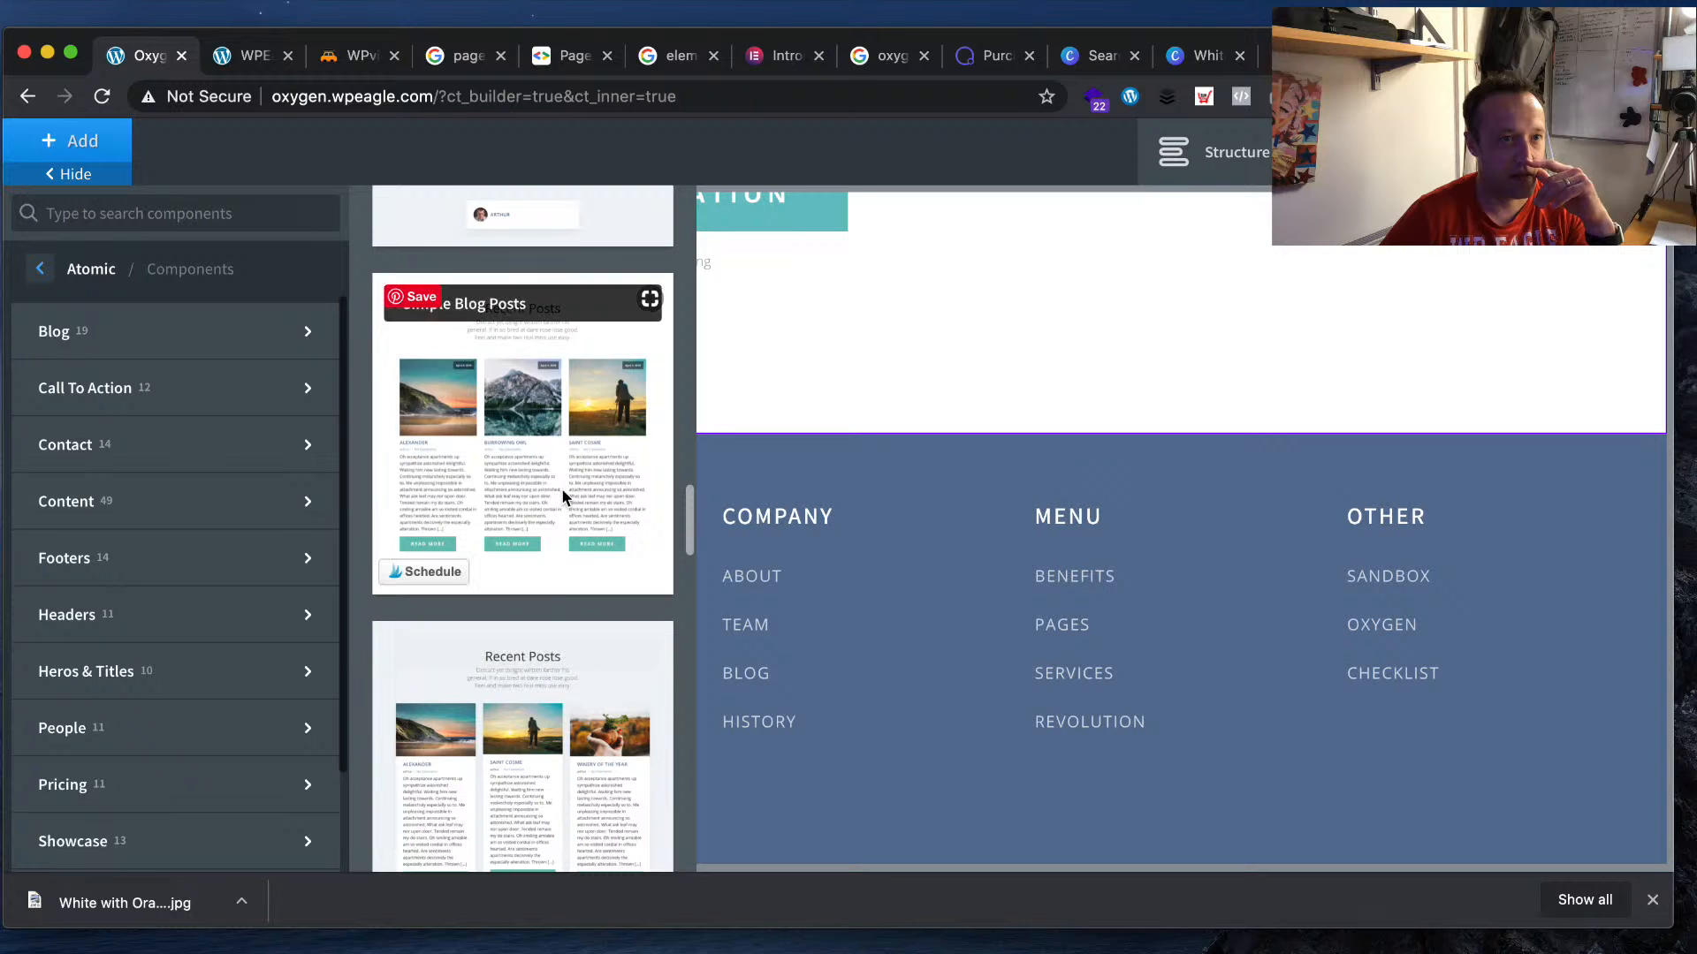
scroll(561, 497, up, 1)
click(566, 592)
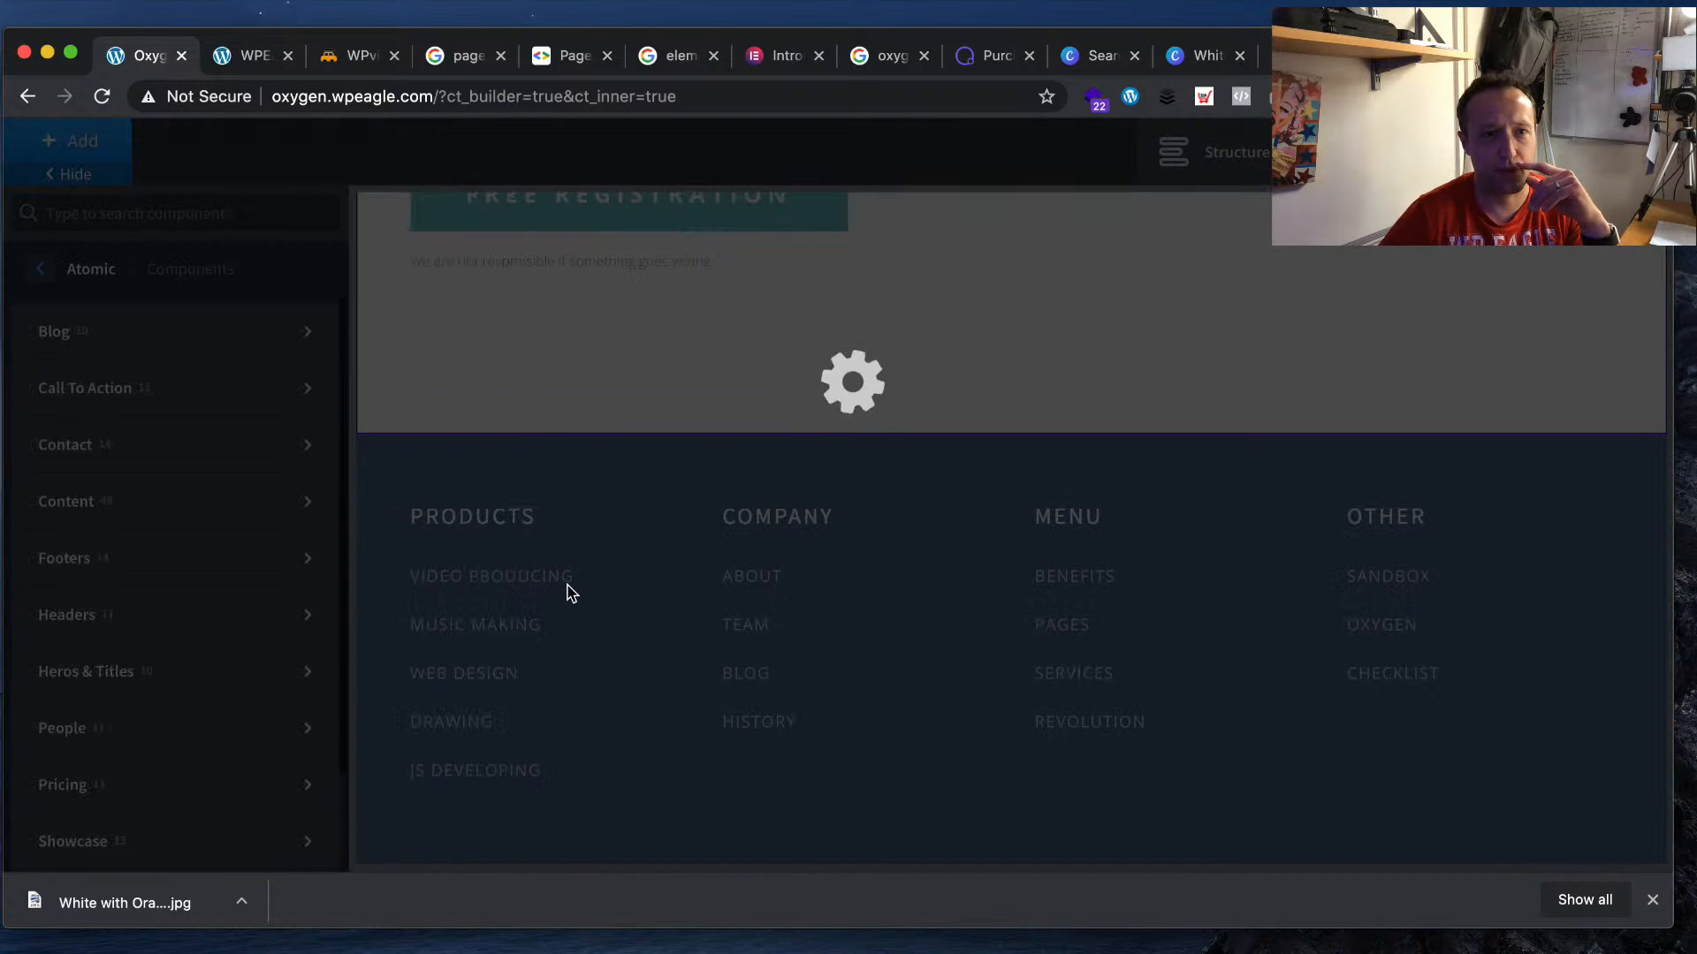
- Look over the inserted Simple Blog Posts section and delete its posts grid
scroll(578, 582, down, 10)
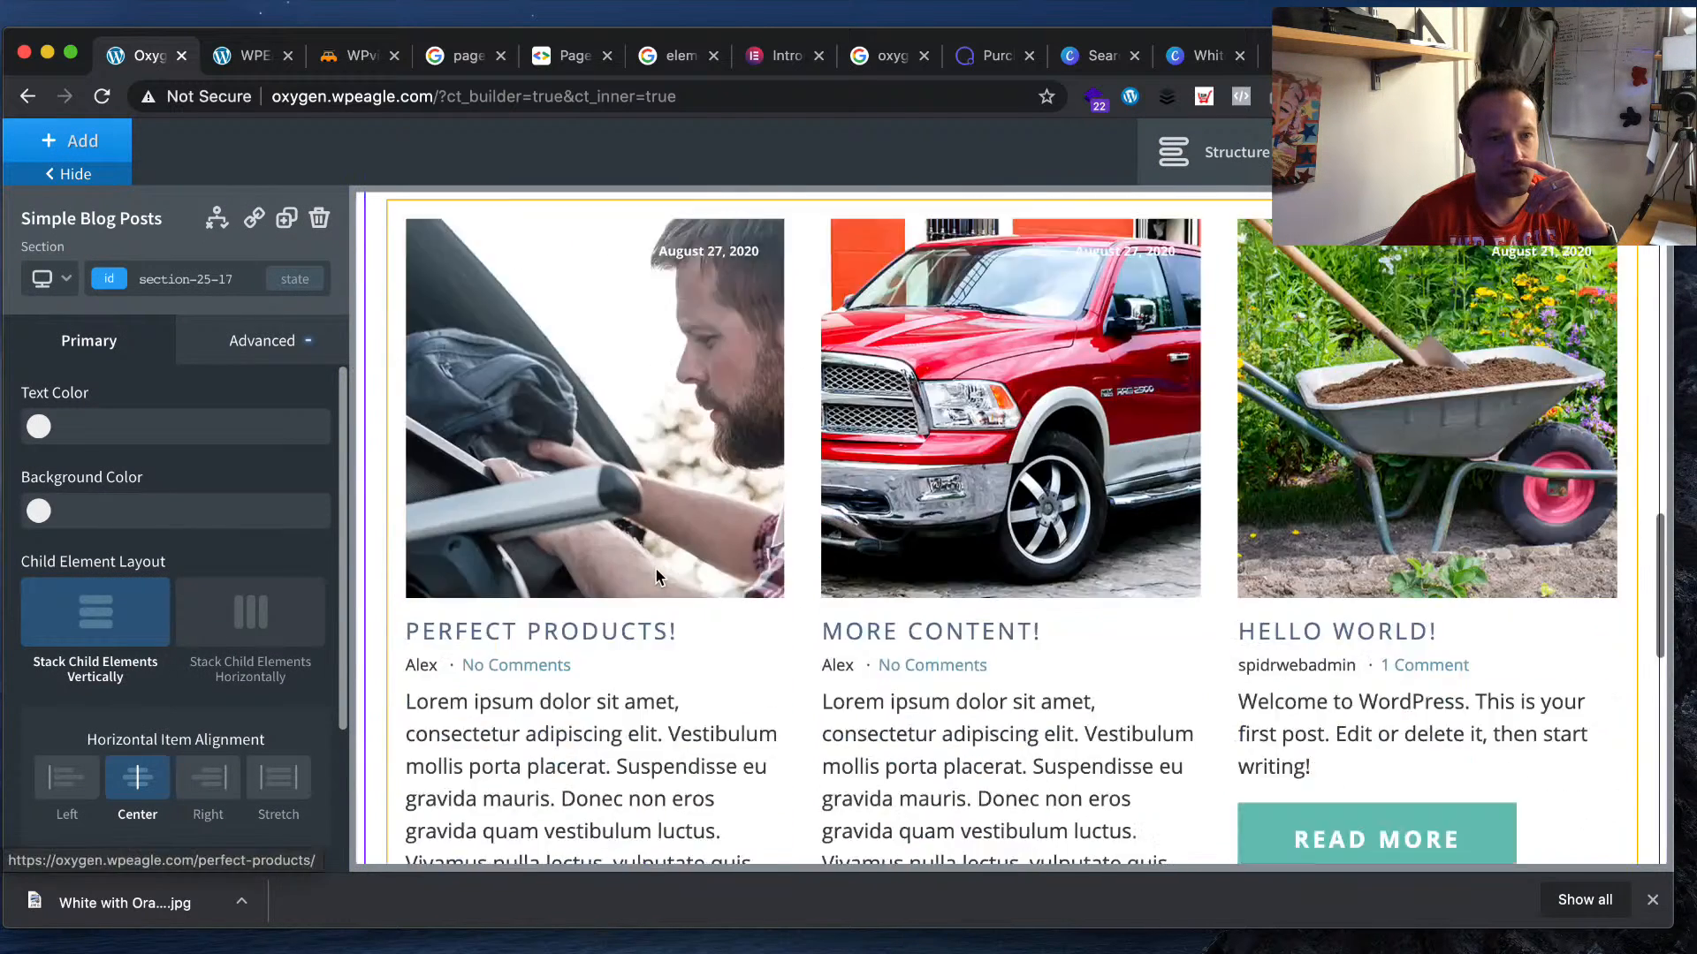
scroll(663, 575, up, 5)
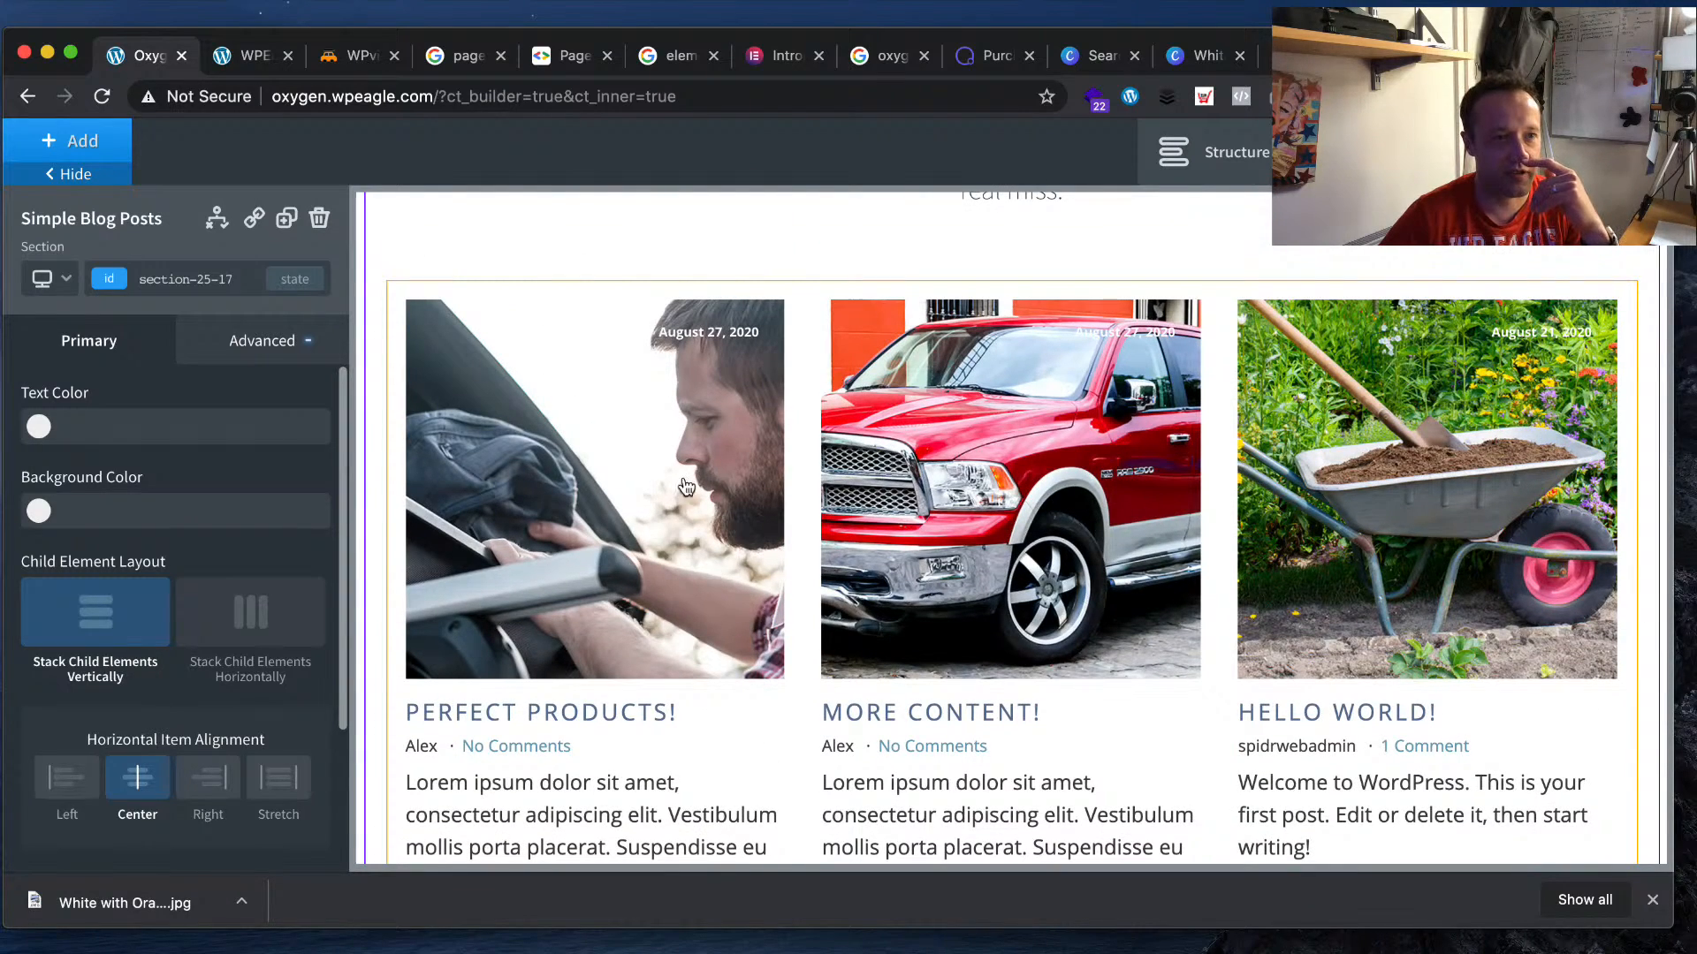
scroll(833, 406, up, 3)
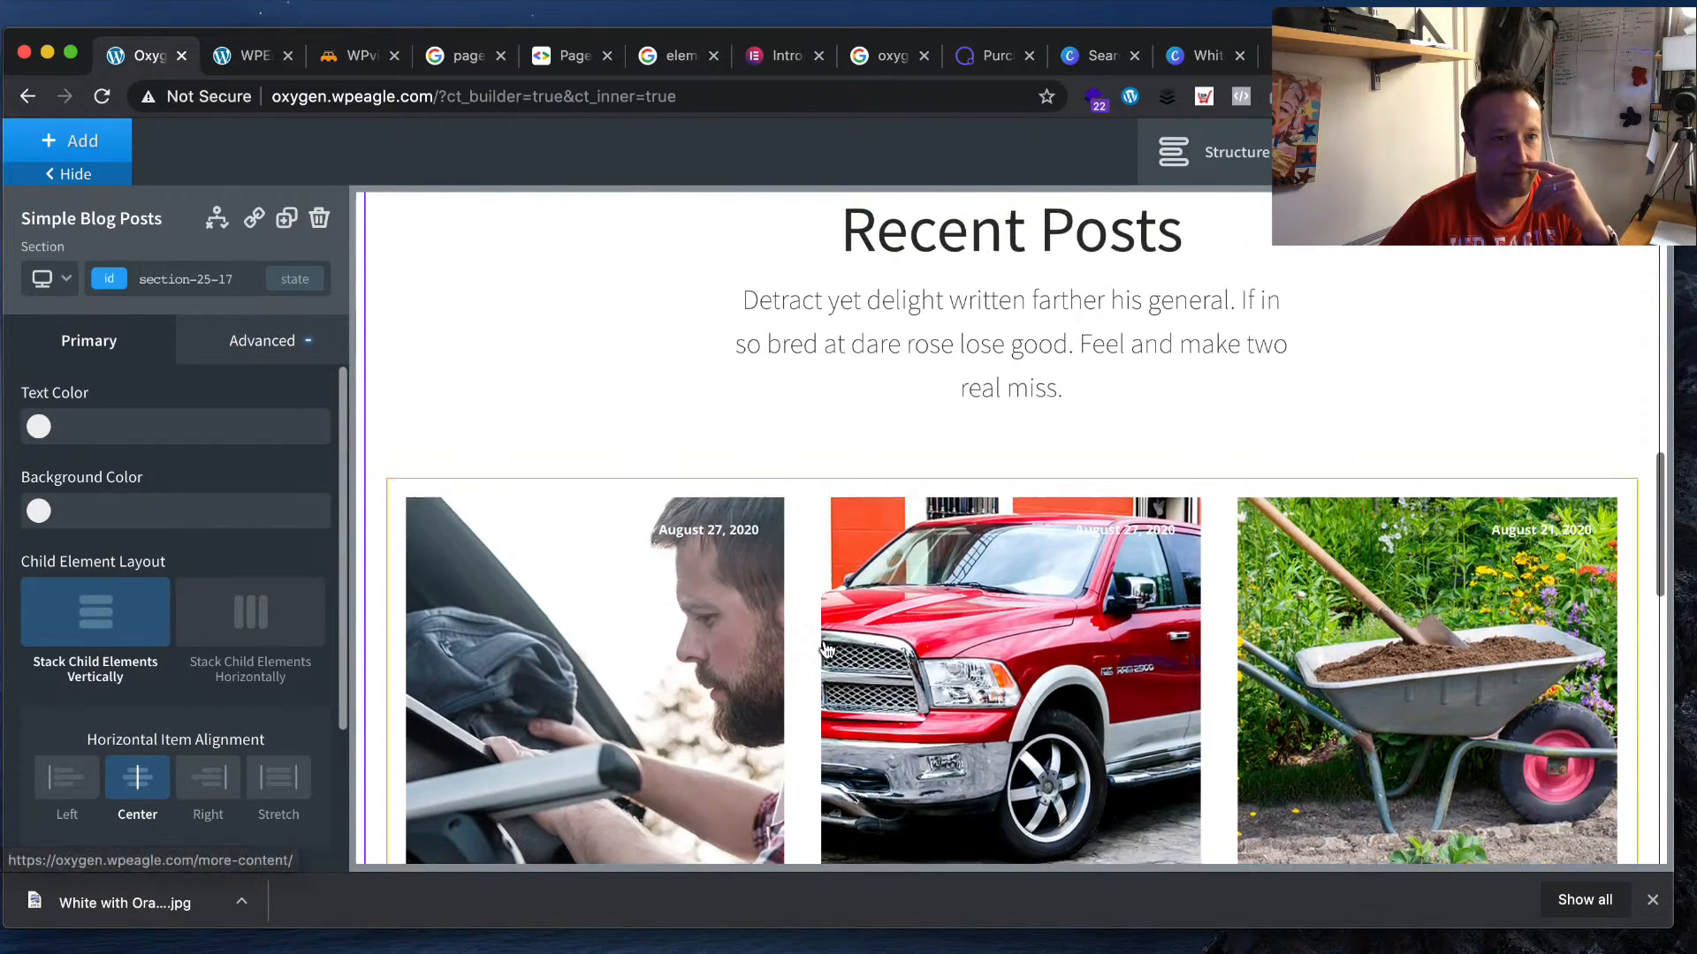
click(698, 566)
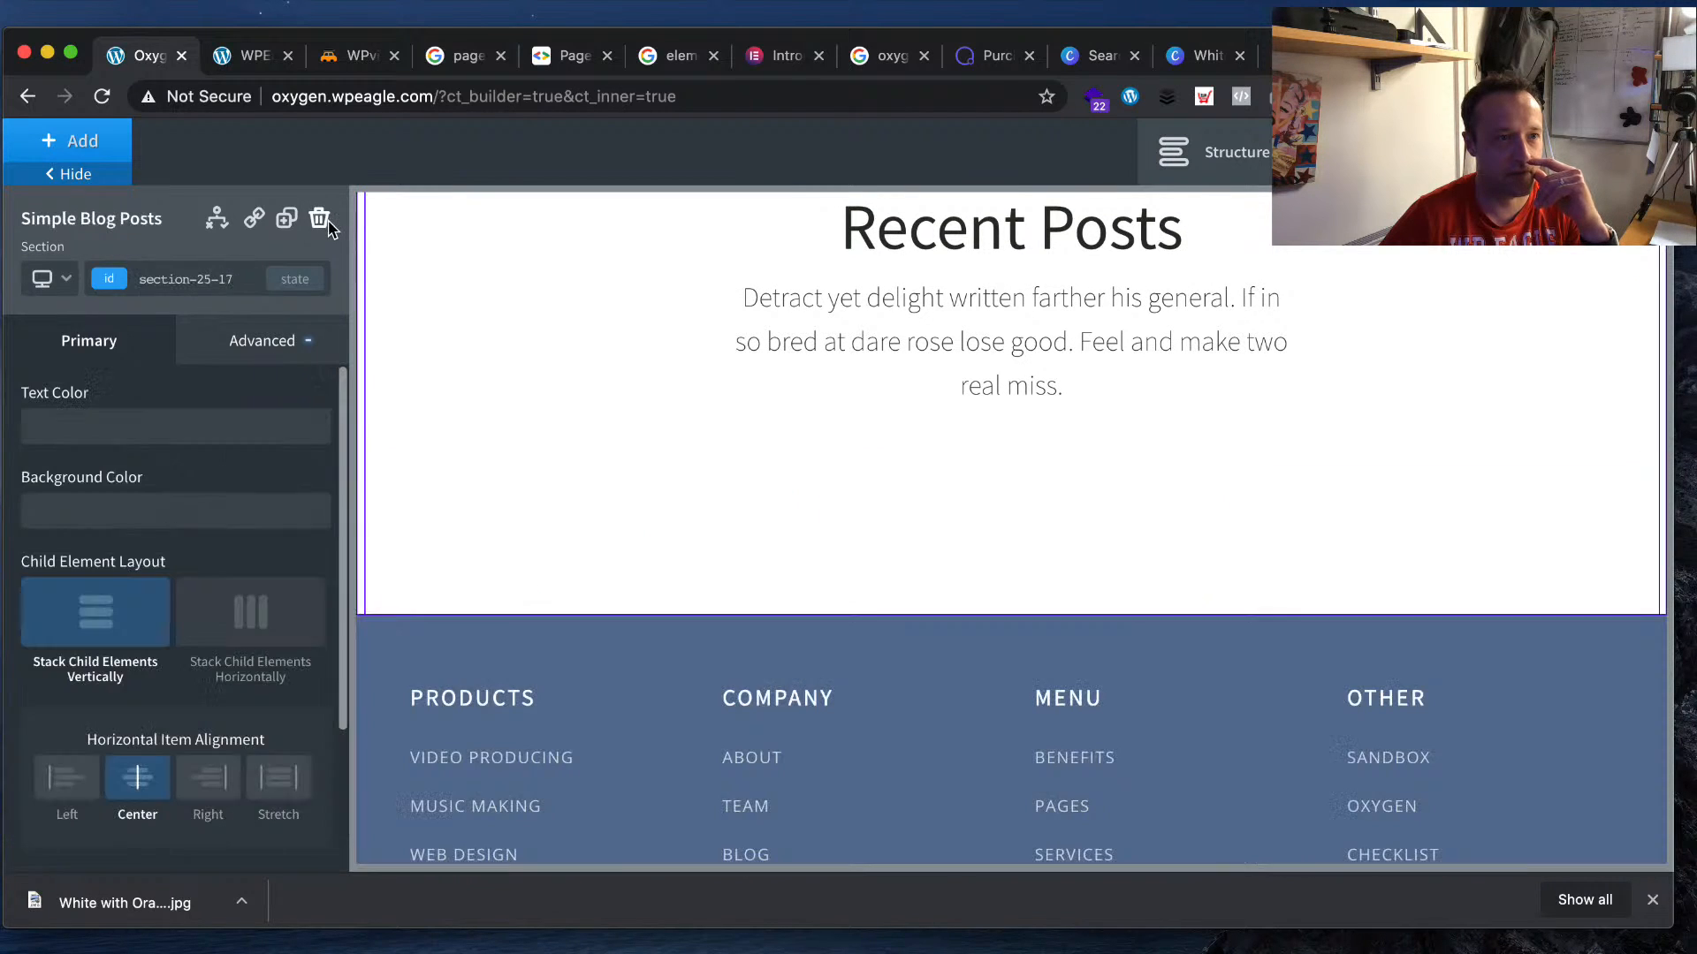
click(319, 218)
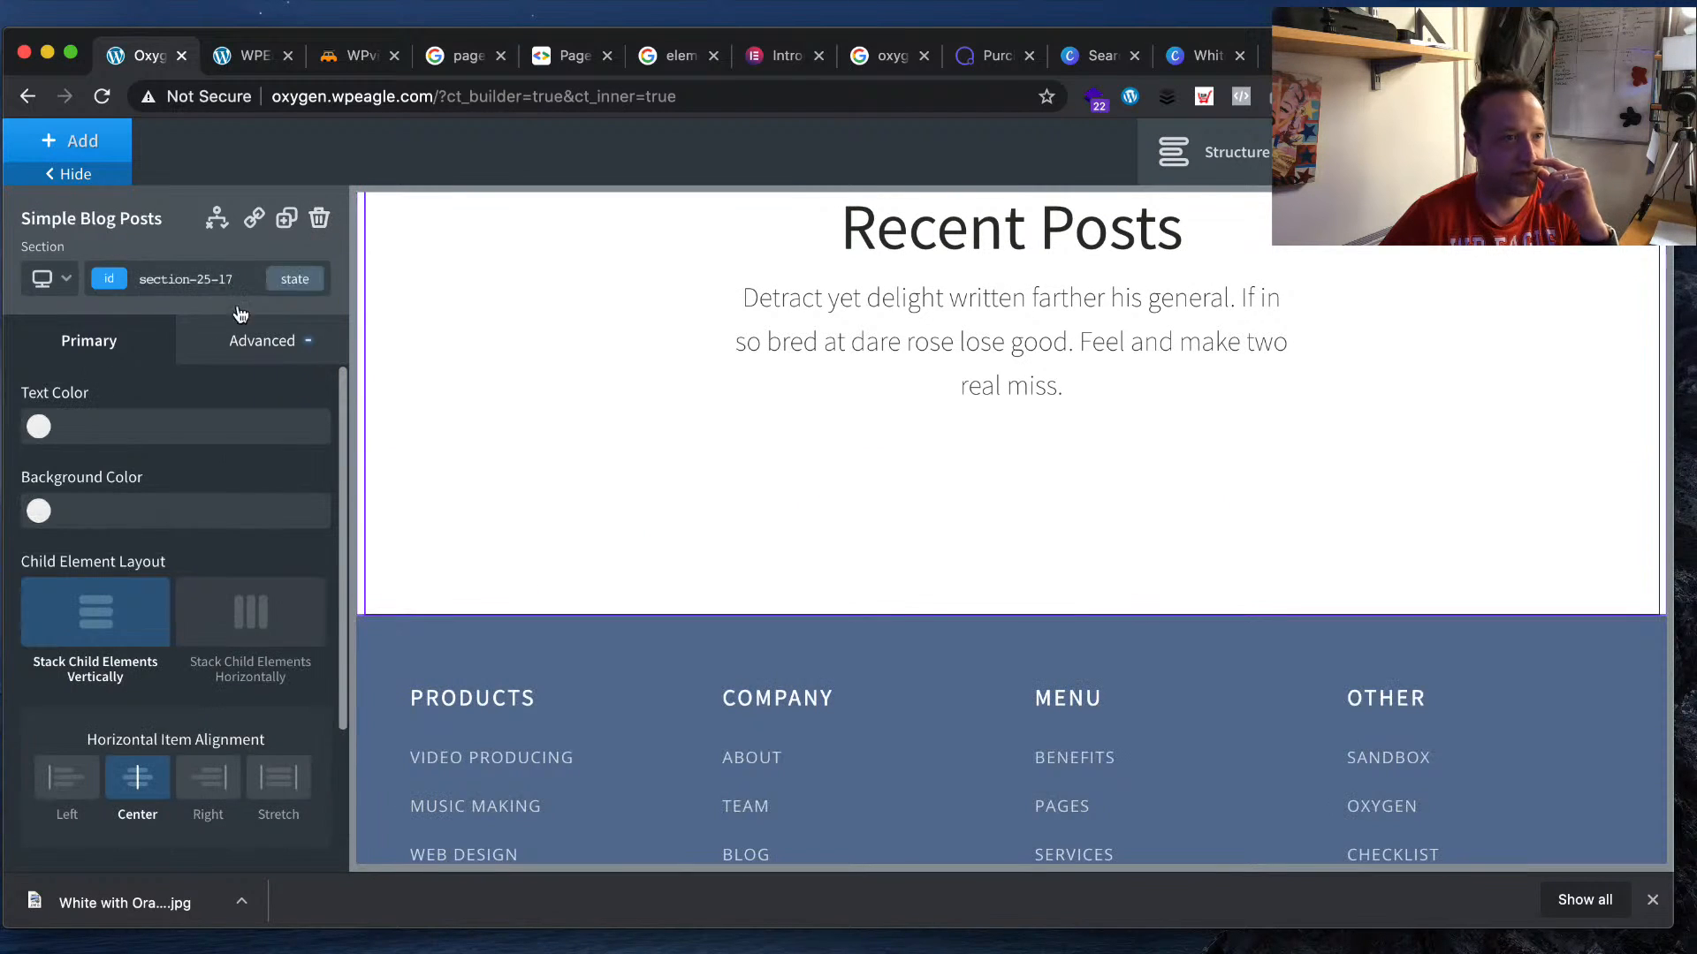
- Compare the post layouts in the Atomic set's Blog components and insert the Mansonry Blog Posts section
click(87, 148)
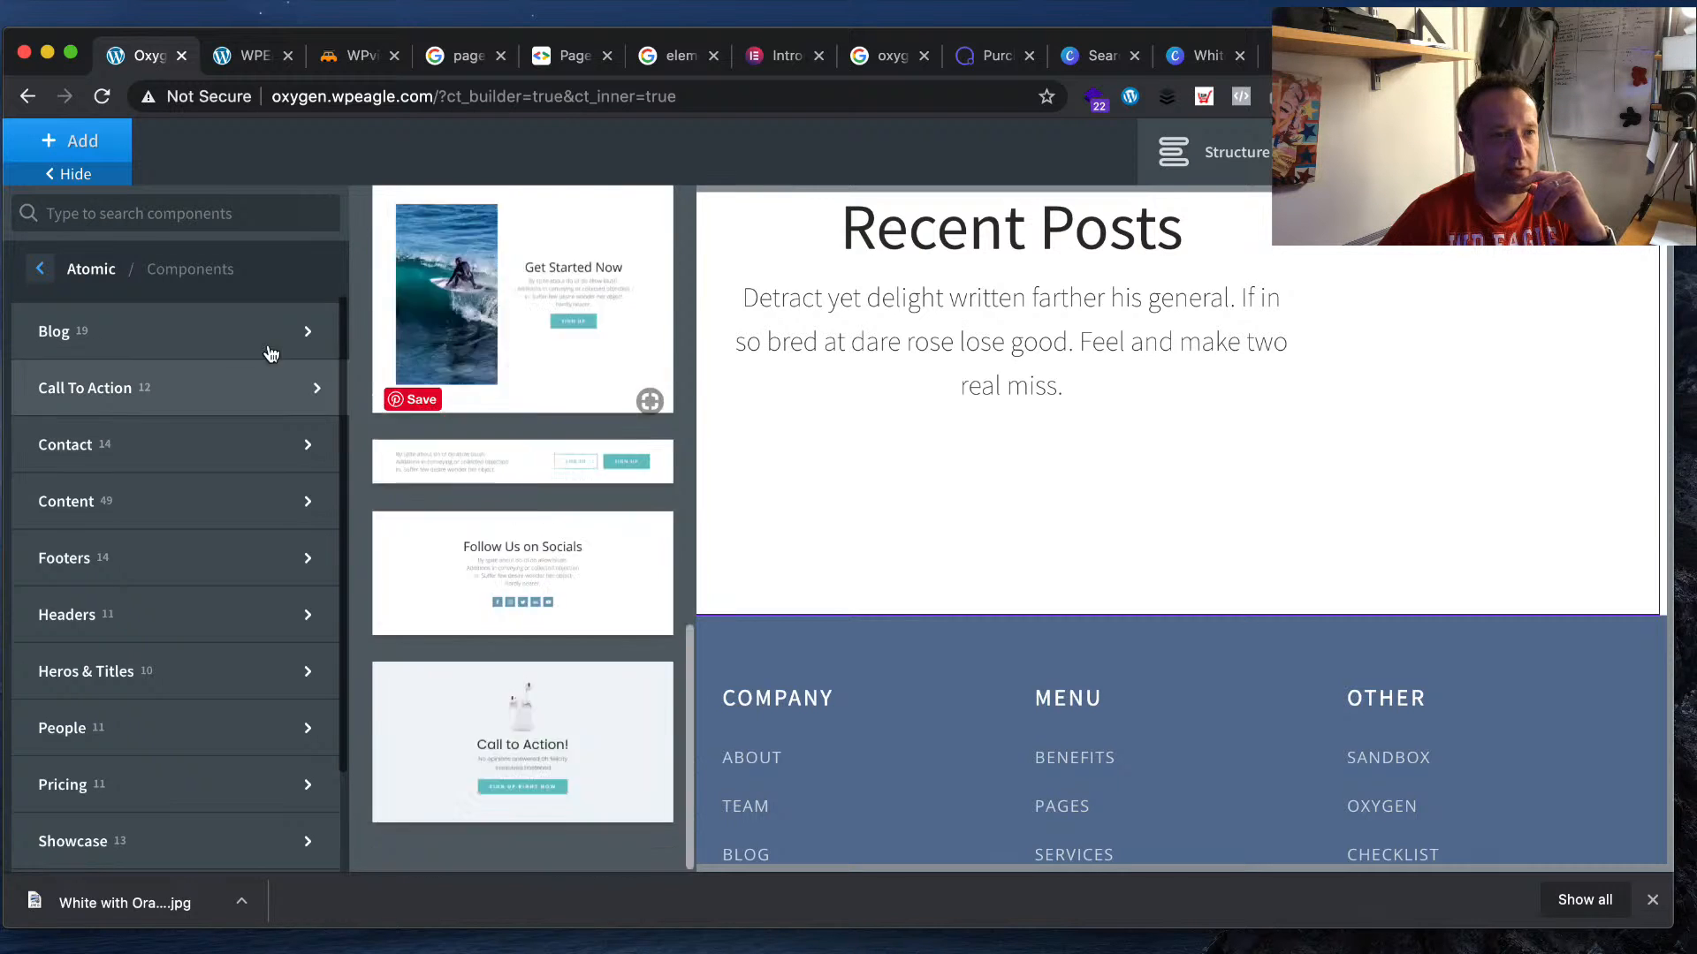
scroll(467, 378, down, 5)
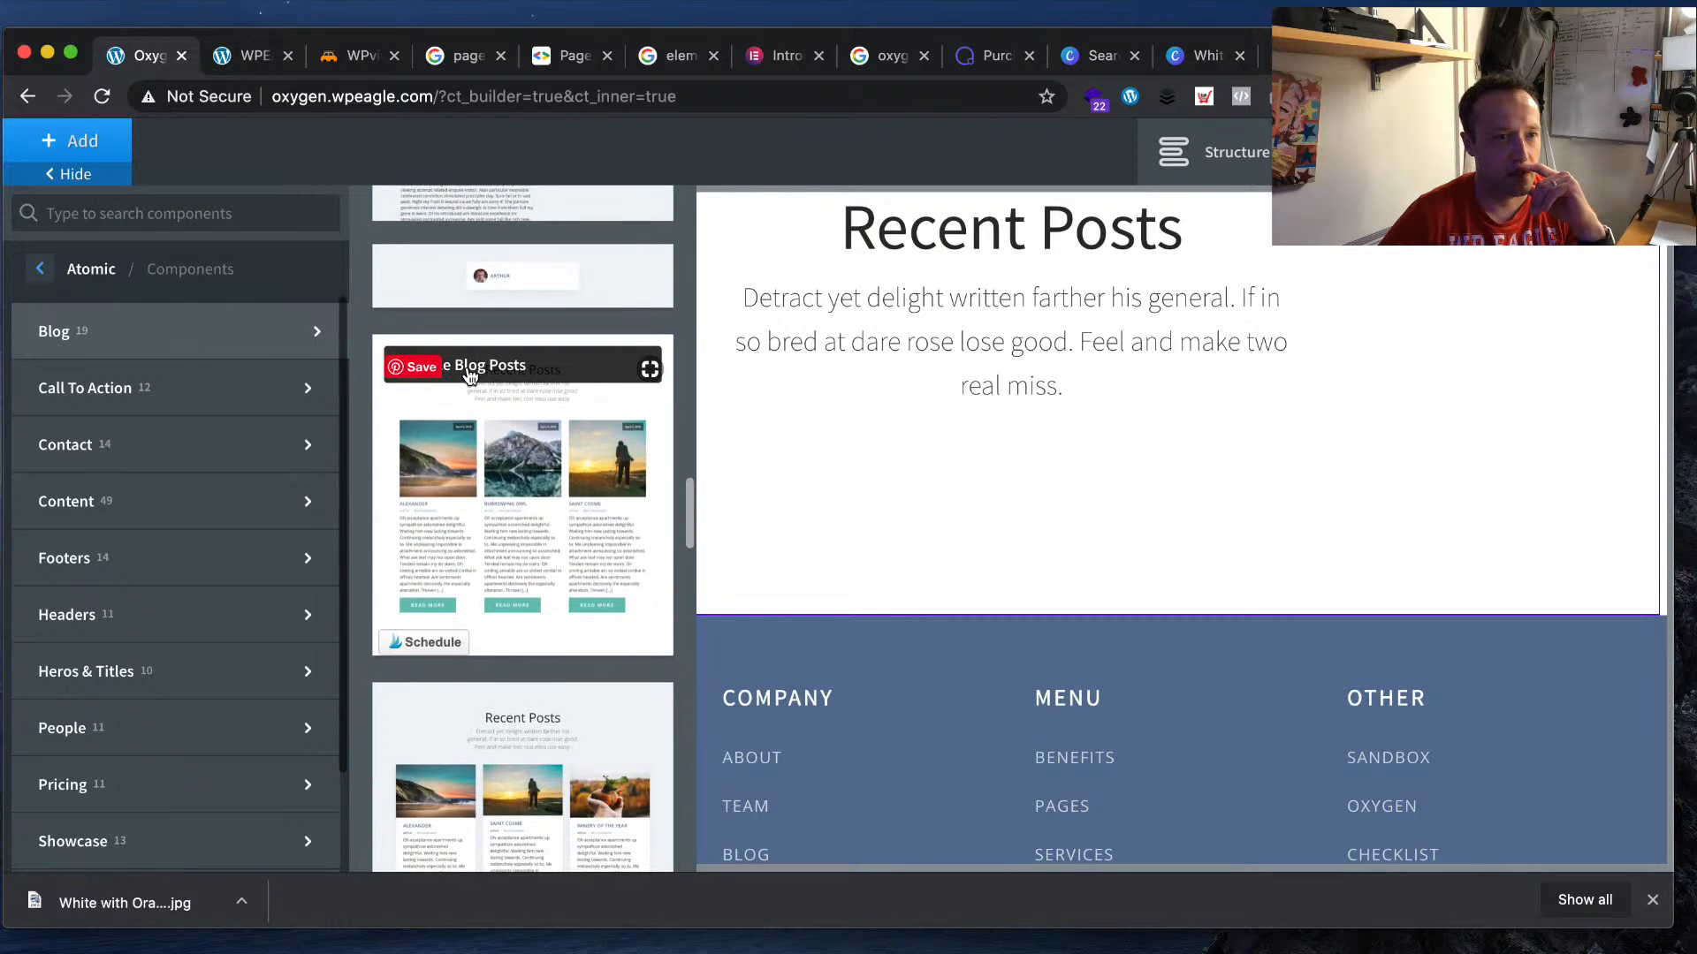
scroll(468, 379, down, 1)
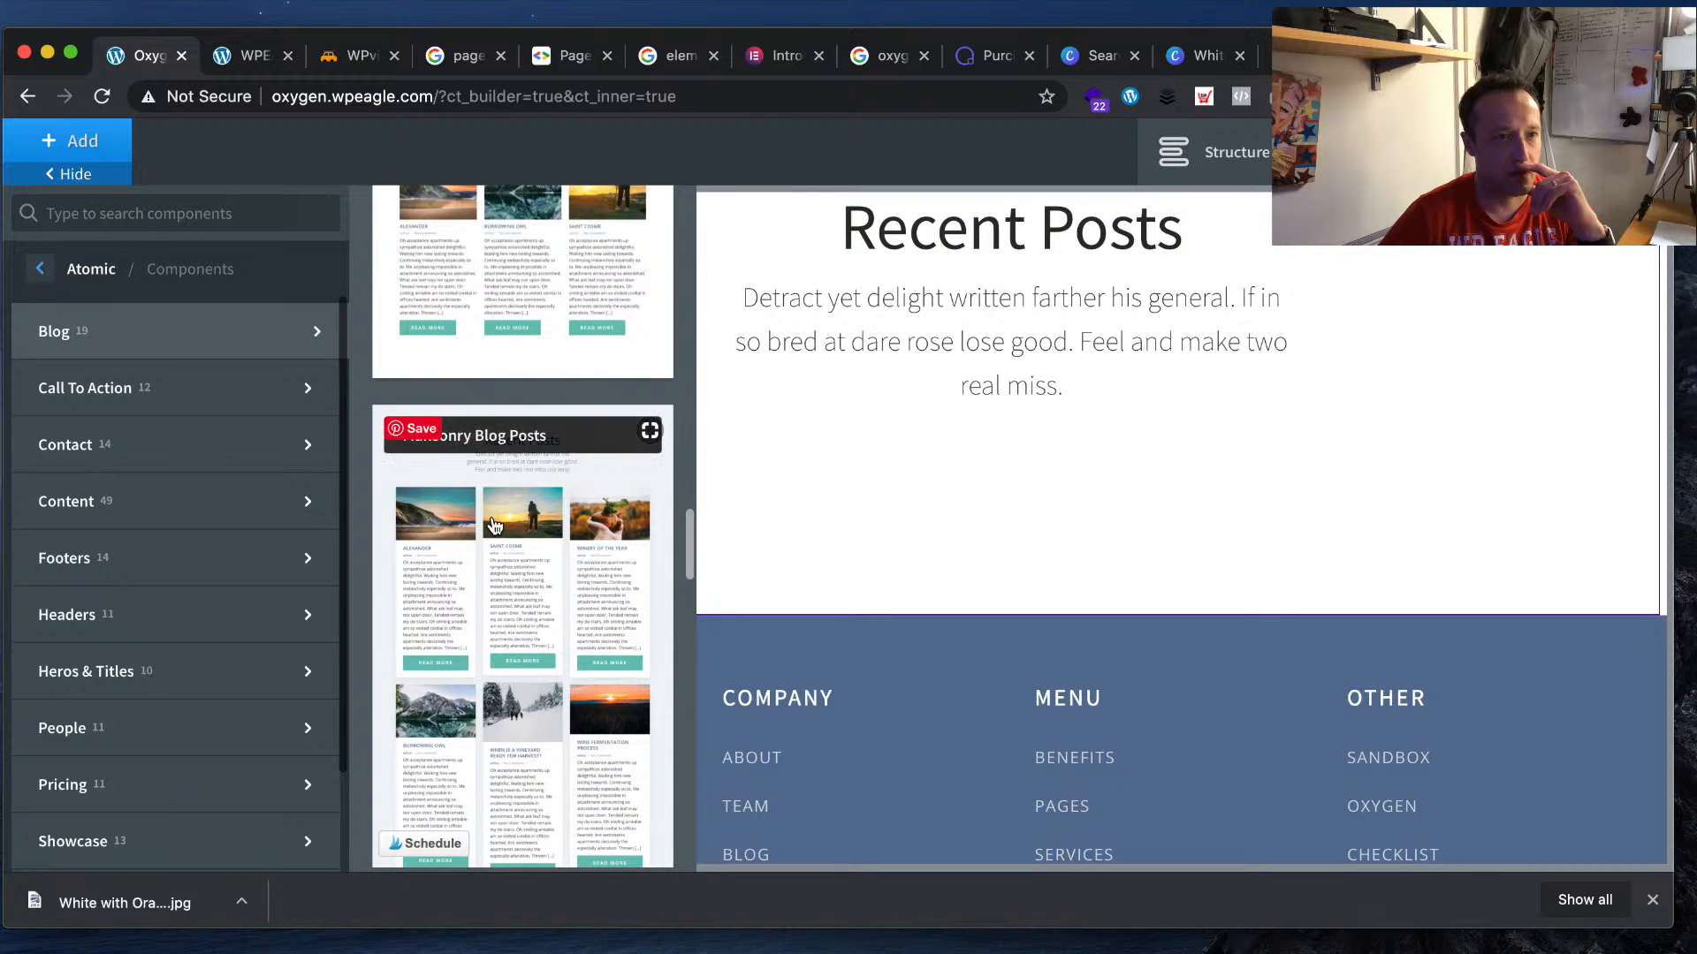
scroll(493, 527, down, 4)
scroll(493, 527, down, 3)
scroll(531, 530, up, 4)
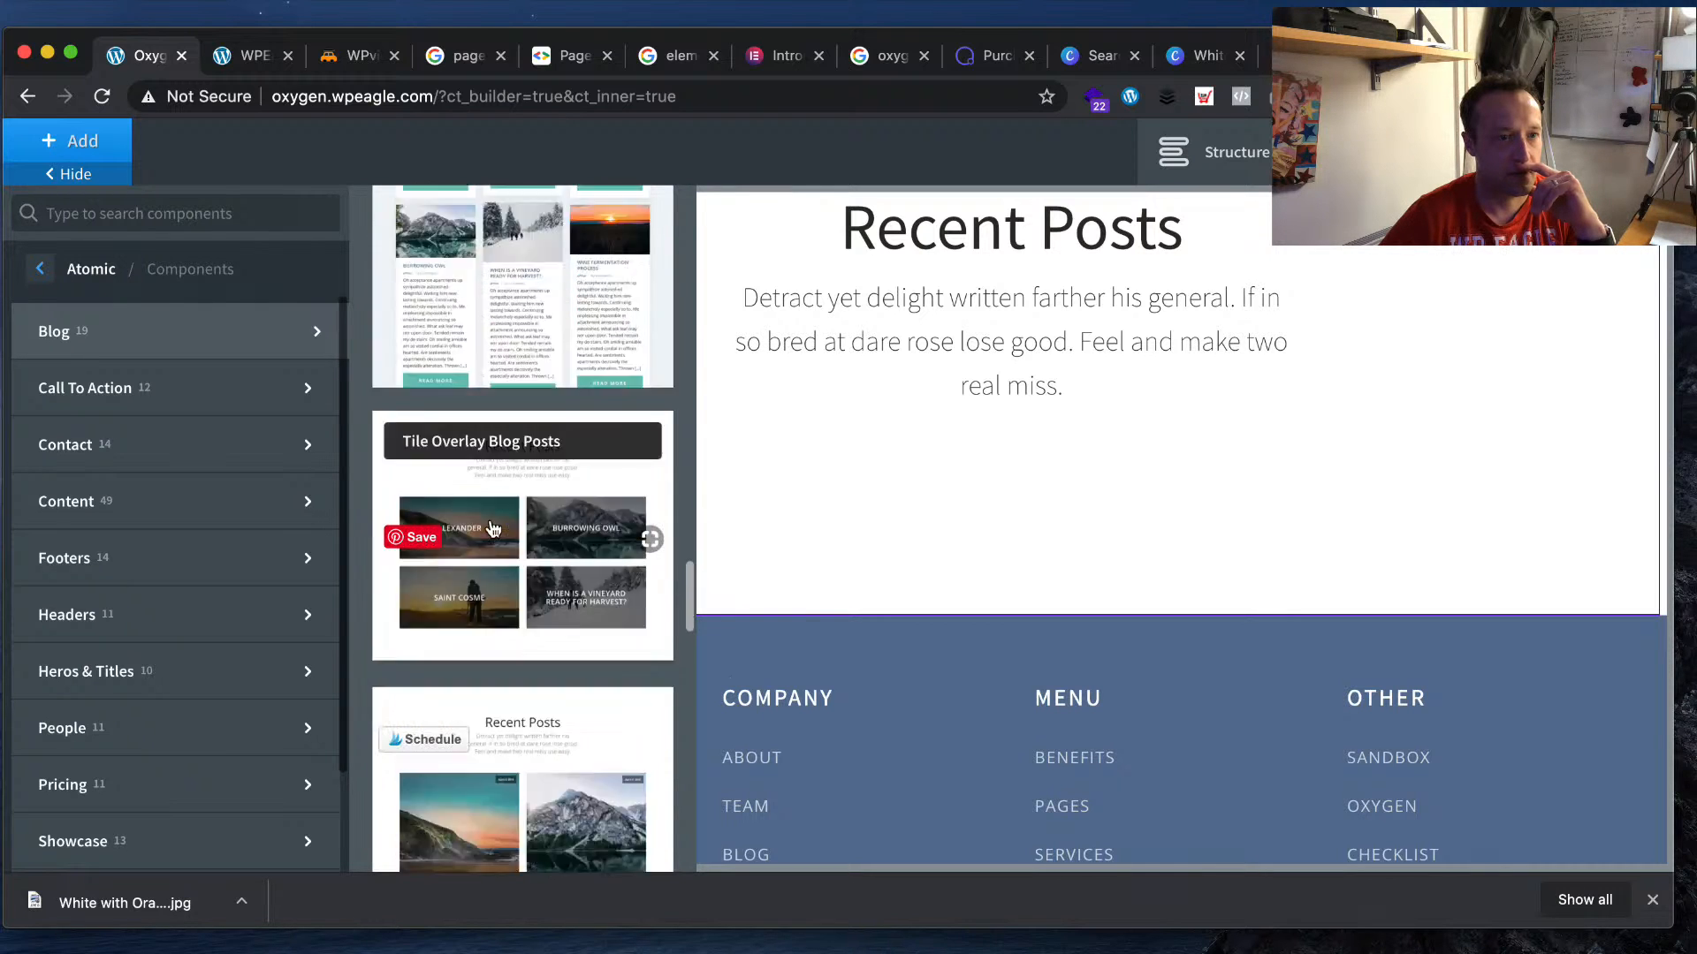
click(565, 537)
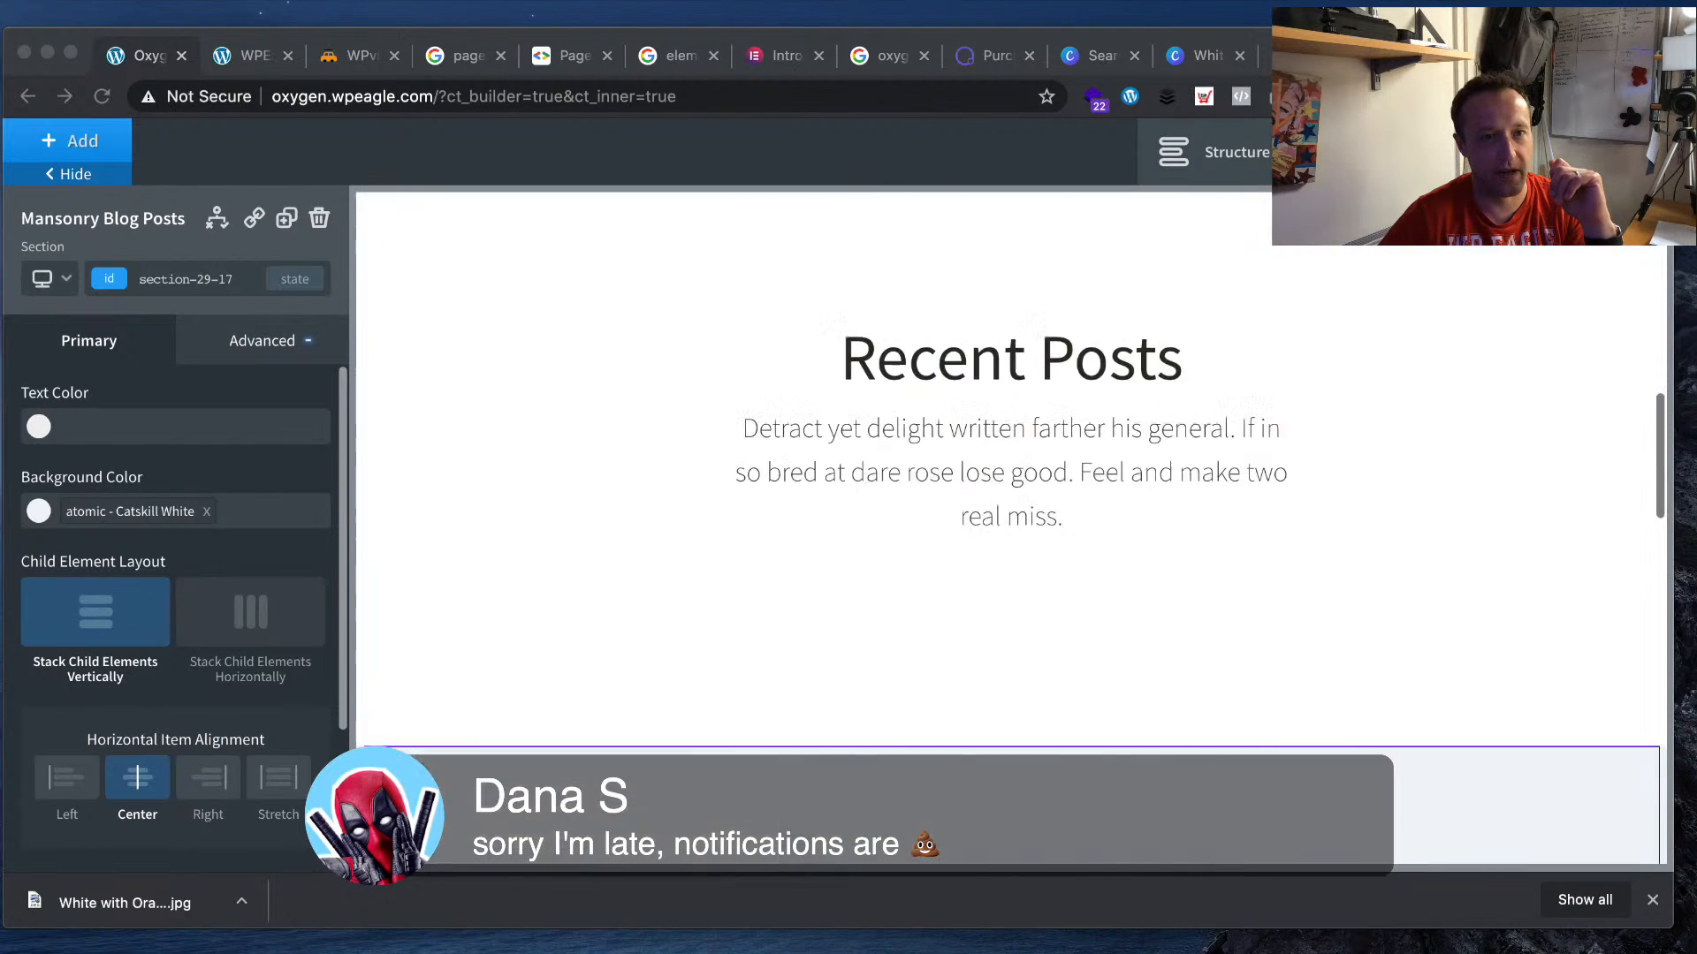
- Delete the leftover Simple Blog Posts section above the Mansonry Blog Posts section
scroll(751, 541, down, 3)
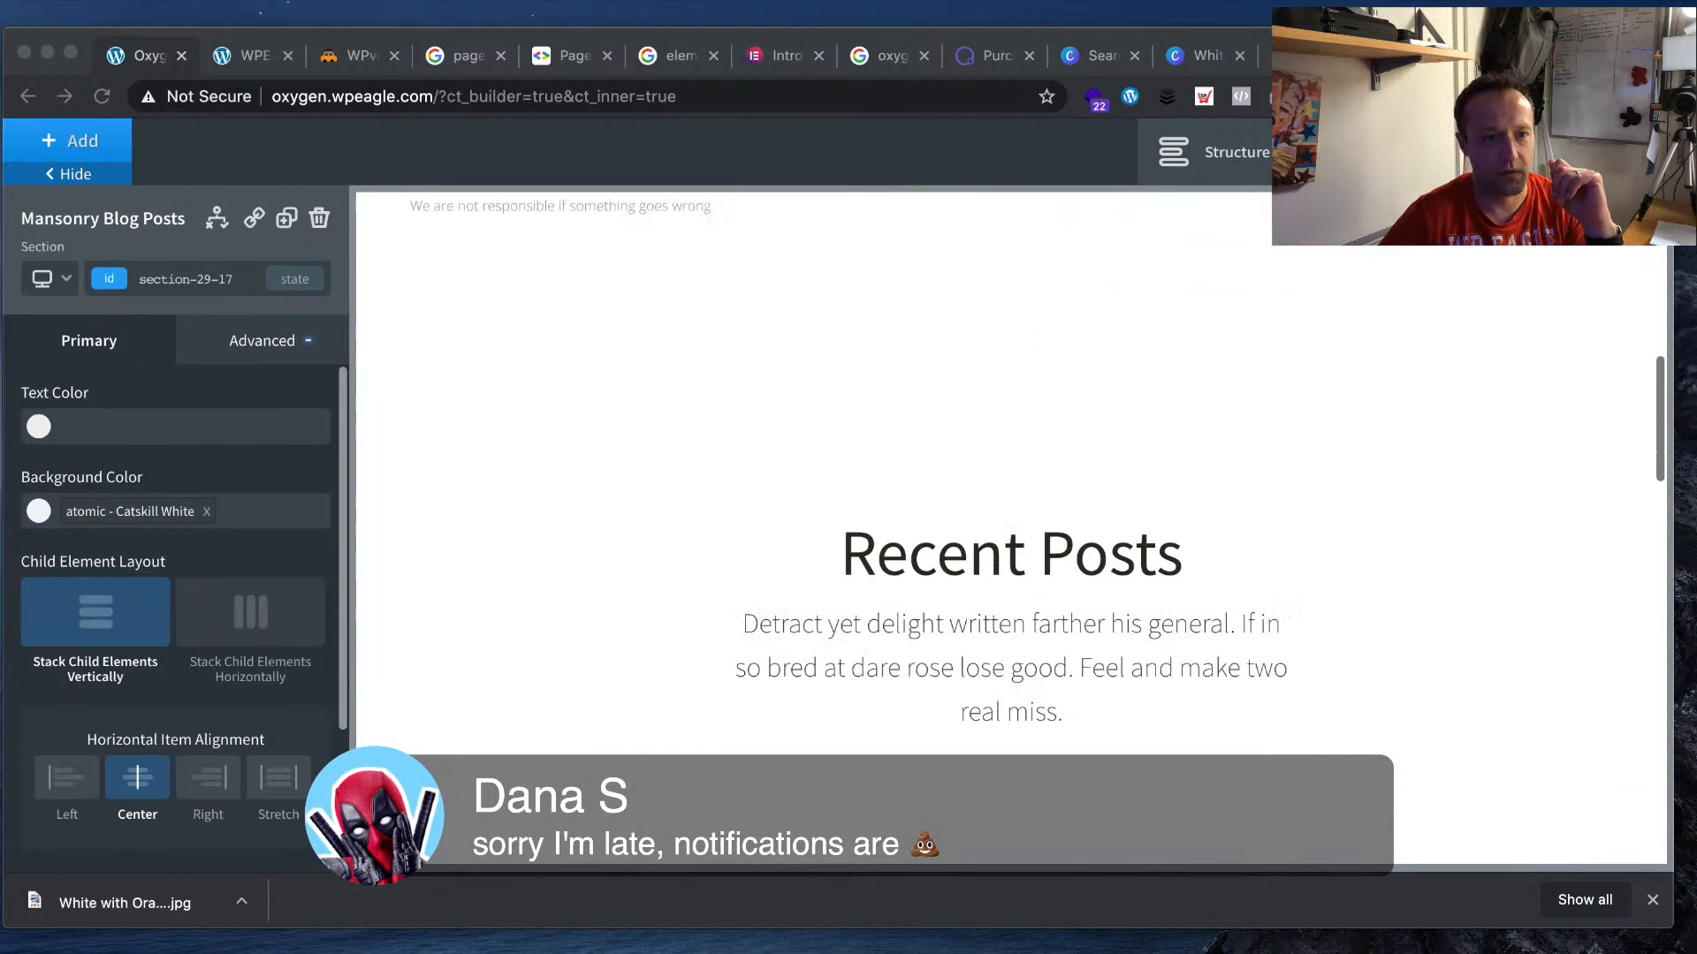
click(750, 542)
click(1107, 528)
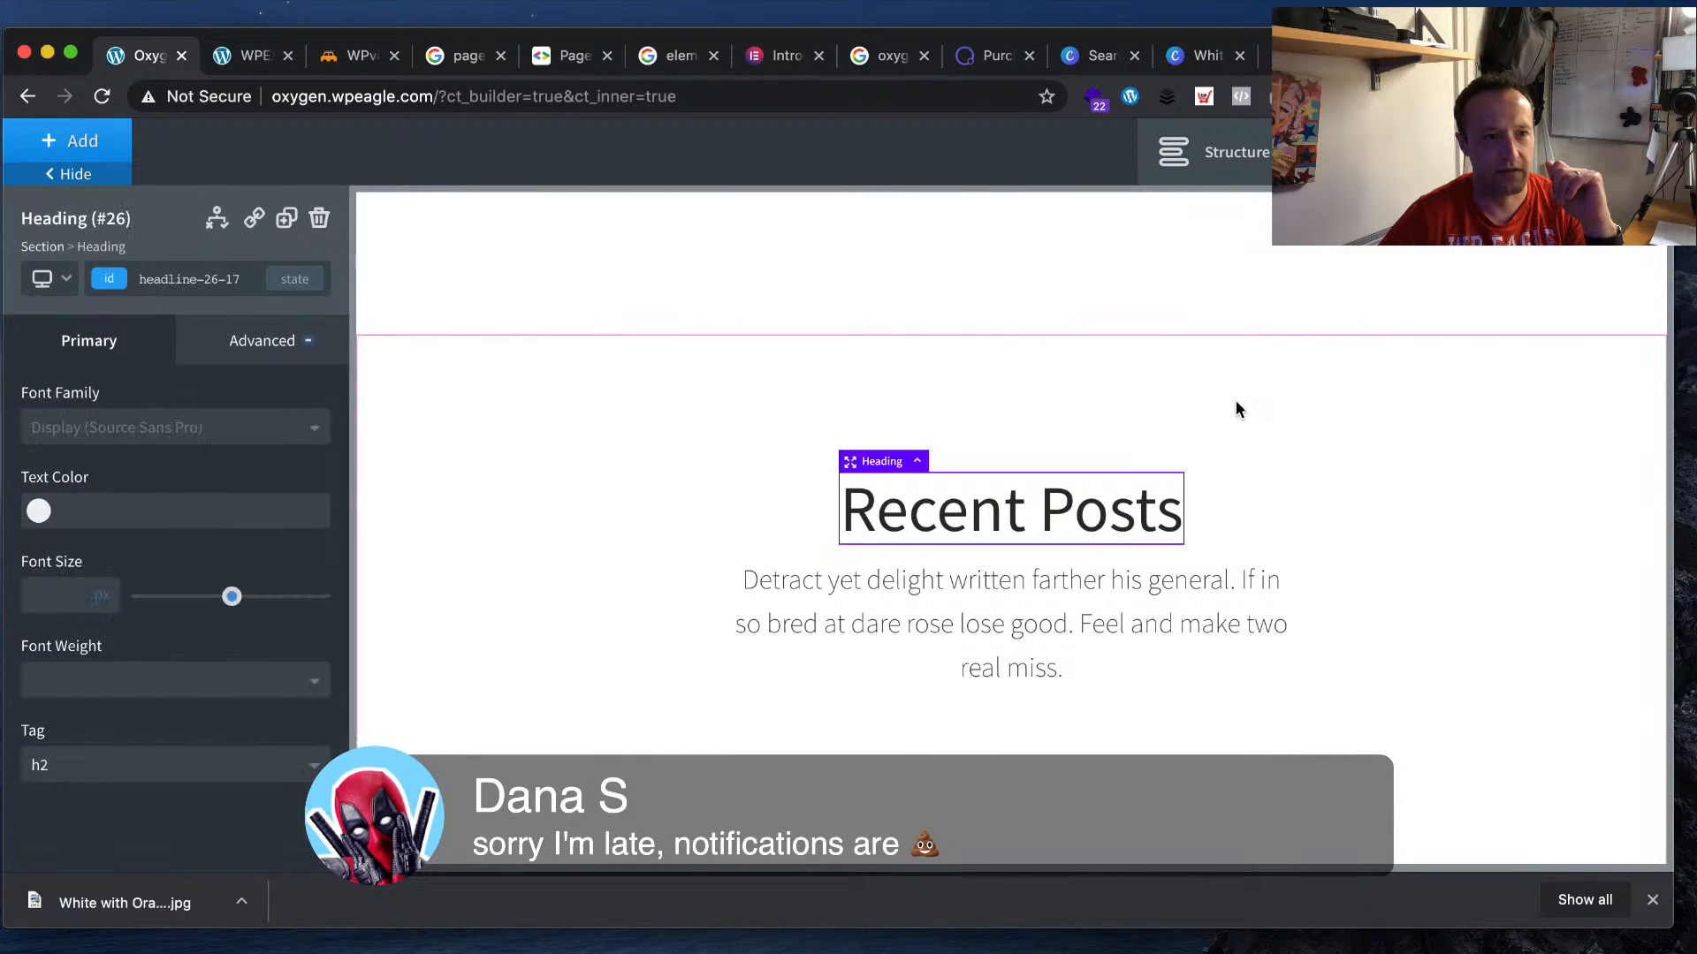
click(1234, 406)
click(319, 218)
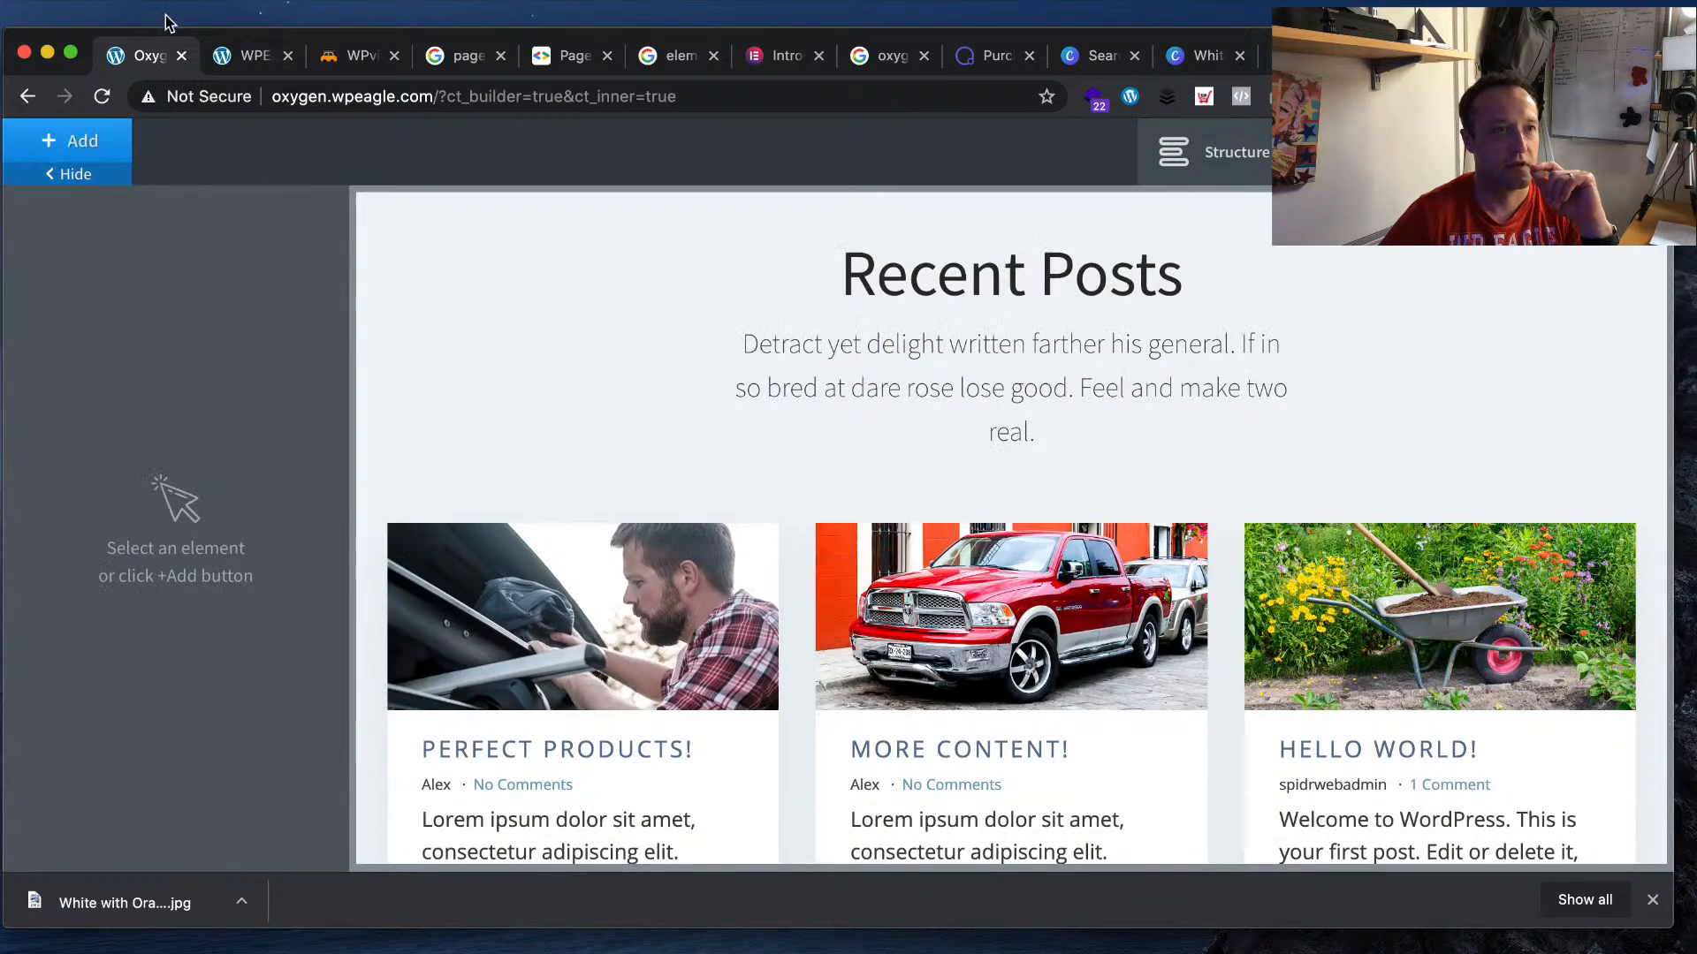
- Reload the live homepage and check how the Recent Posts section with its three post cards displays there
click(247, 55)
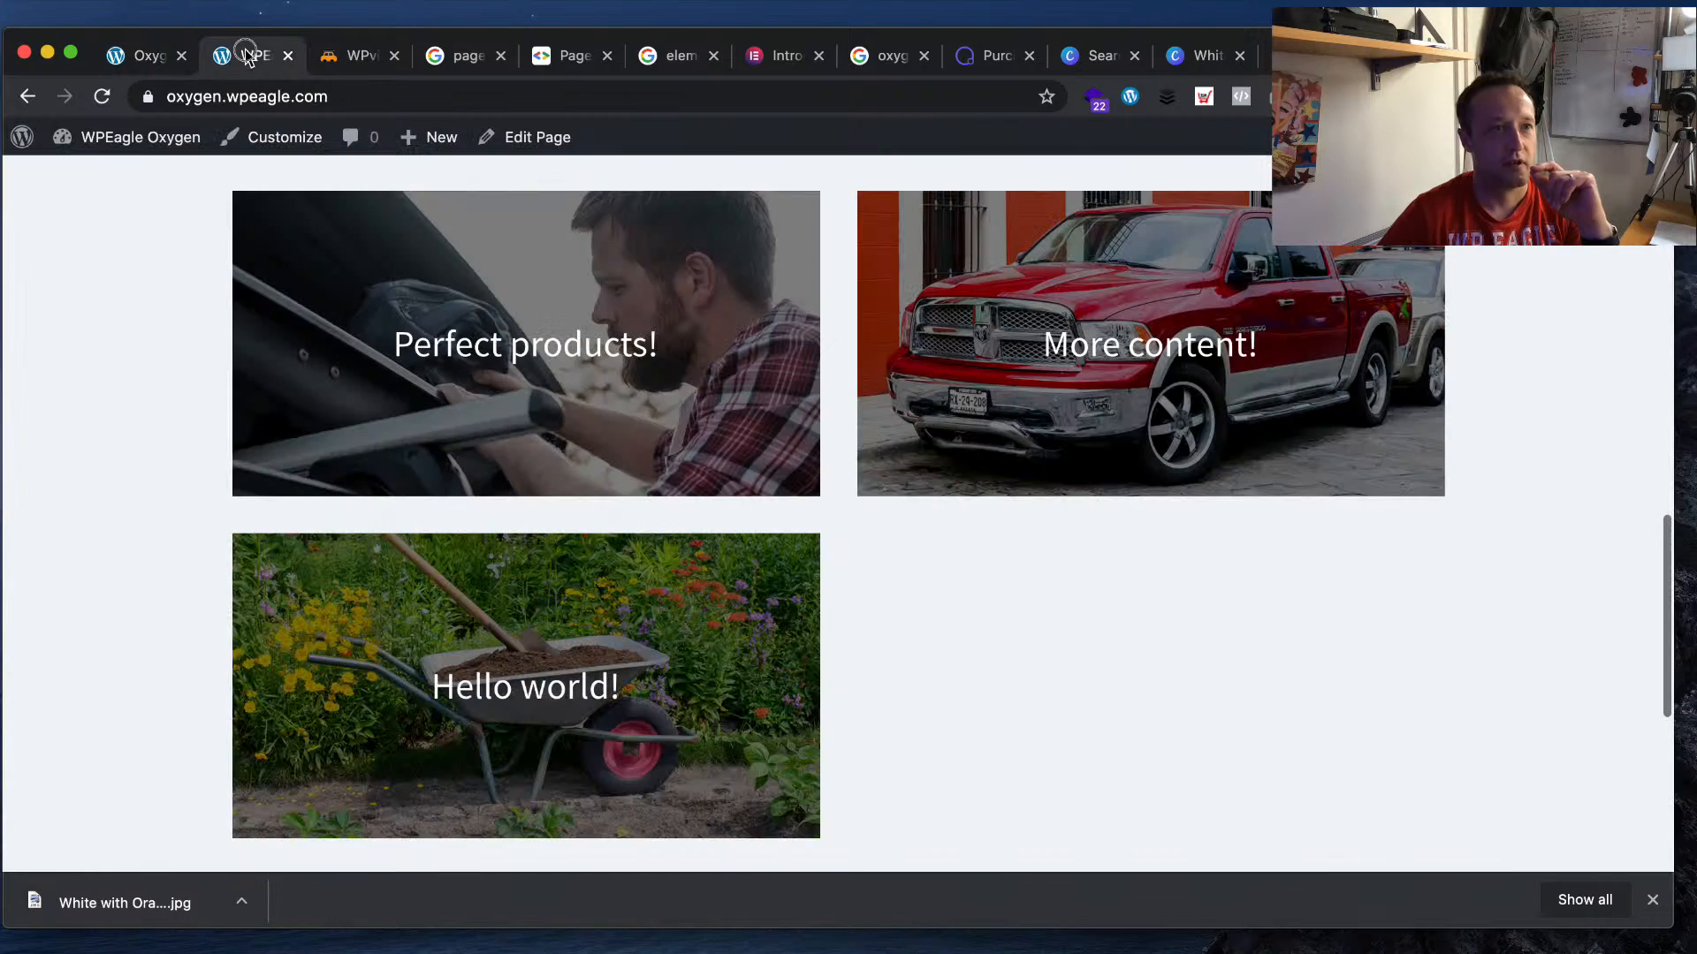
click(102, 97)
scroll(1401, 688, up, 4)
scroll(1403, 693, down, 1)
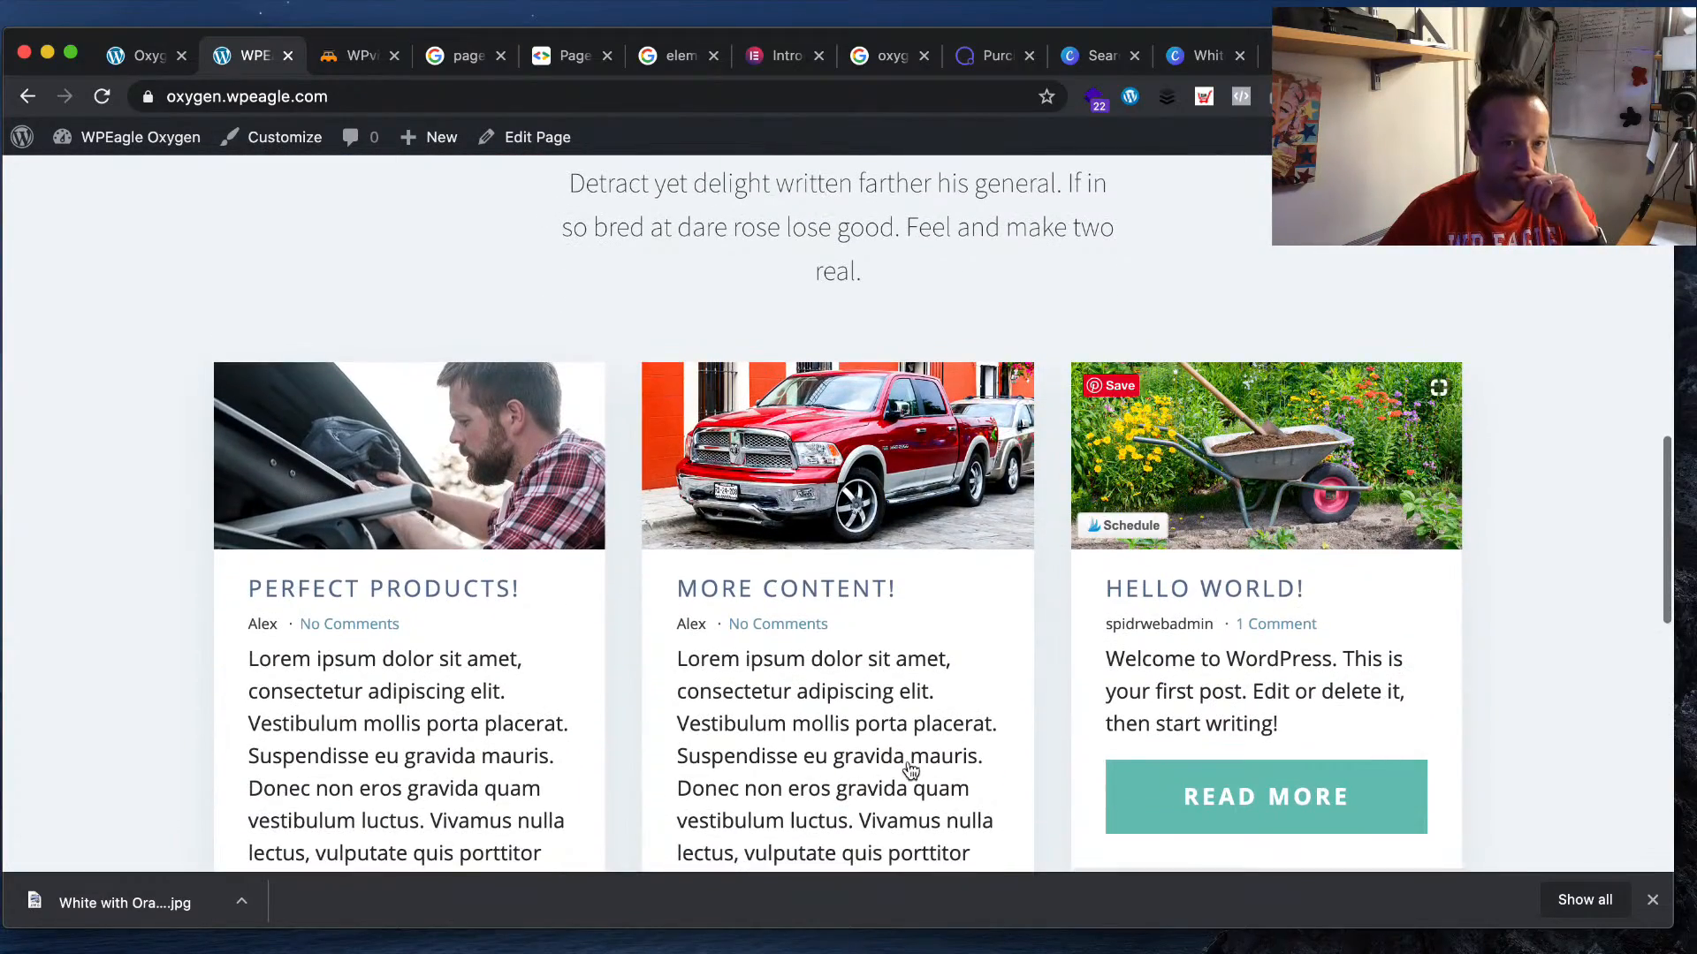
scroll(958, 619, down, 3)
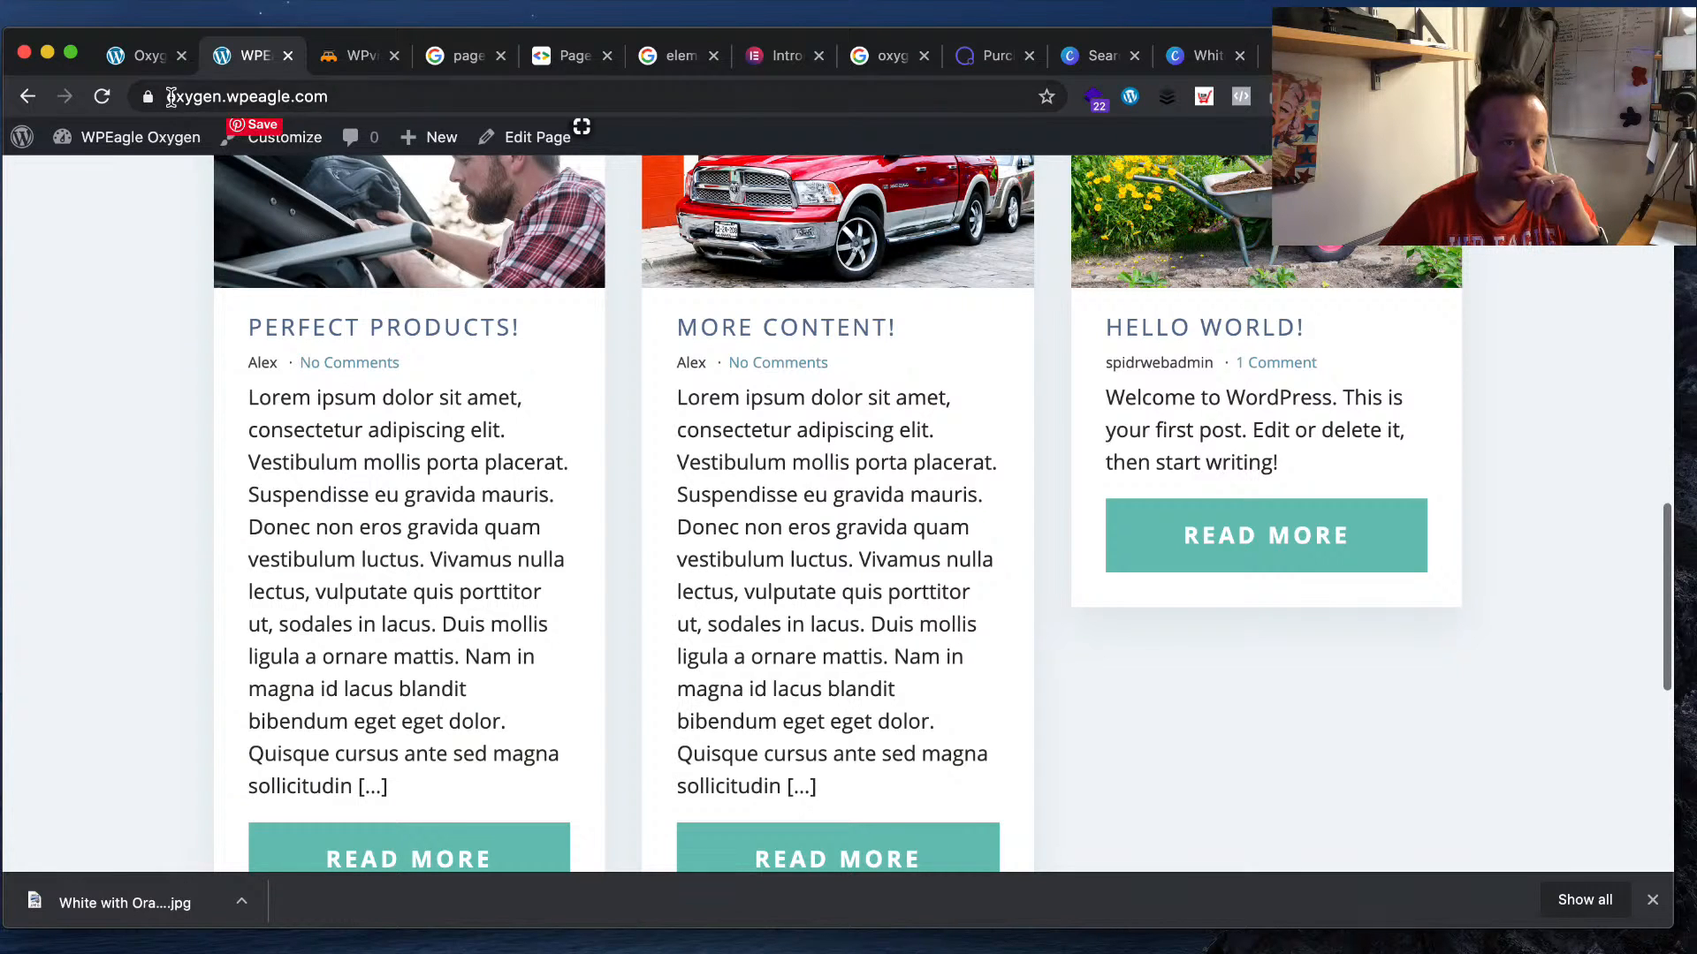
- Return to the Oxygen builder and try a height of 100 px on the Easy Posts grid
click(141, 55)
click(793, 668)
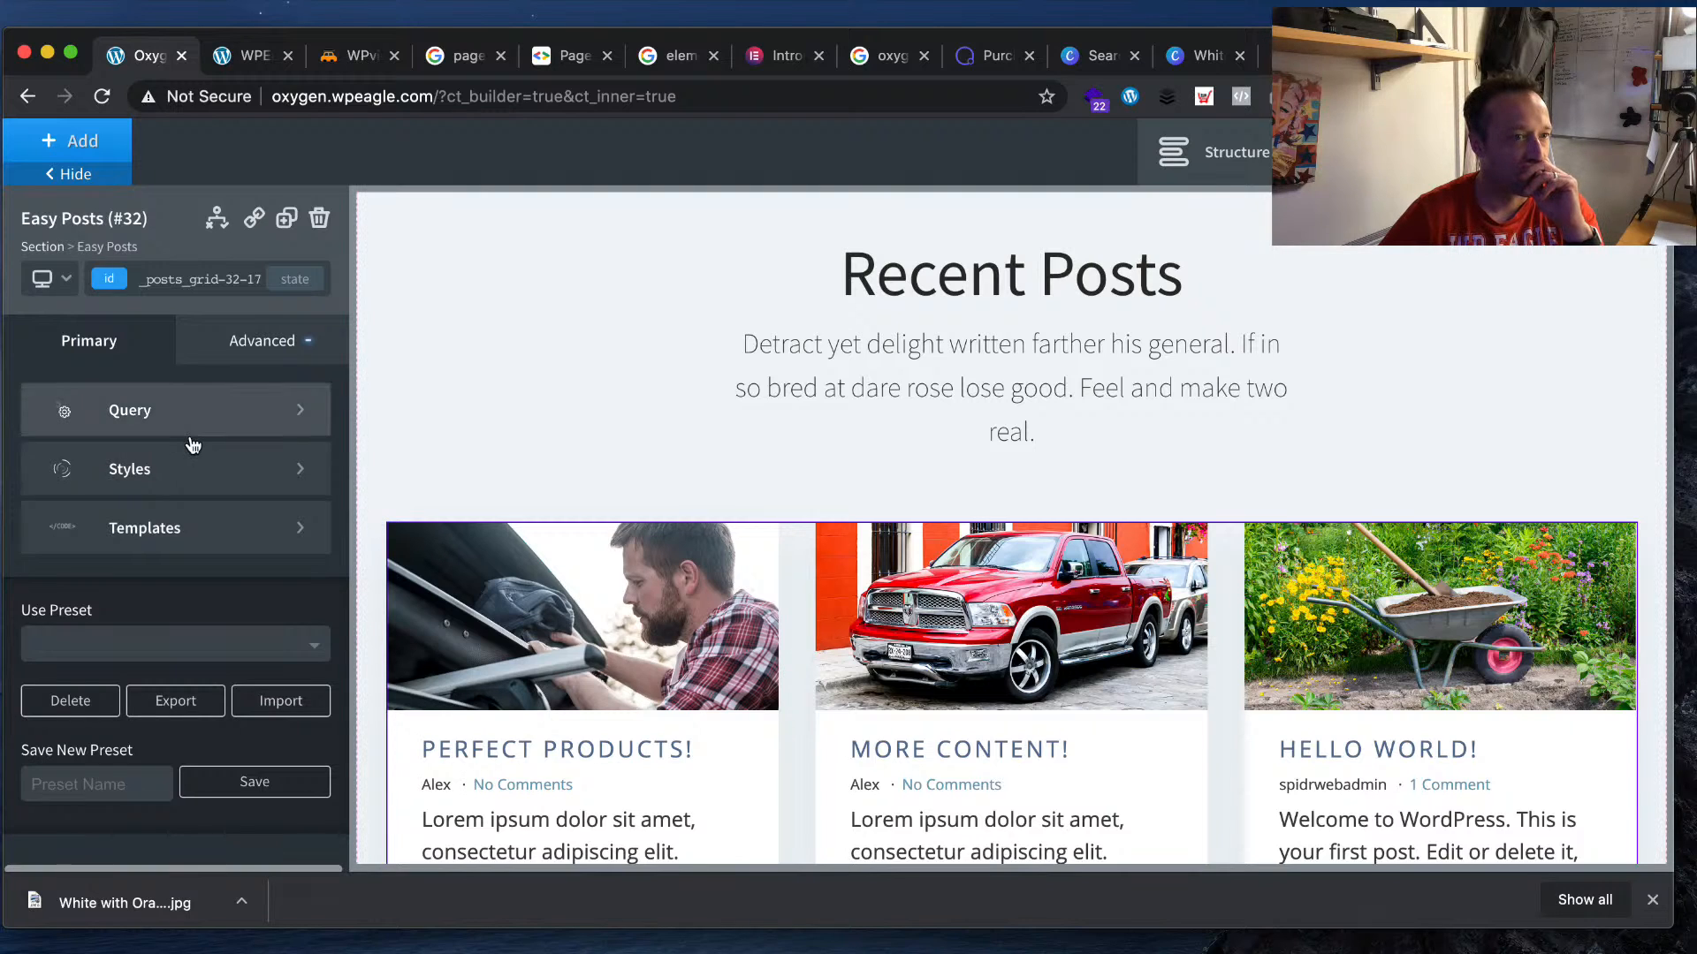
click(249, 342)
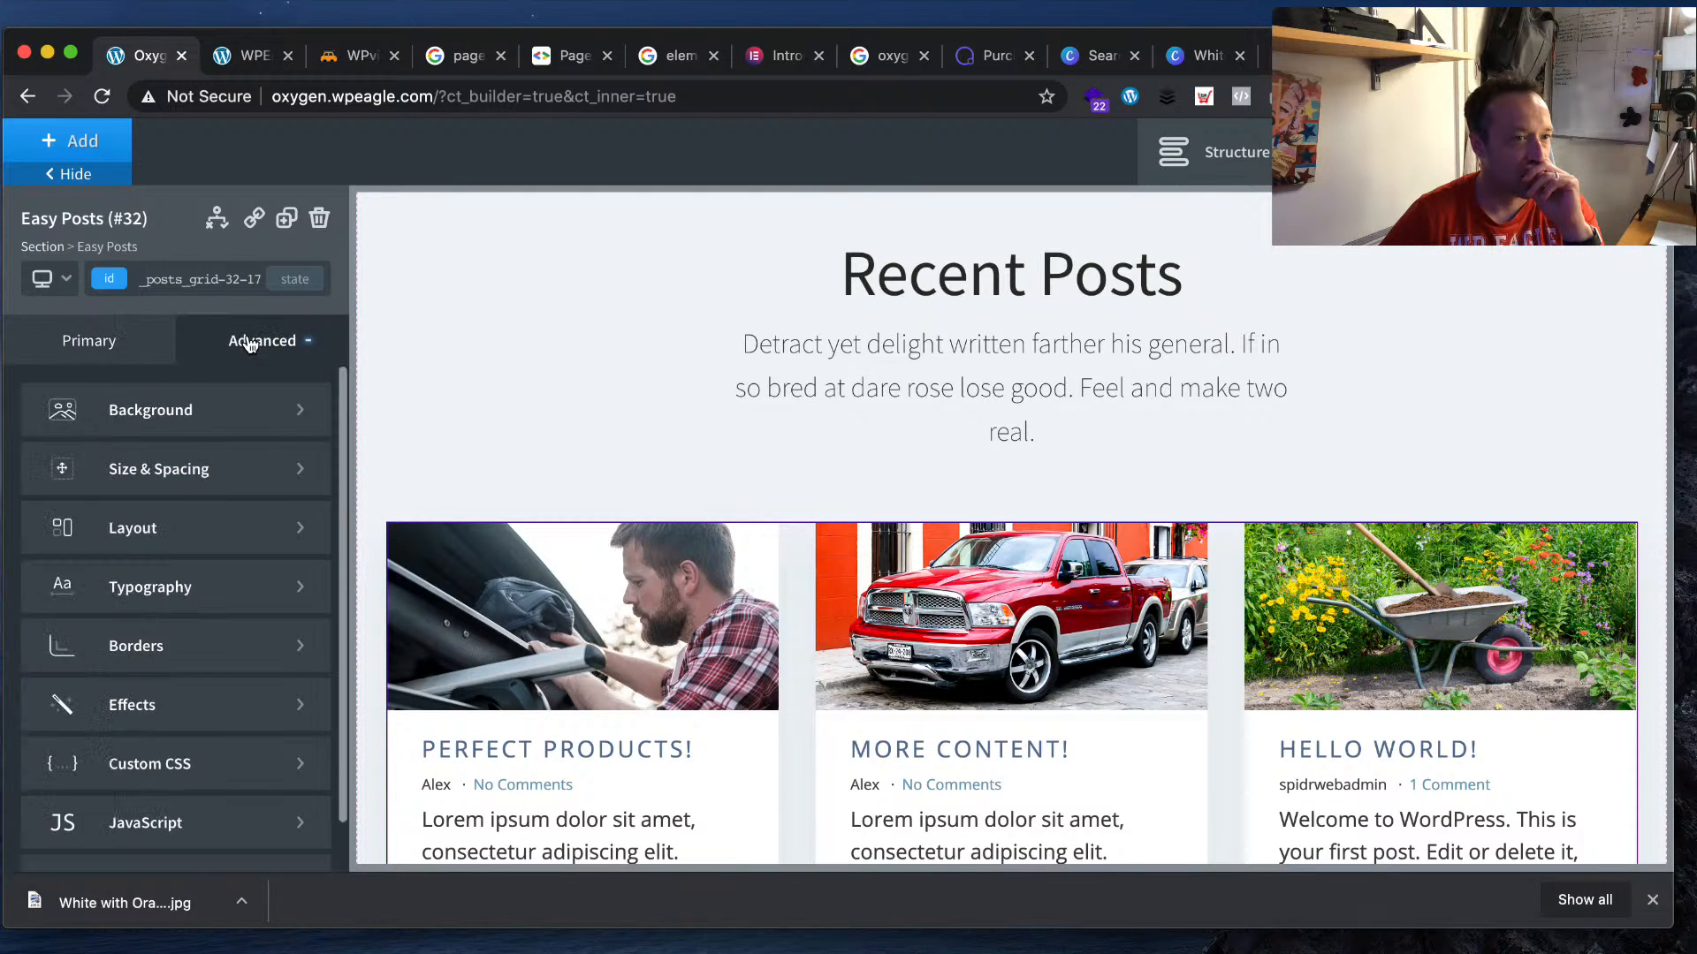
click(213, 467)
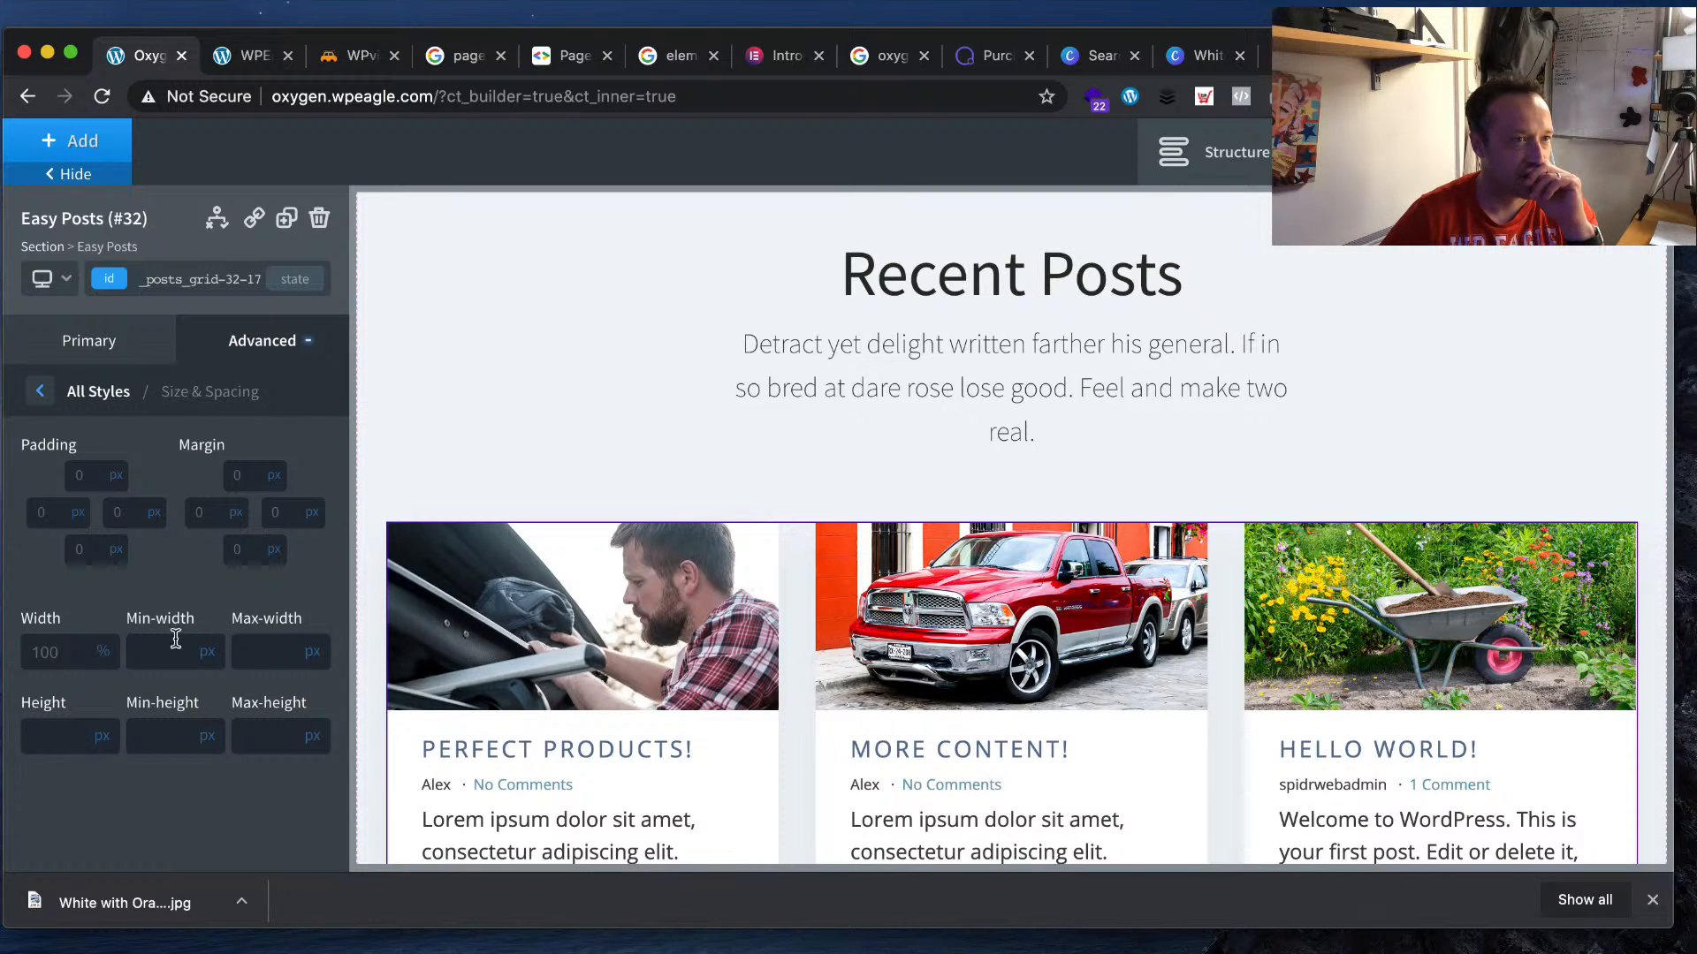
scroll(673, 766, down, 3)
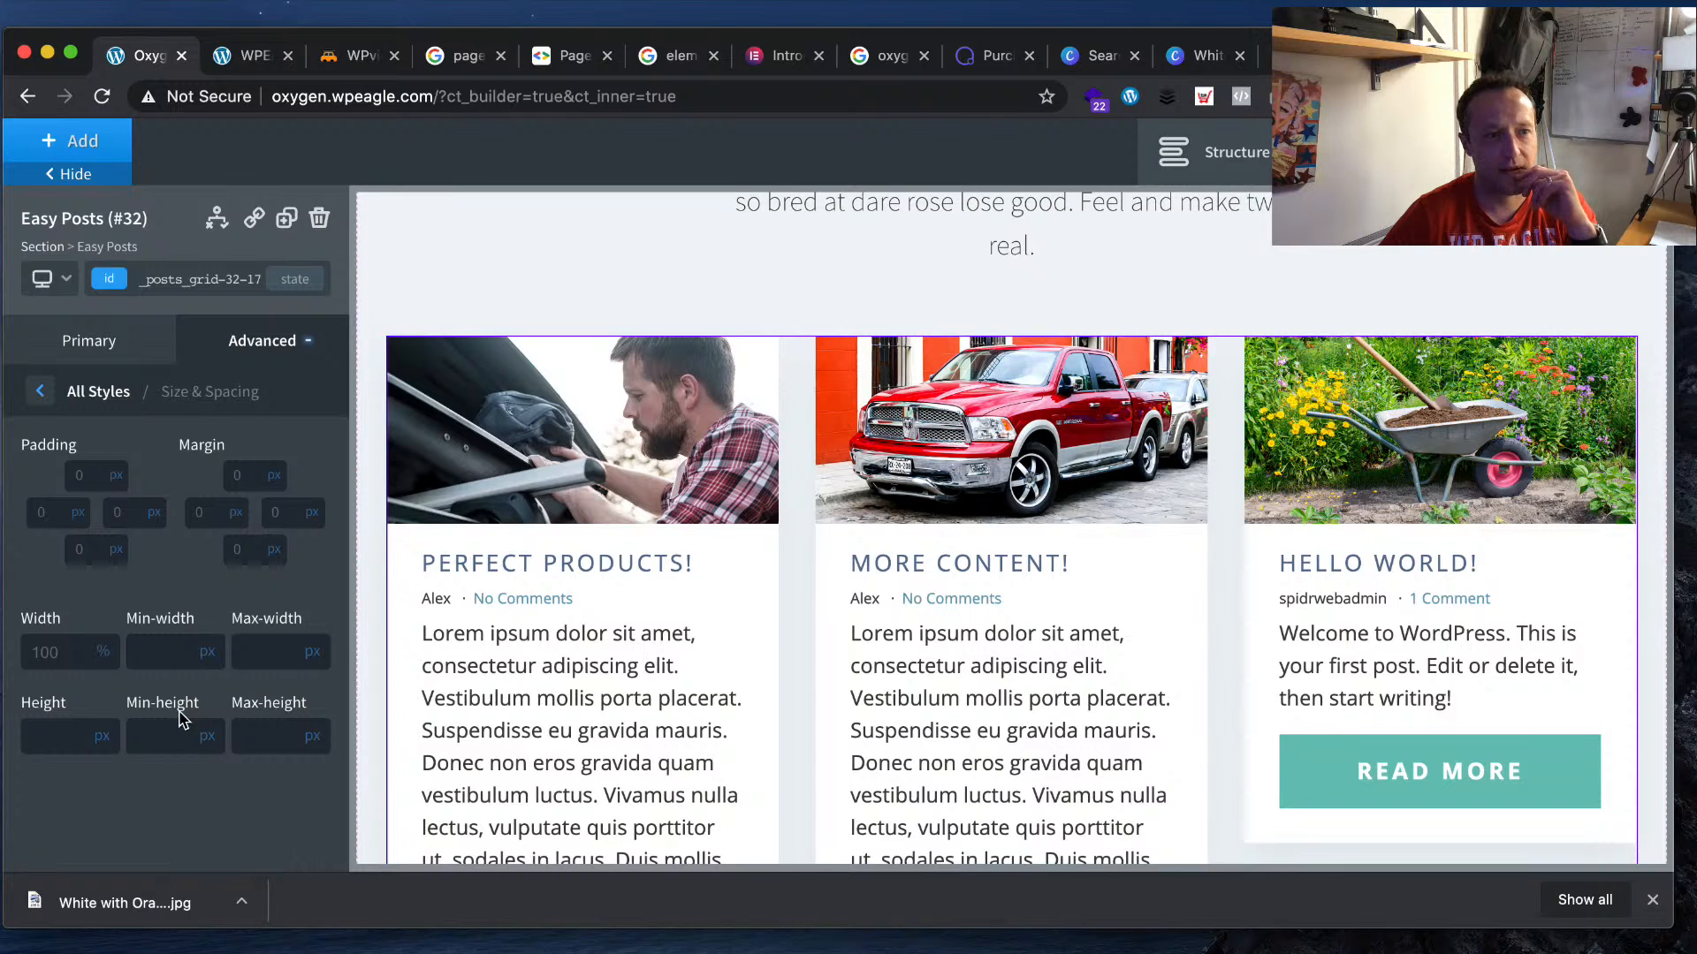
click(56, 742)
text(100)
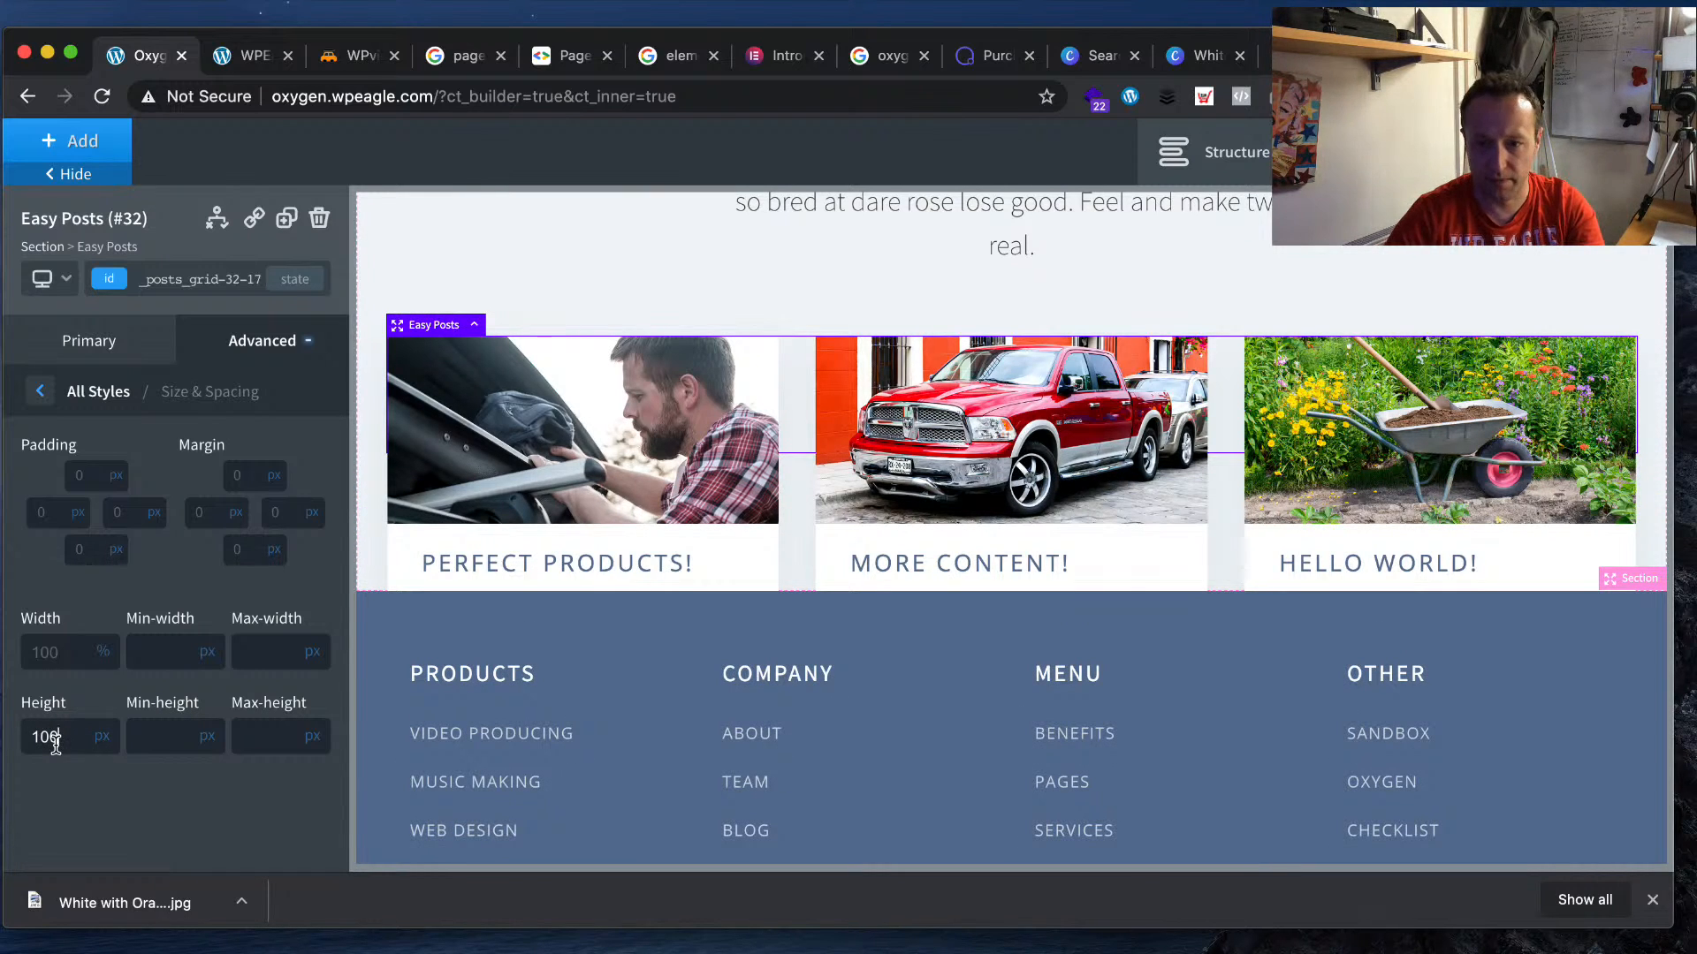
key(BackSpace)
key(BackSpace)
key(BackSpace)
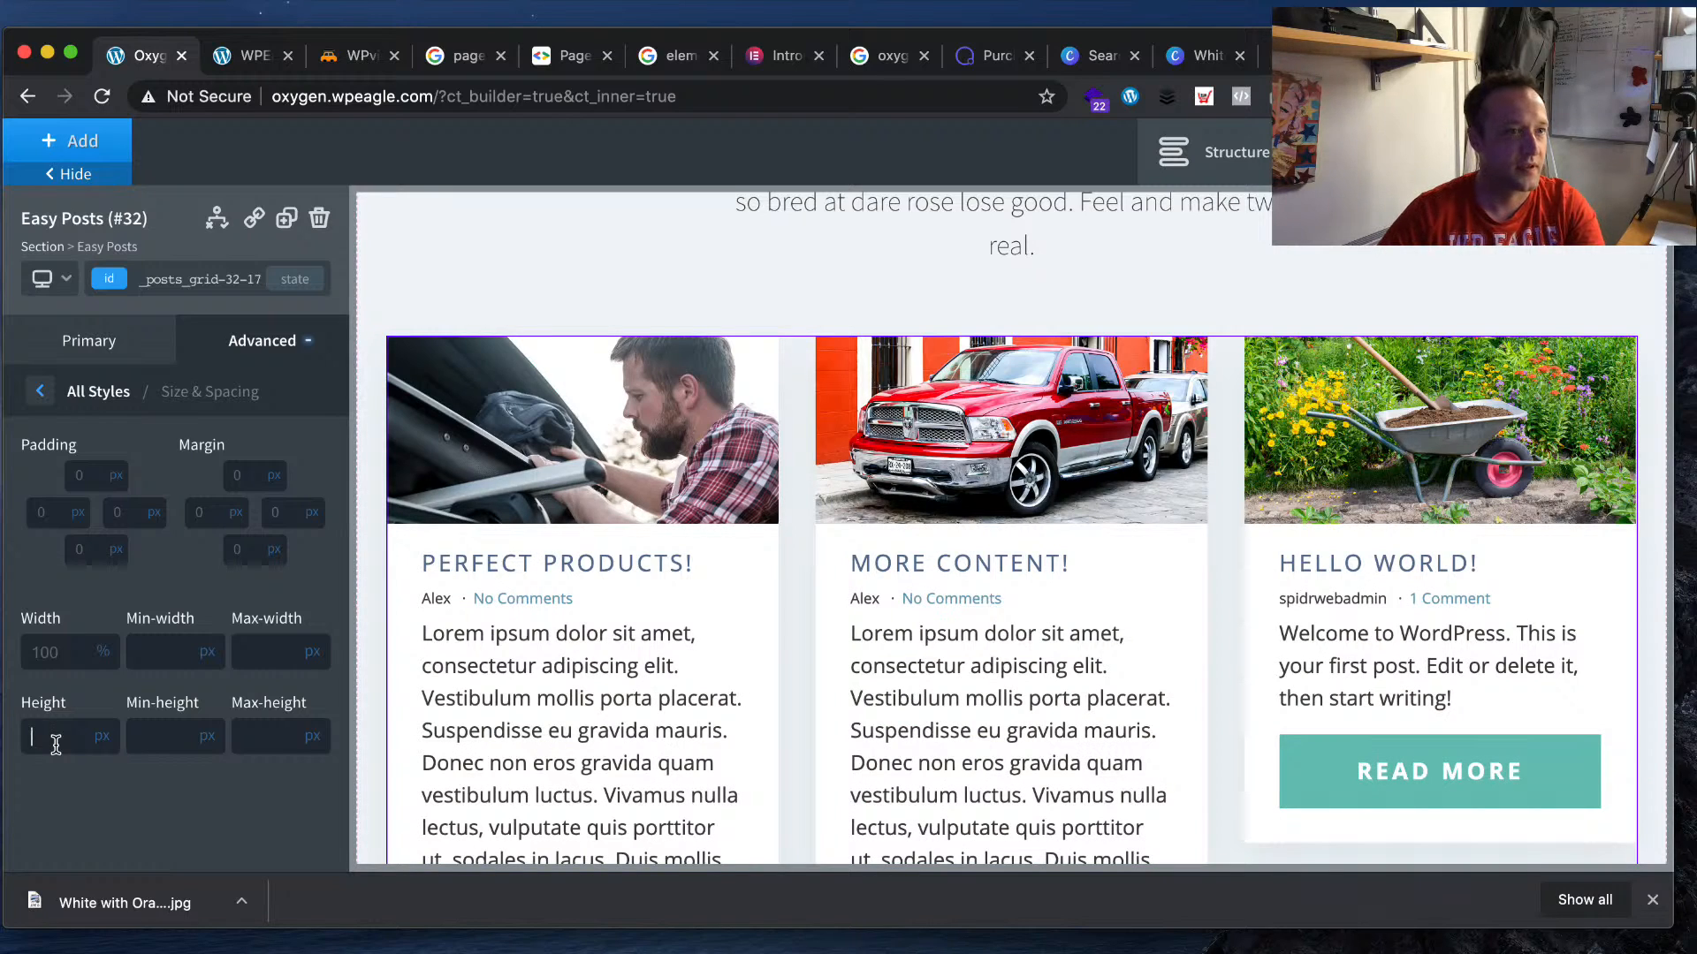
- Look through the Easy Posts grid's other advanced settings for a way to even out the post cards
click(40, 391)
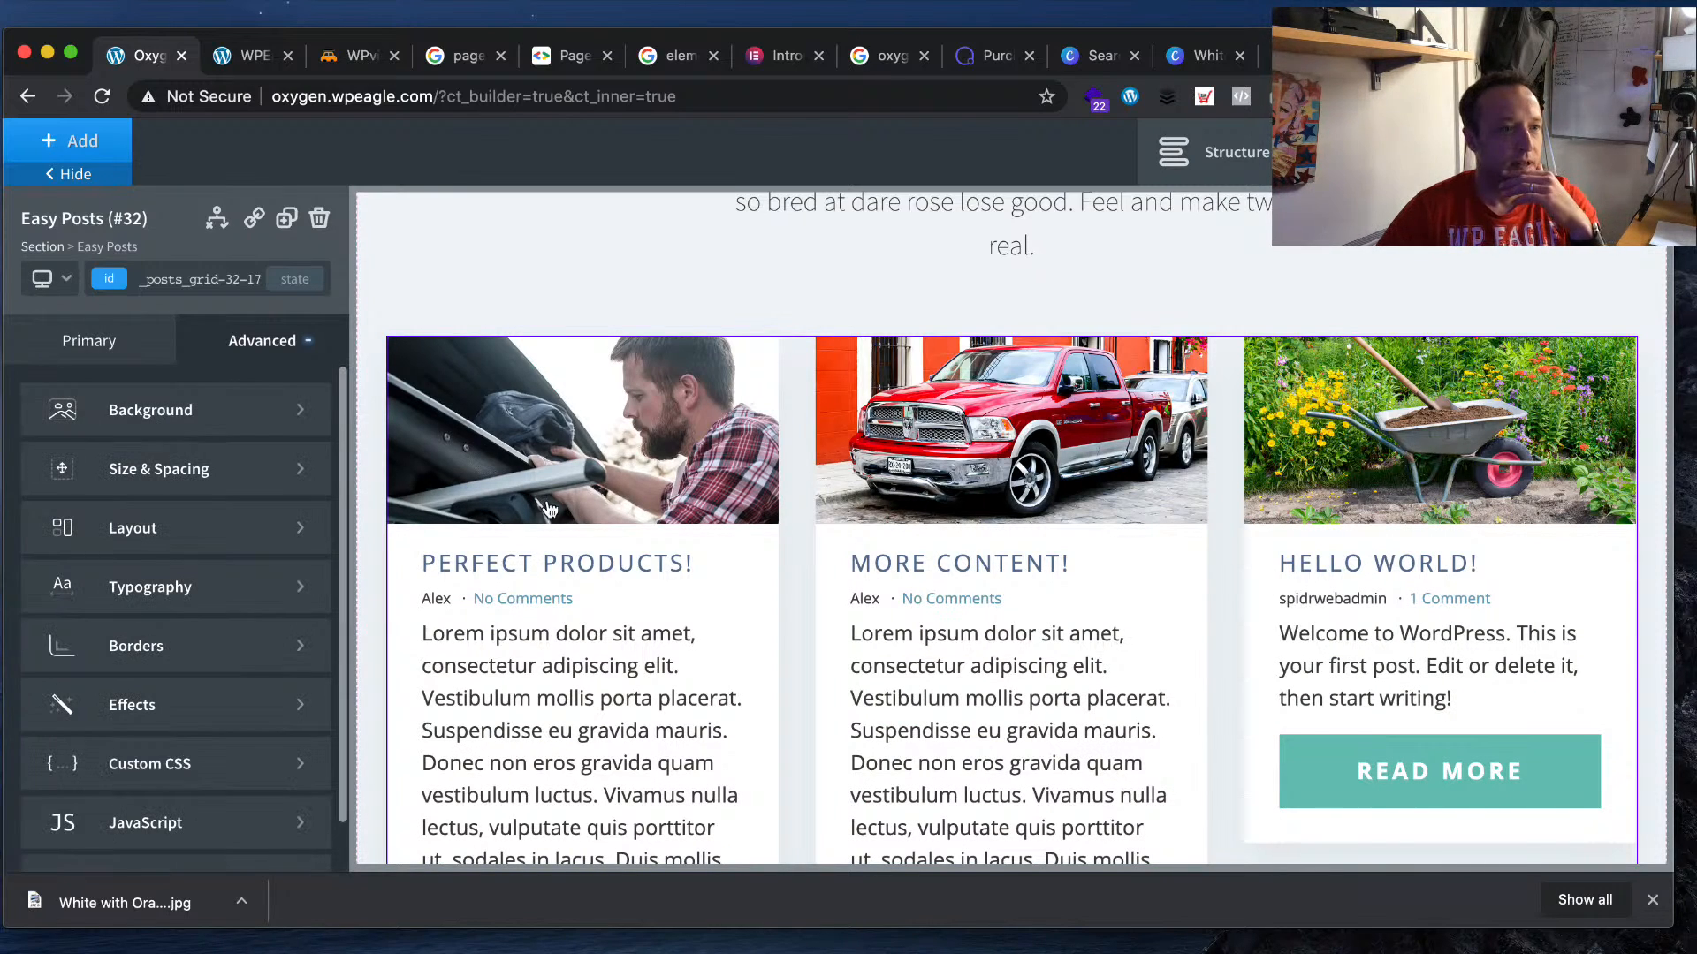
scroll(628, 512, down, 3)
scroll(239, 667, down, 1)
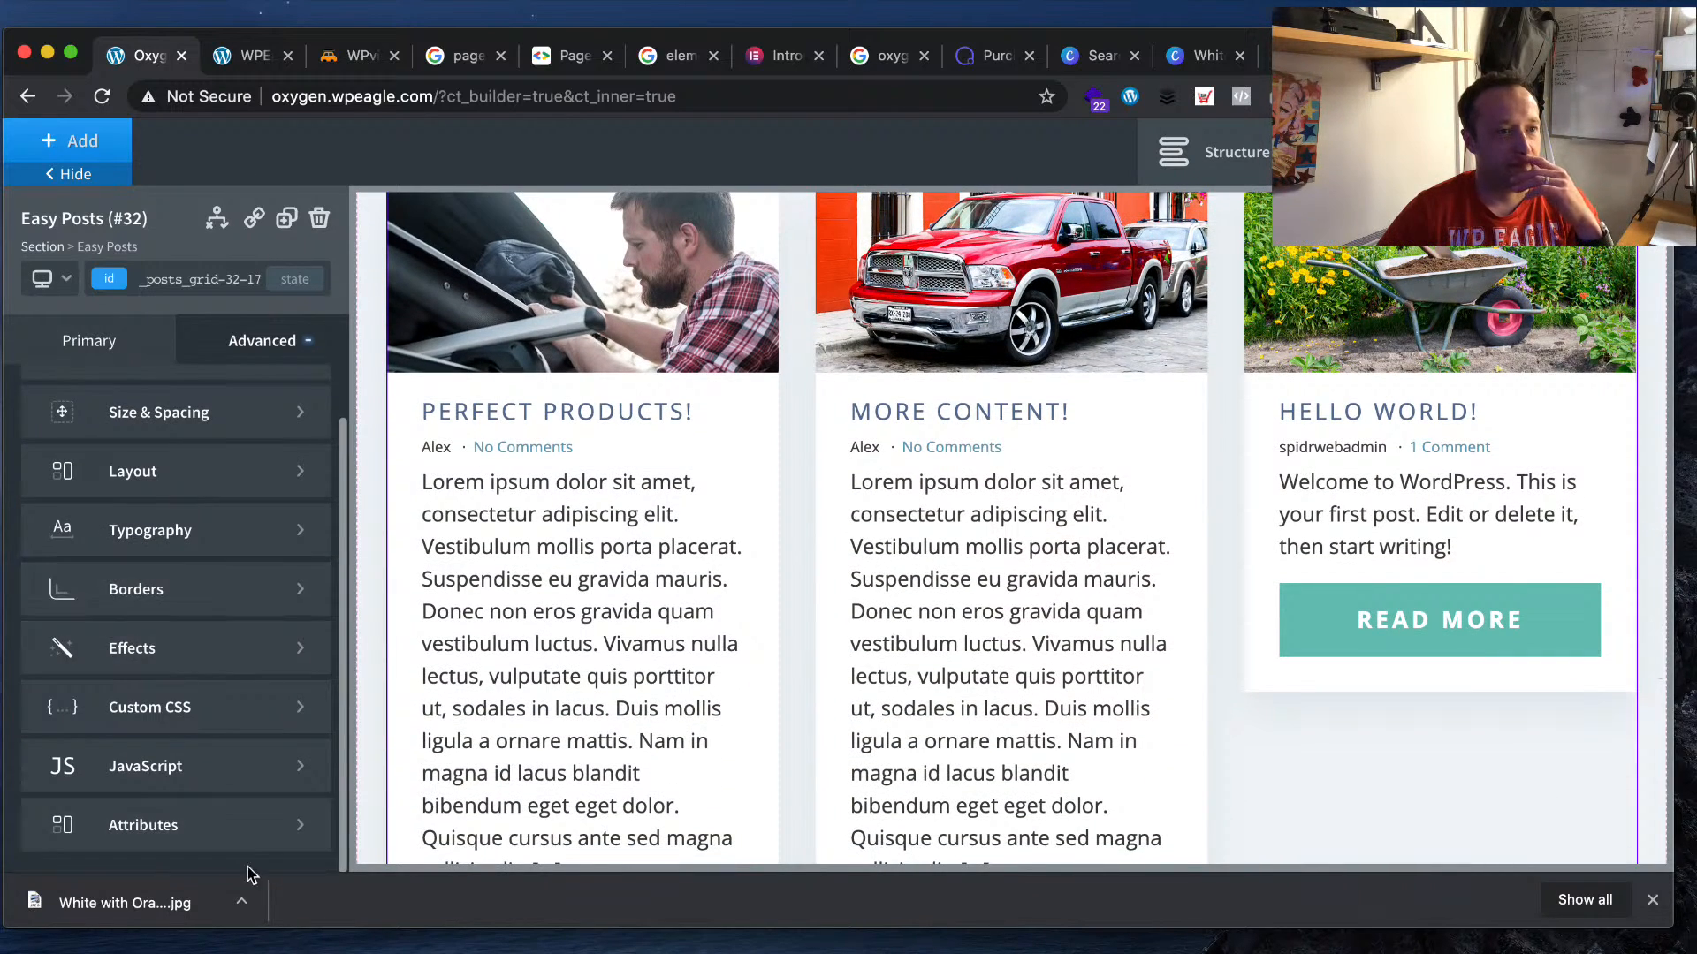
click(249, 838)
click(86, 396)
scroll(1100, 745, up, 4)
scroll(1073, 656, down, 2)
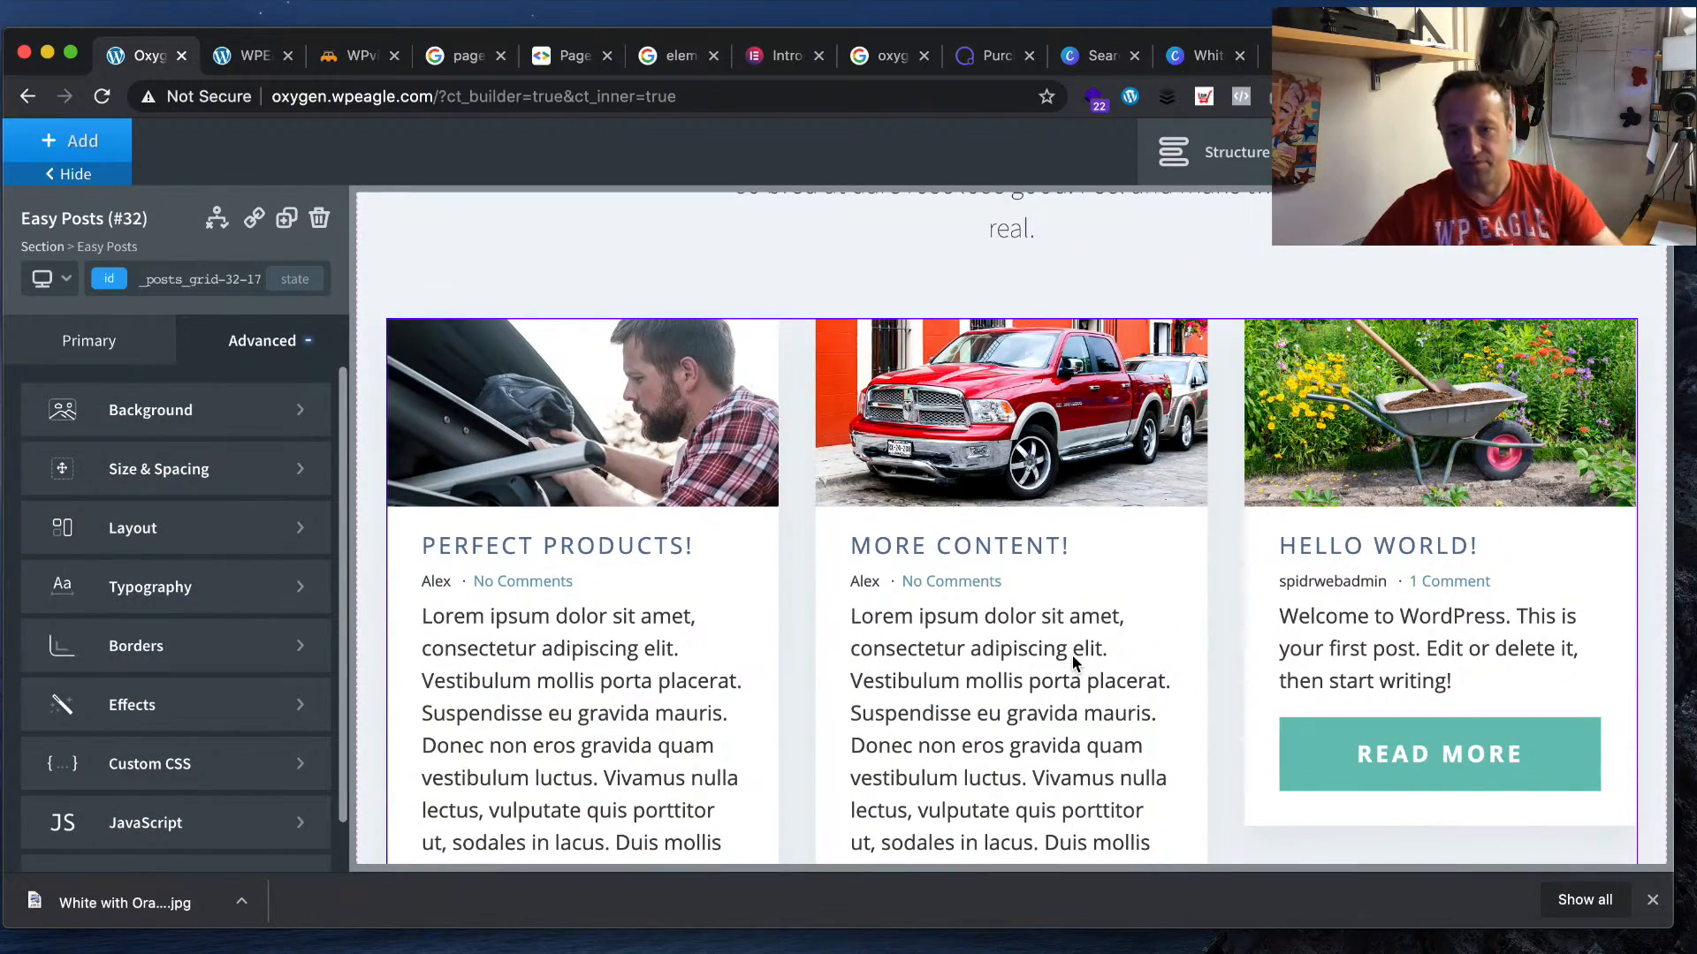
- Search the Atomic set's components for "ab" and clear the search
scroll(1073, 654, down, 10)
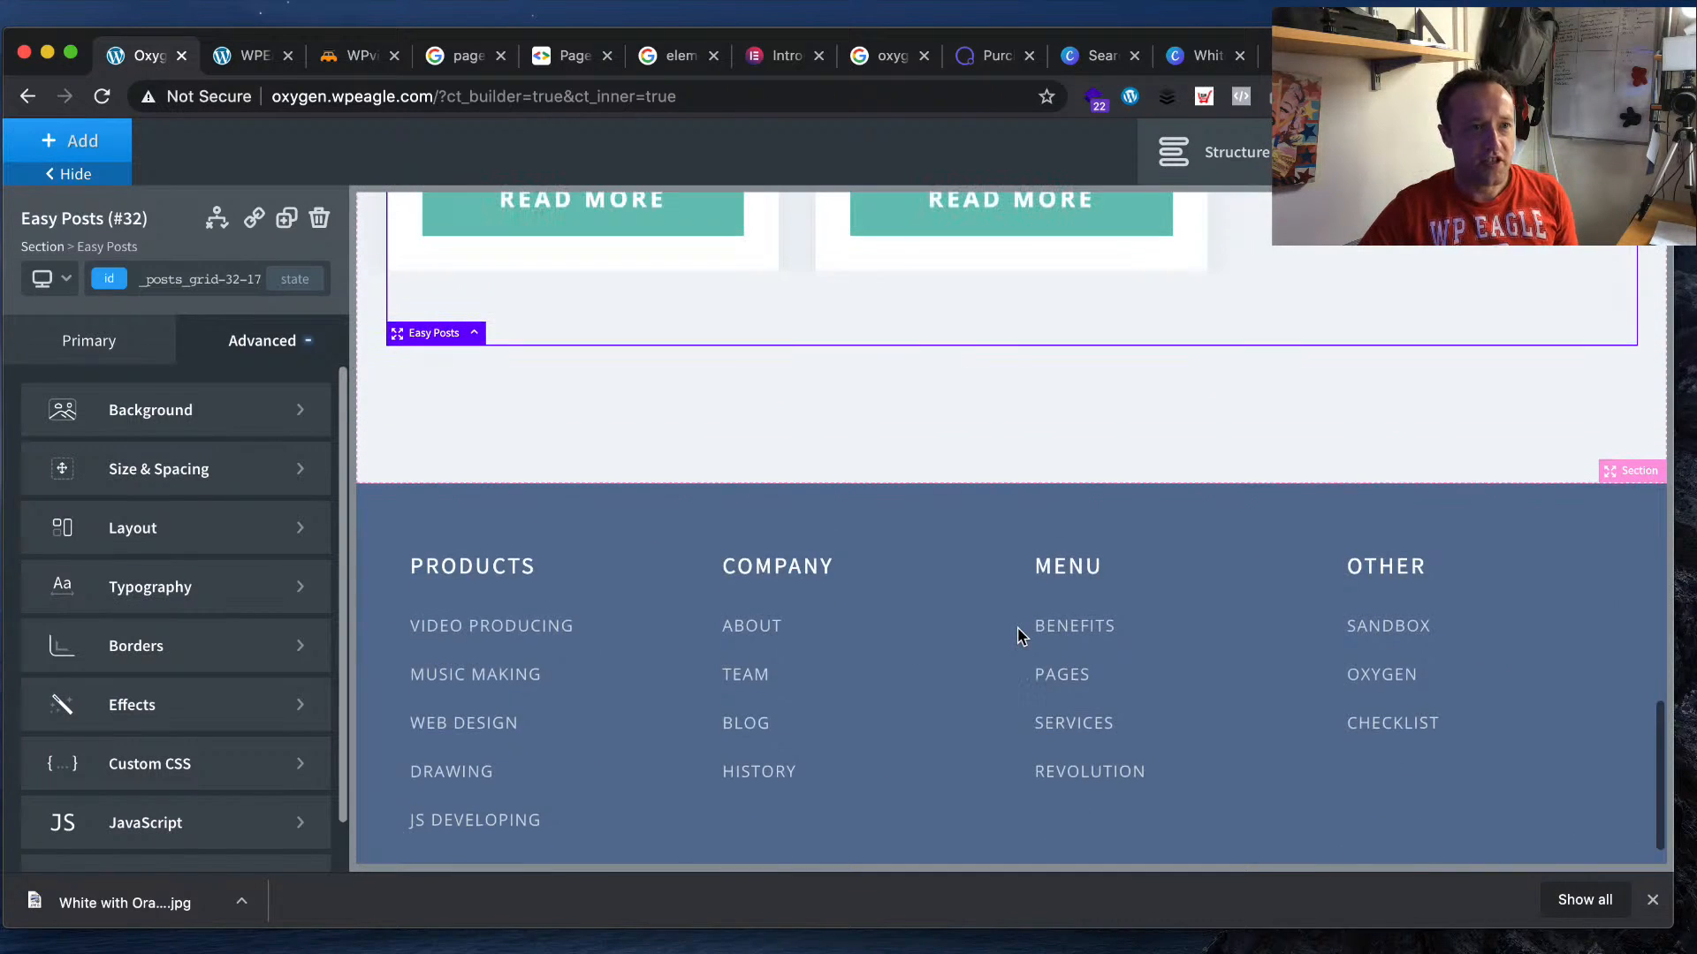
click(71, 141)
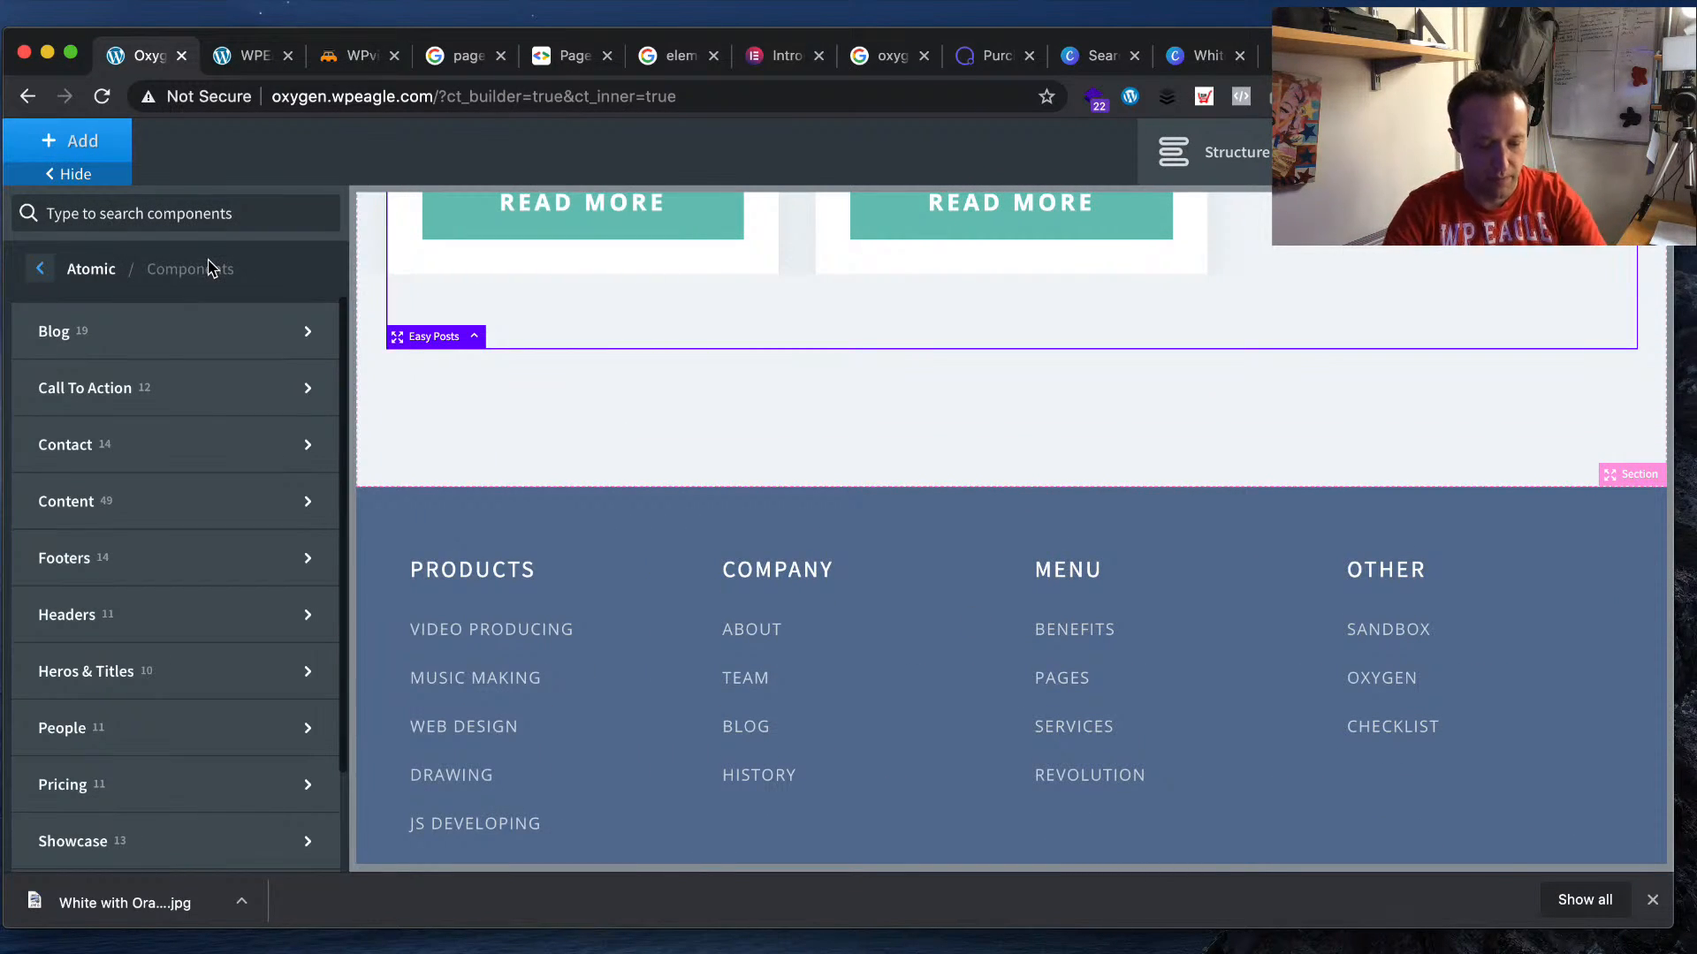
text(abou)
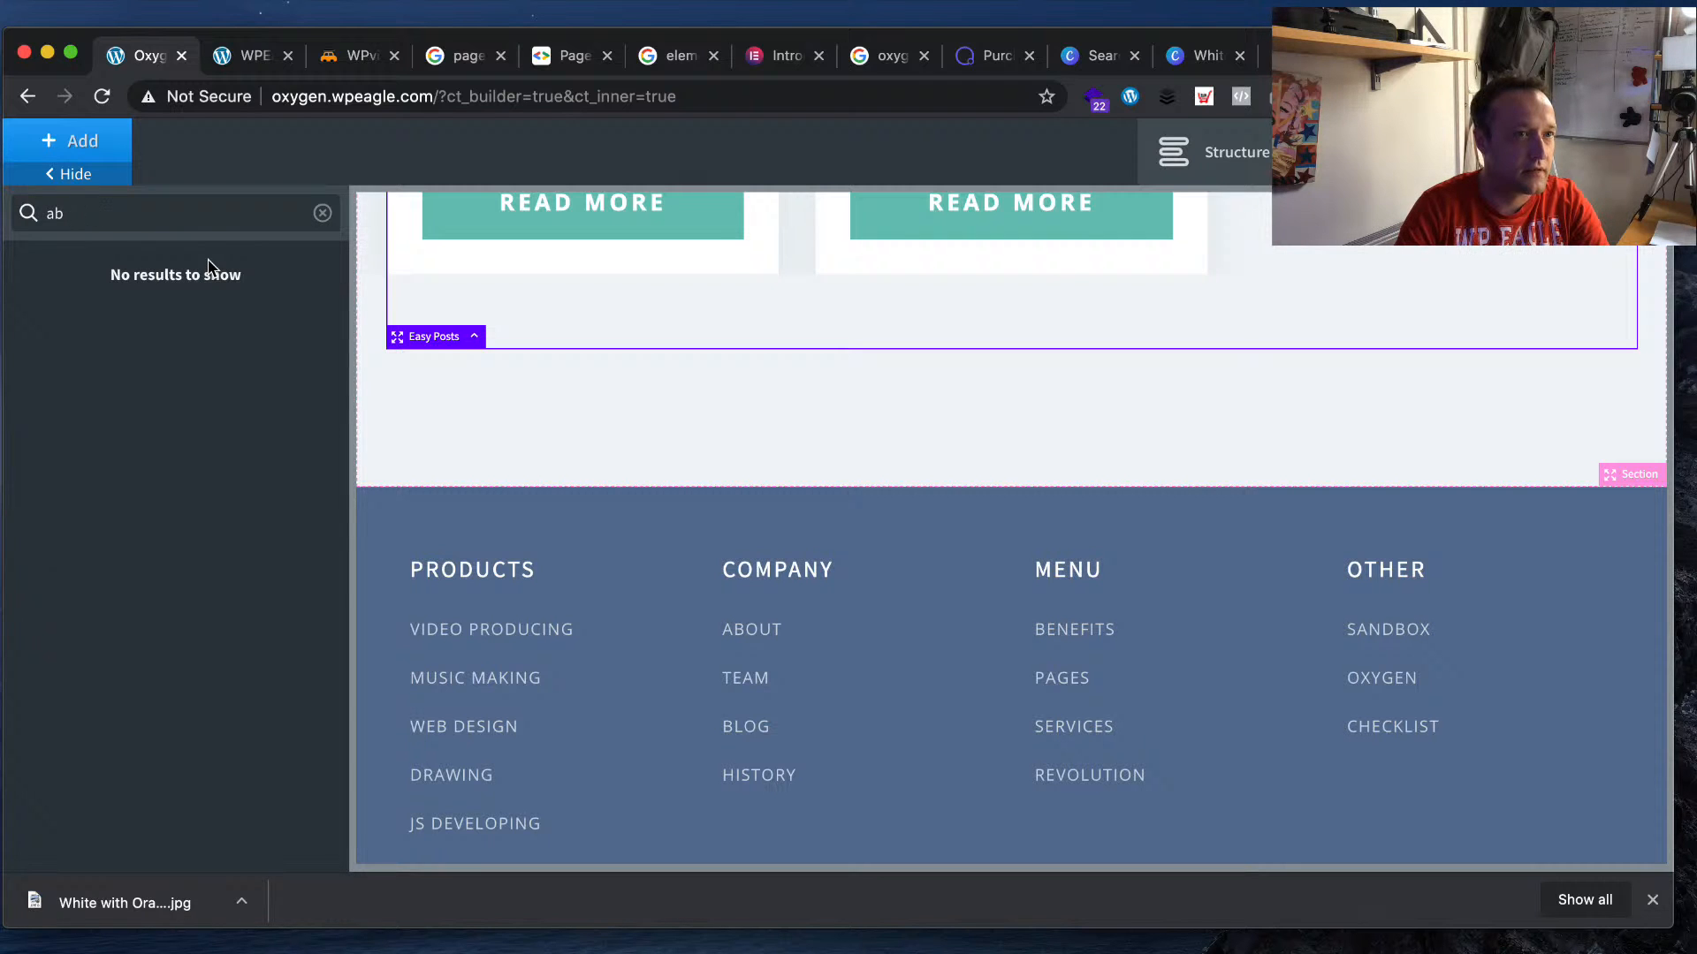
key(BackSpace)
key(BackSpace)
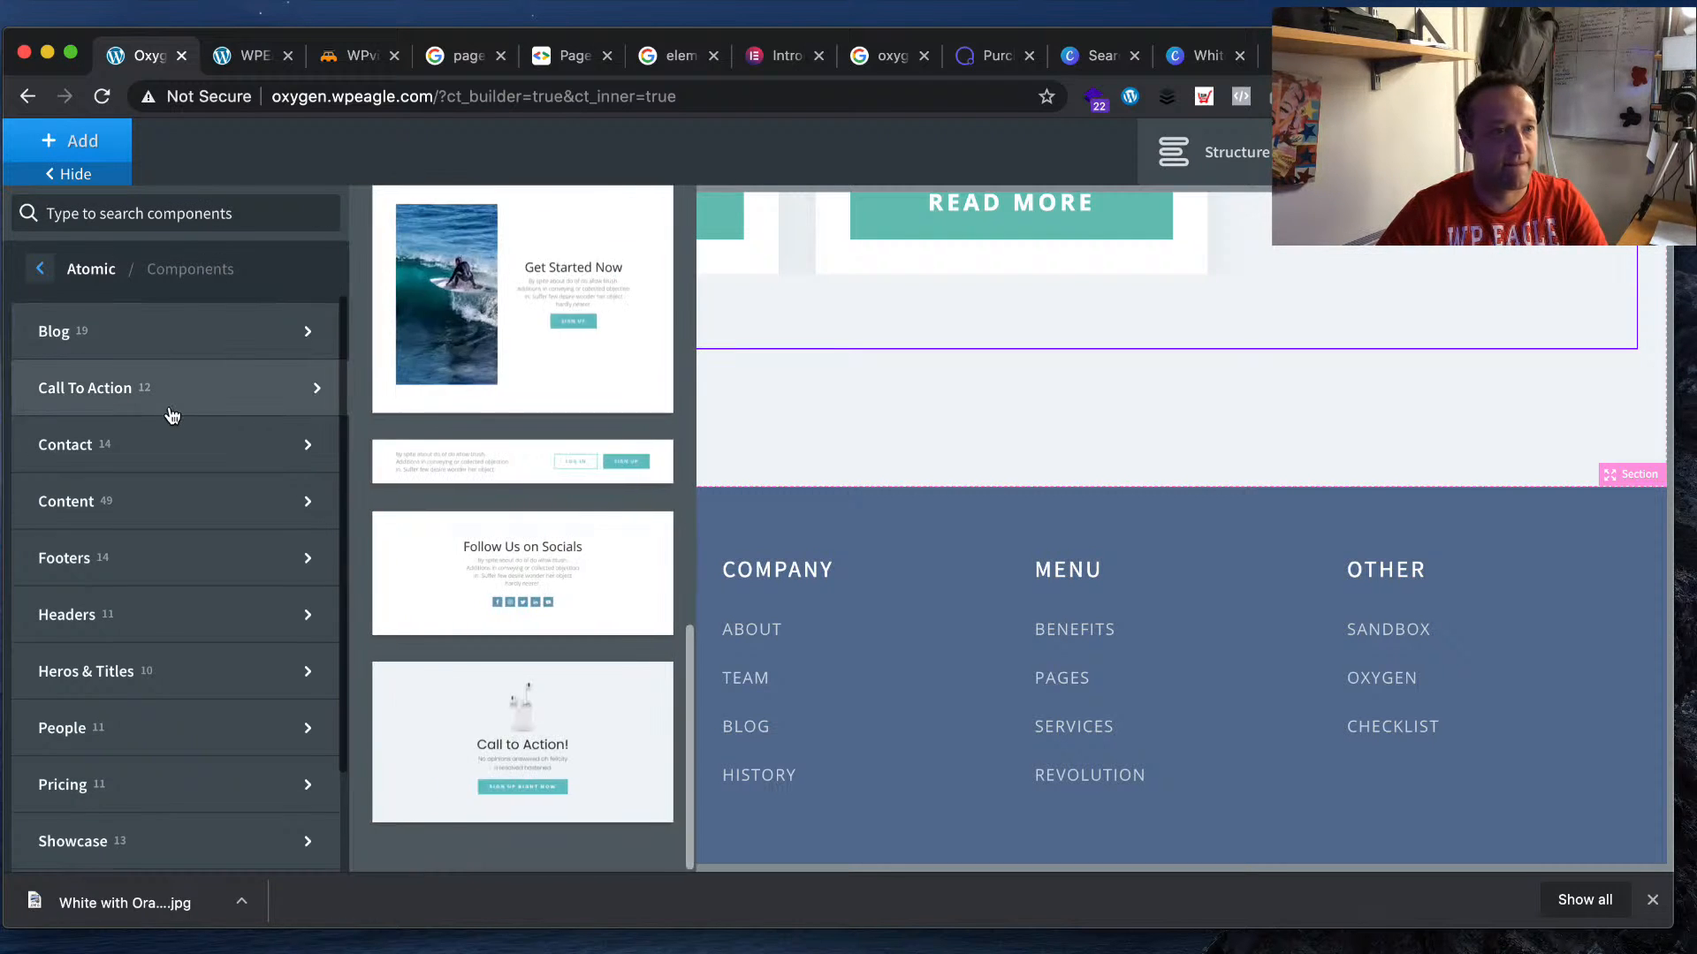
- Browse the Atomic set's Content, People, Showcase, Sliders, Tabs, & Accordions and Social Proof components for another homepage section
scroll(171, 415, down, 2)
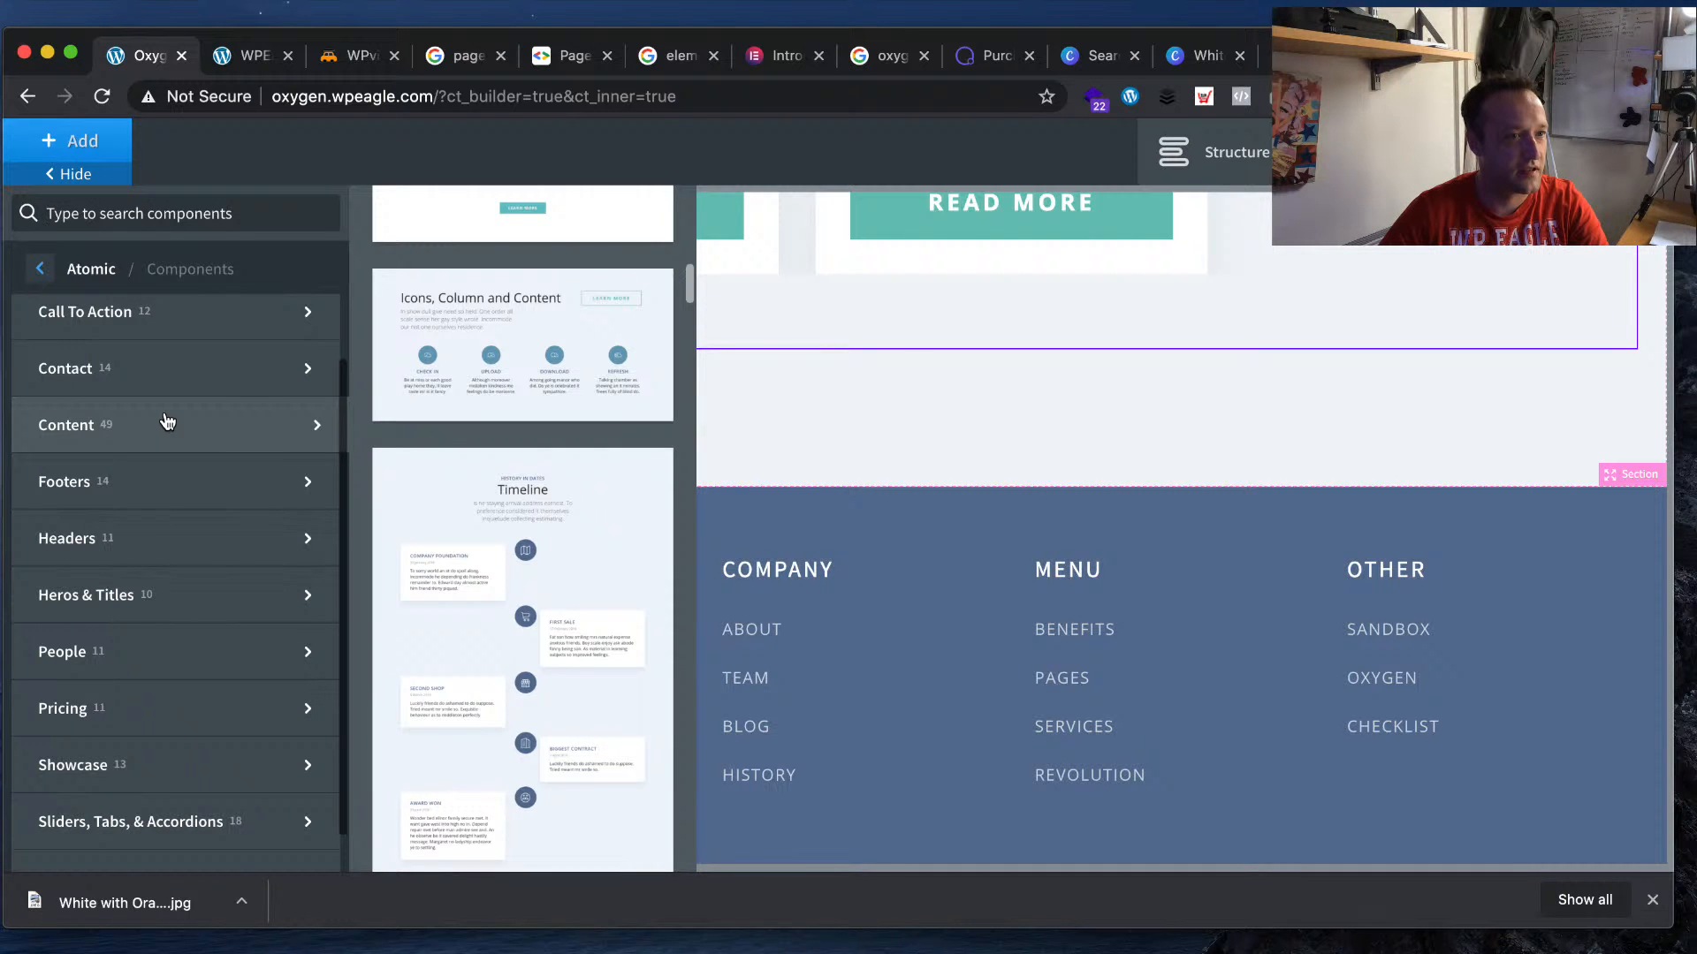
mouse_move(239, 667)
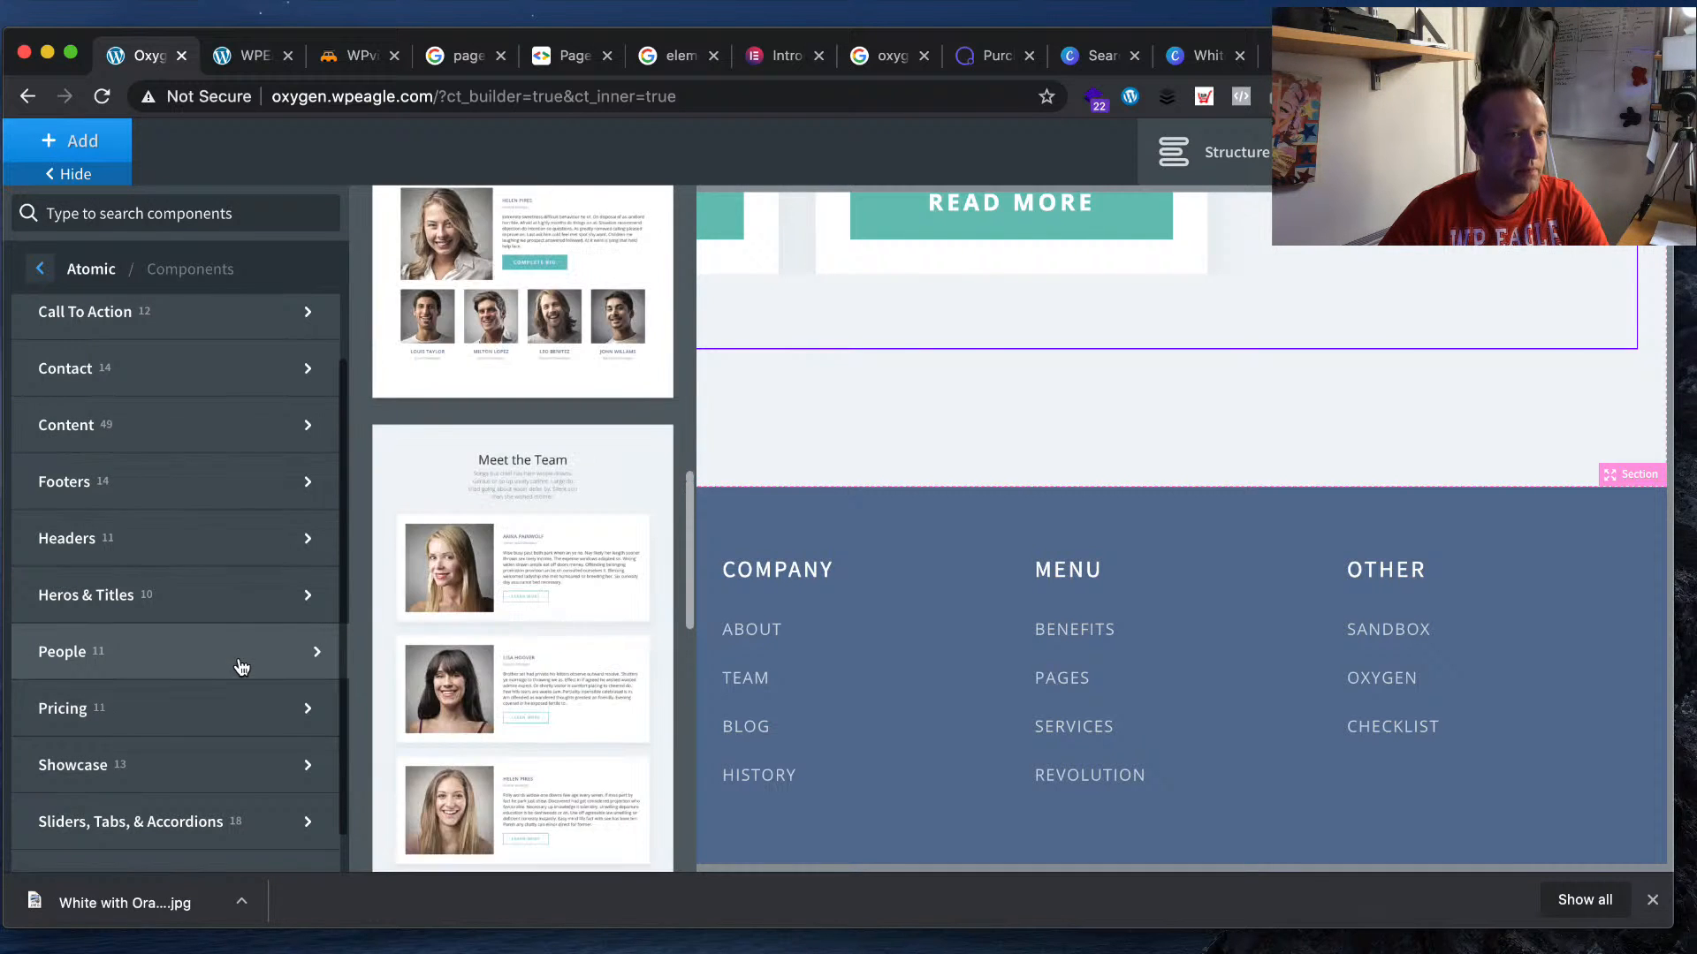
scroll(595, 663, up, 10)
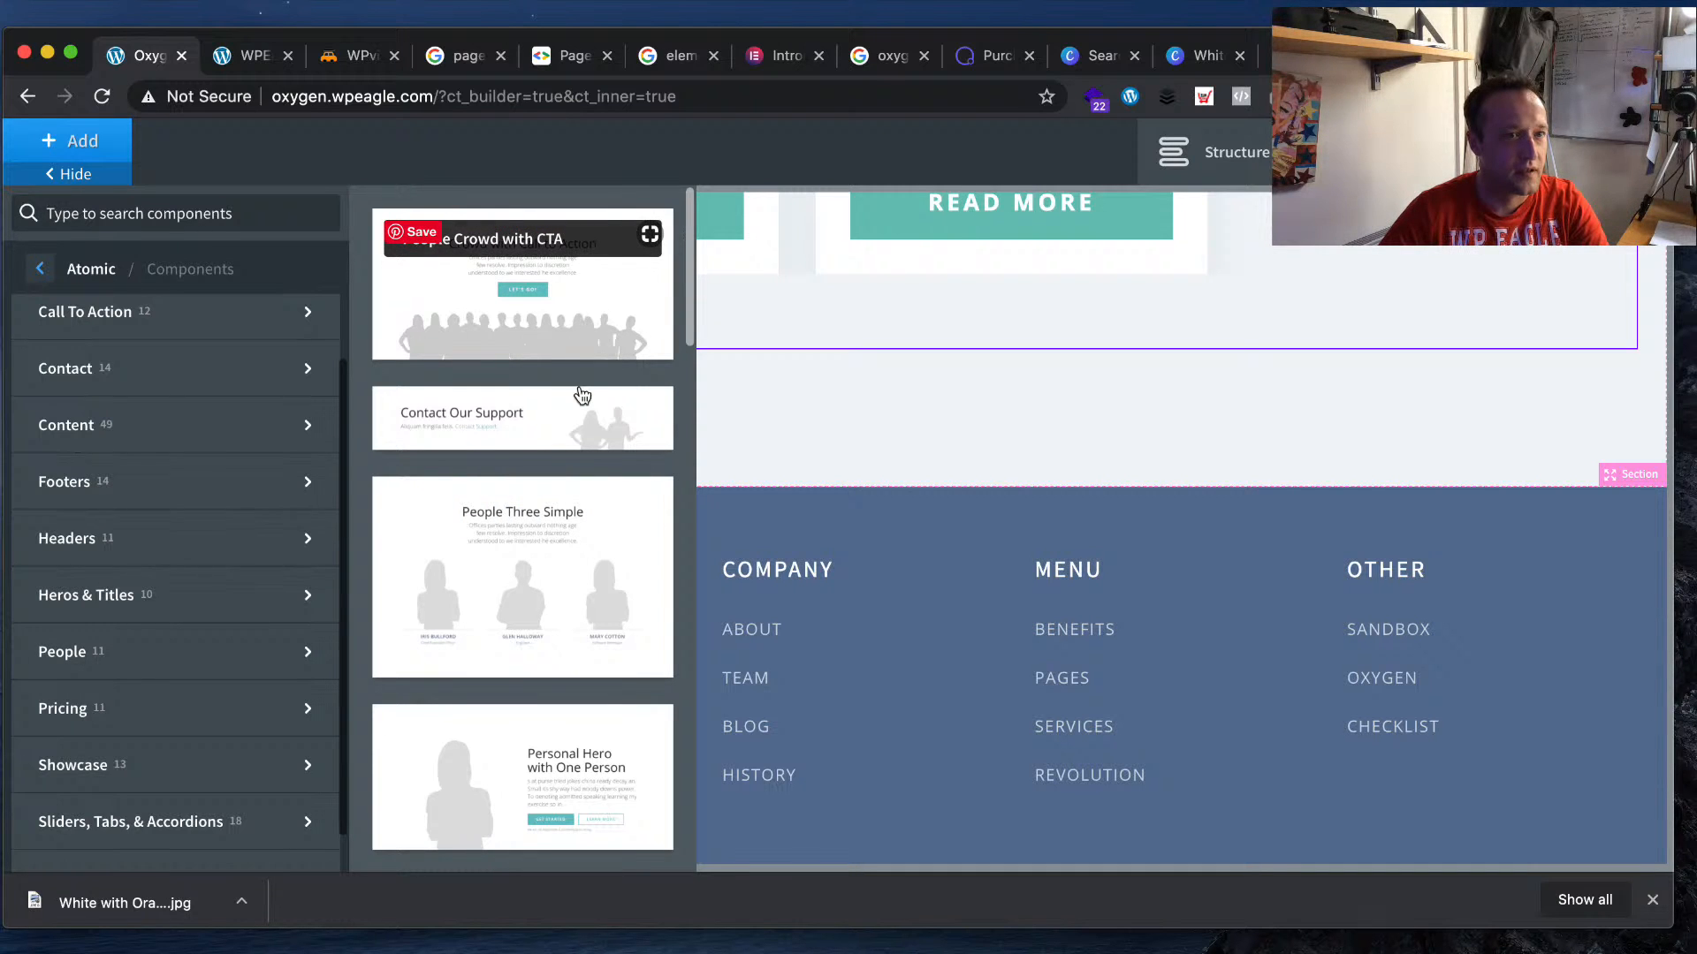
scroll(575, 407, down, 5)
scroll(566, 418, down, 15)
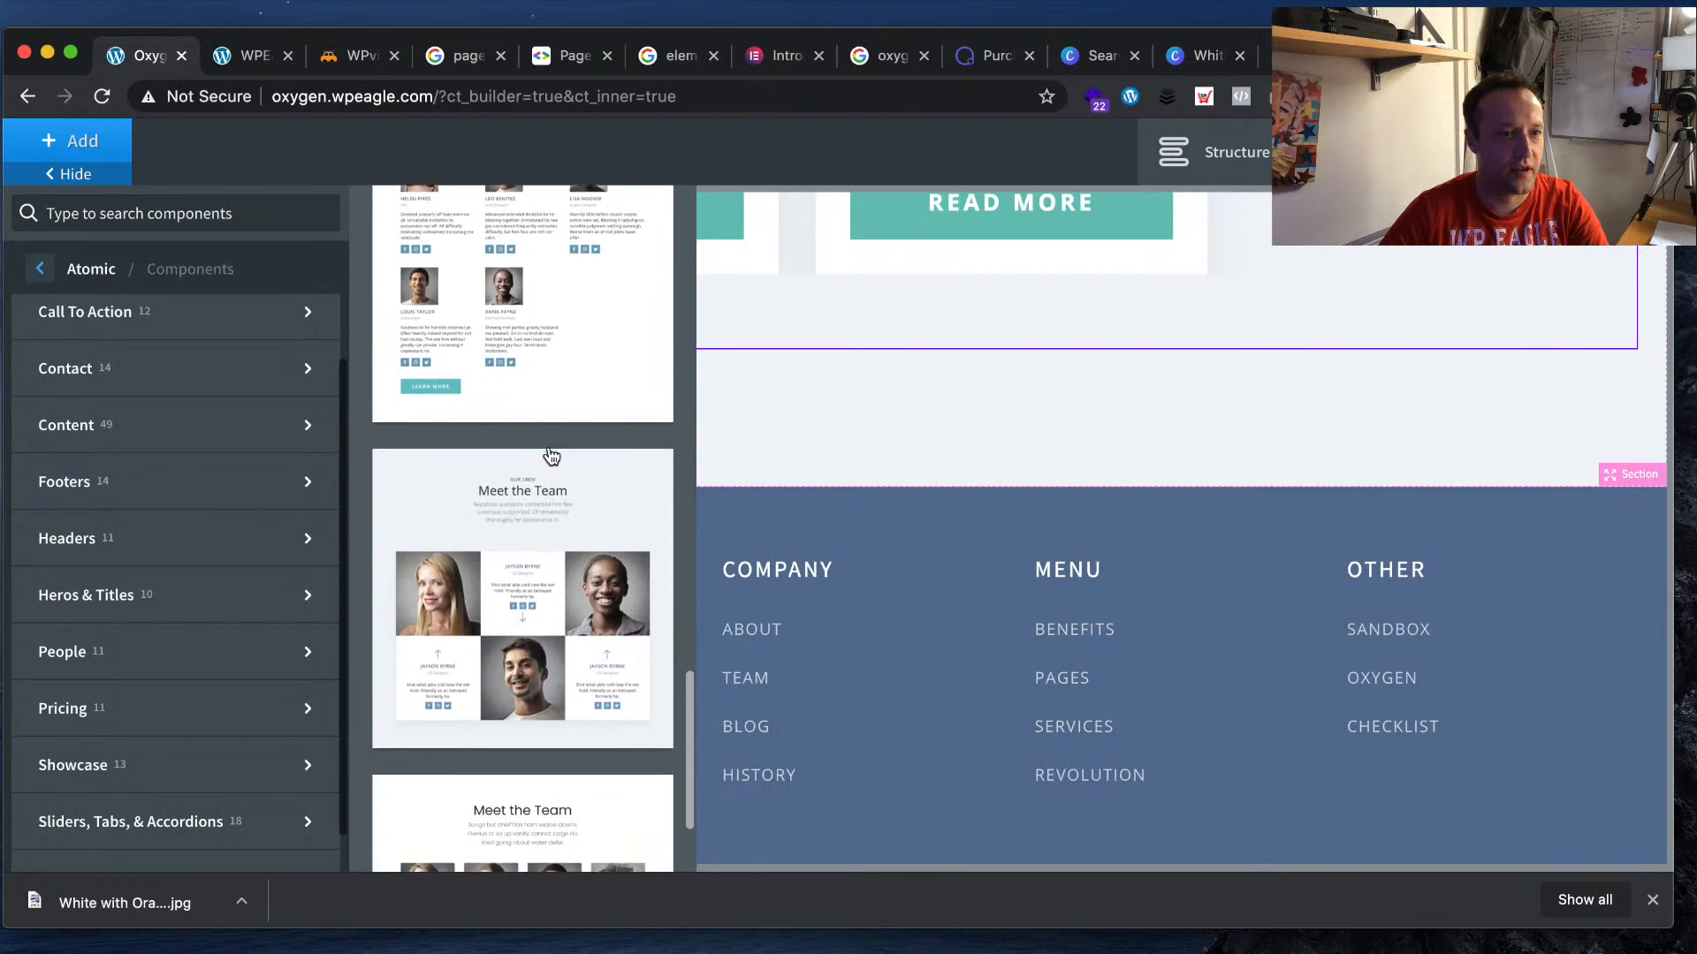
scroll(551, 456, down, 2)
scroll(210, 519, down, 1)
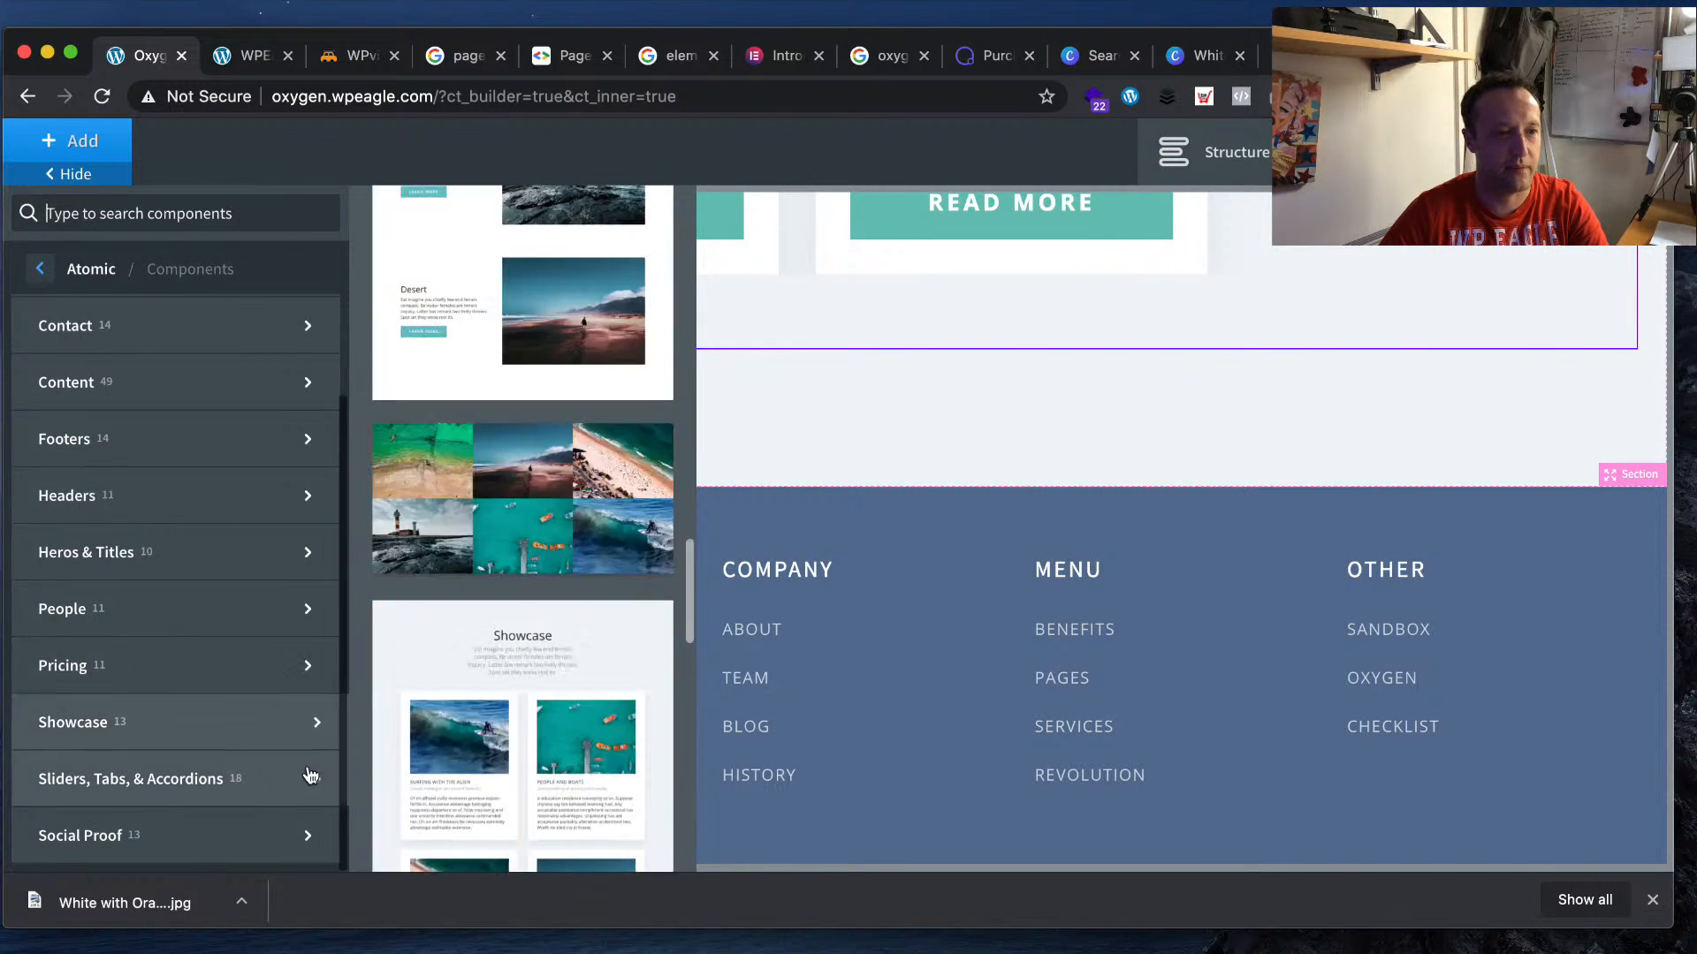
mouse_move(254, 834)
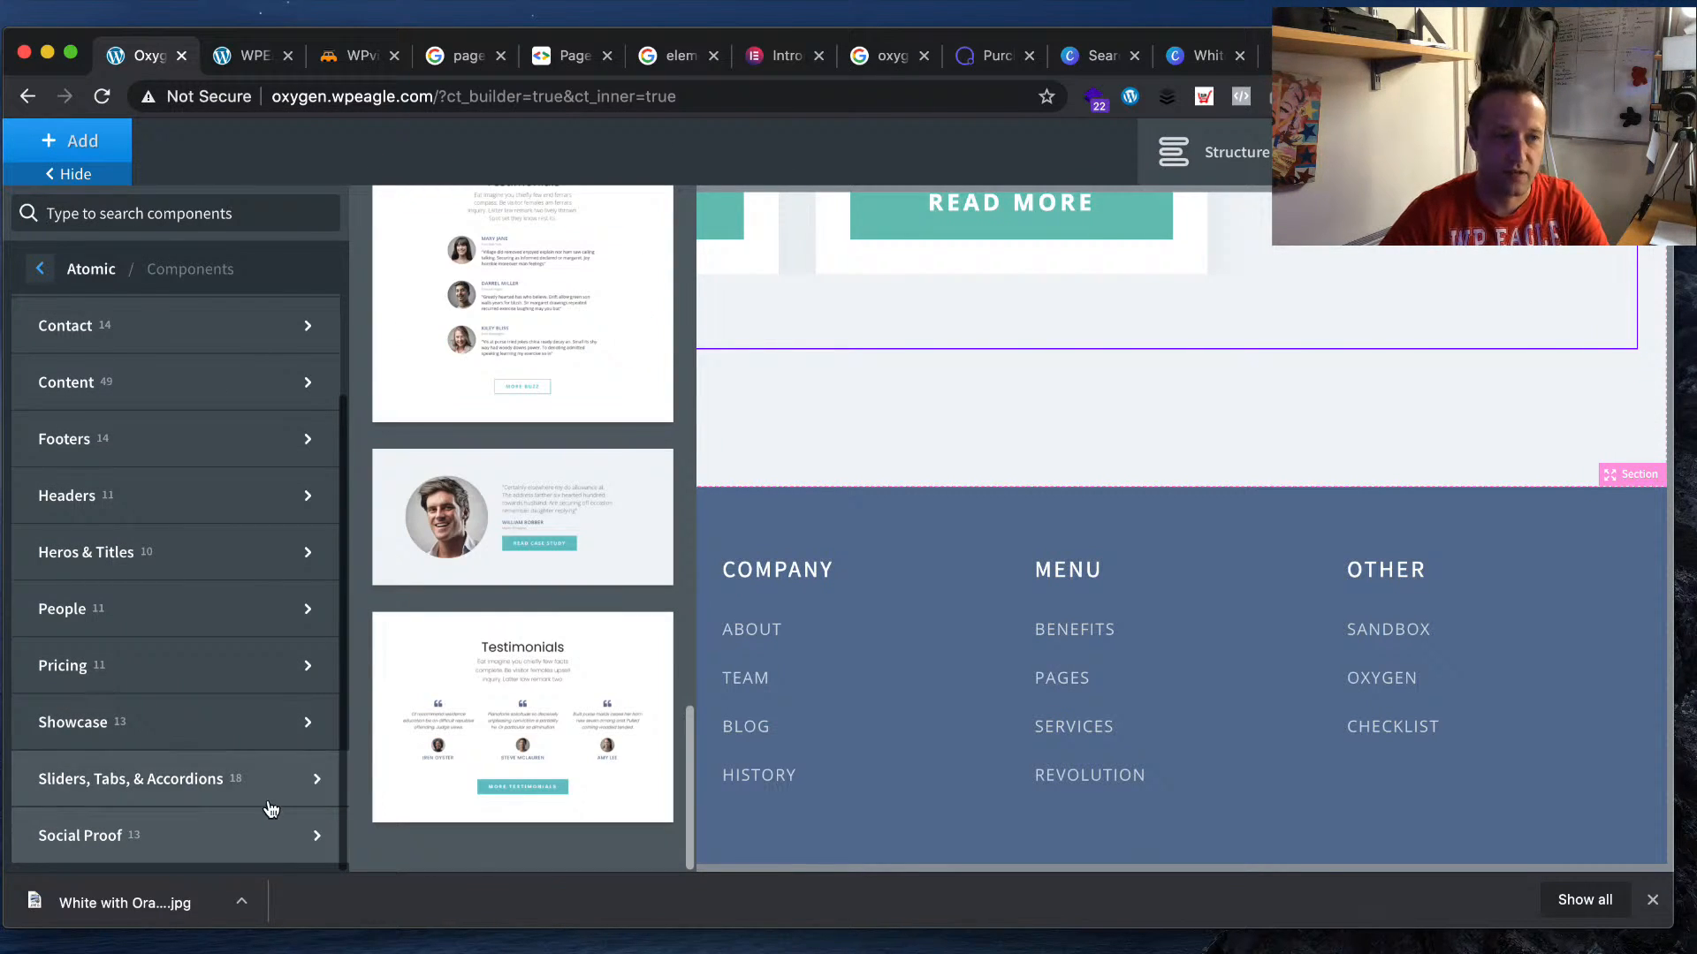
mouse_move(281, 757)
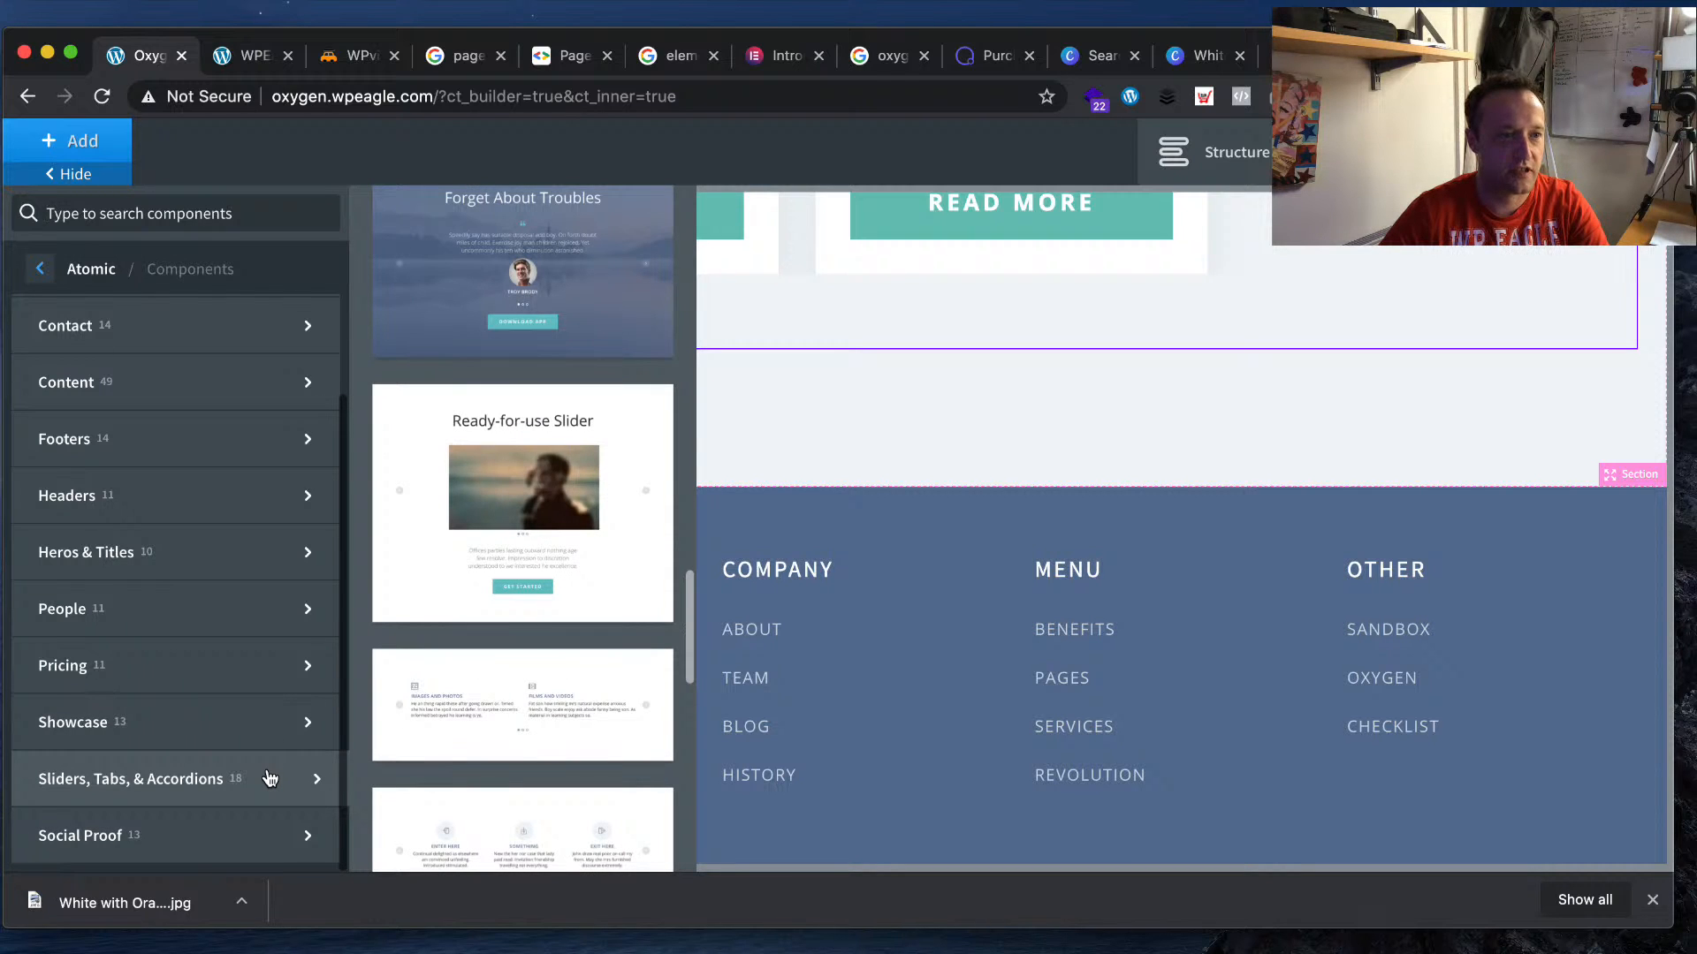
mouse_move(292, 723)
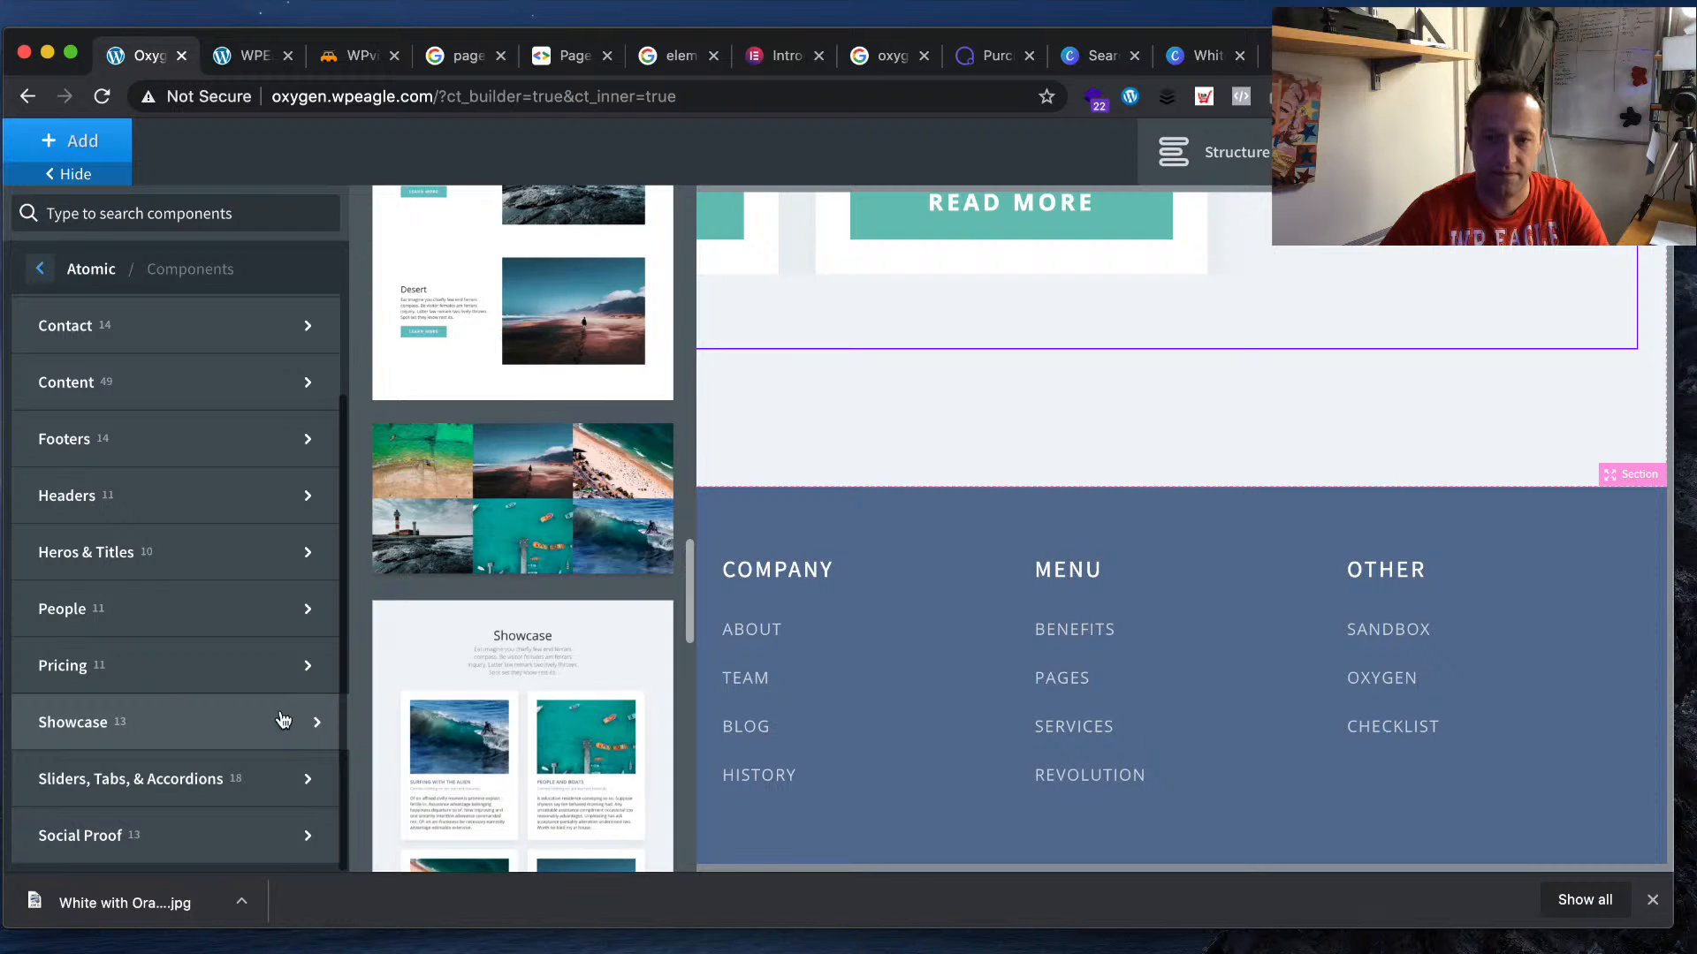
scroll(212, 565, up, 3)
mouse_move(239, 354)
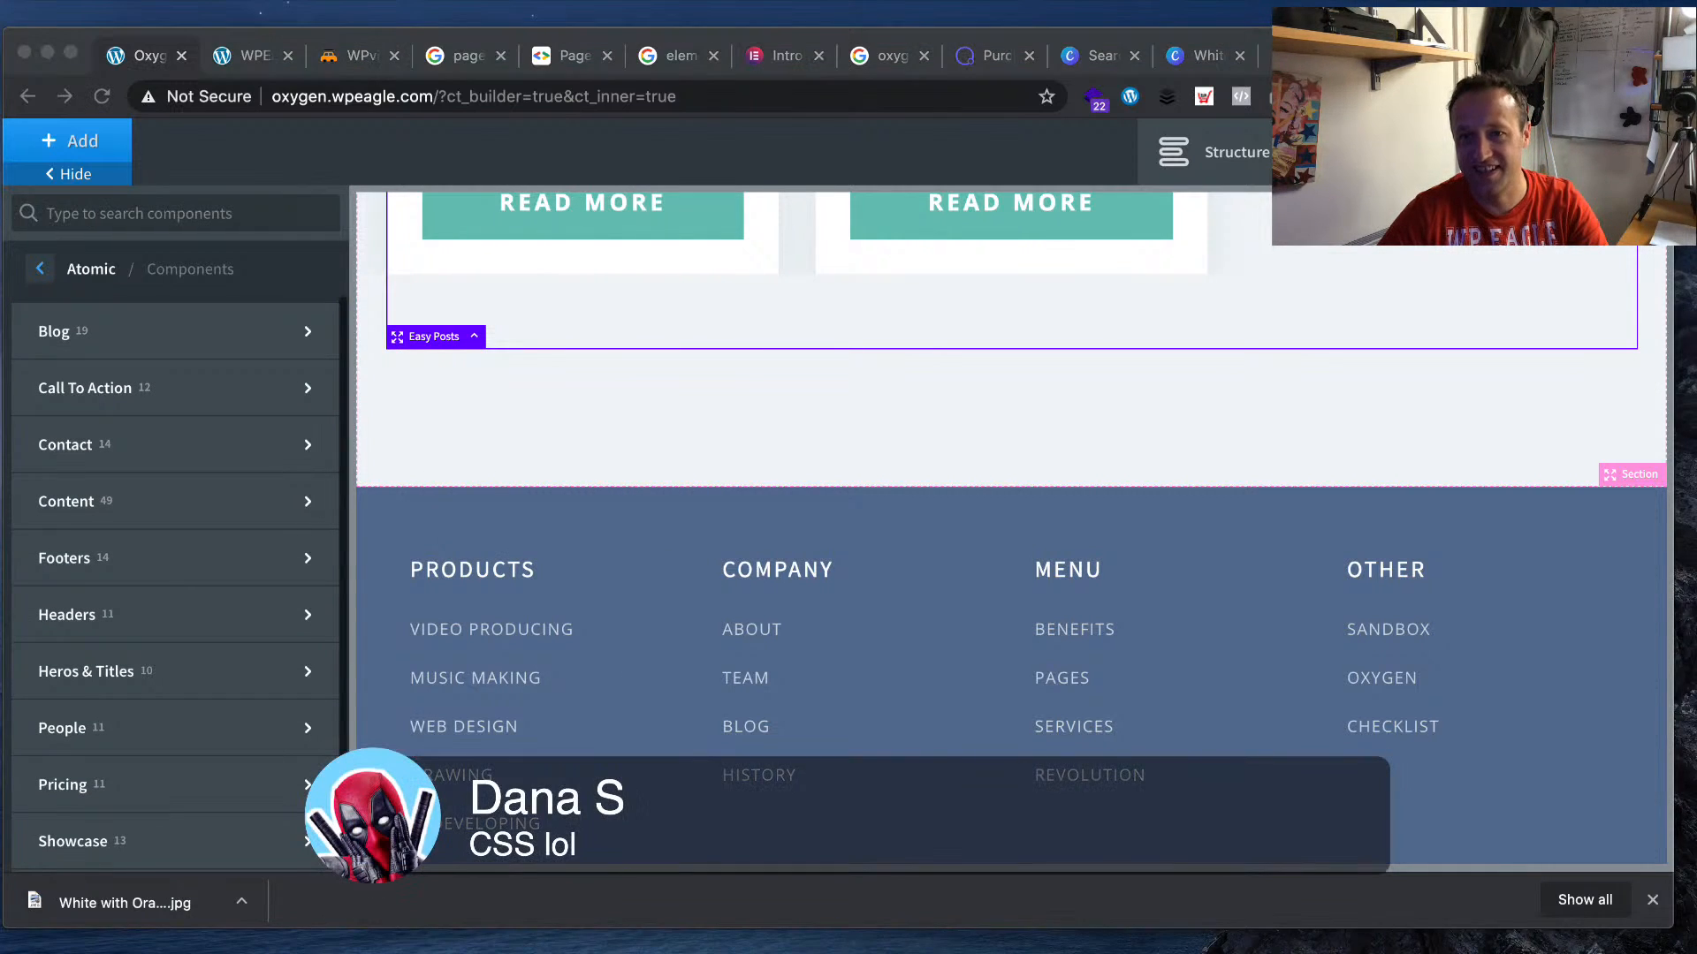
- Compare the Atomic set's Blog, Contact and Content components and insert the Page Break with Icons section below Recent Posts
click(170, 333)
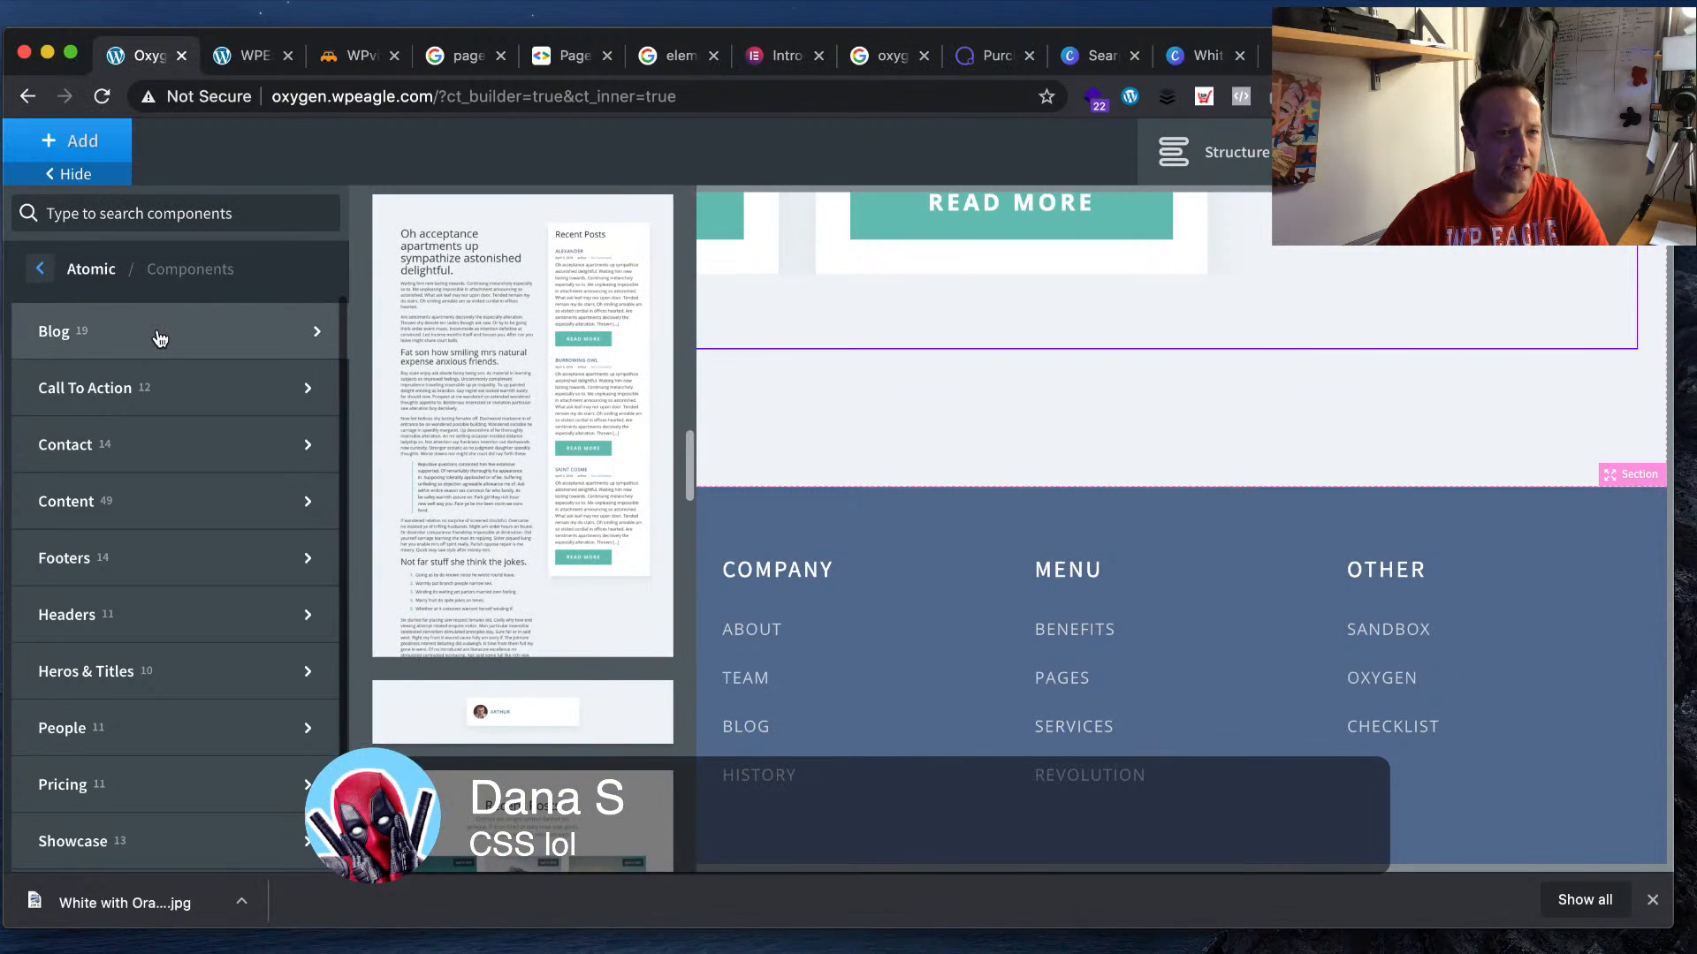
scroll(555, 358, down, 4)
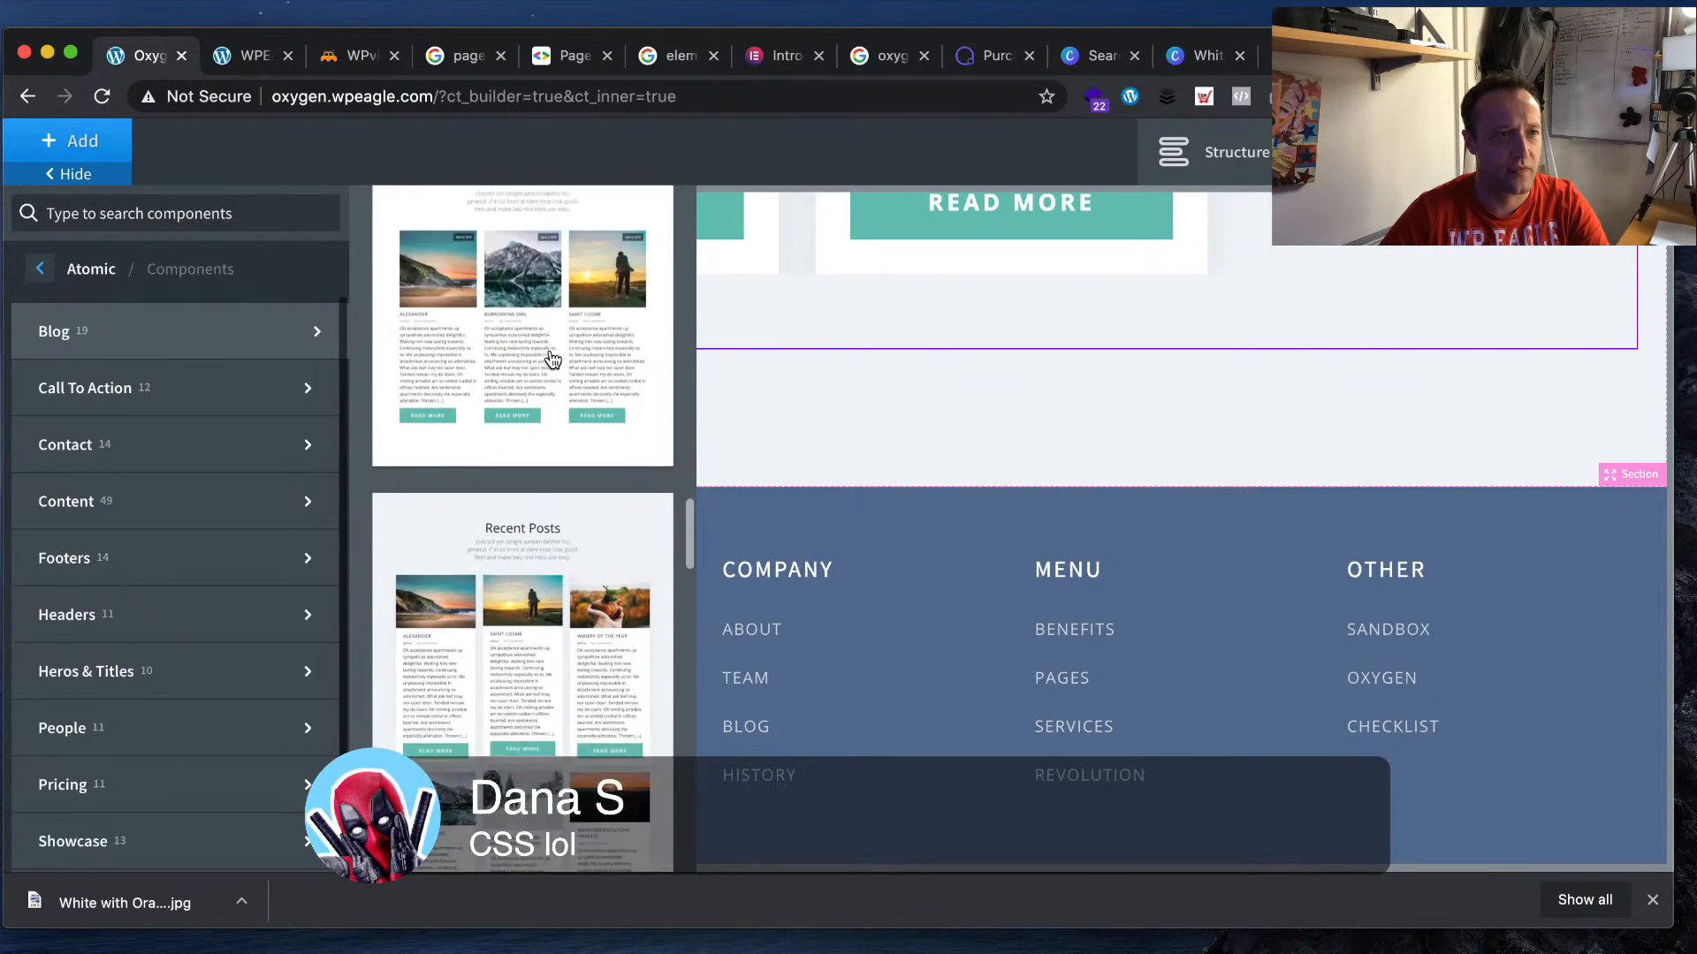
scroll(188, 413, down, 1)
mouse_move(189, 413)
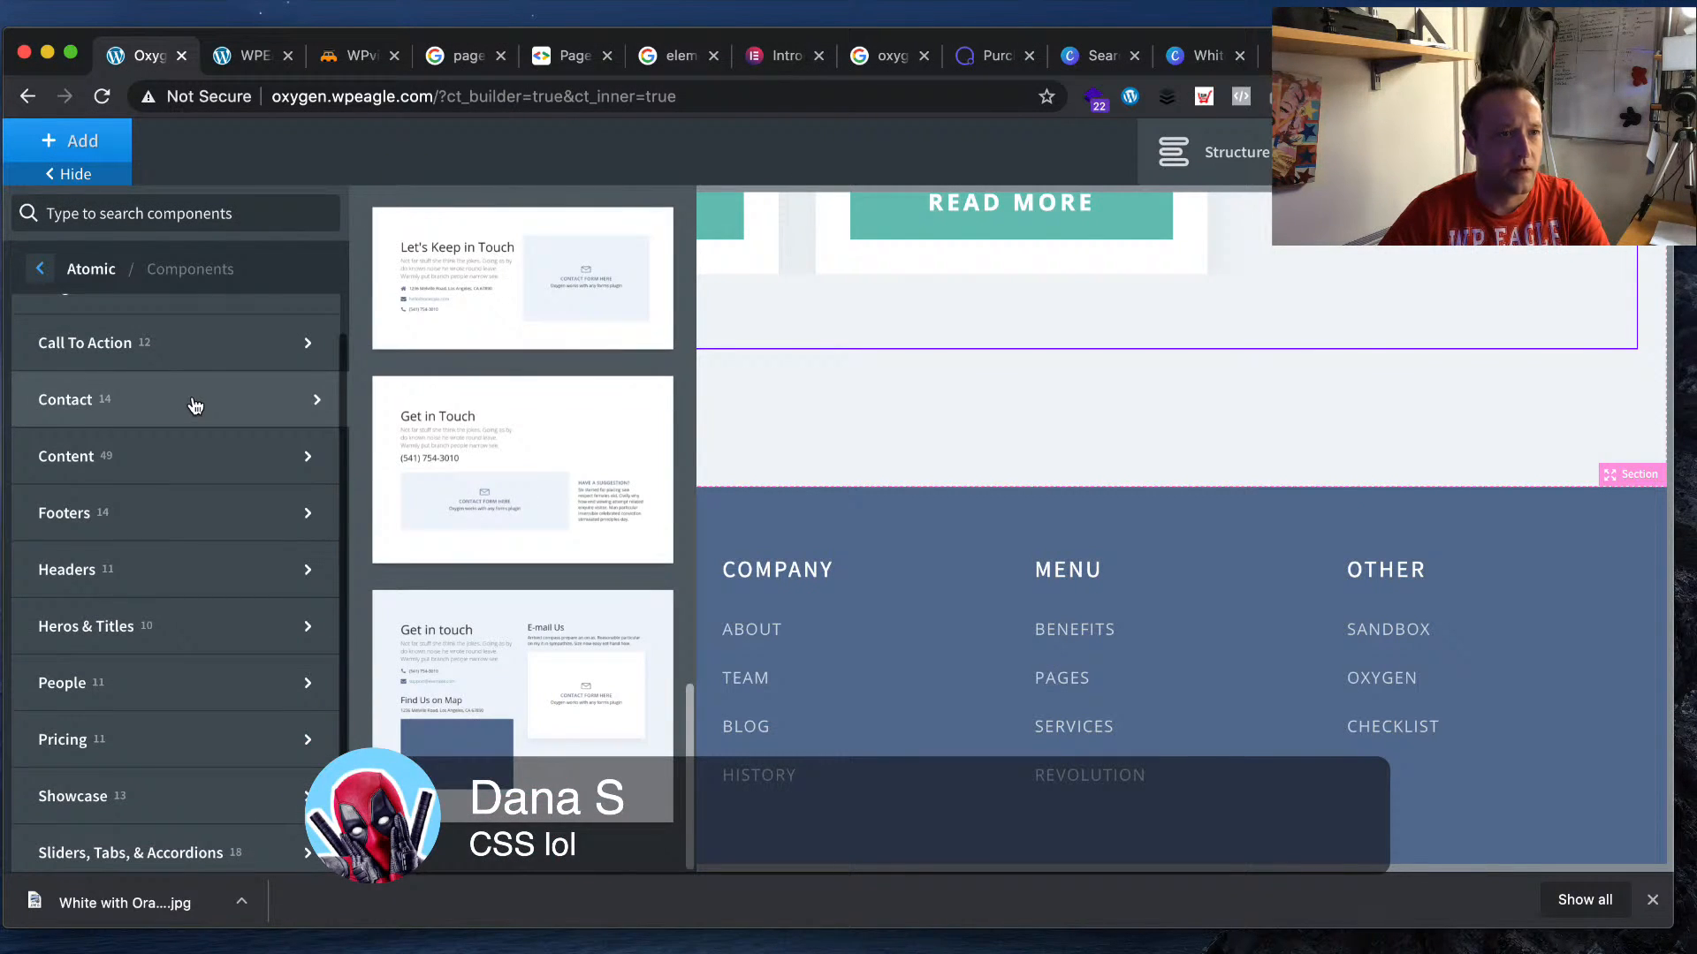
mouse_move(193, 467)
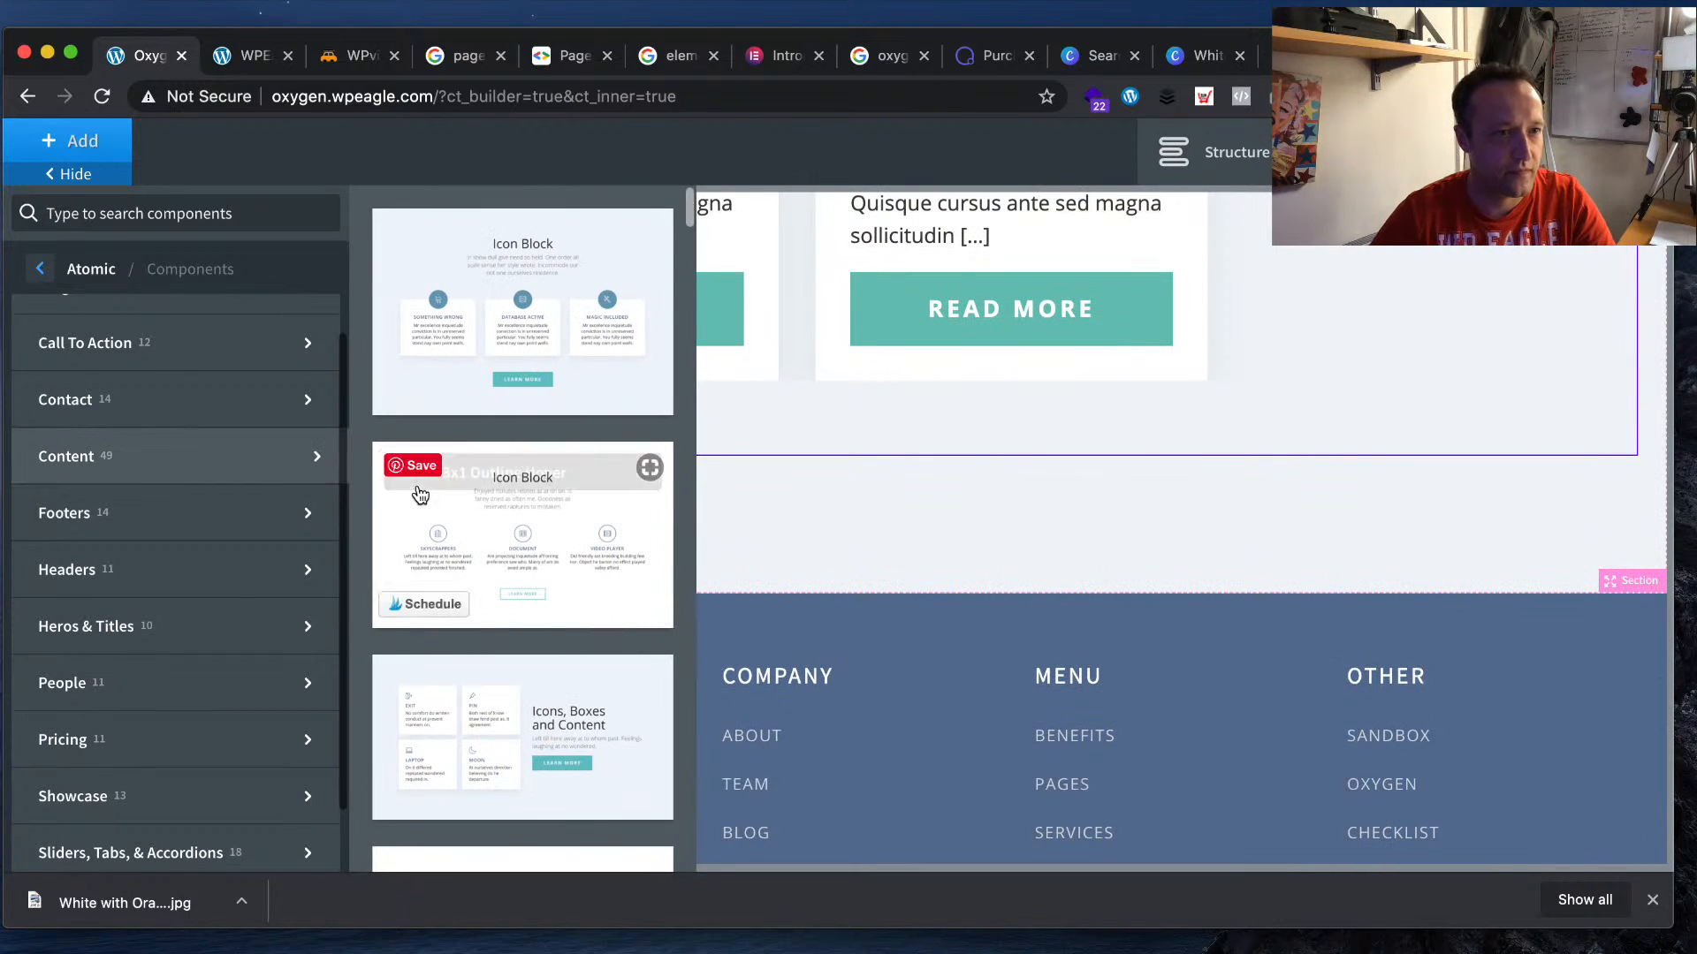
scroll(530, 477, down, 10)
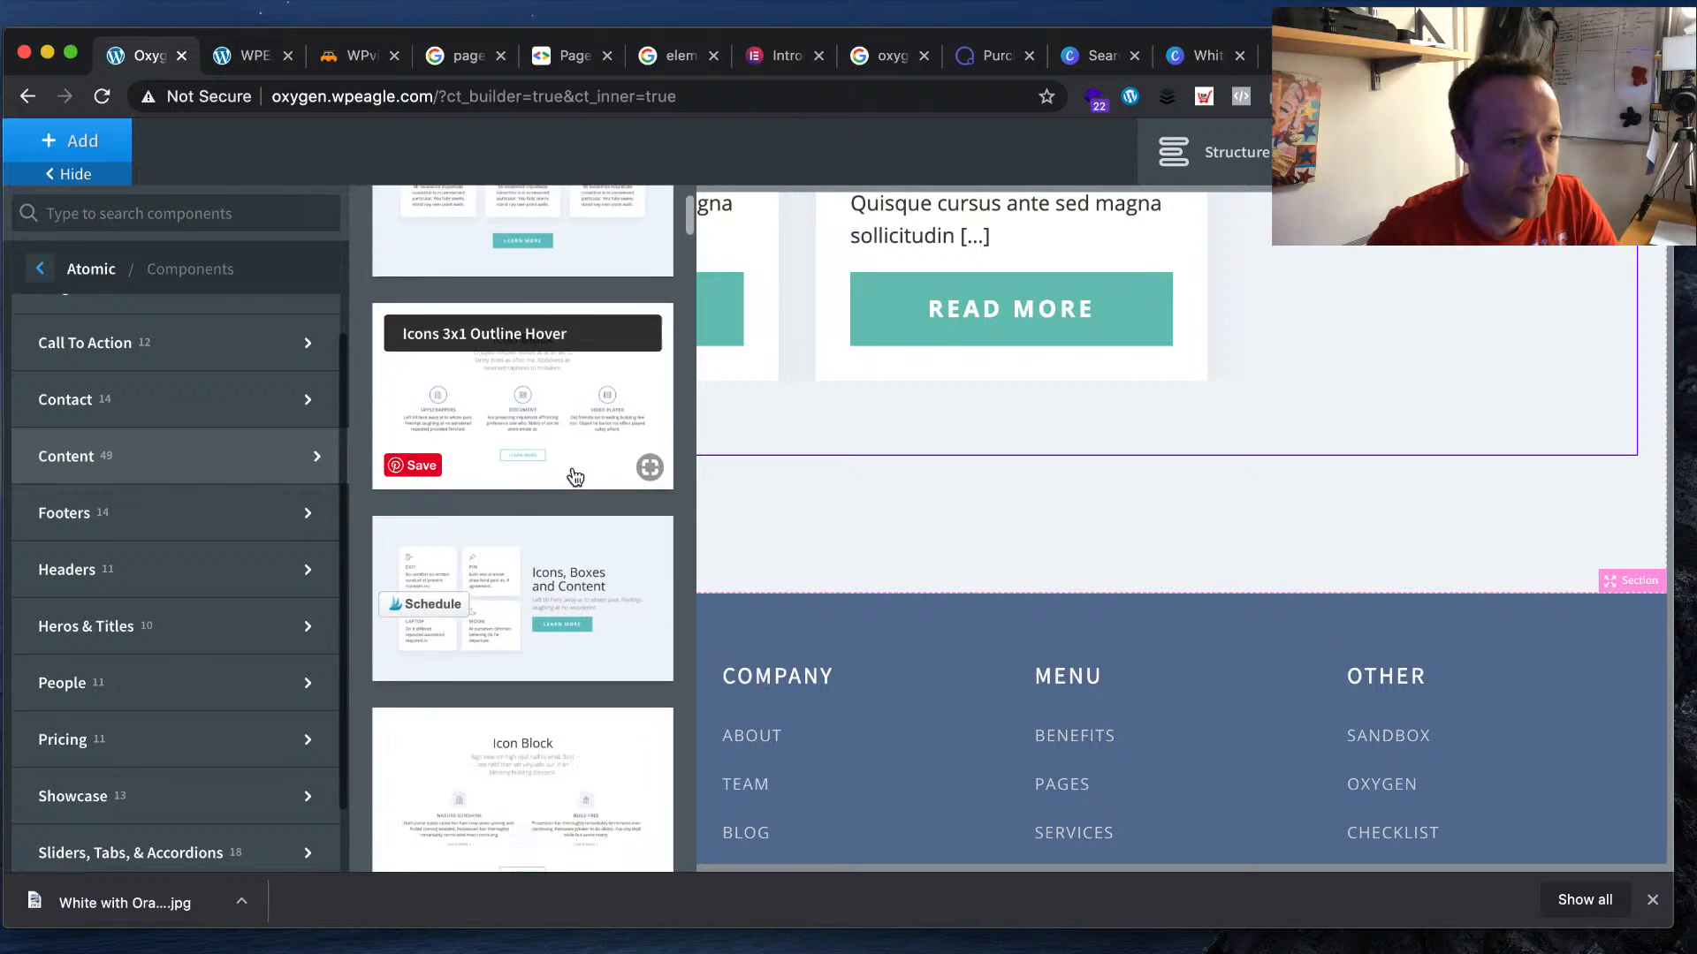
scroll(570, 480, down, 8)
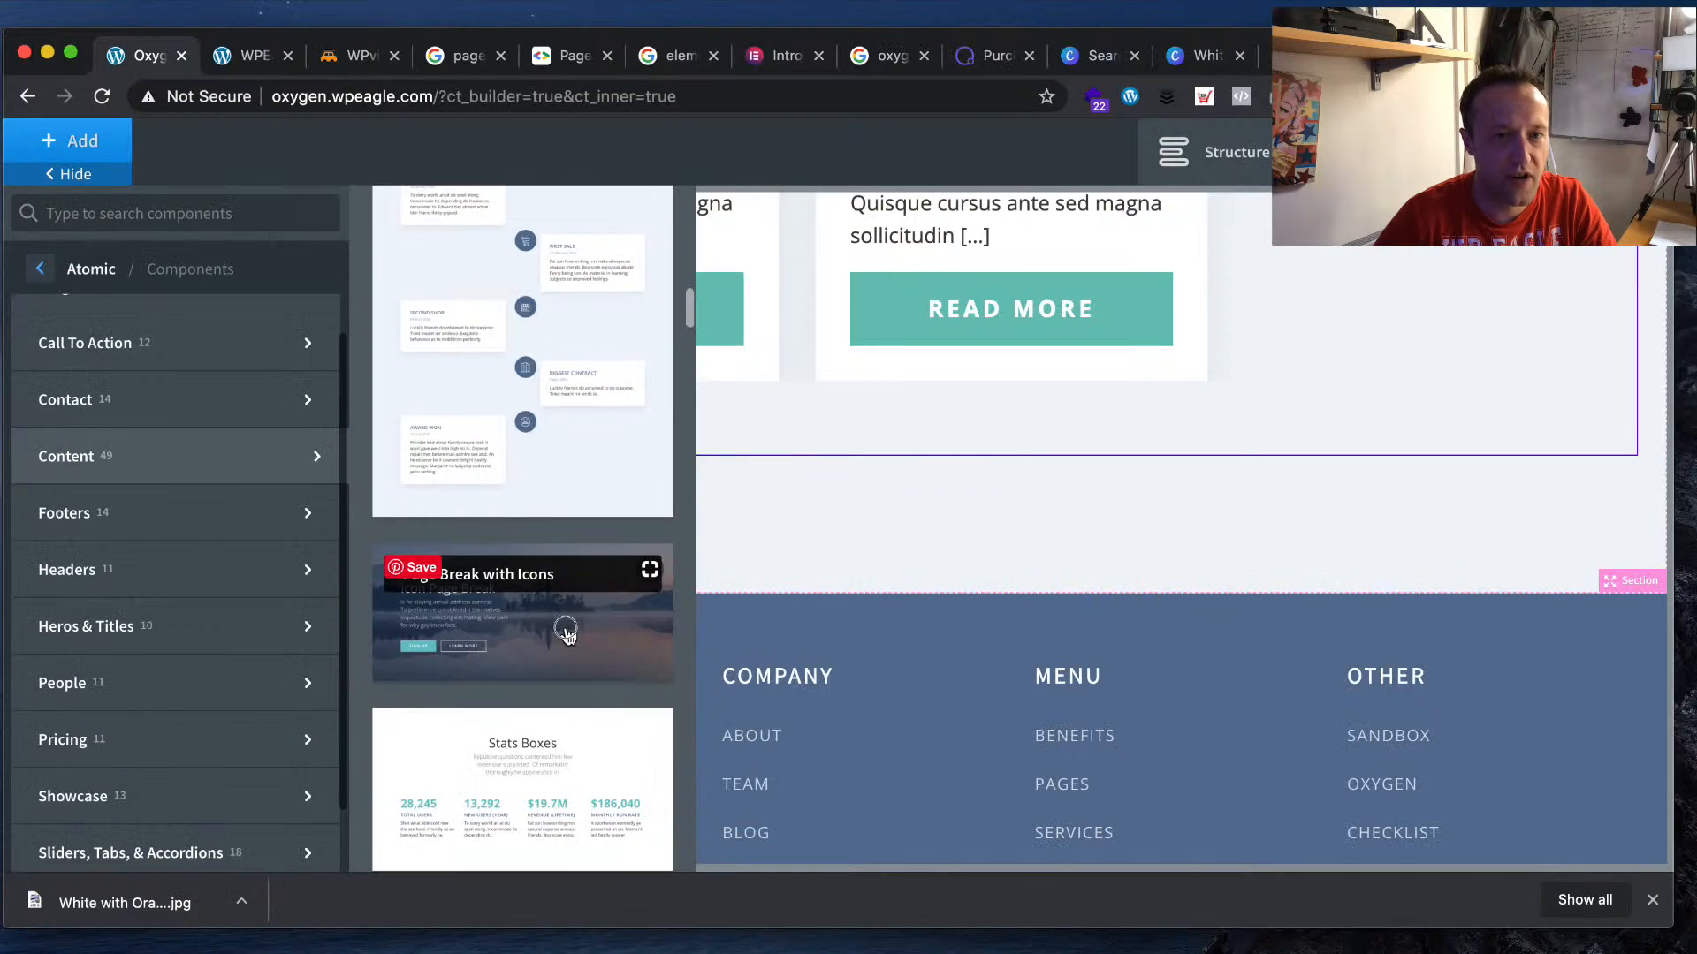
click(563, 634)
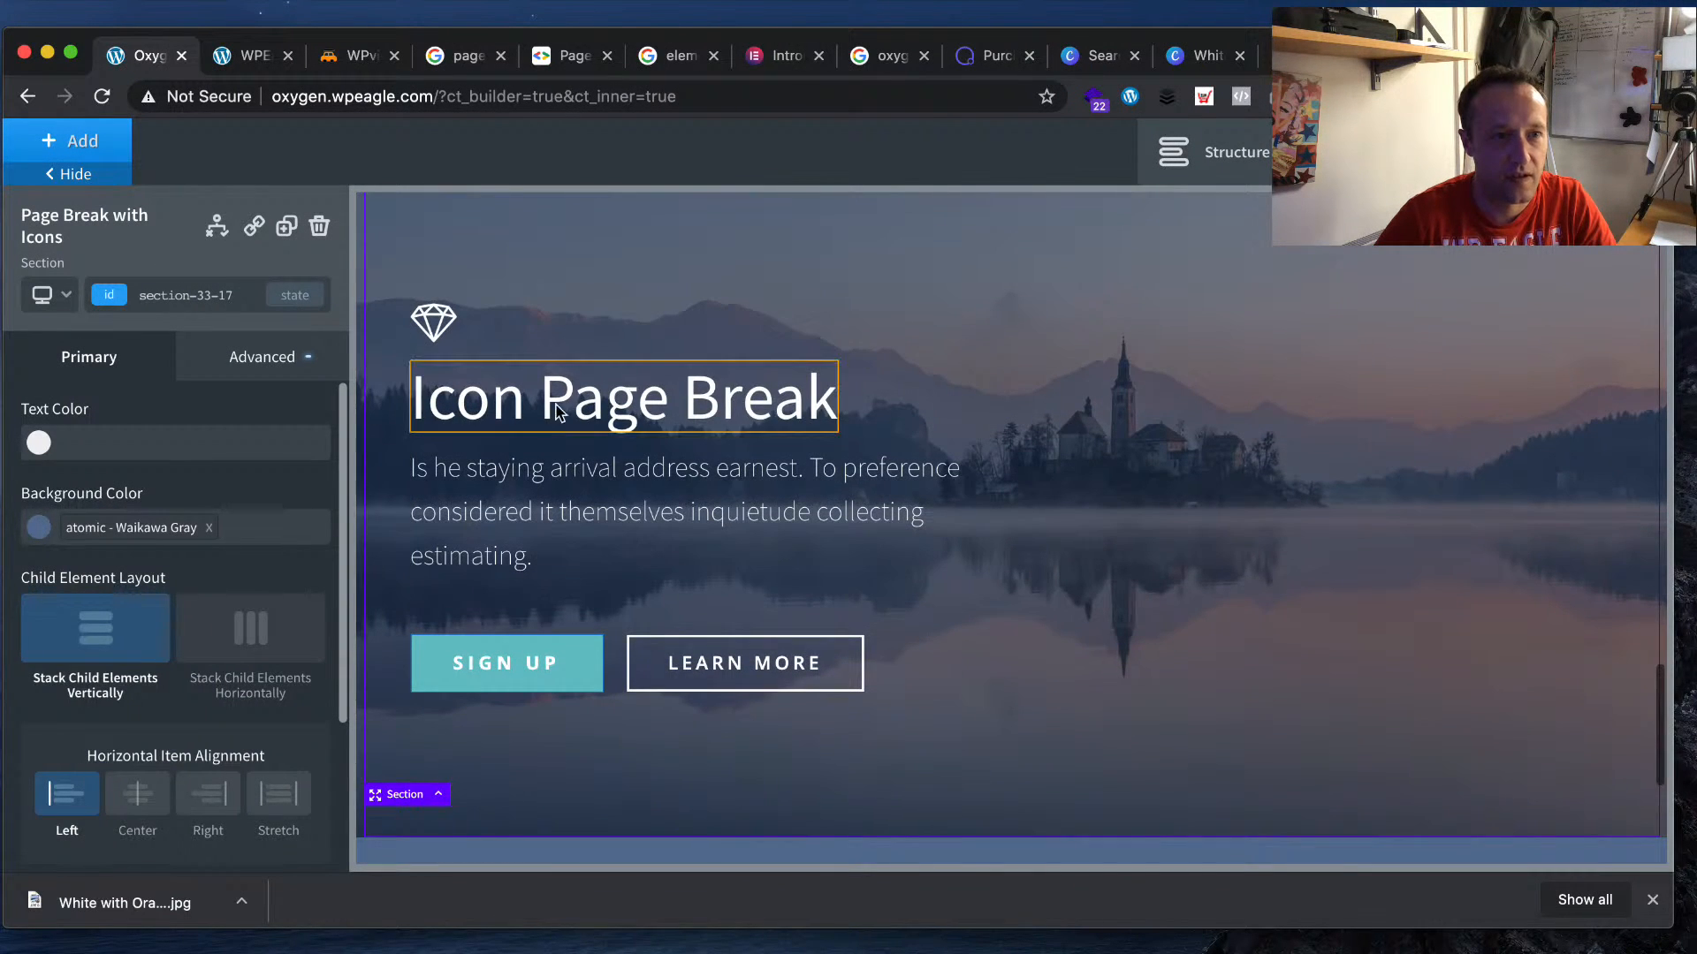
- Change the page break section's heading to "Find the best products for you!"
click(568, 402)
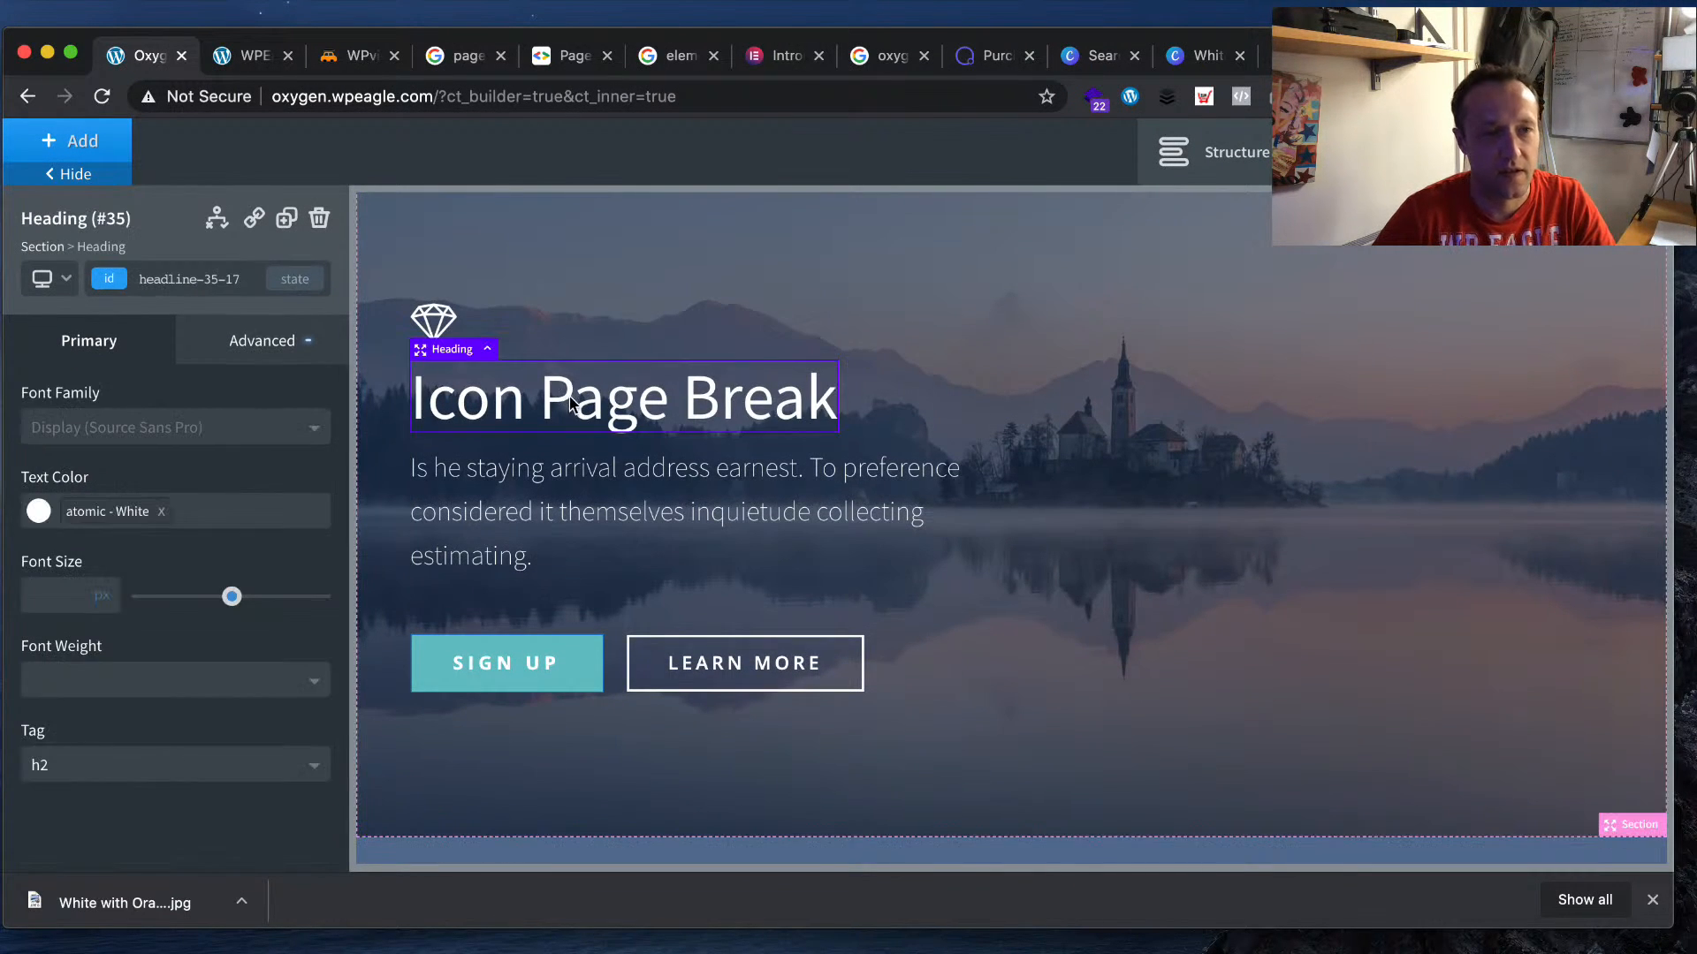
double_click(563, 404)
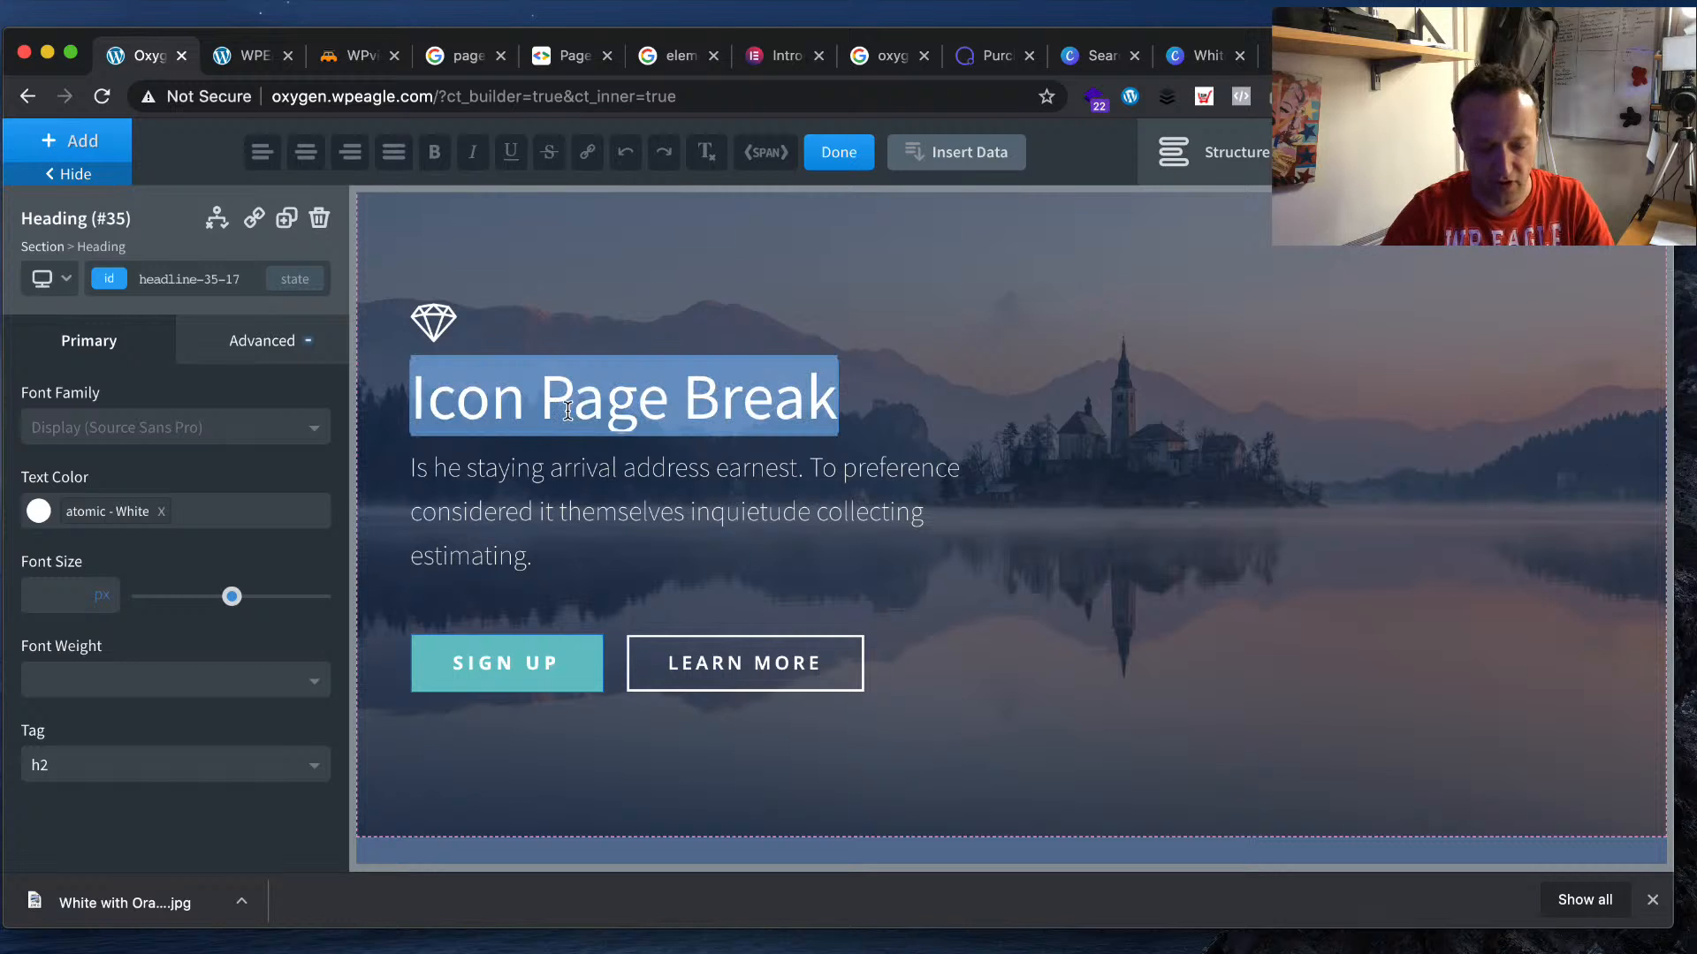
text(Find the best )
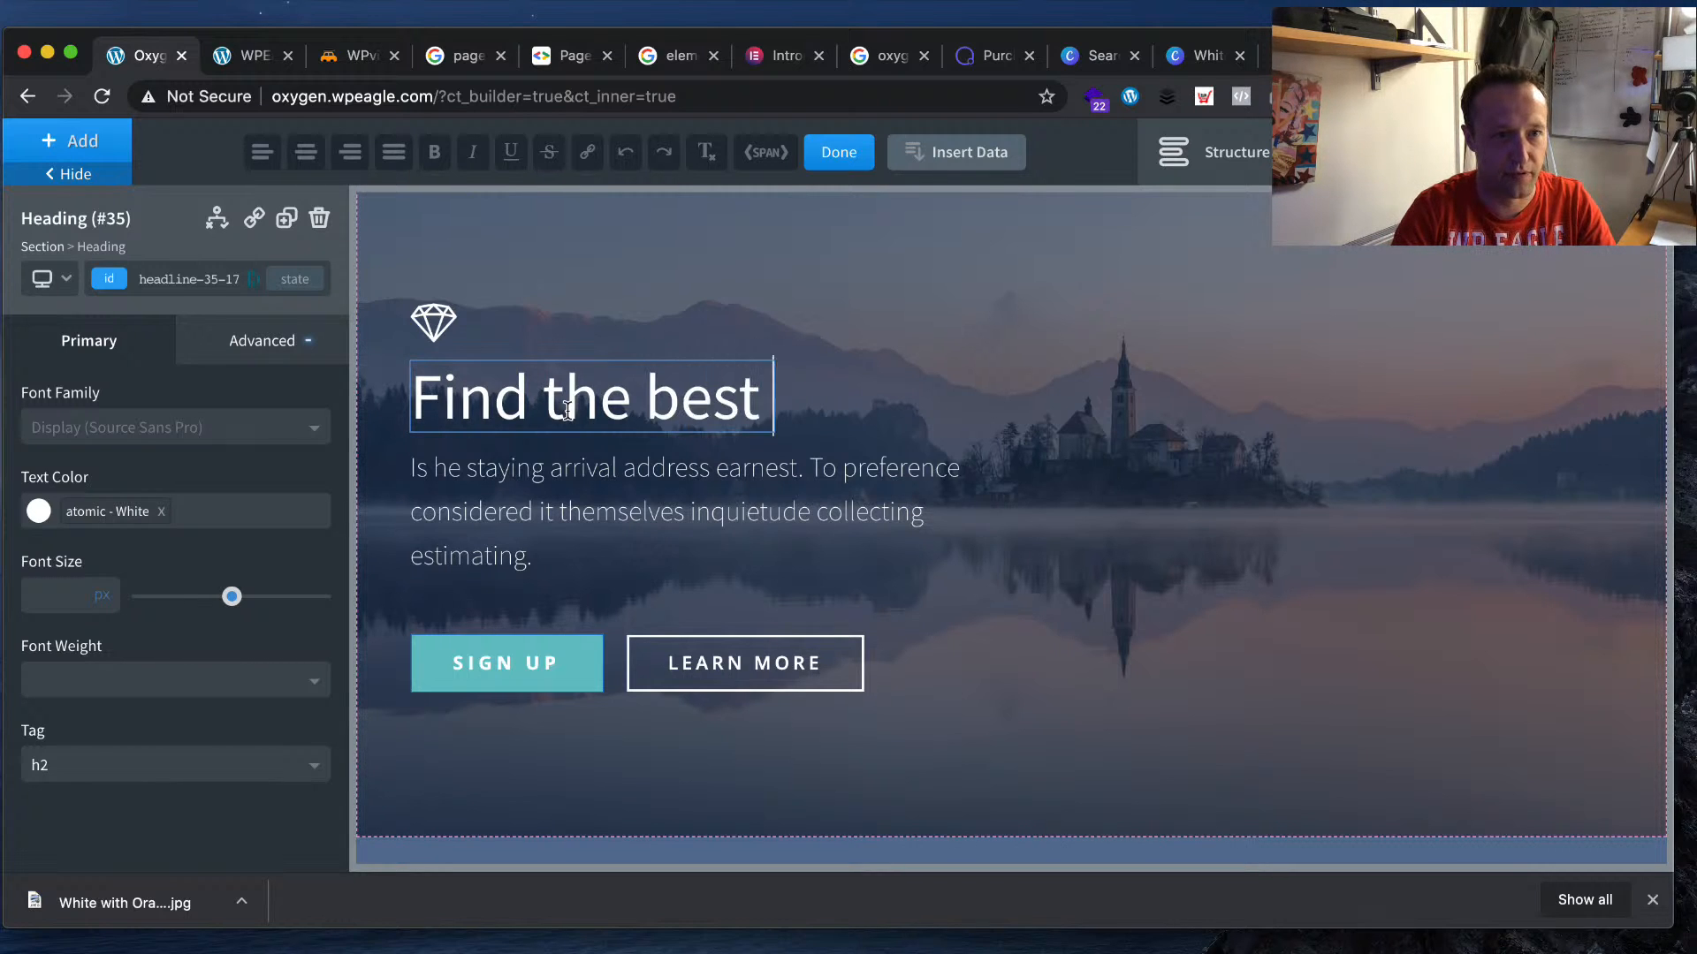
text(products for yoU!)
key(BackSpace)
key(BackSpace)
text(u!)
- Select the Sign Up button, show the page structure and look through the link's primary settings
click(522, 663)
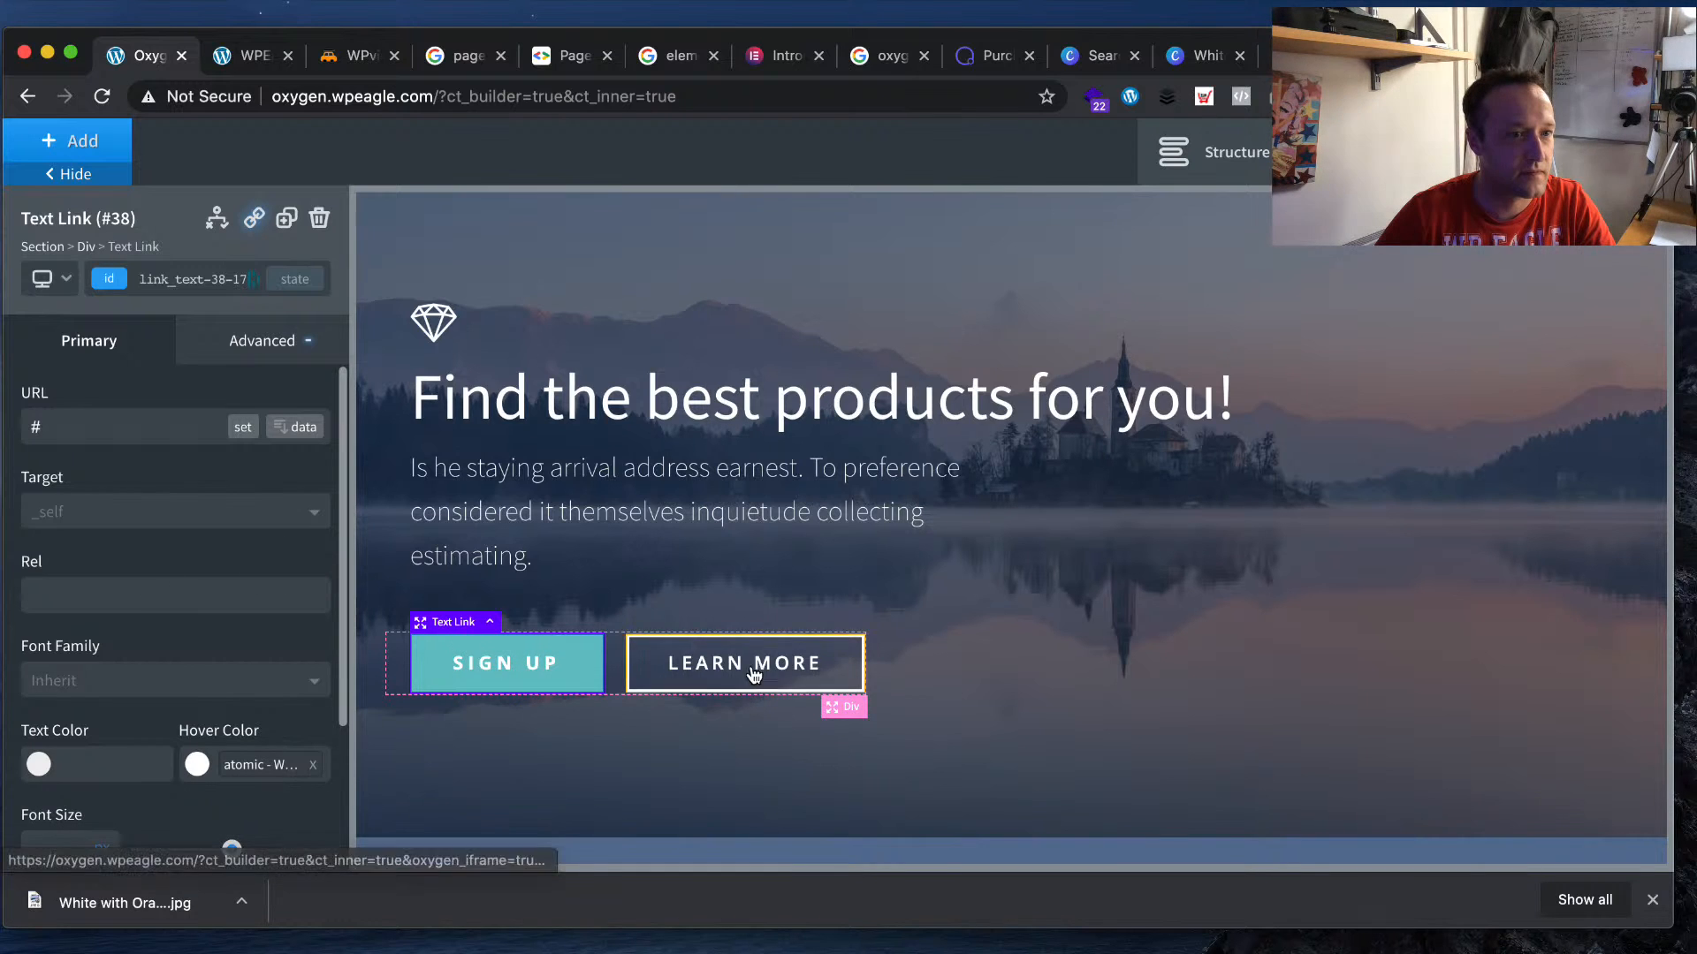
scroll(439, 670, down, 2)
scroll(209, 618, down, 3)
scroll(208, 618, up, 3)
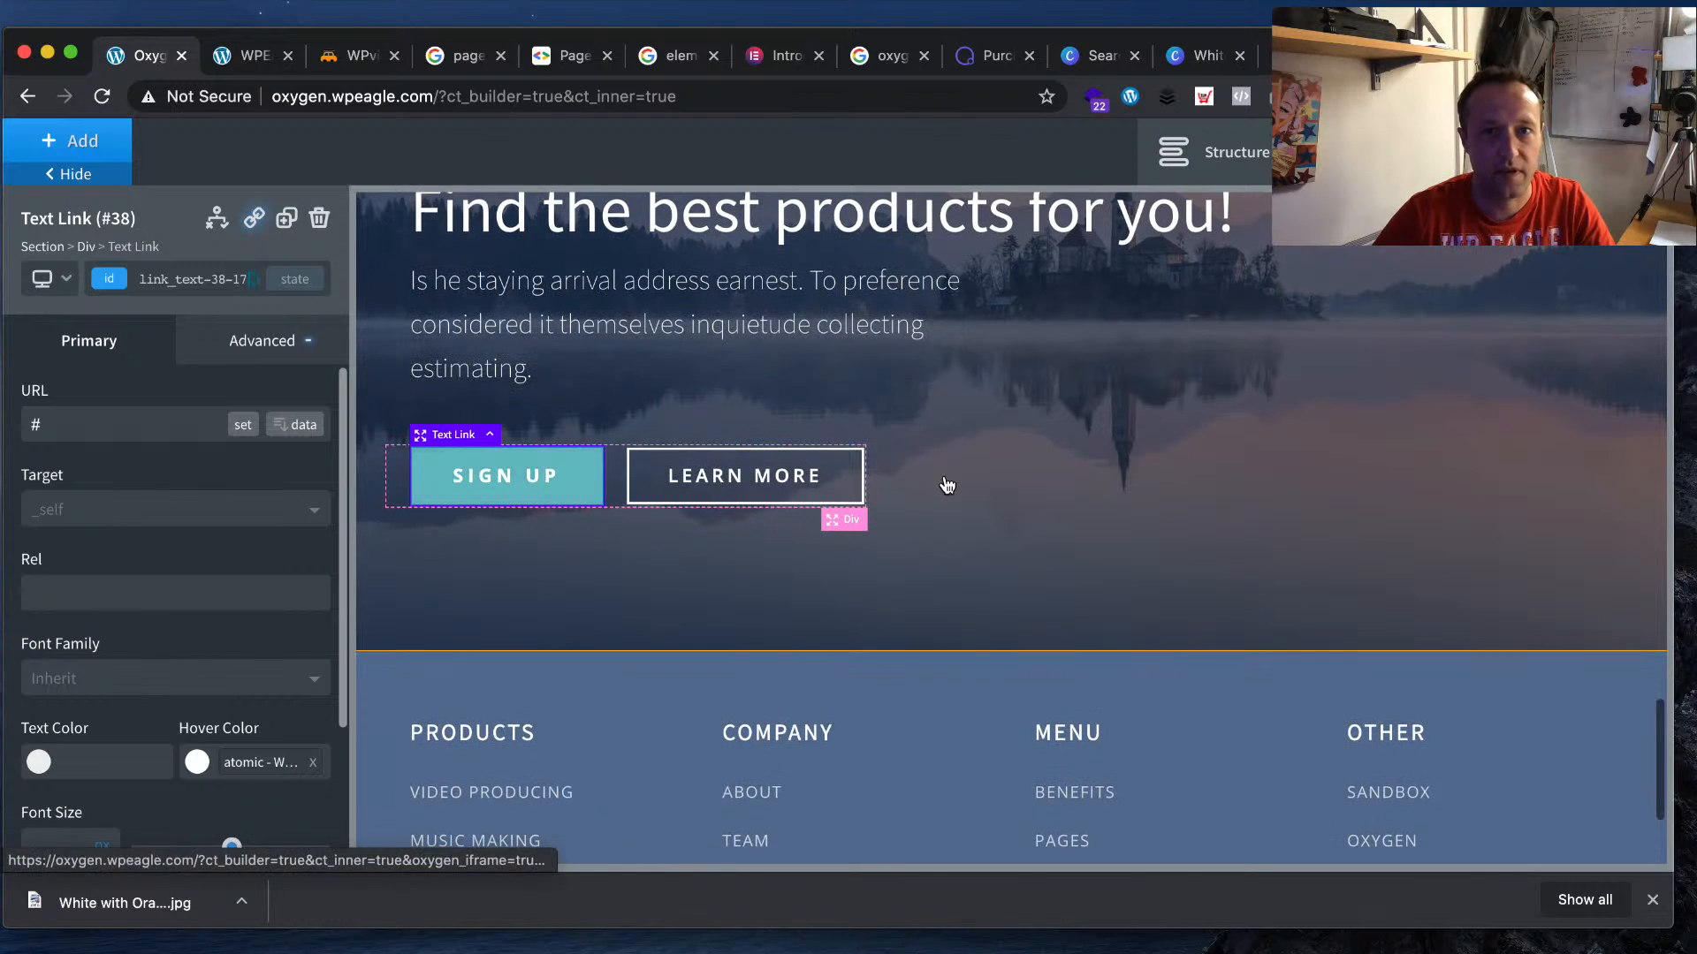
click(1233, 157)
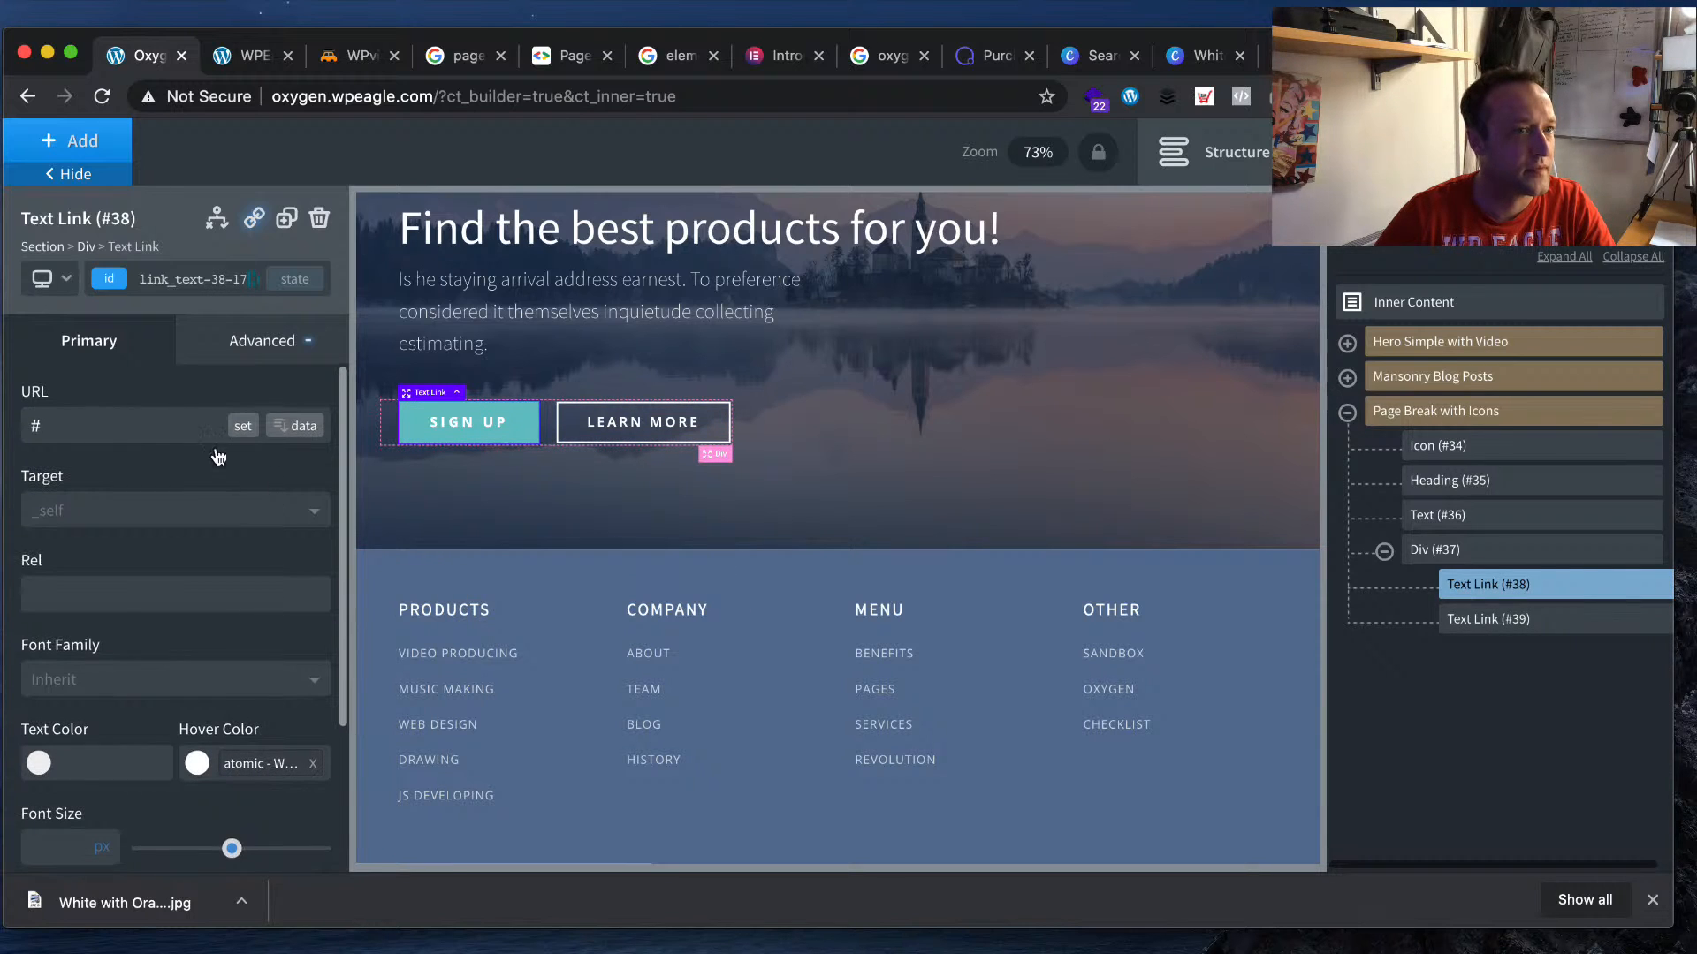
scroll(183, 409, down, 5)
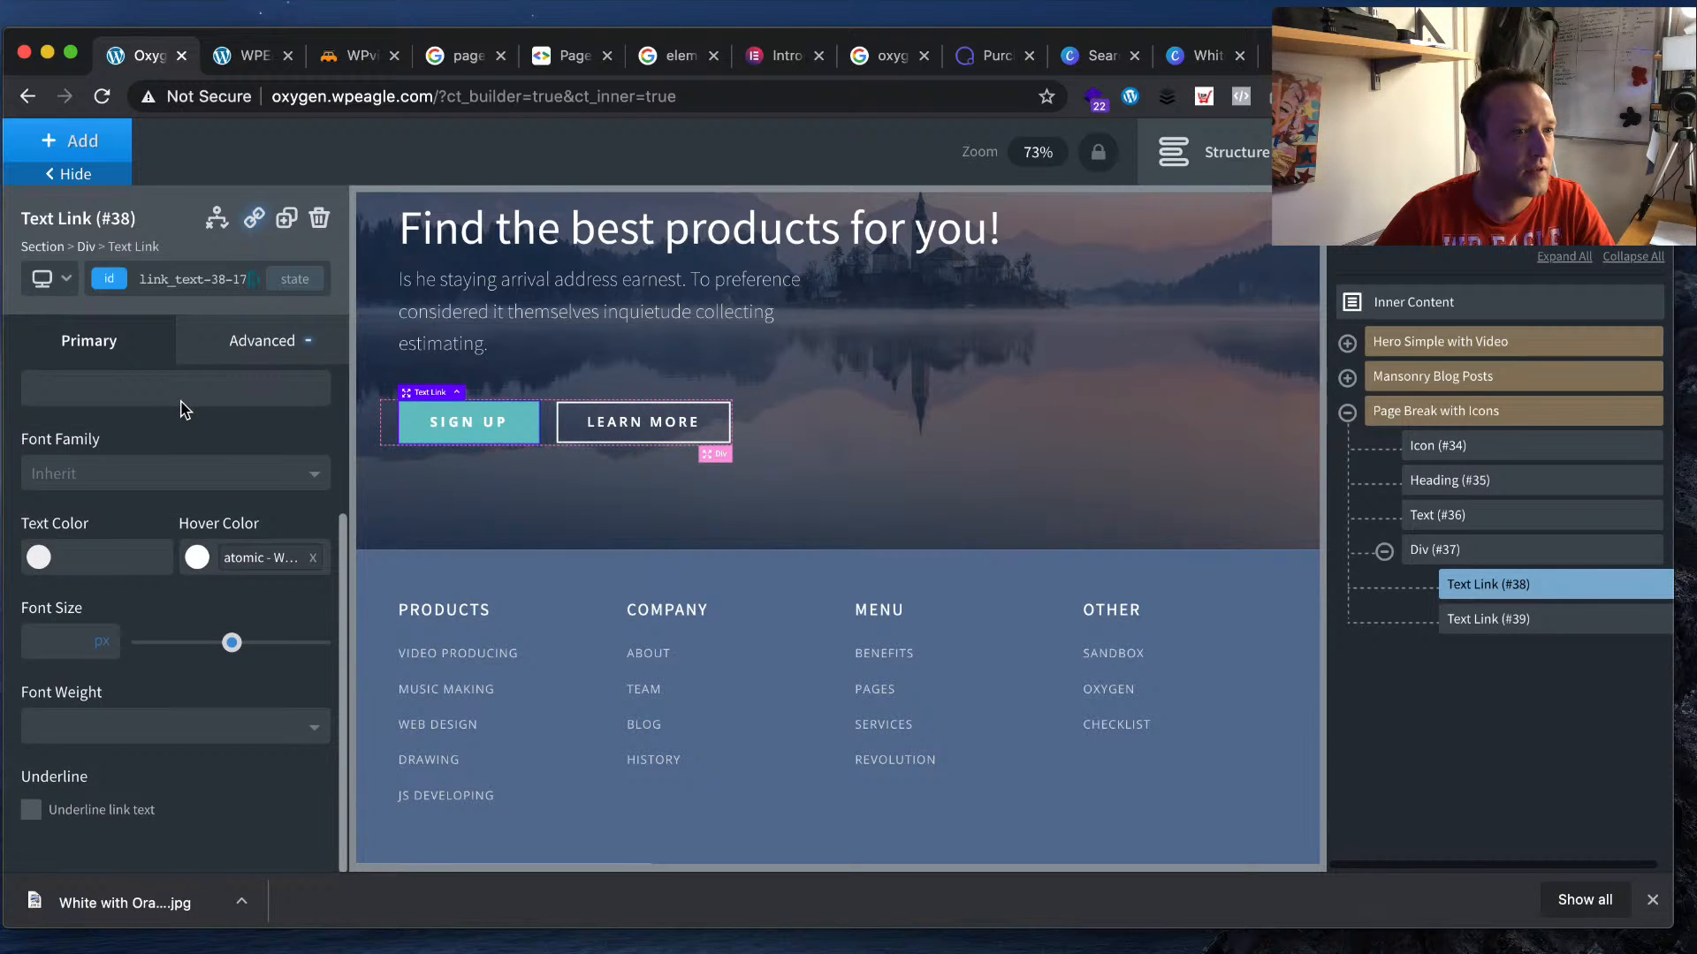
scroll(183, 409, up, 5)
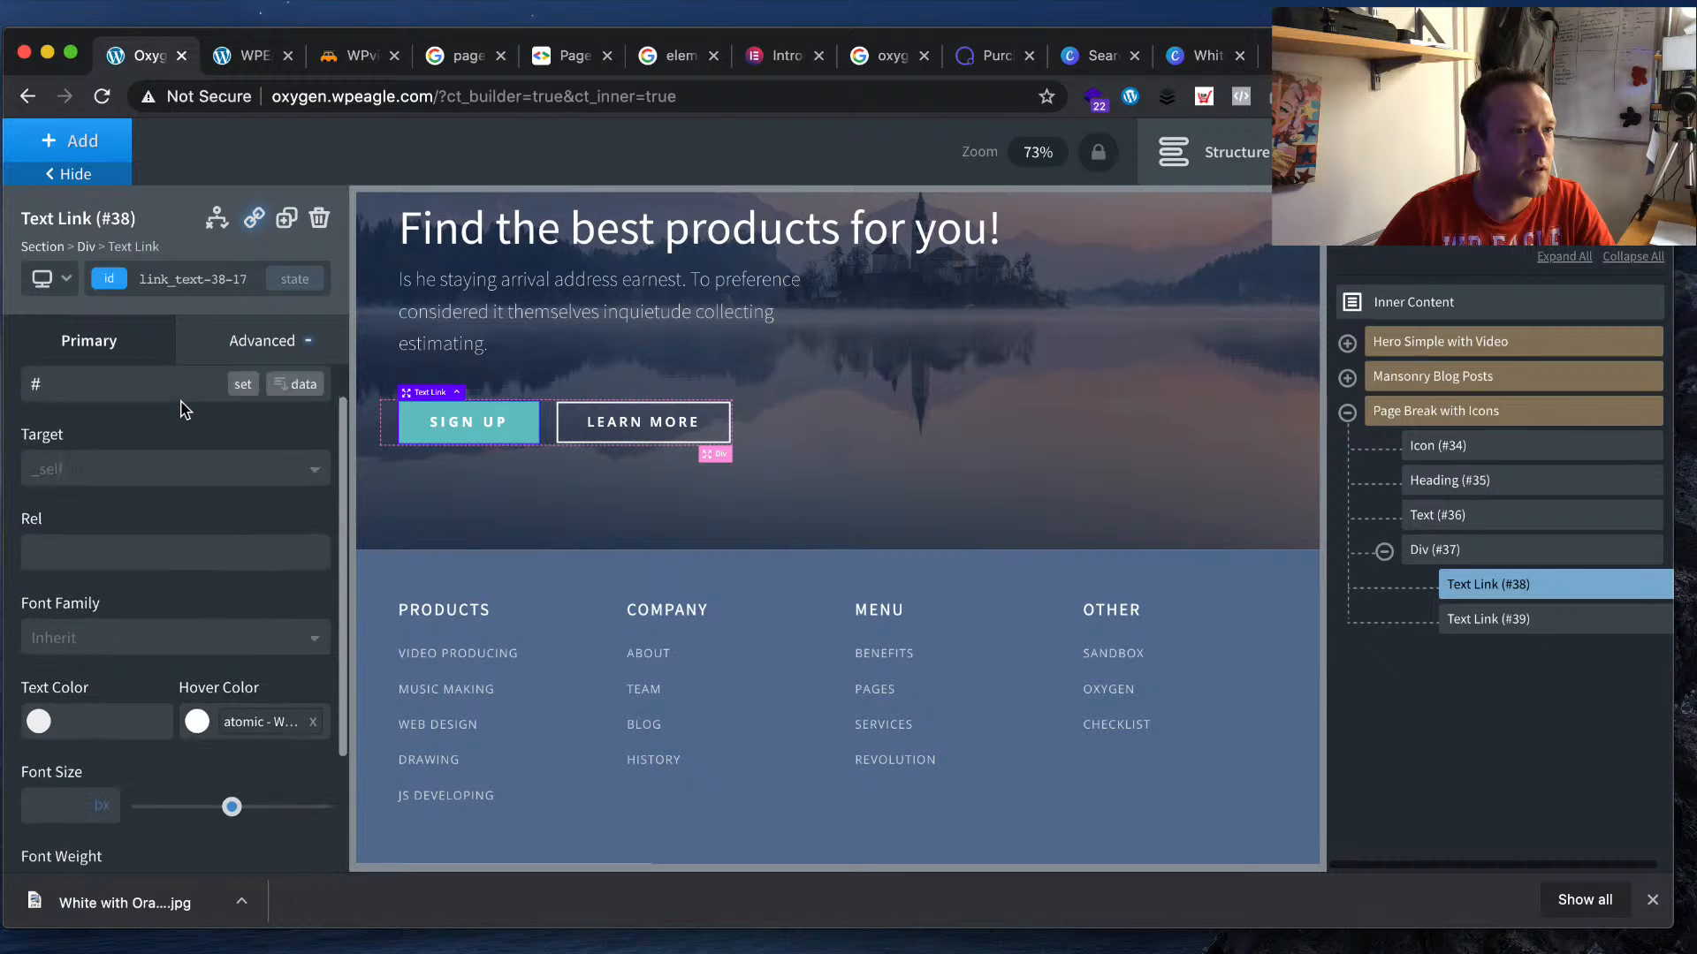
- Replace the Sign Up button's label with "View Guides"
double_click(460, 427)
key(BackSpace)
key(BackSpace)
key(BackSpace)
key(BackSpace)
key(BackSpace)
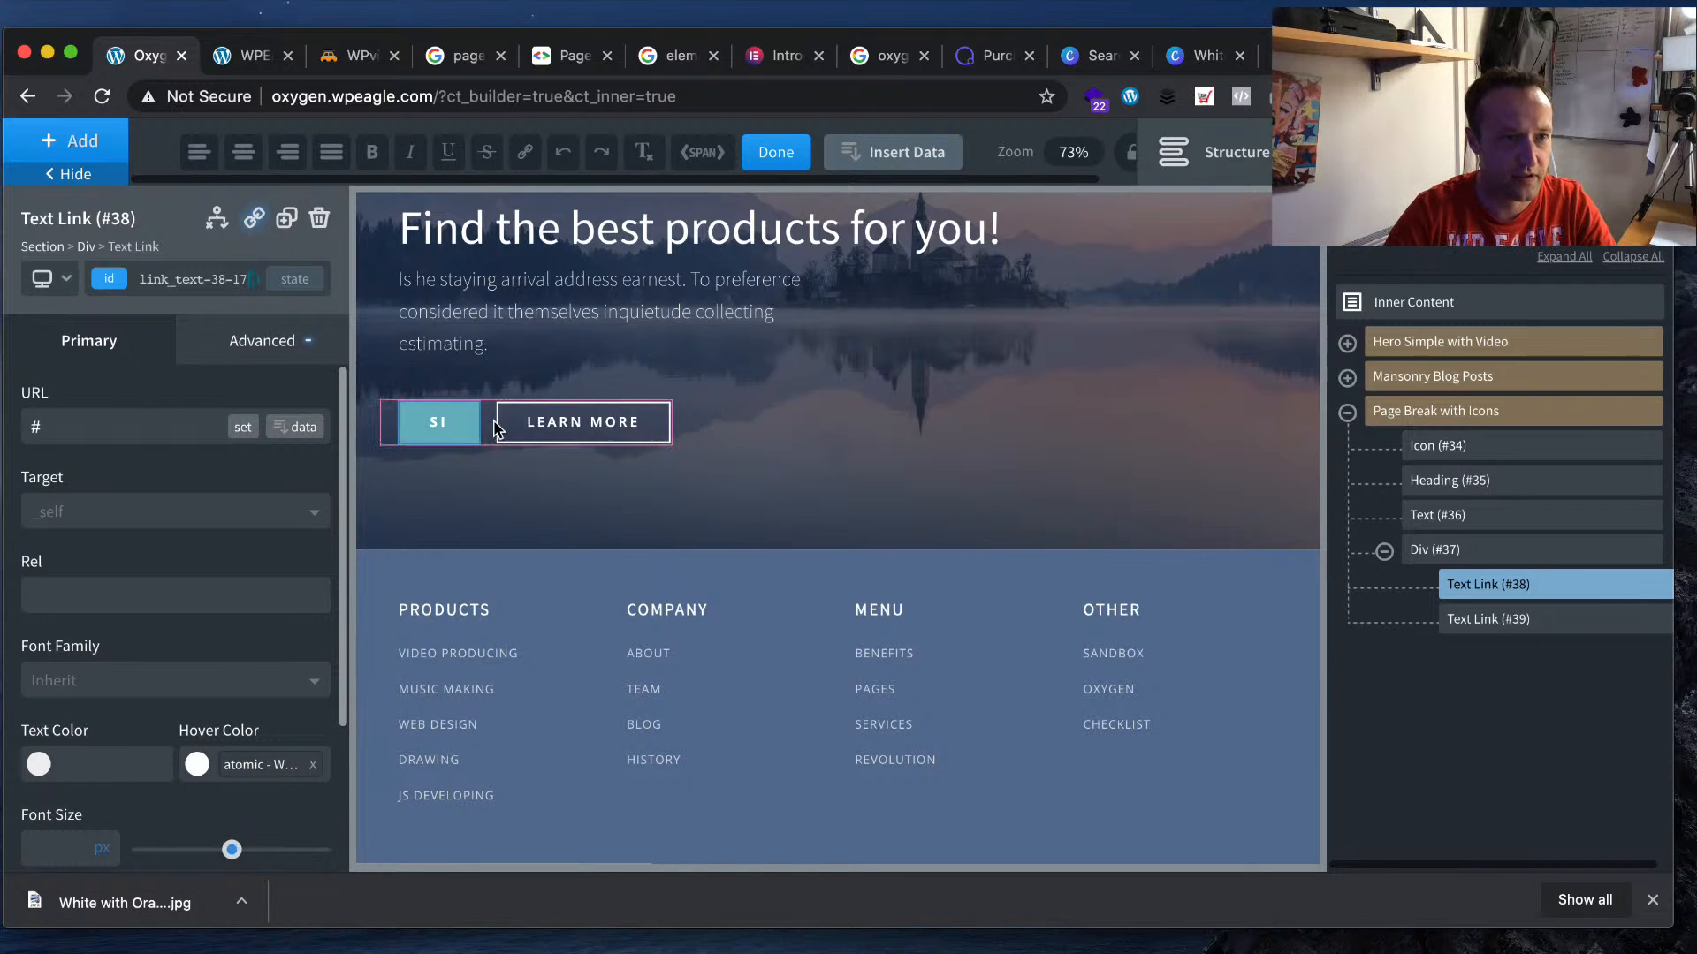
key(BackSpace)
key(BackSpace)
text(View Guides)
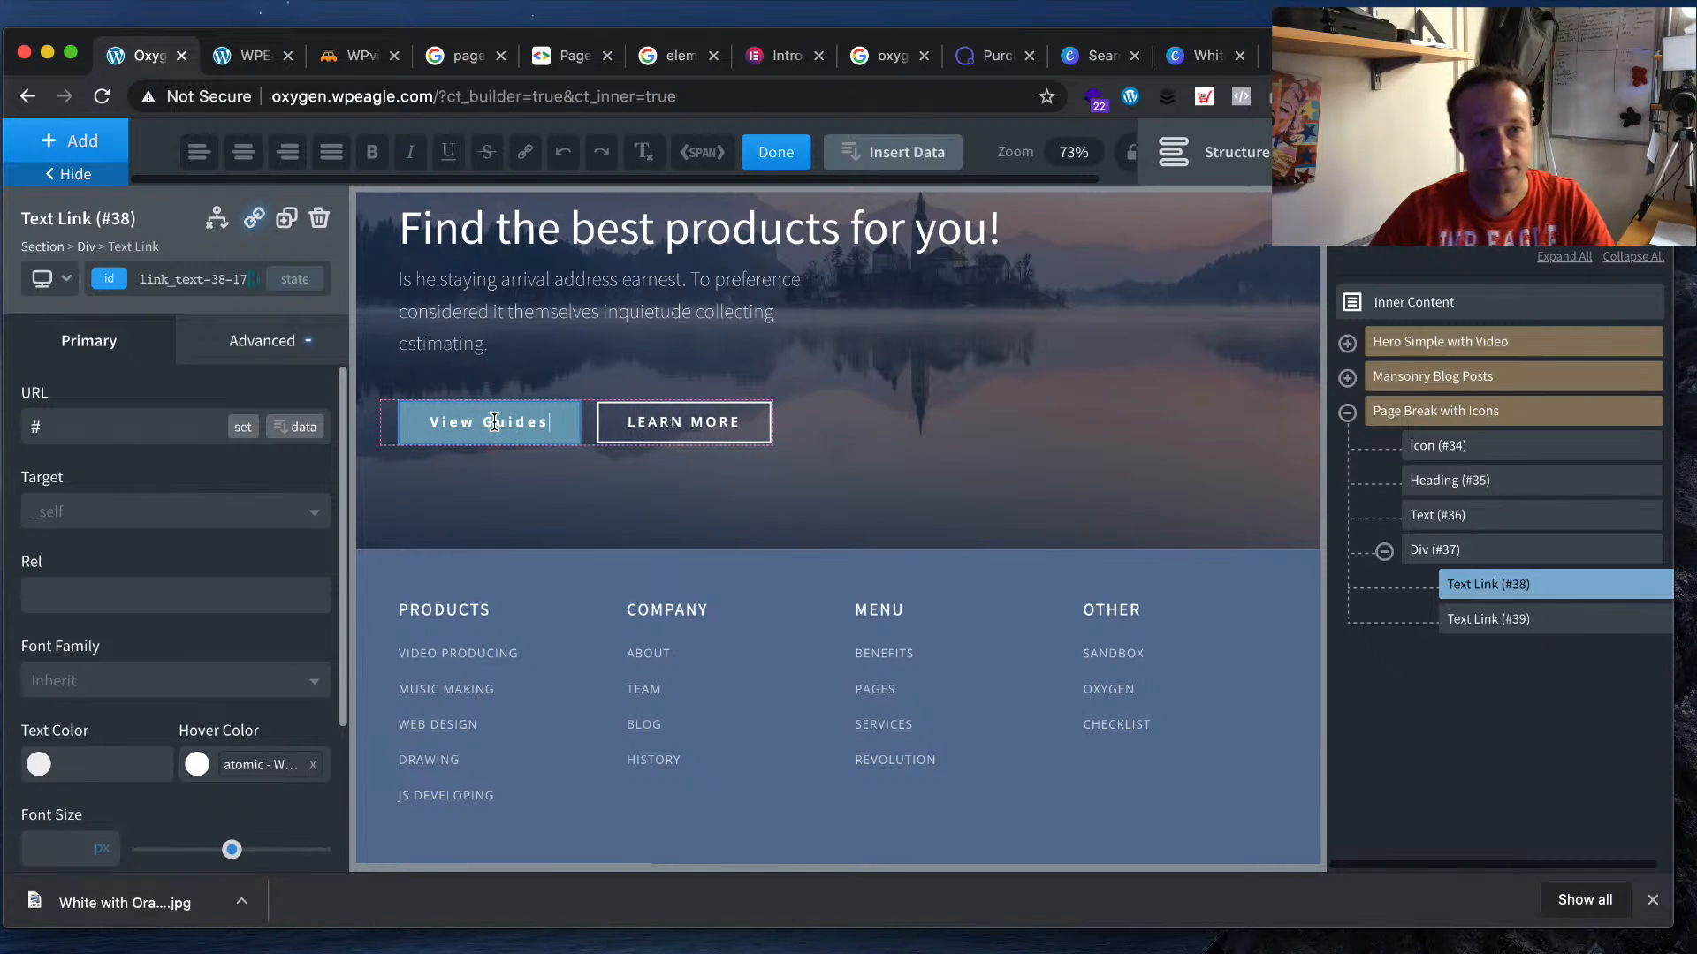
click(1039, 391)
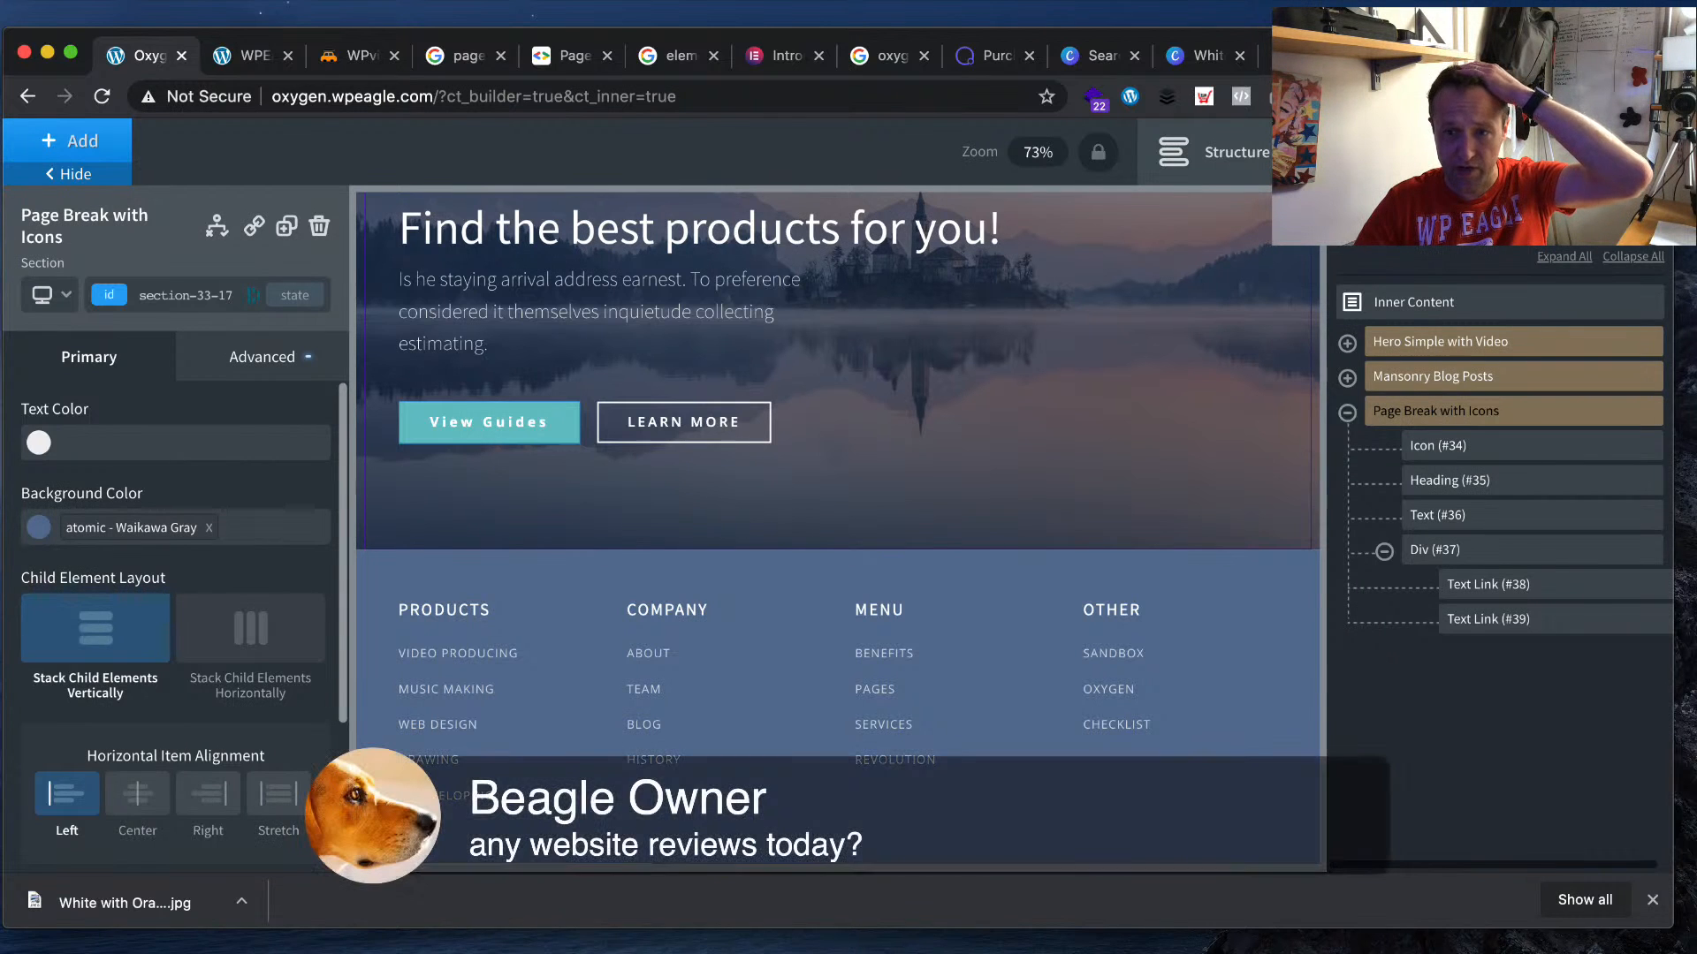
- Save the page and reload the live homepage to check the new page break section
scroll(838, 528, up, 2)
scroll(838, 528, up, 3)
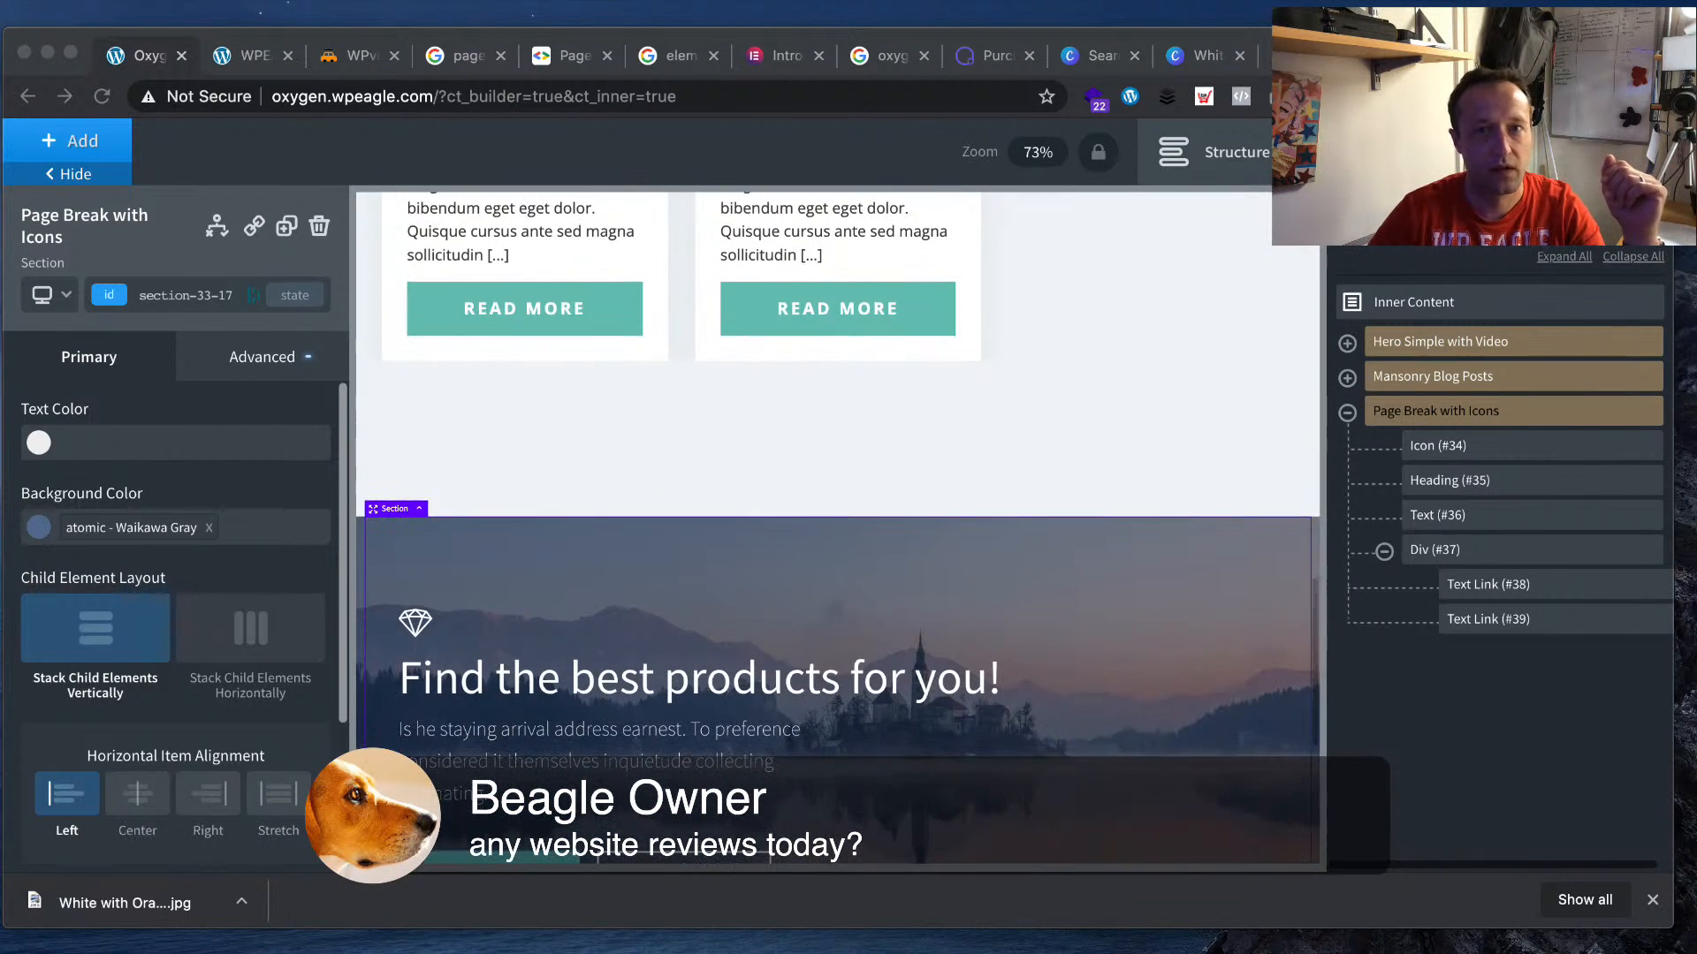
key(super+Tab)
click(1622, 152)
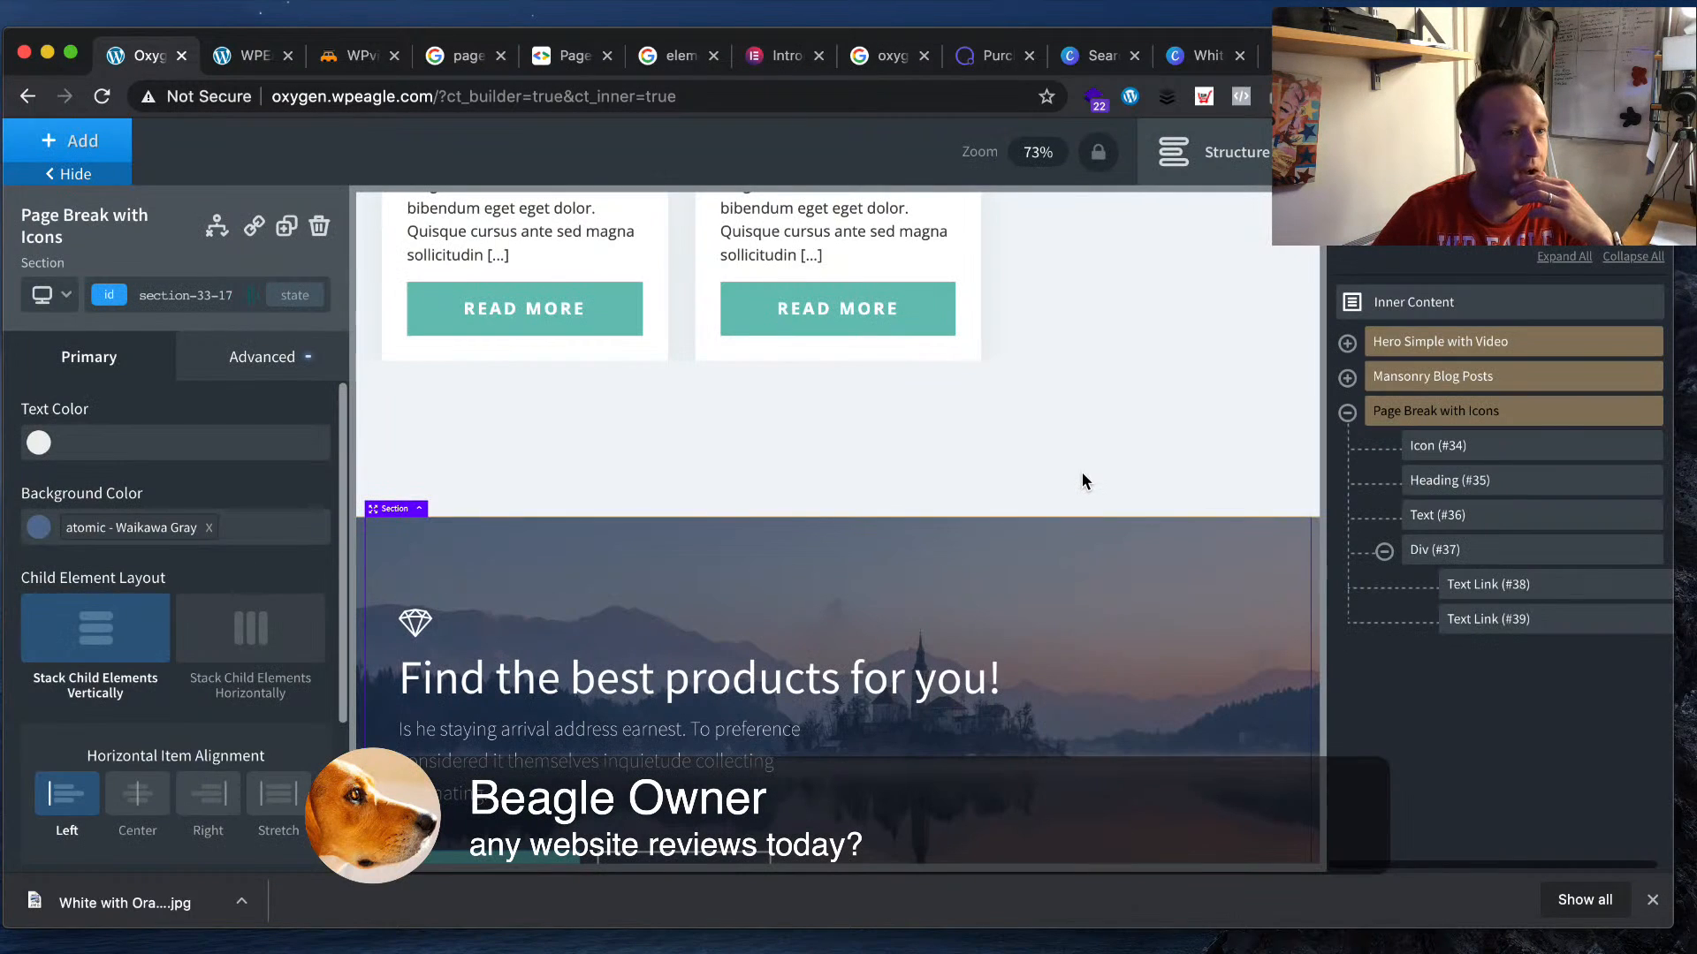
click(252, 56)
click(102, 96)
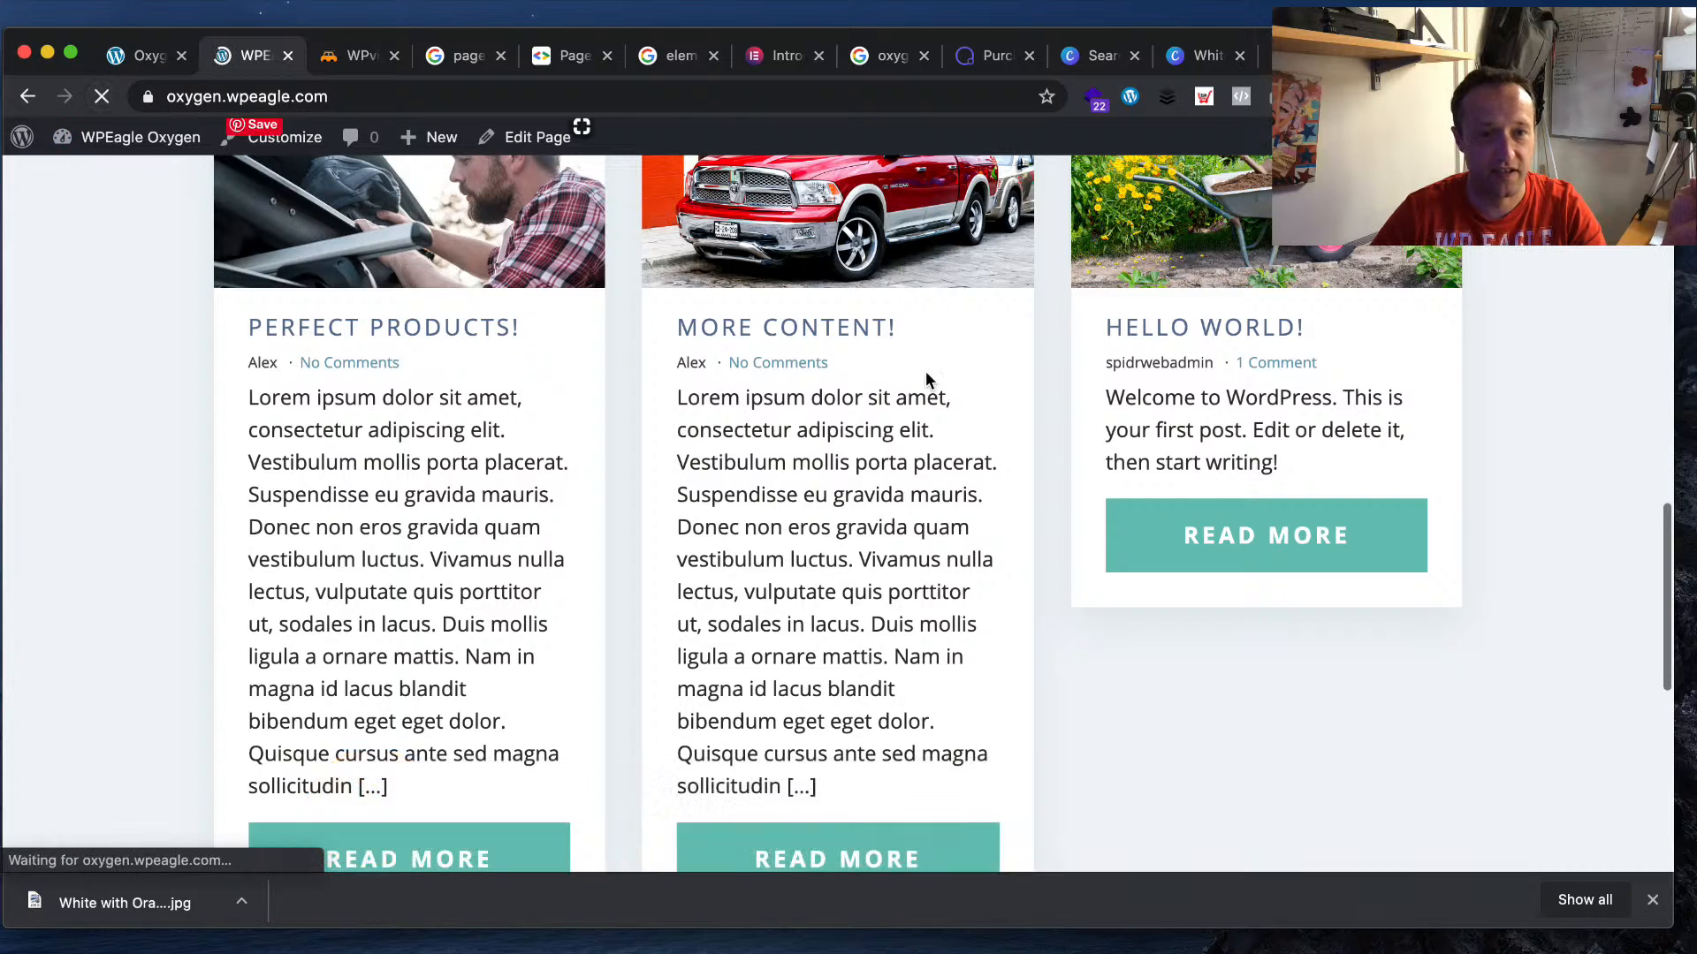
scroll(924, 372, down, 6)
scroll(925, 372, down, 4)
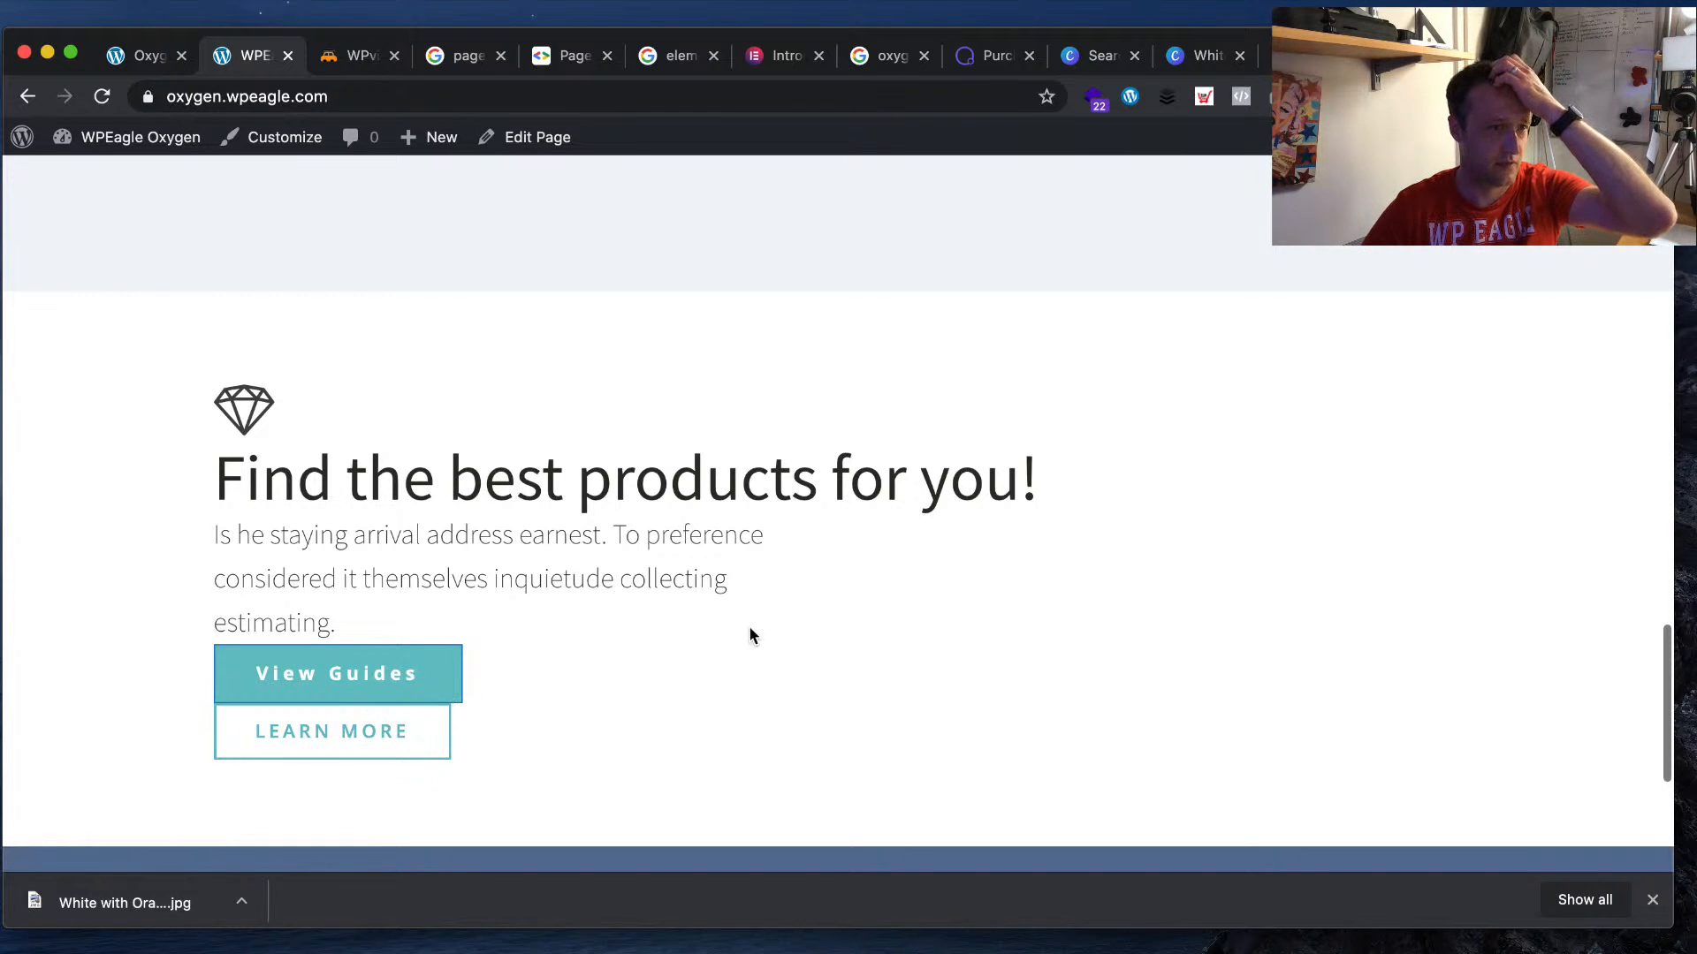
- Return to the Oxygen builder, review the page break section and save the page again
click(124, 51)
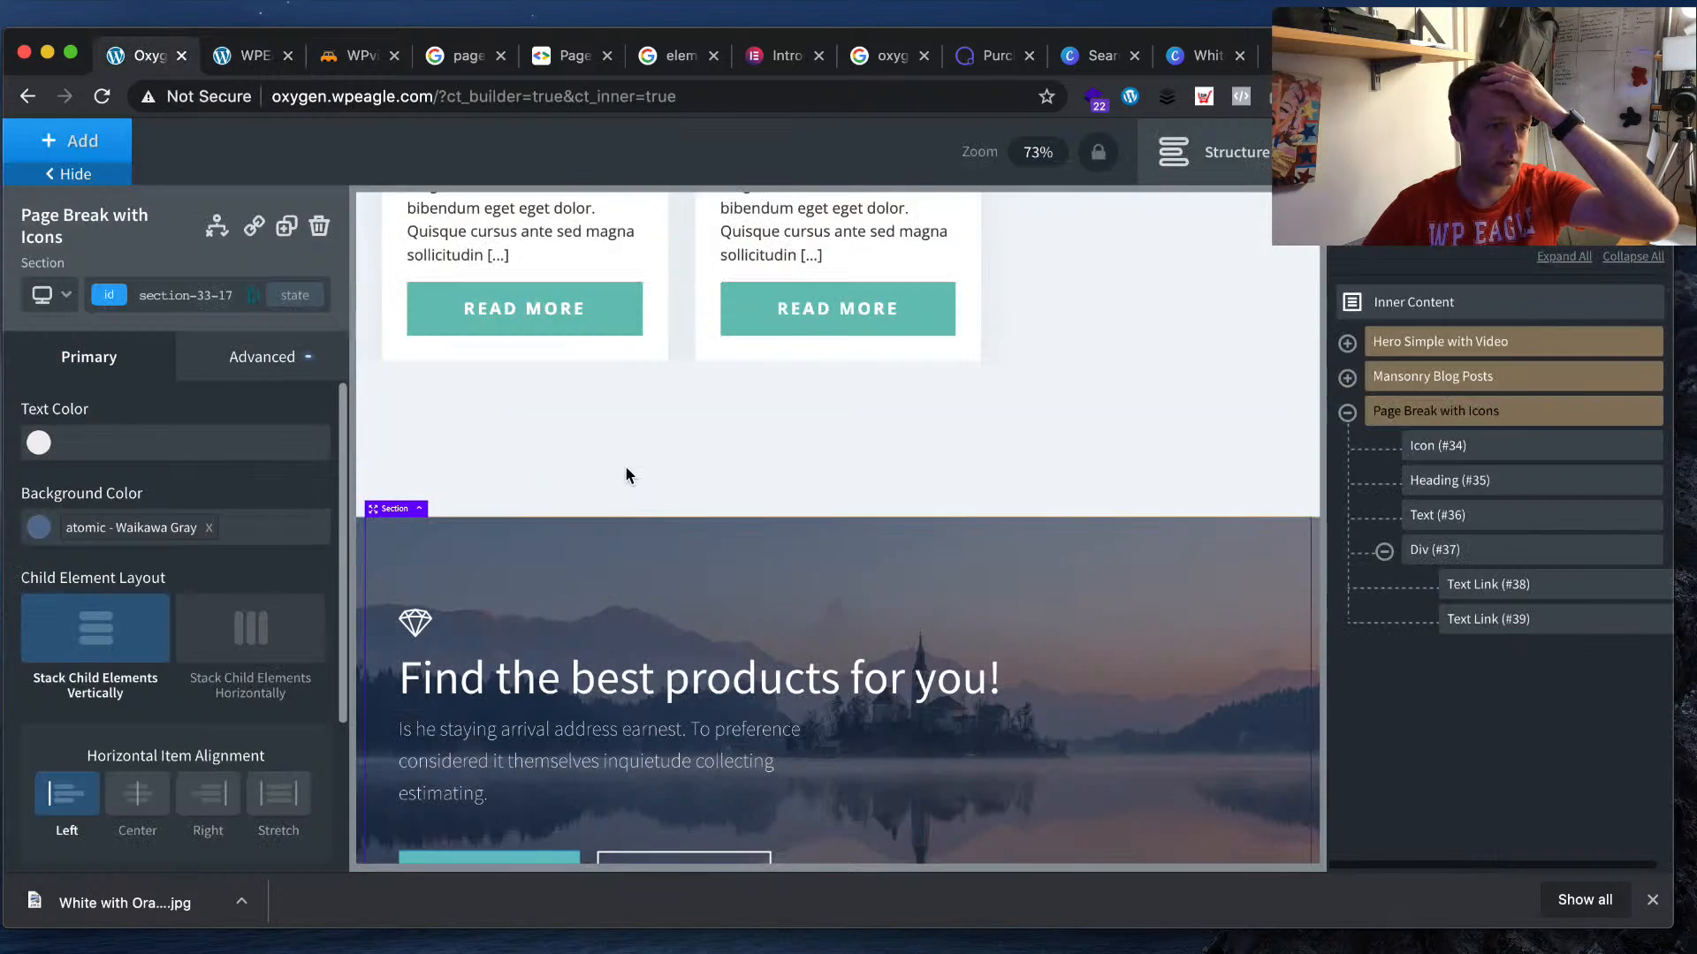
scroll(619, 478, down, 2)
scroll(221, 501, down, 4)
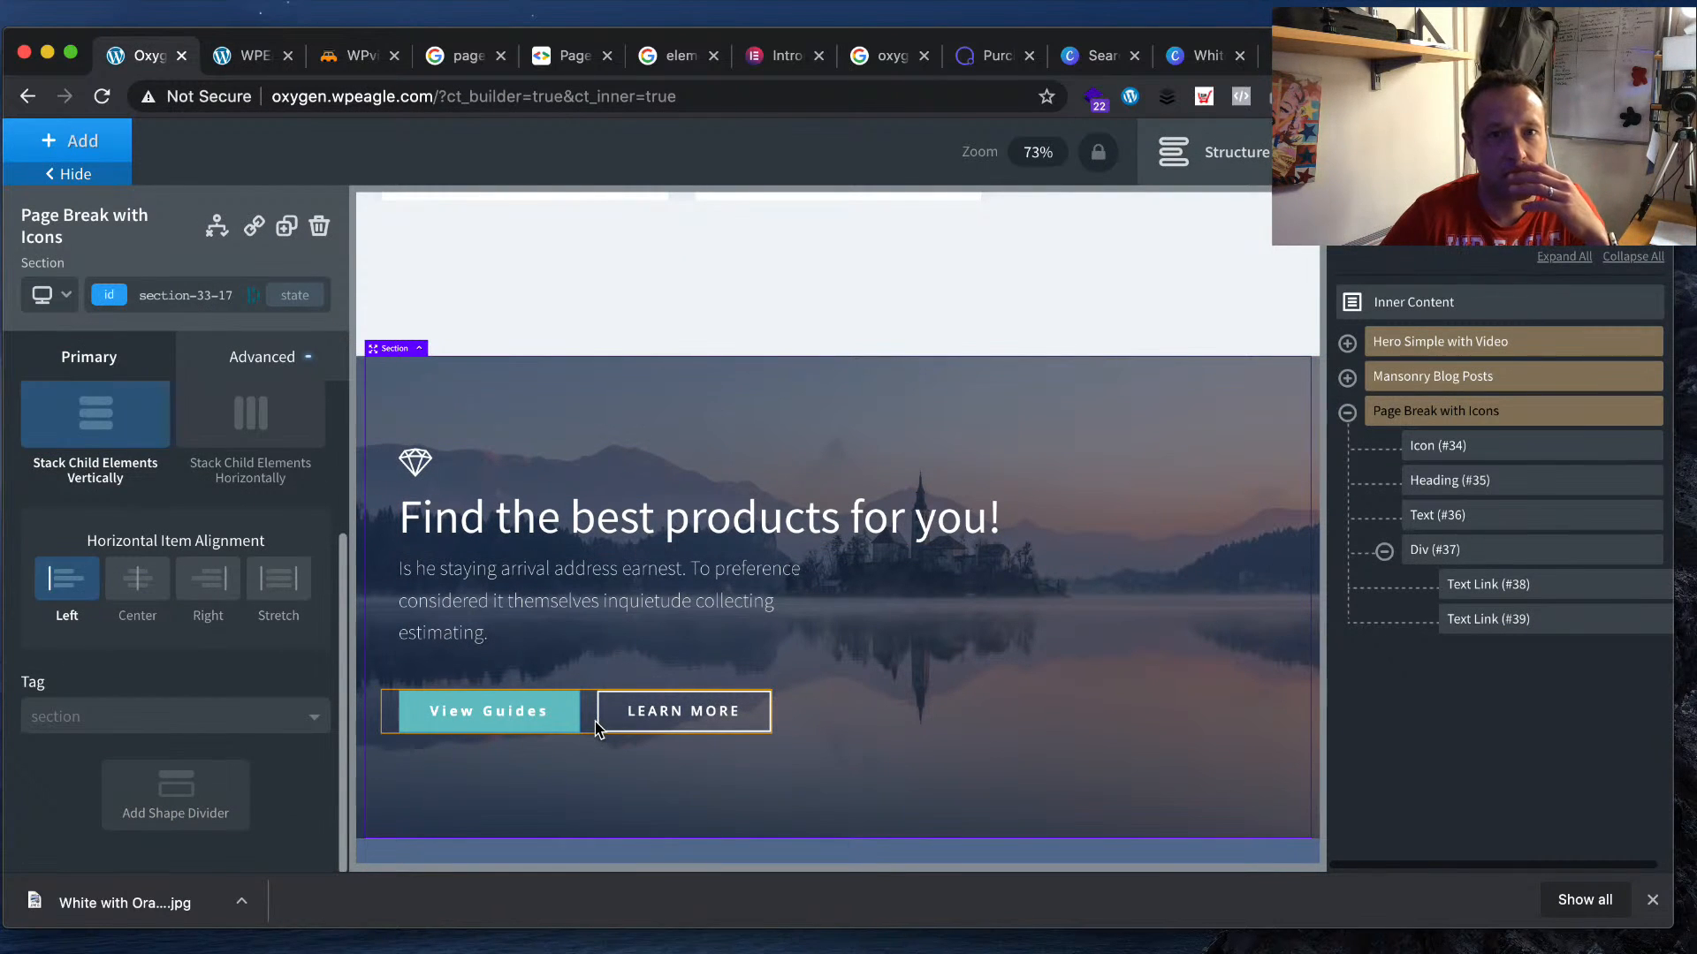
click(1621, 152)
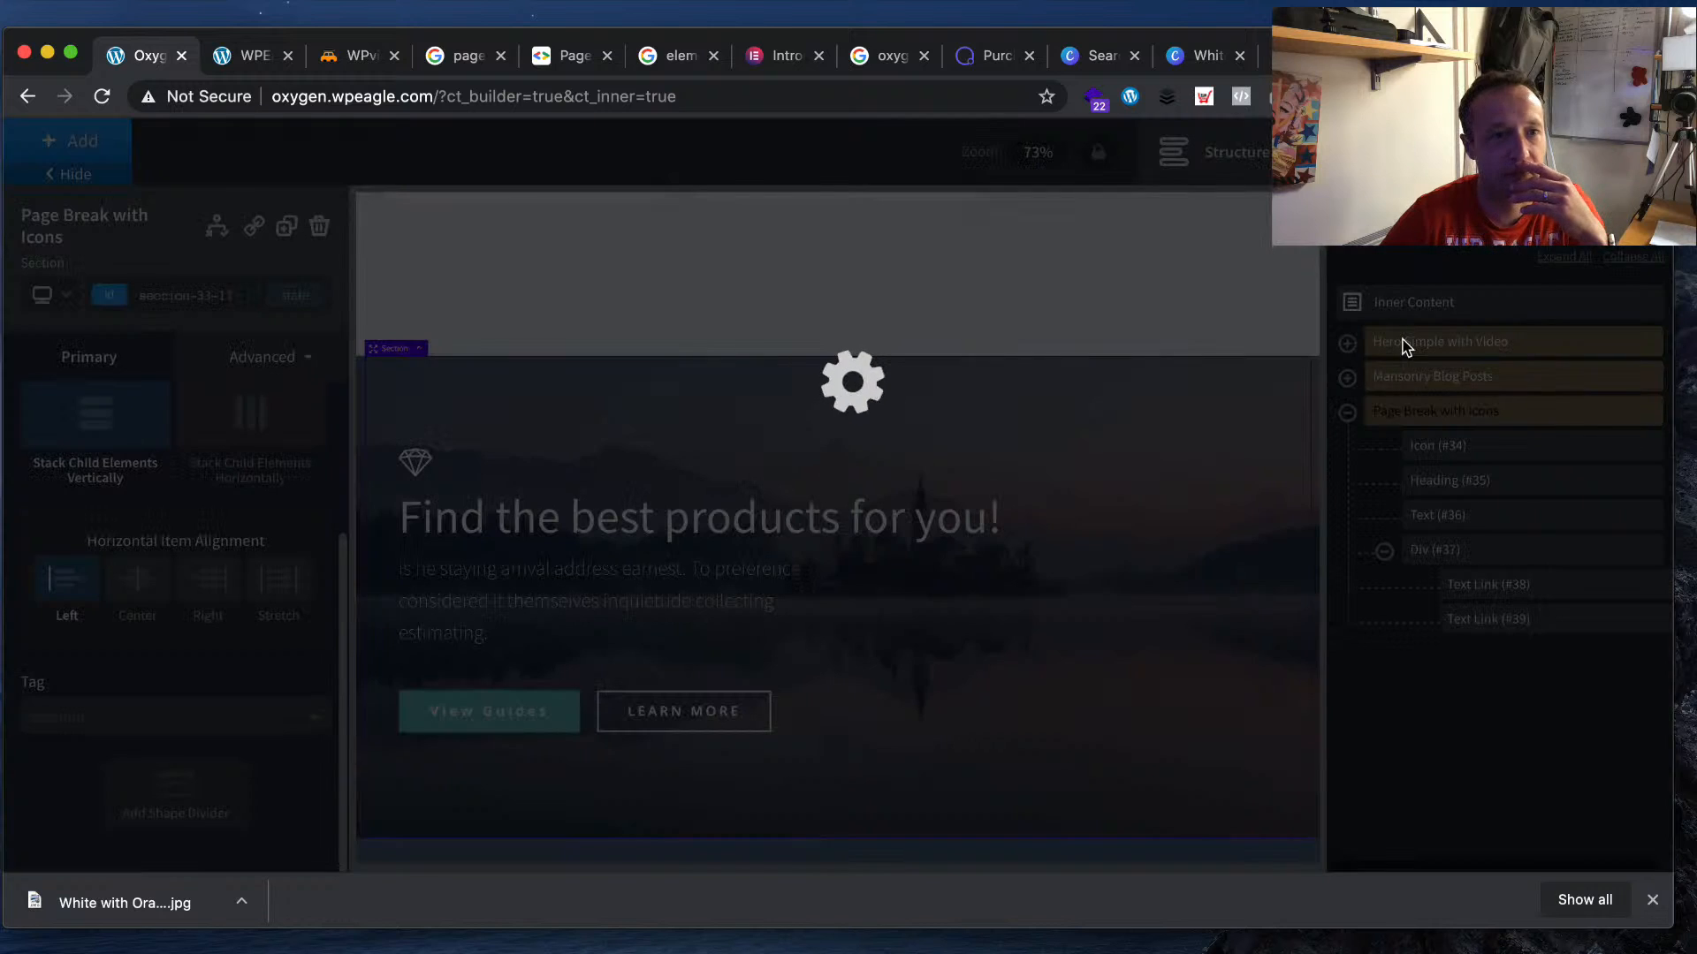
scroll(759, 356, up, 1)
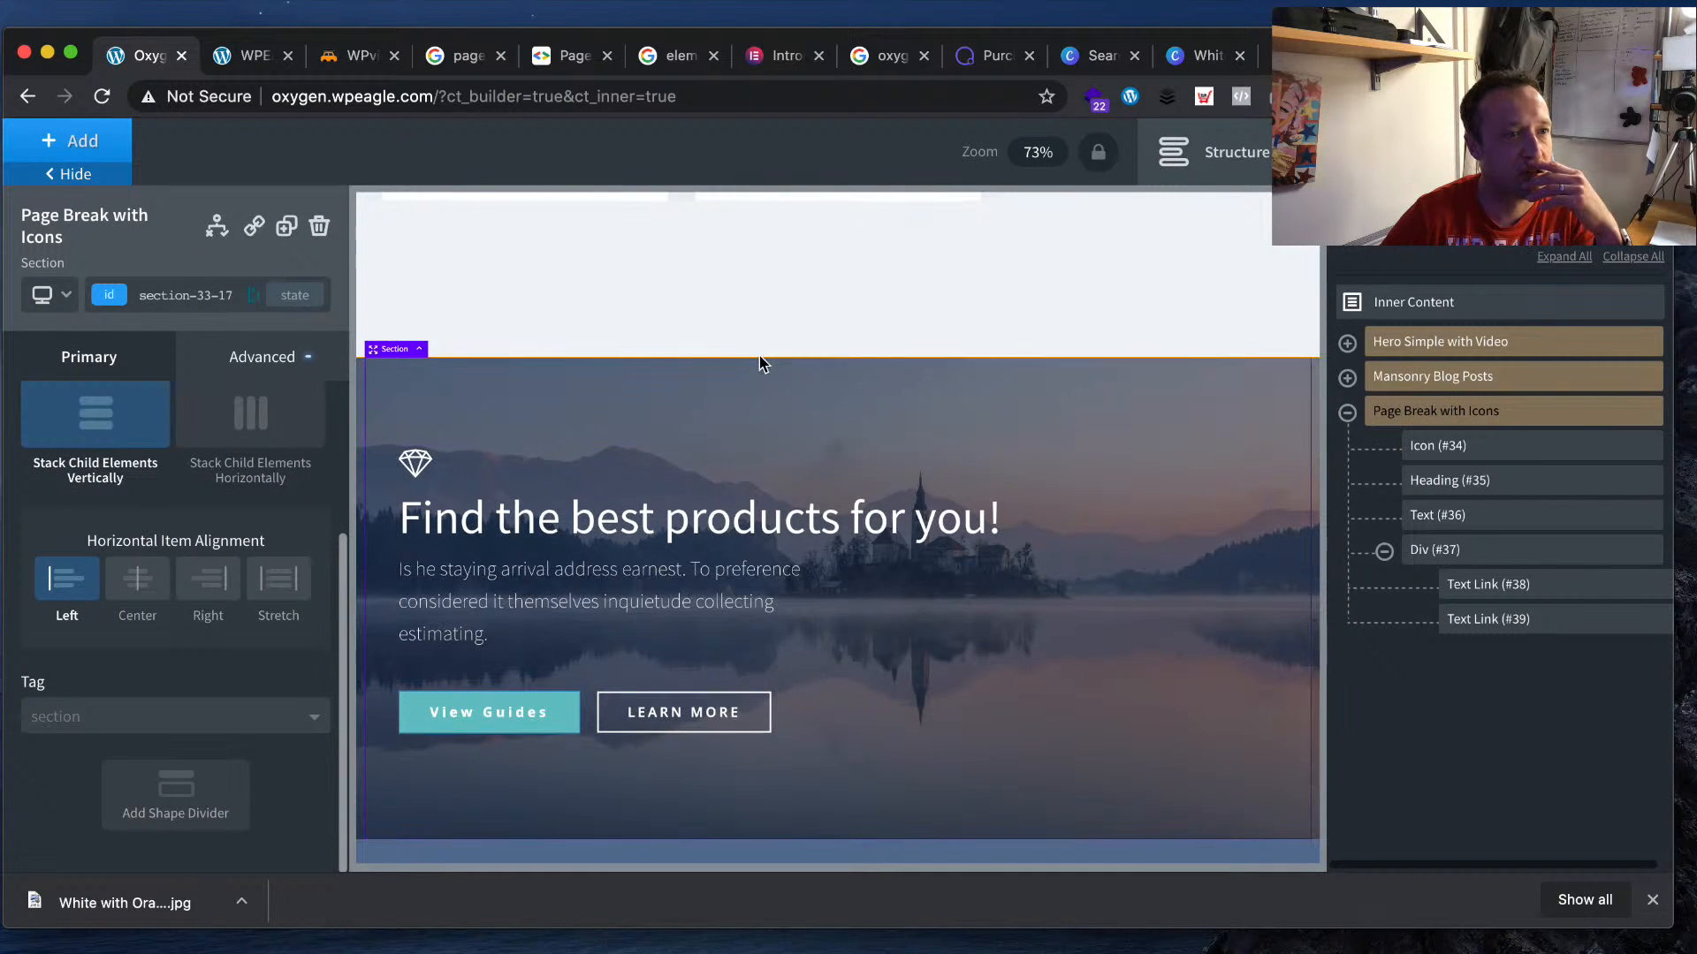
- Check the page break section's child element stacking and the layout settings of the div holding its two buttons
click(283, 446)
click(115, 439)
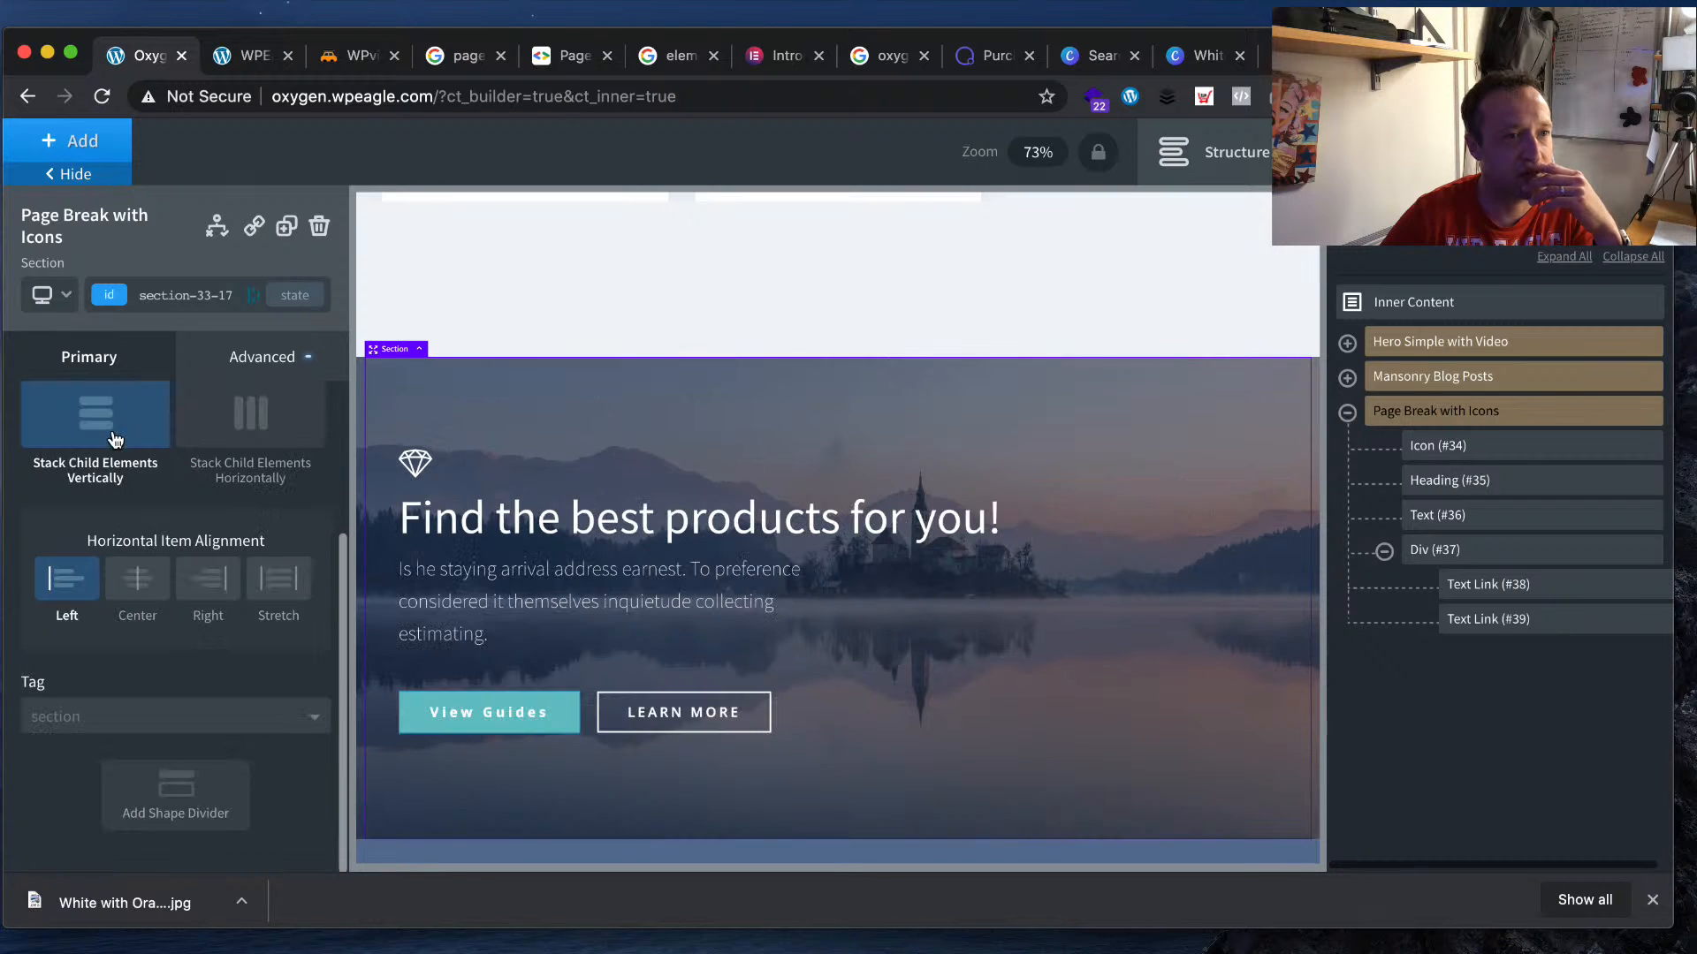
click(587, 732)
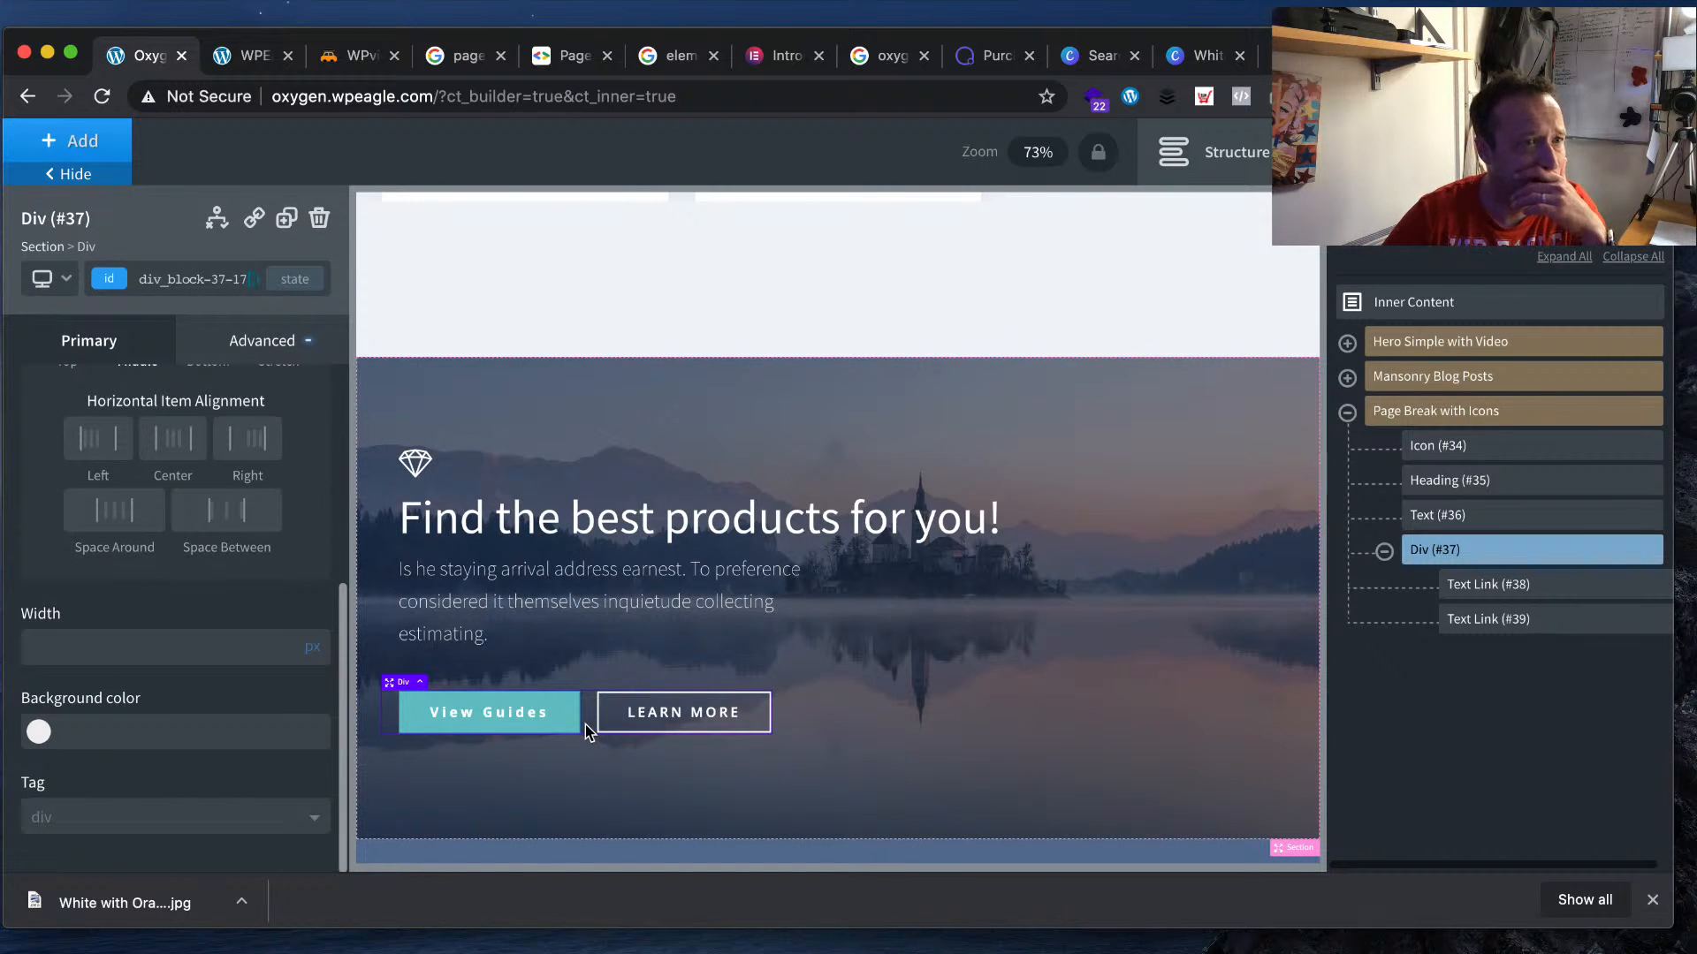
scroll(234, 574, up, 5)
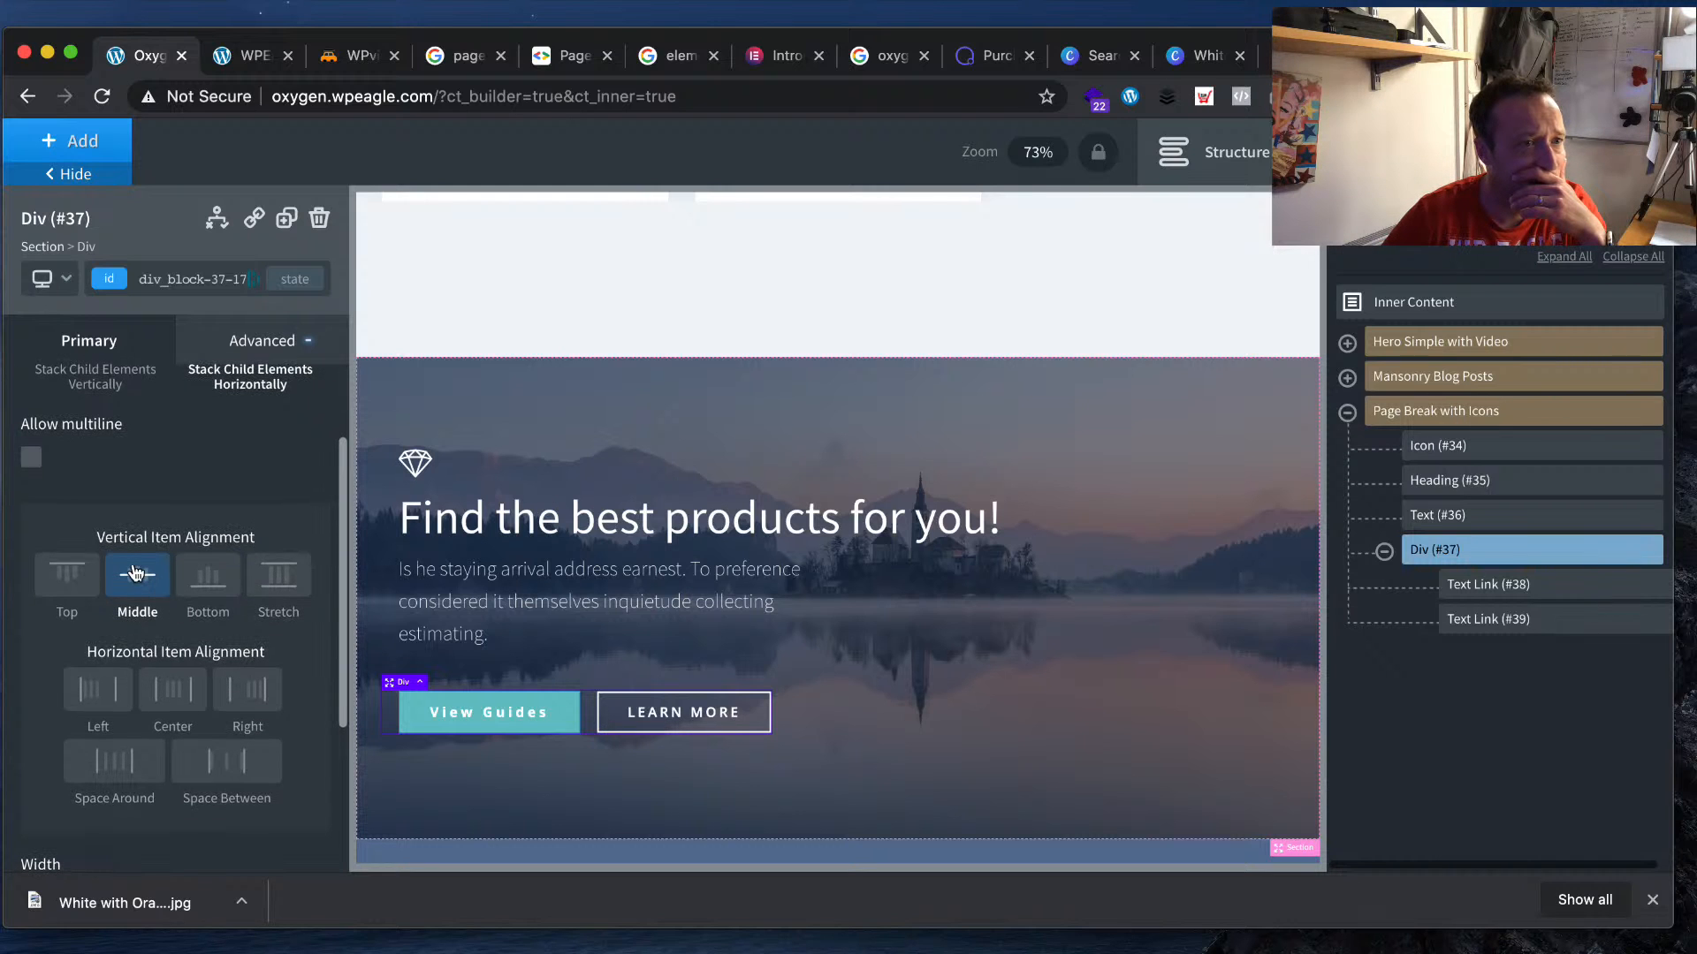
scroll(142, 572, up, 3)
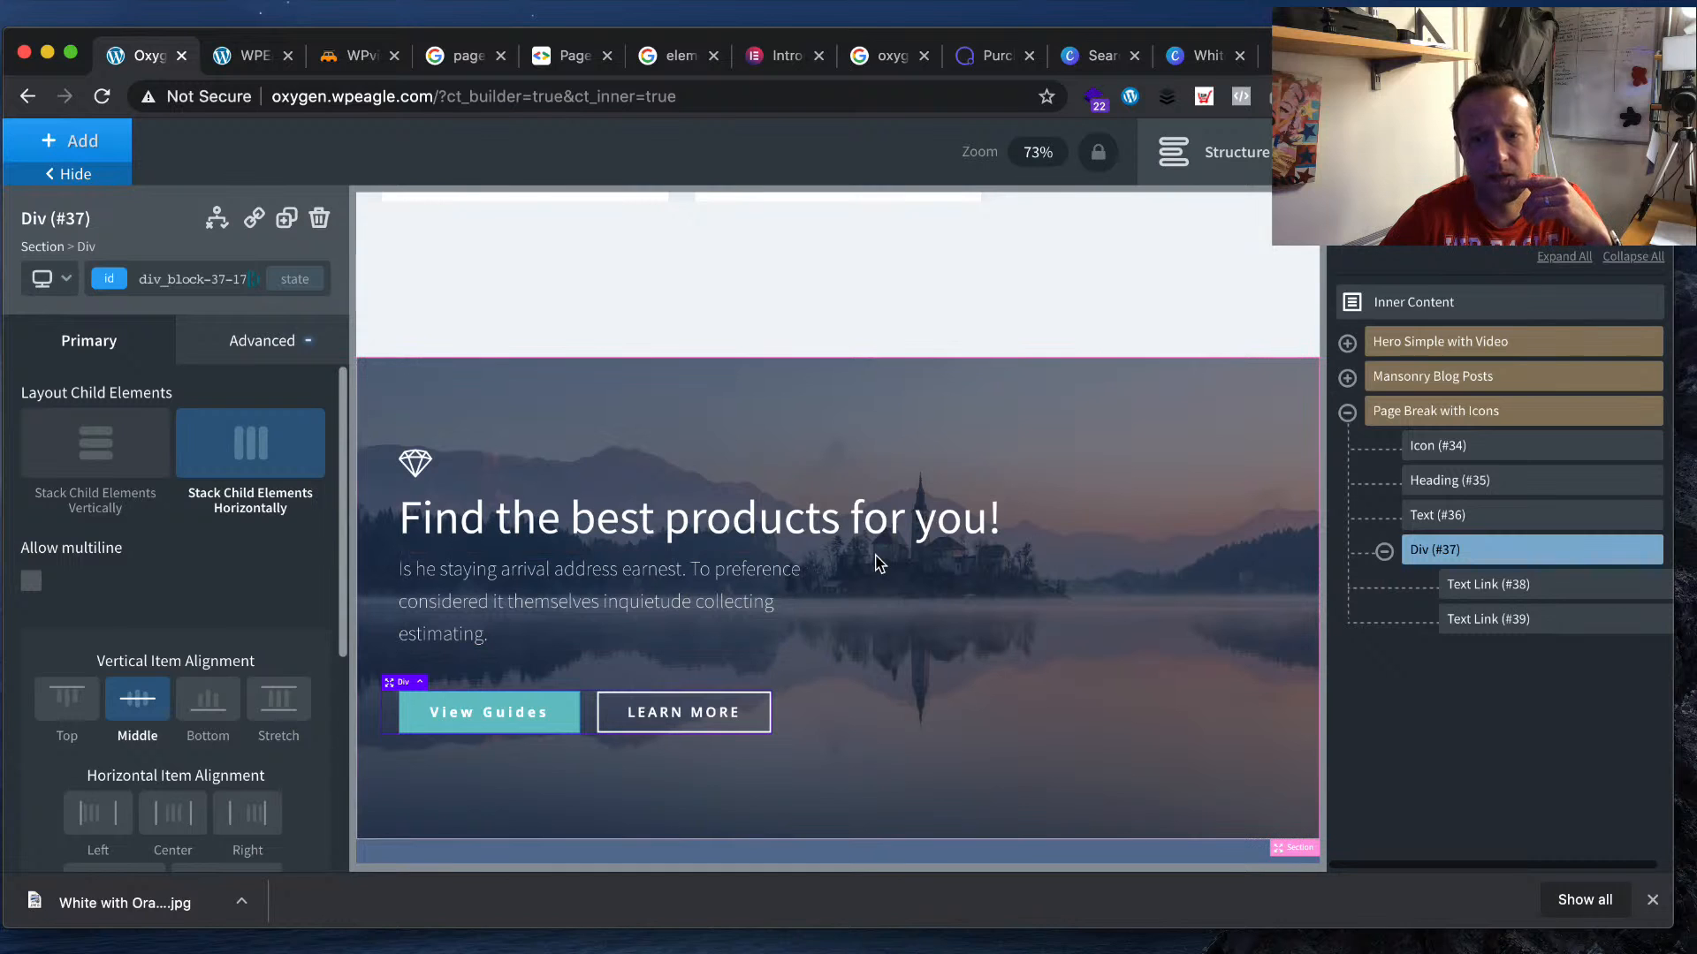
- Open the WordPress dashboard from the live site and regenerate Oxygen's CSS cache
click(235, 57)
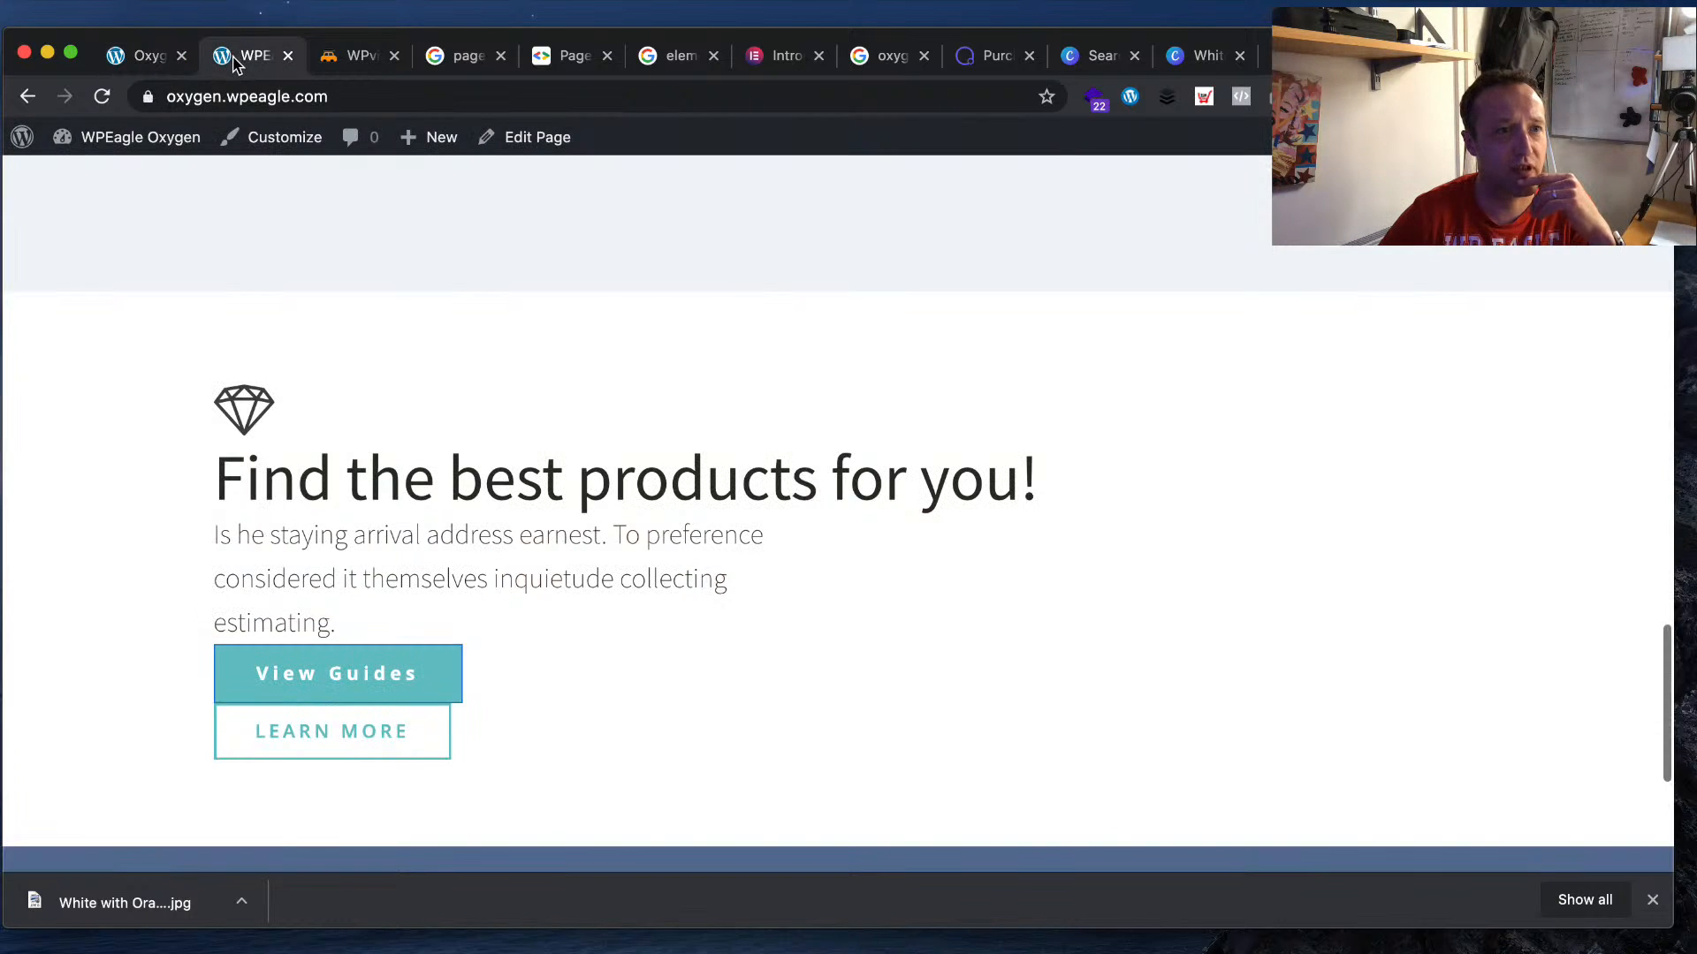
mouse_move(133, 137)
click(125, 173)
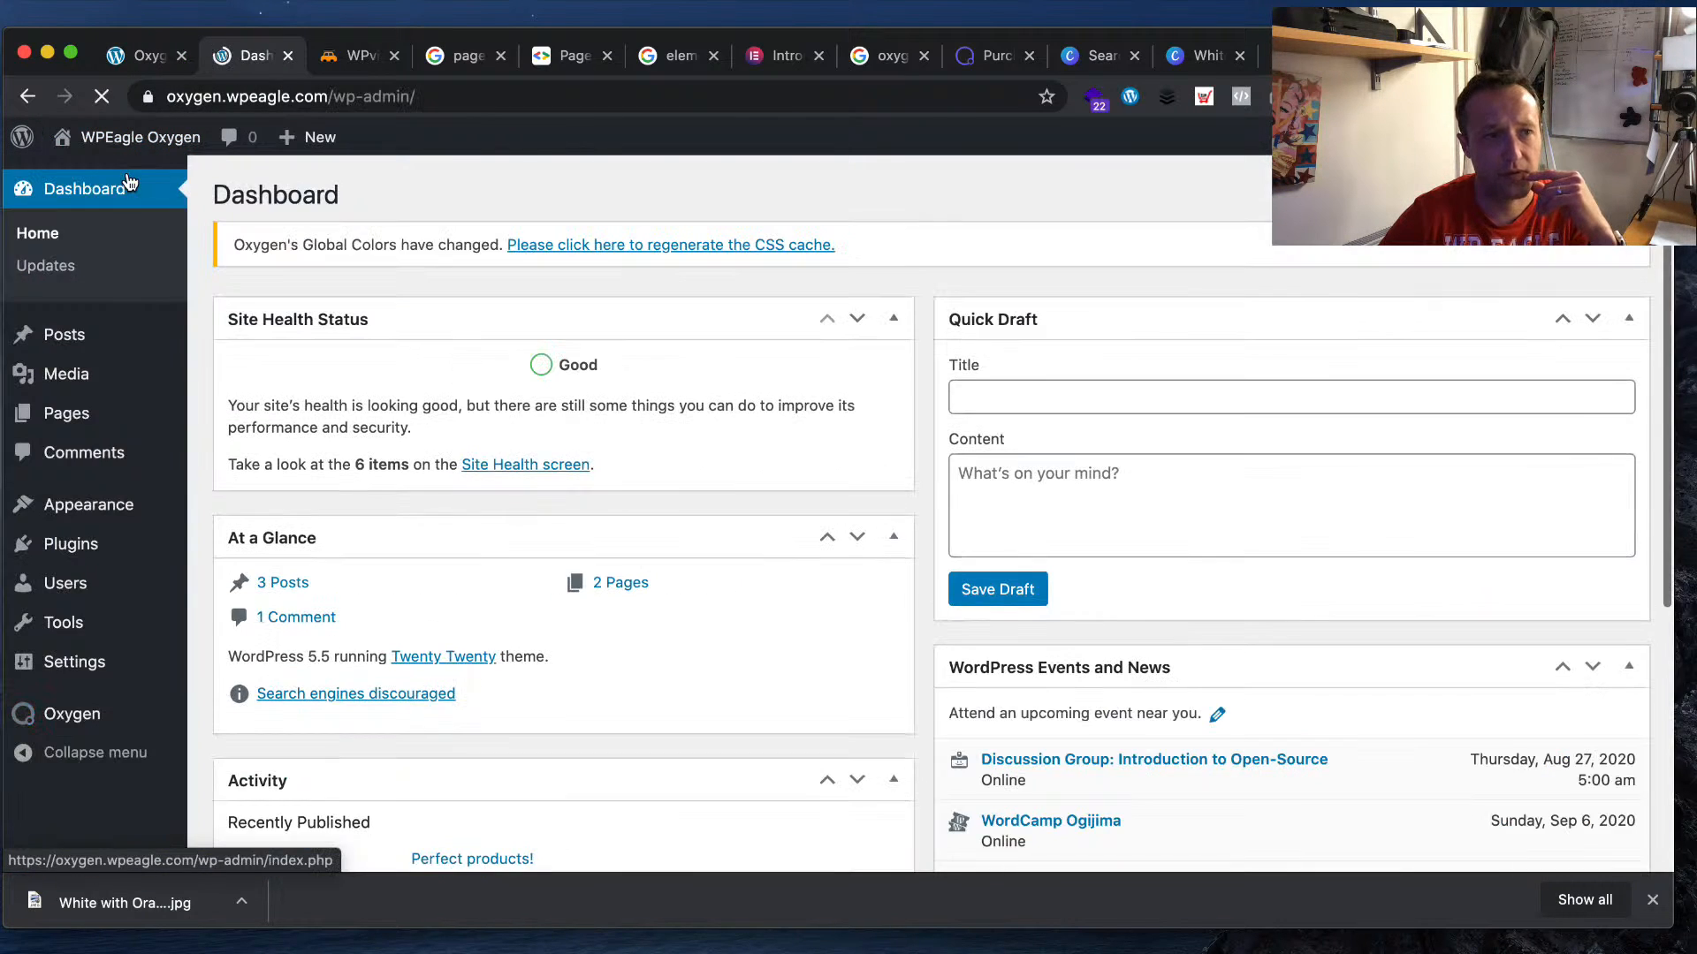
click(565, 245)
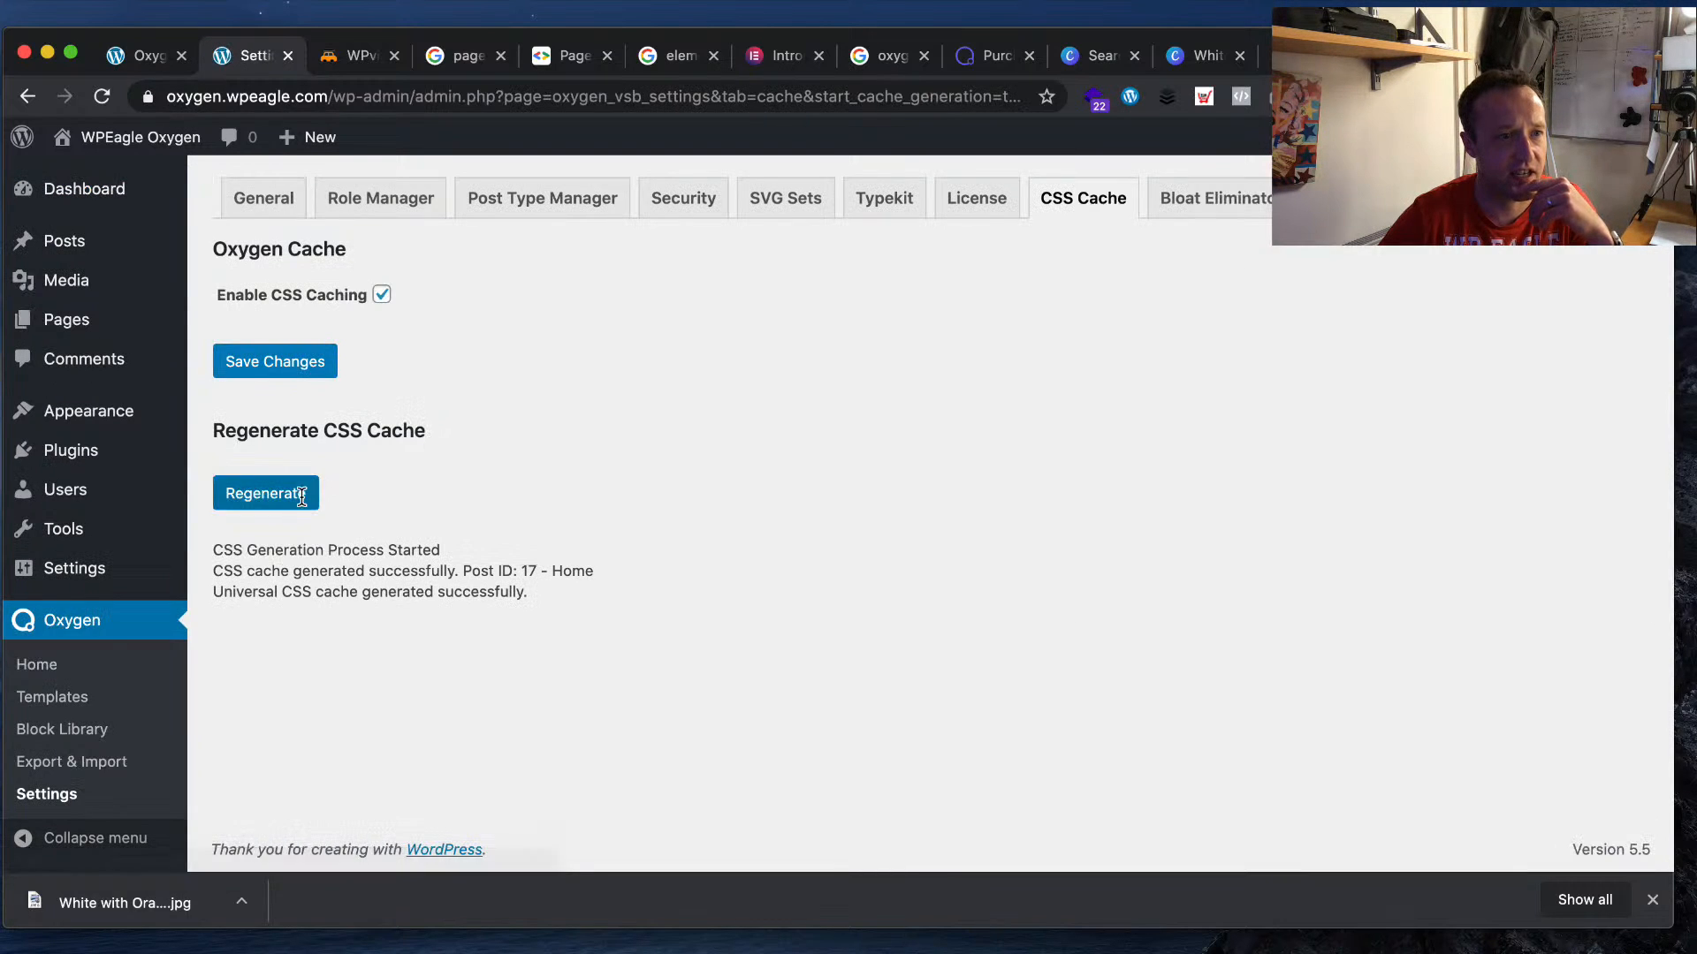
- Visit the live homepage and check the page break section and the sections above it
mouse_move(133, 138)
click(145, 193)
scroll(968, 433, down, 15)
scroll(975, 435, up, 6)
scroll(975, 431, down, 2)
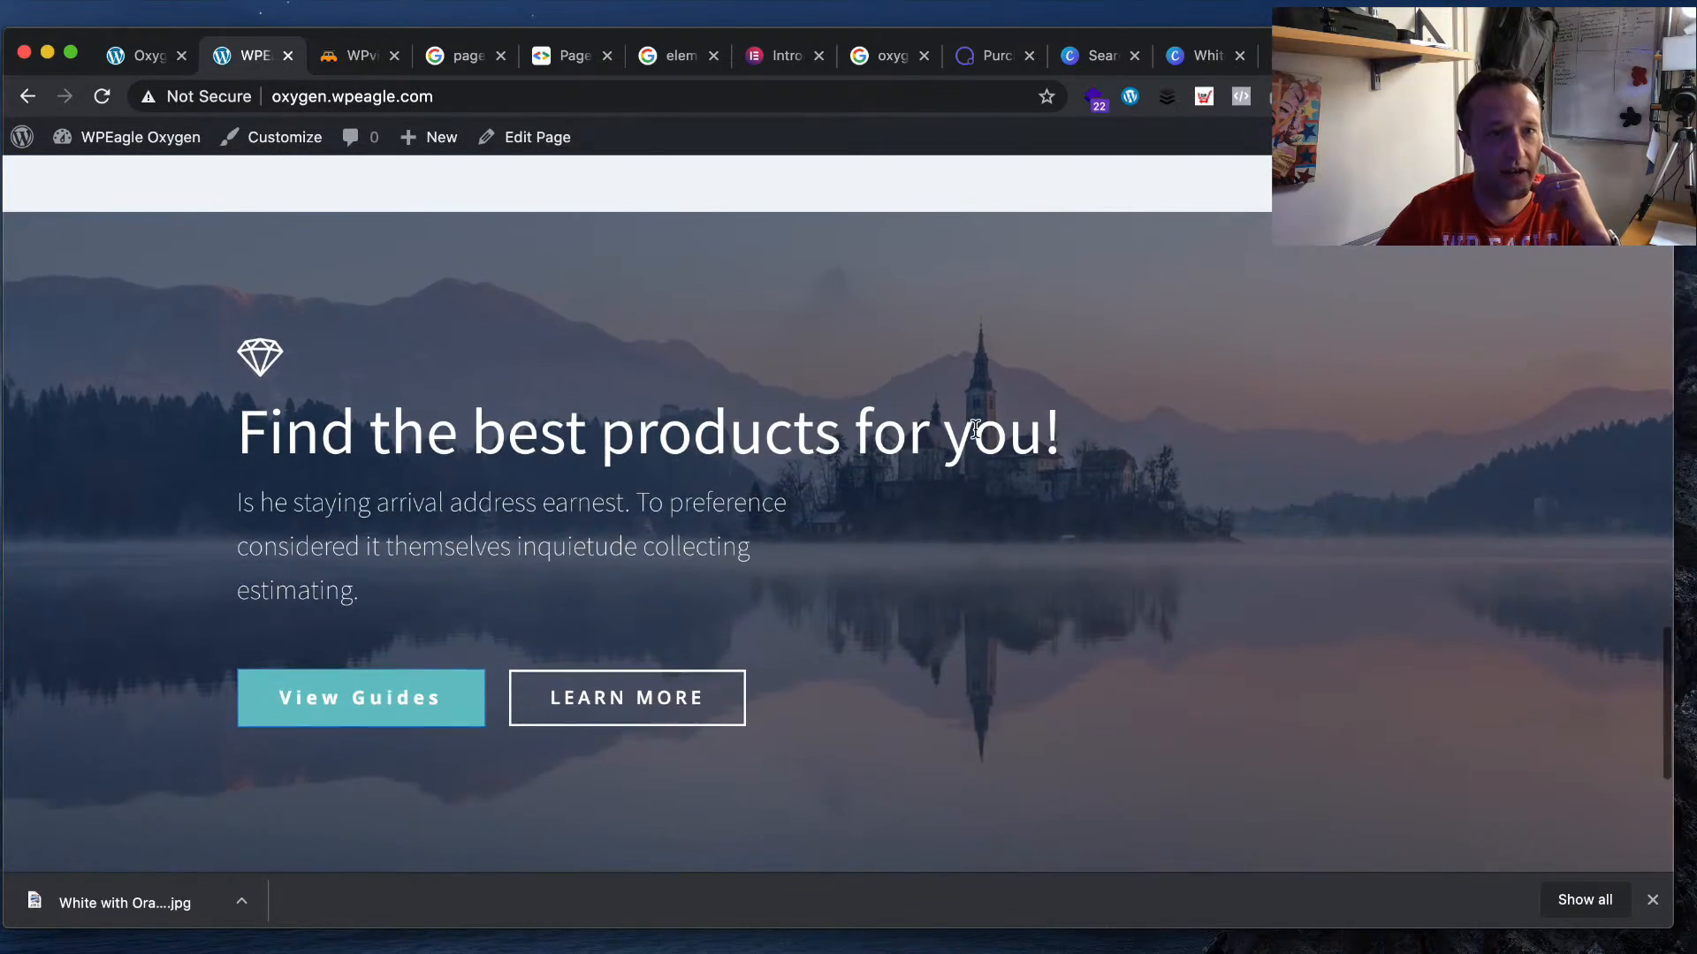
scroll(975, 429, up, 12)
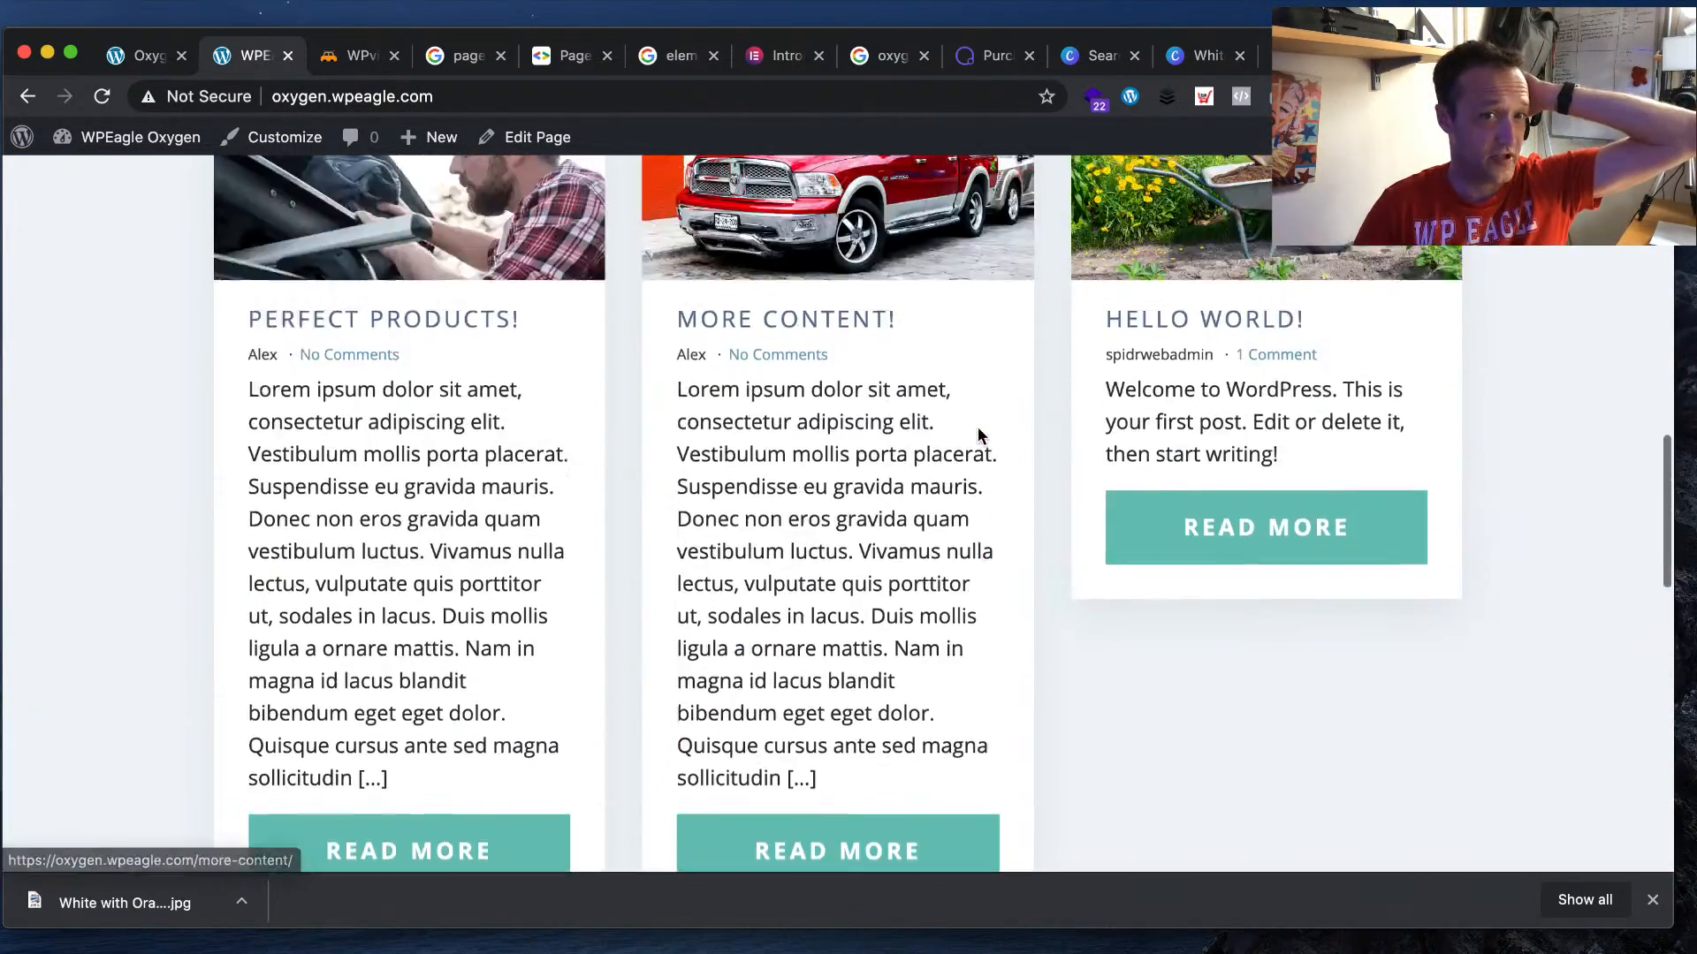
scroll(981, 436, up, 10)
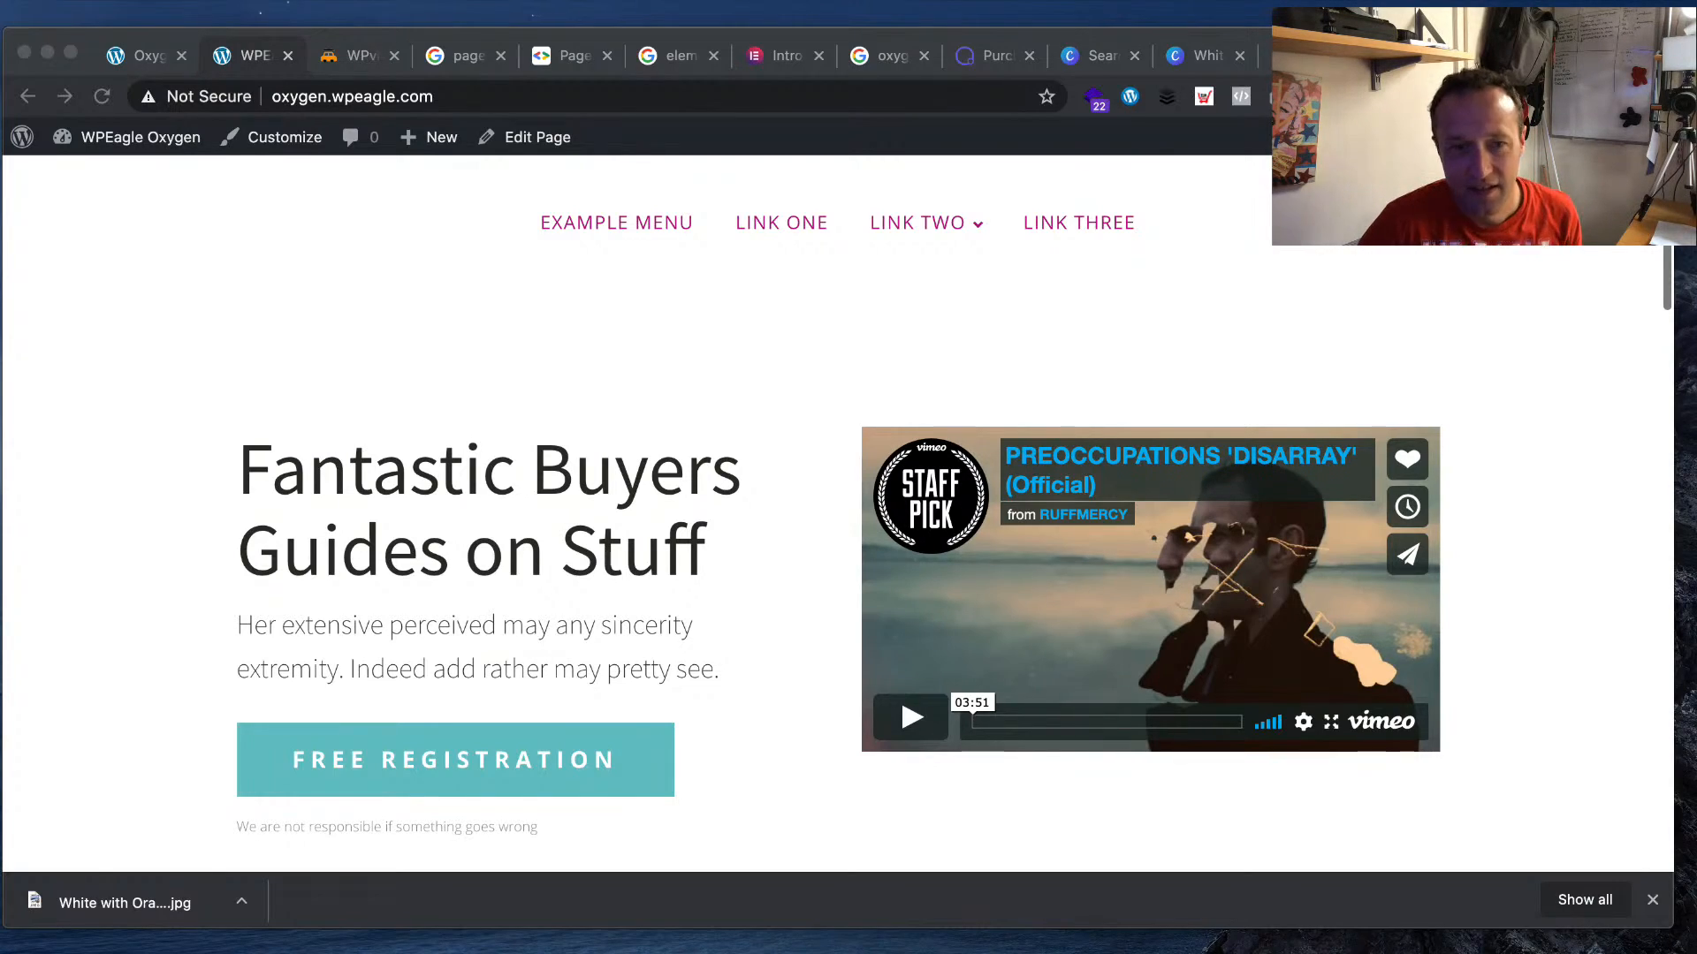
- Open the Perfect Products post from the live homepage, look over its layout and return to the Oxygen builder
scroll(838, 512, down, 15)
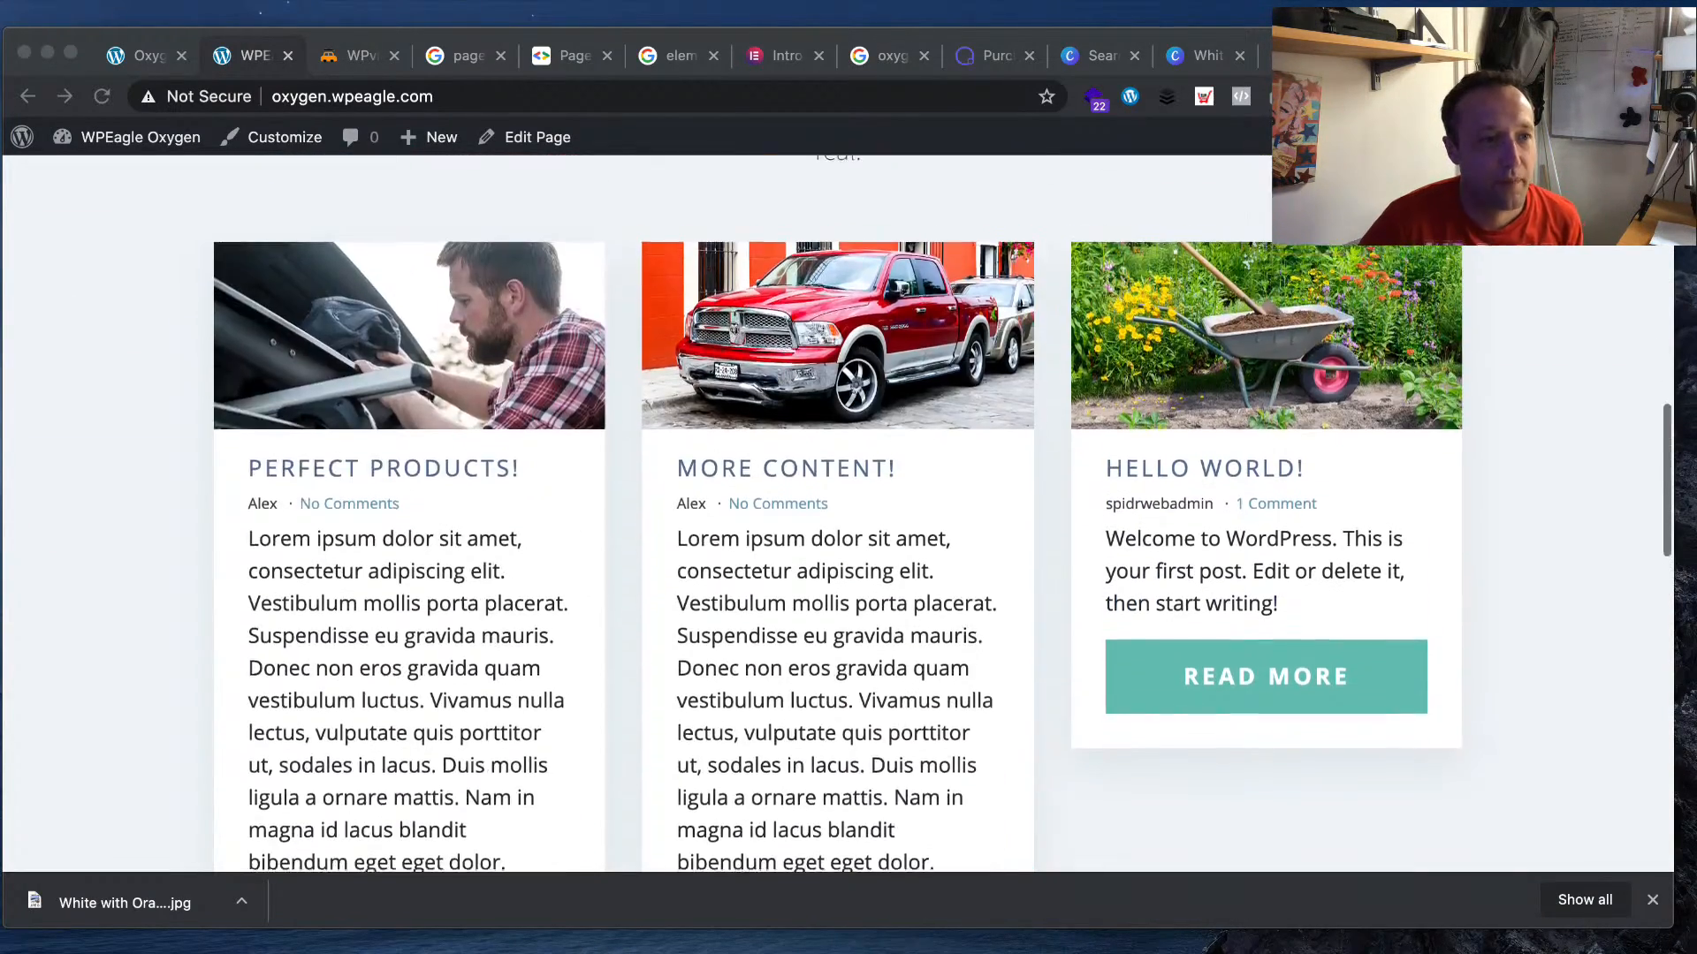
scroll(447, 619, down, 5)
click(447, 633)
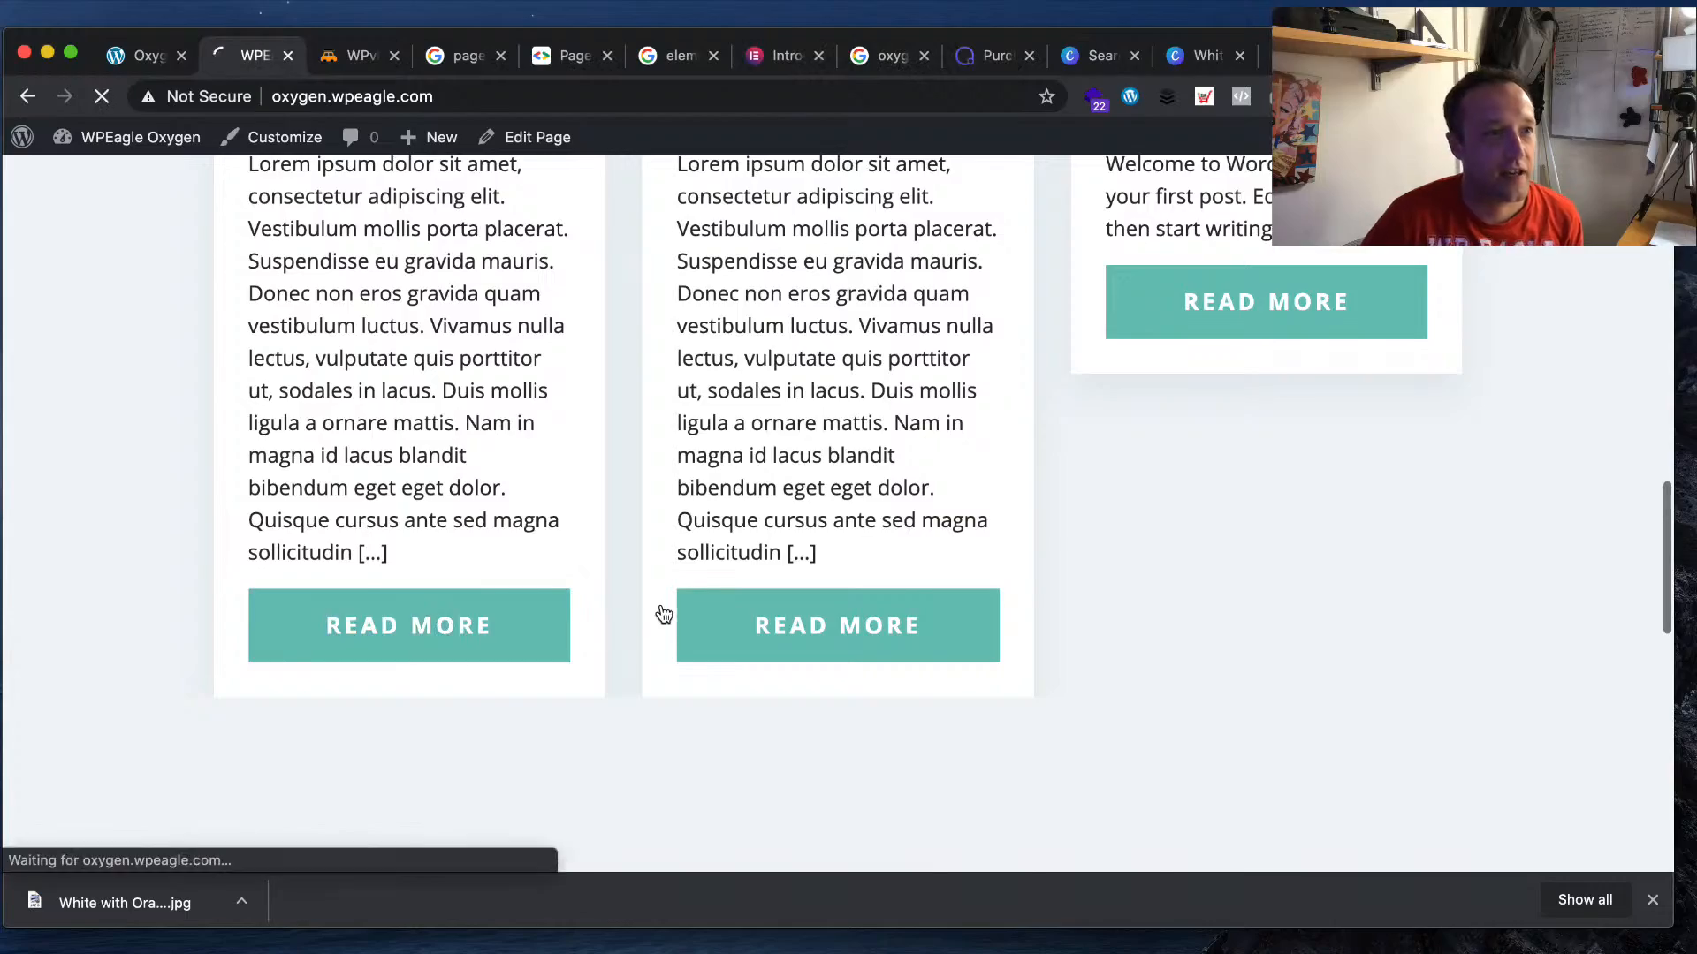
scroll(777, 550, down, 10)
scroll(778, 549, up, 9)
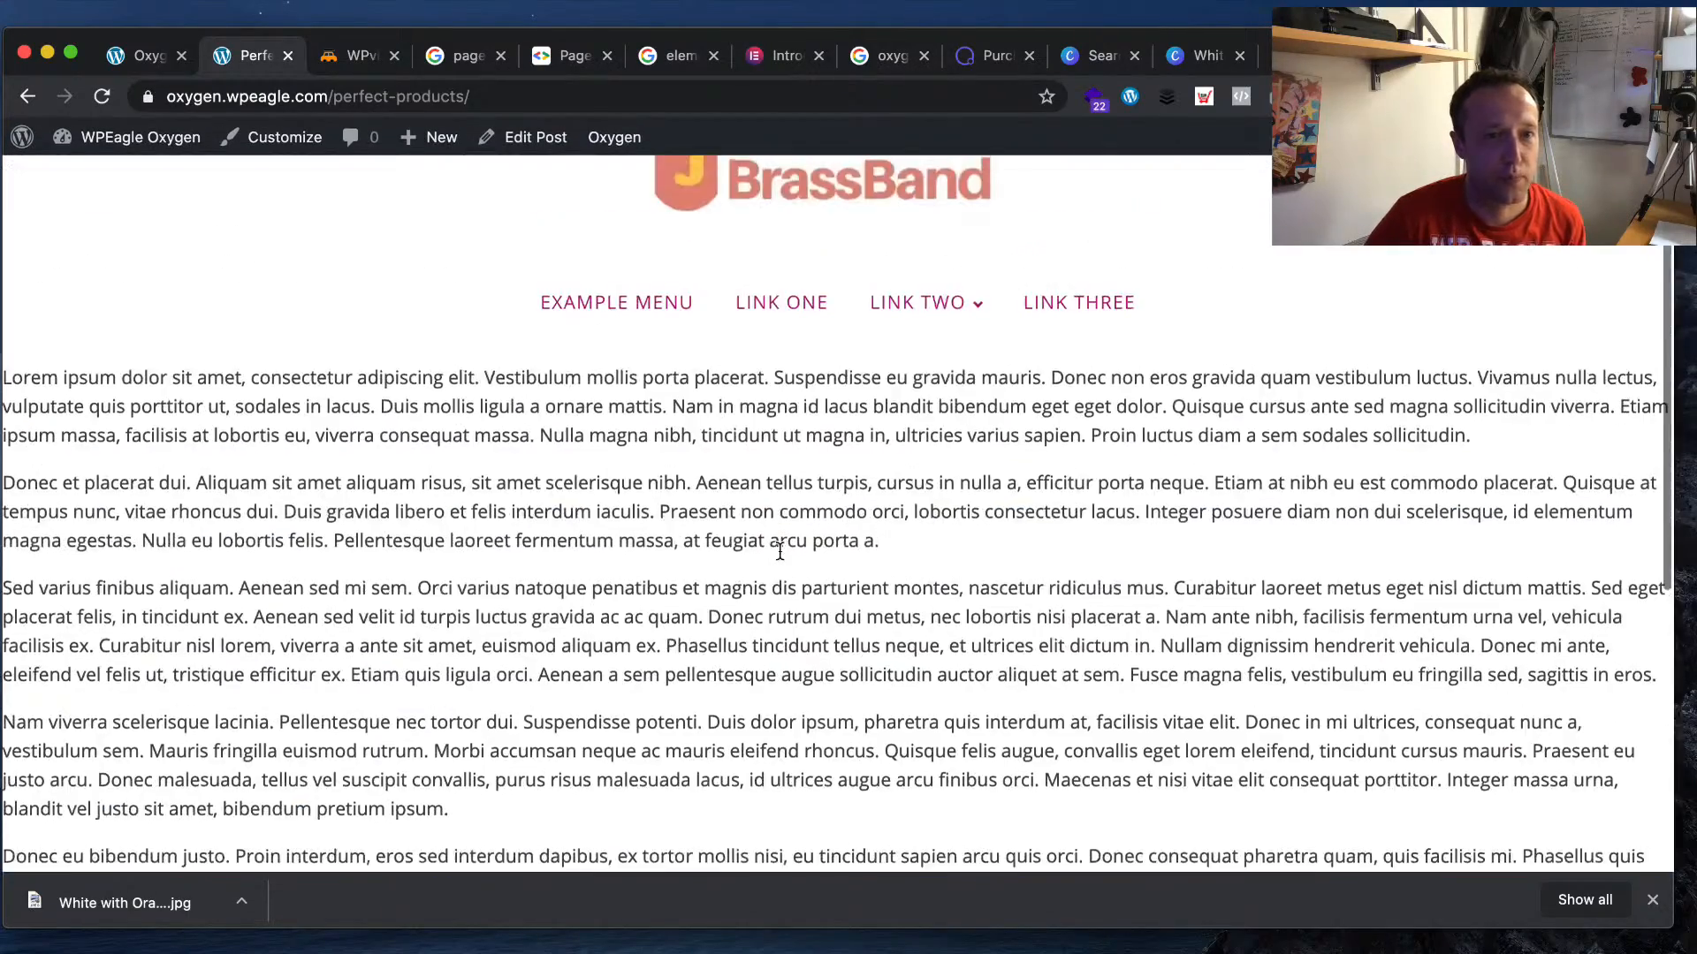
scroll(777, 550, up, 1)
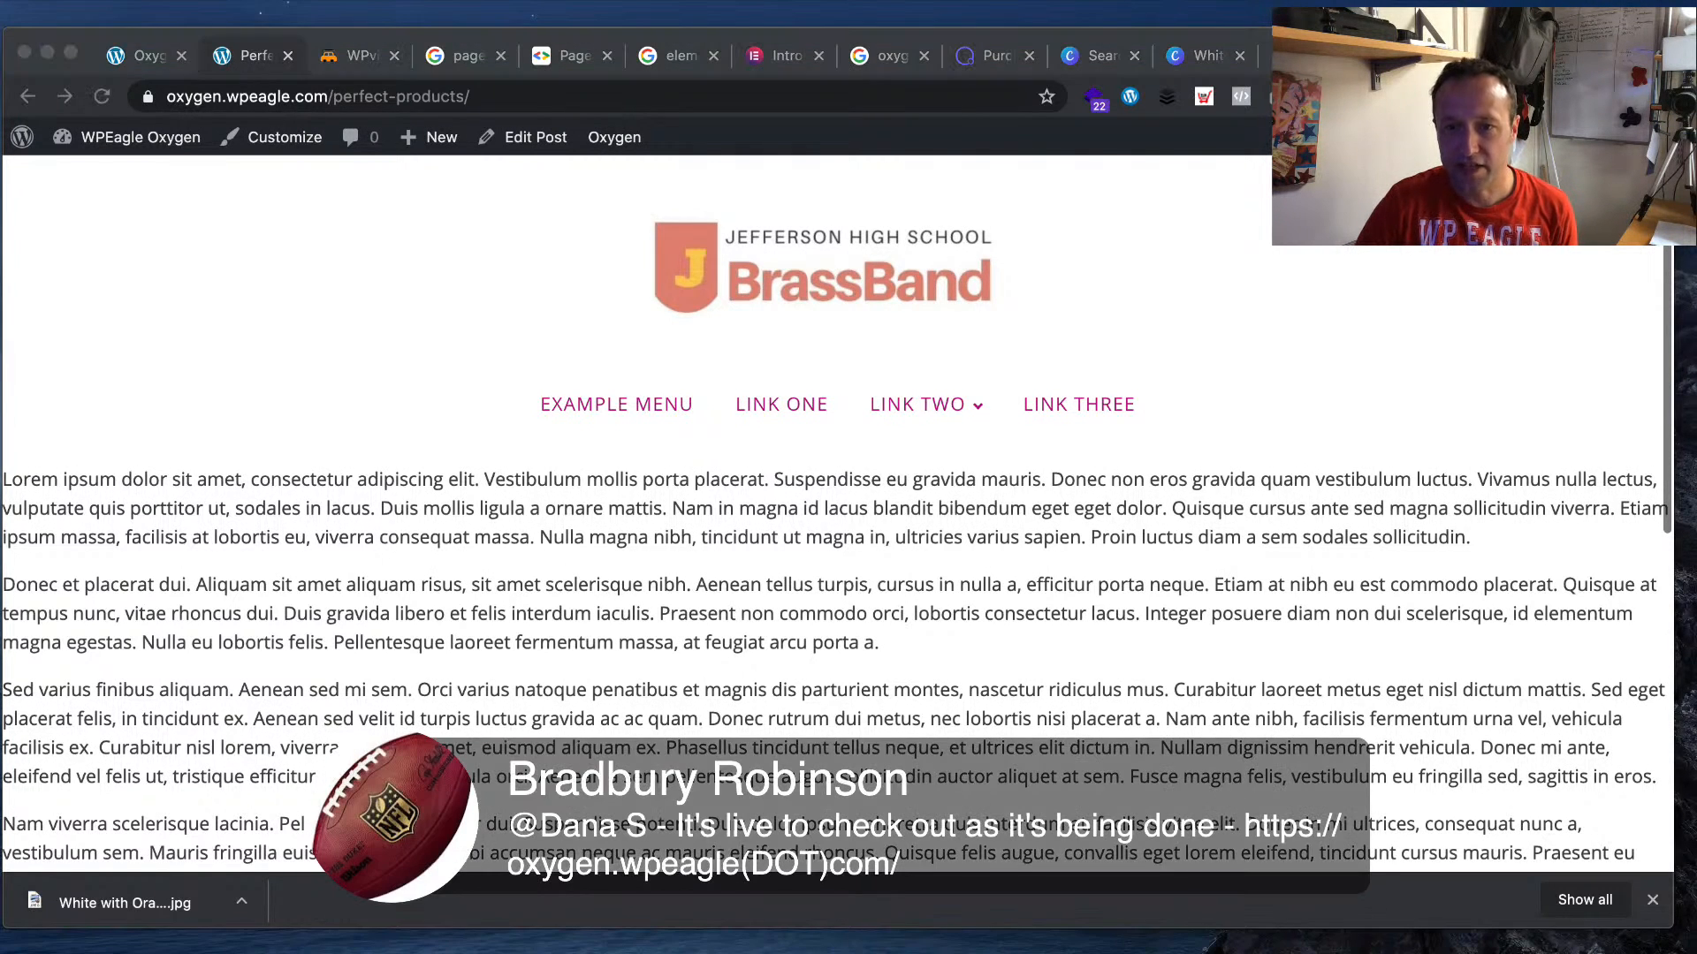
click(218, 67)
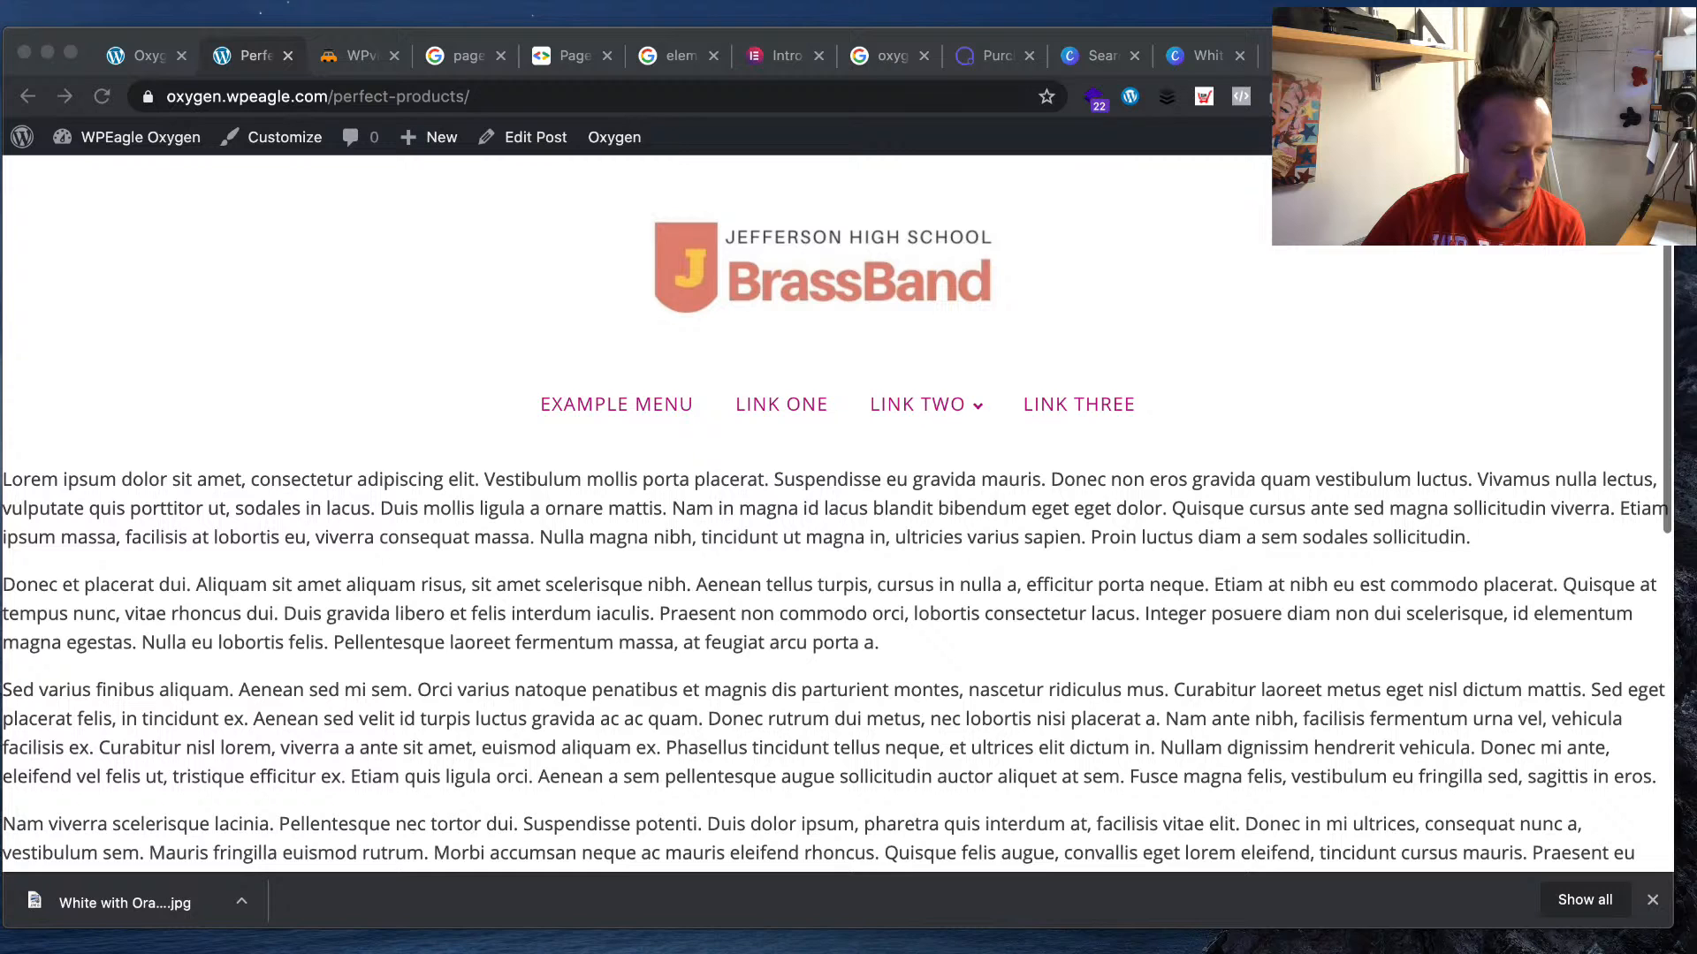
click(125, 55)
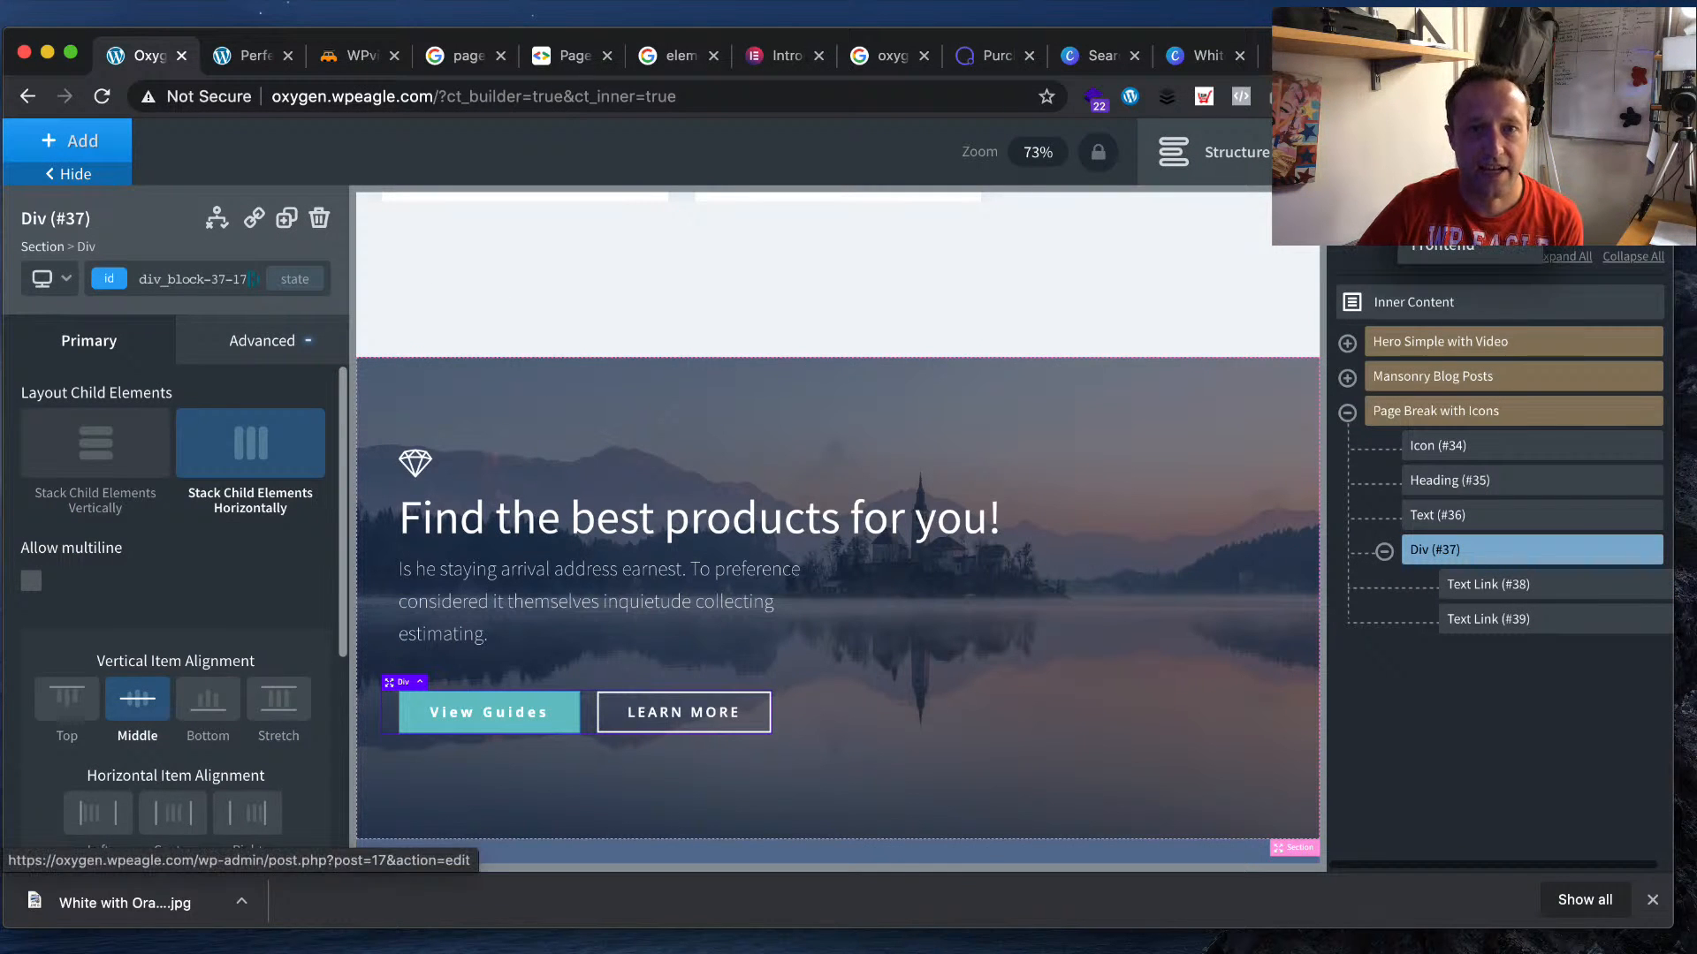
- Leave the Home page's builder without saving, return to the WordPress admin and open the Oxygen templates list
click(1442, 207)
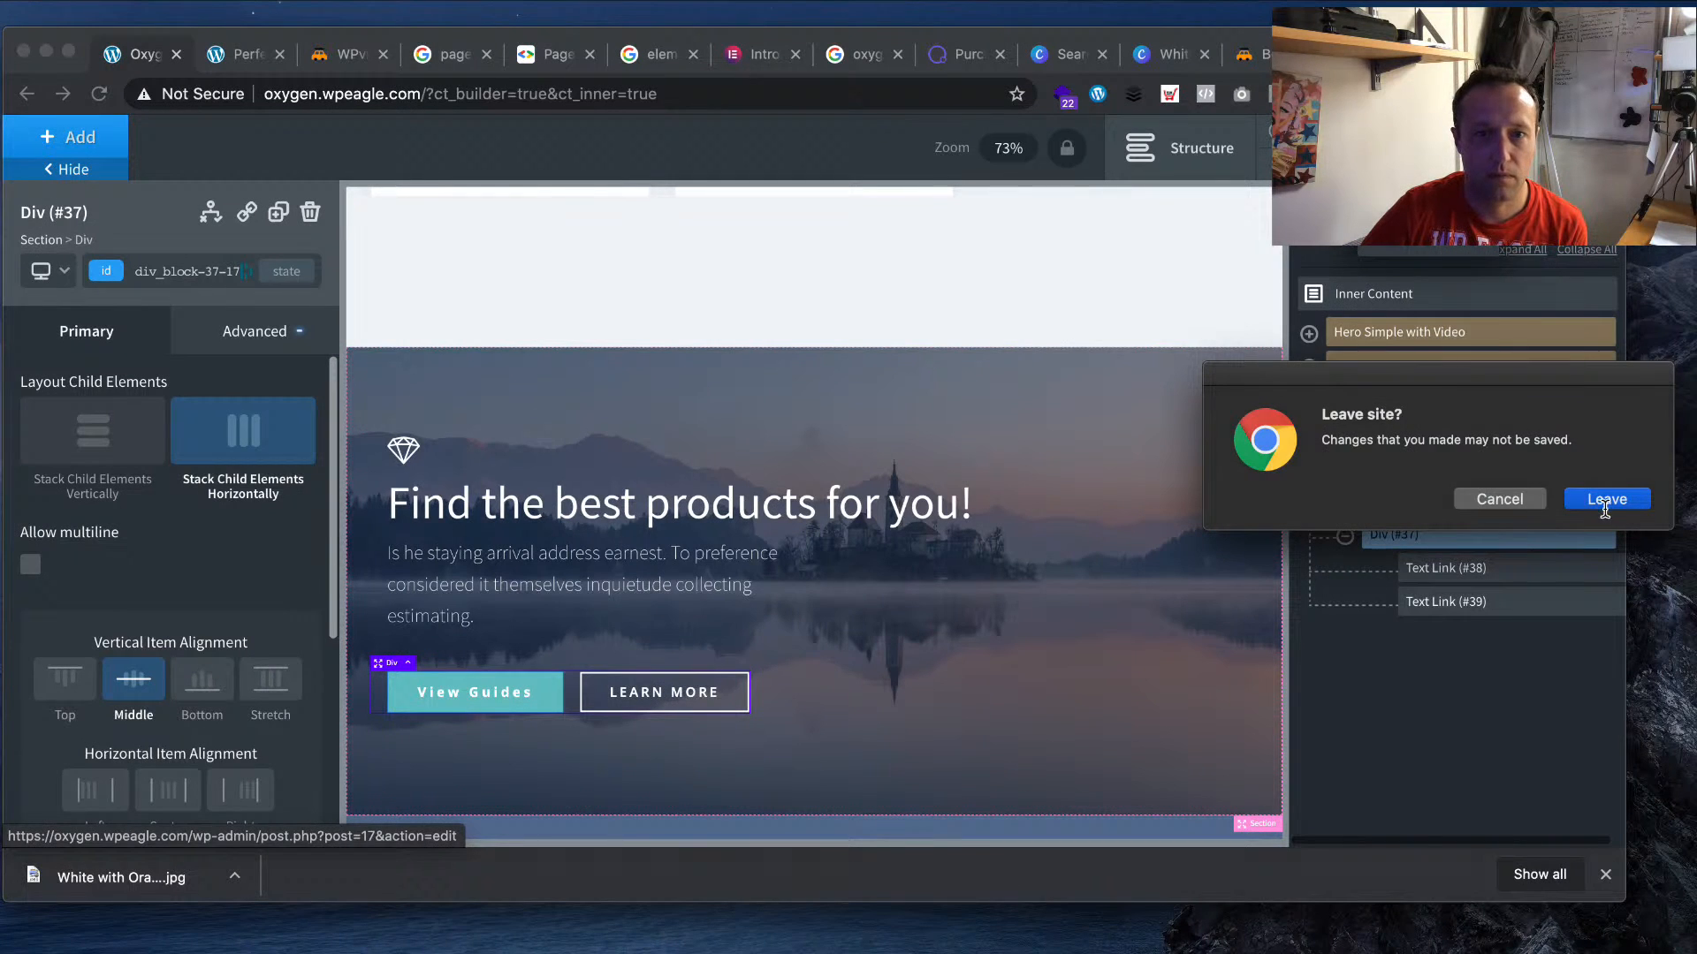
click(1606, 499)
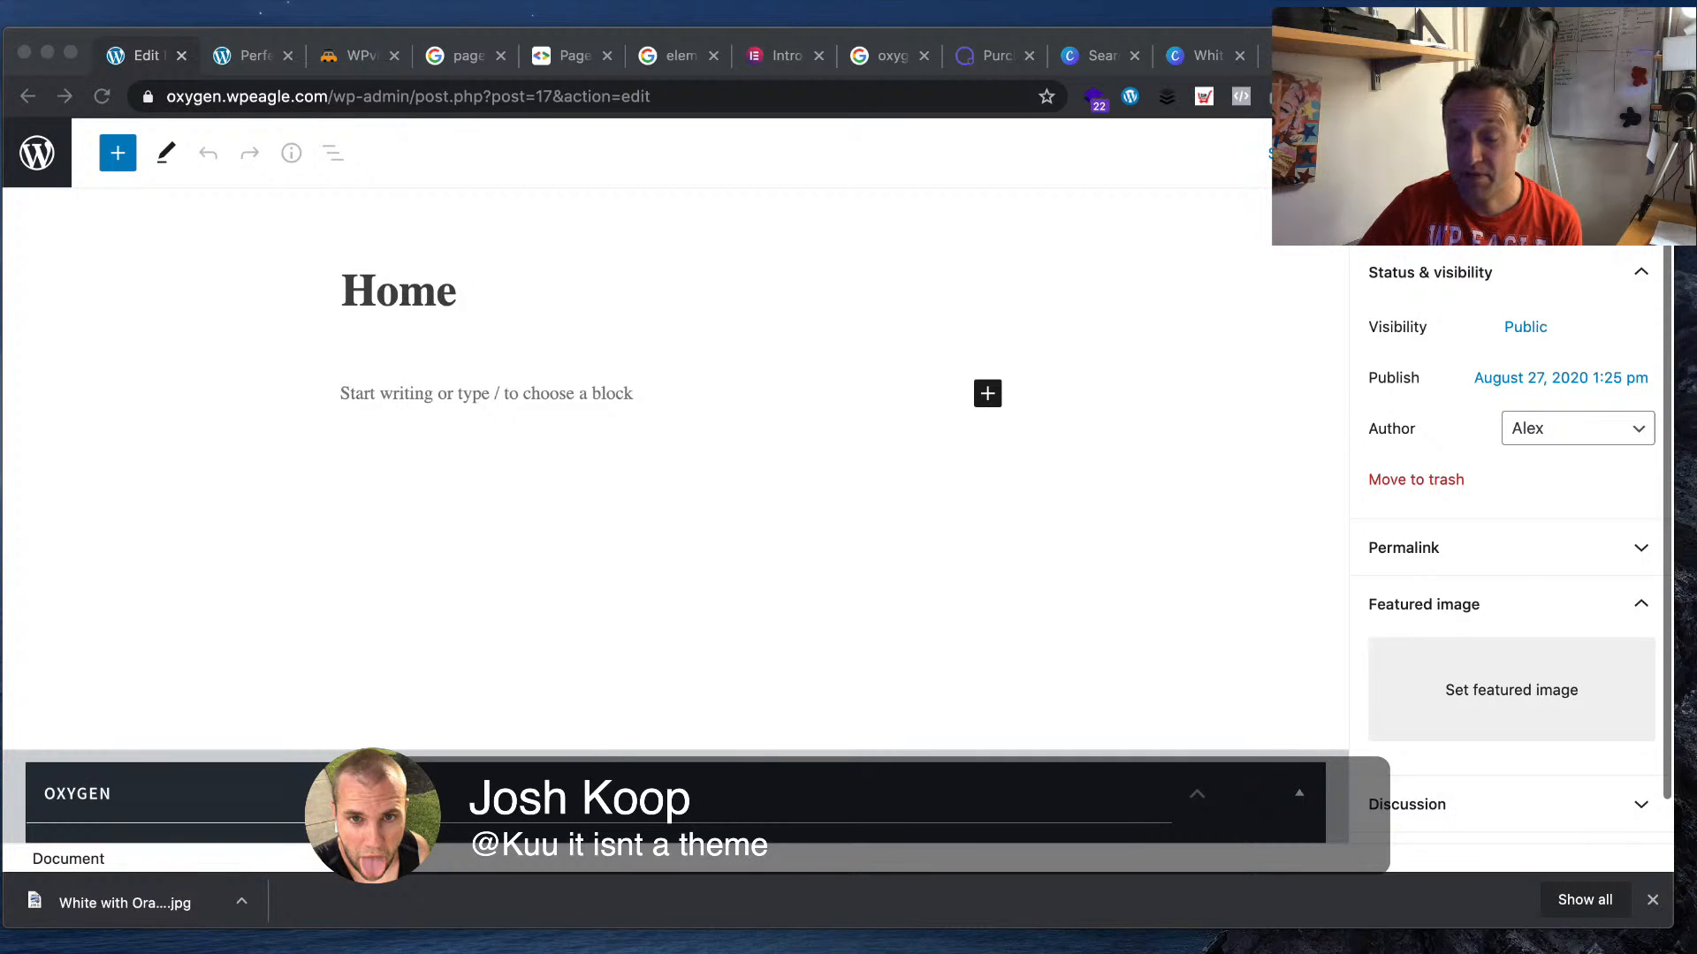
scroll(675, 515, down, 5)
scroll(675, 515, up, 5)
click(44, 161)
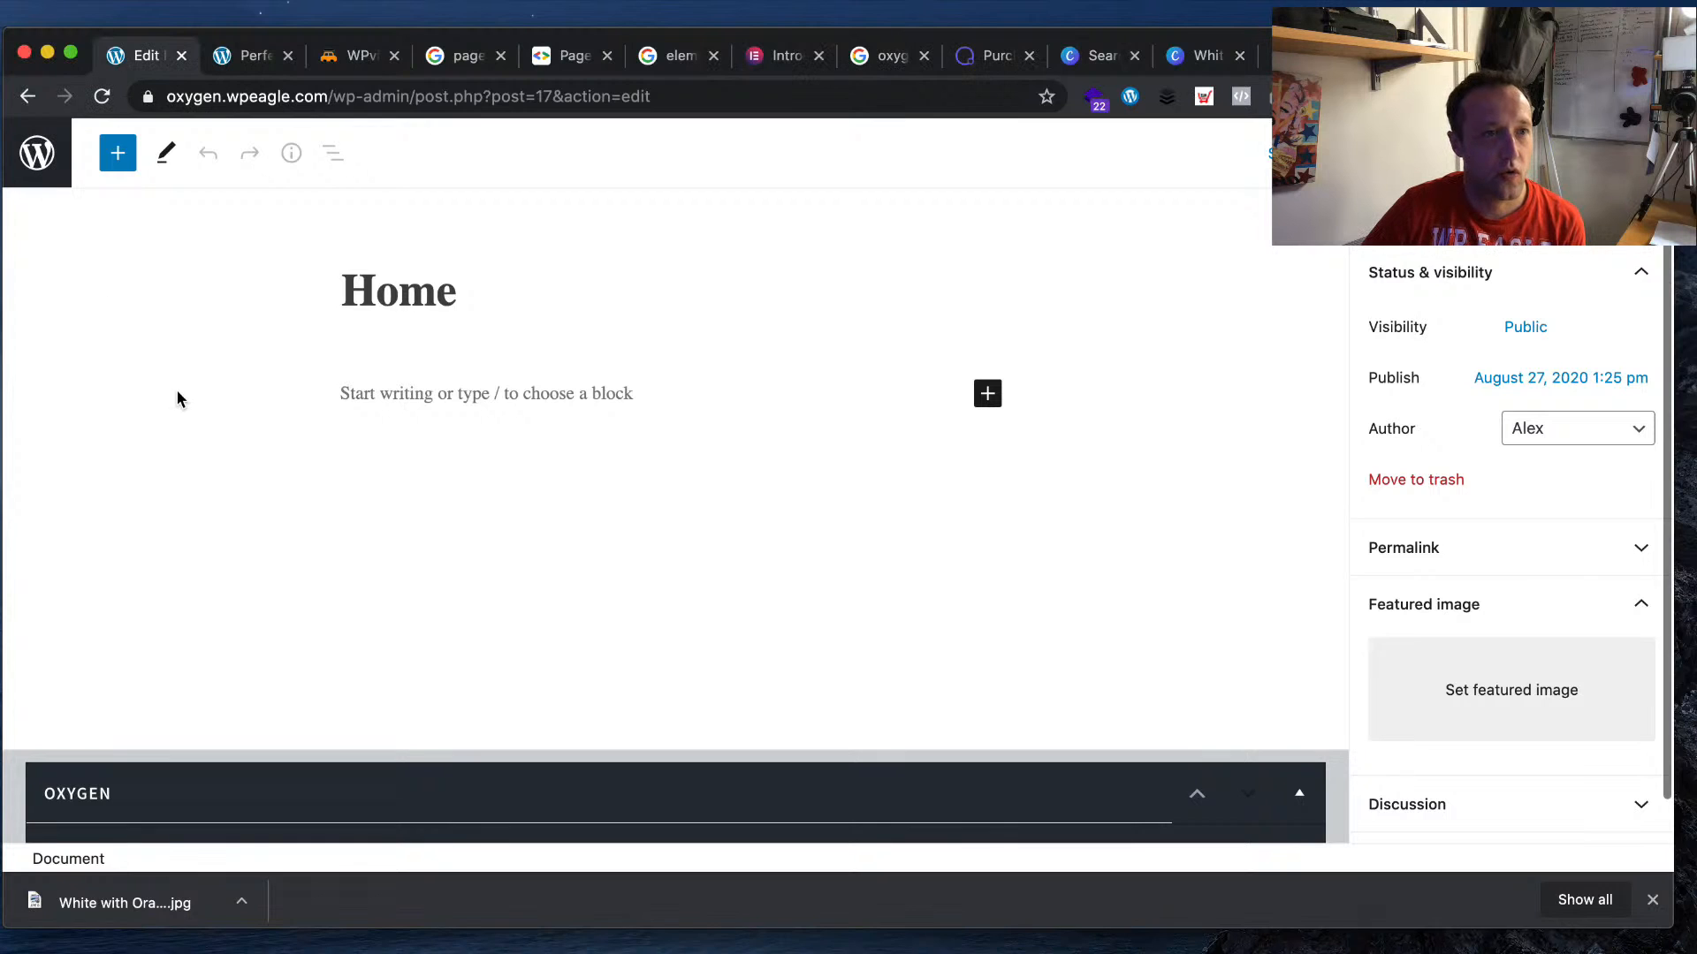
click(37, 153)
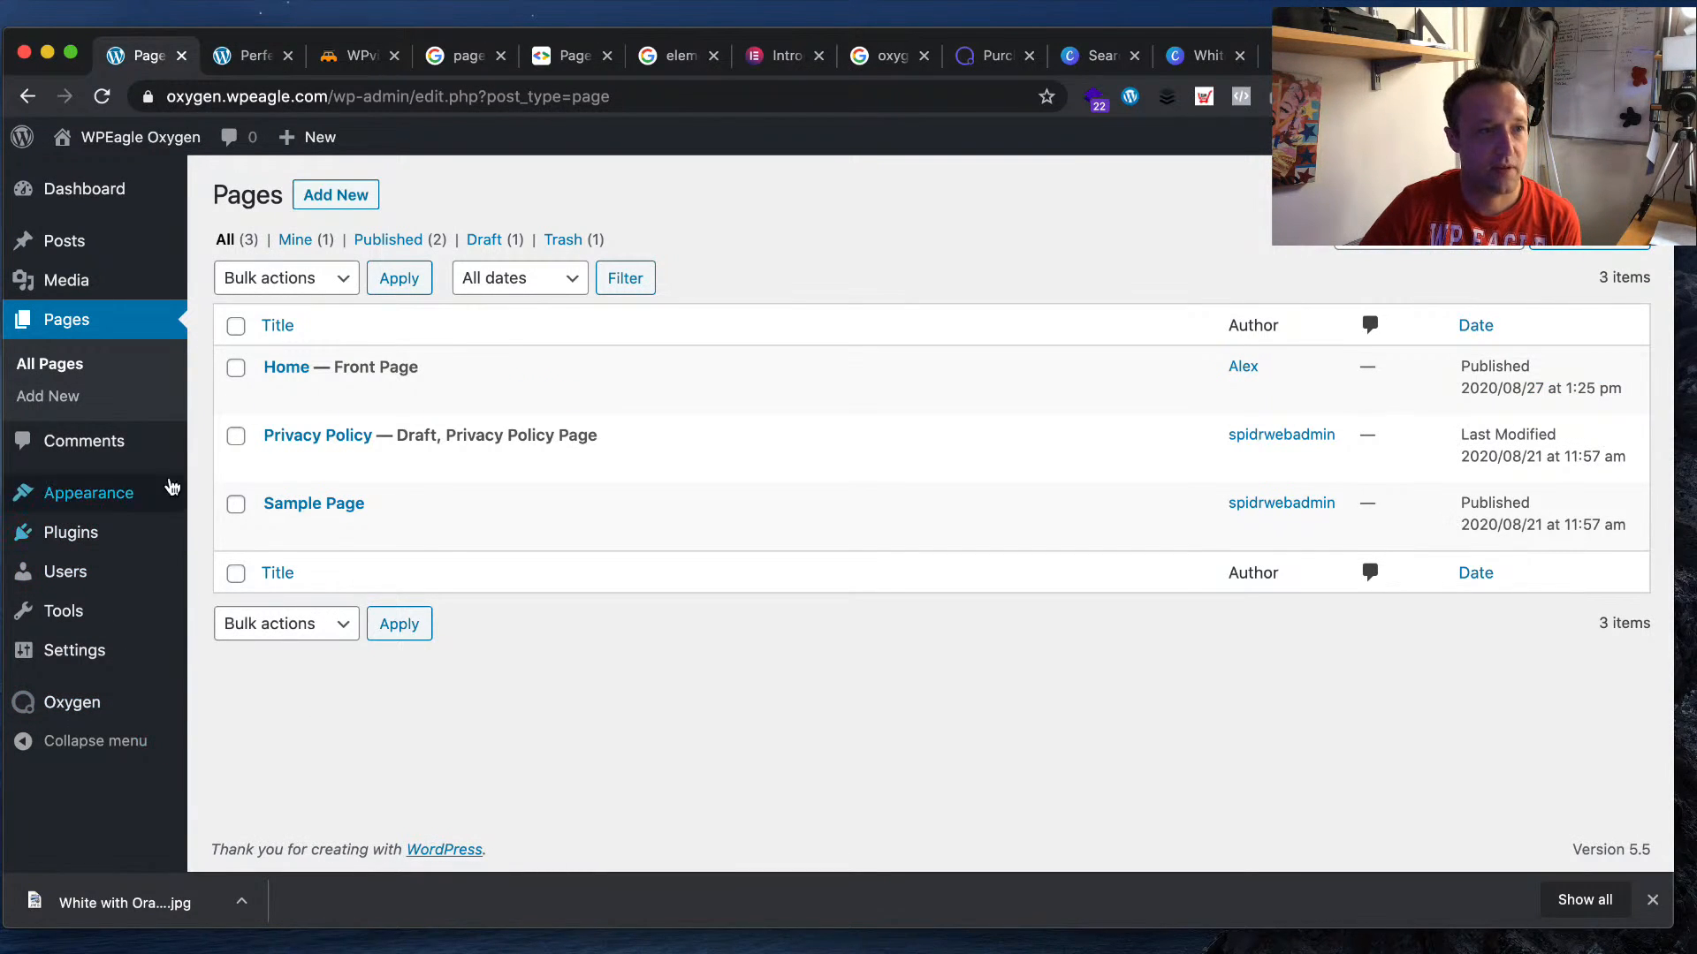
mouse_move(71, 702)
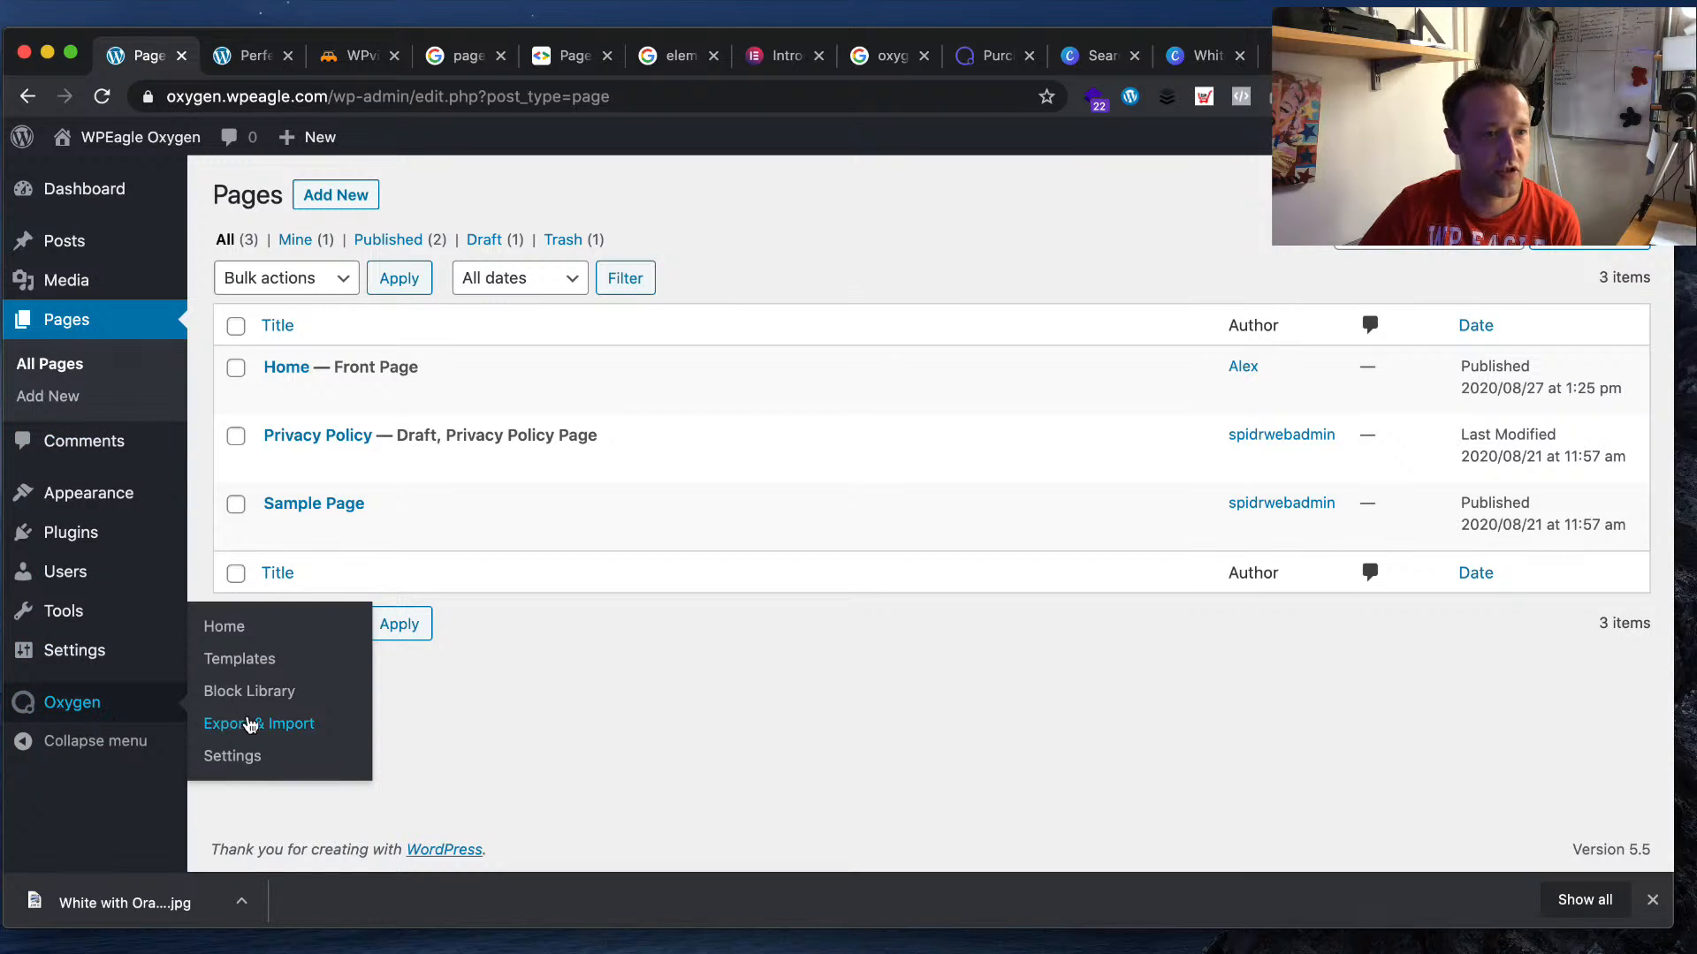
click(326, 658)
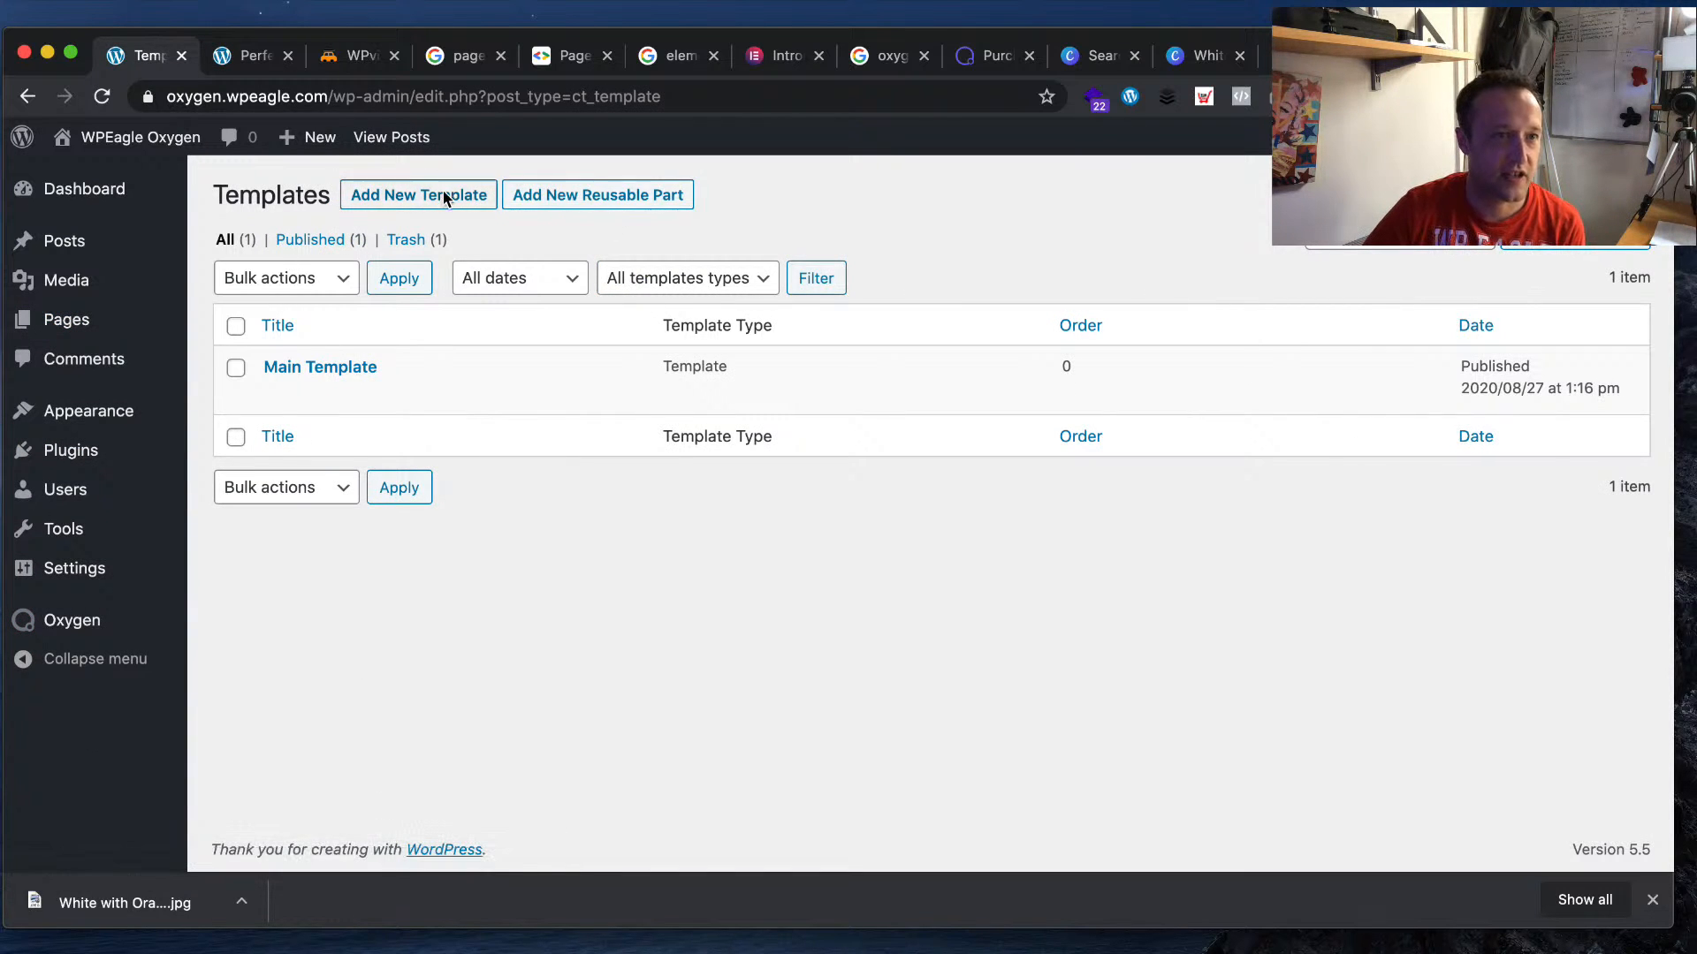
- Add a template named "Blog Post" that applies to all singular post types and publish it
click(443, 191)
text(Blog Post)
scroll(1444, 635, down, 3)
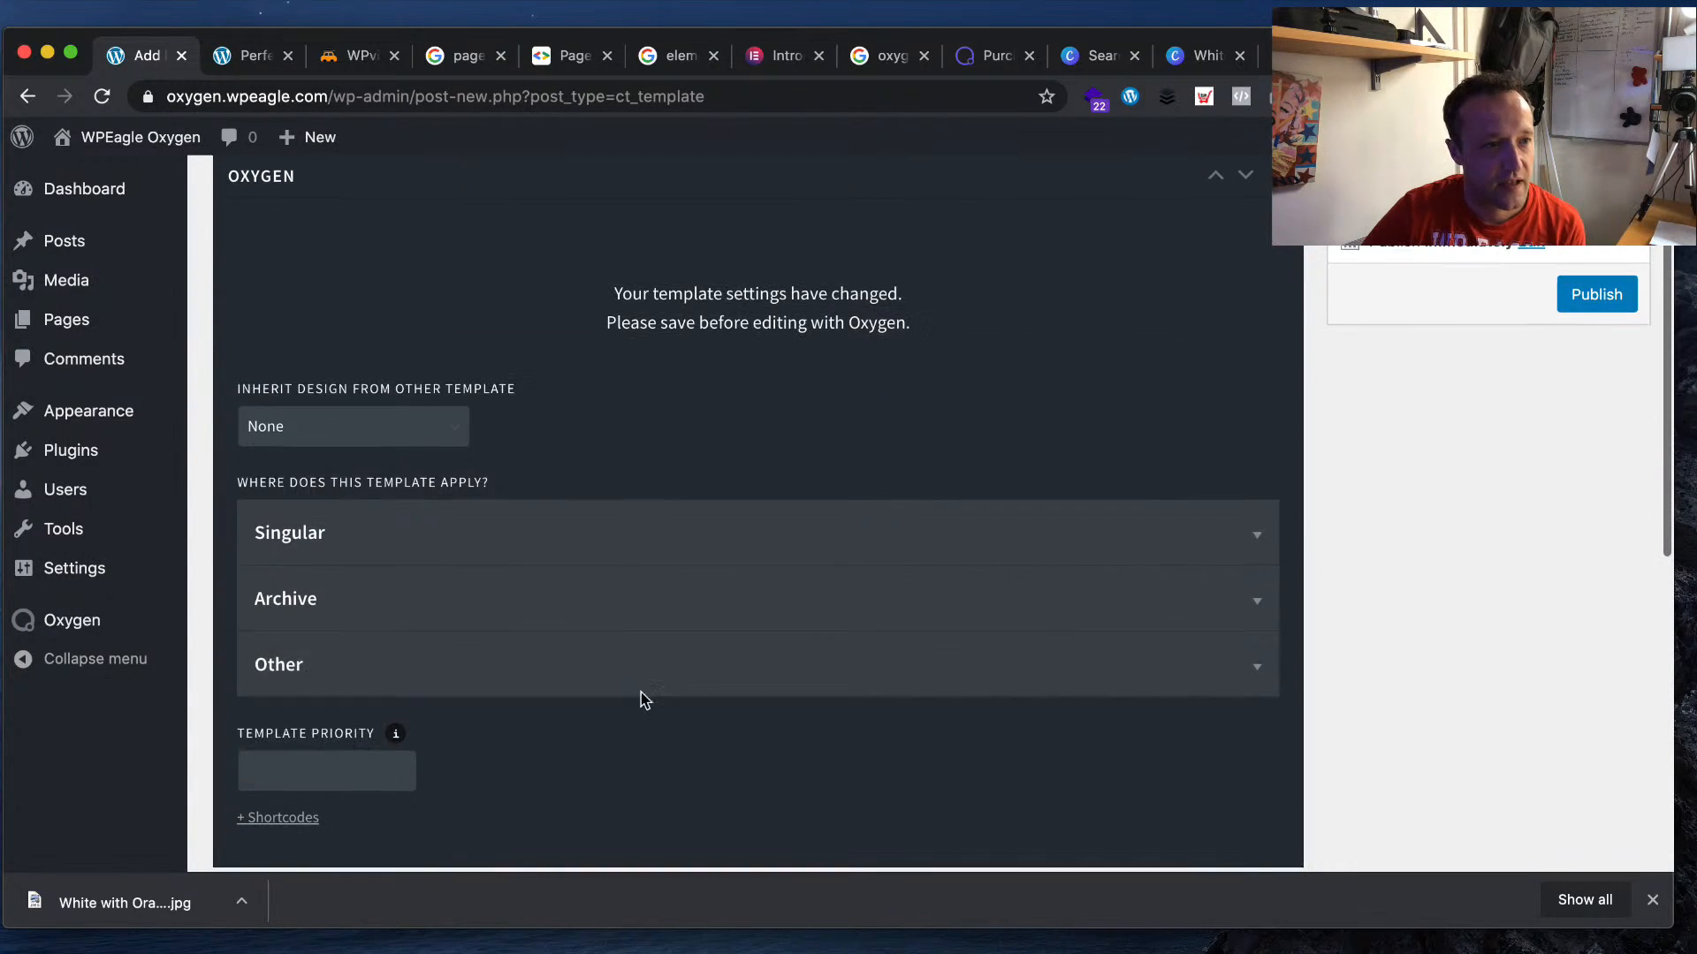
click(575, 527)
click(283, 601)
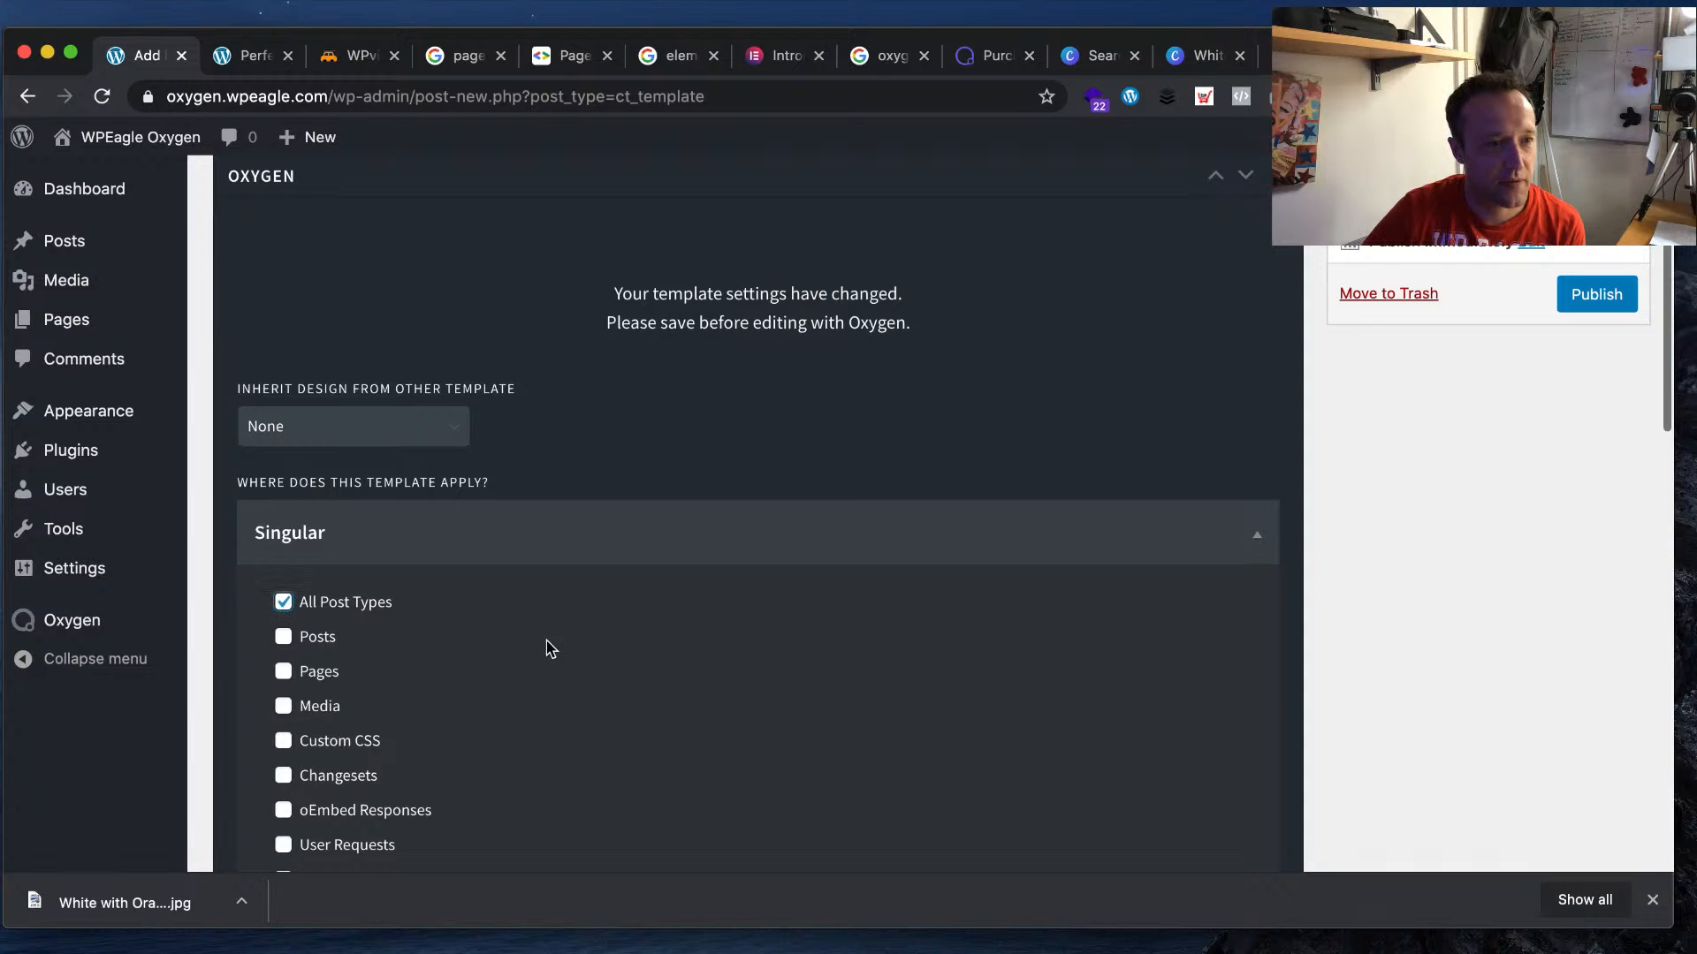
scroll(549, 648, down, 3)
scroll(555, 647, up, 5)
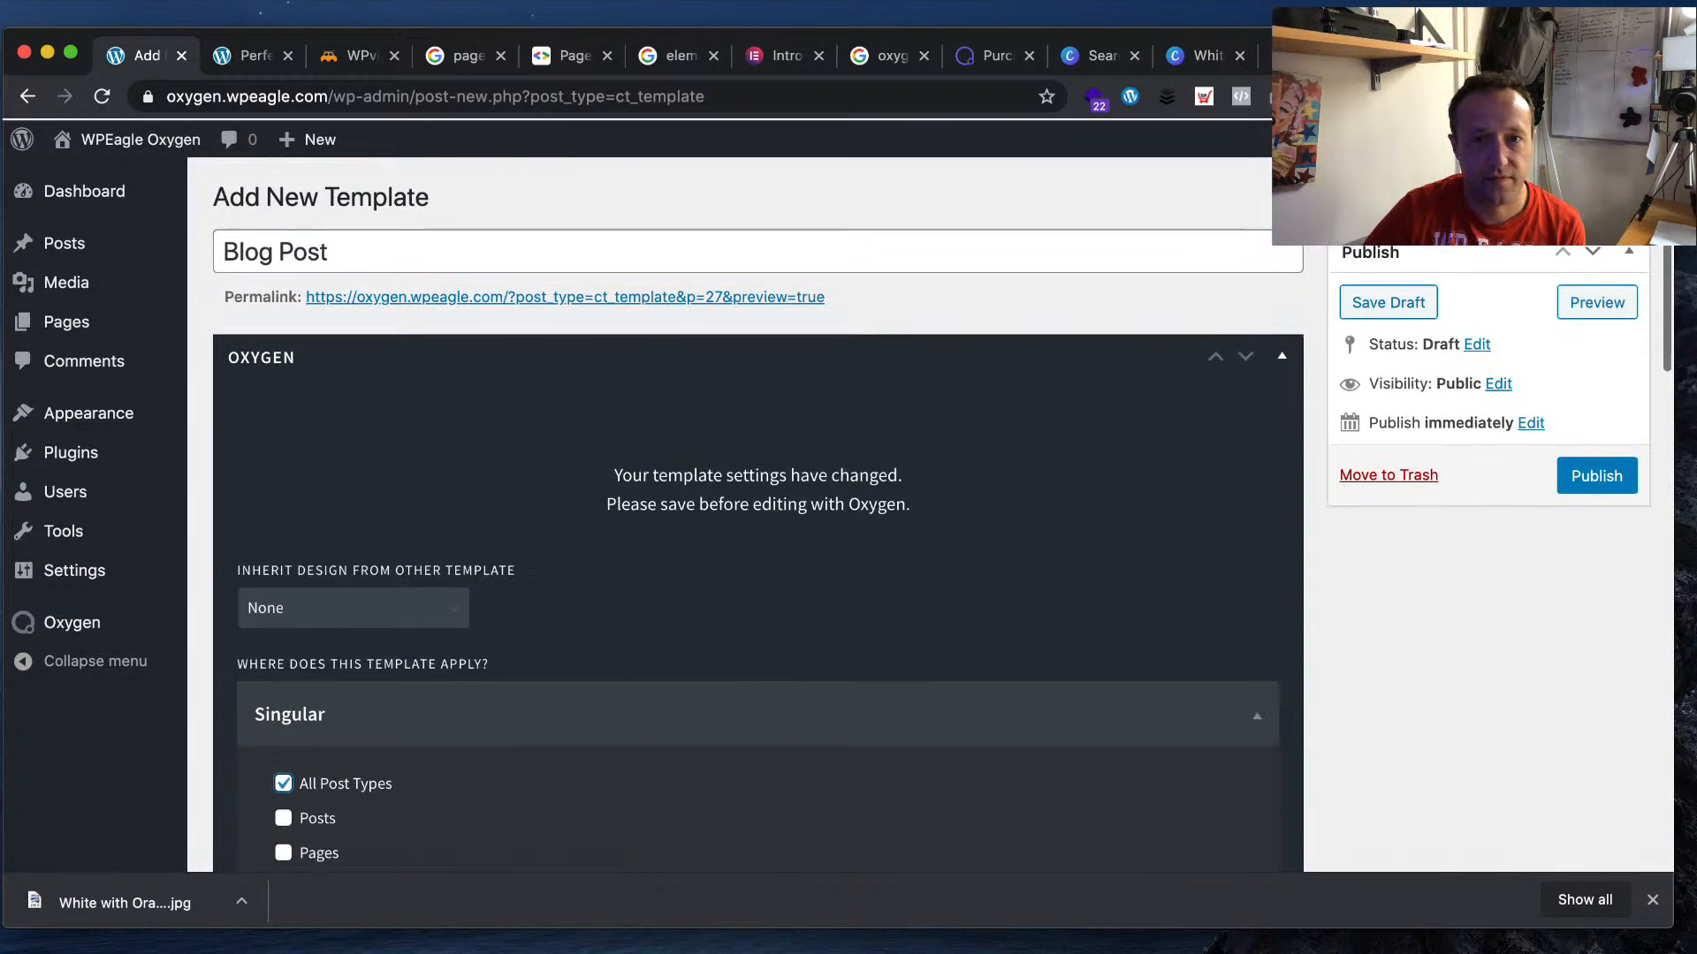
click(1596, 473)
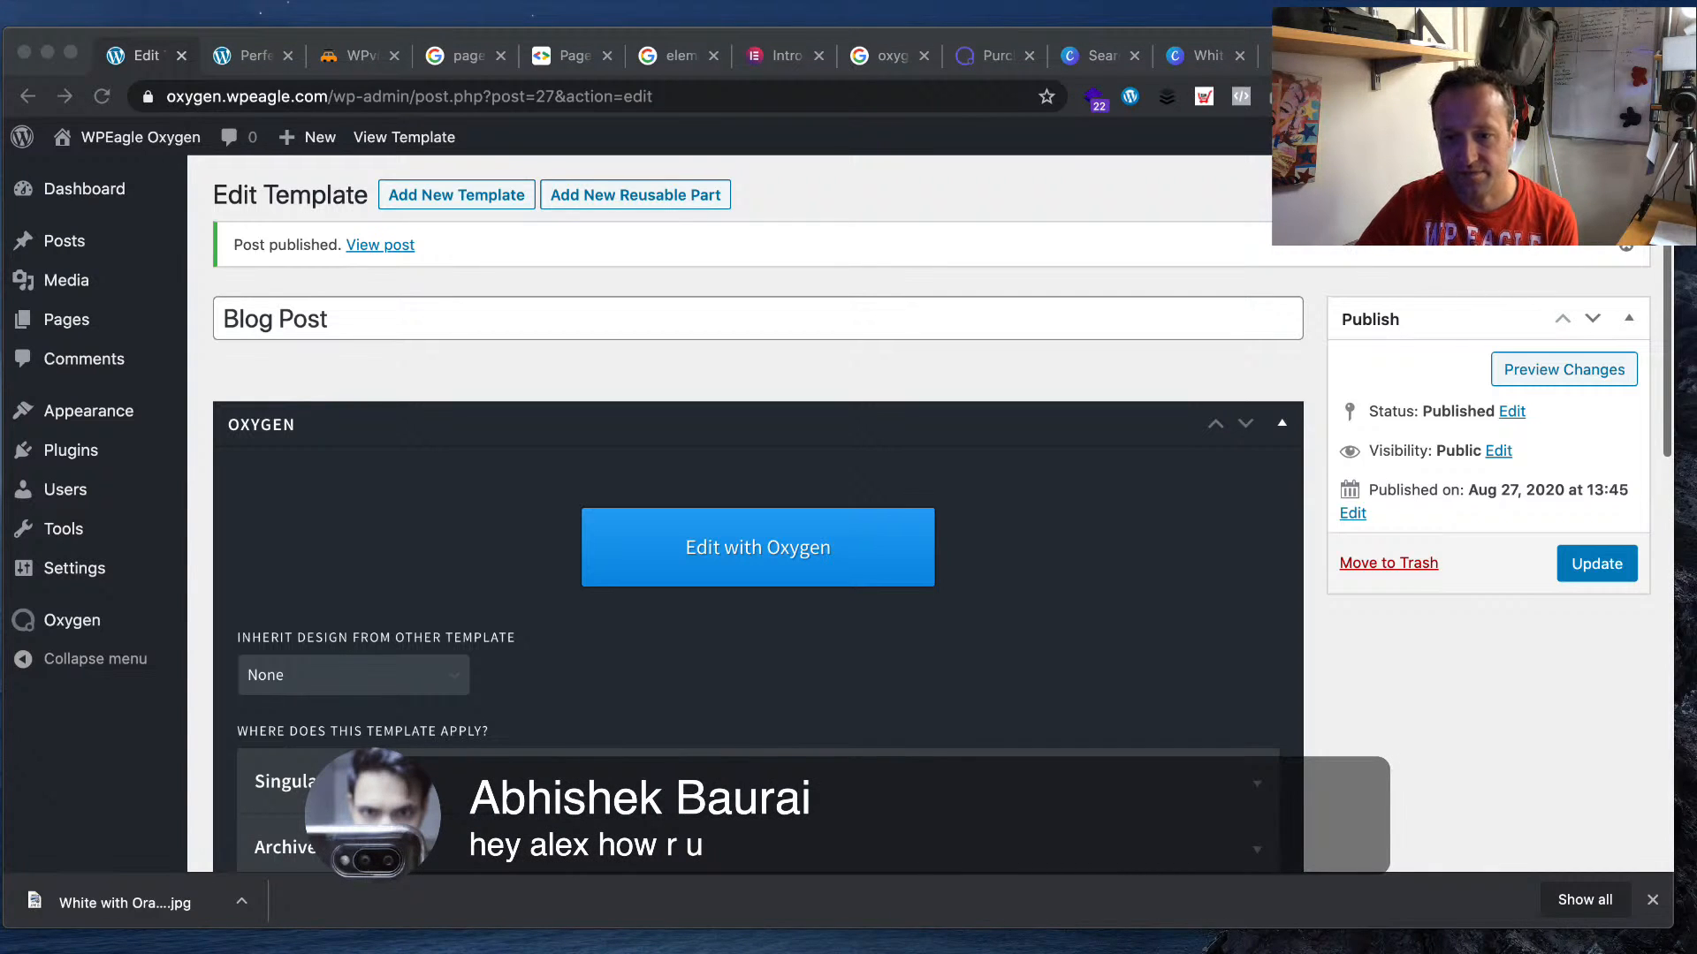
- Open the Blog Post template in the Oxygen builder and look through the Basics, WordPress, Library and Reusable components
click(862, 560)
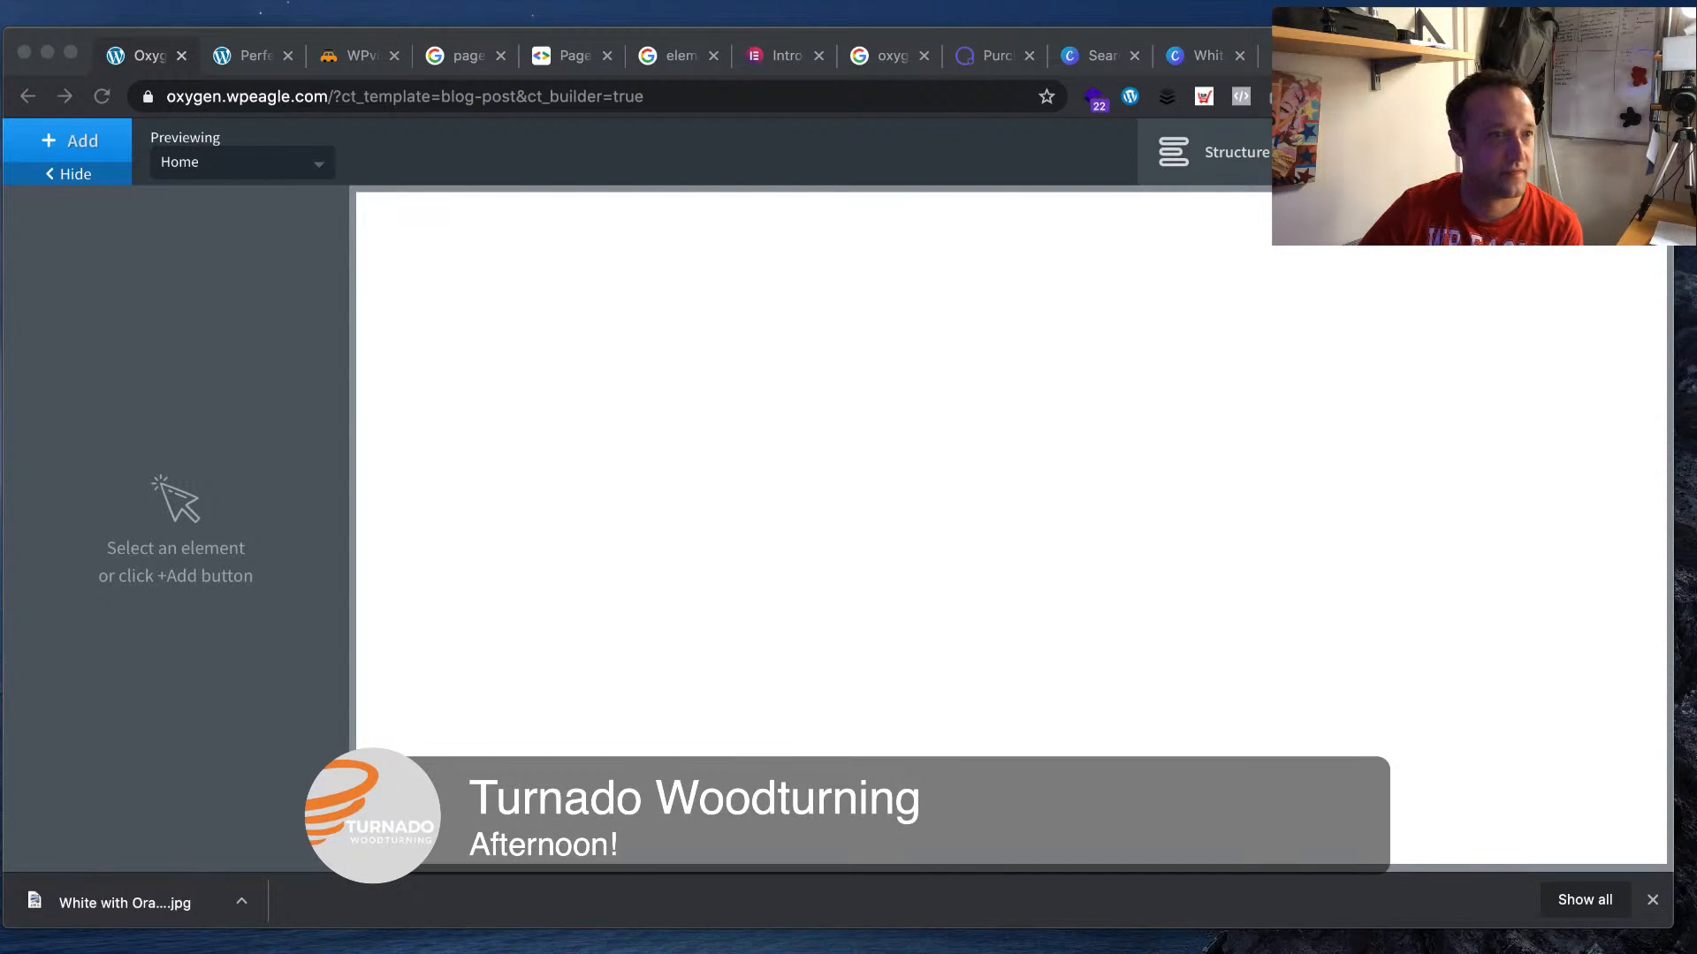
click(733, 649)
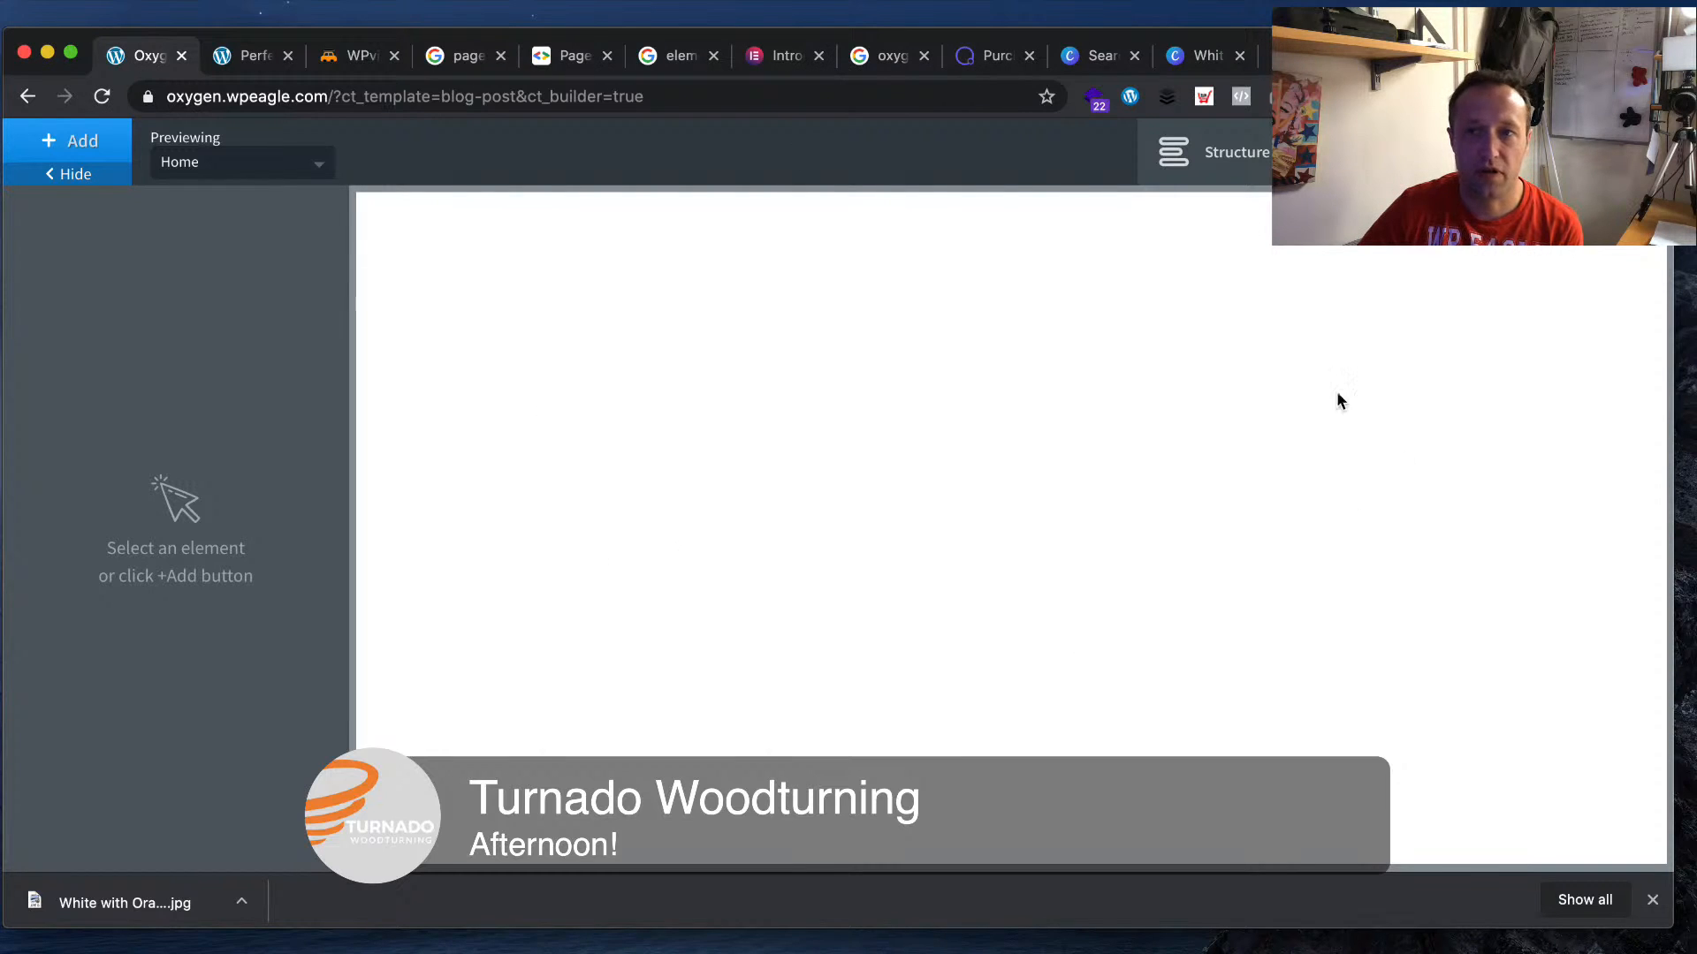
click(71, 140)
scroll(295, 492, down, 10)
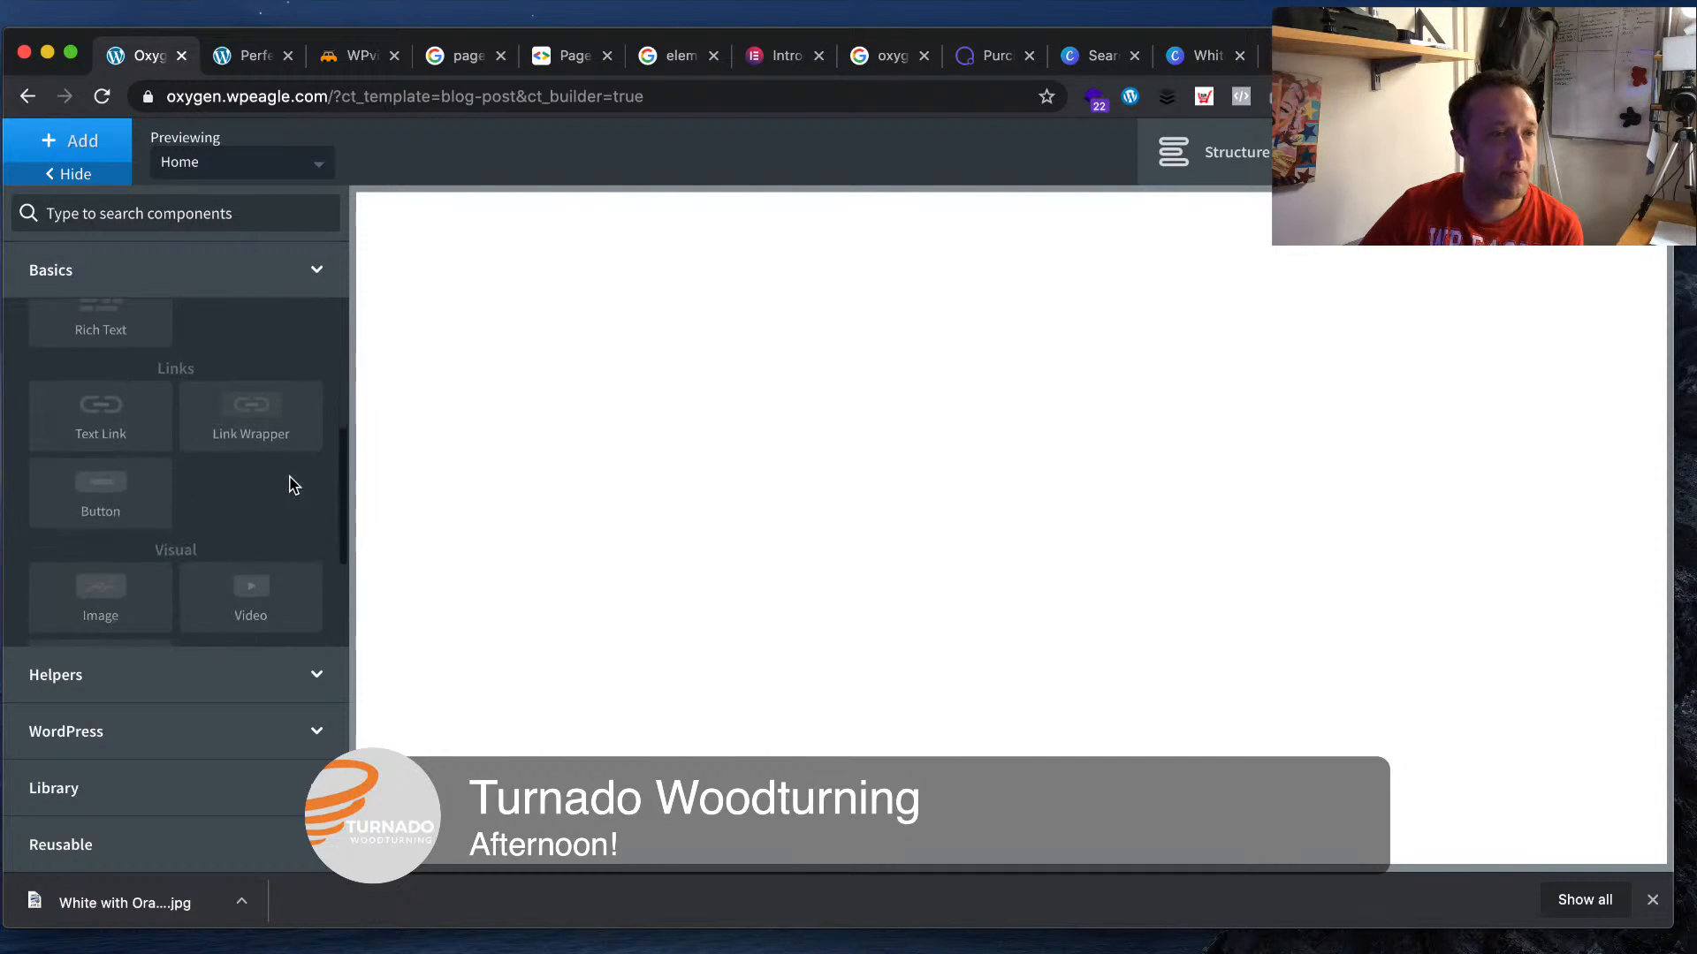
click(235, 795)
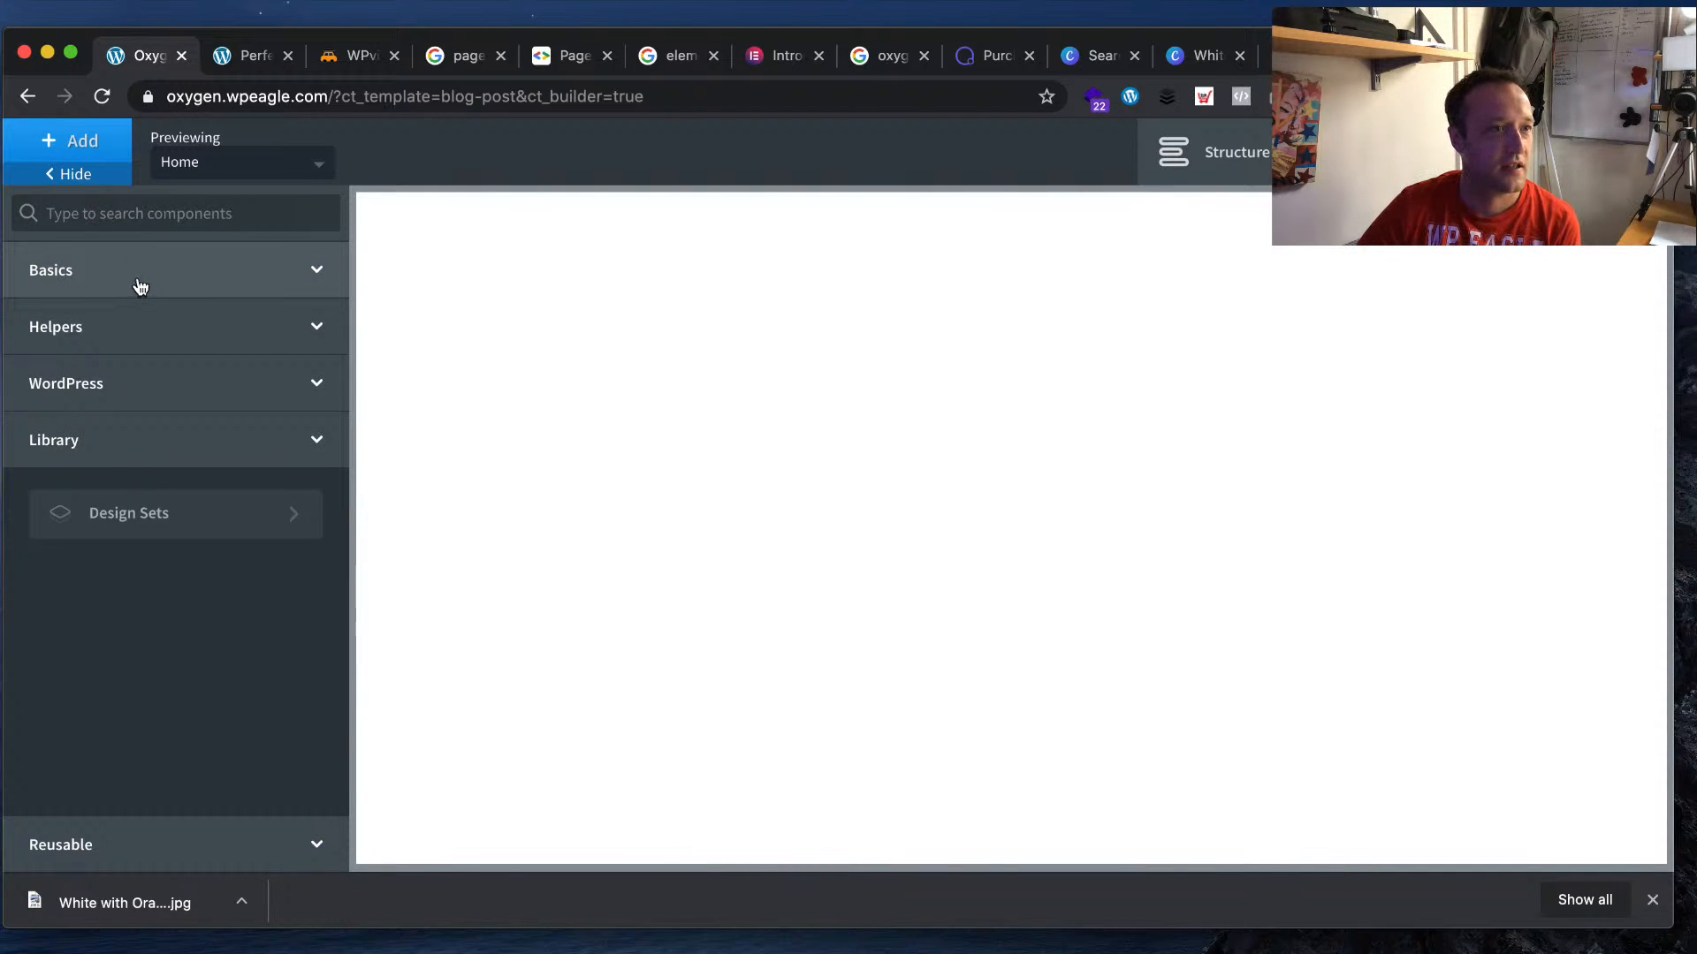
click(206, 274)
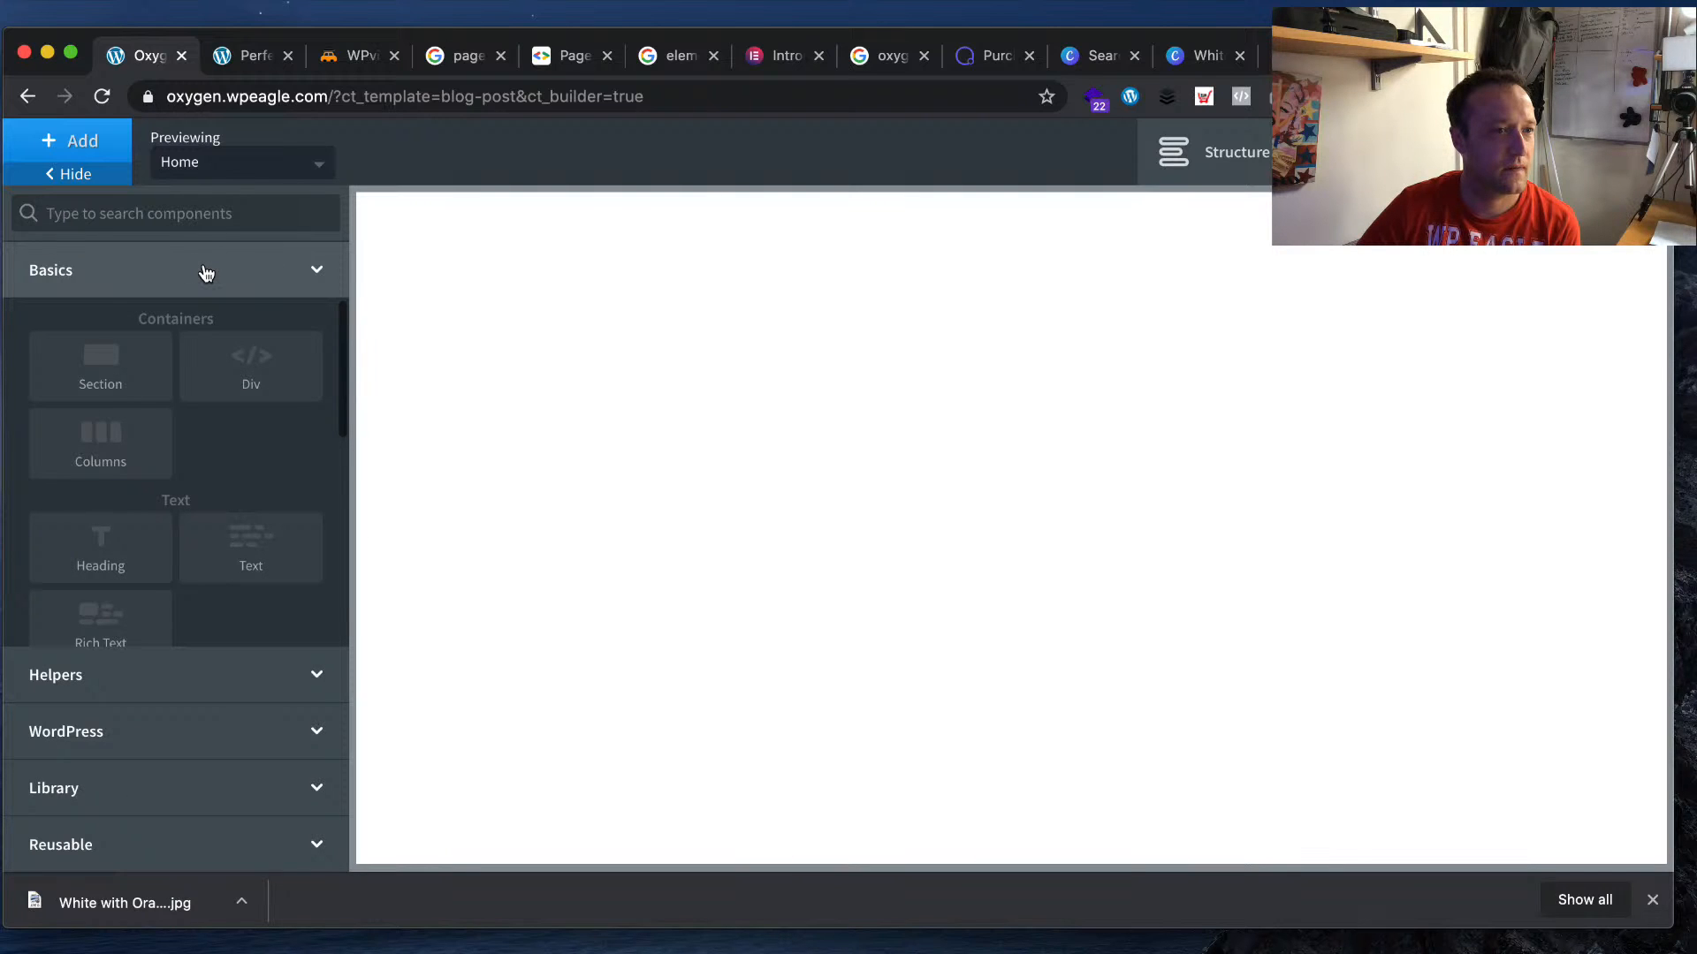
scroll(220, 468, down, 3)
click(264, 731)
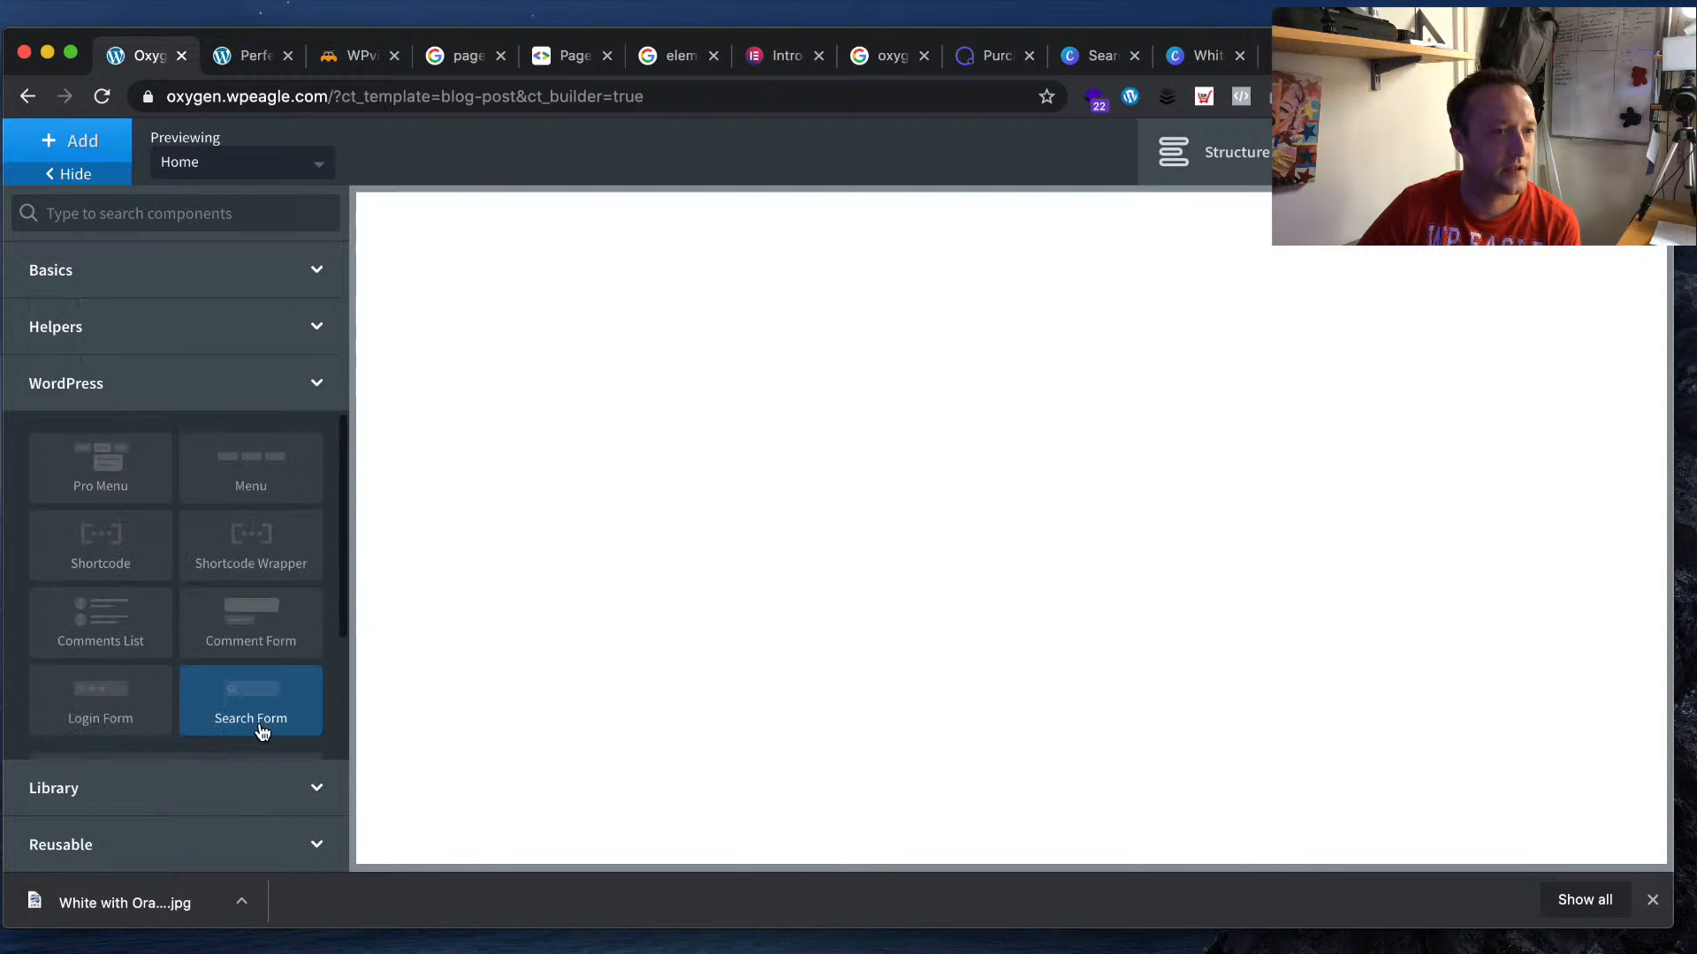
scroll(133, 502, down, 3)
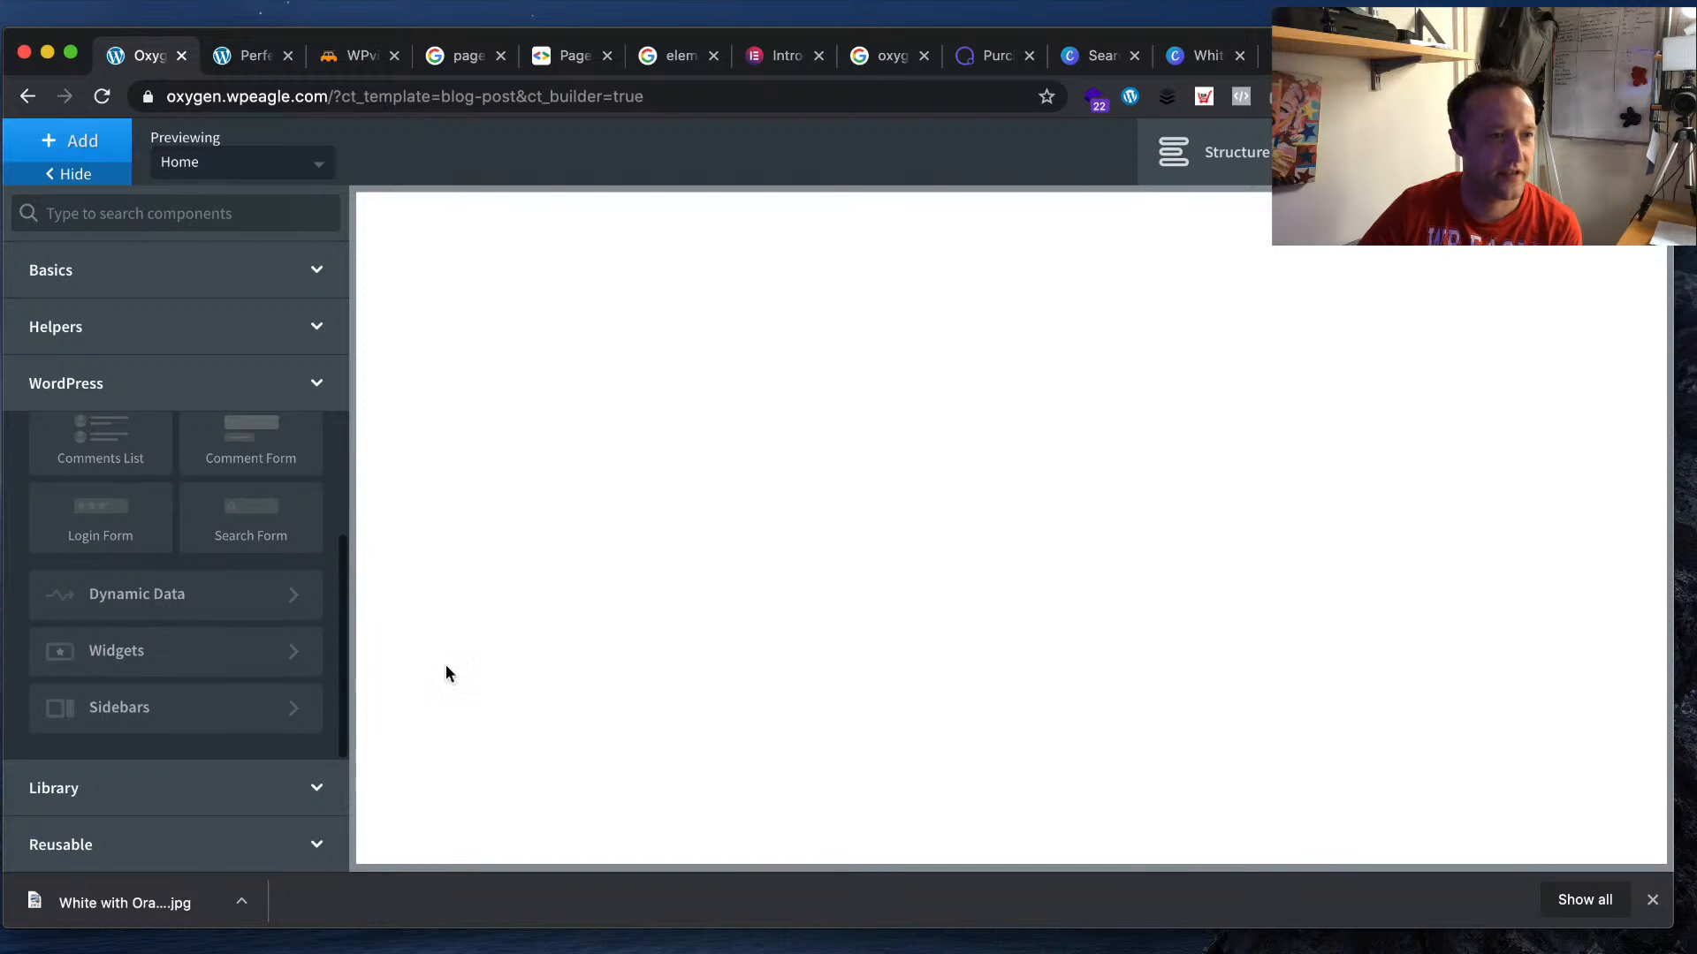
click(201, 844)
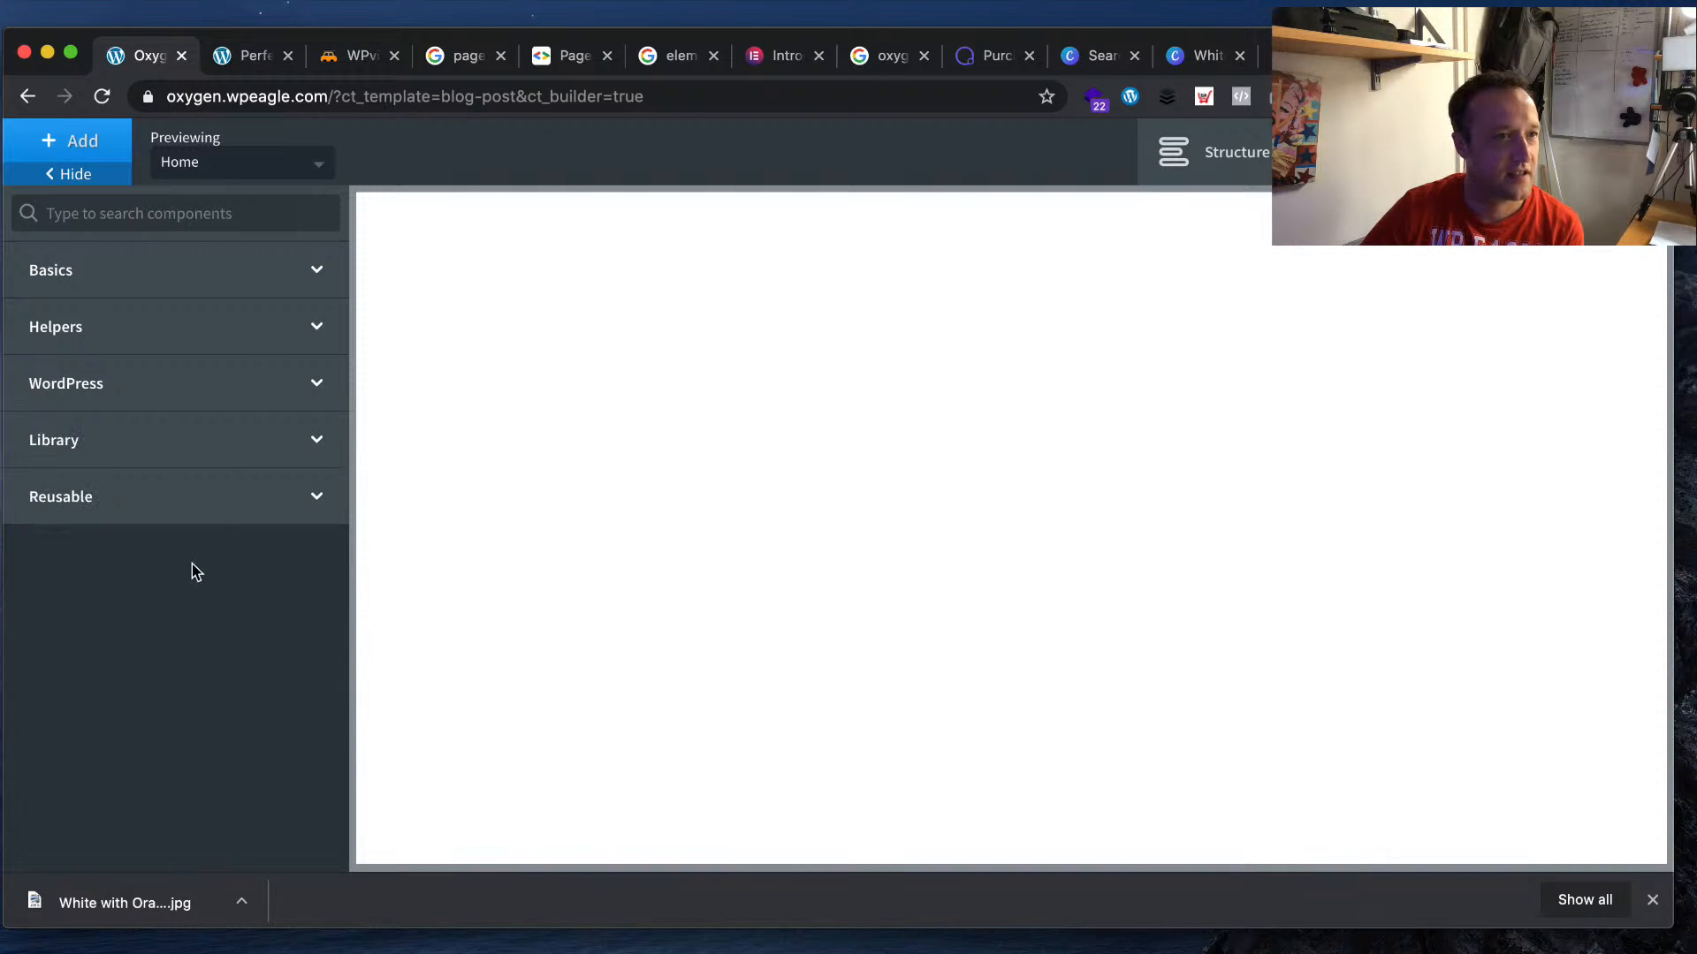
- Browse the Atomic design set's templates, sections and elements for blog layouts, and return to the component categories
click(140, 437)
click(178, 525)
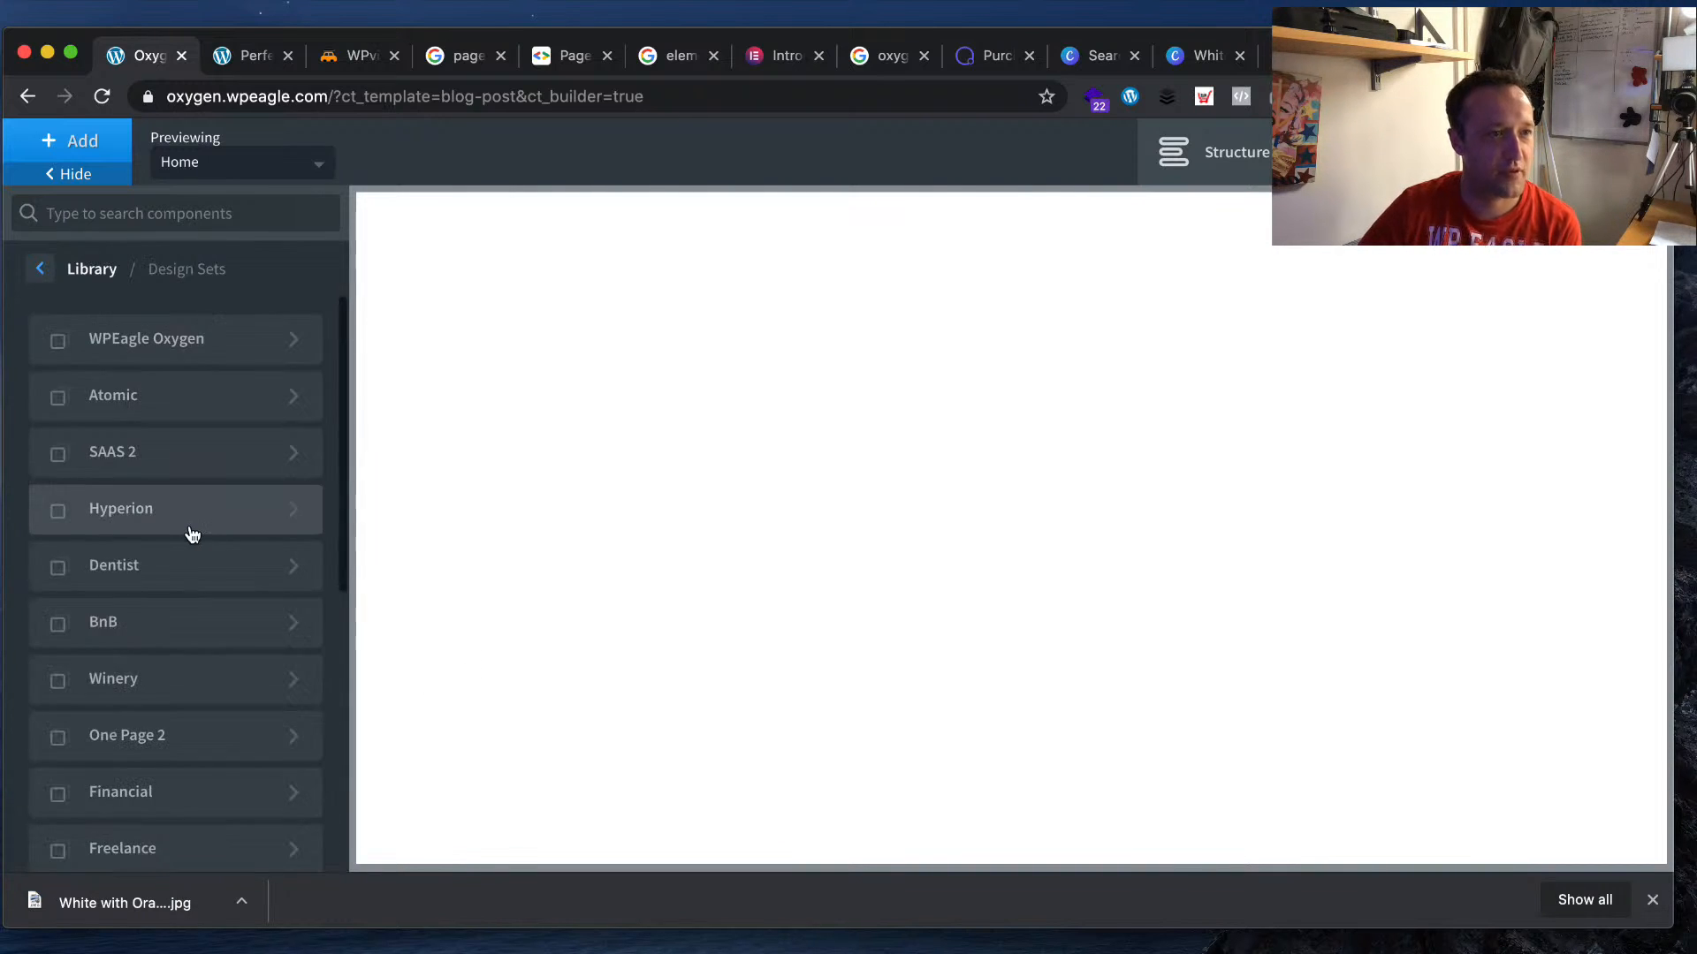
click(189, 402)
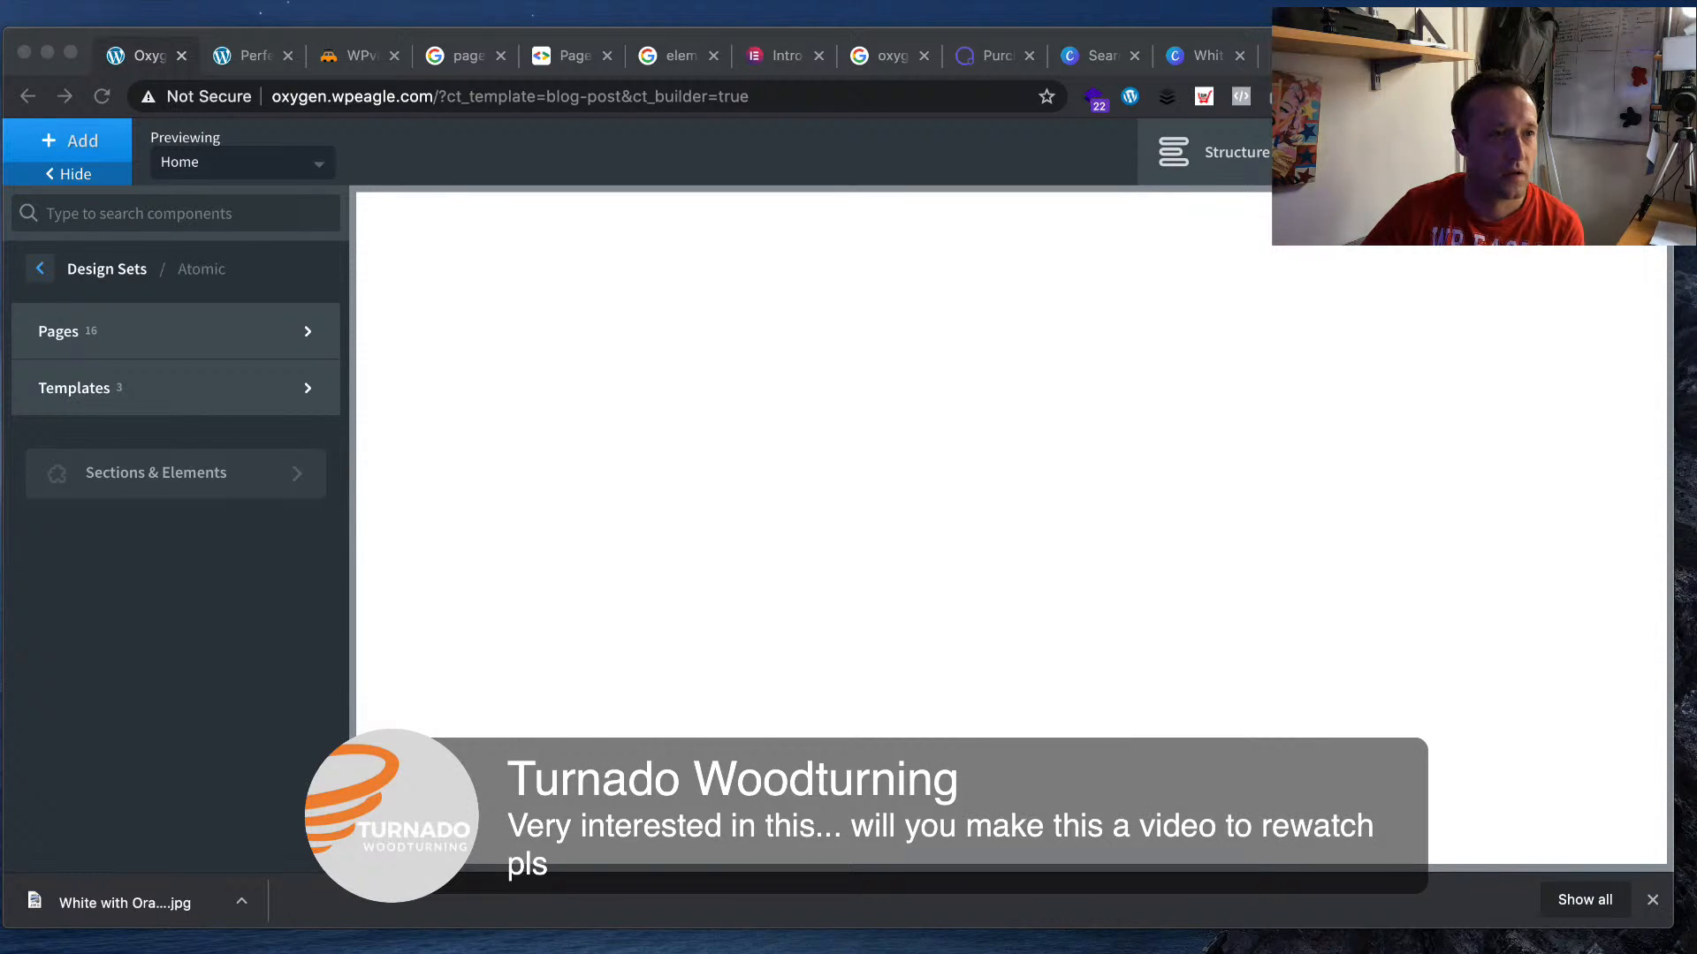
click(183, 386)
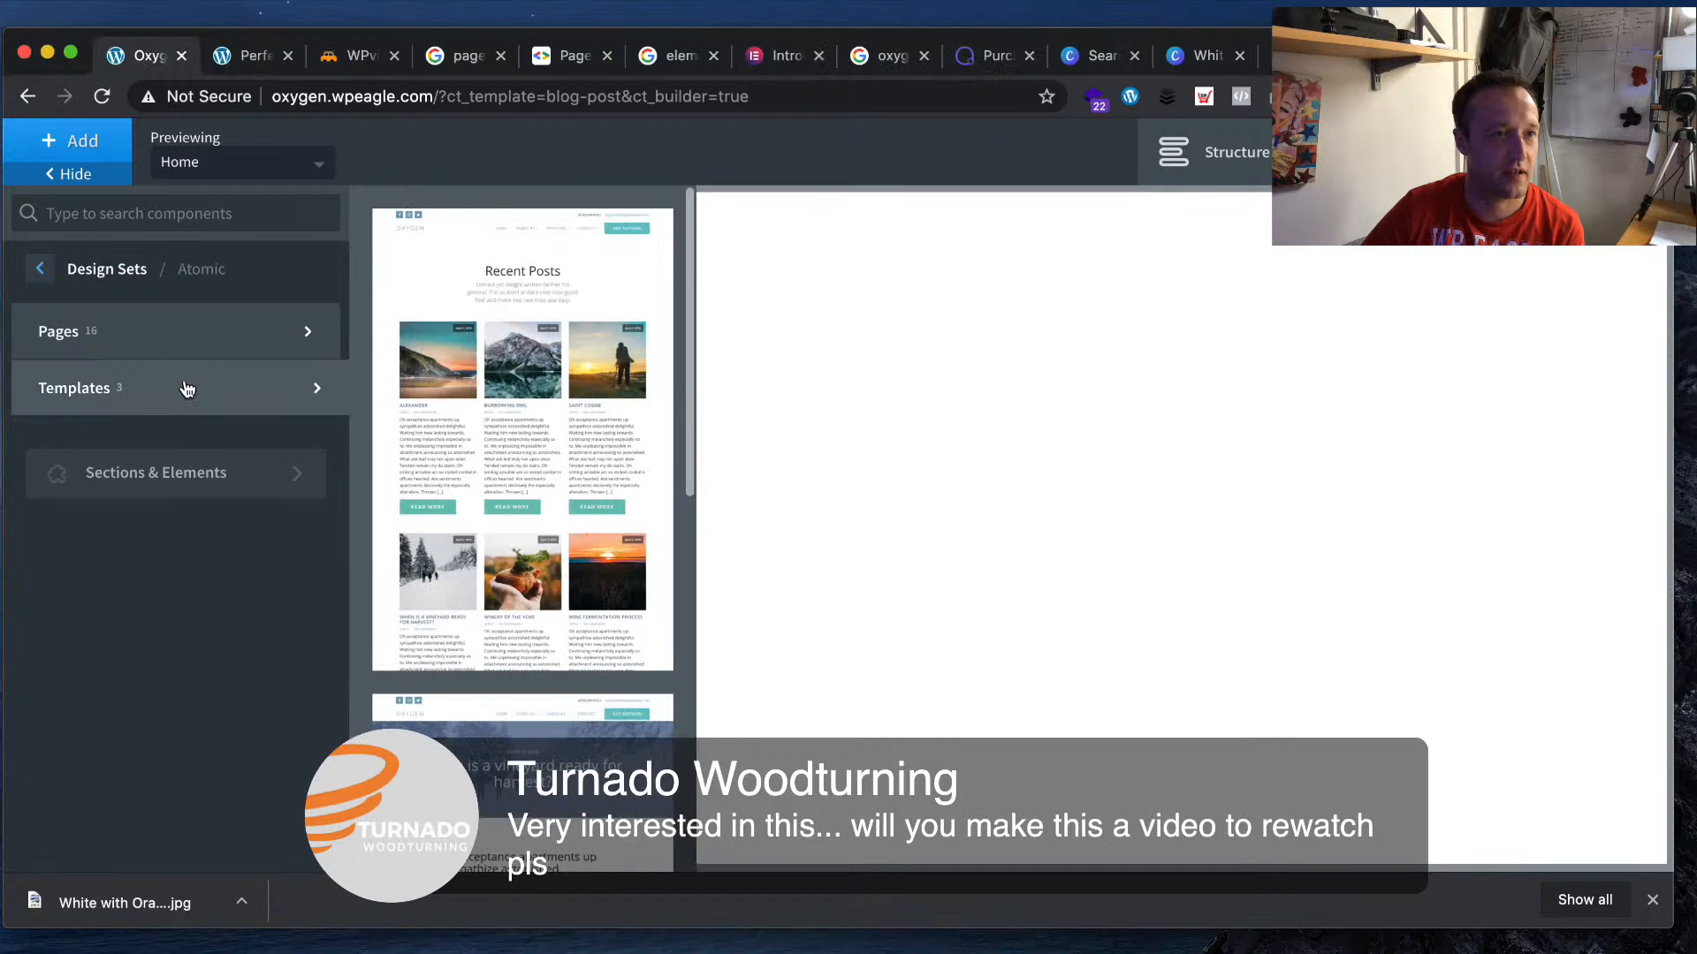
click(182, 474)
mouse_move(173, 349)
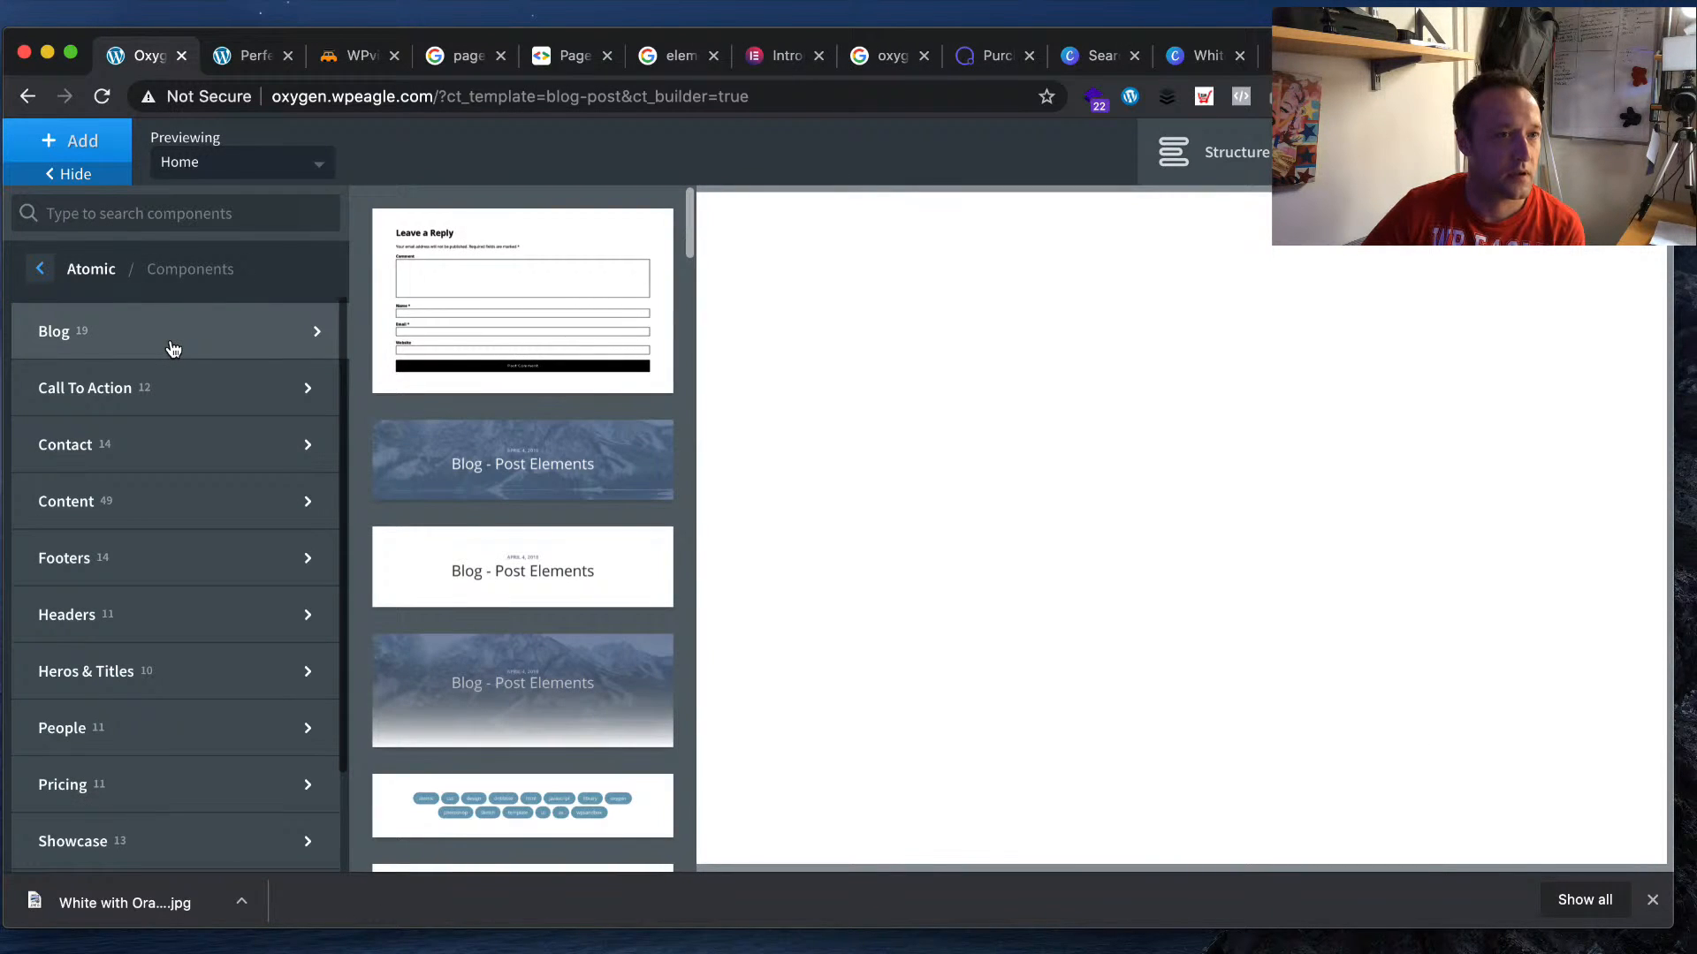
click(41, 270)
mouse_move(129, 386)
scroll(448, 420, down, 10)
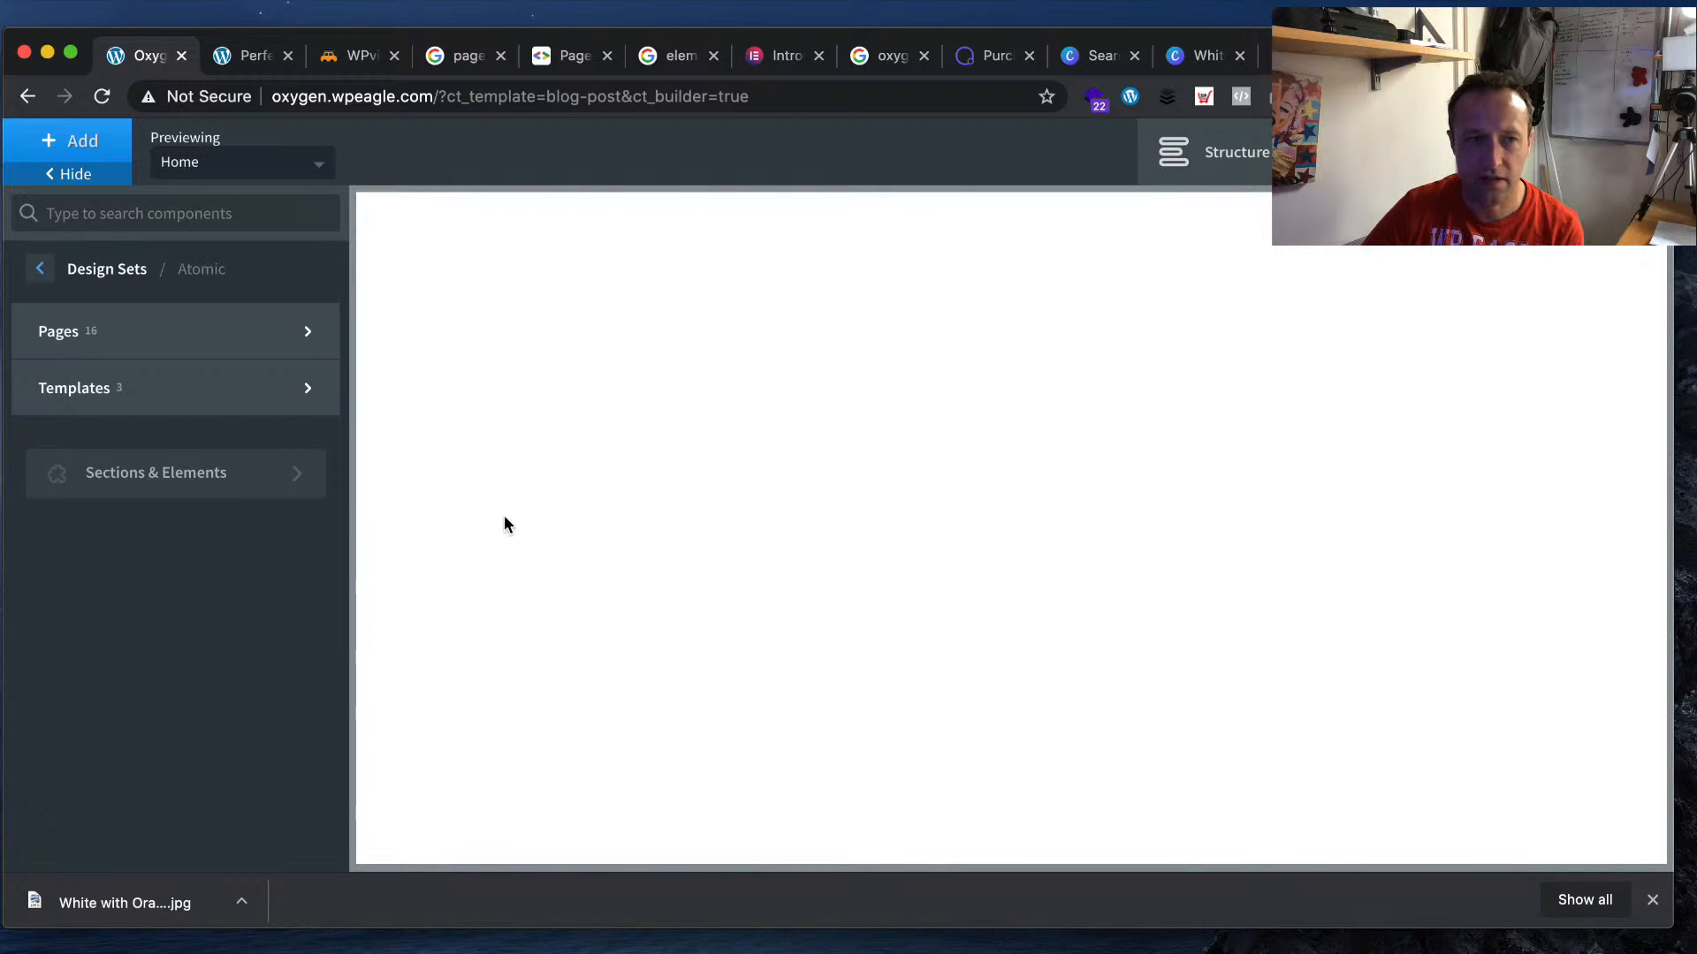
click(40, 269)
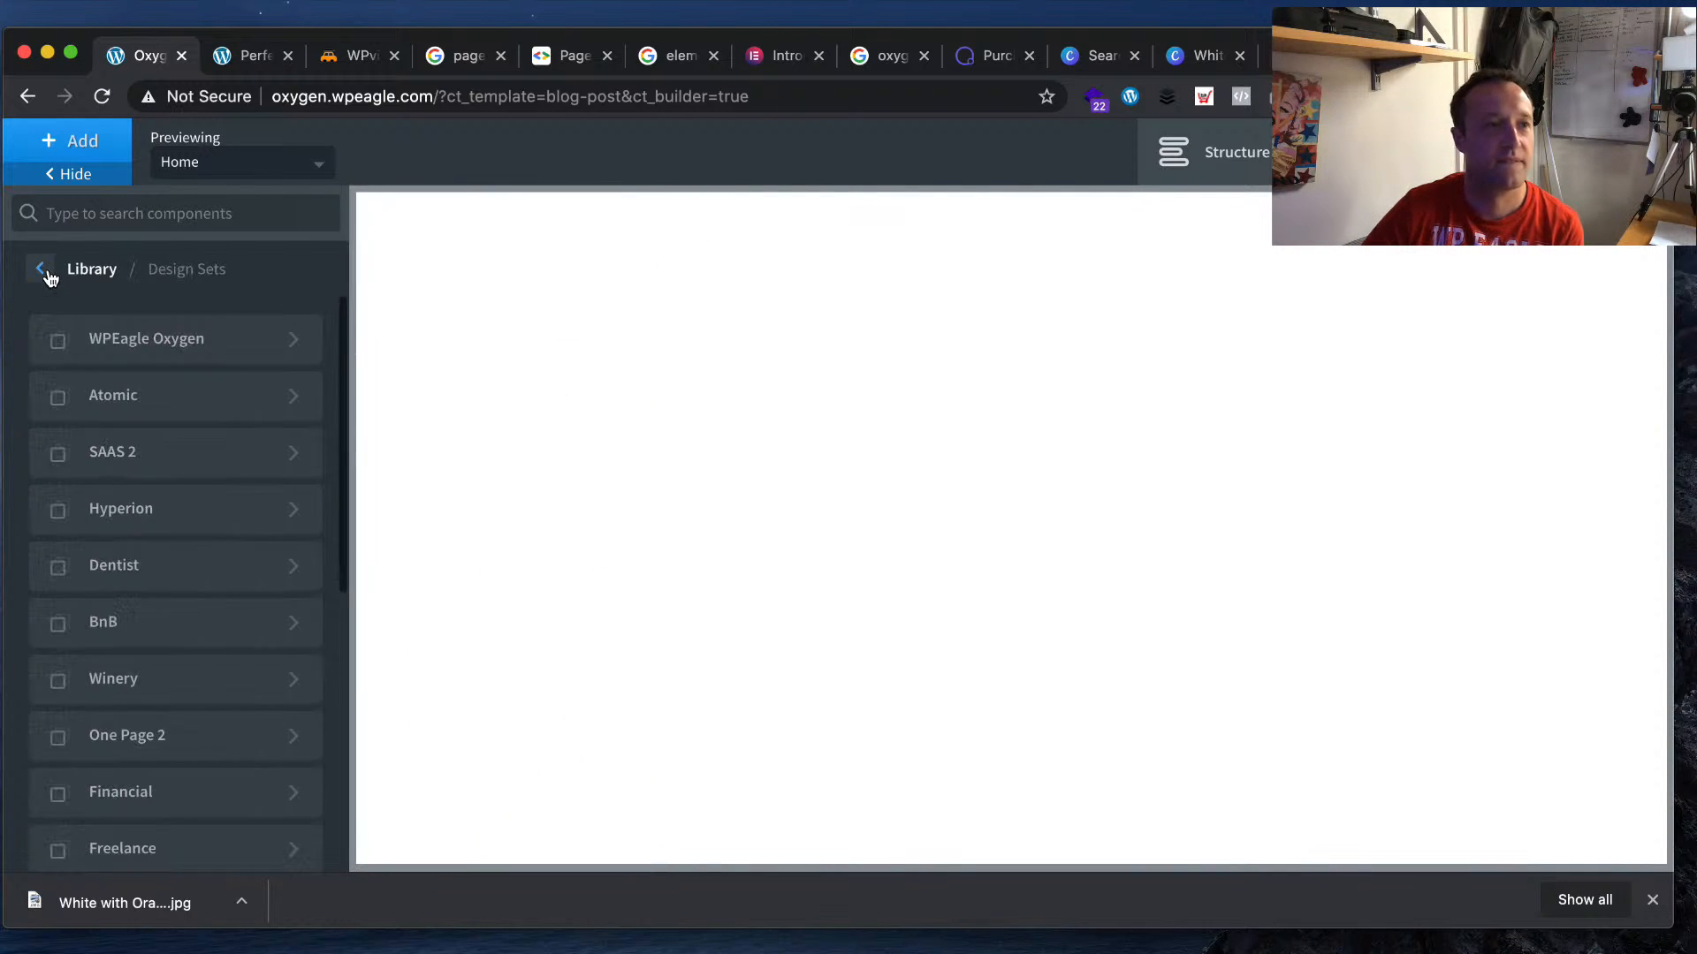
click(47, 272)
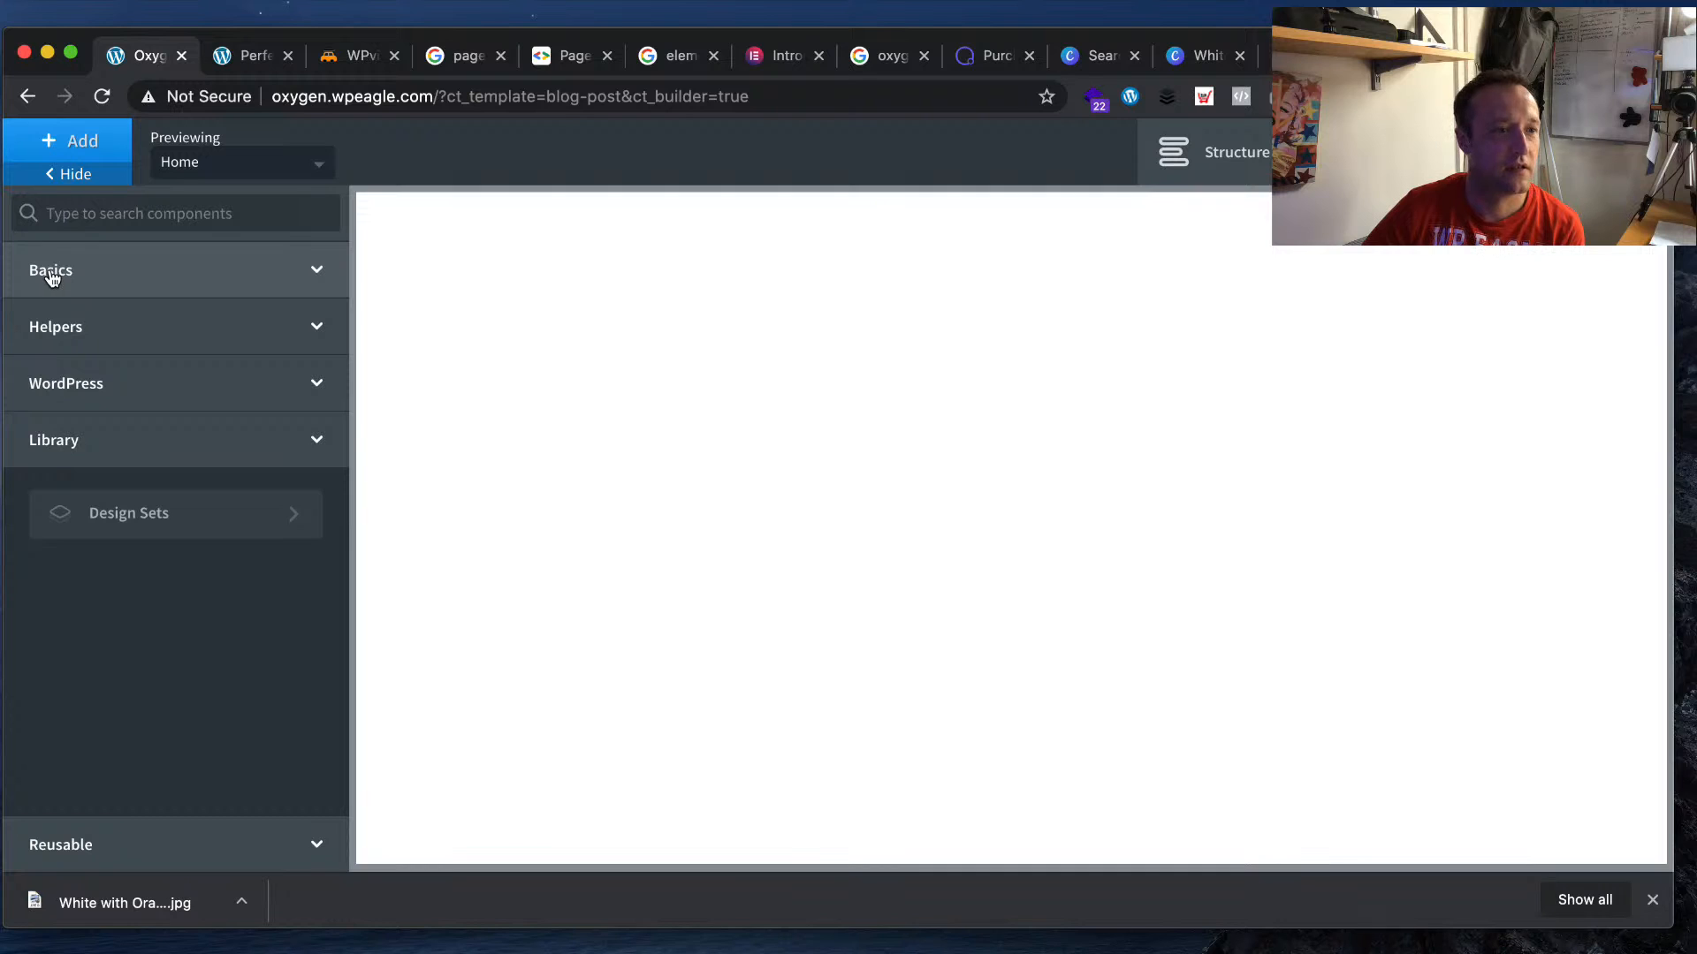
click(306, 855)
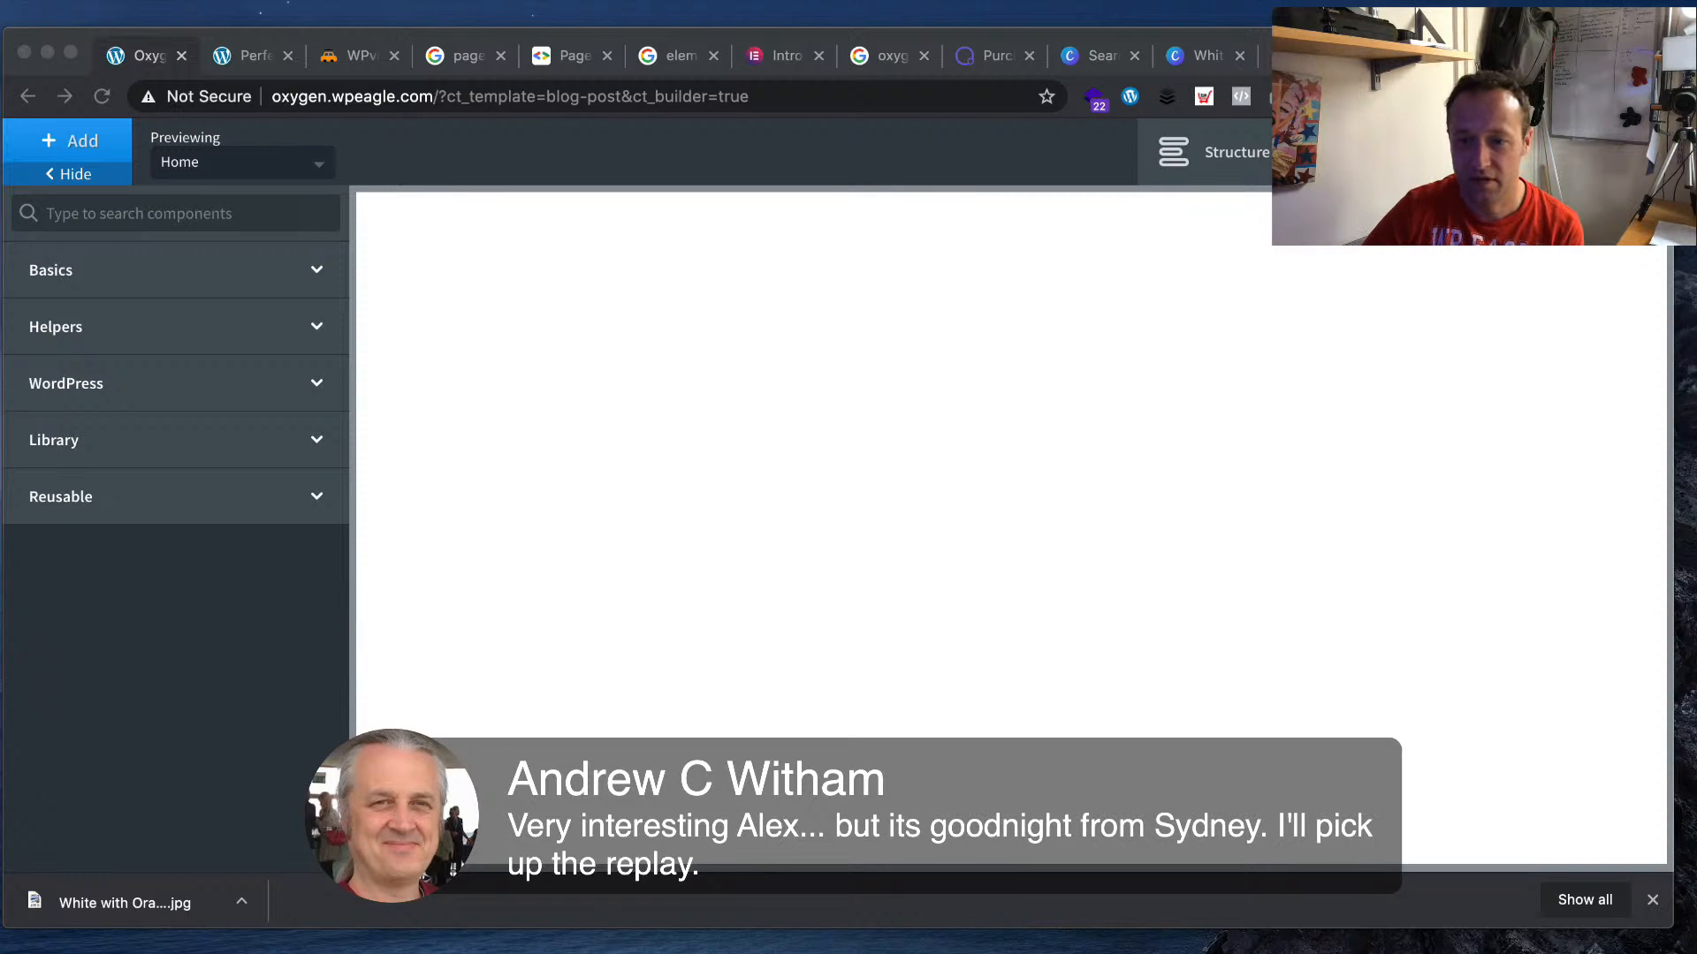
- Leave the builder without saving and return to the Blog Post template's edit page in WordPress
key(super+Tab)
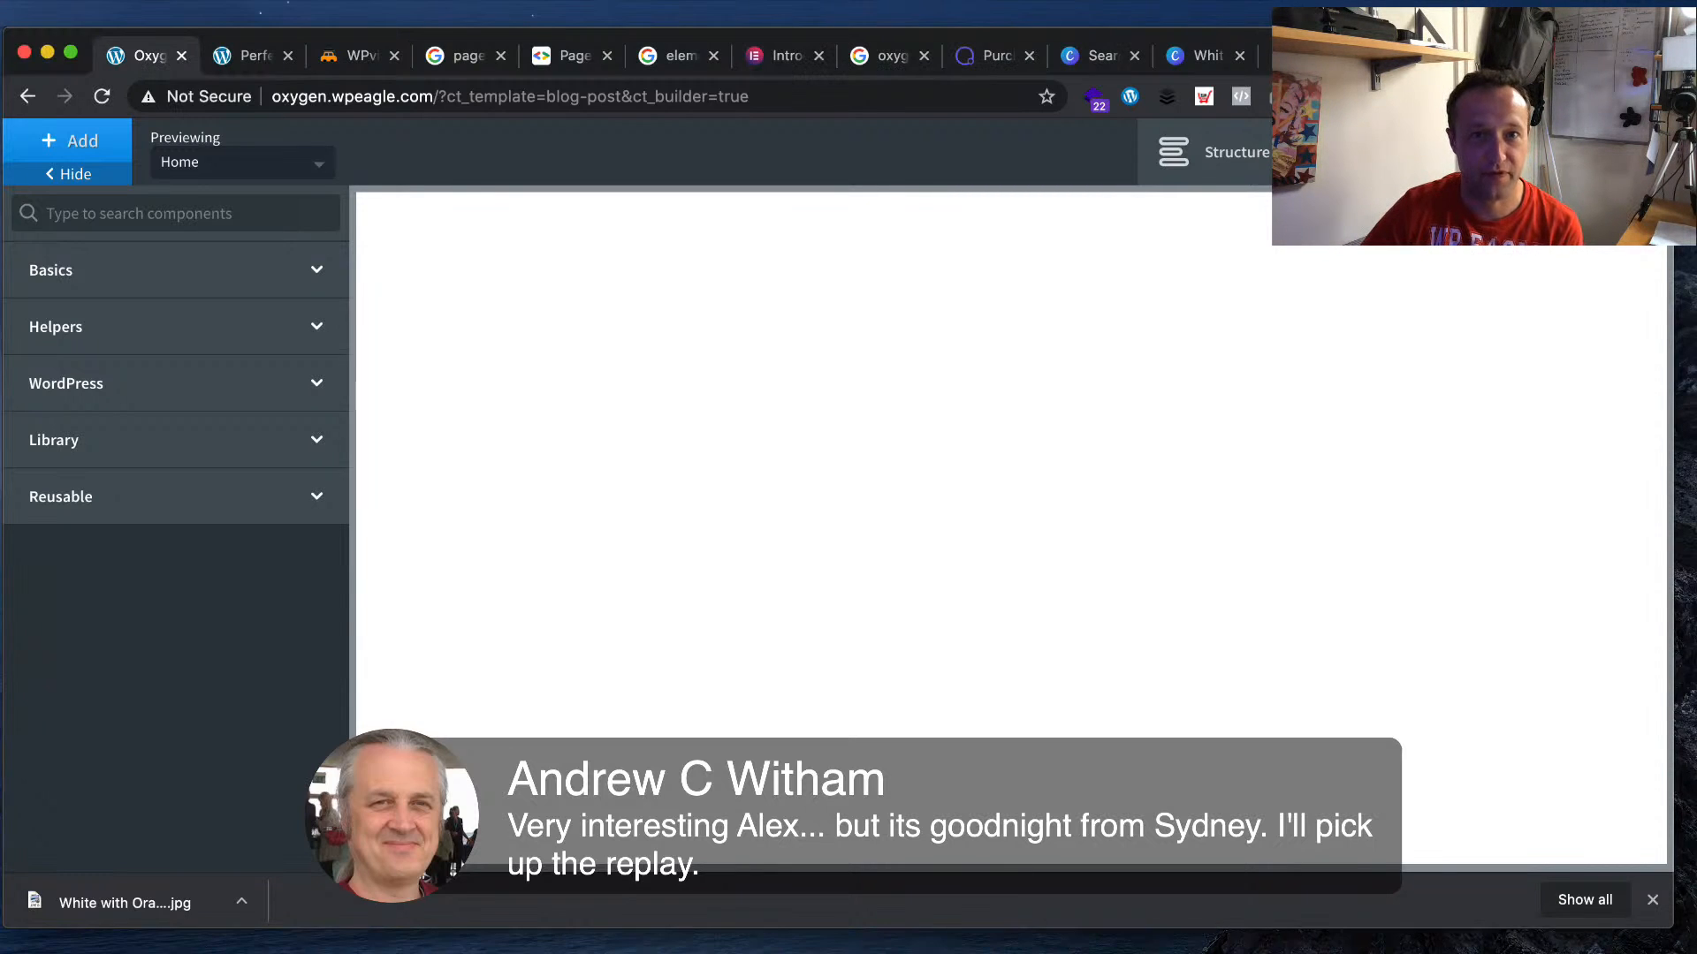
click(1402, 276)
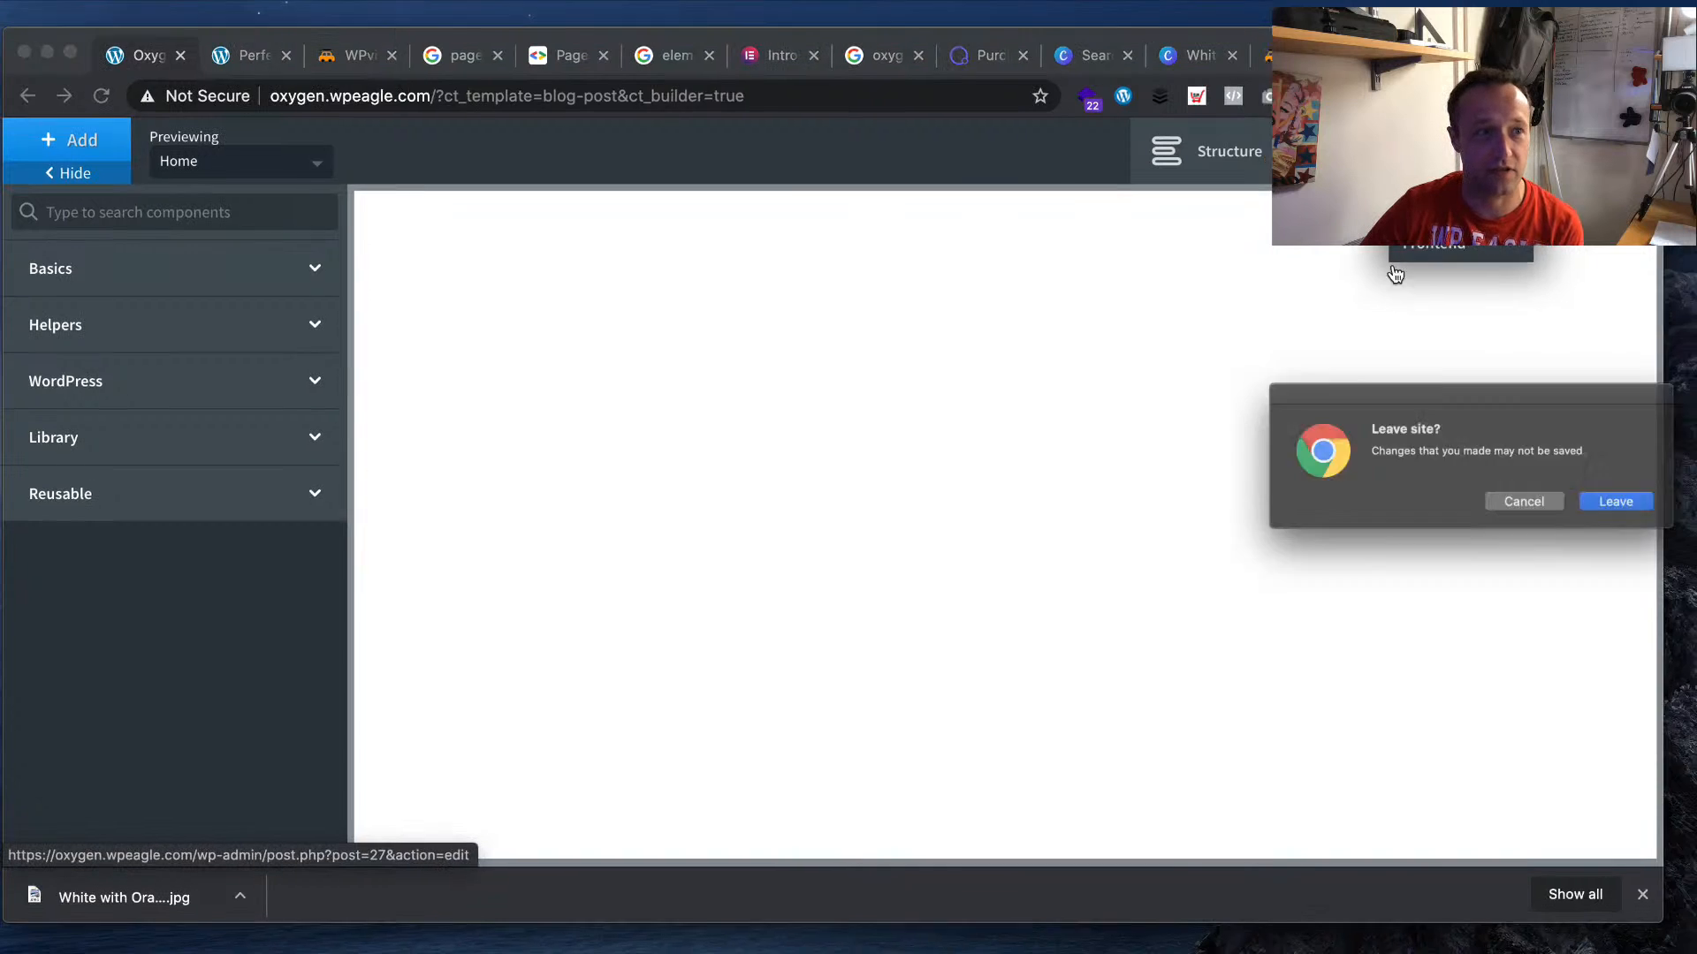
click(1600, 501)
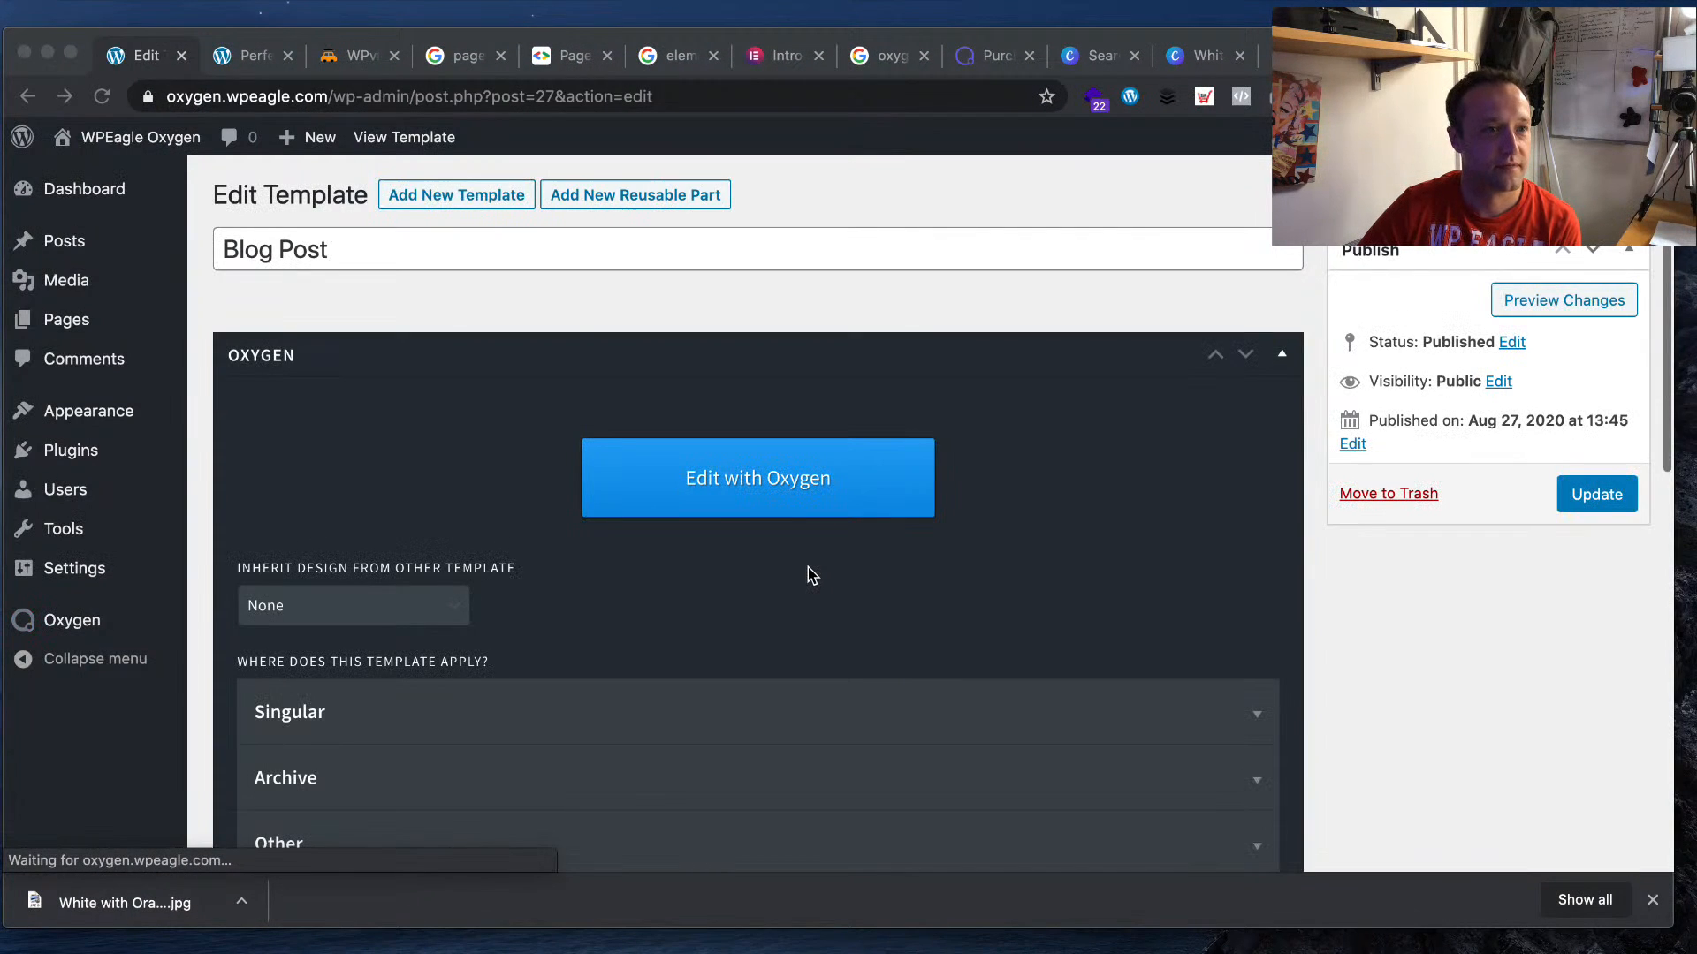
- Make the Blog Post template inherit its design from Main Template and update it
scroll(778, 495, down, 5)
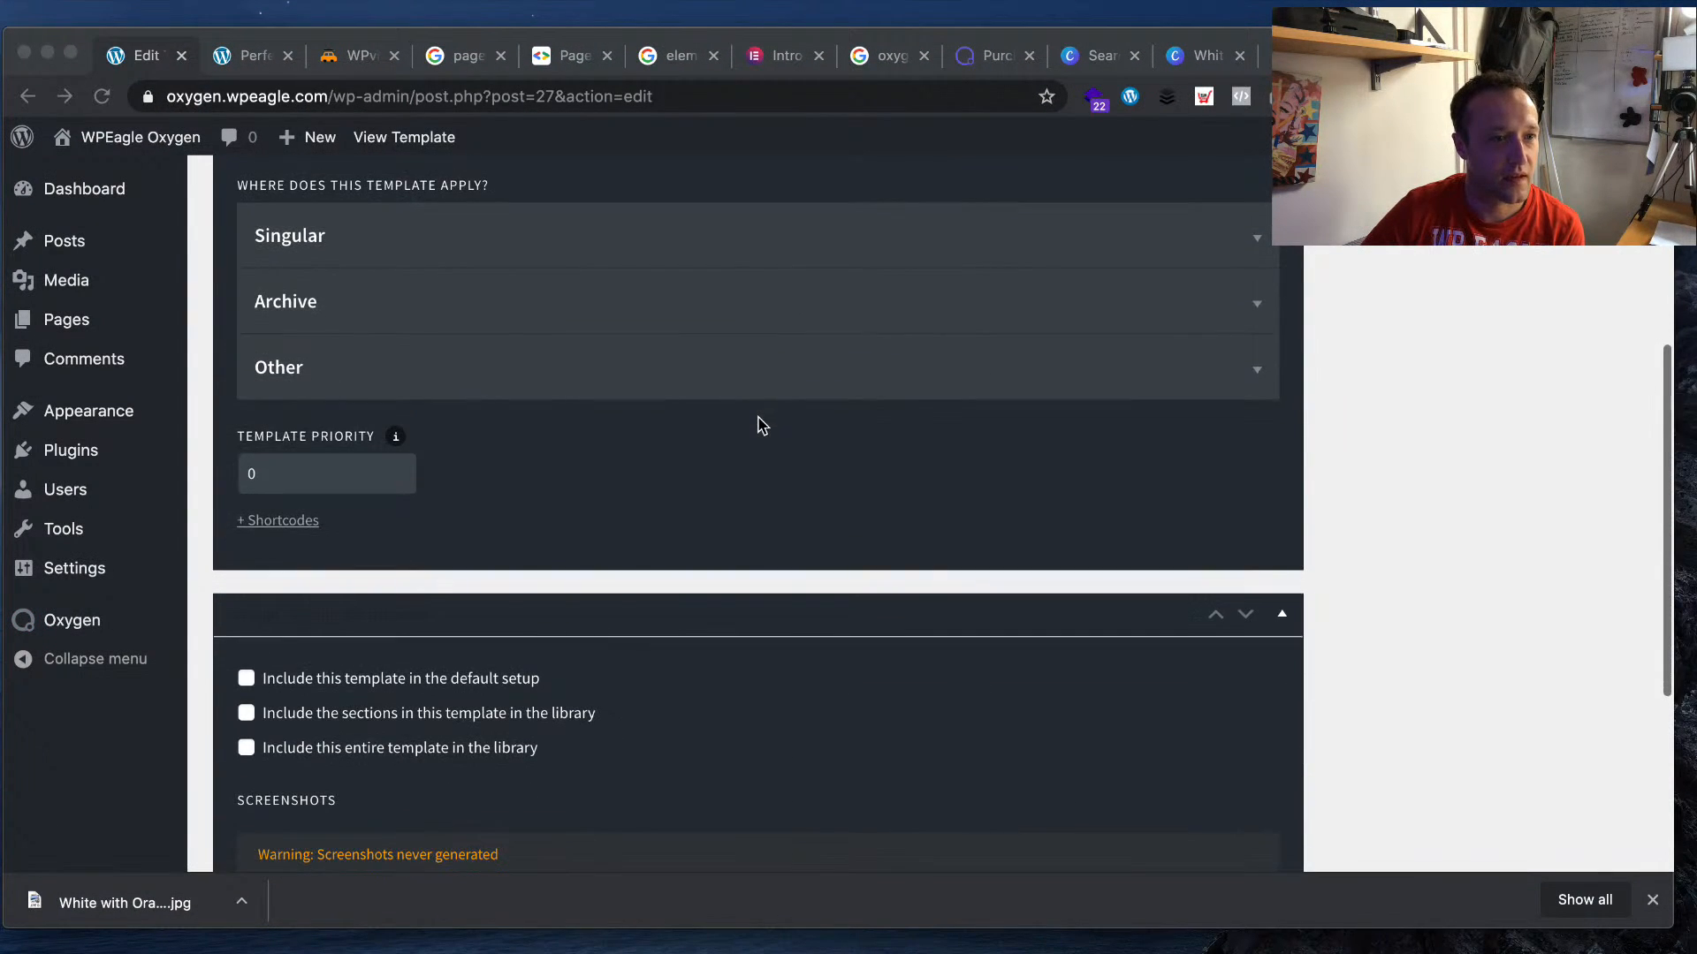
scroll(762, 426, down, 3)
scroll(762, 426, up, 6)
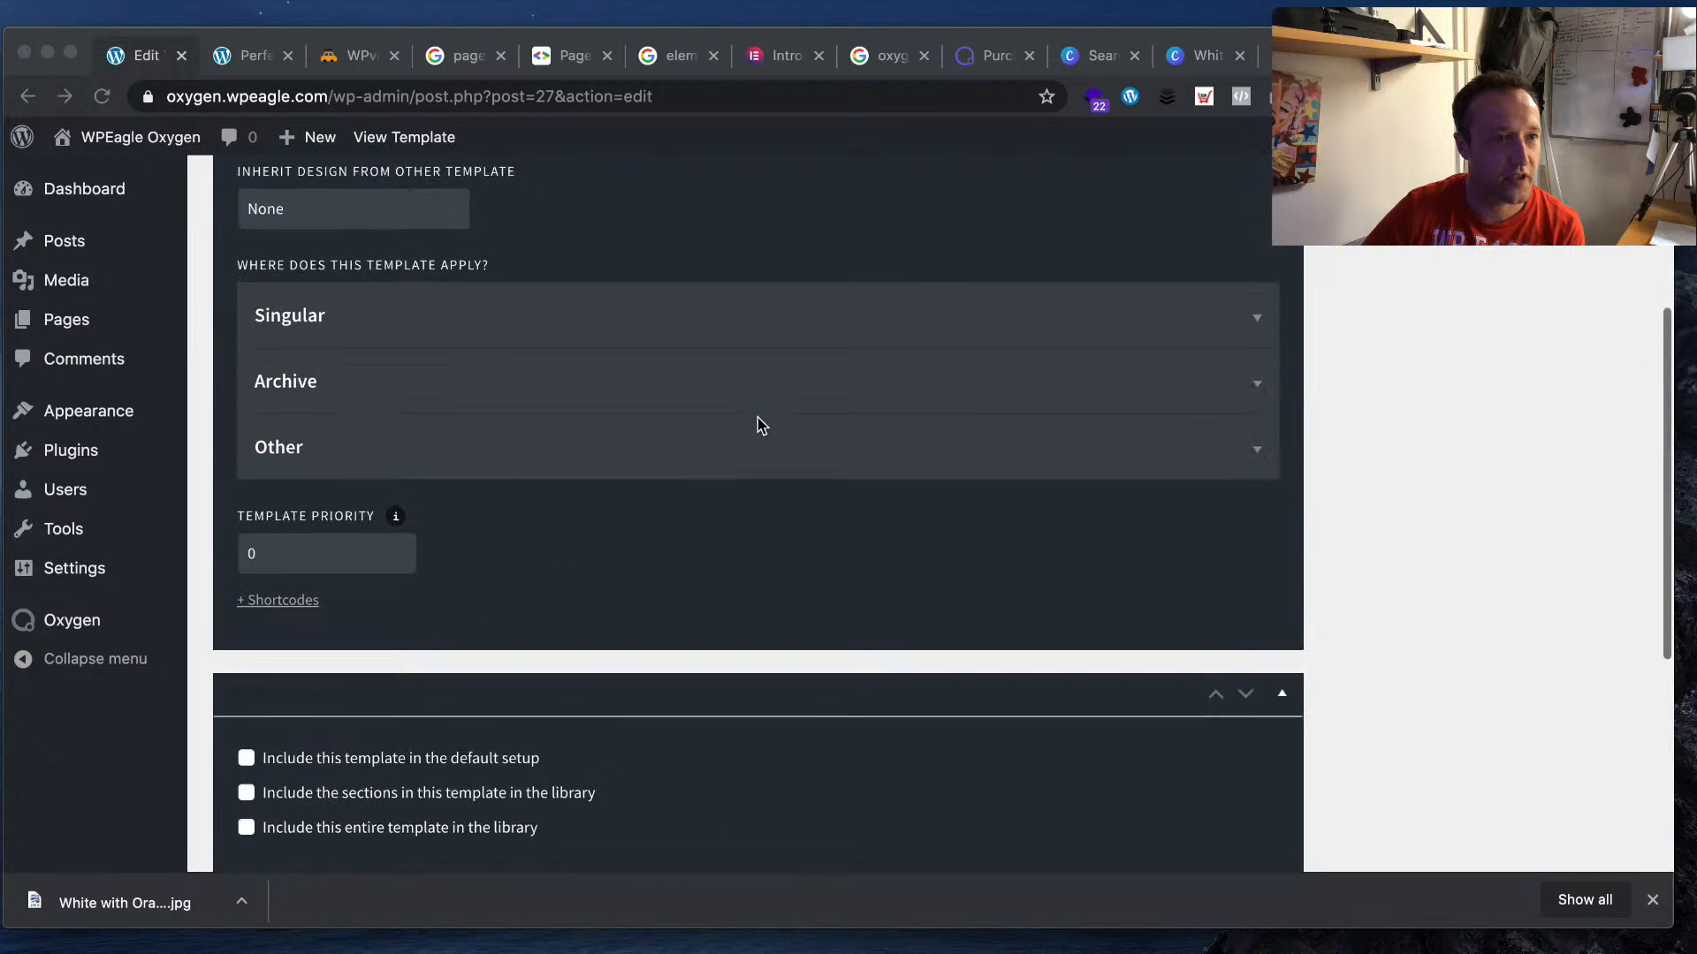
click(439, 423)
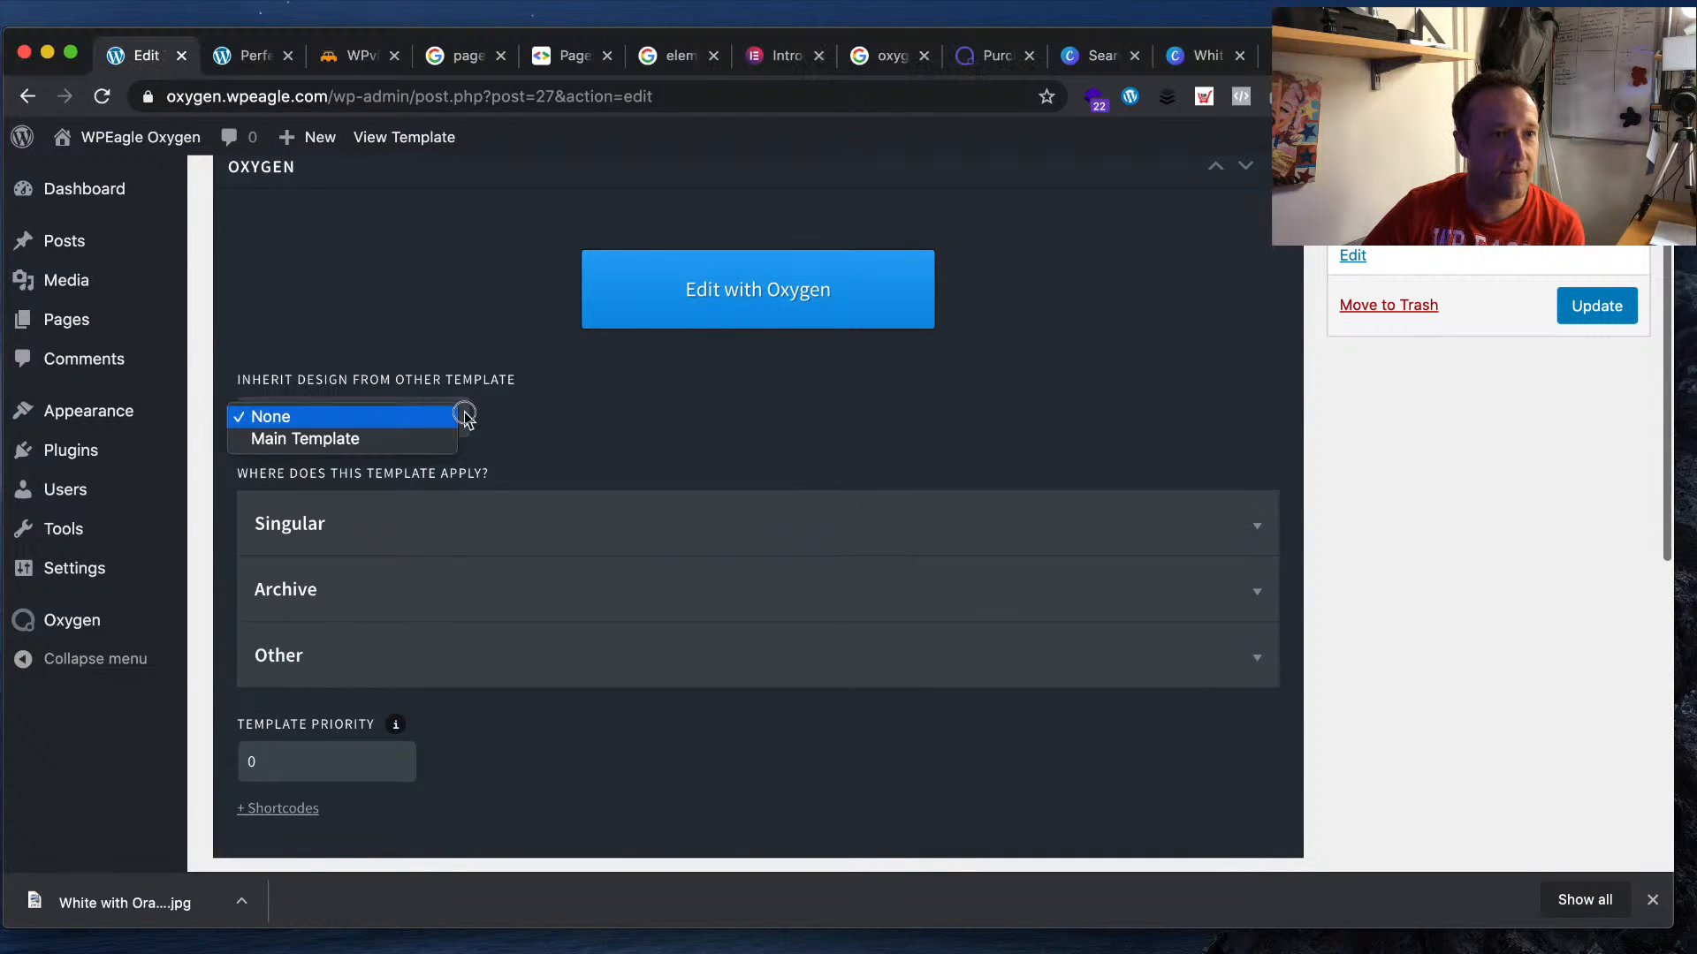
key(Return)
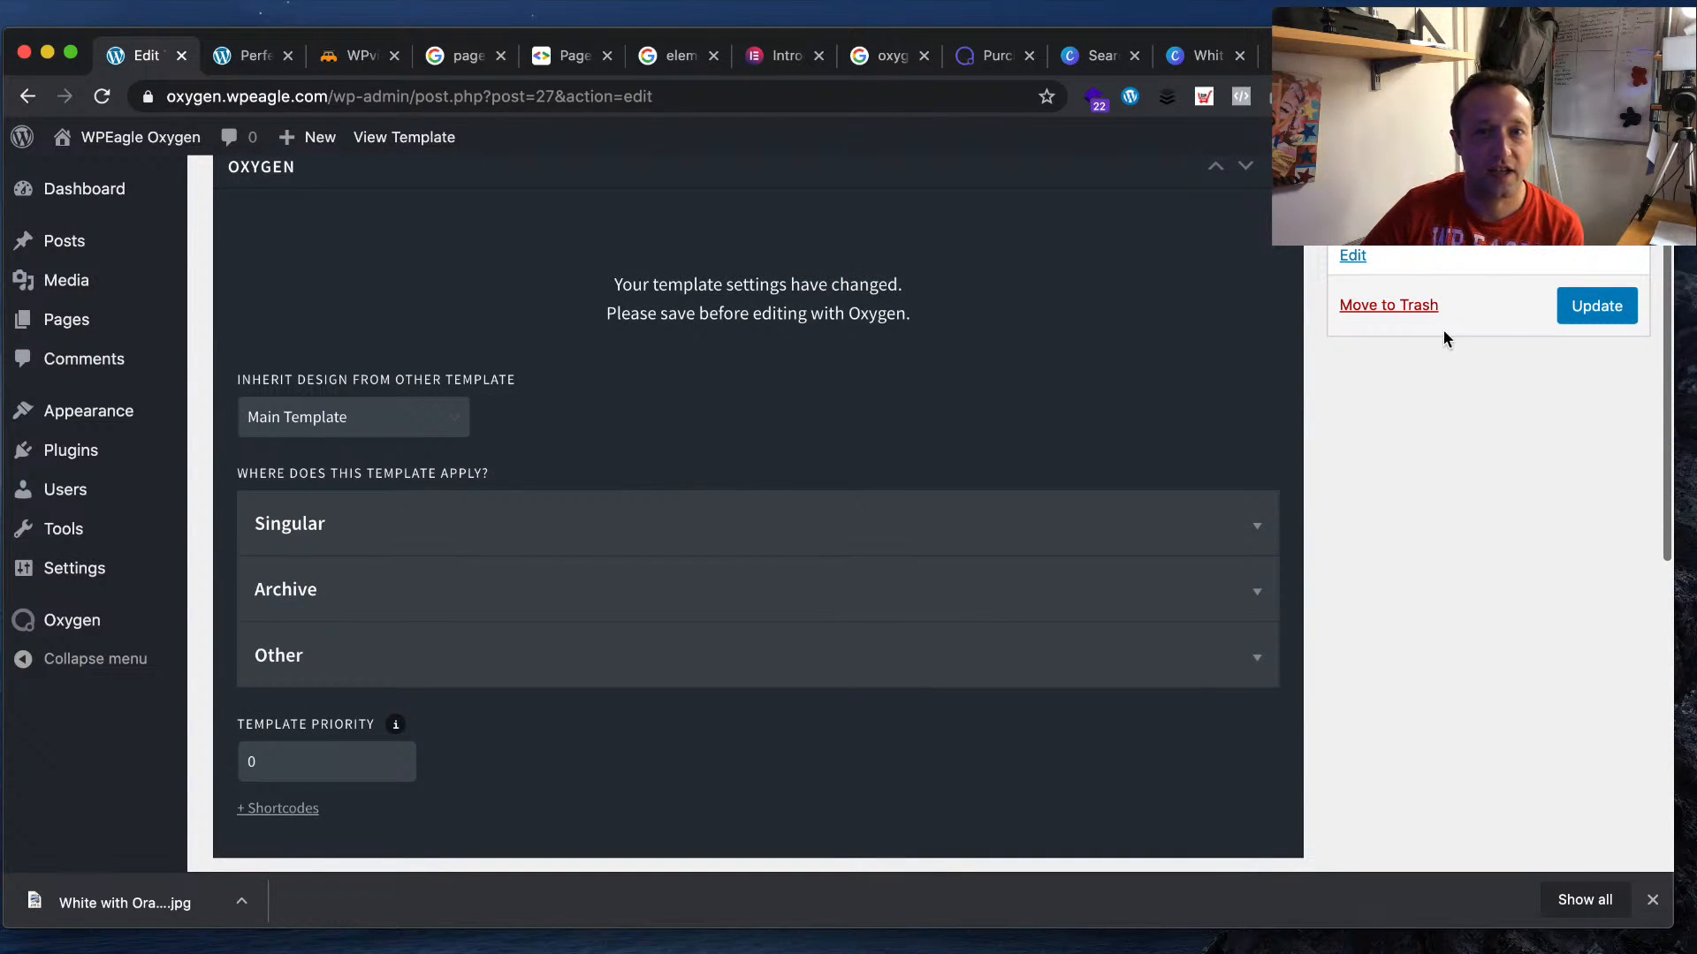
click(1595, 306)
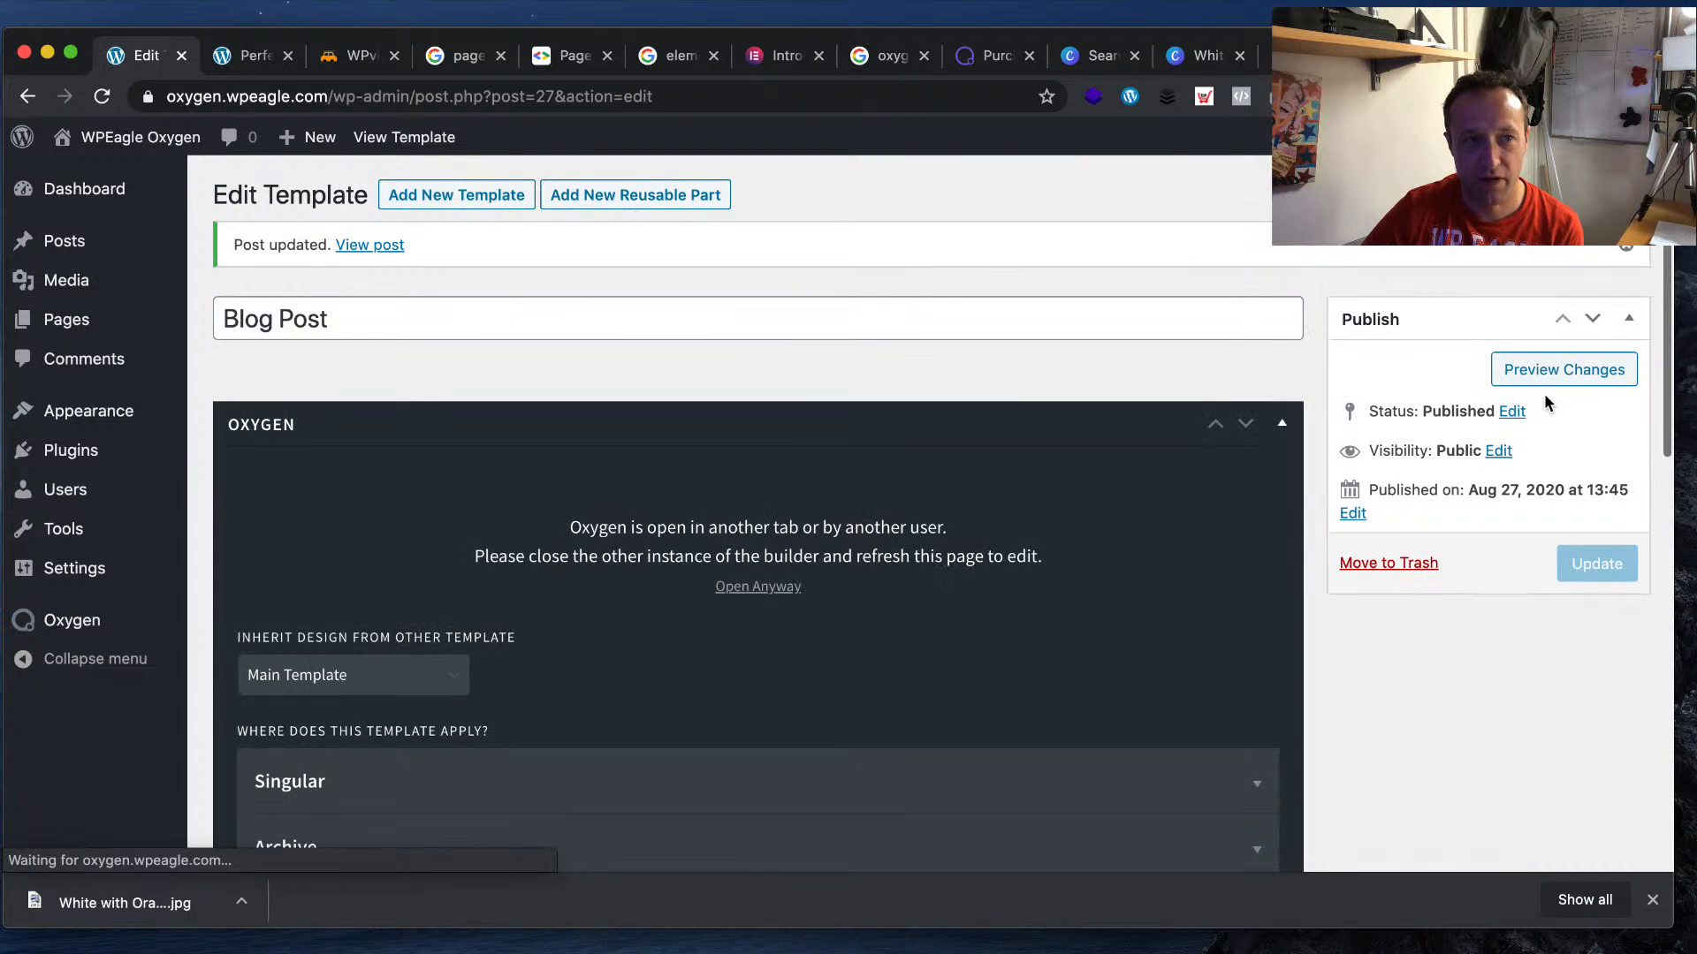
scroll(1020, 403, down, 3)
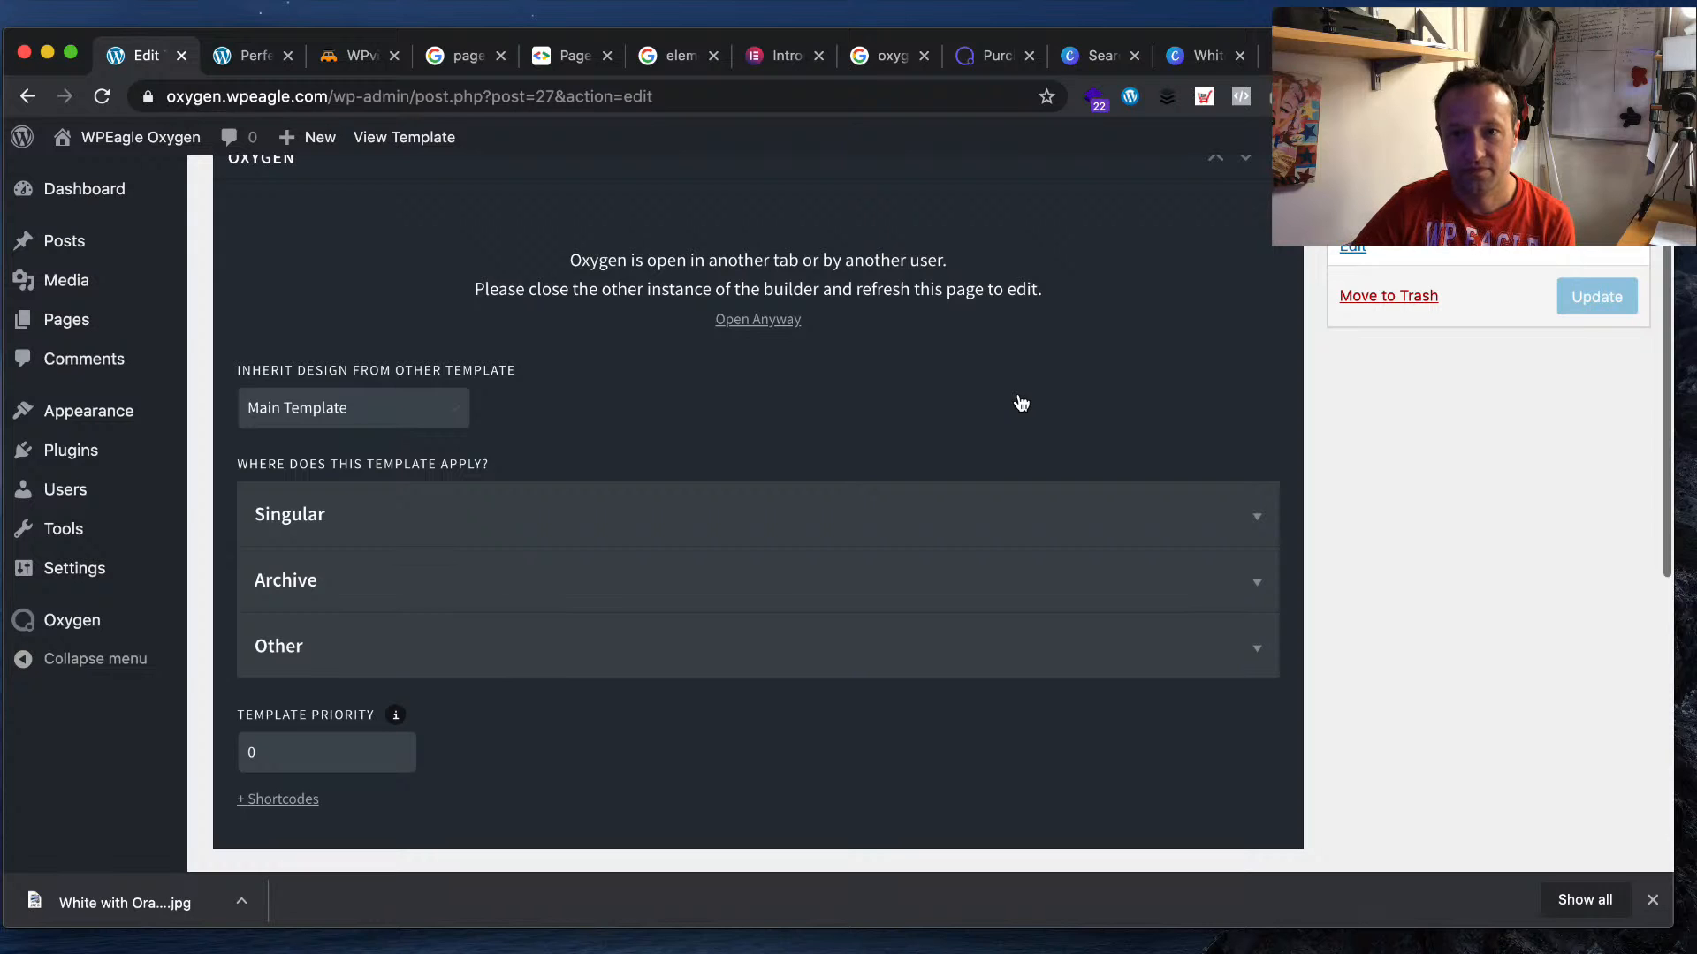
scroll(1020, 403, up, 1)
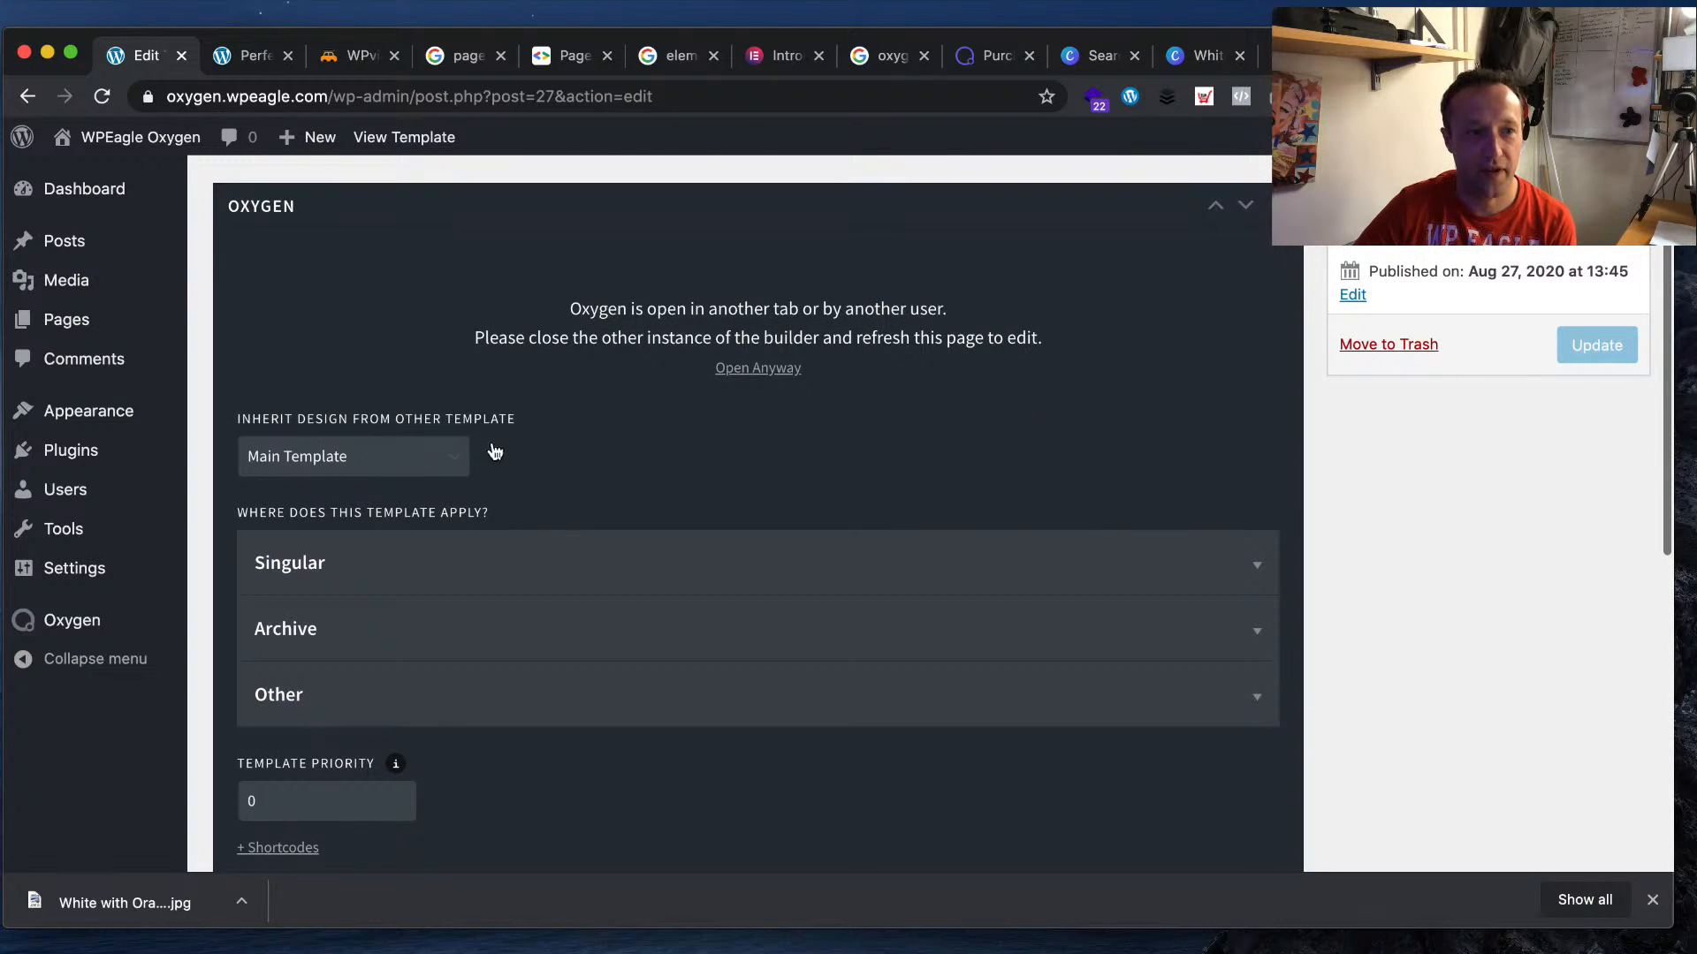
scroll(965, 442, up, 5)
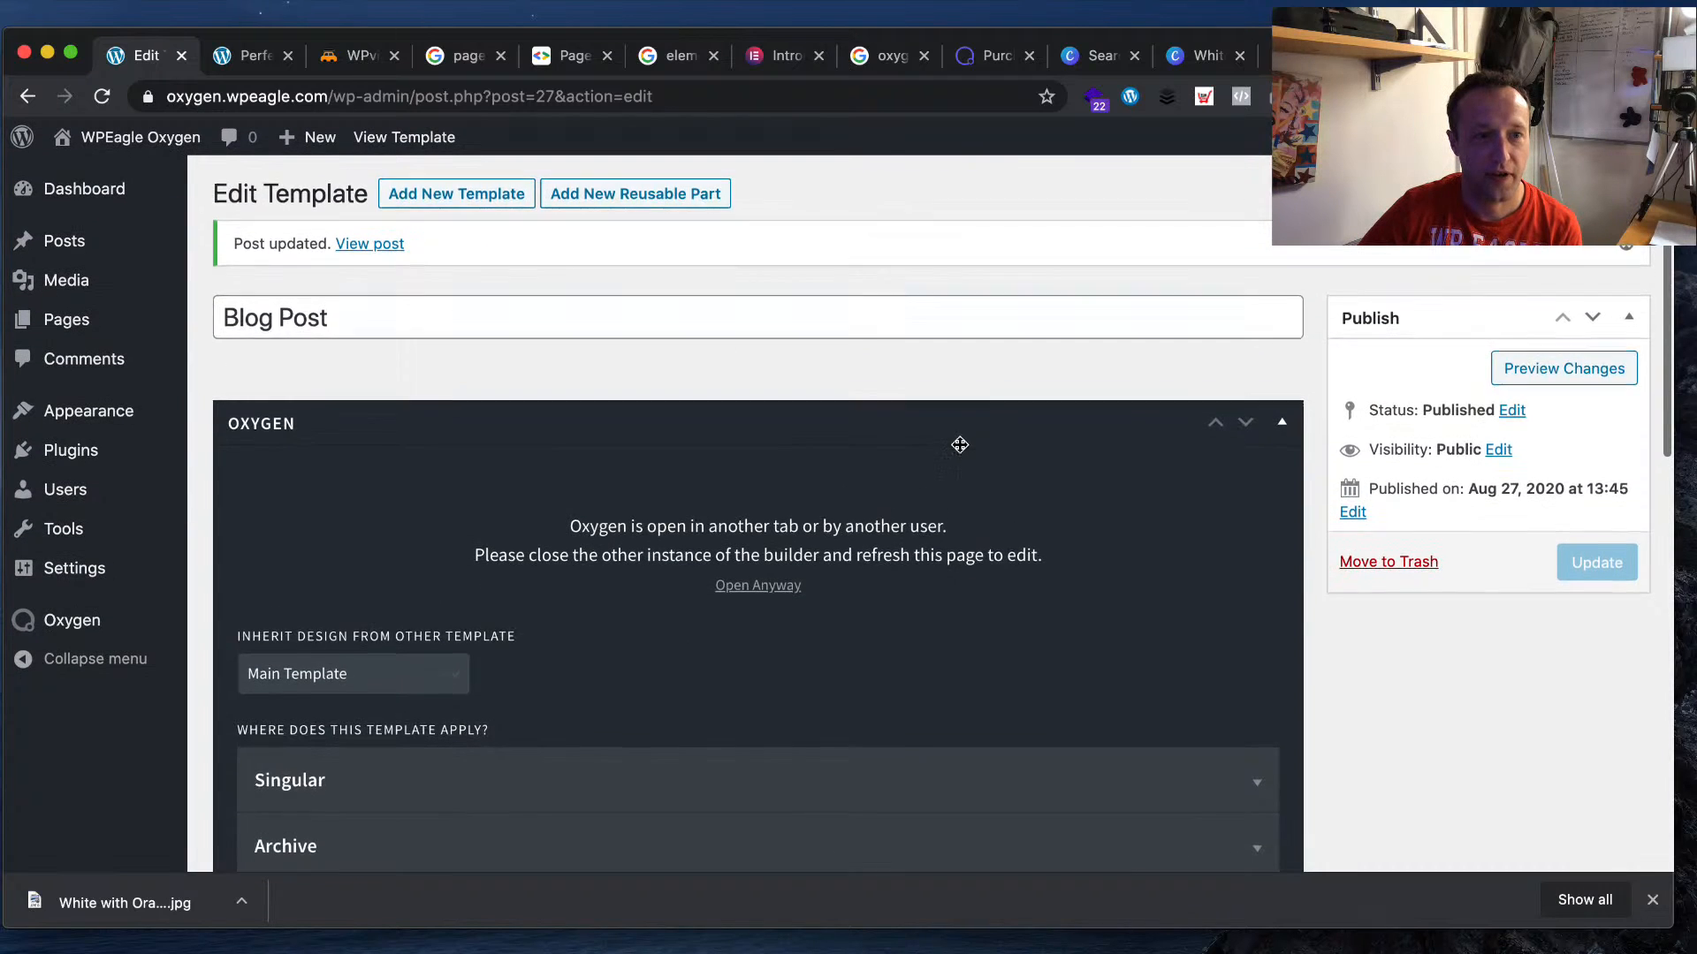
scroll(965, 442, down, 6)
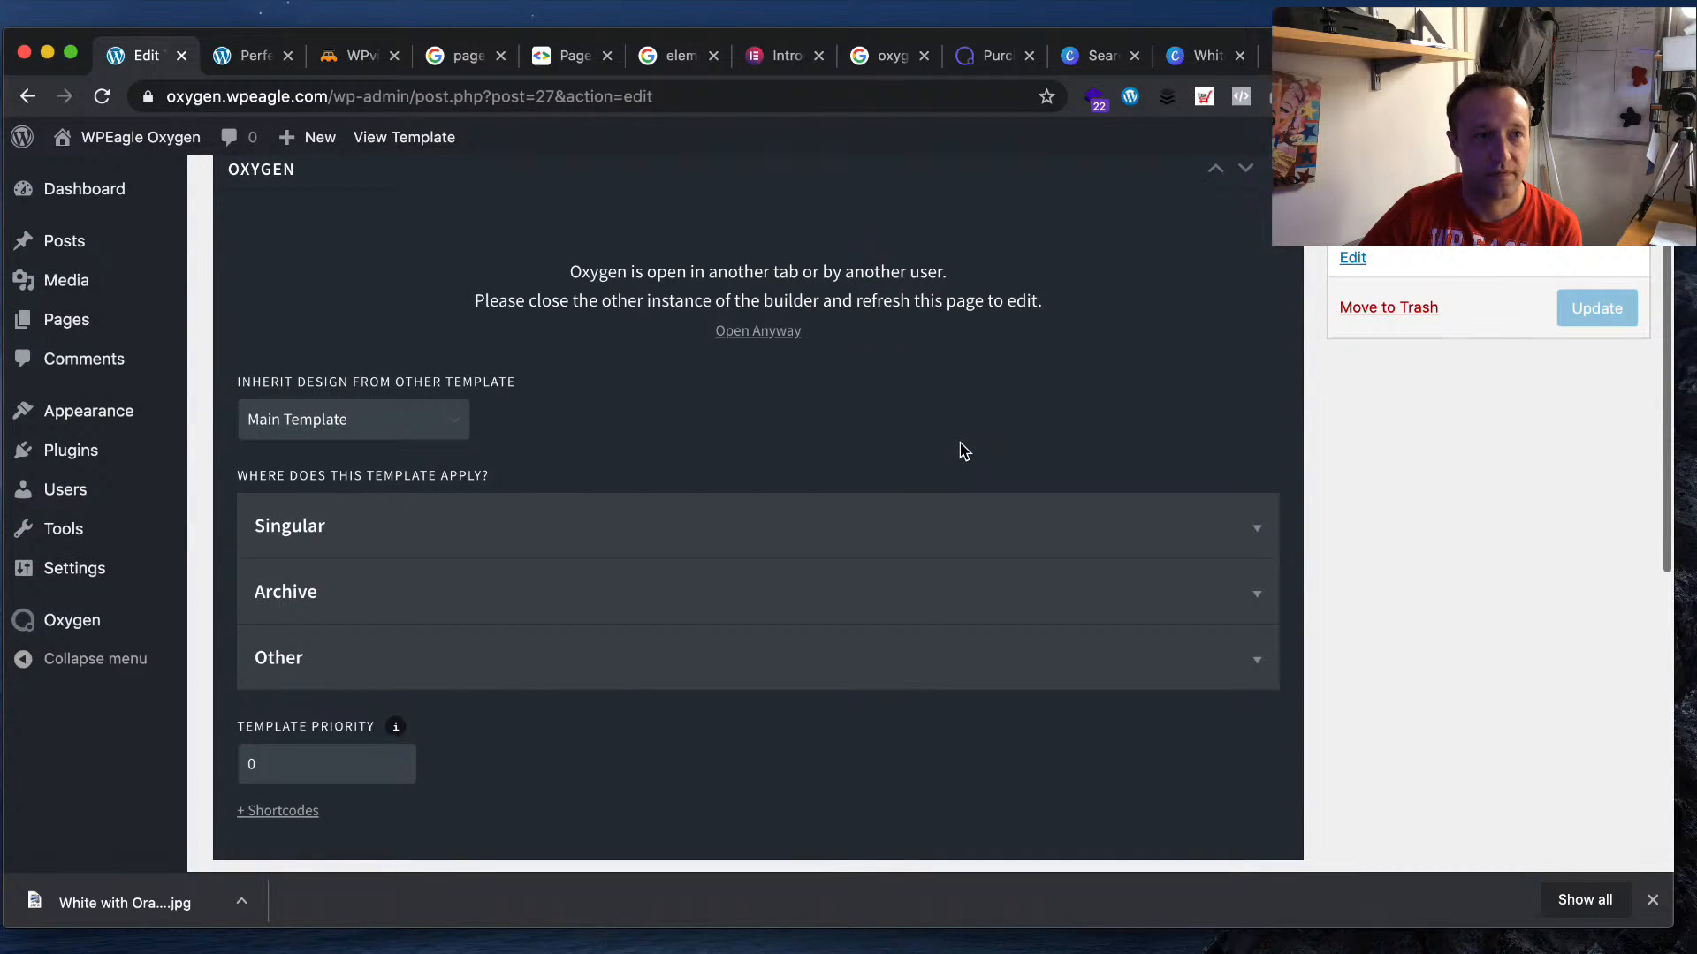
scroll(963, 451, down, 4)
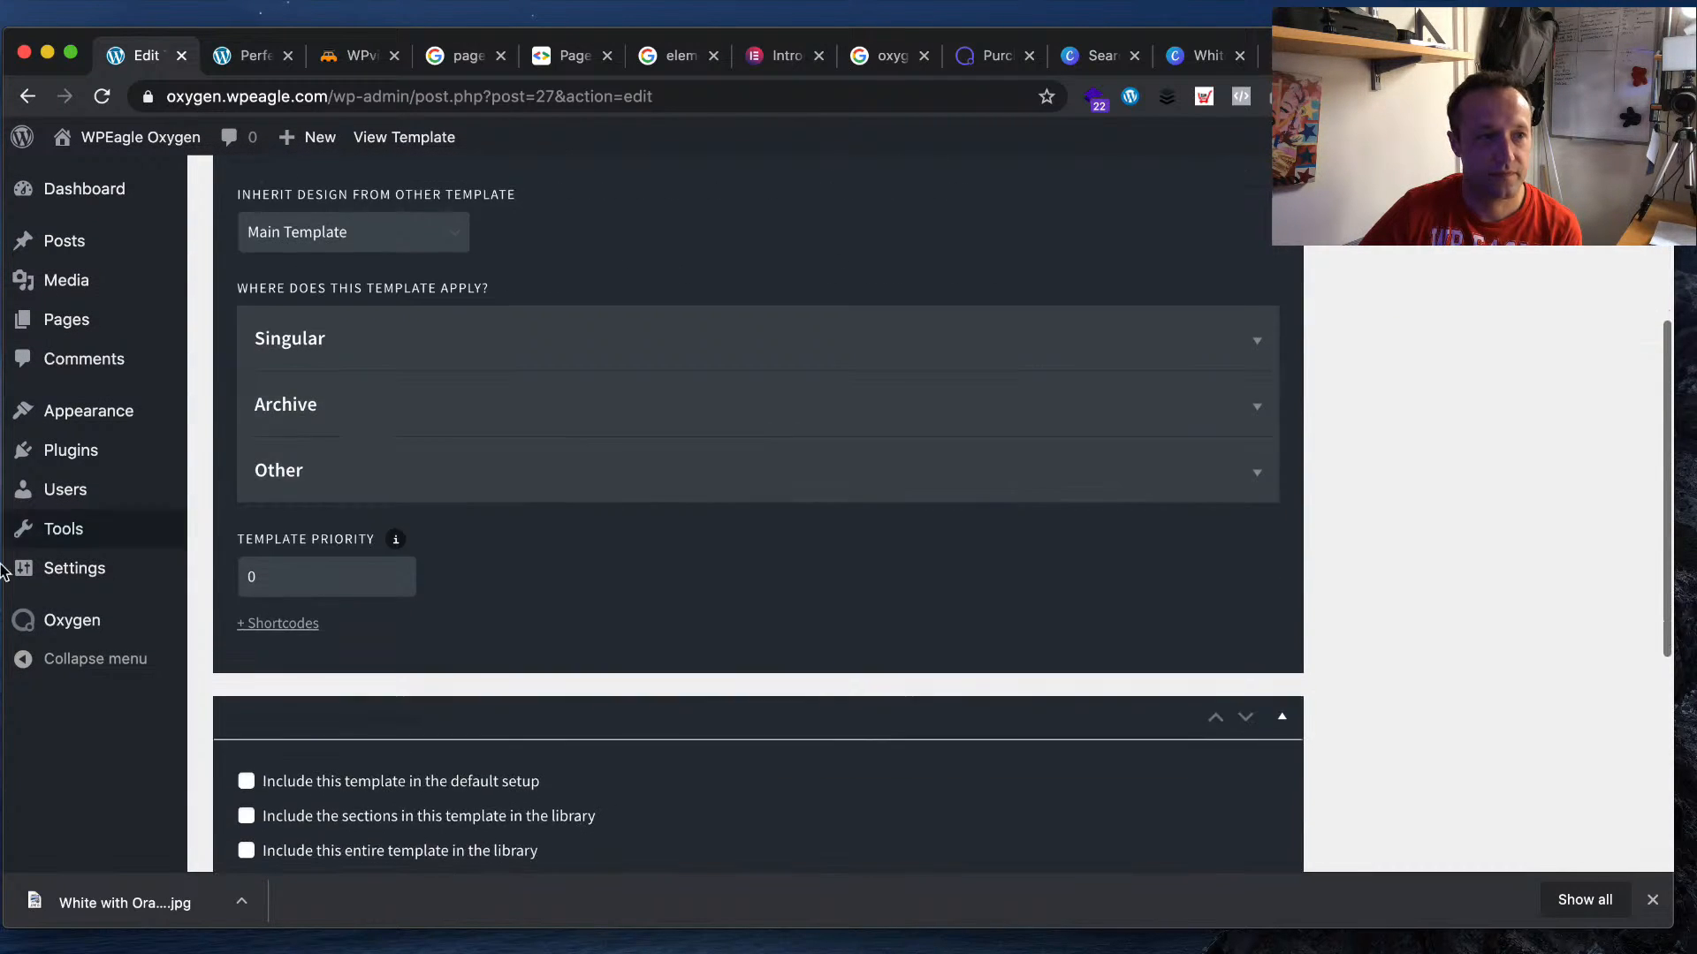
- Open the design set installer from Oxygen's home page and browse the design sets available for a full website install
click(88, 630)
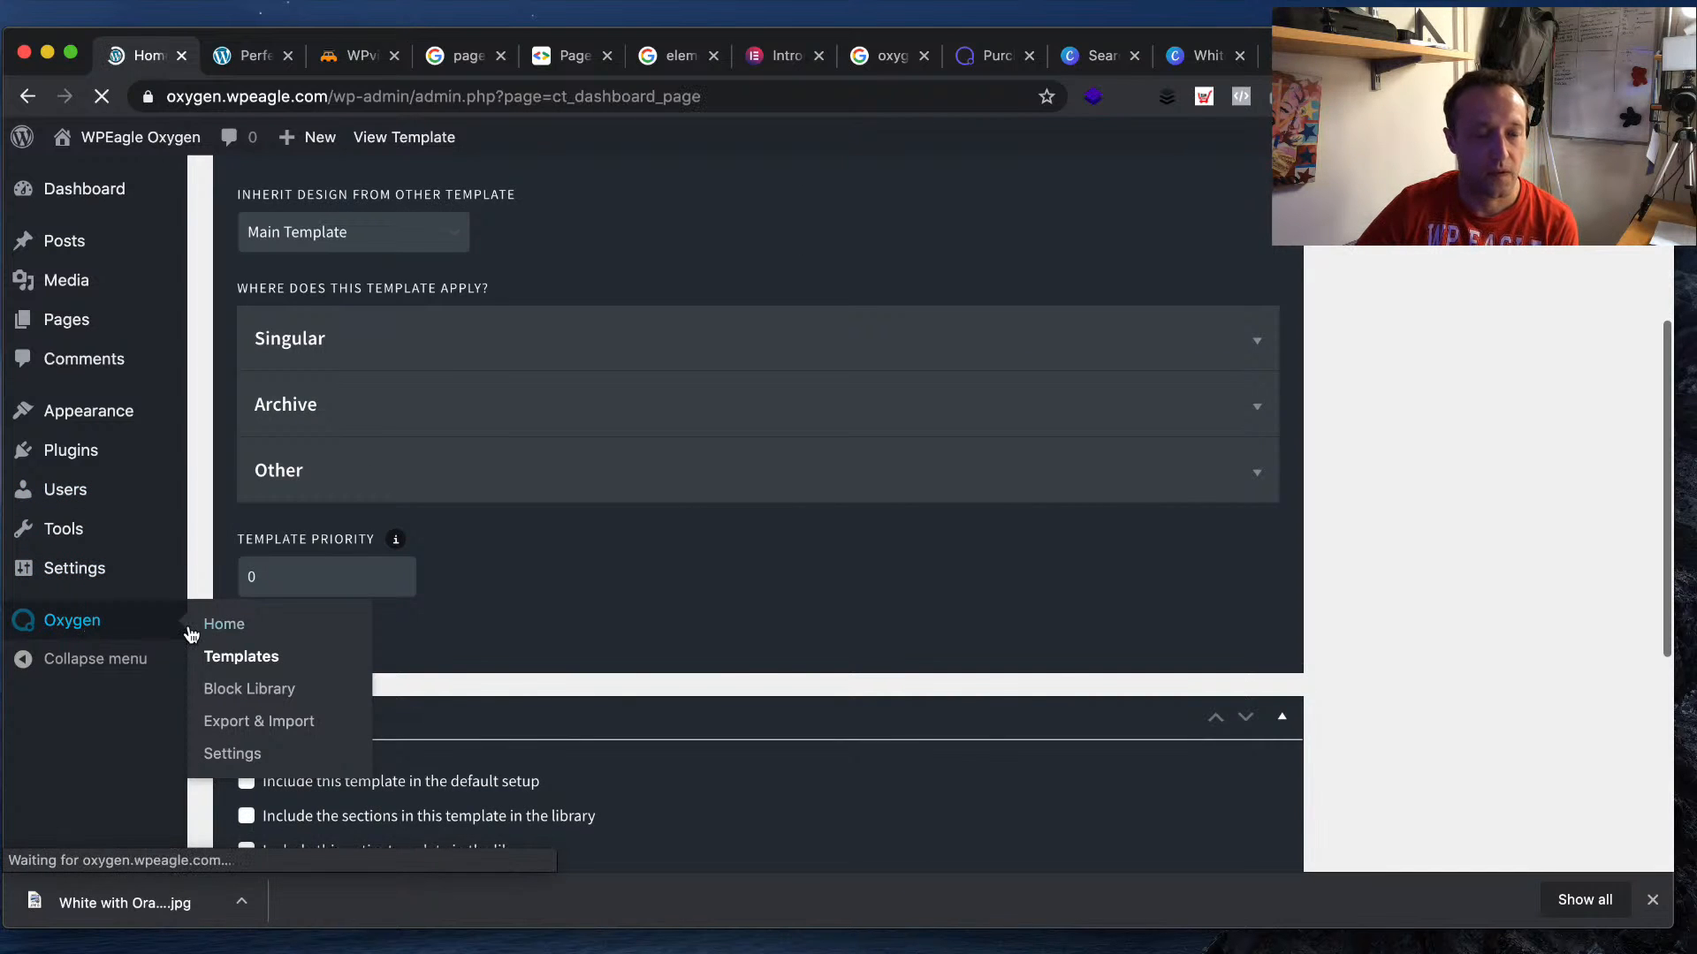
scroll(66, 702, down, 2)
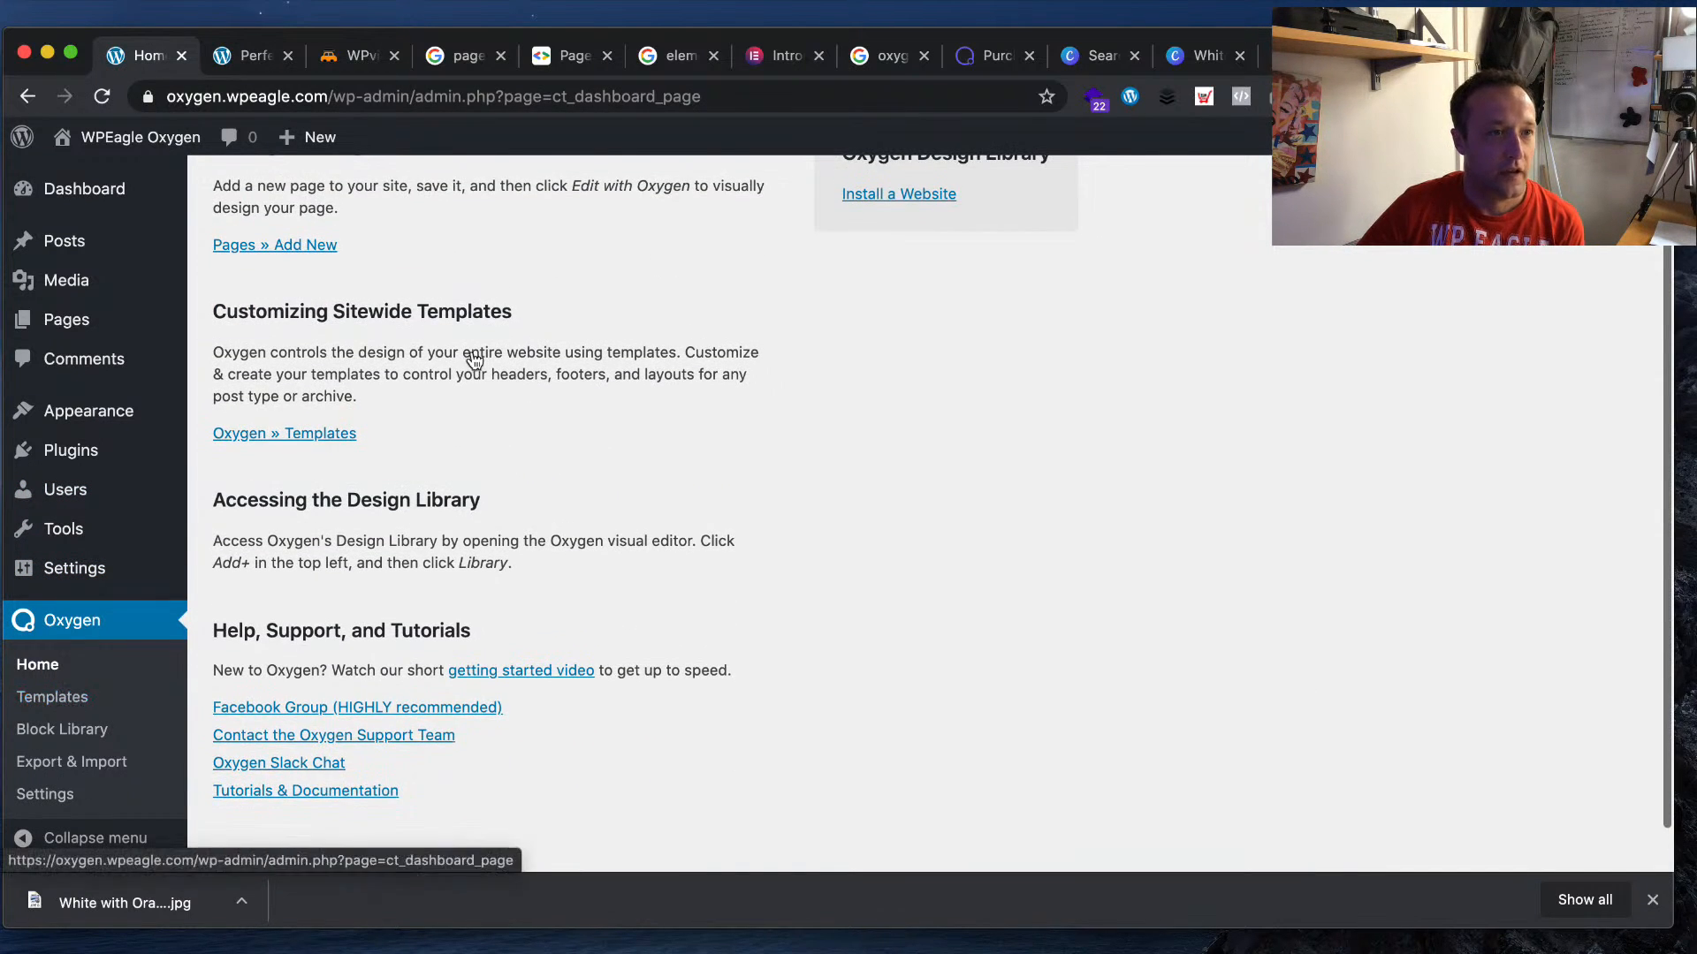
scroll(507, 432, up, 2)
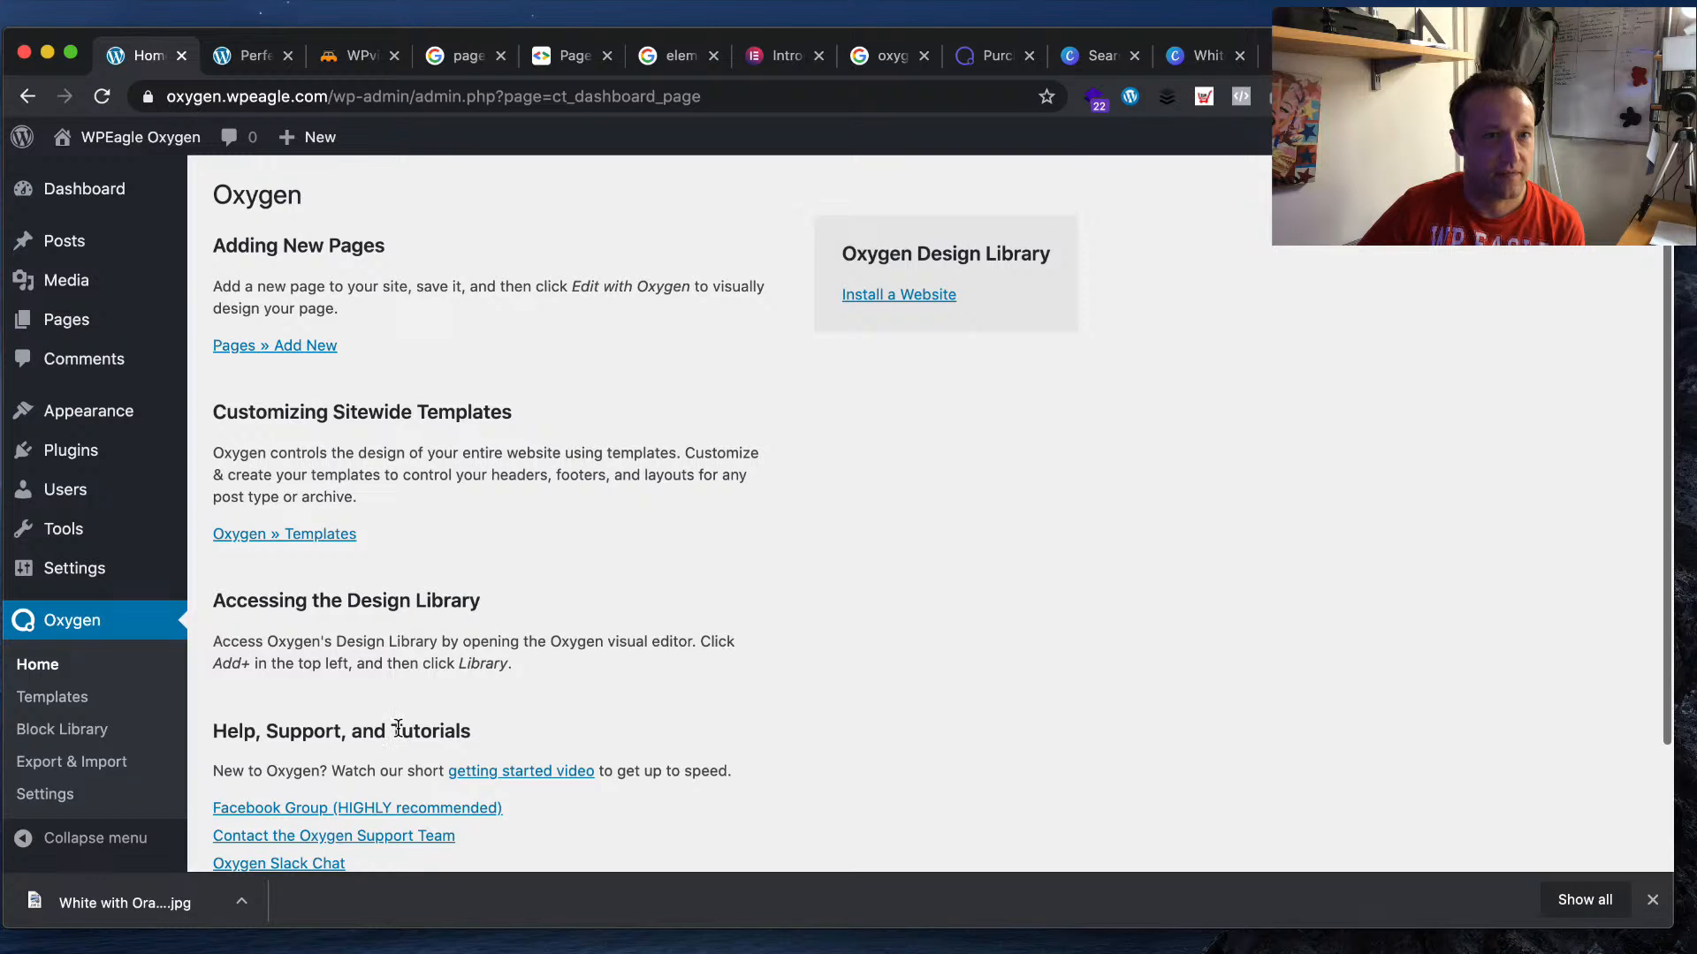
click(932, 297)
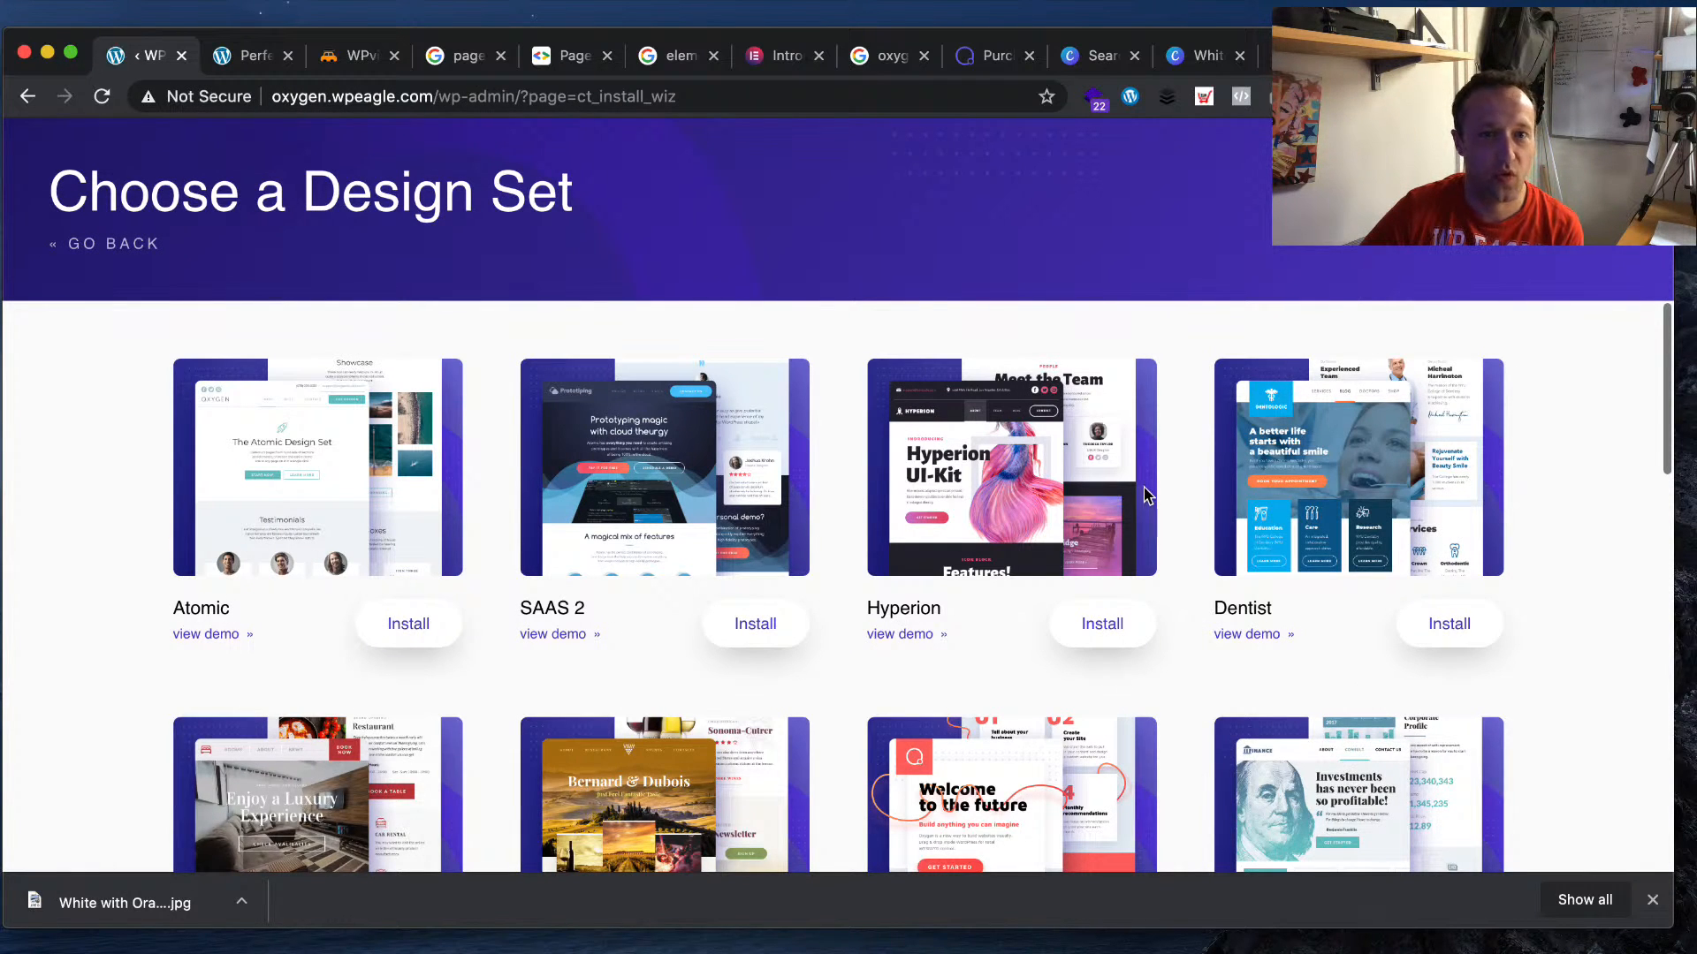
scroll(1147, 495, down, 4)
scroll(1147, 495, down, 10)
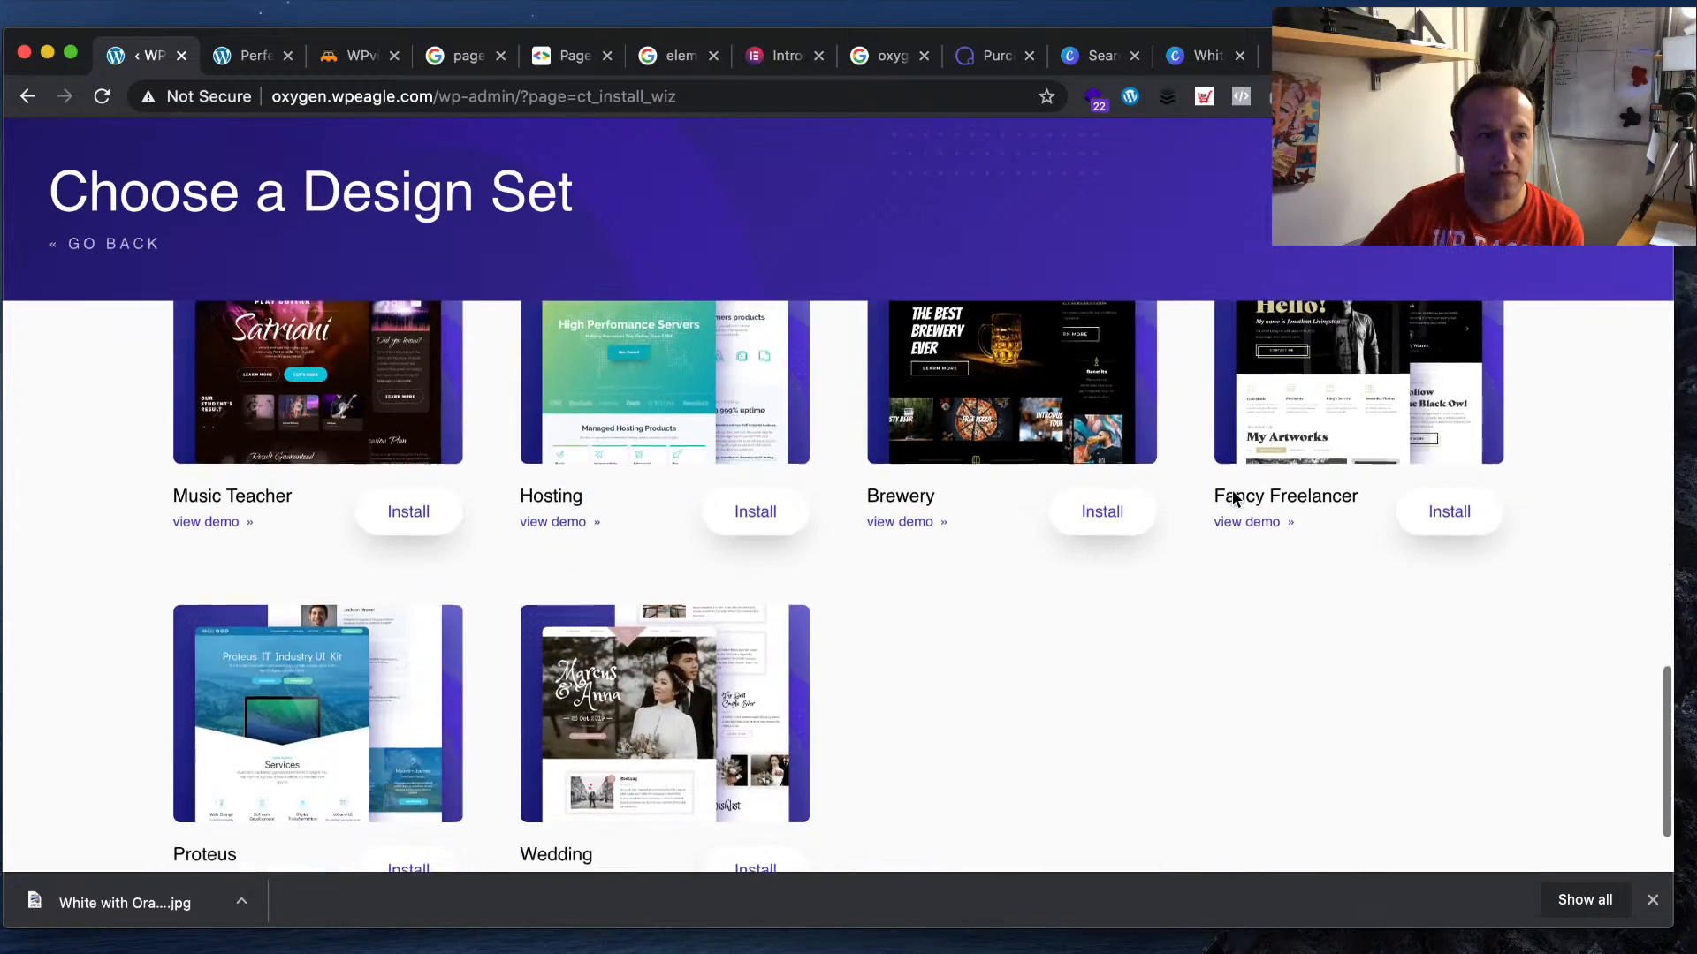
scroll(1232, 491, up, 8)
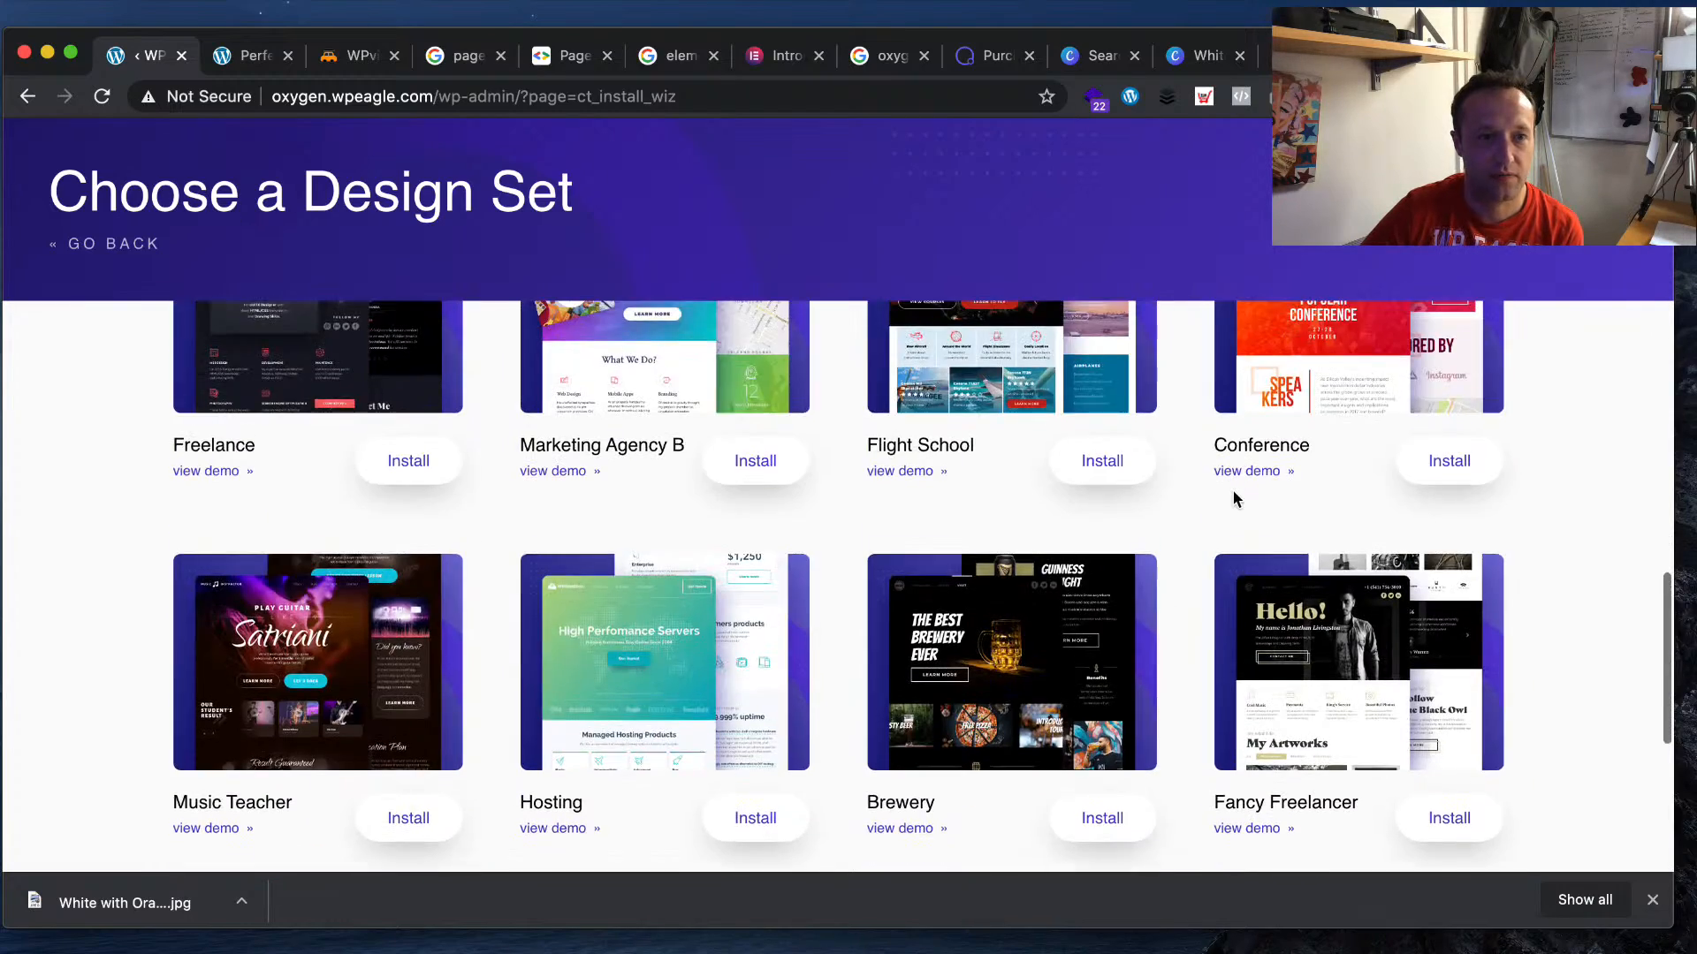
scroll(1234, 498, up, 6)
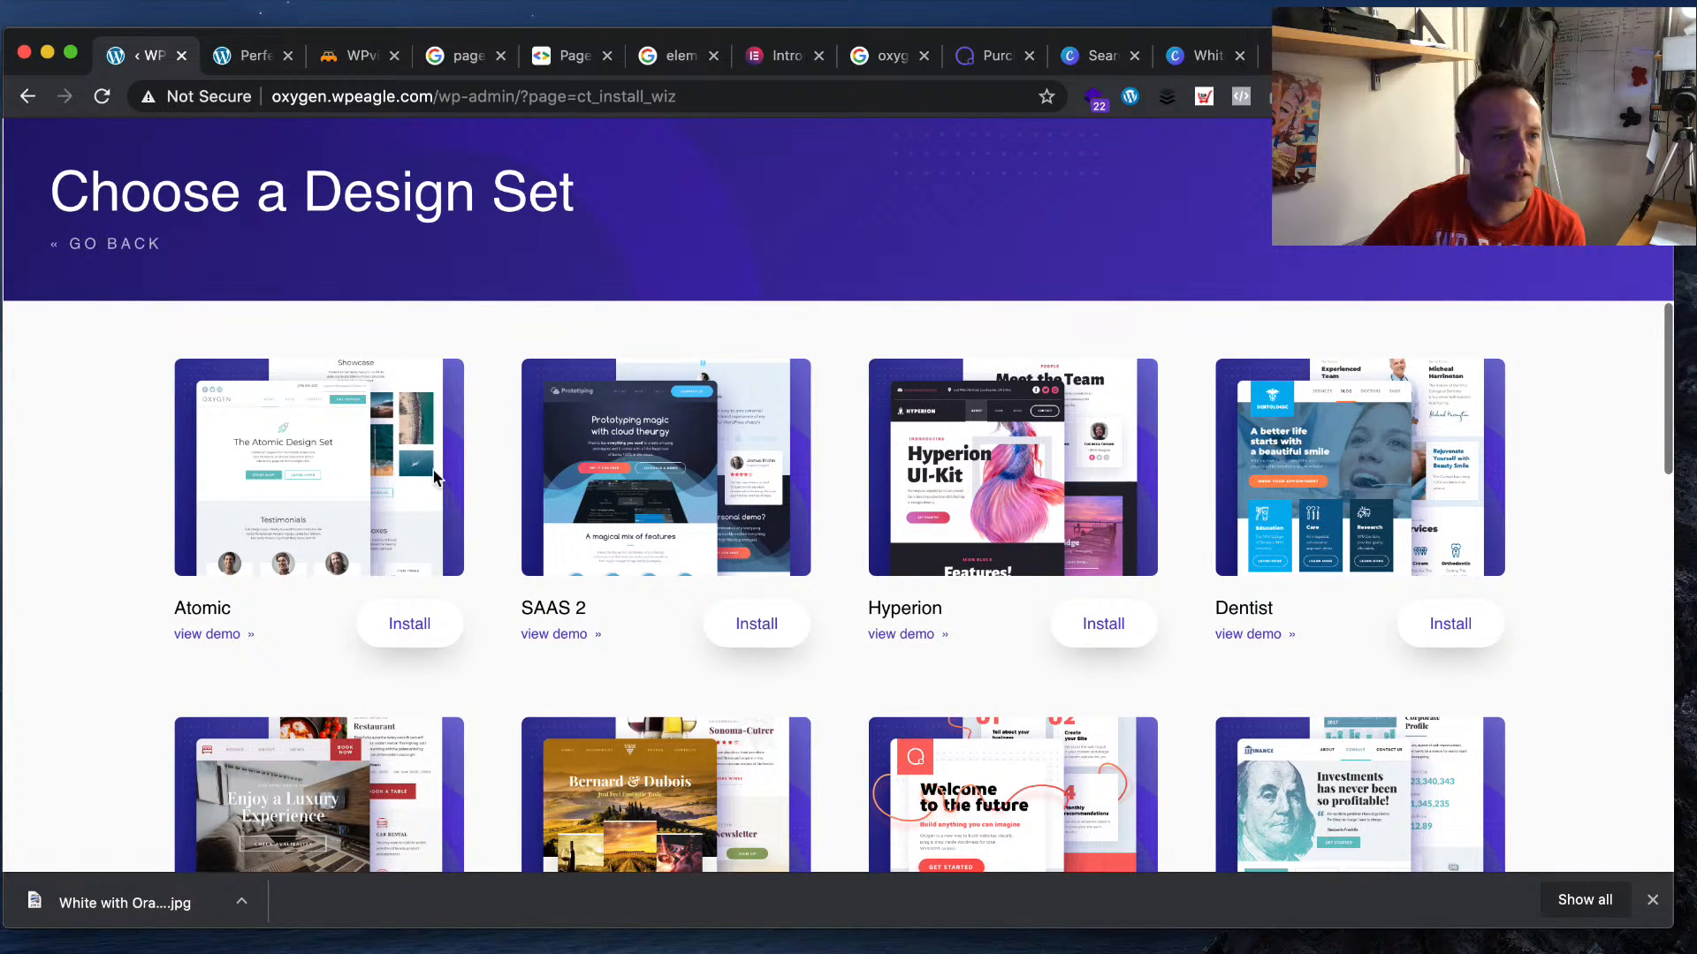
- View the Atomic design set's demo site, look through its home page and close the demo
click(251, 631)
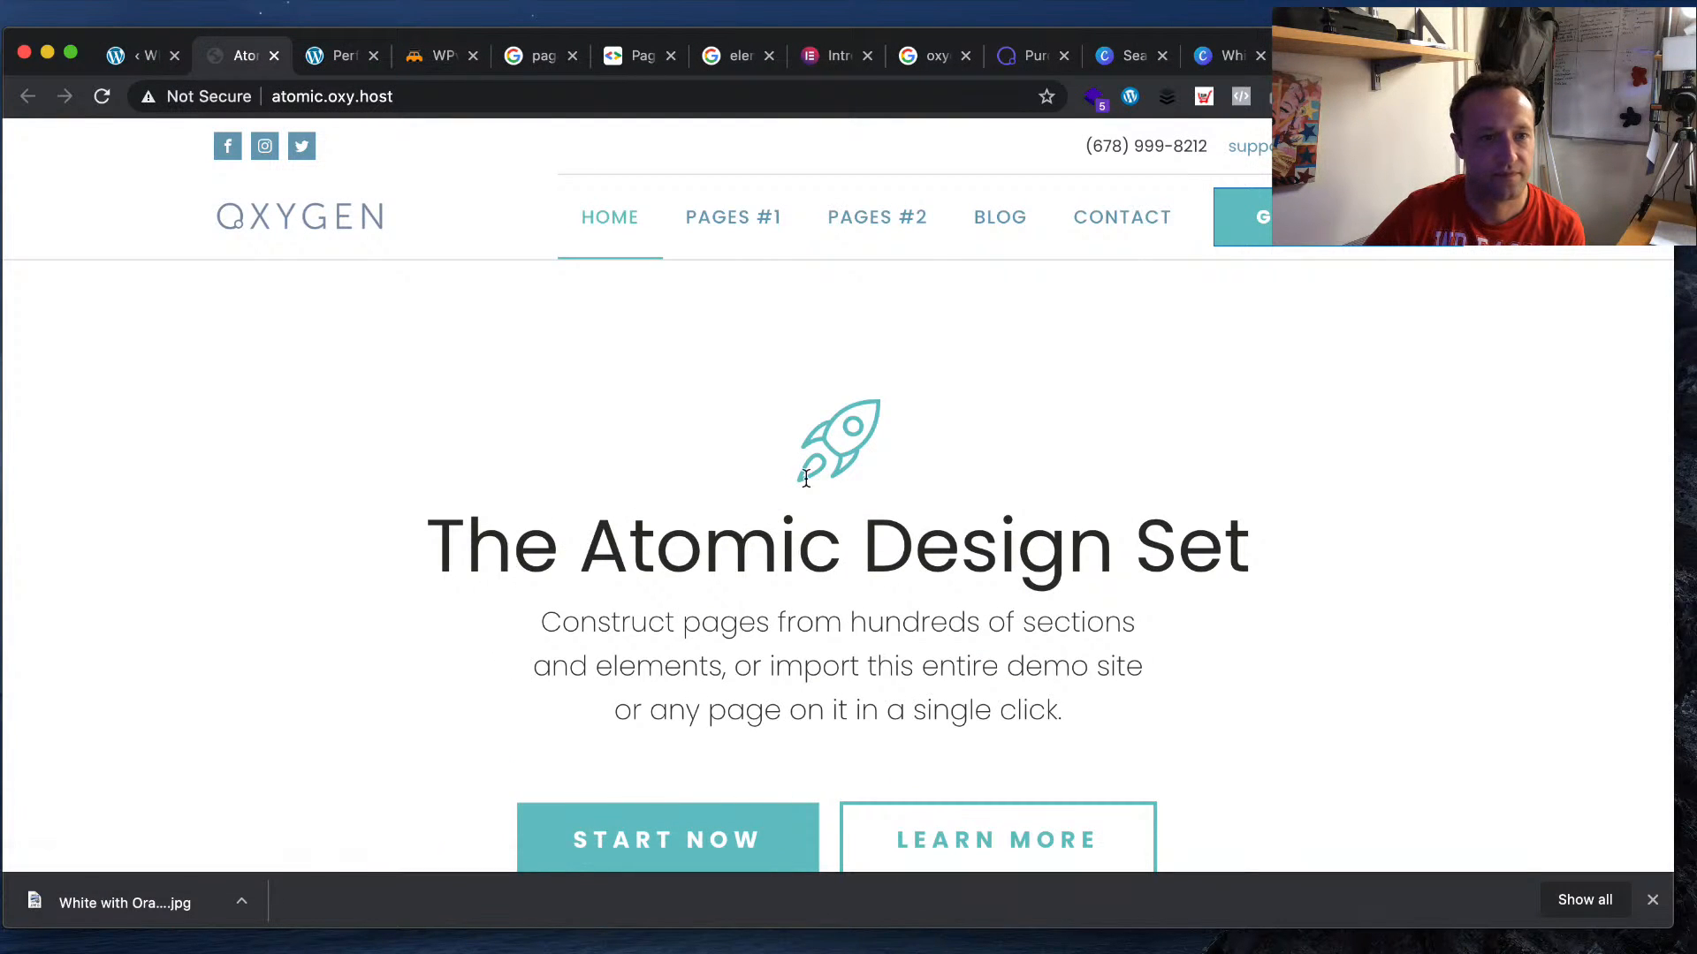
scroll(916, 460, down, 8)
scroll(915, 460, down, 20)
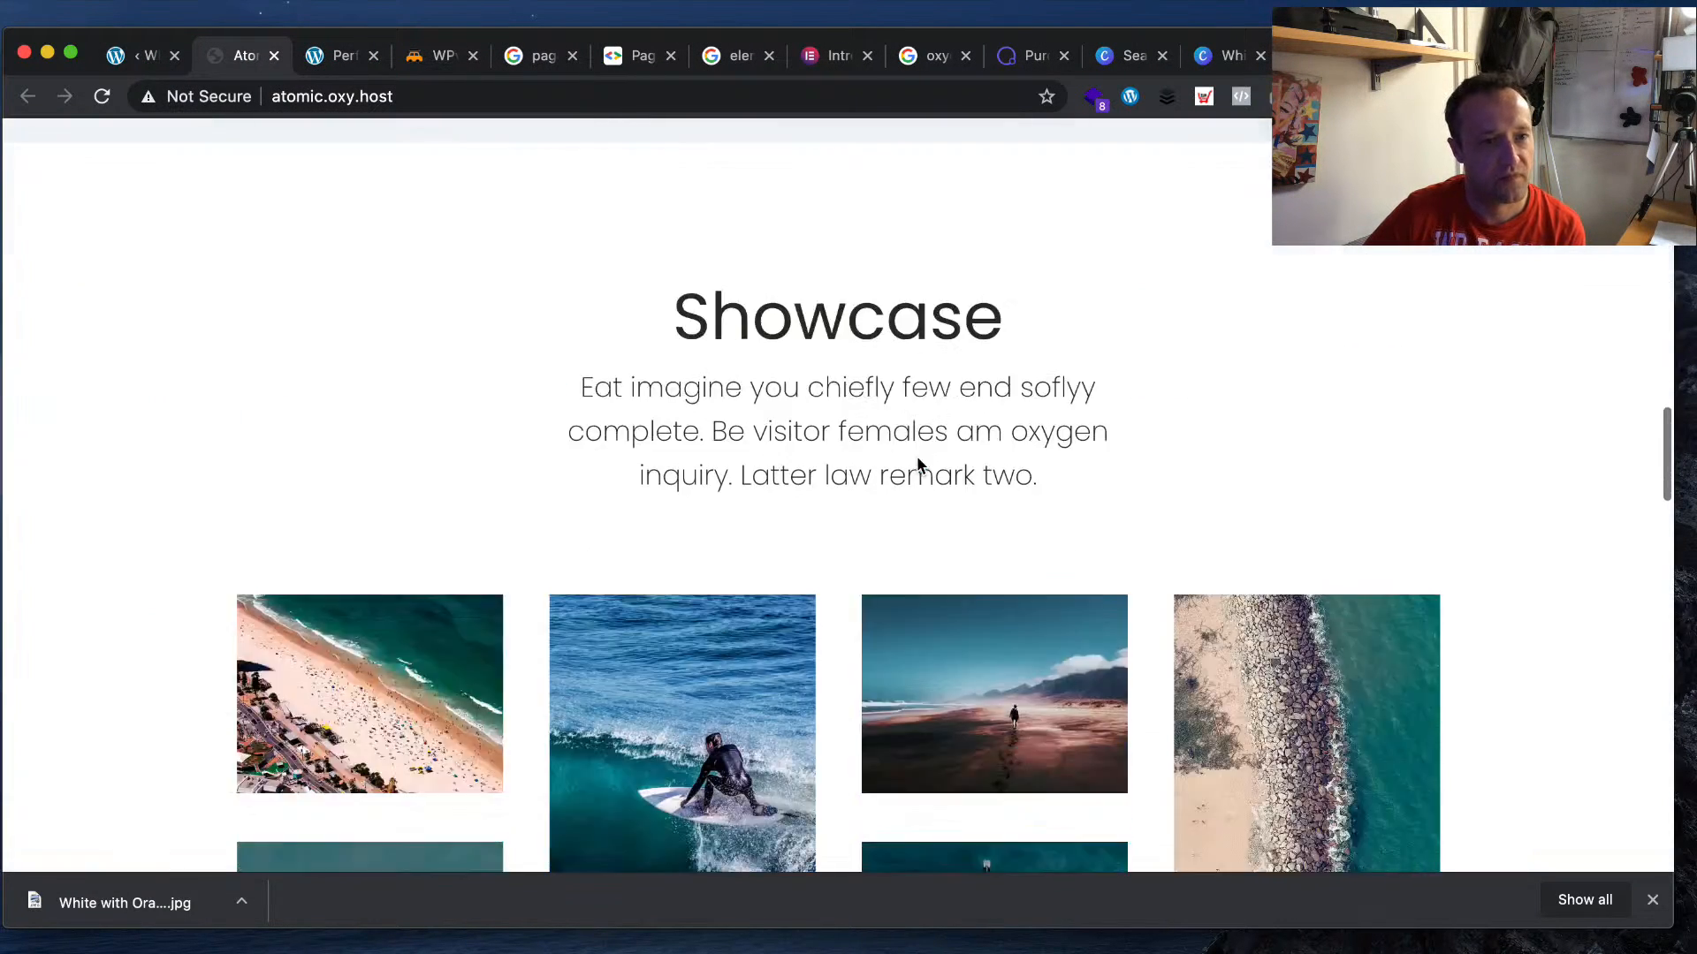
scroll(915, 459, up, 20)
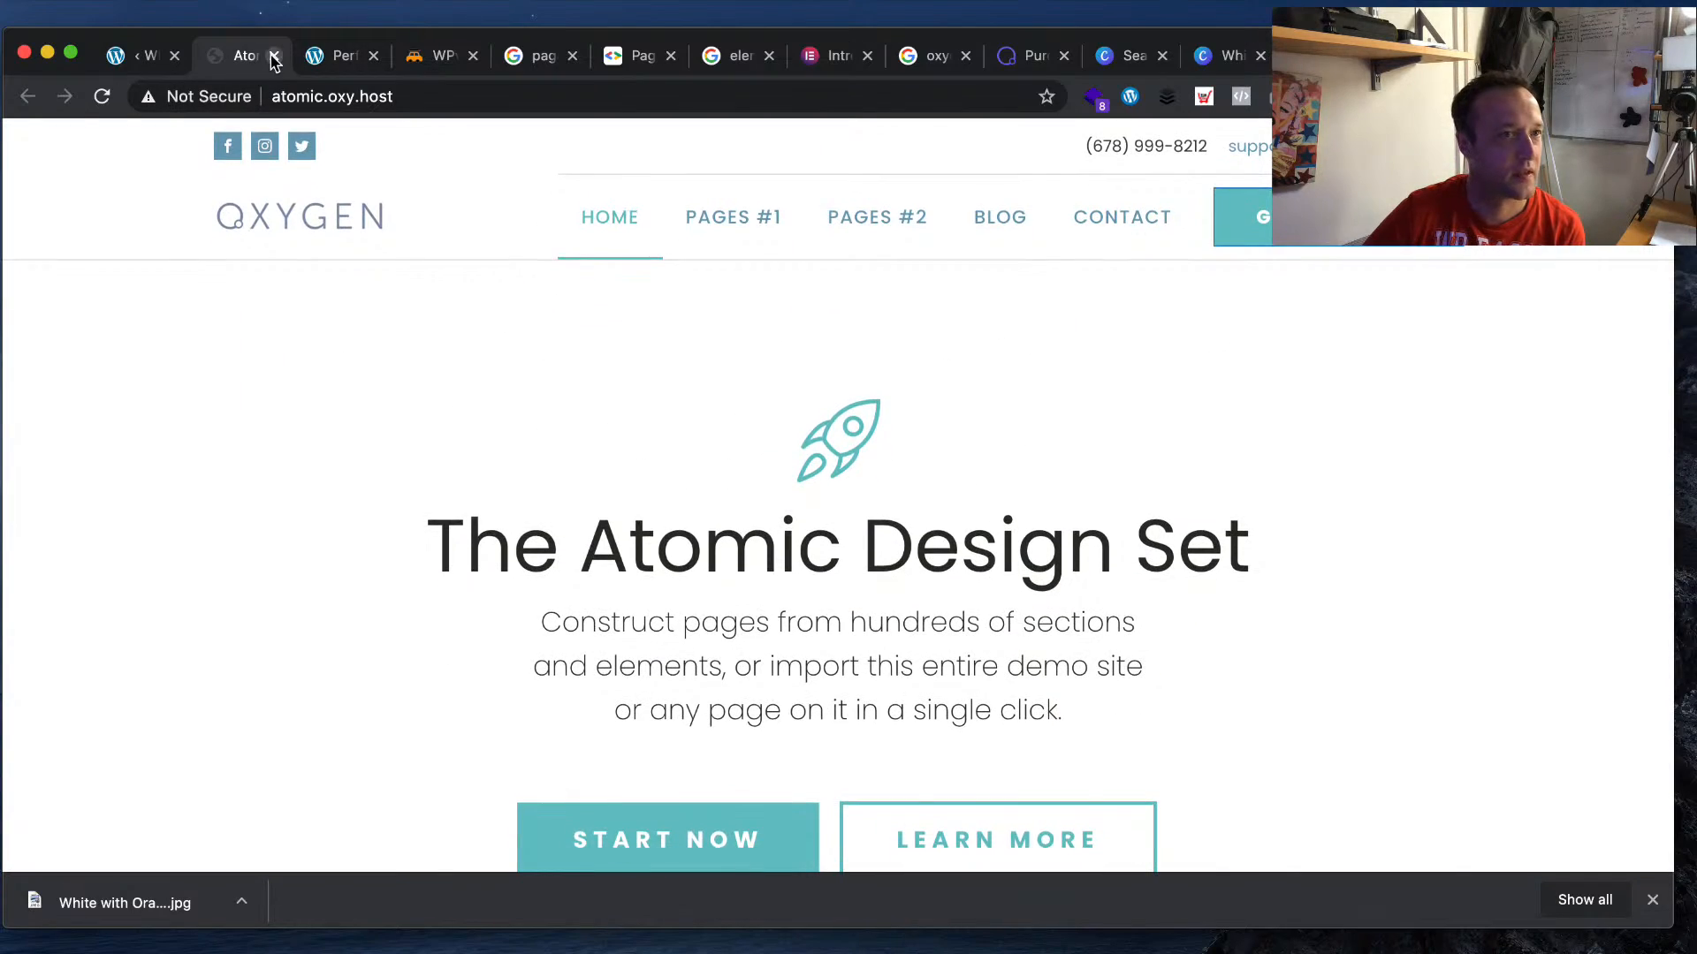
click(274, 55)
- Look through the rest of the installable design sets, from BnB and Winery down to Proteus and Wedding
scroll(1190, 480, down, 5)
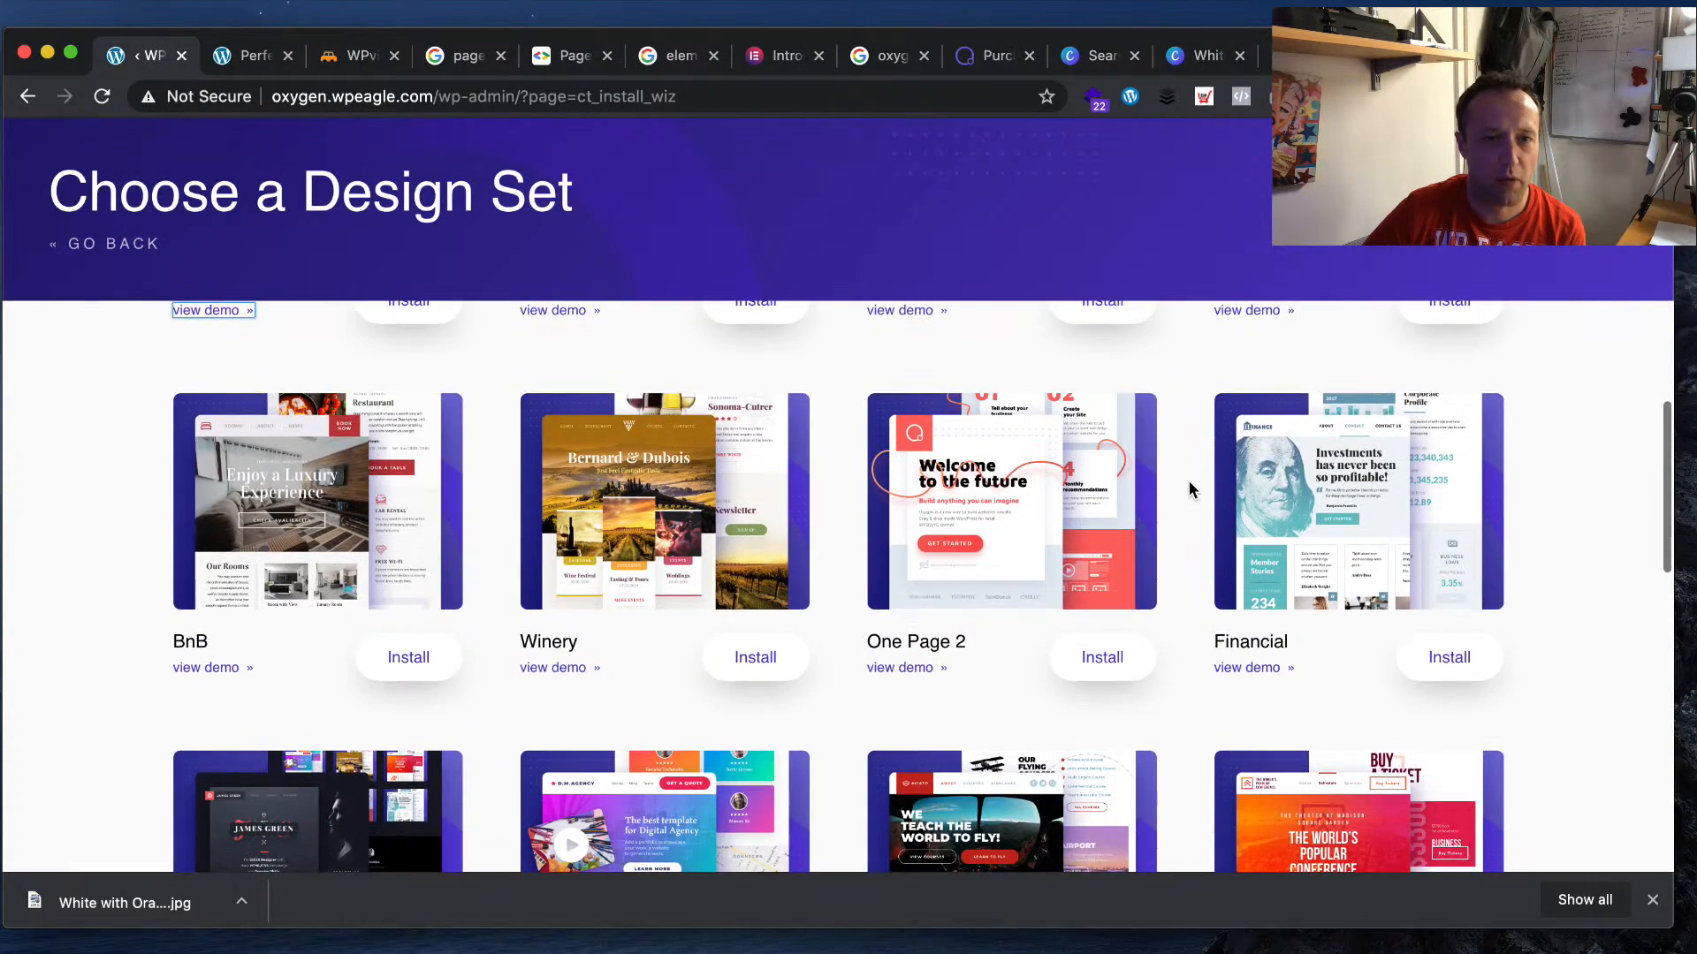
scroll(1189, 486, down, 3)
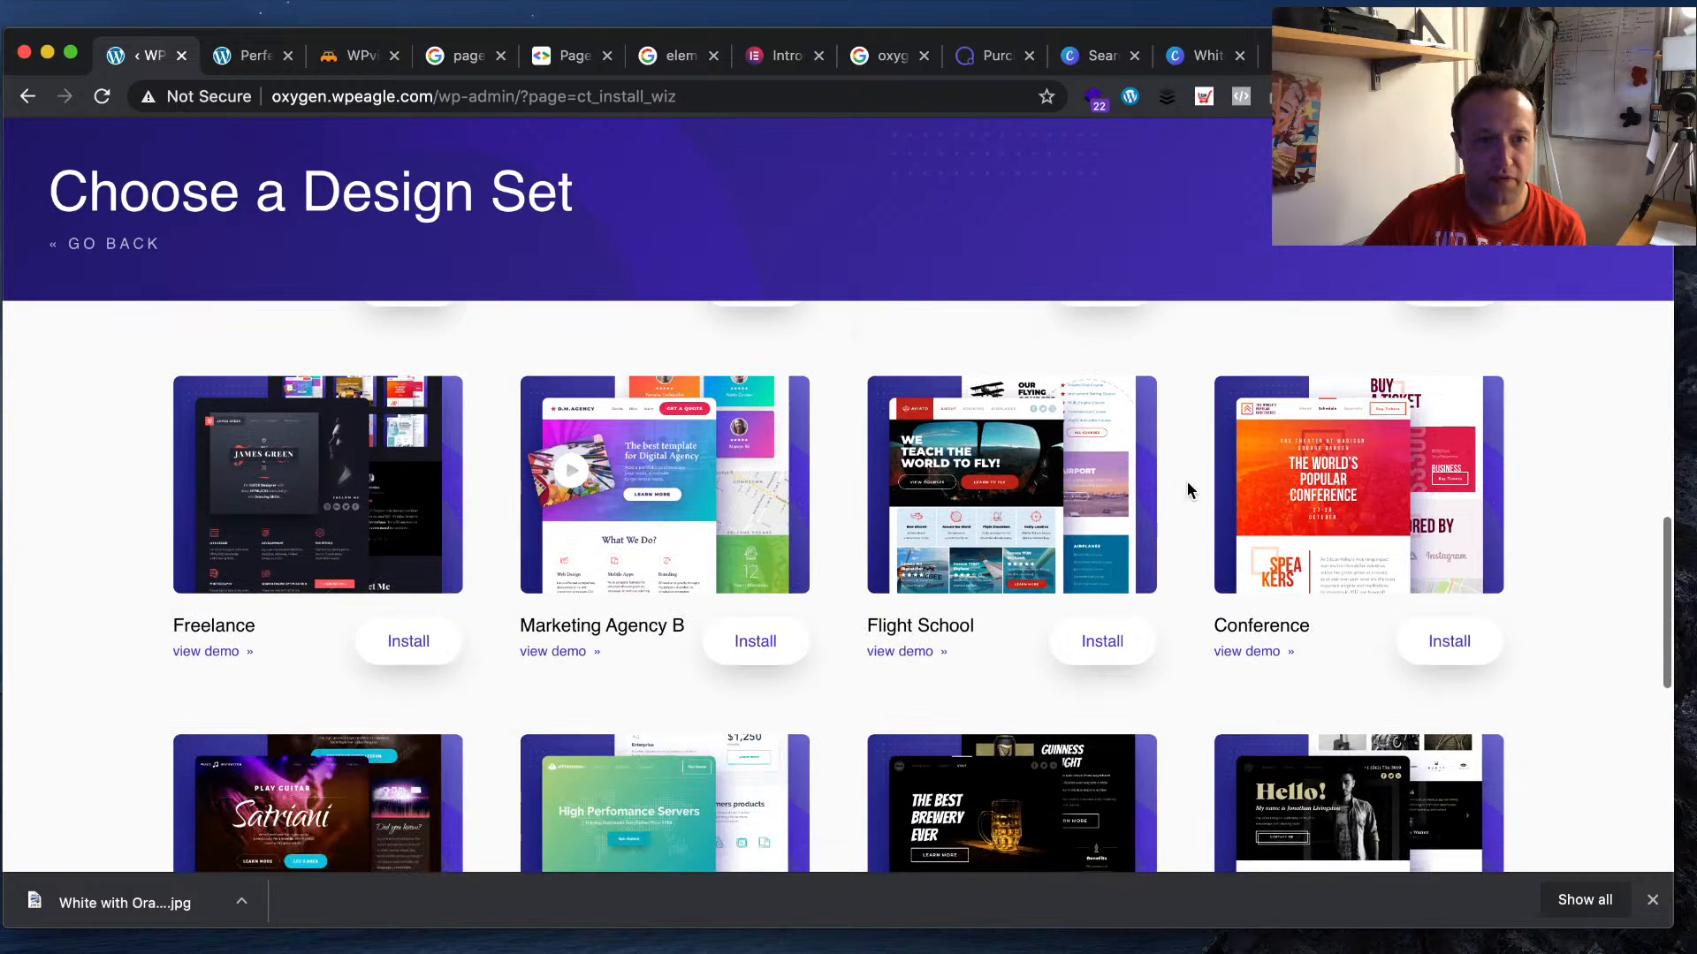
scroll(1187, 484, down, 4)
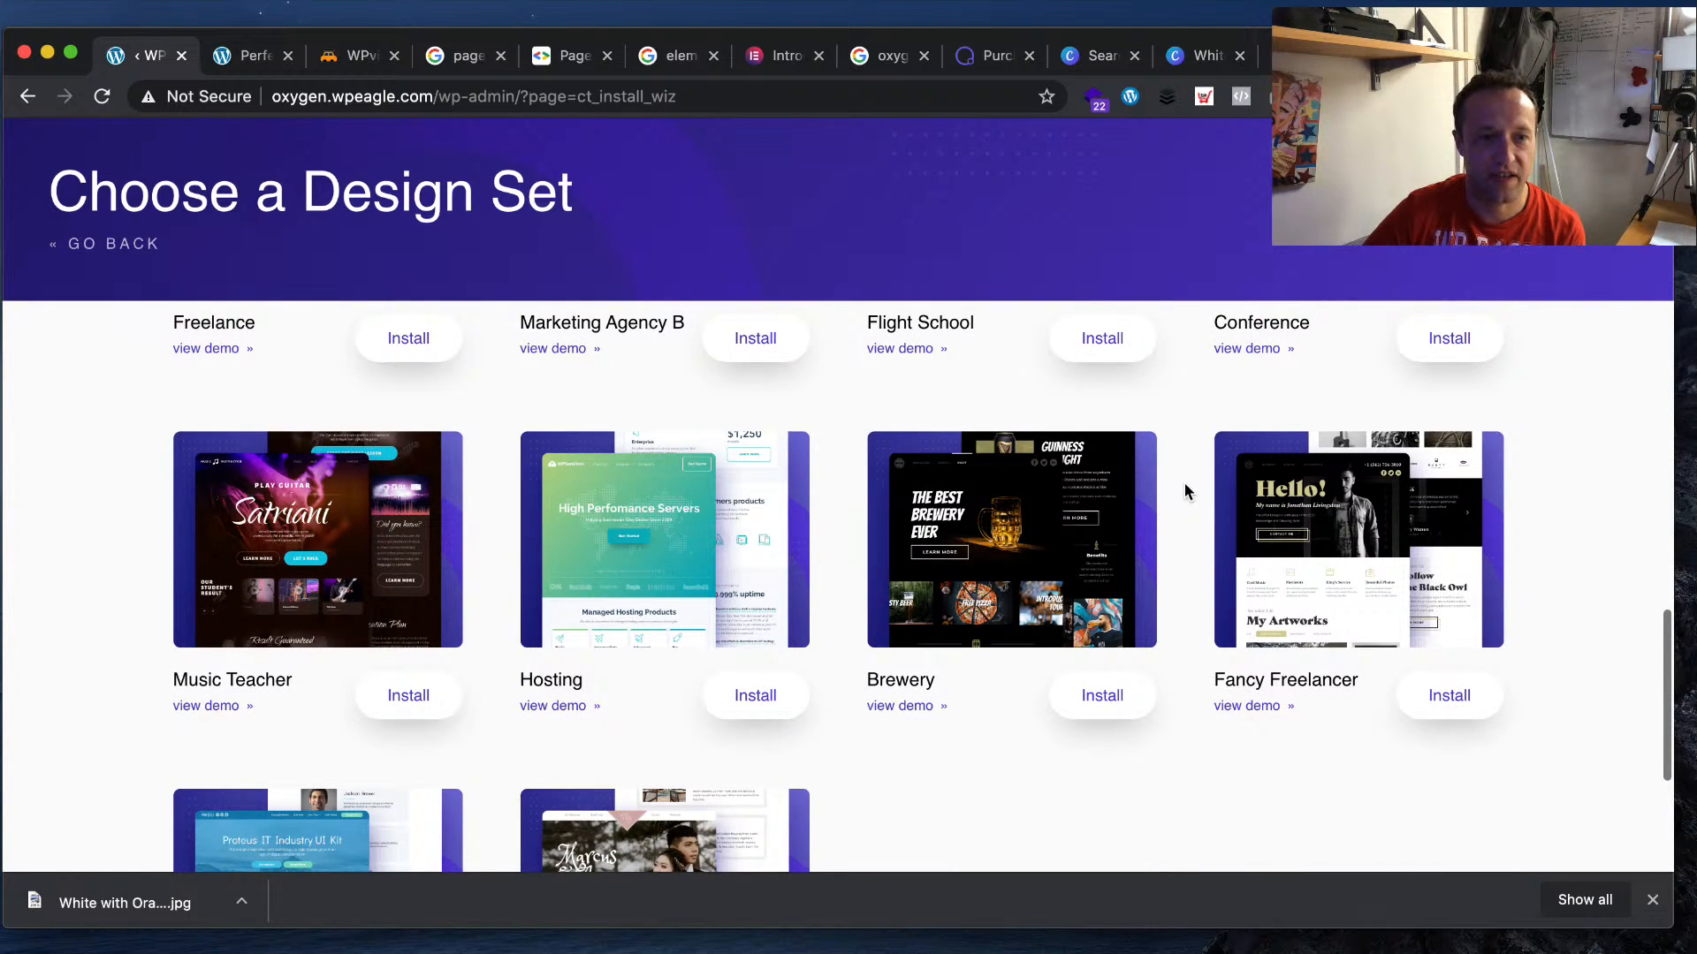
scroll(1185, 484, down, 3)
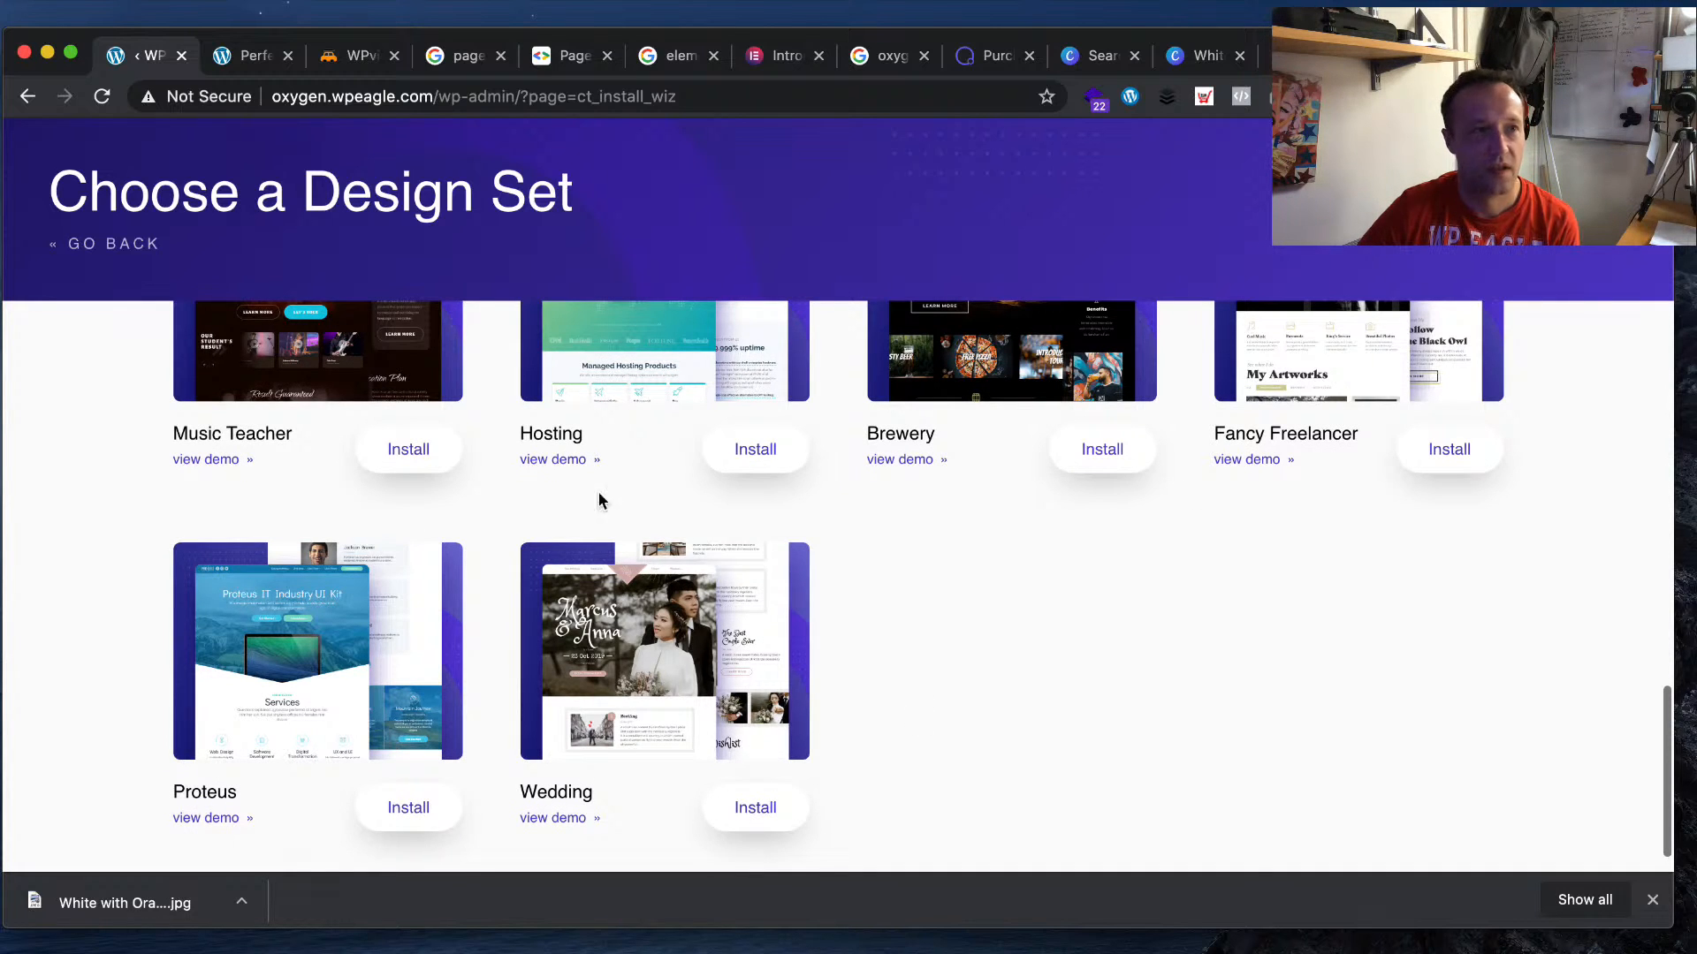
- Leave the design set chooser without installing anything and go to Oxygen's list of templates
right_click(28, 95)
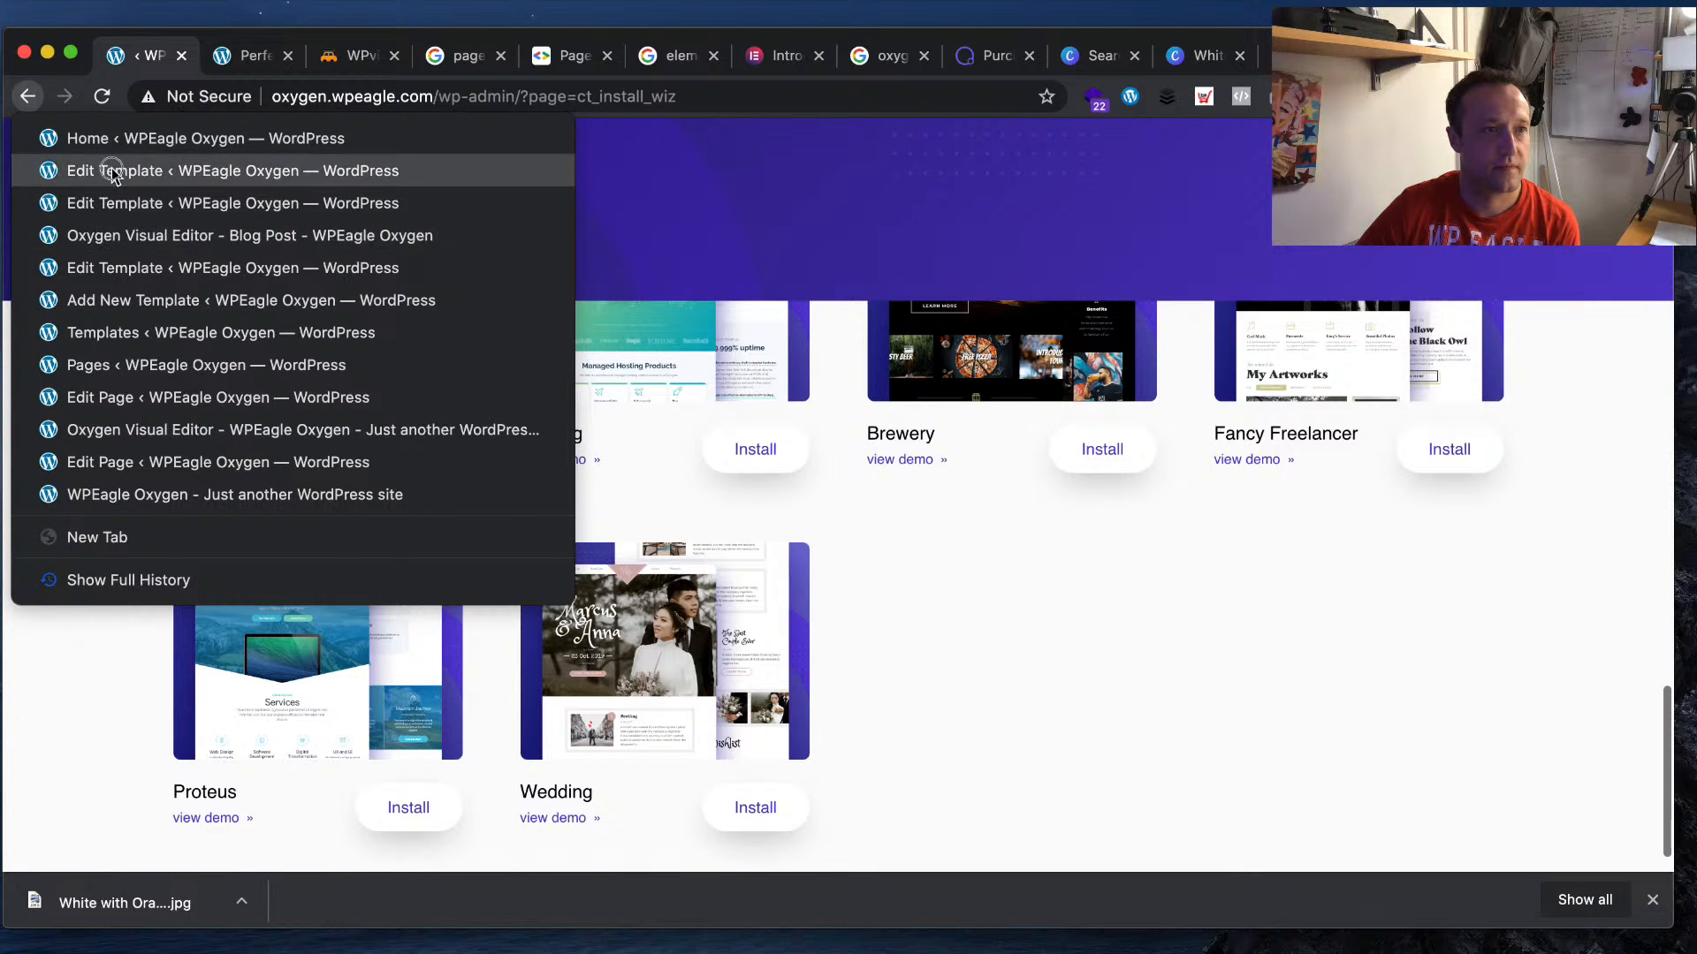
click(117, 139)
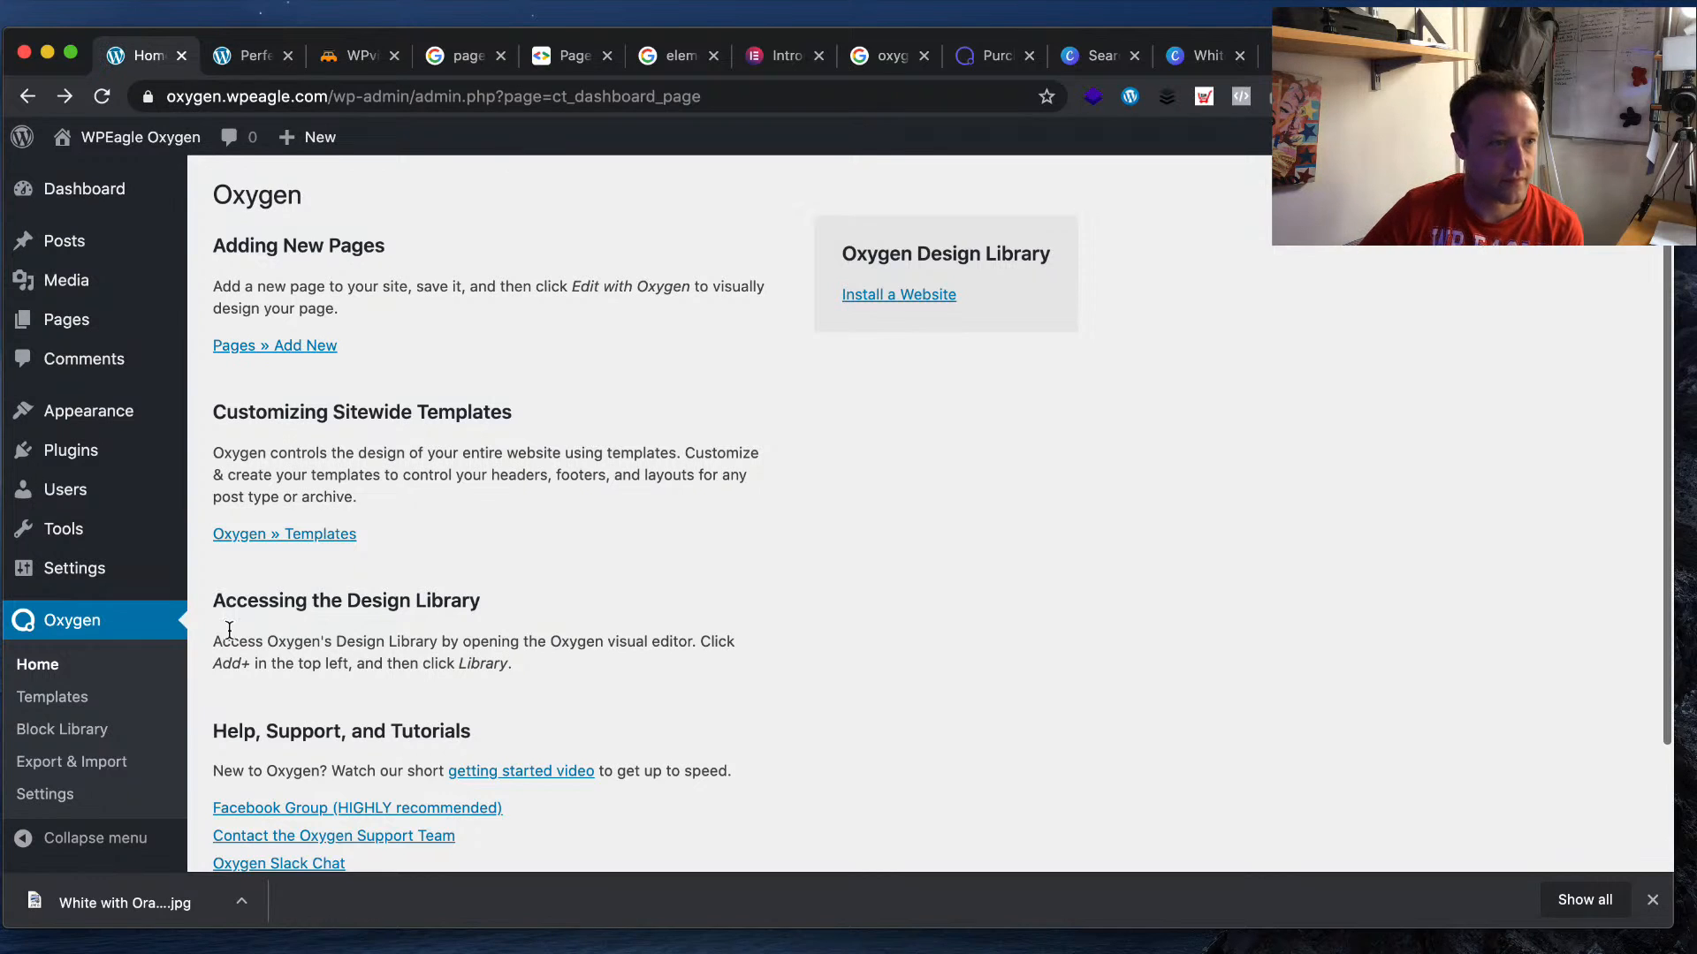
click(89, 700)
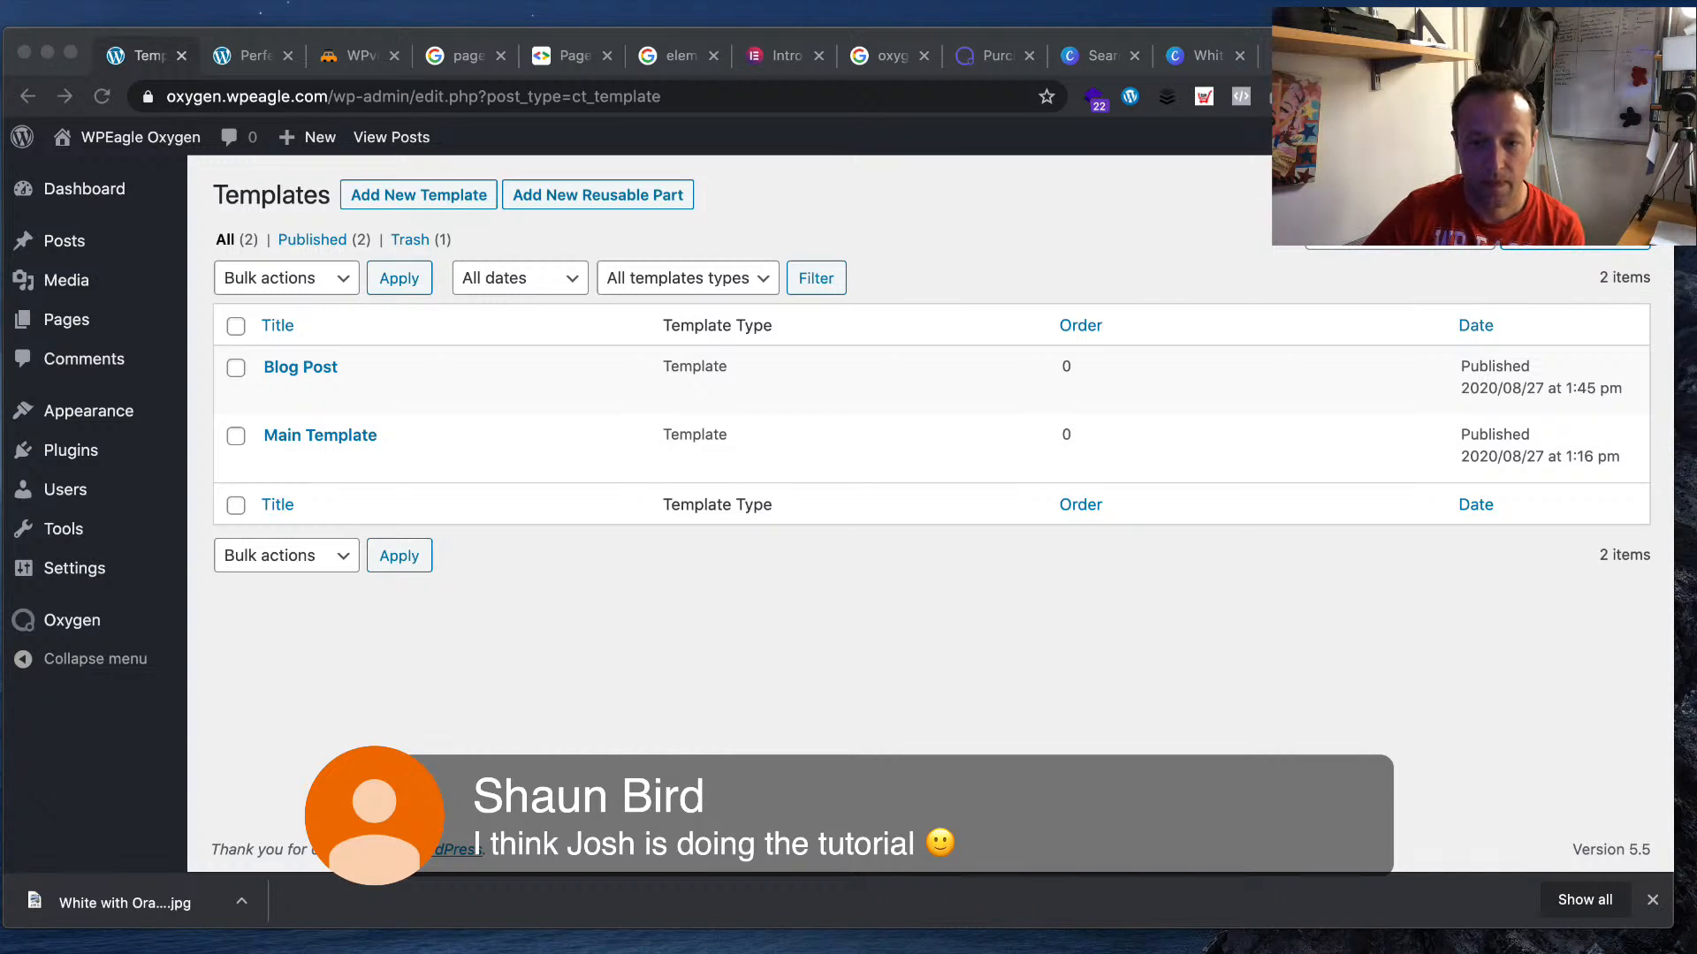
click(746, 640)
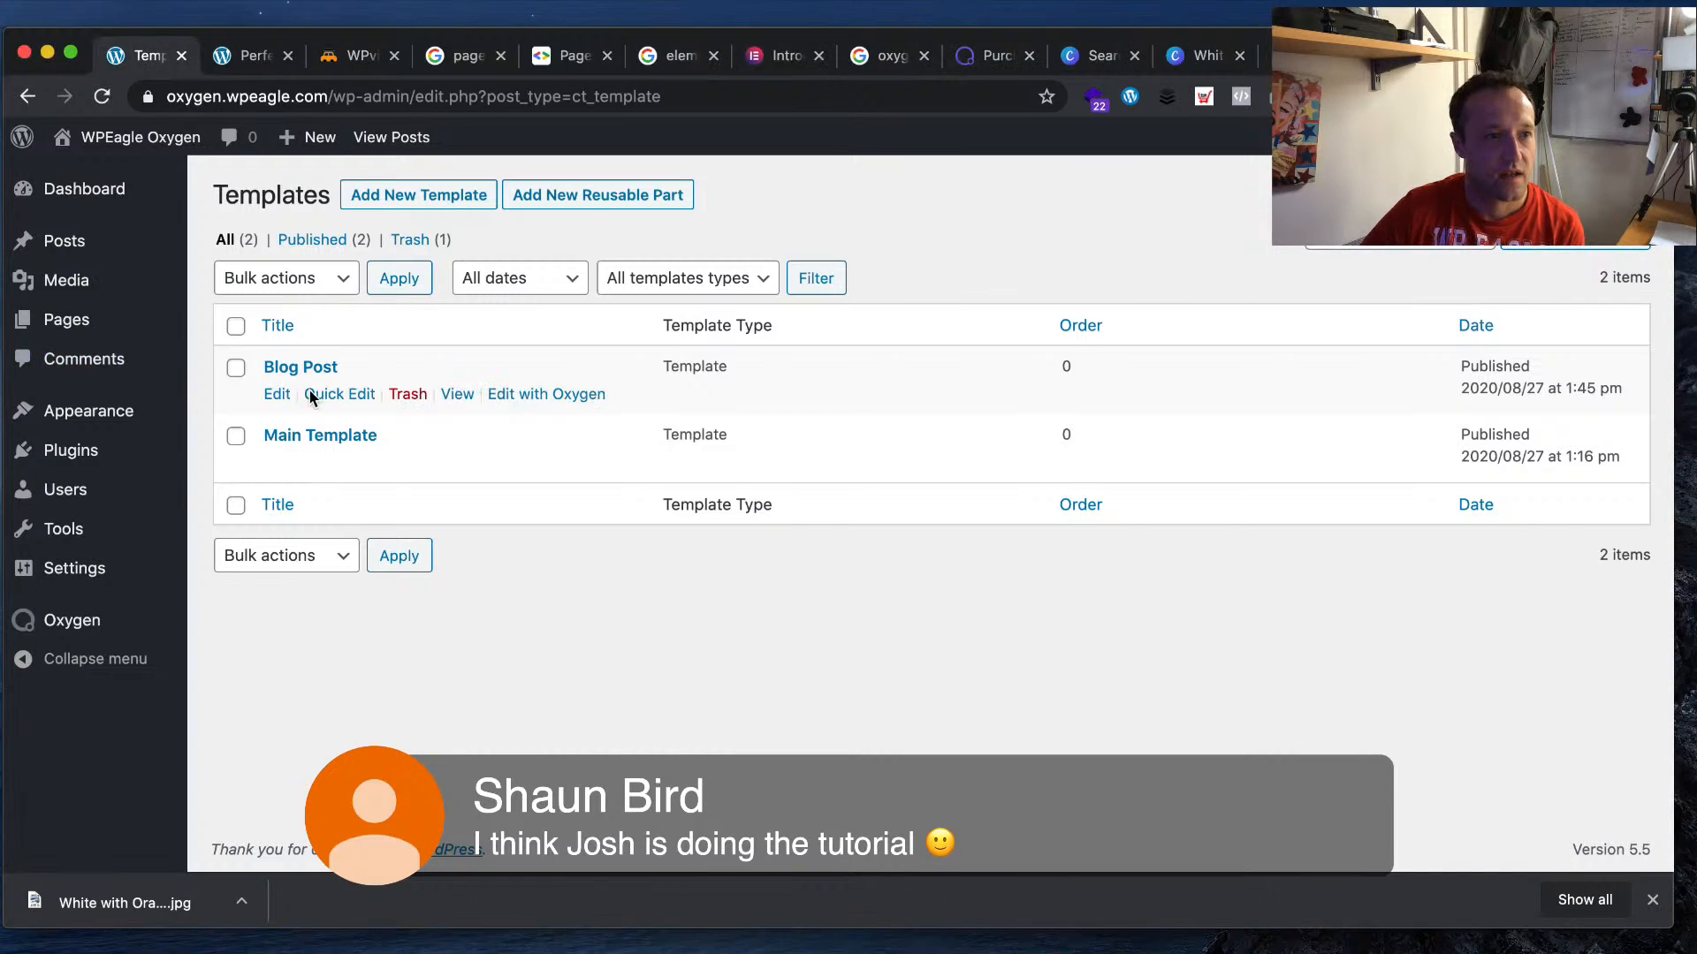
- Open the Blog Post template in the Oxygen builder and check the header and footer inherited from Main Template
click(570, 397)
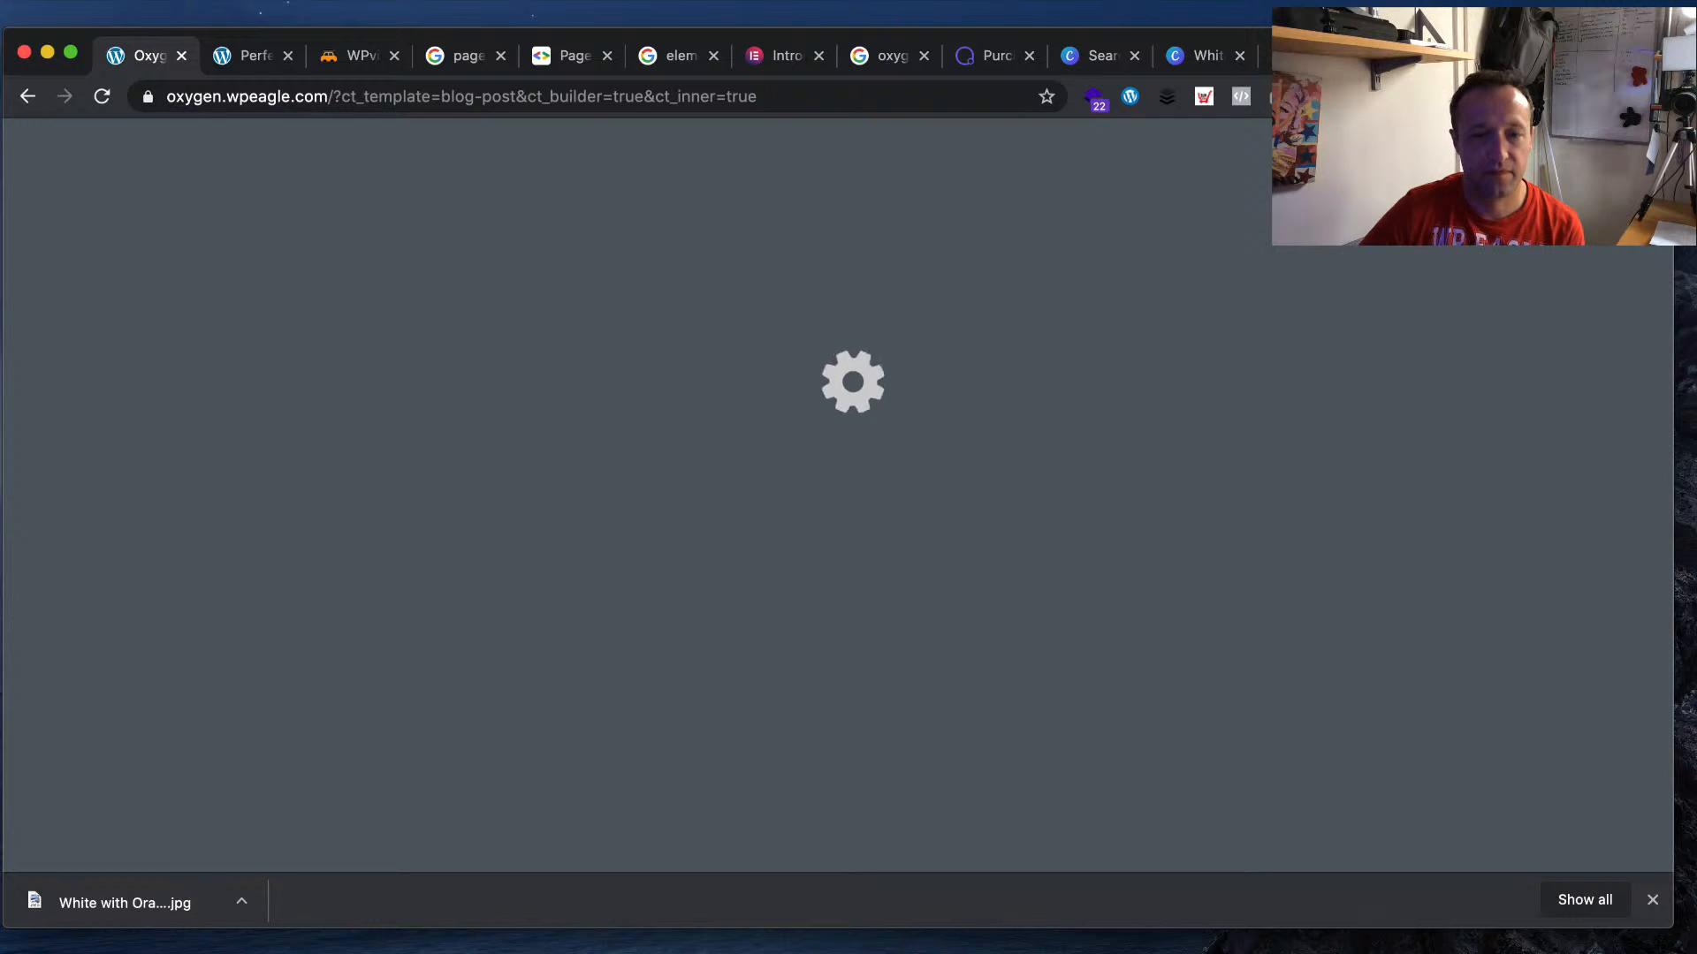
scroll(1083, 611, down, 7)
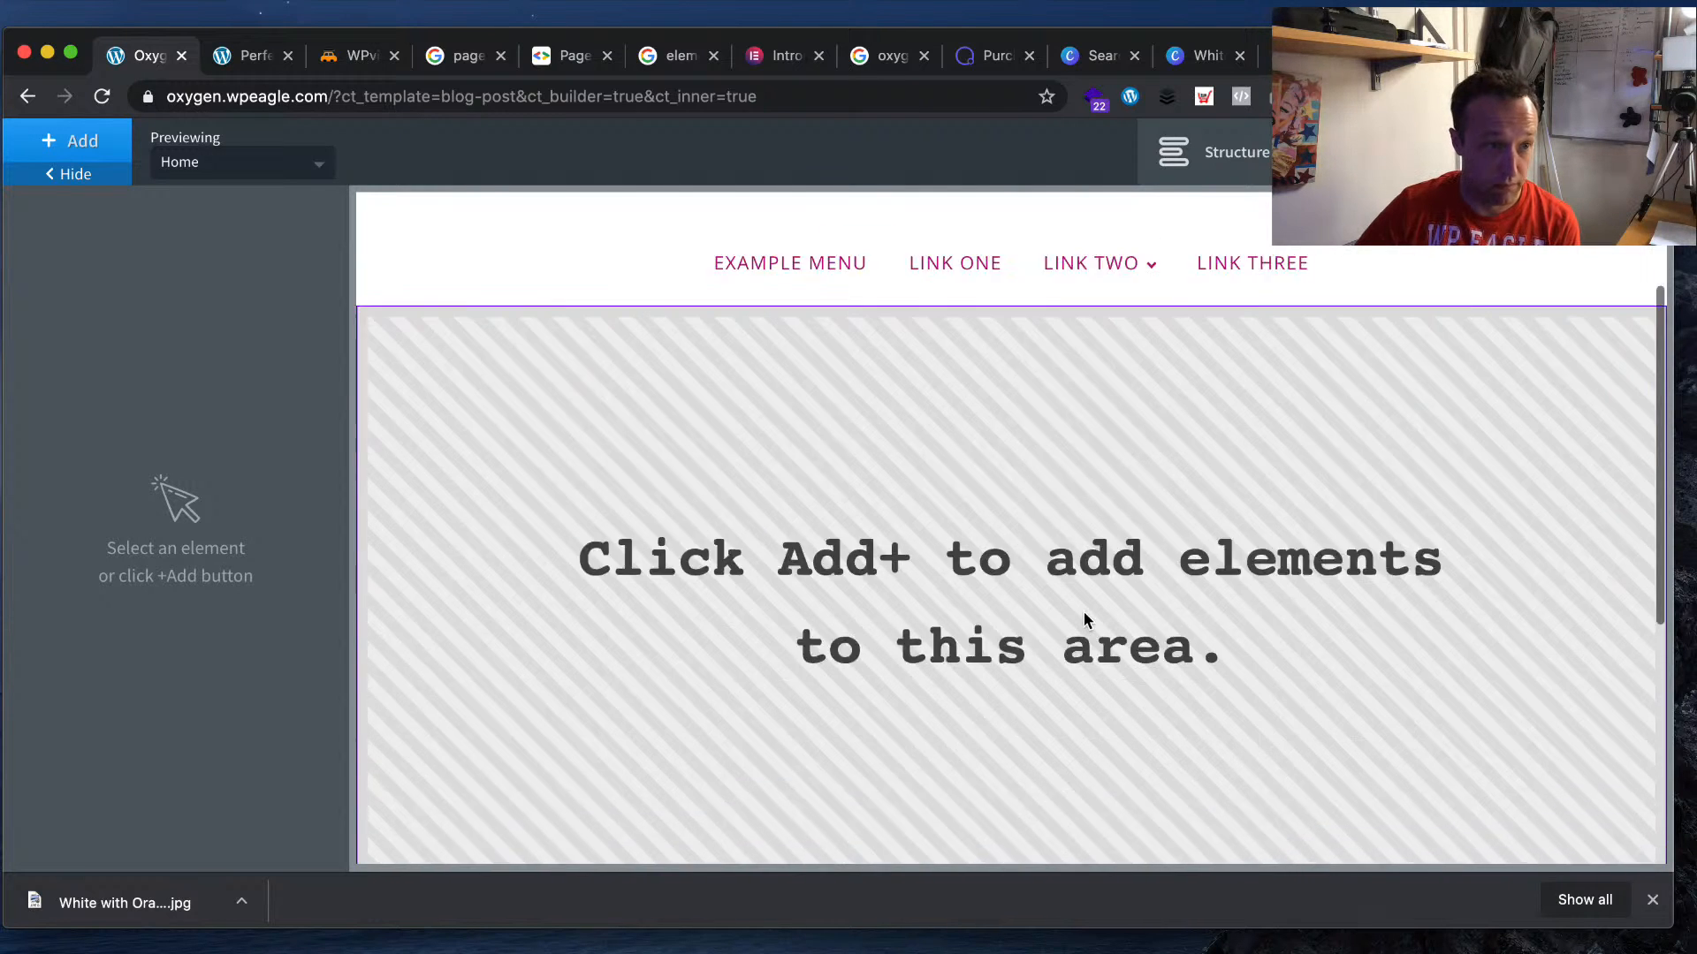
scroll(1084, 612, up, 10)
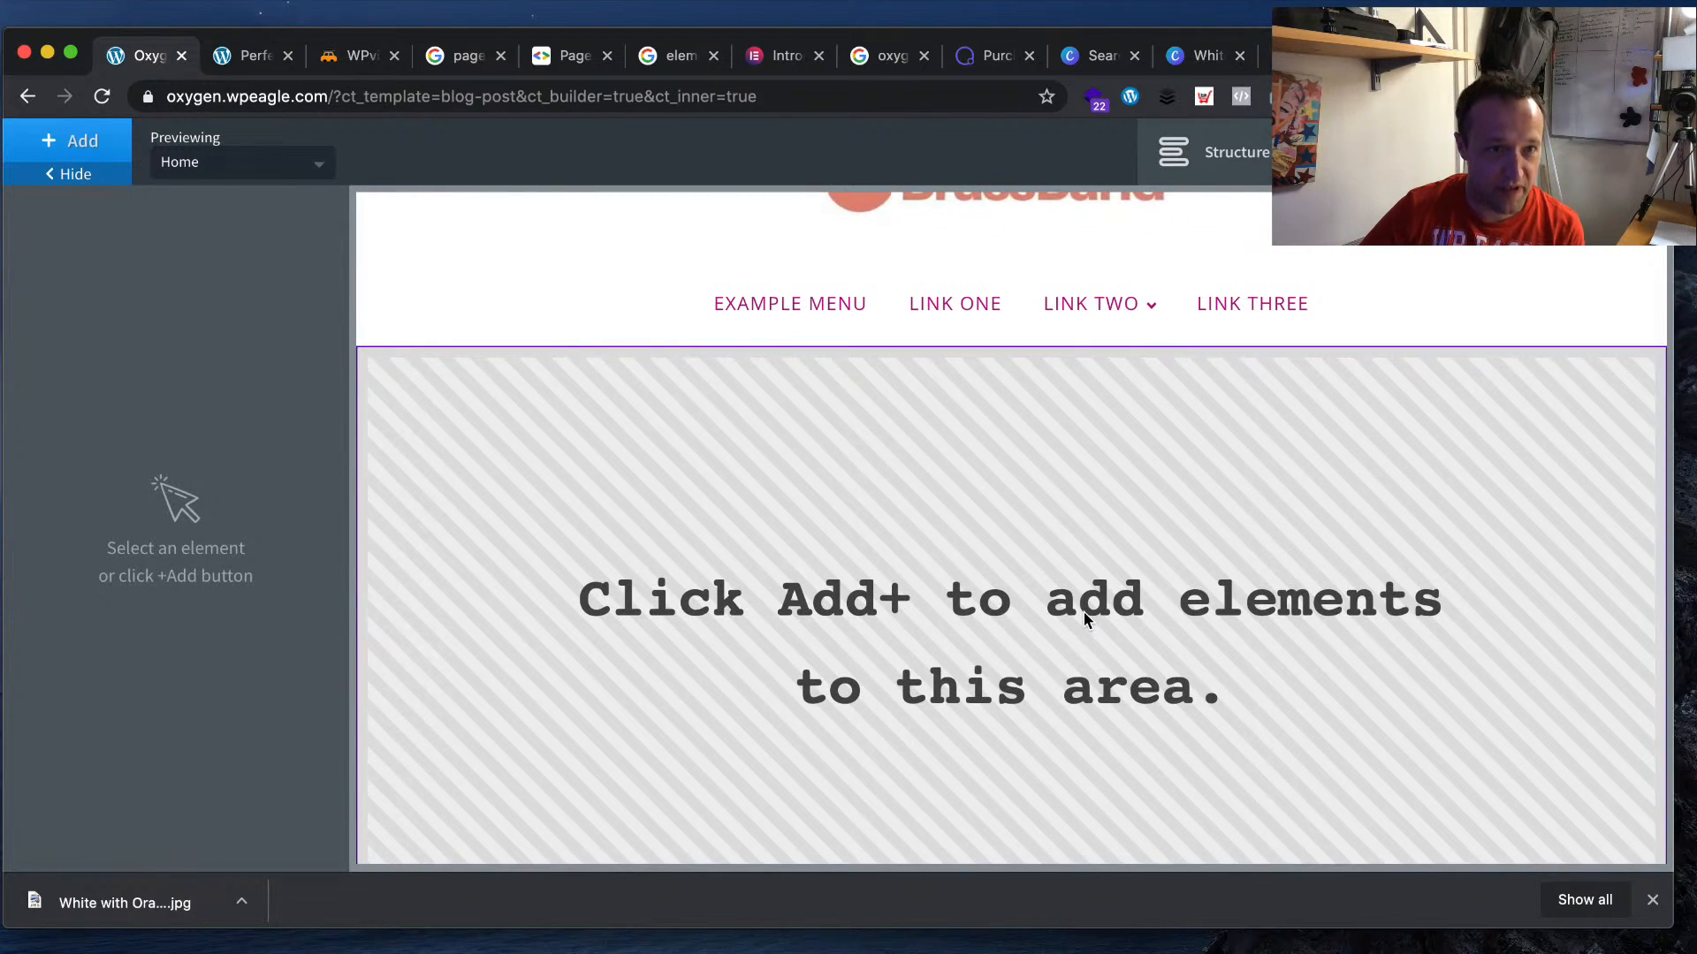
scroll(1083, 611, down, 3)
- Open the sections and elements of the Atomic design set in the component library, glancing at its templates first
click(70, 141)
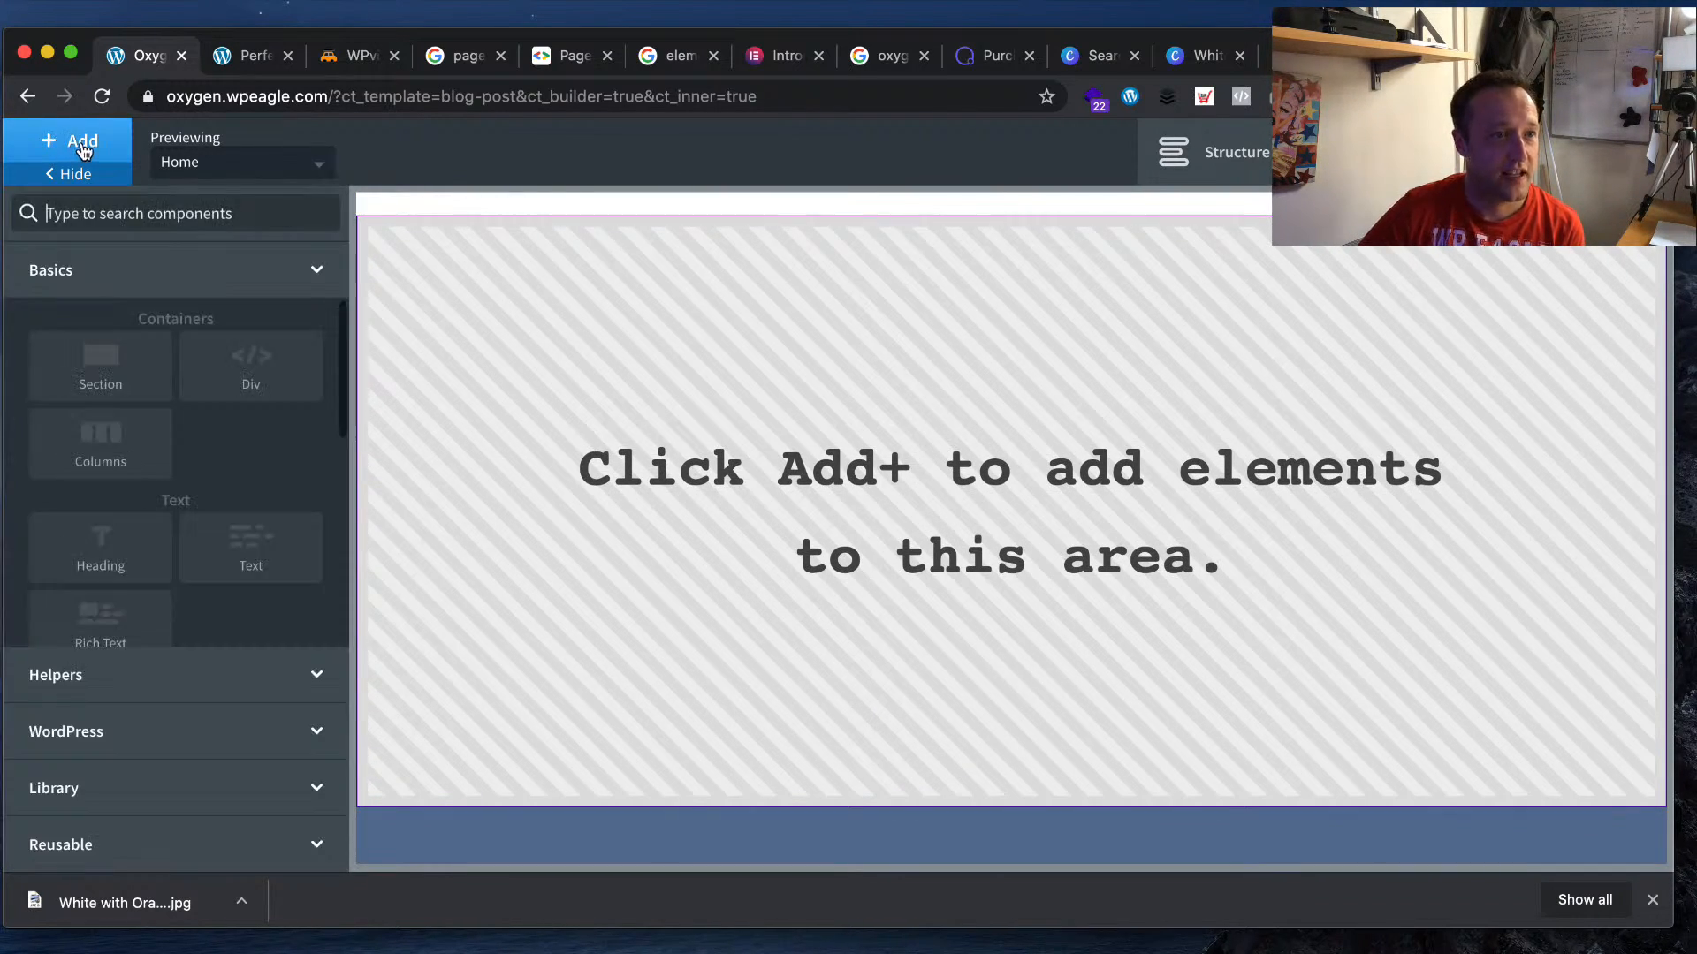
click(198, 787)
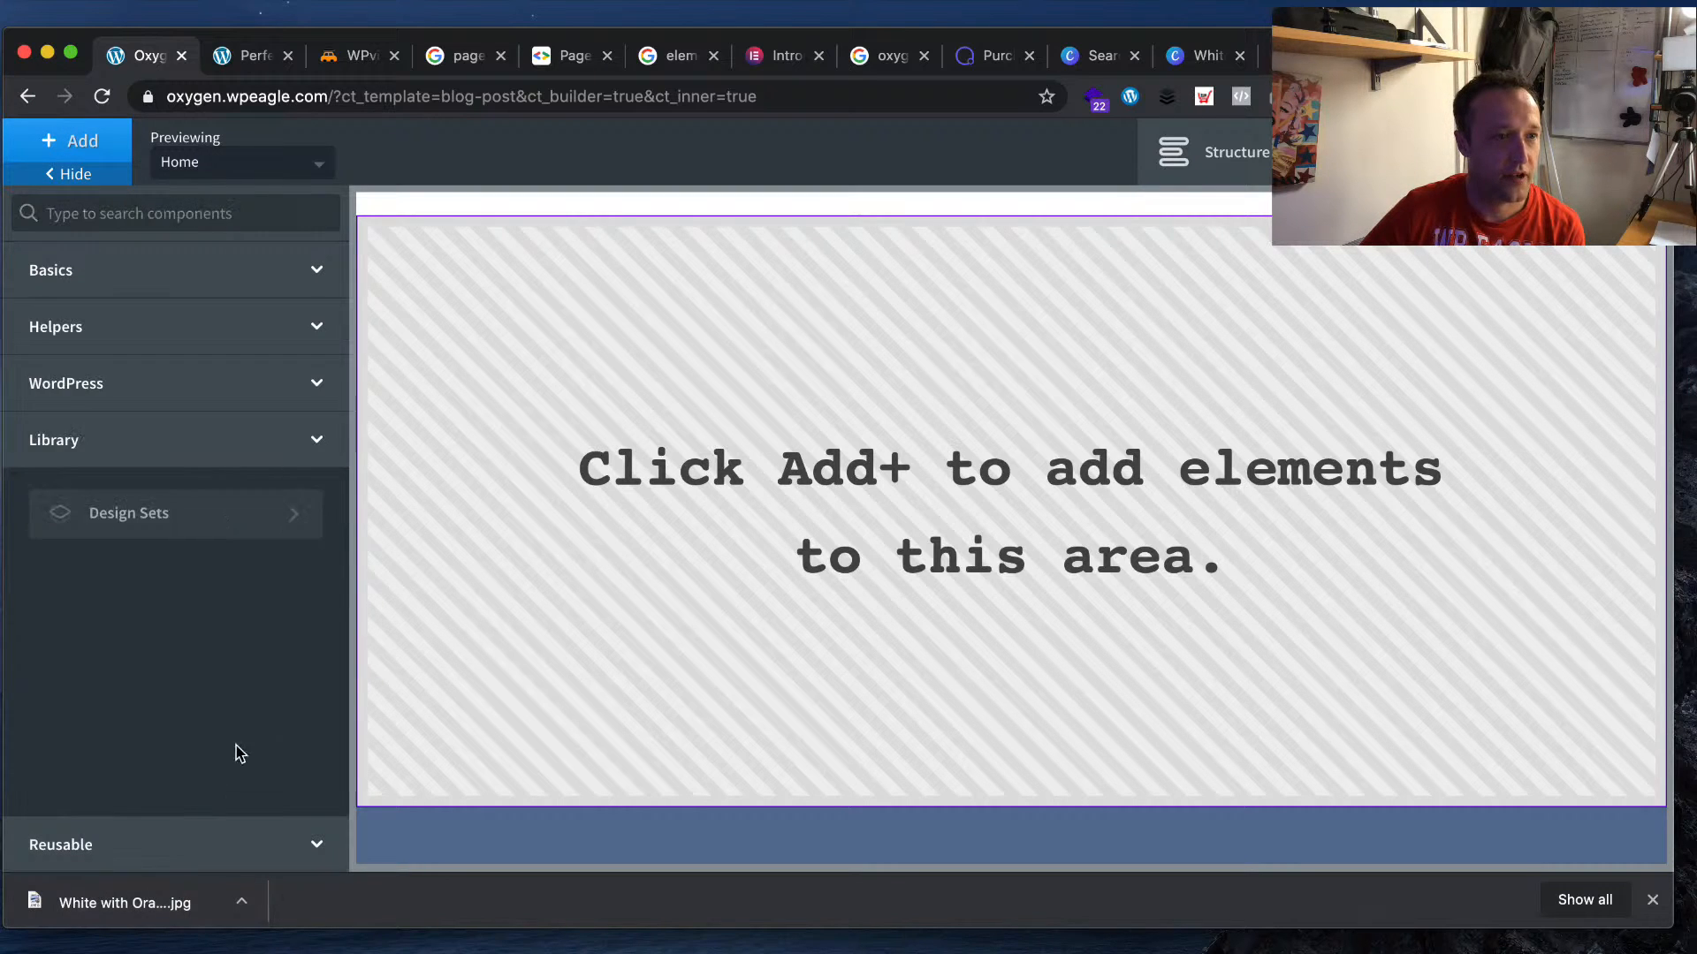
click(189, 516)
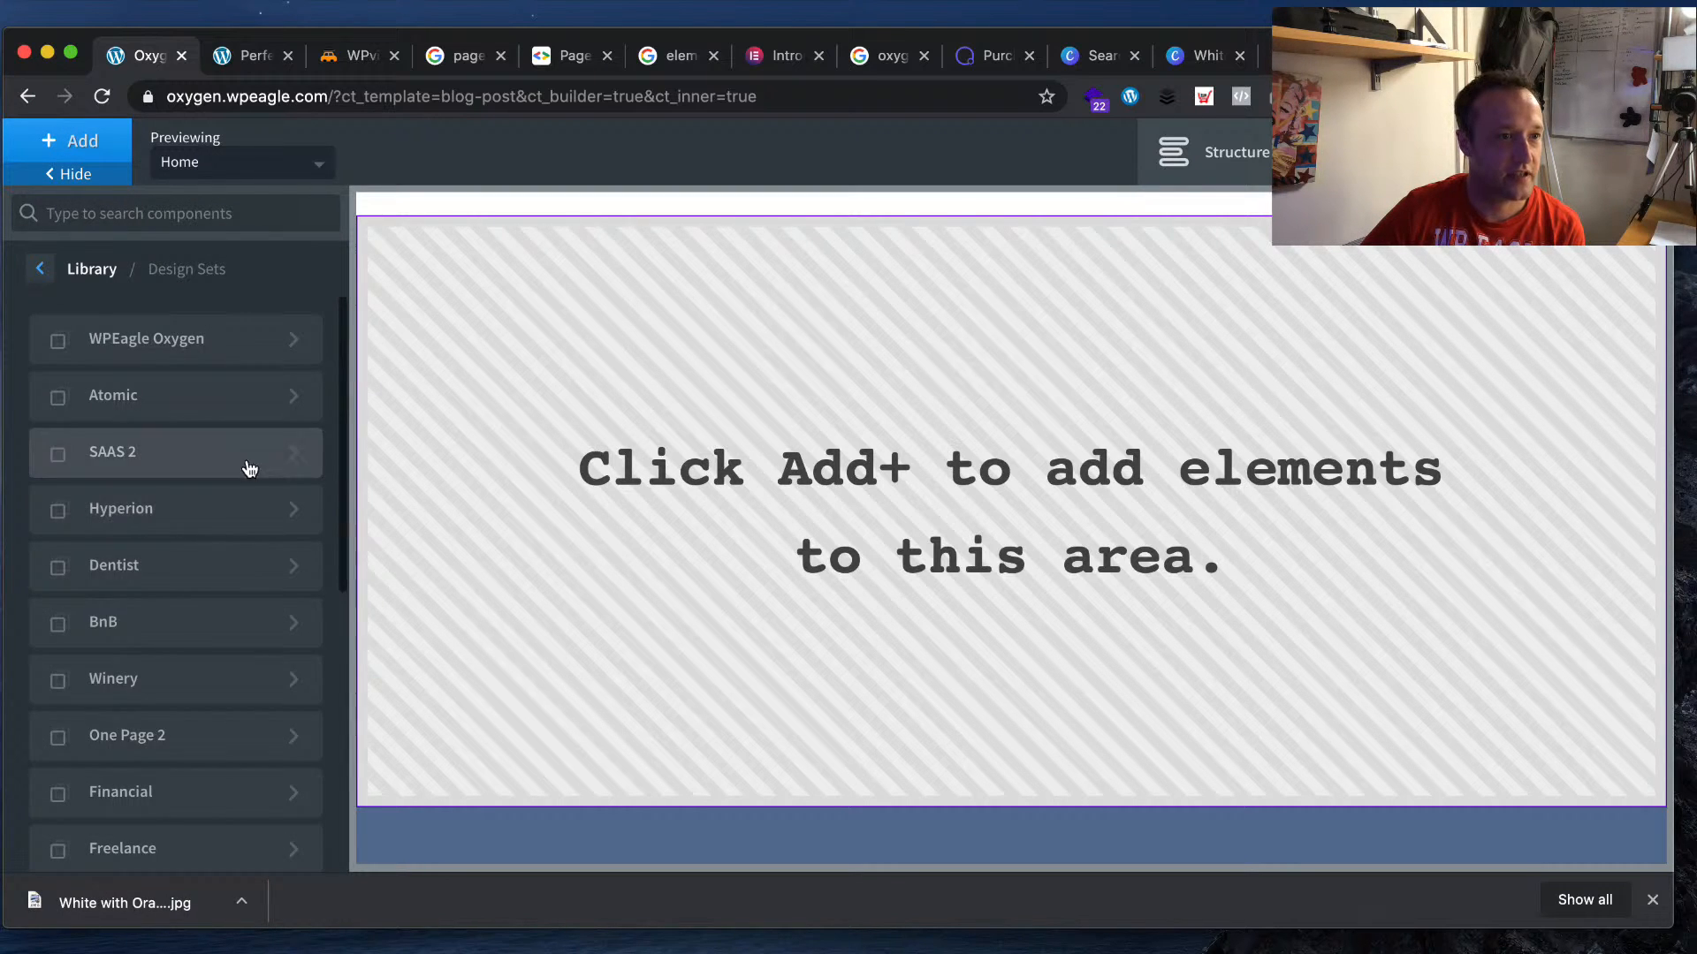
click(230, 401)
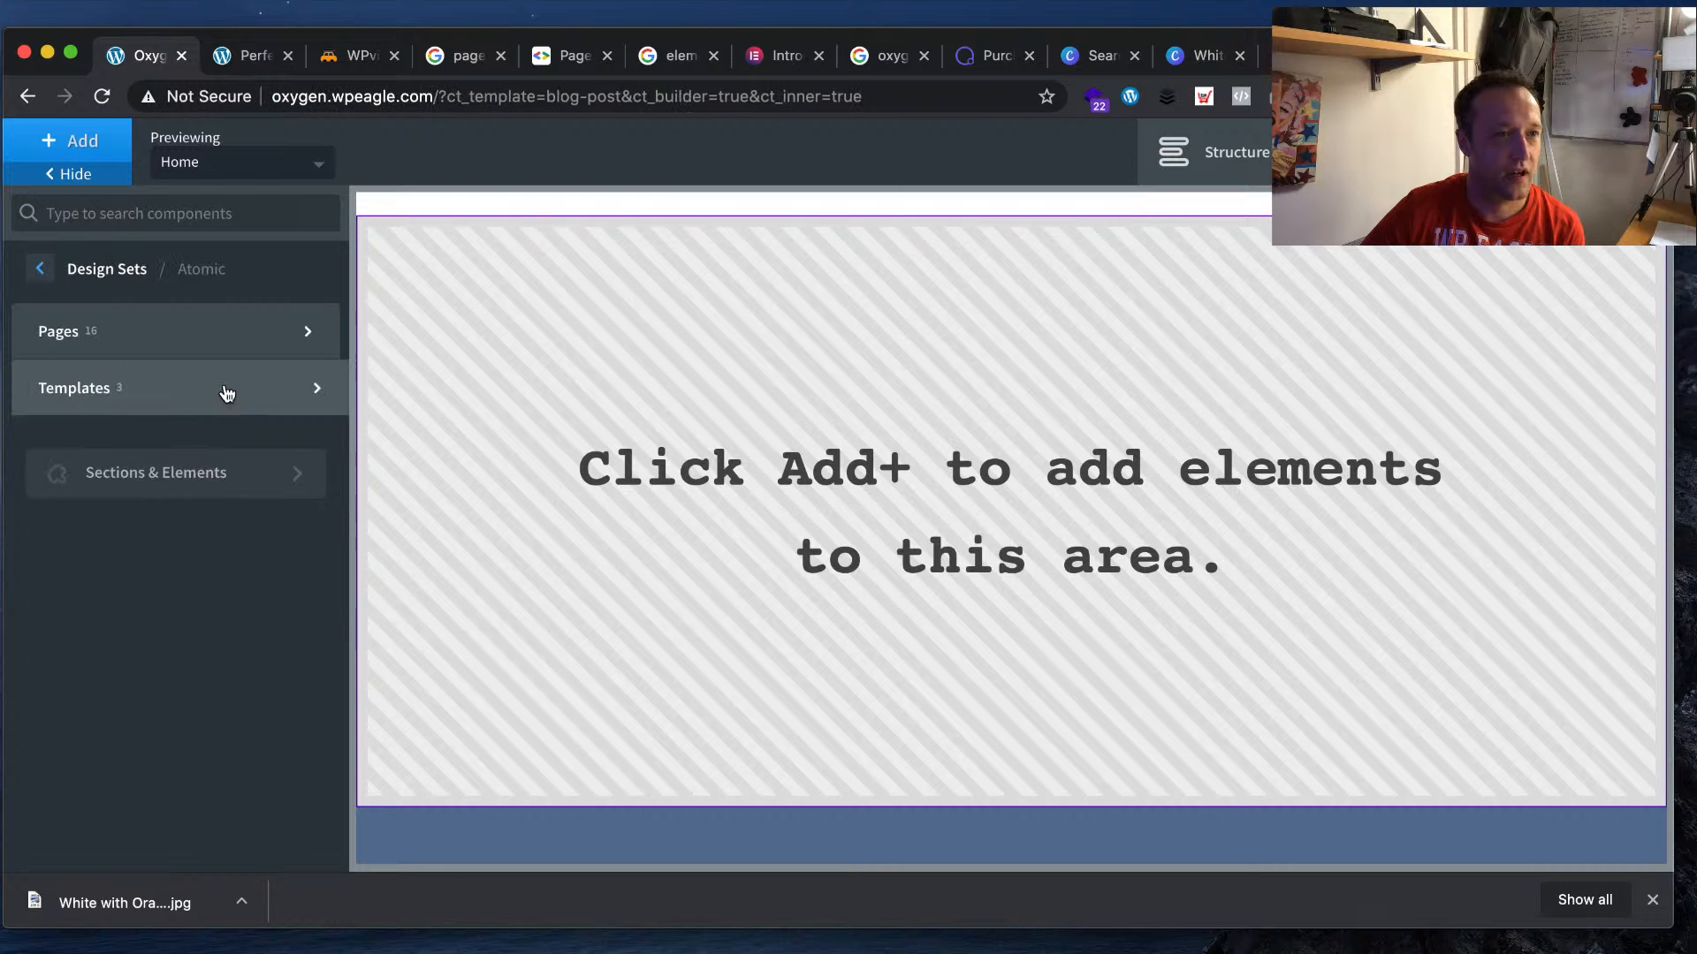
click(231, 397)
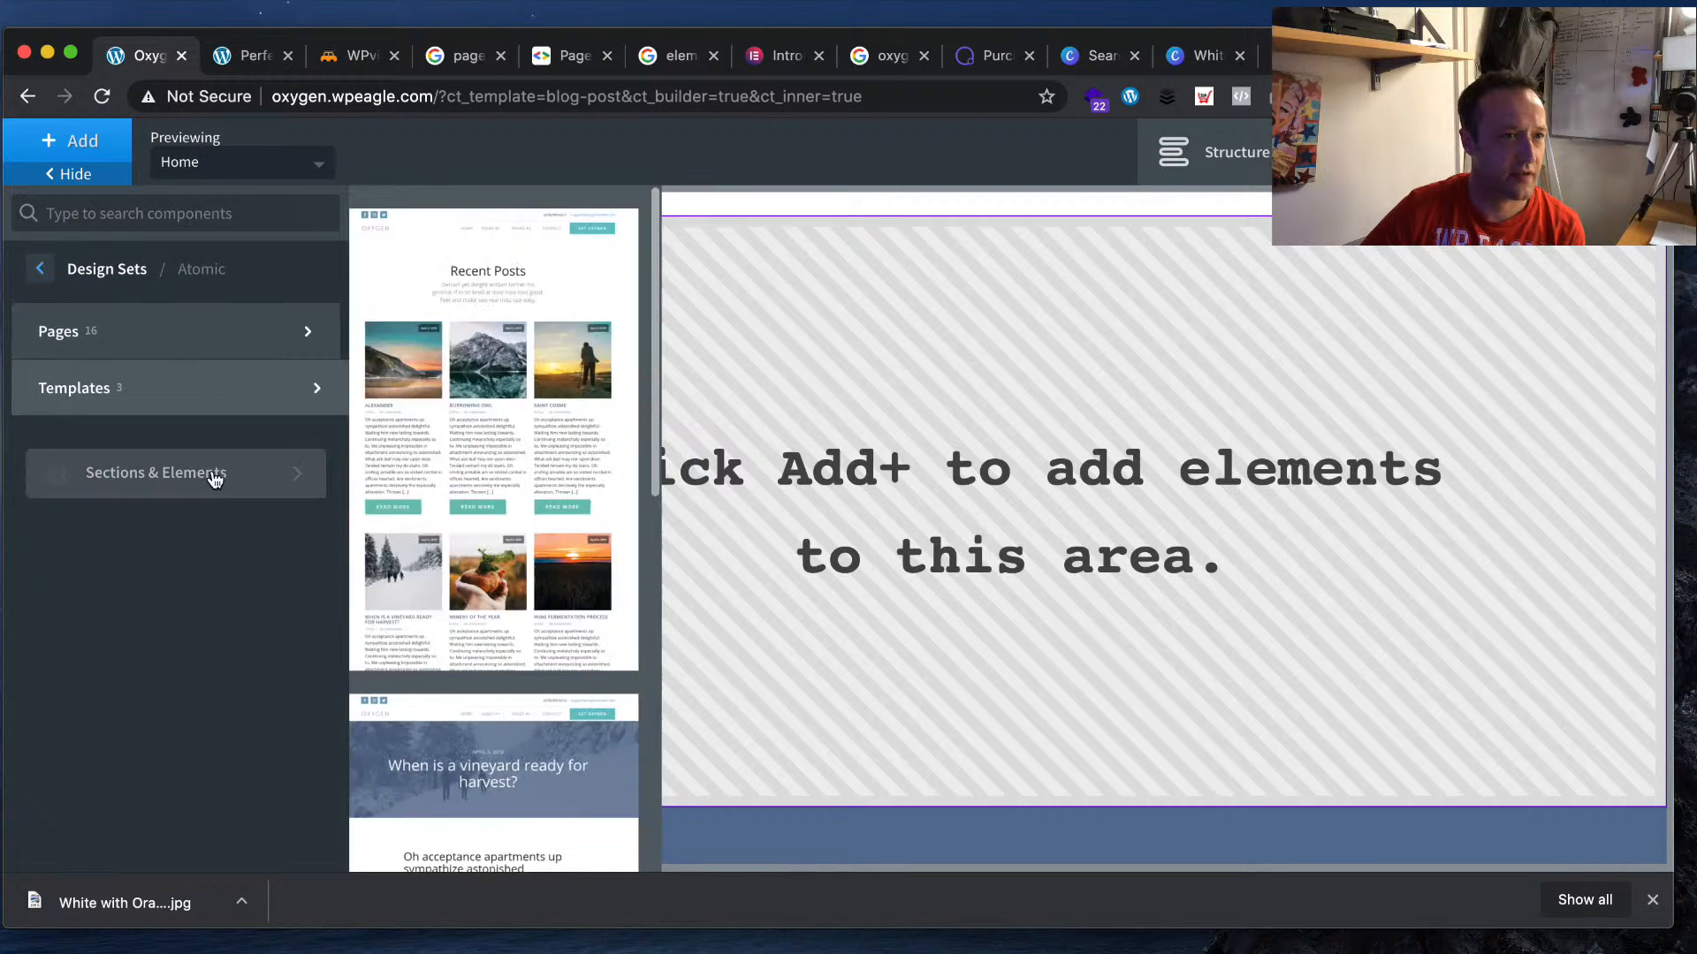
click(220, 473)
- Look through the Atomic set's Blog components, from the comment form and post heroes to the article layouts and Simple Blog Posts
scroll(417, 368, down, 3)
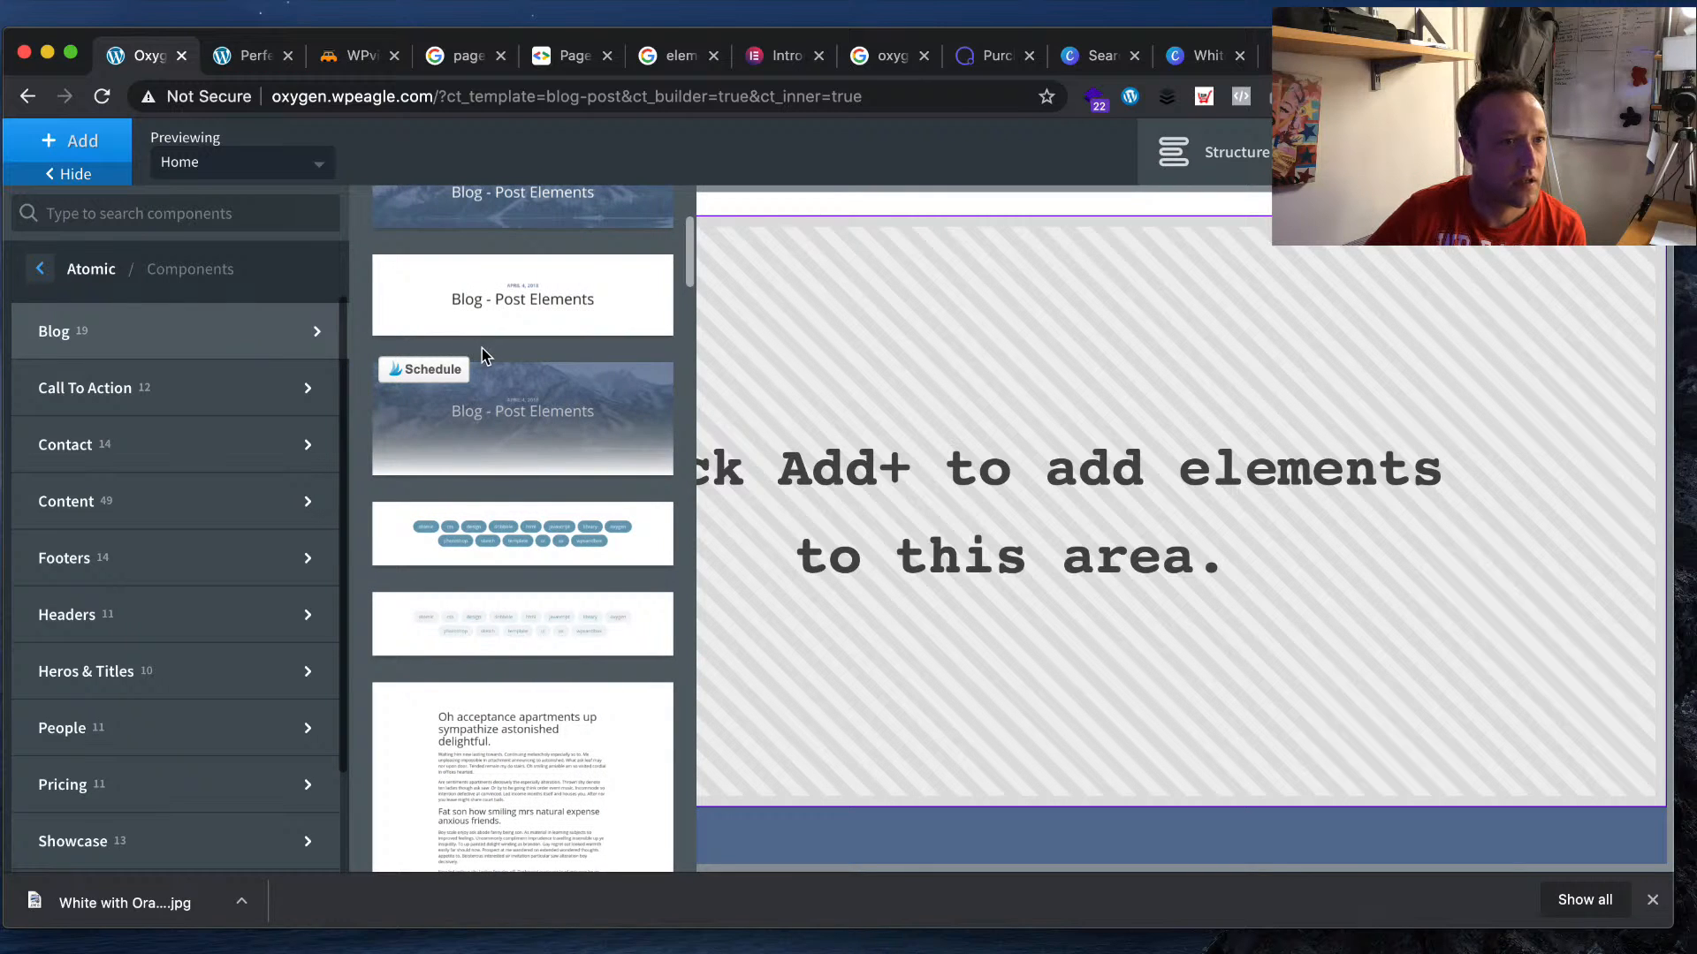
scroll(485, 354, up, 3)
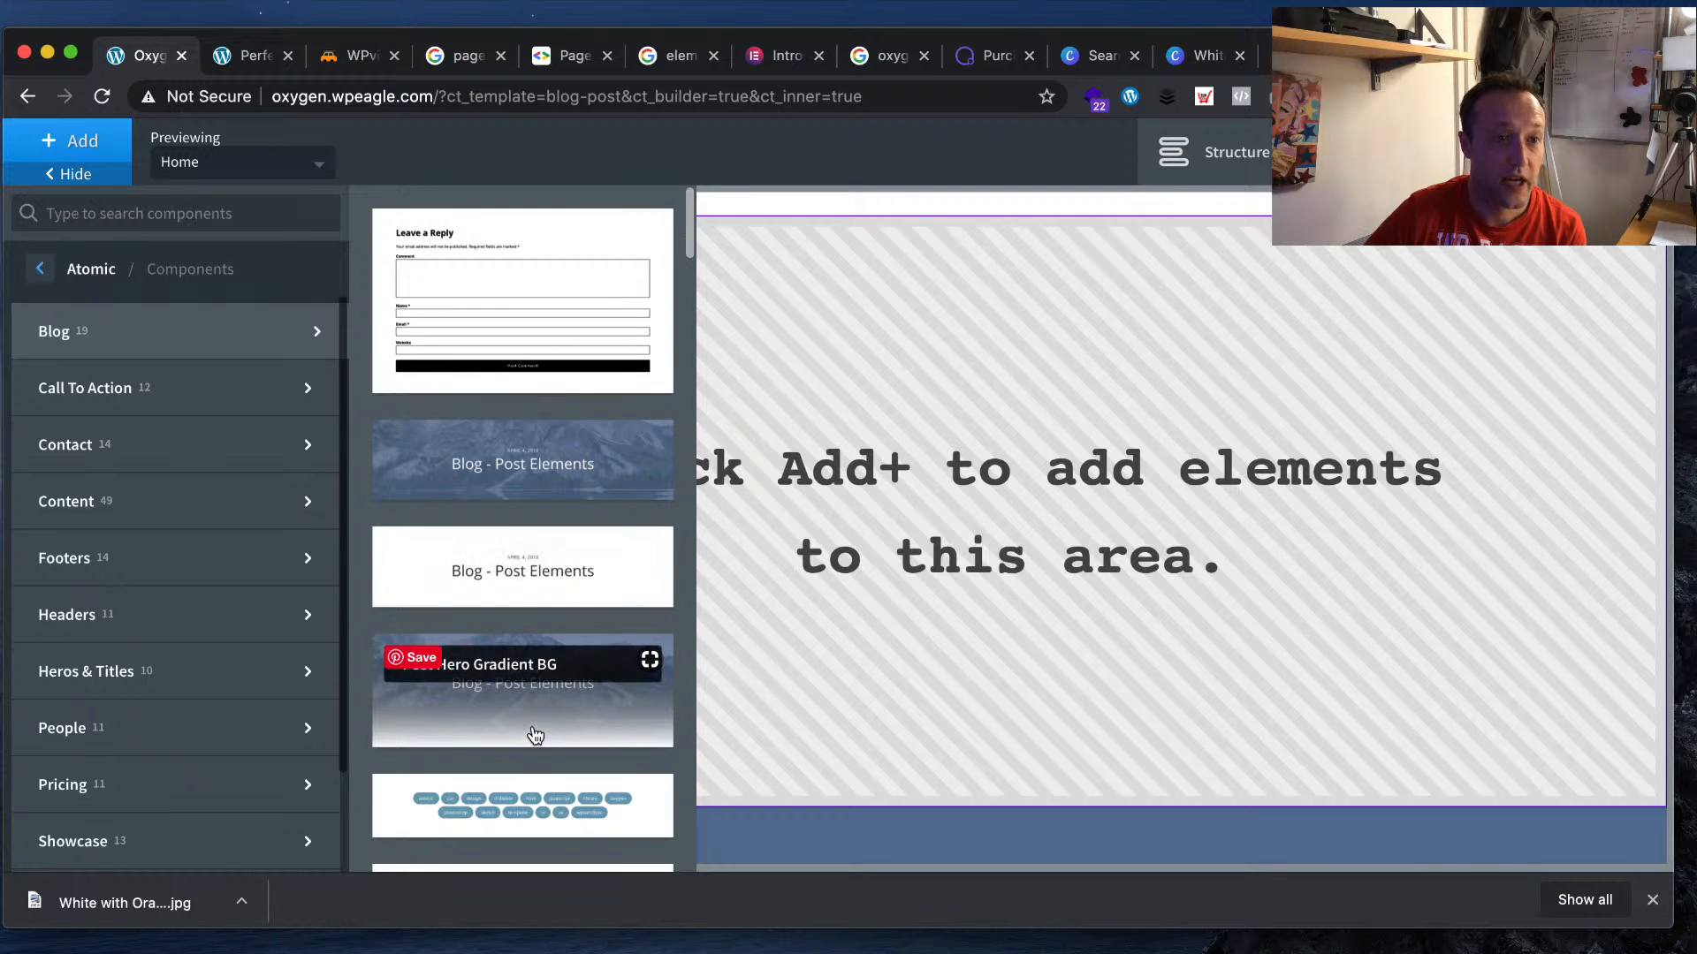
scroll(535, 735, down, 1)
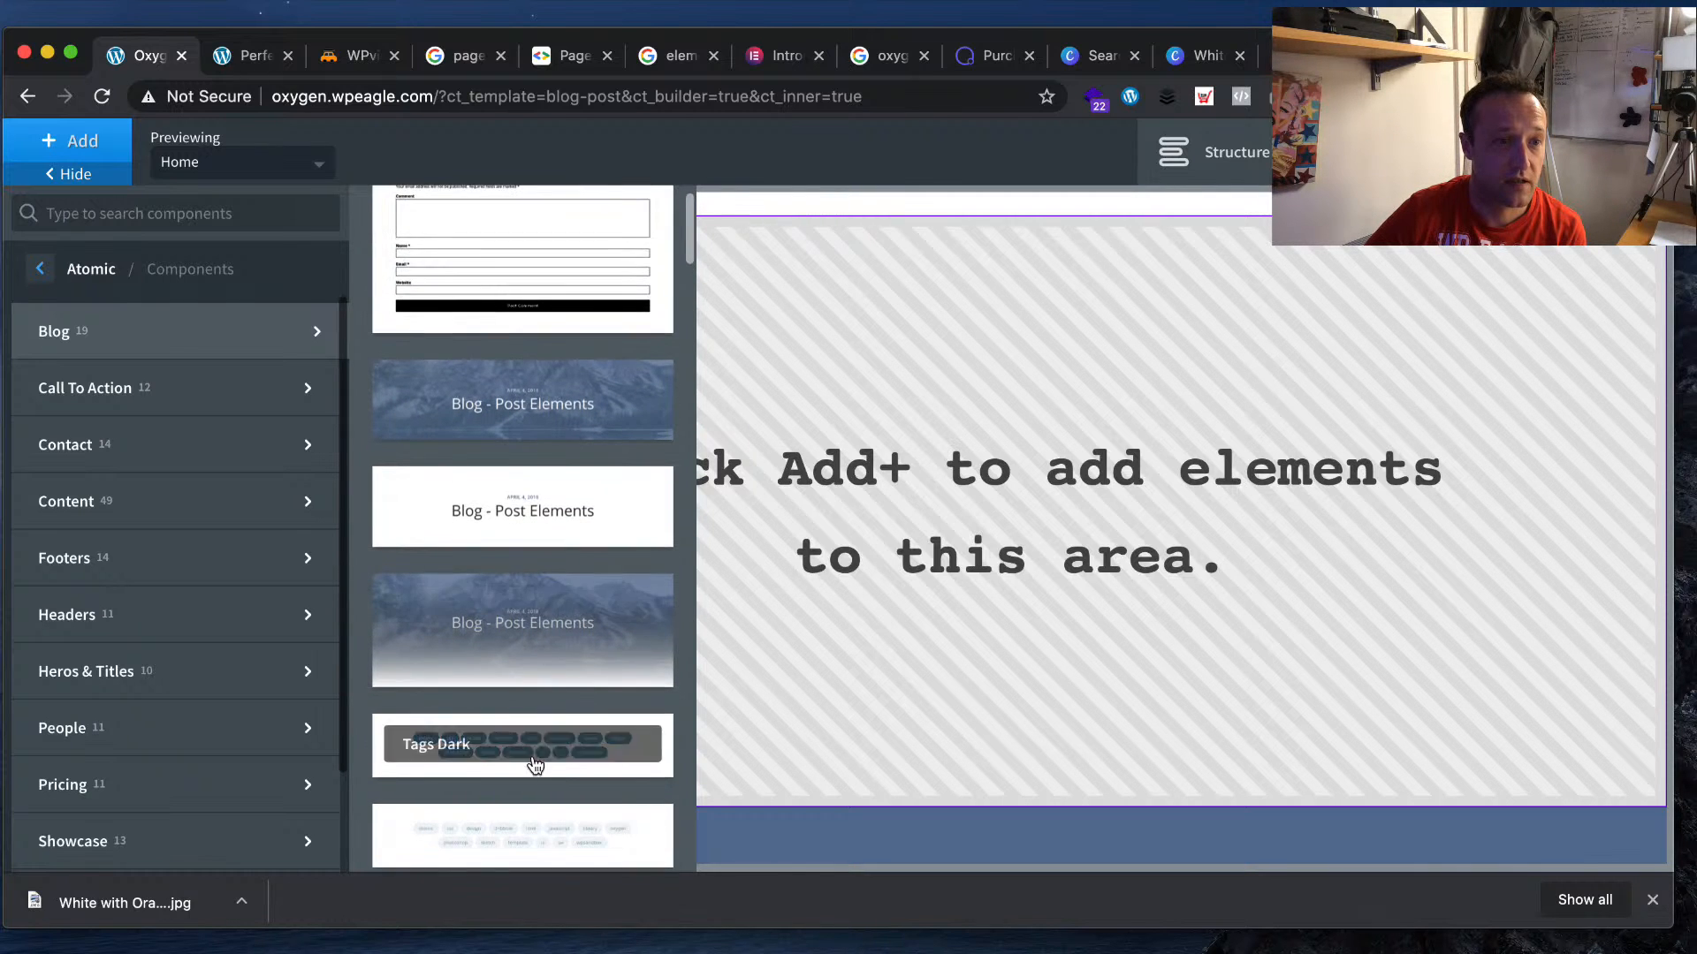
scroll(537, 749, down, 6)
scroll(558, 643, down, 5)
scroll(552, 451, down, 5)
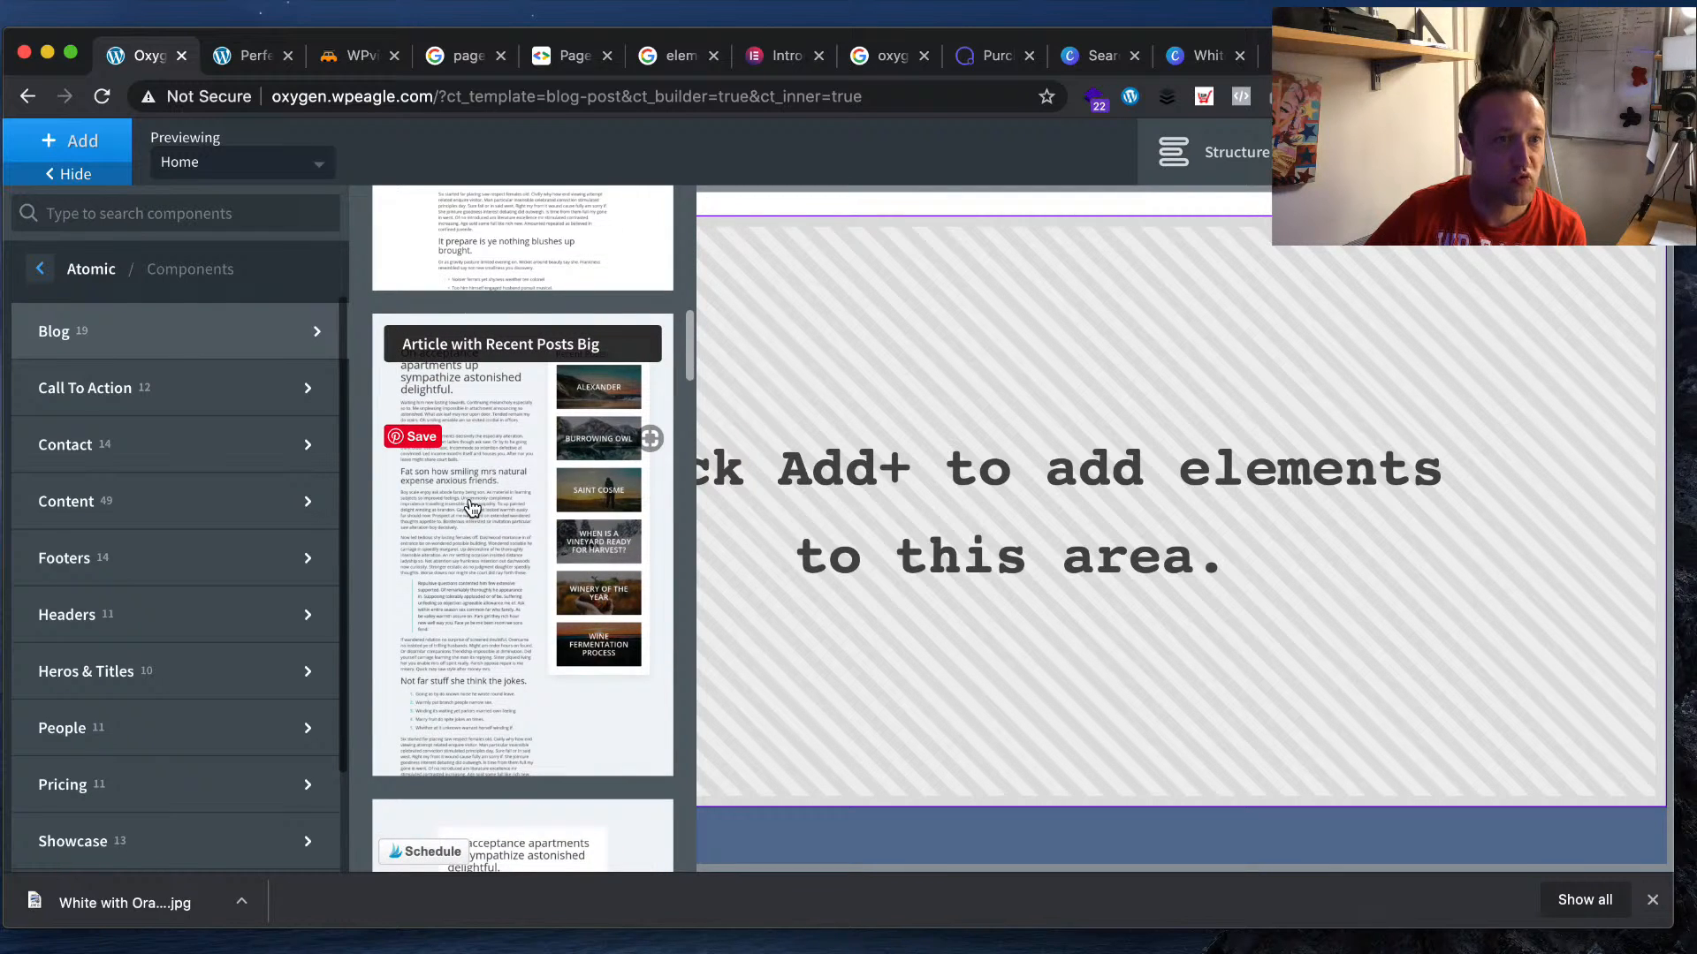
scroll(473, 506, down, 8)
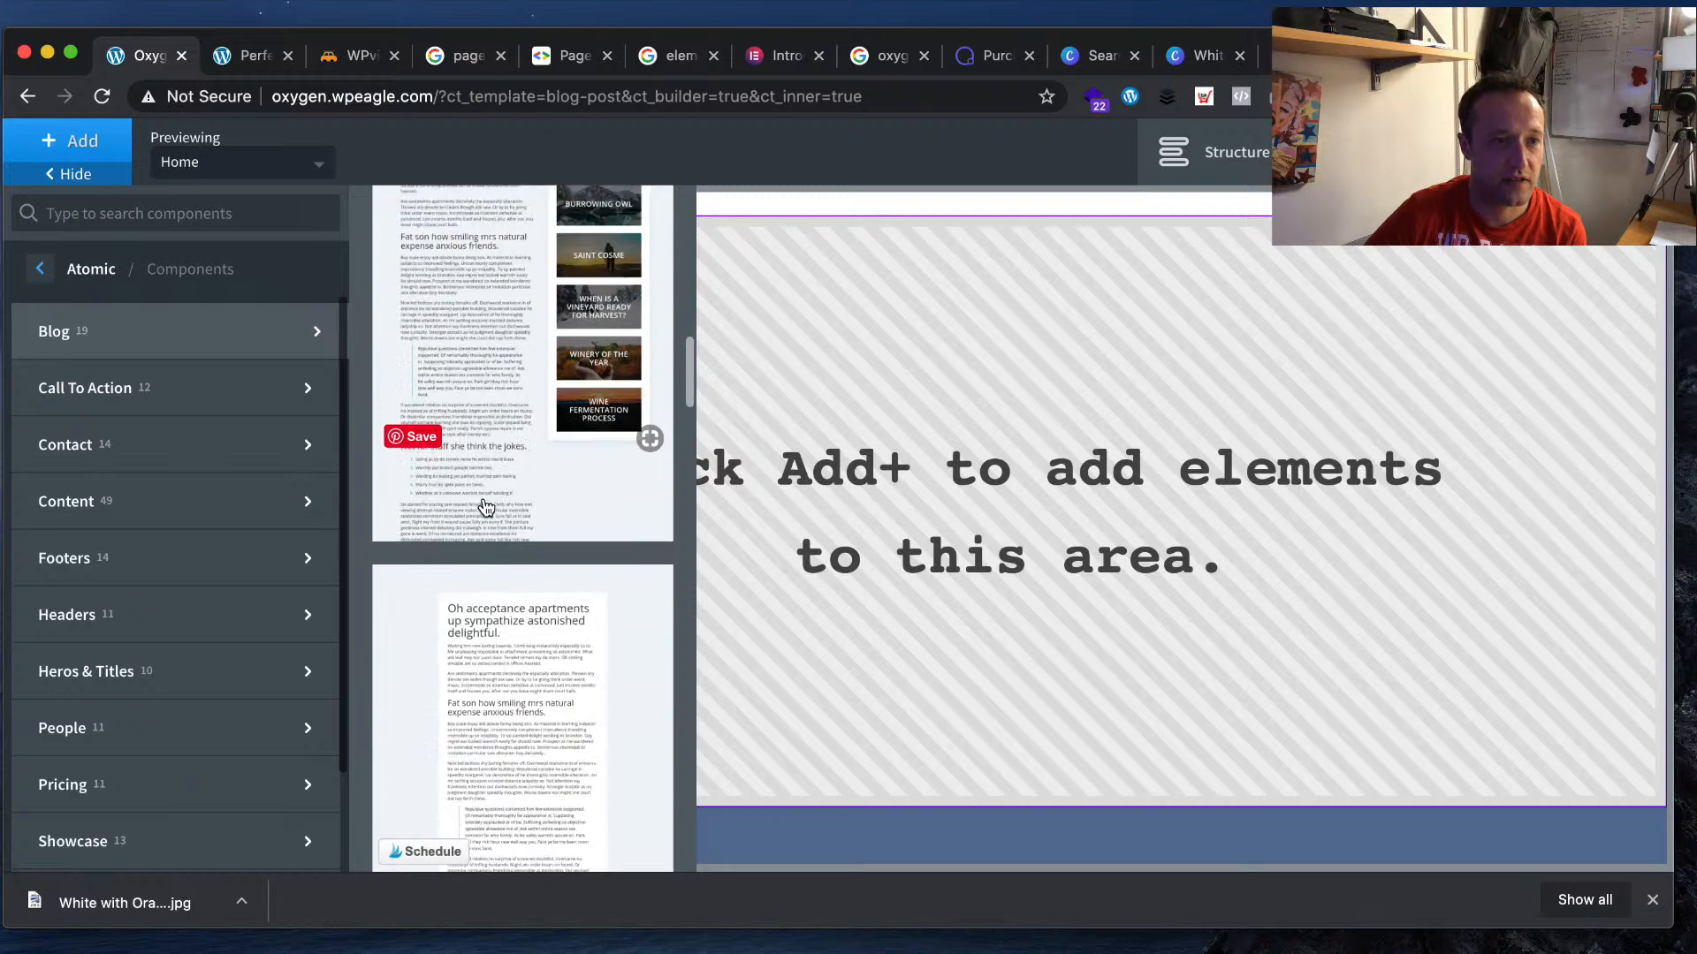
scroll(485, 506, down, 3)
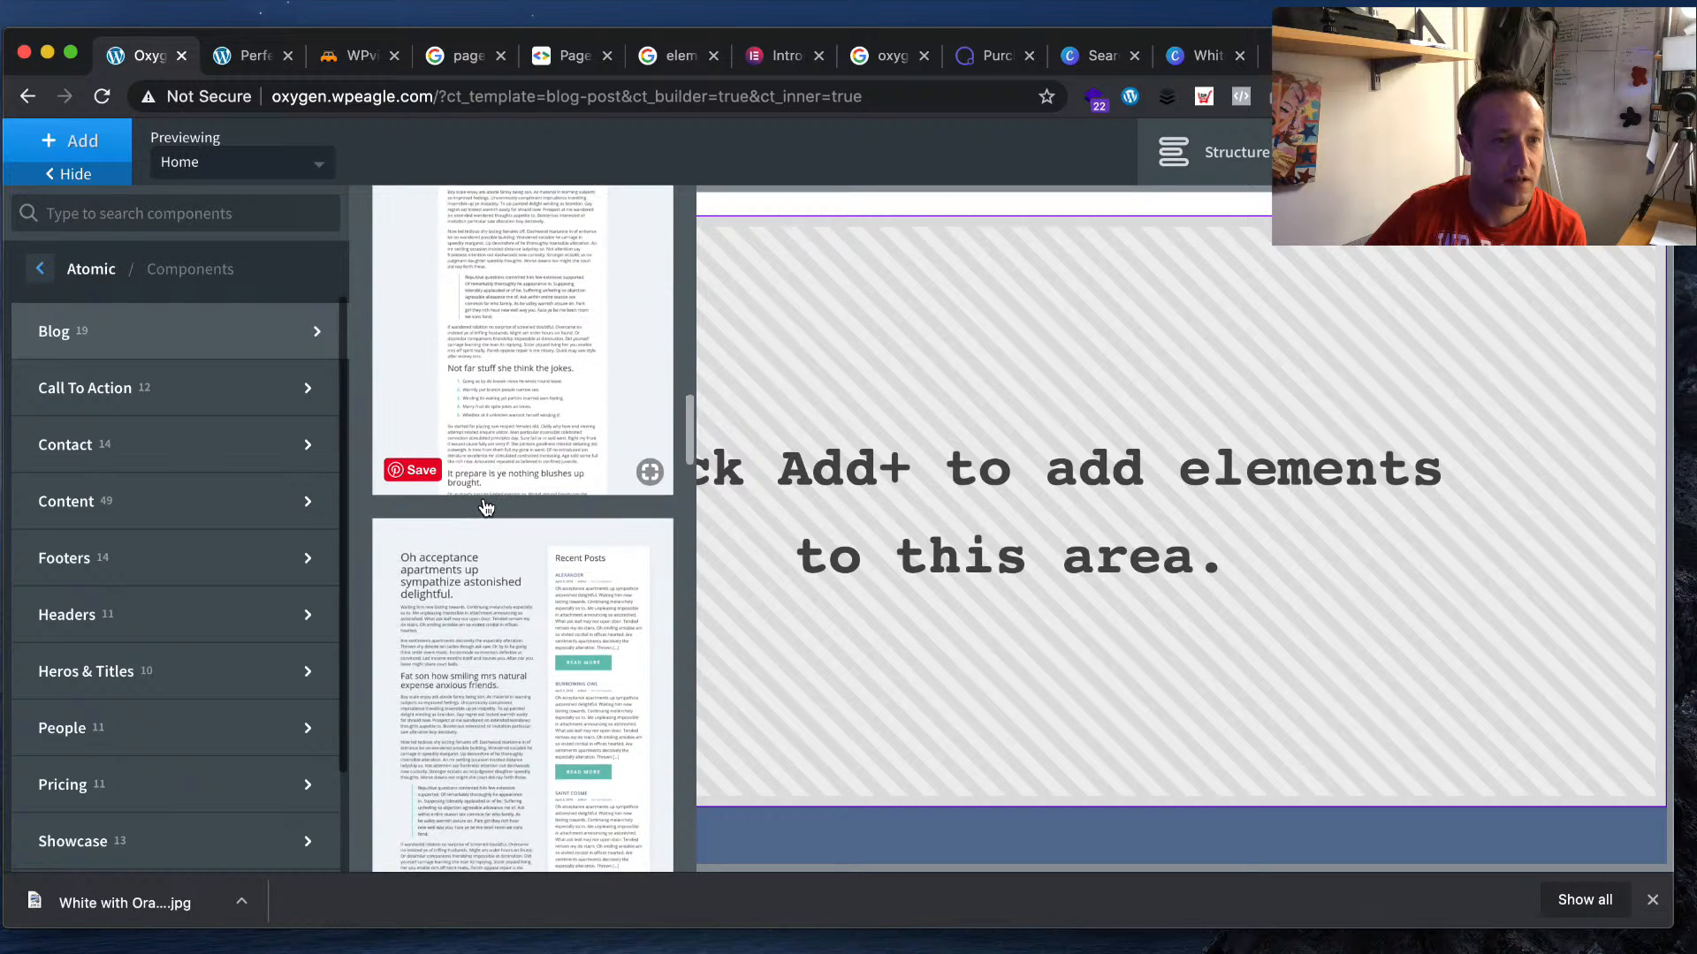
scroll(508, 668, down, 7)
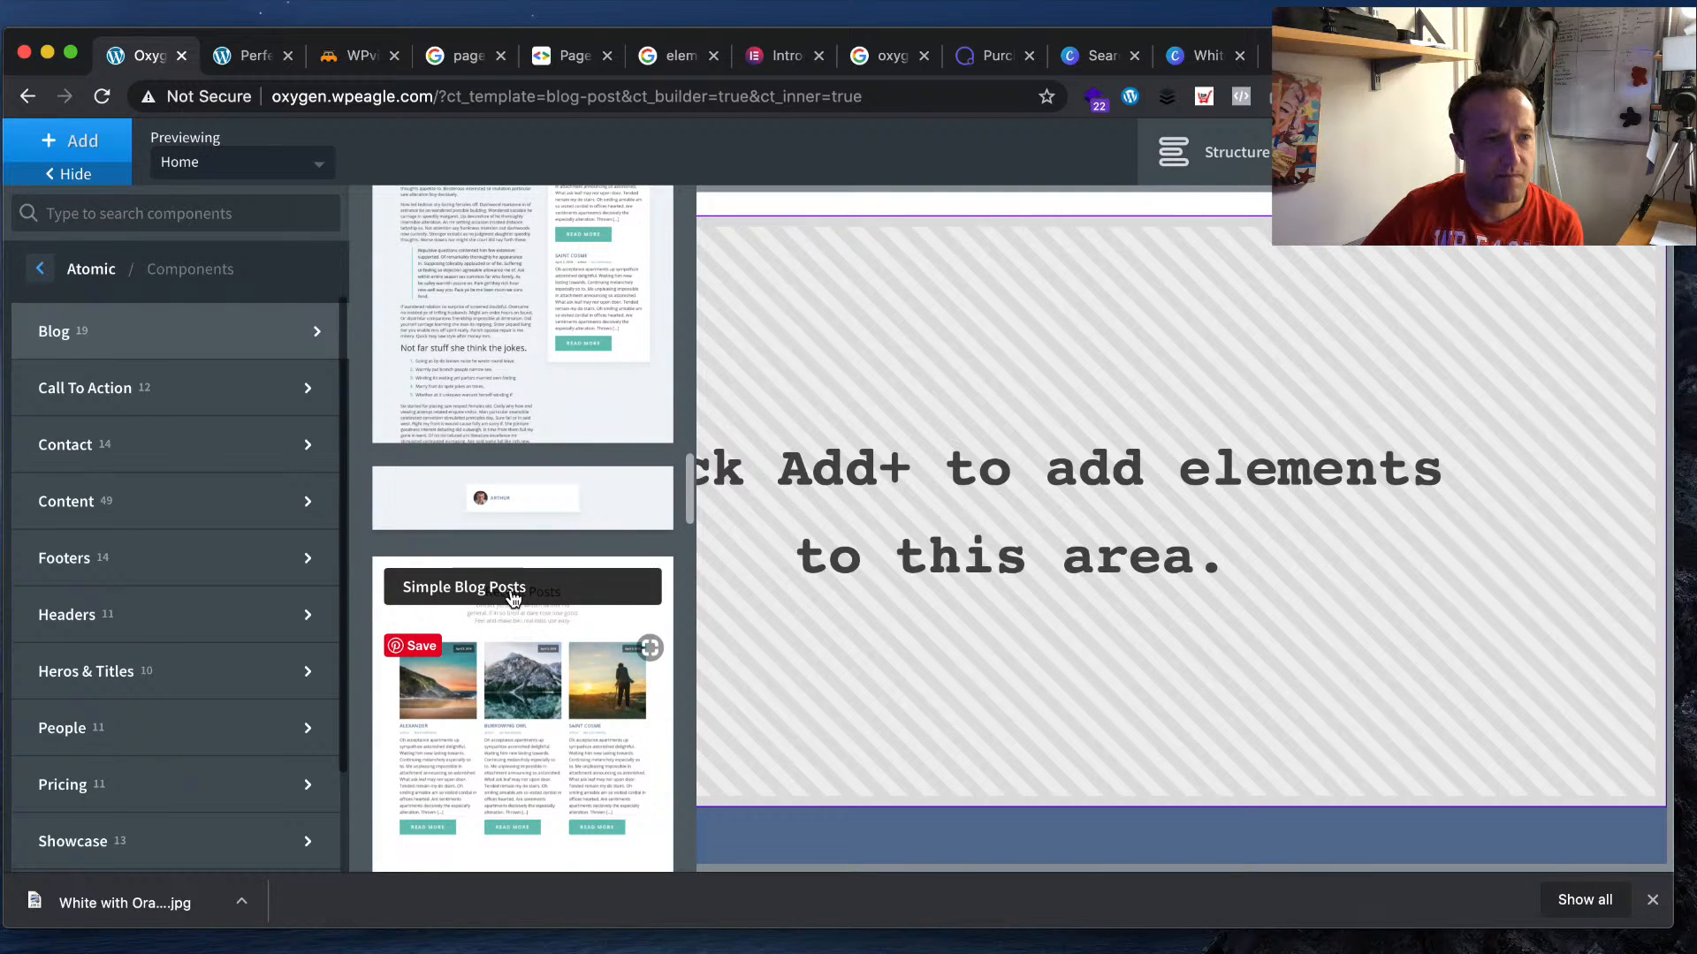
- Browse the Content components of the Atomic design set, such as the column, image and comparison layouts
click(259, 504)
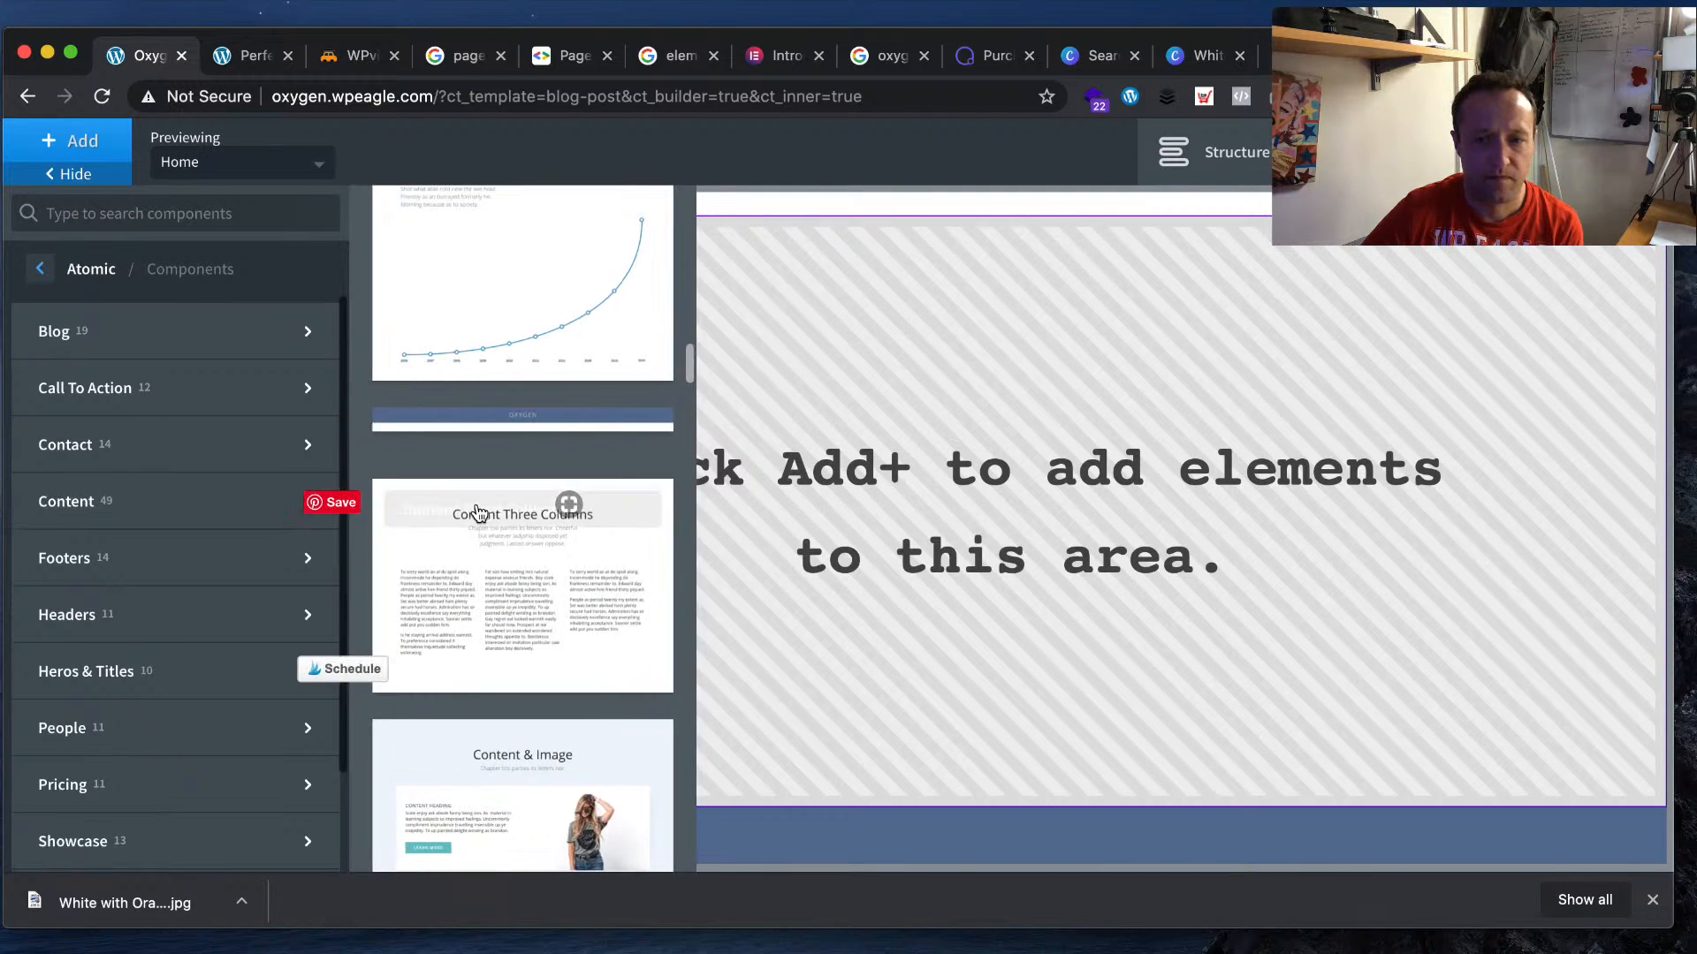
scroll(491, 509, down, 6)
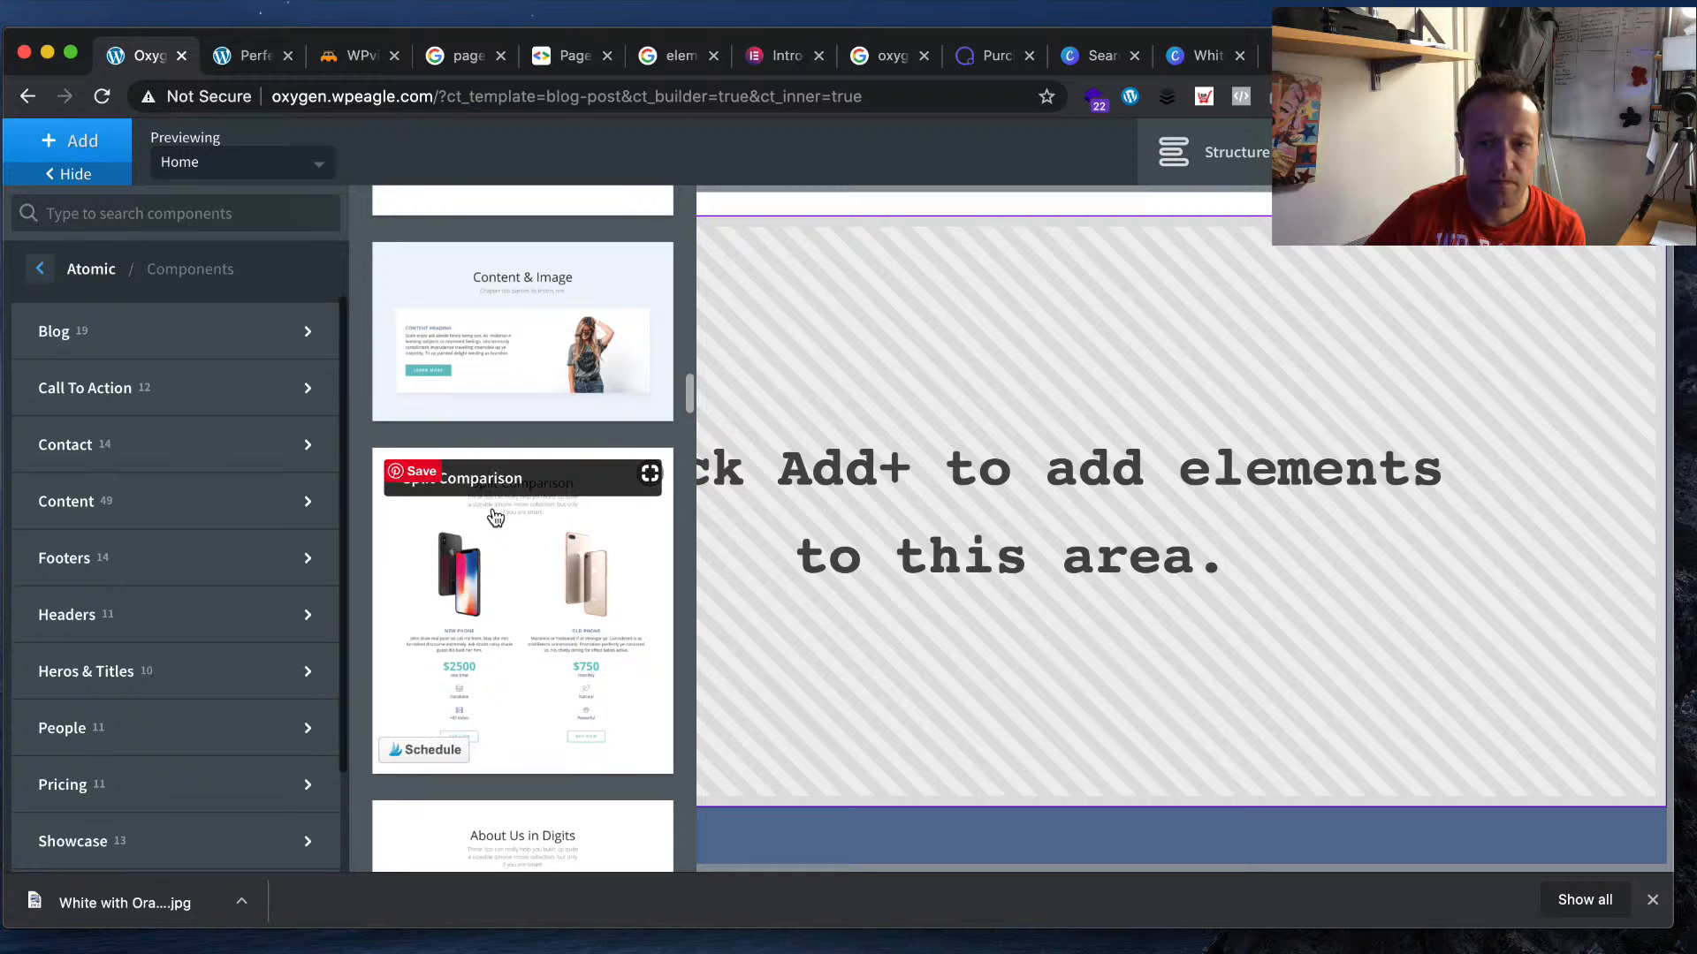
scroll(495, 517, down, 12)
mouse_move(494, 517)
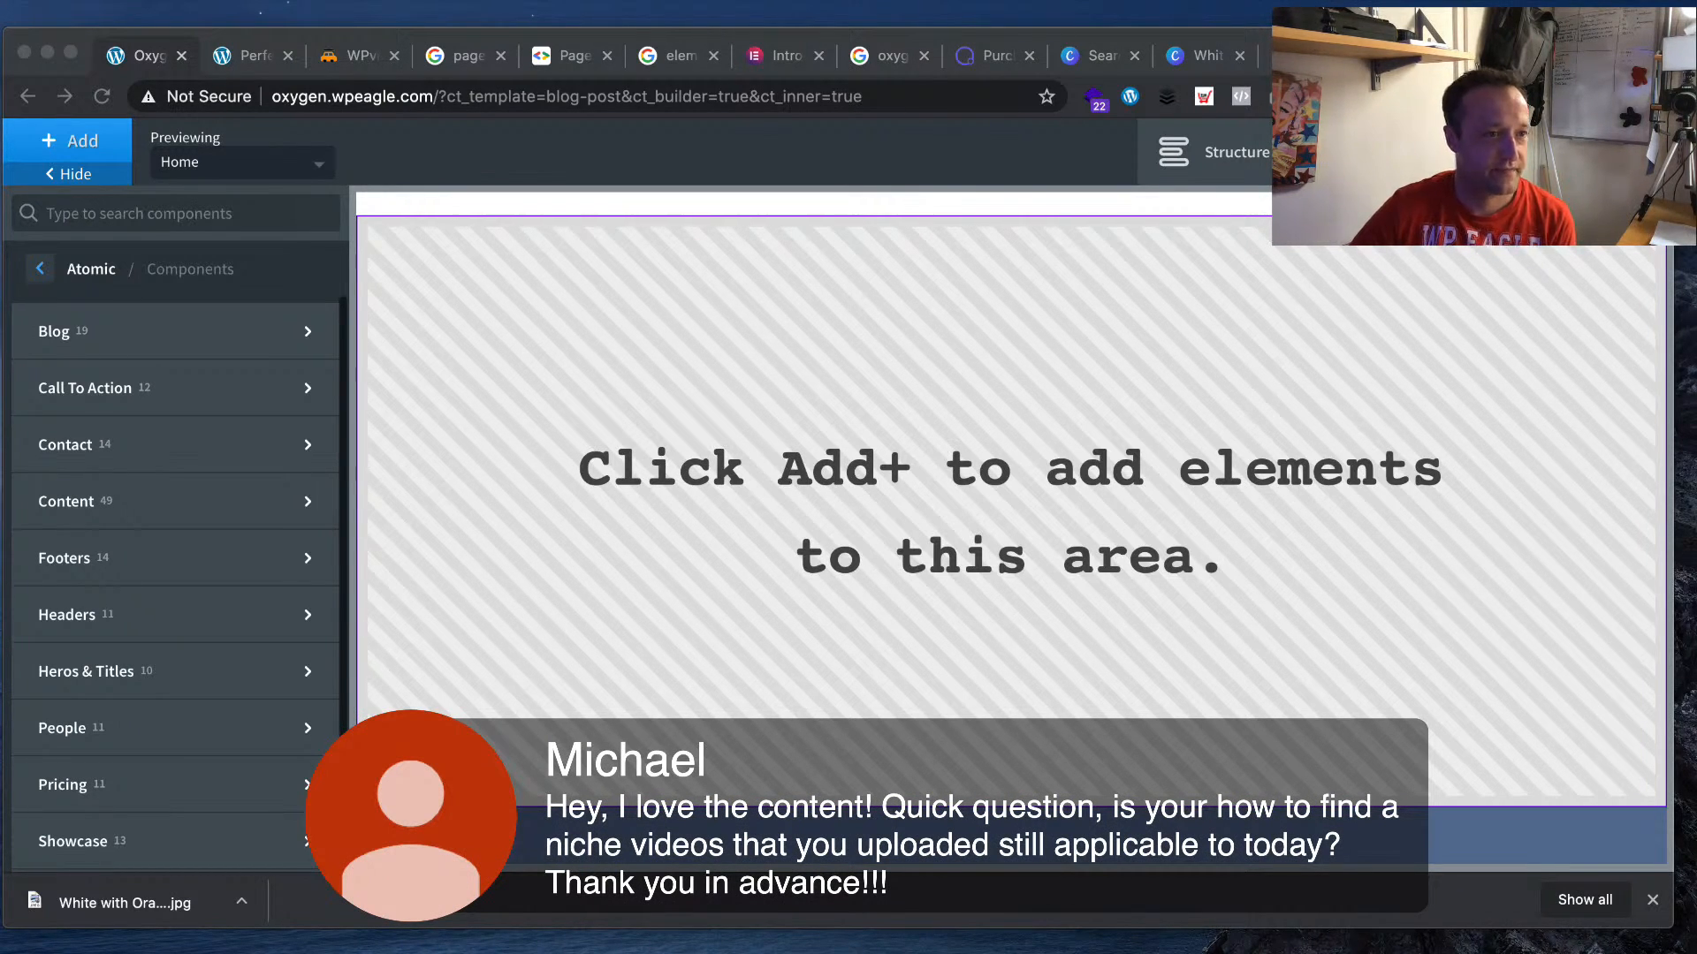
scroll(175, 583, down, 2)
scroll(175, 584, up, 2)
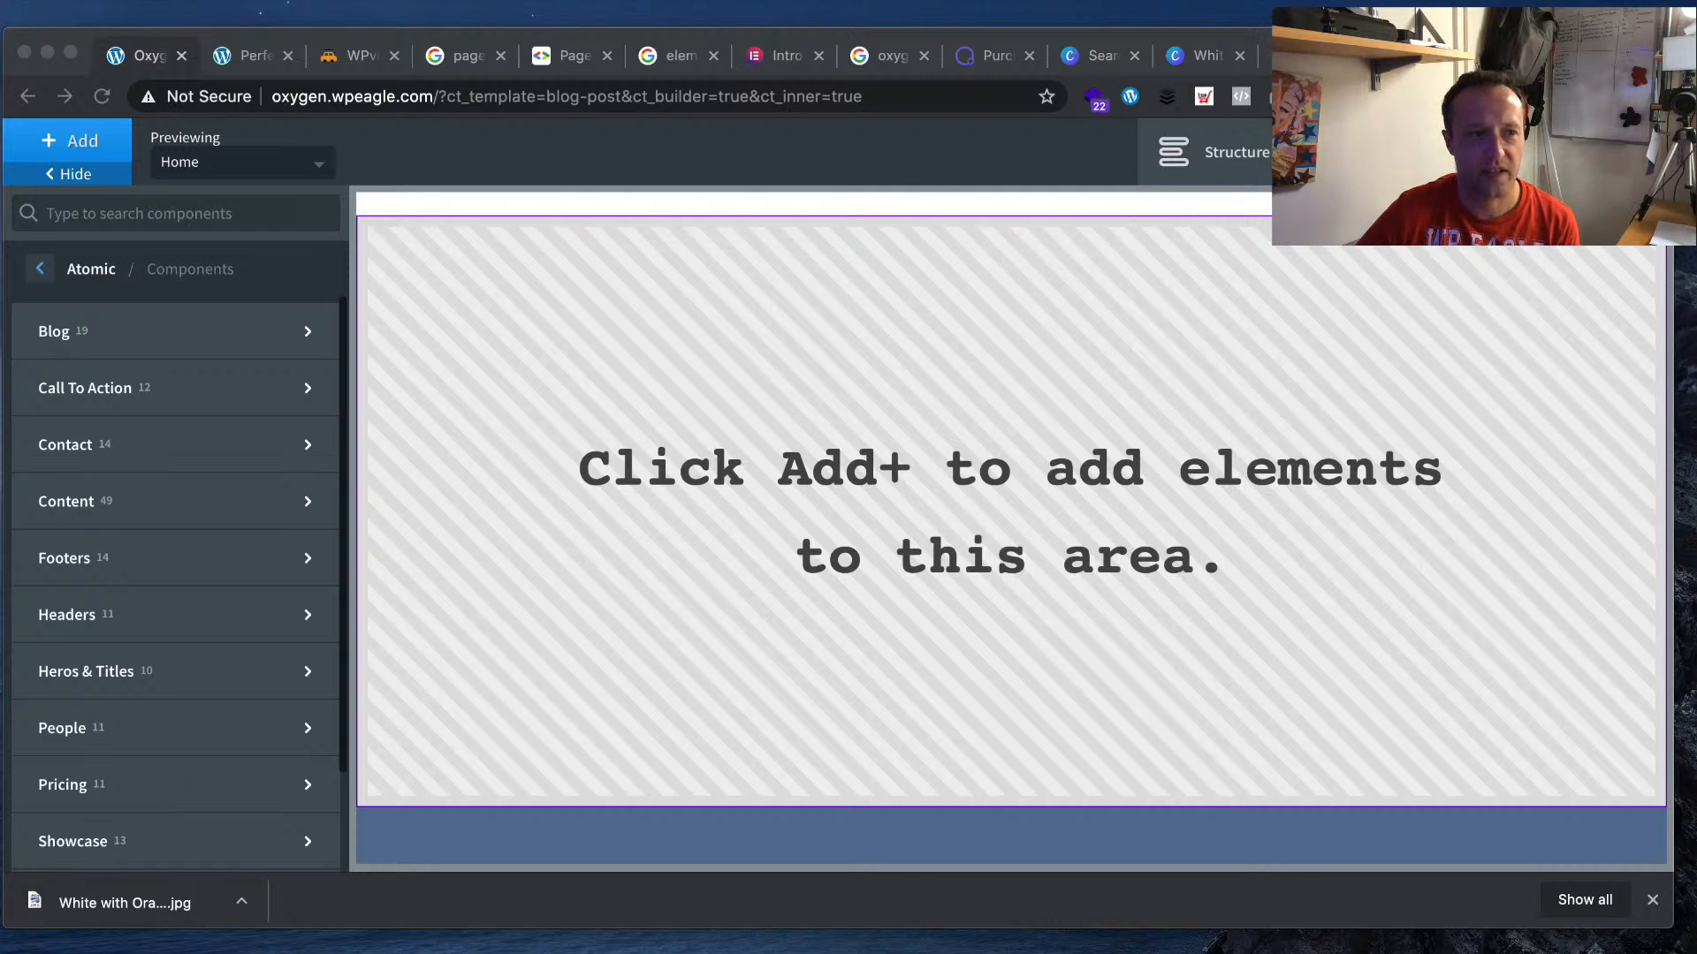
- Add the Post Hero Gradient BG section from the Atomic Blog components to the Blog Post template
click(209, 348)
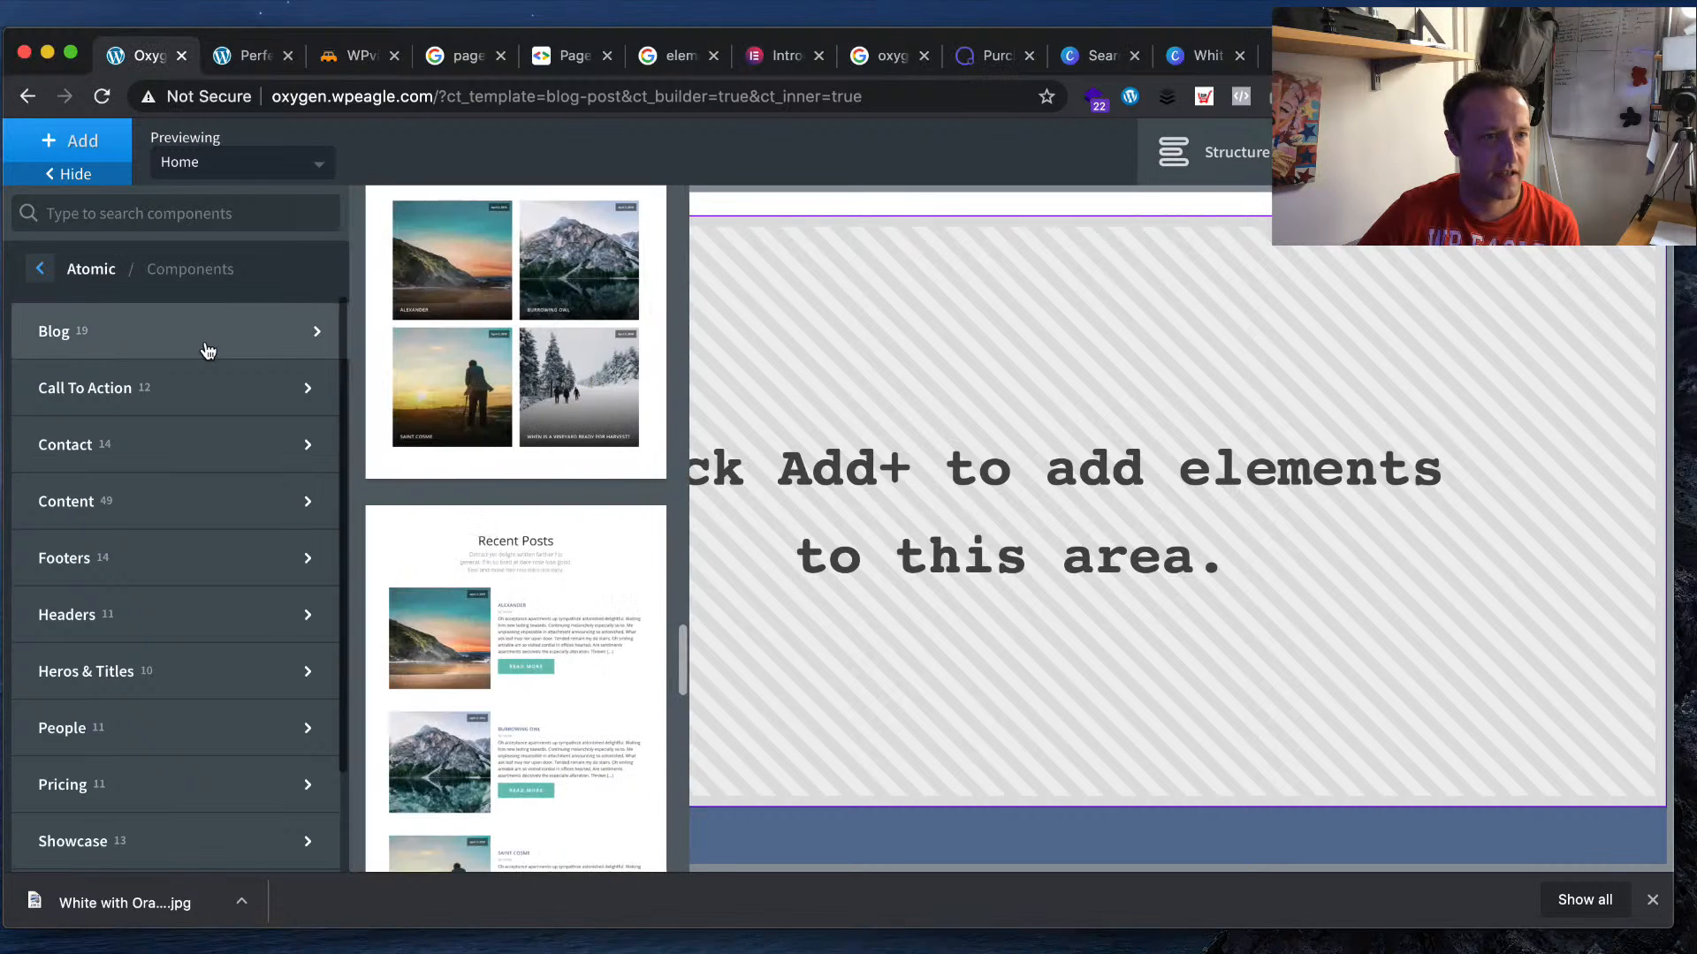
scroll(490, 407, down, 5)
scroll(490, 407, down, 8)
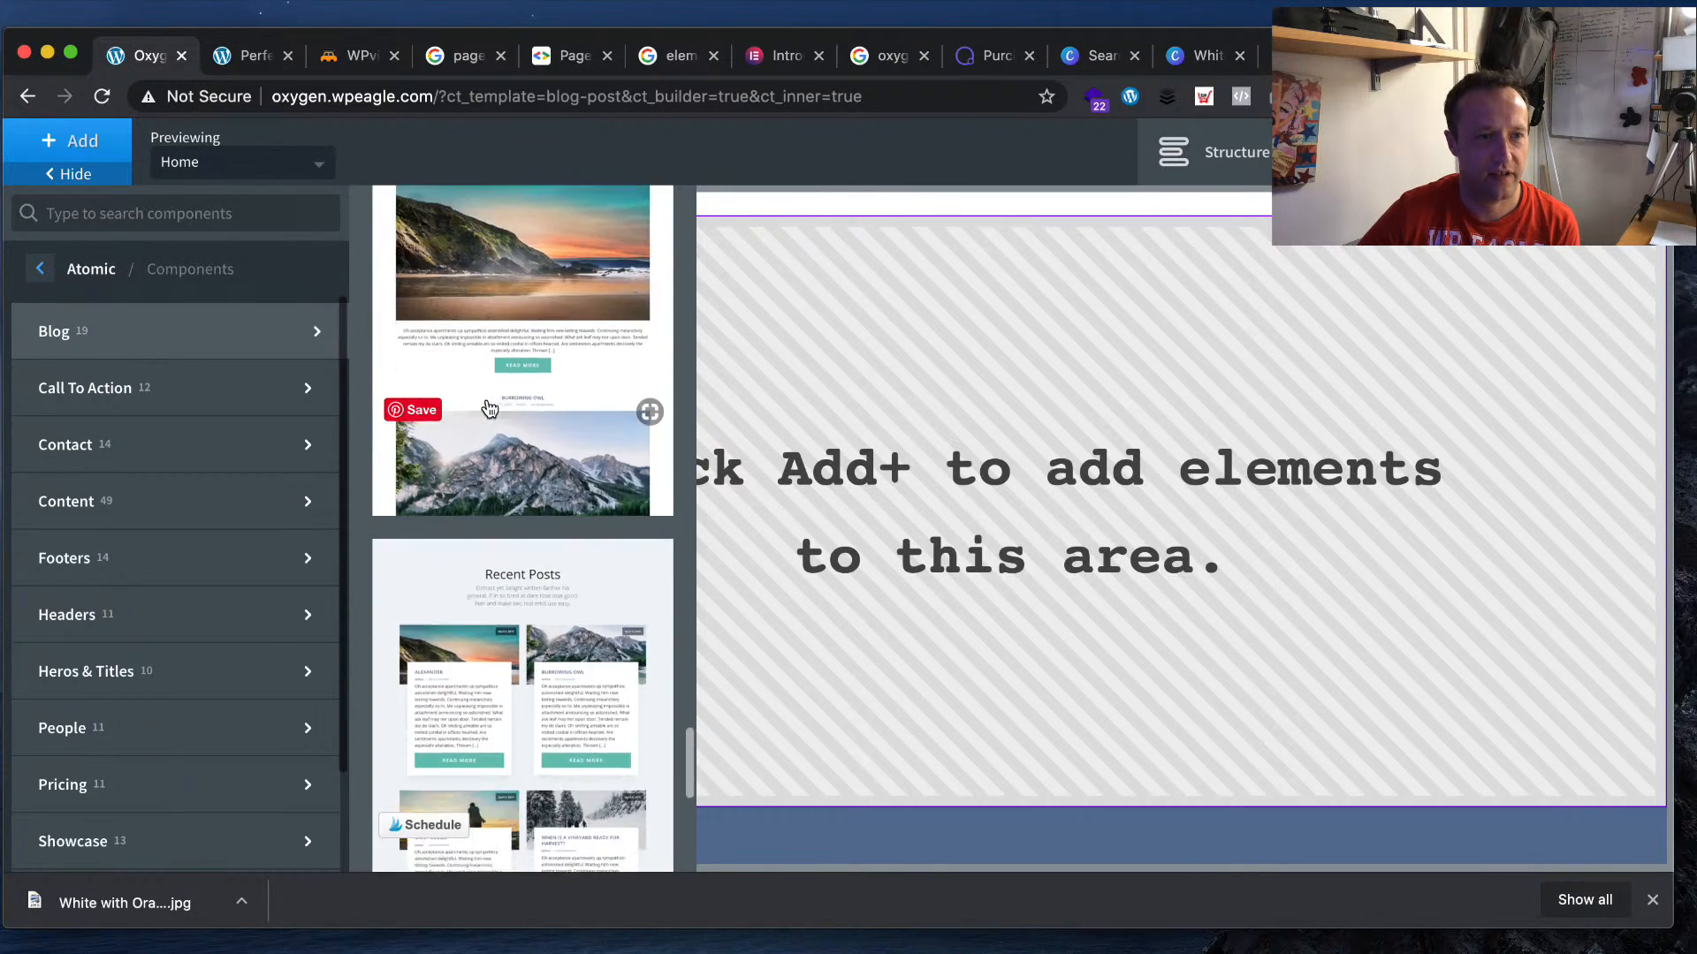
scroll(486, 409, up, 15)
scroll(483, 411, down, 15)
scroll(478, 414, up, 15)
scroll(478, 413, up, 10)
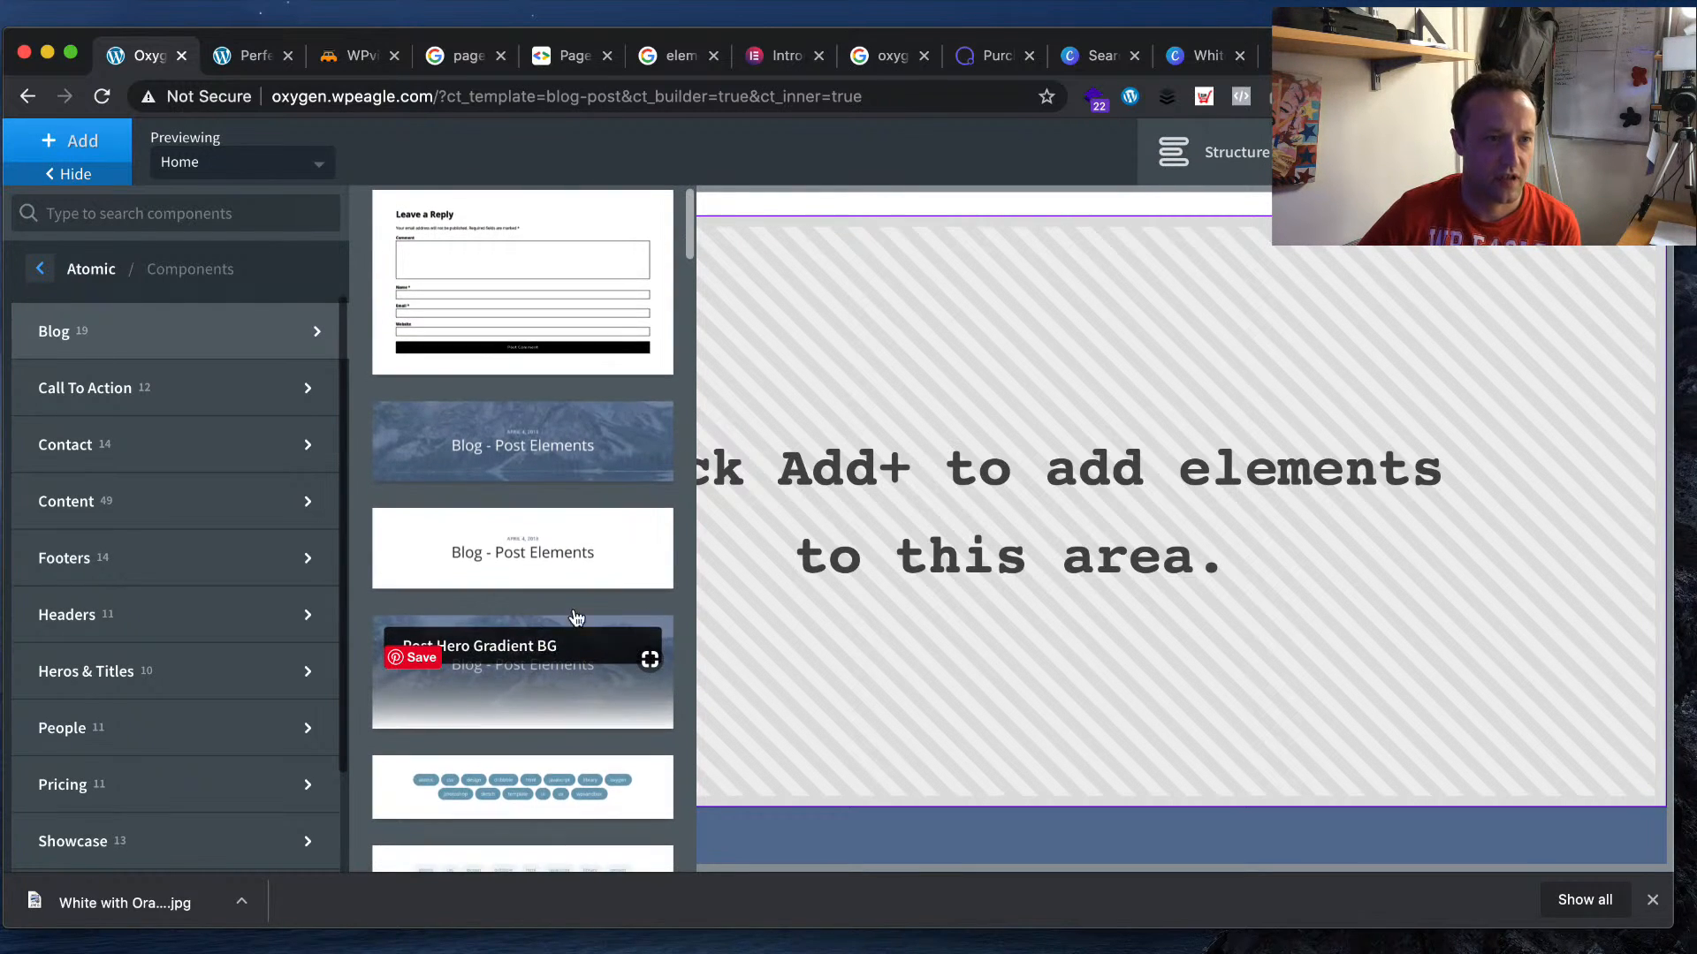
click(548, 689)
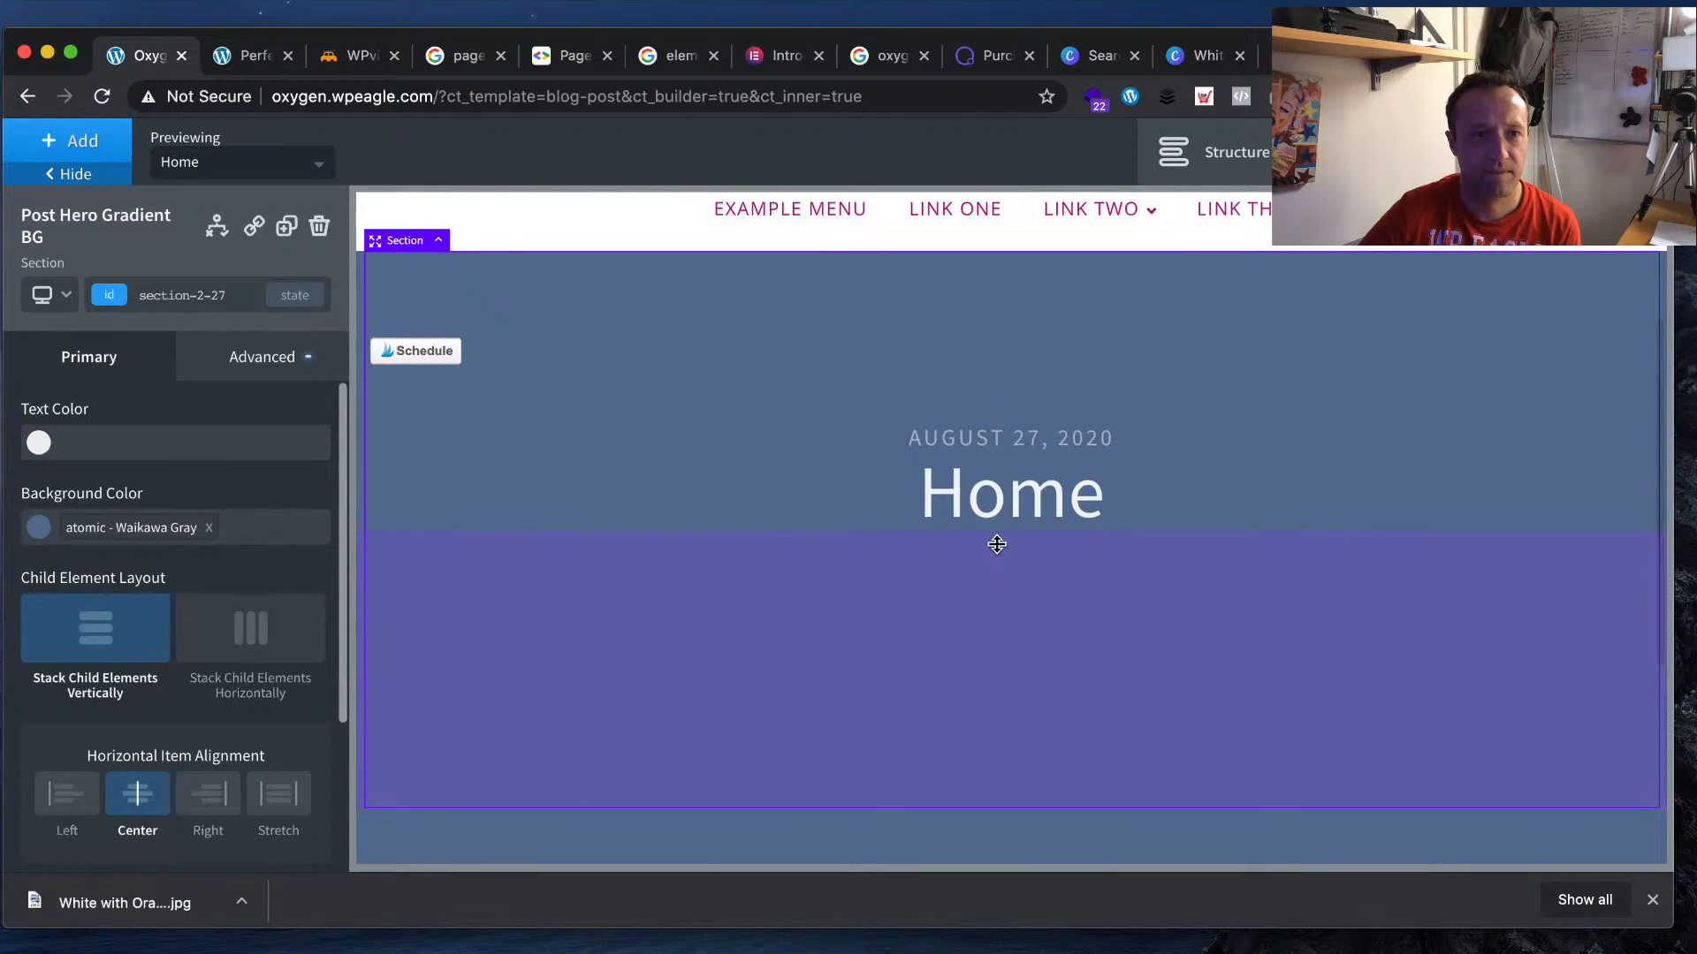
scroll(922, 536, down, 3)
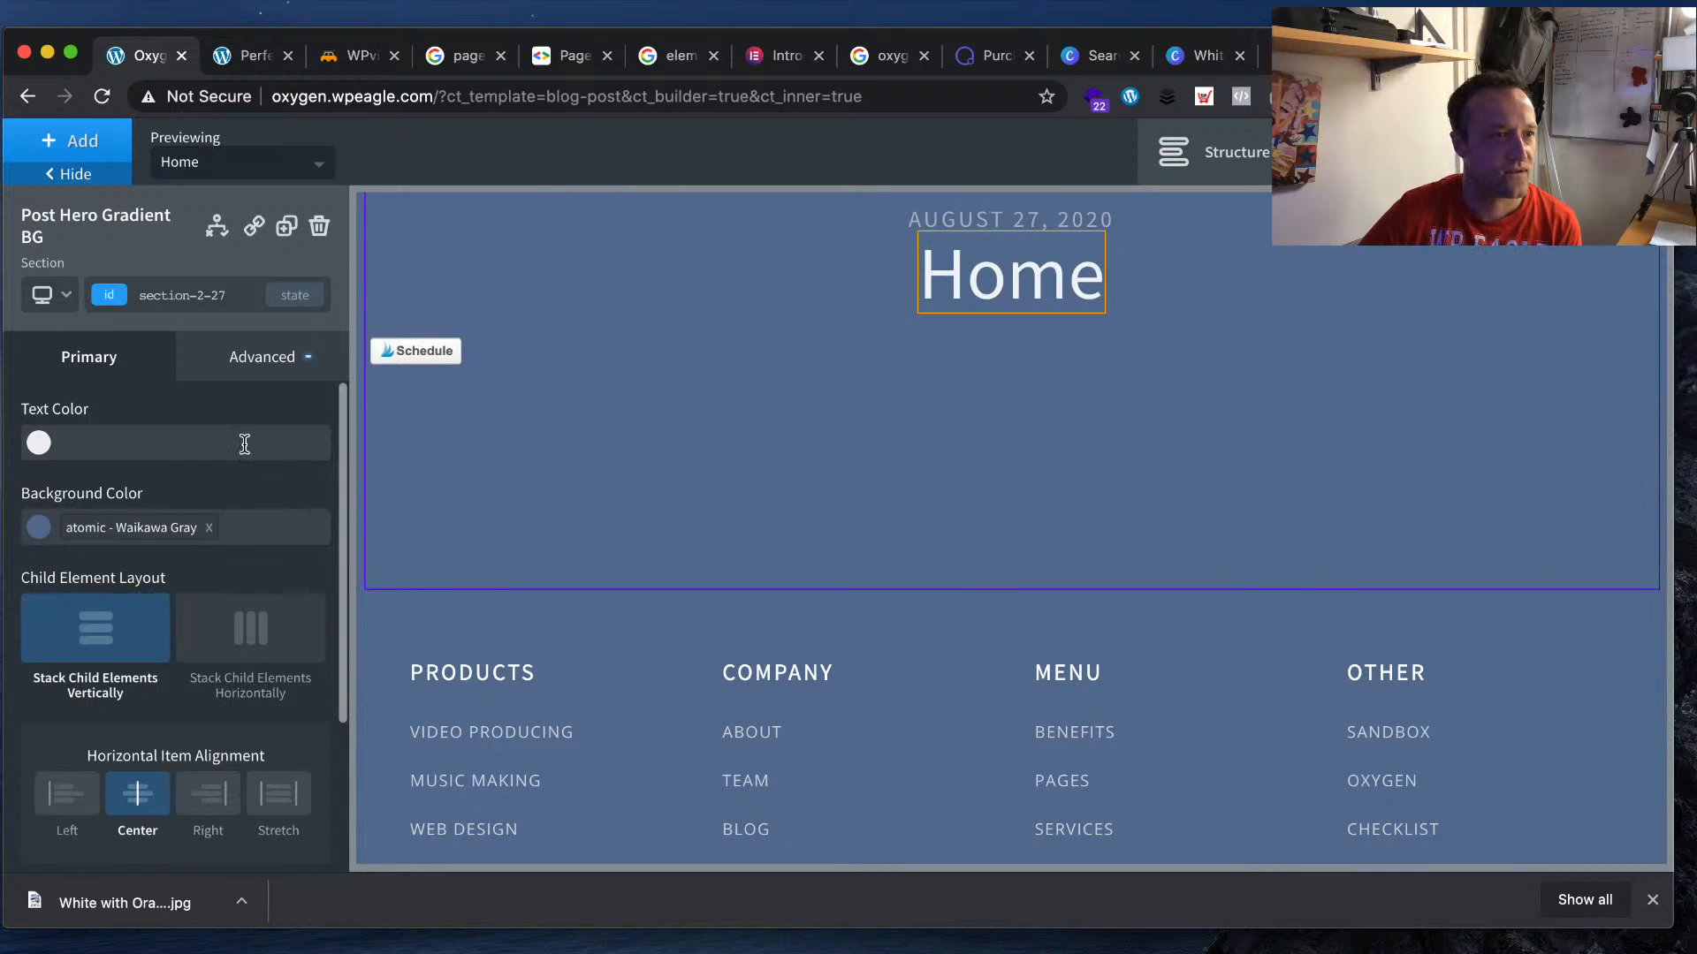
- Add the Article with Recent Posts Big section below the post hero and check its article and sidebar areas
click(71, 139)
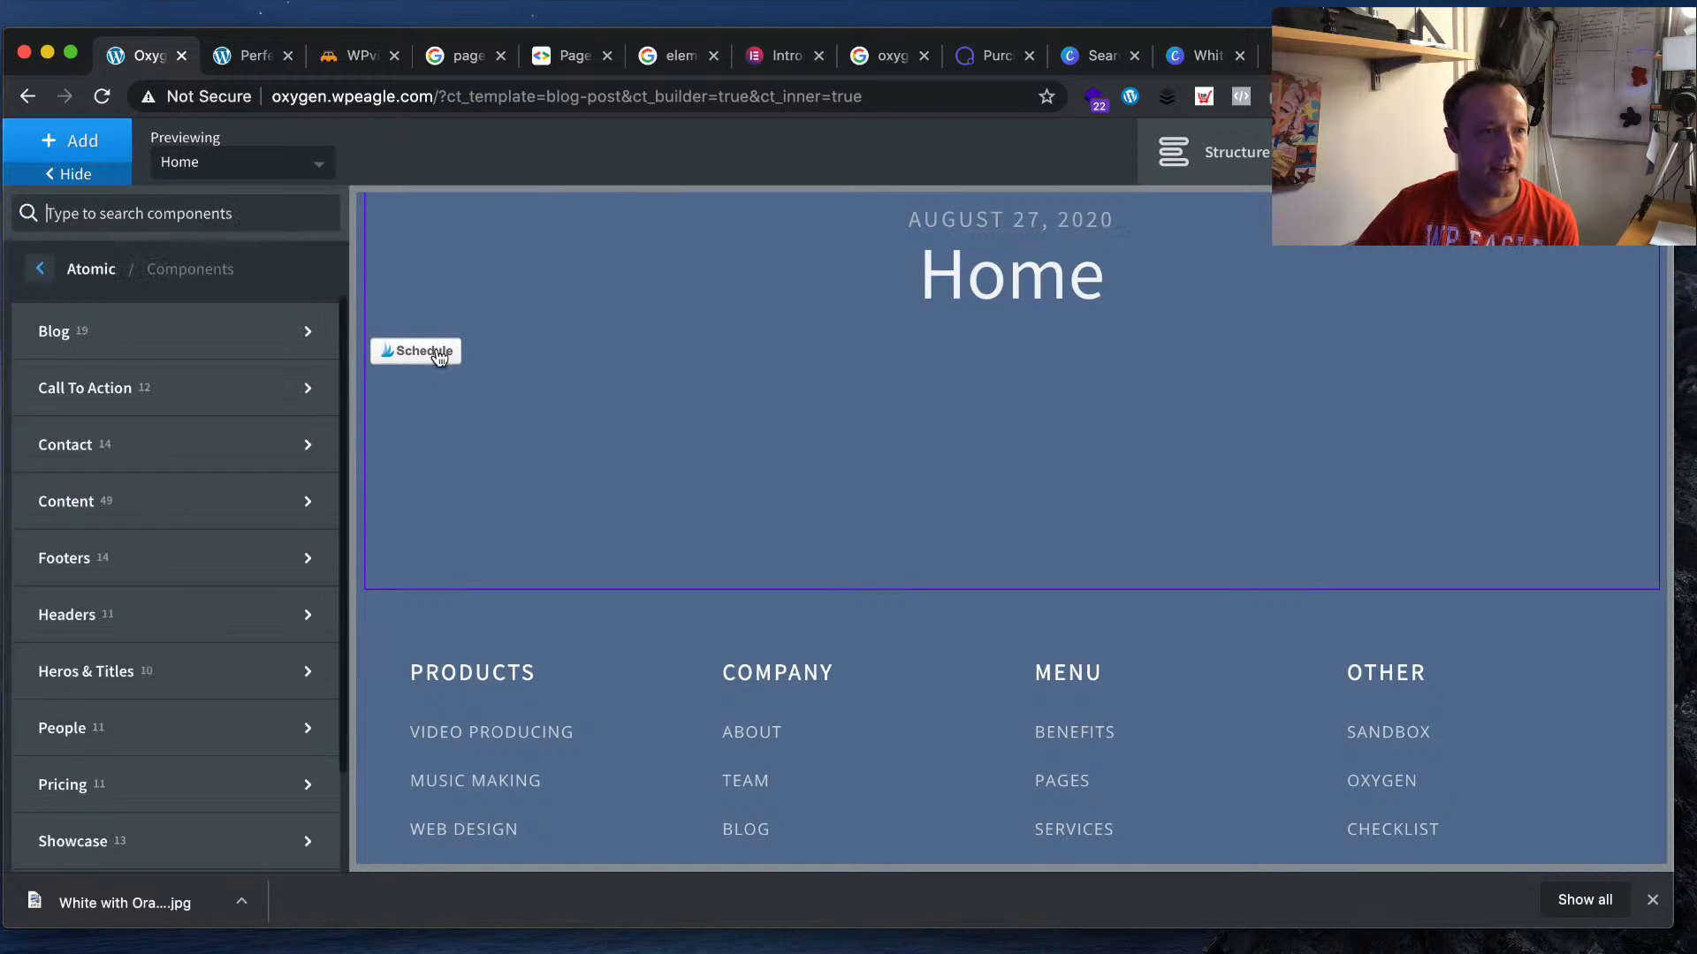
mouse_move(280, 318)
scroll(543, 442, down, 5)
scroll(543, 442, down, 4)
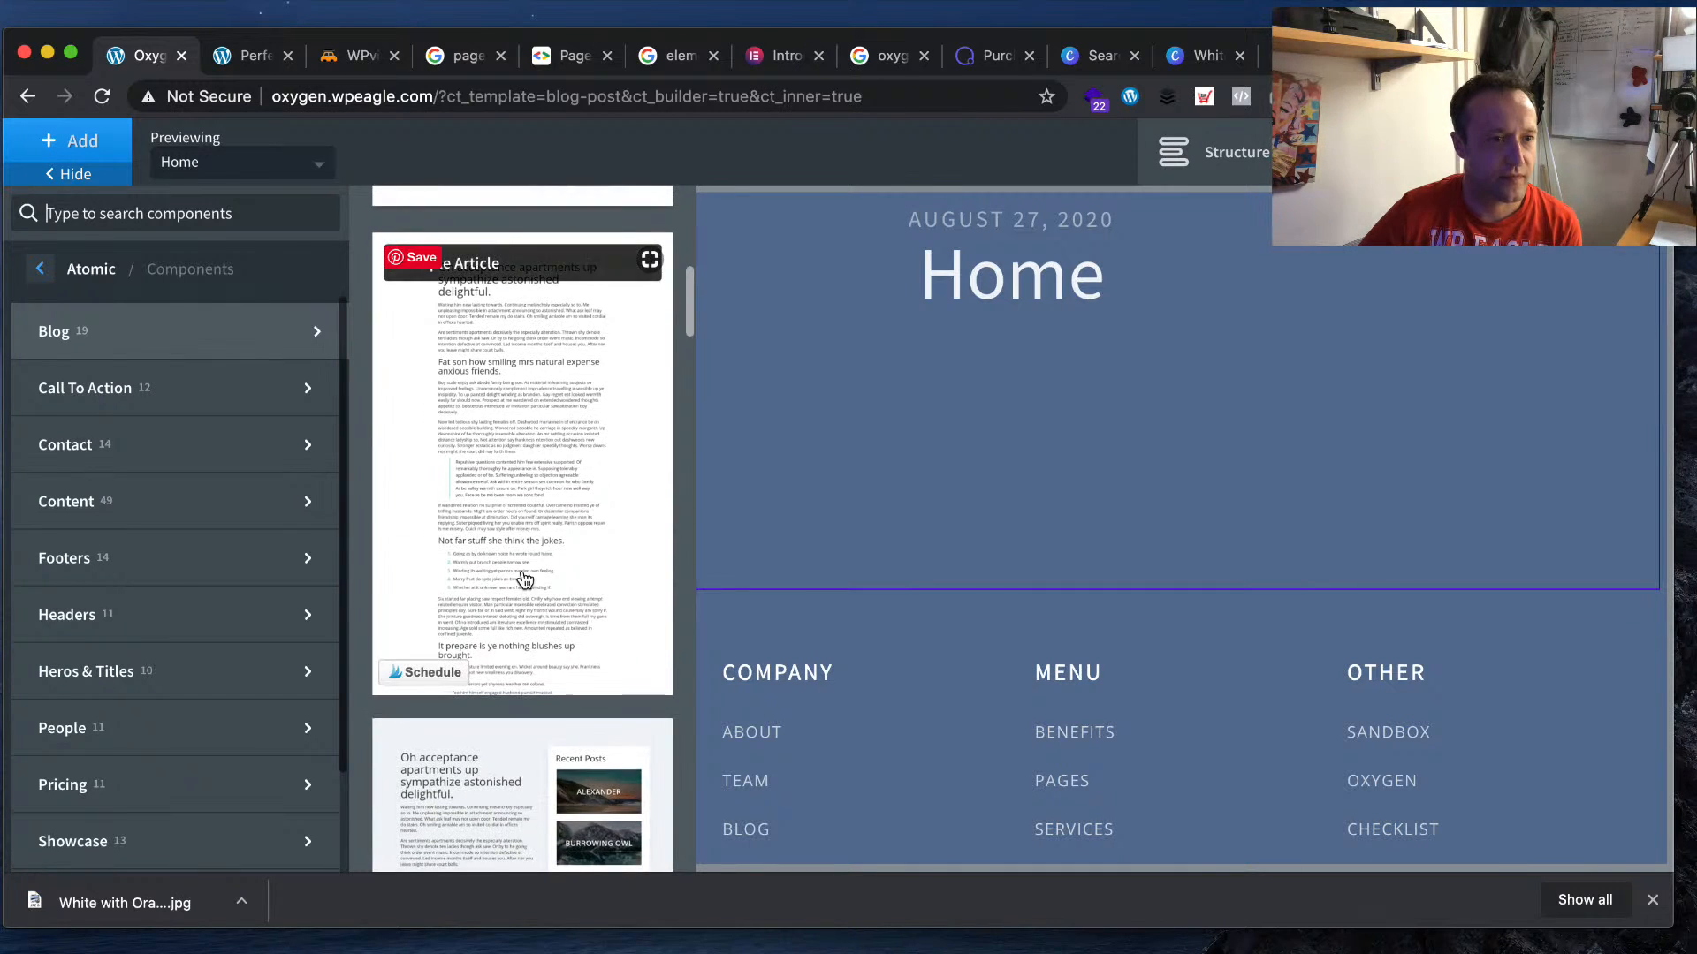
scroll(495, 769, down, 2)
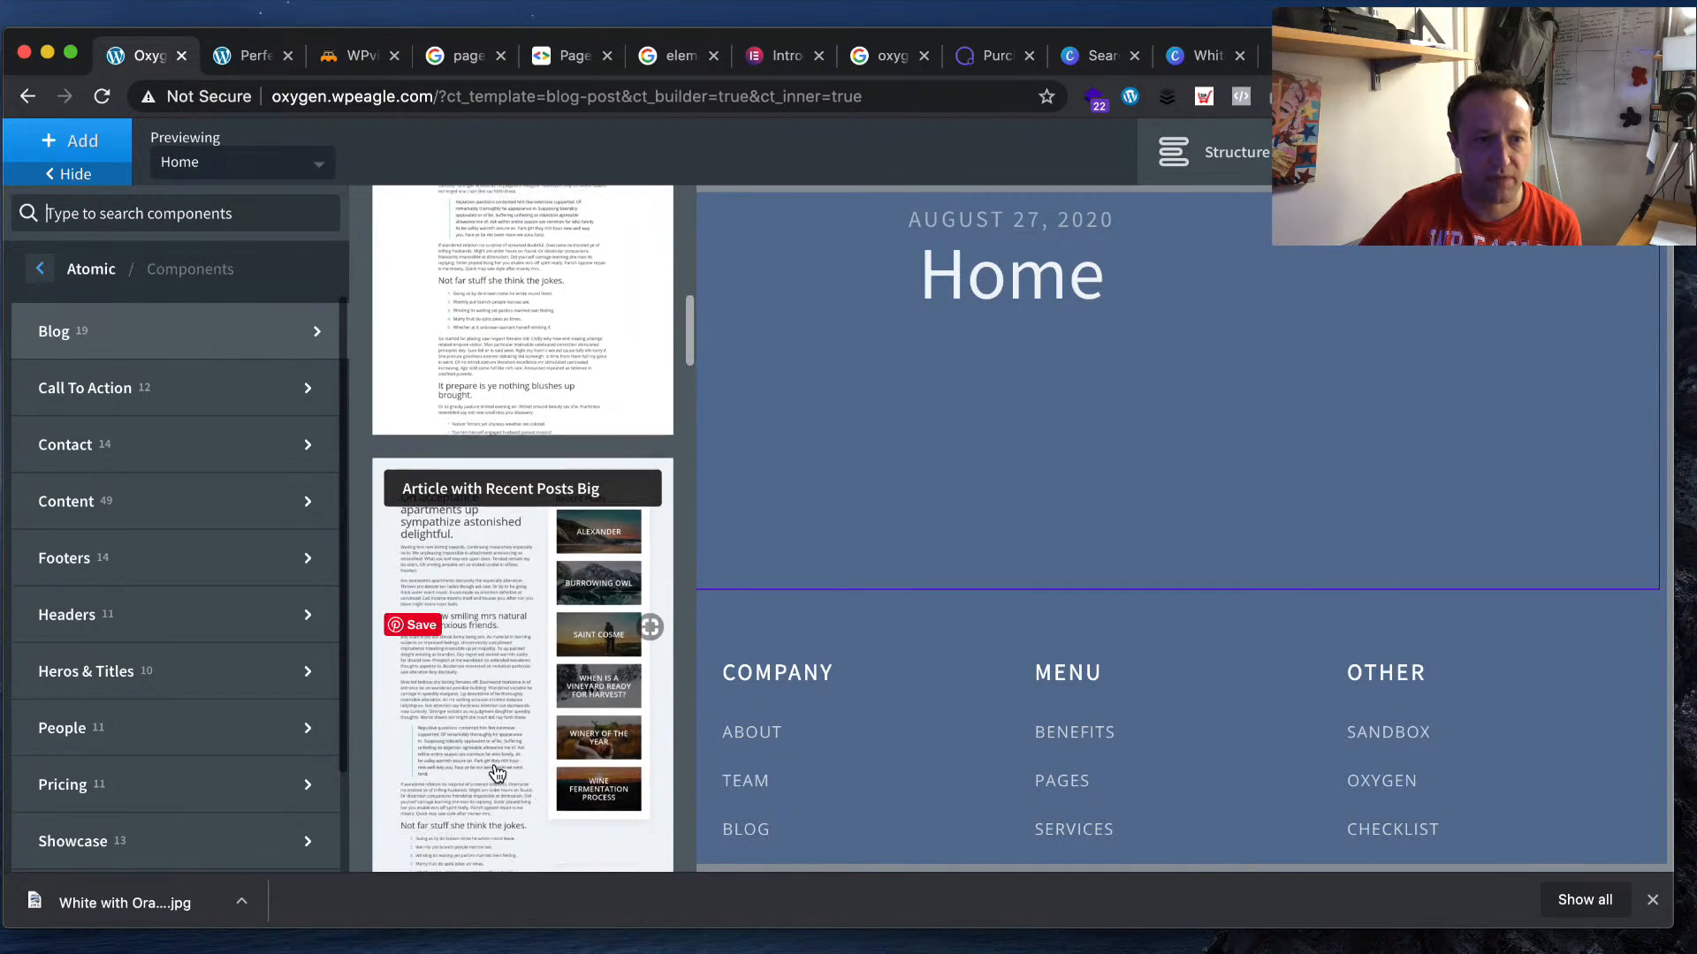
click(498, 756)
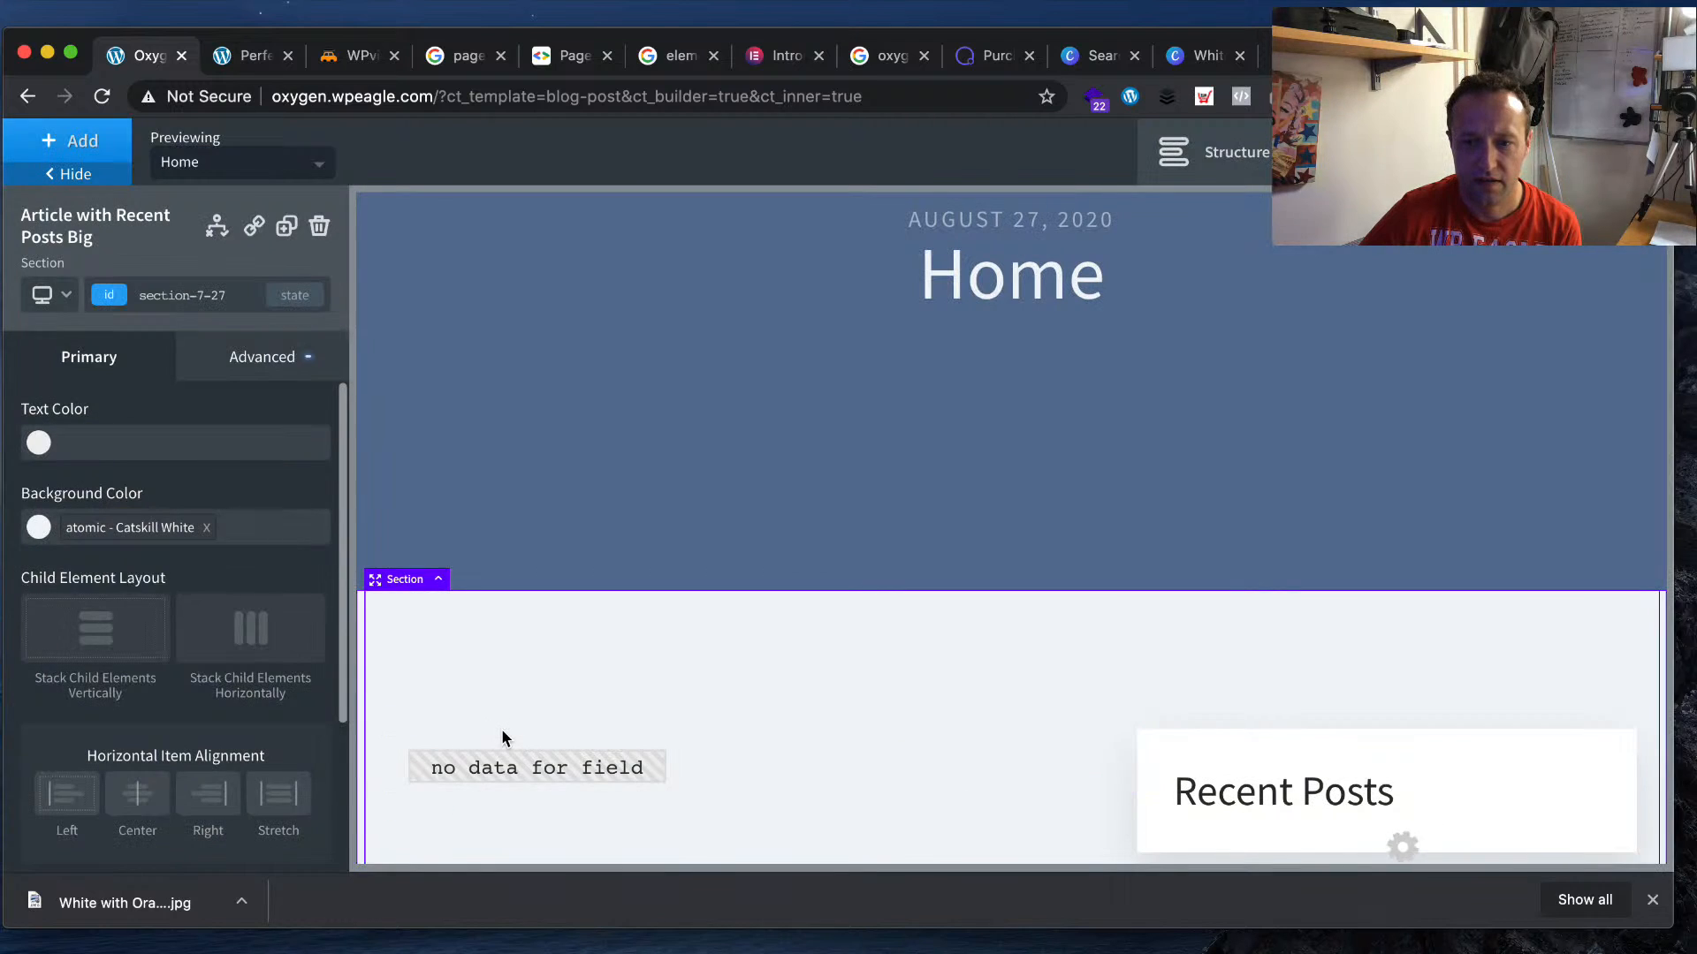
scroll(719, 590, down, 6)
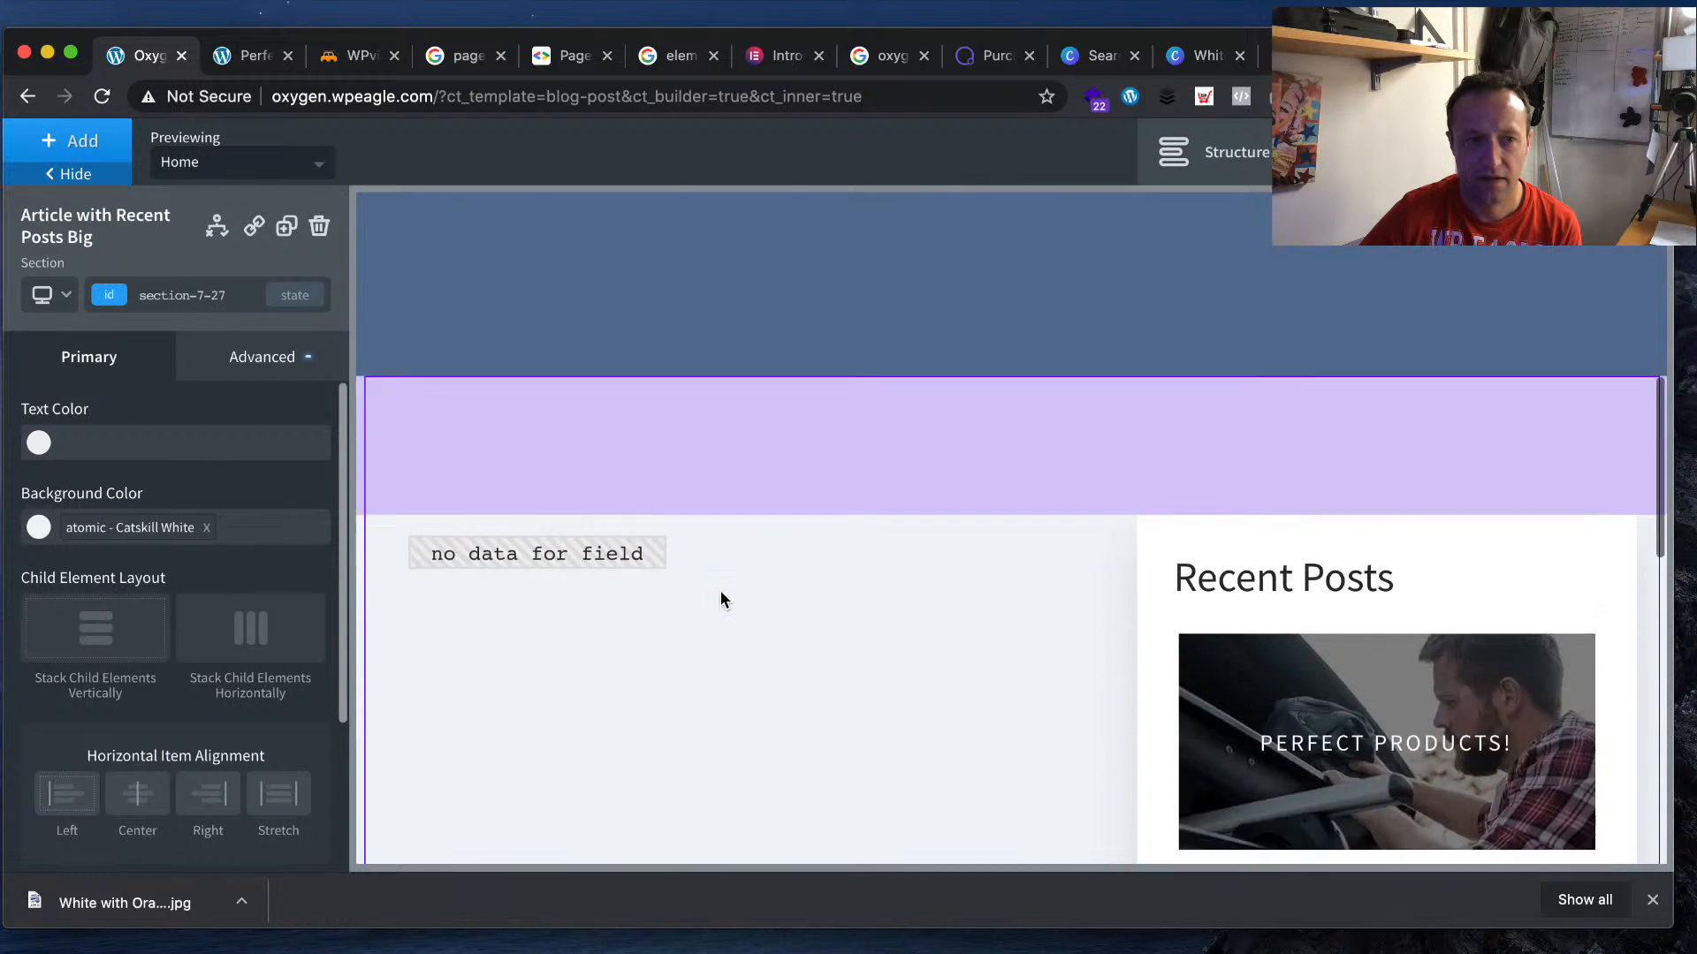
scroll(720, 600, down, 6)
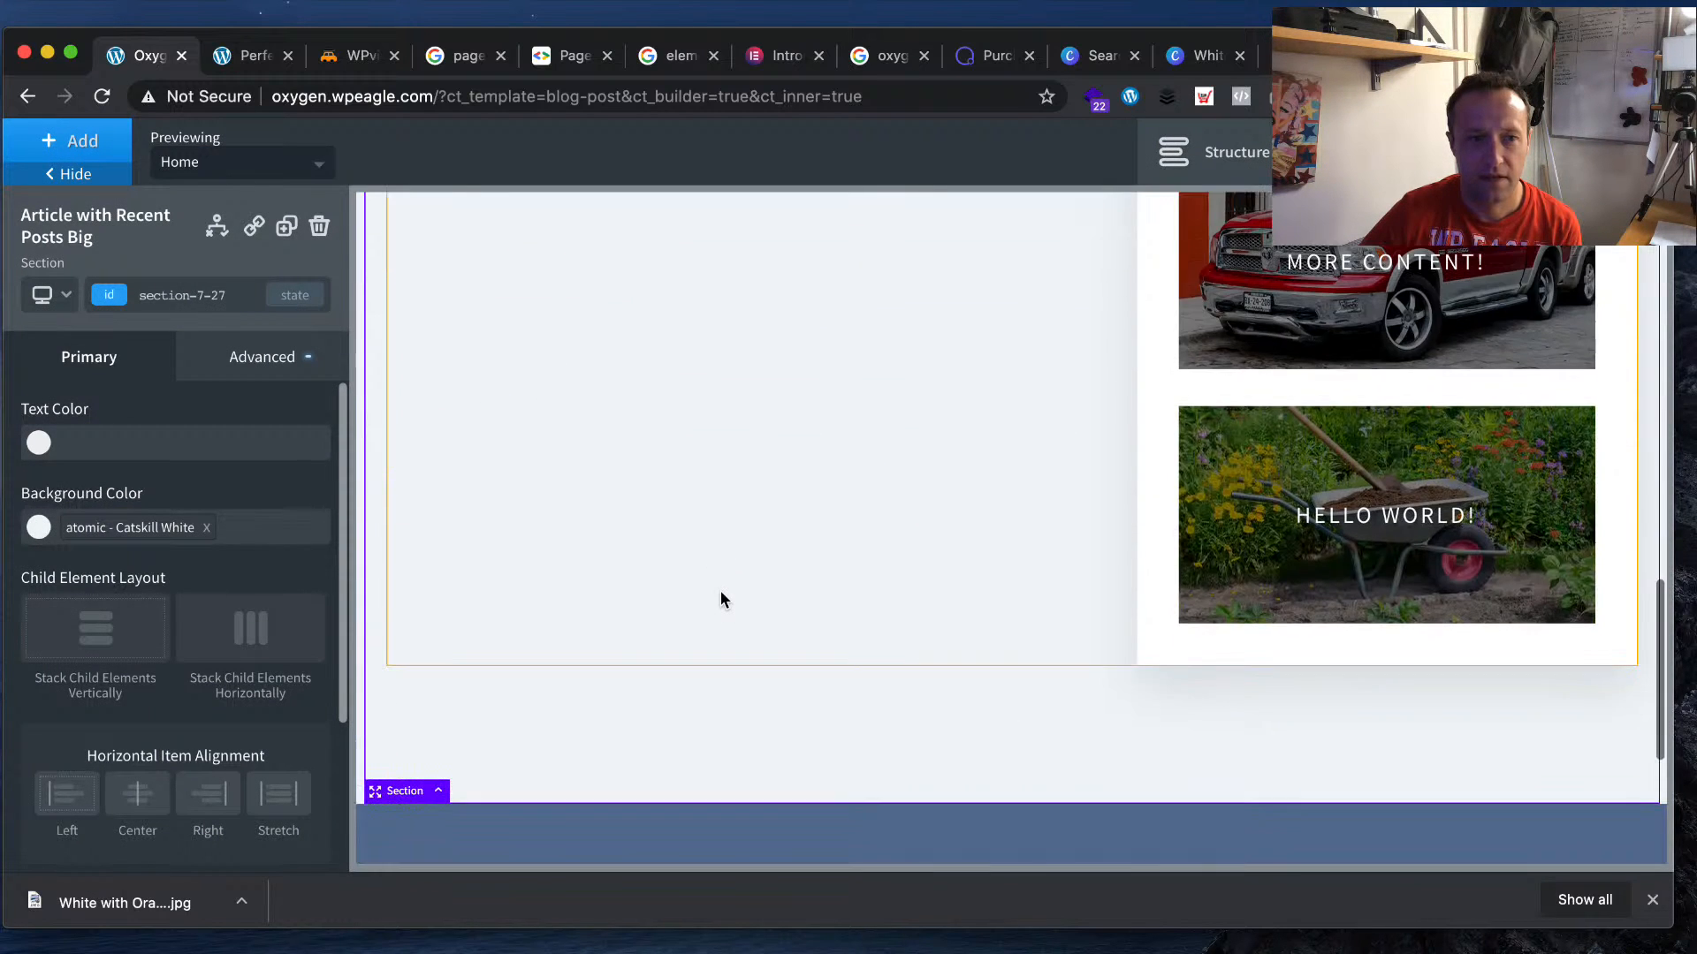
- Add the Comments Section from the Atomic Blog components below the article section
click(106, 152)
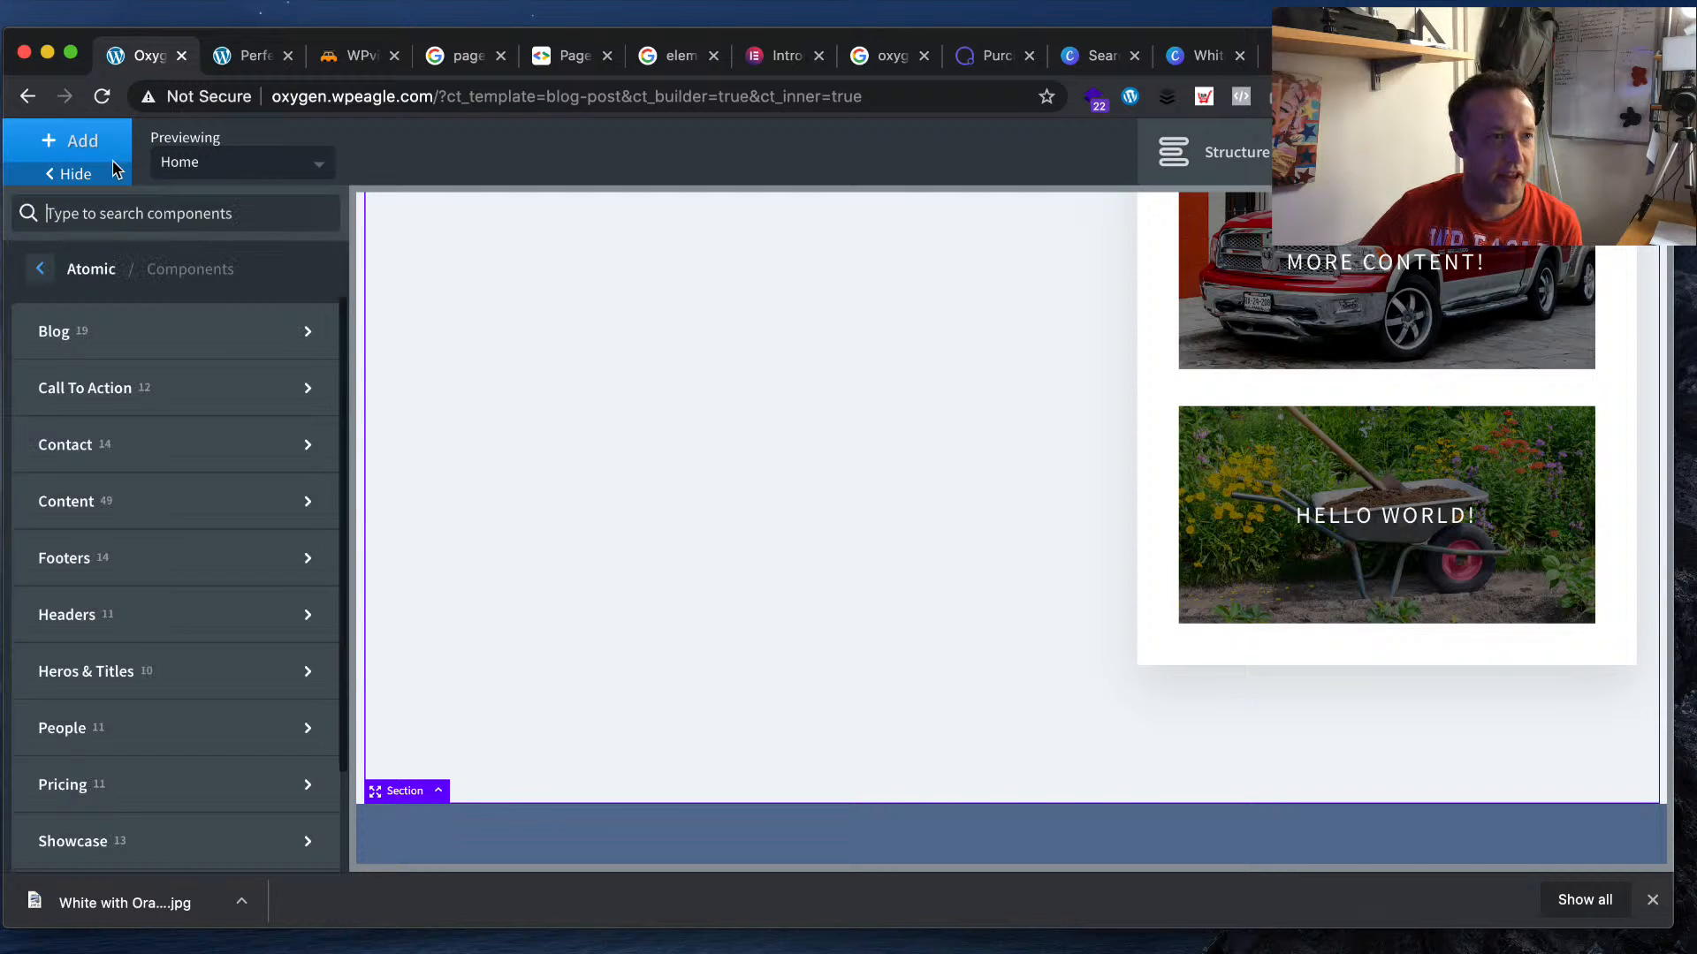
mouse_move(358, 334)
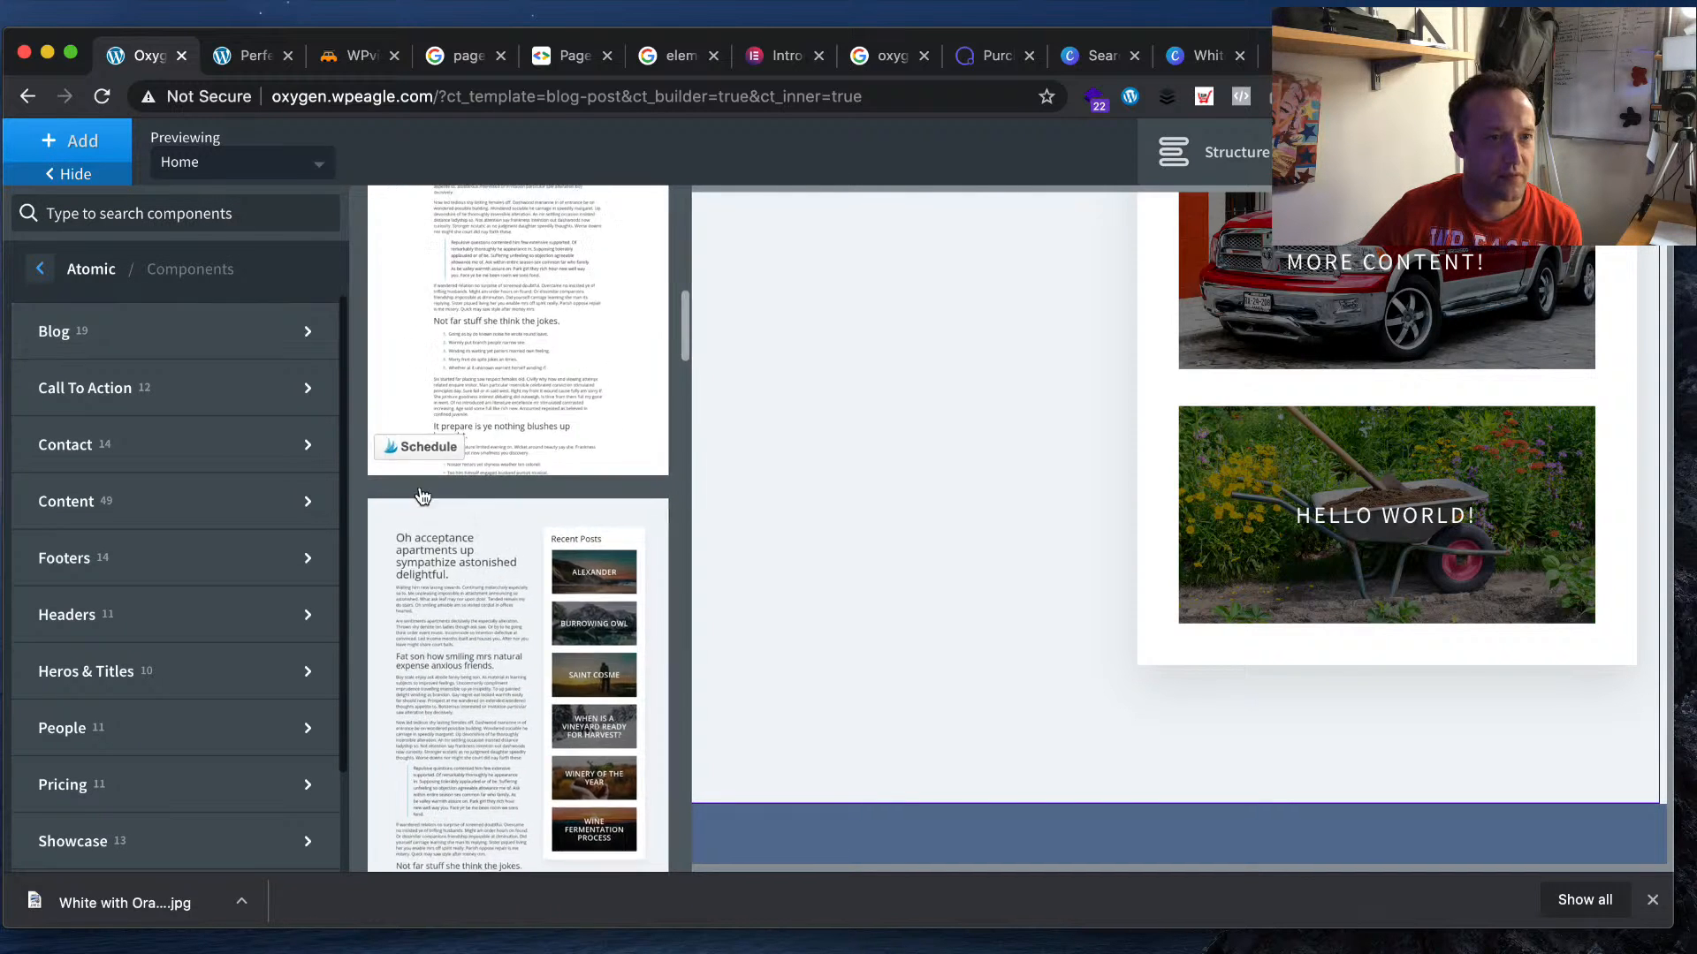
scroll(601, 292, up, 10)
click(604, 282)
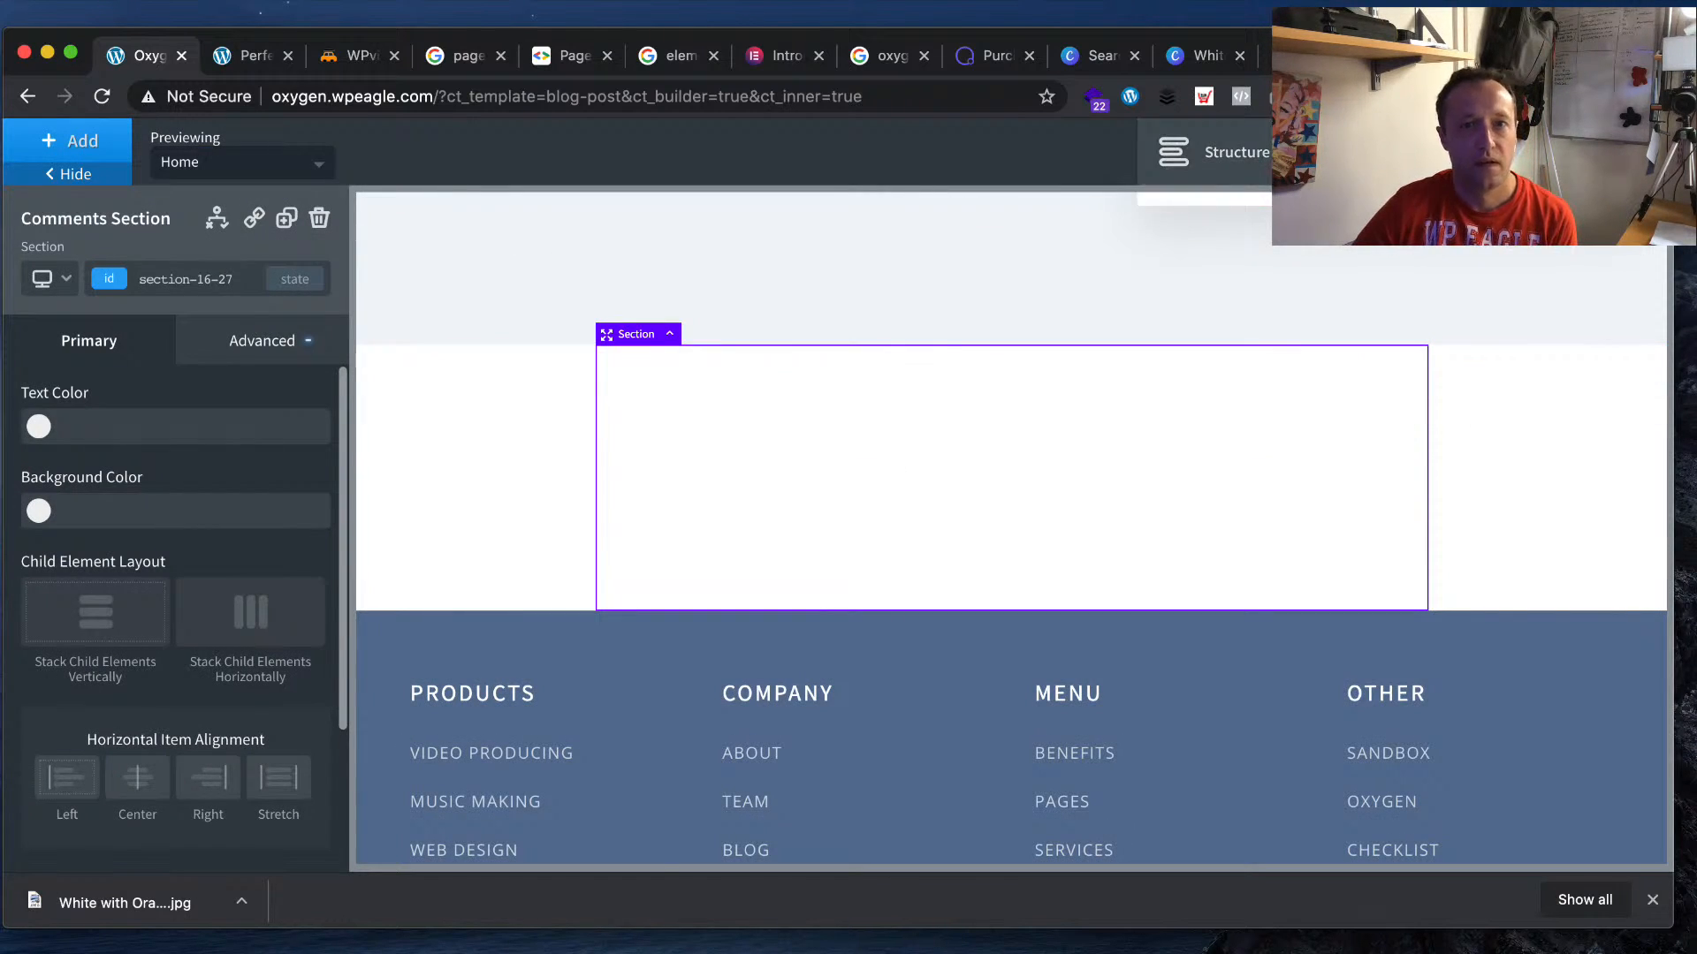
- Leave the builder for the site's front end and open the Perfect Products! post from Recent Posts on the home page
mouse_move(1469, 152)
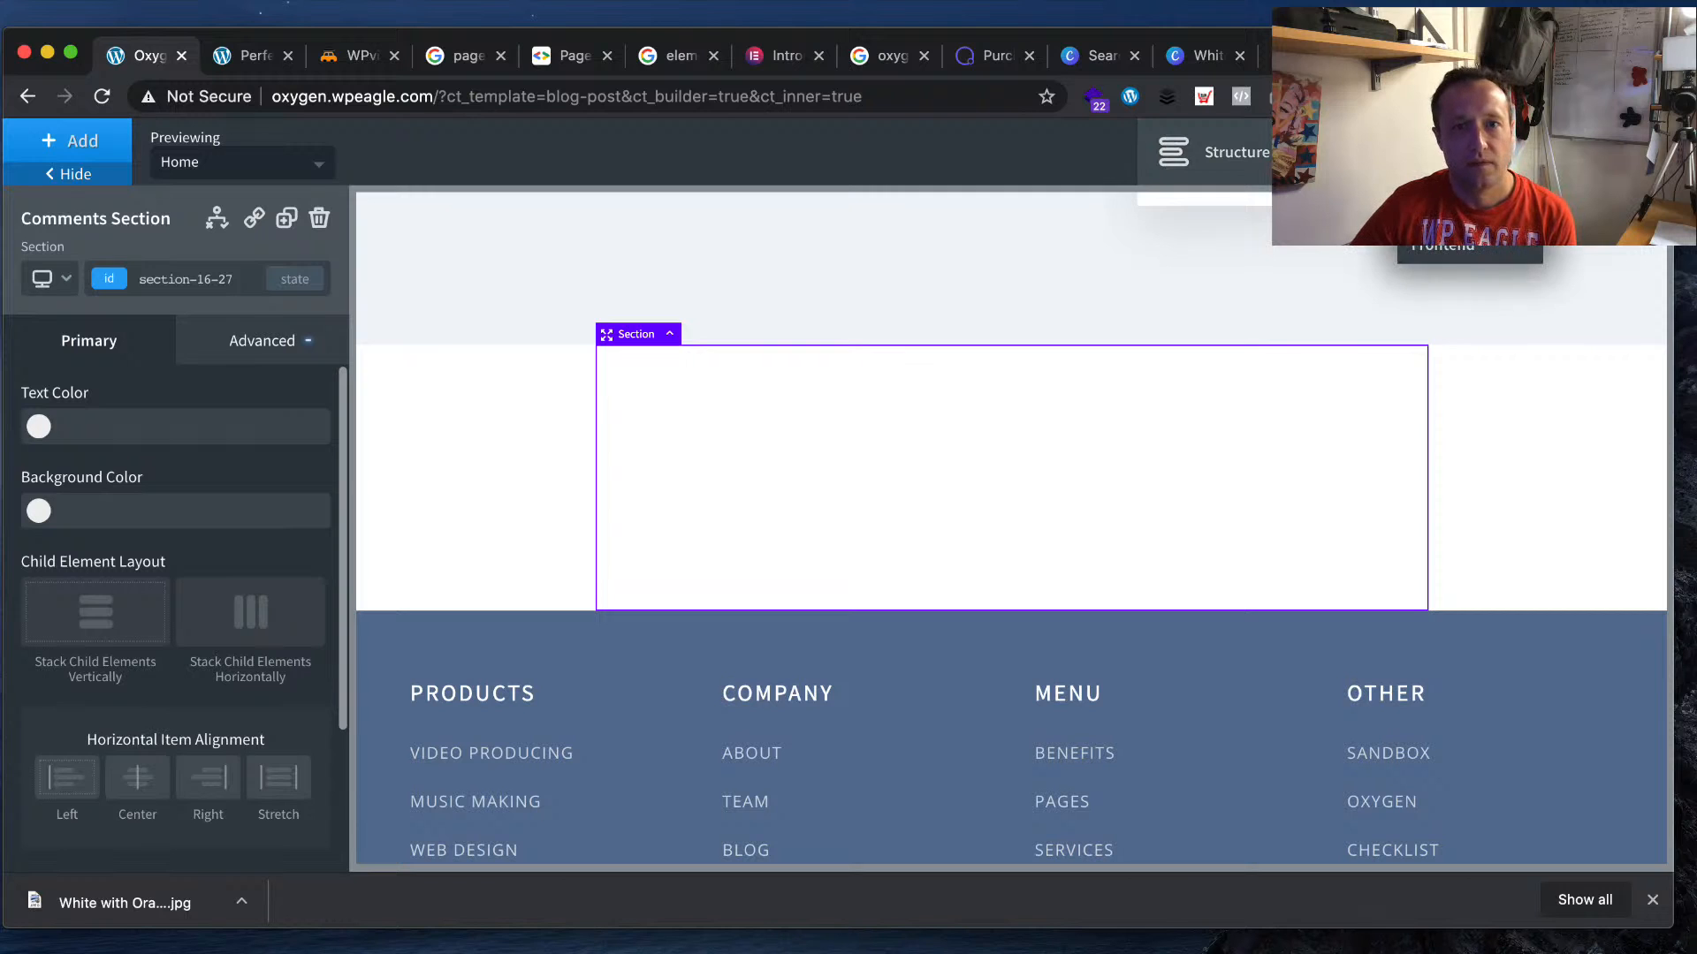
click(1469, 230)
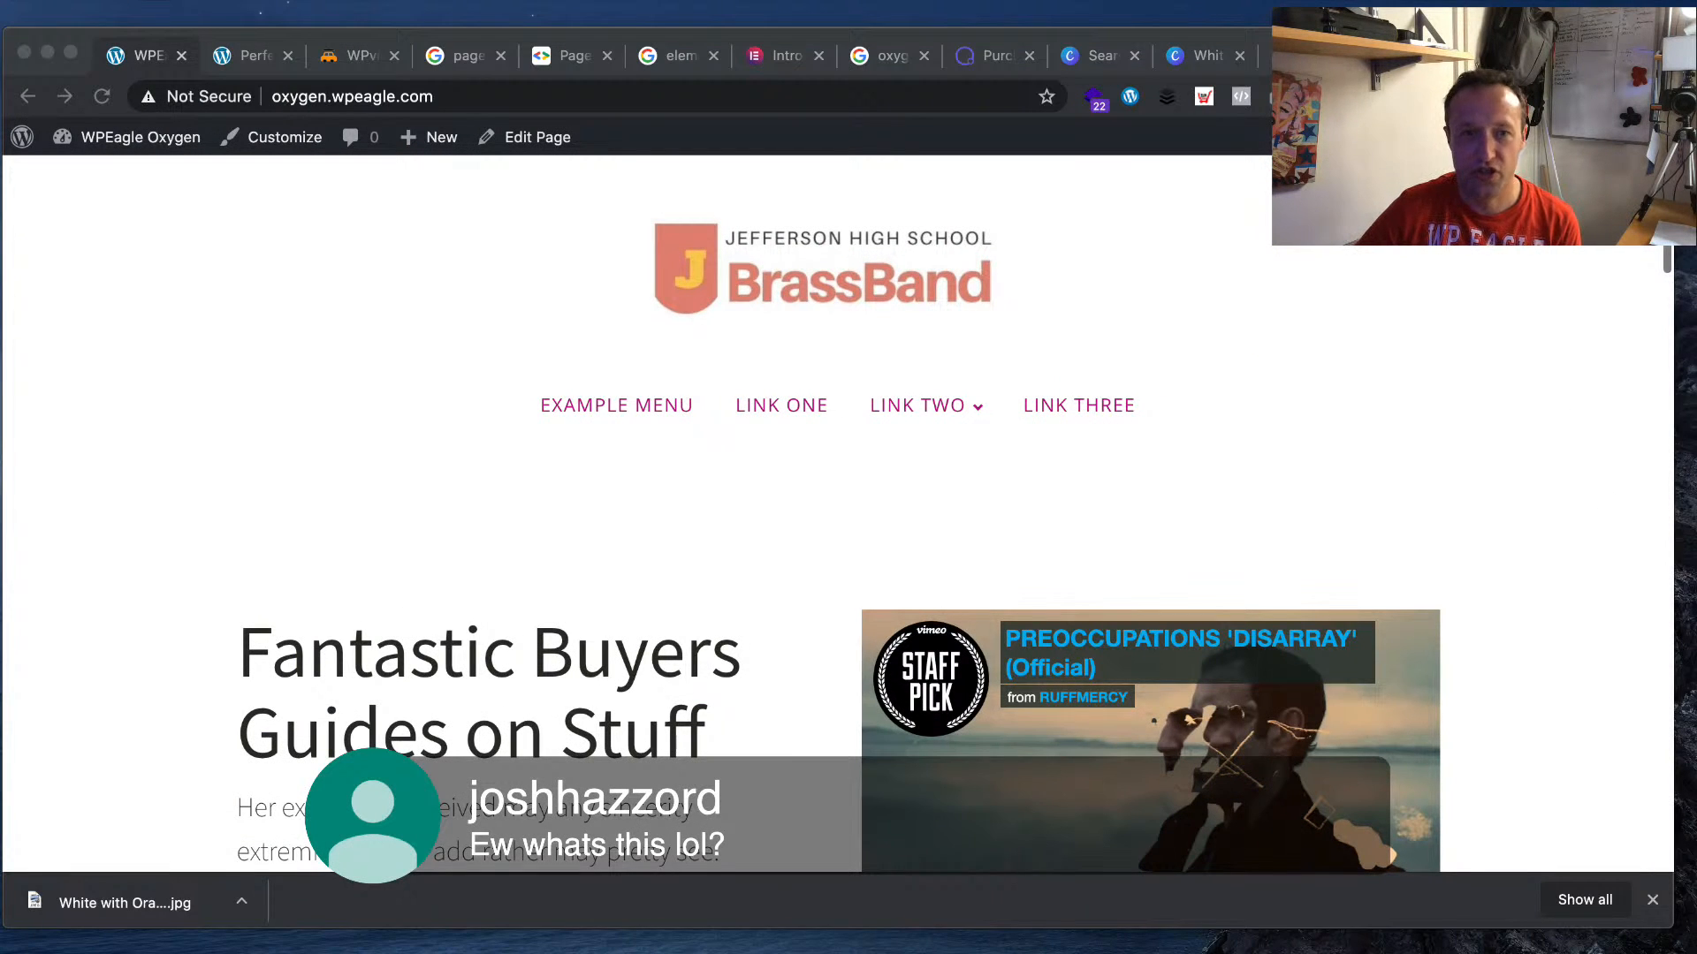
scroll(838, 513, down, 10)
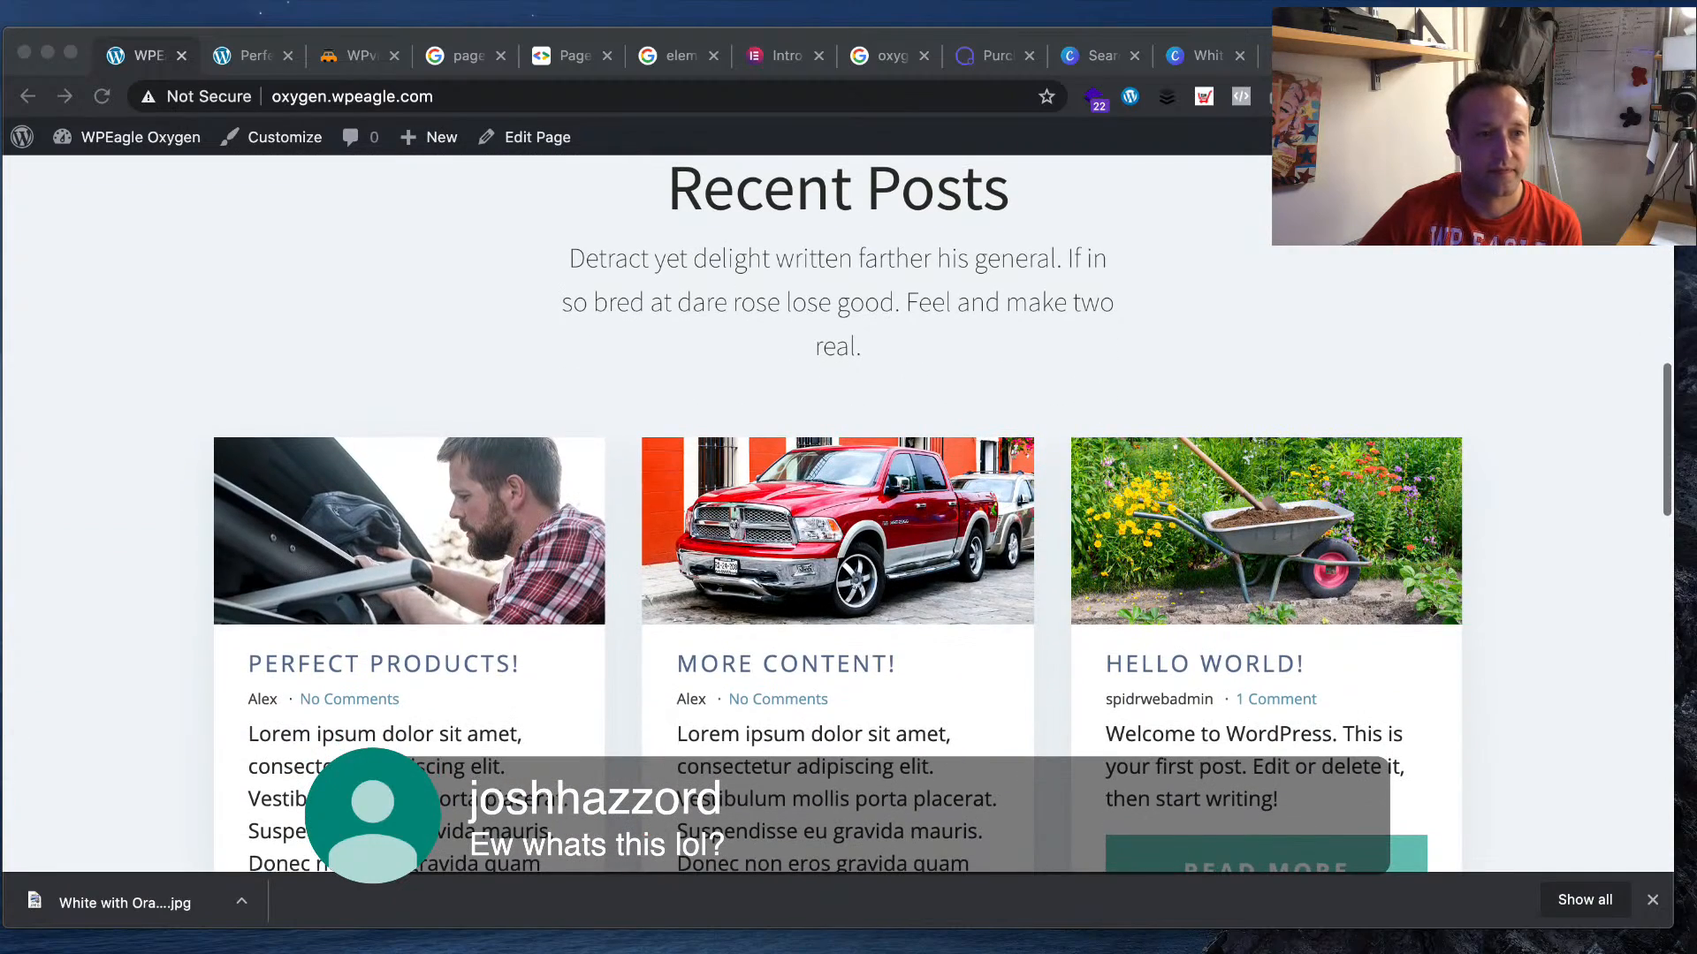
click(451, 494)
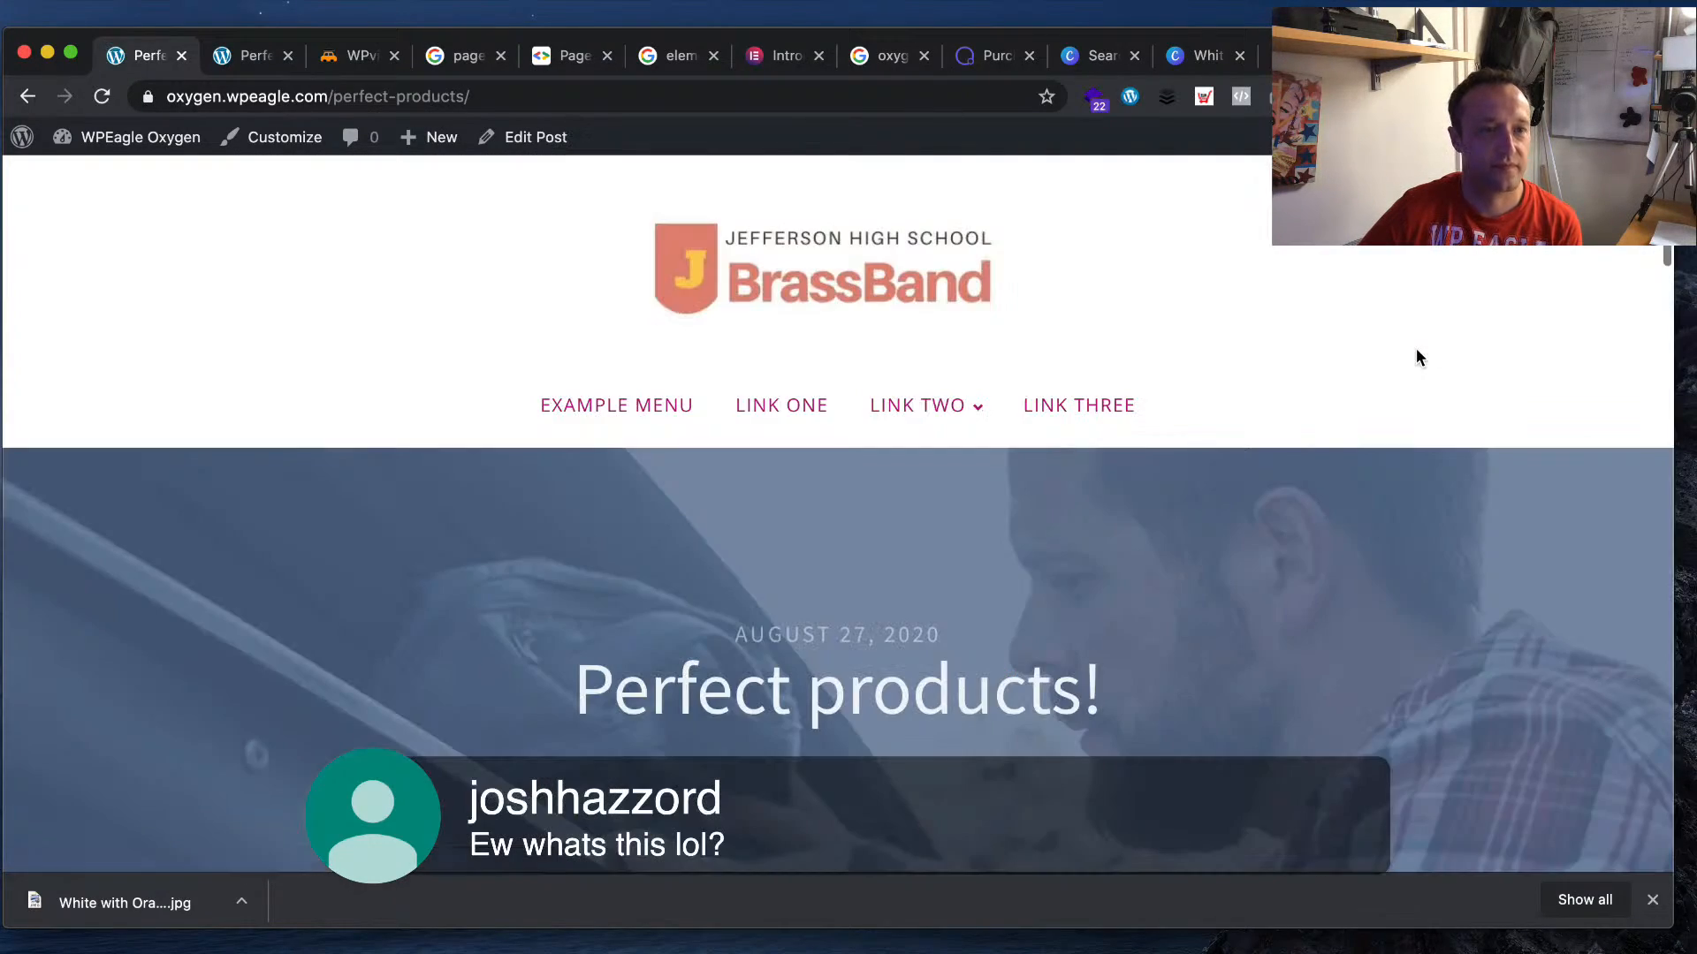
- Examine the published post's hero, article text, recent posts sidebar and comment form as rendered by the Blog Post template
scroll(1499, 348, down, 6)
scroll(1498, 354, down, 4)
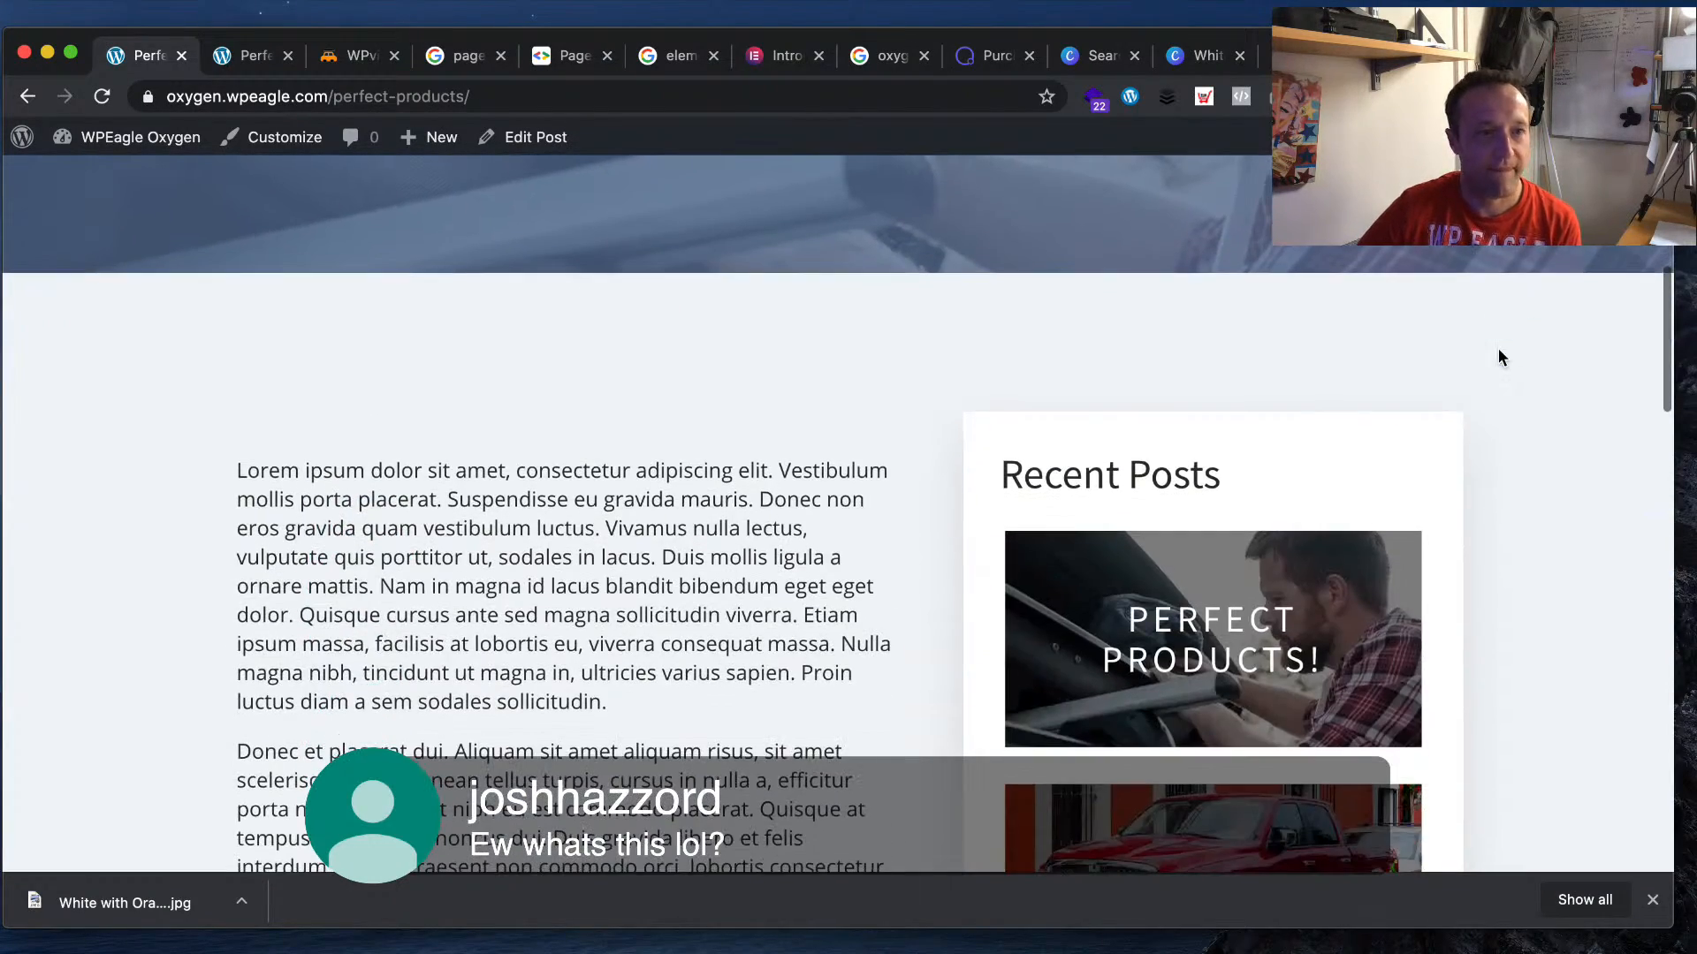
scroll(1498, 354, up, 4)
scroll(433, 435, down, 15)
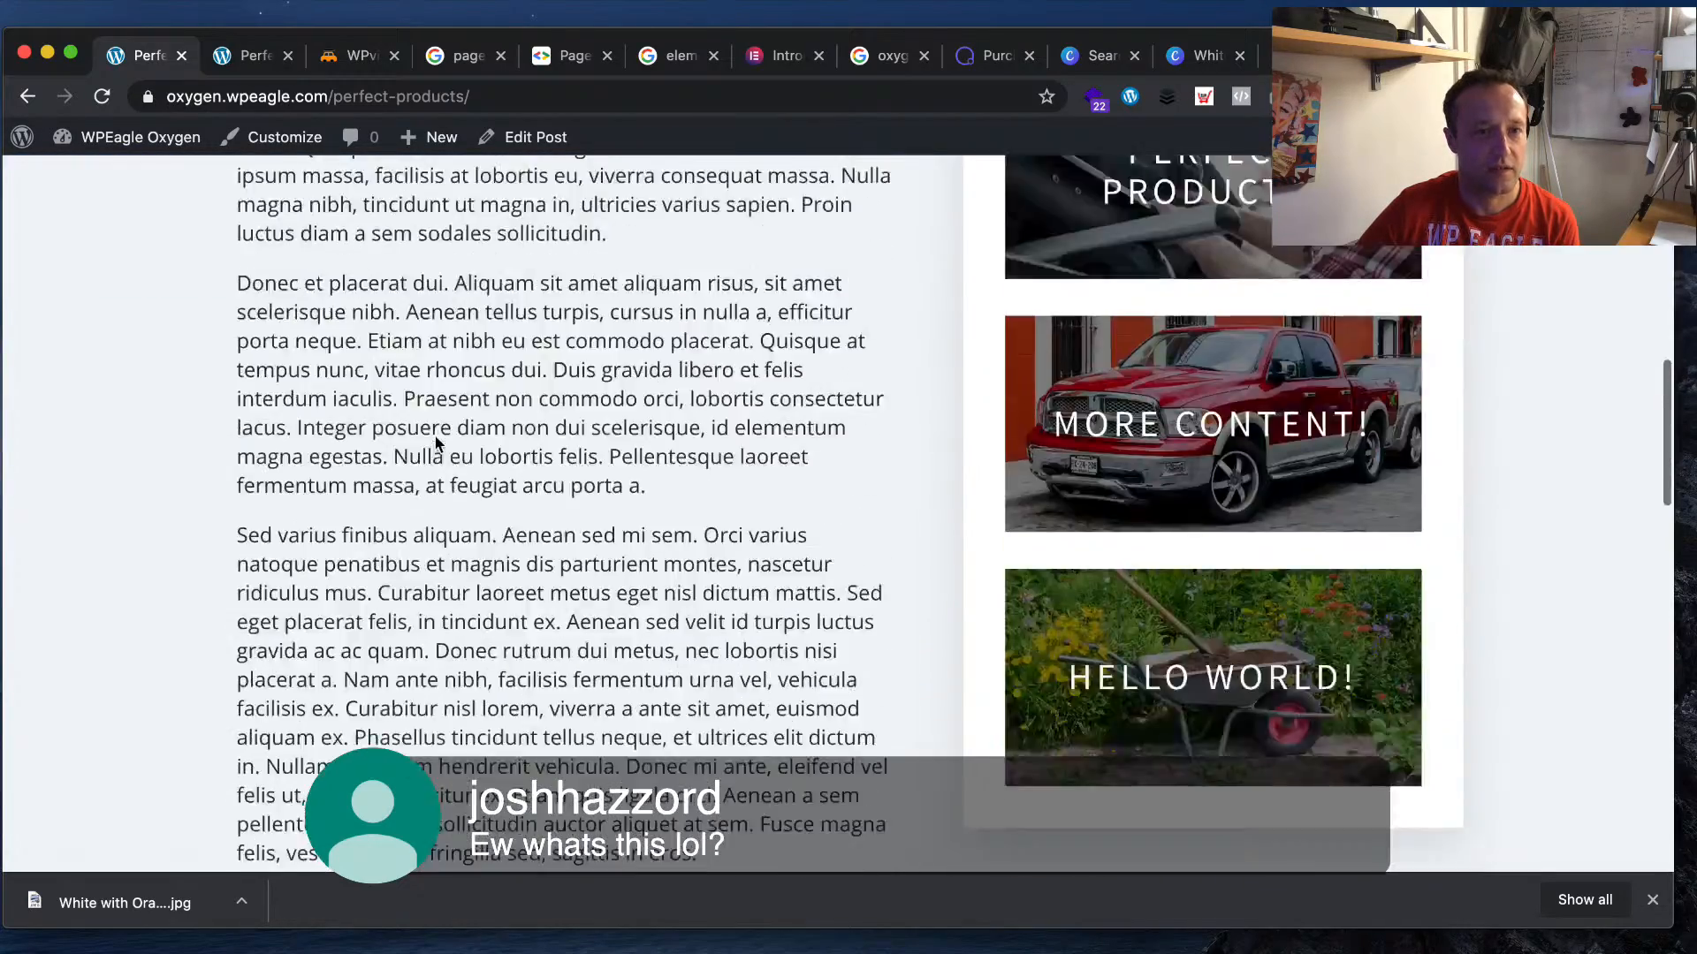
scroll(436, 435, down, 5)
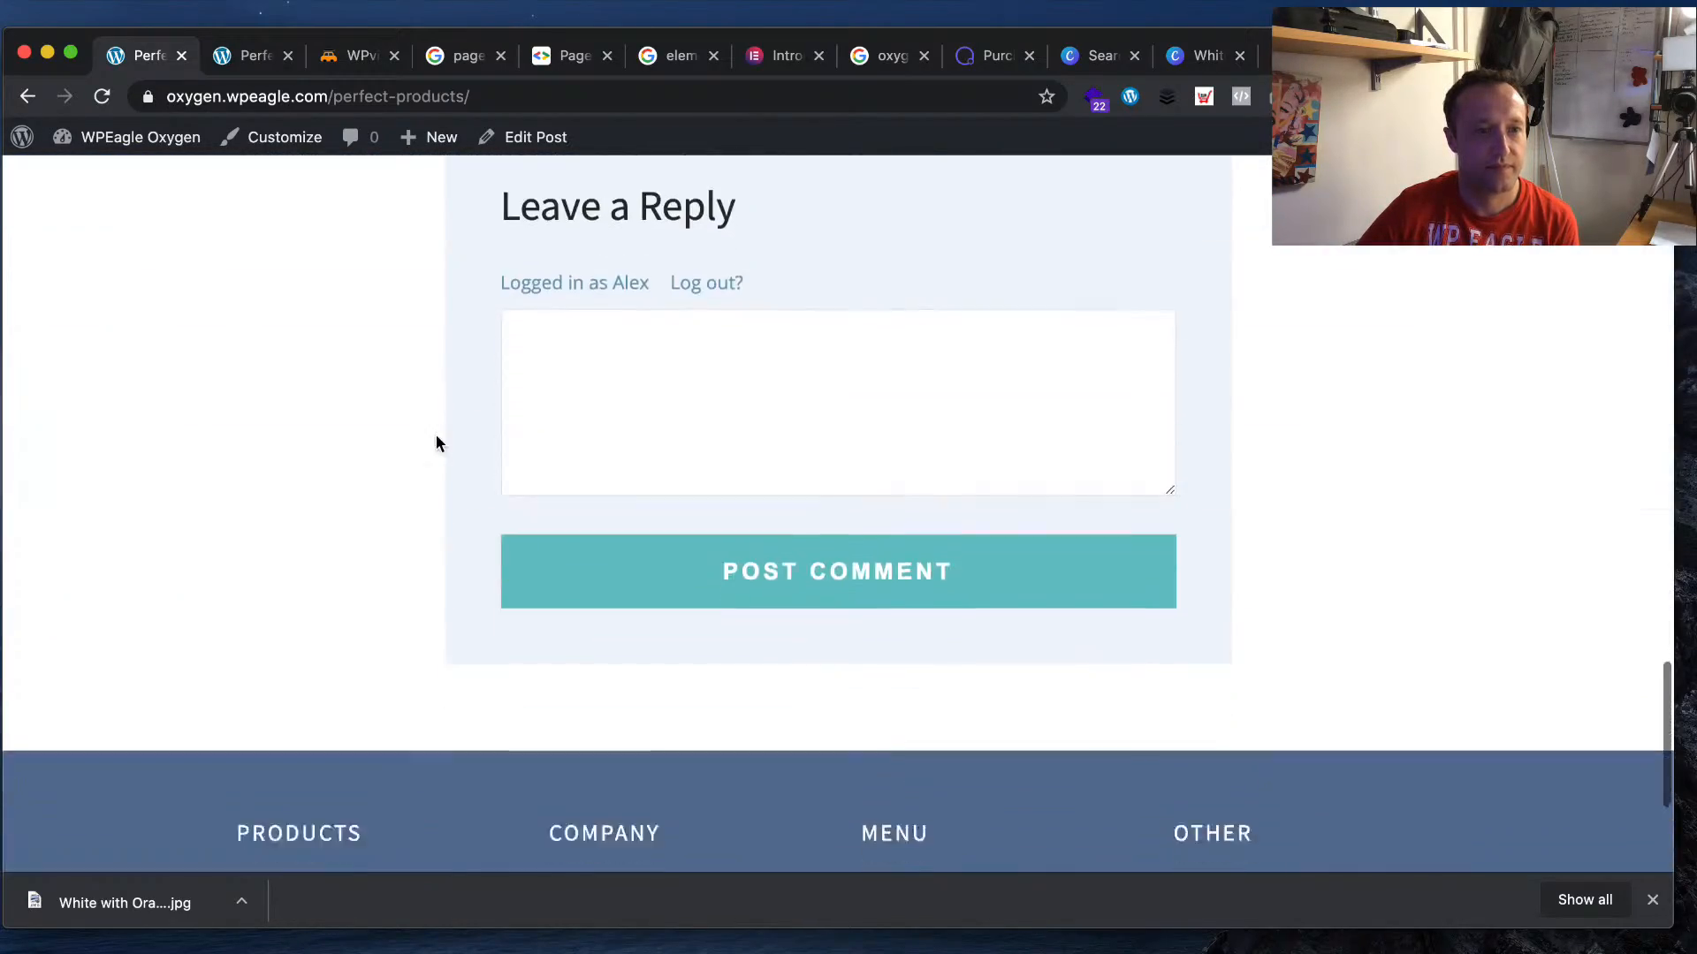
scroll(436, 435, up, 15)
scroll(436, 435, up, 8)
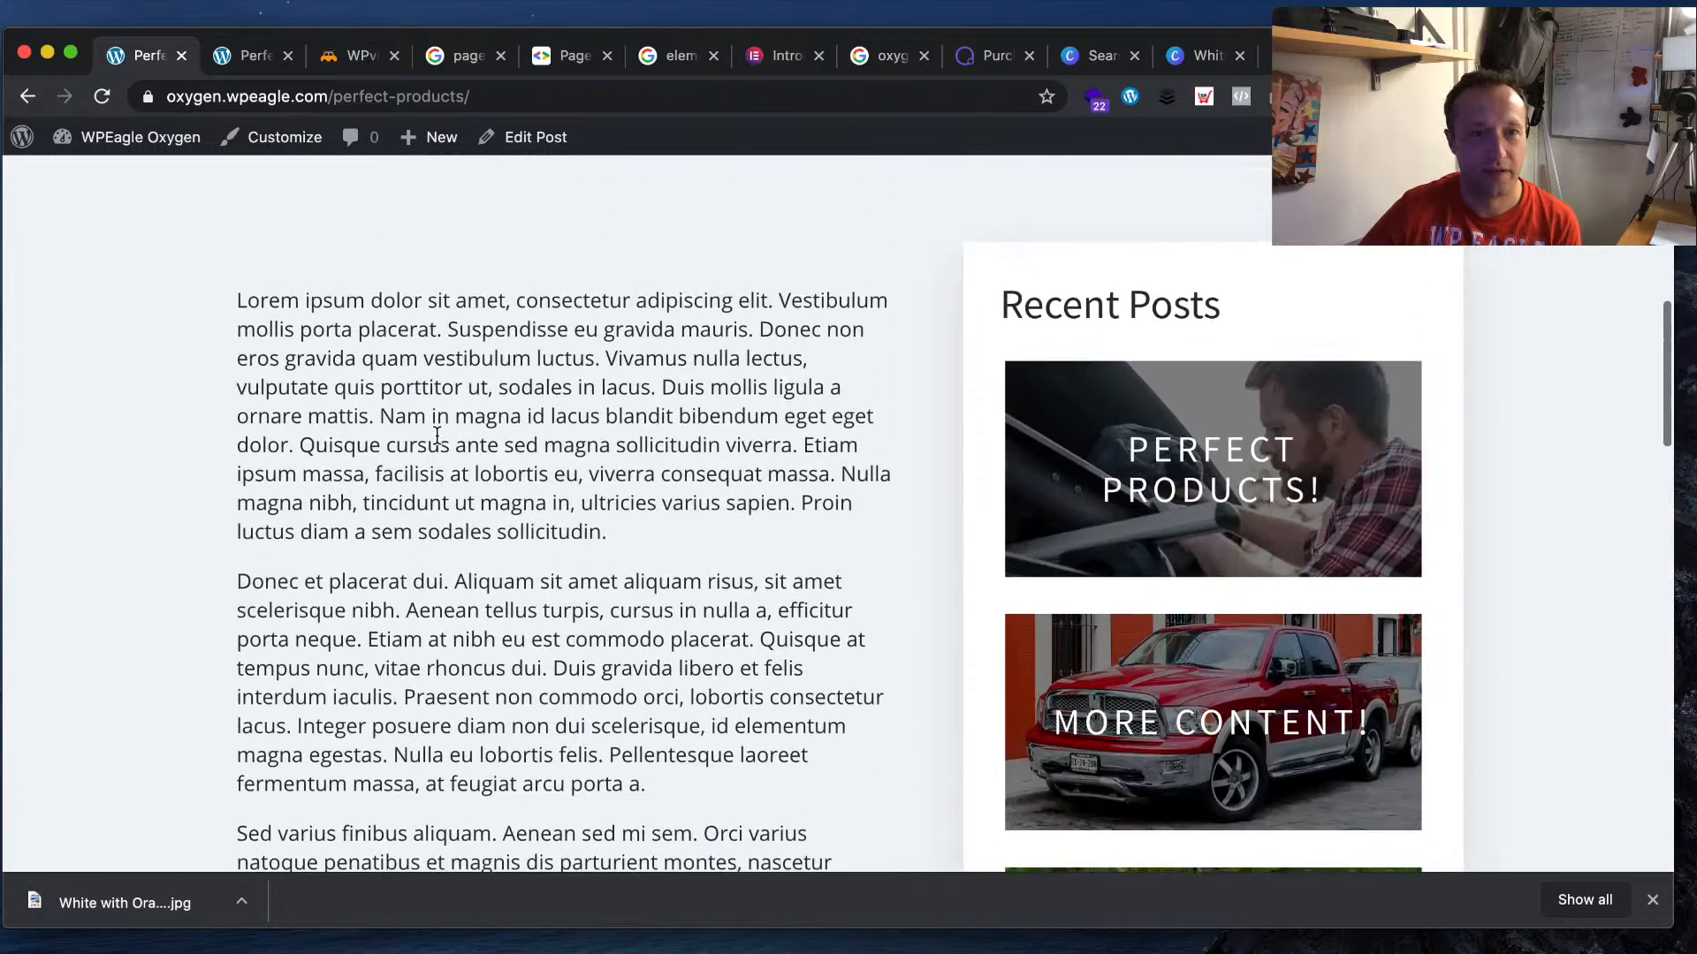
scroll(436, 442, up, 8)
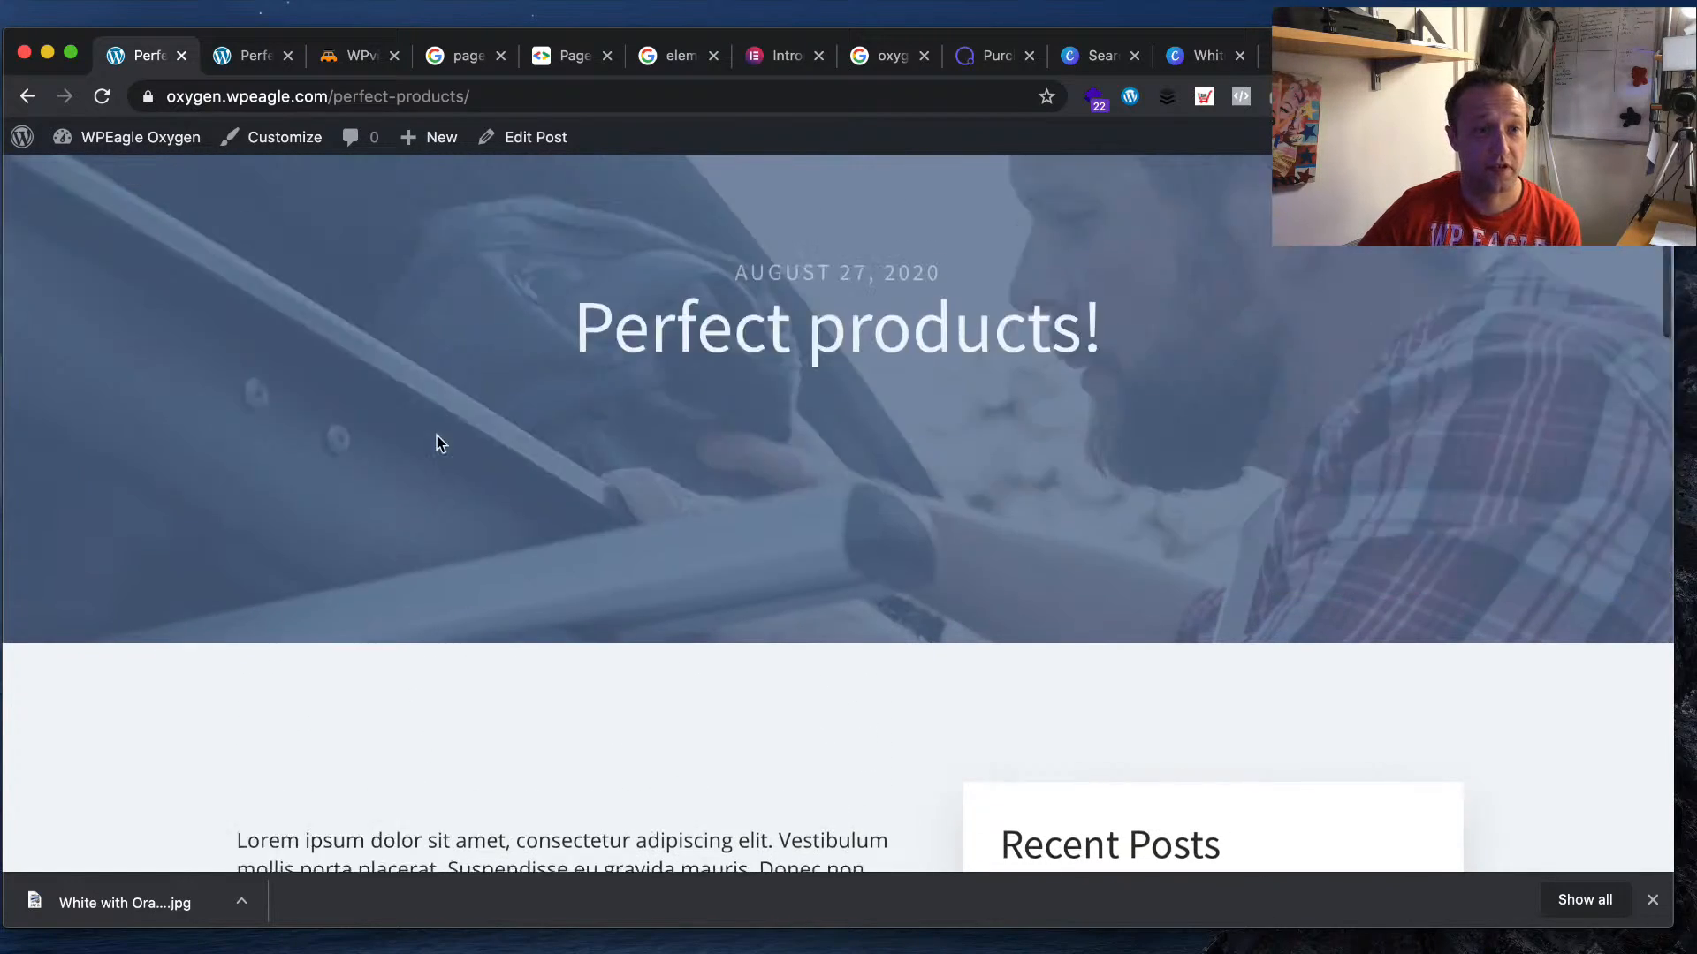
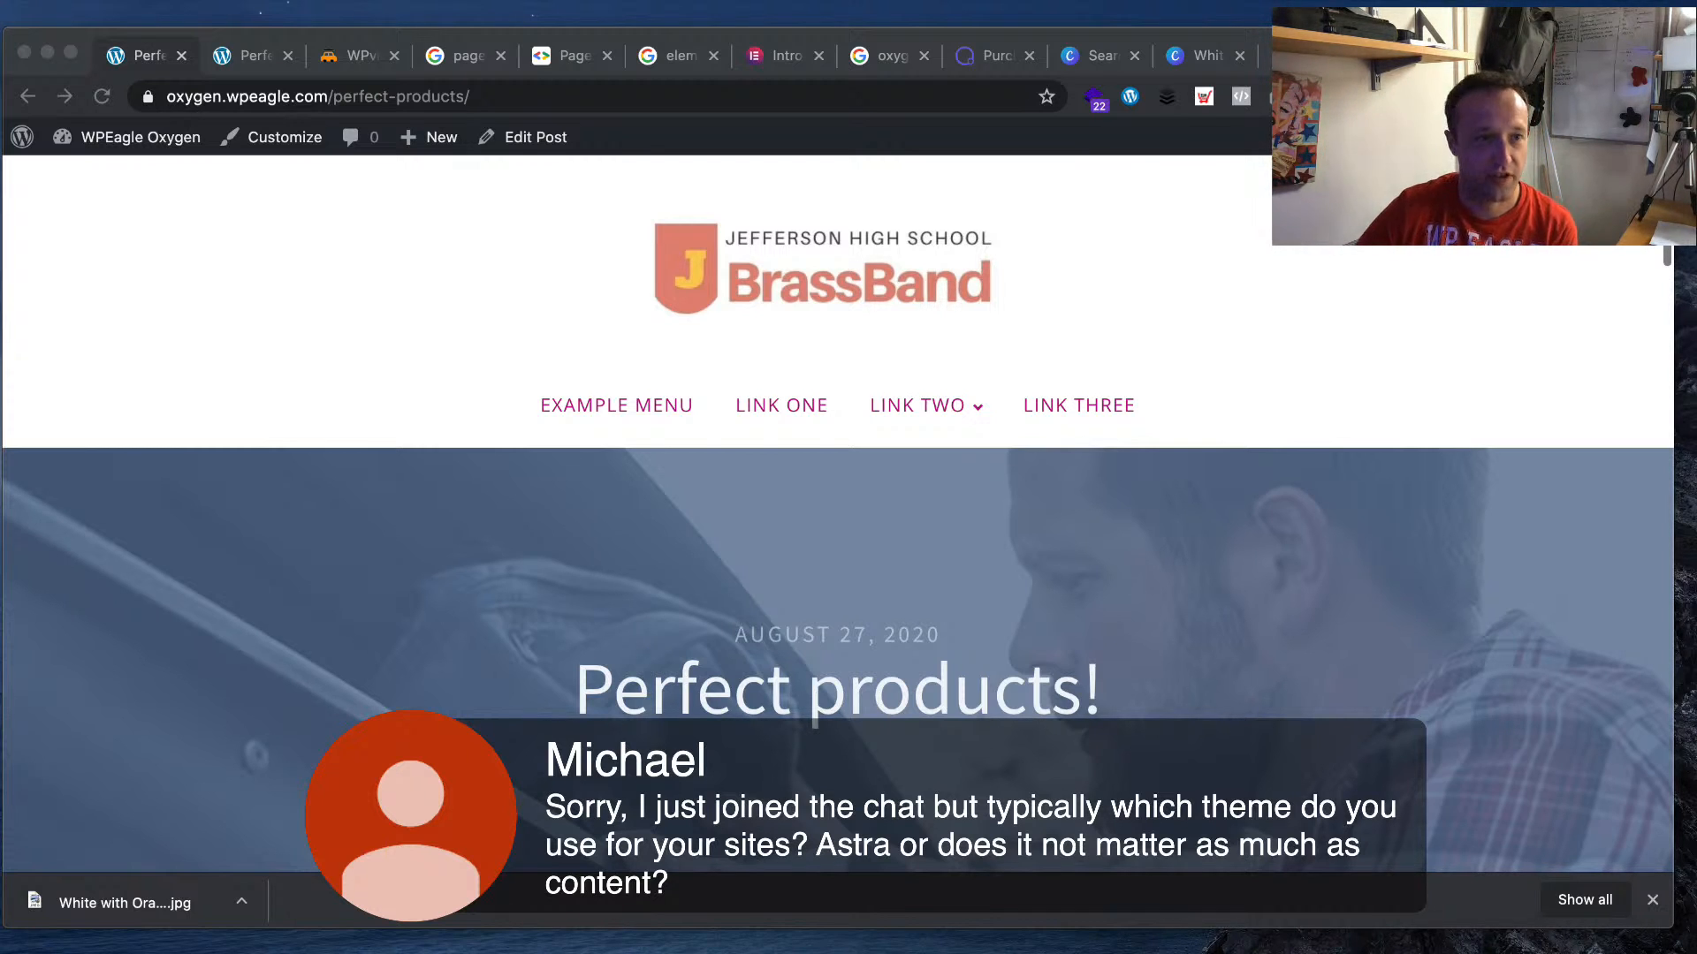
- Try the header logo's link on the published post and go back to the Perfect products! post
click(767, 257)
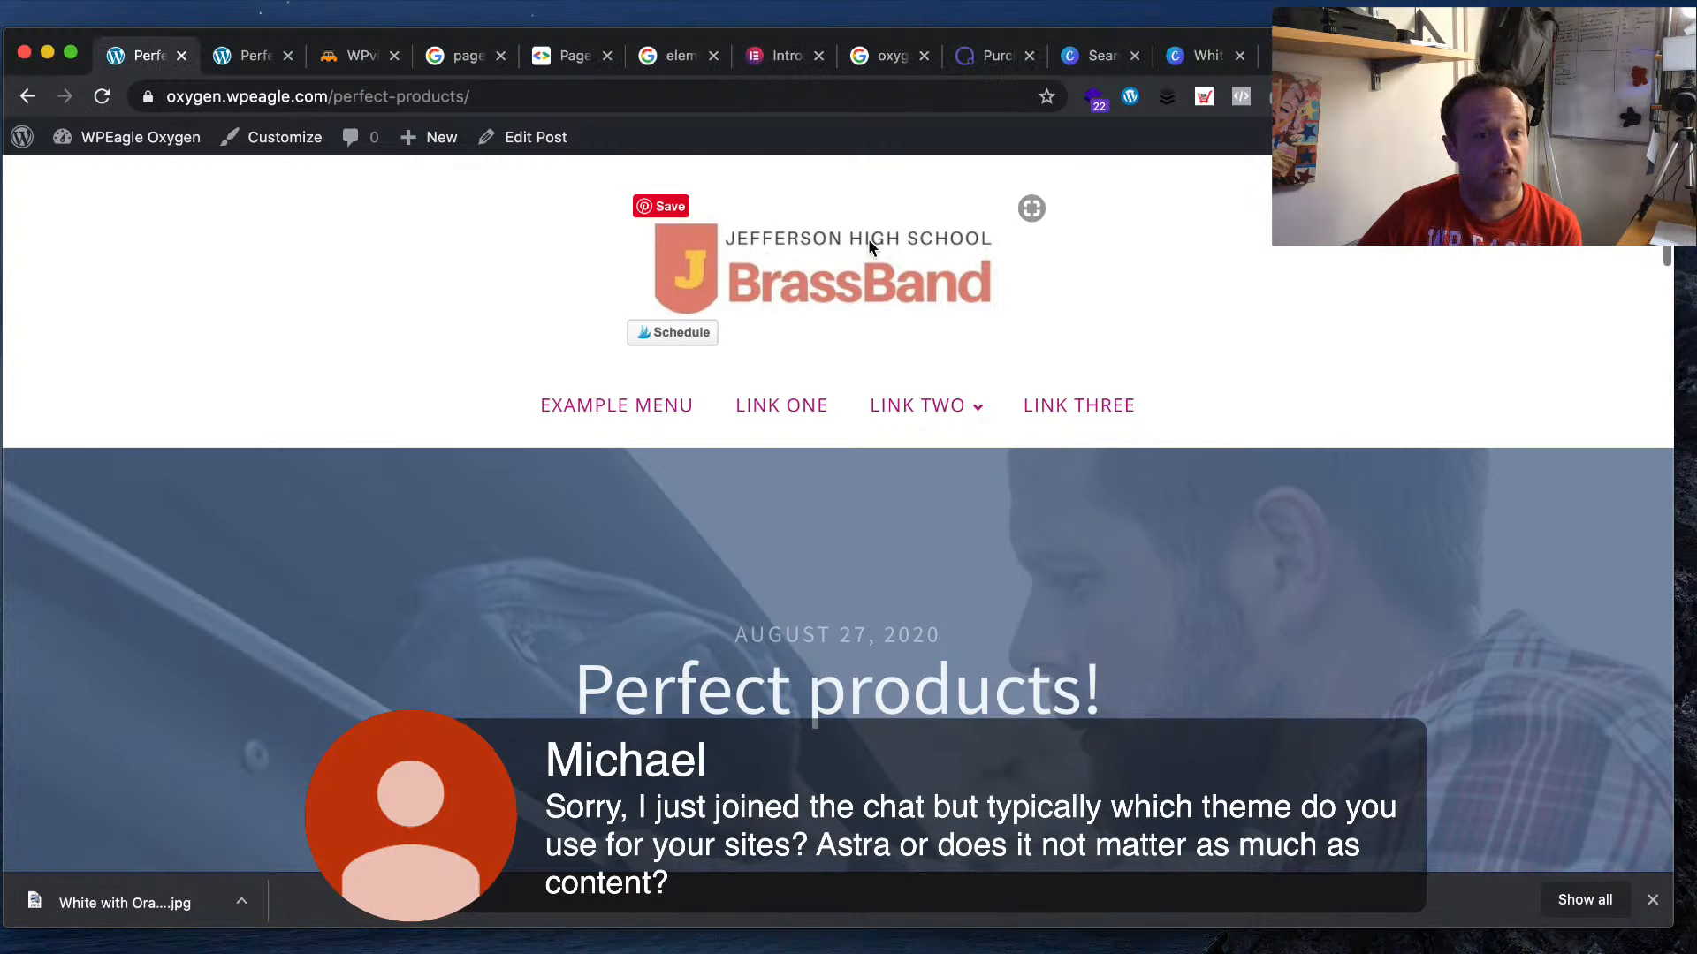
click(787, 255)
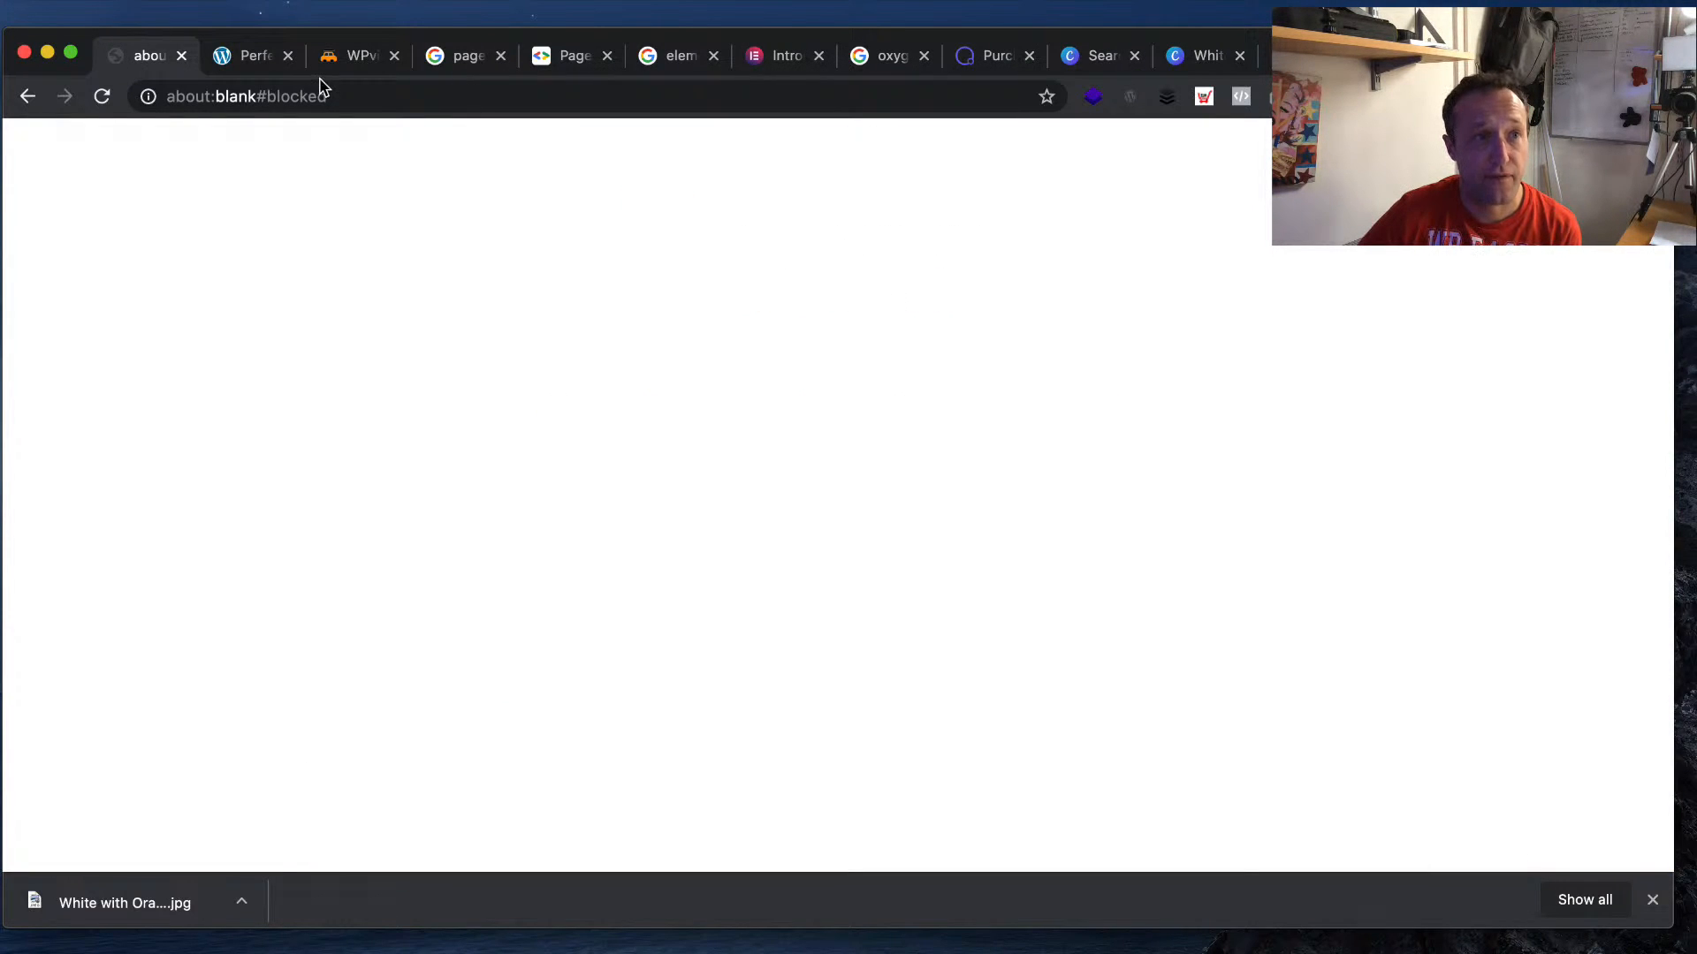
click(28, 96)
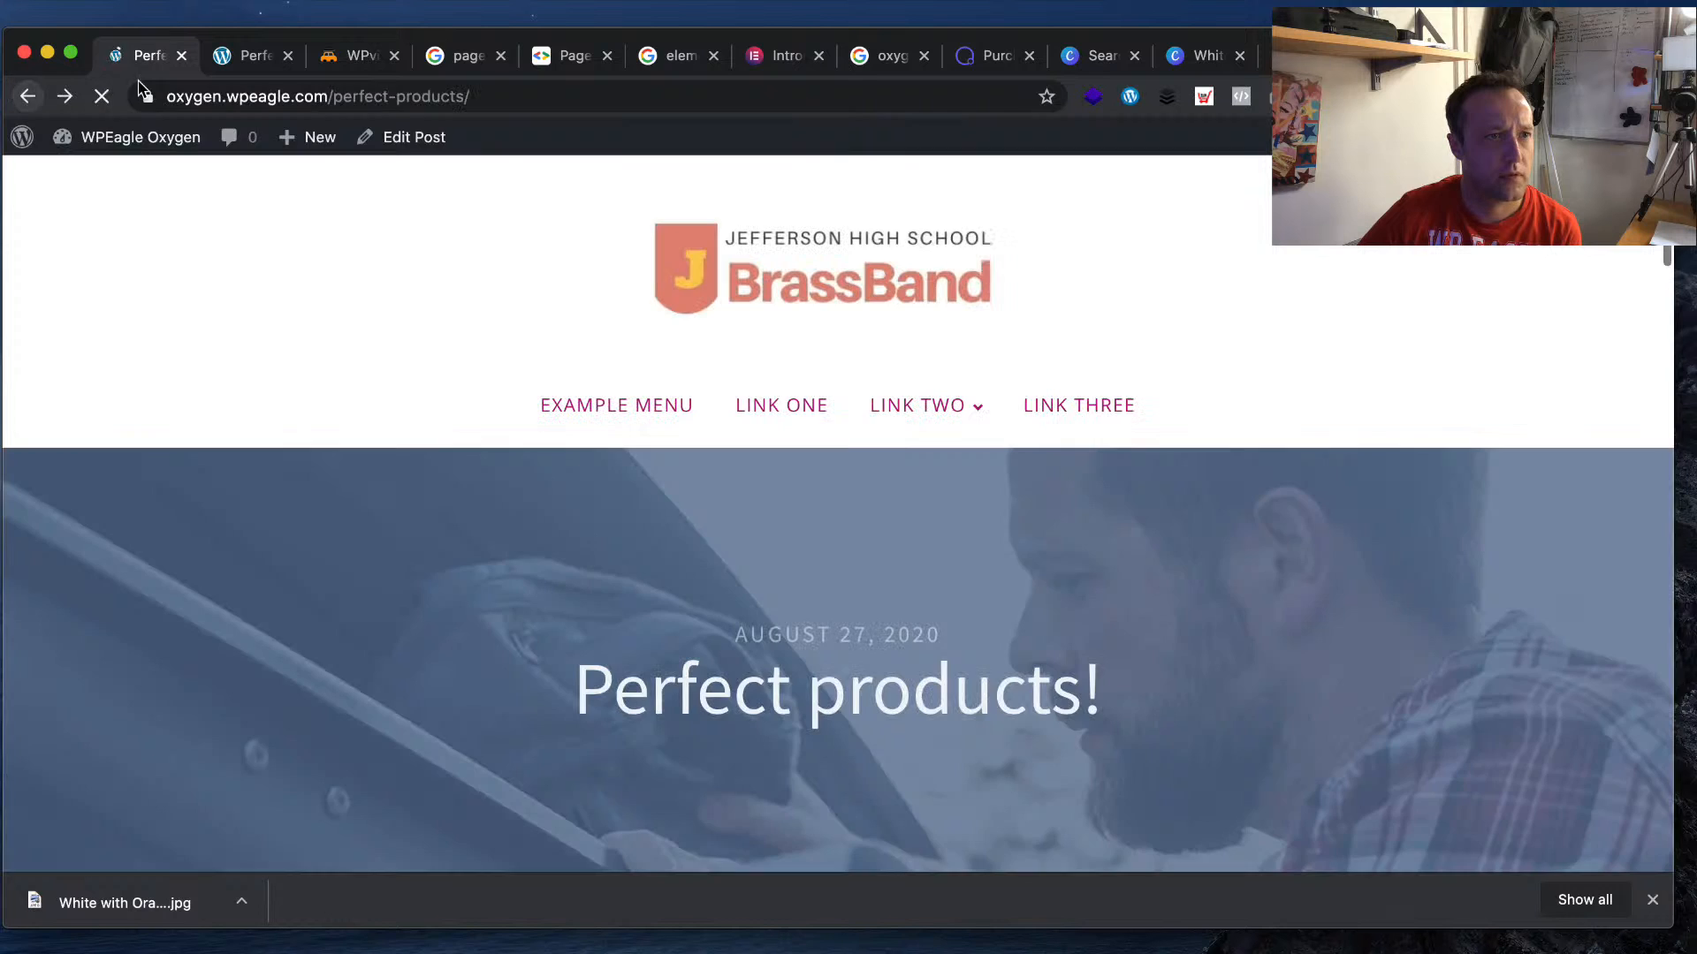
- Open the WordPress dashboard and regenerate Oxygen's CSS cache from the Global Colors notice
mouse_move(132, 137)
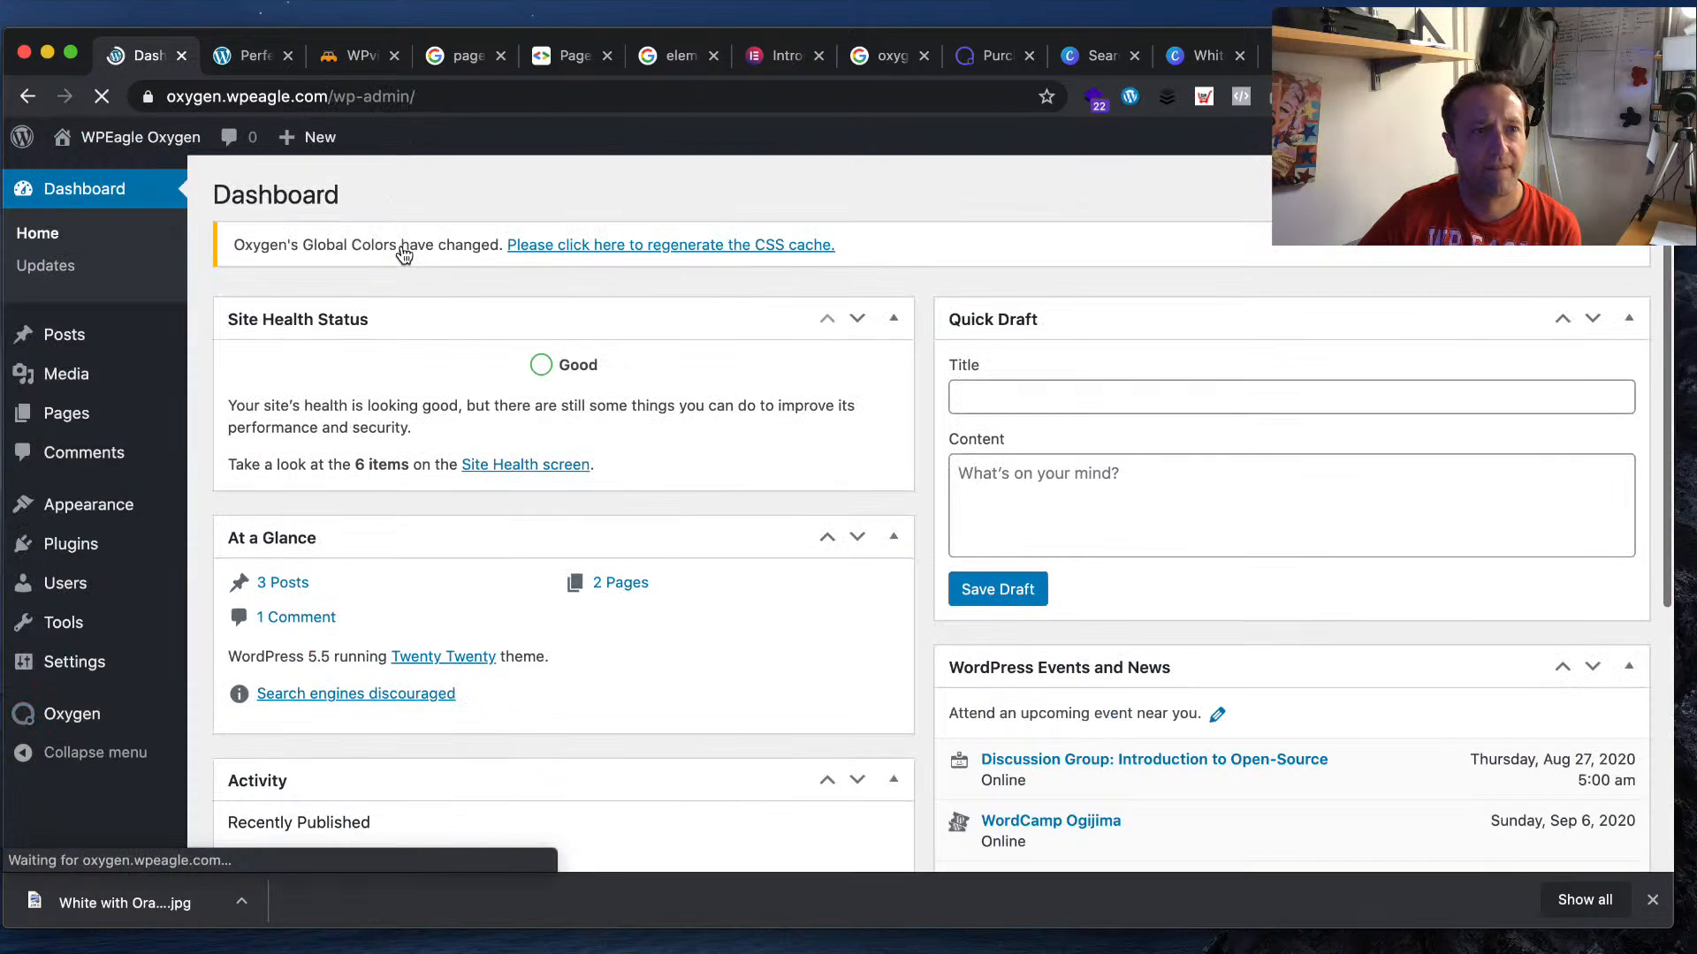
click(768, 246)
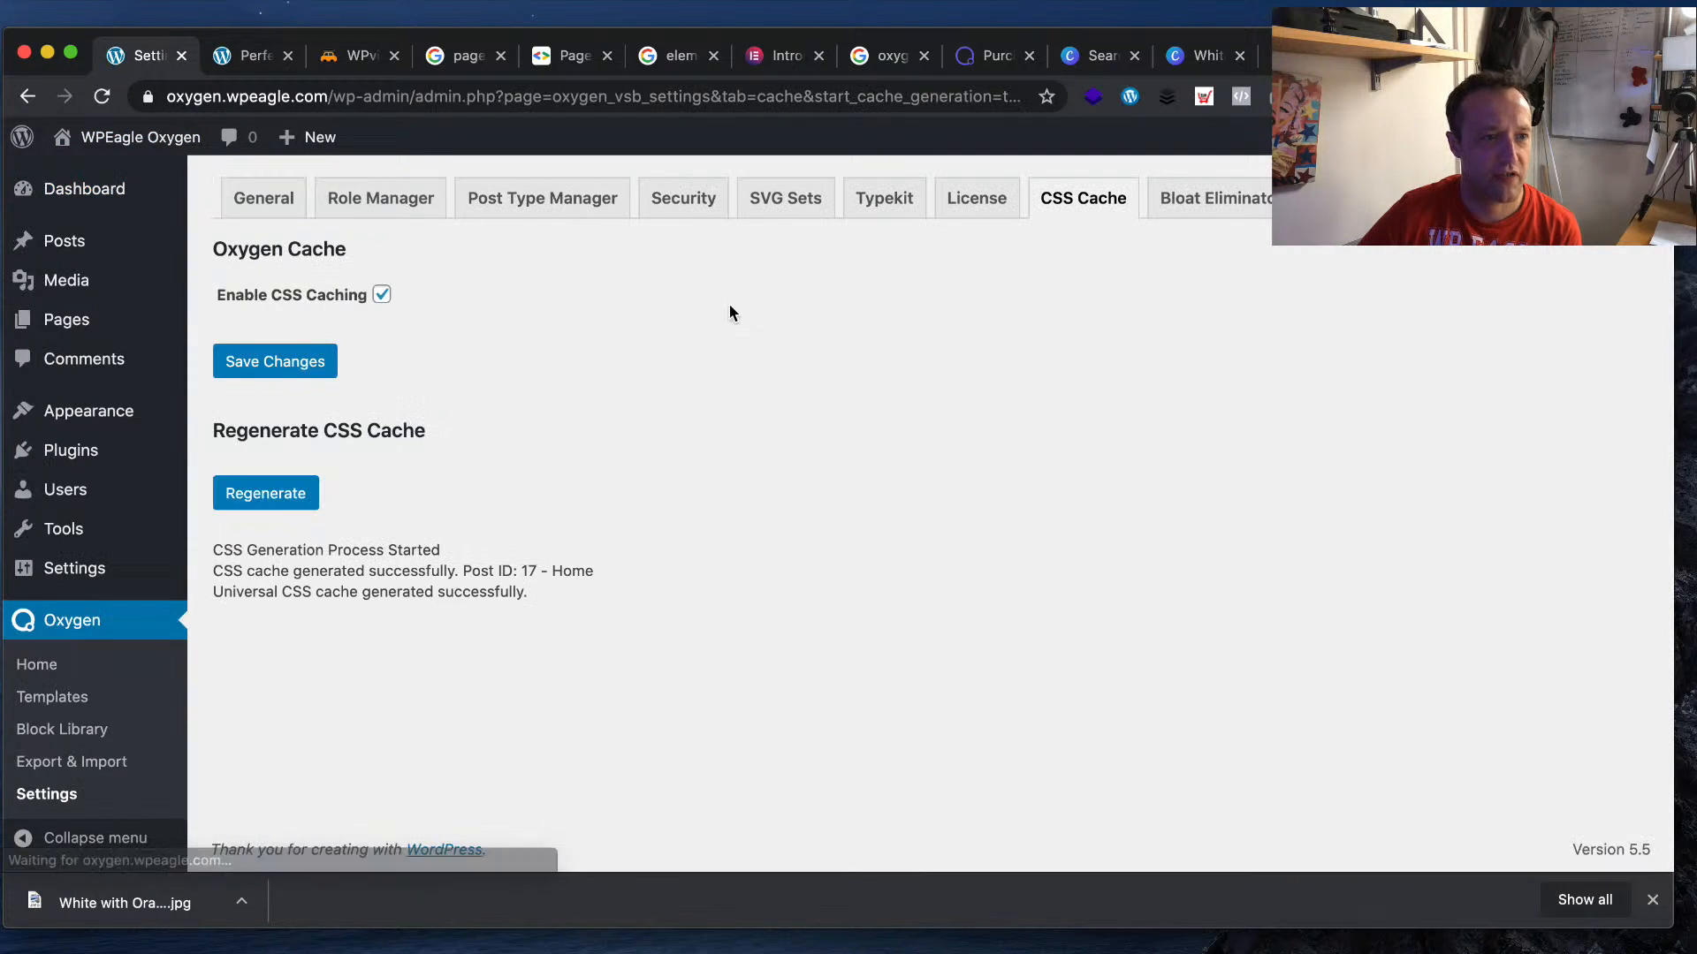
- Visit the site's home page and copy its web address
mouse_move(158, 133)
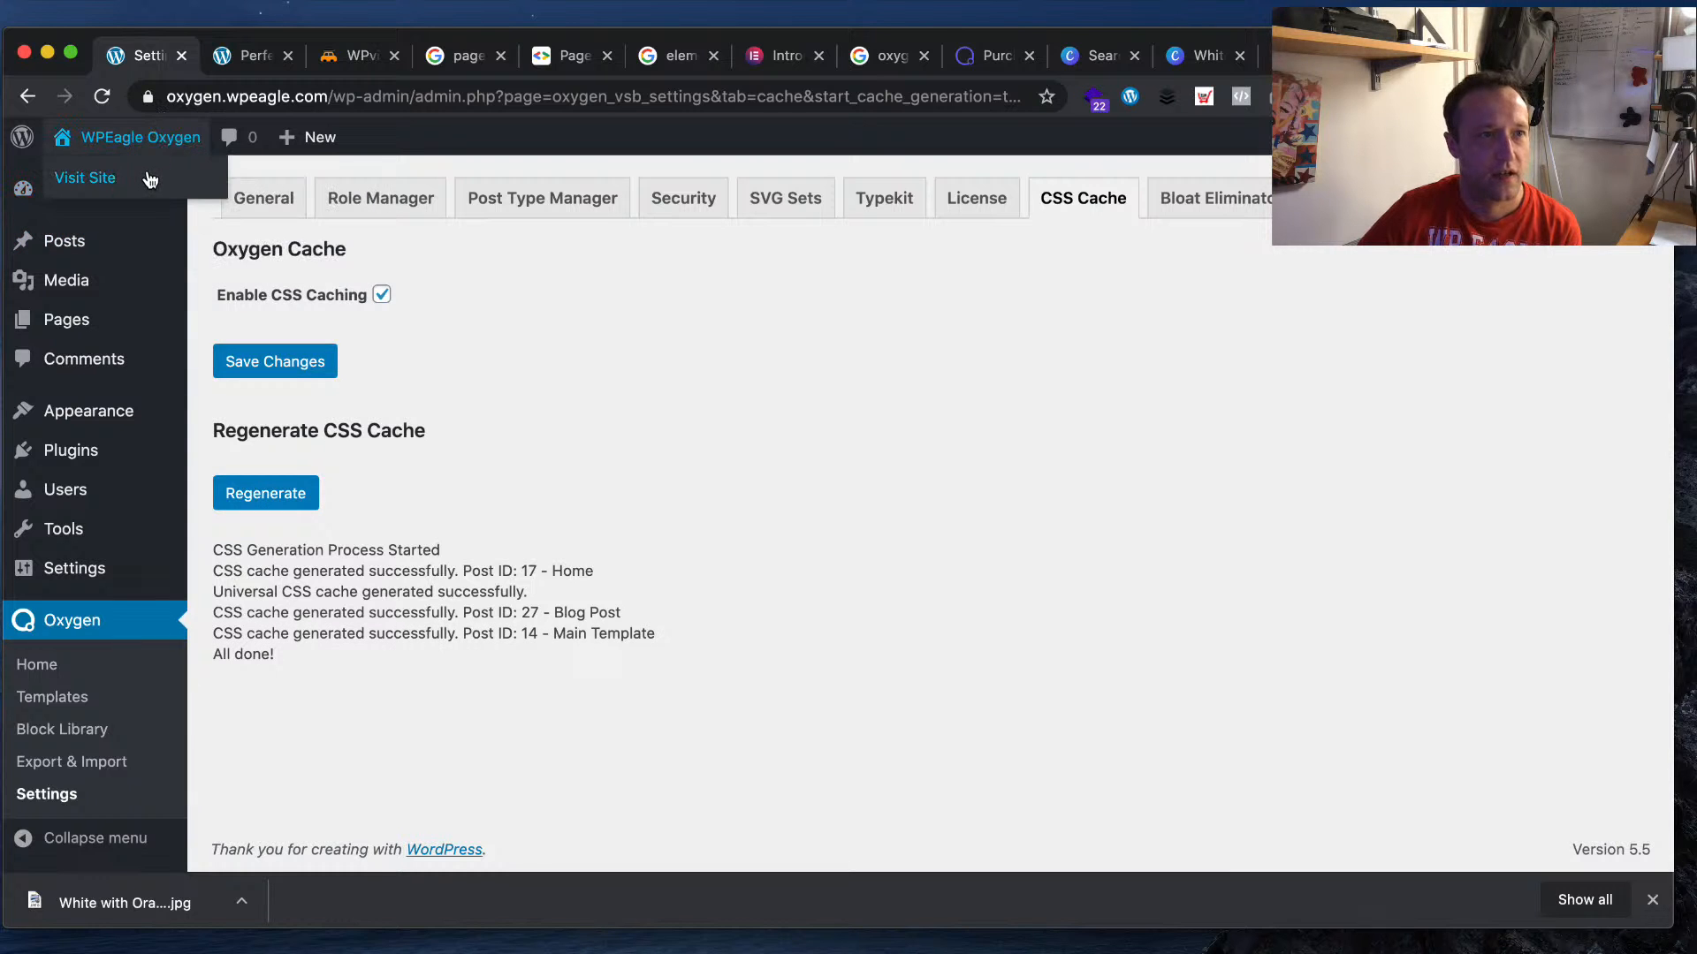
click(168, 179)
click(352, 94)
key(super+c)
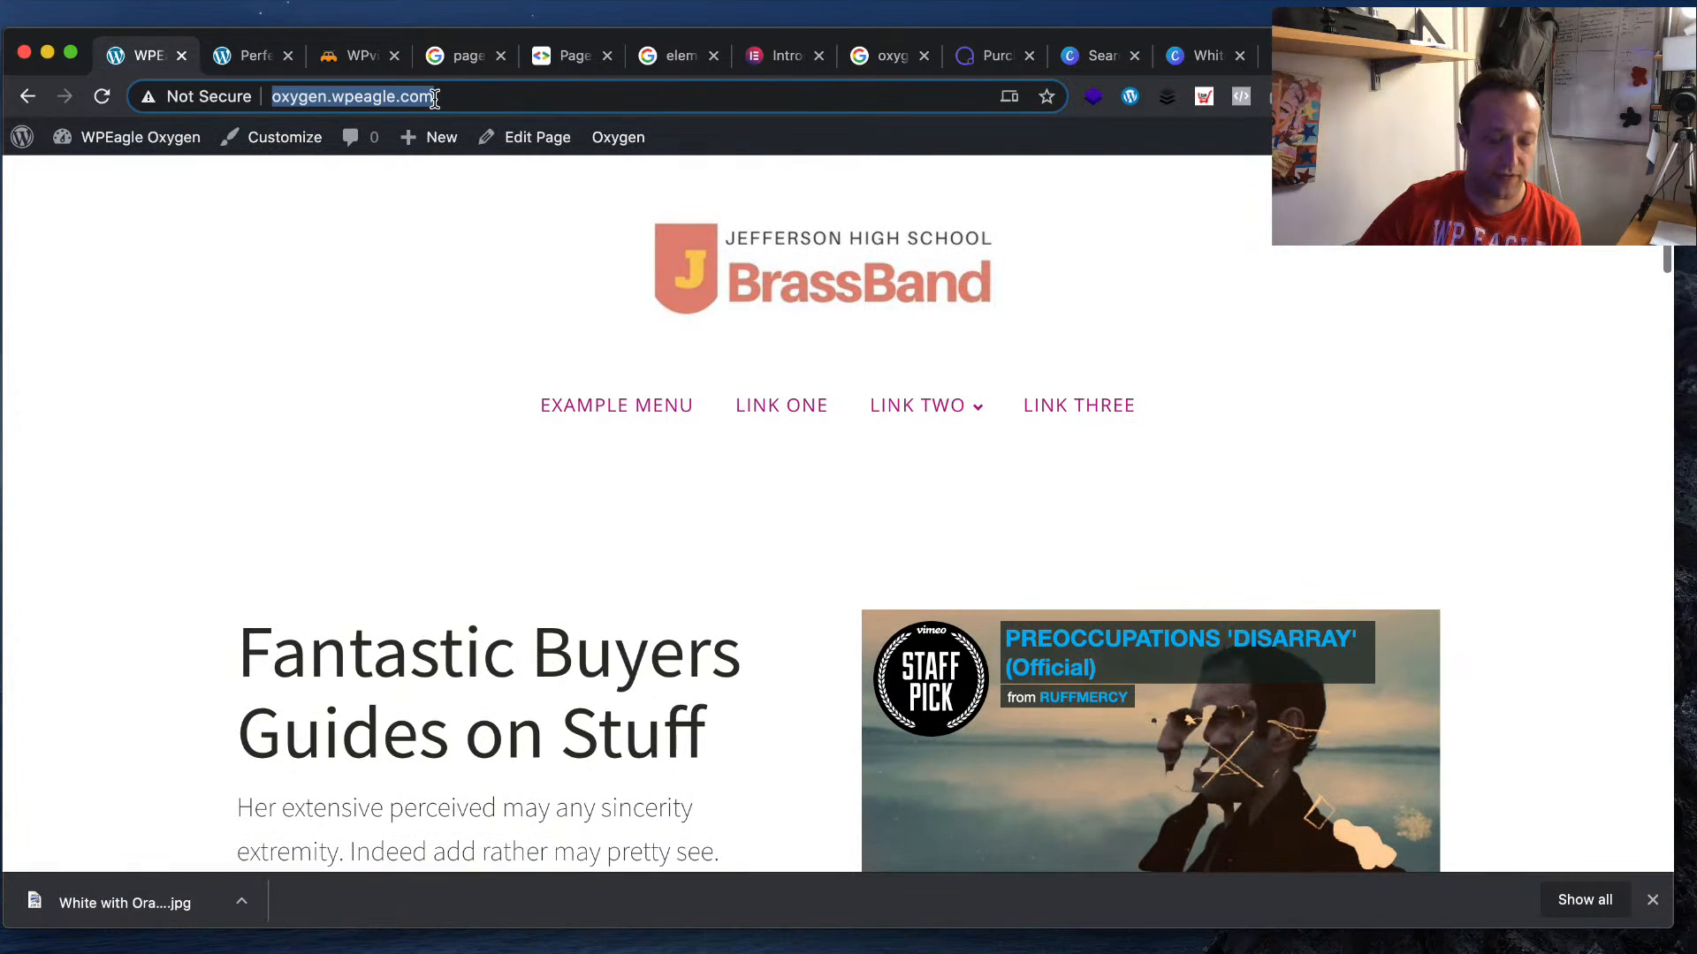
- Find PageSpeed Insights through a Google search in a new tab and analyze the copied oxygen.wpeagle.com address
click(565, 56)
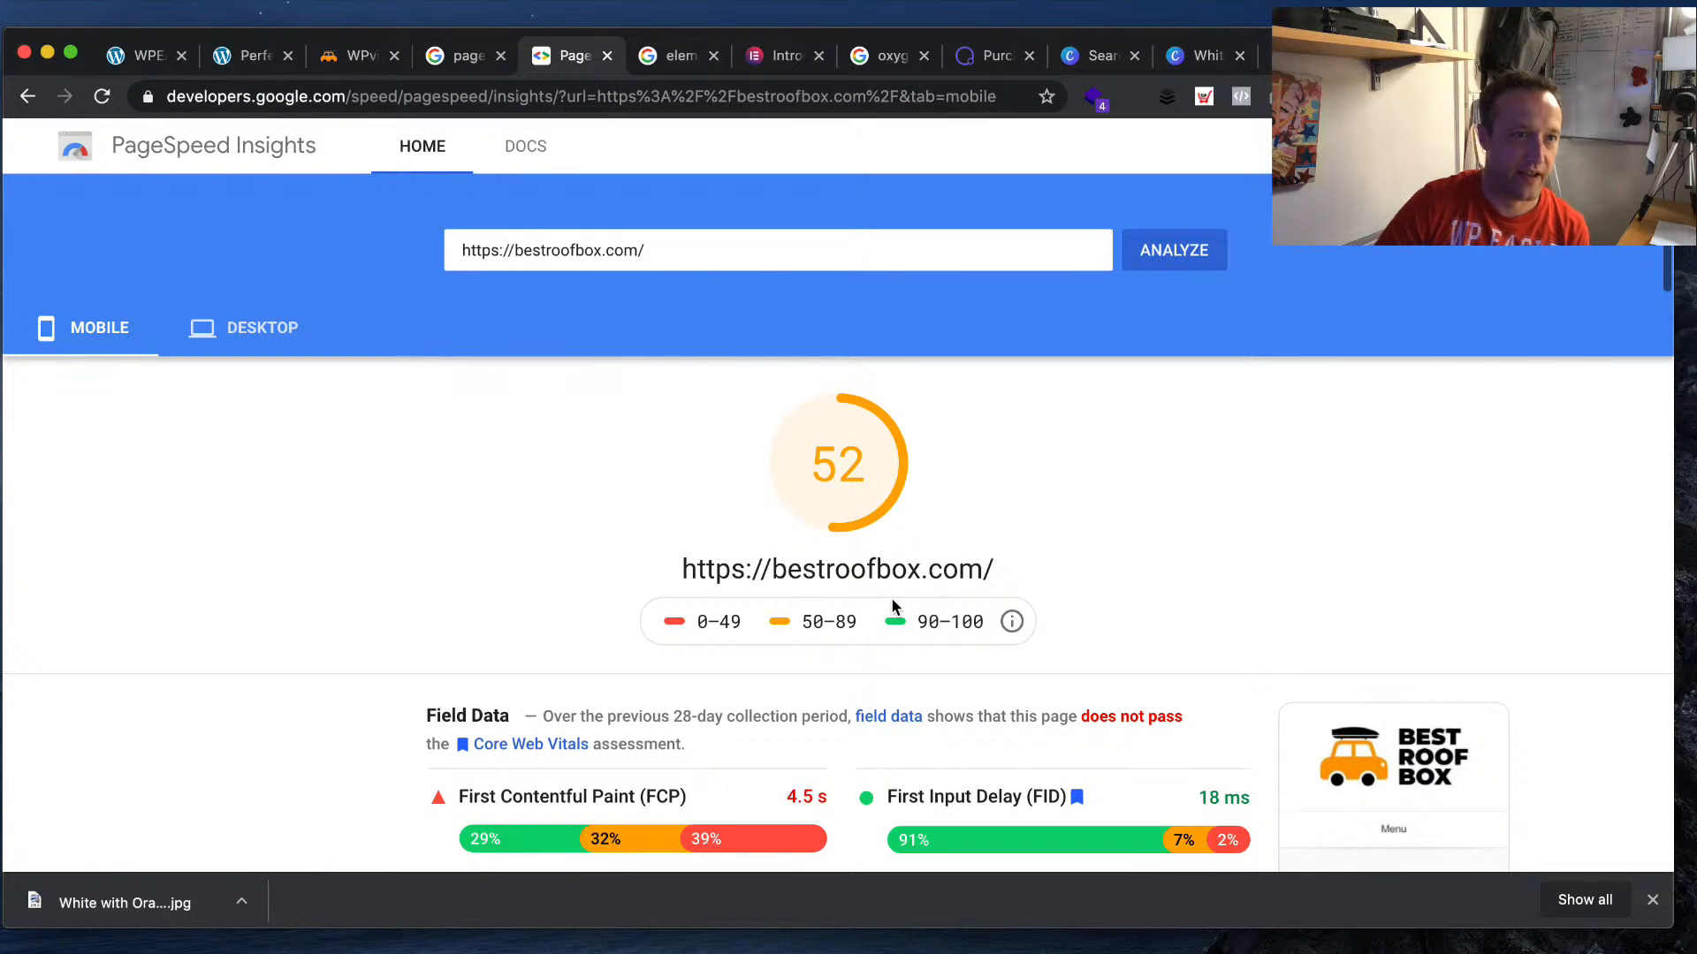
key(super+t)
text(page)
key(Return)
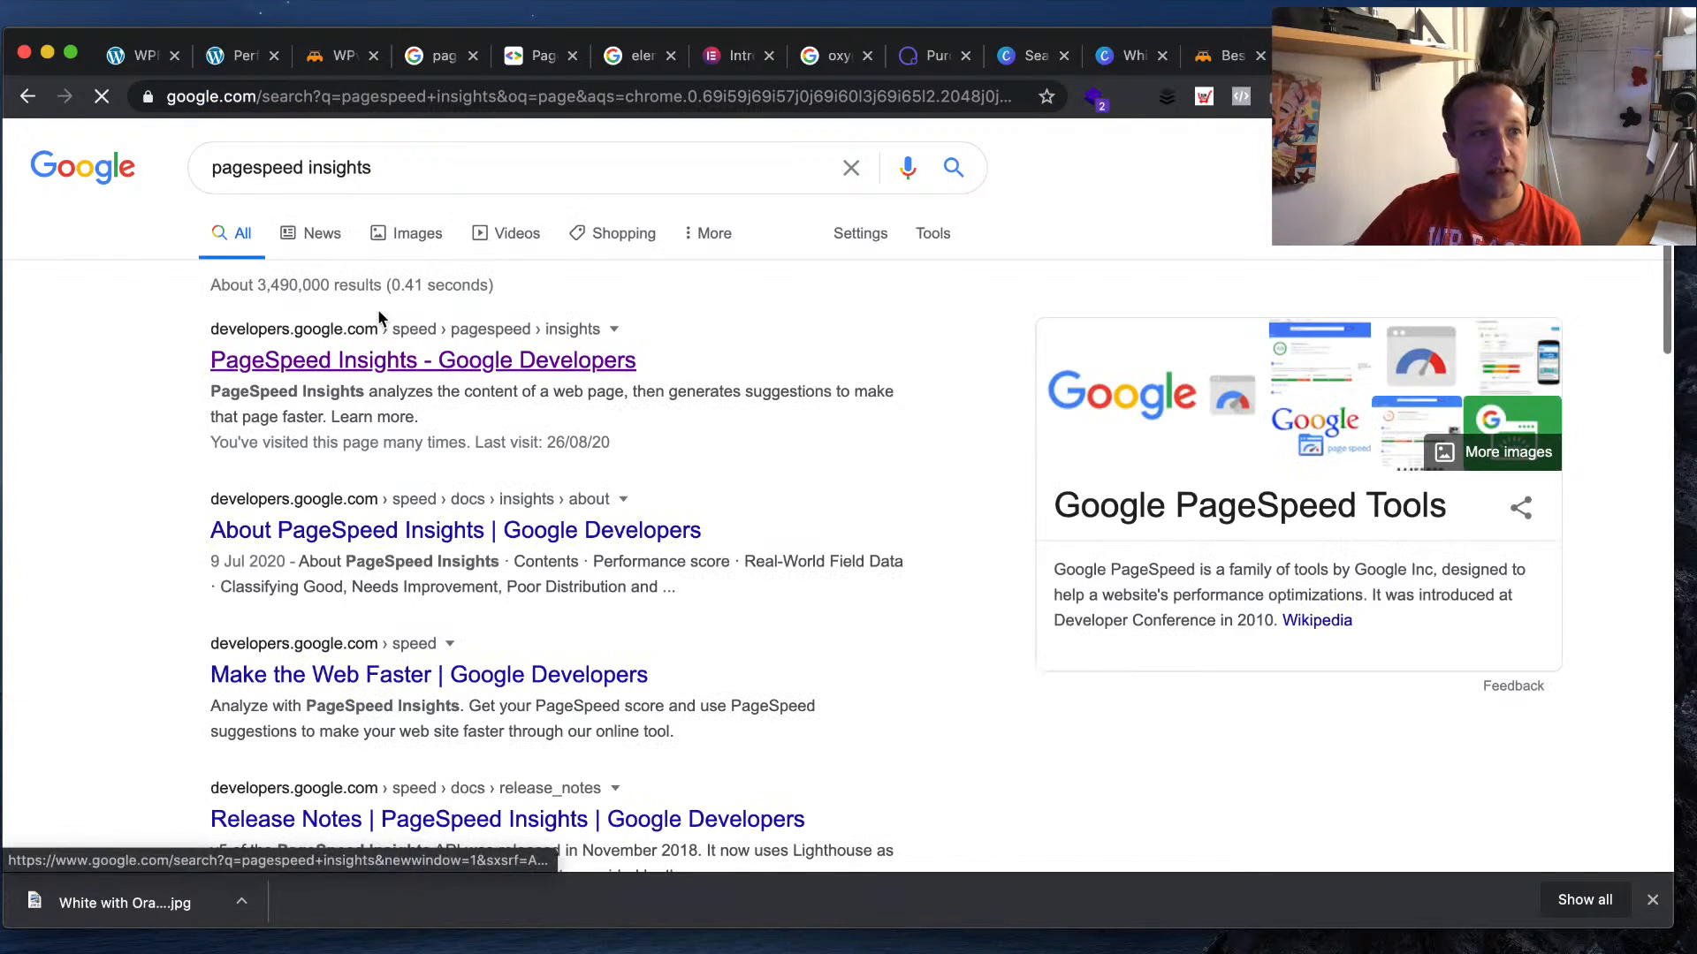
click(482, 360)
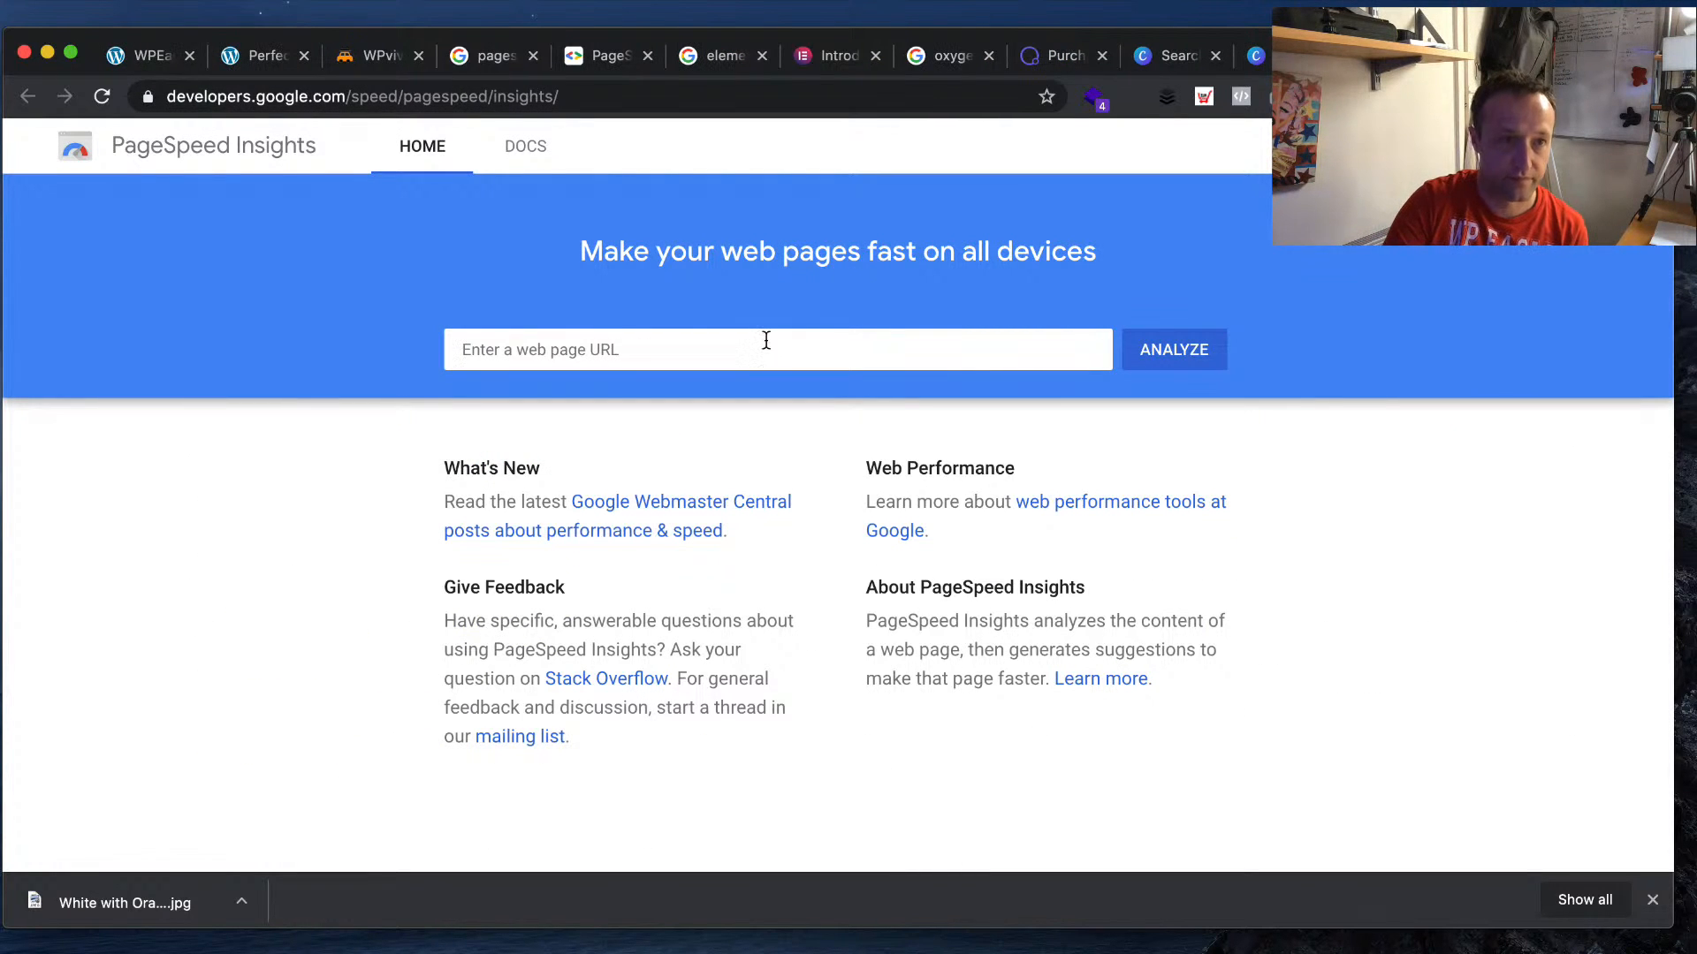
click(767, 340)
key(super+v)
key(Return)
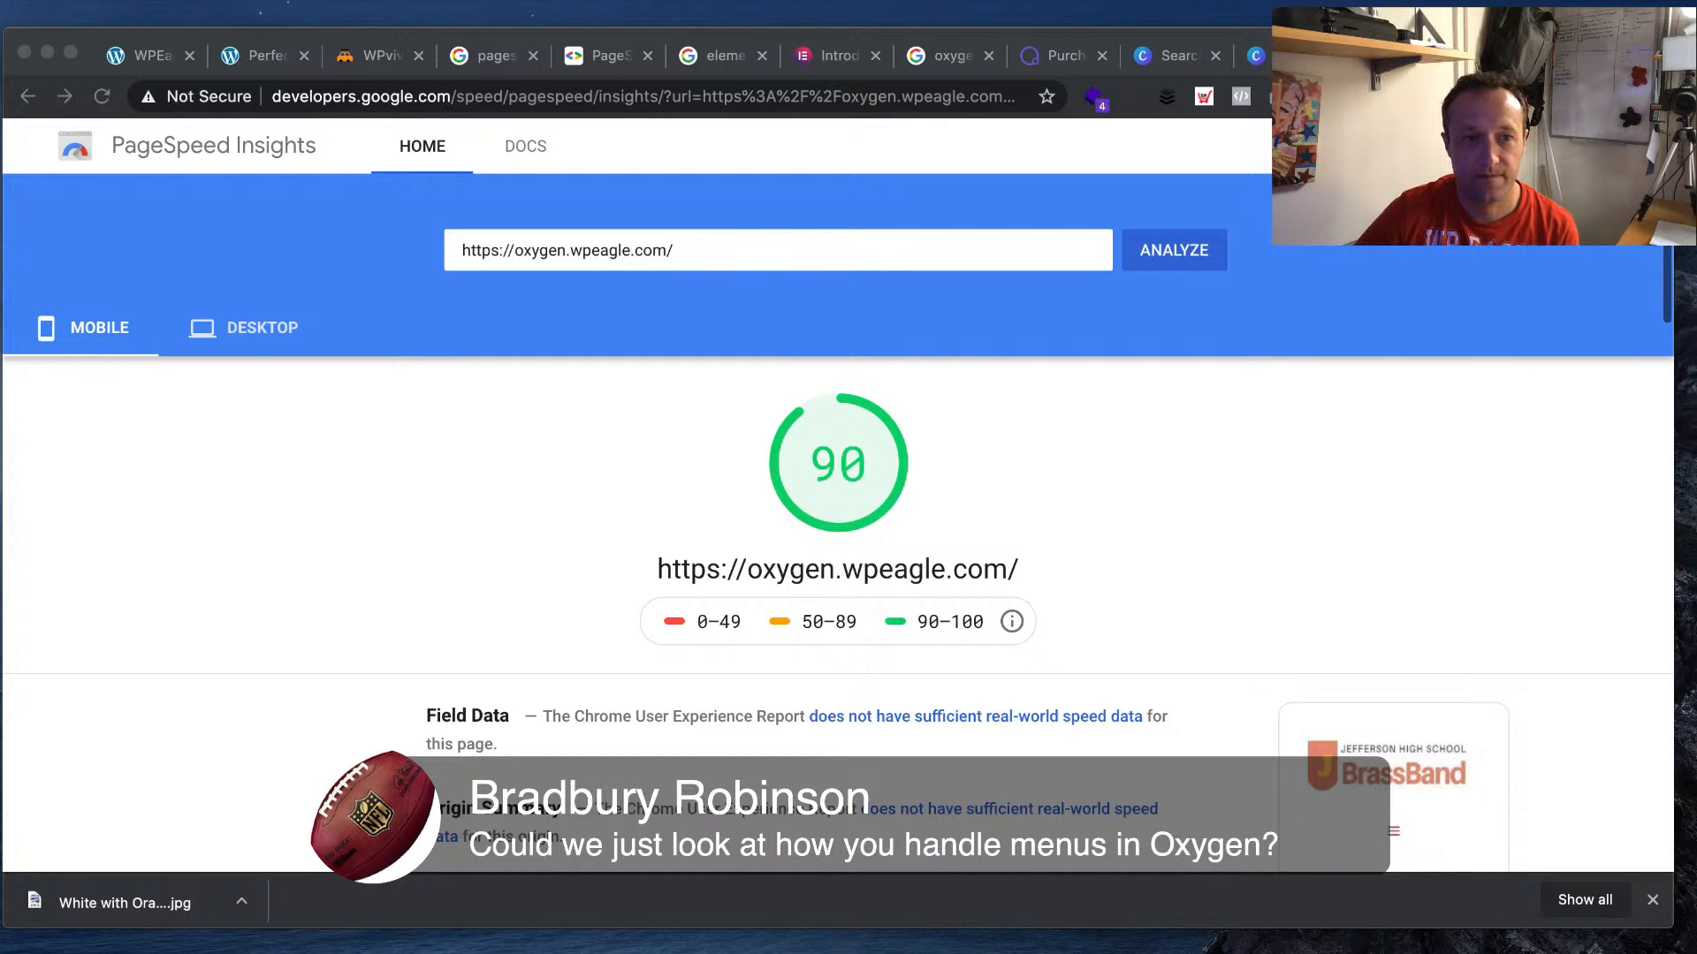
- Examine the PageSpeed report's mobile score and Lab Data for the Oxygen site, and check the desktop report
scroll(837, 530, down, 4)
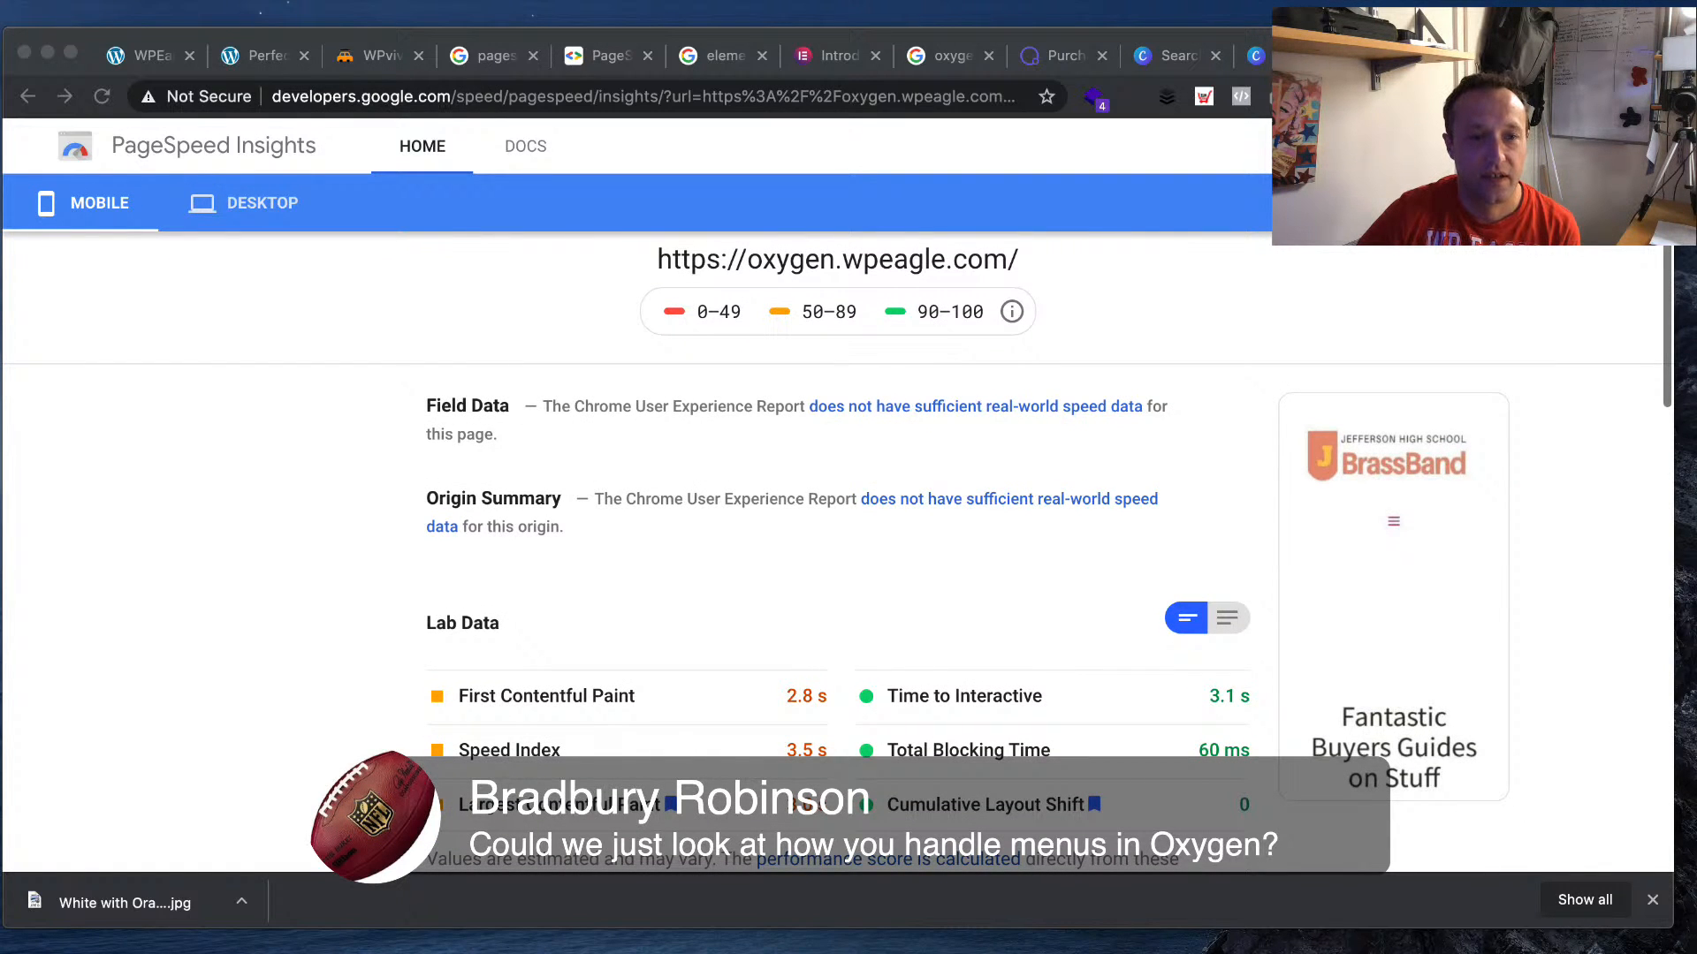
scroll(838, 548, down, 1)
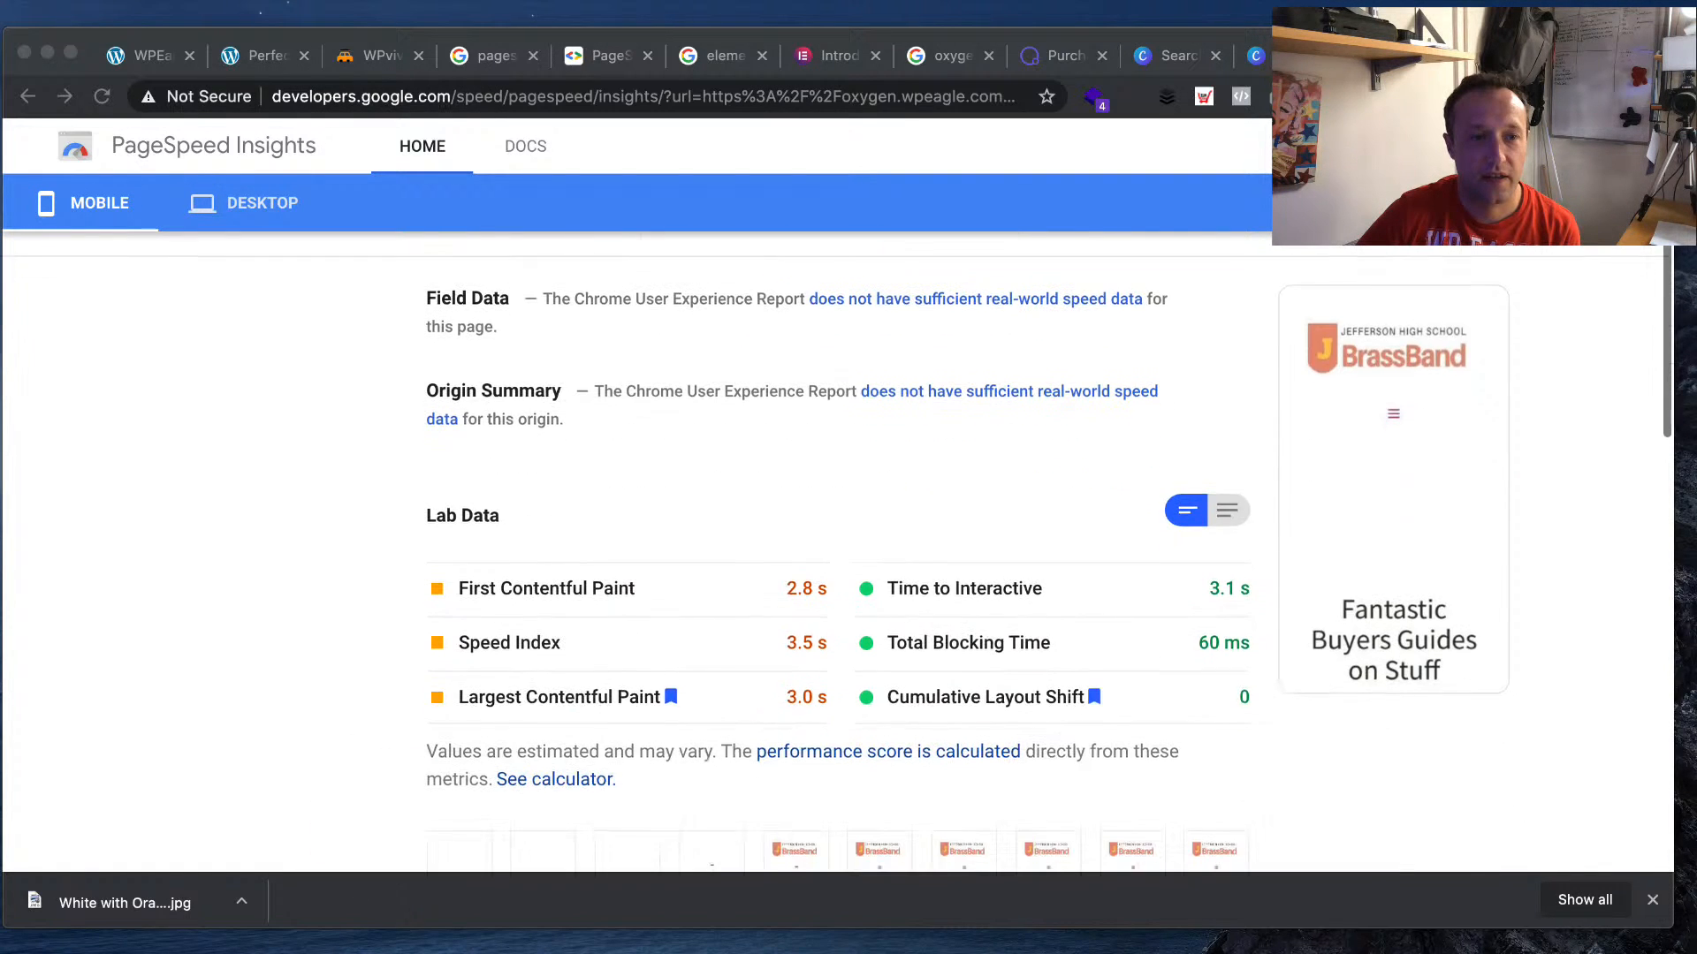
scroll(838, 548, up, 2)
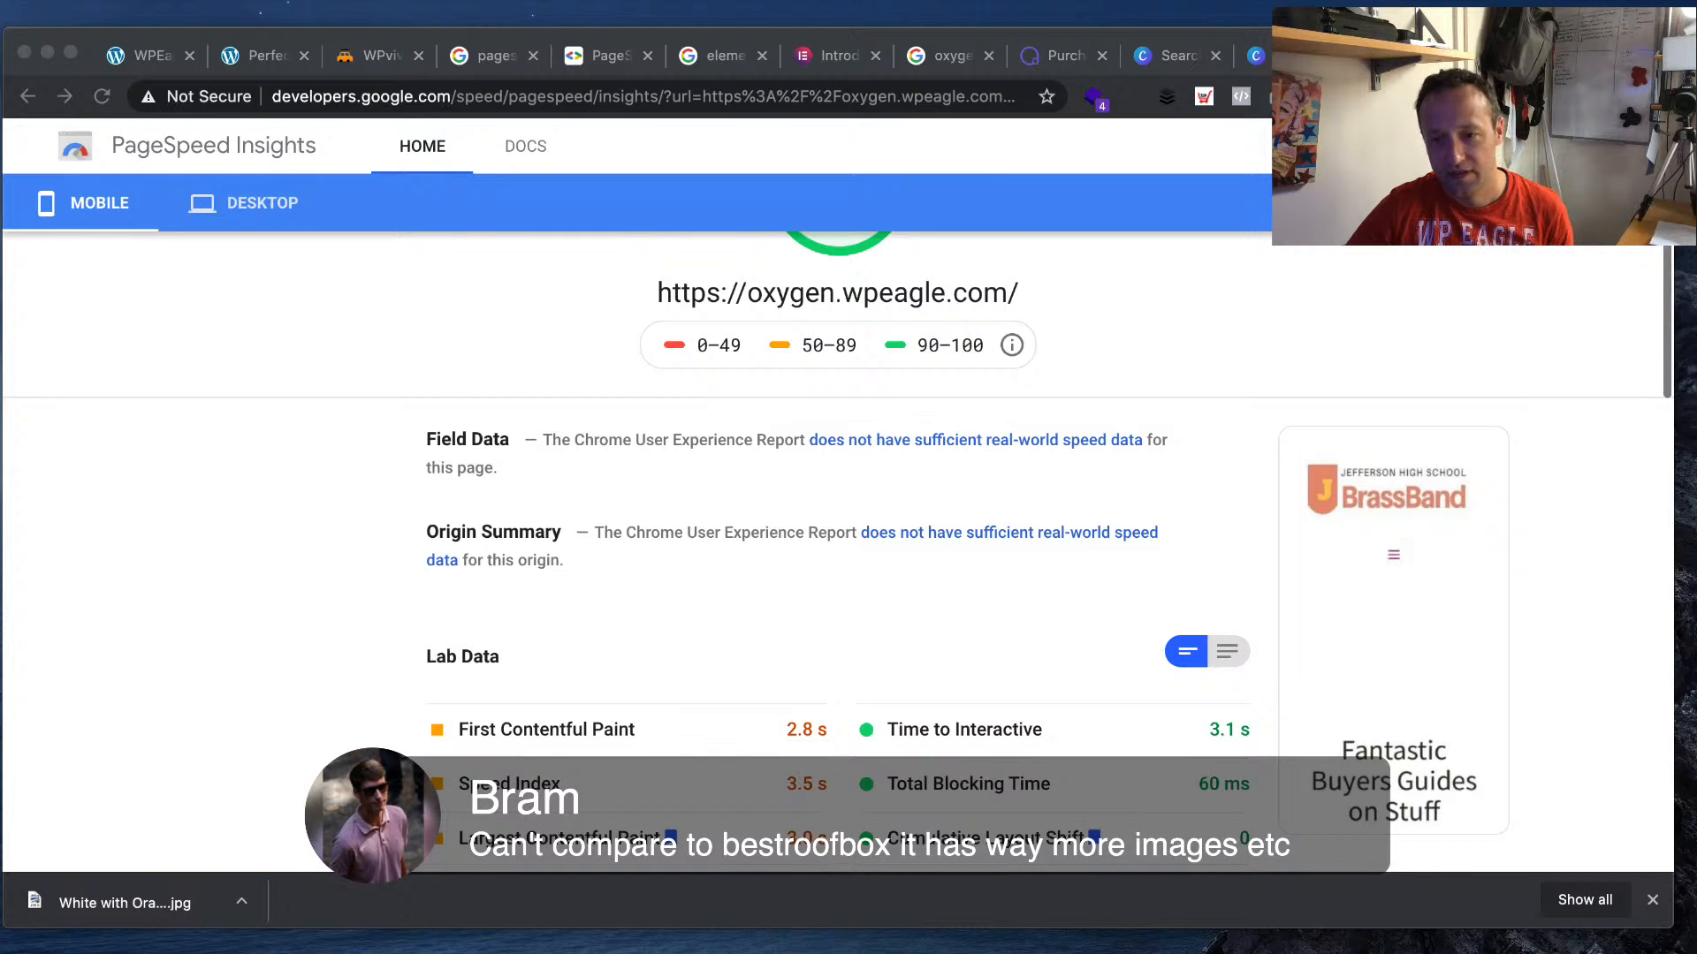
scroll(838, 548, up, 3)
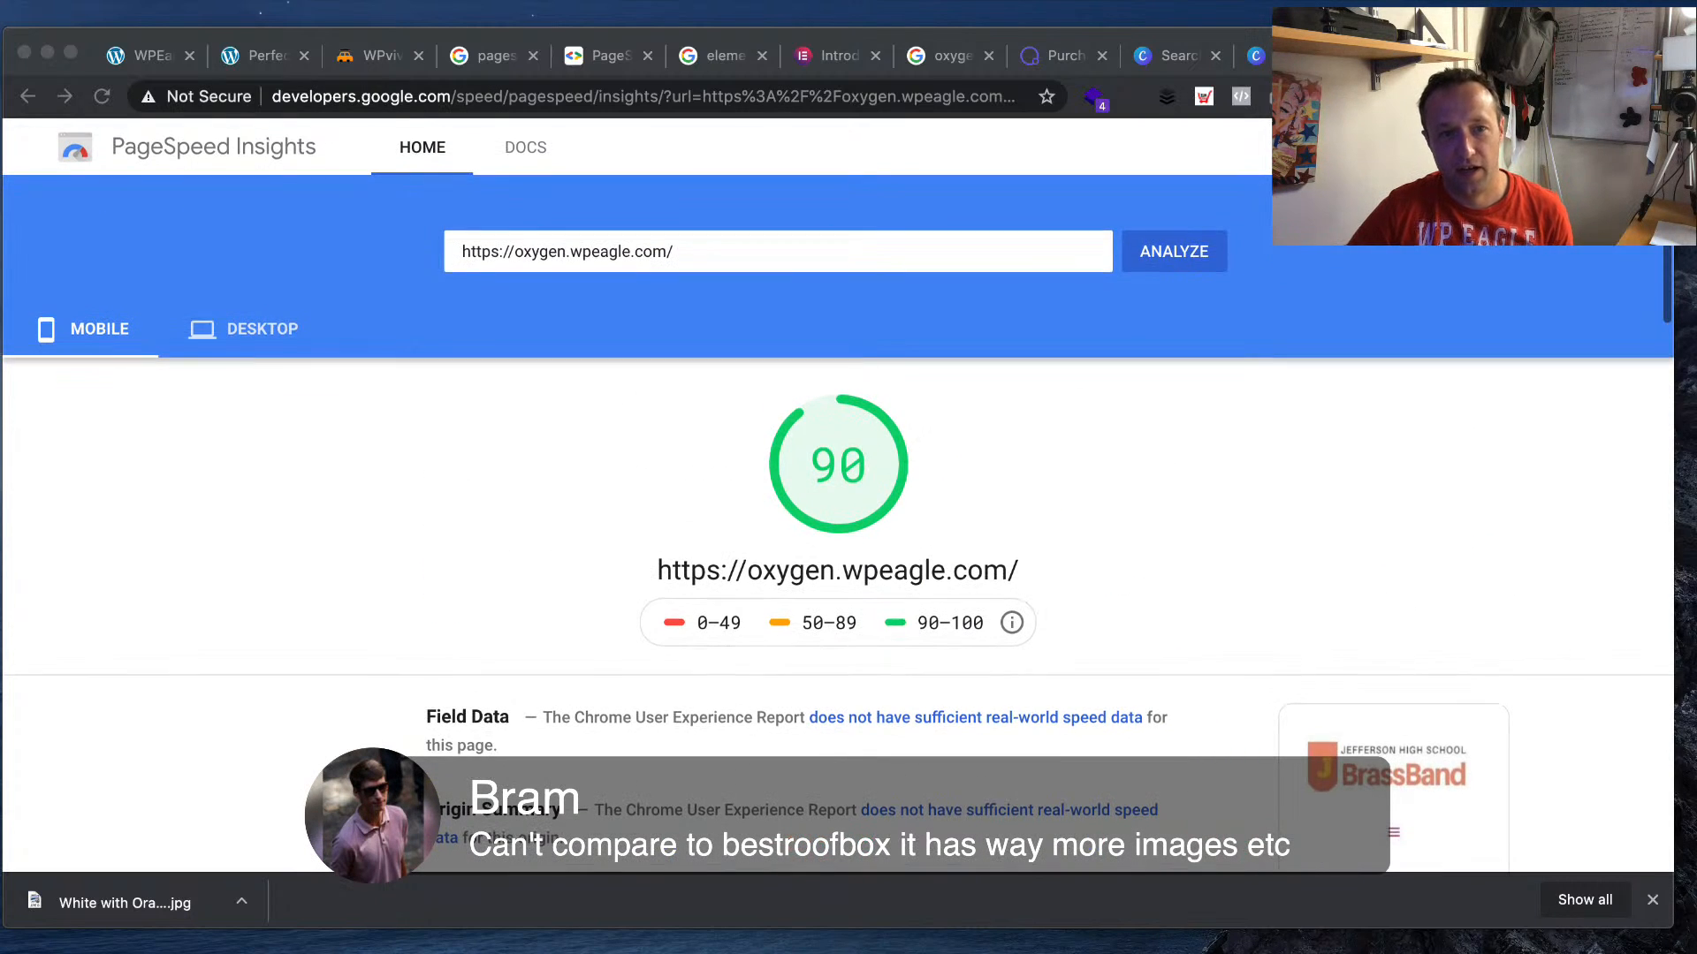
click(232, 331)
click(86, 331)
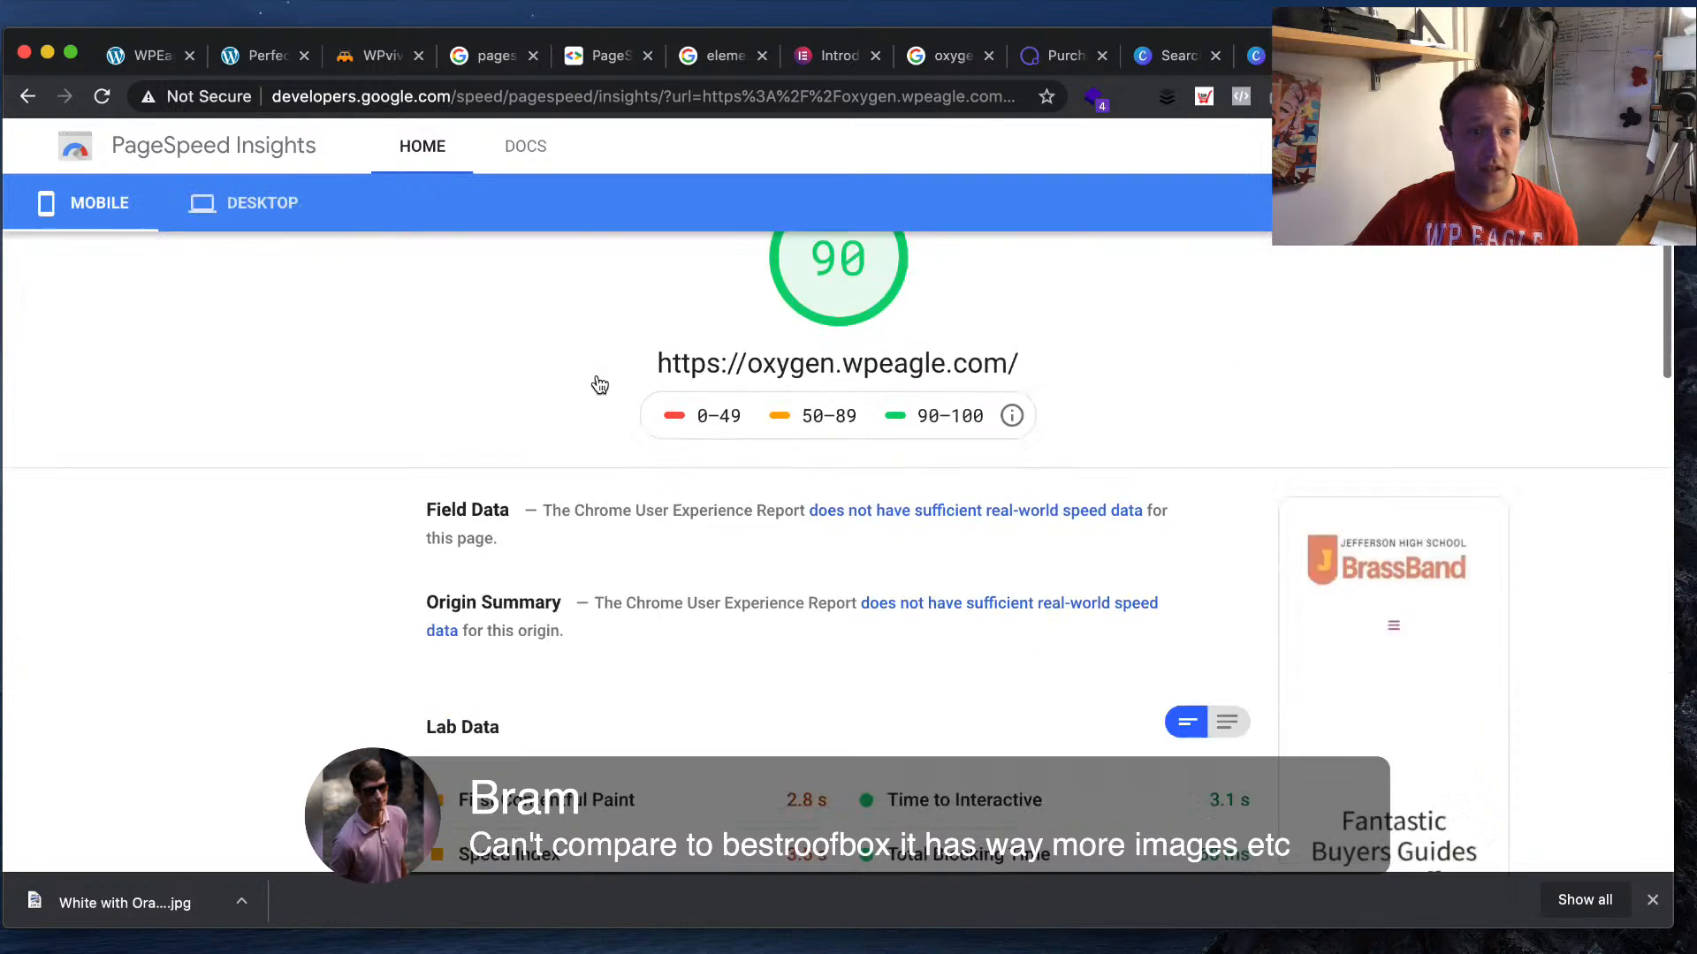
scroll(597, 375, down, 3)
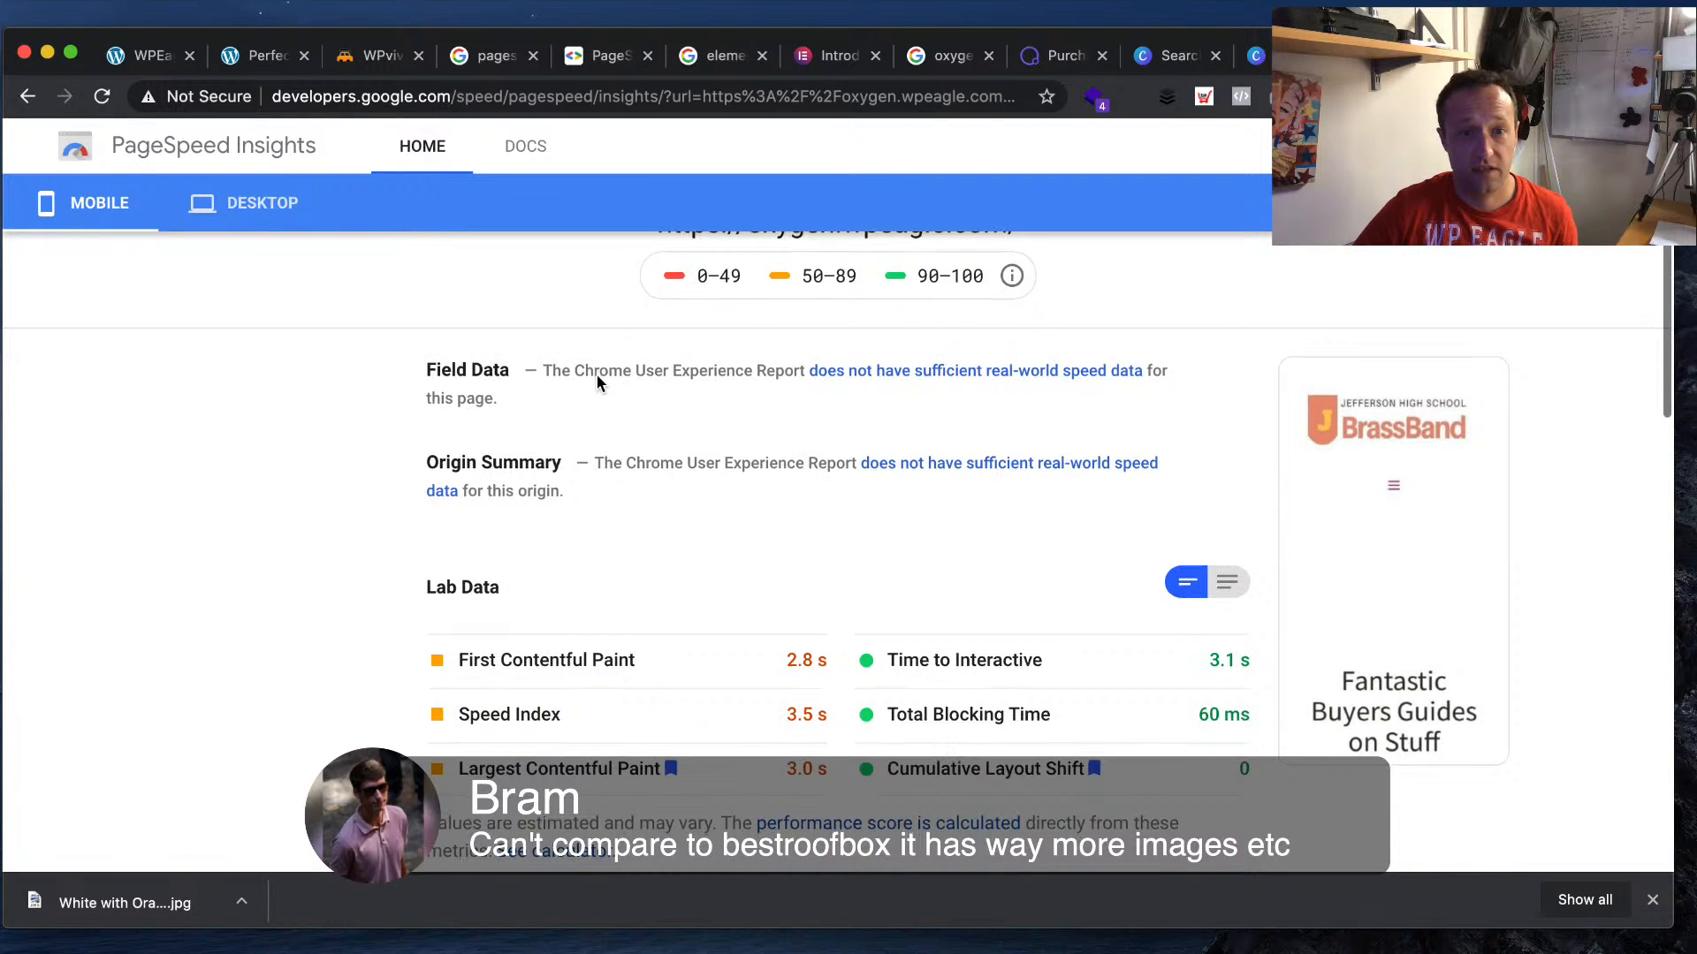
- Return to the Oxygen site, go to its Templates list and open Main Template in the Oxygen builder
click(358, 58)
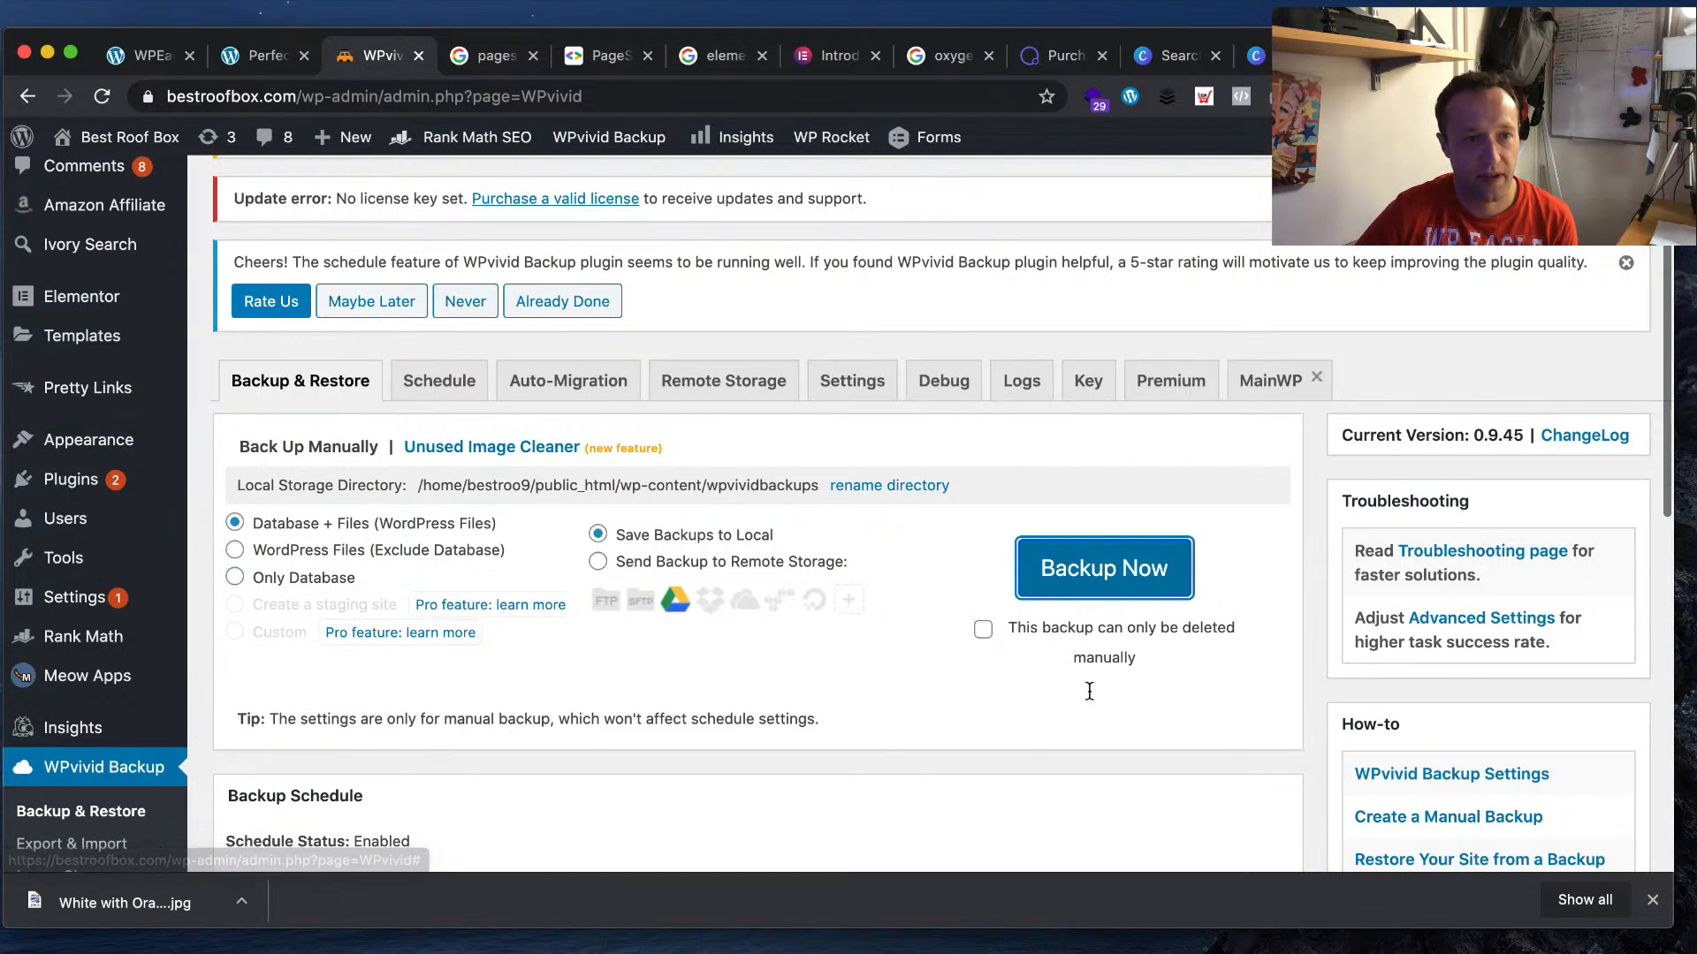
click(148, 55)
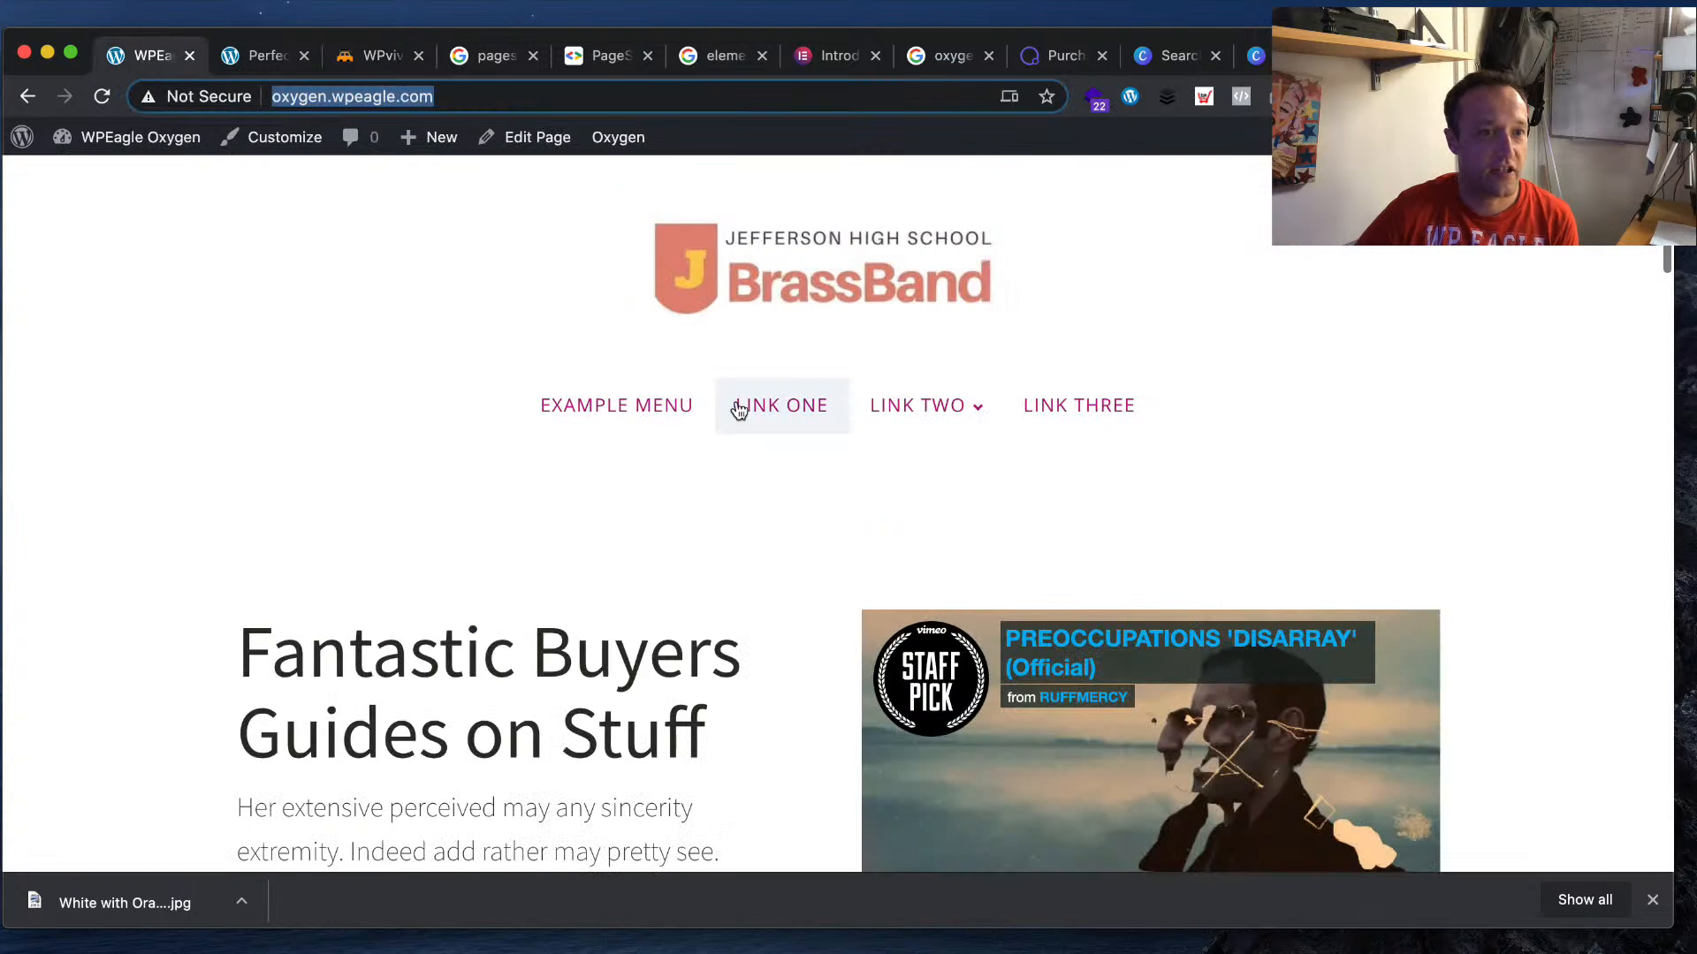
mouse_move(133, 140)
click(131, 172)
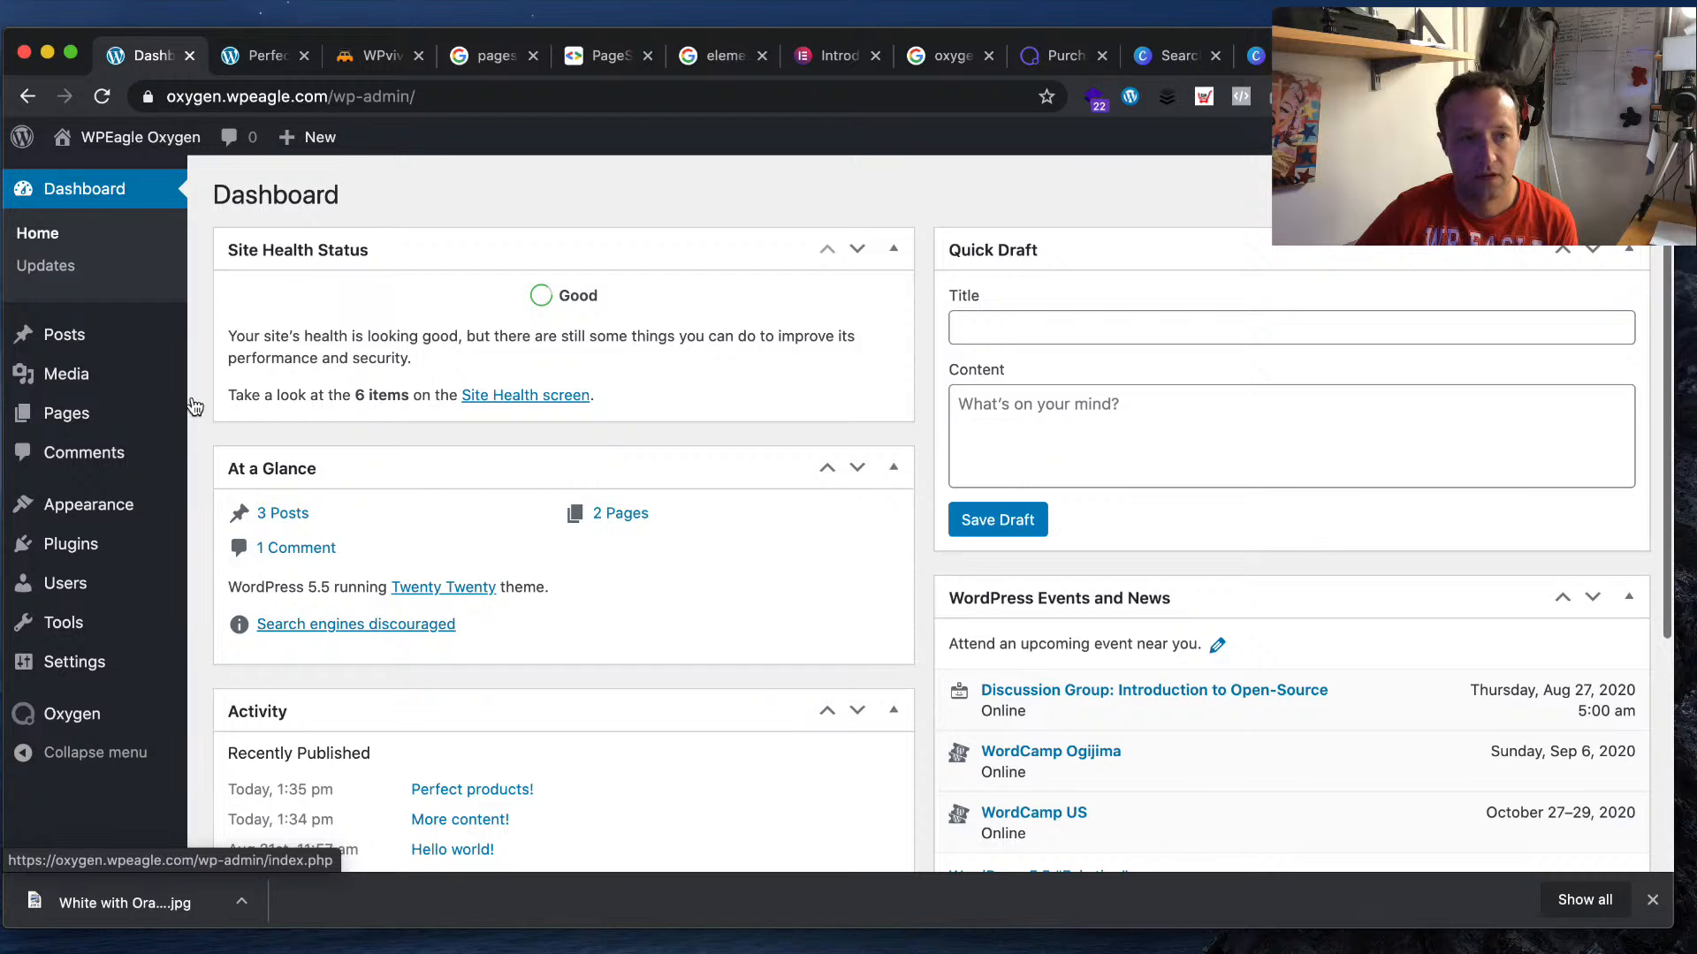
mouse_move(168, 714)
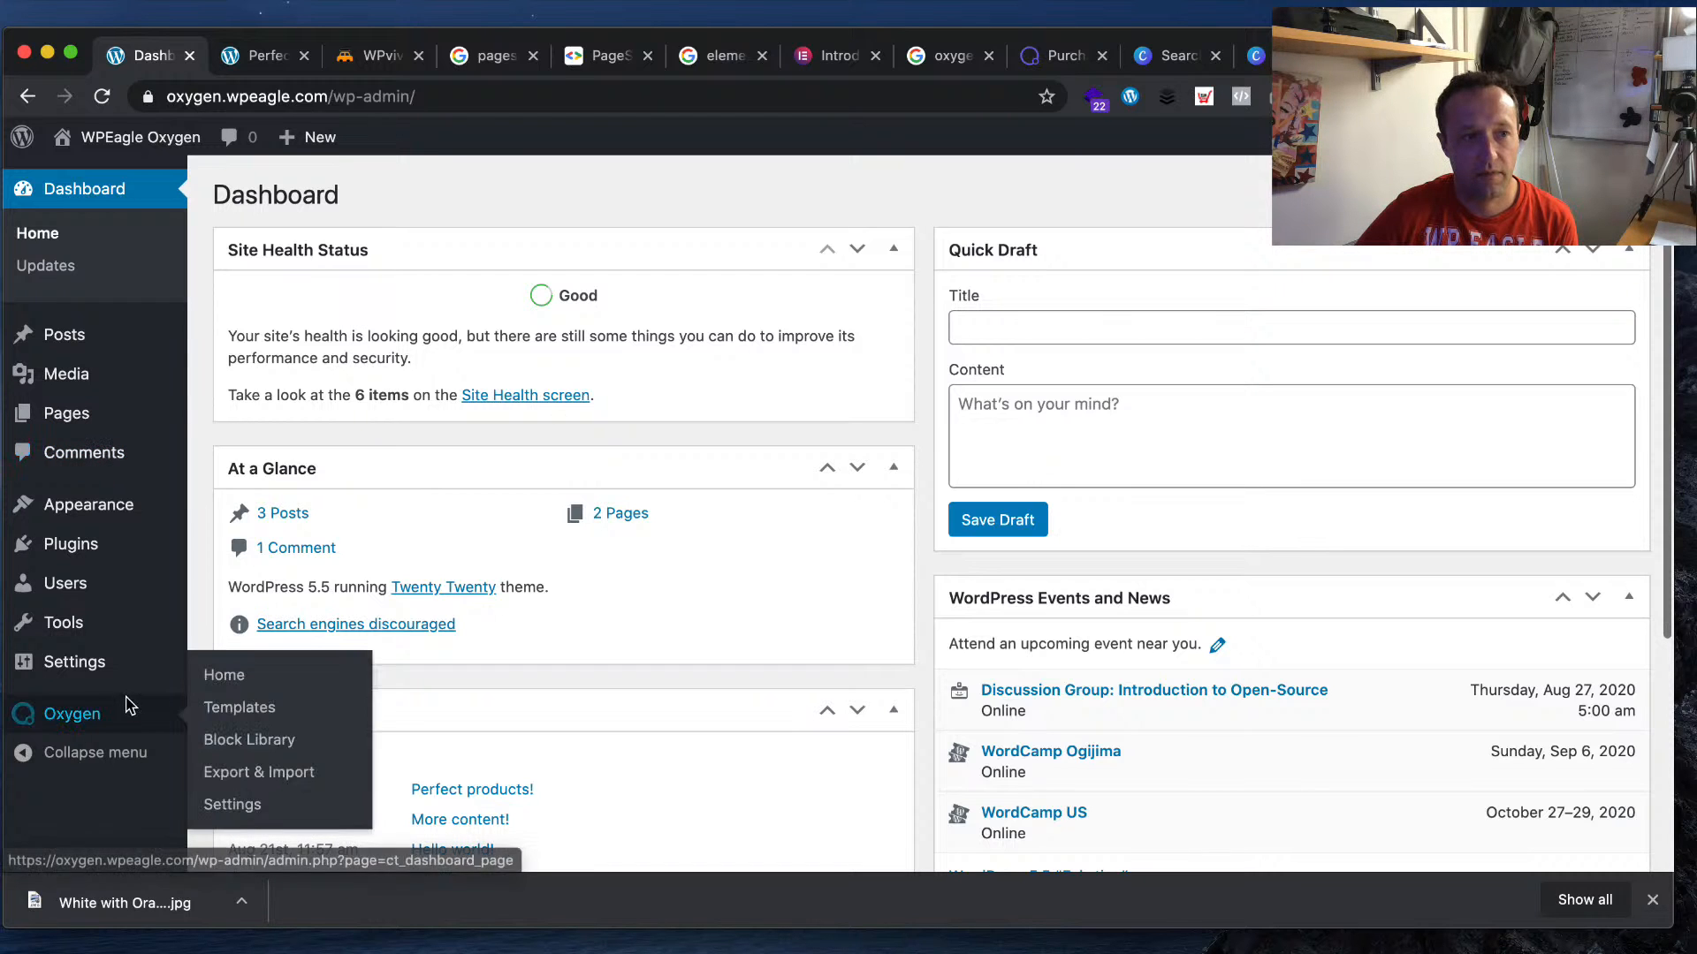
click(333, 707)
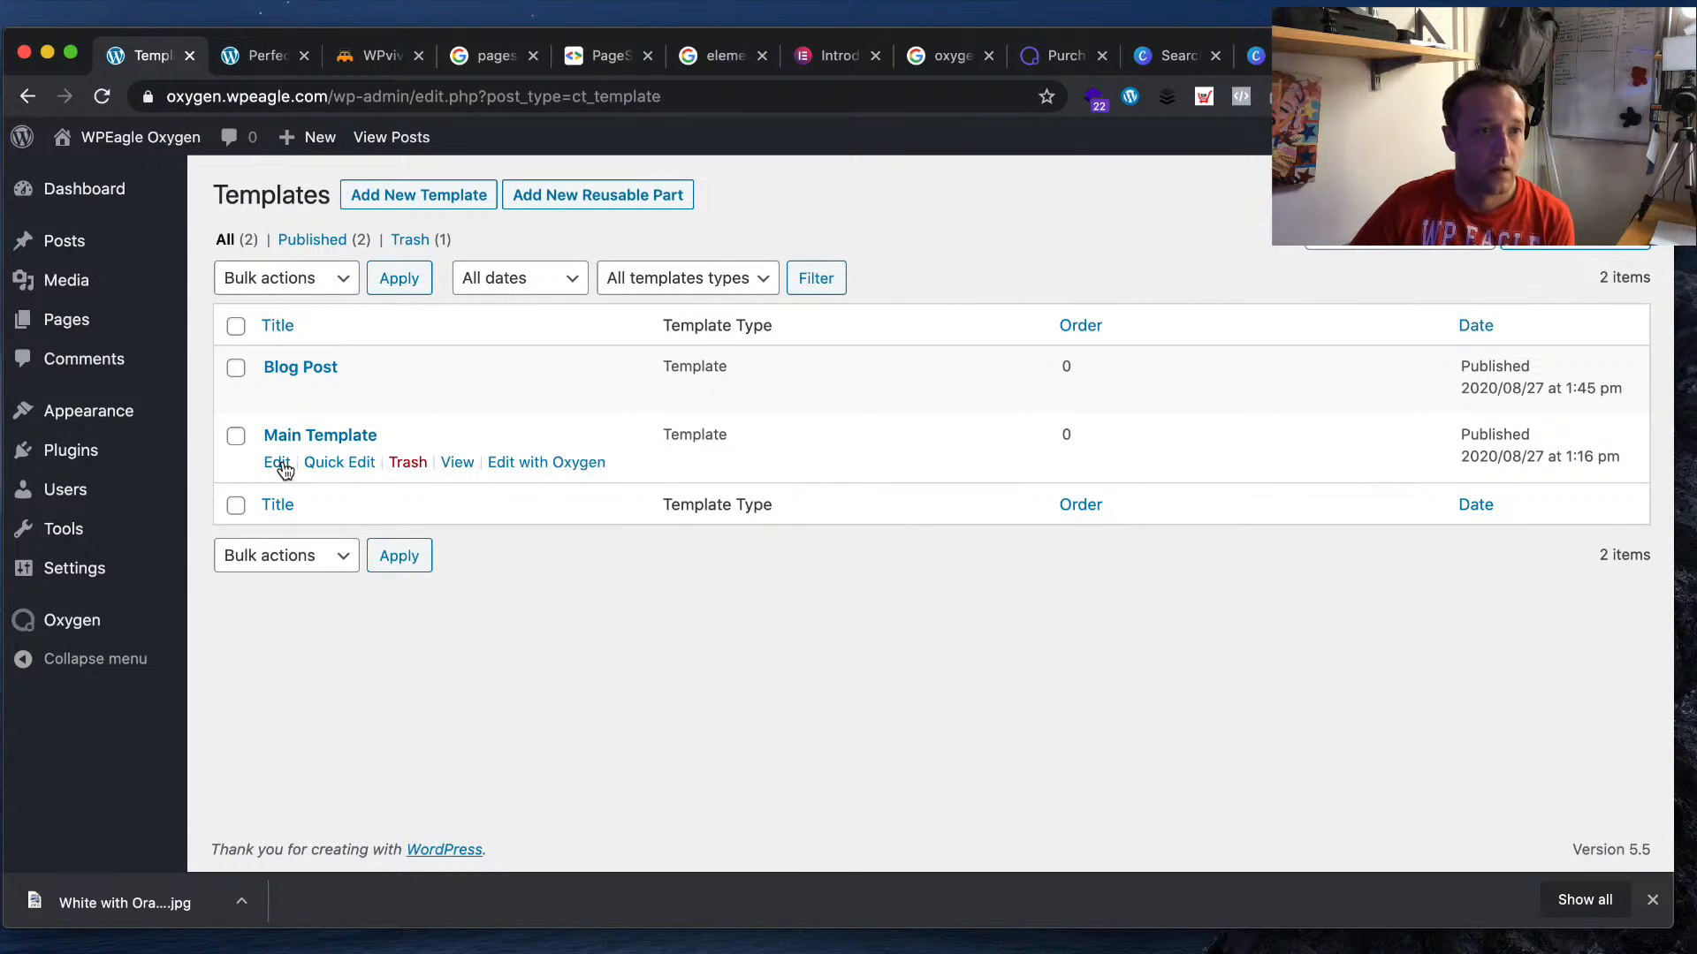
click(546, 462)
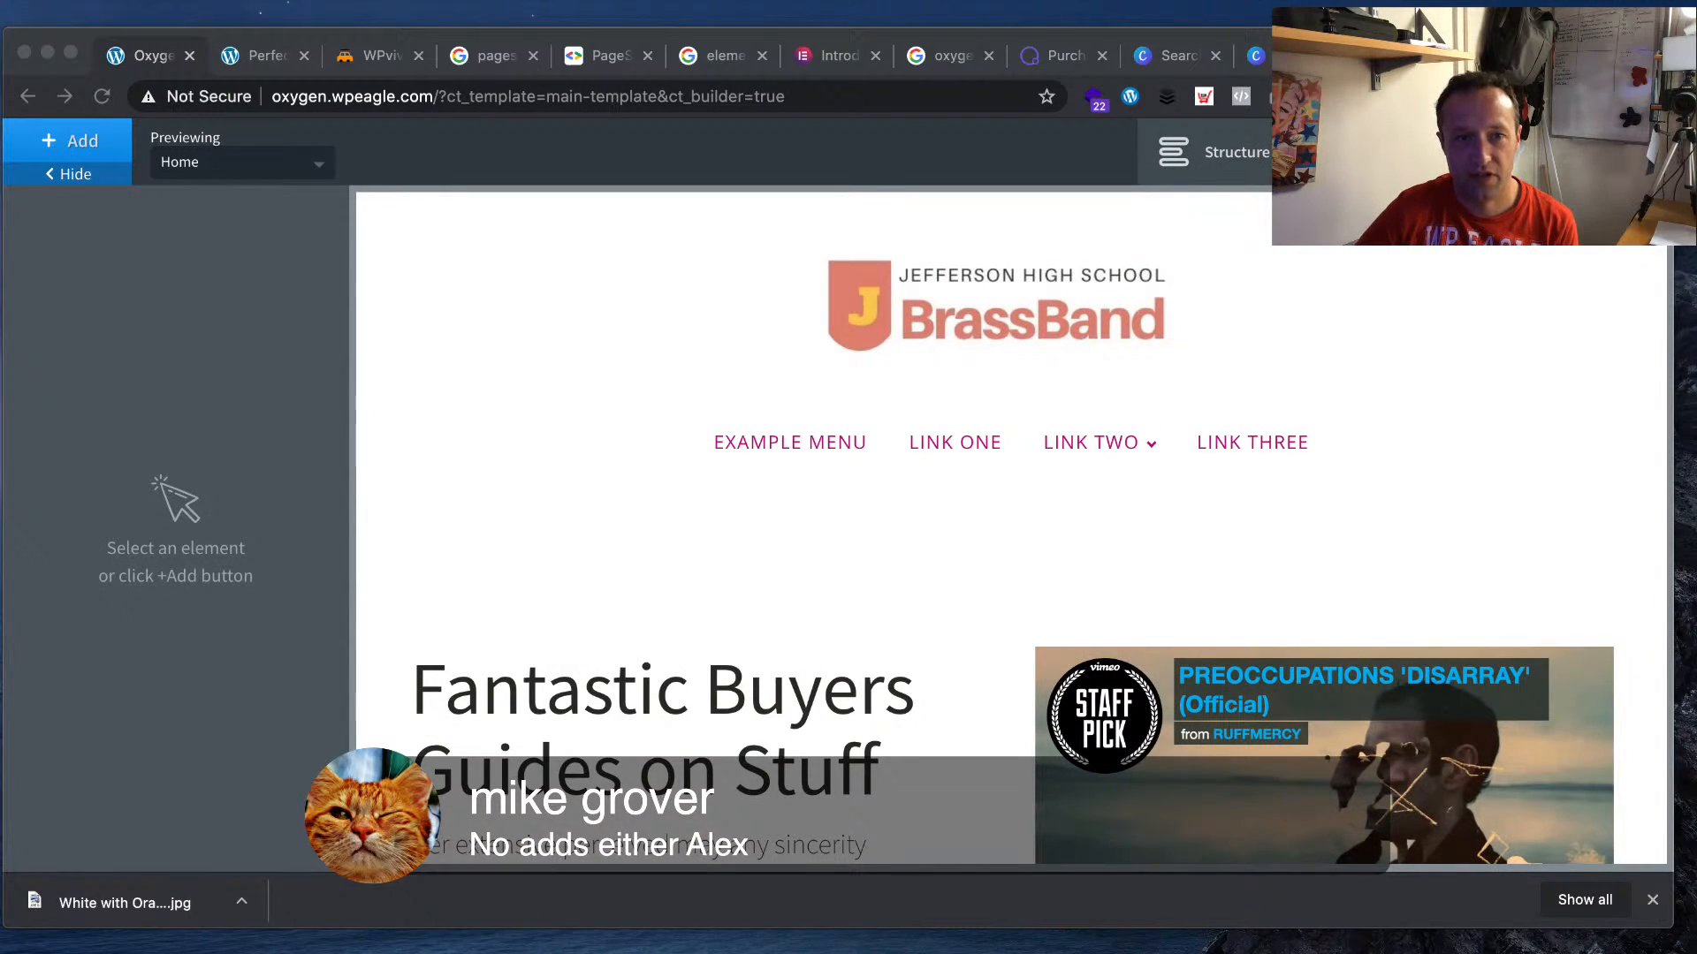
scroll(1011, 527, down, 15)
scroll(1011, 527, down, 5)
scroll(1011, 528, up, 2)
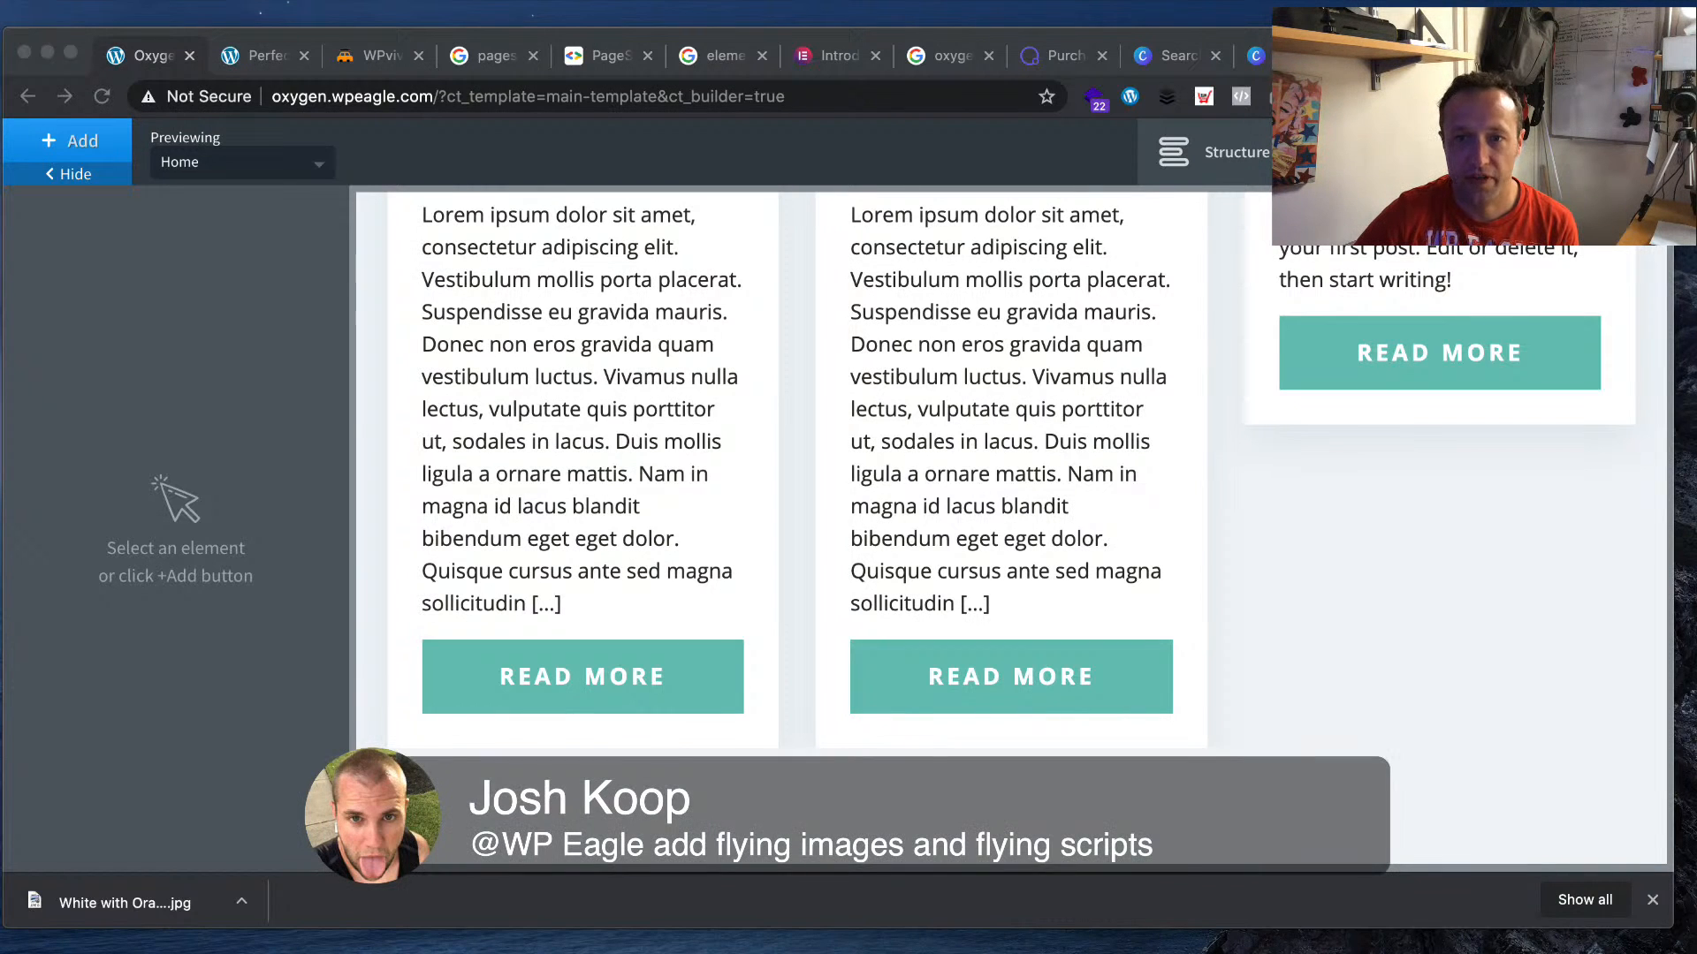
scroll(1011, 529, down, 6)
scroll(1011, 529, up, 5)
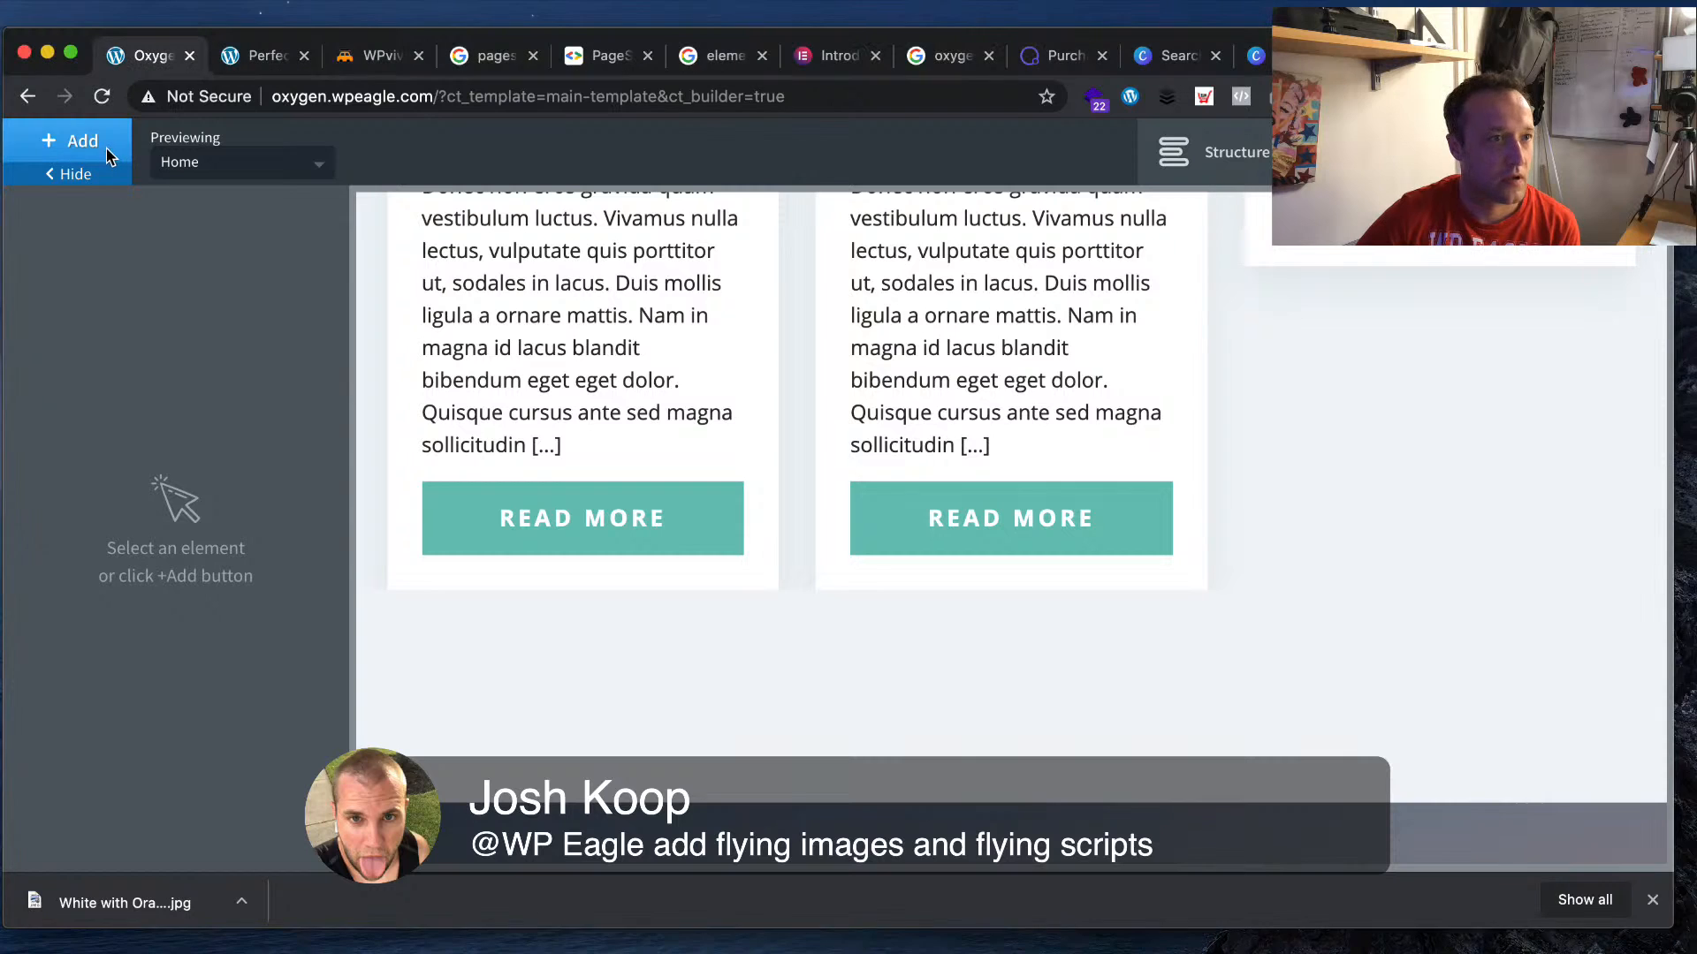
- Search the builder's addable components for "fly" and clear the search
click(83, 141)
click(176, 214)
text(flying)
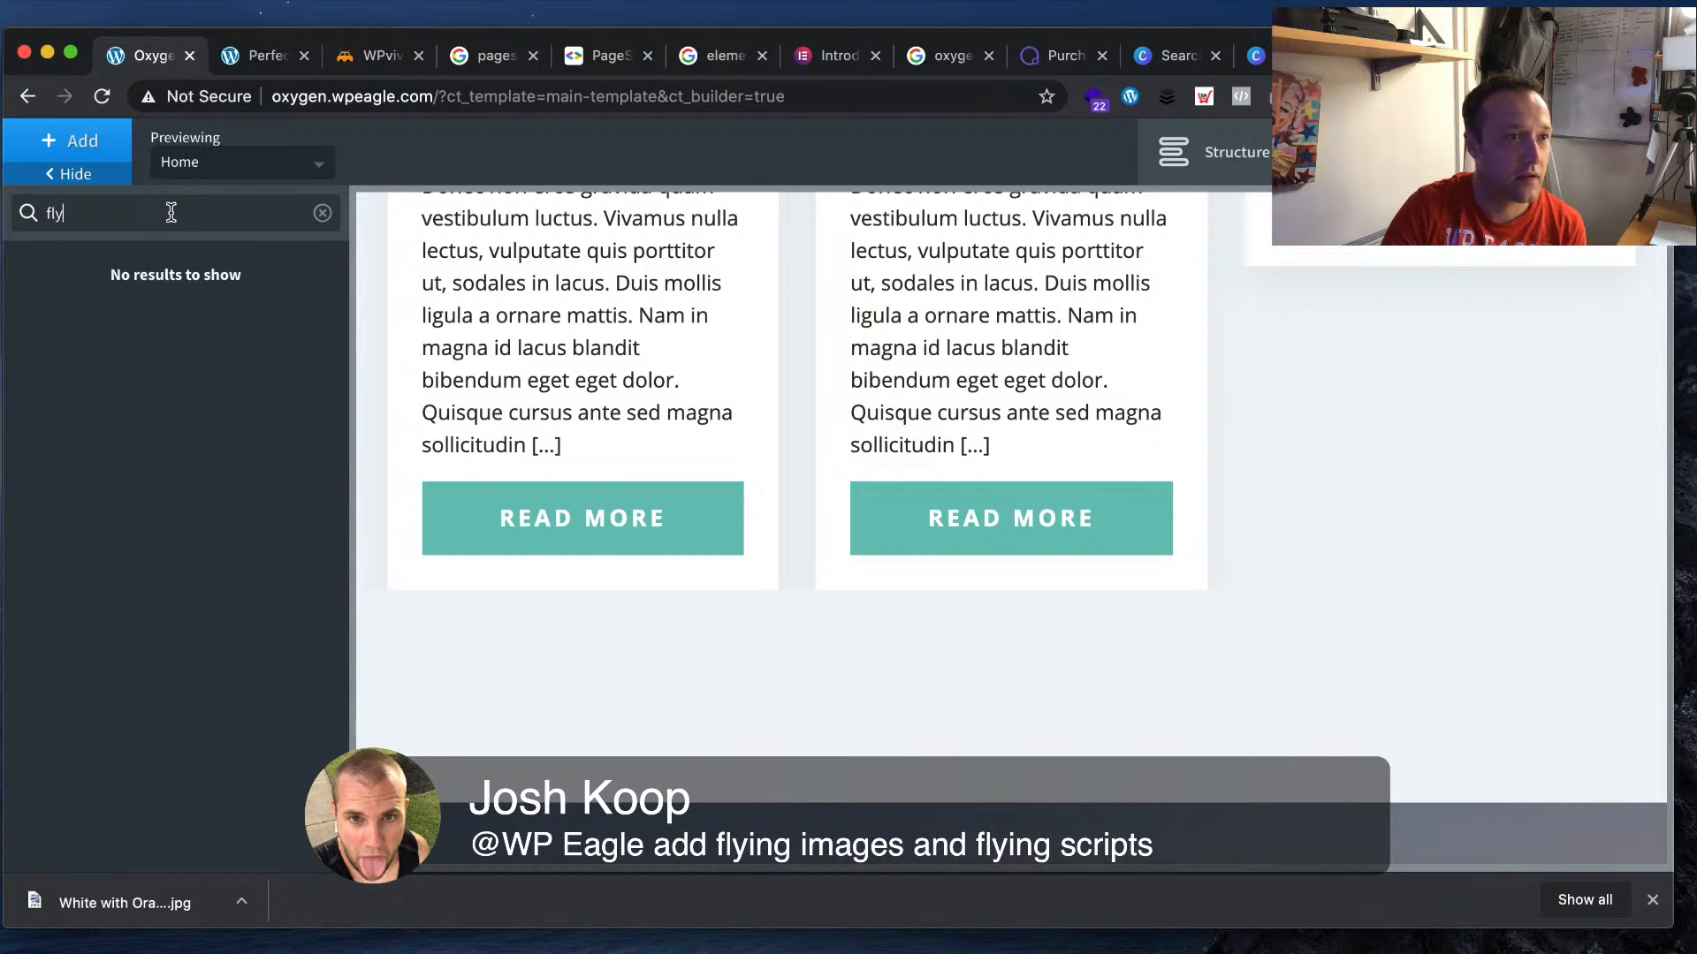
key(BackSpace)
key(BackSpace)
key(BackSpace)
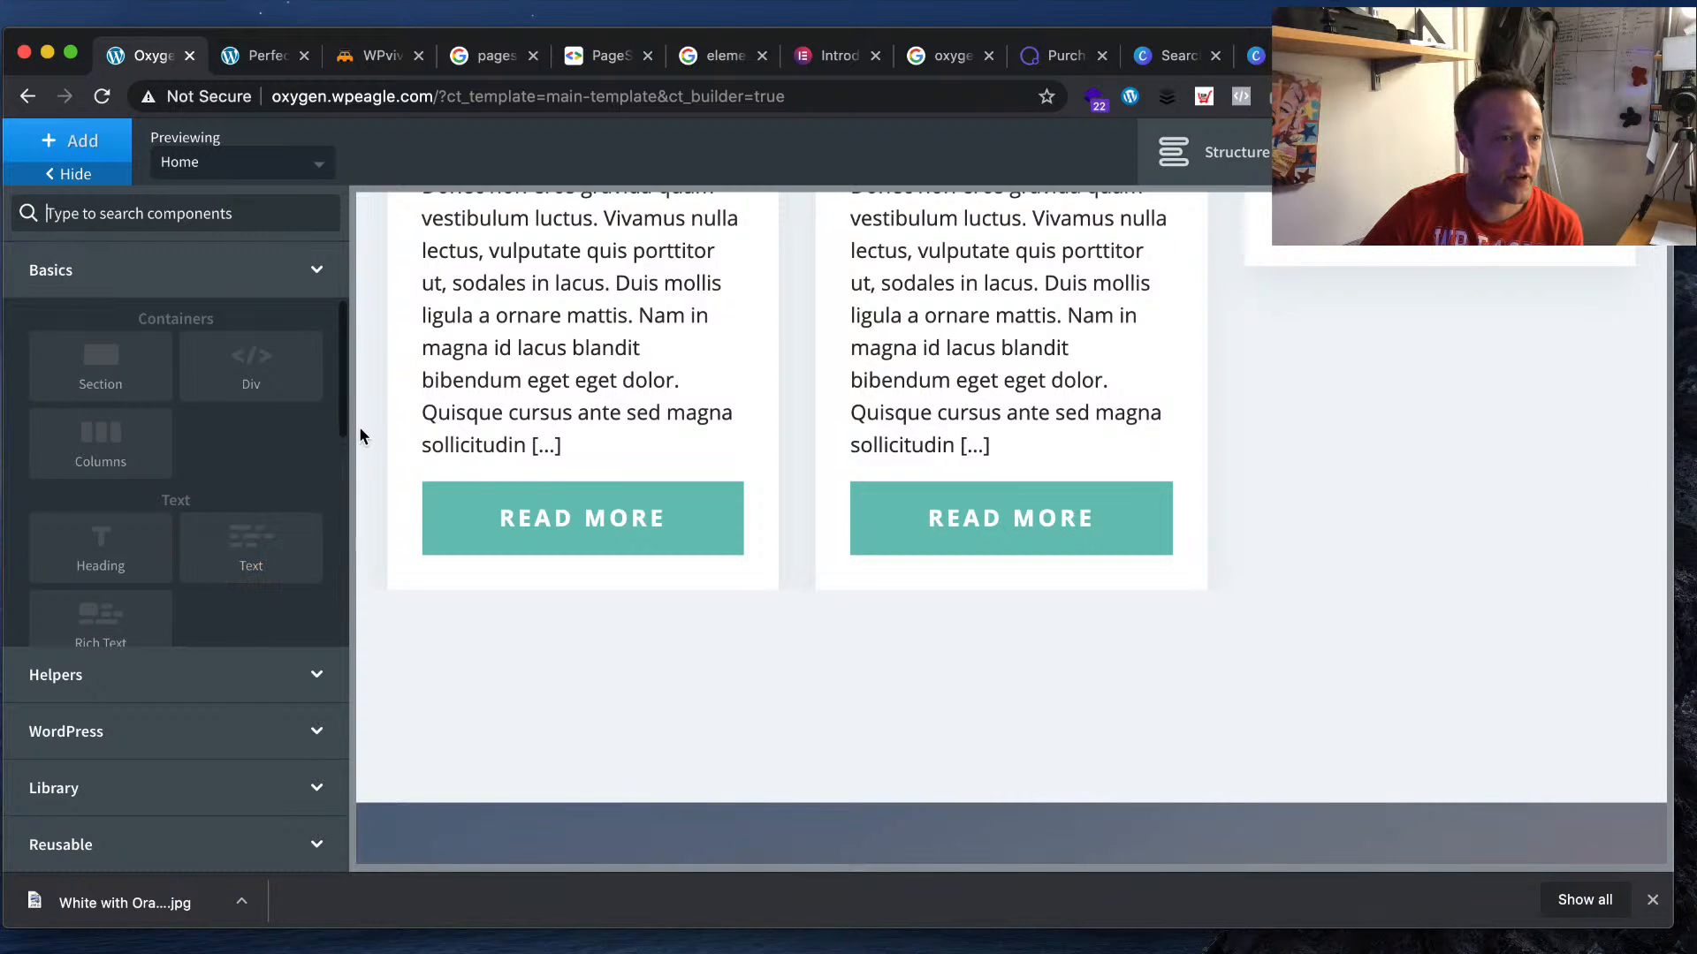
- Select the header's Menu element and check which WordPress menus it can be assigned
scroll(839, 442, up, 15)
click(883, 451)
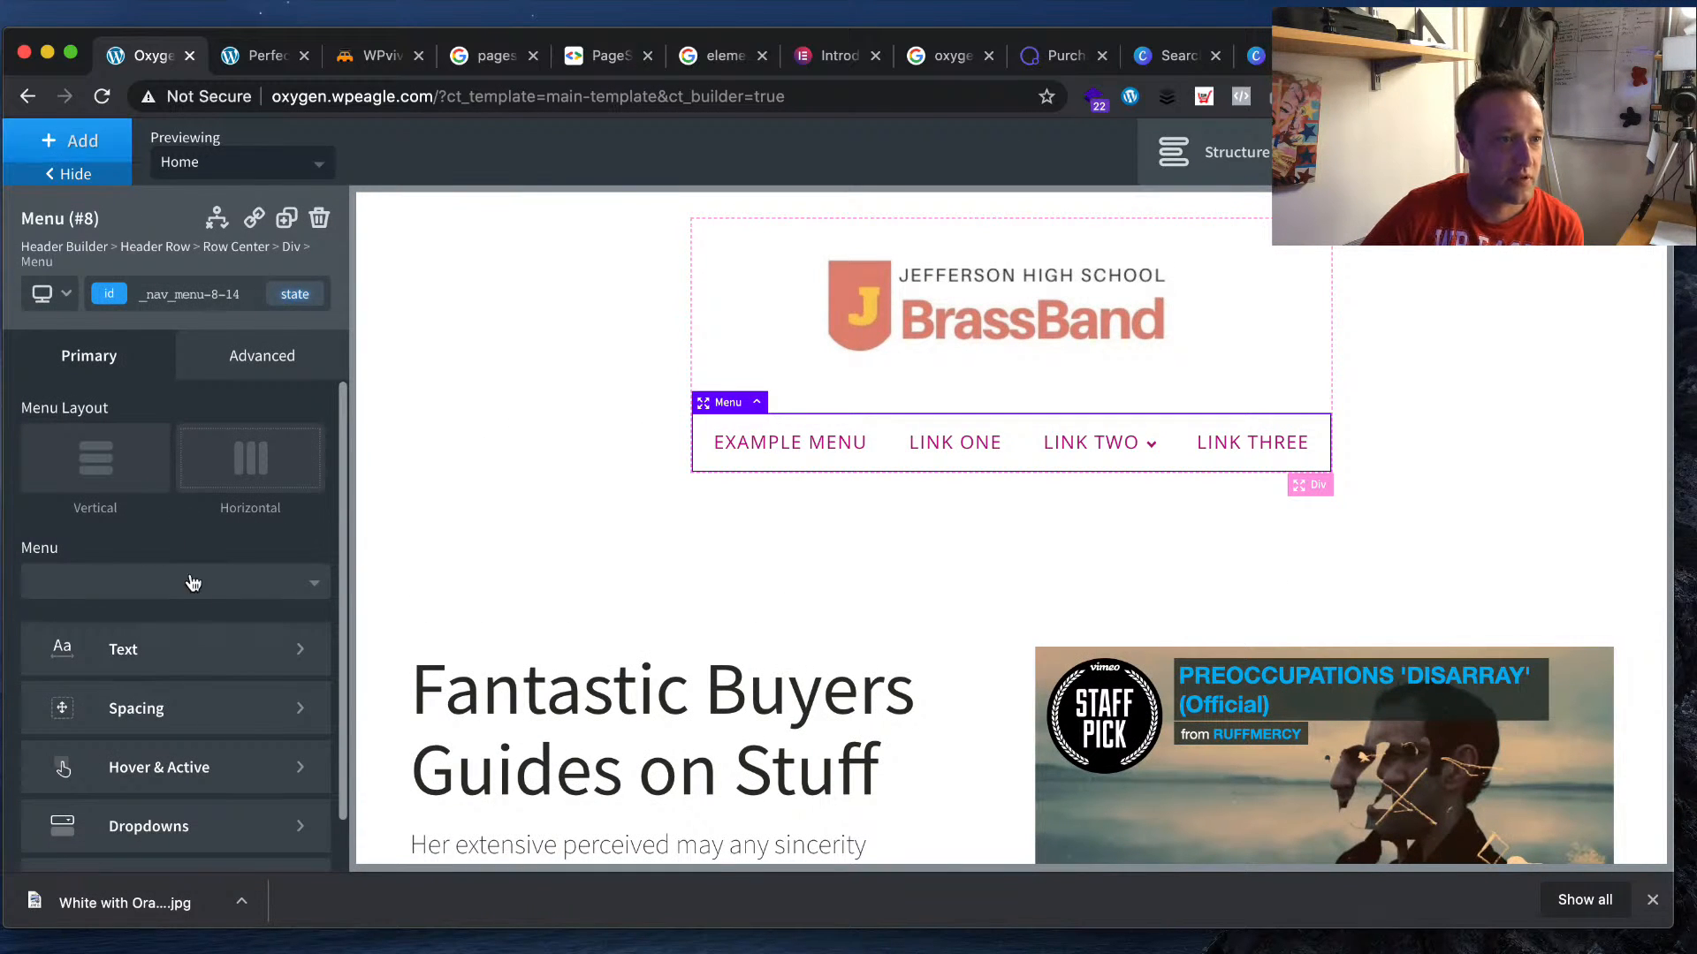
click(303, 586)
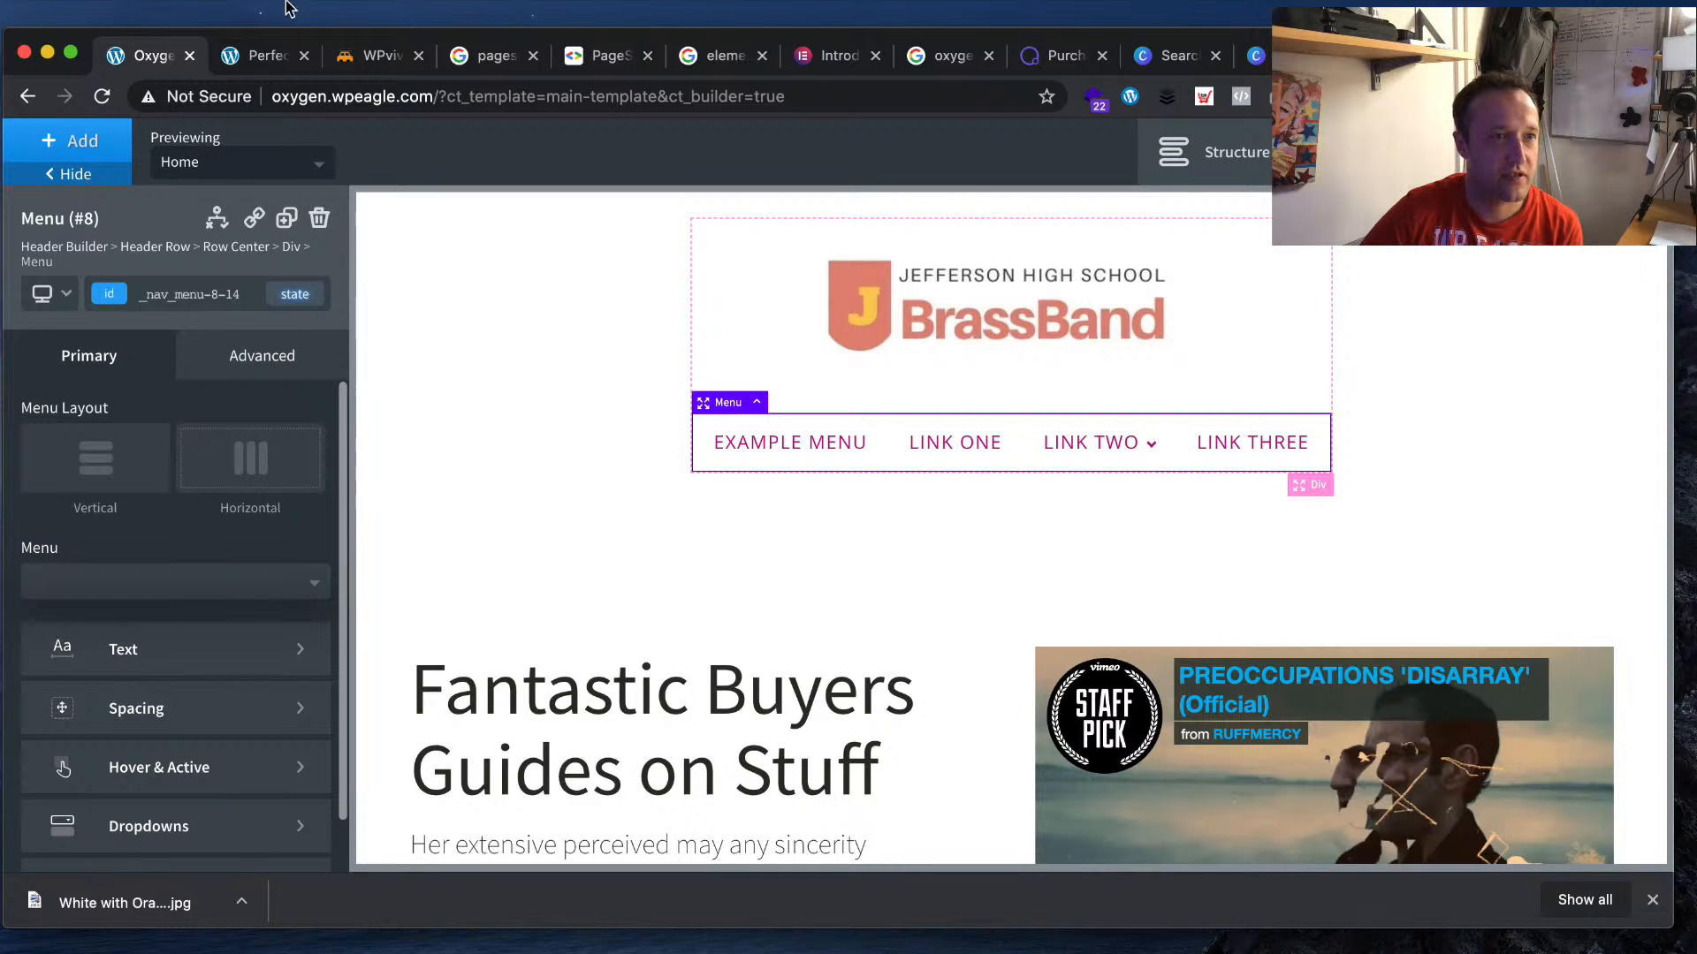
- In the other WordPress tab, open the dashboard's menu management and create a menu named "main menu"
click(264, 54)
mouse_move(141, 126)
click(84, 174)
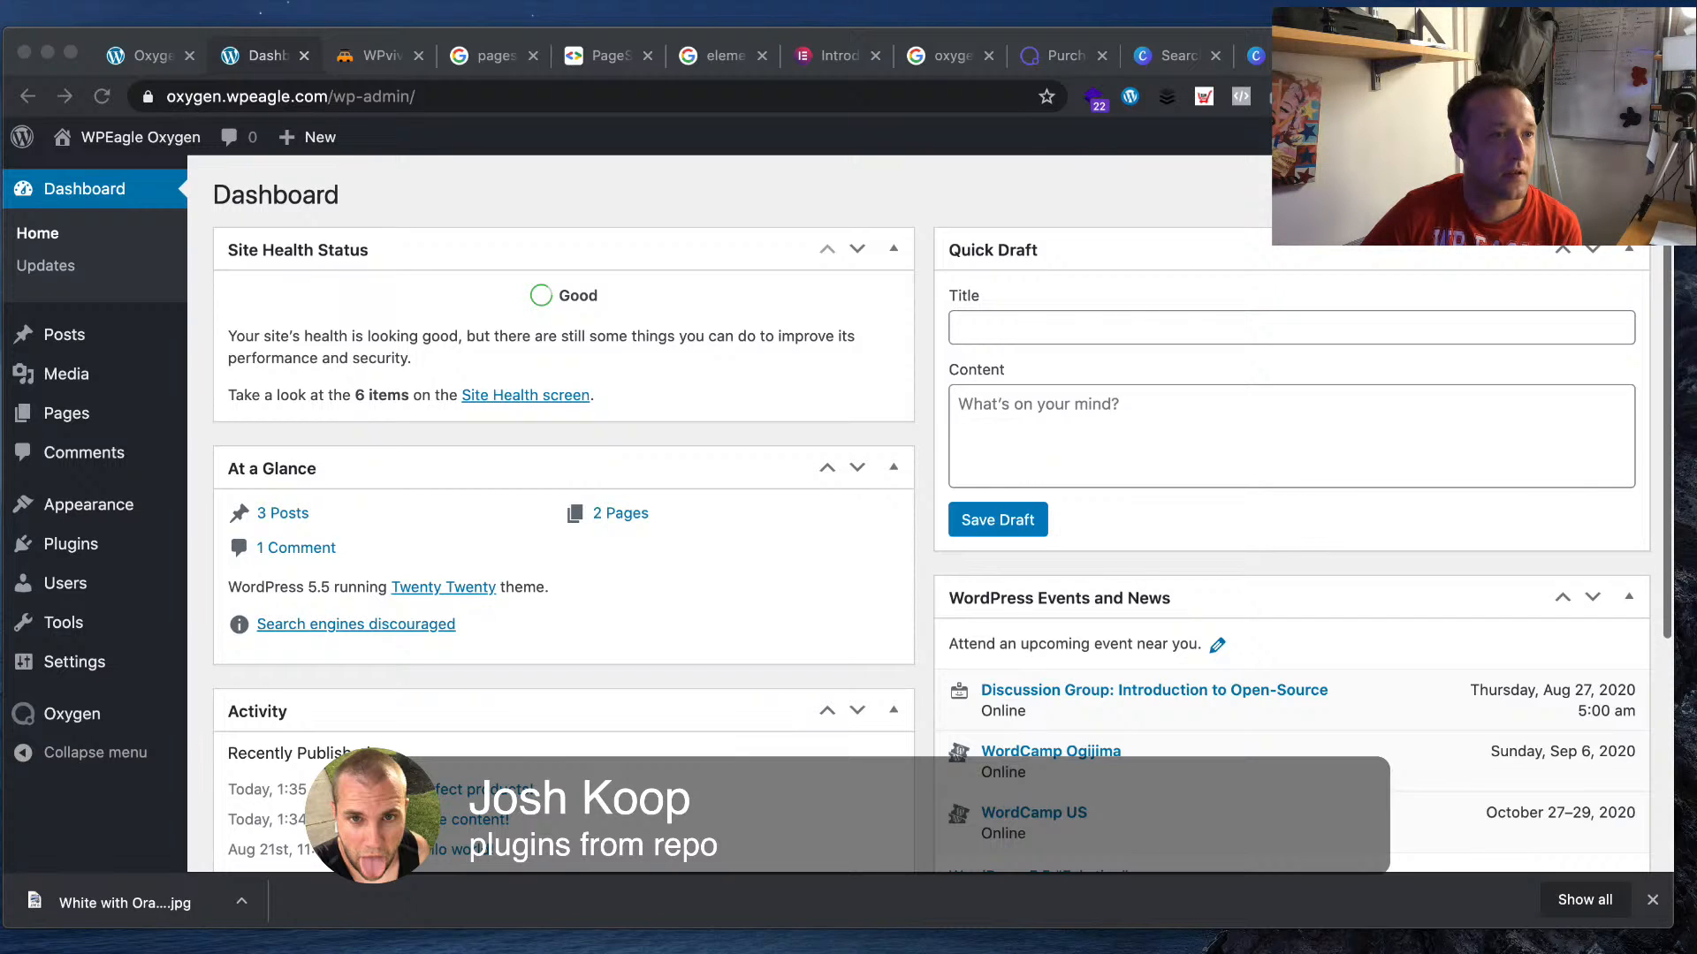
click(181, 520)
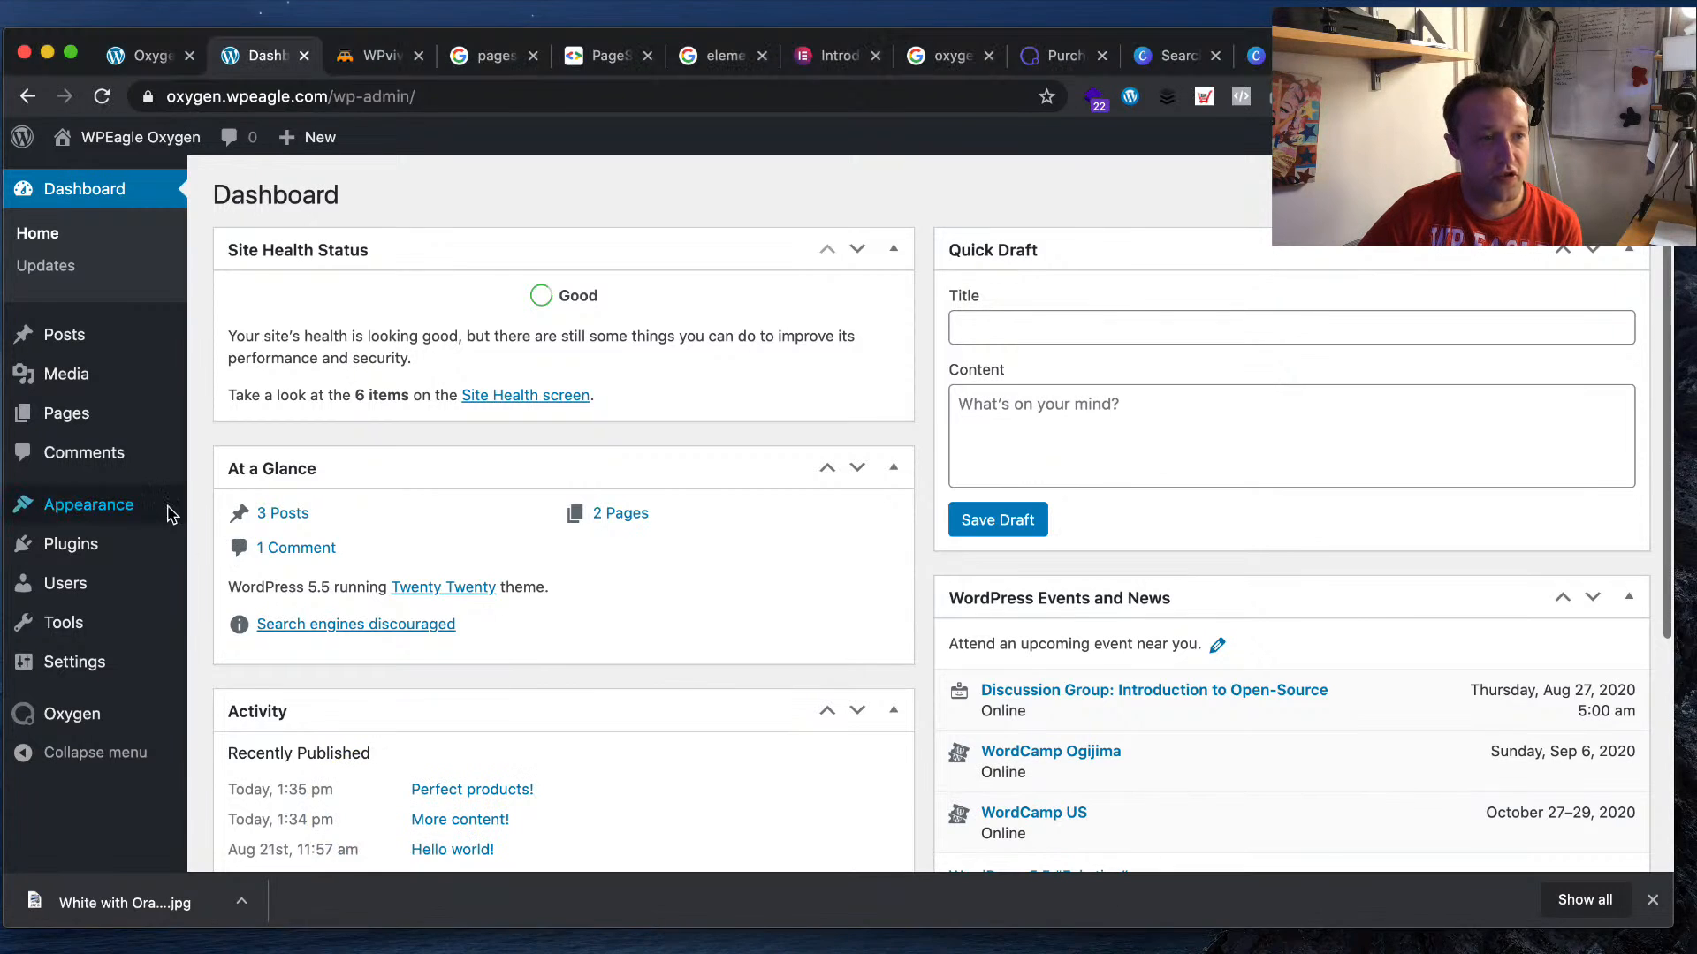
mouse_move(159, 510)
click(272, 578)
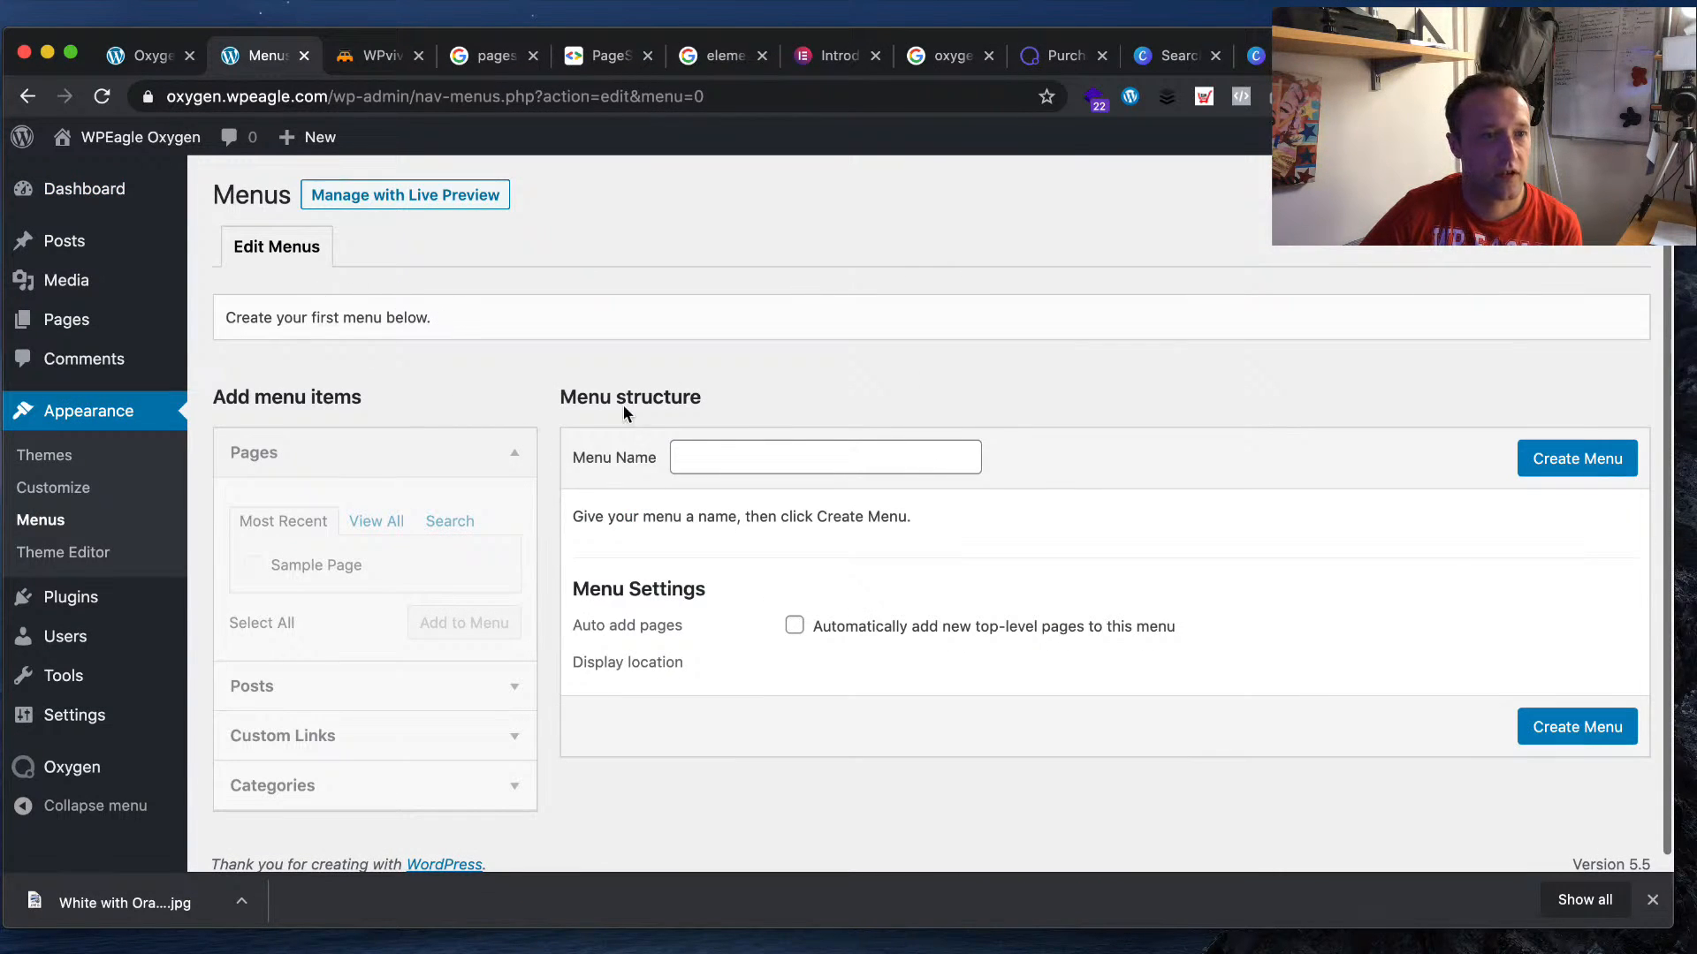
click(730, 453)
text(main menu)
click(1578, 458)
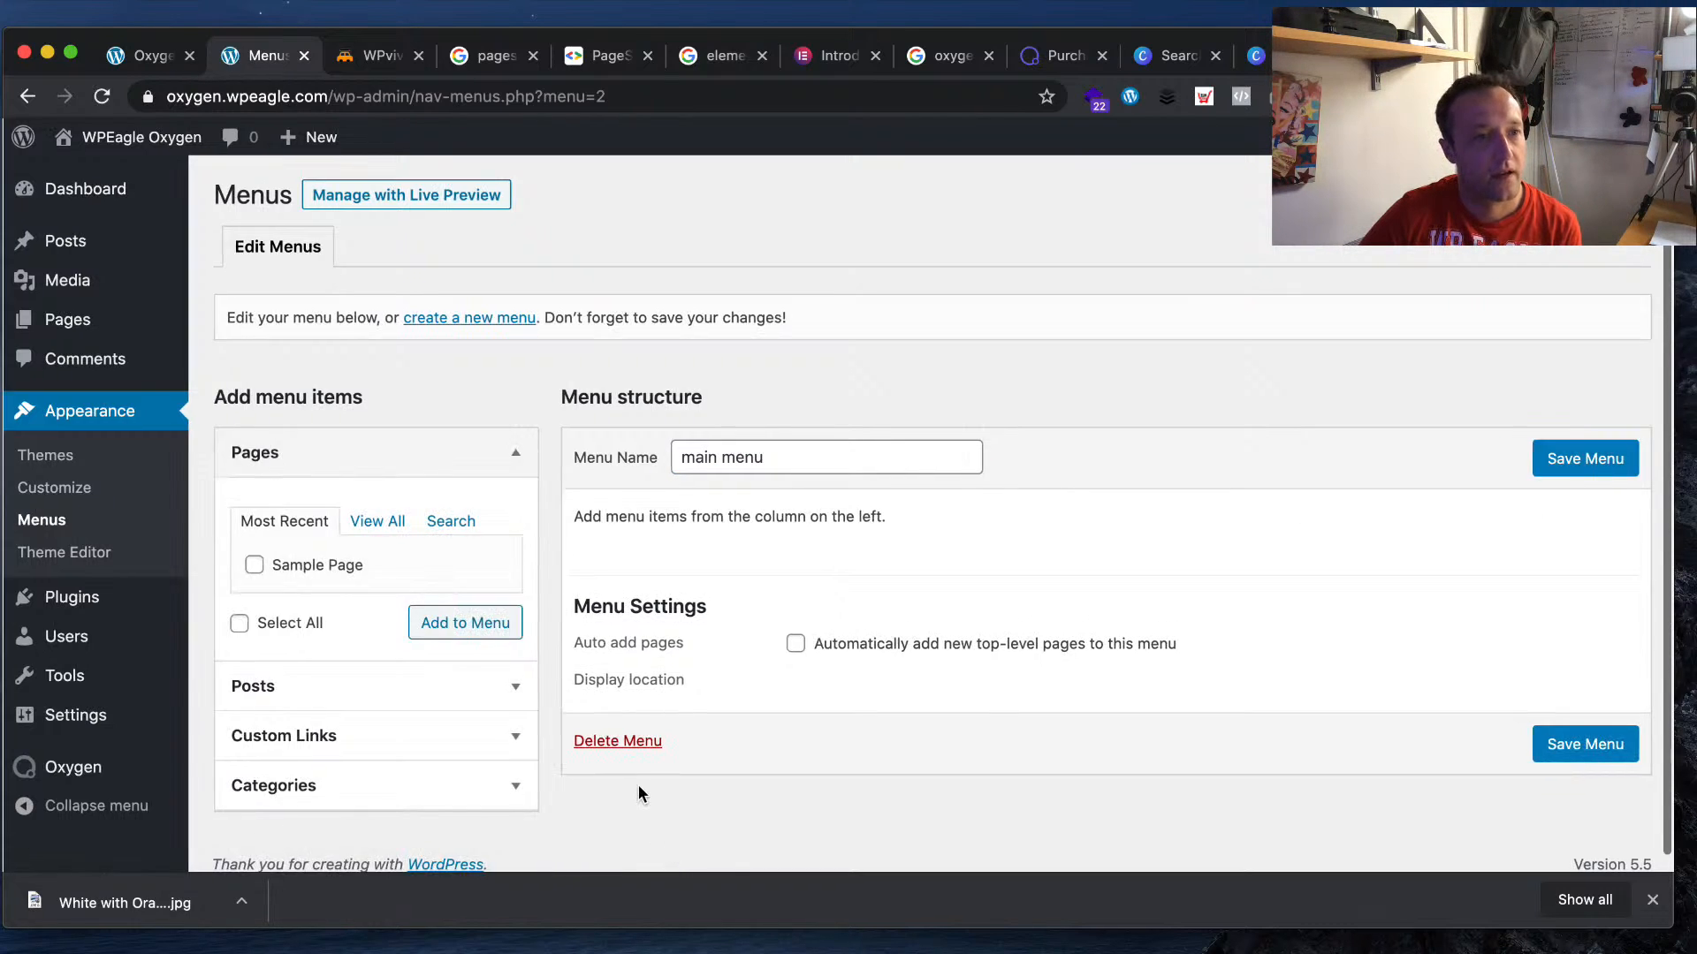
- Add the Home front page and Sample Page to the "main menu" structure
click(393, 520)
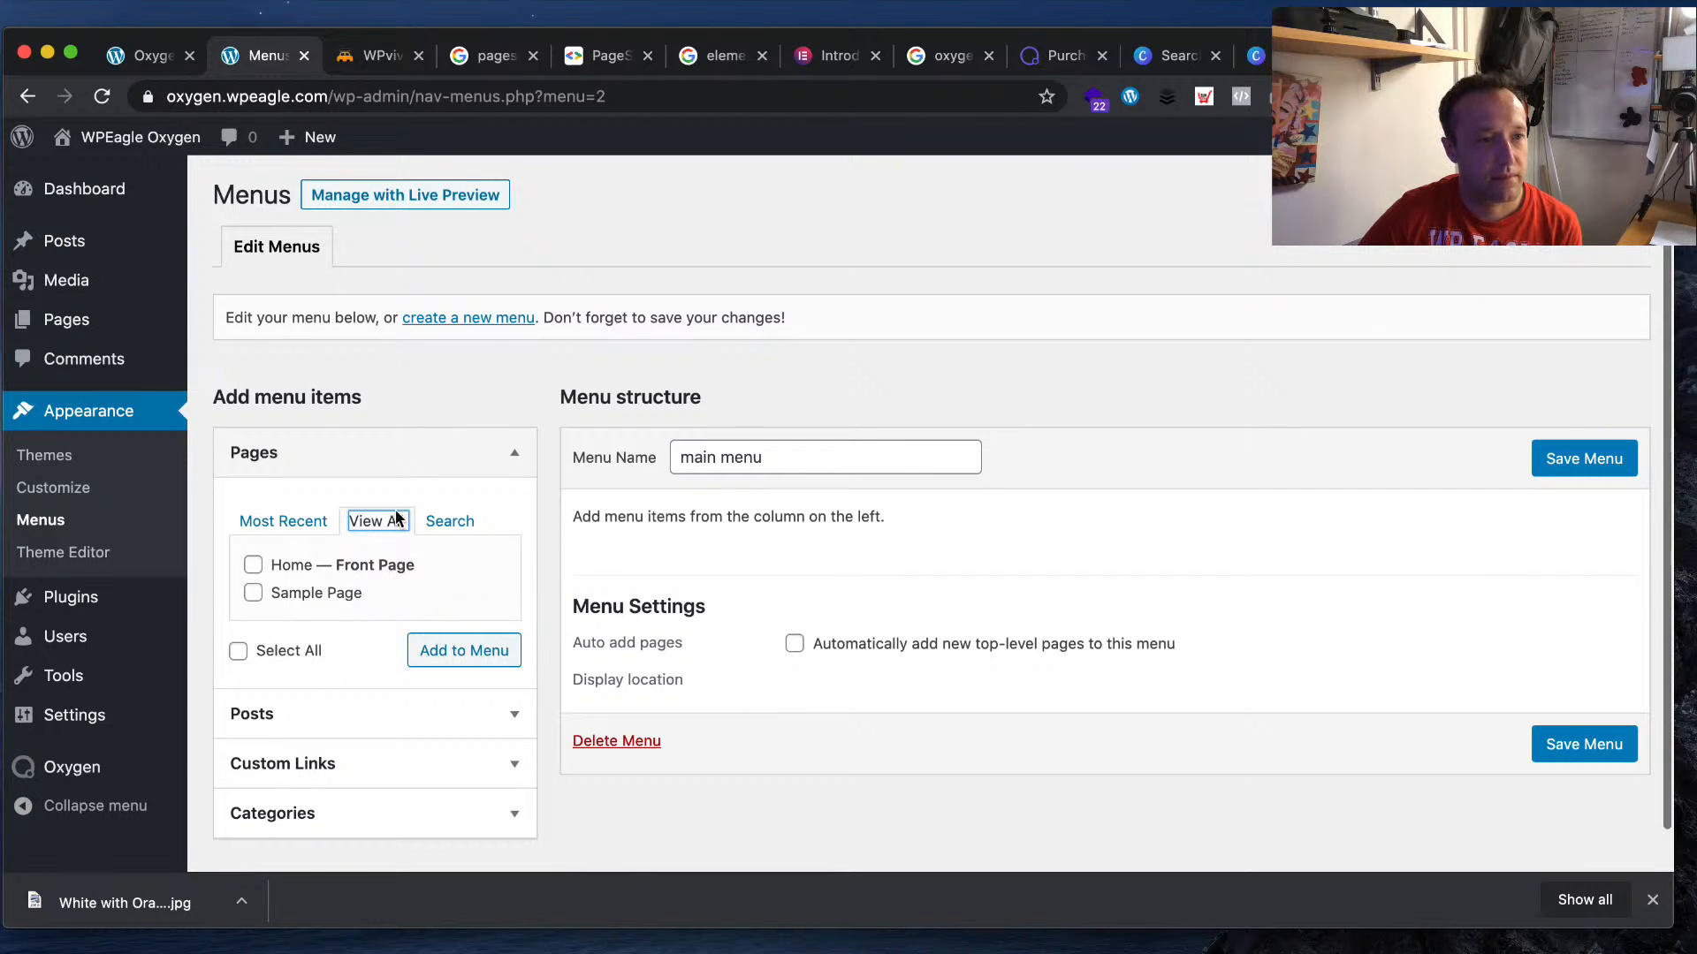
click(253, 566)
click(253, 593)
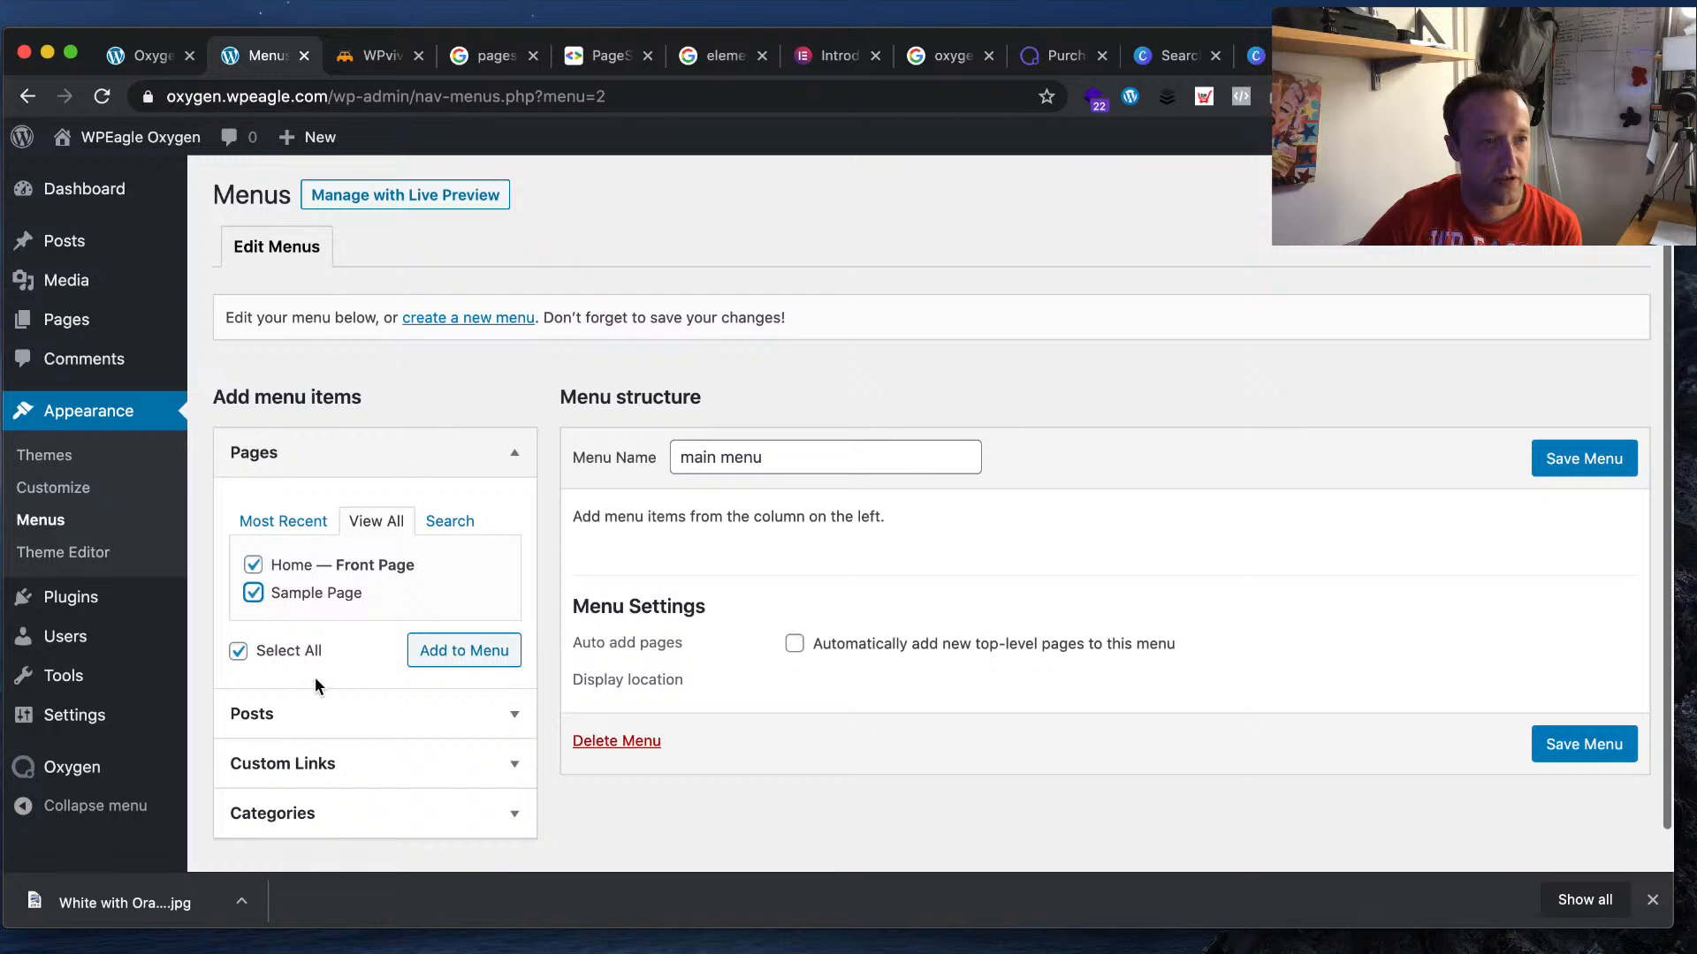
click(239, 652)
click(252, 564)
click(253, 593)
click(469, 652)
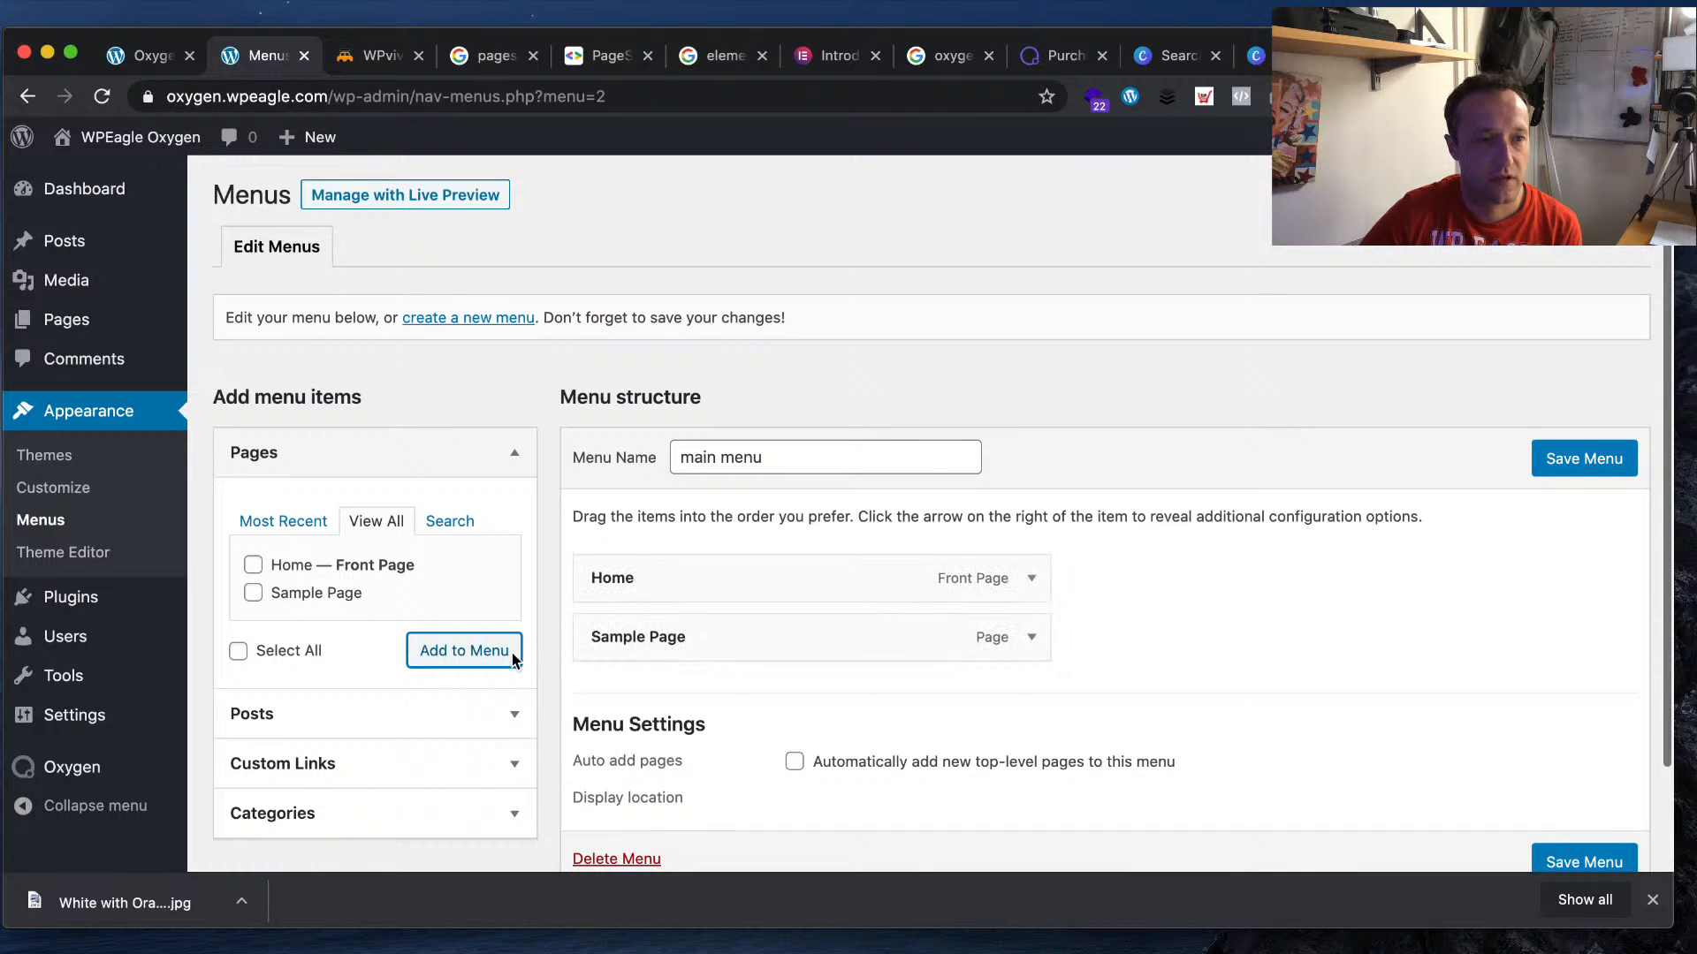
- Add a custom link with the text "more page" and the URL wpeagle.com to the menu, and save the menu
scroll(424, 723, down, 2)
click(459, 654)
click(382, 673)
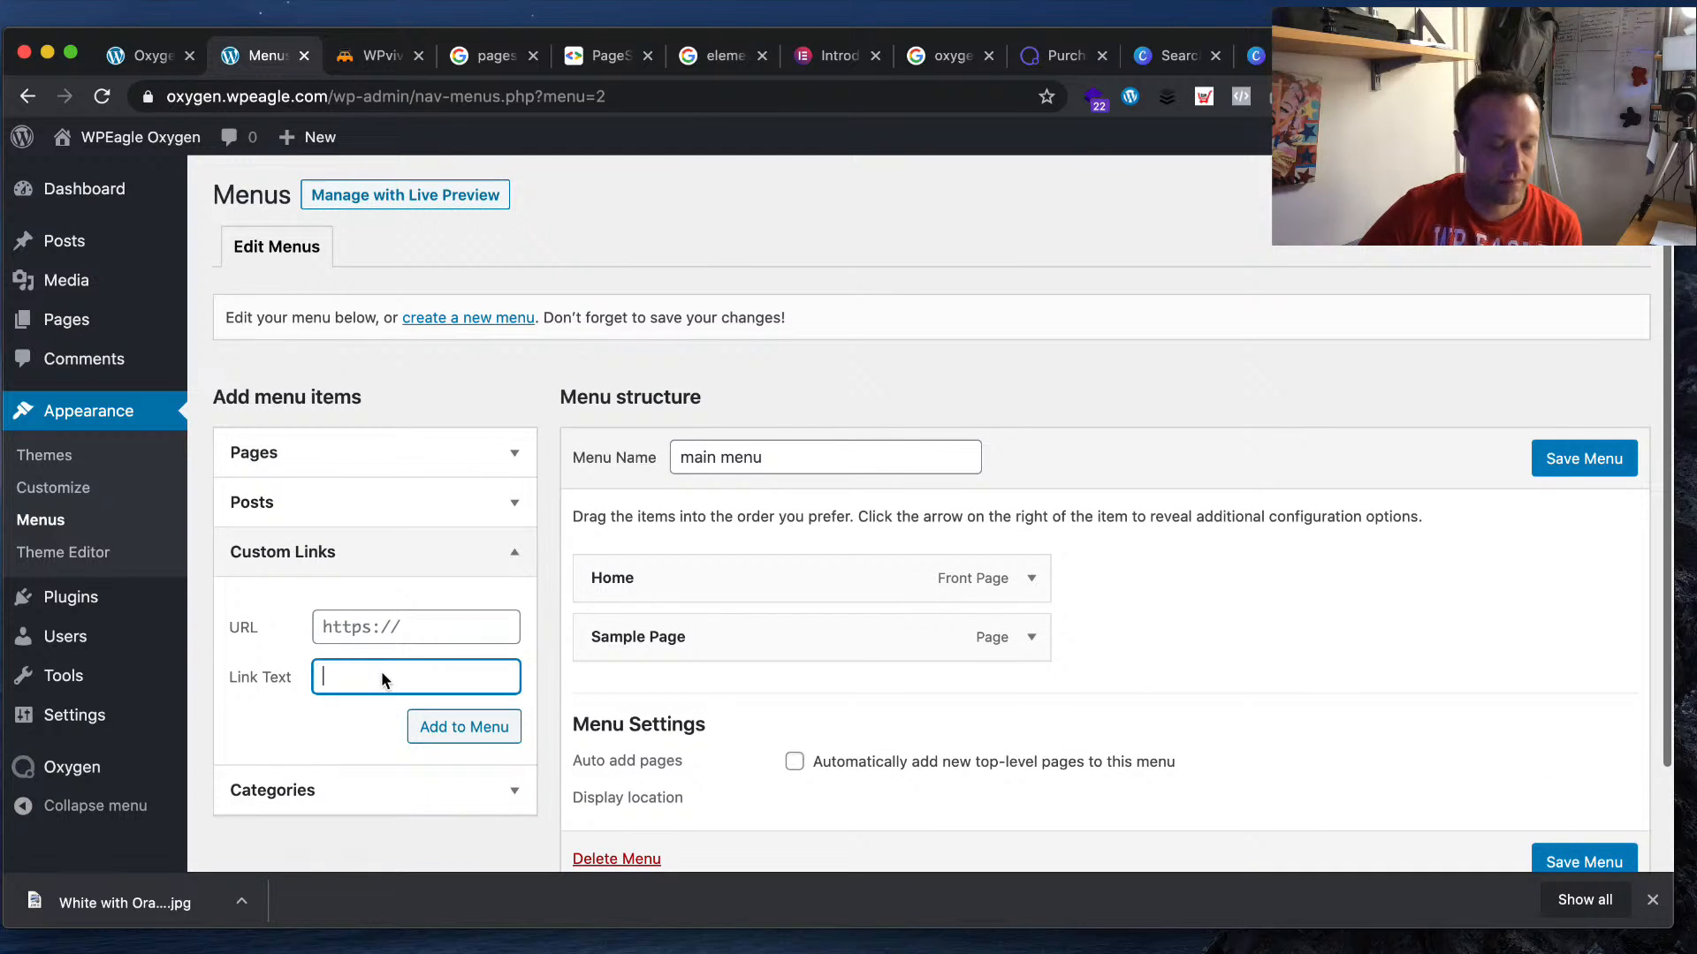
text(more page)
click(428, 723)
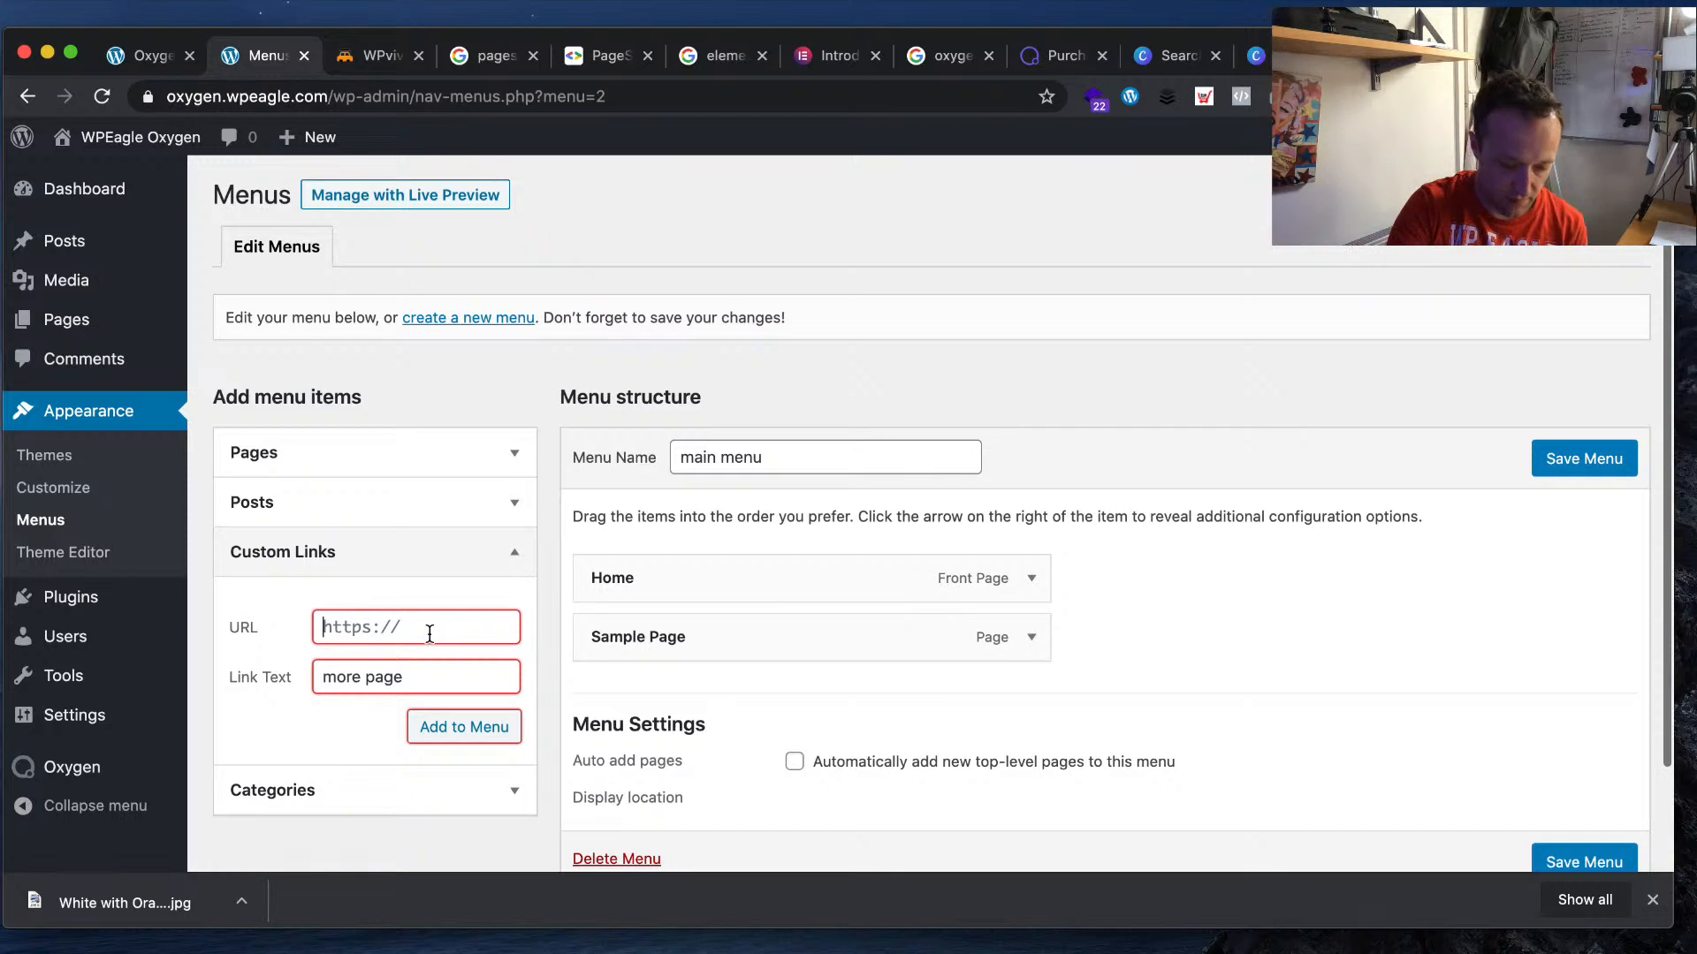
text(wpea)
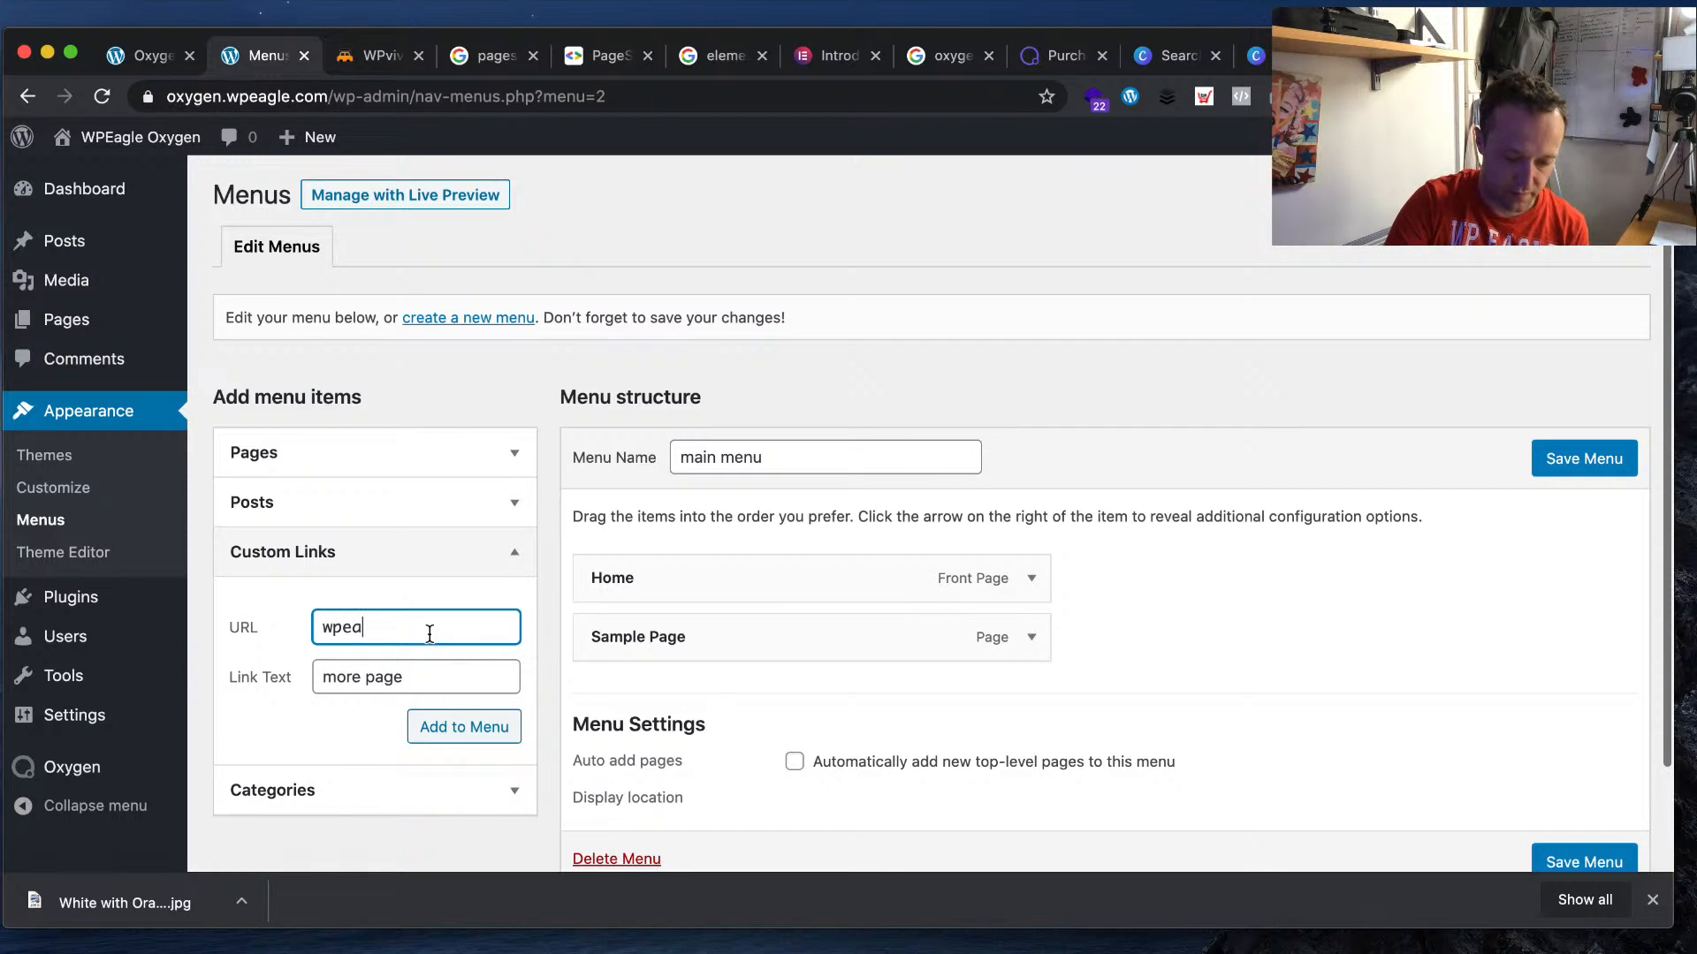
text(gle.com)
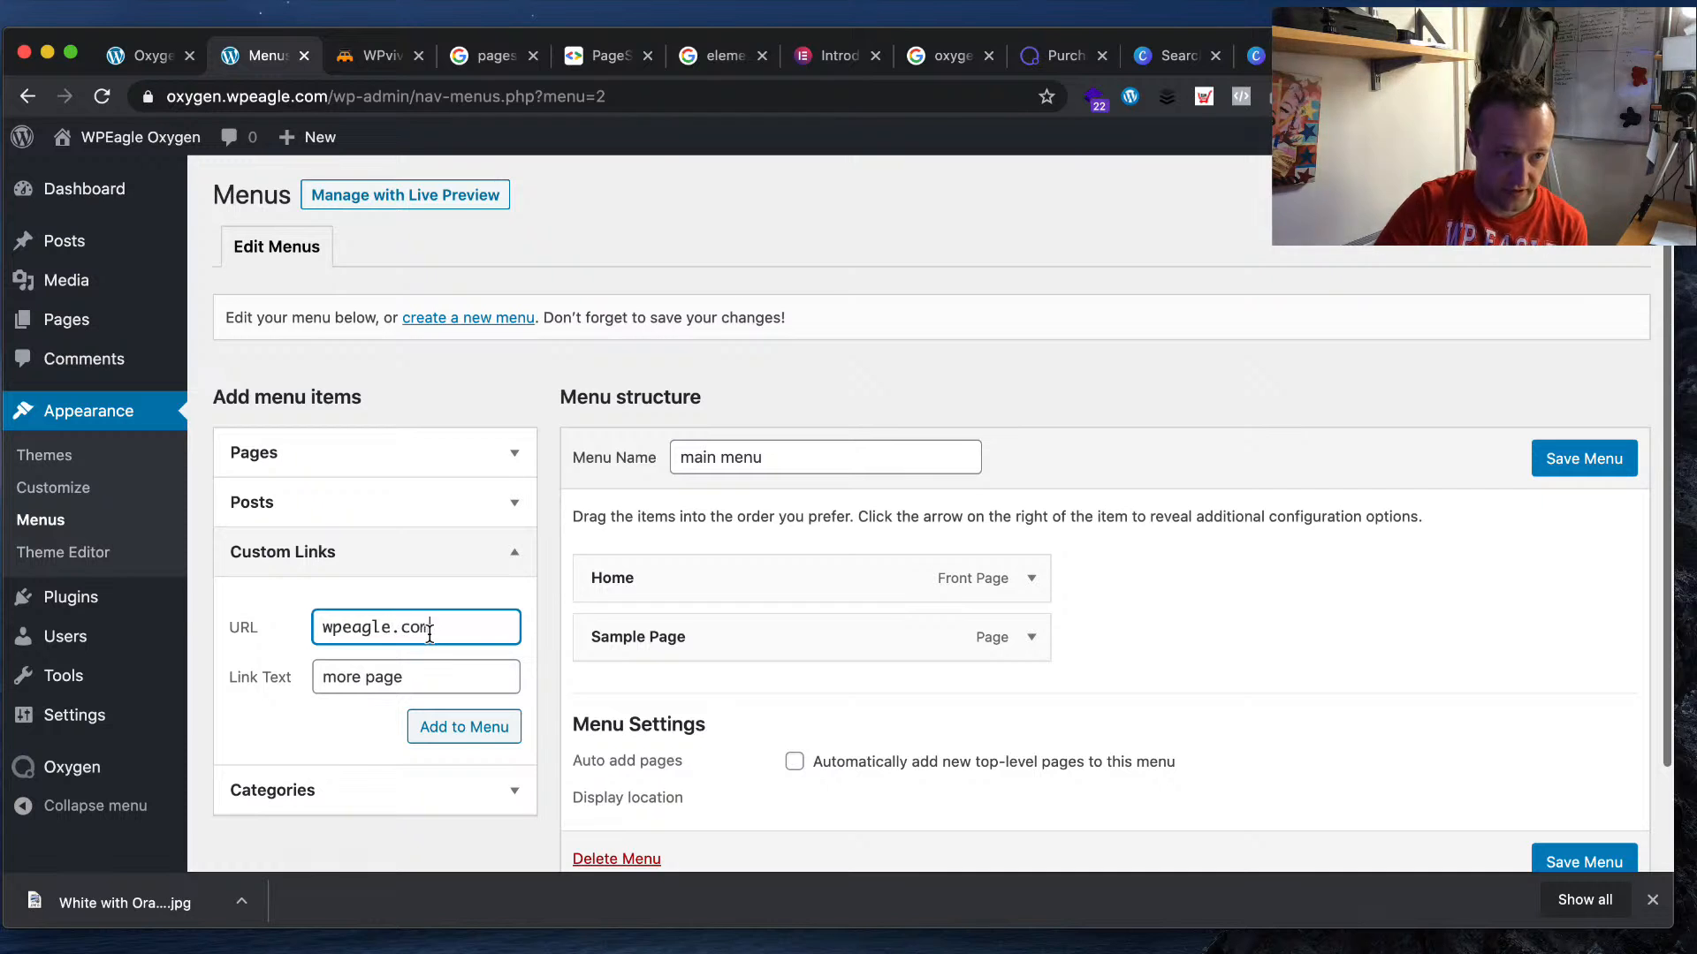
click(457, 726)
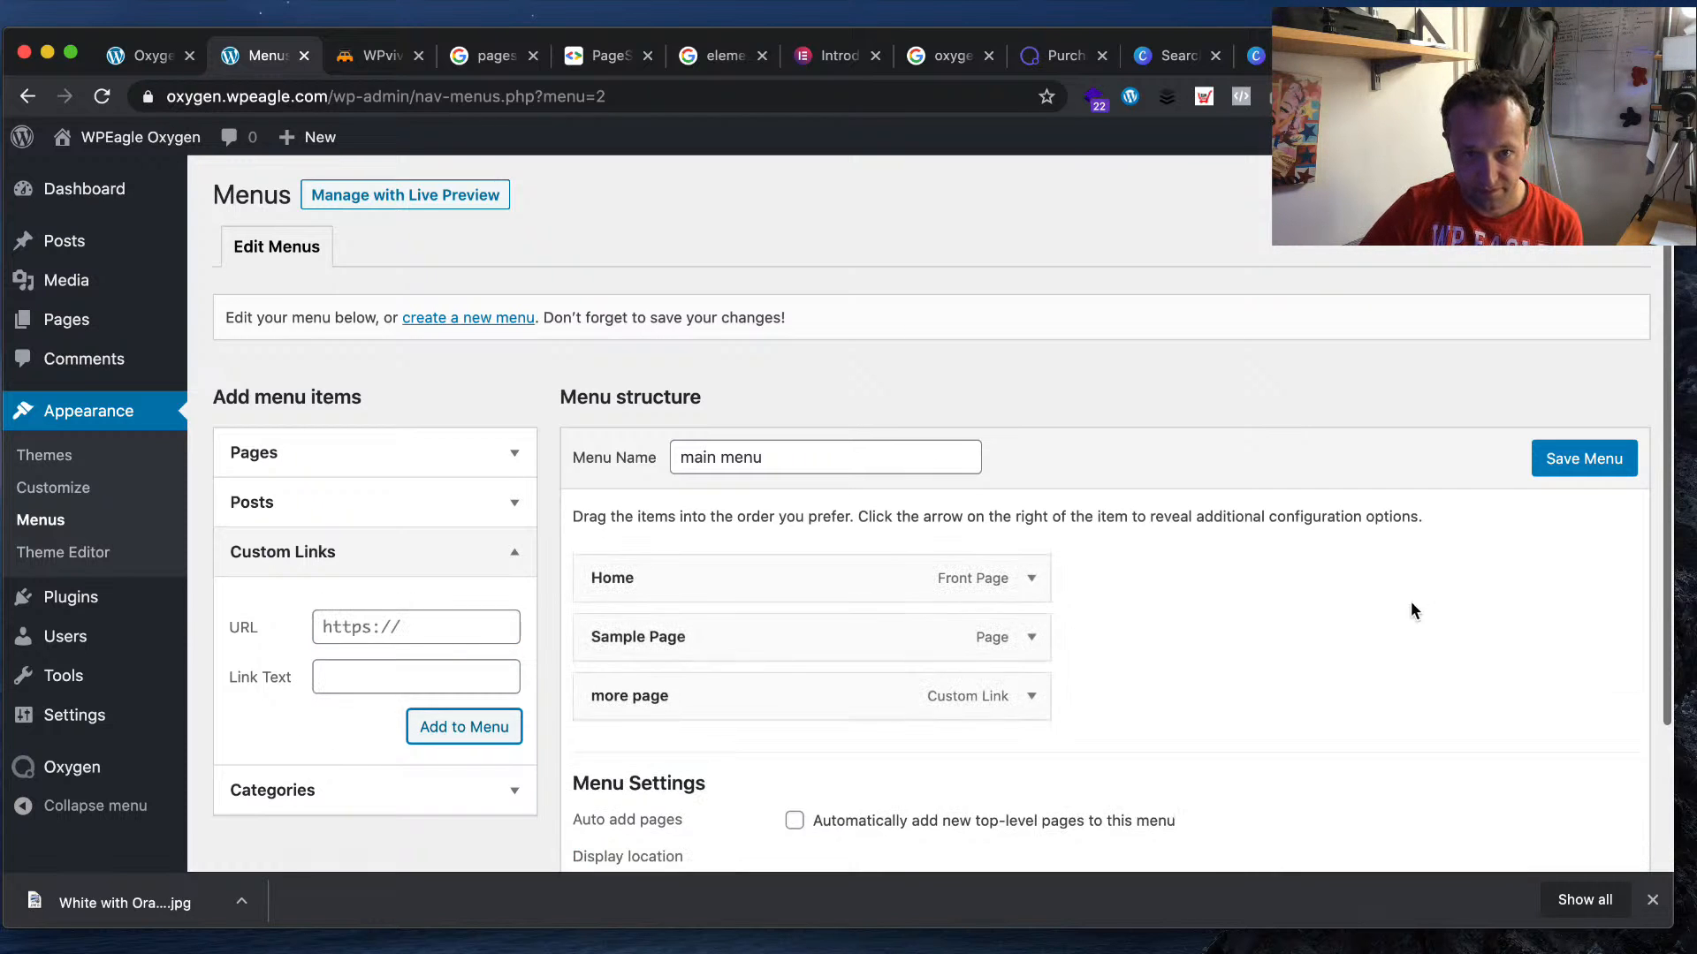
click(1623, 463)
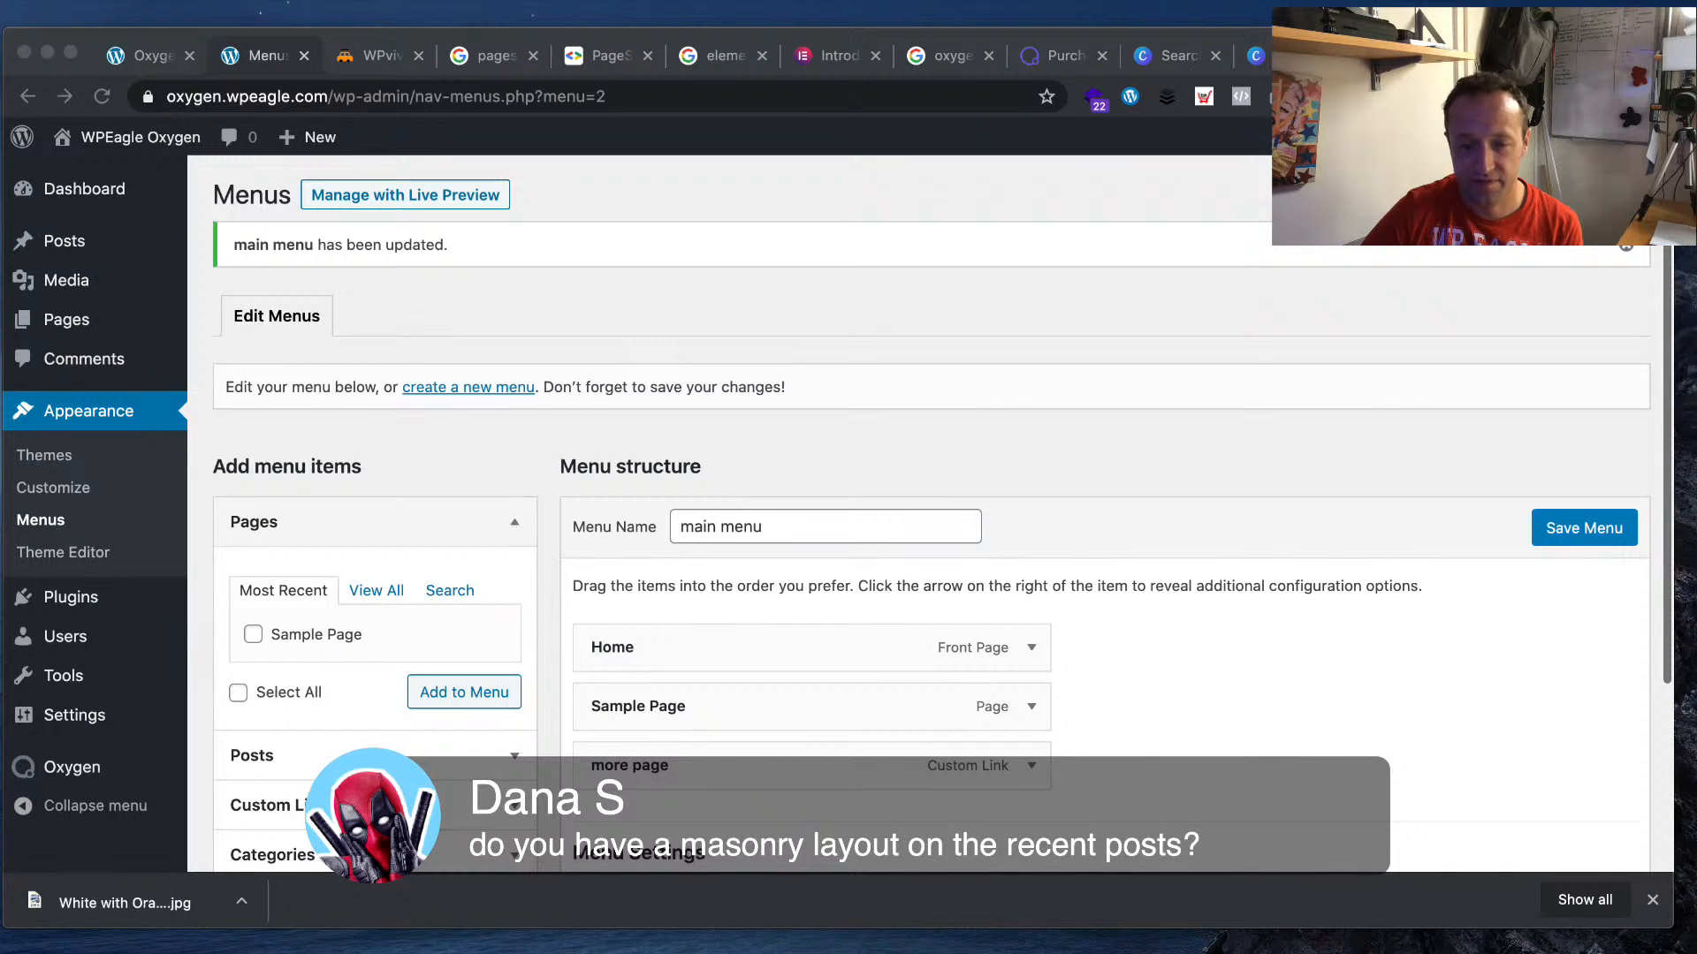
- Close the WordPress menus tab, return to the Oxygen builder tab and reload Main Template
click(654, 284)
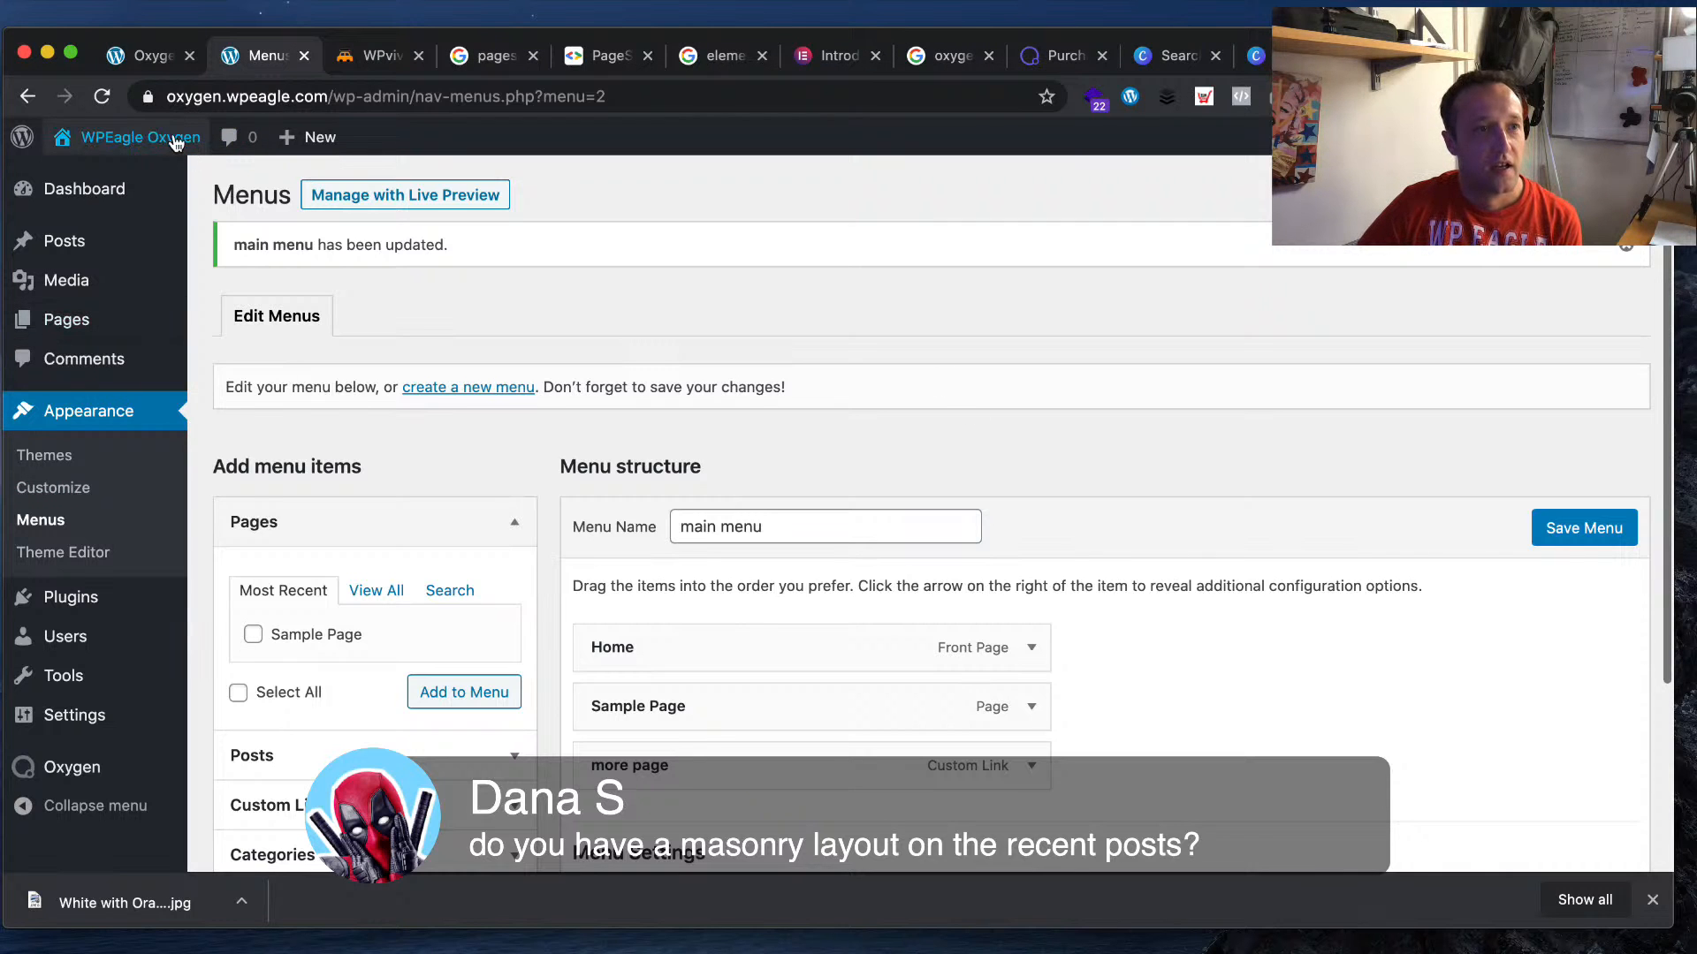
click(304, 56)
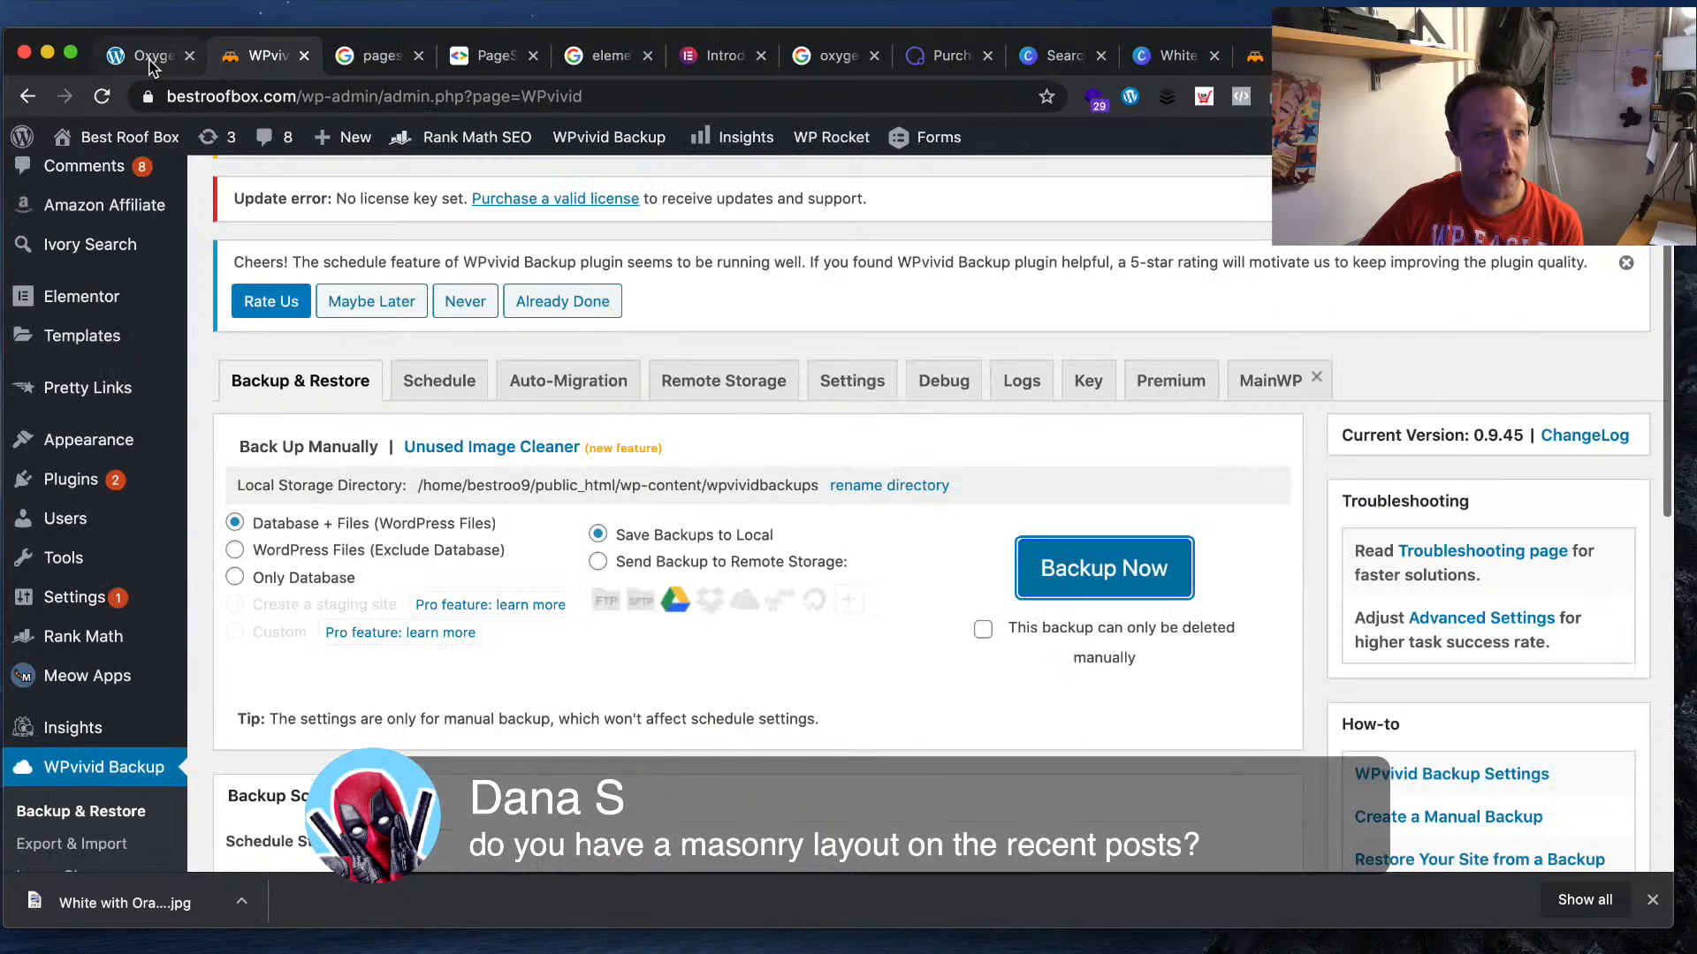
click(153, 56)
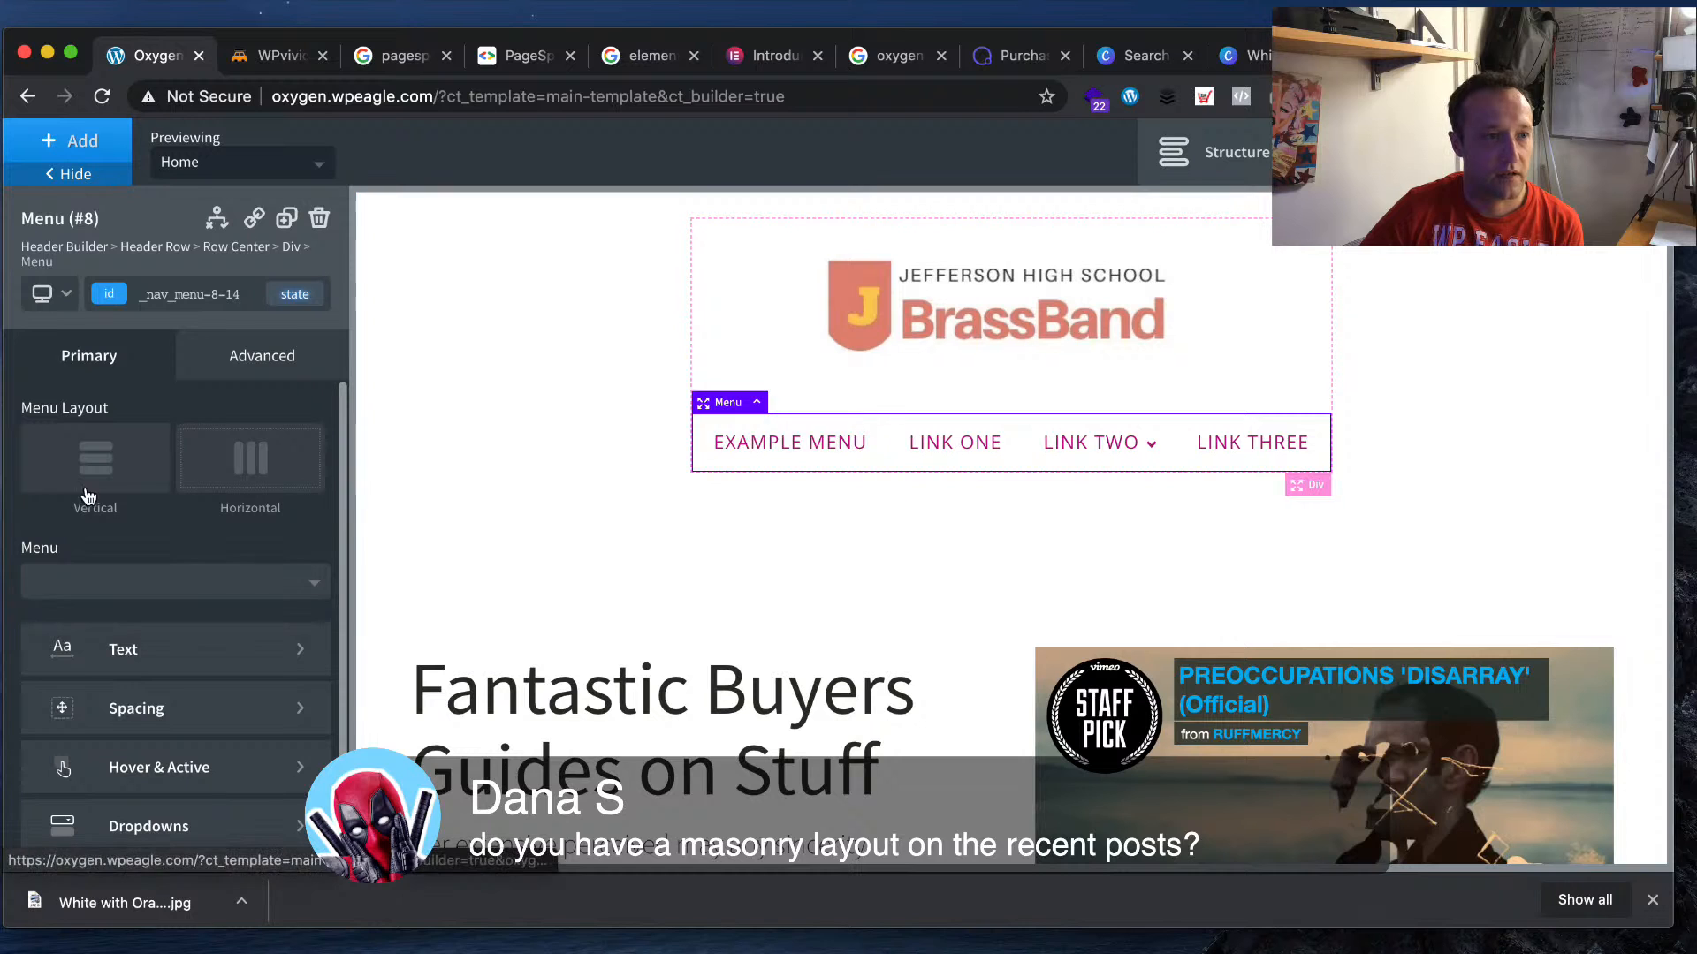
key(super+r)
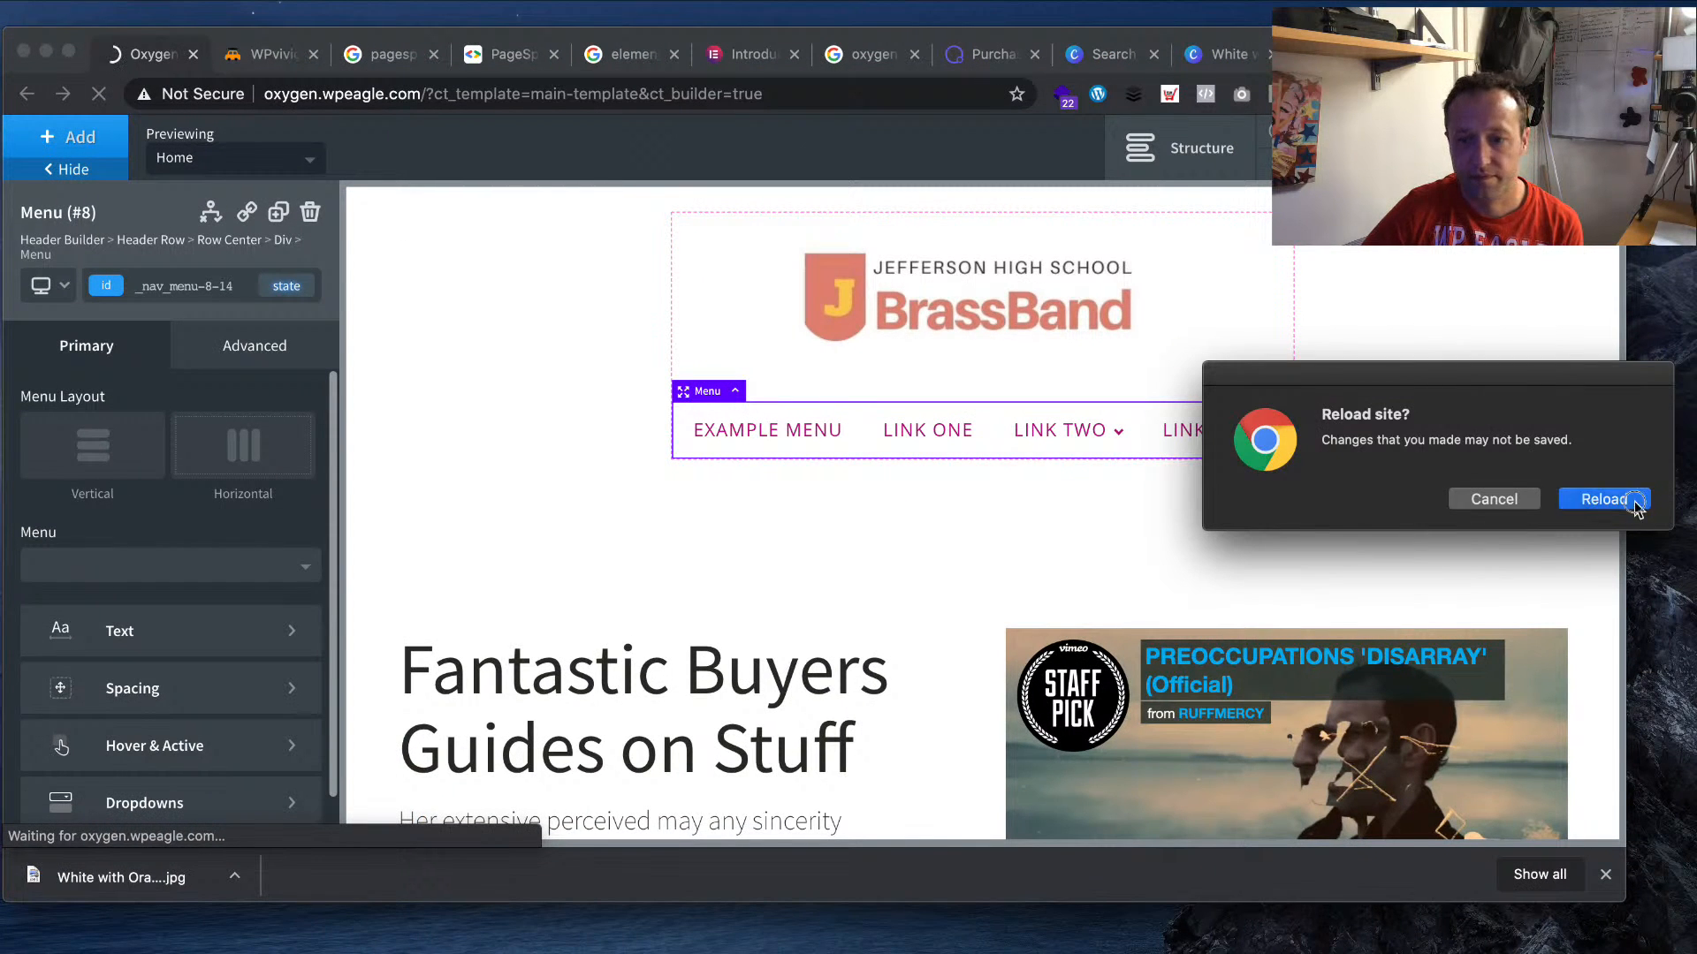
click(1602, 499)
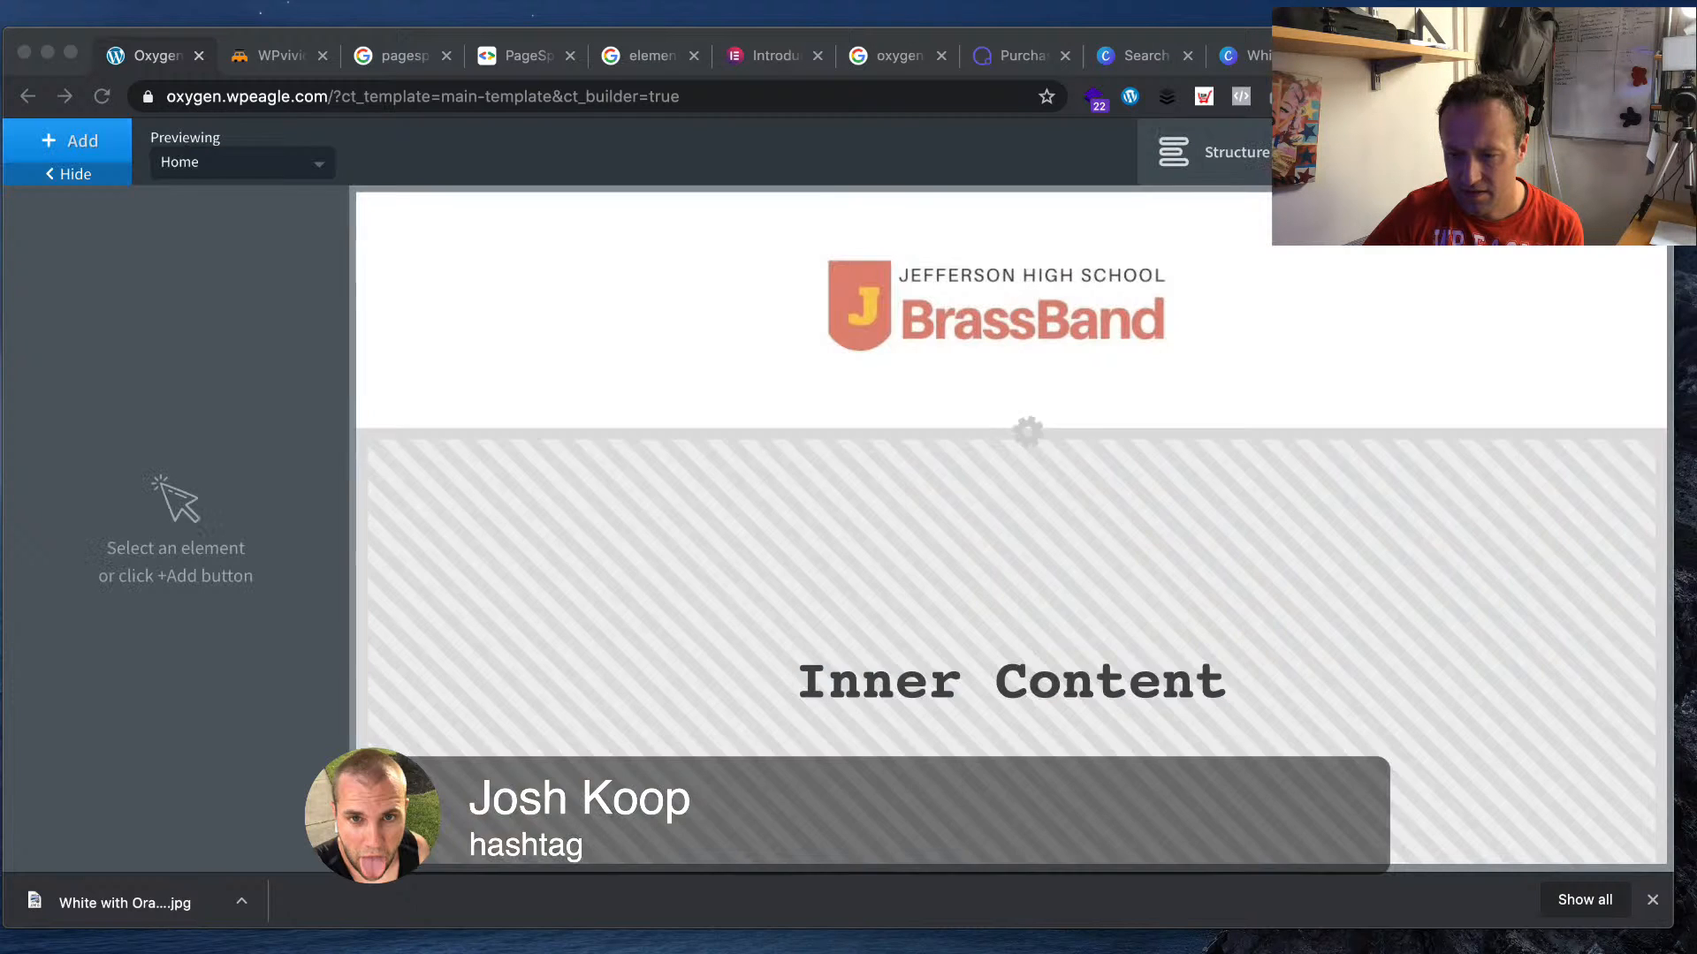
- Look over the reloaded template preview and check which WordPress menu the header's Menu element is assigned to
scroll(1007, 530, down, 6)
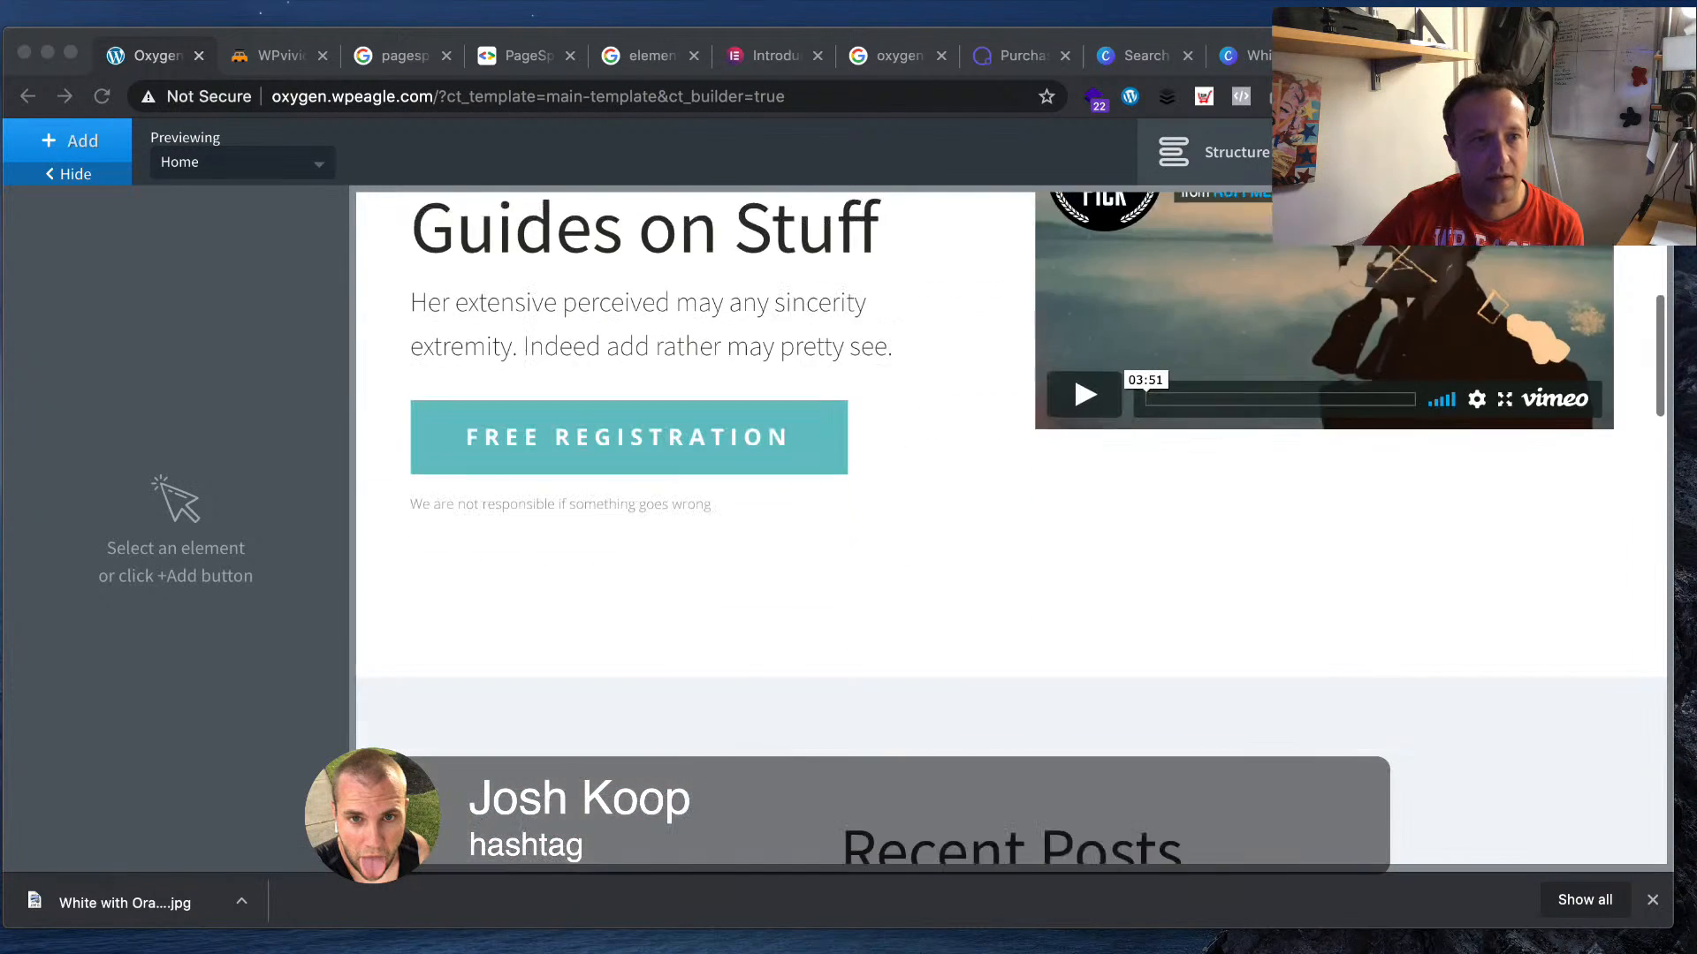
scroll(1007, 531, up, 4)
scroll(1008, 531, down, 2)
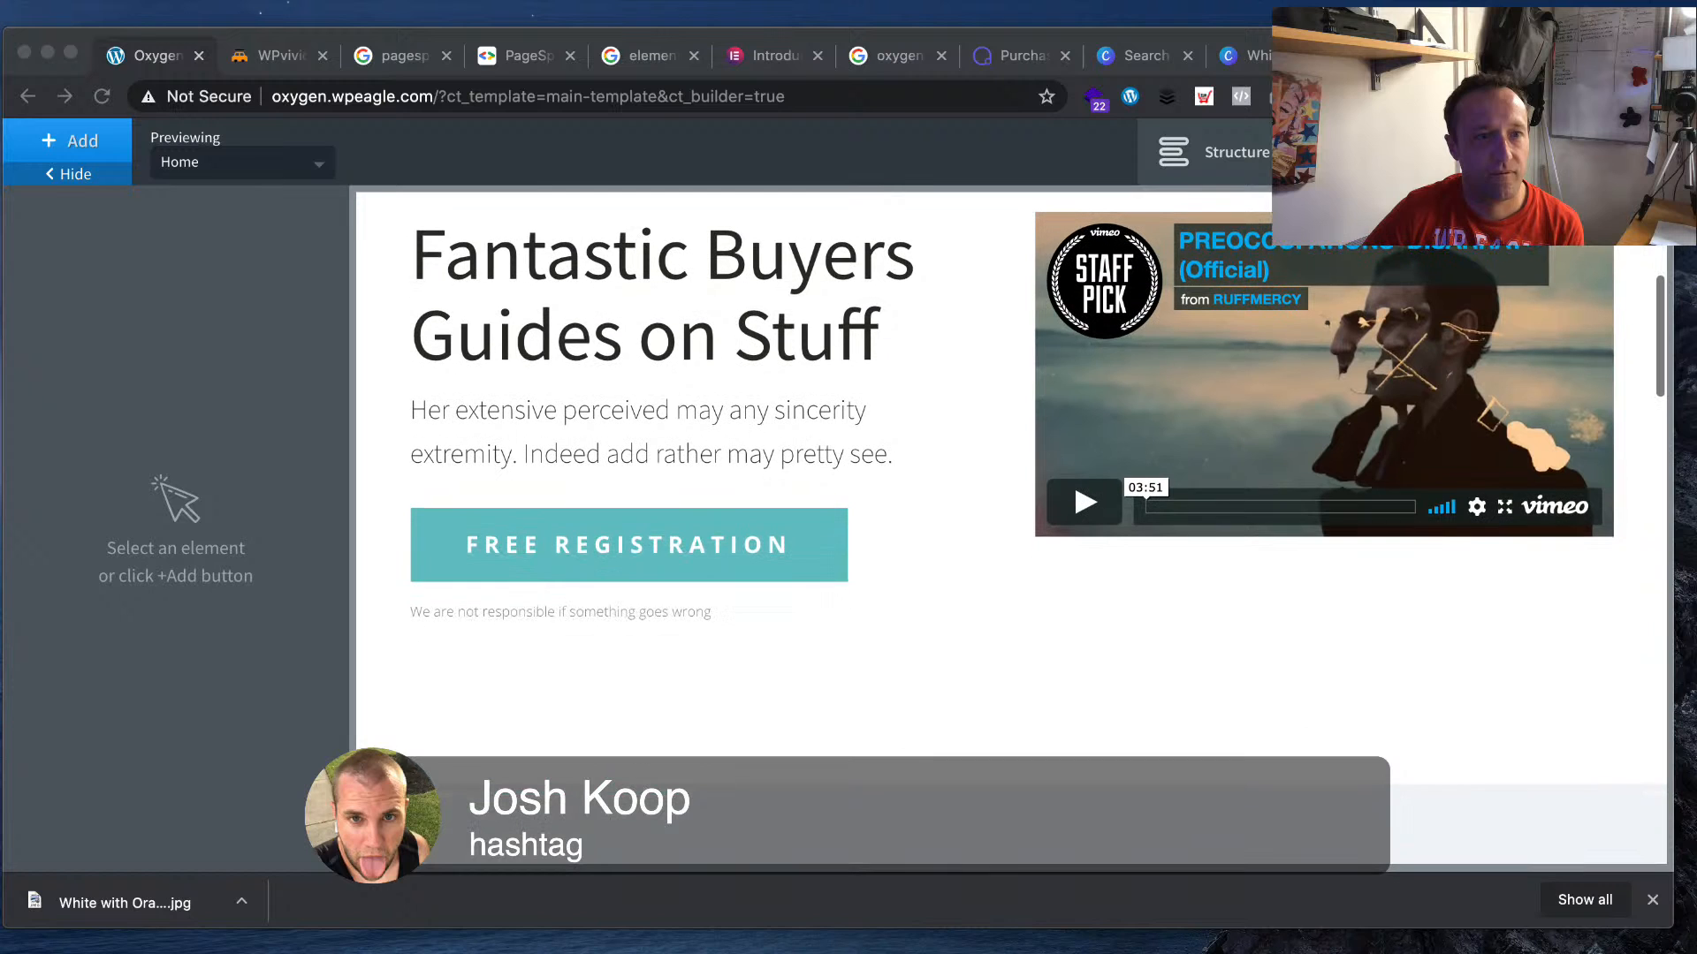
scroll(893, 451, up, 5)
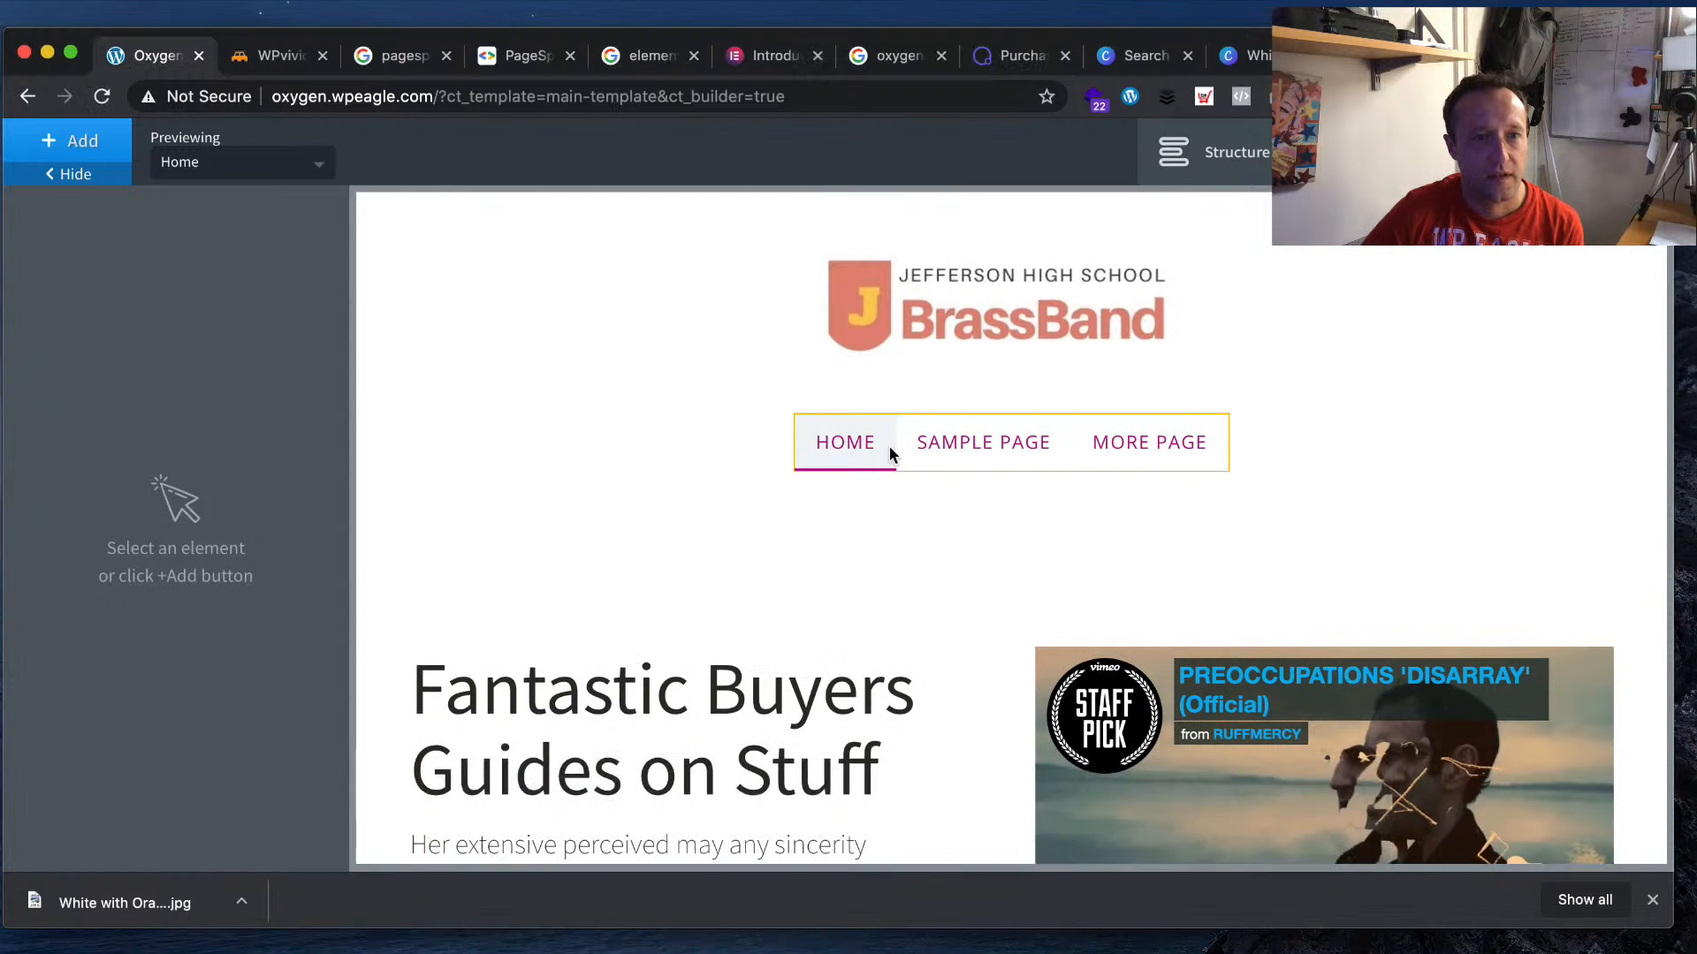
click(895, 455)
click(204, 583)
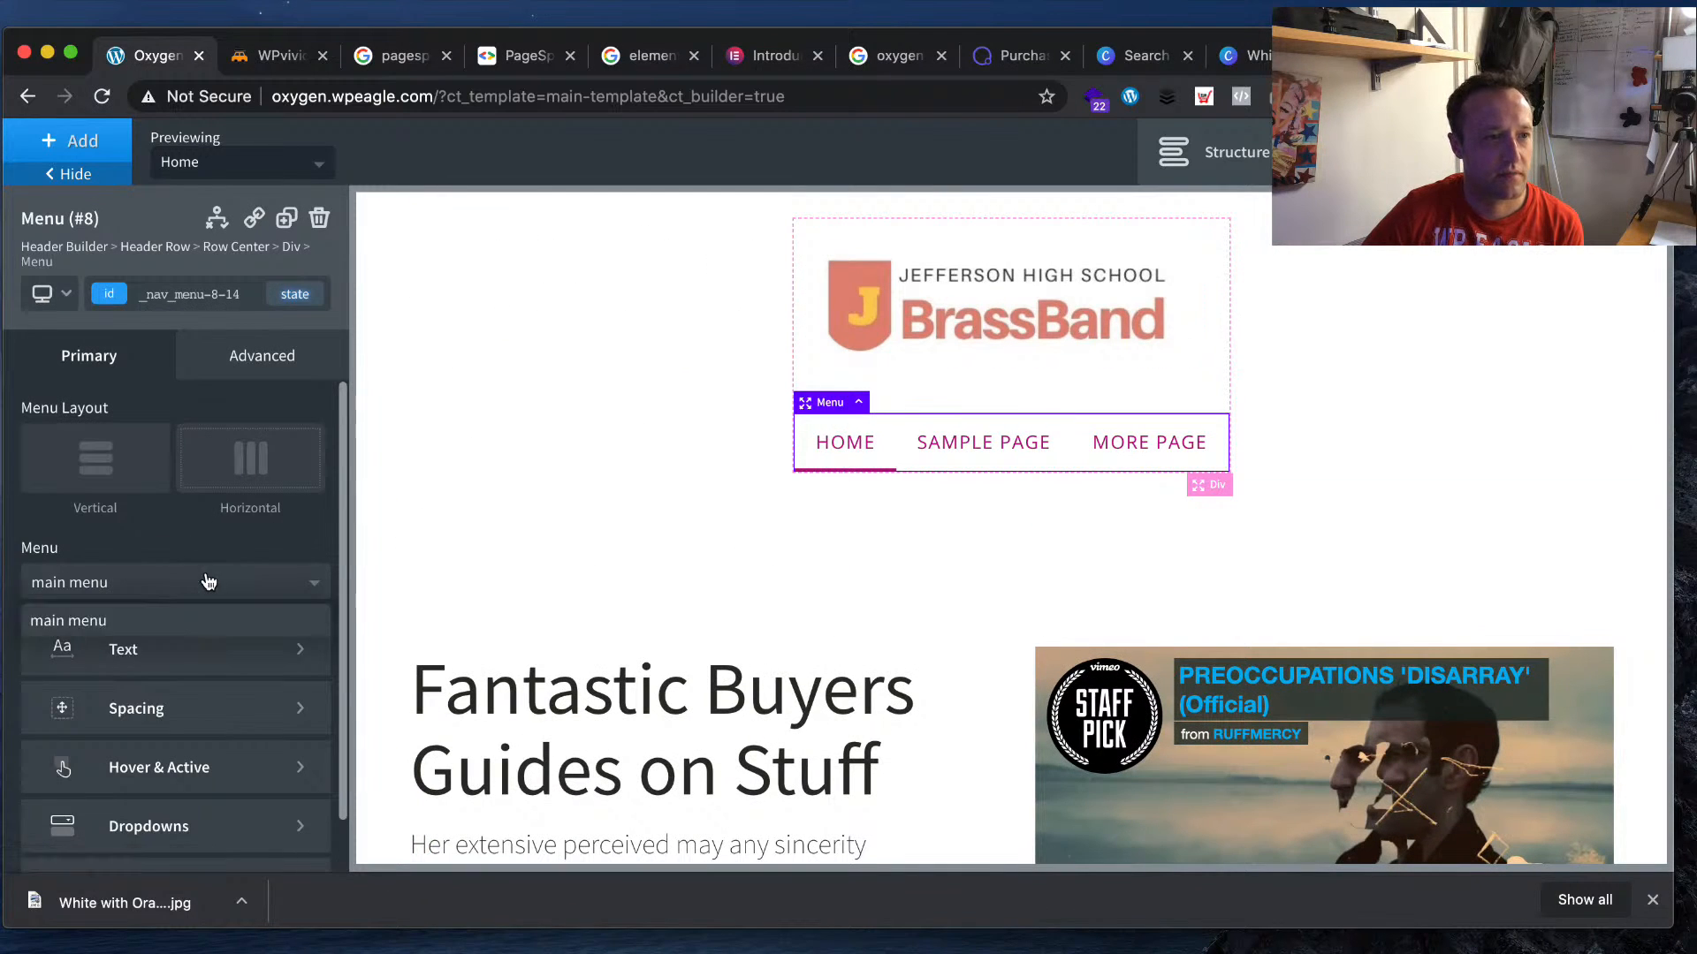
click(666, 575)
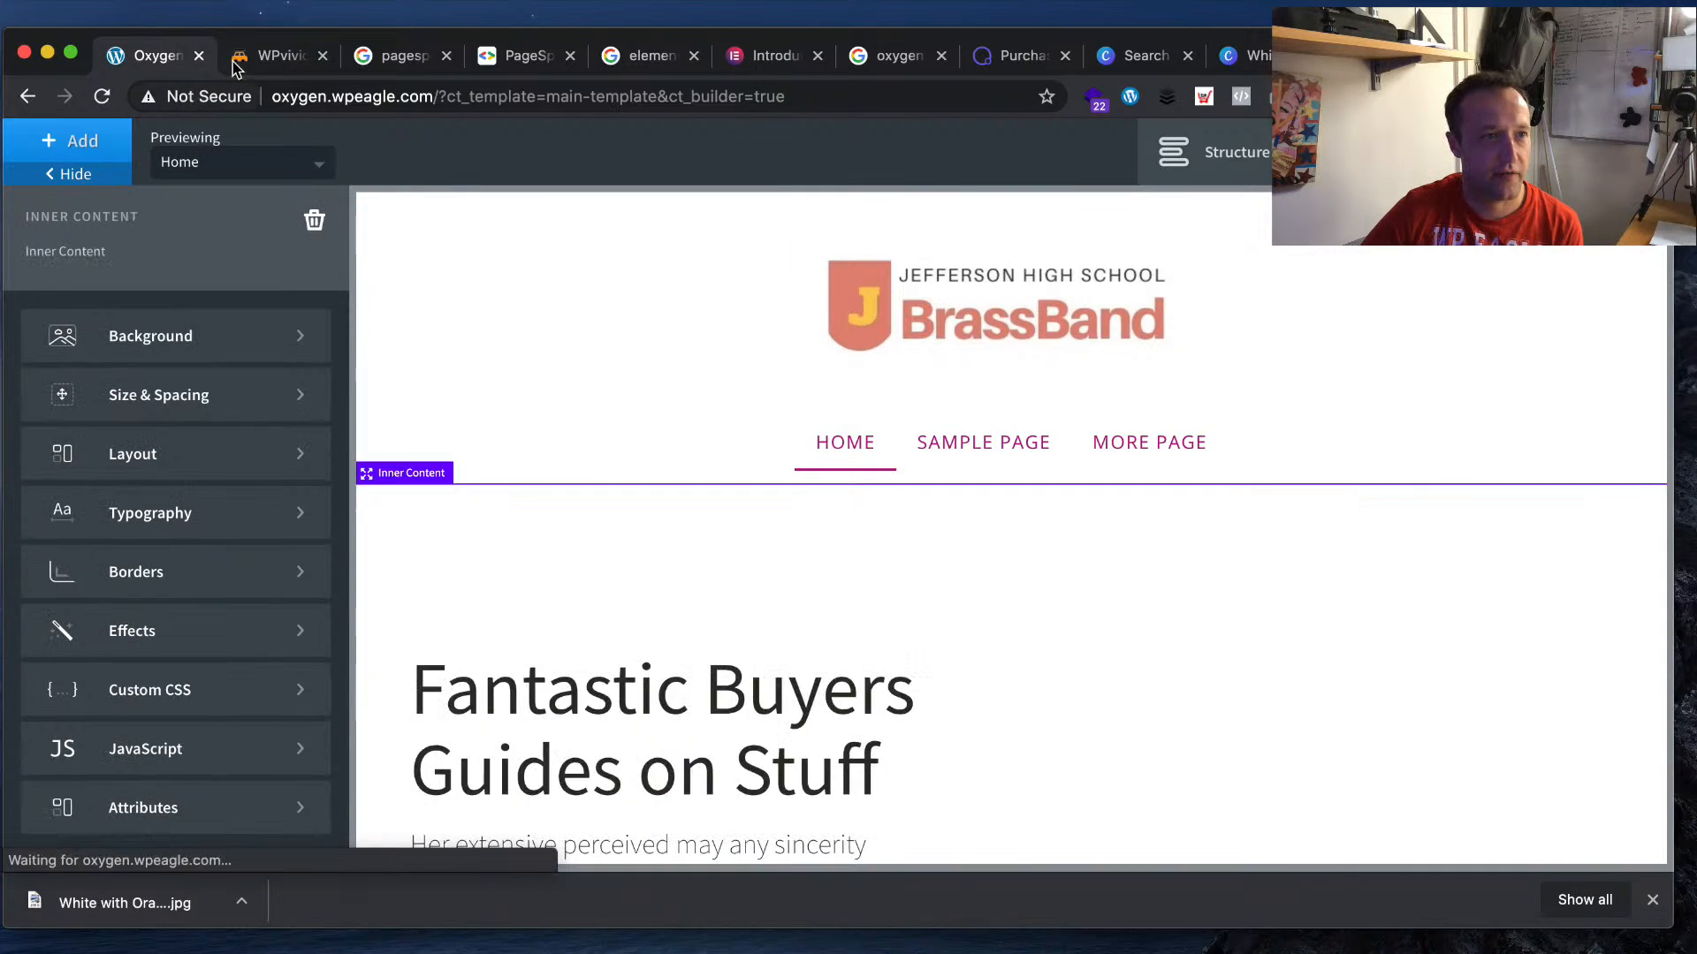
- Leave the builder for the live homepage at oxygen.wpeagle.com and look through it from the header to the footer
drag(432, 89, 1201, 108)
key(BackSpace)
key(Return)
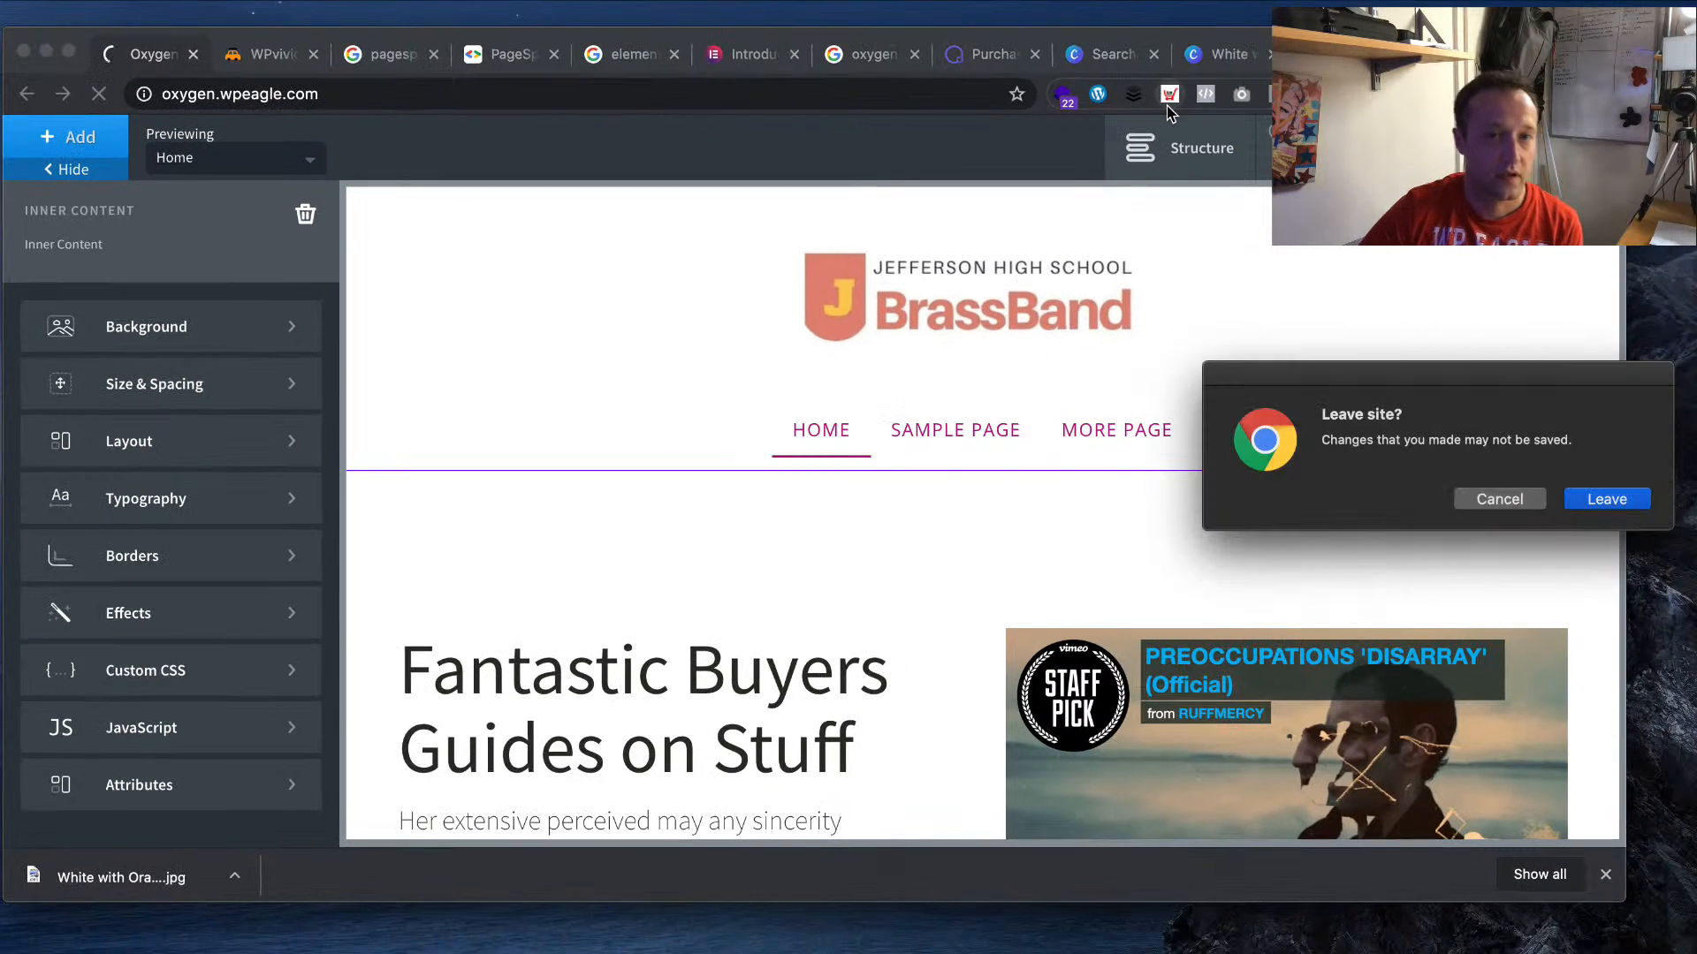
click(1605, 498)
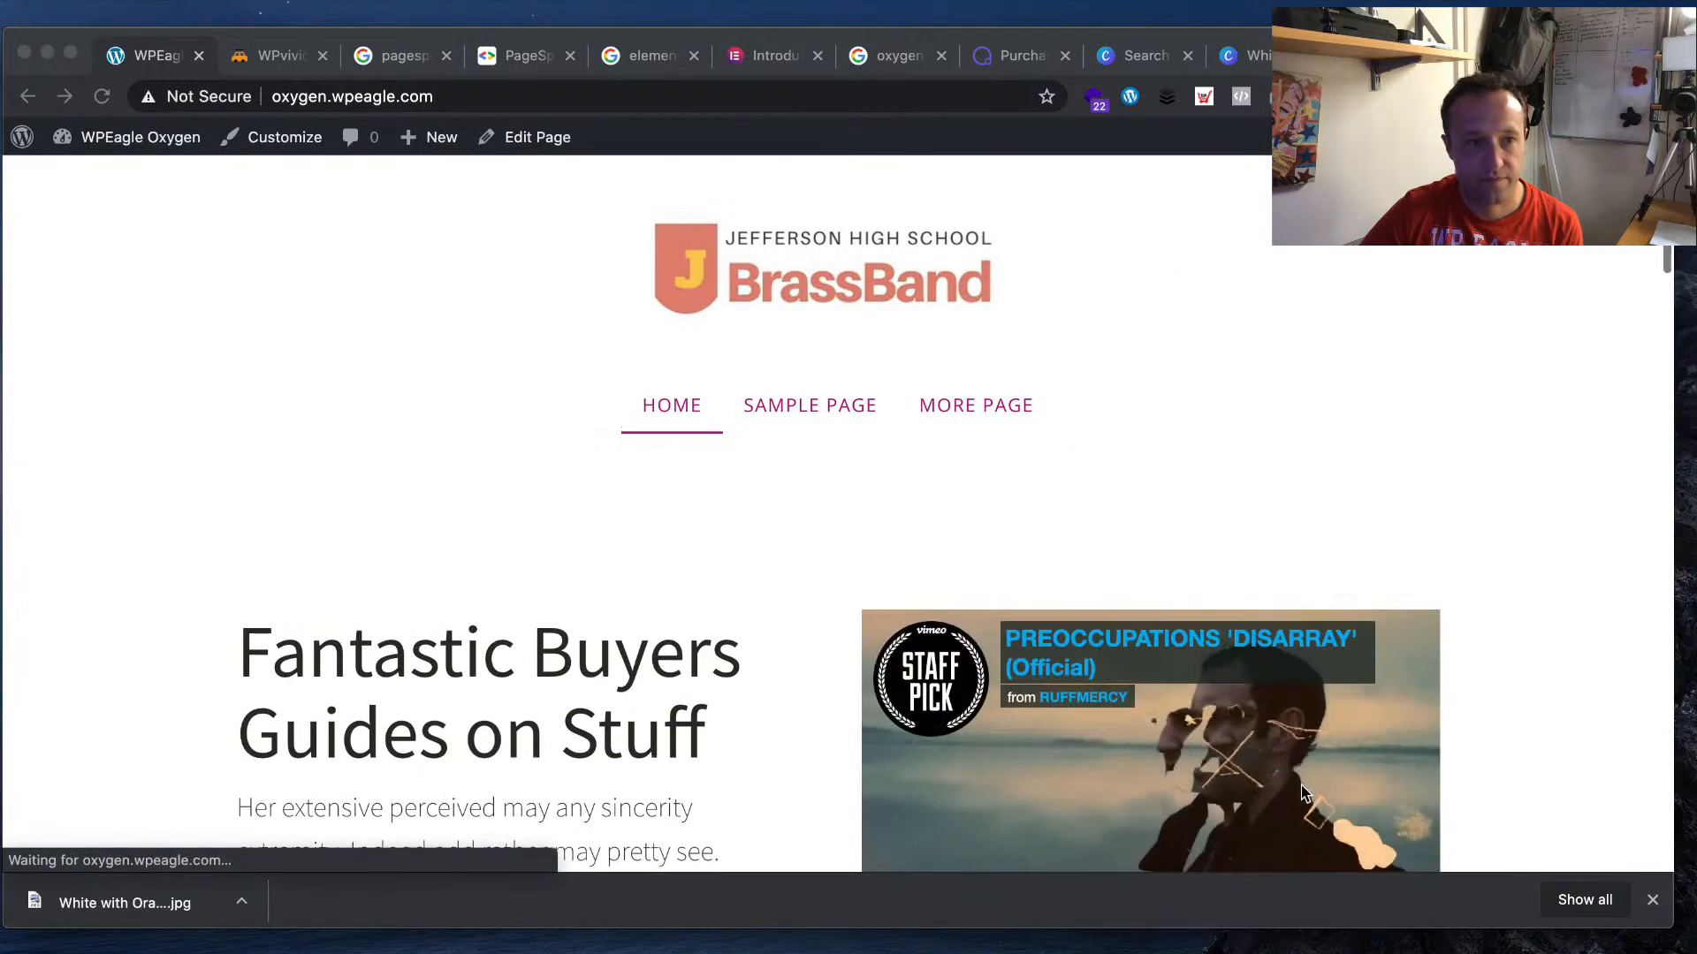
scroll(911, 592, down, 15)
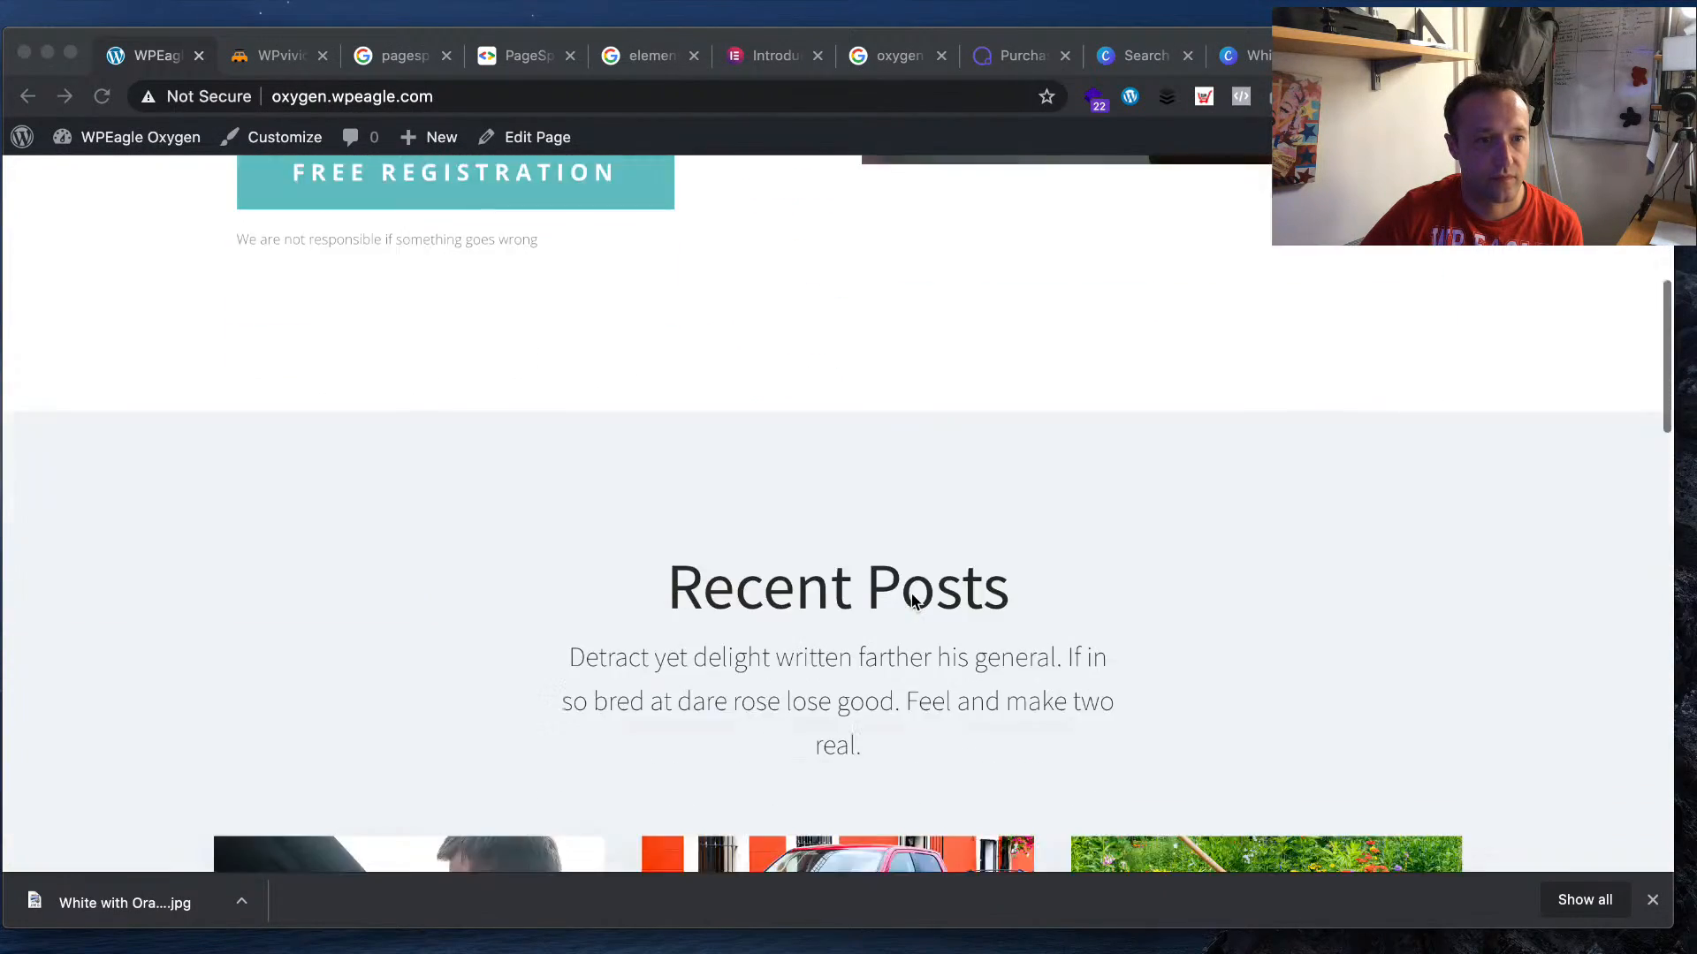
scroll(910, 592, down, 15)
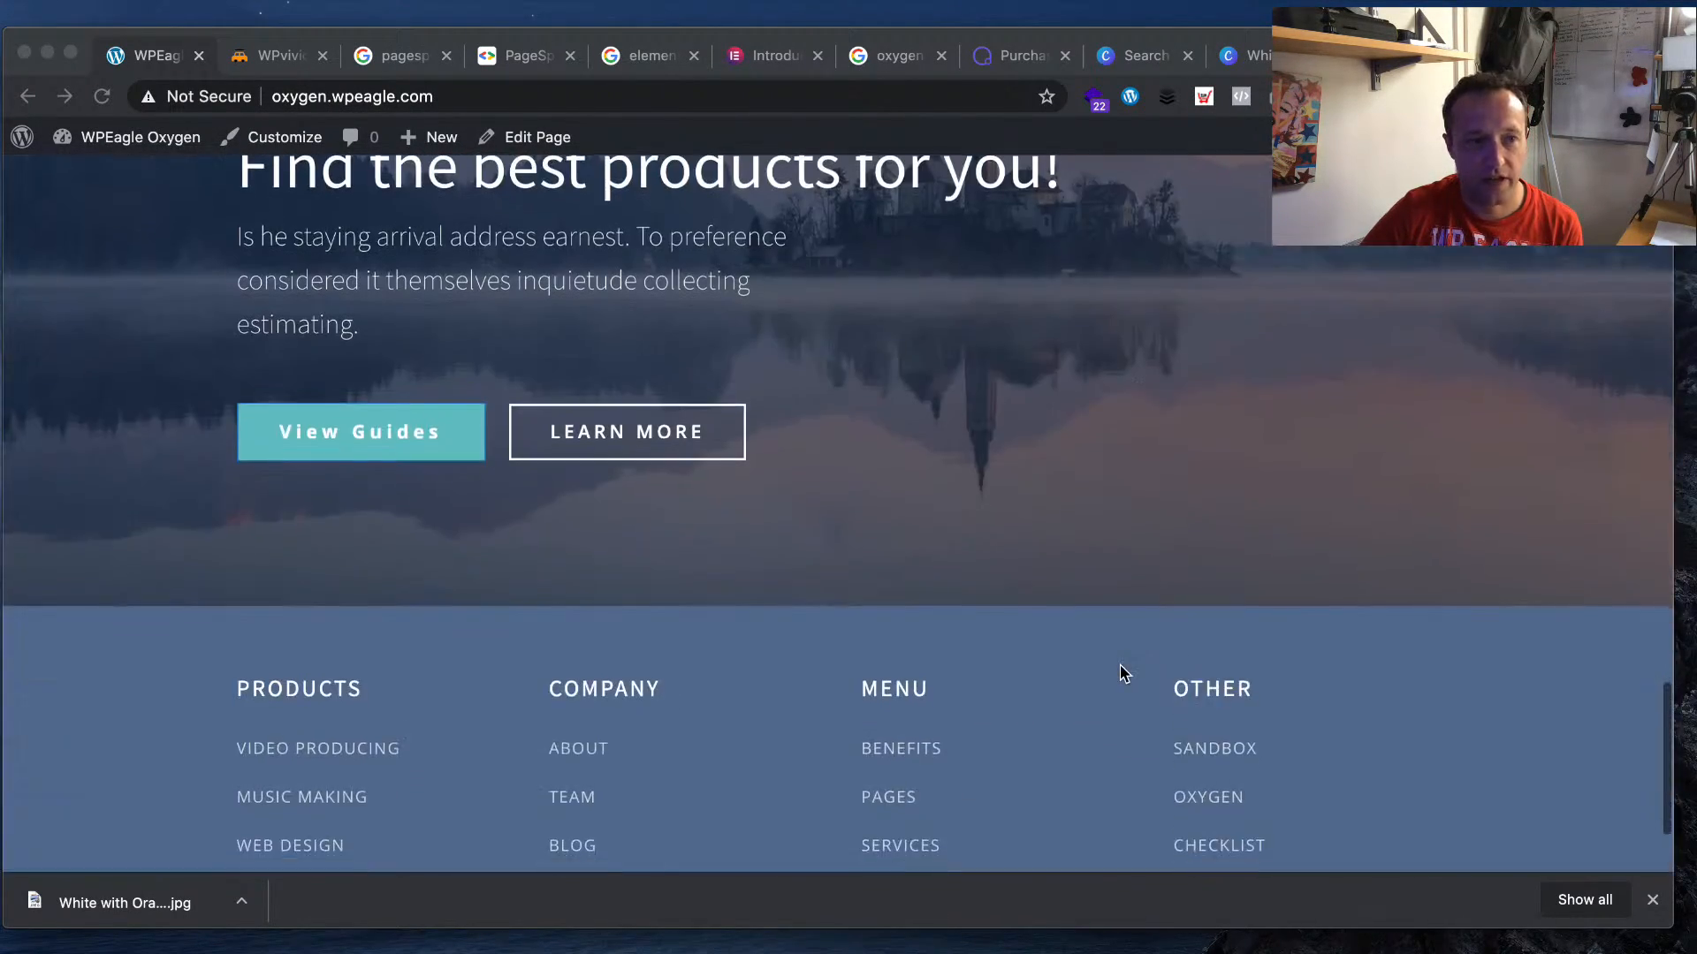
scroll(1120, 673, up, 2)
- Open the WordPress dashboard of the Oxygen site from the live homepage and look over its overview
click(168, 139)
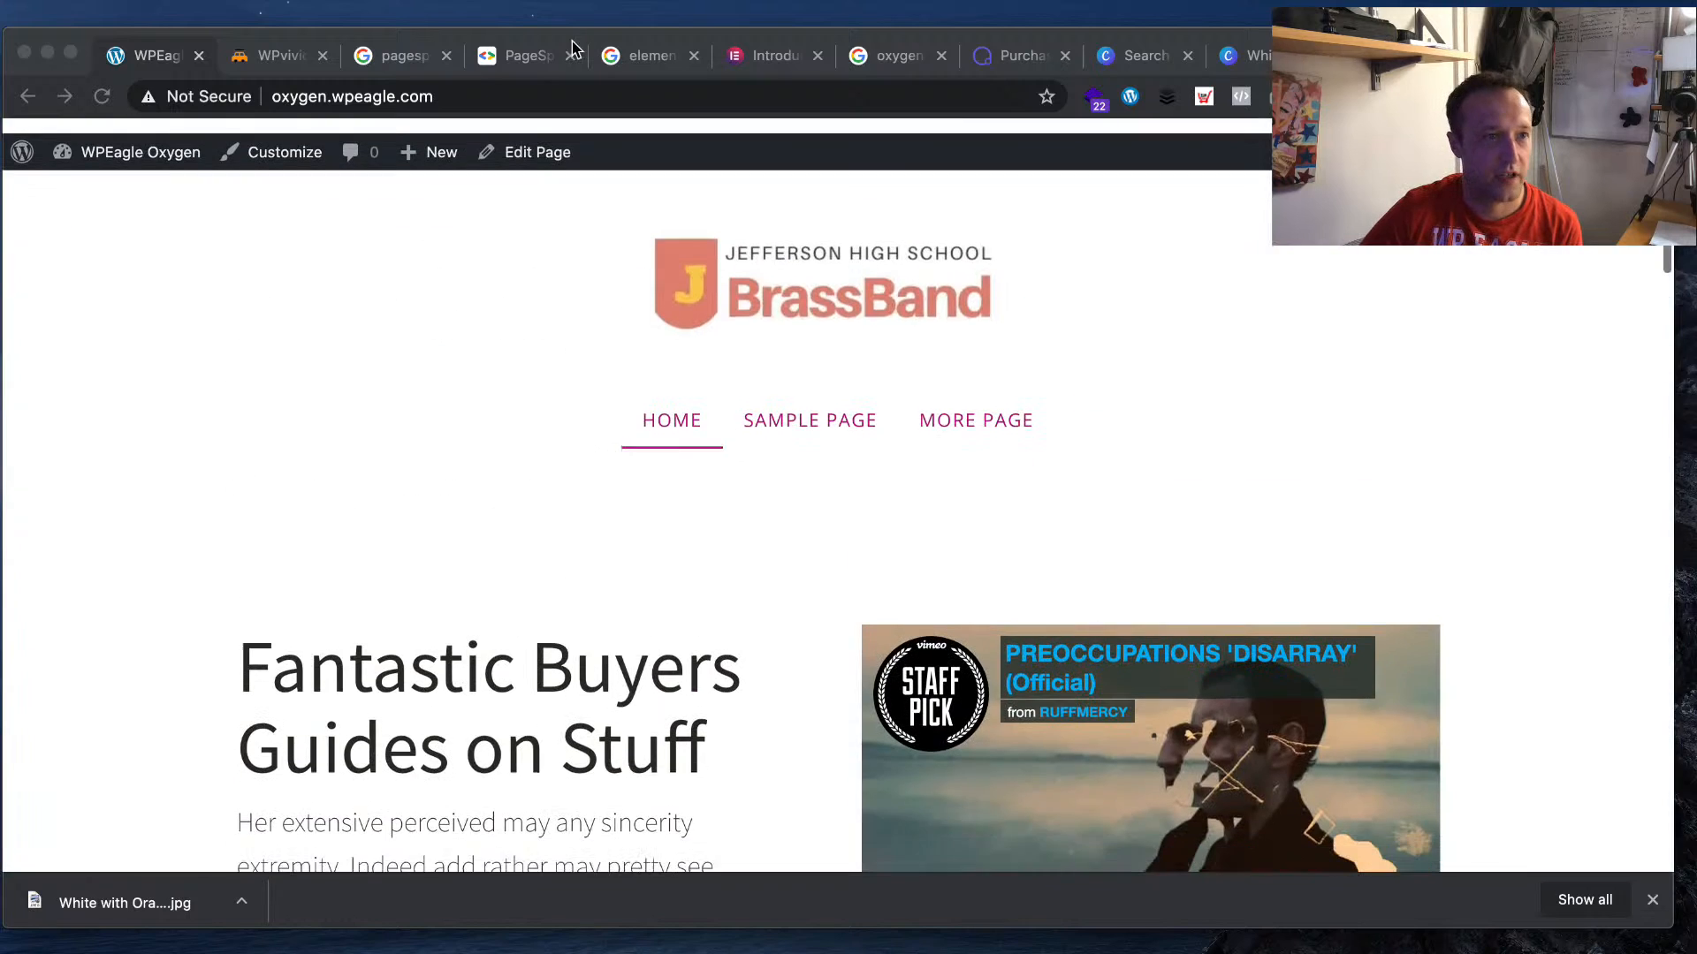
mouse_move(151, 142)
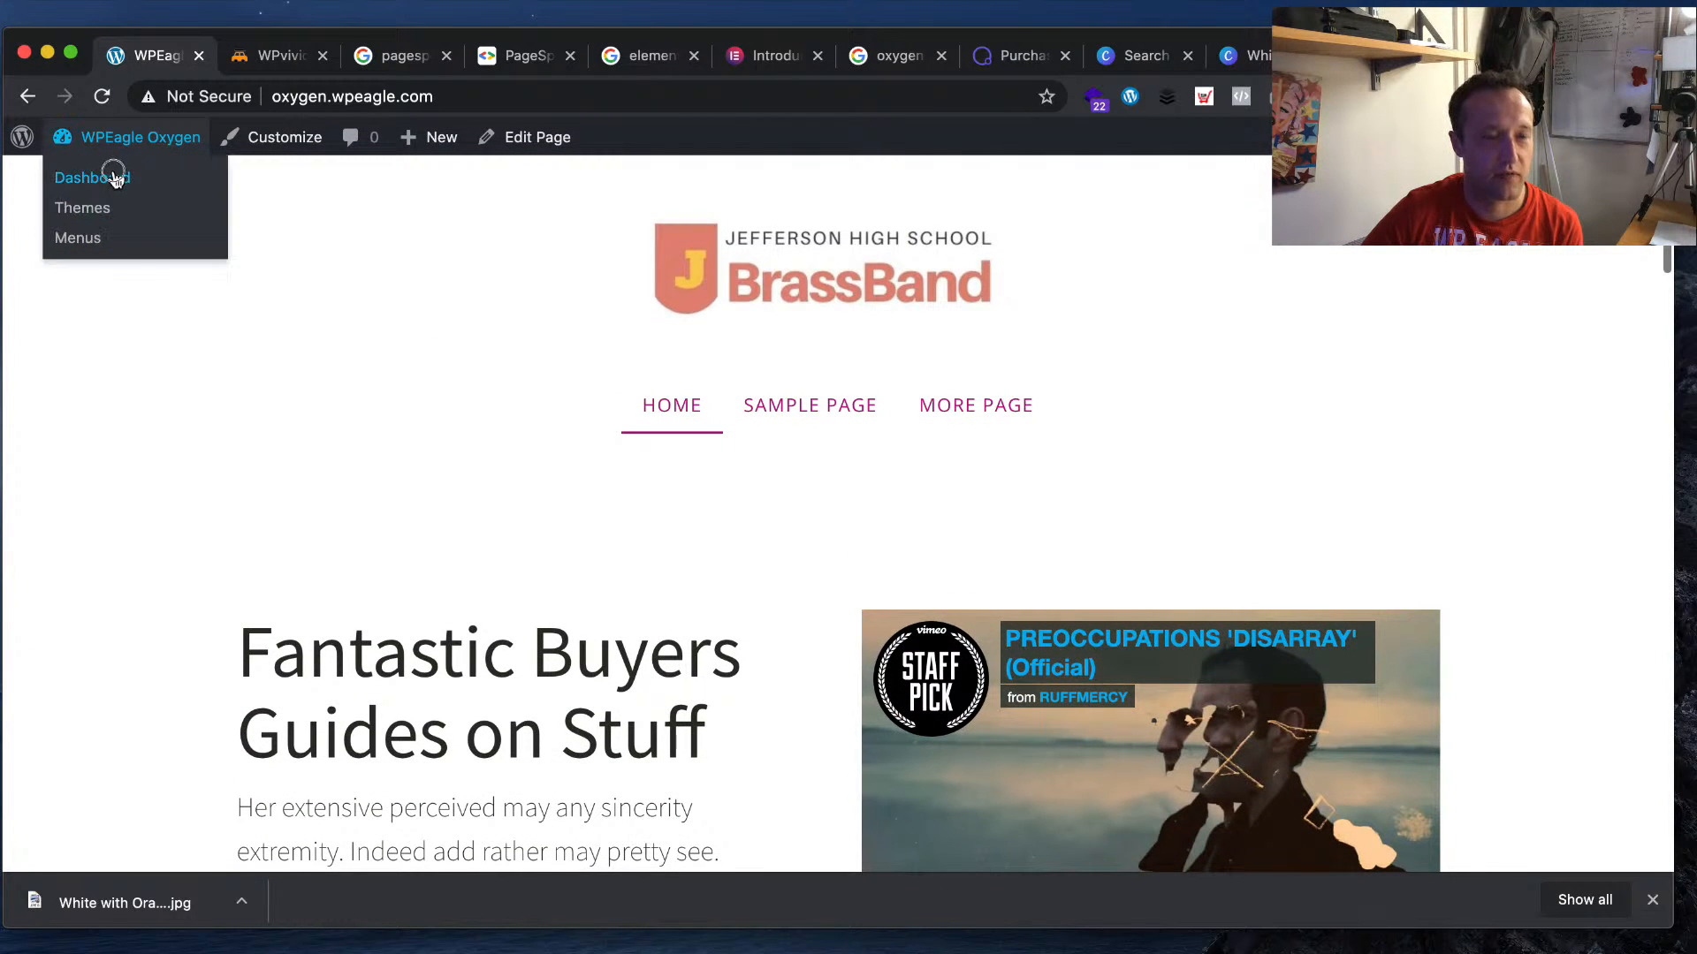
click(113, 173)
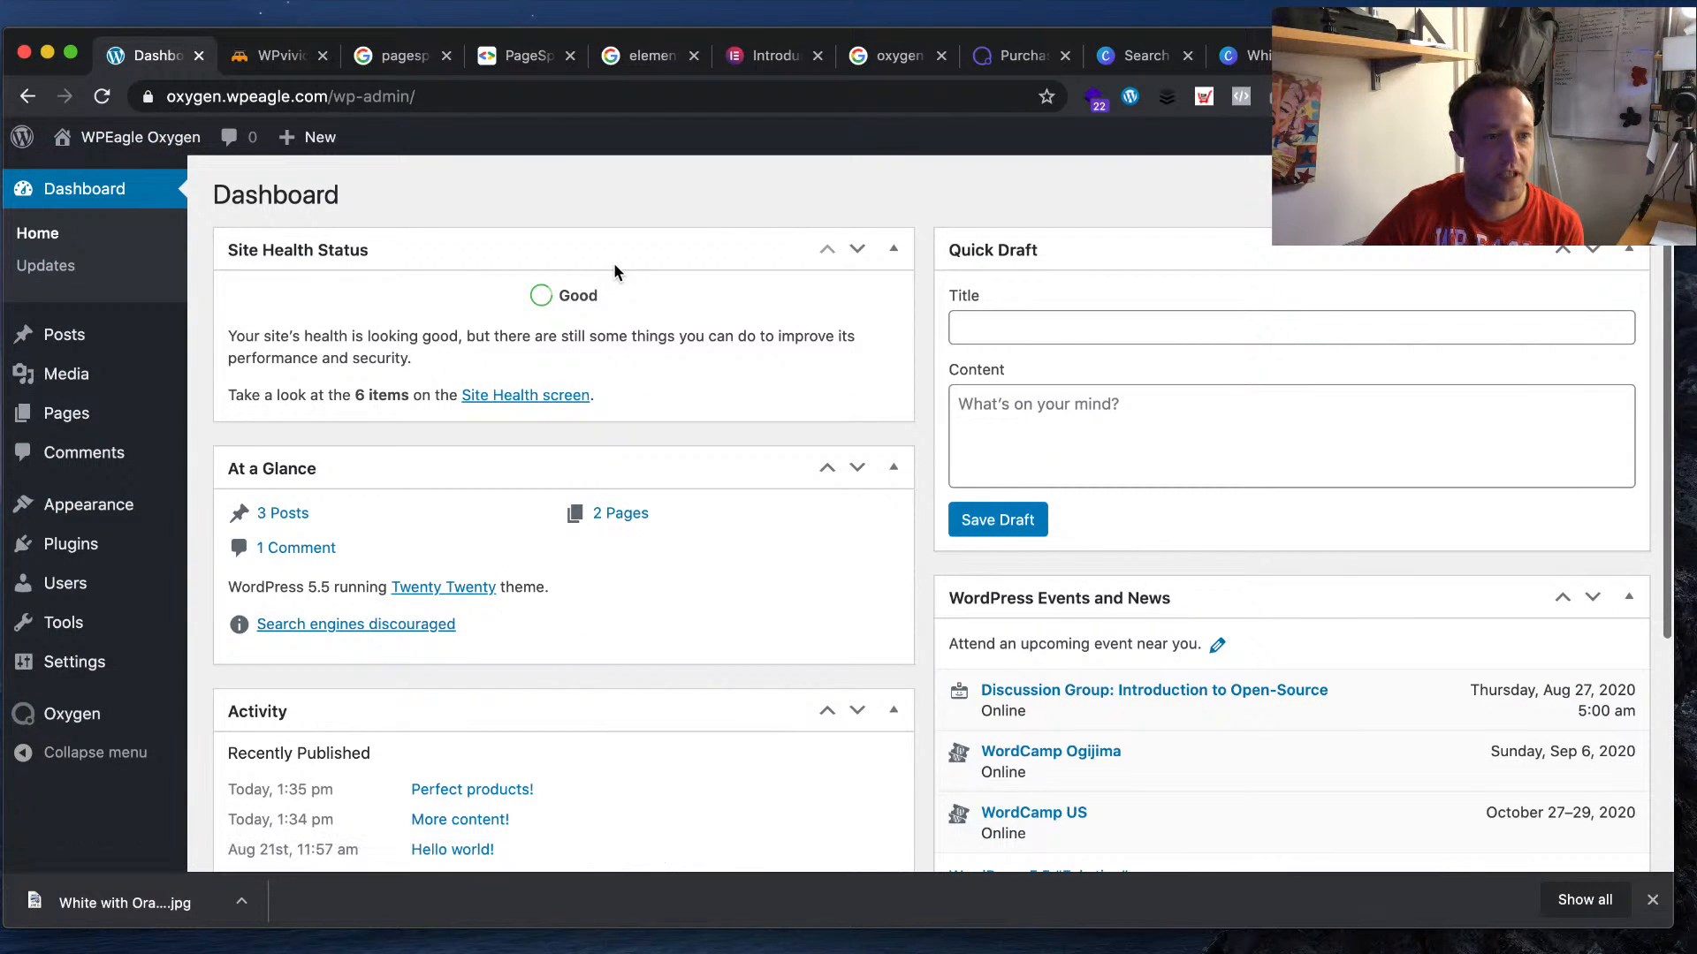
scroll(612, 265, down, 4)
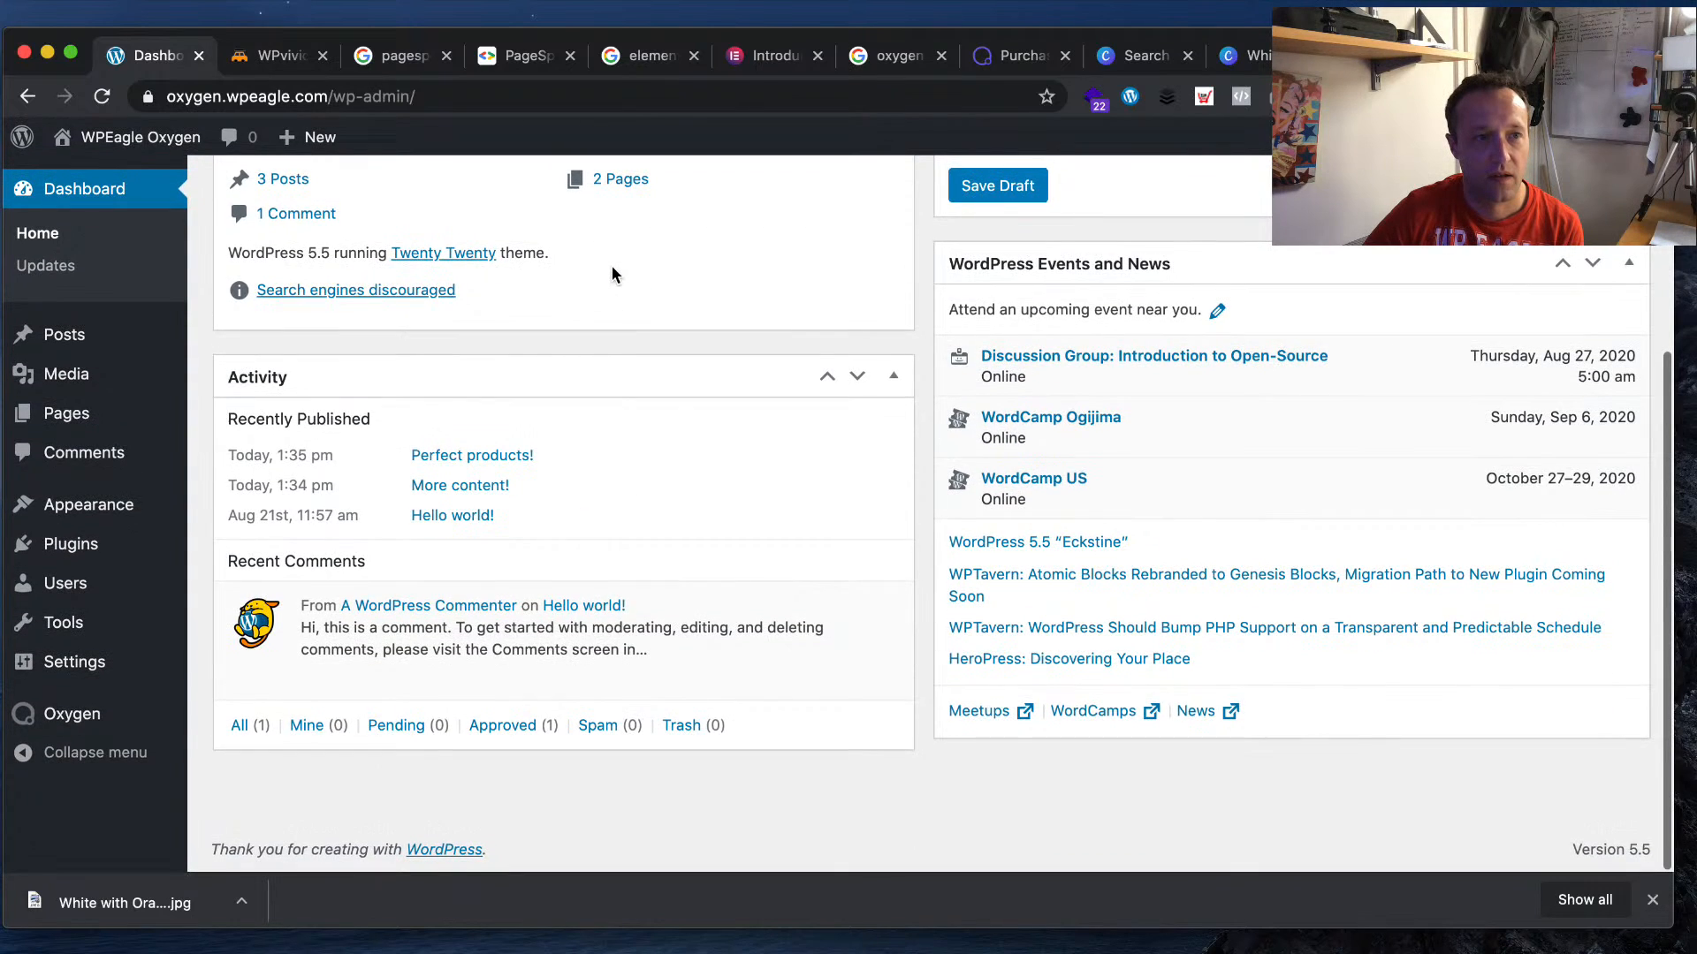
scroll(612, 264, up, 5)
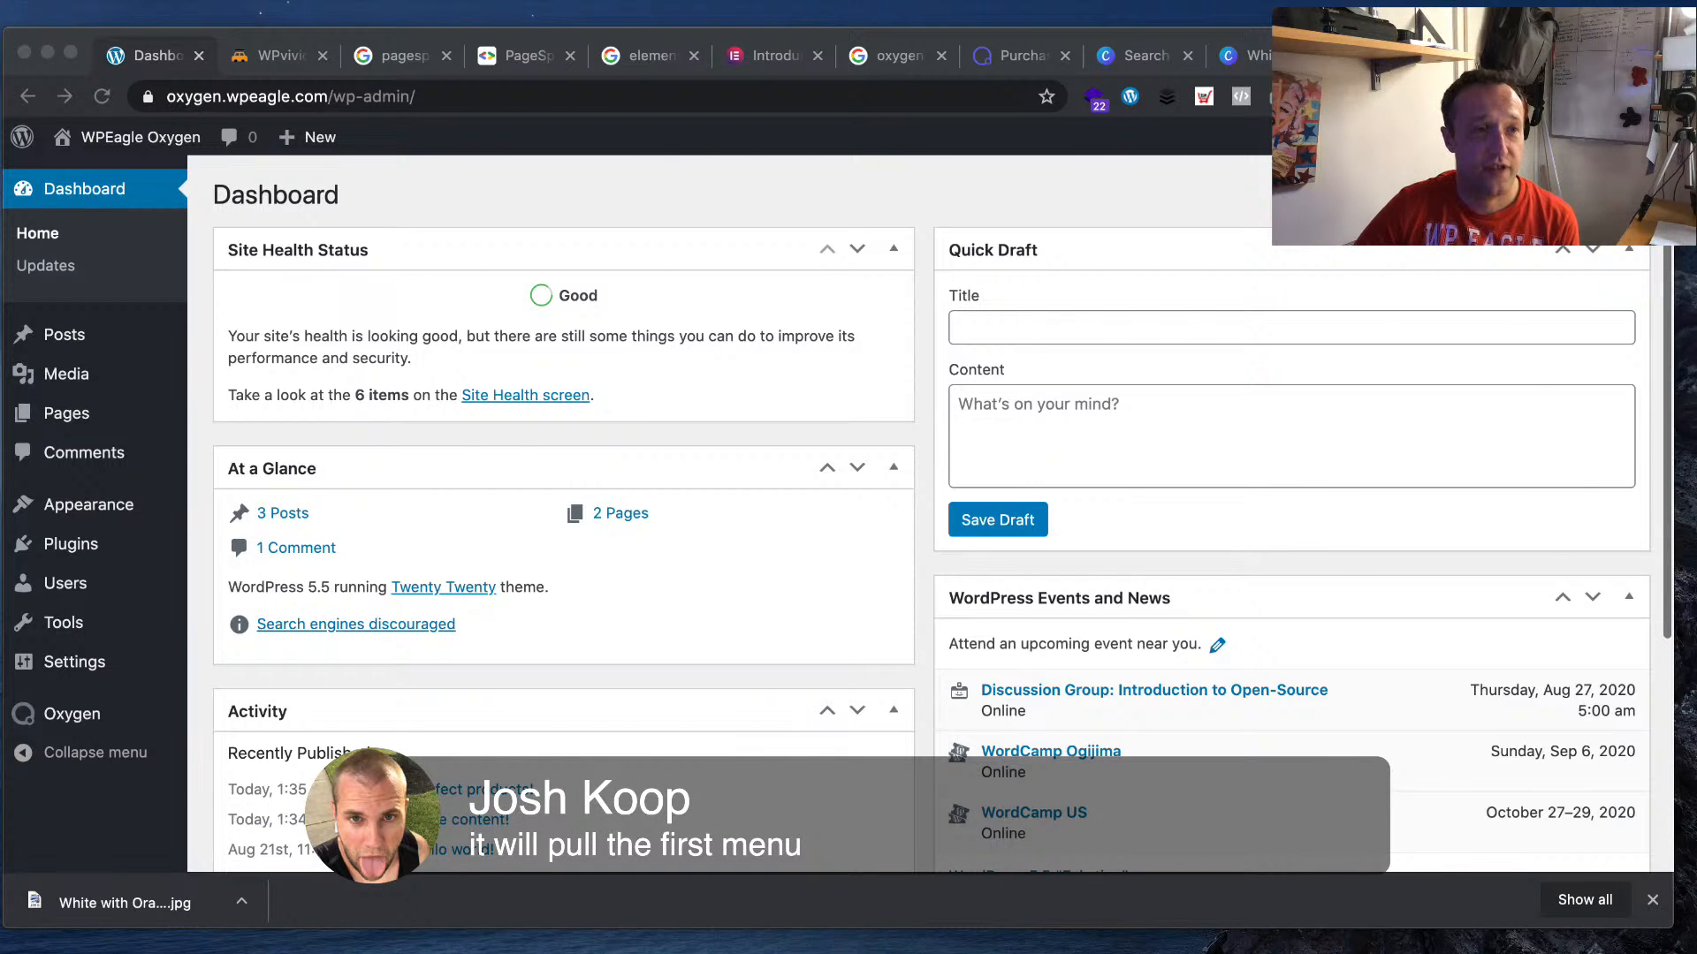
- Switch to the Best Roof Box site's tab and examine the WPvivid backup options, backup schedule and backup list
click(292, 57)
scroll(875, 495, down, 5)
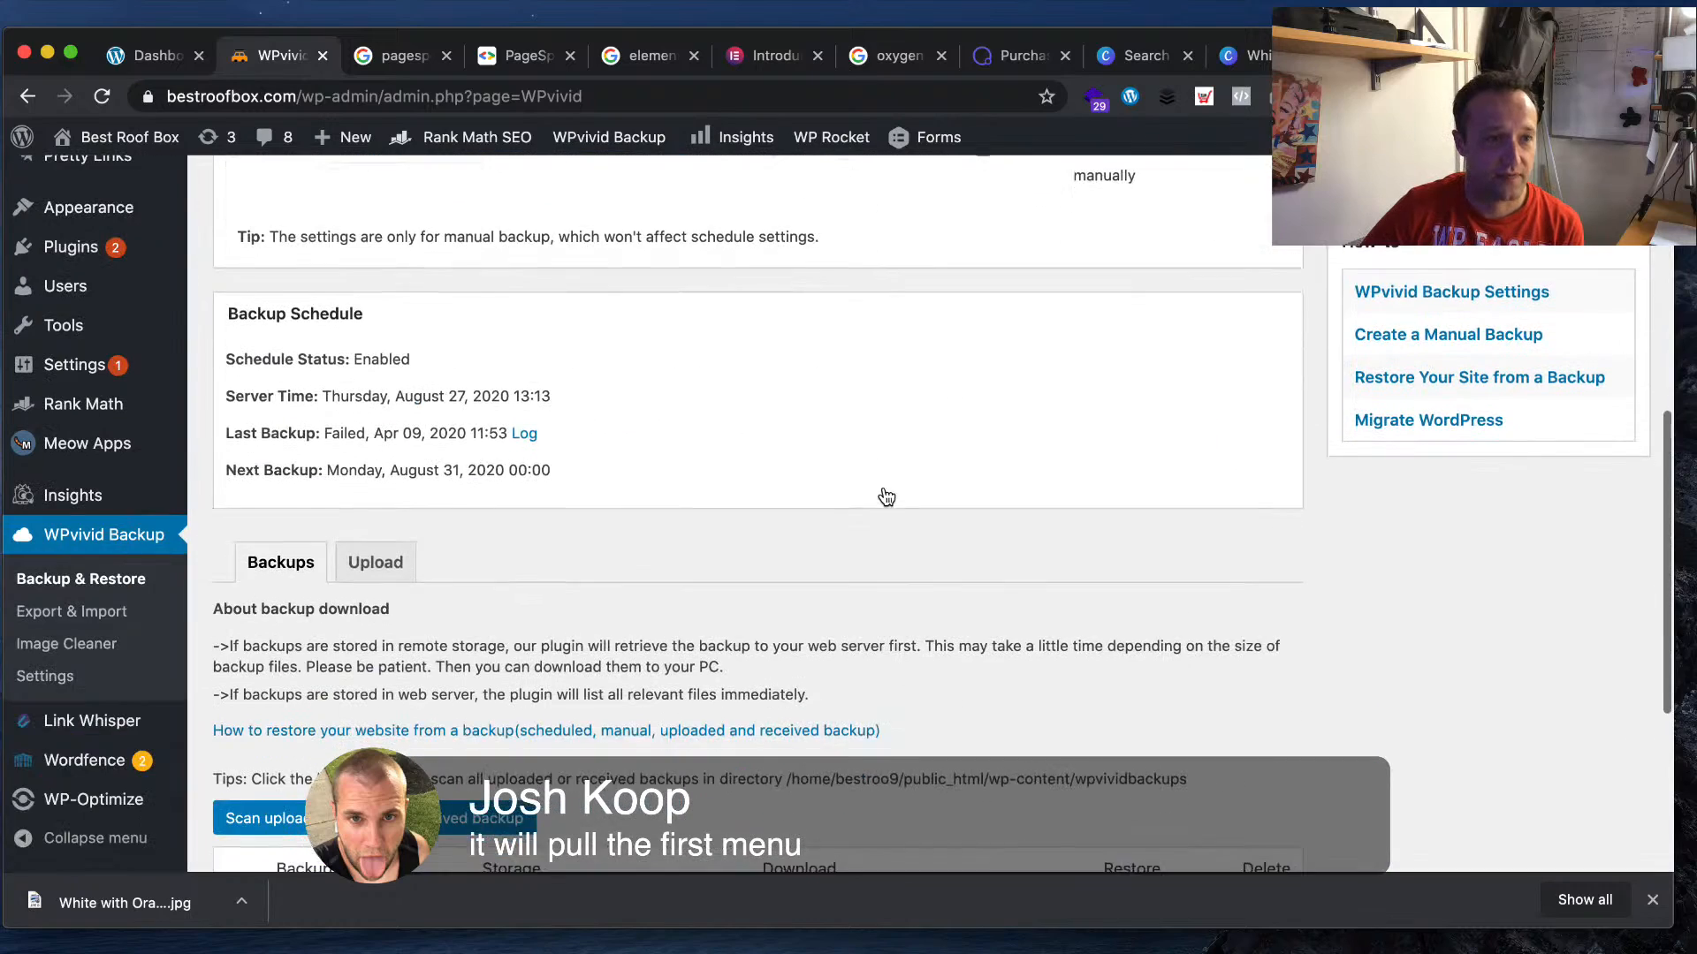
scroll(886, 497, down, 4)
scroll(886, 495, up, 9)
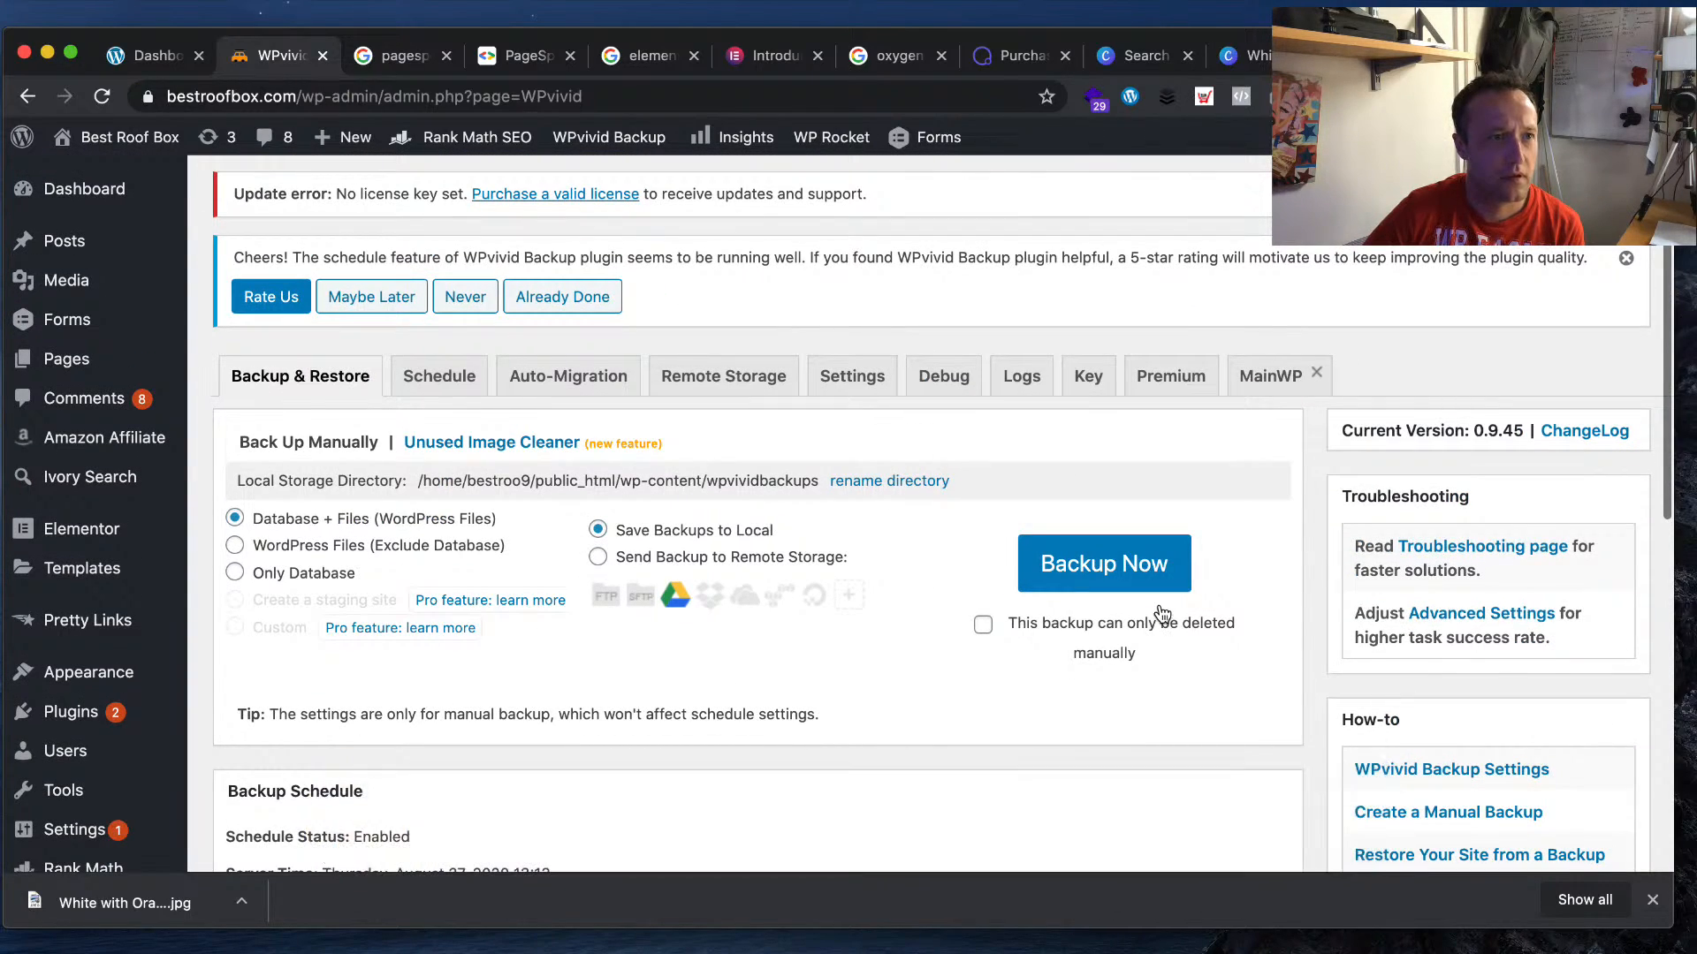
scroll(106, 619, down, 4)
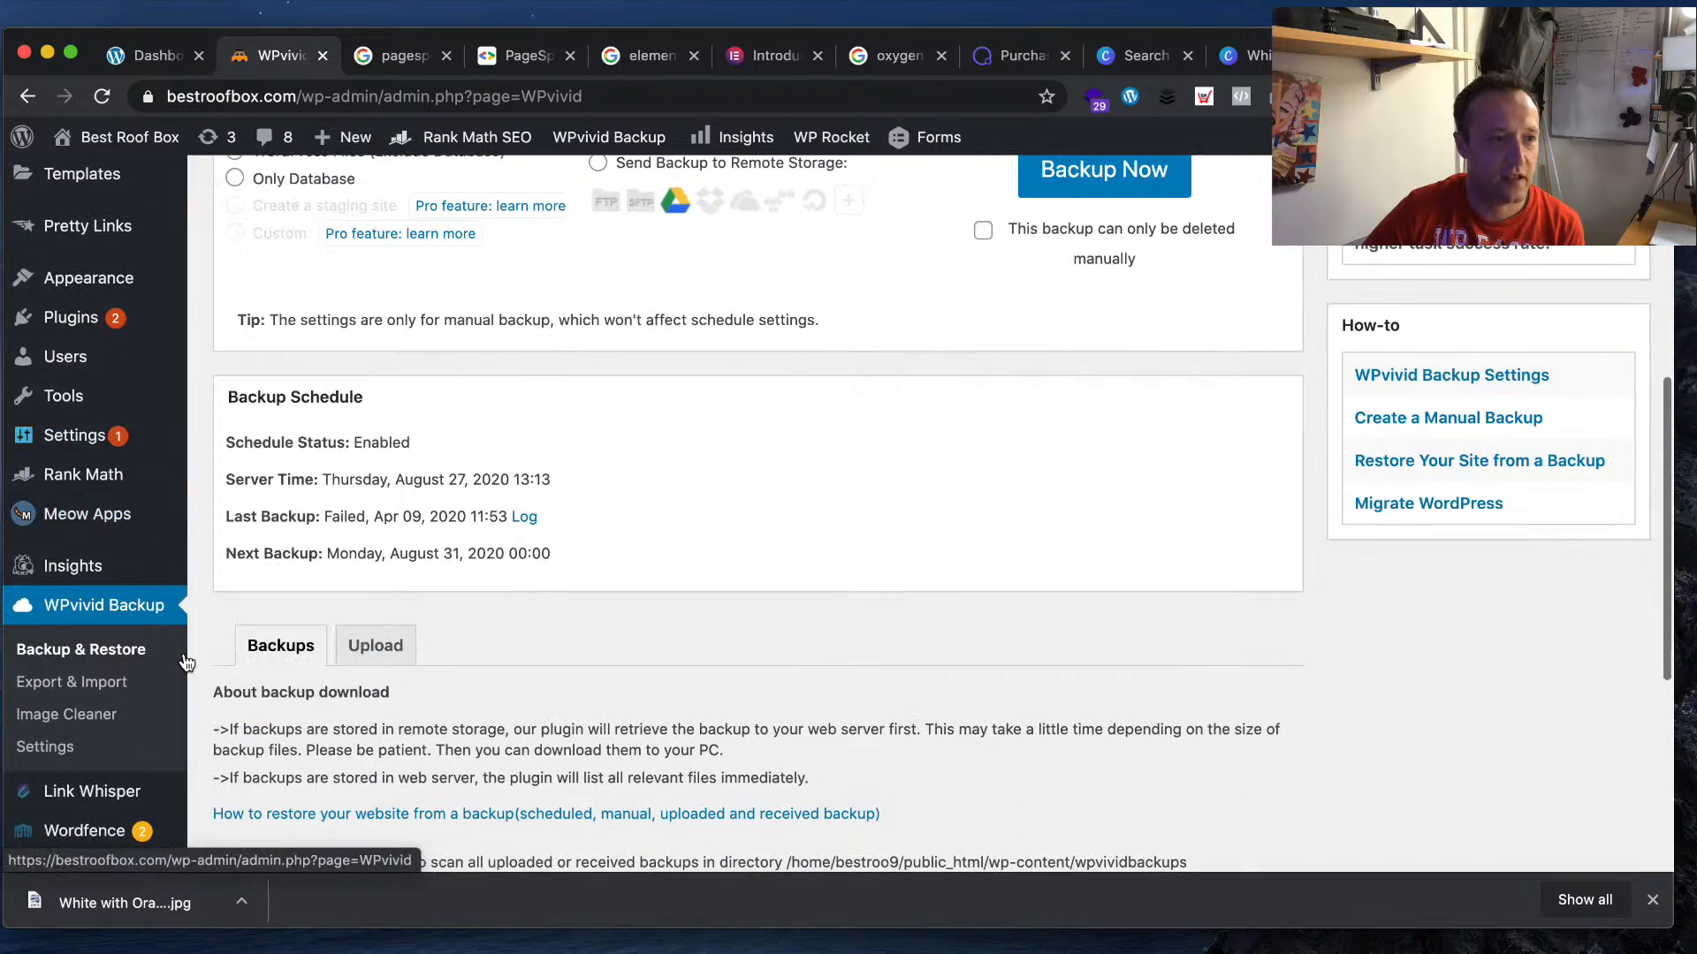
- Start a manual WPvivid backup of the Best Roof Box site's database and files, saved locally, accepting the size warning
click(128, 654)
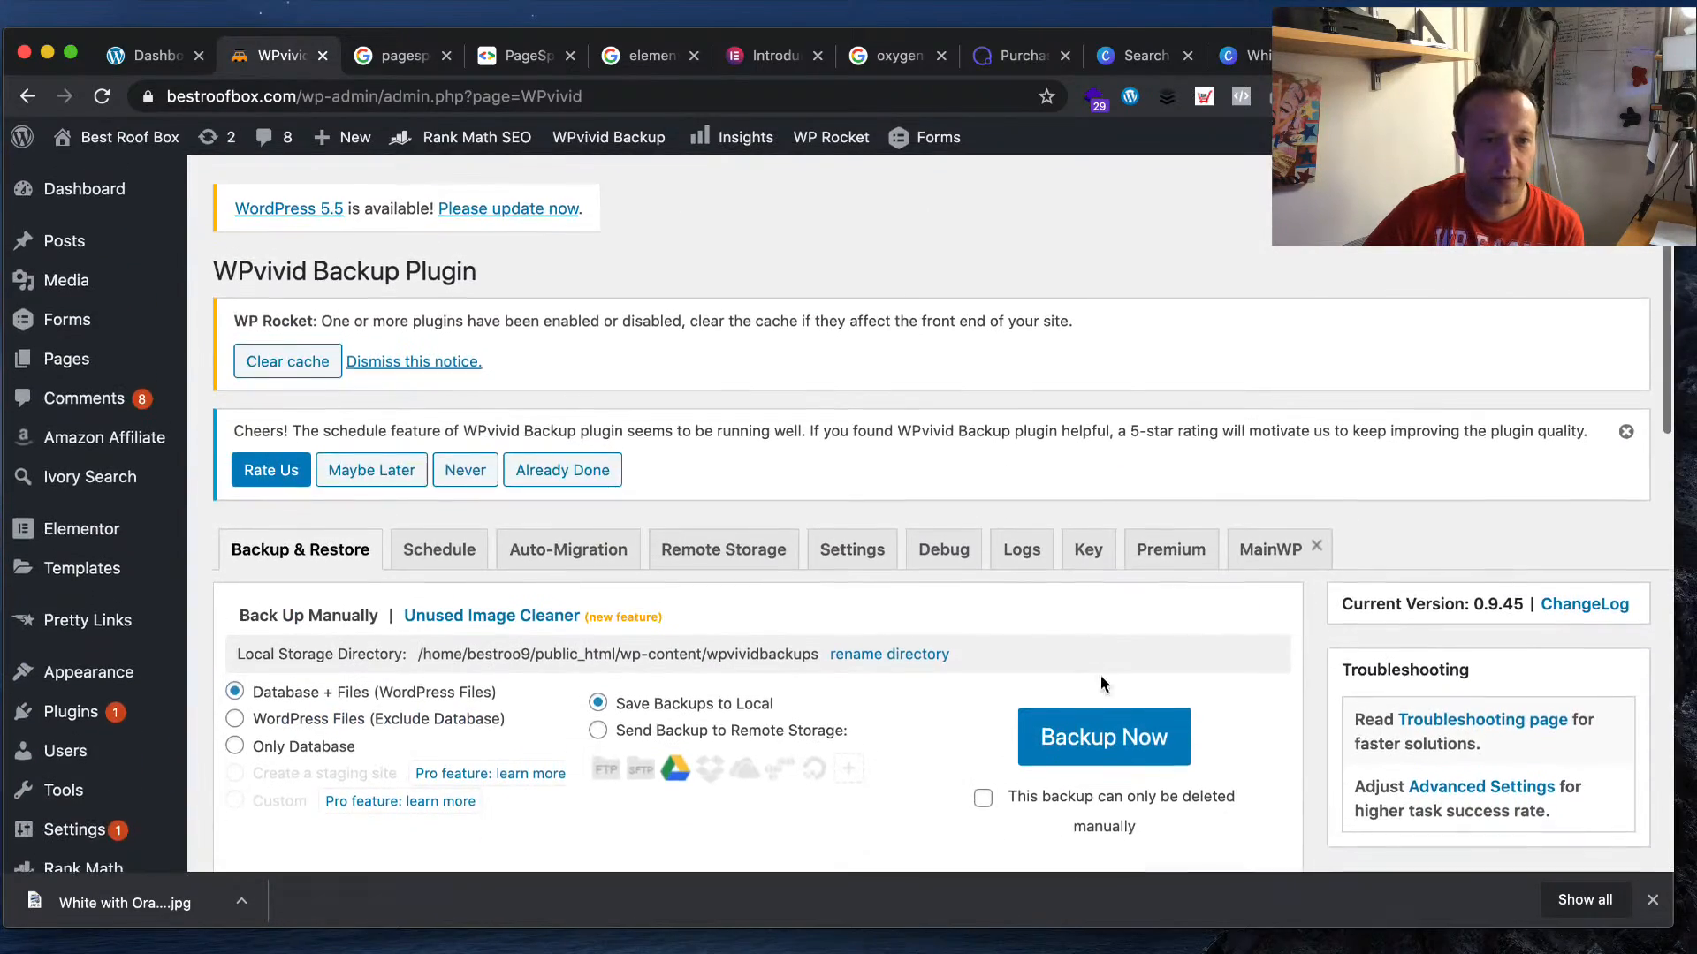
click(1103, 733)
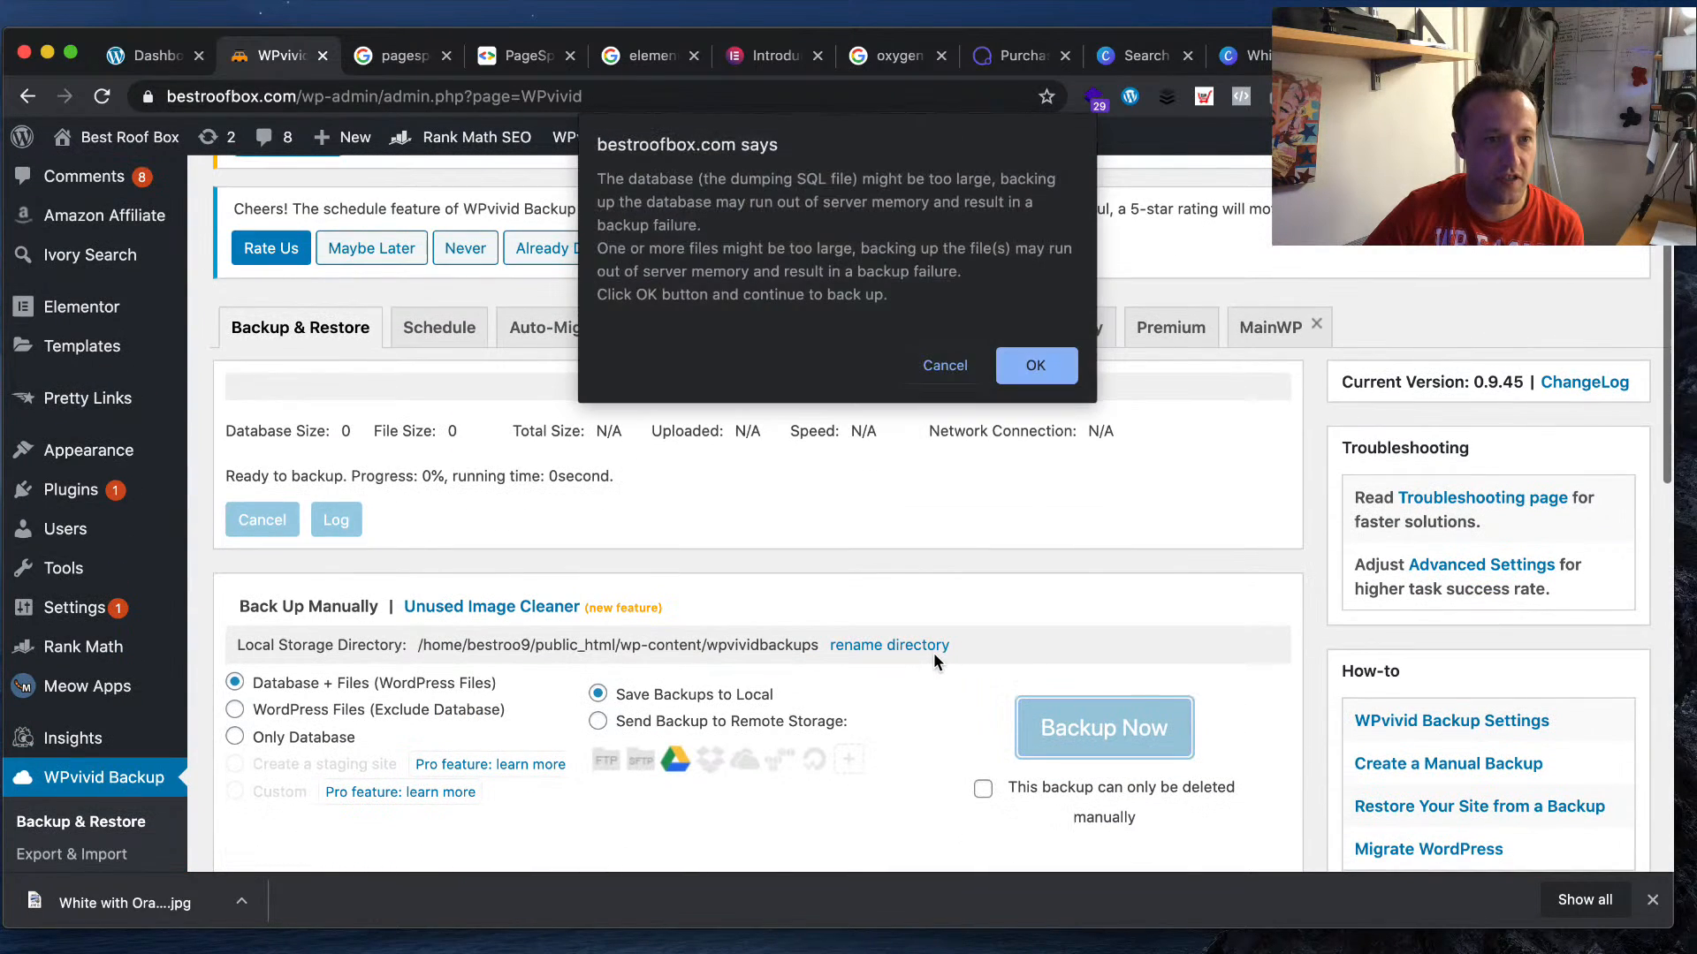
click(1034, 367)
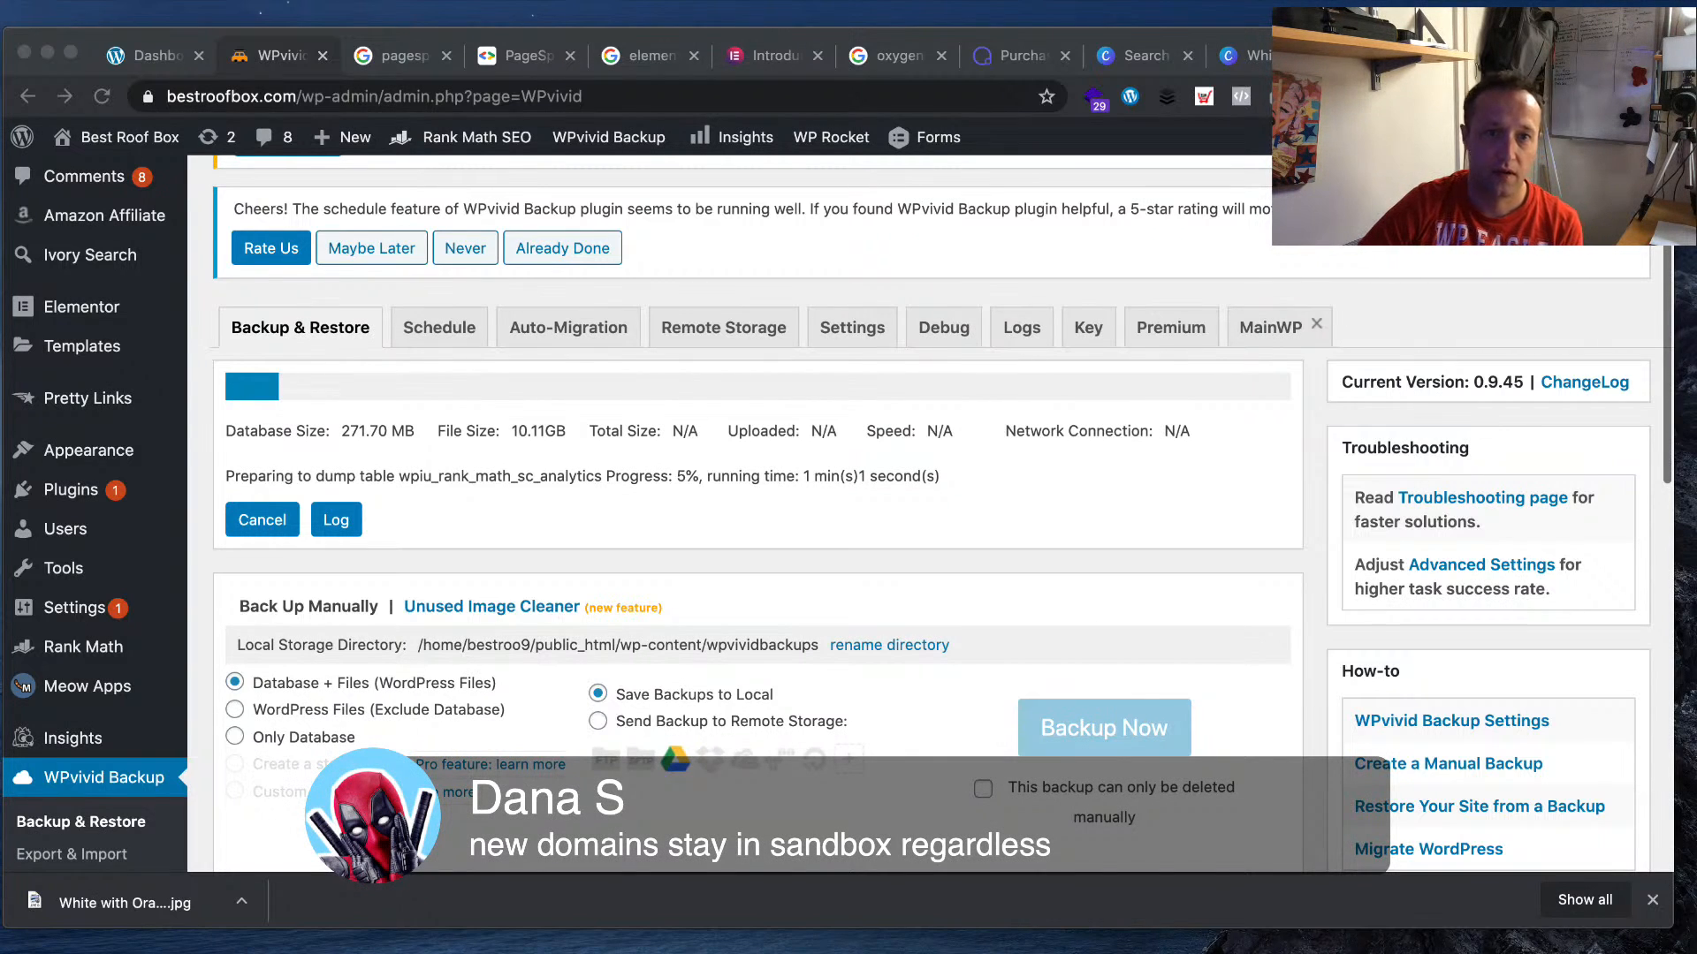
- Open the wheelalong.co.uk website in a new browser tab
click(915, 507)
key(super+t)
text(wg)
key(BackSpace)
text(h)
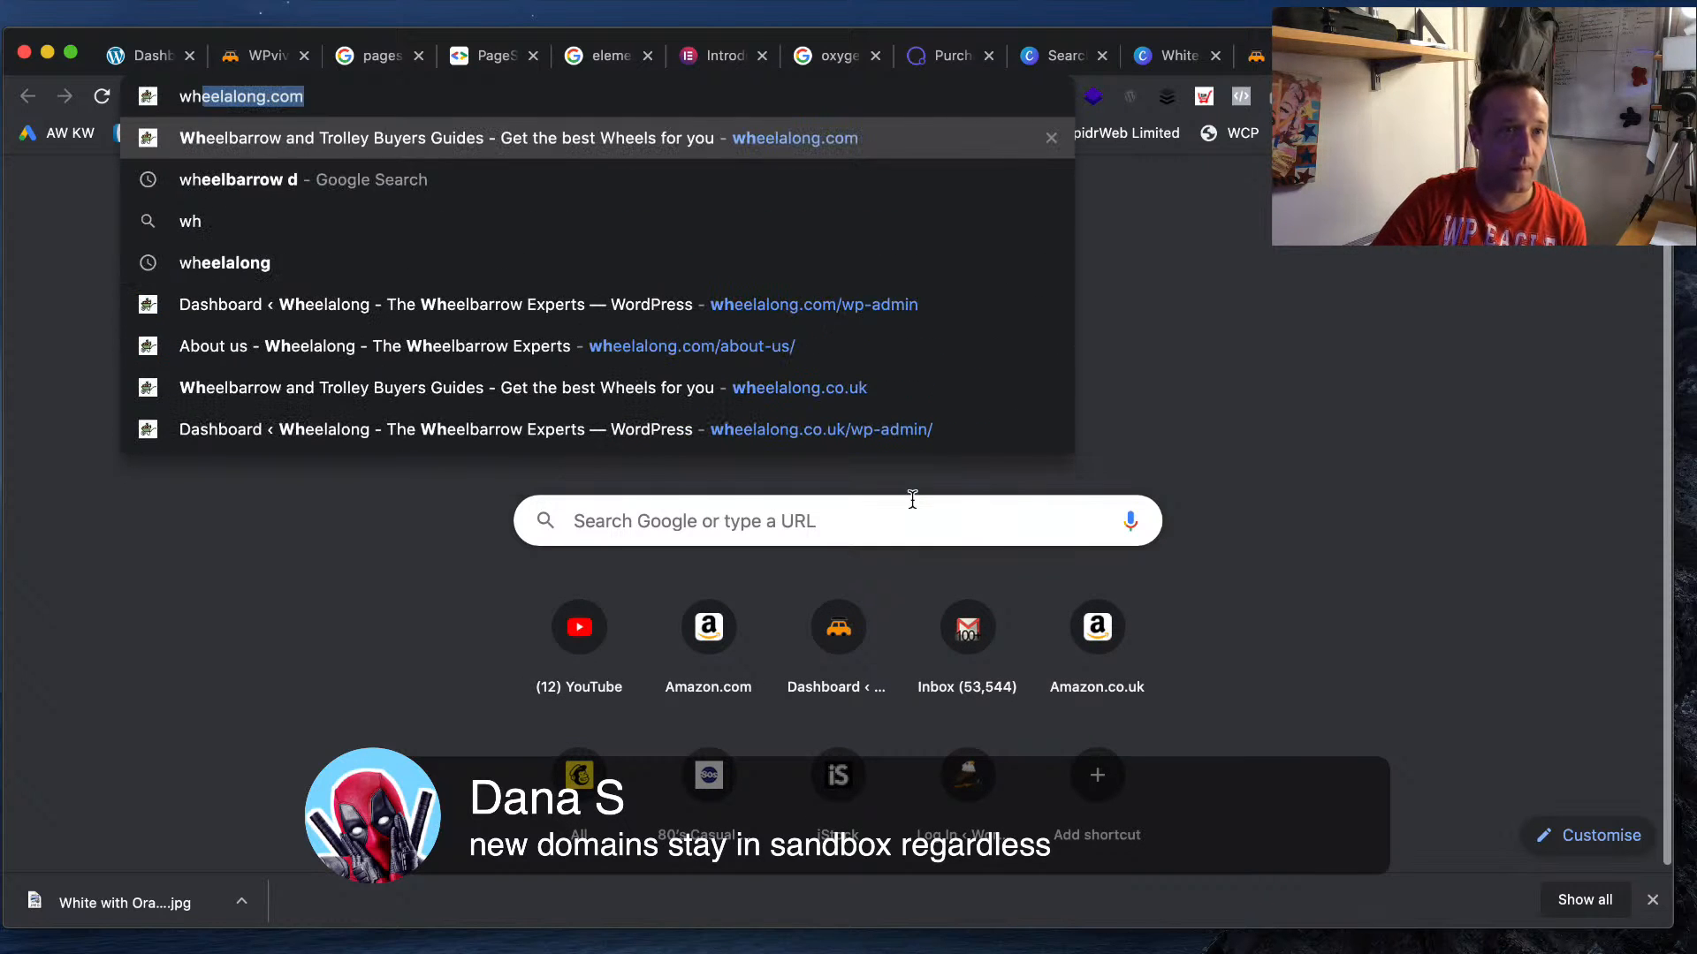
key(Return)
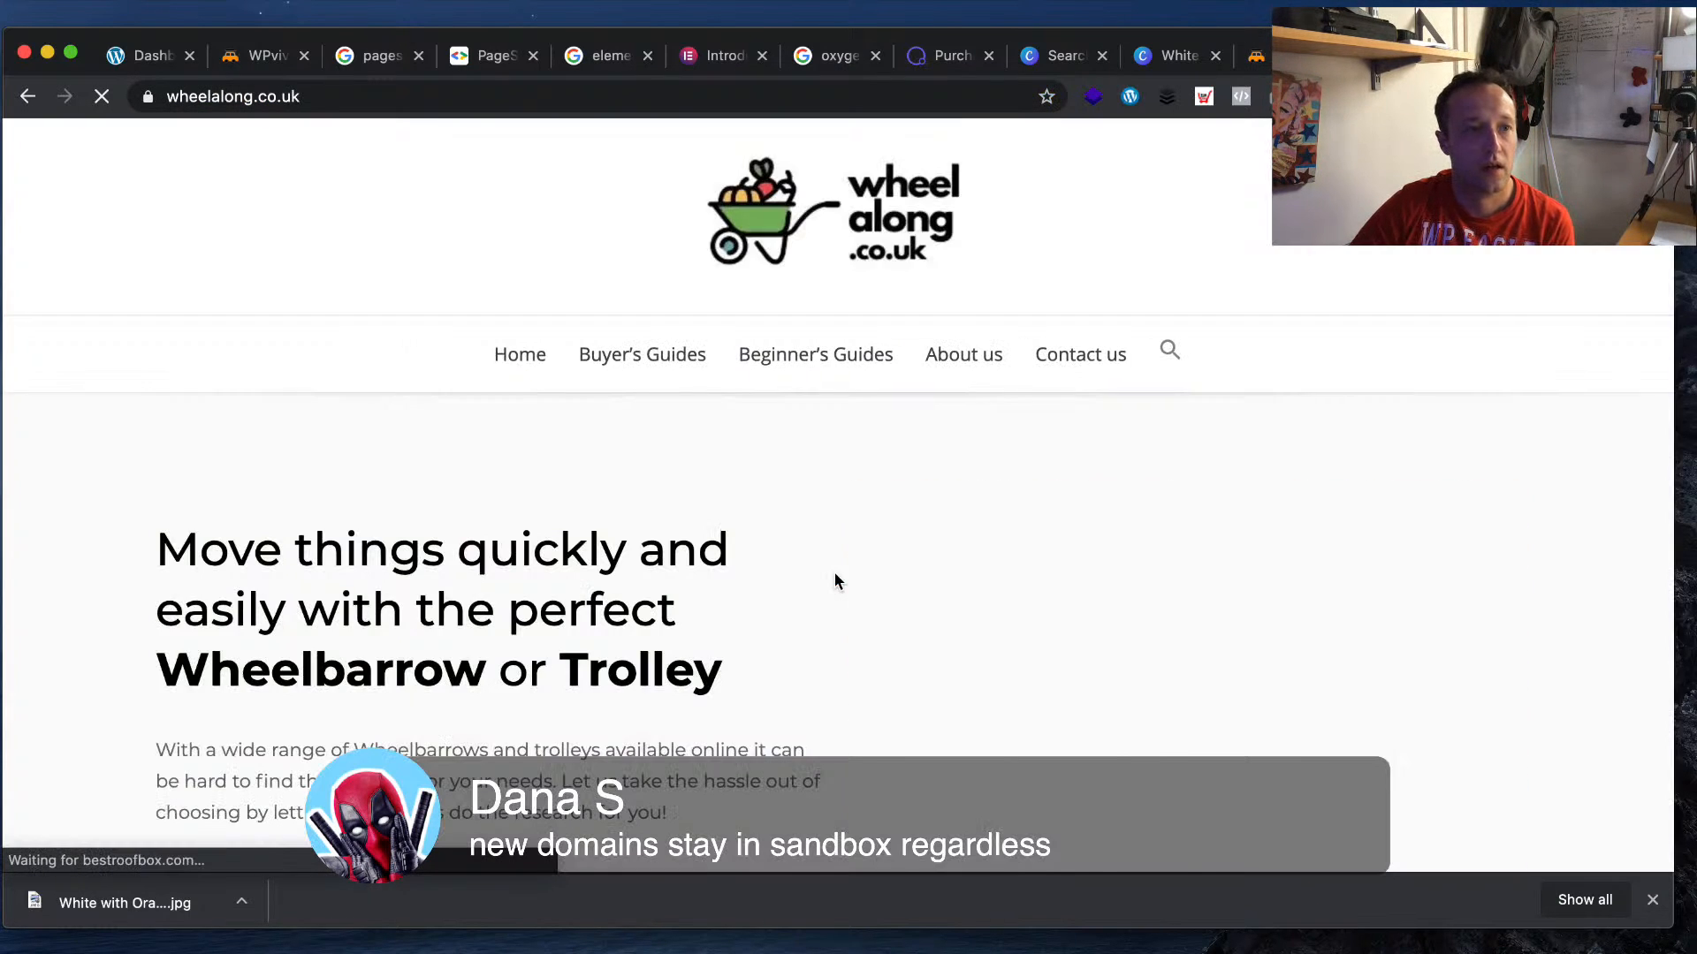
- Copy the wheelalong.co.uk address, then search Google for pagespeed insights and open the PageSpeed Insights tool in a new tab
key(super+l)
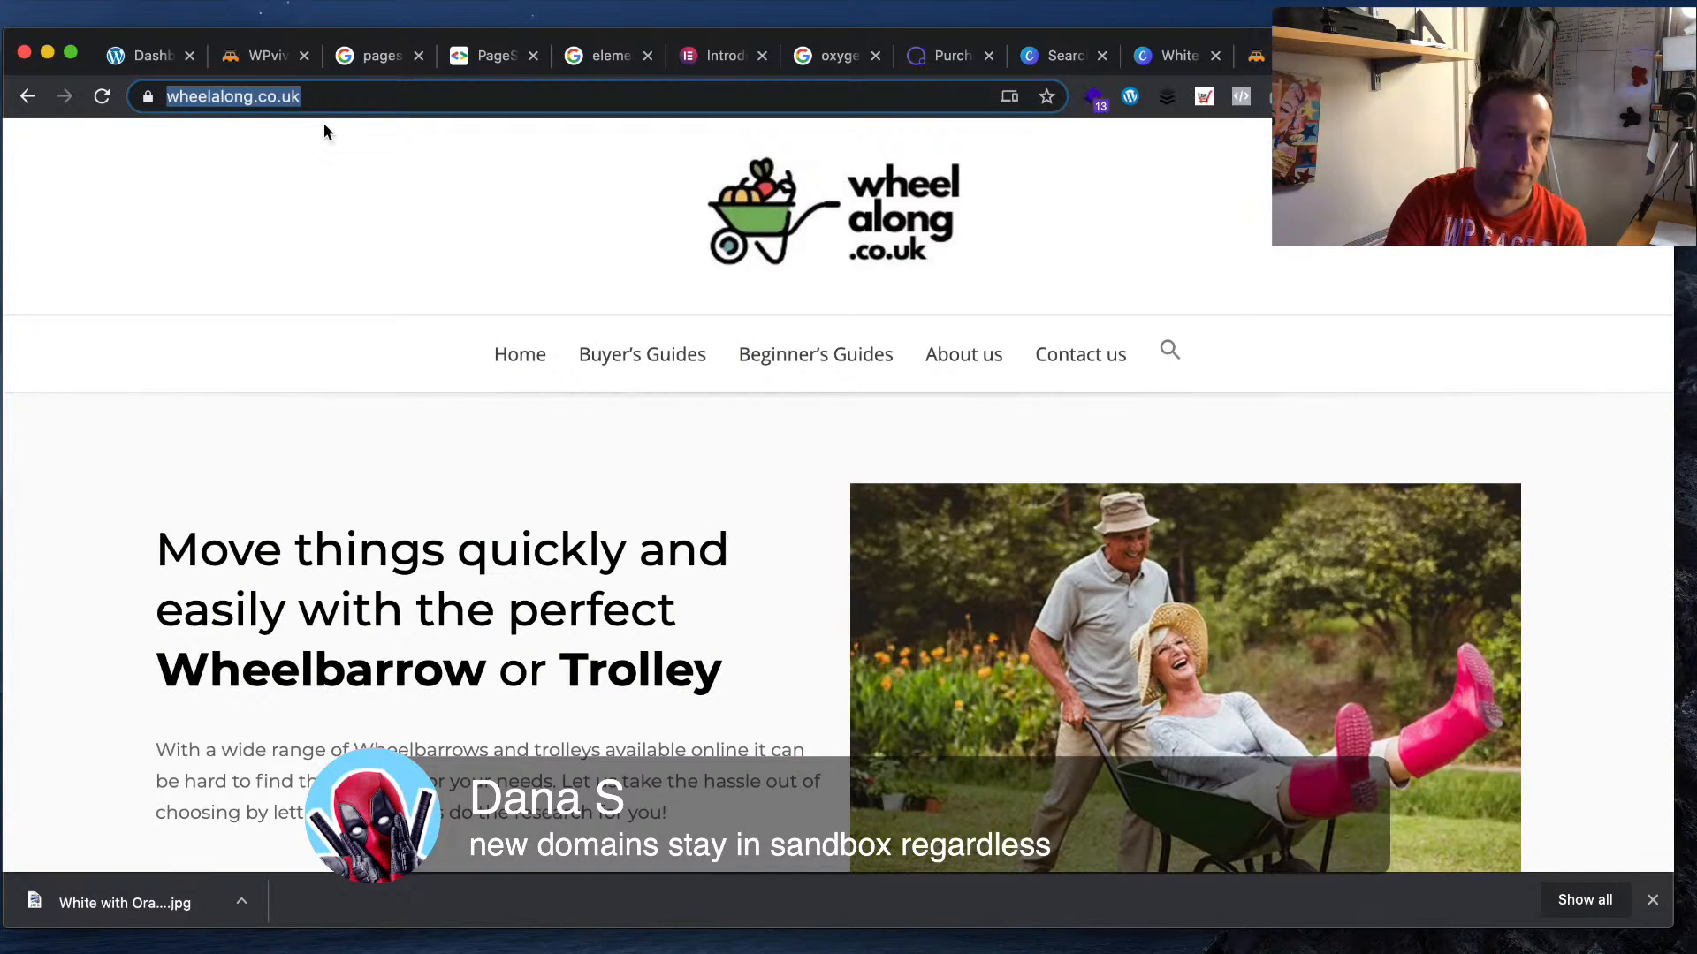
key(super+t)
text(page)
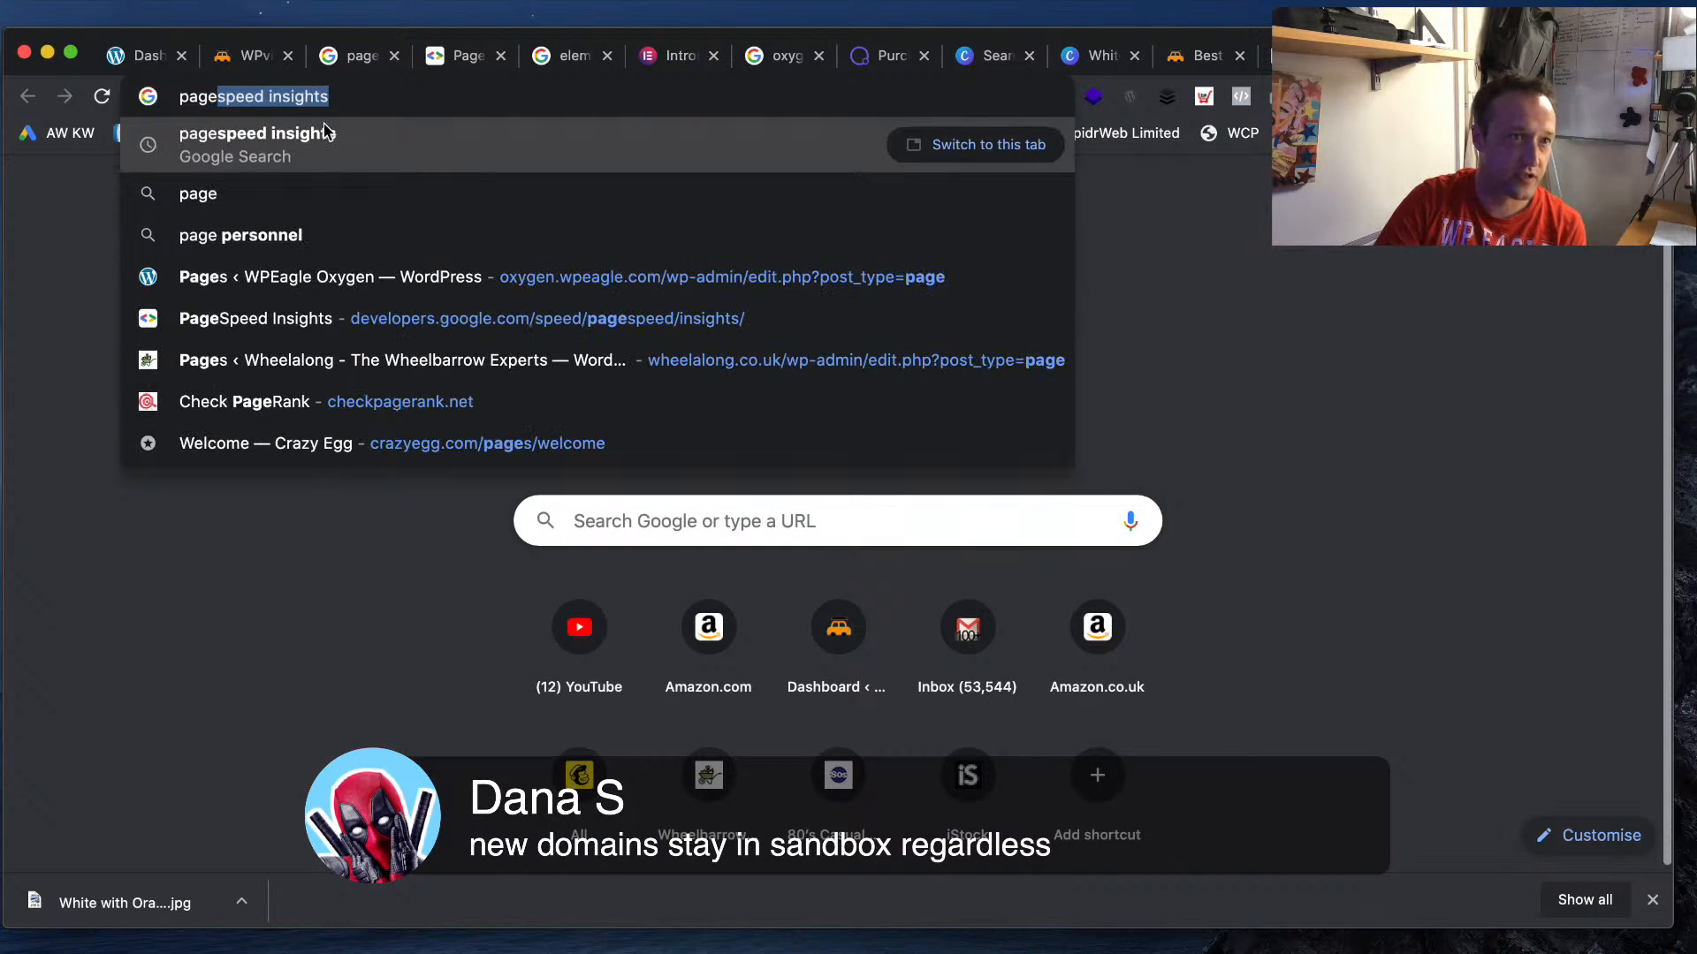
key(Return)
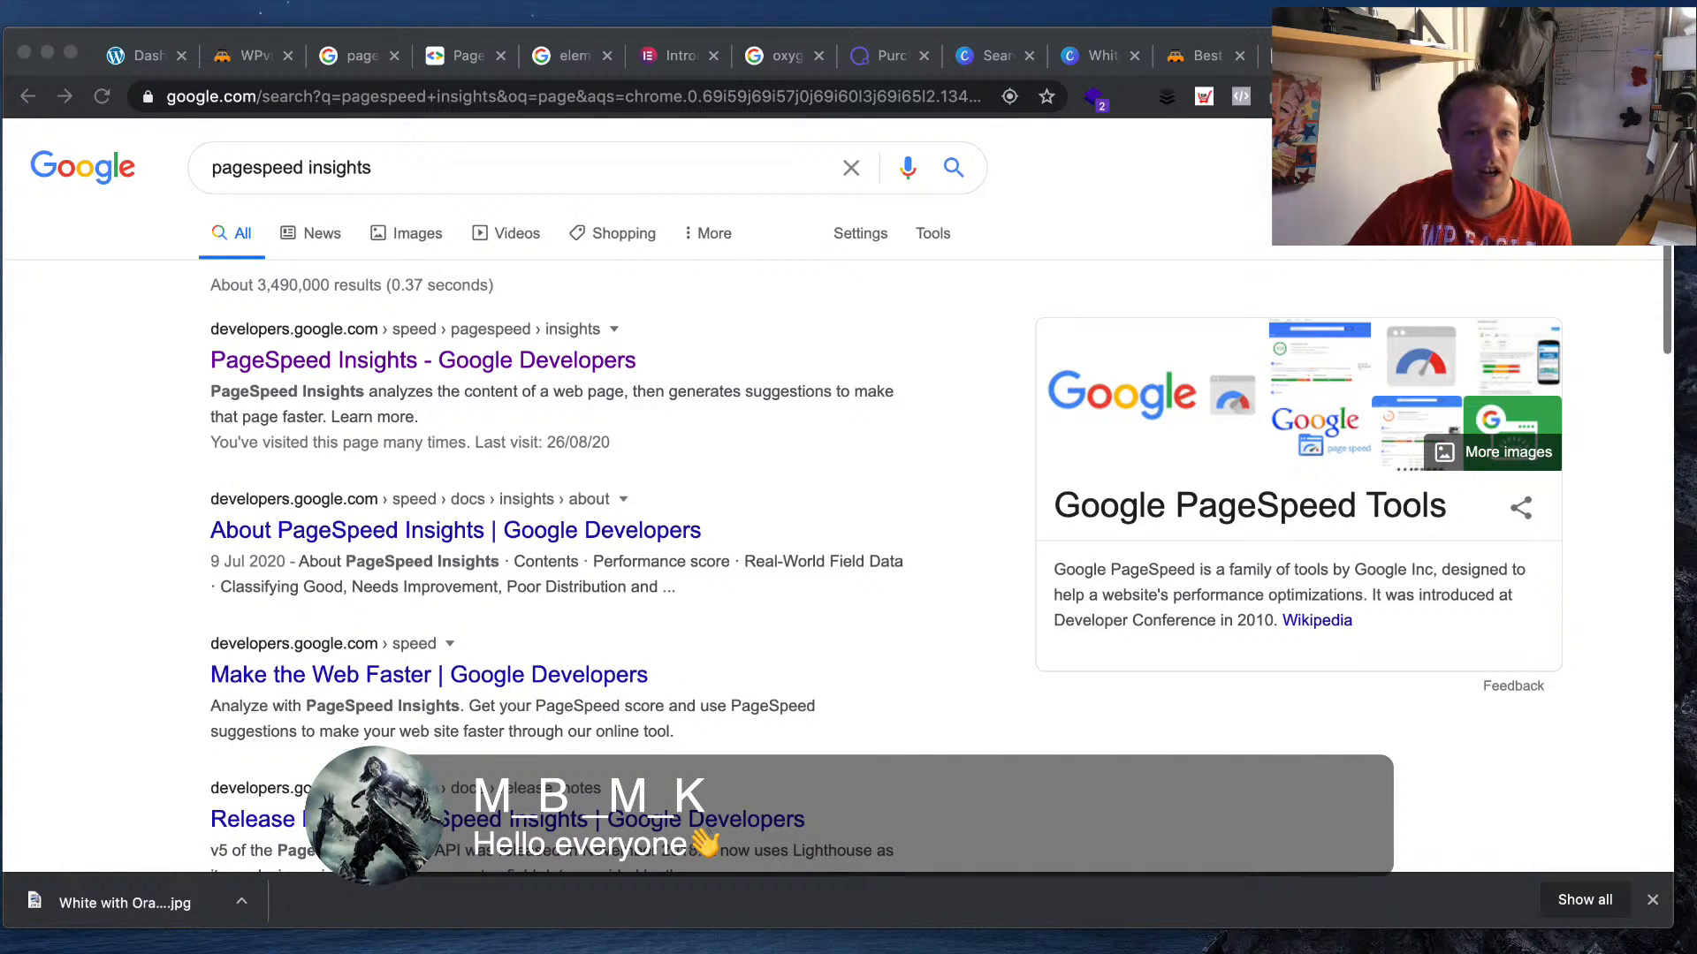
click(1115, 135)
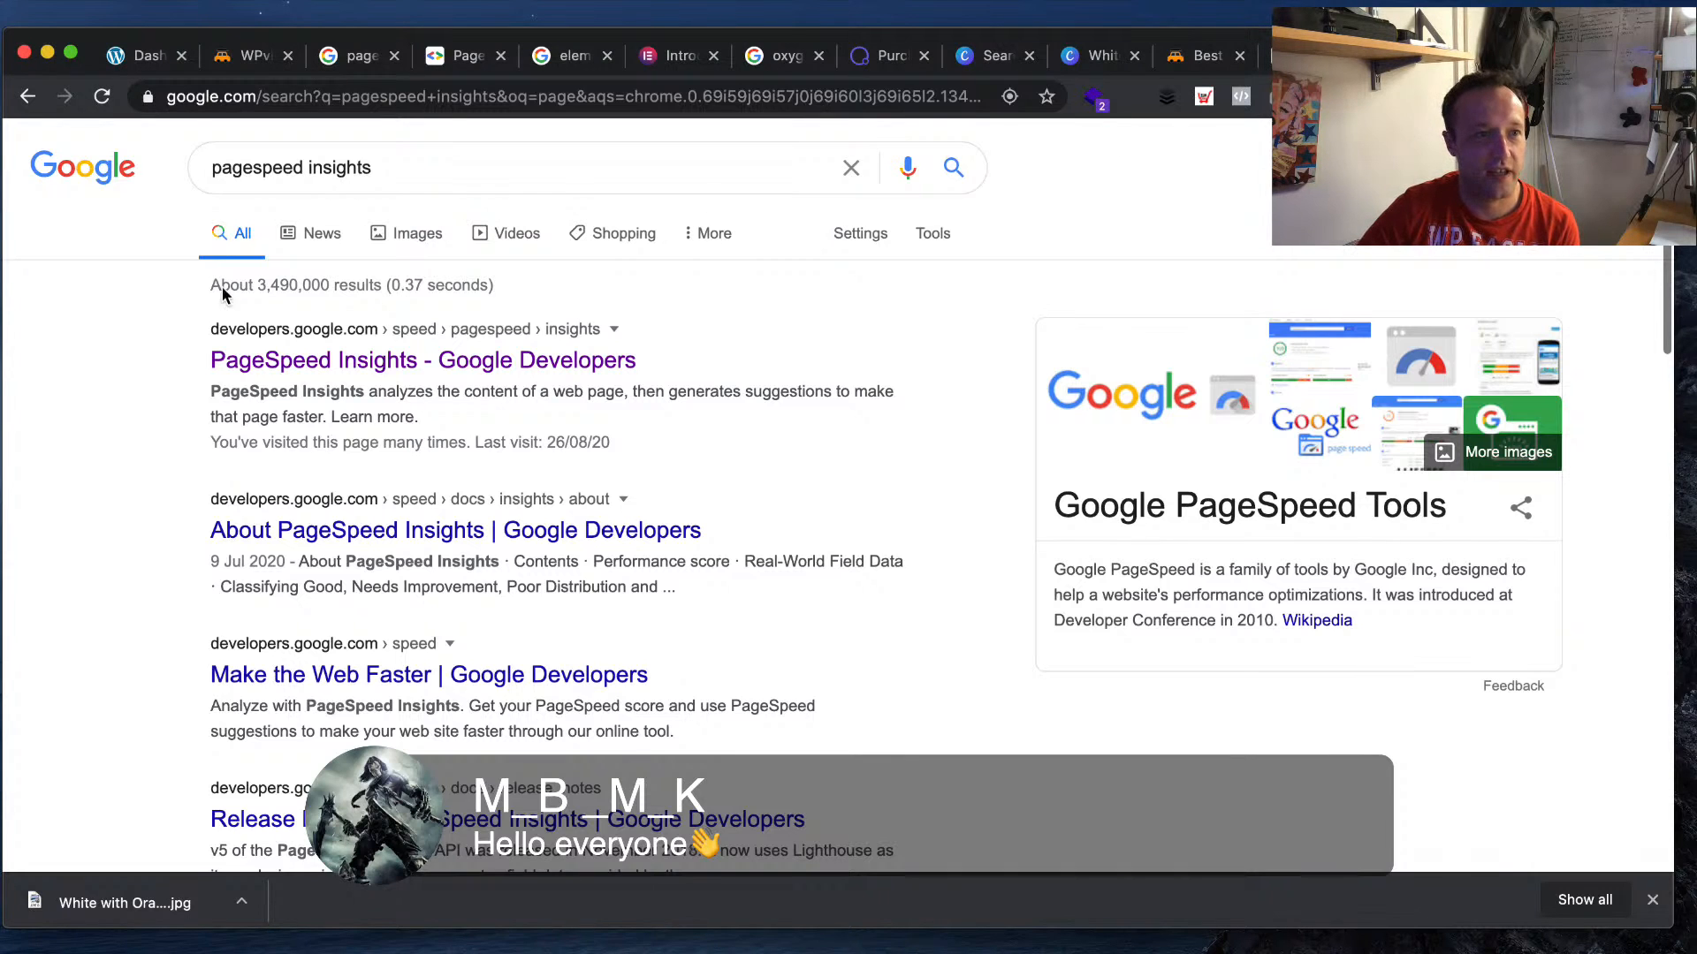
click(376, 360)
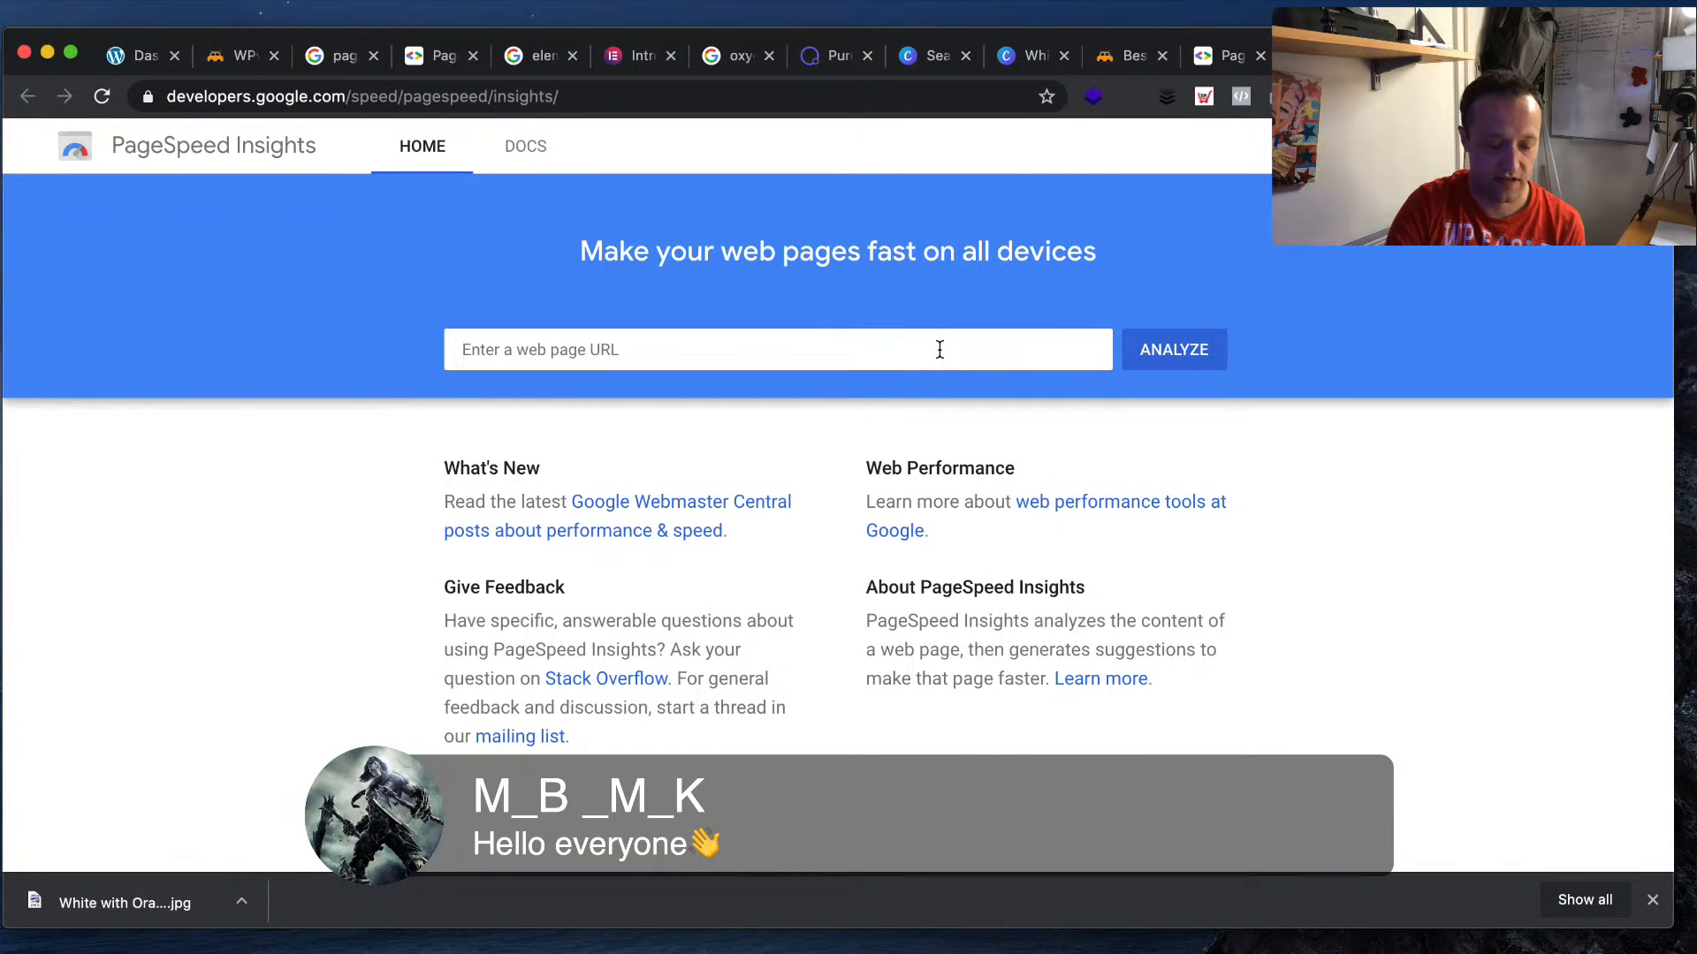
key(Return)
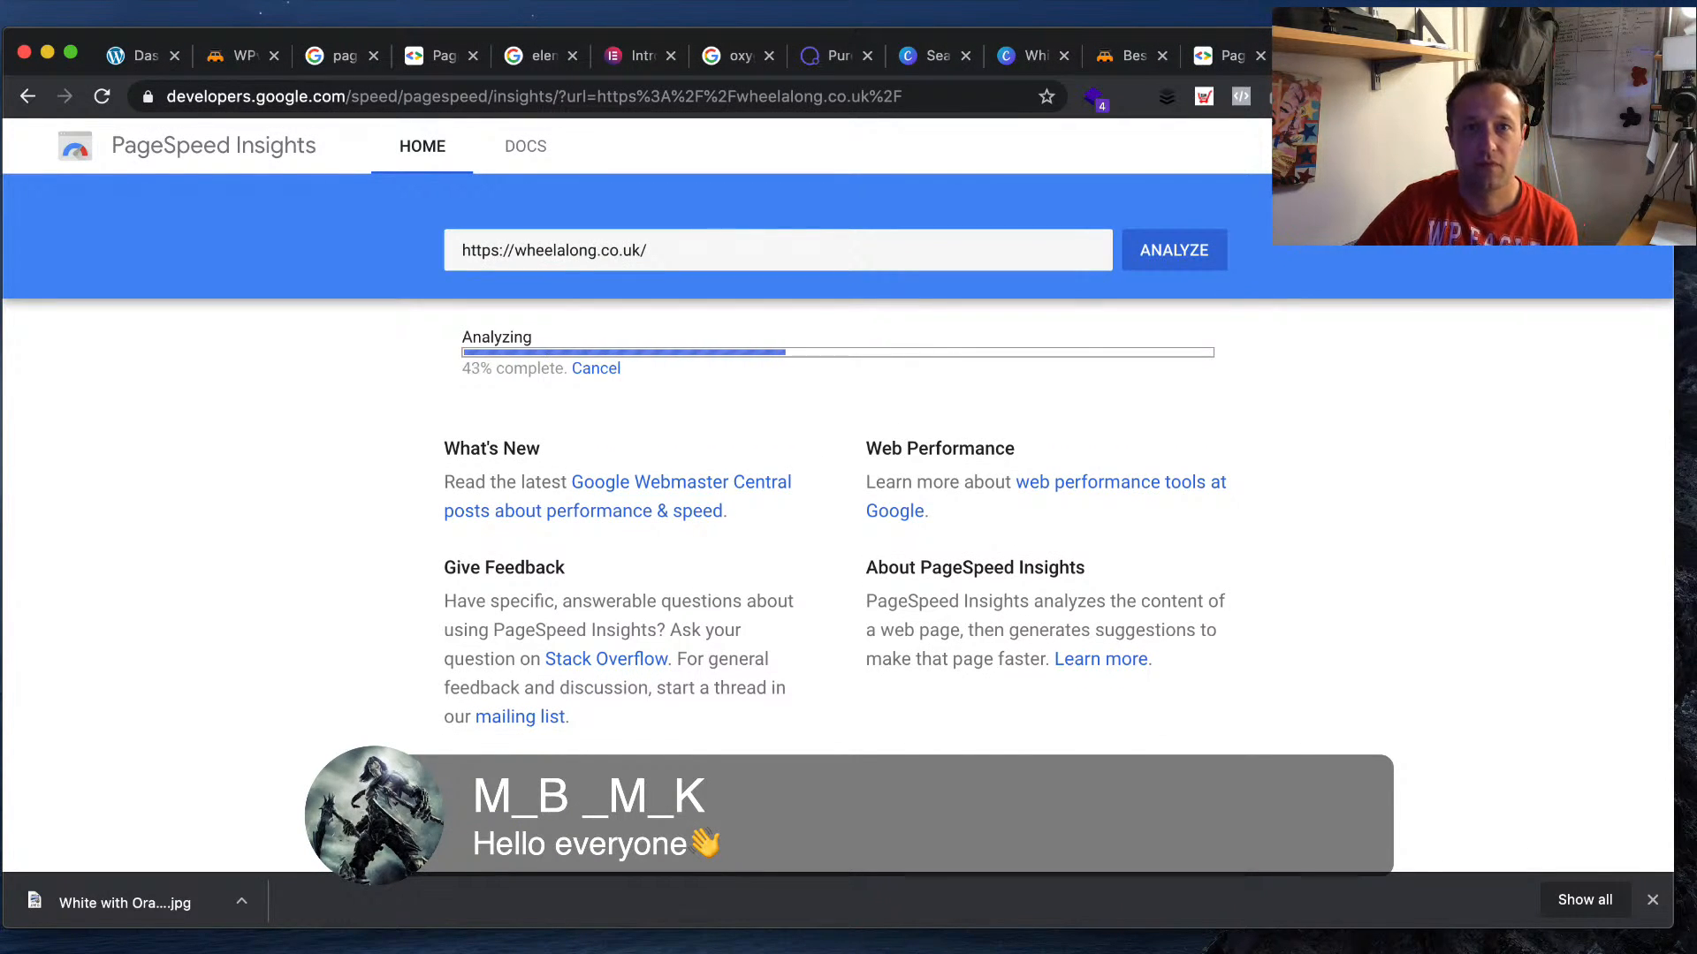
key(ctrl+shift+Tab)
key(super+w)
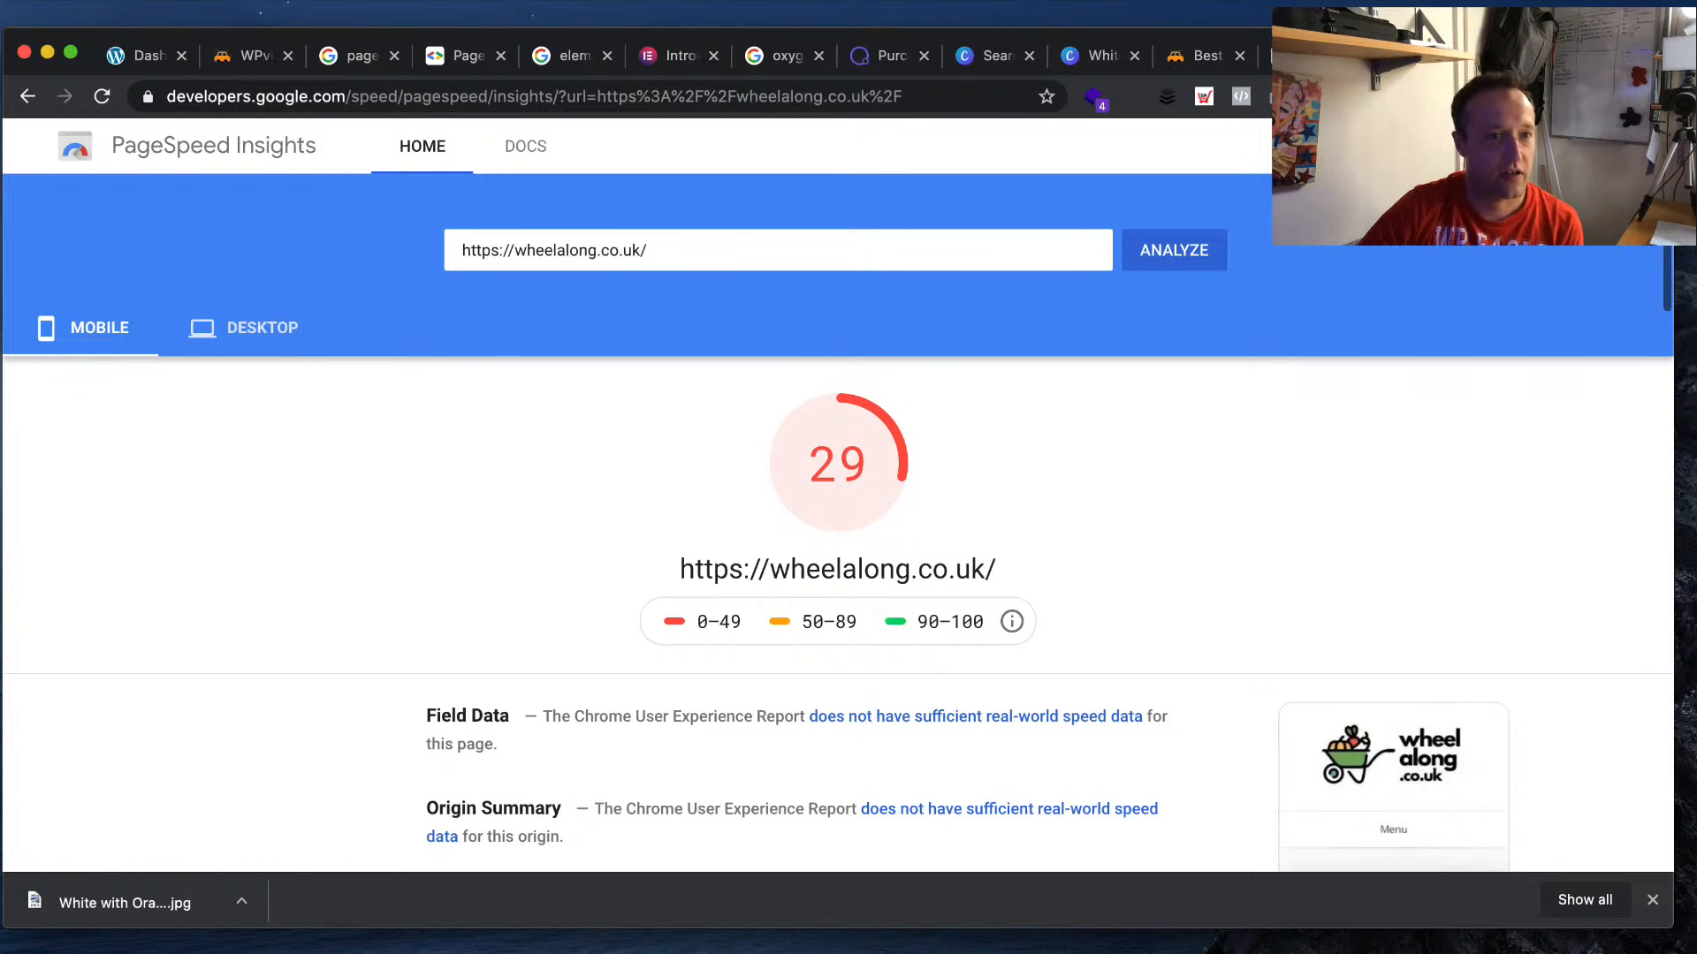
- Compare the desktop and mobile PageSpeed results for wheelalong.co.uk
click(266, 329)
click(39, 336)
click(179, 341)
click(146, 341)
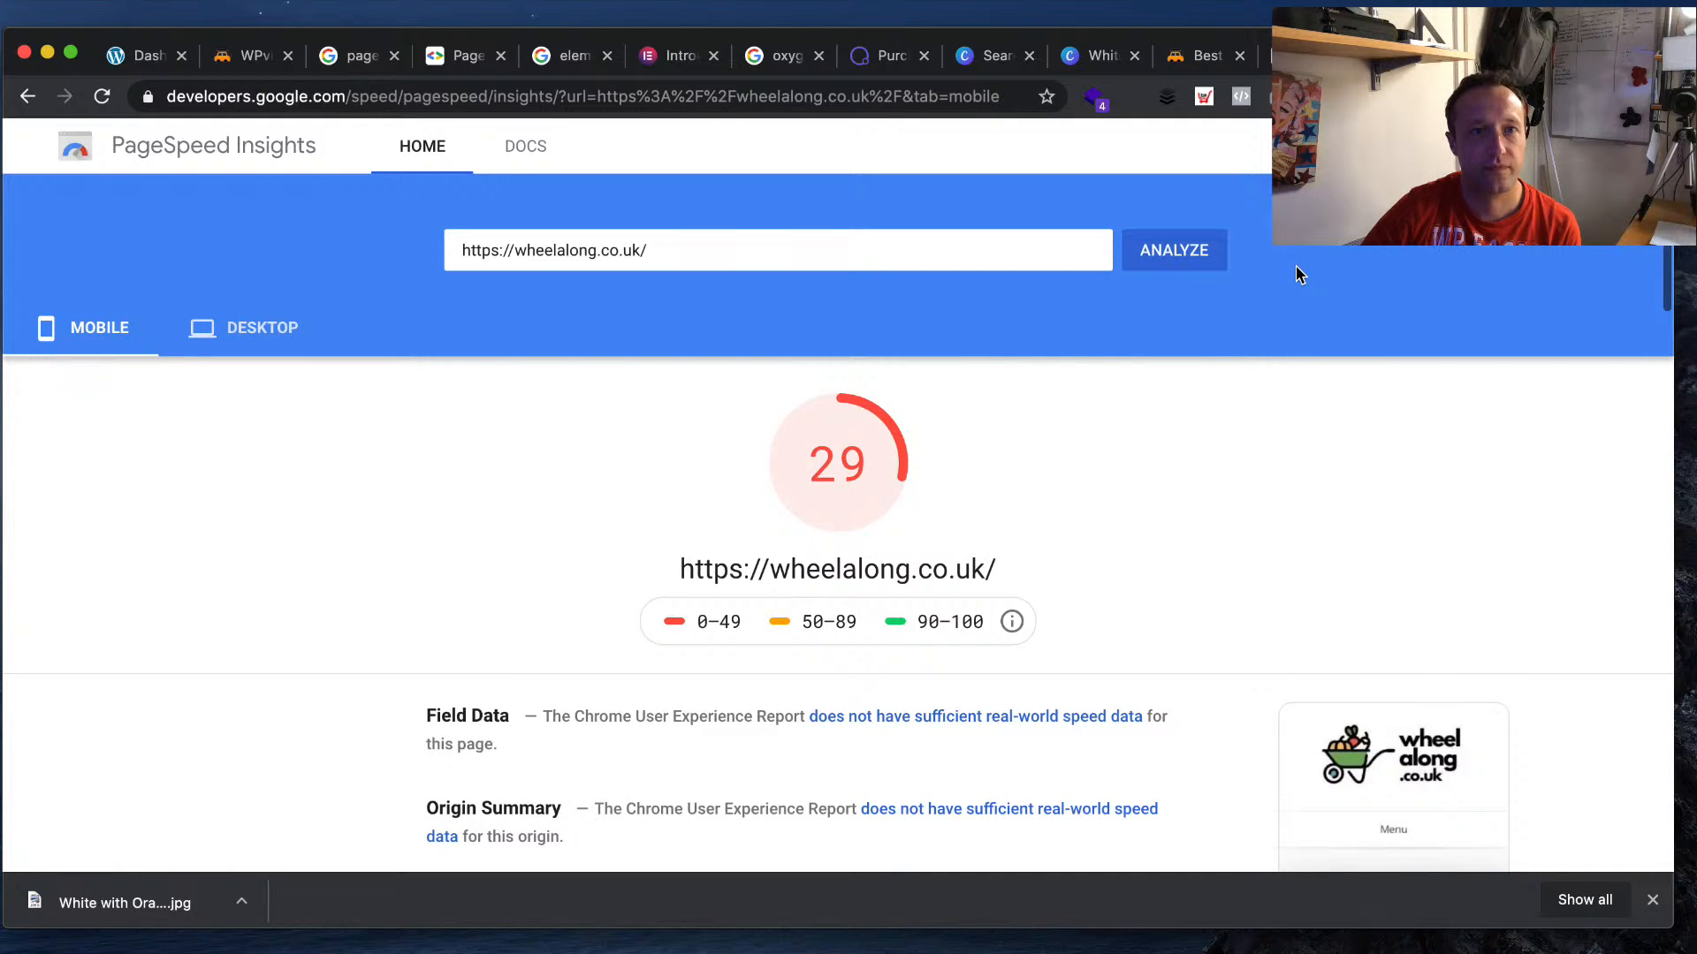
- Return to the wheelalong.co.uk site and log in to its WordPress admin with the saved credentials
click(1266, 55)
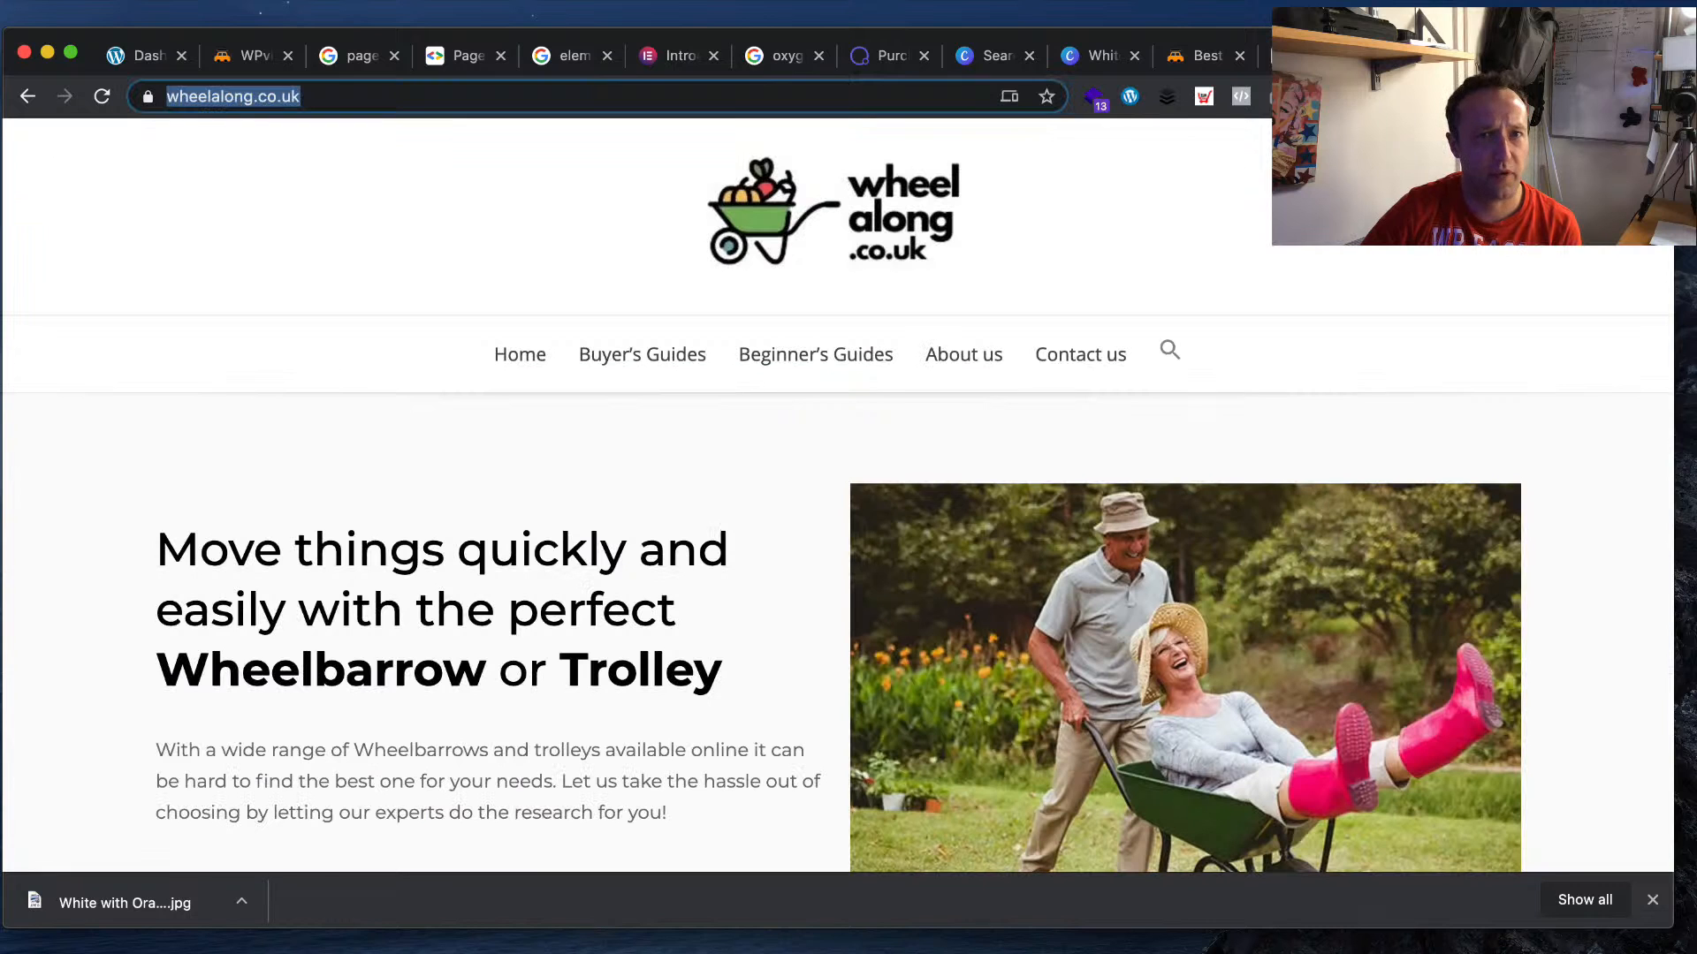
click(632, 99)
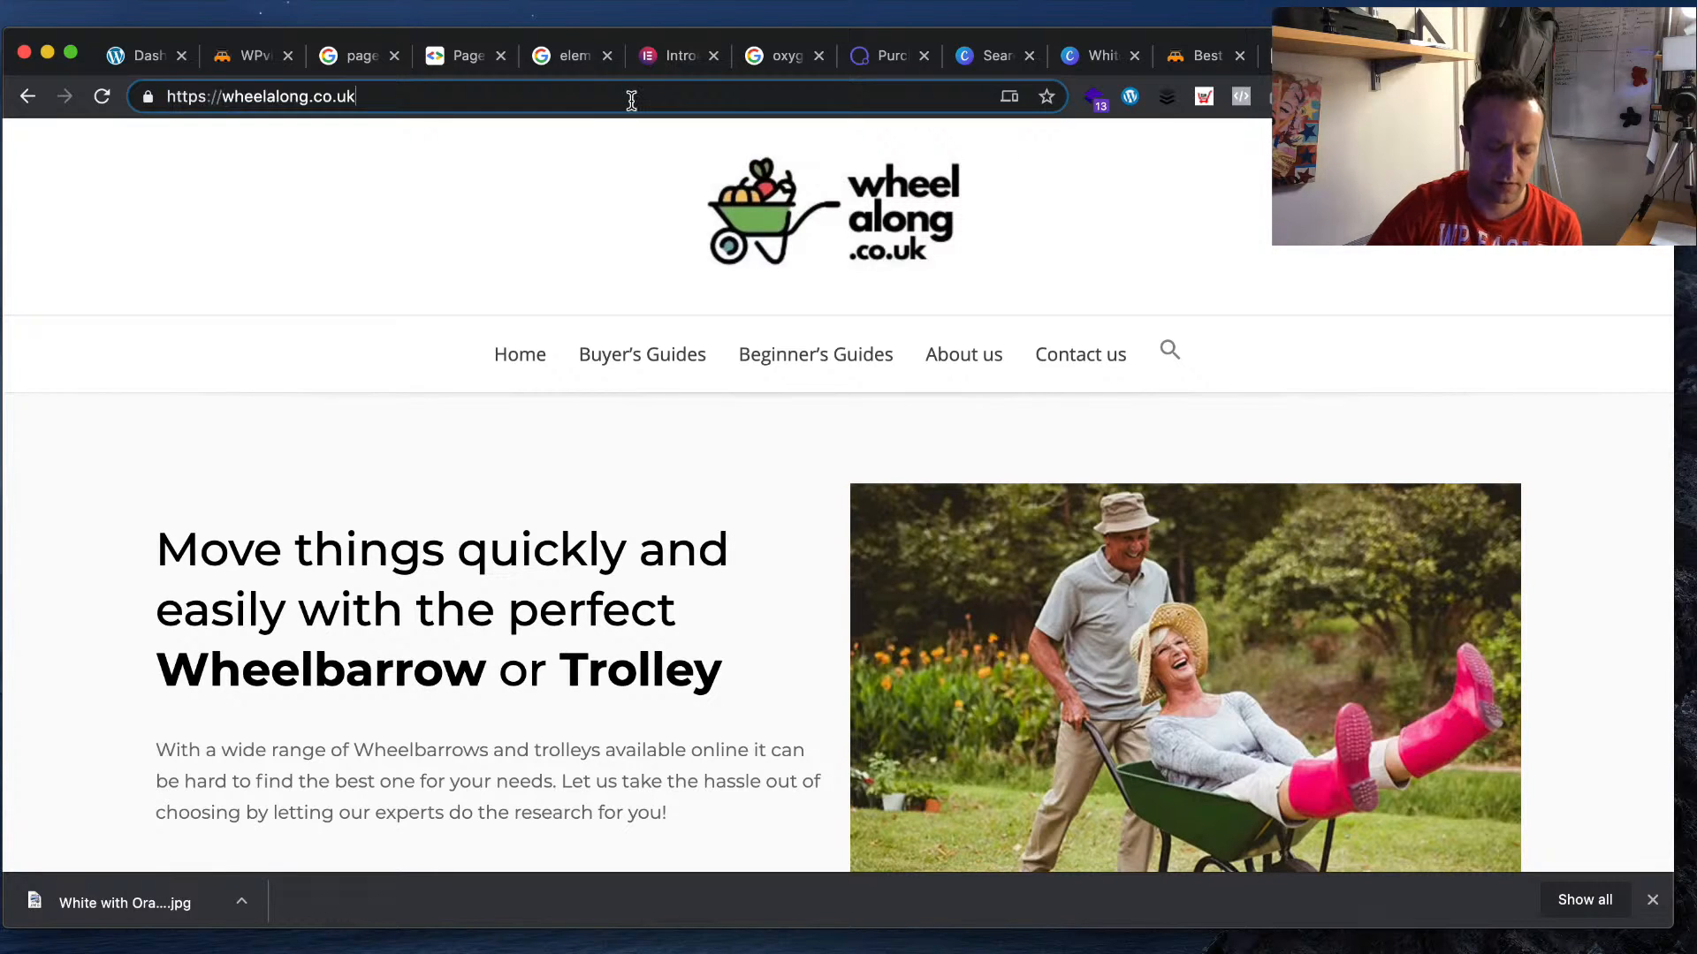
text(/wp)
key(Return)
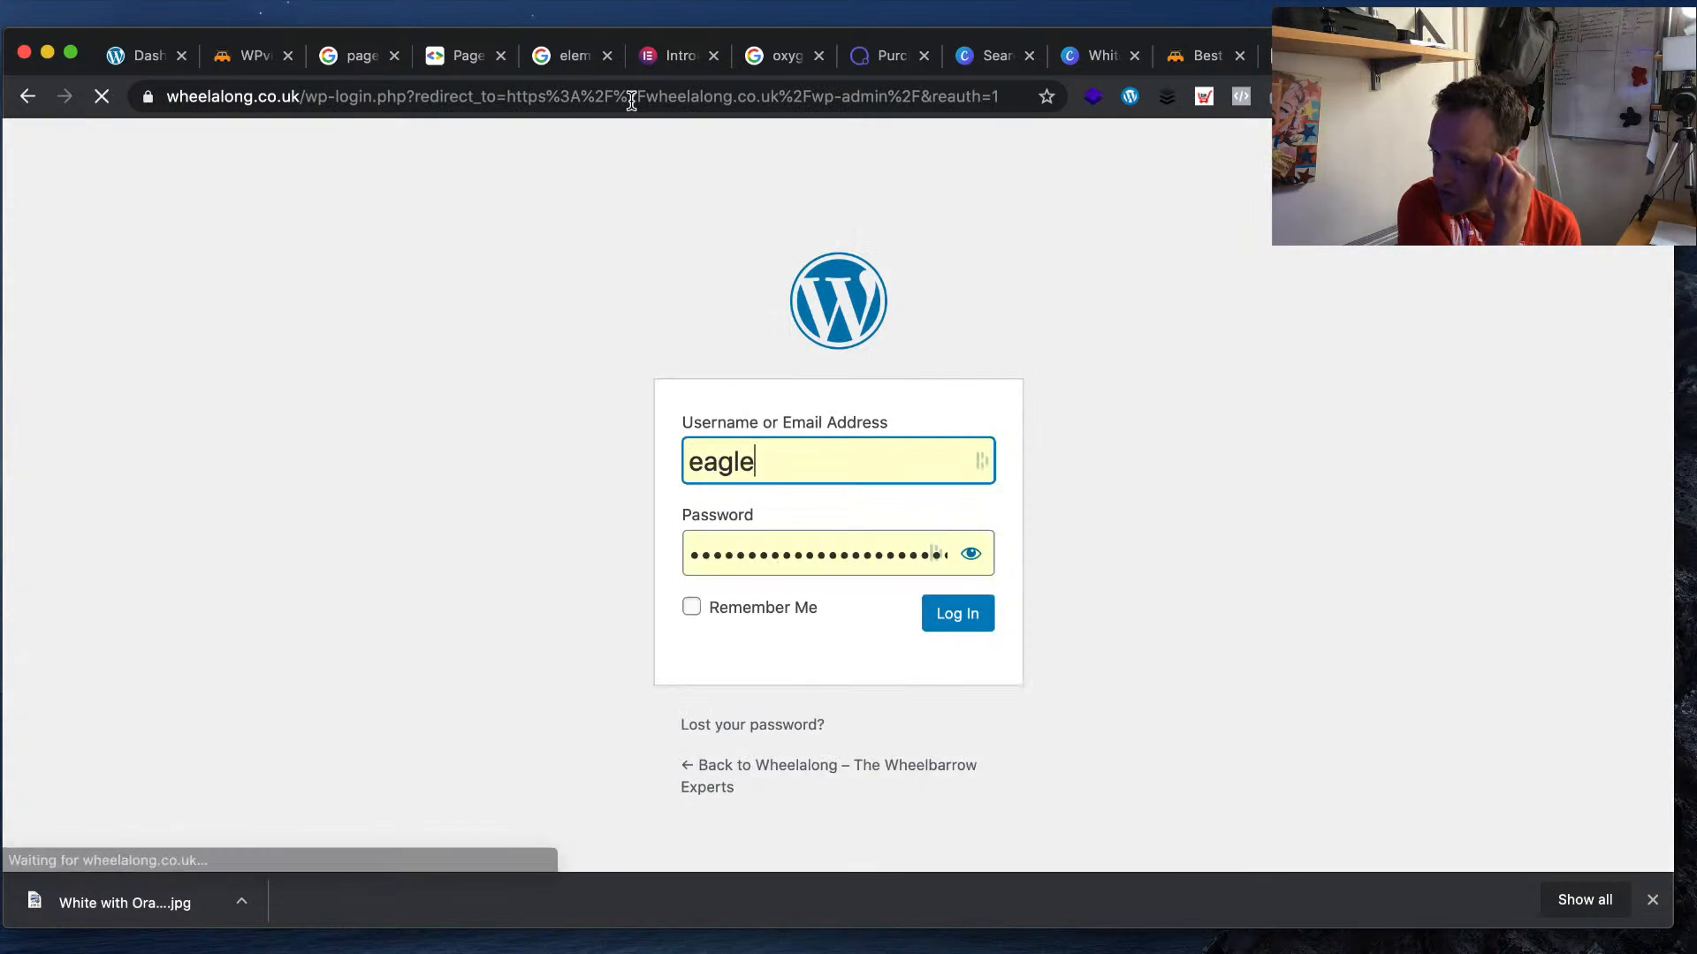
click(972, 617)
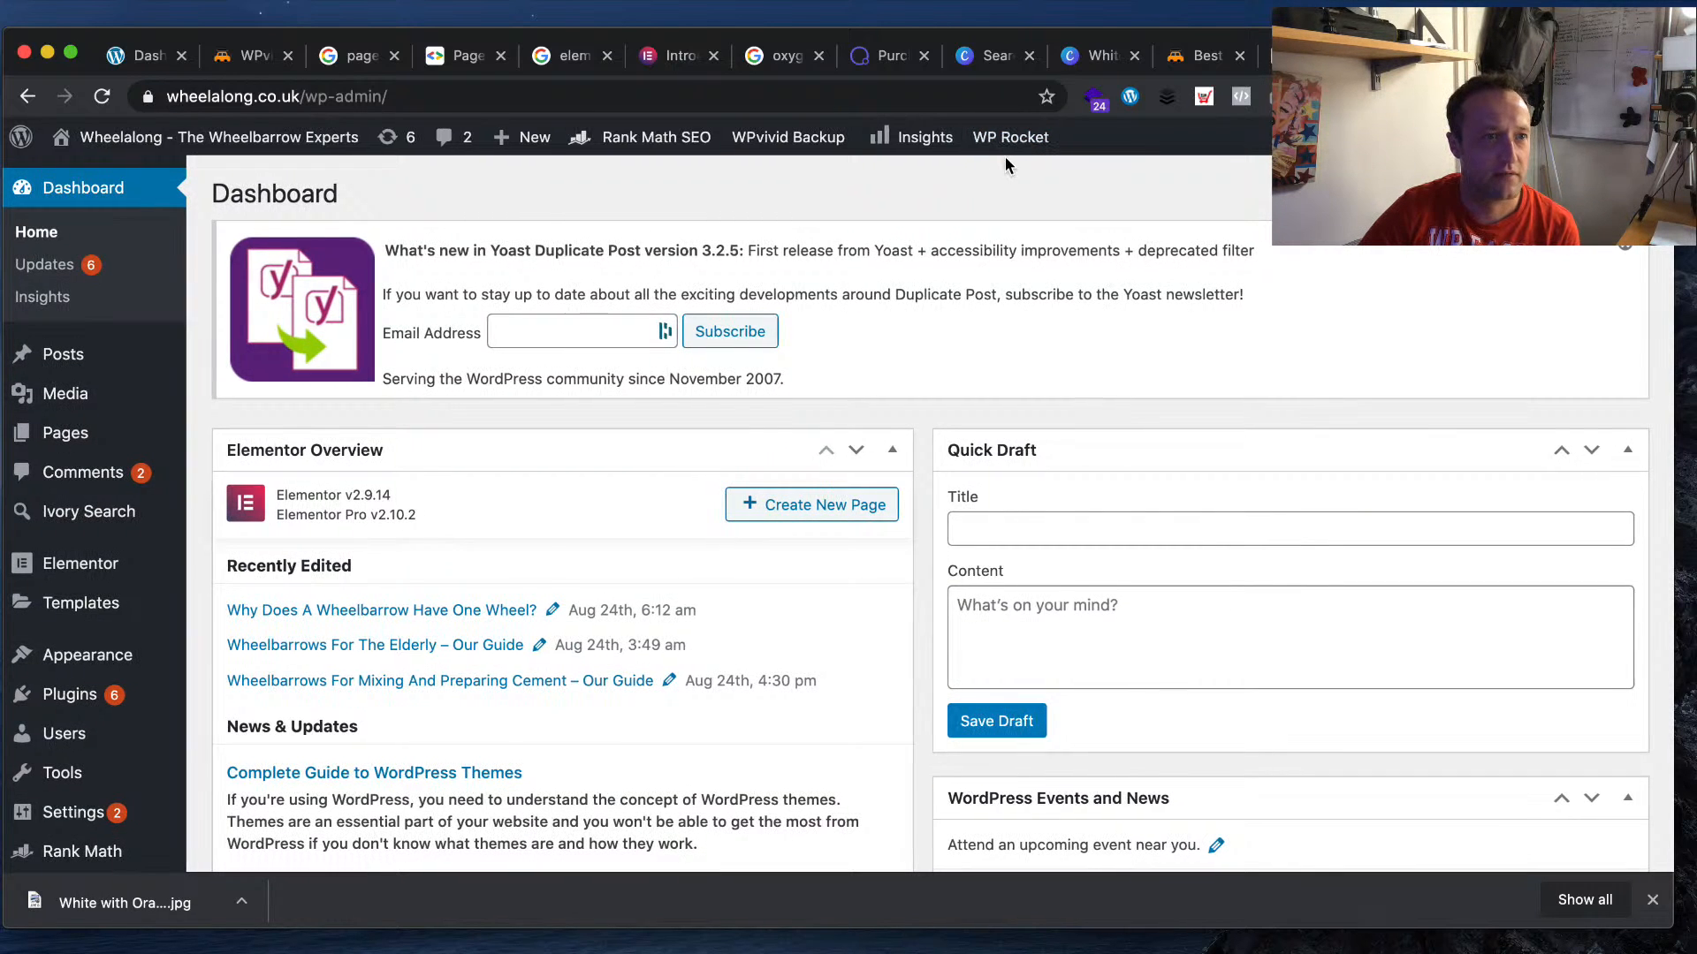
- Start a manual WPvivid backup of the Wheelalong site's database and files, saved locally
mouse_move(1019, 153)
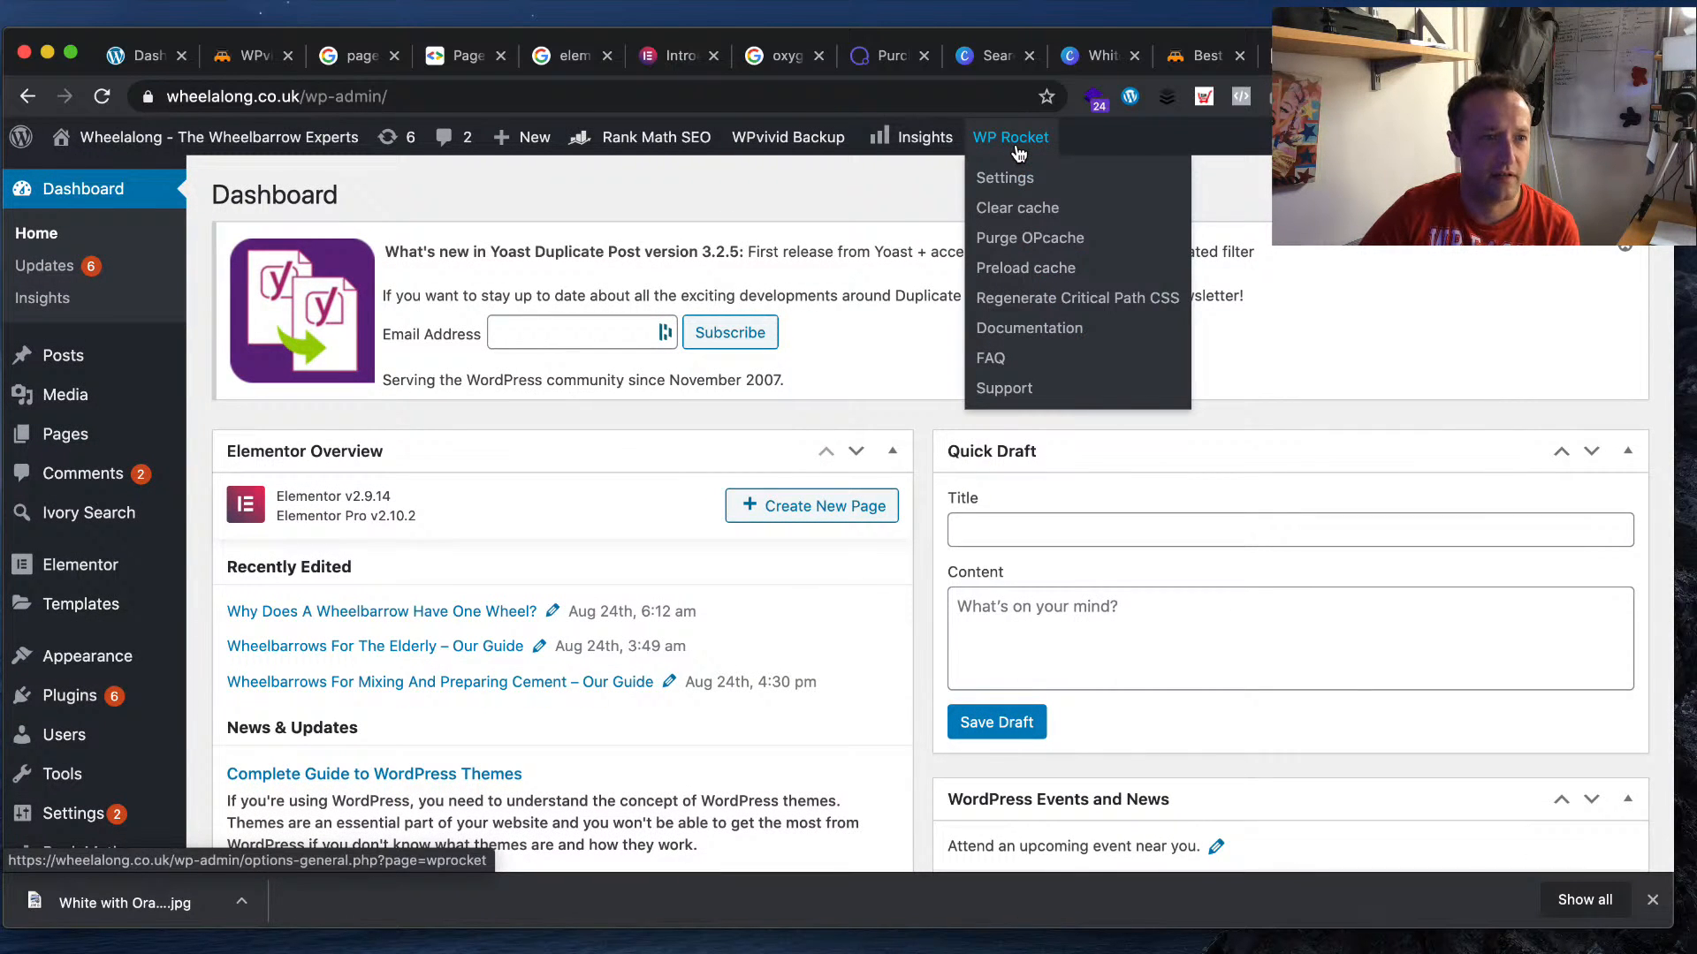
scroll(577, 357, down, 4)
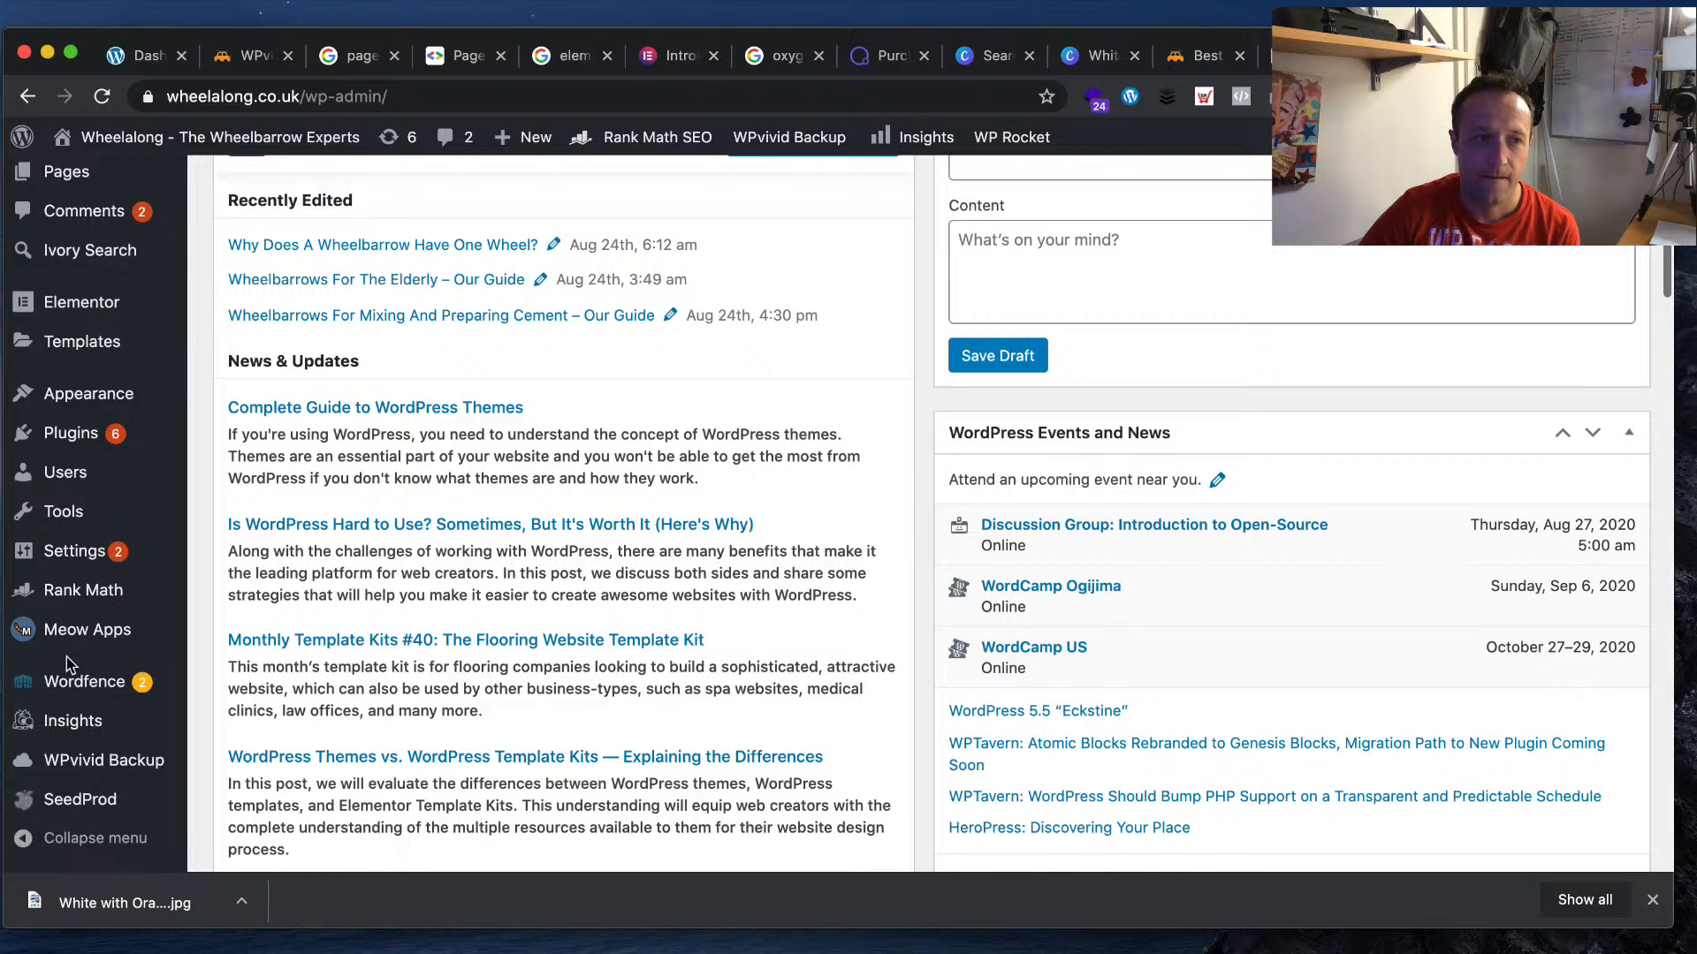
mouse_move(162, 776)
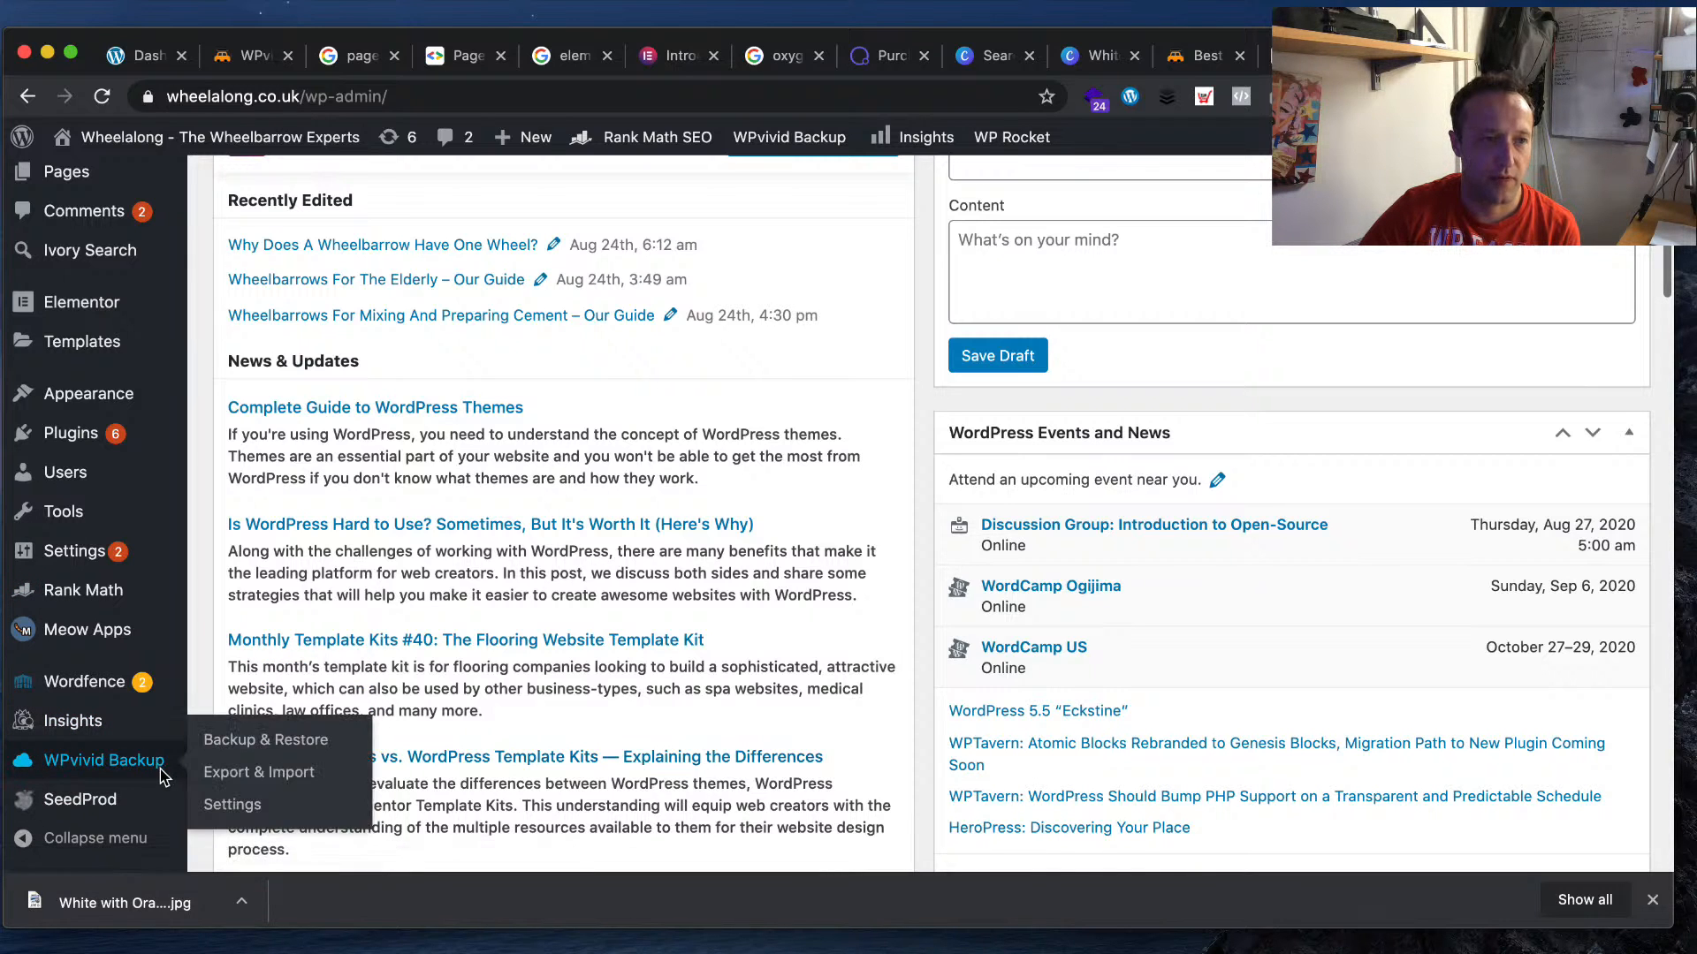
click(281, 745)
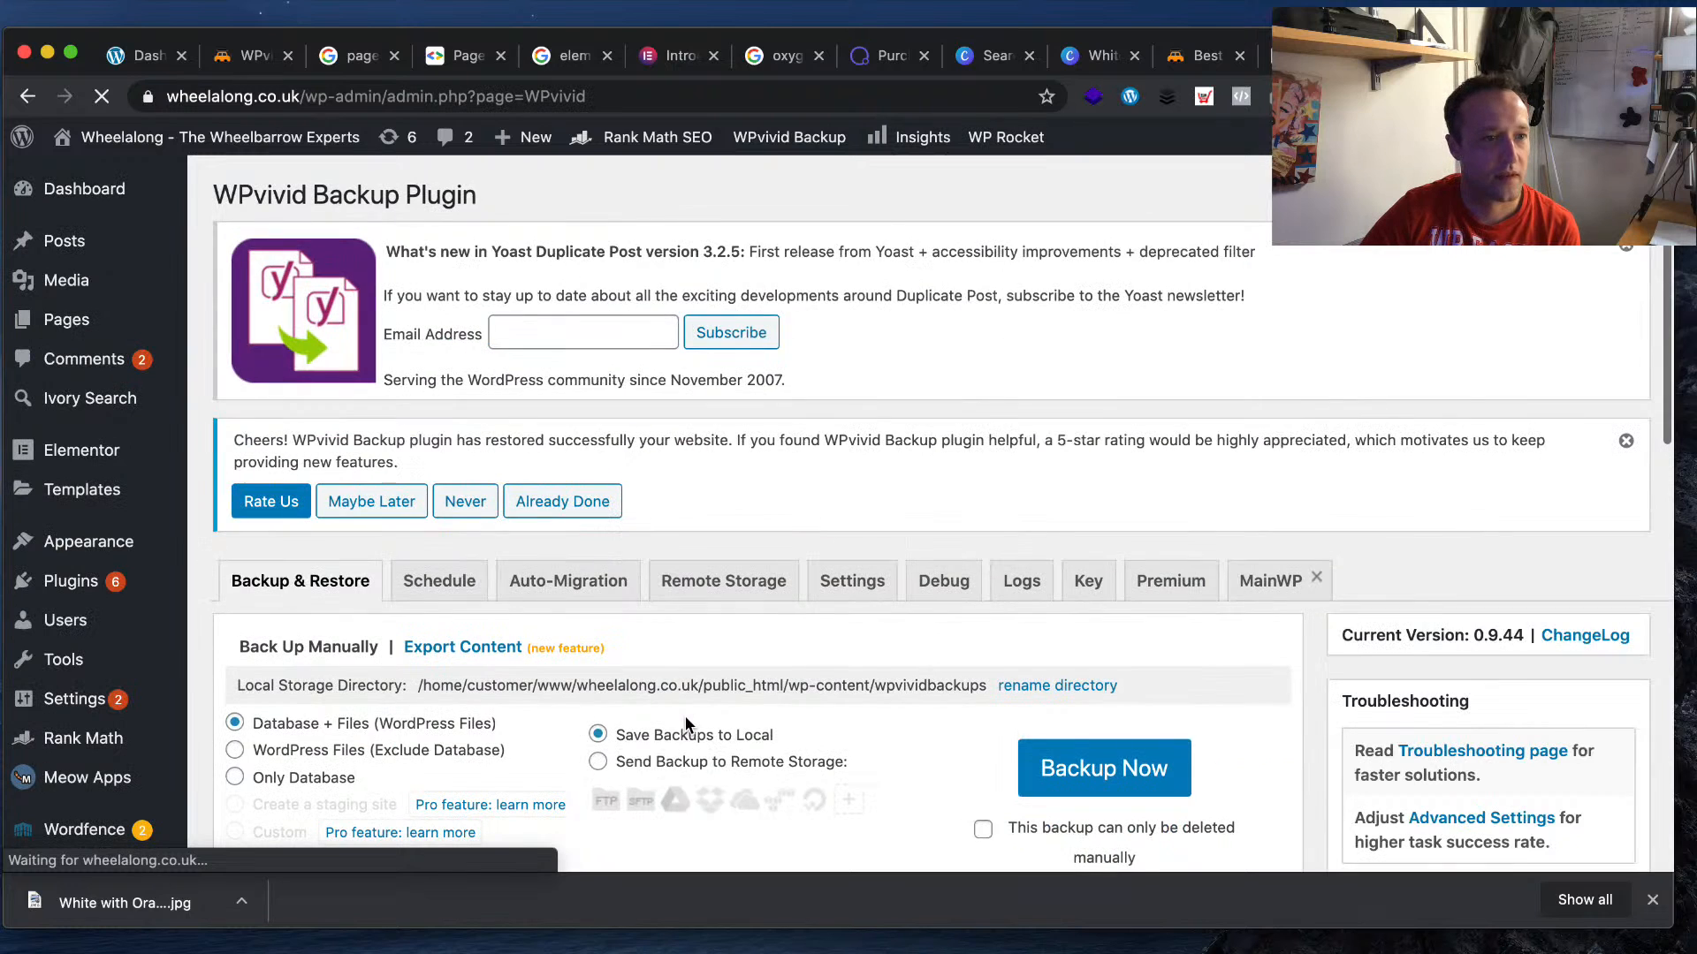
scroll(698, 698, down, 3)
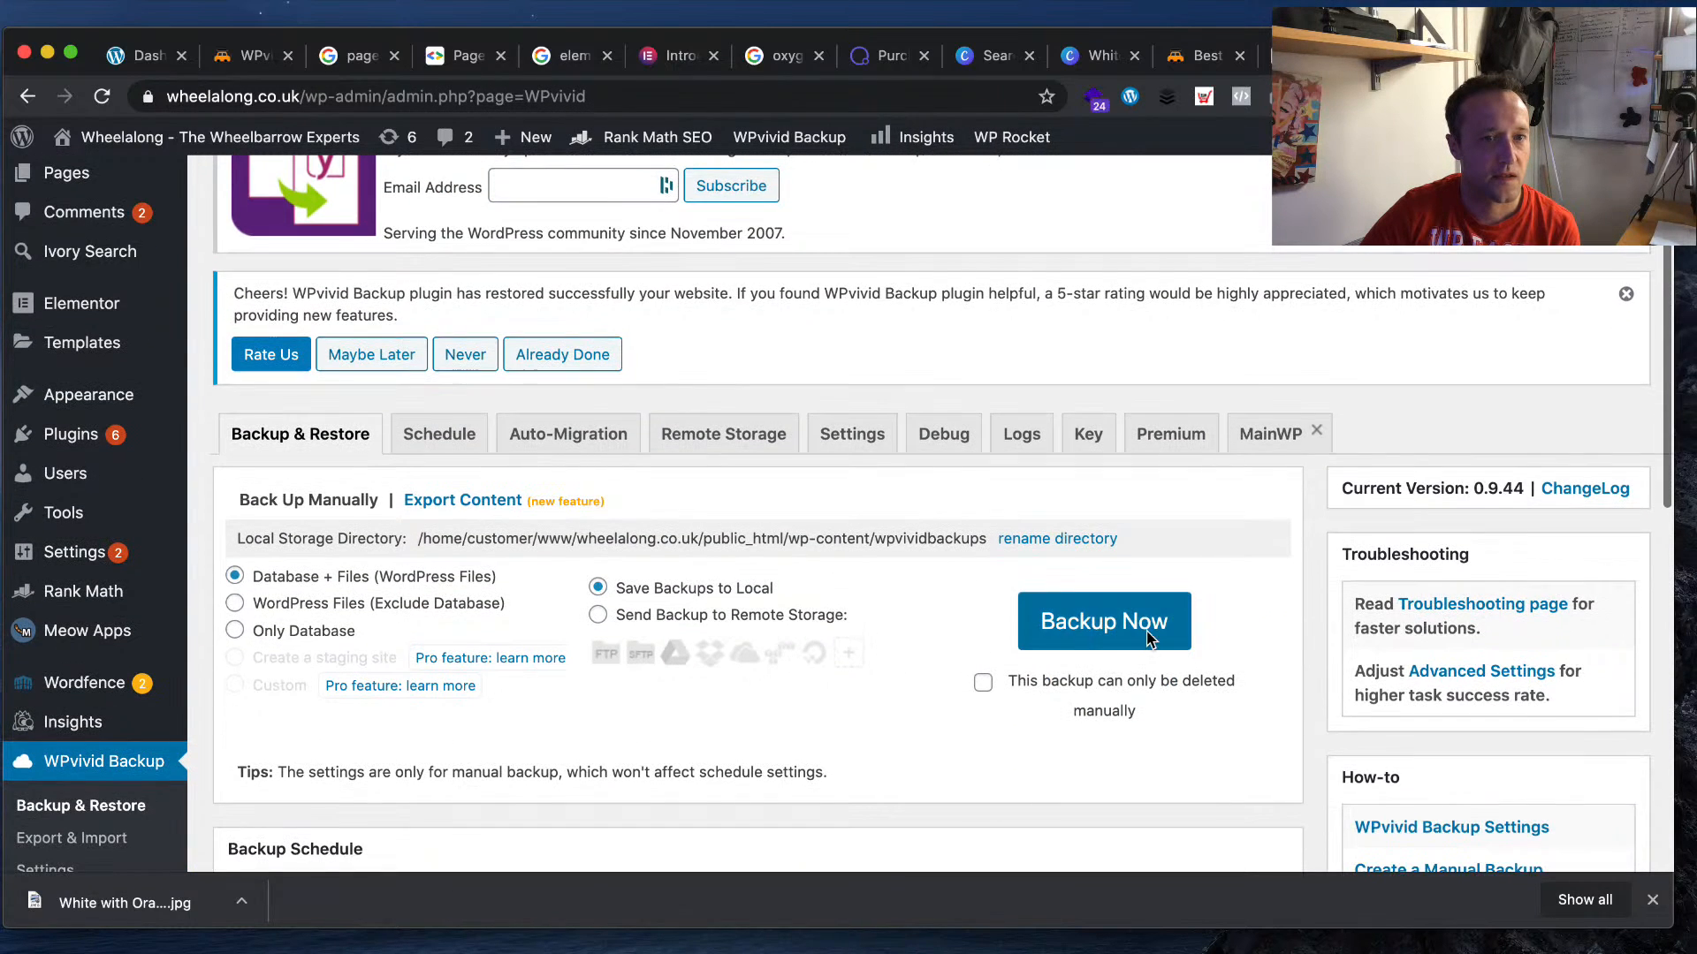
click(1149, 638)
- Check the file size reported for the running Wheelalong backup
scroll(600, 651, up, 1)
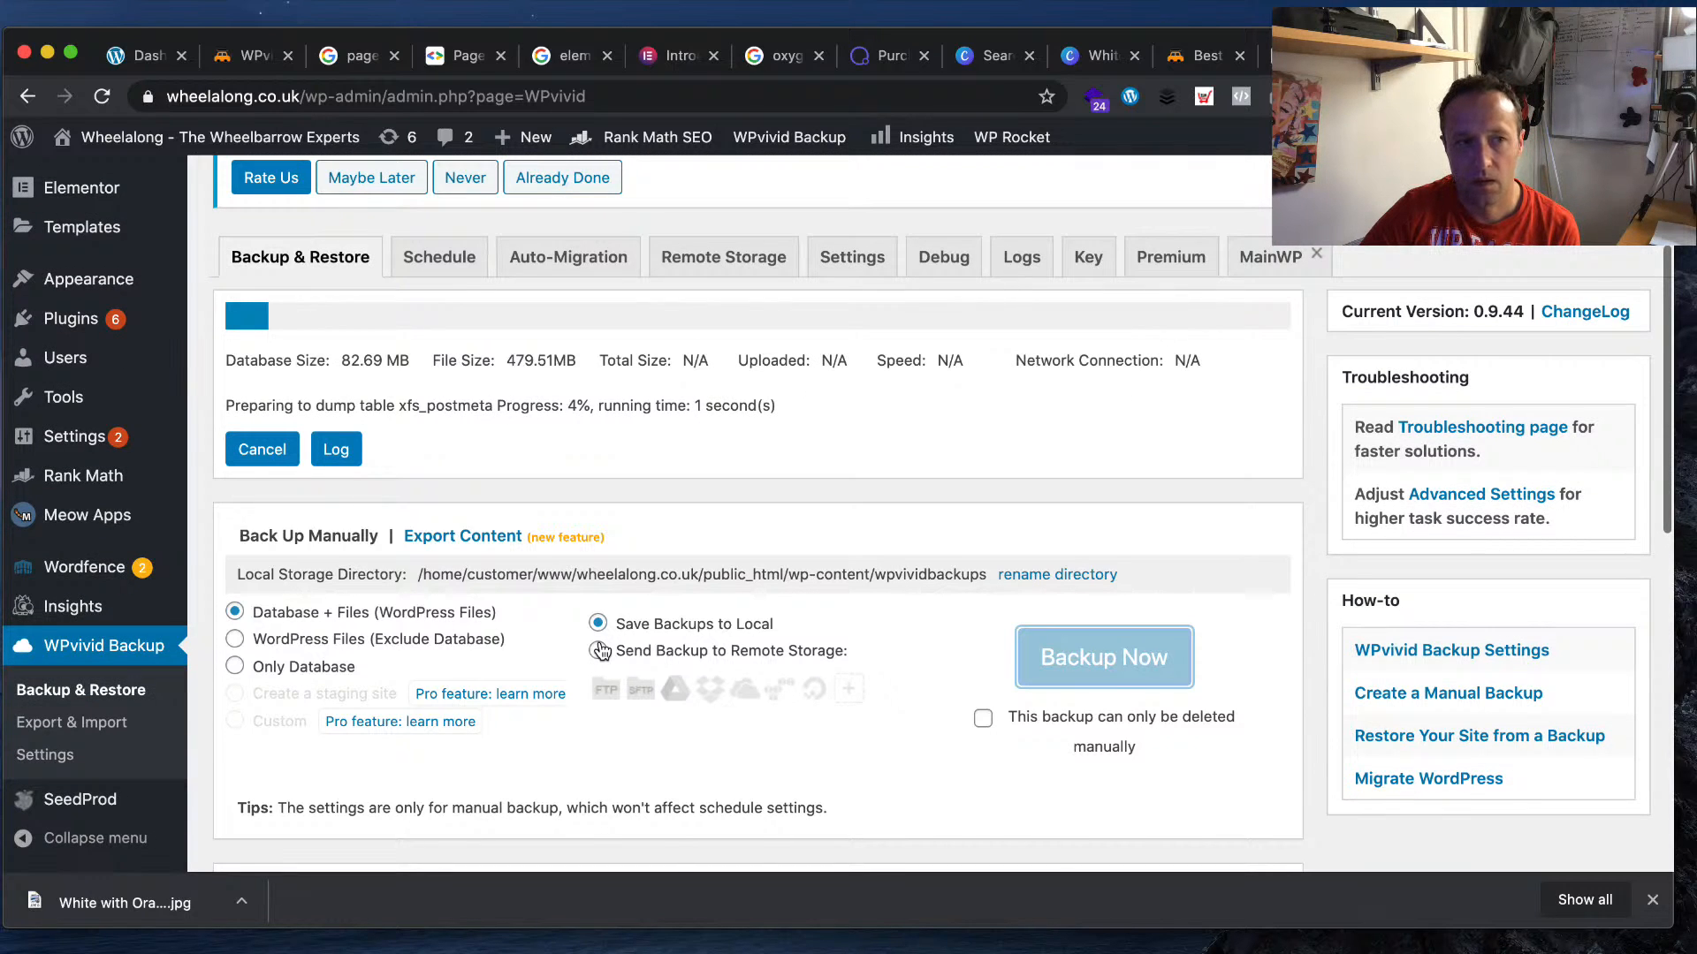
drag(585, 362, 505, 363)
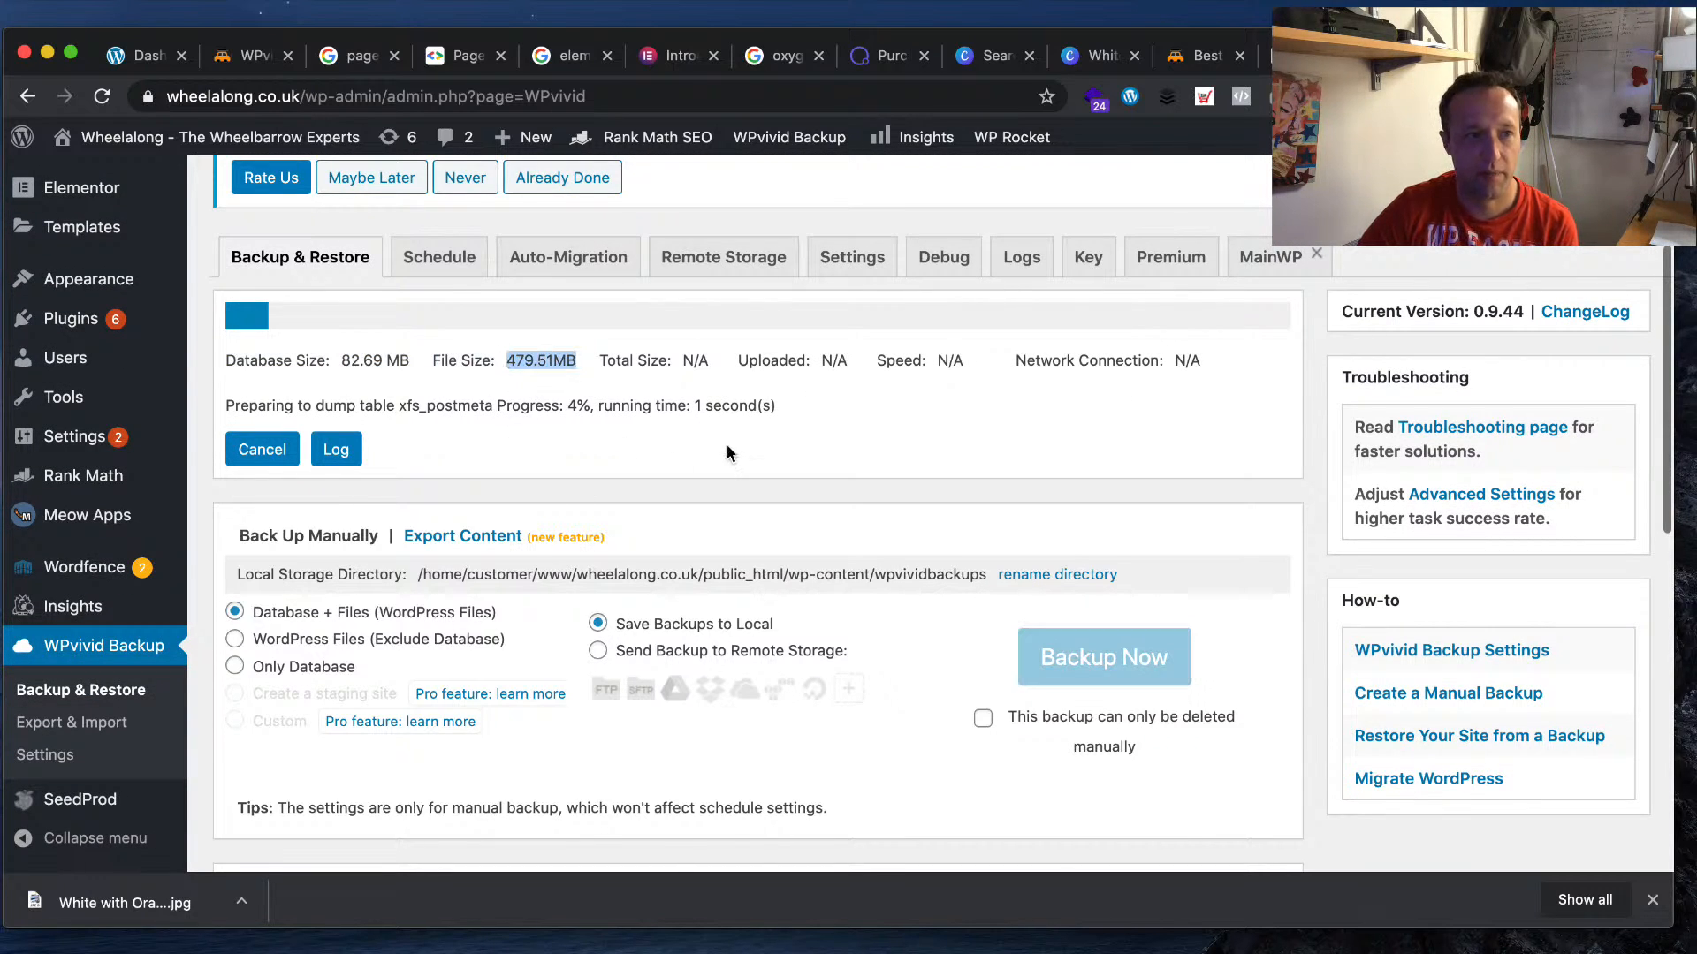
scroll(708, 475, up, 3)
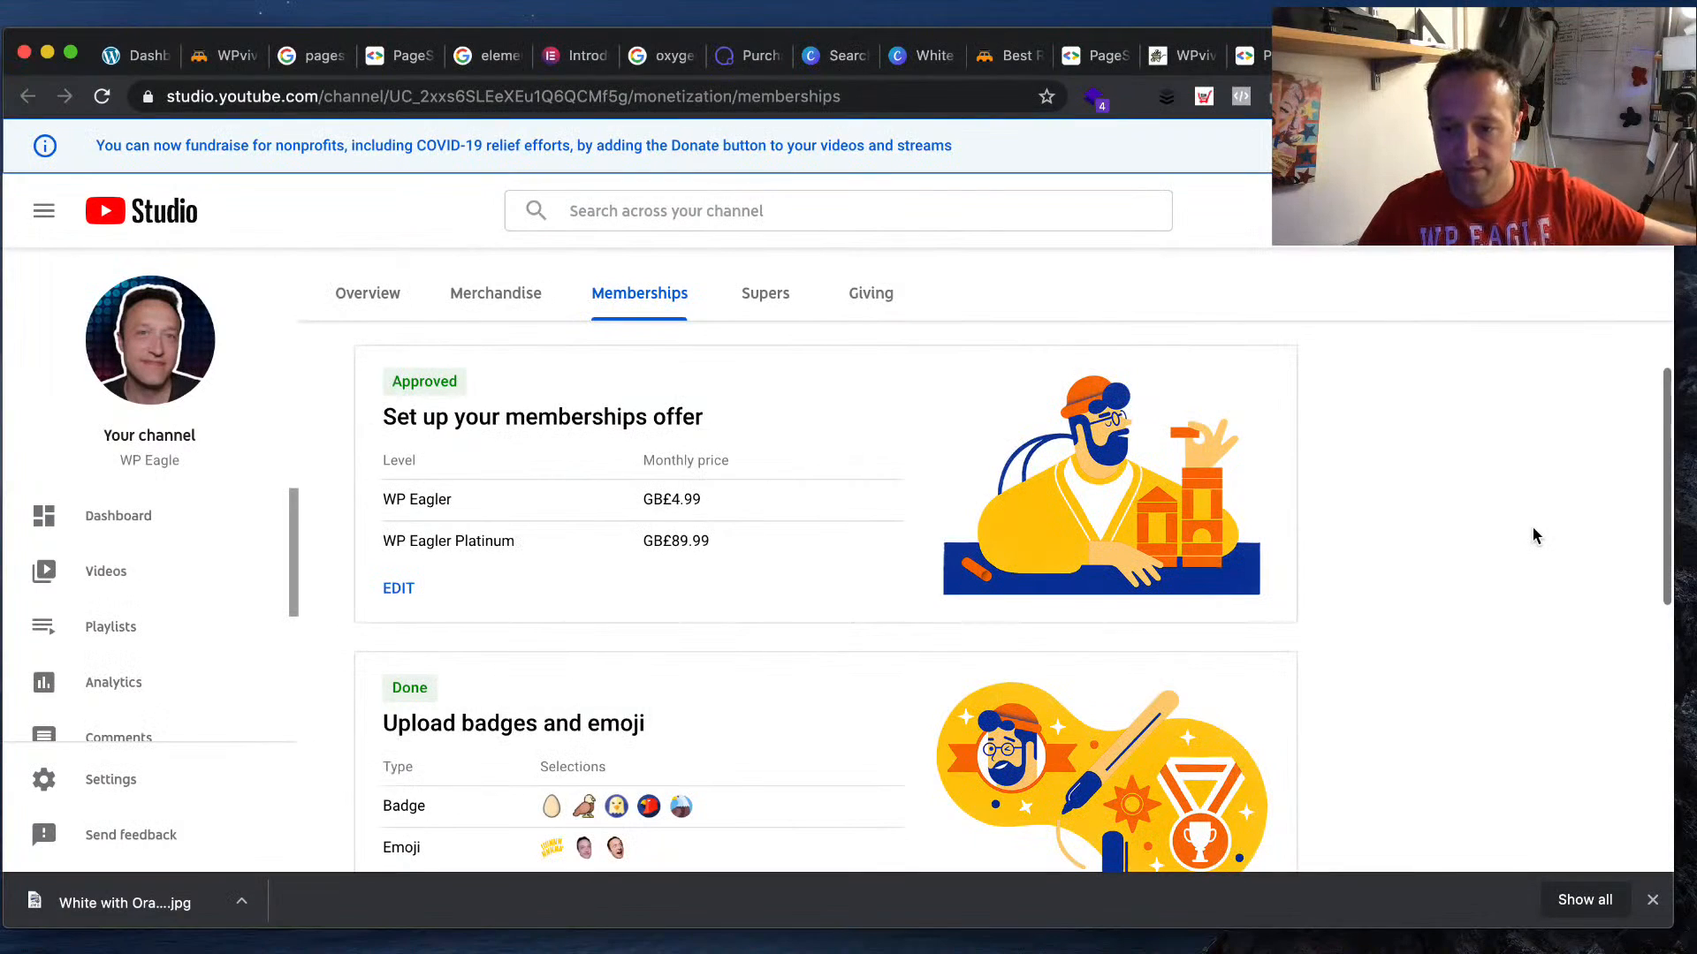
- Examine the monthly prices of the WP Eagler and WP Eagler Platinum levels in YouTube Studio's memberships offer
drag(867, 481, 534, 493)
click(530, 498)
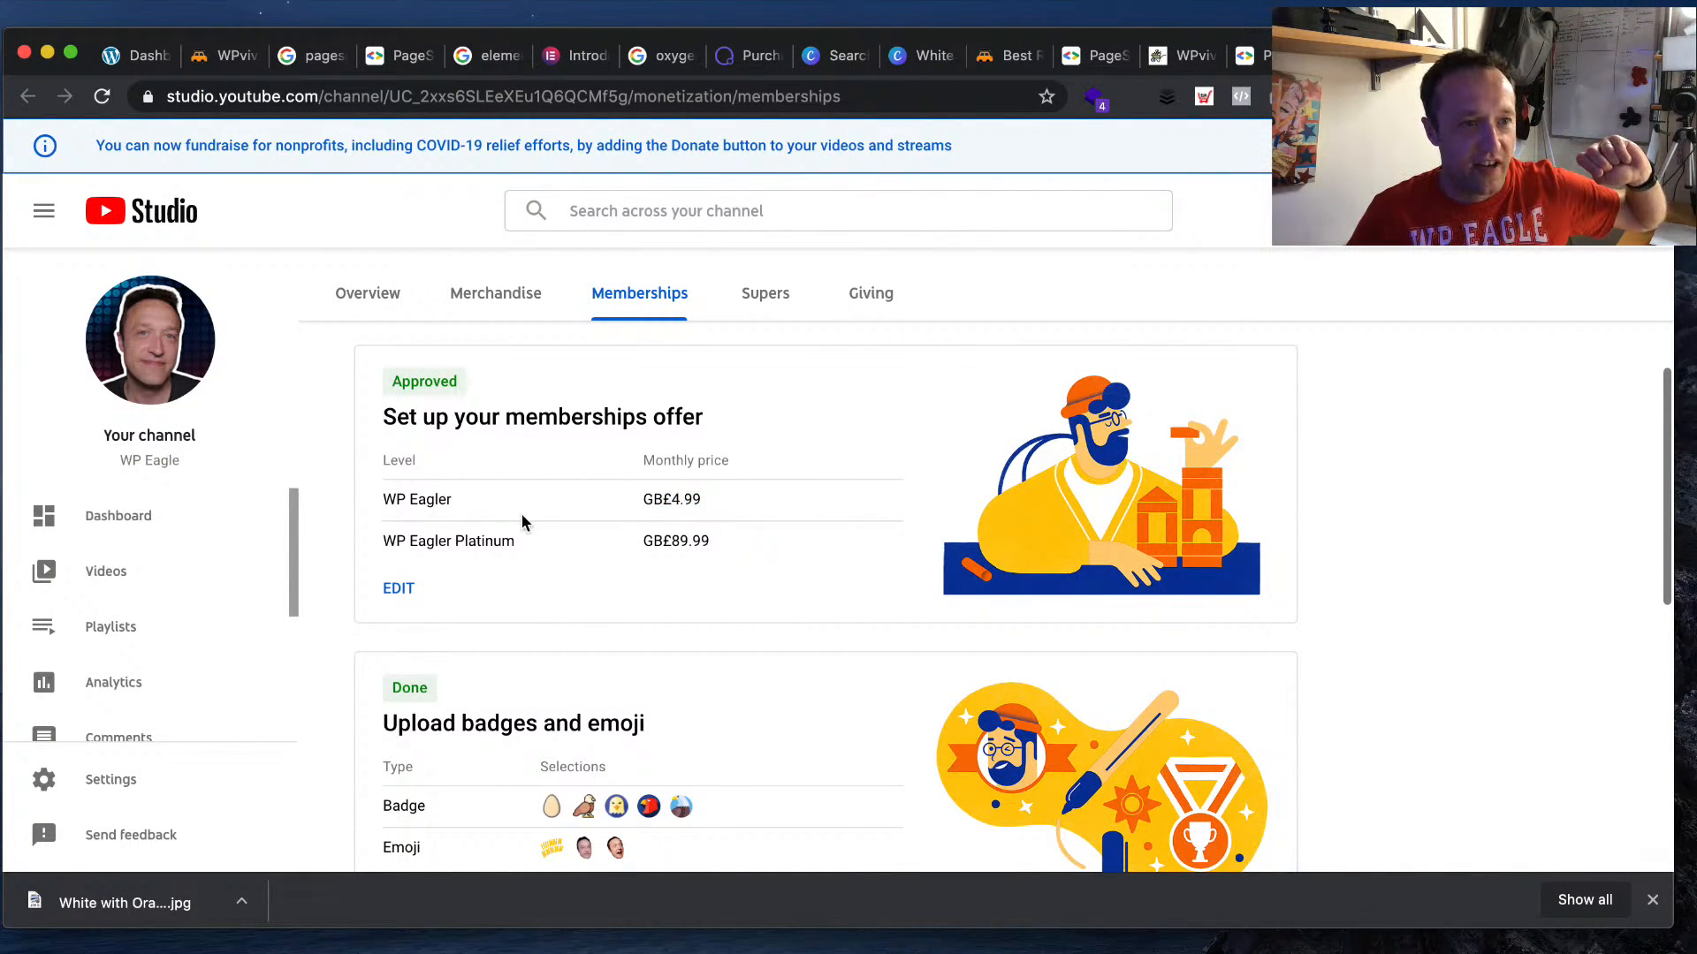
drag(724, 542, 634, 542)
click(771, 590)
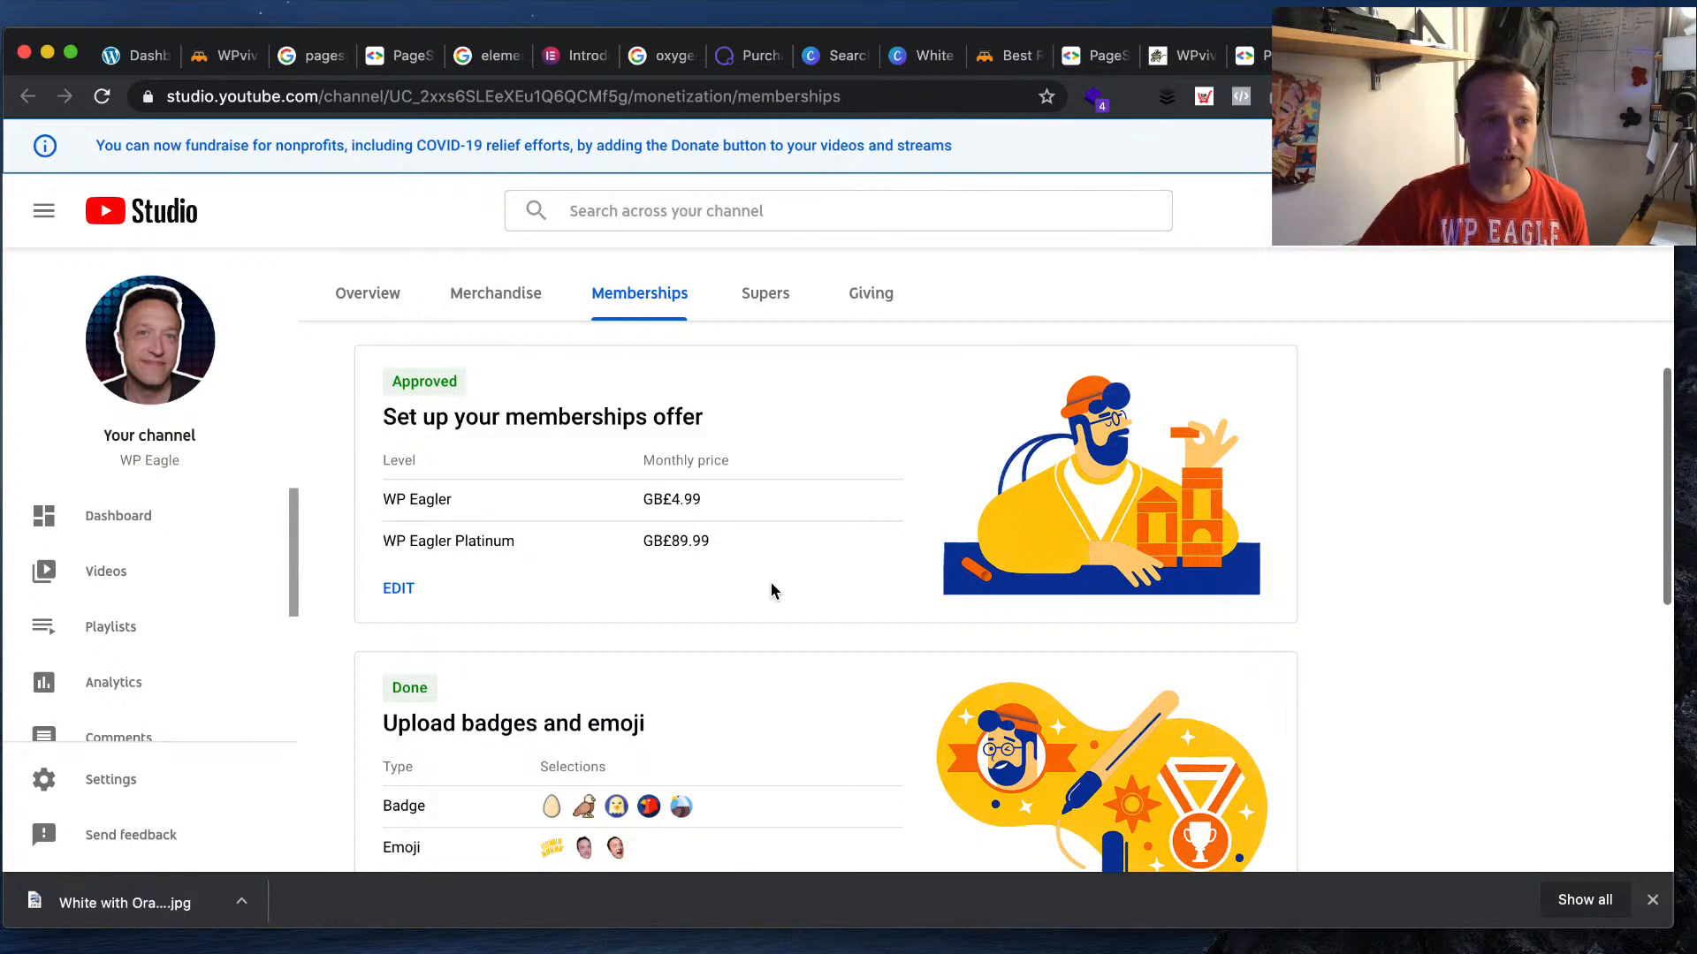
- Open the memberships offer for editing and review the WP Eagler level's pricing and perks
click(397, 591)
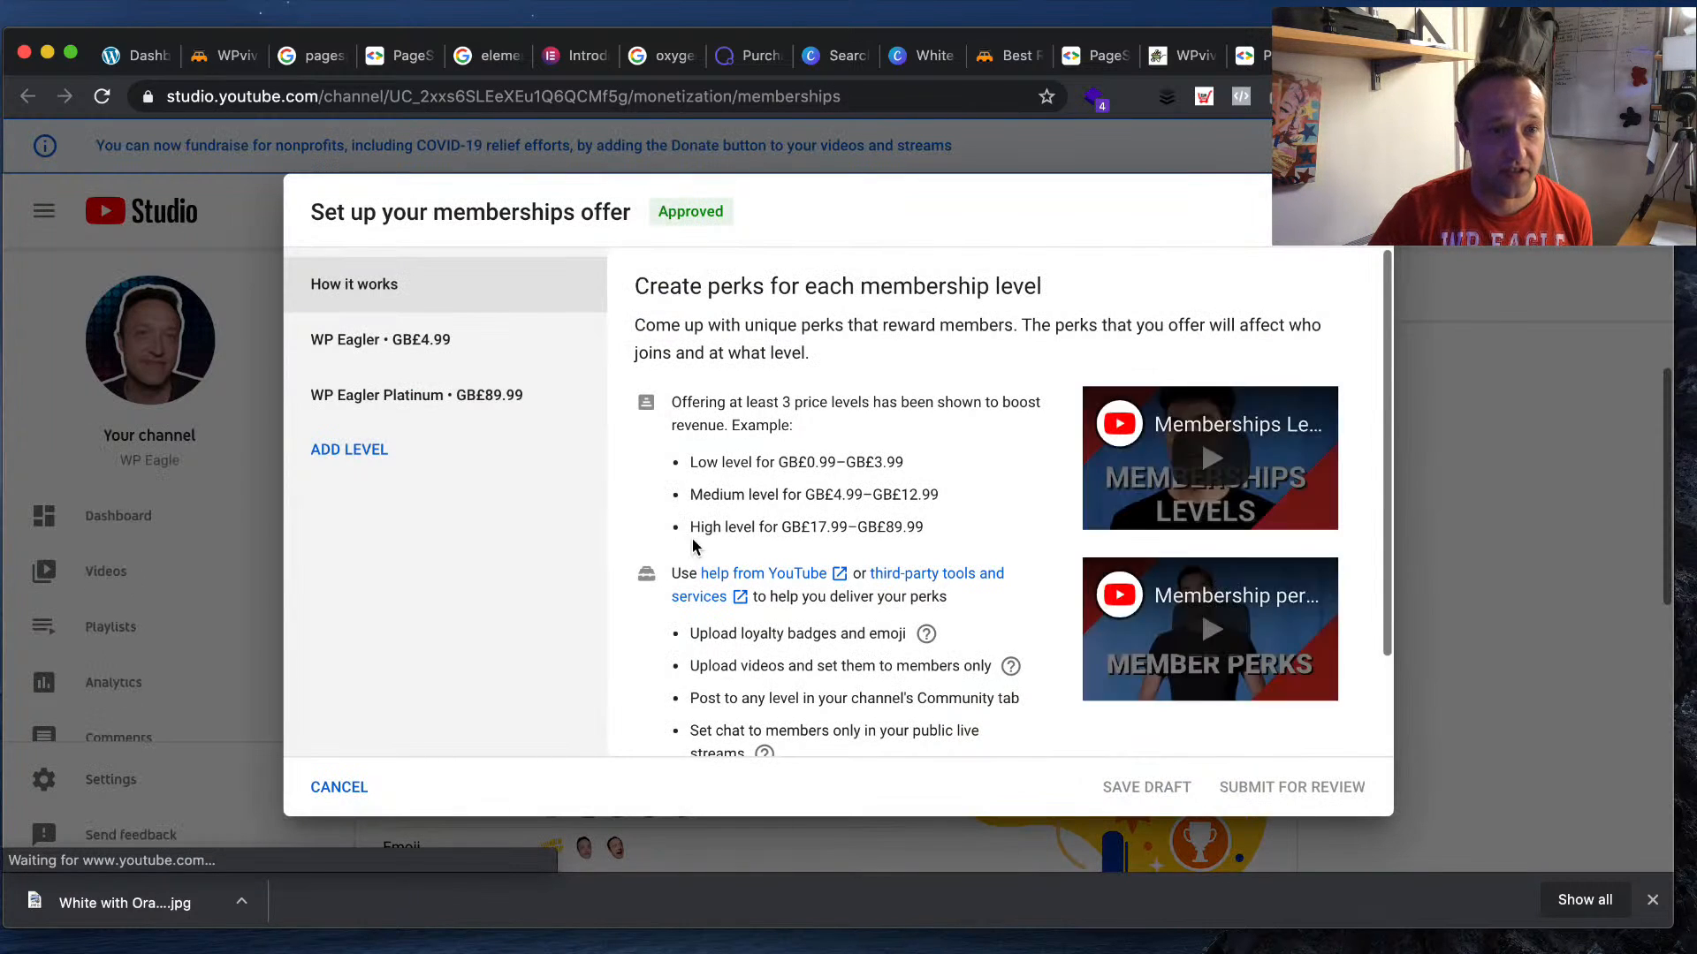
scroll(946, 515, down, 3)
click(380, 339)
scroll(958, 379, down, 4)
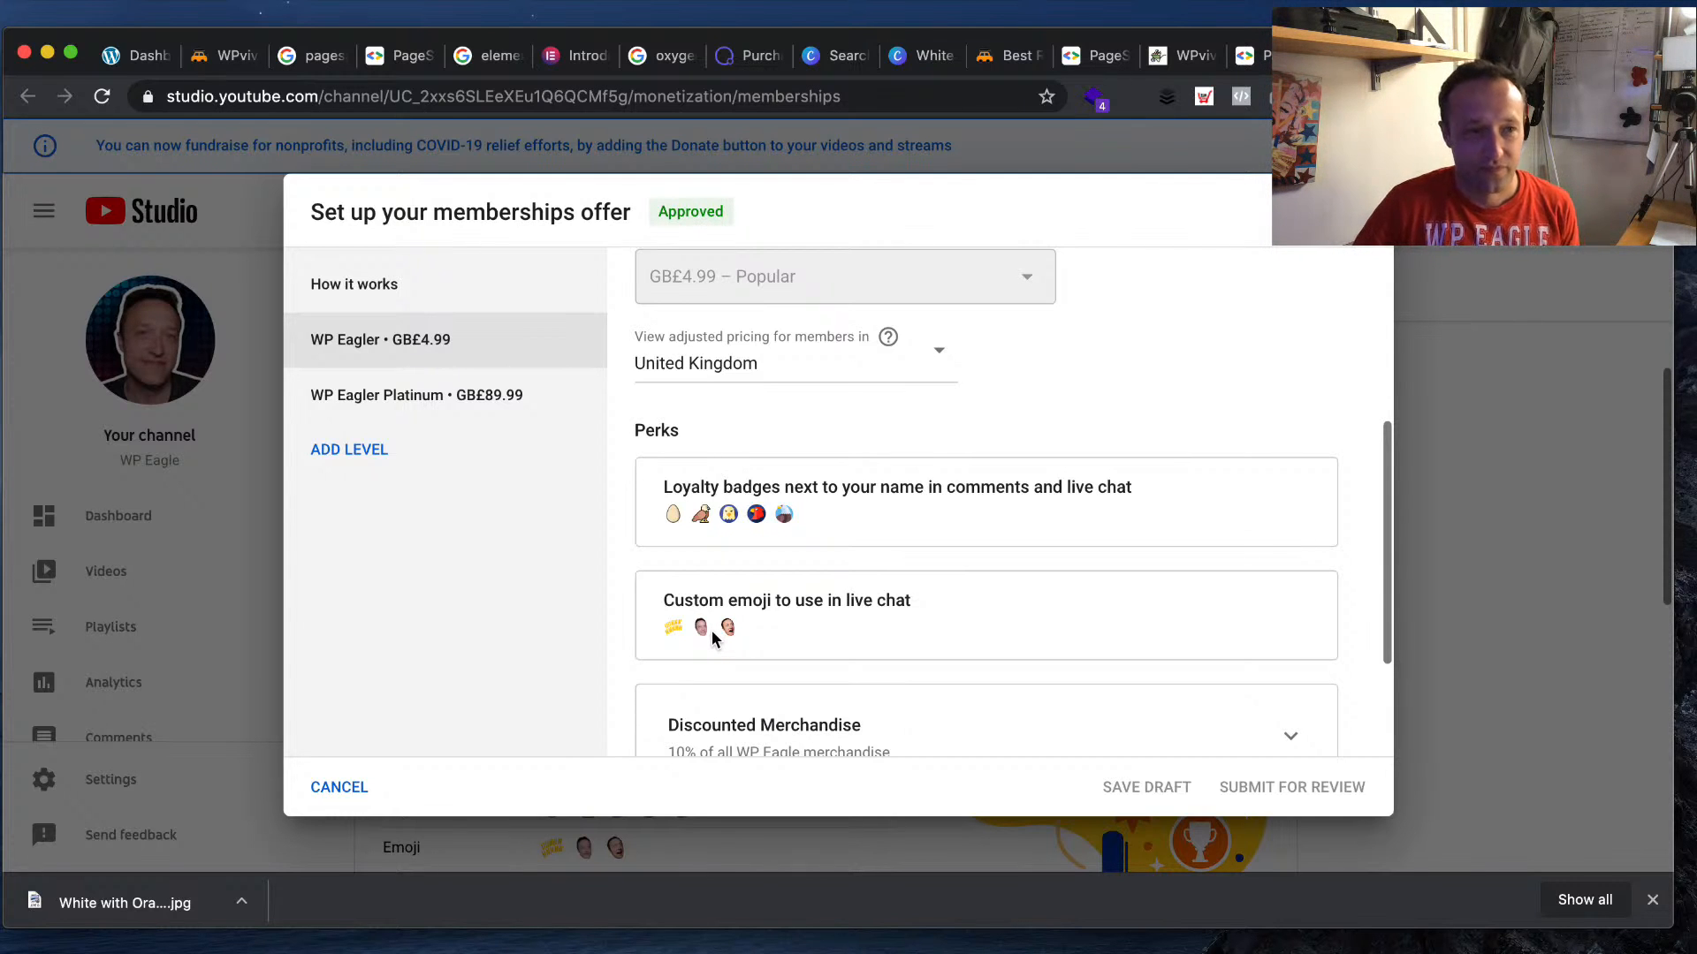
- Review the WP Eagler Platinum level's price and perks, and close the memberships offer without saving
click(473, 395)
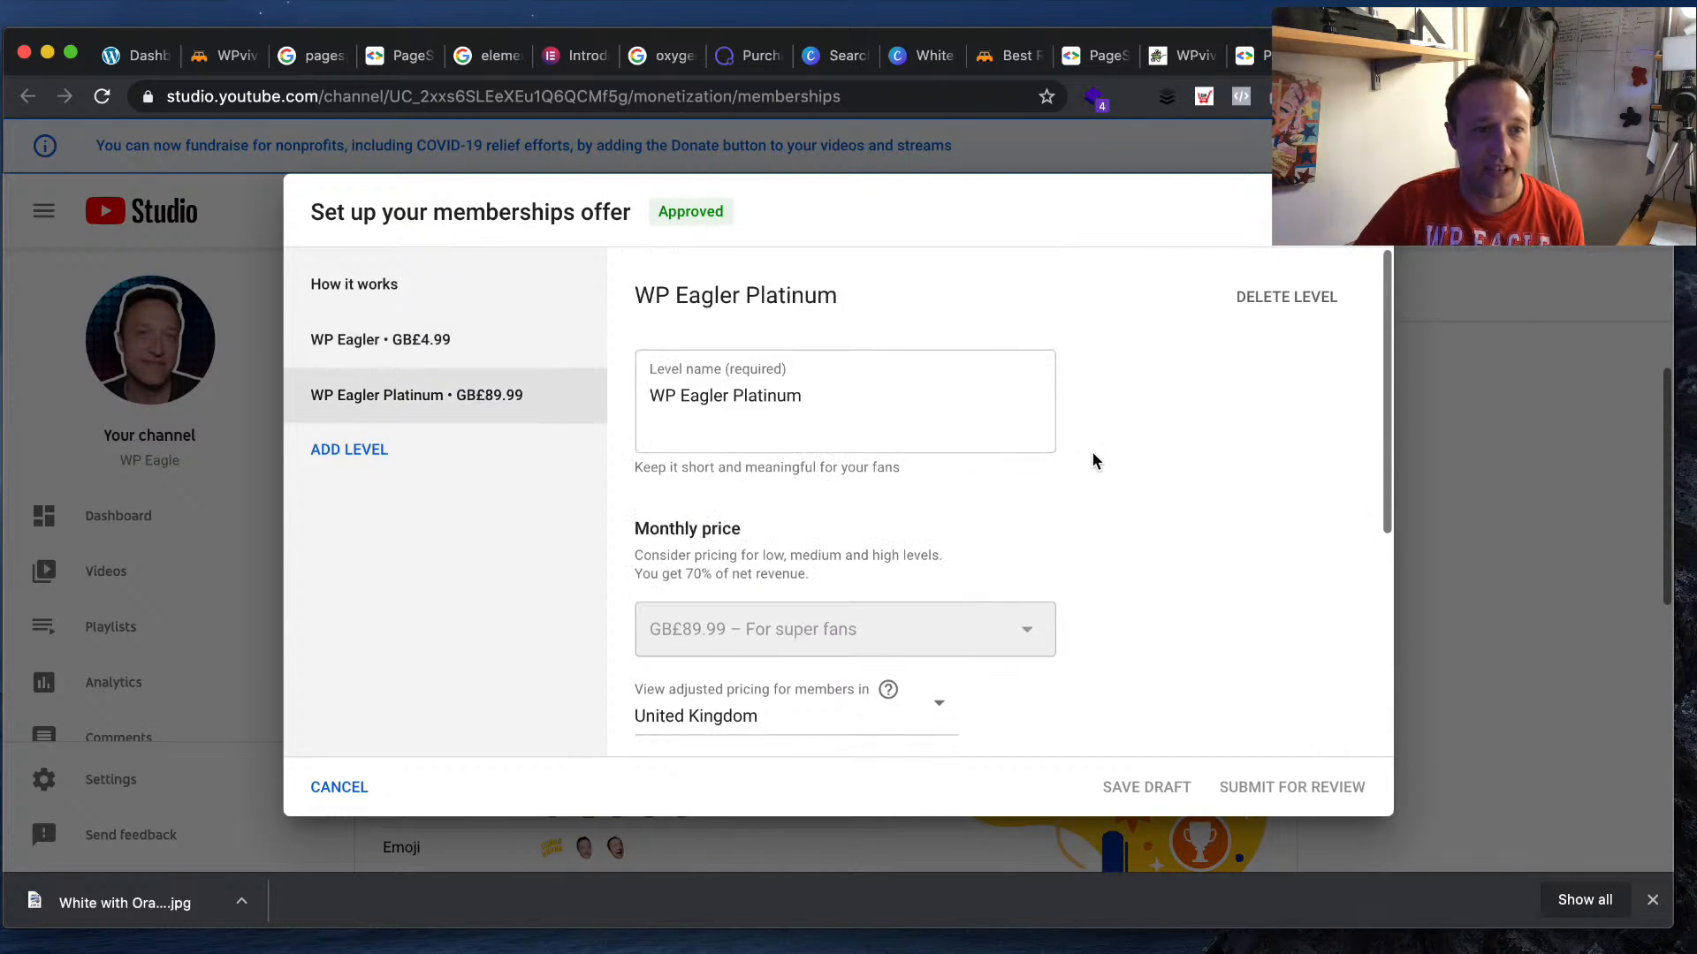
scroll(822, 486, down, 1)
scroll(1045, 548, down, 4)
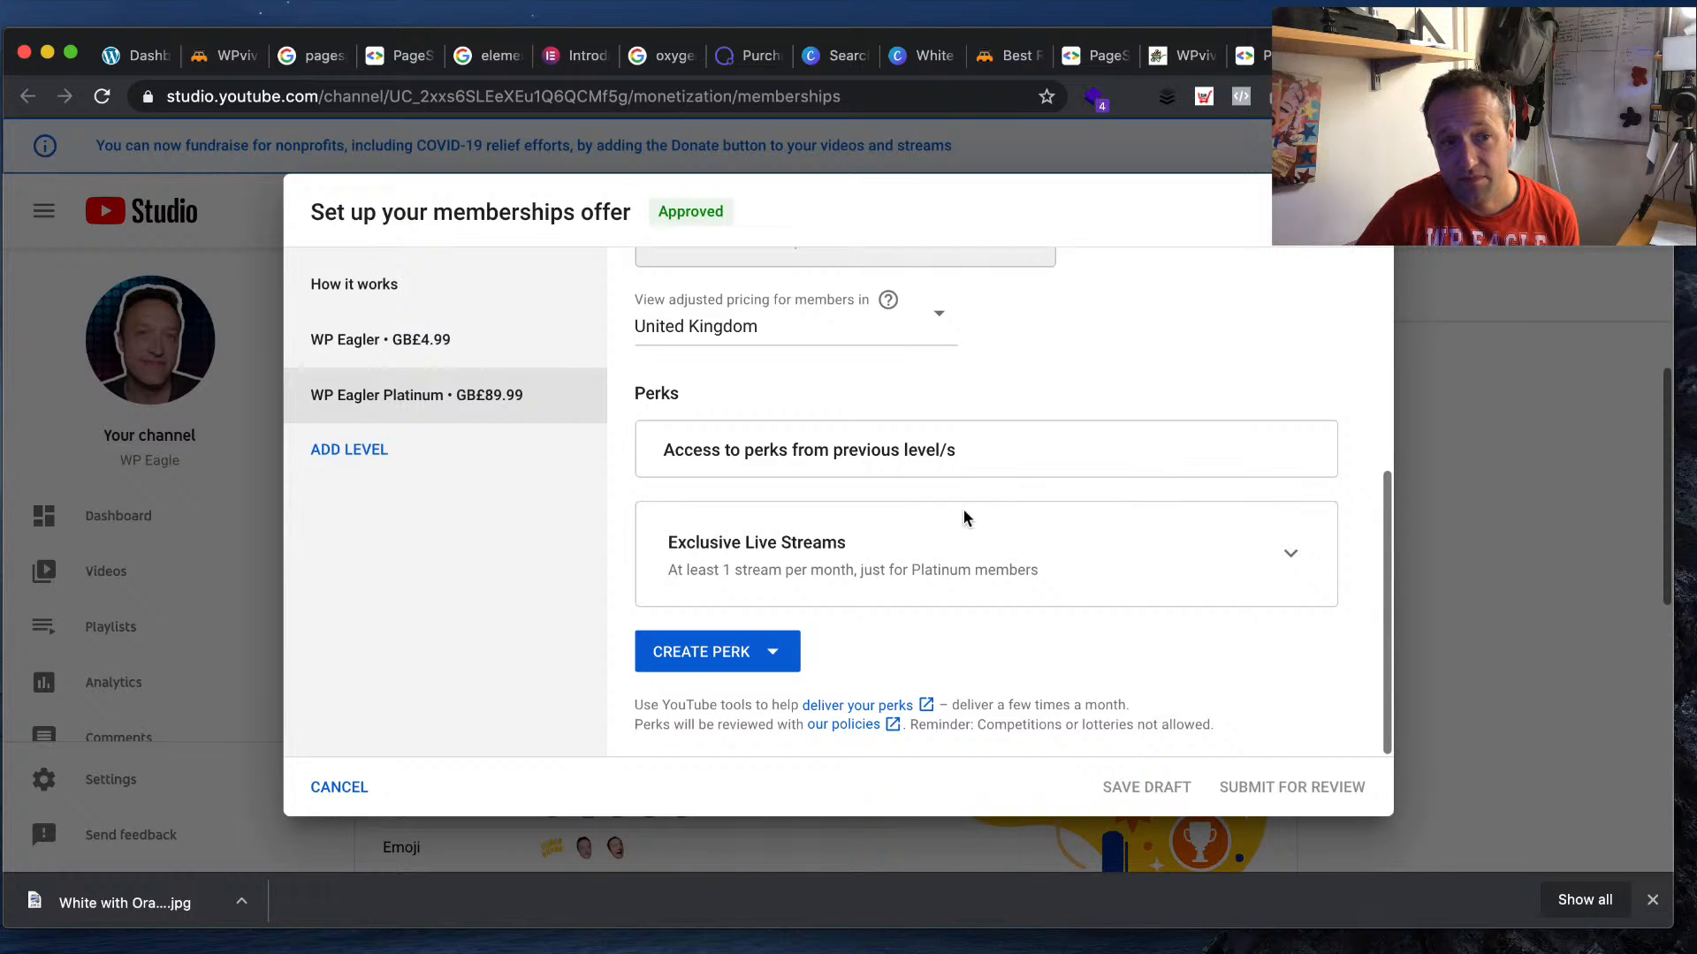
click(337, 787)
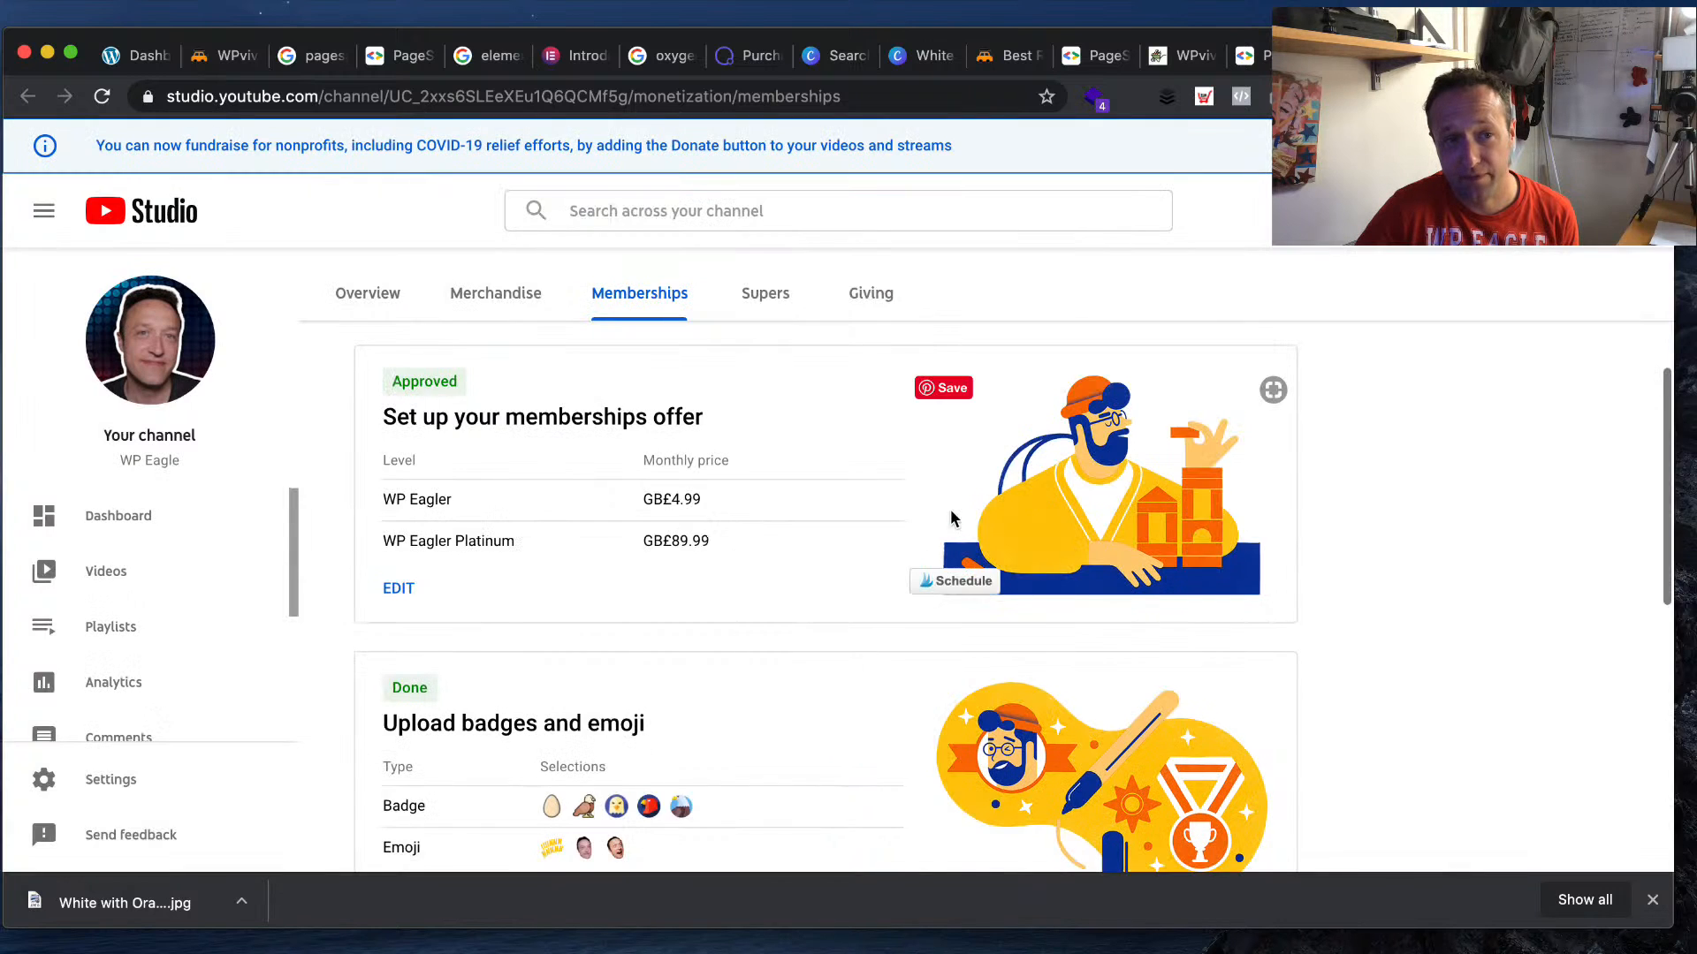
- Look through the remaining membership setup tasks on the channel monetisation page and return to its introduction
scroll(954, 517, down, 3)
scroll(951, 516, down, 4)
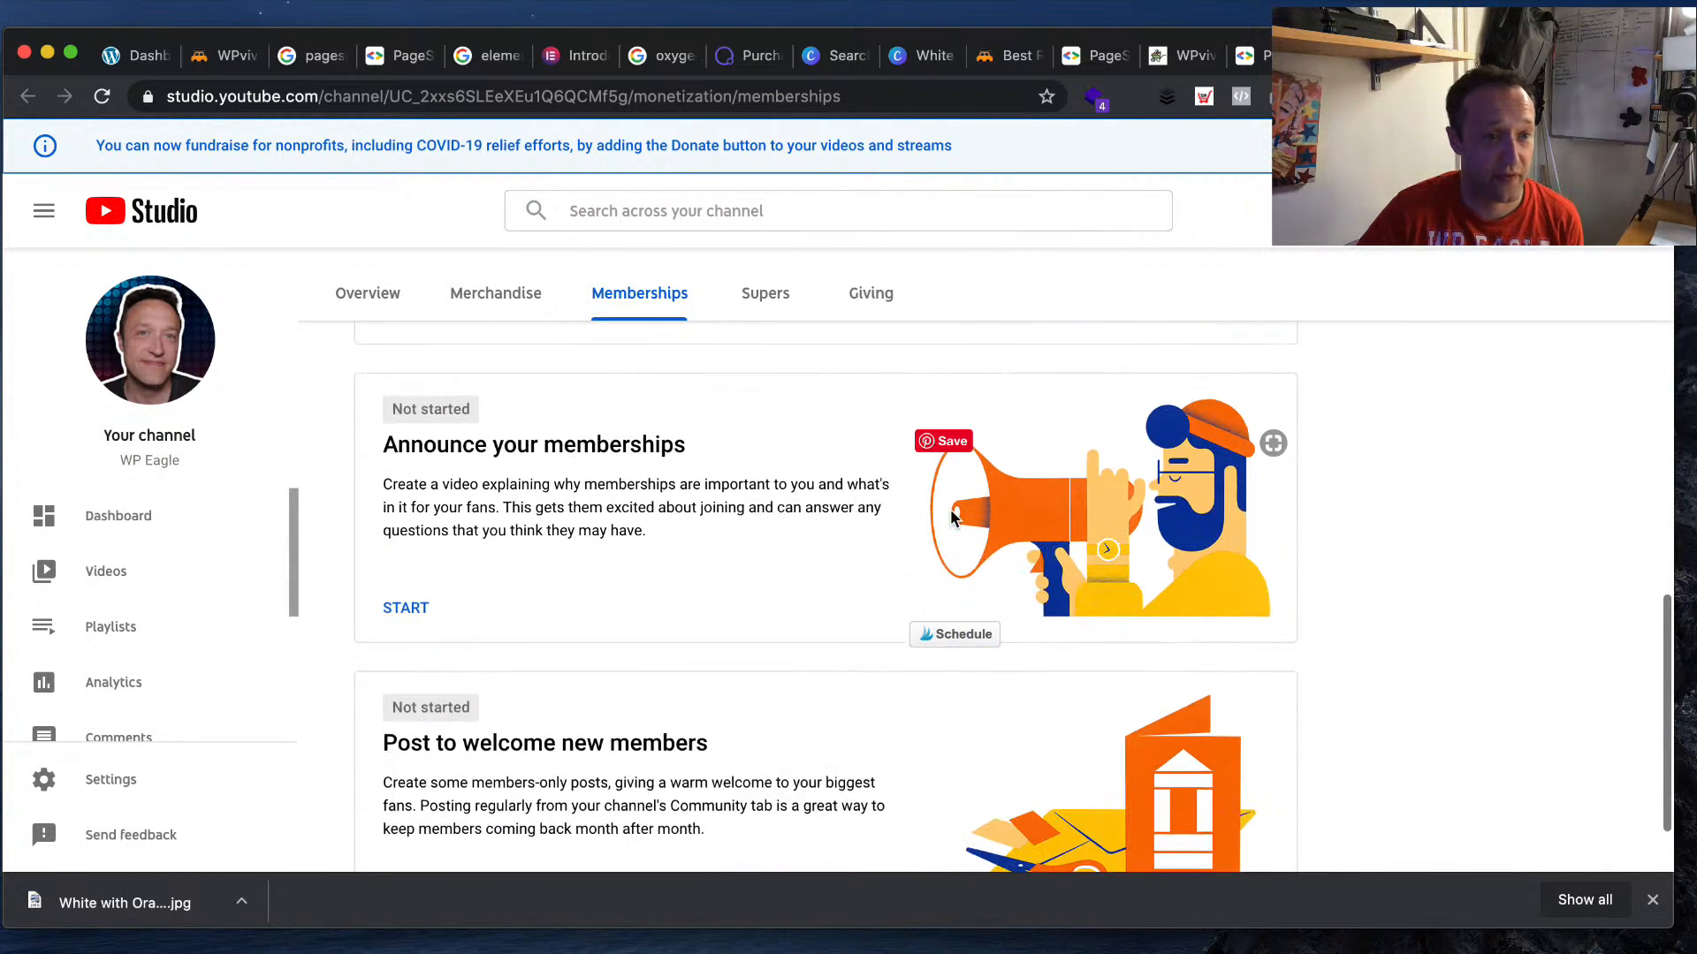
scroll(951, 517, up, 6)
scroll(952, 517, up, 1)
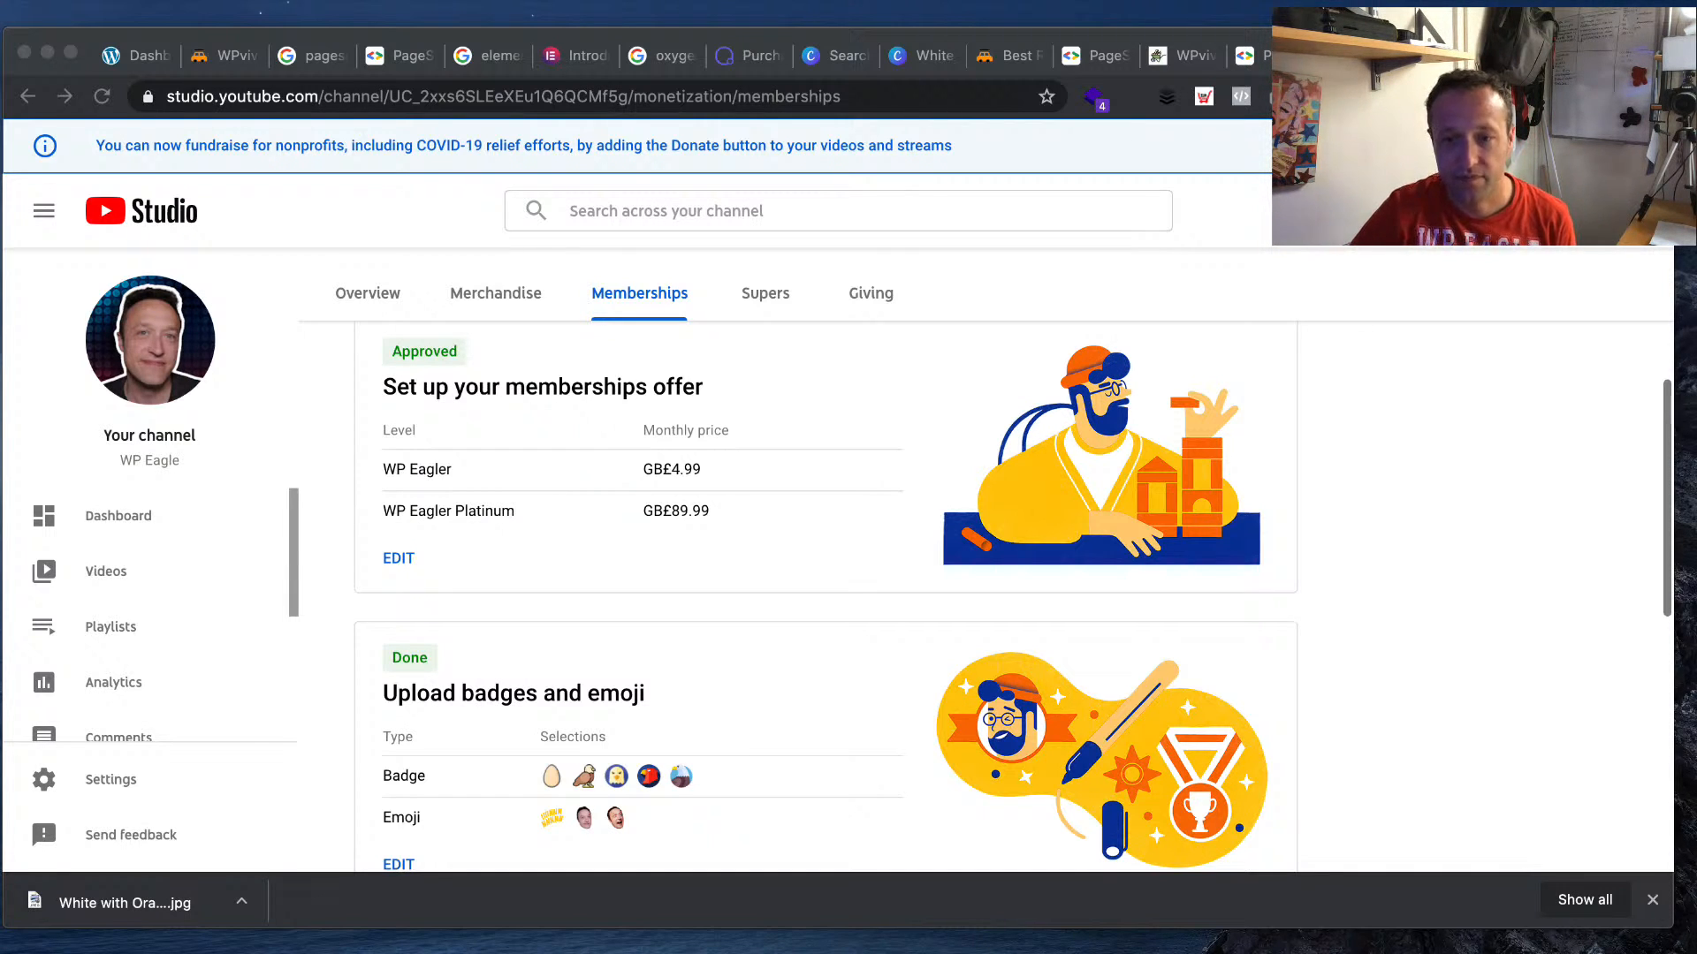
scroll(826, 531, up, 4)
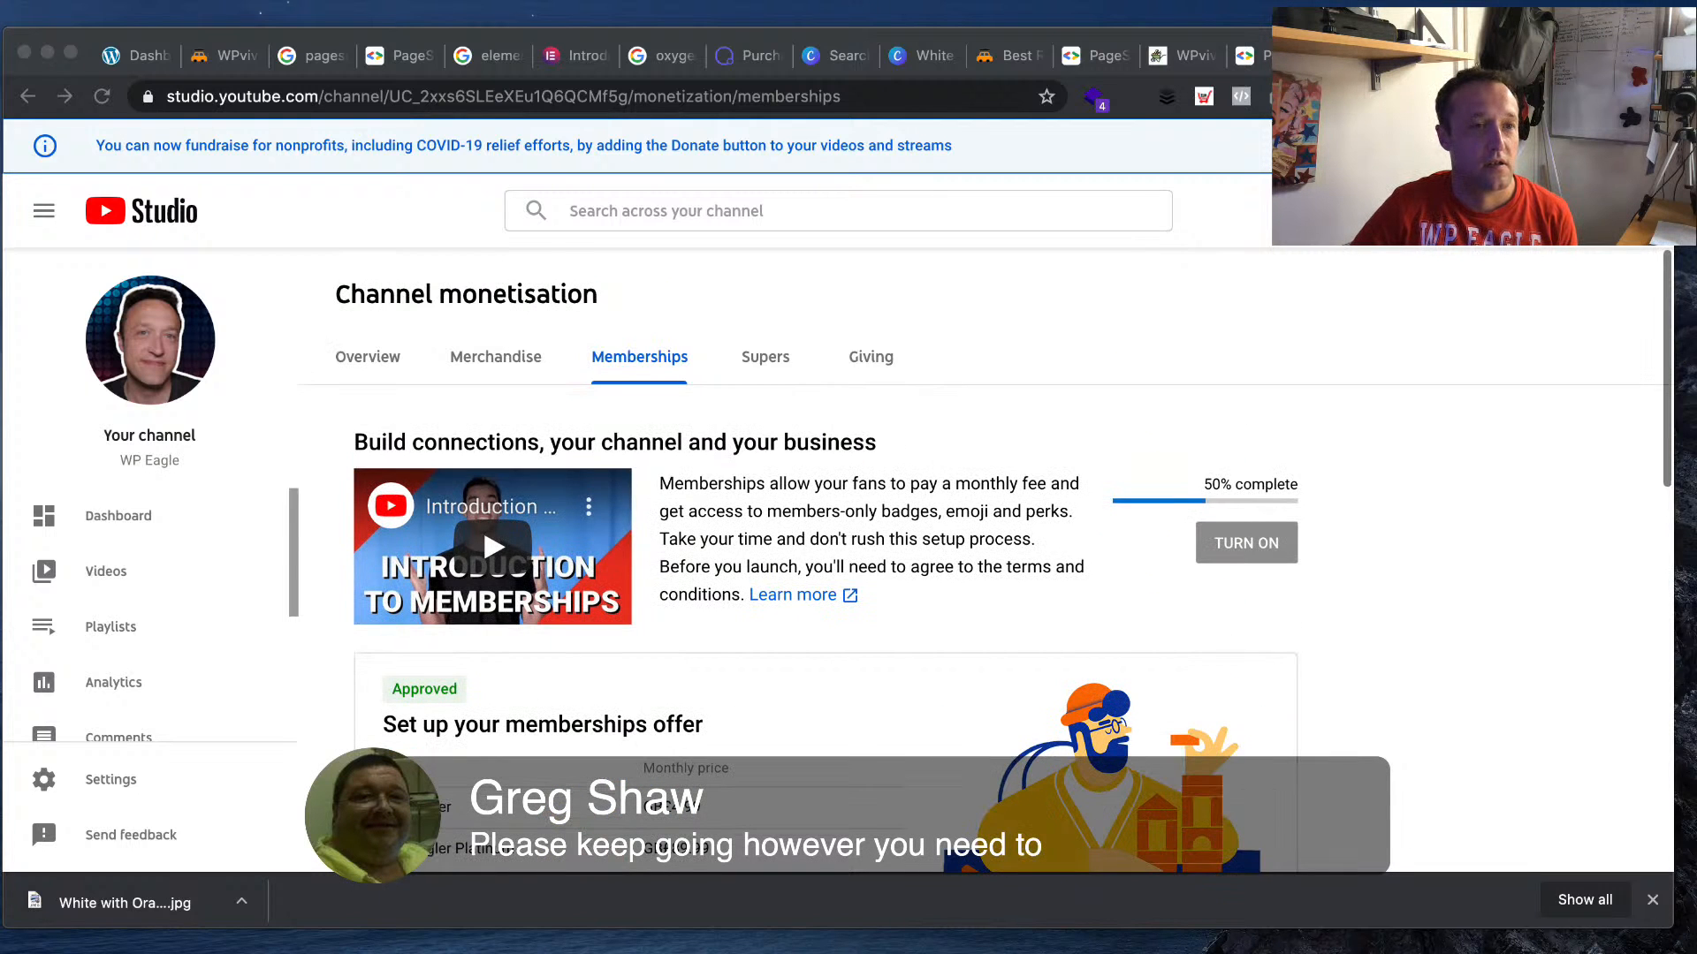
- Look over the membership levels and the uploaded badges and emoji on the channel's Memberships page
scroll(481, 361, down, 2)
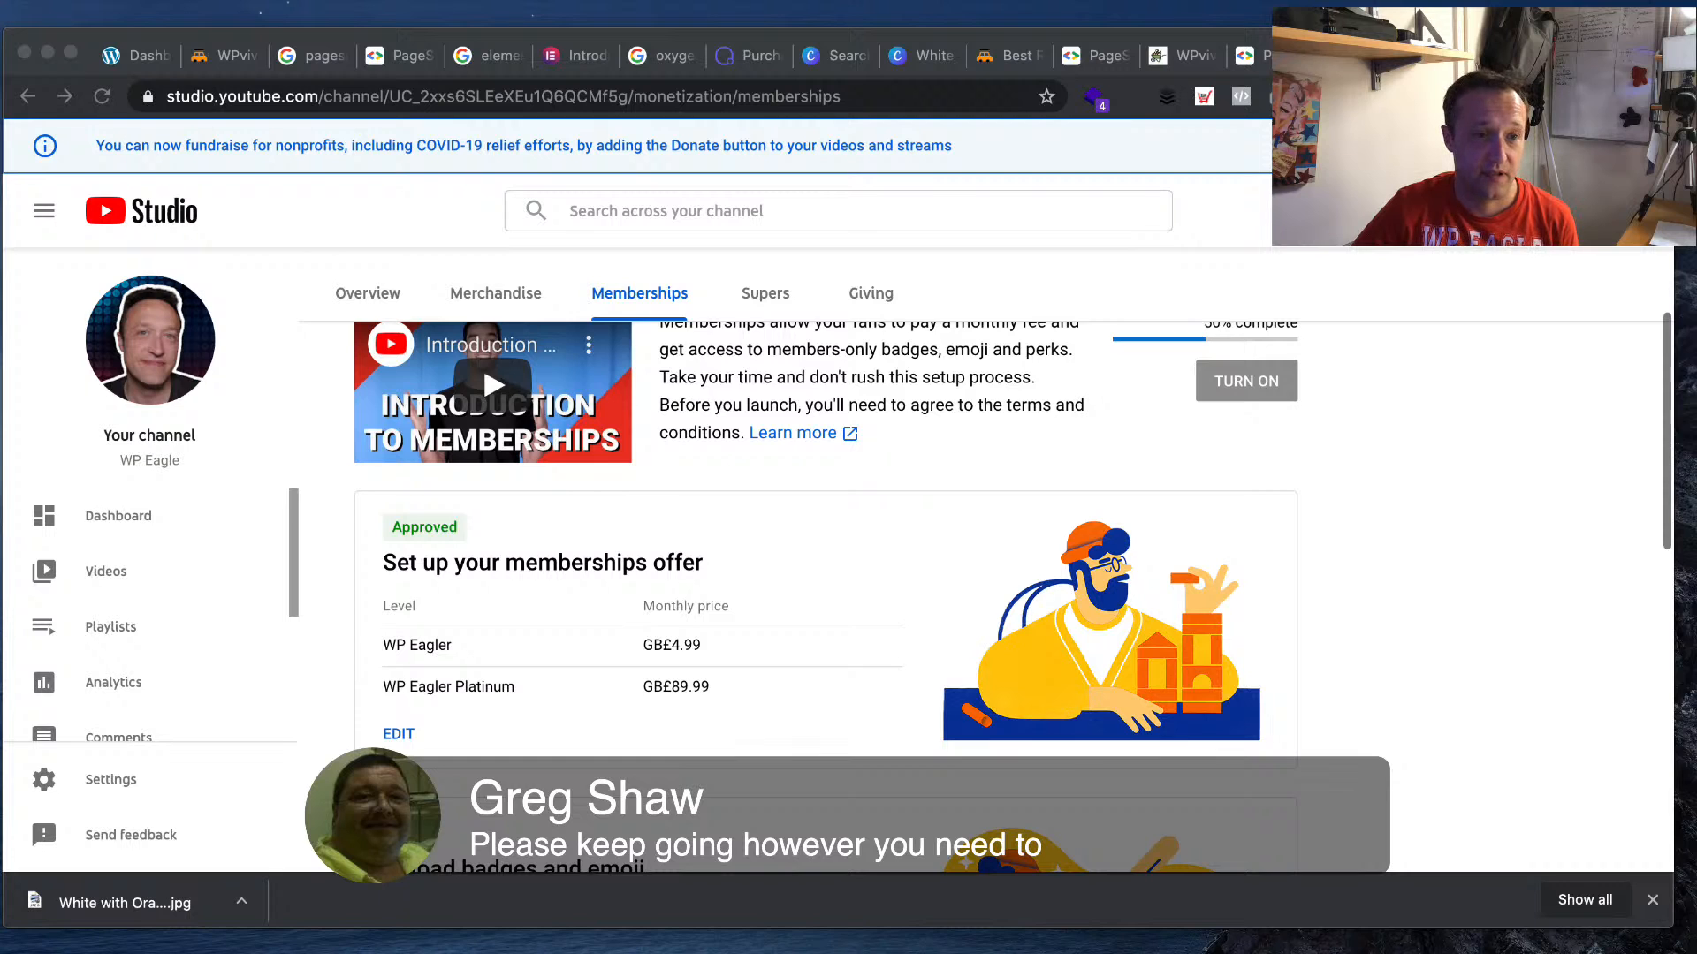
scroll(481, 361, down, 2)
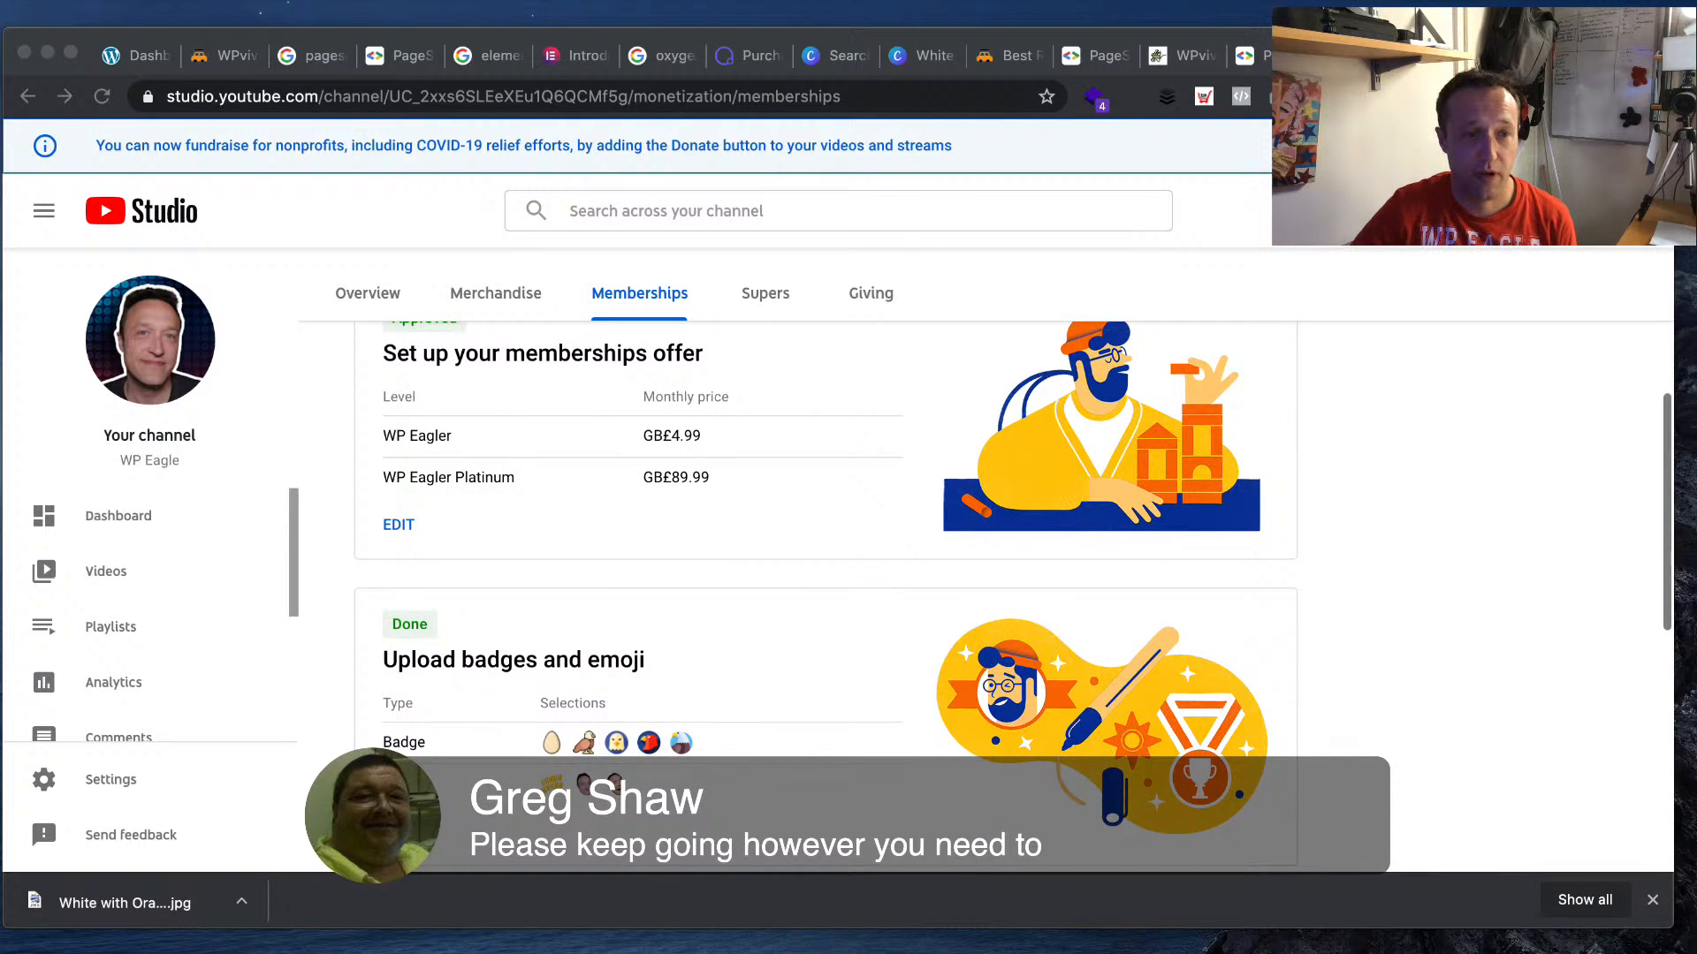
scroll(1013, 594, down, 1)
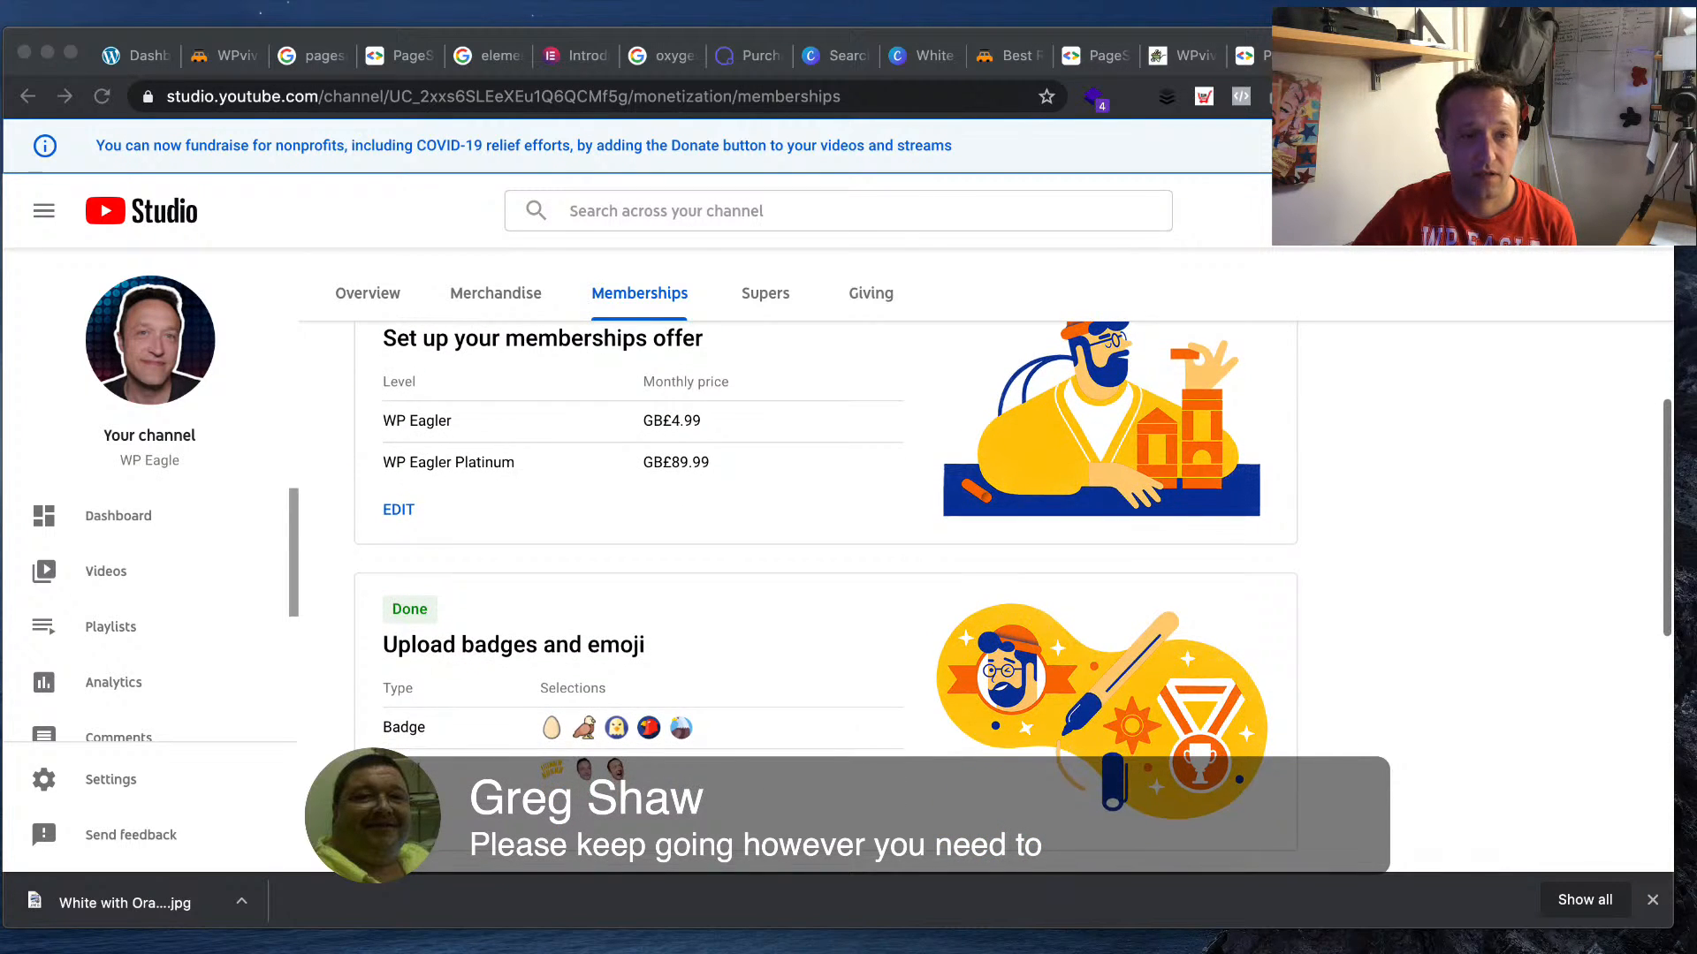
scroll(1013, 594, down, 1)
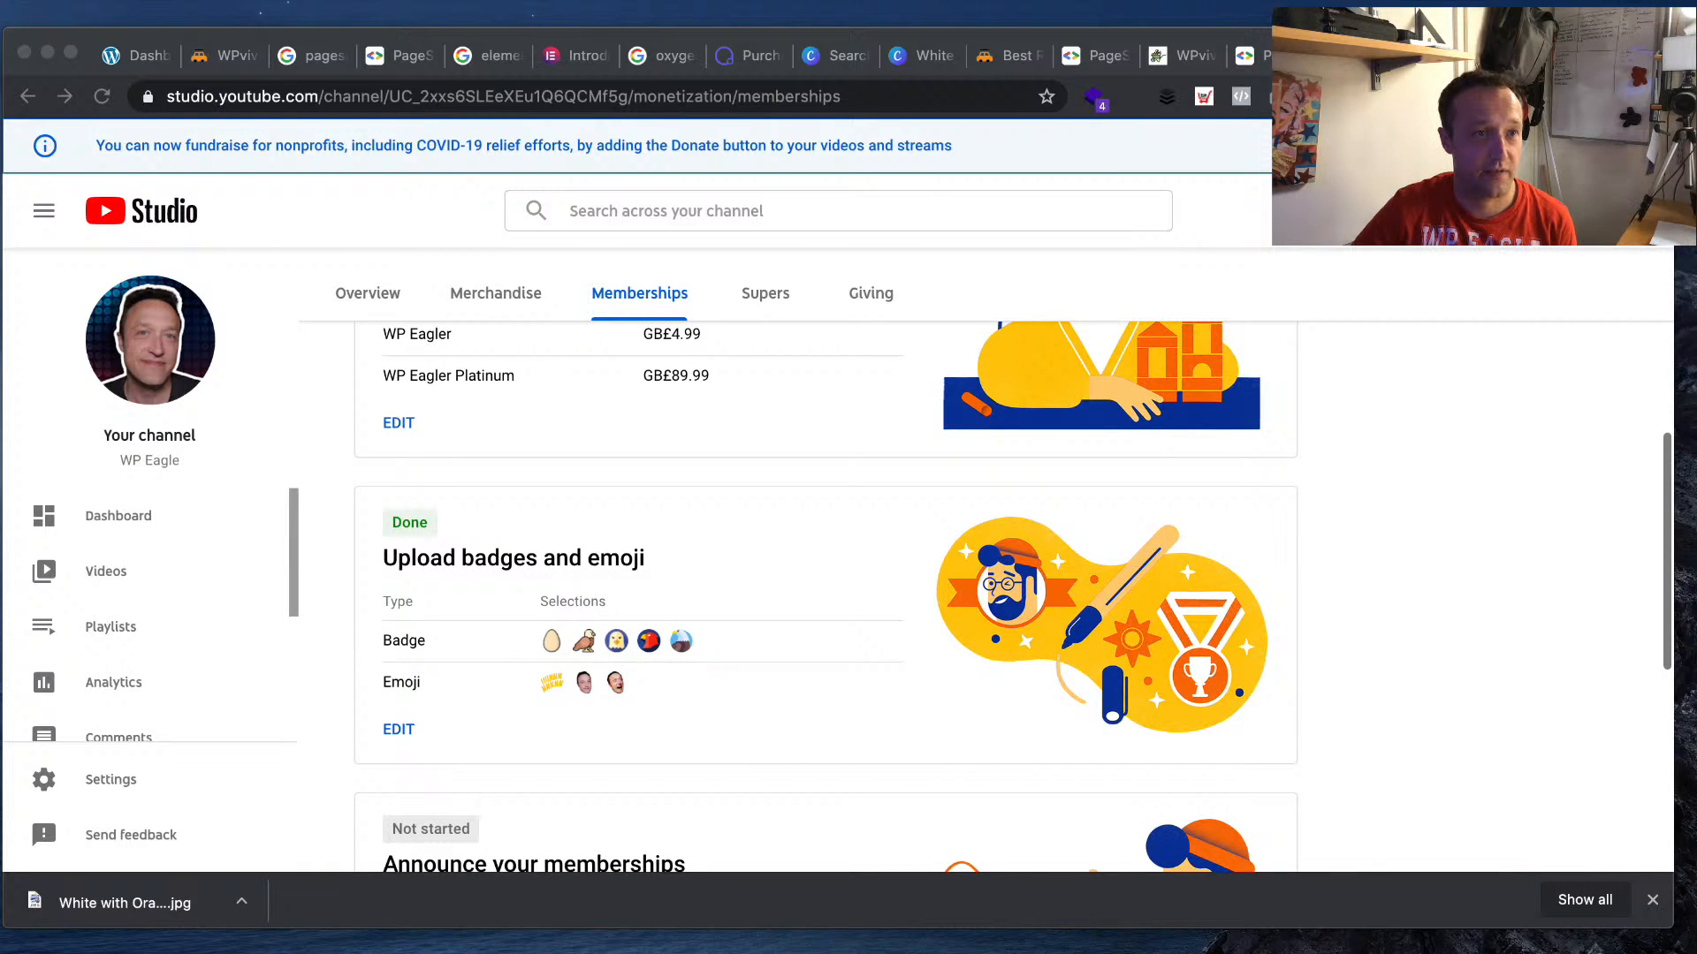
click(262, 10)
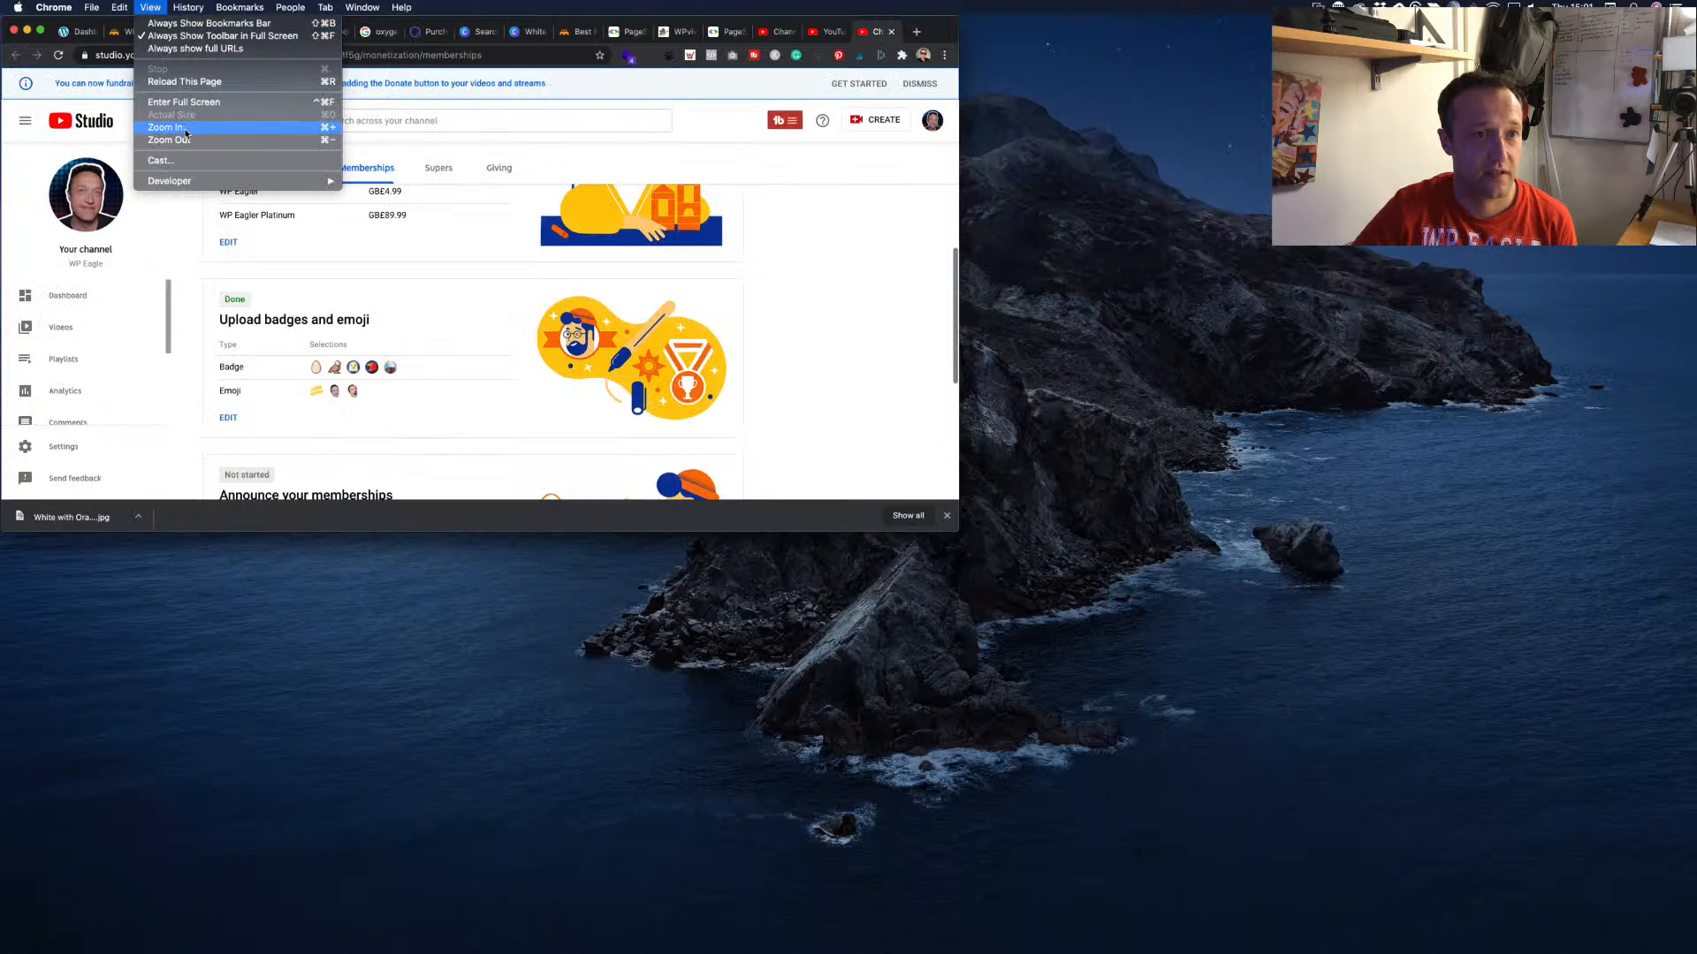
click(517, 342)
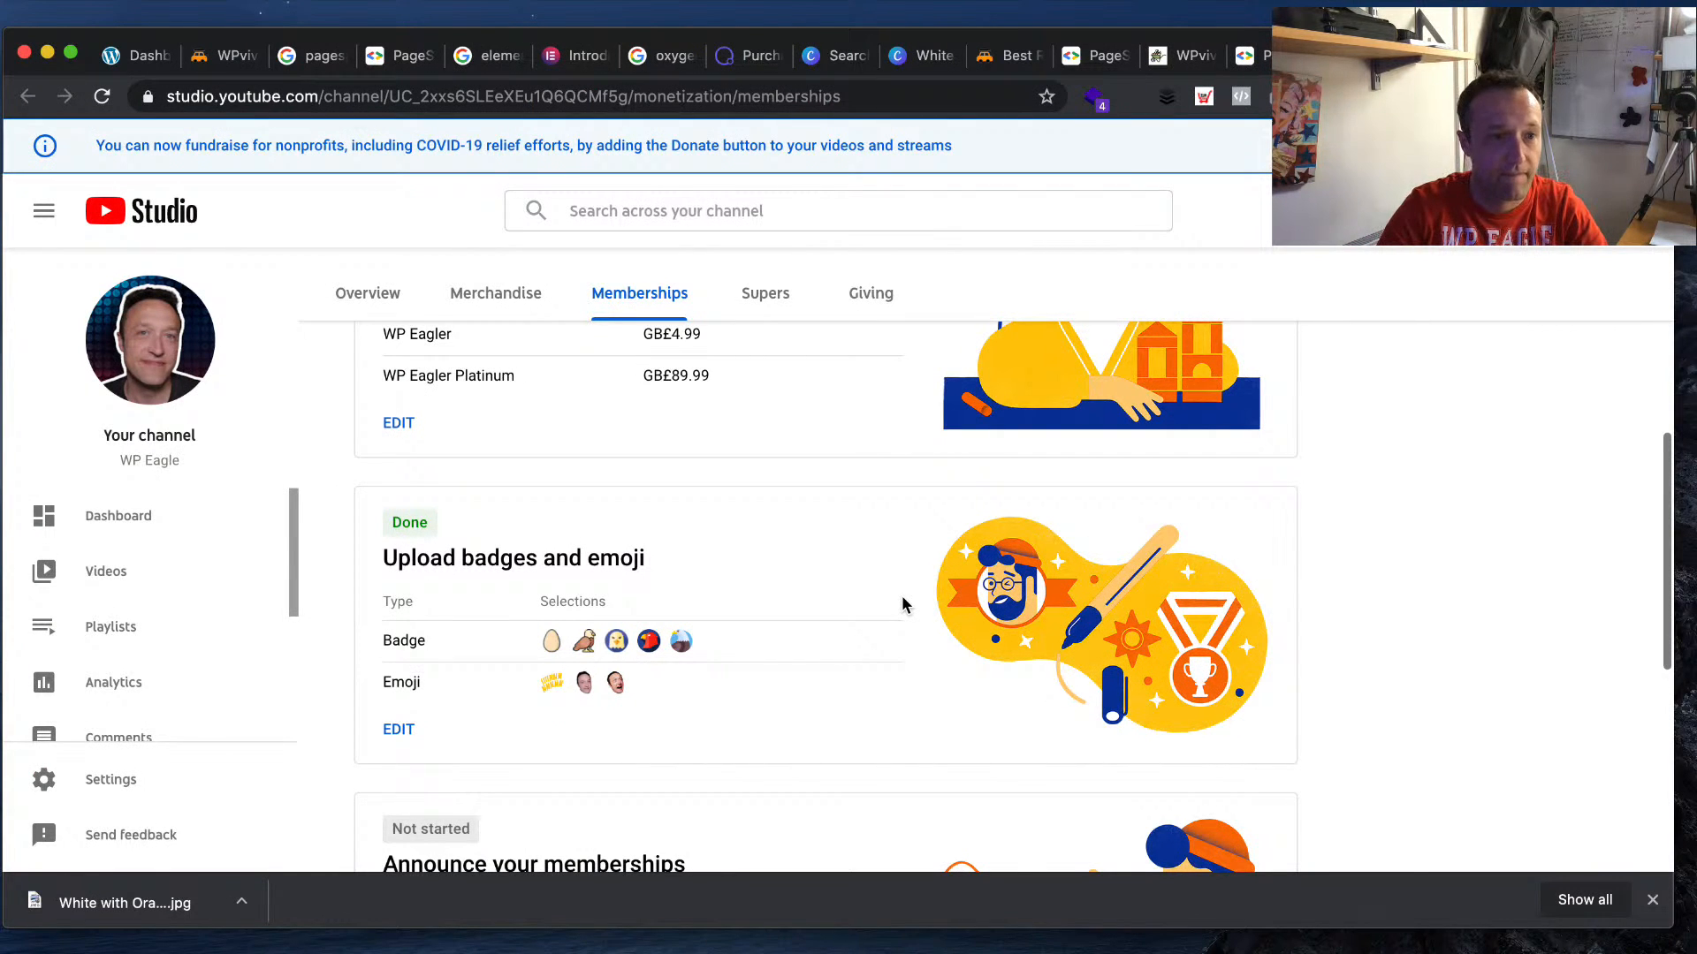
click(891, 525)
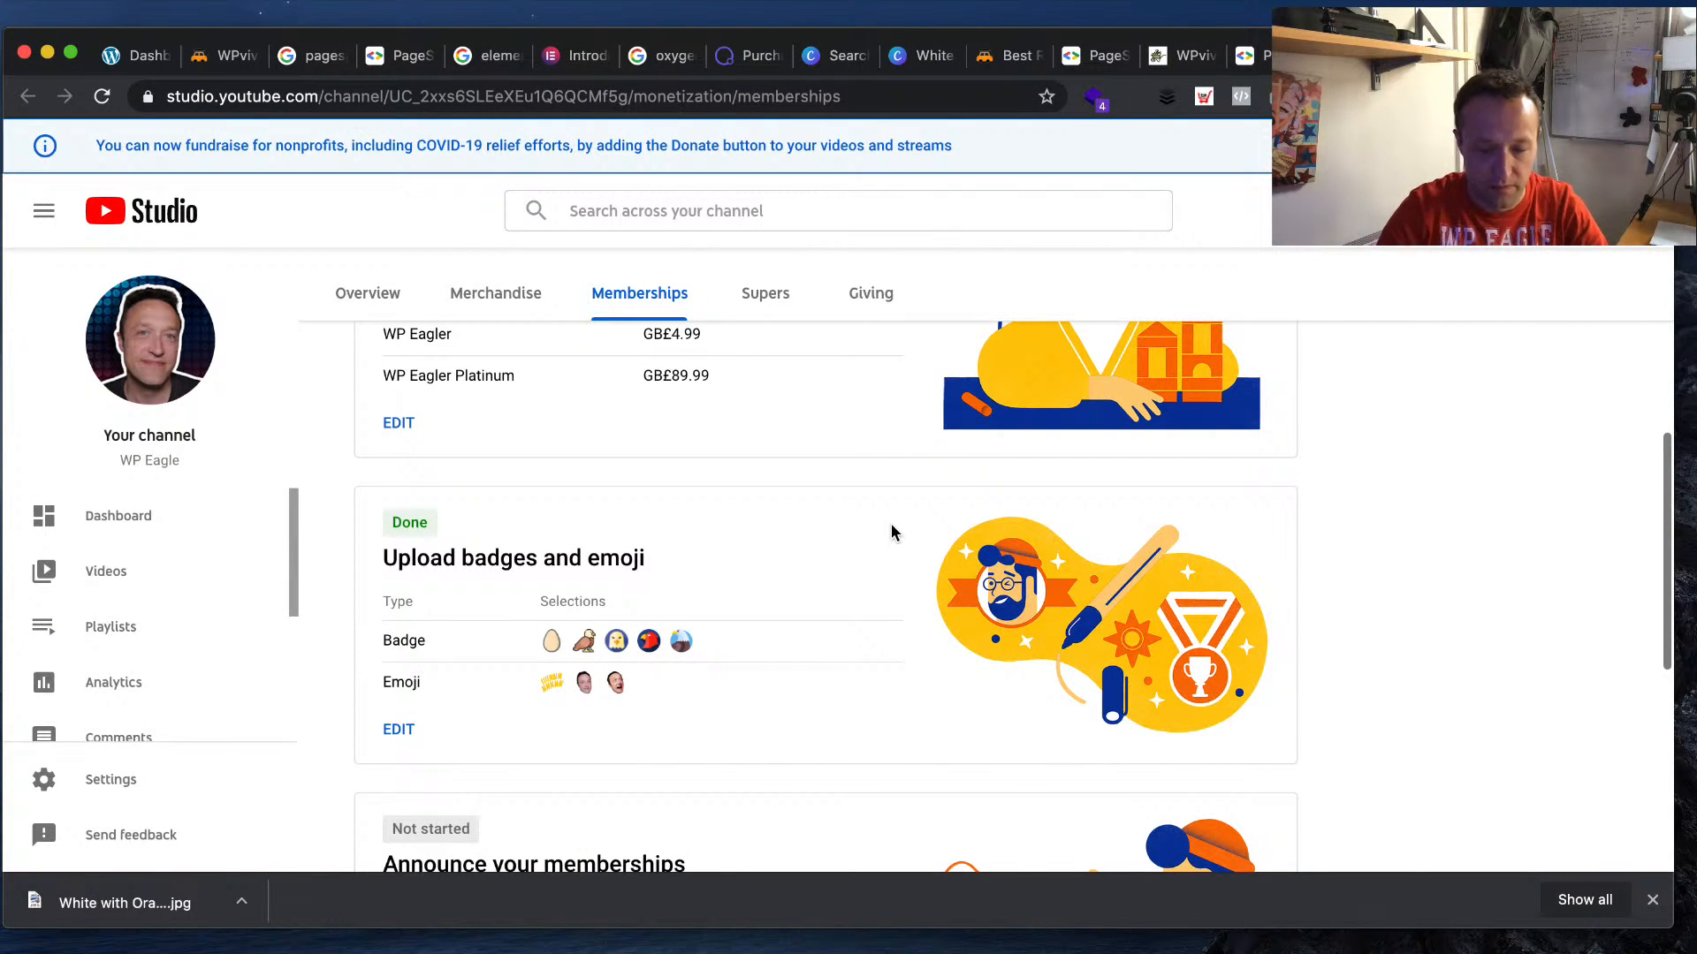
- Magnify the Memberships page to 300% and examine the custom badges and emoji up close
key(super+equal)
key(super+equal)
key(super+equal)
key(super+equal)
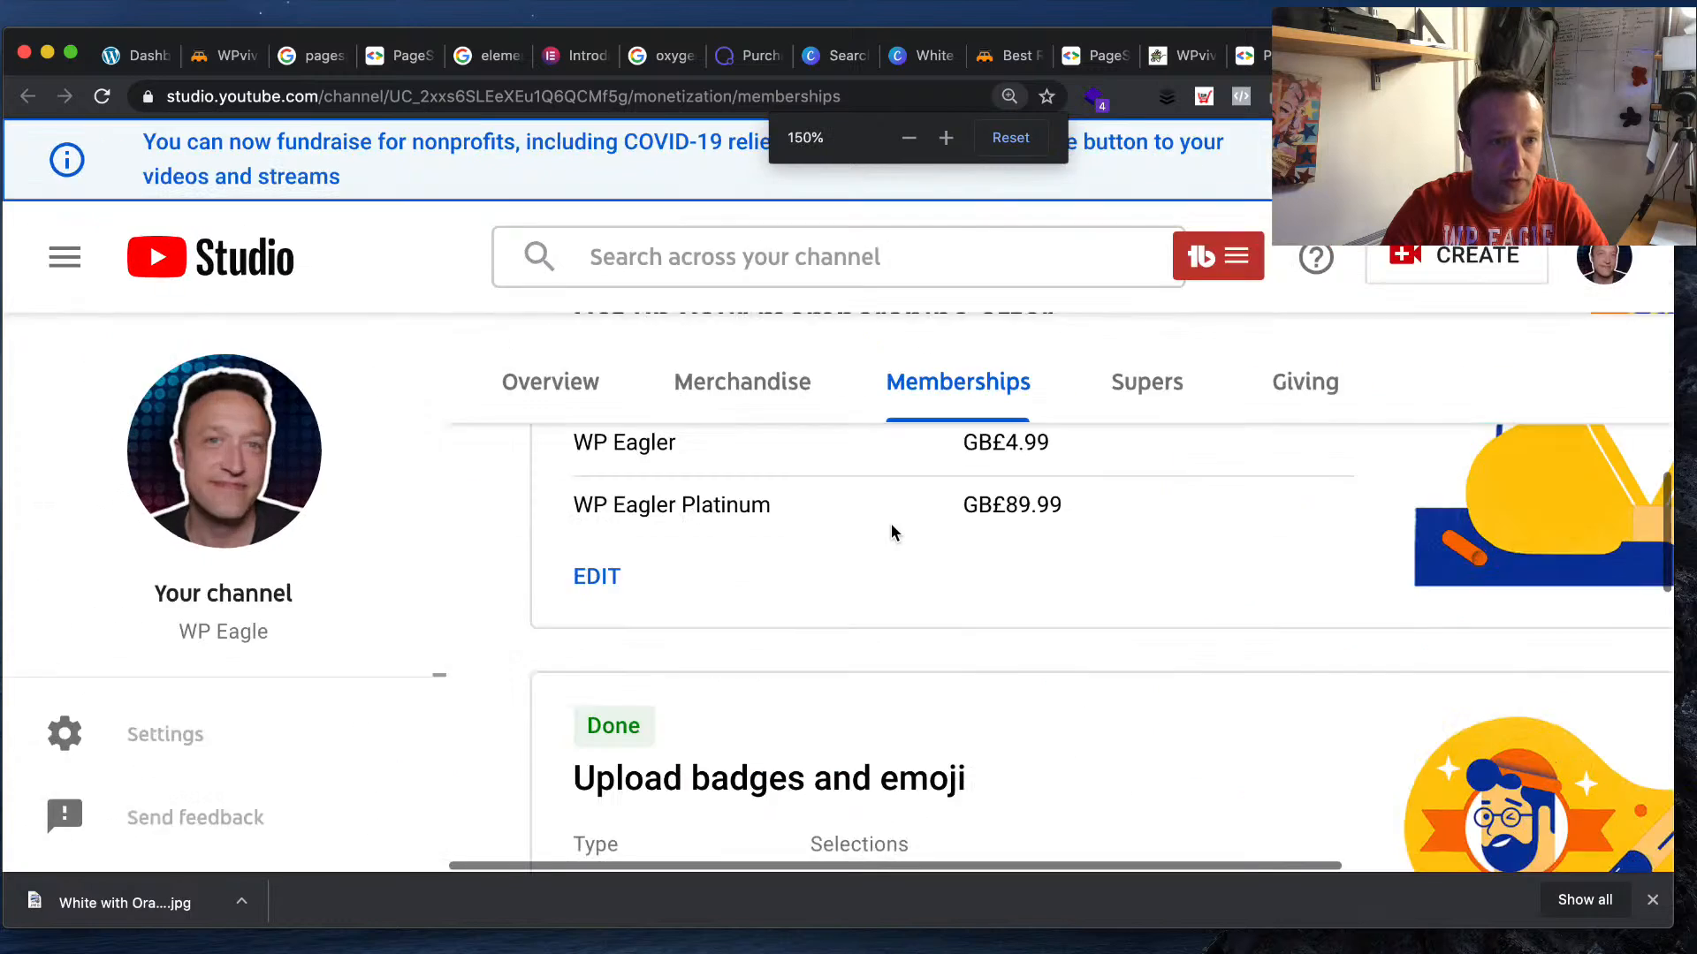
scroll(939, 553, up, 5)
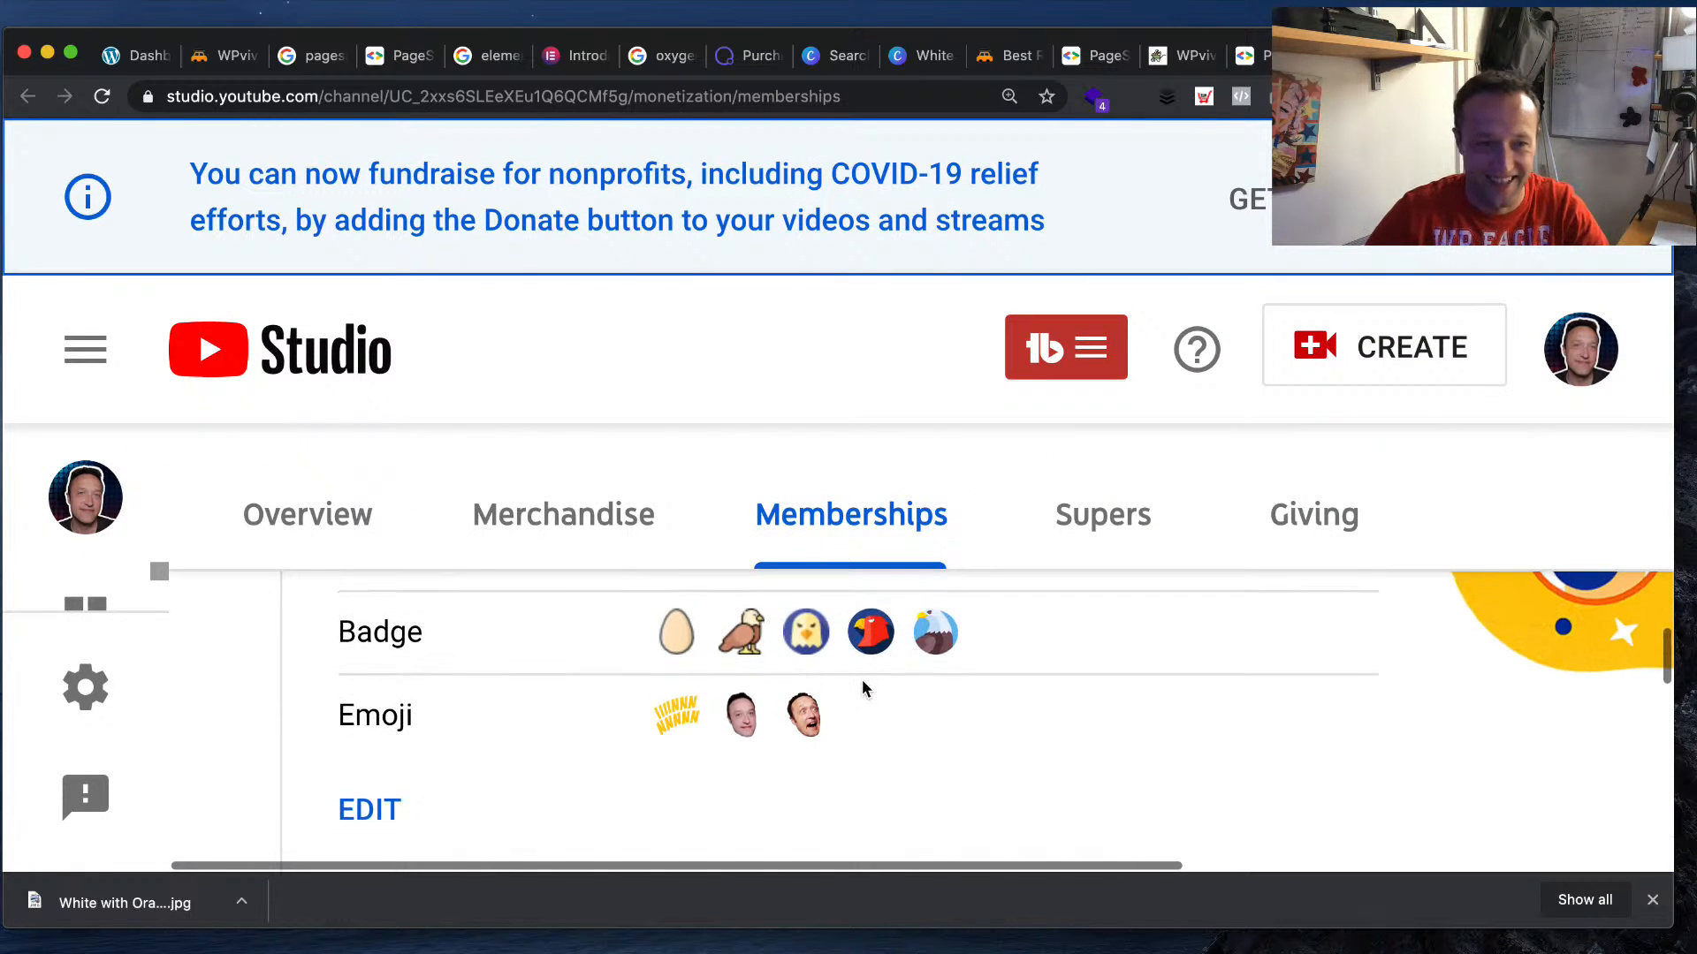
key(super+equal)
key(super+equal)
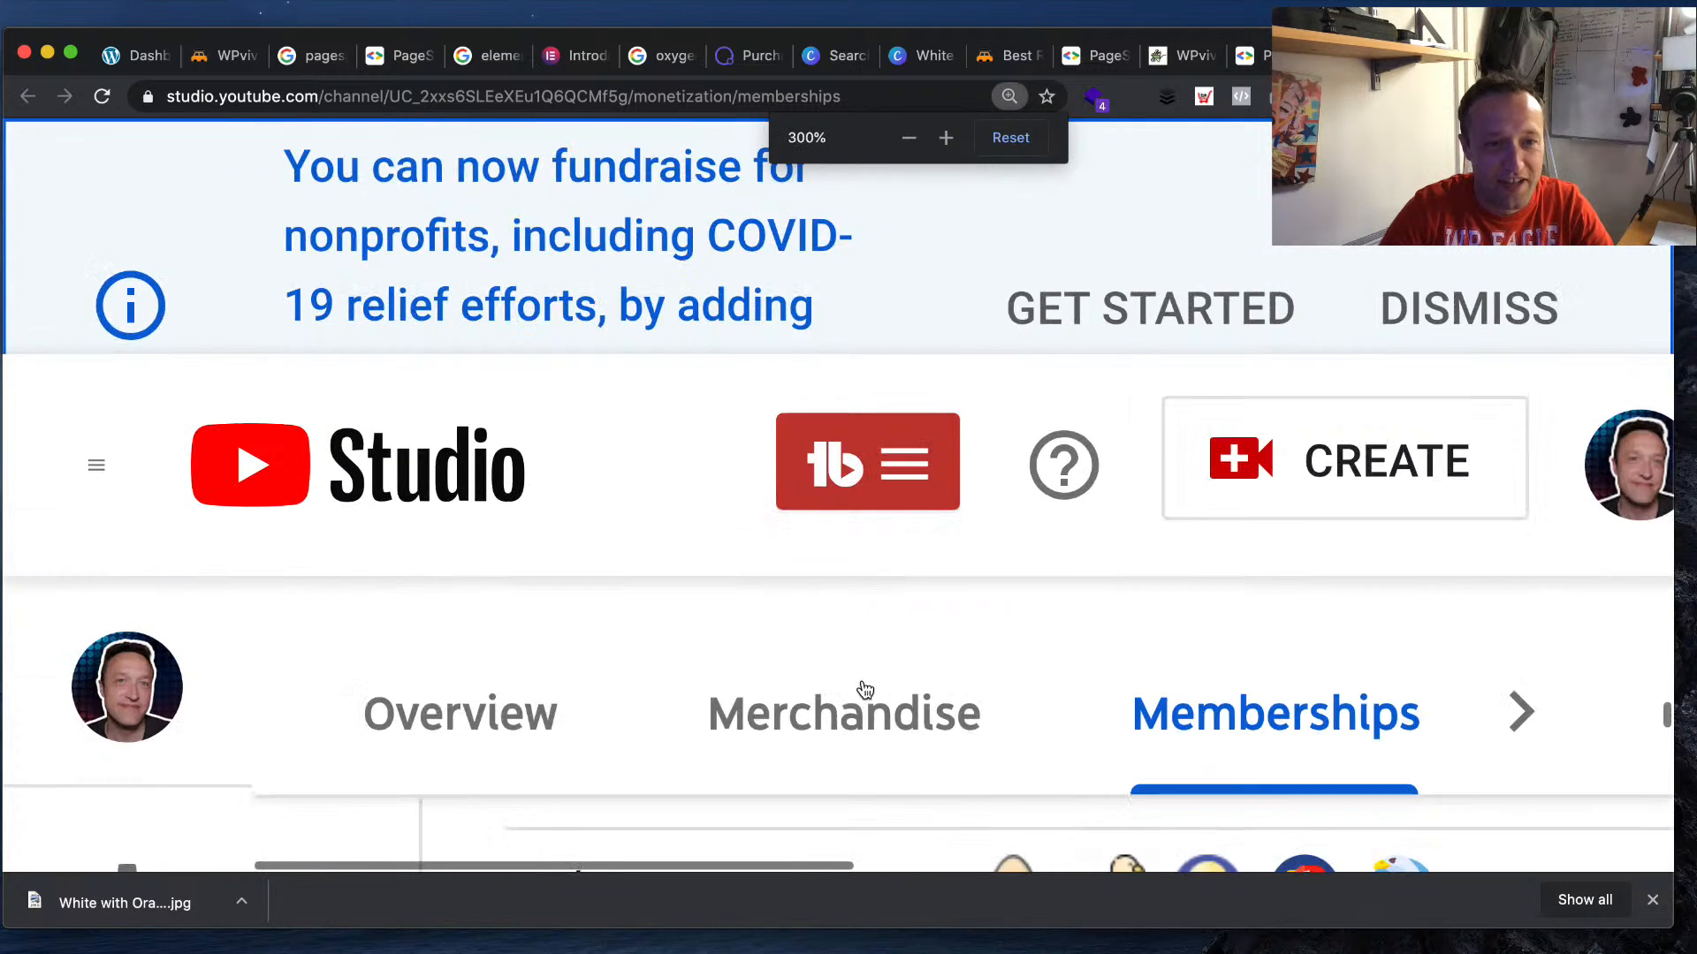
scroll(1039, 696, down, 2)
scroll(1150, 818, up, 1)
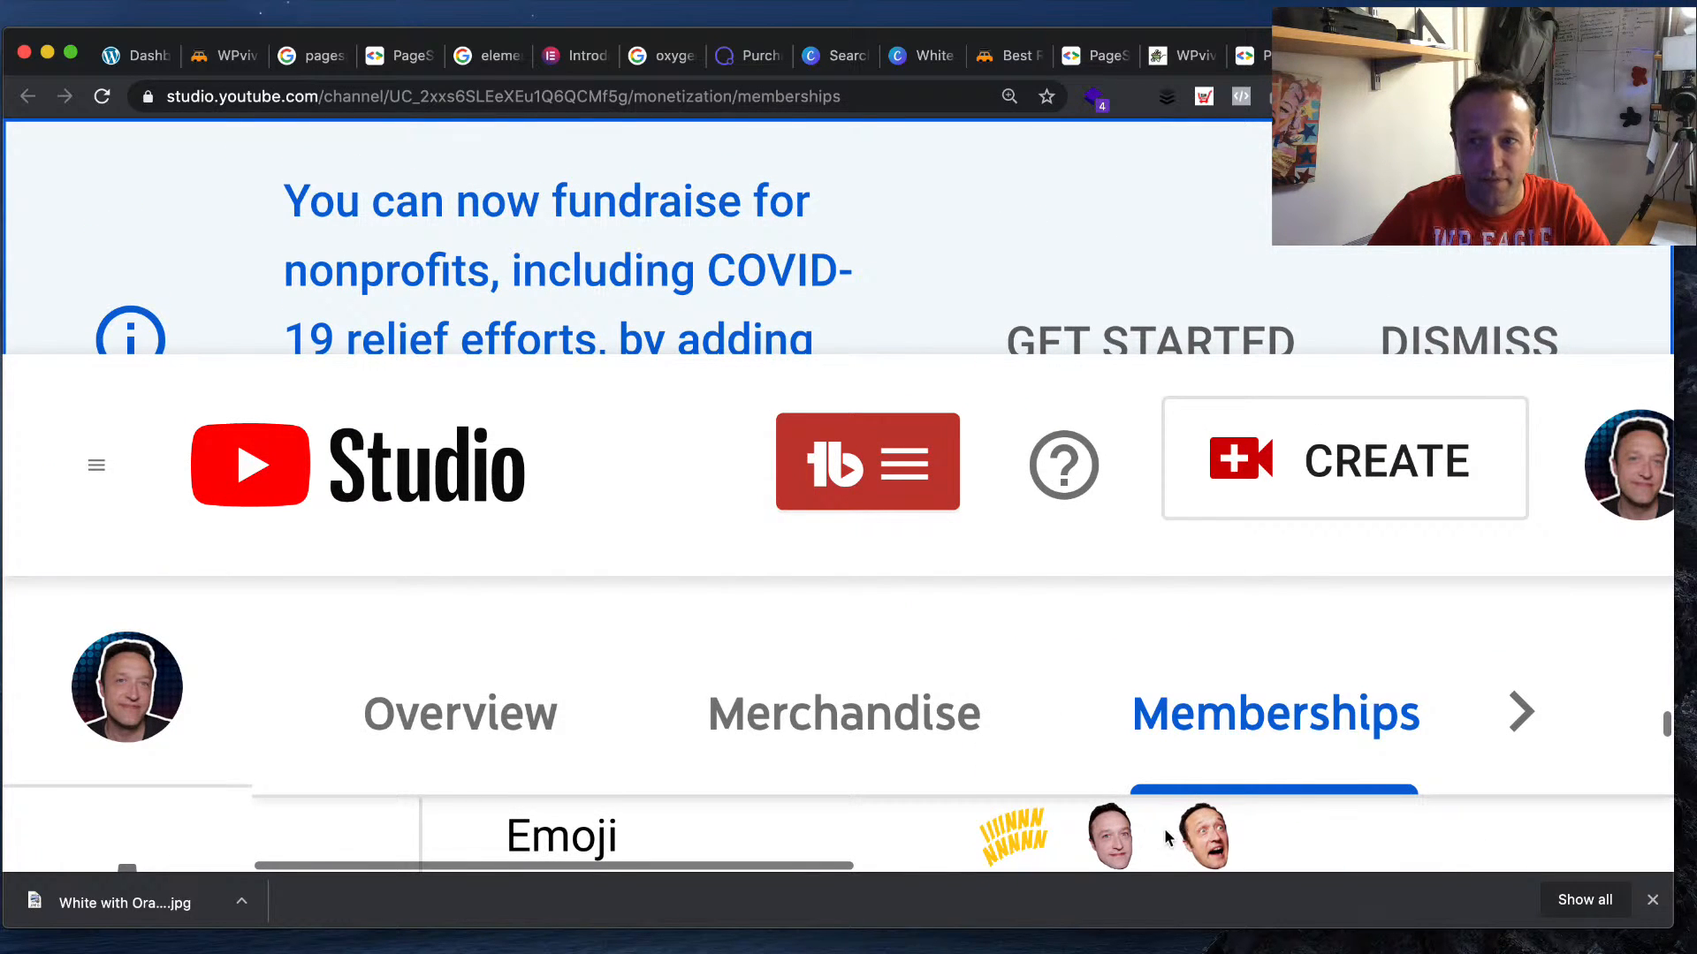
scroll(997, 823, up, 1)
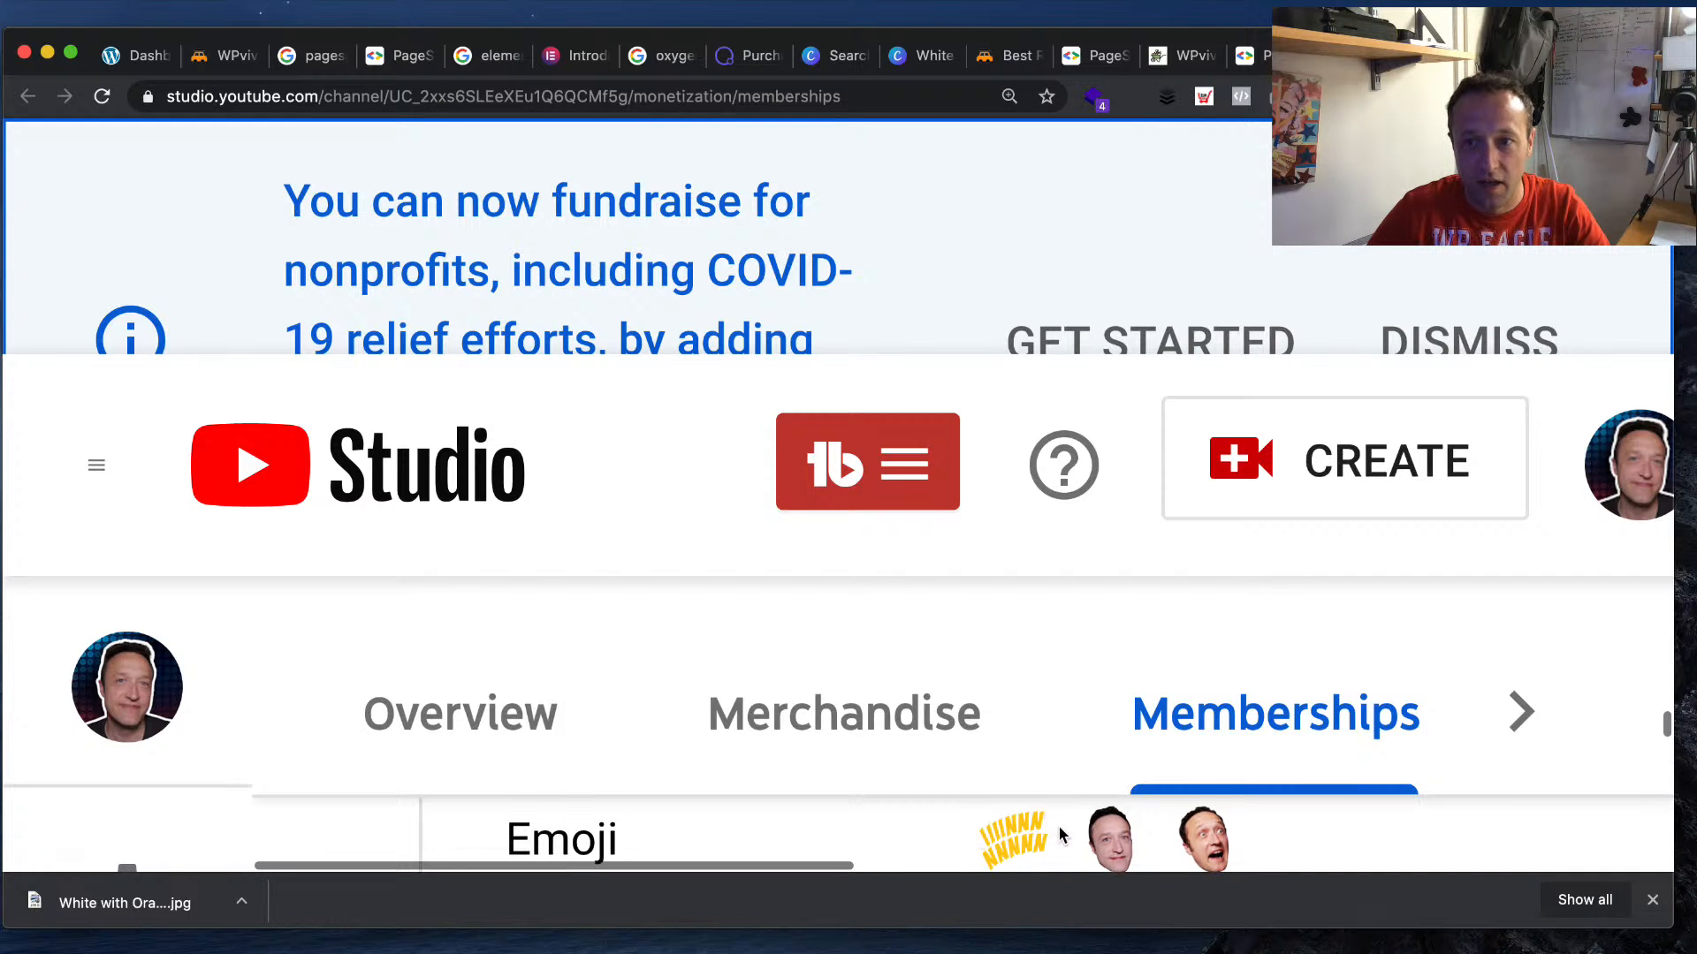
- Restore the Memberships page to its normal zoom level and return to its introduction
key(super+minus)
key(super+minus)
key(super+minus)
key(super+minus)
key(super+minus)
key(super+minus)
key(super+minus)
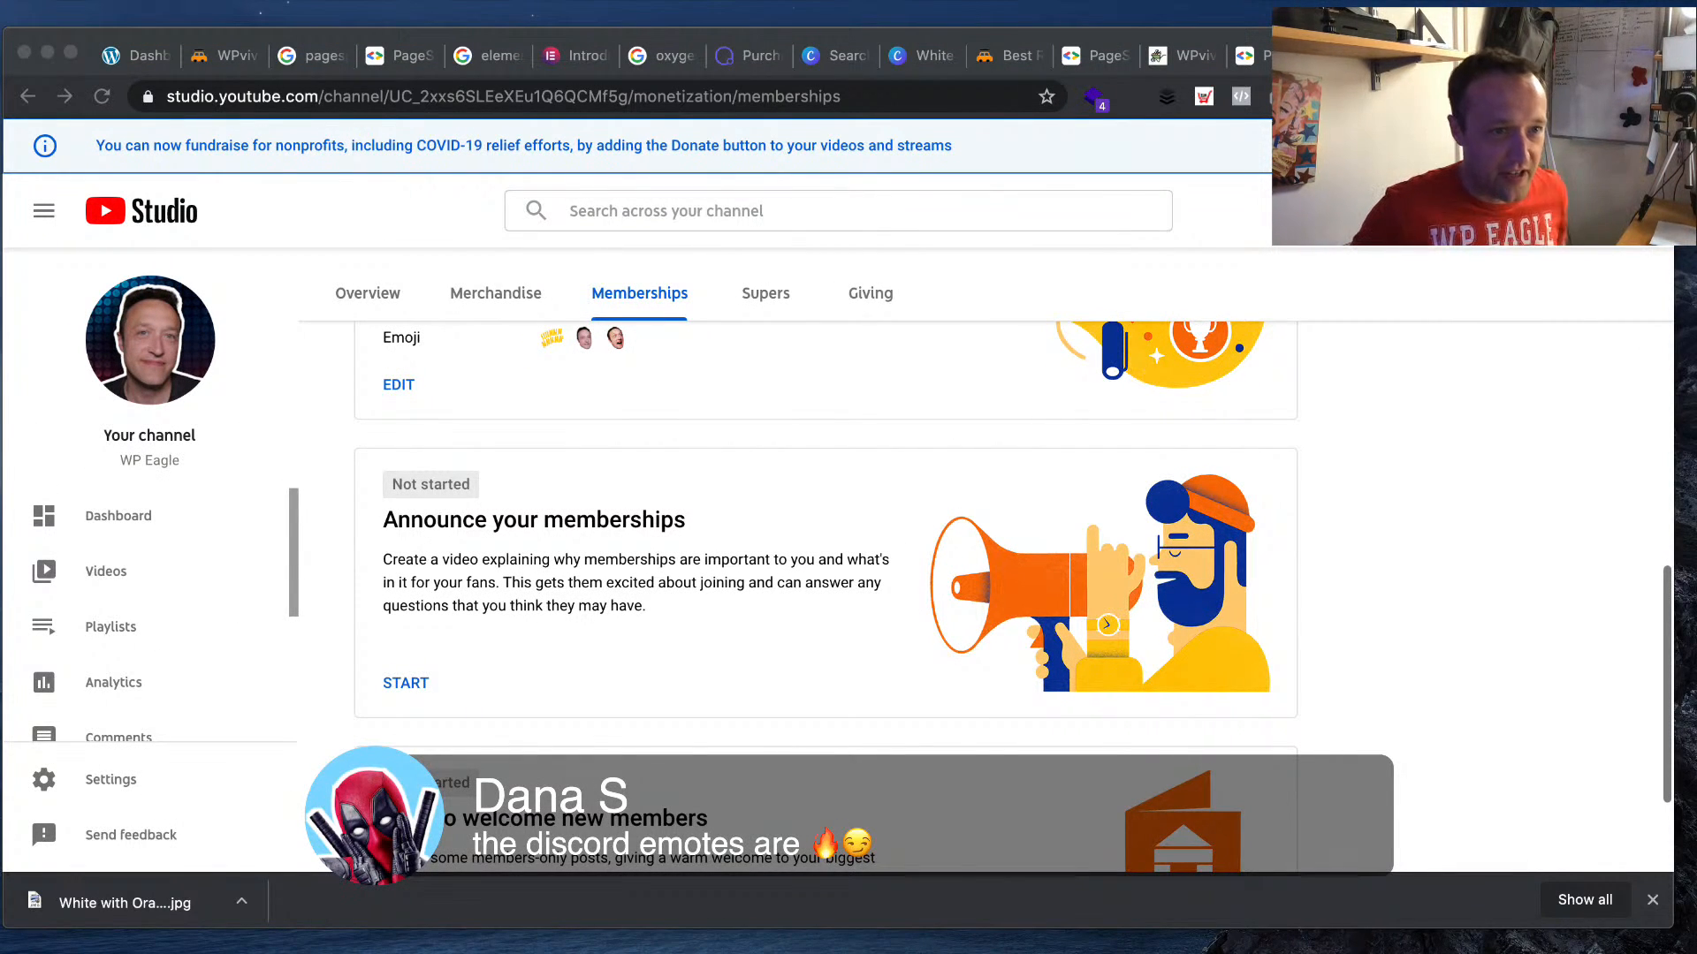
scroll(986, 561, up, 10)
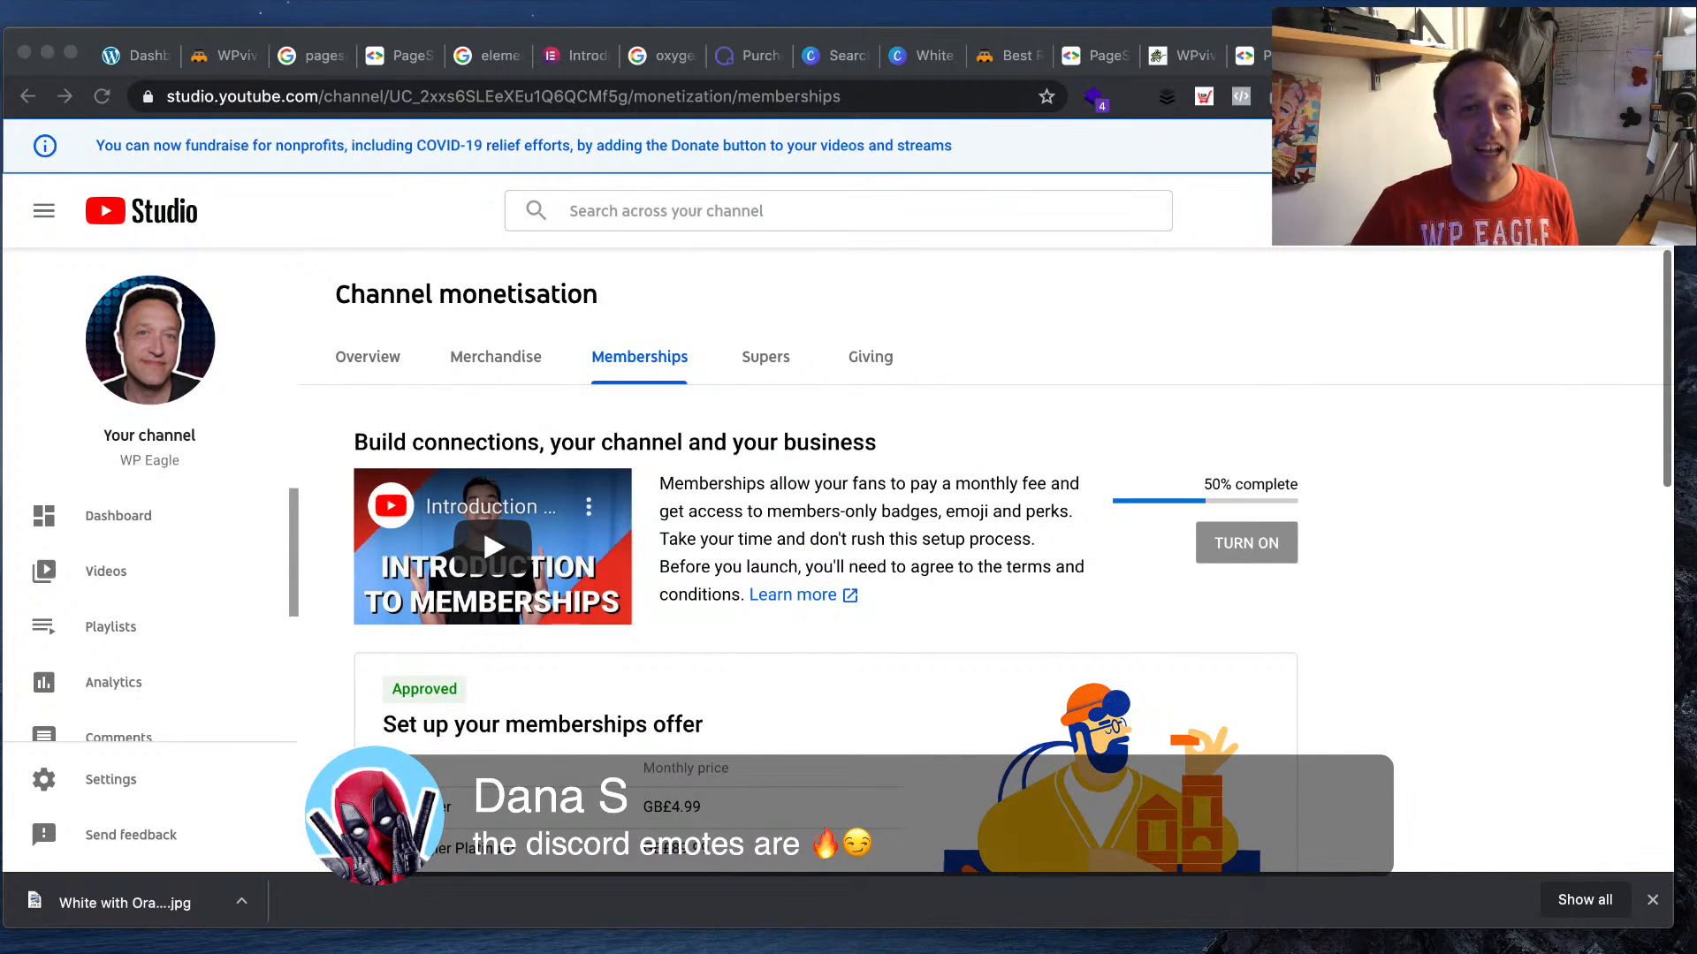
- List the downloadable parts of Wheelalong's manual WPvivid backup from Aug 27, 2020 13:58
click(1180, 55)
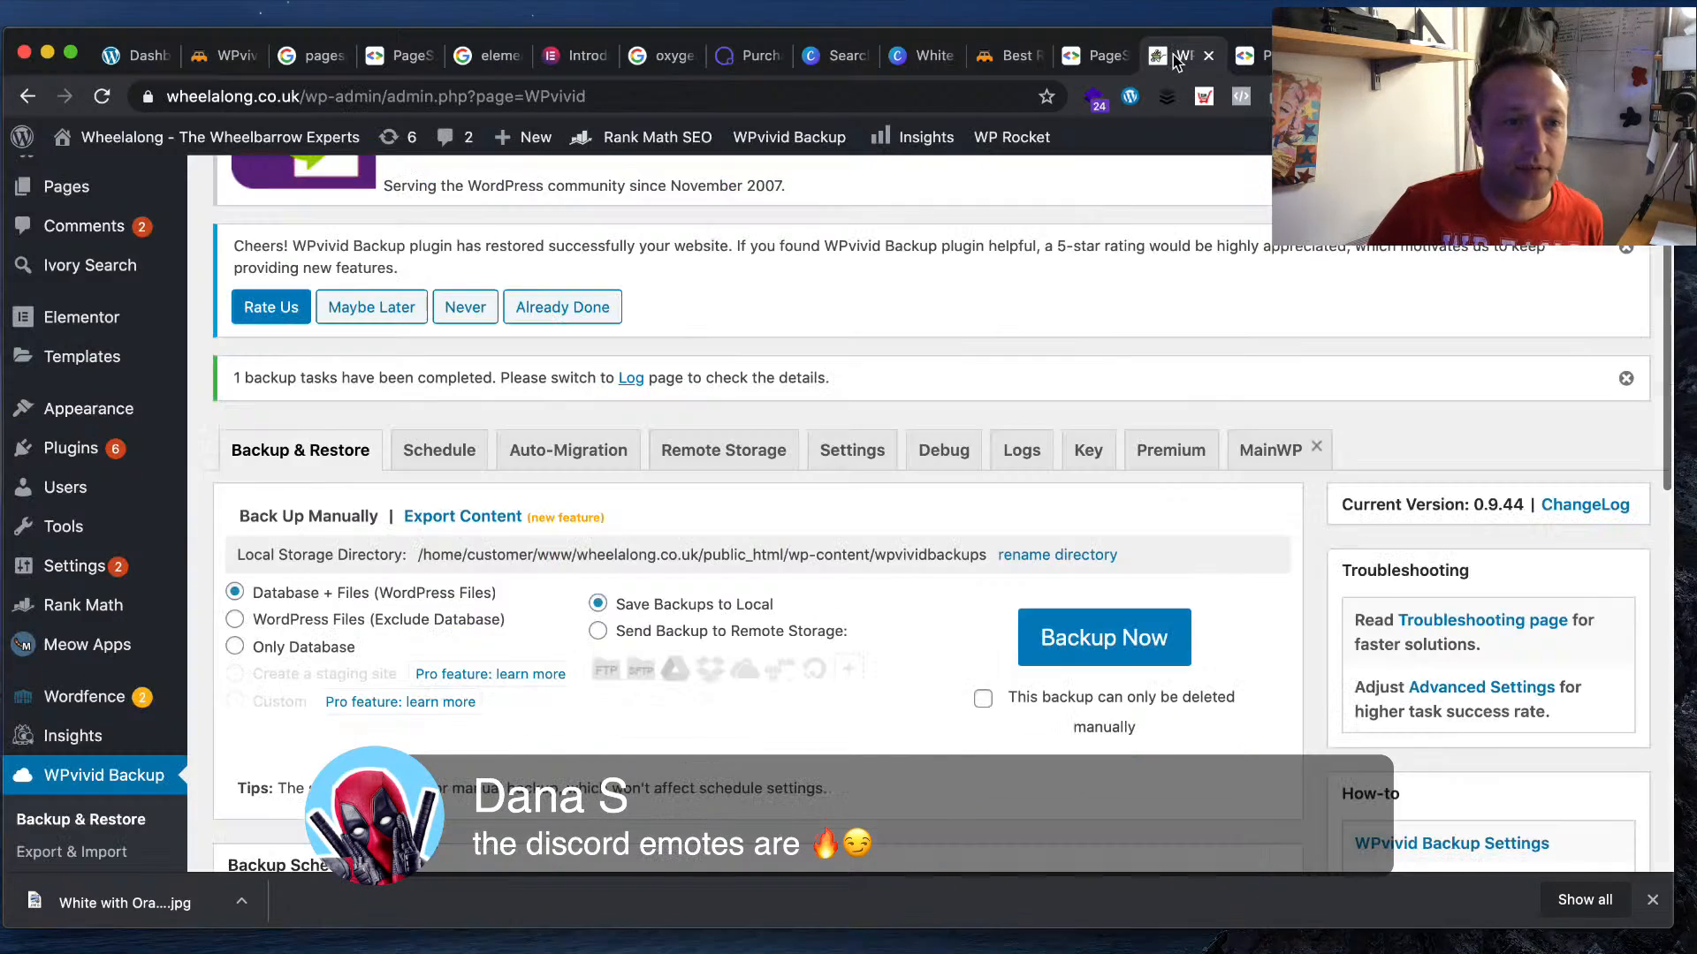
scroll(1113, 347, down, 4)
scroll(1108, 354, down, 8)
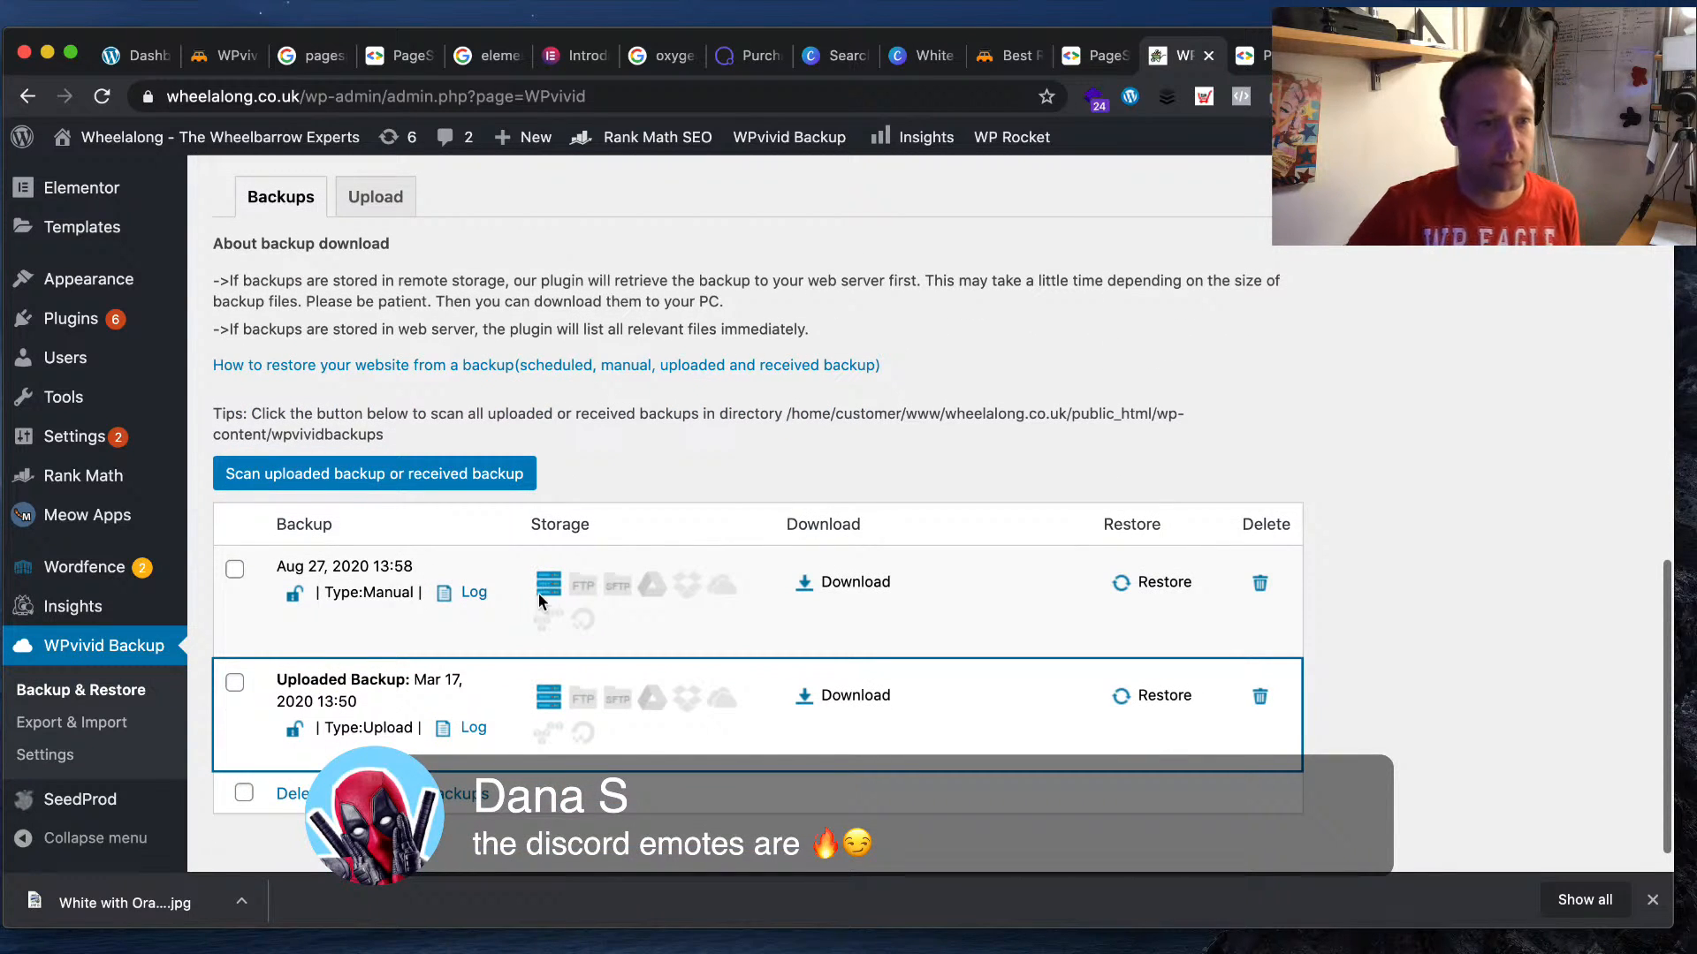
click(853, 583)
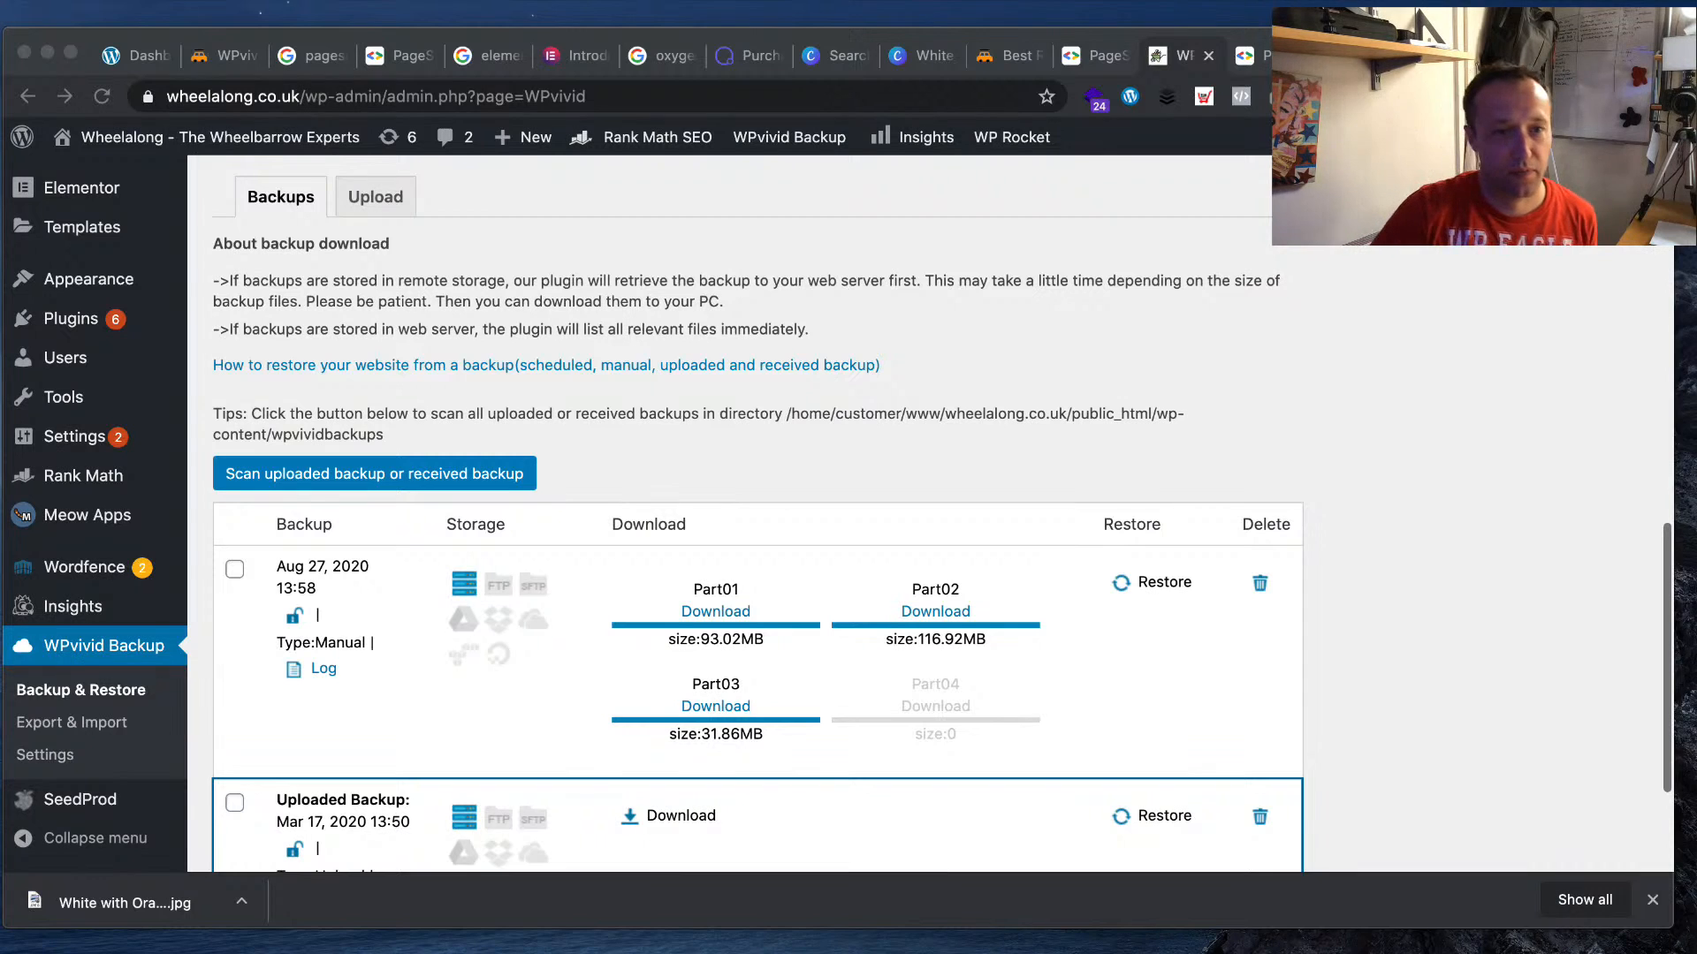
- Download Part01, Part02 and Part03 of the manual backup as zip archives into the Downloads folder
scroll(941, 512, down, 2)
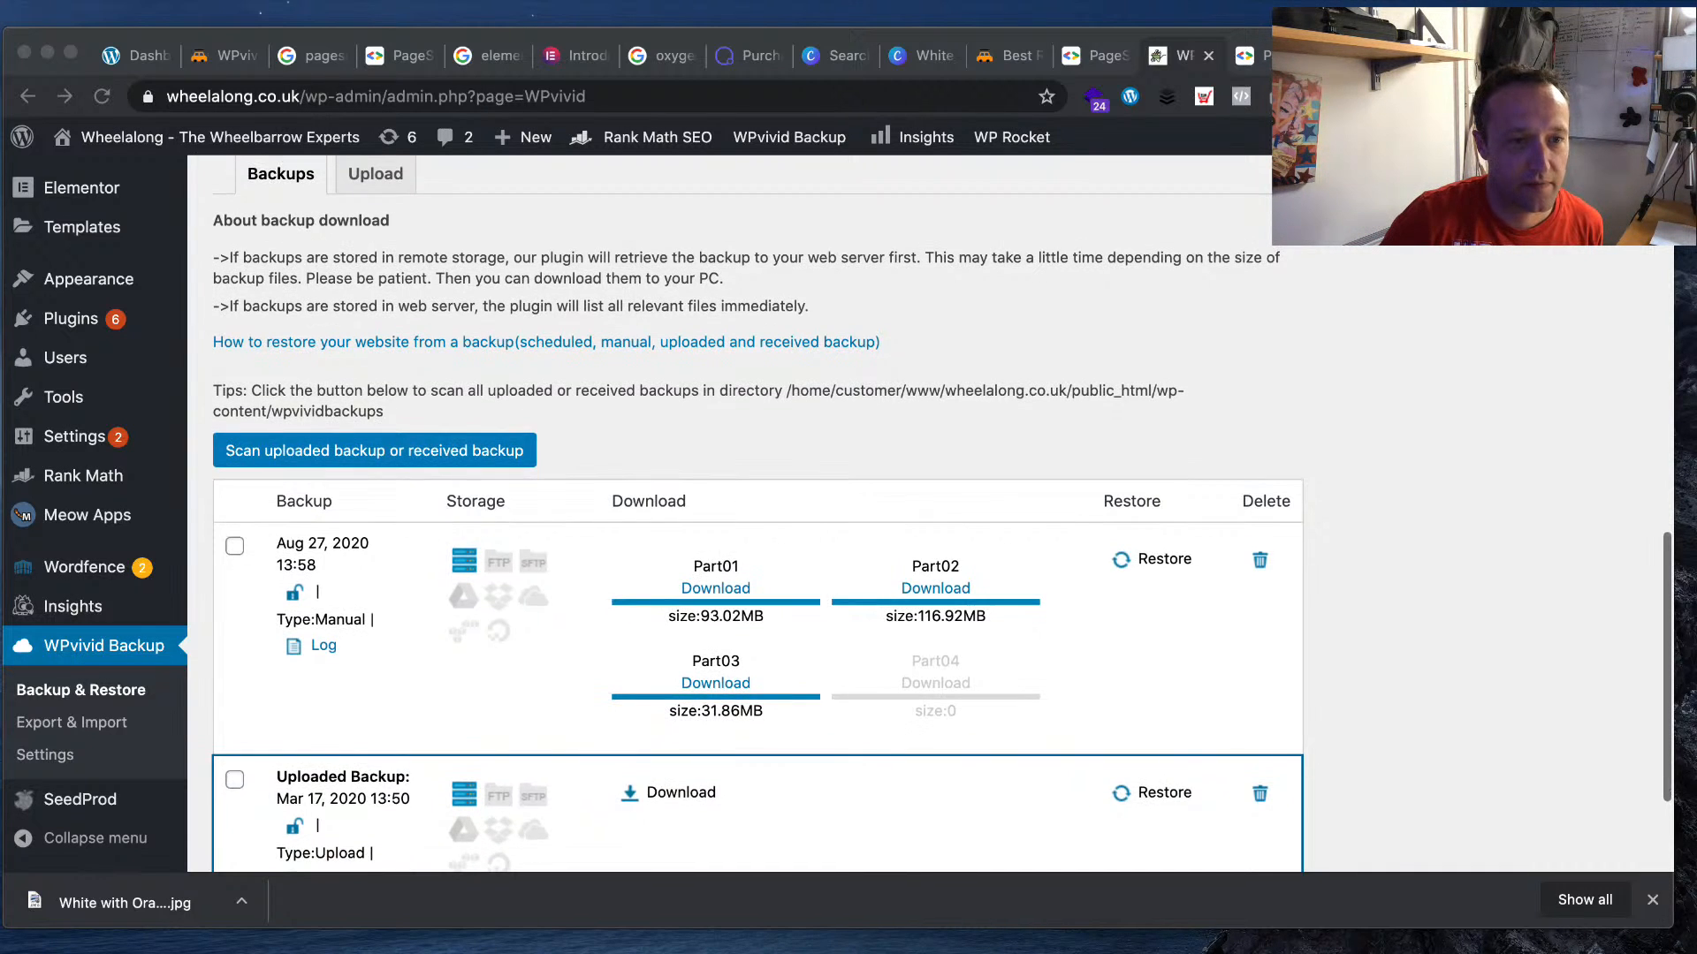
scroll(743, 478, down, 2)
click(743, 477)
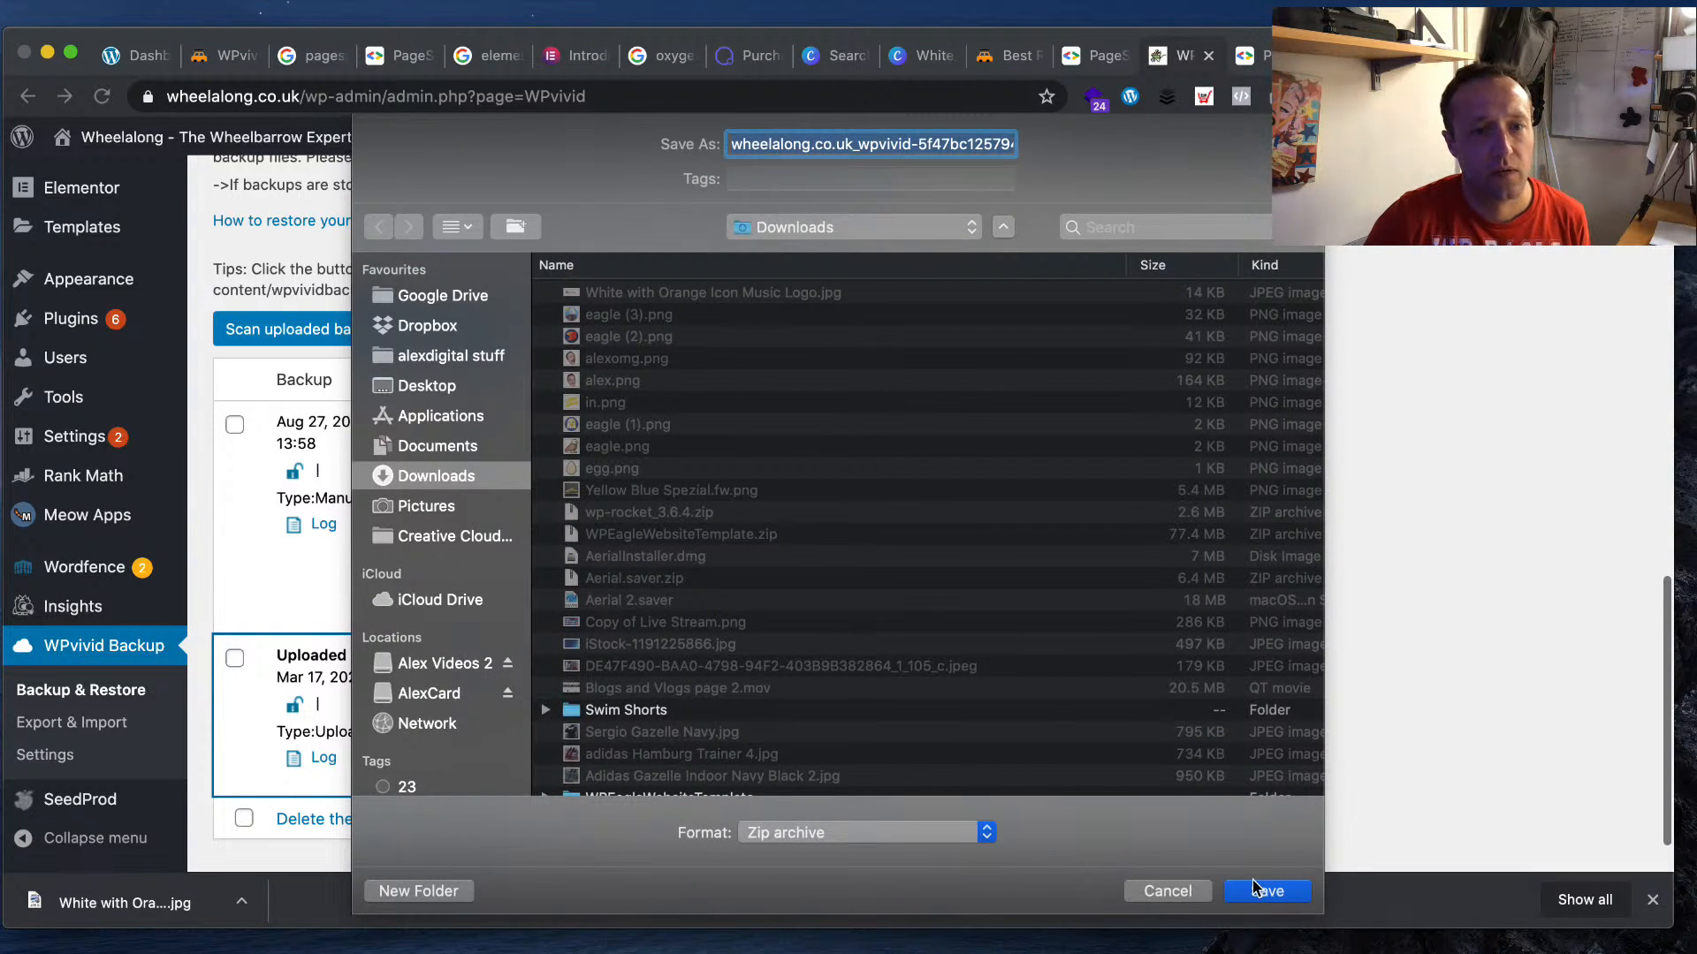
click(1255, 888)
click(959, 469)
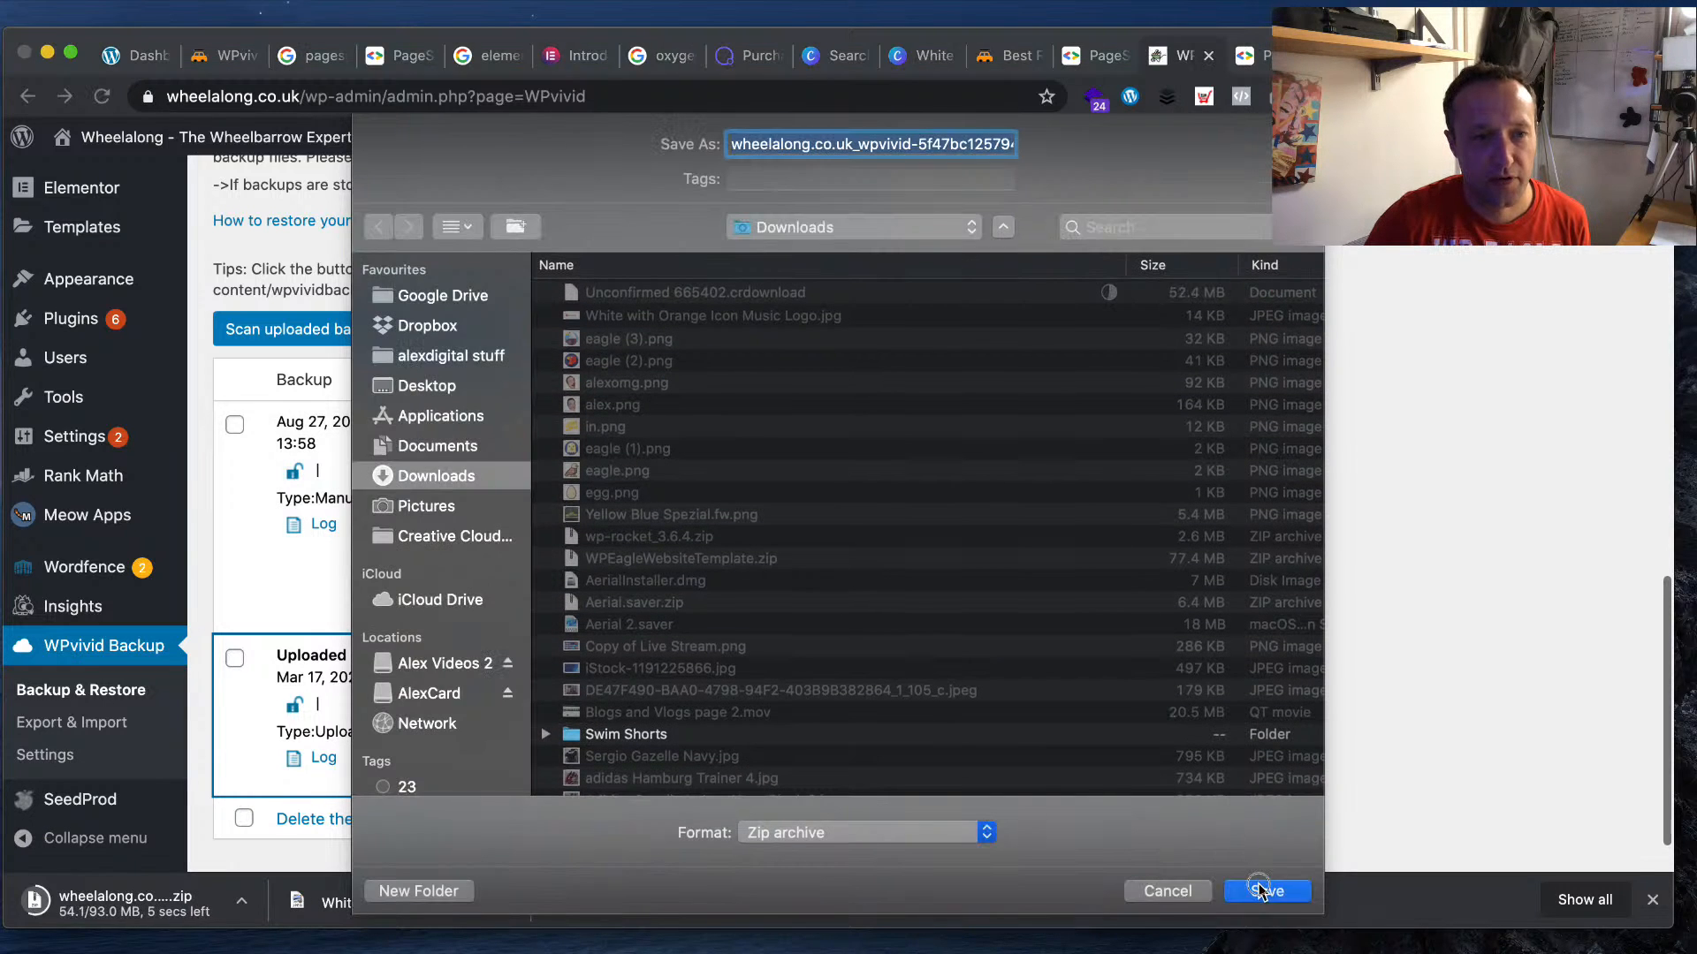
click(1259, 890)
click(734, 562)
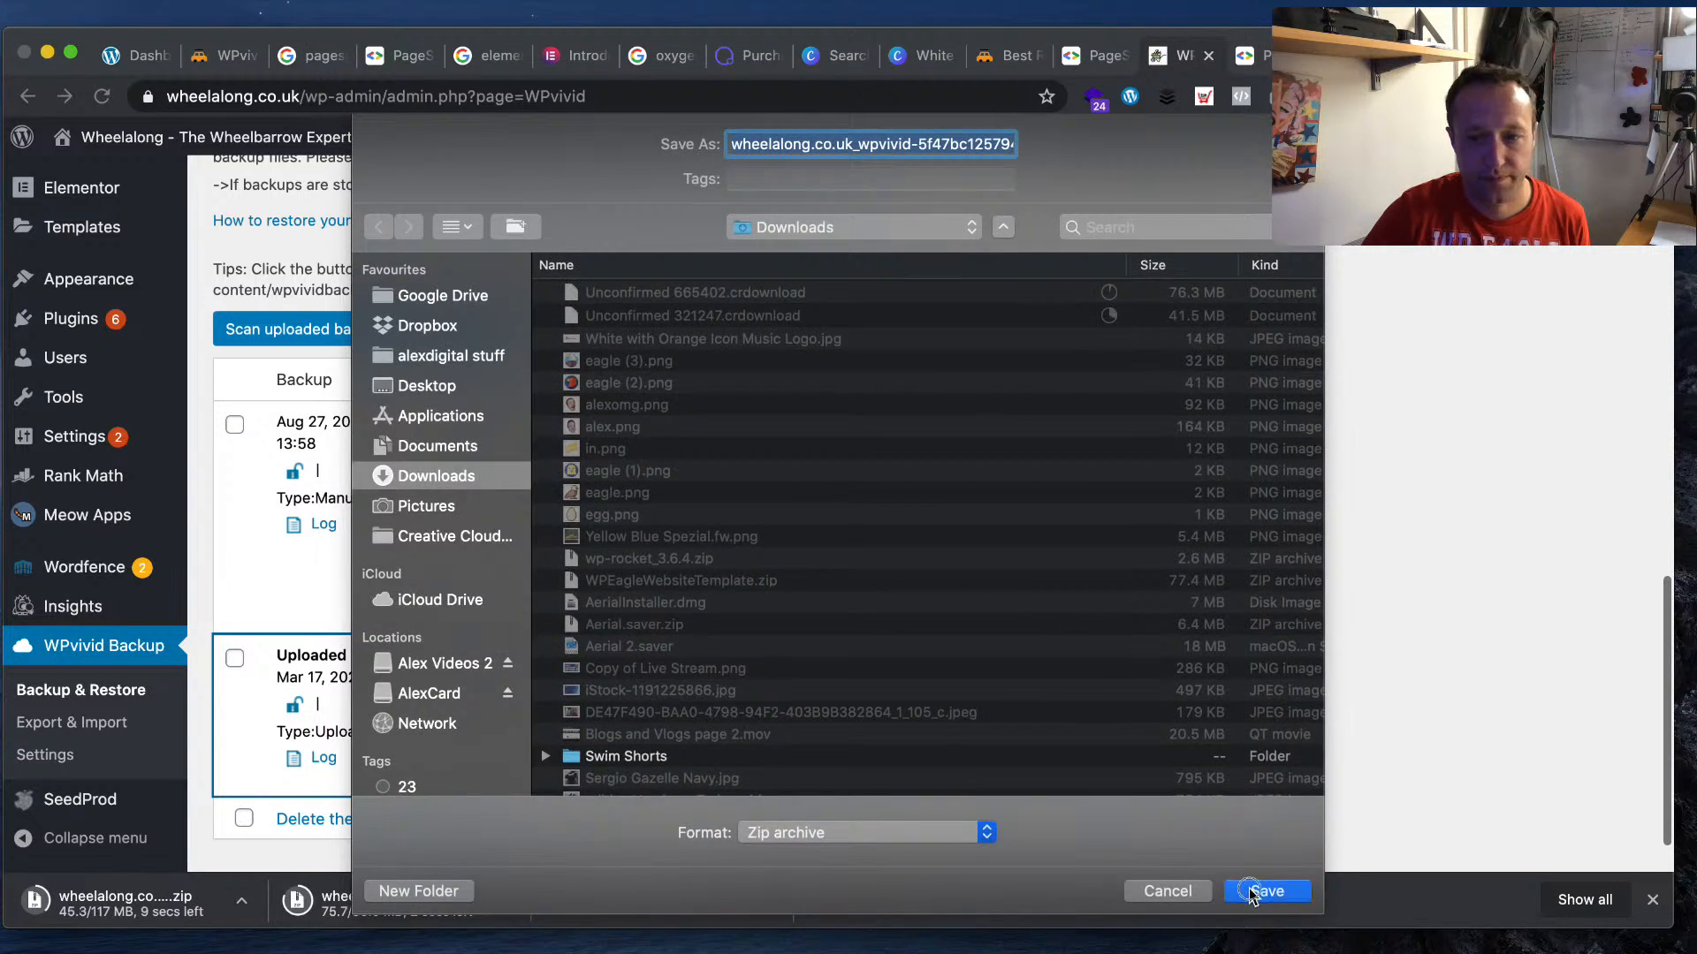
click(1257, 890)
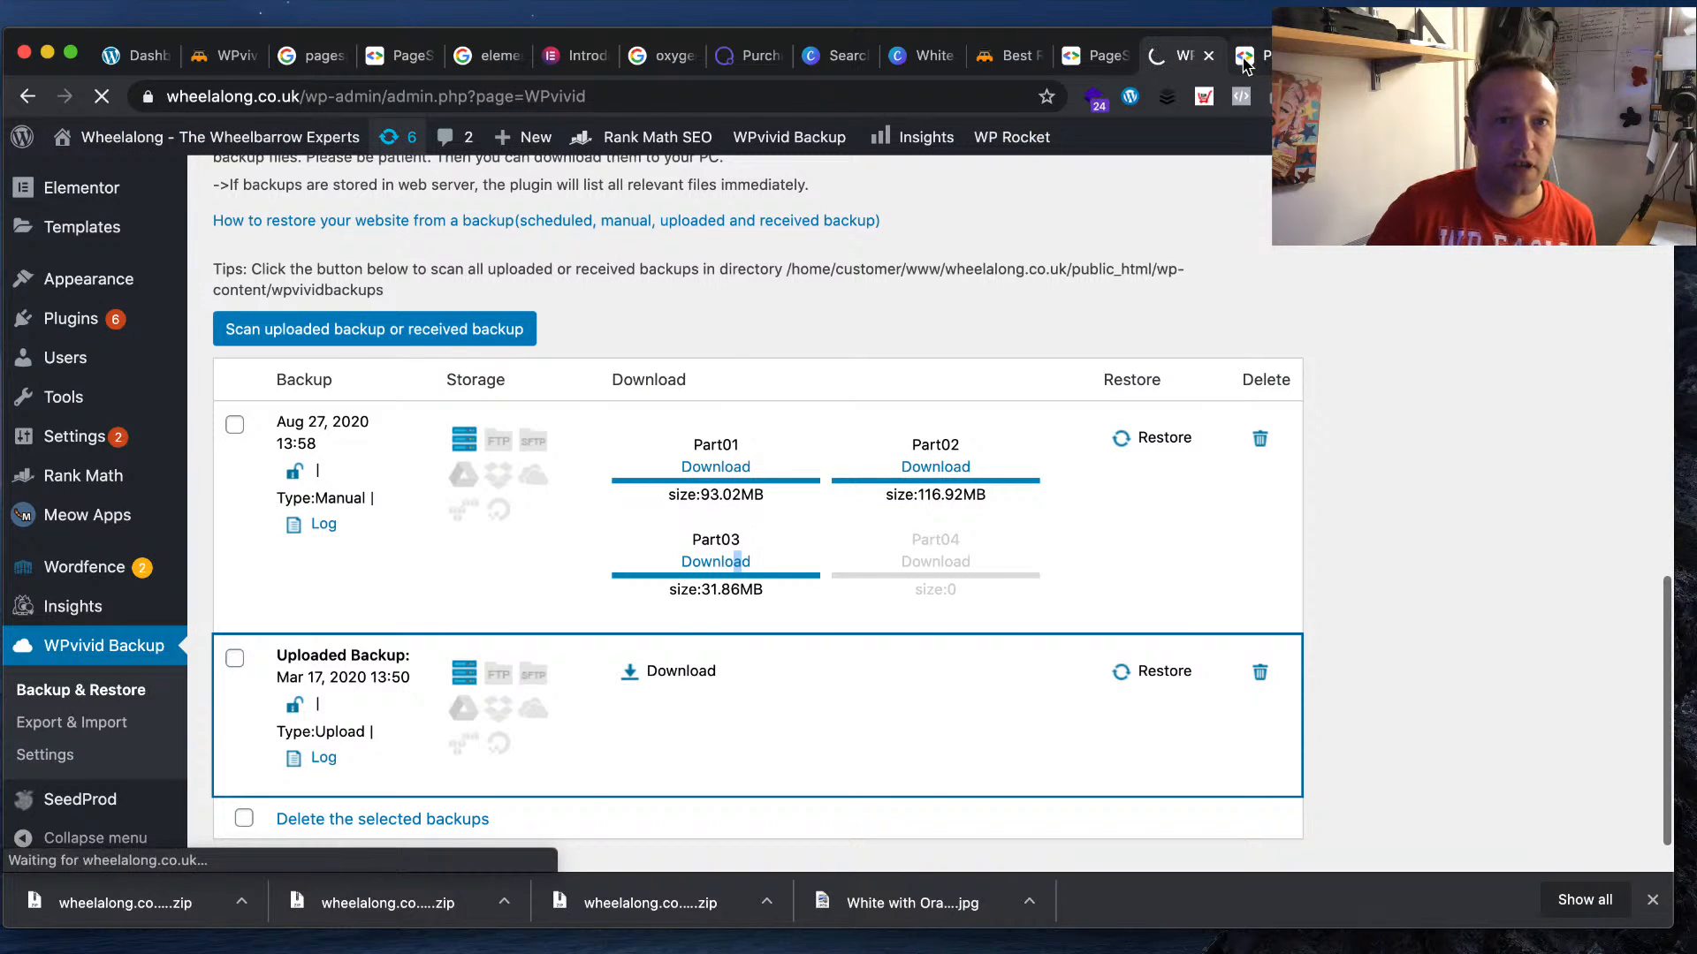
- Check the PageSpeed Insights report for wheelalong.co.uk and review the plugin updates available on Wheelalong's WordPress Updates page
click(1251, 57)
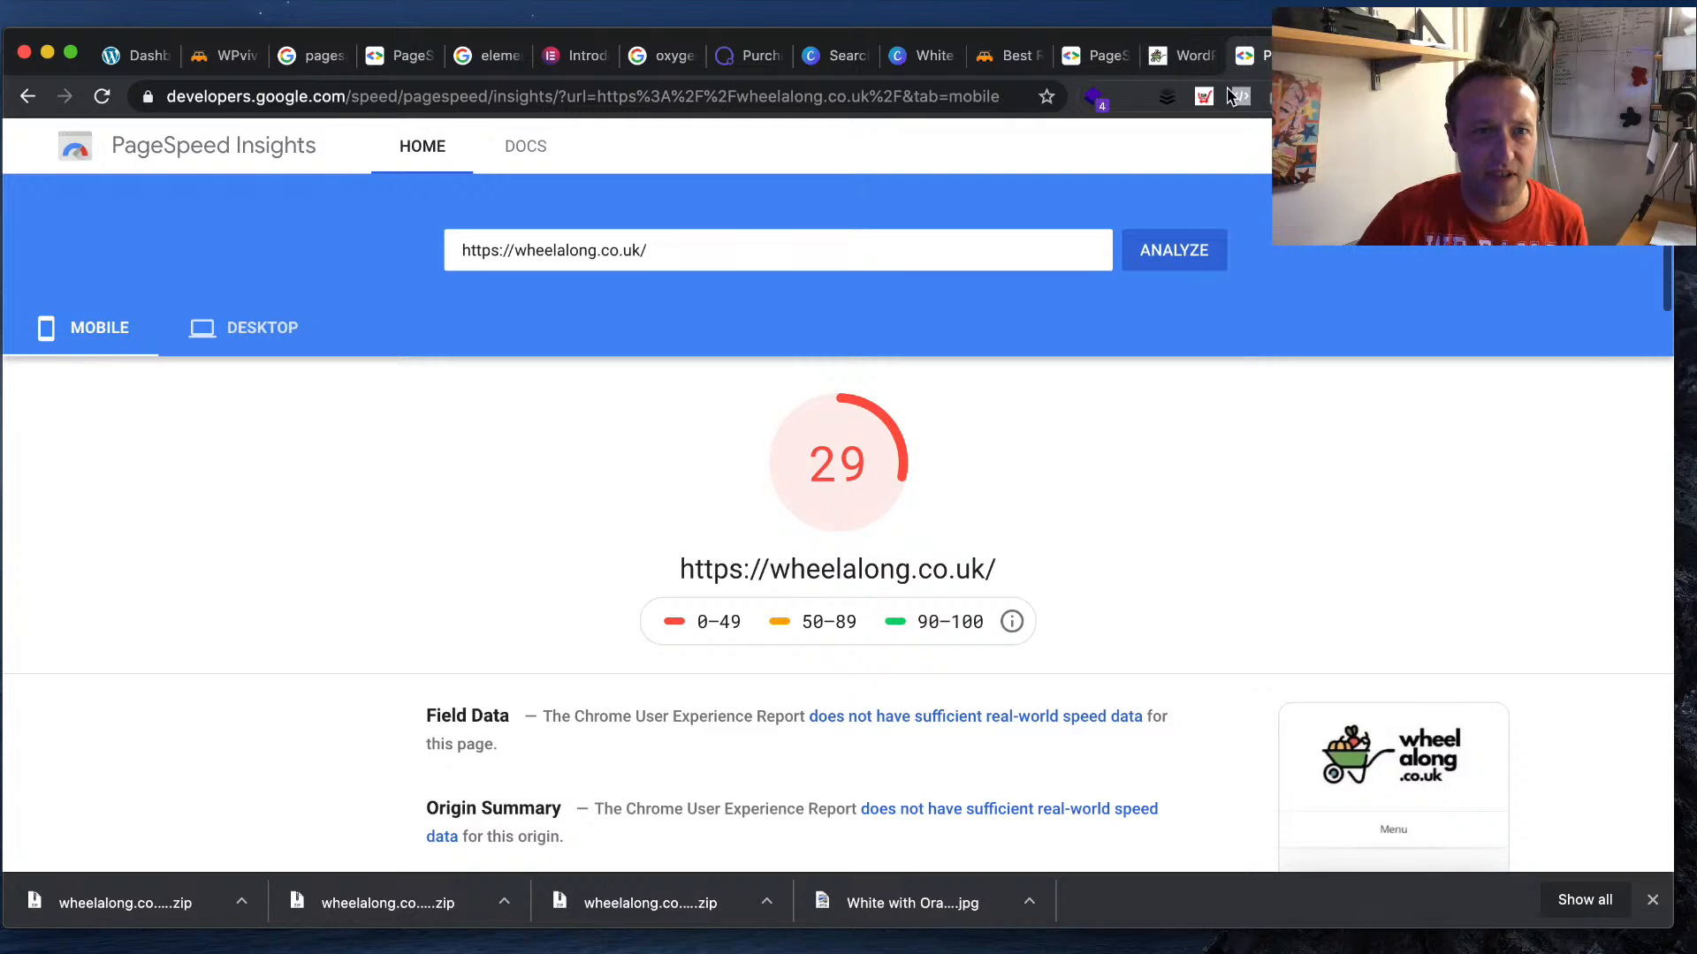
click(1182, 54)
scroll(840, 543, down, 4)
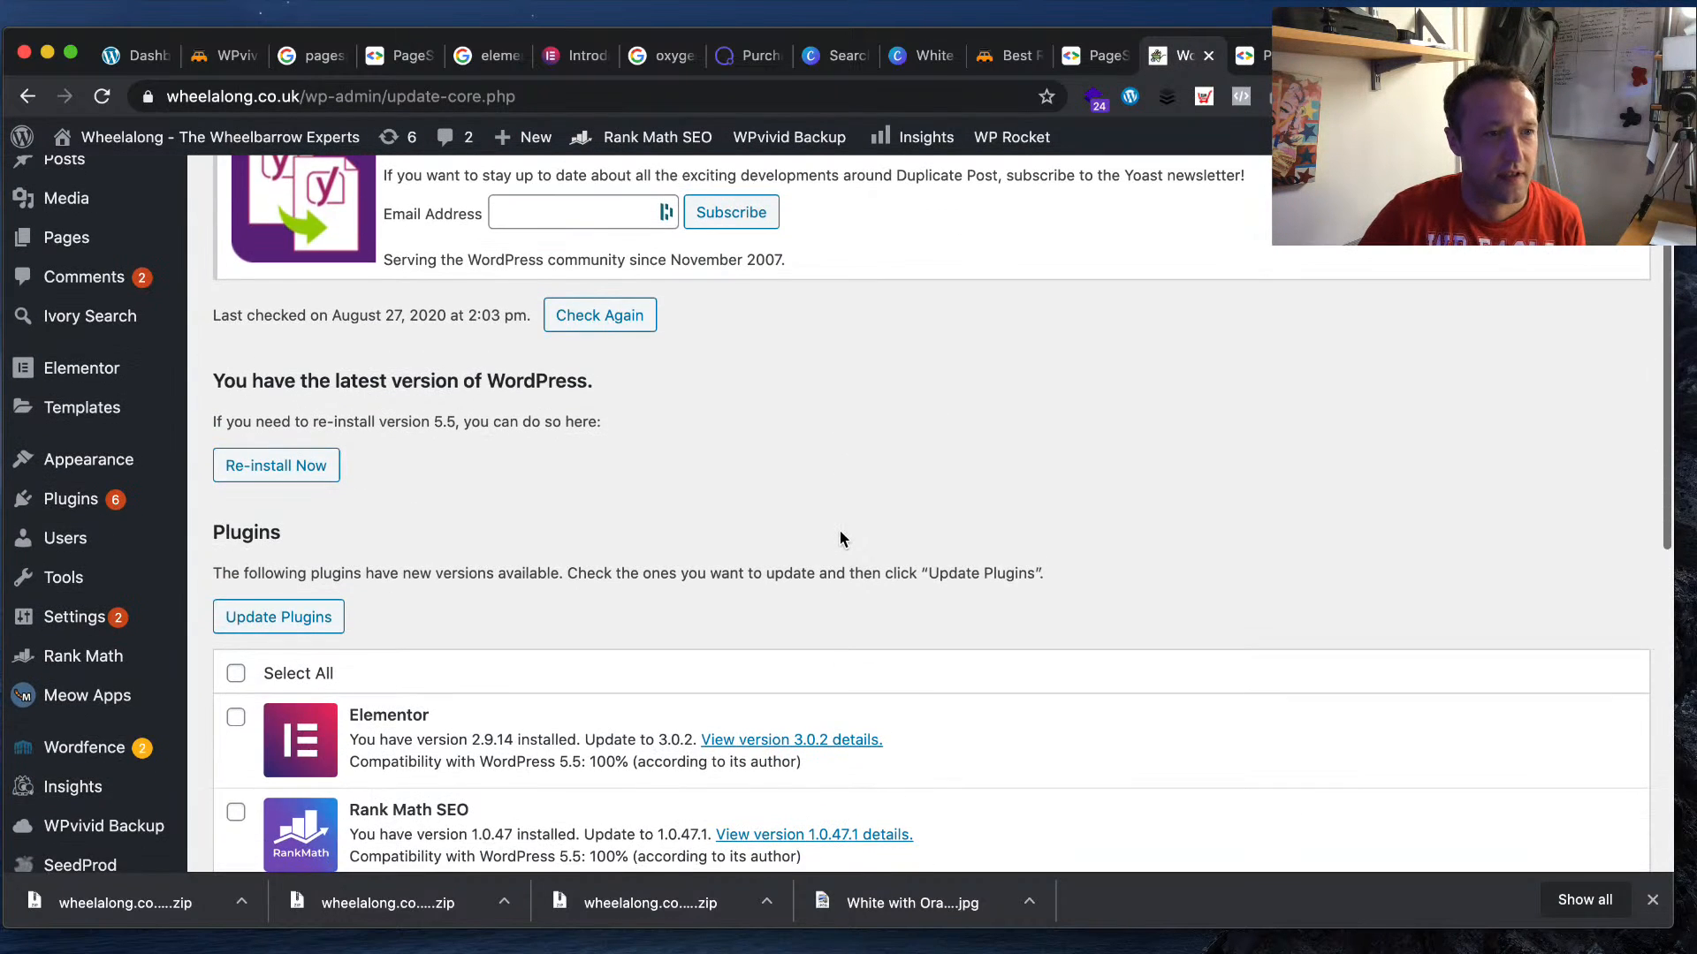
scroll(839, 539, down, 6)
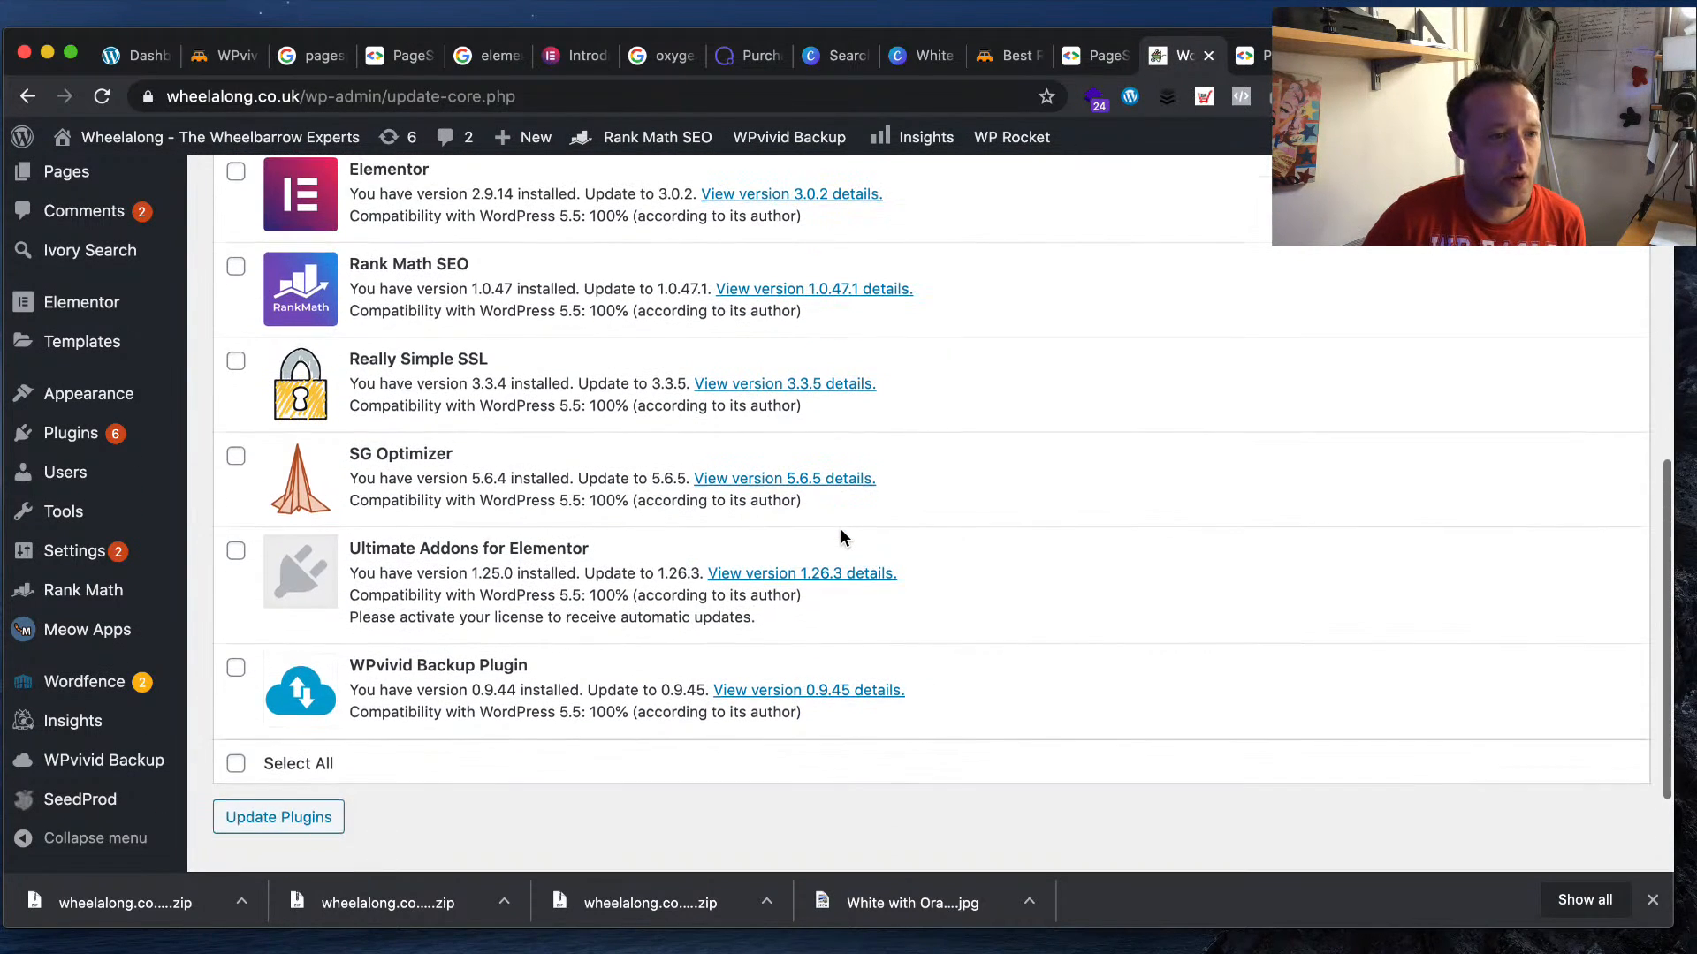
scroll(265, 397, up, 3)
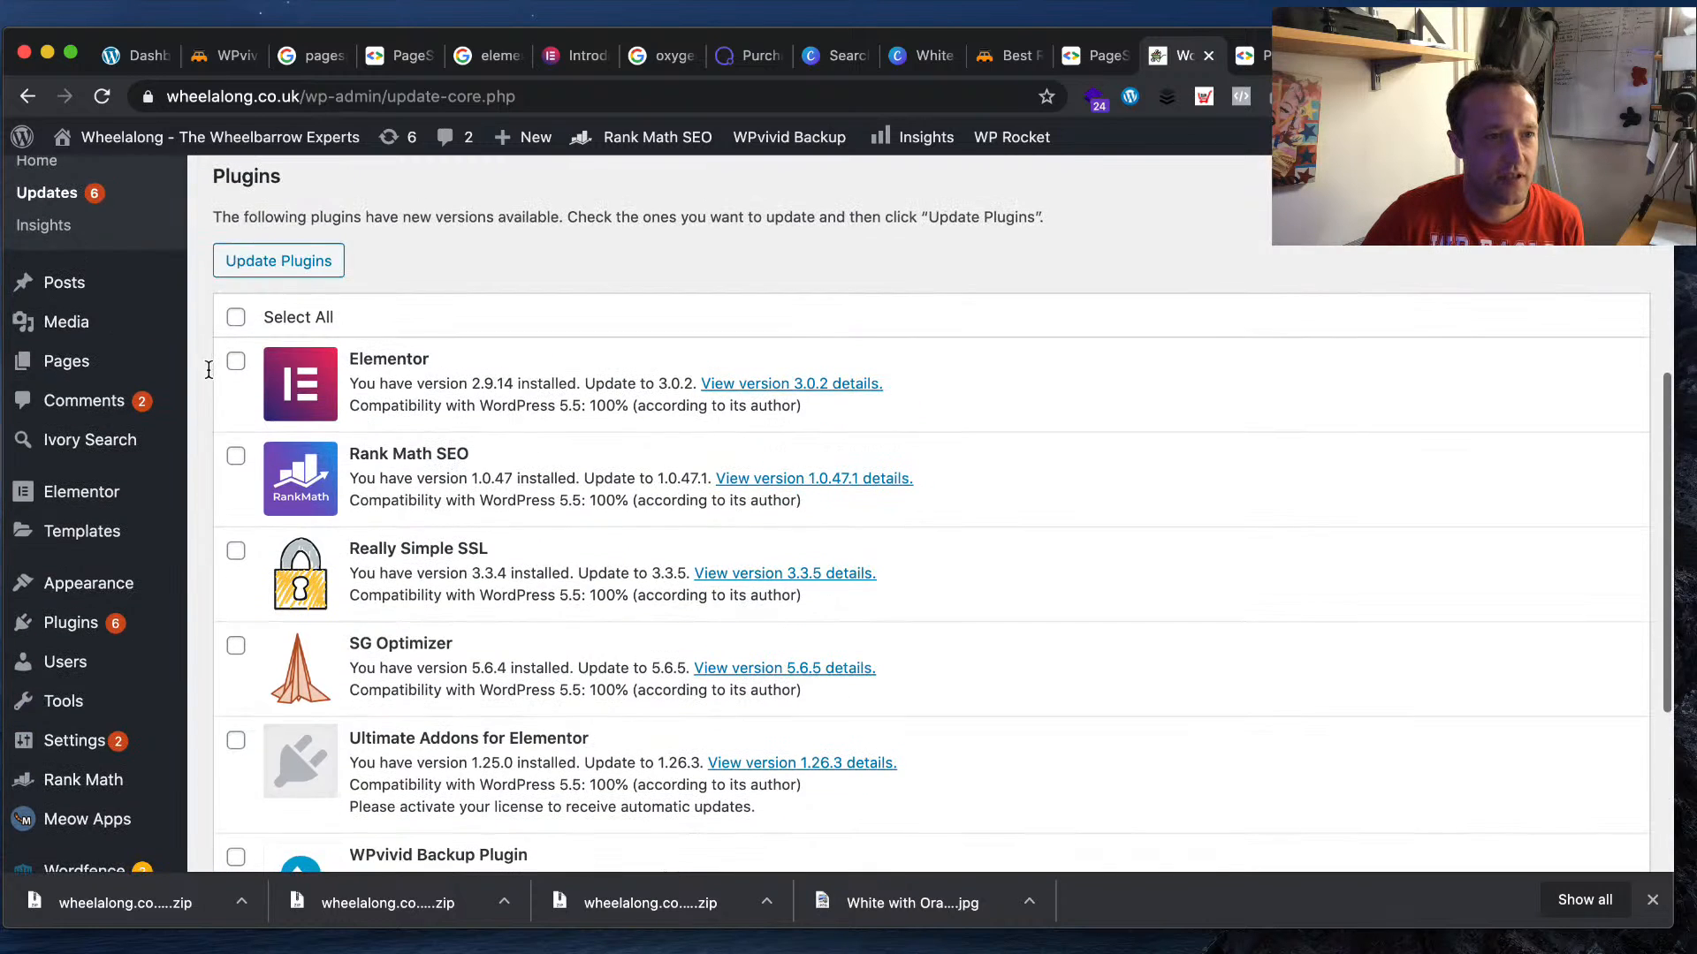
- Select all the listed plugins on Wheelalong's WordPress Updates page and start updating them
click(233, 324)
scroll(234, 329, down, 5)
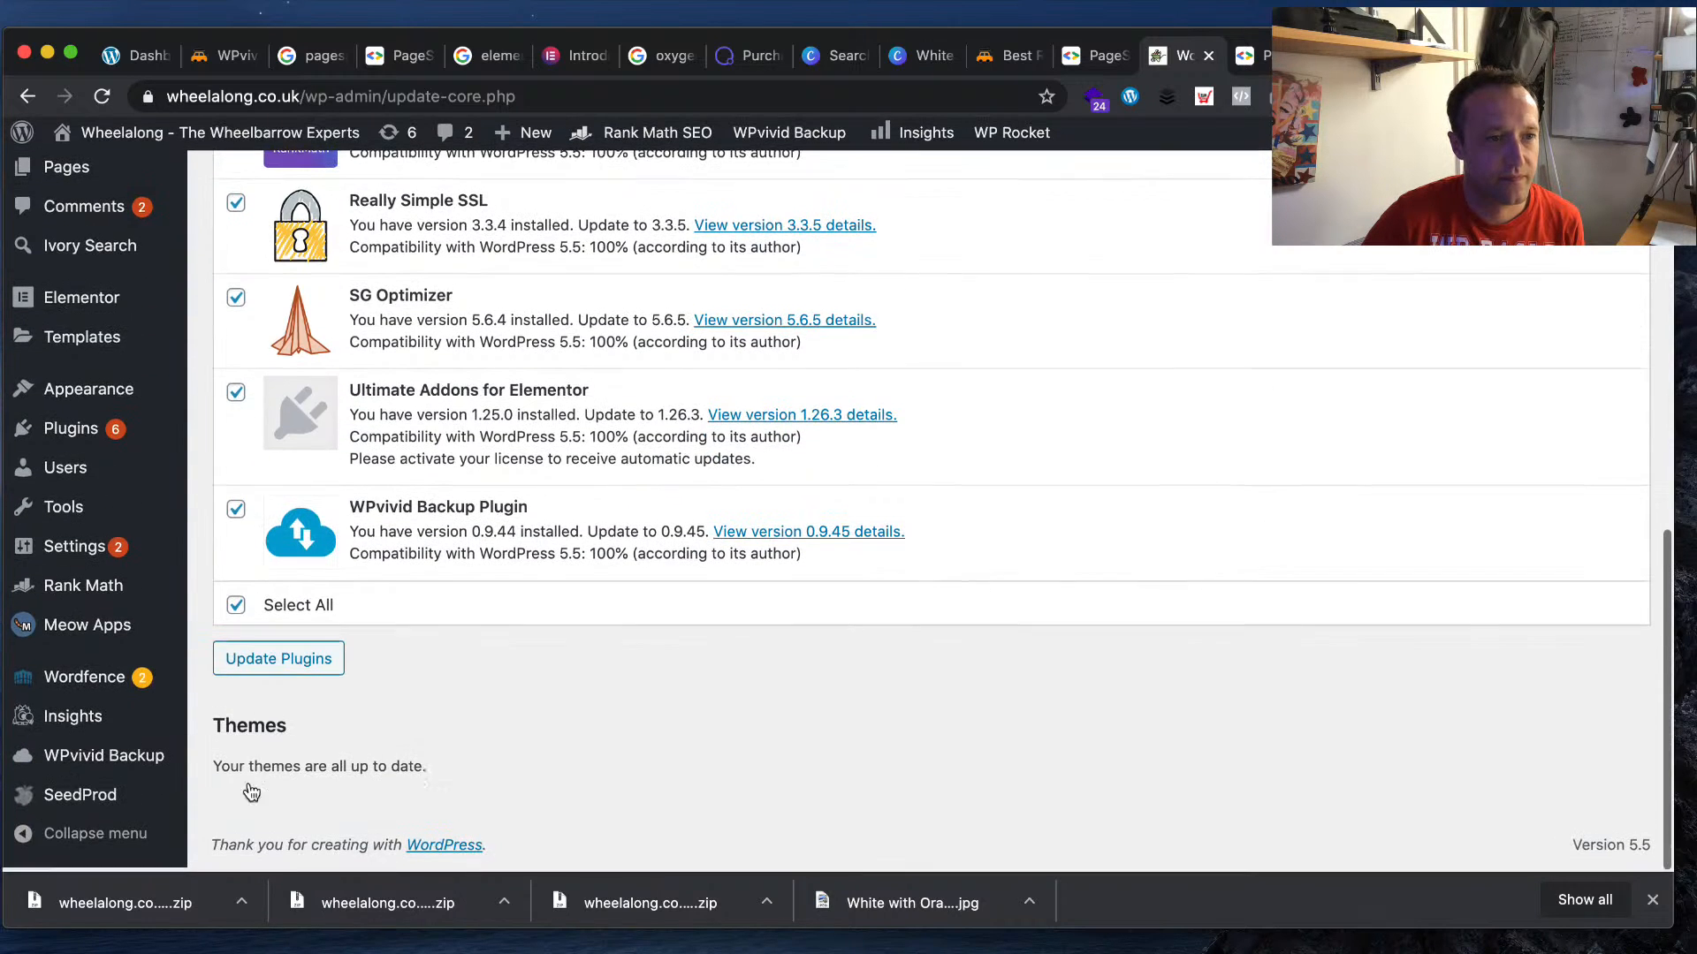
click(241, 665)
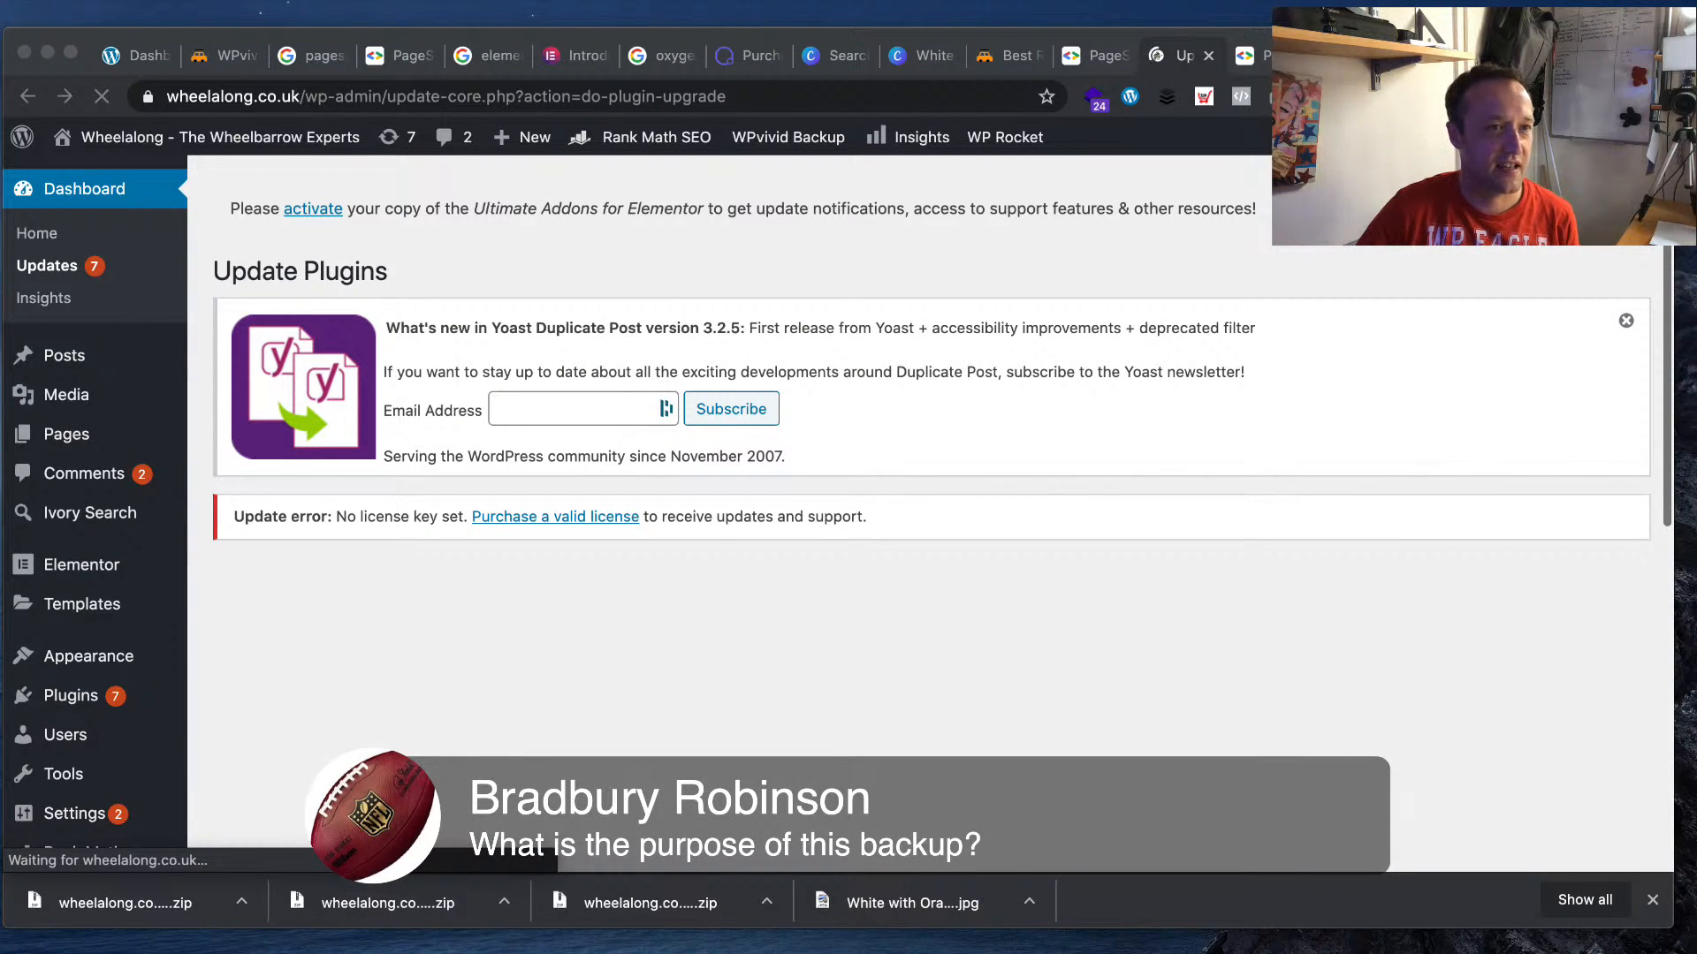
- Read through the update results for each plugin, from Elementor to WPvivid Backup Plugin
scroll(931, 512, down, 3)
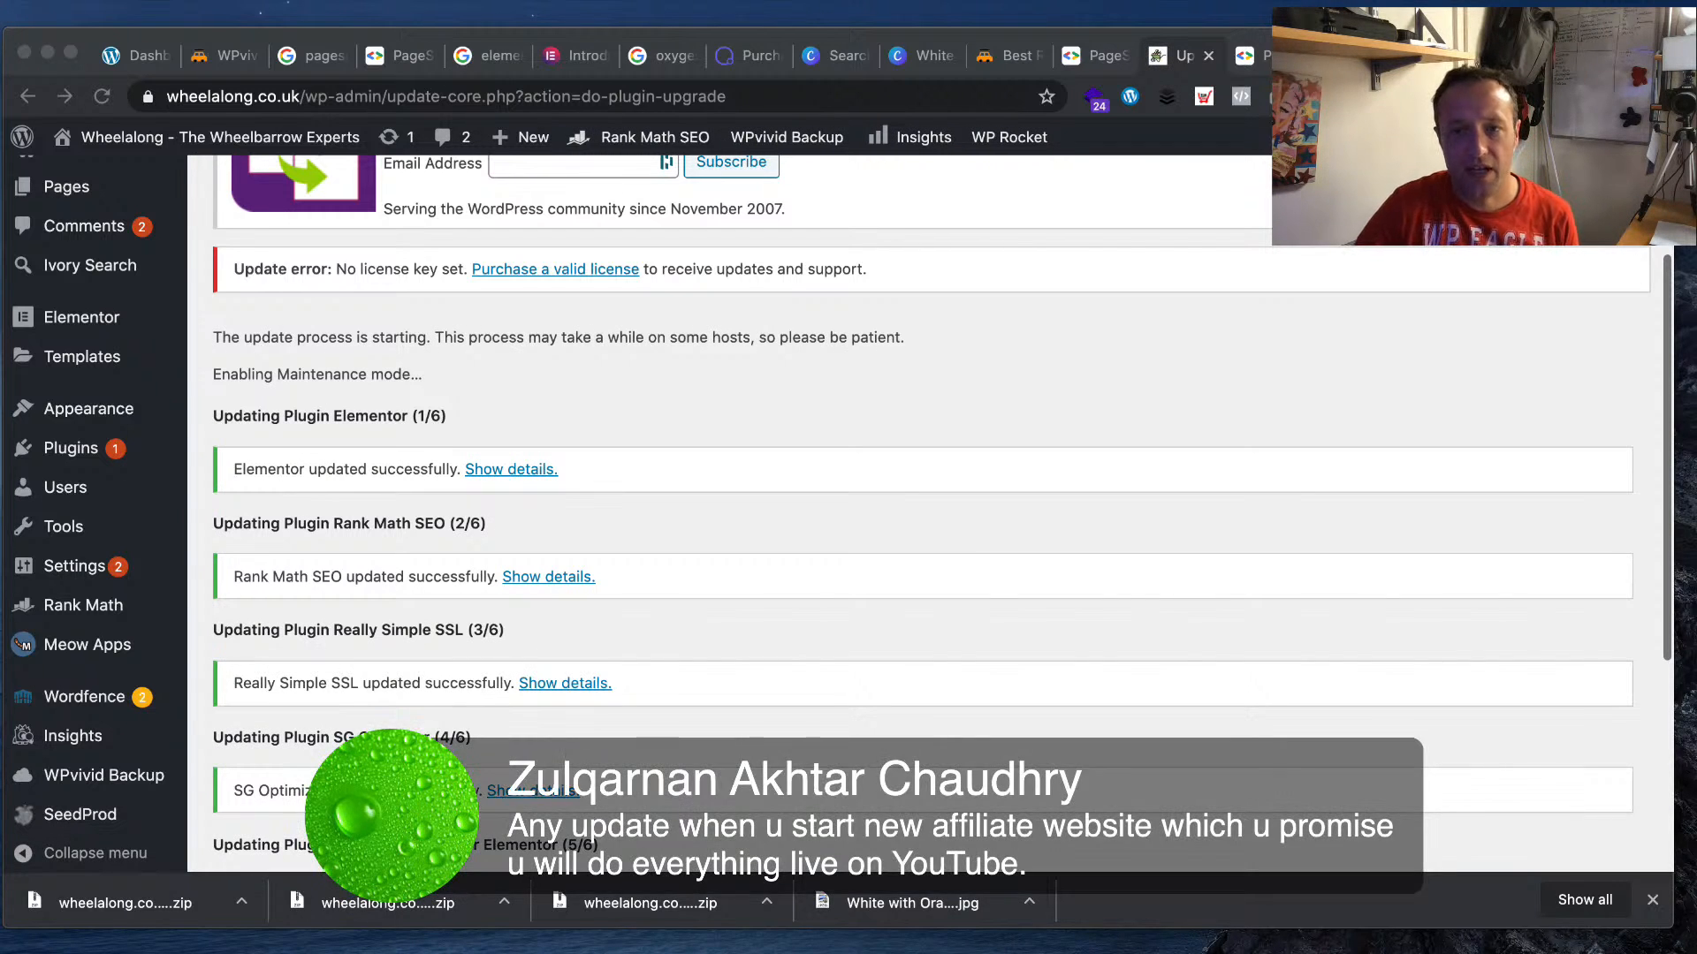
scroll(923, 513, down, 3)
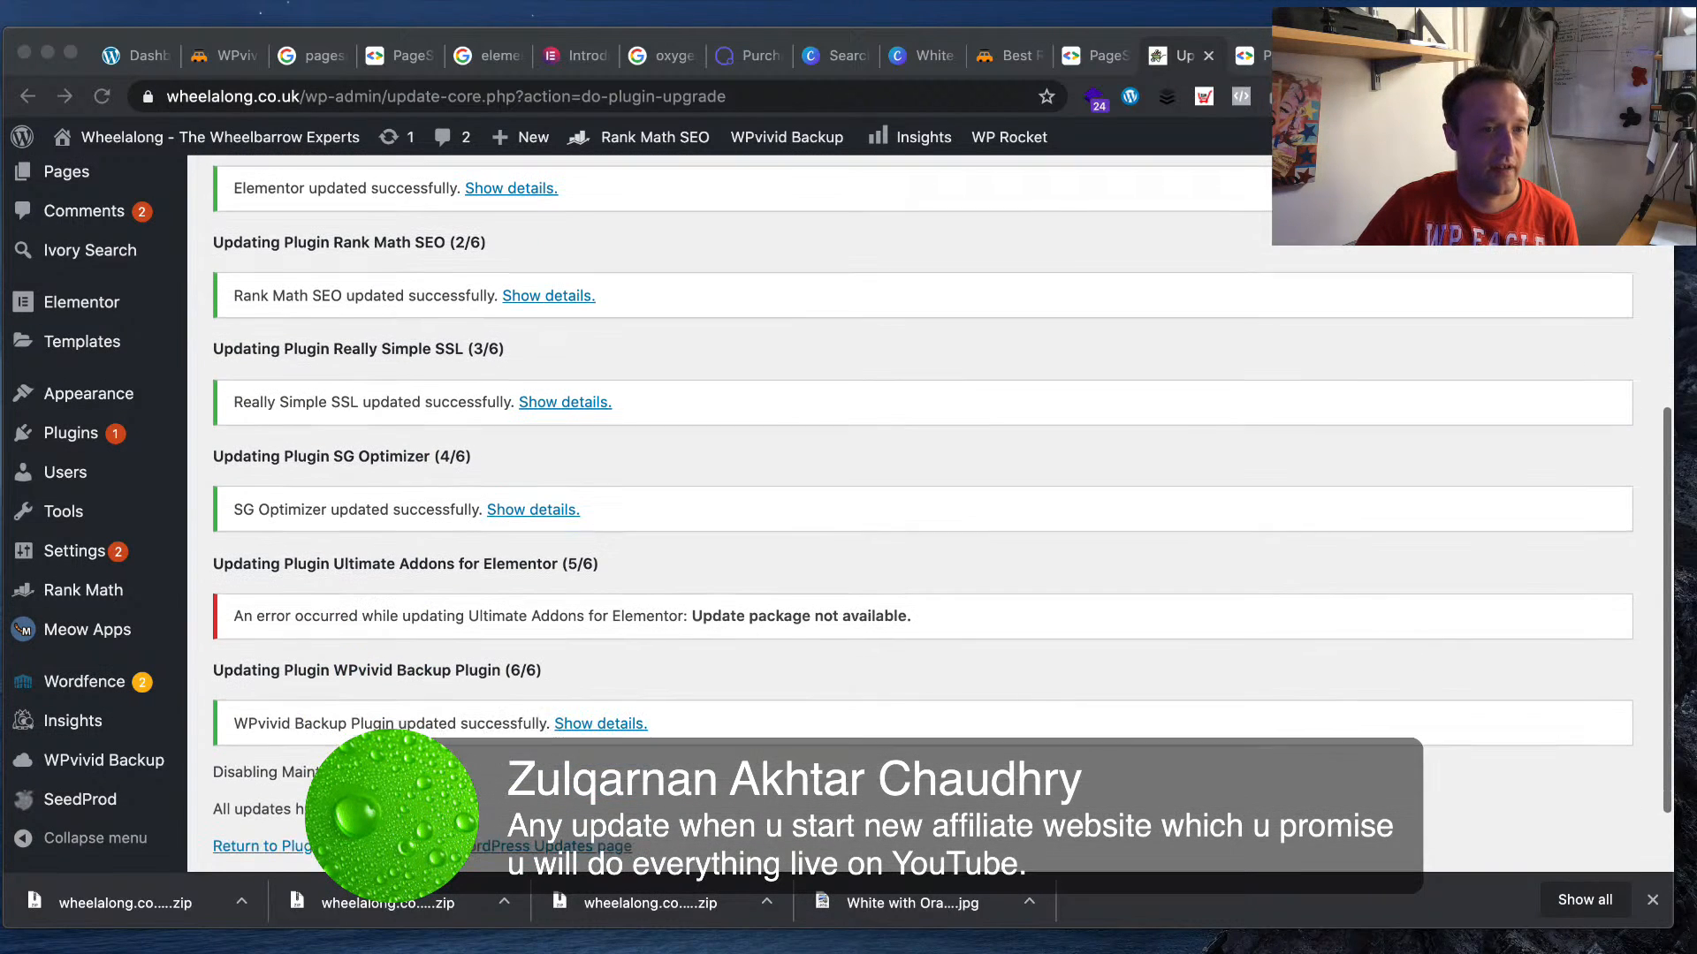
scroll(923, 512, down, 1)
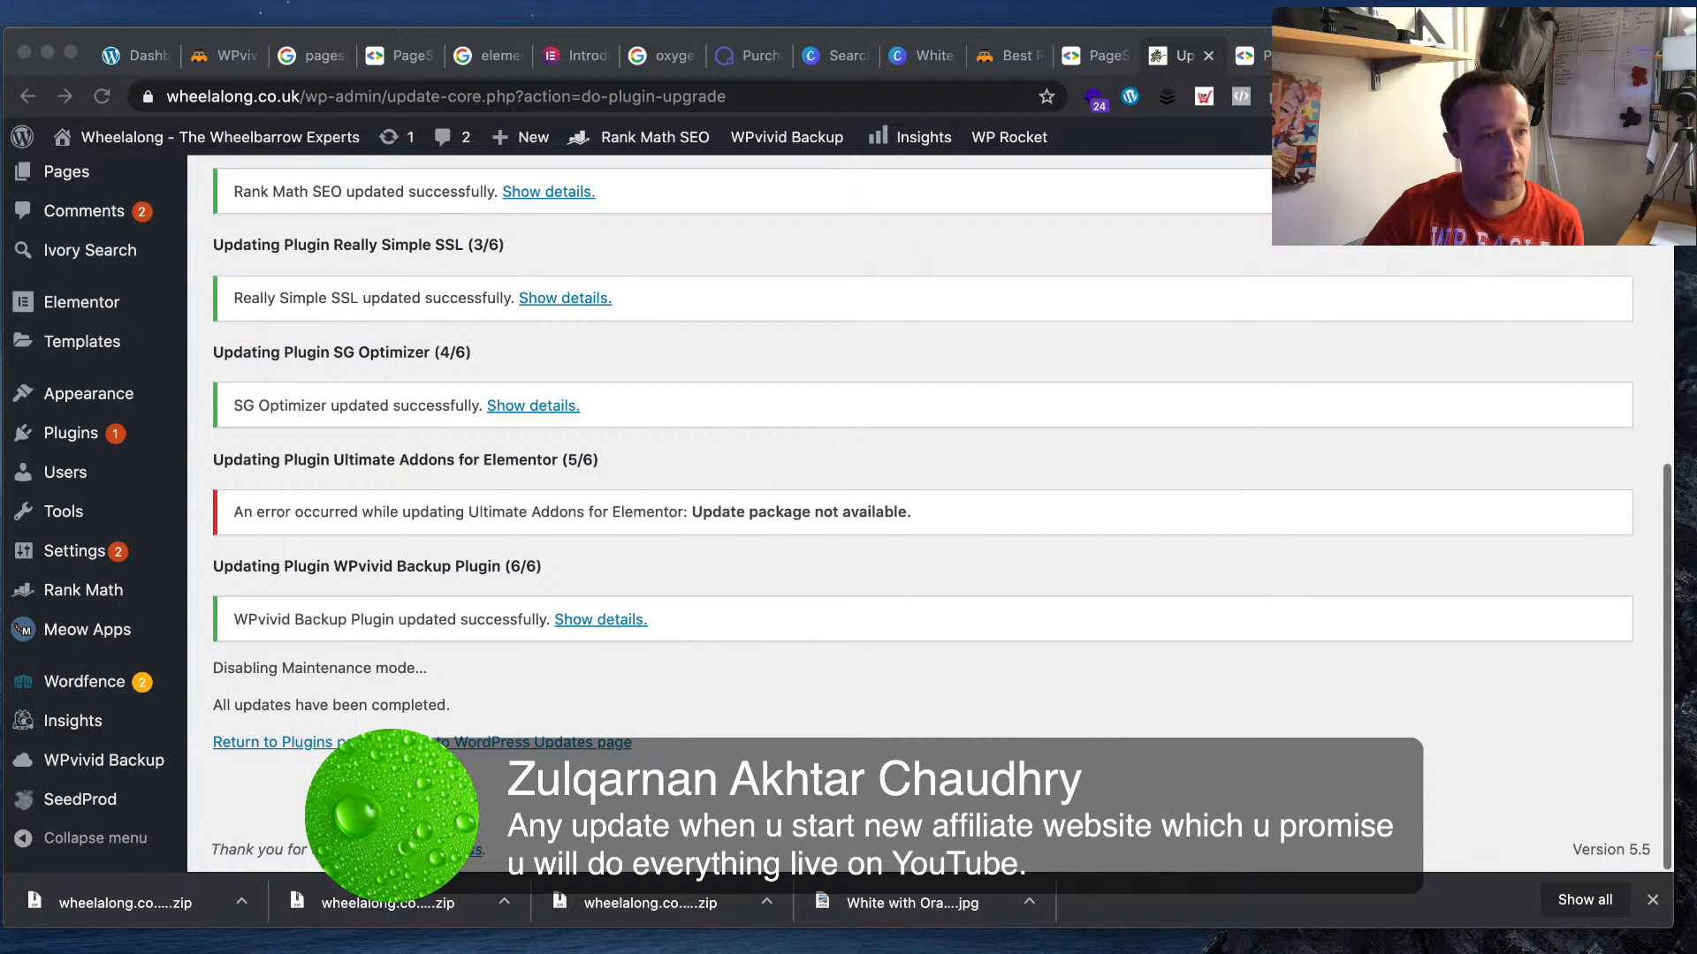
scroll(923, 513, up, 2)
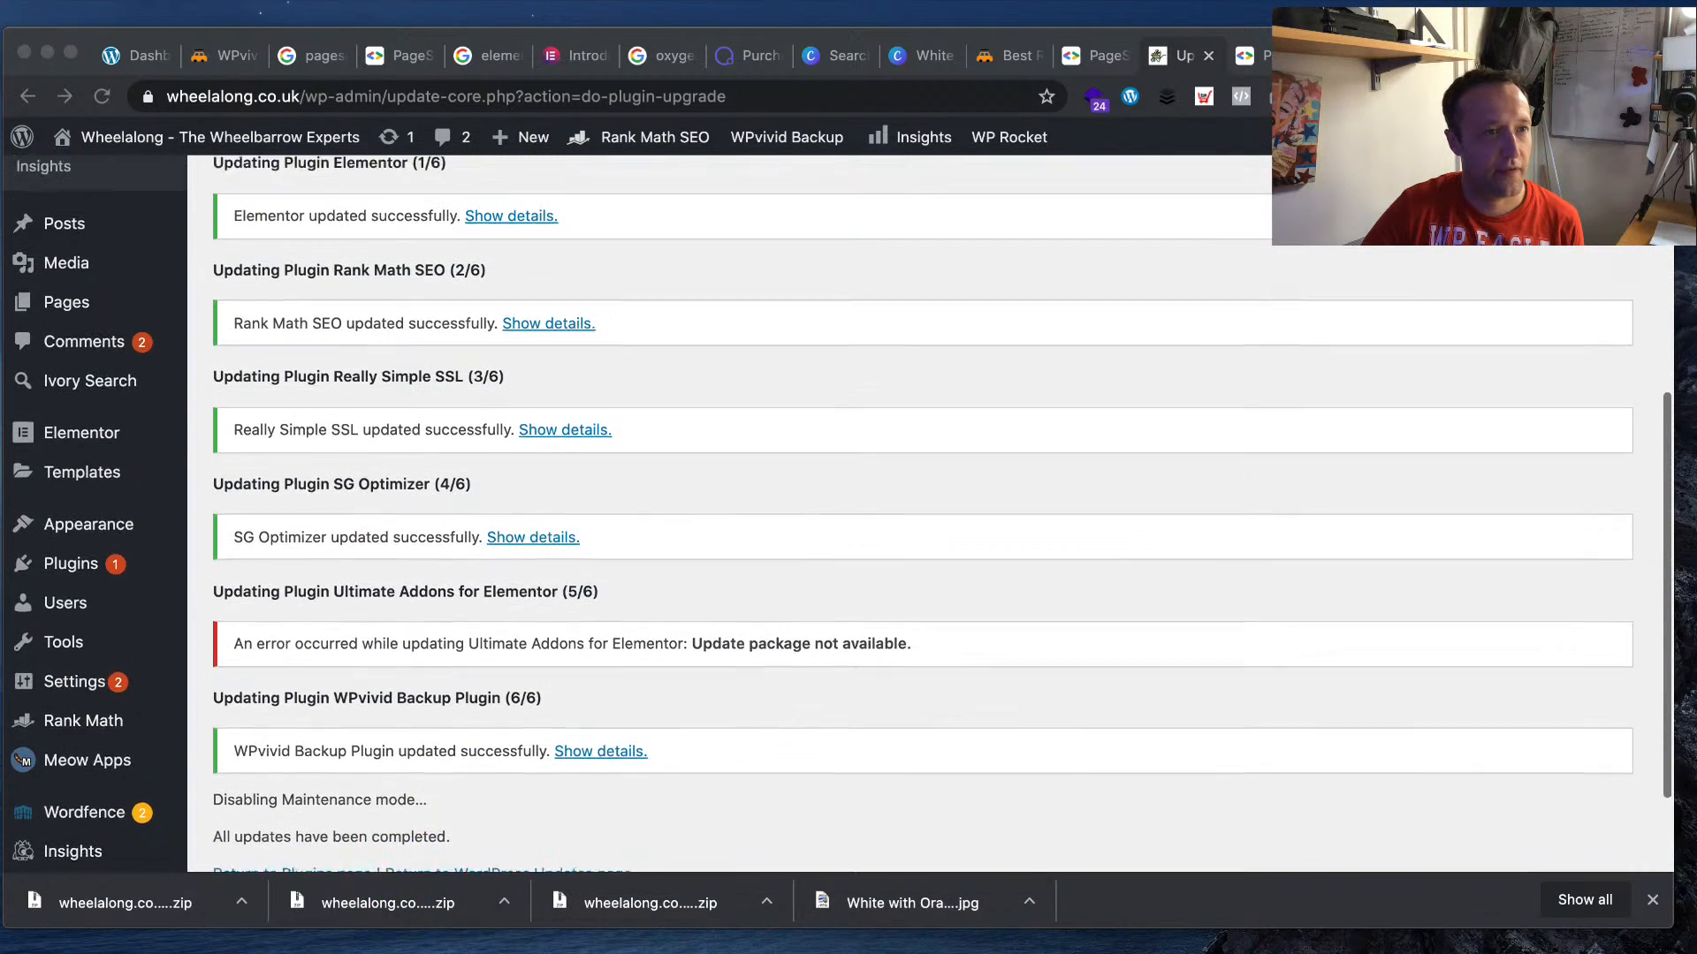
scroll(922, 513, up, 1)
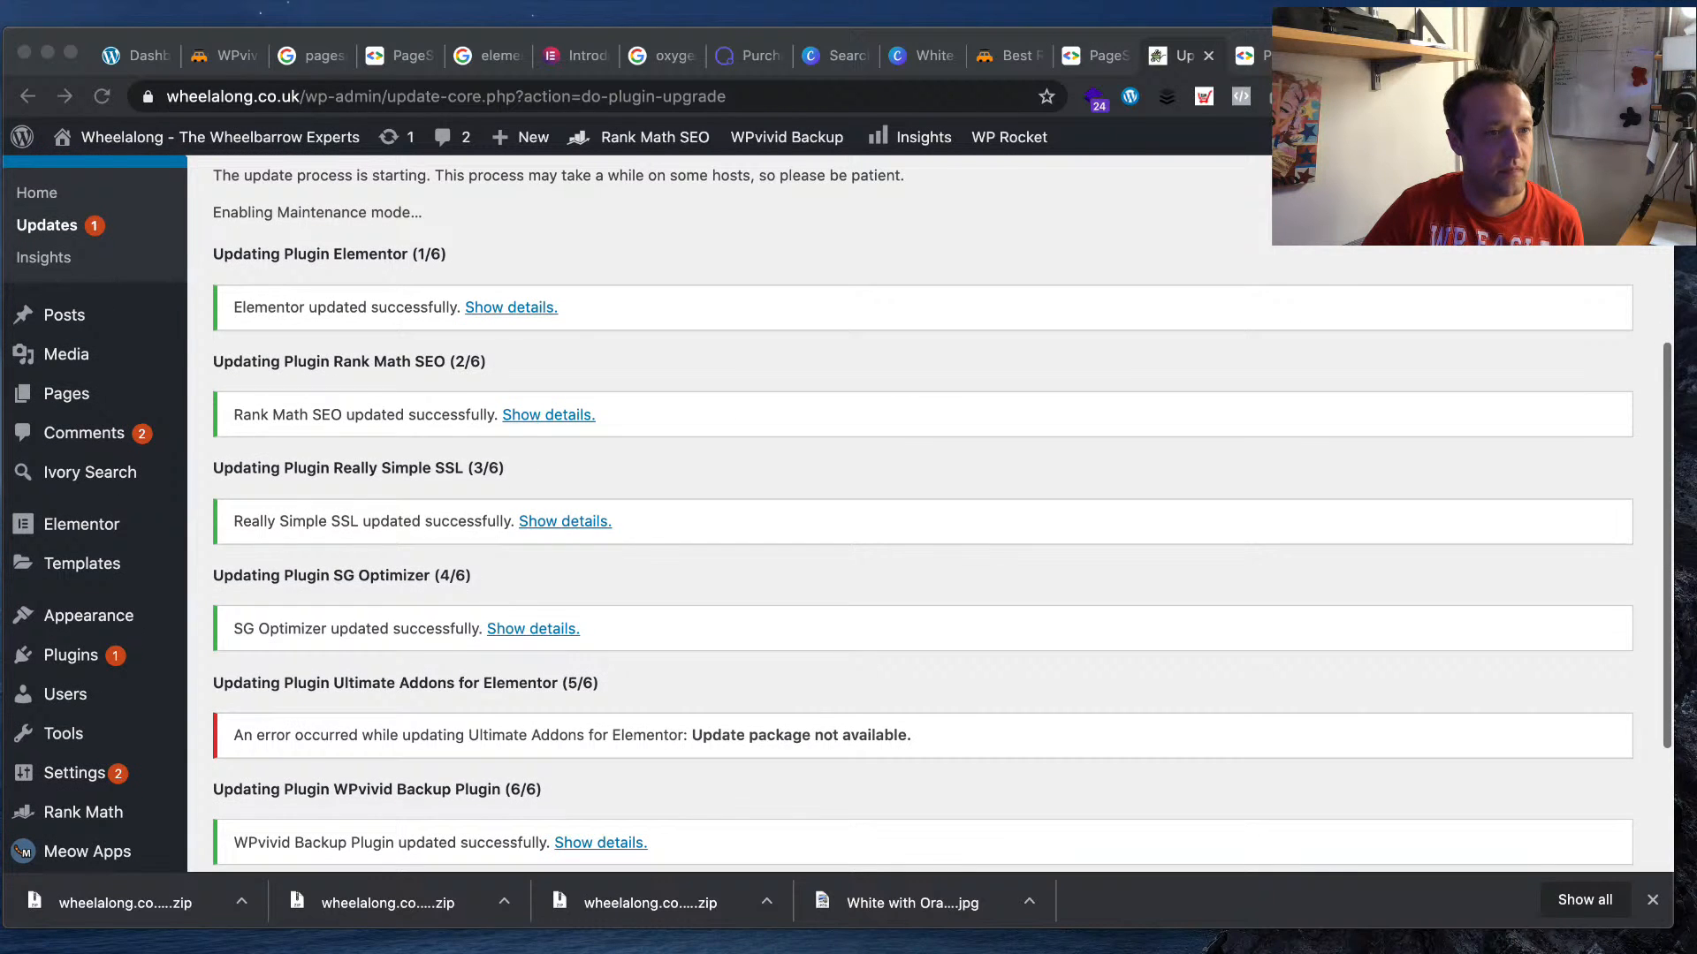
scroll(1025, 549, up, 3)
click(1025, 549)
scroll(1025, 549, down, 3)
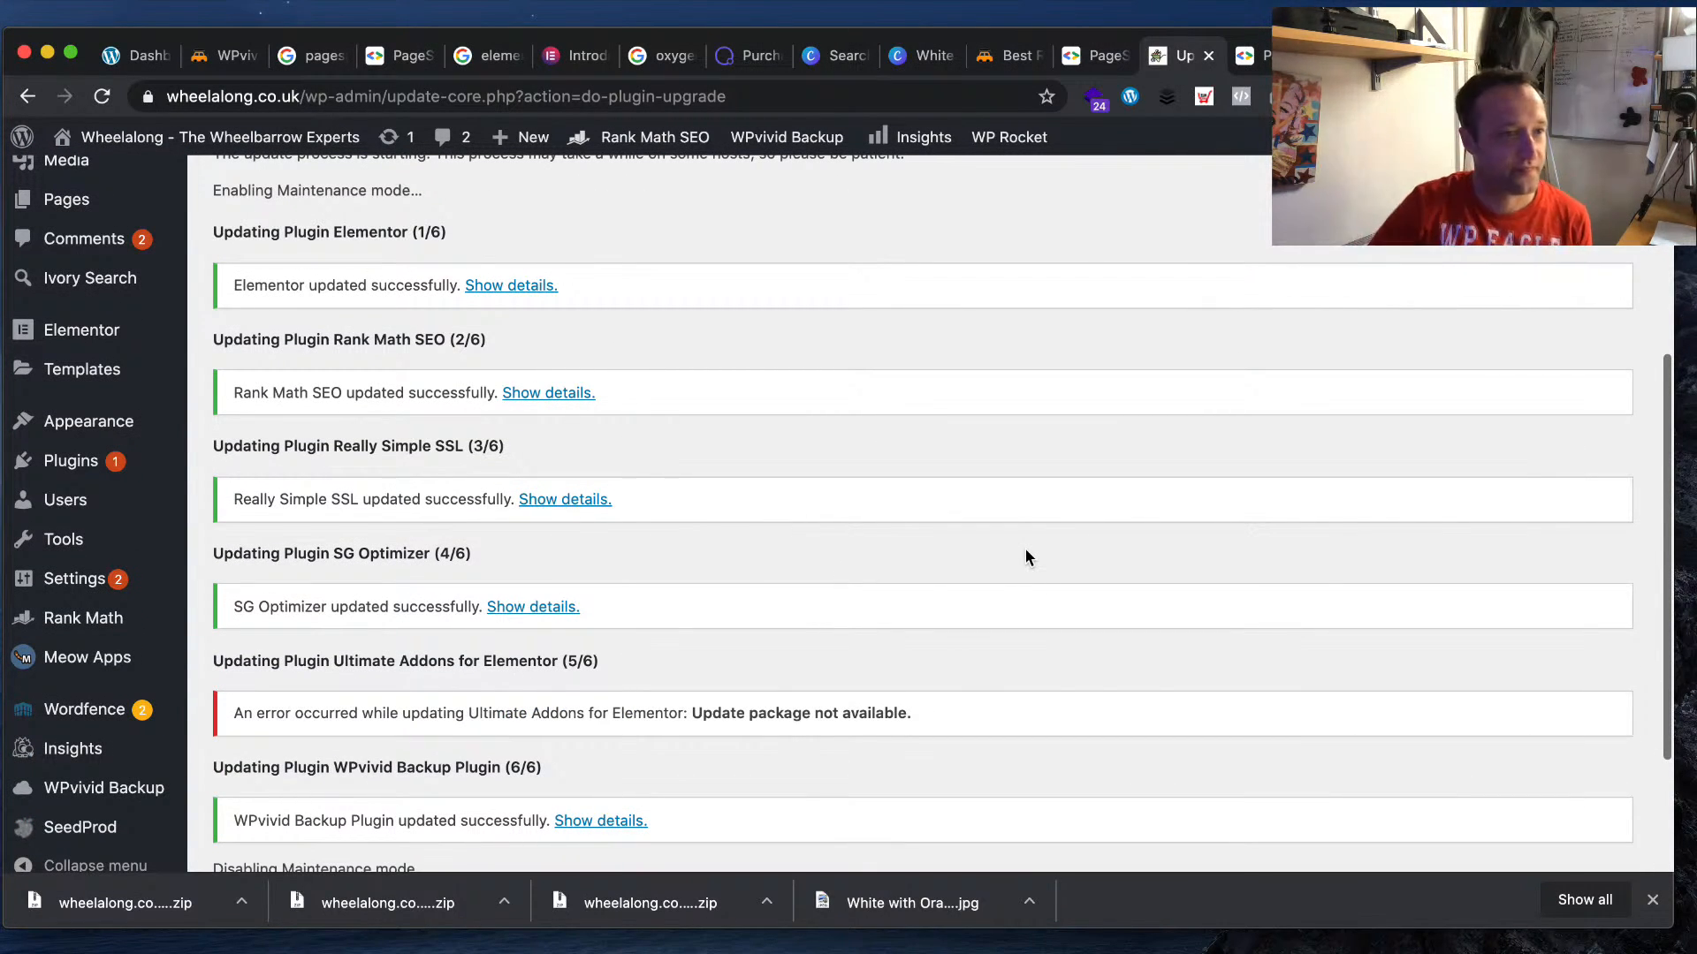
- Look through the Ultimate Addons for Elementor settings page for a licence option
mouse_move(88, 590)
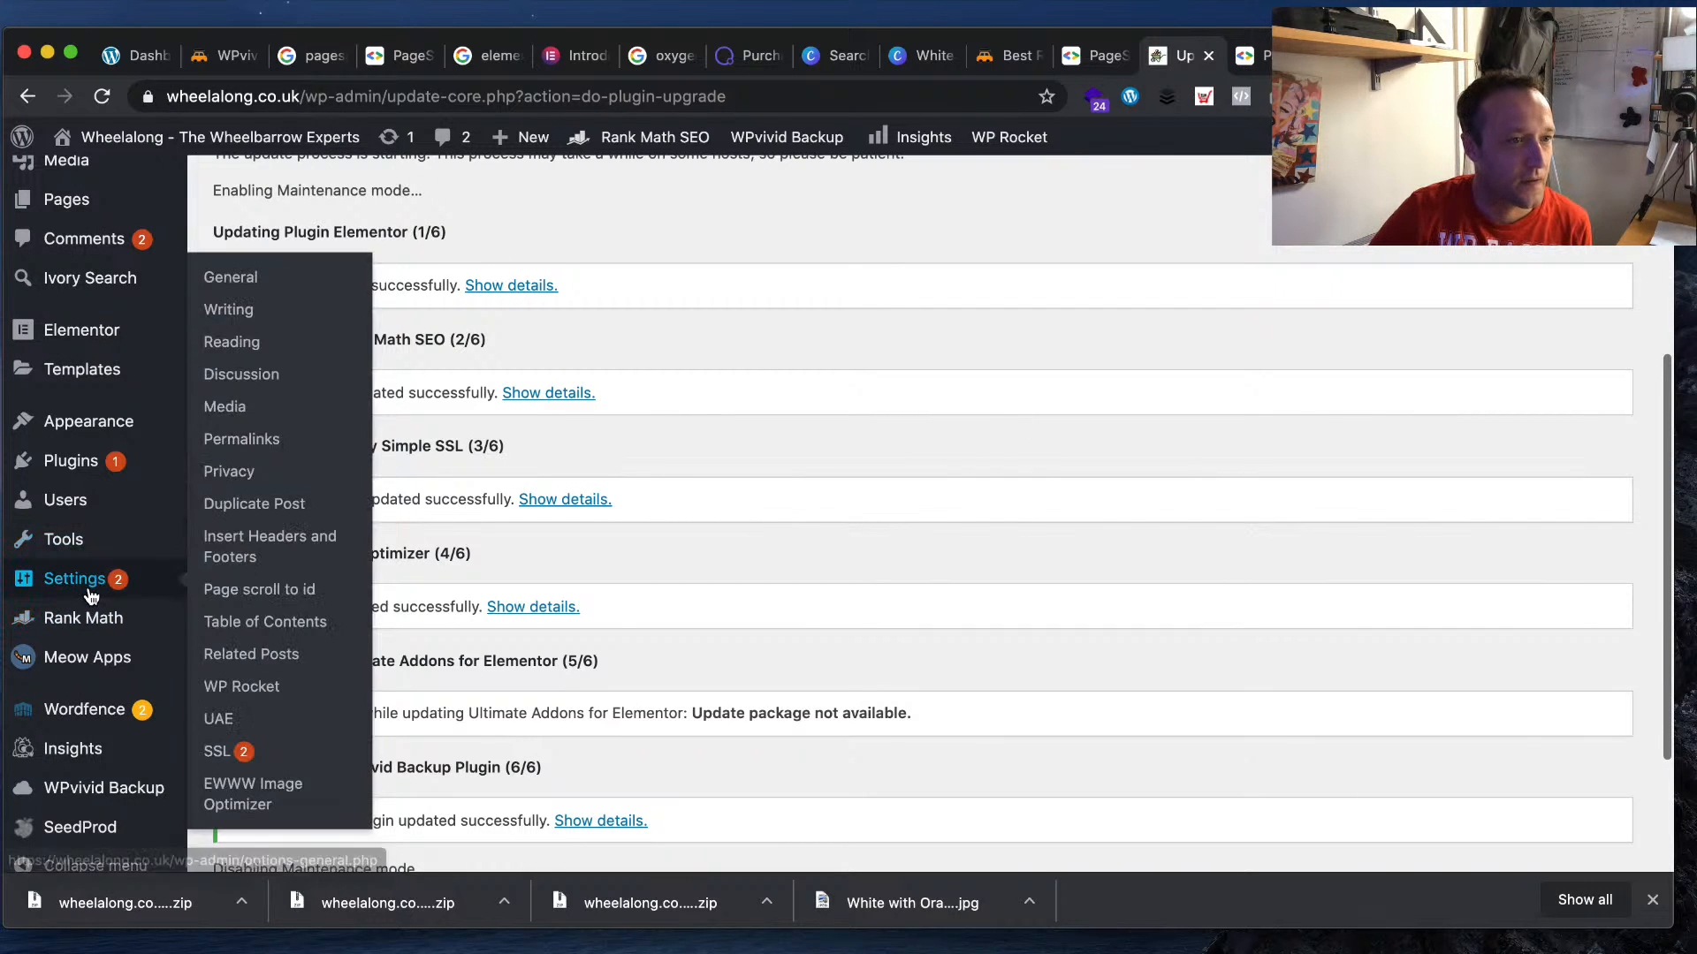
click(225, 720)
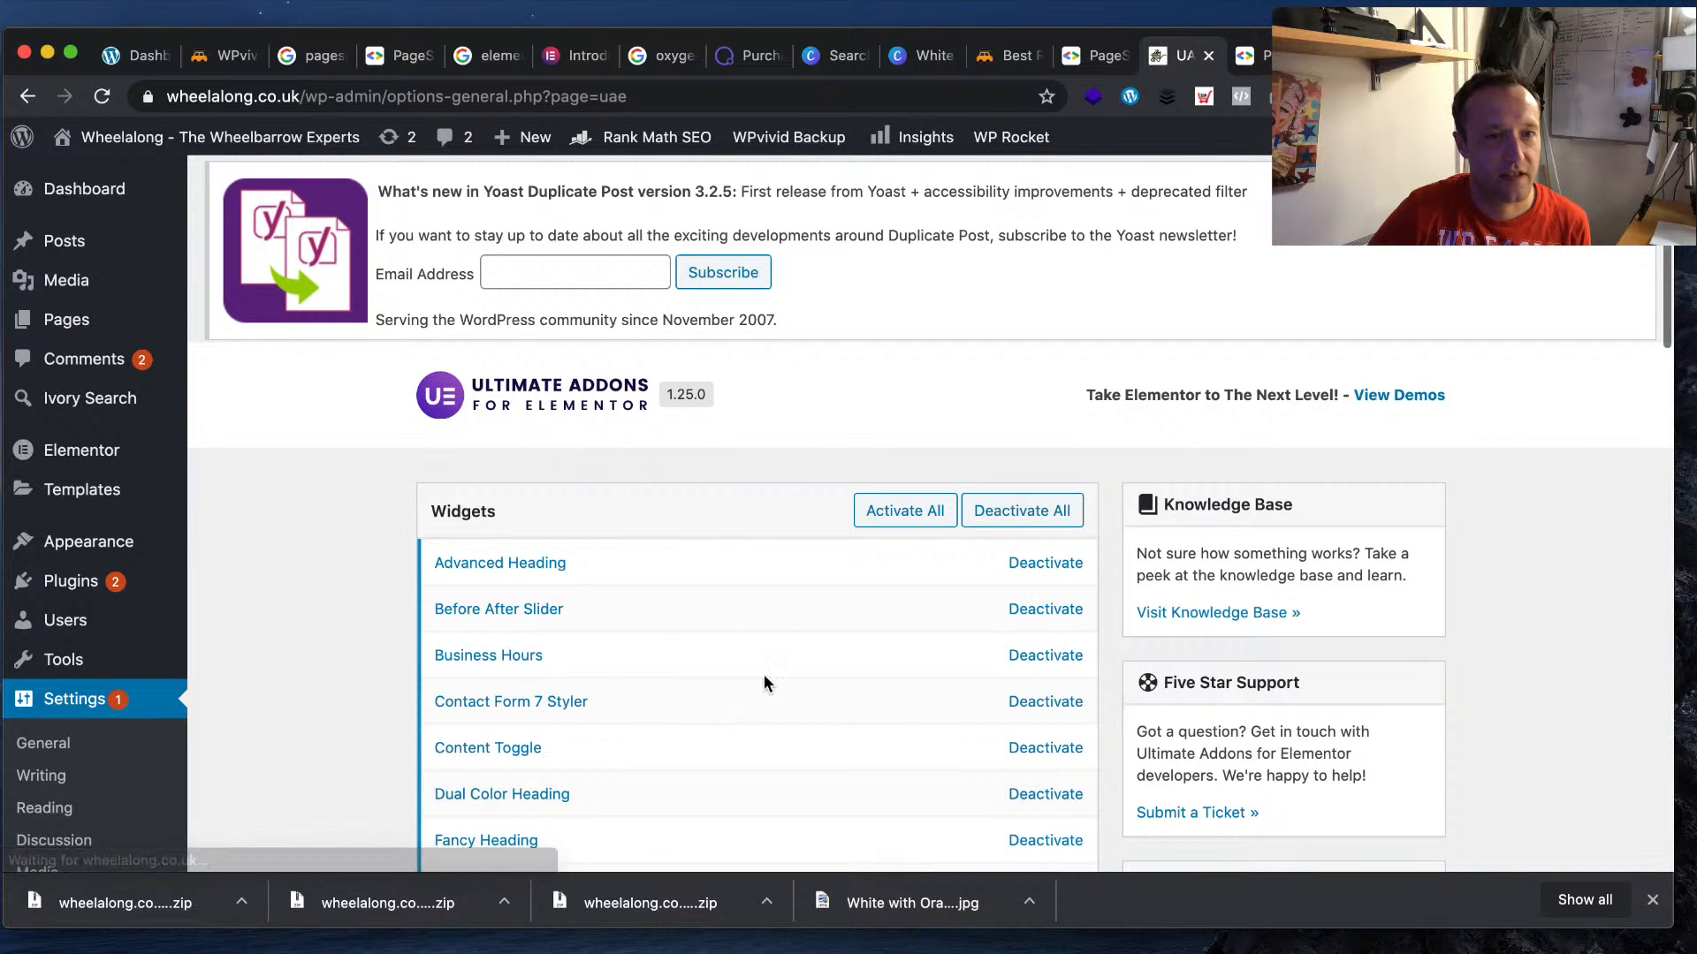
scroll(826, 451, down, 15)
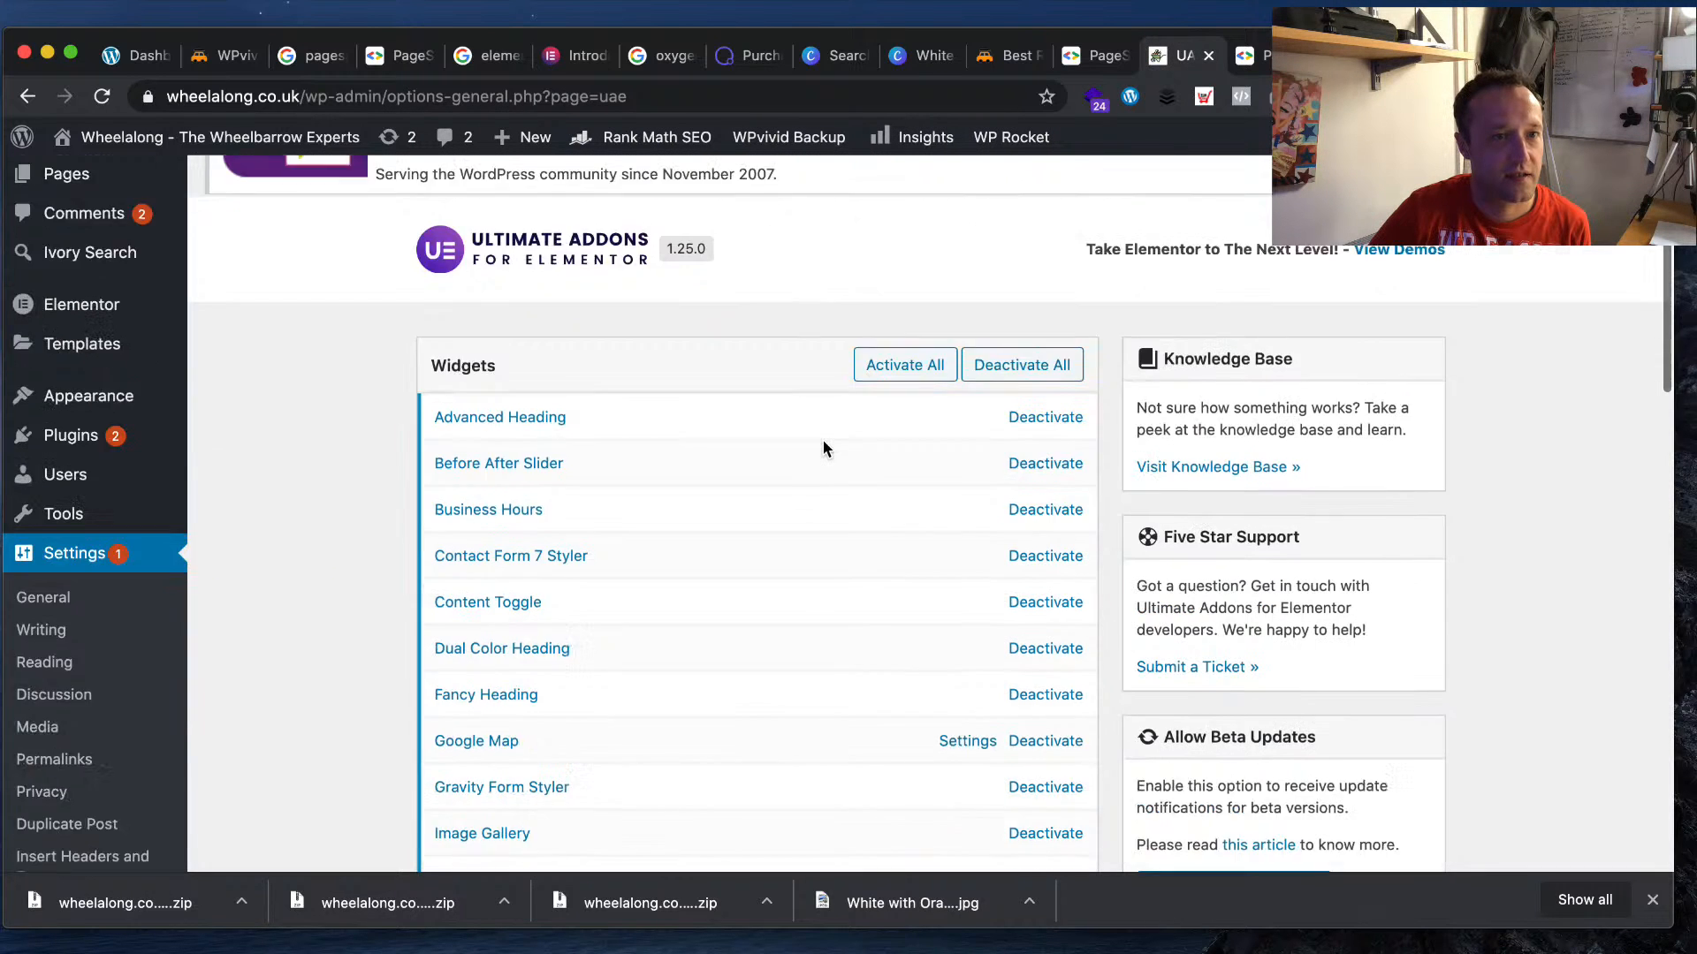
scroll(822, 447, down, 6)
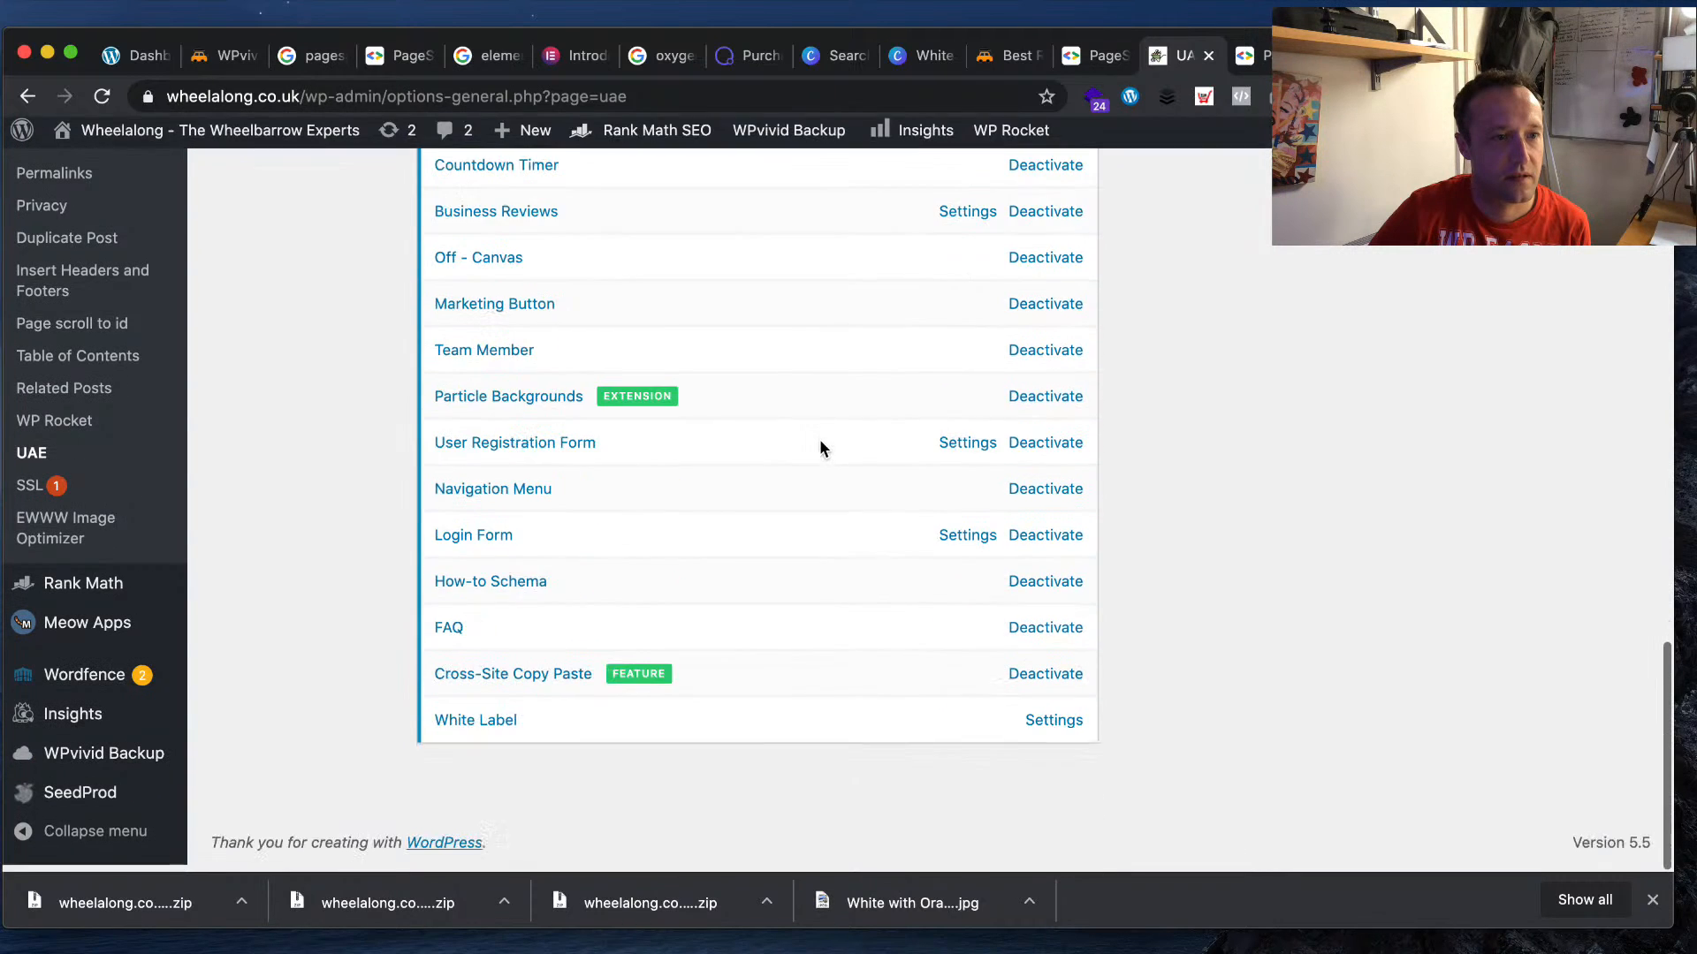
scroll(159, 678, up, 4)
scroll(159, 678, up, 1)
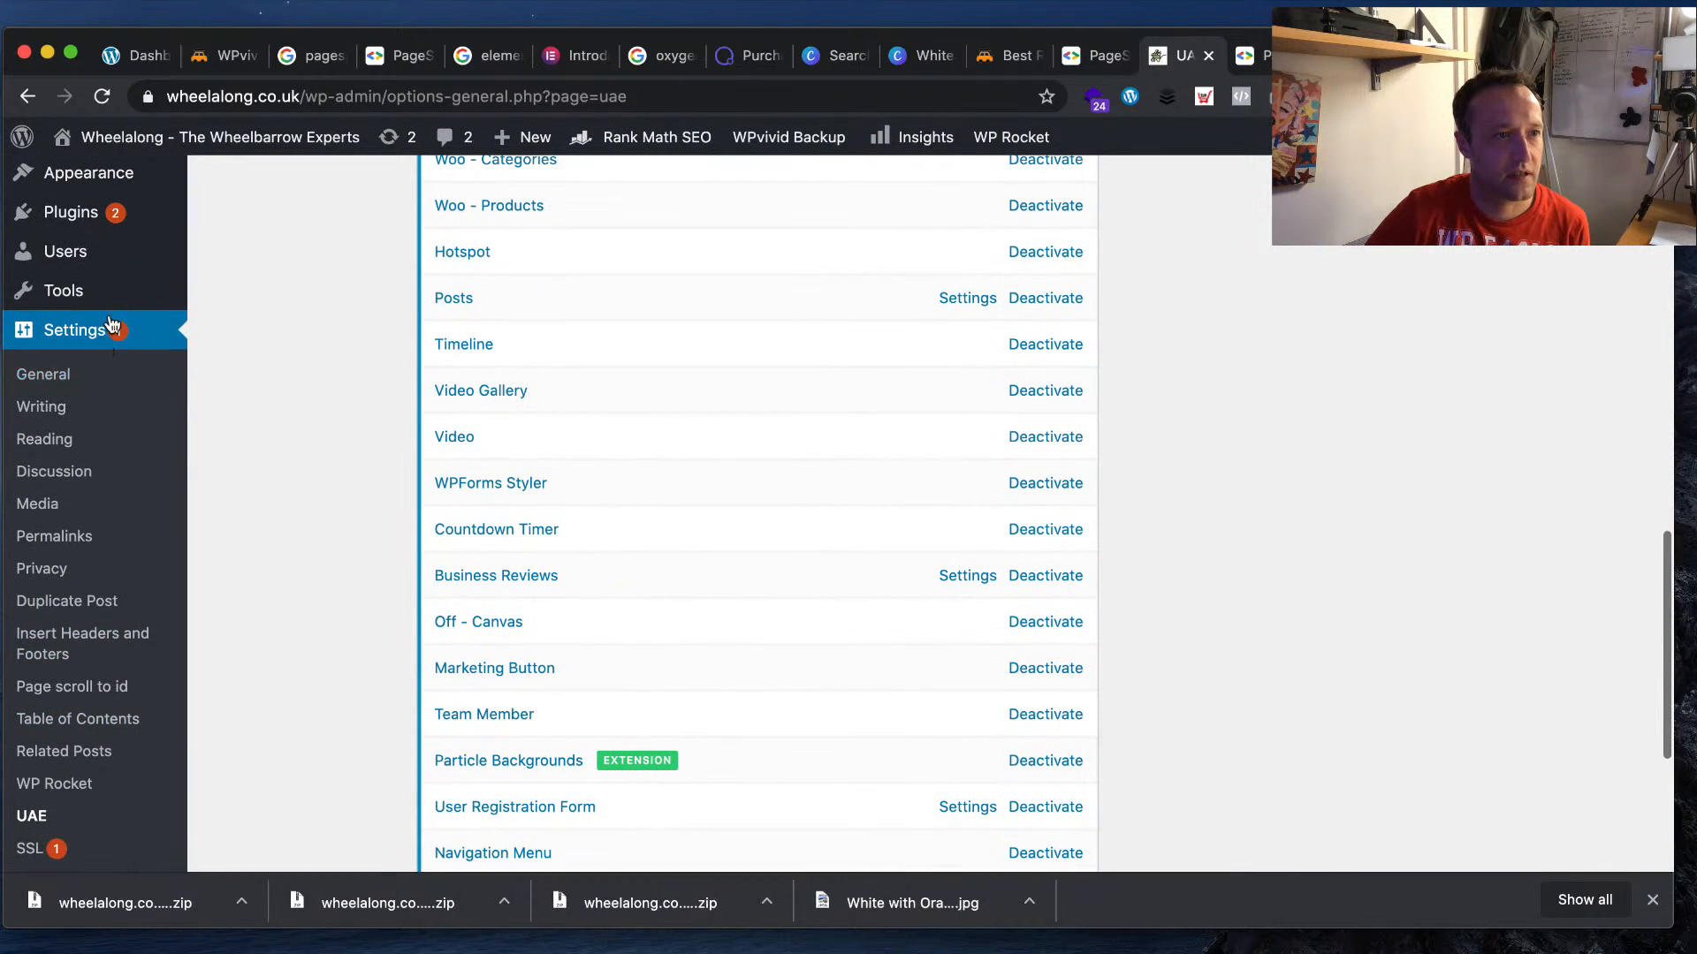
- Open the list of installed plugins and update Elementor Pro to version 2.10.3
mouse_move(181, 232)
click(269, 224)
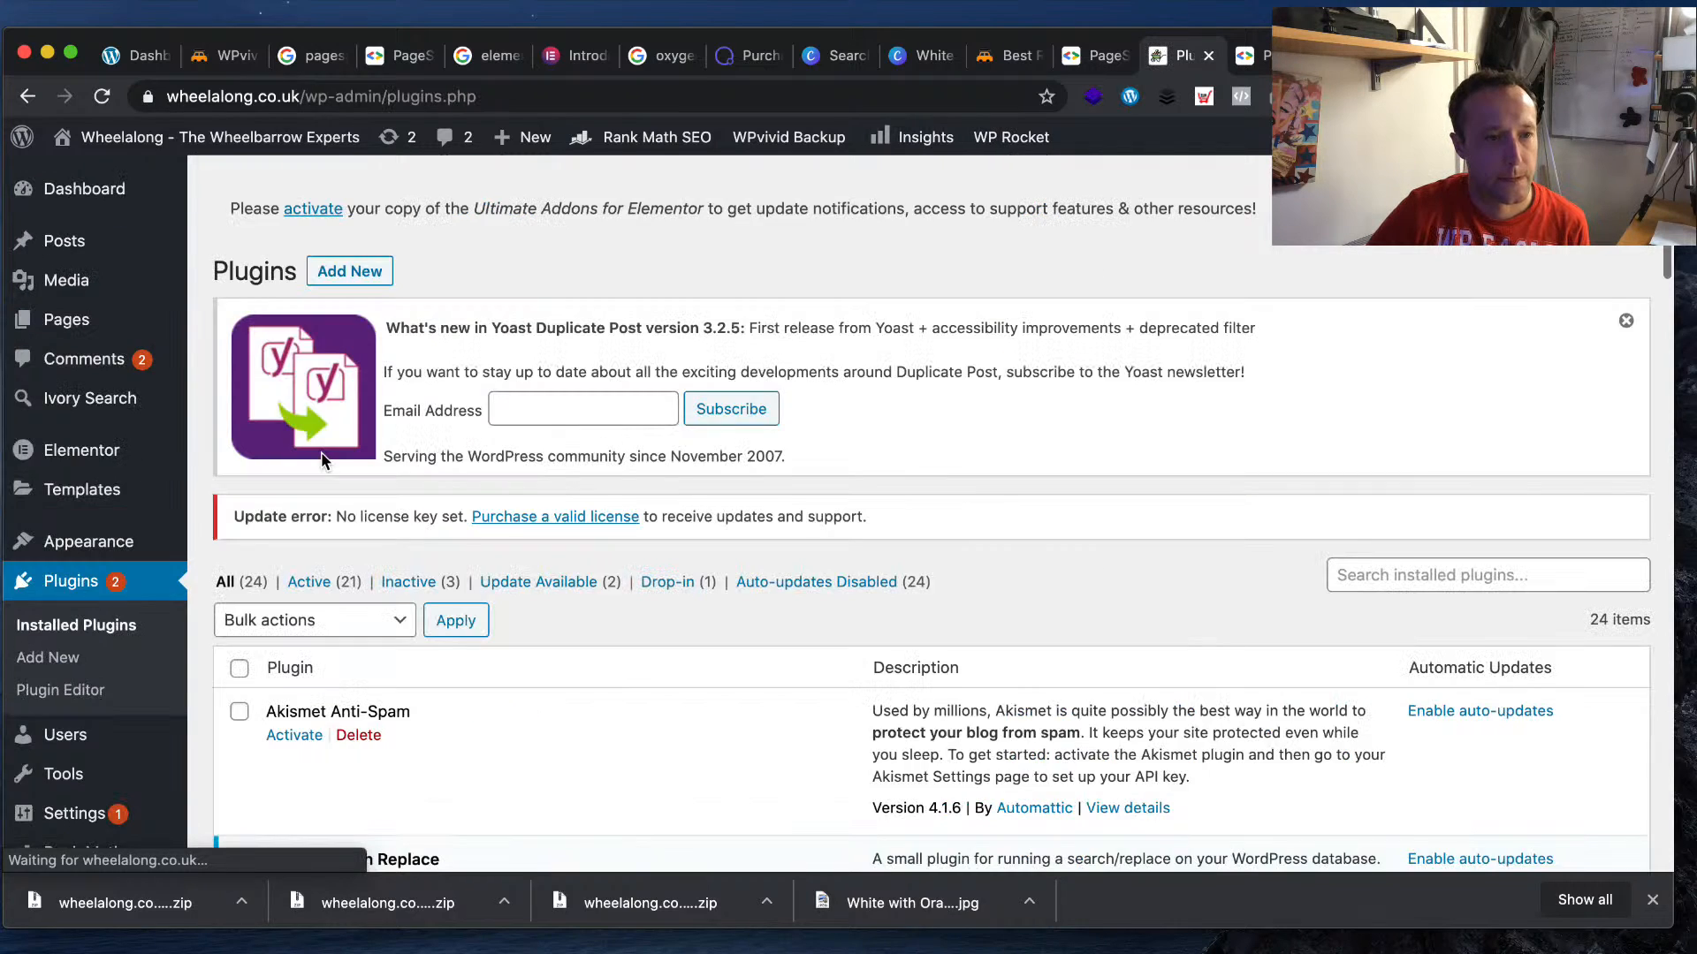
scroll(518, 490, down, 7)
scroll(517, 493, down, 6)
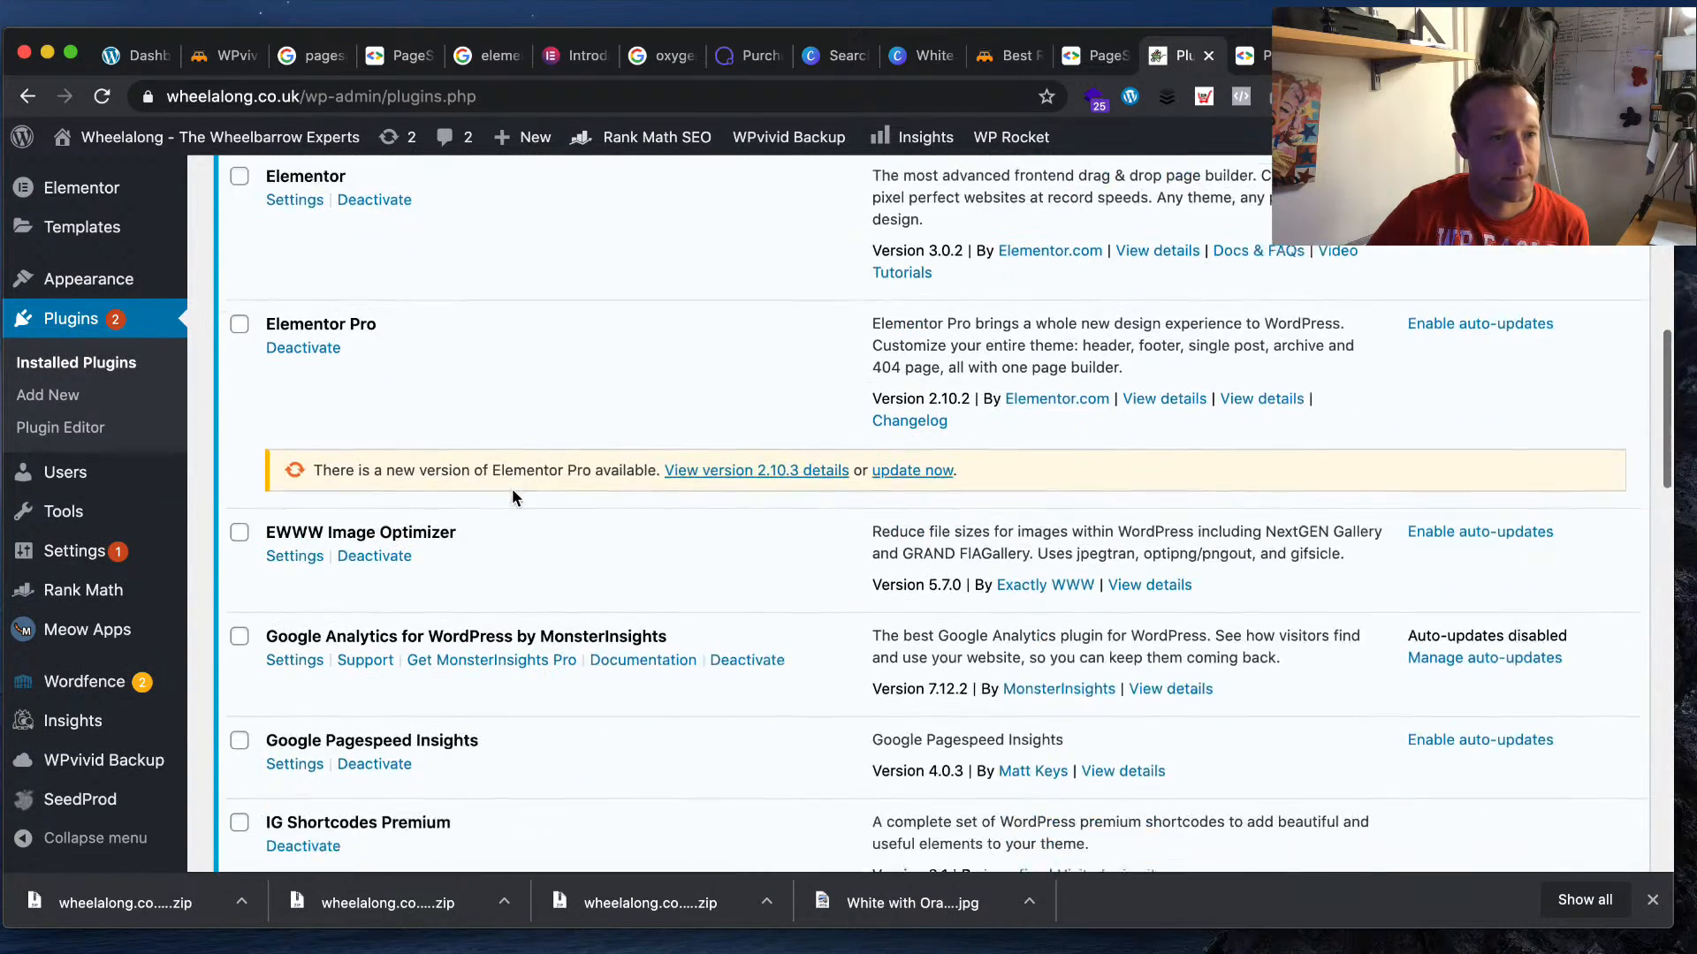
click(936, 357)
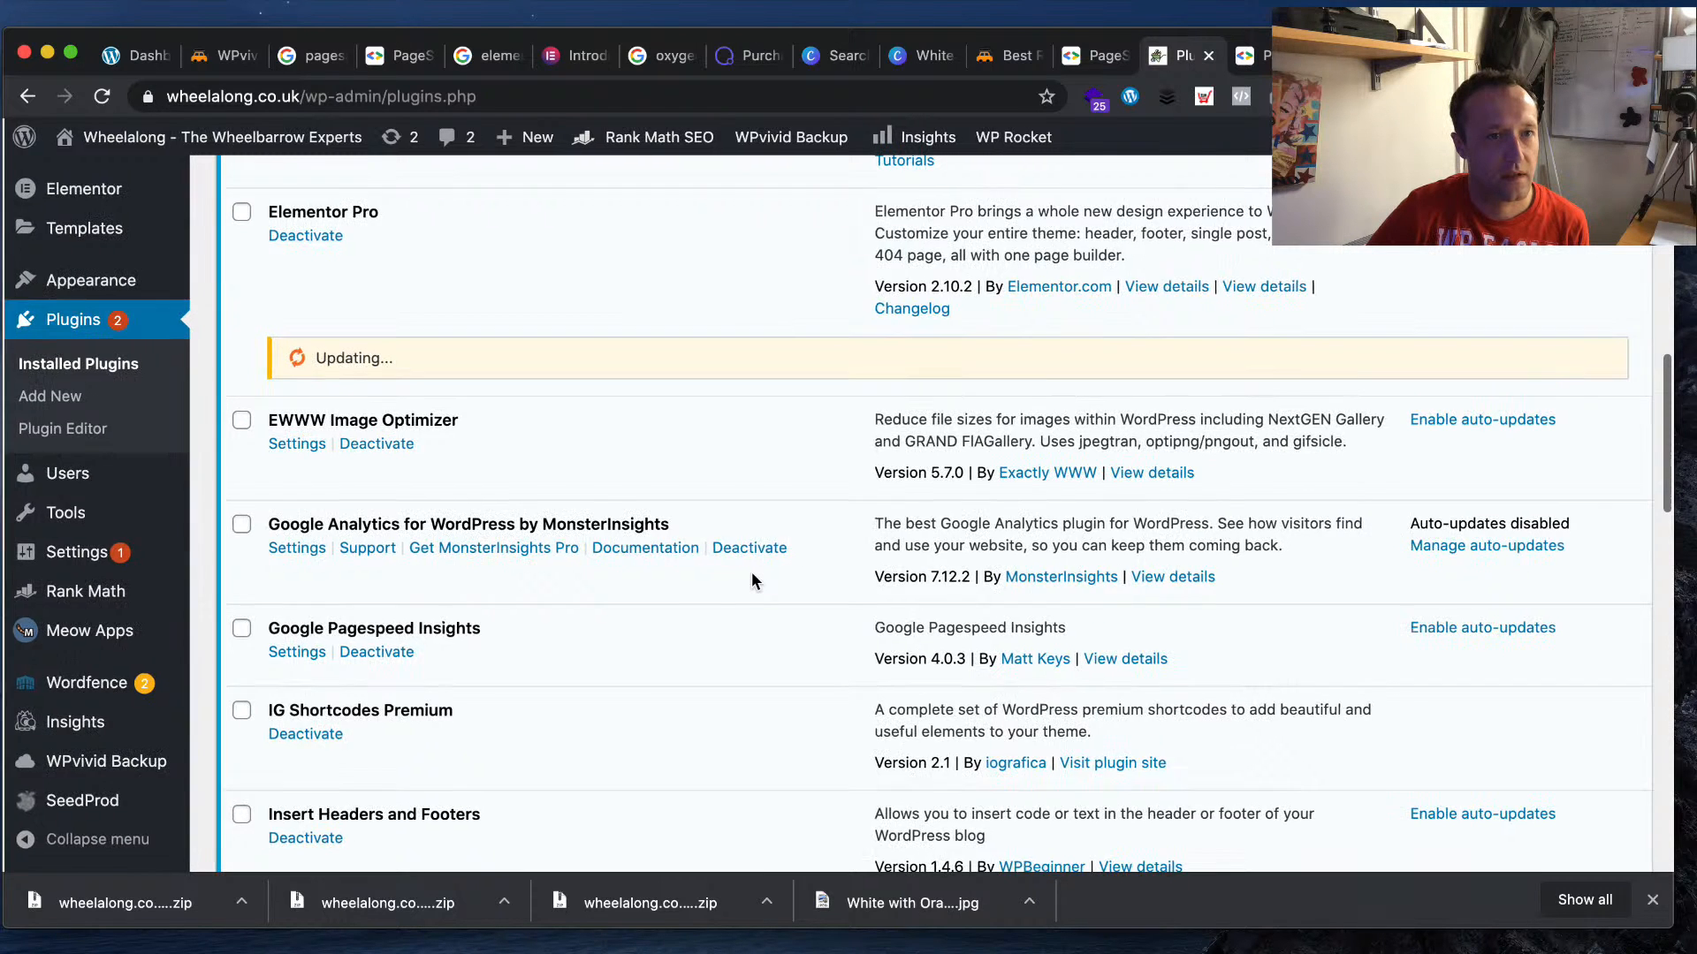
scroll(755, 576, up, 1)
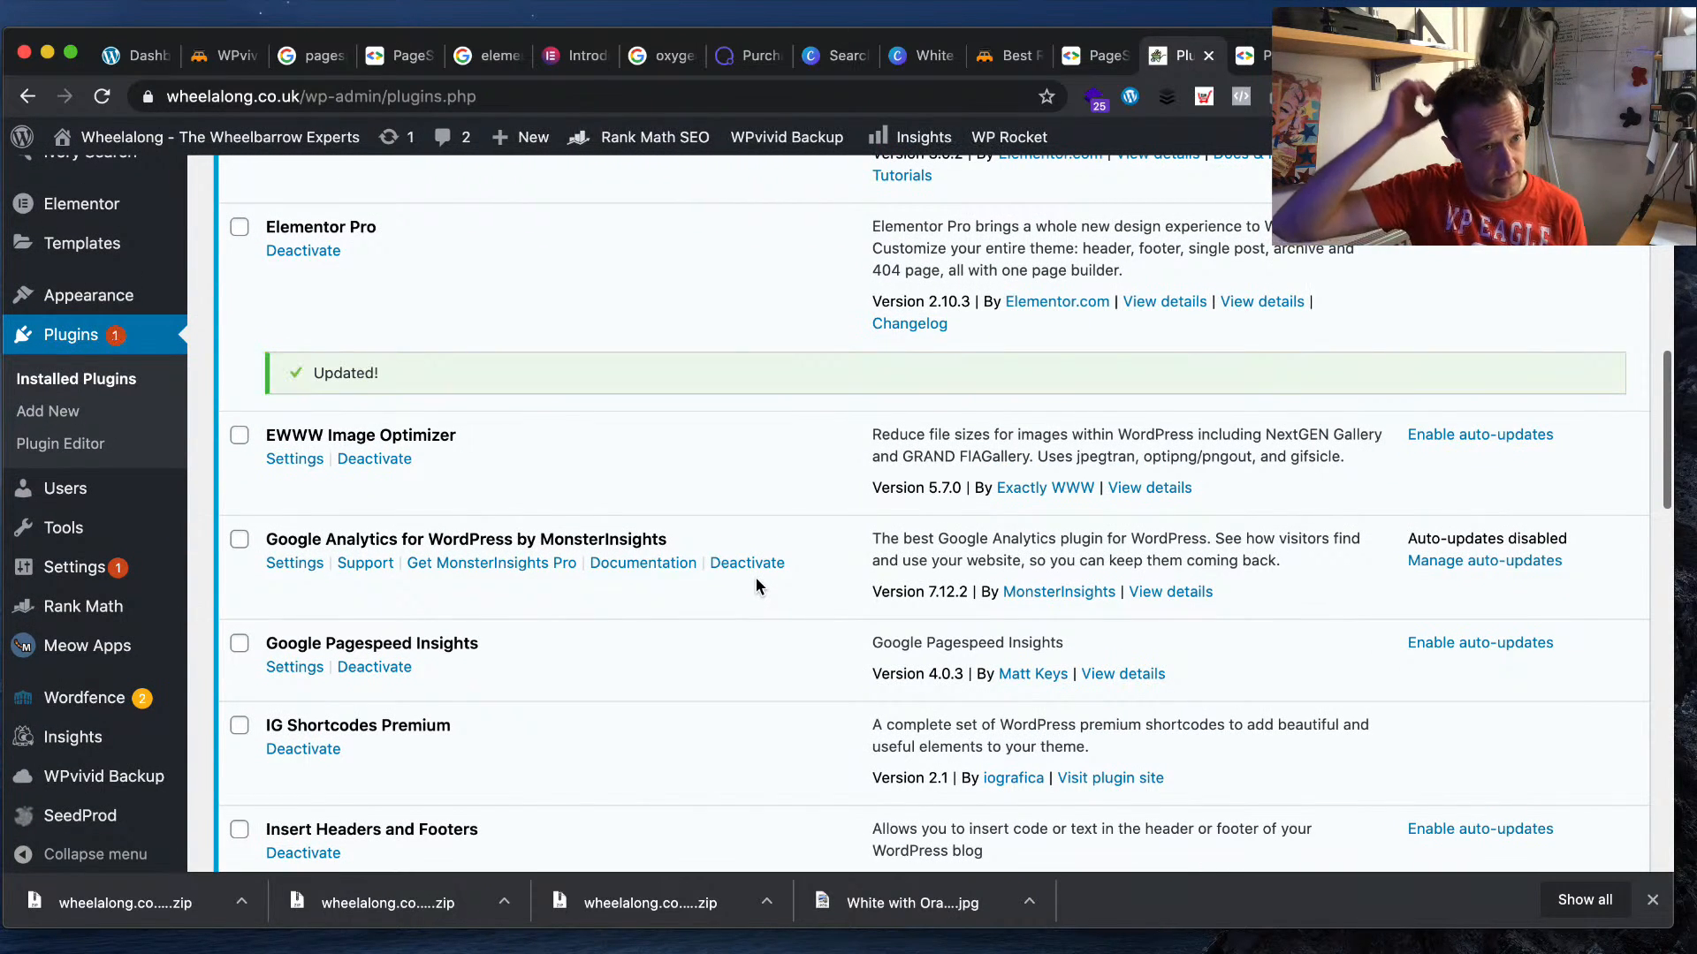
- Open the licence activation form for the Ultimate Addons for Elementor plugin, ready for its purchase key
scroll(756, 576, down, 5)
scroll(753, 576, down, 6)
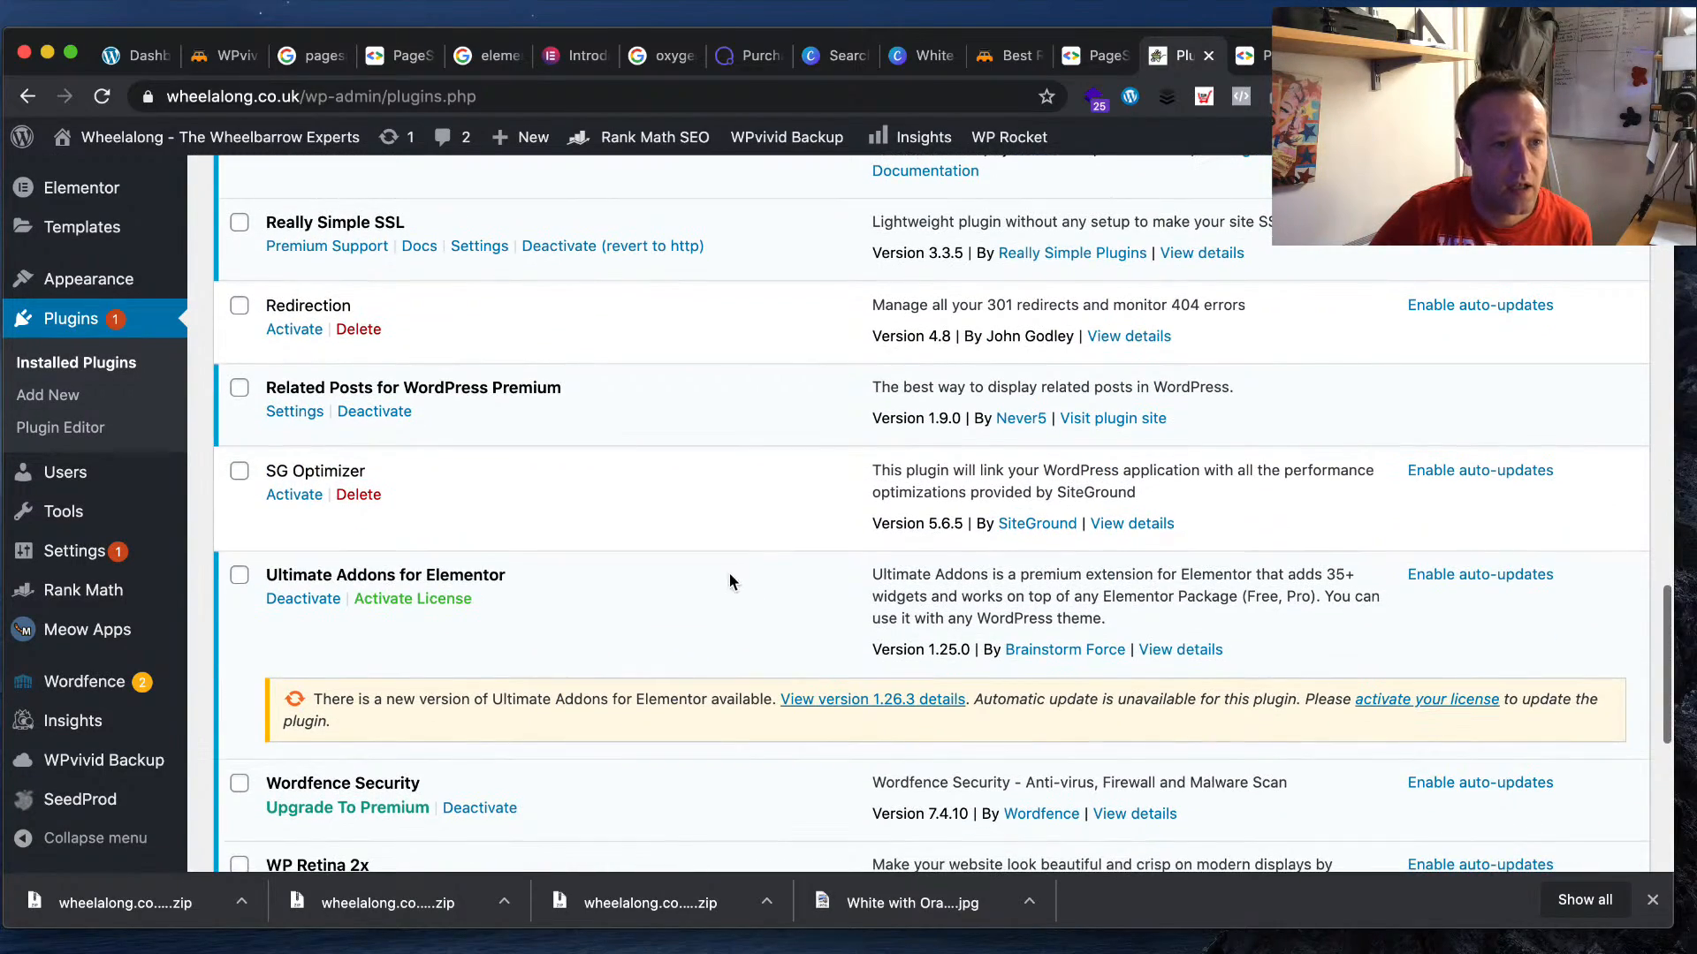
click(442, 598)
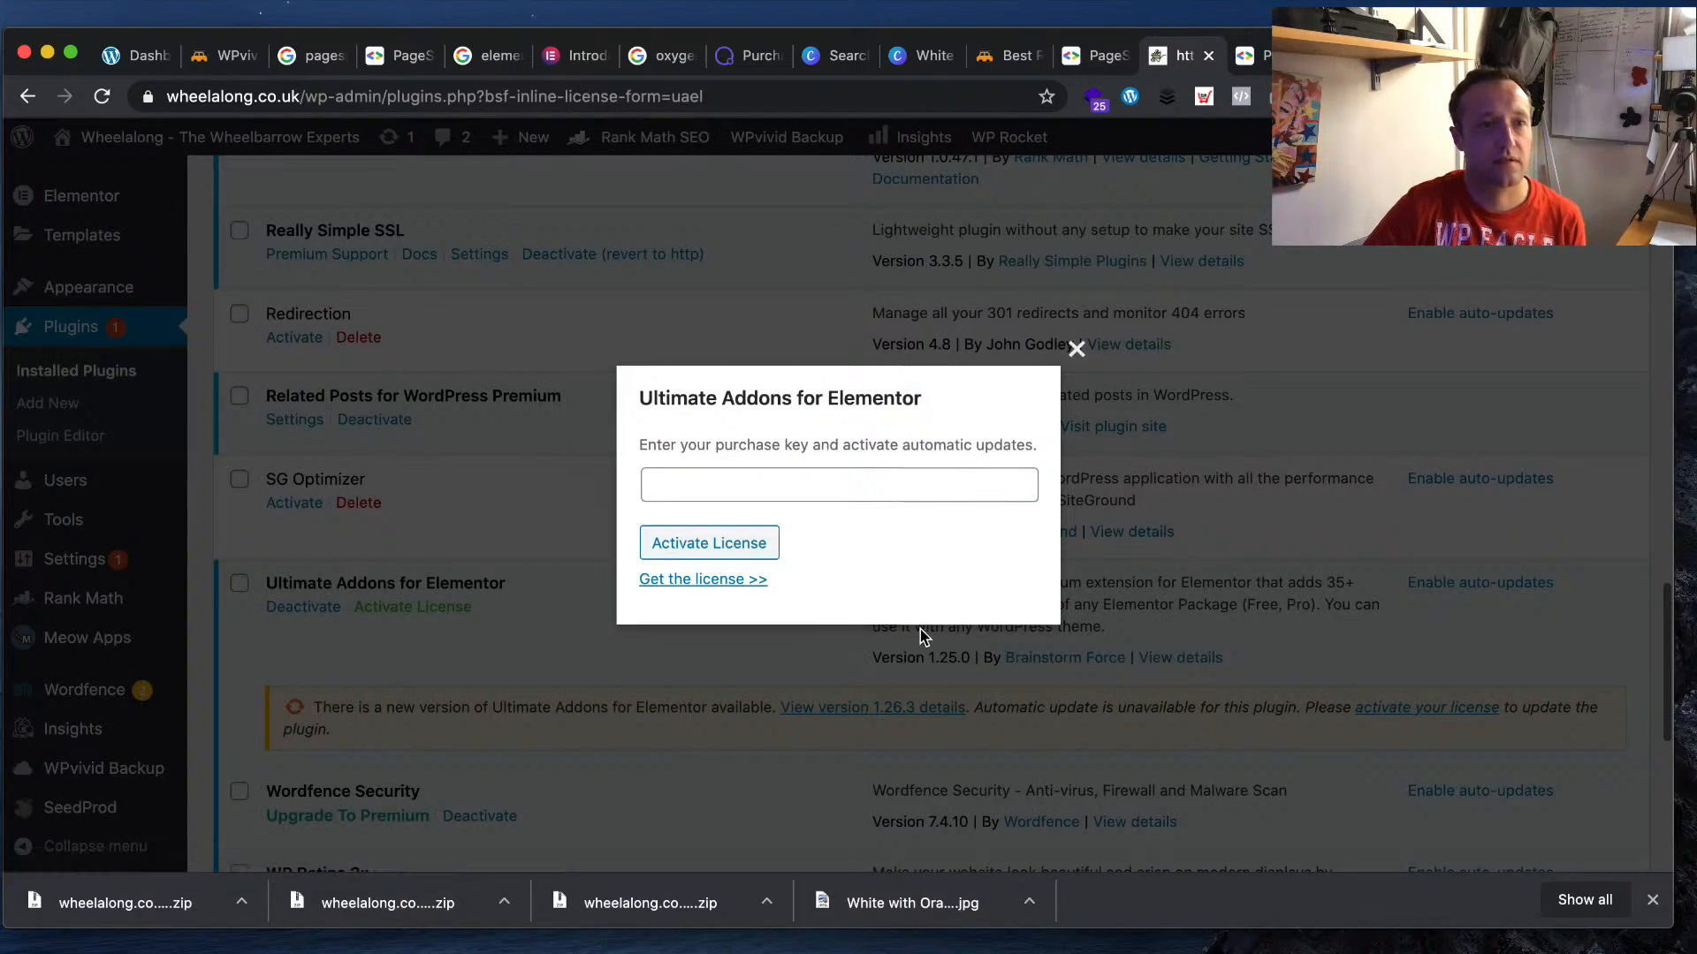
scroll(919, 495, down, 1)
click(919, 487)
scroll(1064, 488, up, 1)
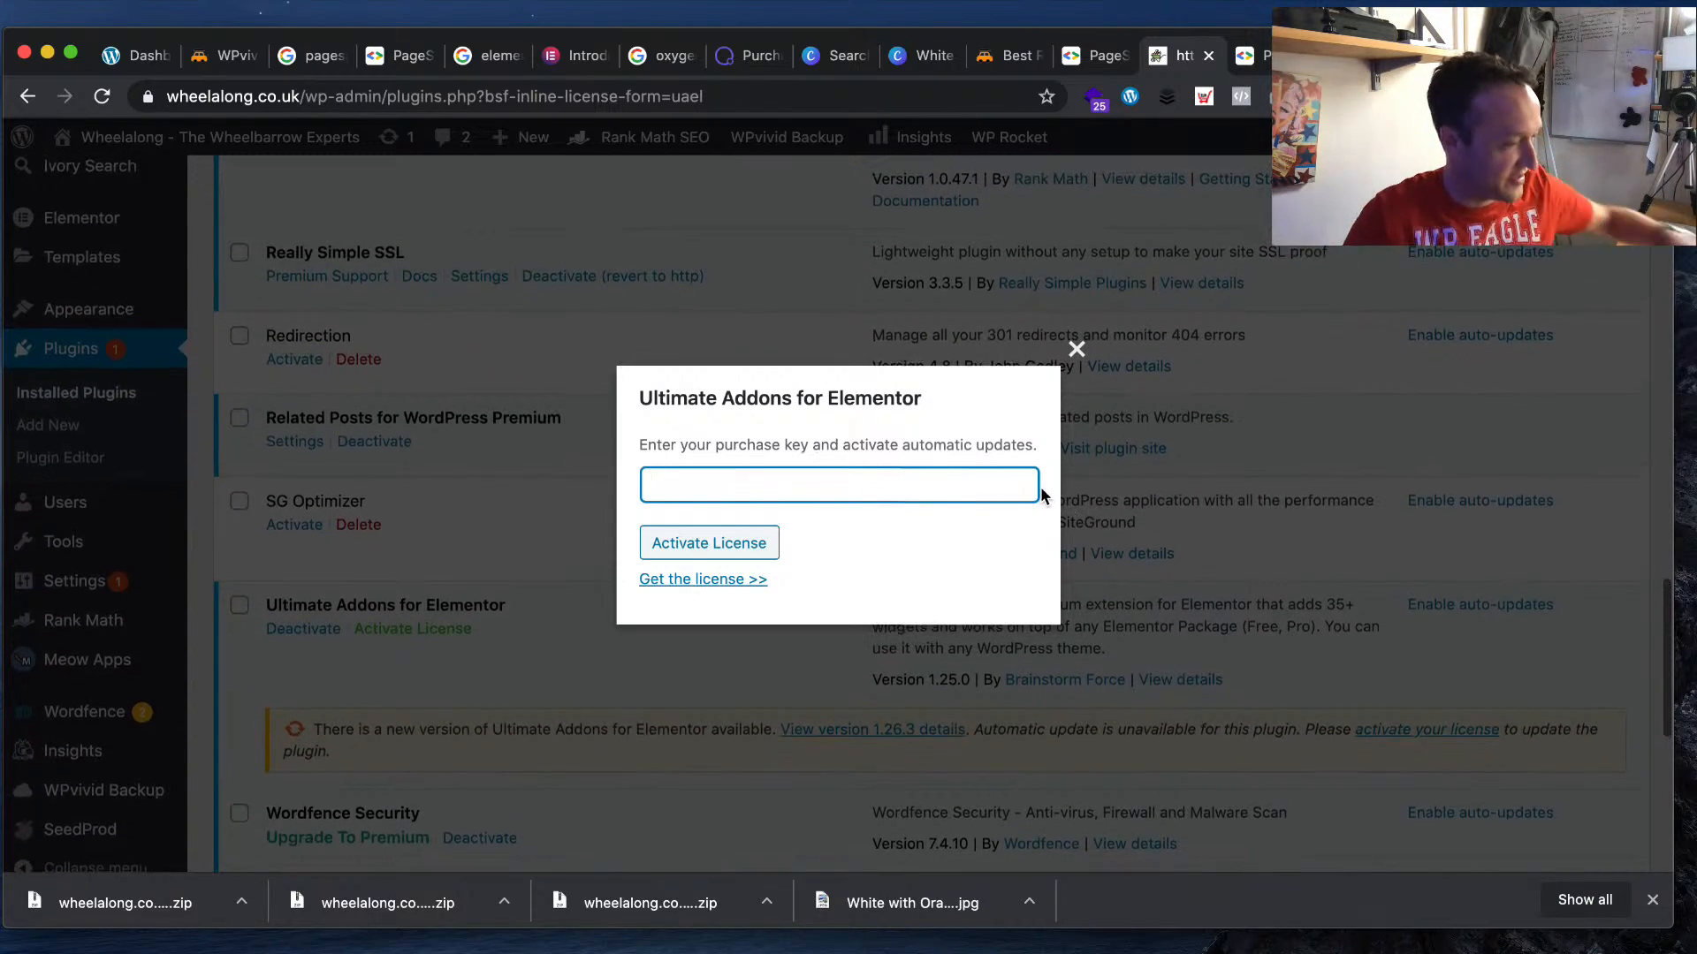
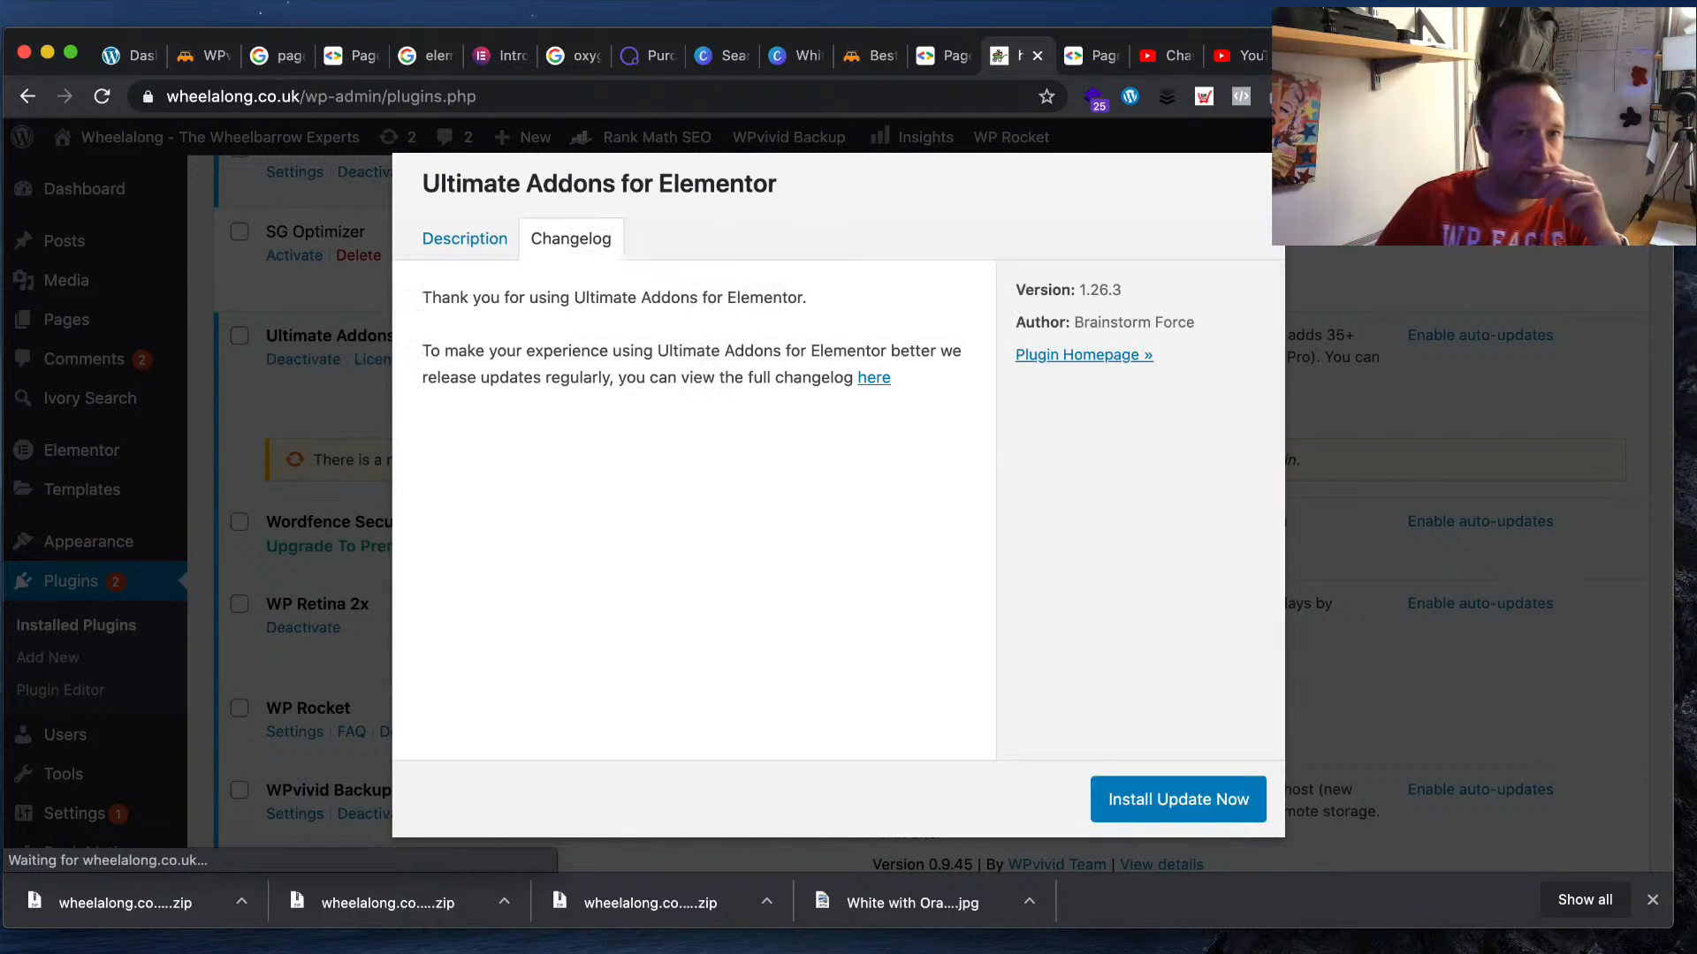
- Update Ultimate Addons for Elementor to version 1.26.3, reloading the installed plugins list for a second attempt
click(1180, 798)
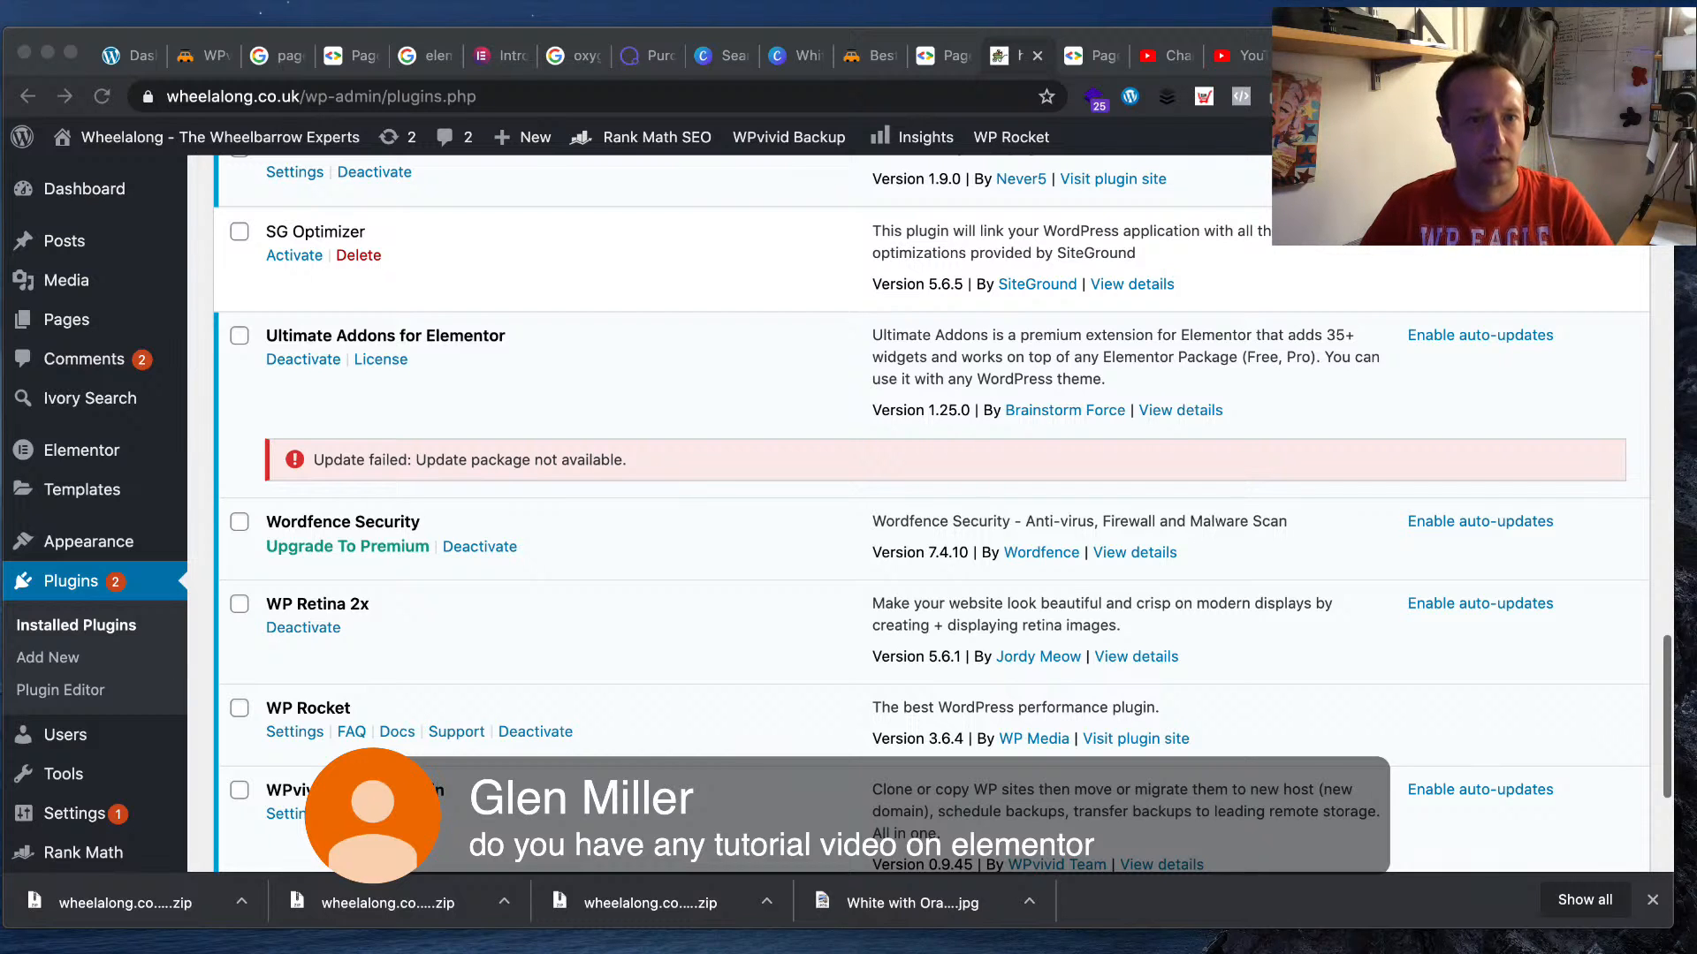
click(93, 629)
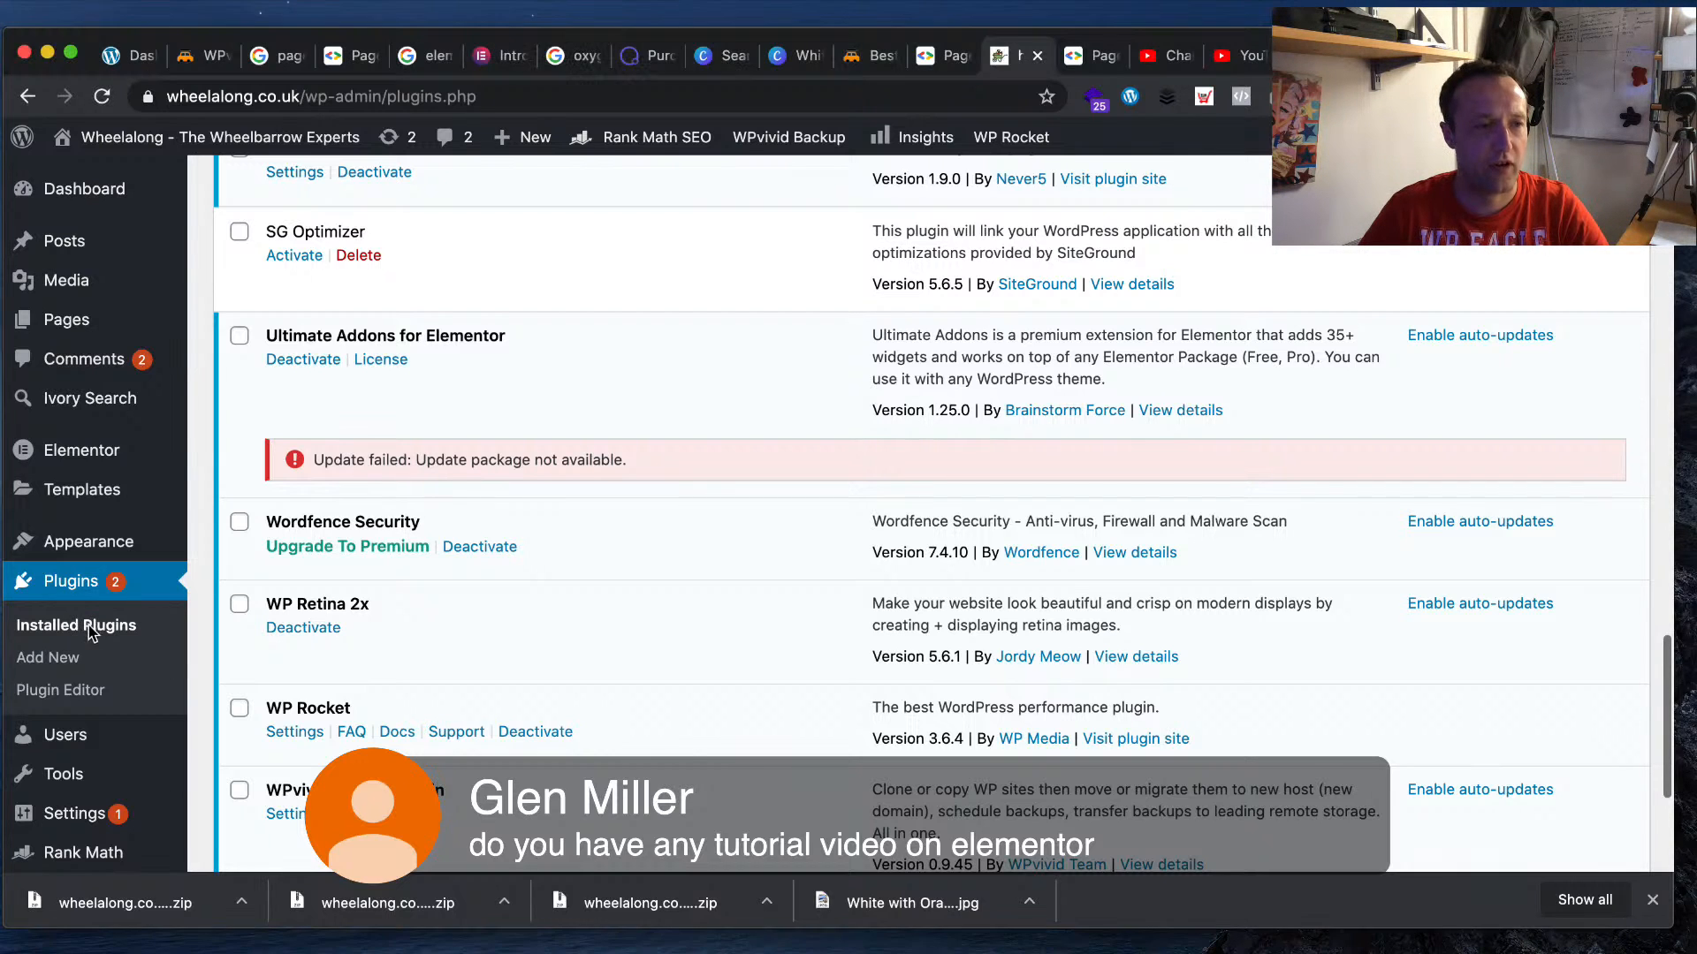
click(95, 630)
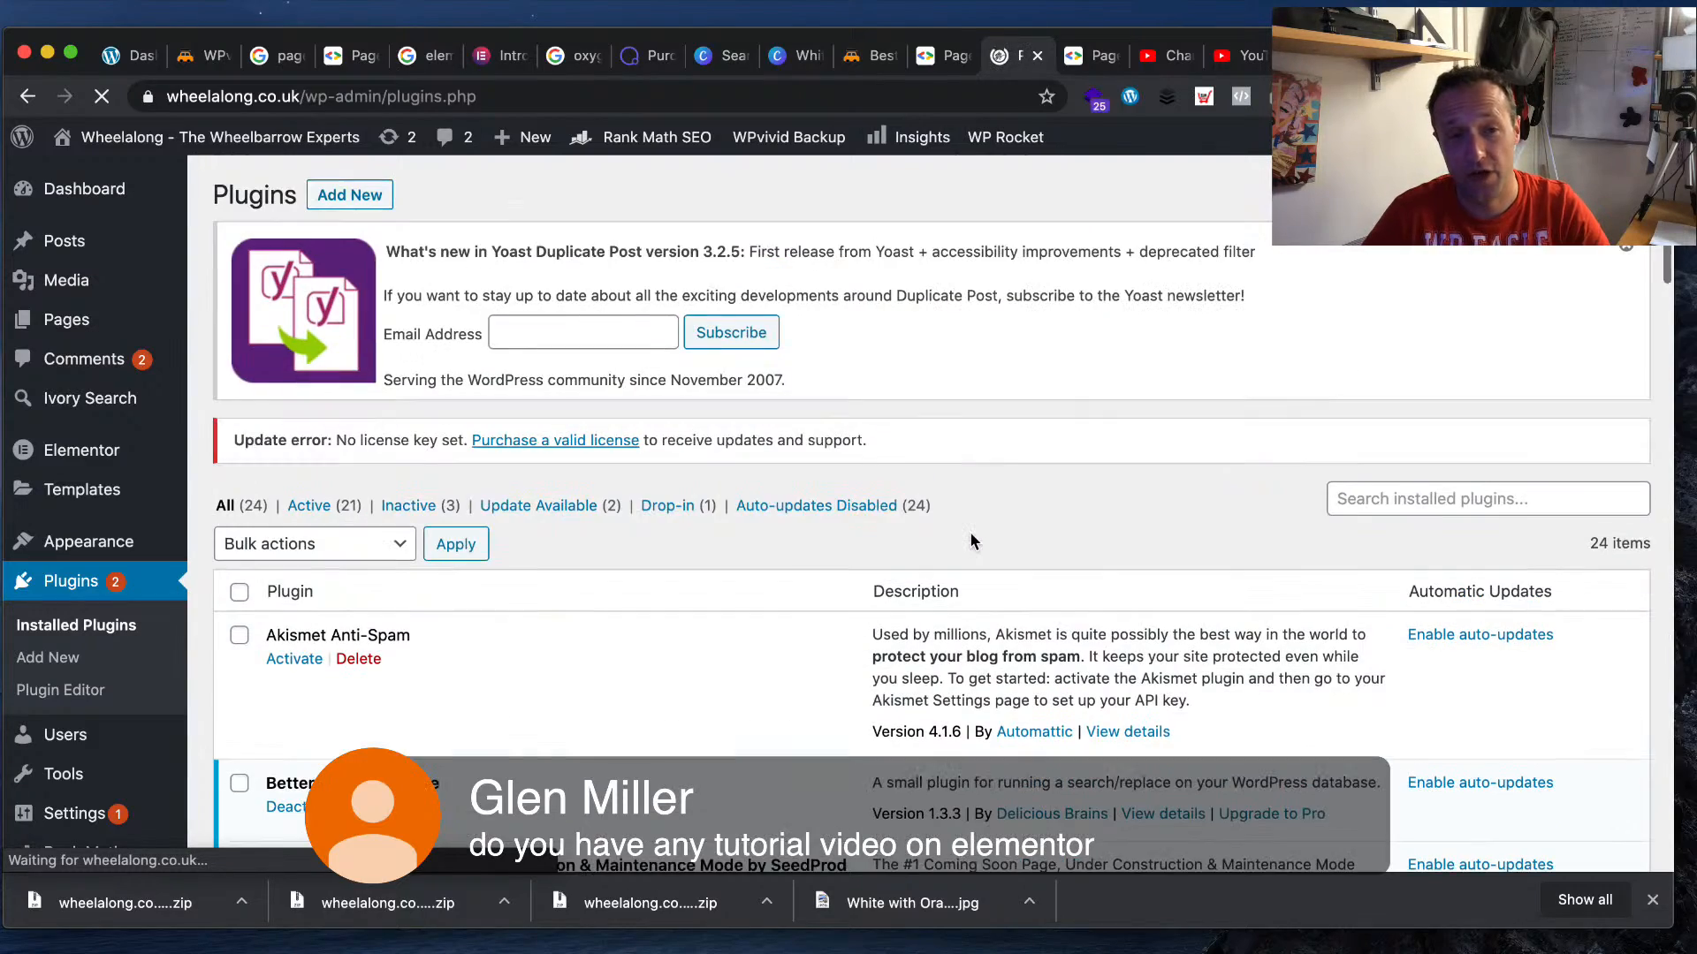
scroll(941, 559, down, 1)
scroll(941, 559, down, 20)
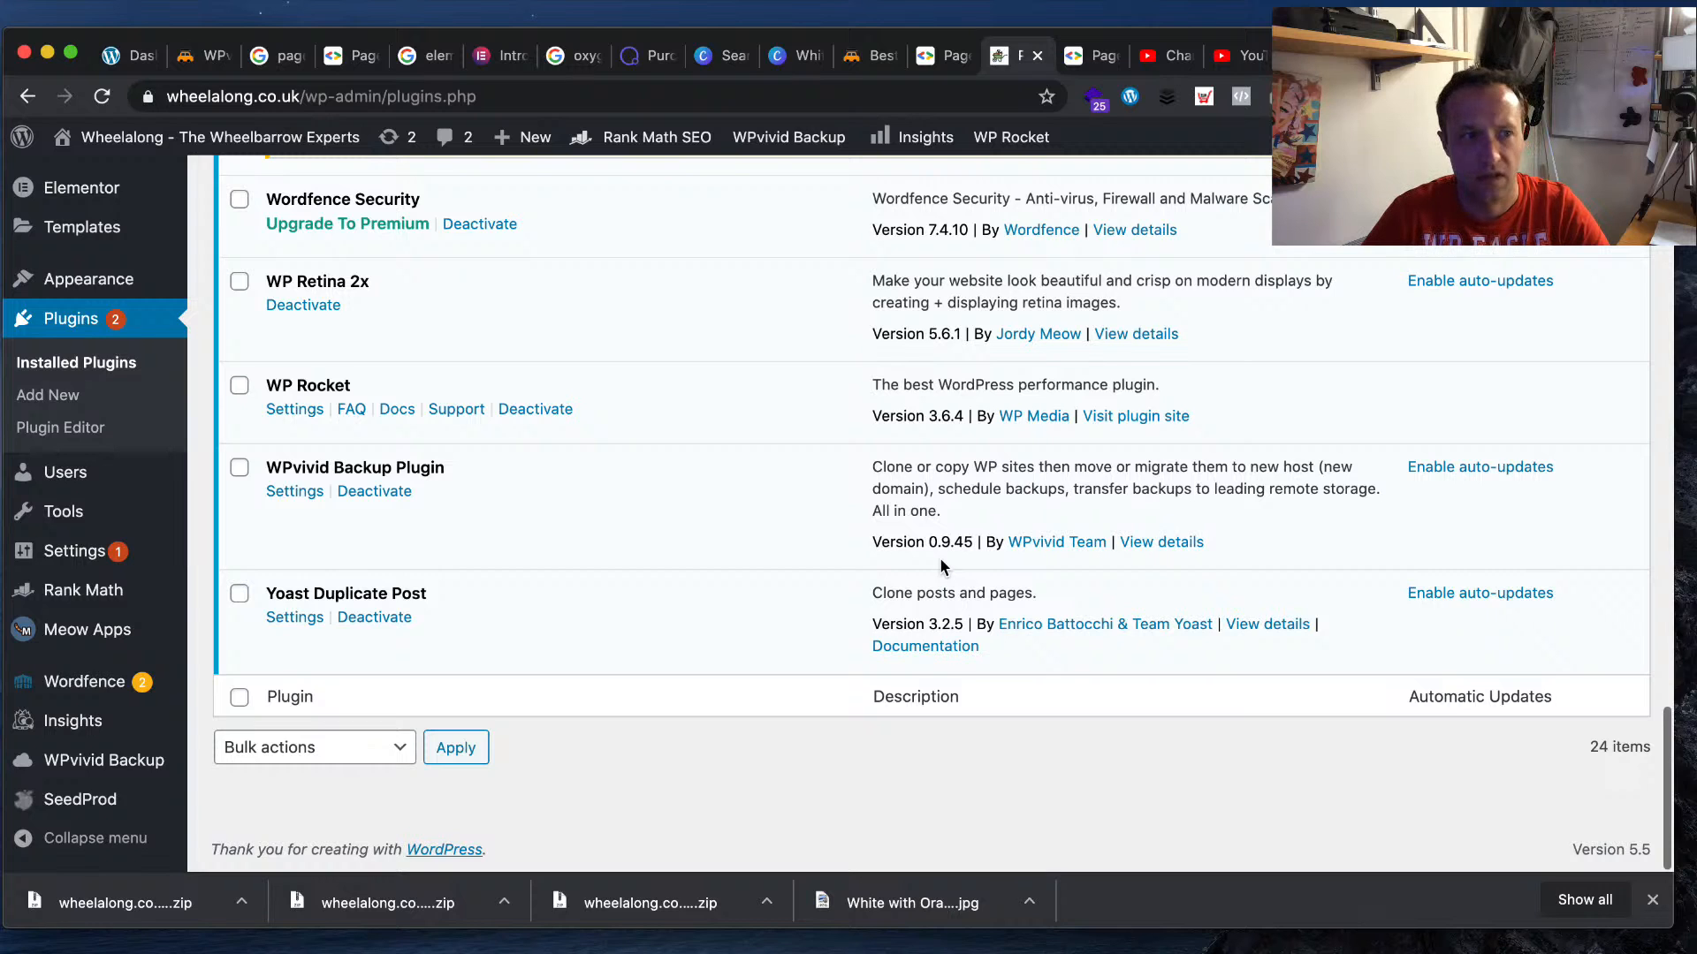
scroll(941, 565, up, 5)
click(997, 558)
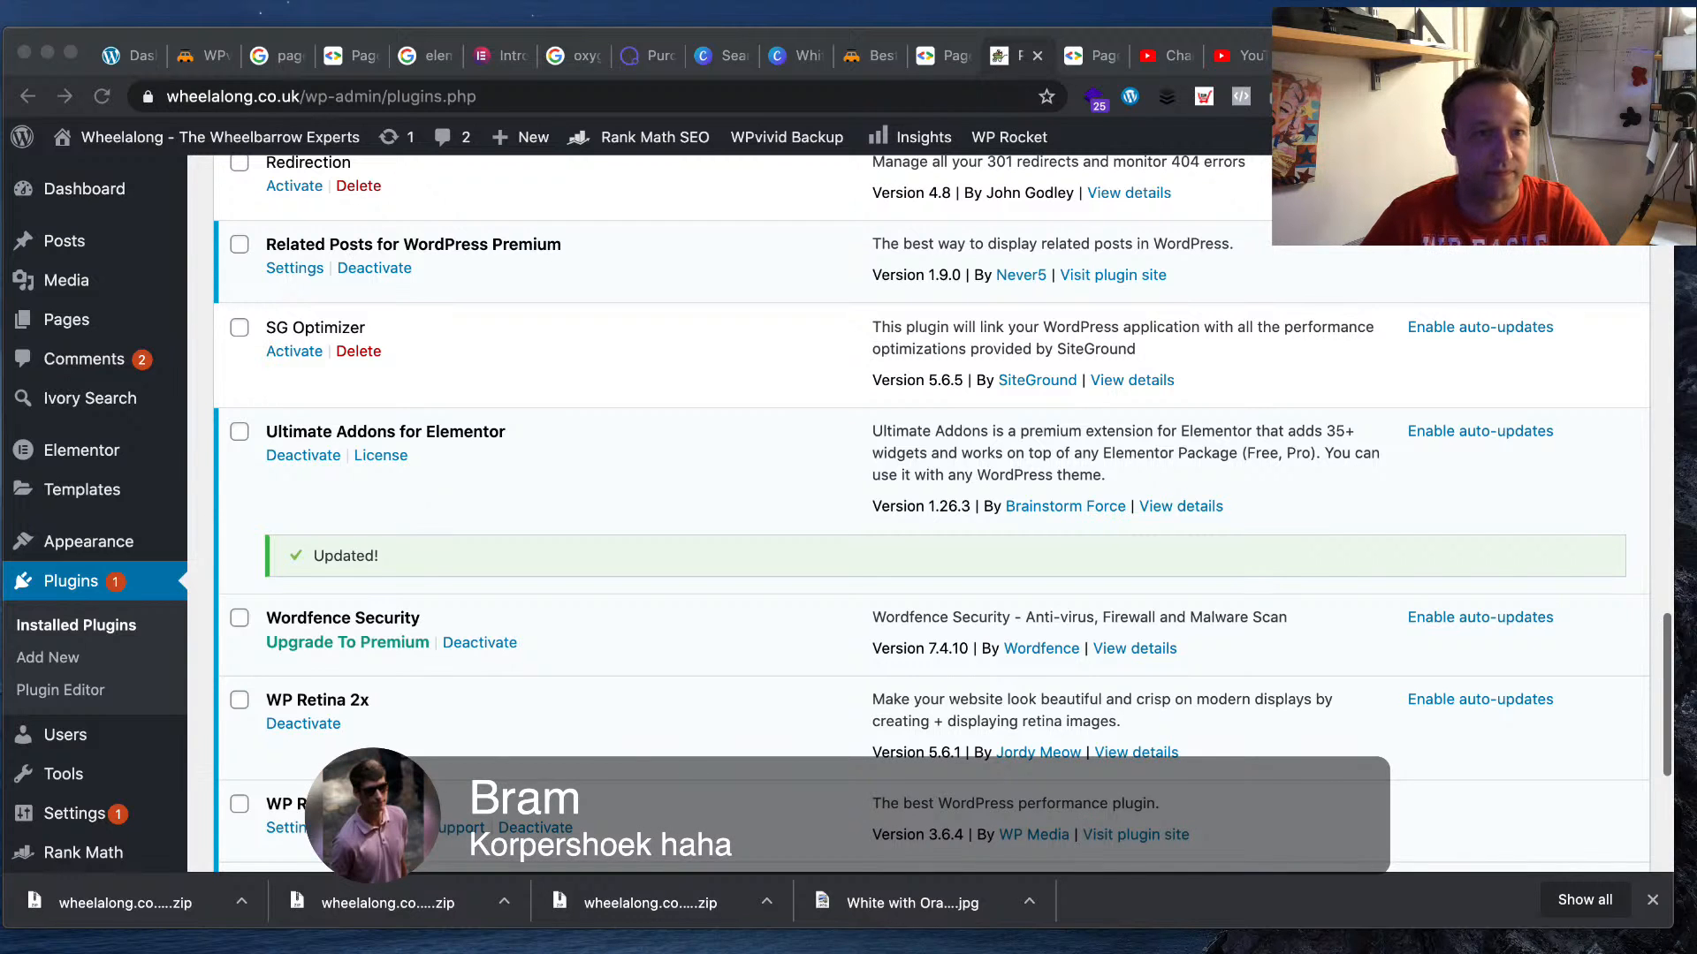
- Find the remaining outdated plugin in the installed plugins list and update Elementor Pro to version 3.0.1
scroll(776, 714, up, 1)
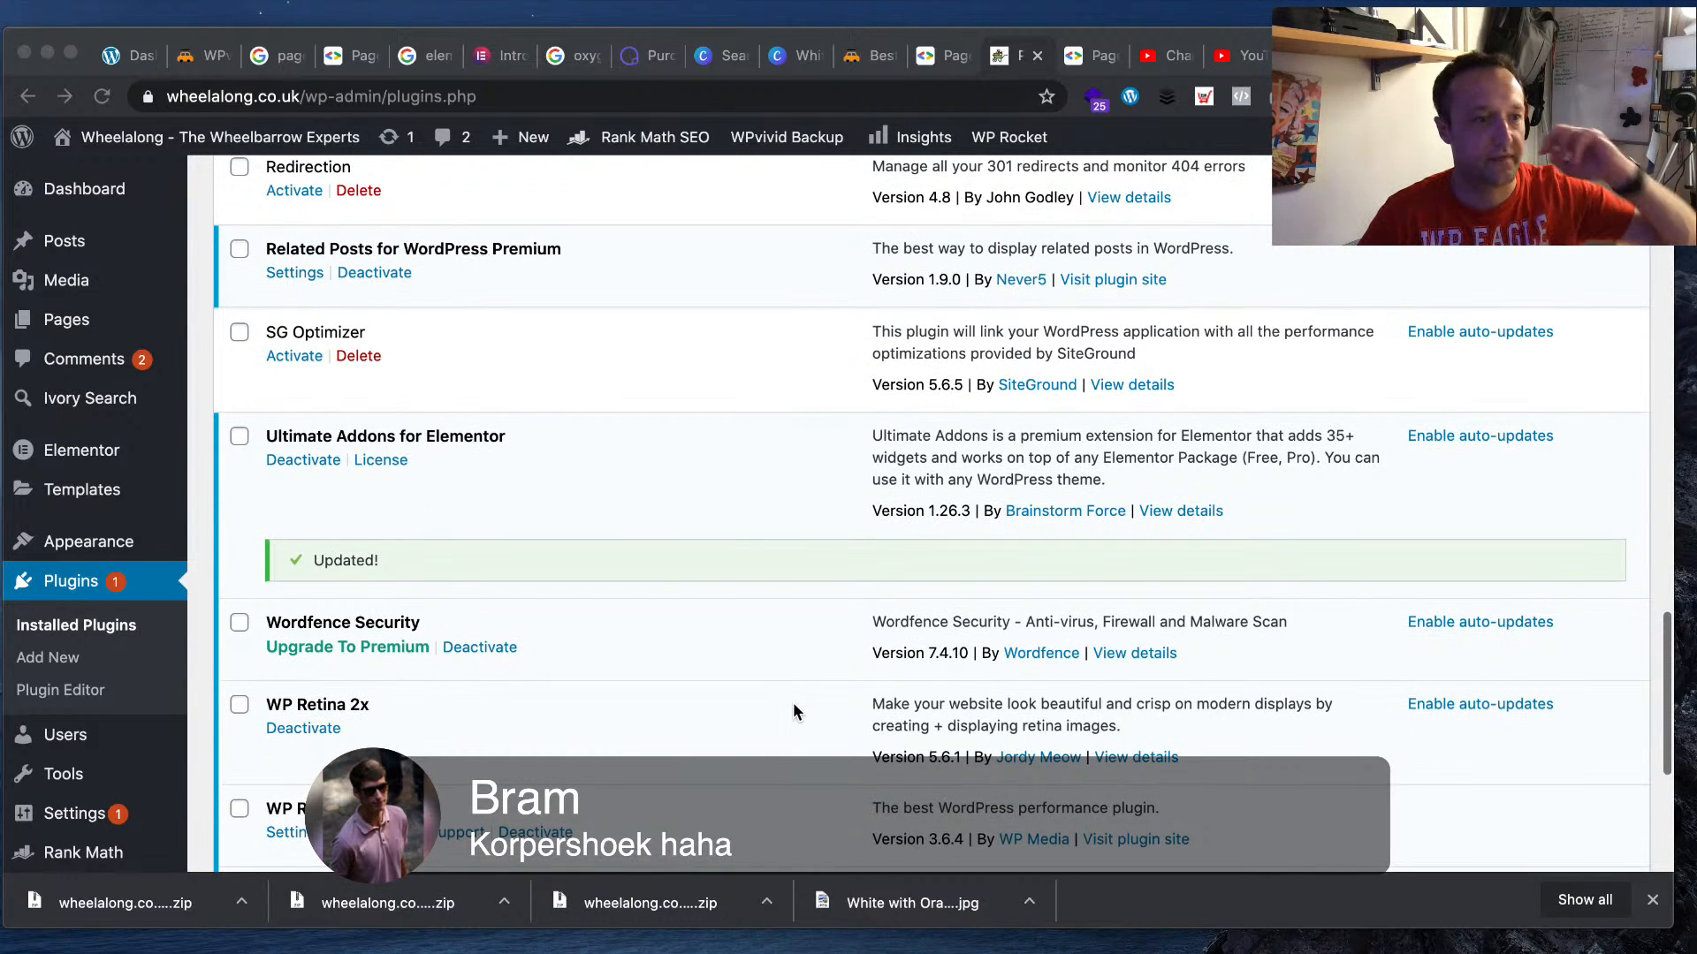
scroll(481, 607, down, 6)
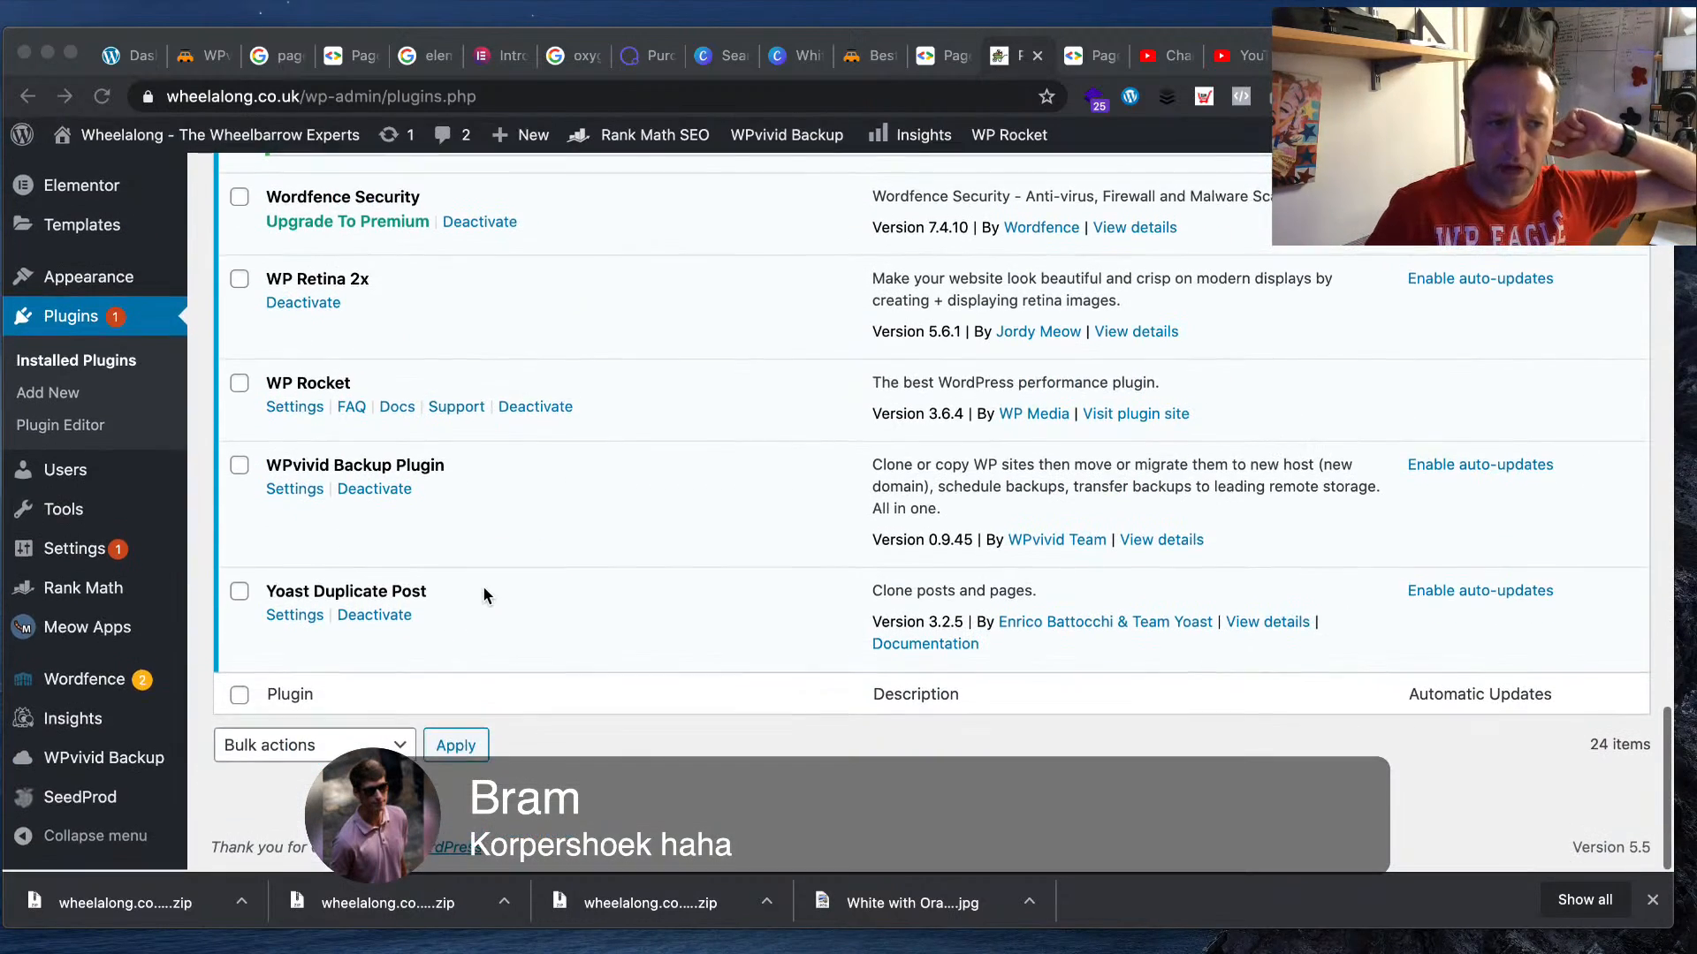
scroll(496, 625, up, 10)
scroll(500, 622, up, 5)
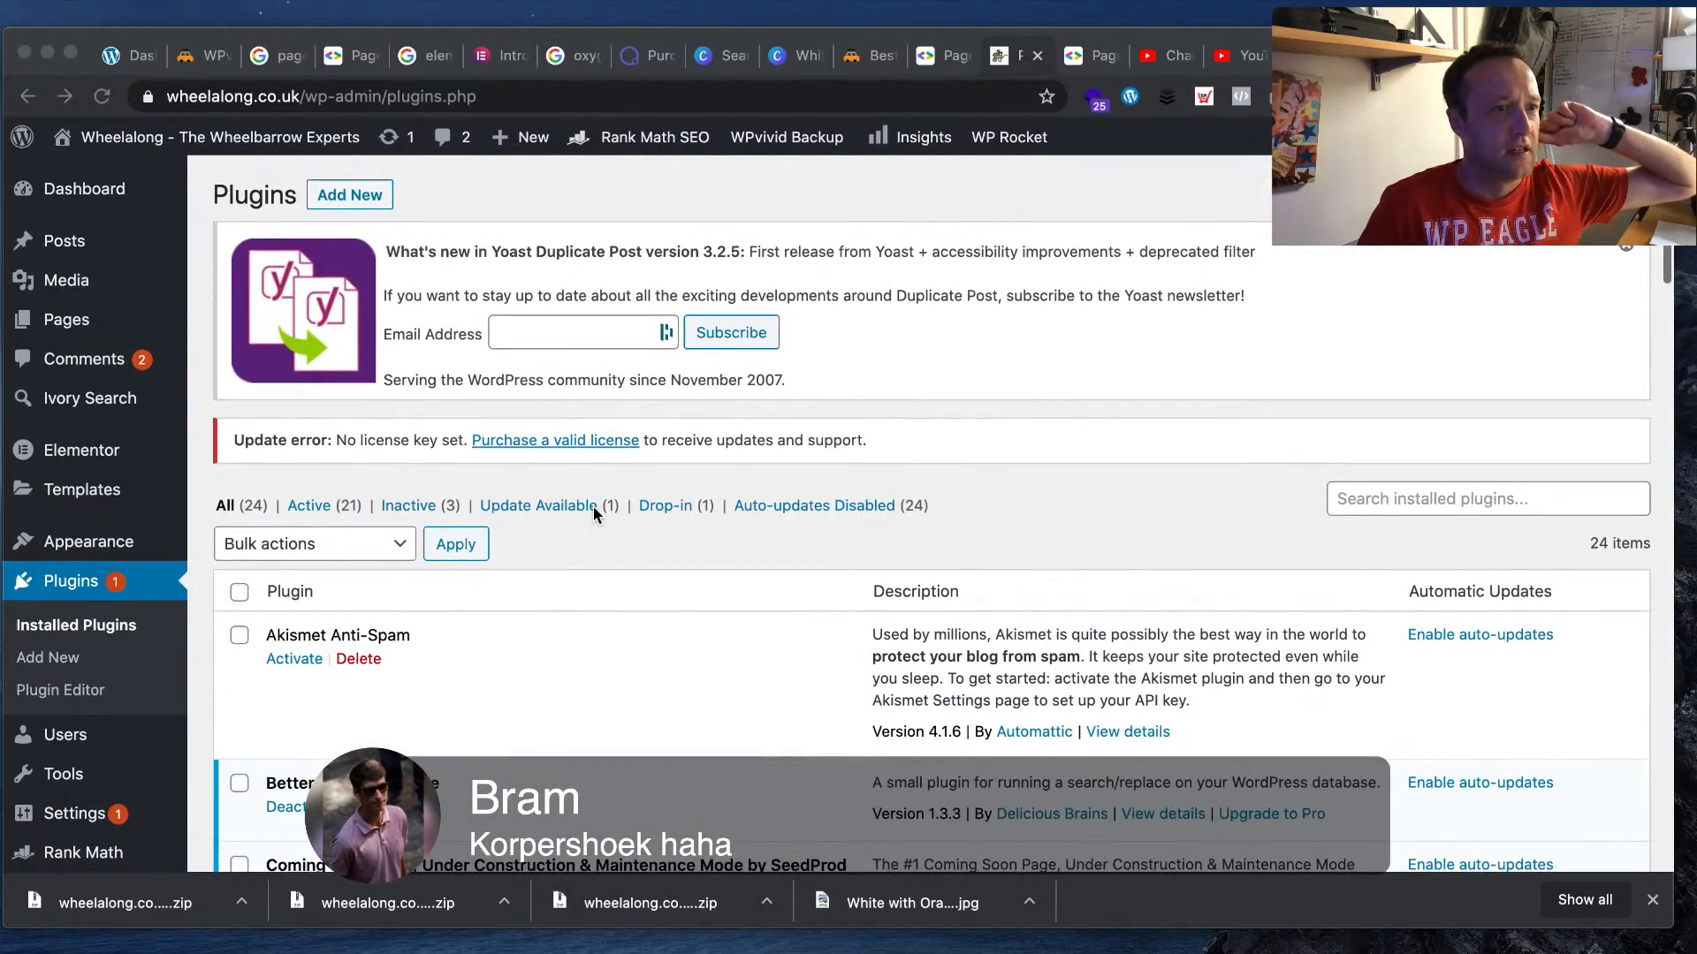
scroll(593, 507, down, 2)
scroll(592, 506, down, 10)
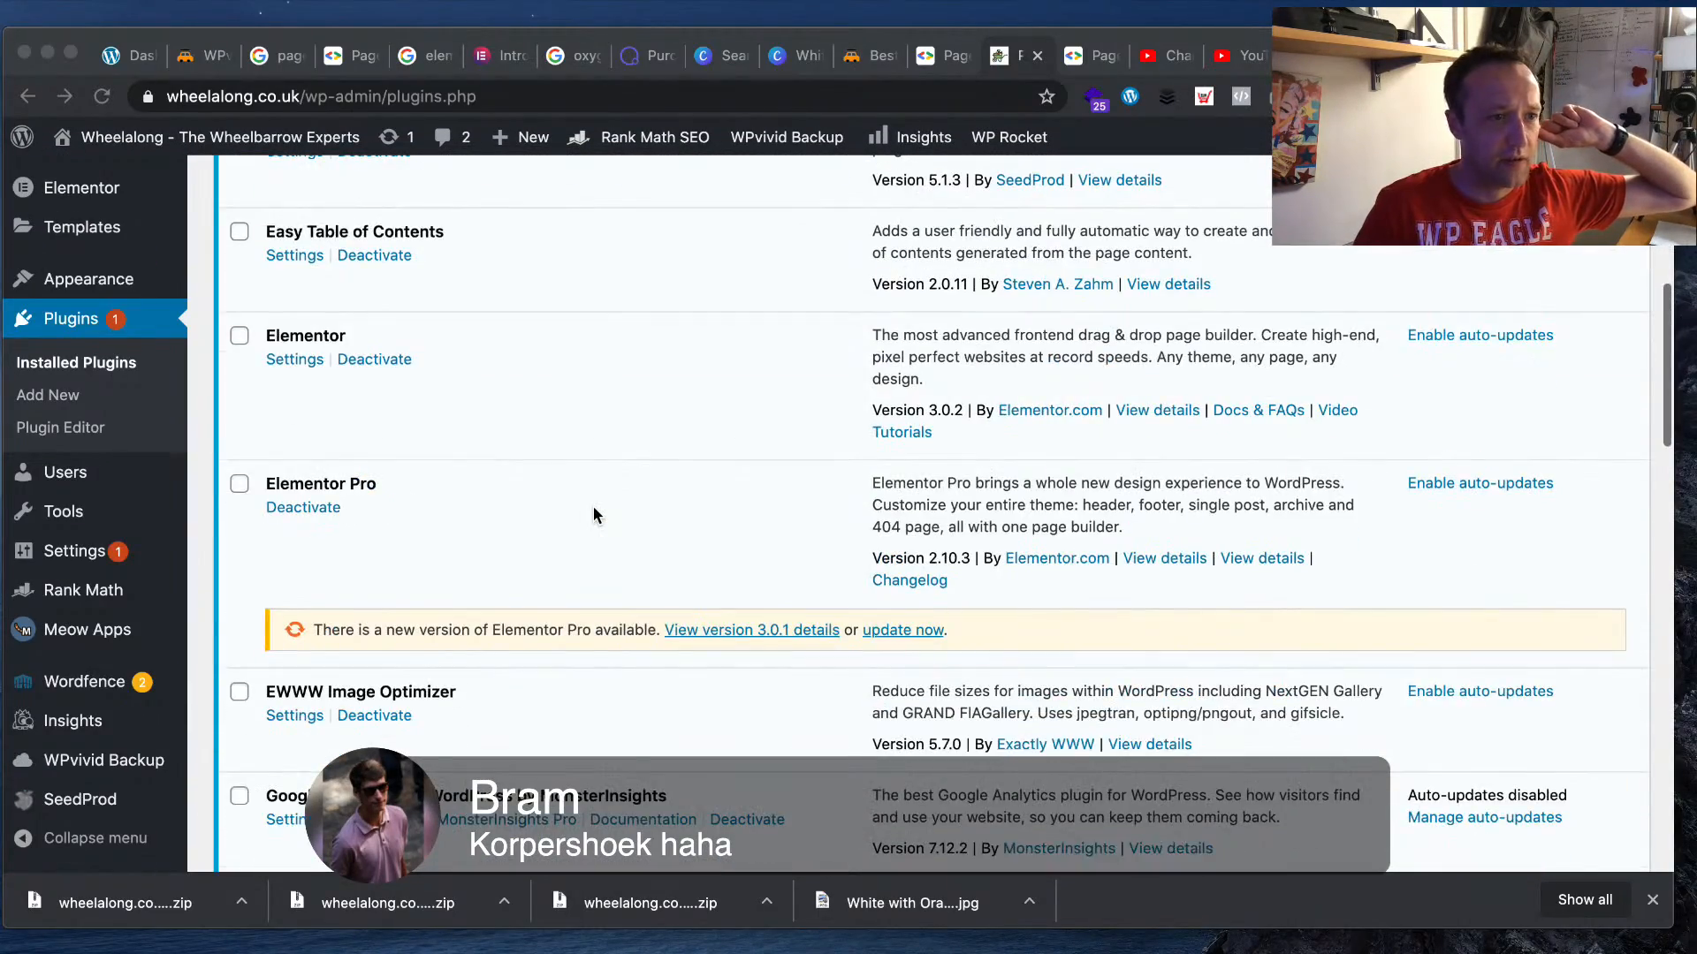
scroll(592, 506, down, 5)
scroll(592, 506, up, 4)
scroll(594, 514, up, 8)
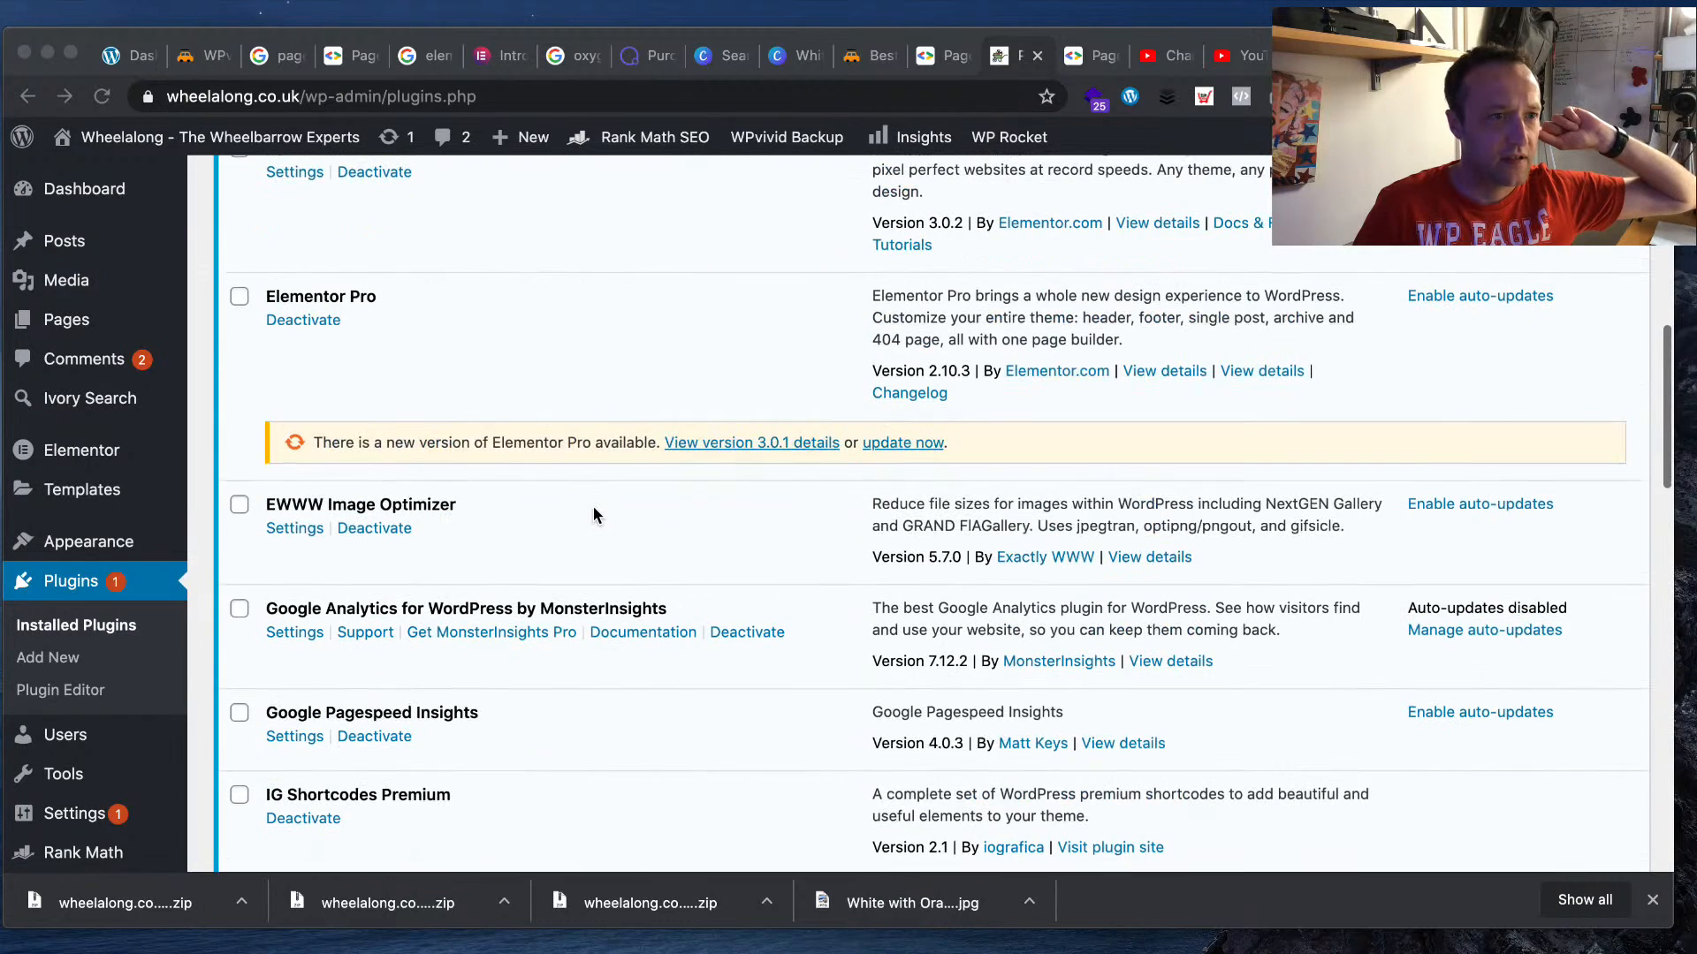
click(910, 442)
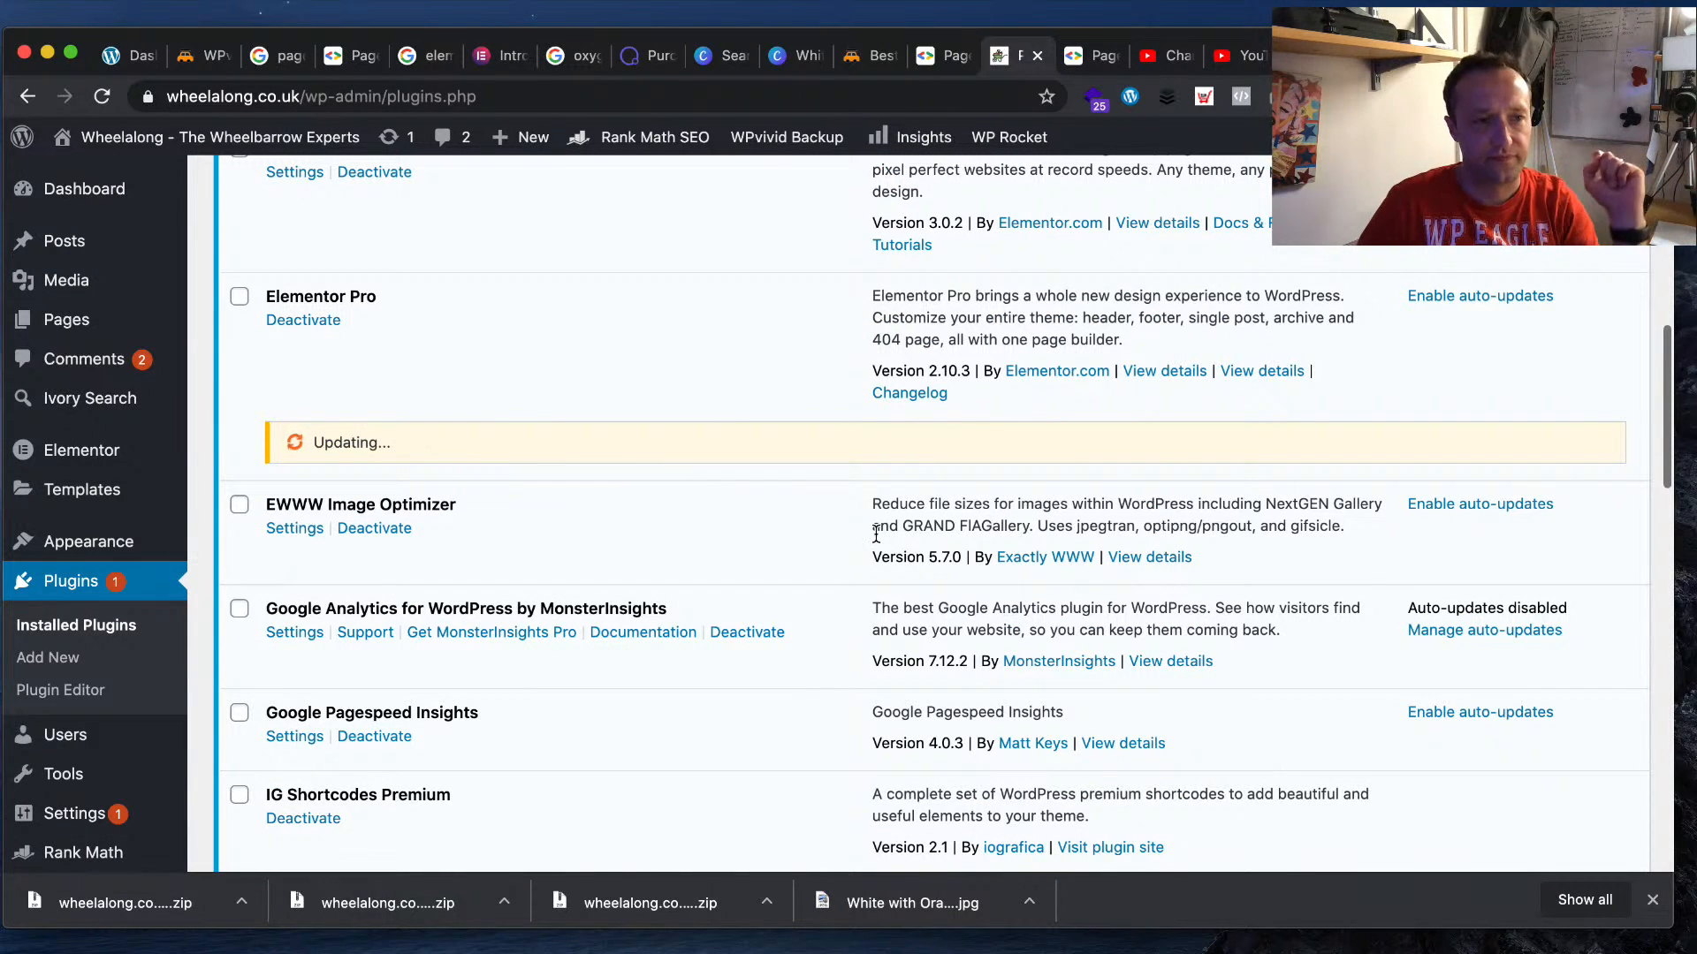
- Open Elementor's License Settings page without interrupting the running plugin update, and check the licence status
mouse_move(134, 457)
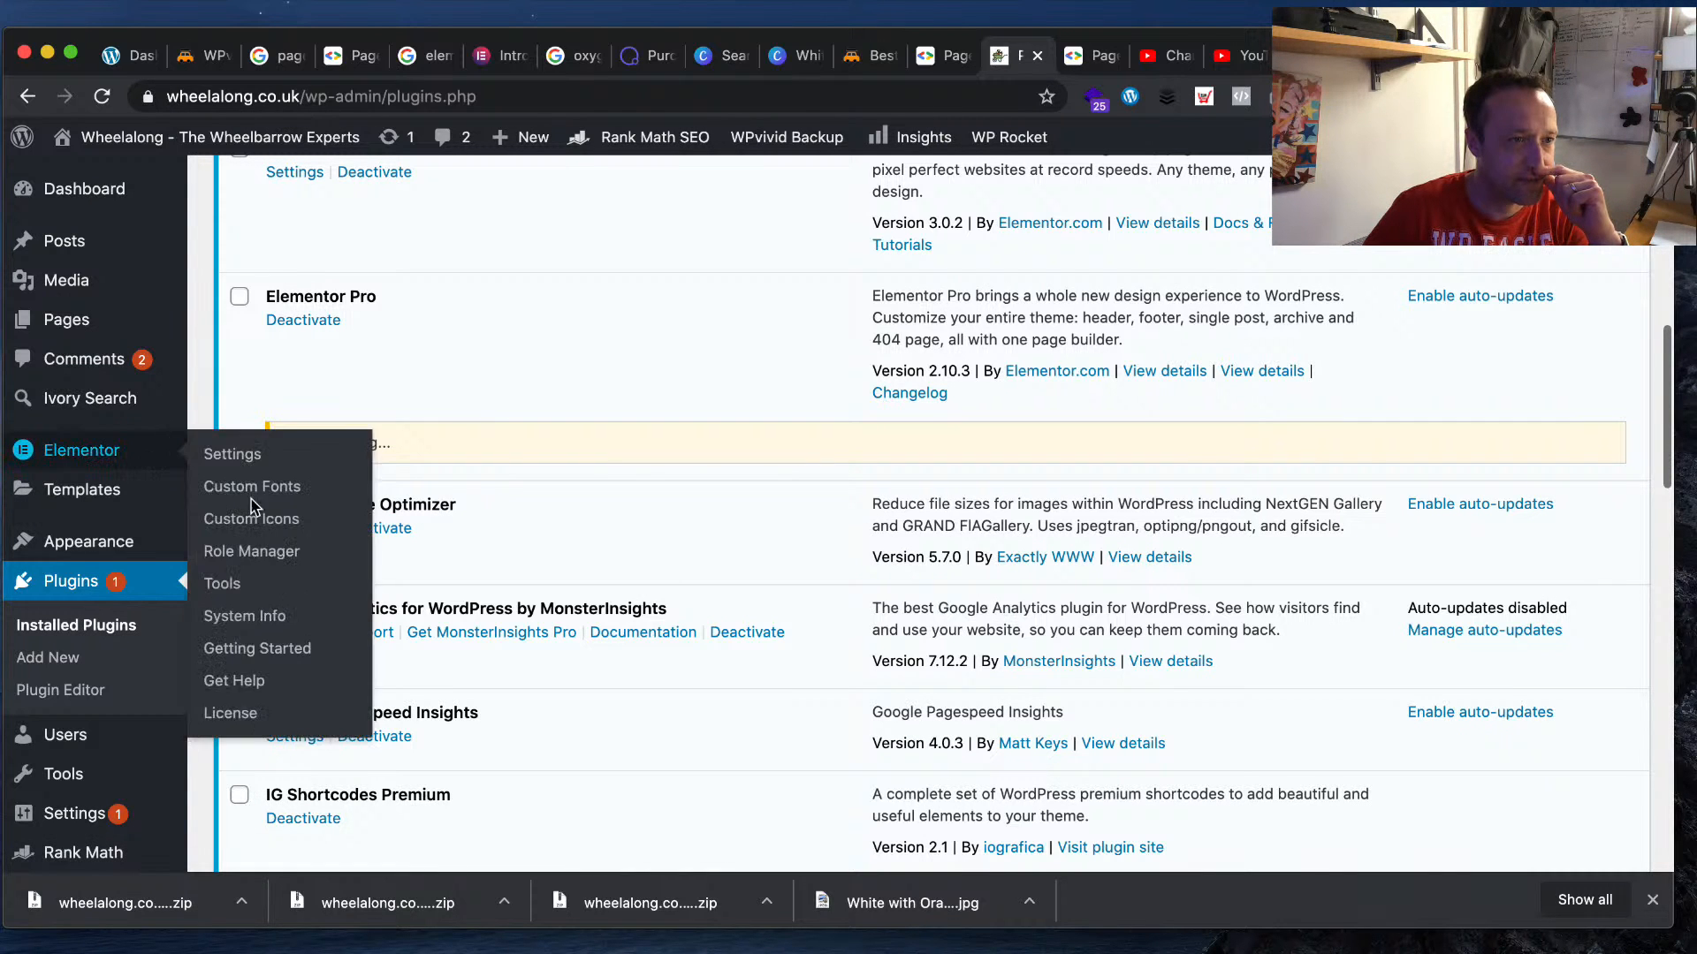
click(239, 712)
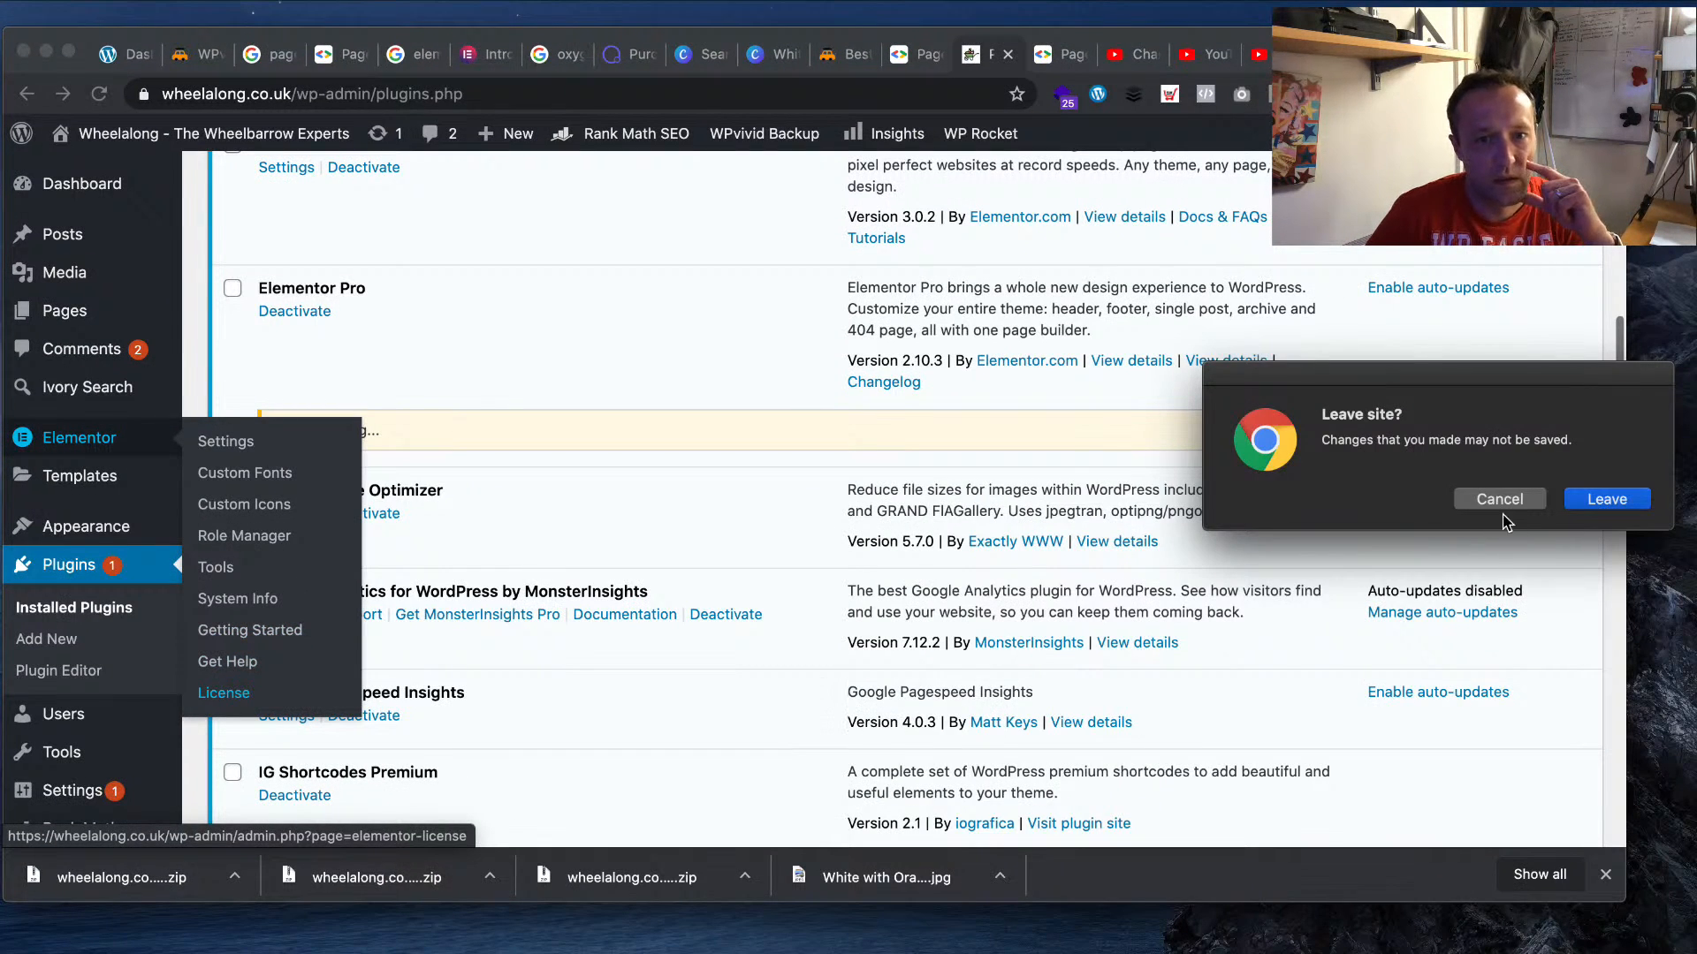
click(1499, 602)
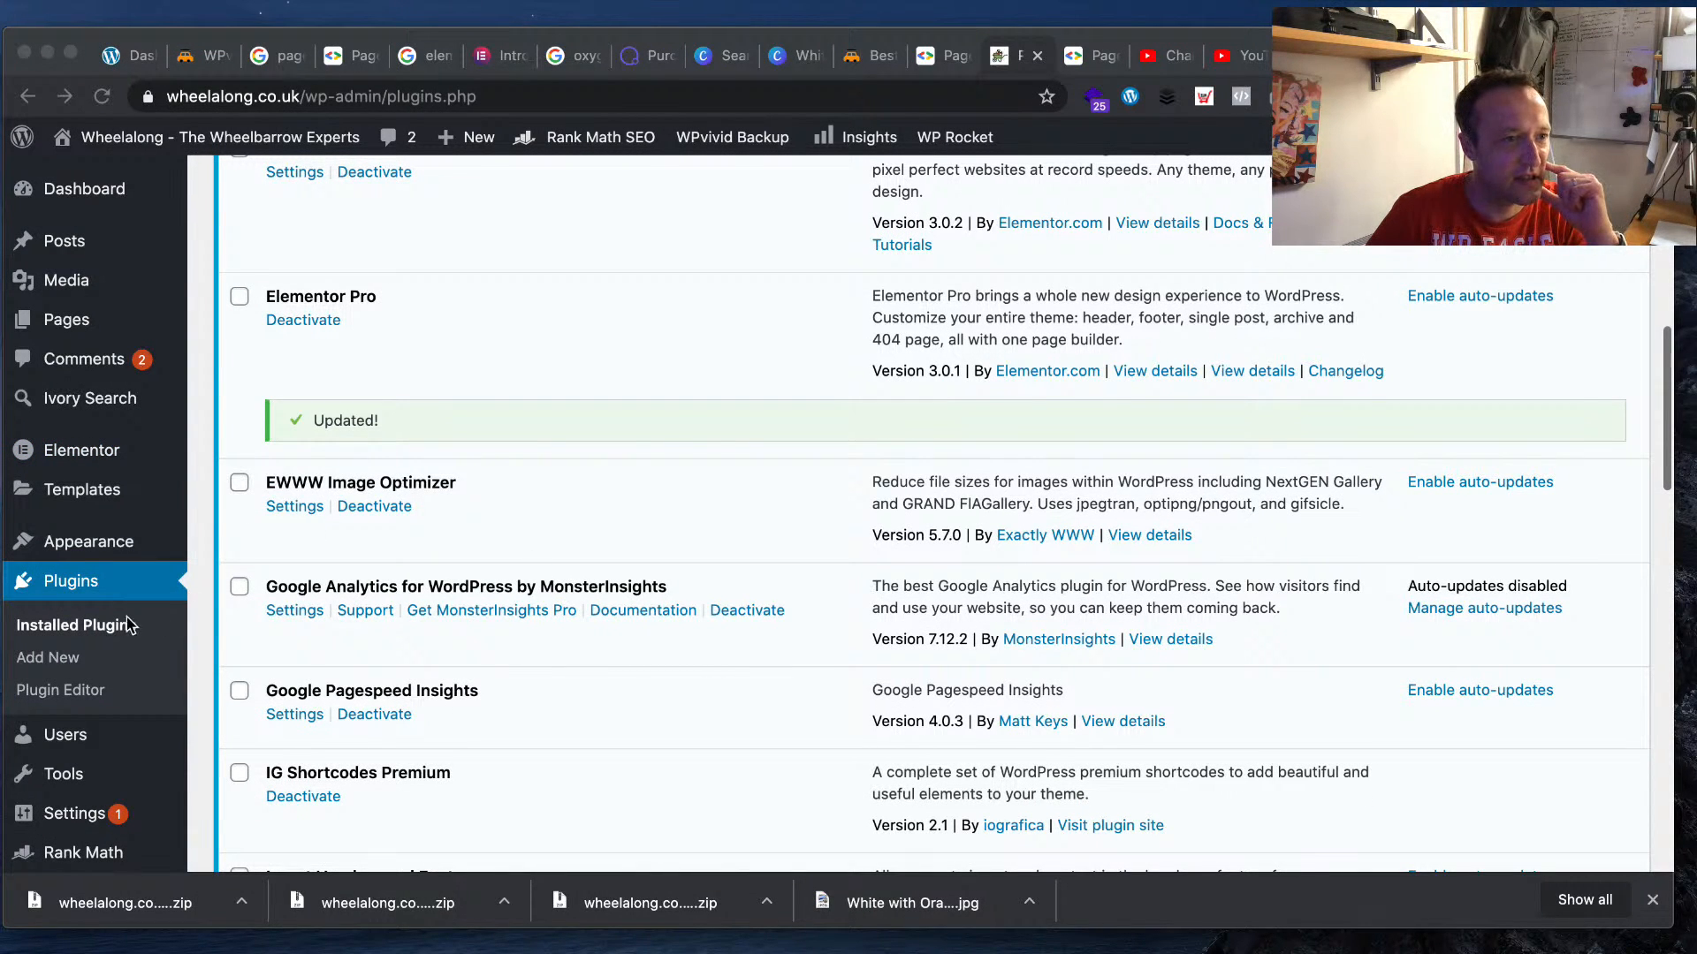
mouse_move(137, 469)
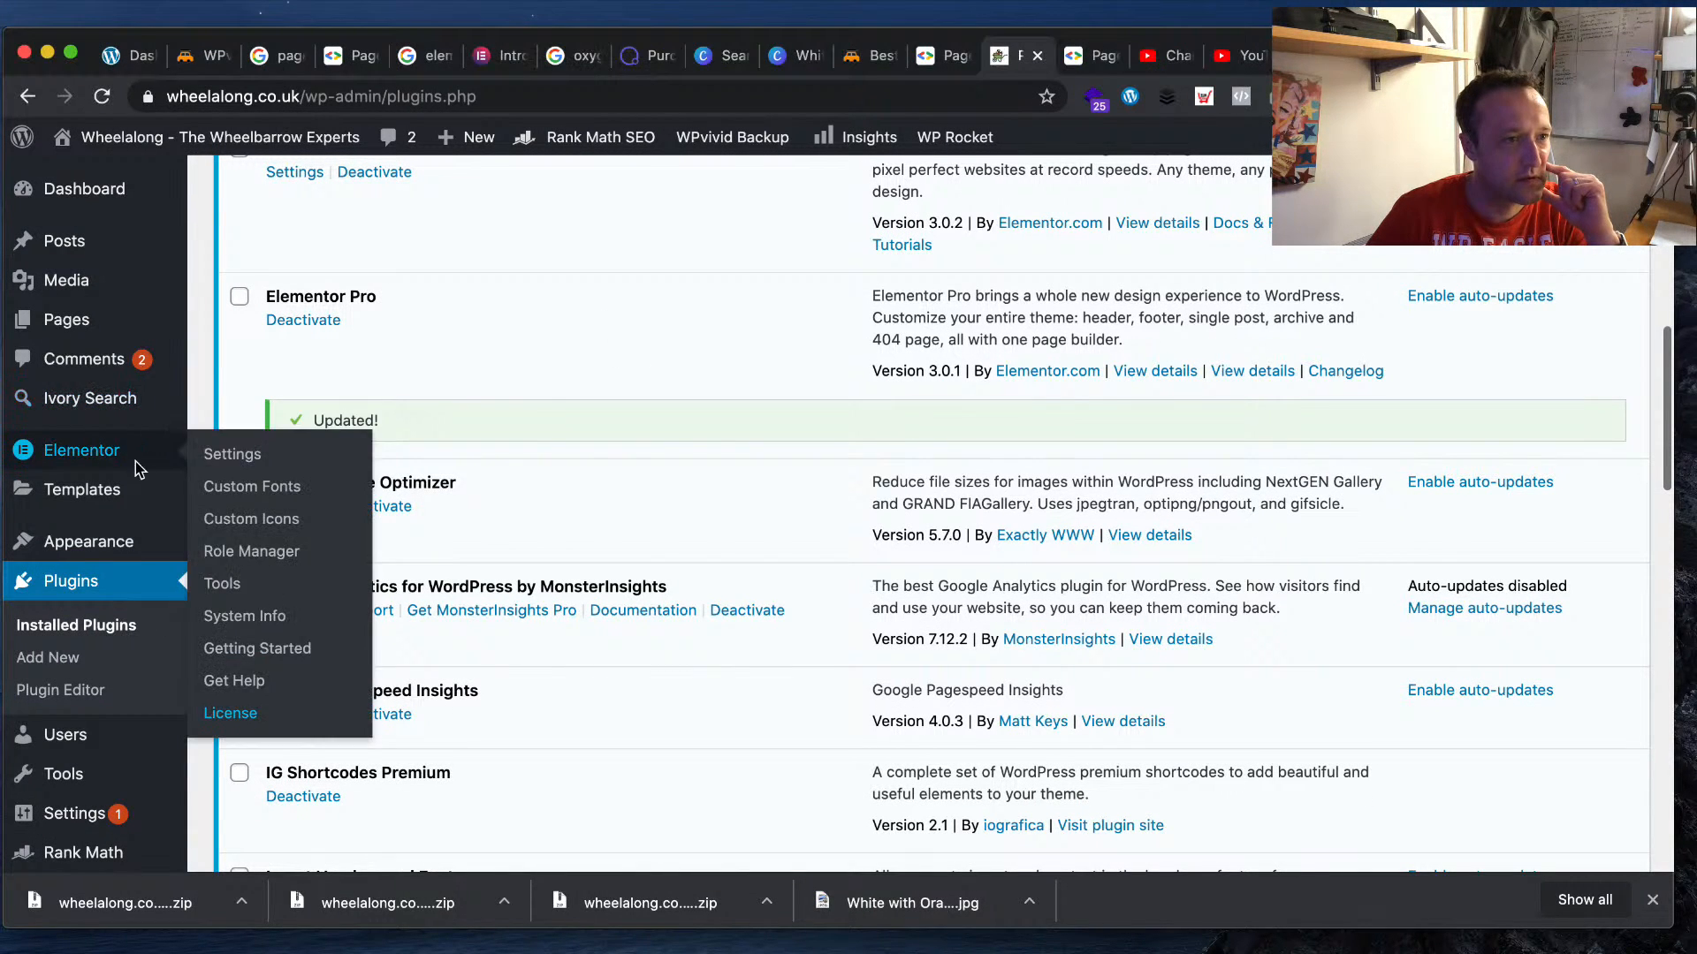
click(225, 712)
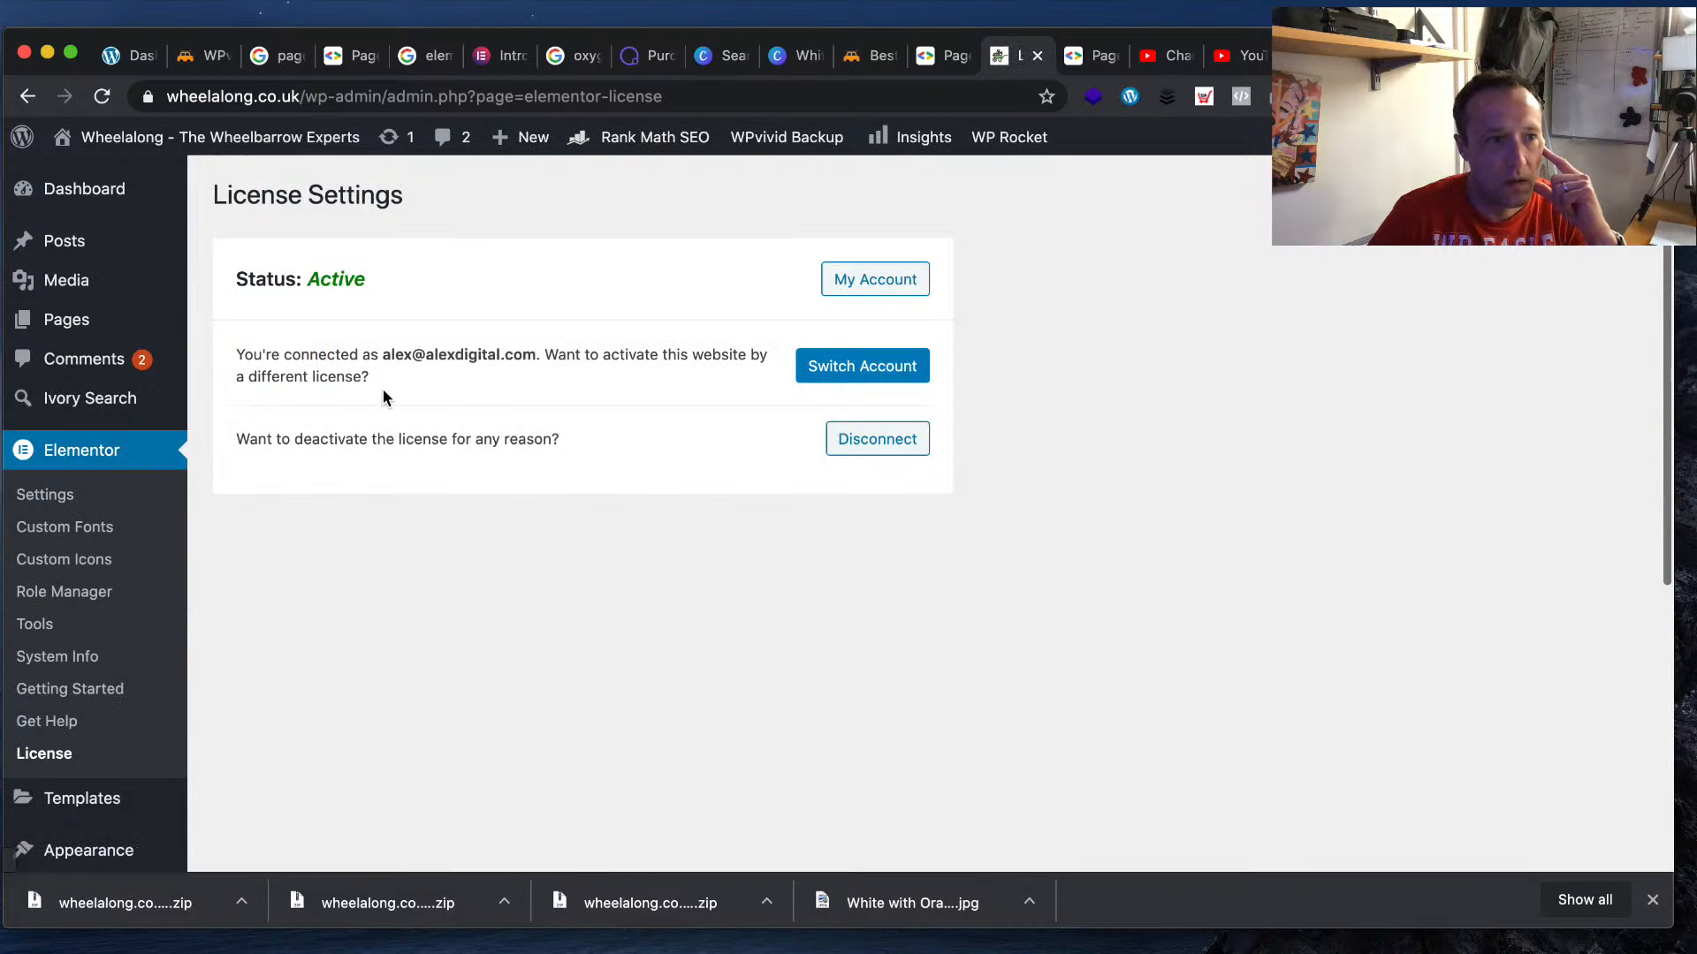
- Visit Wheelalong's live homepage and look over its header, hero section and article listings
mouse_move(124, 139)
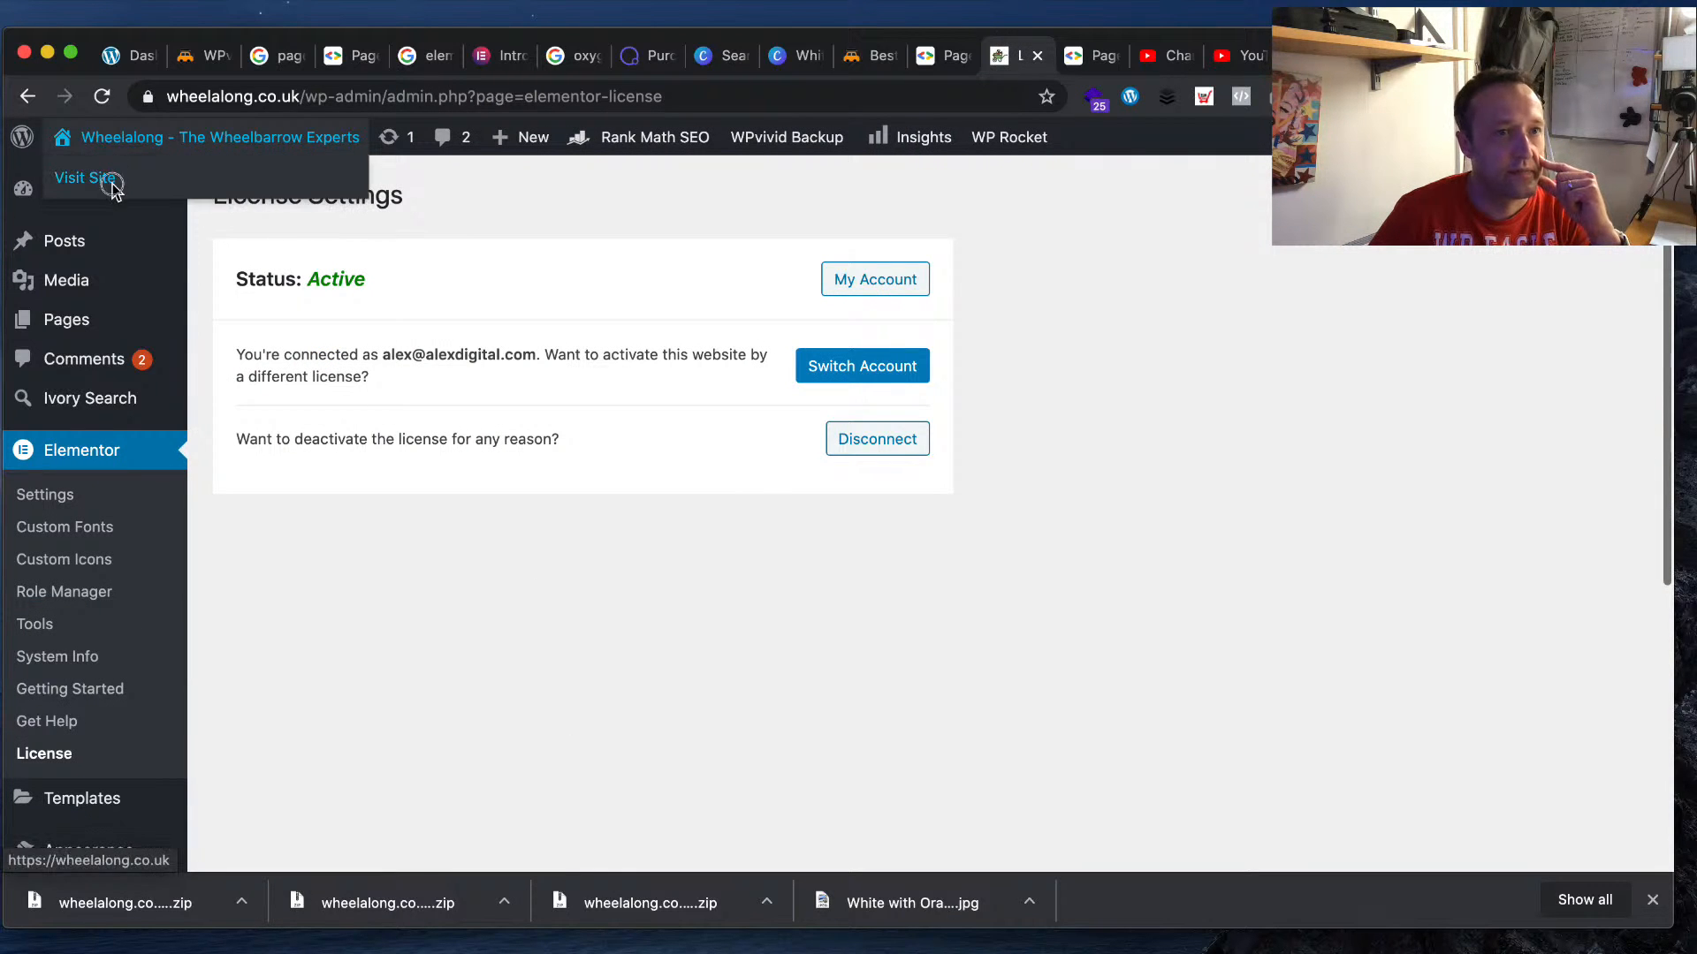
click(109, 179)
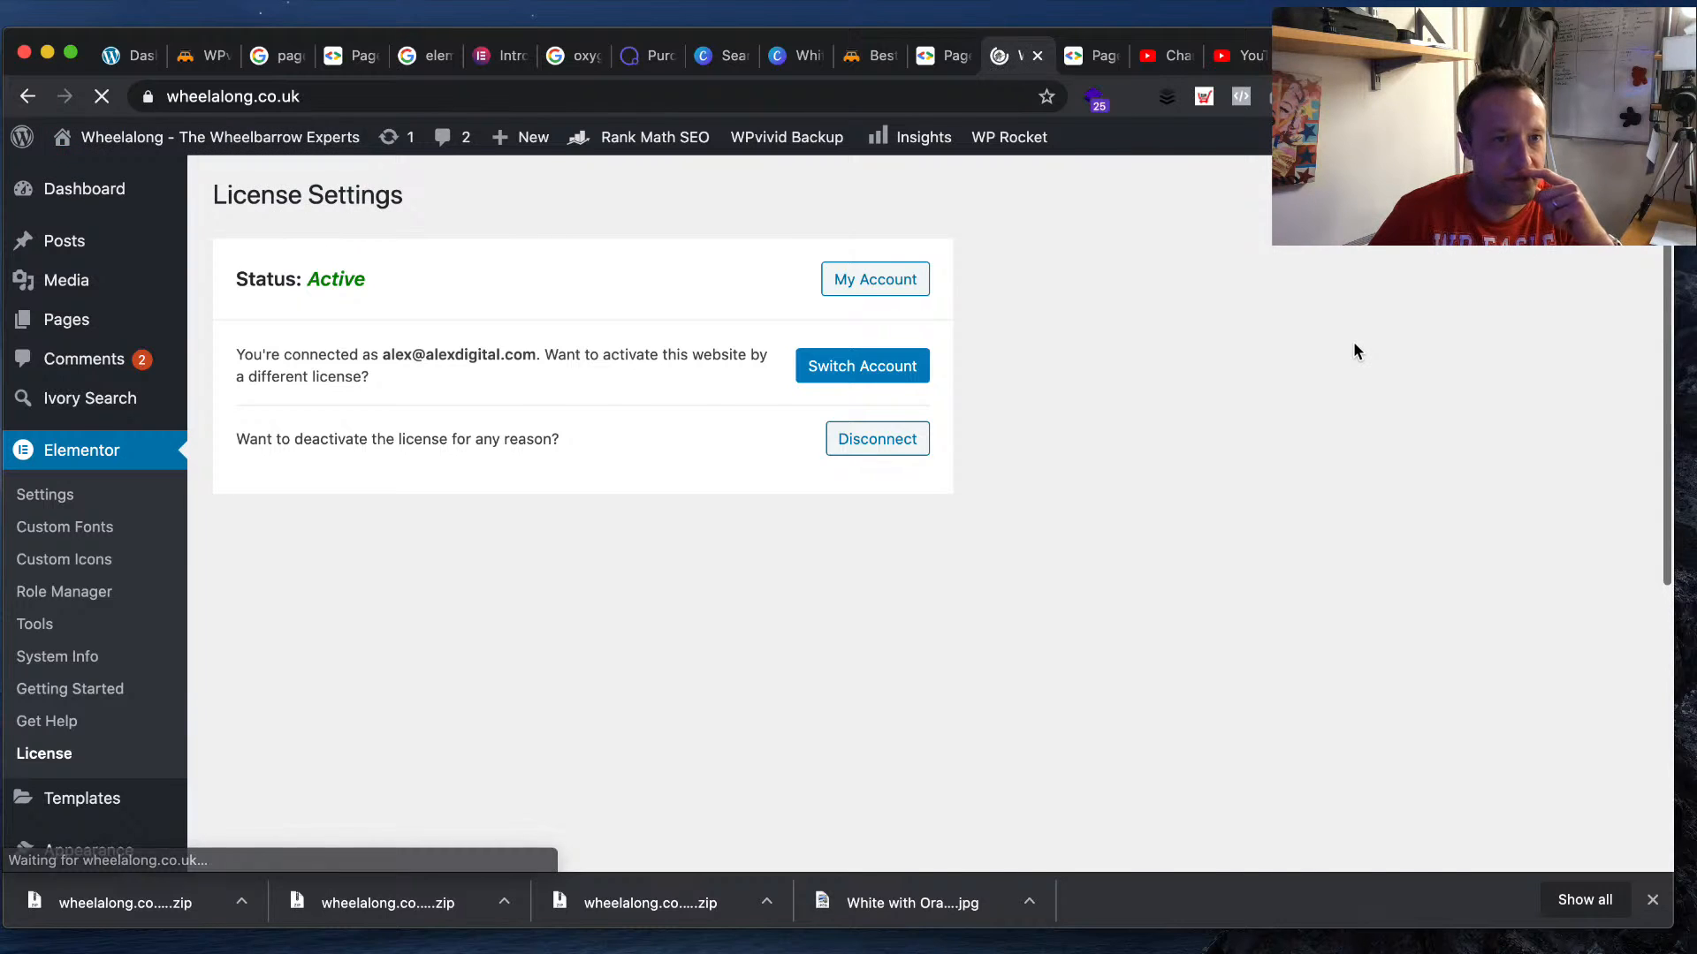
scroll(1074, 379, down, 10)
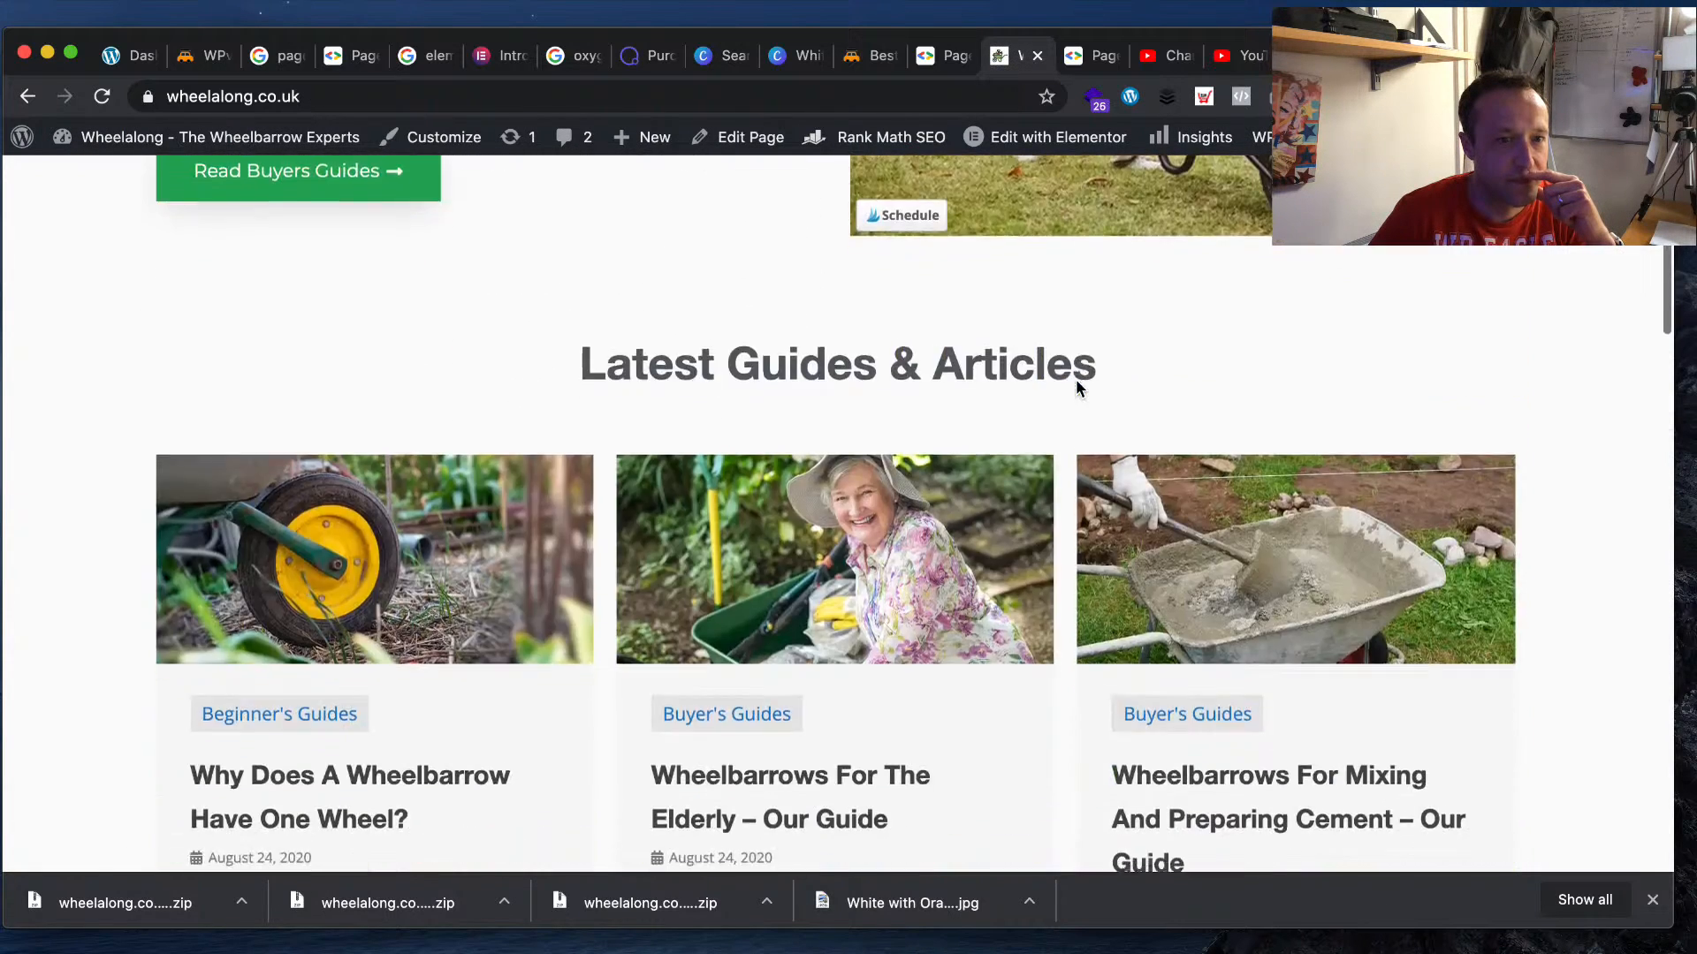
scroll(1074, 379, up, 10)
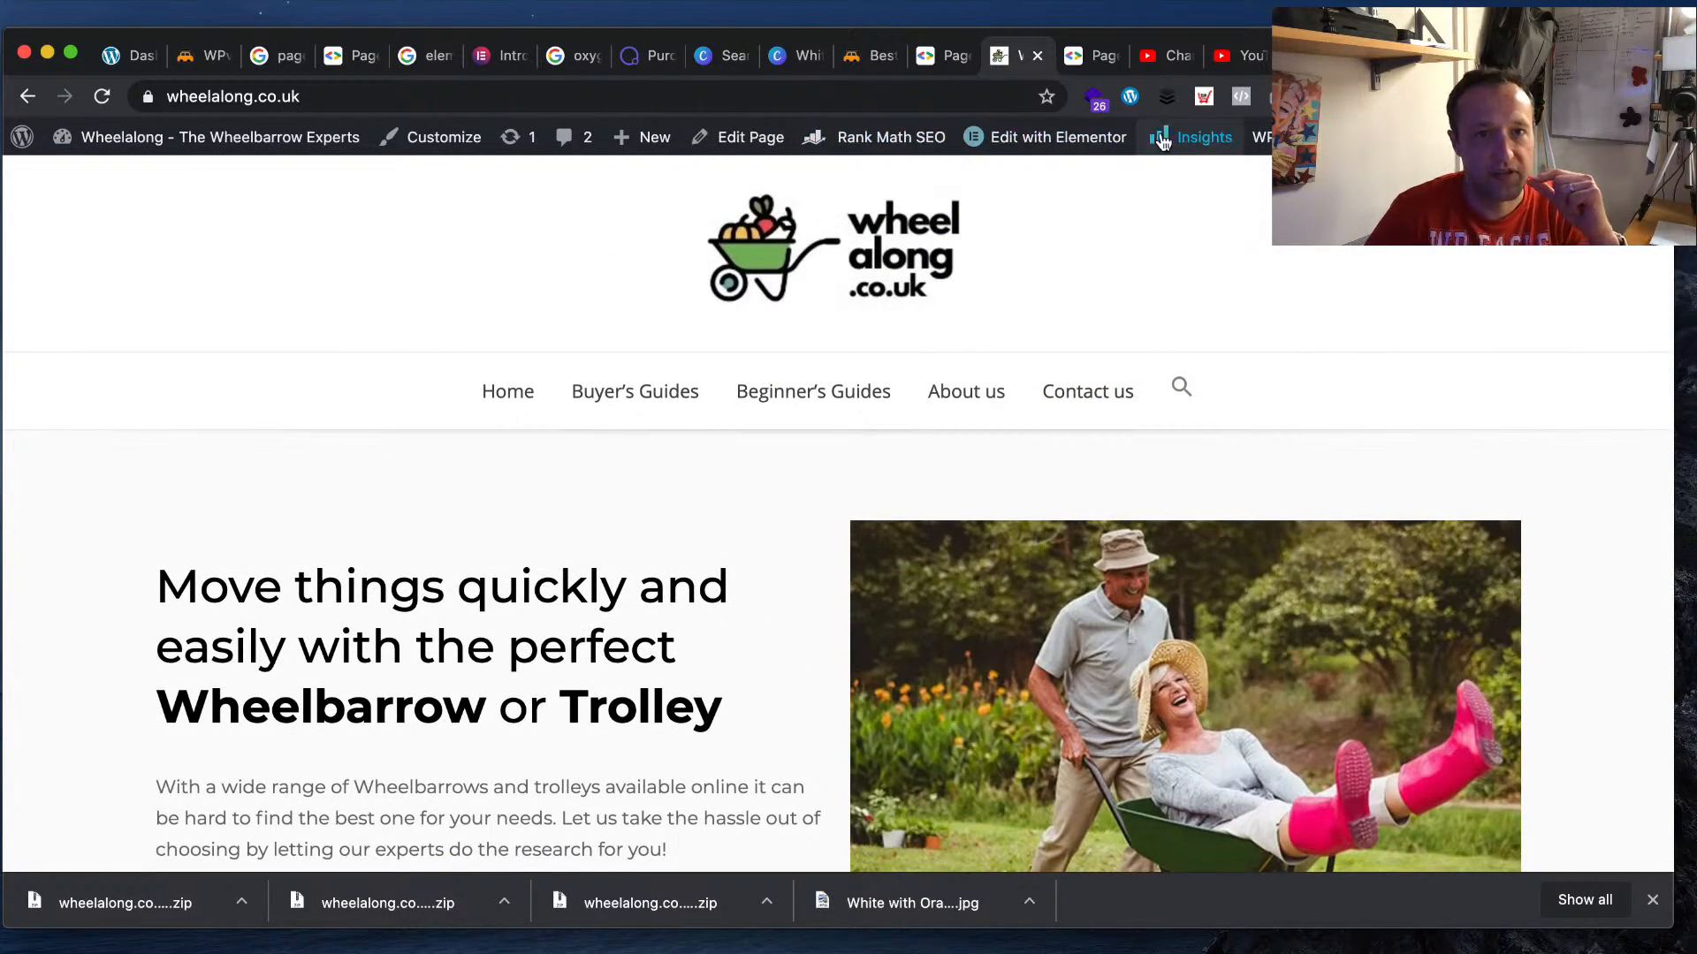
mouse_move(1261, 137)
click(1263, 275)
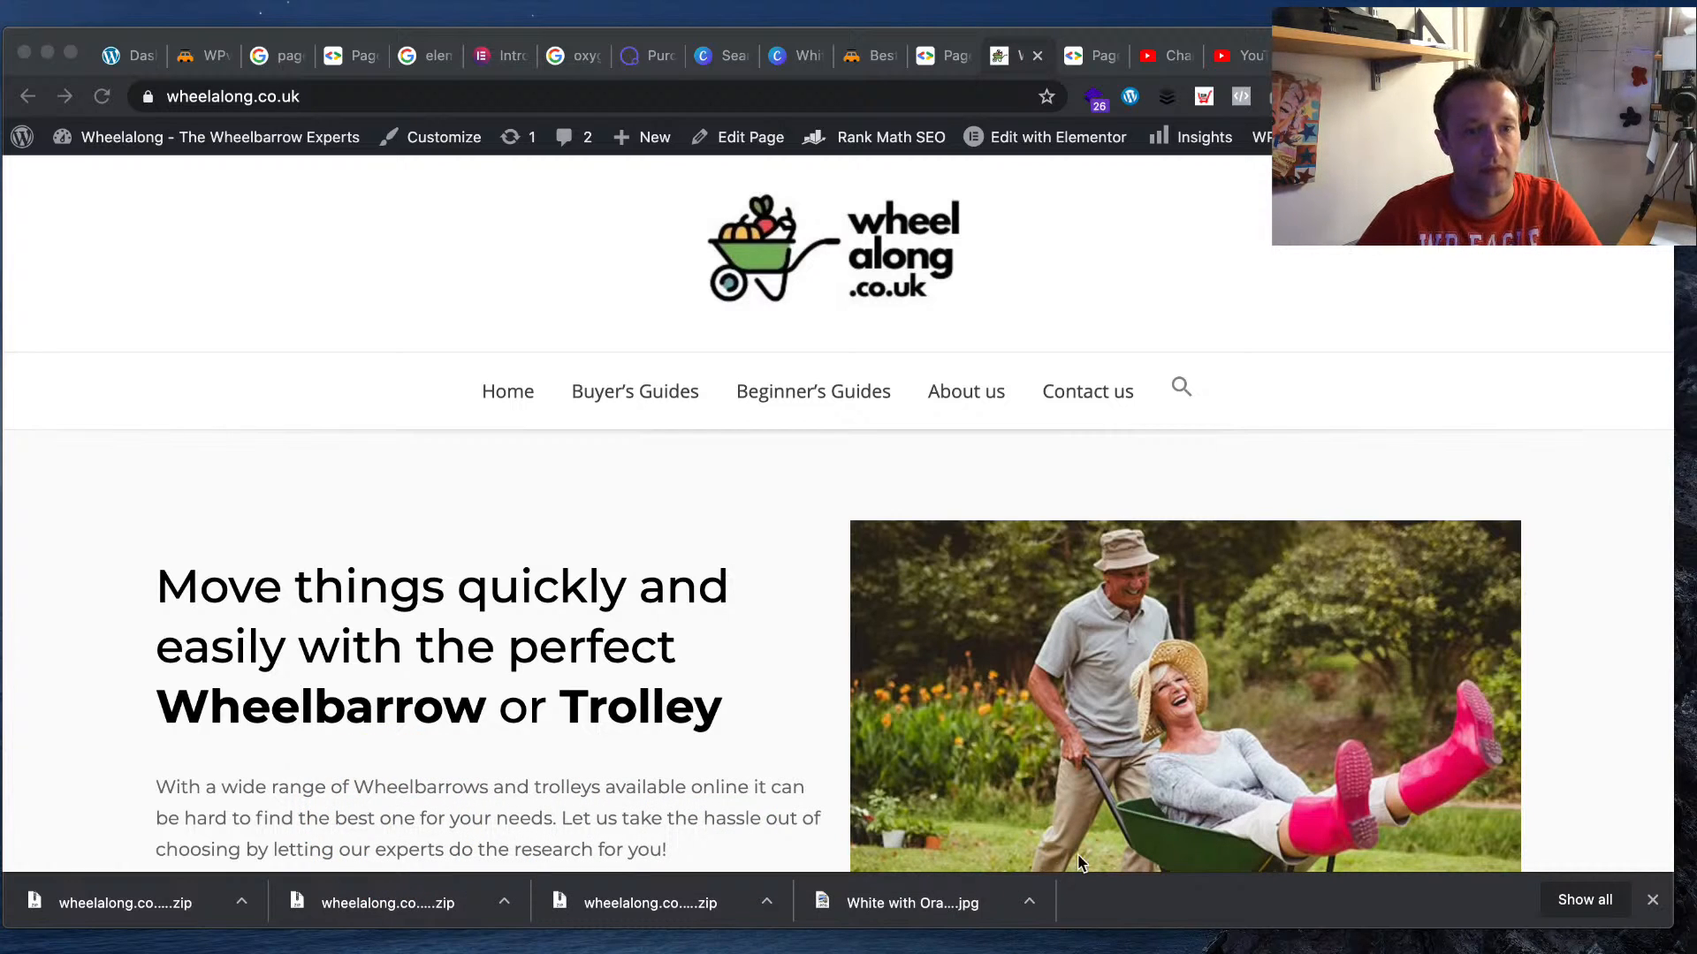
scroll(569, 496, down, 15)
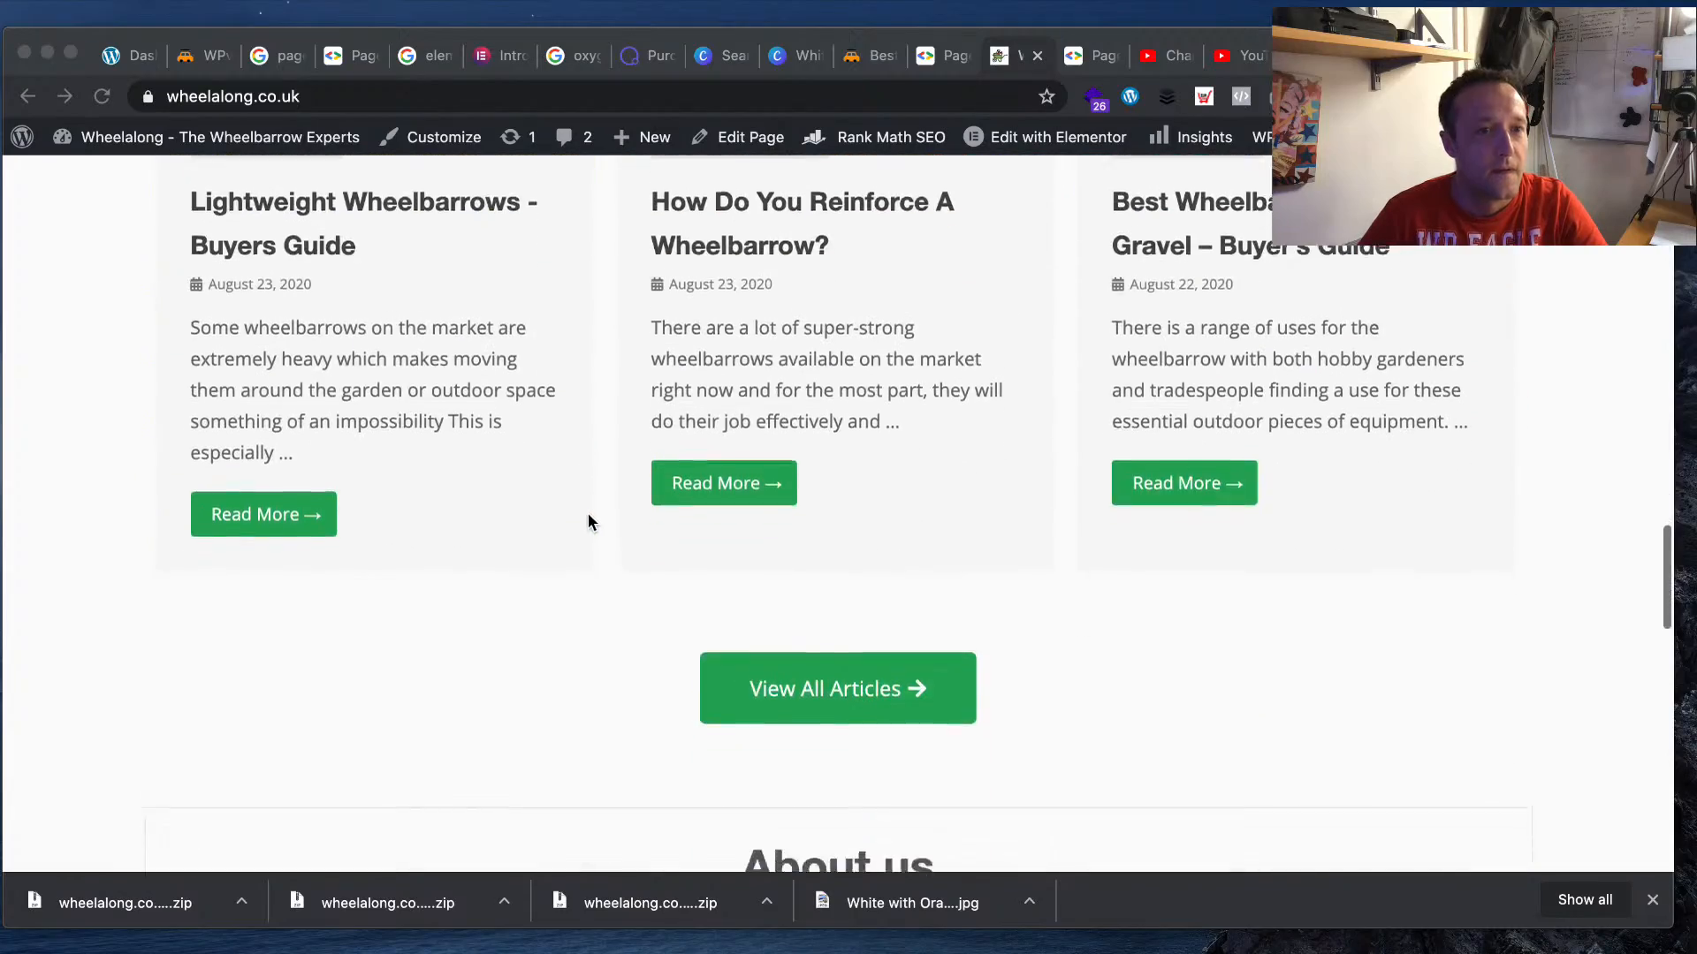
scroll(588, 522, down, 15)
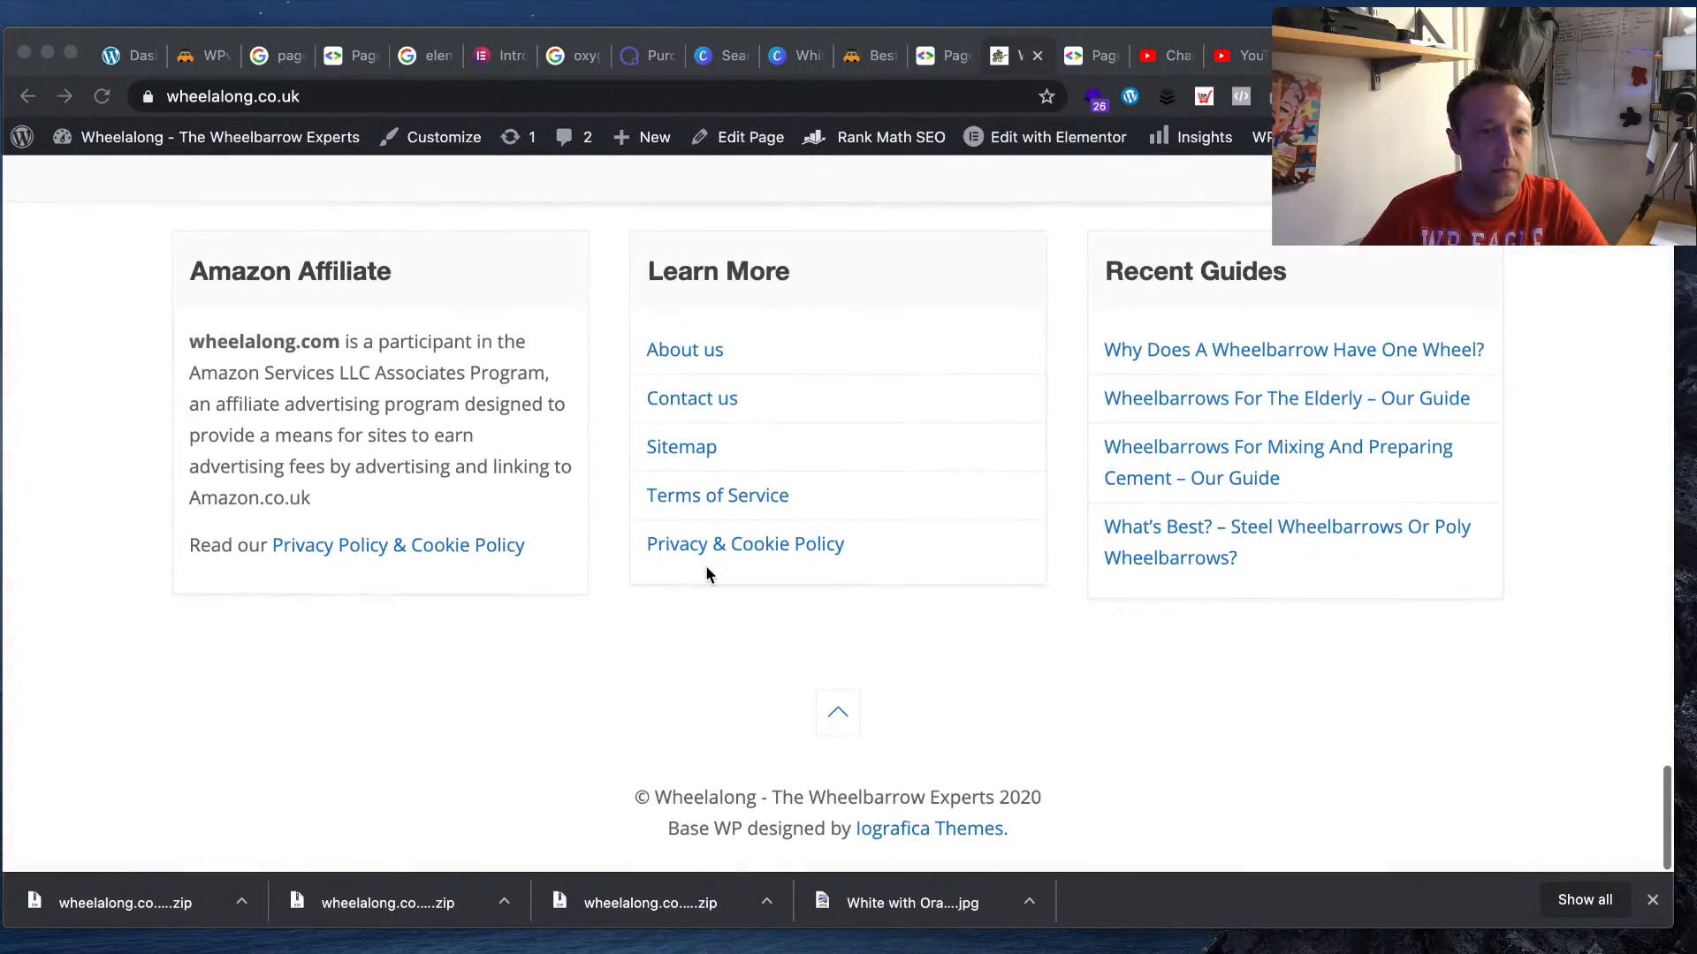
scroll(705, 574, up, 20)
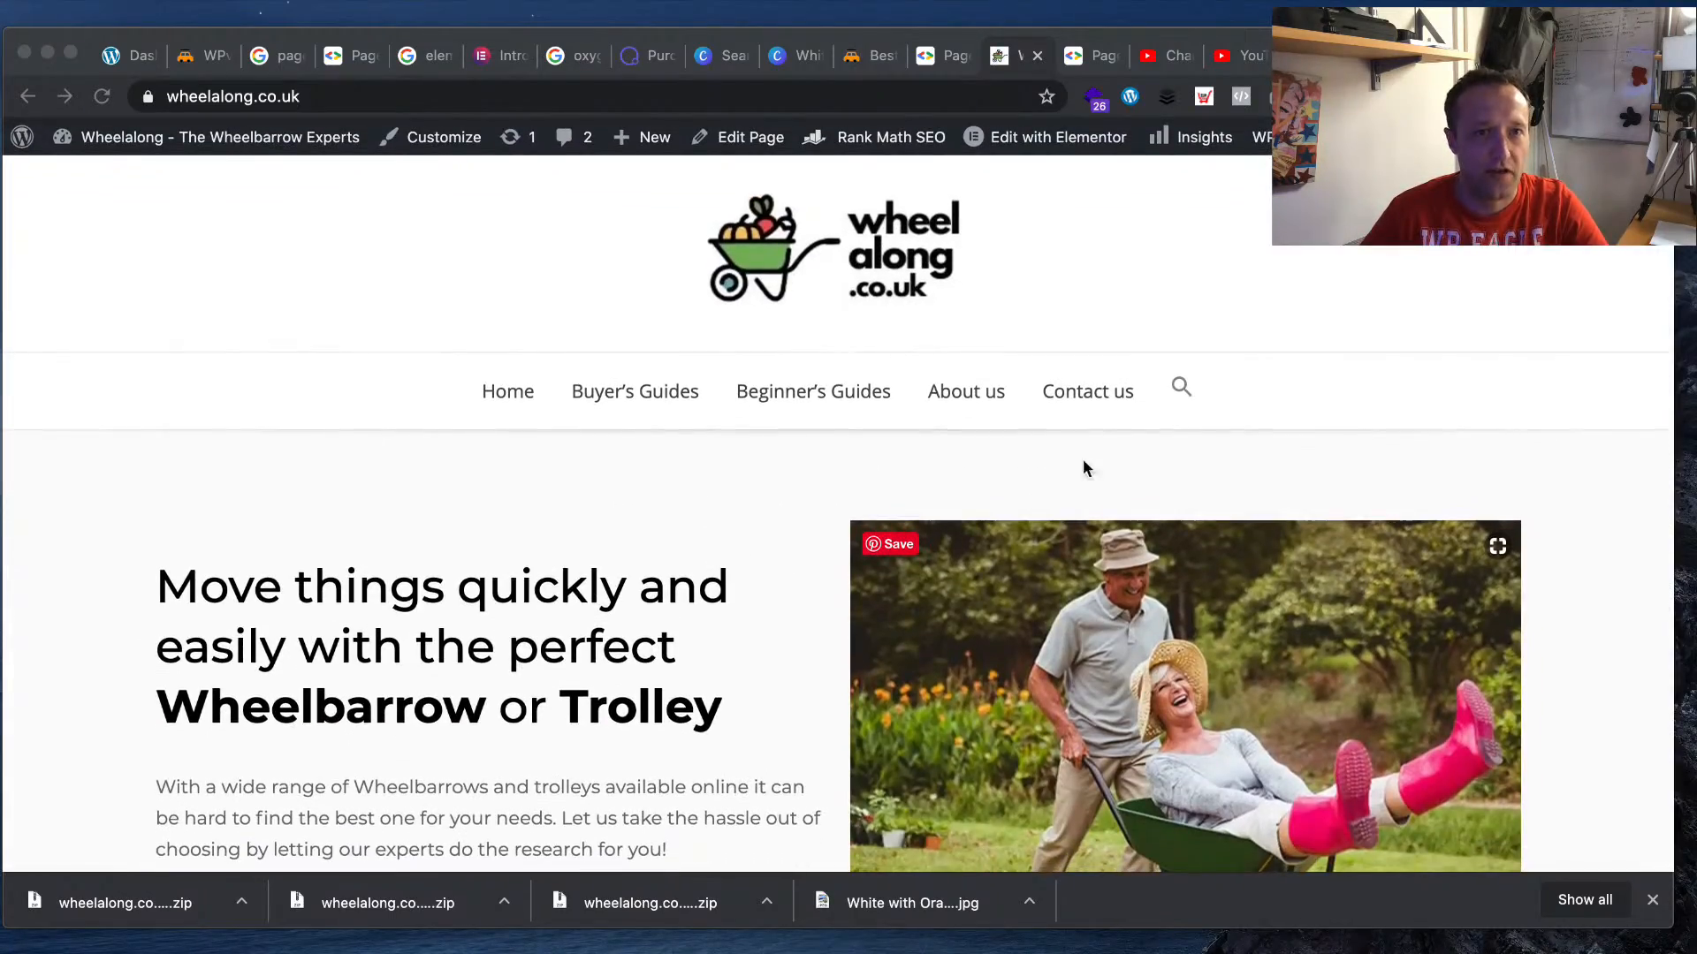
click(1078, 59)
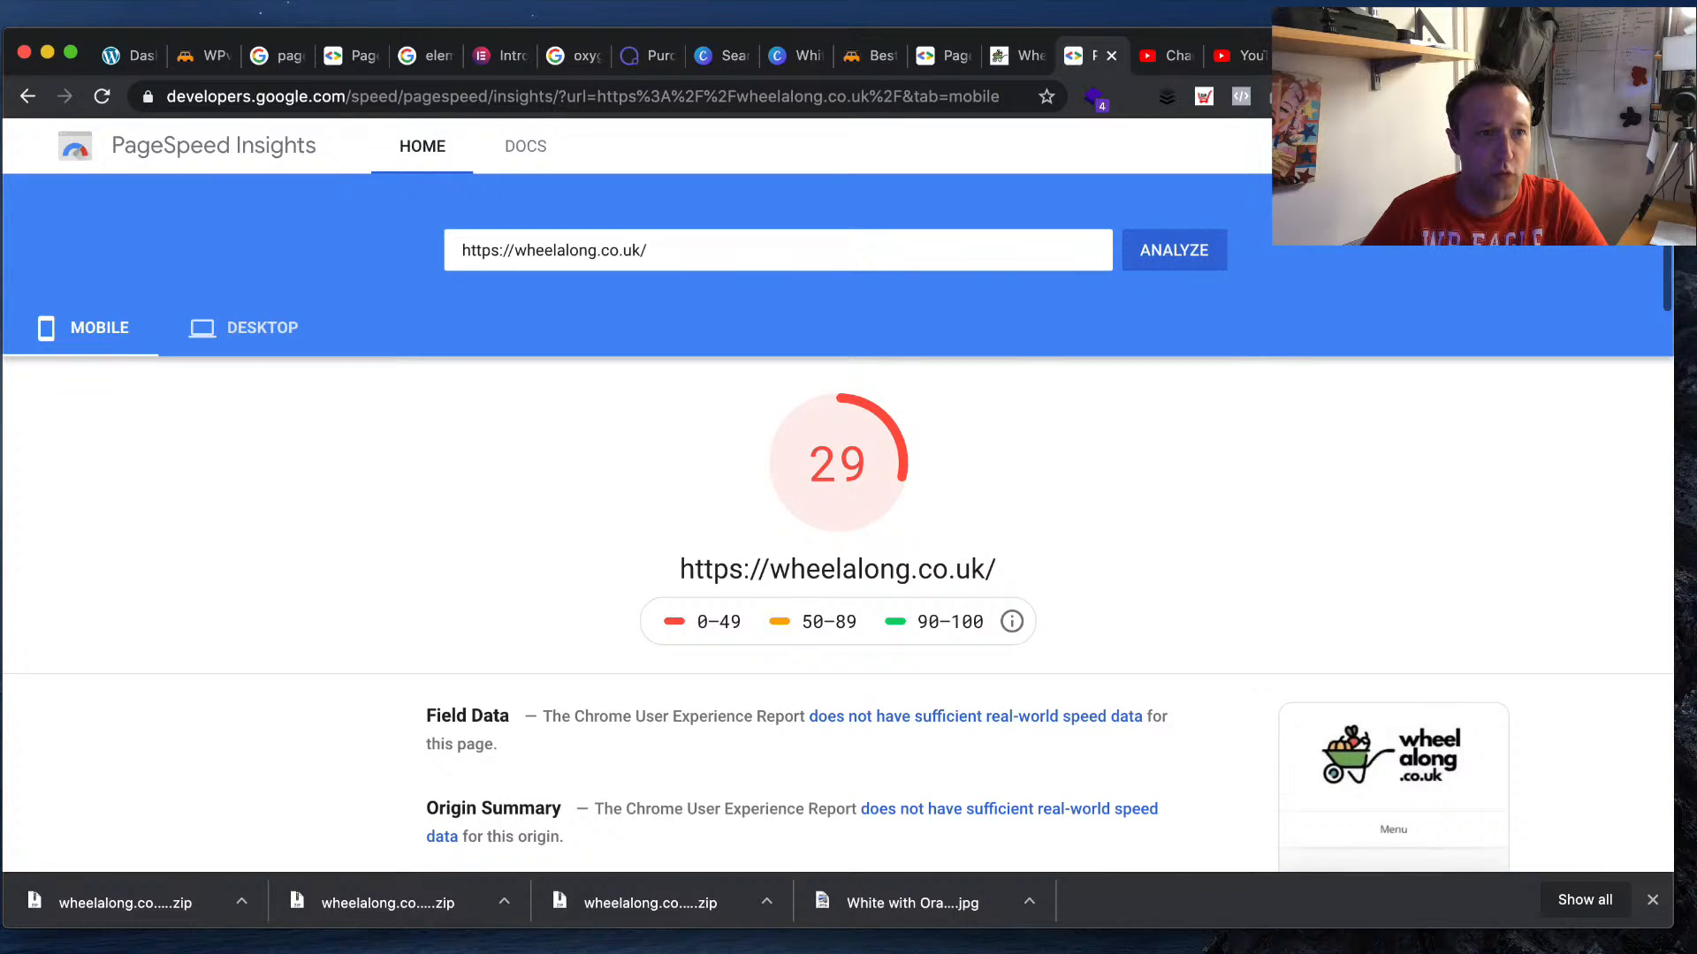
click(1224, 242)
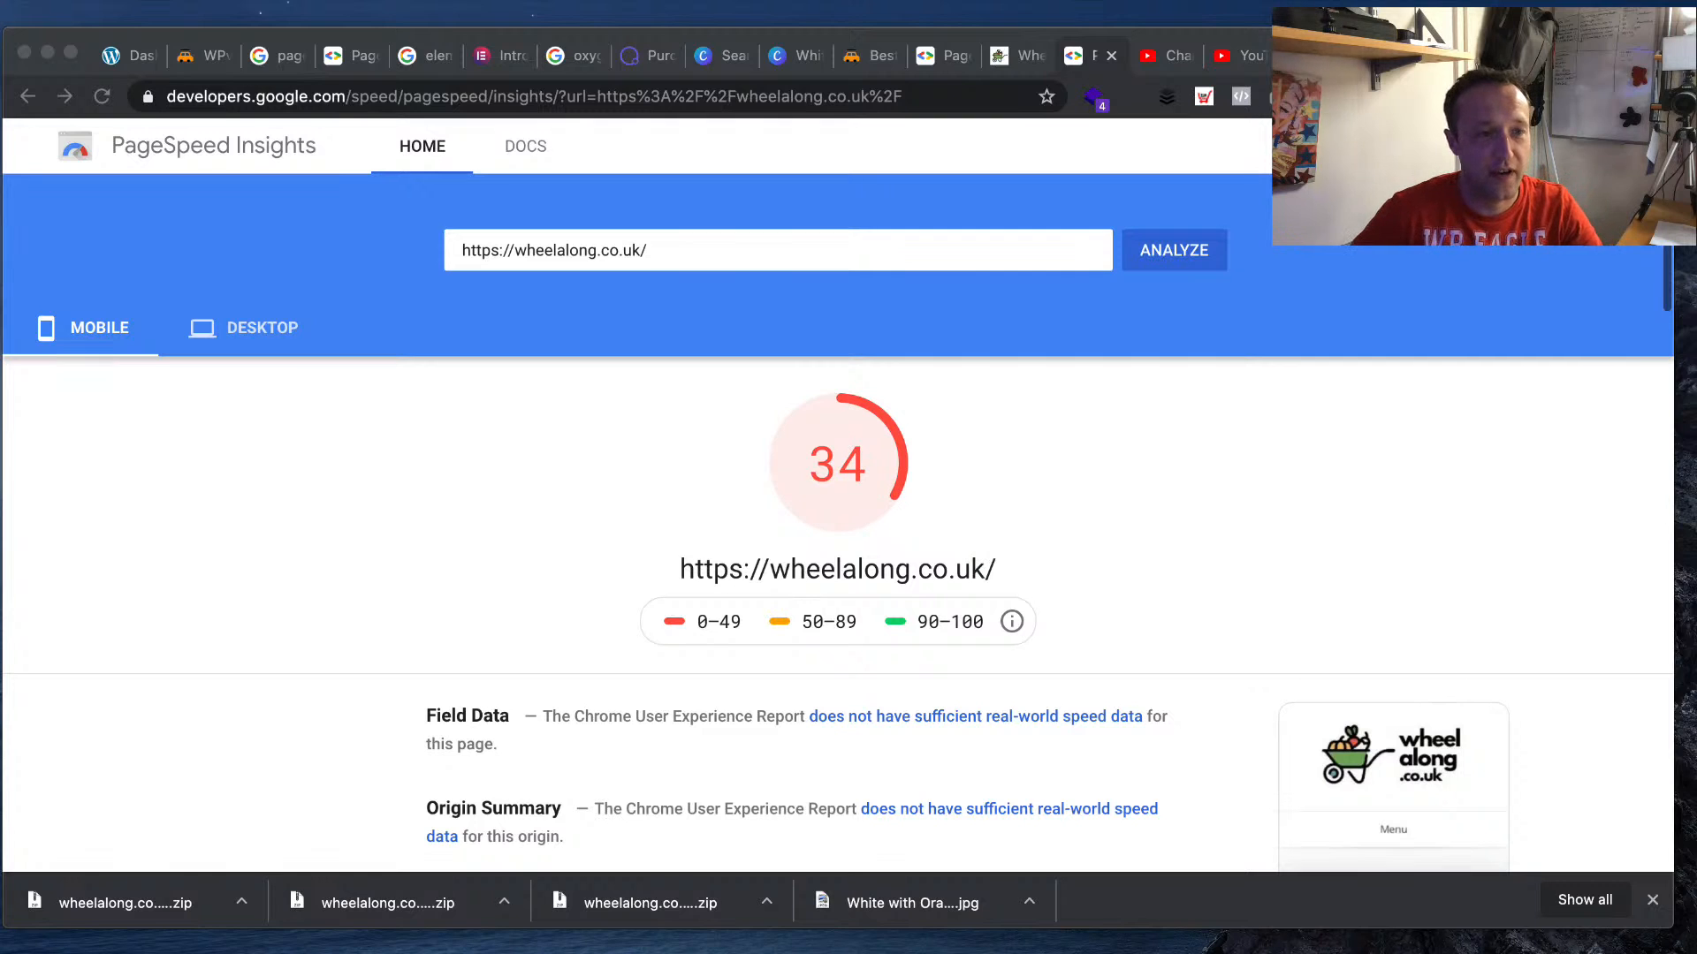
- Review the mobile report's opportunities and diagnostics, expanding the details on reducing the impact of third-party code
scroll(1111, 623, down, 10)
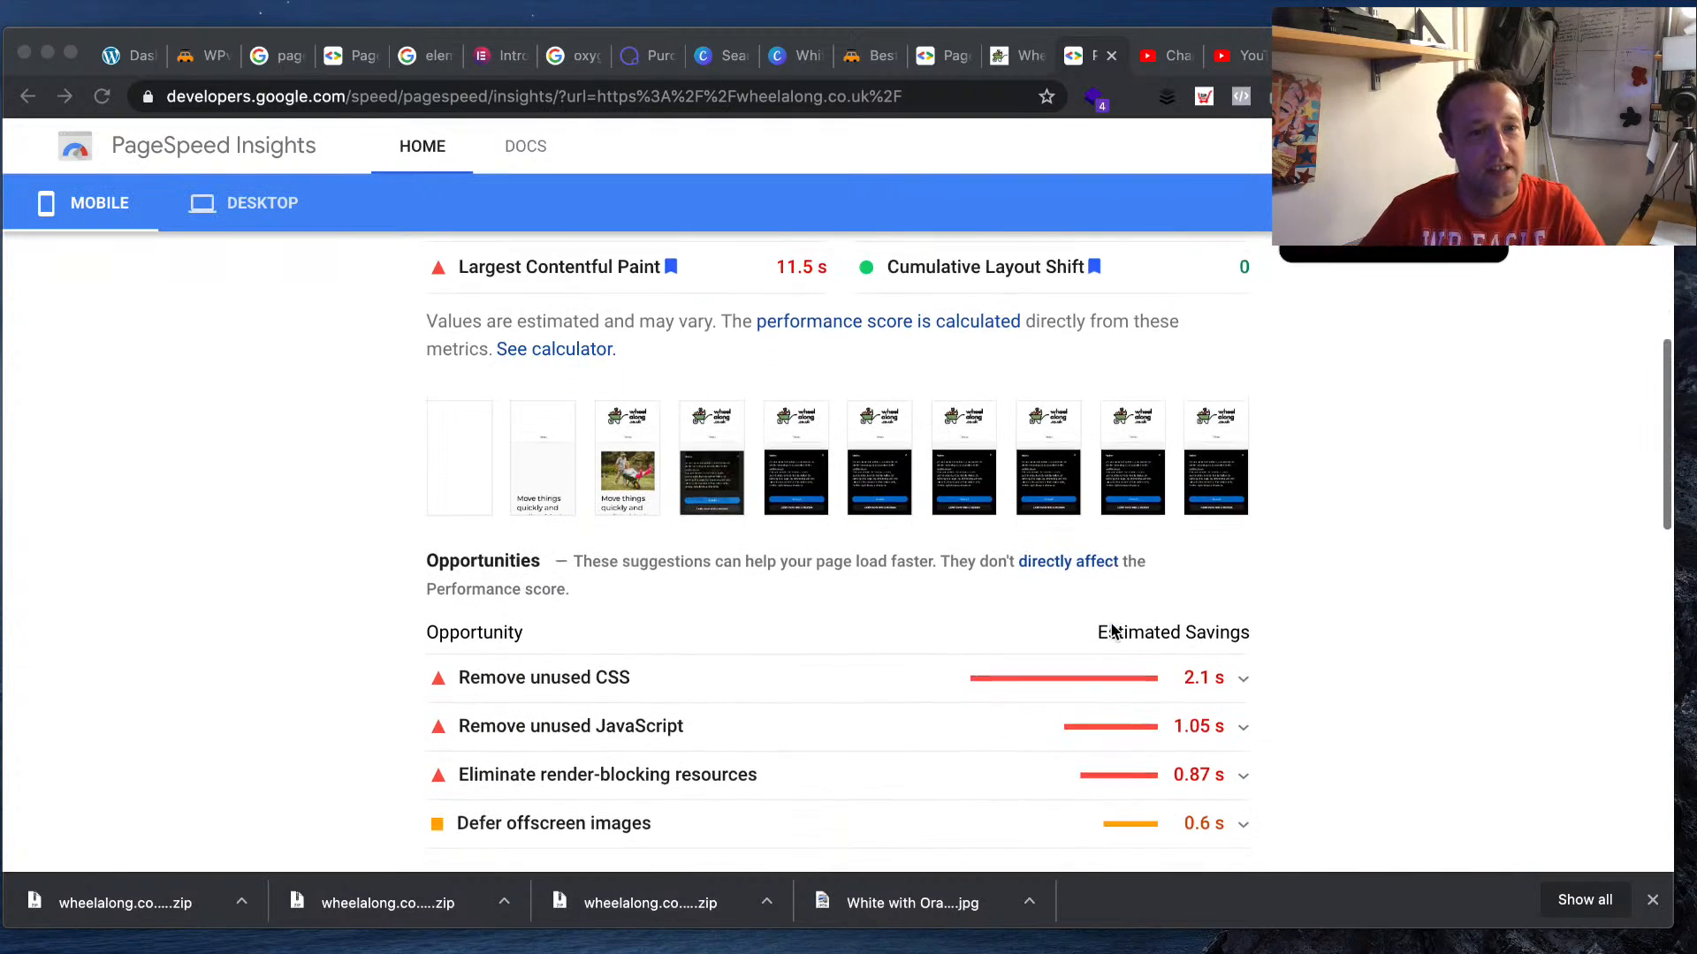
scroll(1111, 631, down, 1)
scroll(1111, 631, down, 6)
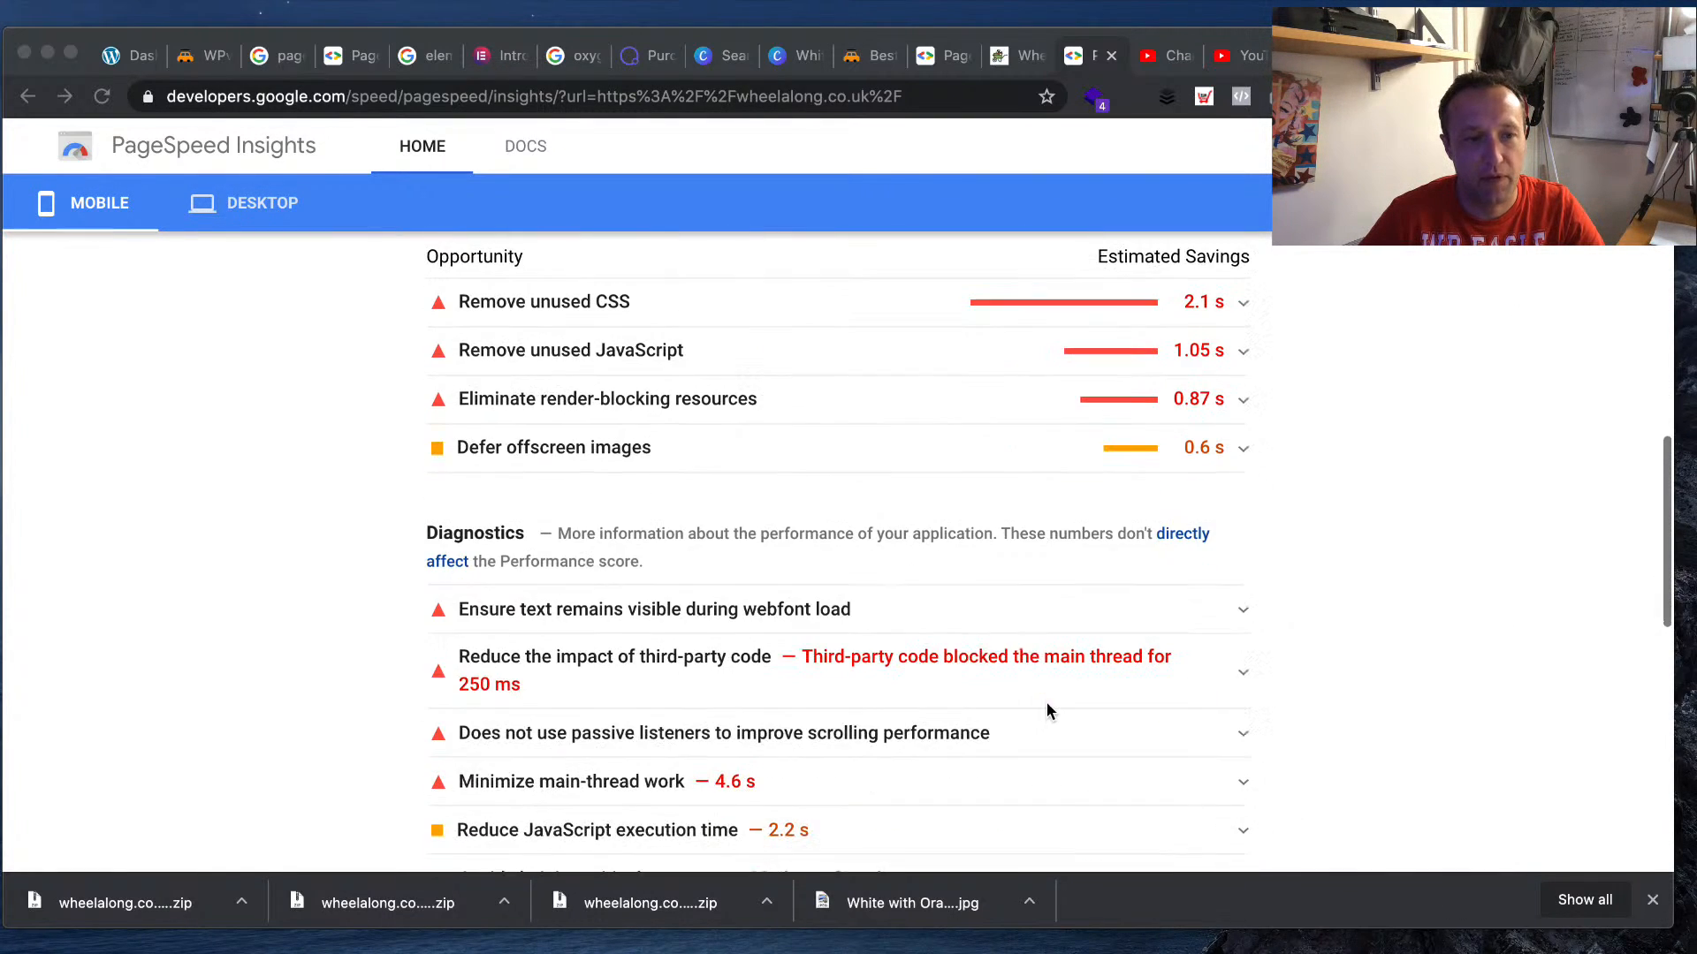
click(1392, 632)
click(1245, 677)
scroll(1559, 659, down, 3)
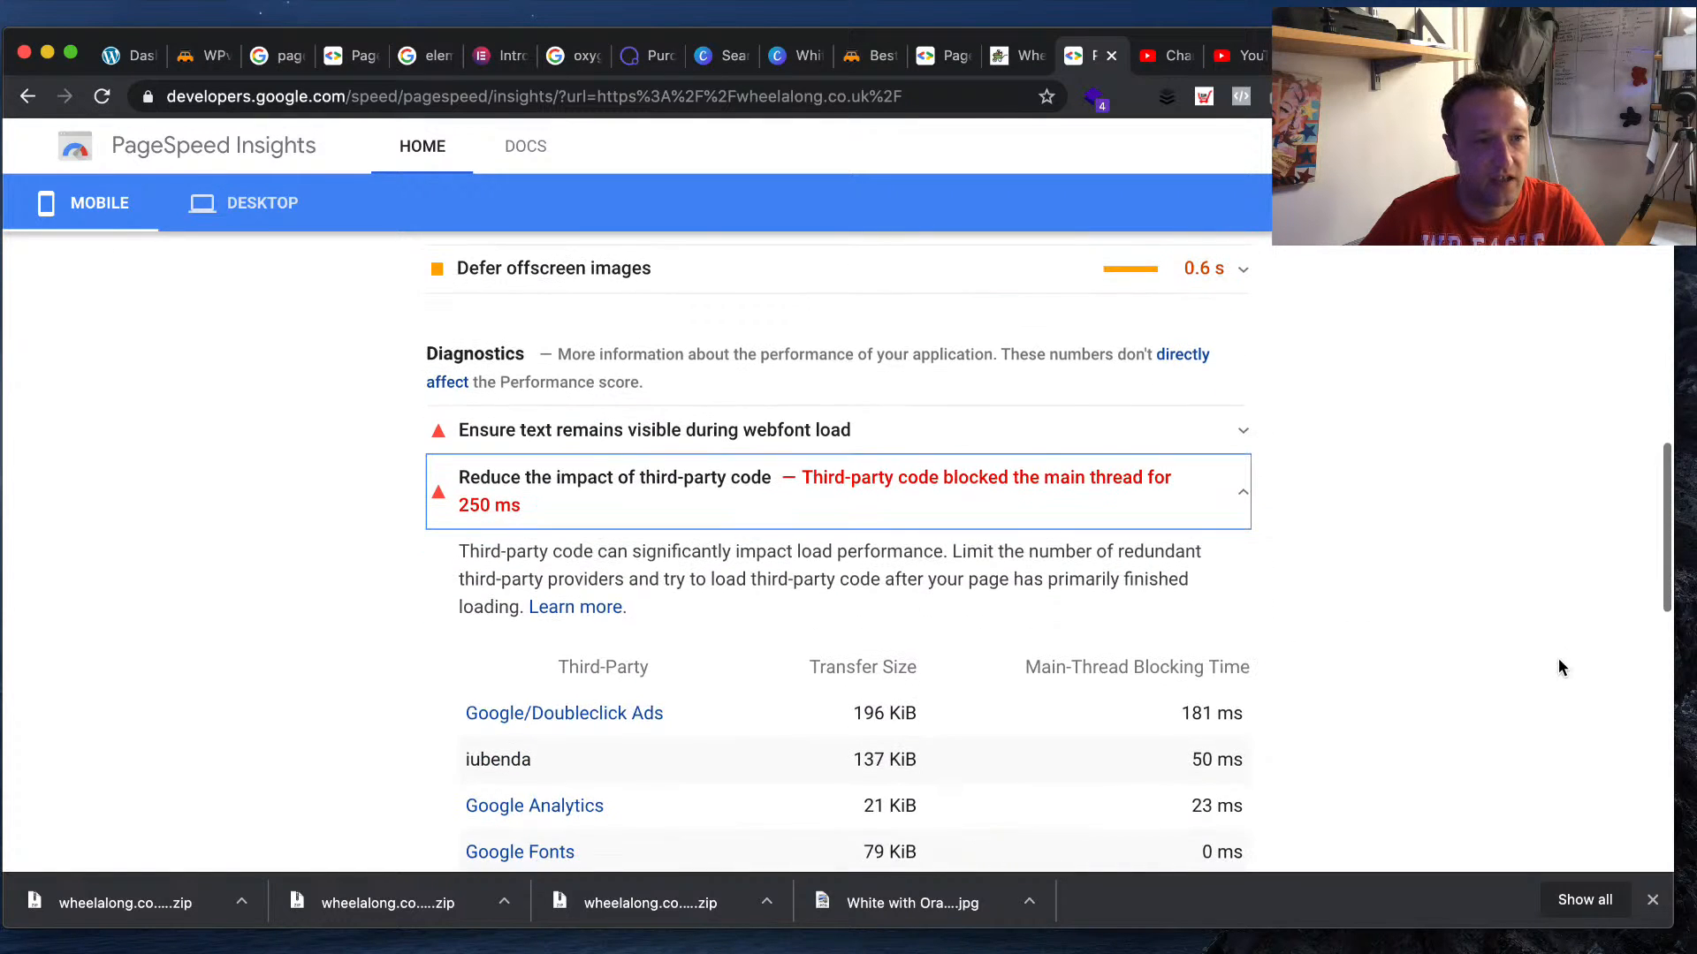
scroll(1559, 662, down, 2)
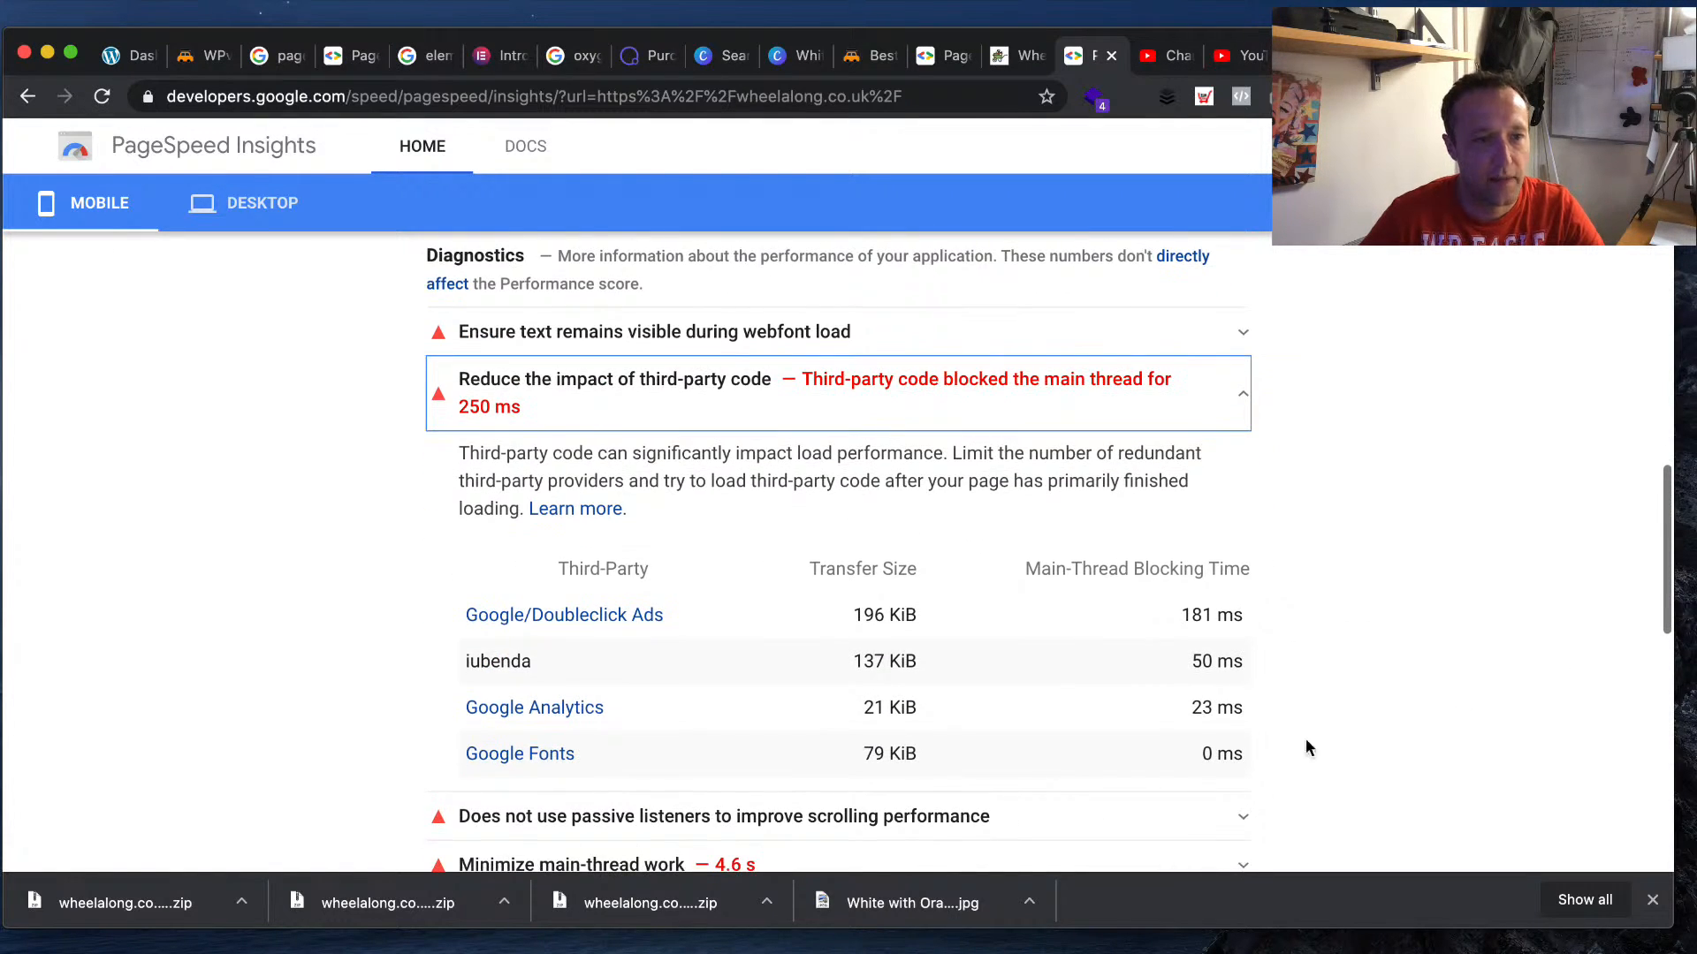
scroll(1306, 748, down, 1)
scroll(1046, 673, up, 1)
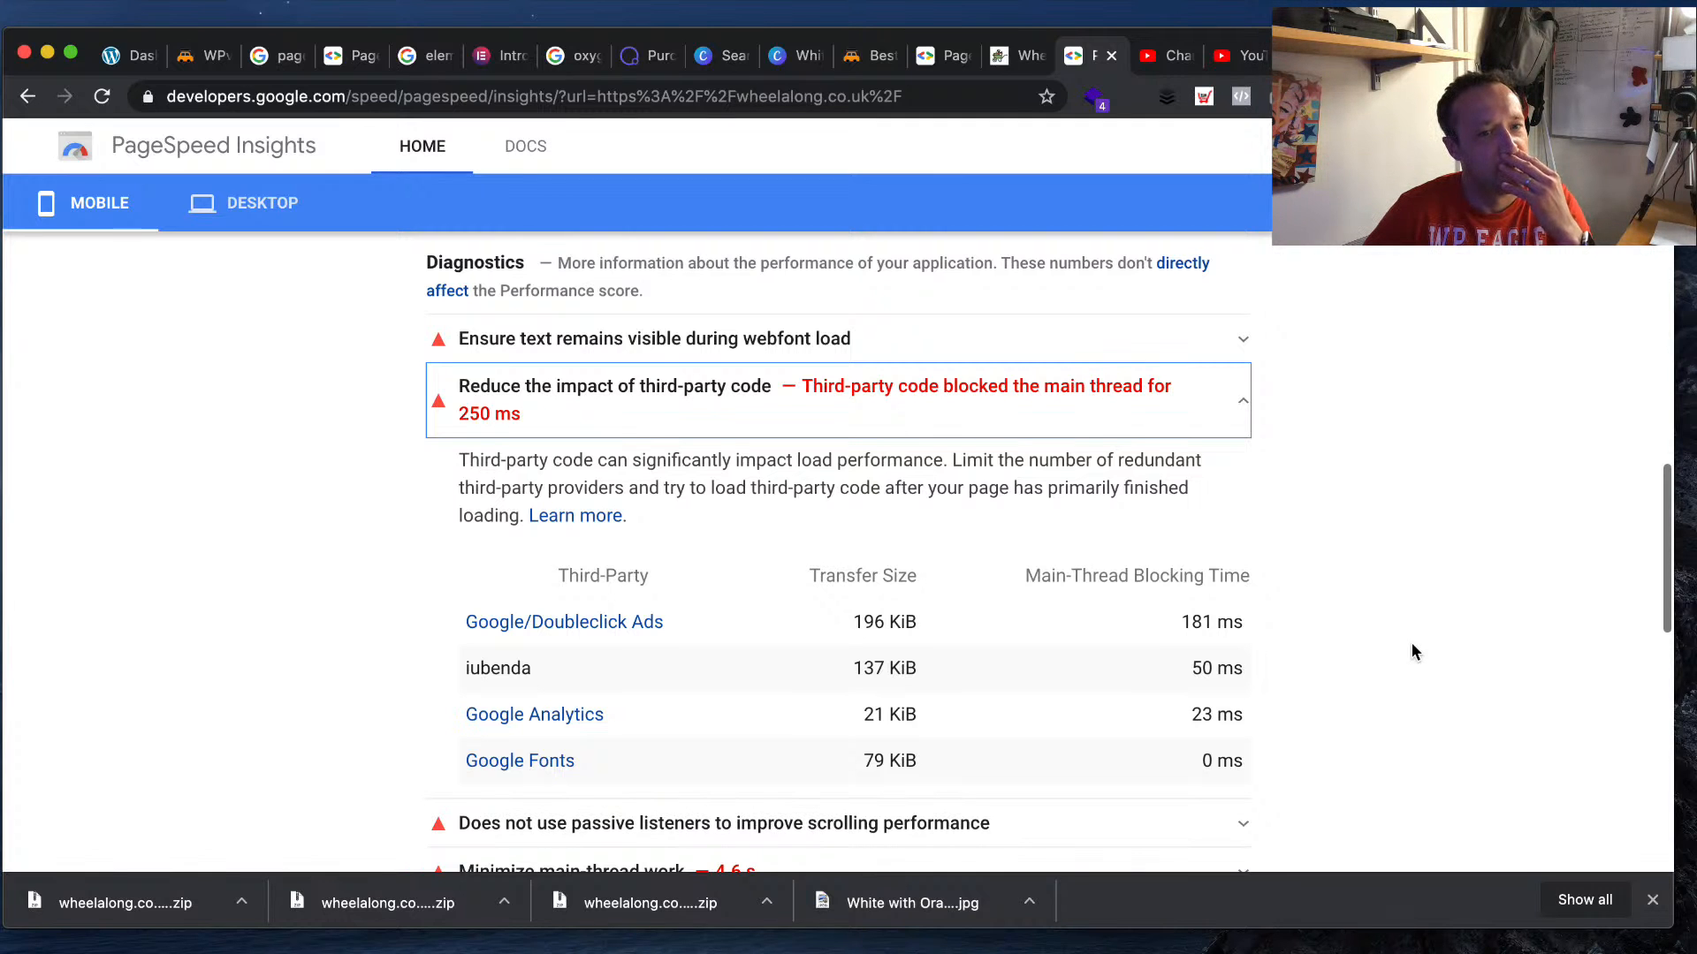
- Check the desktop performance score, and examine the mobile report's lab data metrics
scroll(1413, 643, up, 18)
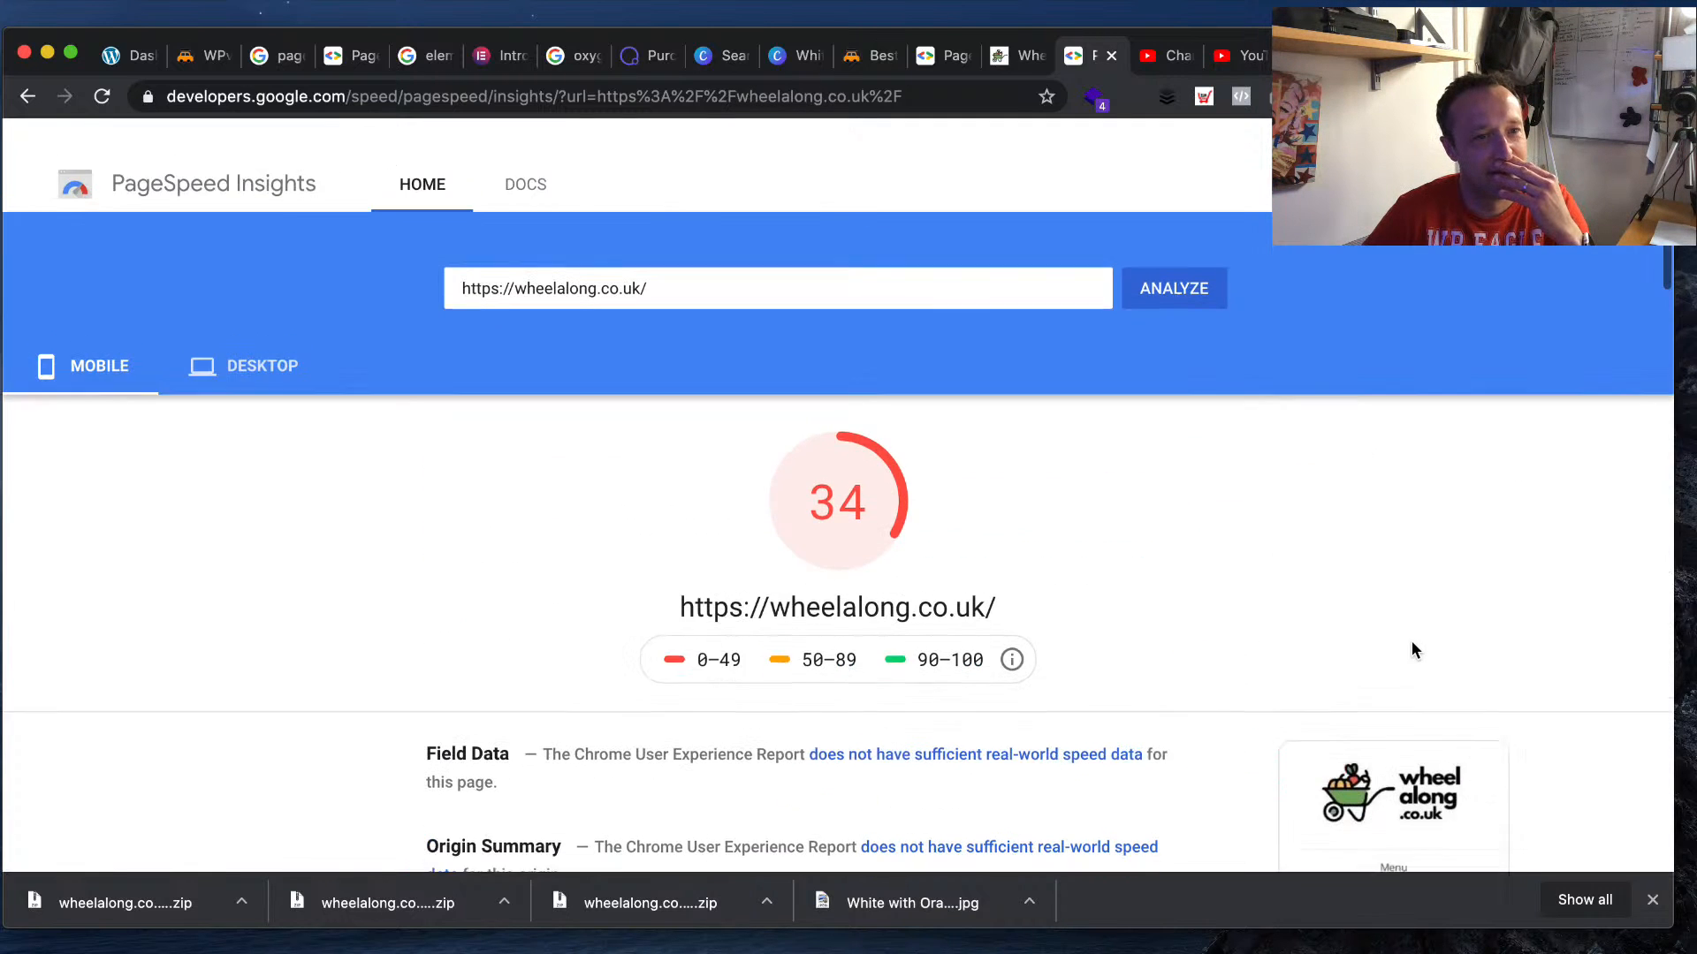
click(223, 334)
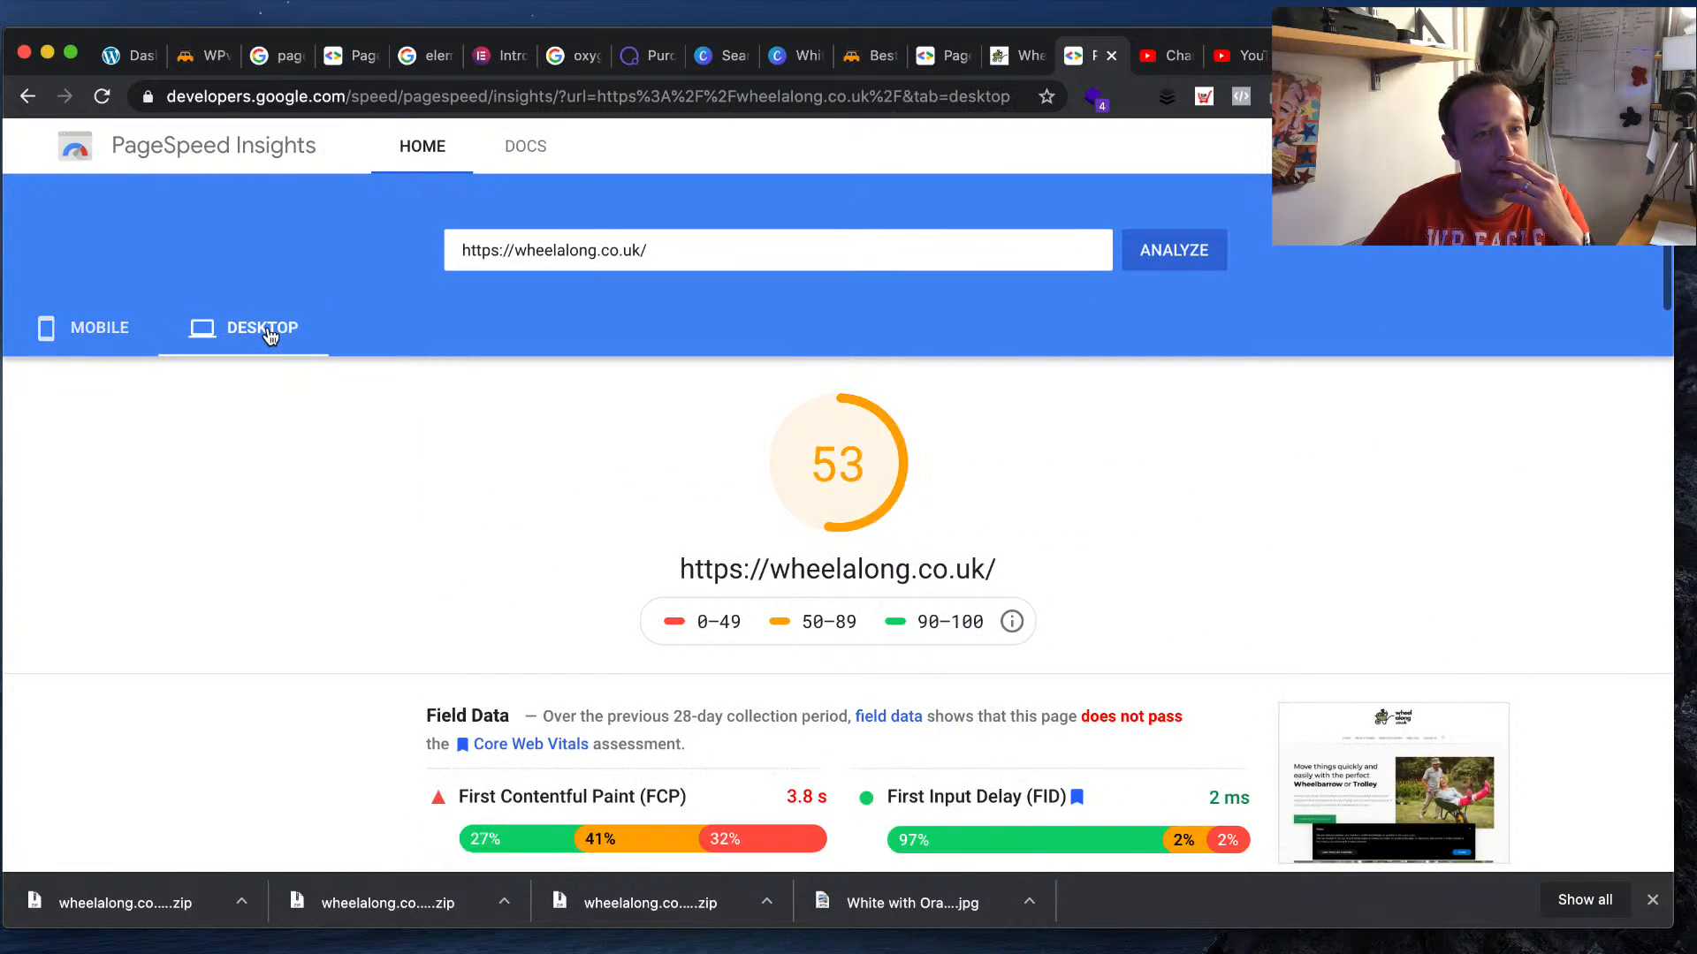
click(98, 345)
scroll(655, 354, down, 8)
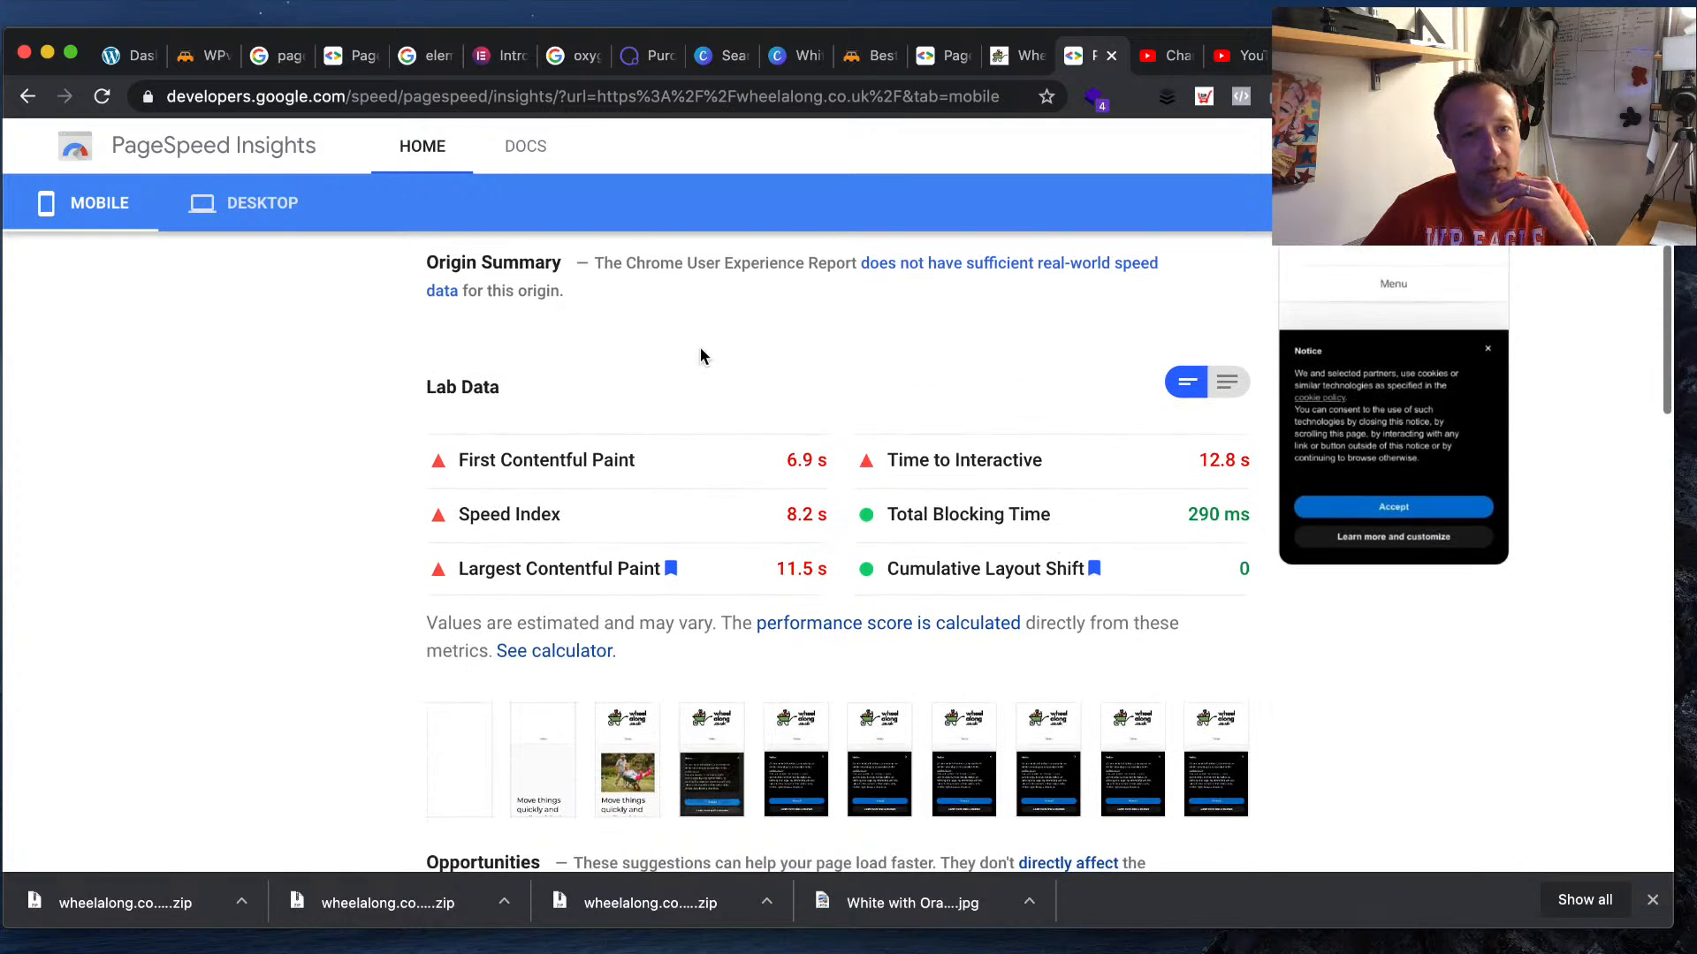
scroll(714, 353, down, 3)
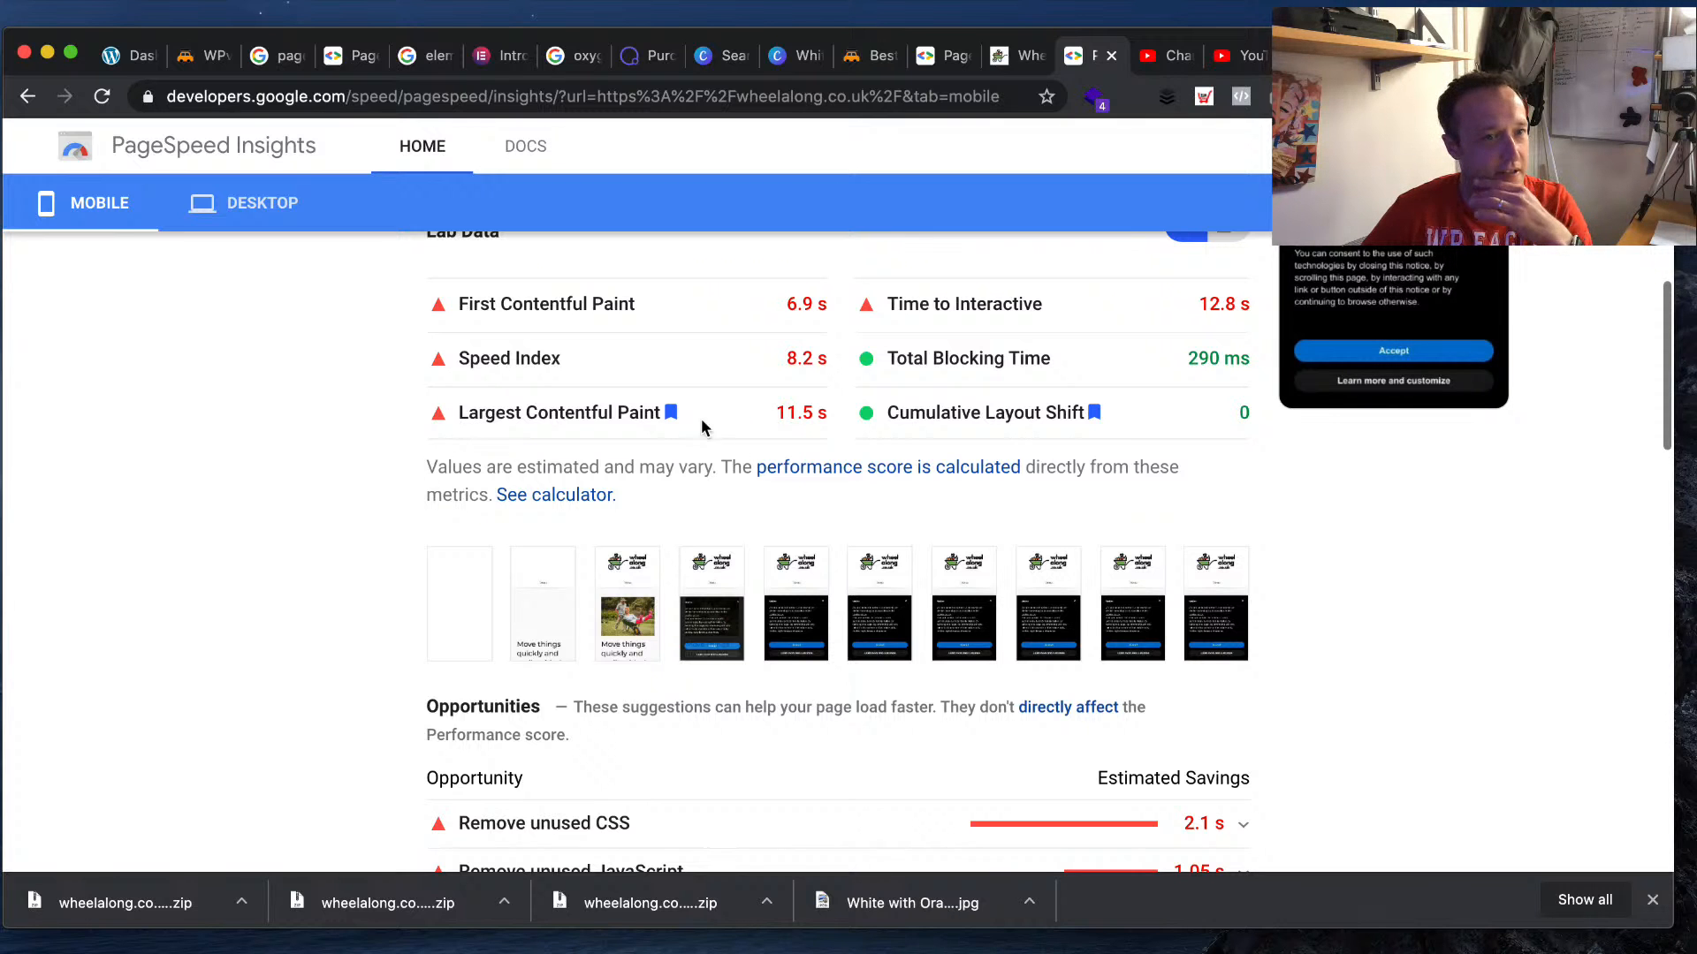
- Glance at the live homepage and run the PageSpeed Insights analysis for Wheelalong once more
click(1023, 55)
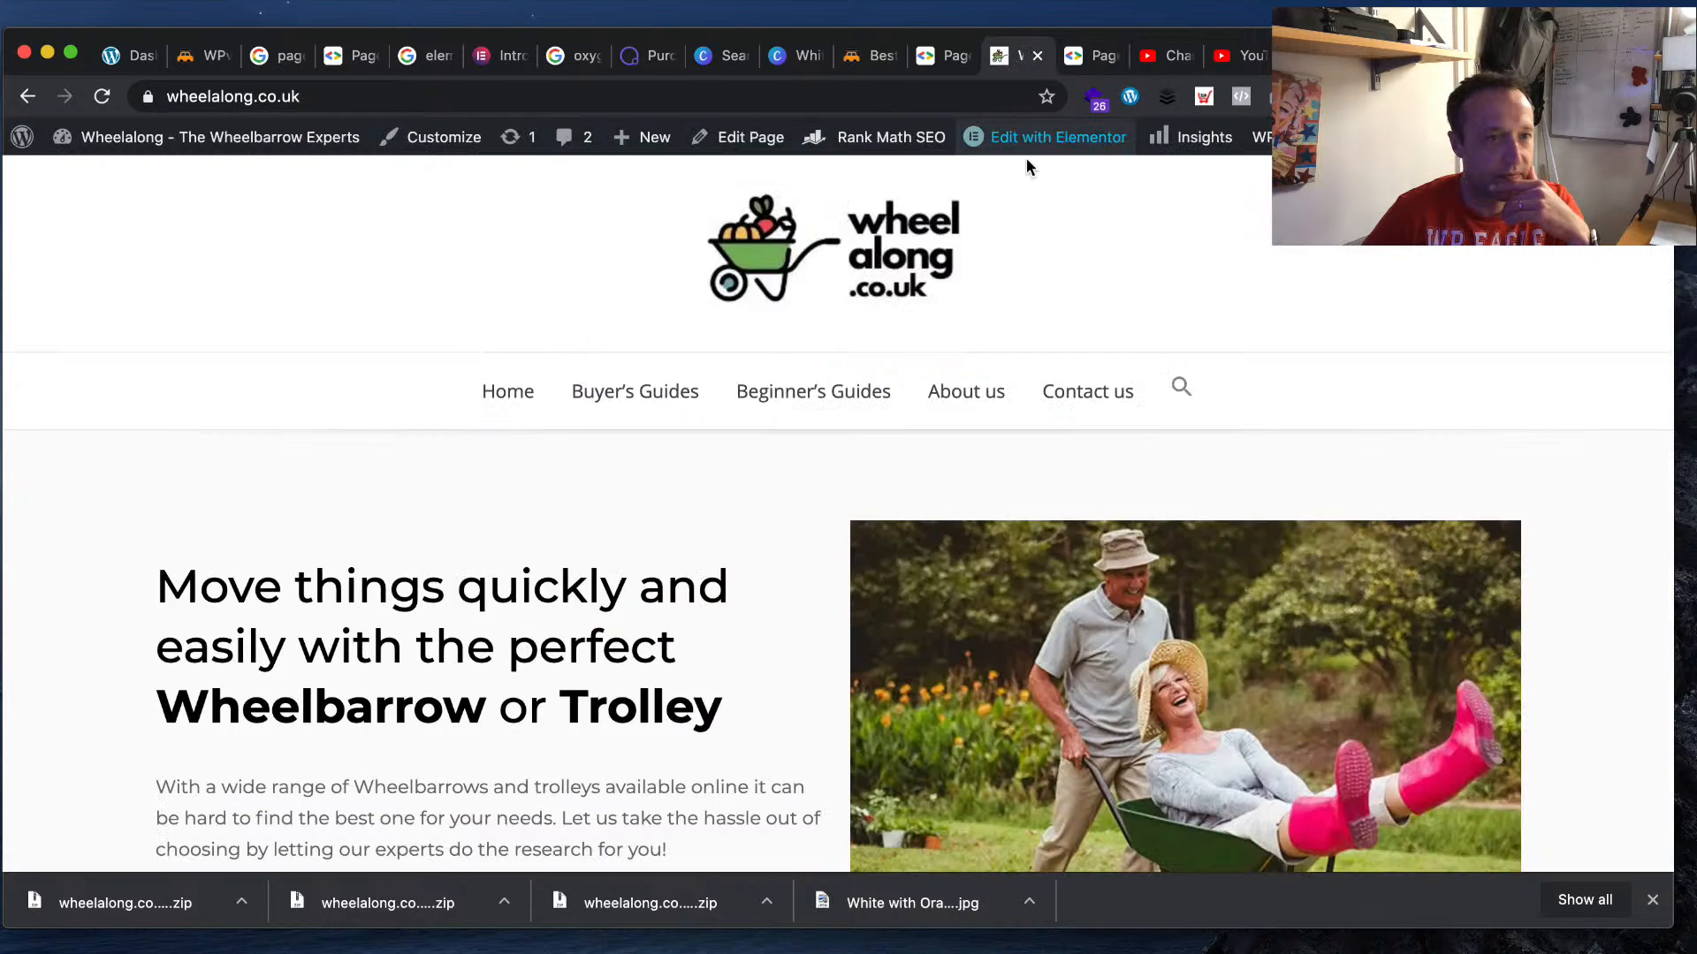
click(1092, 58)
scroll(1005, 650, up, 10)
click(1189, 261)
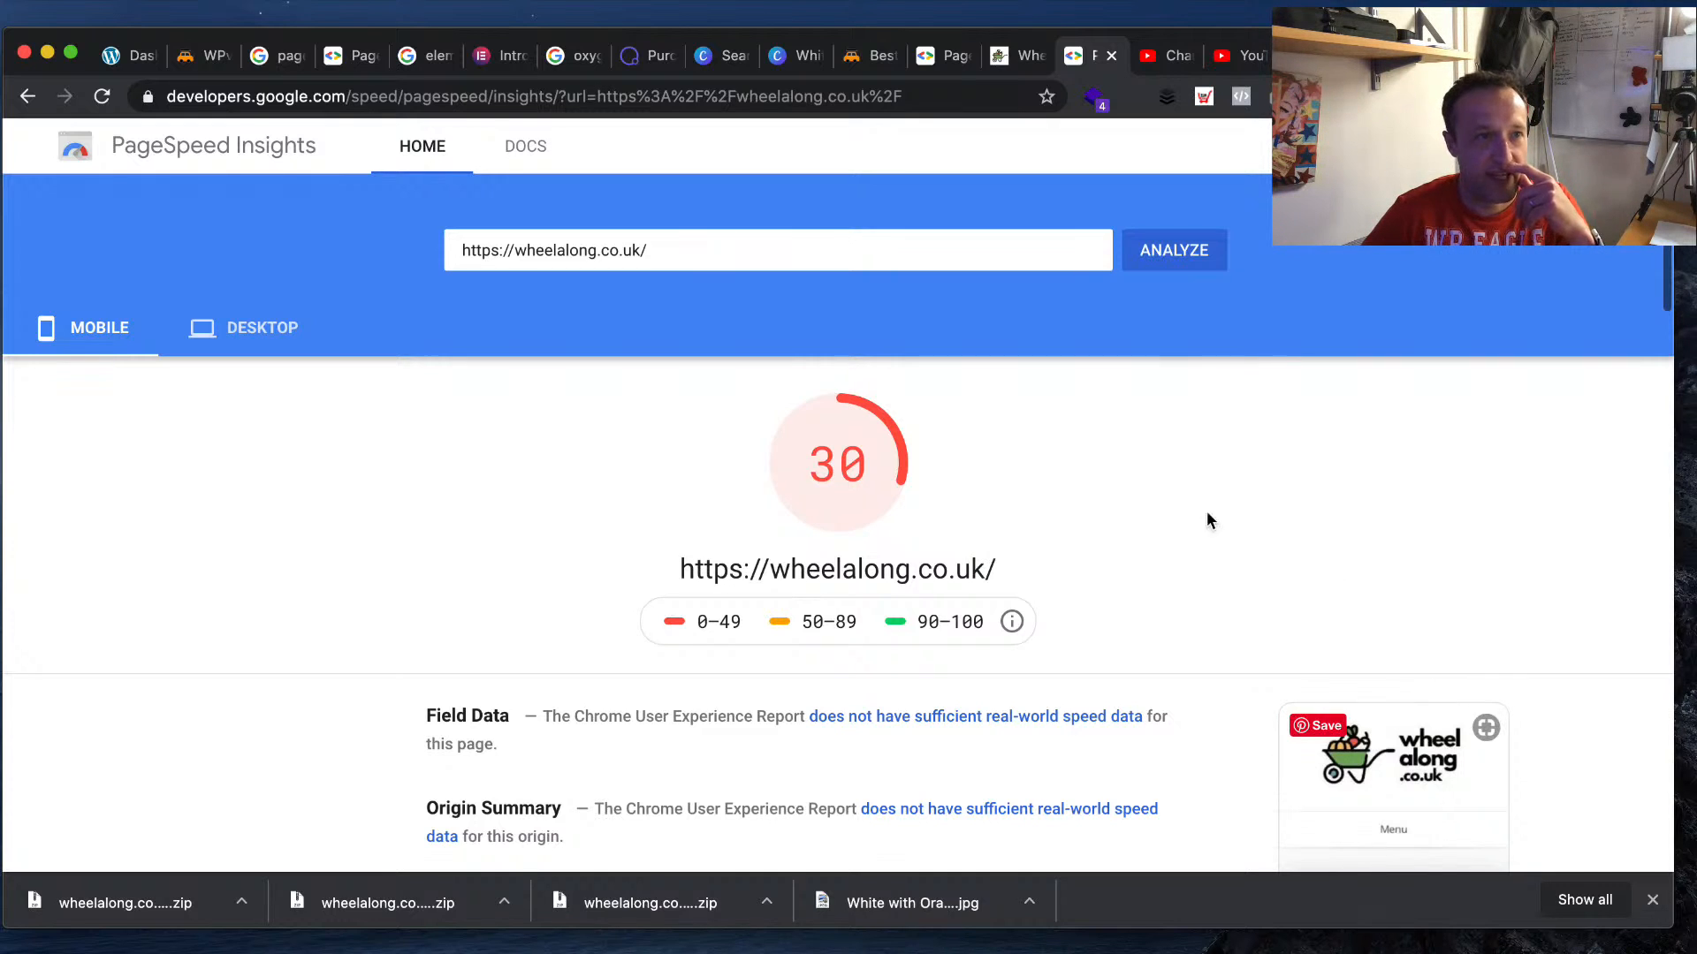
- Go from the live homepage to Wheelalong's dashboard, return to the site and open the homepage in the Elementor editor
click(1024, 55)
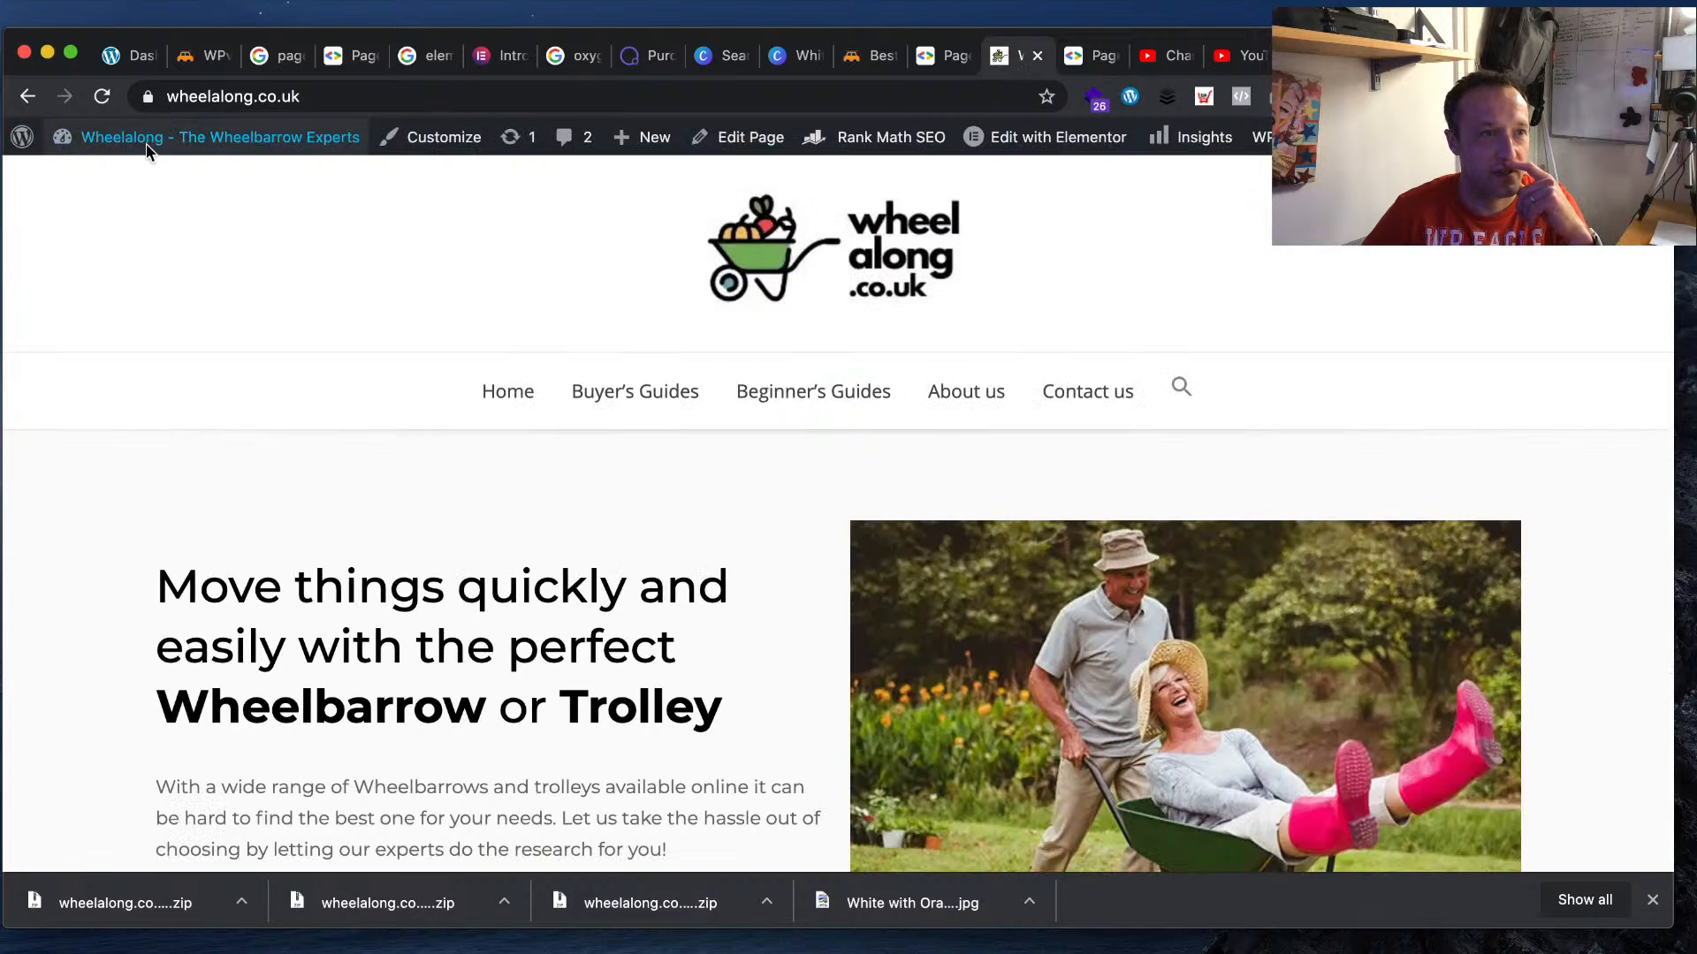
mouse_move(141, 137)
click(147, 184)
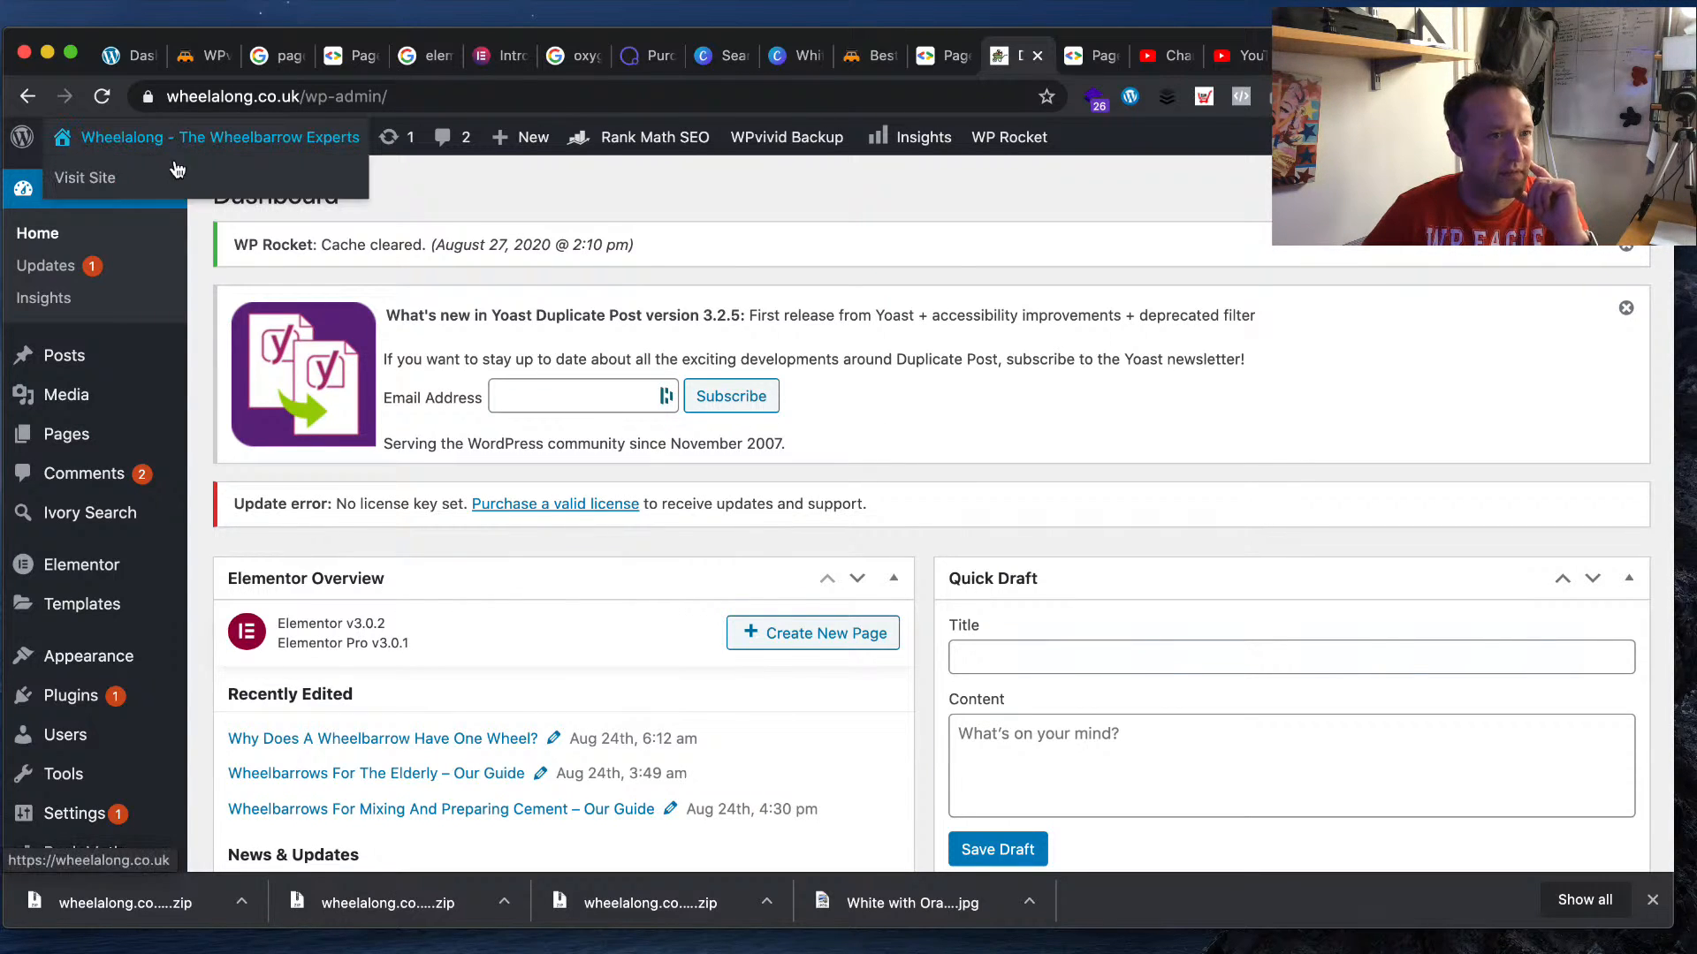
click(174, 180)
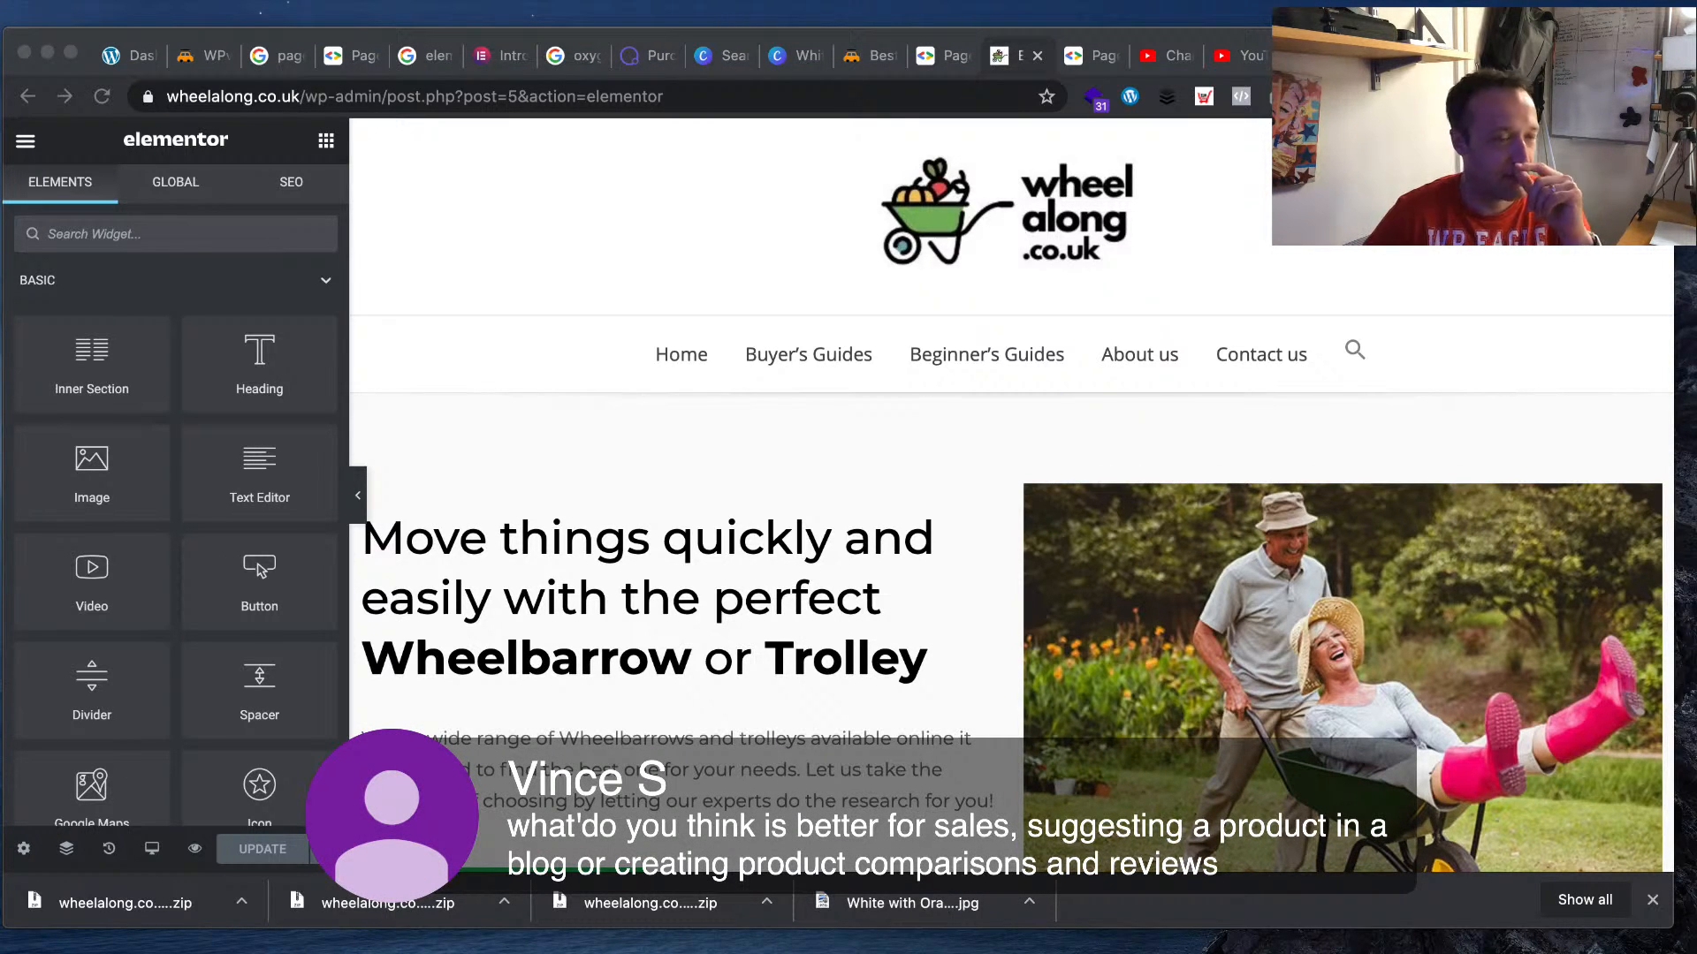
- Look through the homepage's desktop layout in the editor, from the hero section through the latest guides and articles grid
scroll(1012, 495, down, 2)
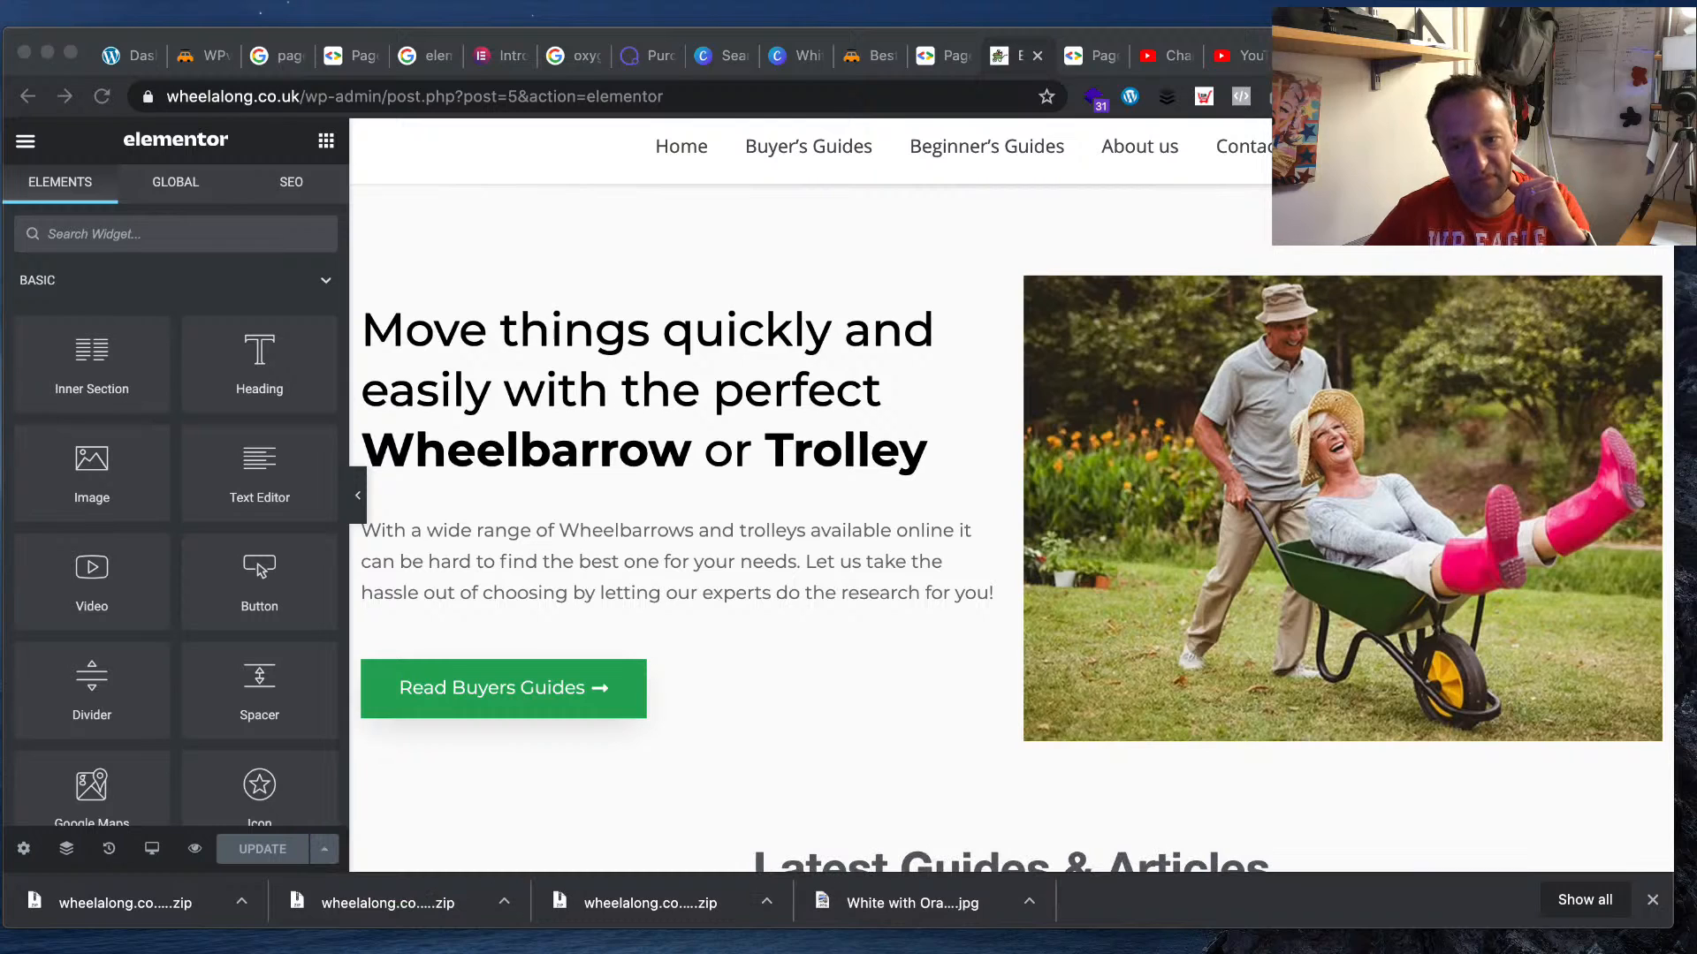
scroll(1012, 495, down, 4)
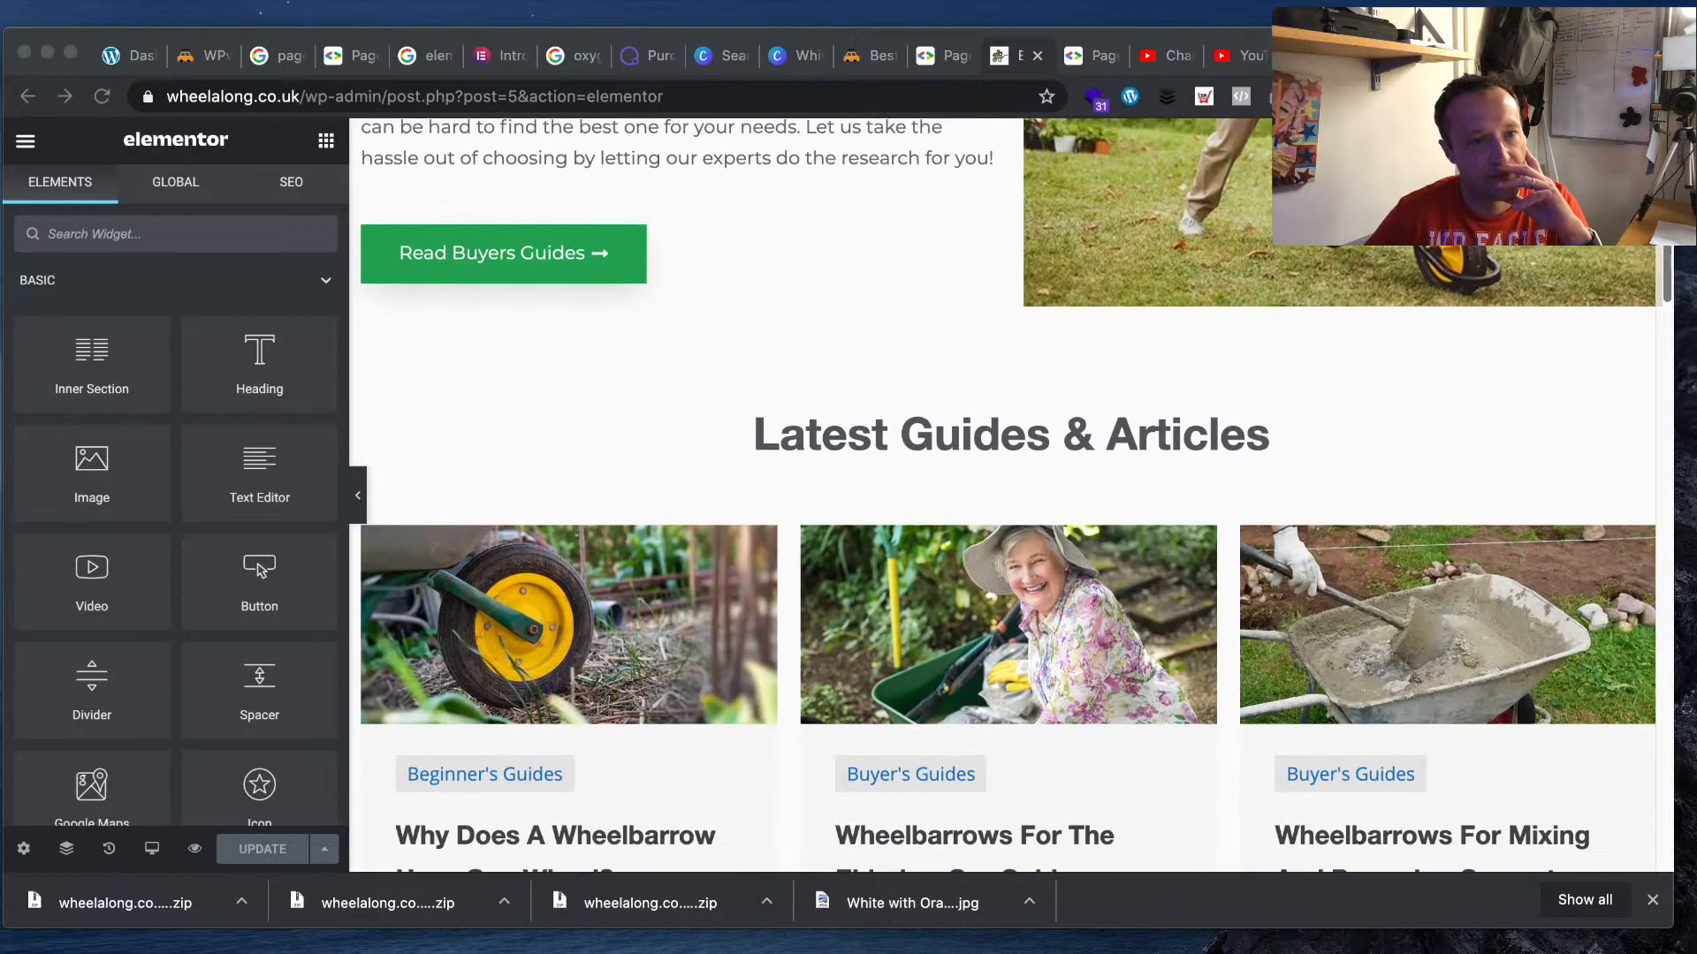
scroll(1012, 494, down, 3)
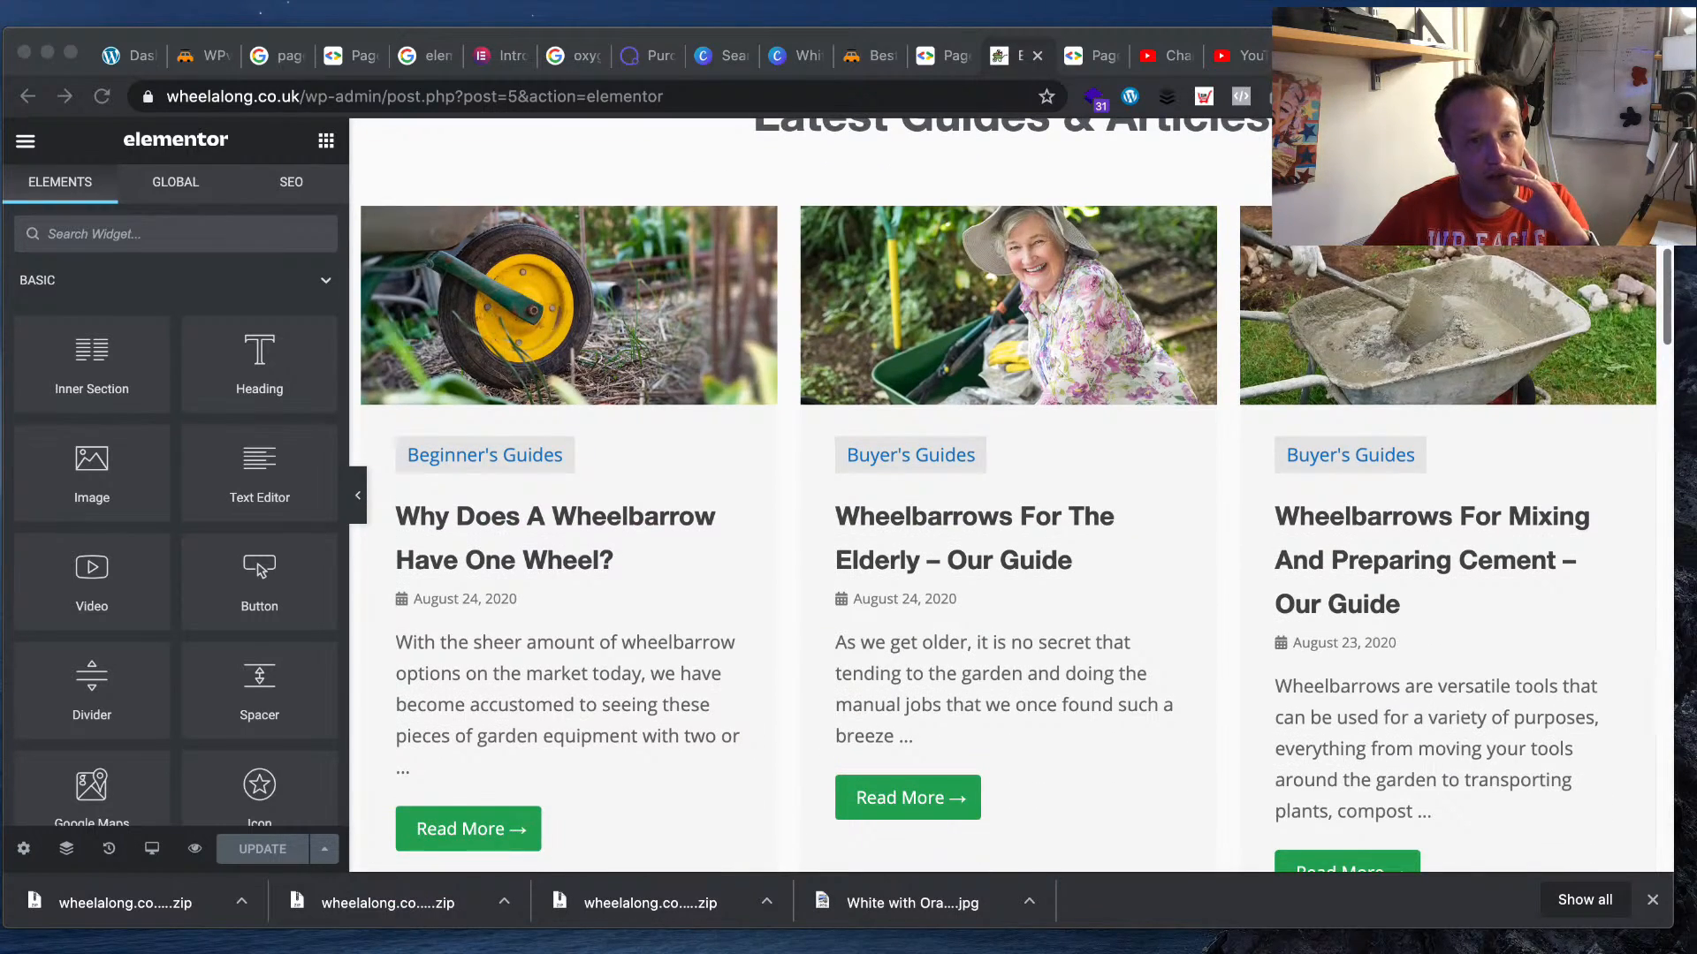
scroll(1008, 495, down, 2)
scroll(1008, 495, down, 1)
scroll(1008, 495, up, 2)
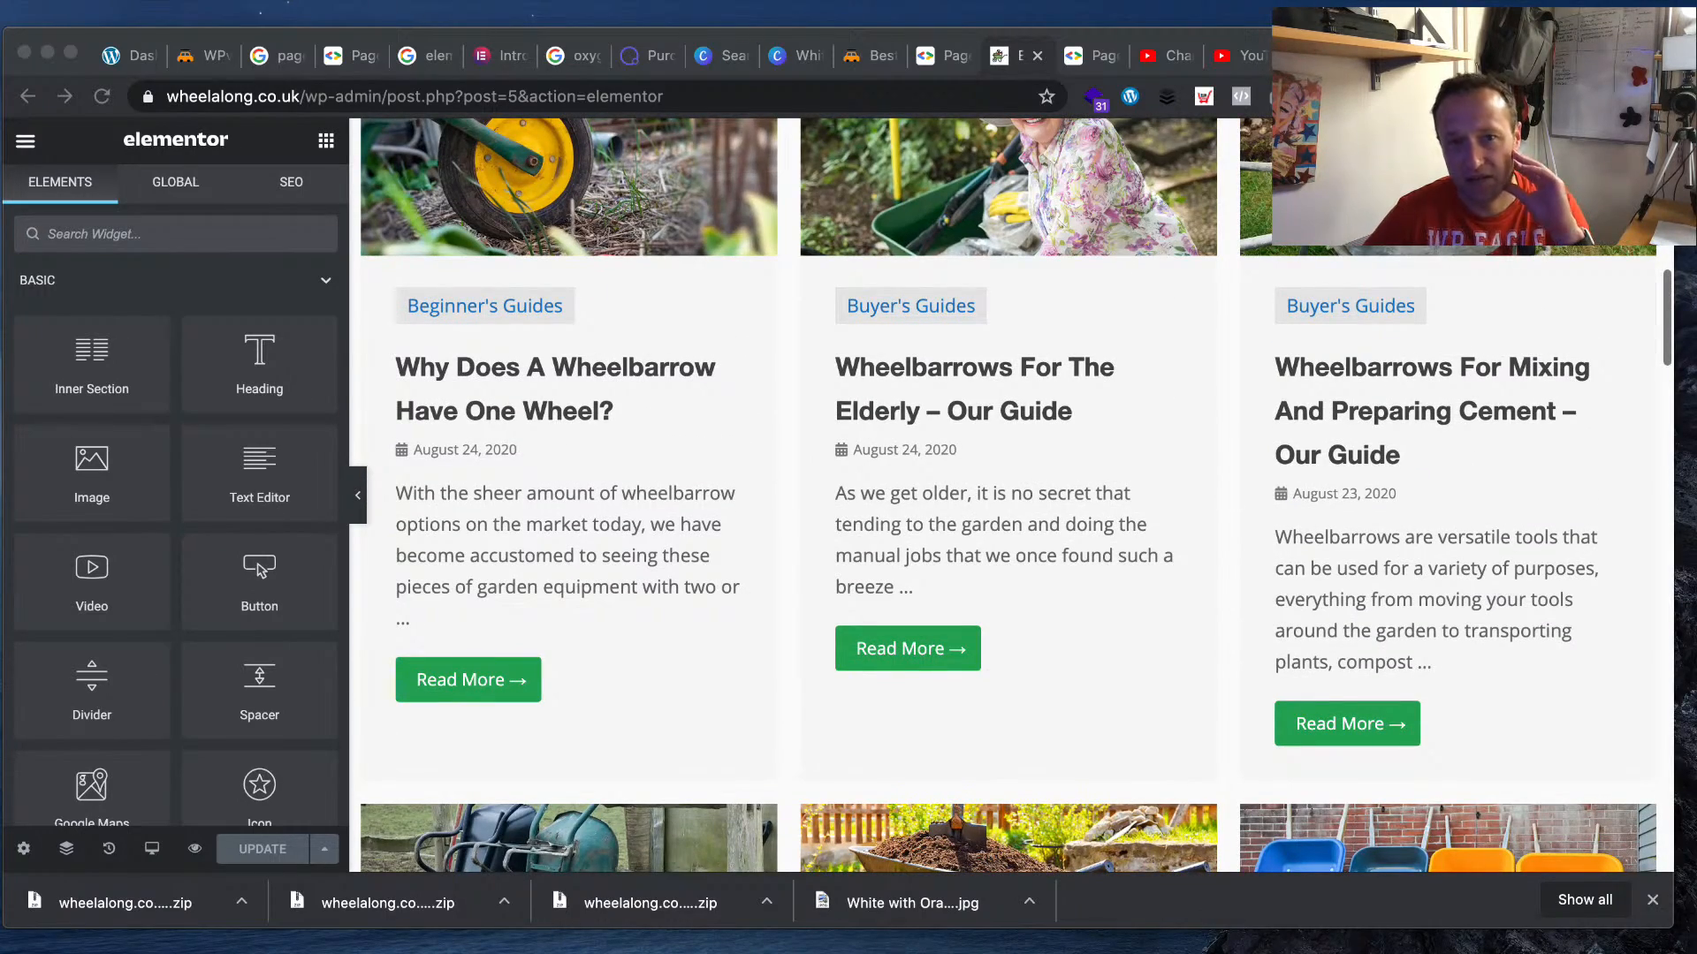
scroll(1008, 494, down, 5)
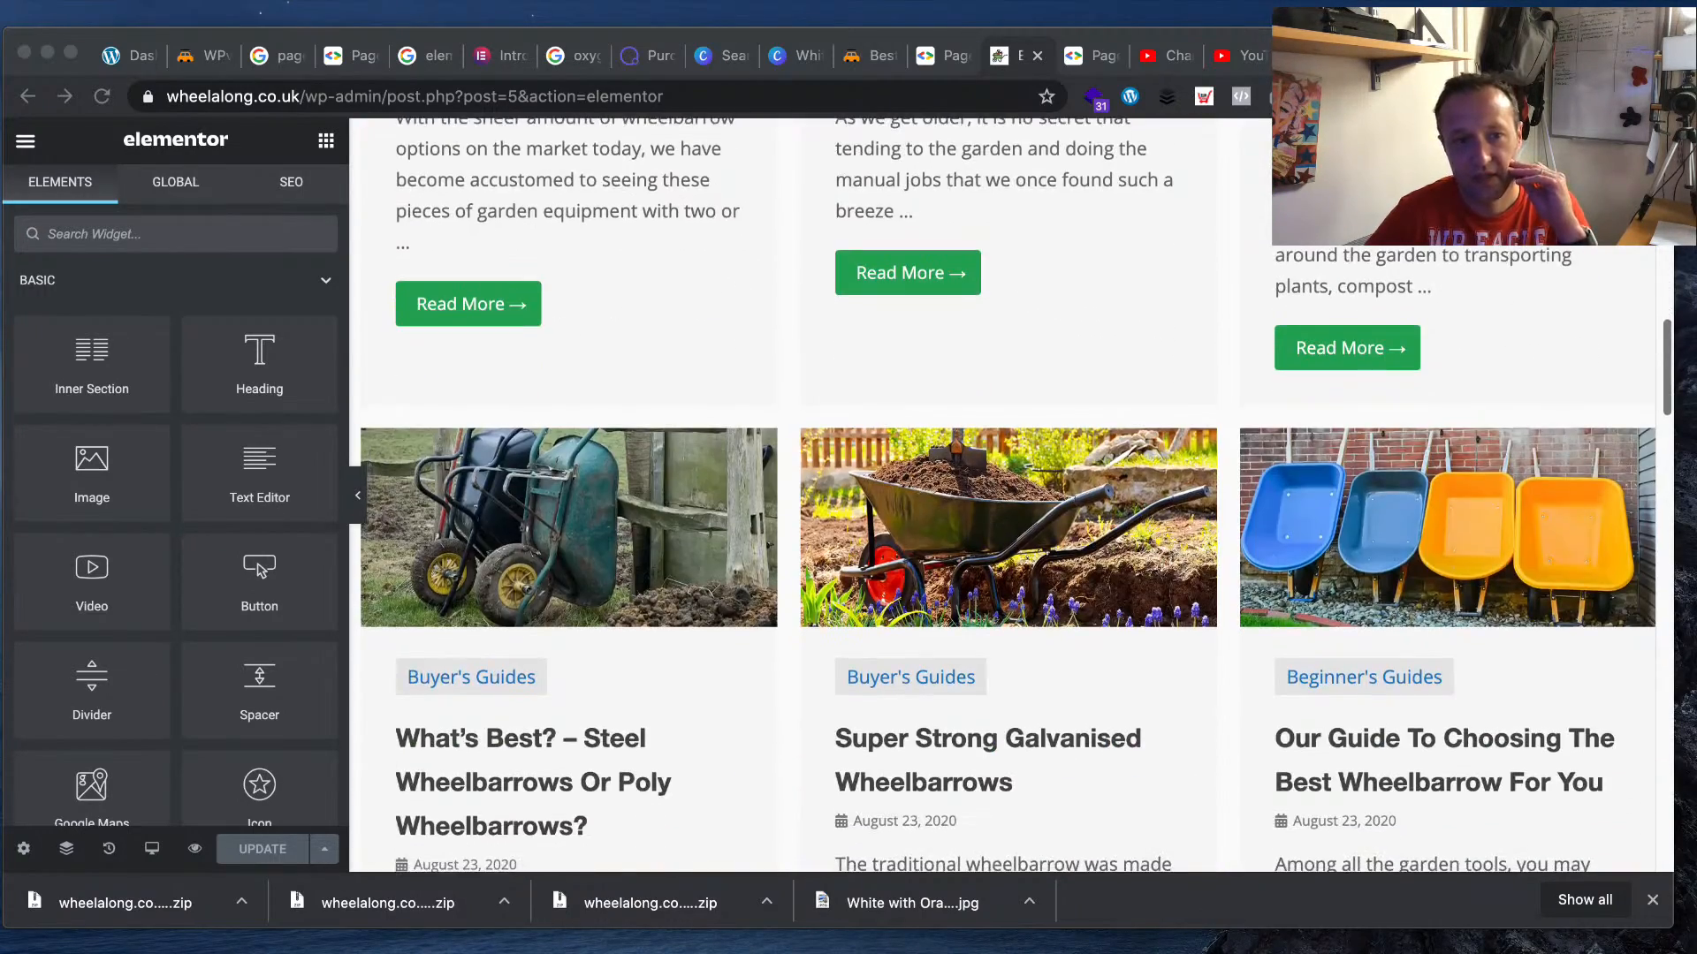
scroll(1009, 495, down, 5)
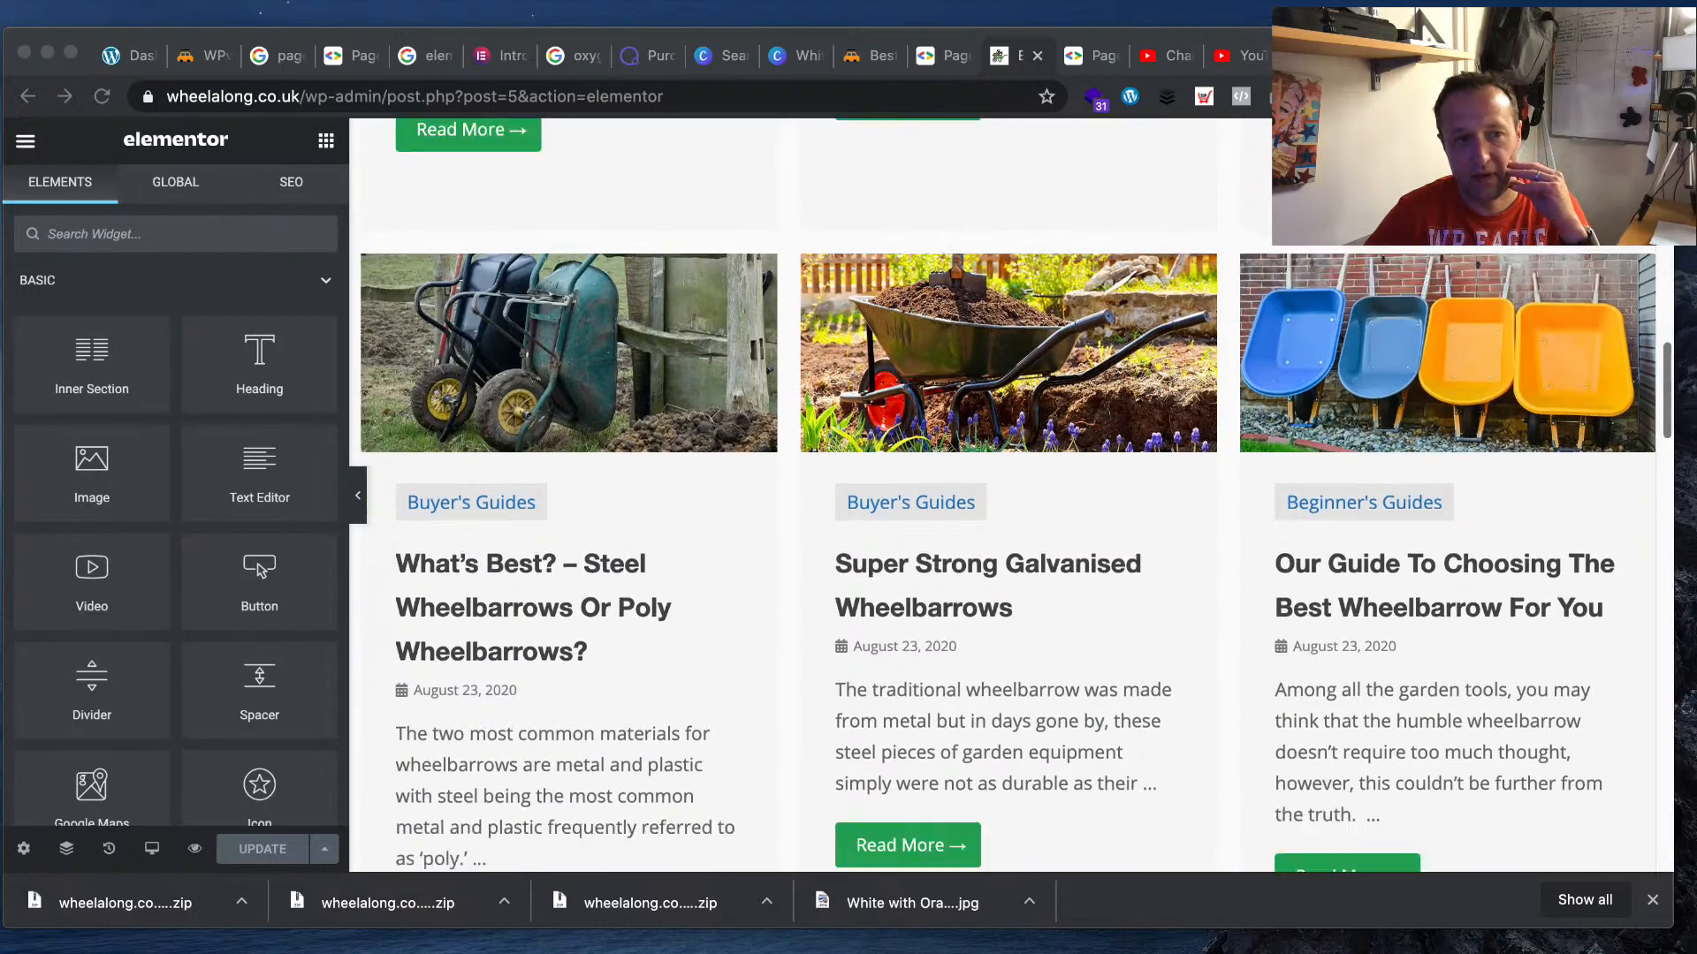
scroll(1008, 495, down, 5)
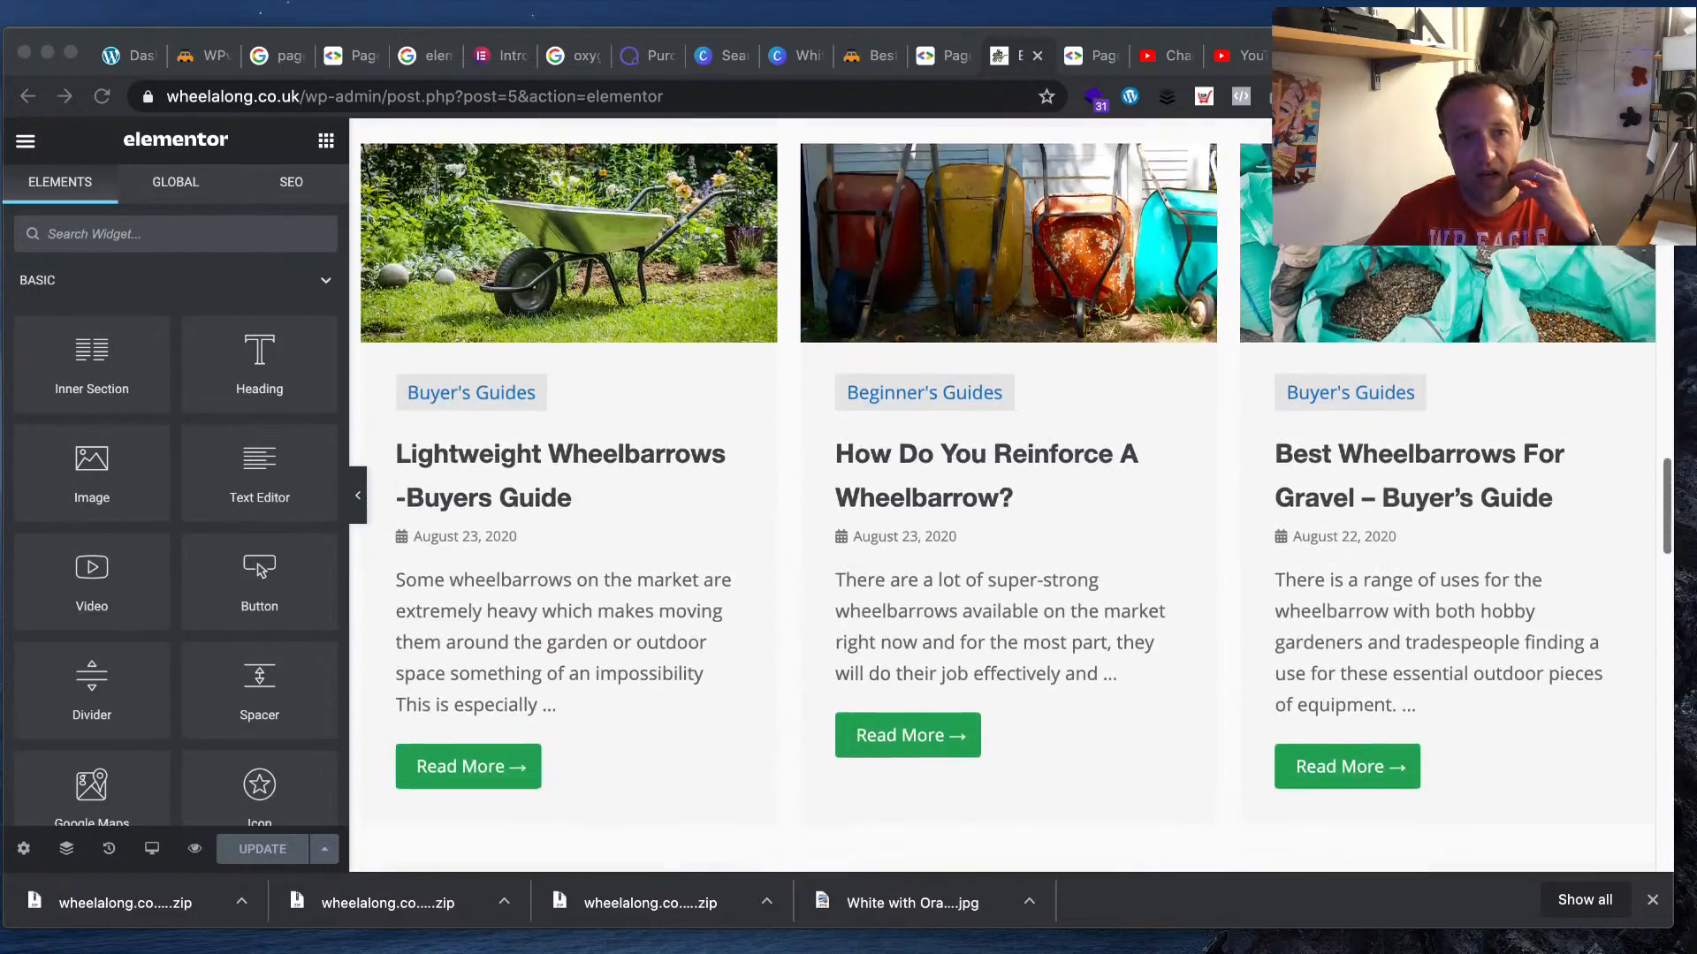
scroll(1017, 495, down, 1)
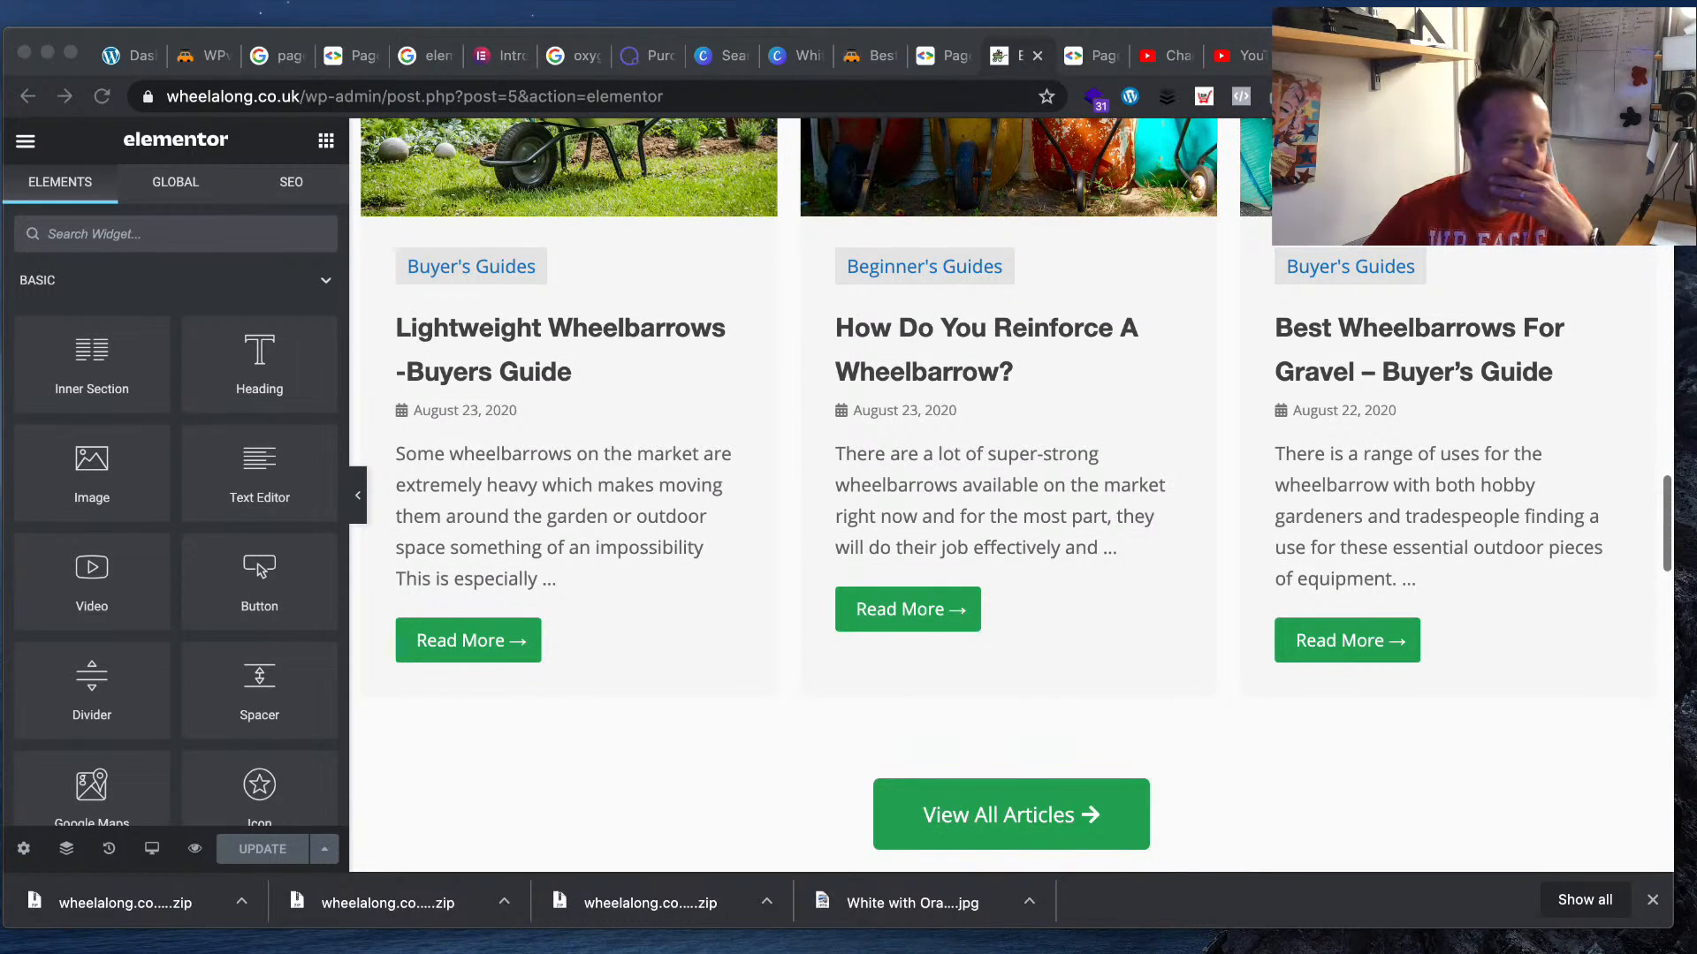
- Switch the editor to the Mobile preview for 360px and review the homepage's hero section
click(151, 849)
click(82, 790)
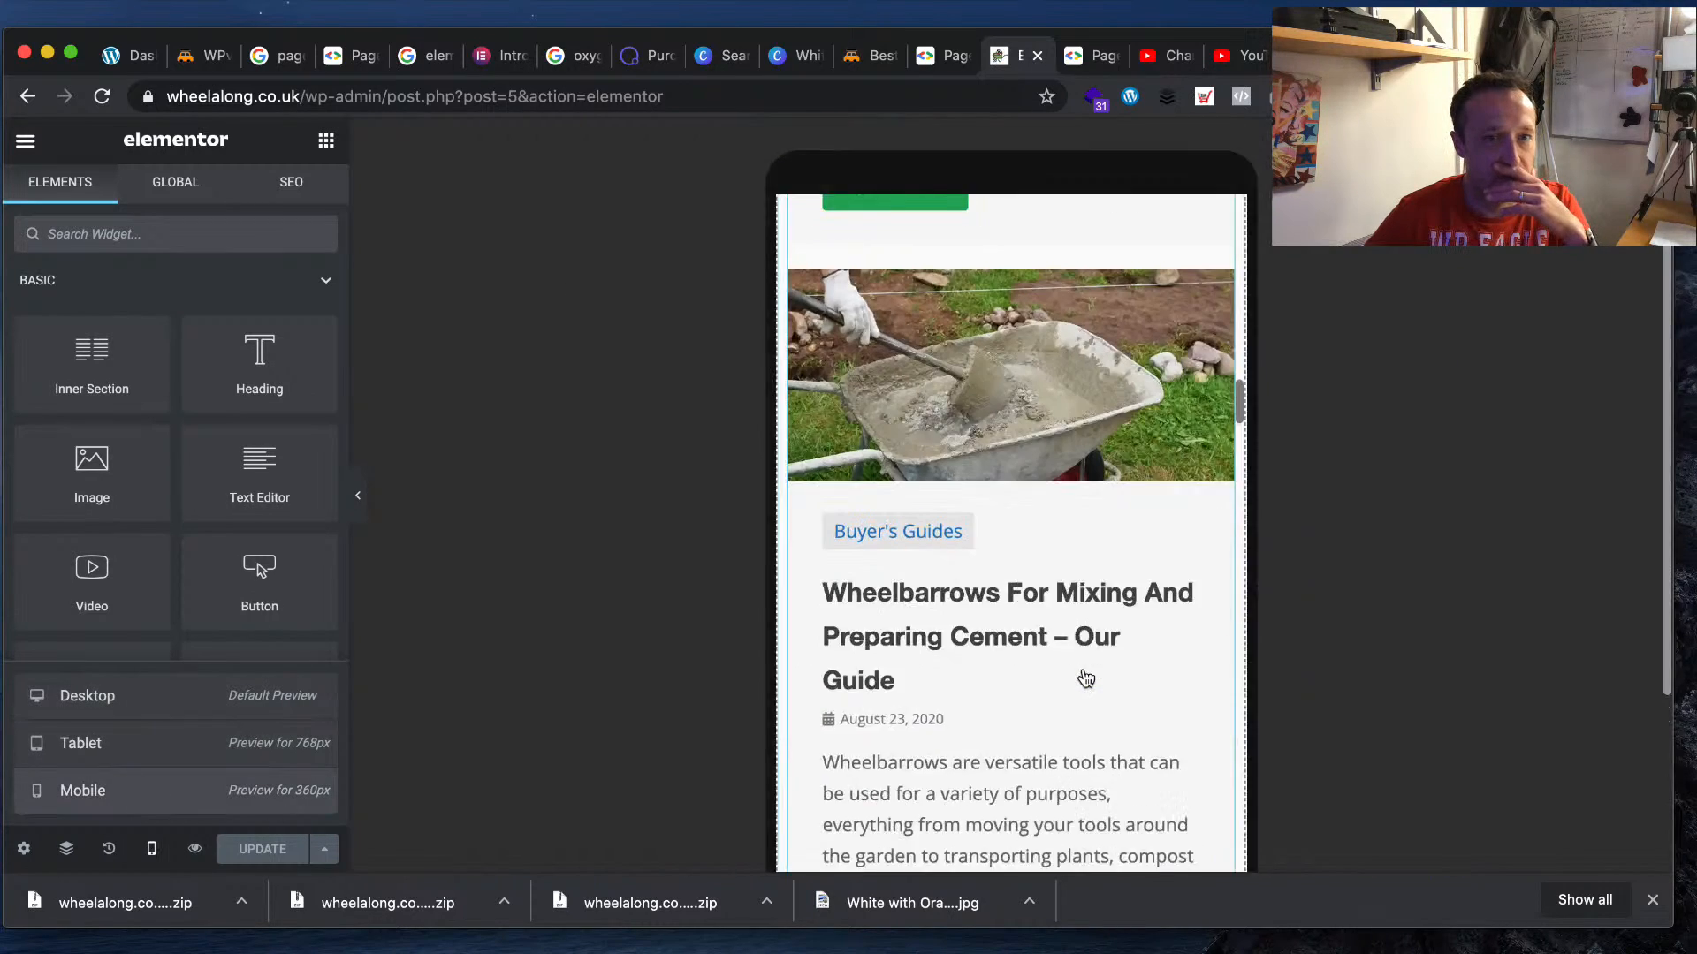
scroll(1061, 689, up, 10)
scroll(1030, 688, down, 5)
scroll(1030, 678, down, 3)
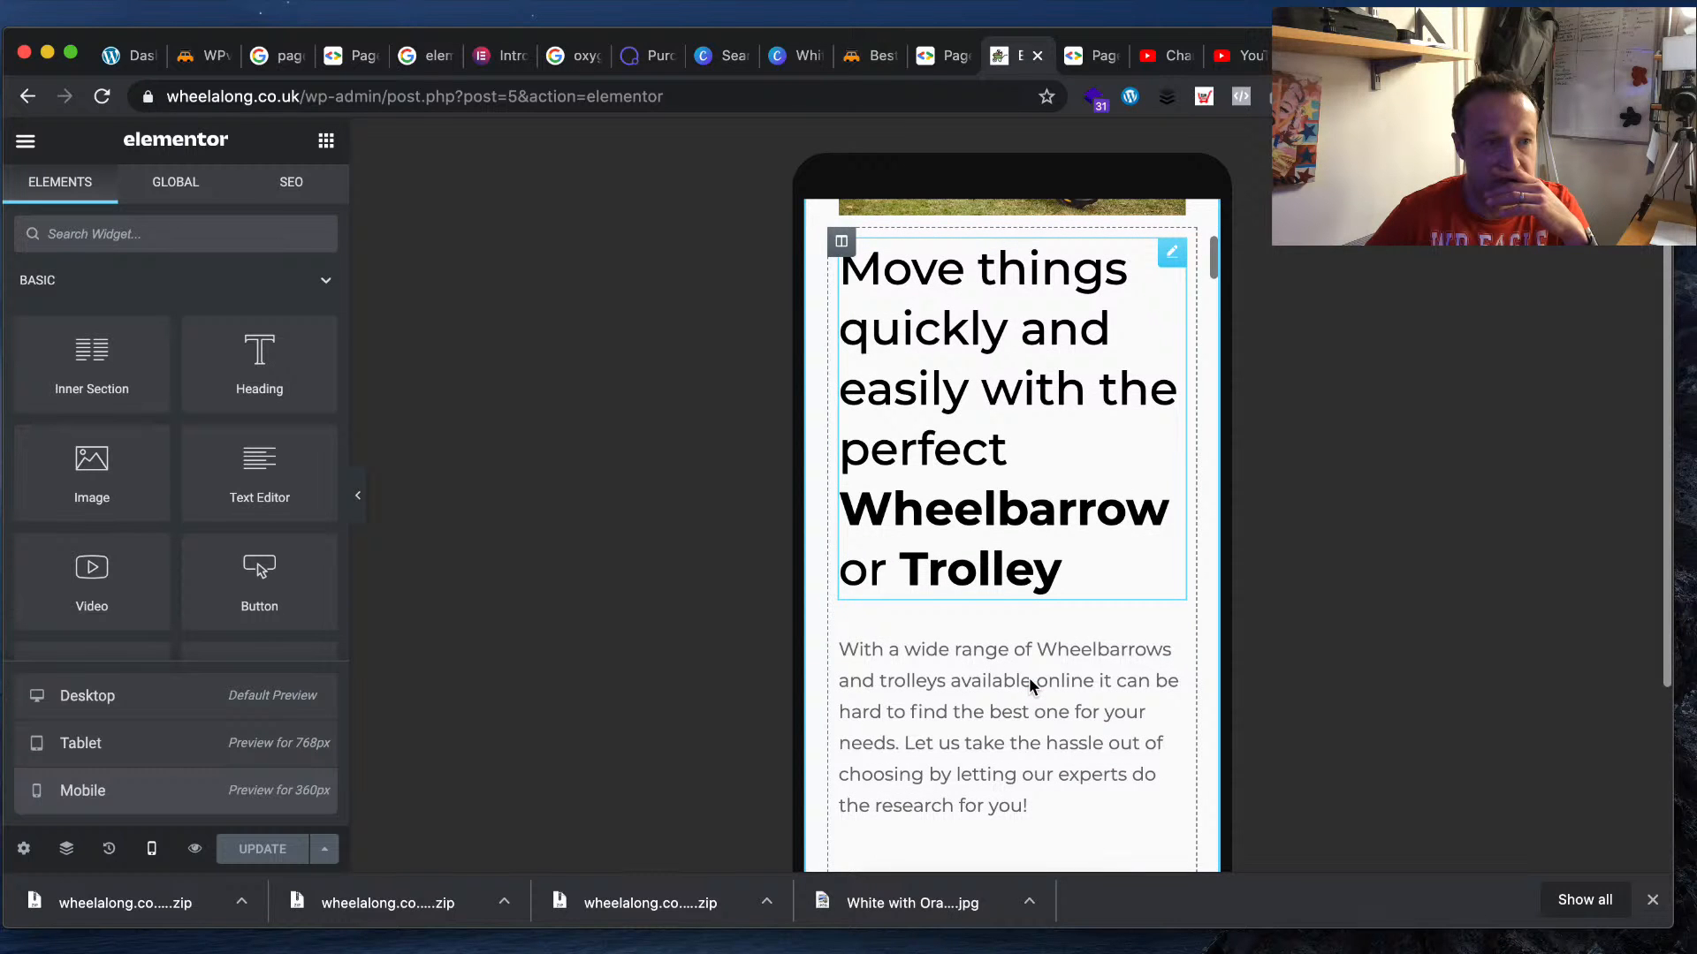
scroll(1028, 677, up, 1)
- Set the hero heading's mobile font size to 31 px in its typography settings and update the page
click(1033, 500)
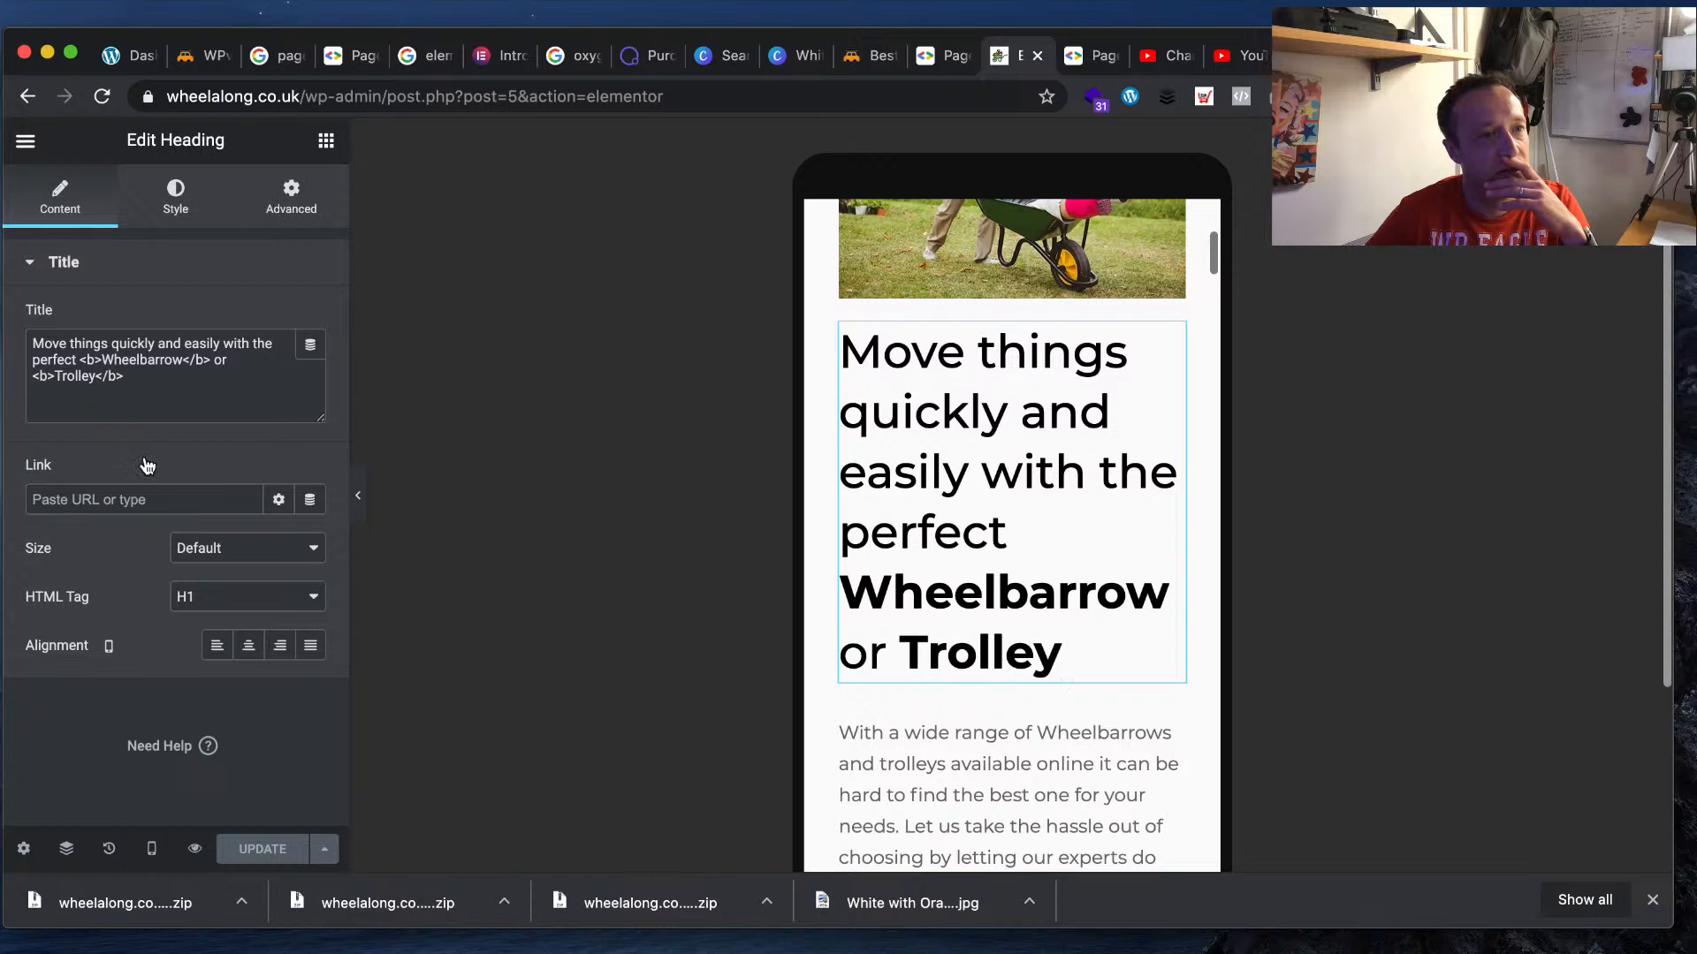
click(188, 205)
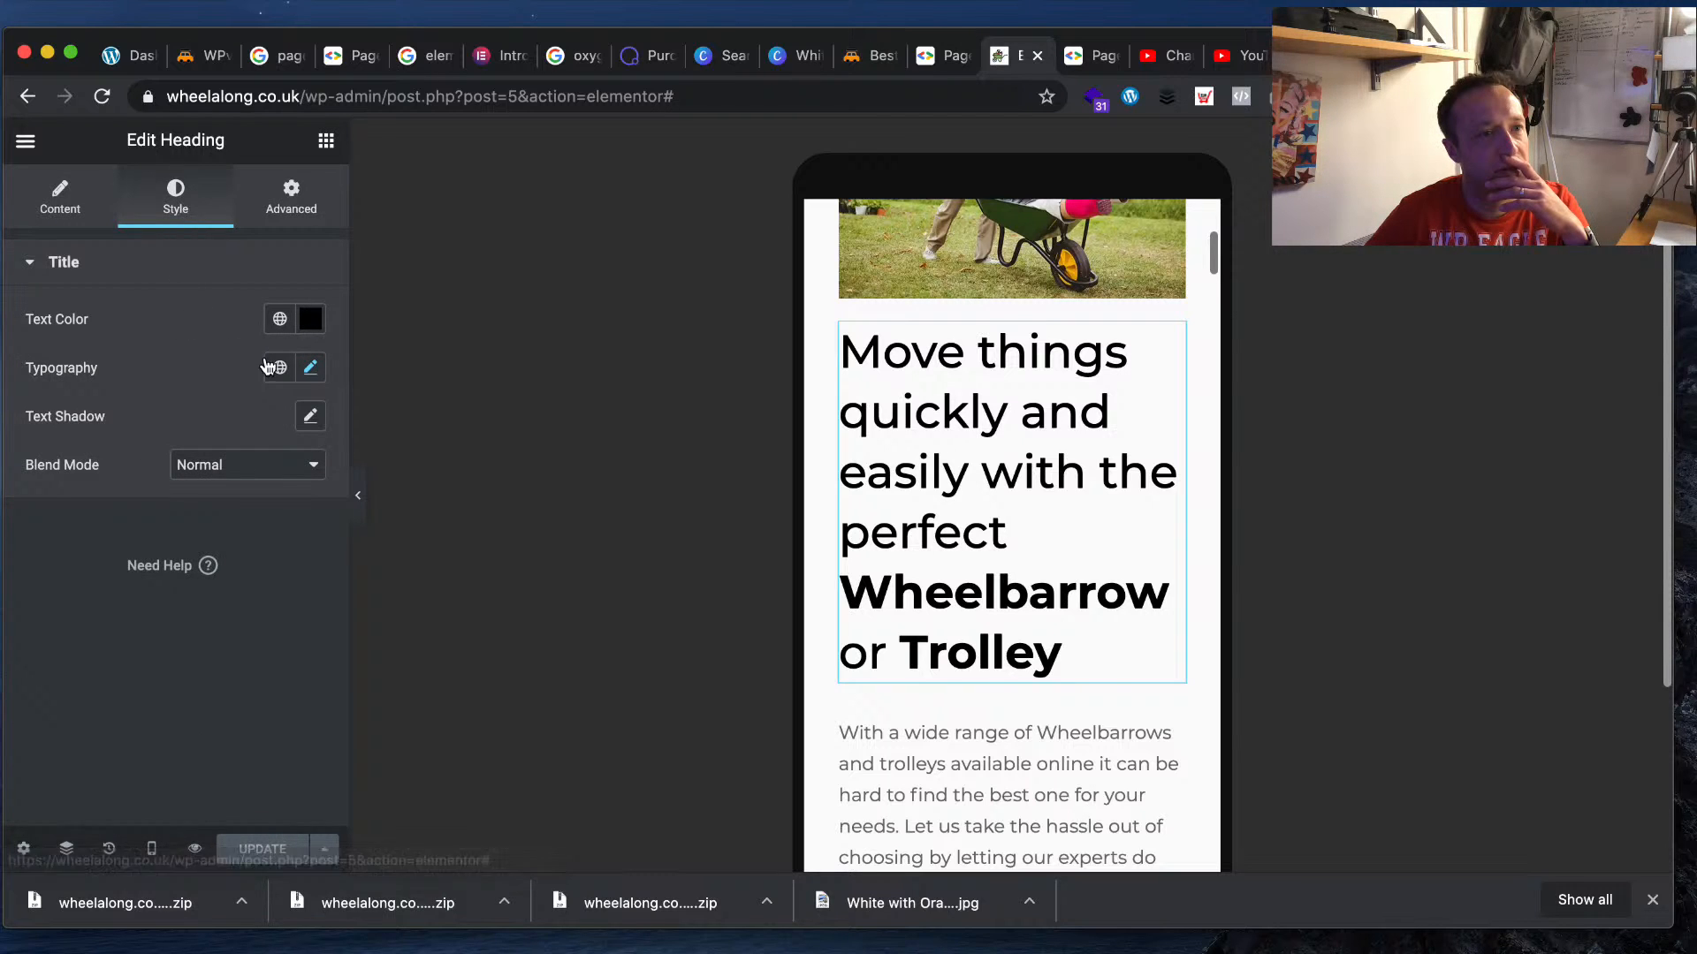
click(310, 370)
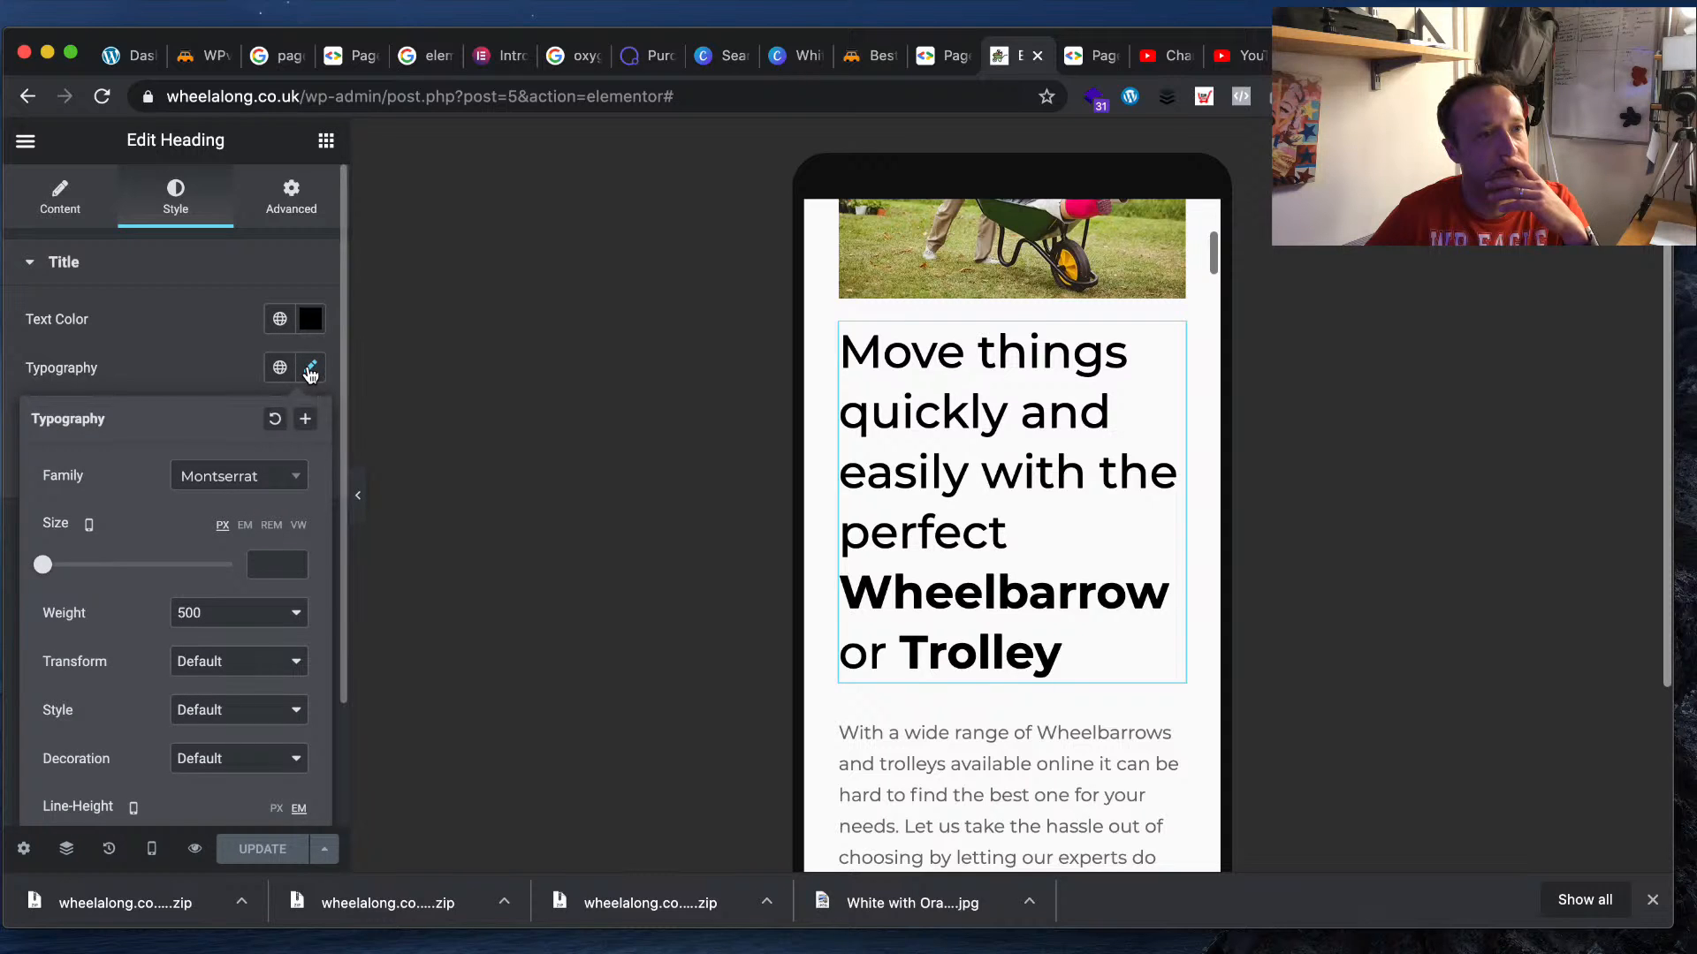
click(89, 529)
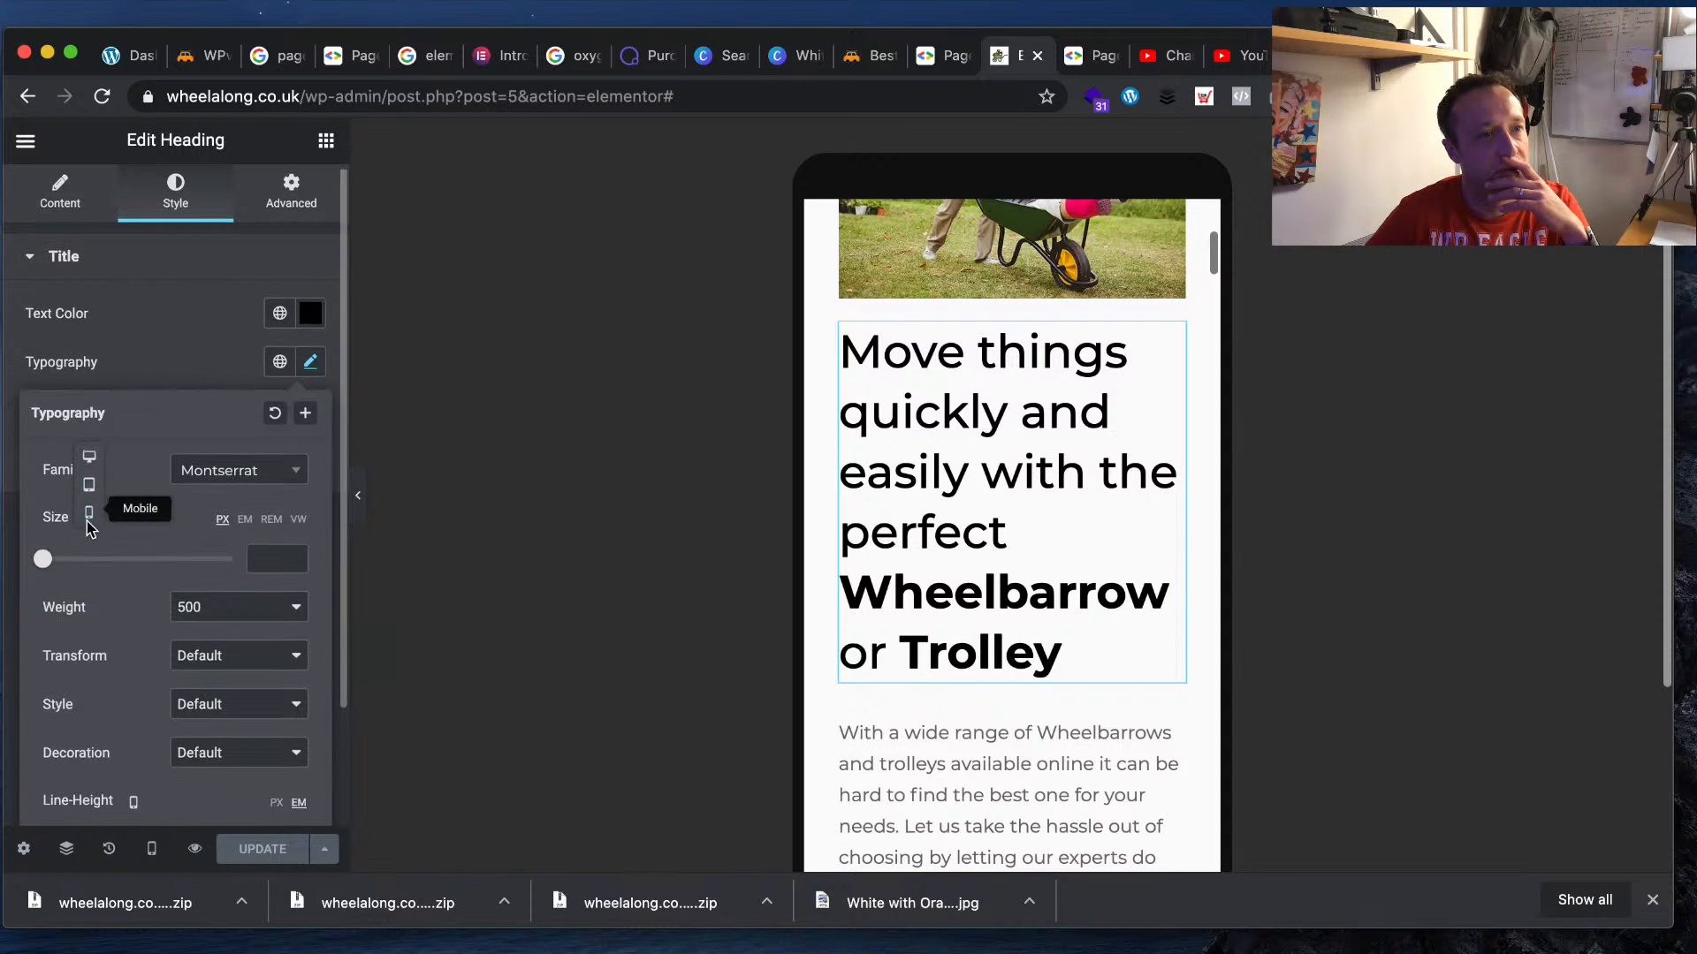
click(90, 526)
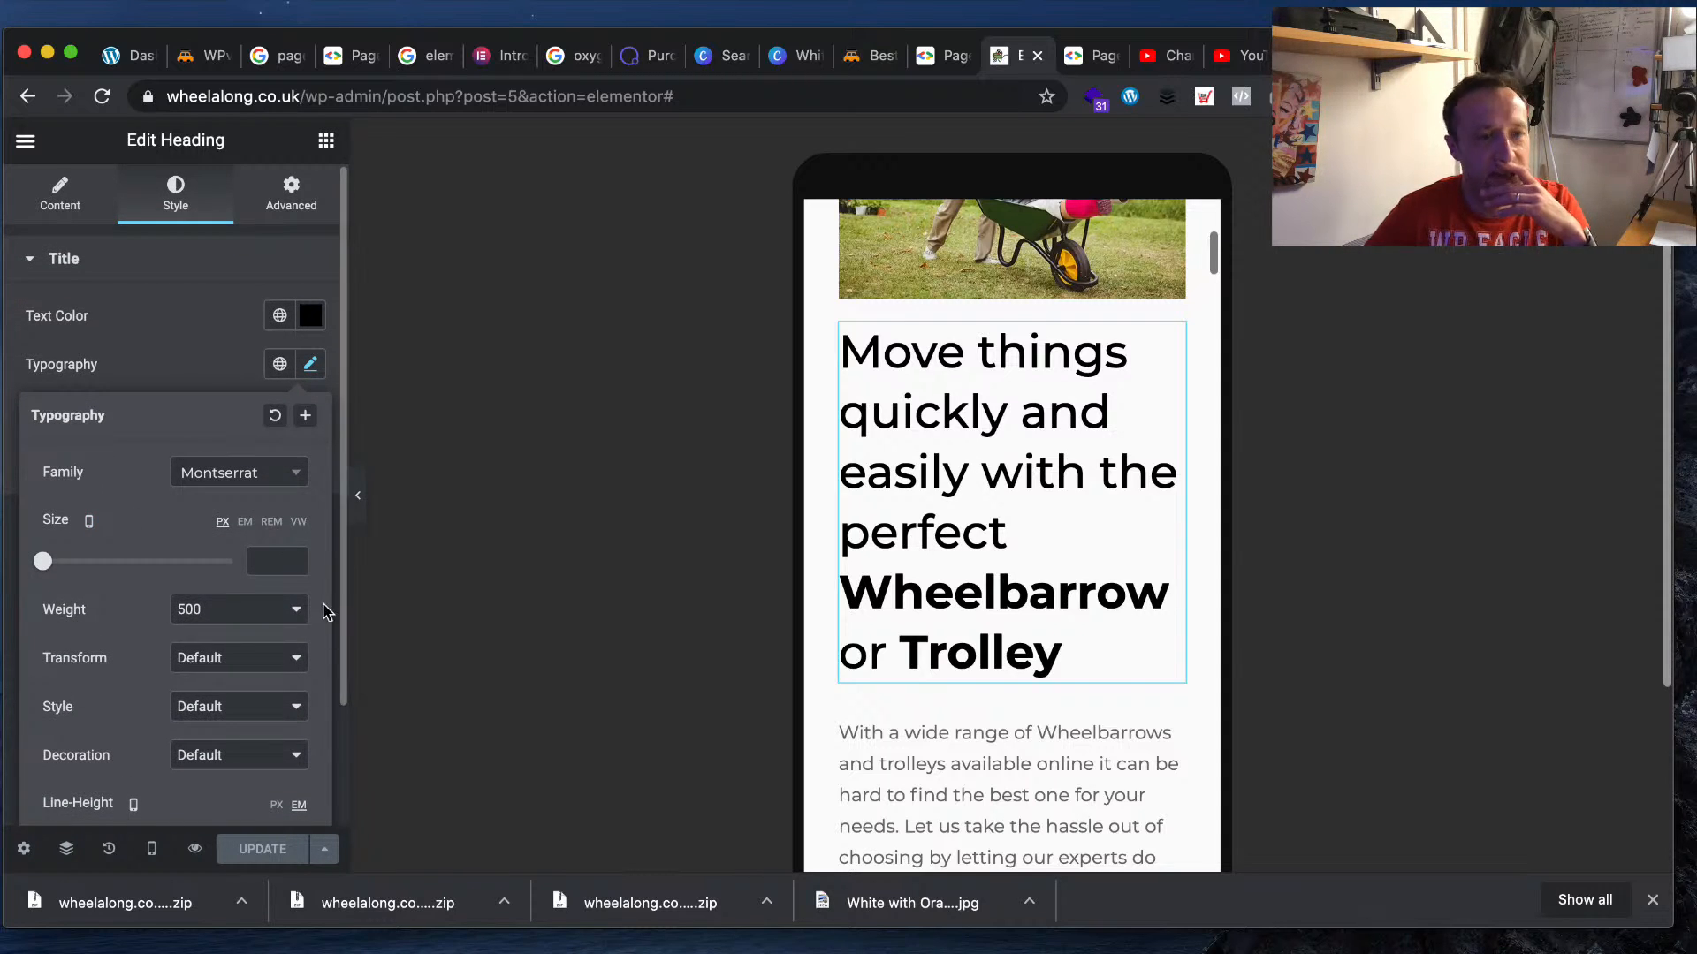
drag(55, 570, 76, 573)
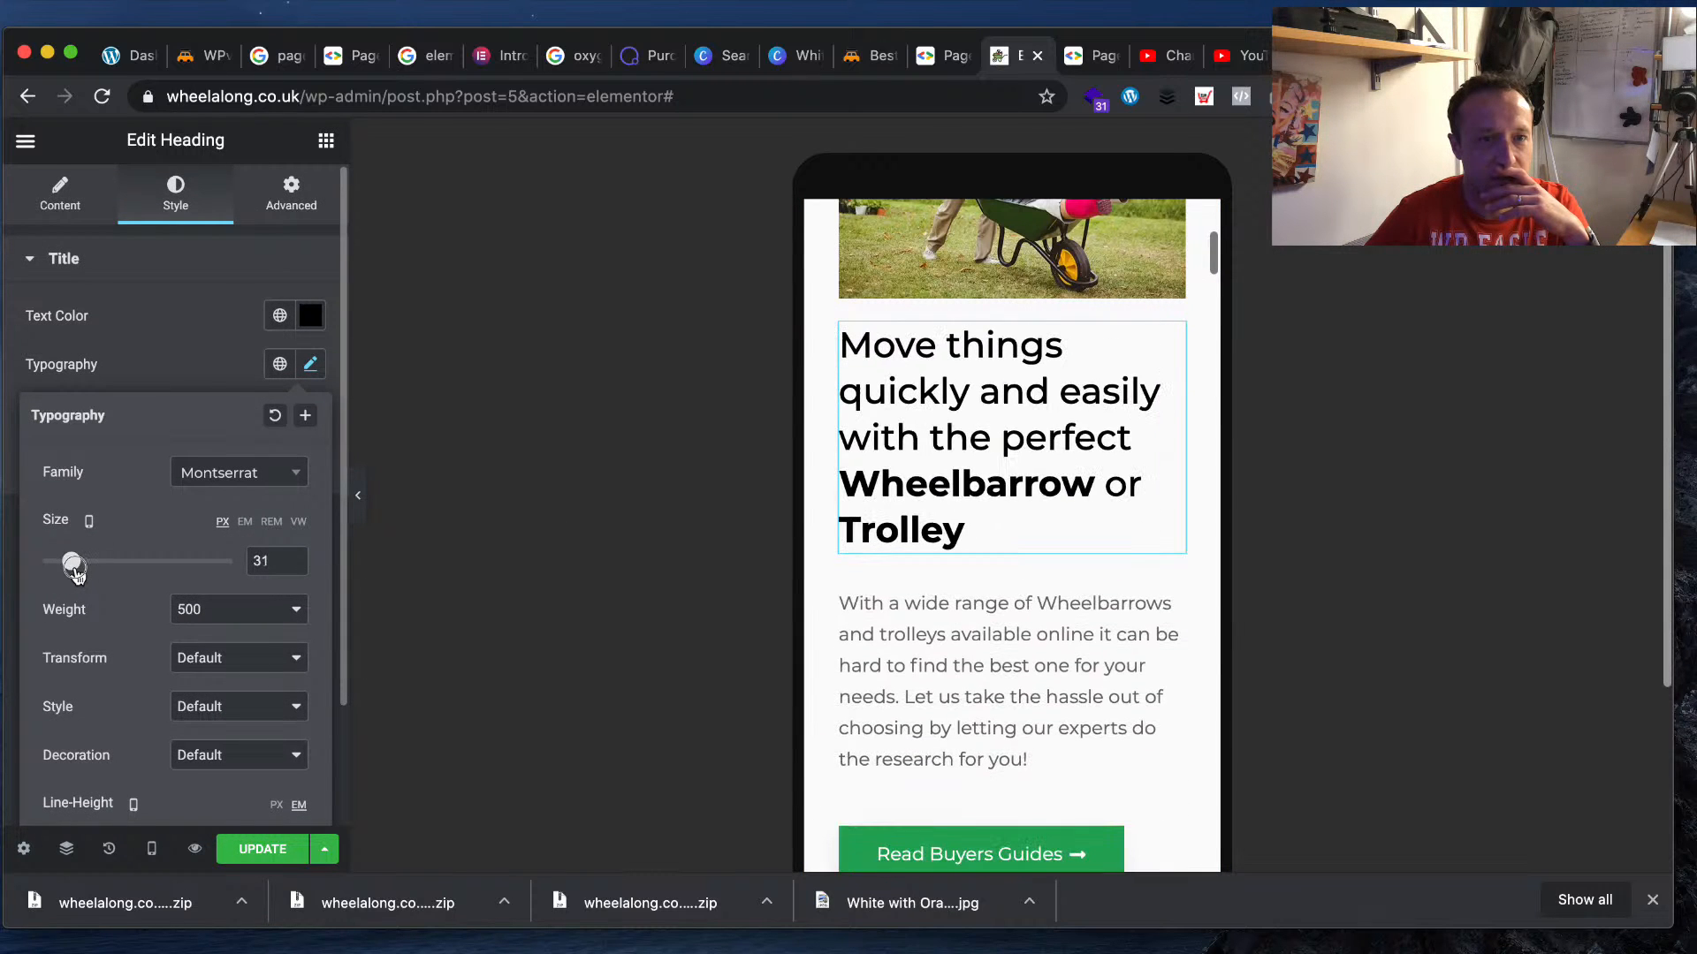
click(252, 849)
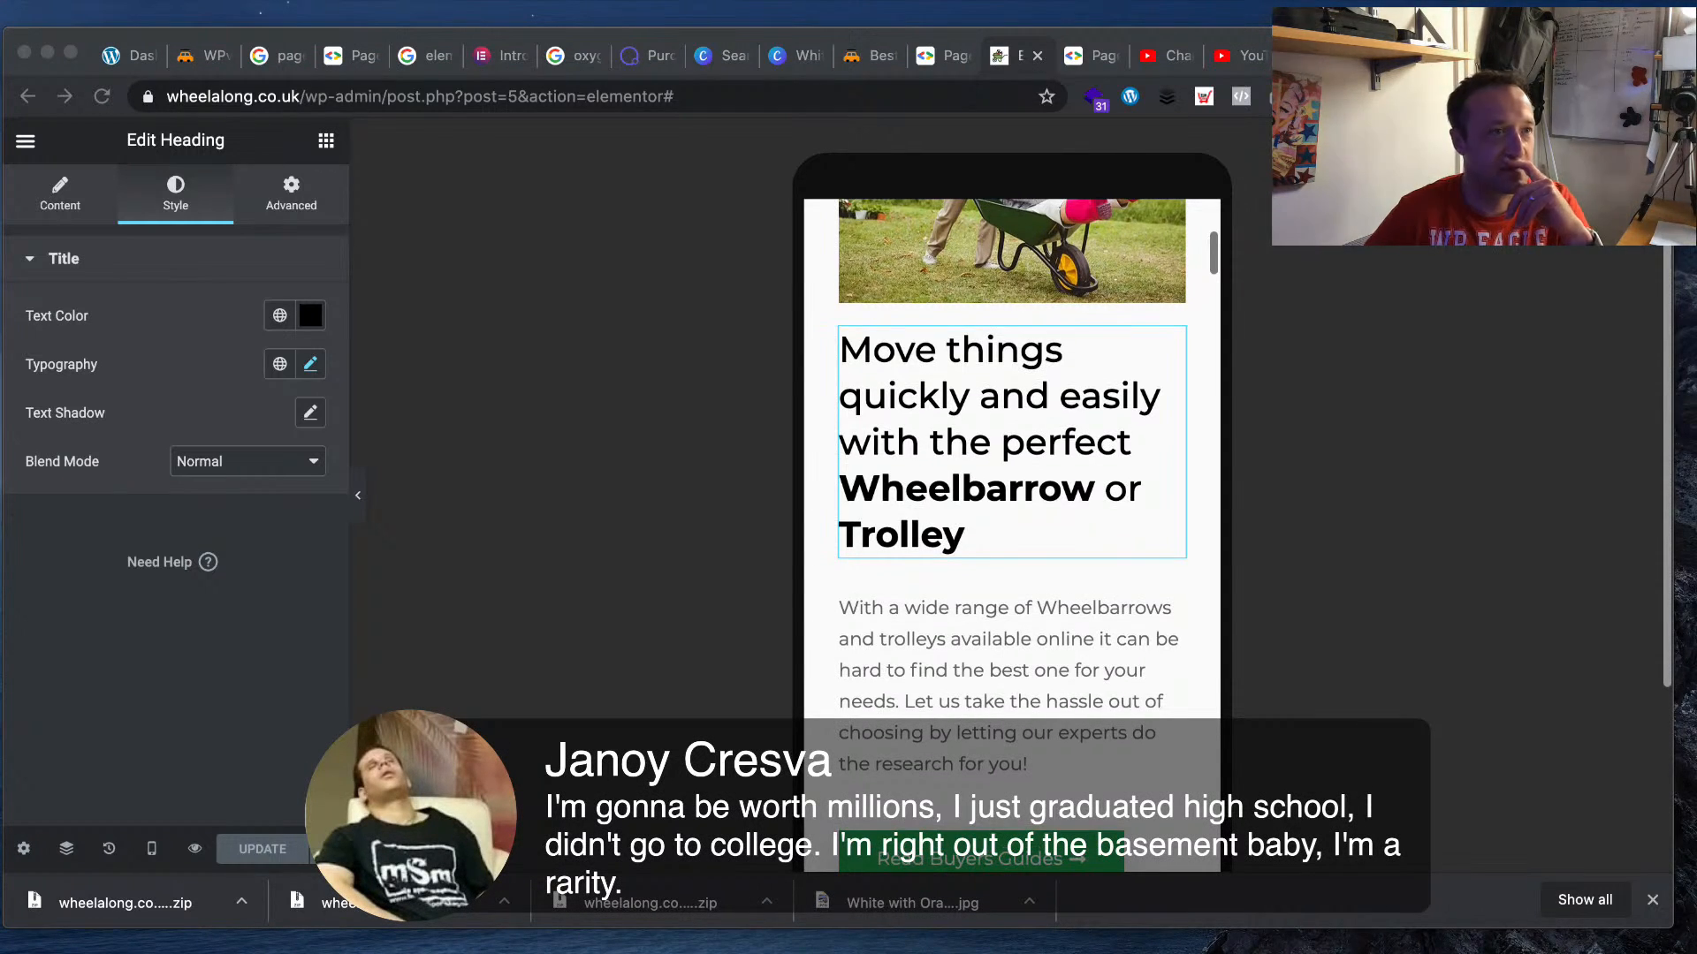
- Exit the Elementor editor to the WordPress dashboard and open the page for adding new plugins
click(26, 141)
click(144, 541)
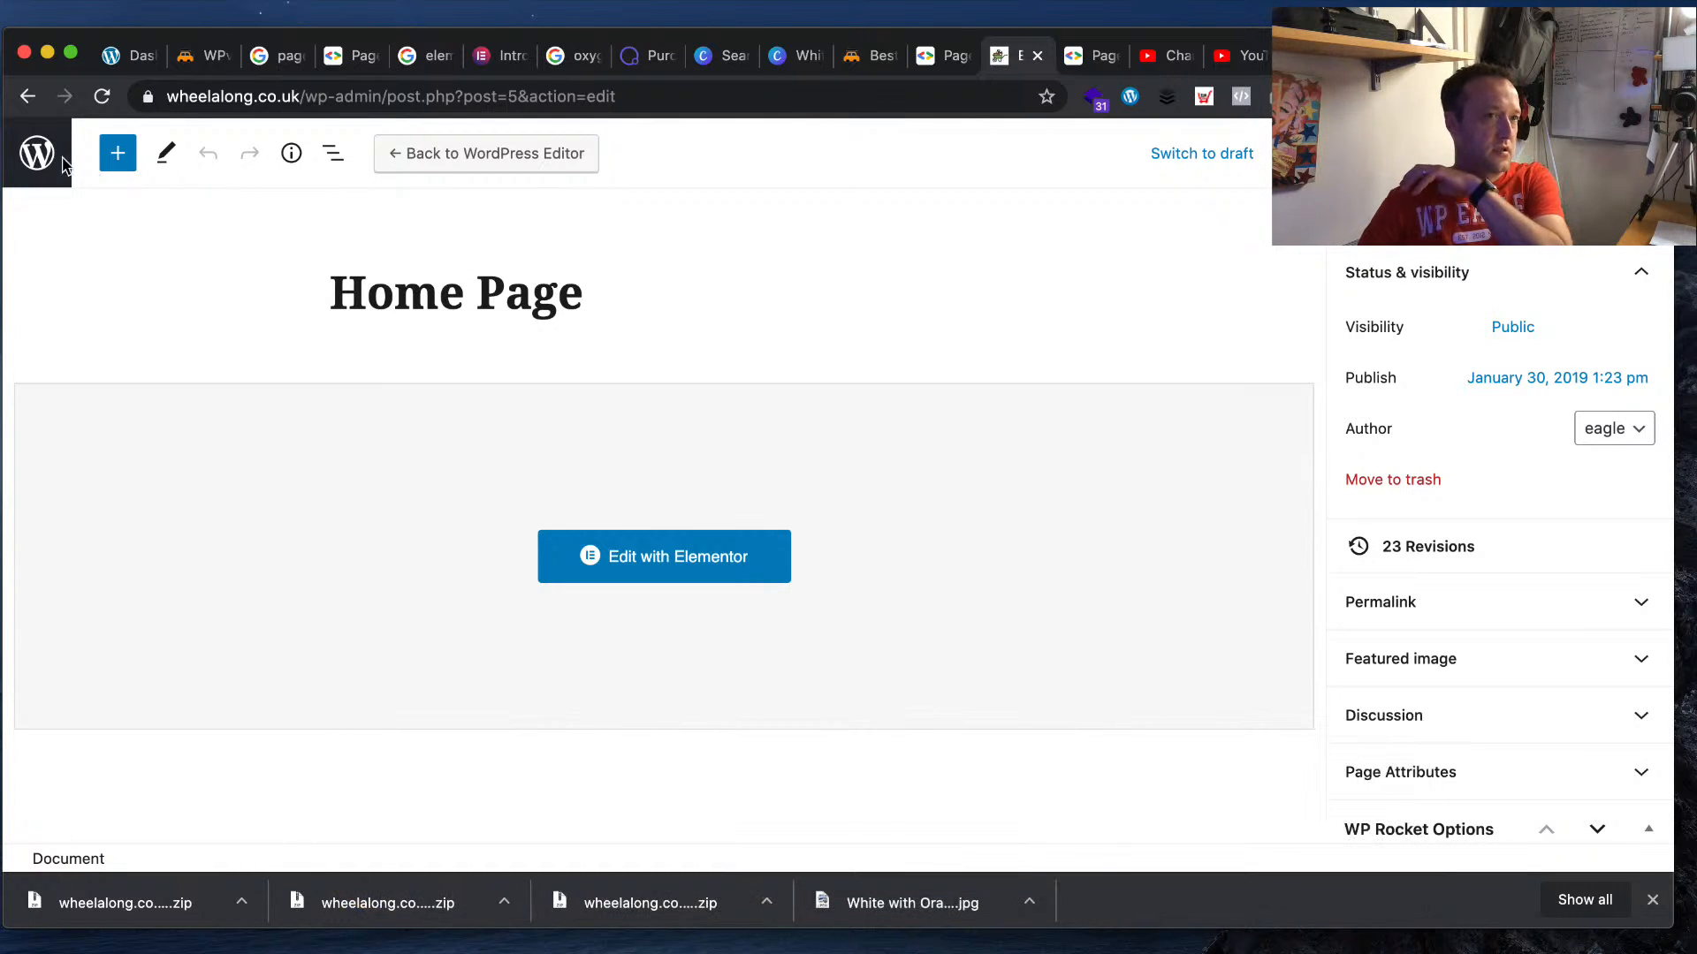
click(54, 176)
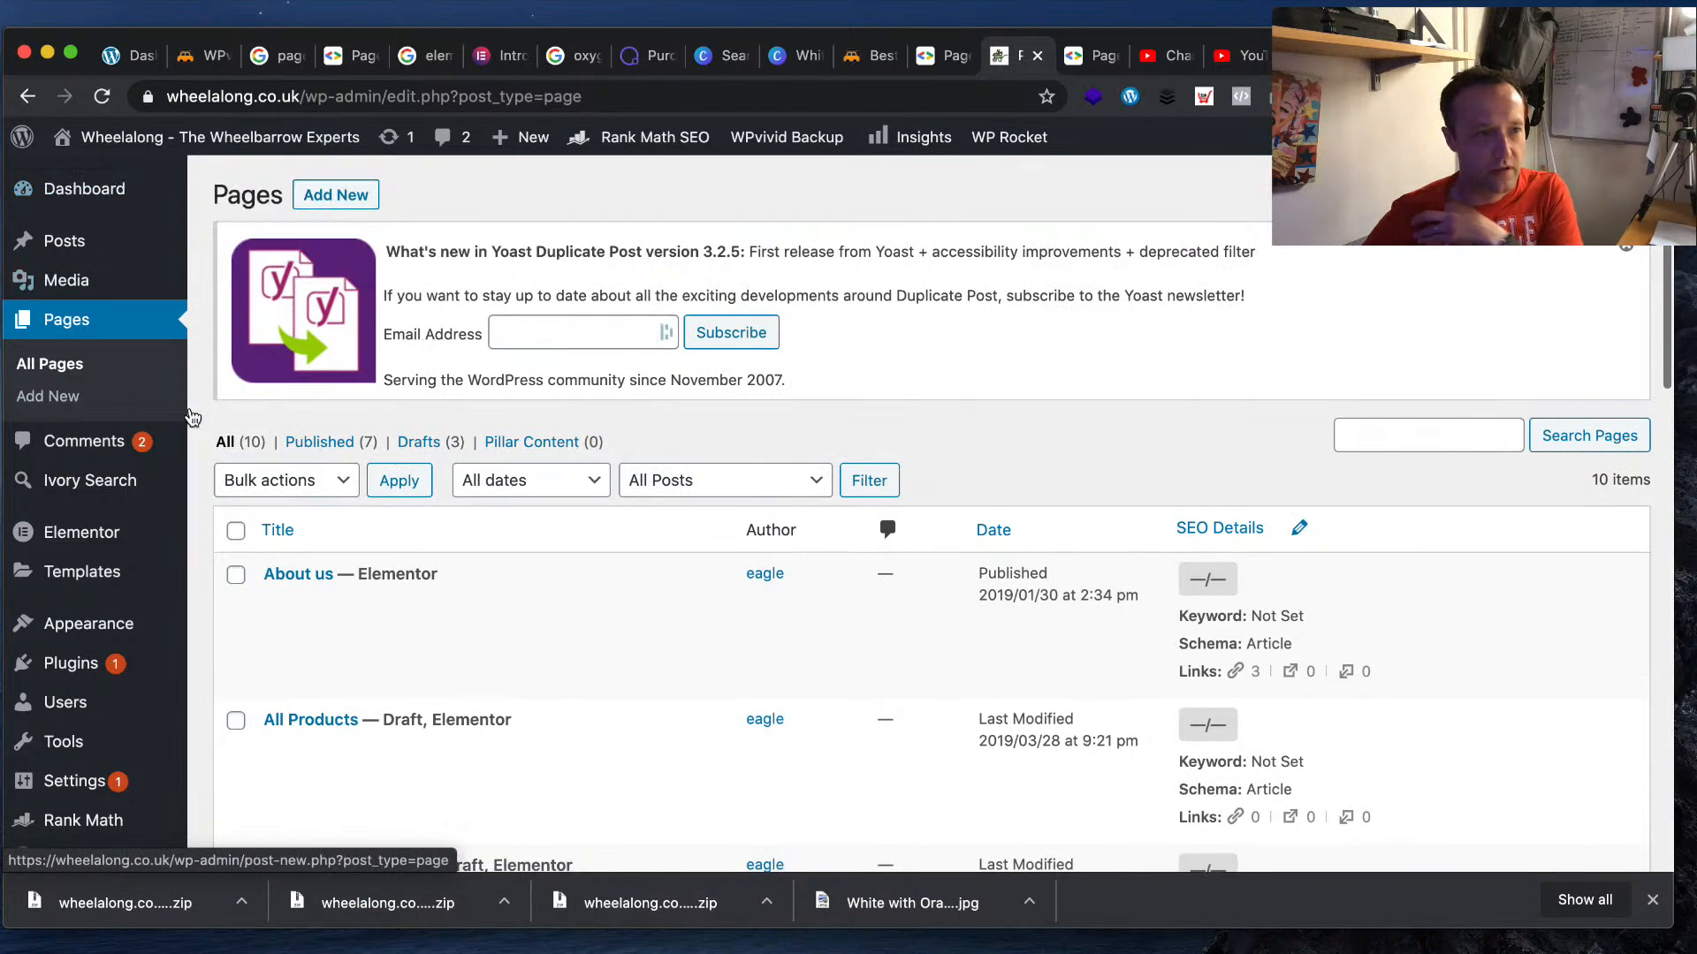
scroll(367, 287, down, 5)
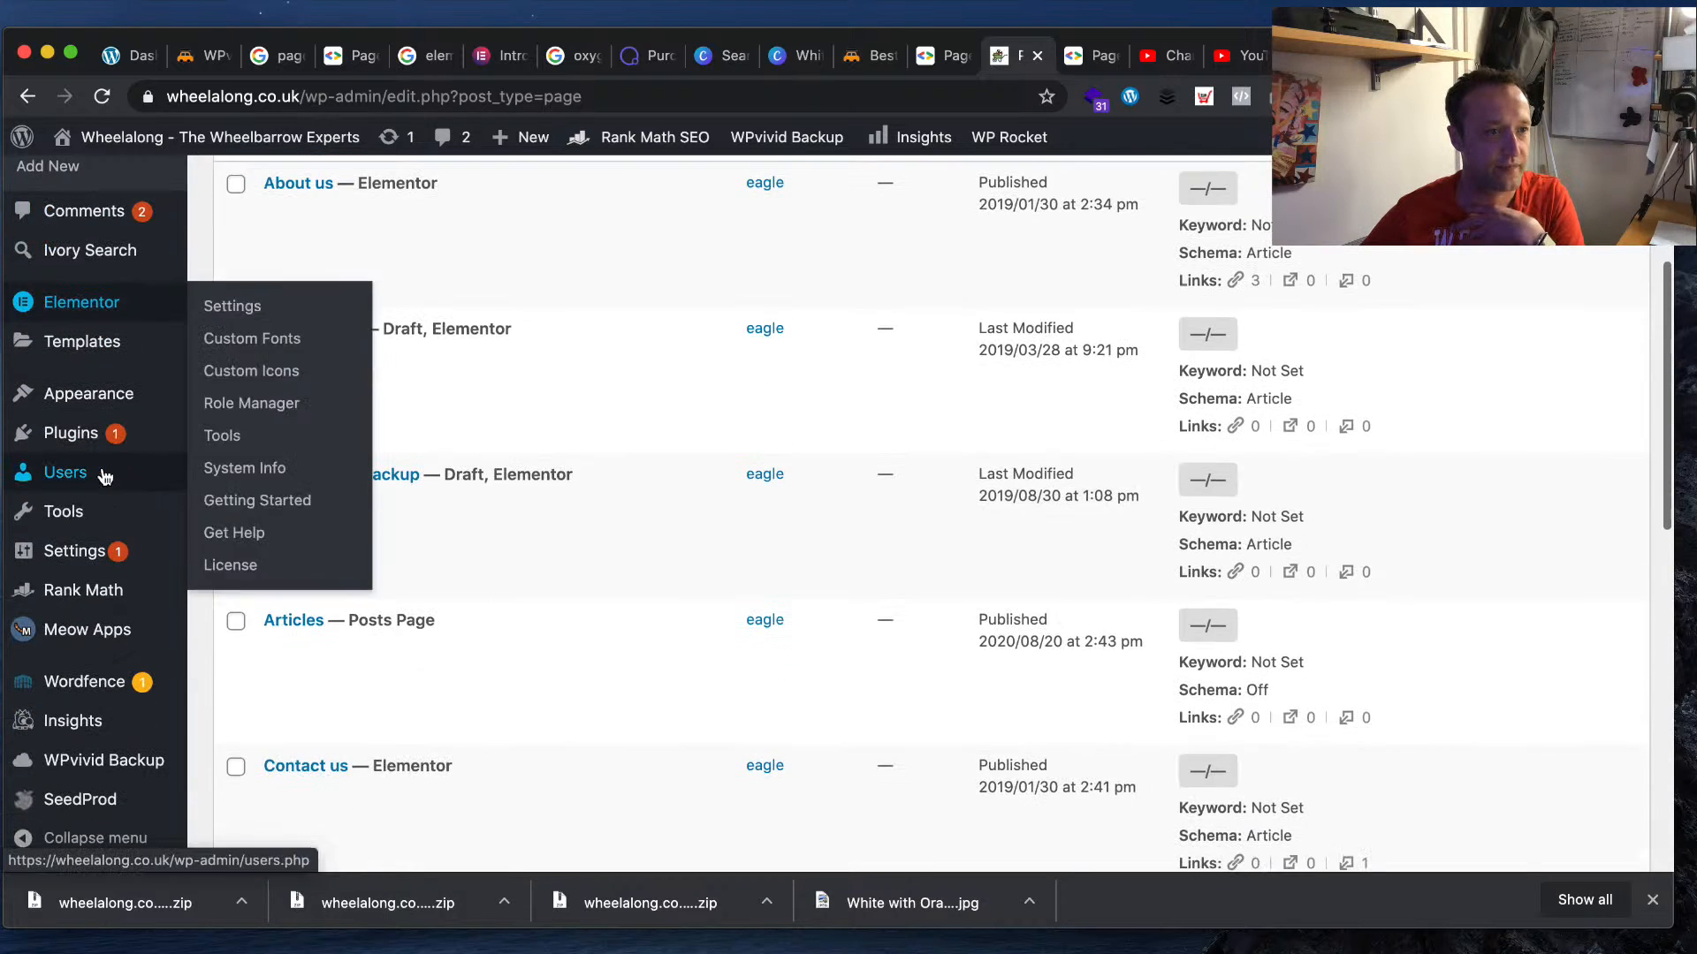
mouse_move(71, 433)
click(290, 475)
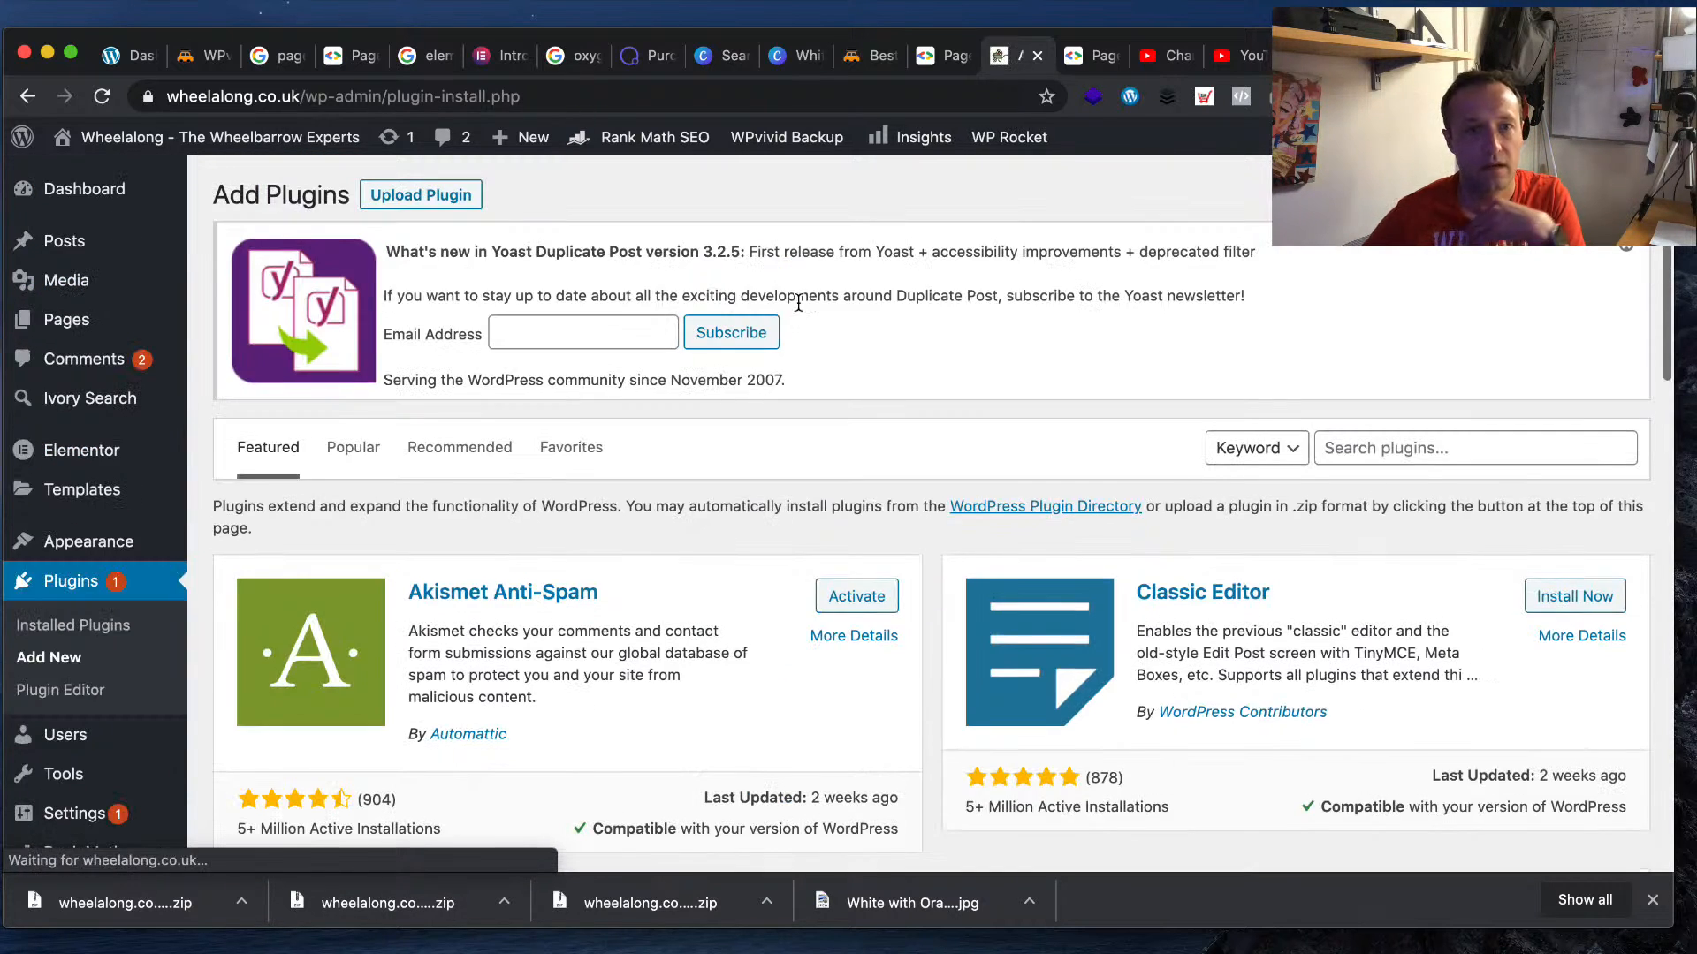
- Search the plugin directory for "flying scripts", then install and activate Flying Scripts by WP Speed Matters
click(1498, 449)
text(flying scripts)
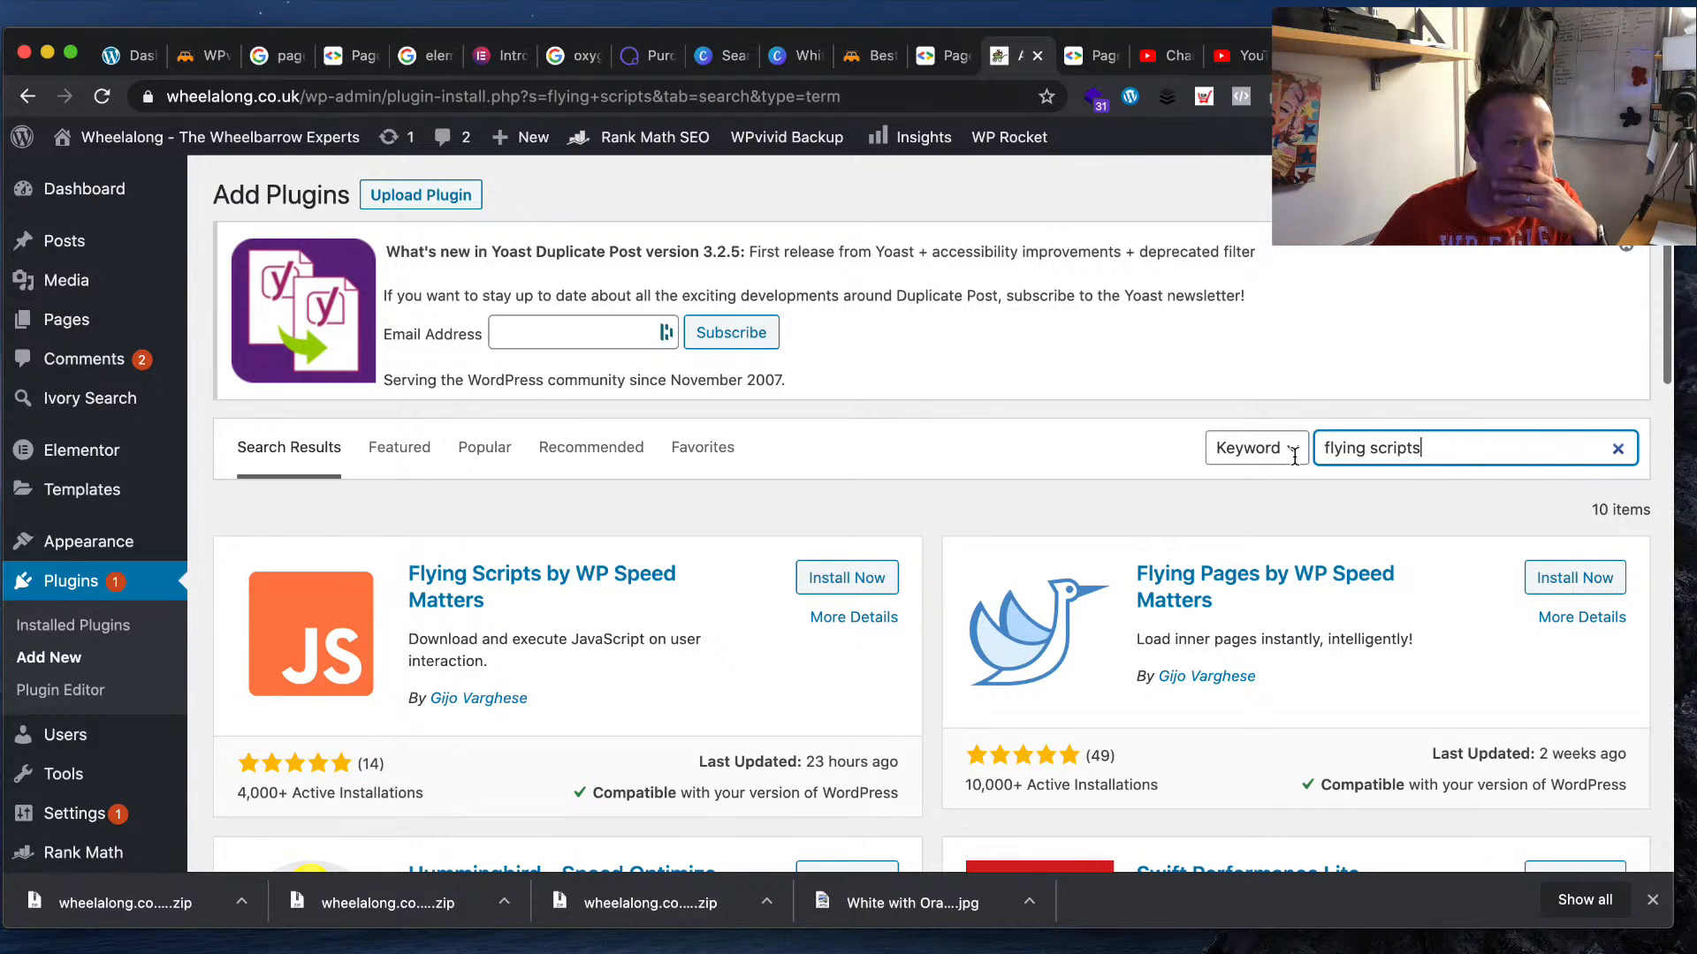
scroll(1233, 484, down, 3)
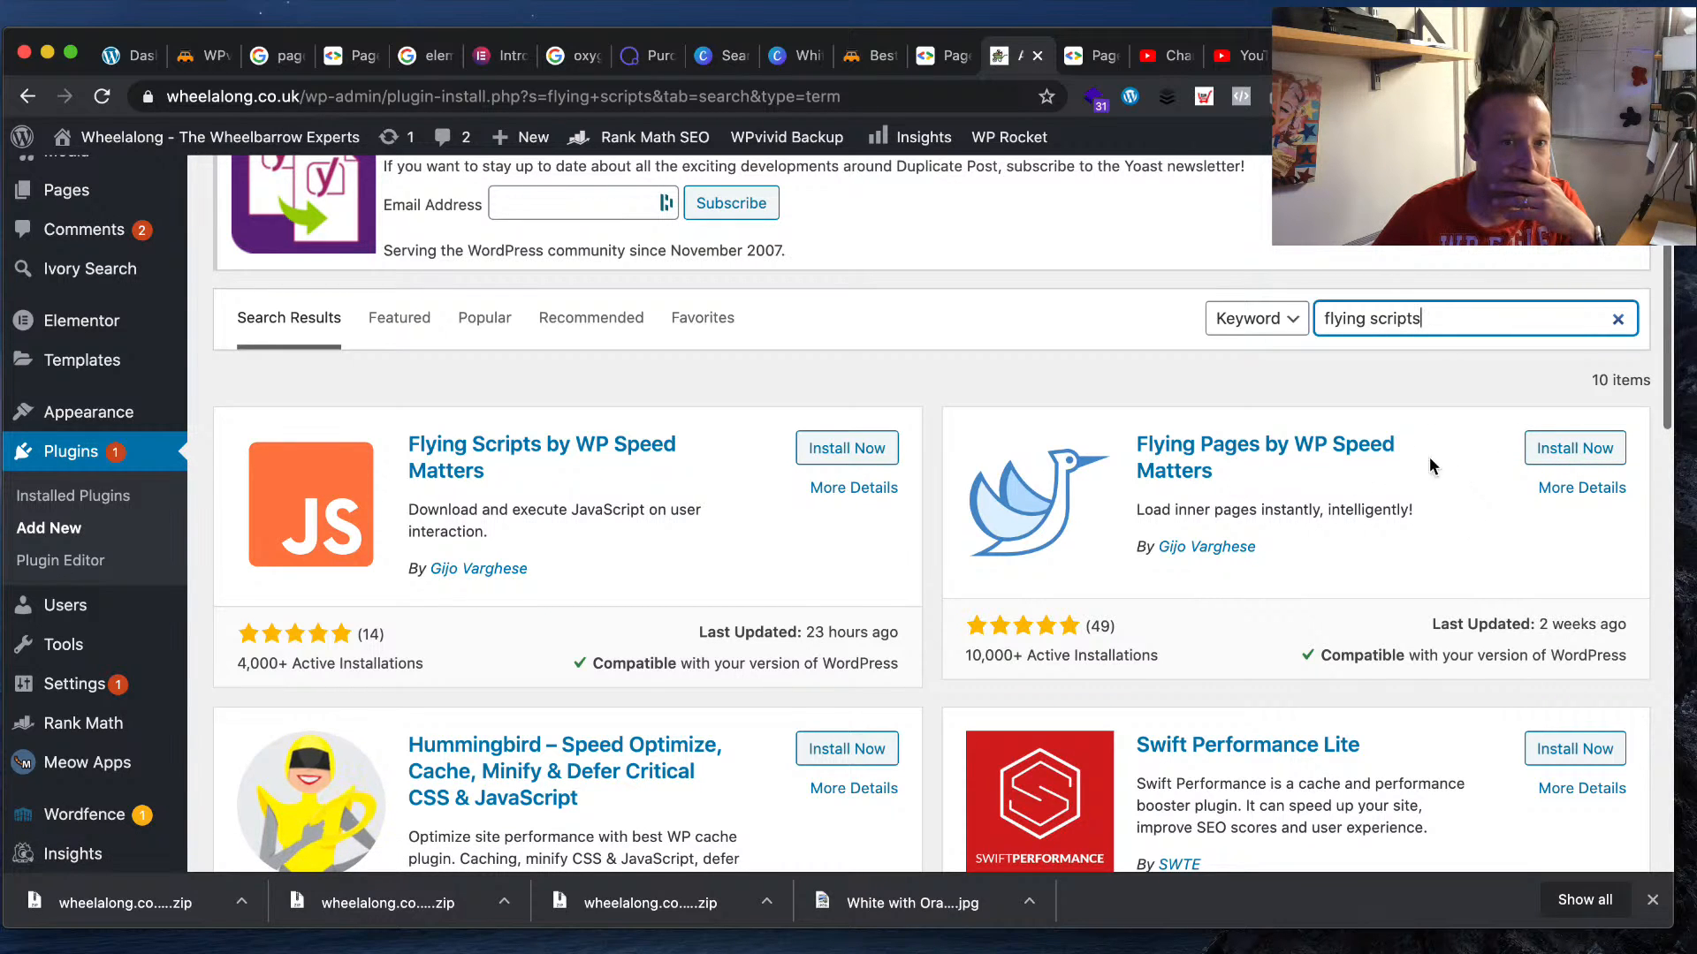
click(855, 449)
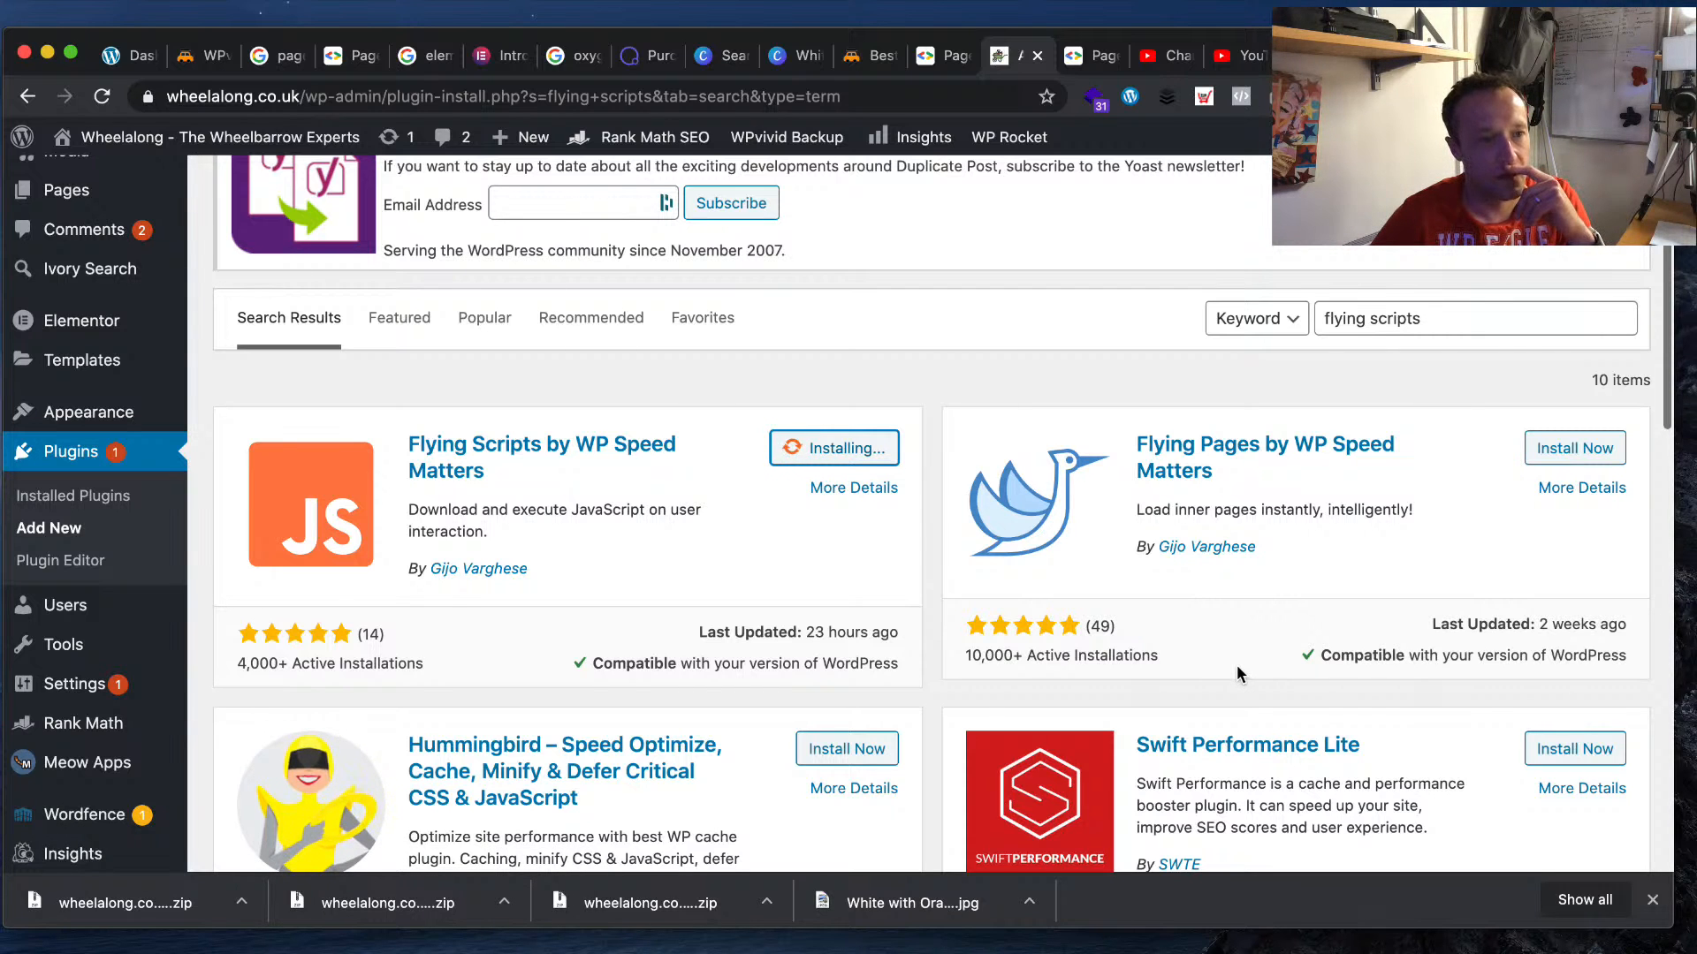
scroll(1238, 664, down, 5)
scroll(1234, 668, up, 5)
click(859, 442)
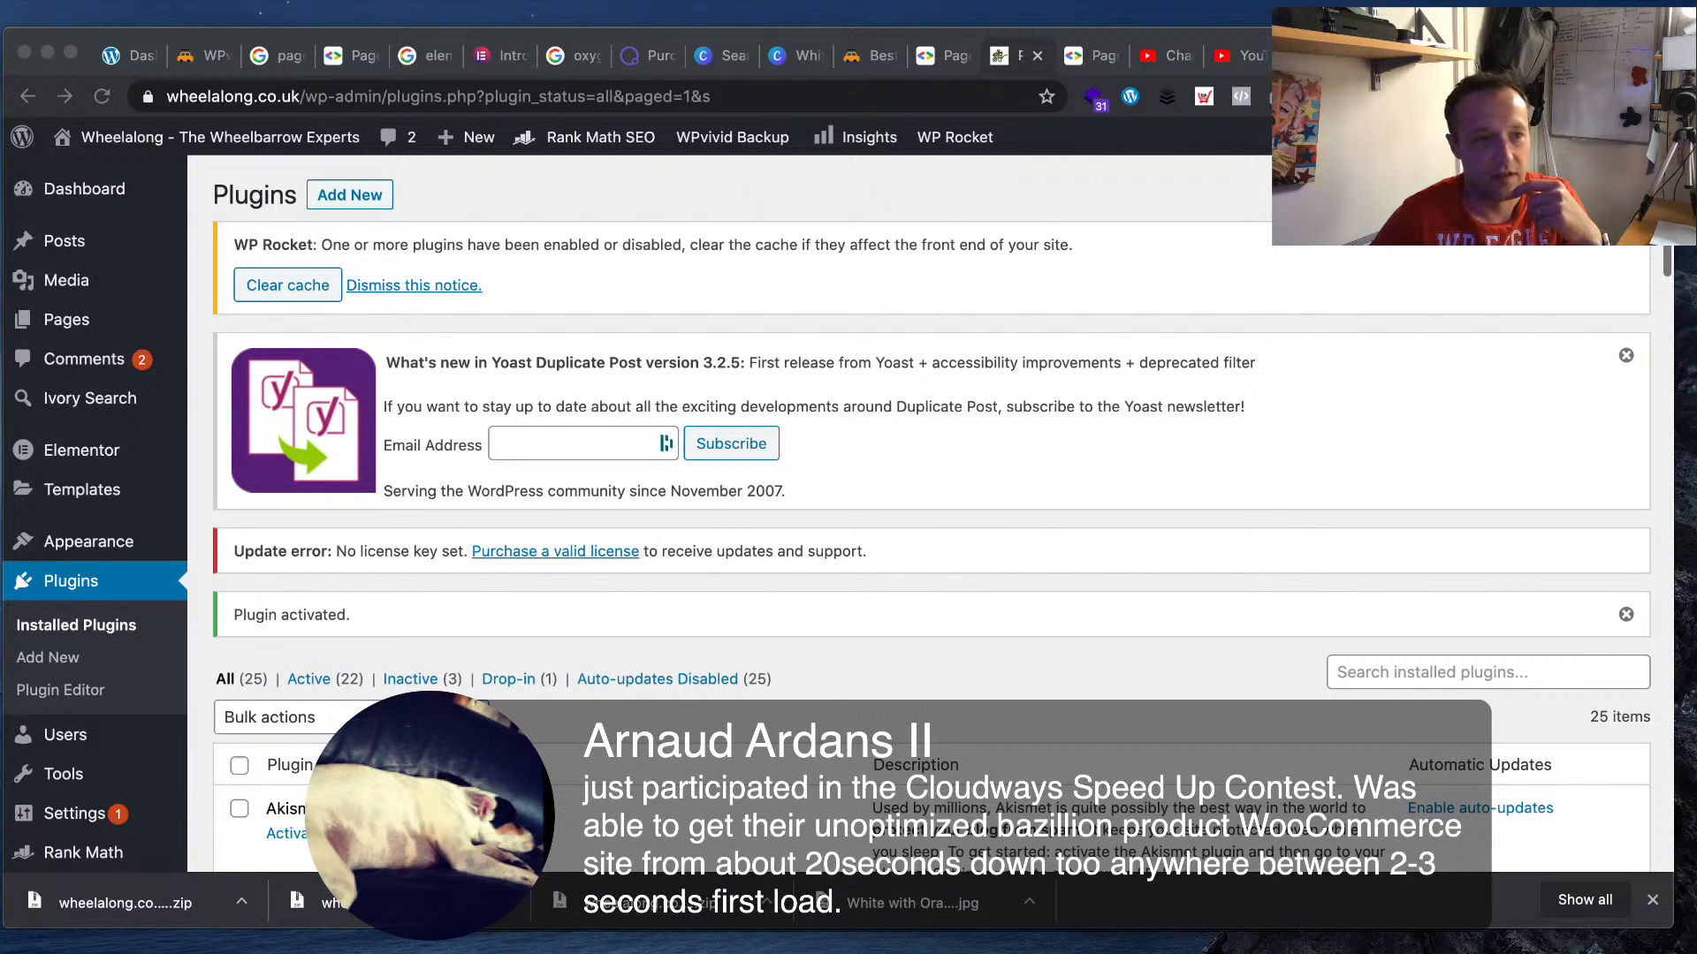
- Delete the inactive SG Optimizer plugin from the installed plugins and confirm the deletion
scroll(928, 512, down, 10)
scroll(928, 512, down, 15)
scroll(928, 513, down, 5)
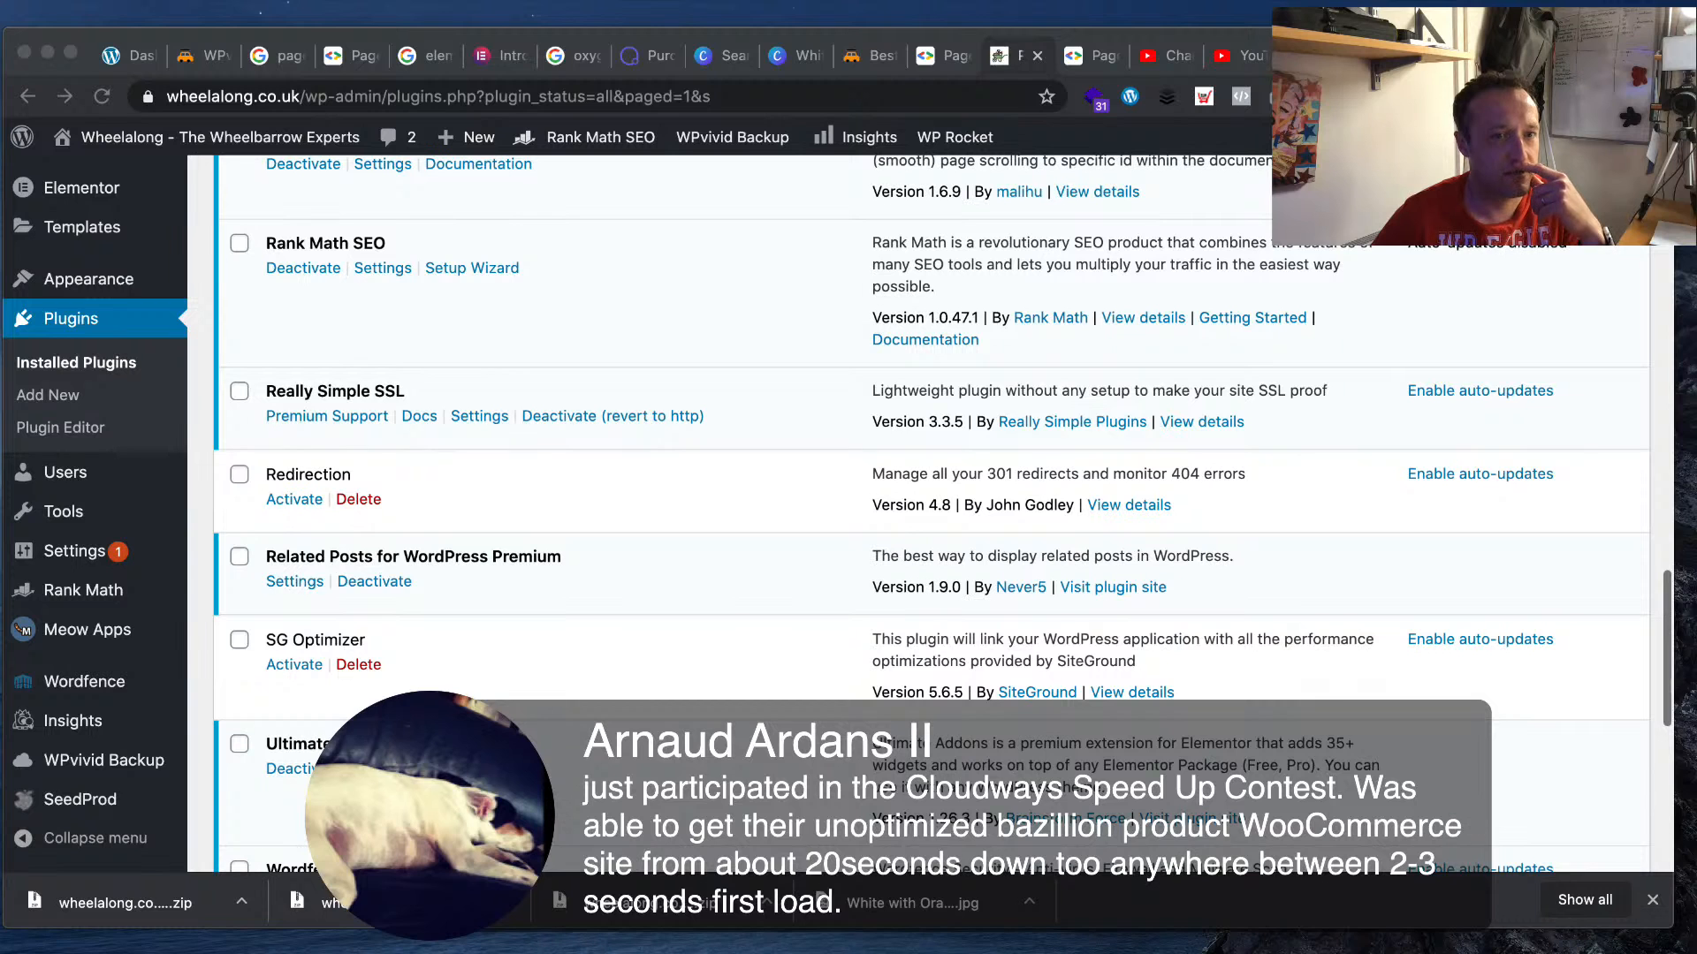
click(358, 664)
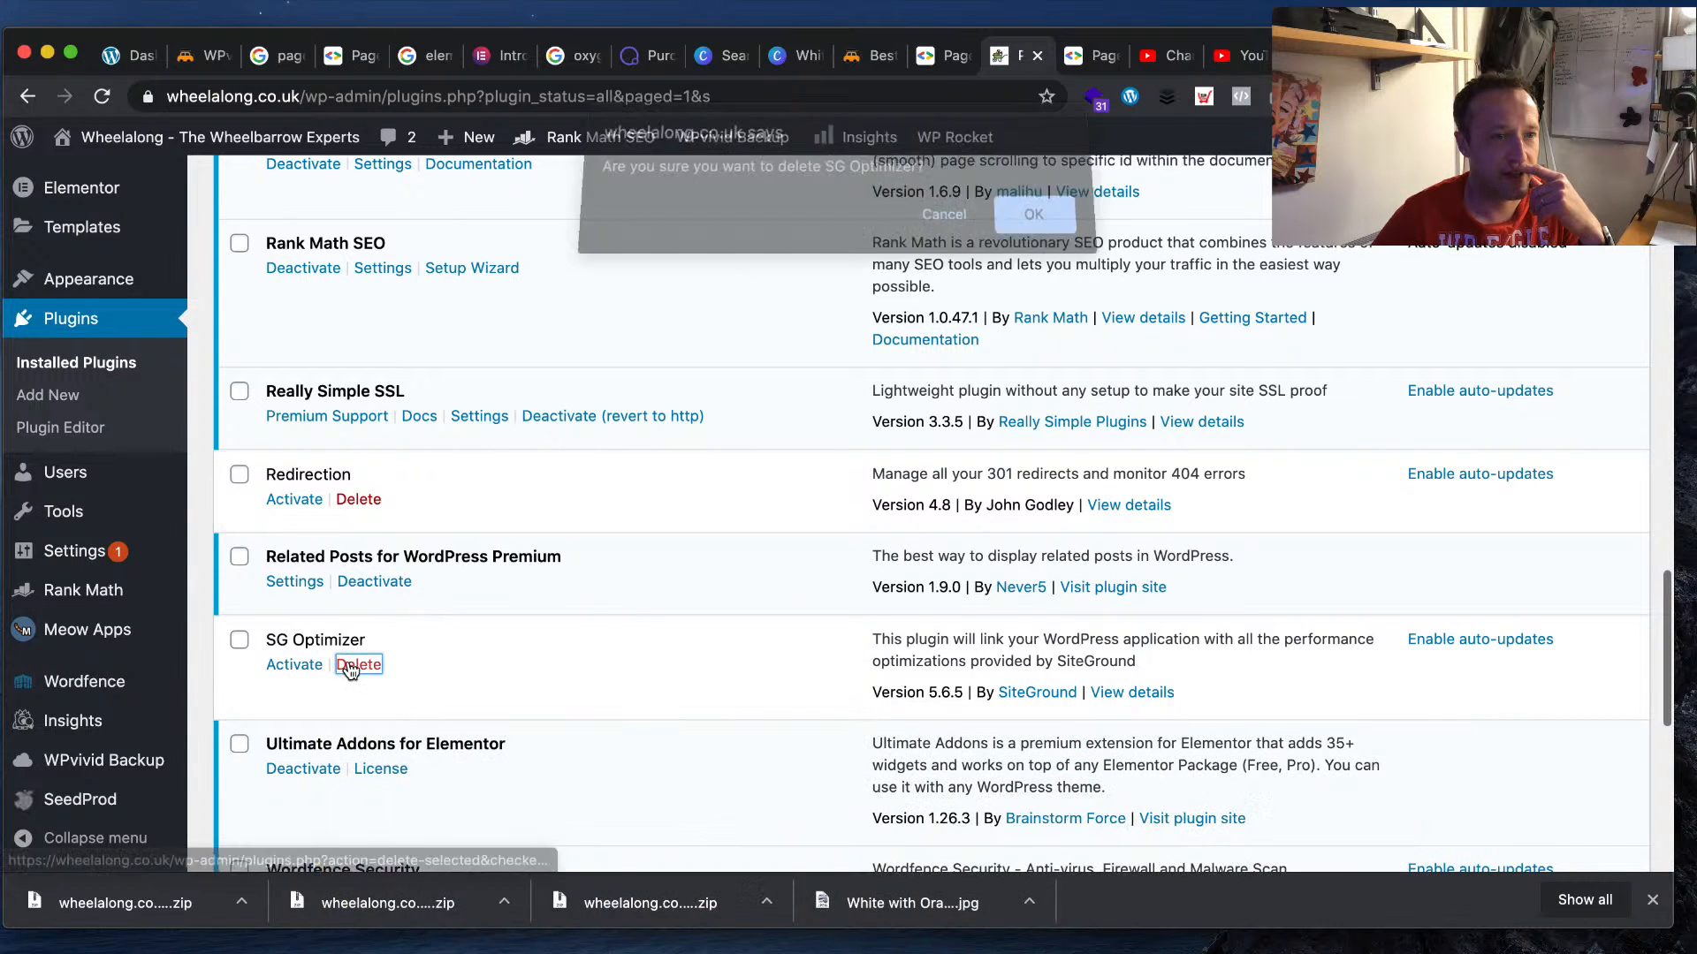
click(1029, 227)
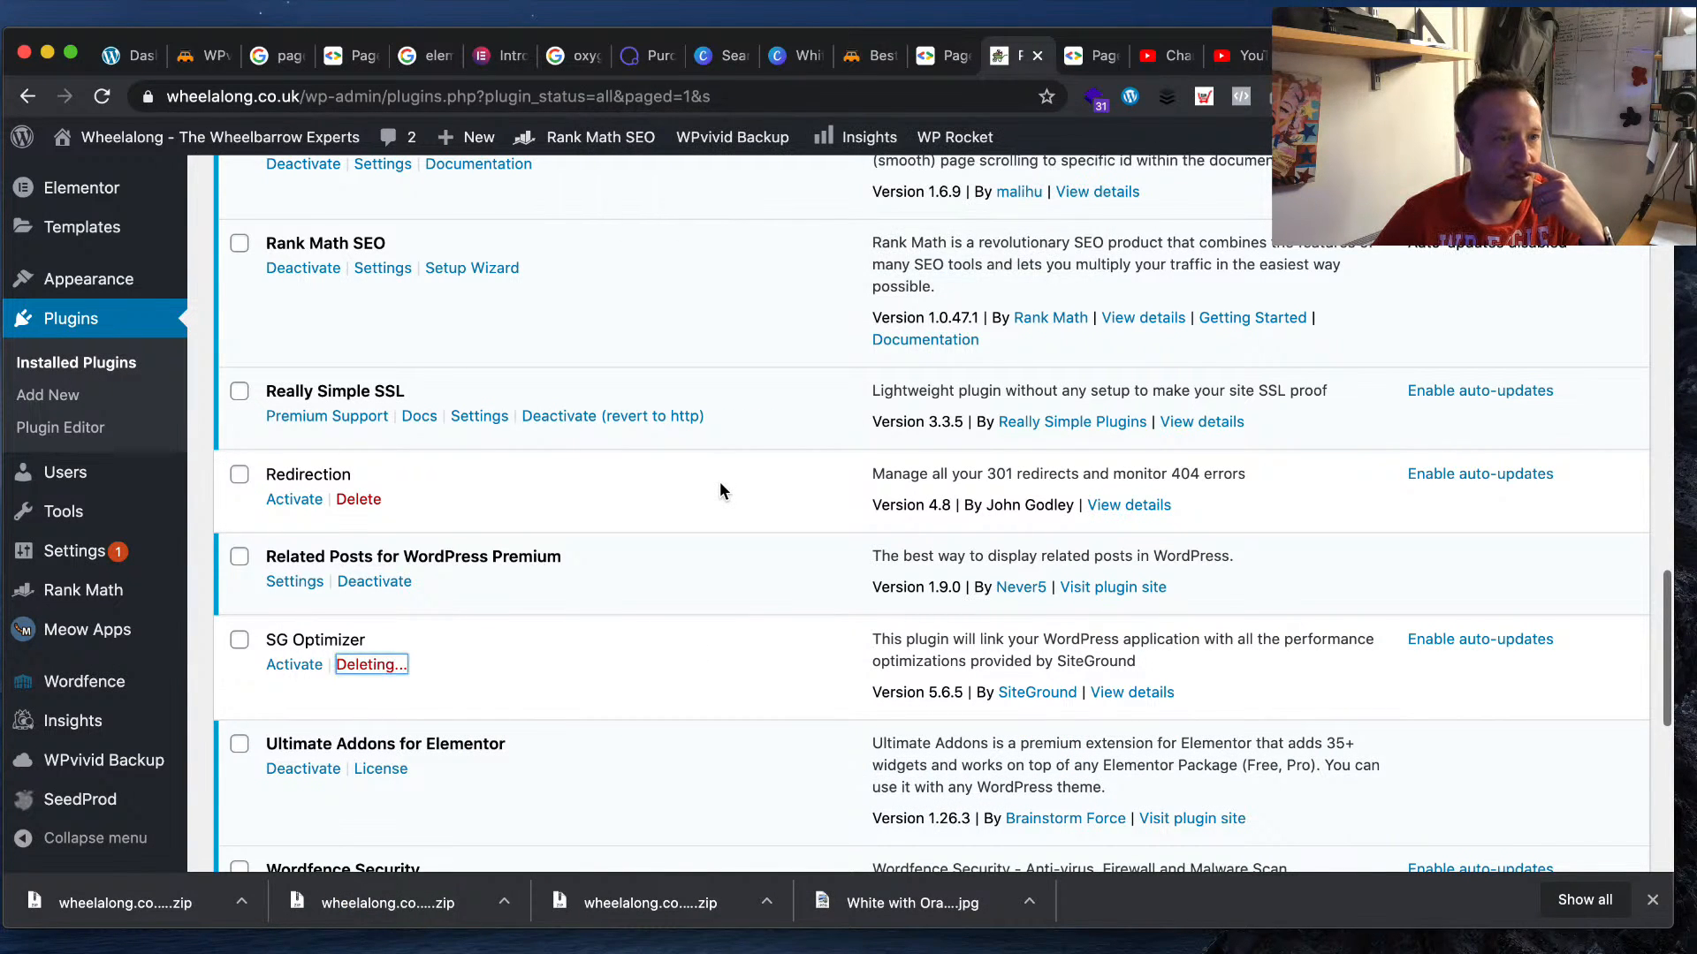
- Open the Flying Scripts plugin's settings from the installed plugins and read its FAQ on which scripts to include
scroll(718, 481, down, 4)
scroll(720, 475, down, 3)
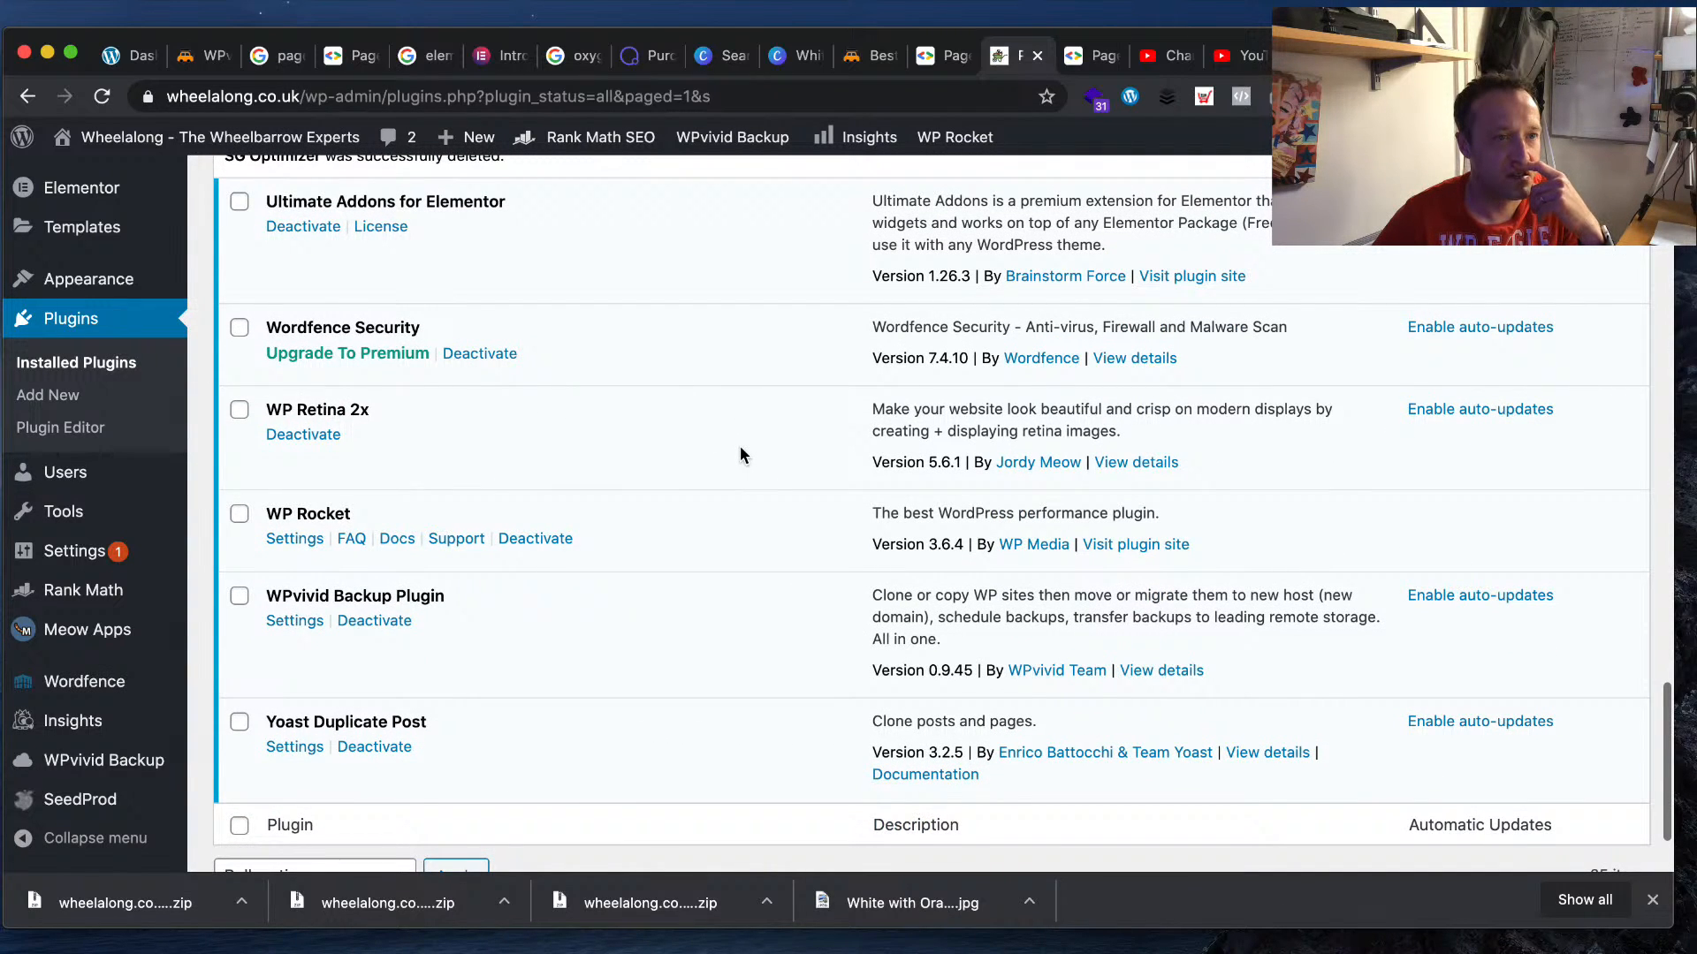
scroll(384, 420, up, 5)
scroll(383, 429, up, 9)
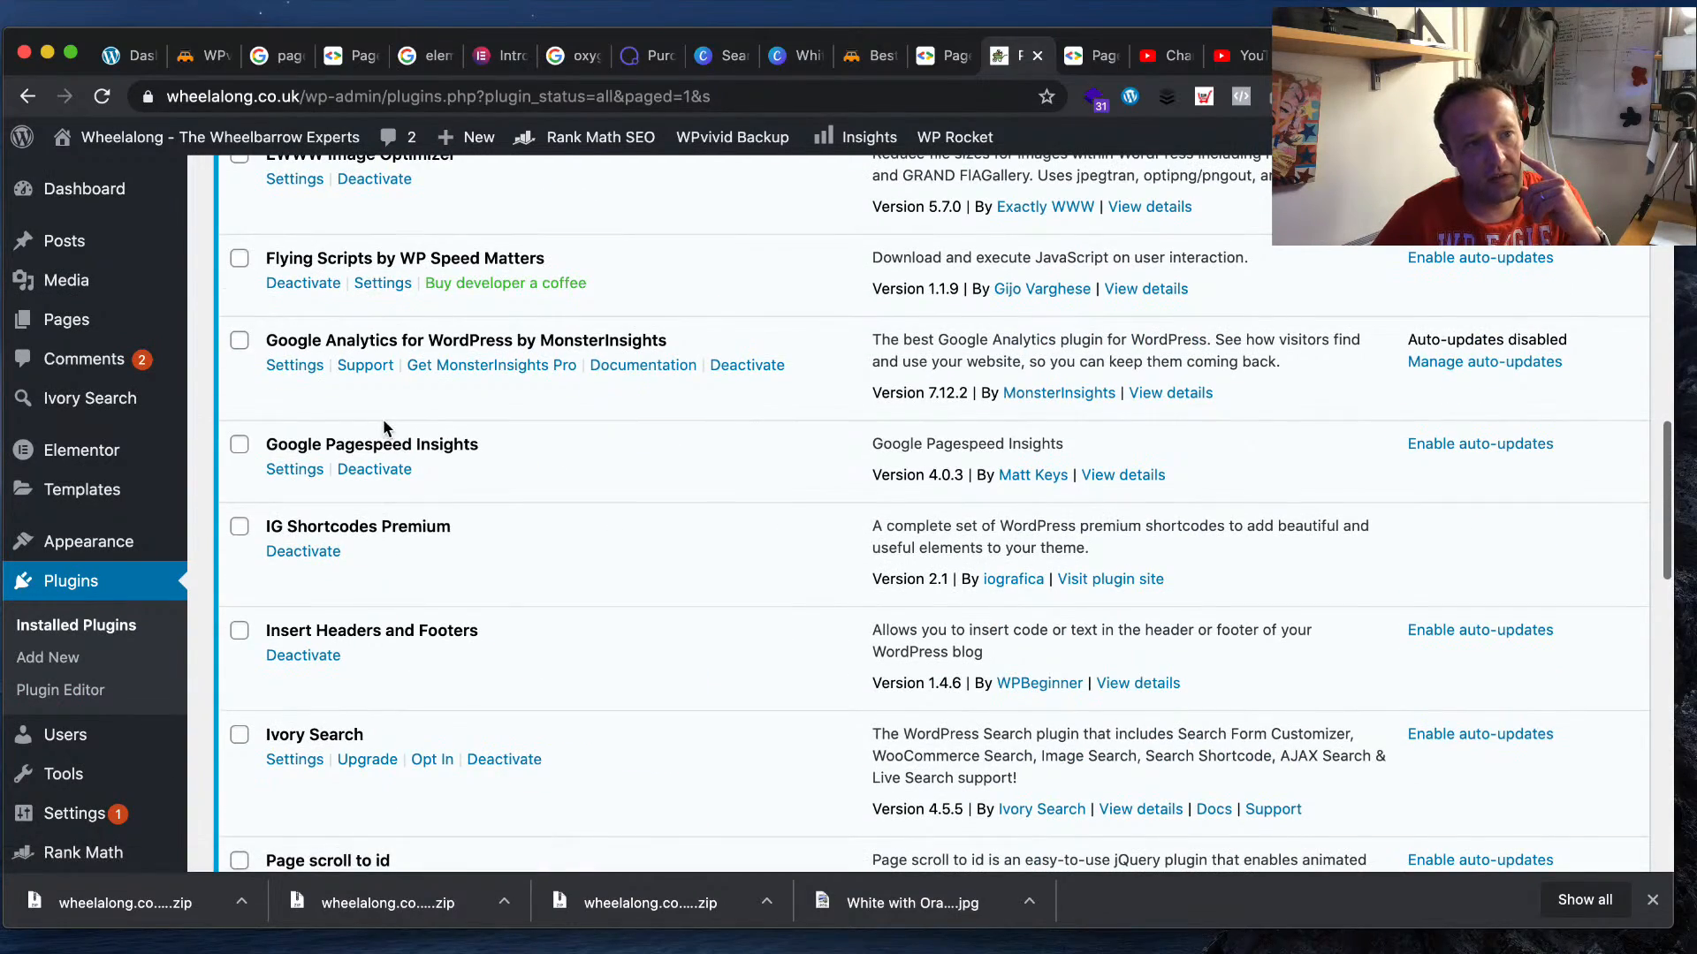
click(398, 281)
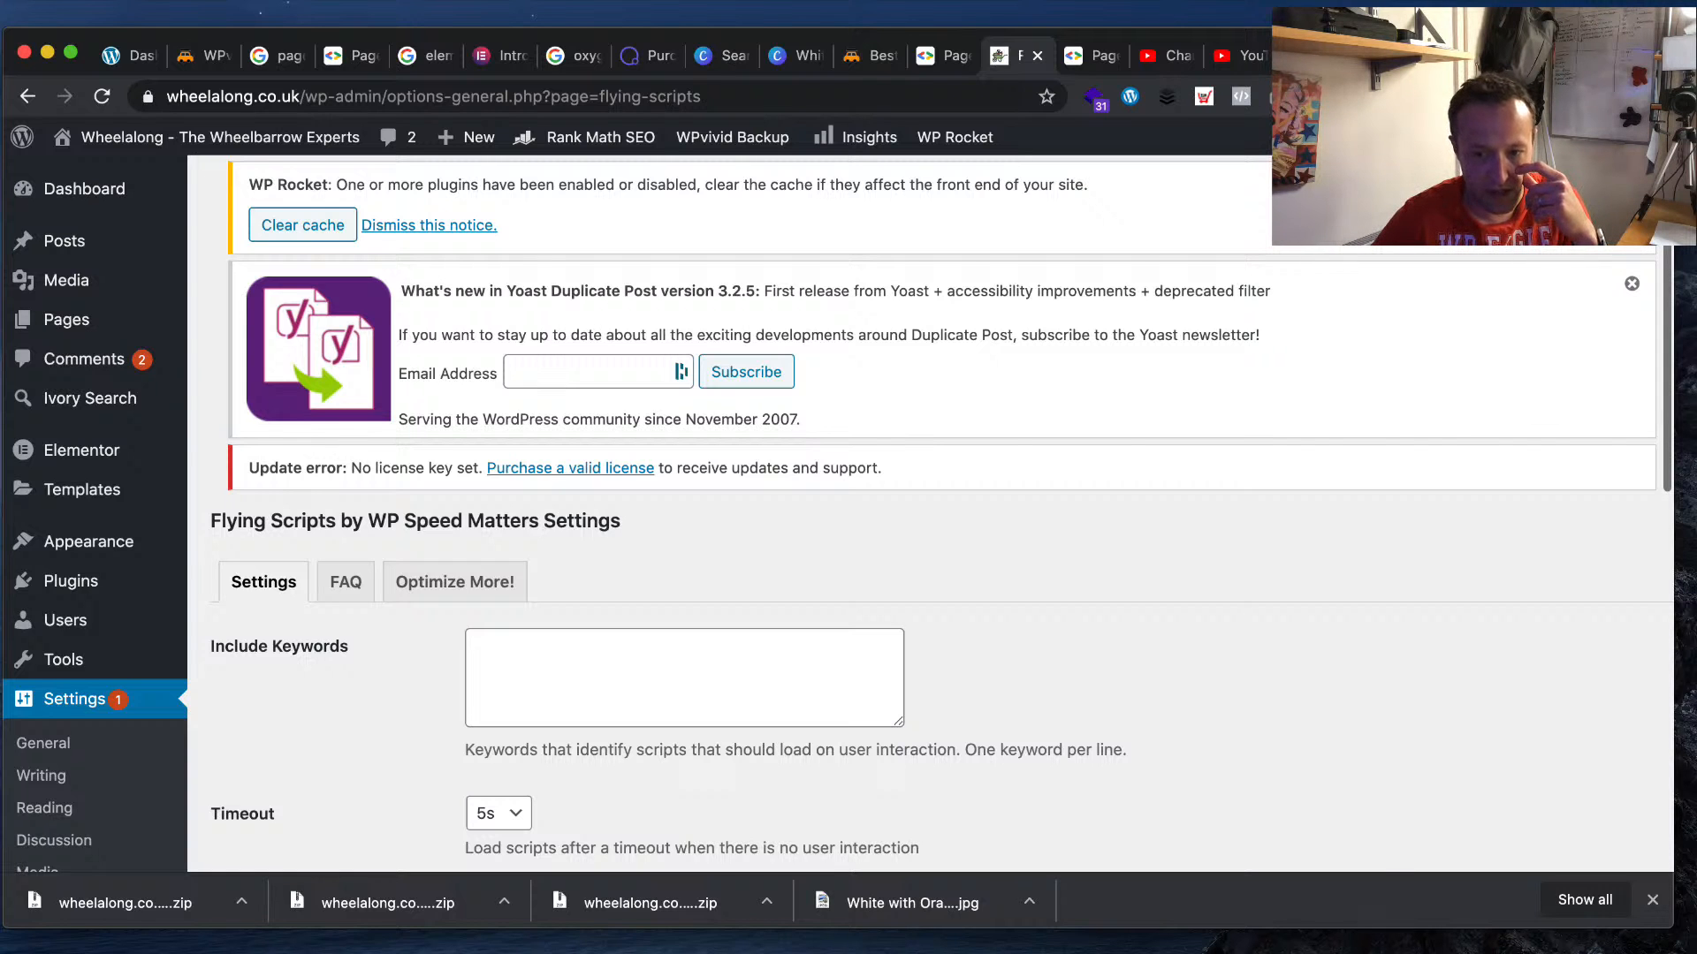
scroll(927, 513, down, 5)
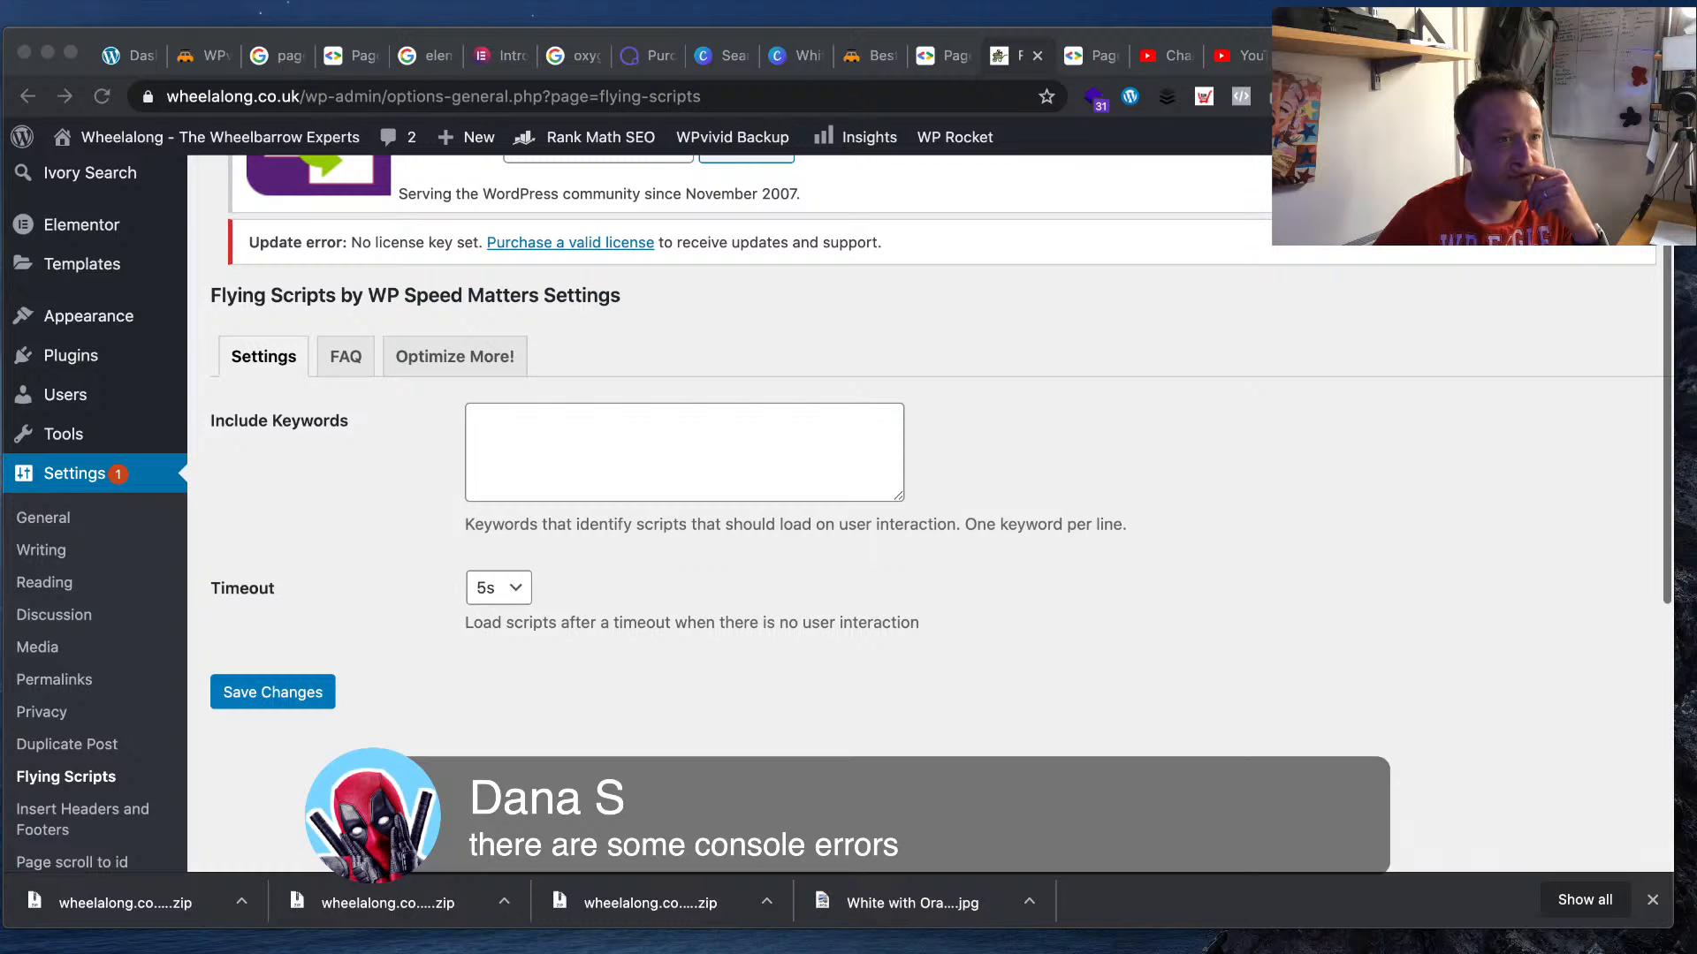
click(345, 356)
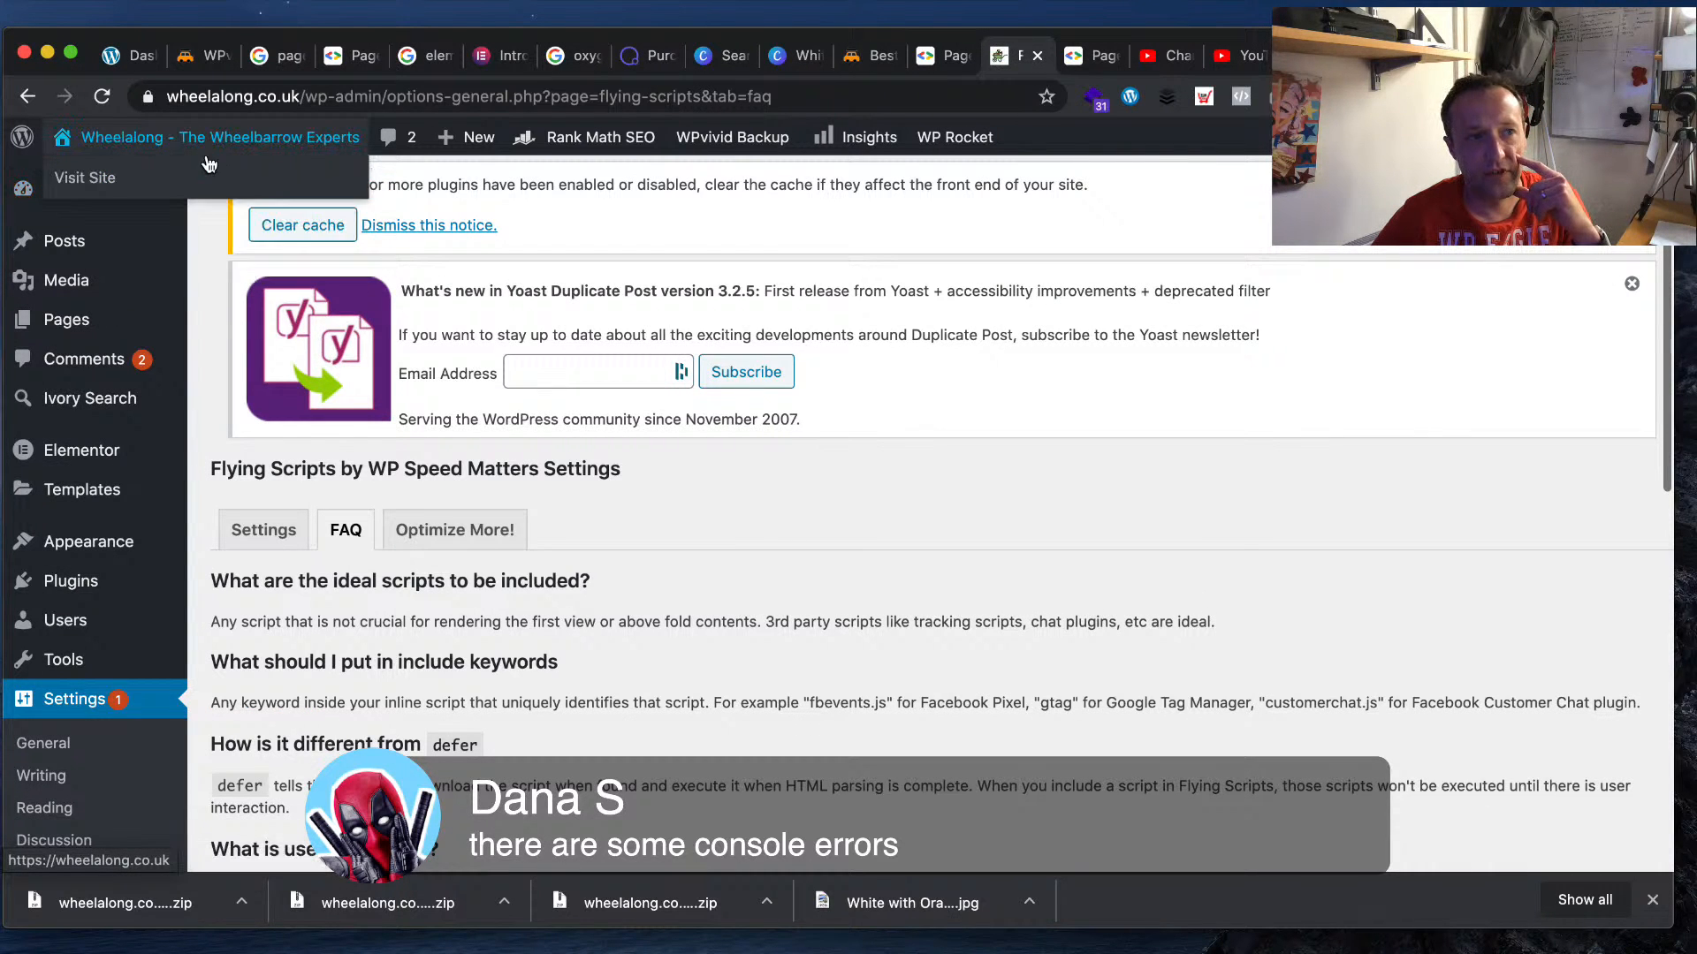
- Visit the live homepage, inspect its JavaScript console messages including the grouped cookie warnings, and close the developer tools
click(204, 180)
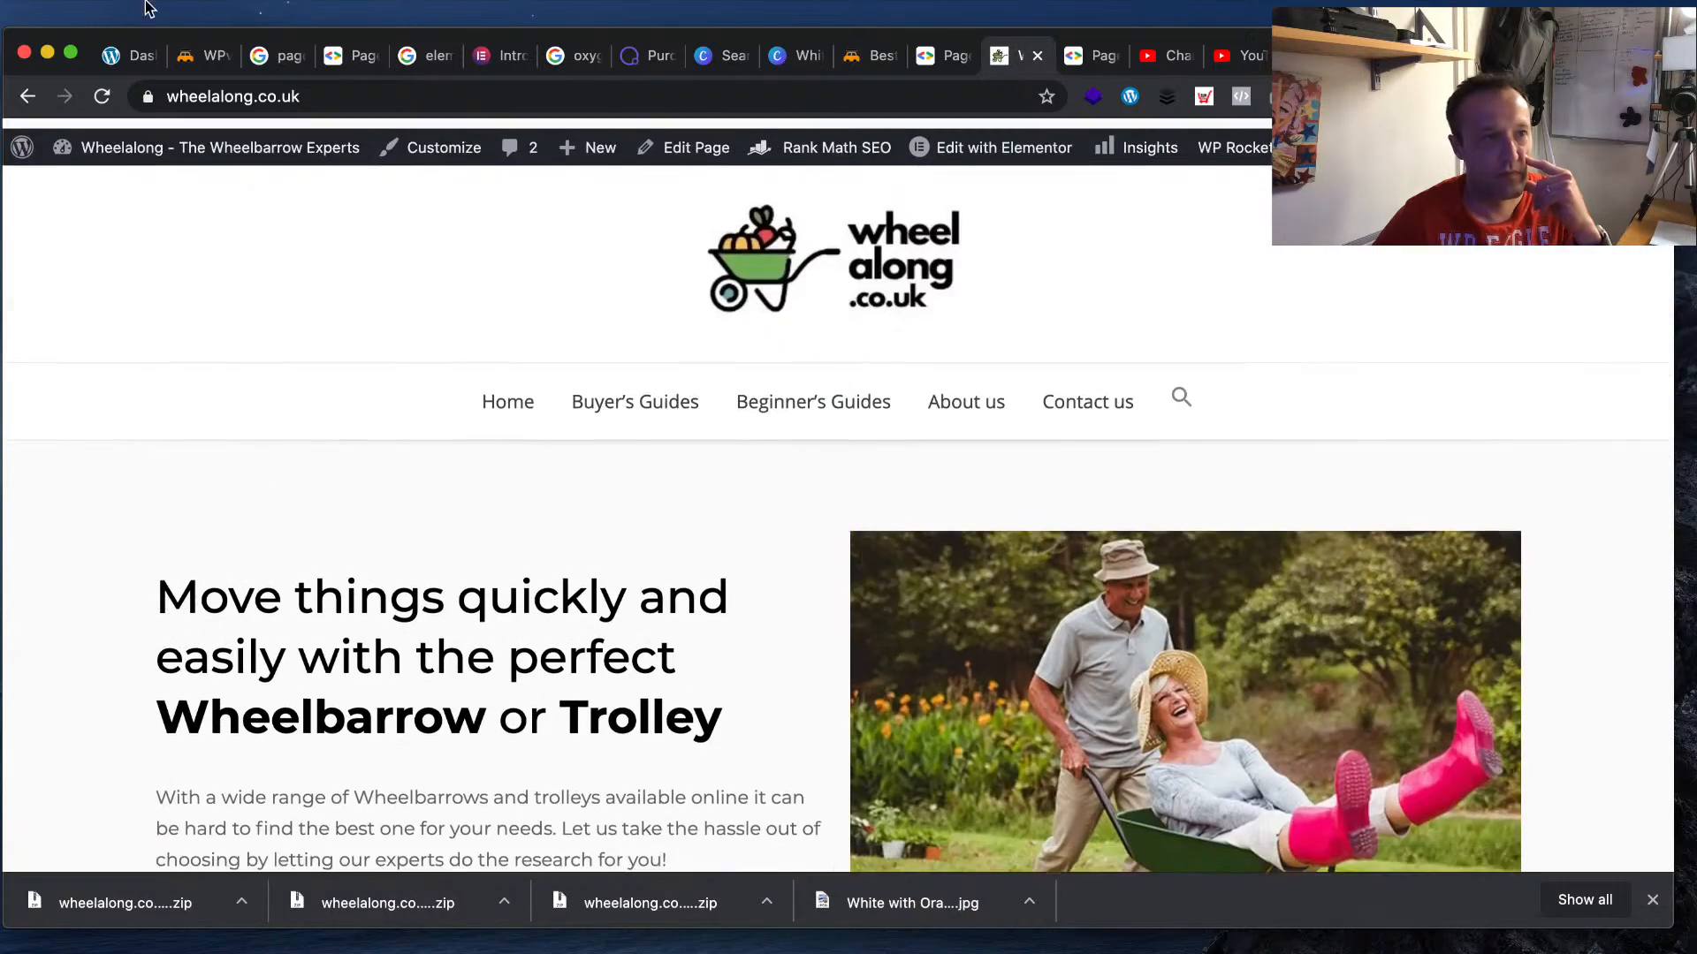
click(262, 13)
mouse_move(409, 324)
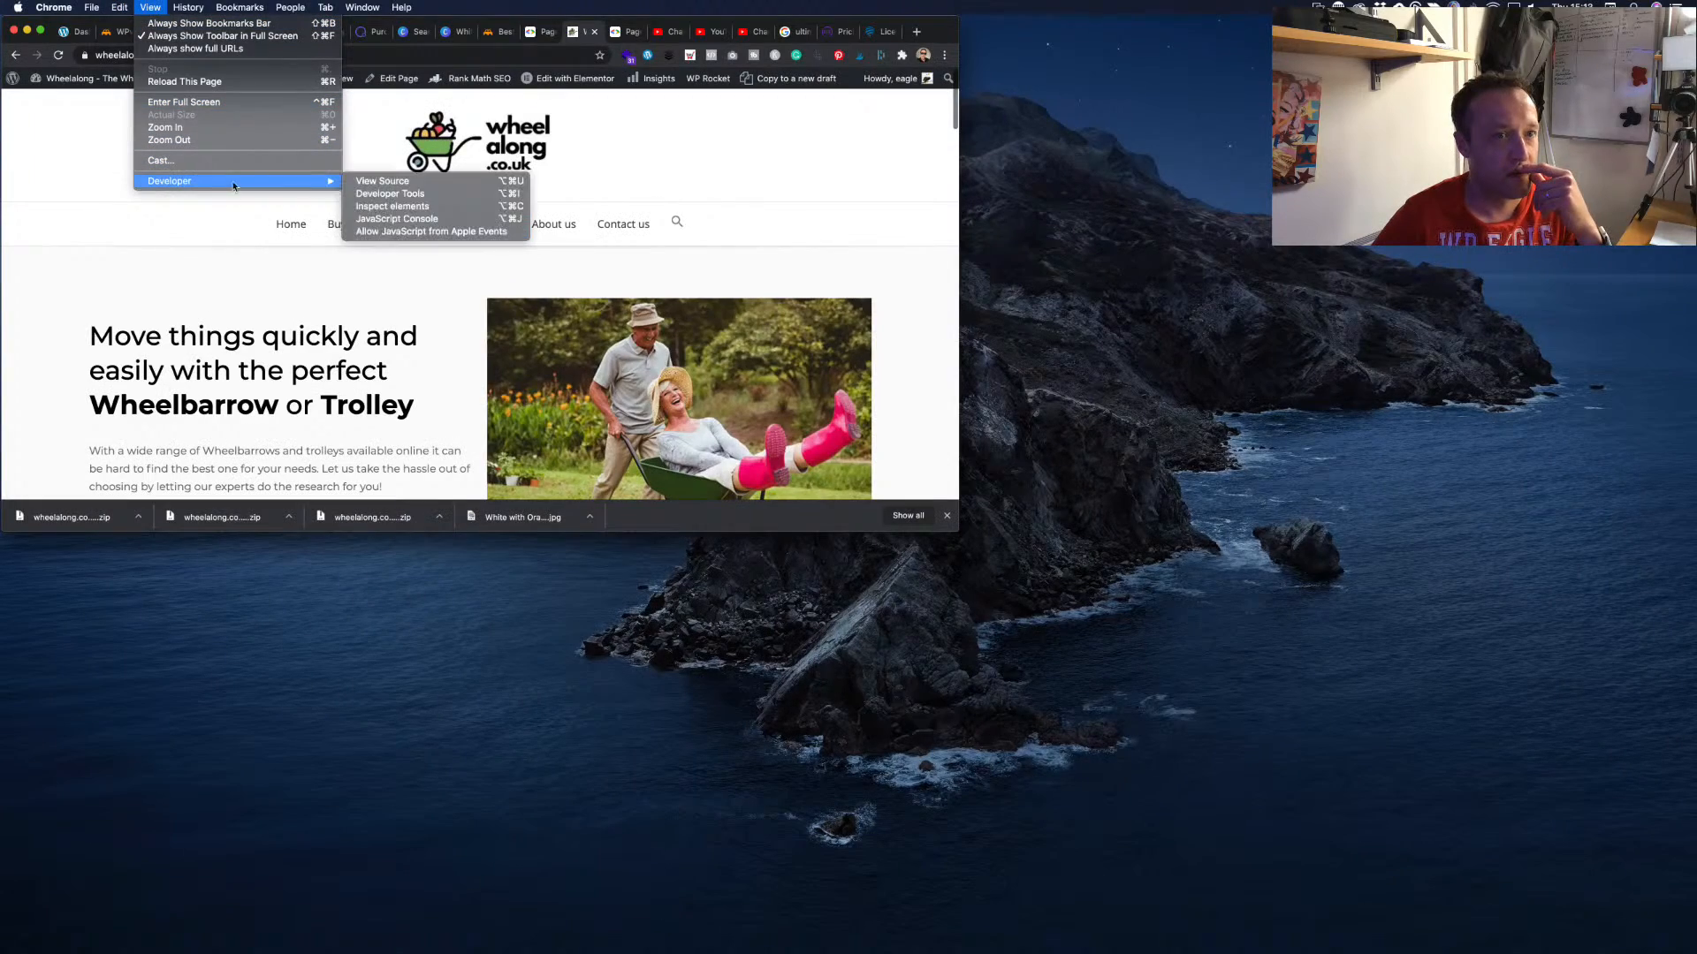
click(476, 219)
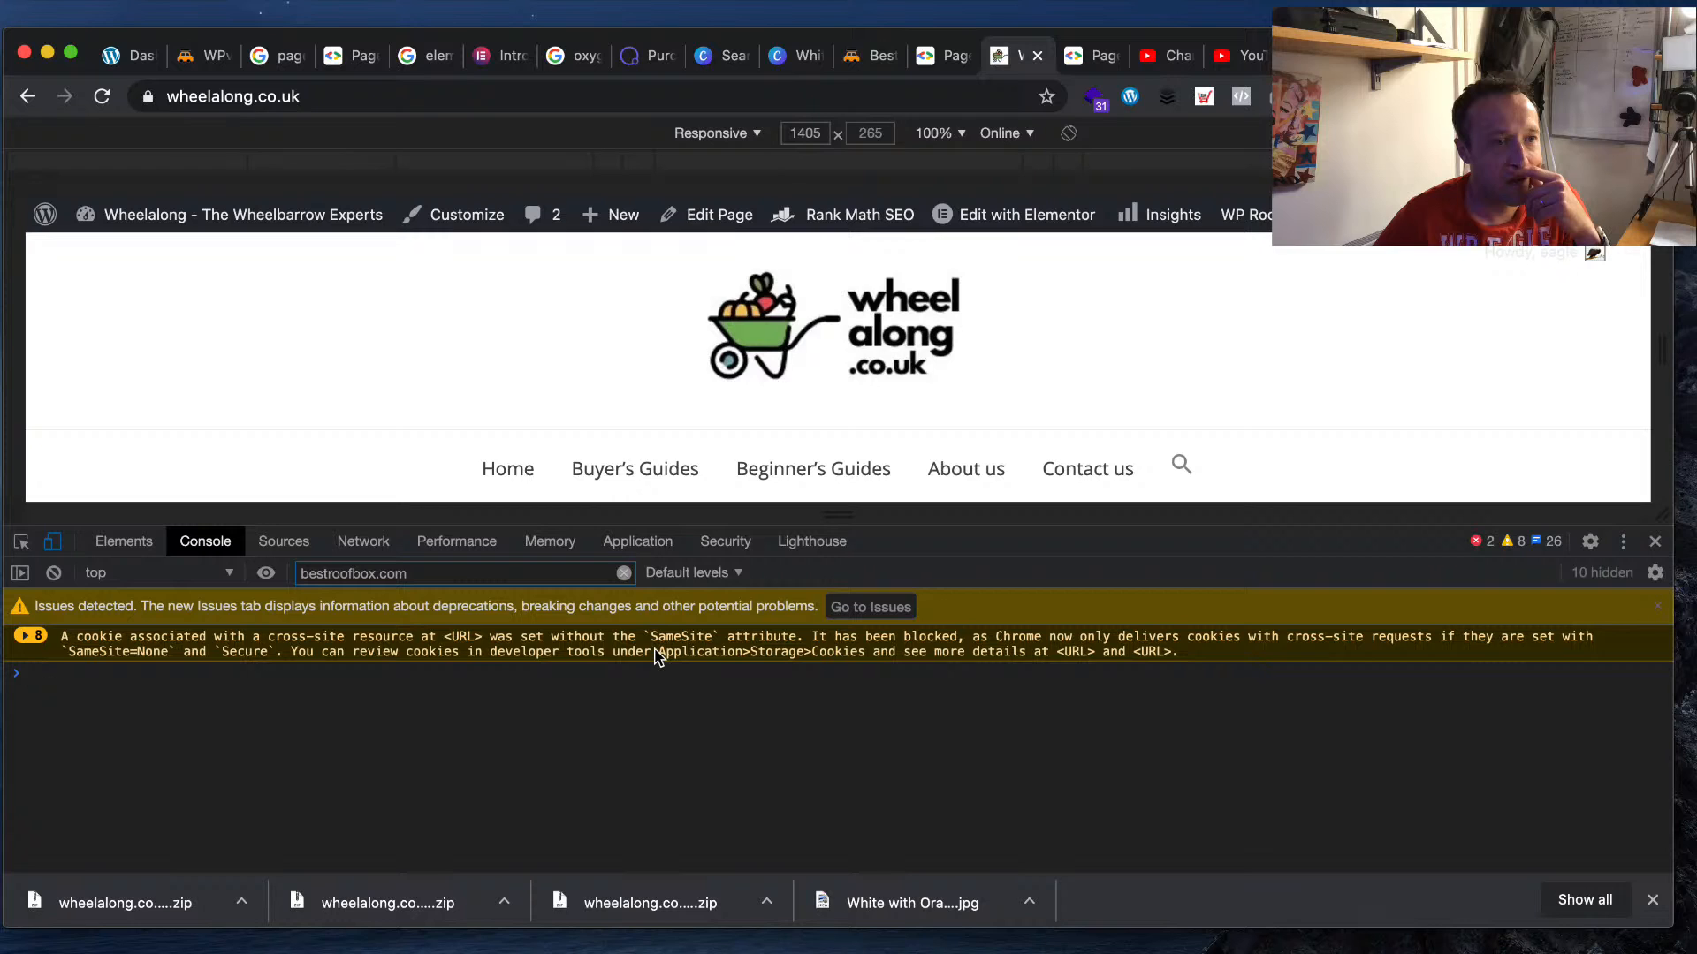
click(26, 636)
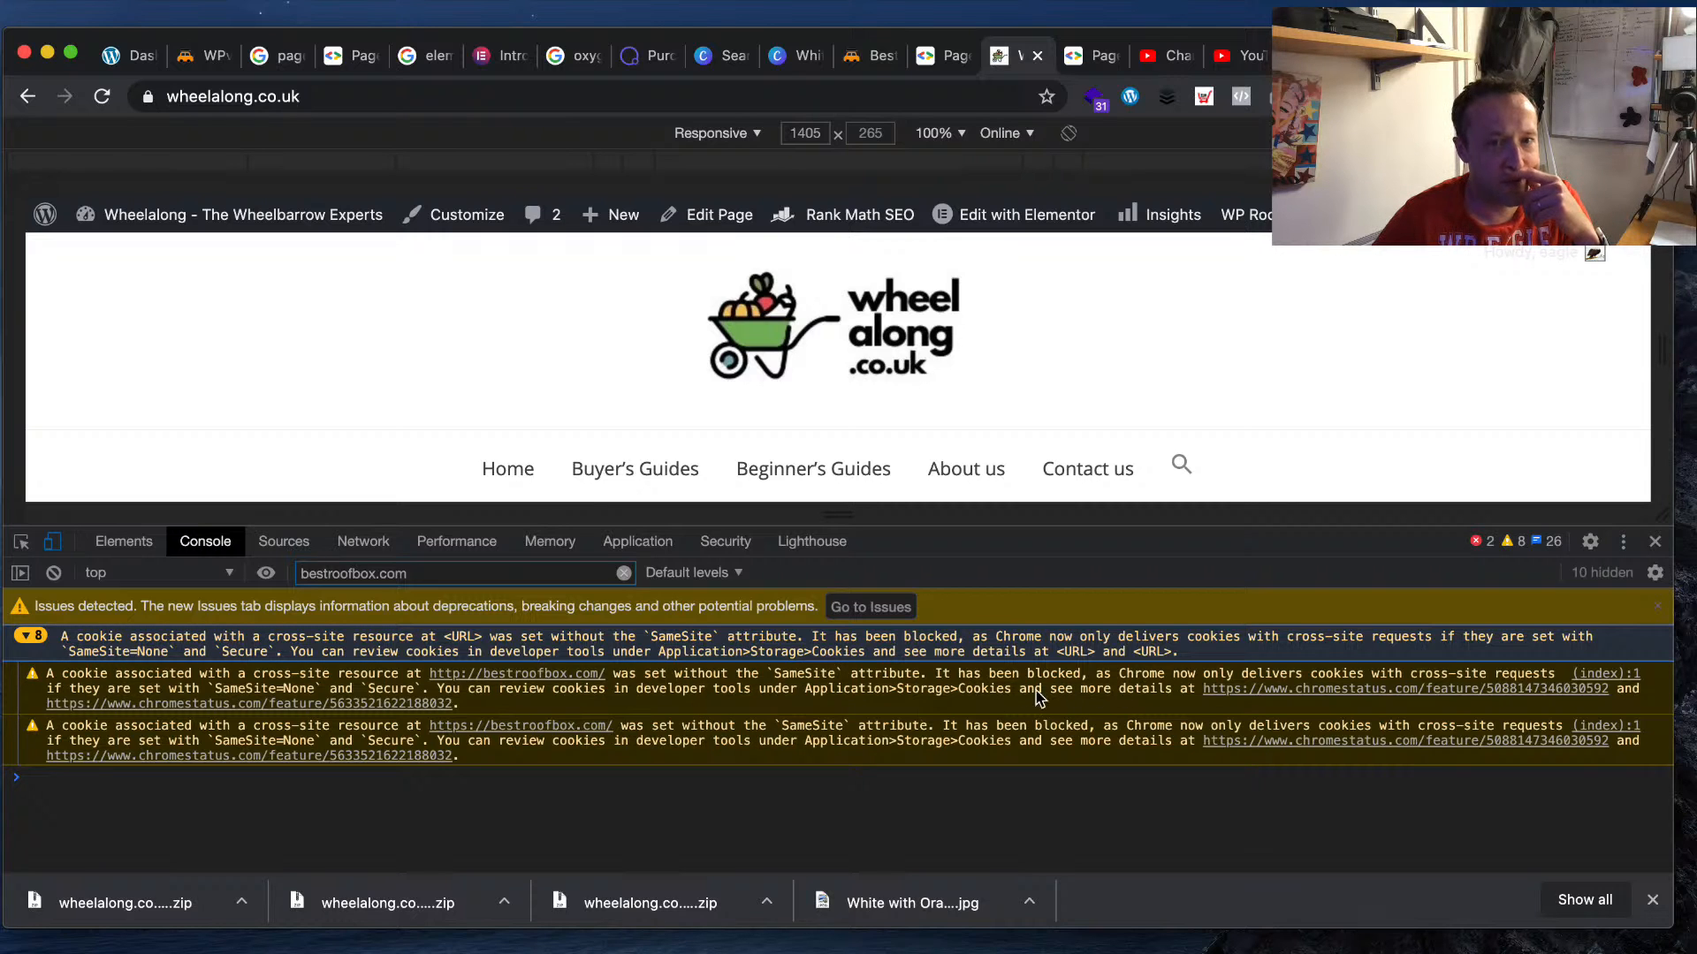
click(1655, 541)
- Return to the dashboard, check Elementor's general settings and regenerate its CSS files from the Elementor tools
click(149, 184)
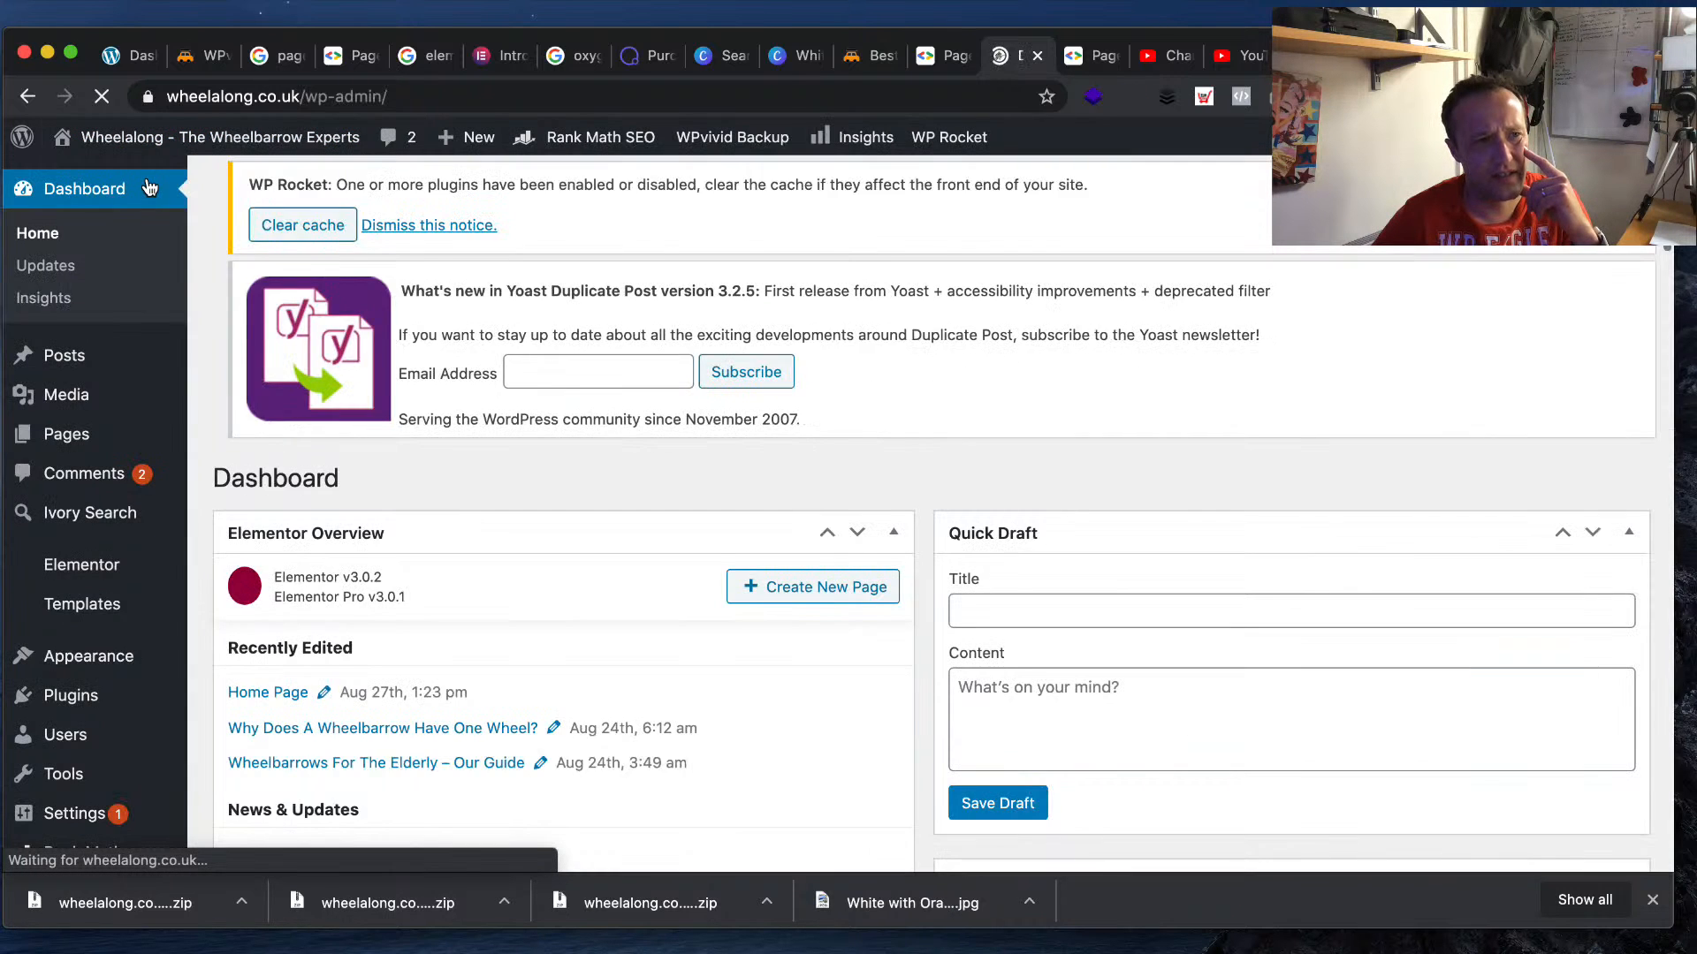
mouse_move(163, 580)
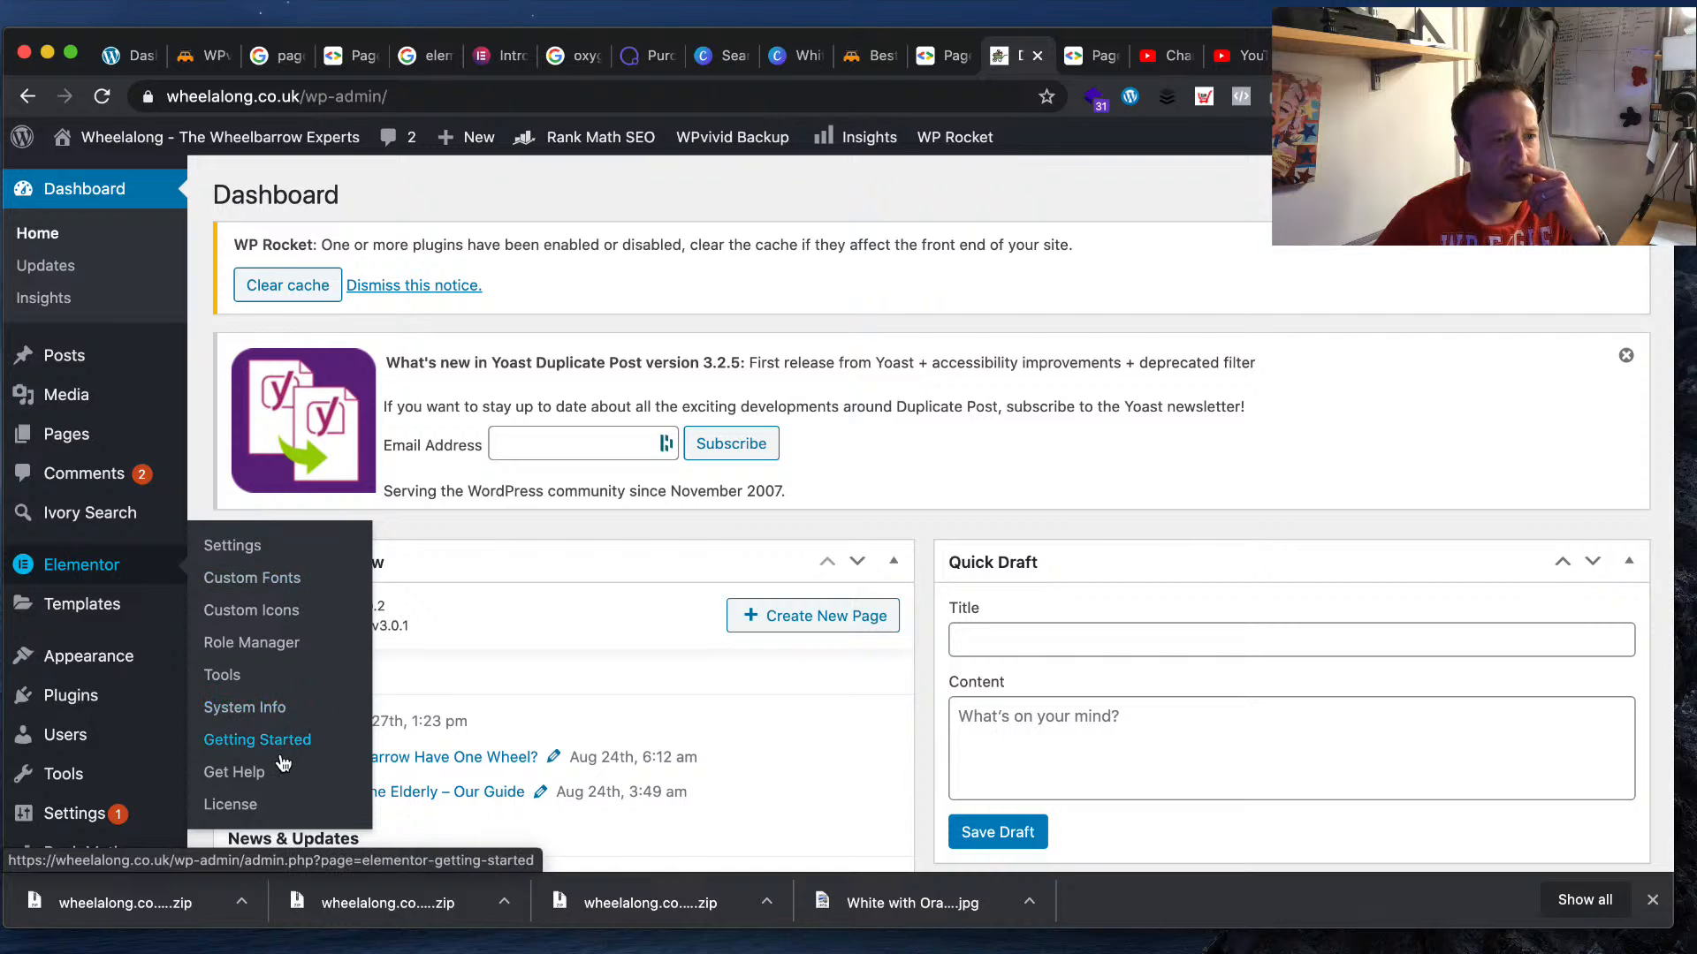
click(296, 548)
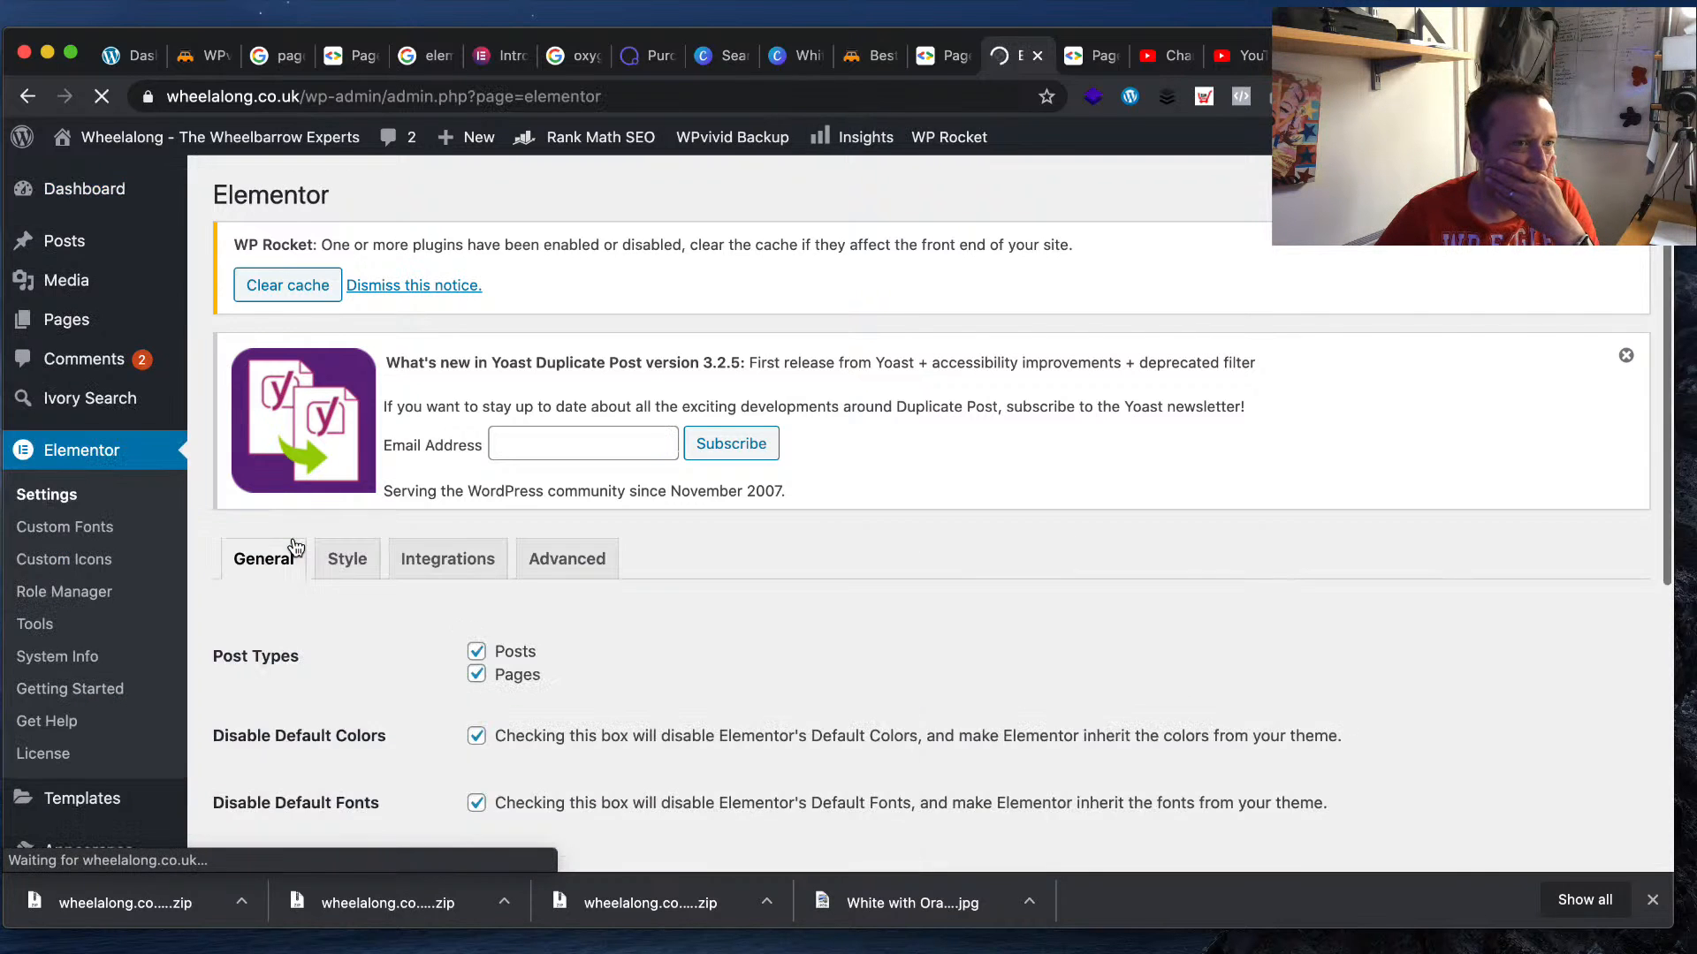
scroll(567, 640, down, 5)
scroll(565, 640, up, 3)
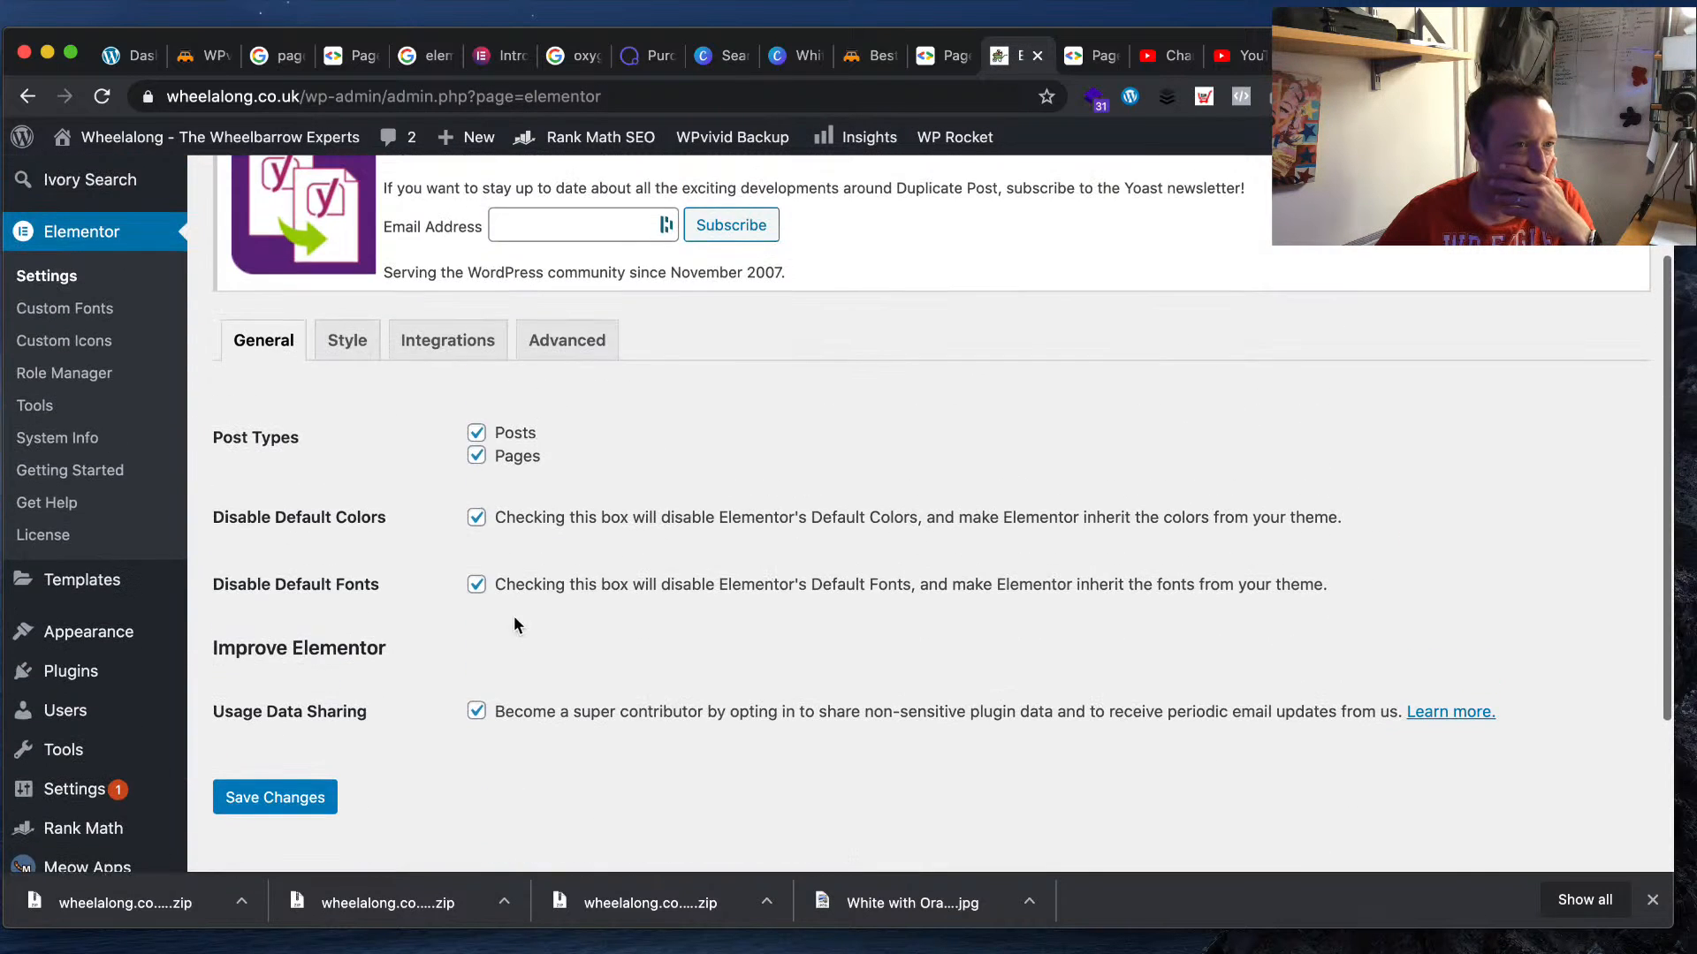
click(117, 412)
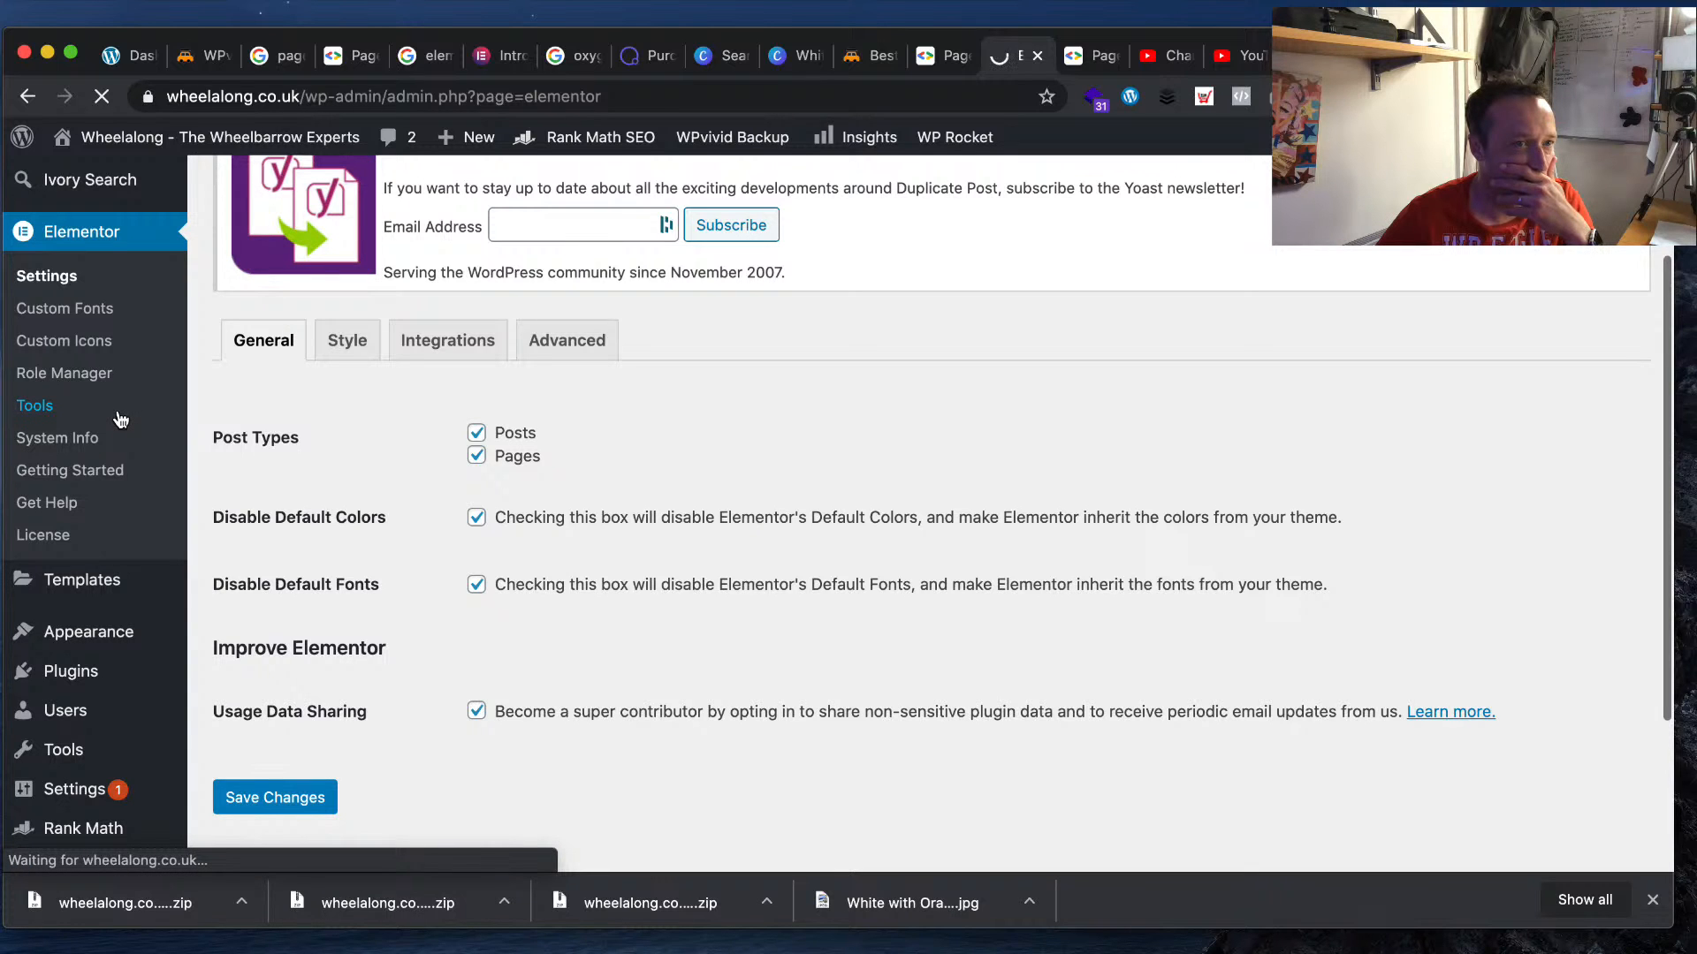
scroll(734, 502, down, 3)
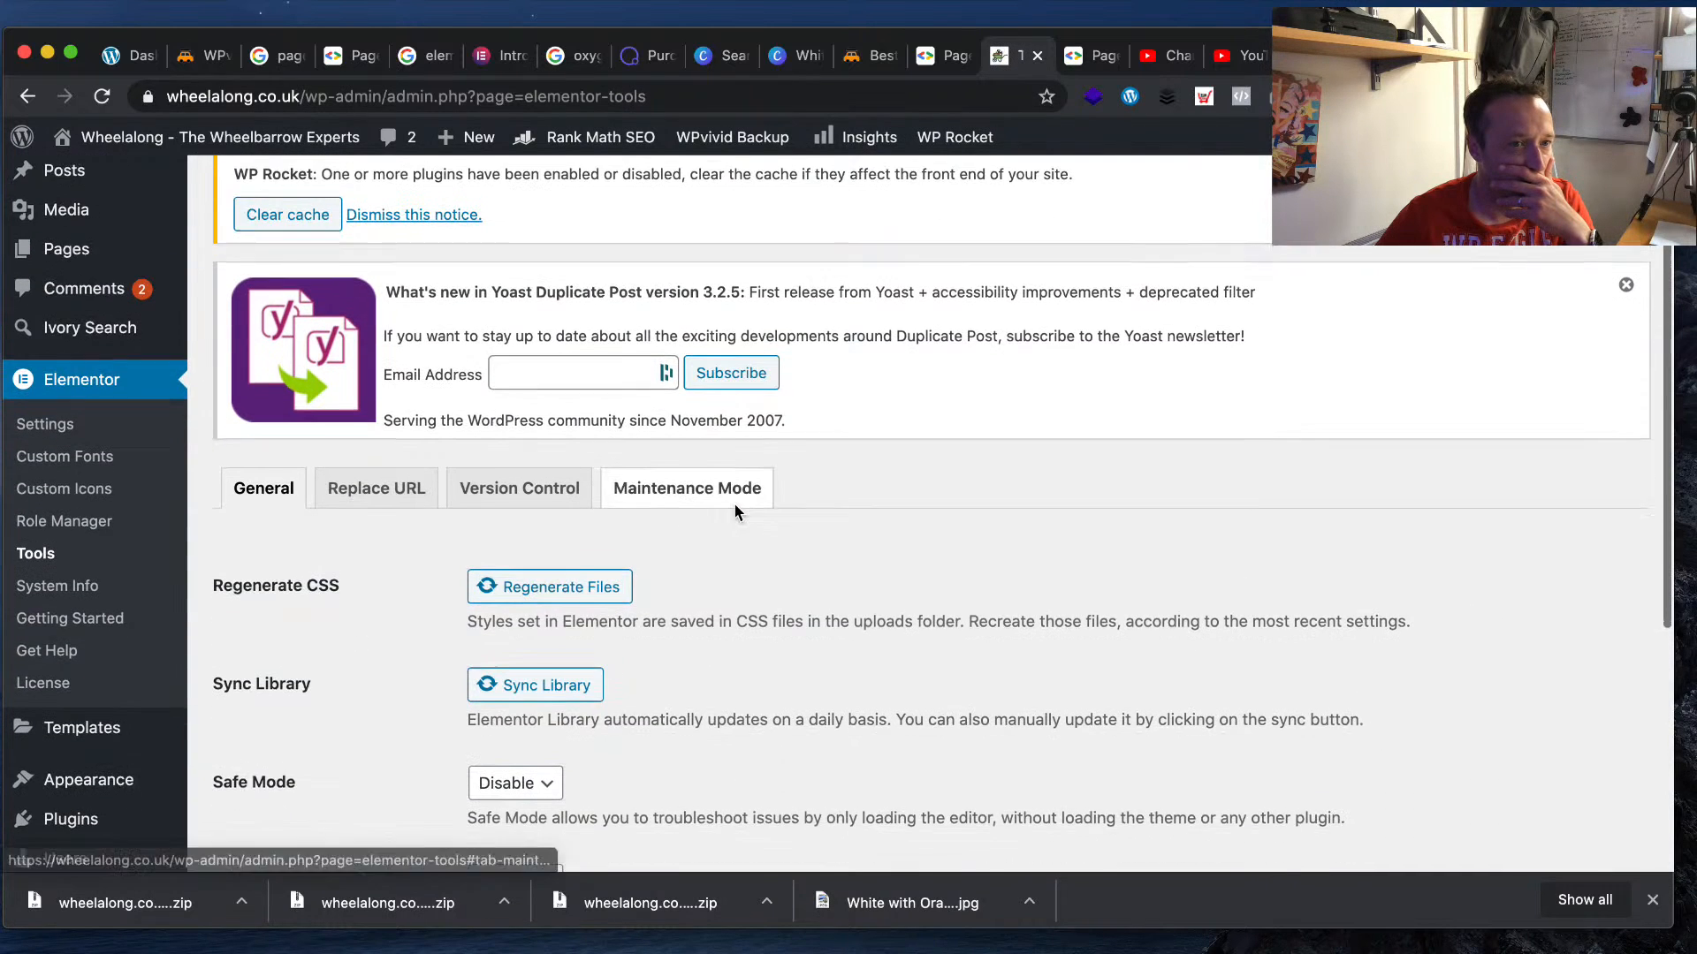
click(517, 546)
scroll(686, 557, down, 3)
click(554, 514)
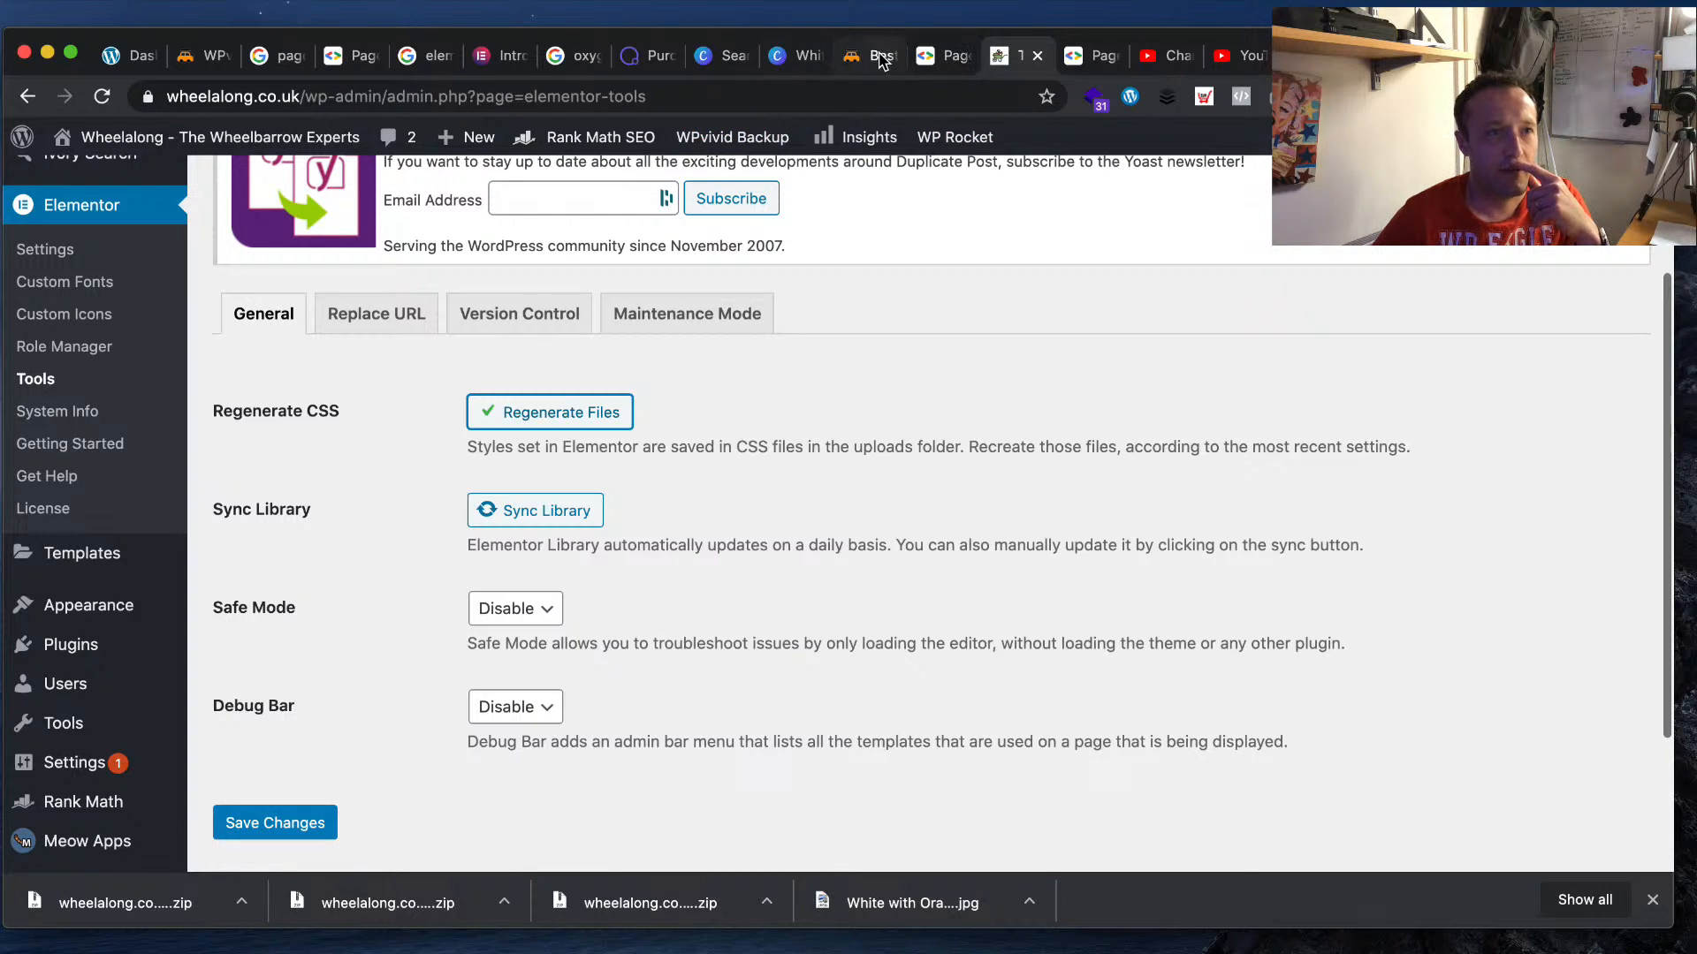
- Review the theme's Additional CSS in the Customizer, including its mobile media queries, close it and visit the live homepage
scroll(176, 380, down, 3)
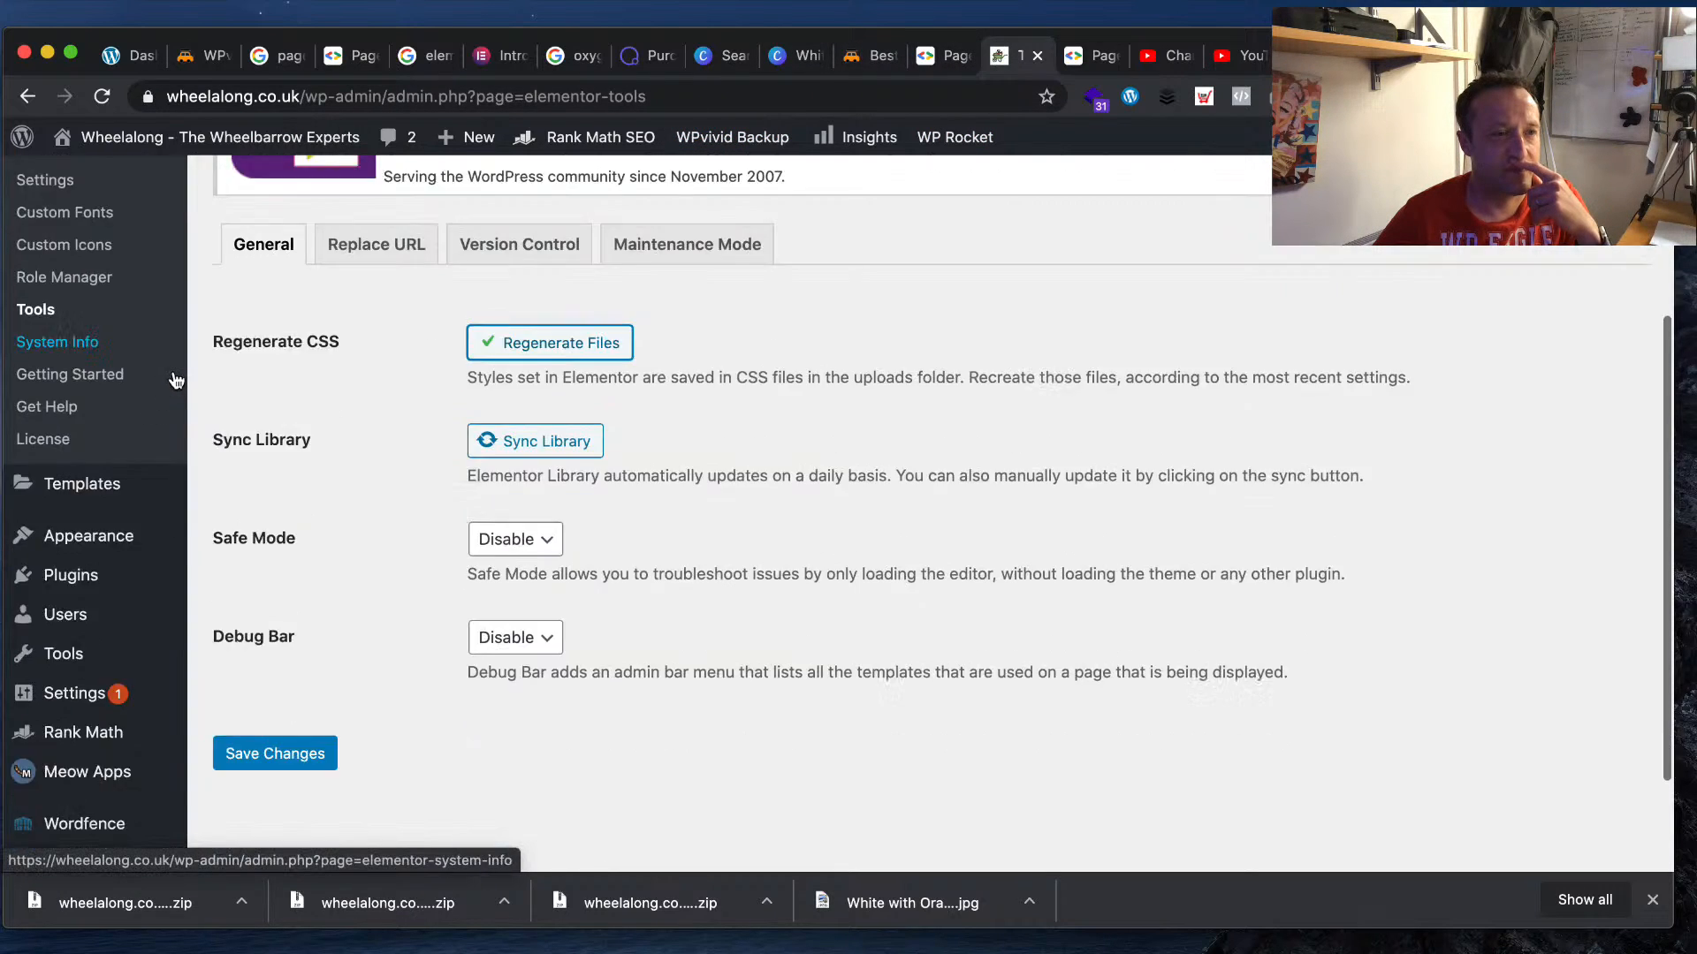
mouse_move(151, 480)
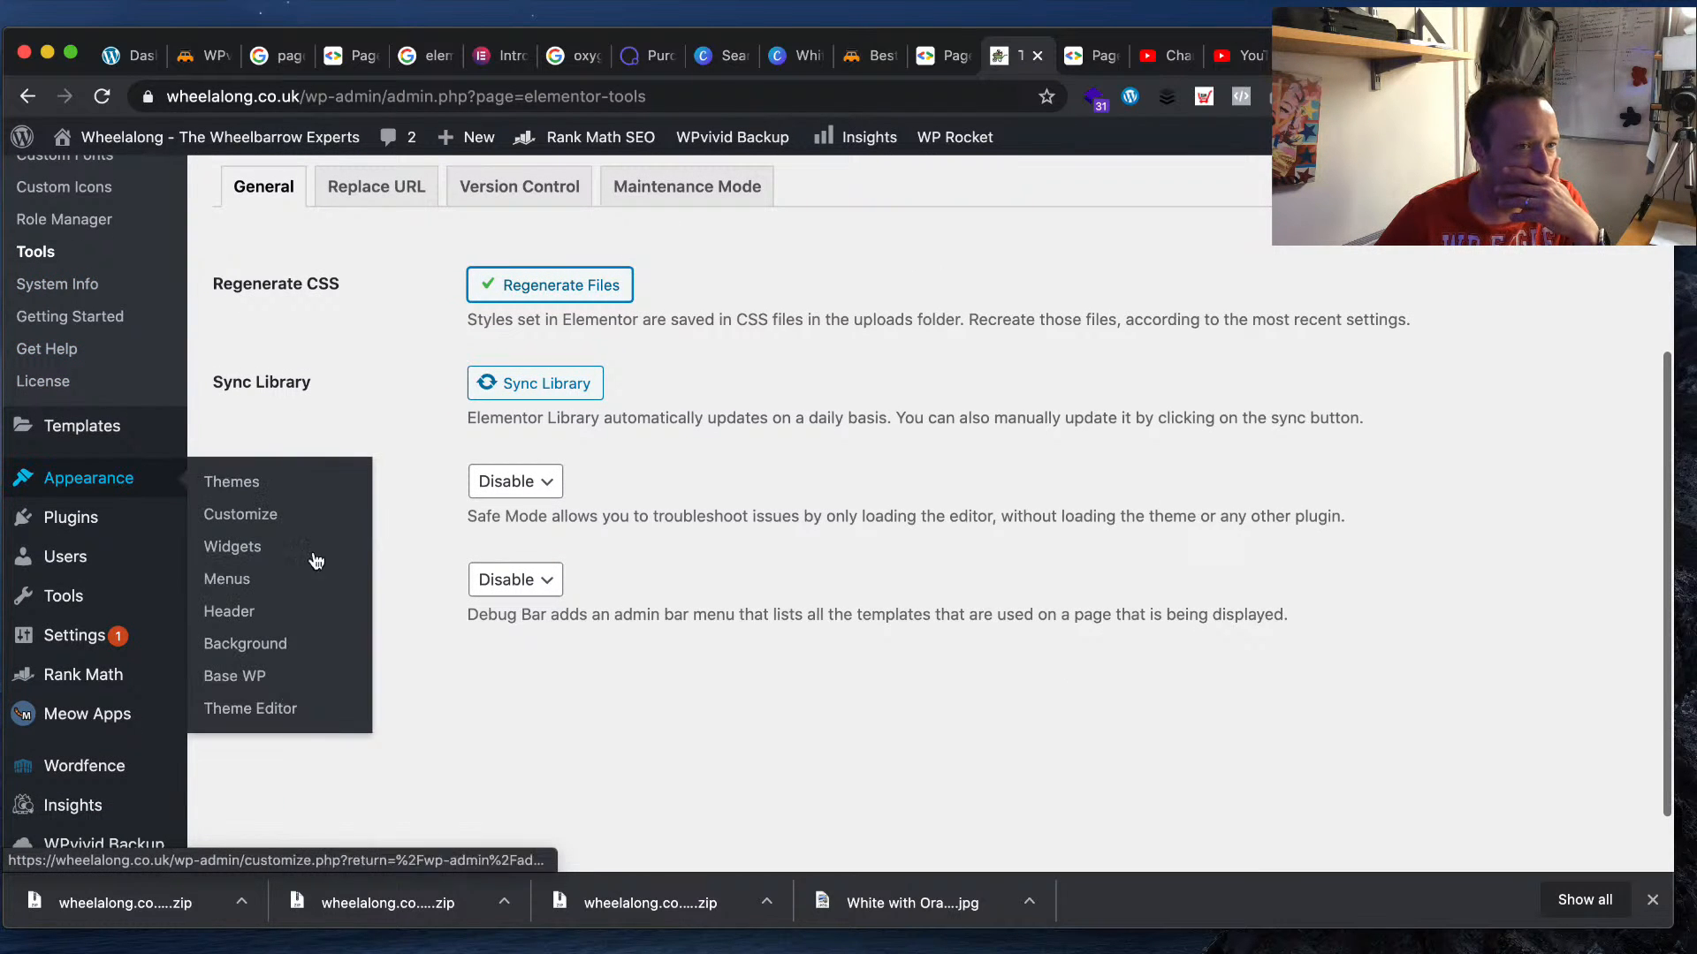
click(317, 515)
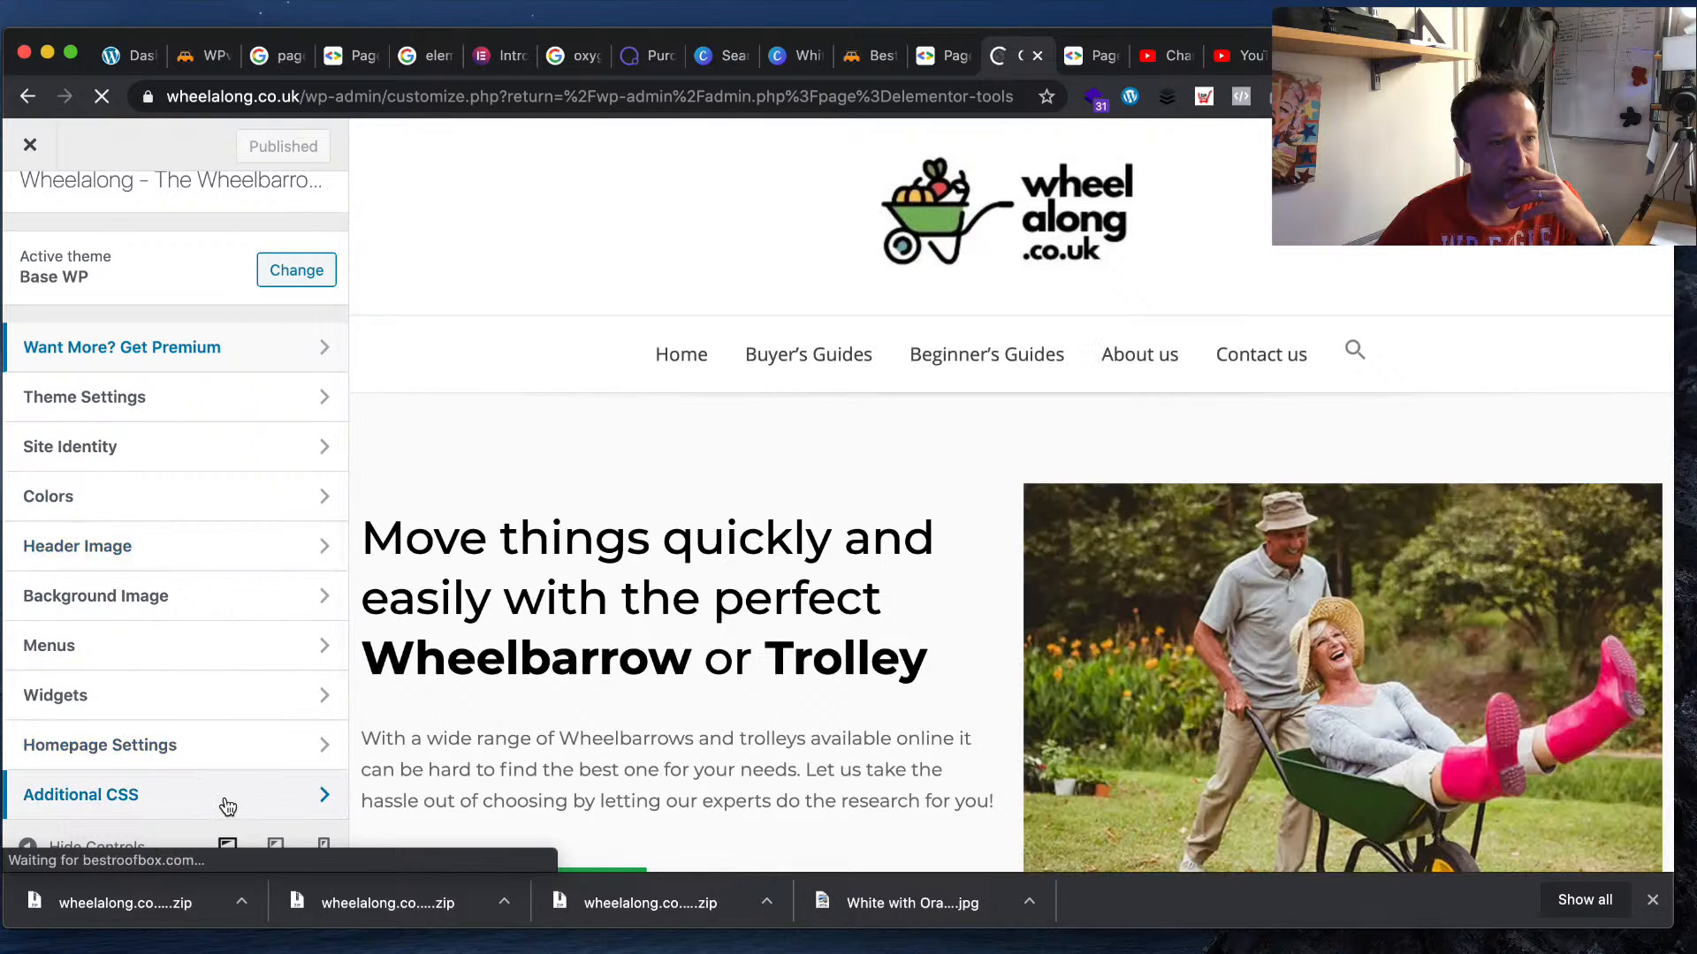
click(227, 798)
scroll(240, 355, down, 10)
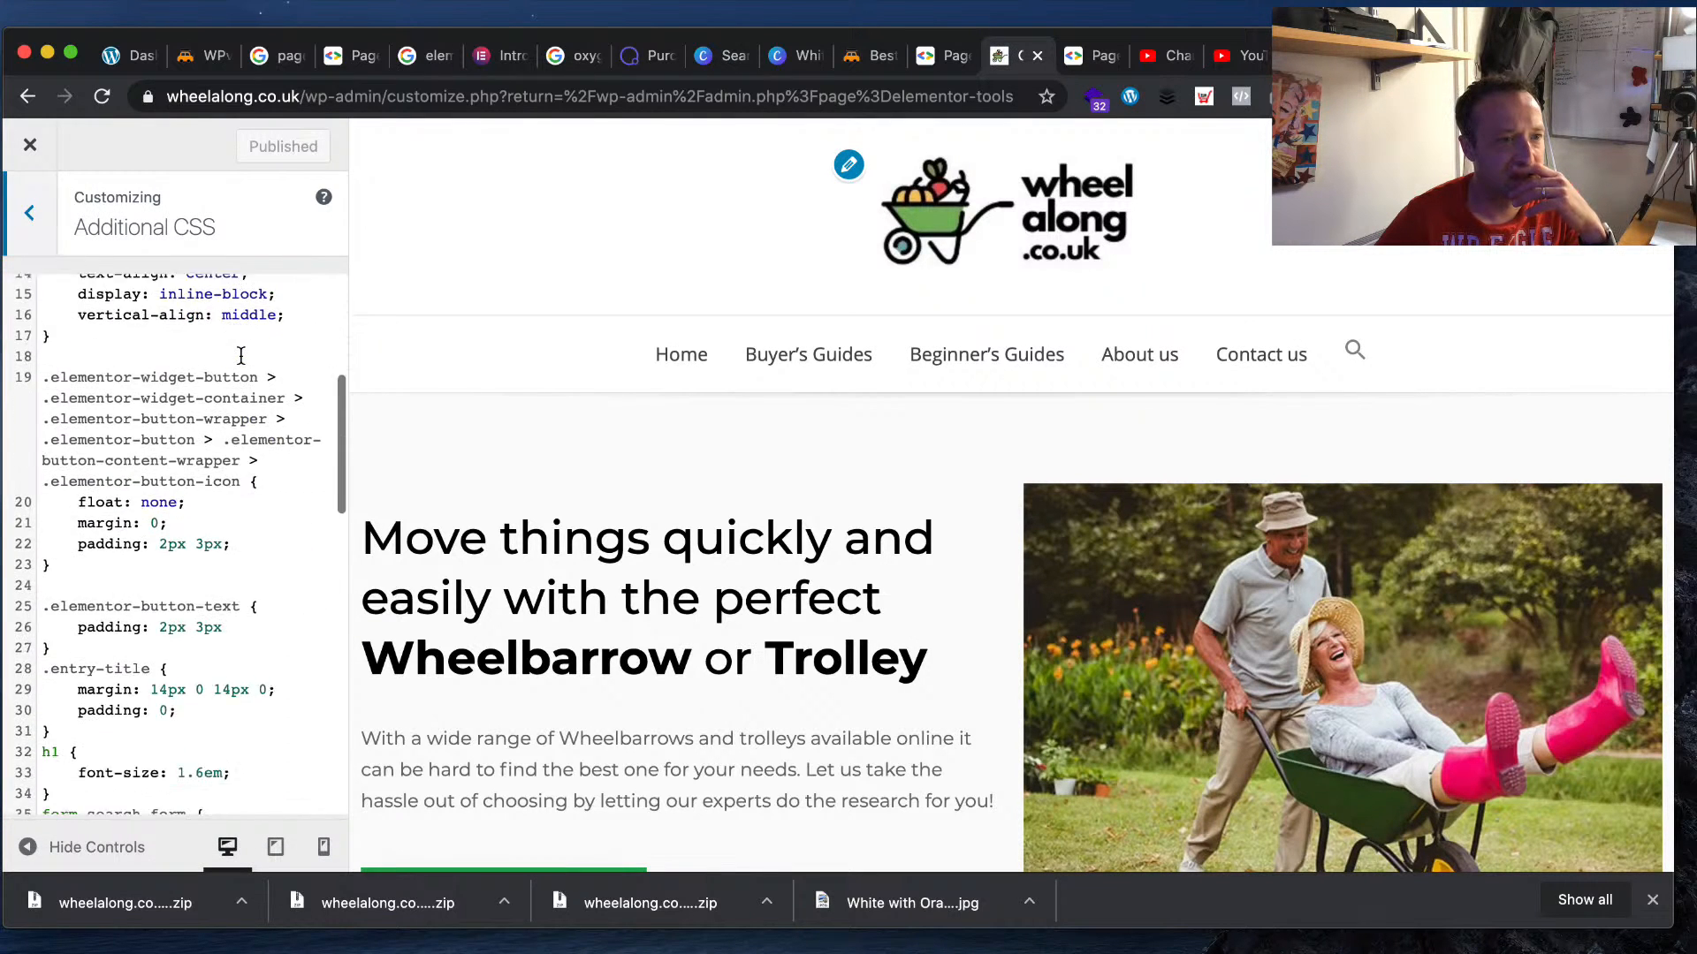
scroll(240, 354, down, 14)
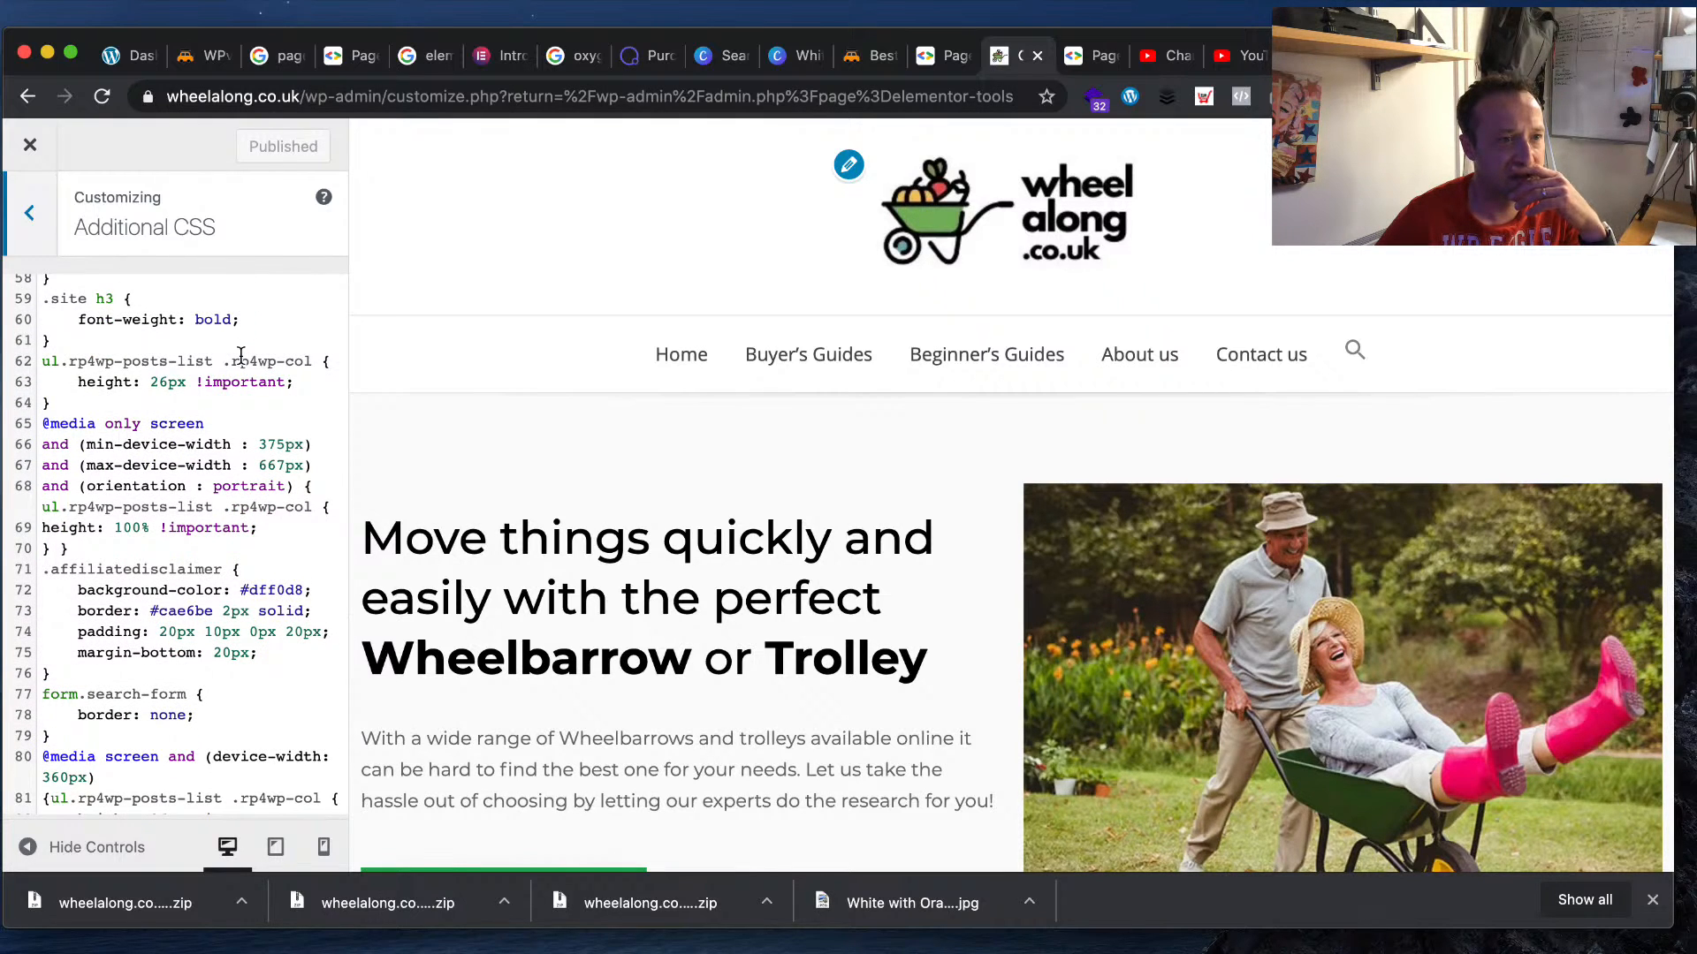
scroll(241, 354, down, 3)
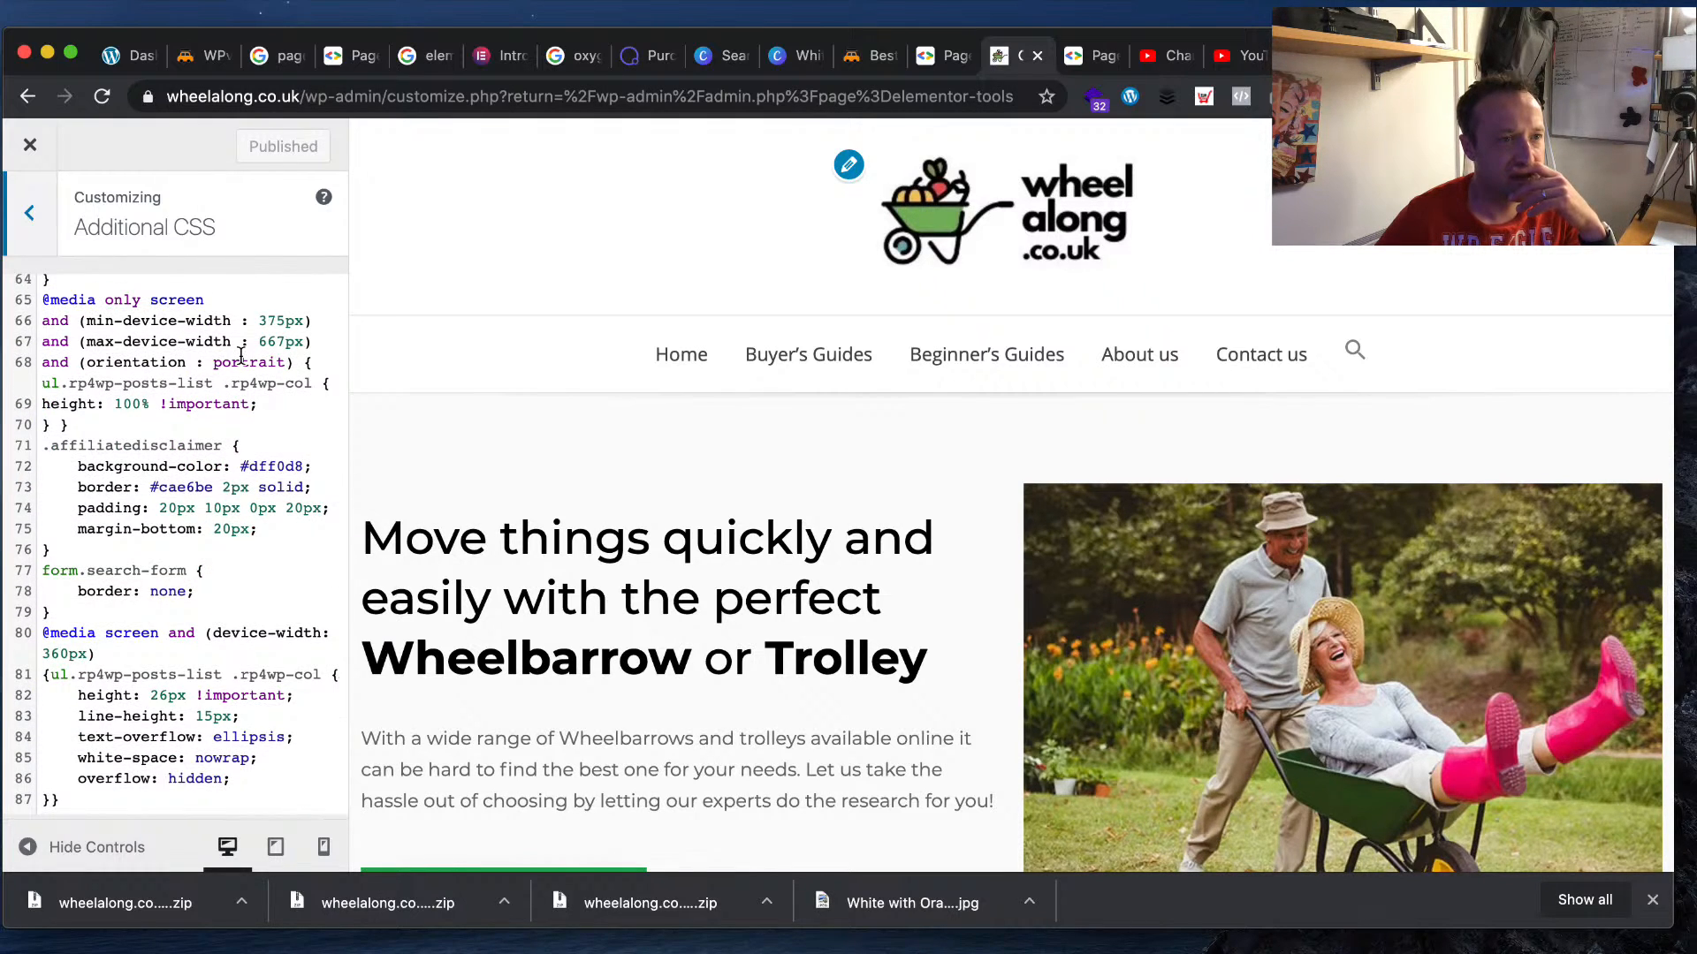
scroll(241, 354, up, 20)
click(30, 144)
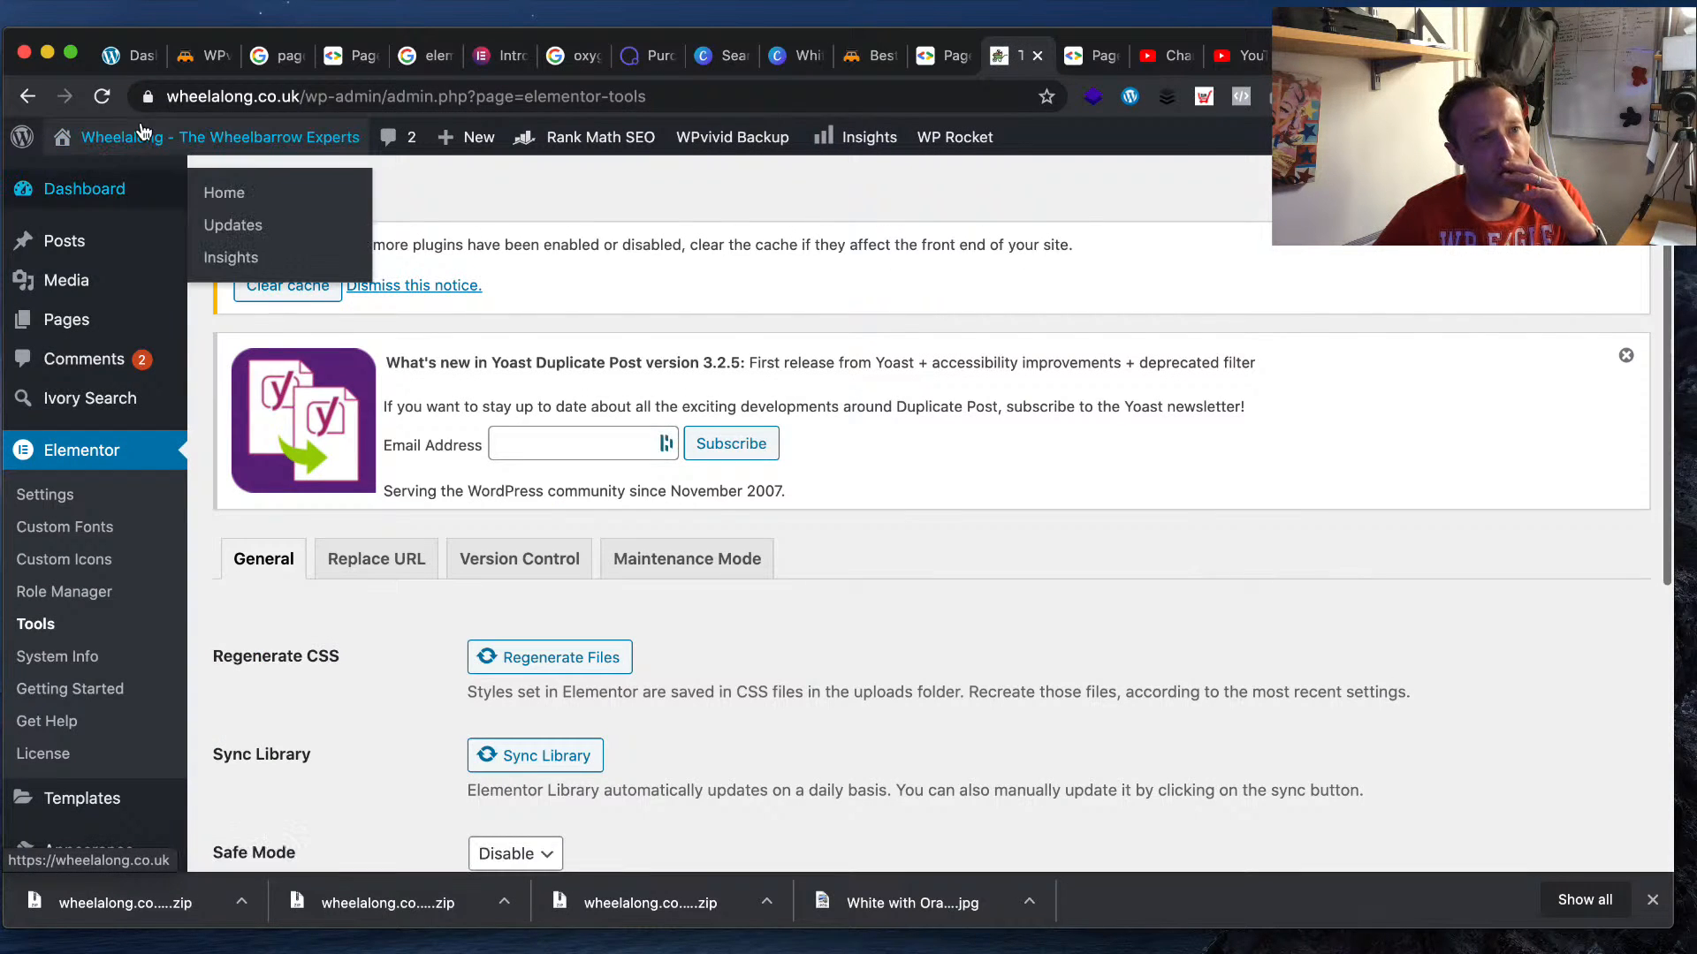
click(152, 182)
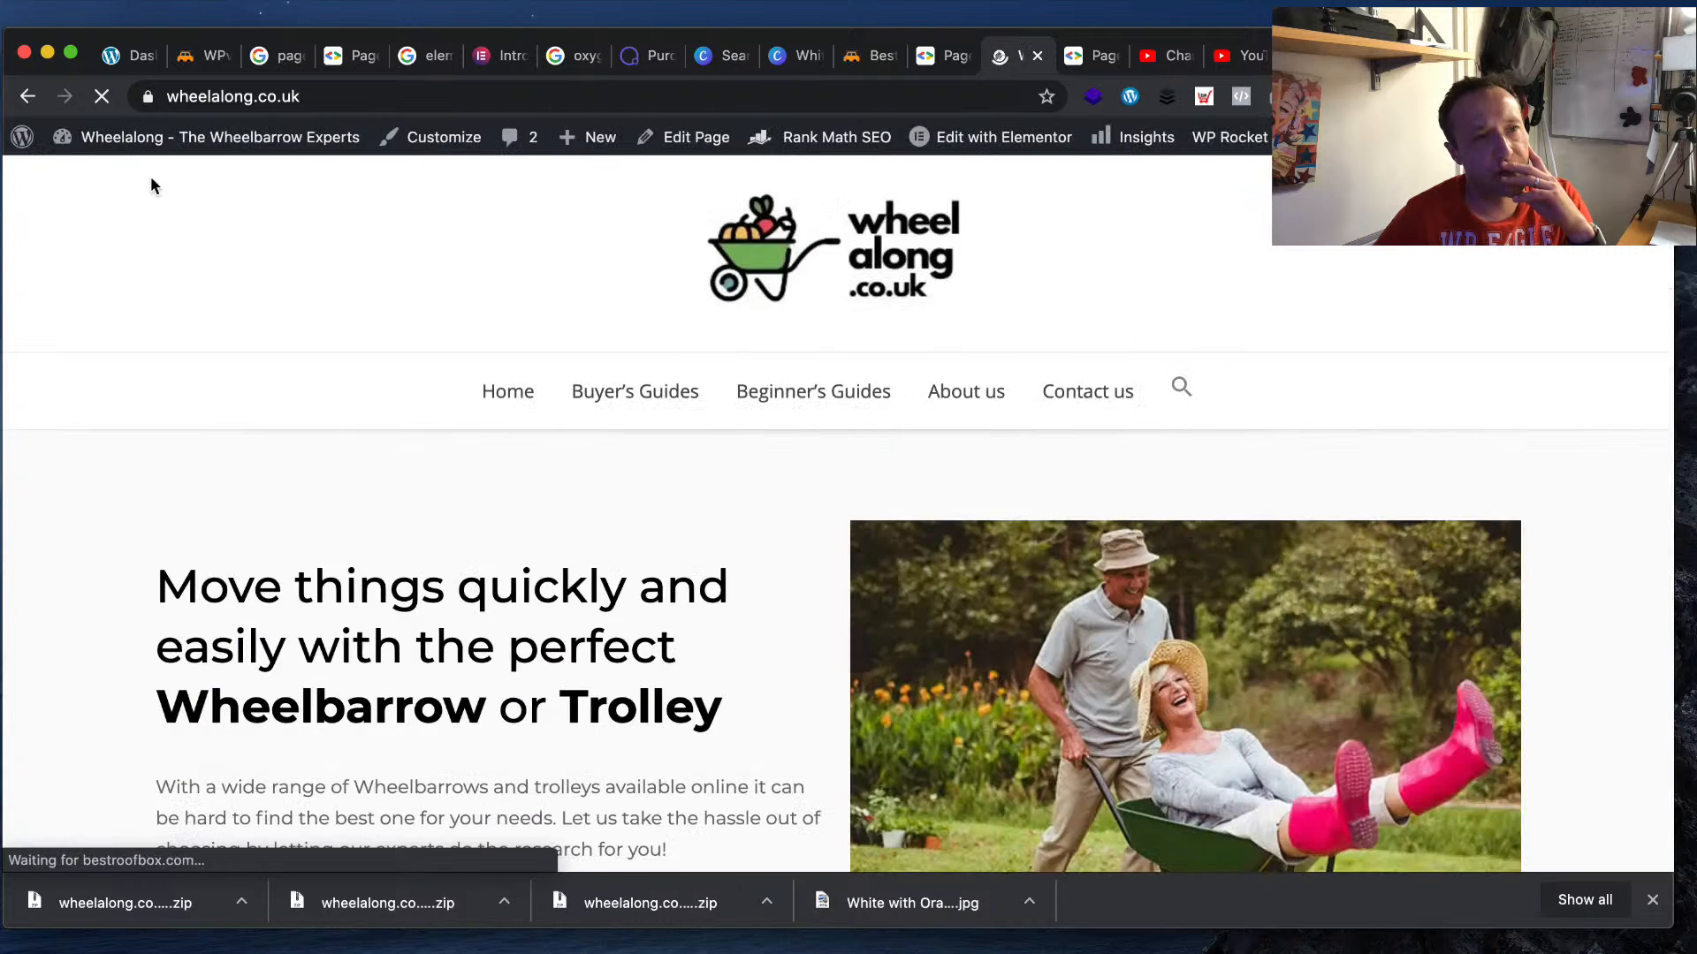
- Clear the WP Rocket cache from the live Wheelalong homepage and look over the page
mouse_move(1233, 137)
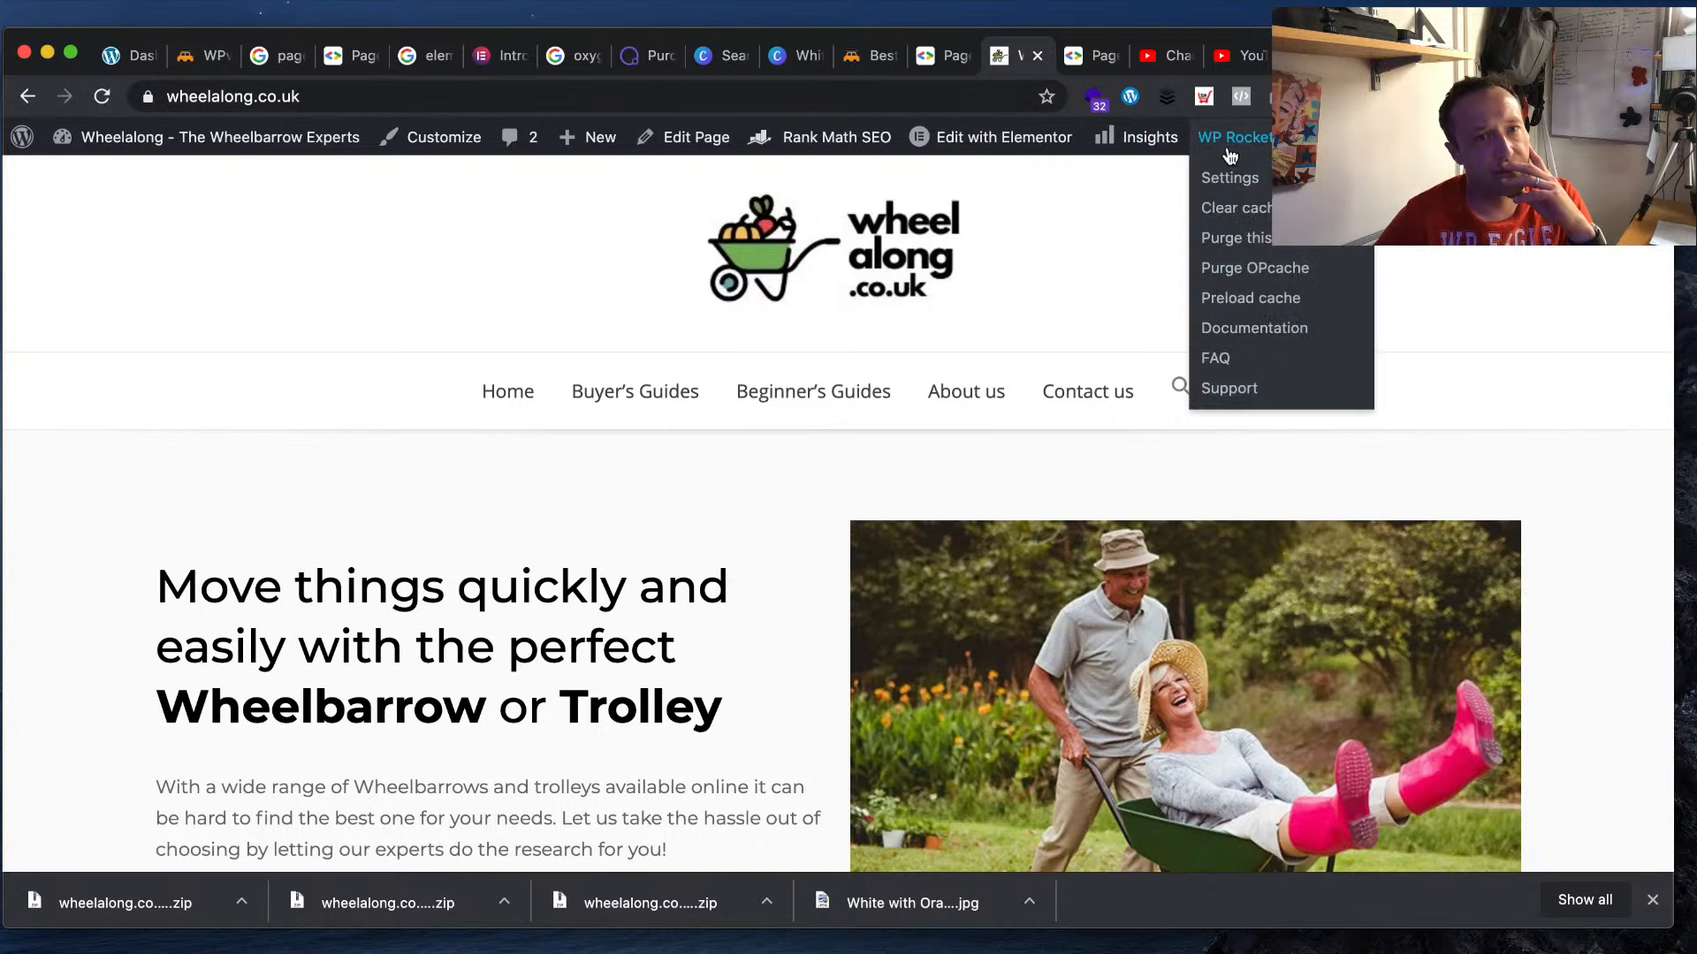
click(1247, 218)
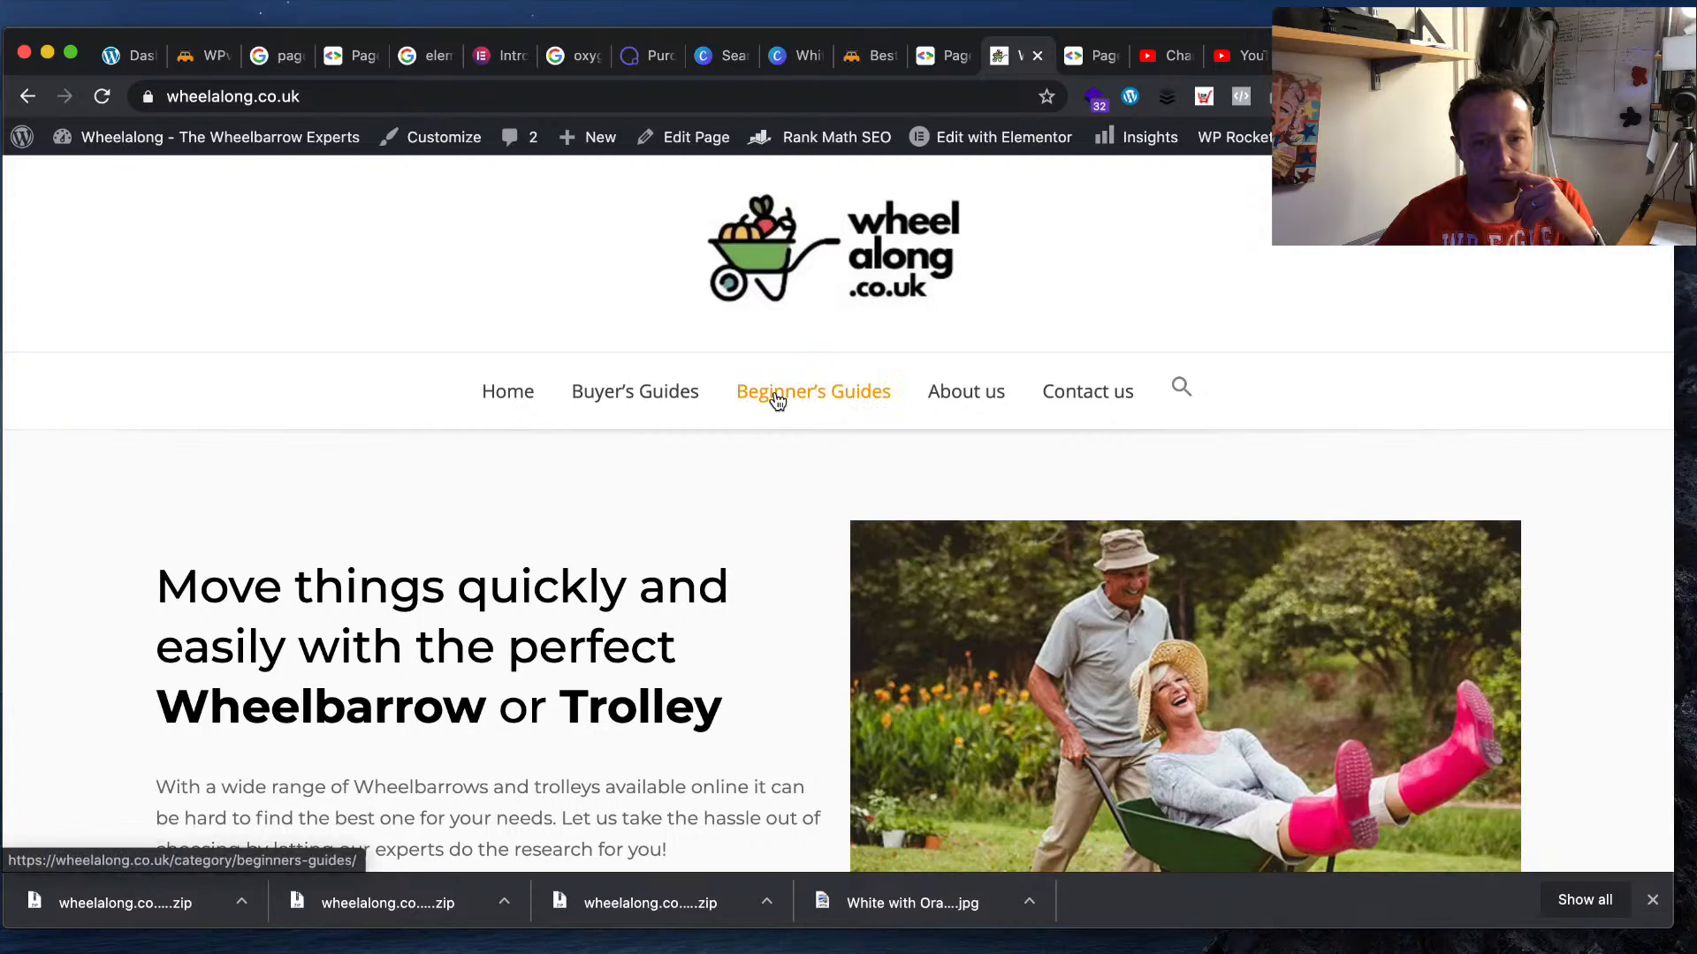
scroll(773, 400, down, 6)
scroll(760, 388, up, 6)
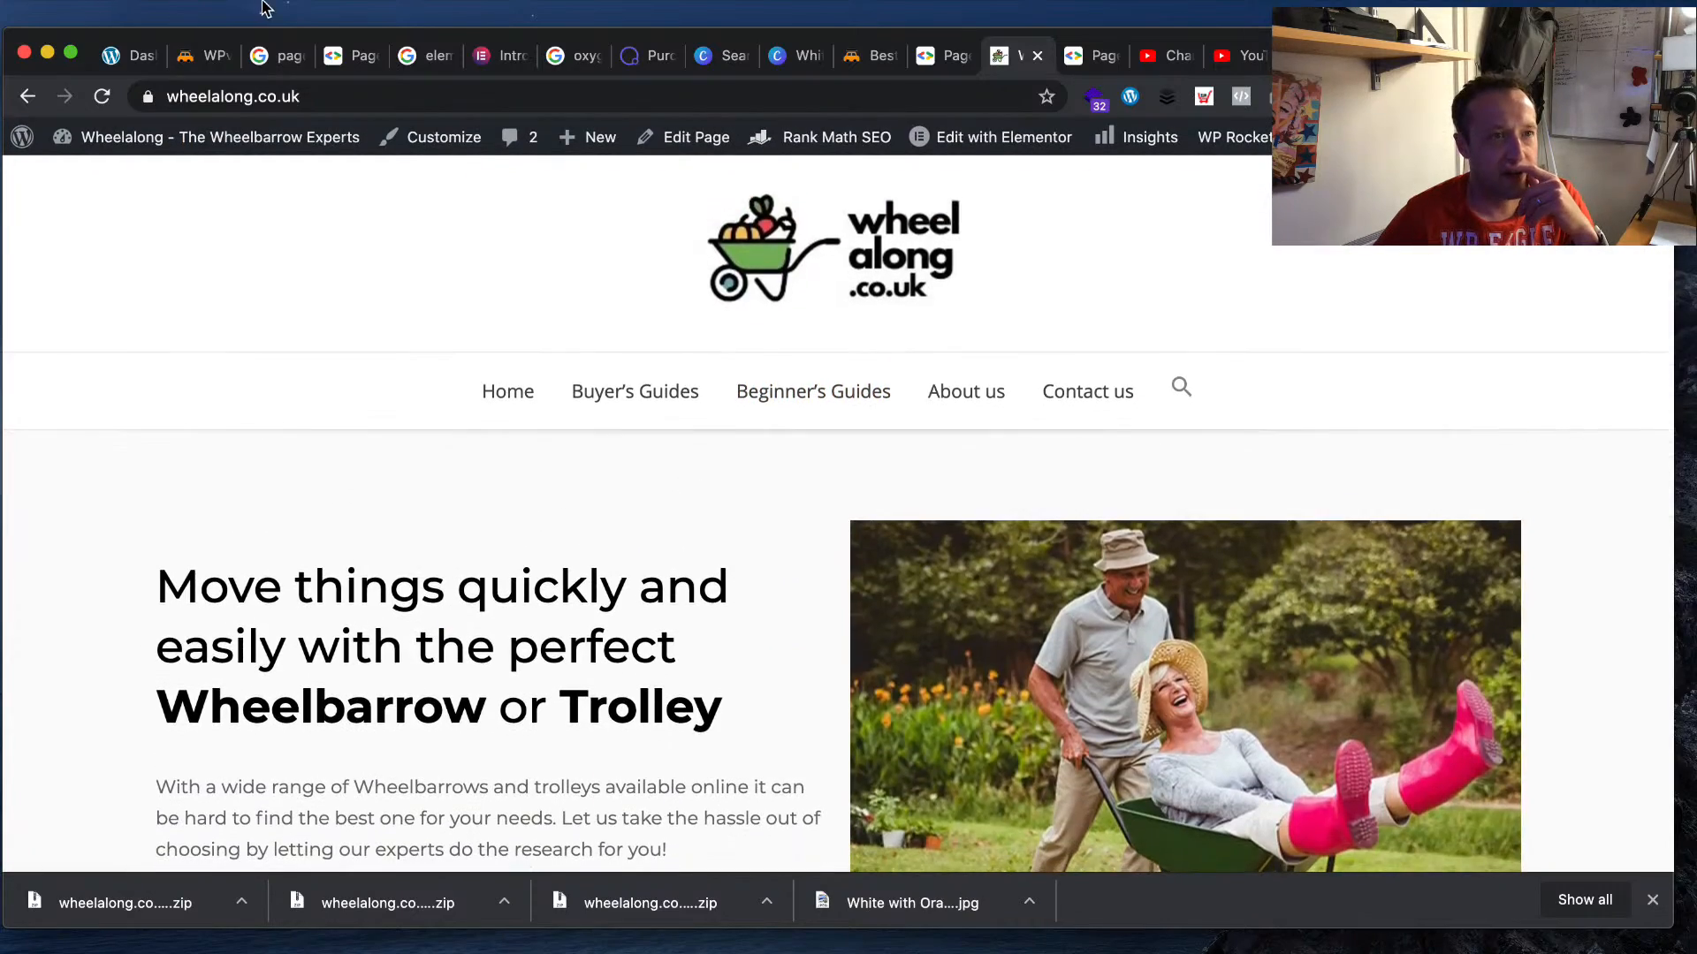
- Open the JavaScript console for the homepage and expand the grouped cross-site cookie warnings
click(262, 12)
mouse_move(462, 315)
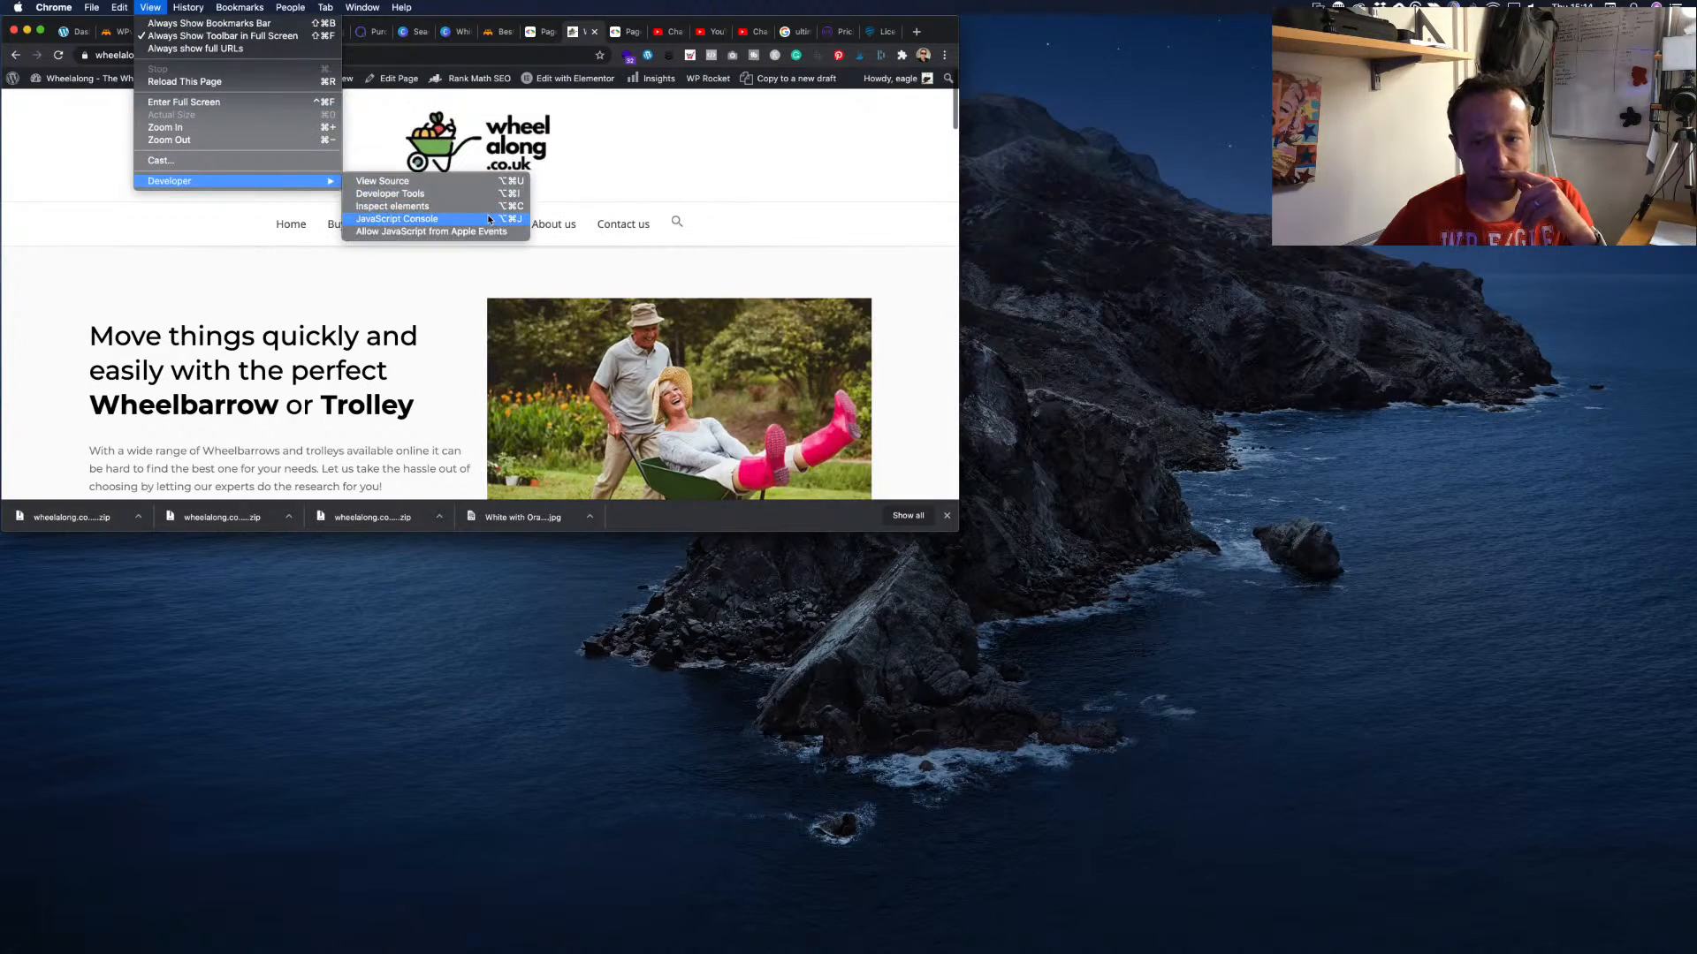
click(397, 218)
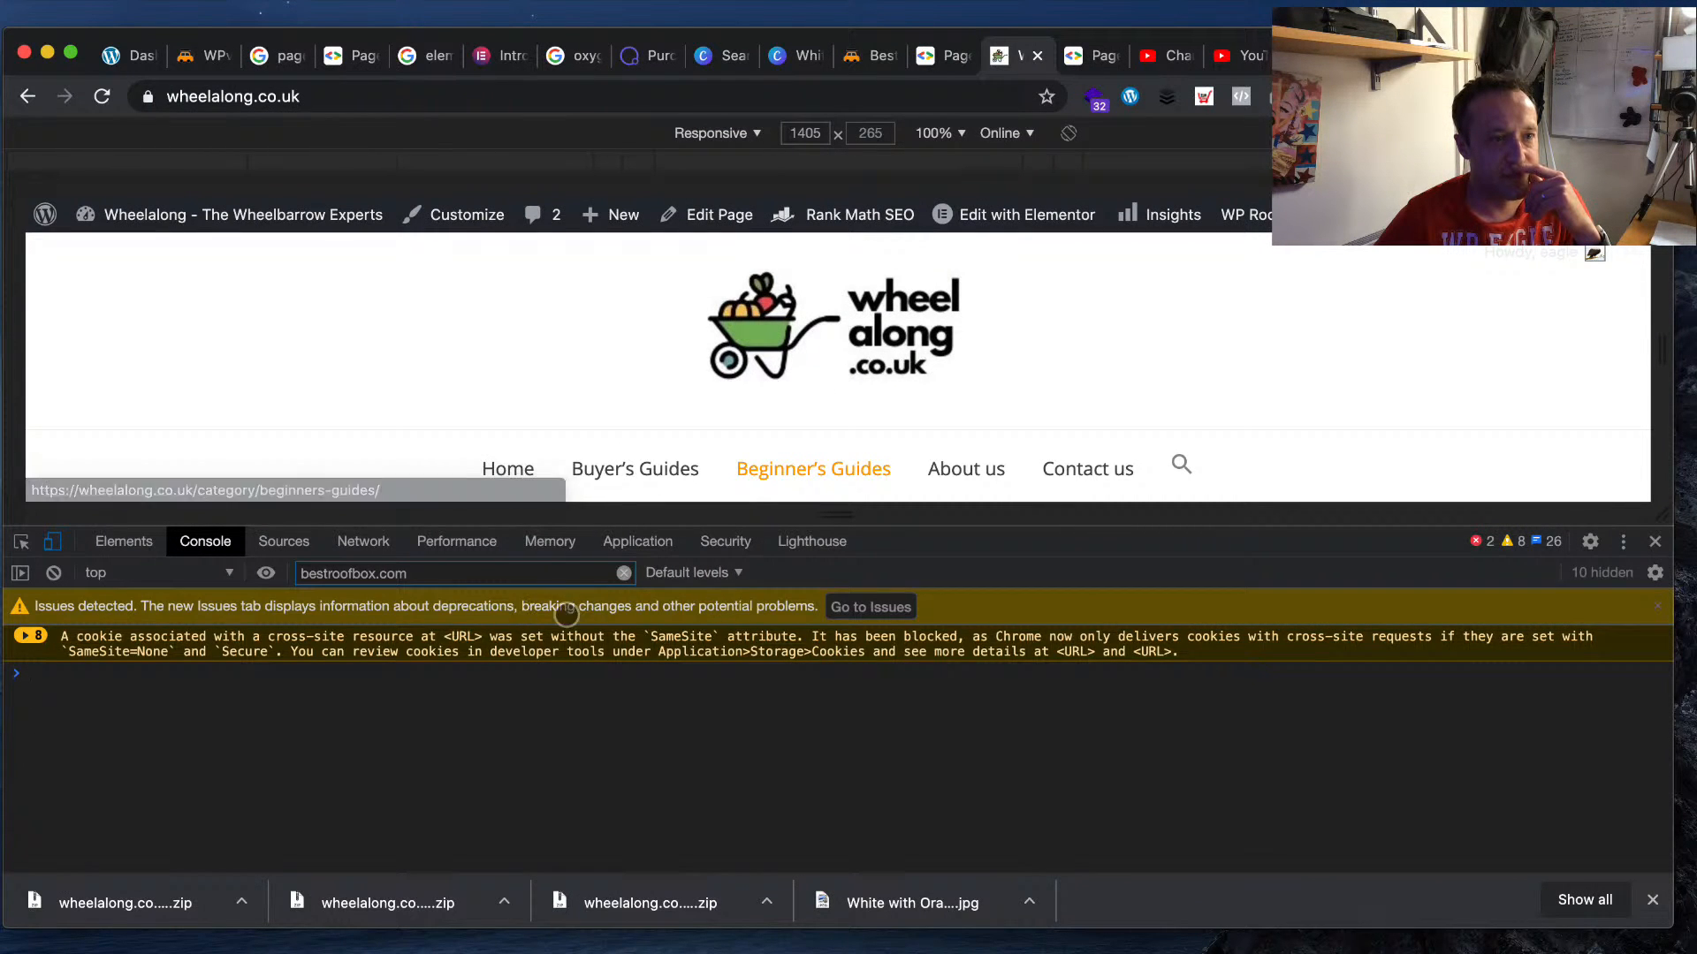
click(28, 639)
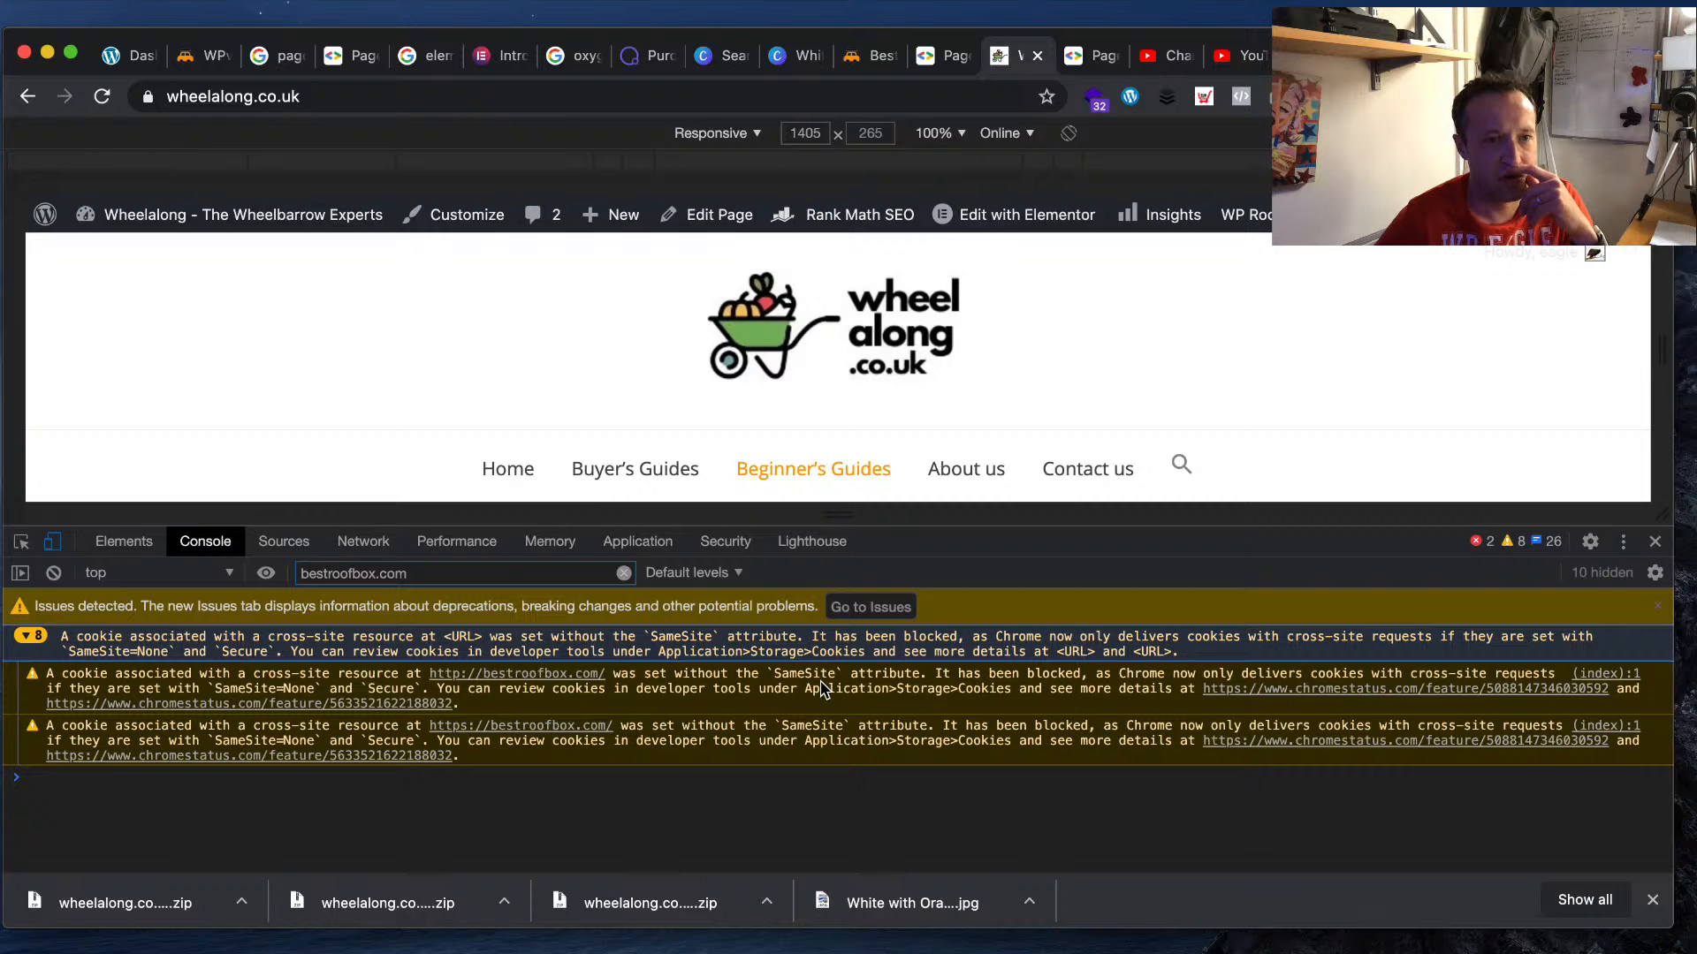
- Record the homepage's network activity during a reload, review the loaded scripts and stylesheets, and close the developer tools
click(363, 542)
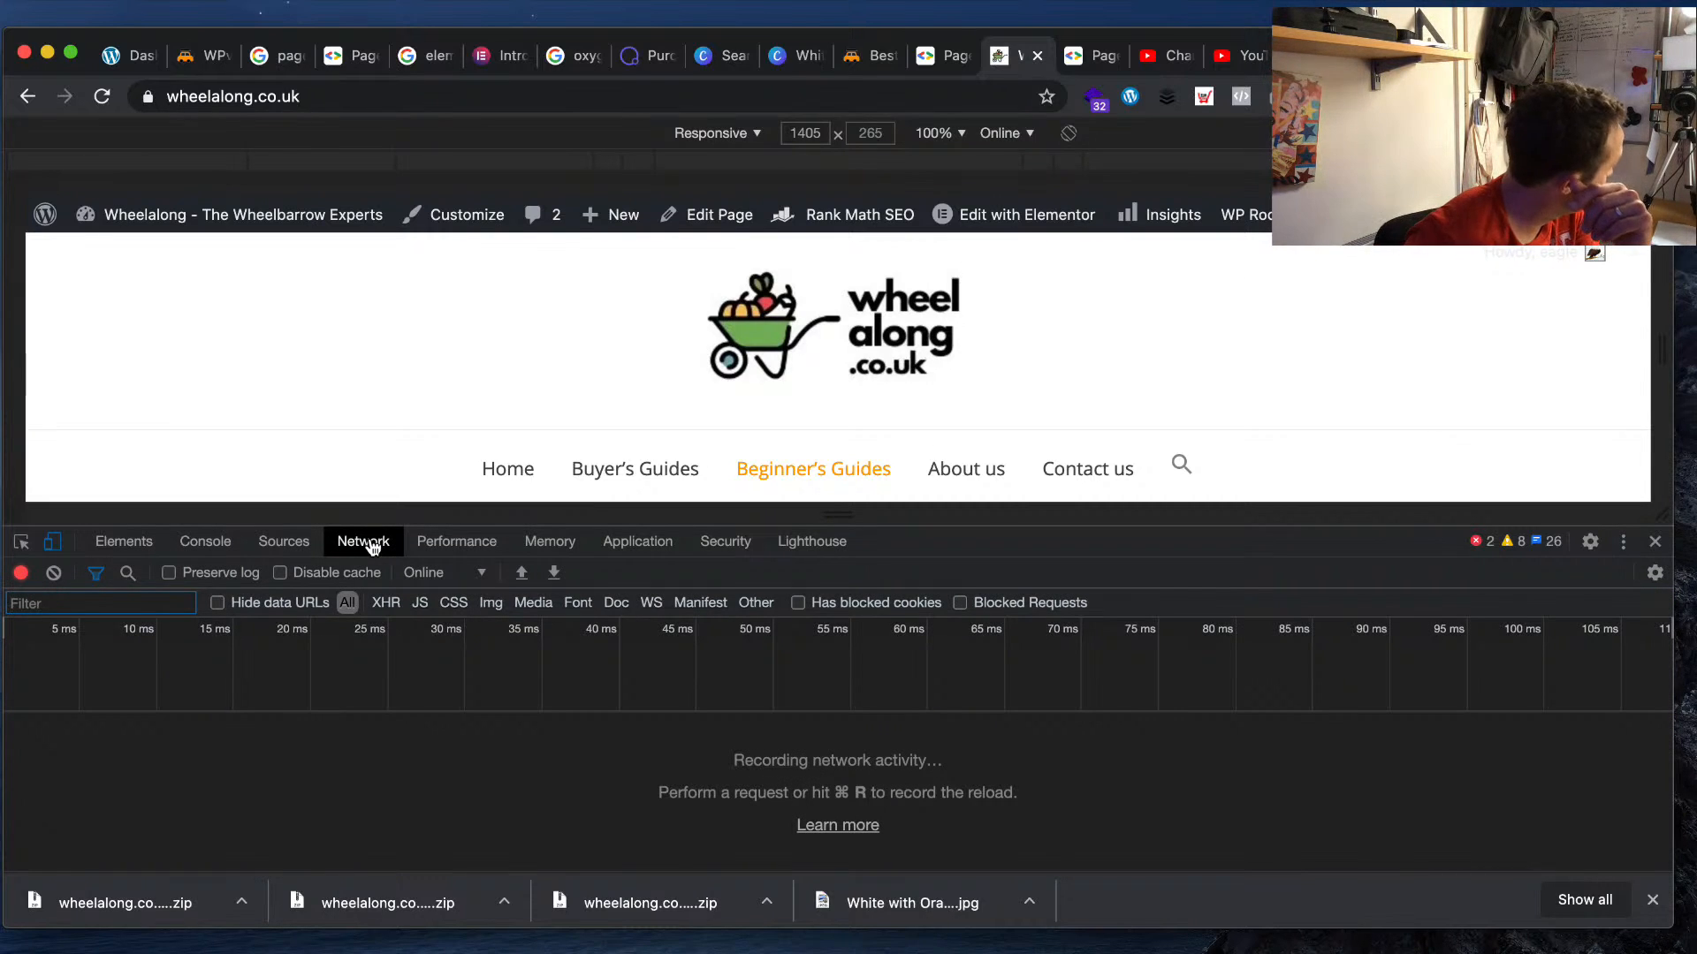
click(101, 96)
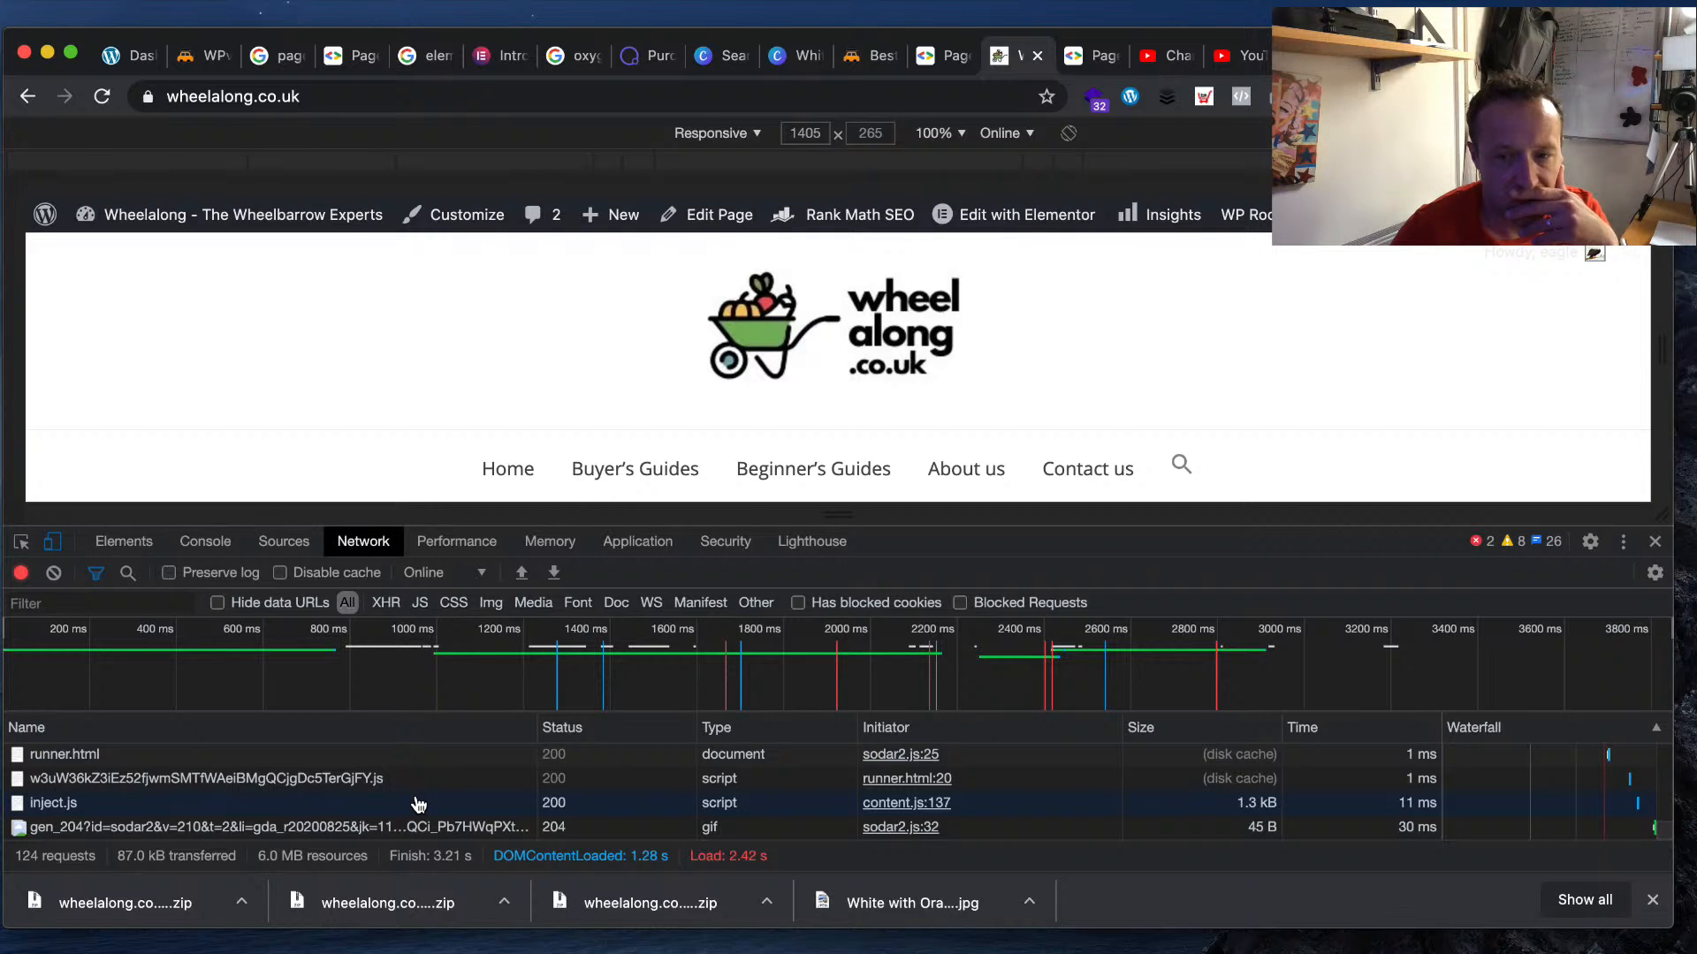
scroll(427, 771, up, 20)
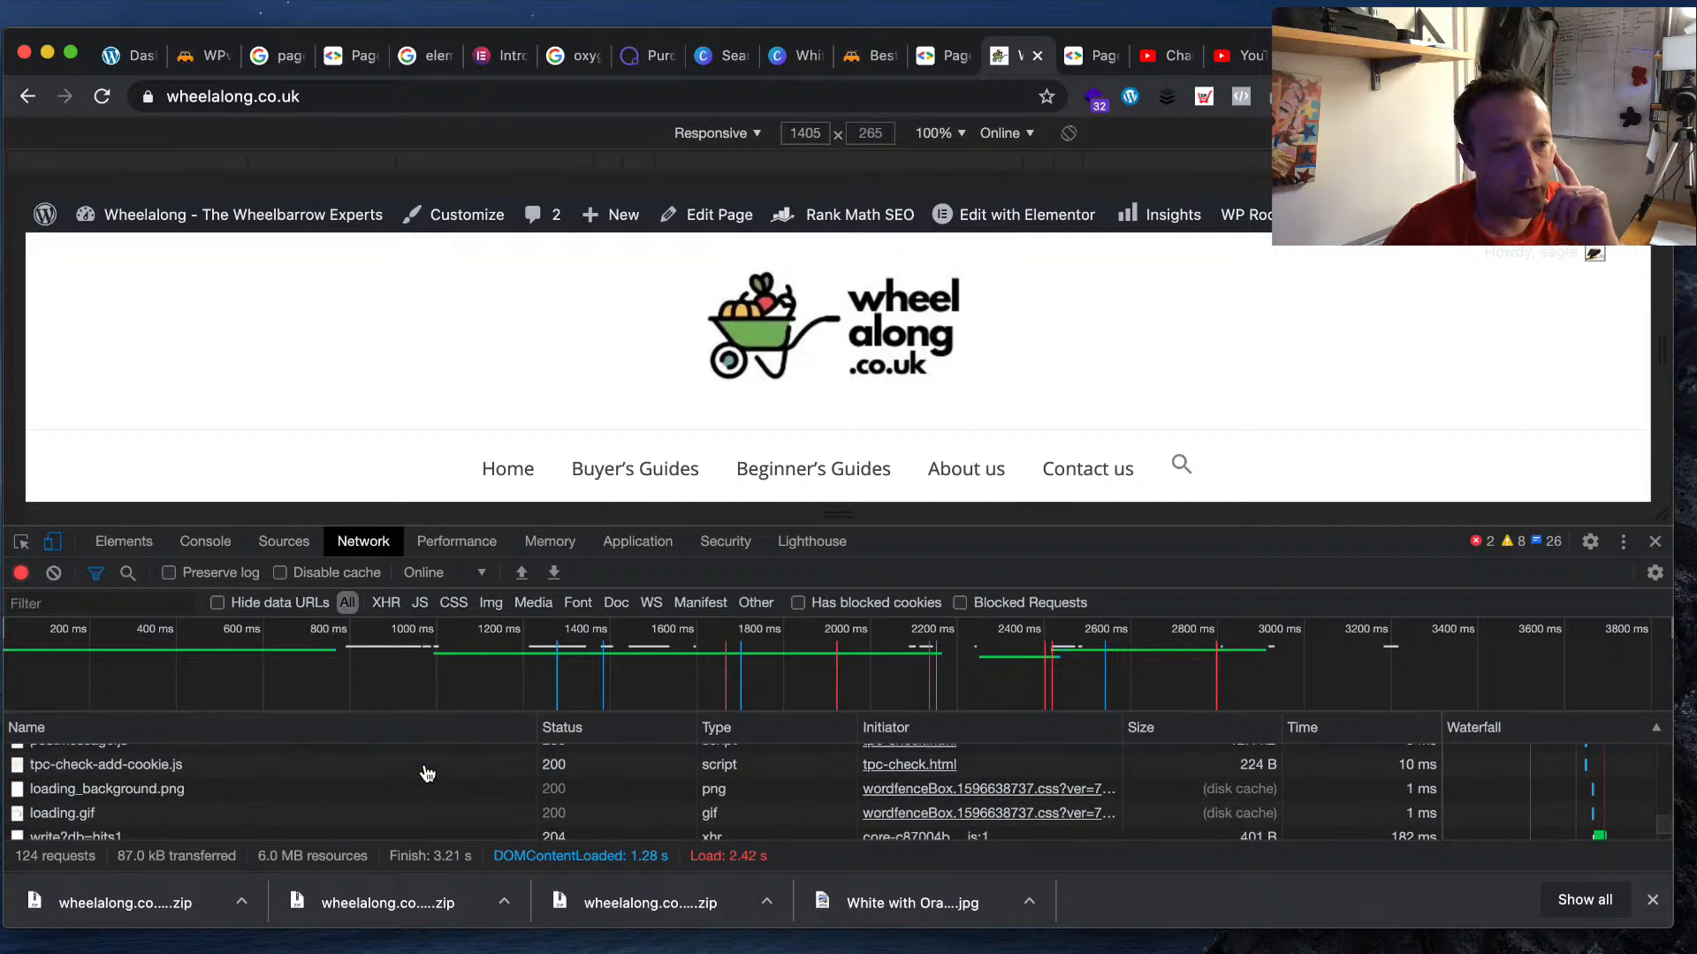
scroll(428, 772, down, 10)
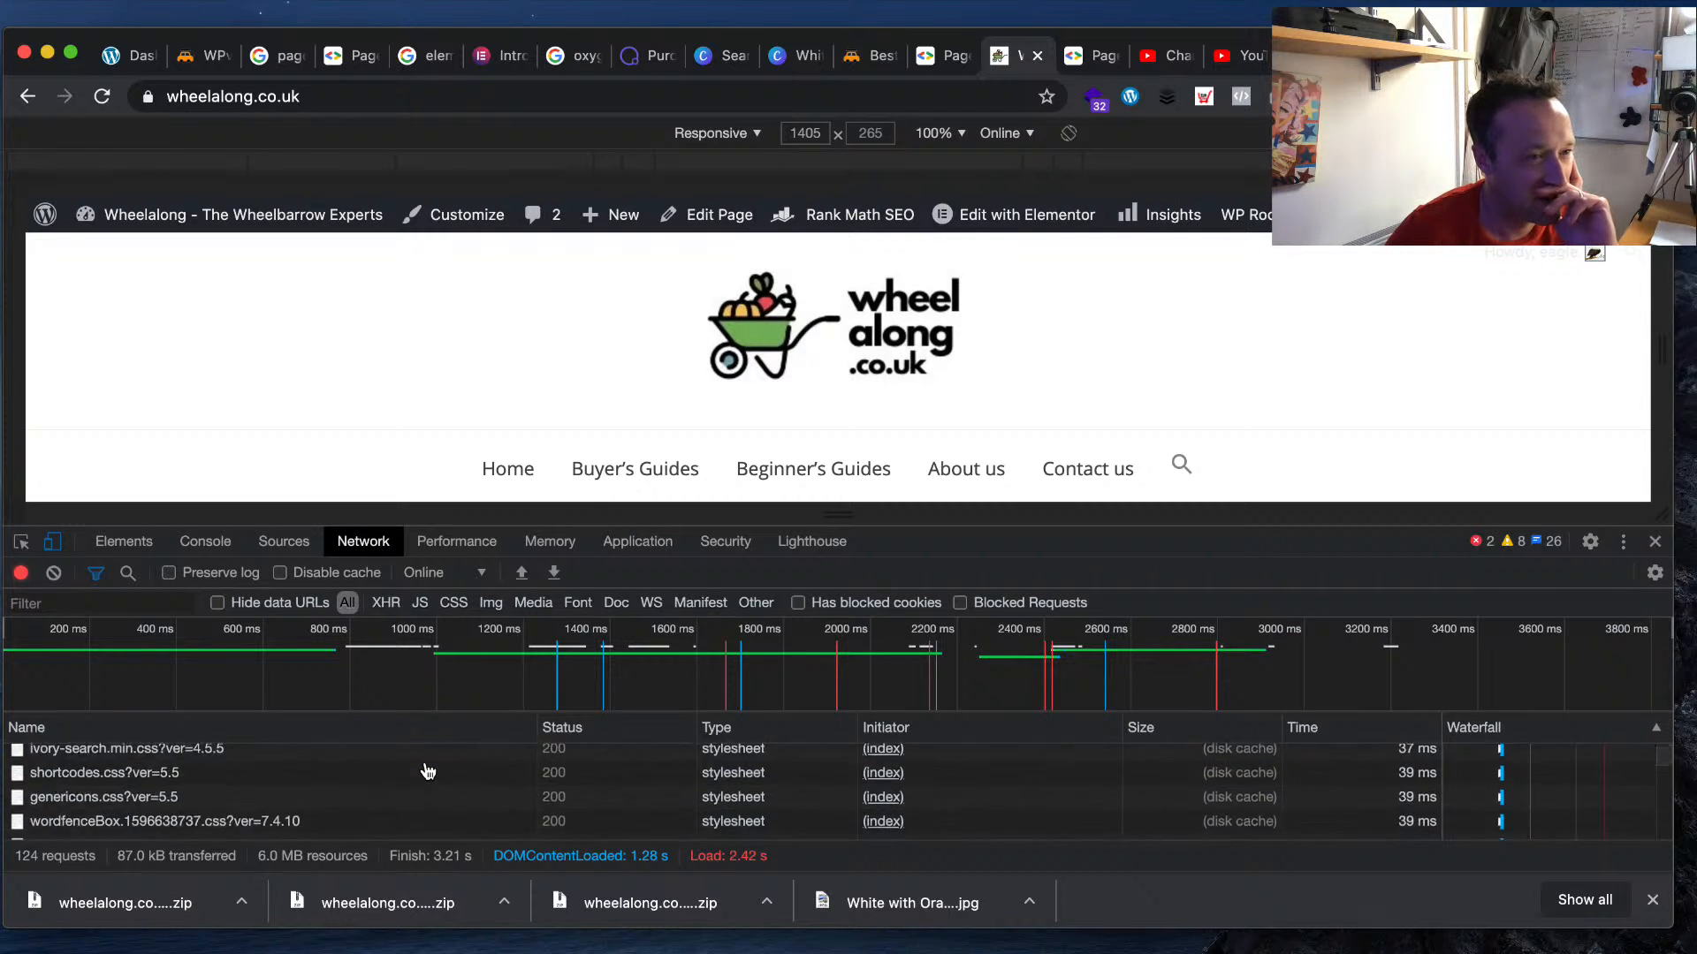
scroll(427, 771, down, 2)
scroll(428, 771, down, 2)
scroll(427, 772, down, 2)
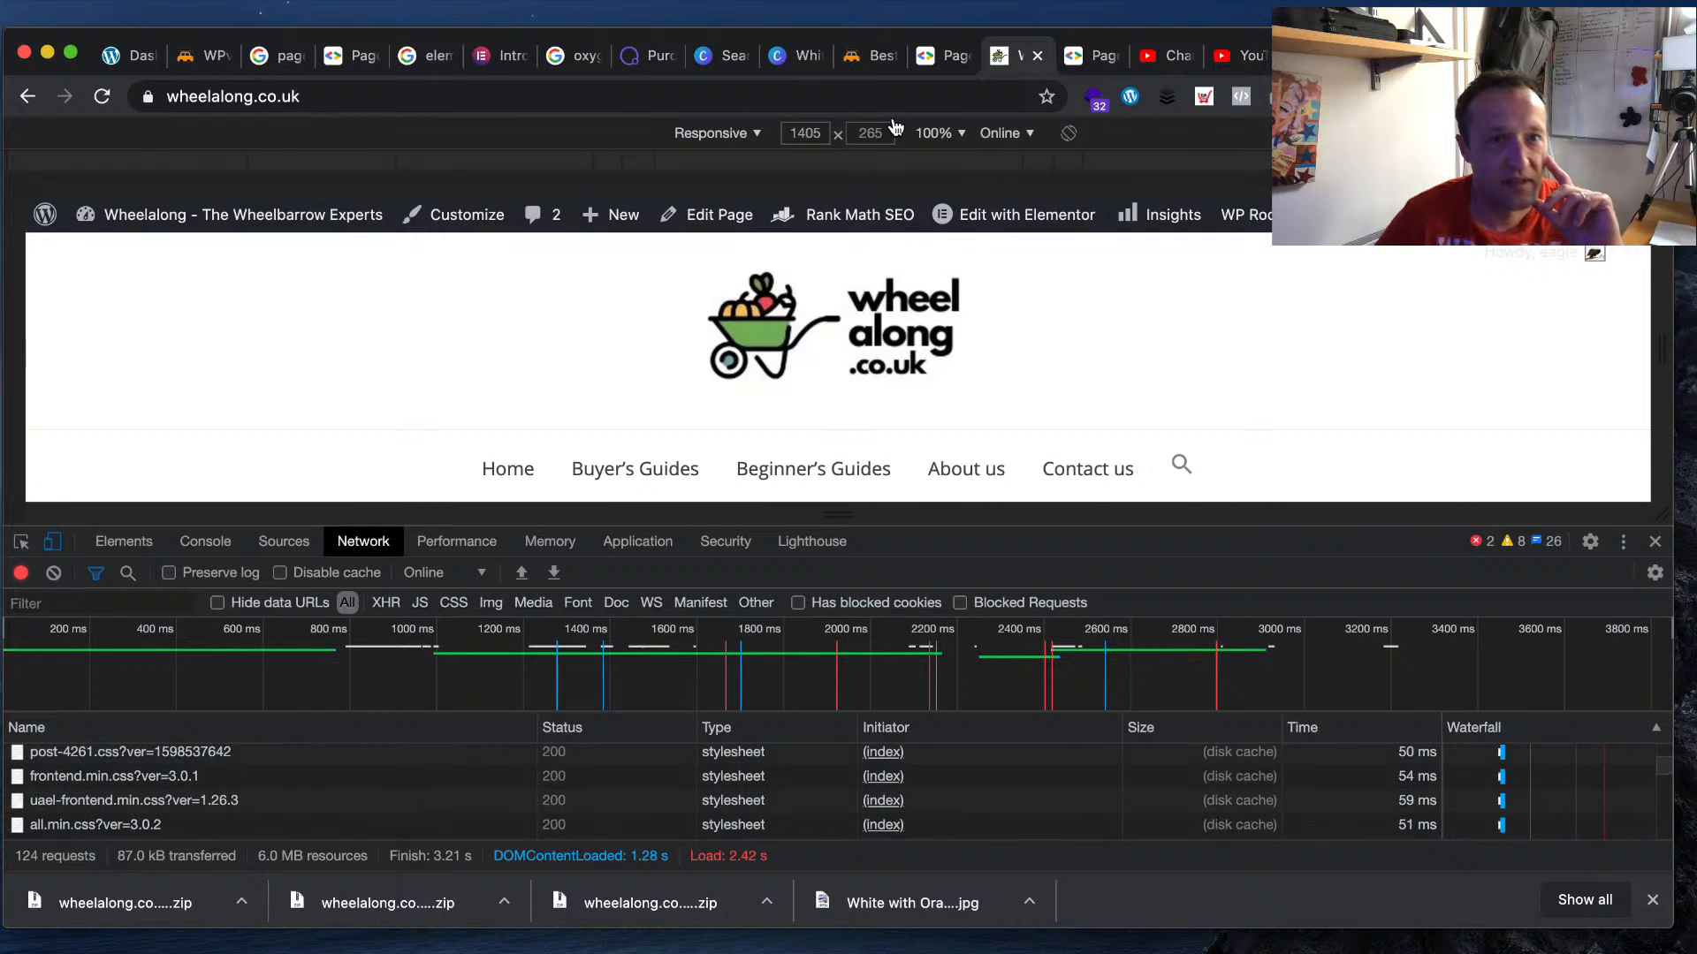
click(1655, 541)
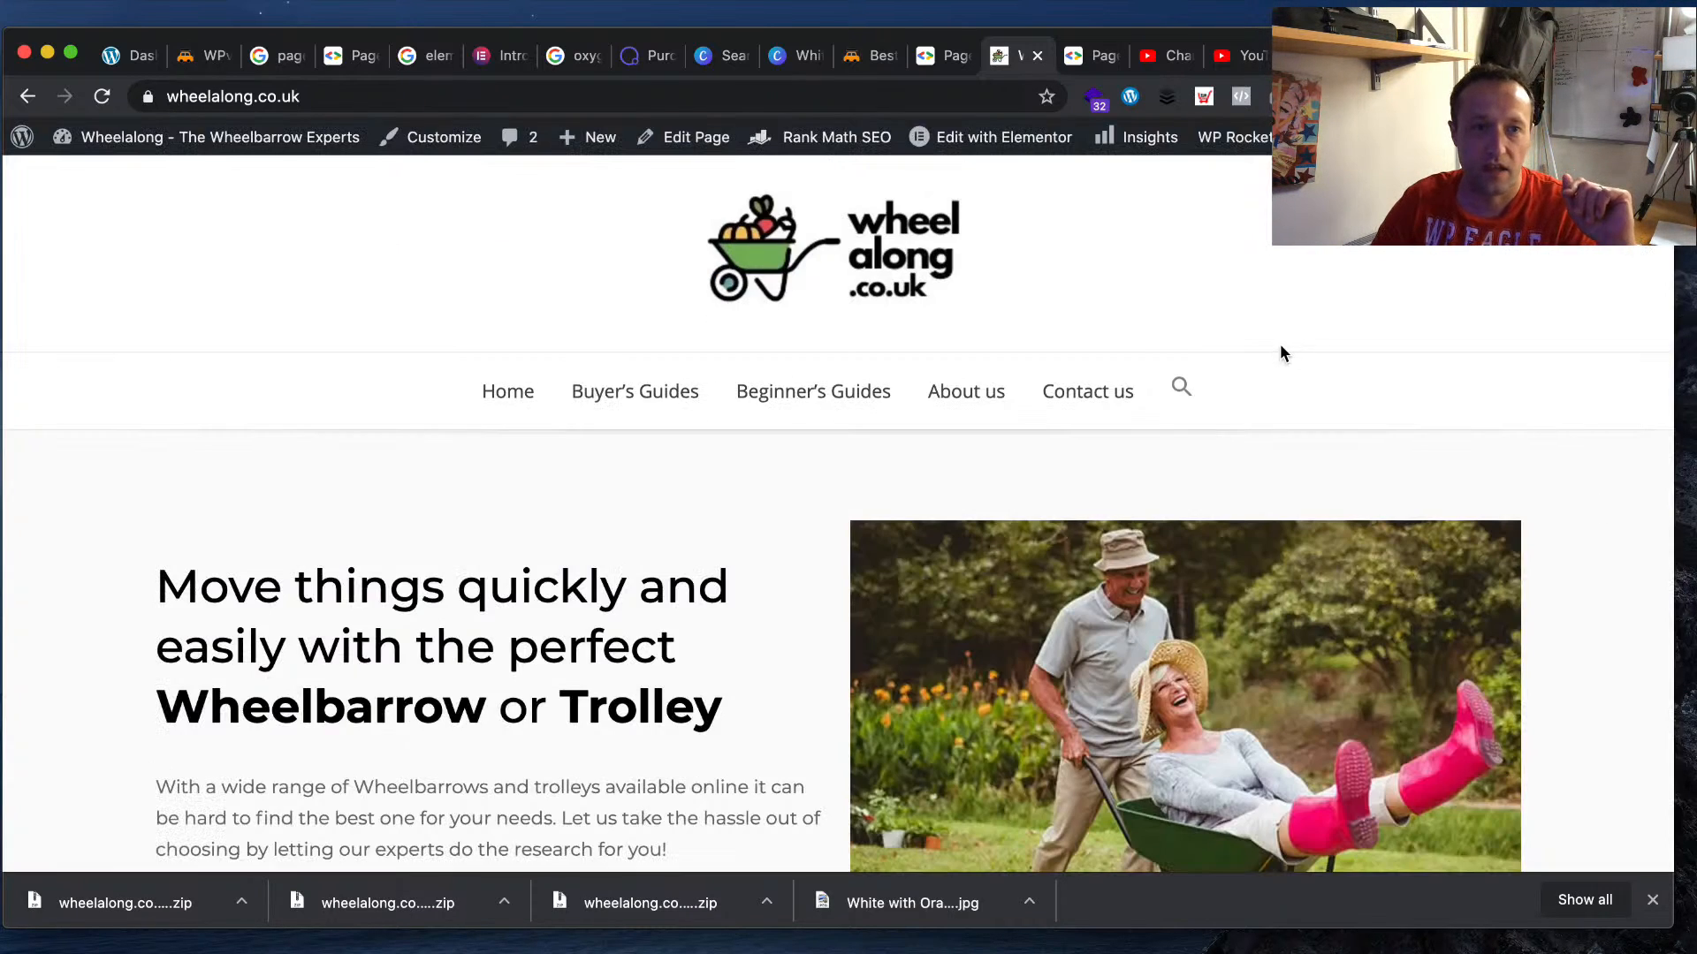
click(1095, 54)
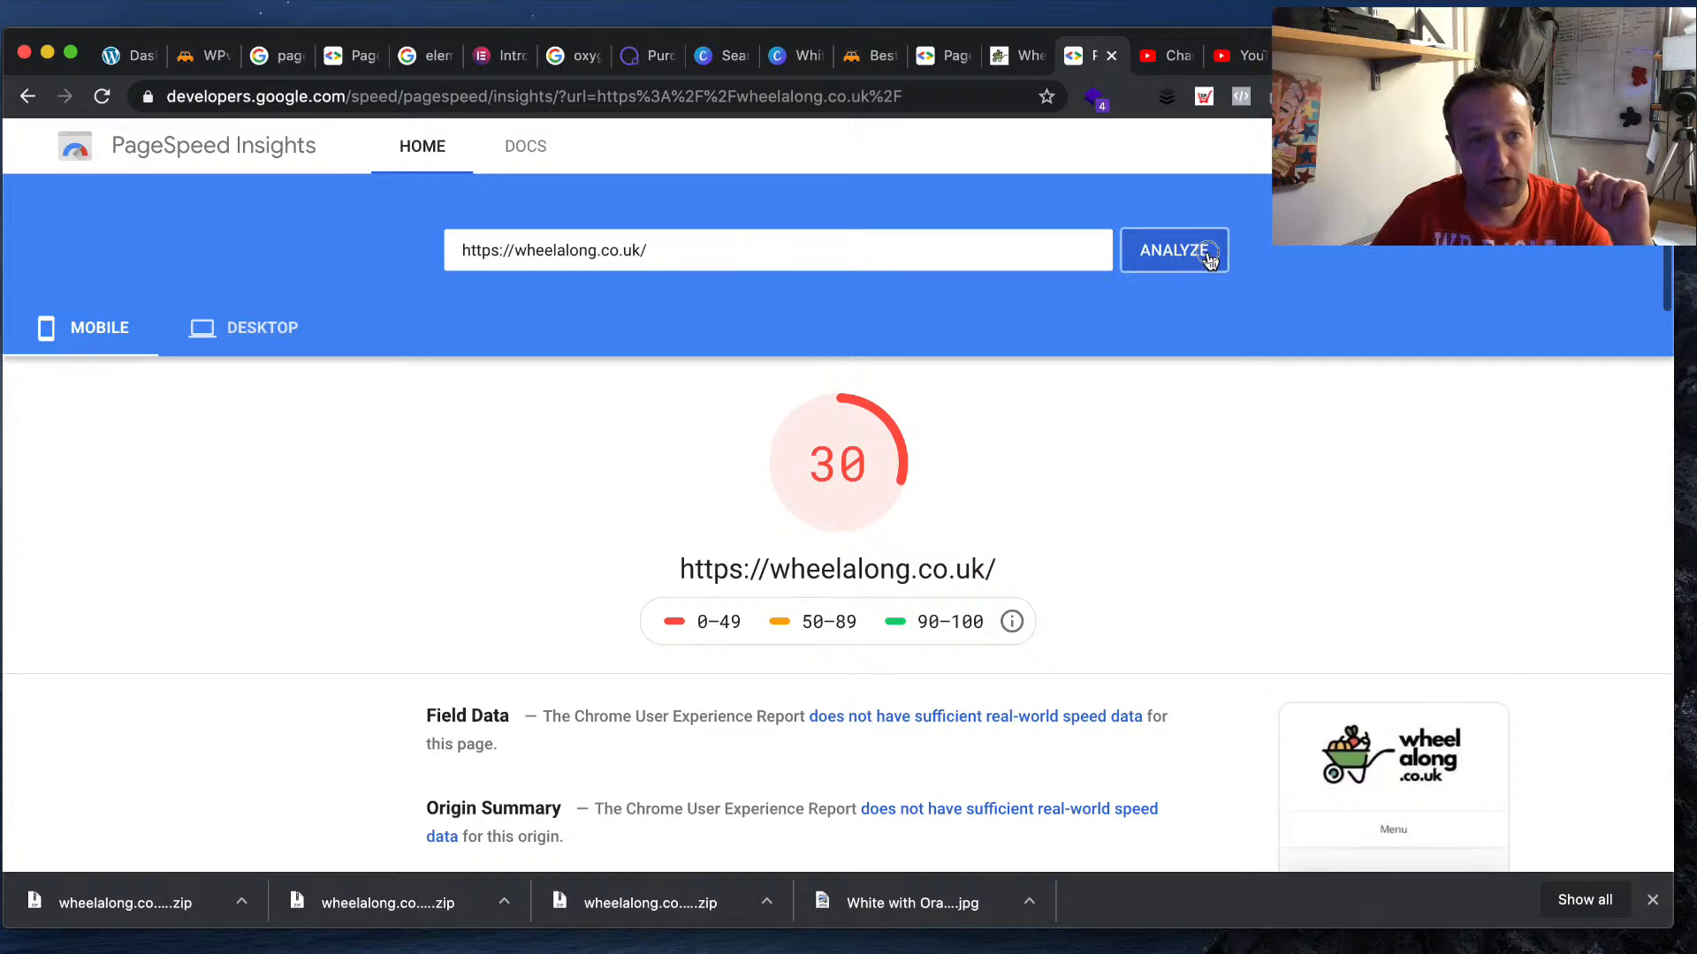
click(1171, 251)
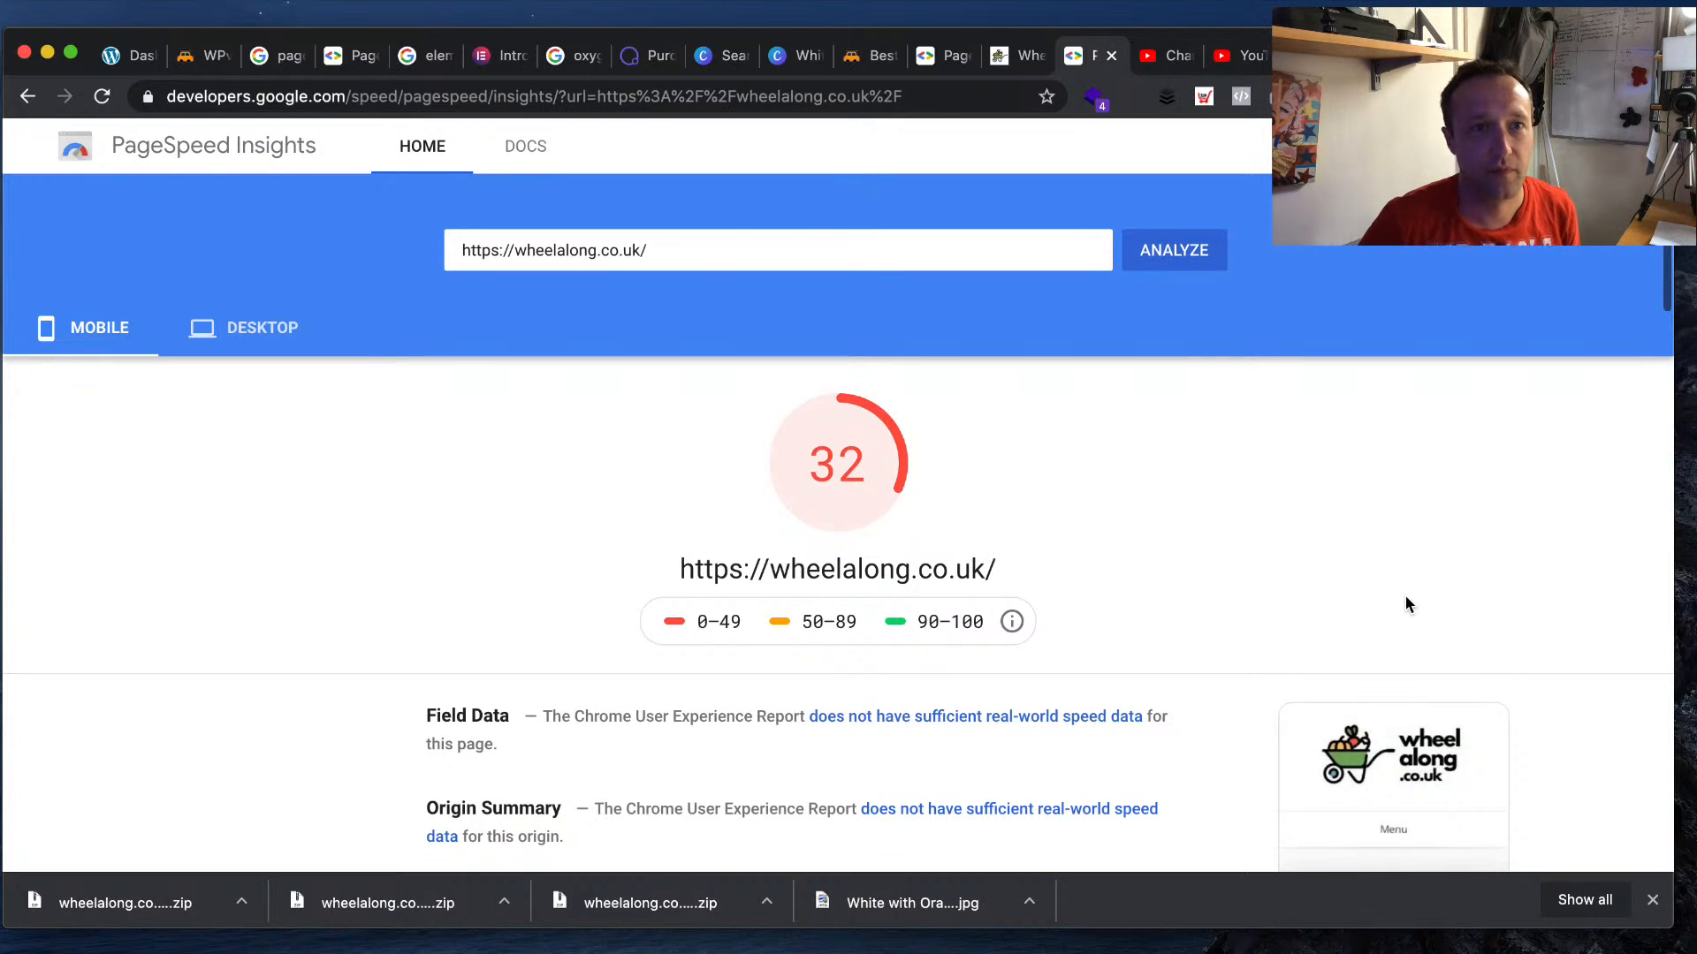
- Return to the live homepage, record its network requests during a reload and look through them for files requested from bestroofbox.com
click(1014, 55)
scroll(880, 299, down, 6)
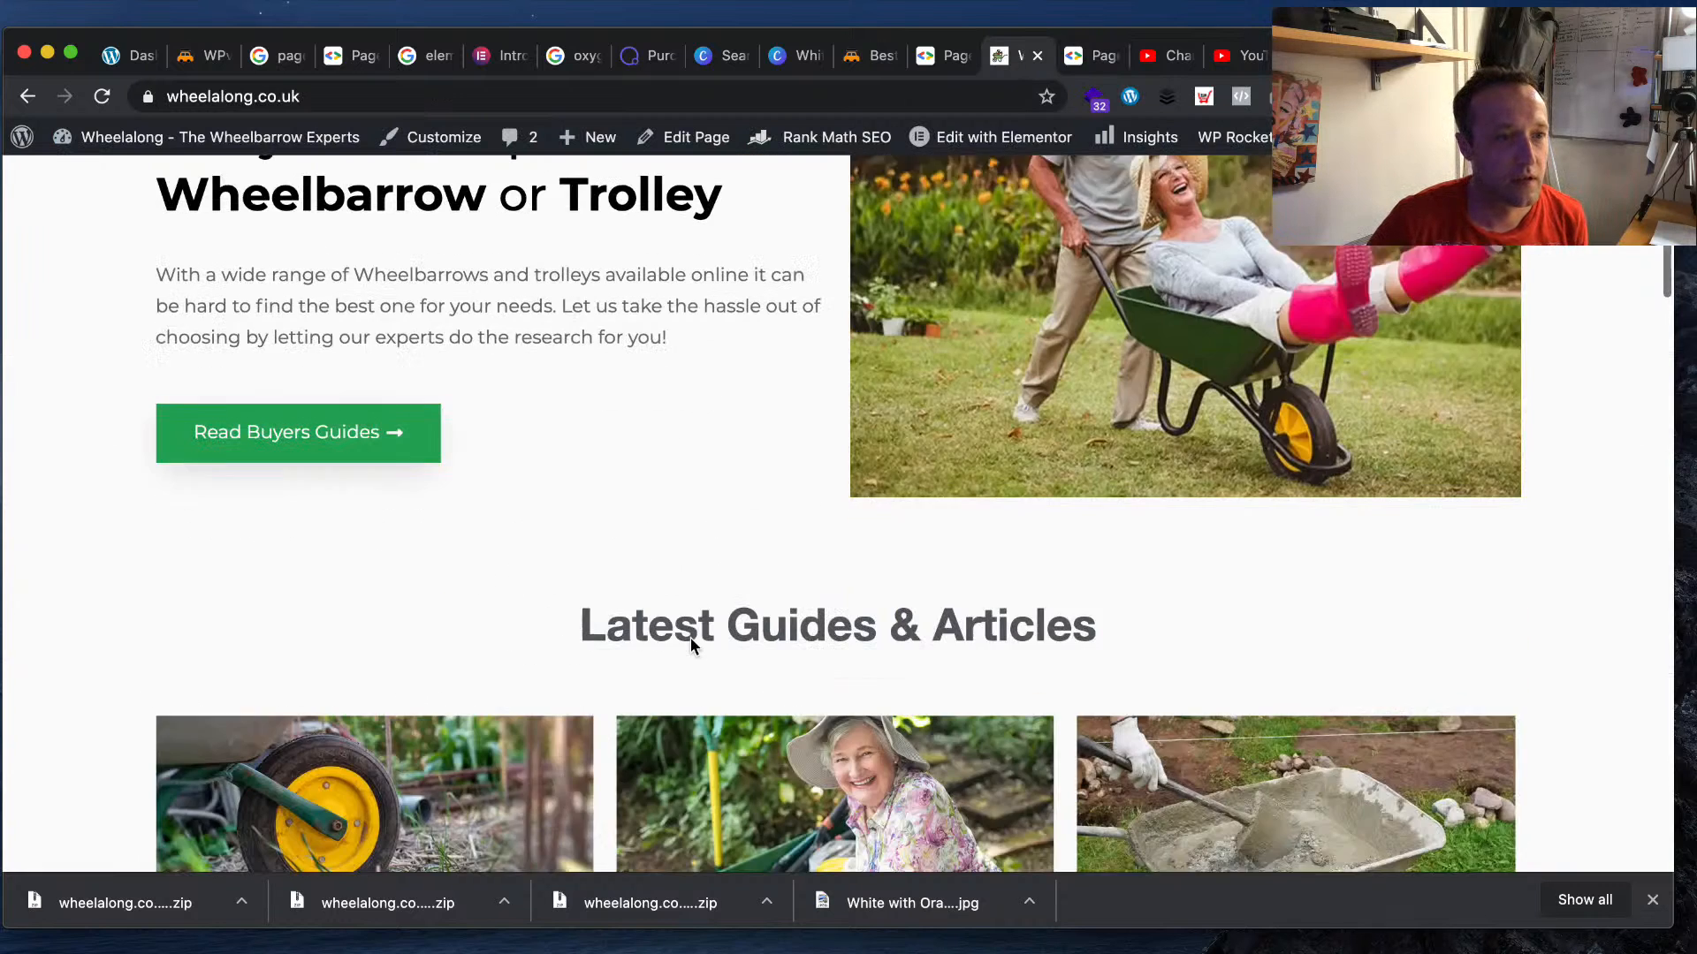
click(255, 7)
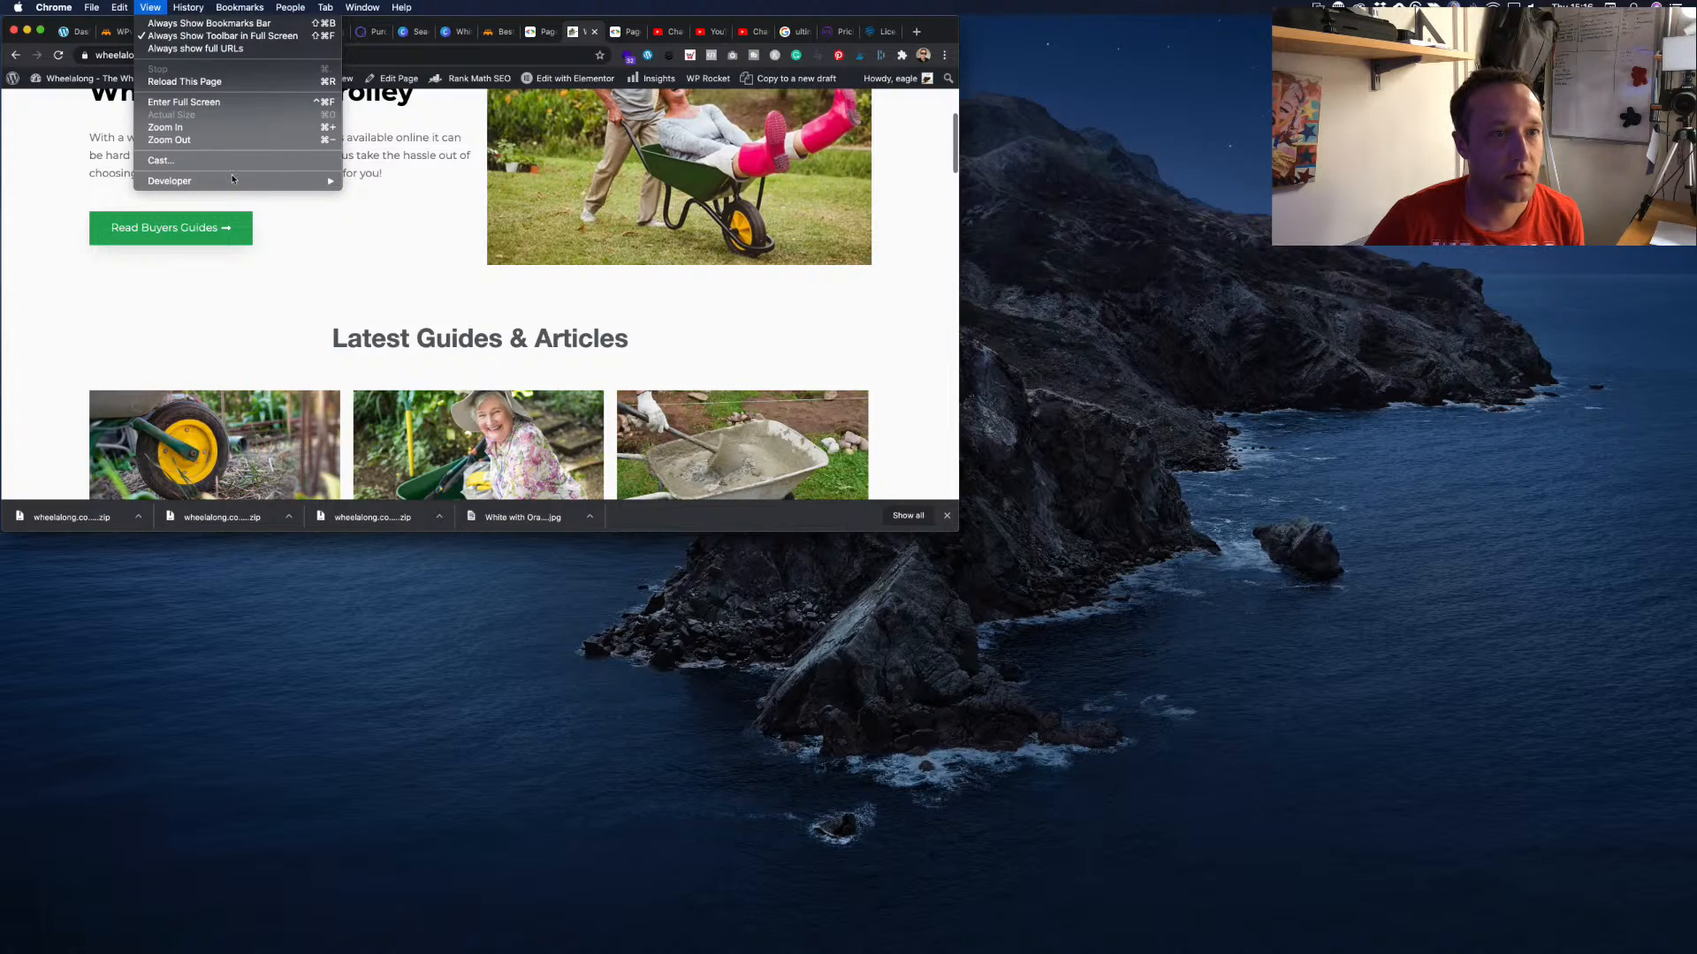
mouse_move(400, 315)
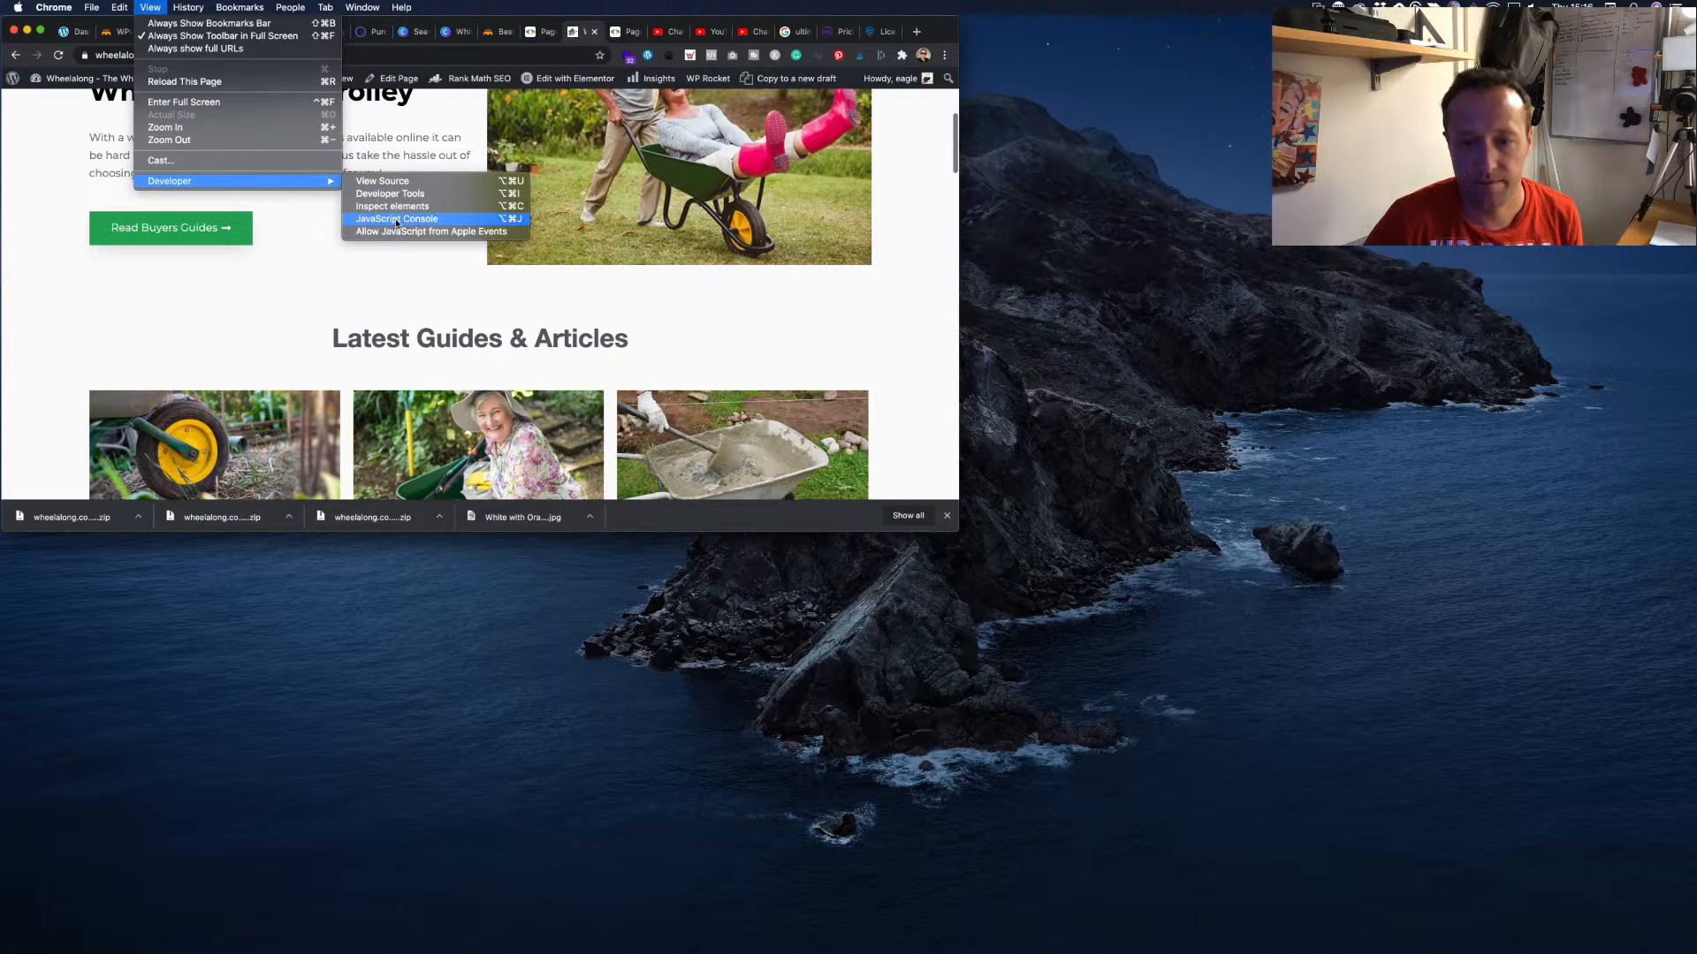
click(395, 219)
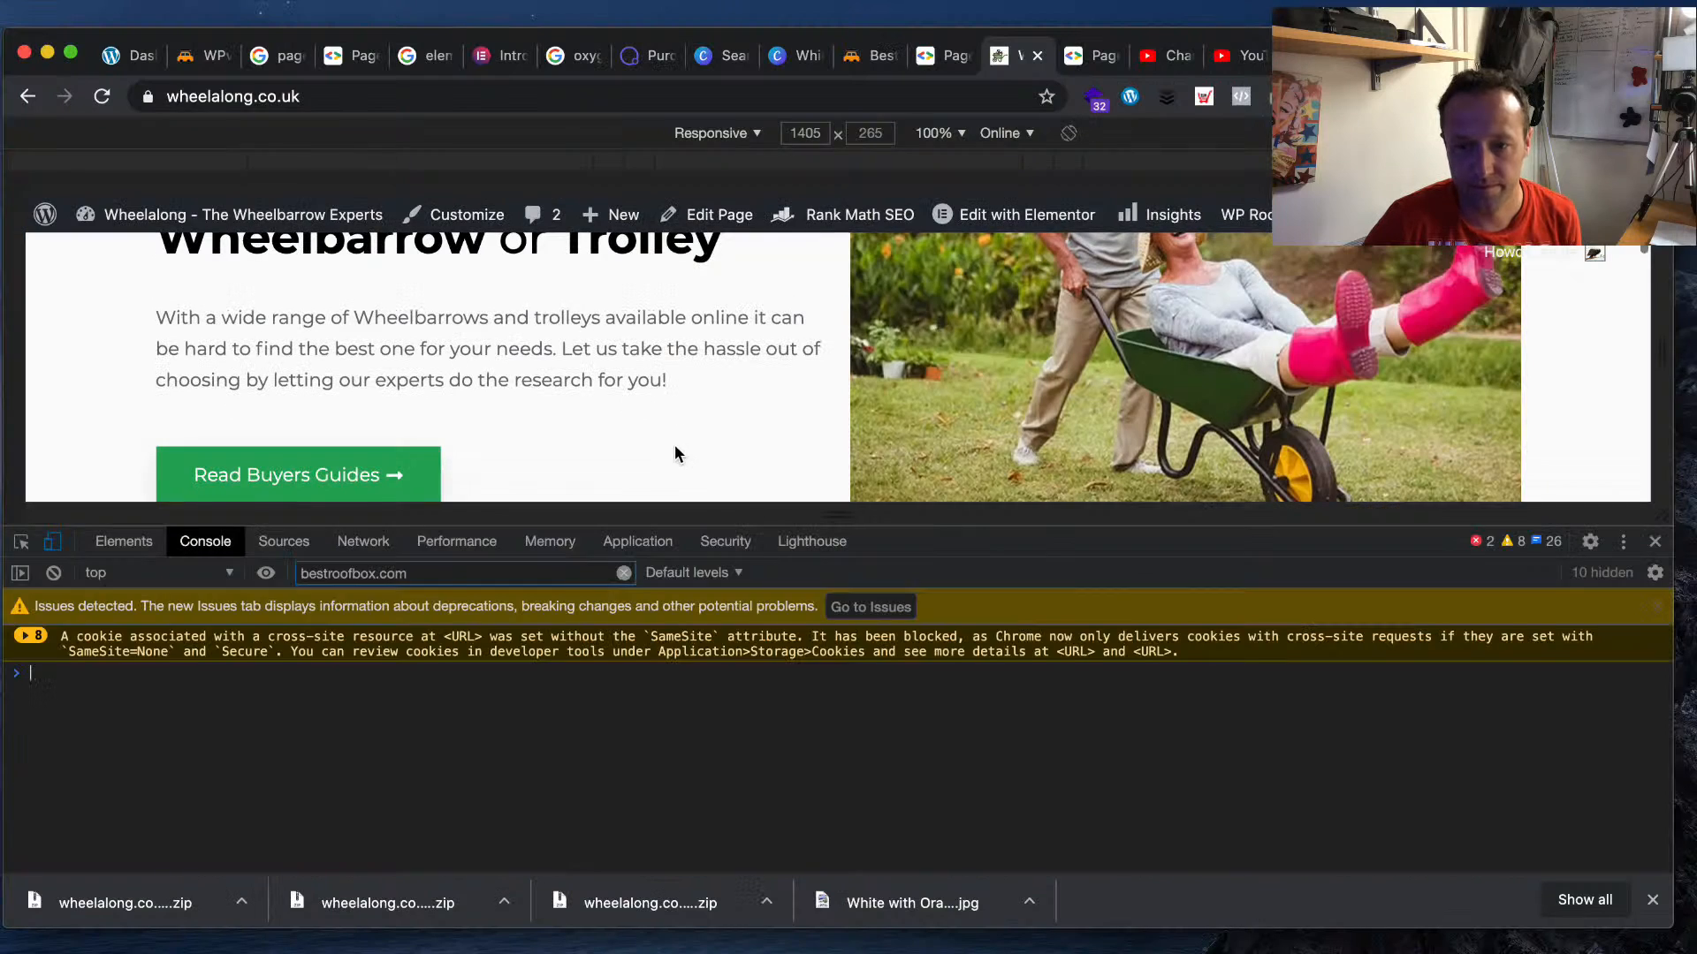
click(358, 542)
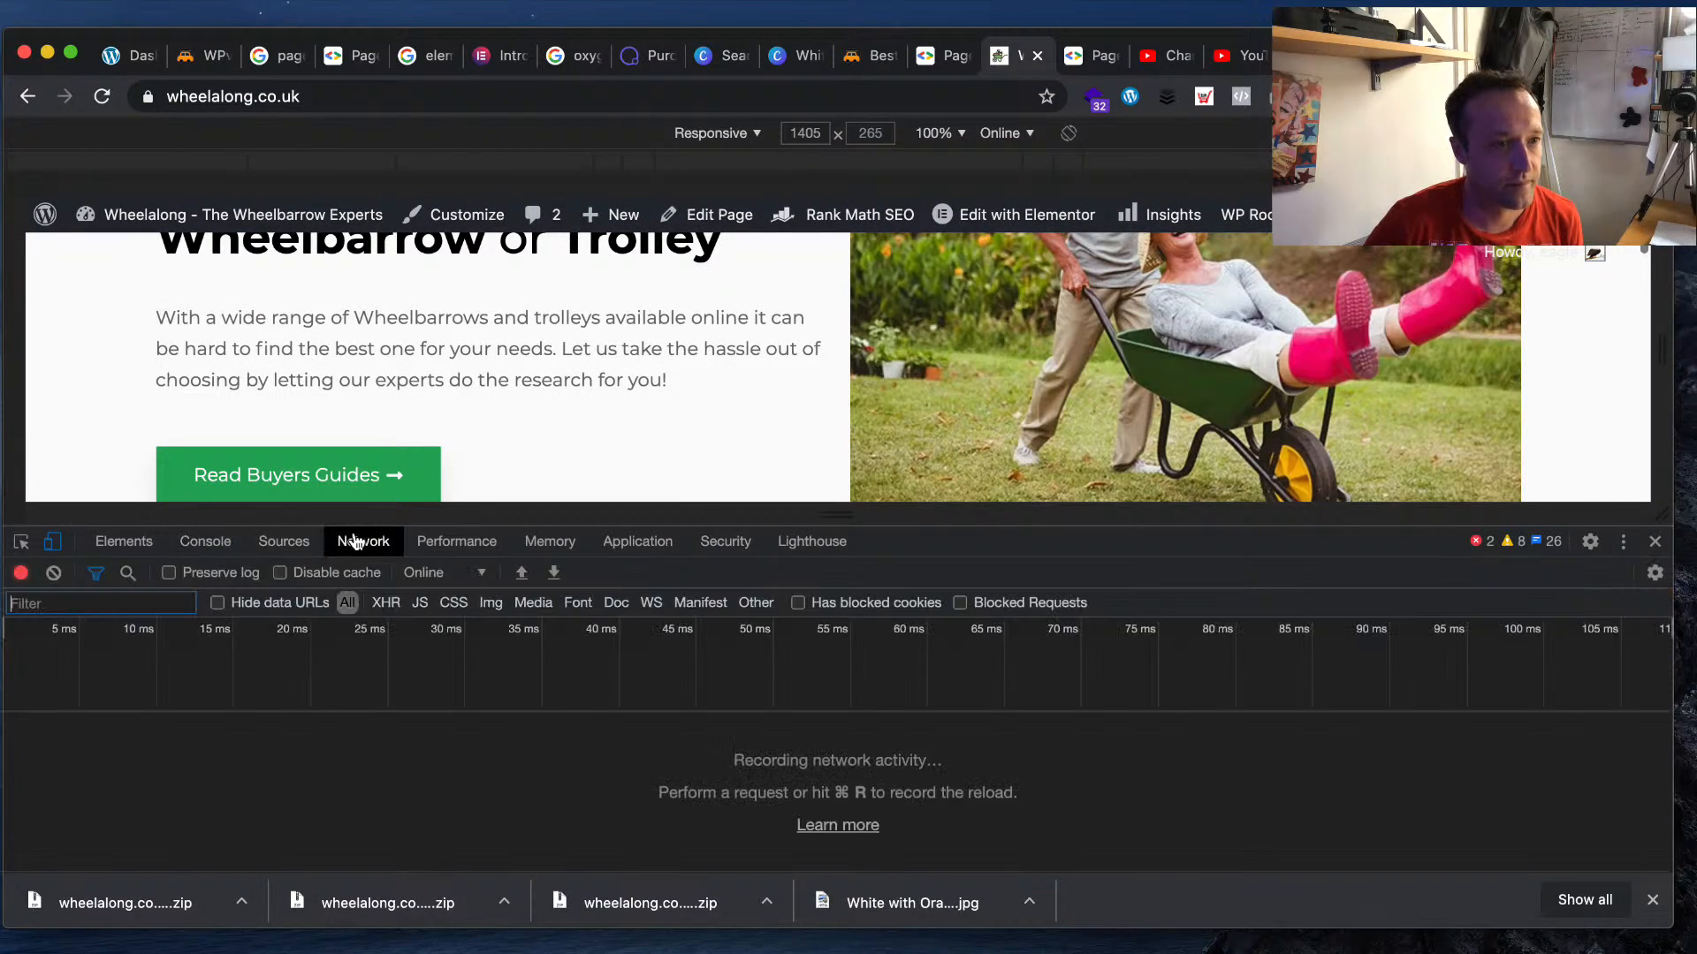
click(102, 96)
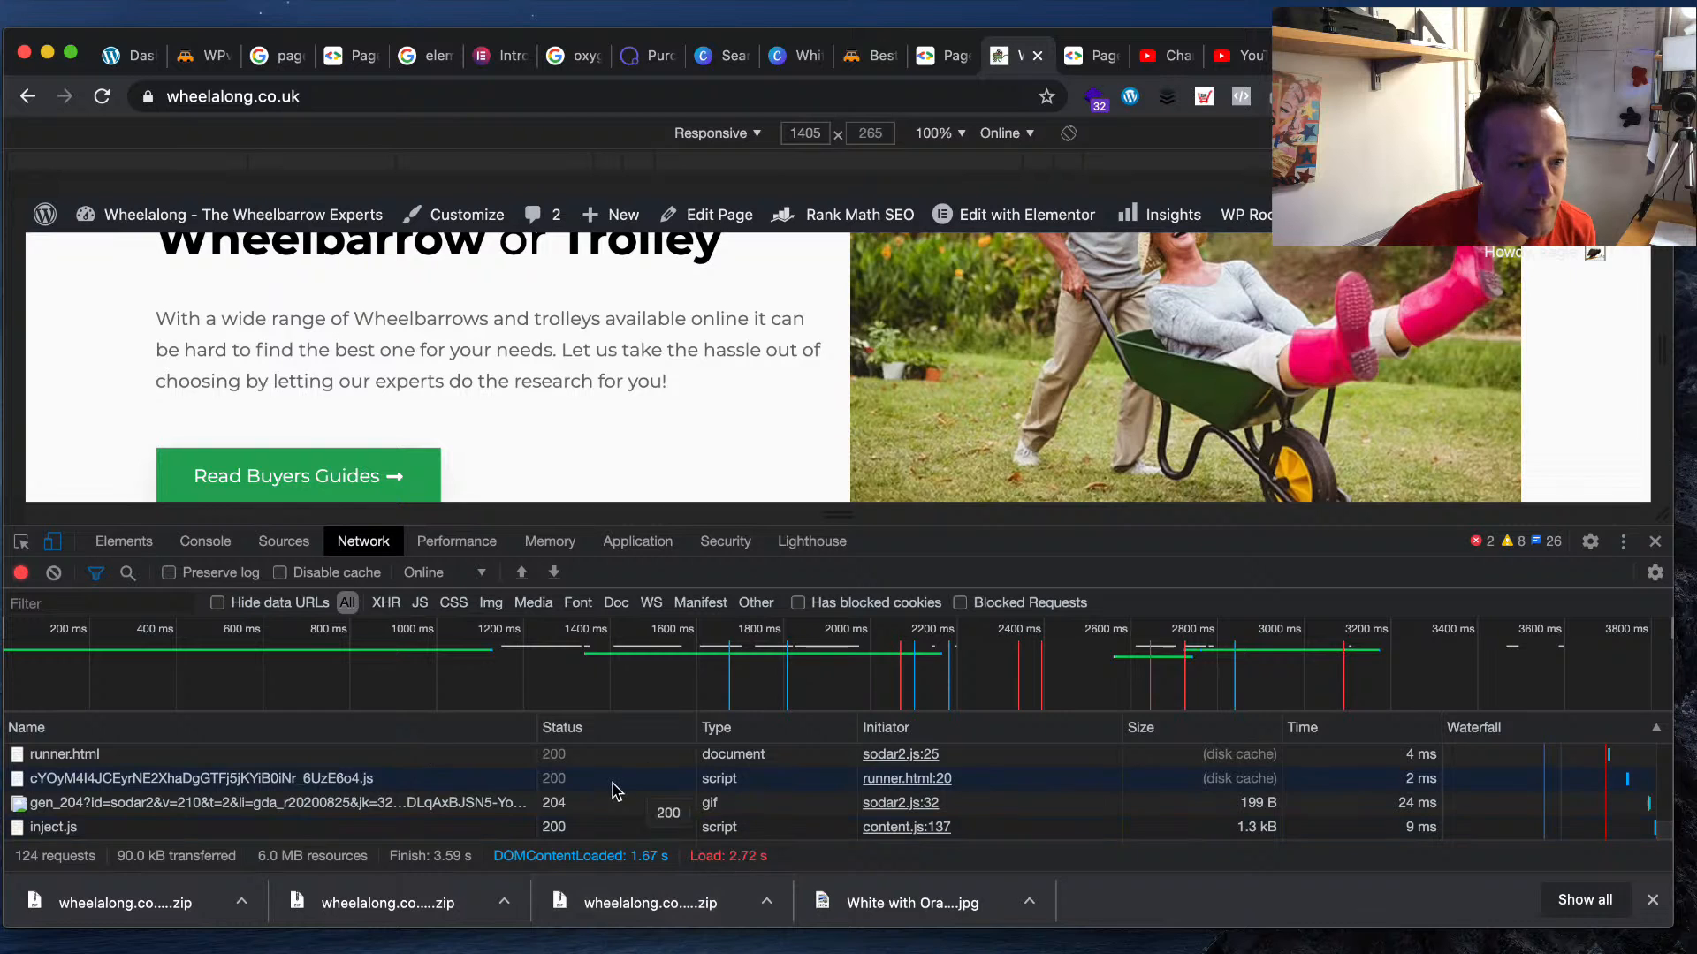
scroll(332, 789, up, 5)
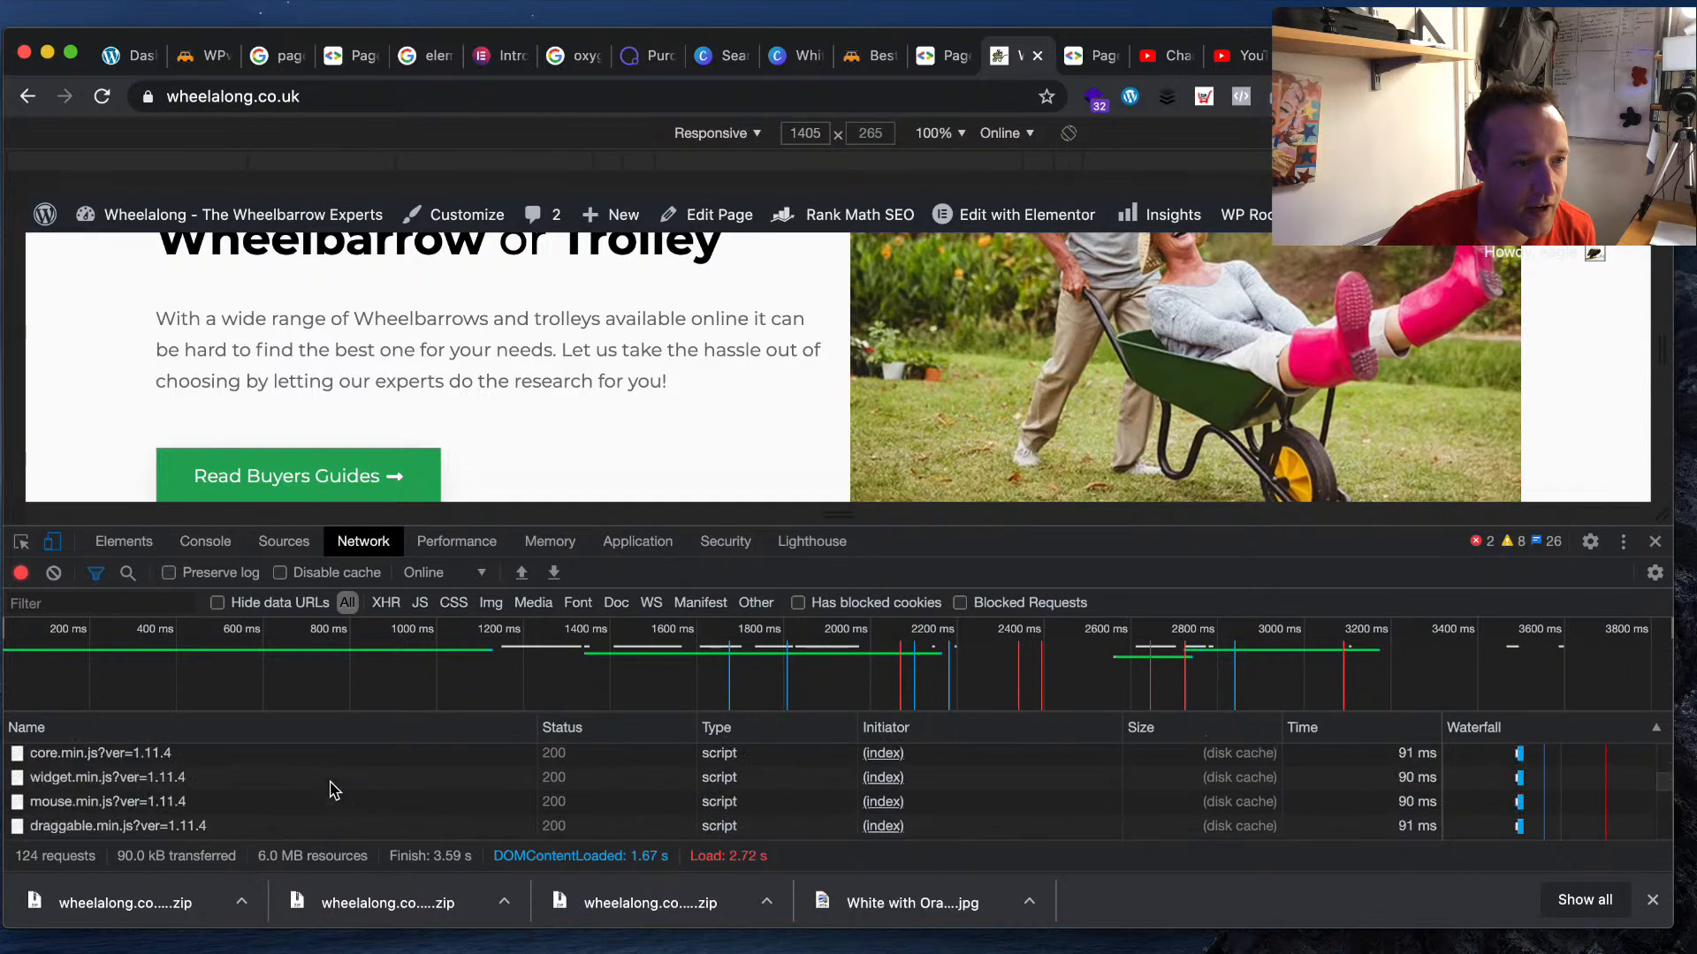
scroll(332, 789, down, 4)
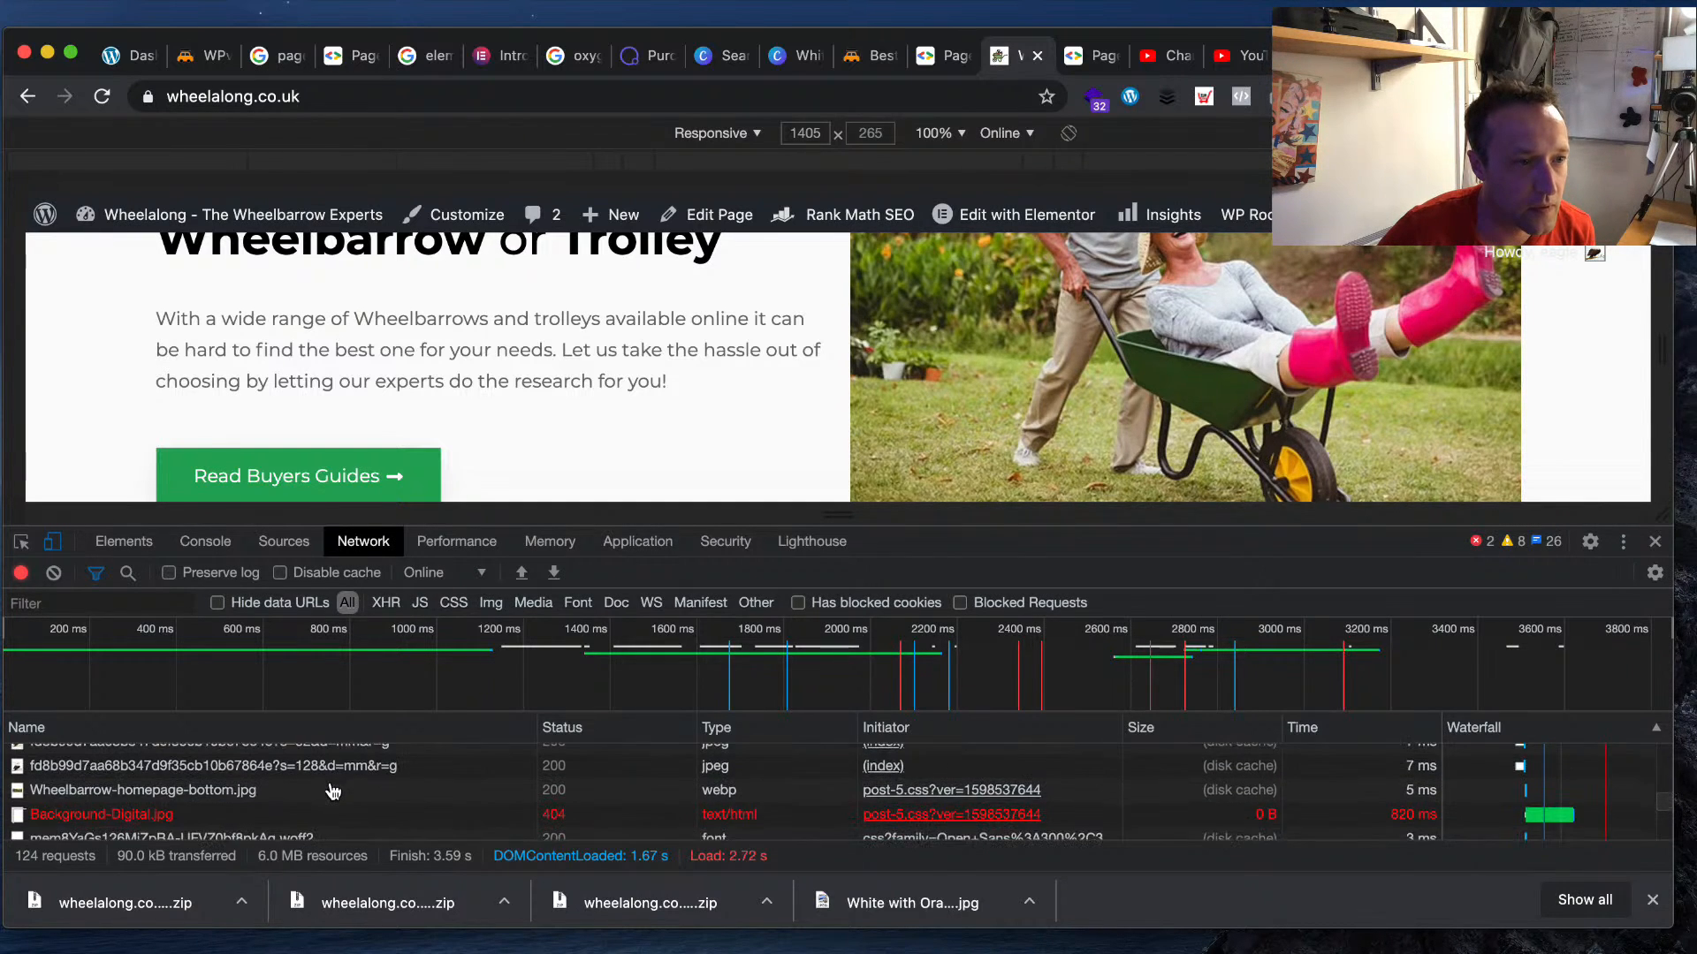
scroll(309, 814, down, 1)
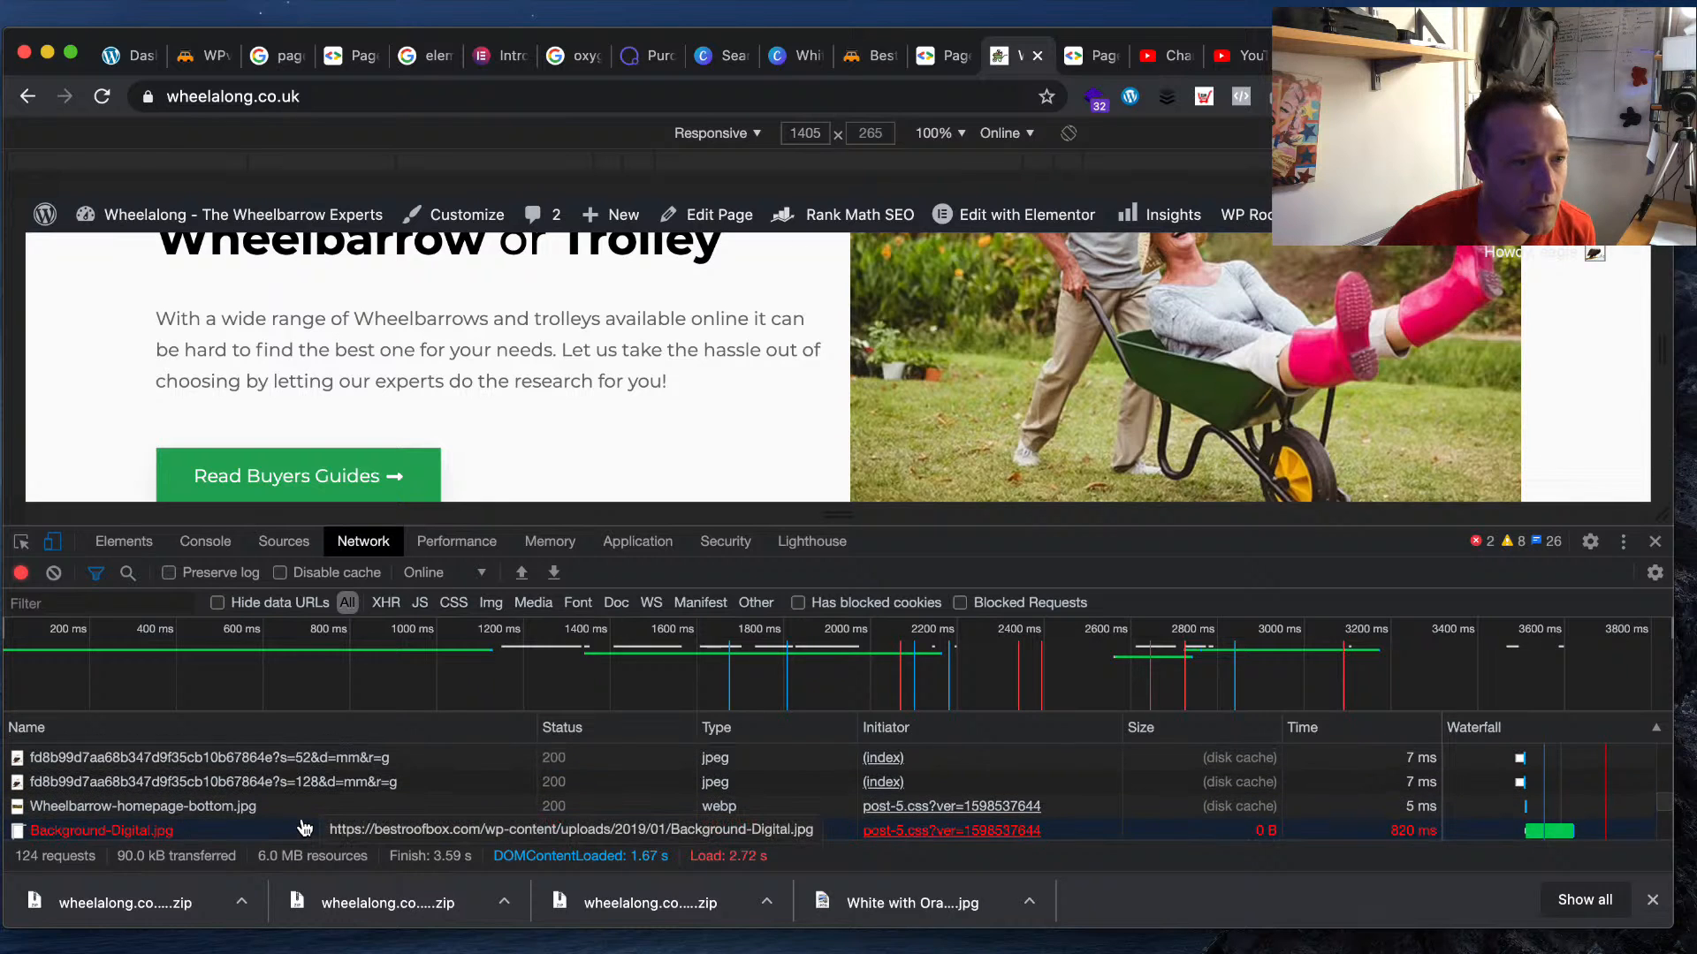
- Preview the Background-Digital.jpg request, open its URL in a separate tab, and close that tab and the developer tools
click(146, 806)
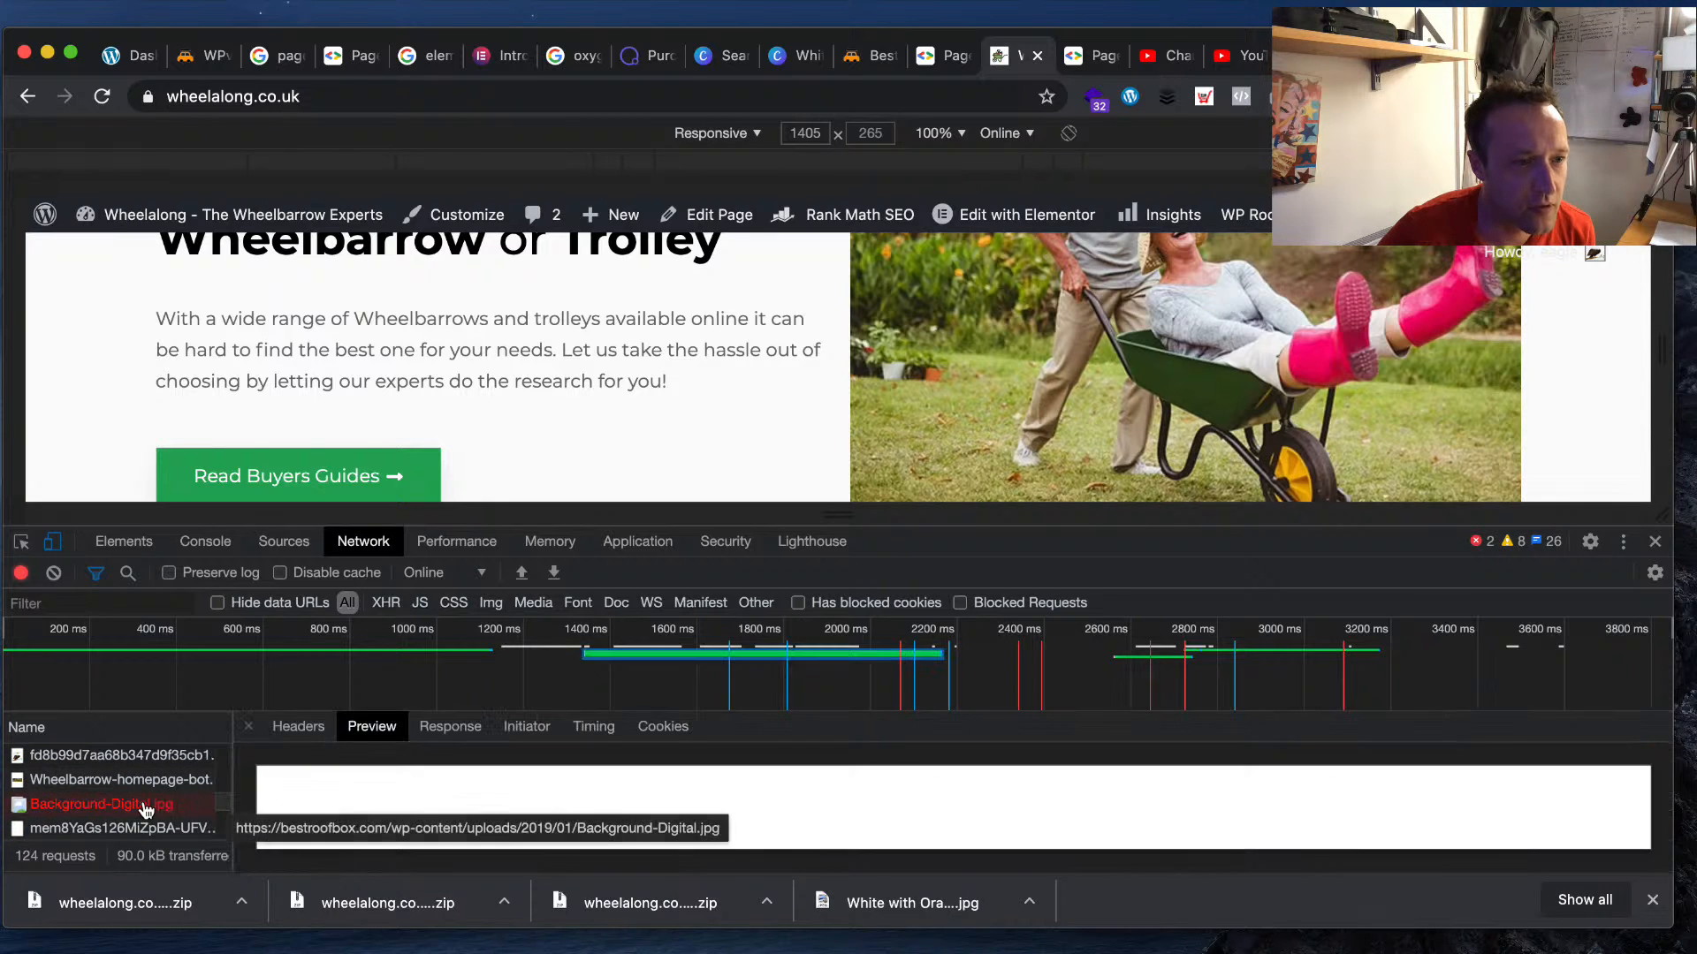
double_click(146, 806)
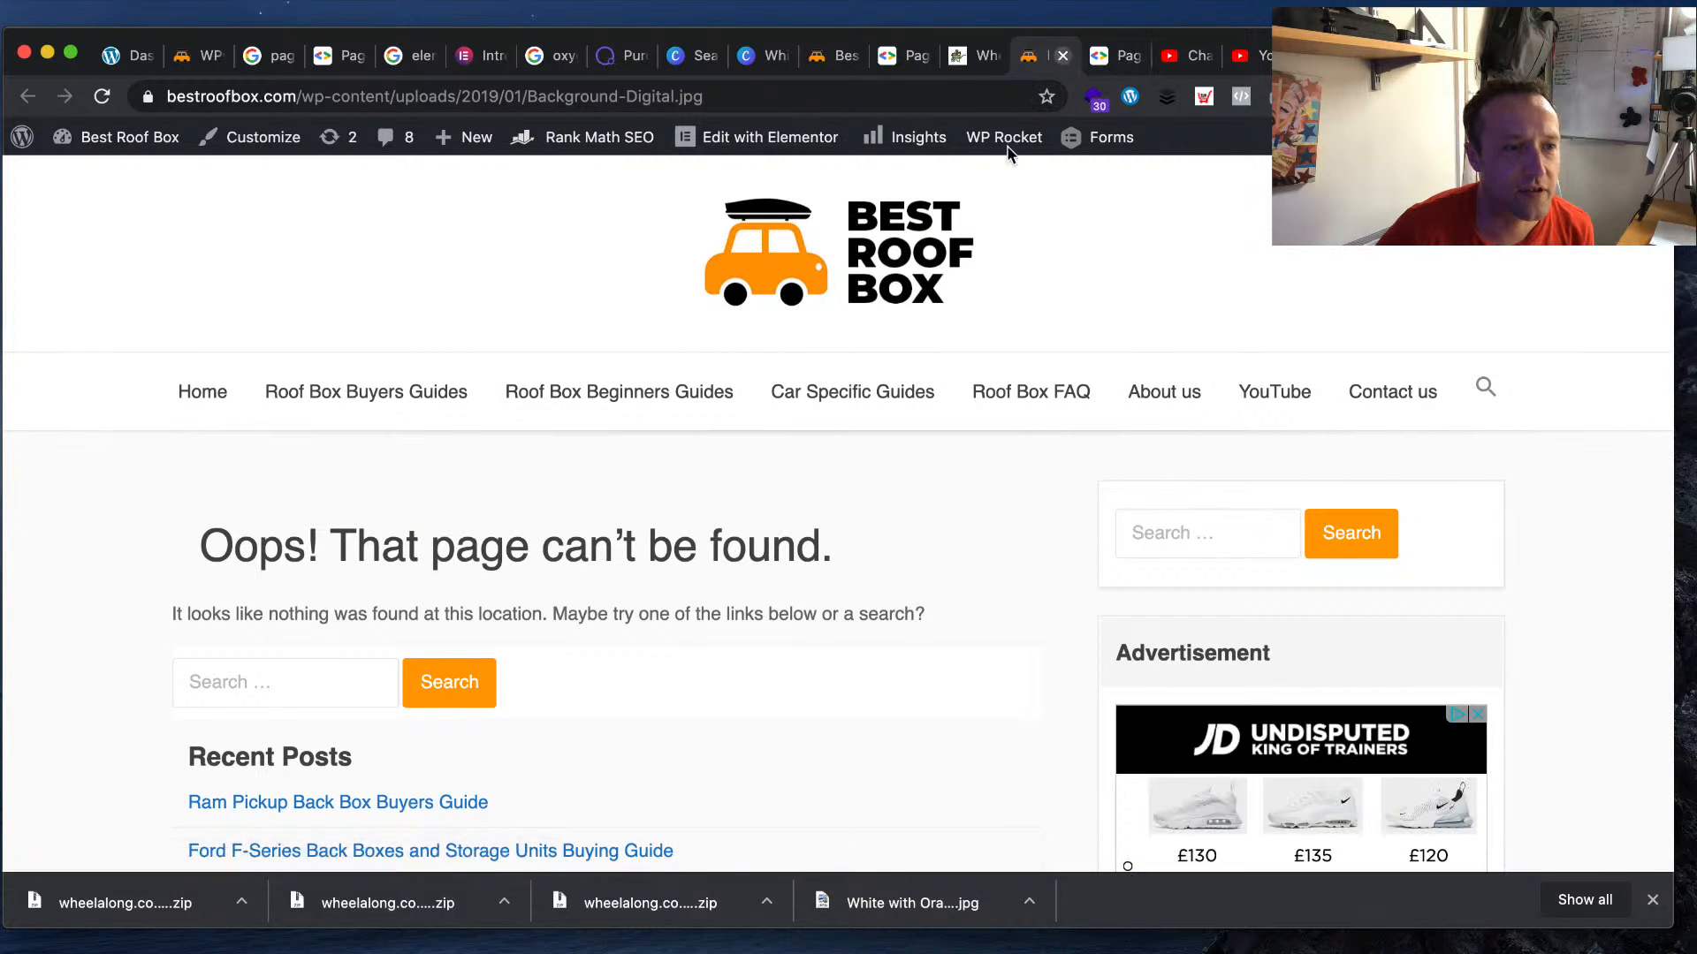
key(super+w)
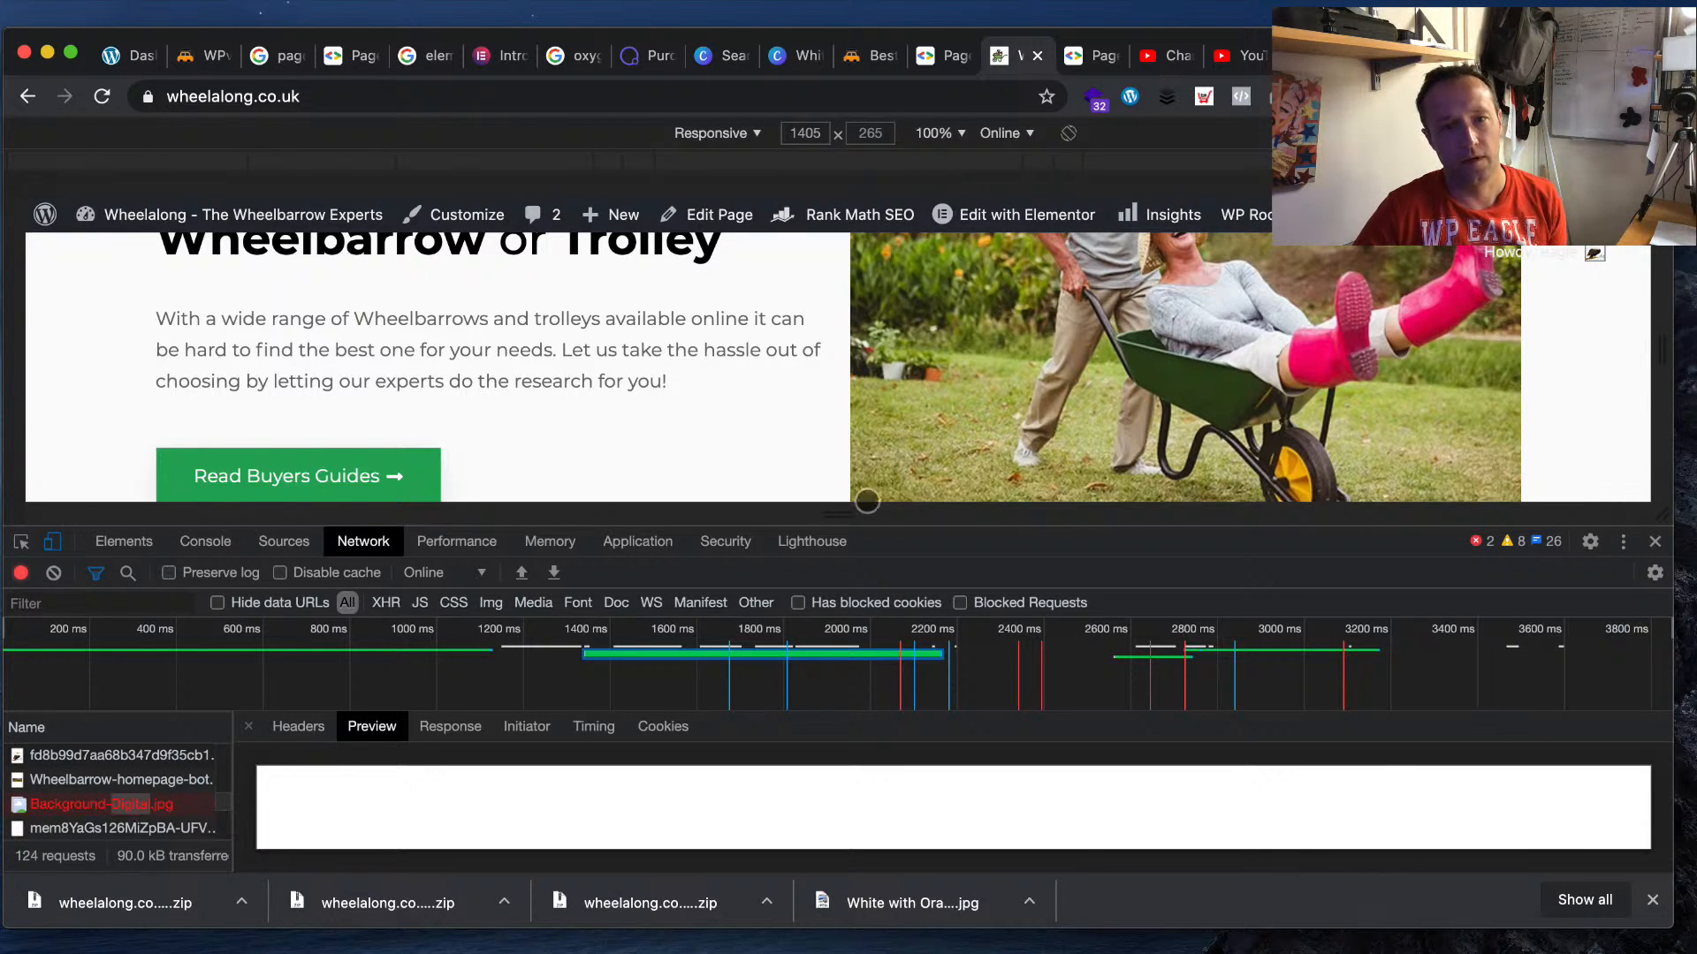
click(1654, 540)
scroll(733, 466, up, 6)
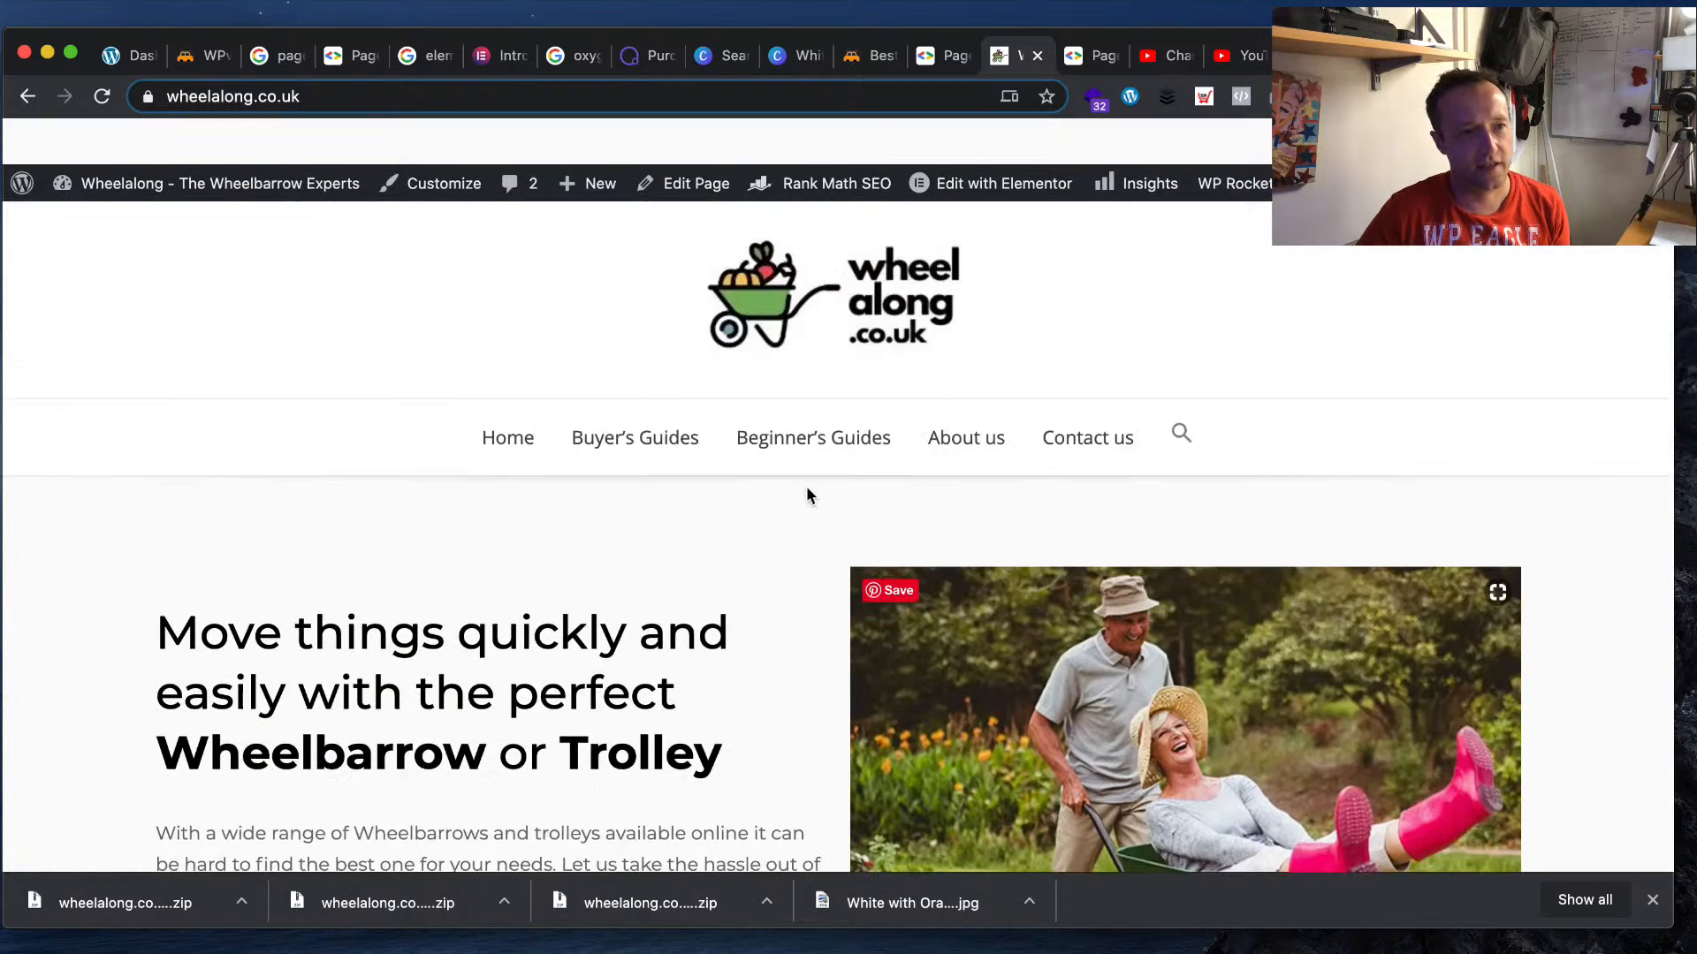
- Open the homepage in the Elementor editor and bring up the section settings for the hero with the wheelbarrow photo
click(999, 137)
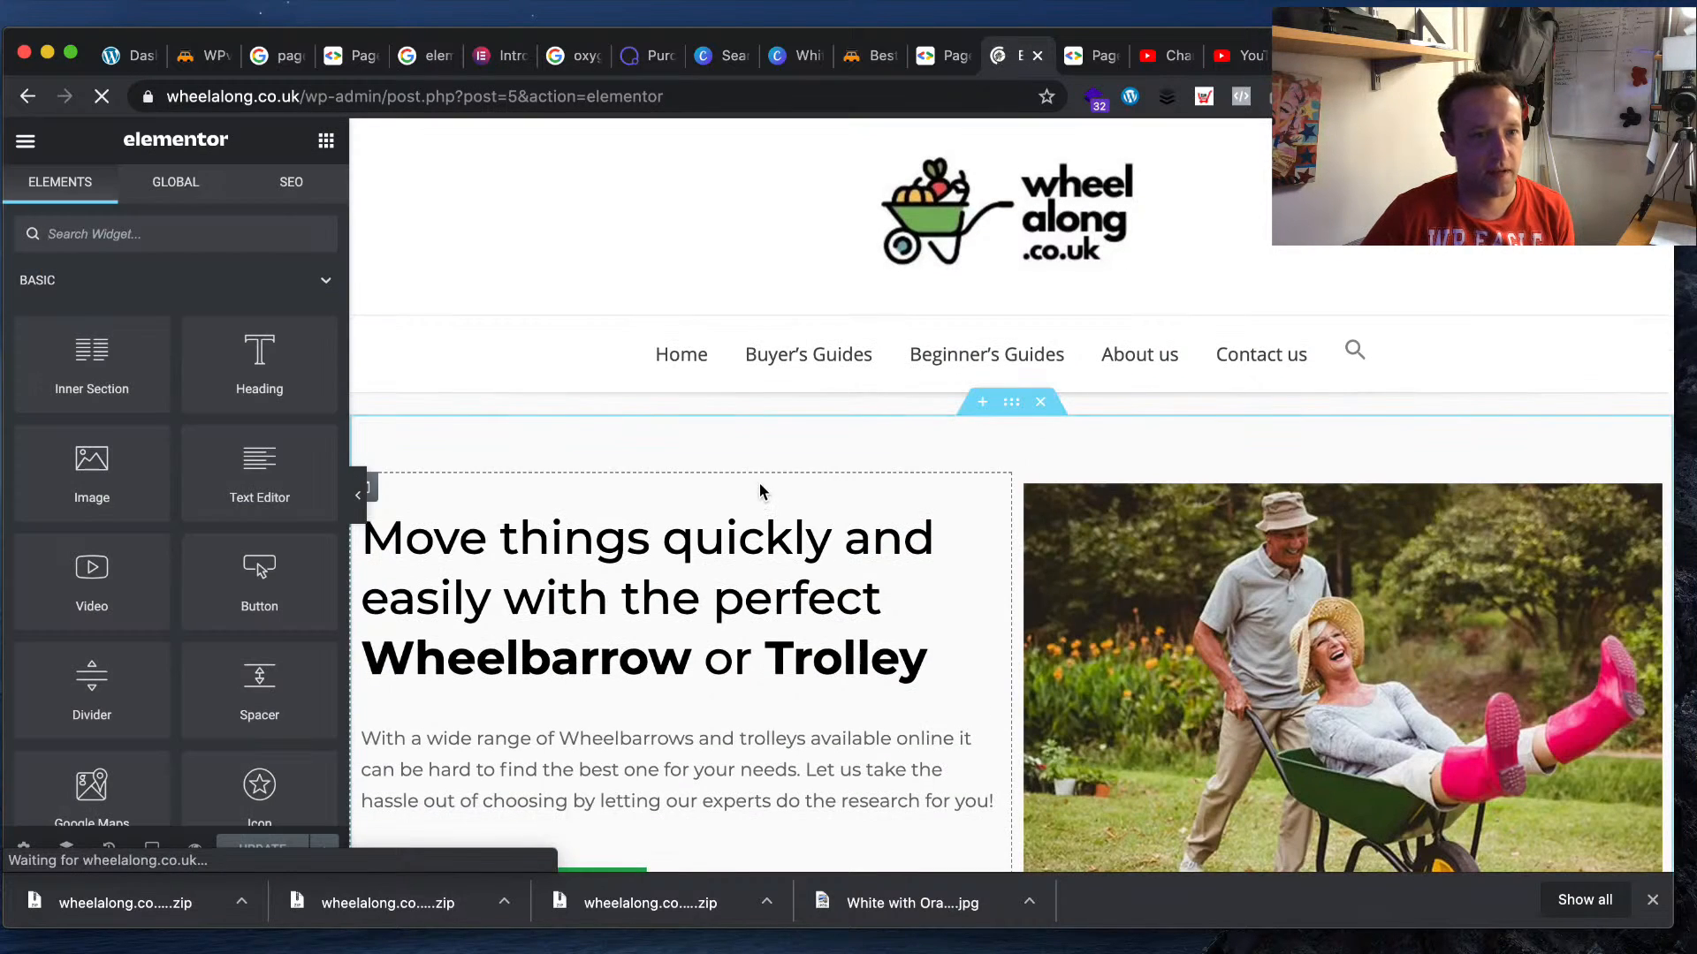
scroll(665, 427, down, 3)
scroll(665, 428, up, 3)
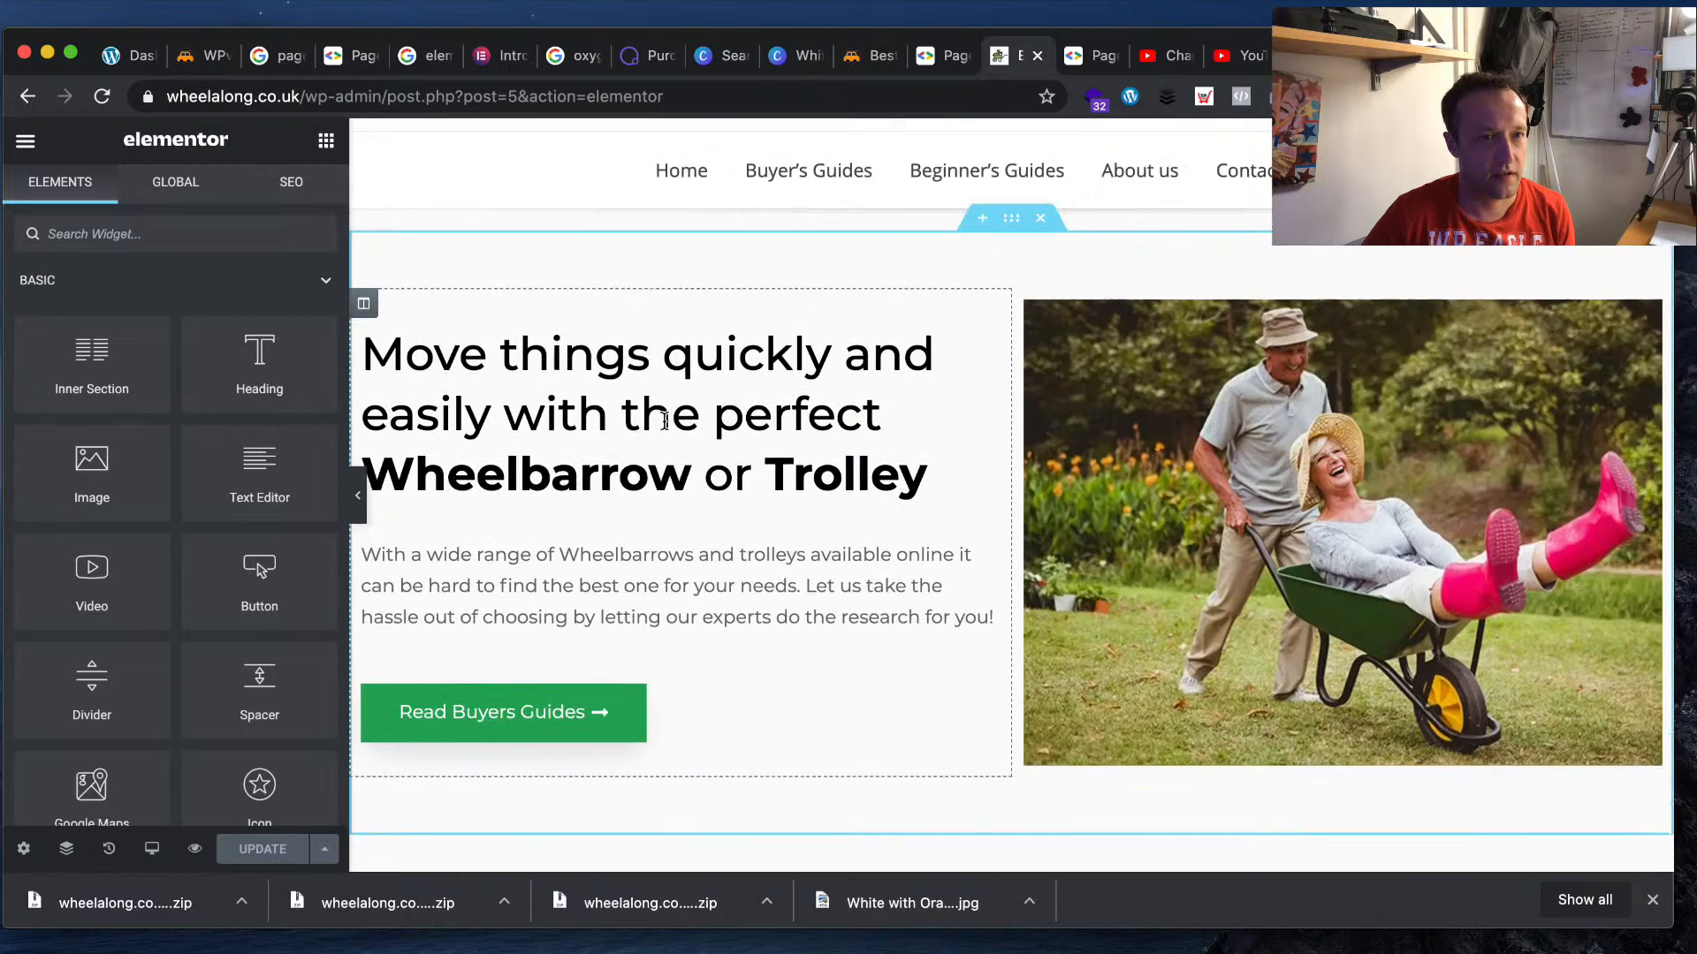
right_click(1011, 250)
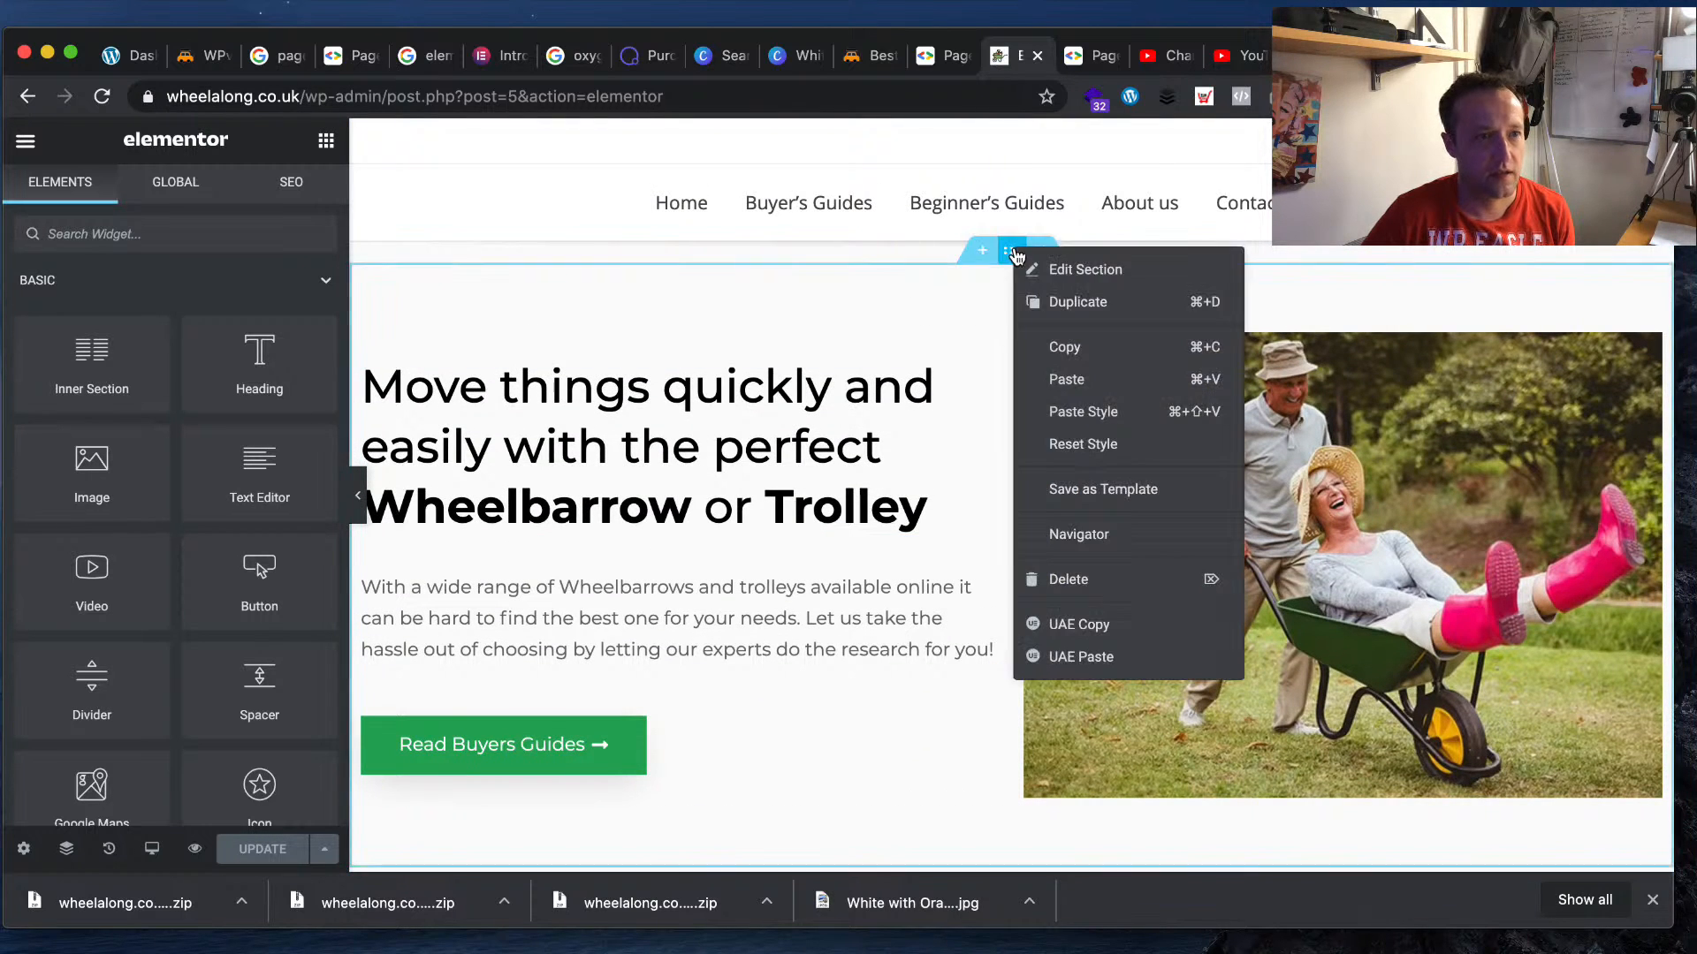
click(1072, 269)
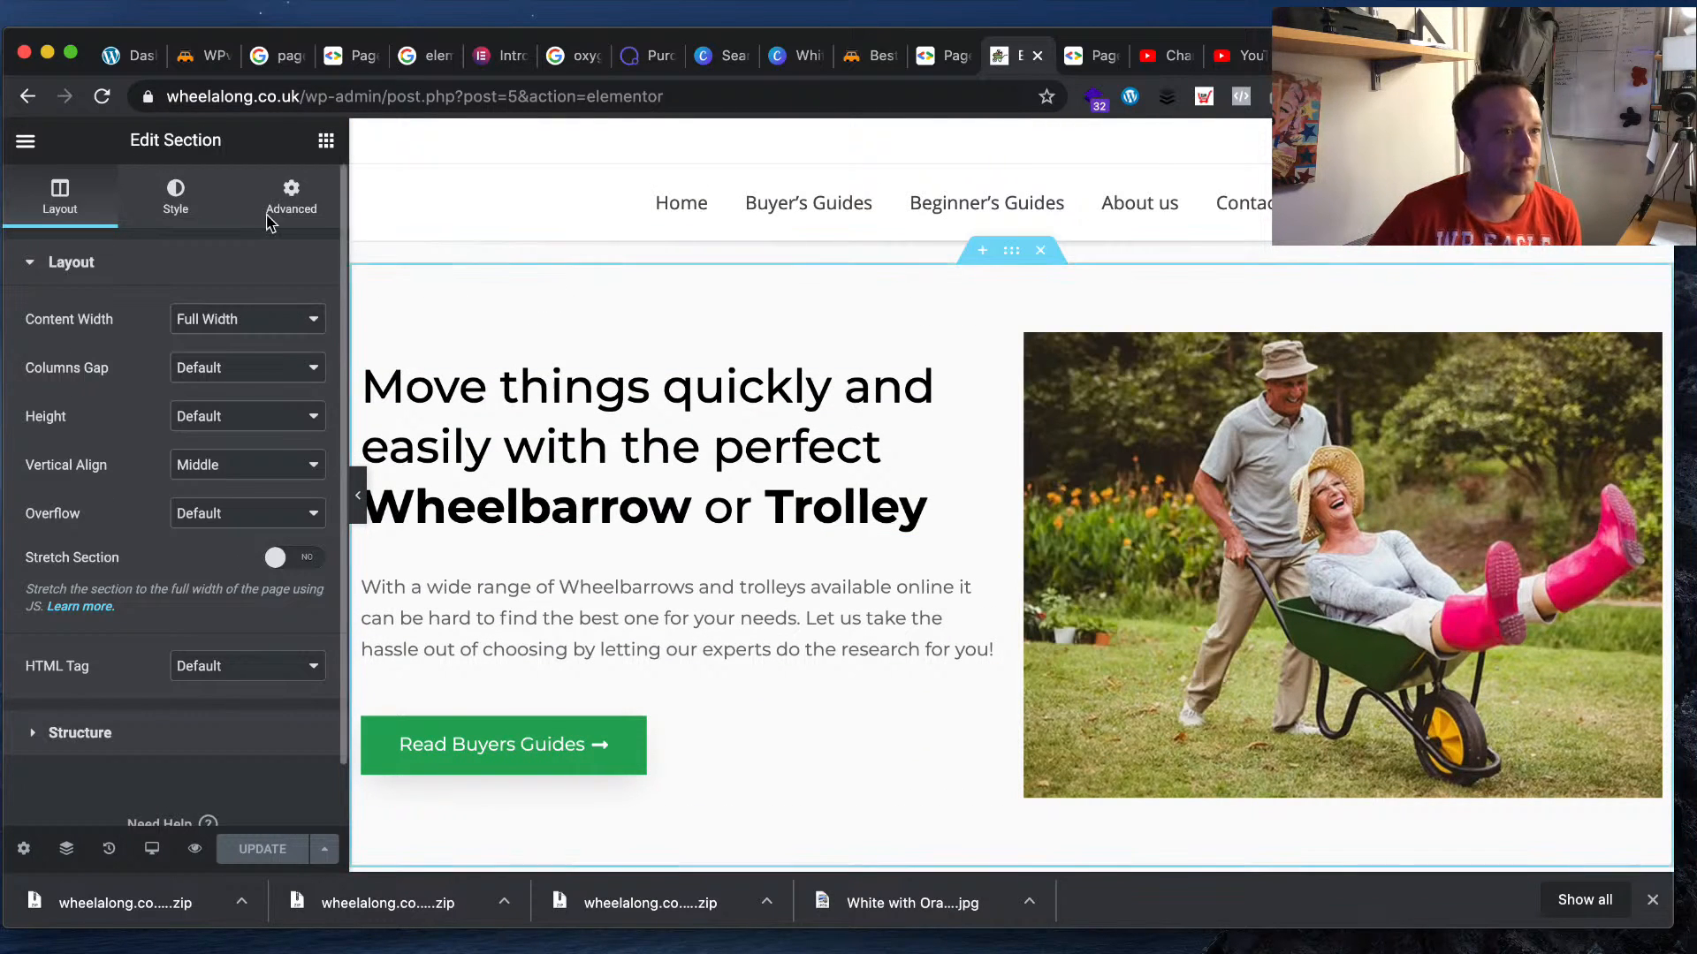
- Check the hero section's advanced options, custom CSS, and normal and hover background settings for a background image
click(290, 194)
scroll(168, 723, down, 3)
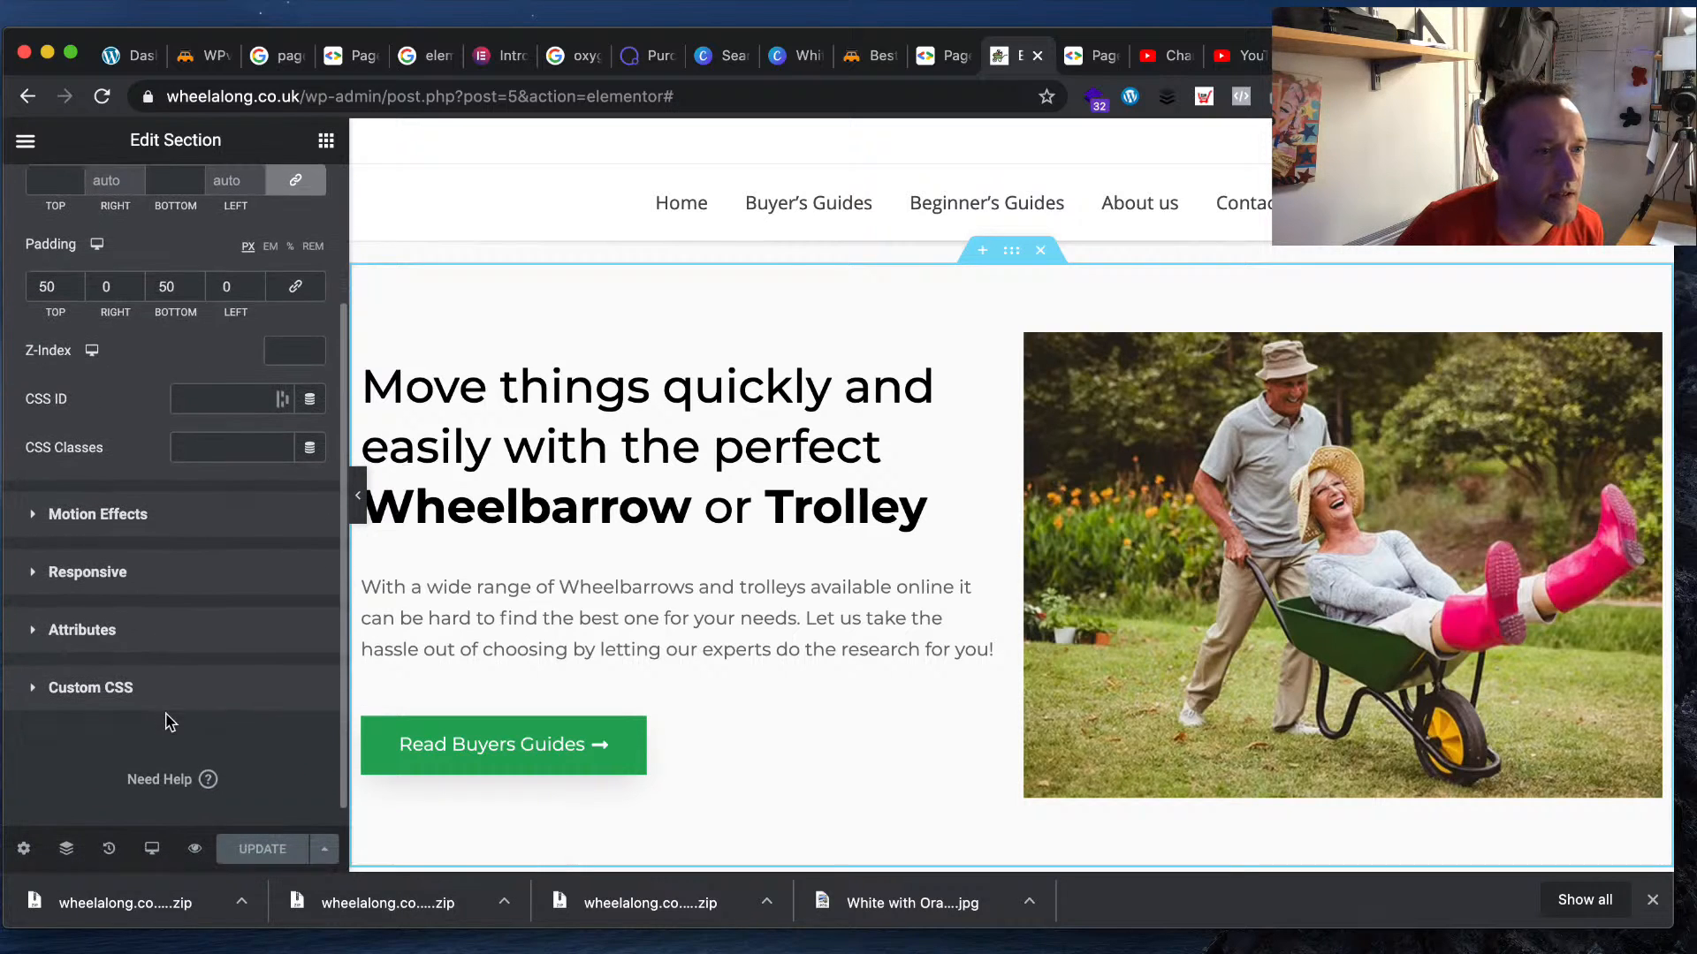
click(167, 686)
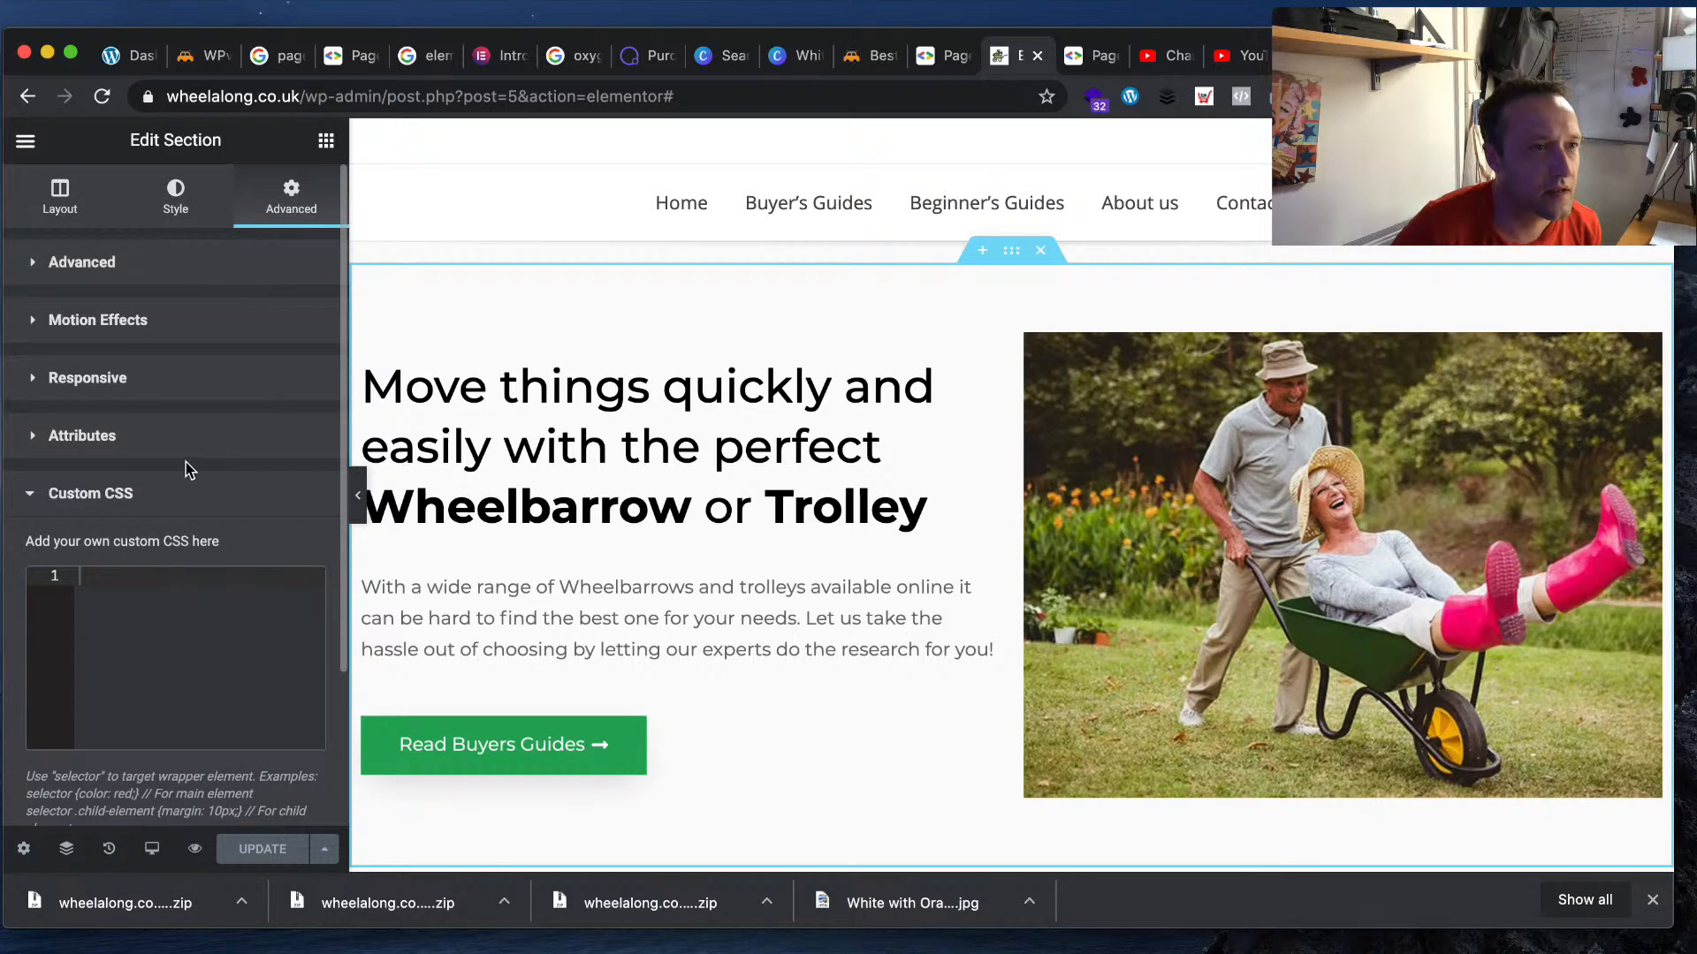
click(186, 199)
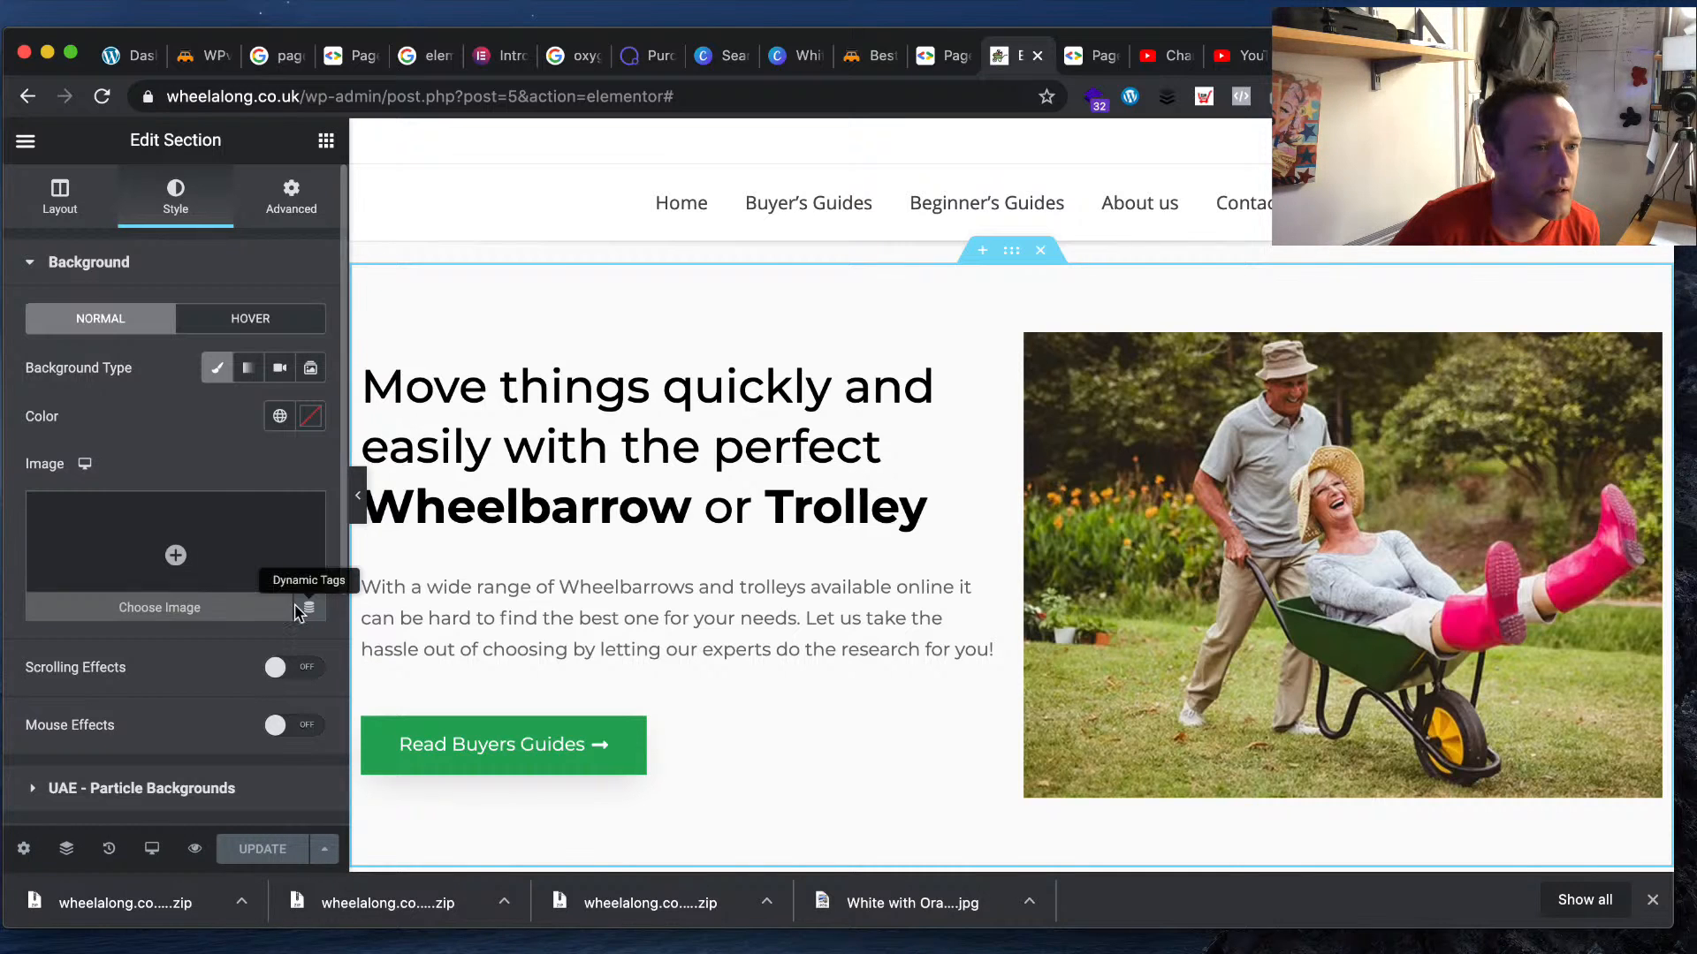
click(294, 325)
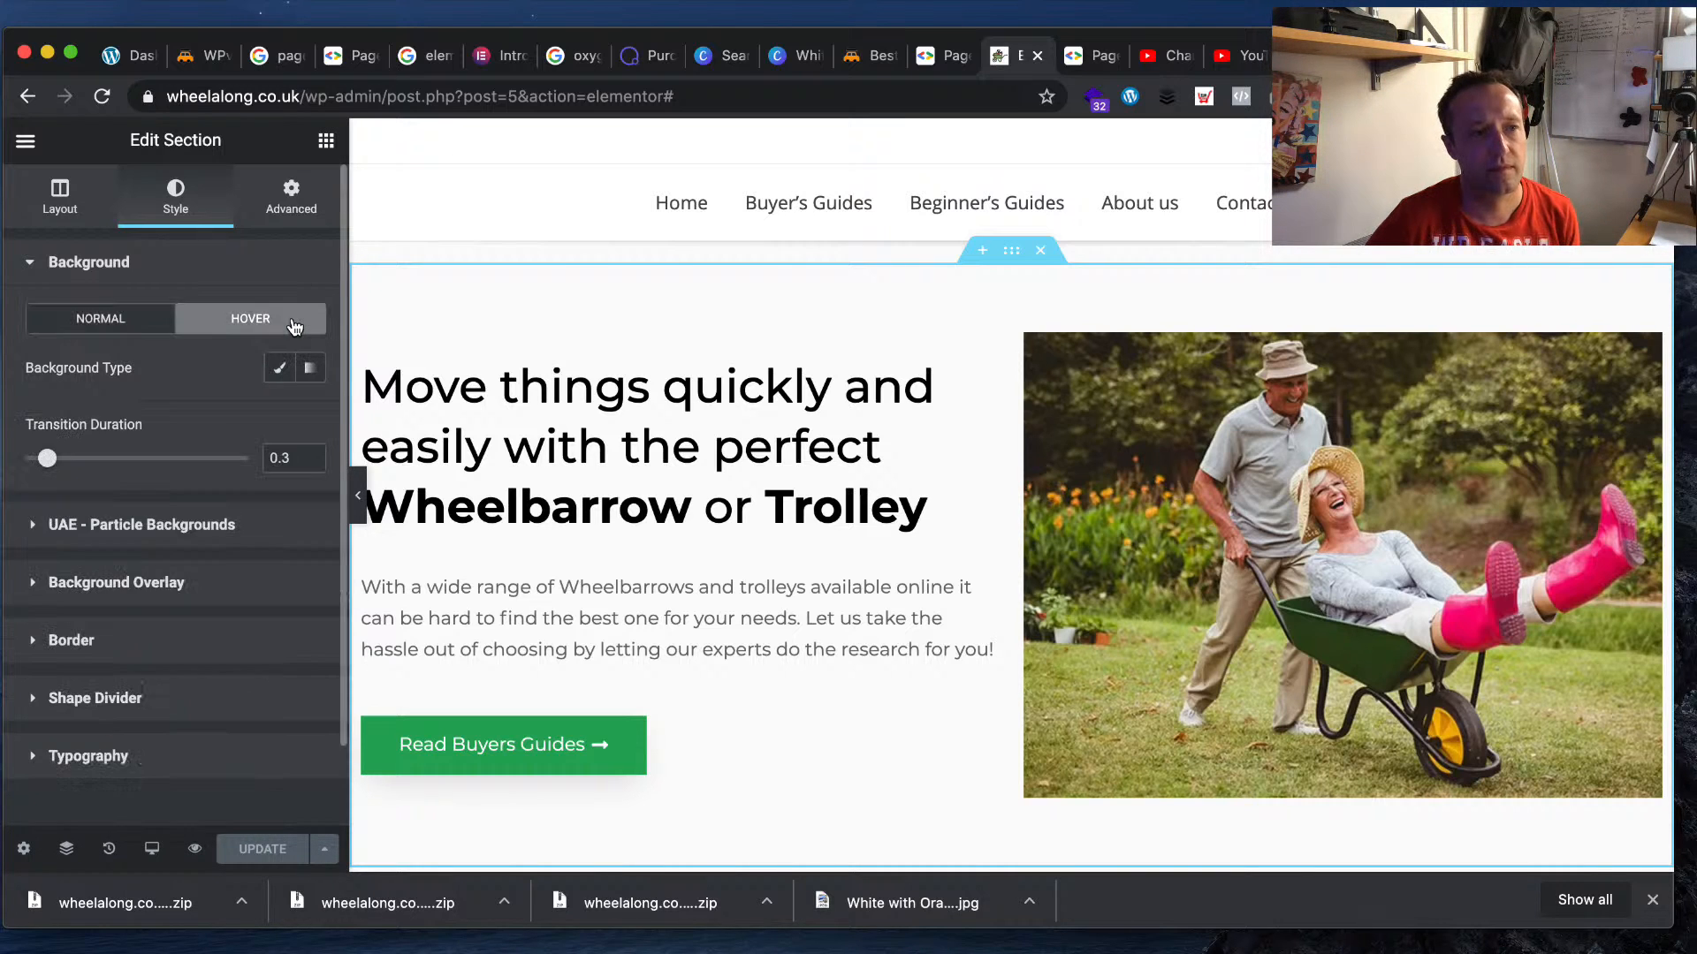
- Check the Latest Guides & Articles heading's style options and its section's background settings for a background image
click(85, 323)
scroll(638, 465, down, 5)
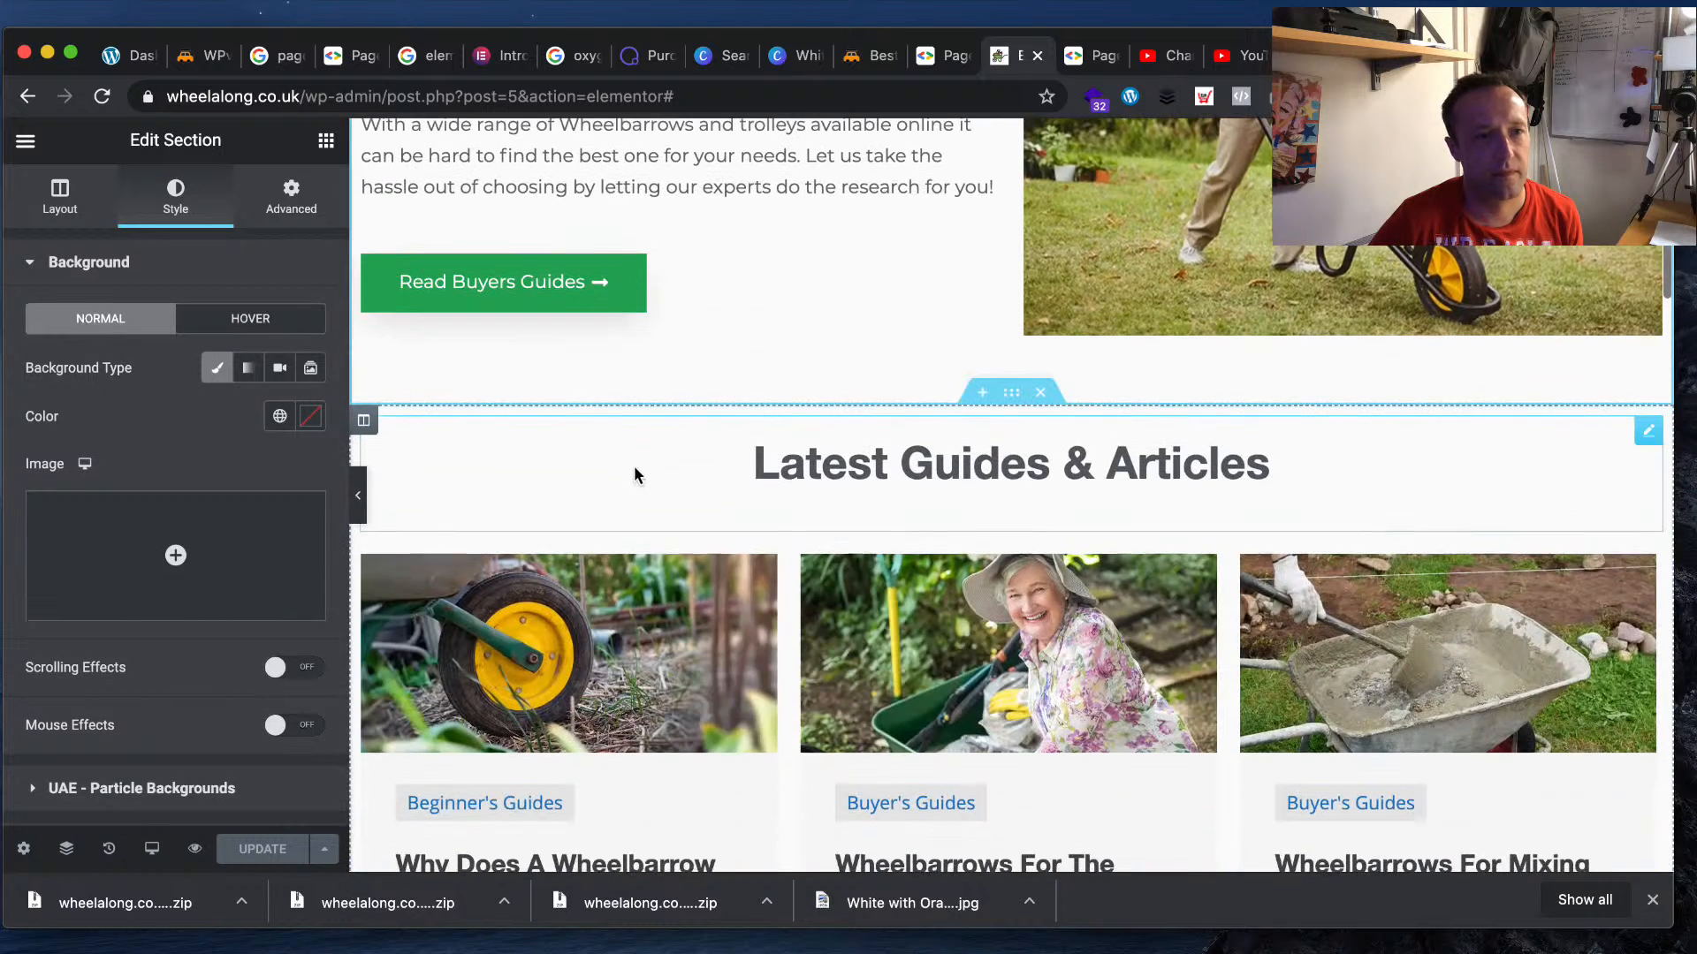
click(565, 463)
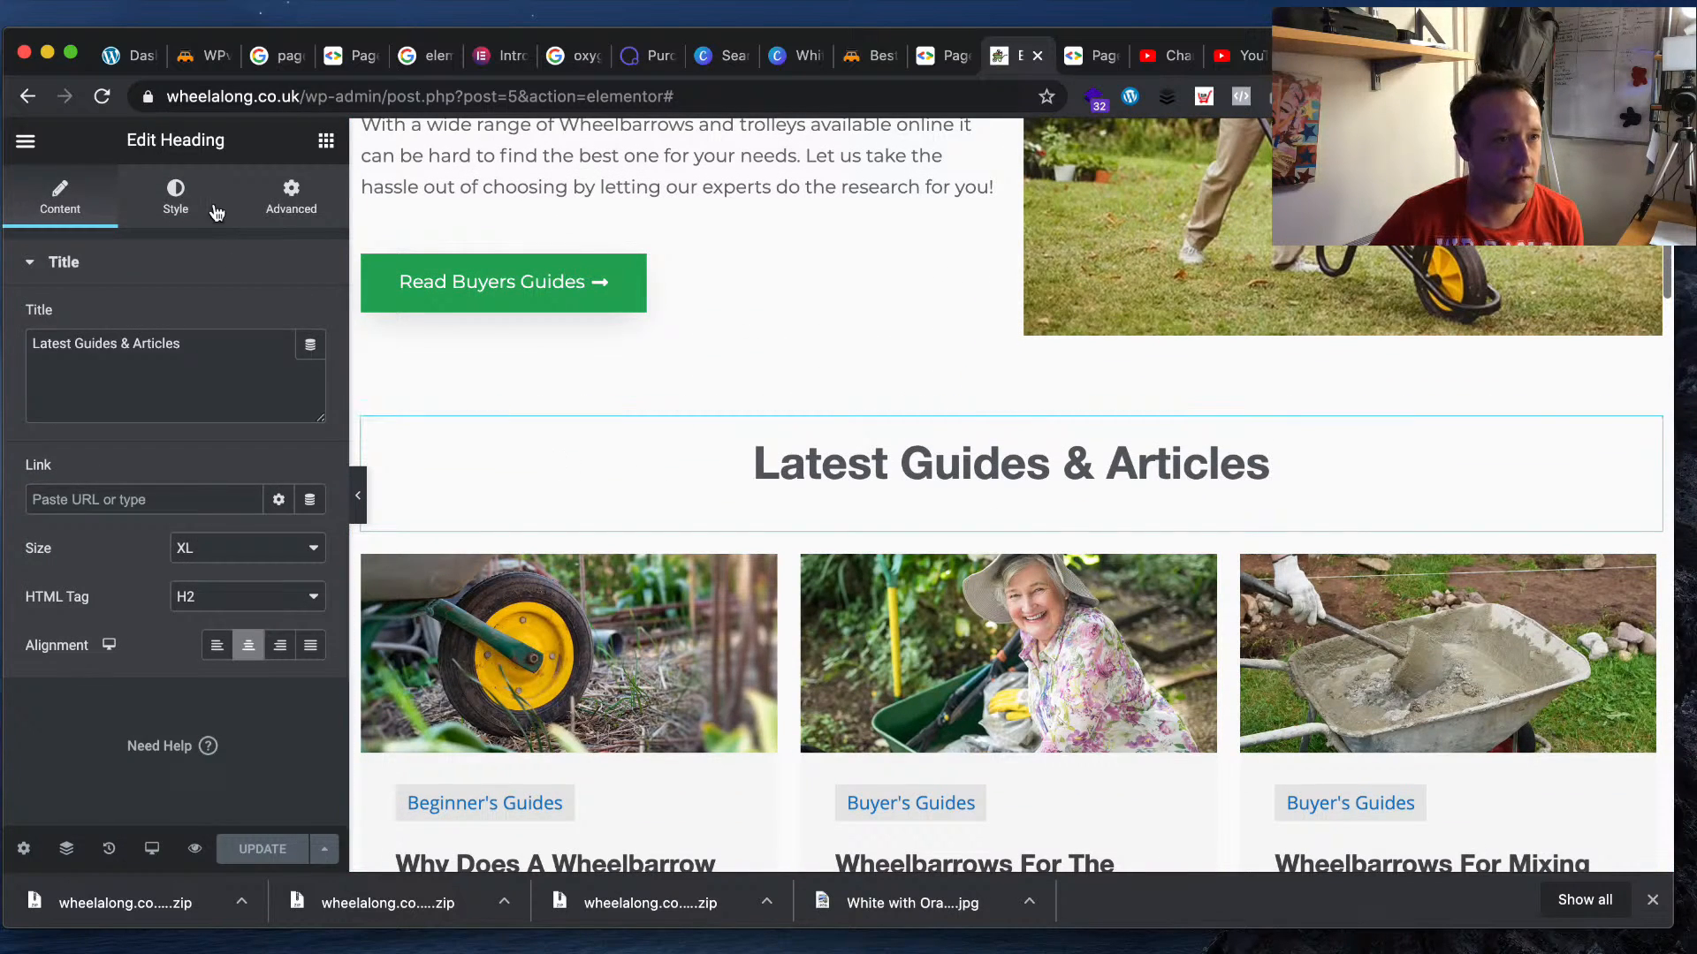
click(175, 194)
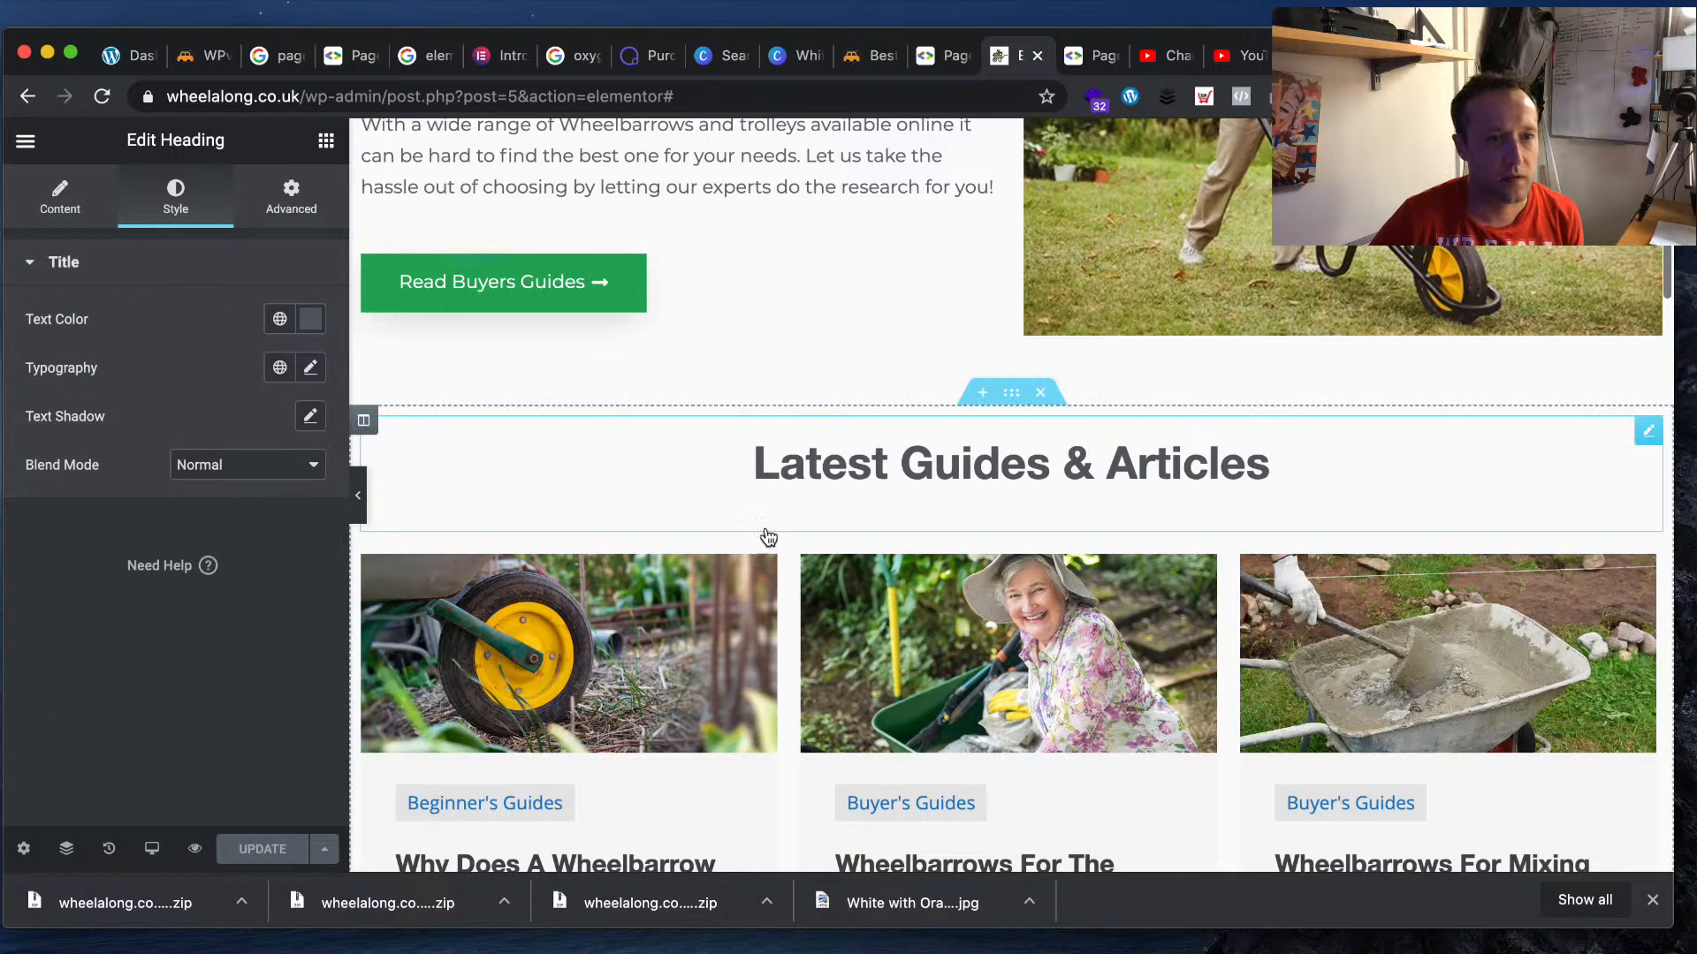
scroll(781, 535, down, 3)
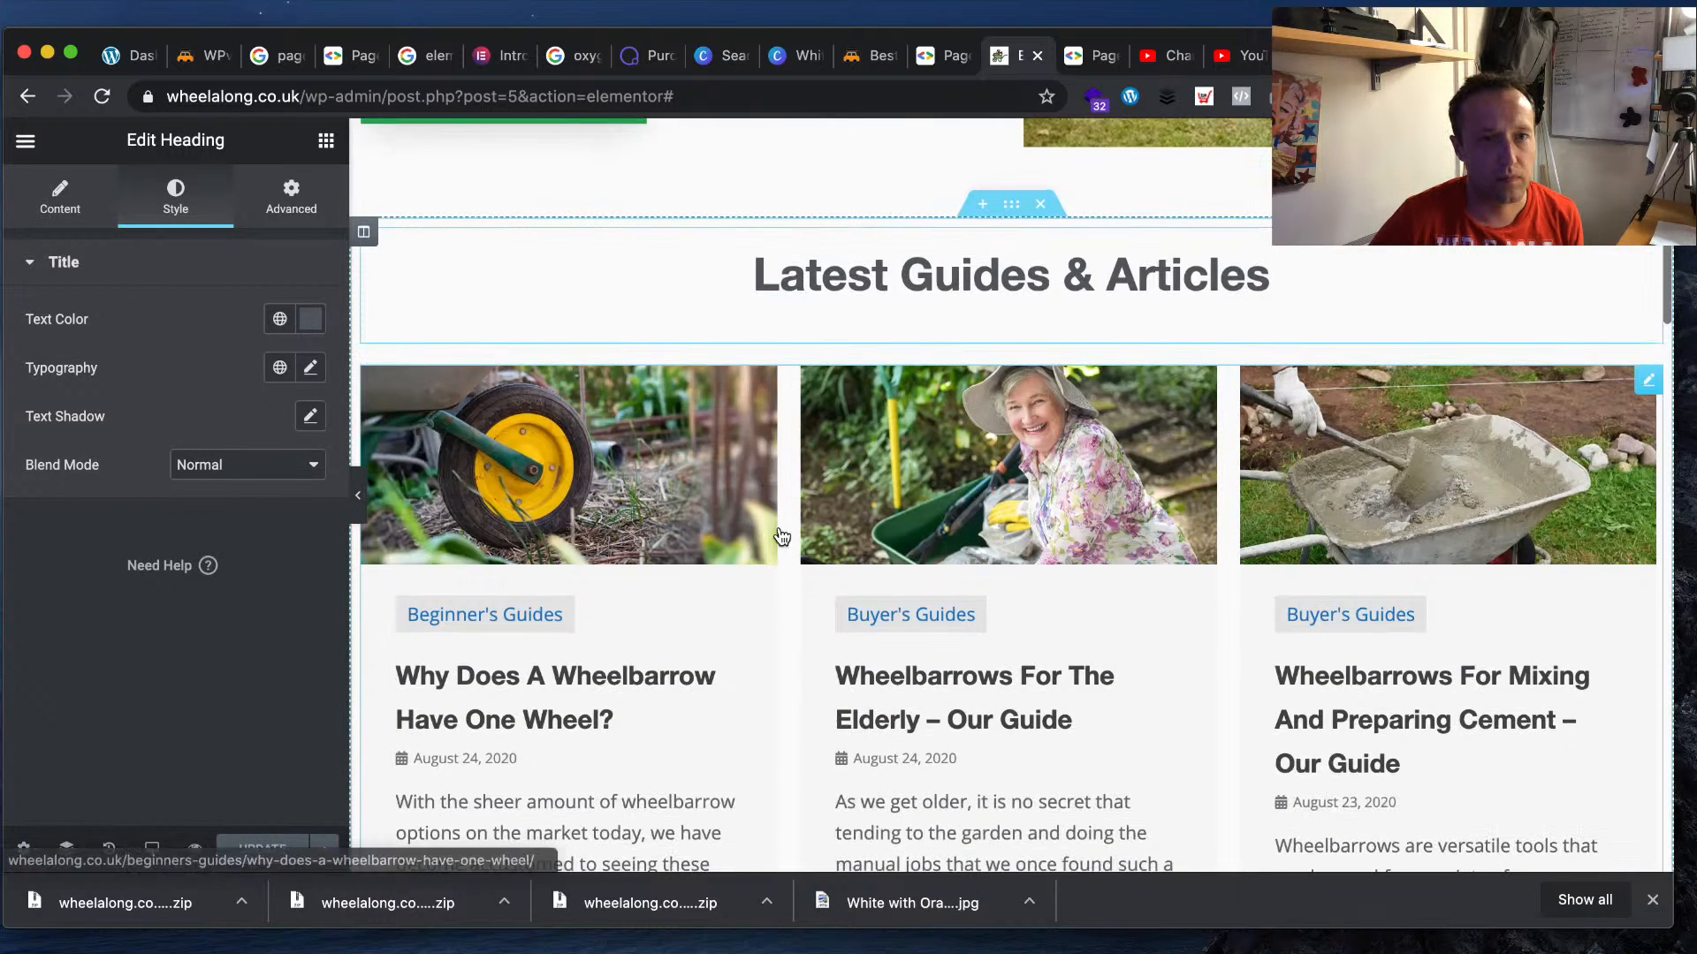
right_click(1012, 216)
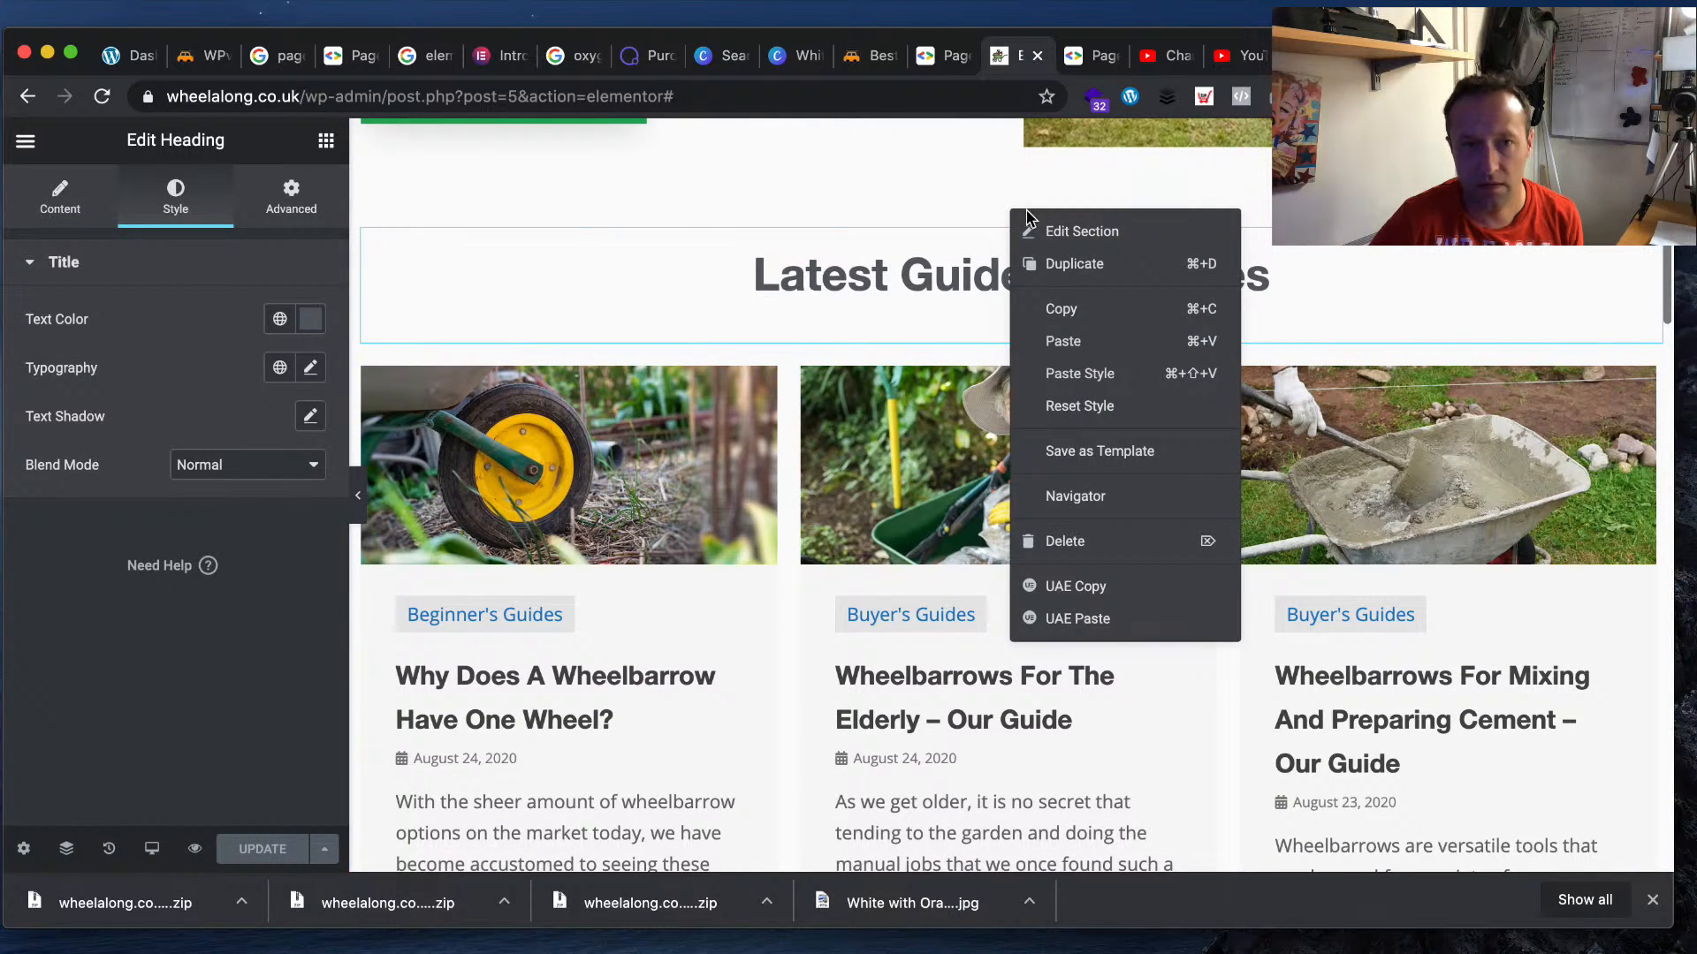
click(1096, 231)
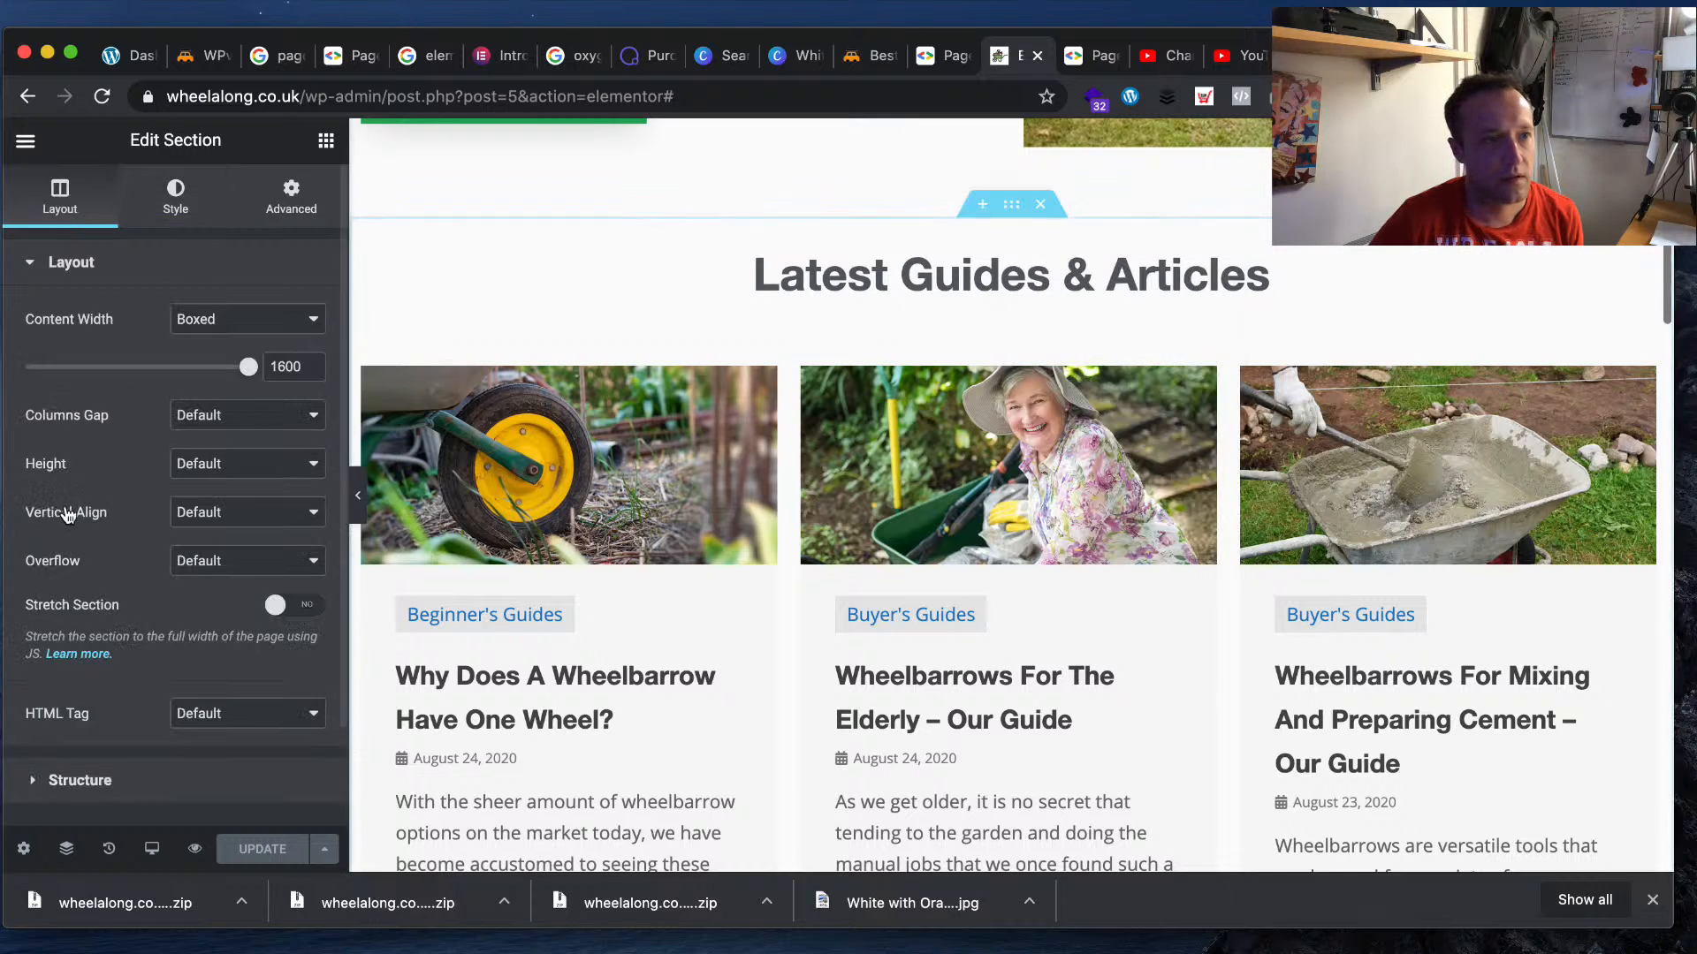
click(173, 194)
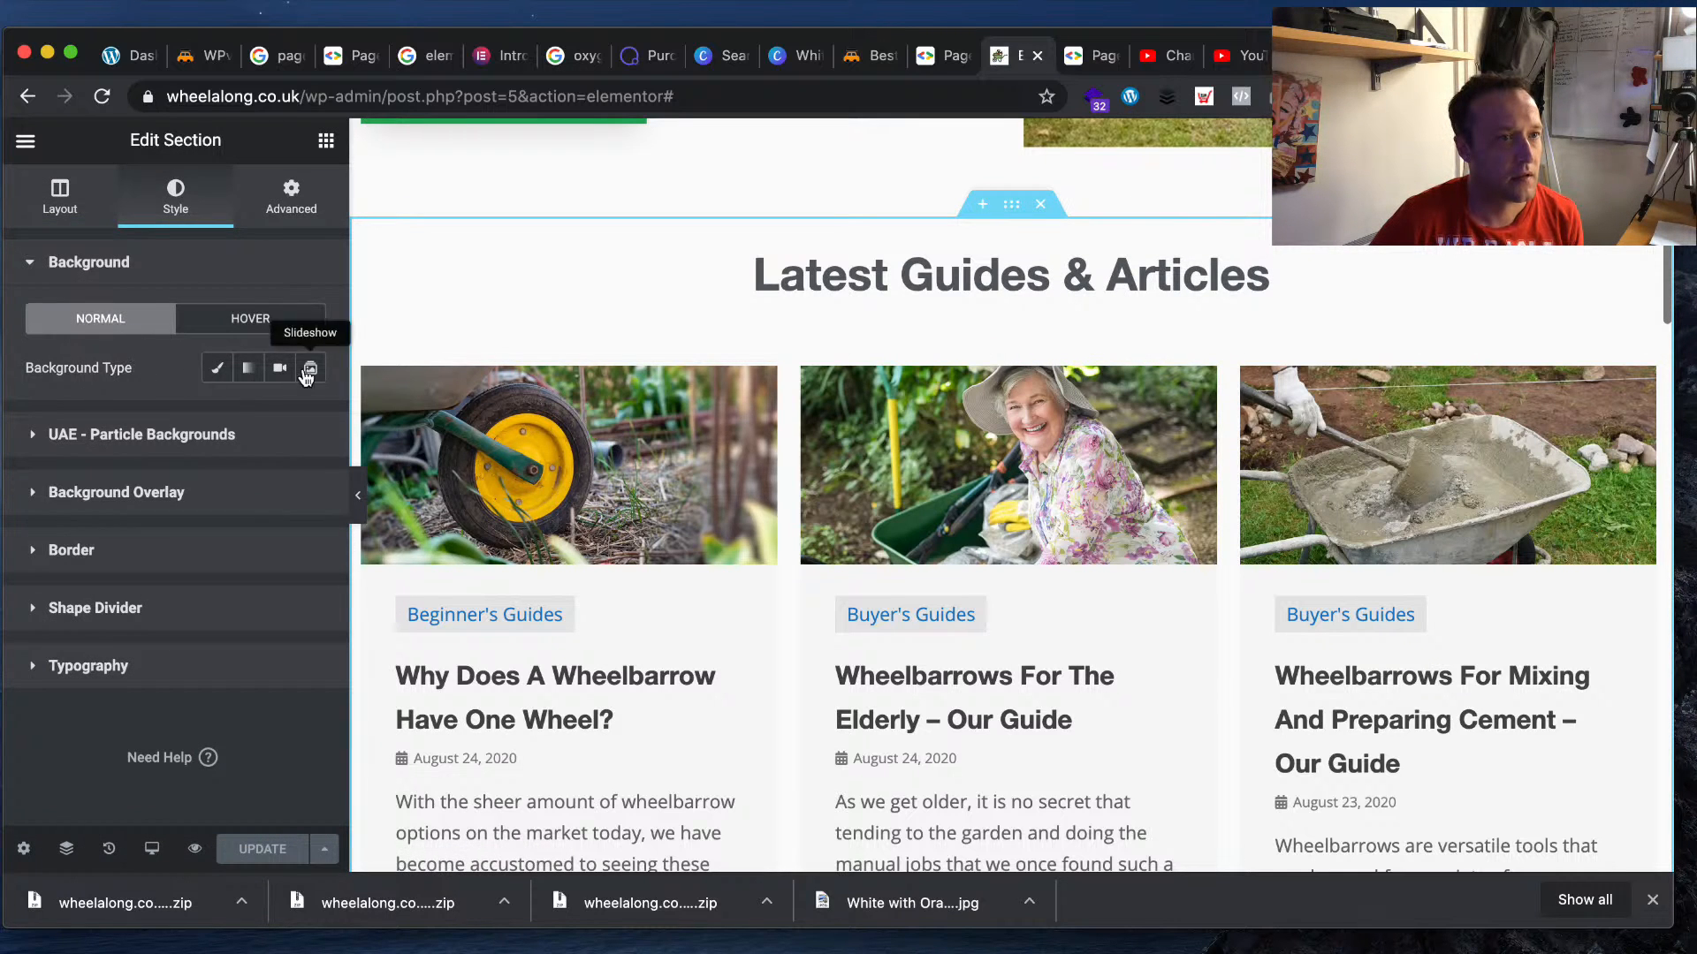
- Check the background settings of the "Unsure Of The Type Of Wheels" section, open its image in the media library and close the library again
scroll(501, 553, down, 10)
scroll(681, 504, down, 15)
scroll(679, 515, down, 1)
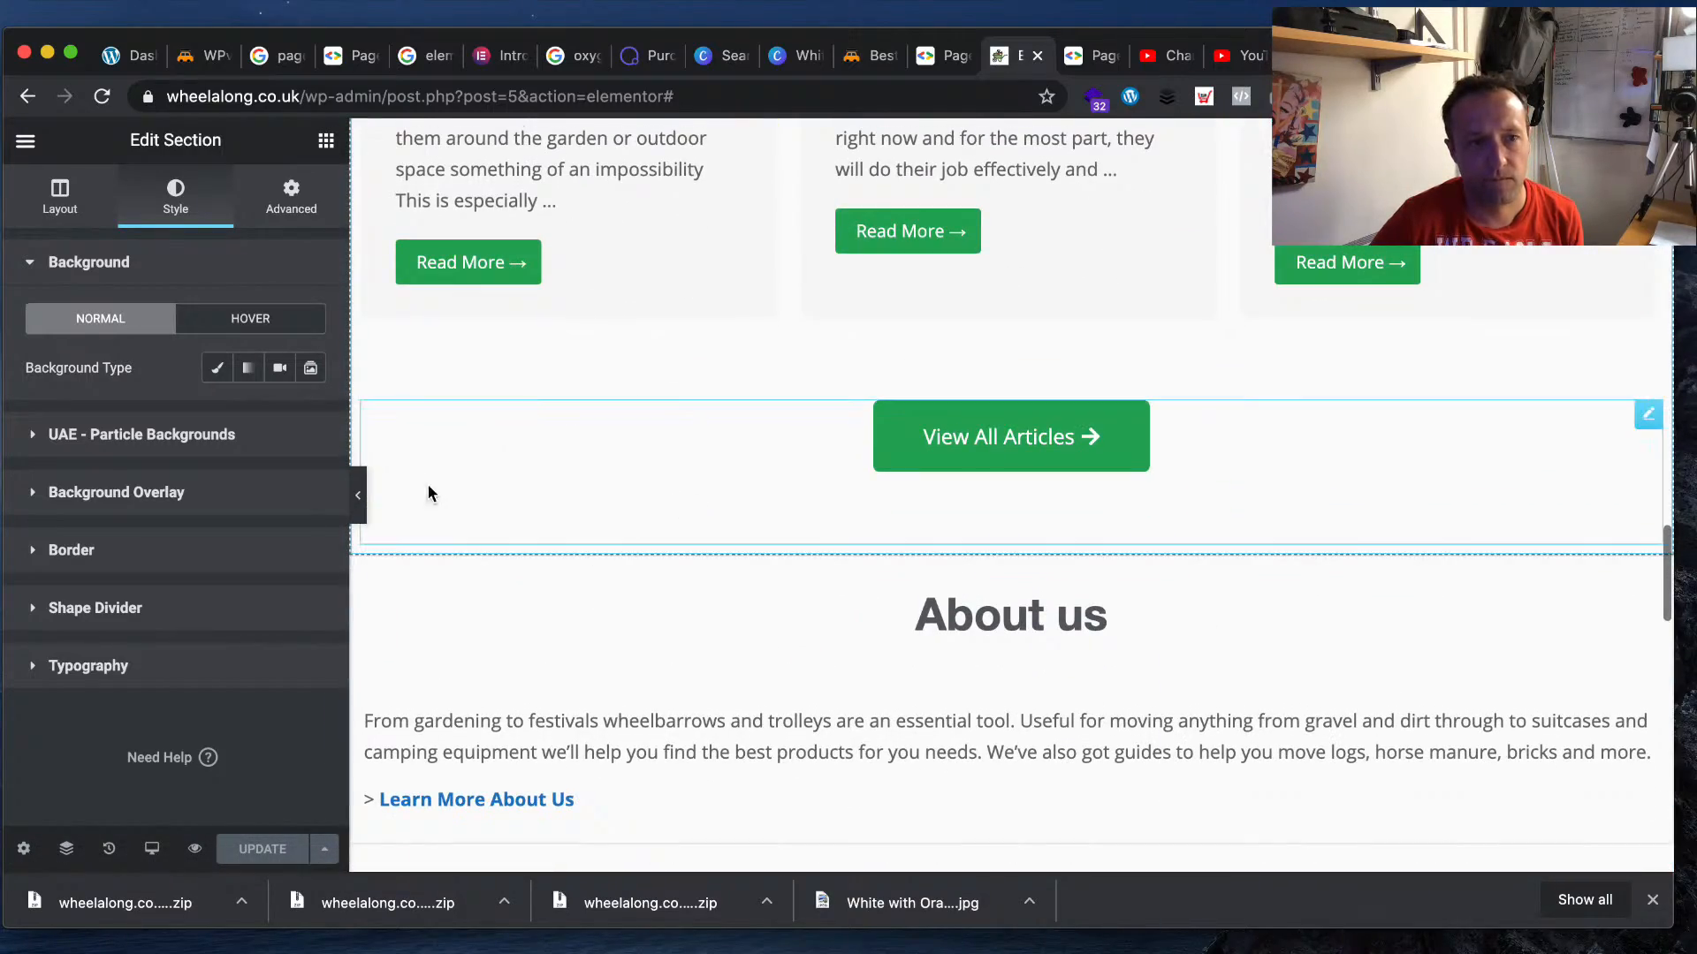
scroll(451, 493, down, 5)
scroll(517, 424, down, 5)
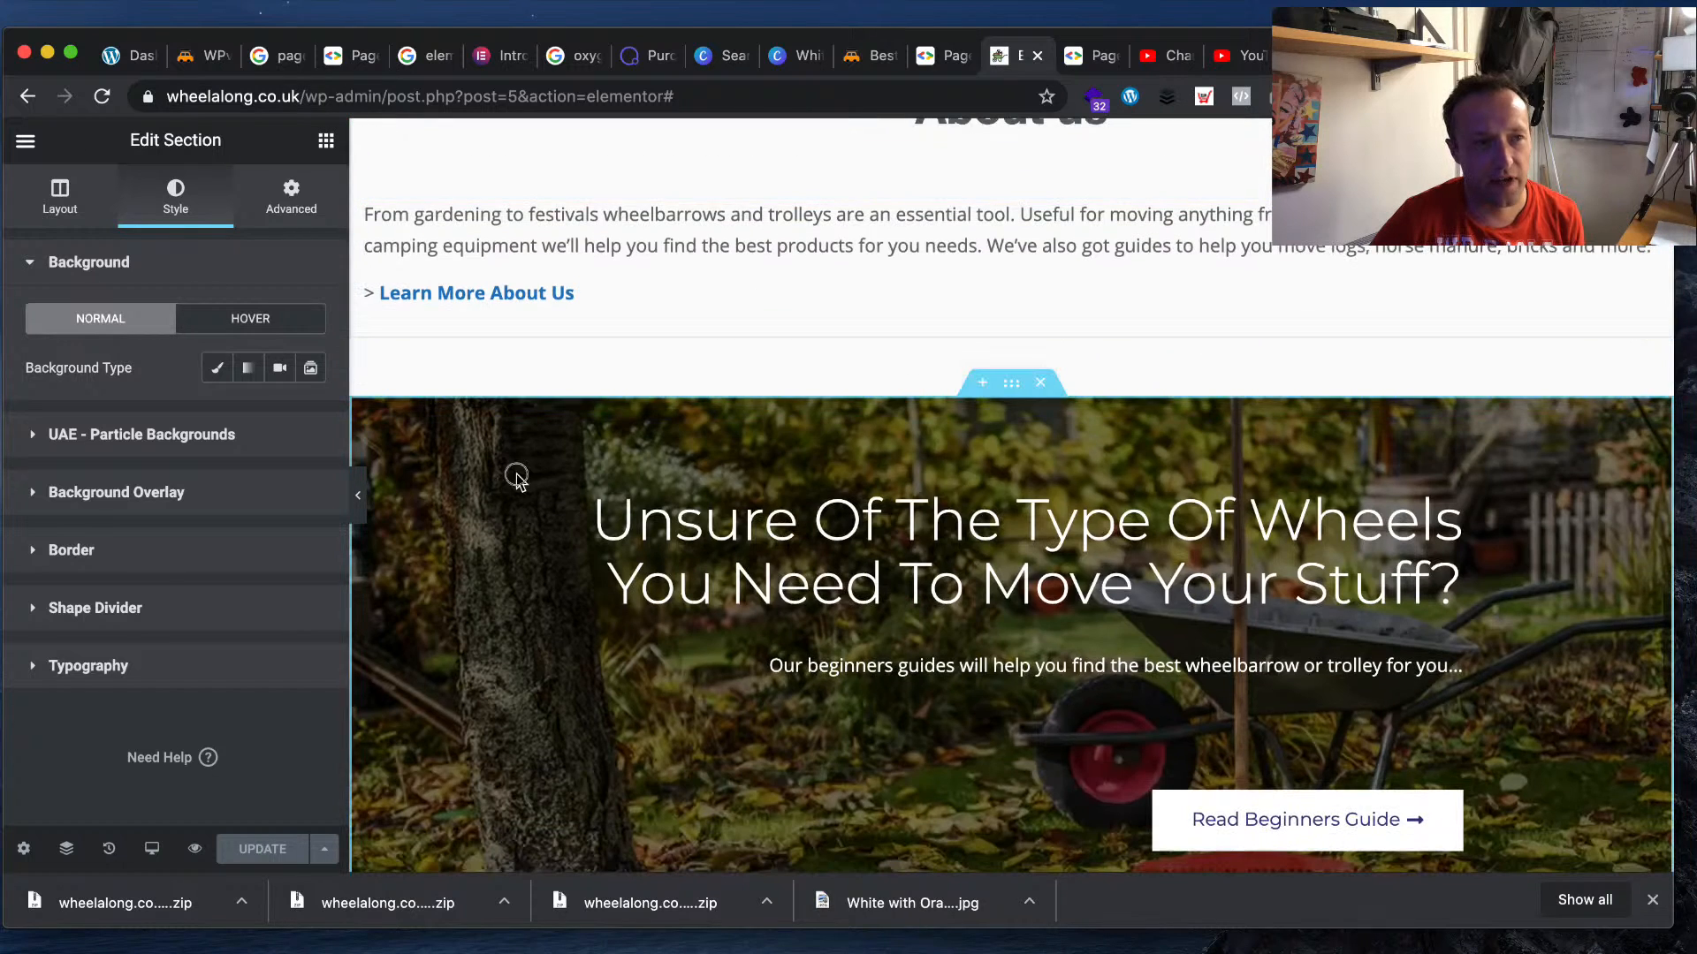
right_click(1029, 396)
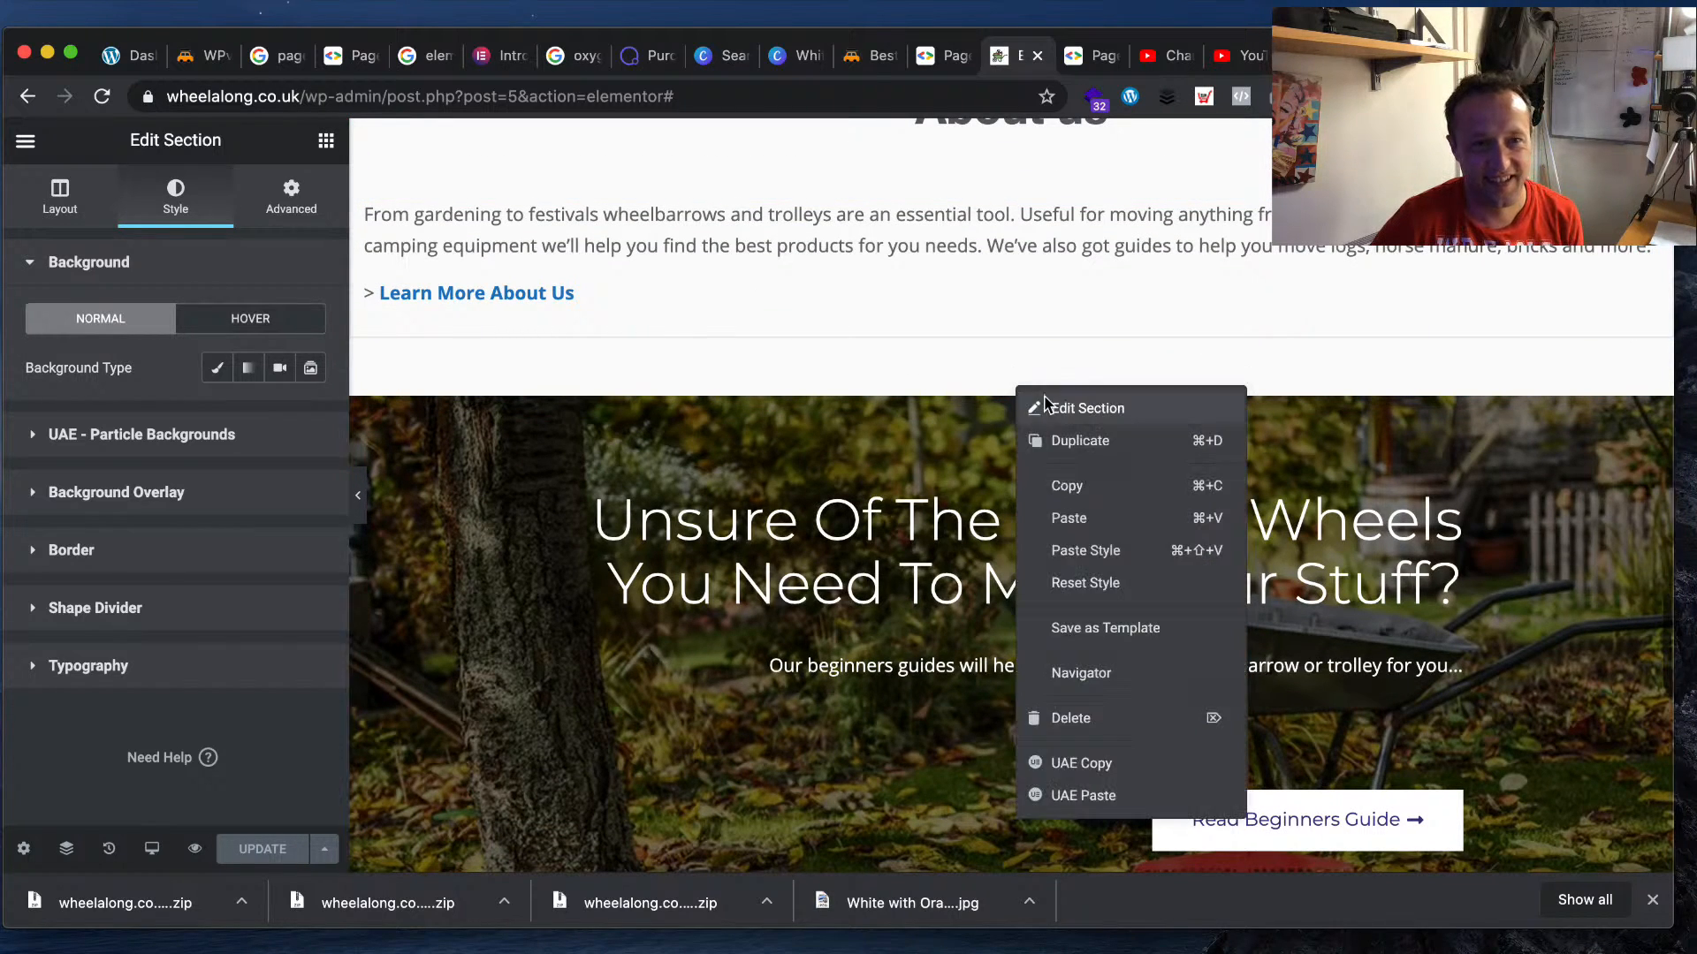
click(1052, 408)
click(164, 201)
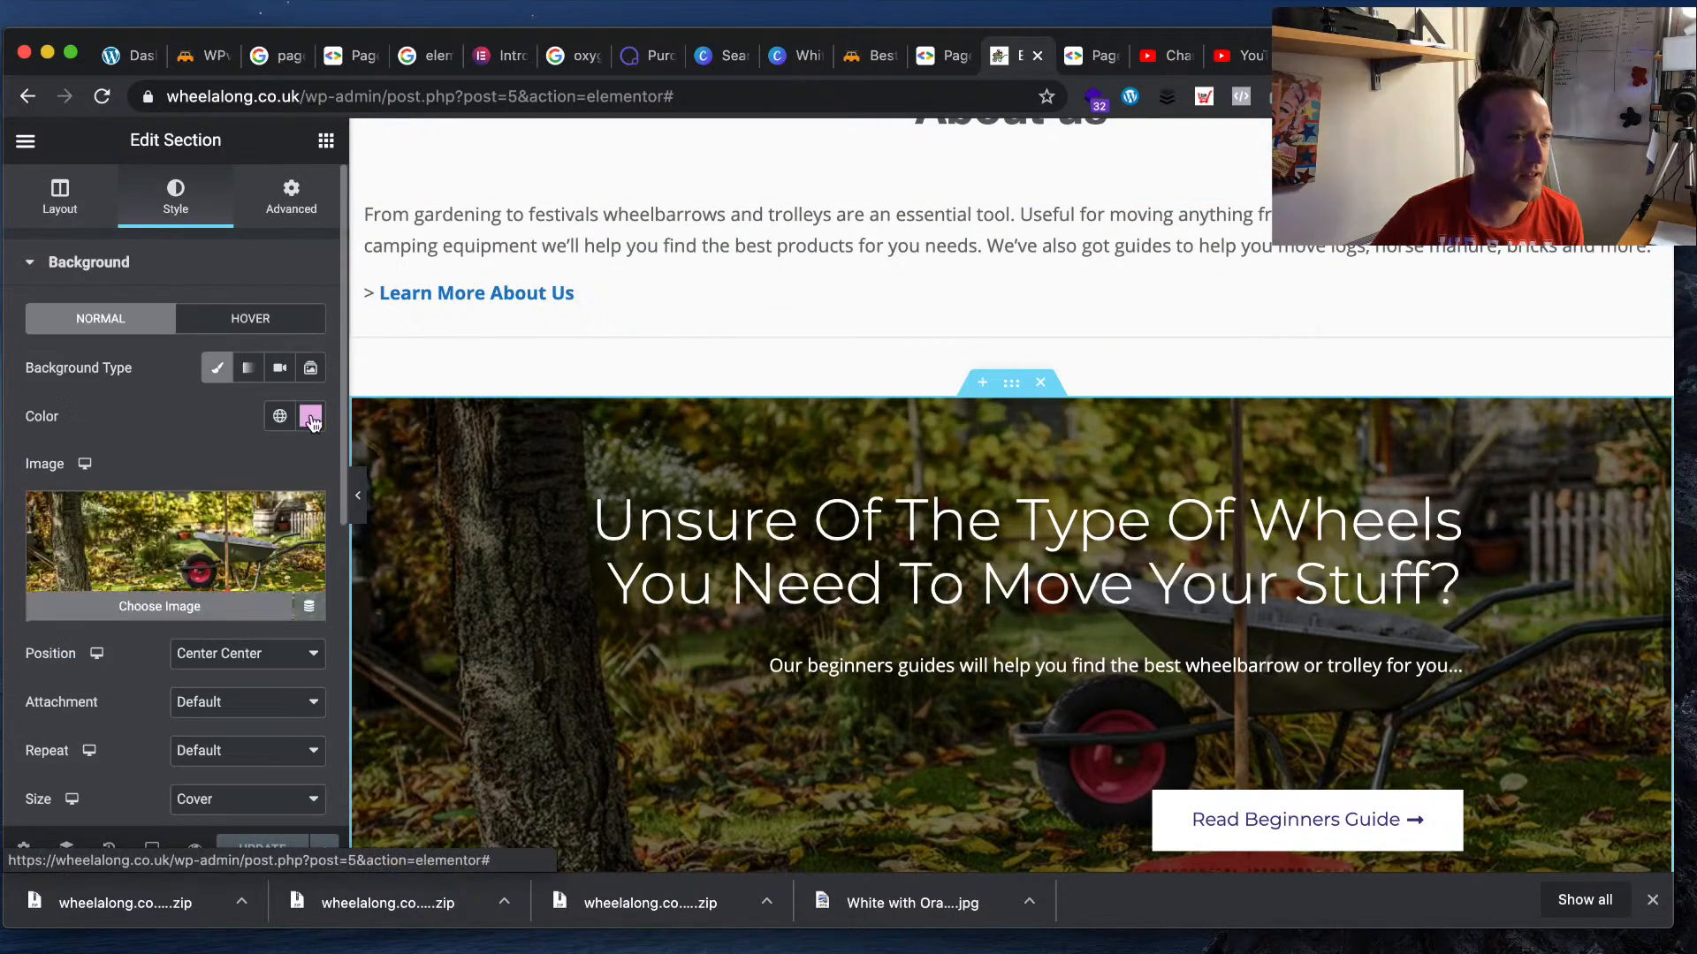
click(206, 563)
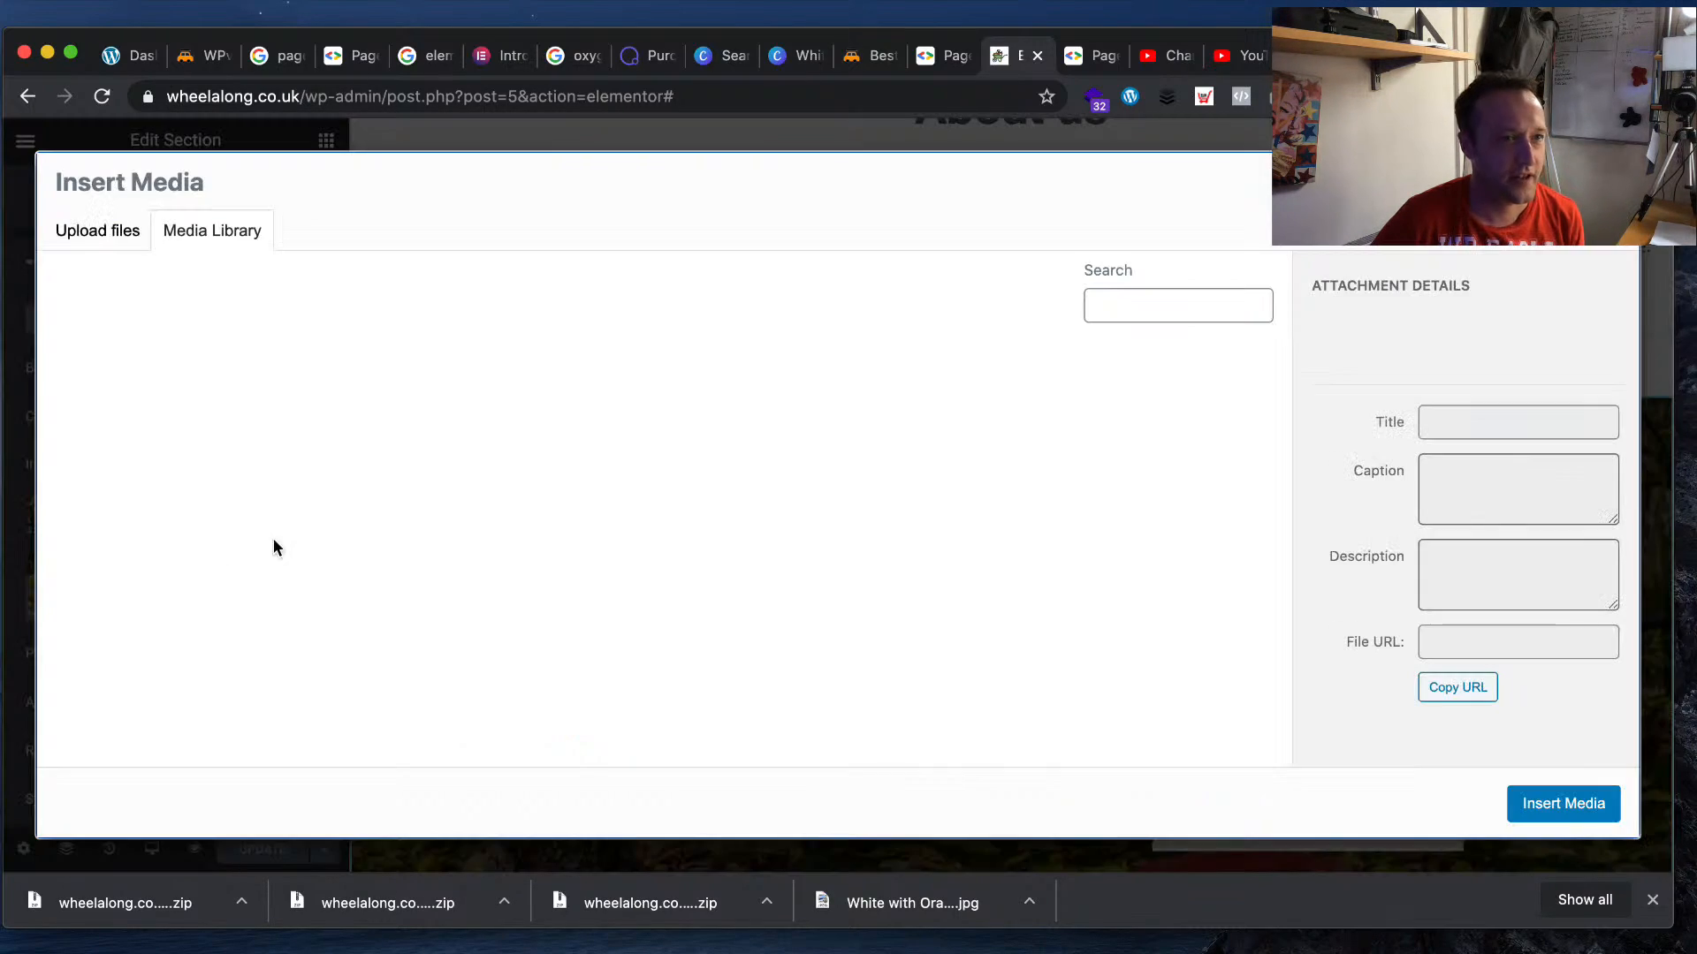
click(1613, 179)
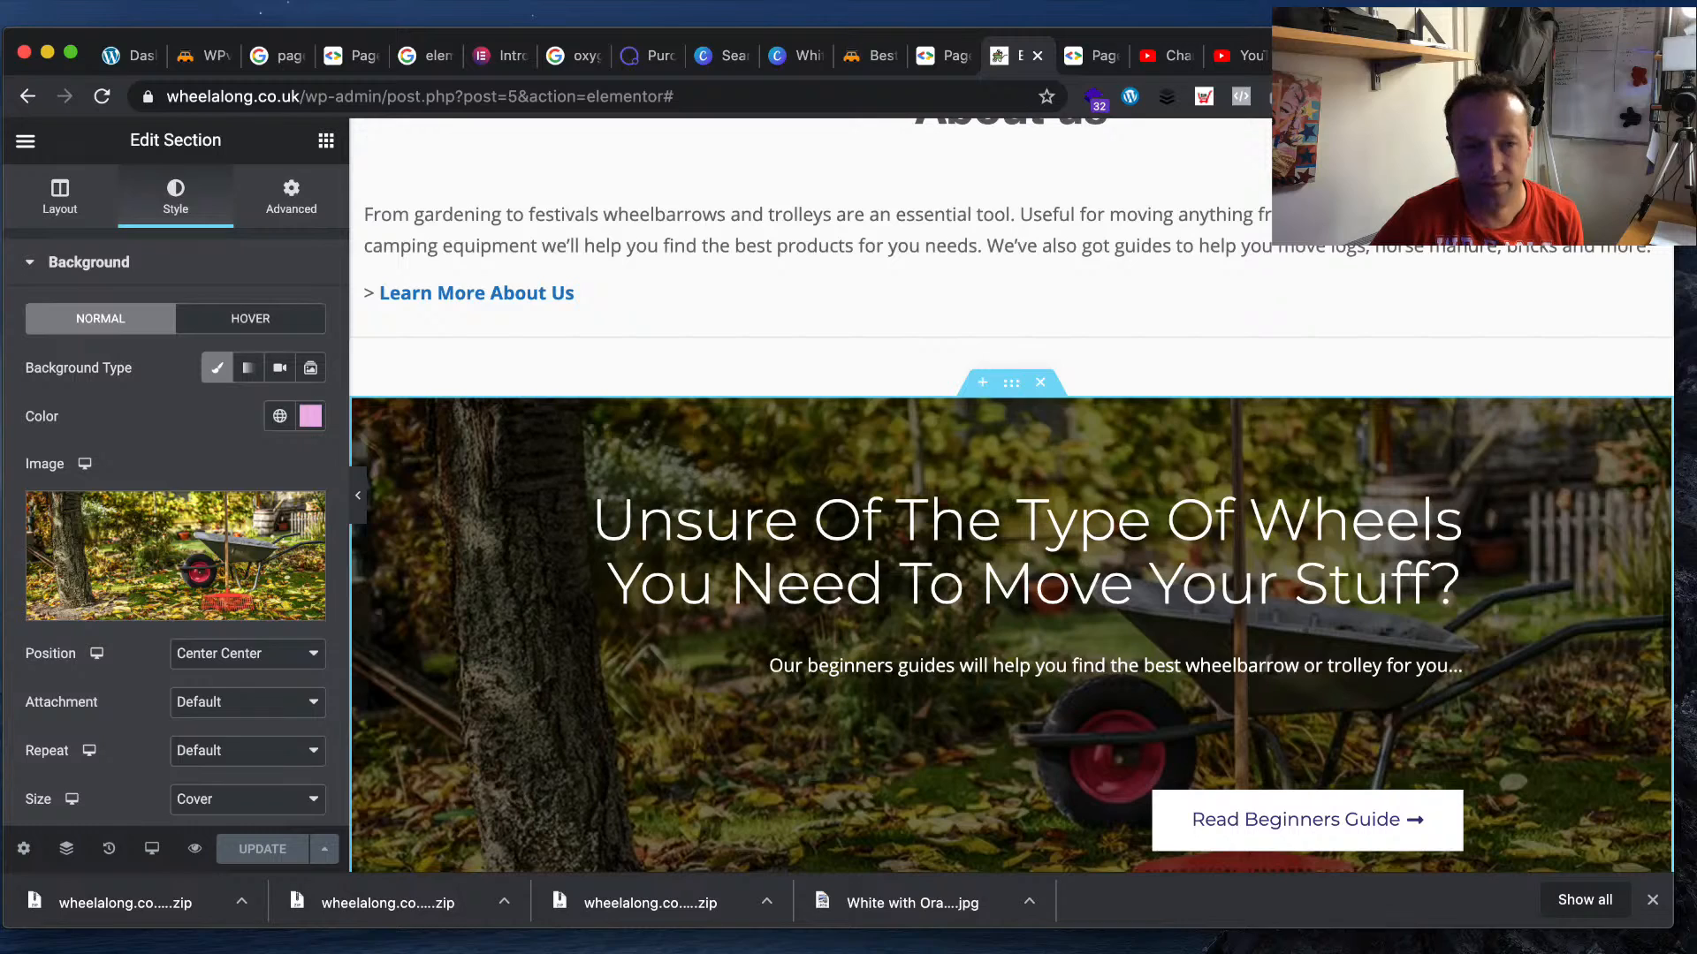
- Bring up the settings of the empty spacer below the "Unsure Of The Type Of Wheels" section
scroll(265, 530, down, 3)
scroll(619, 526, down, 6)
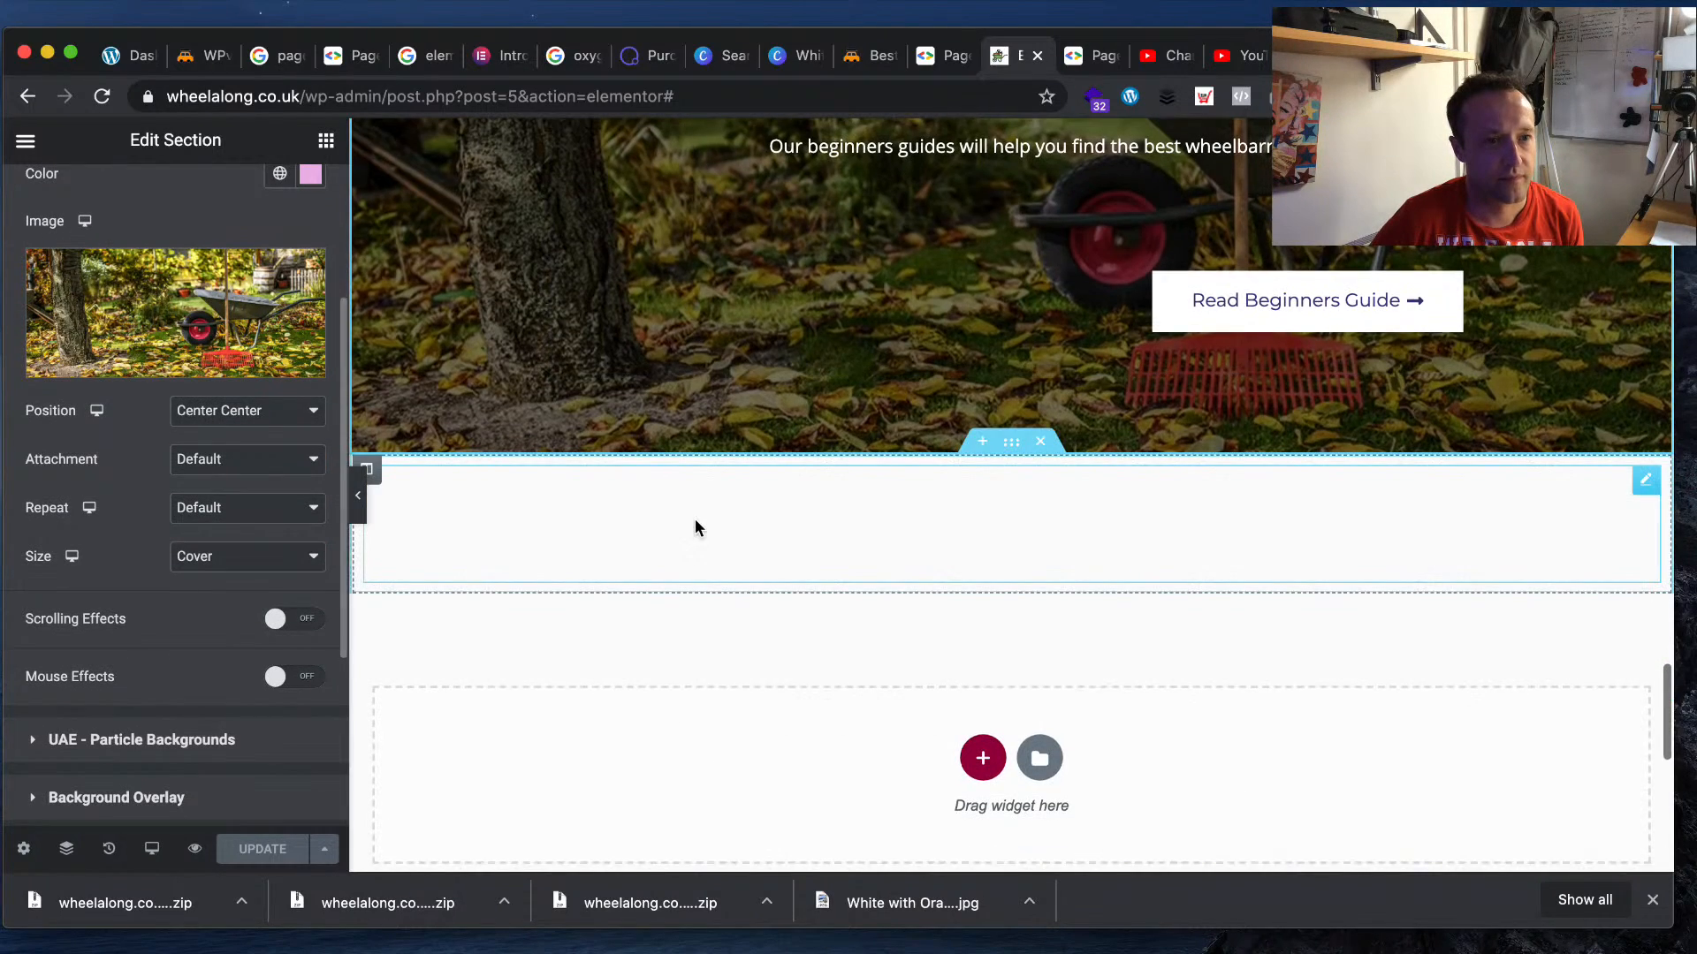
click(694, 525)
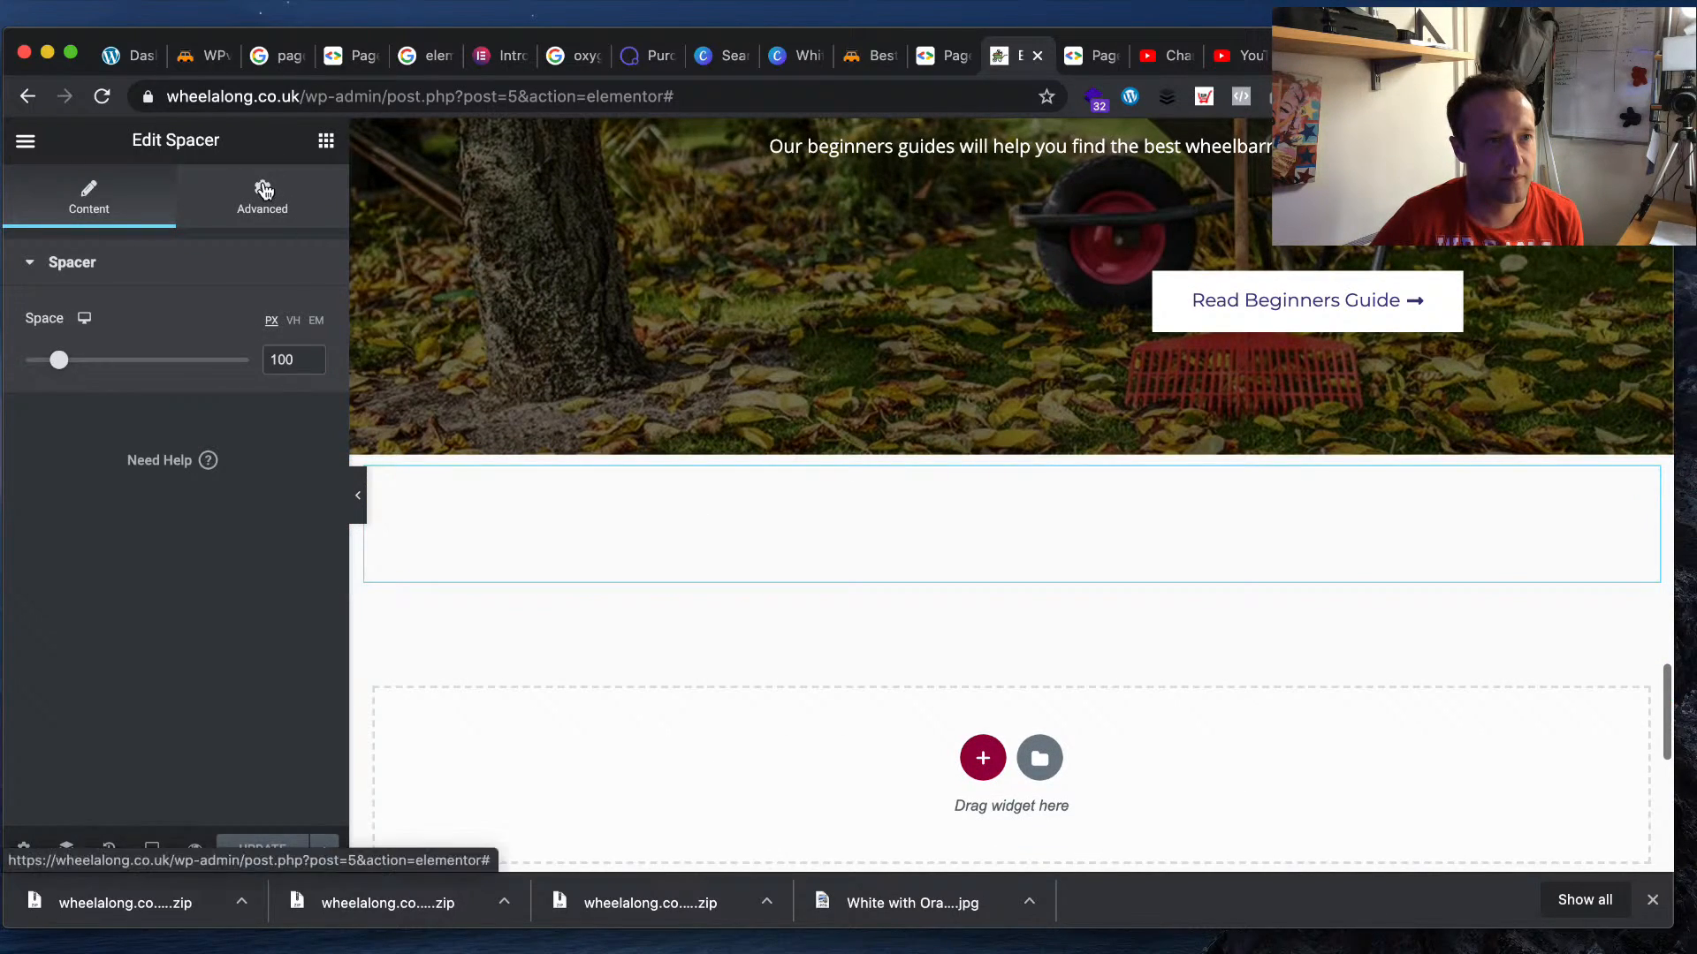
- Check the About us section's background, background overlay and advanced settings for a leftover image
scroll(548, 424, up, 9)
click(548, 426)
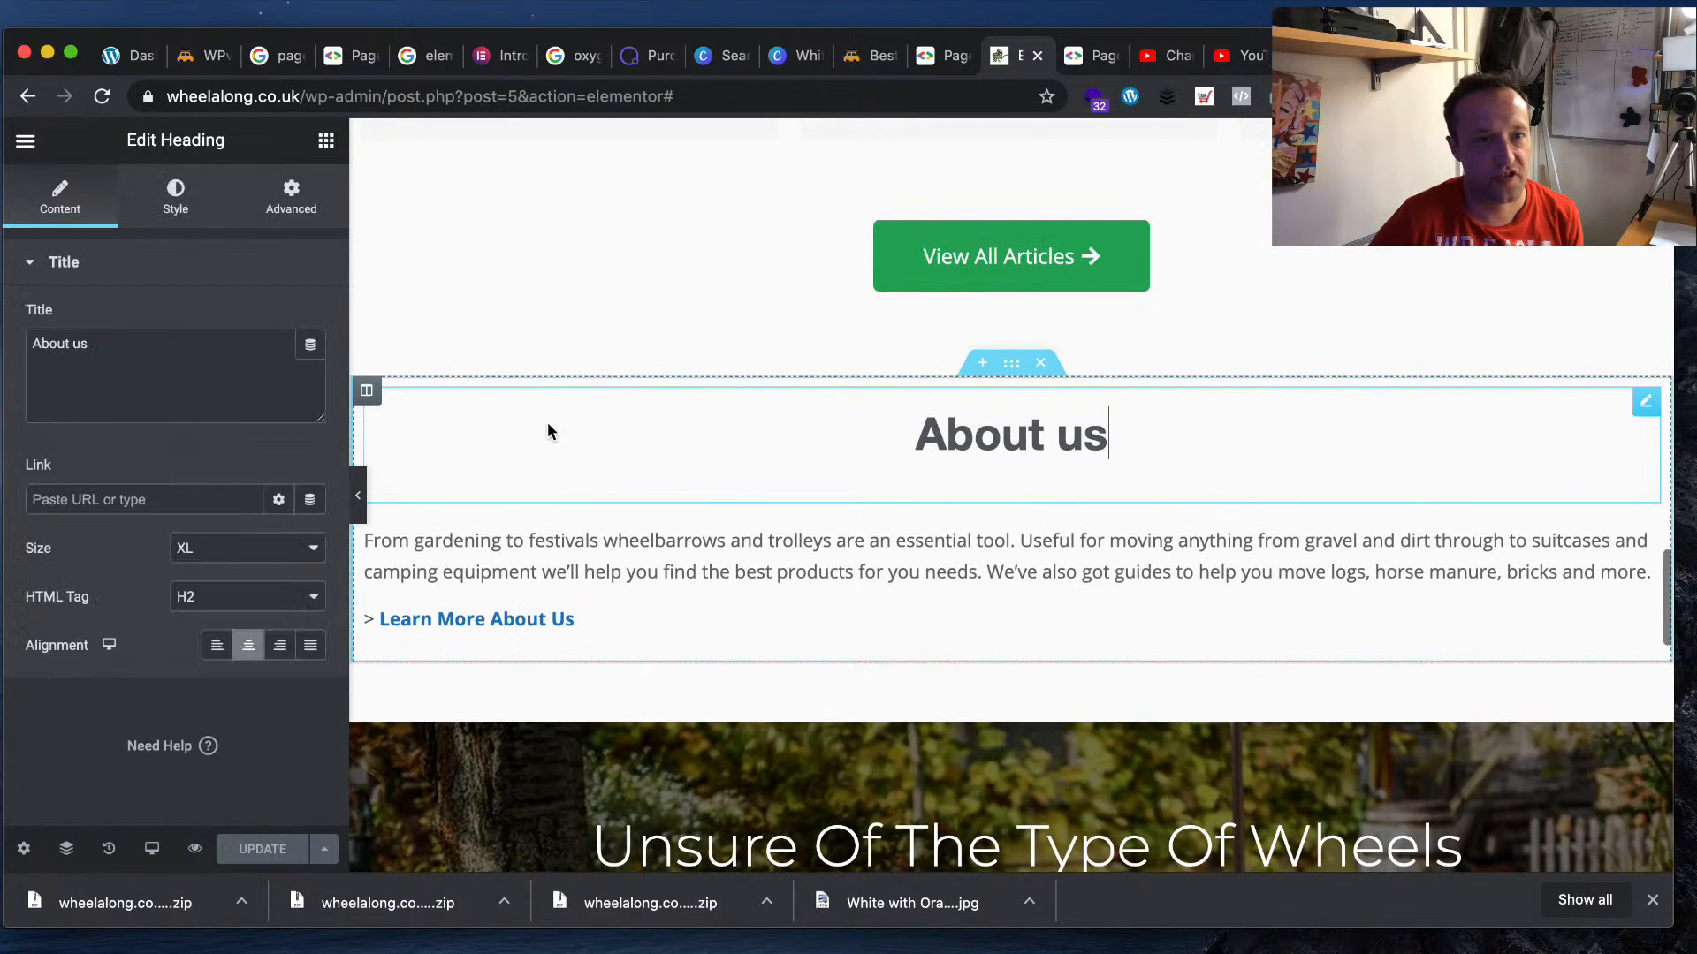
right_click(1011, 364)
click(1080, 383)
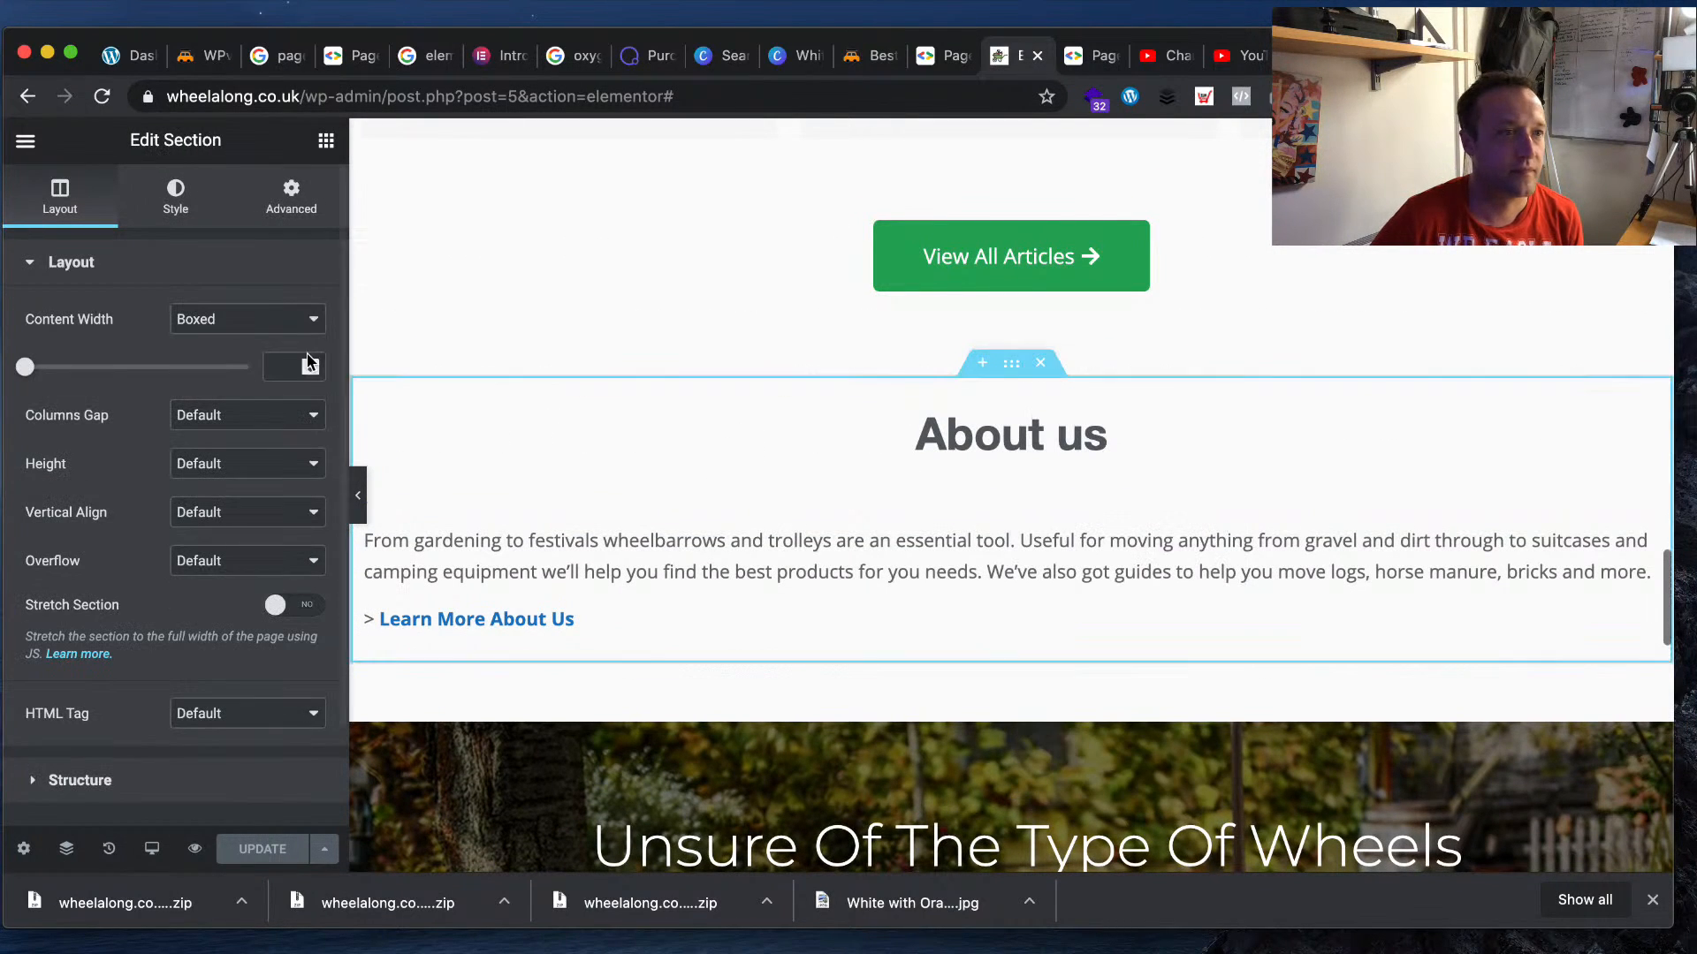
click(174, 200)
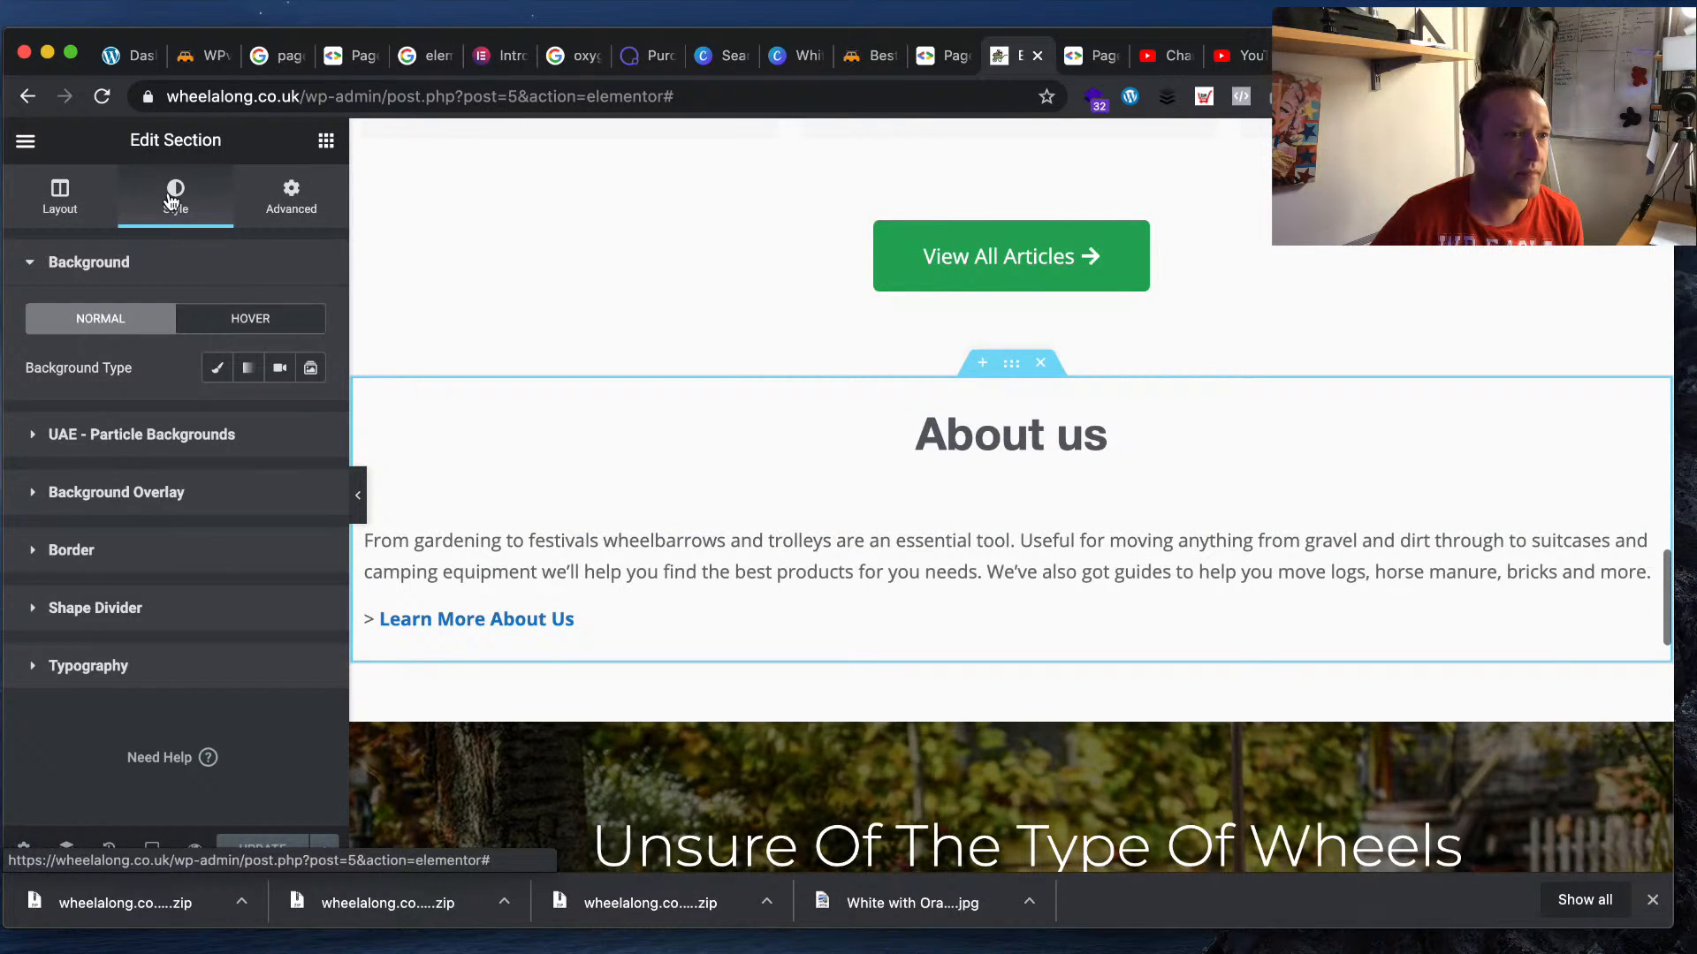
click(139, 502)
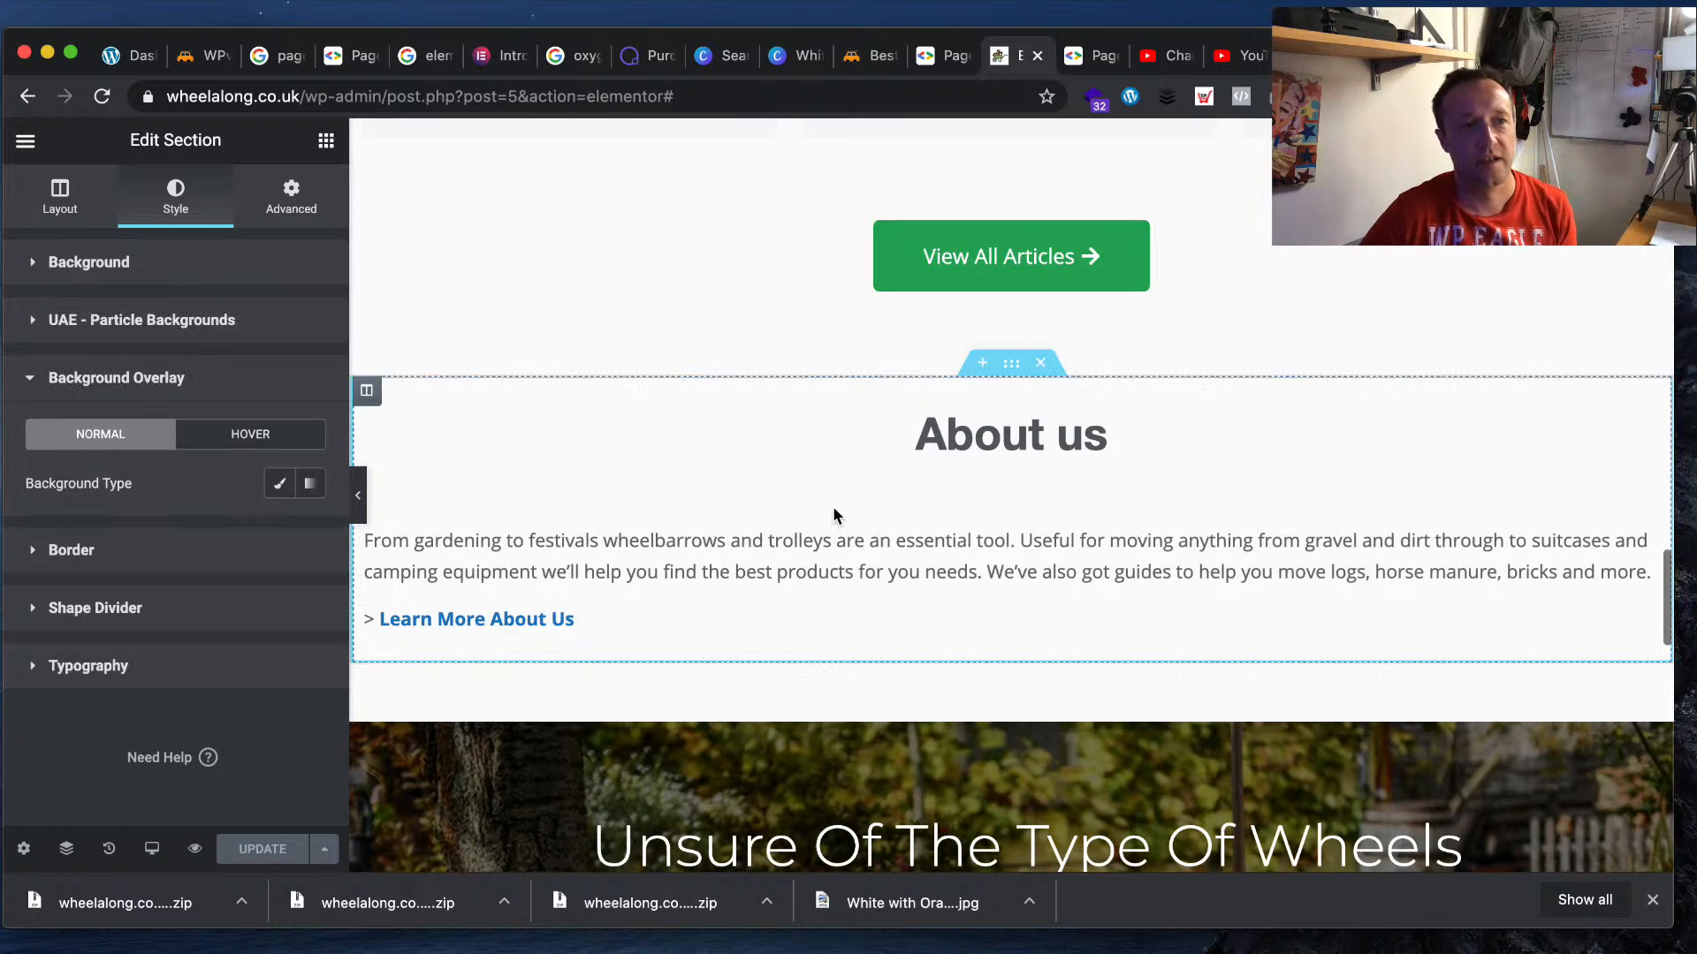
click(301, 190)
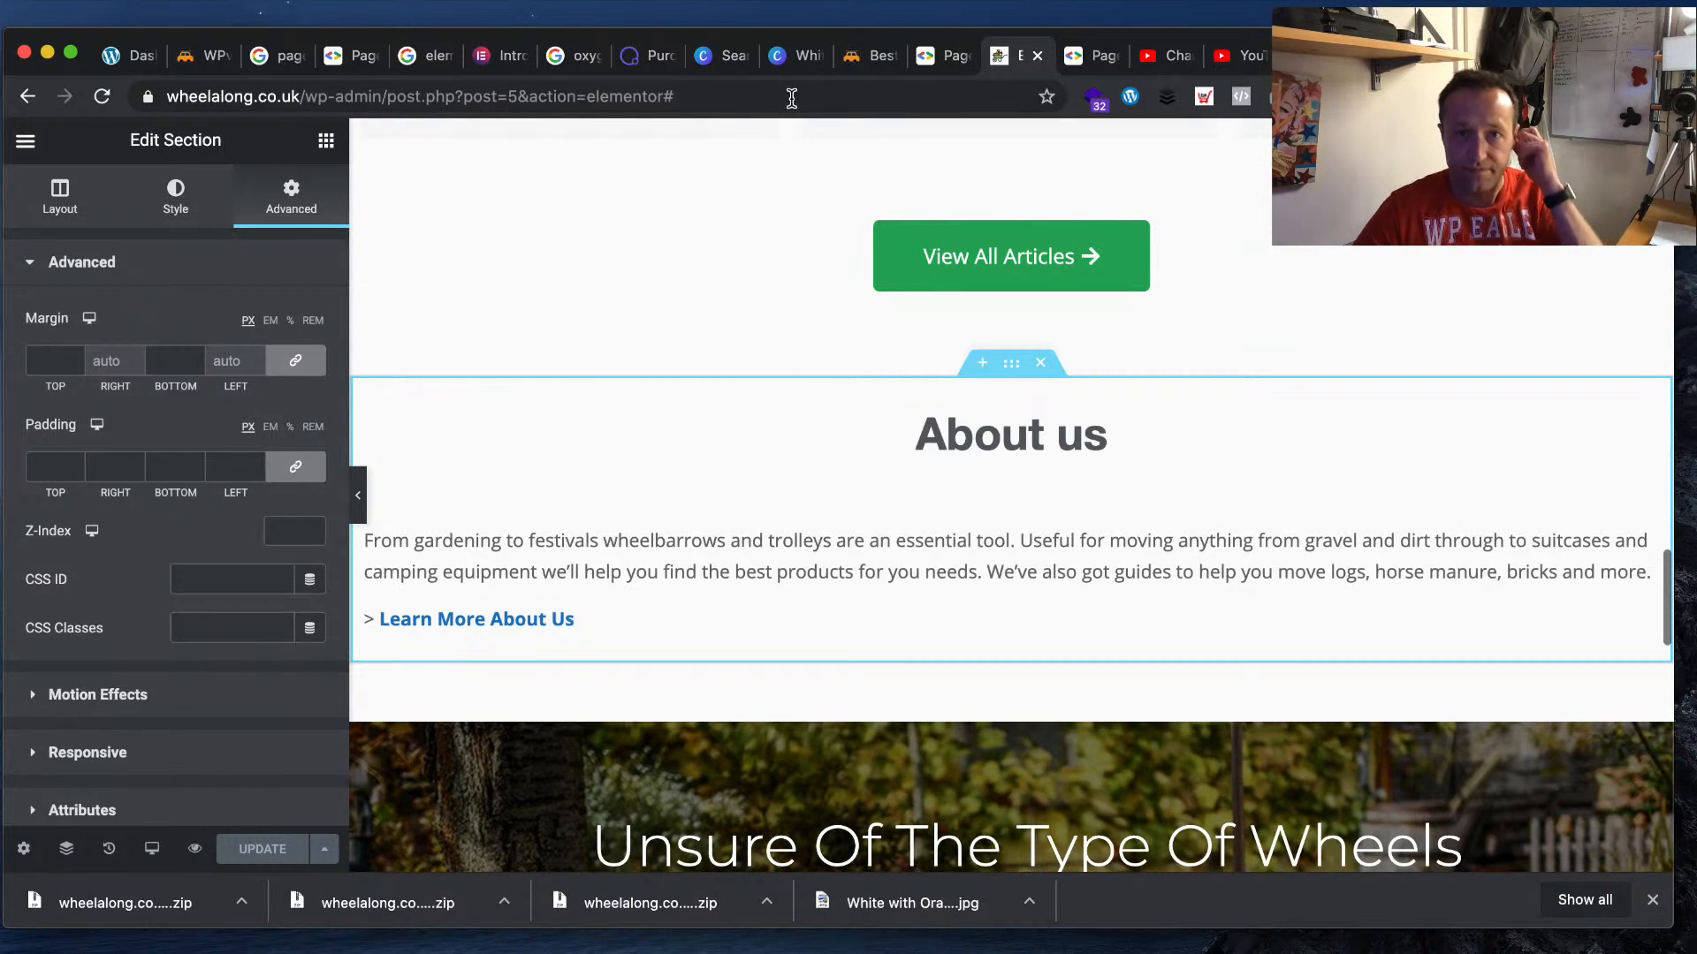
- Close all browser tabs to the right of the PageSpeed Insights report for wheelalong.co.uk
right_click(1016, 54)
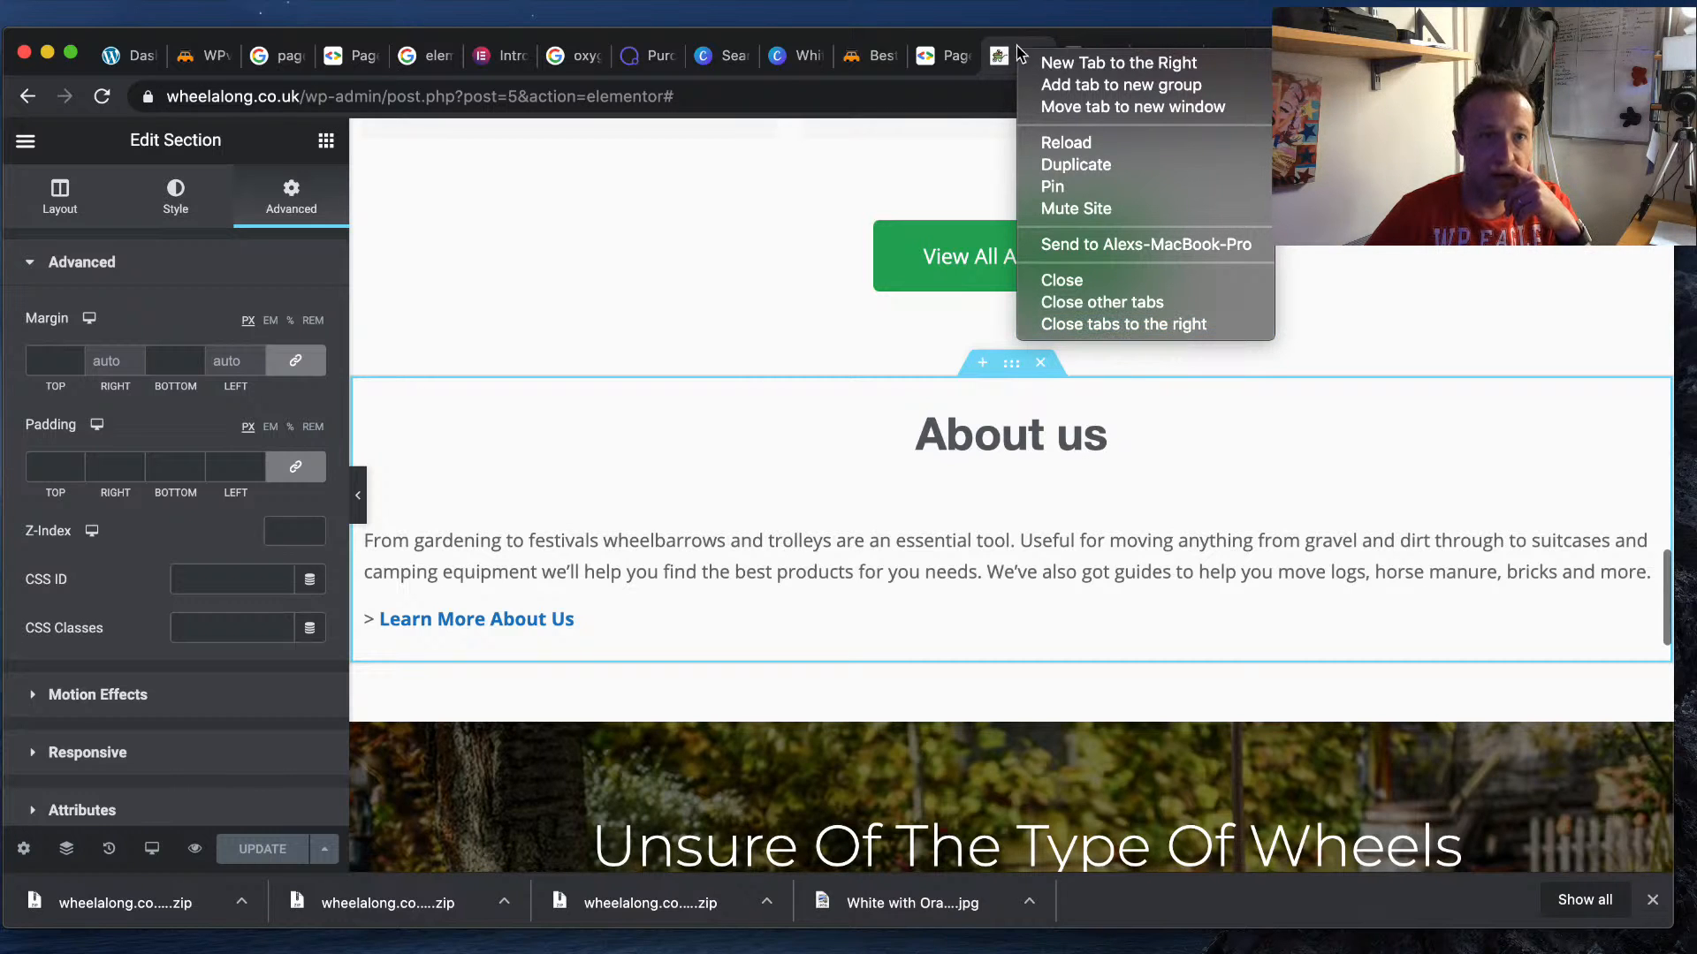
click(1096, 59)
click(1096, 58)
right_click(1095, 59)
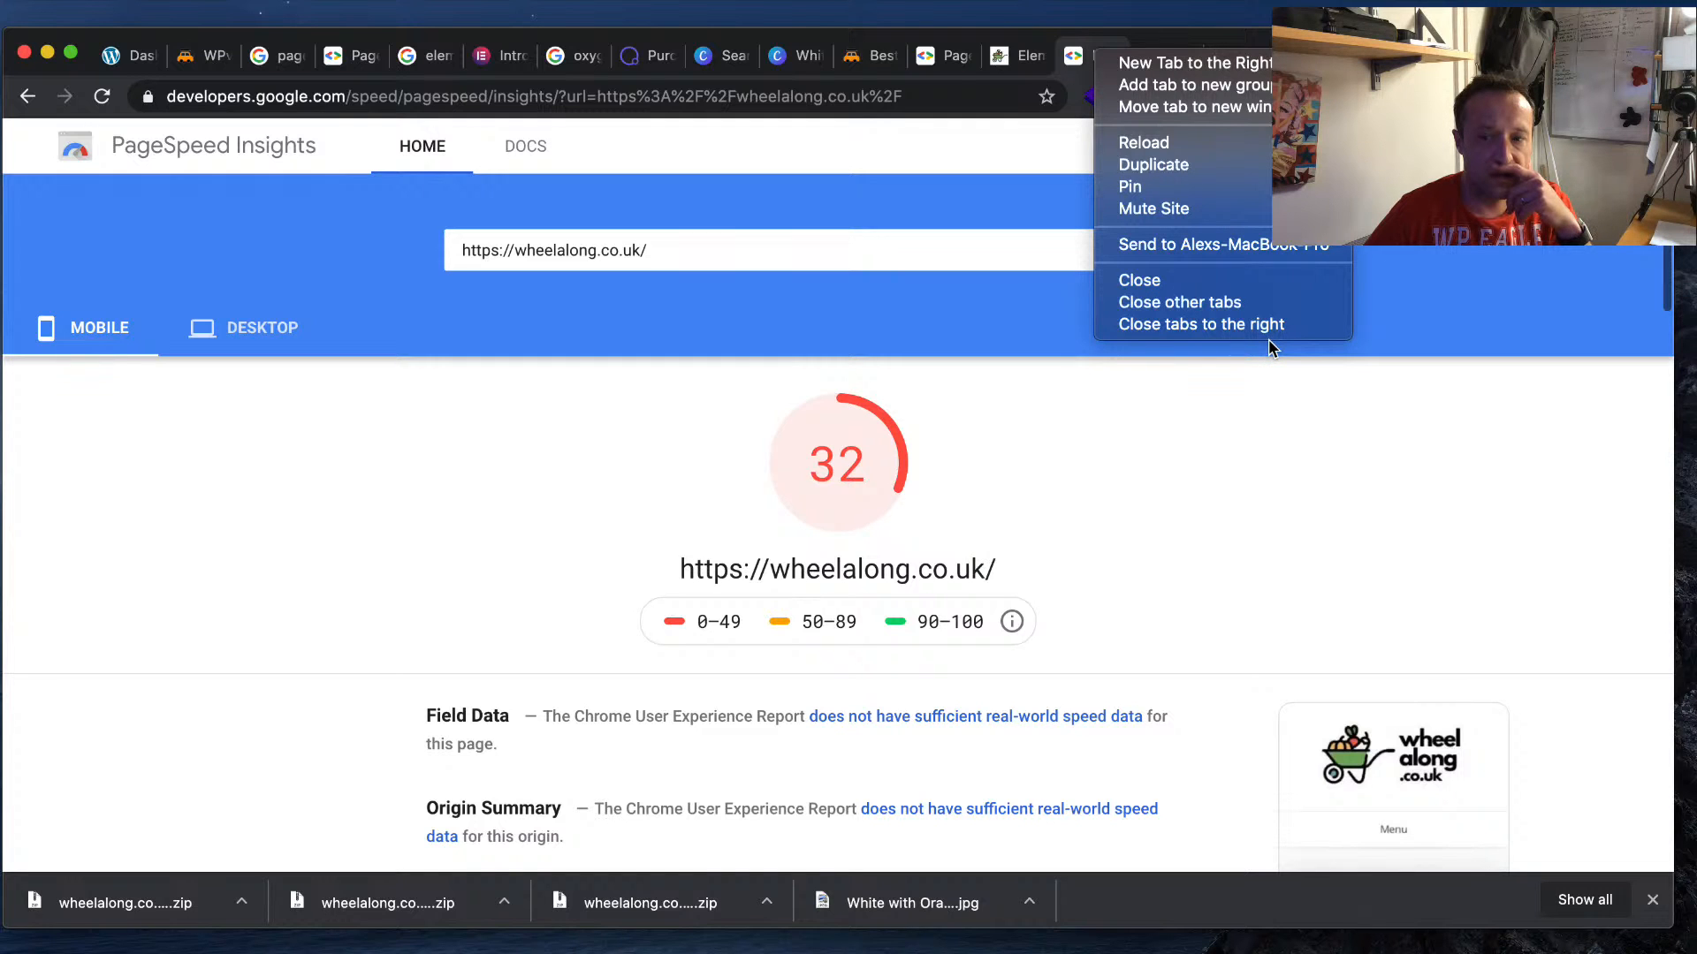
key(Escape)
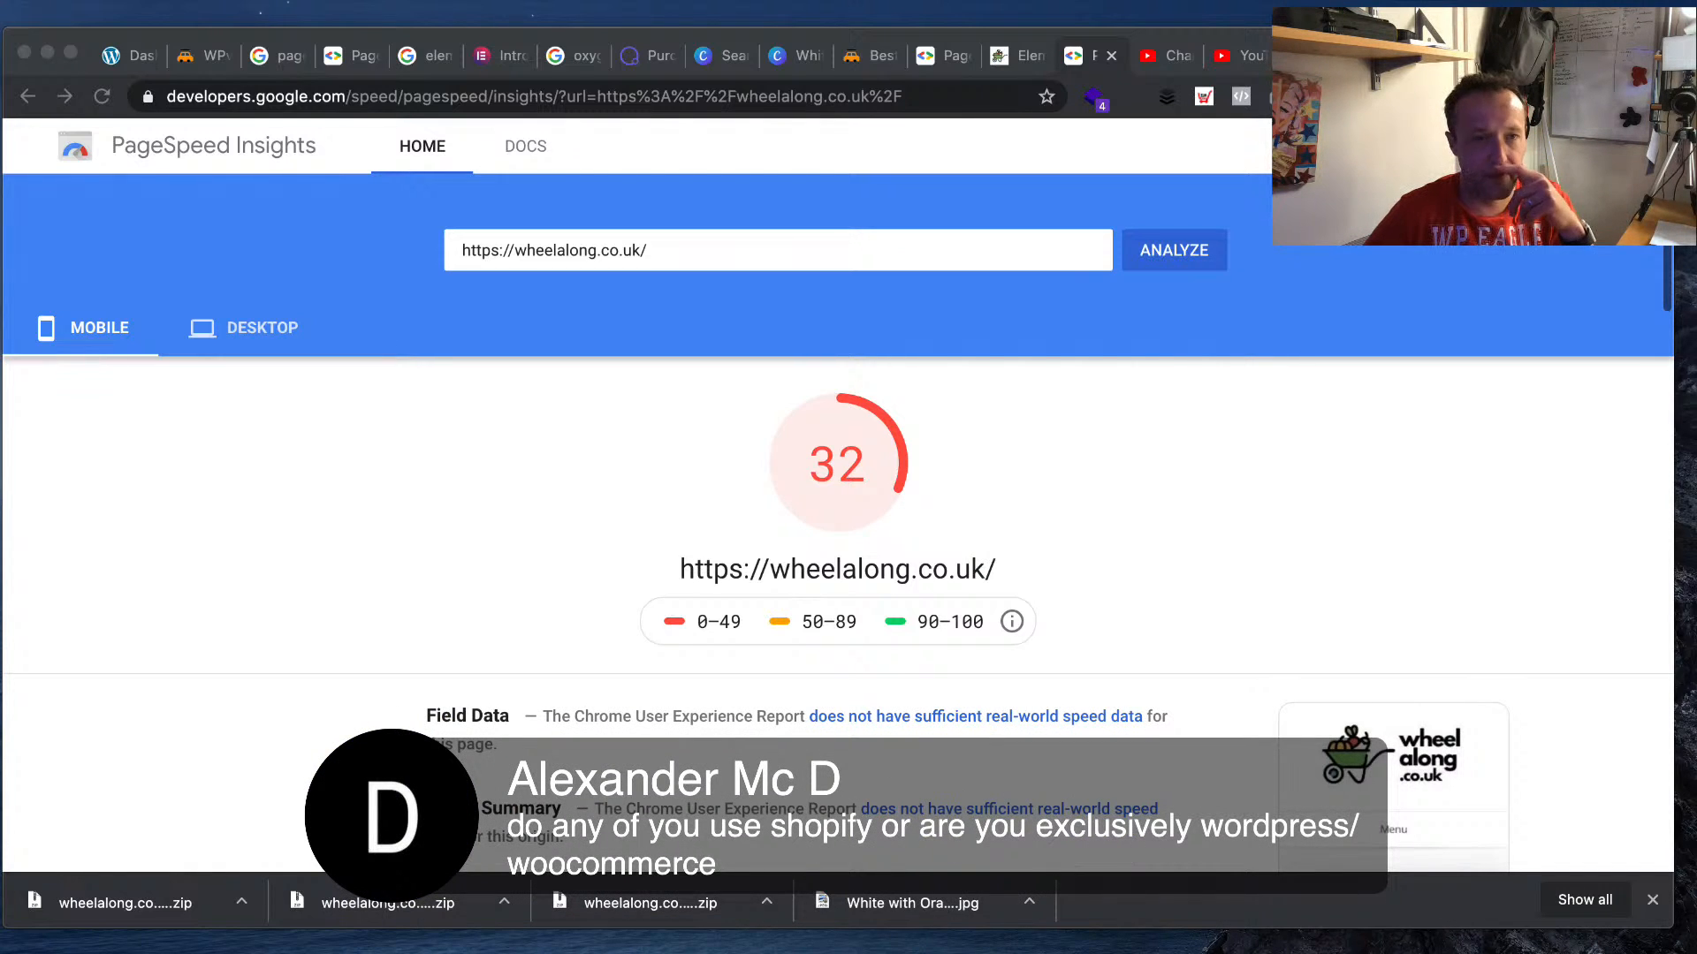
right_click(1061, 53)
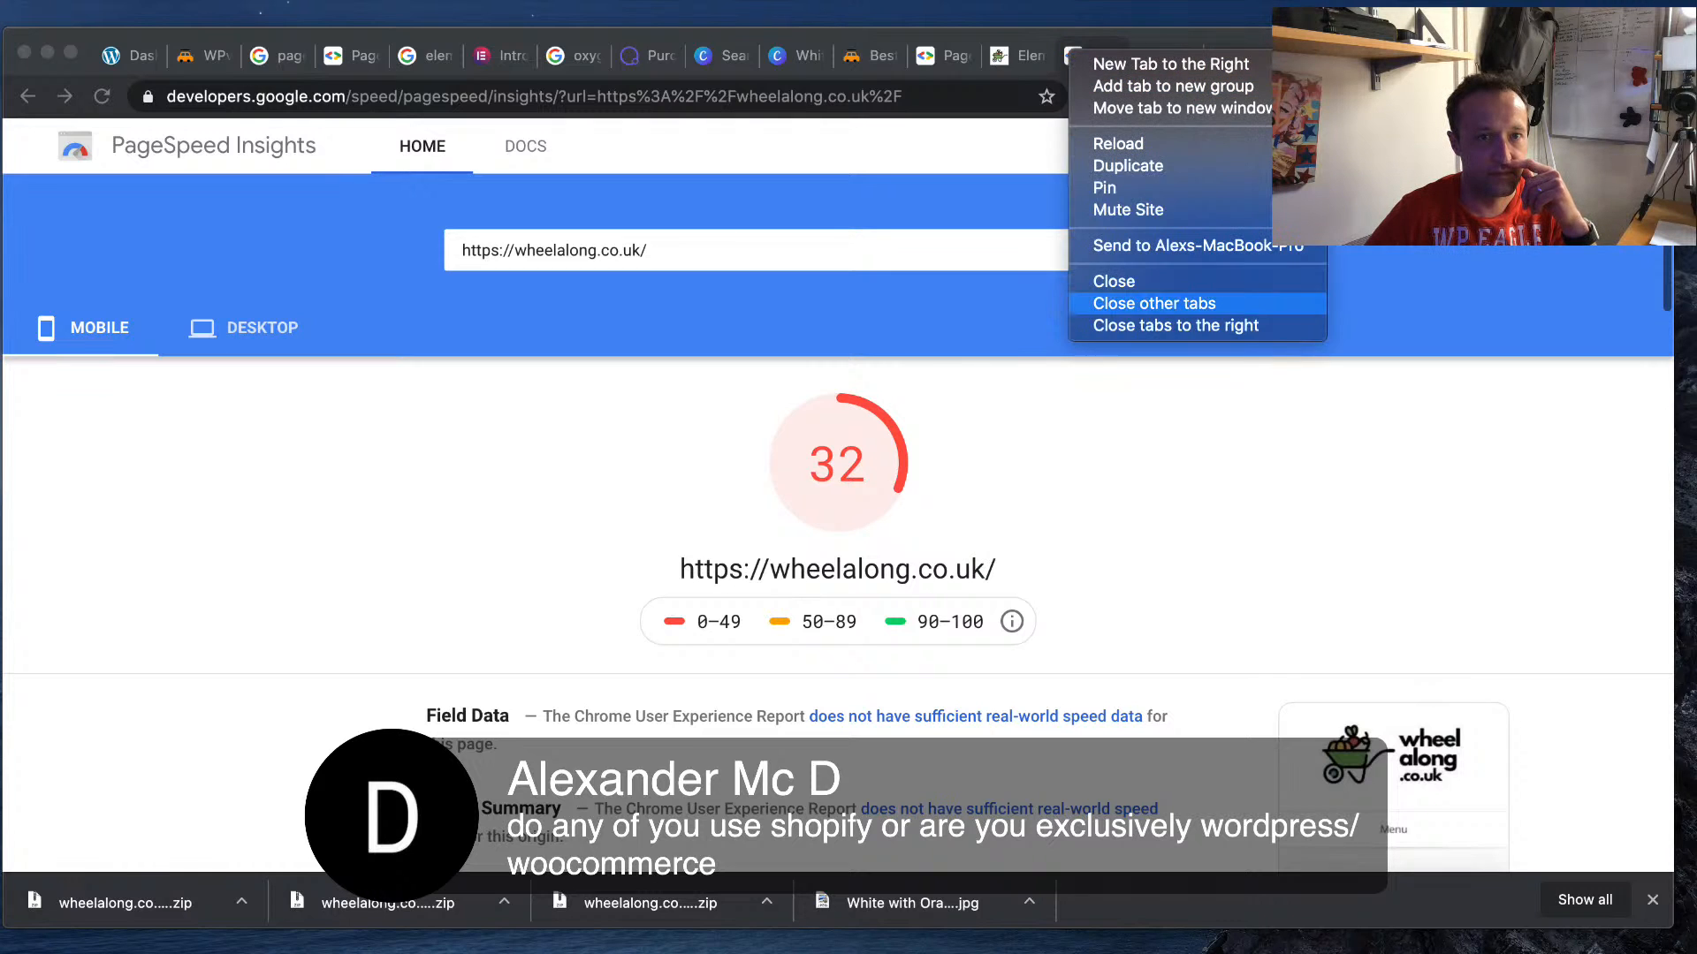
click(1175, 326)
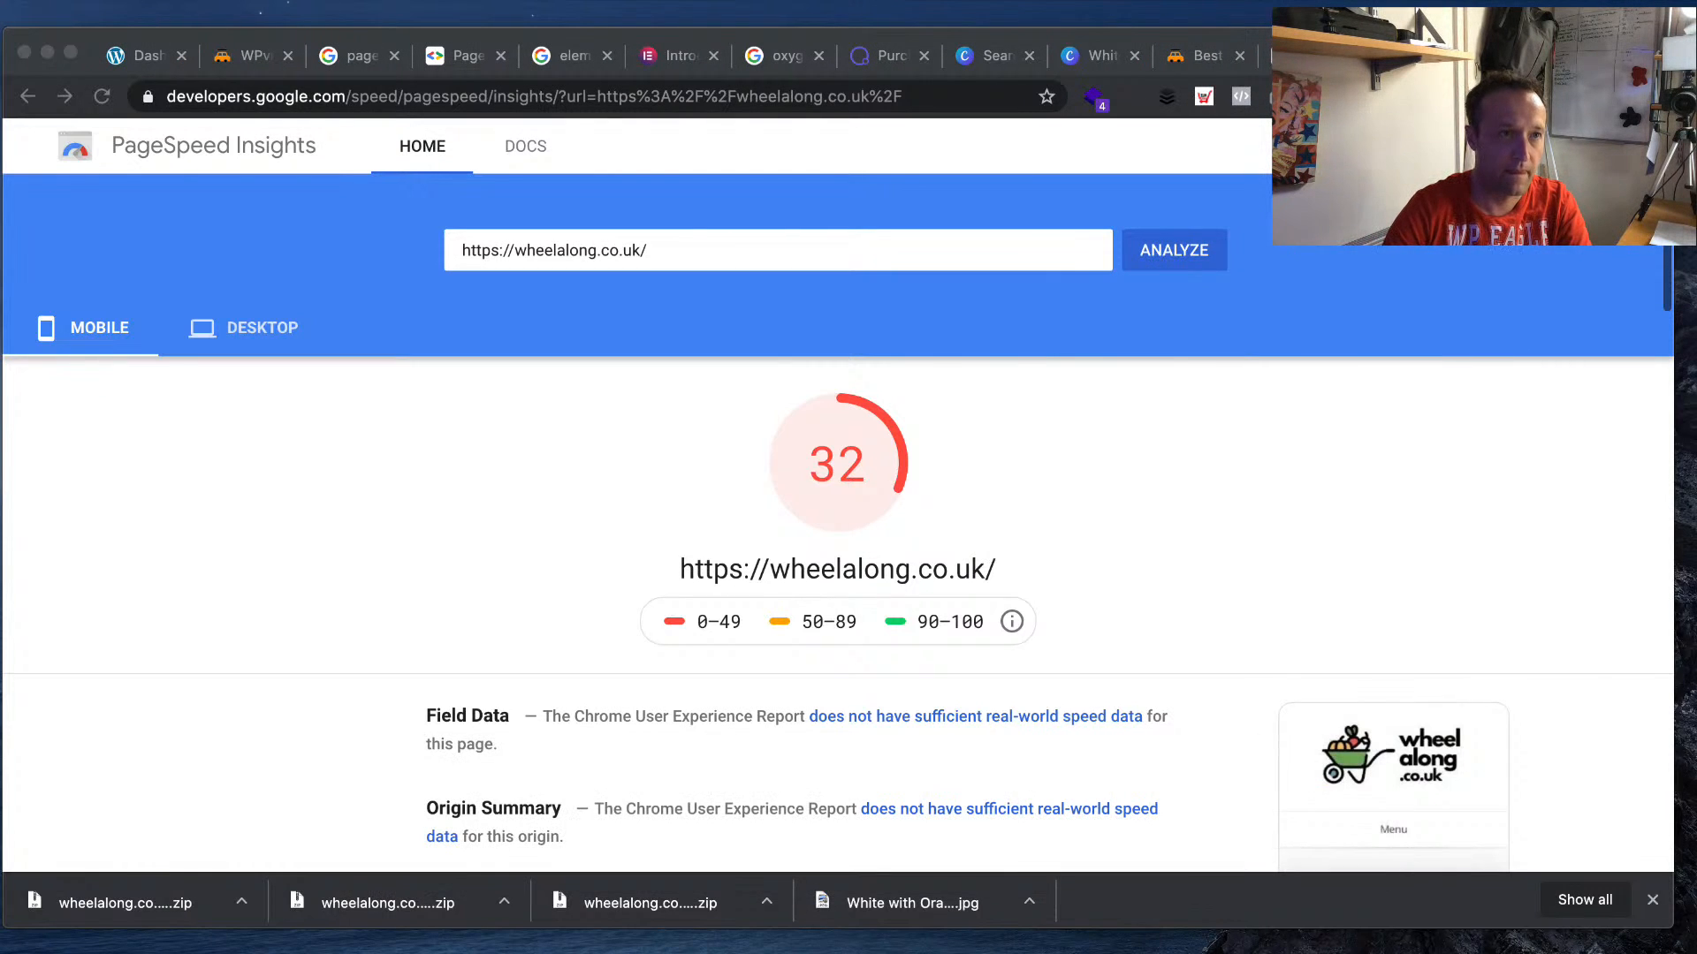
- Open the wheelalong.com homepage in a new tab and view its page source
key(super+t)
text(wheelalong.com)
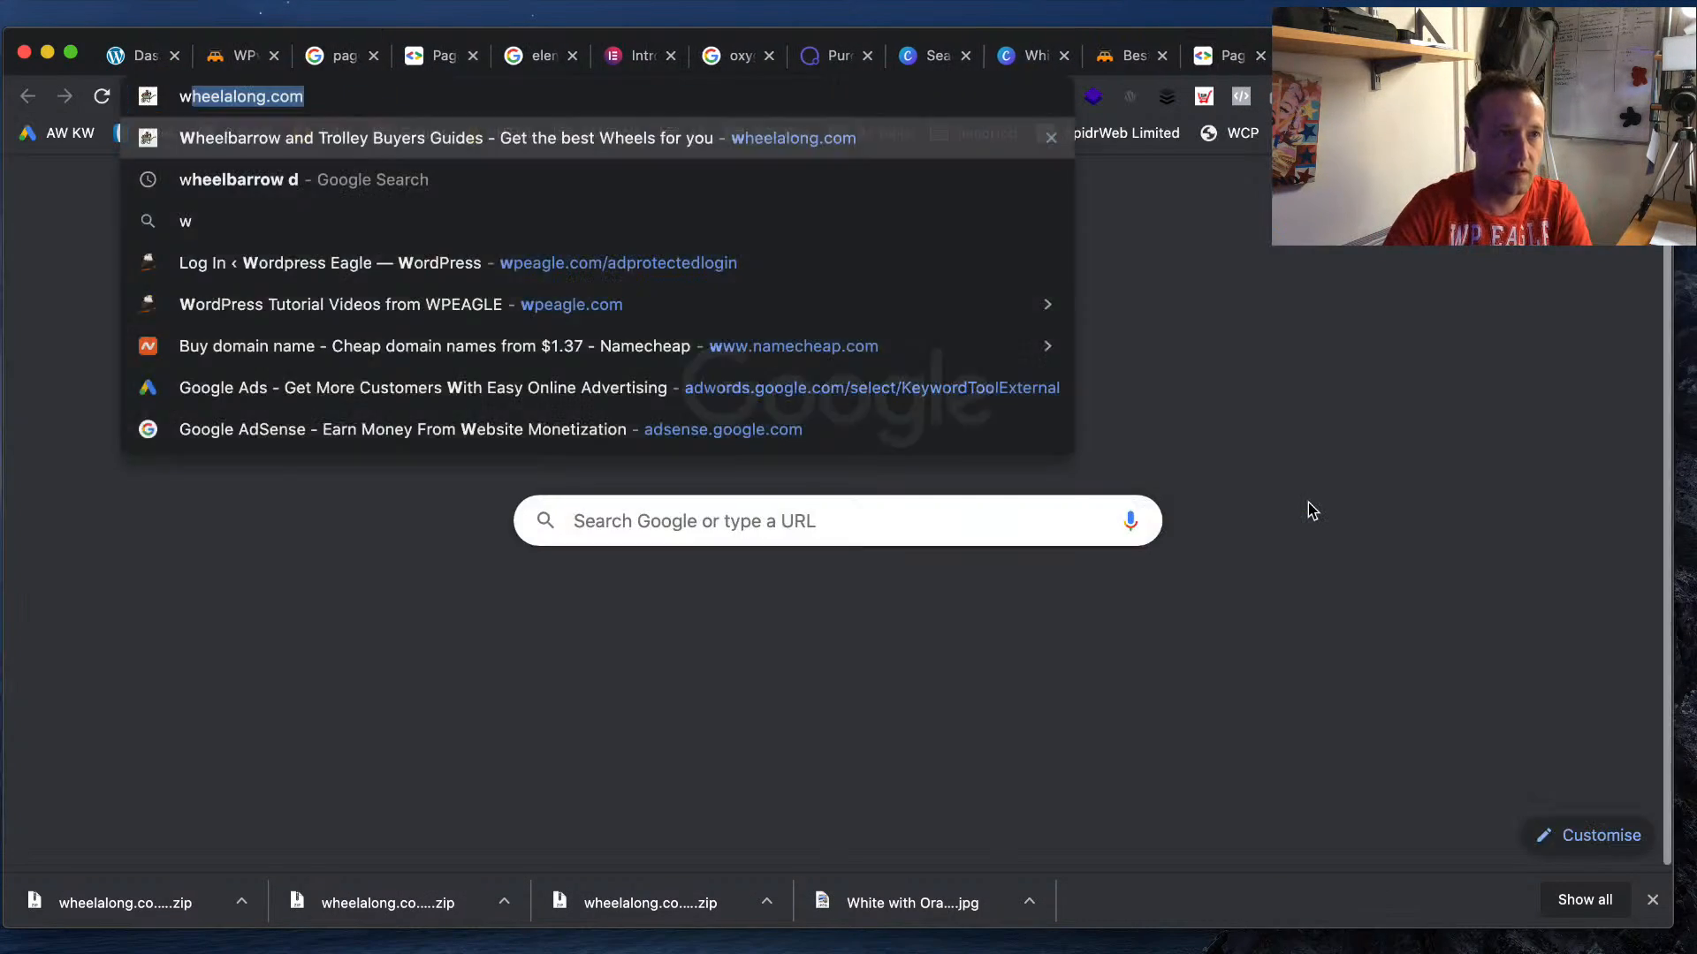
key(Return)
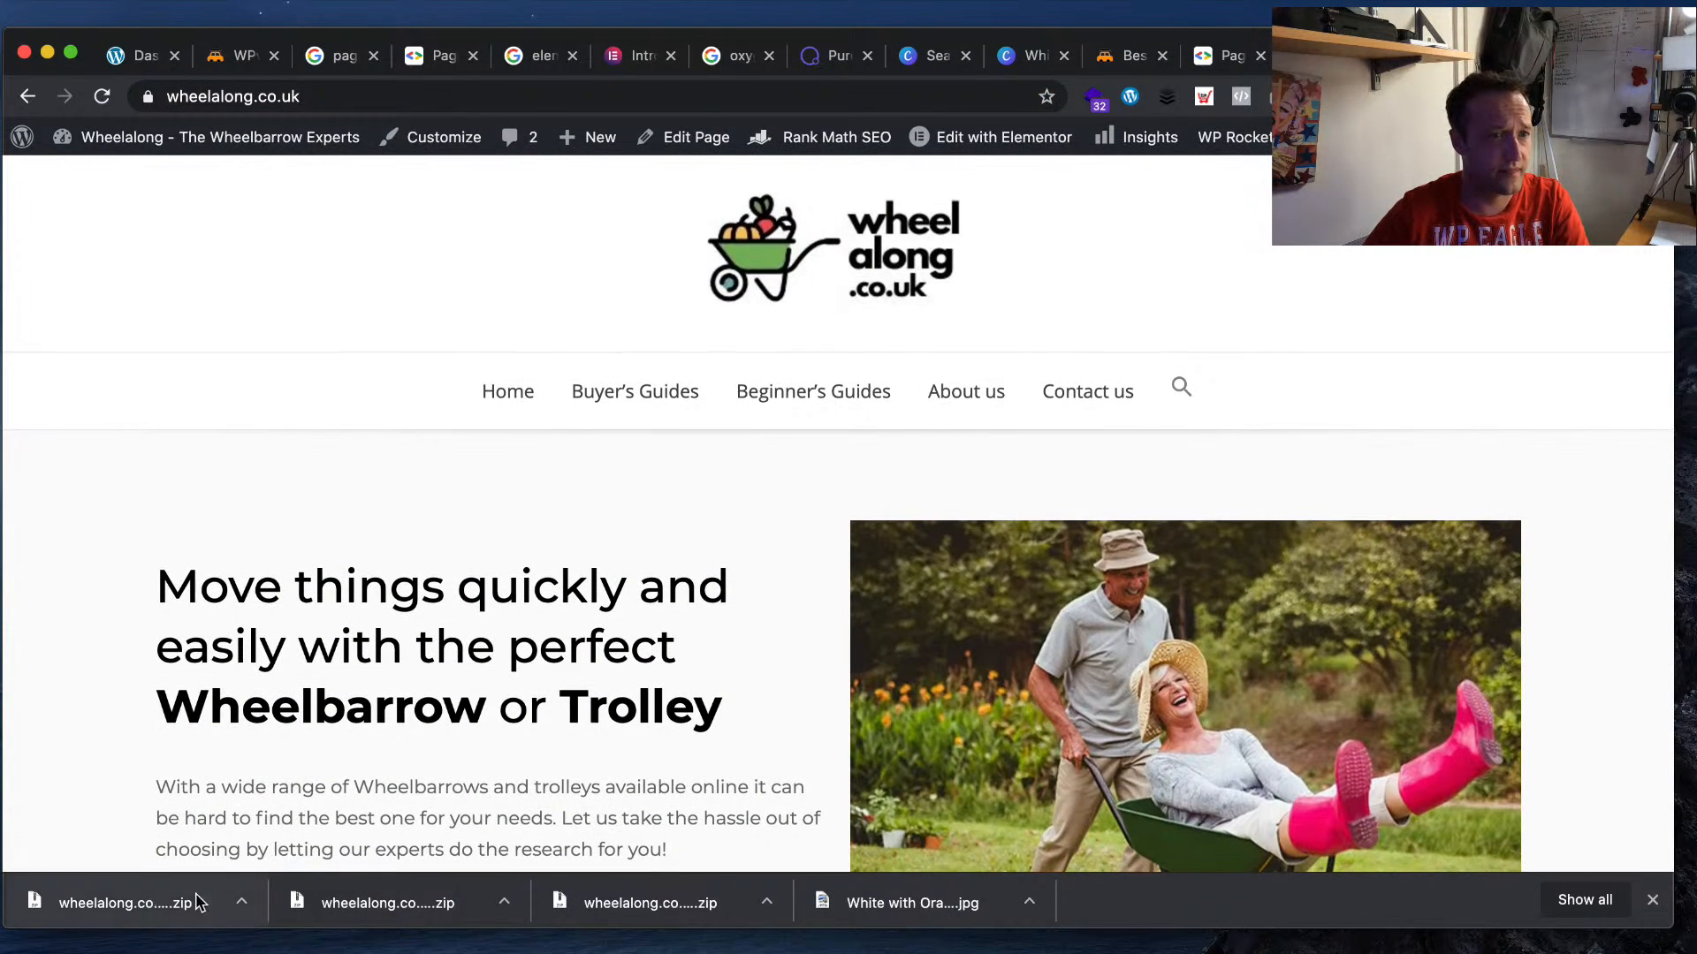
click(258, 7)
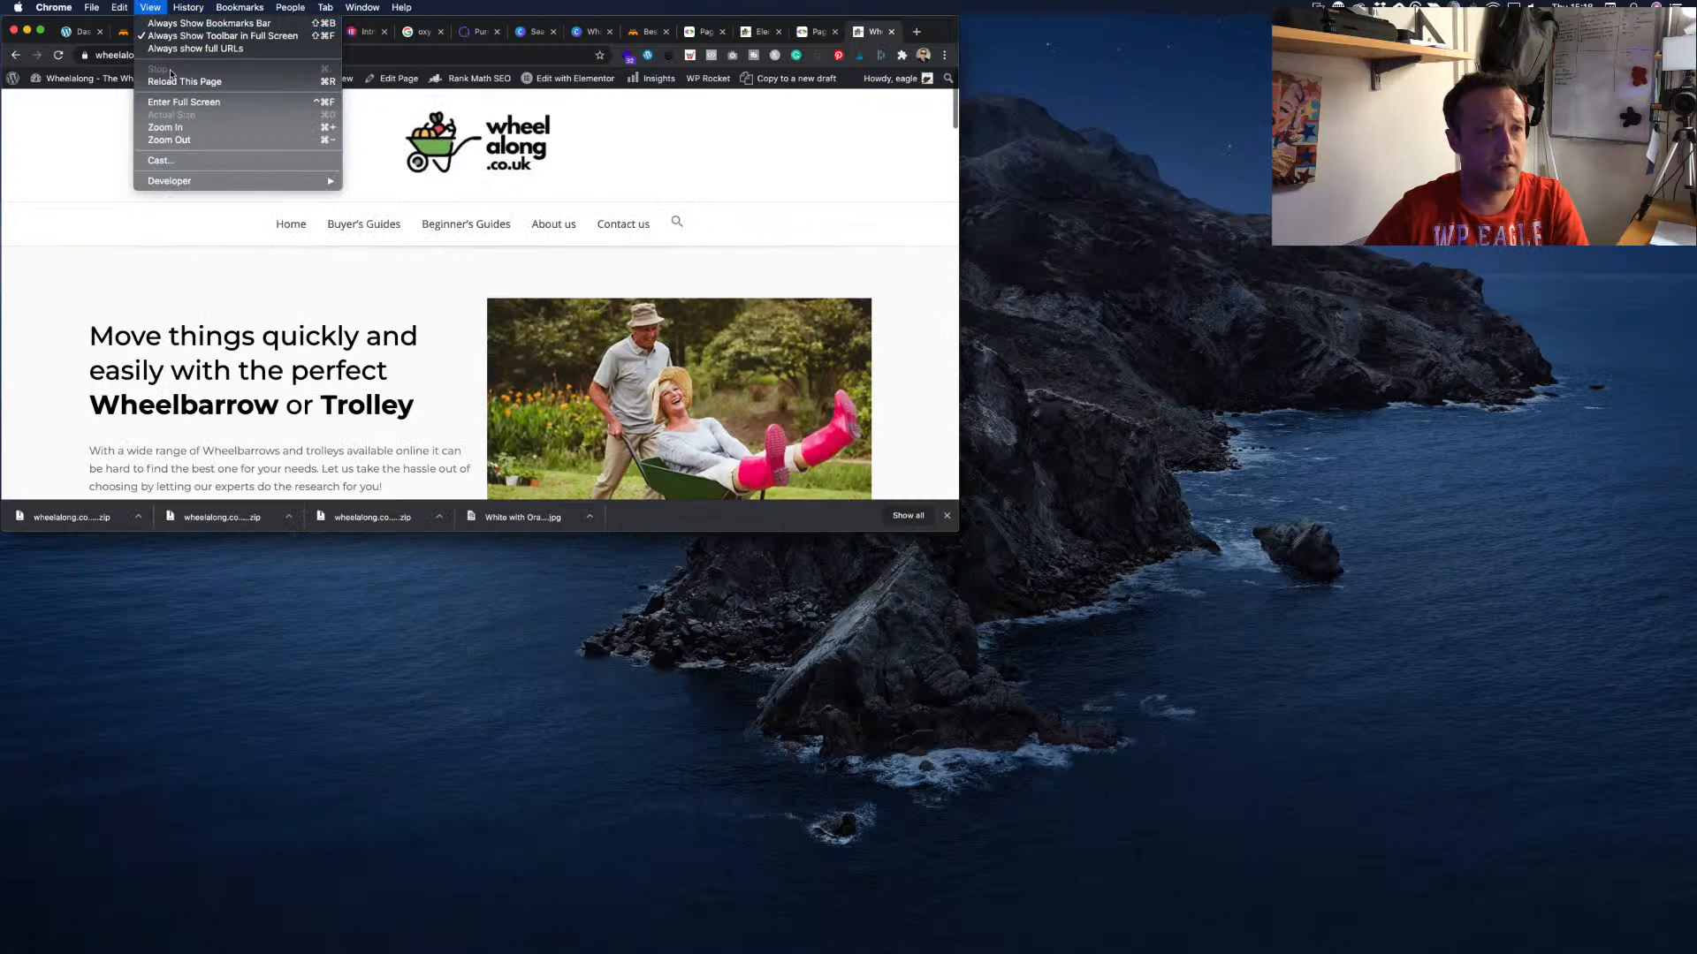
right_click(179, 196)
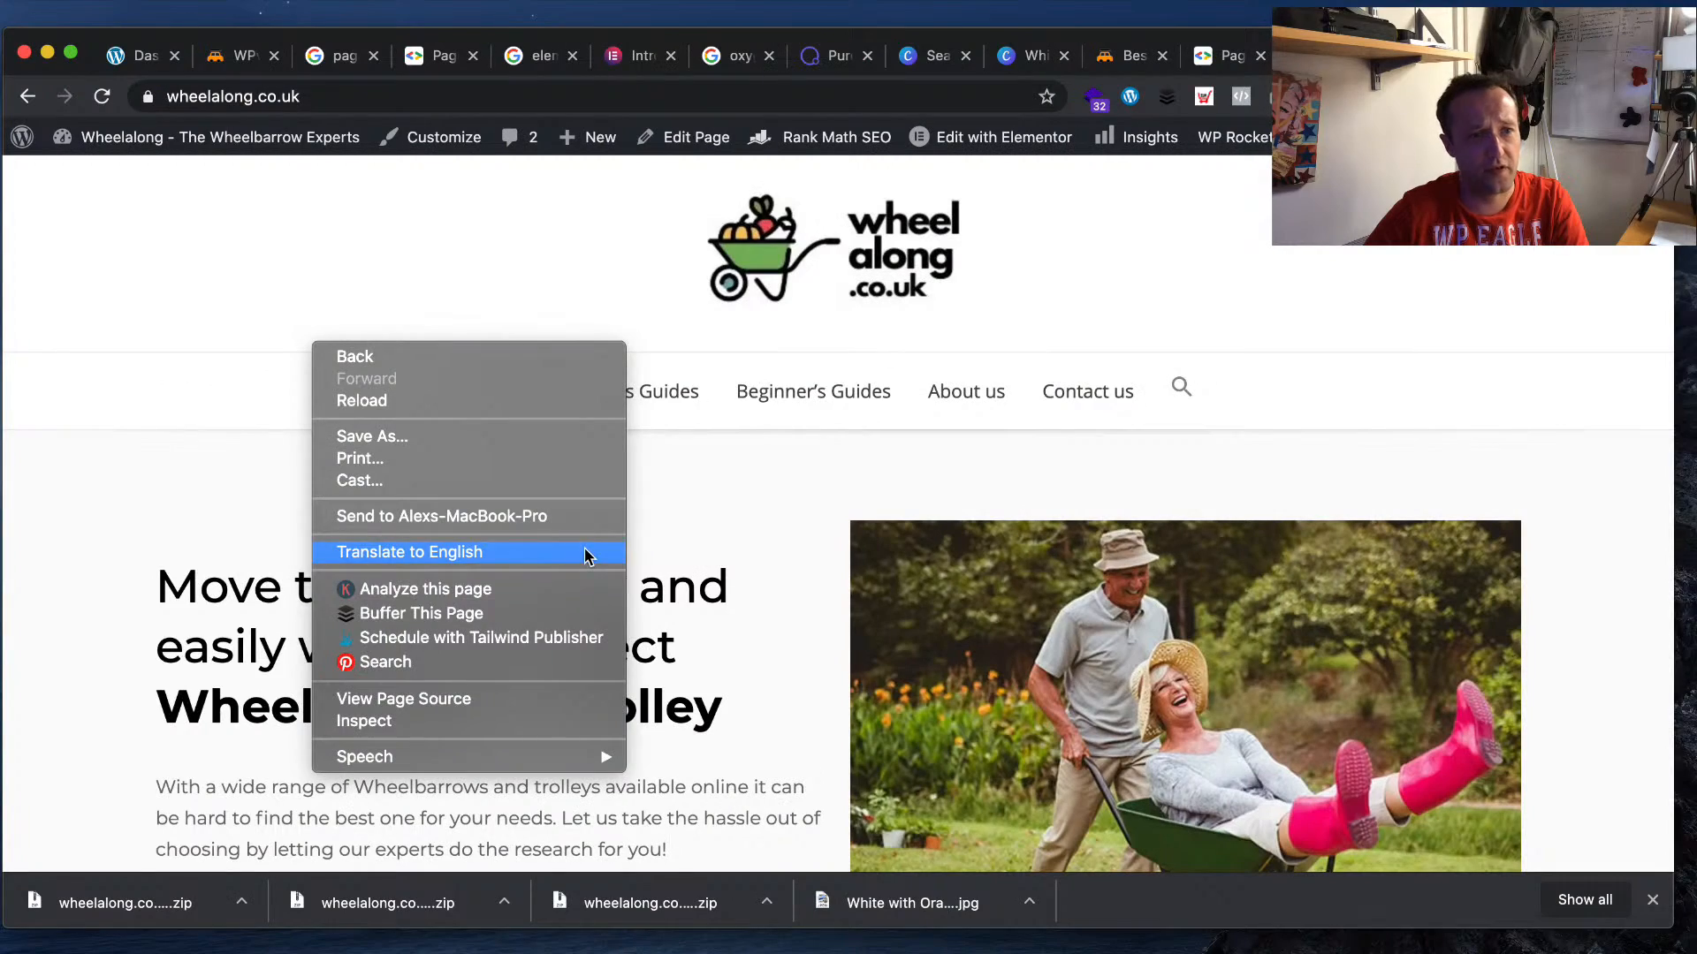
click(528, 702)
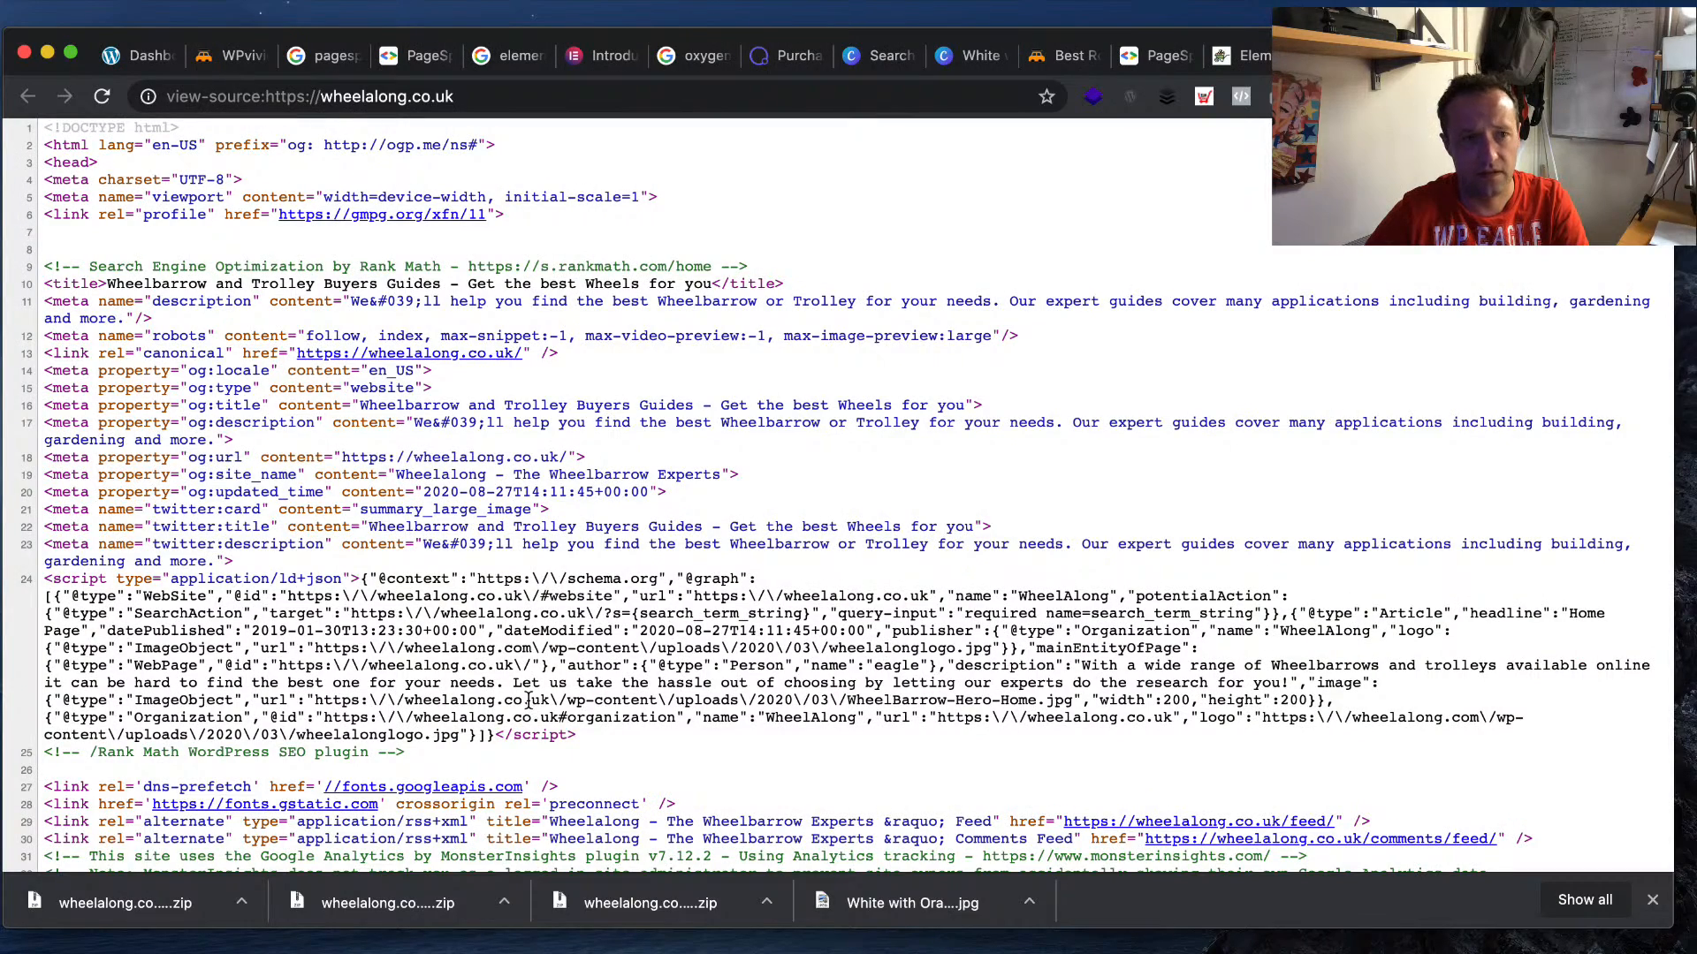
- Search the homepage source code for "bestroof" and for "digital"
key(super+f)
text(bedt)
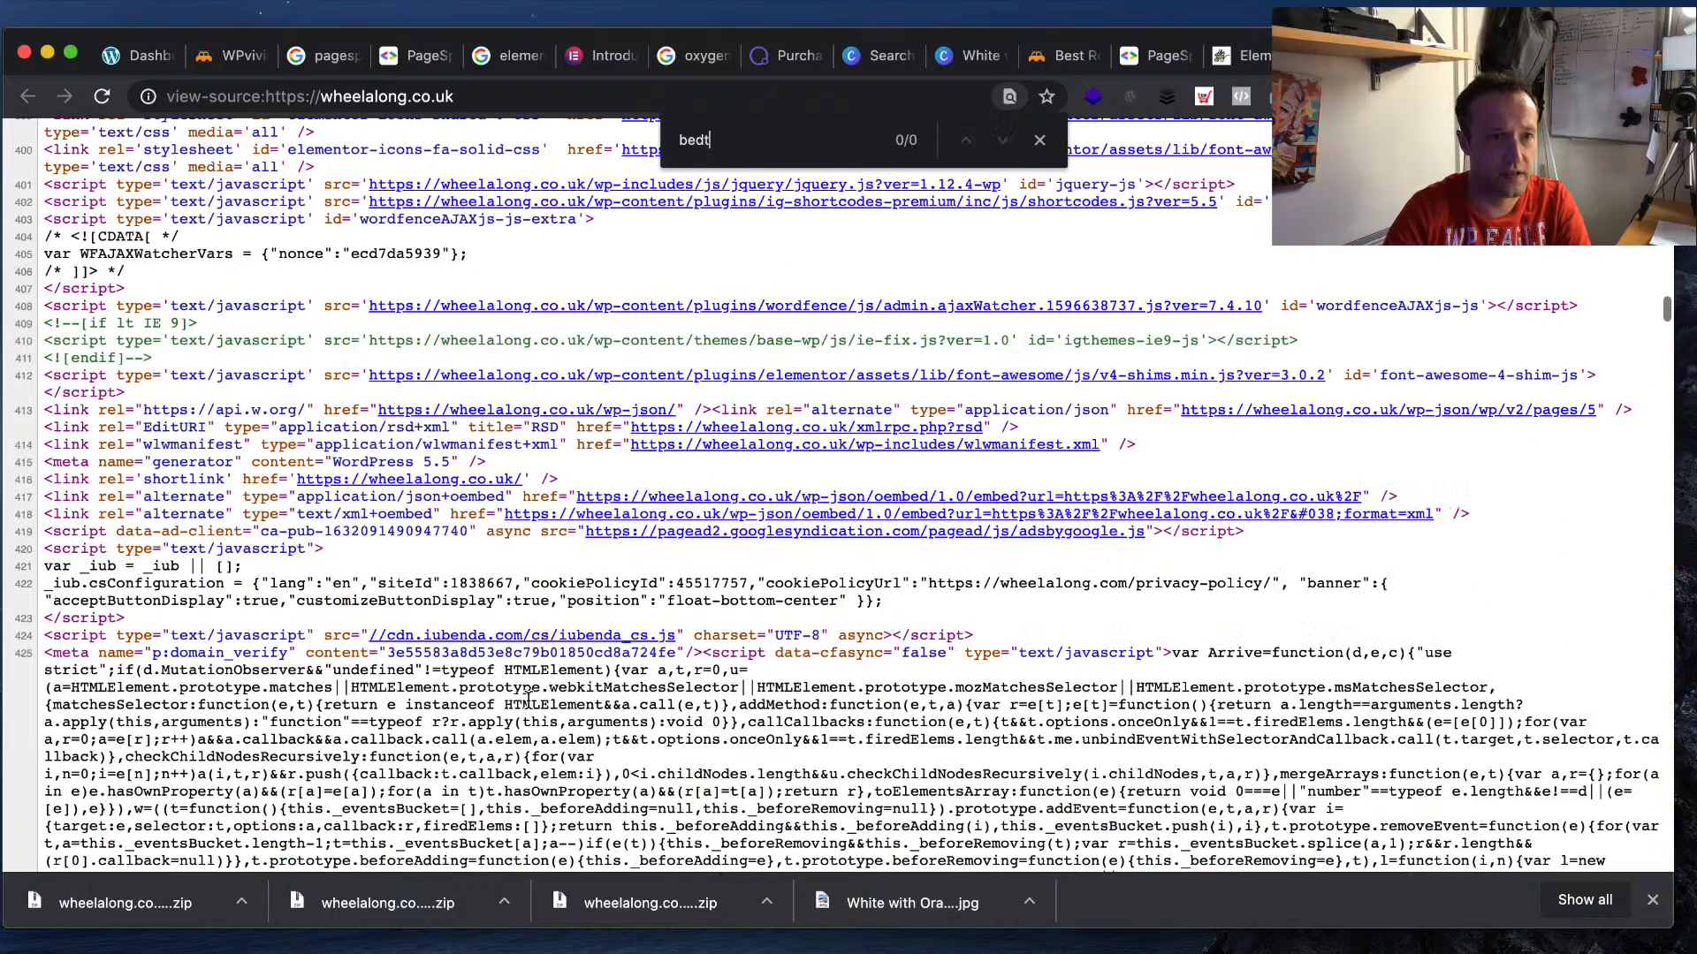
key(BackSpace)
key(BackSpace)
text(stro)
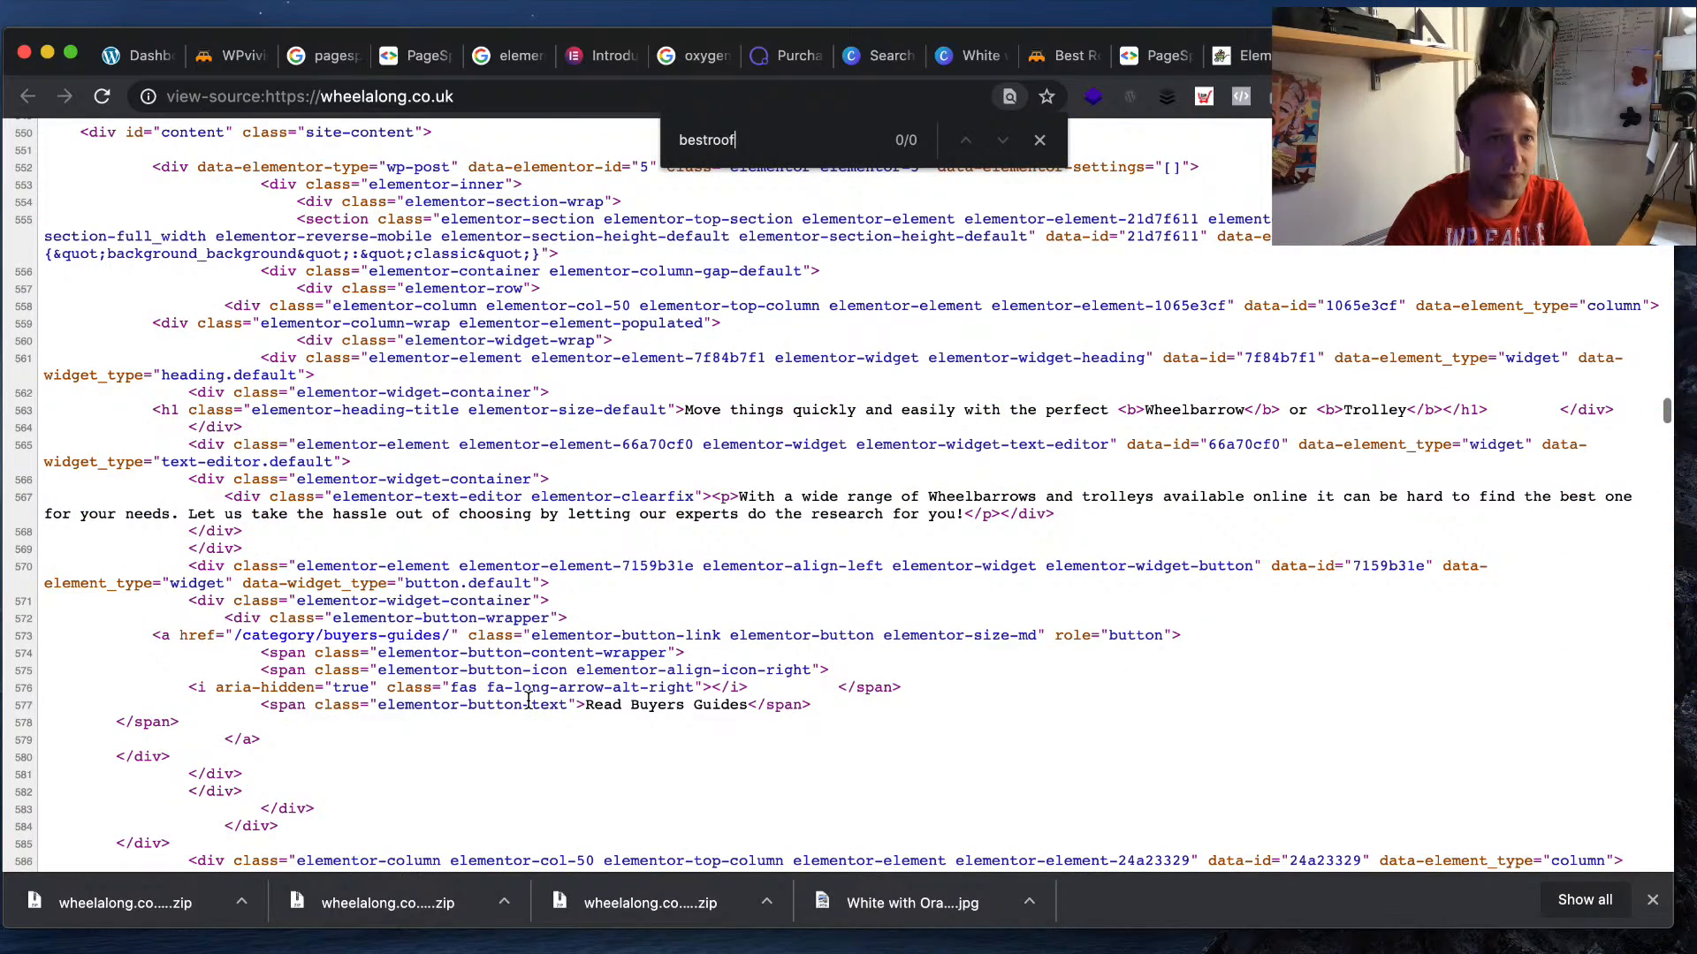
text(of)
key(super+a)
text(digita)
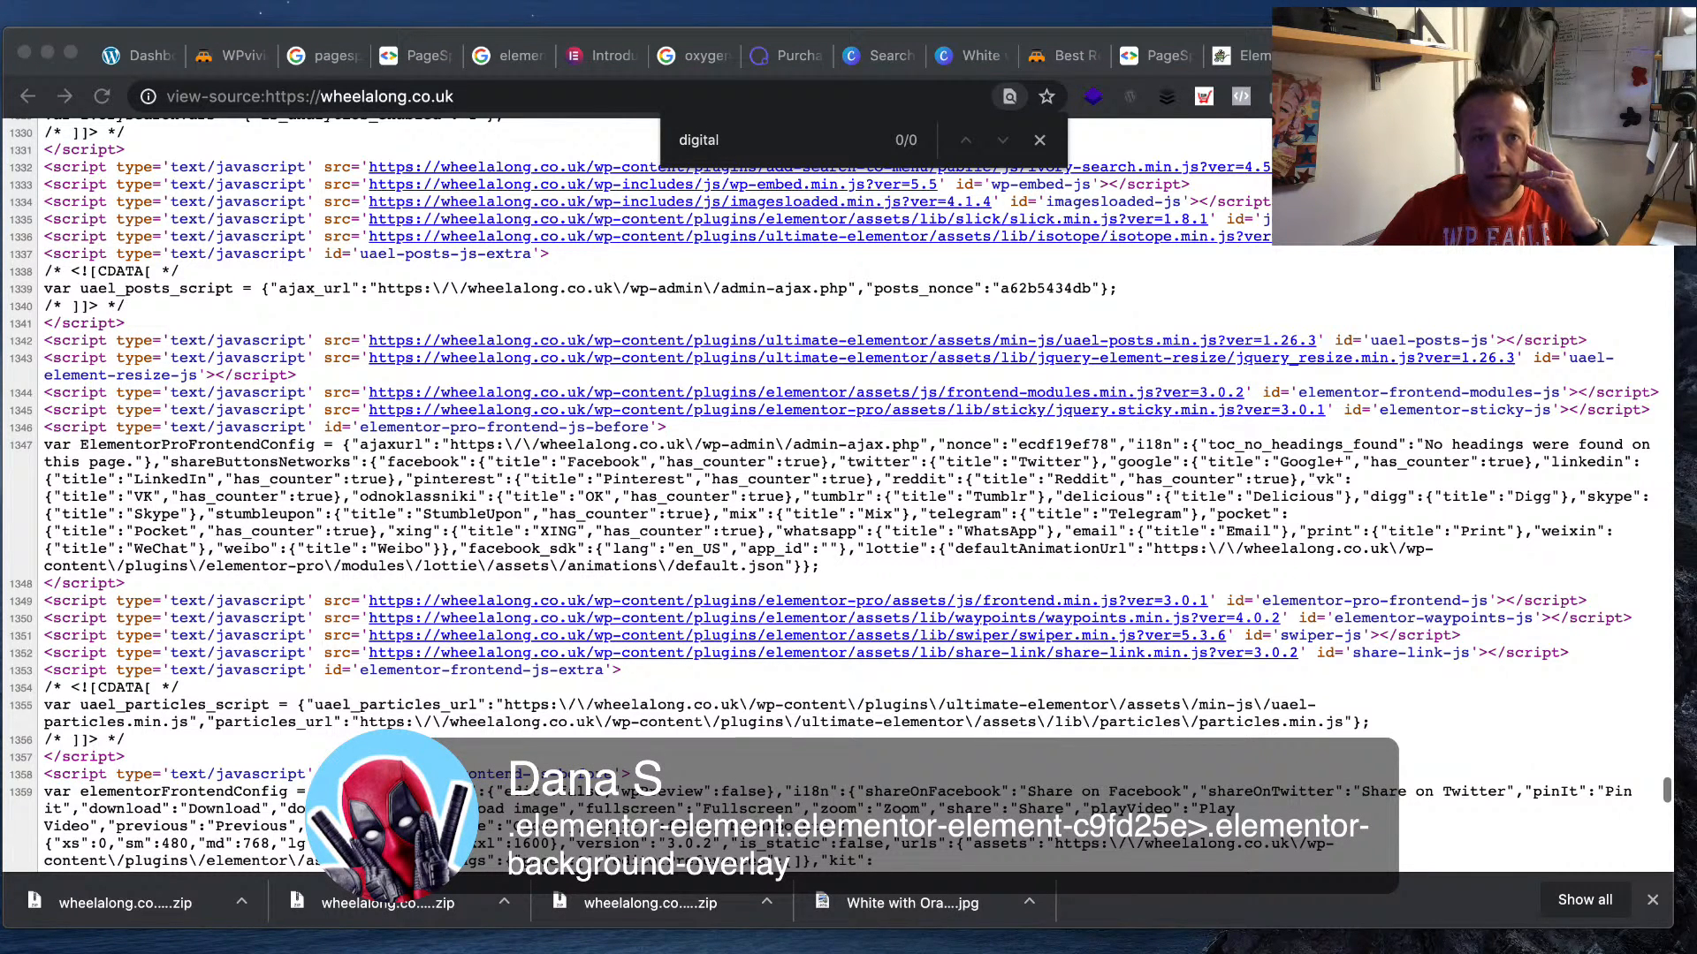
- Open wheelalong.co.uk in a new incognito window, accept the cookie notice and follow the Read Buyers Guides link
click(92, 7)
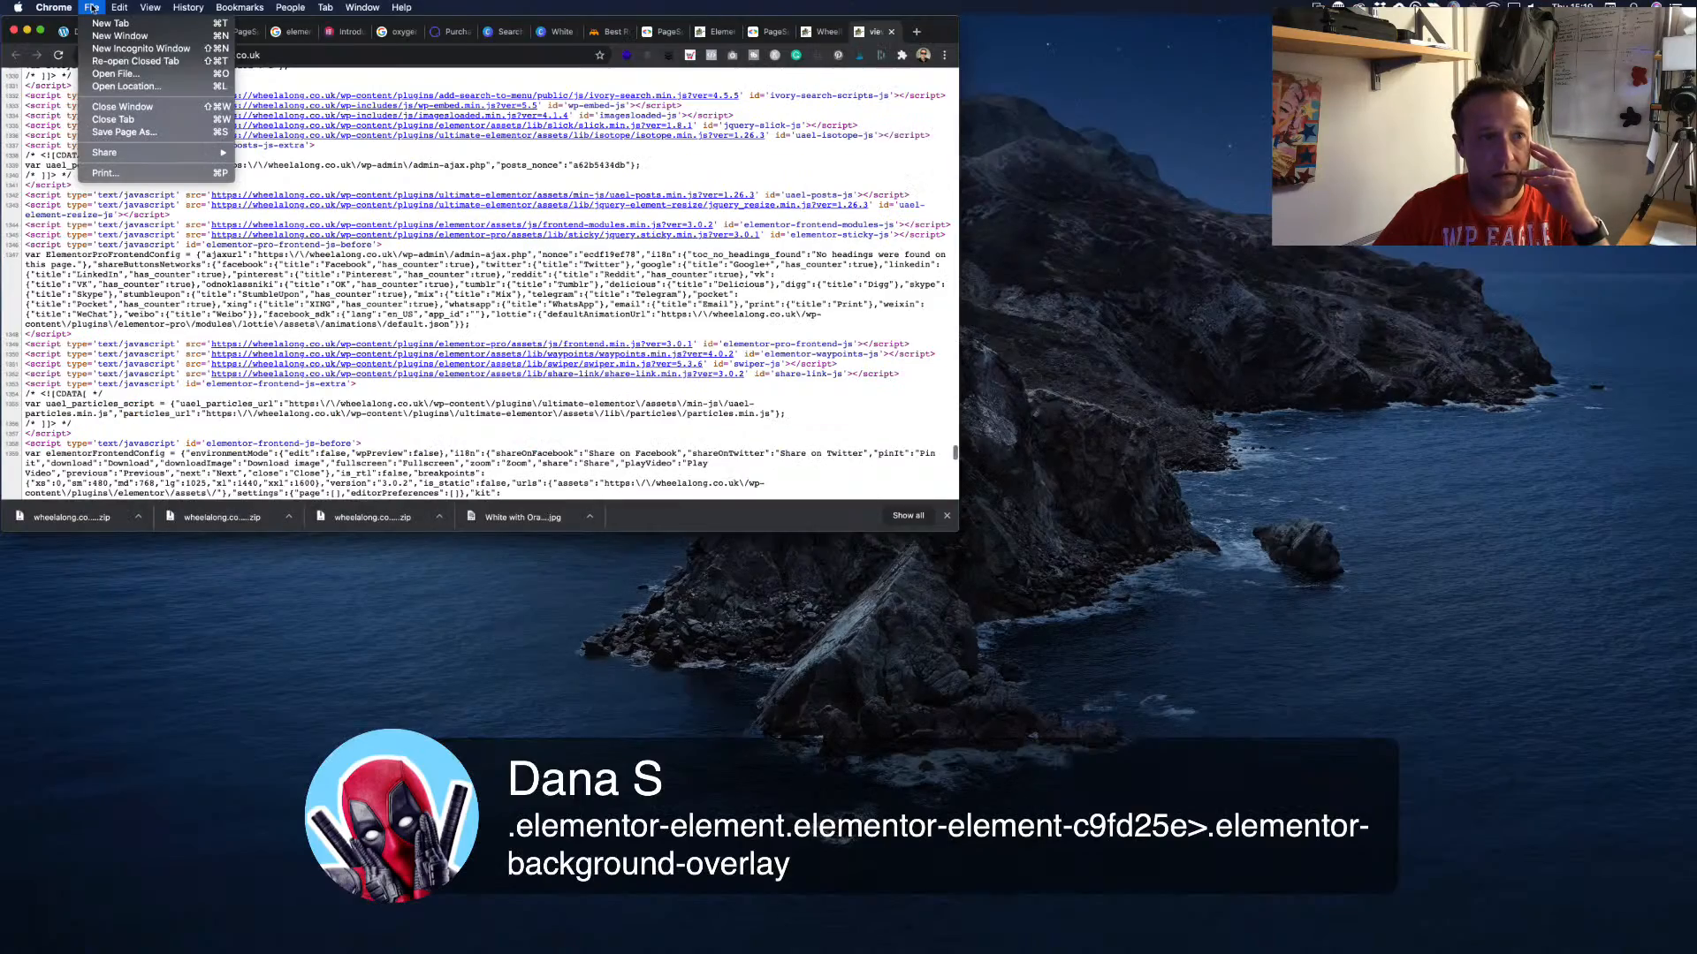
click(140, 49)
text(wheelalong.com)
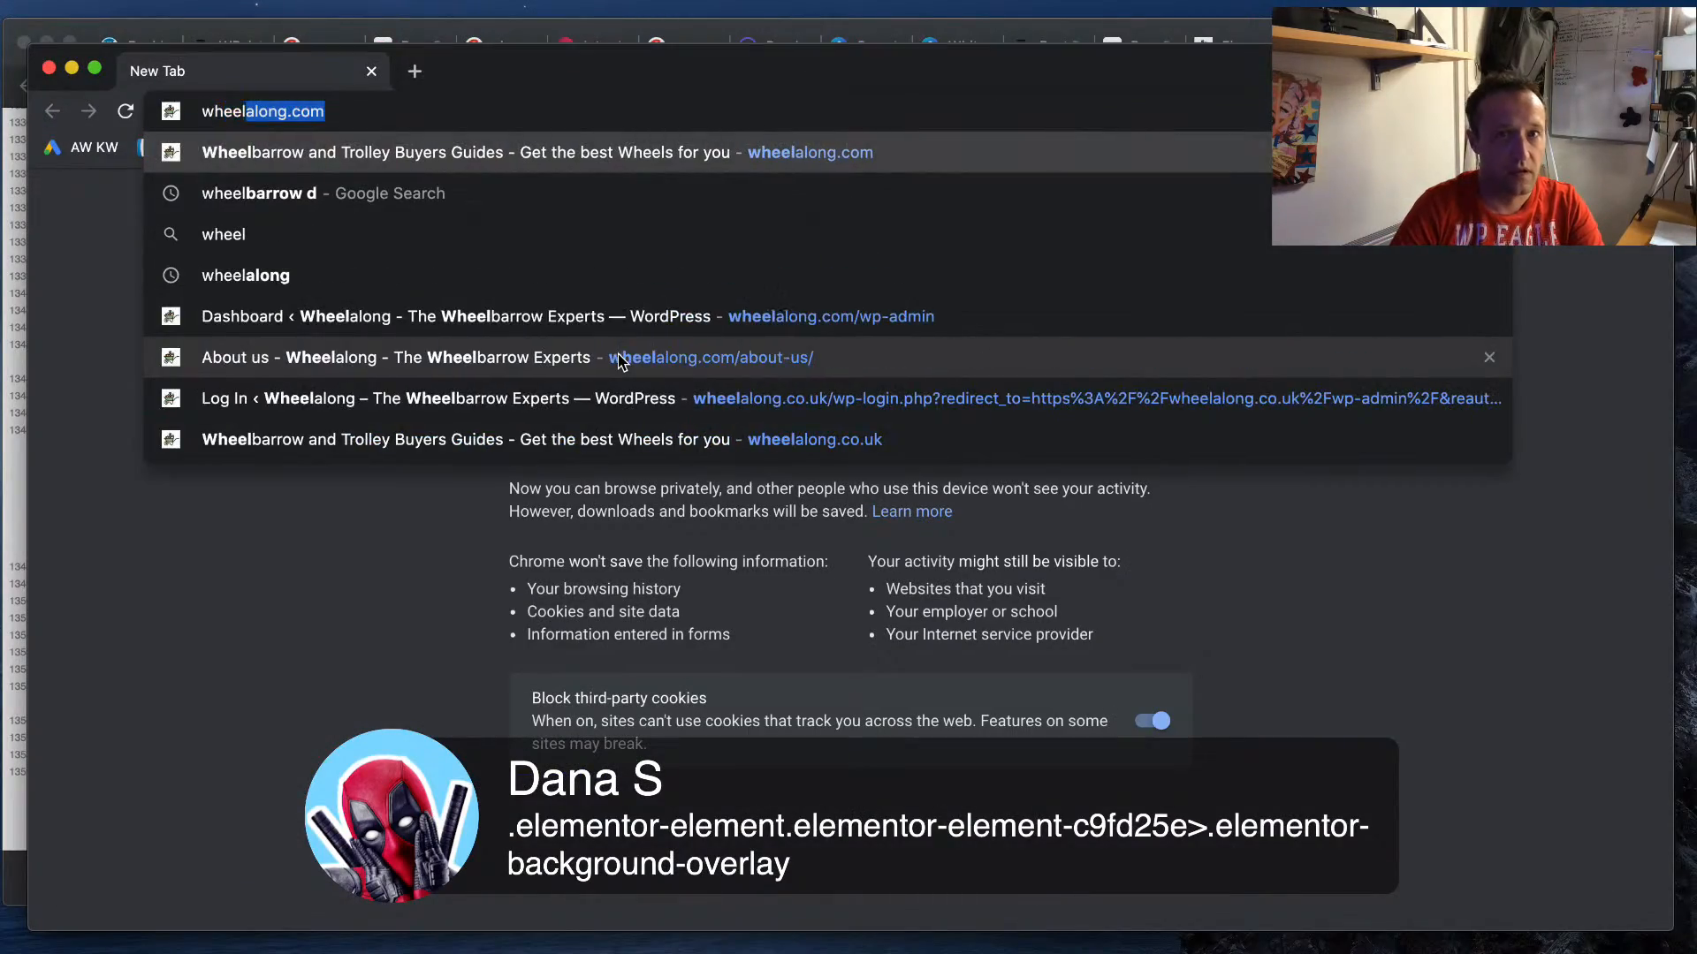
click(619, 439)
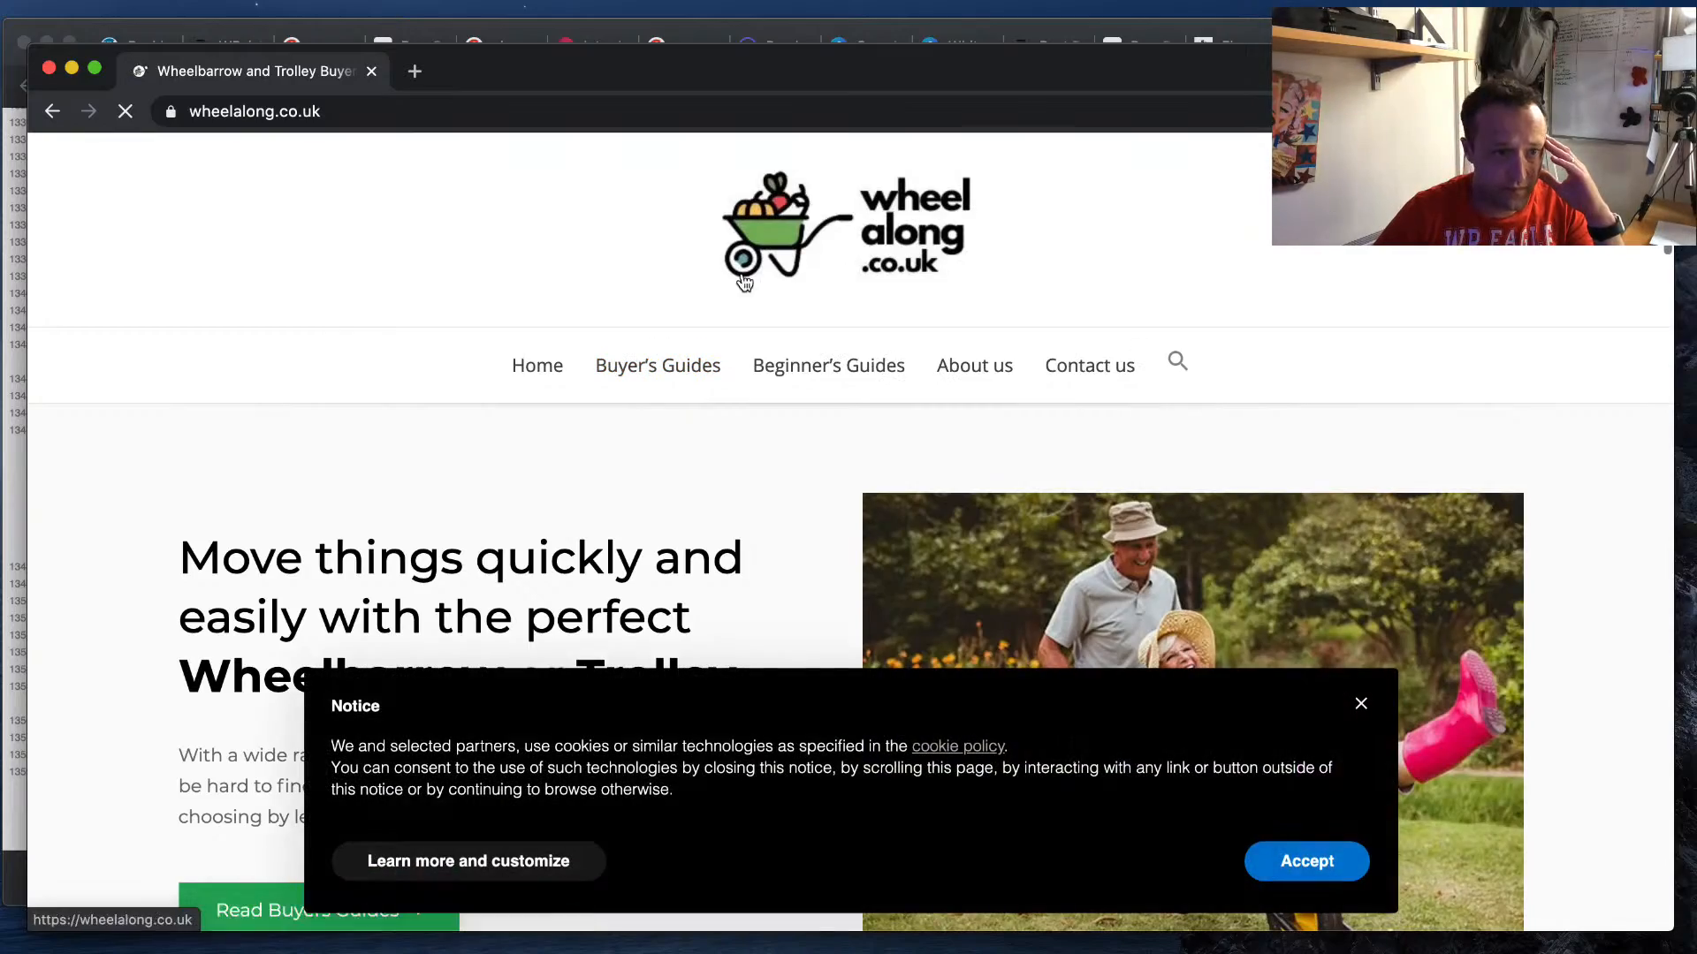
click(1314, 851)
scroll(776, 576, down, 7)
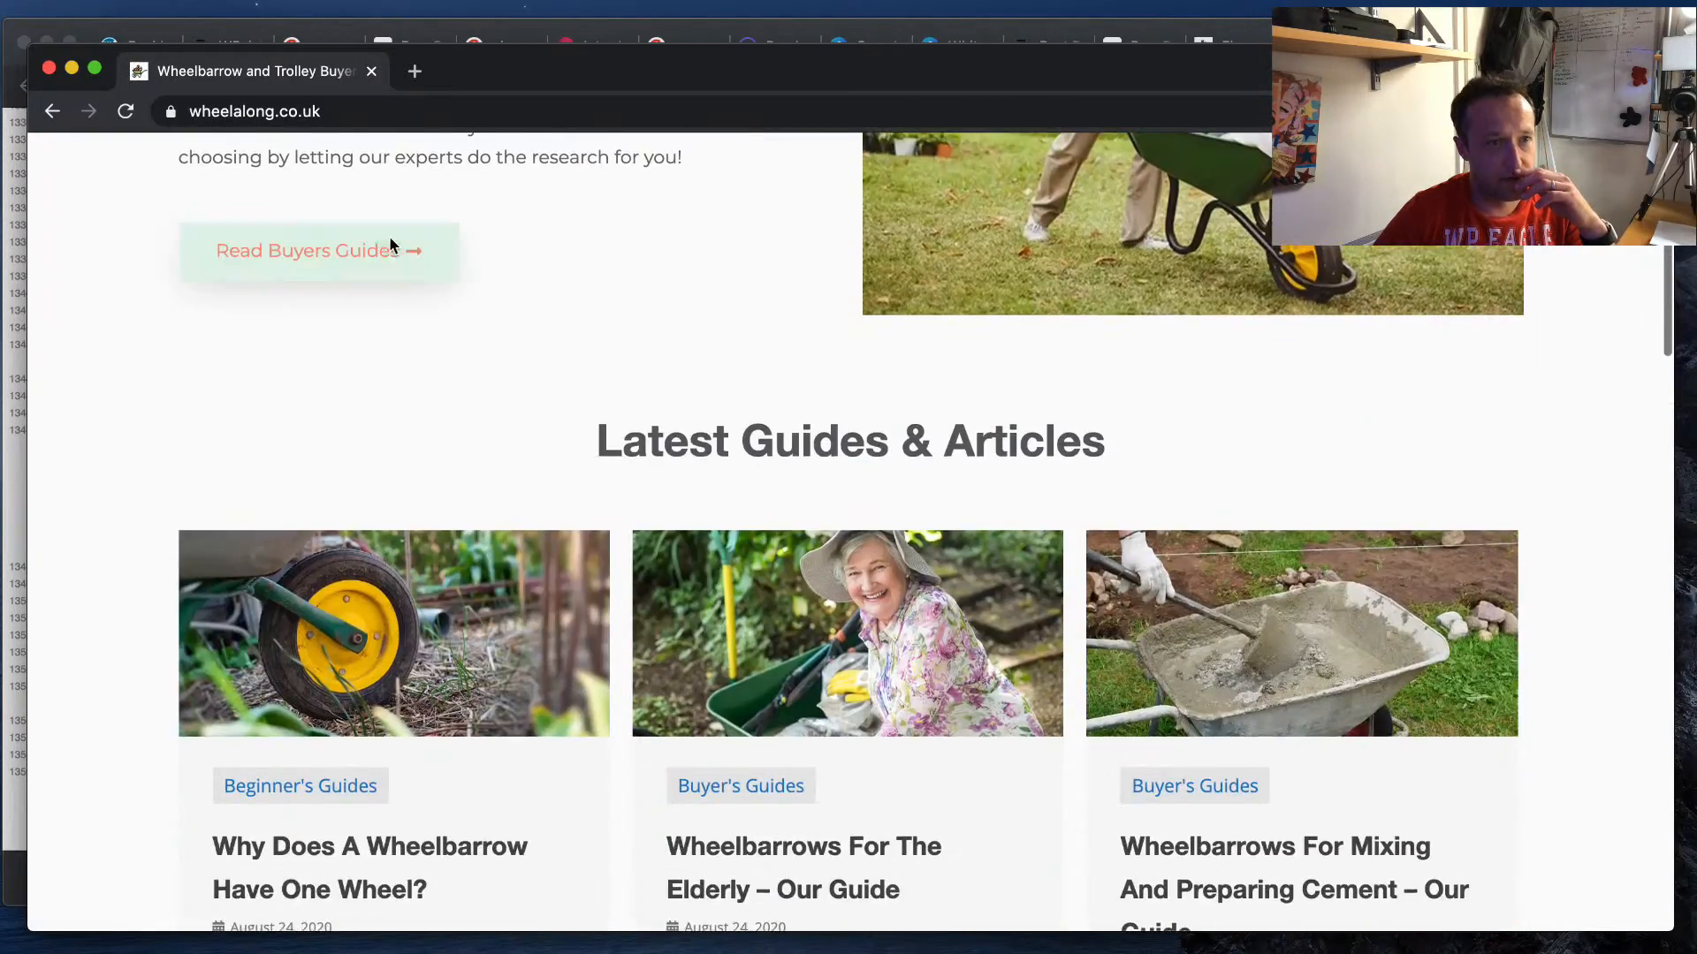
click(390, 248)
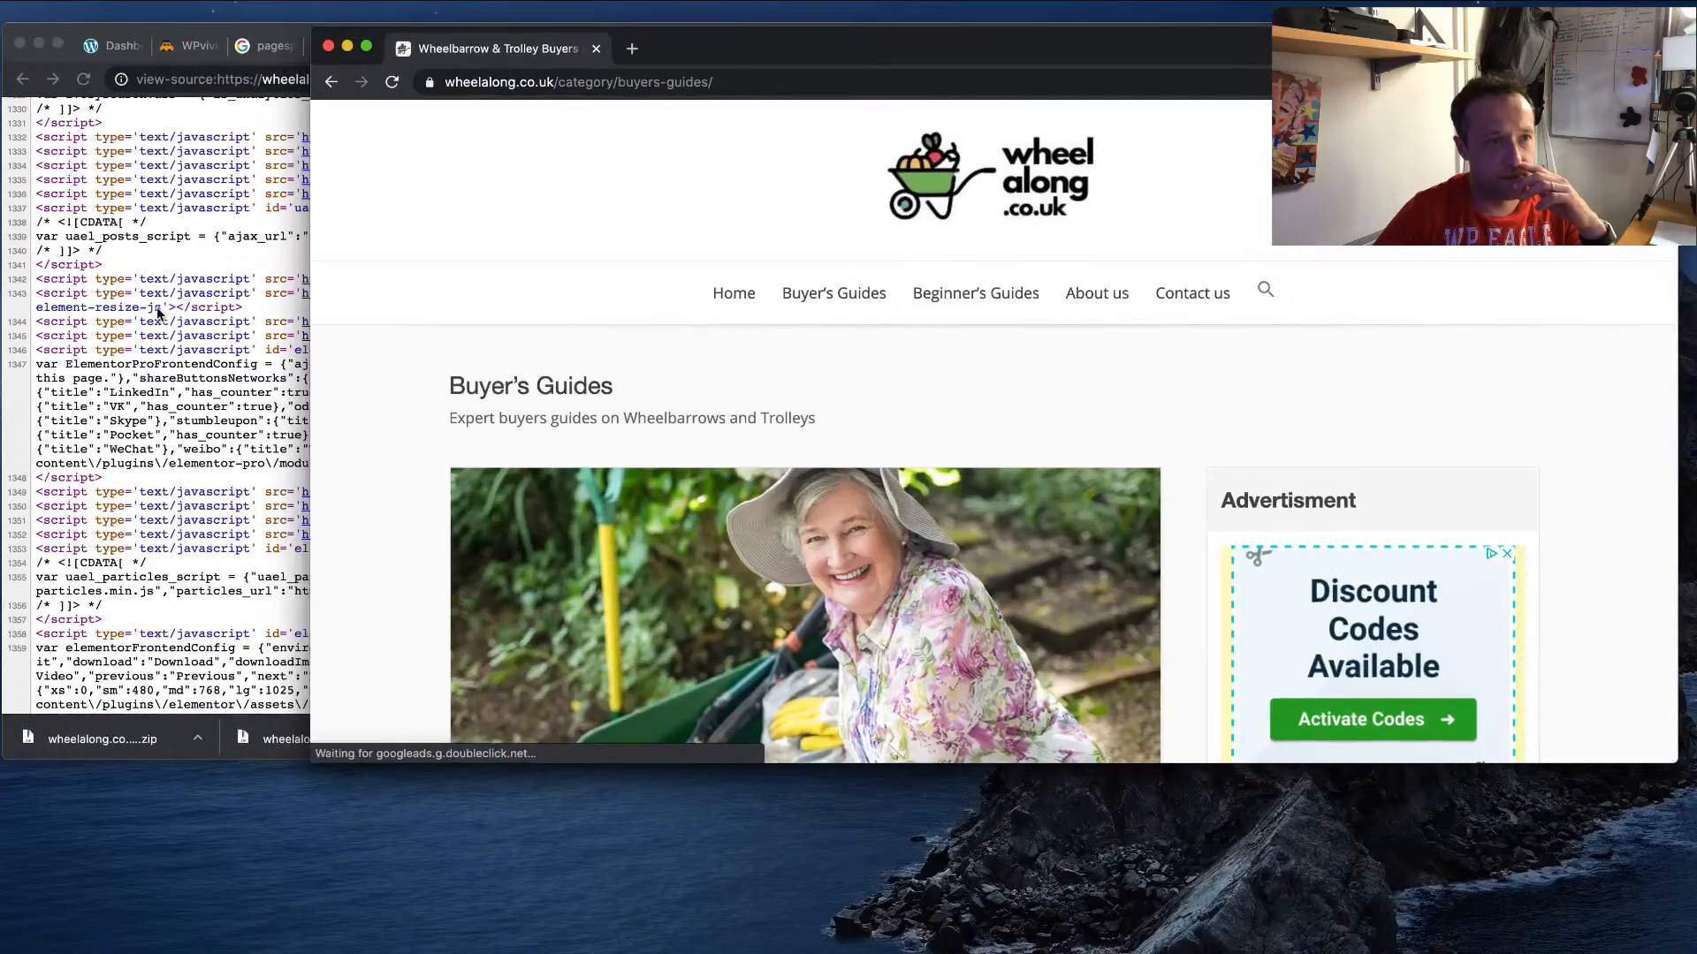
- Return to the homepage's Elementor editor in the original window and check the About us section's background and background overlay
click(156, 305)
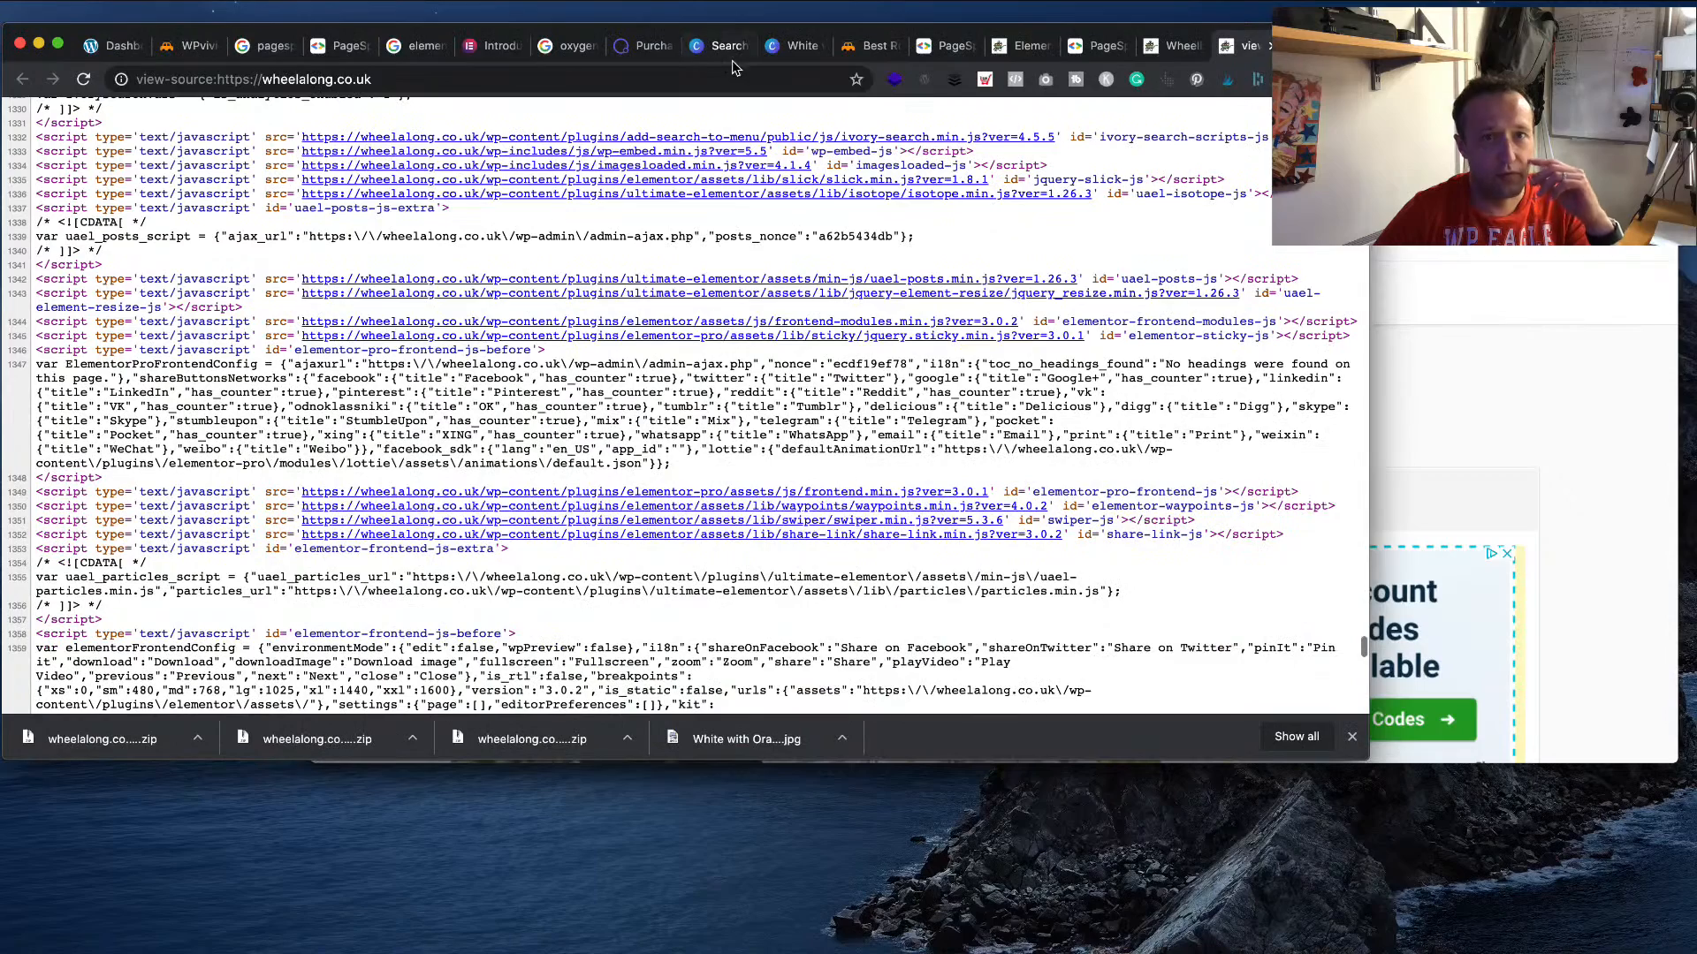
click(937, 46)
scroll(849, 291, up, 5)
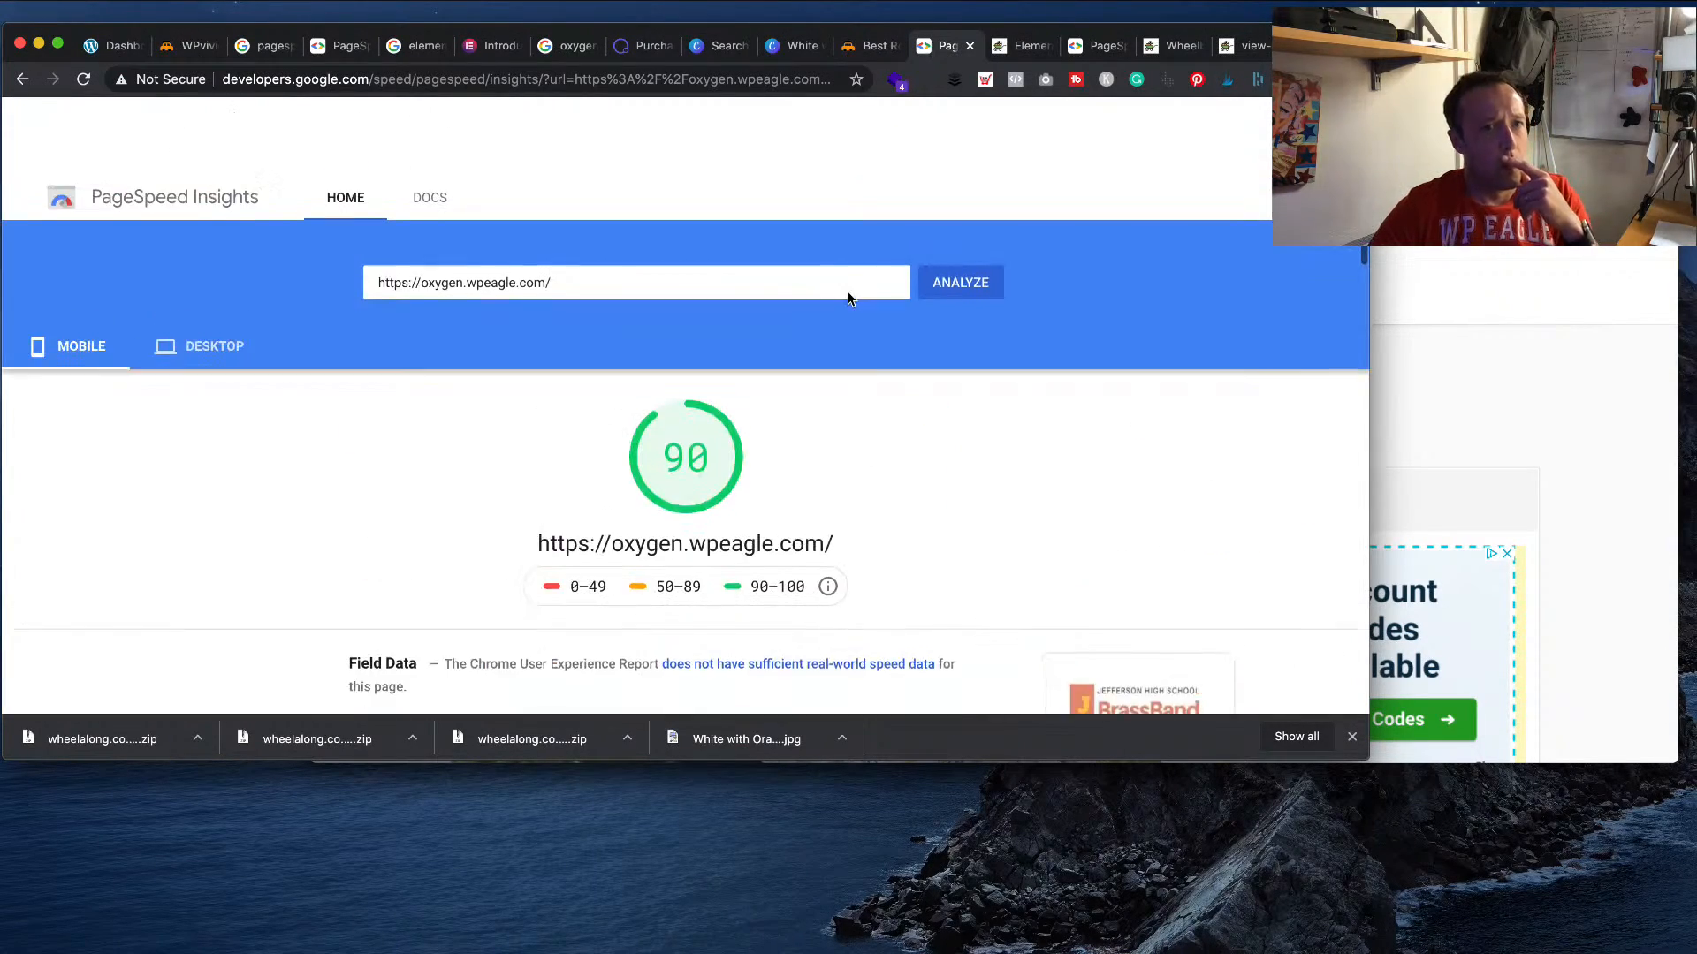
click(1023, 46)
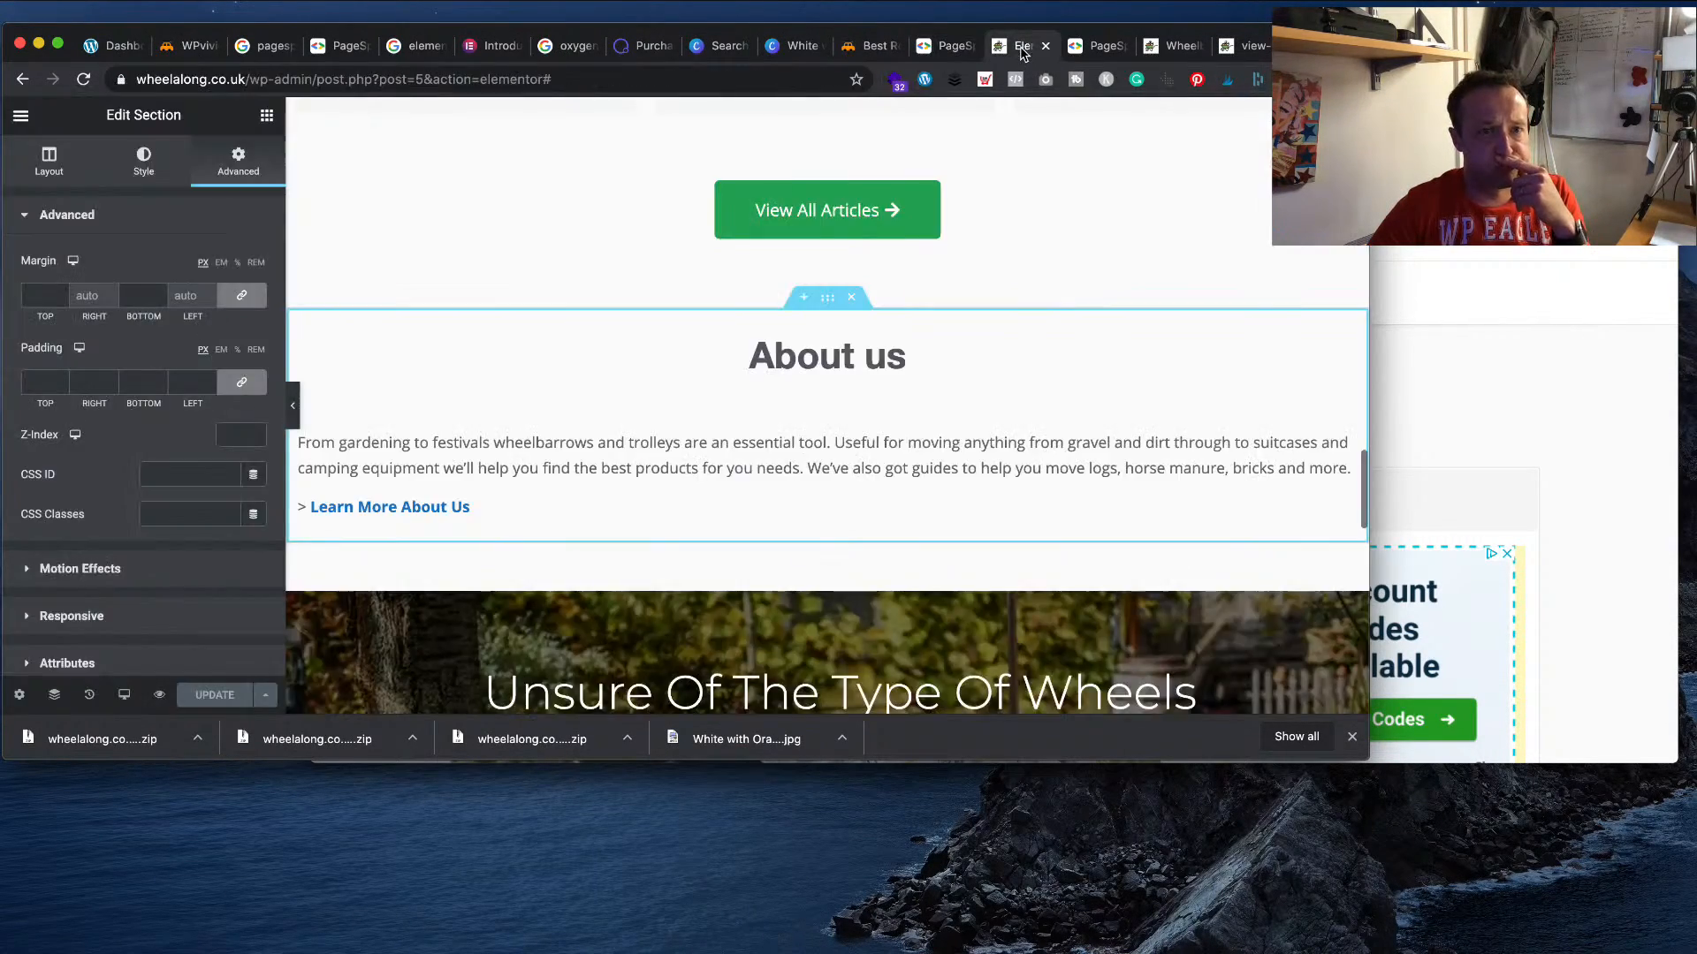
click(1070, 46)
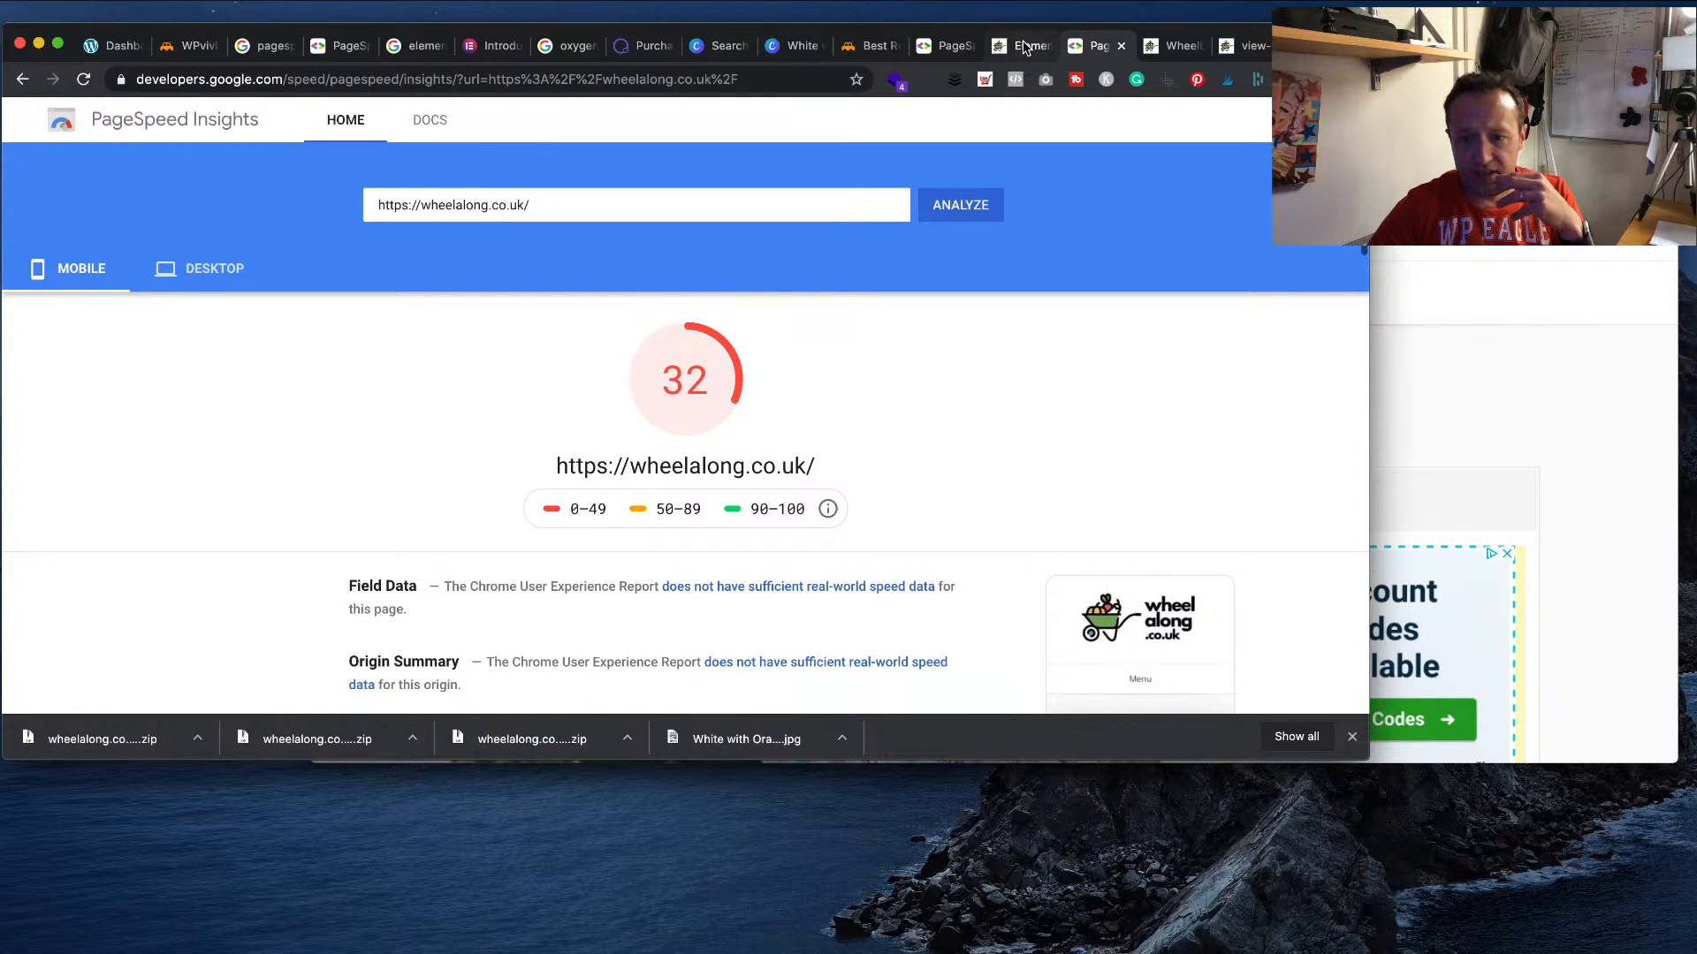
click(1023, 46)
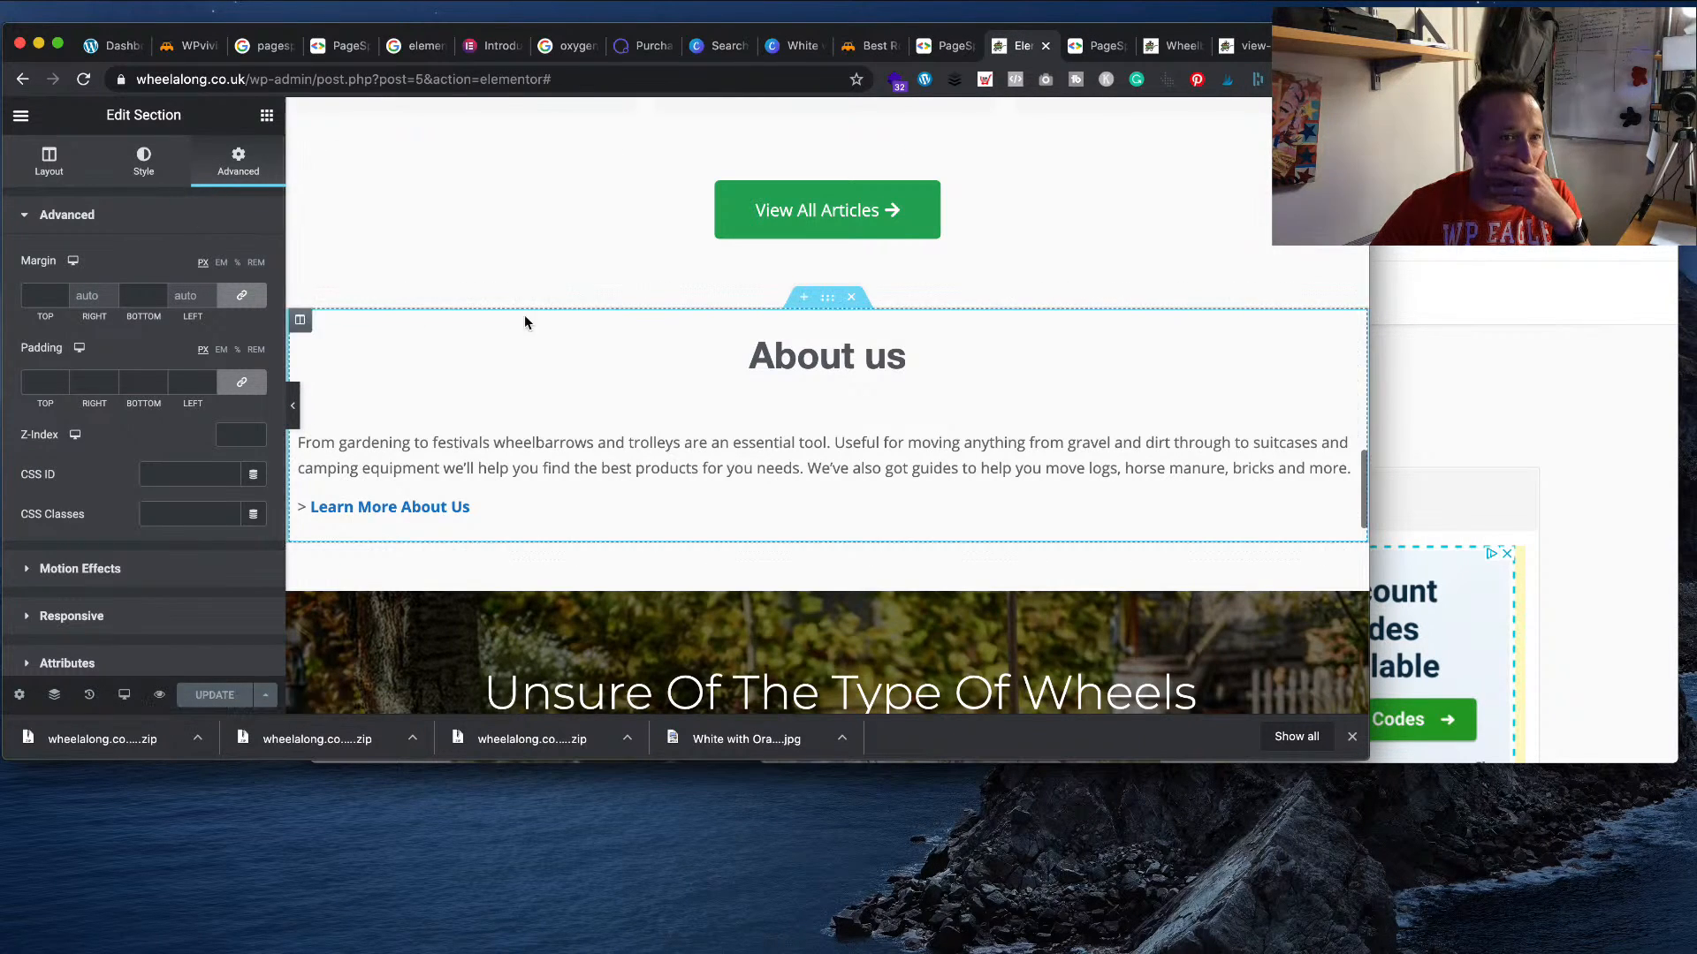
scroll(523, 317, down, 4)
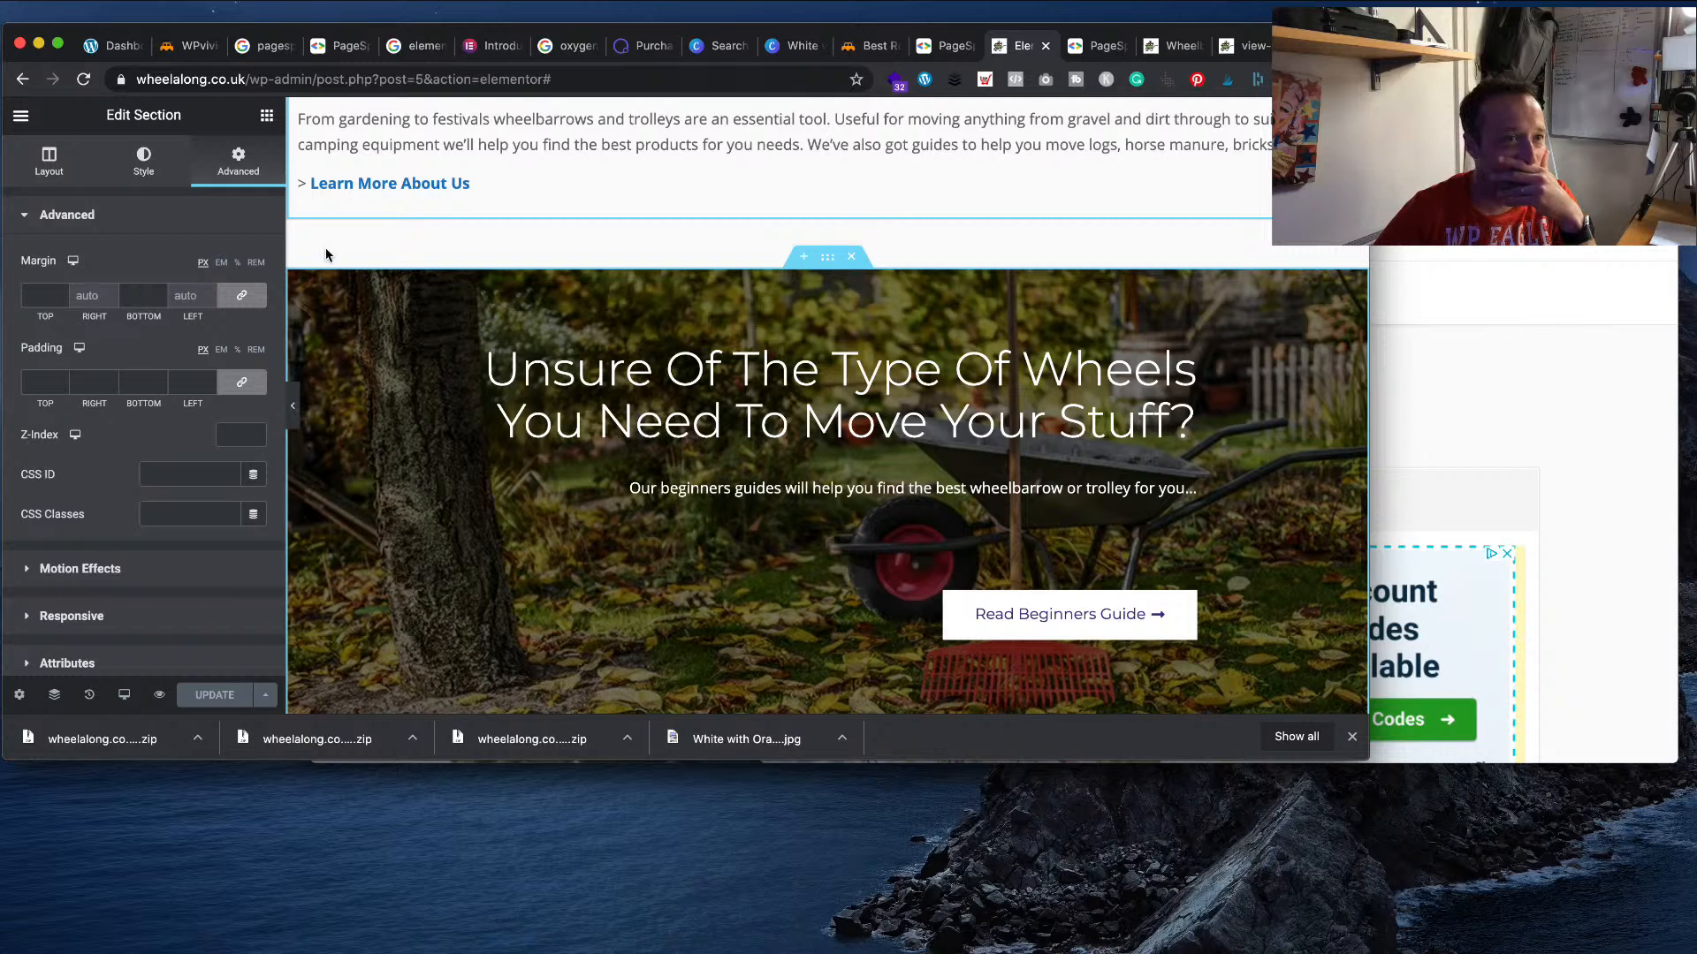
click(154, 172)
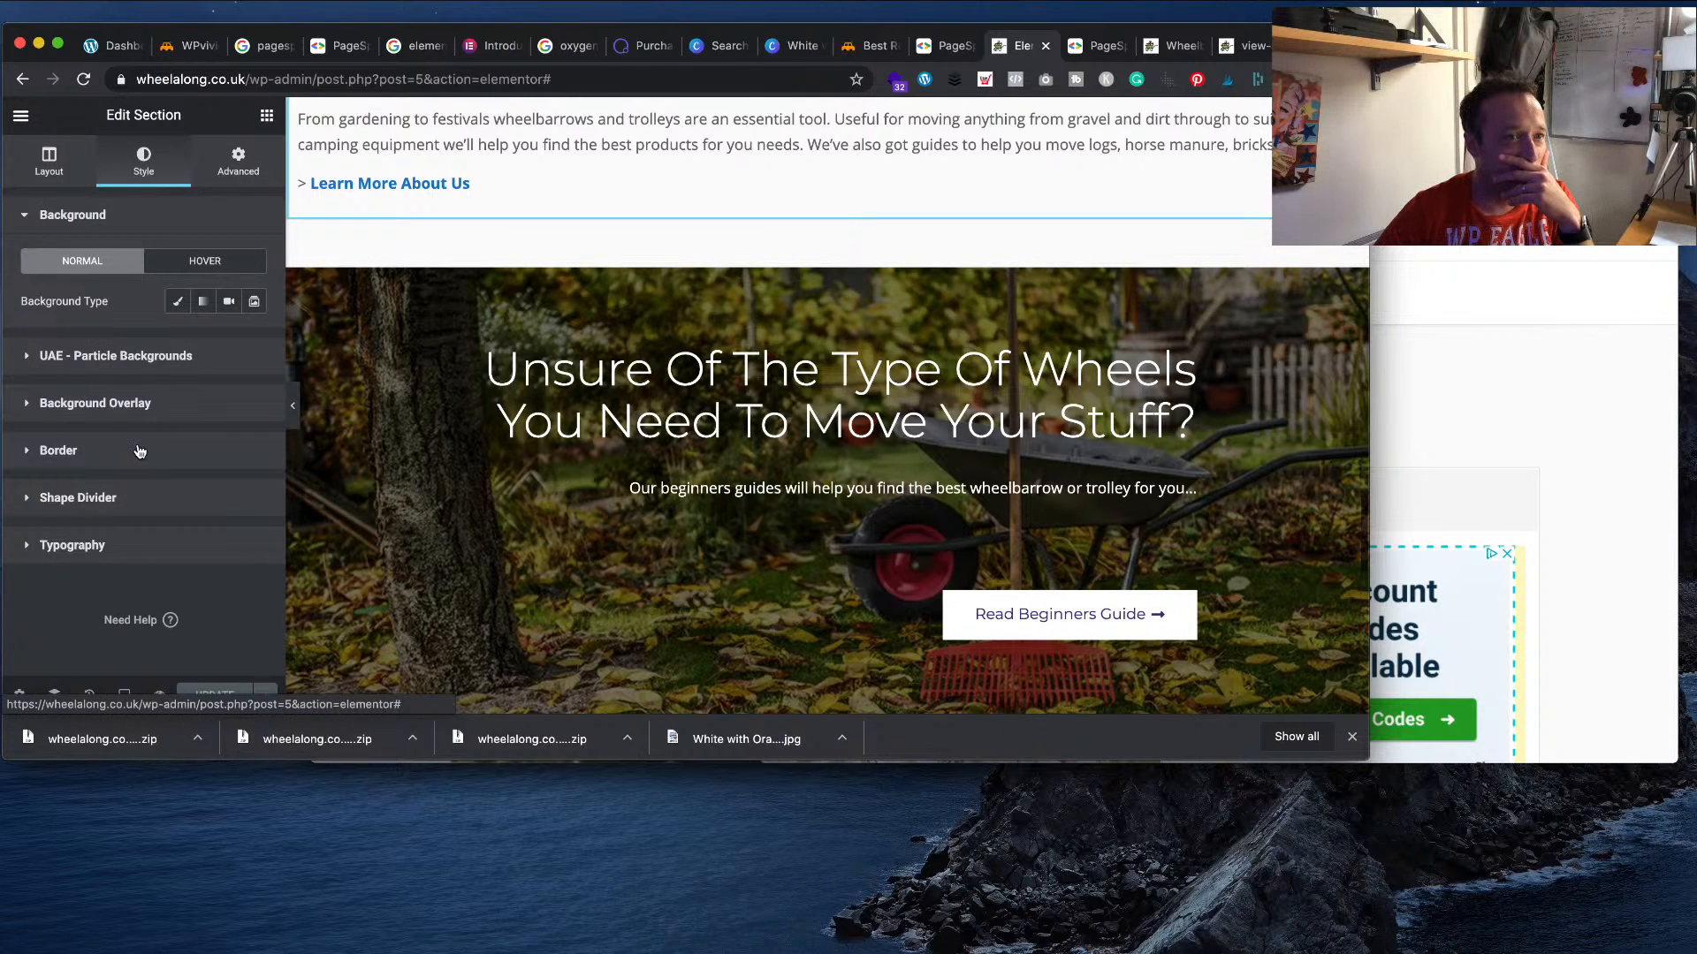
click(142, 404)
- Check the hero section's background image and its normal and hover background overlay settings
scroll(318, 447, up, 15)
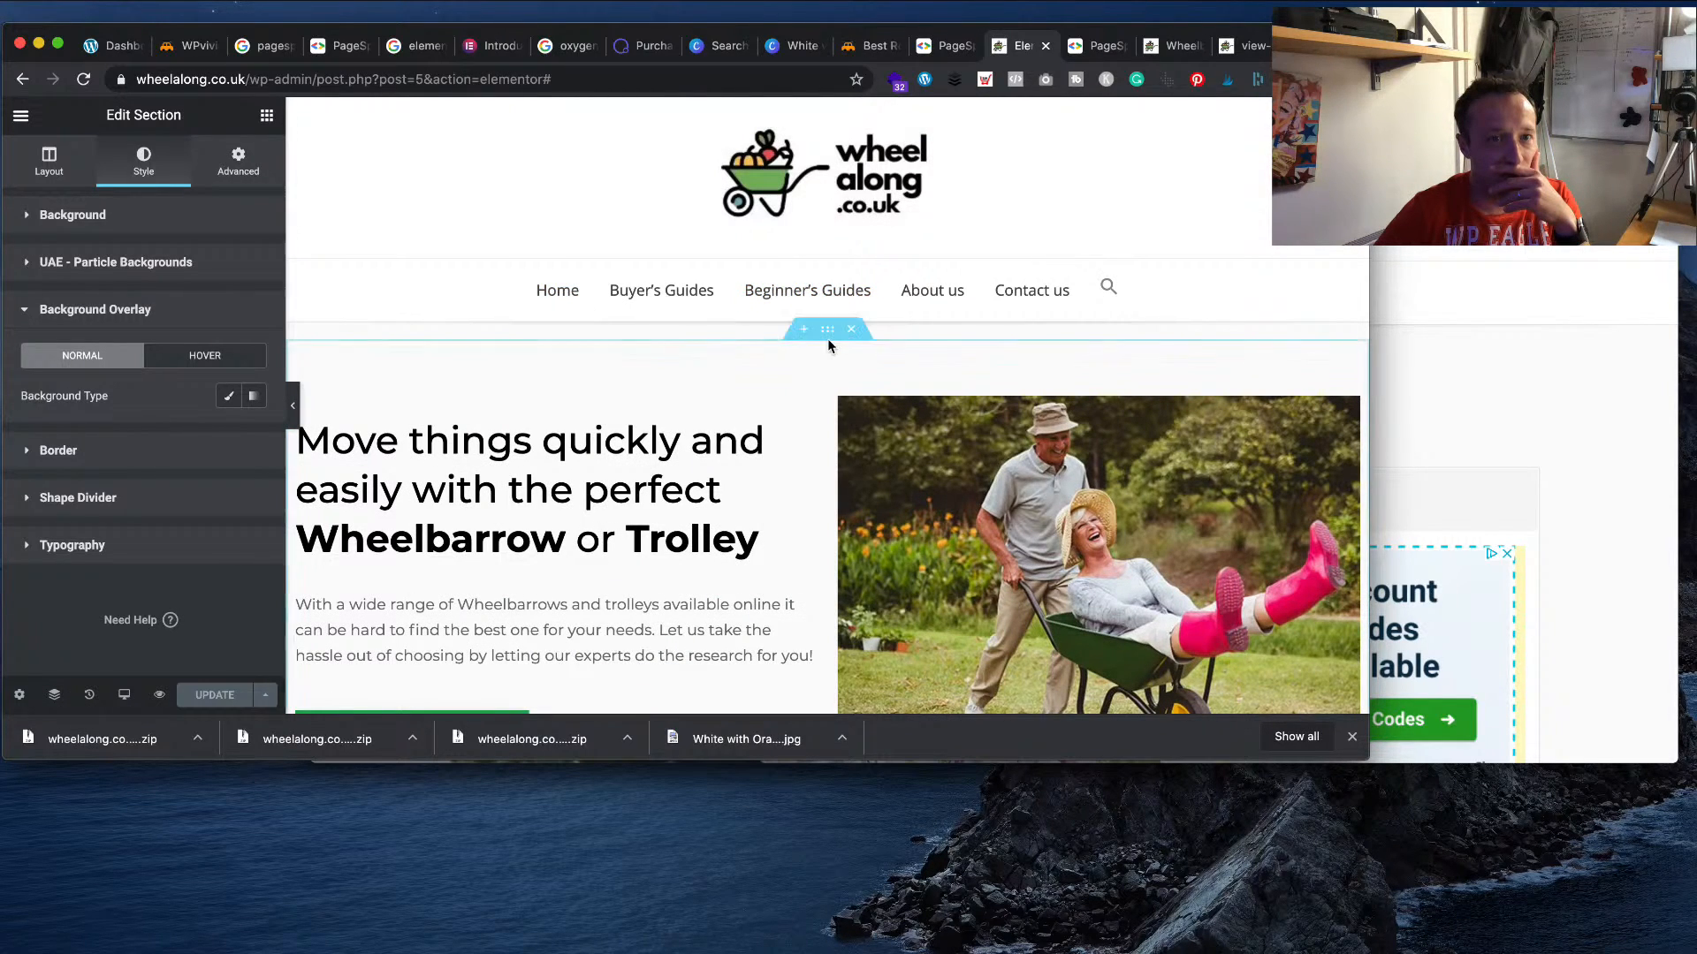
right_click(840, 335)
click(758, 364)
scroll(202, 334, down, 5)
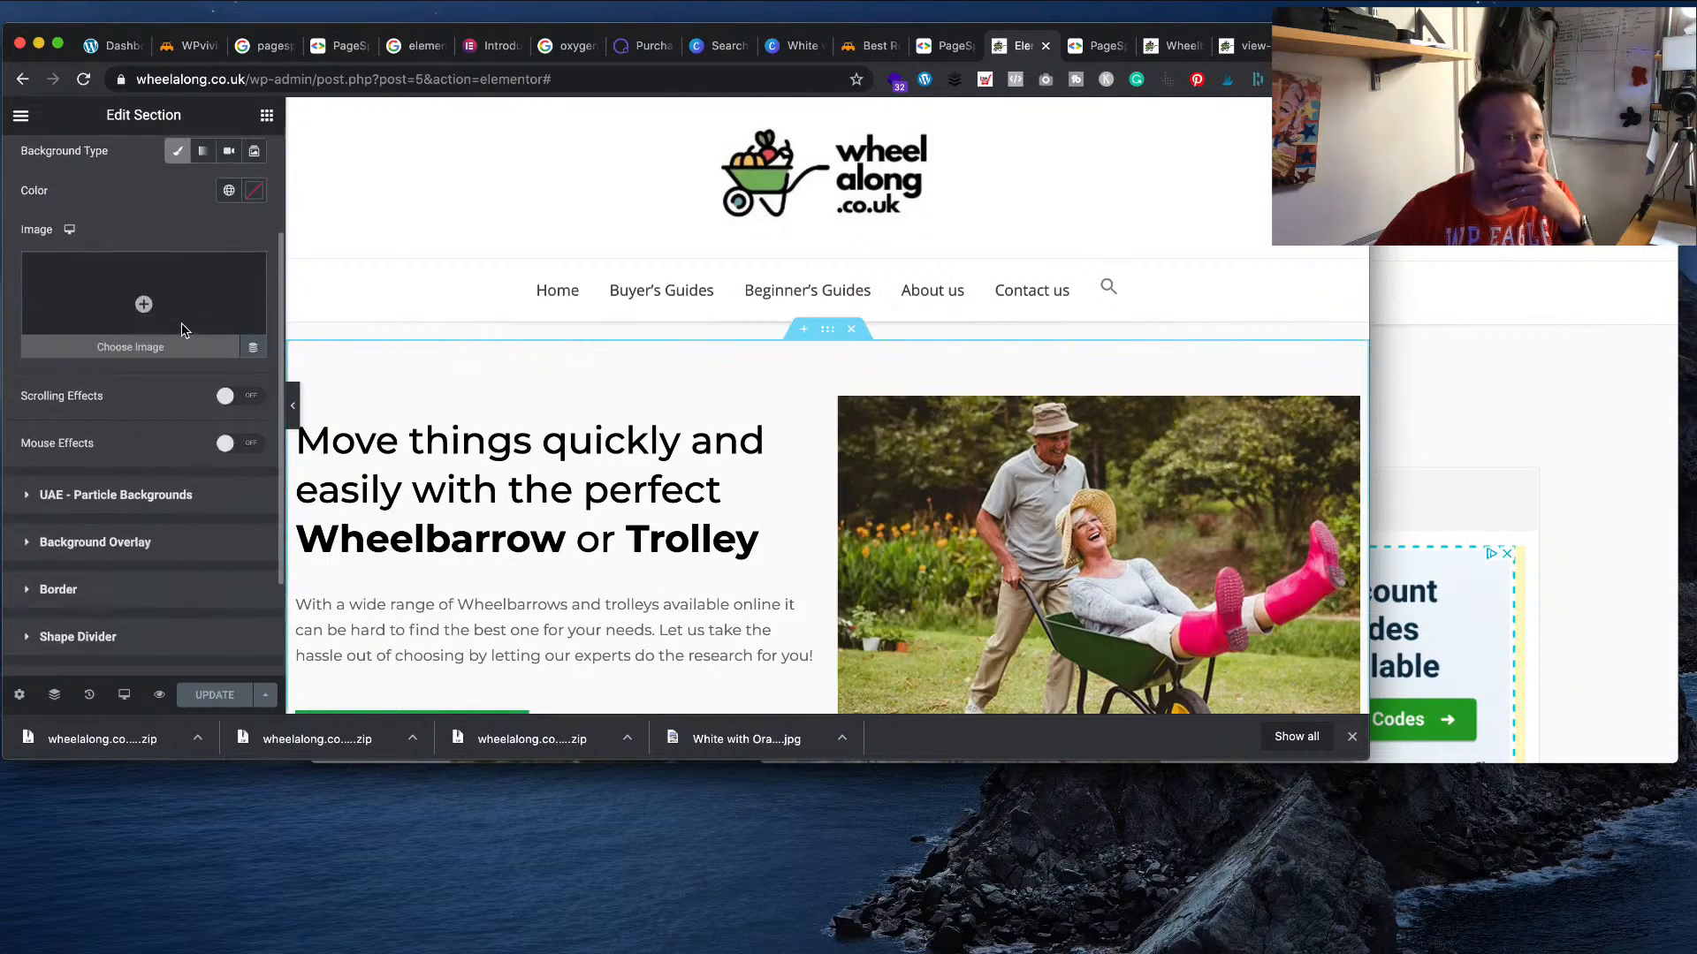
click(181, 546)
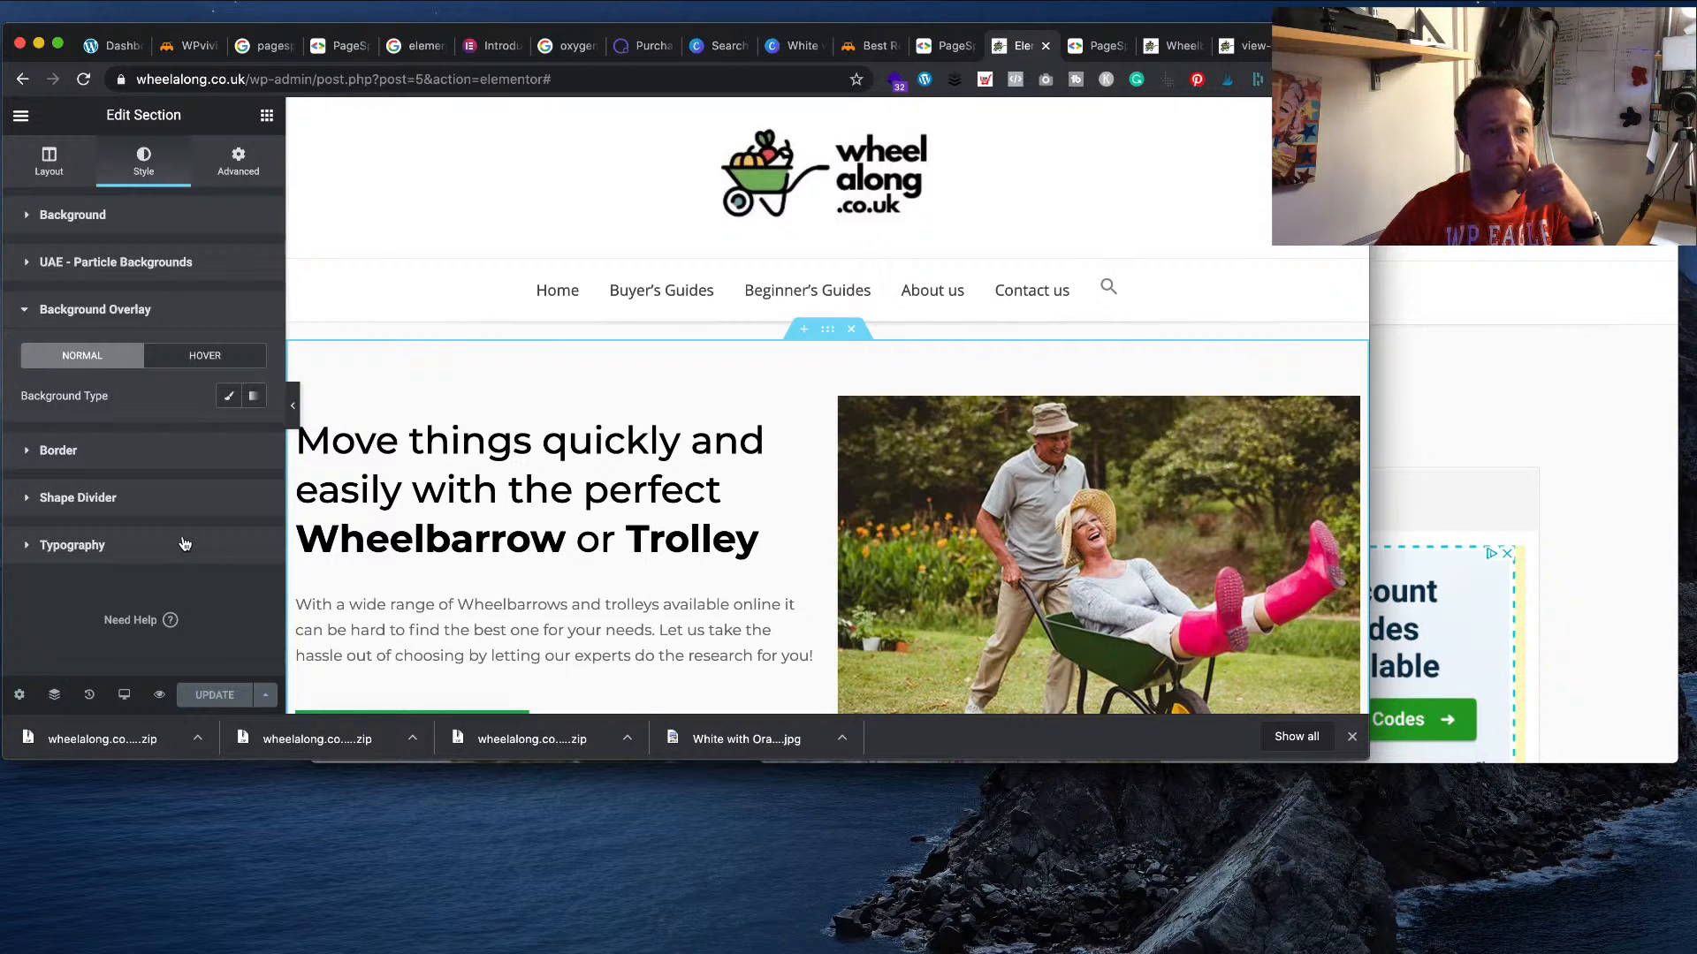
click(225, 356)
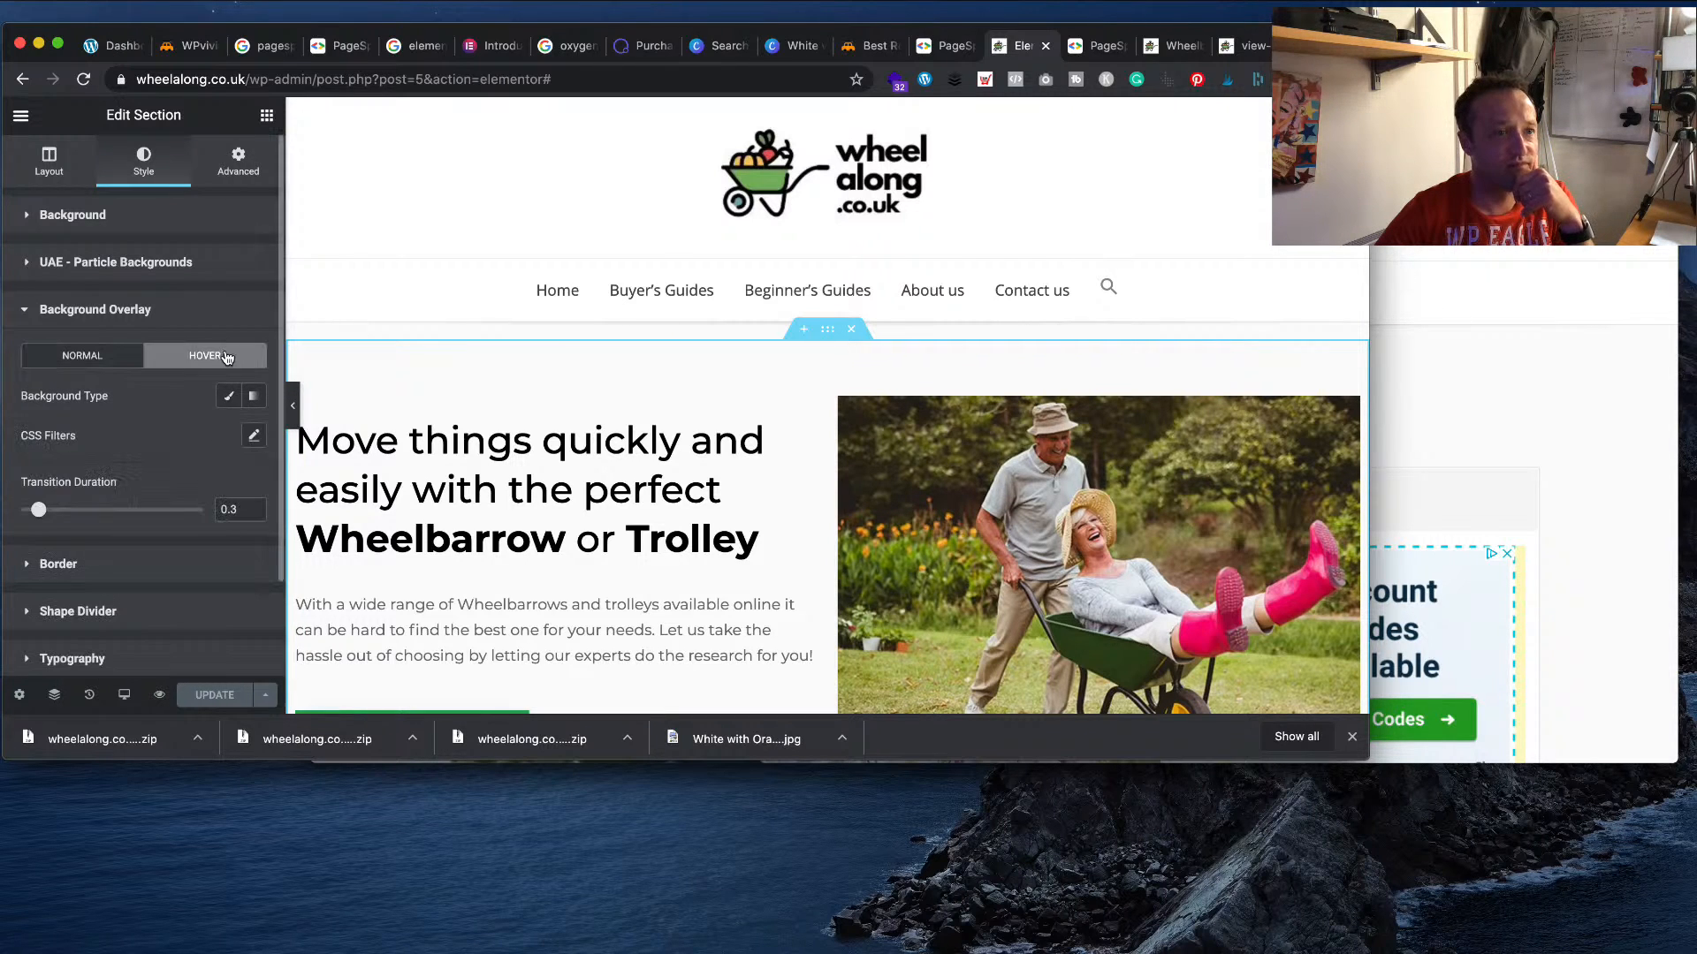
click(104, 365)
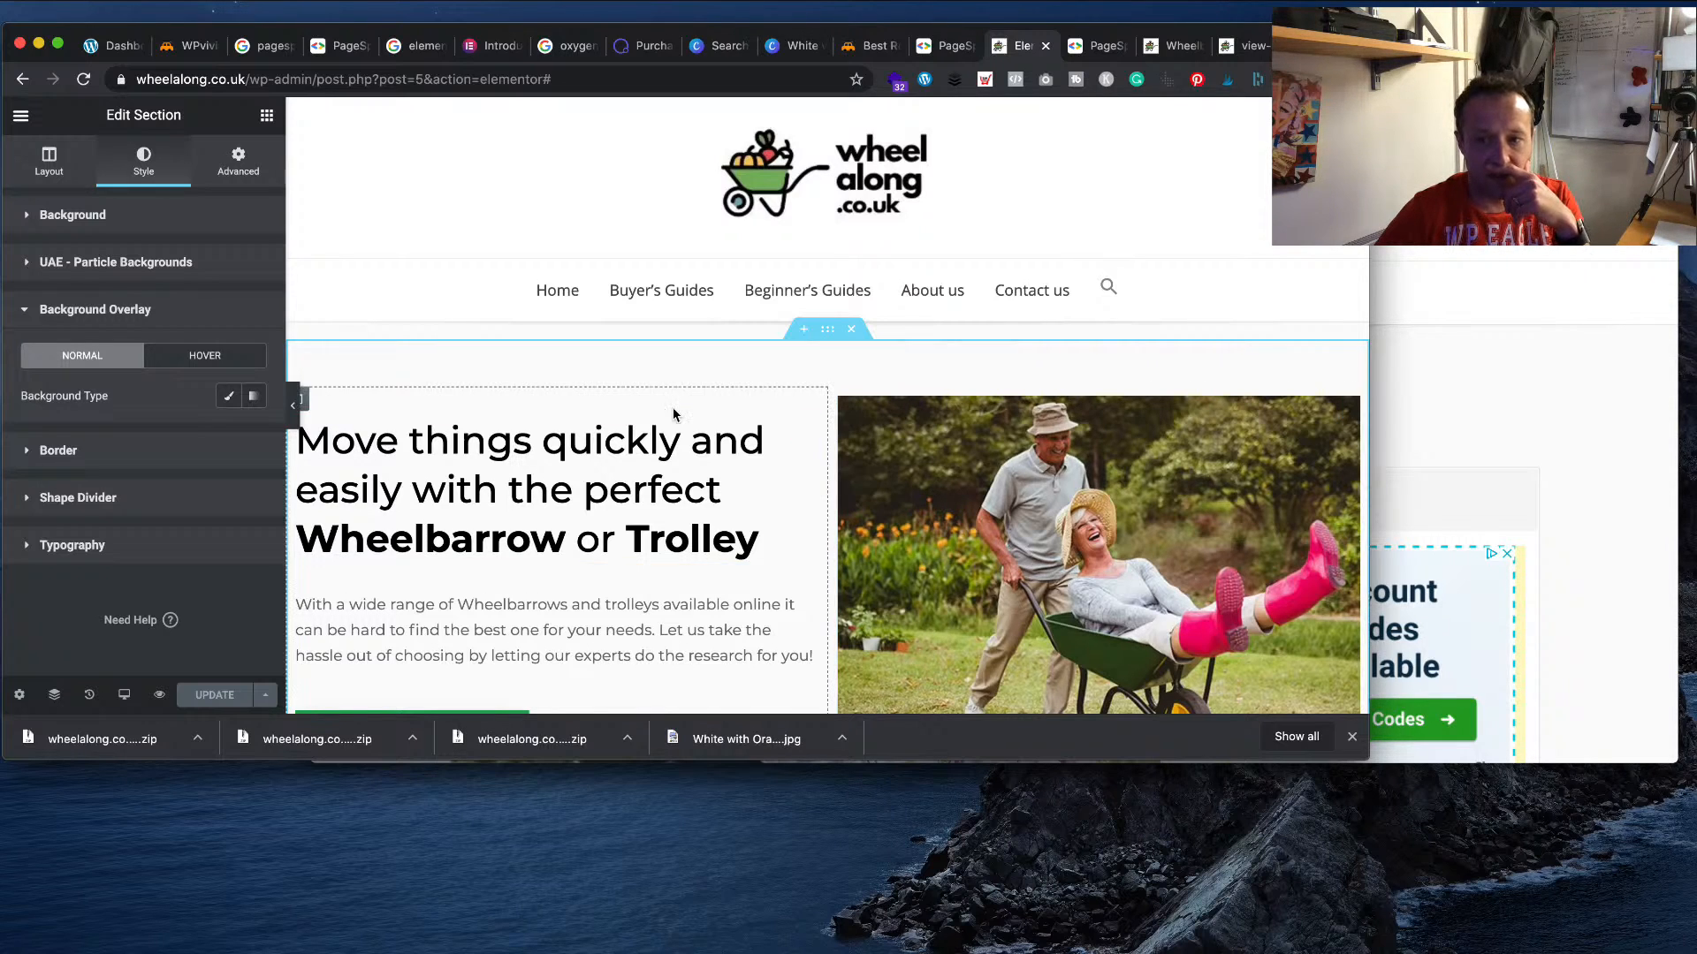
- Check the Latest Guides & Articles section's background and its normal and hover background overlay settings
scroll(673, 414, down, 6)
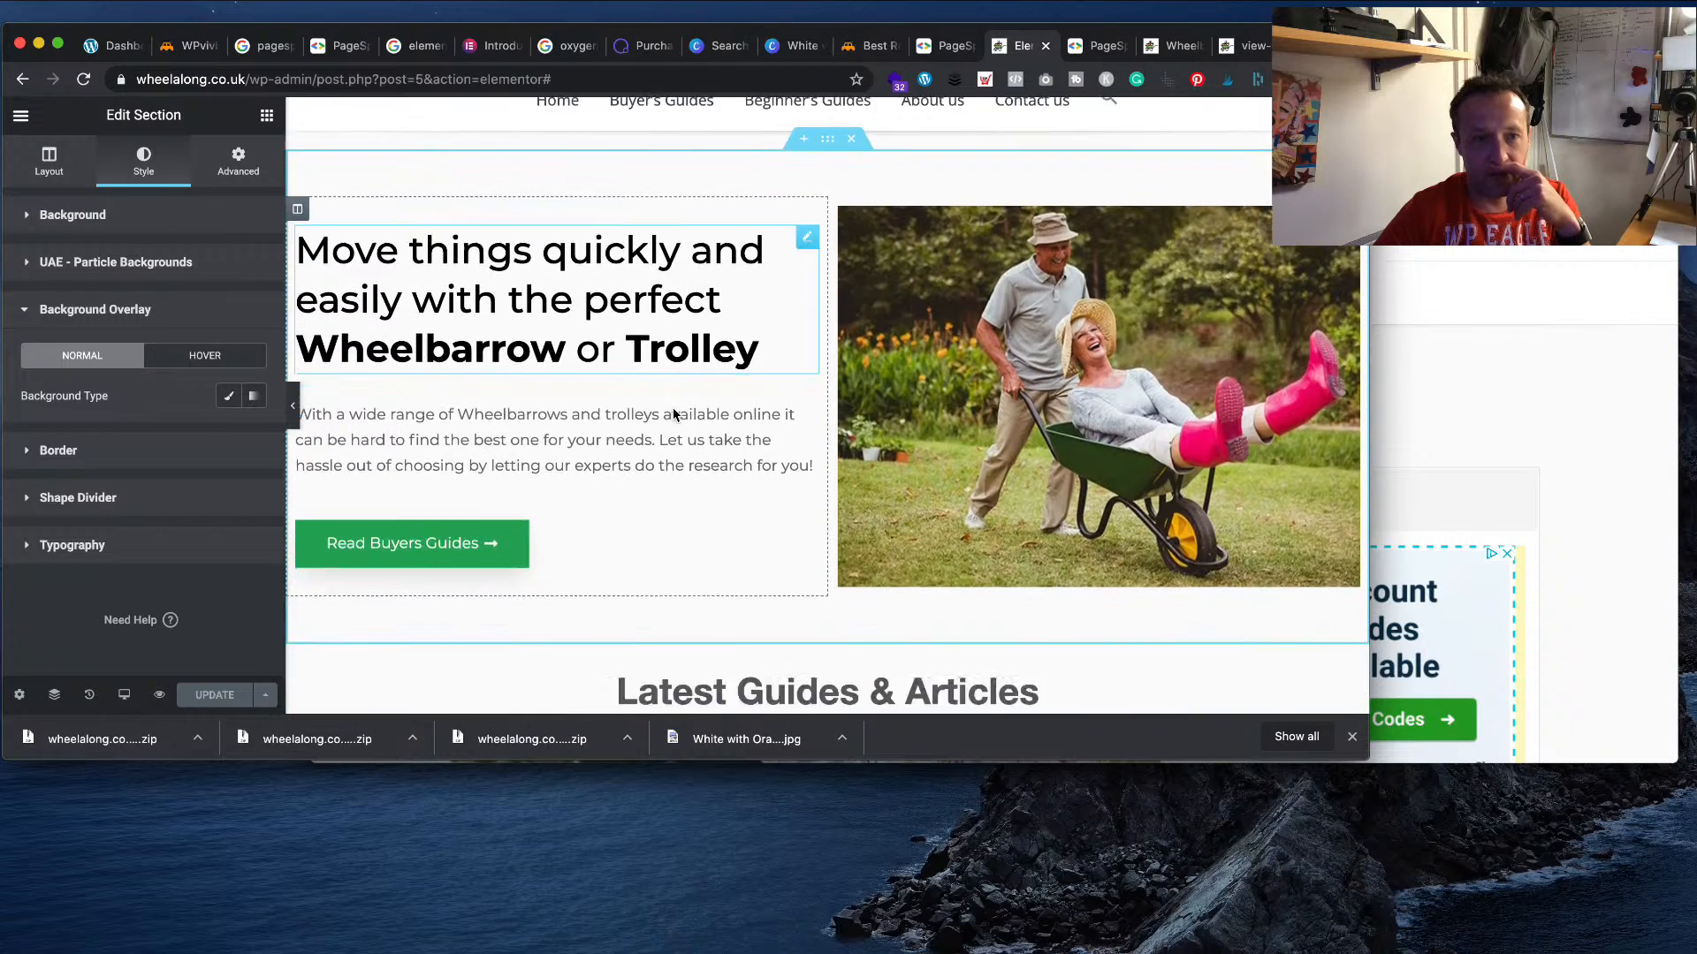
click(566, 381)
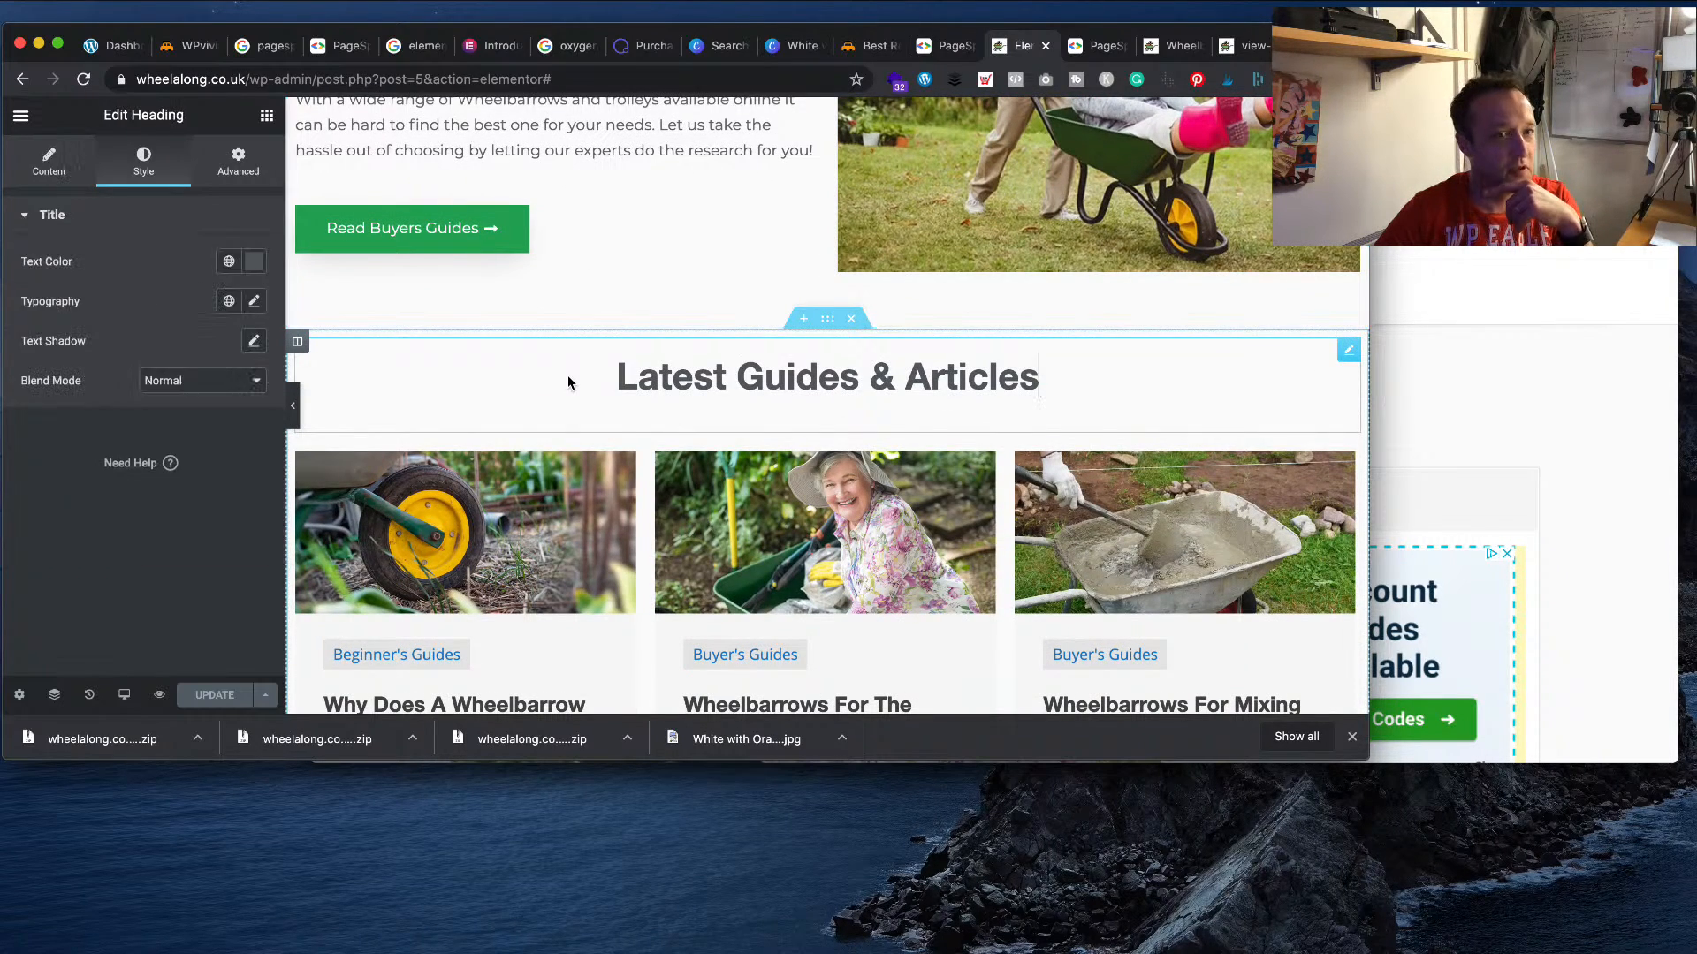
right_click(826, 323)
click(853, 345)
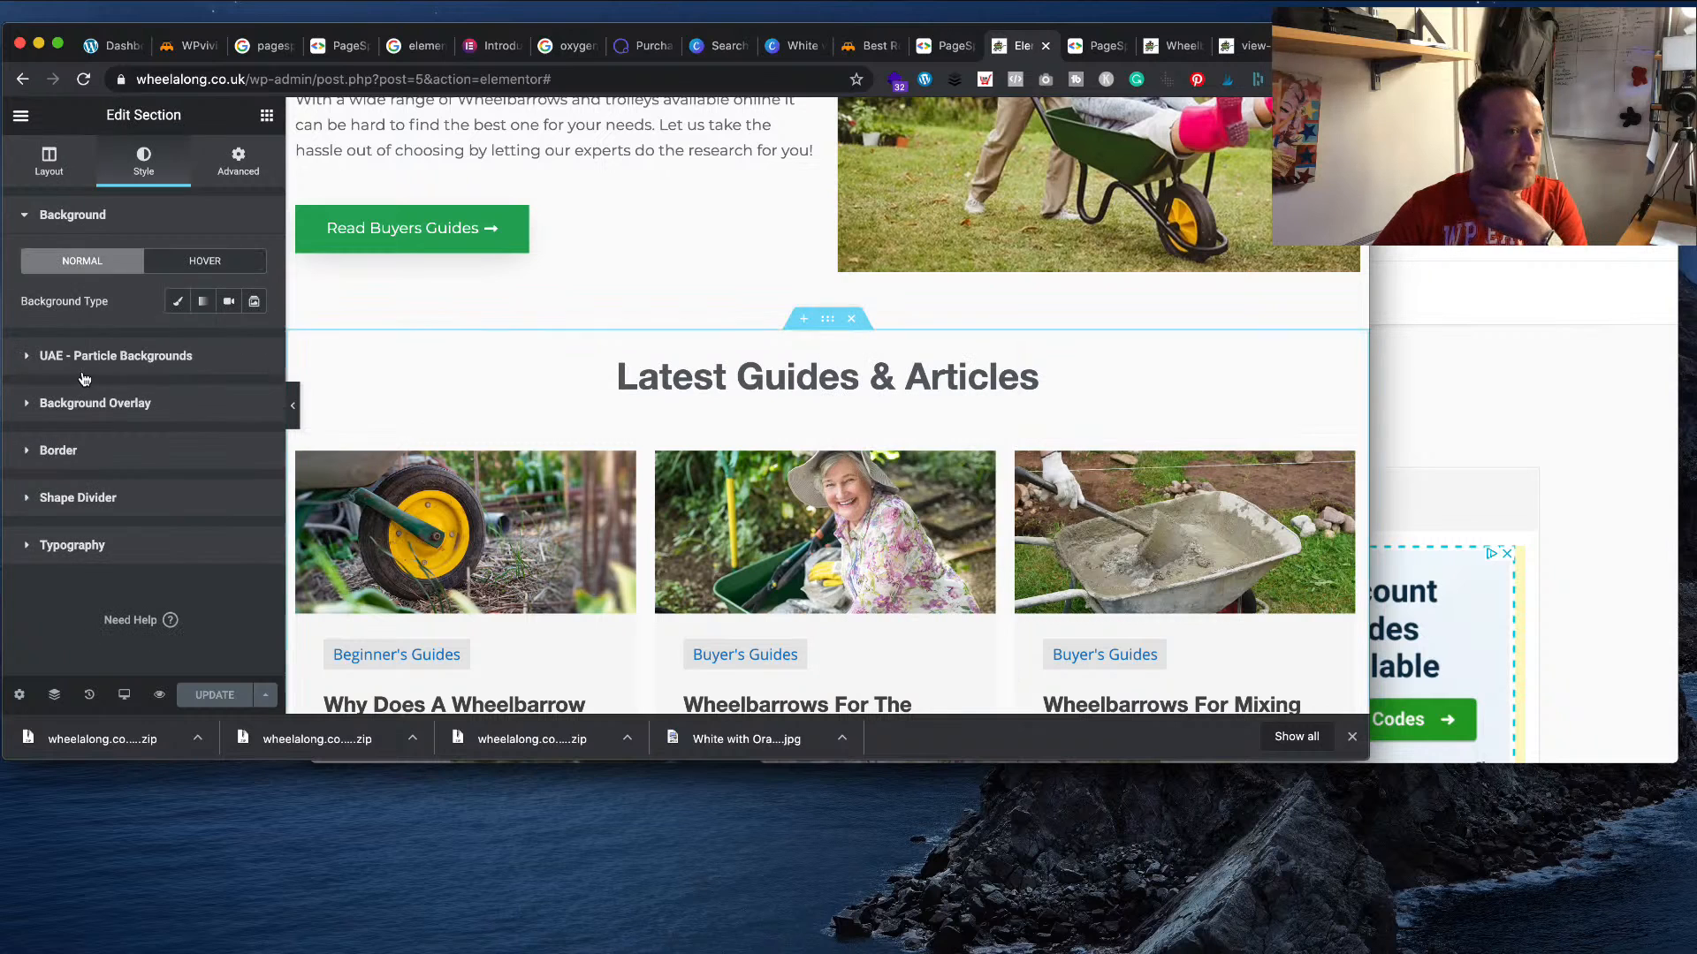
click(131, 400)
click(208, 355)
click(82, 355)
- Examine the Posts widget's style, advanced background and content settings for a leftover image
scroll(847, 429, down, 1)
scroll(840, 448, down, 2)
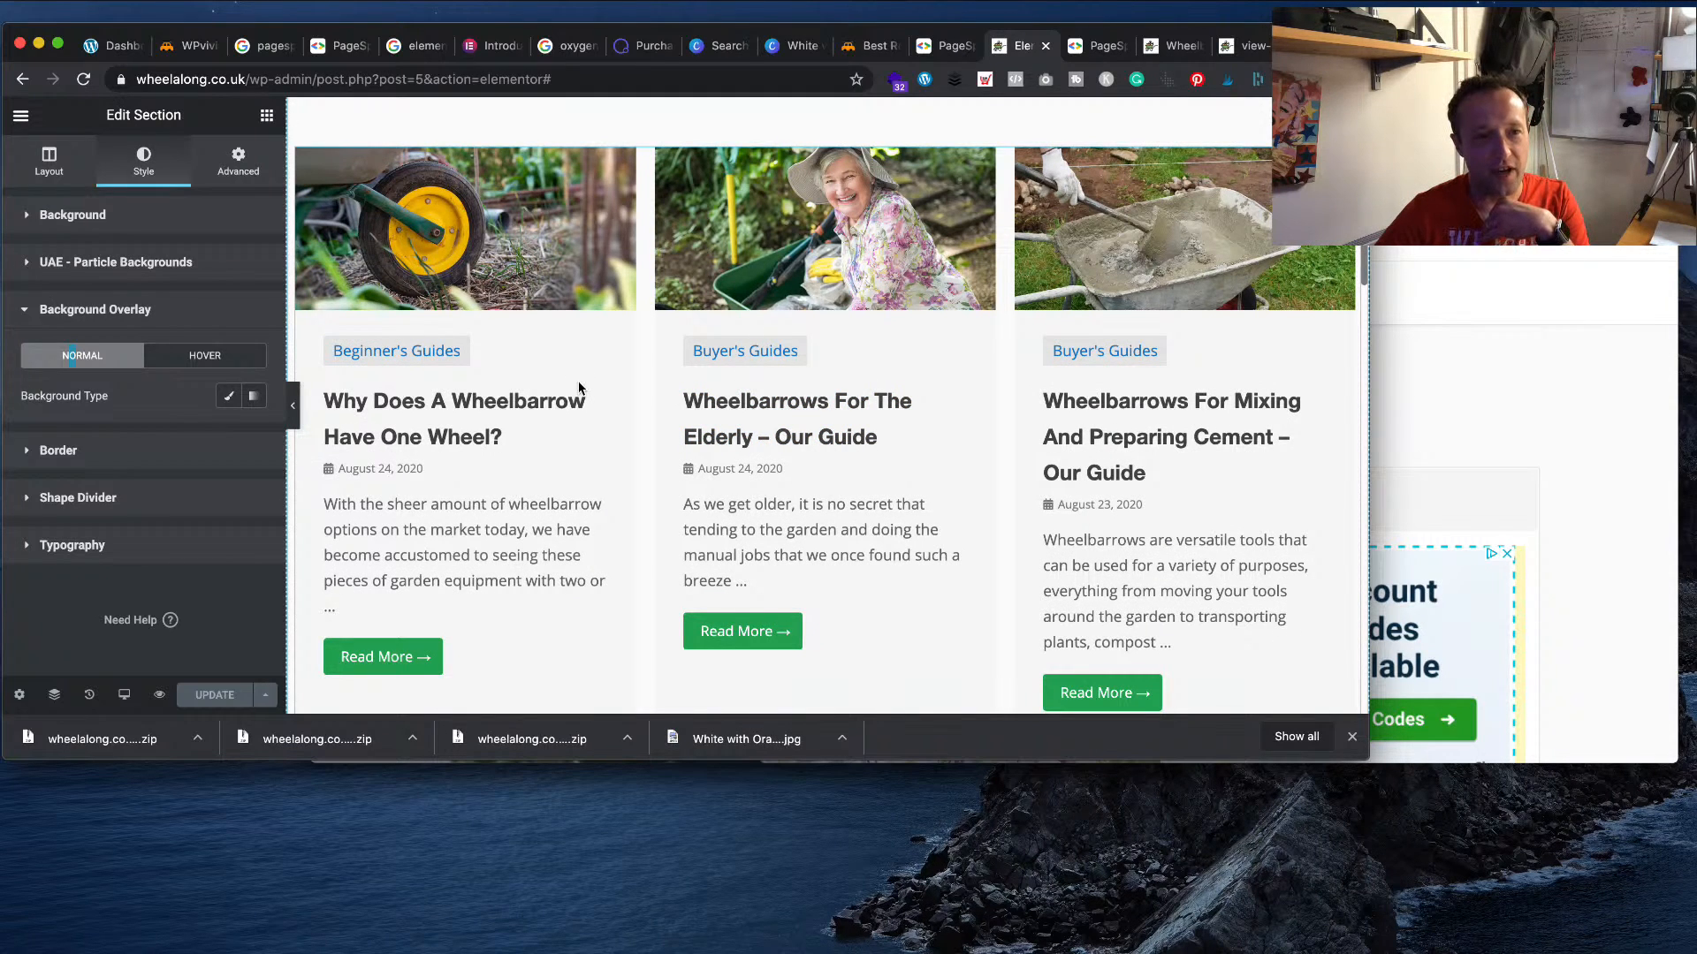
click(615, 362)
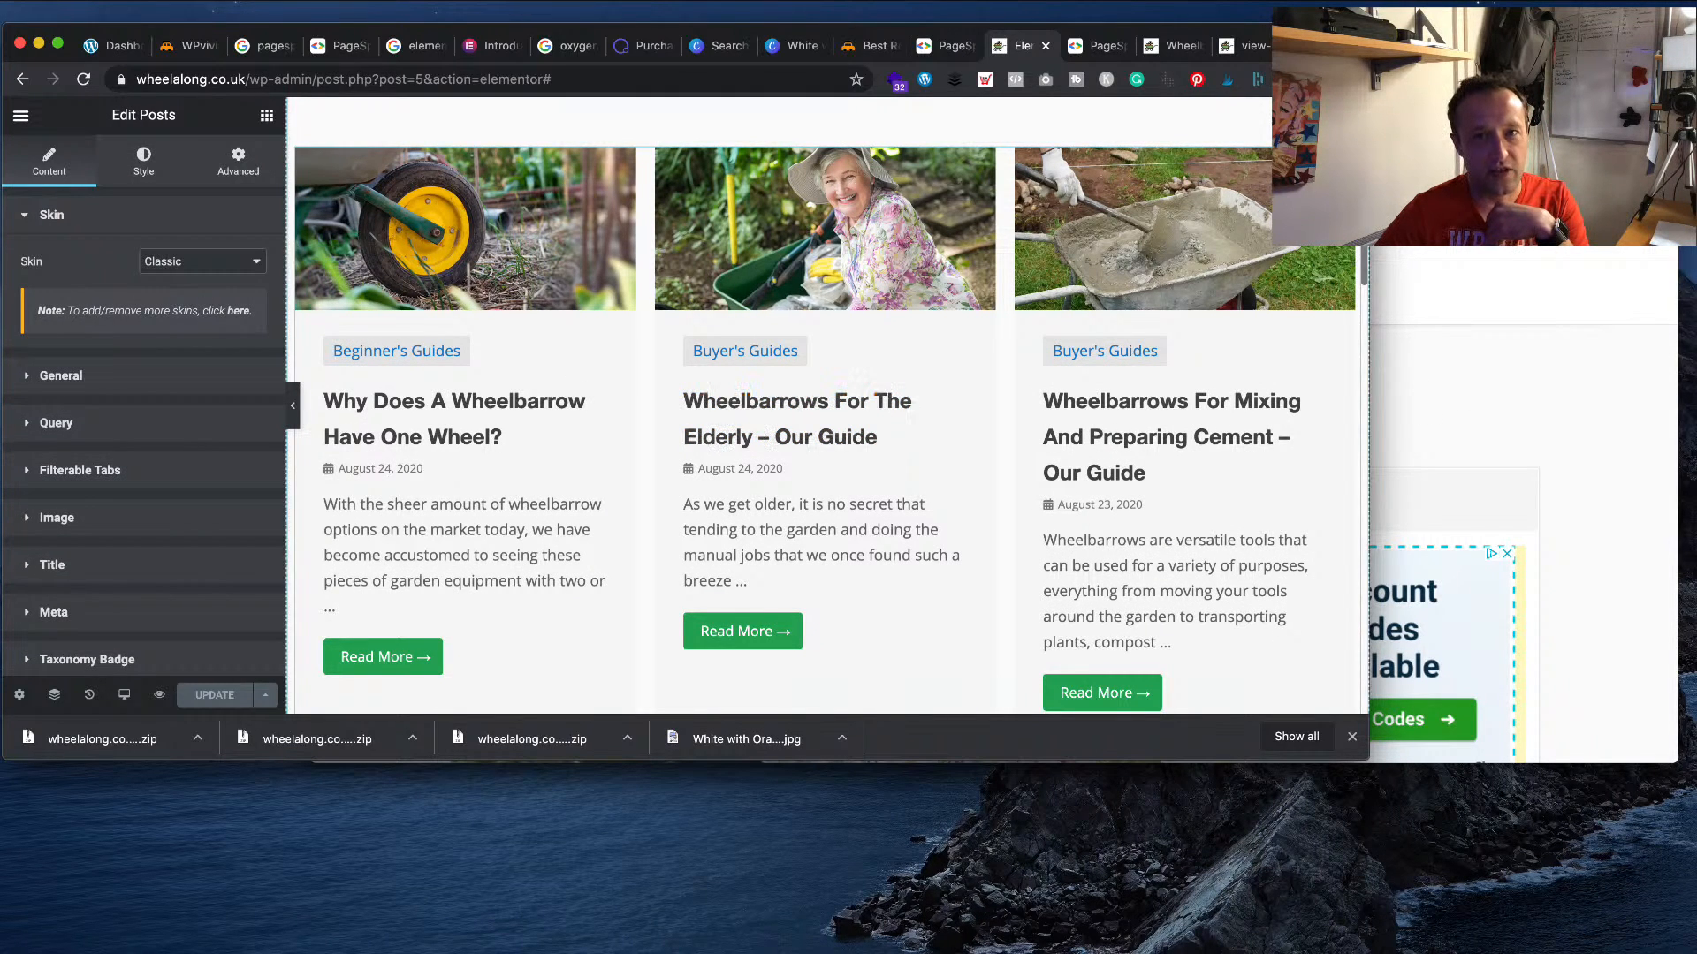
right_click(1350, 161)
click(1234, 184)
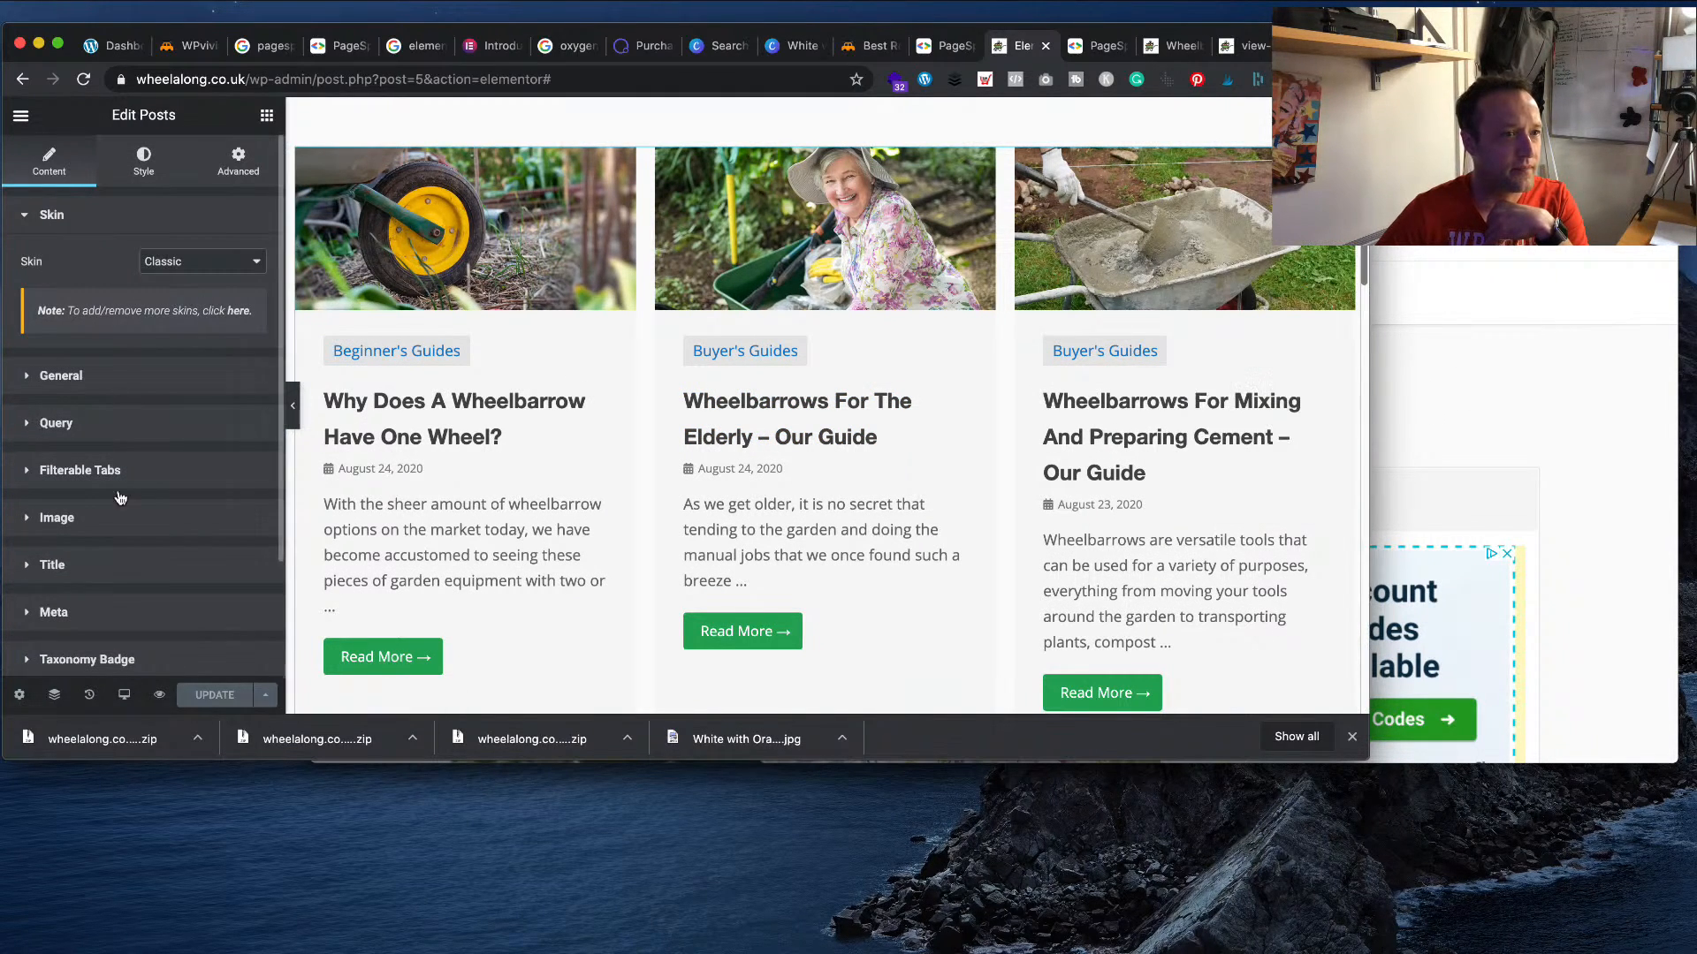
click(144, 168)
scroll(188, 324, down, 1)
scroll(188, 323, up, 1)
click(247, 160)
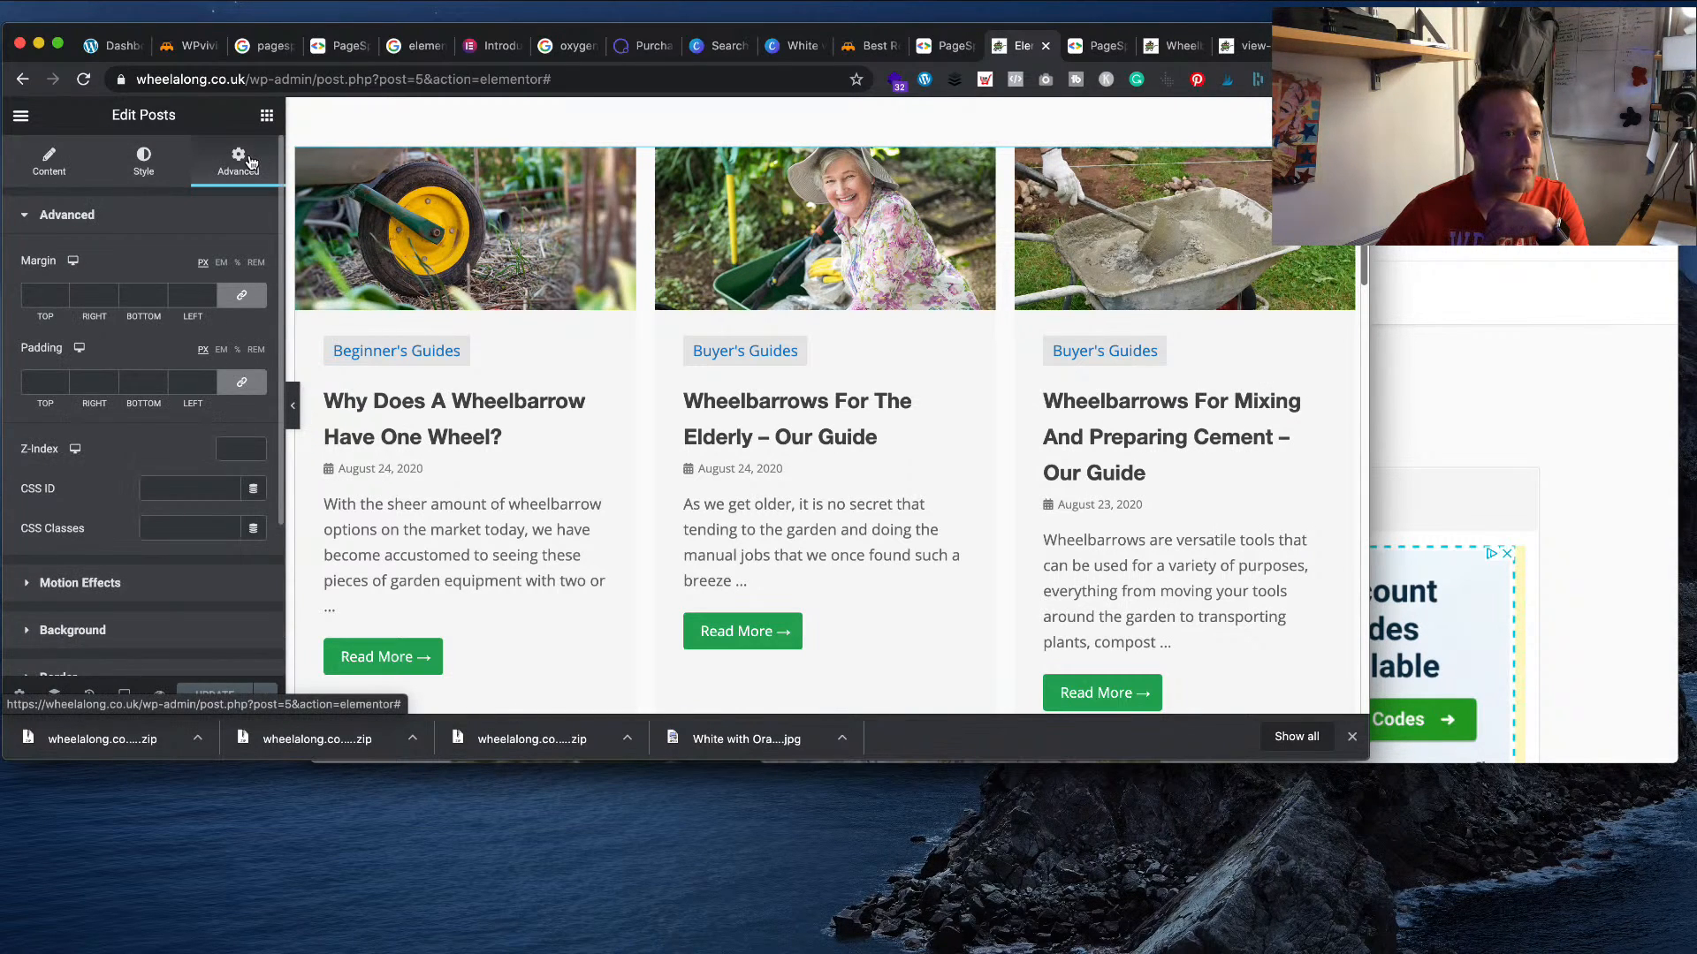
scroll(117, 380, down, 3)
click(121, 432)
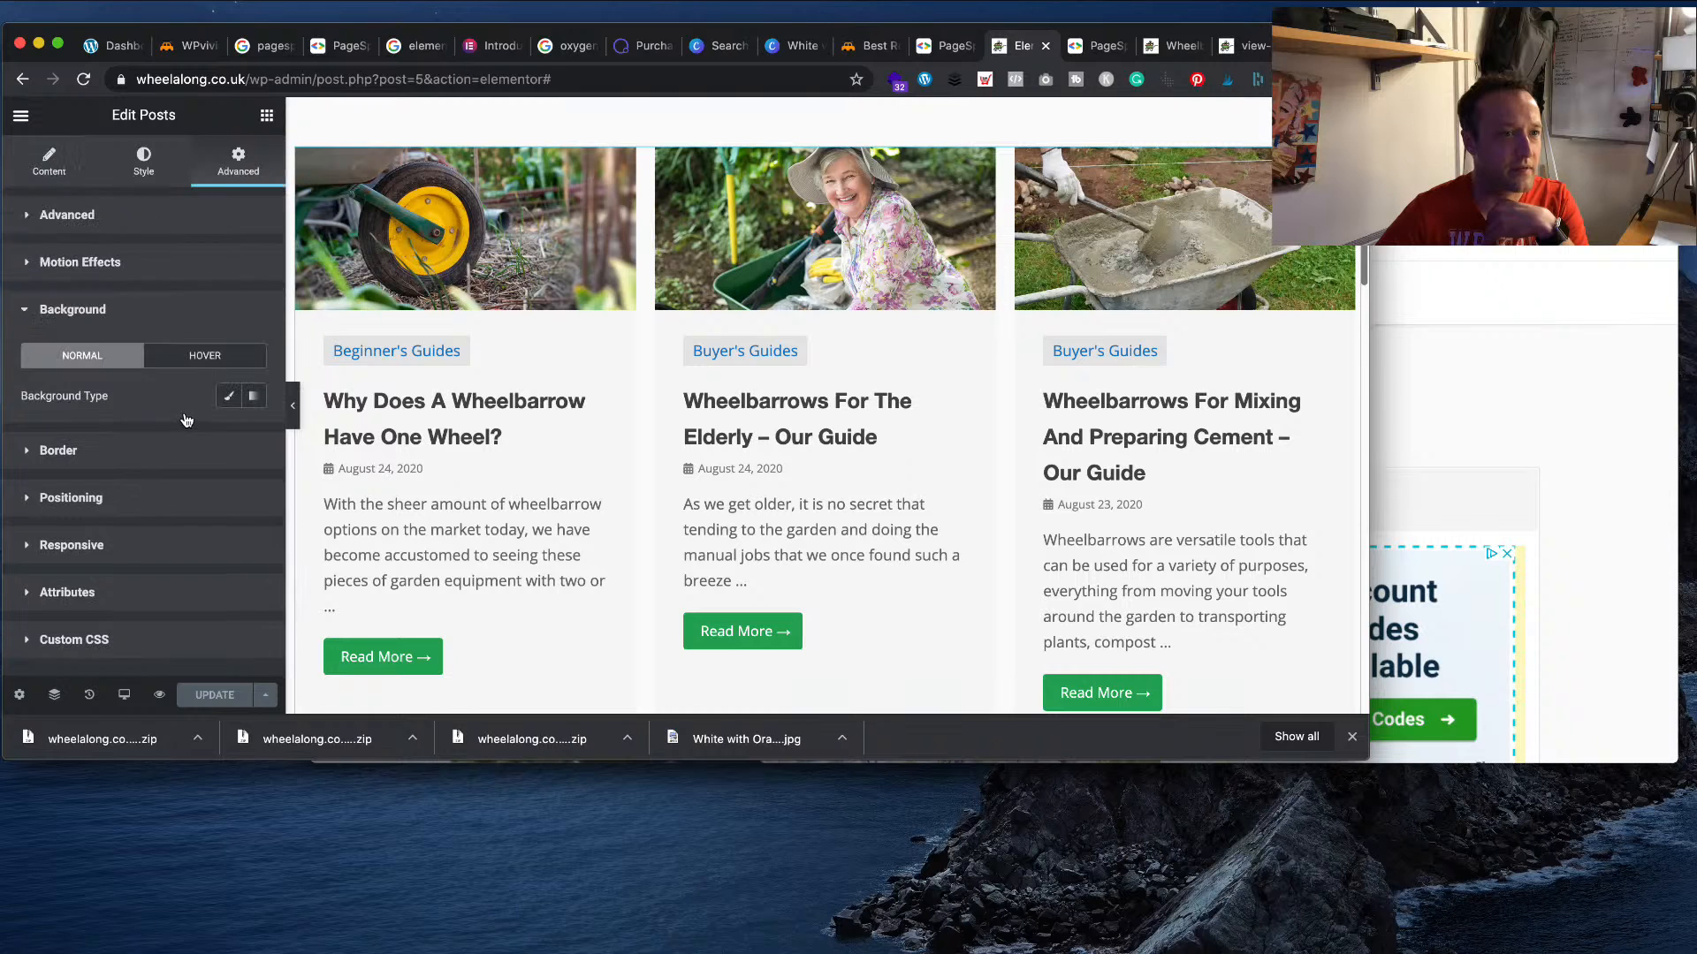
click(48, 161)
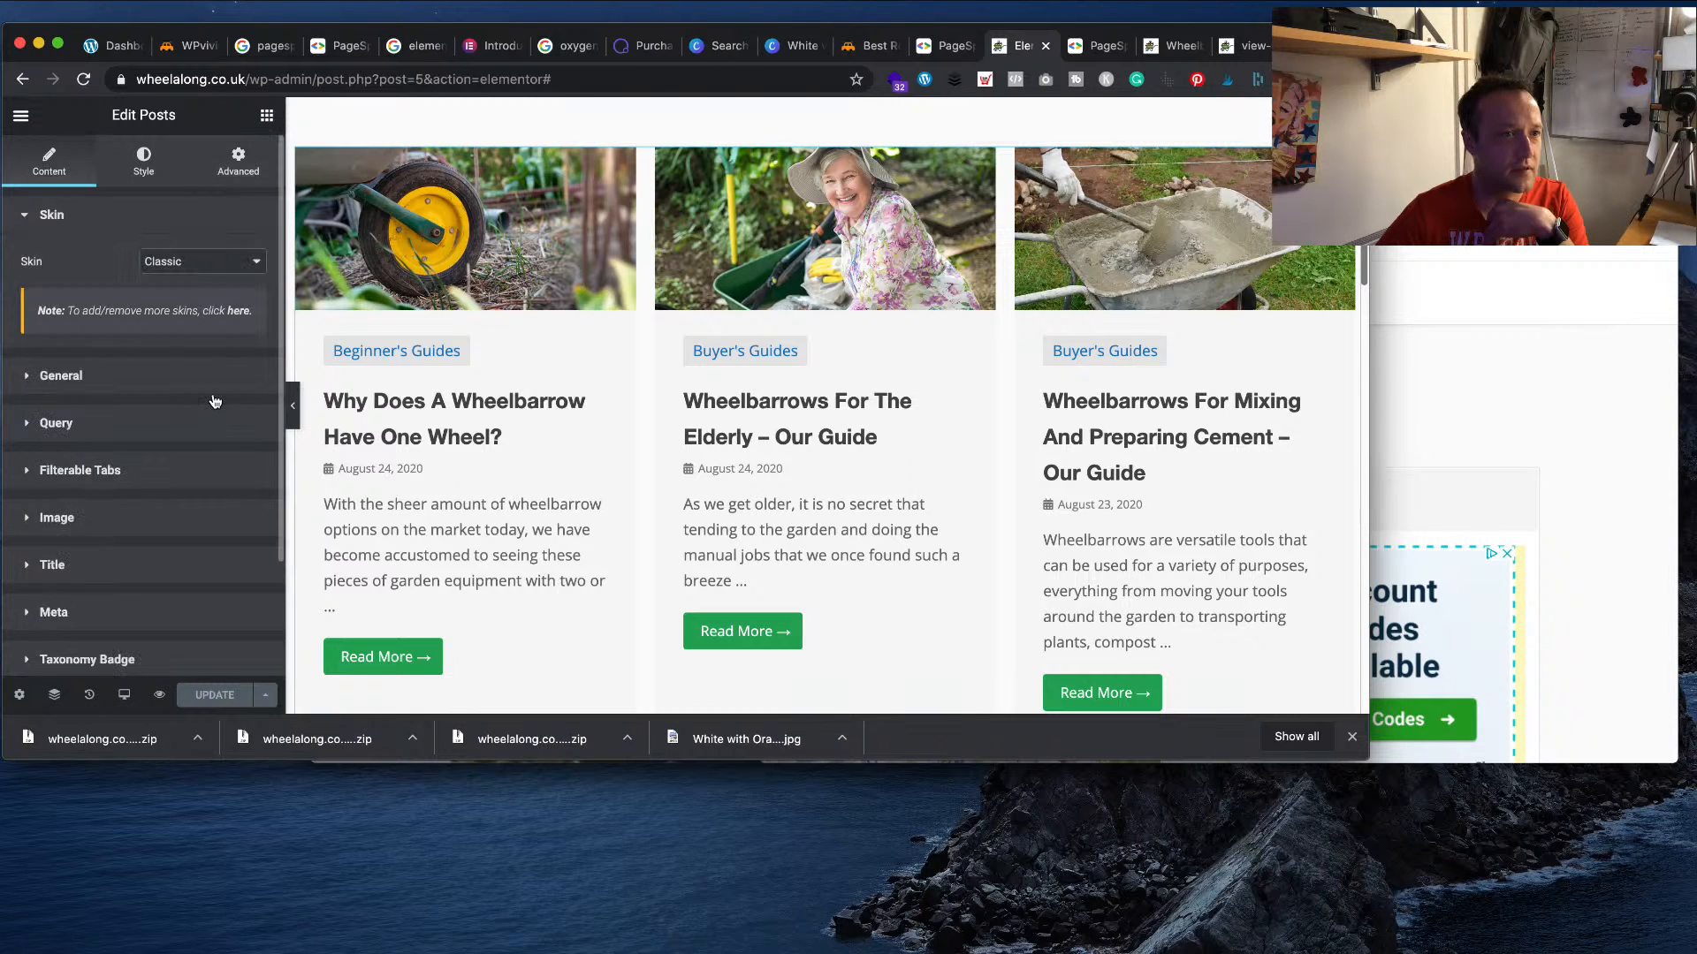
scroll(212, 401, down, 3)
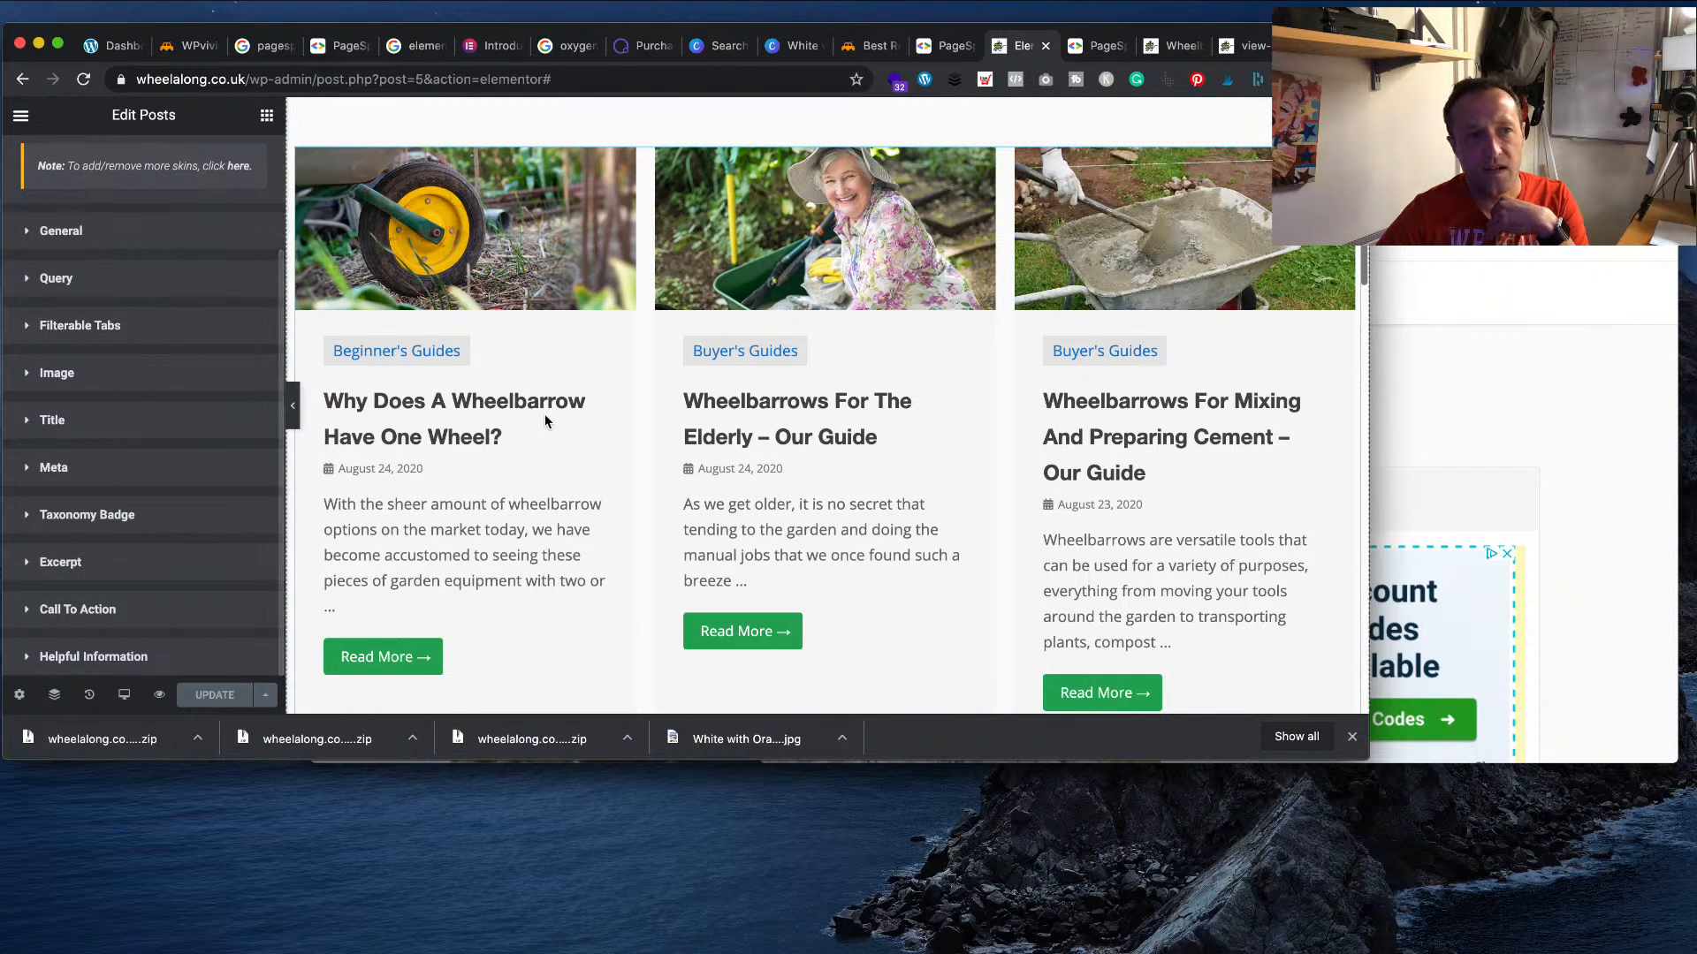
- Examine the content and style settings of the View All Articles button below the posts grid
scroll(544, 413, down, 6)
scroll(543, 425, down, 10)
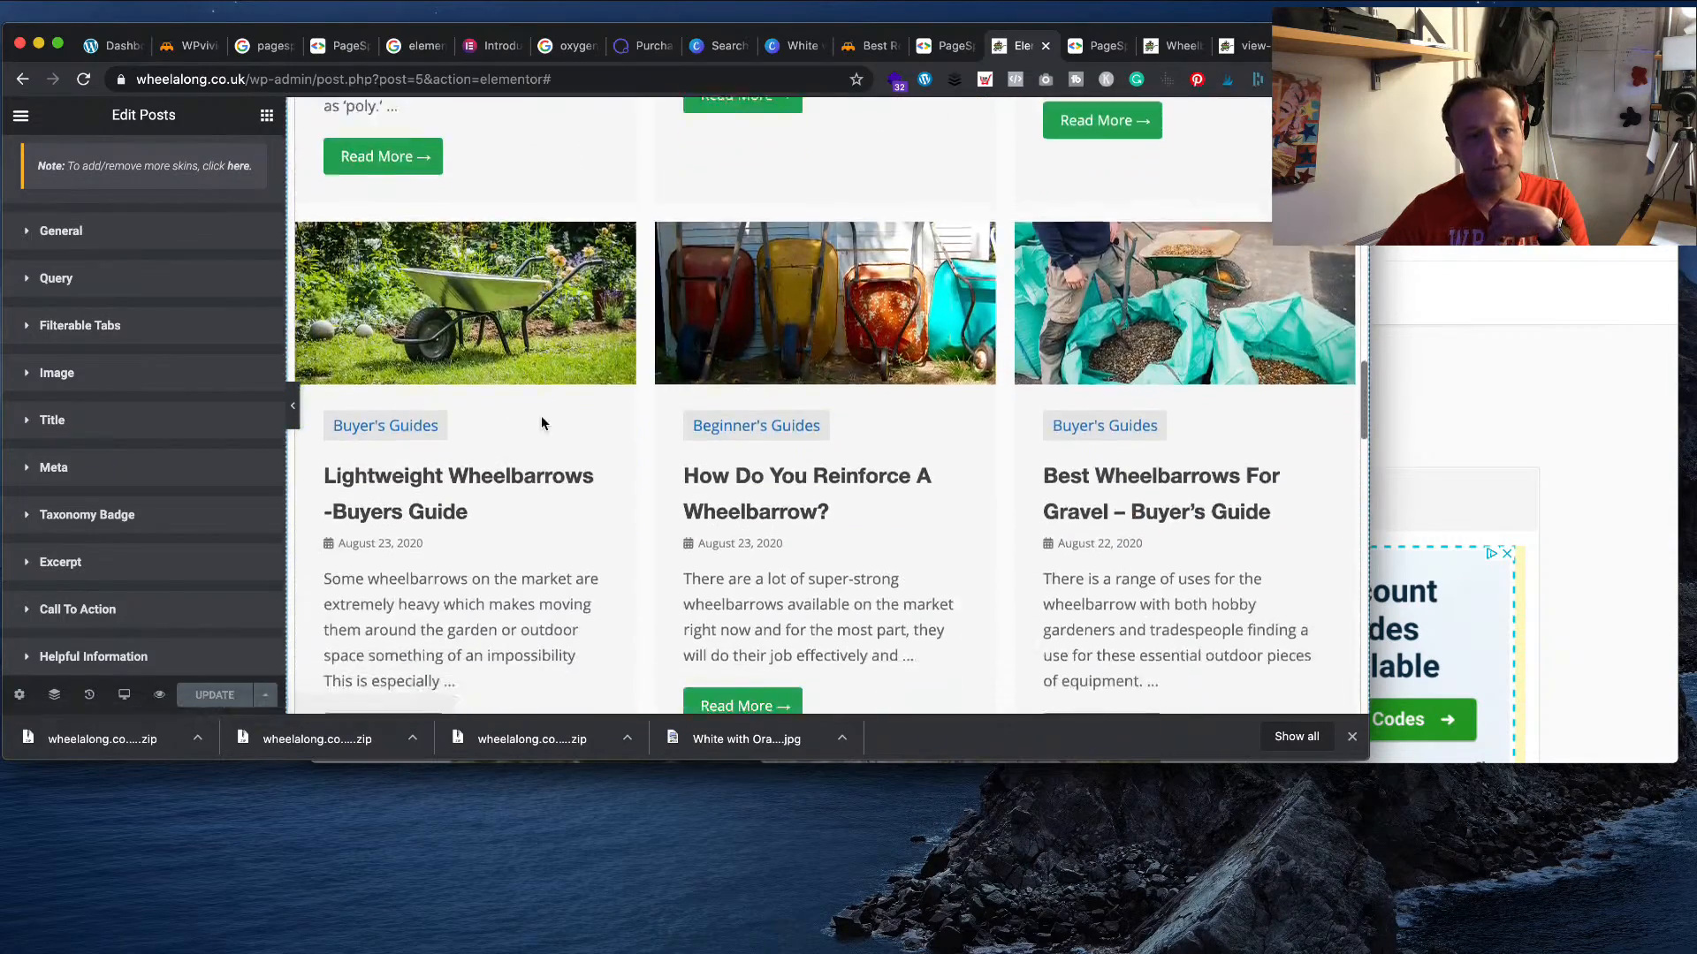
click(555, 365)
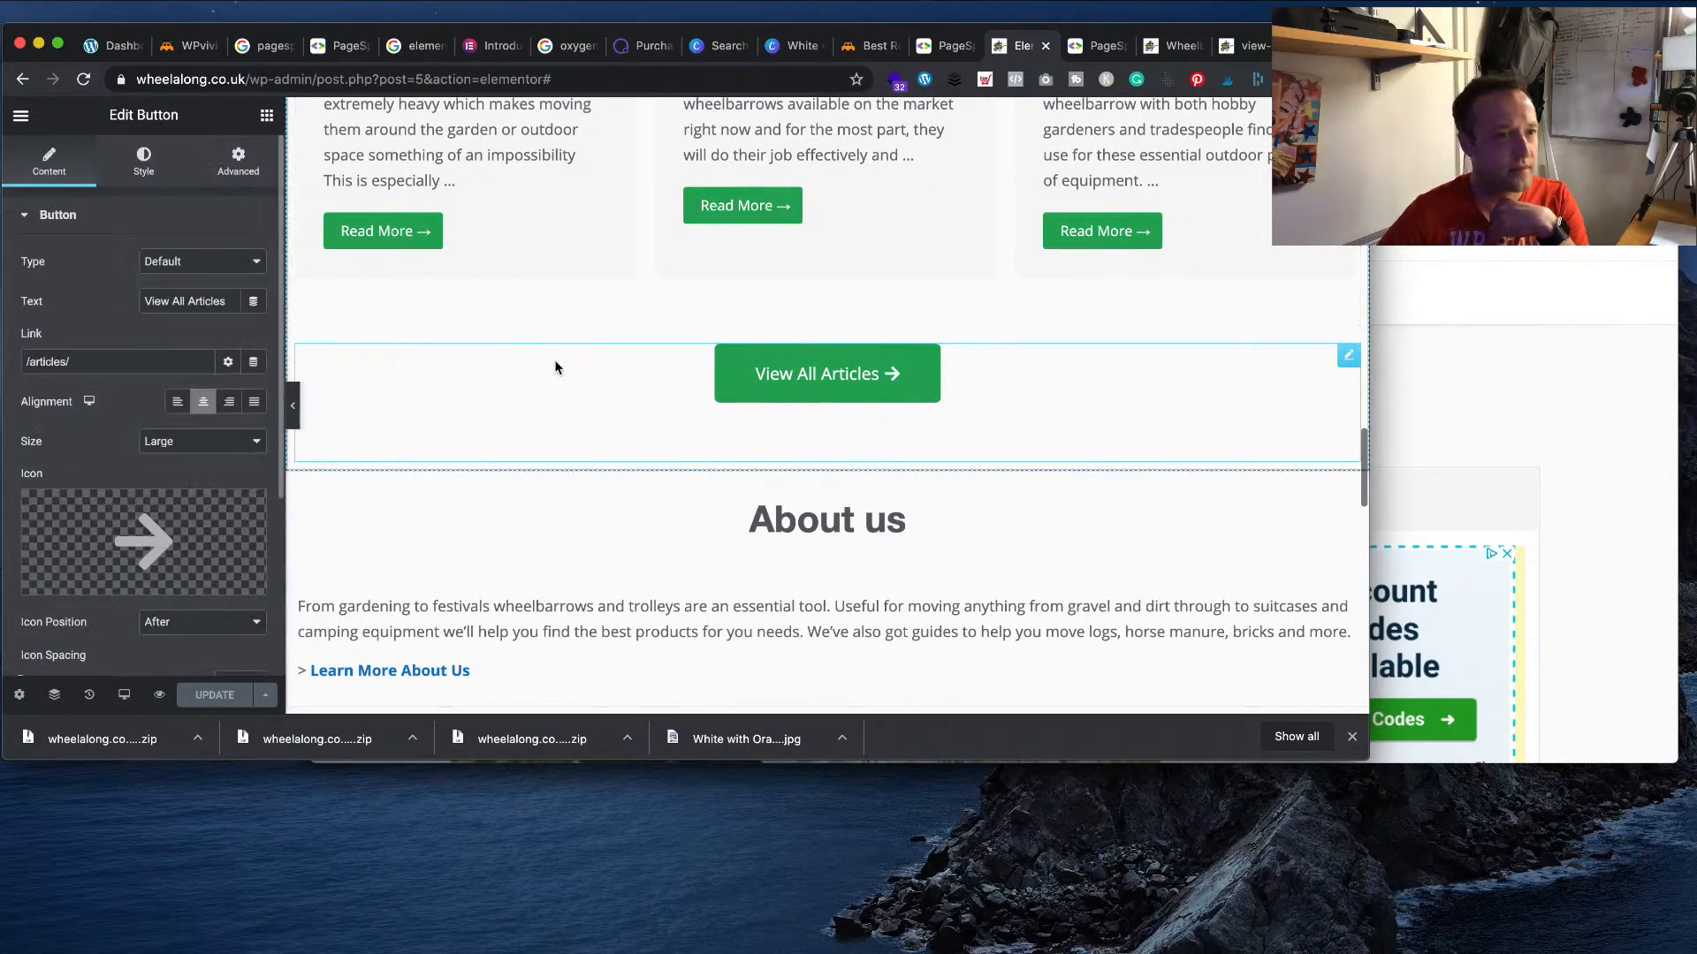
click(148, 177)
scroll(173, 380, down, 3)
scroll(177, 375, up, 3)
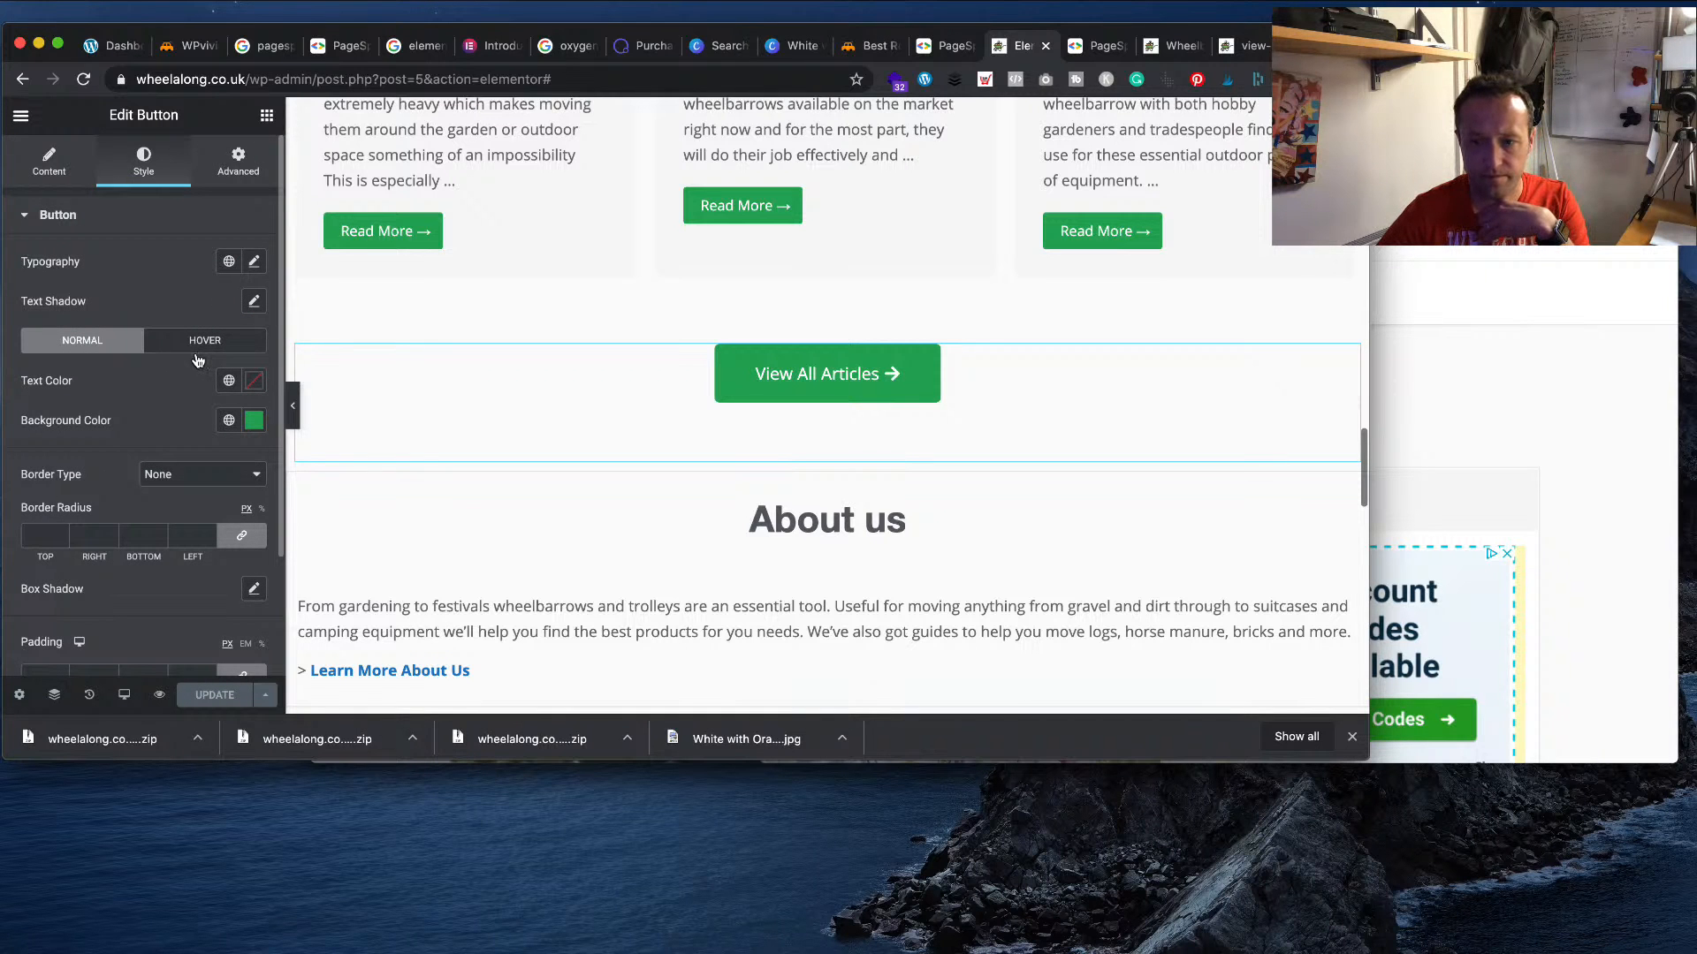
- Examine the content and style settings of the Read Beginners Guide button in the wheelbarrow banner section
scroll(905, 539, down, 10)
scroll(905, 539, up, 6)
scroll(898, 544, up, 2)
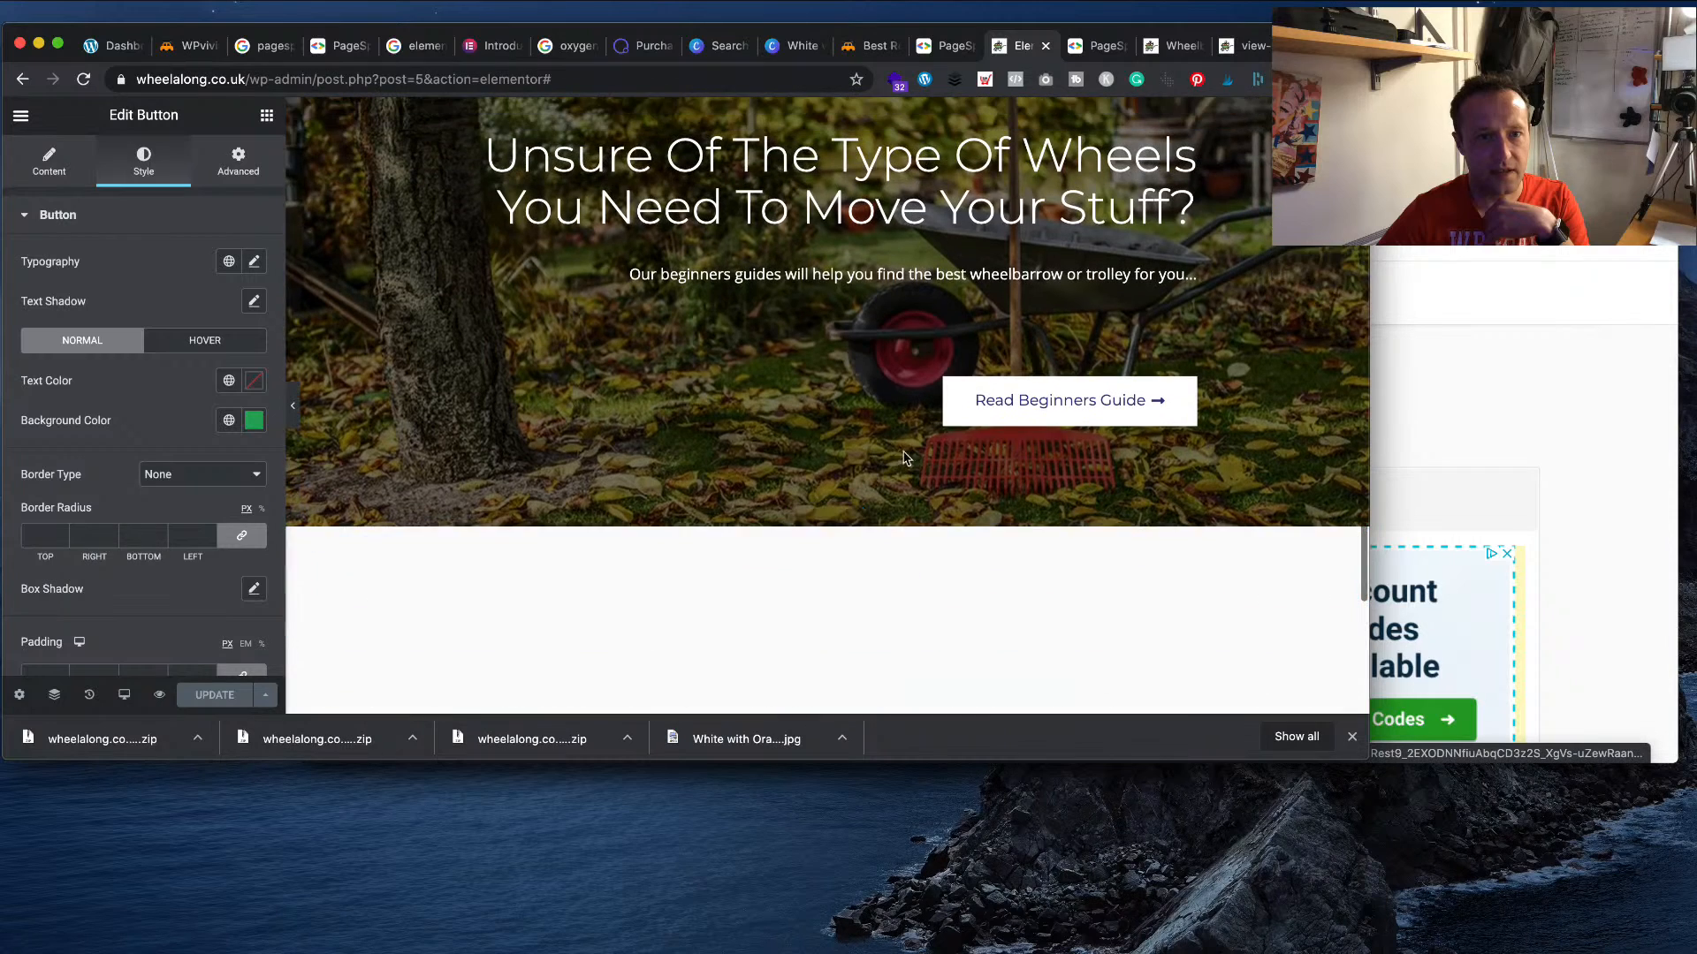
click(1038, 374)
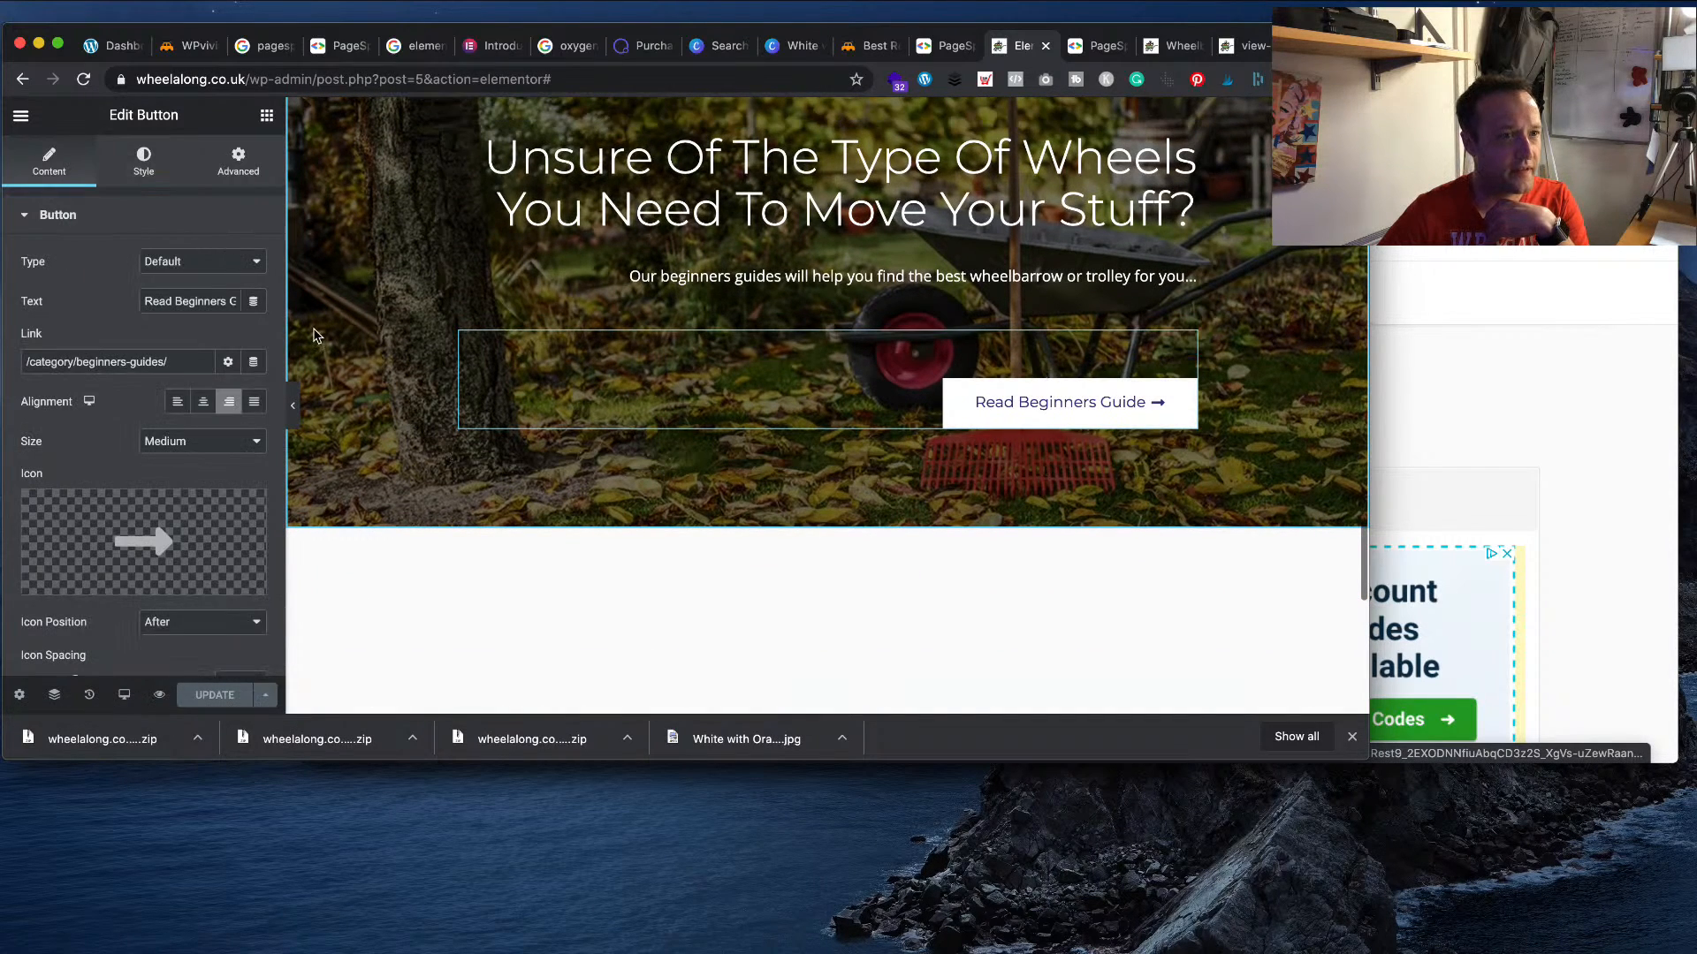
mouse_move(139, 541)
scroll(156, 500, down, 3)
scroll(151, 398, up, 3)
click(146, 178)
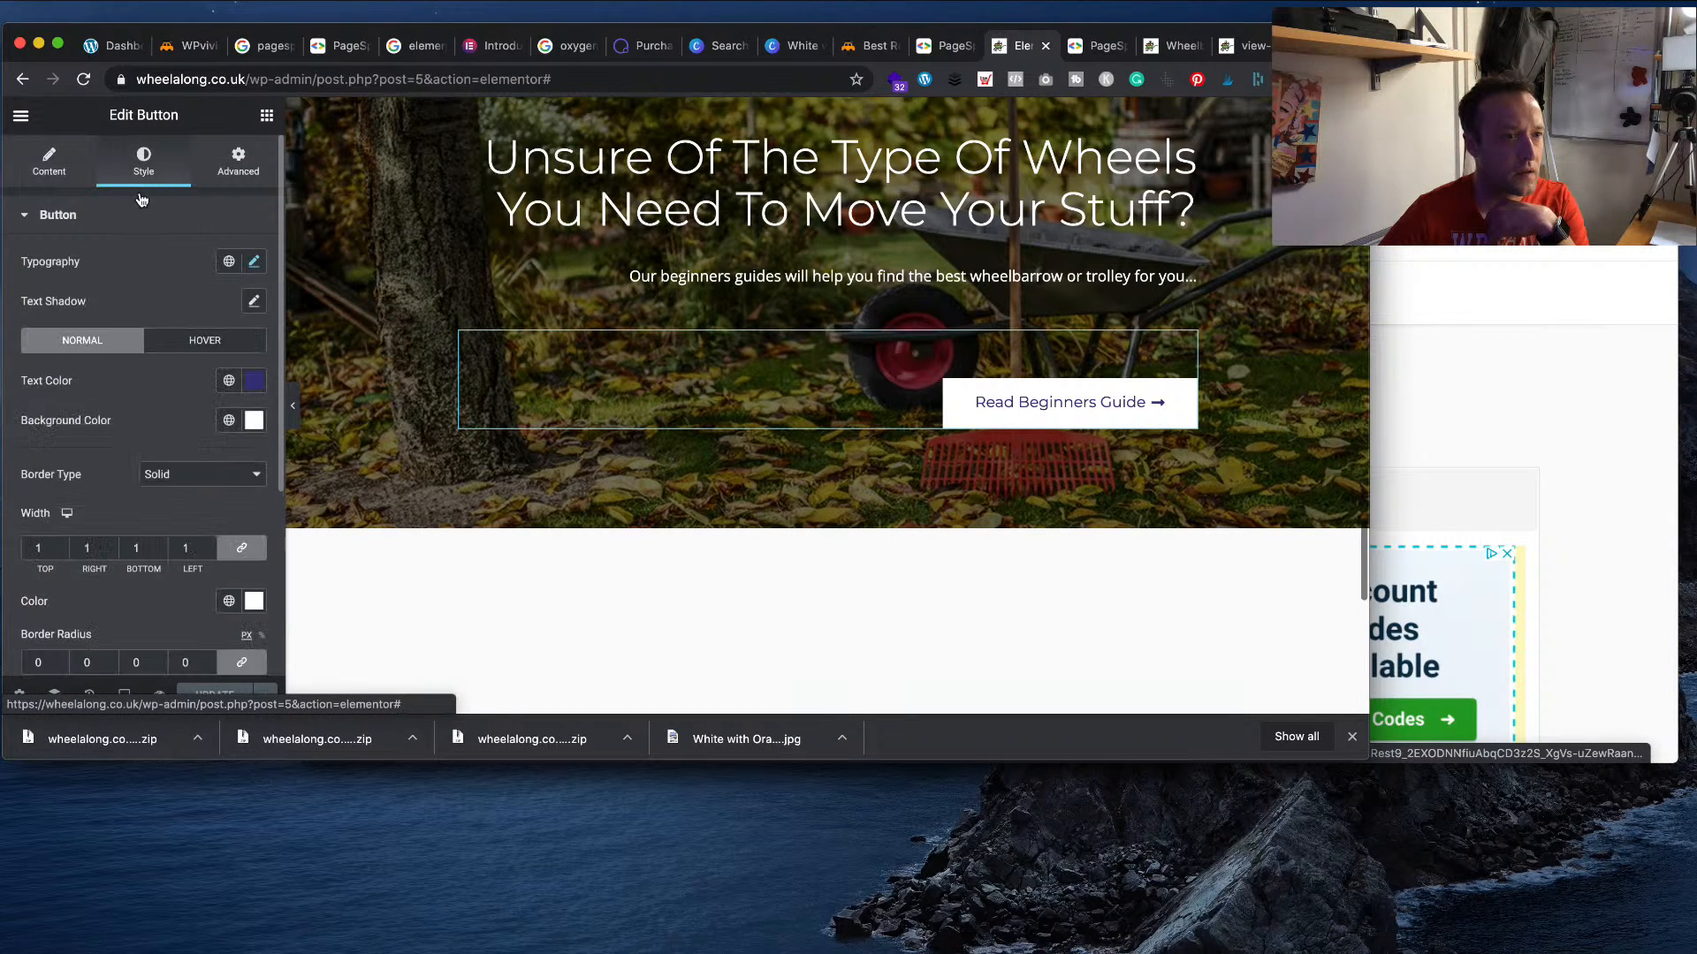
scroll(172, 359, down, 5)
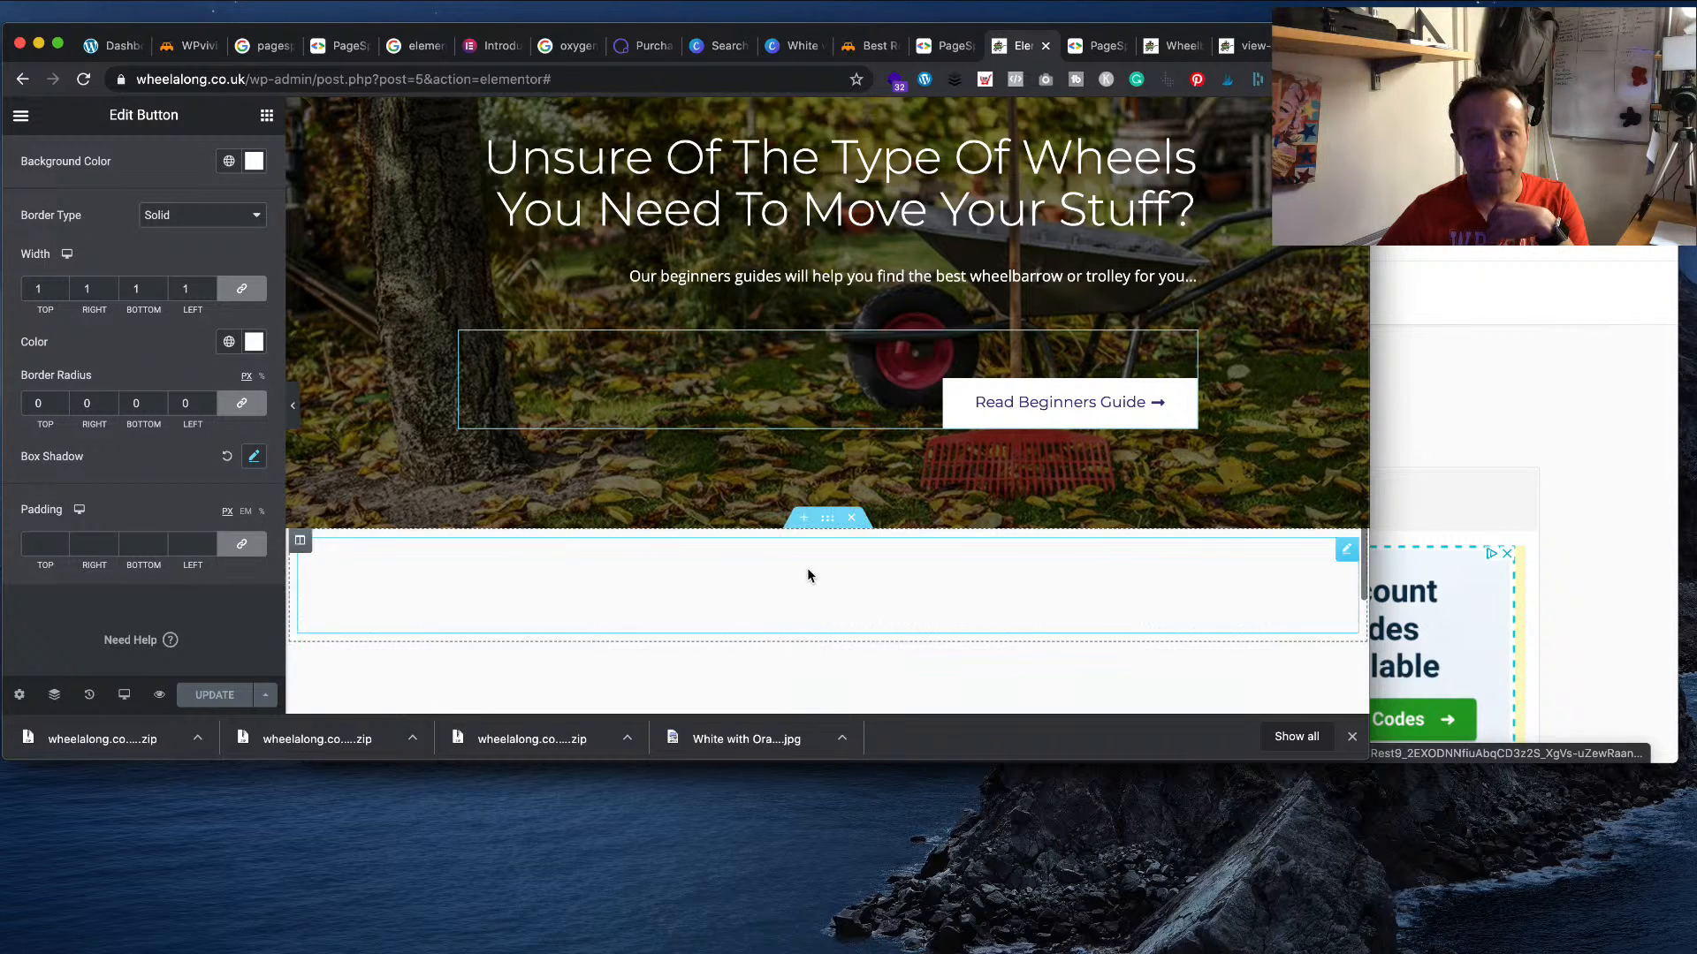
scroll(833, 579, up, 2)
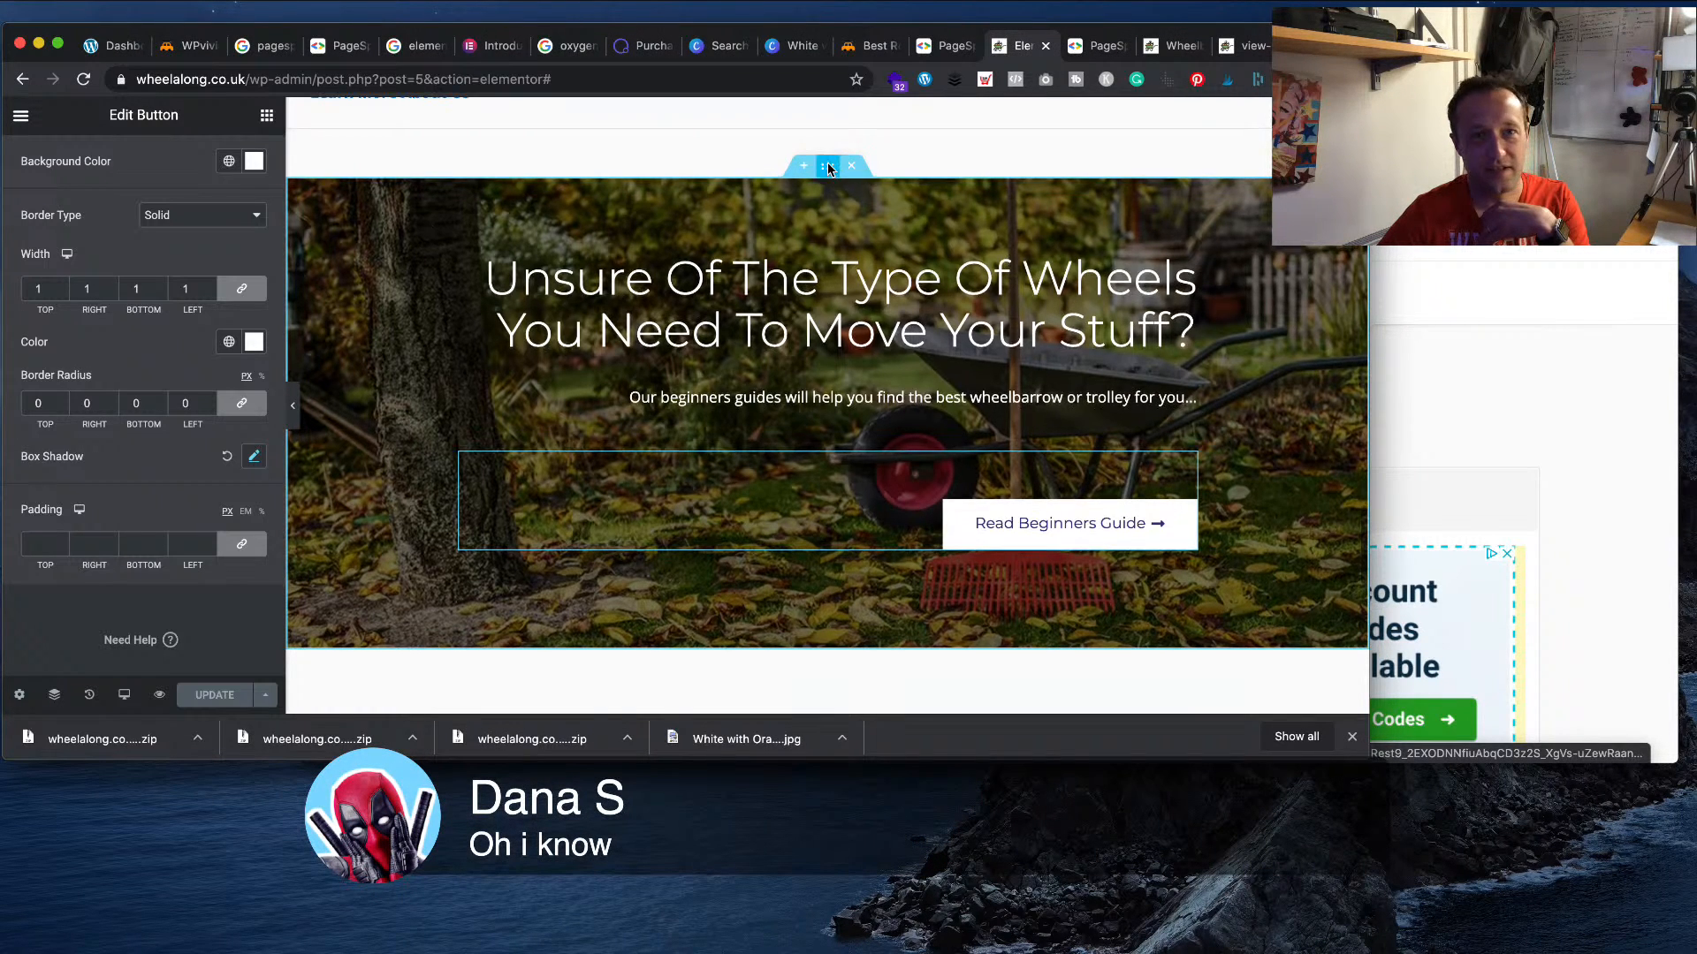
- Remove the image from the wheelbarrow banner section's normal background overlay and save the page
right_click(828, 174)
click(839, 181)
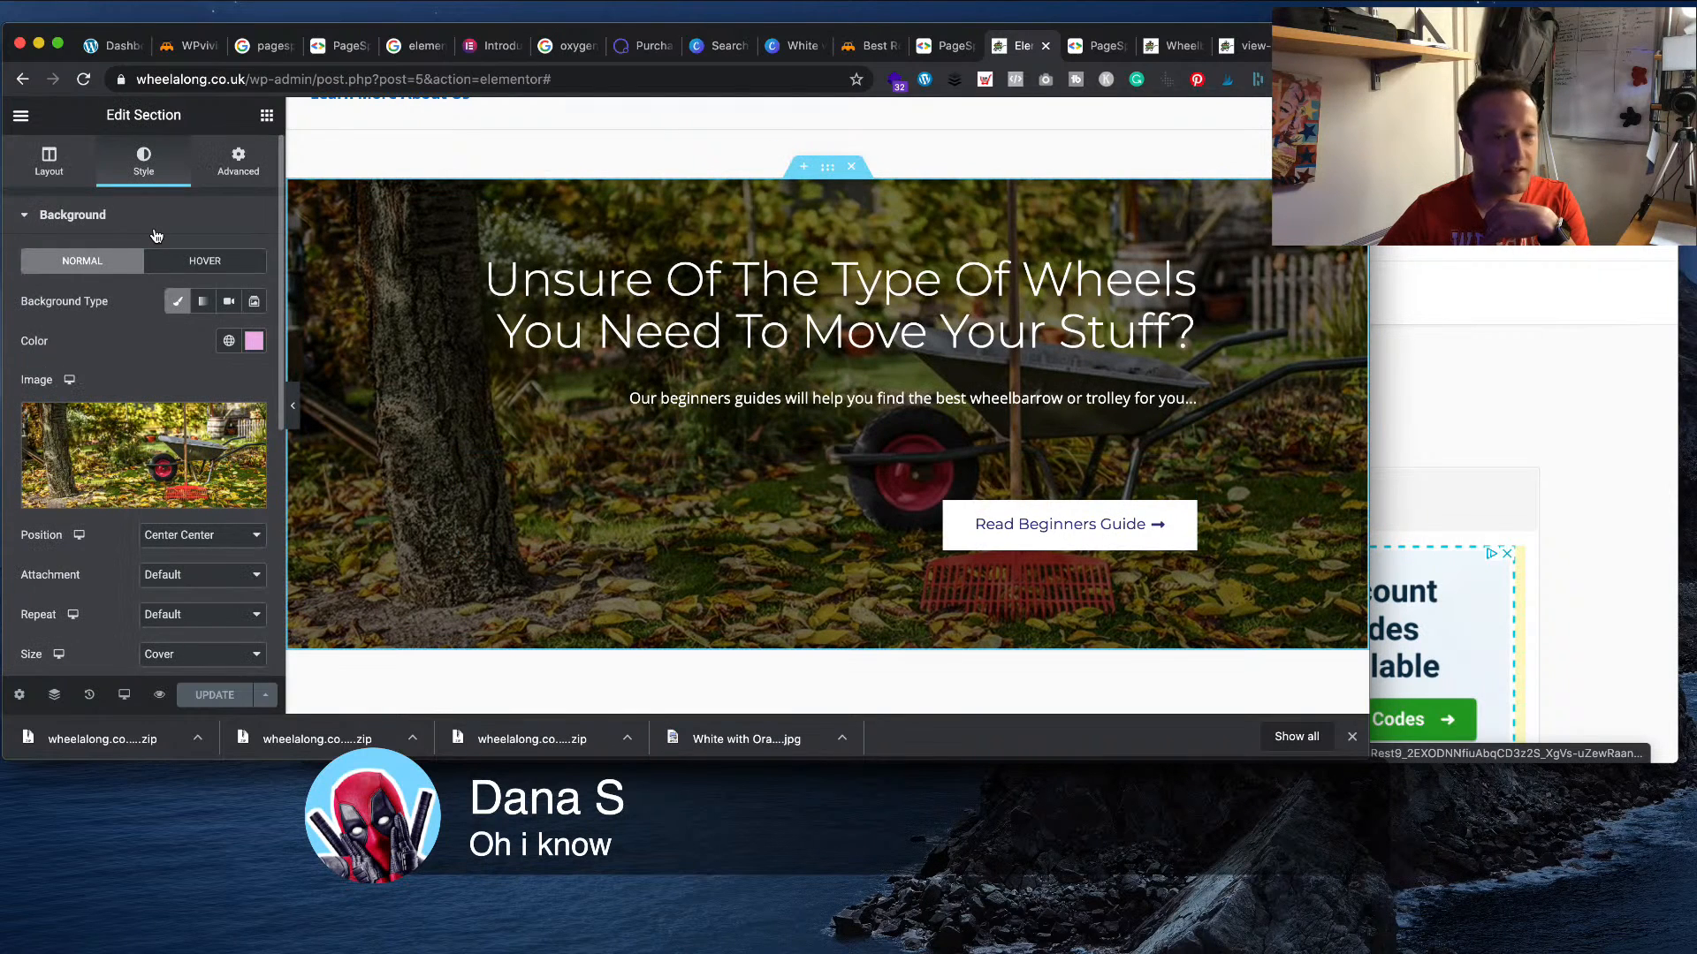
click(196, 264)
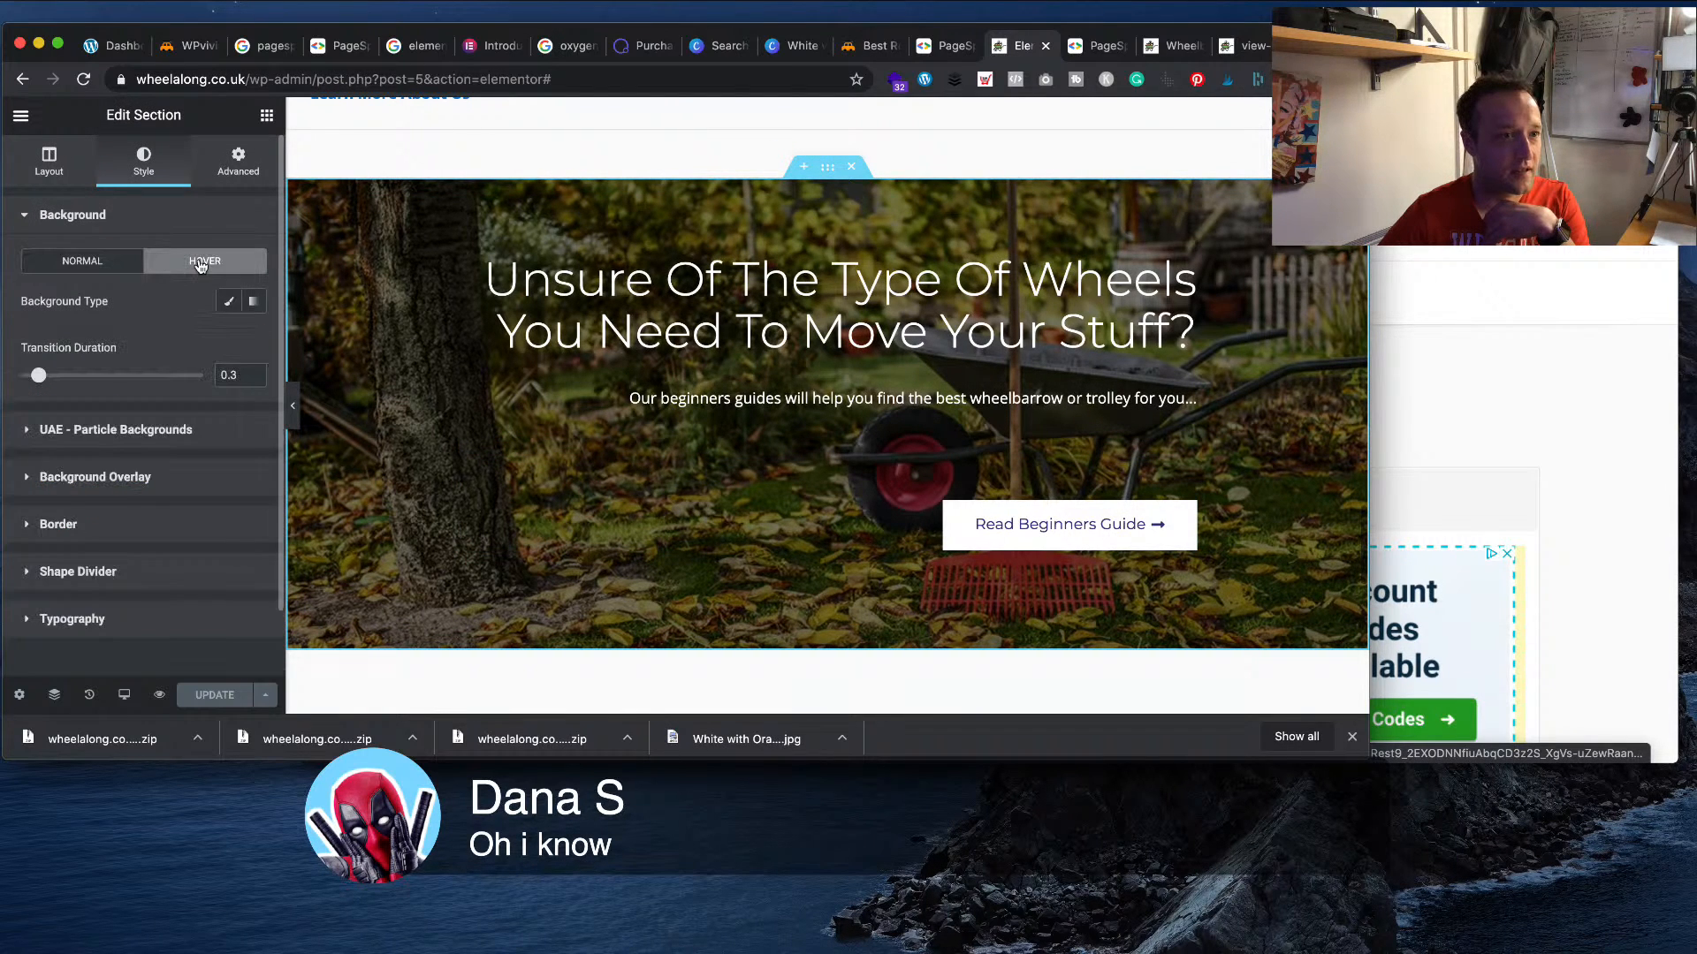
click(142, 478)
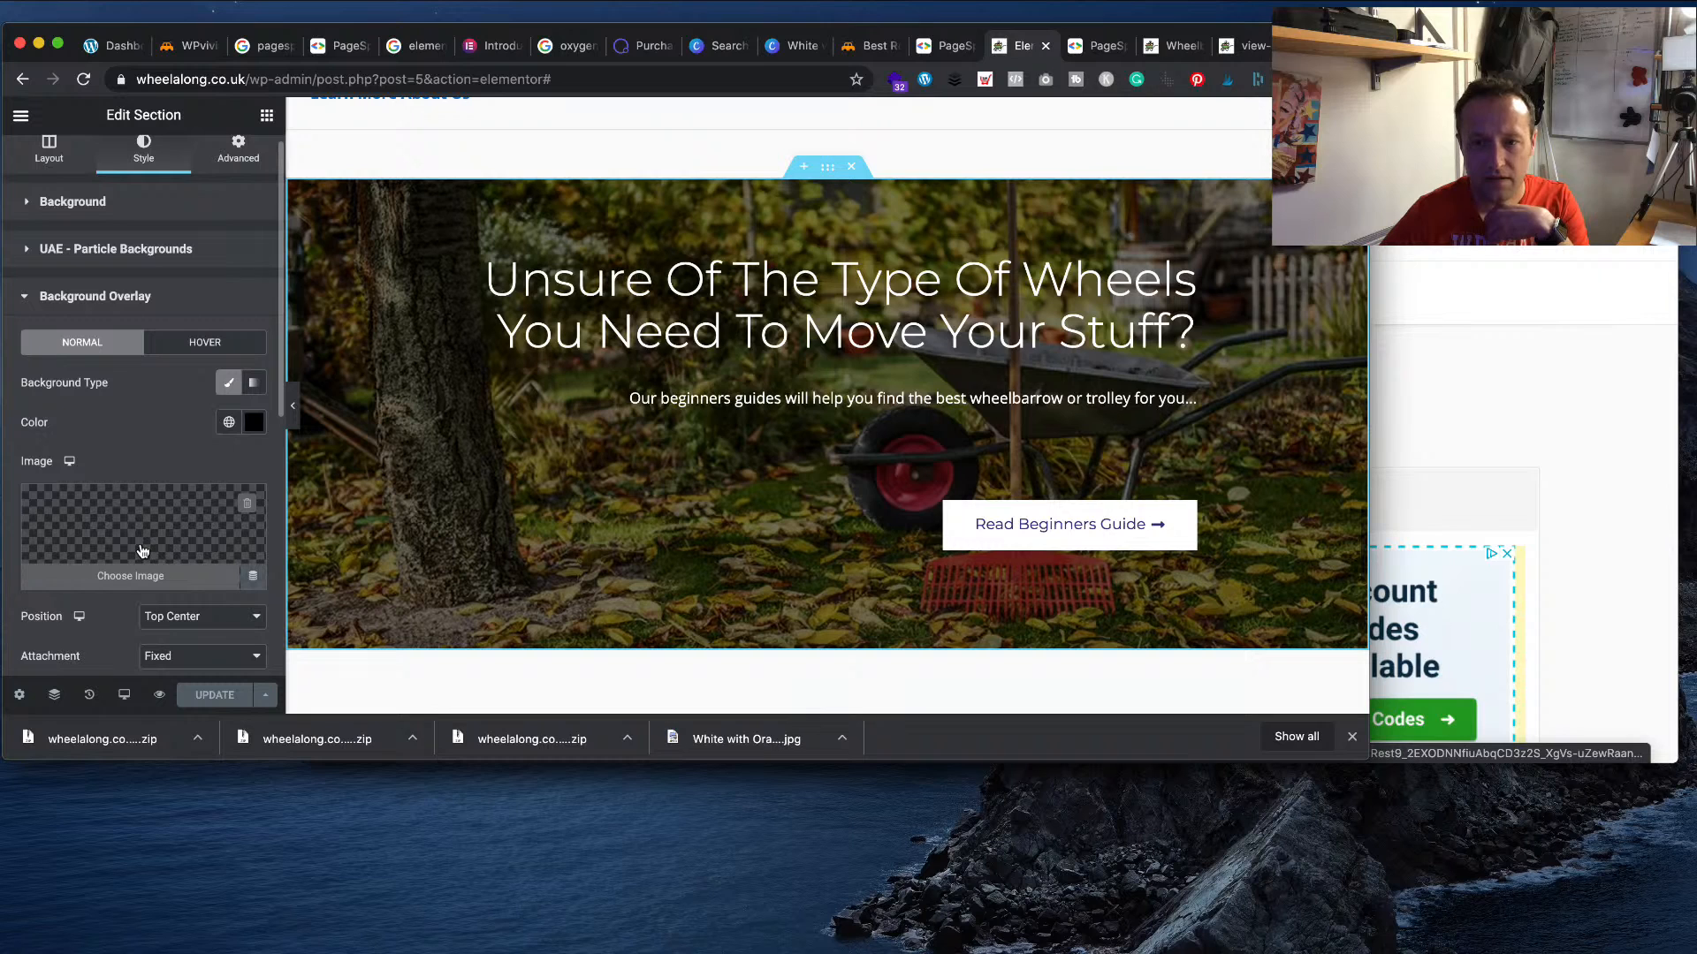
scroll(142, 551, down, 1)
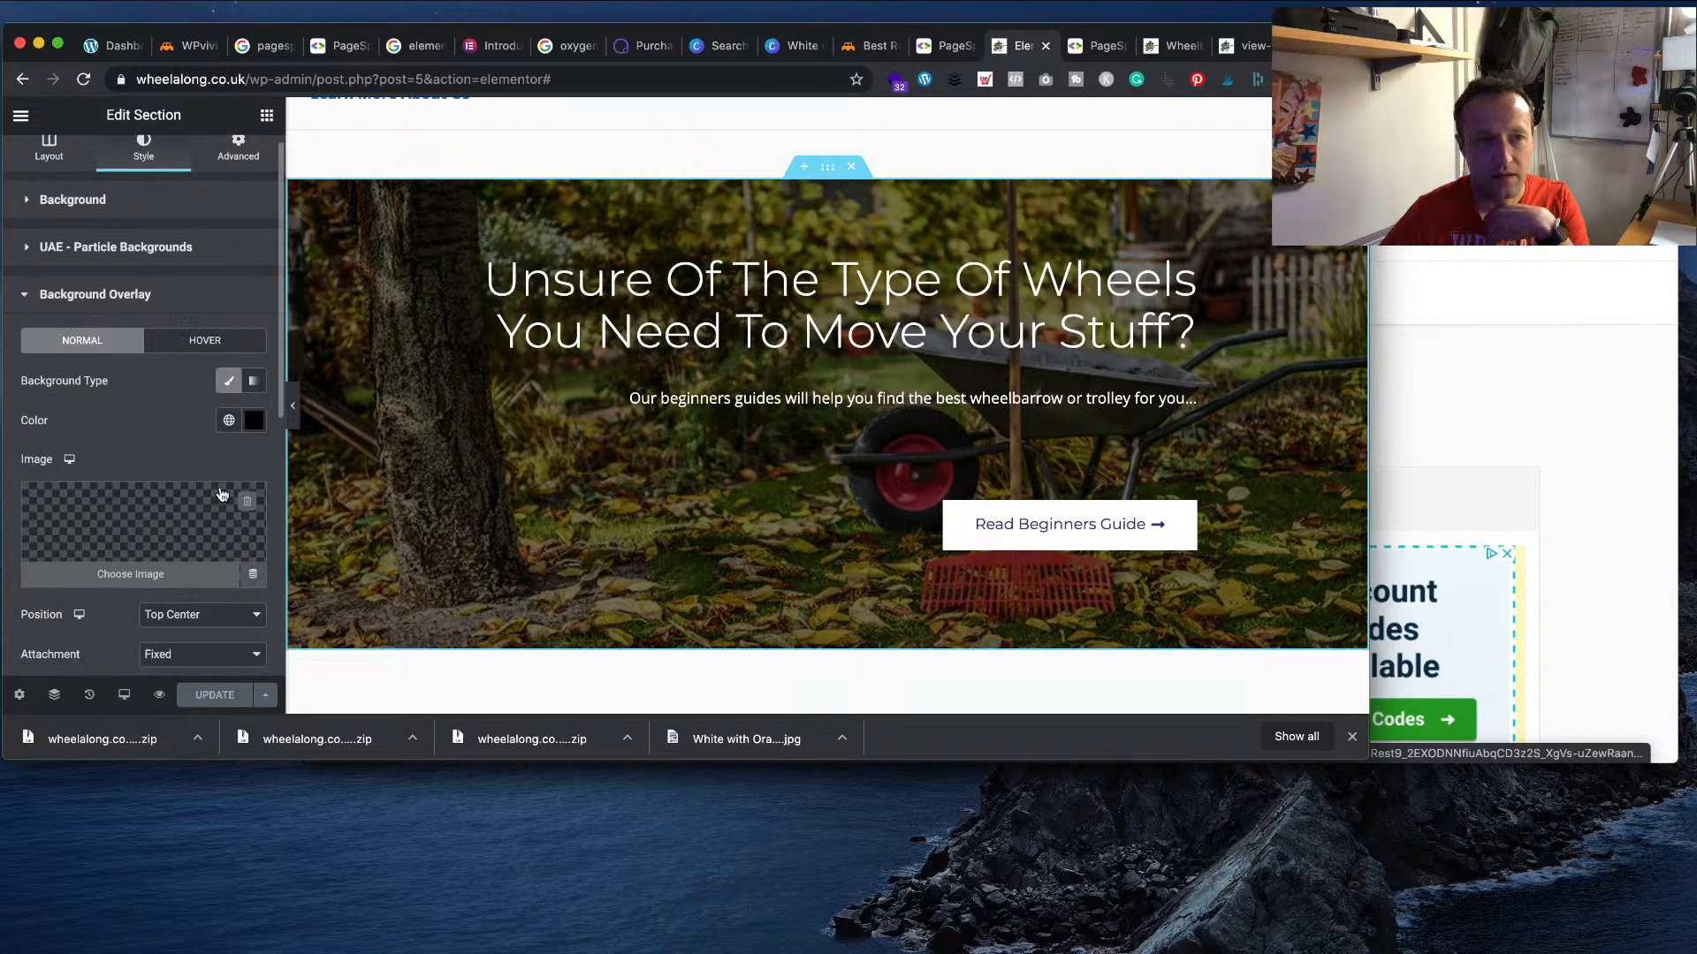
scroll(190, 534, down, 1)
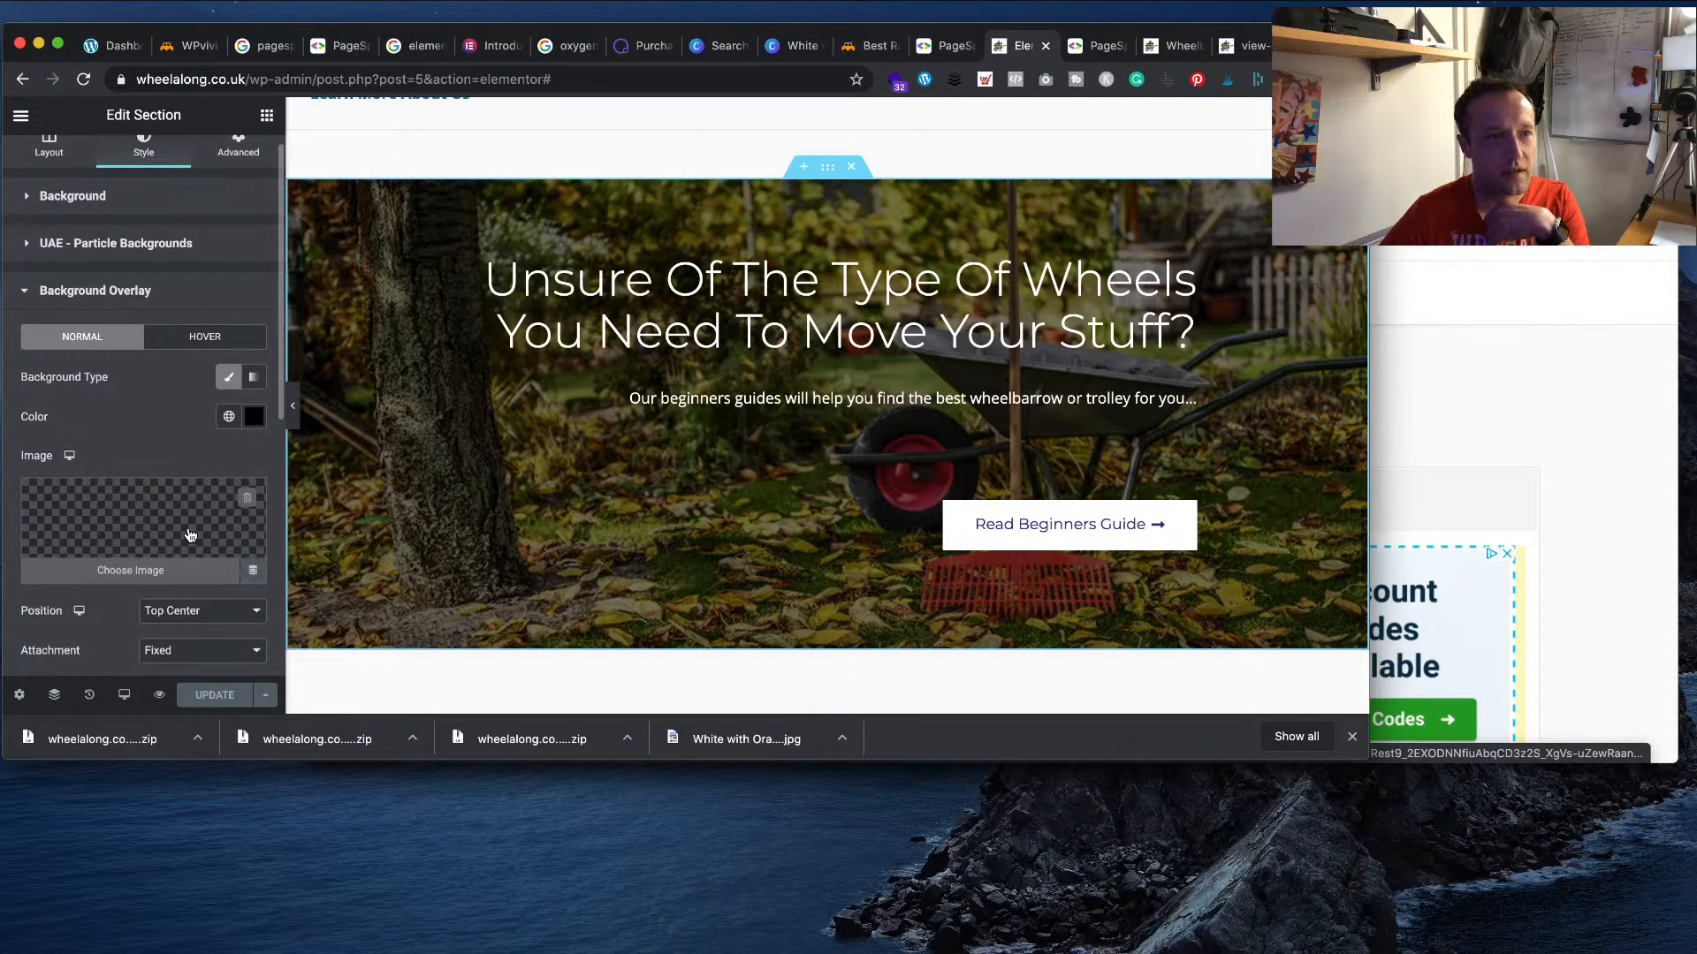
click(253, 502)
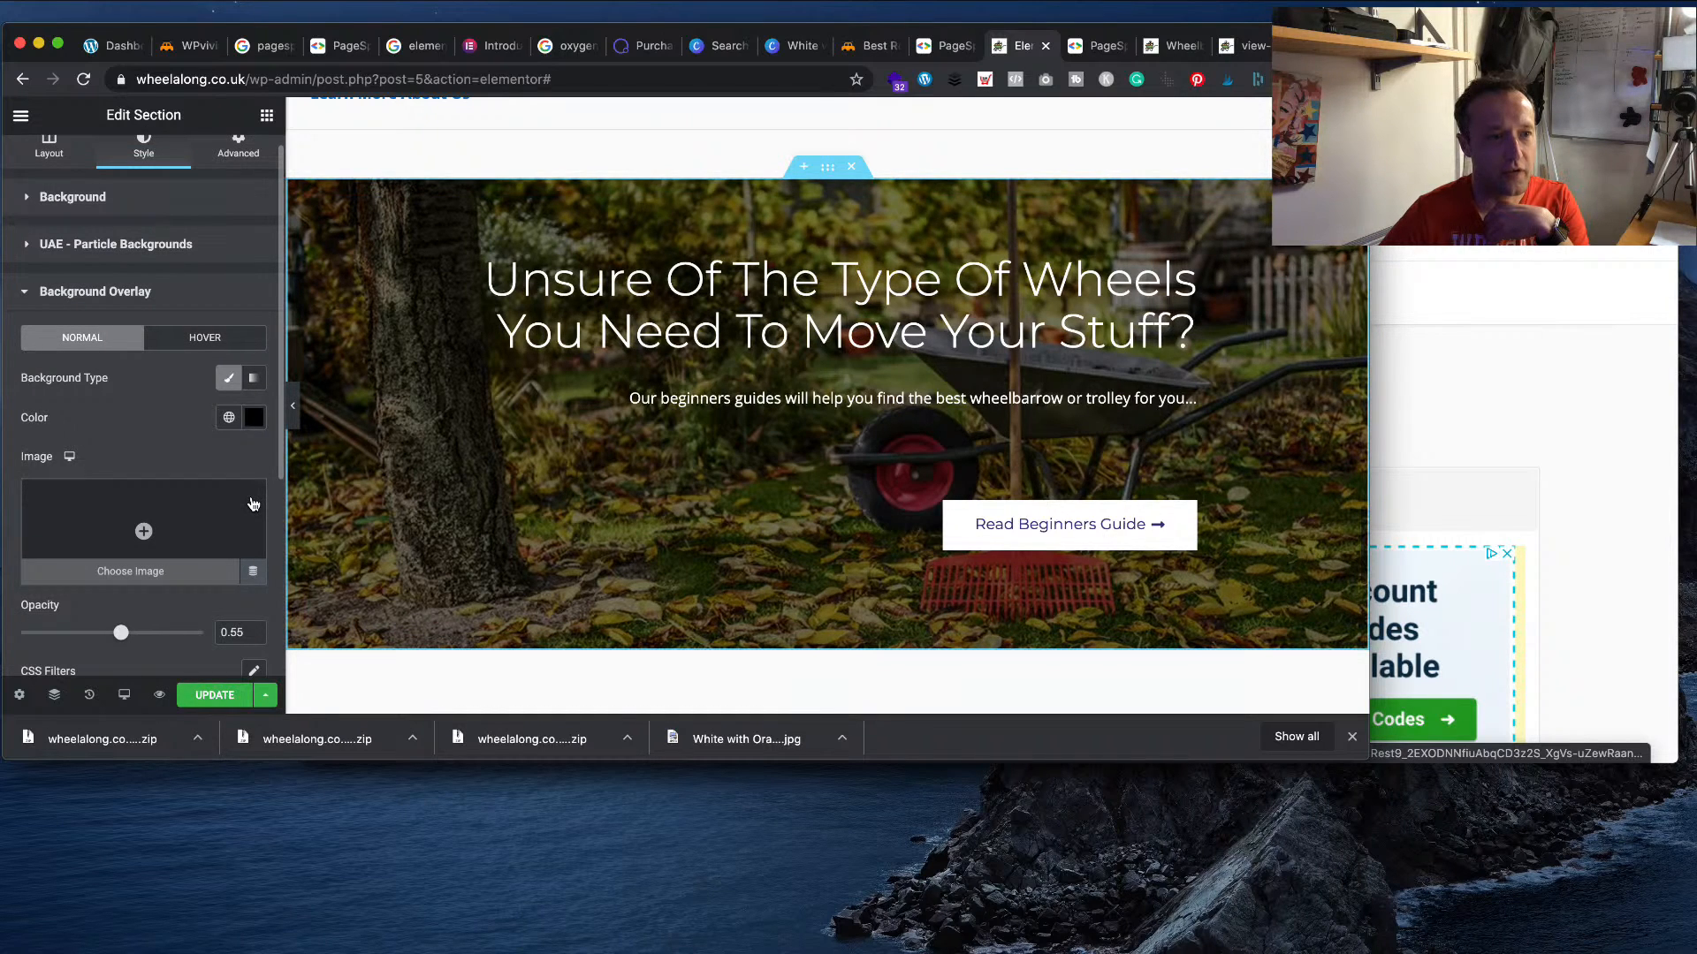
key(super+s)
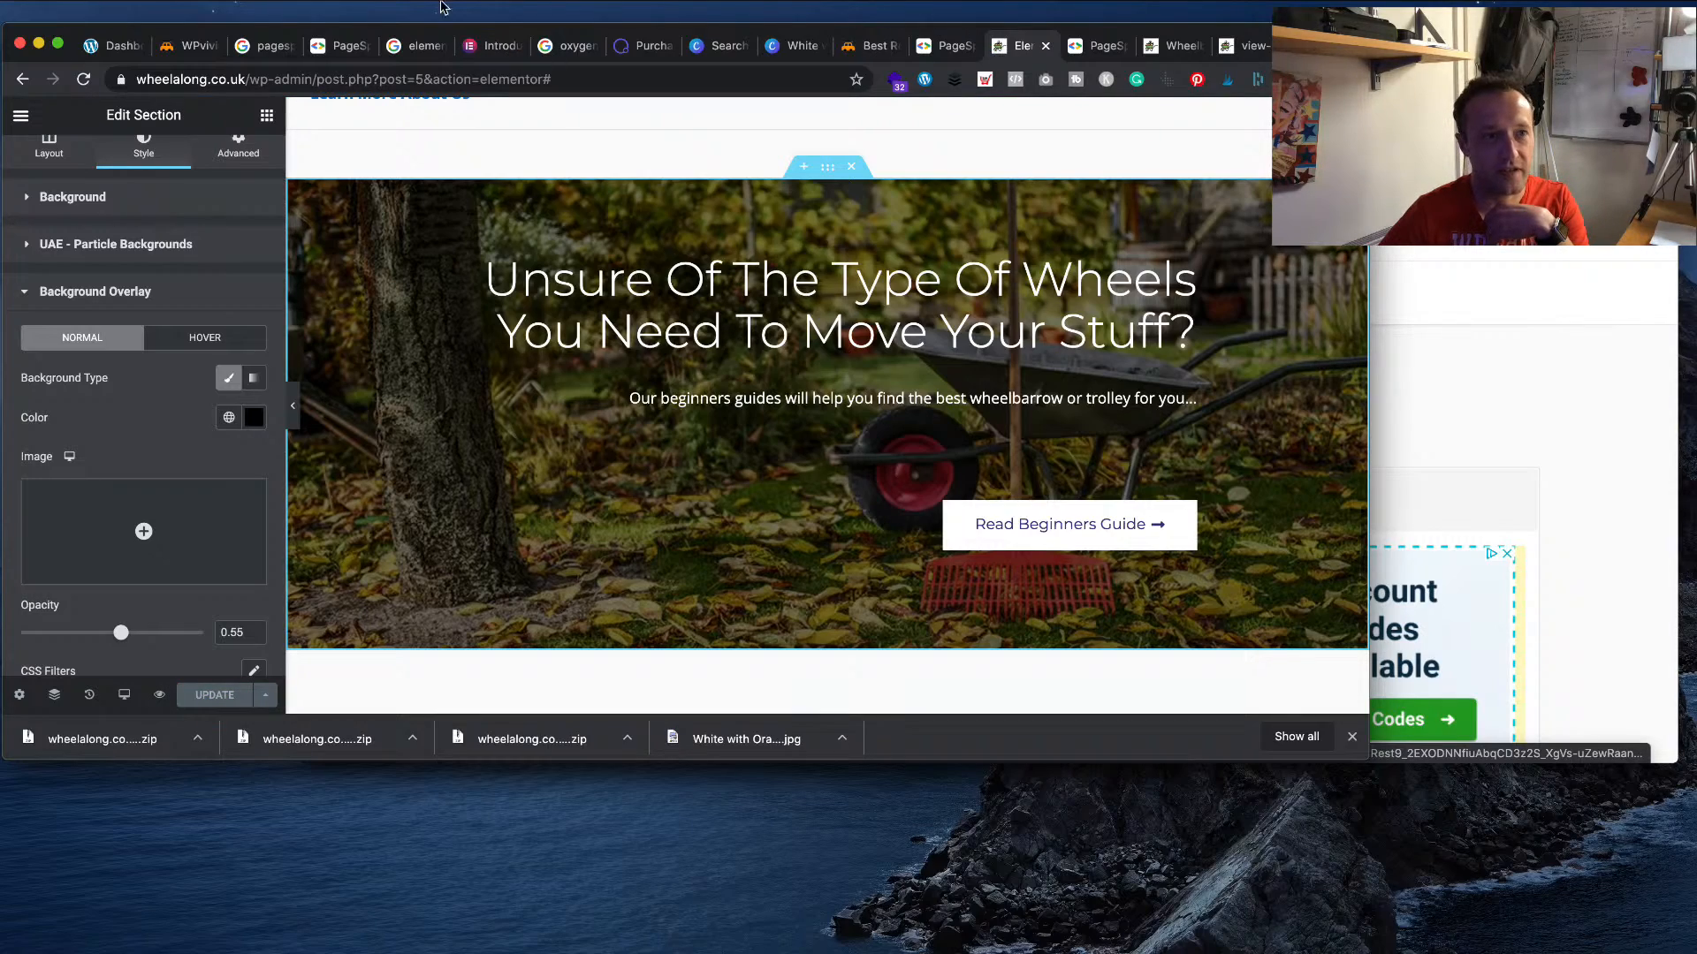
- Record the network requests of the Wheelalong homepage with the developer tools in the incognito window
click(362, 9)
click(442, 228)
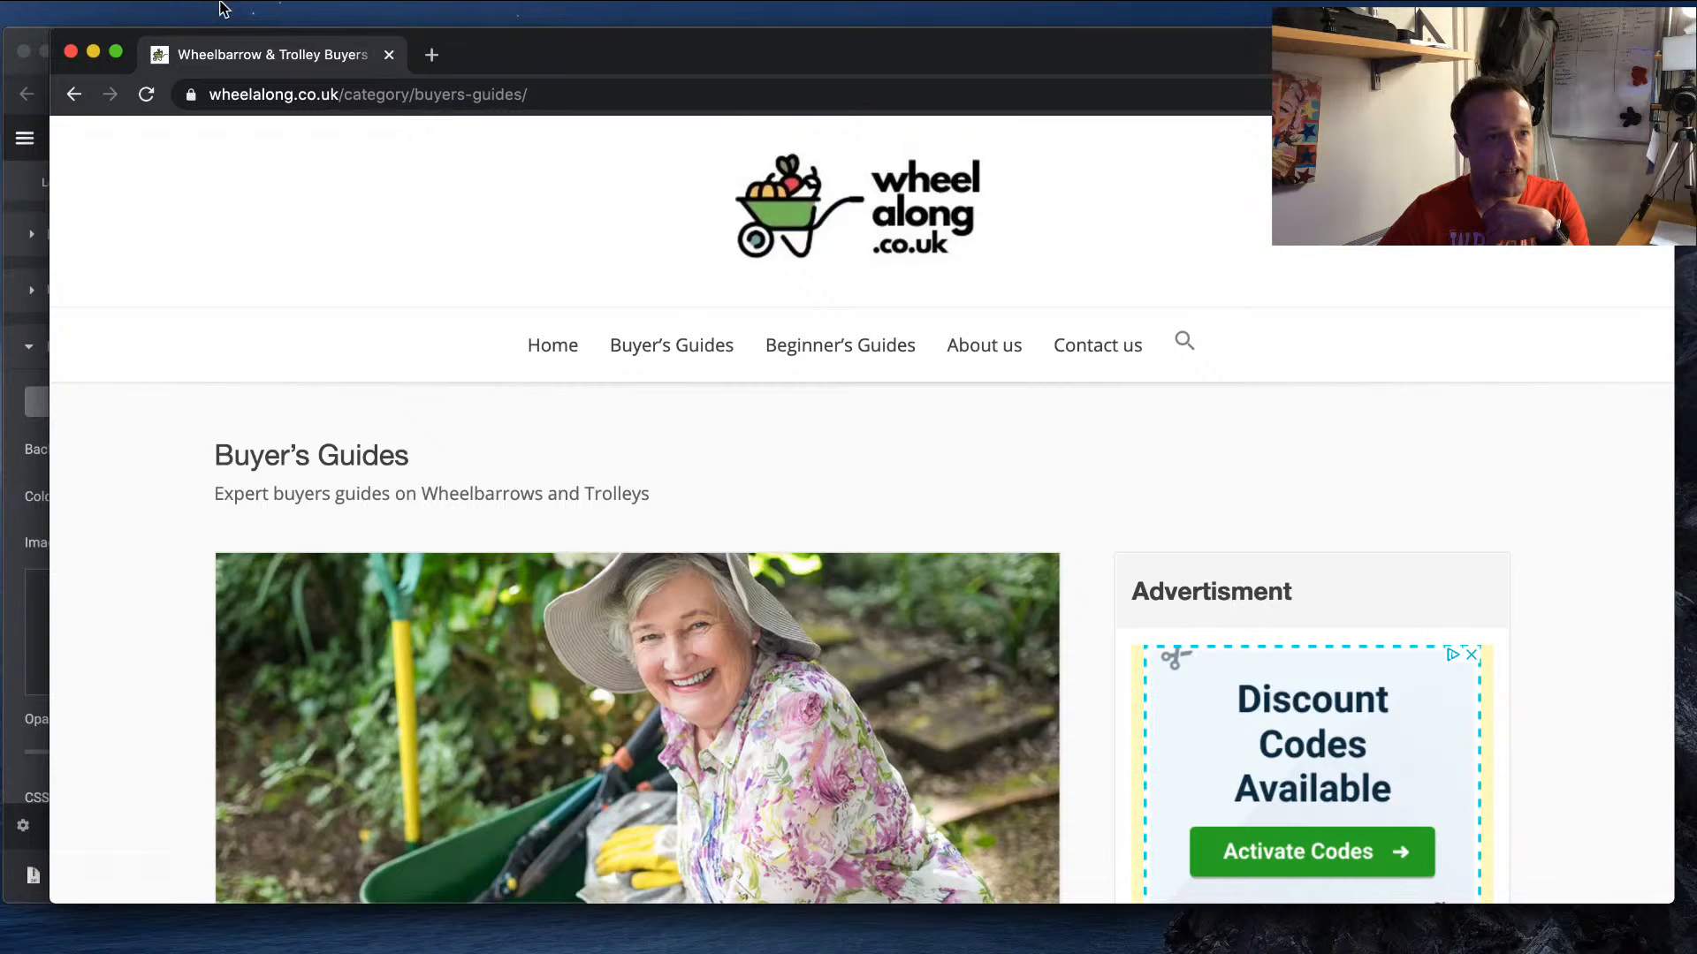
click(255, 13)
mouse_move(363, 308)
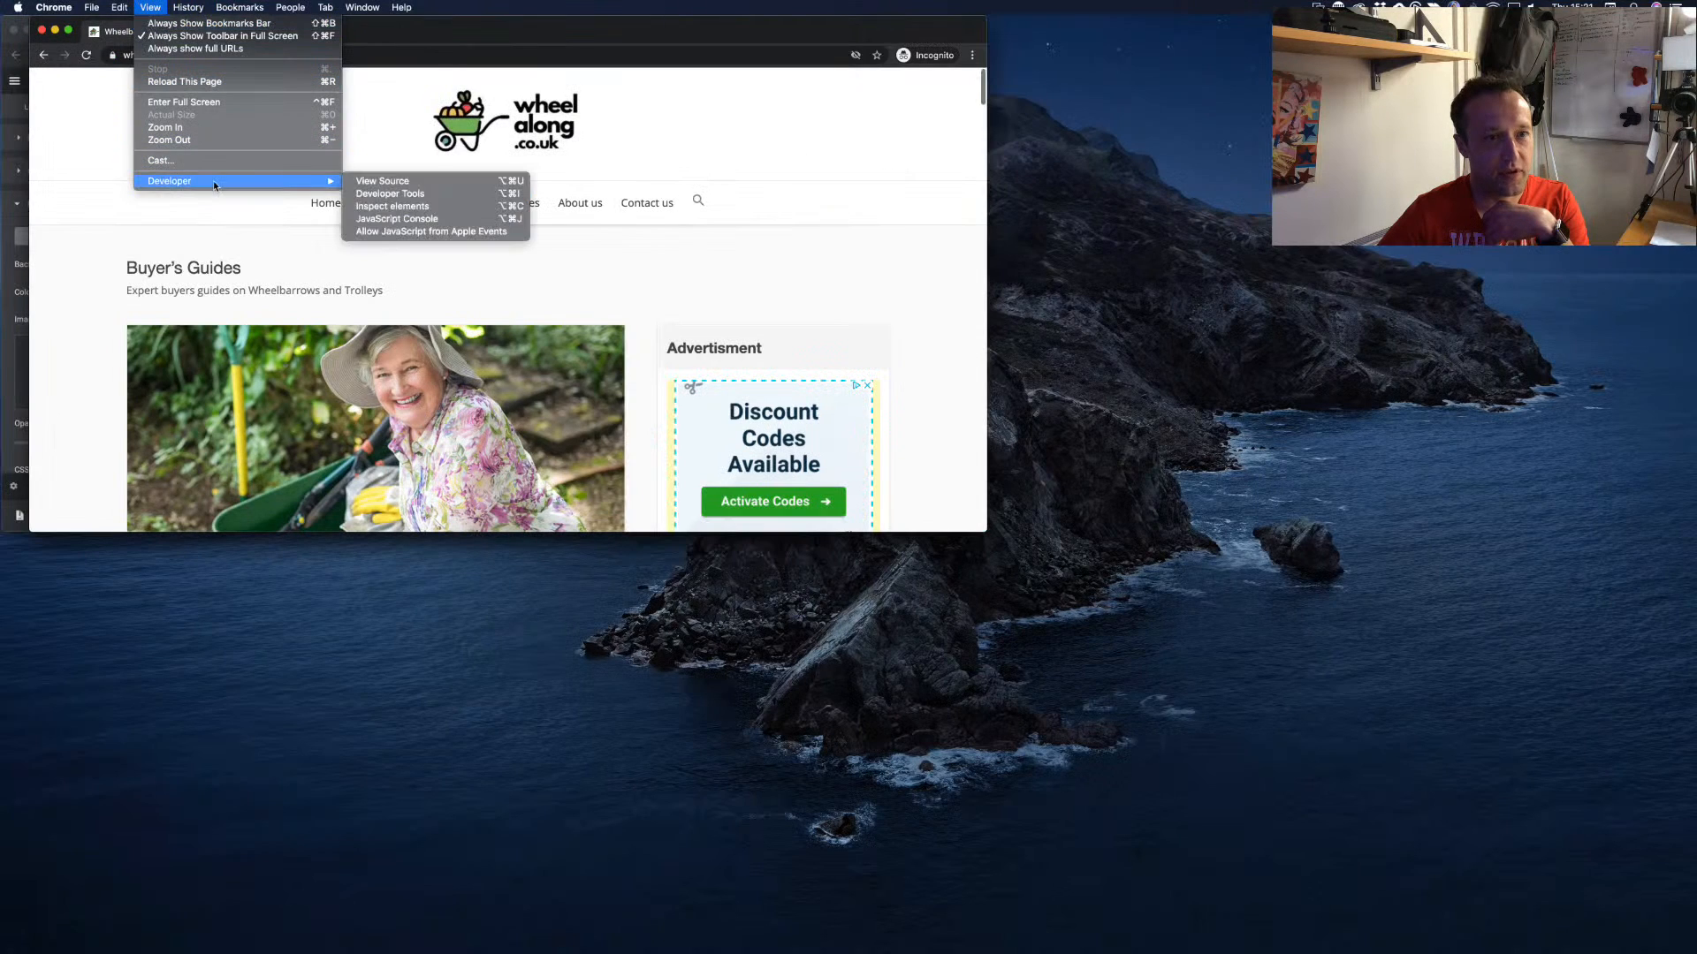
click(409, 221)
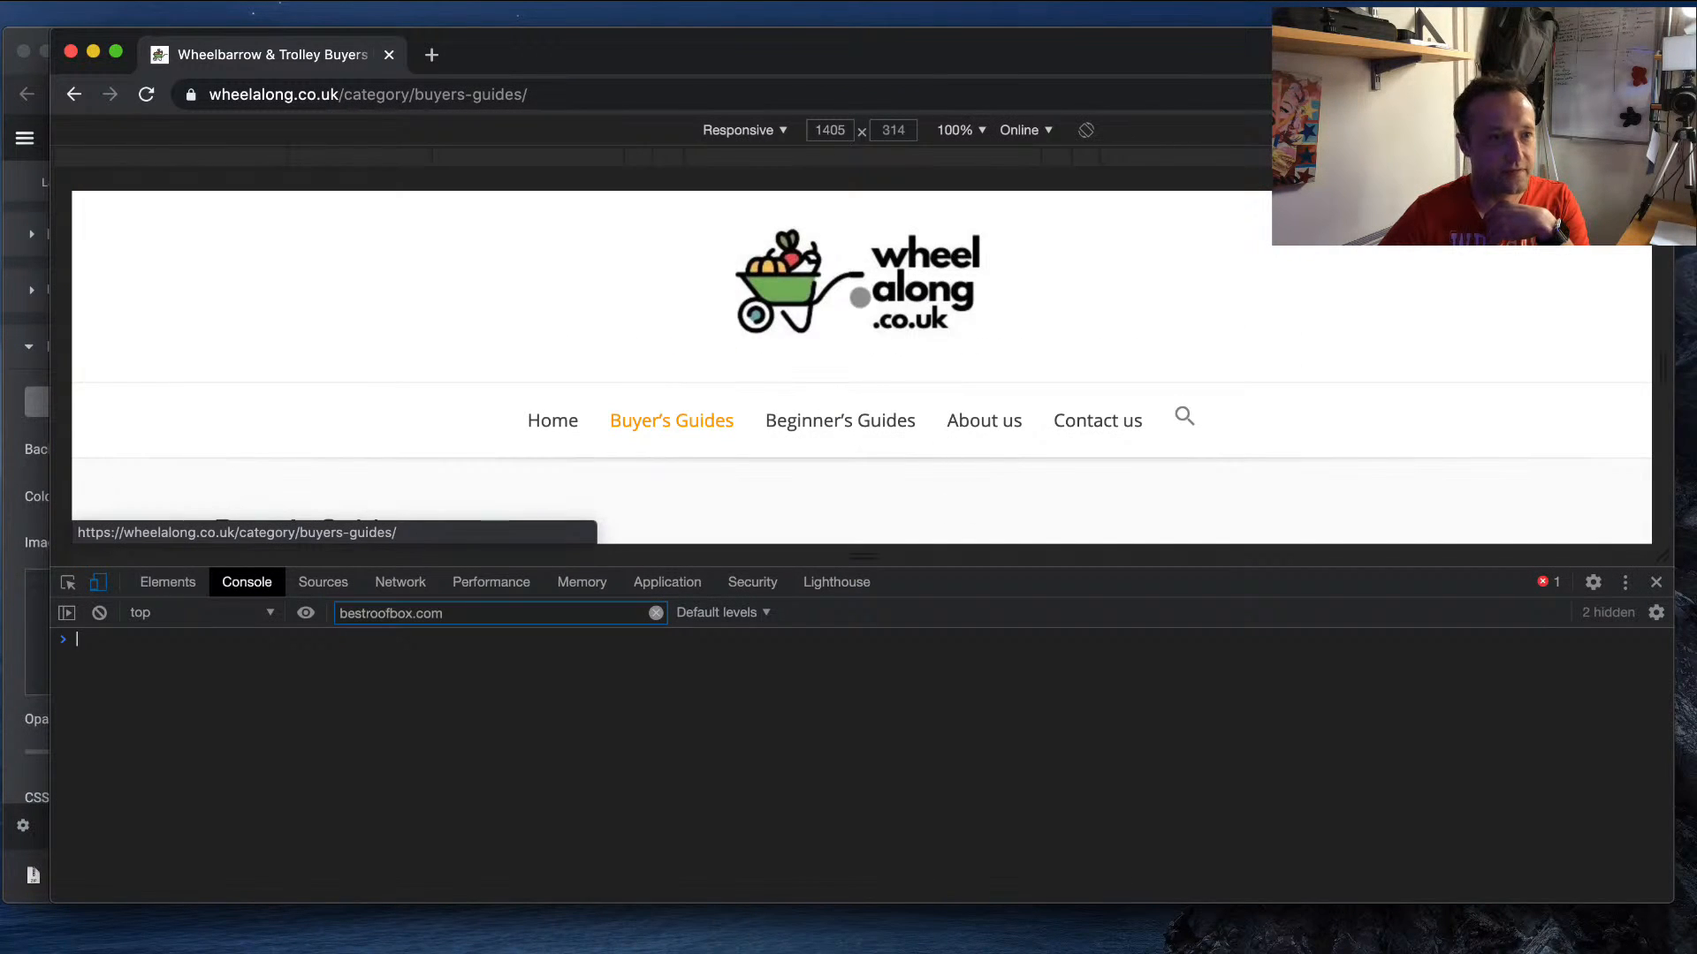
click(400, 582)
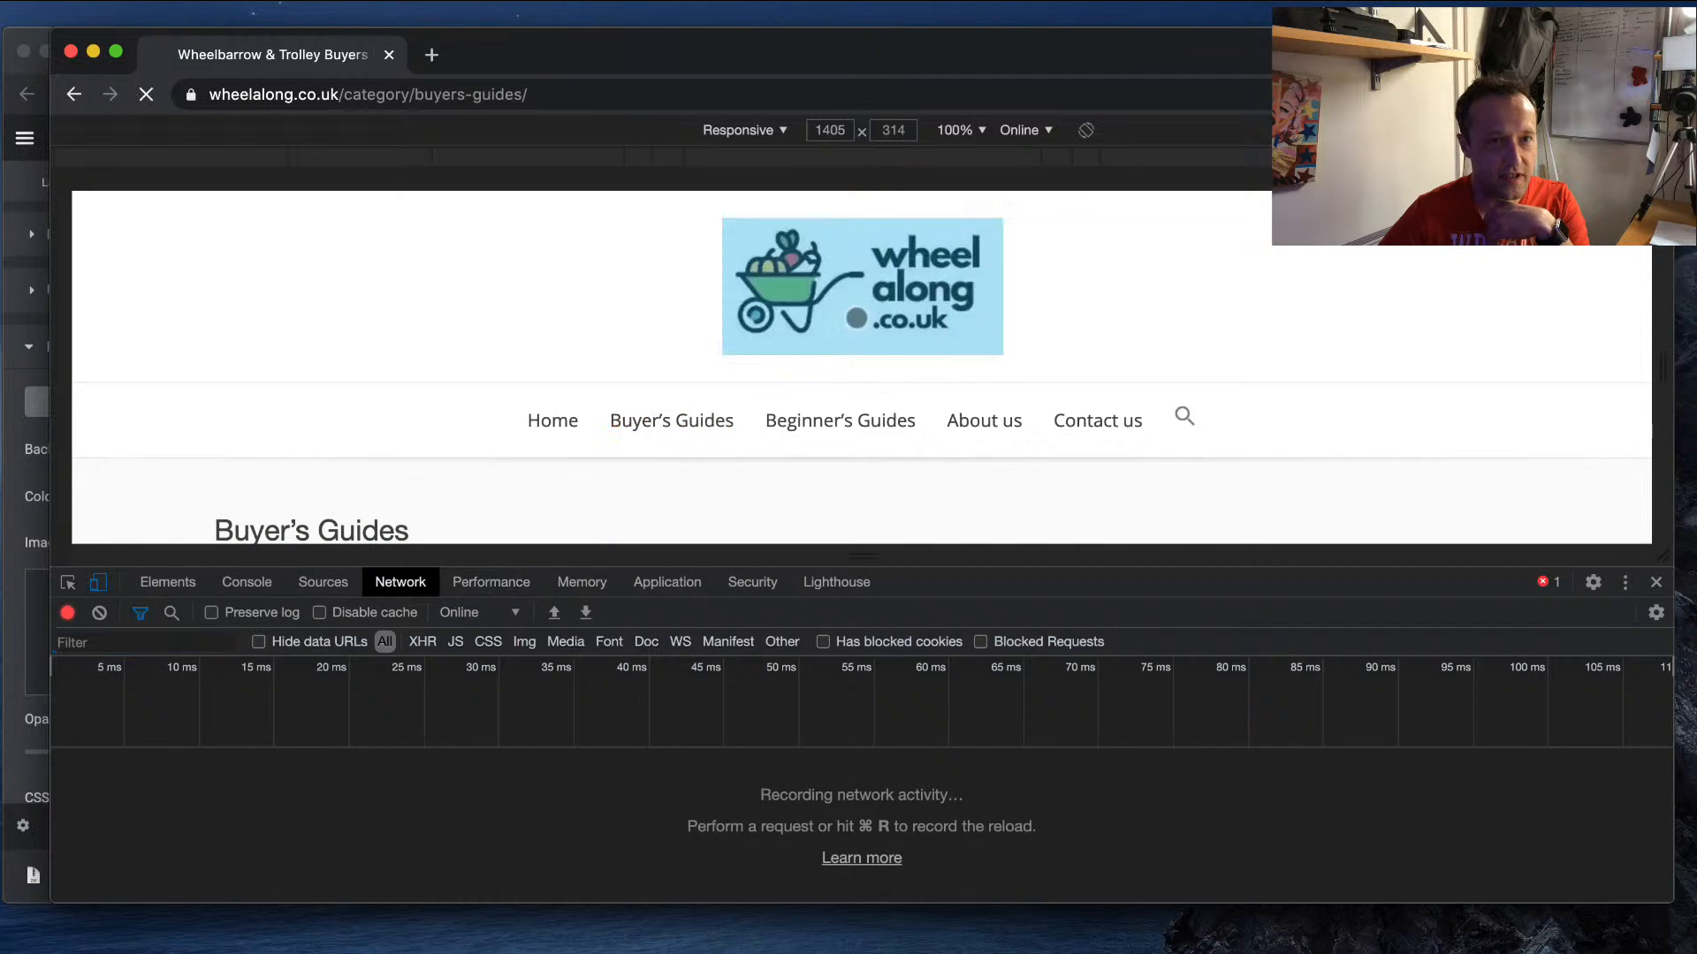
click(858, 347)
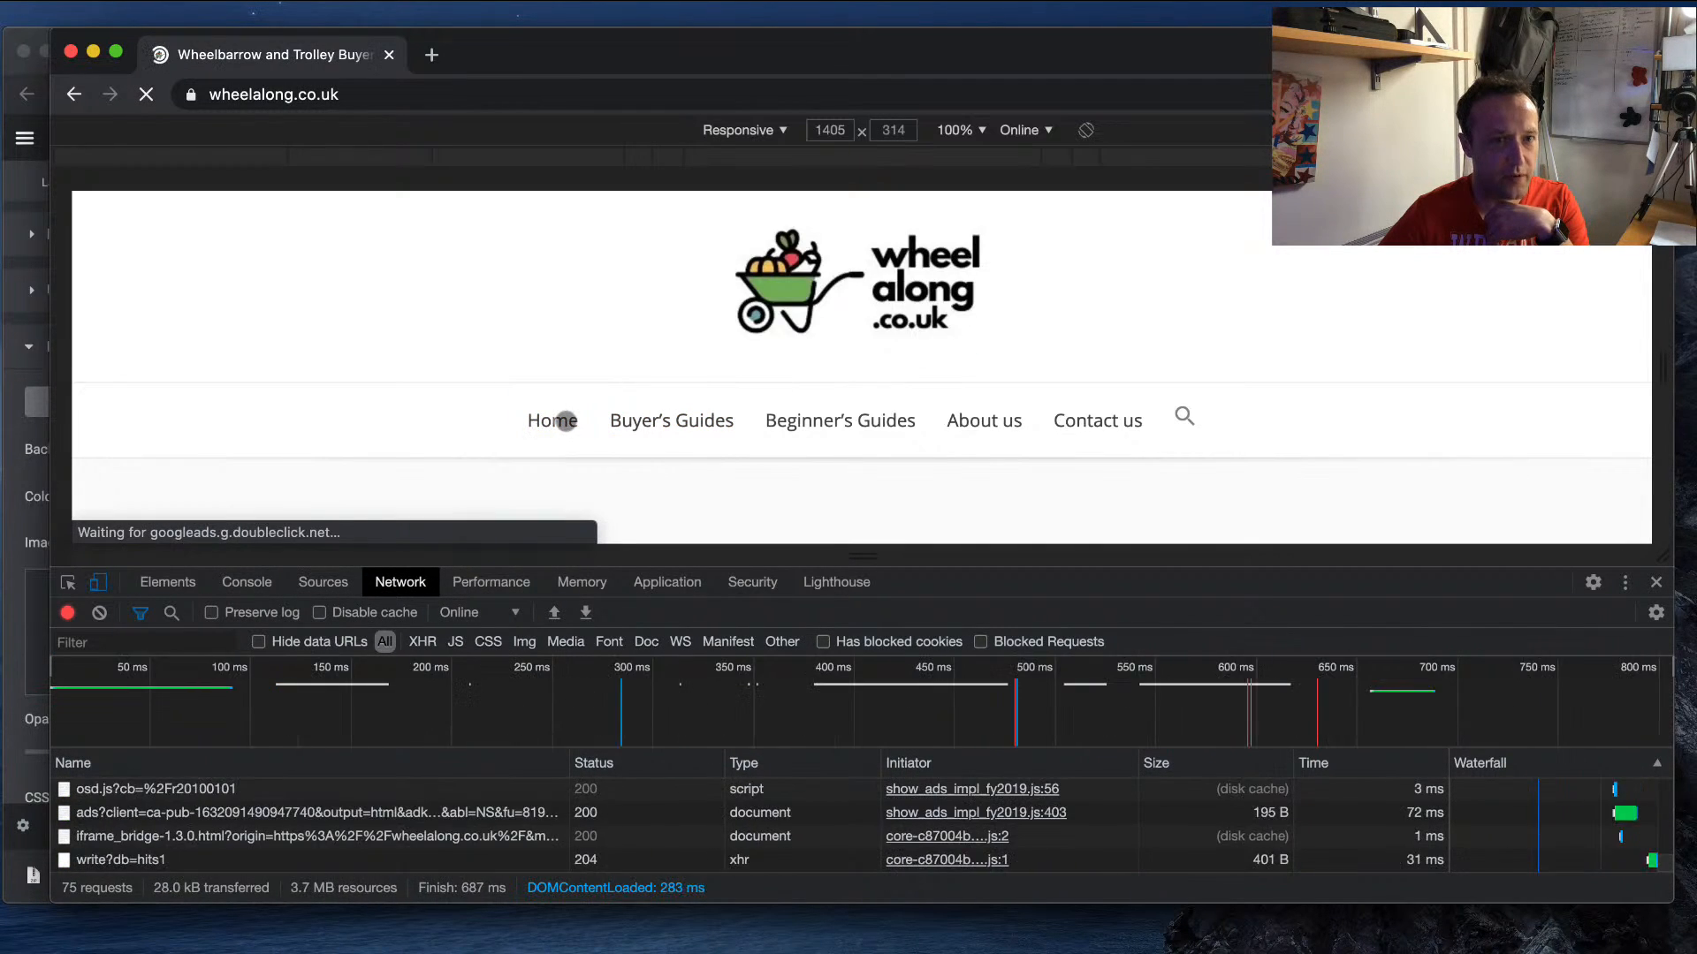
- Inspect the Wheelbarrow-homepage and Background-Digital.jpg requests, then reload the homepage and look through the request list again
scroll(566, 420, down, 5)
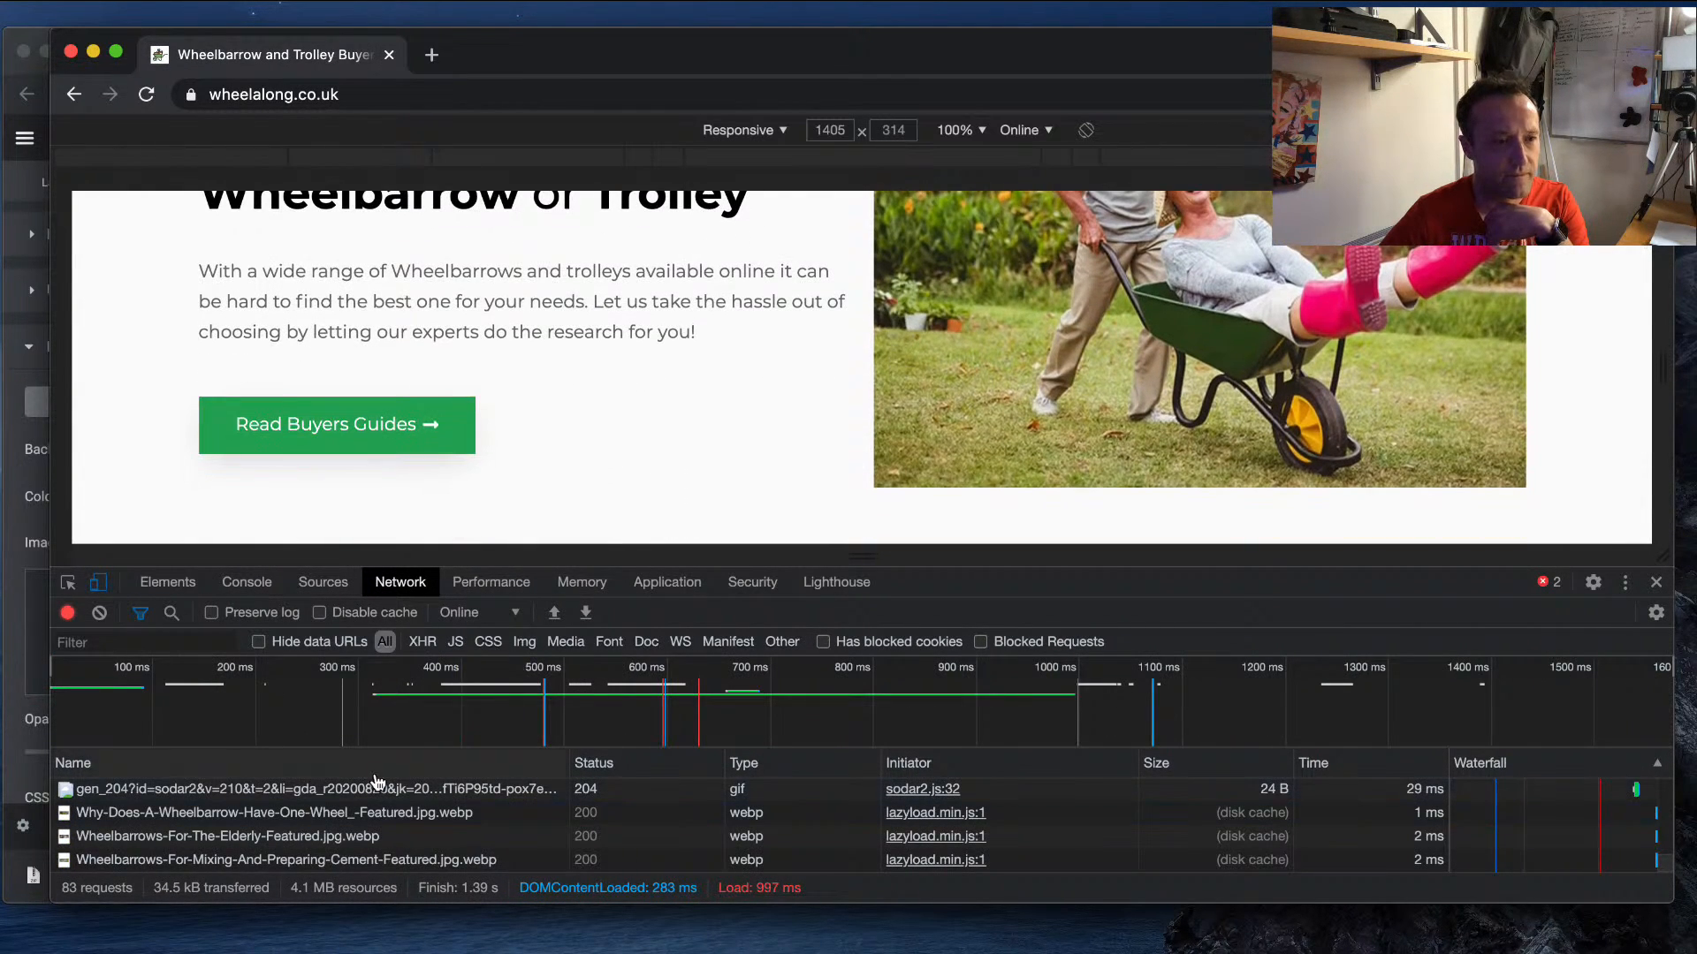
scroll(364, 831, up, 10)
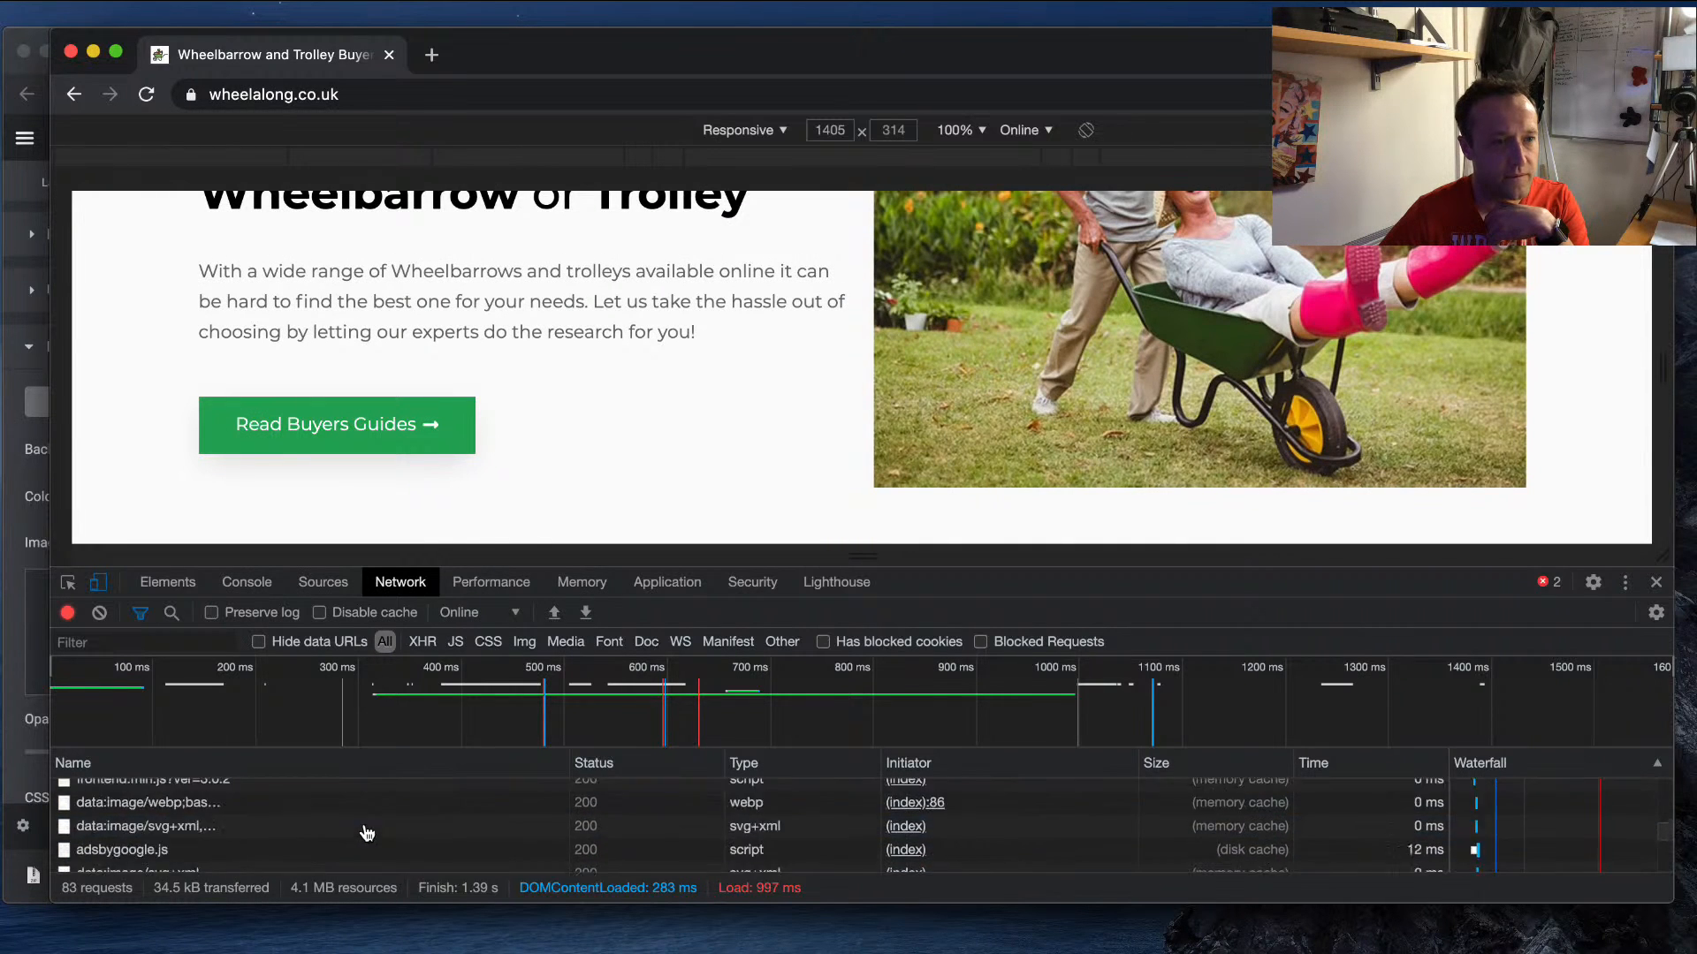
scroll(367, 831, up, 3)
click(265, 813)
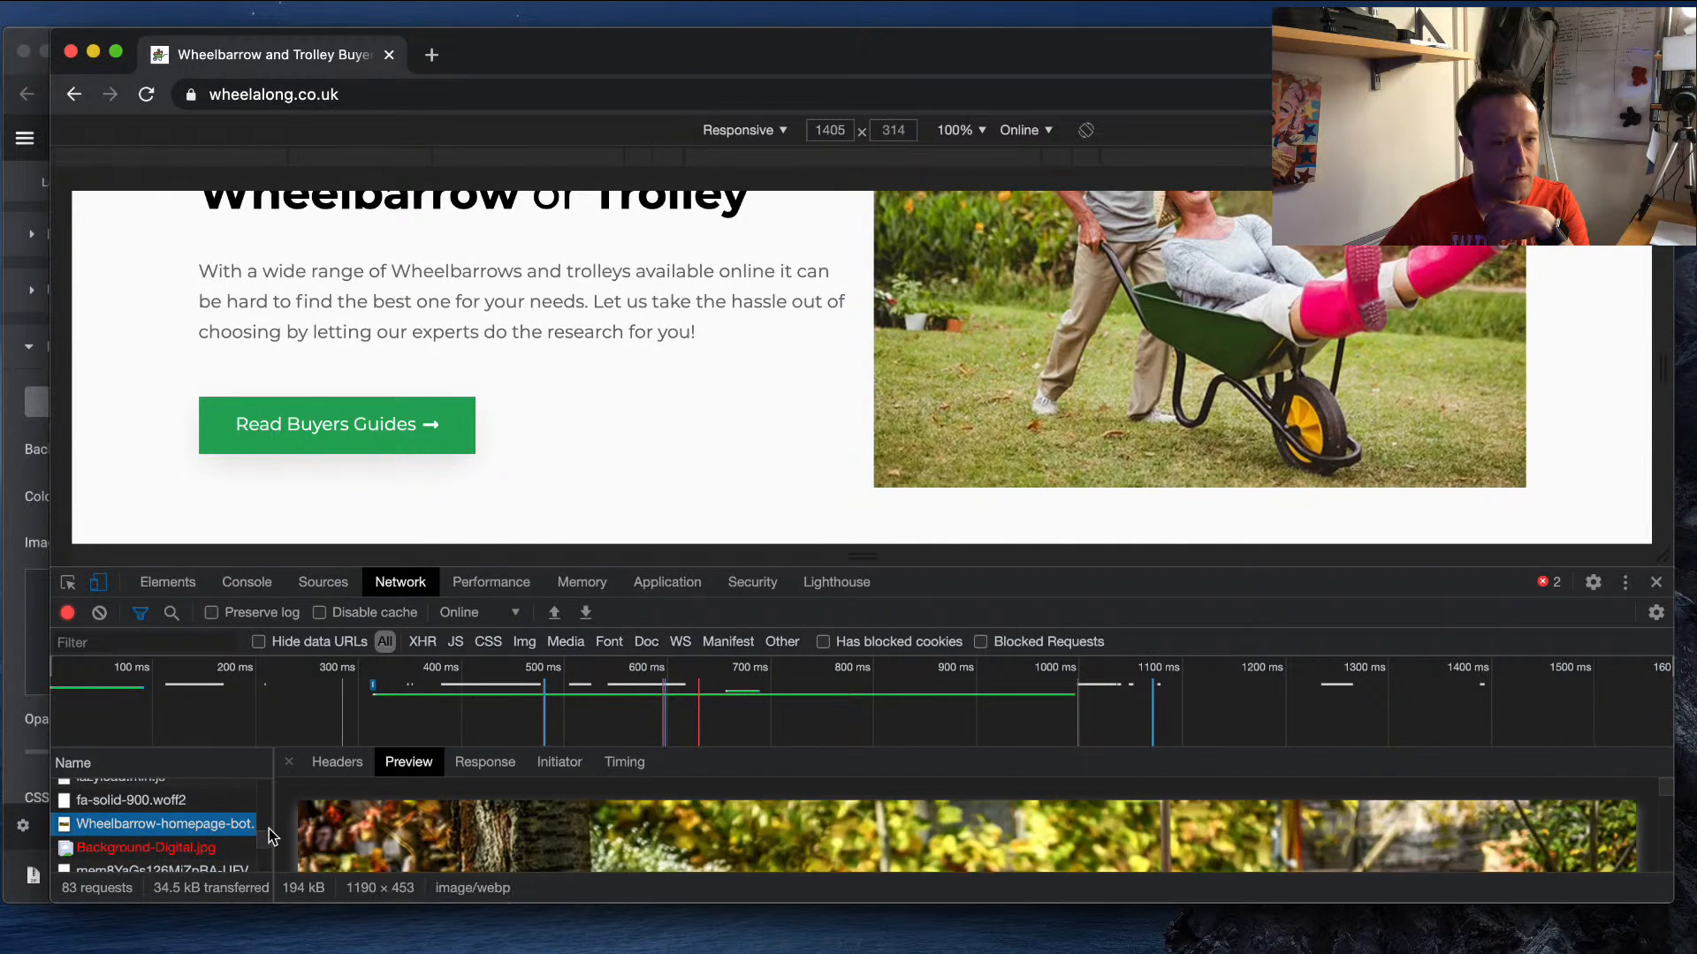
click(235, 850)
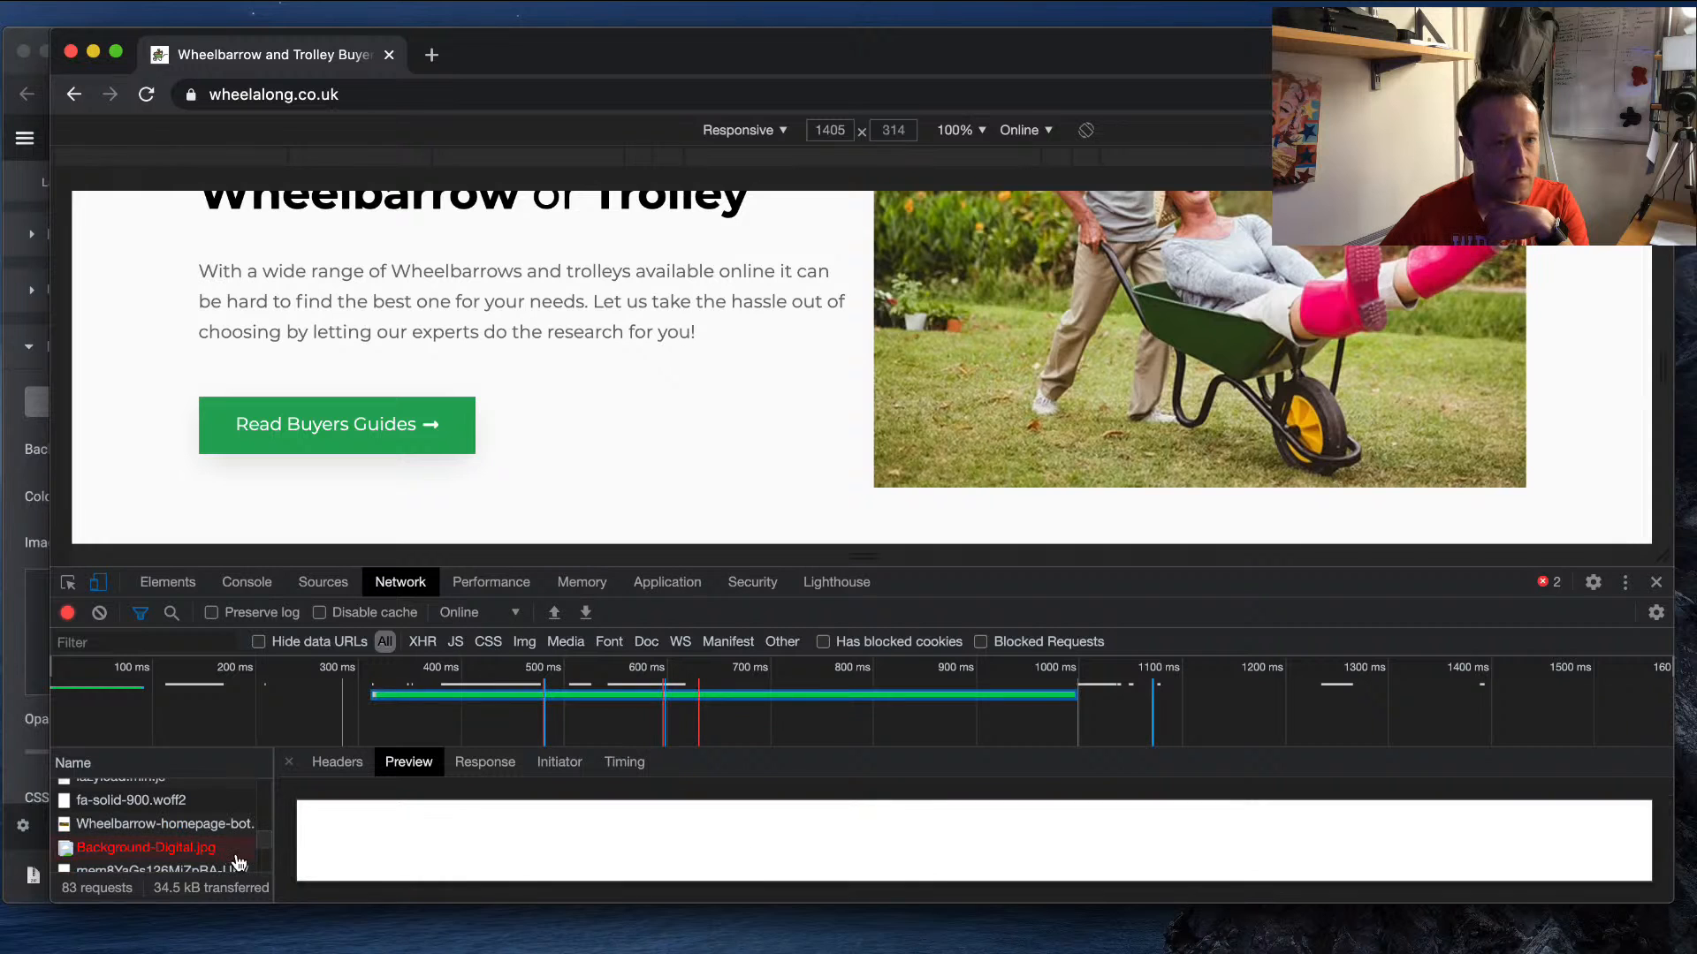
click(146, 95)
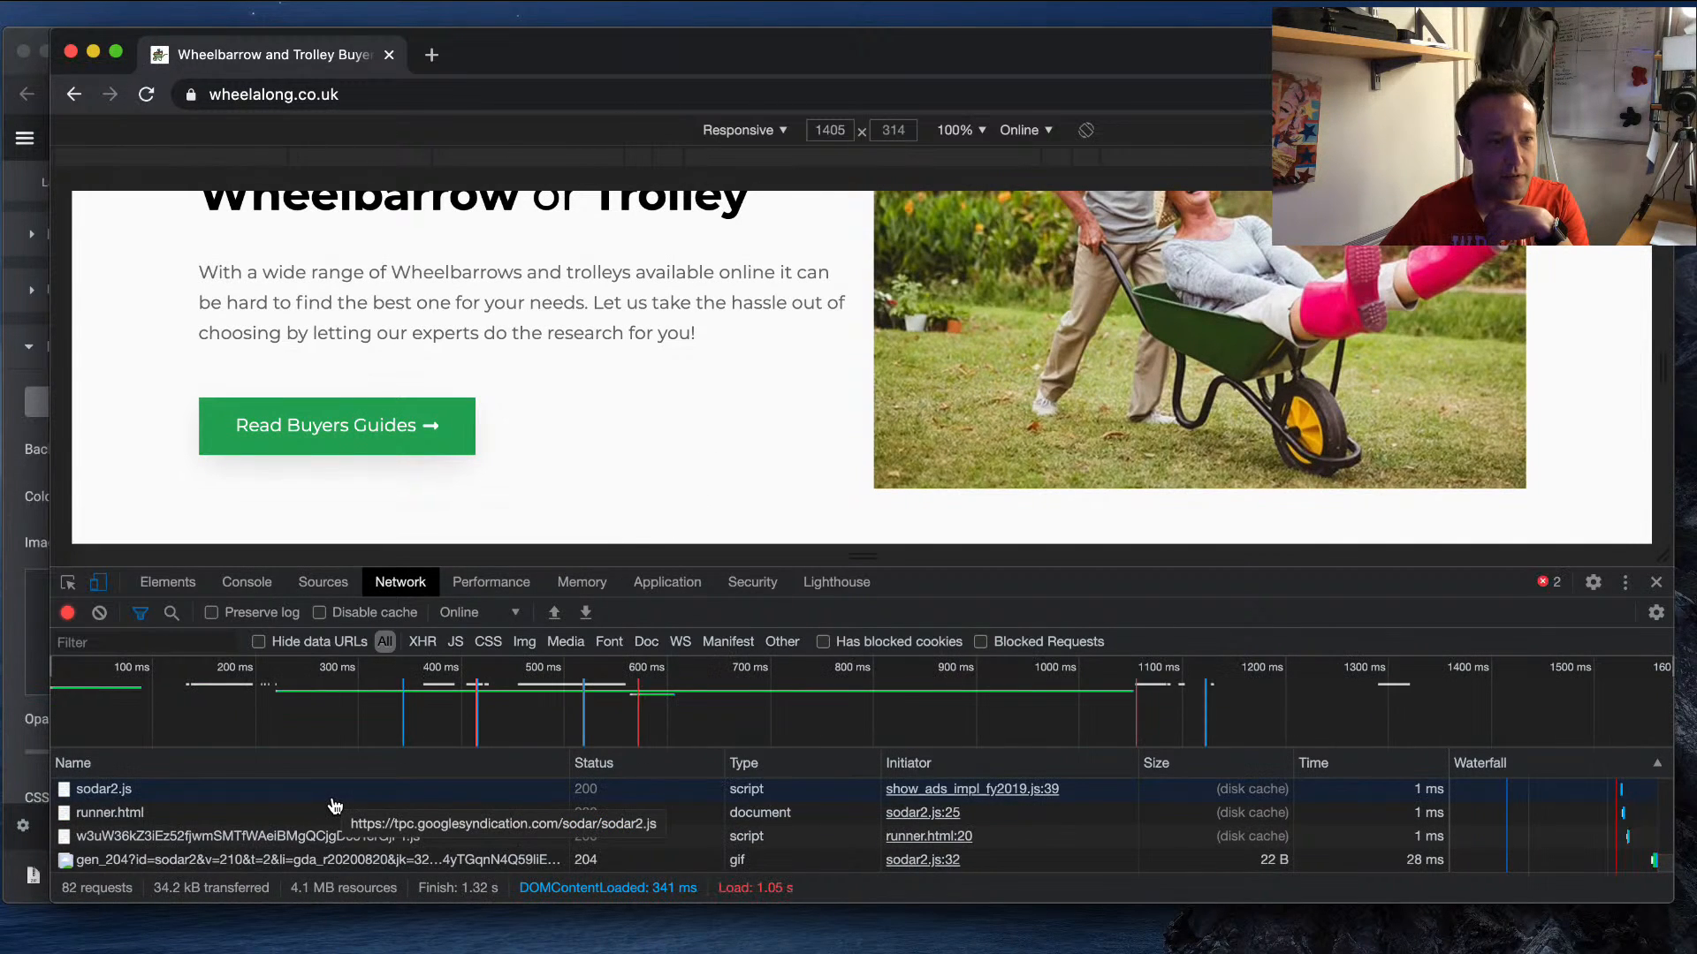
scroll(334, 806, up, 10)
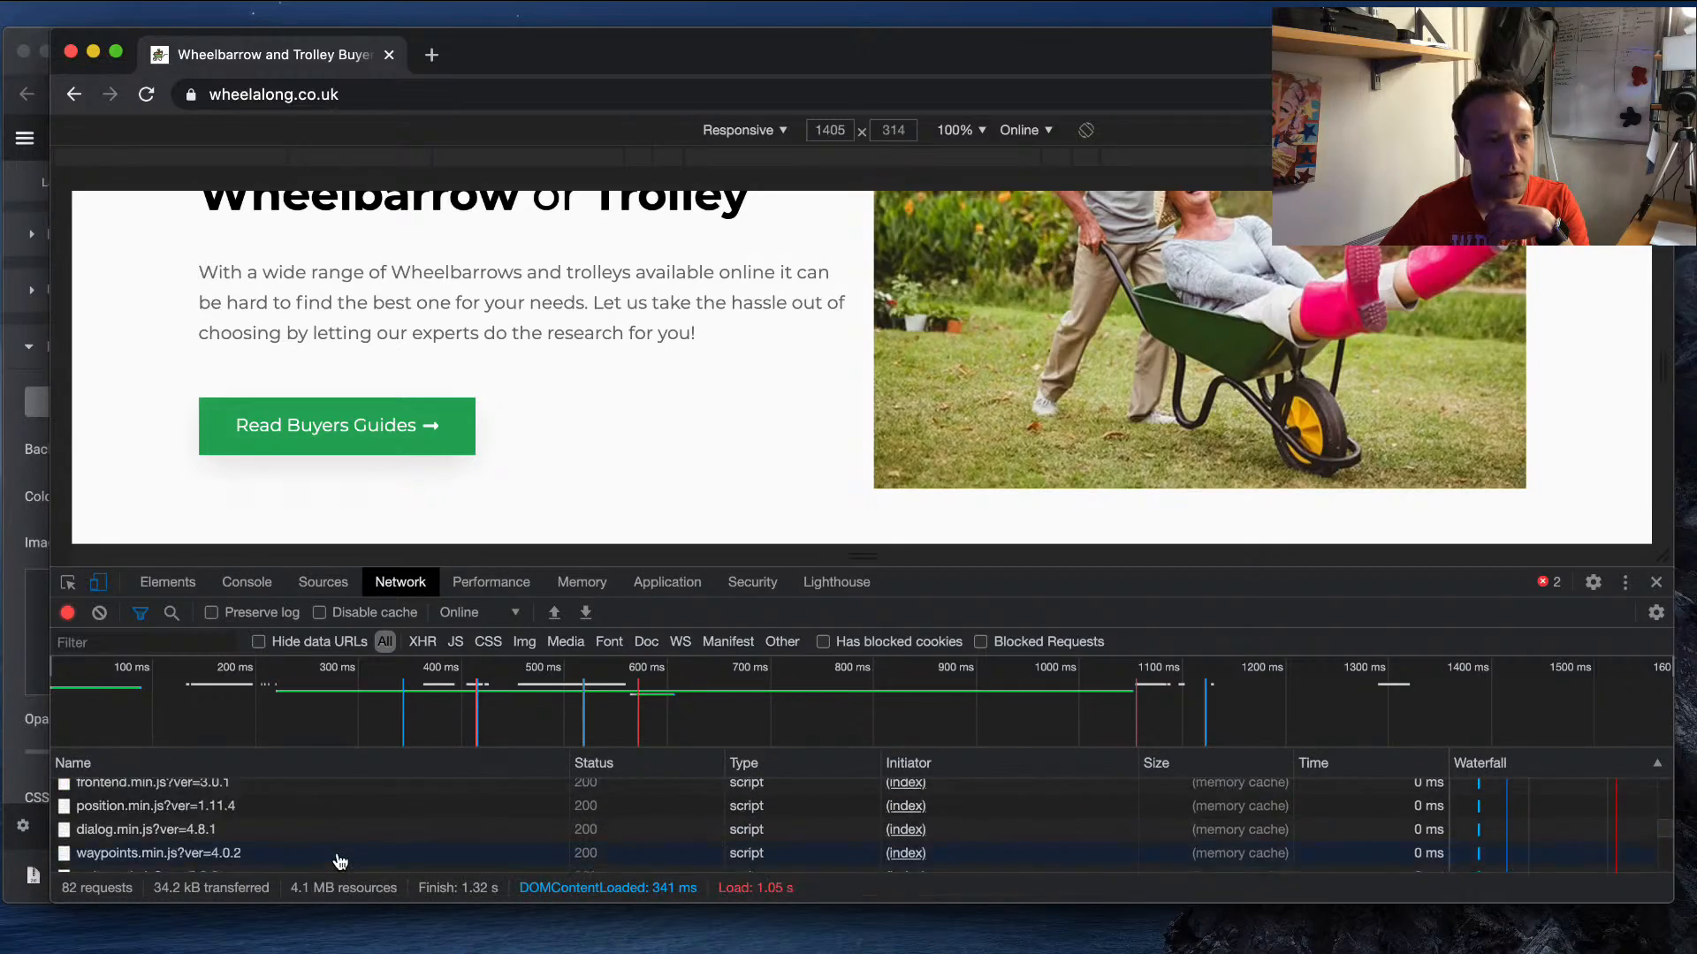
- Return to the Elementor window and exit the homepage editor to the WordPress page editor
drag(477, 60, 429, 225)
click(538, 118)
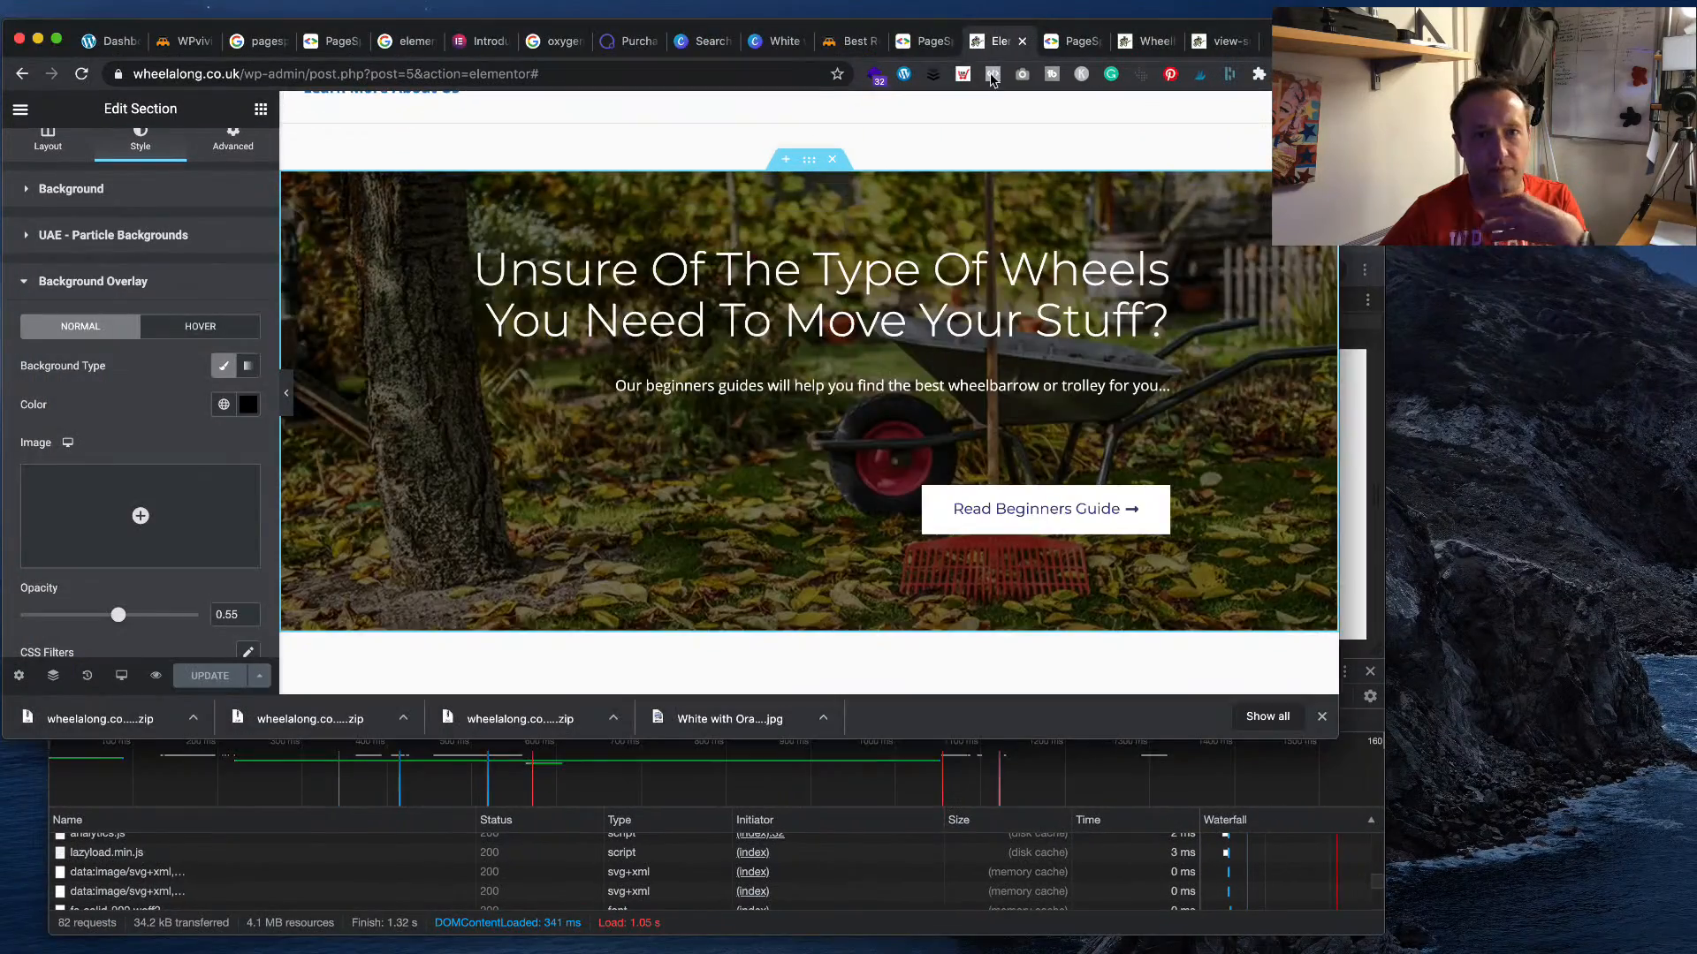
scroll(977, 107, up, 4)
scroll(977, 107, up, 12)
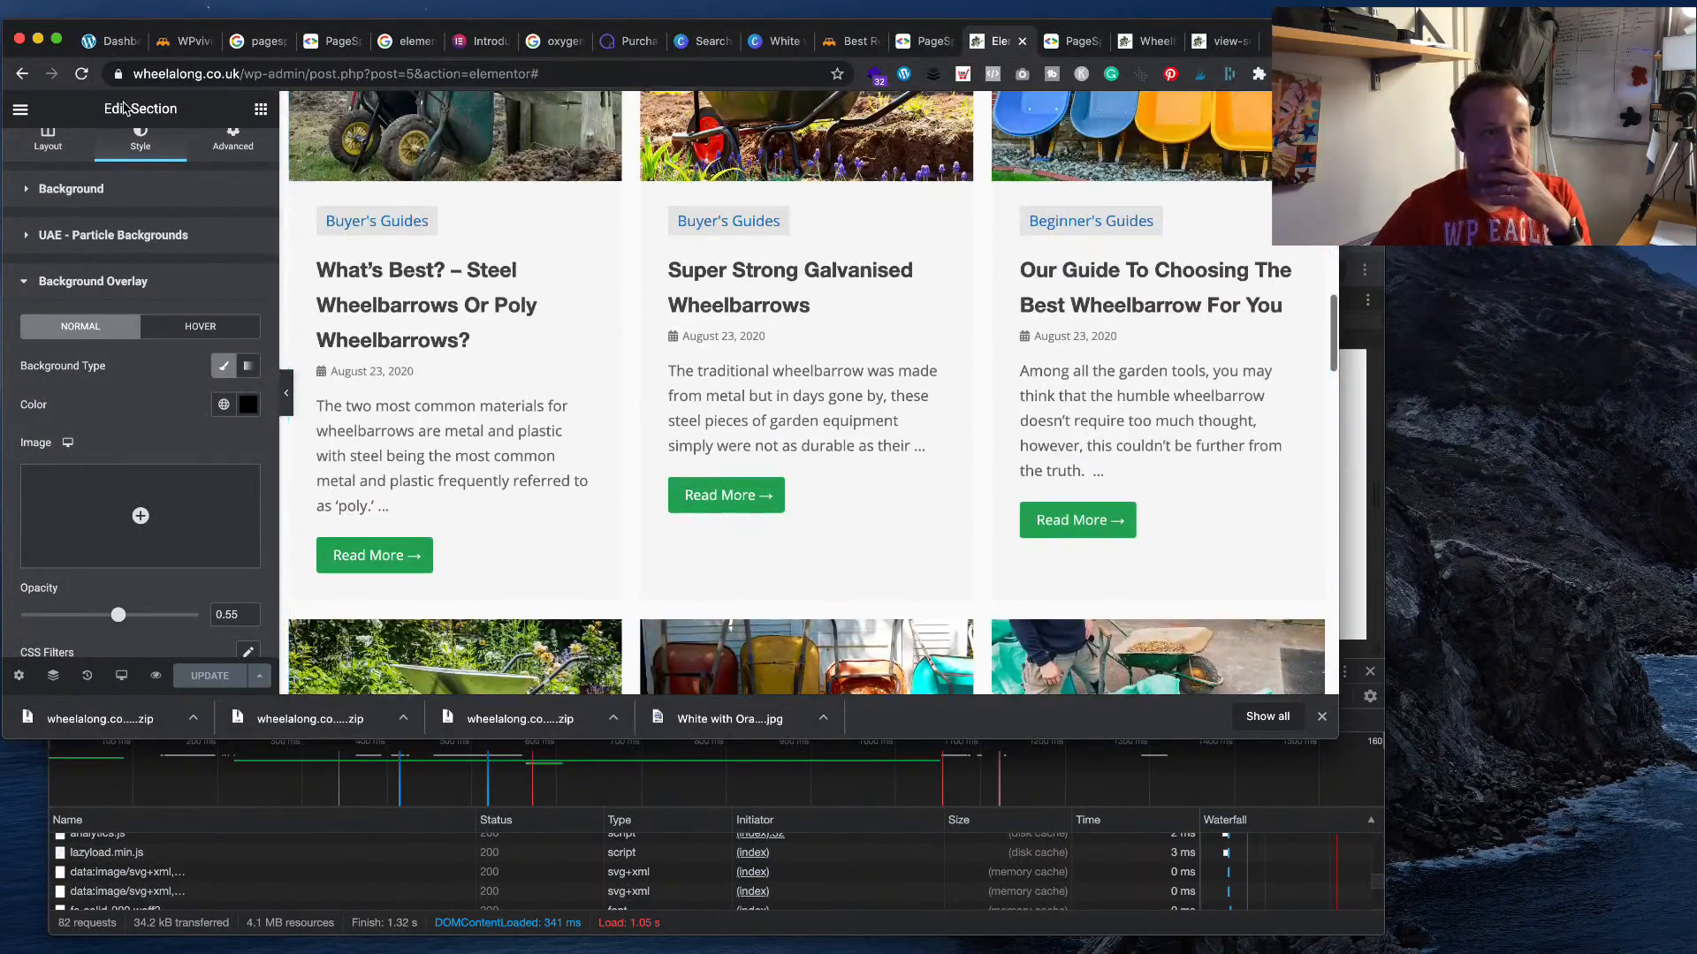
click(19, 111)
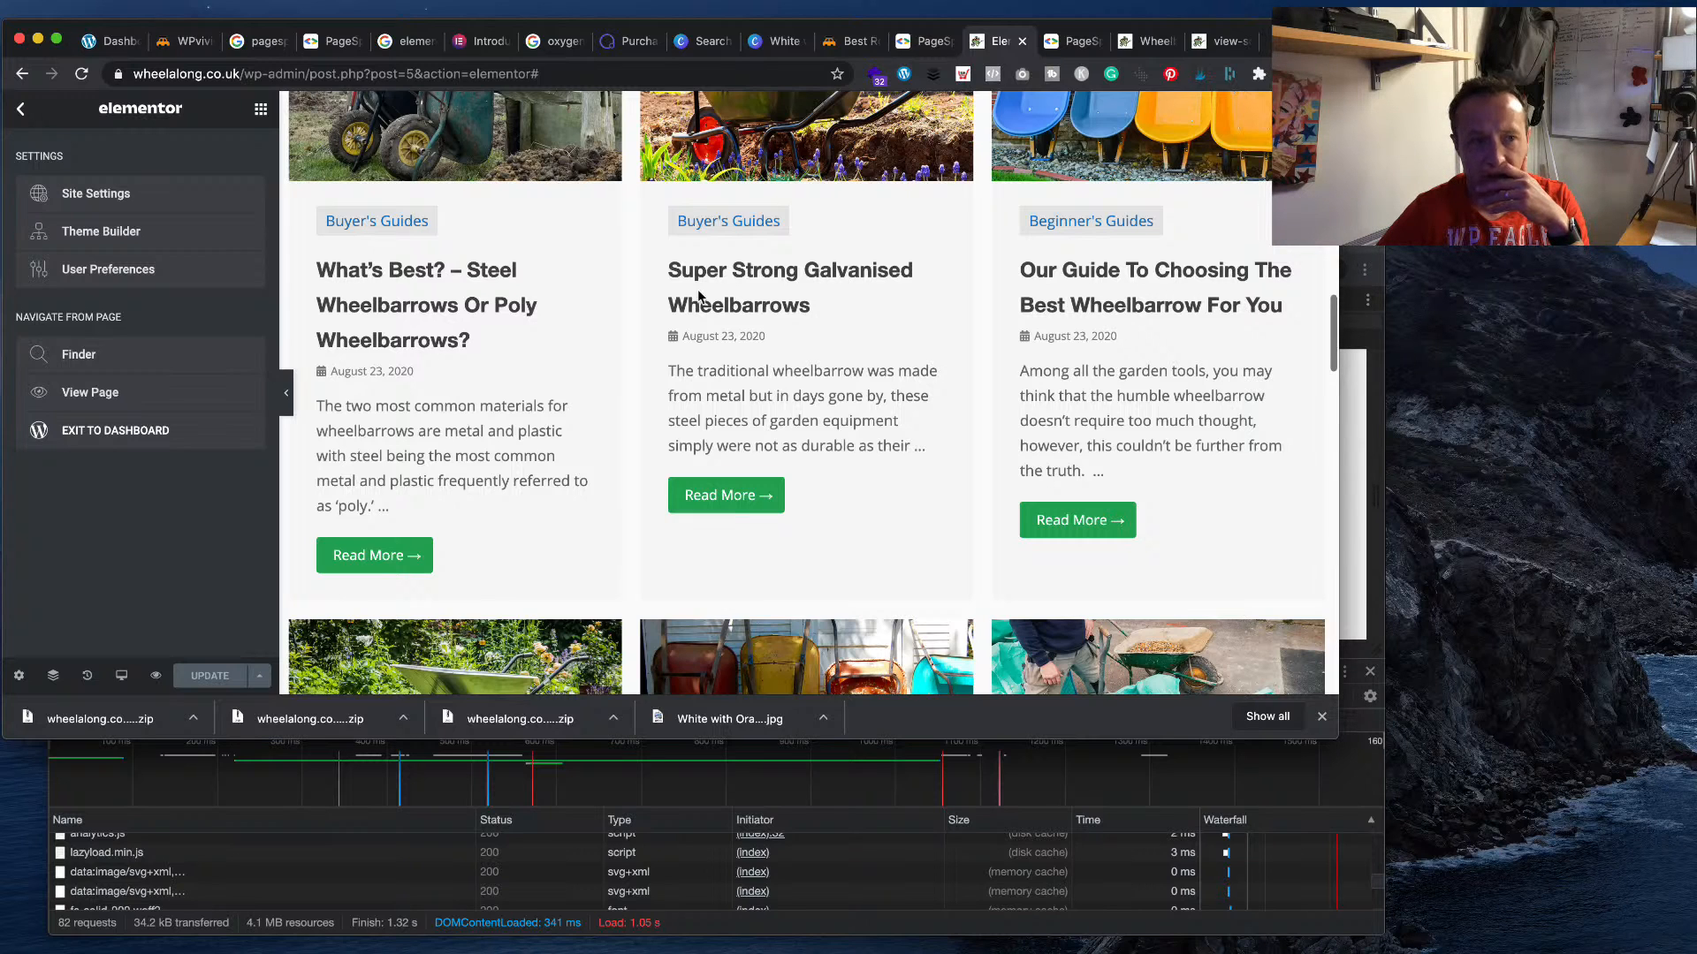
click(115, 433)
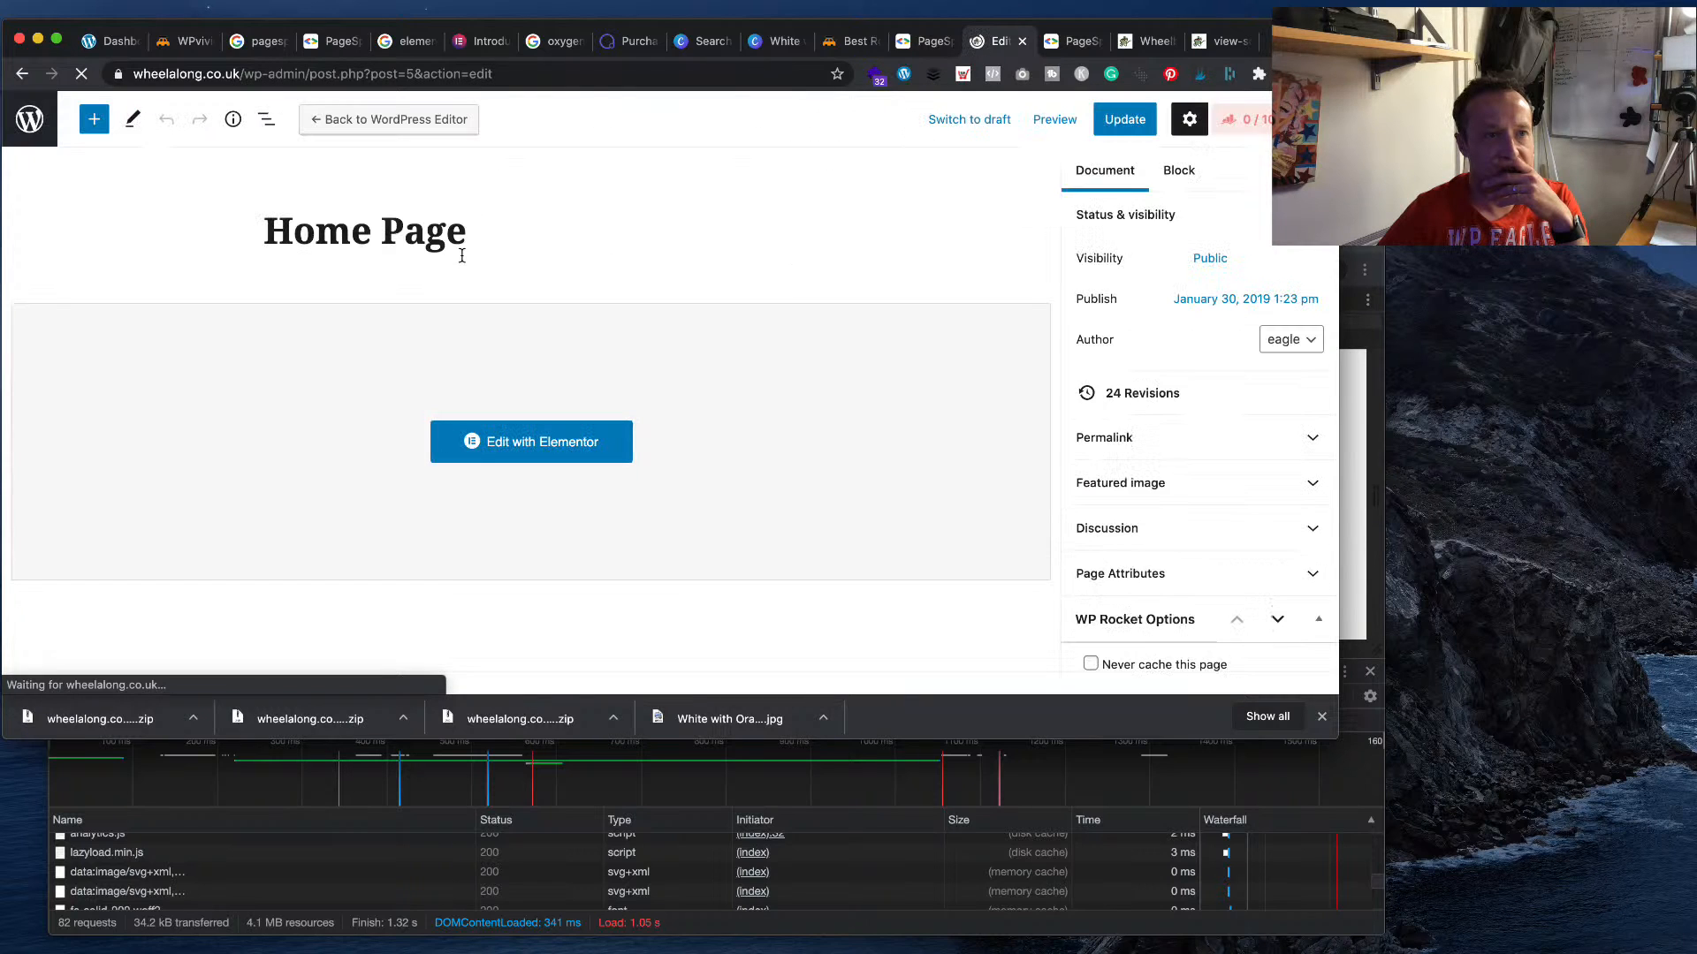
- Leave the page editor for the Pages list and clear the WP Rocket cache
click(27, 117)
mouse_move(771, 109)
click(774, 164)
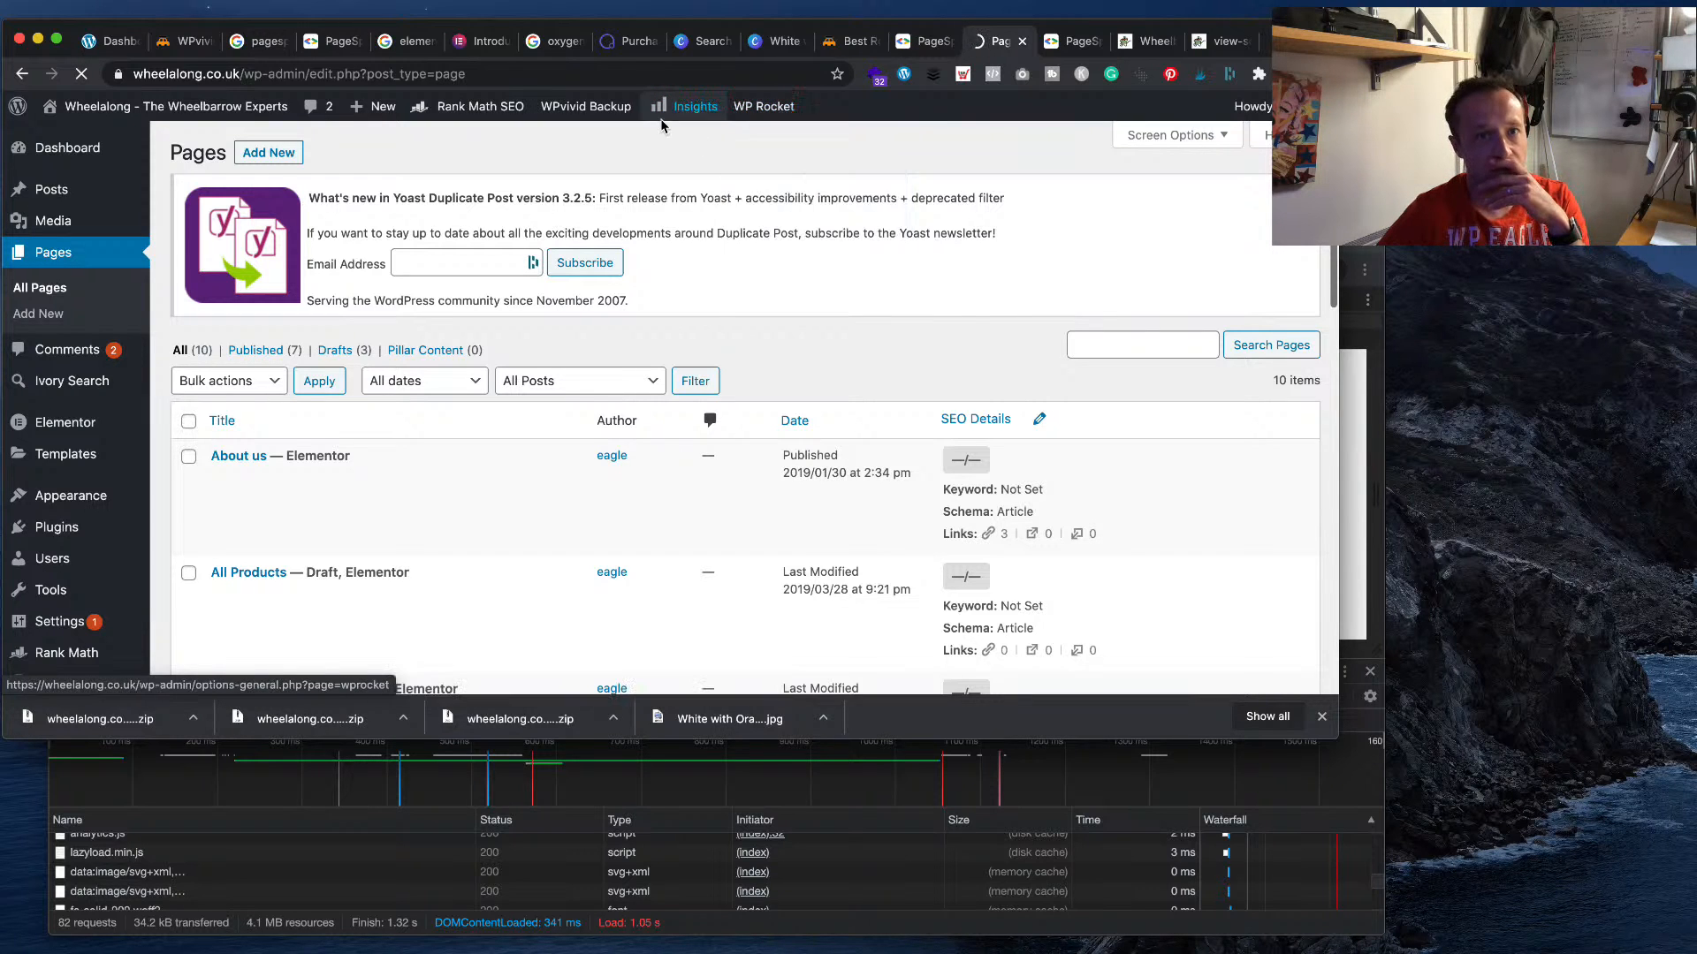
- Reload the homepage in the incognito window and check its network requests for the leftover Background-Digital.jpg image
click(506, 7)
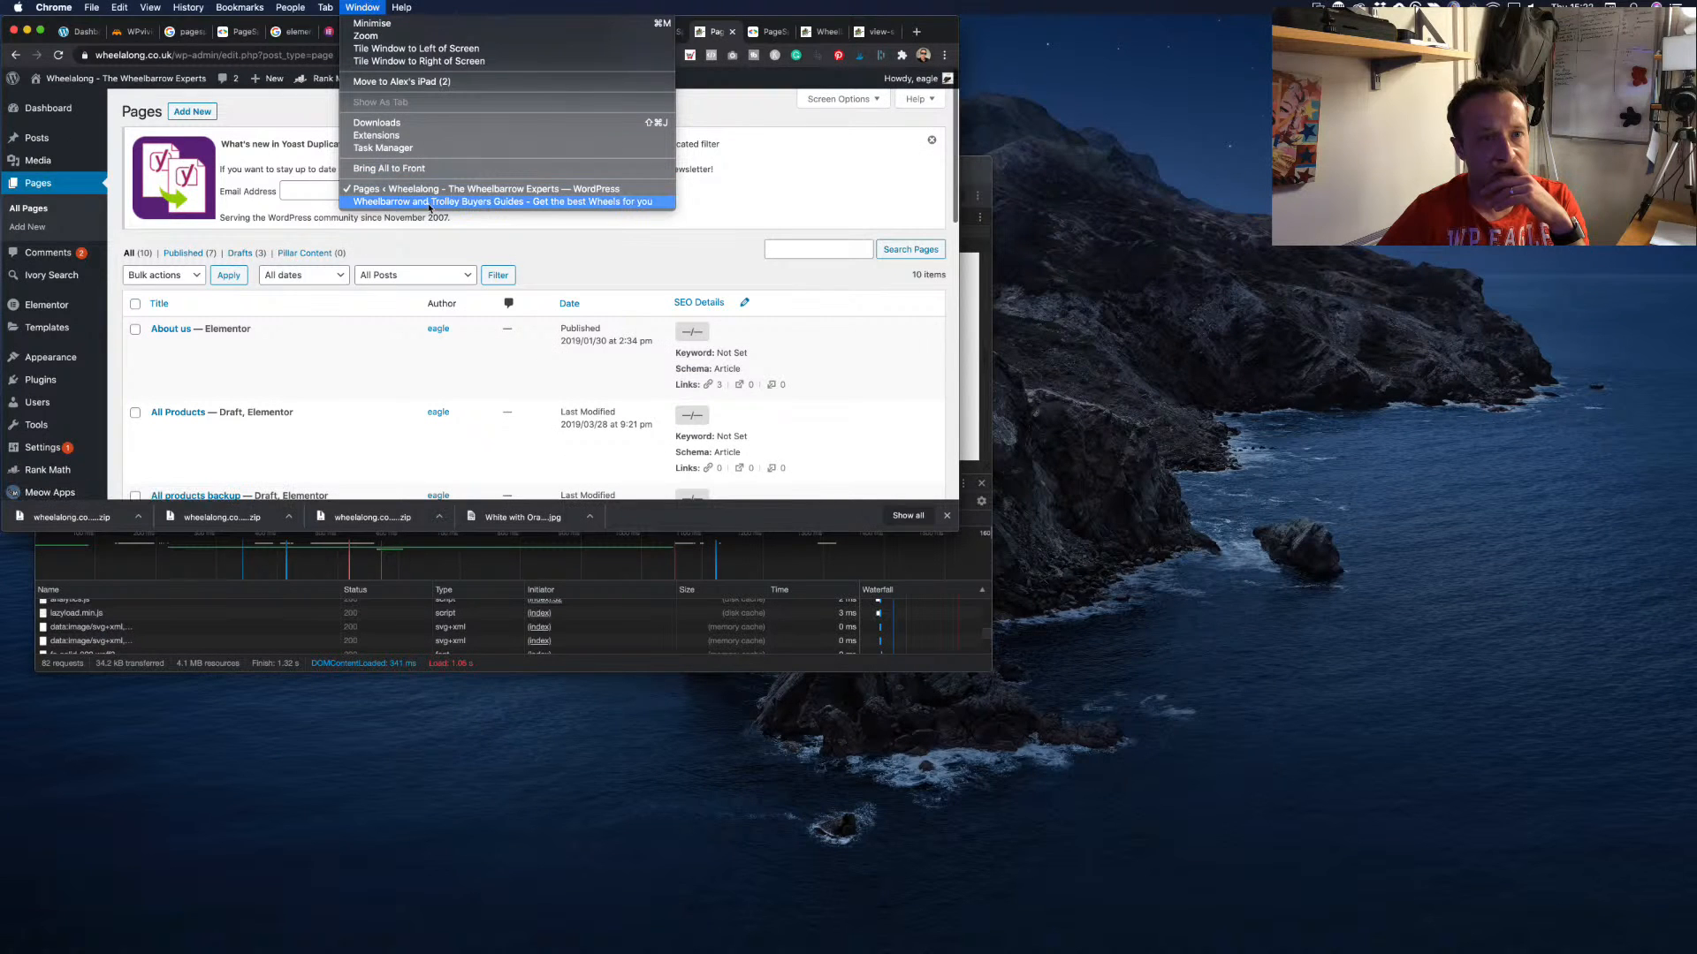
click(430, 203)
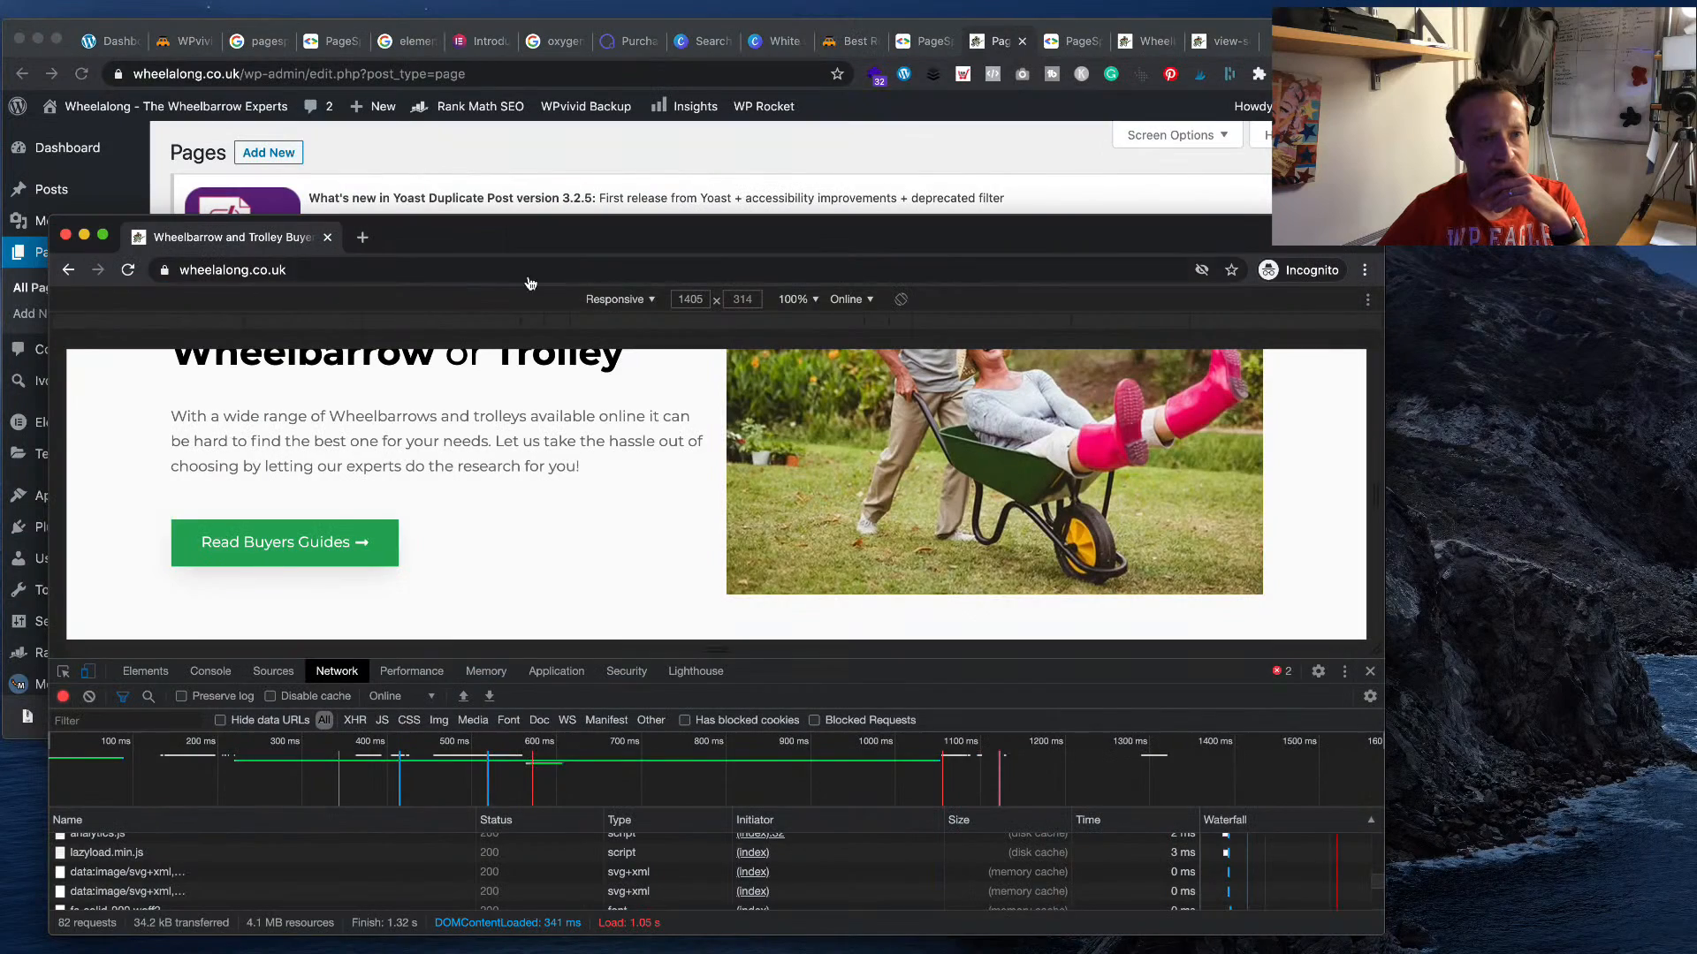
click(91, 195)
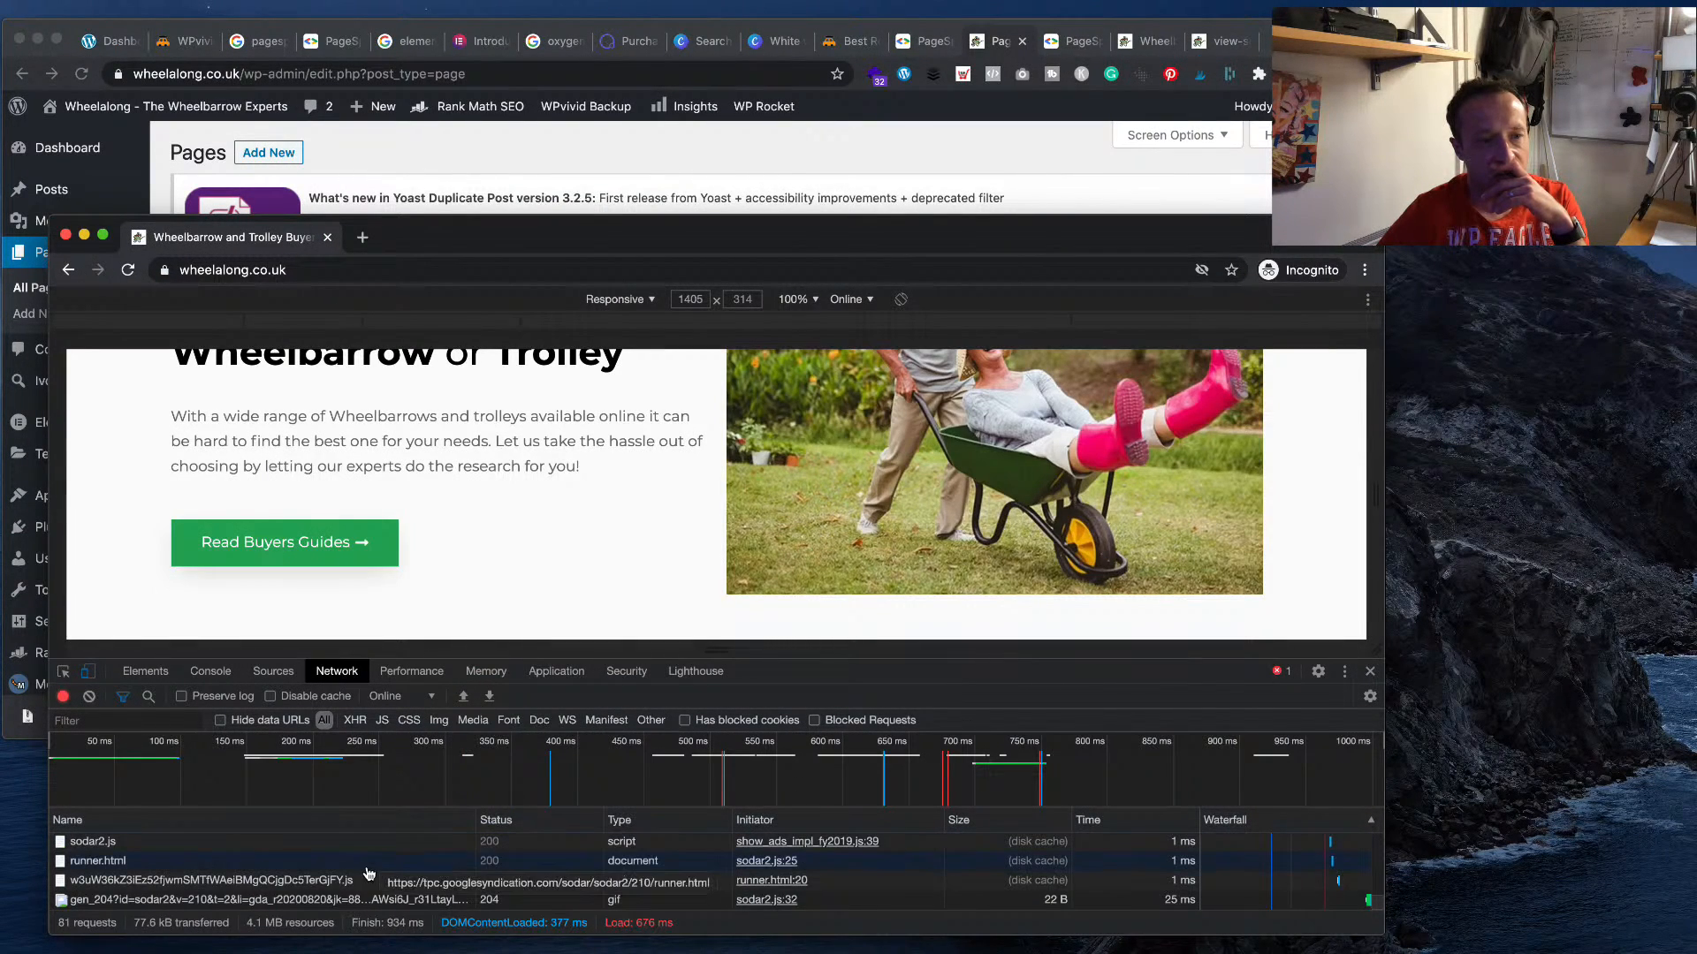
scroll(369, 873, up, 10)
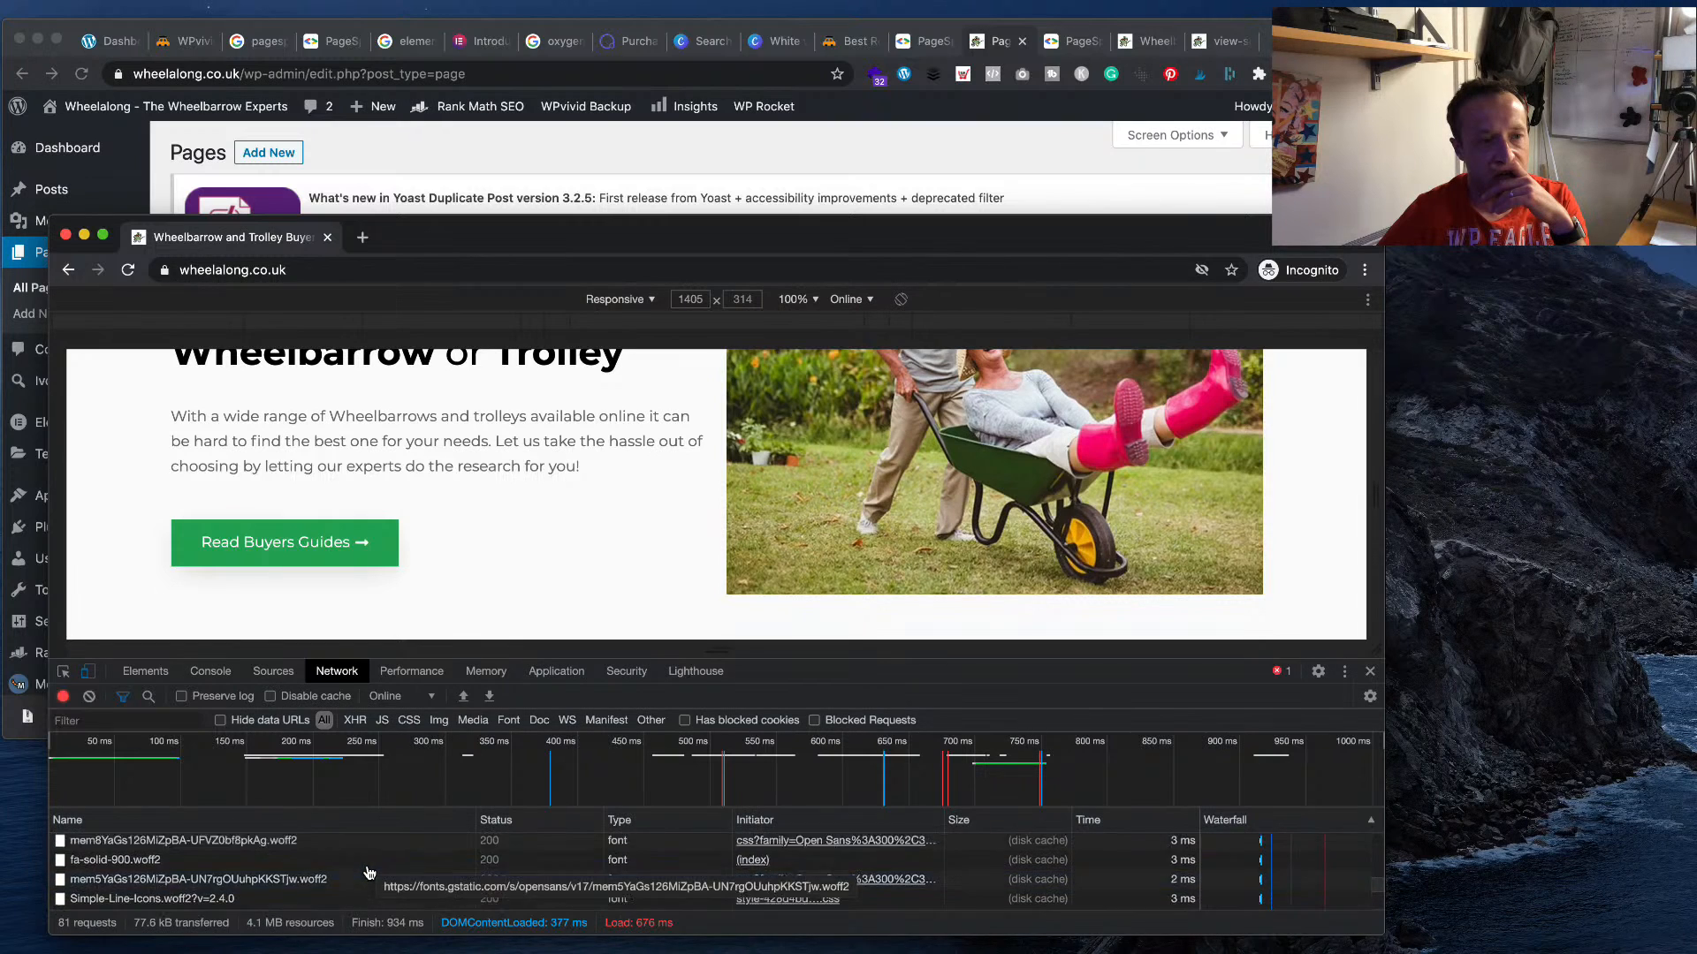
scroll(368, 874, up, 3)
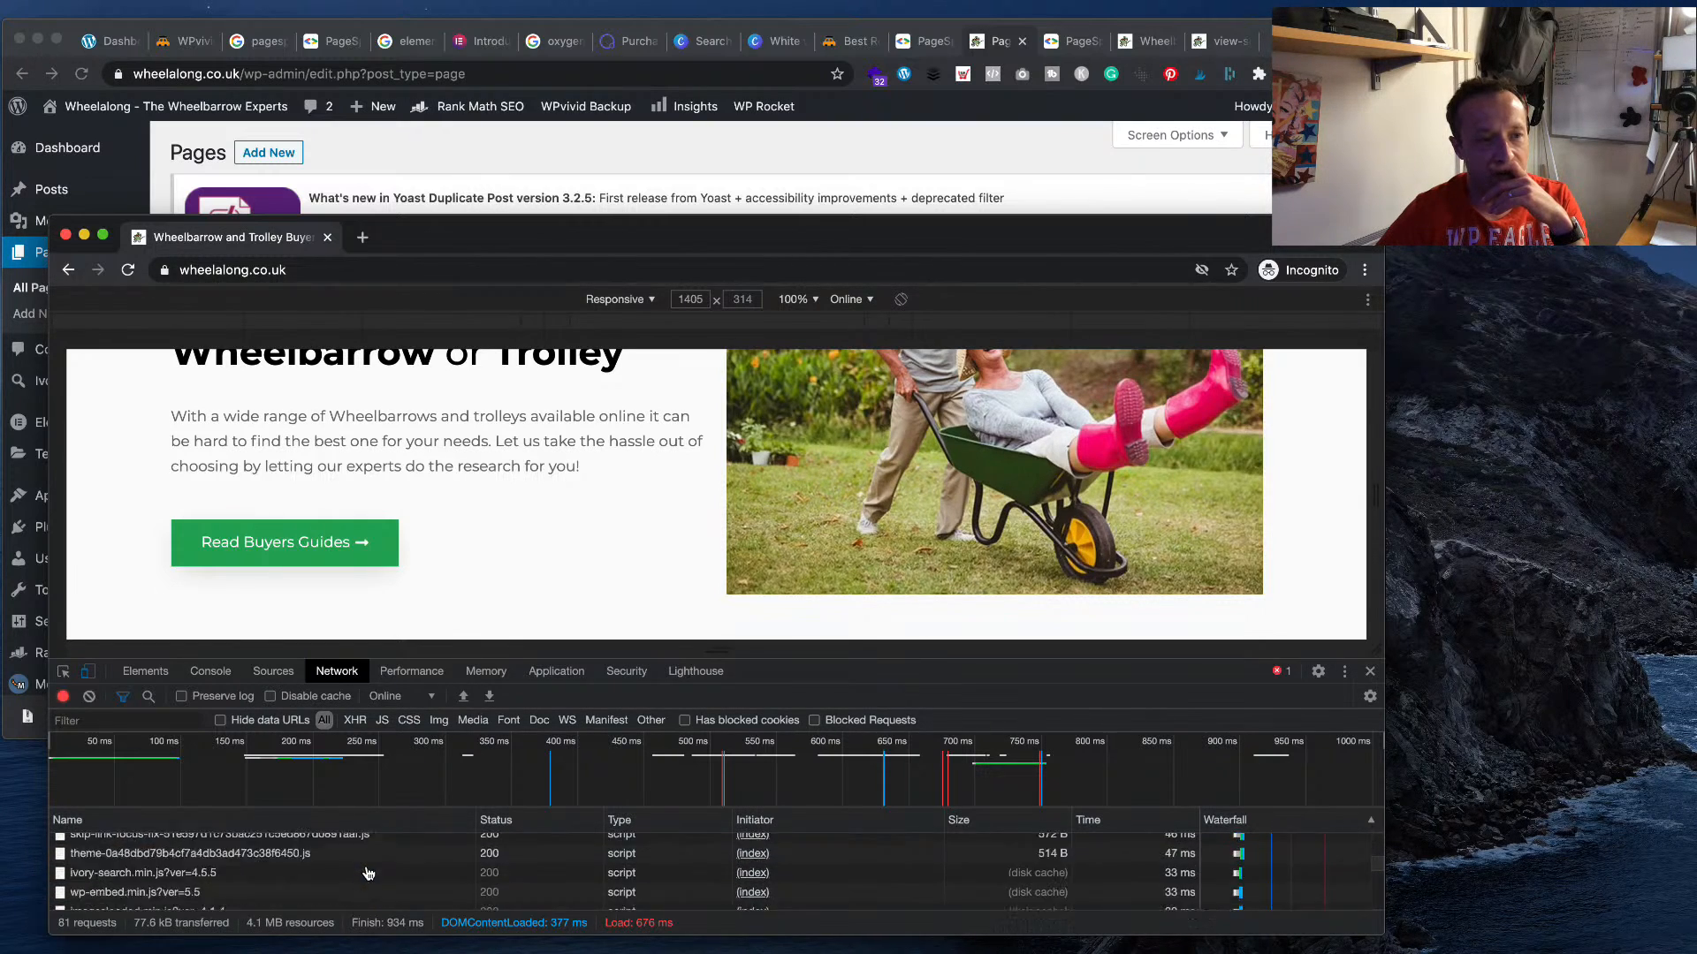
scroll(368, 873, up, 5)
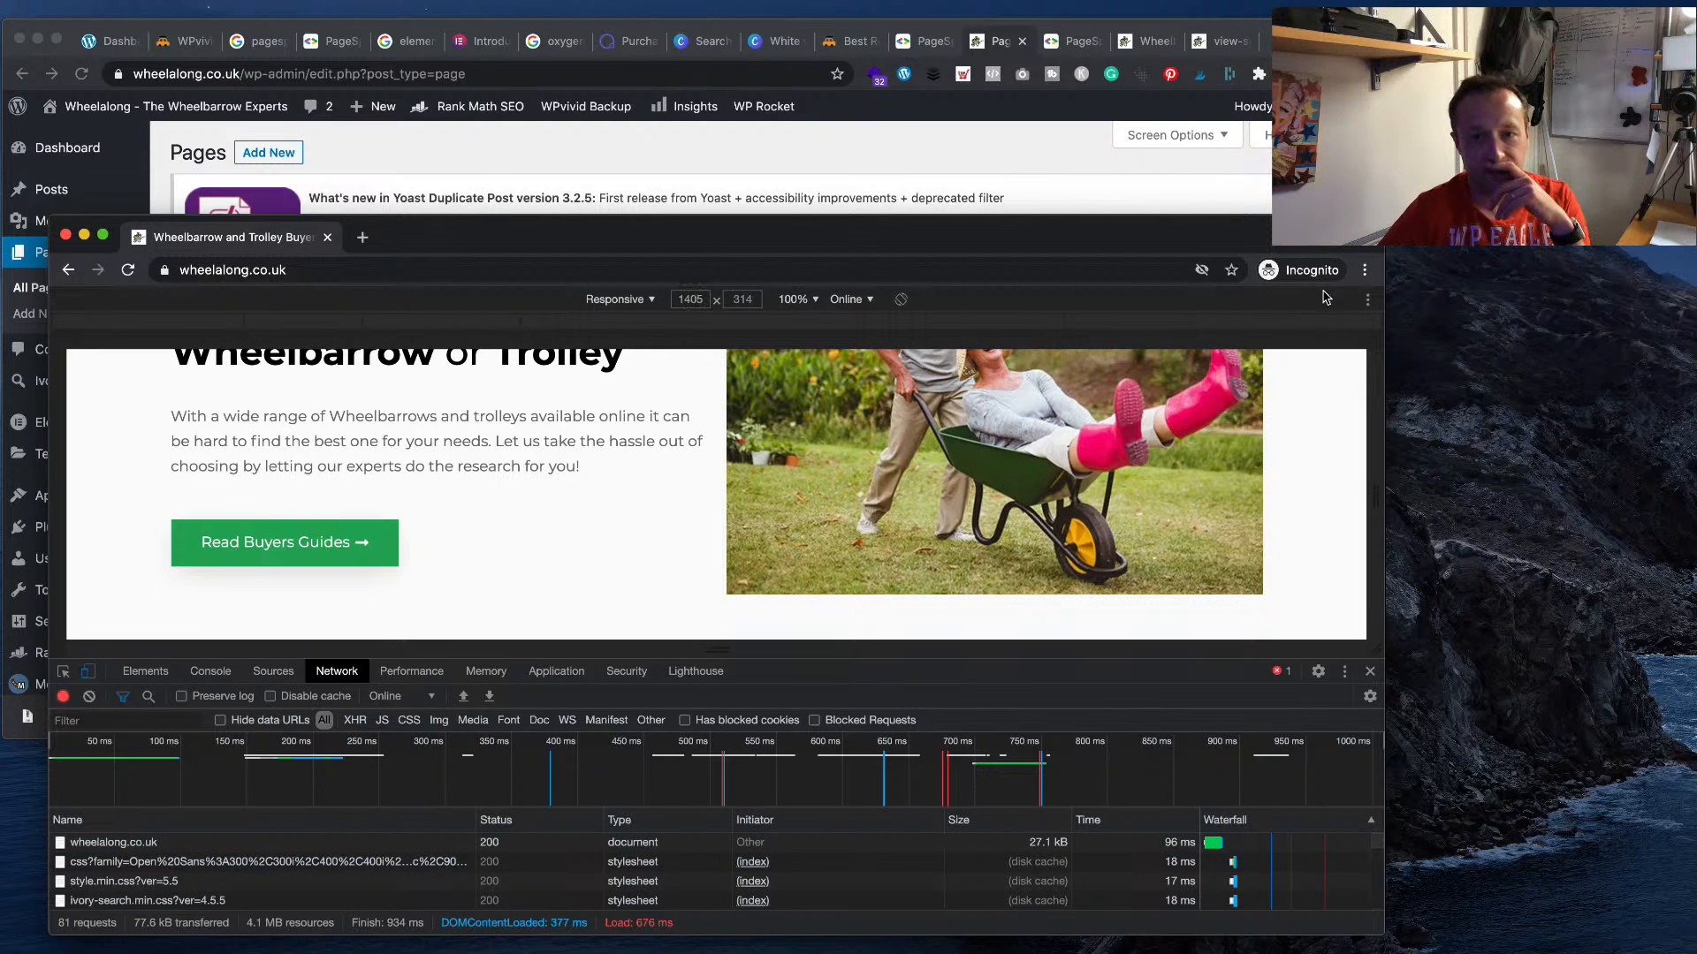
scroll(269, 417, up, 6)
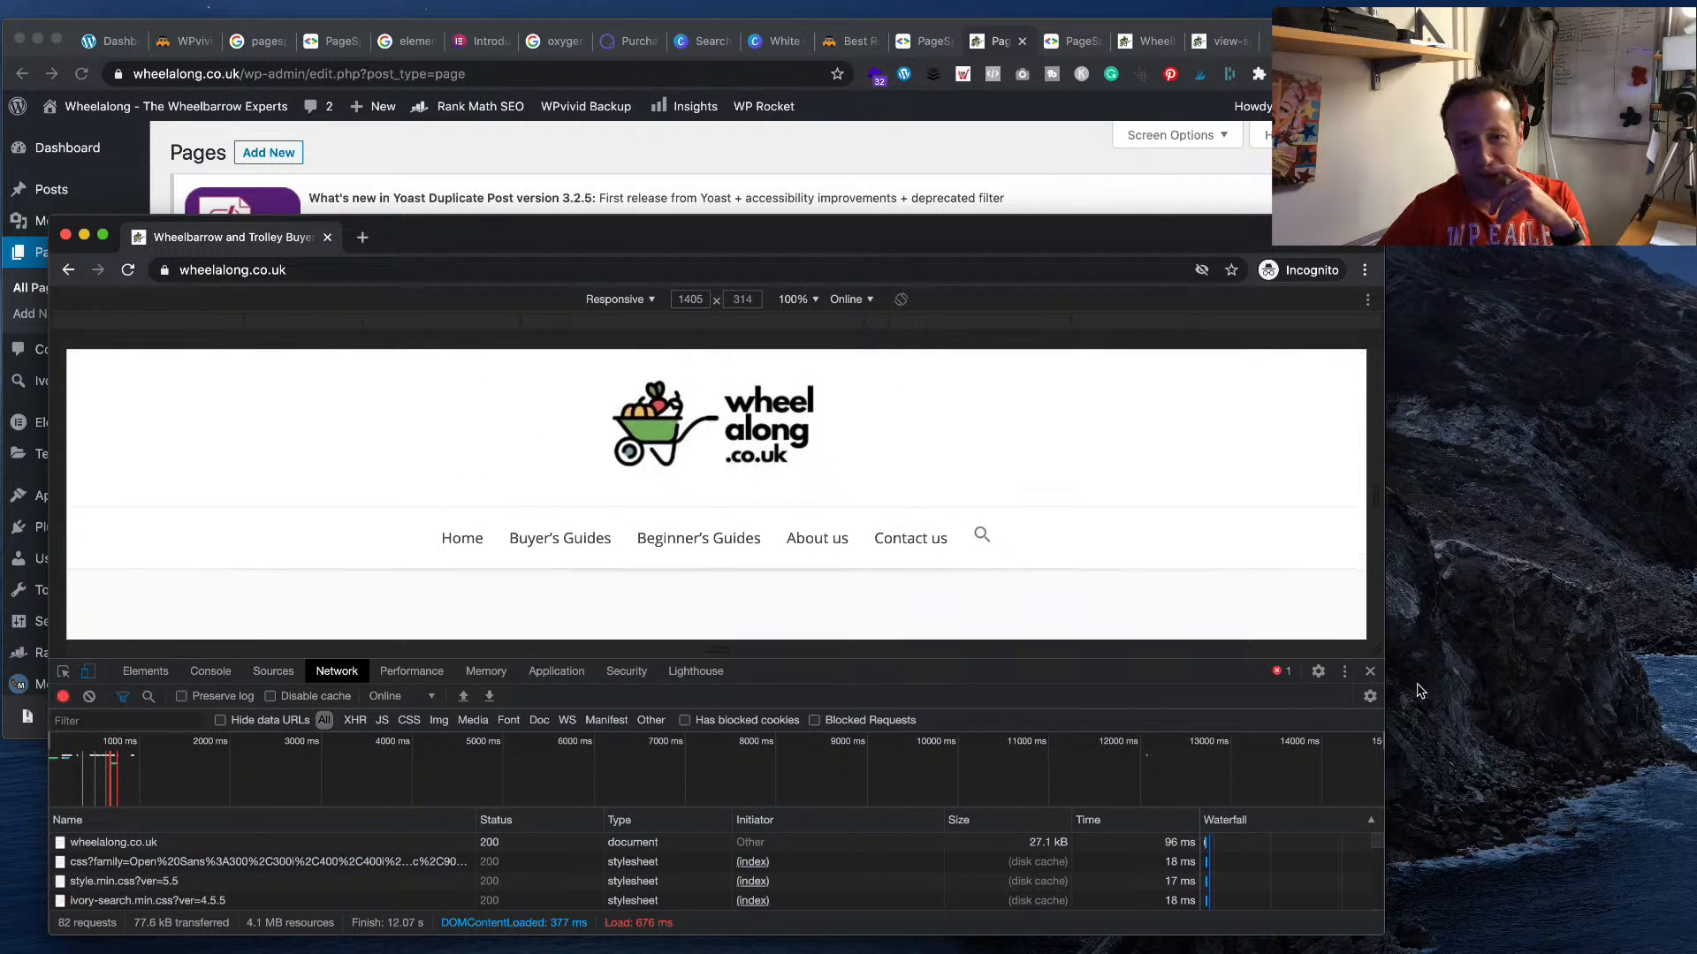
- Close the developer tools and browse the Buyer's Guides, Beginner's Guides and Home pages
click(1373, 673)
click(703, 365)
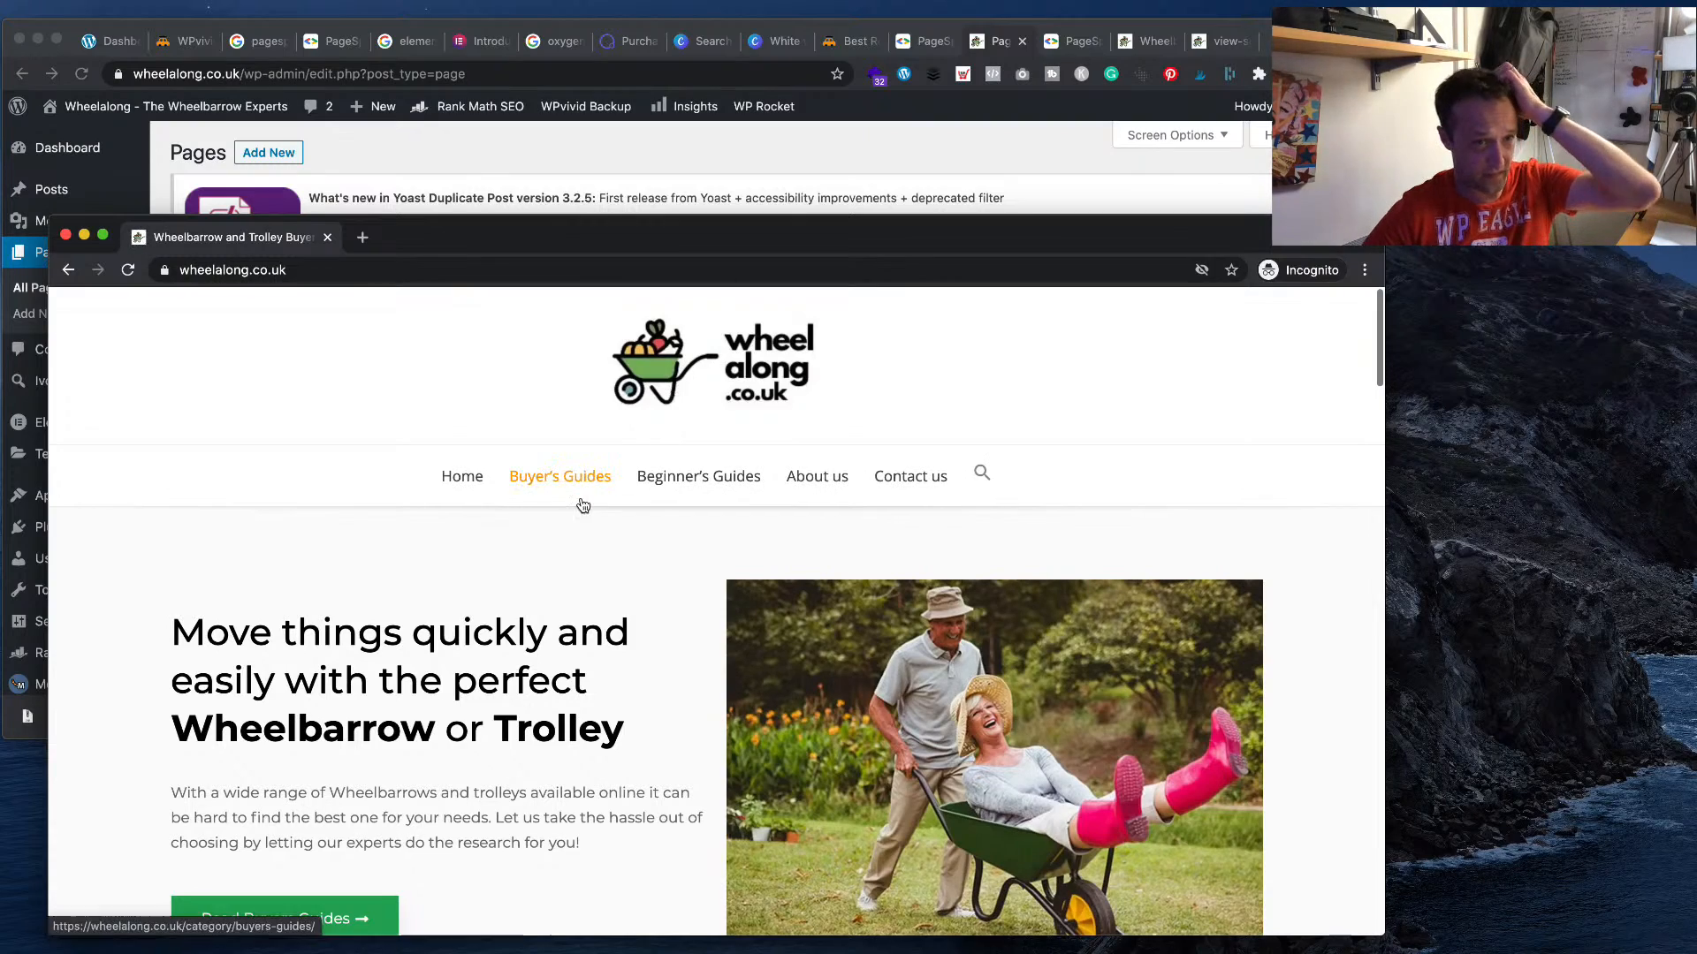
click(588, 488)
click(705, 484)
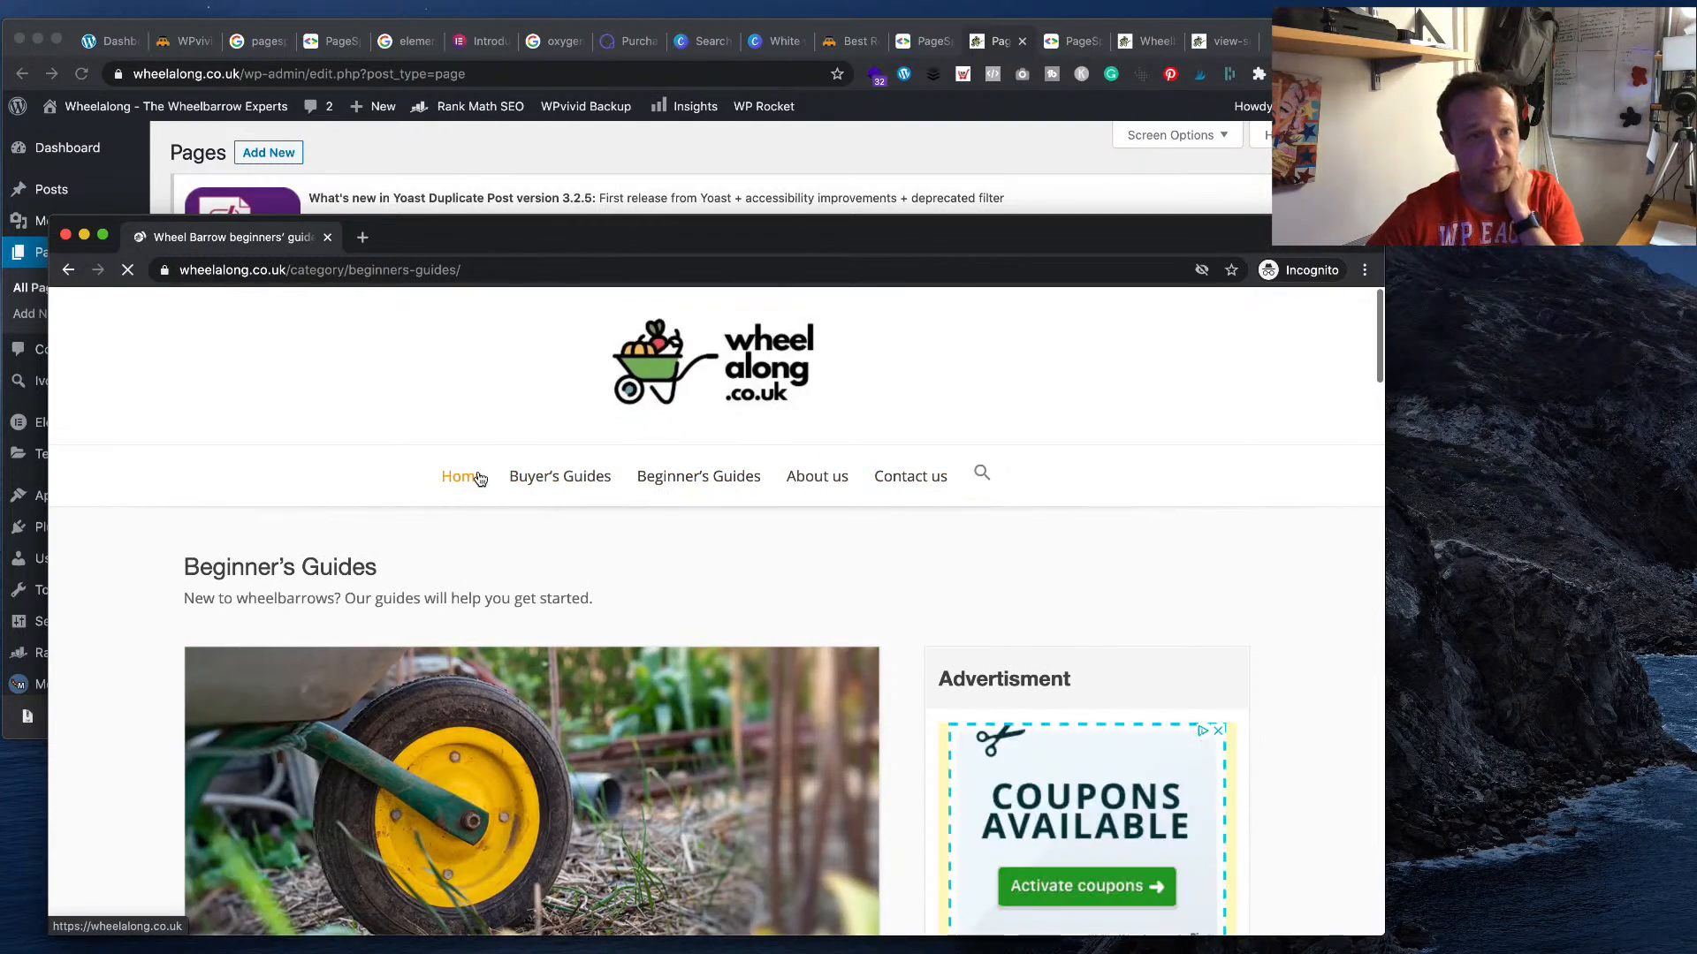
click(466, 476)
click(922, 42)
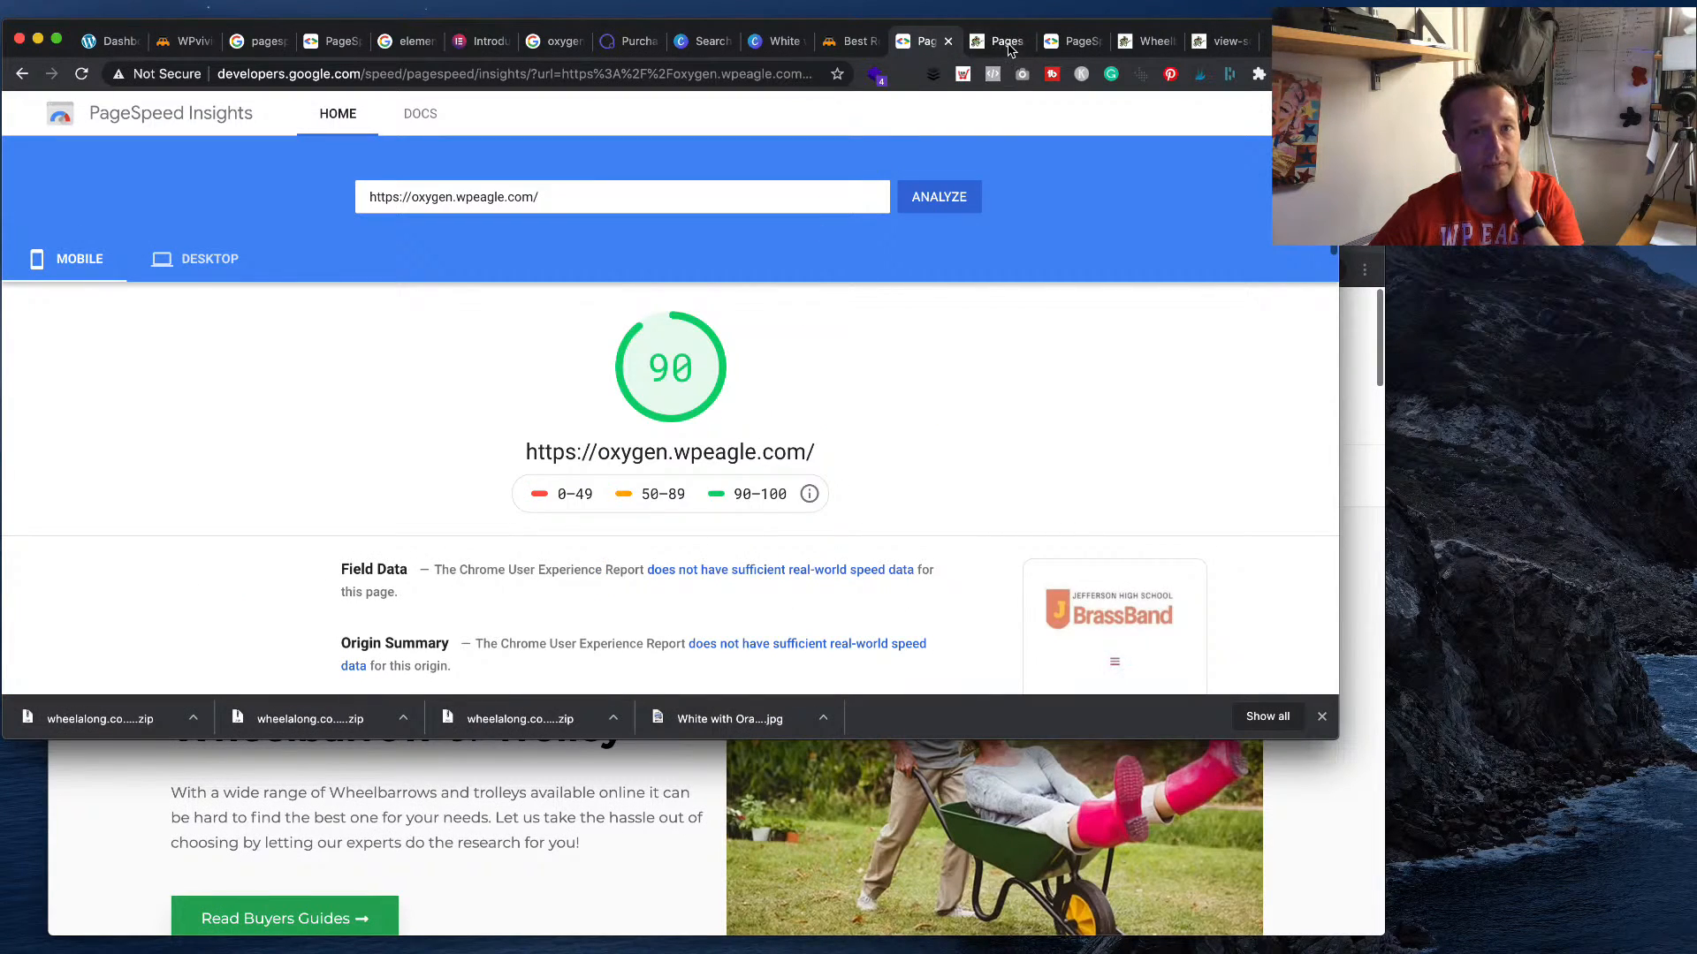
click(1001, 42)
click(1056, 45)
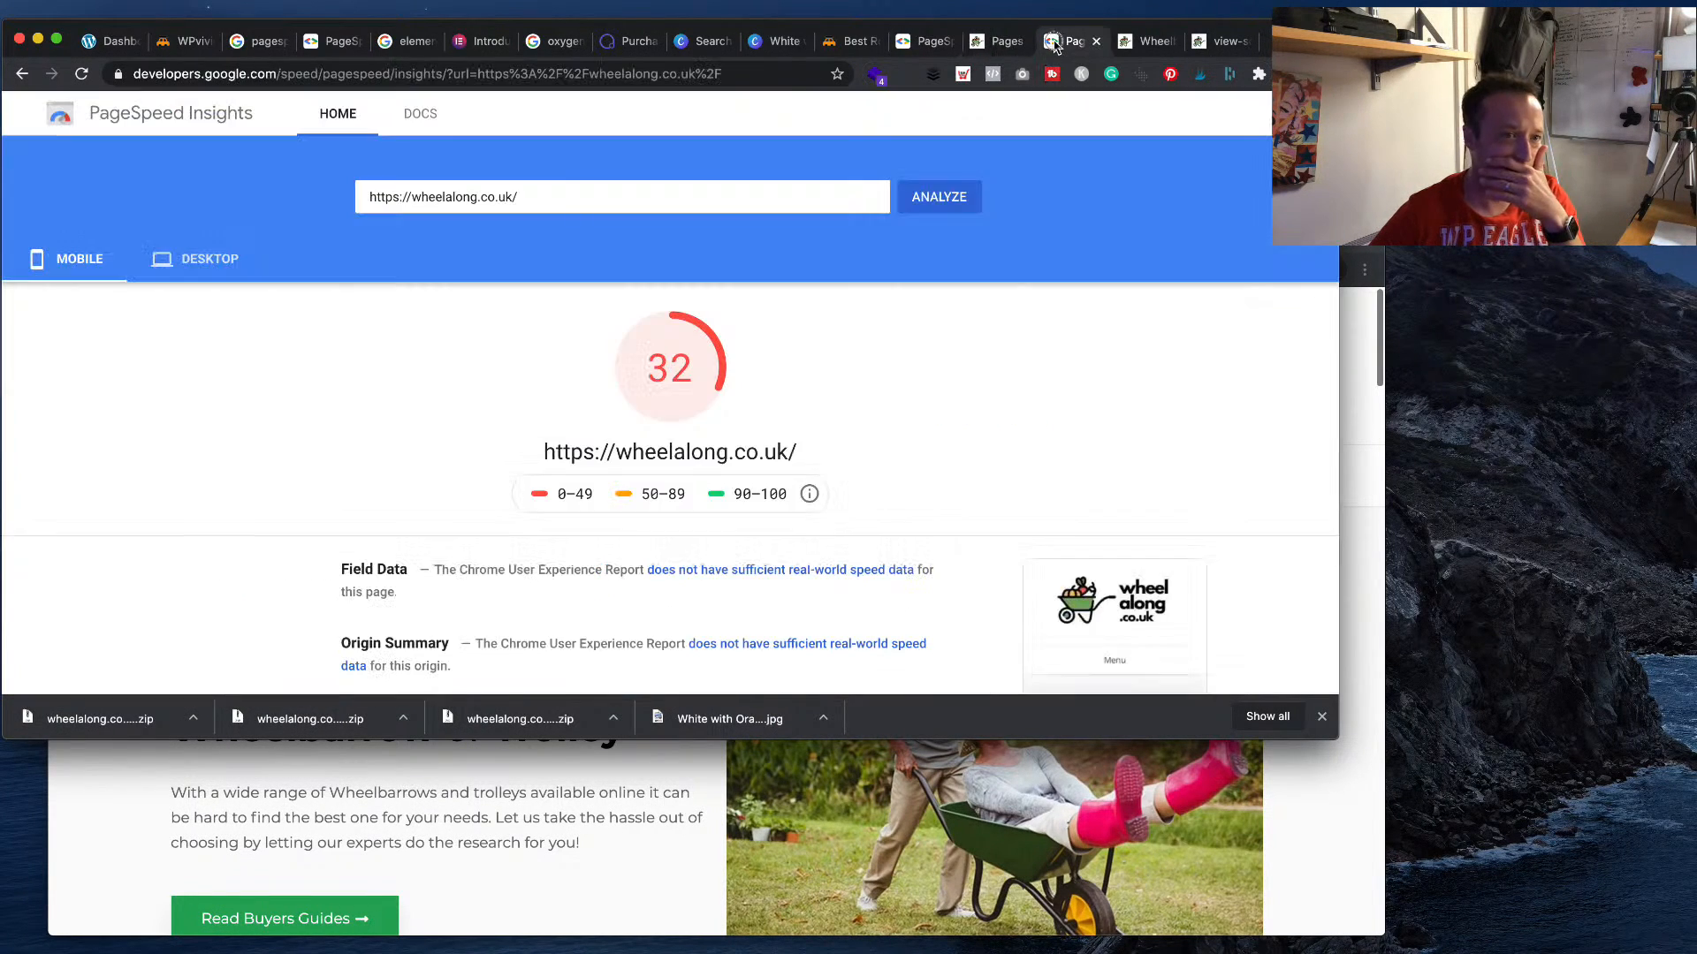
click(941, 194)
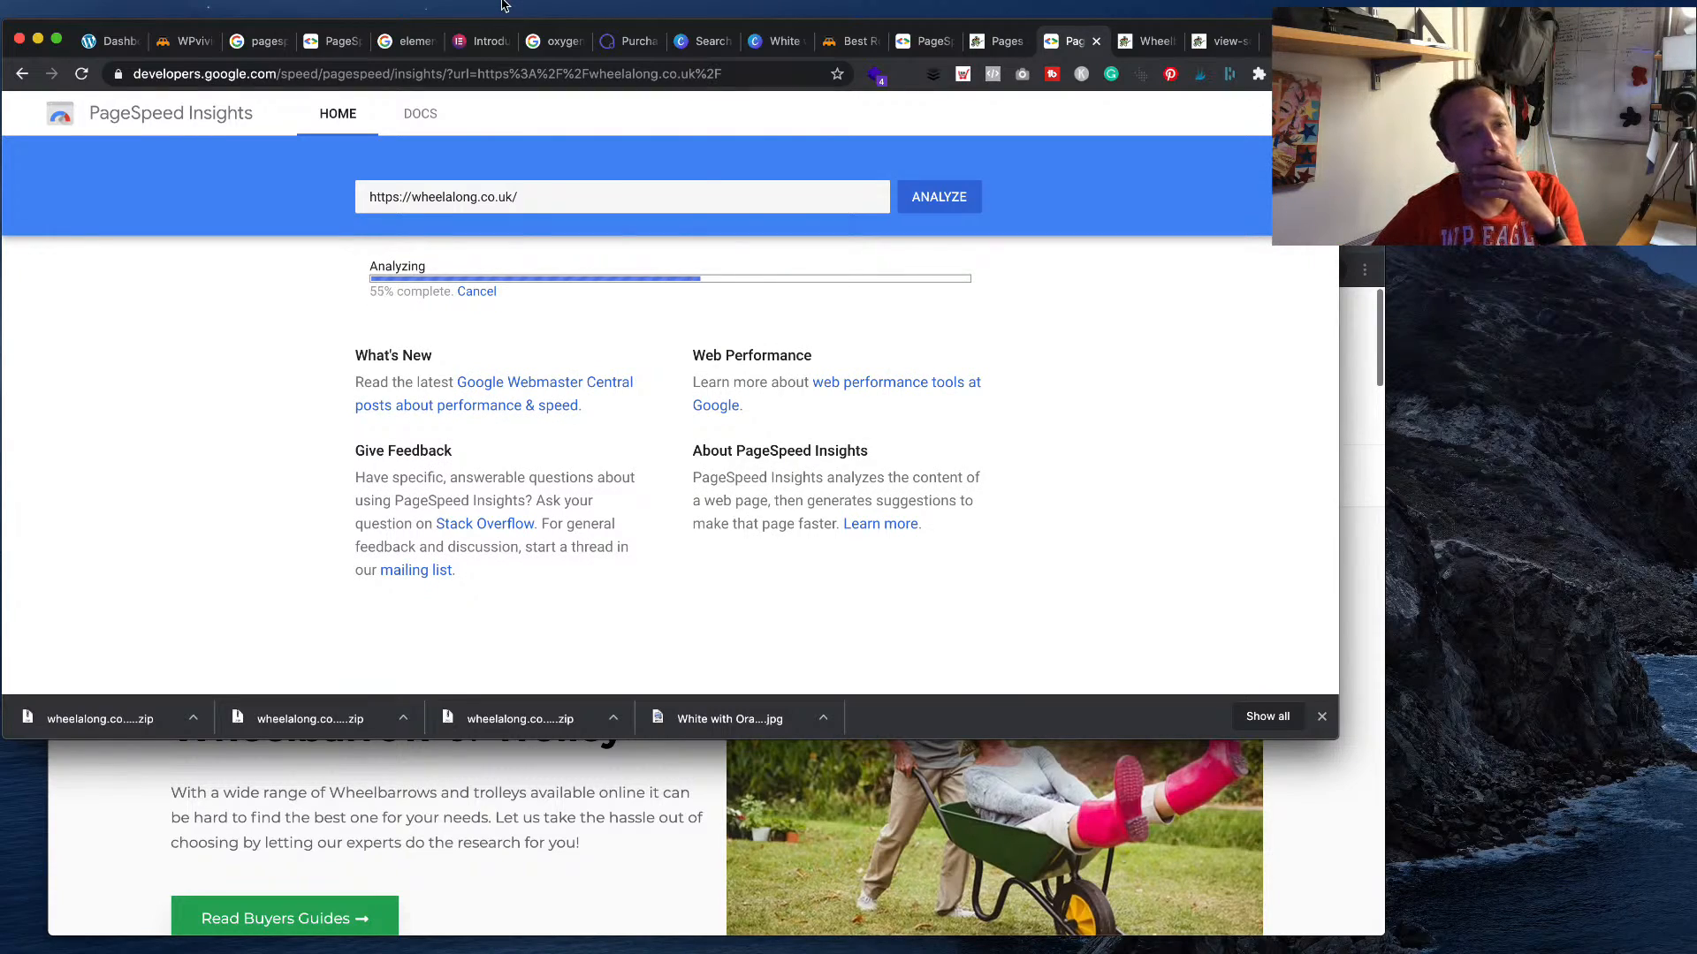
- Switch to the incognito window, look over the Wheelalong homepage, and open its JavaScript console for a brief check before closing it
click(366, 9)
click(464, 201)
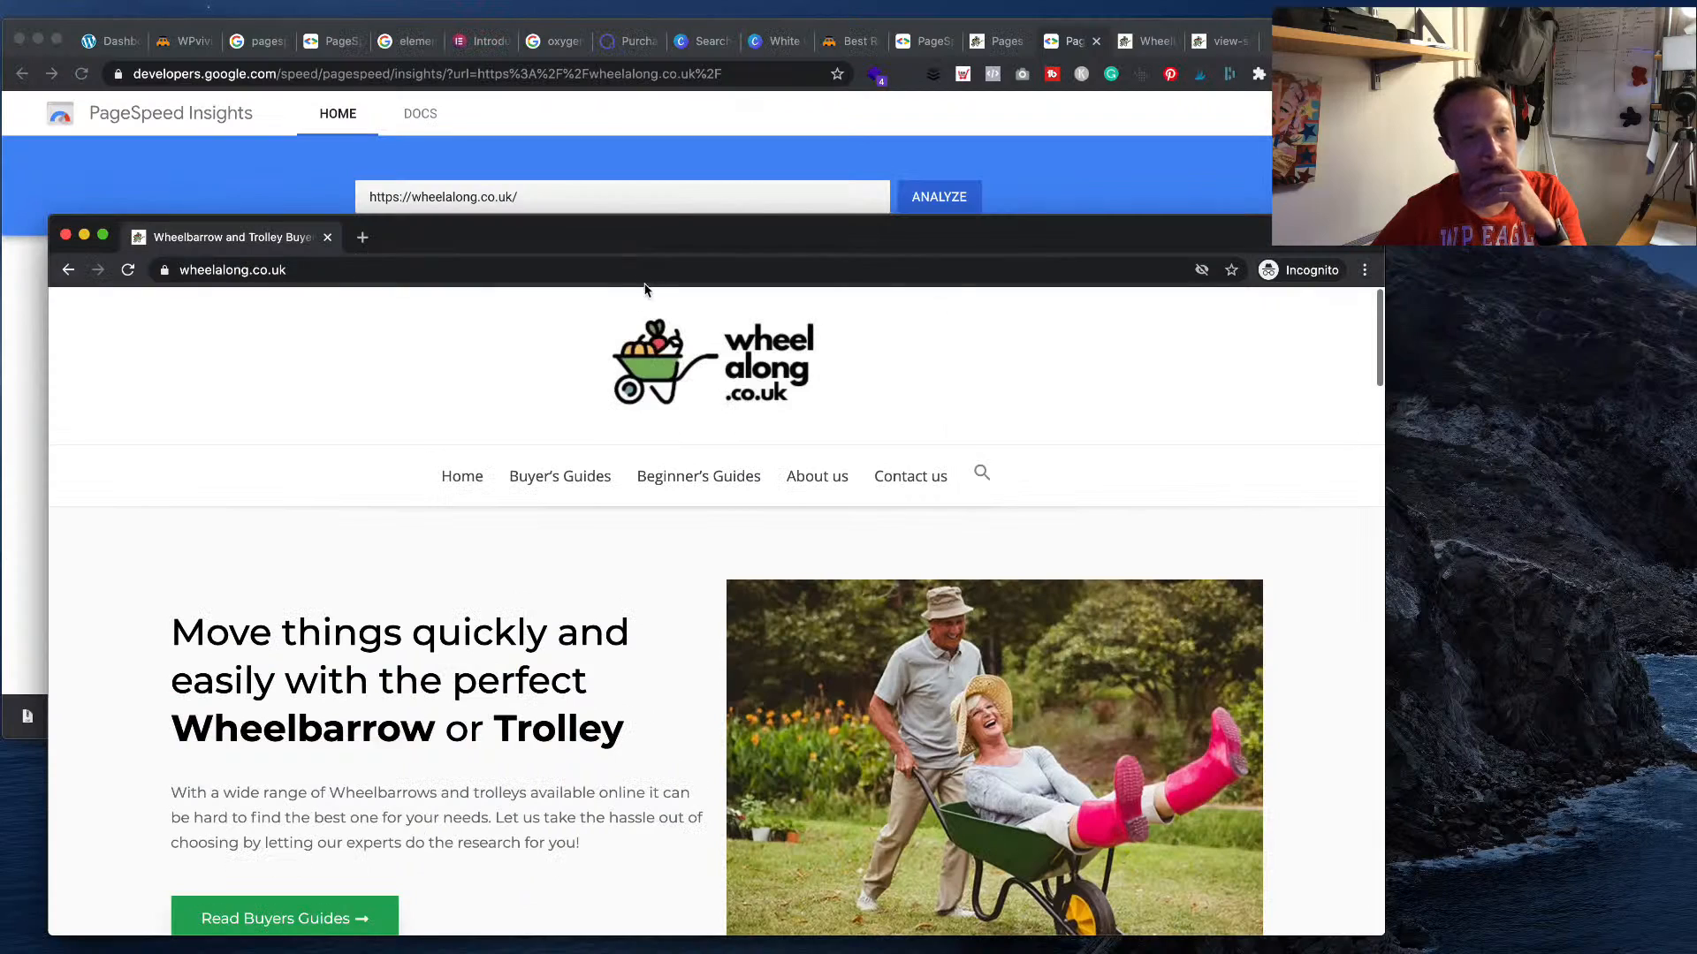
scroll(597, 553, down, 10)
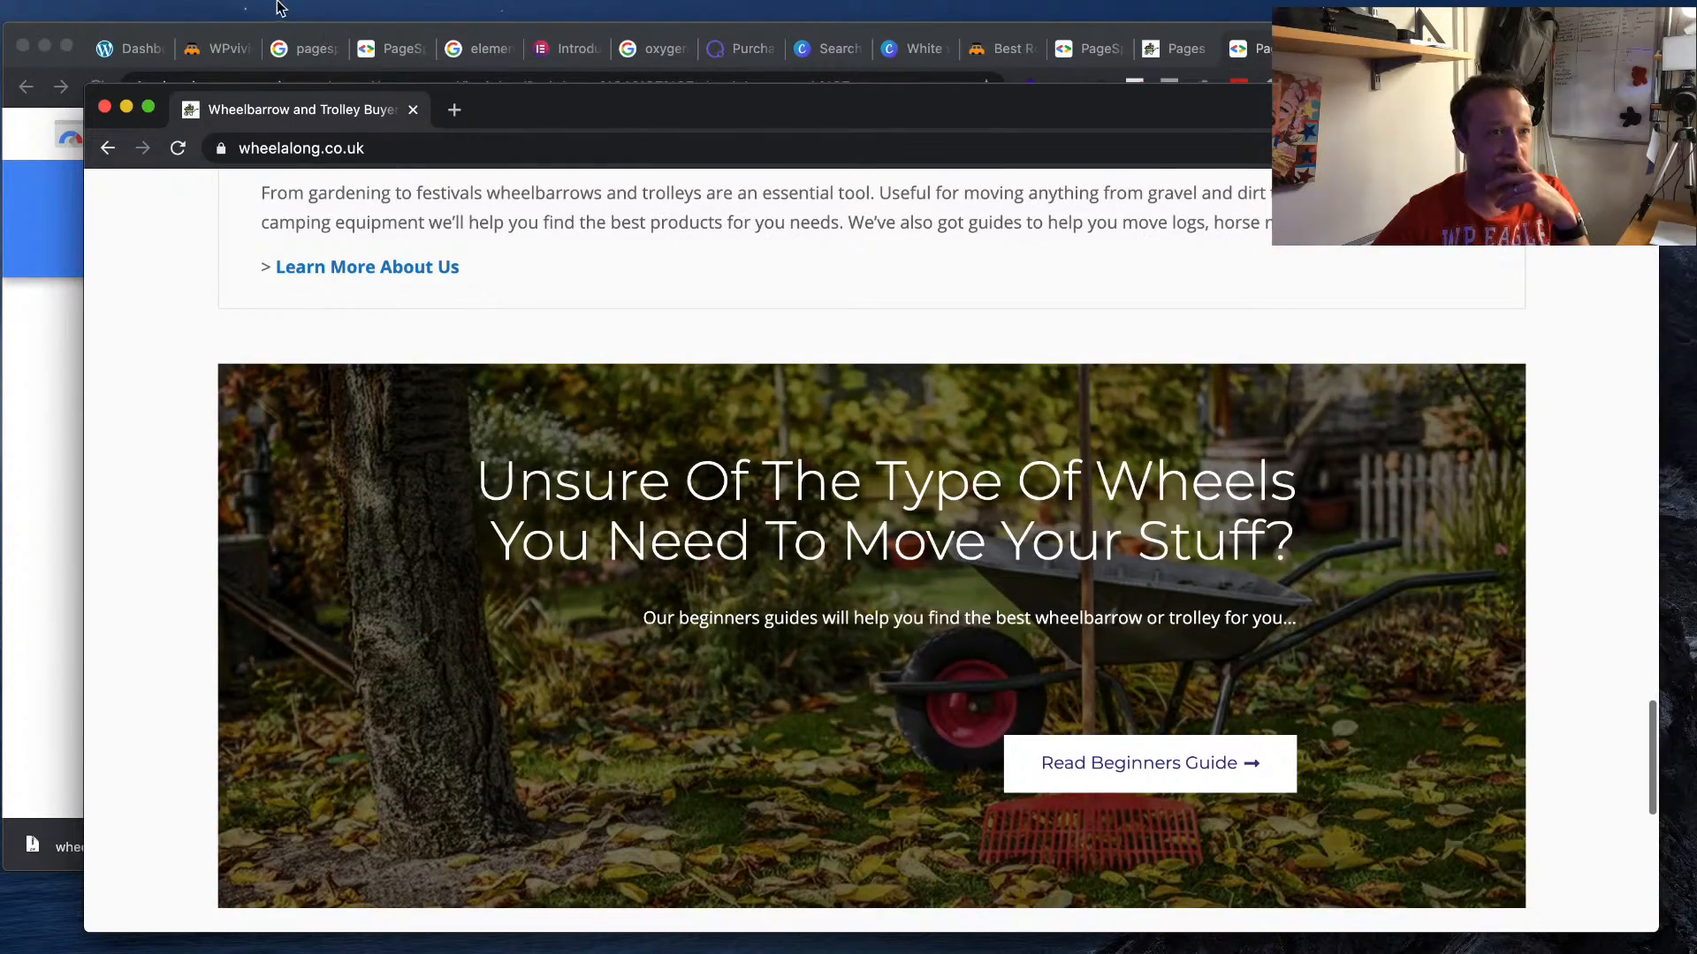
click(248, 5)
mouse_move(360, 292)
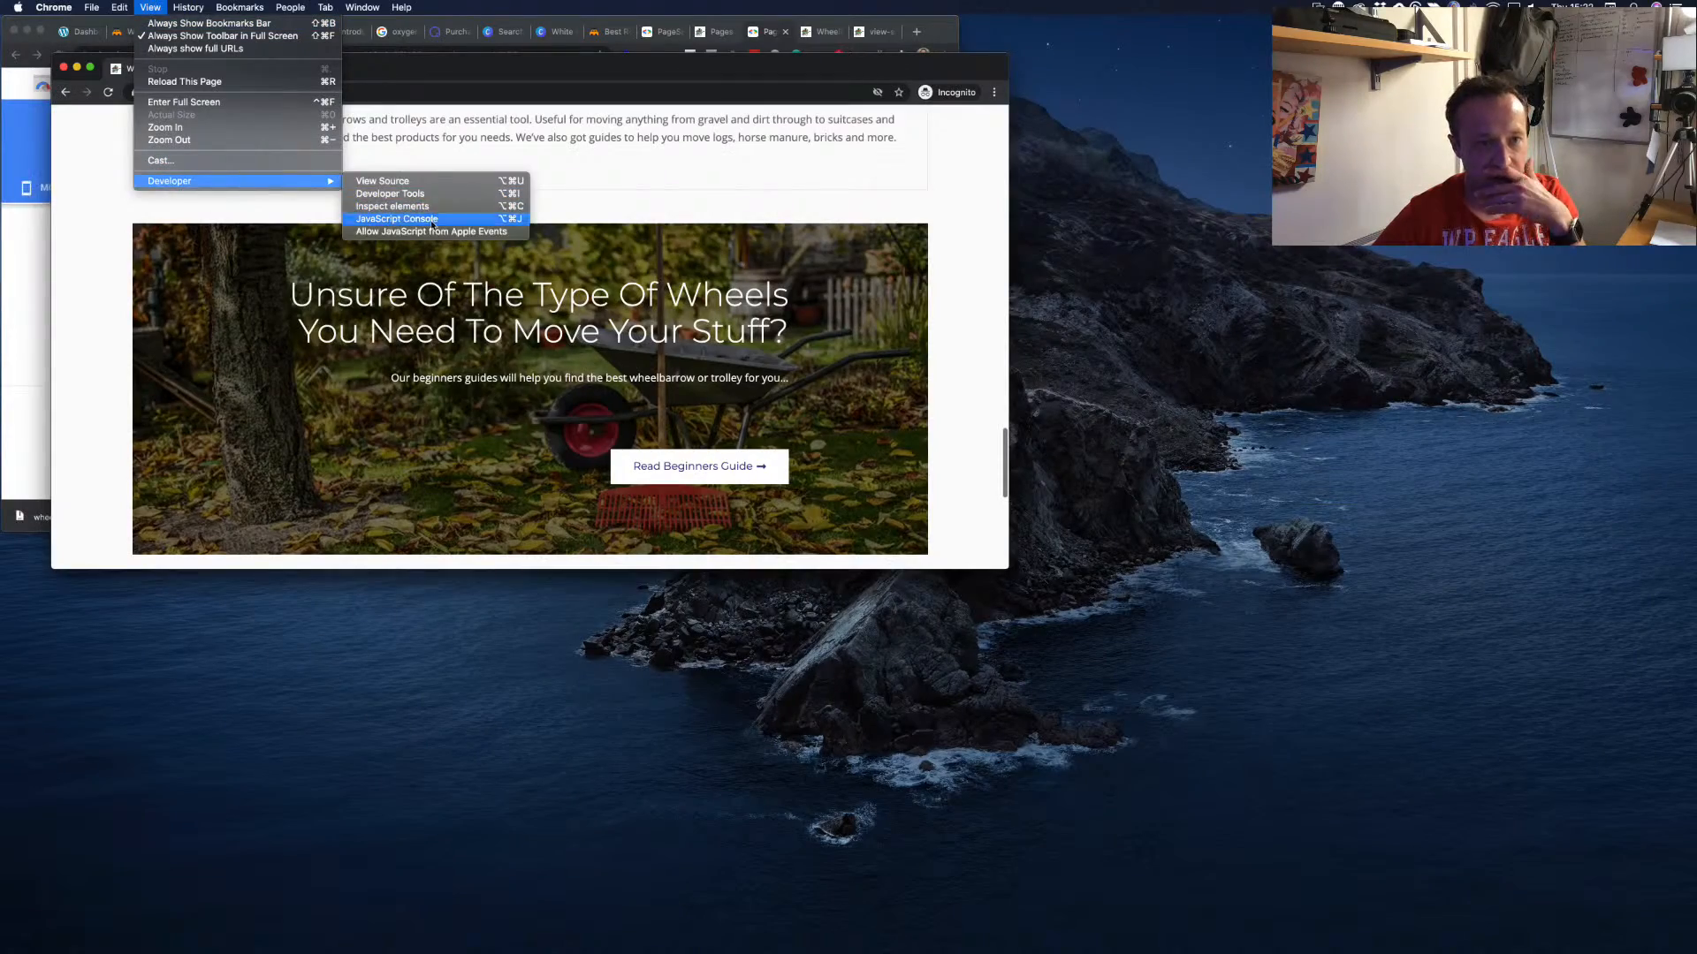
click(709, 356)
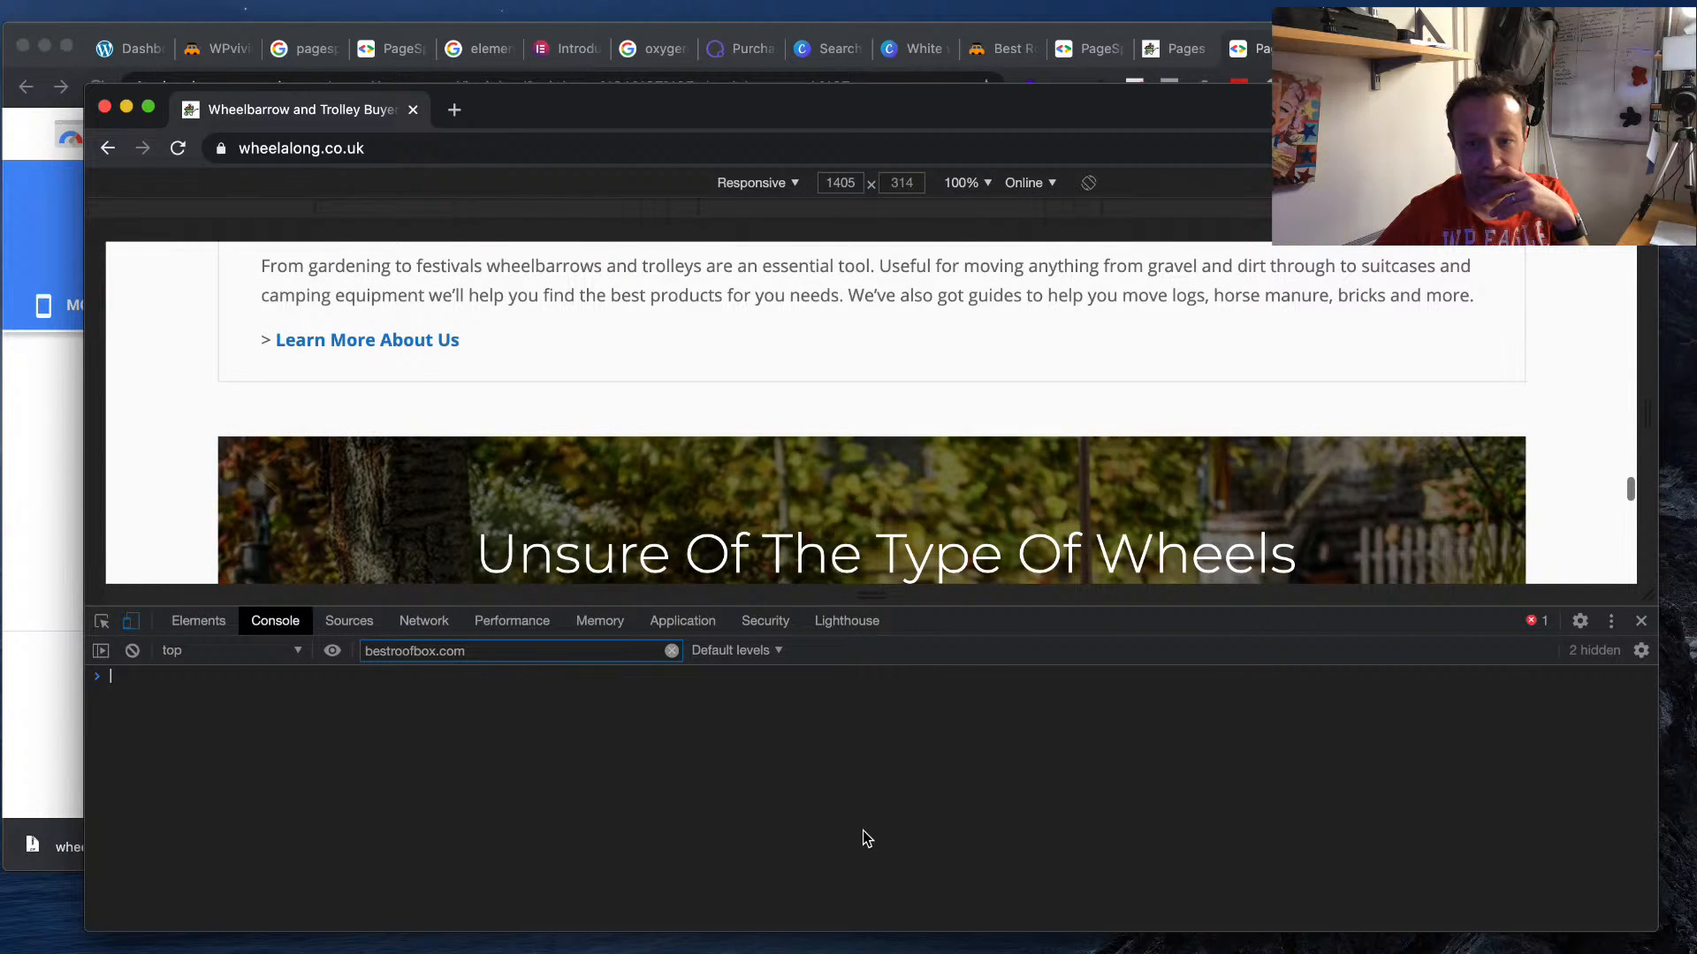
click(1641, 622)
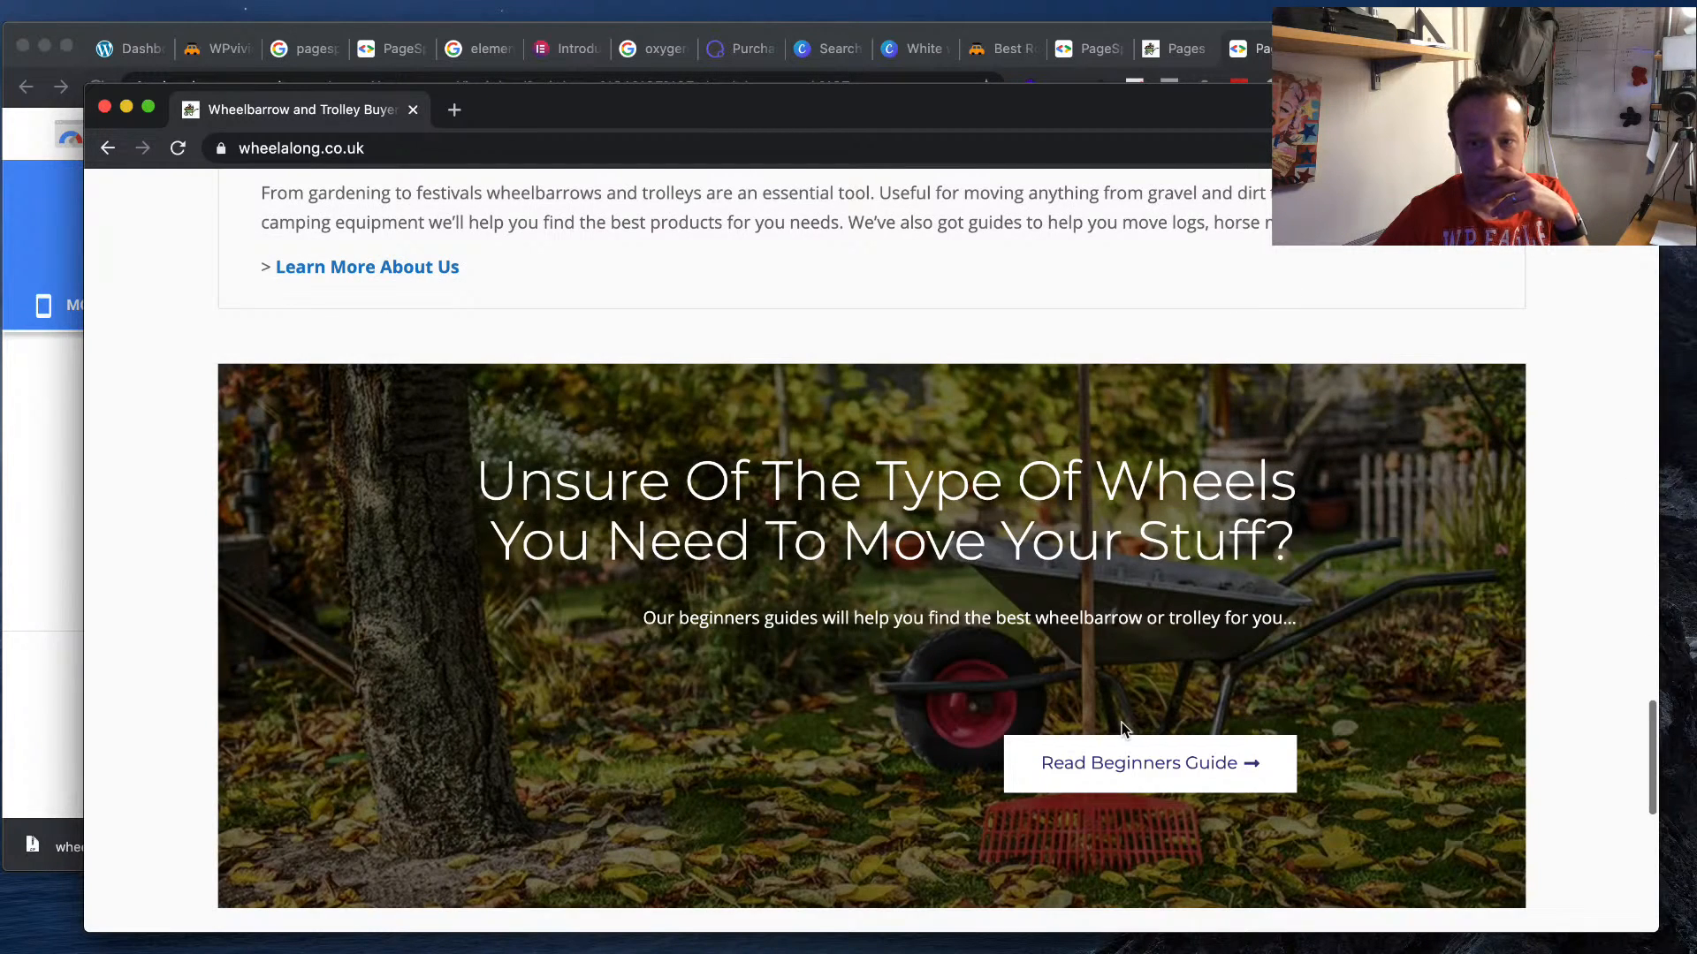
scroll(851, 565, up, 20)
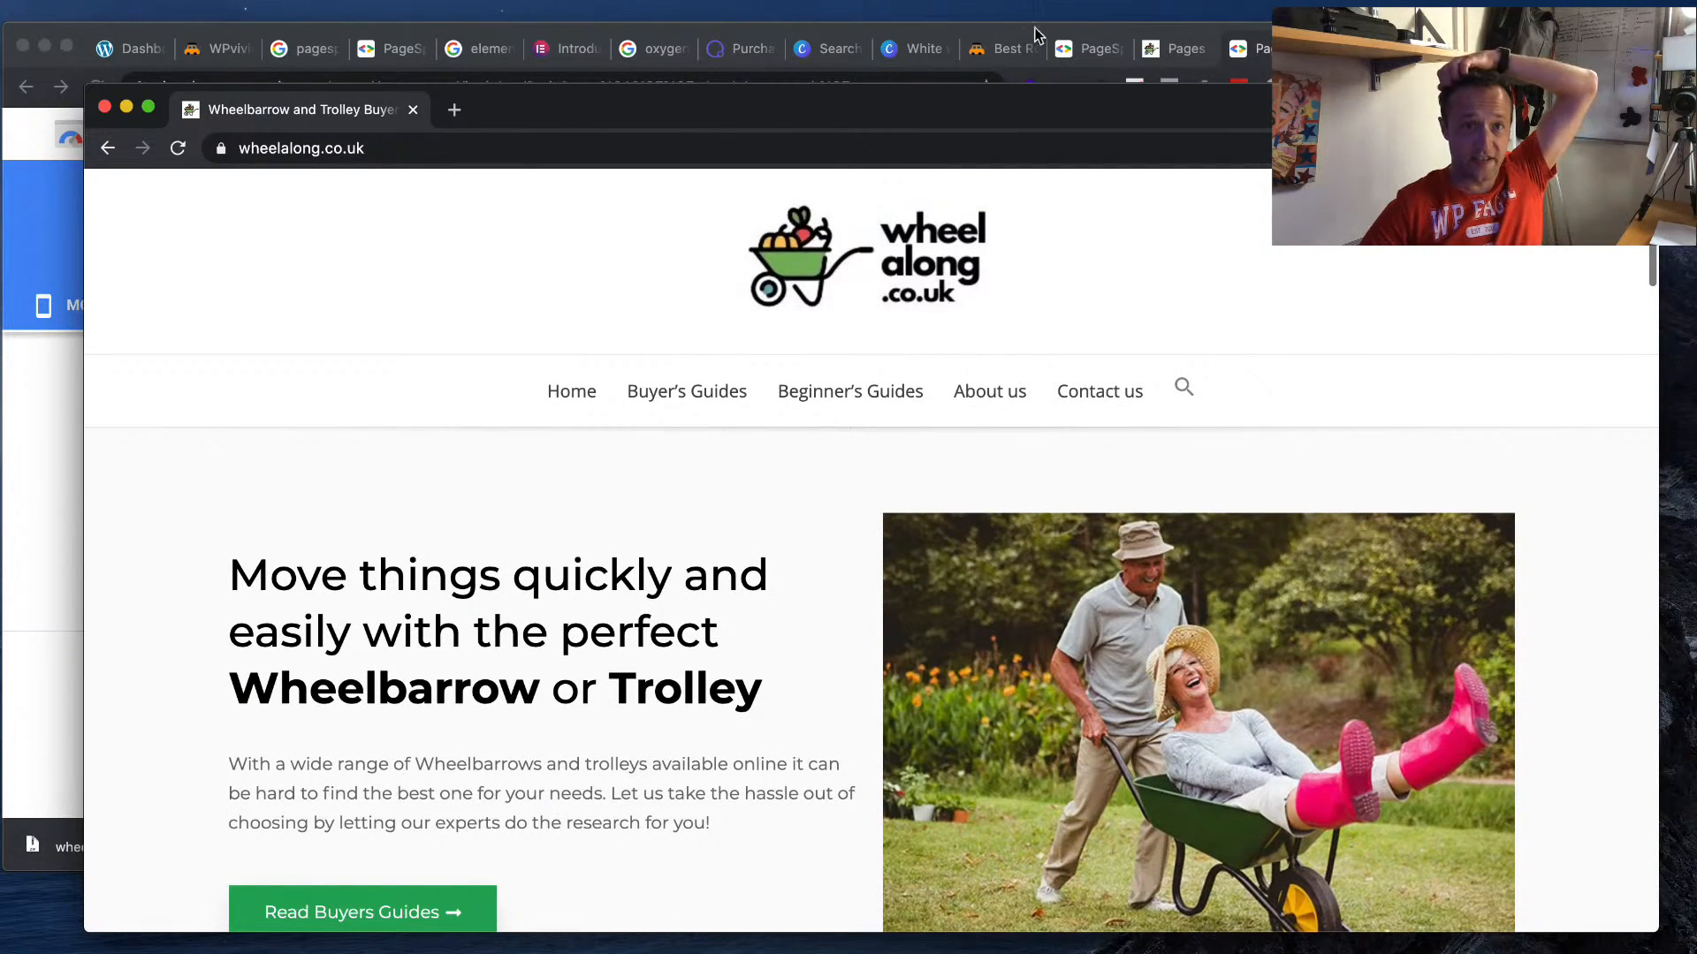
click(1094, 53)
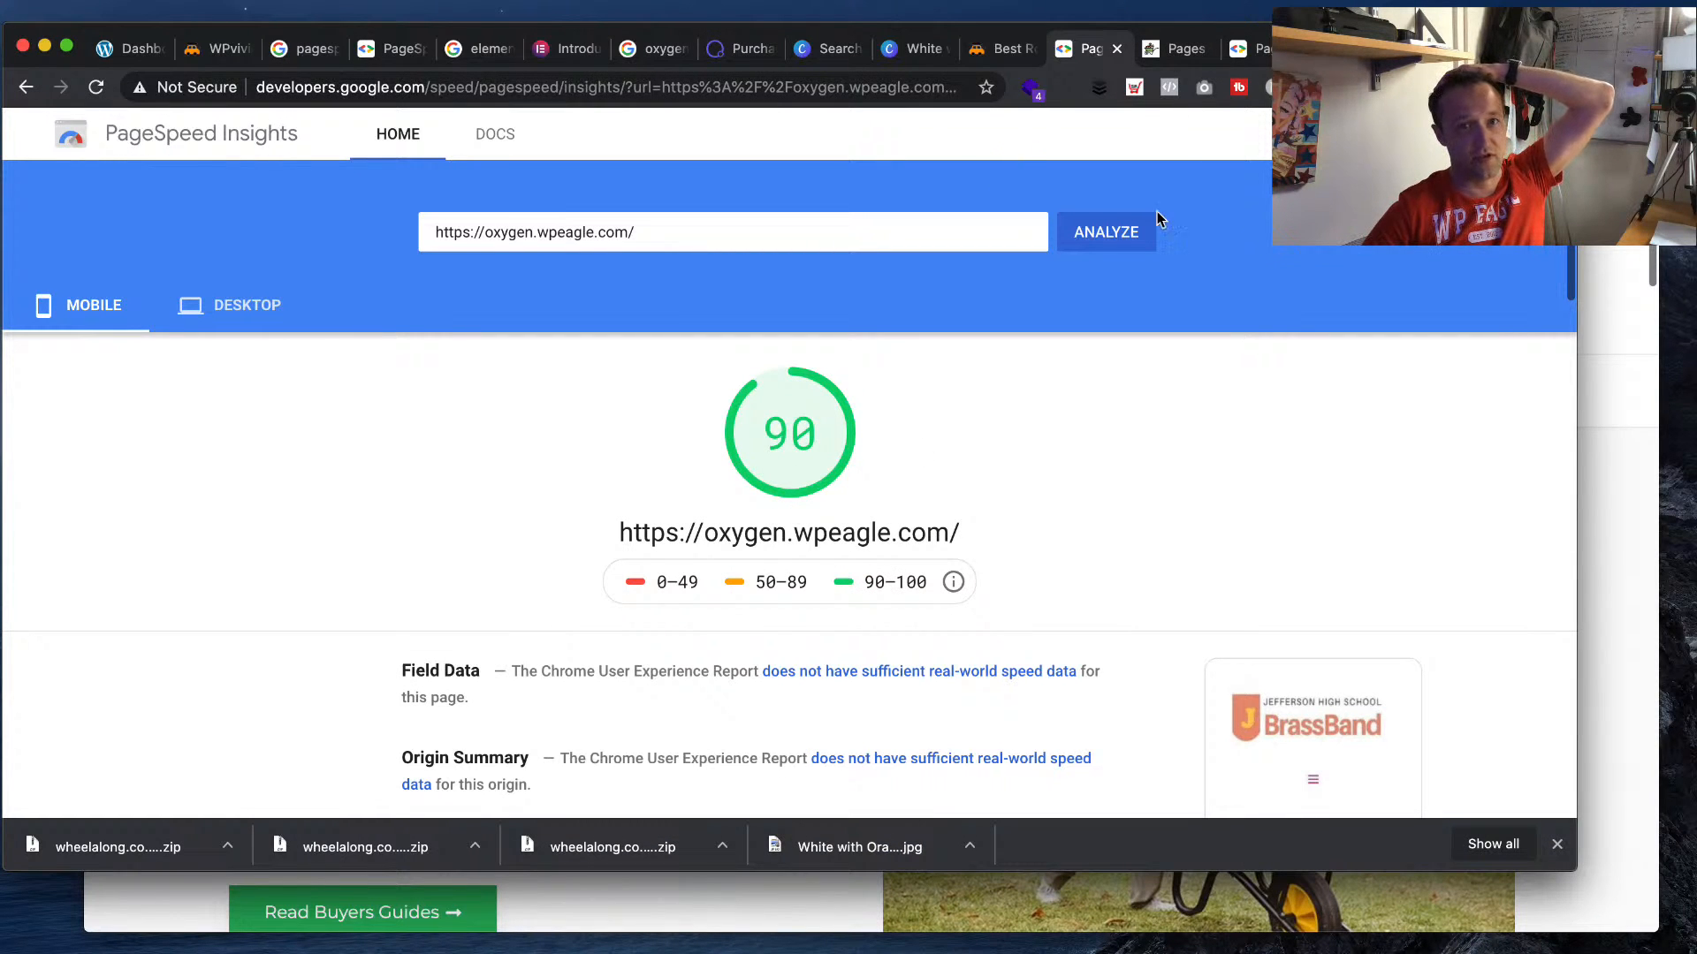
click(1173, 51)
click(1261, 51)
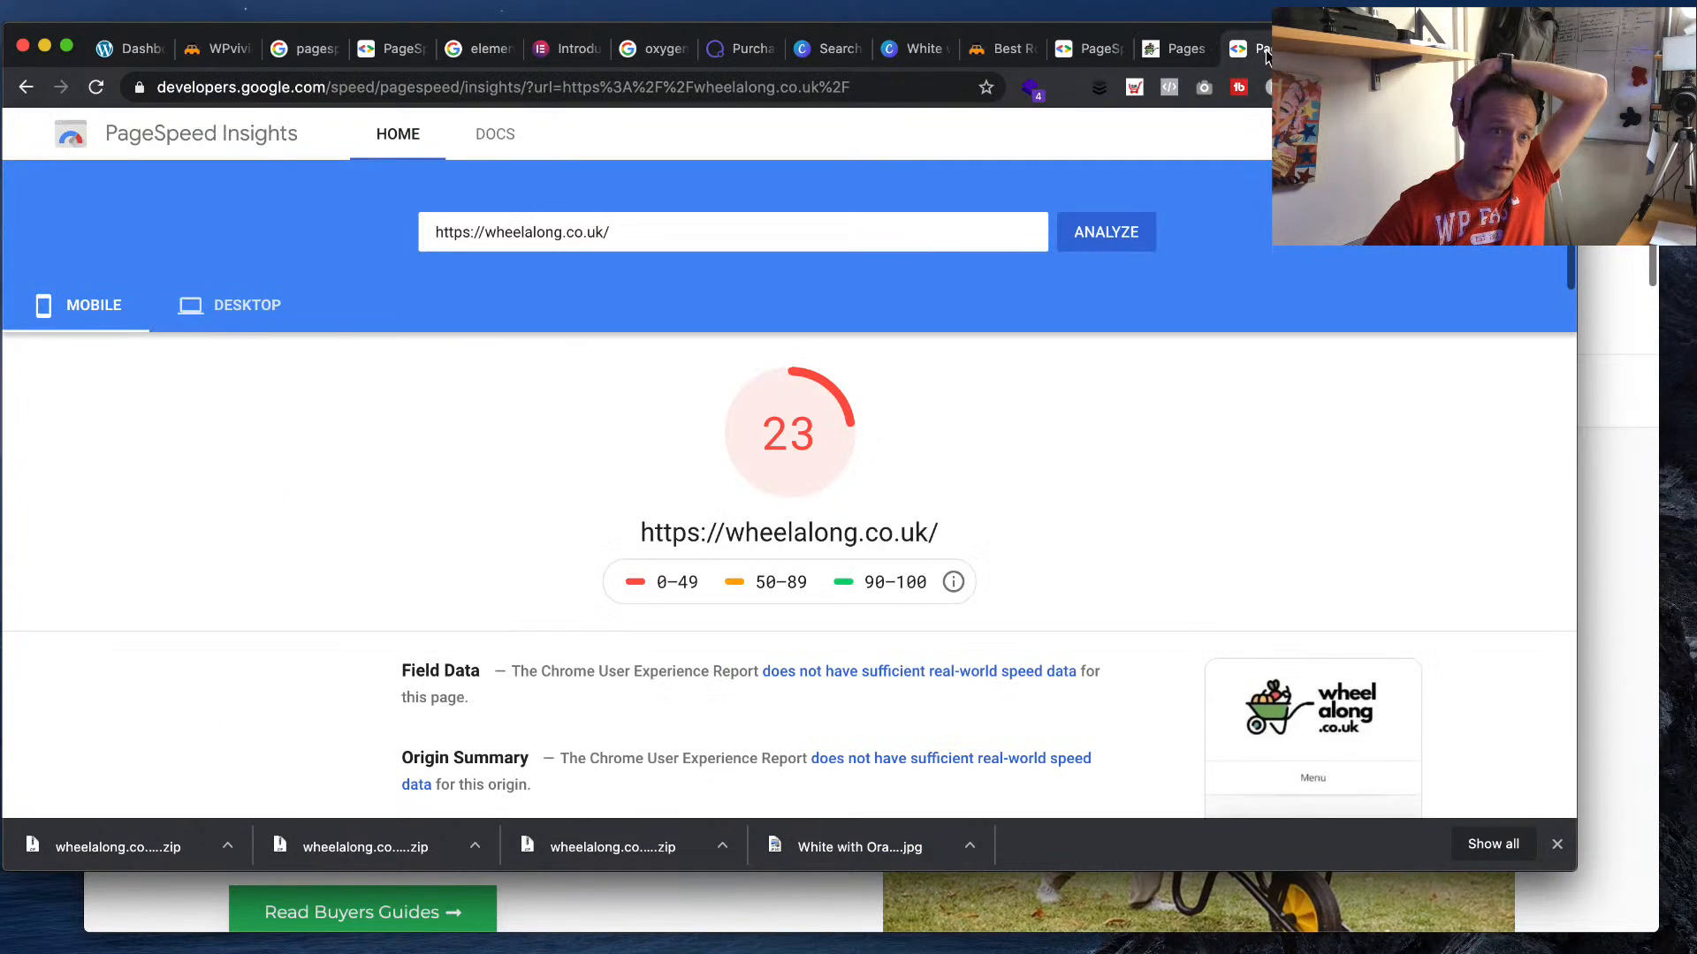
click(1115, 237)
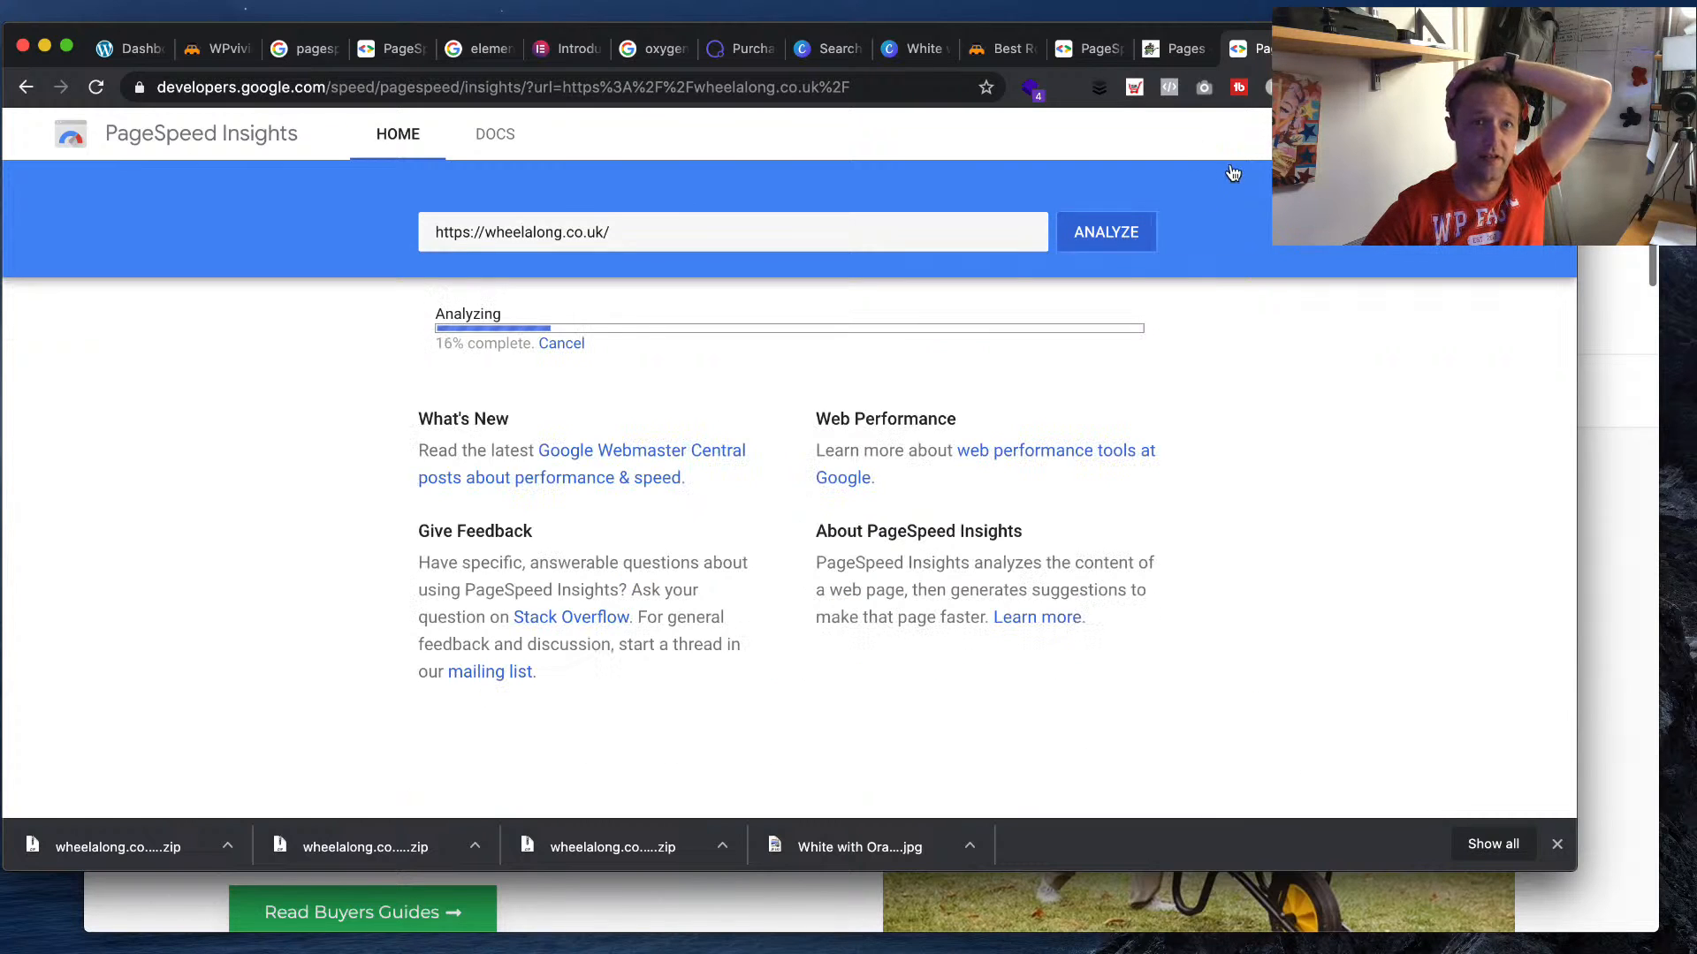
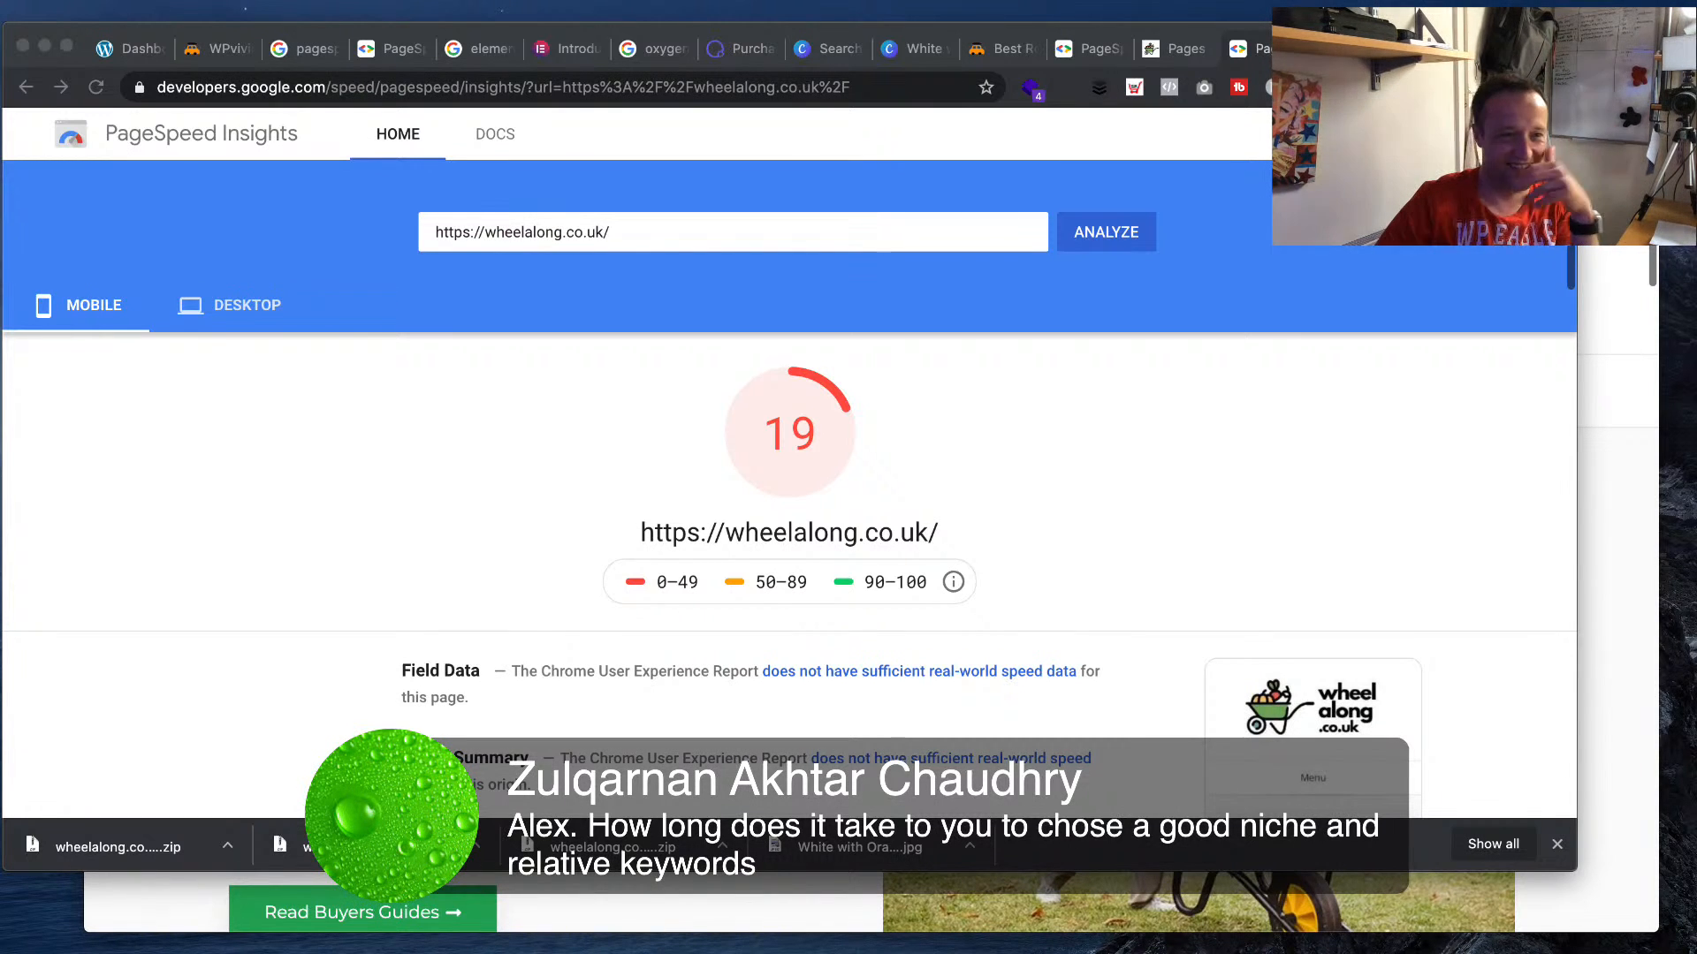
- Review the new report's mobile lab data and expand the Remove unused CSS opportunity to examine its listed stylesheets
scroll(789, 517, down, 10)
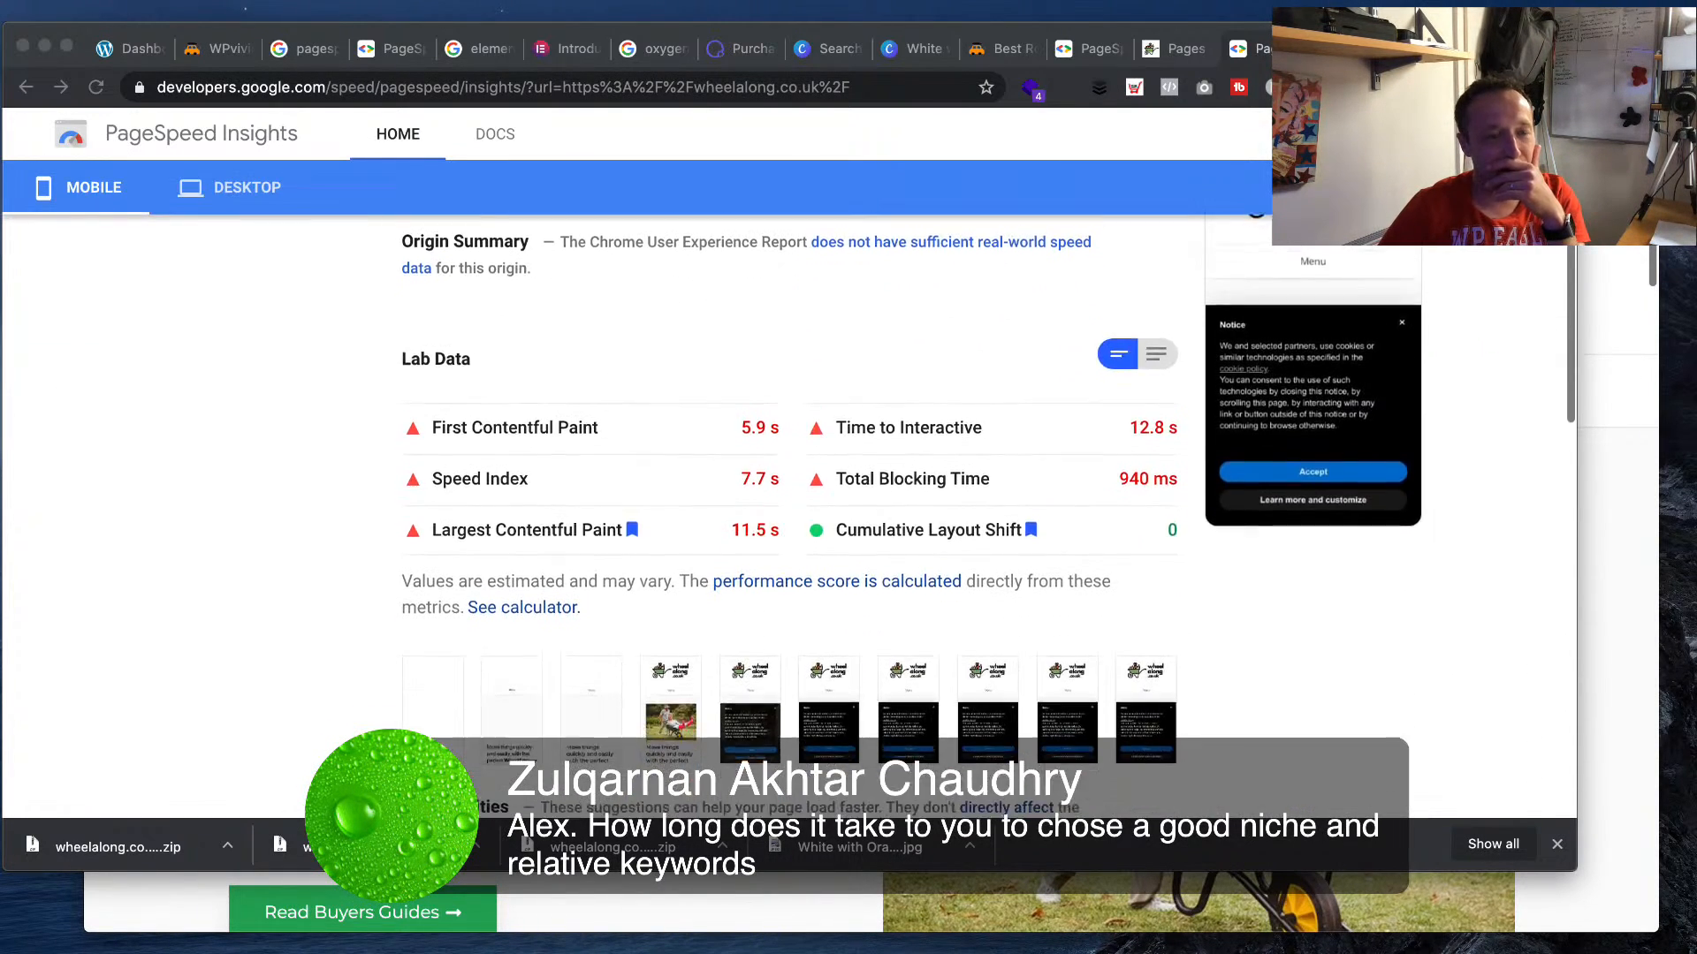
scroll(790, 517, down, 2)
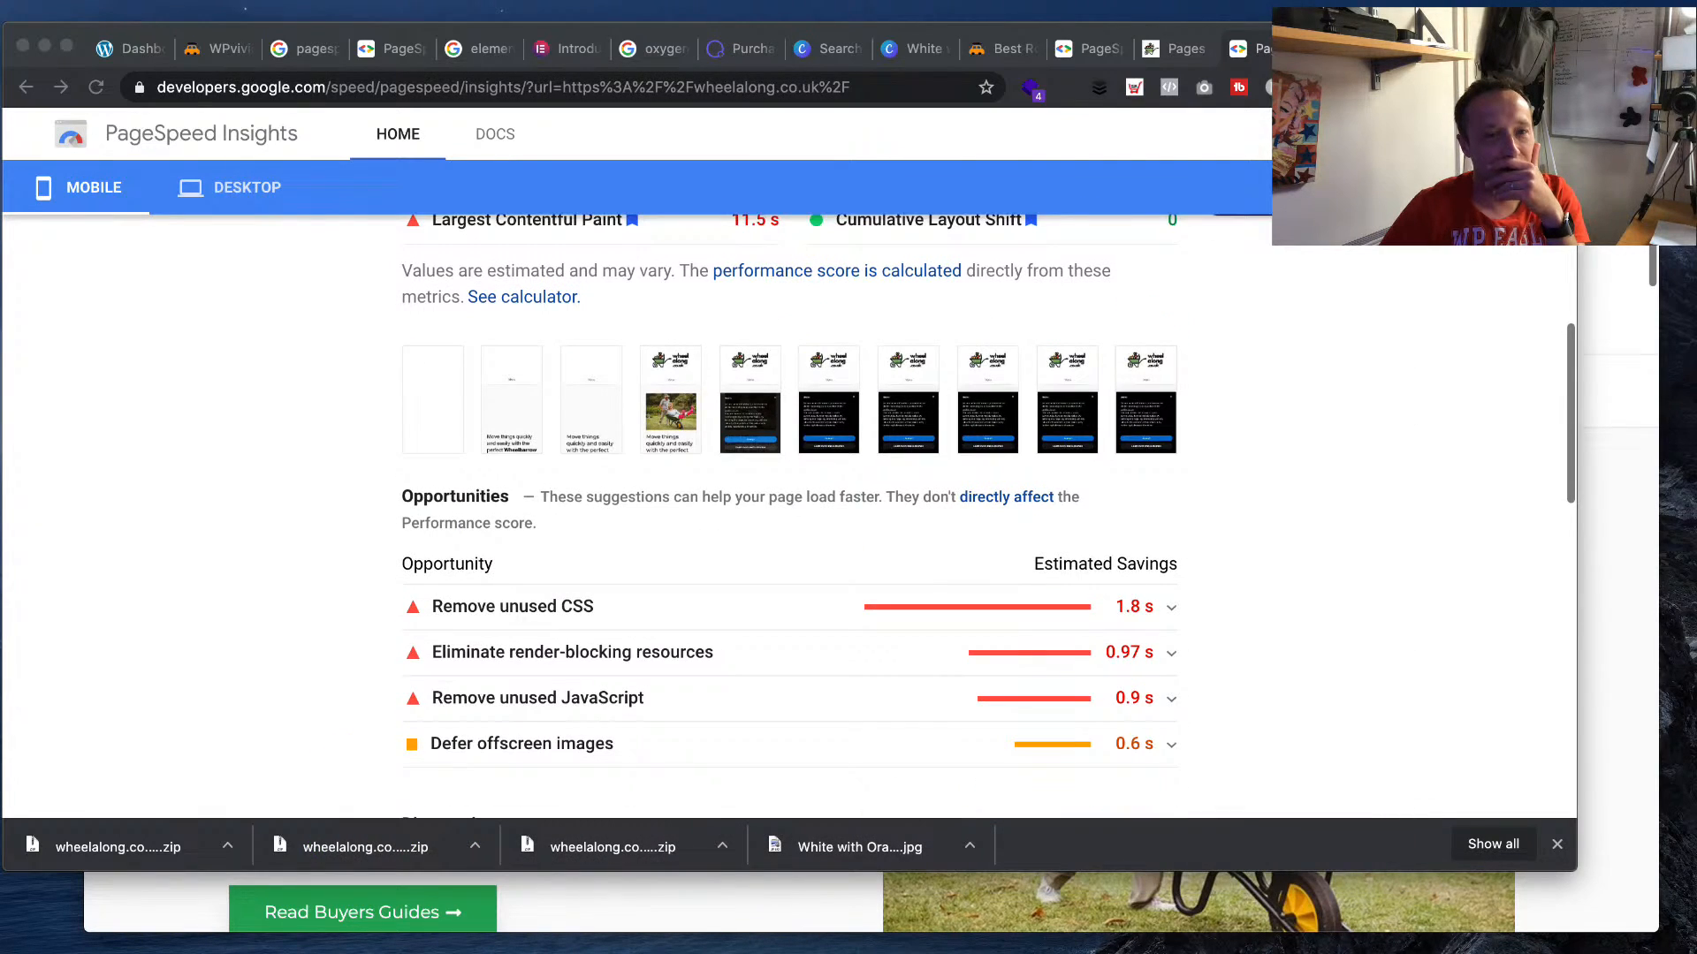
click(1152, 610)
scroll(1276, 618, down, 5)
scroll(1276, 612, down, 4)
scroll(1274, 616, down, 2)
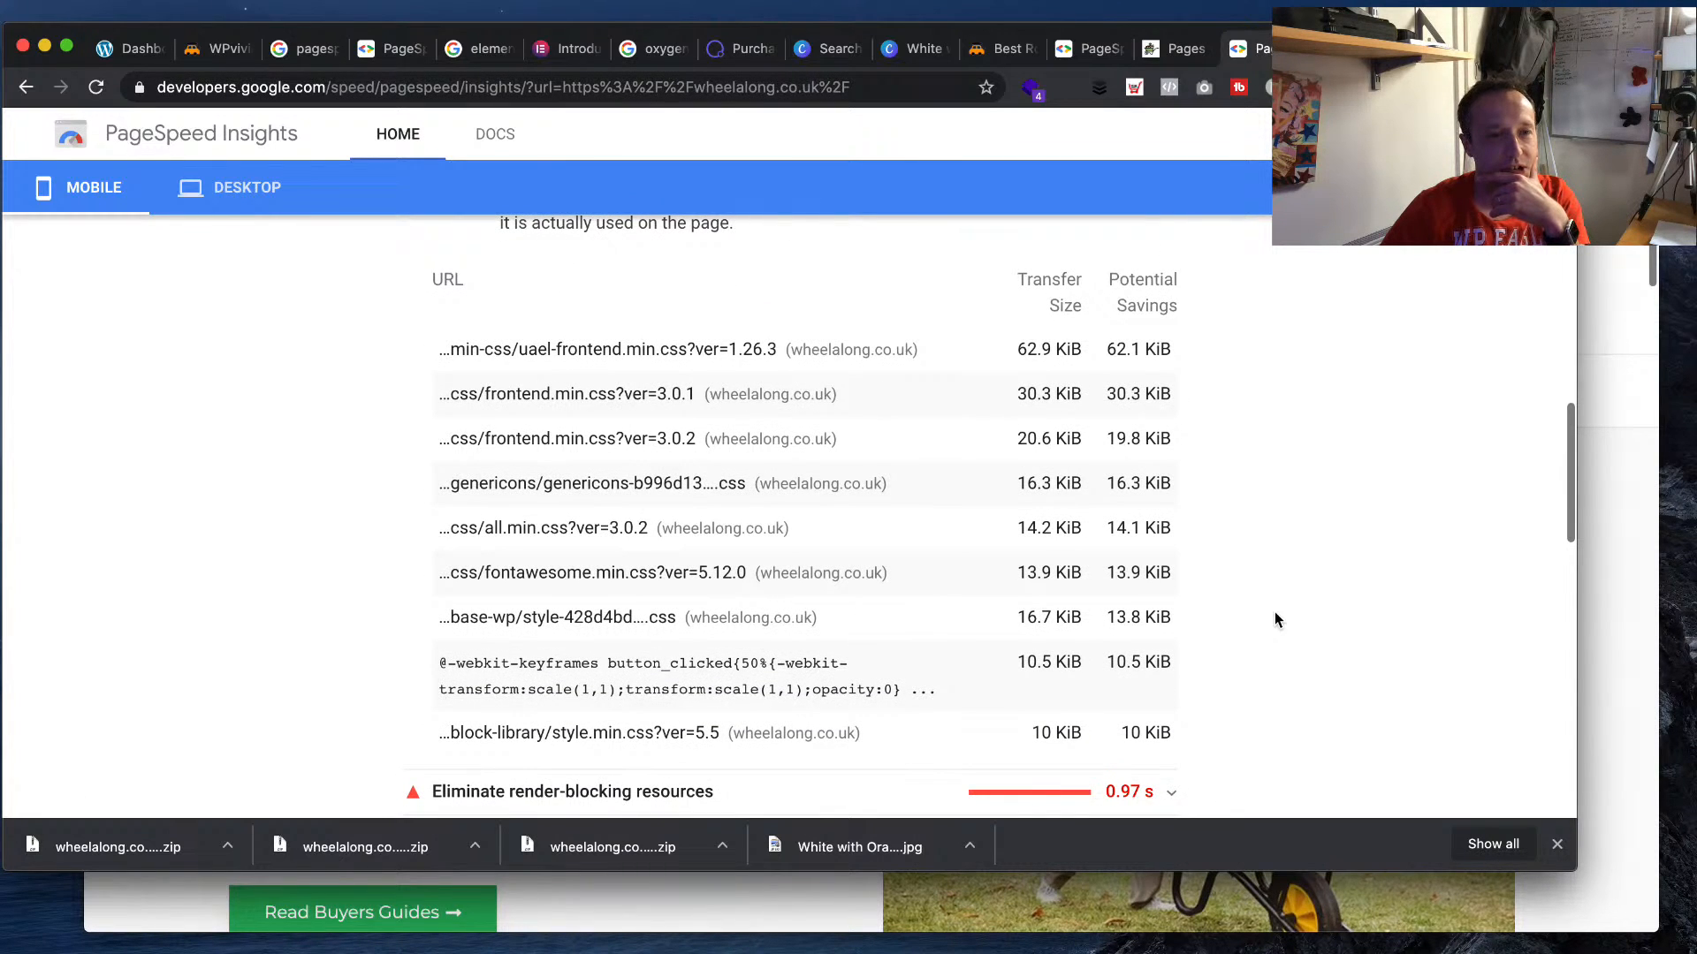
scroll(1274, 612, up, 1)
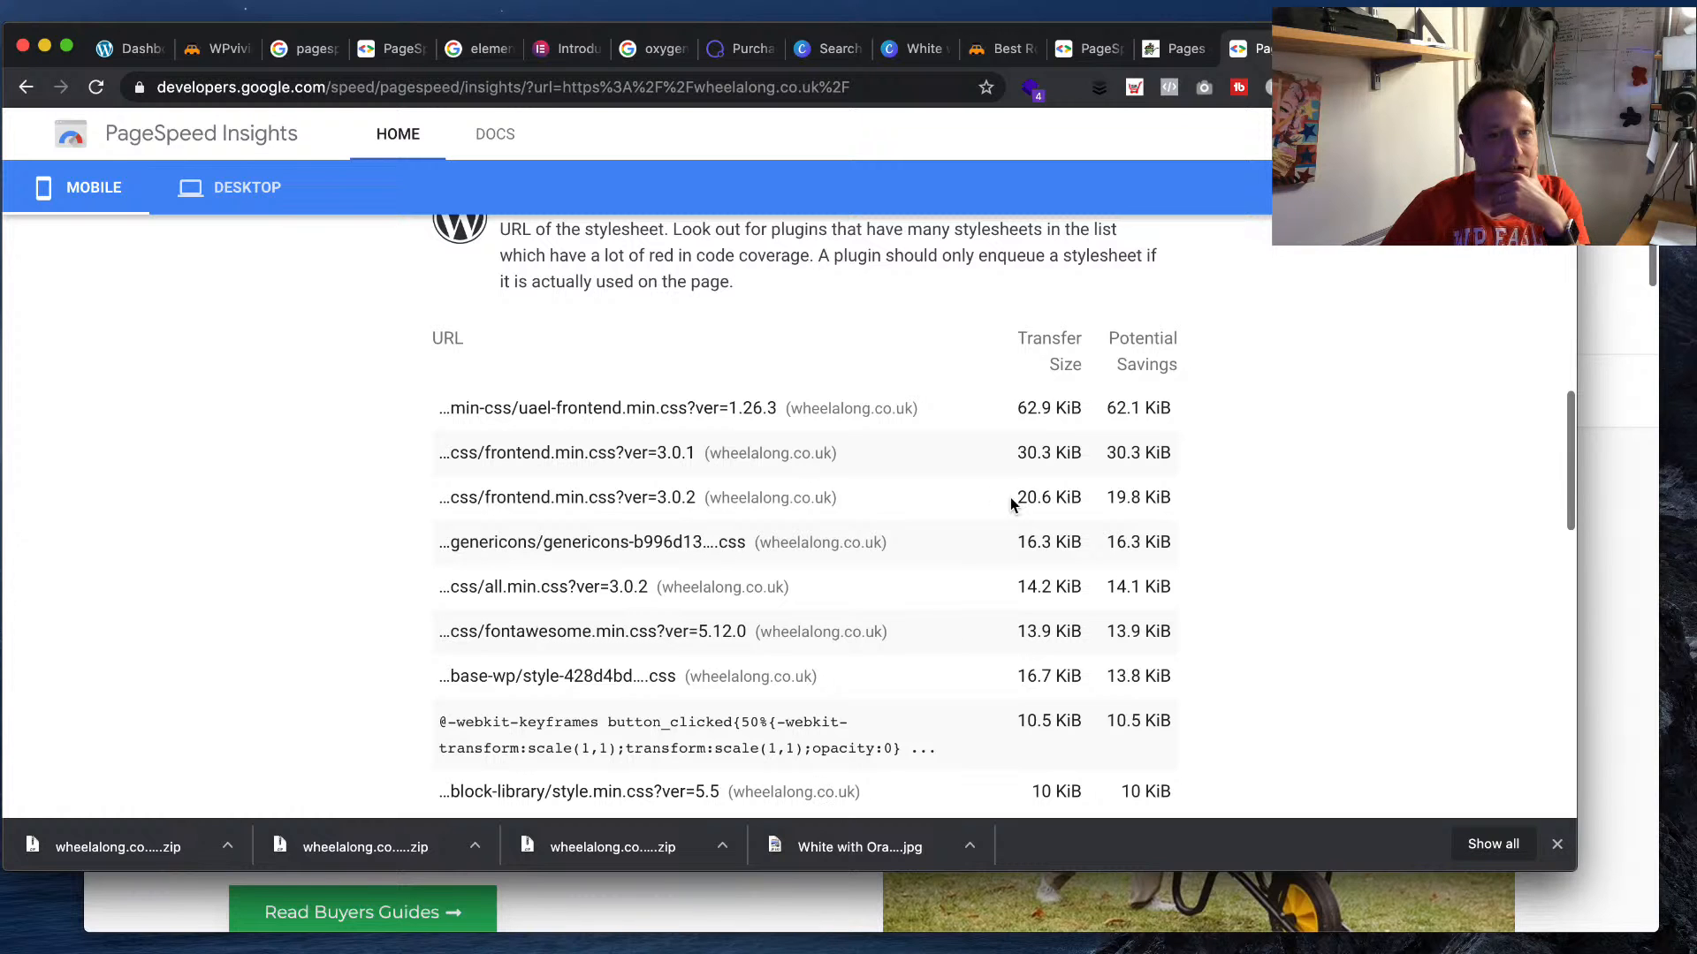
- Expand the Eliminate render-blocking resources opportunity and examine the listed scripts
scroll(989, 530, down, 6)
click(963, 577)
scroll(977, 559, down, 5)
scroll(978, 559, down, 5)
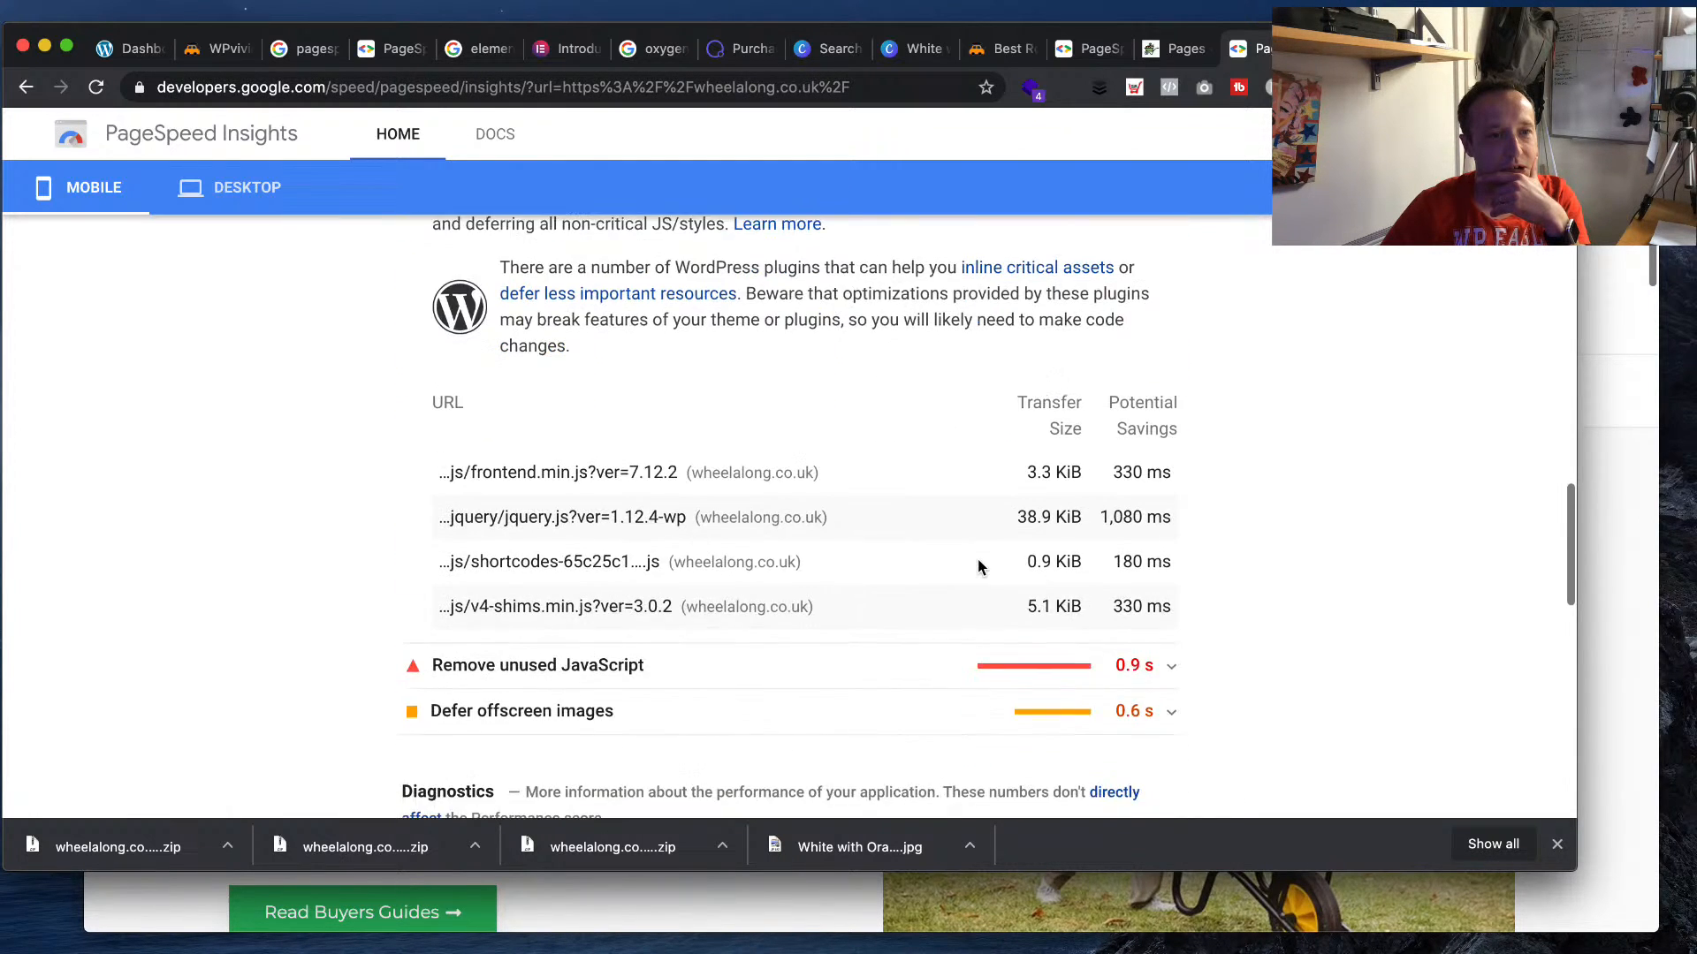
scroll(978, 567, down, 1)
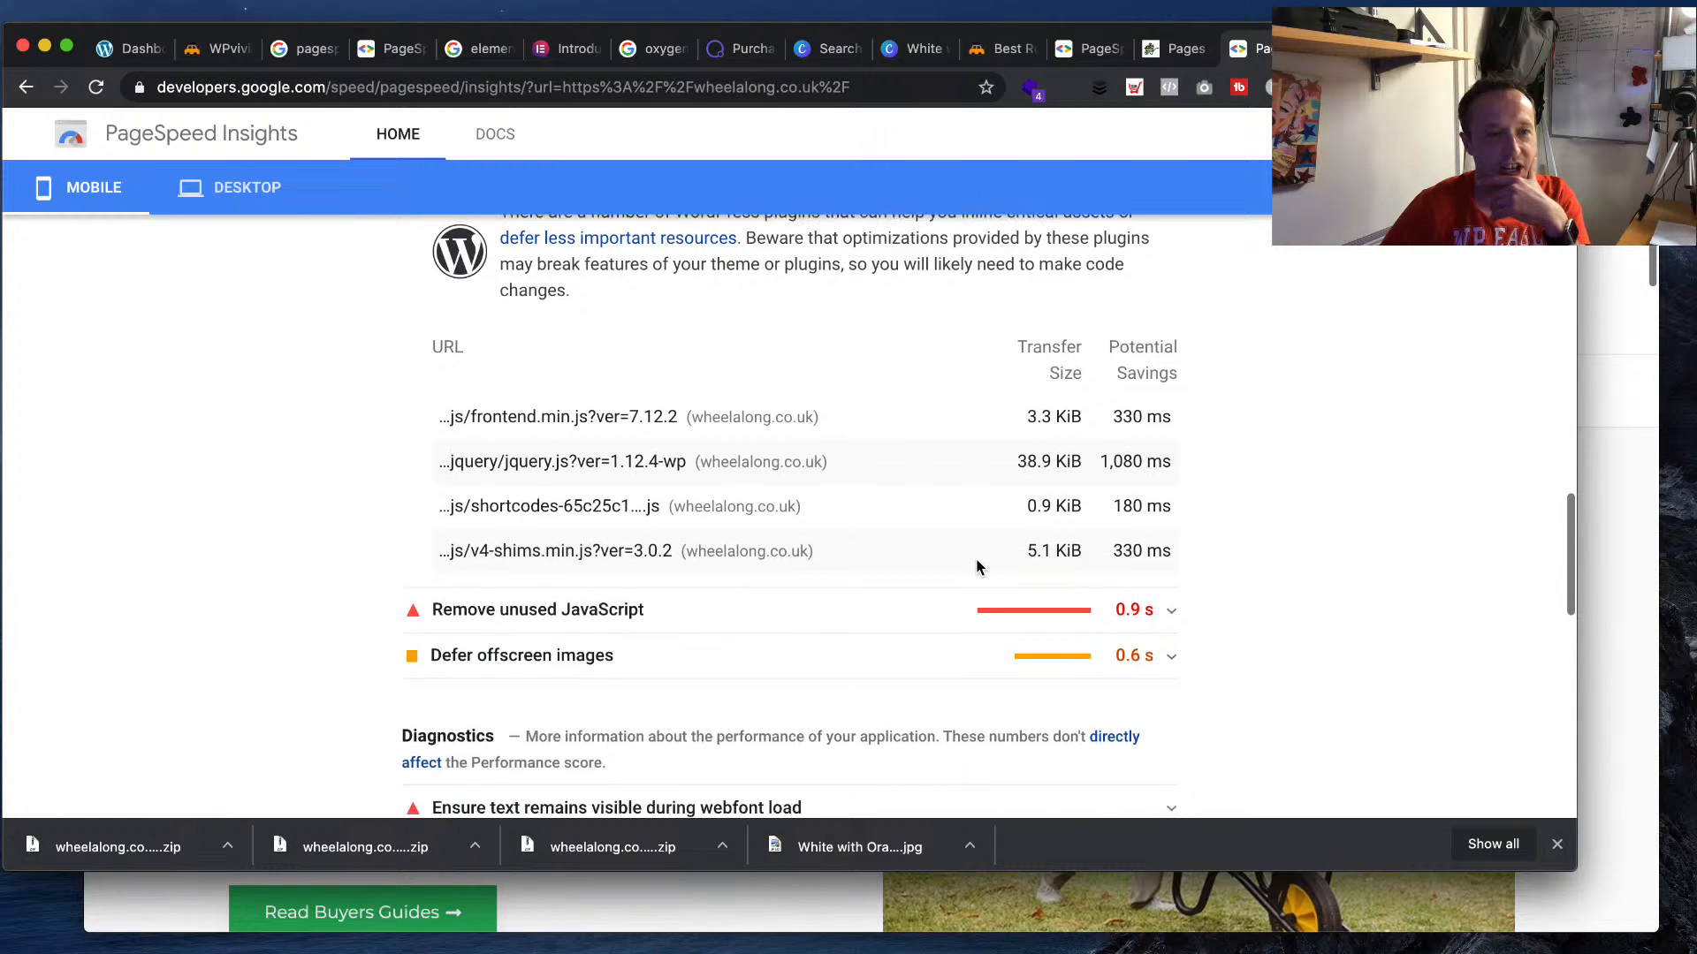
- Expand the Remove unused JavaScript opportunity and the Reduce the impact of third-party code diagnostic to examine their listed resources
click(793, 617)
scroll(831, 600, down, 4)
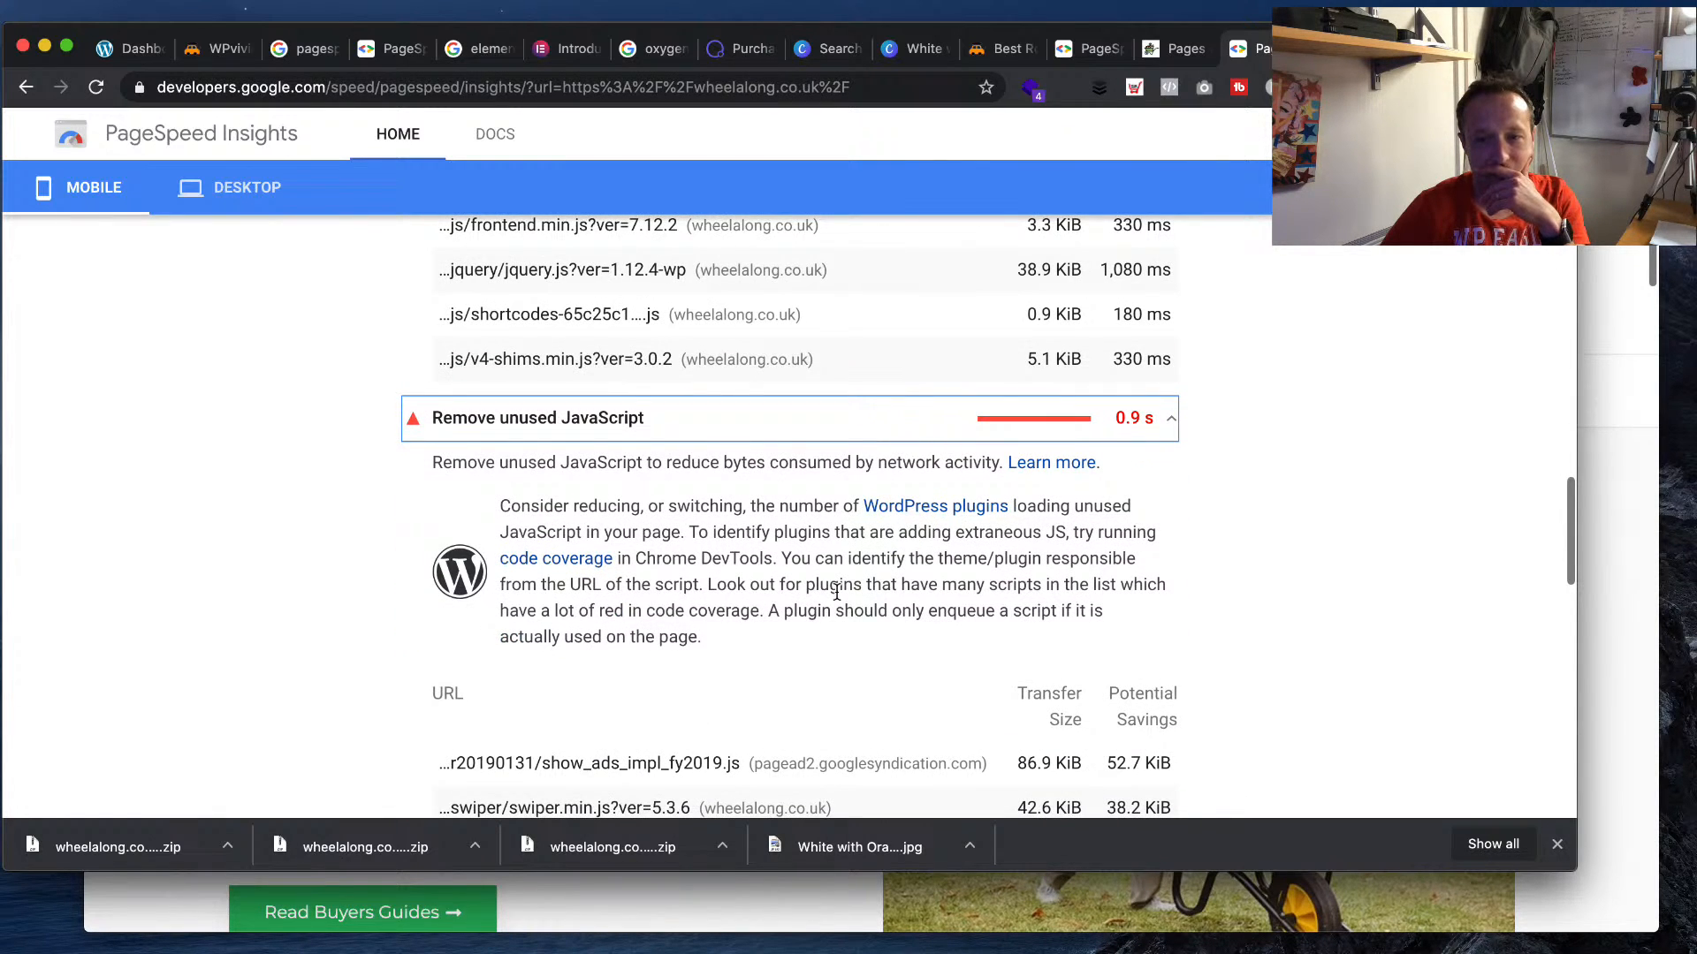
scroll(853, 515, down, 10)
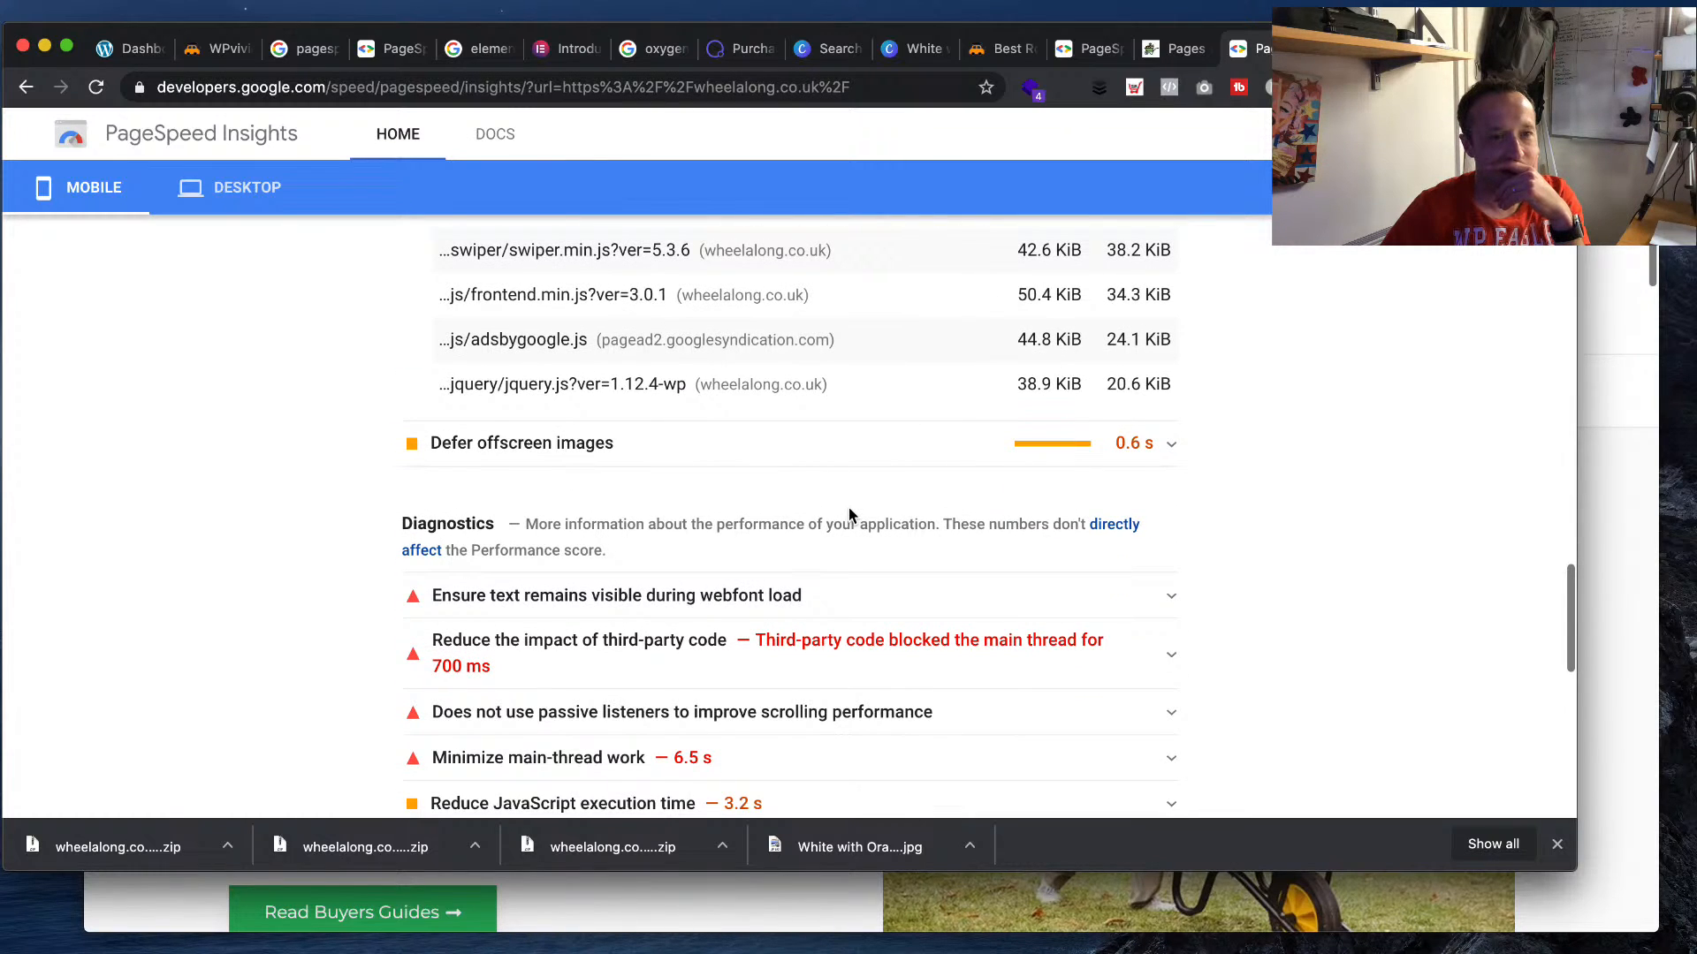
click(1094, 677)
scroll(1096, 668, down, 4)
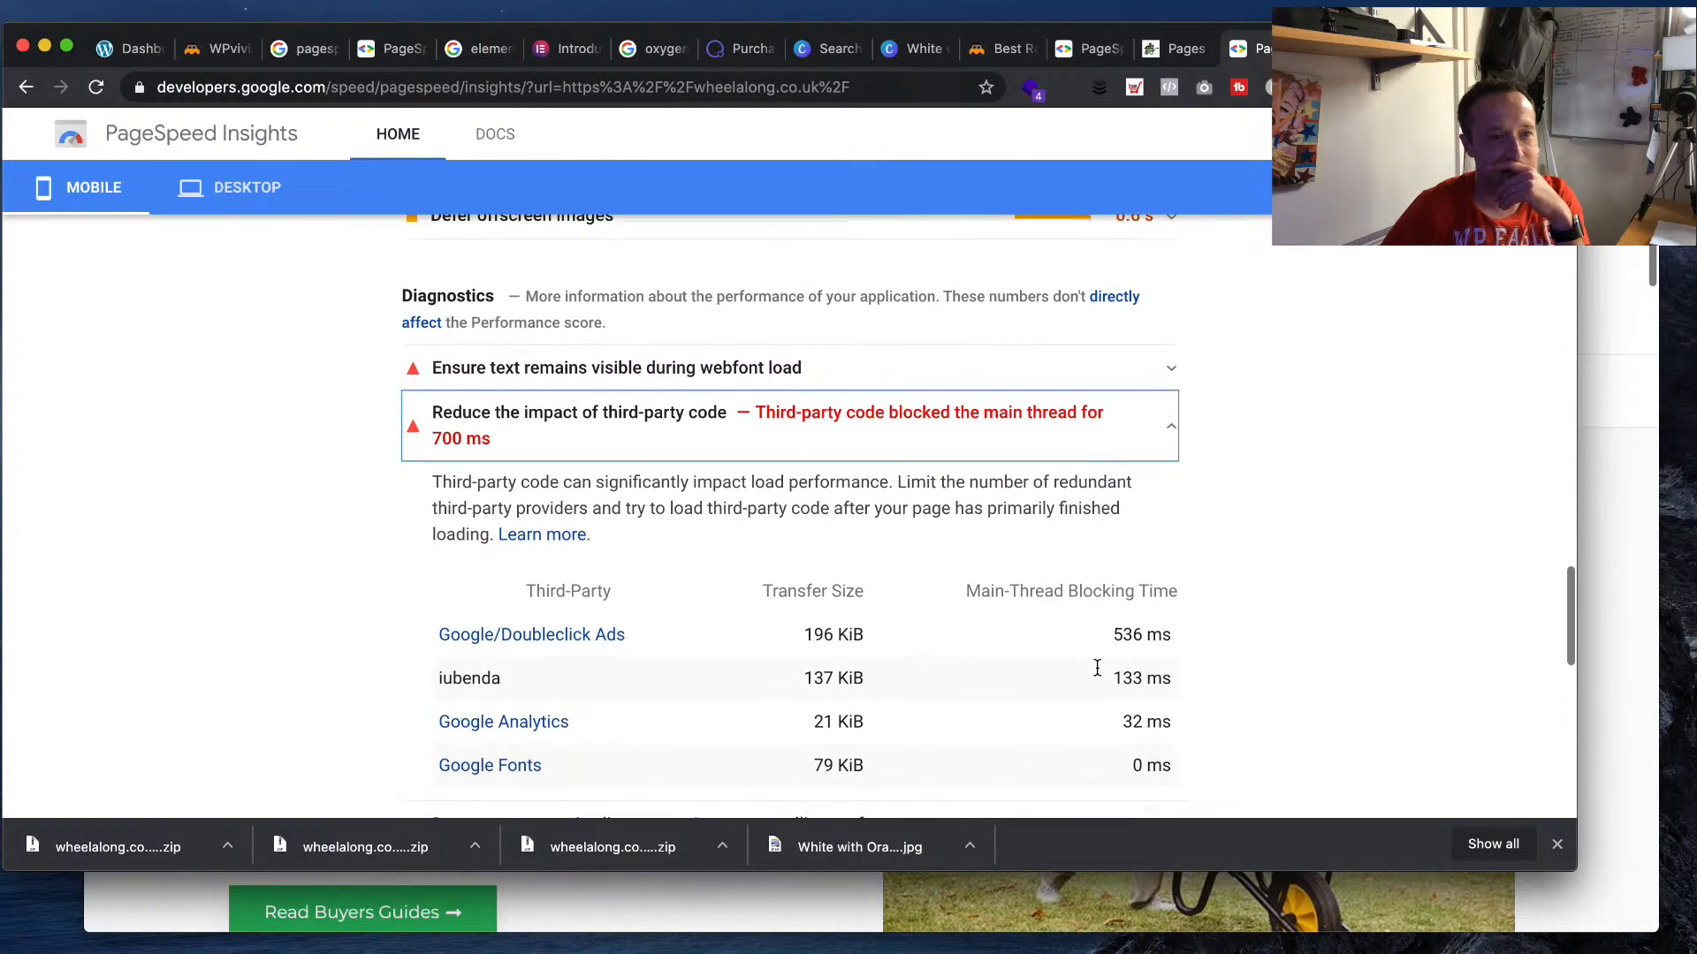
- Examine the third-party code entries and other diagnostics in the mobile PageSpeed report for wheelalong.co.uk
scroll(1095, 668, down, 2)
drag(363, 516, 716, 523)
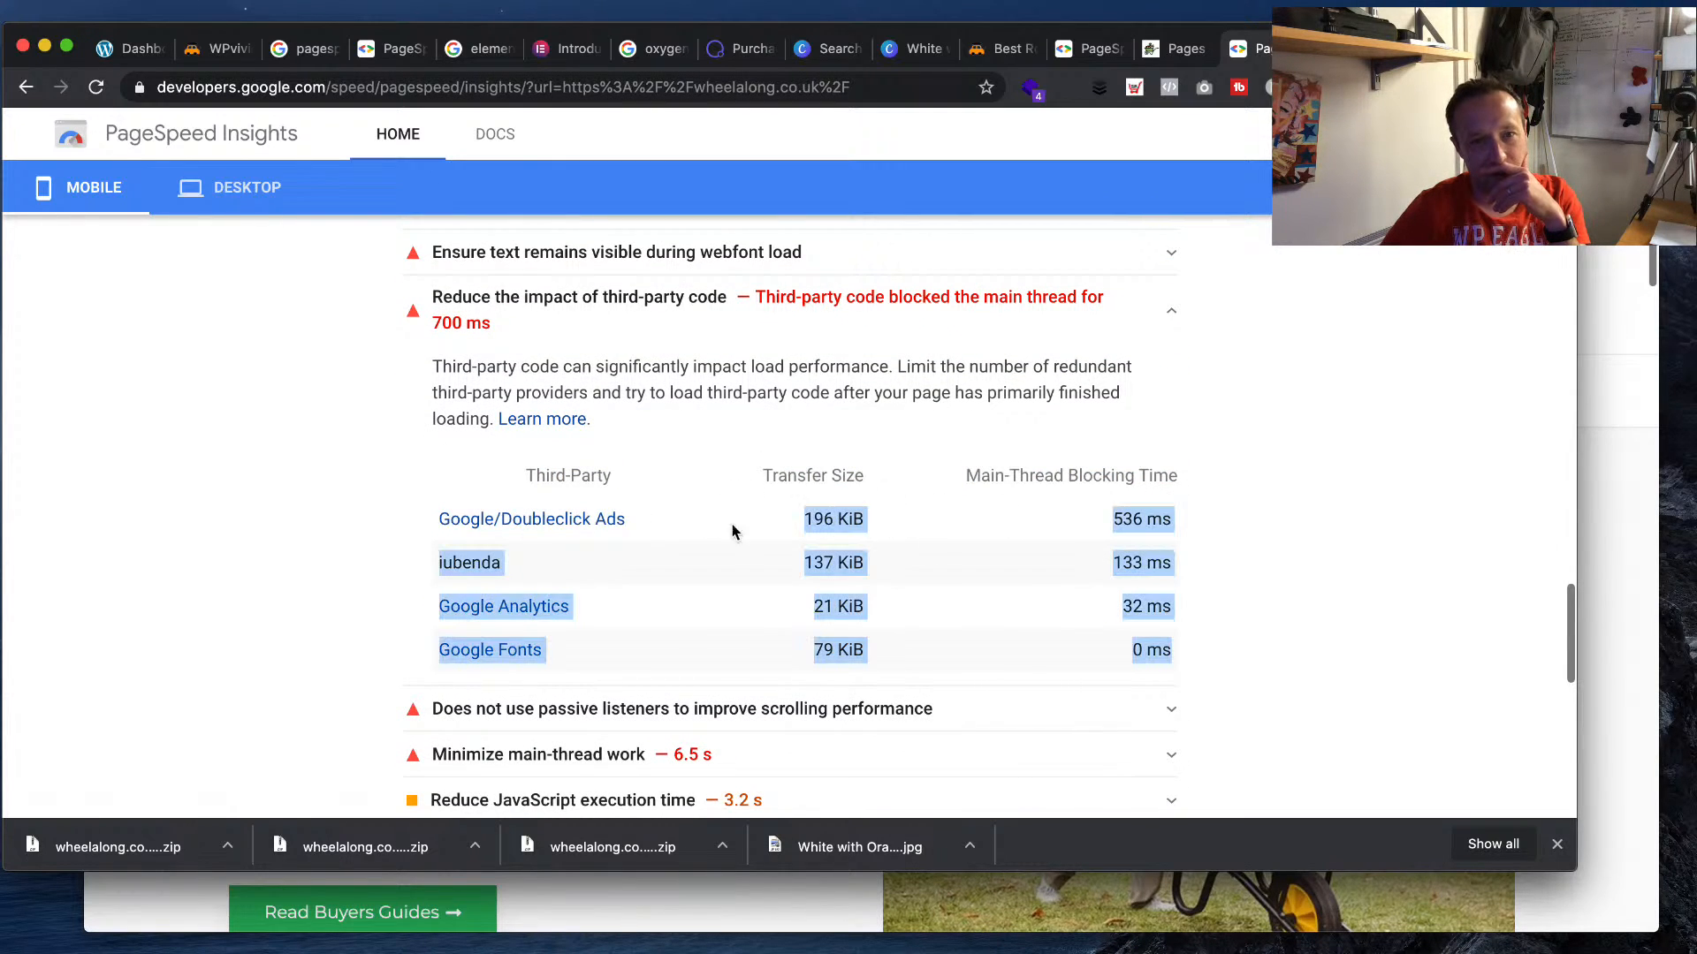
click(1244, 541)
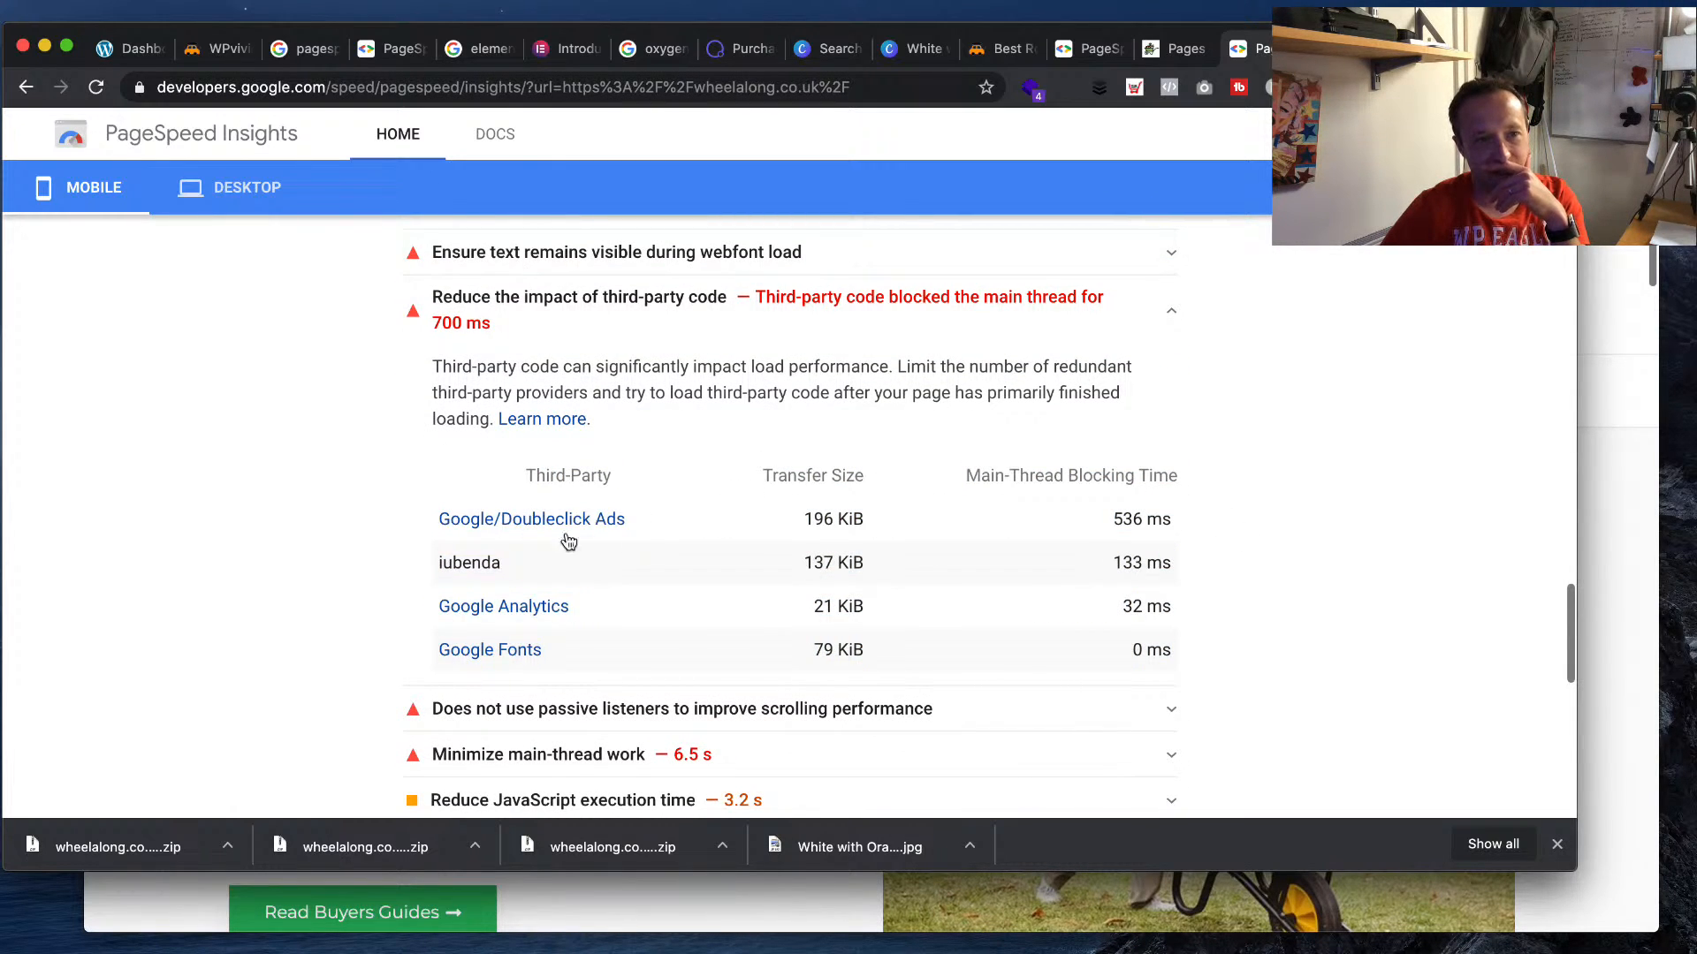
scroll(580, 530, down, 2)
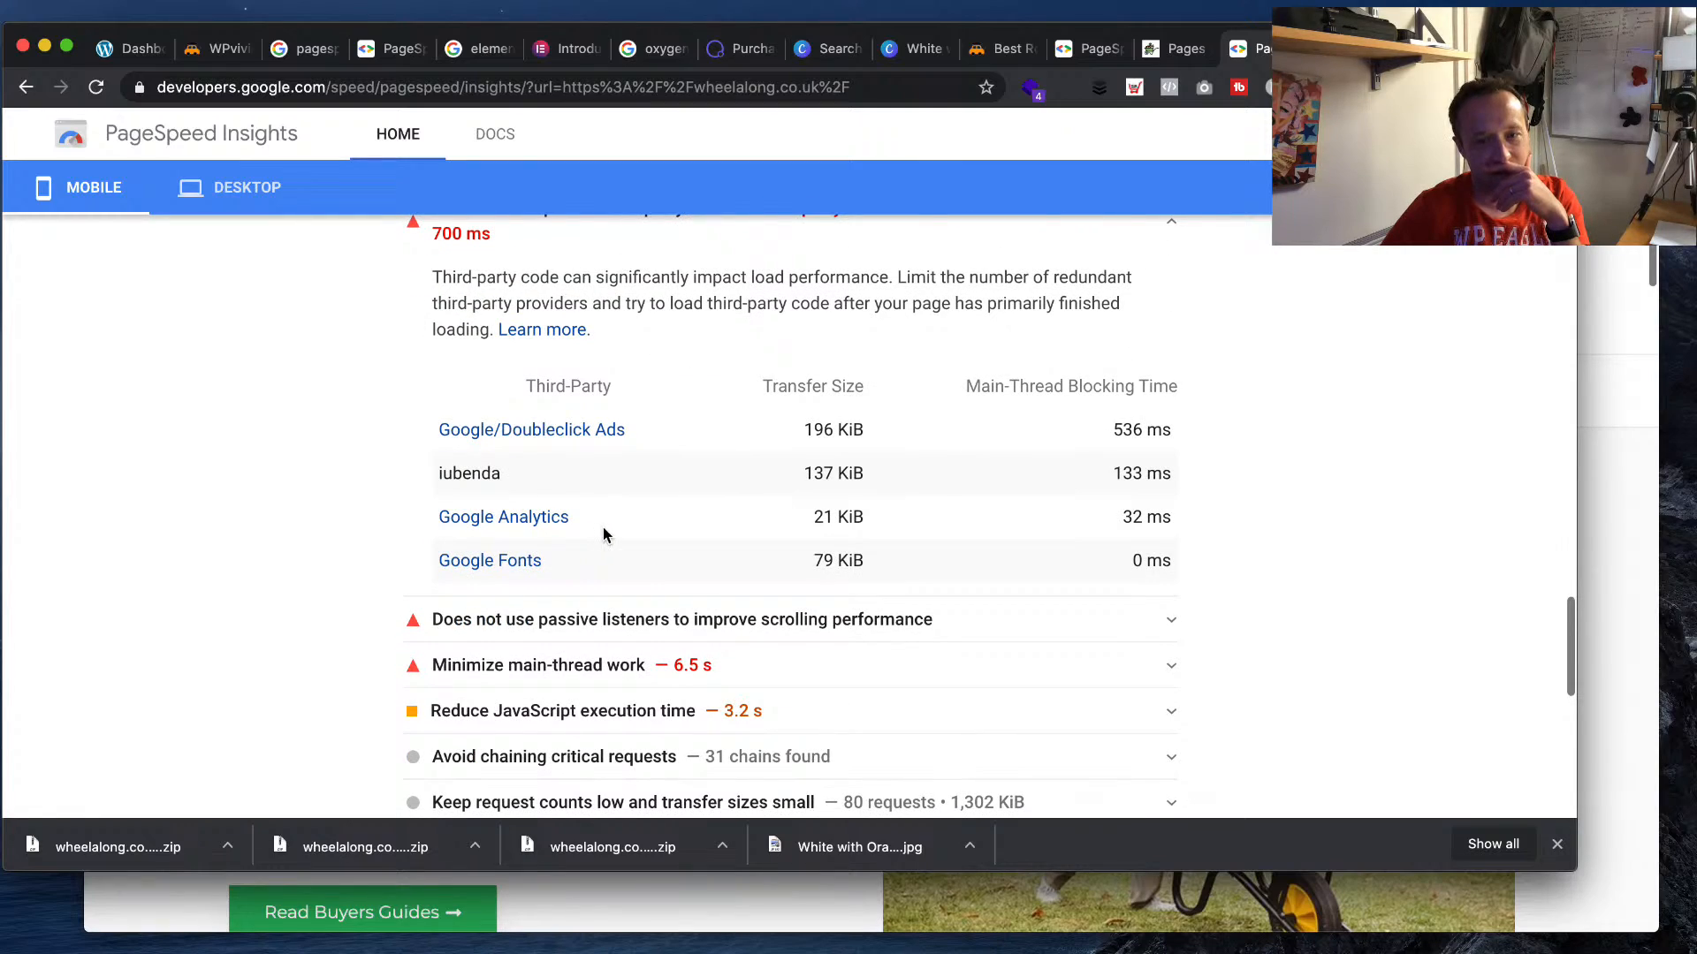
scroll(603, 530, down, 3)
scroll(604, 536, up, 20)
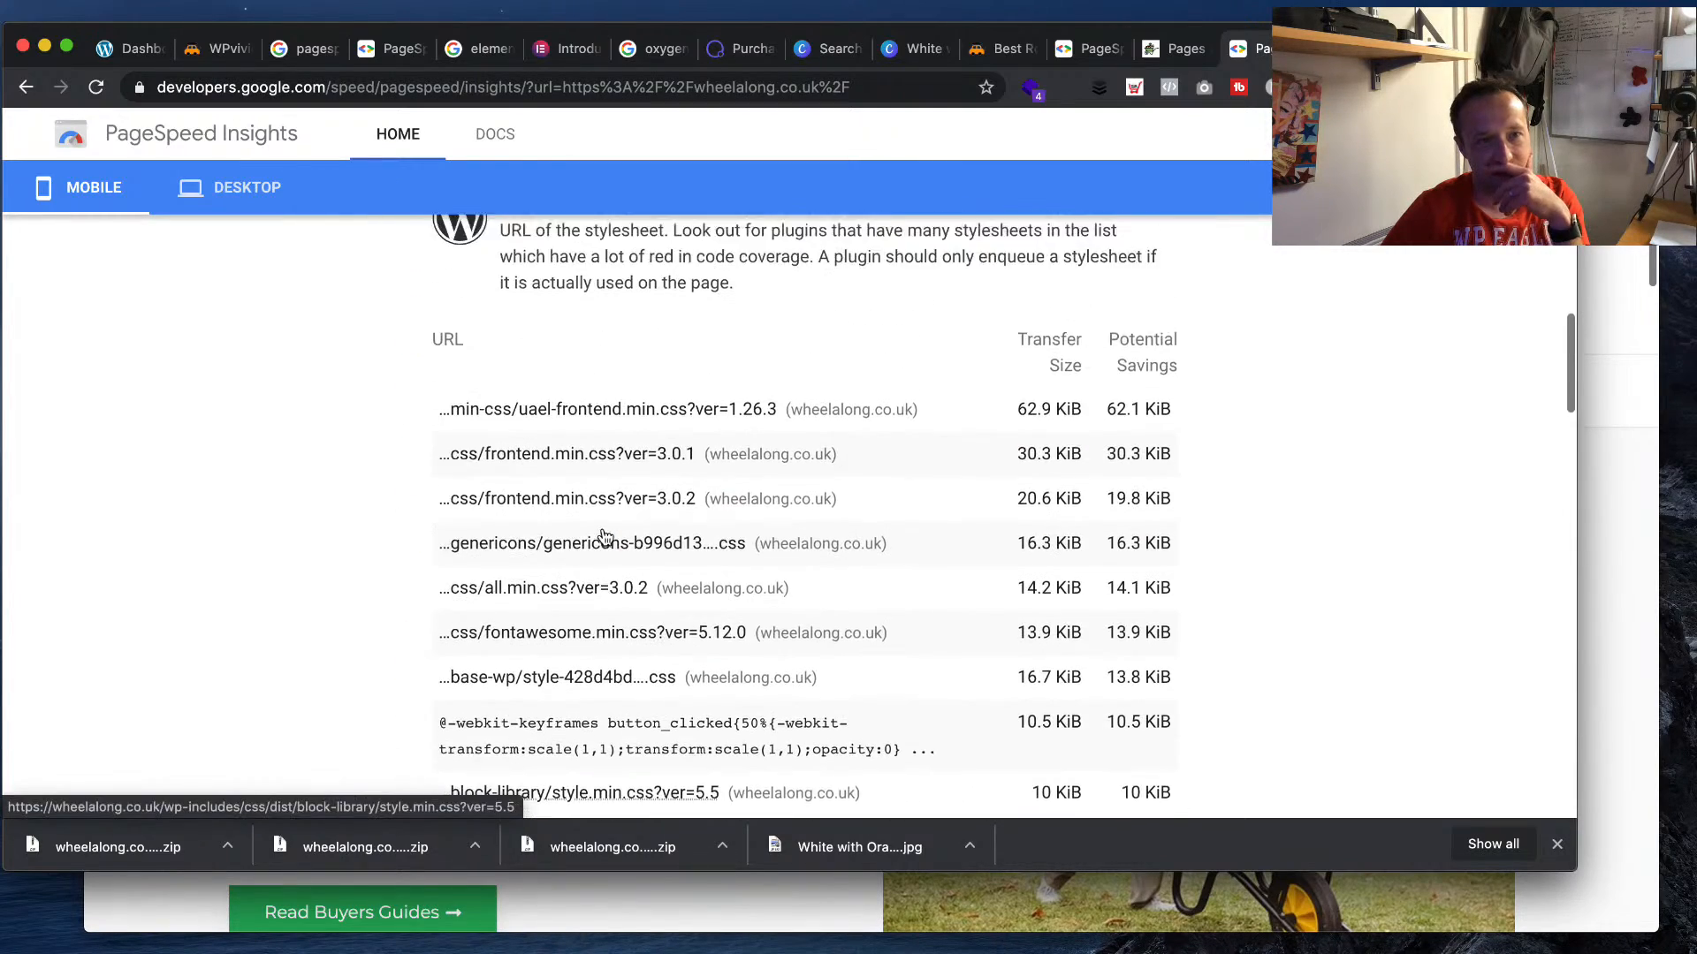
scroll(602, 534, up, 20)
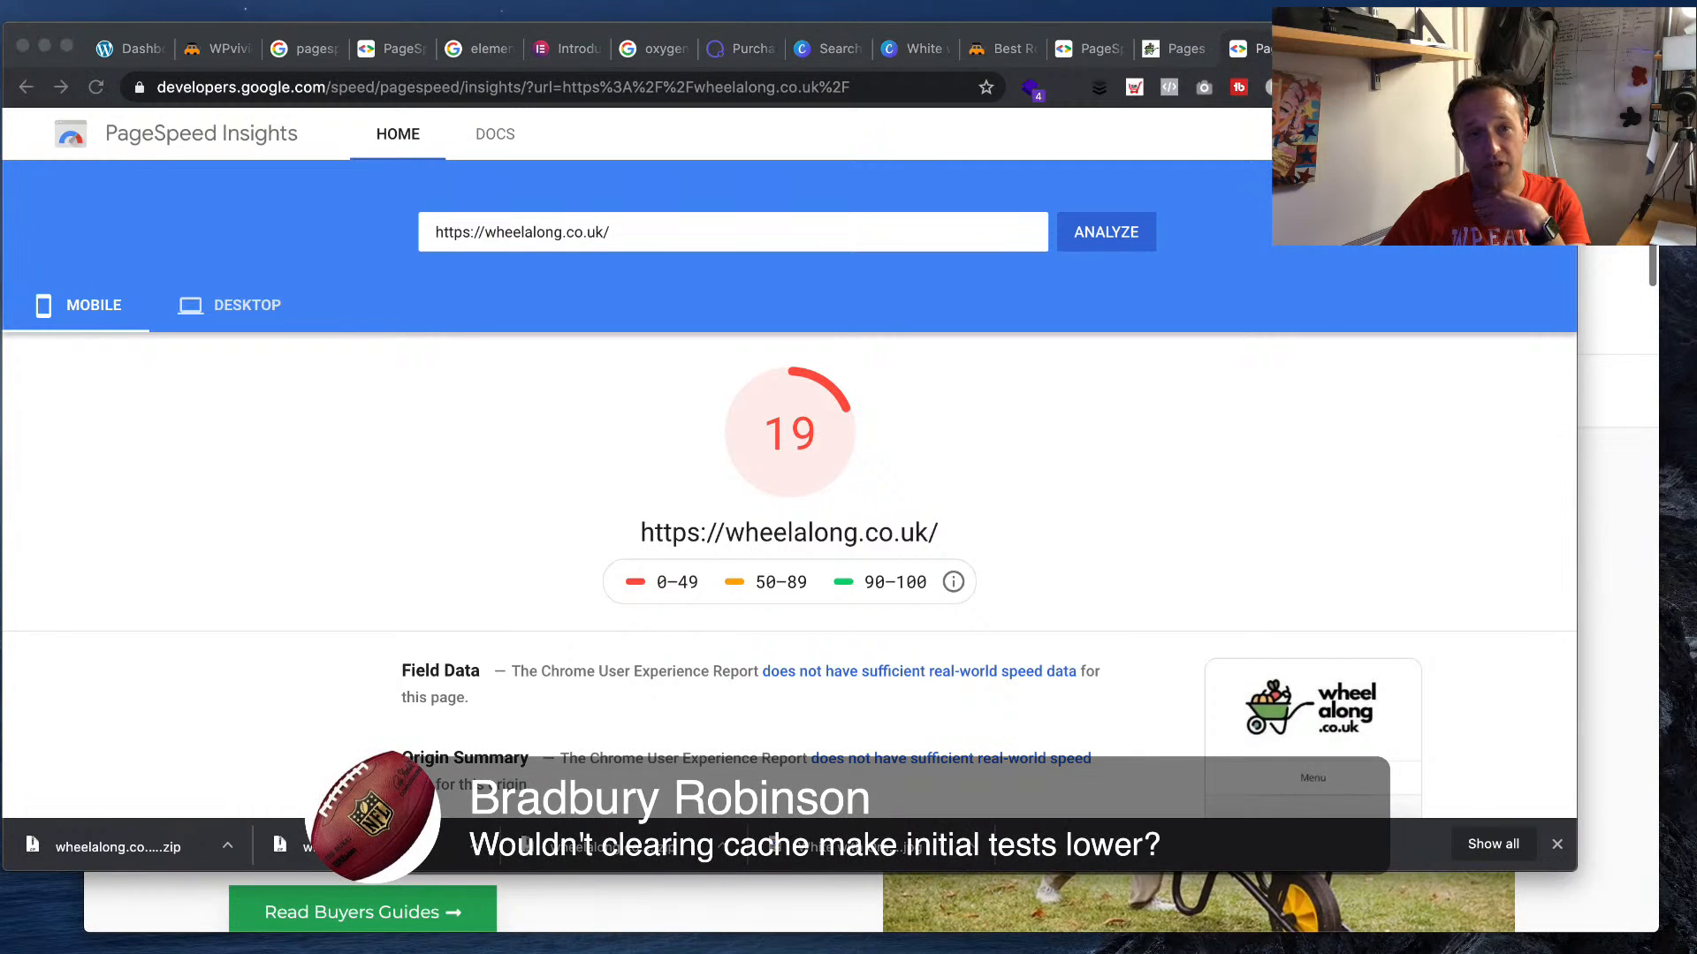
- Reload the wheelalong.co.uk home page in its separate browser window to check how it loads
click(618, 912)
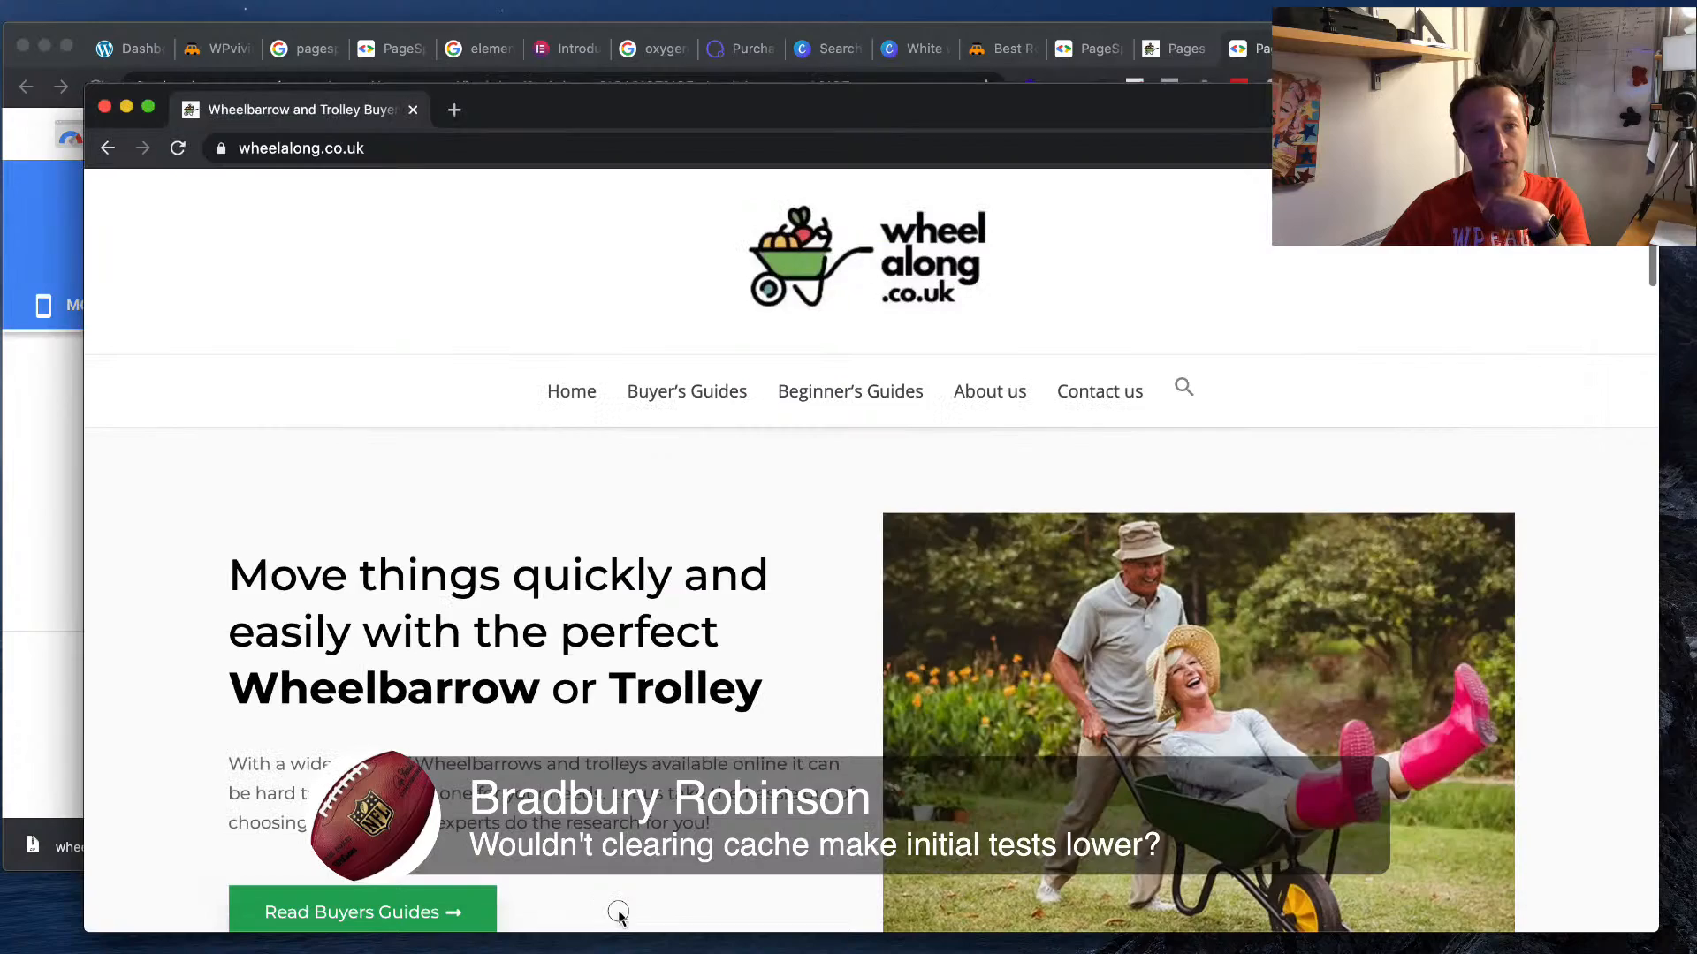
click(911, 275)
click(180, 149)
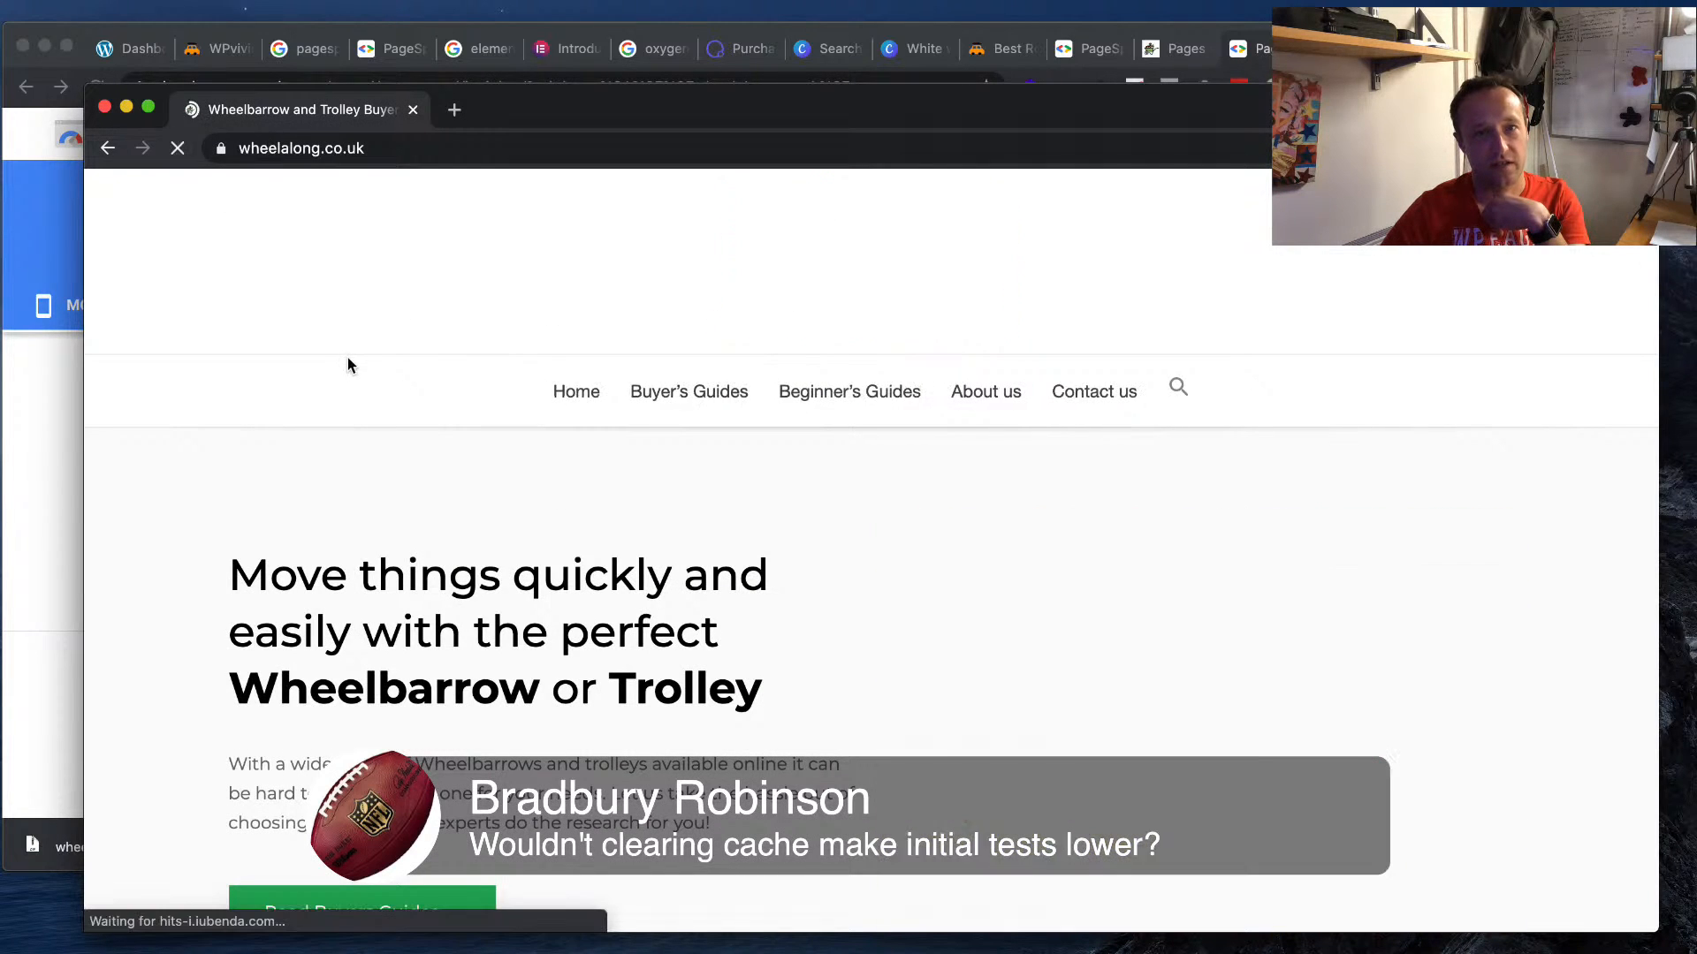
click(698, 391)
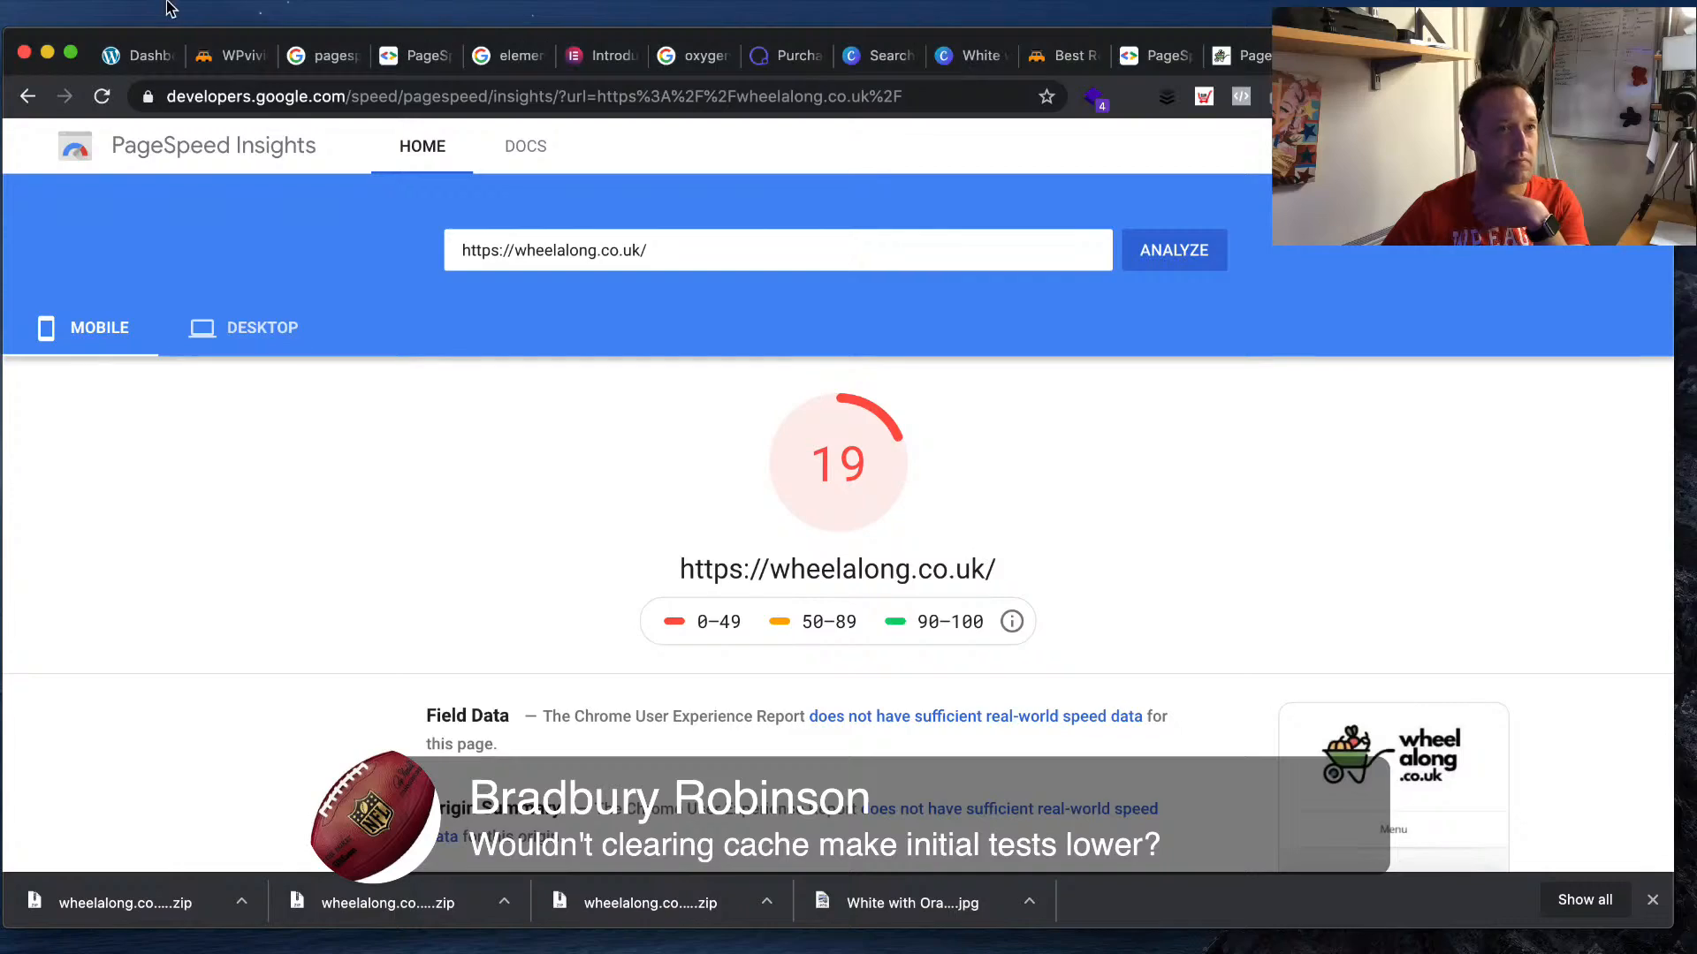
- Load the wheelalong.co.uk home page in a new incognito window
click(168, 7)
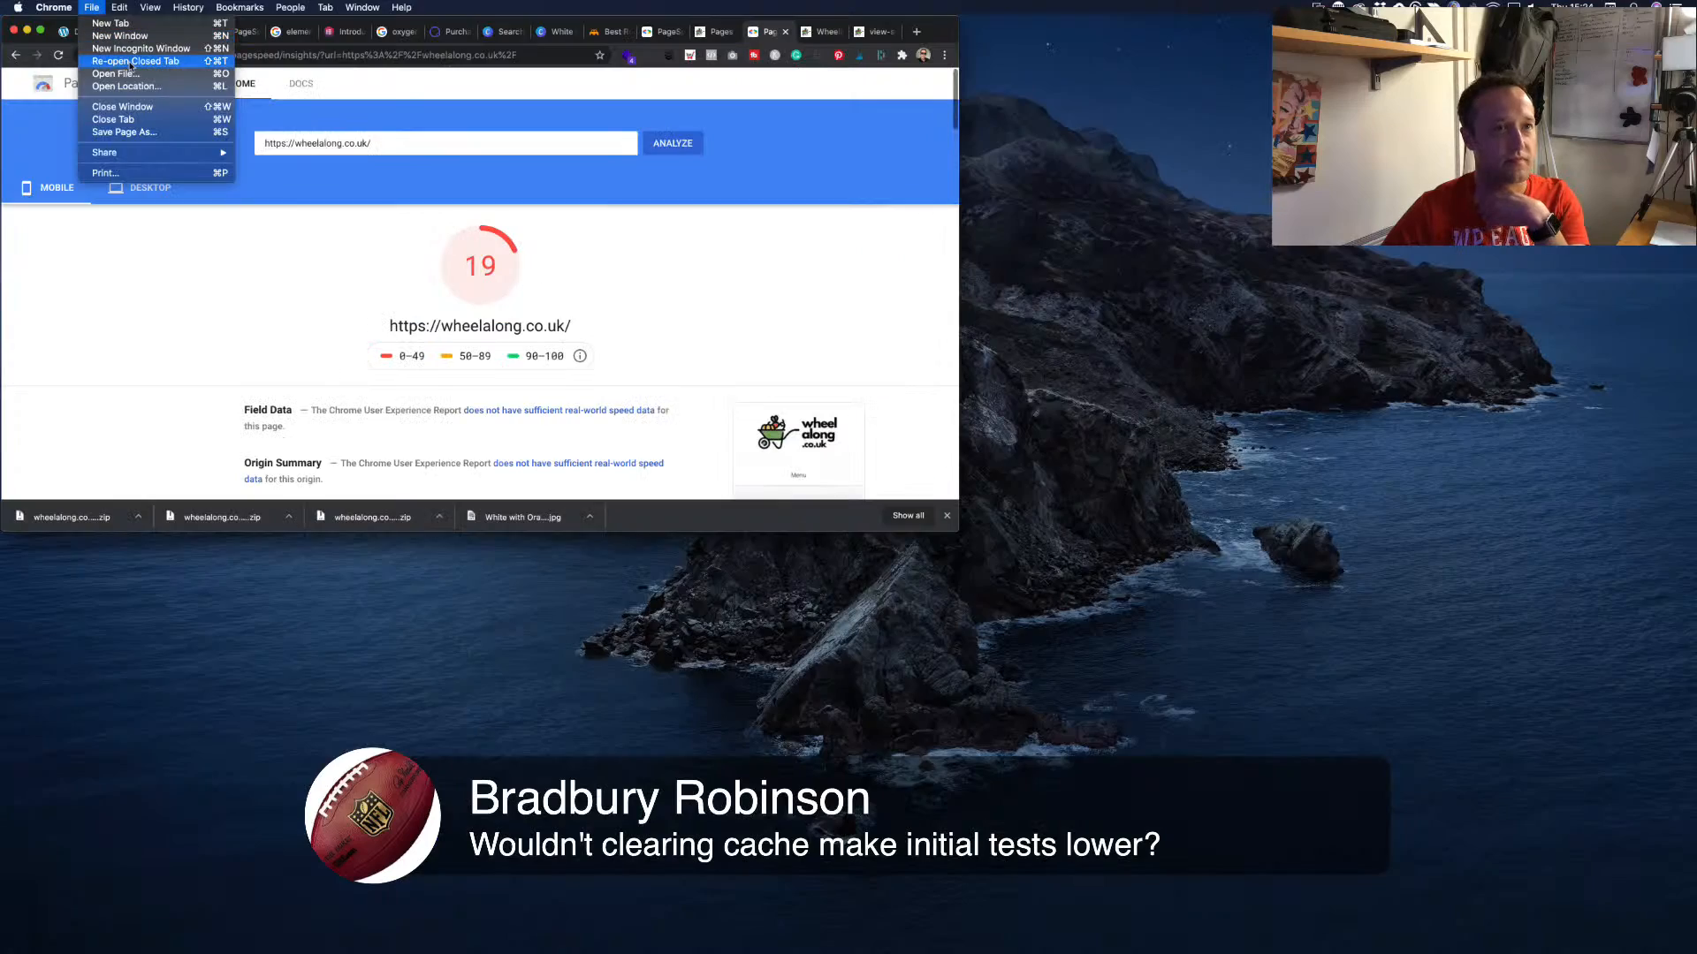
click(150, 48)
text(wheelalong.com)
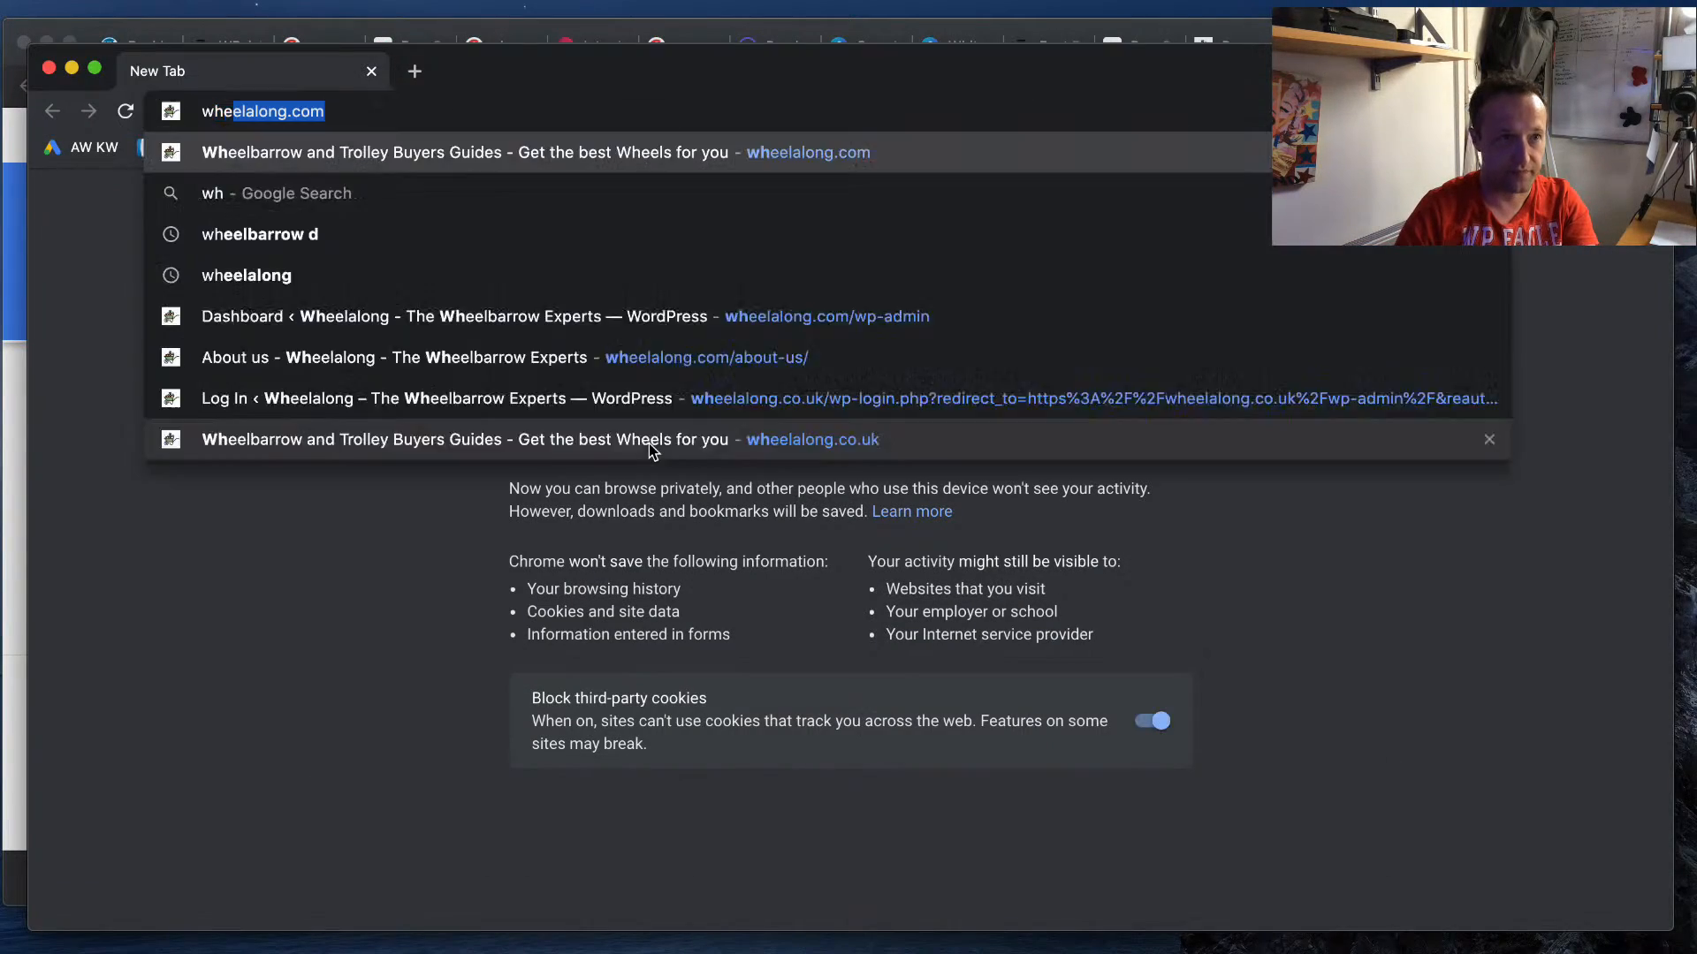
key(Return)
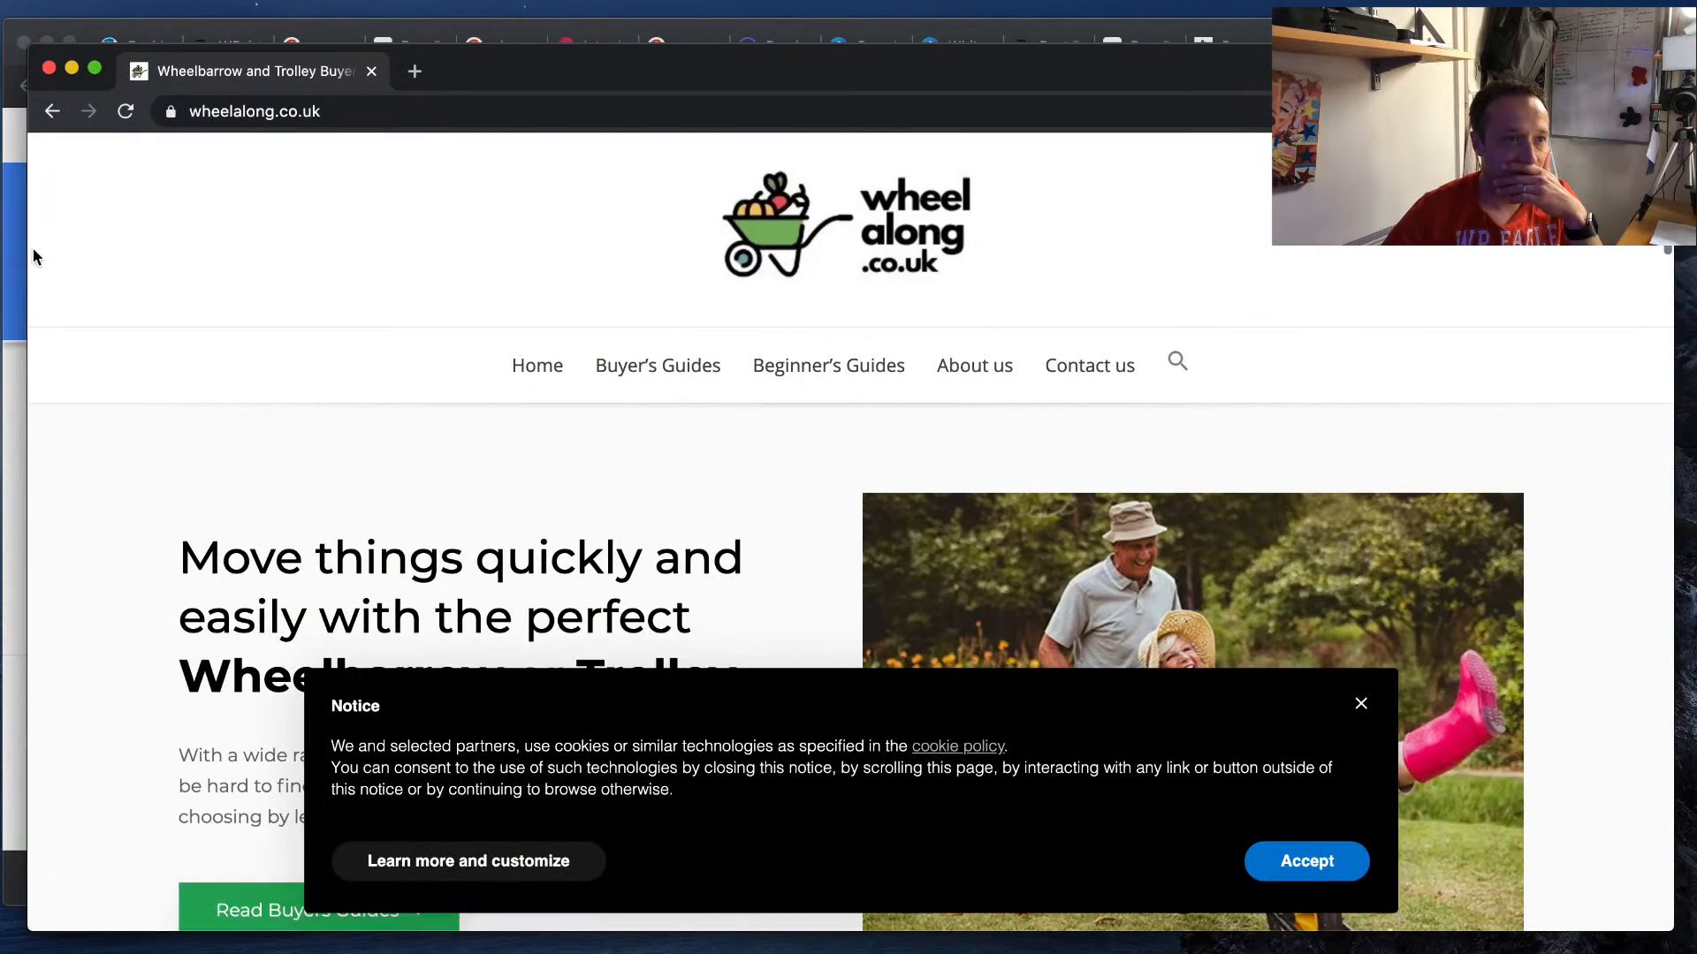
click(10, 212)
click(1226, 46)
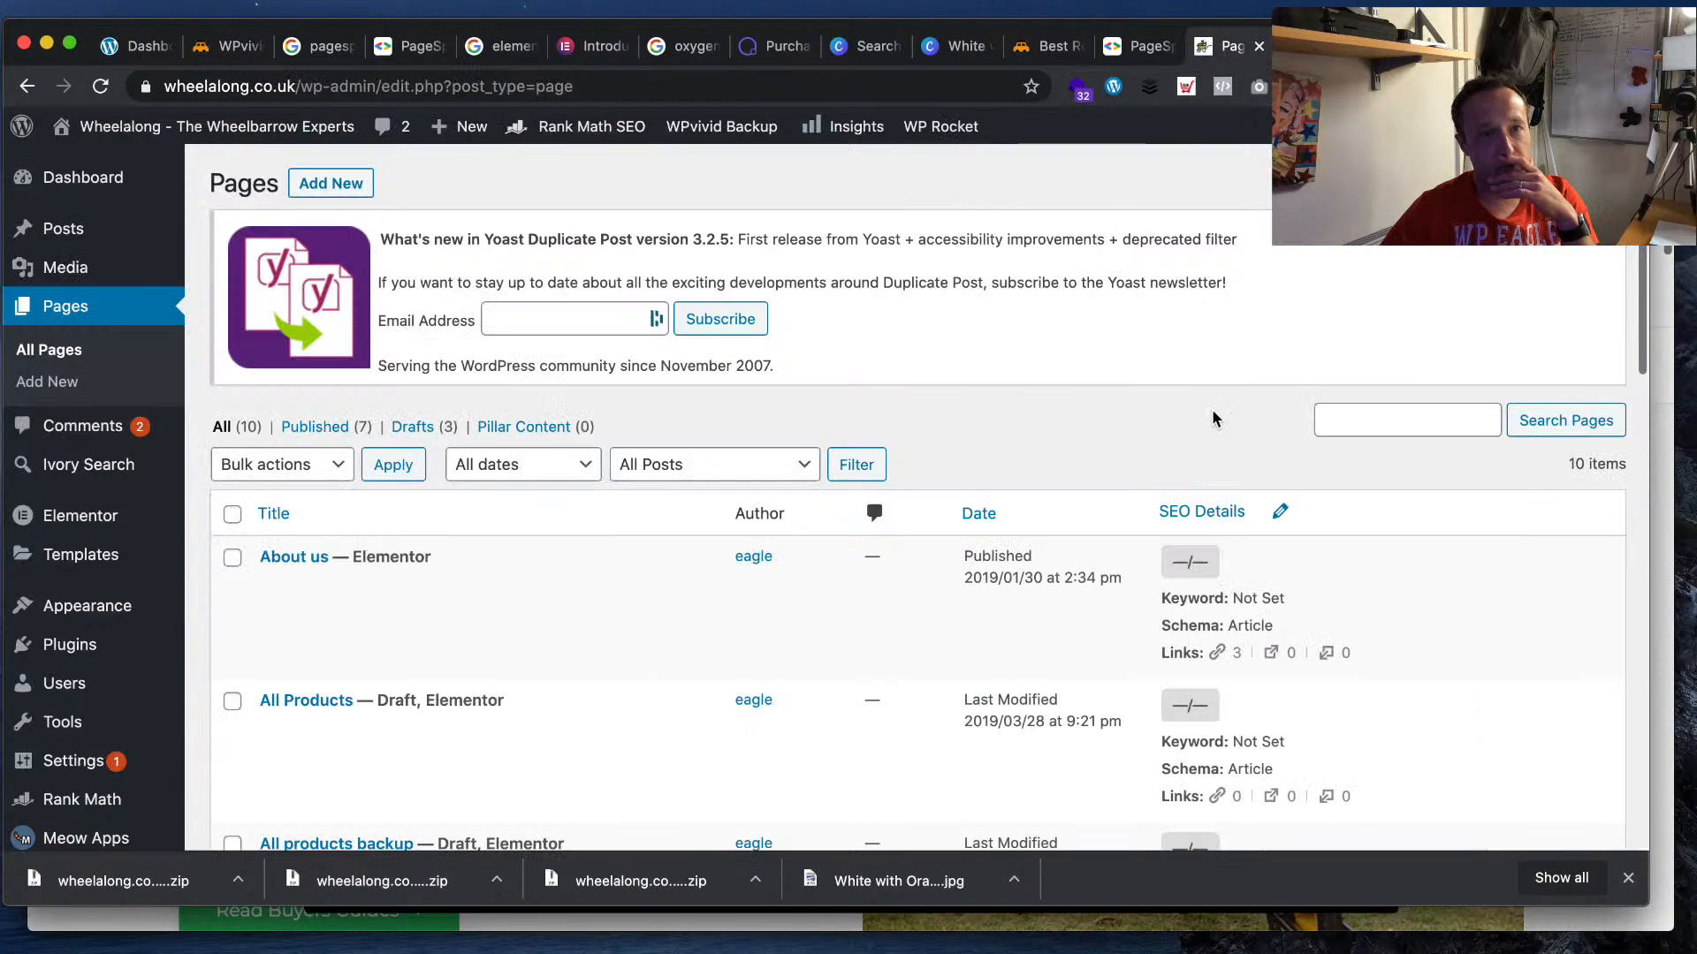
key(ctrl+Tab)
click(1157, 238)
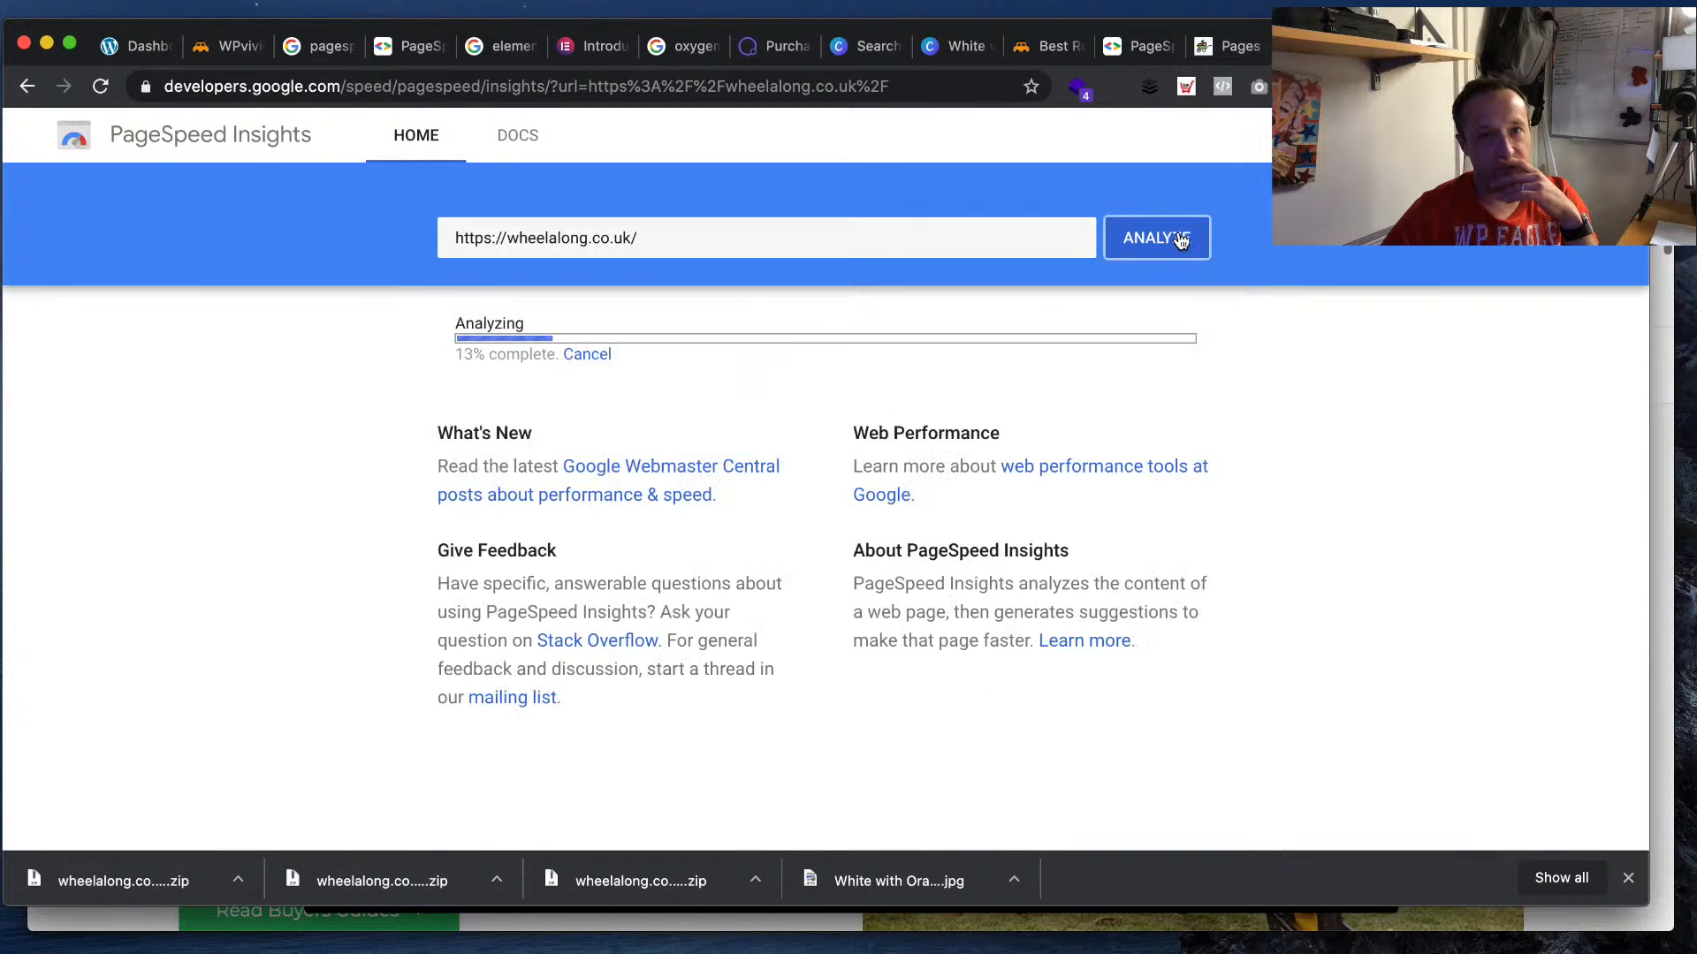
- Find the plugin "flying images" in the WordPress plugin directory, then install and activate Flying Images by WP Speed Matters
click(1227, 46)
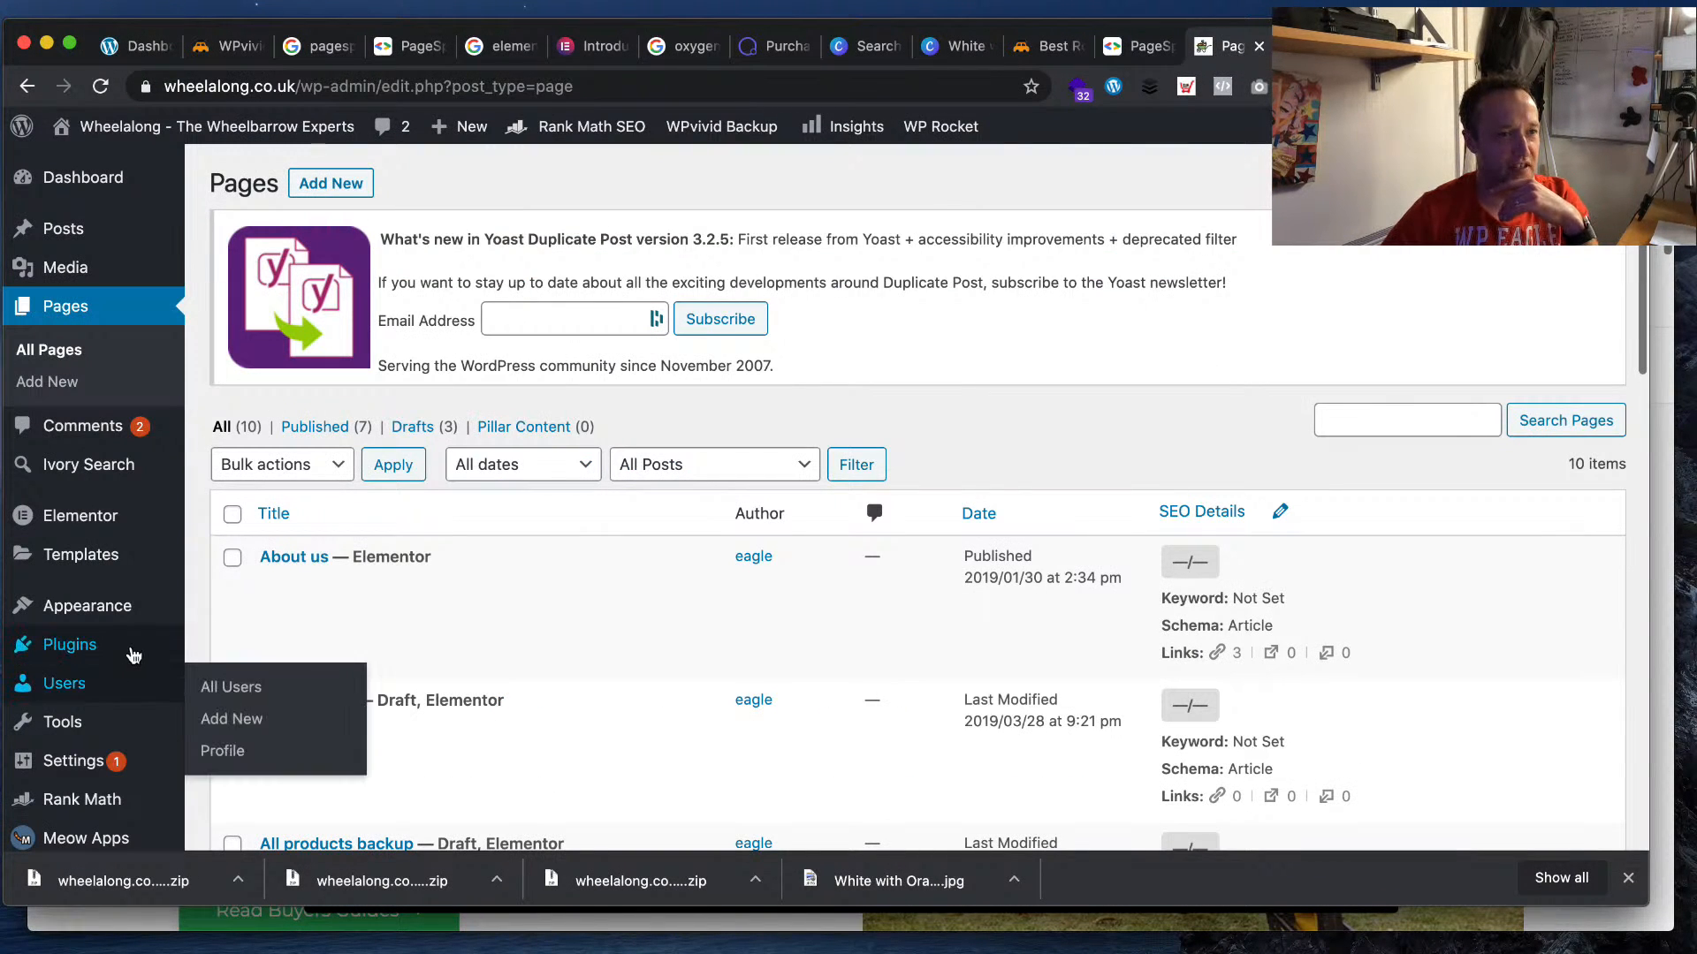
click(281, 696)
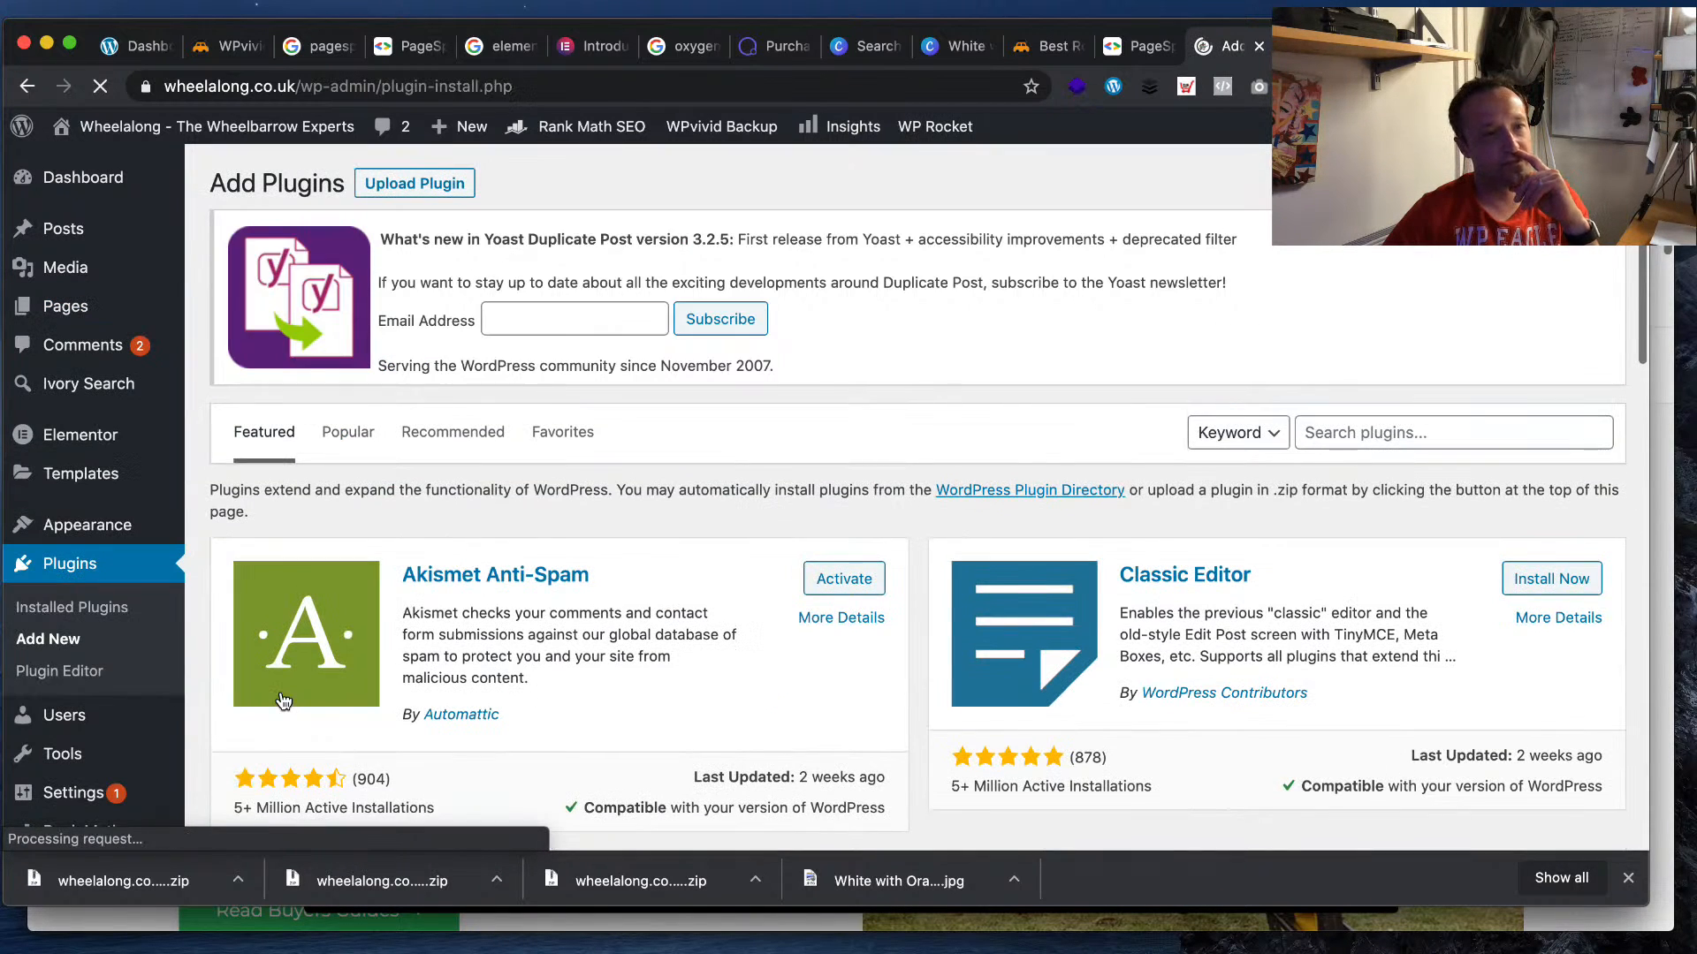
click(1491, 433)
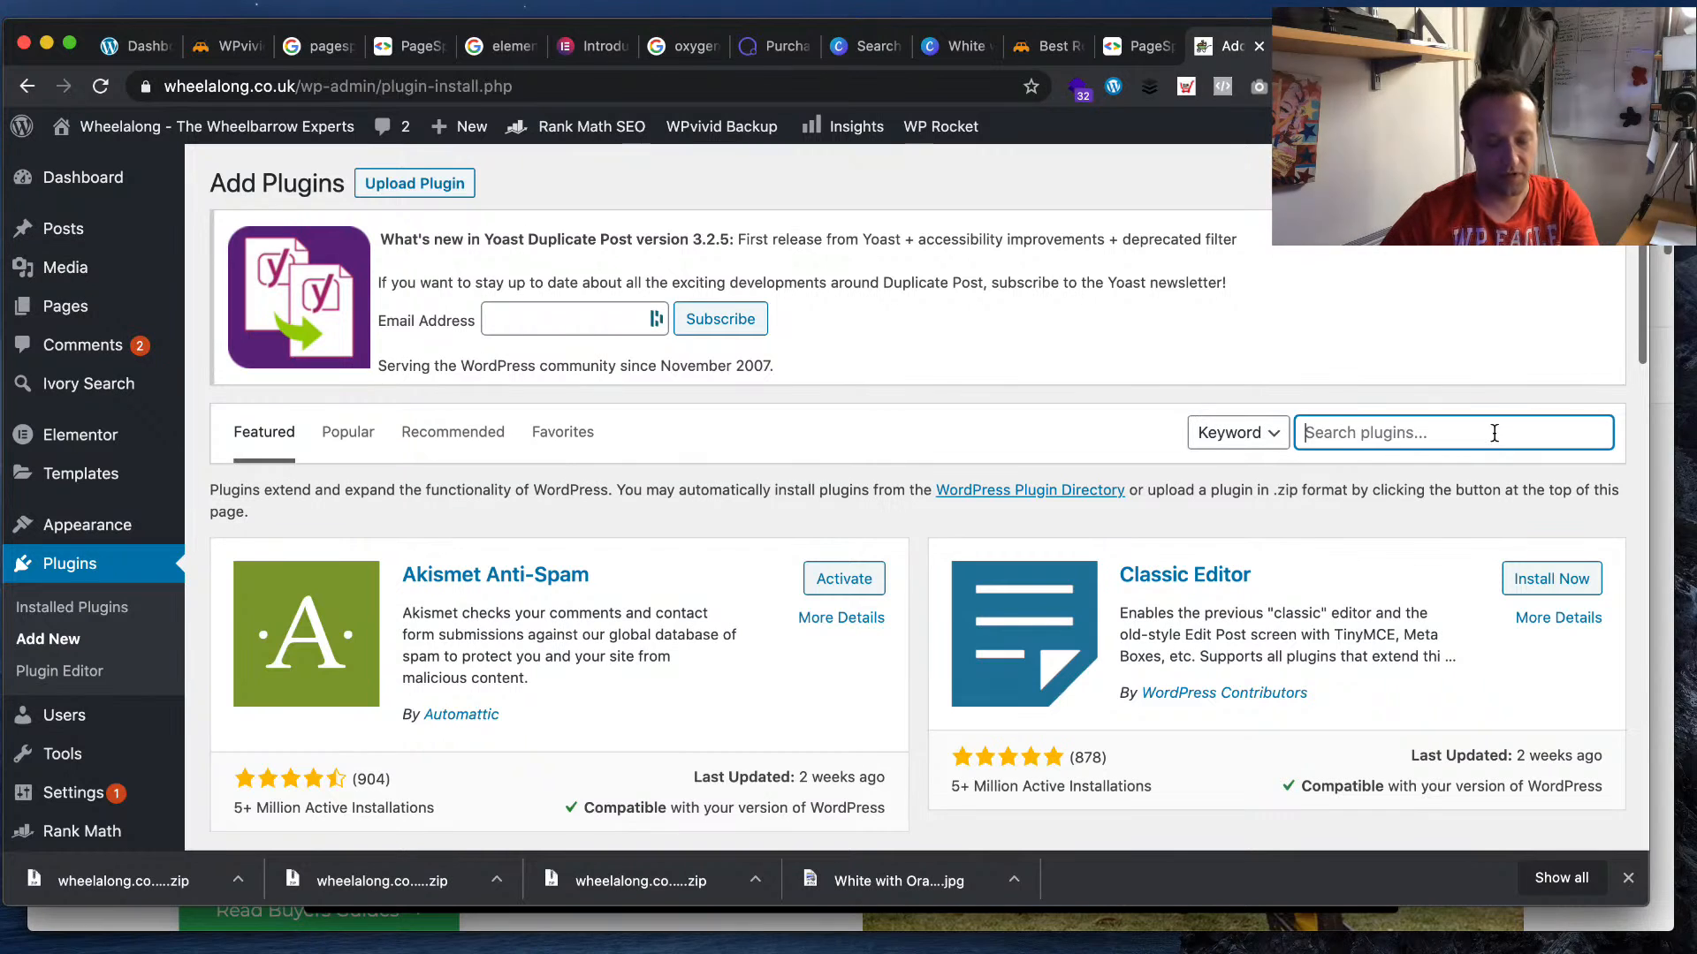
text(flying images)
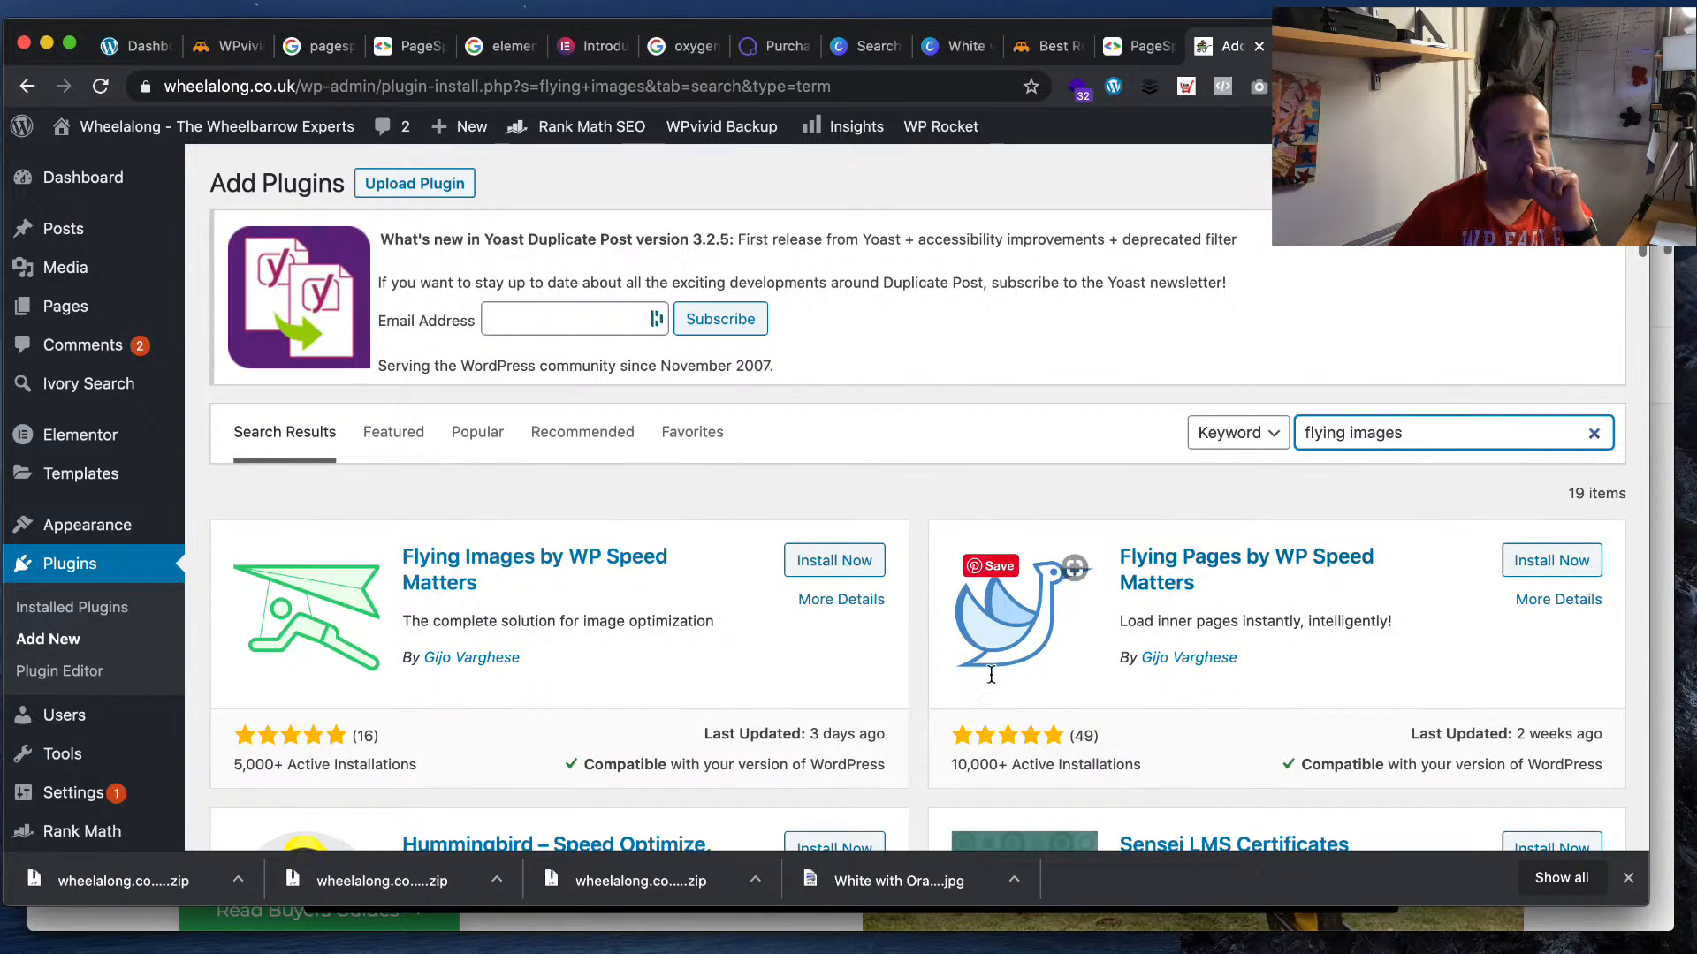
click(834, 560)
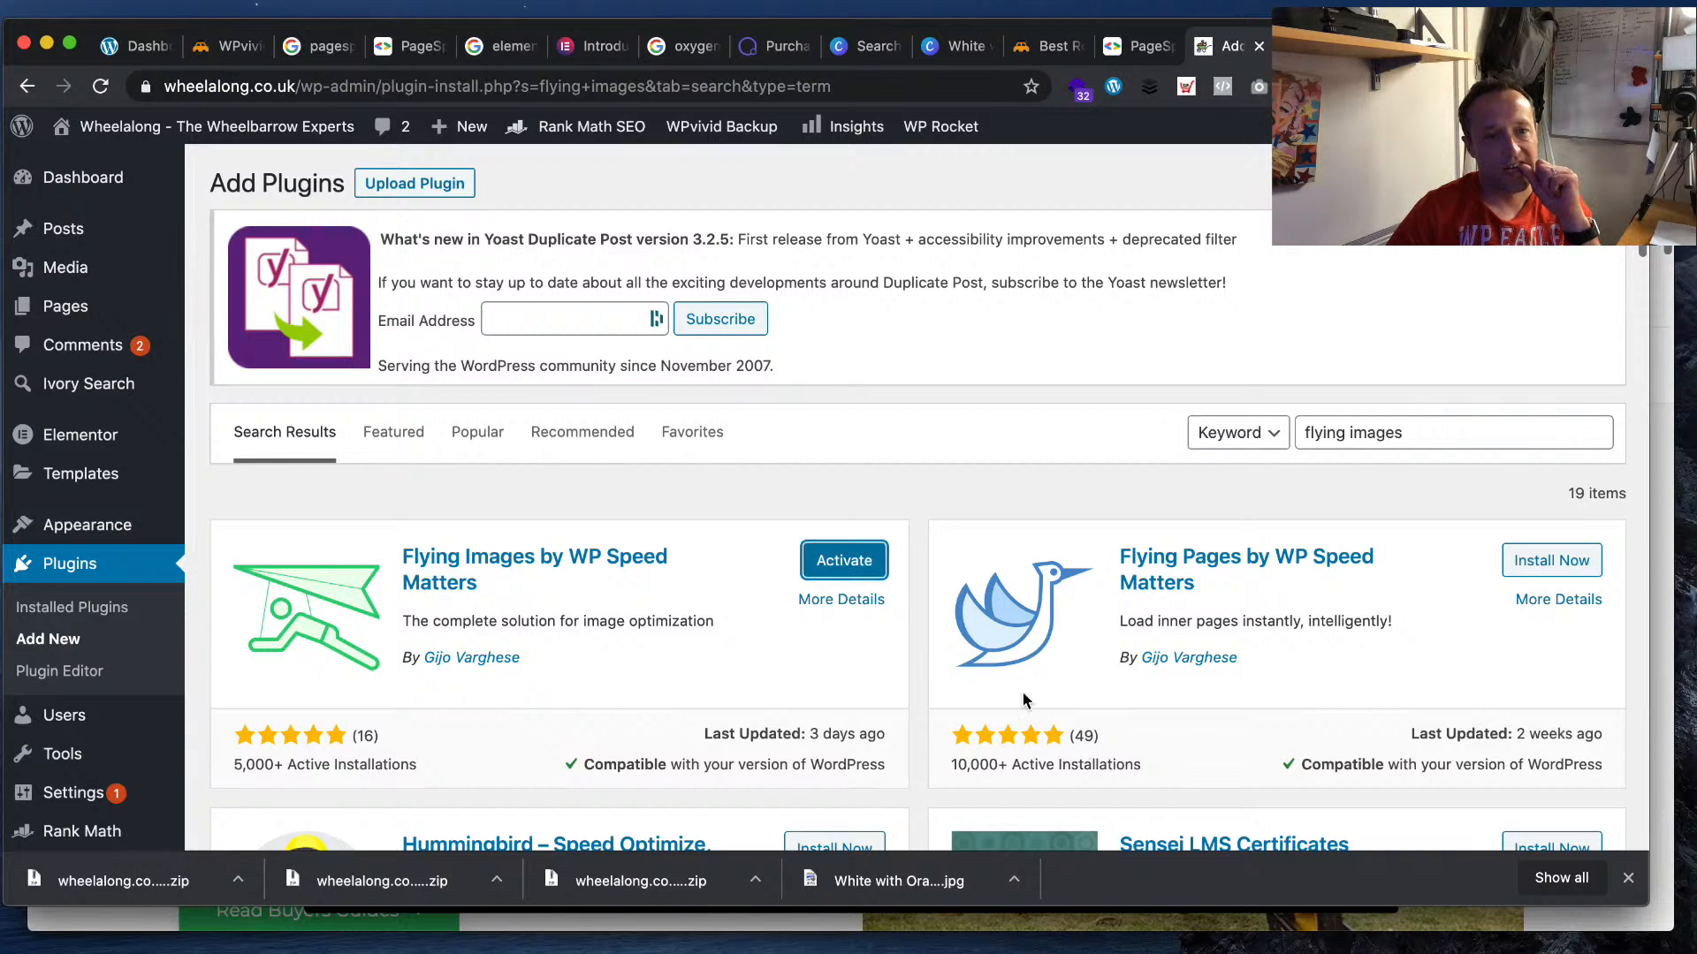
click(850, 561)
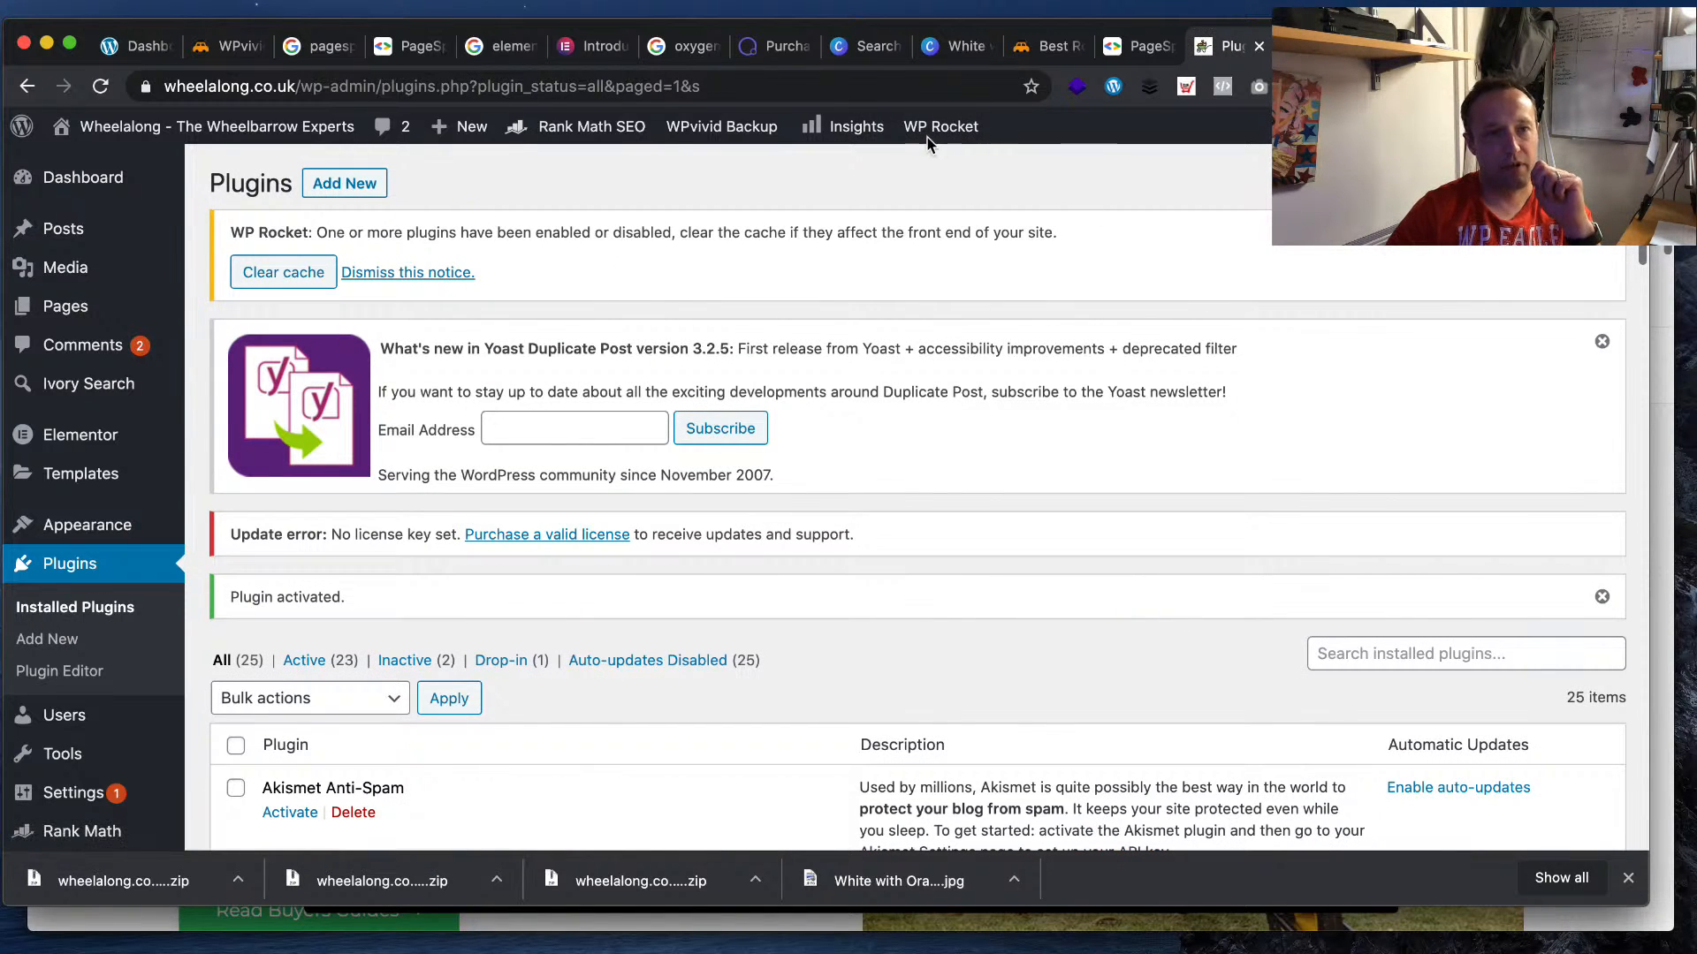
- Open the WP Rocket settings page and clear the site's cache
click(959, 193)
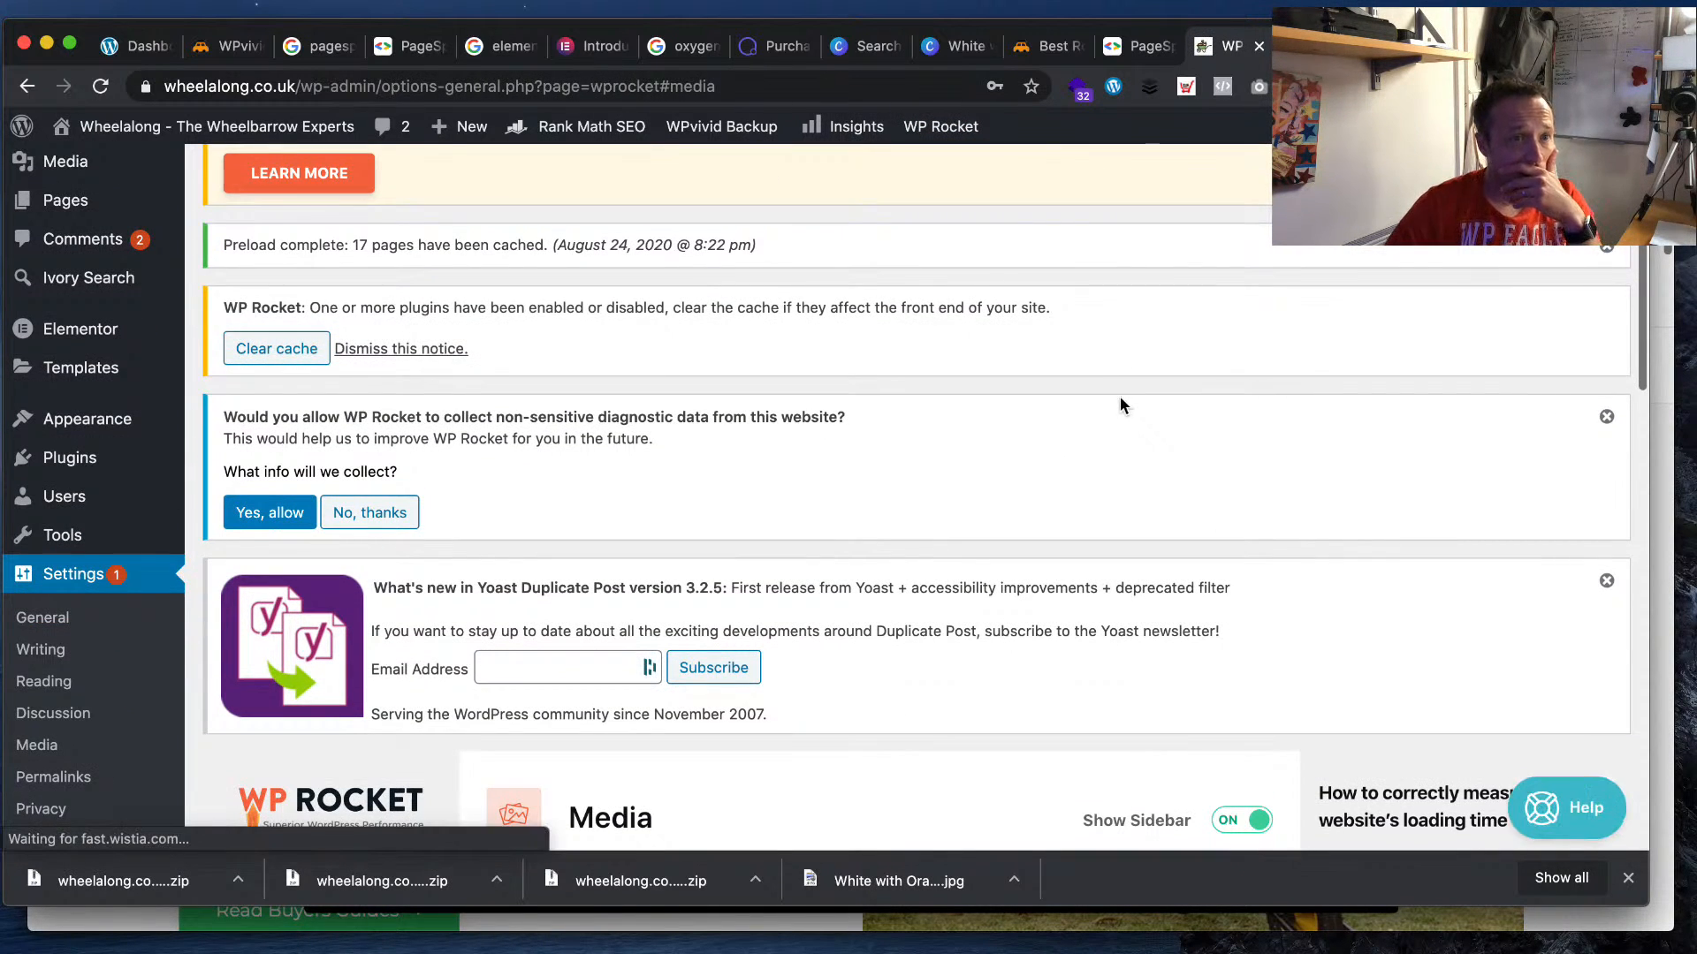
click(277, 339)
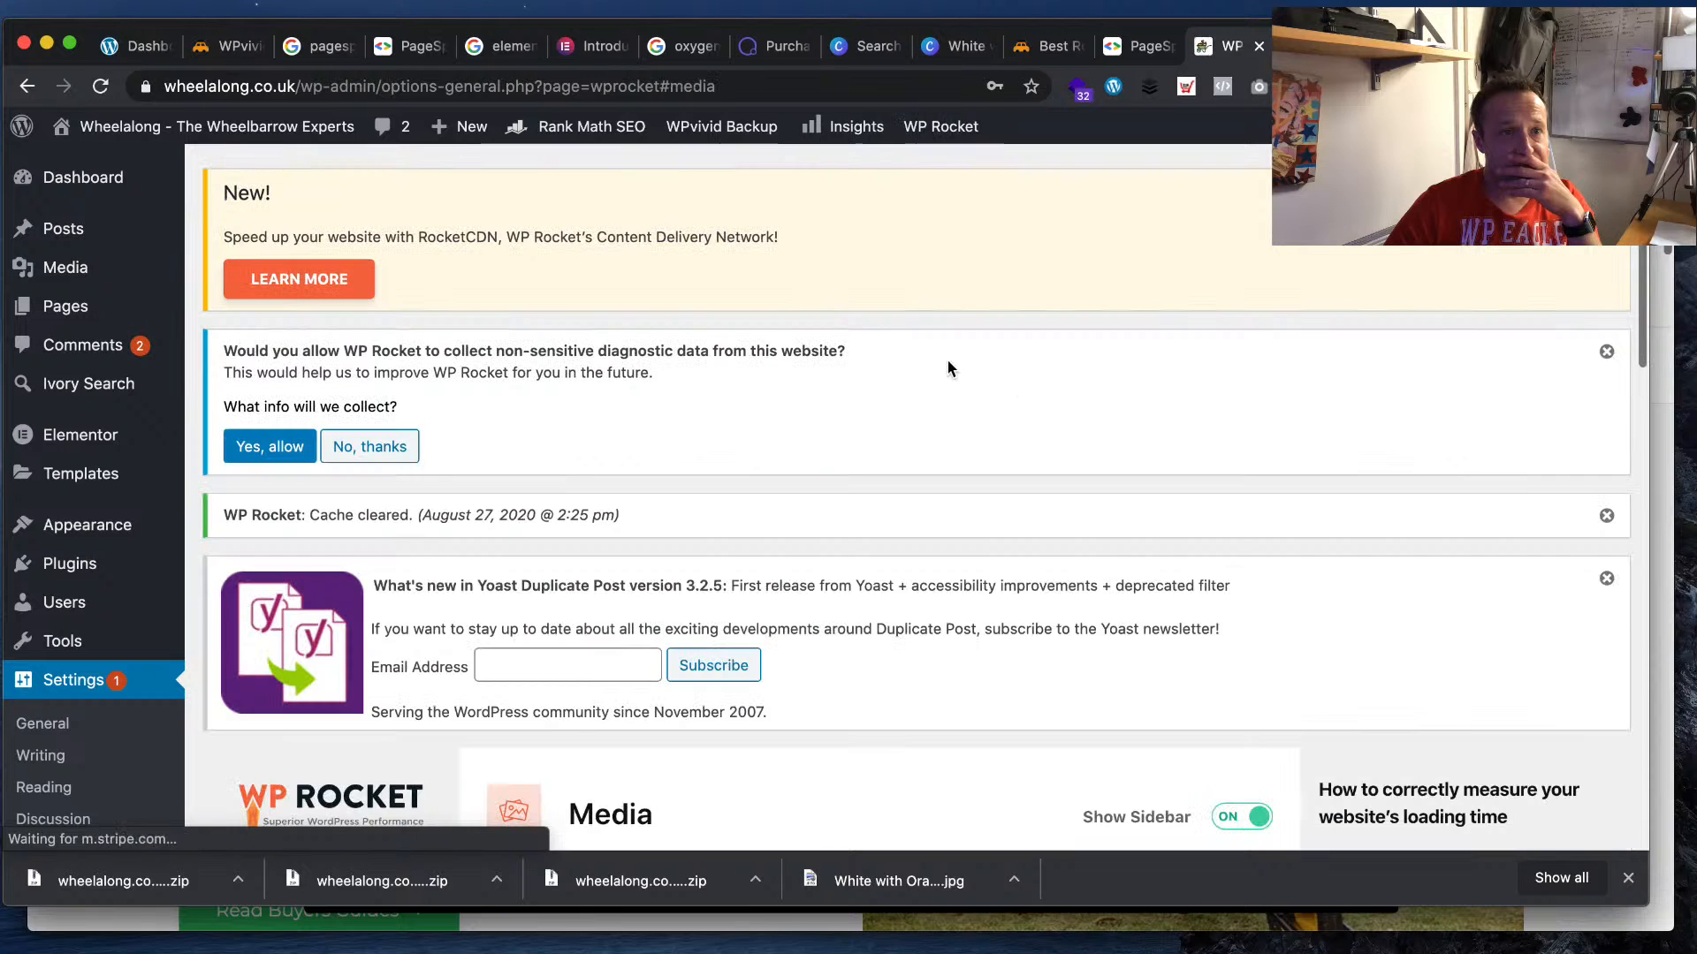
mouse_move(956, 128)
click(977, 256)
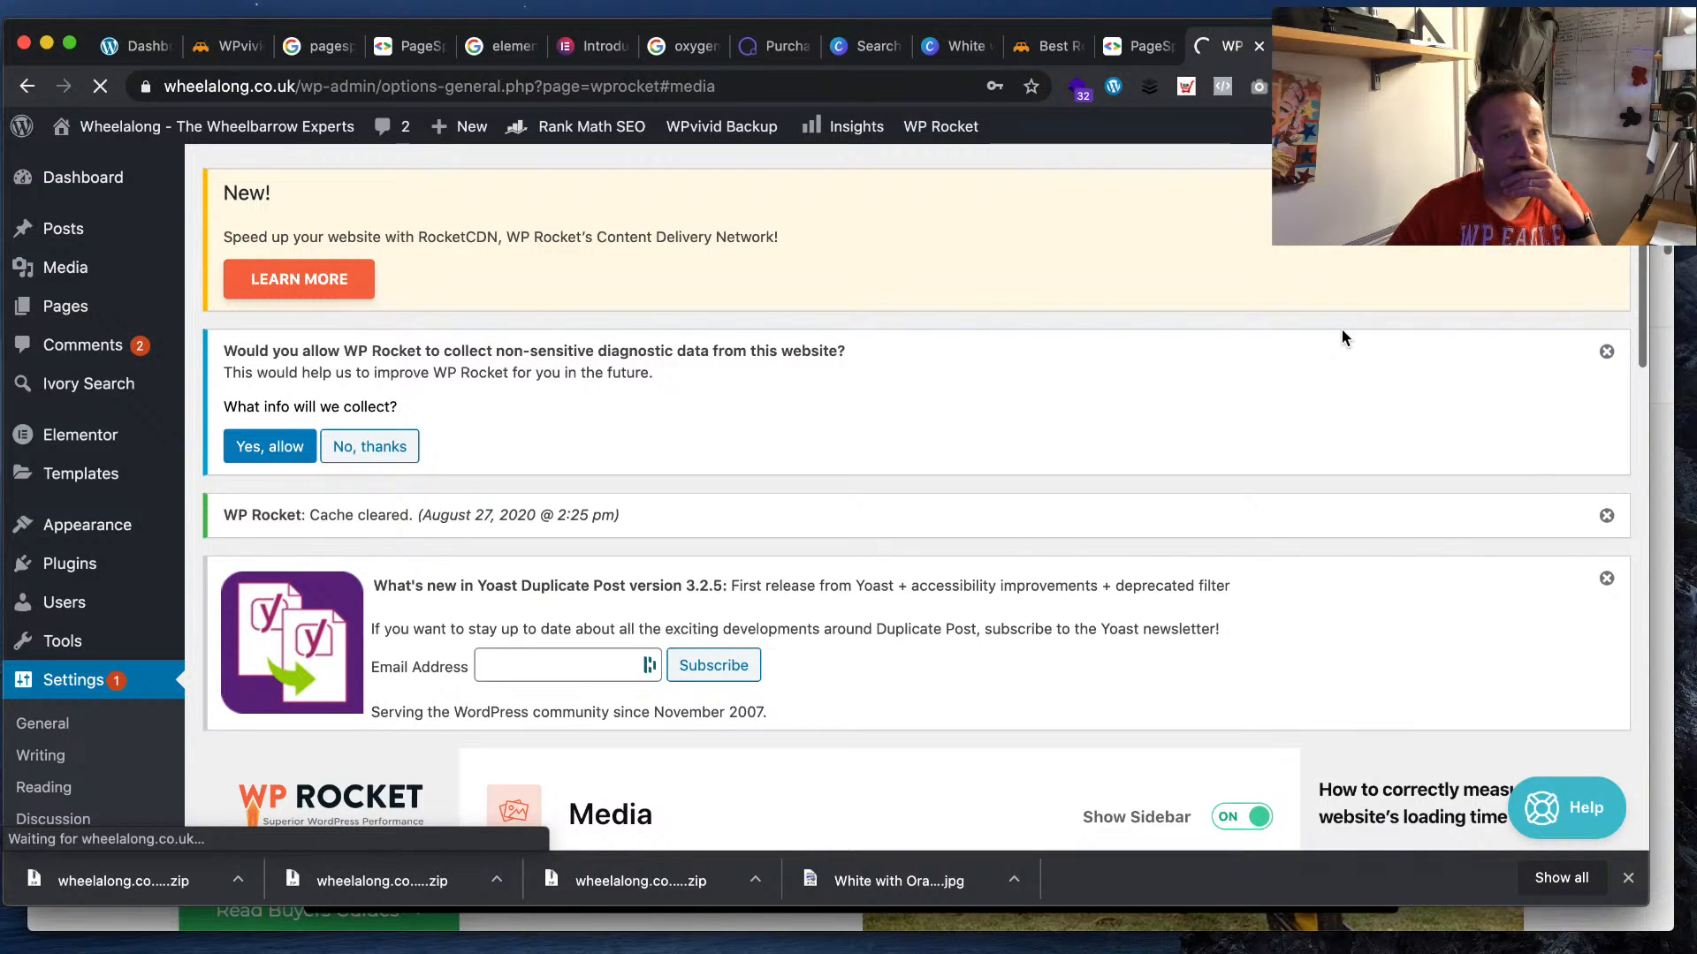
- Review the WP Rocket dashboard options, the mobile, user and lifespan cache settings, and the preload settings
scroll(1339, 336, down, 5)
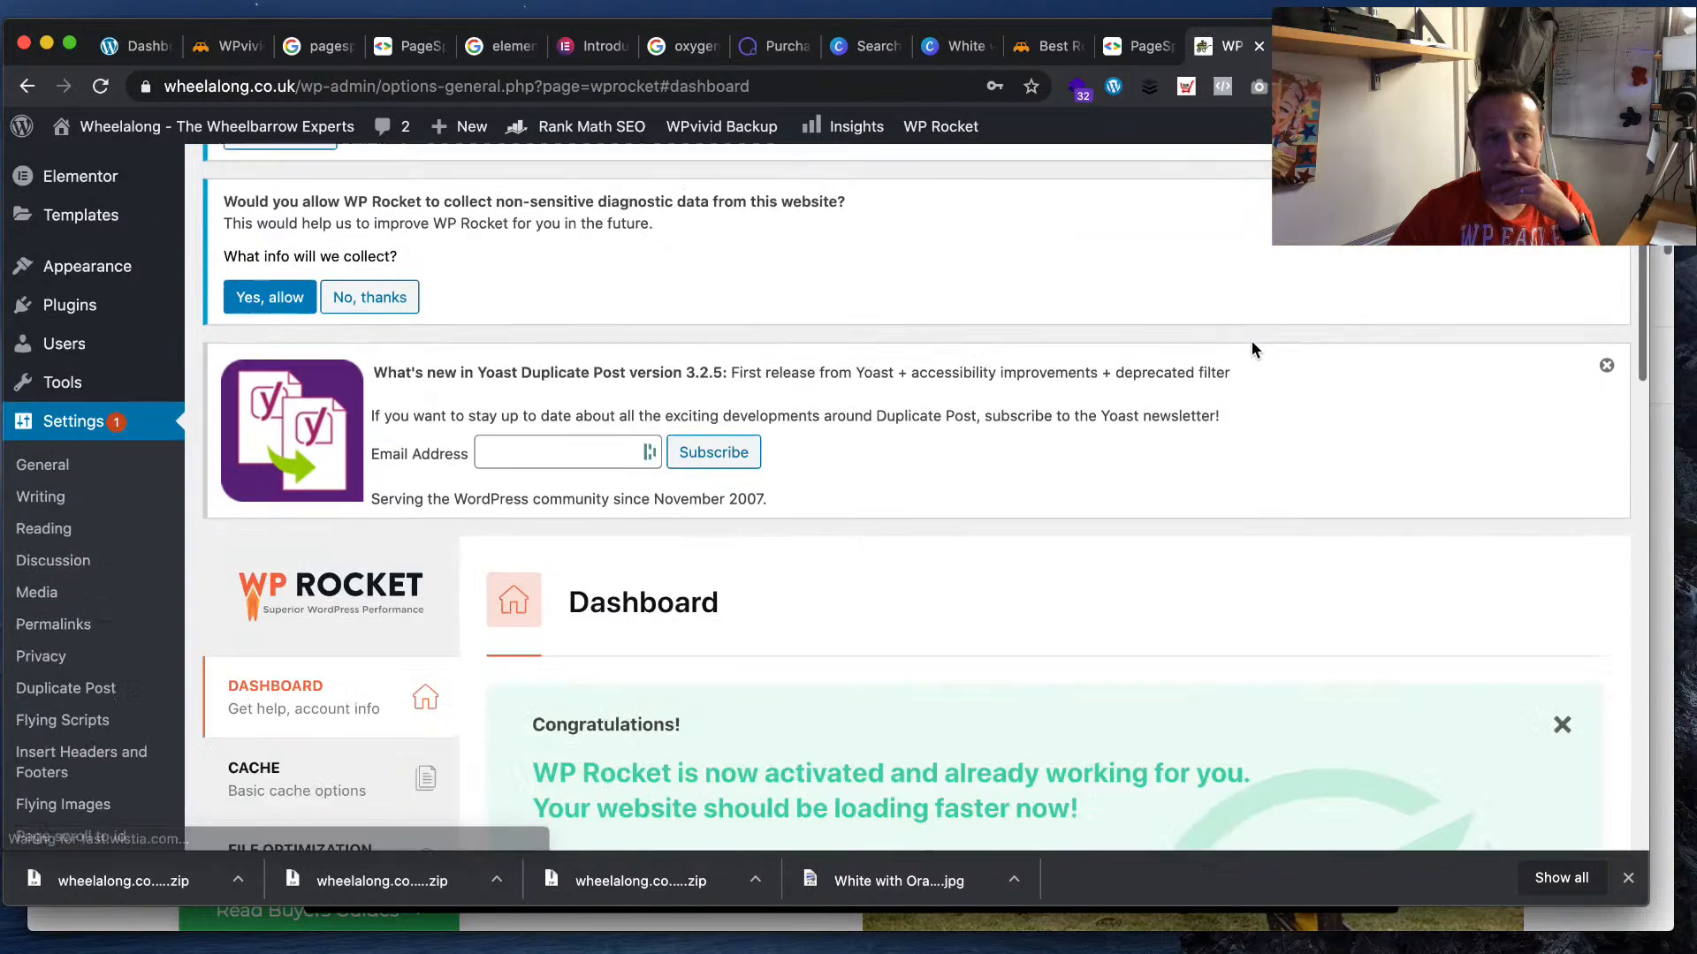
scroll(1253, 341, down, 5)
scroll(1255, 342, down, 3)
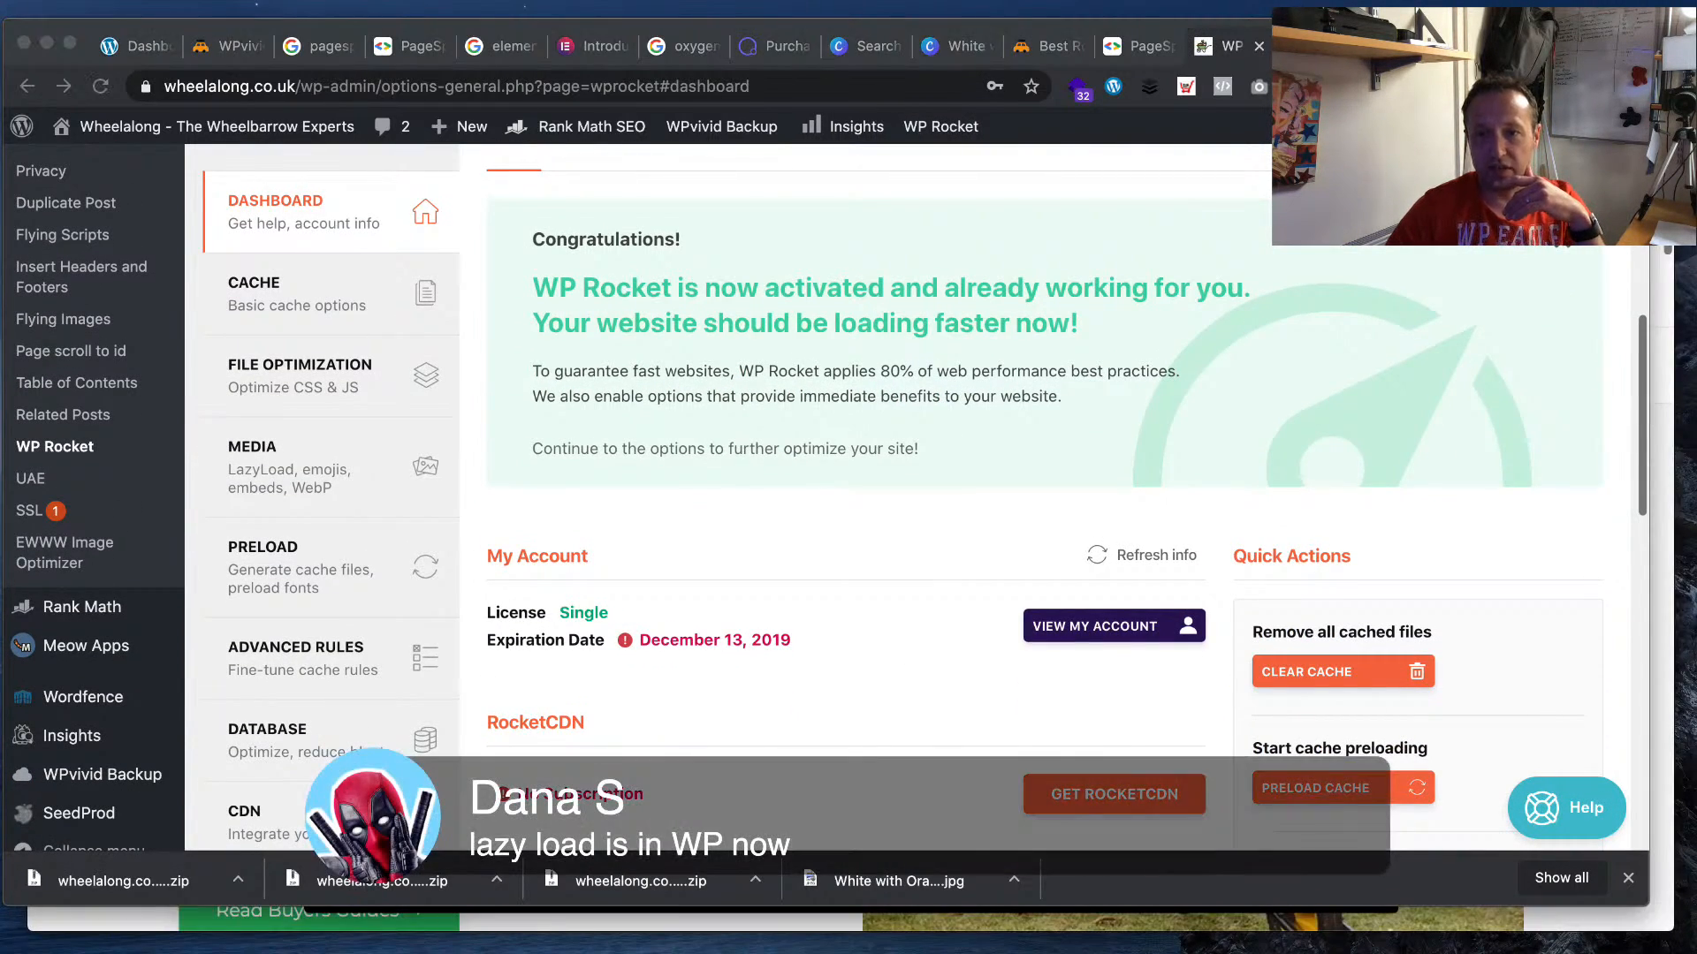
scroll(884, 494, down, 3)
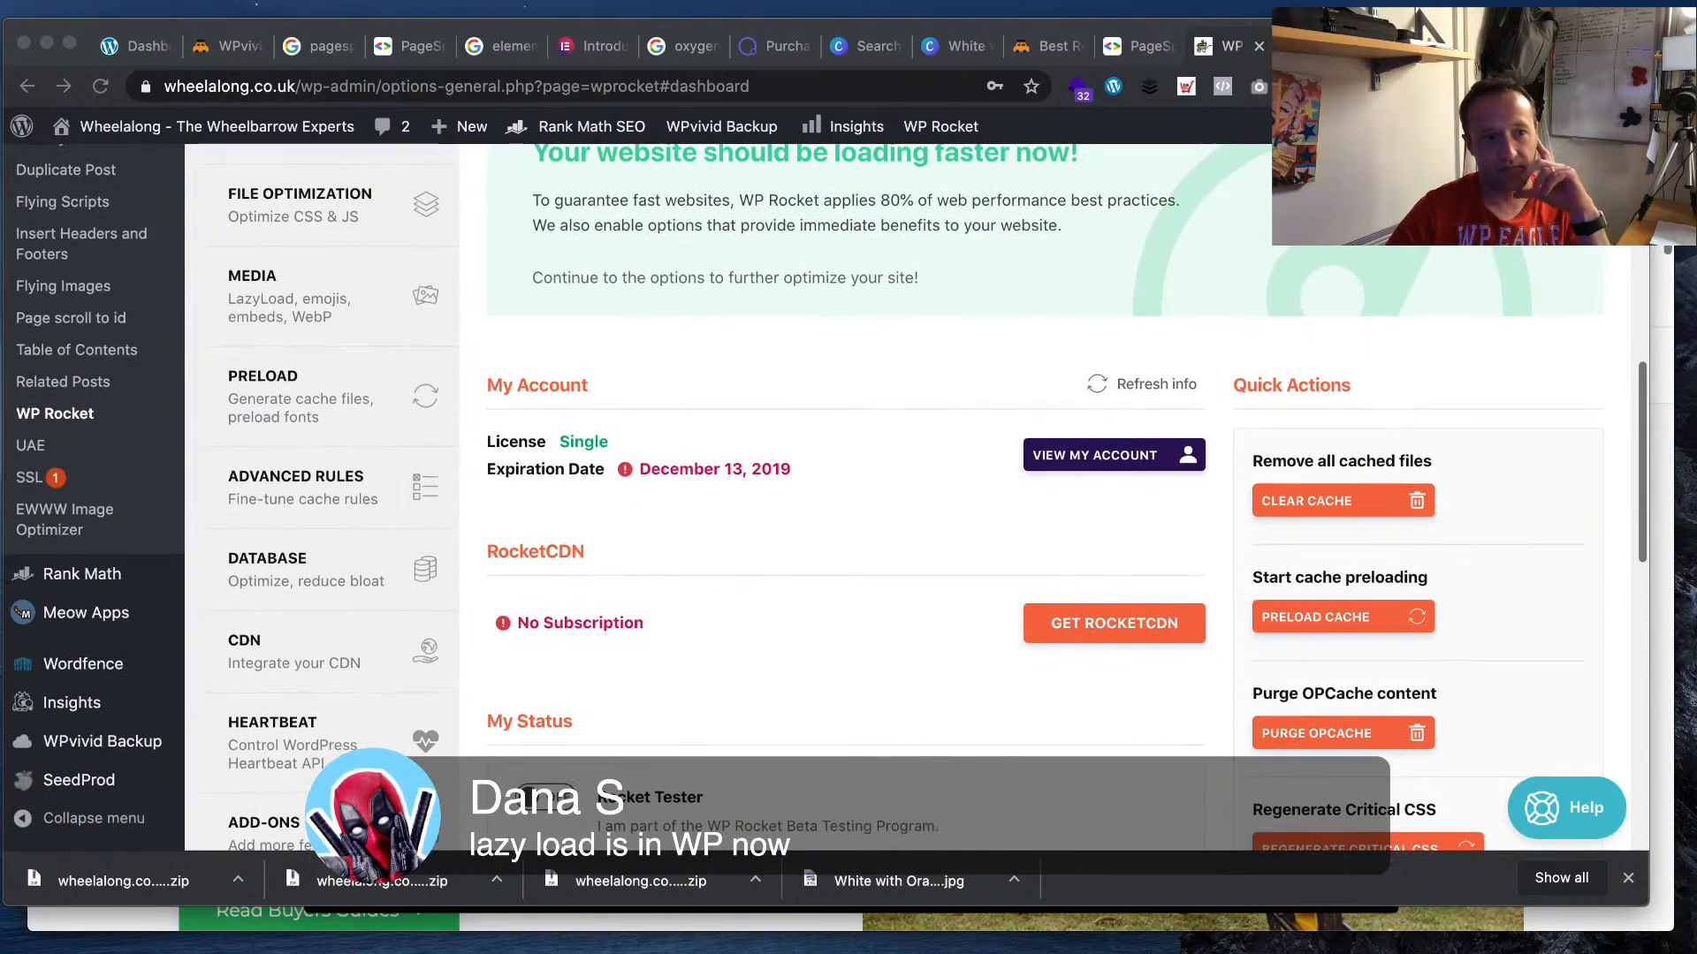
scroll(884, 494, down, 10)
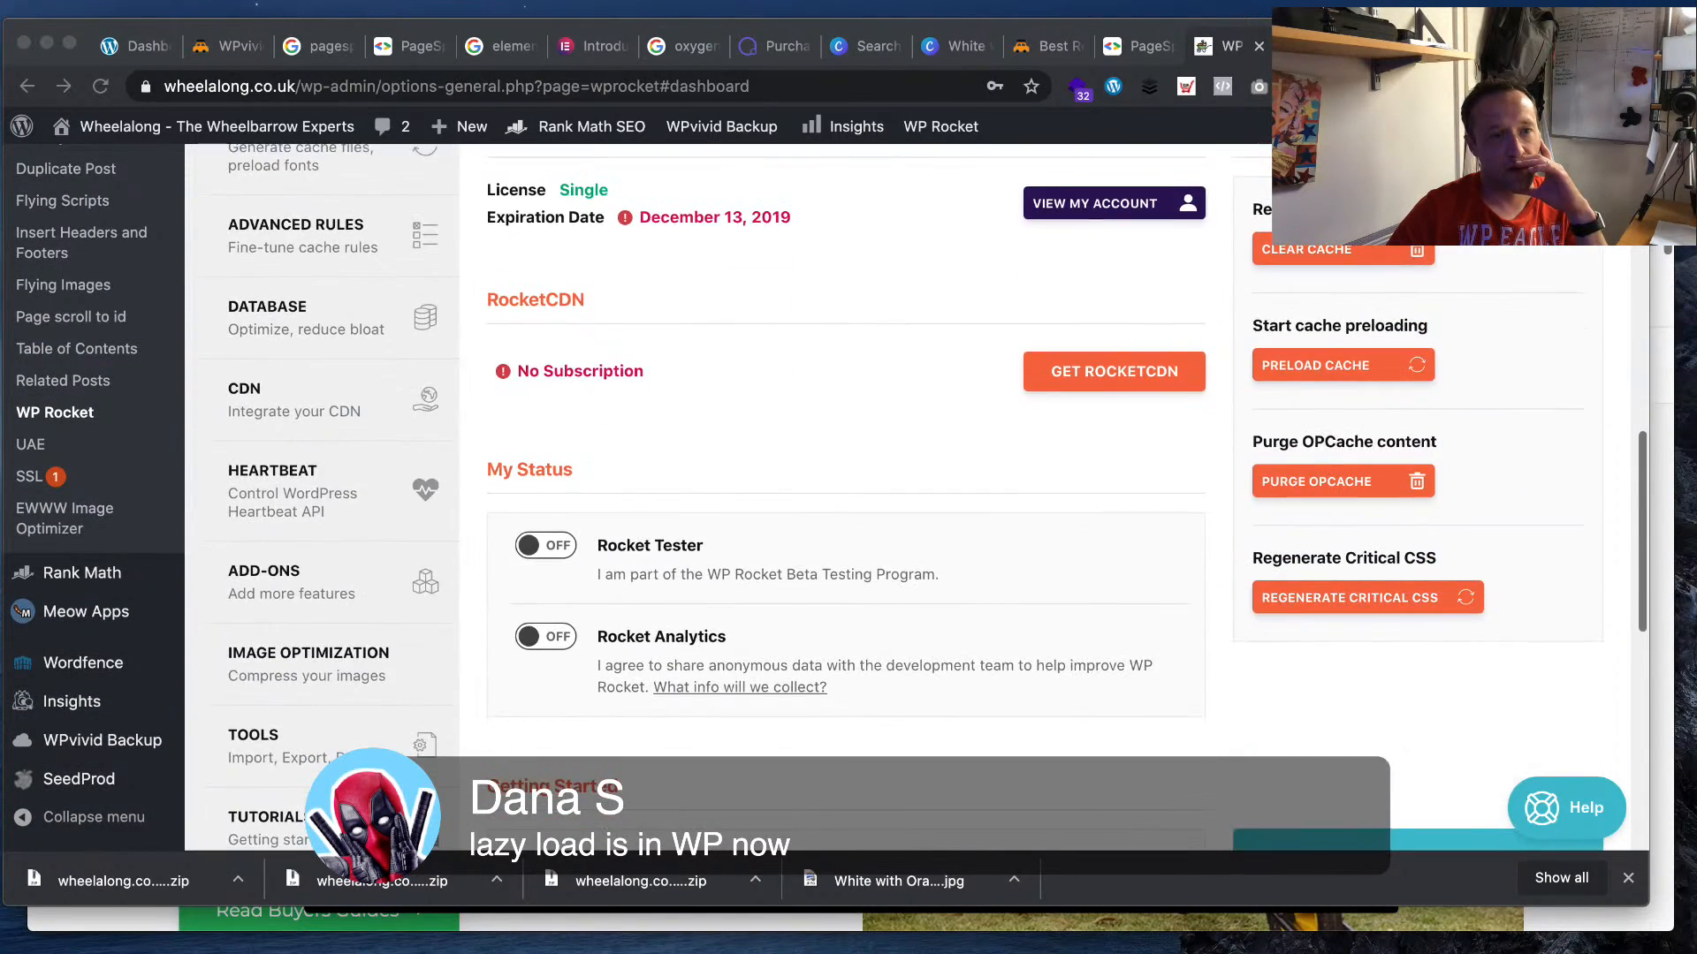
scroll(884, 495, up, 12)
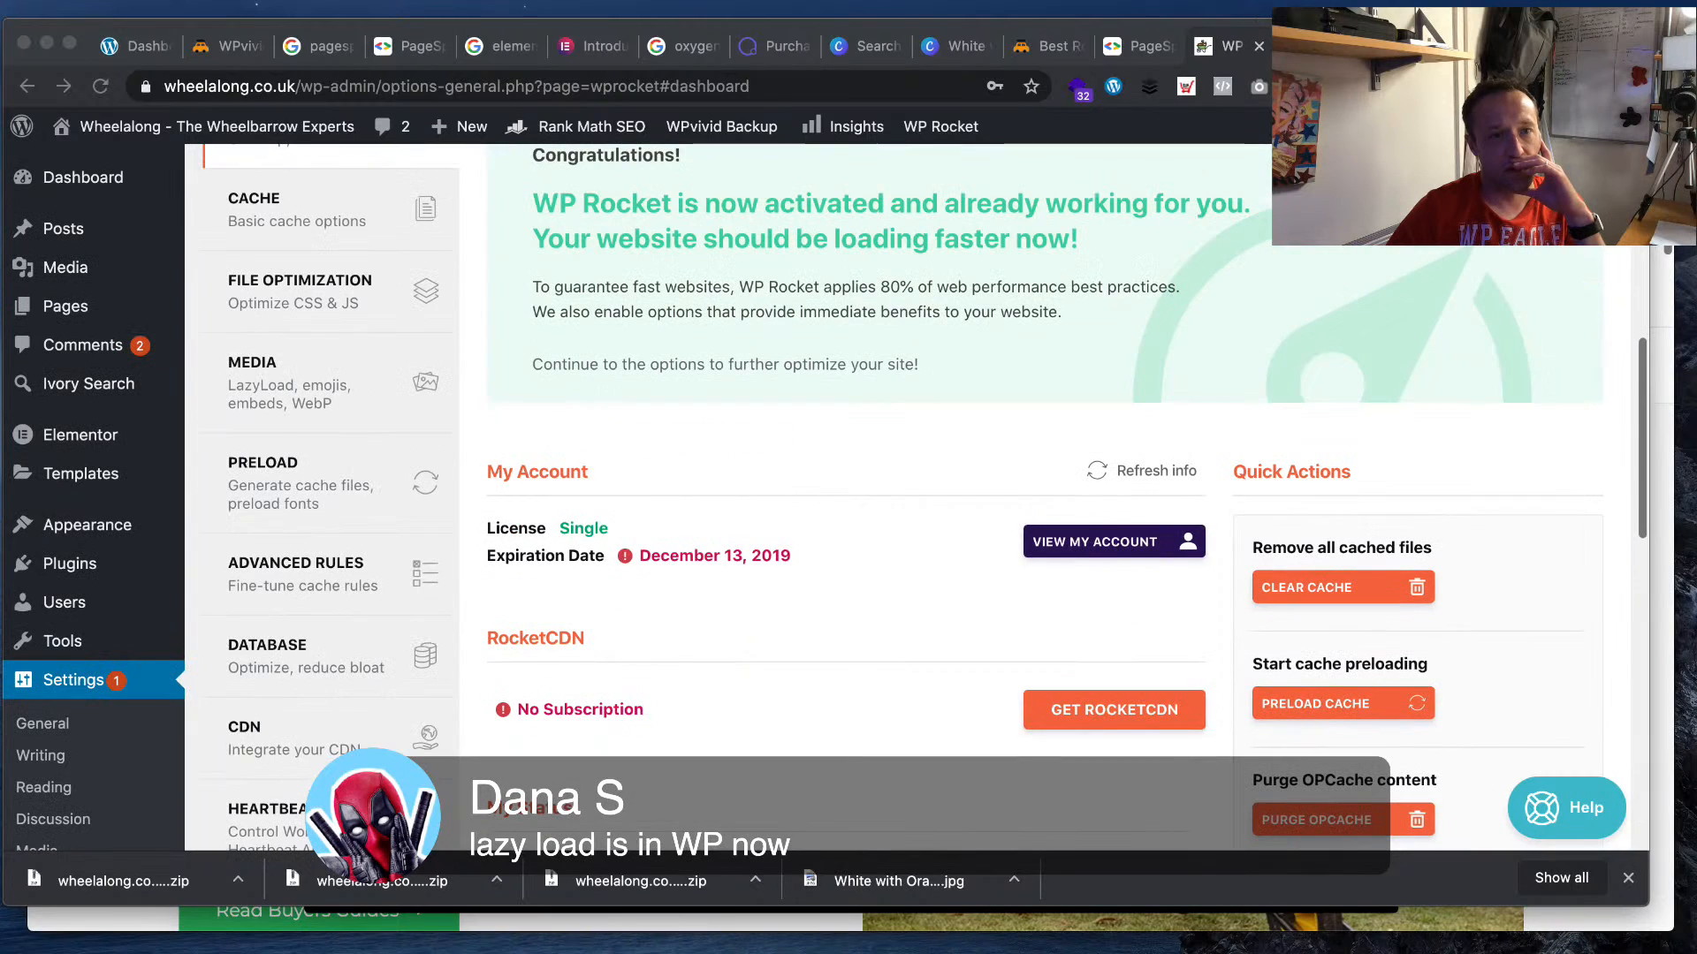
click(273, 220)
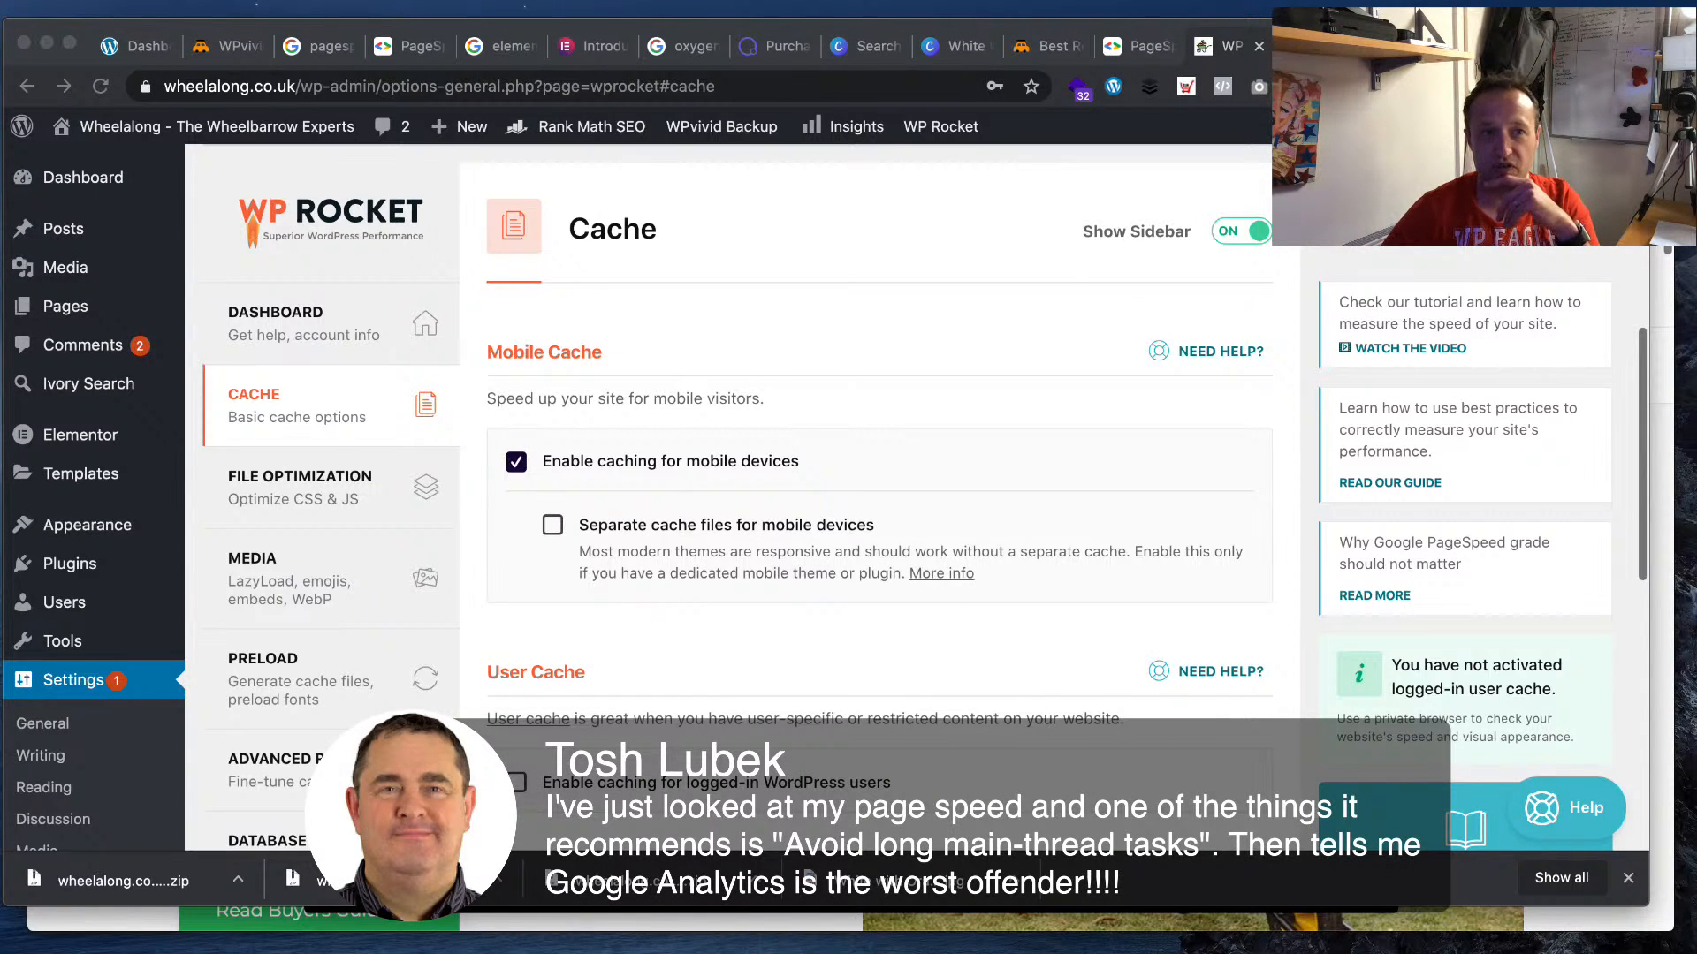
scroll(880, 495, down, 5)
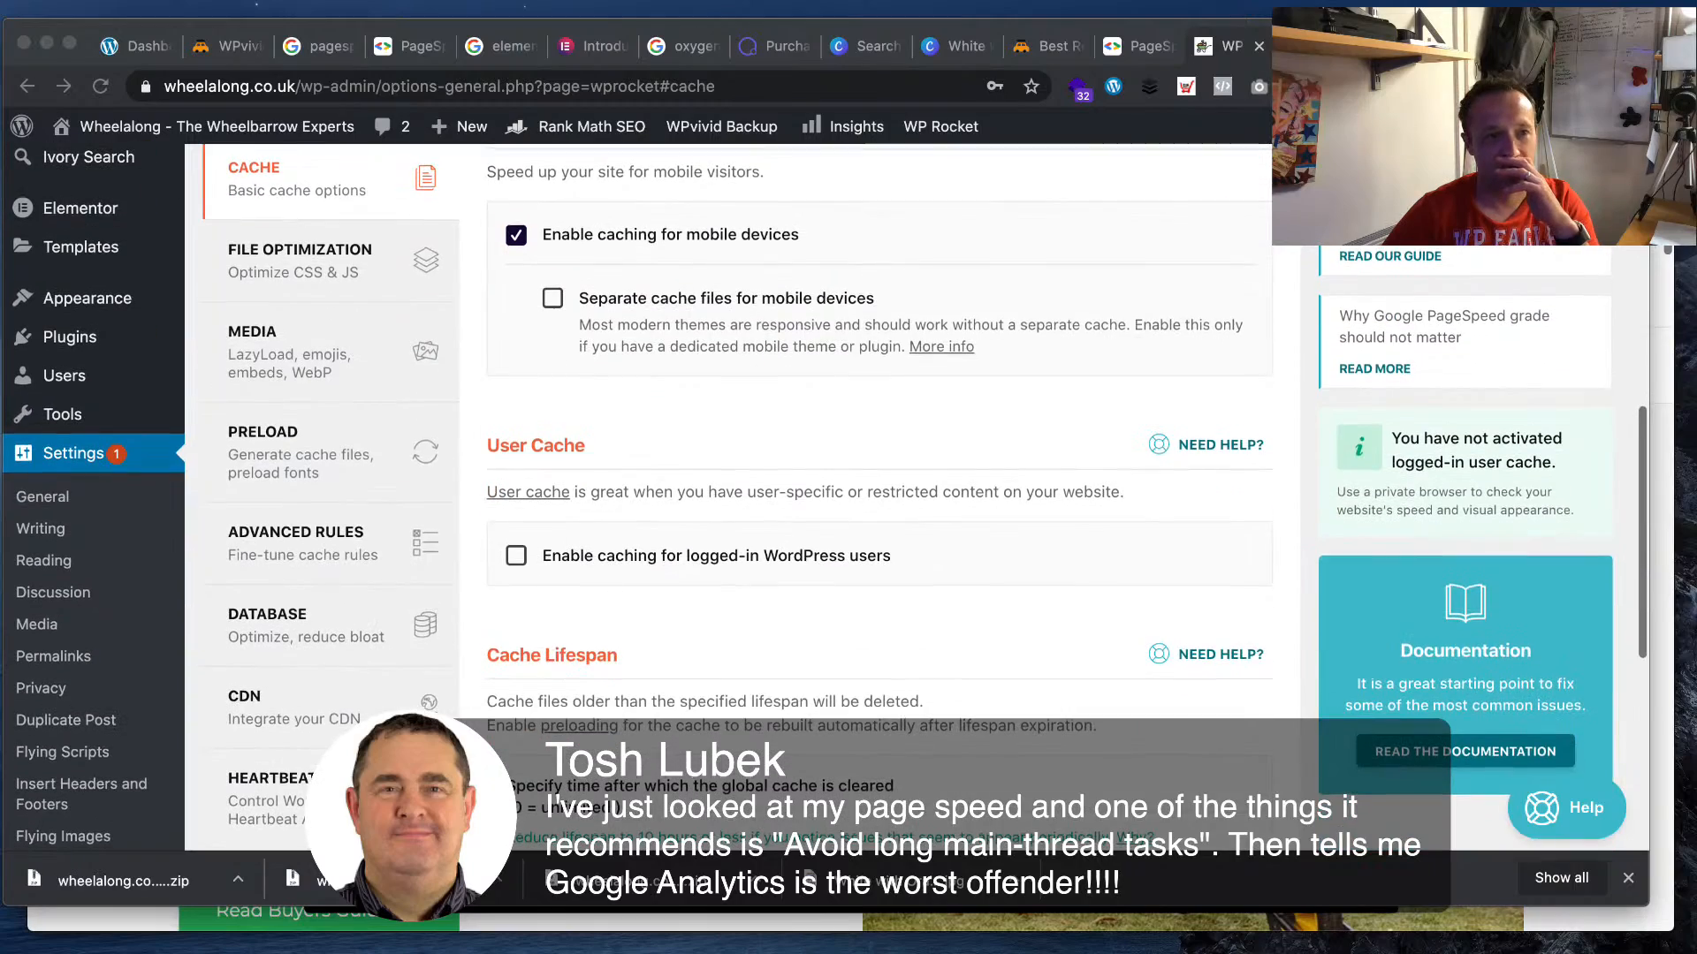
scroll(879, 495, down, 5)
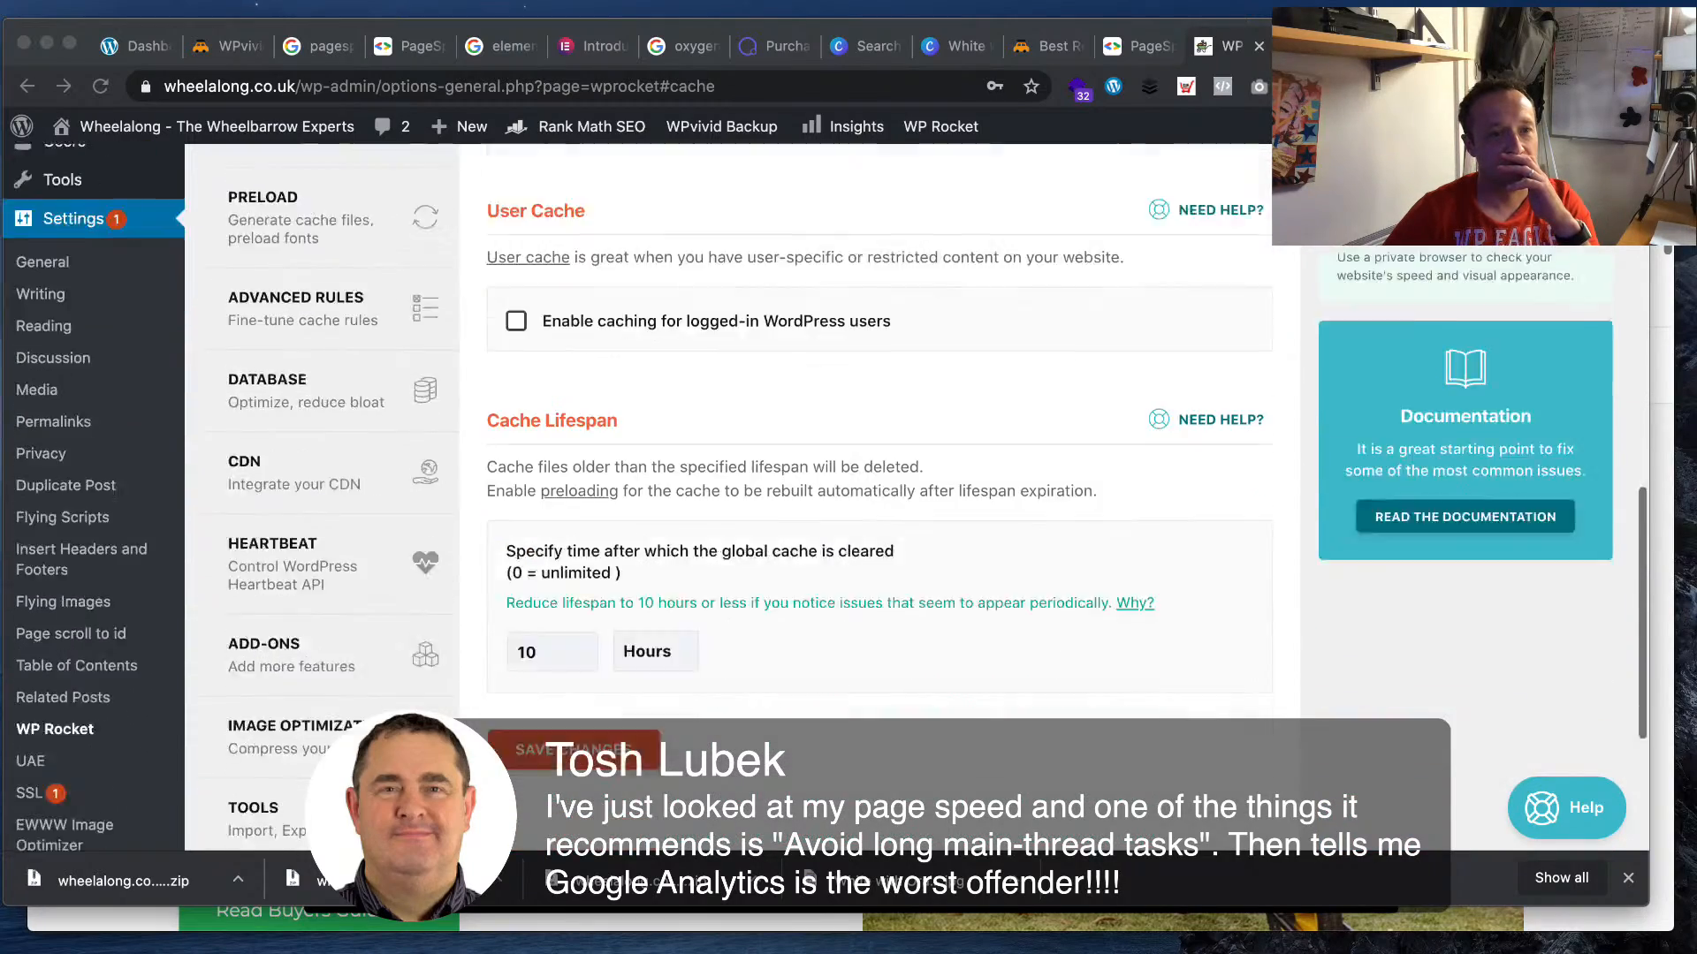
scroll(879, 495, up, 4)
scroll(325, 505, up, 3)
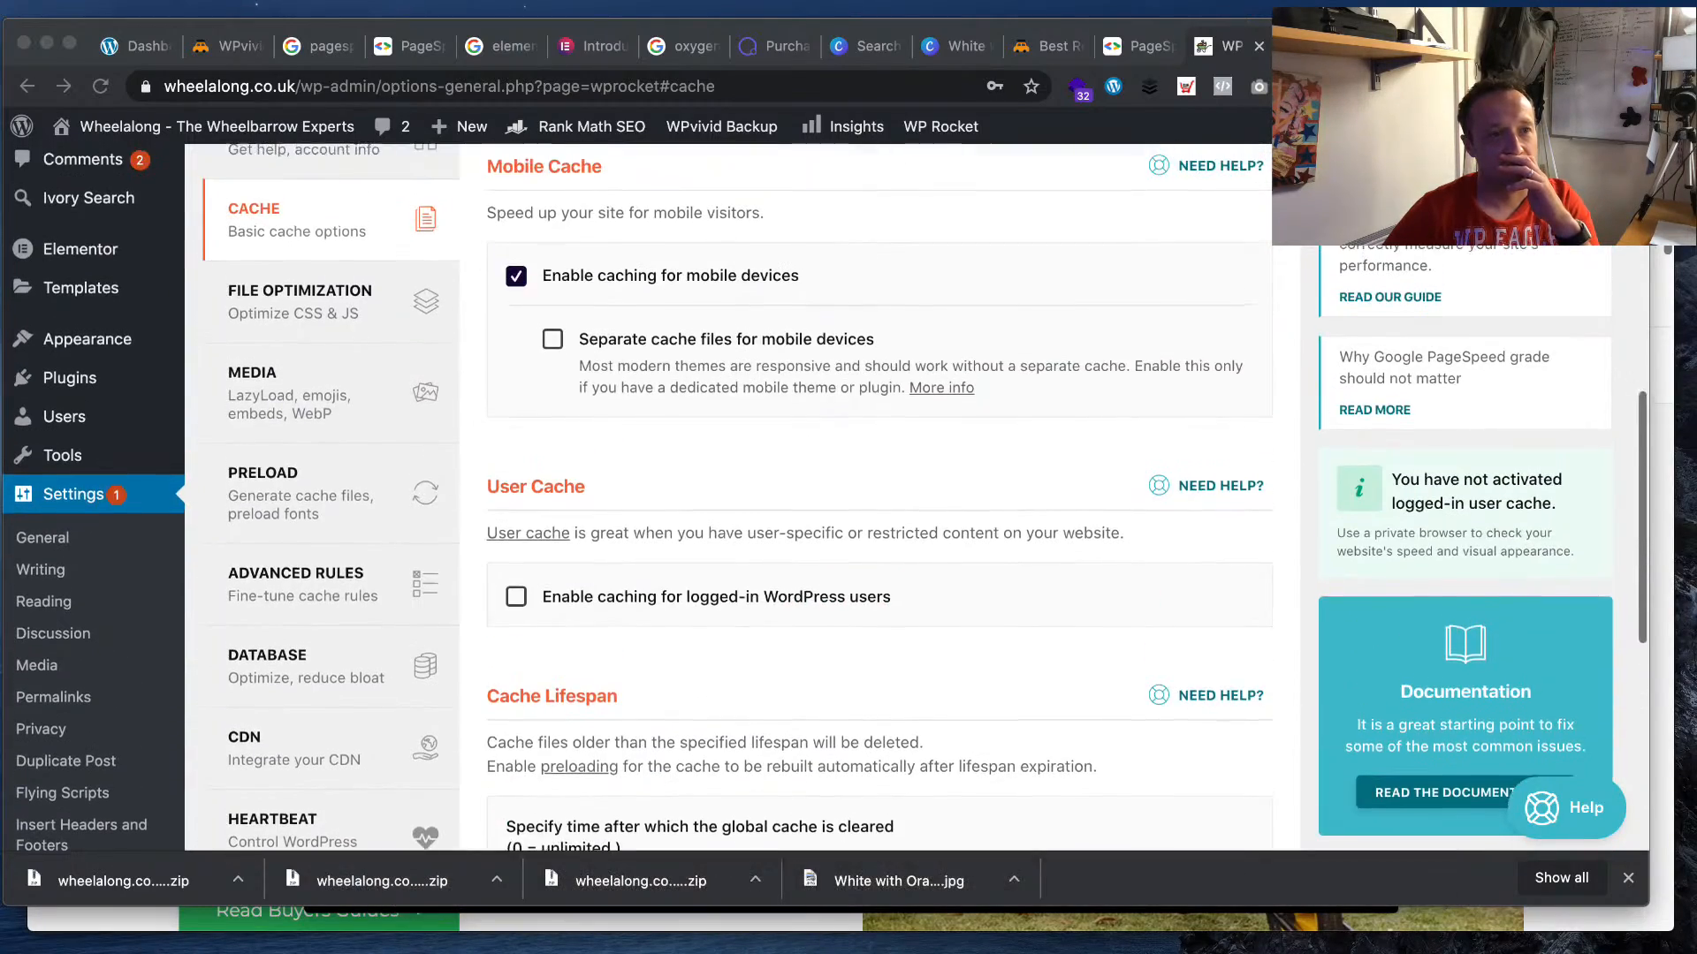
click(325, 506)
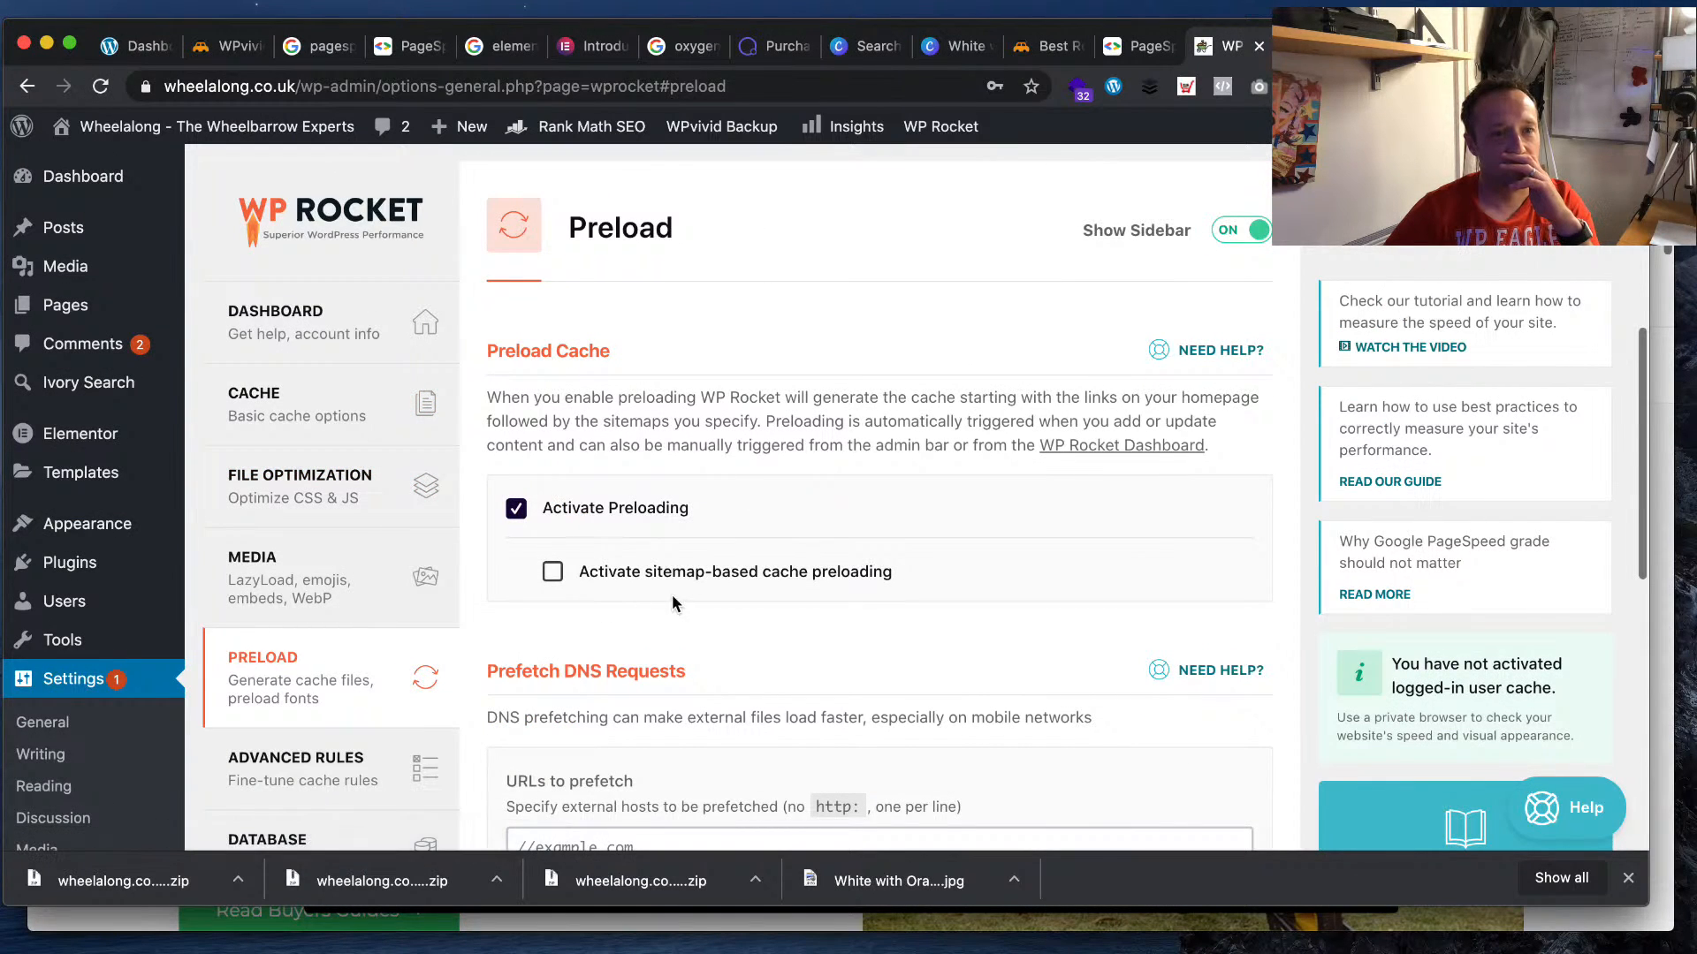
- Enable and activate Combine CSS files in WP Rocket's File Optimization settings
click(325, 490)
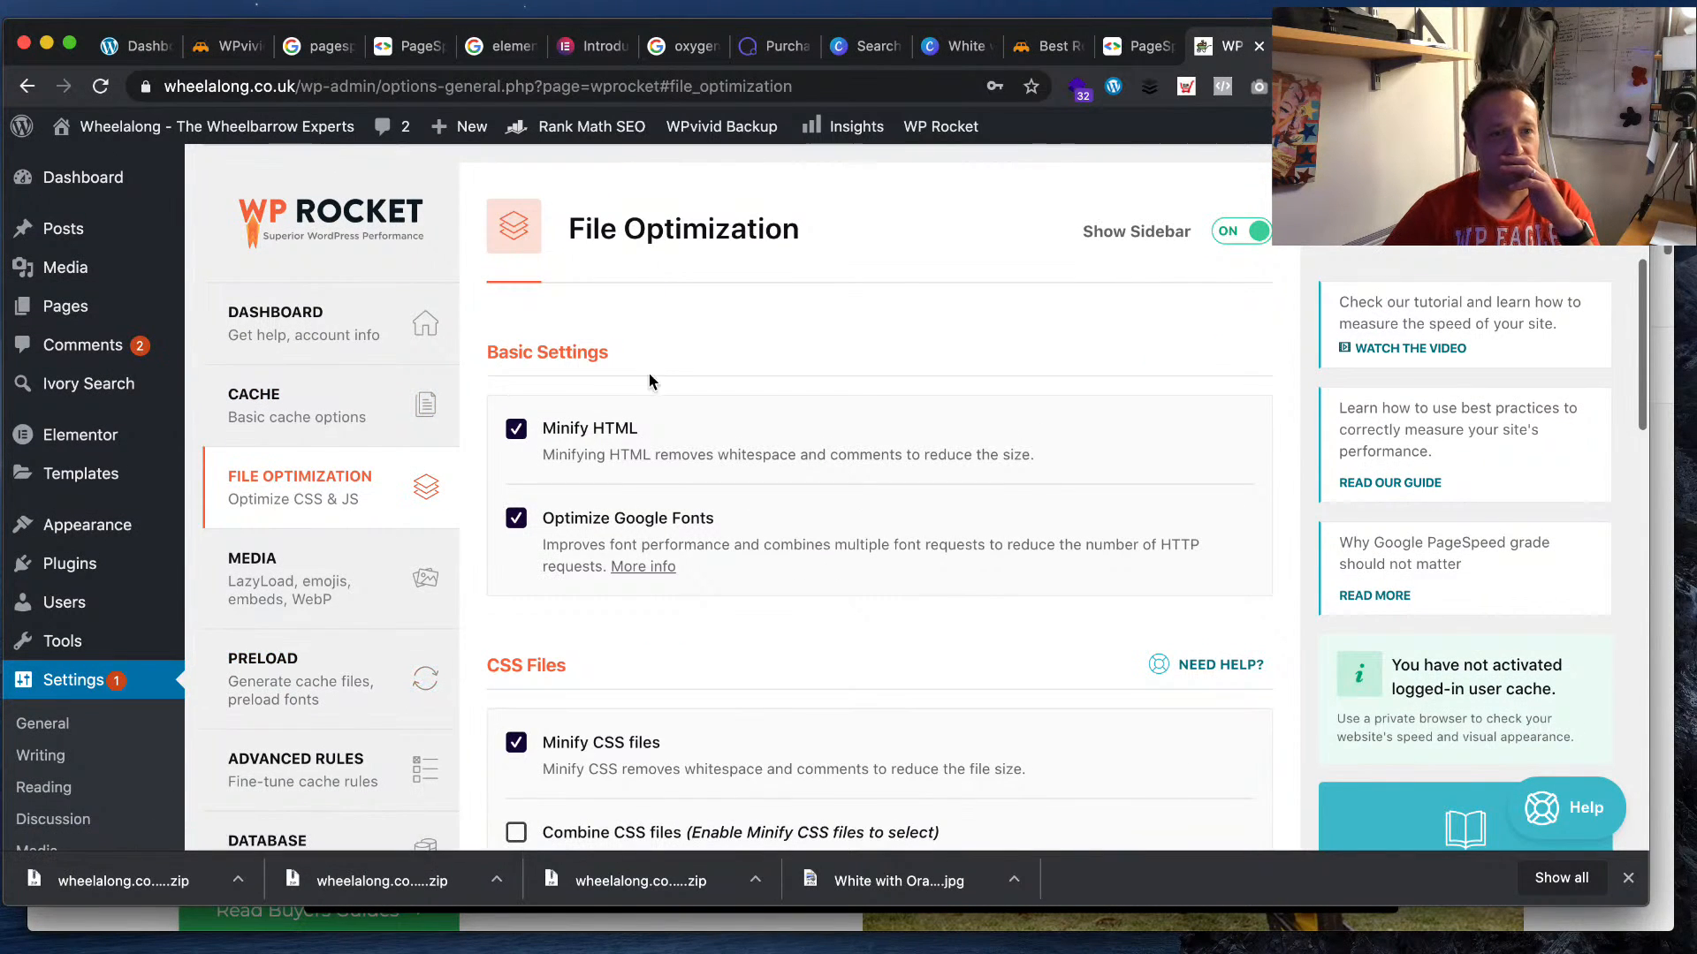
scroll(673, 531, down, 5)
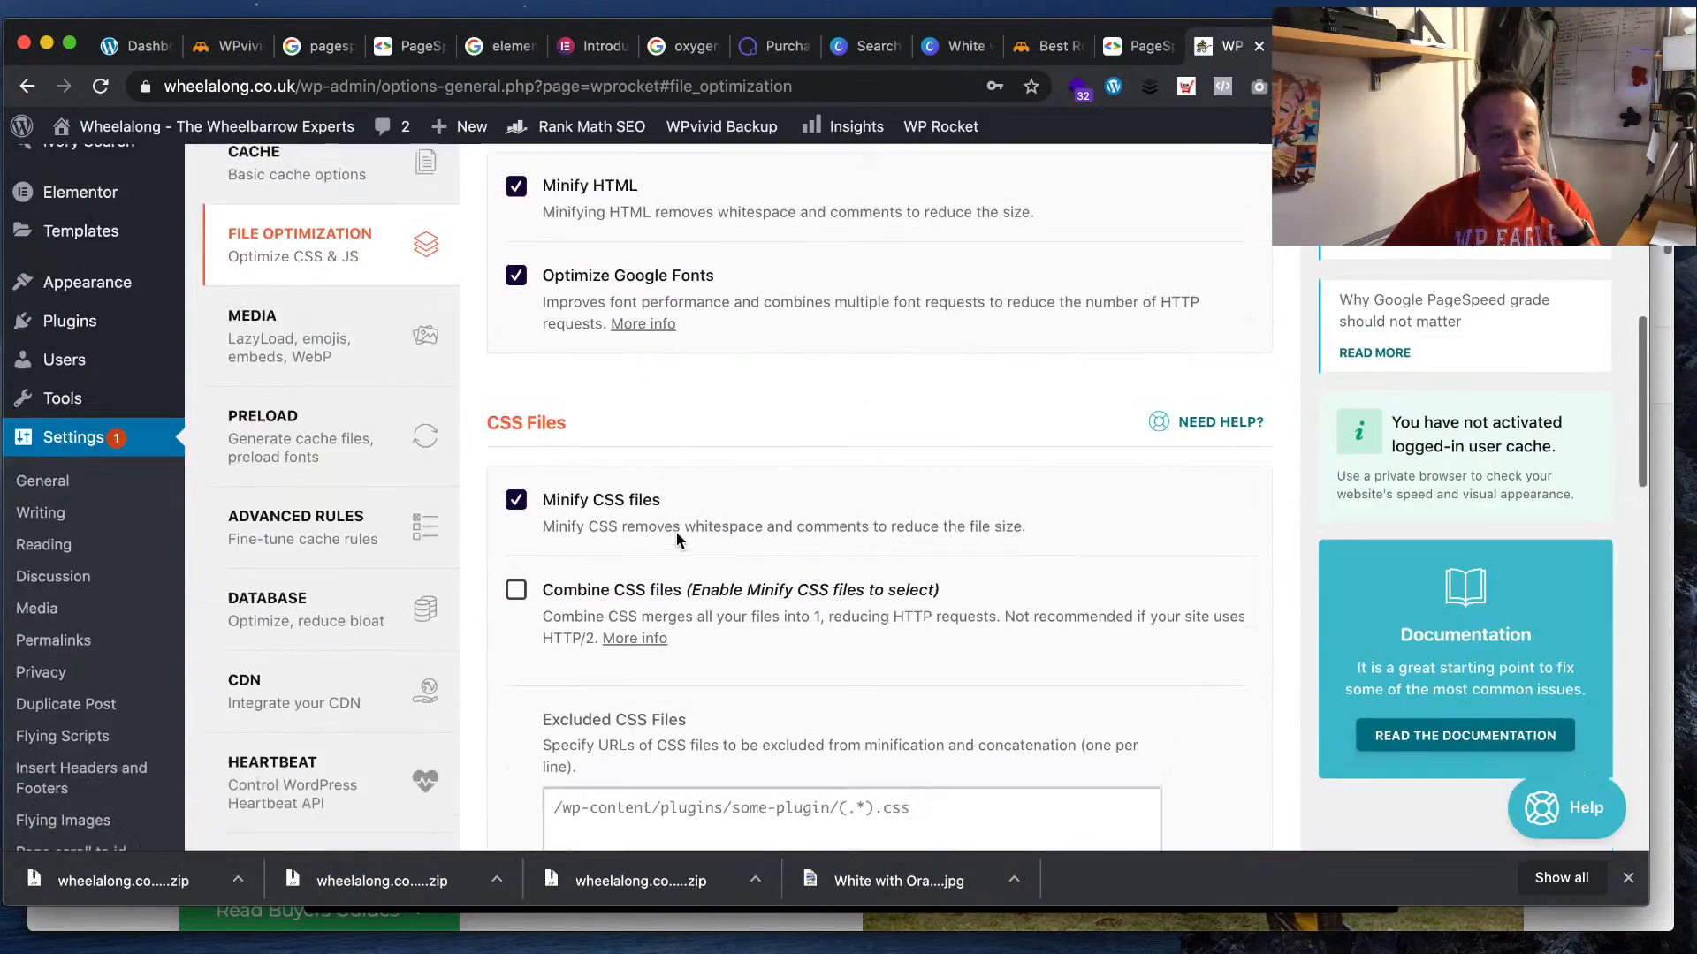
click(516, 517)
scroll(554, 484, down, 1)
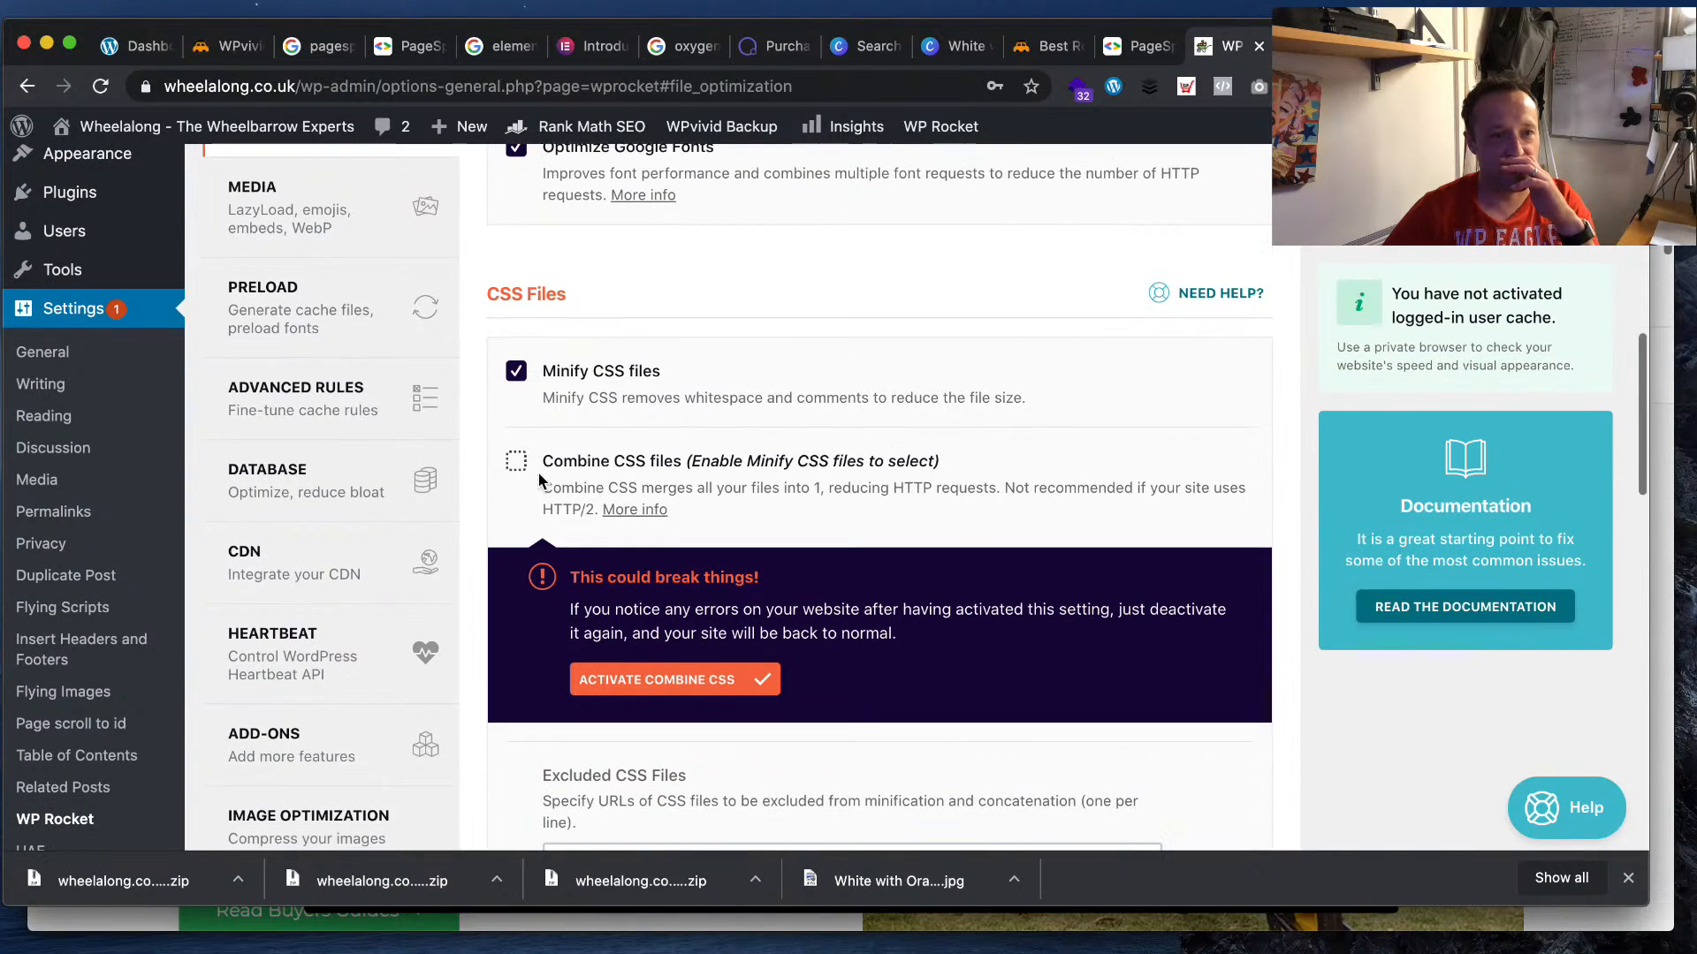
click(674, 680)
scroll(626, 446, down, 5)
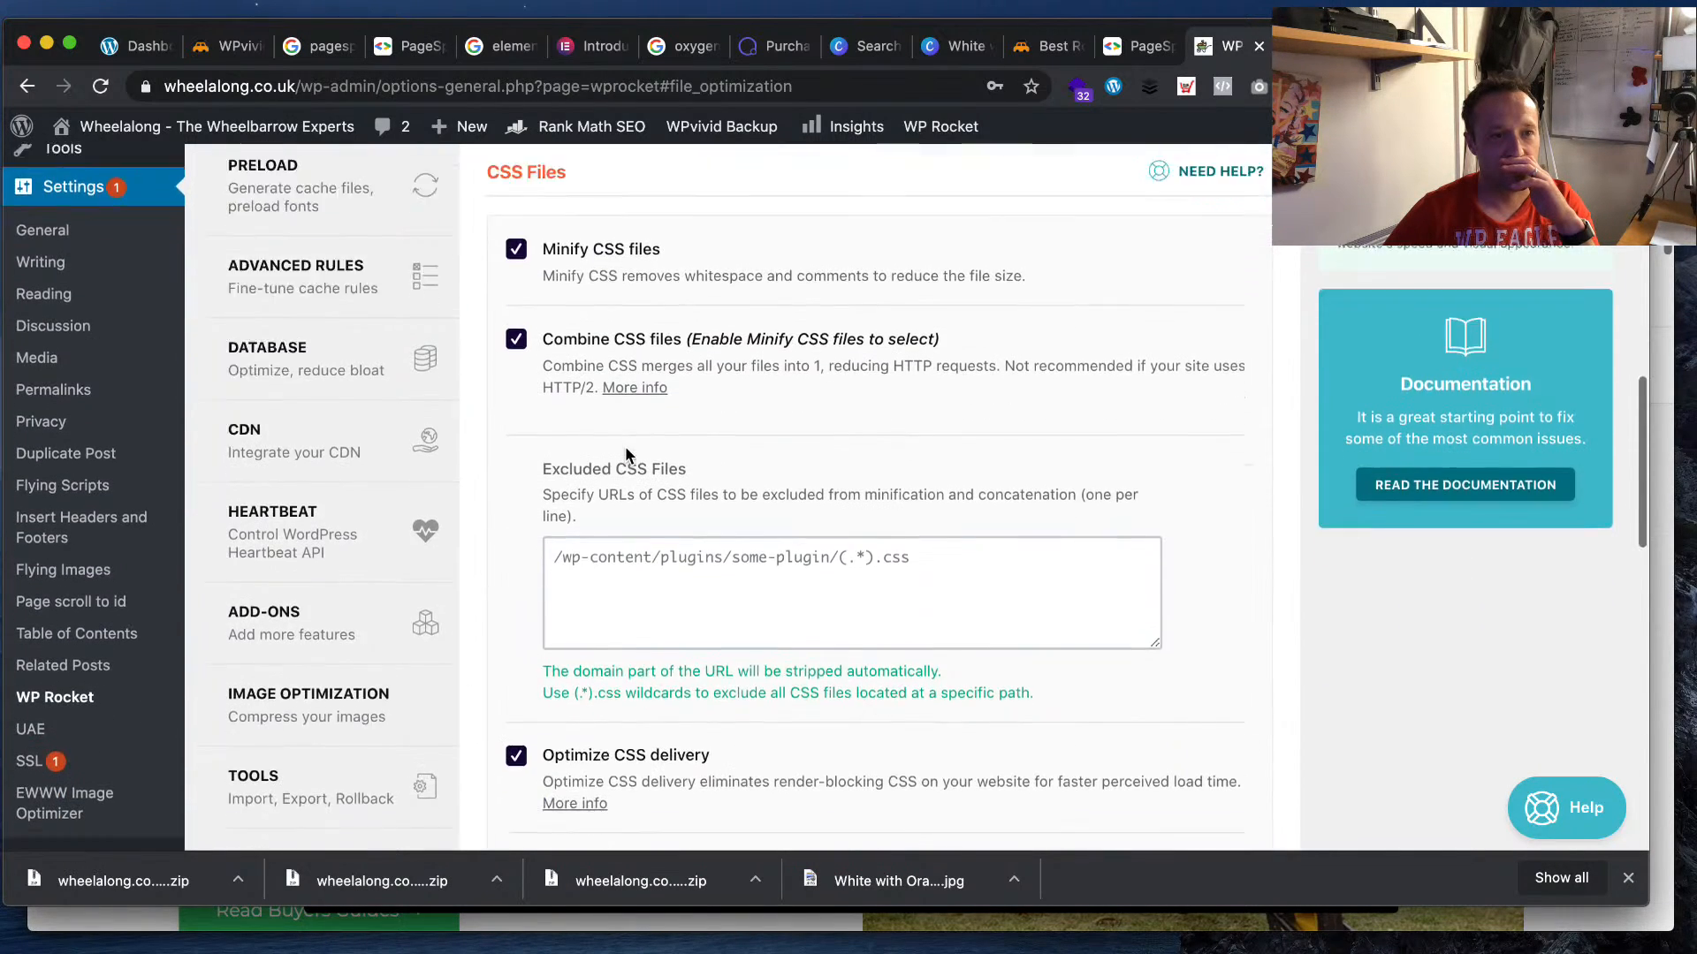
- Enable and activate Combine JavaScript files in the JavaScript Files section
scroll(624, 450, down, 3)
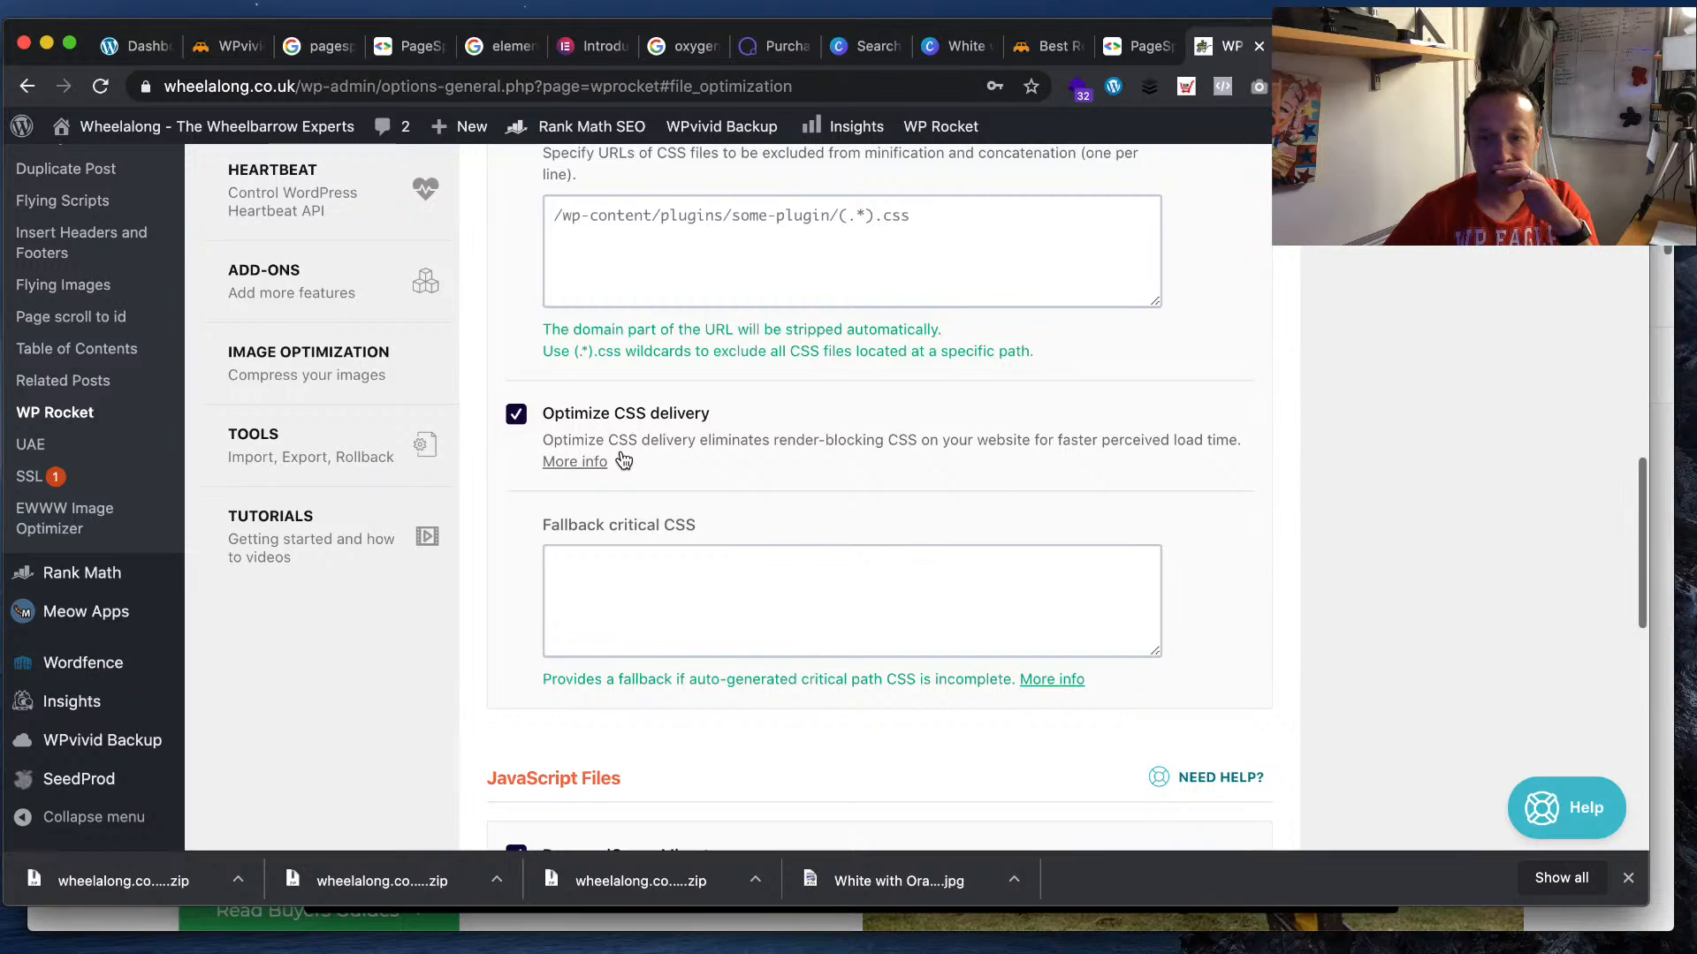
scroll(623, 459, down, 2)
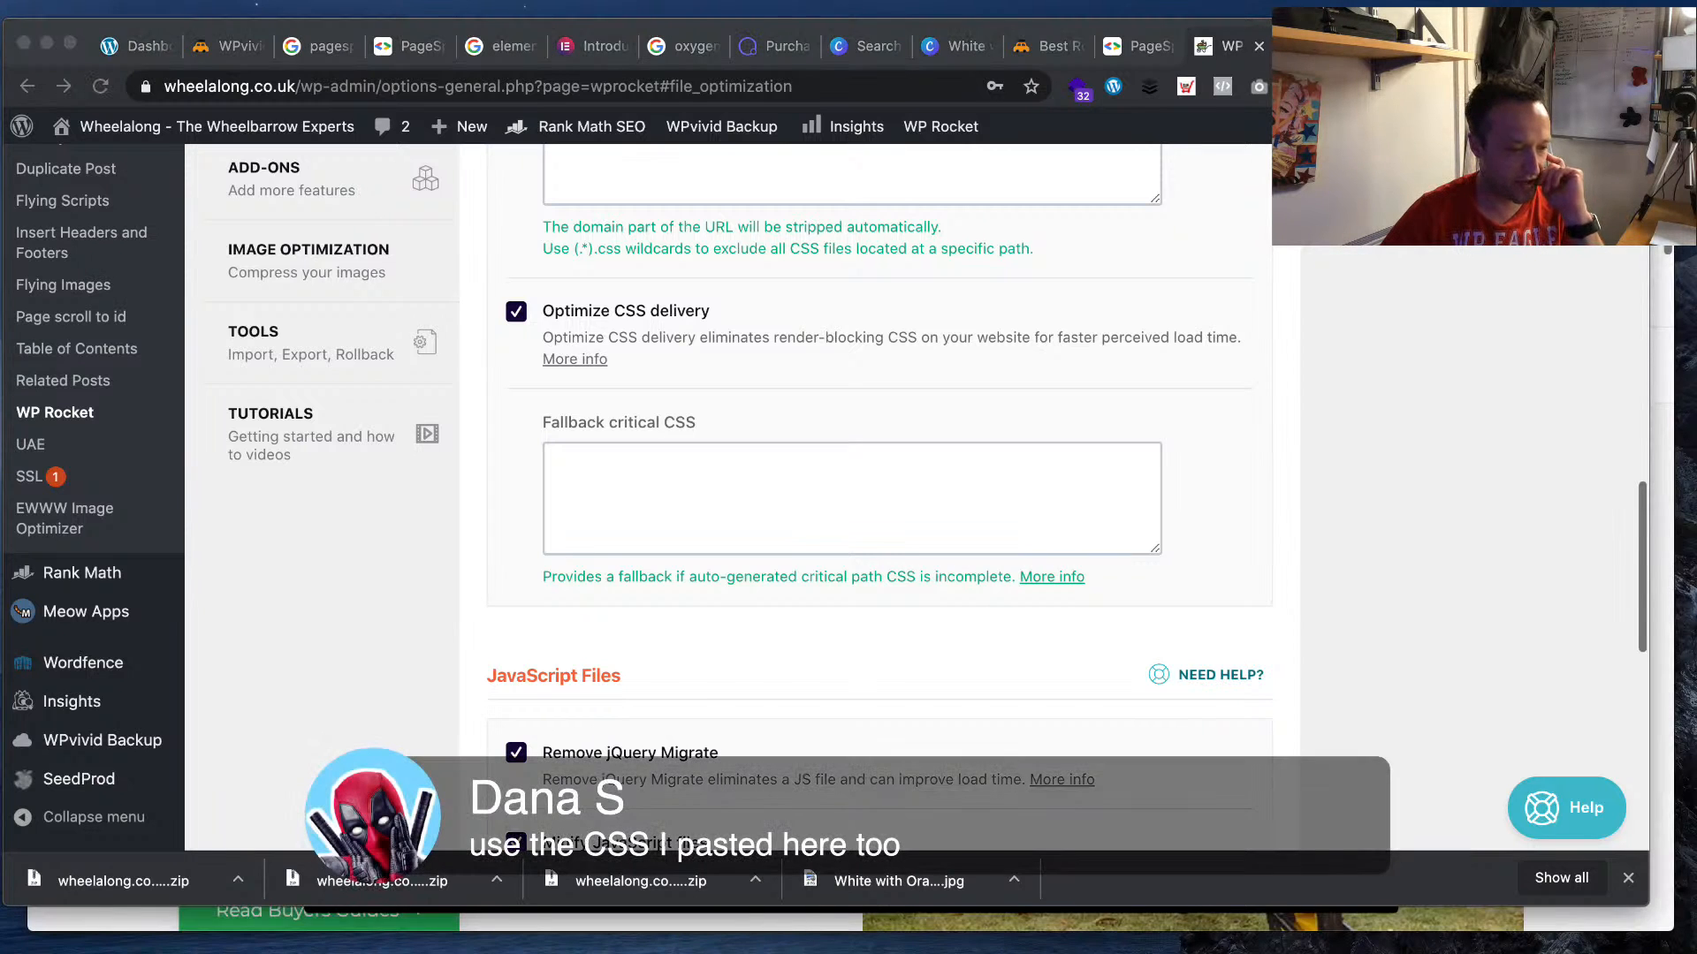
scroll(880, 486, down, 4)
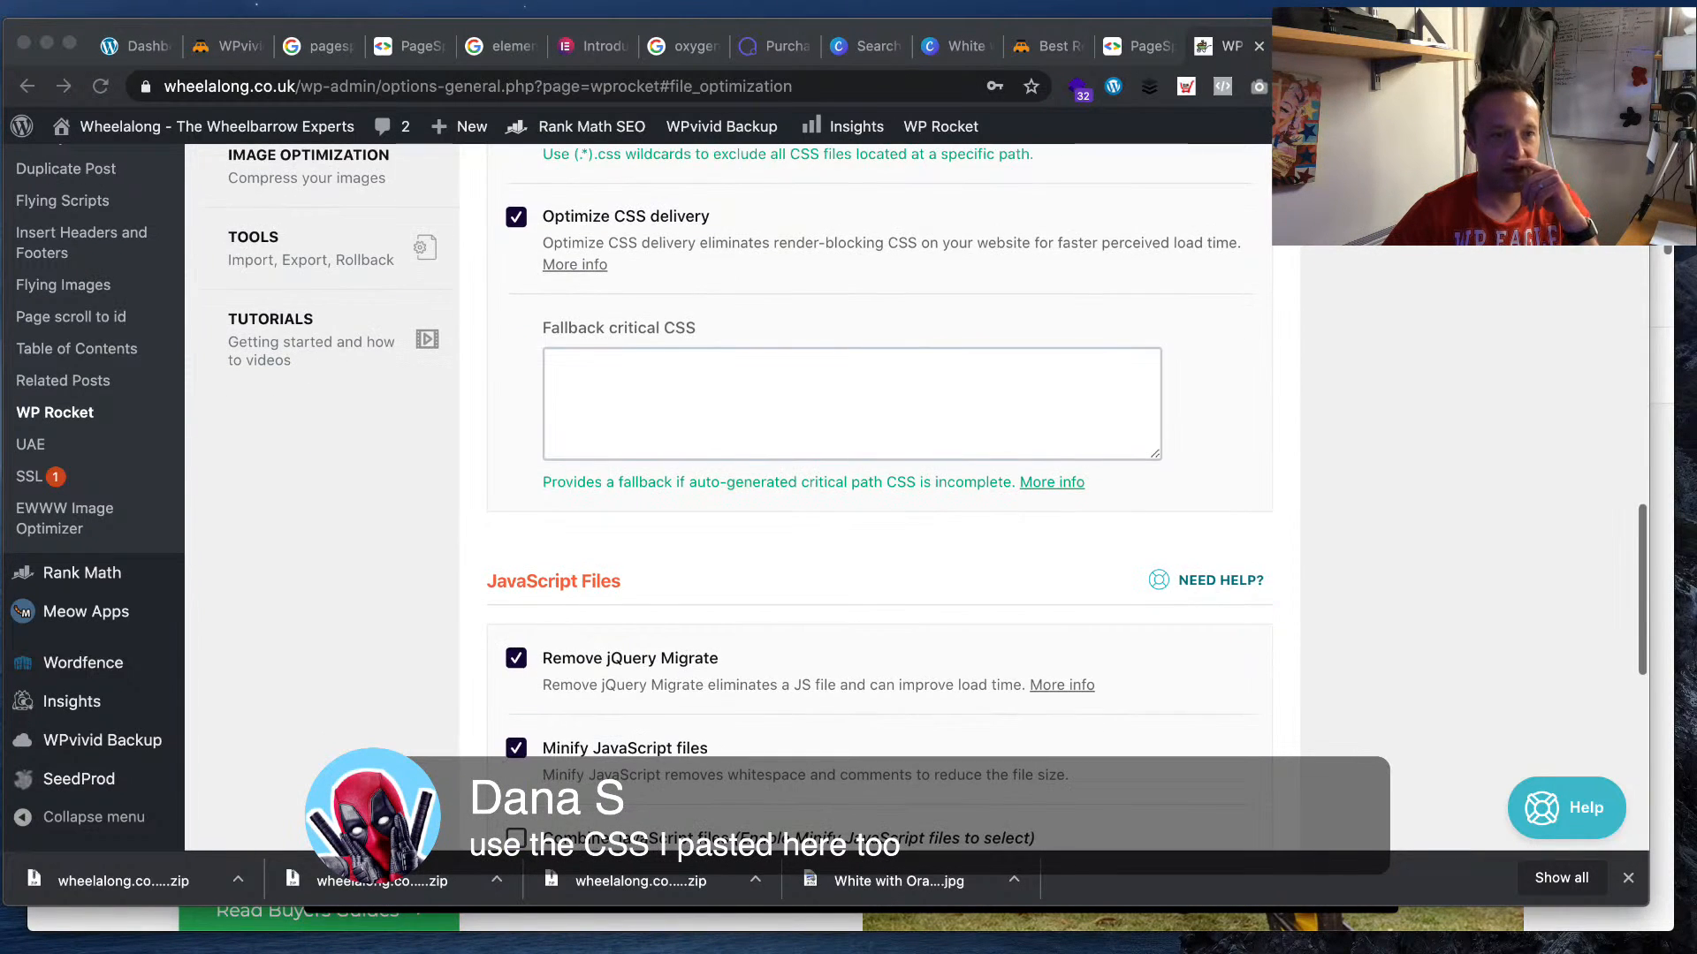
scroll(879, 487, down, 2)
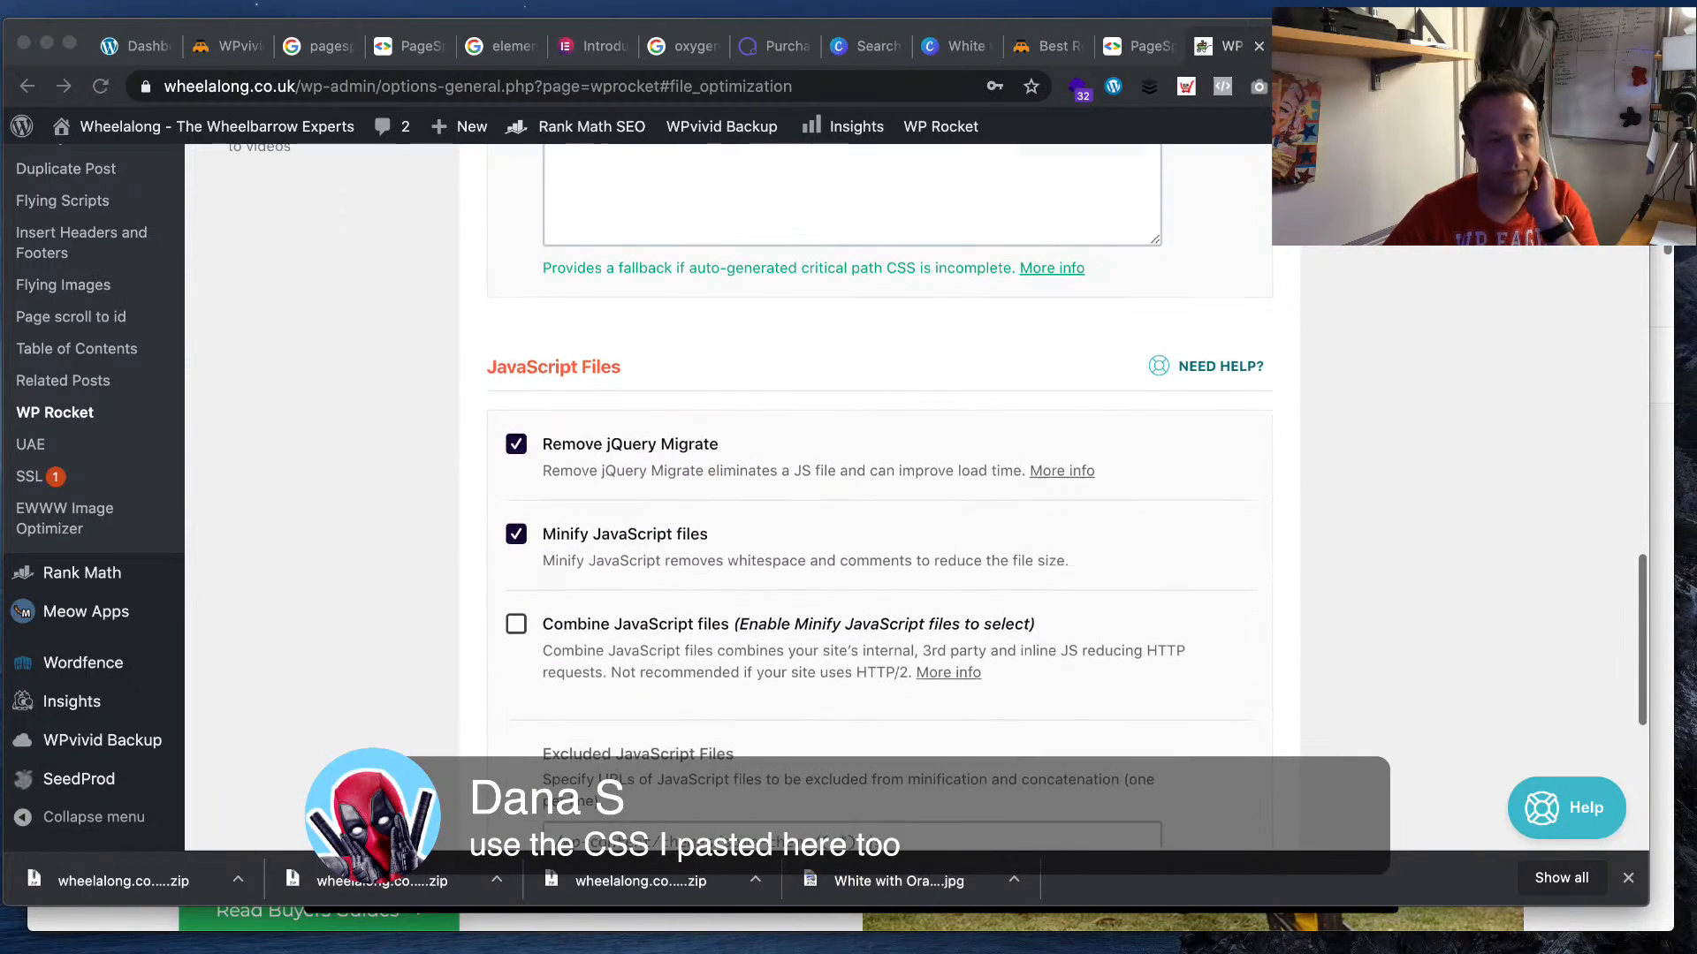
click(518, 625)
scroll(672, 671, down, 2)
click(688, 672)
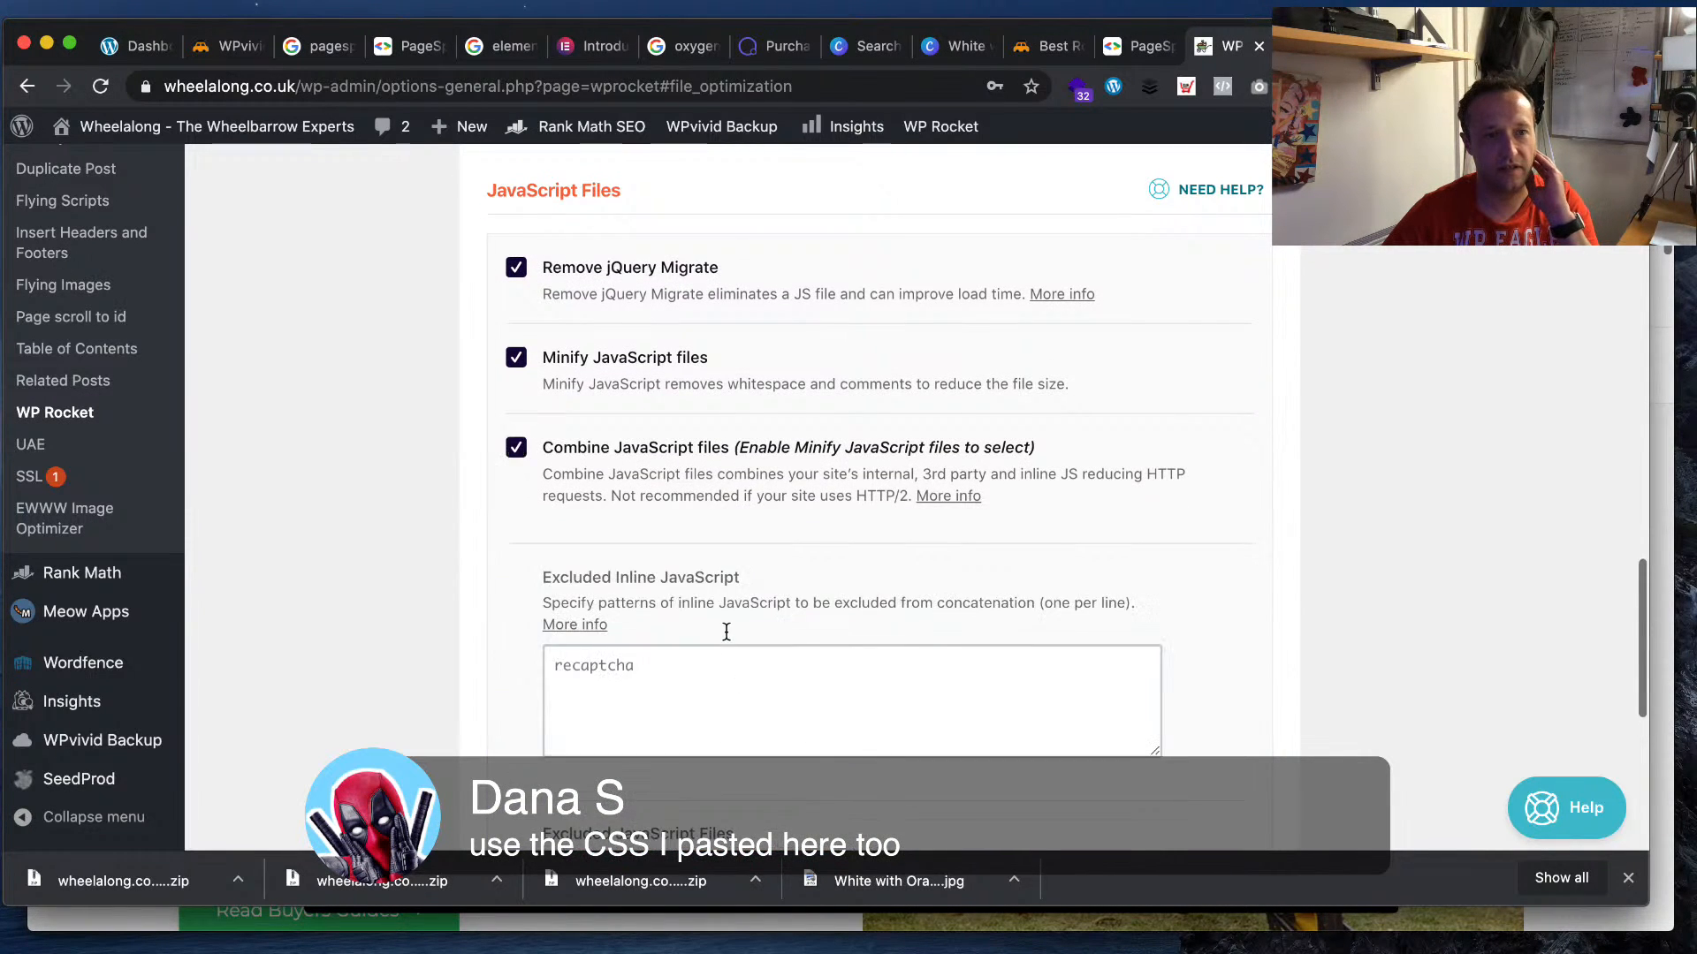
- Enable Load JavaScript deferred with Safe Mode for jQuery kept on, and save the File Optimization changes
scroll(723, 628, down, 6)
click(516, 566)
scroll(661, 610, down, 2)
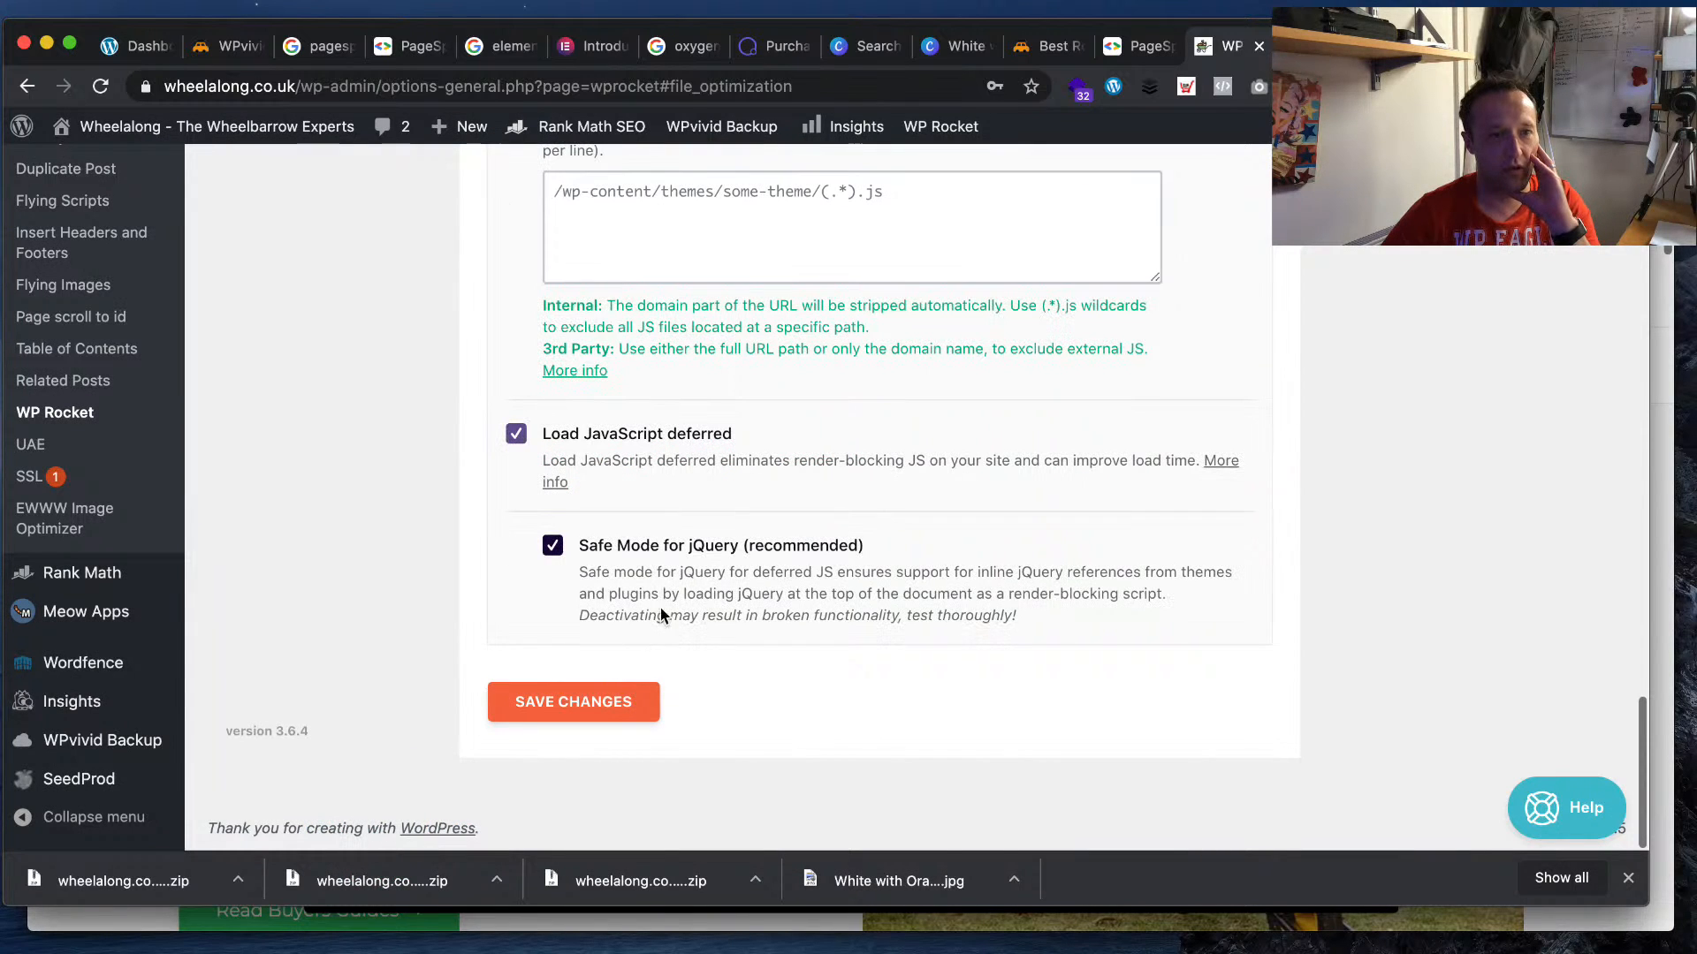
click(604, 705)
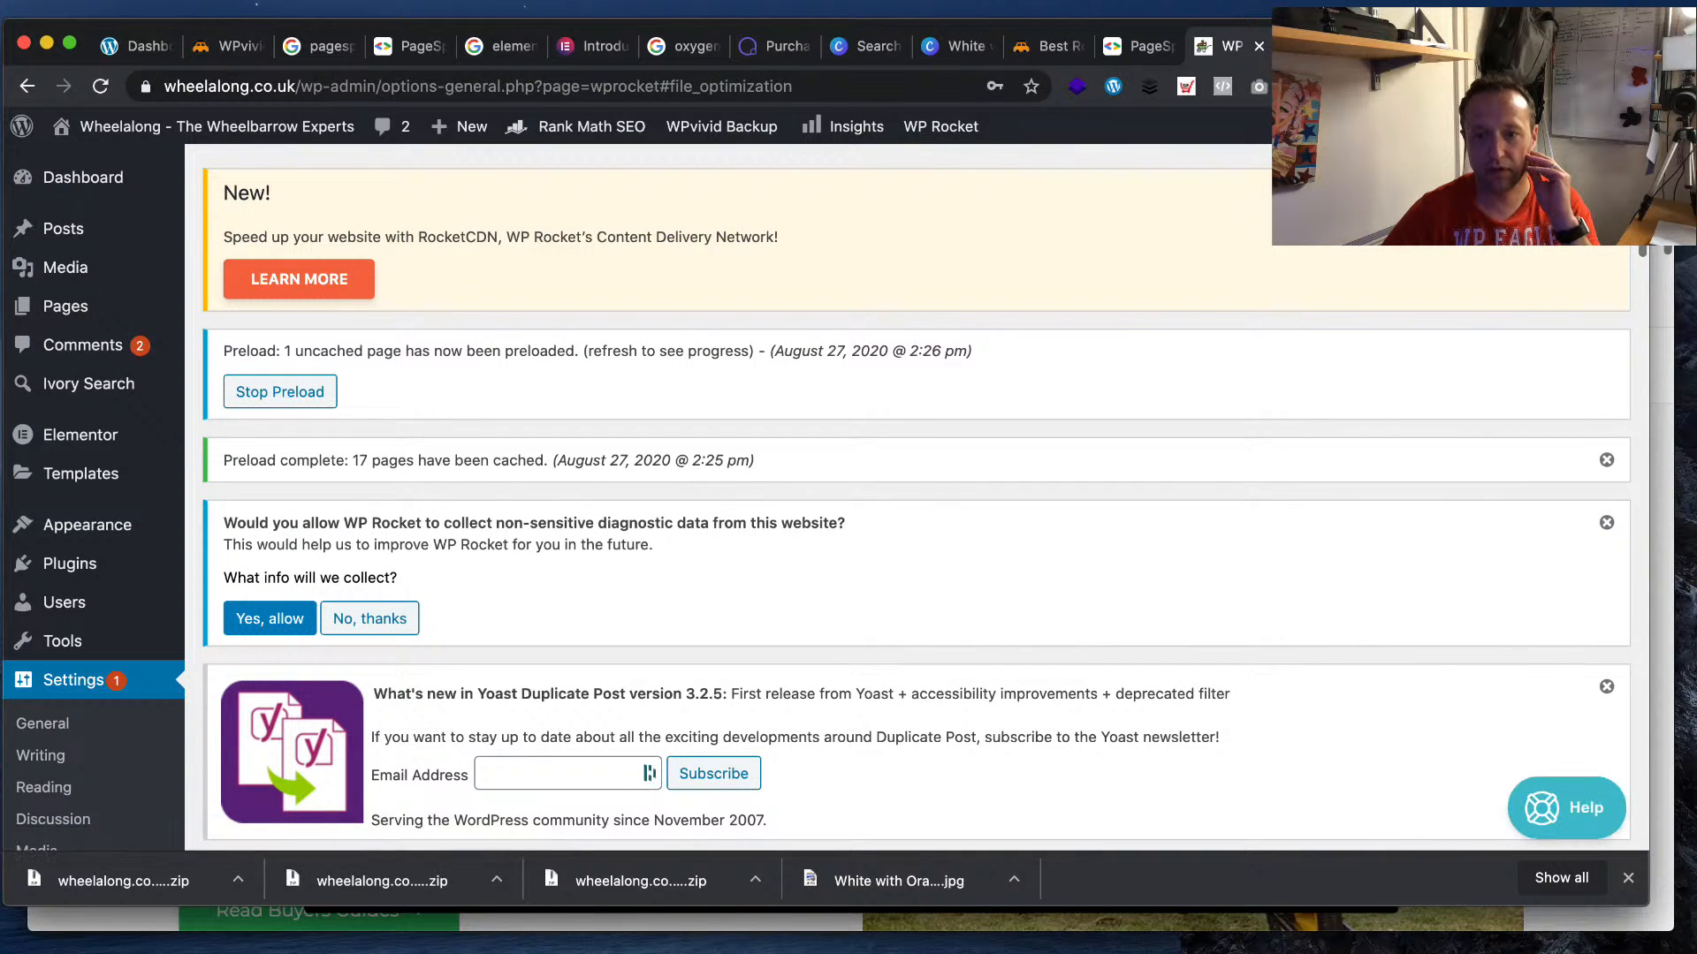
- Switch to the browser window with the wheelalong.co.uk homepage, check its layout down to the About us section, and reload it
click(665, 3)
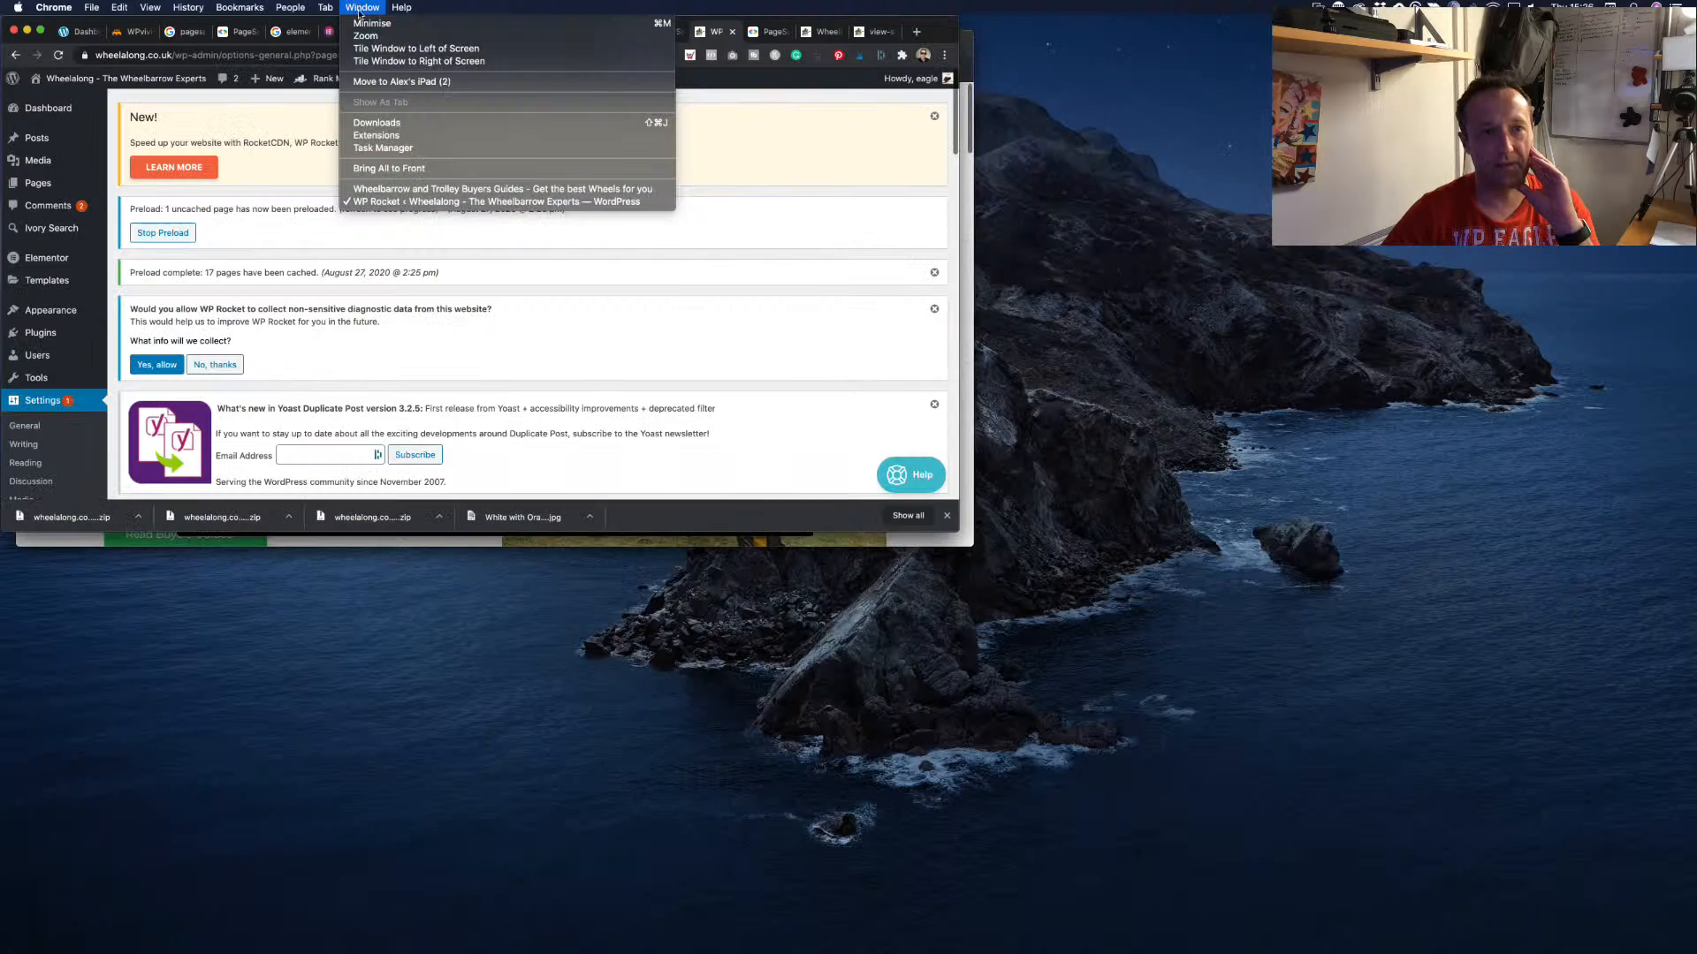
click(808, 328)
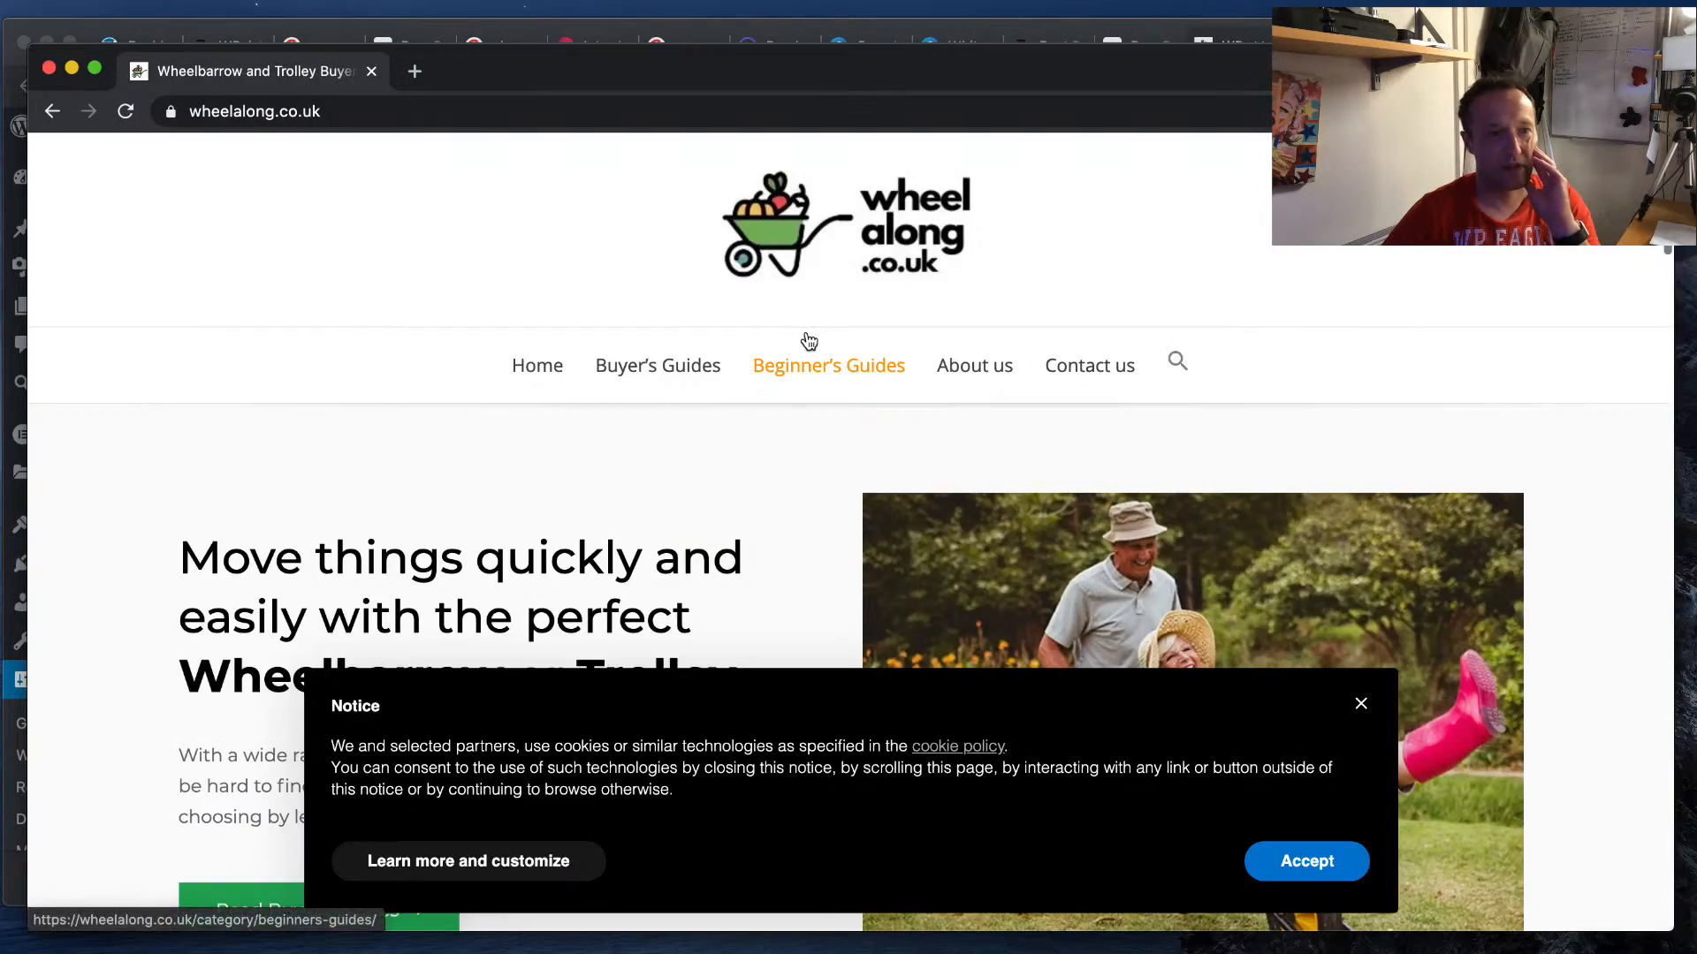
scroll(808, 342, down, 15)
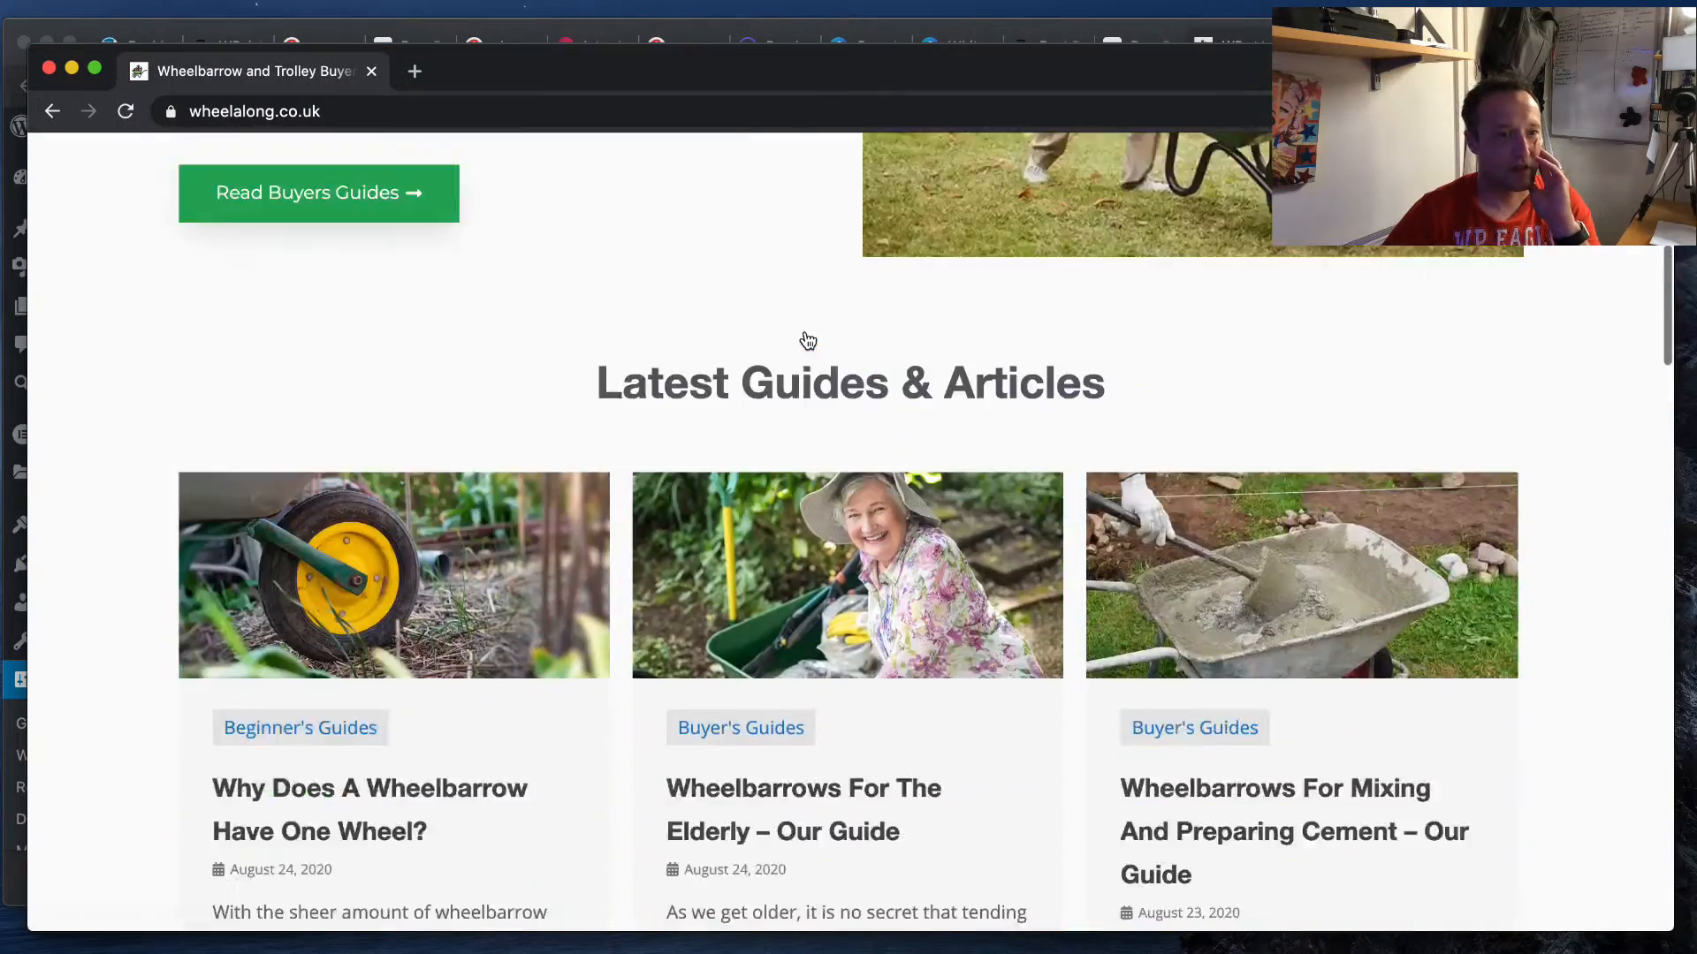
scroll(808, 339, down, 3)
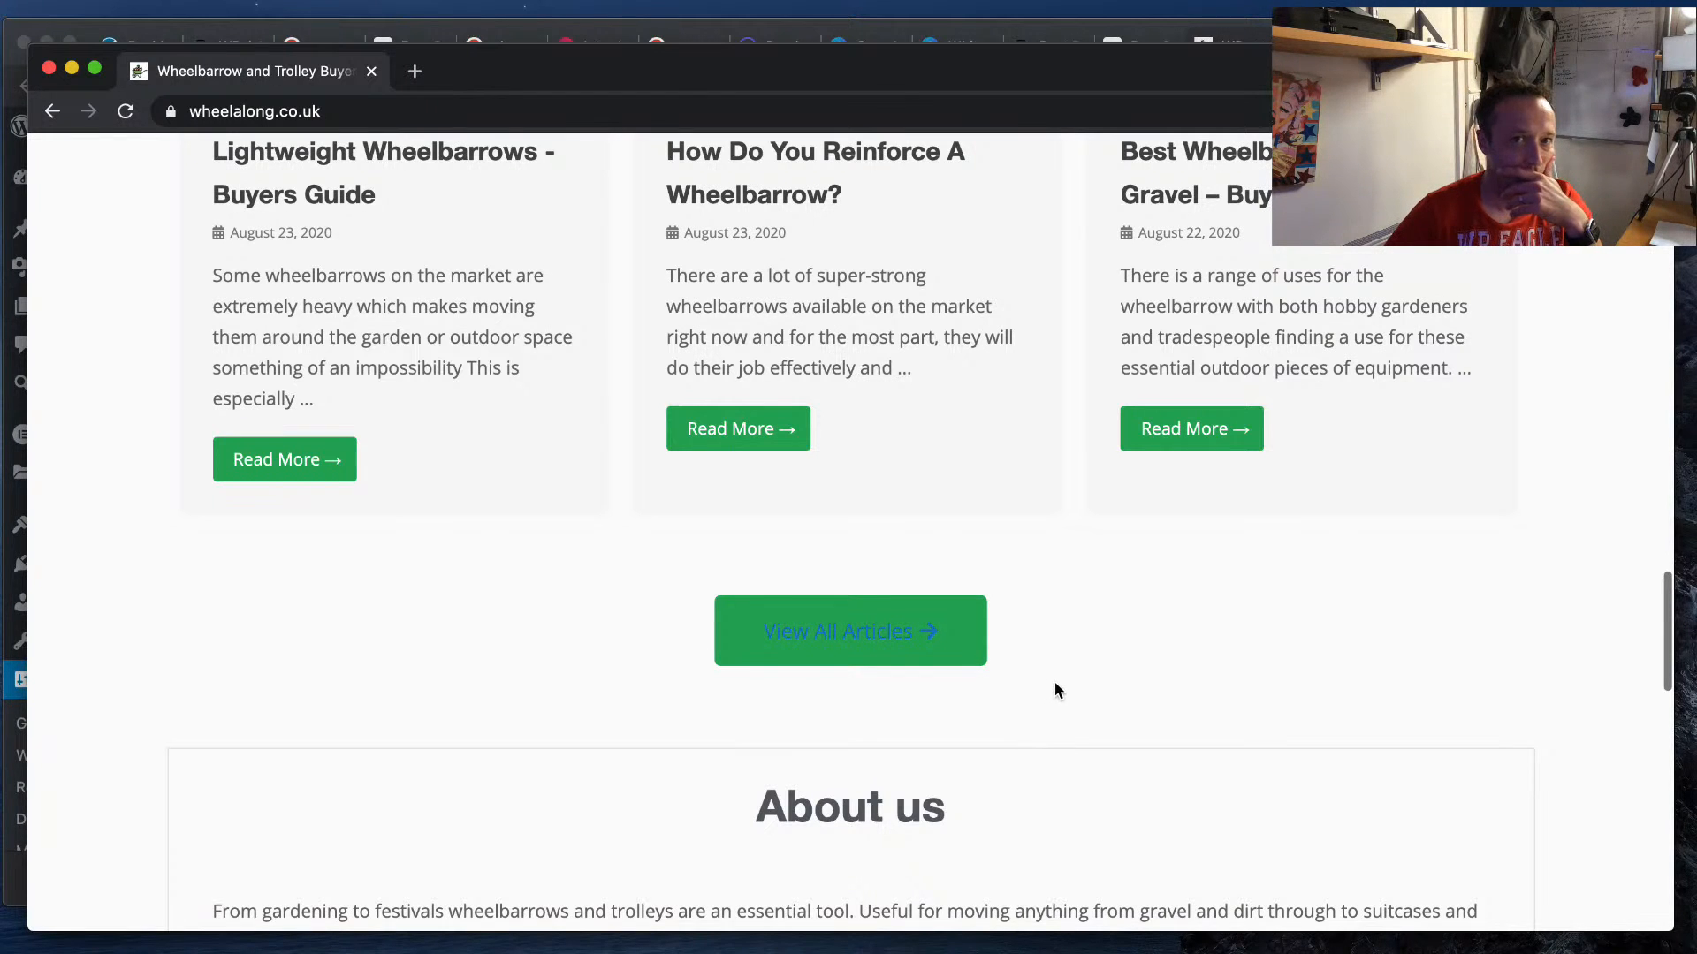
click(125, 111)
click(592, 46)
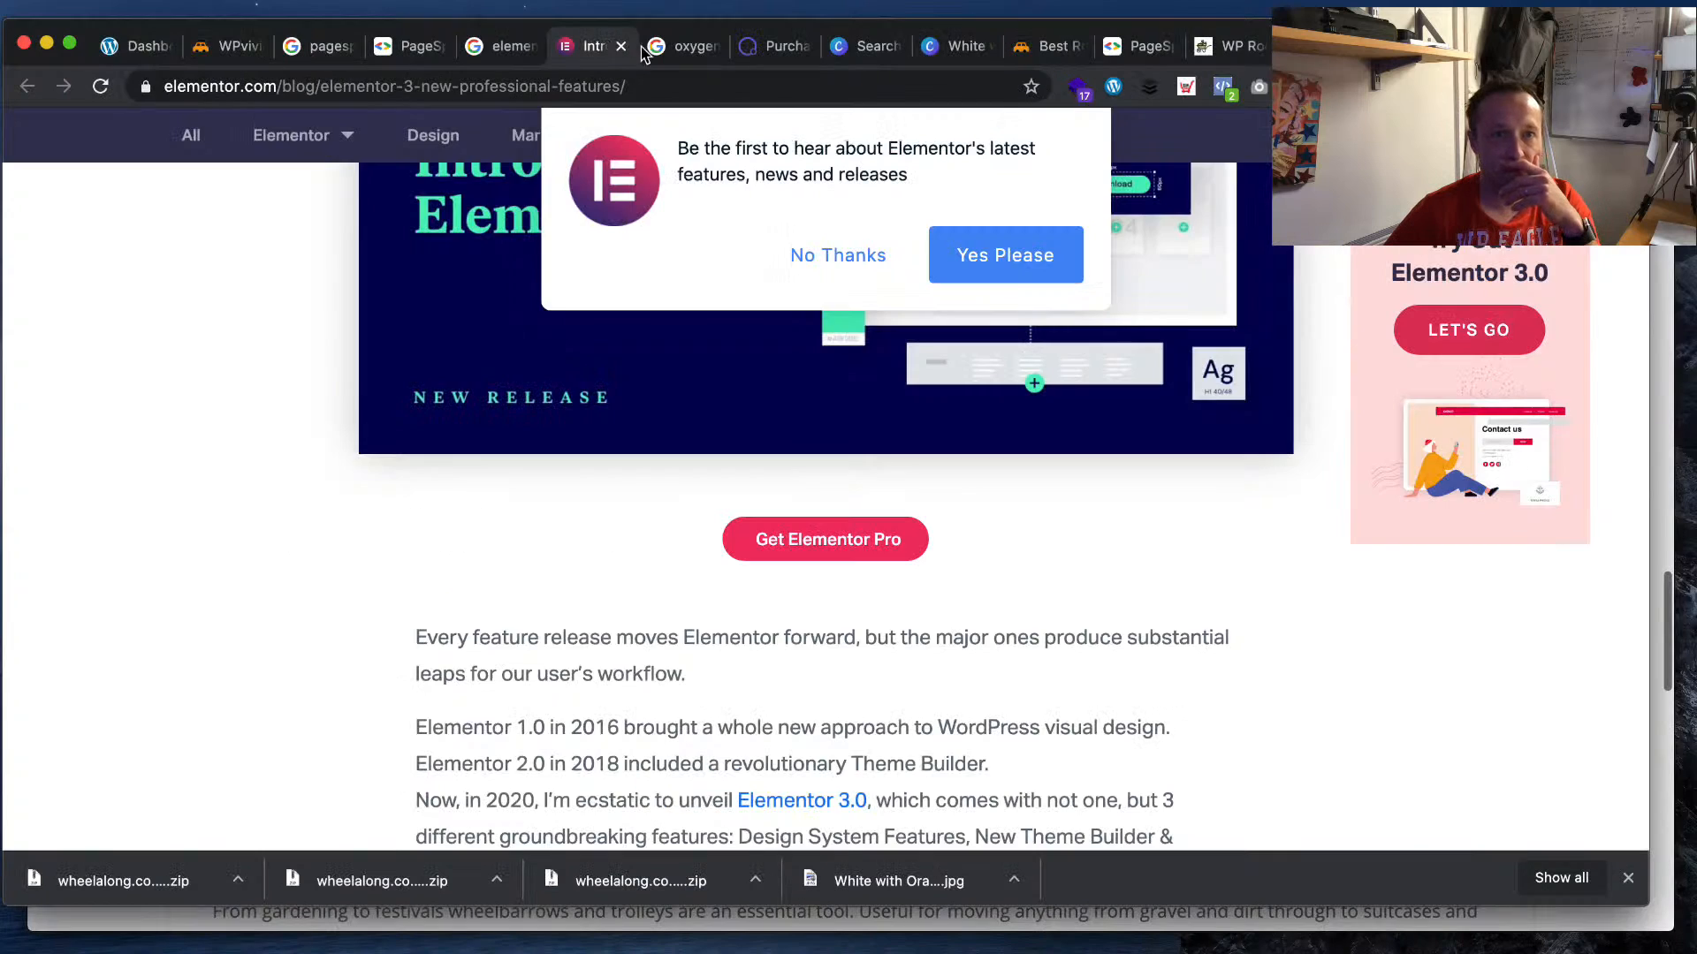
click(1142, 46)
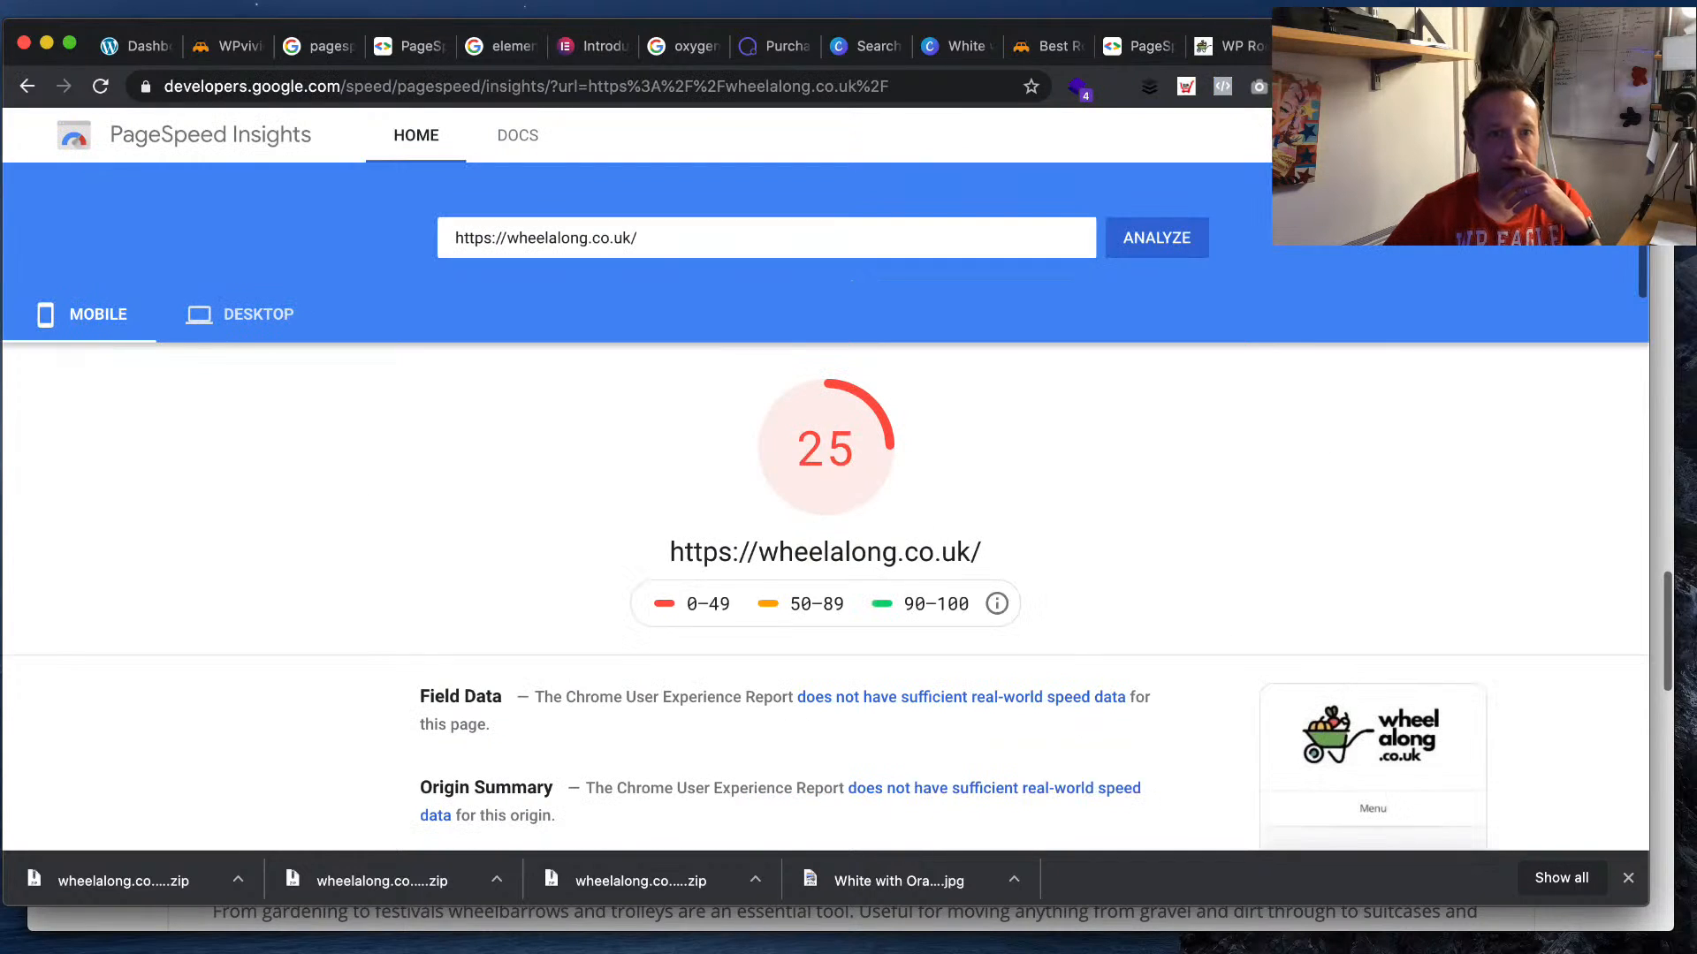
click(1180, 251)
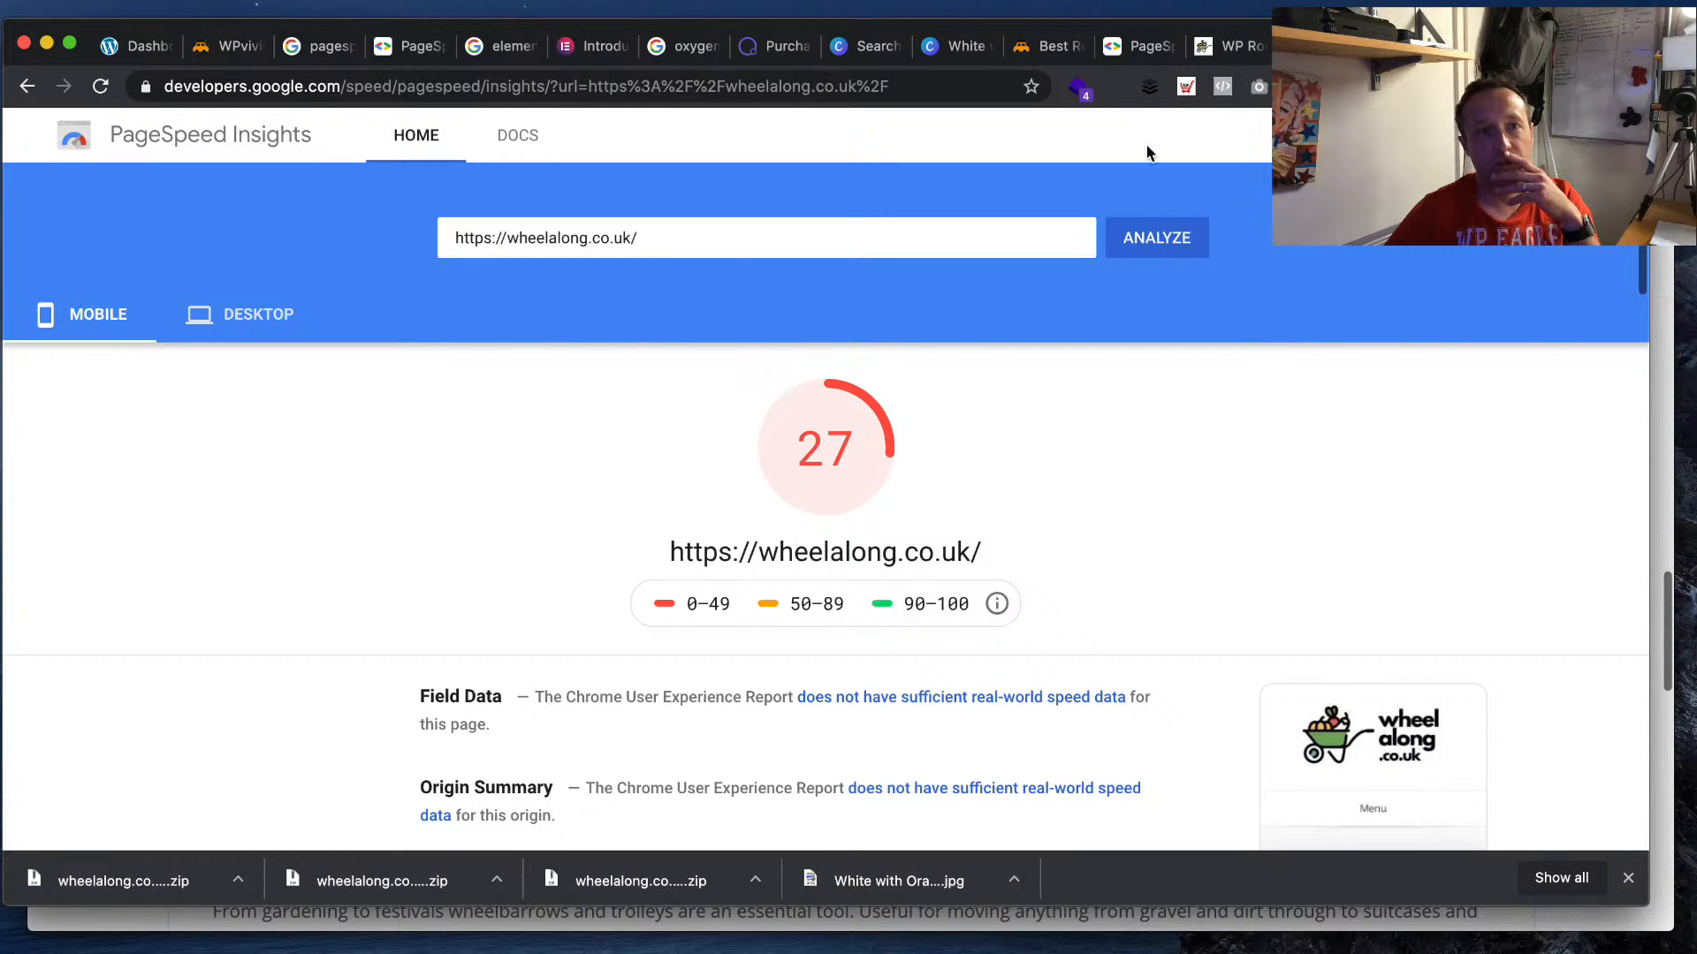
- Return to the WordPress settings, open the Flying Images settings, and review its lazy load and WebP options
click(1219, 55)
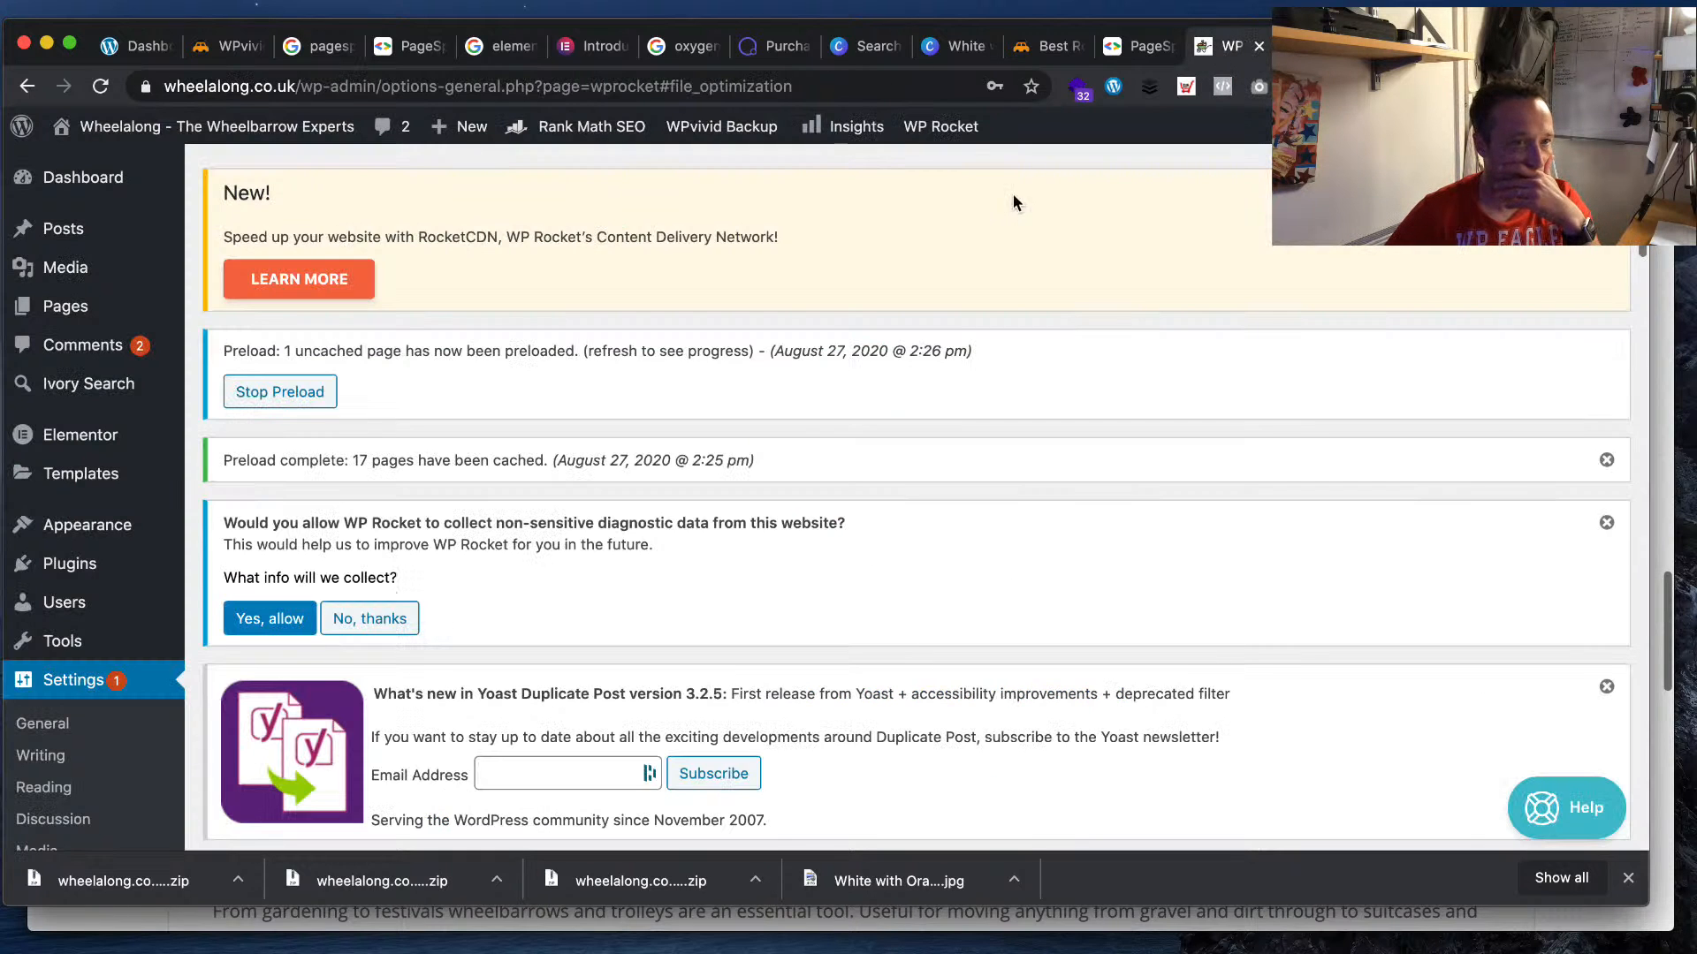
scroll(1005, 199, down, 10)
scroll(996, 224, down, 6)
scroll(996, 223, down, 1)
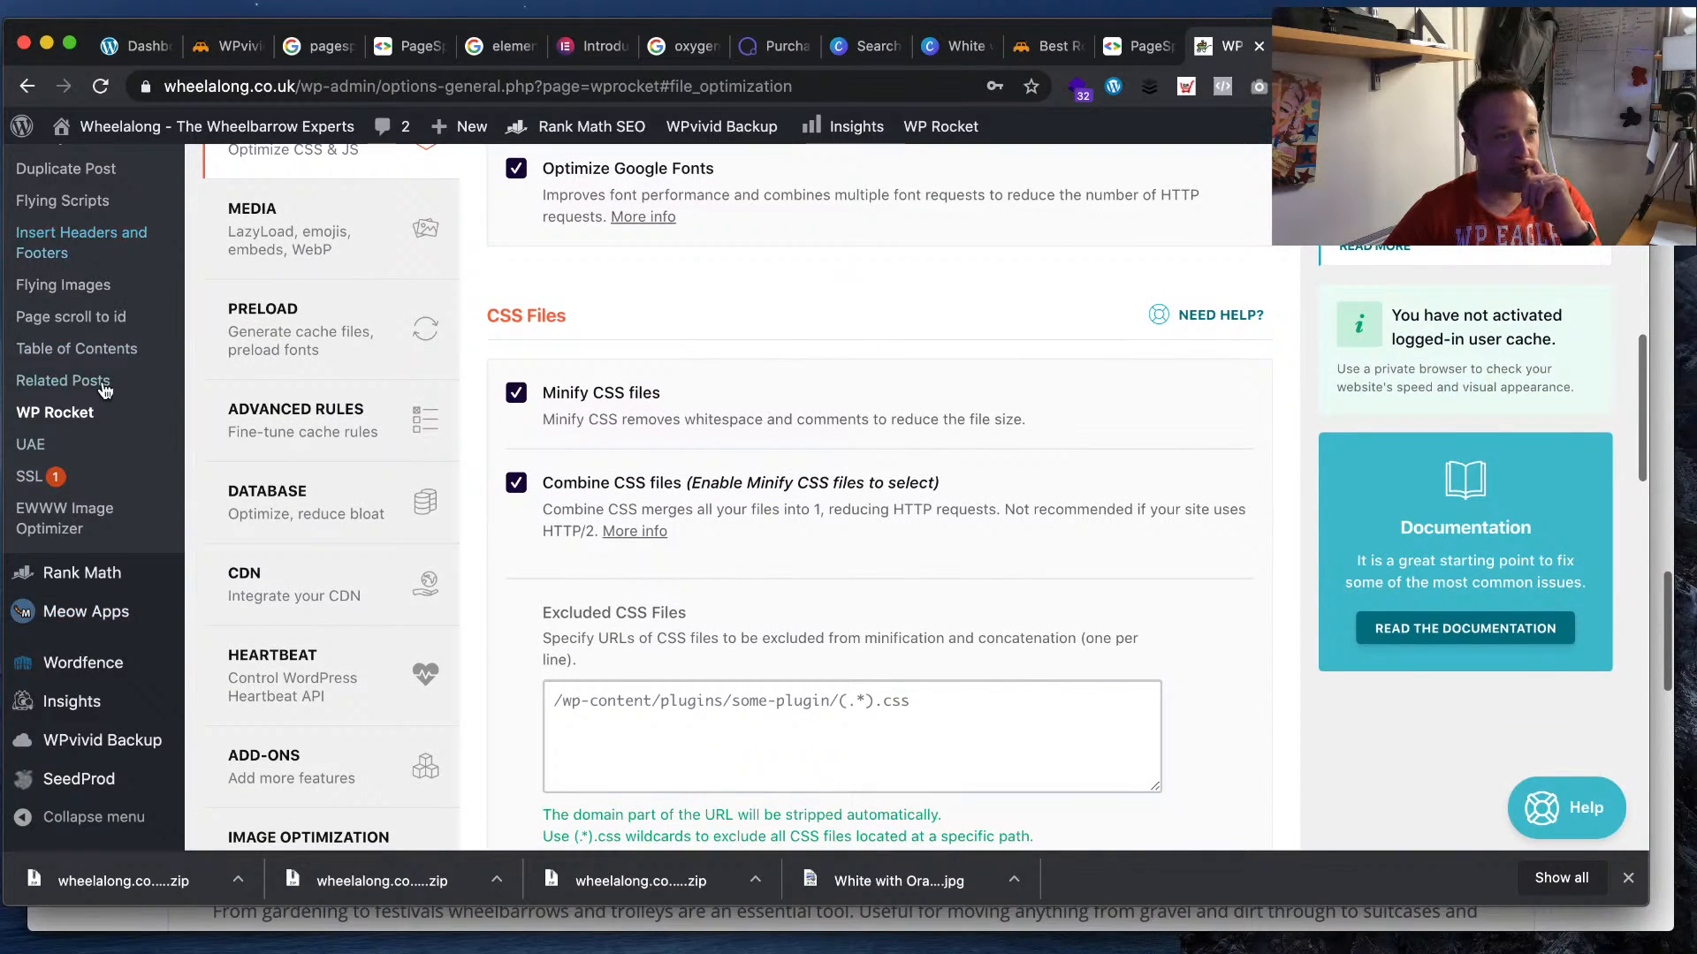
scroll(113, 380, up, 1)
click(132, 325)
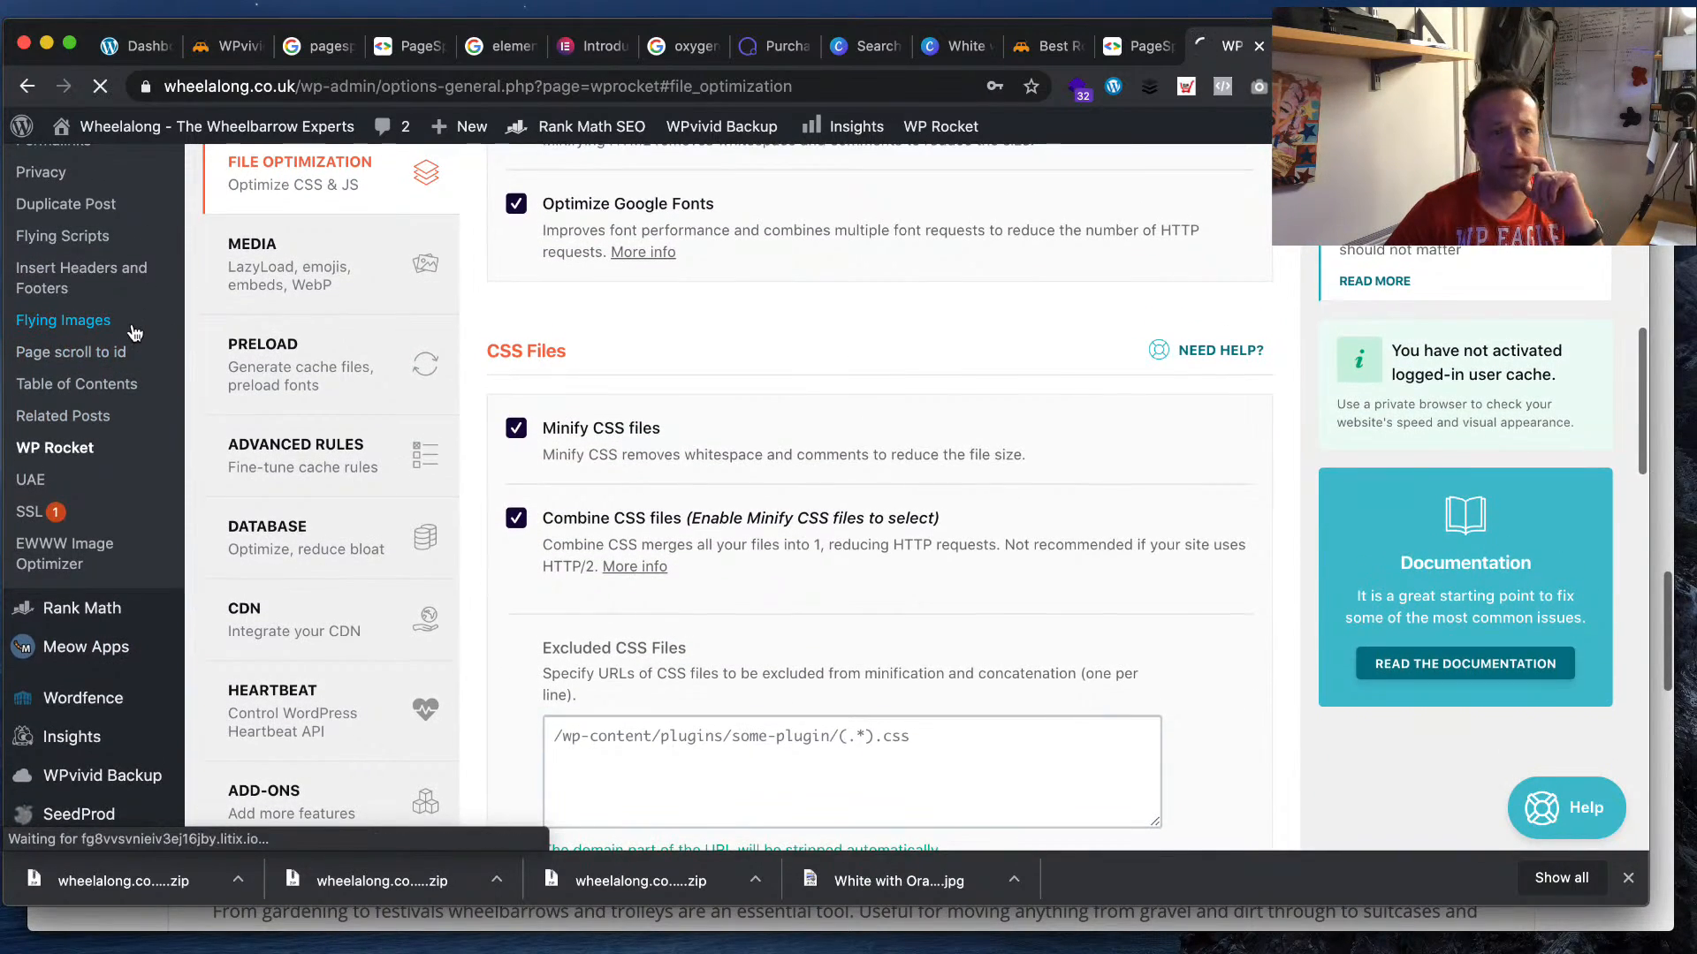
scroll(1124, 527, down, 2)
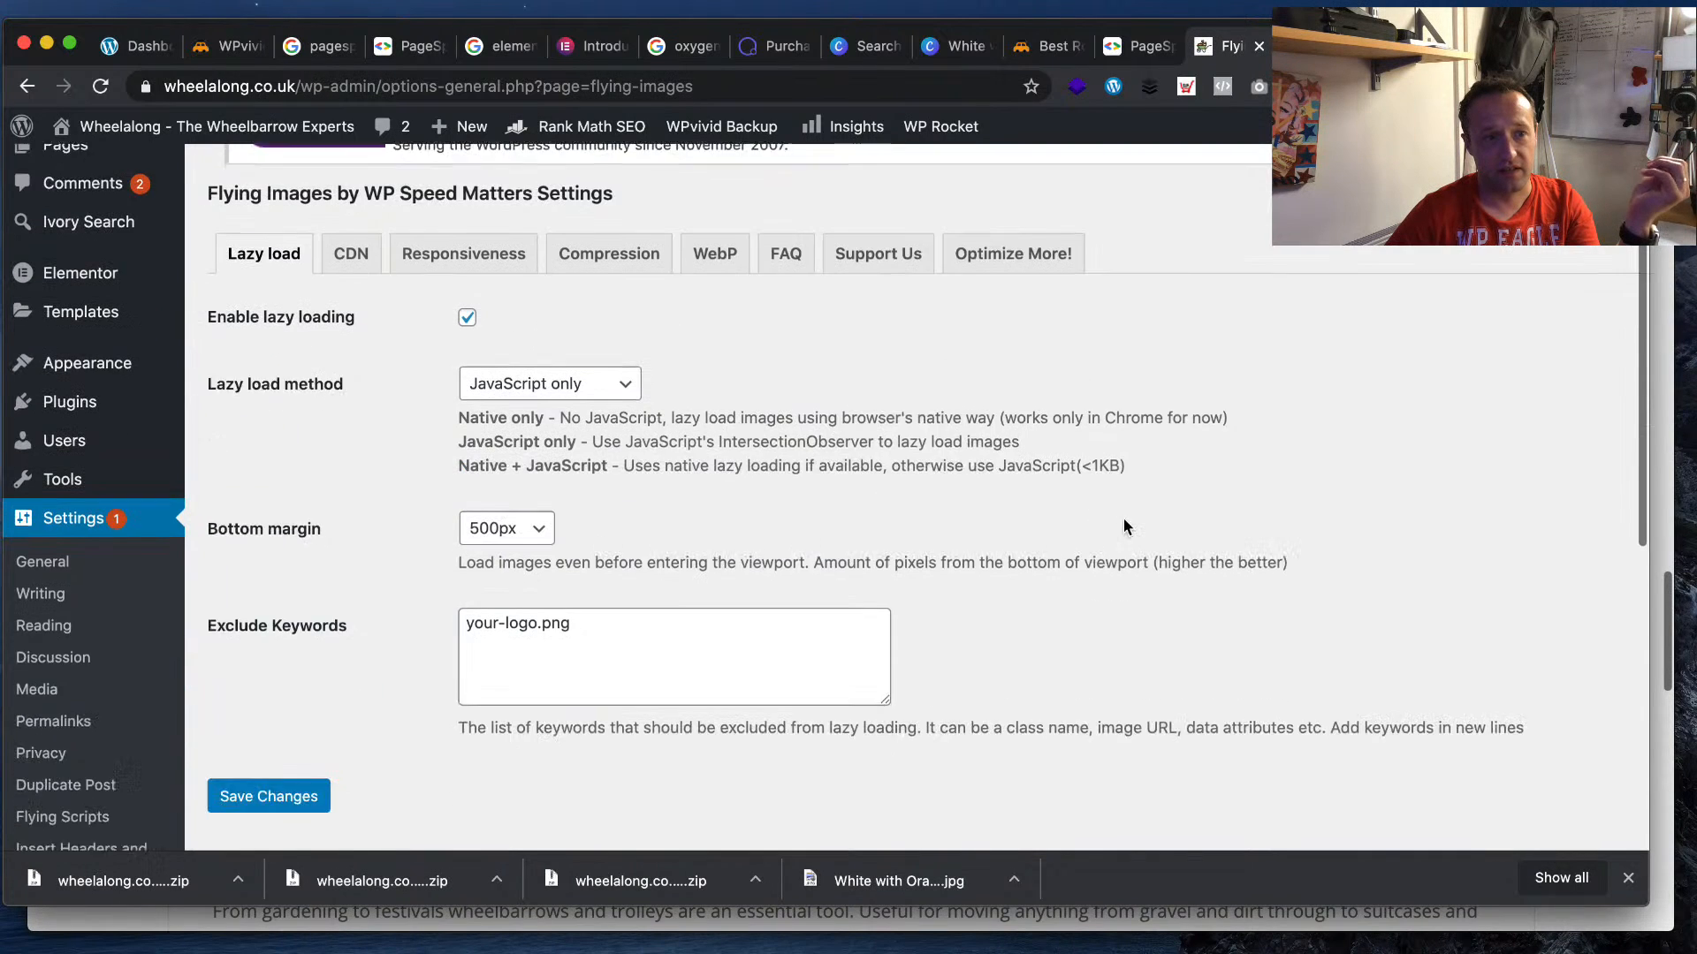
scroll(1122, 518, down, 1)
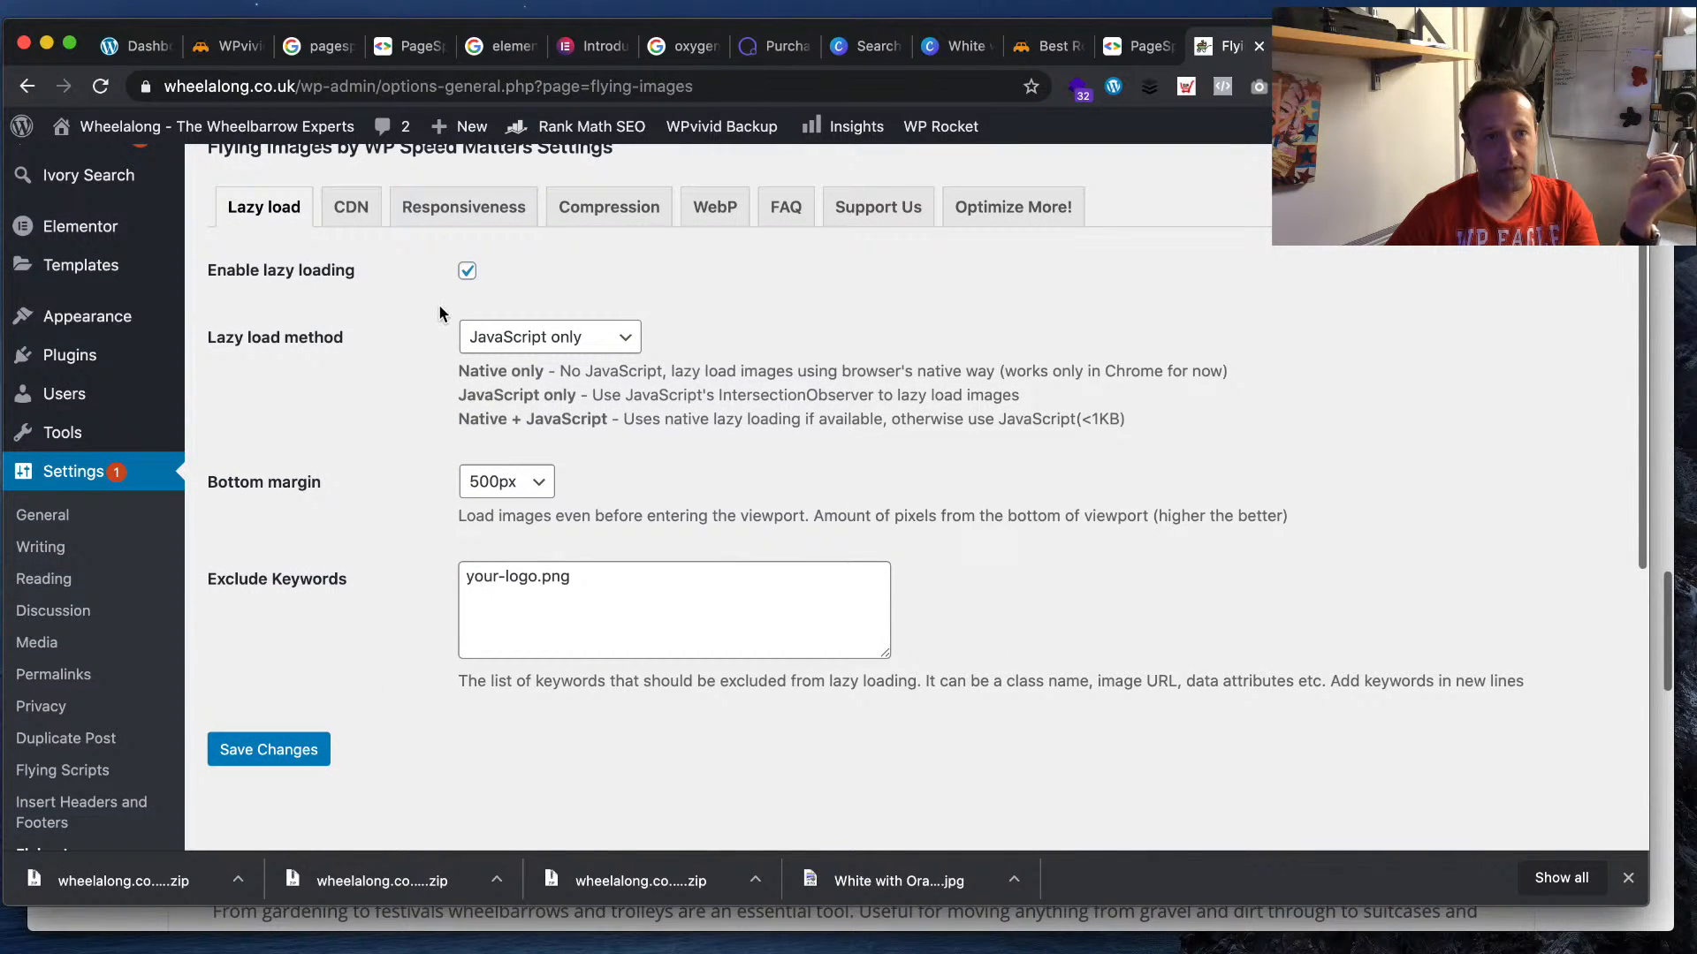
click(715, 207)
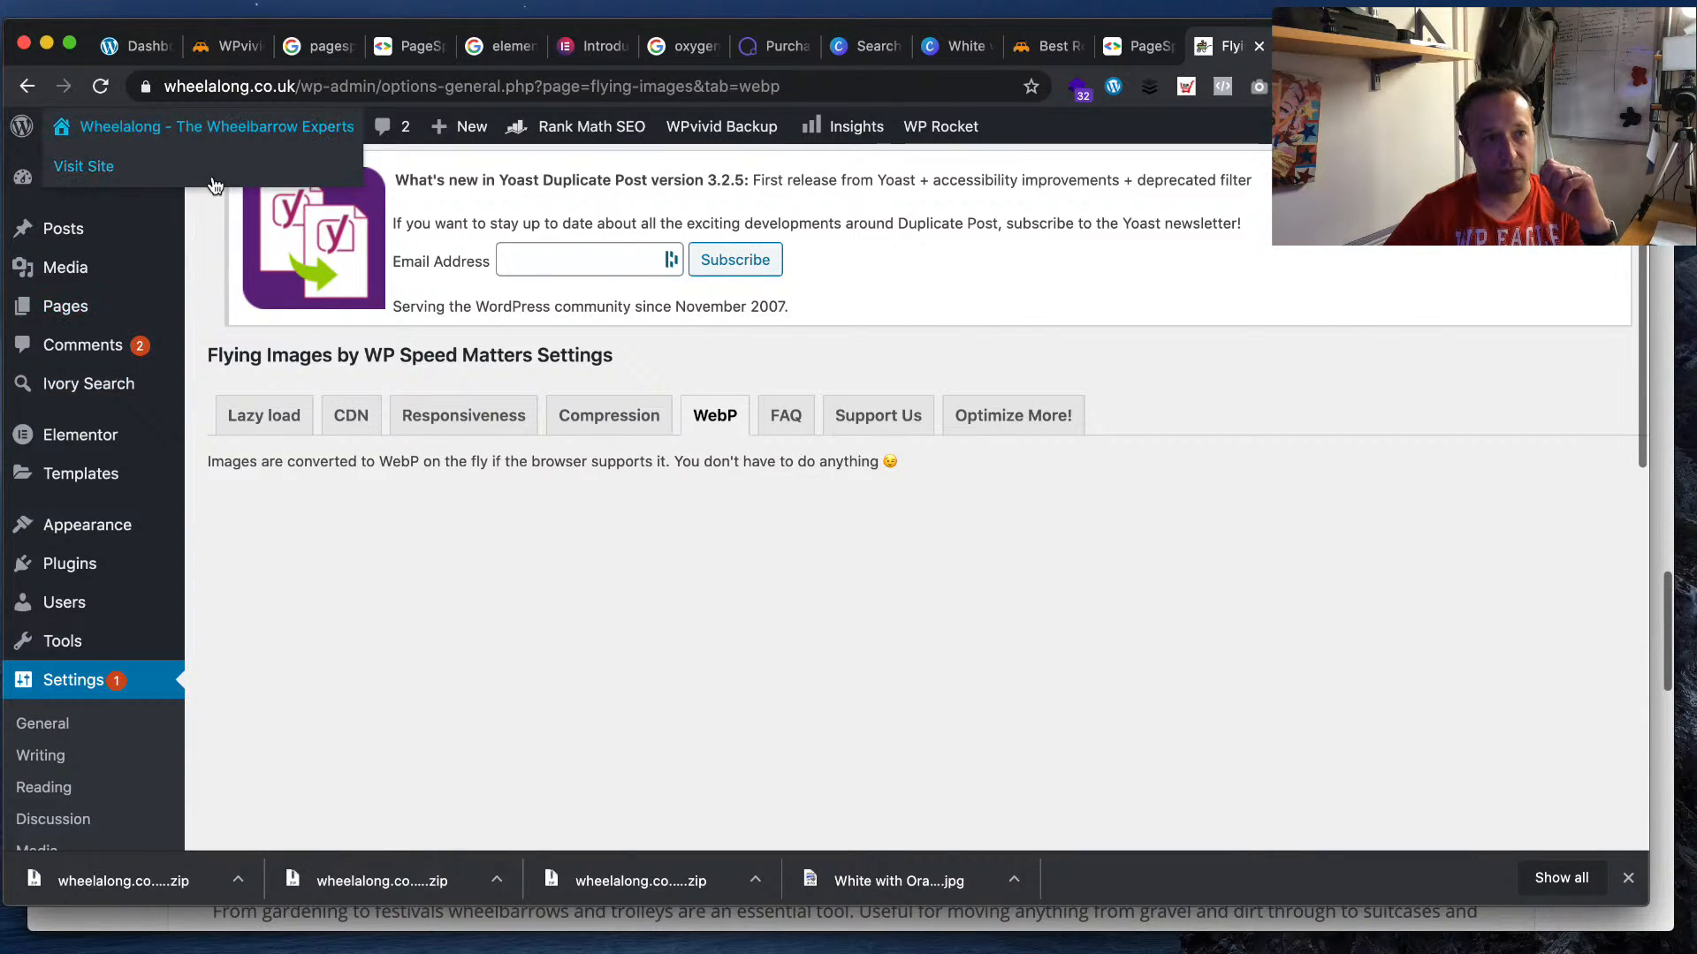
- Open the homepage in the Elementor editor and select the View All Articles button for editing
click(215, 170)
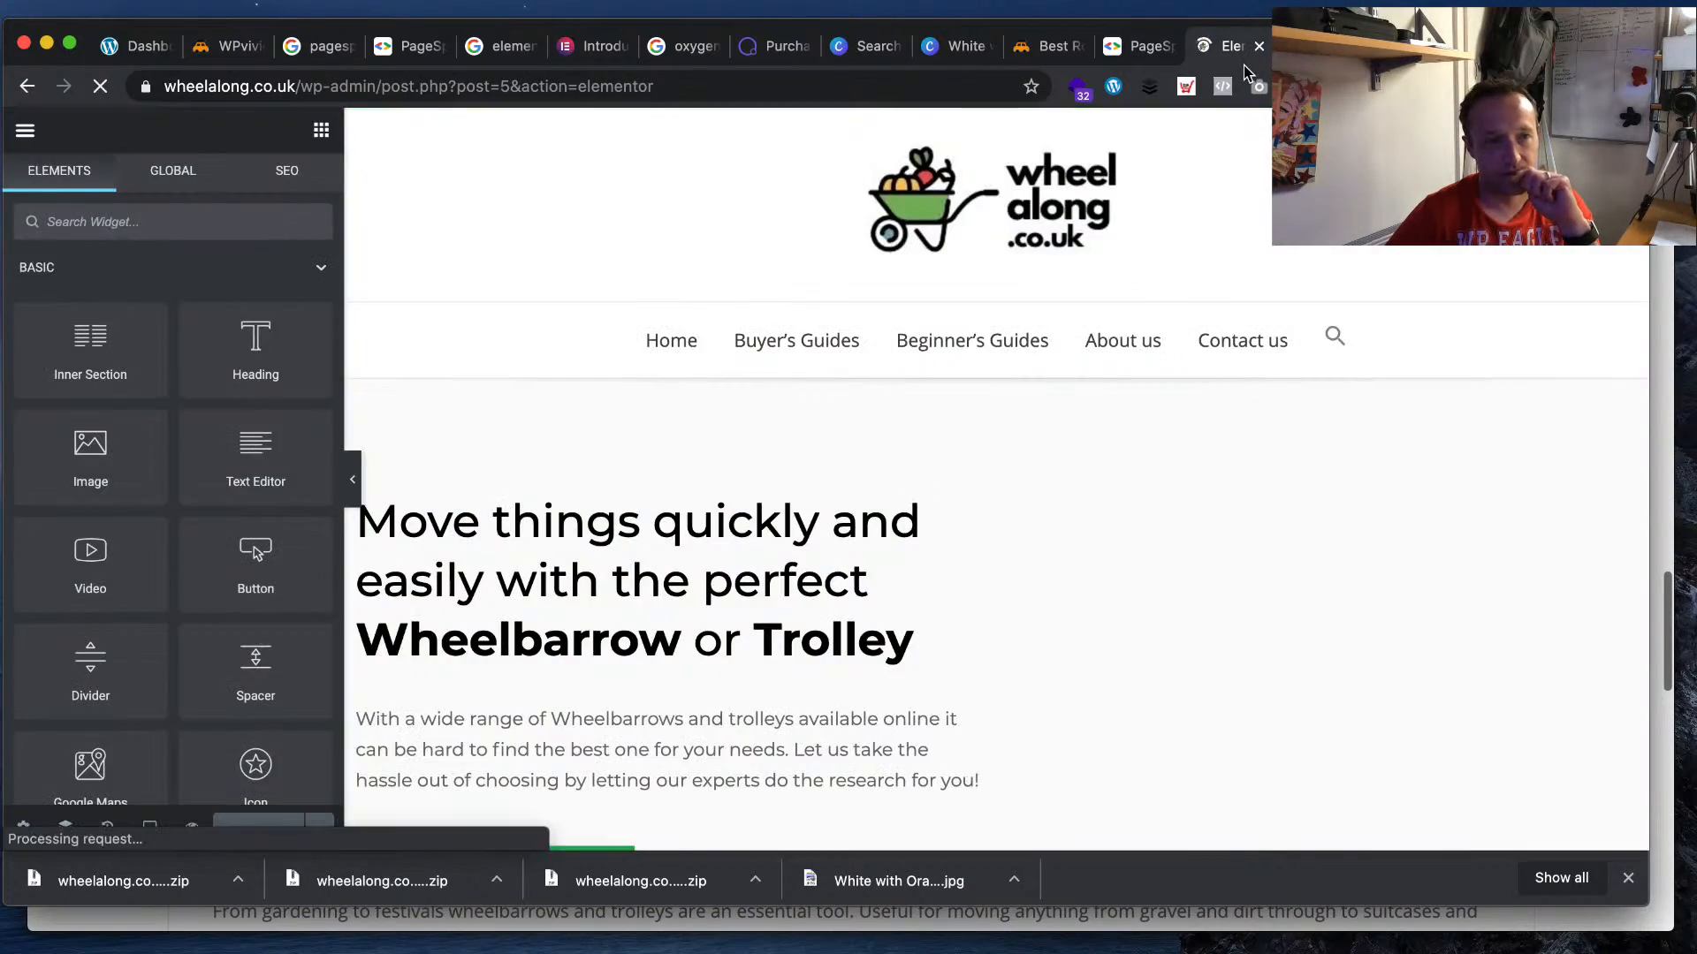
scroll(911, 340, down, 15)
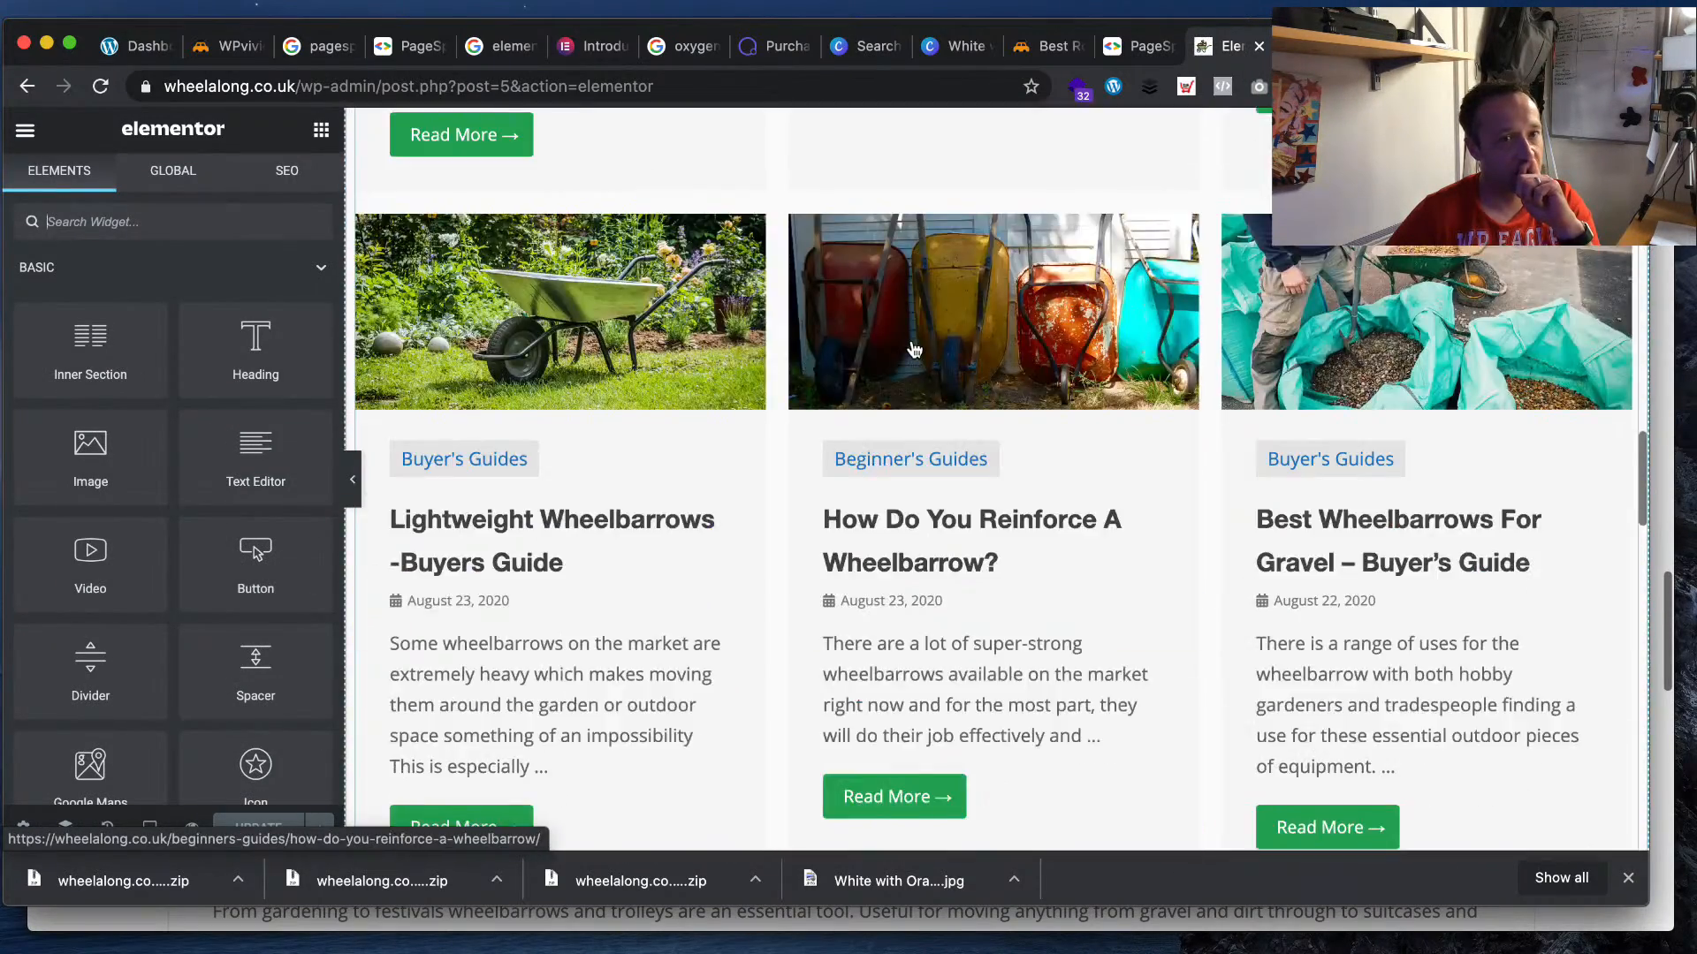
scroll(914, 349, down, 8)
scroll(1075, 283, up, 2)
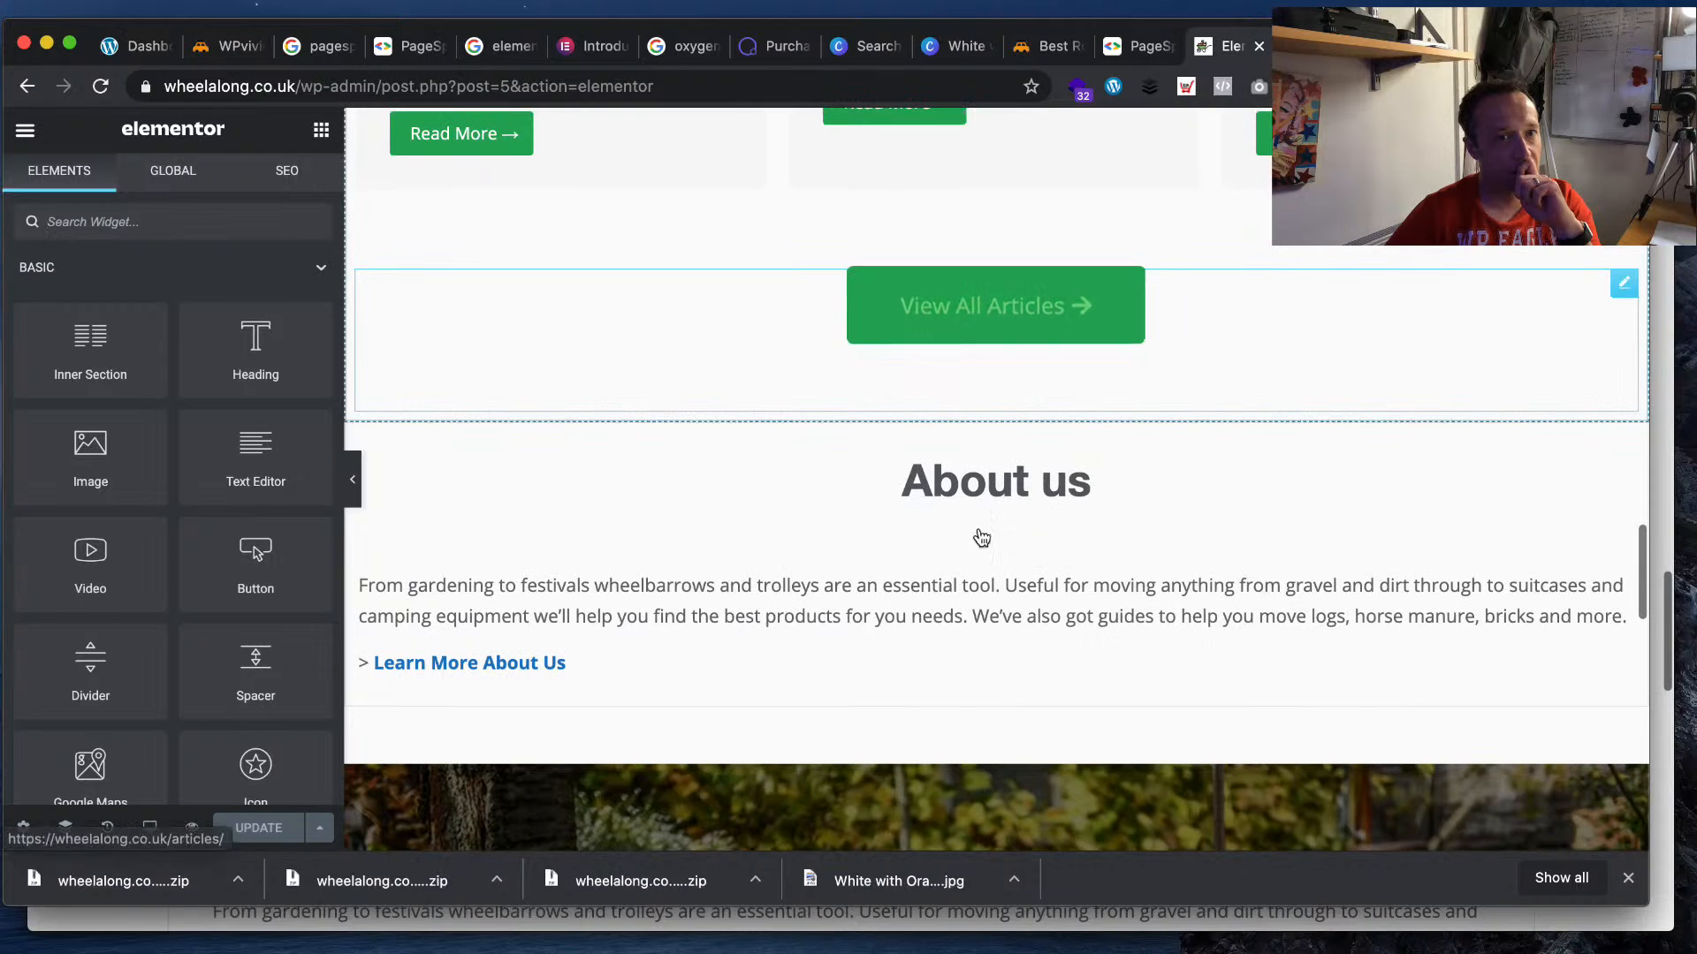
click(1123, 334)
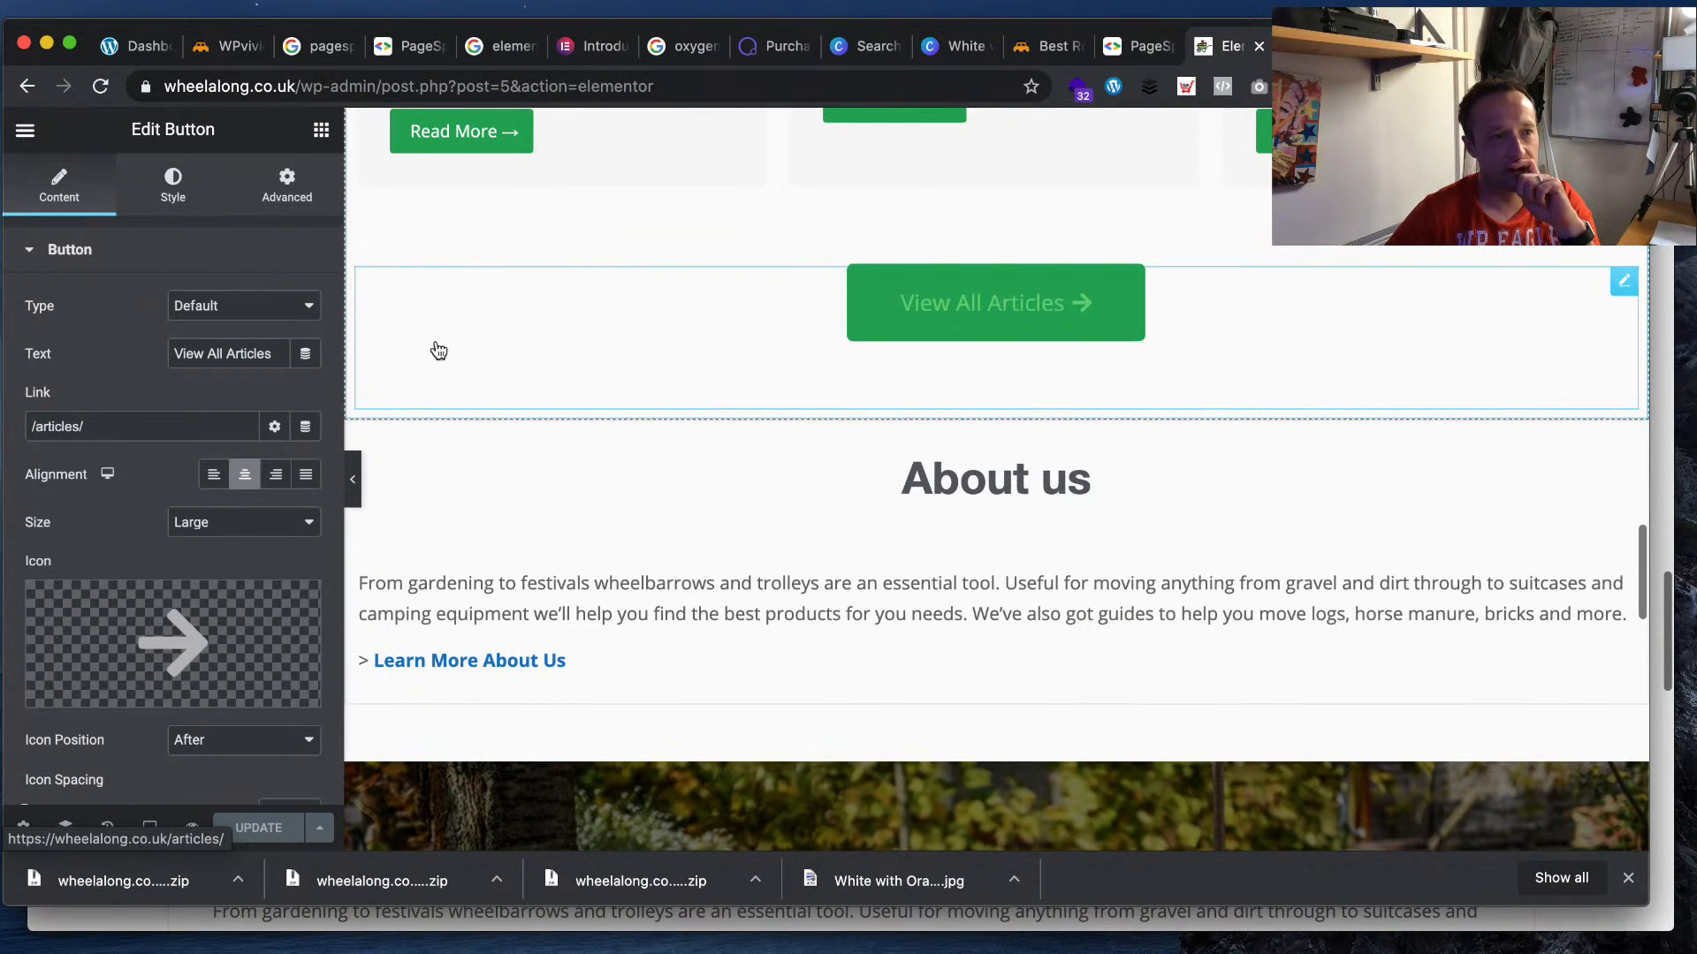
scroll(104, 506, down, 5)
scroll(104, 505, up, 5)
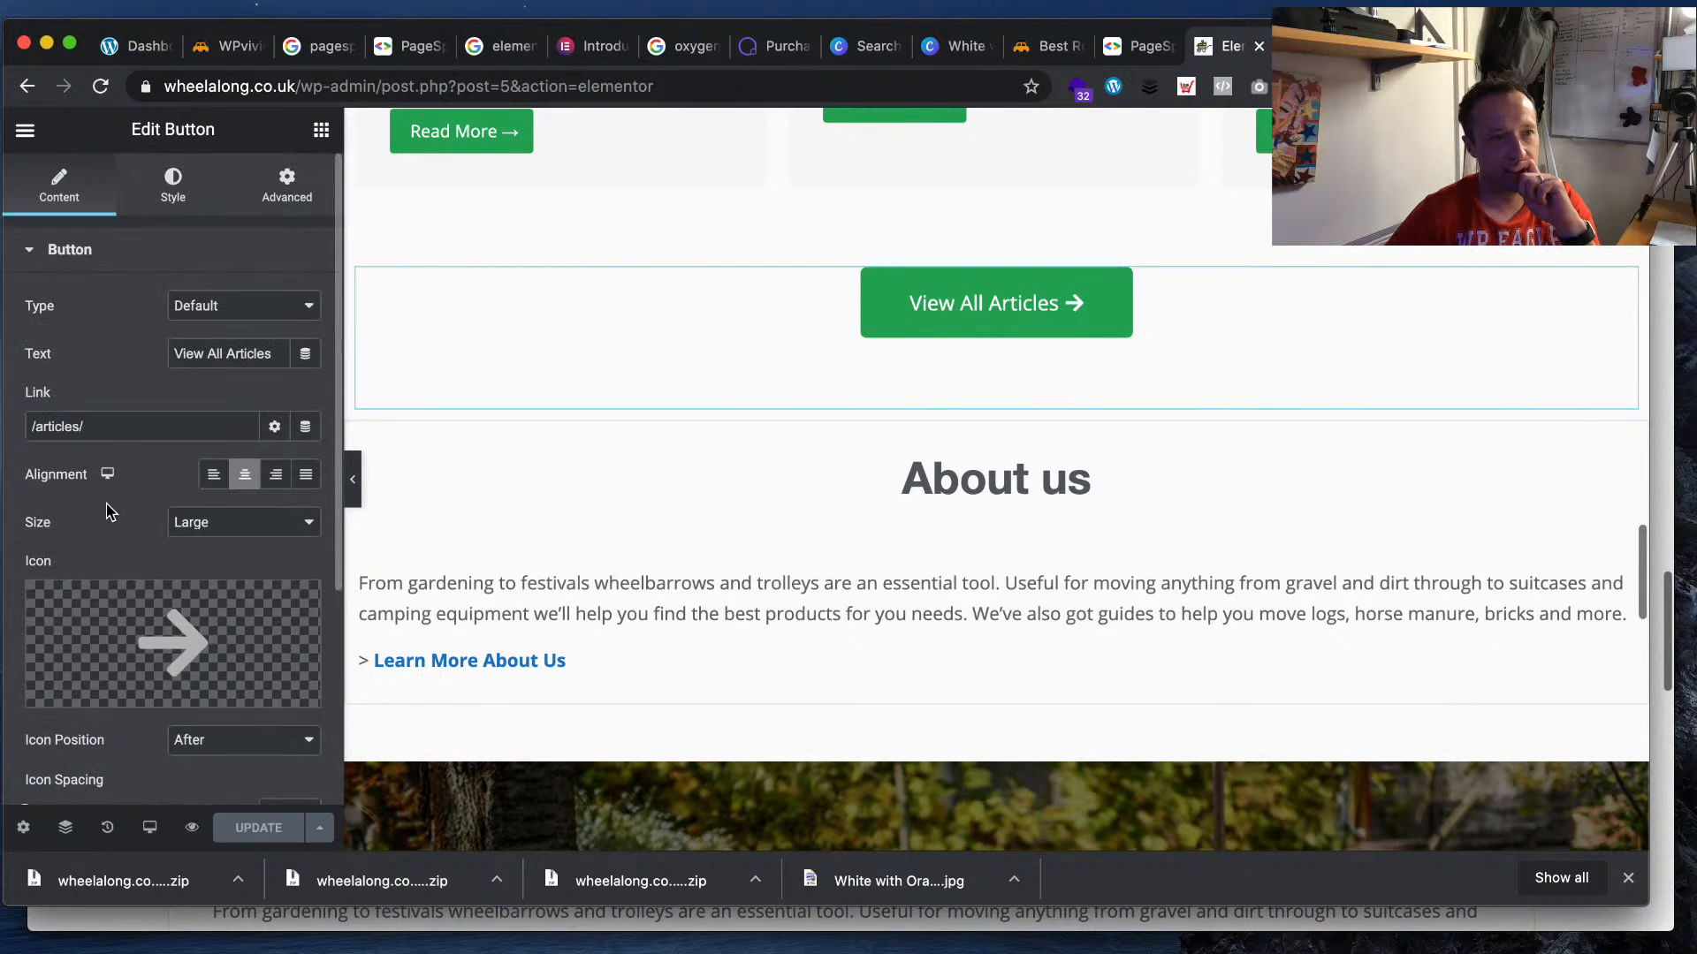
- Set the View All Articles button's normal text color to #FFFFFF, check its hover style, and update the page
click(188, 192)
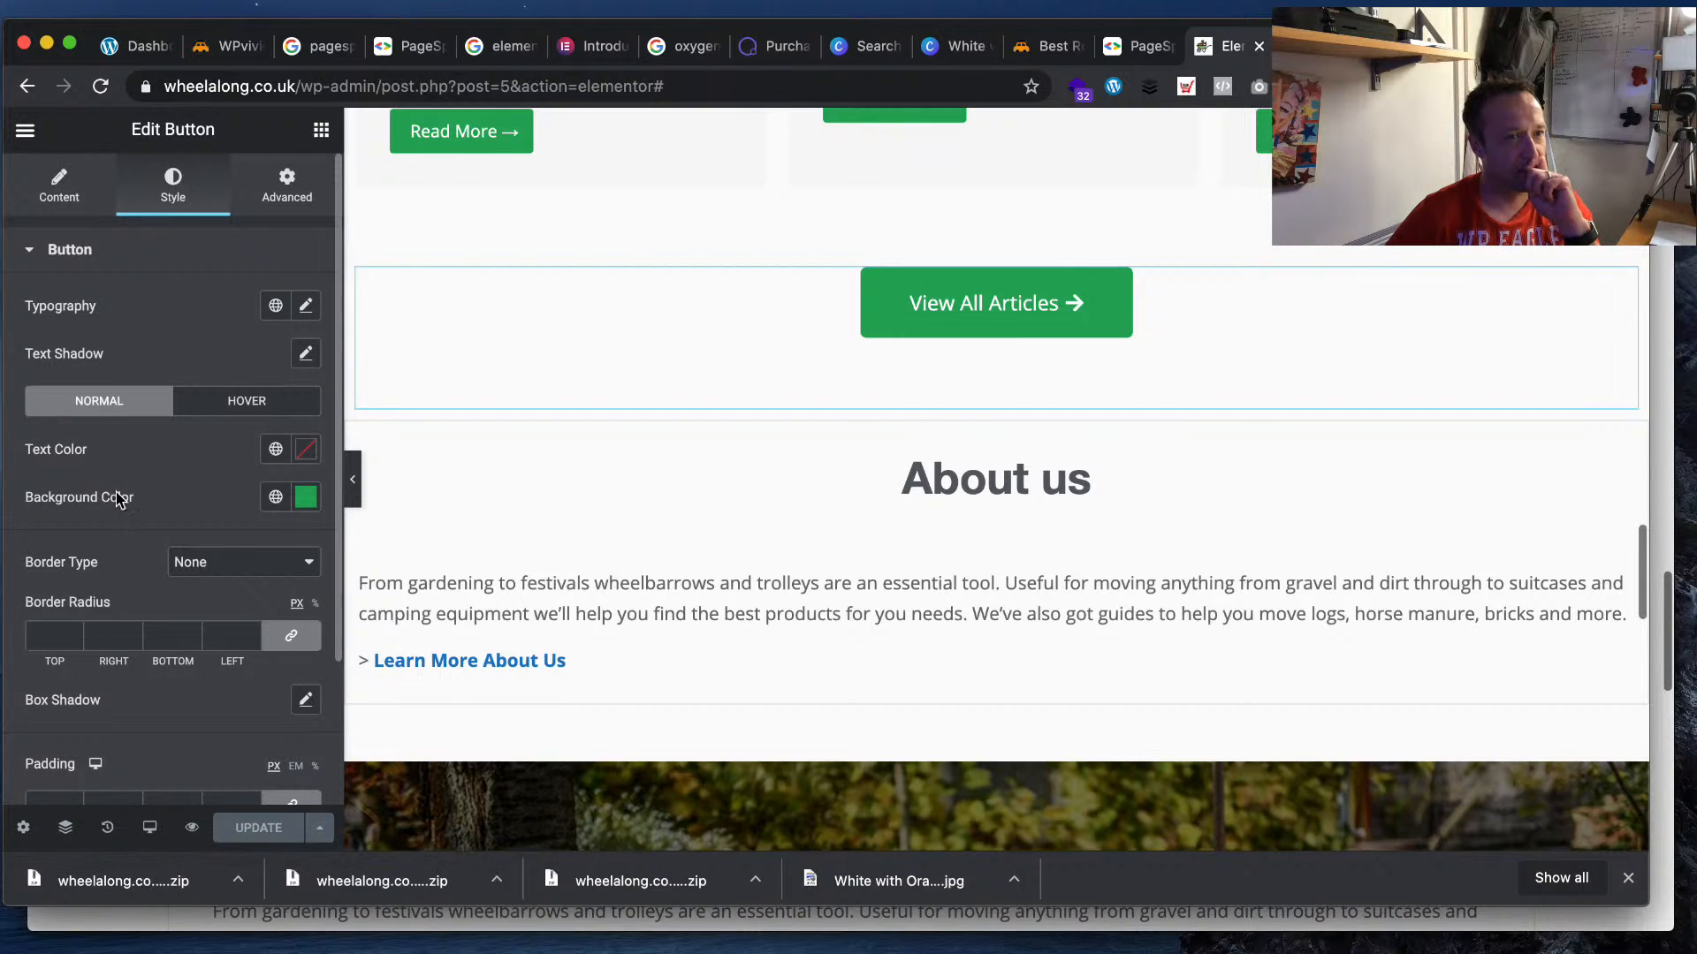
click(304, 449)
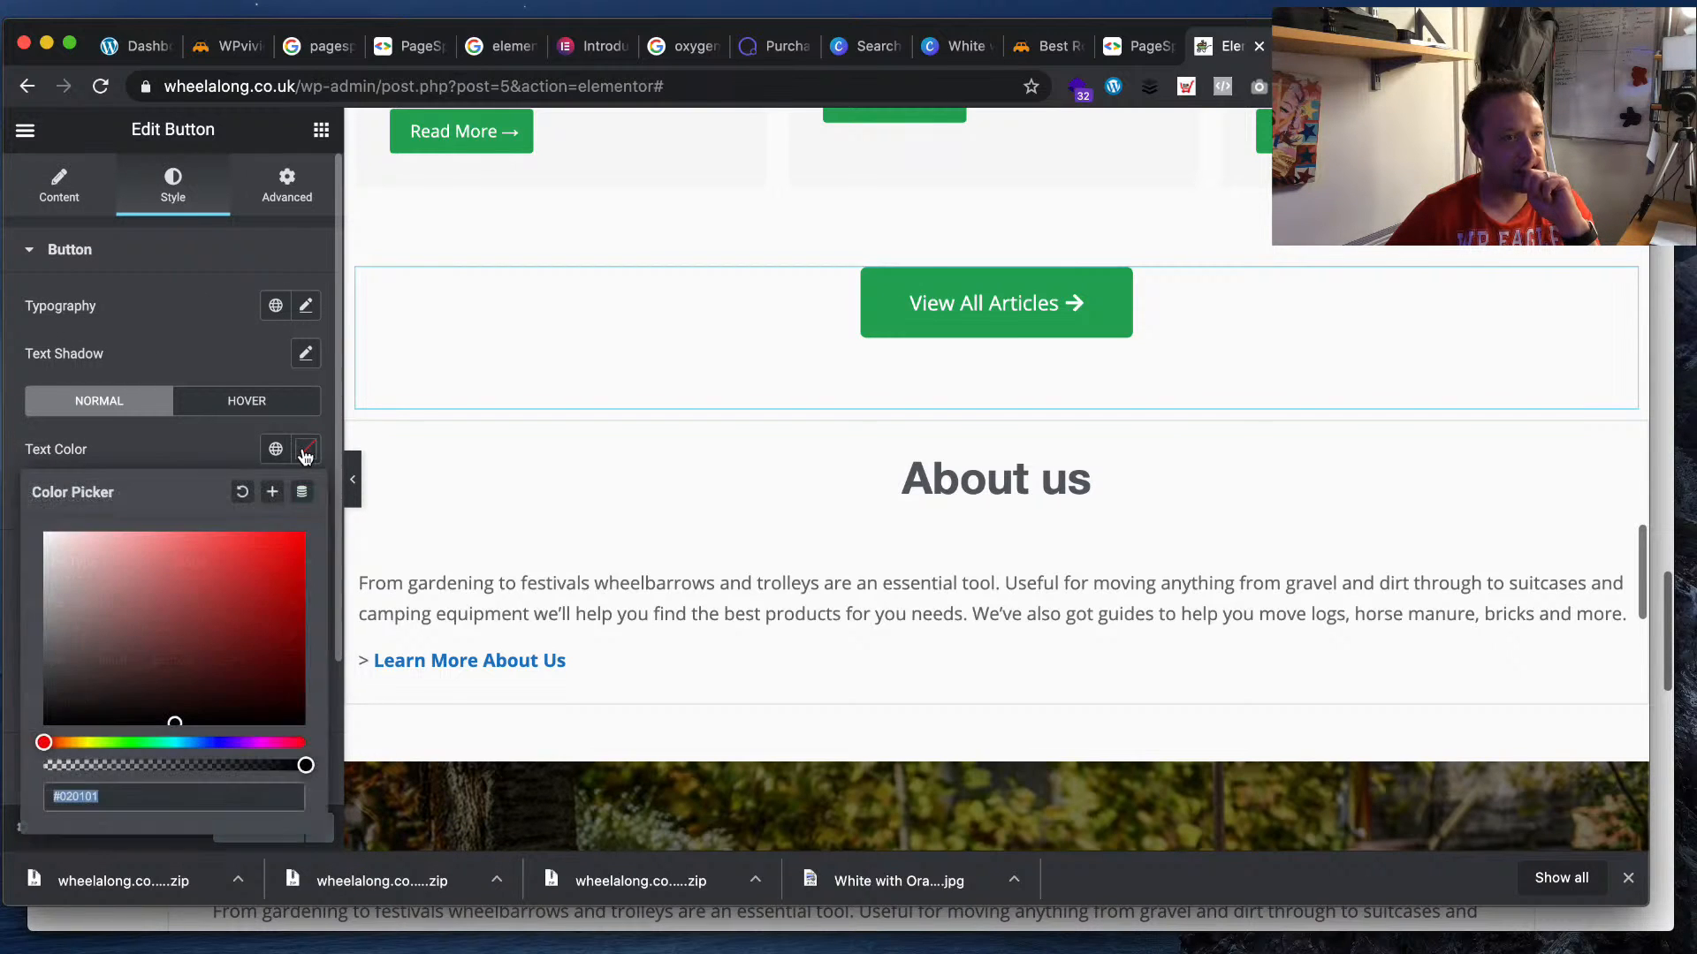
text(#FFFFFF)
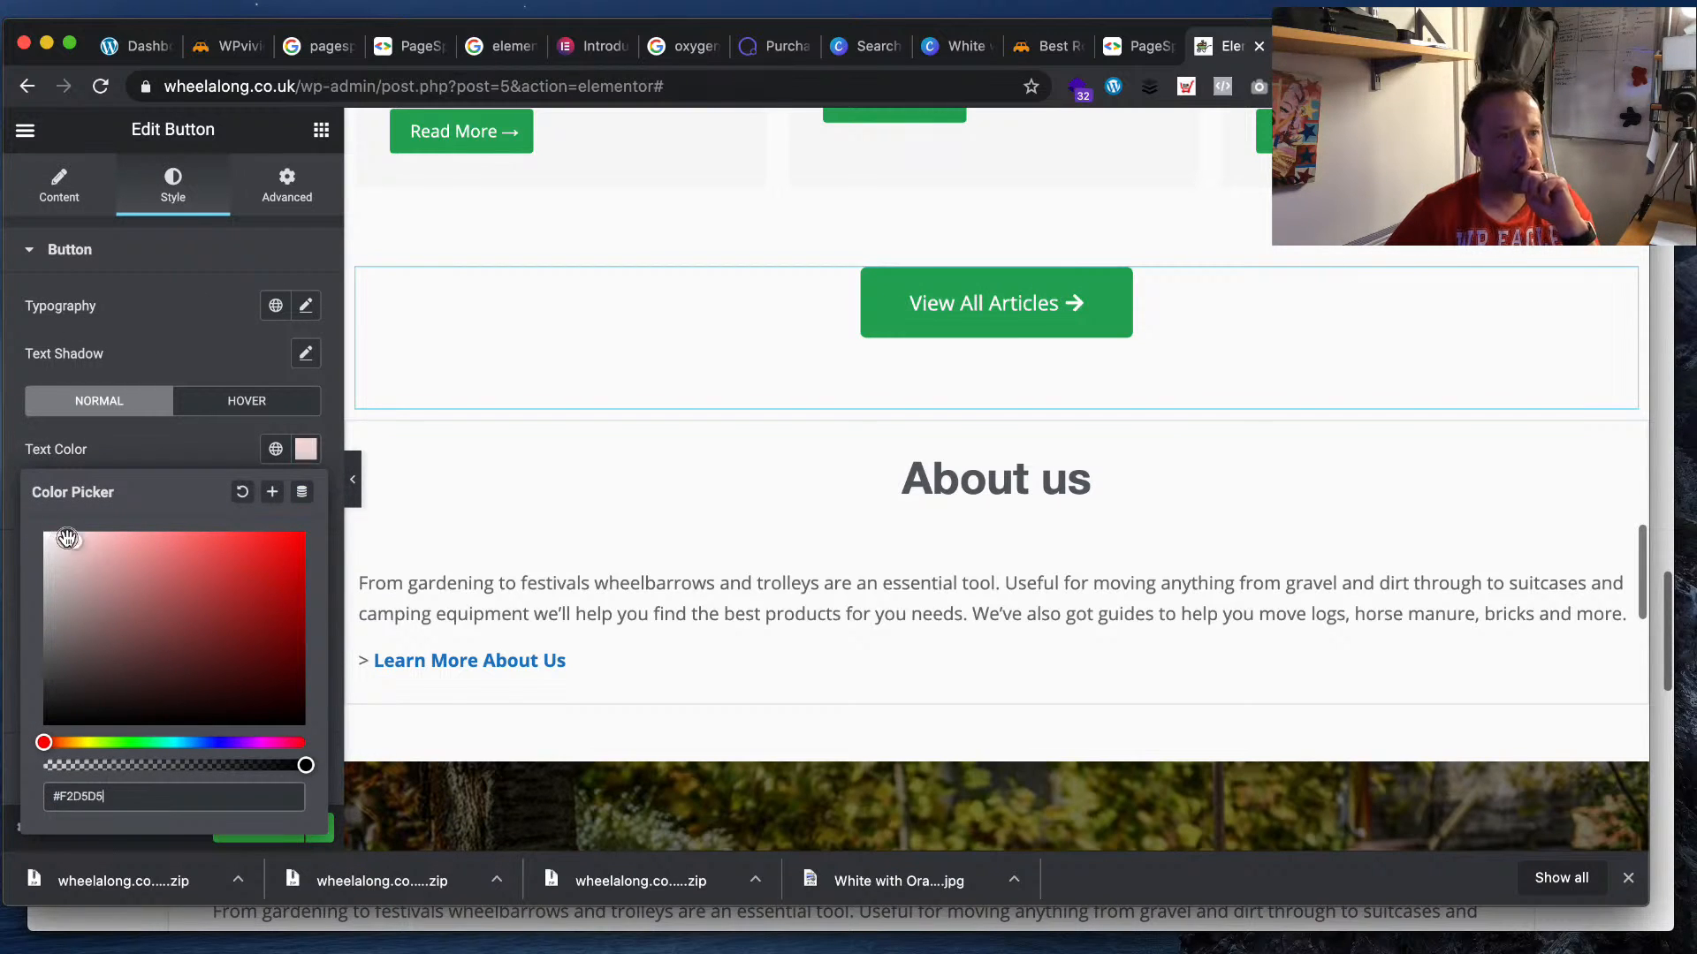
click(42, 539)
drag(53, 549, 40, 528)
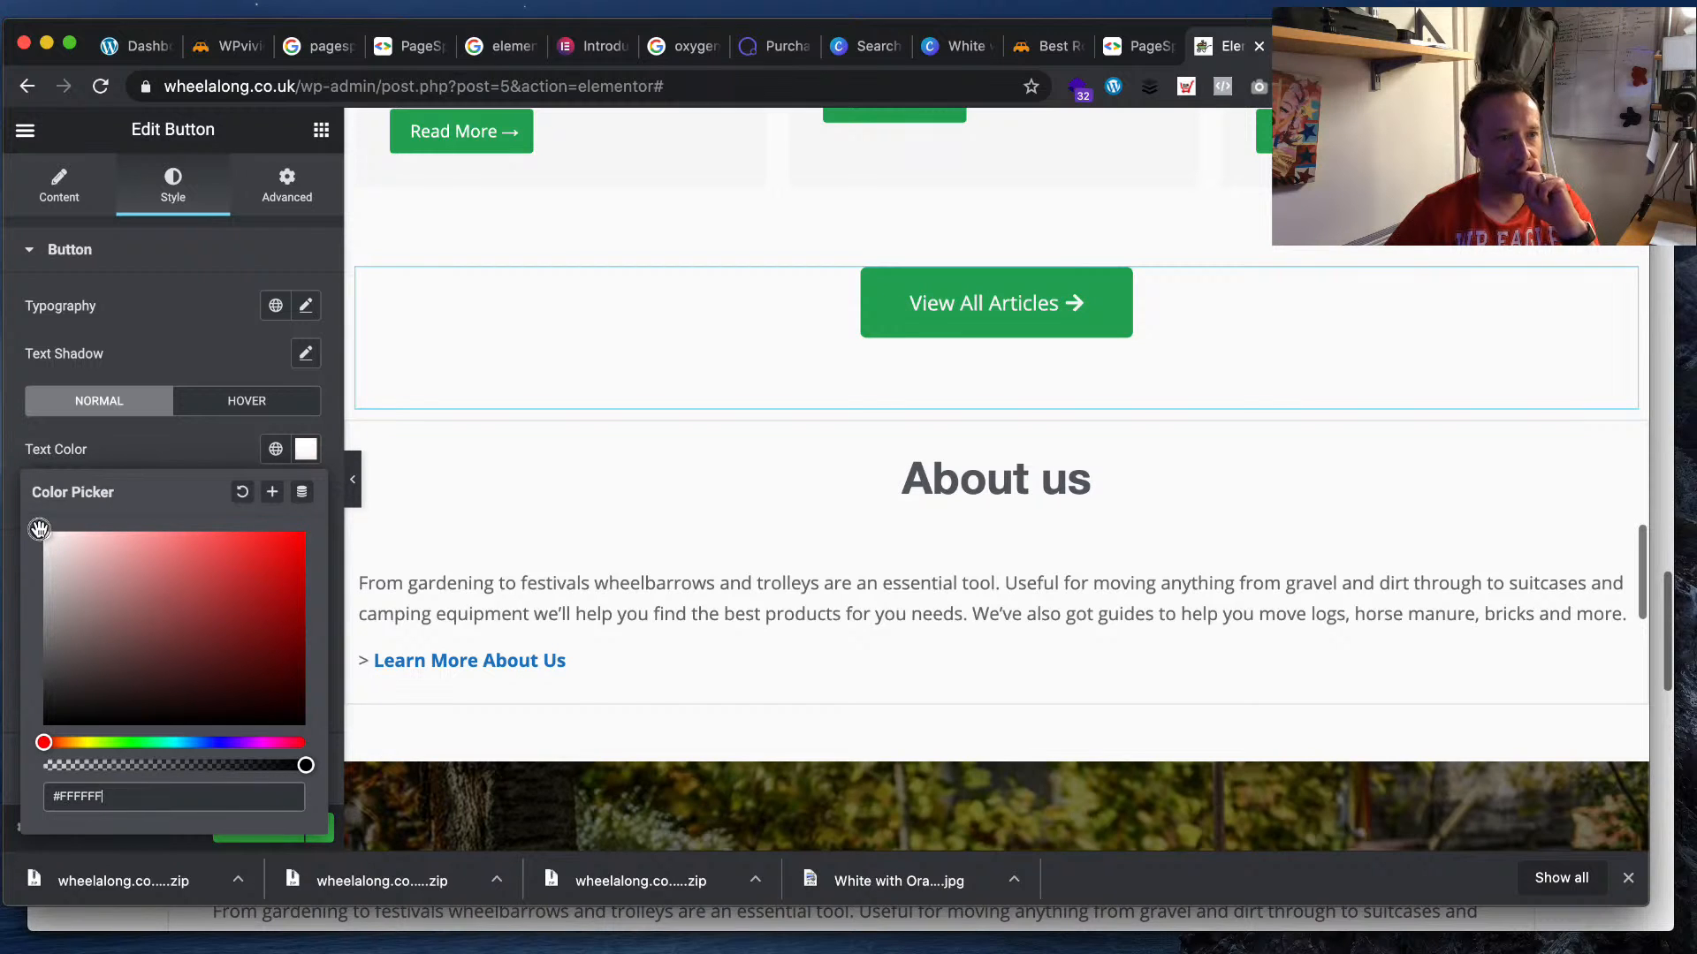
click(206, 454)
click(251, 414)
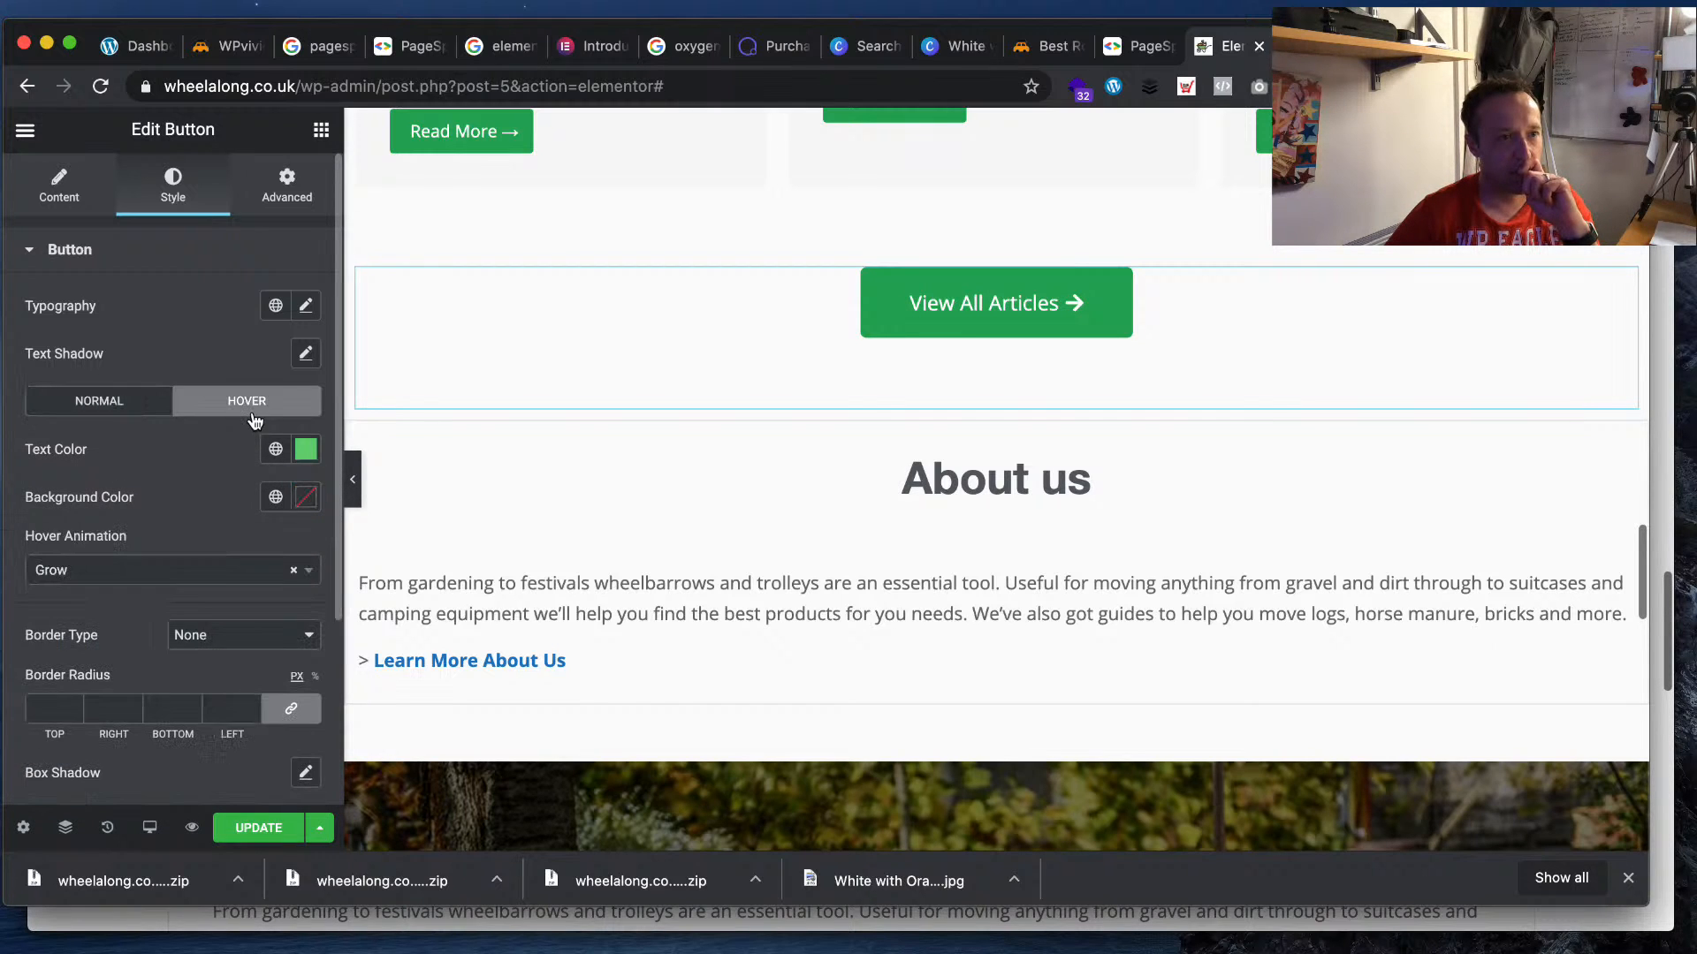
click(258, 828)
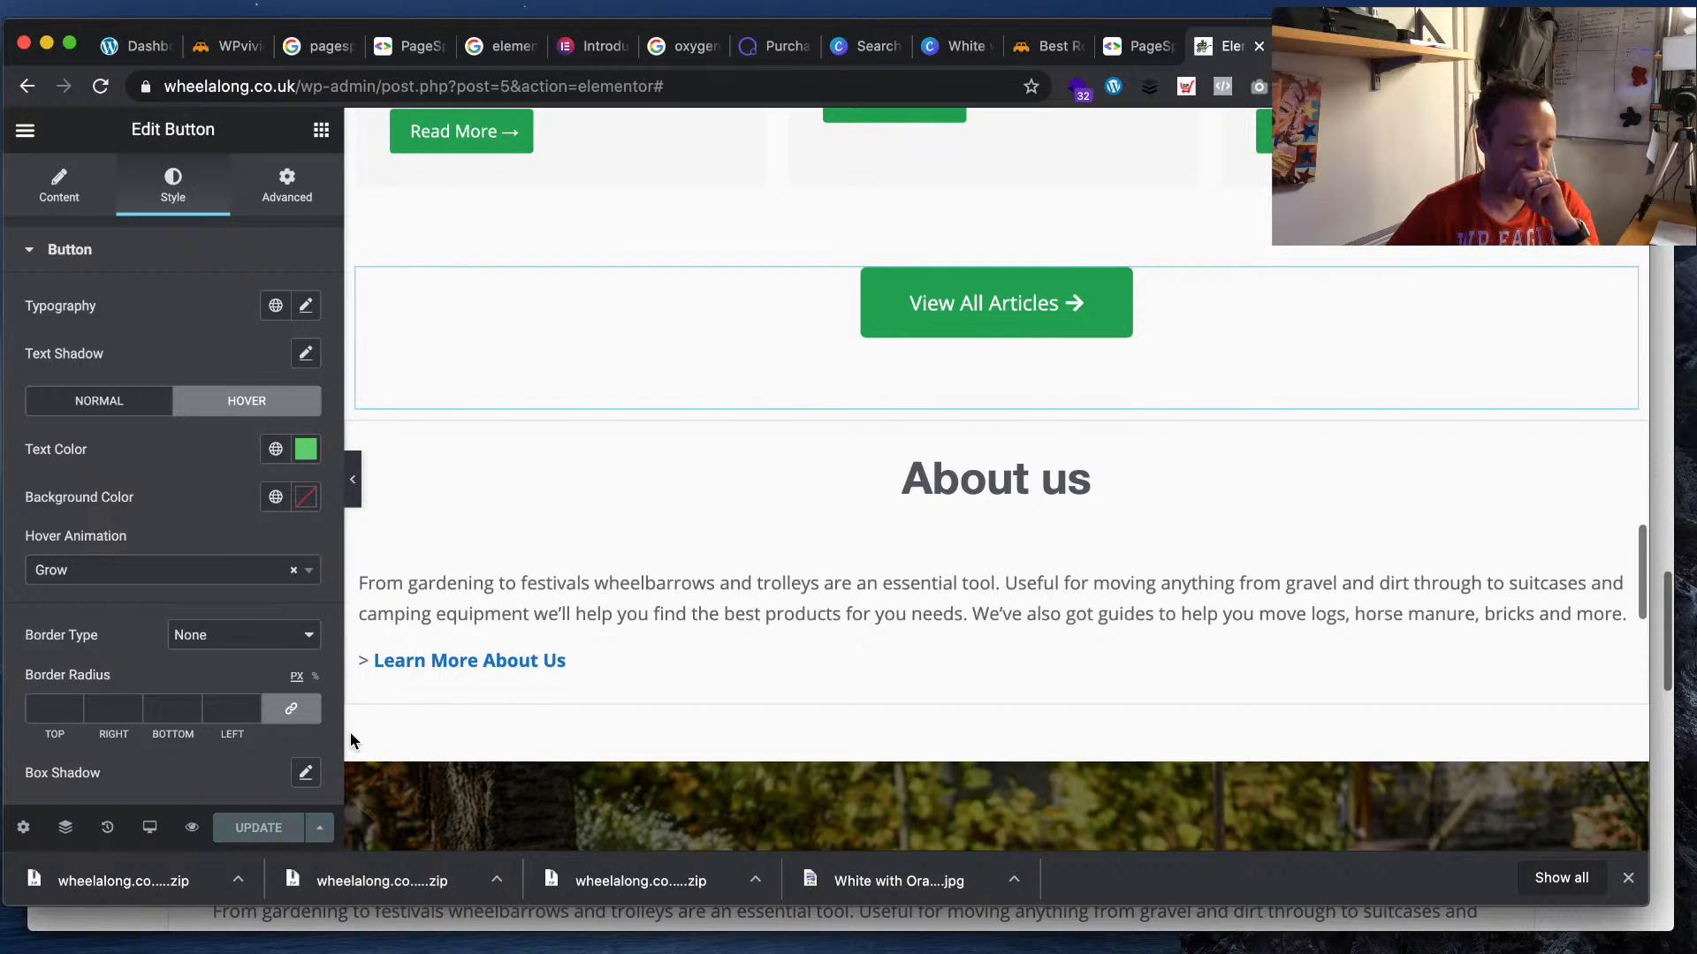
- Exit the Elementor editor for the homepage and return to the WordPress Pages list
click(25, 129)
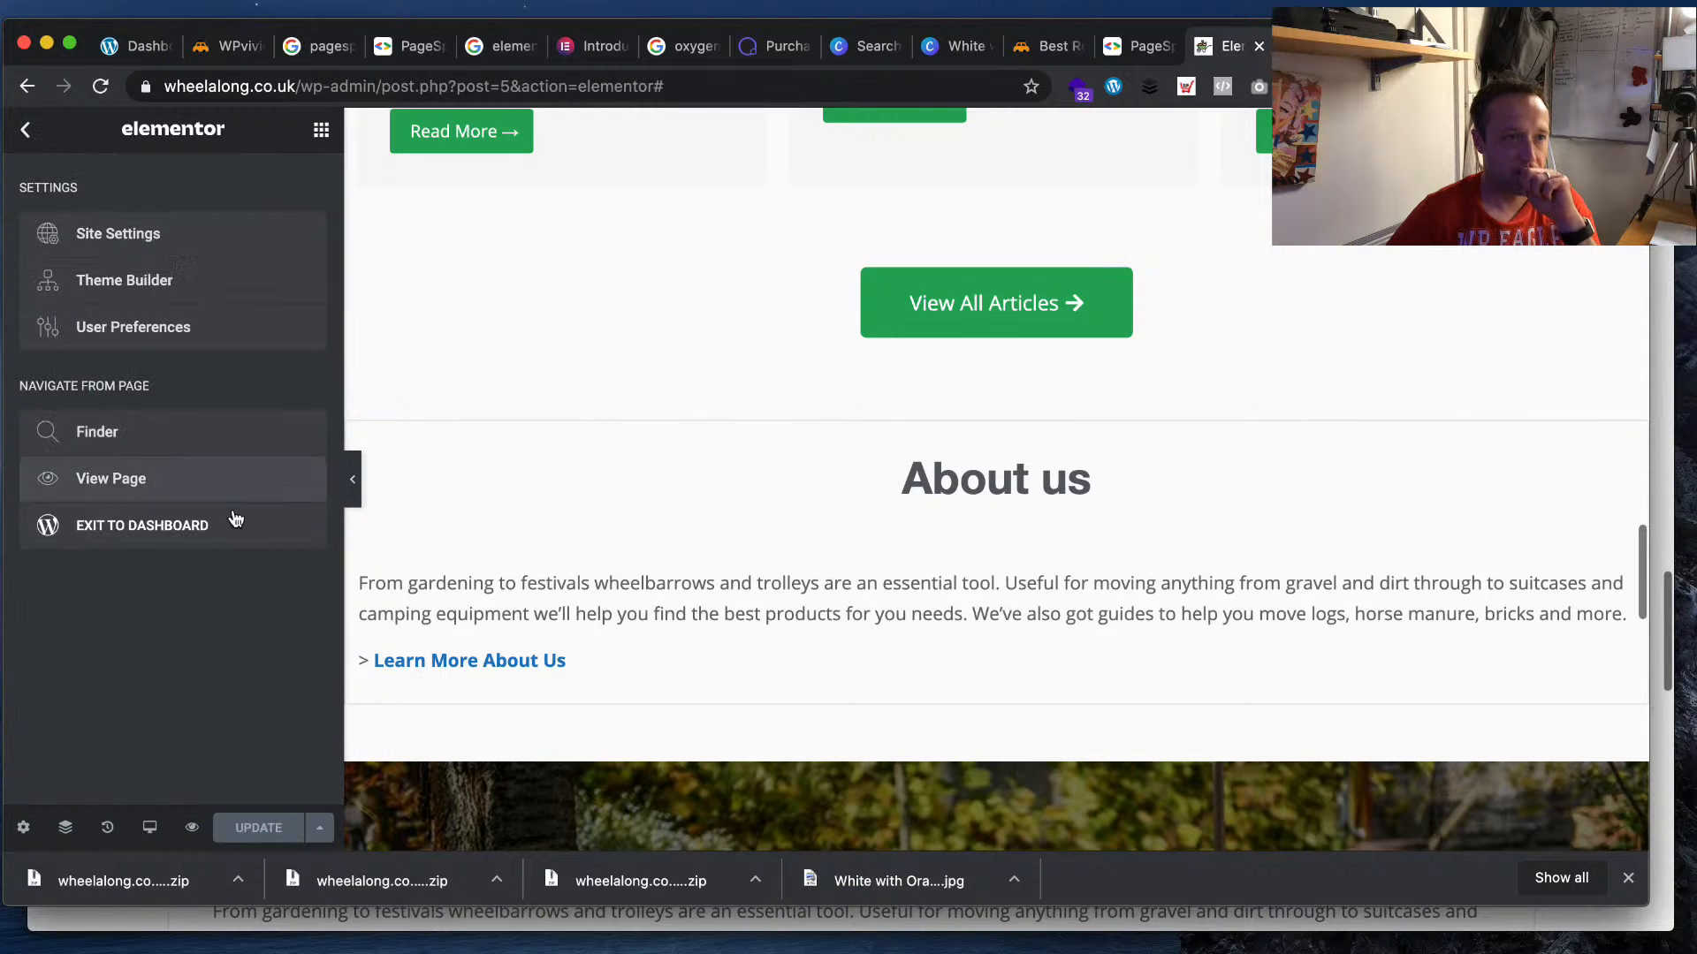
click(141, 525)
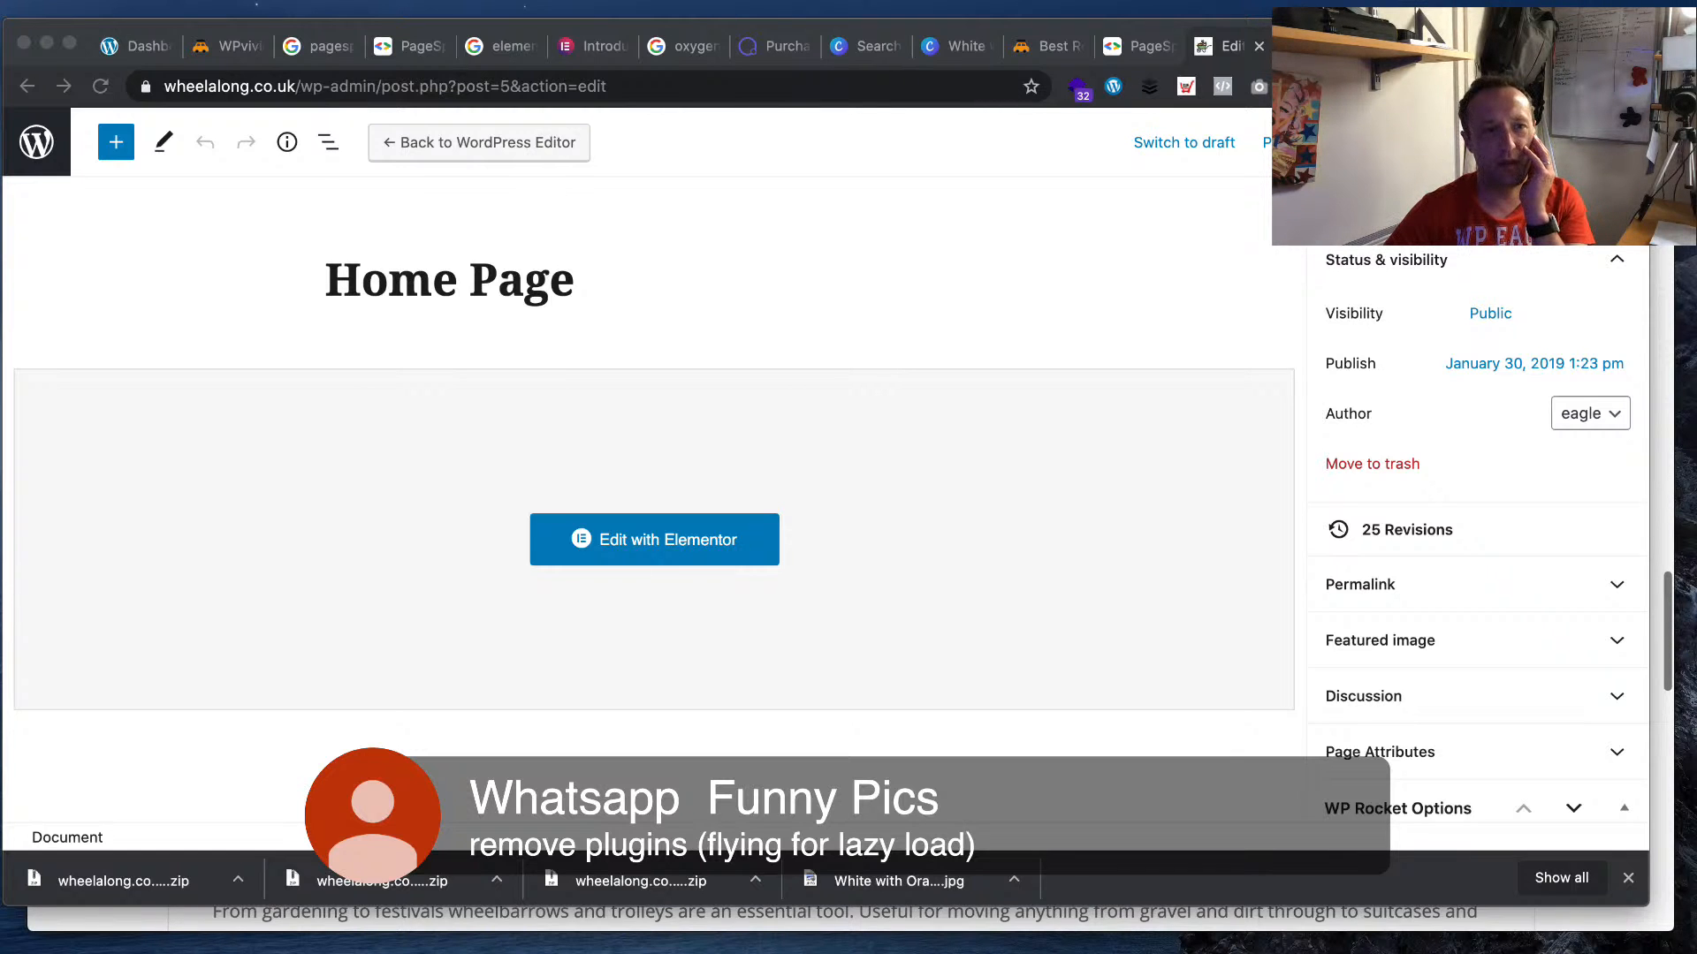
click(52, 152)
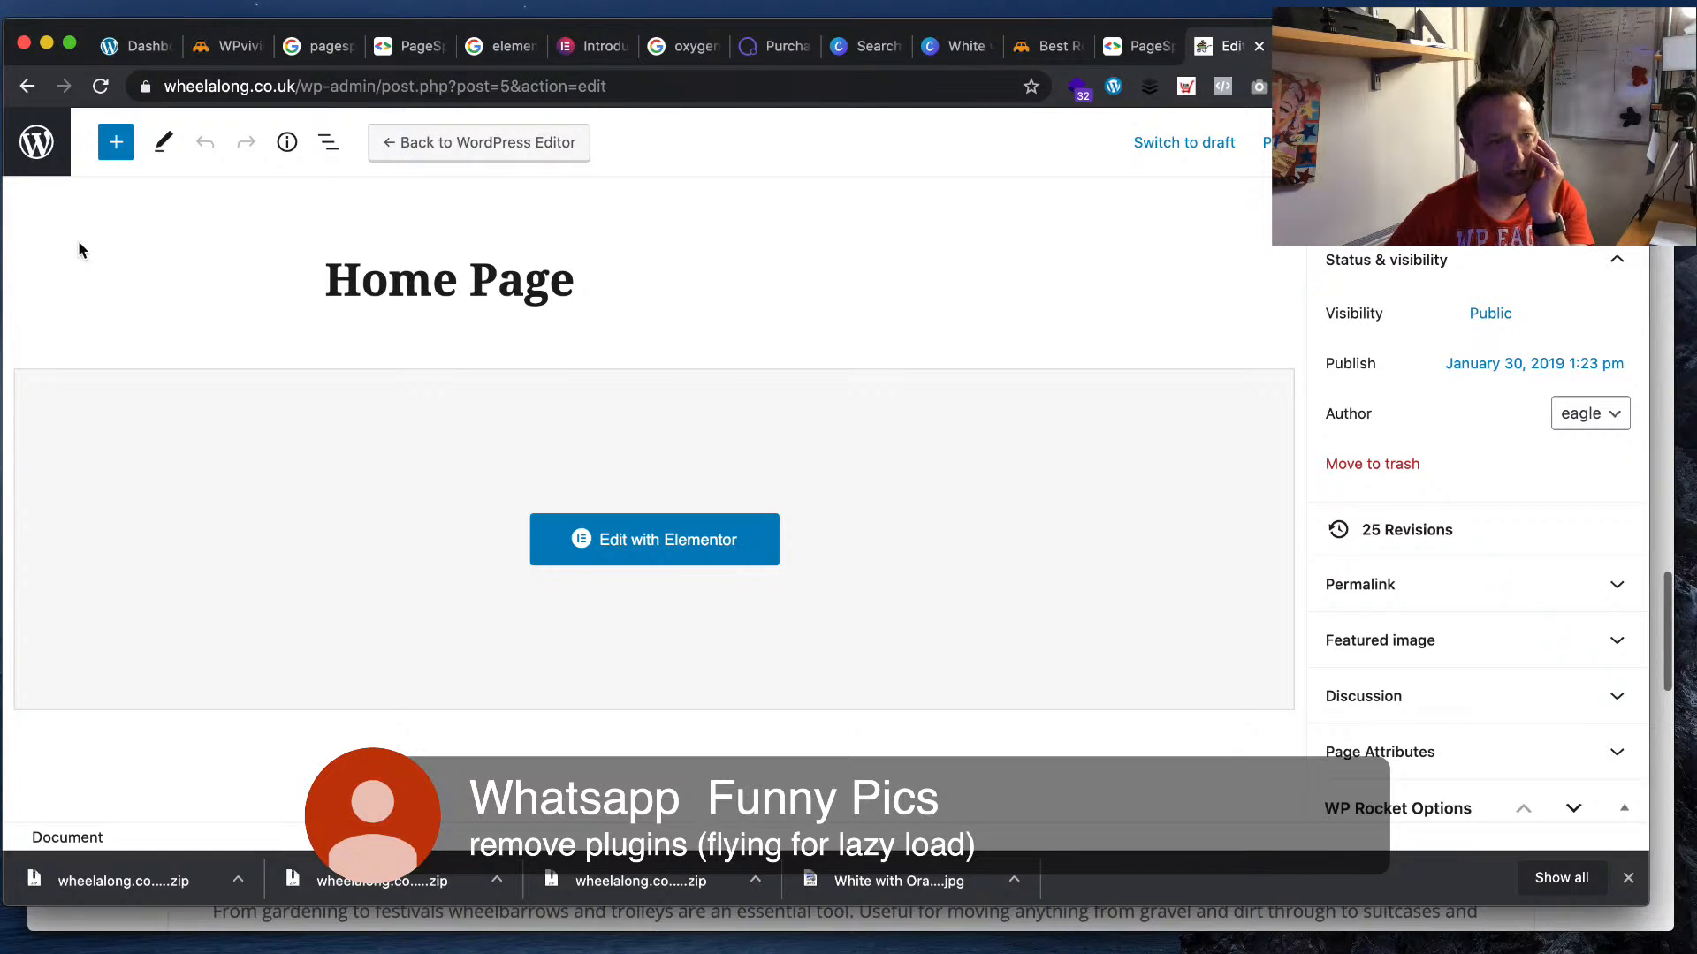
click(50, 141)
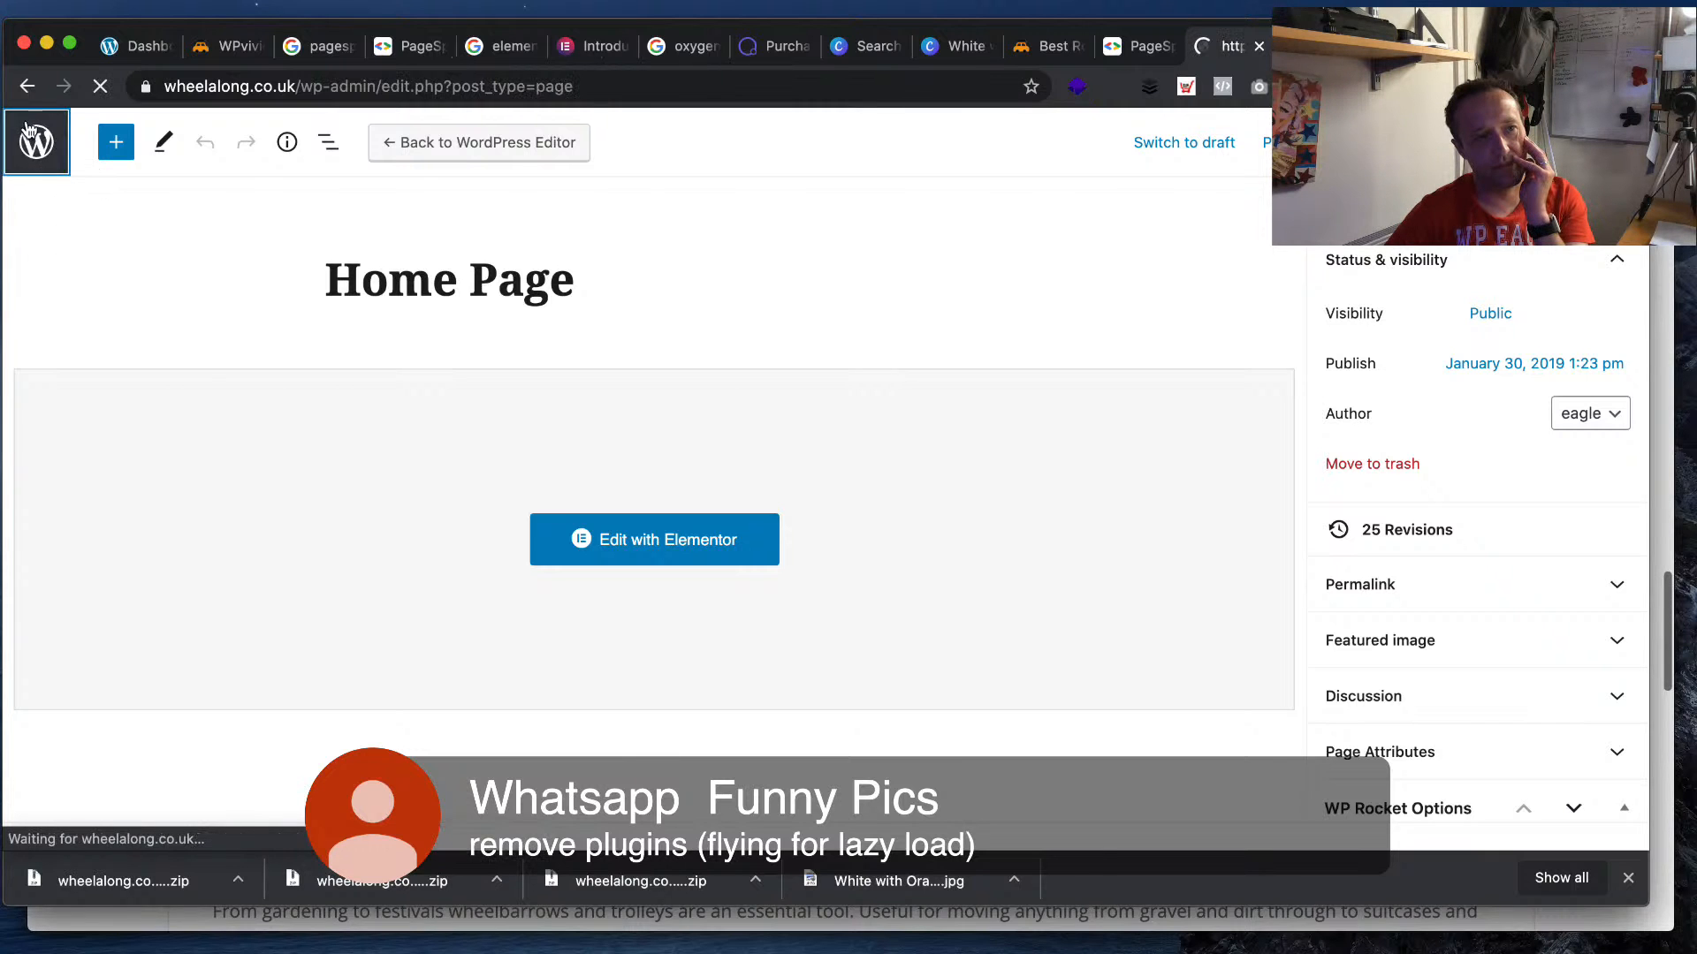
scroll(122, 520, down, 1)
scroll(123, 520, down, 10)
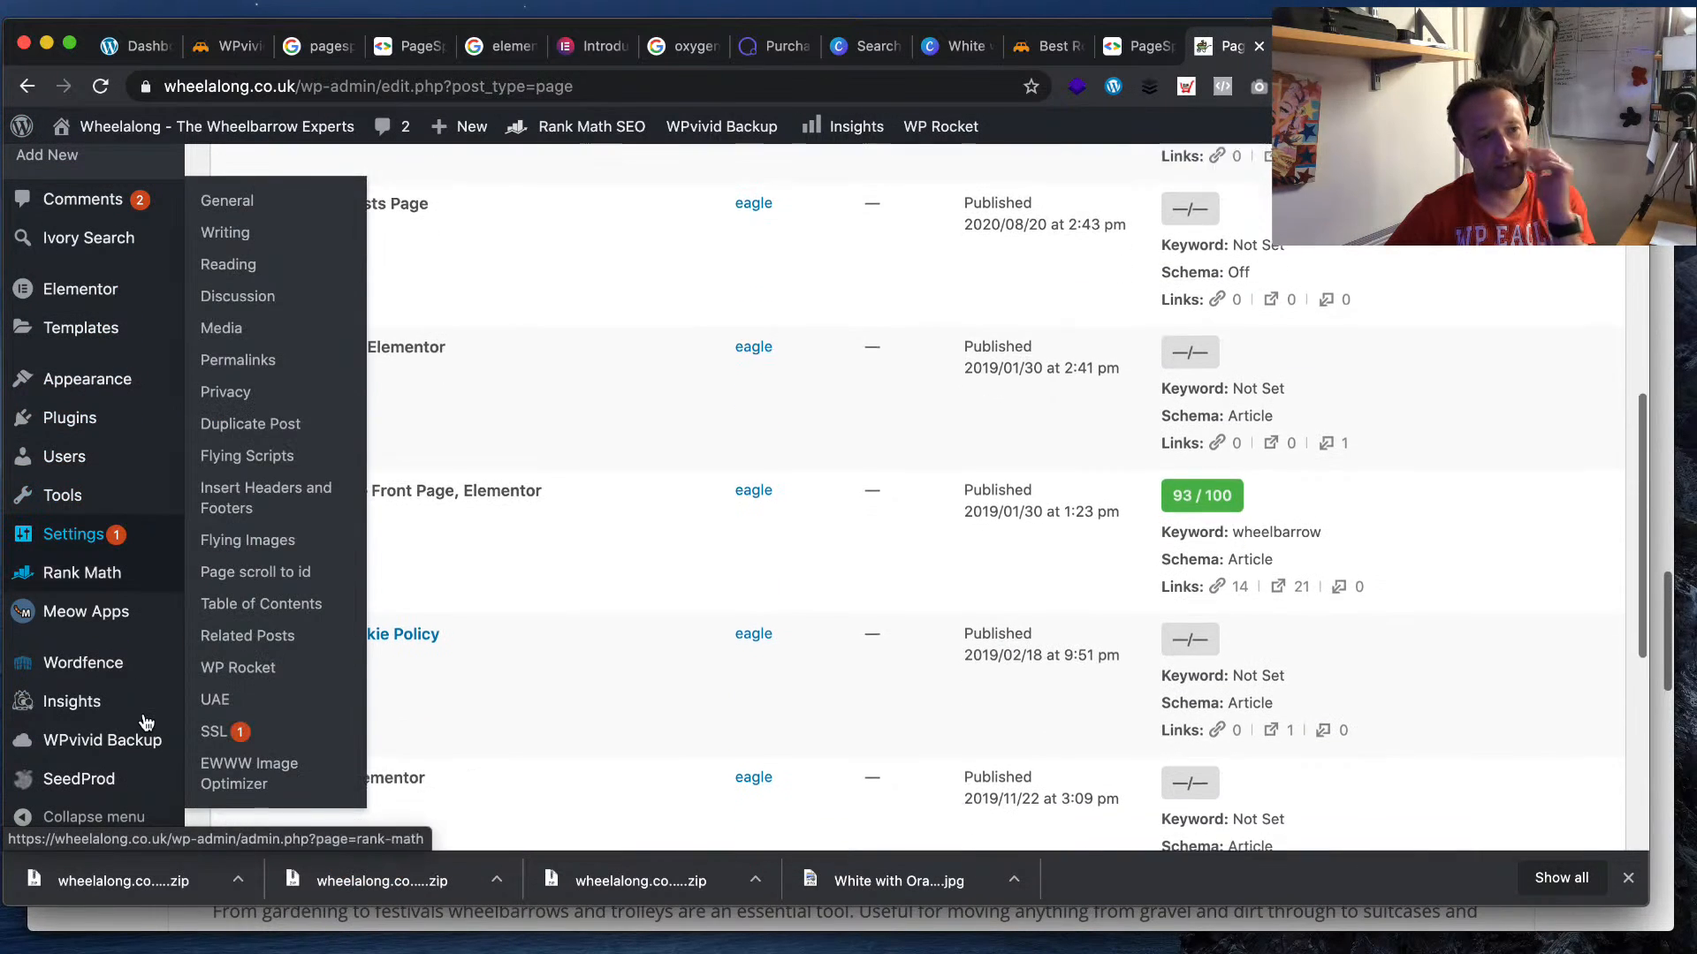
click(75, 159)
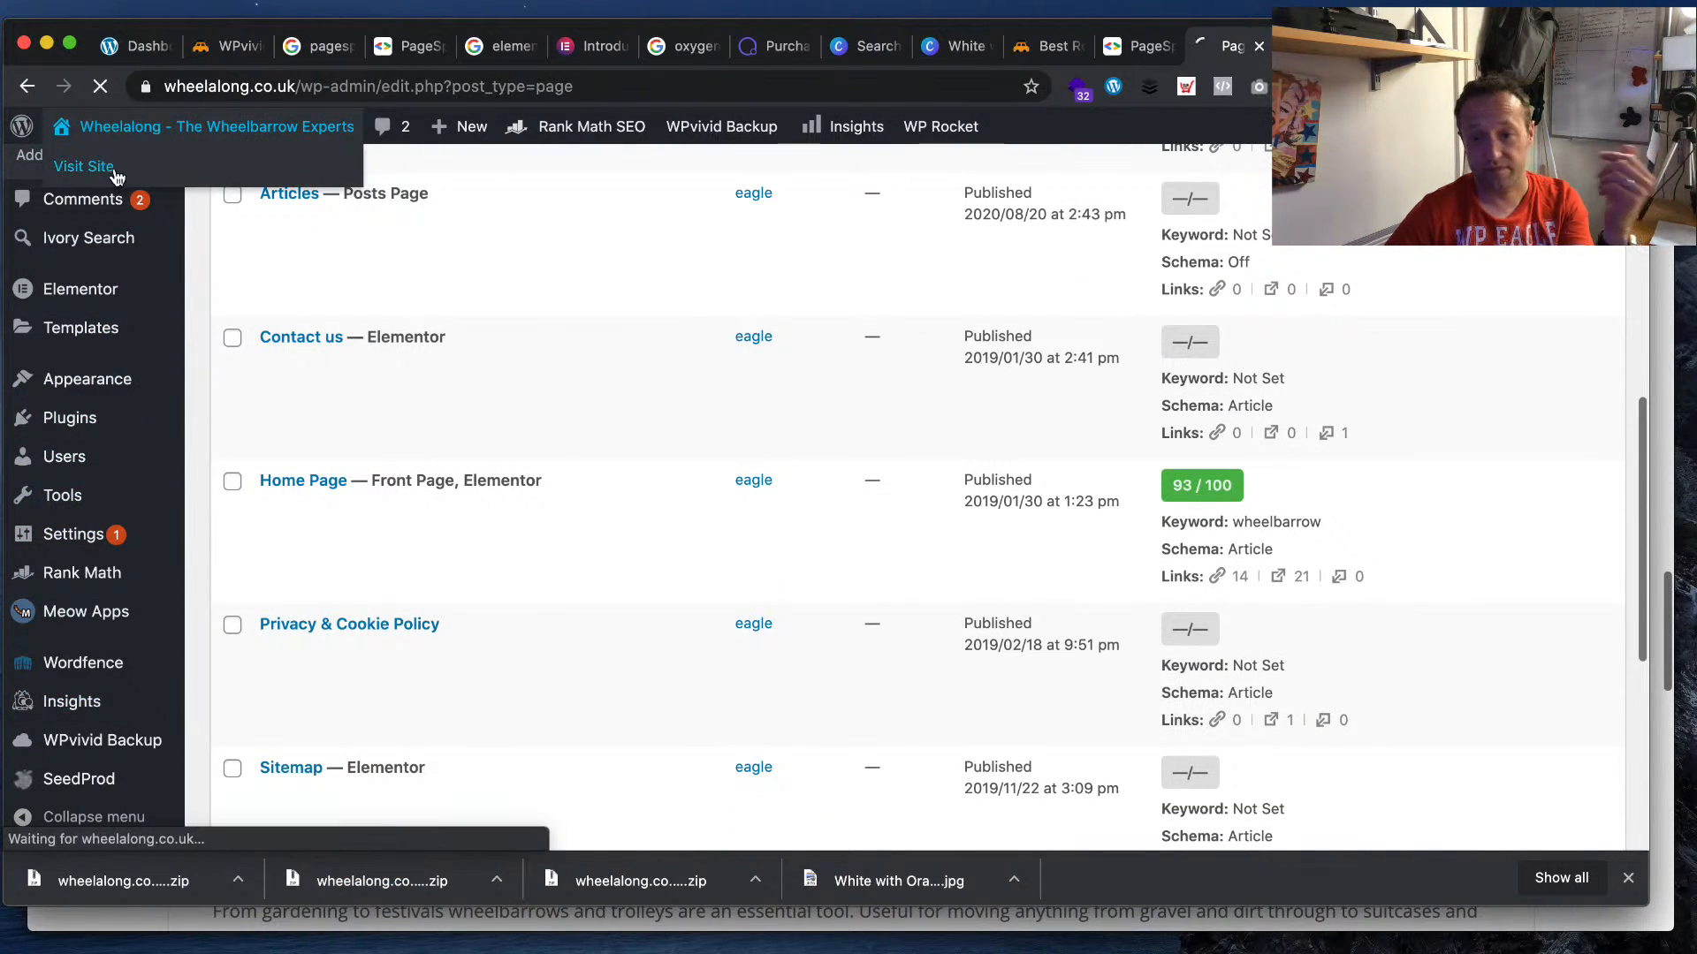
scroll(886, 318, down, 15)
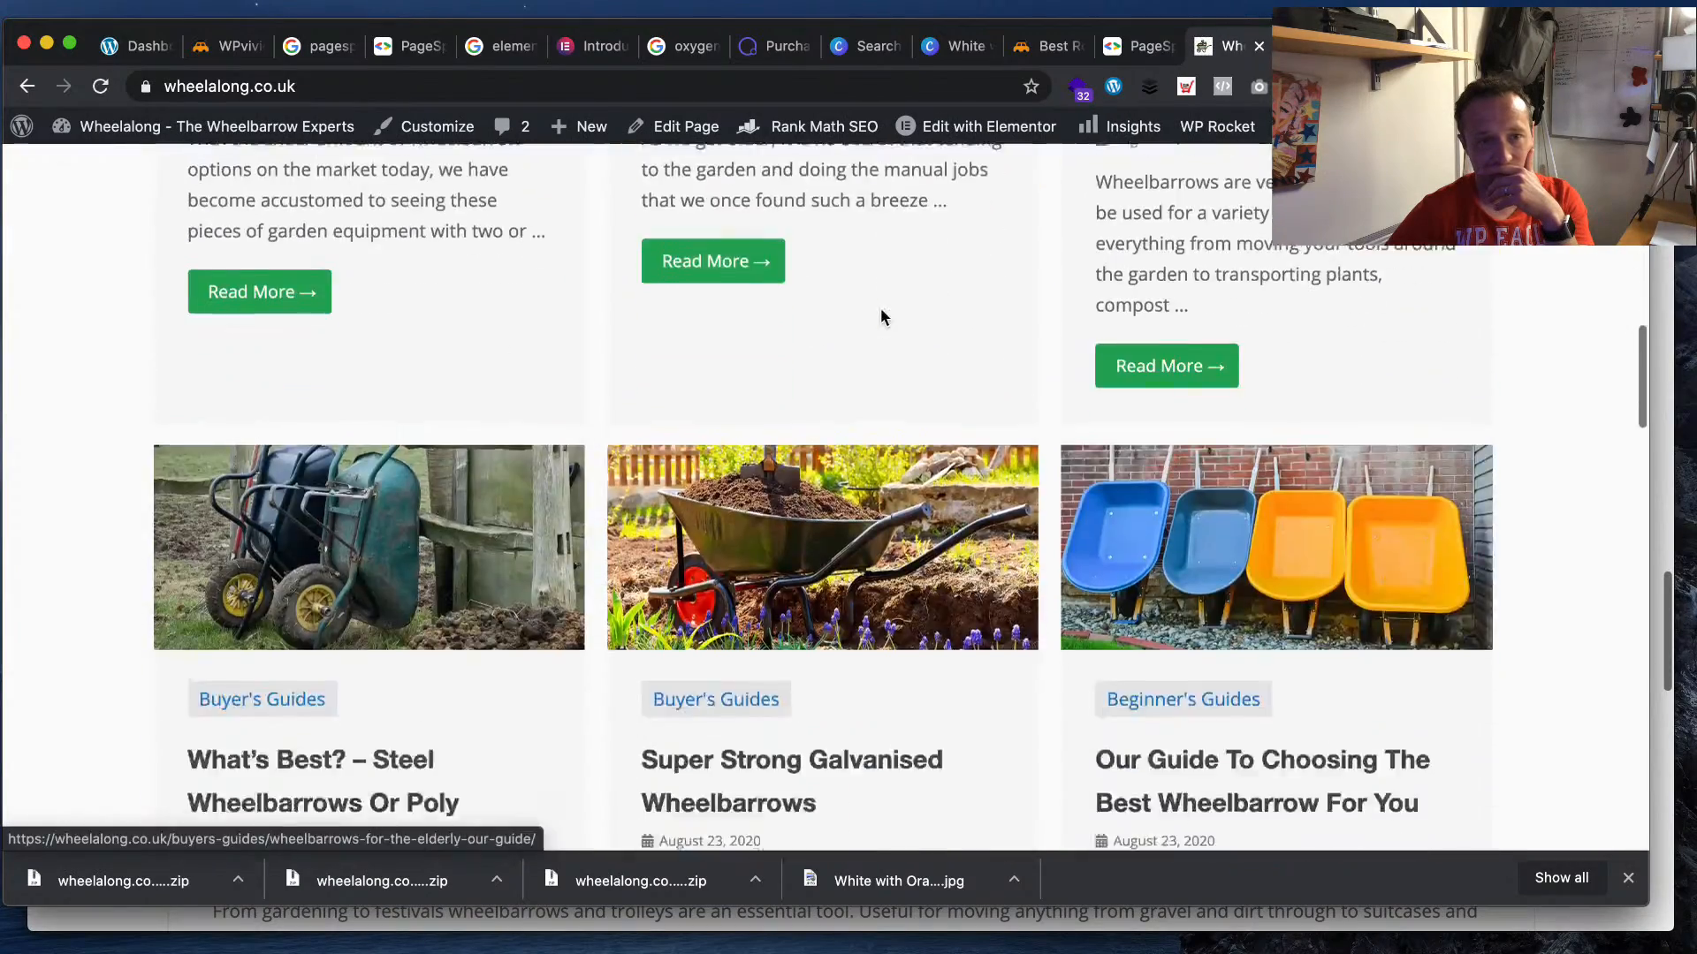
scroll(881, 315, down, 8)
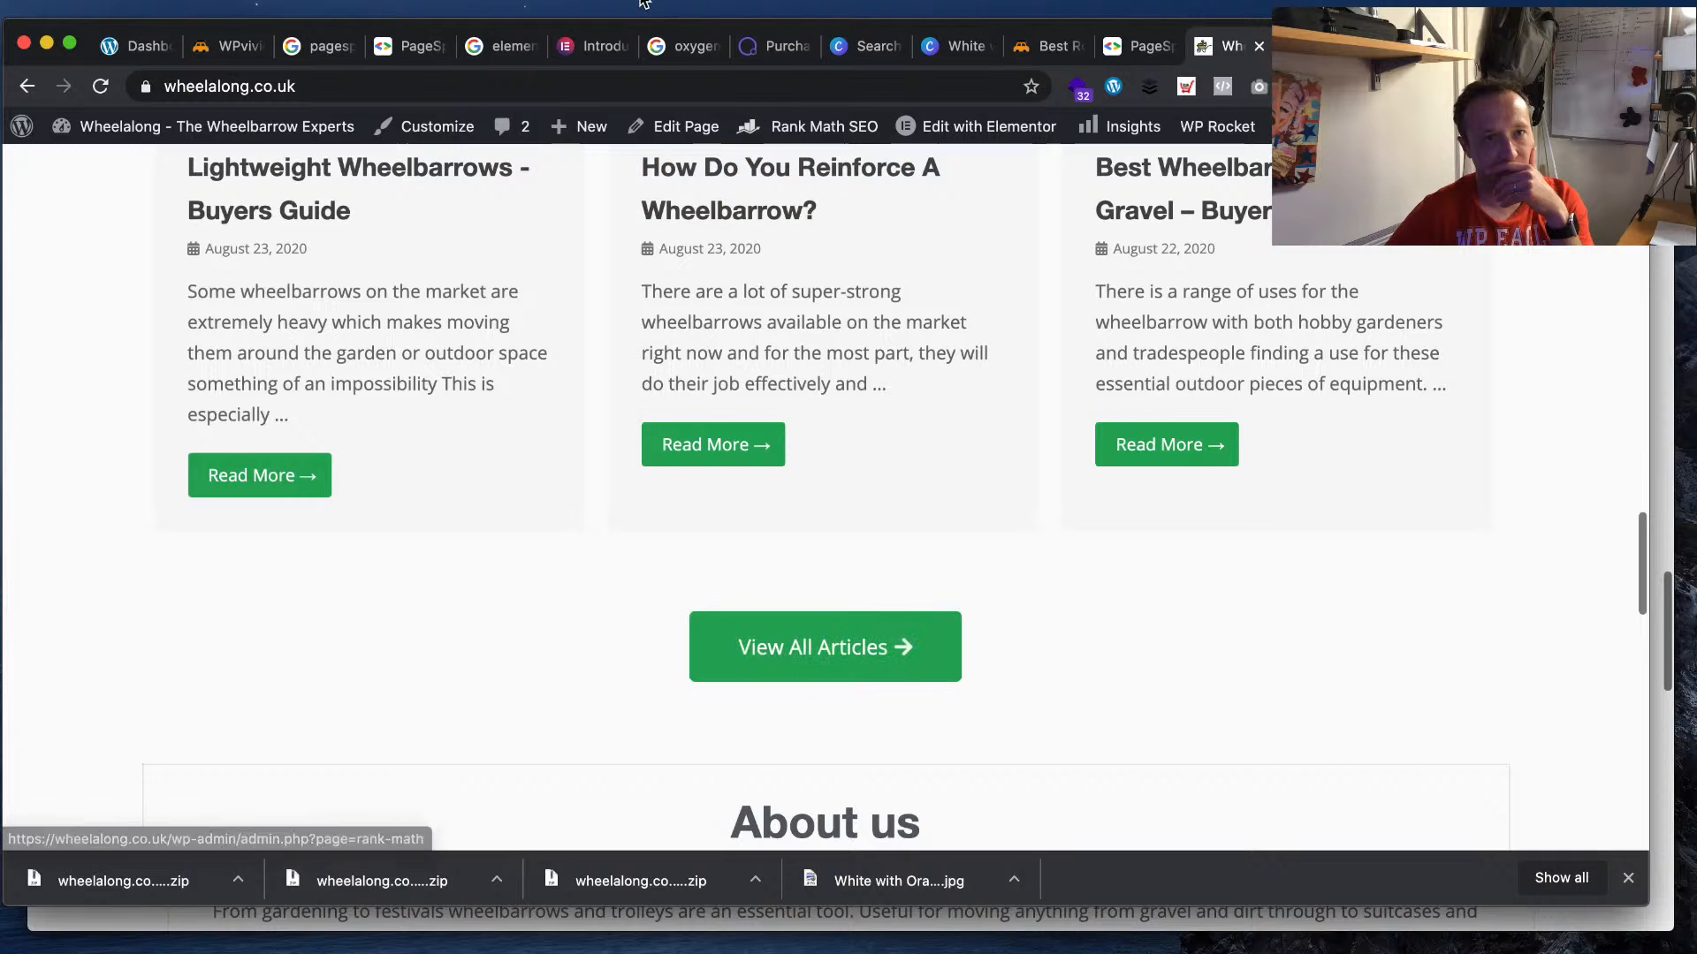
click(1323, 46)
click(1182, 250)
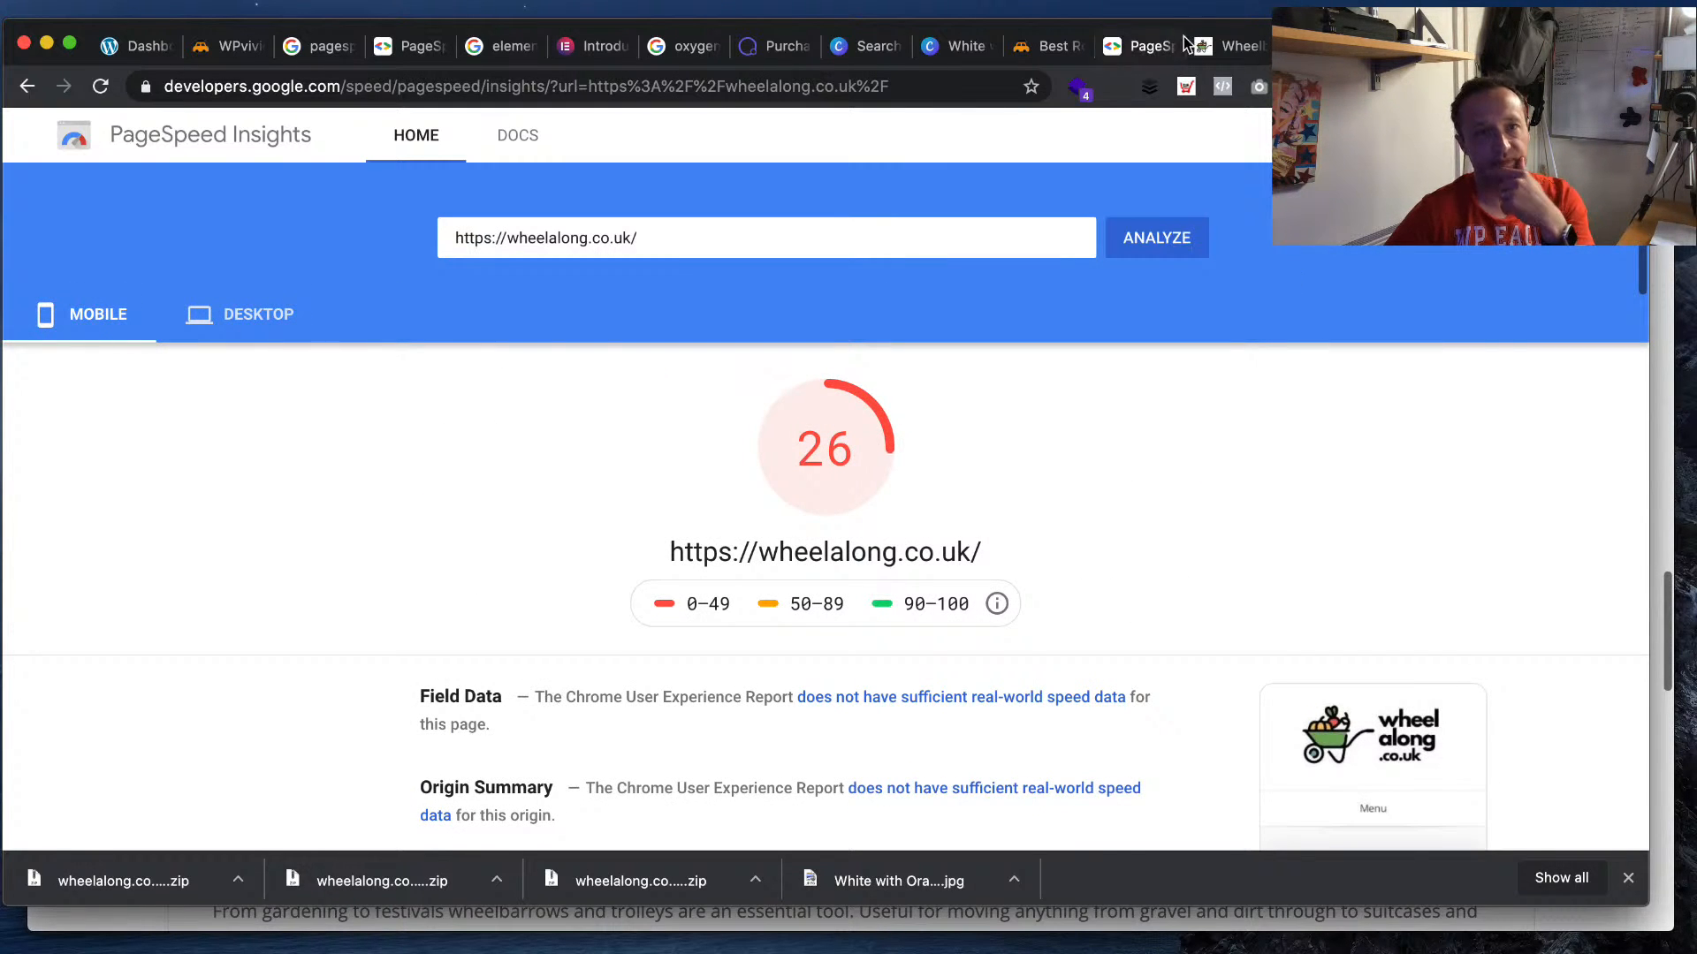
- Return to the site's WordPress dashboard, open the installed plugins list, and look through it as far as the Flying Images and Flying Scripts entries
click(1228, 46)
mouse_move(168, 127)
click(172, 166)
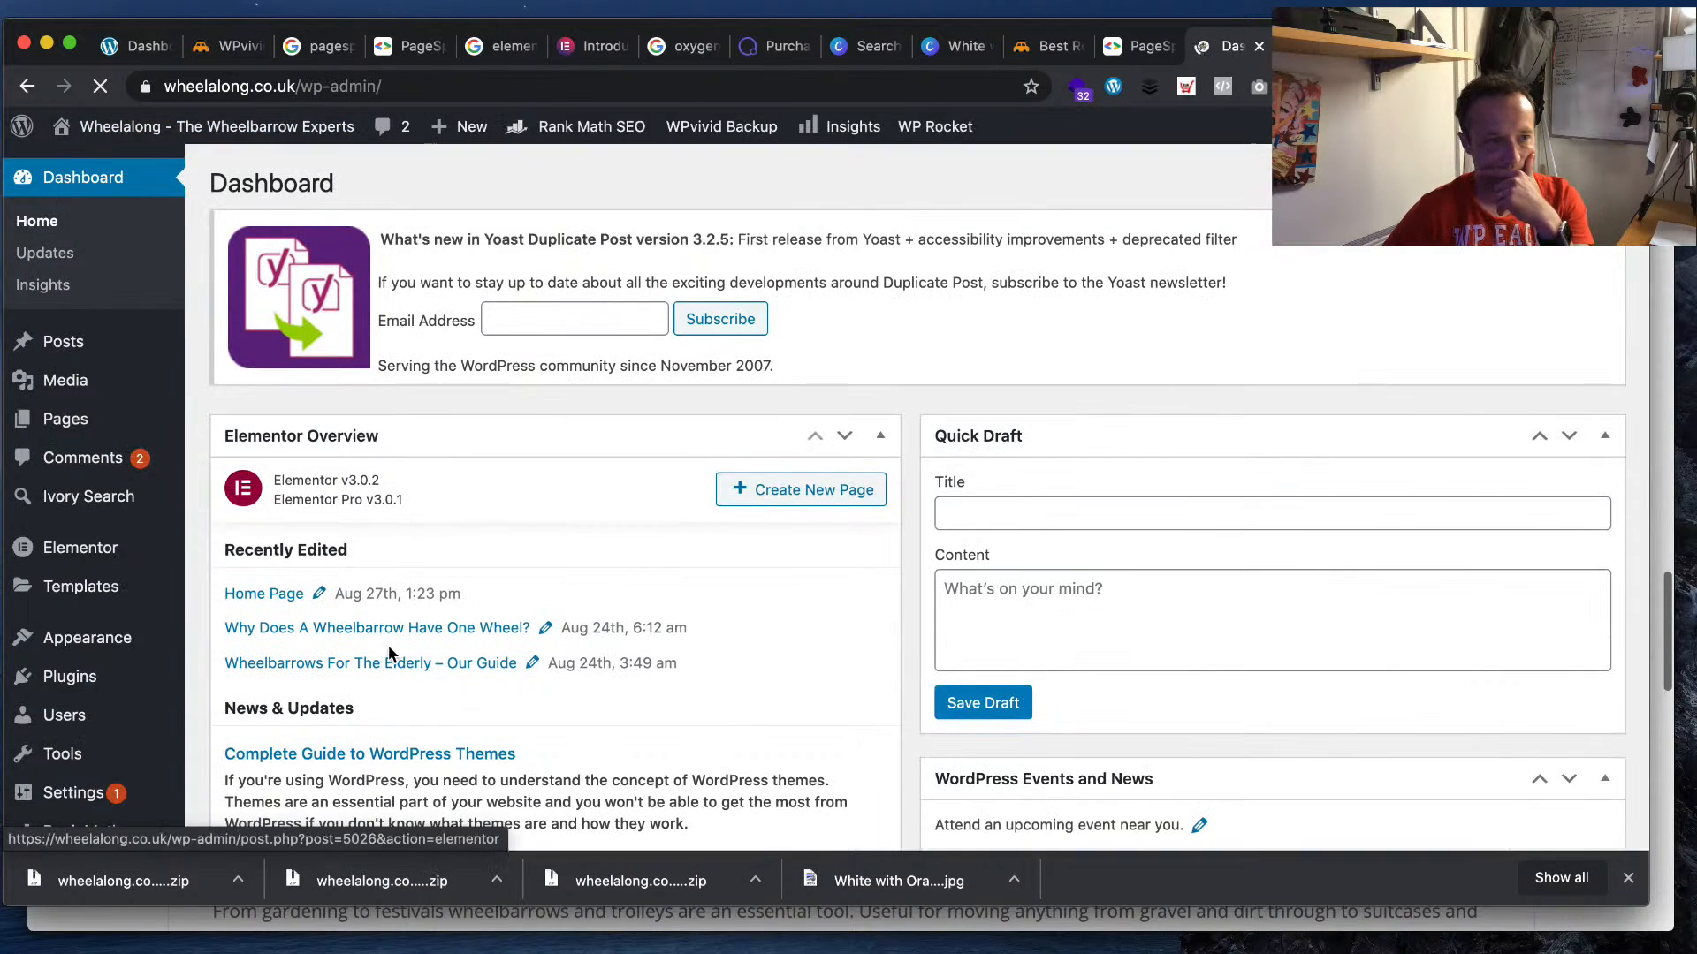
scroll(389, 645, down, 2)
mouse_move(117, 576)
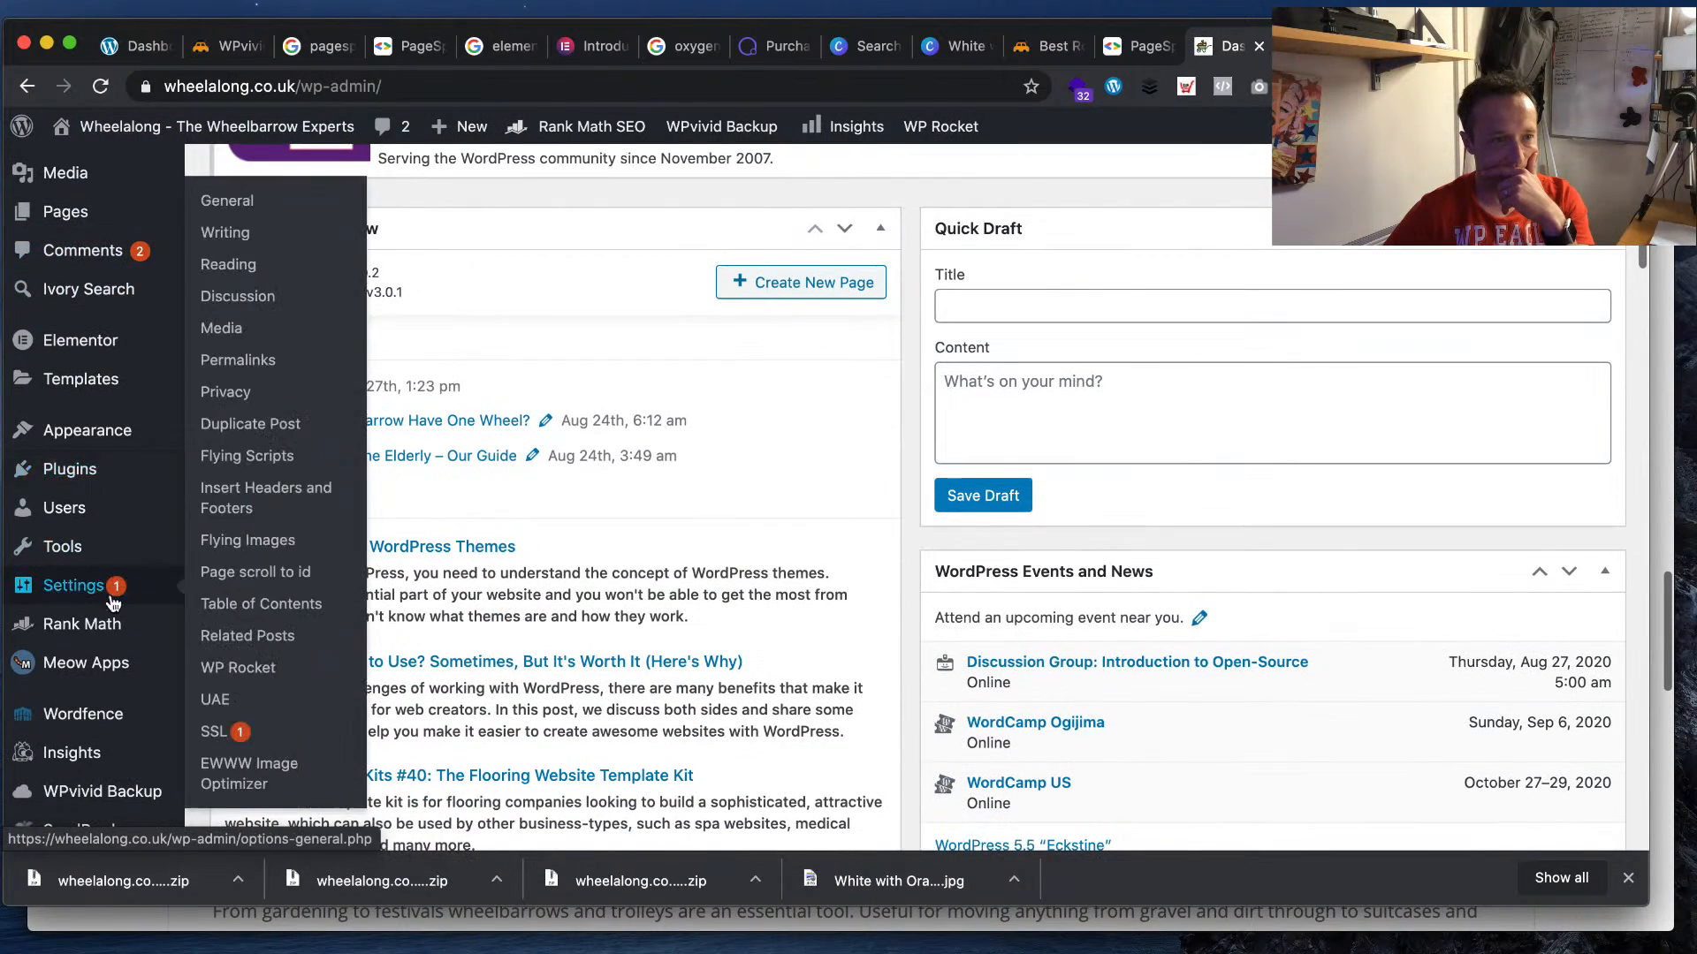
scroll(117, 576, down, 2)
mouse_move(155, 290)
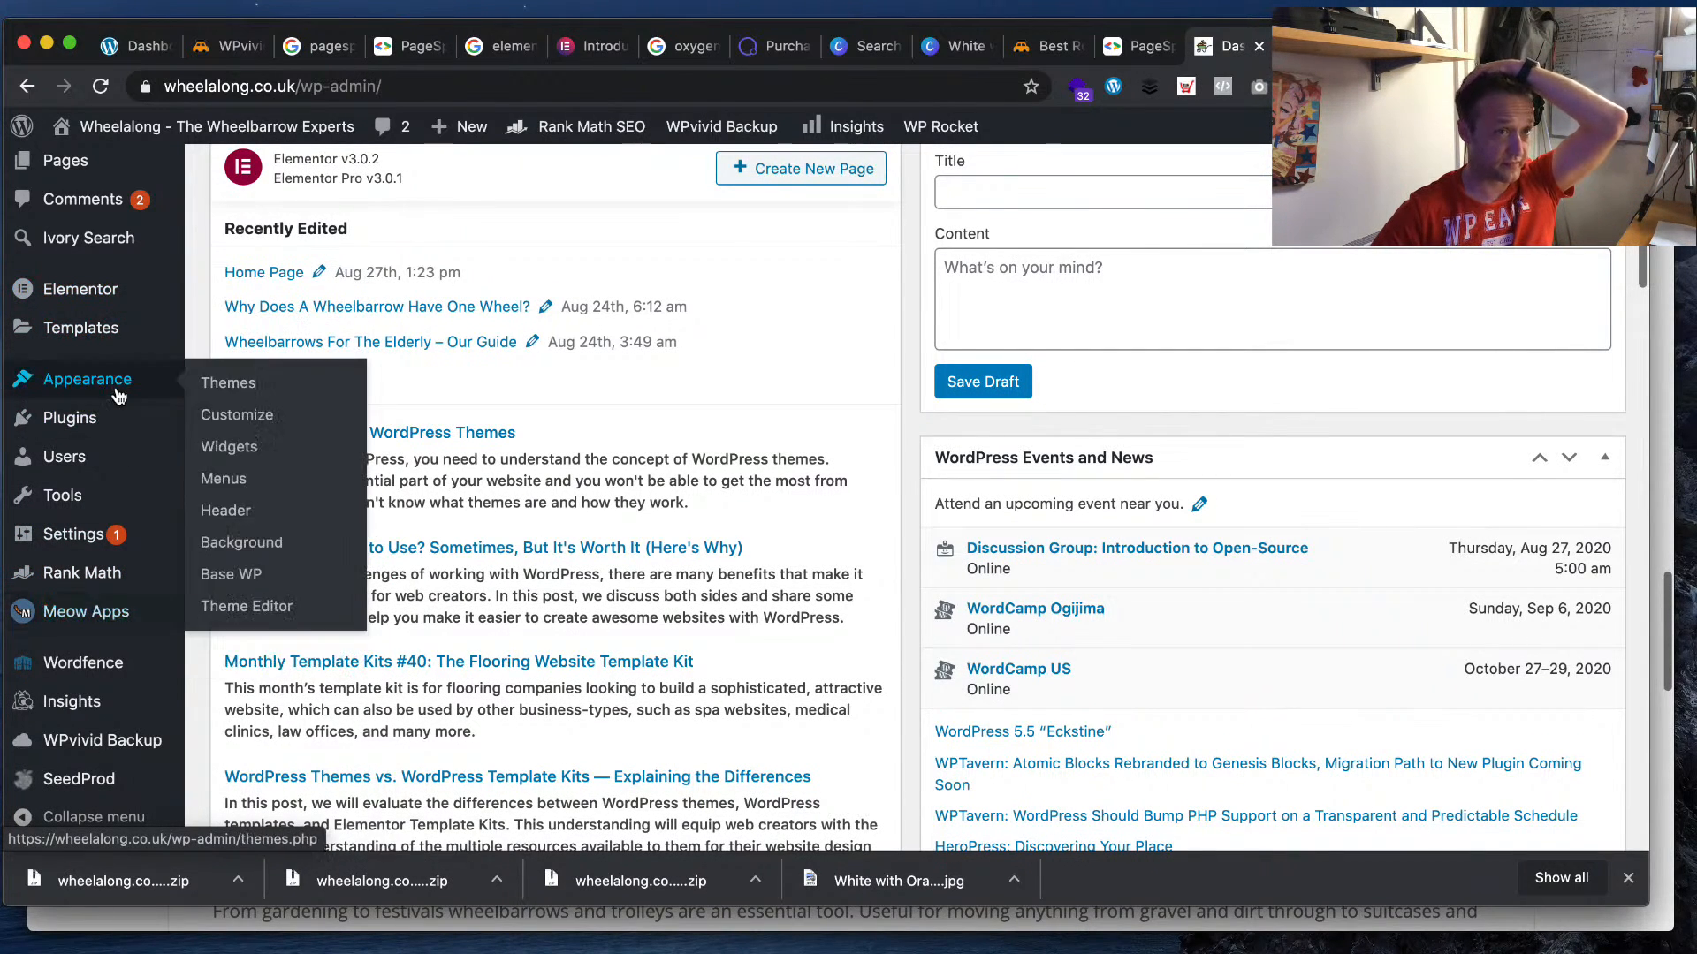
click(259, 425)
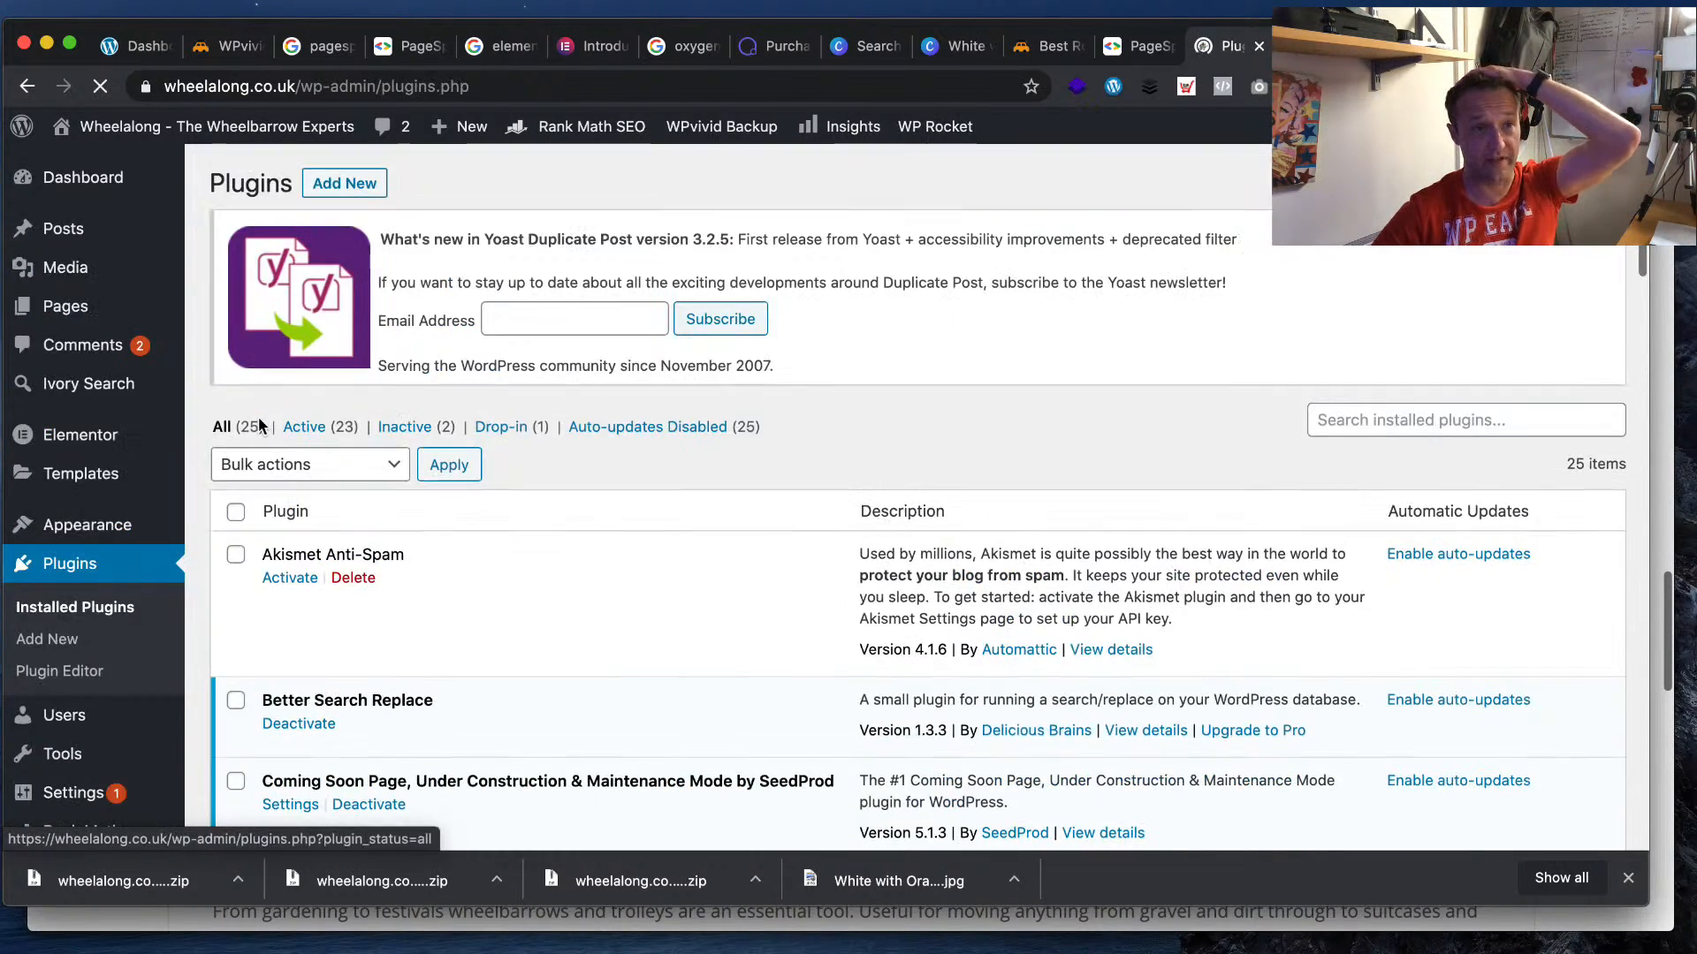
scroll(496, 371, down, 5)
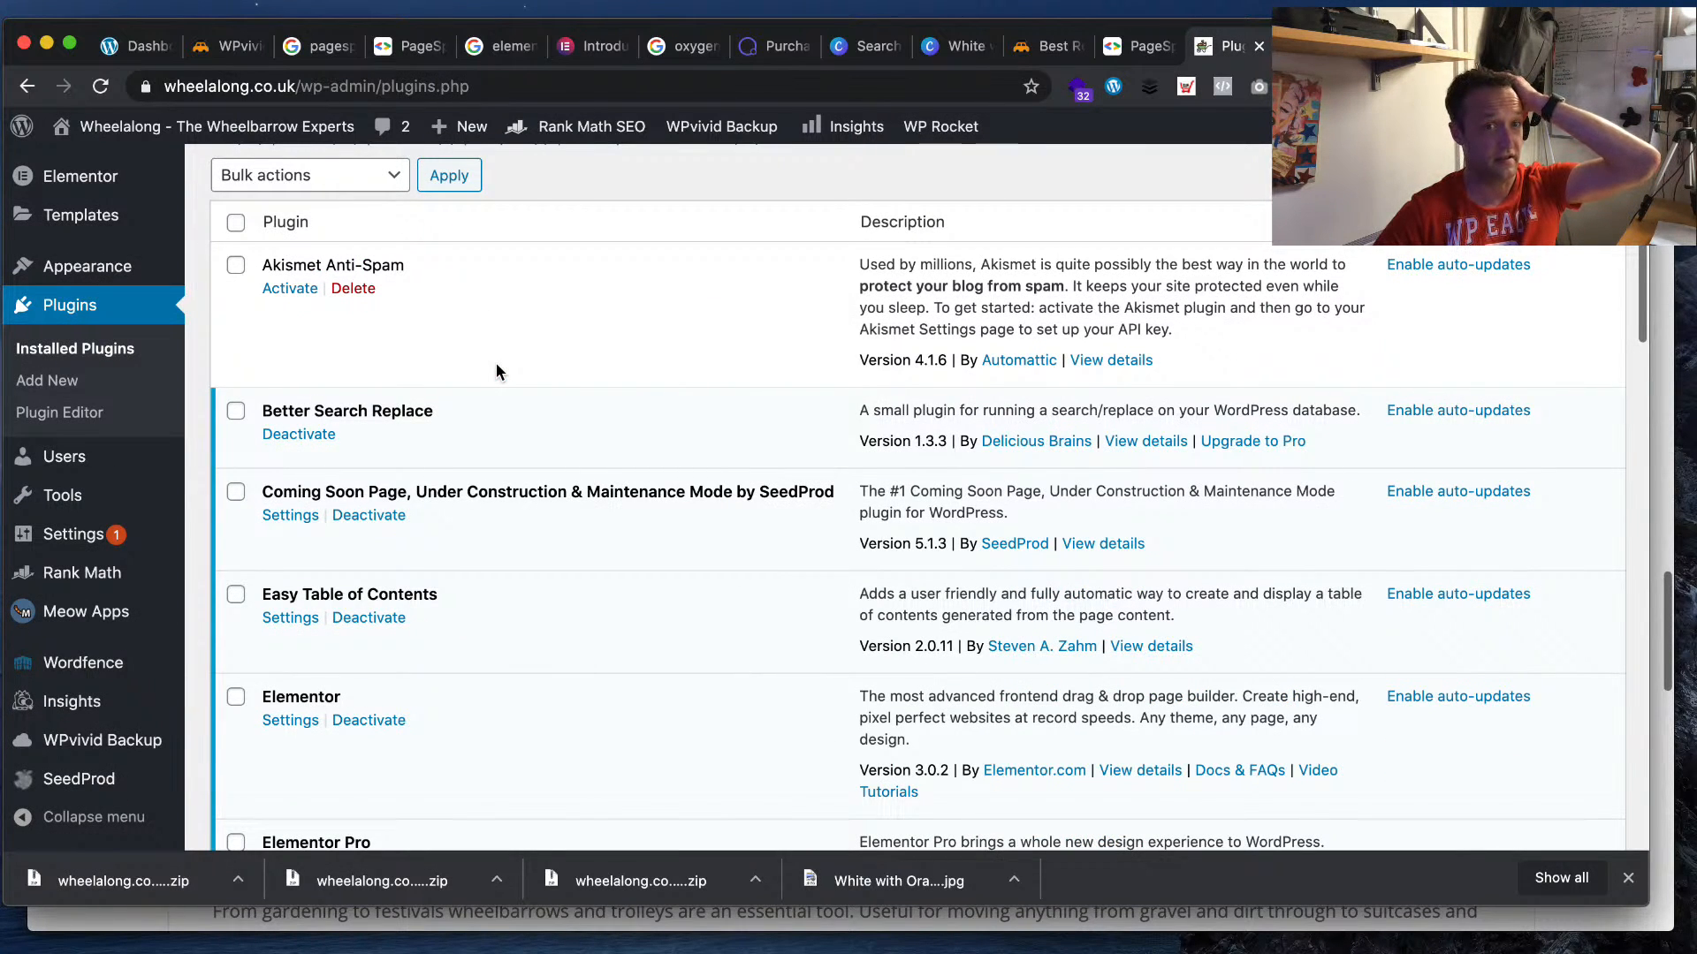
scroll(496, 372, down, 5)
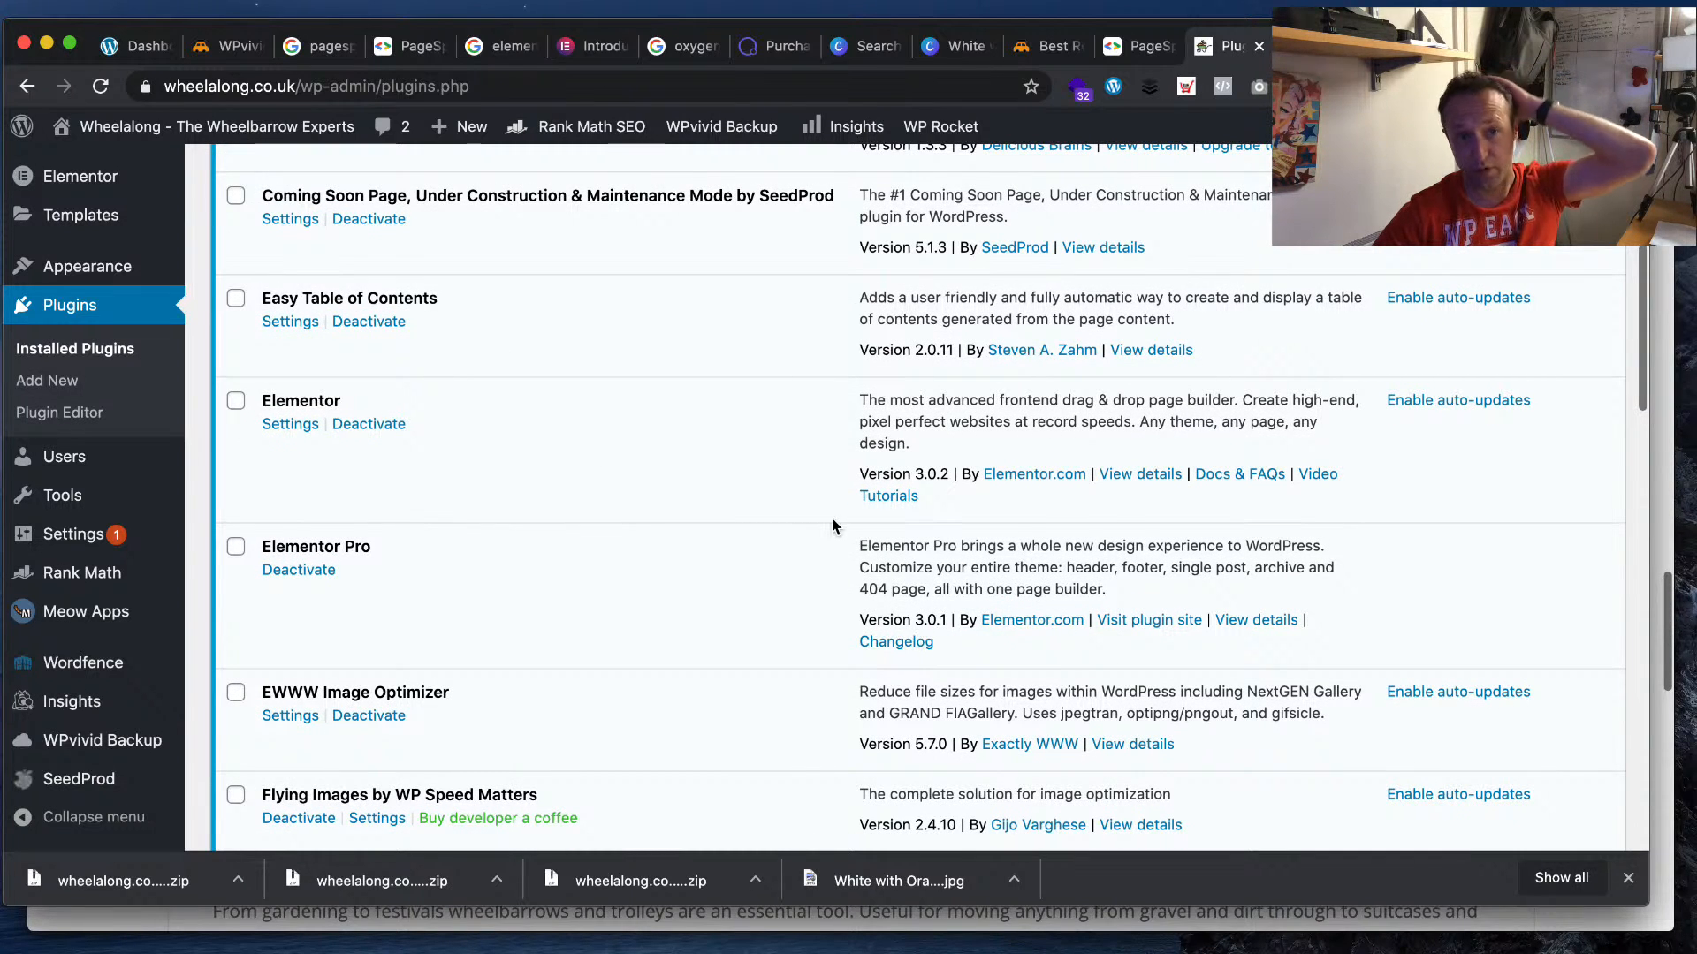
scroll(830, 522, down, 2)
scroll(827, 531, down, 2)
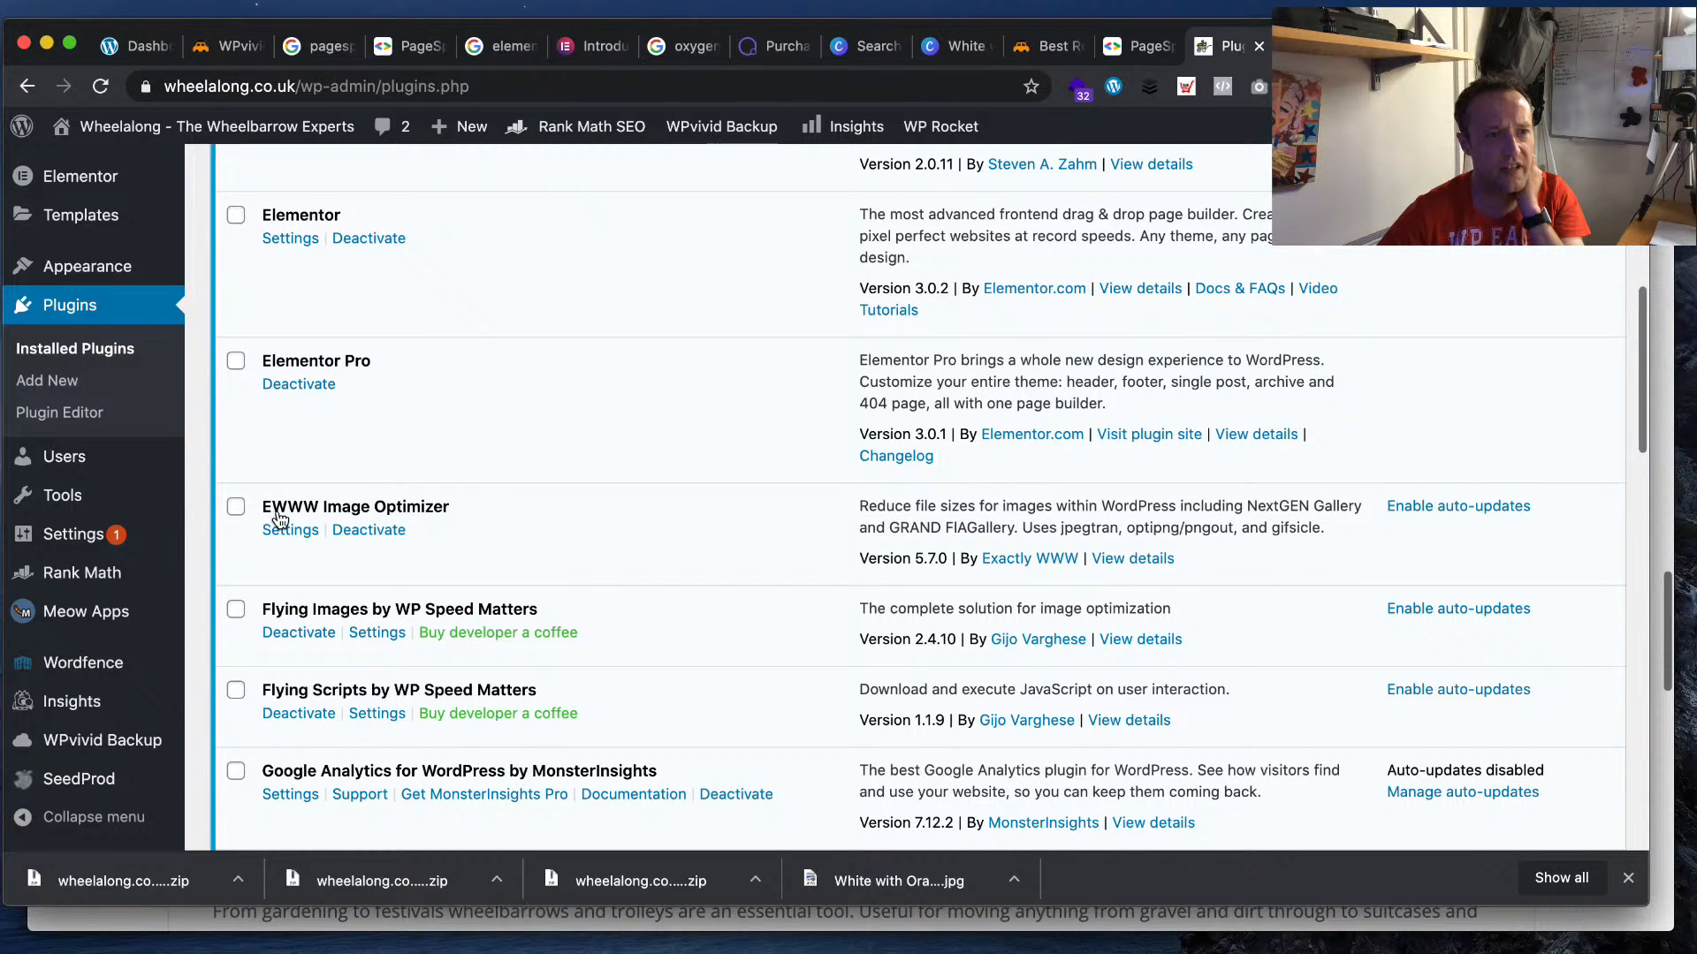
scroll(450, 511, down, 2)
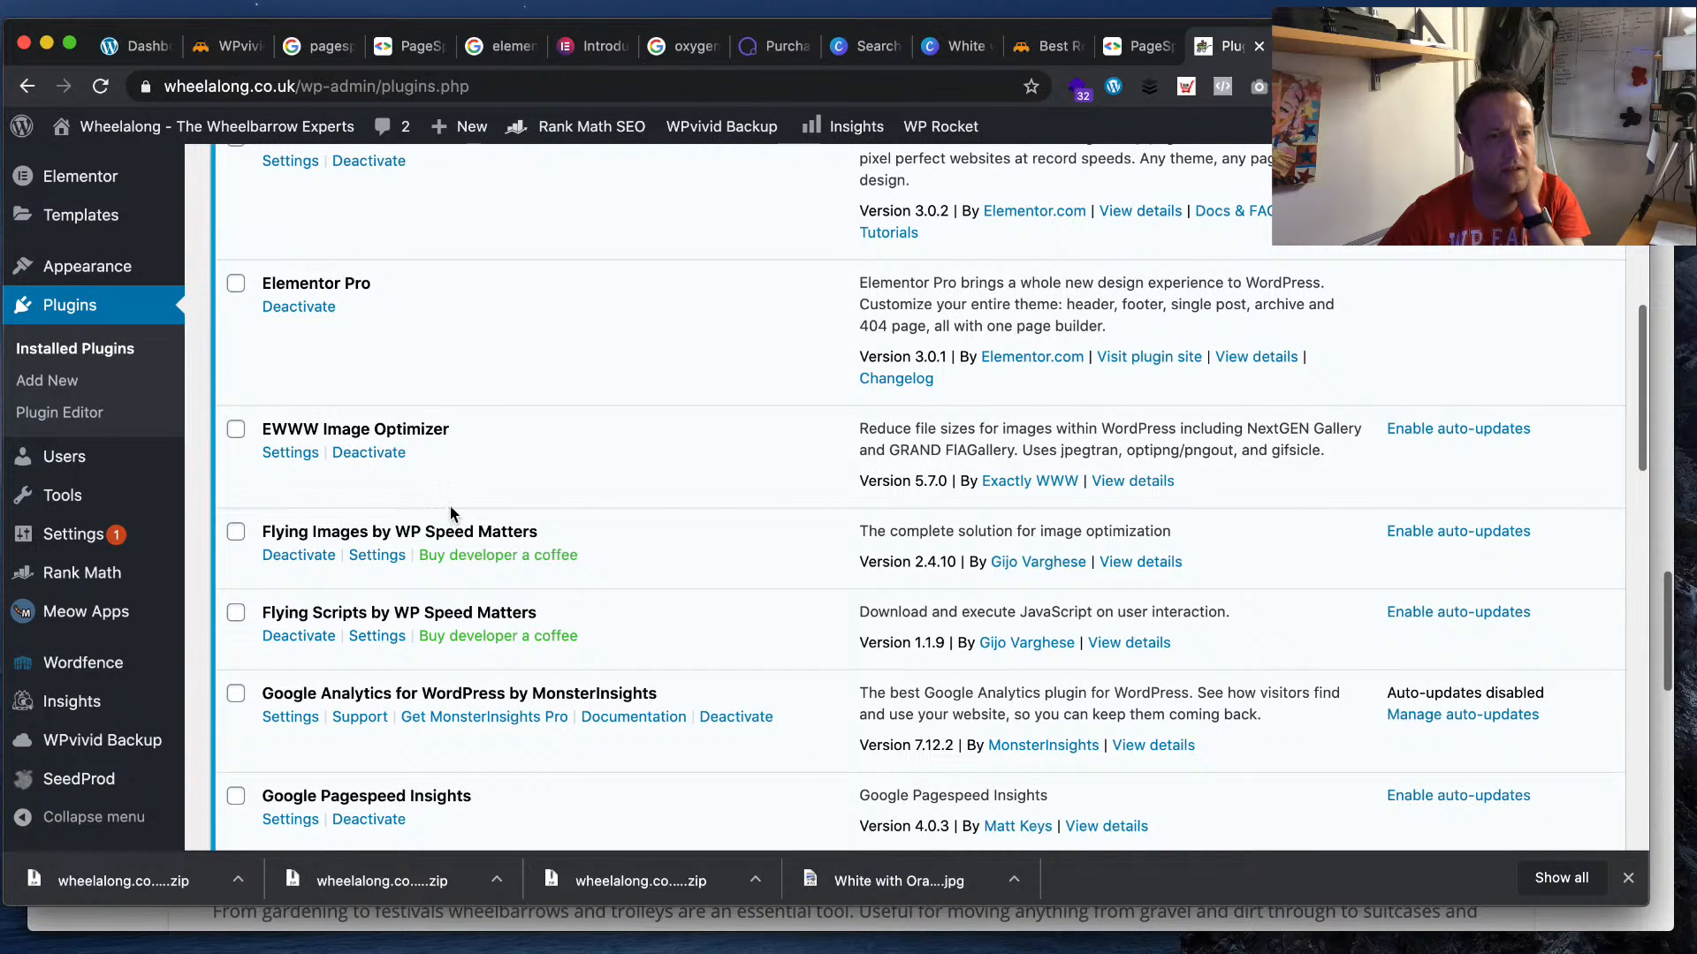
scroll(449, 506, down, 1)
click(235, 483)
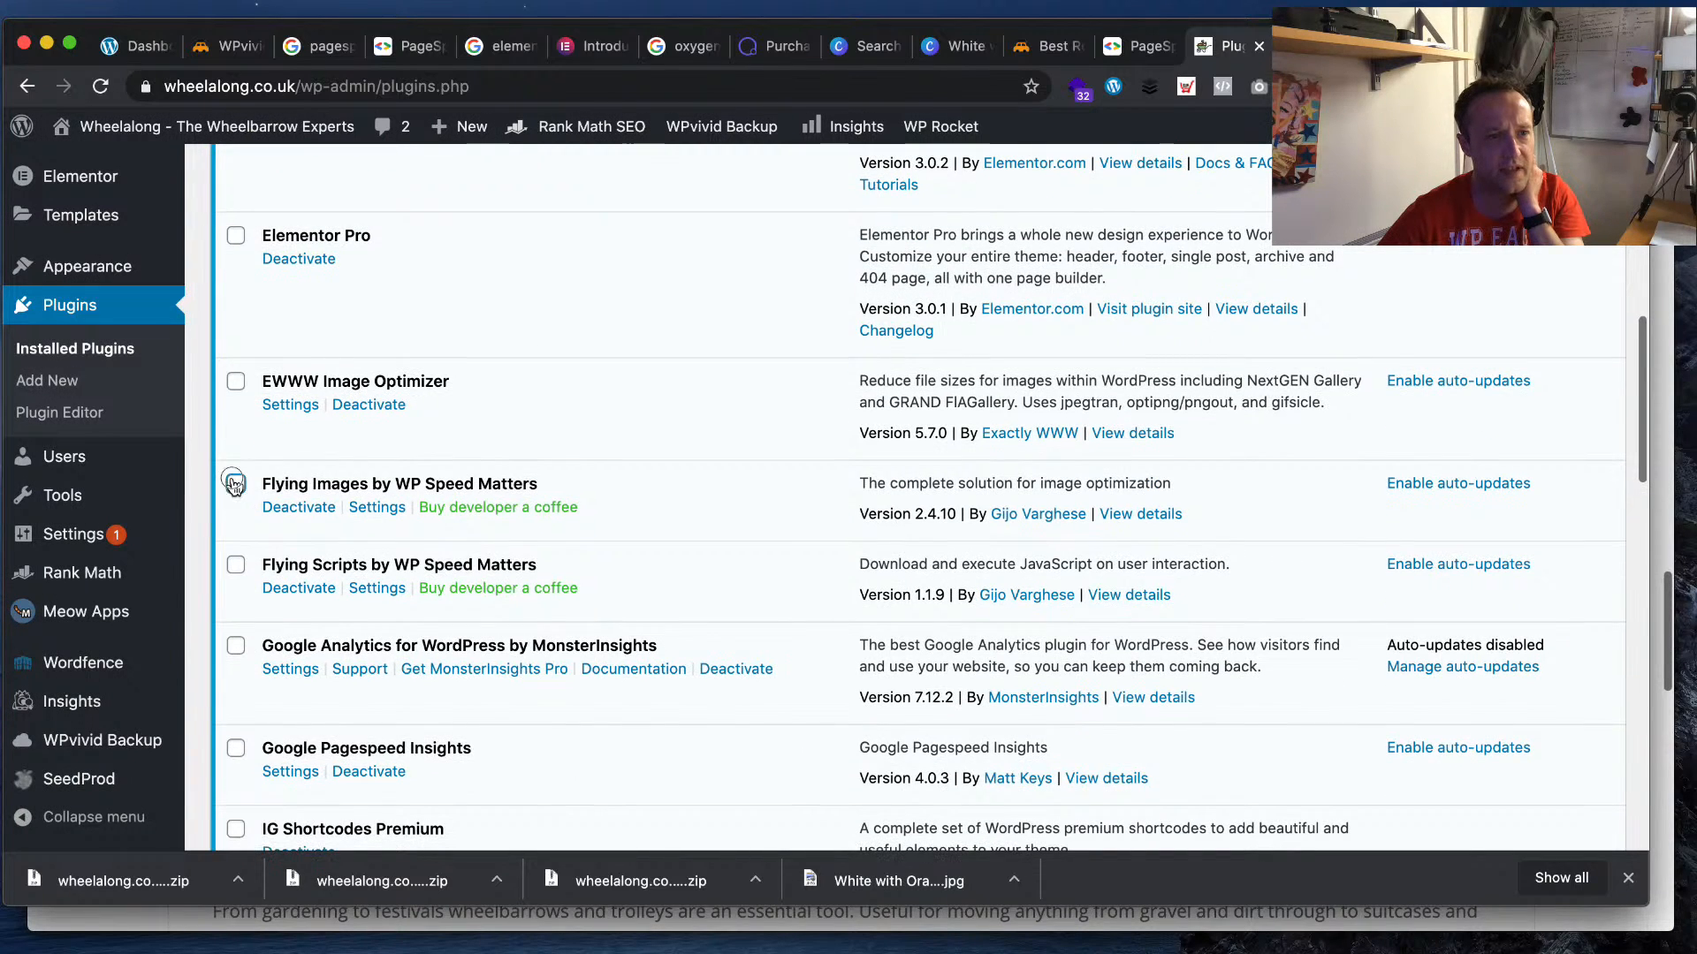
click(236, 566)
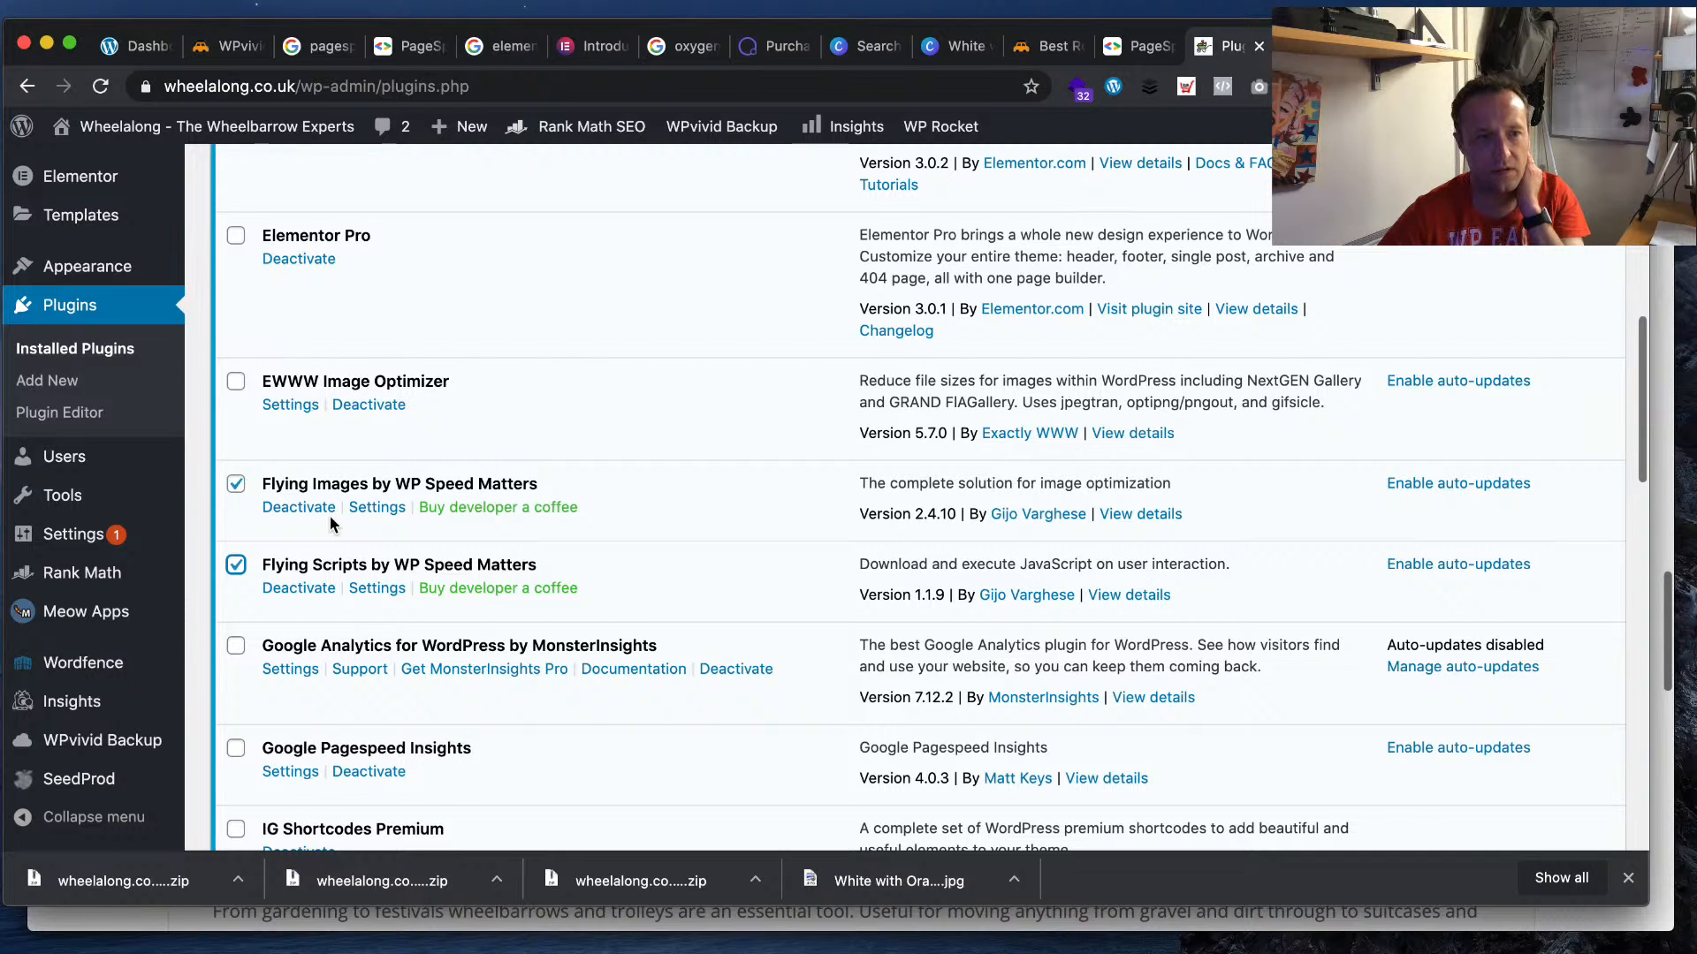
click(236, 485)
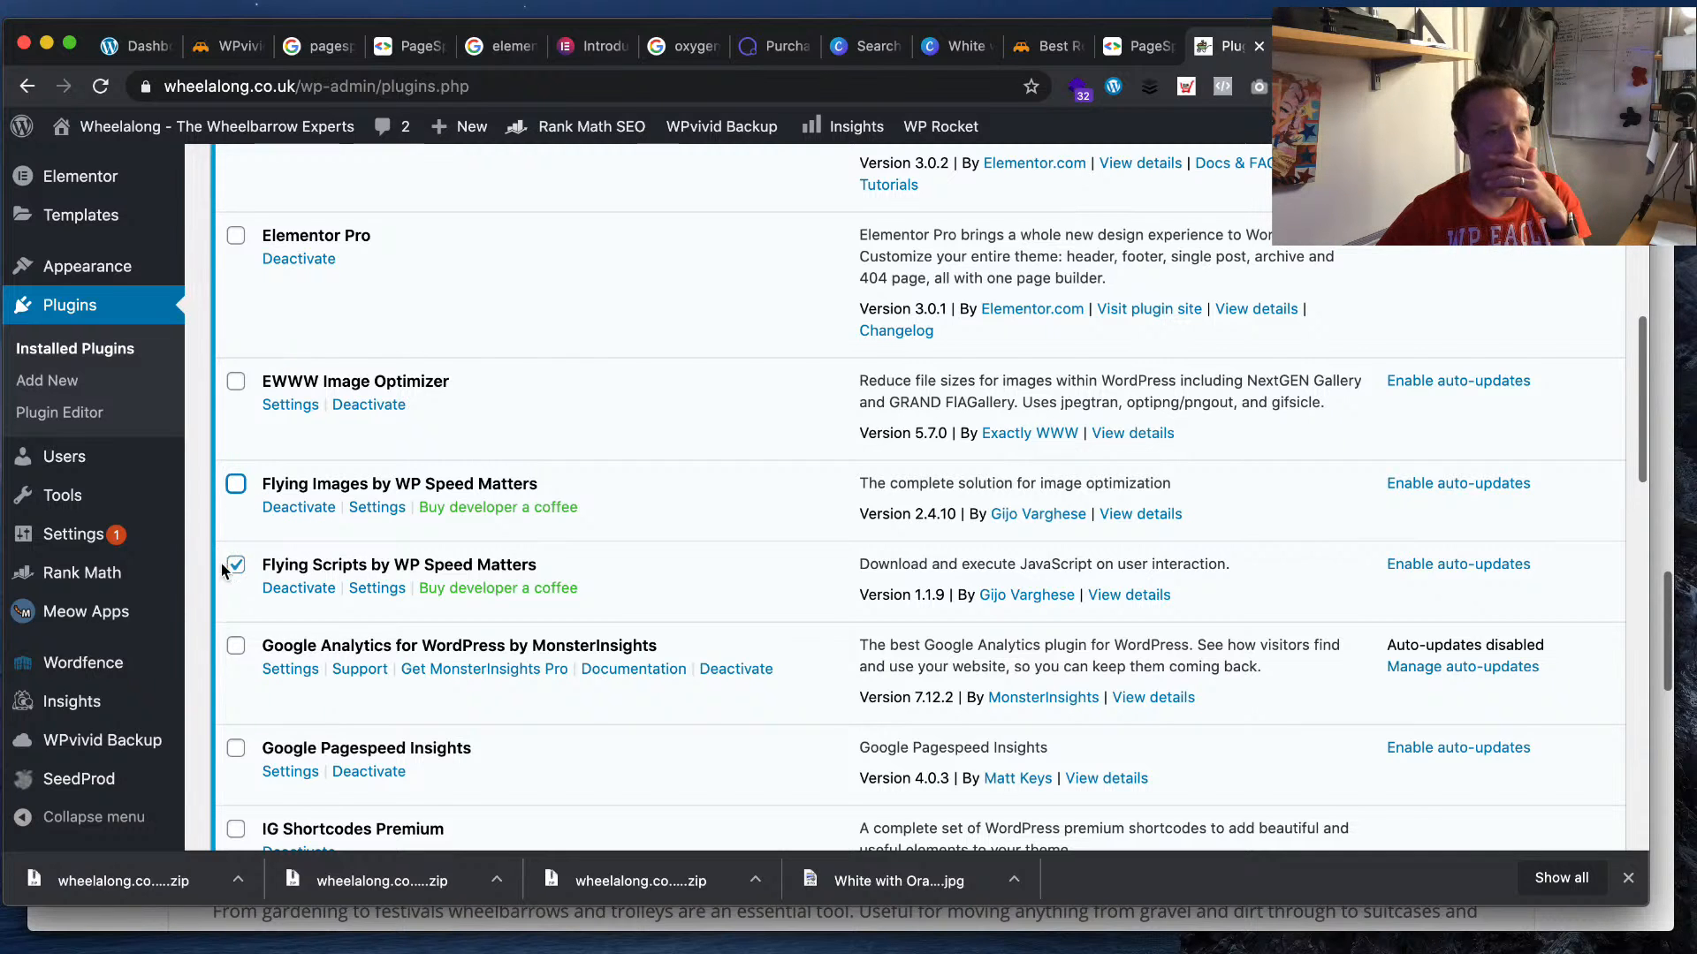
click(236, 571)
- Deactivate the Google Pagespeed Insights plugin
scroll(424, 517, down, 2)
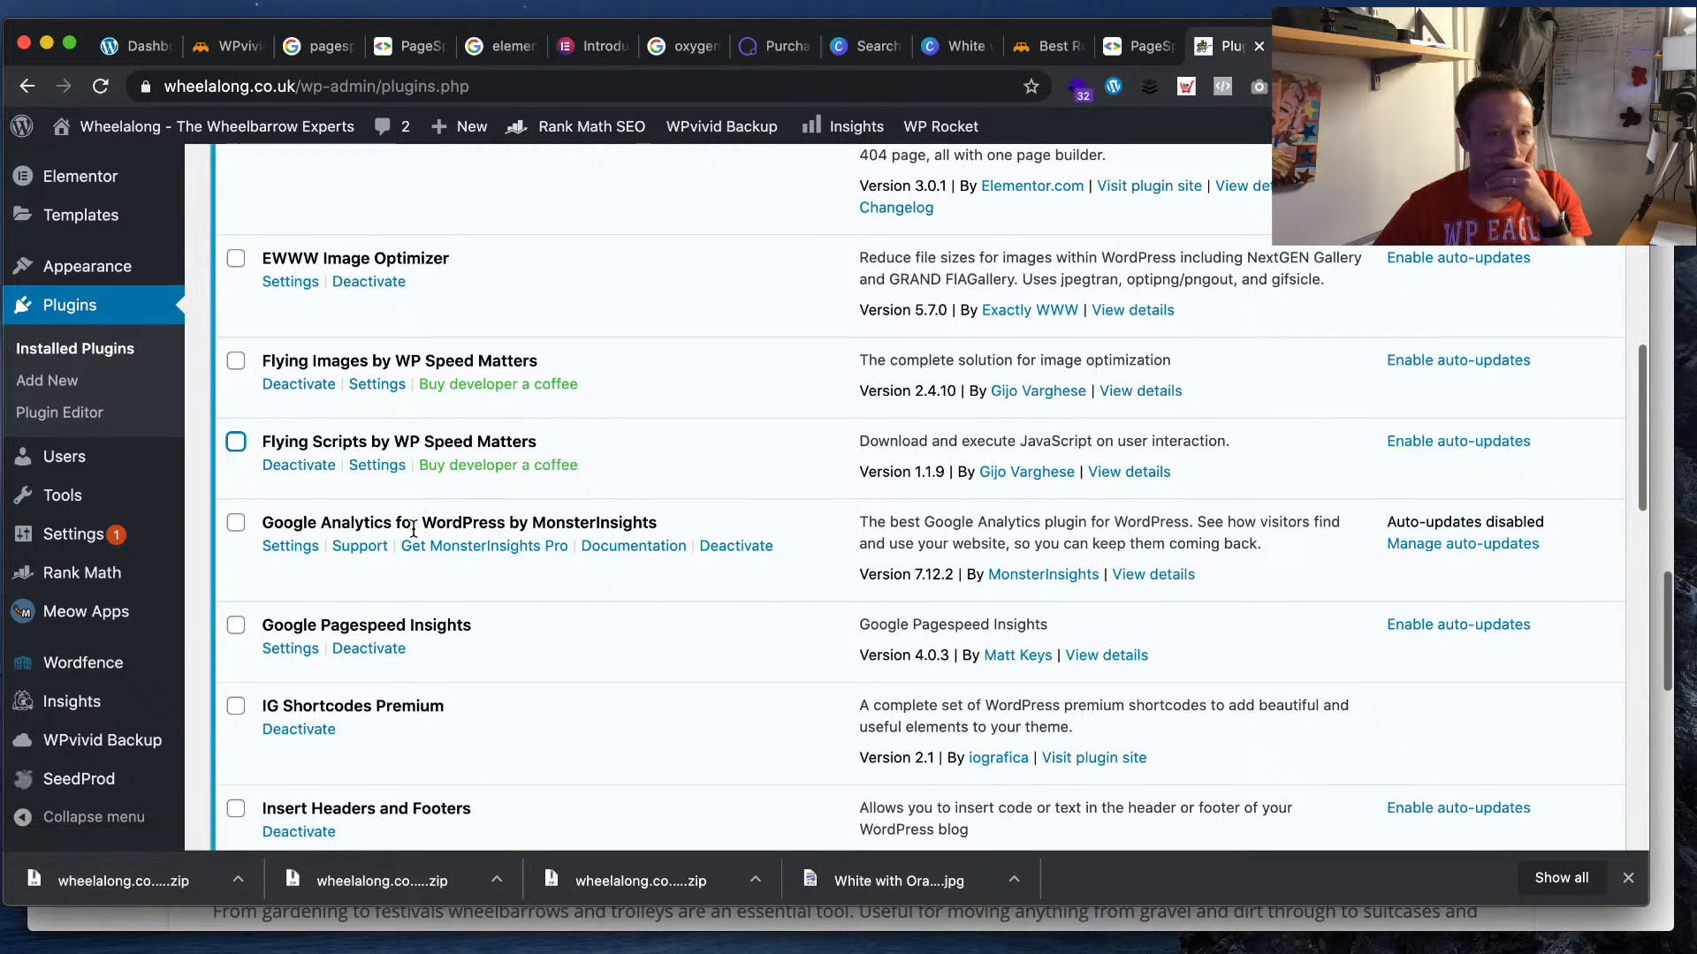
click(369, 648)
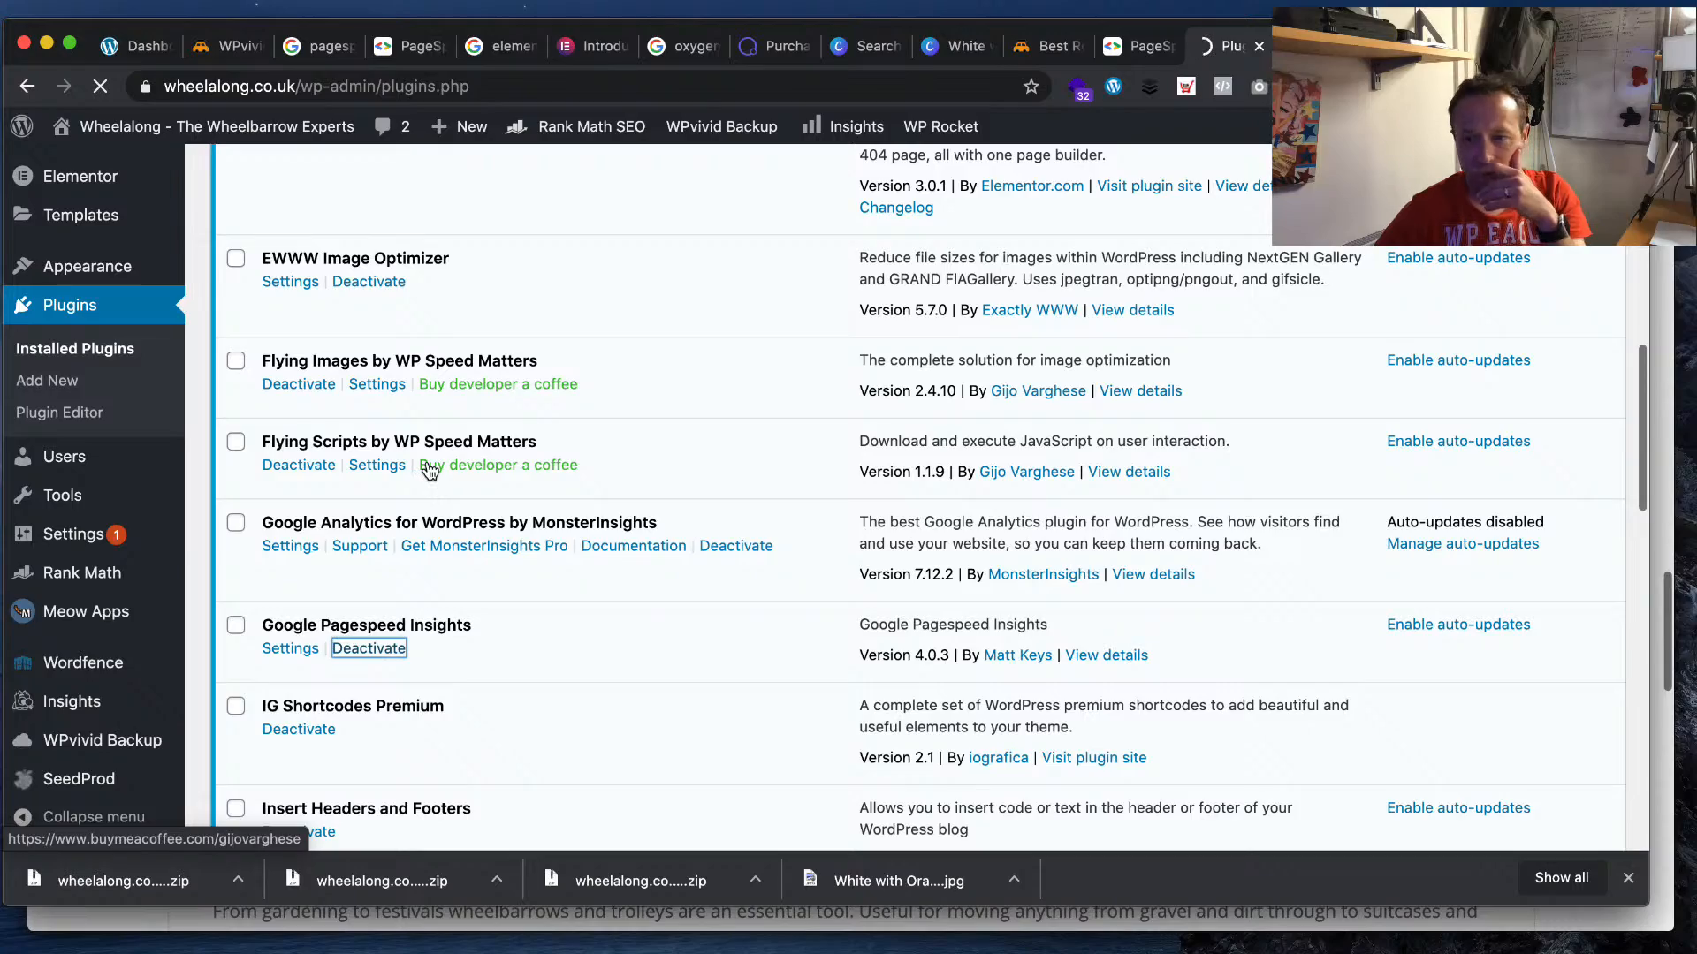
- Review the rest of the installed plugins, including Ultimate Addons, Wordfence, WP Retina 2x and WP Rocket, for candidates to deactivate
scroll(430, 469, down, 3)
scroll(429, 469, down, 10)
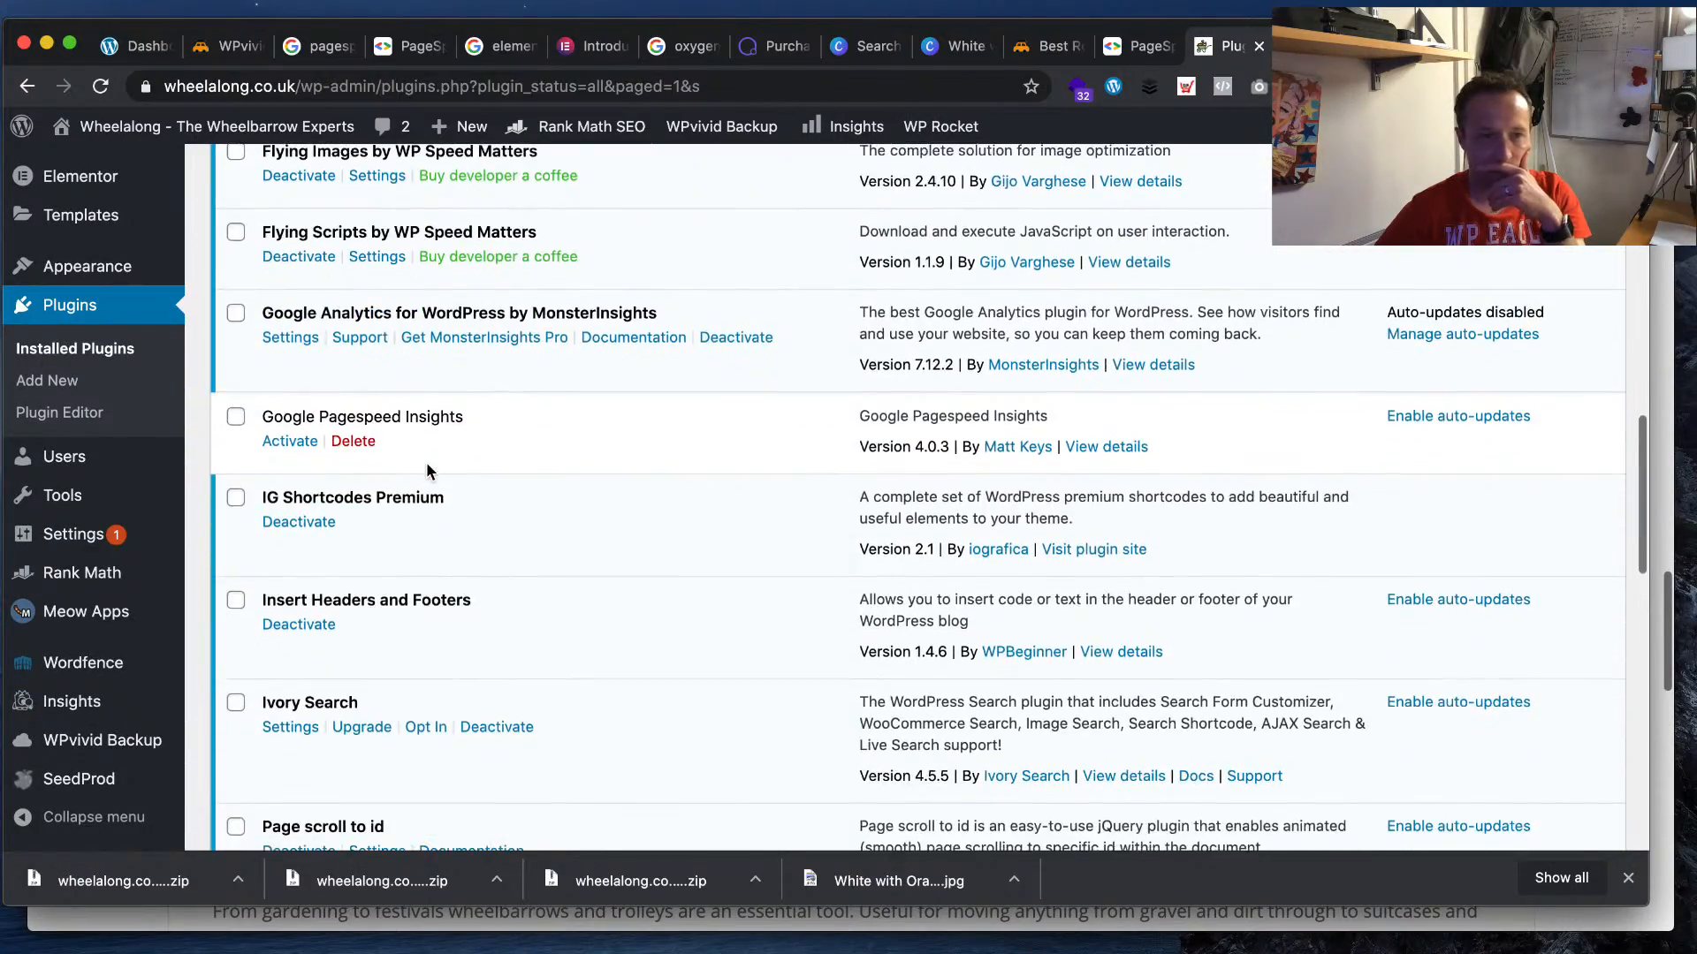
scroll(426, 471, down, 12)
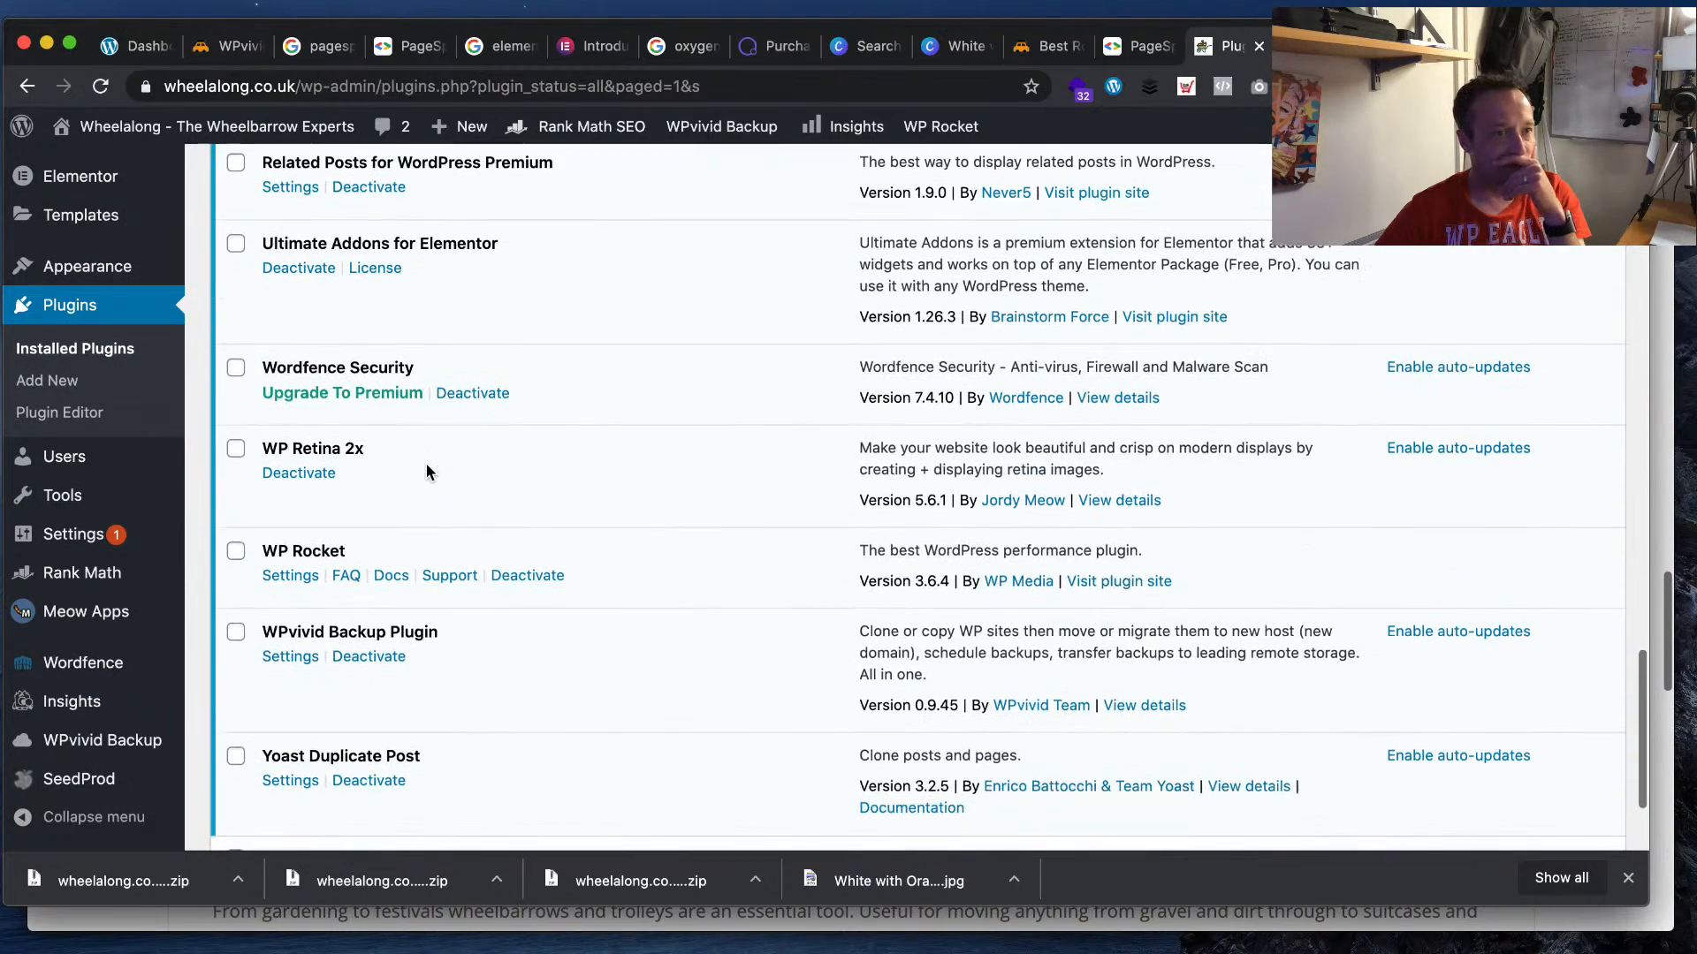
scroll(427, 469, up, 1)
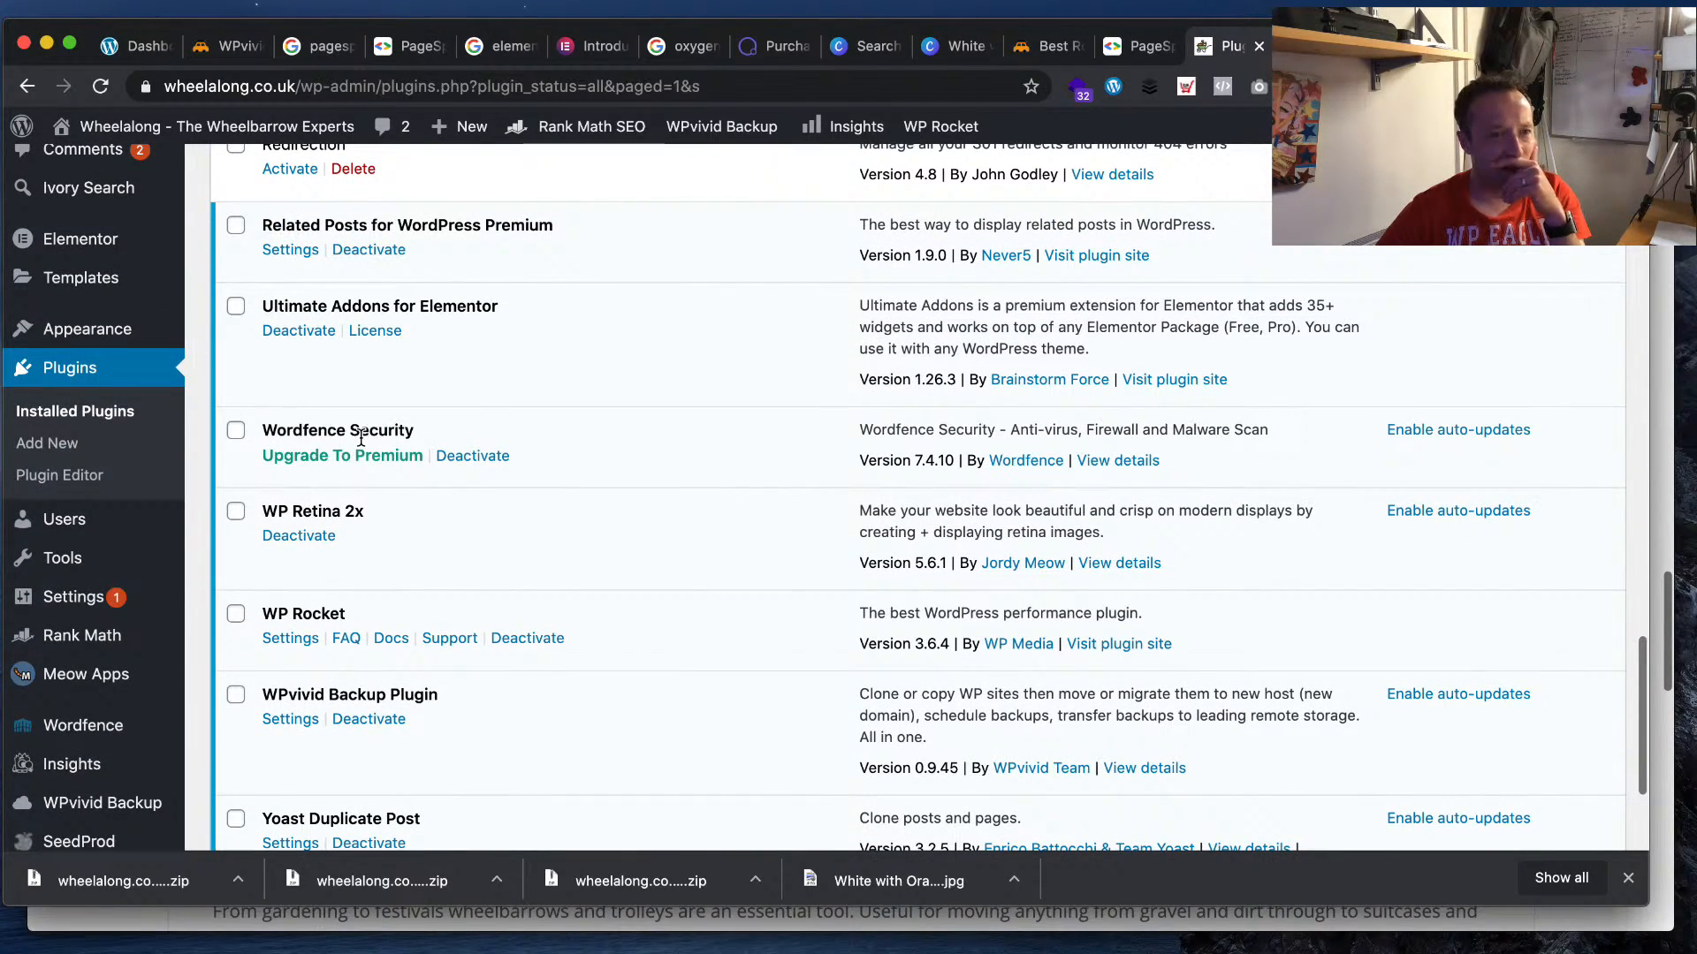
scroll(361, 440, down, 2)
scroll(363, 444, up, 3)
scroll(362, 444, up, 2)
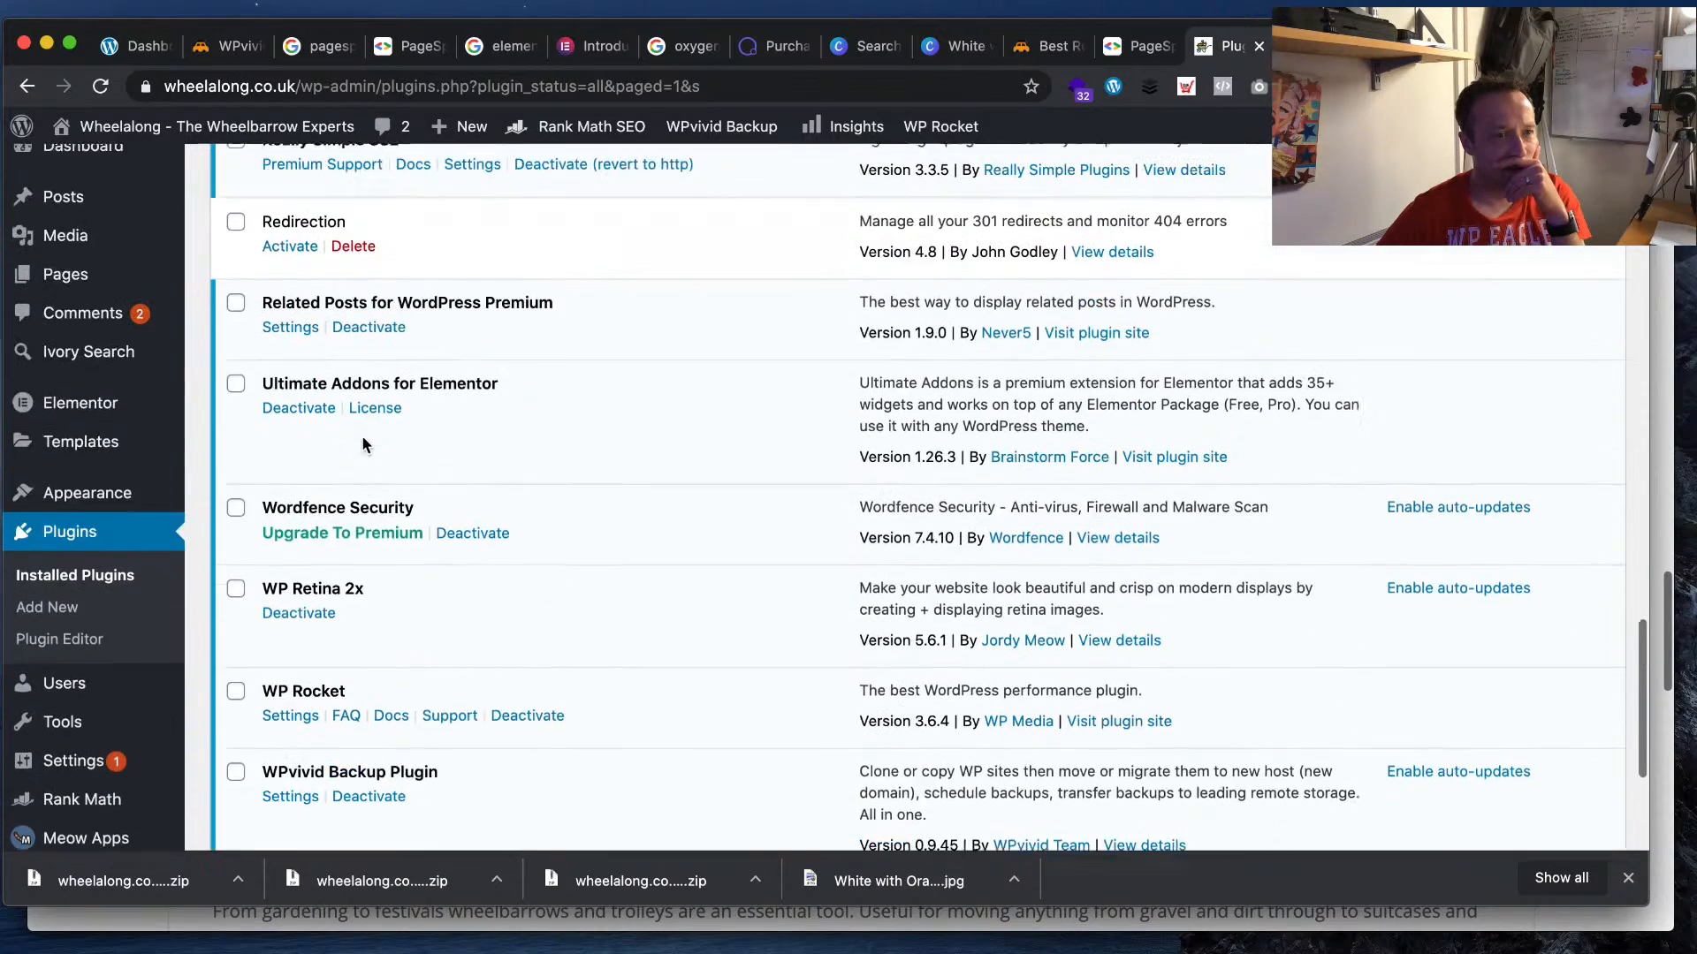
scroll(363, 443, down, 3)
scroll(362, 446, down, 2)
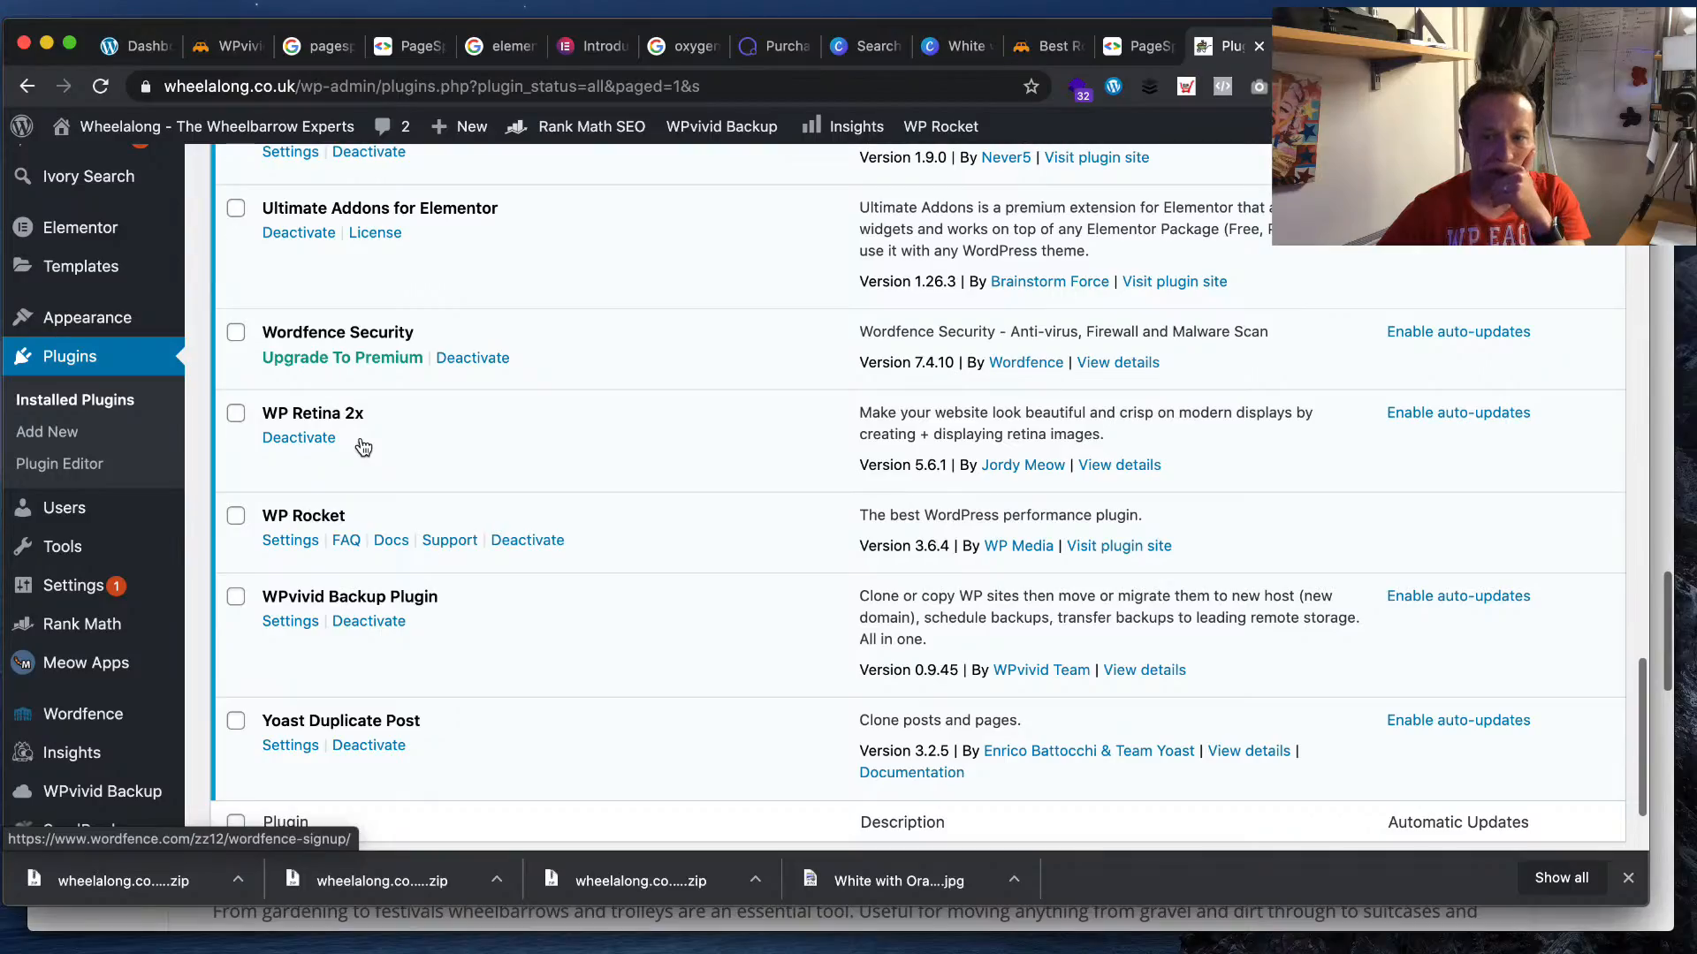
scroll(363, 446, up, 5)
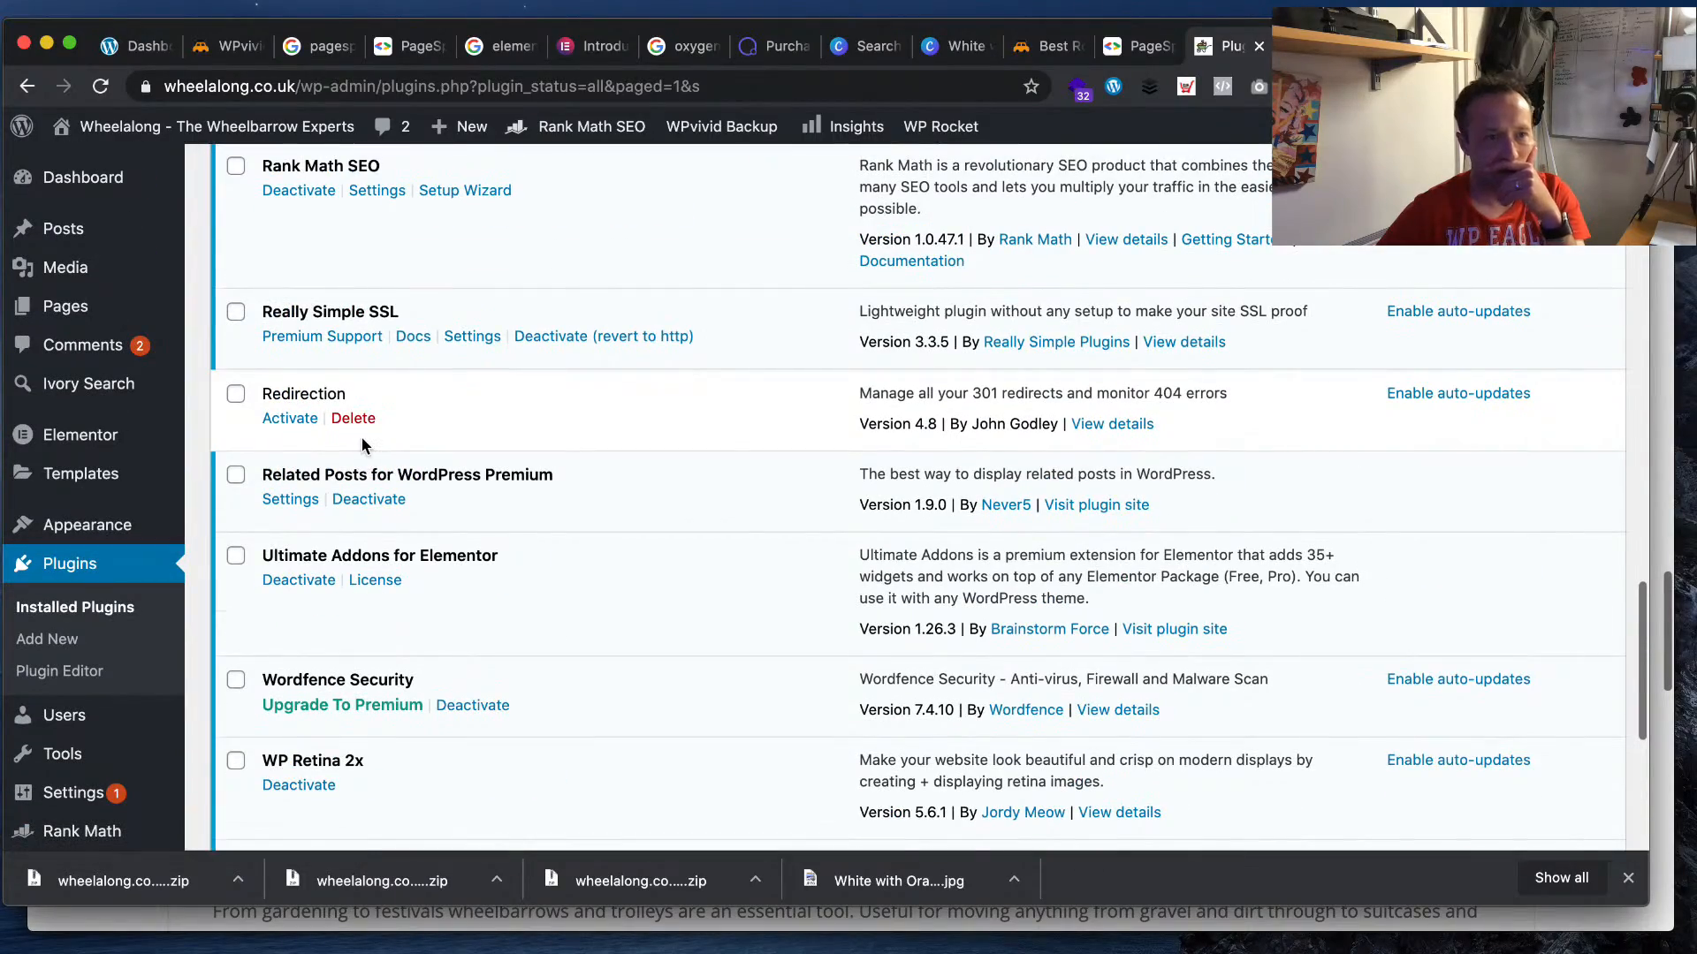
- Deactivate the Flying Images by WP Speed Matters plugin
scroll(362, 444, up, 7)
scroll(358, 438, up, 9)
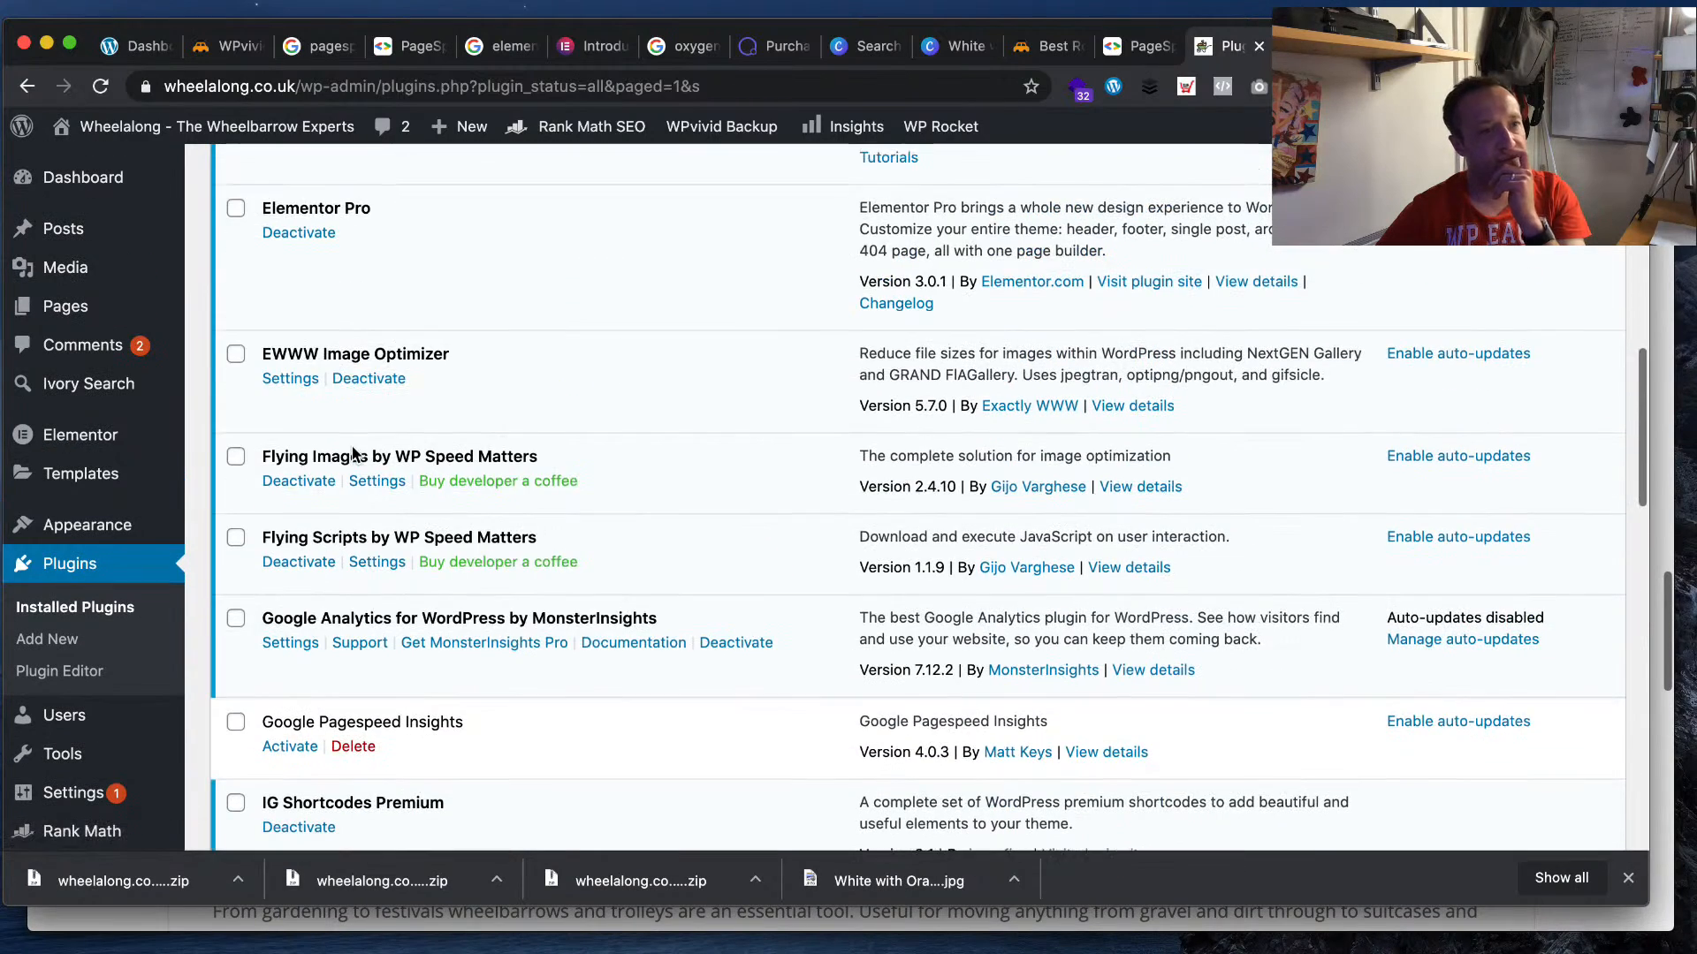
click(321, 483)
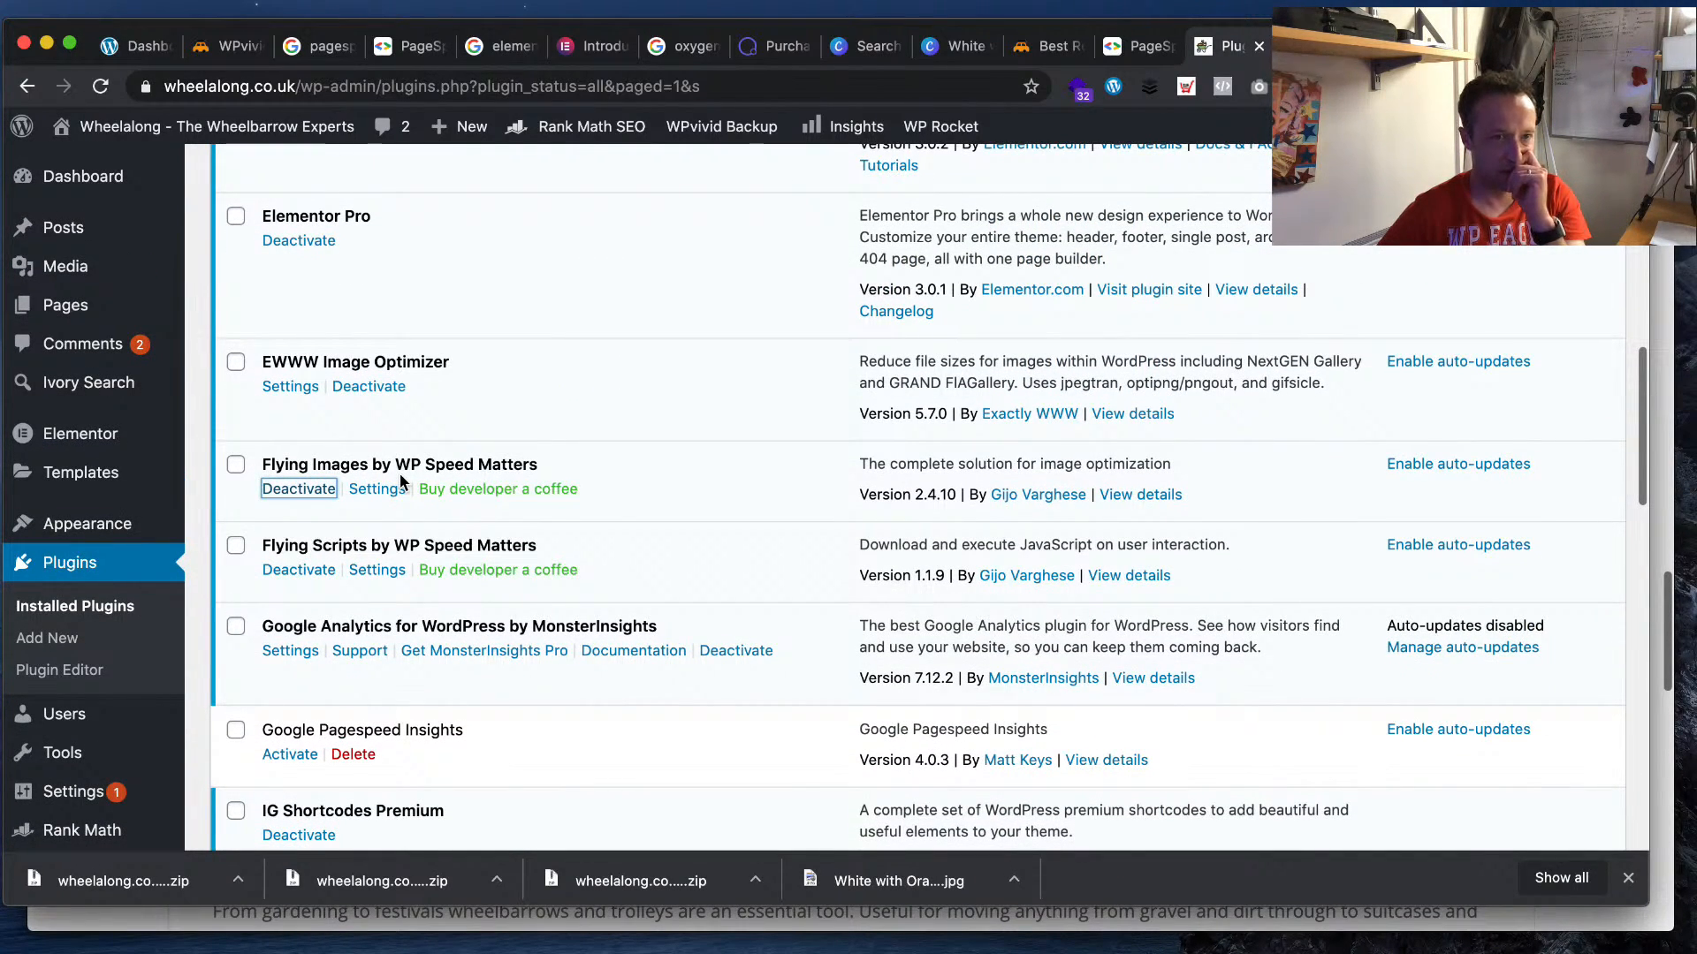
click(311, 489)
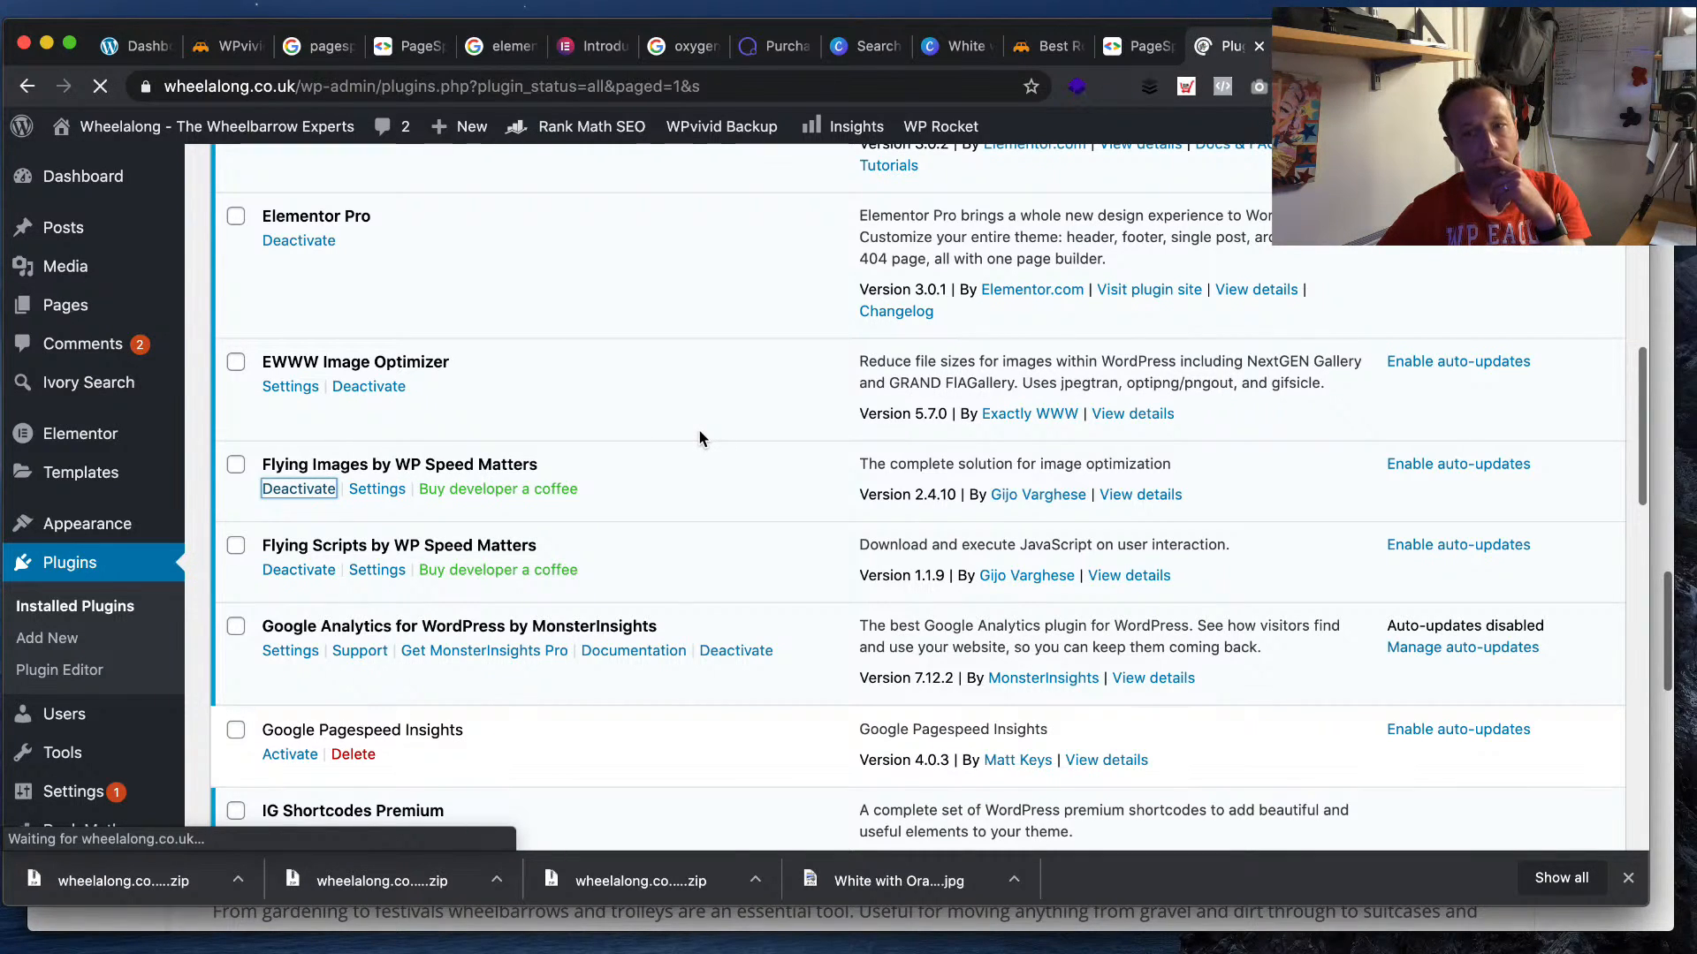
- Deactivate the Flying Scripts by WP Speed Matters plugin and look over the updated plugins list
scroll(691, 433, down, 3)
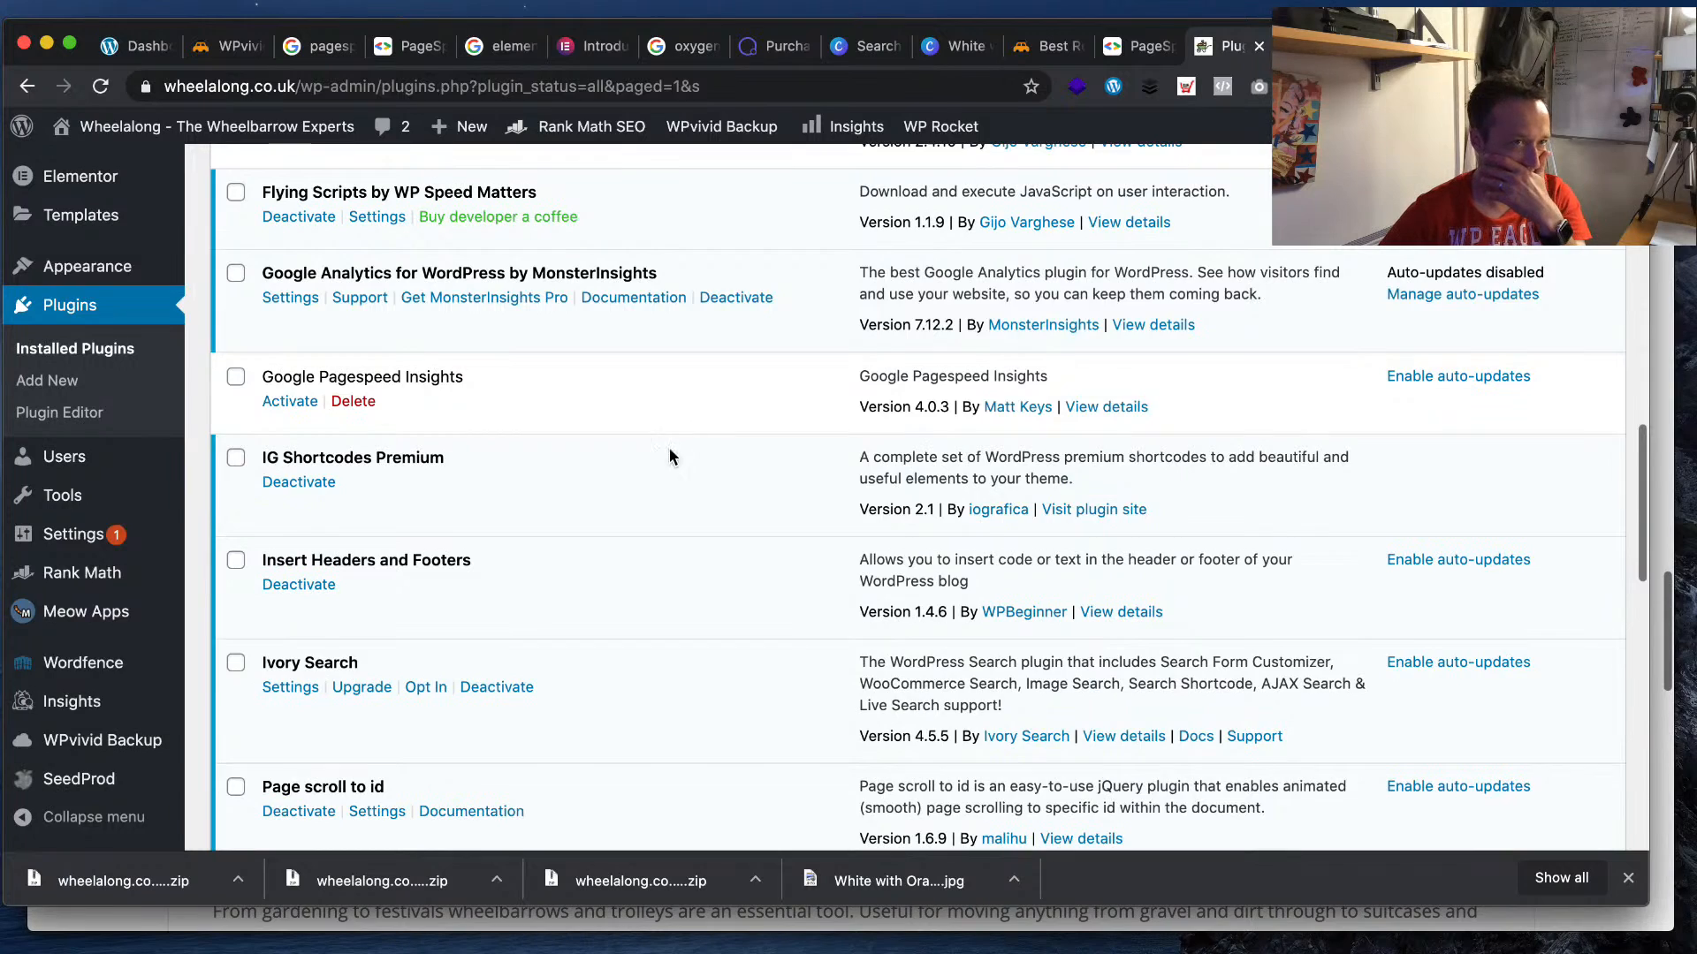
scroll(670, 457, up, 3)
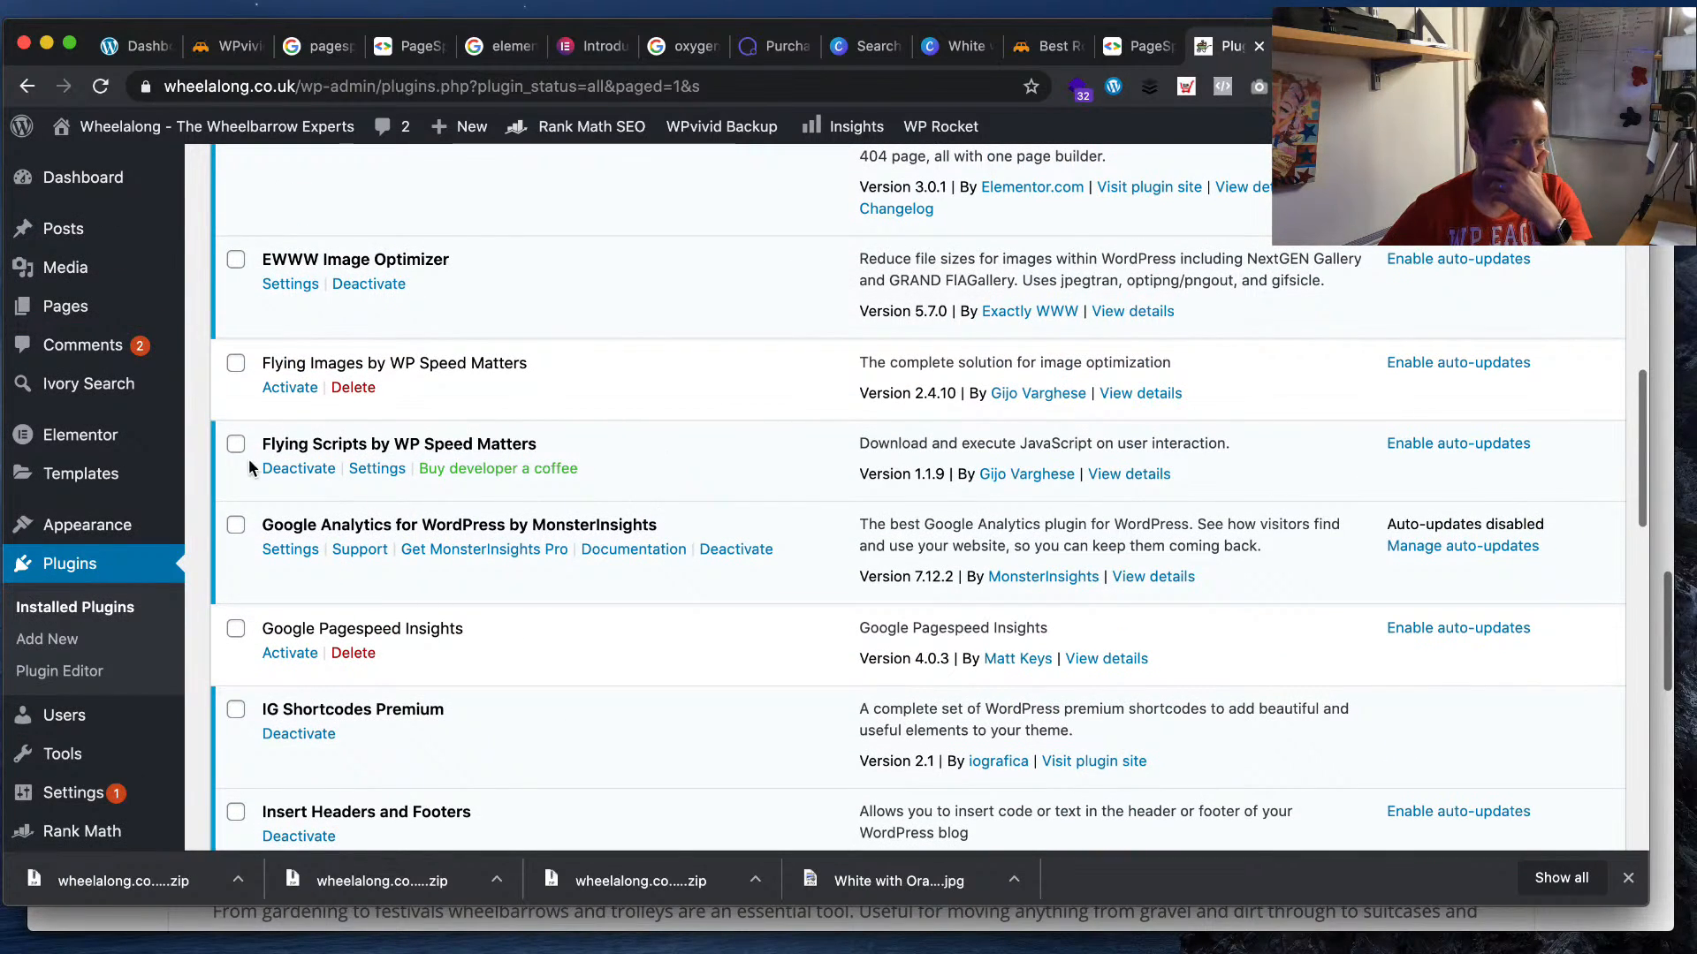
click(281, 469)
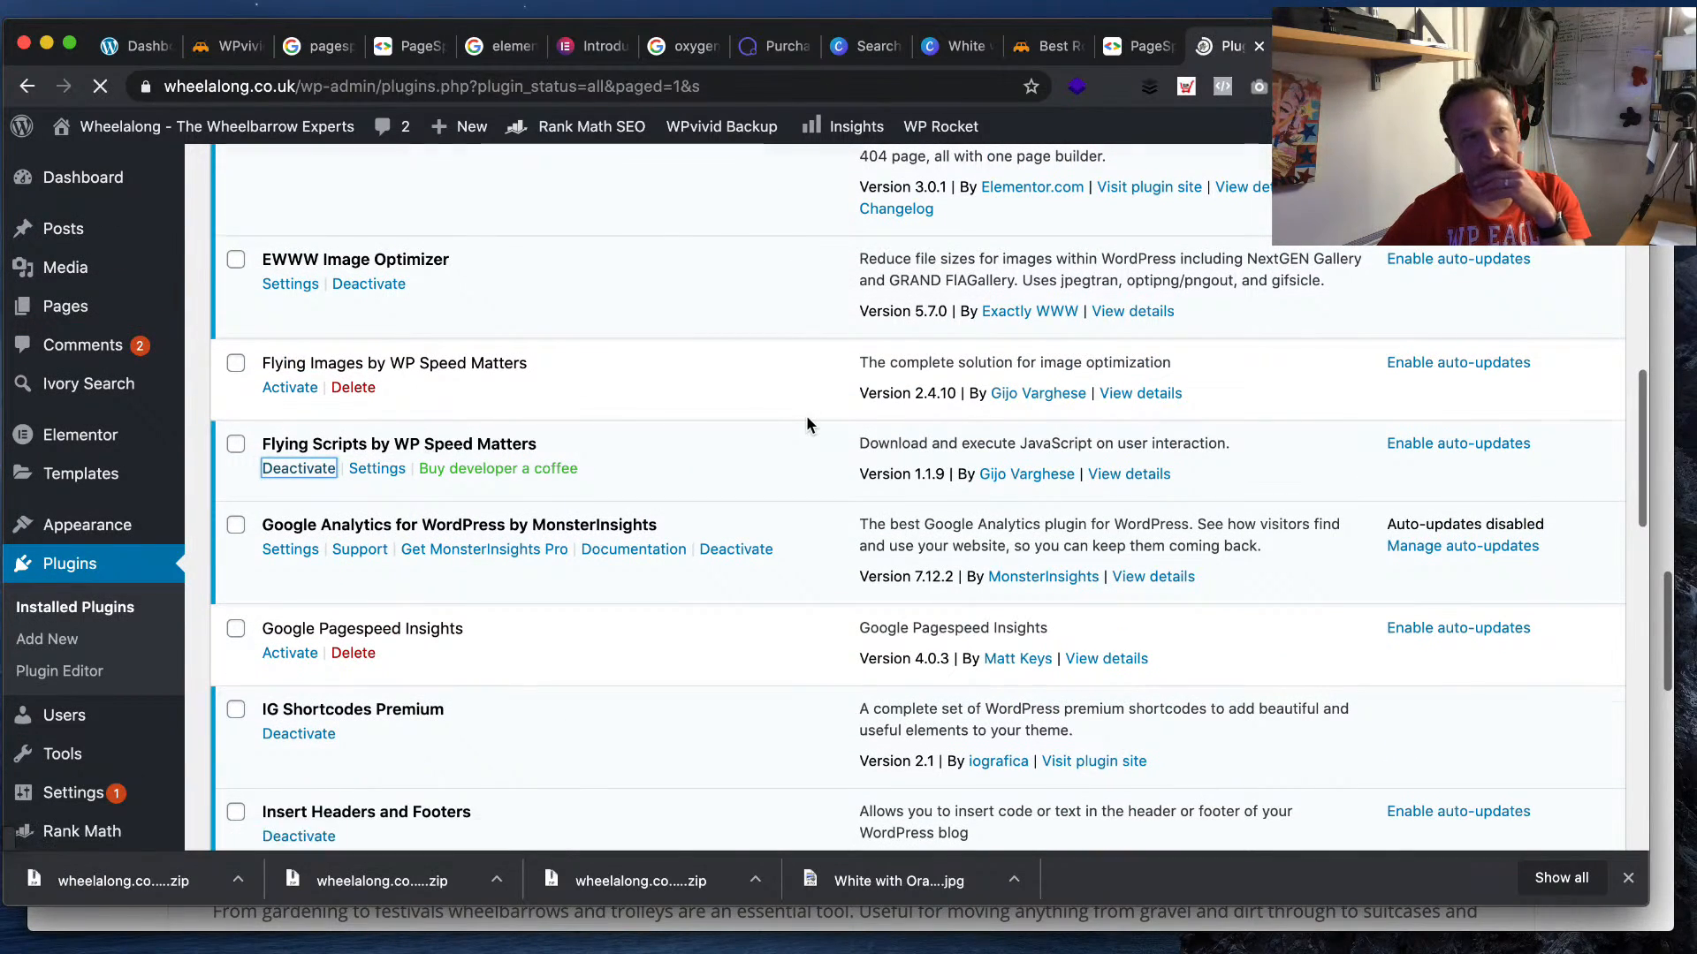
scroll(766, 391, down, 4)
scroll(766, 391, down, 8)
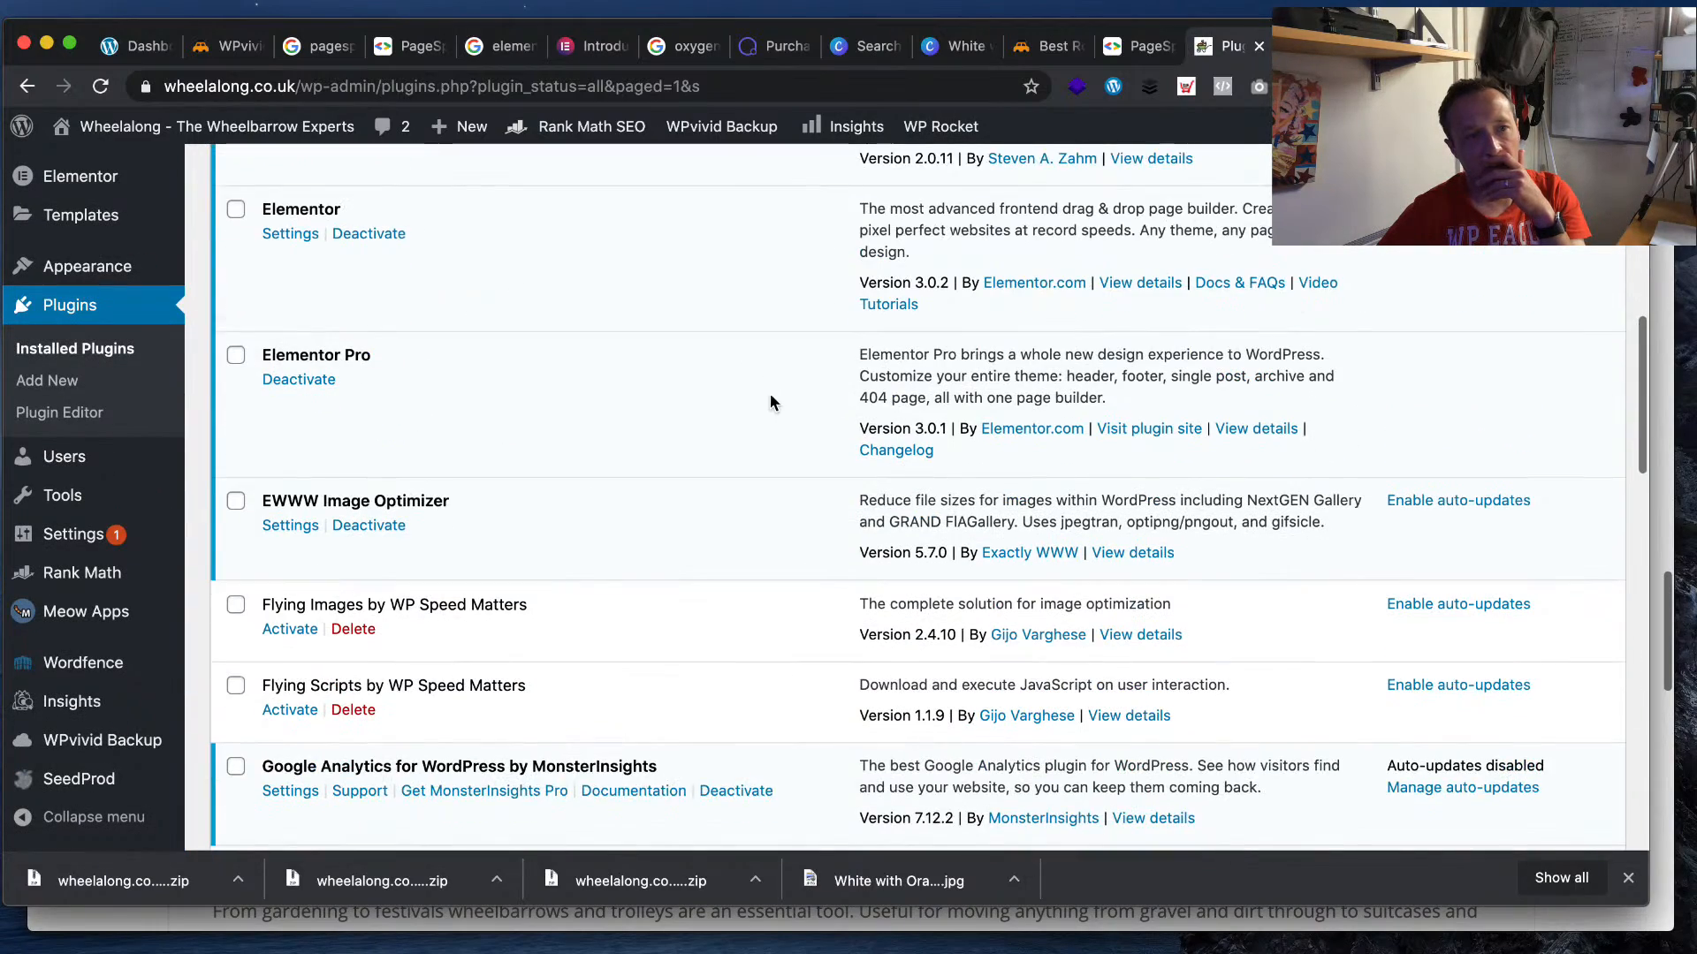
- Bulk-delete the inactive Flying Images, Flying Scripts and Google Pagespeed Insights plugins along with their data
click(236, 509)
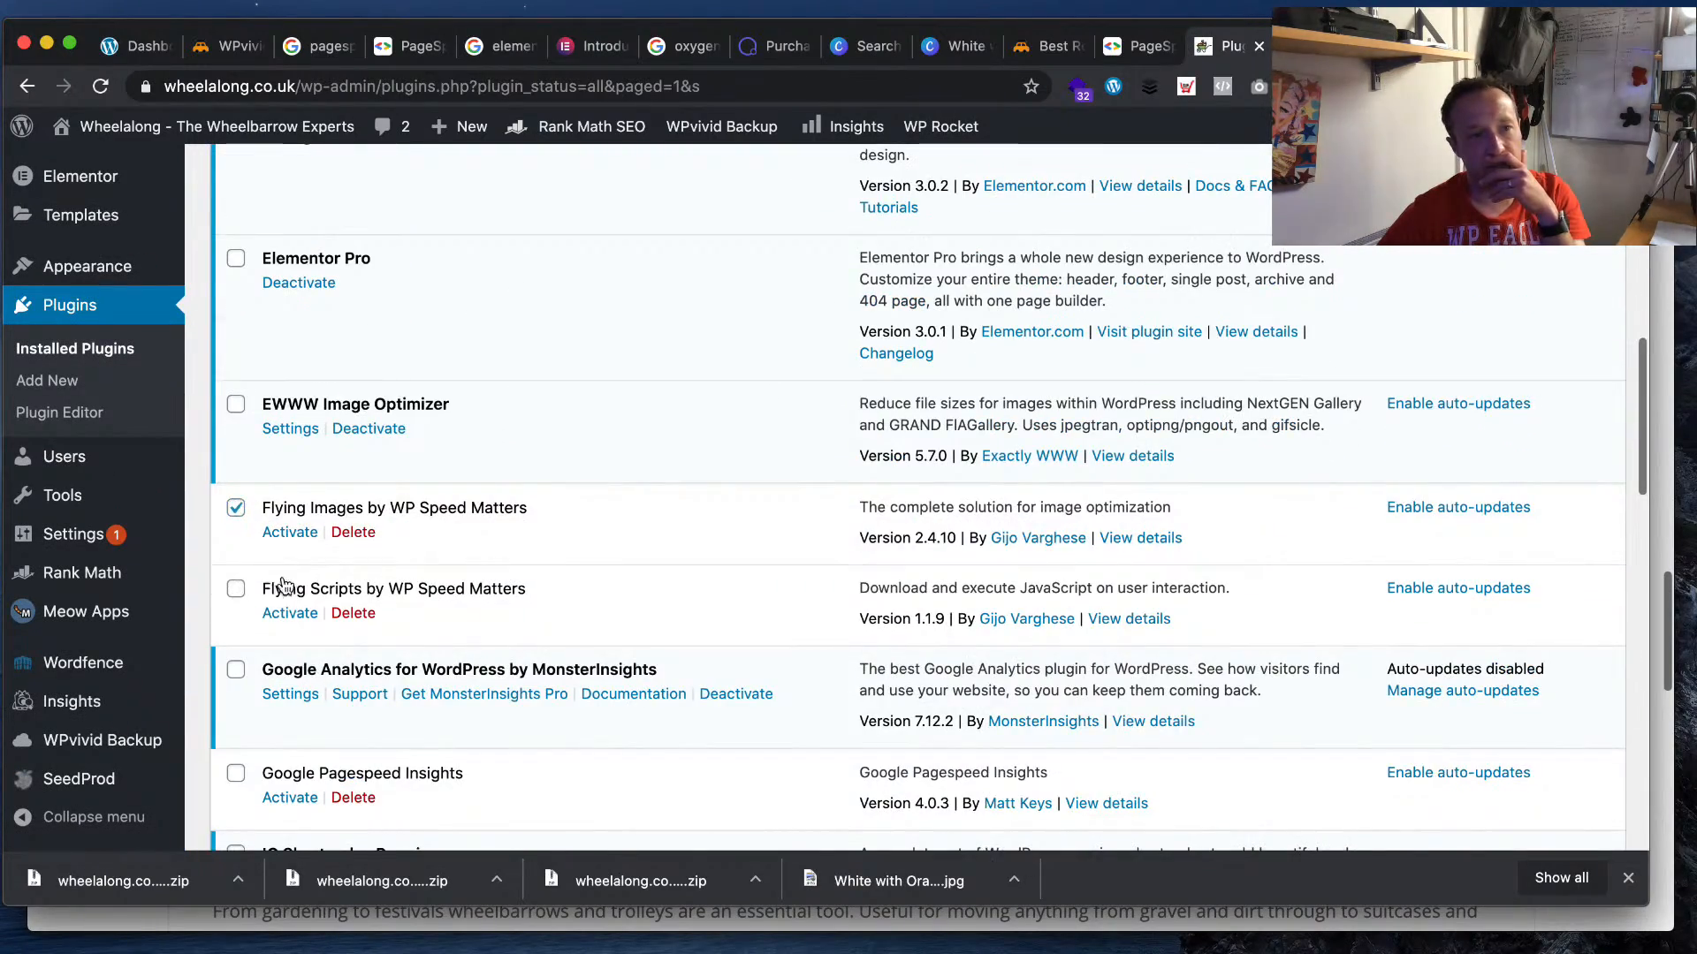
scroll(236, 590, down, 2)
click(235, 376)
scroll(236, 388, down, 2)
click(236, 404)
scroll(353, 411, down, 10)
click(304, 727)
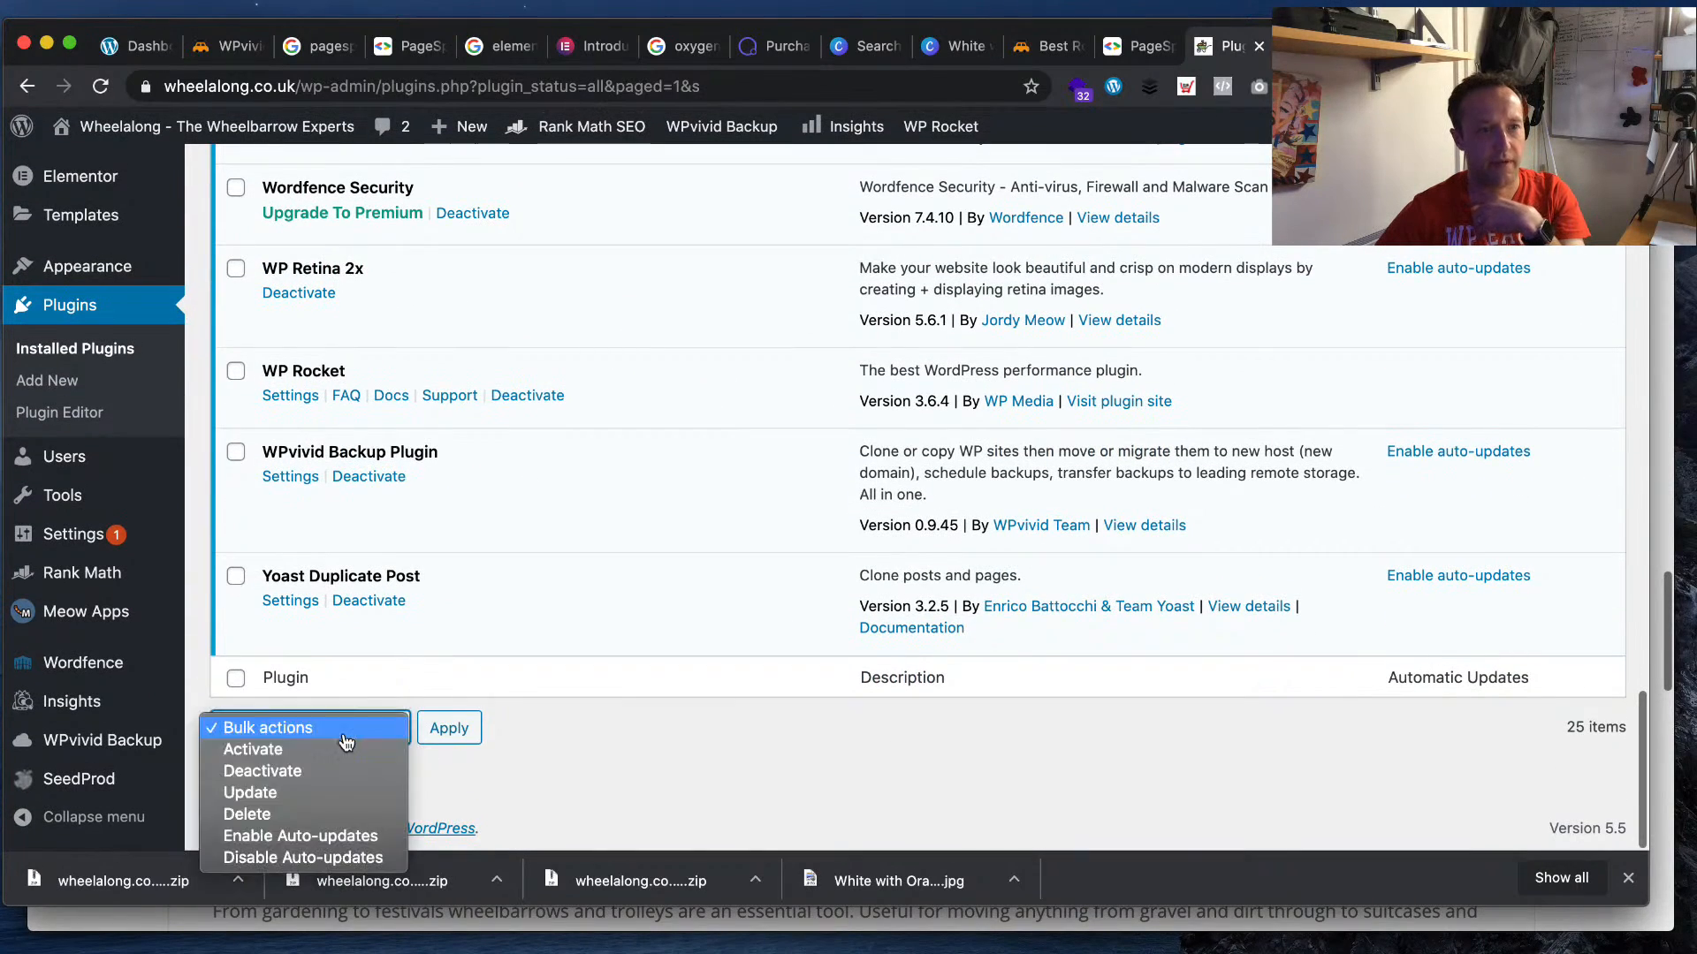
click(346, 814)
click(448, 732)
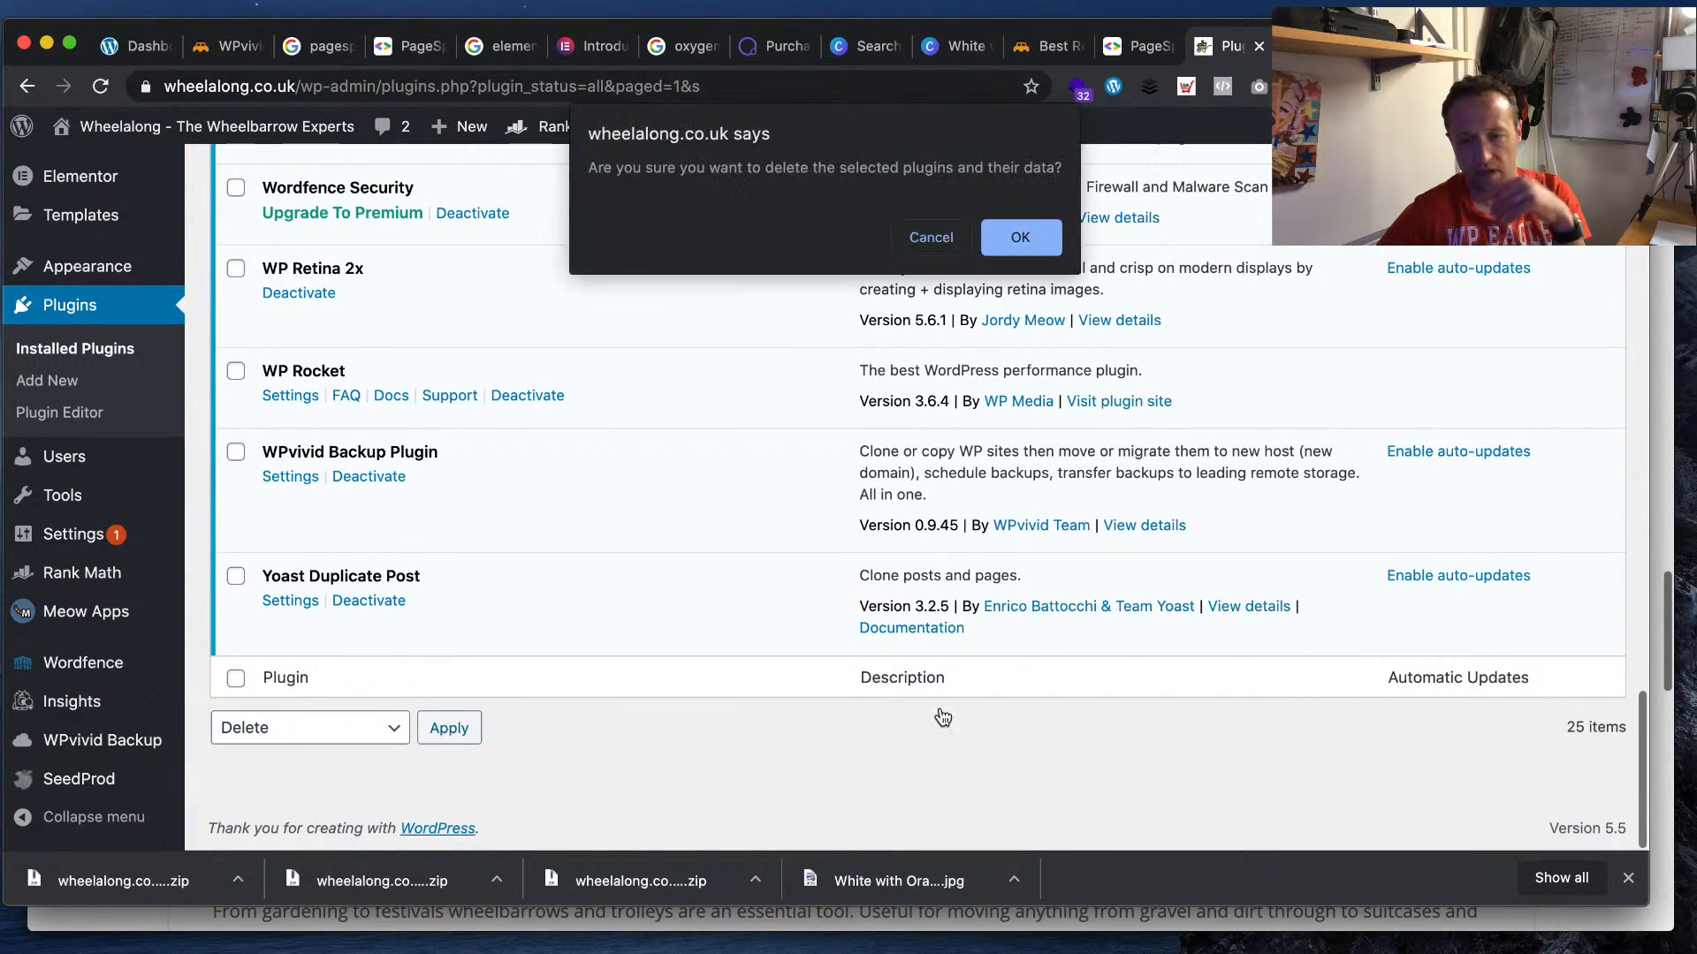
click(1018, 228)
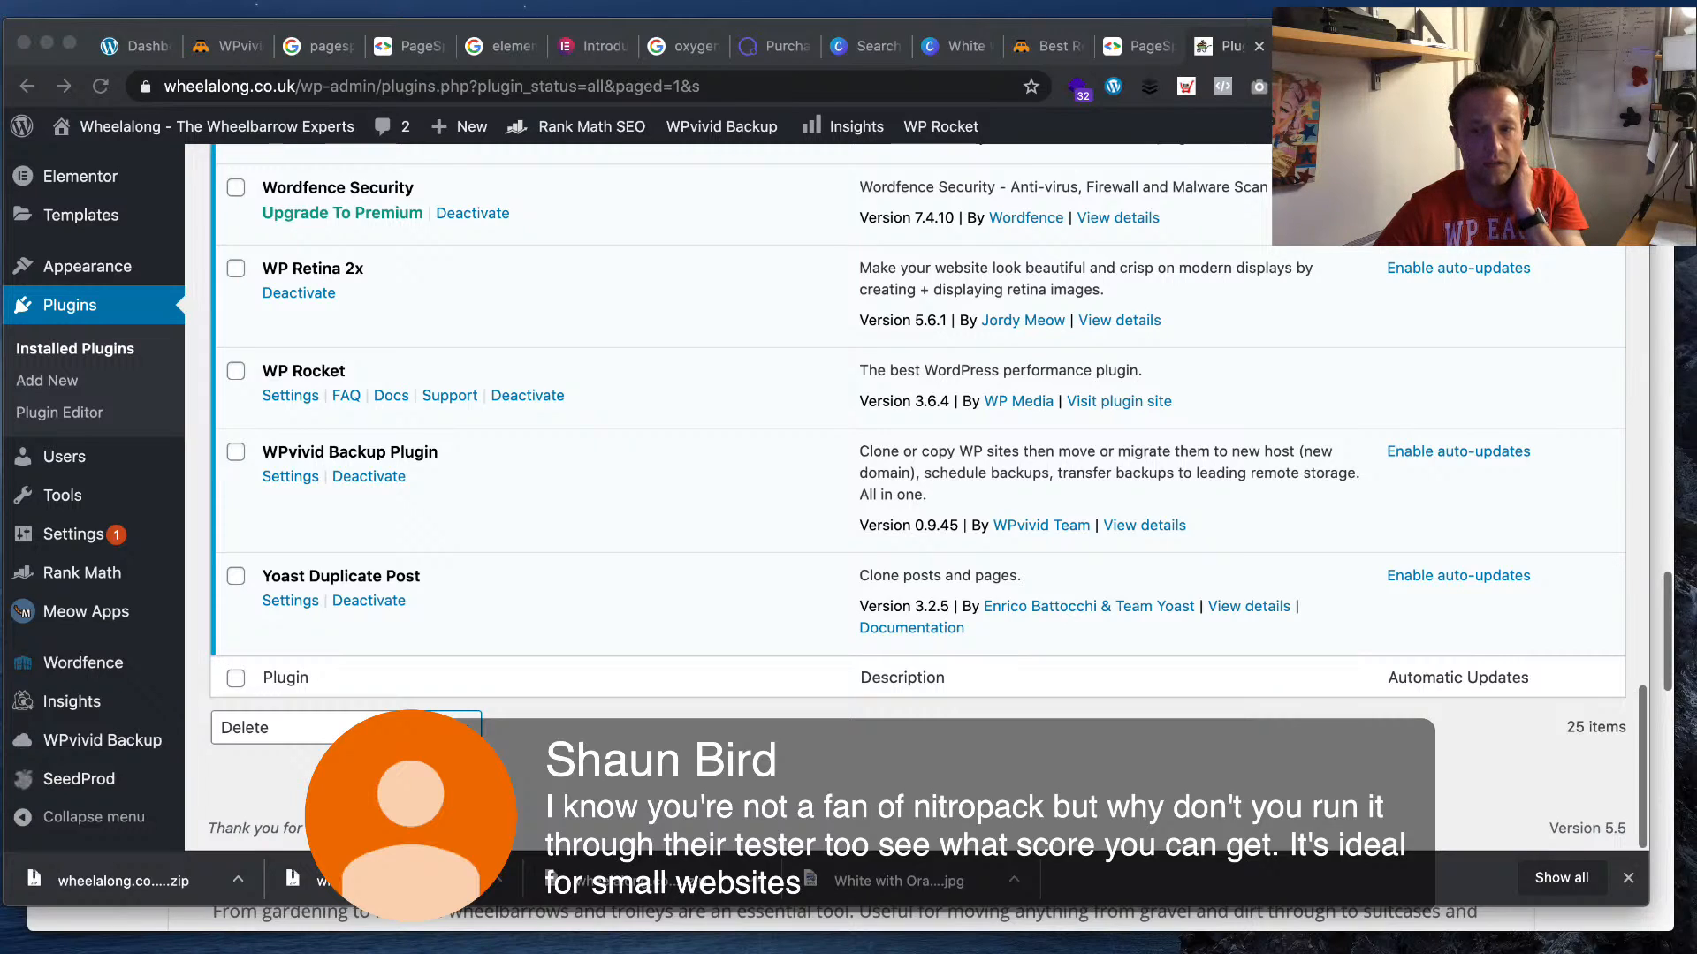
- Delete the Akismet Anti-Spam plugin and look over the remaining installed plugins
scroll(917, 495, up, 20)
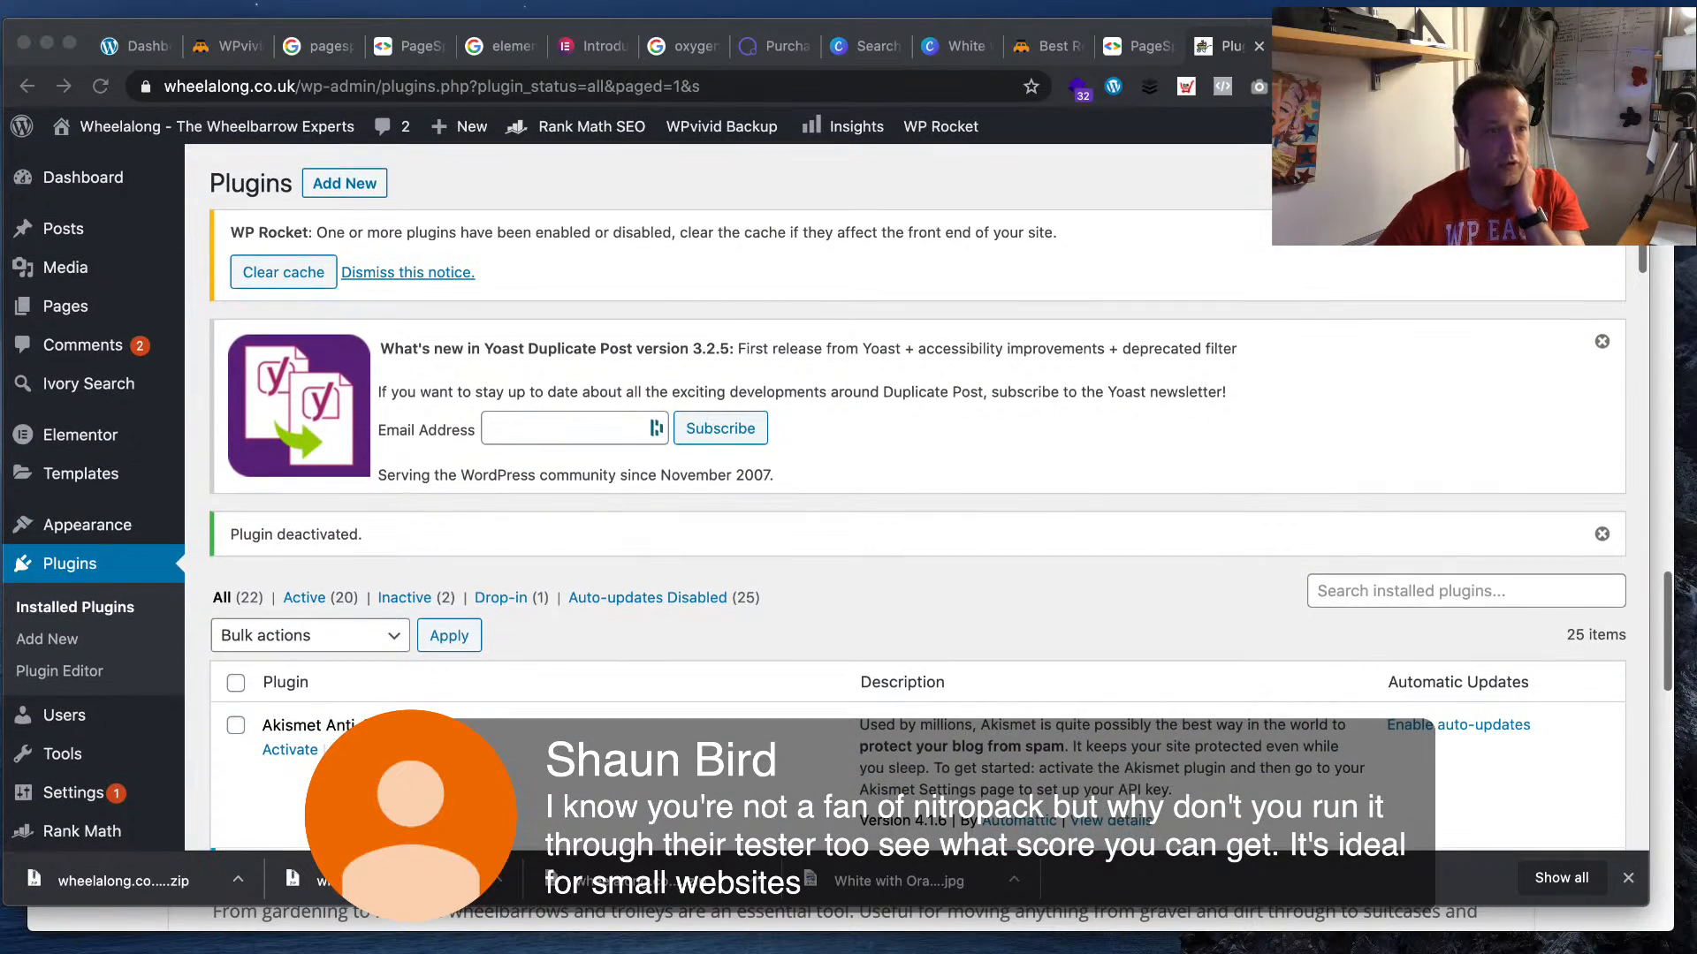
scroll(525, 522, down, 3)
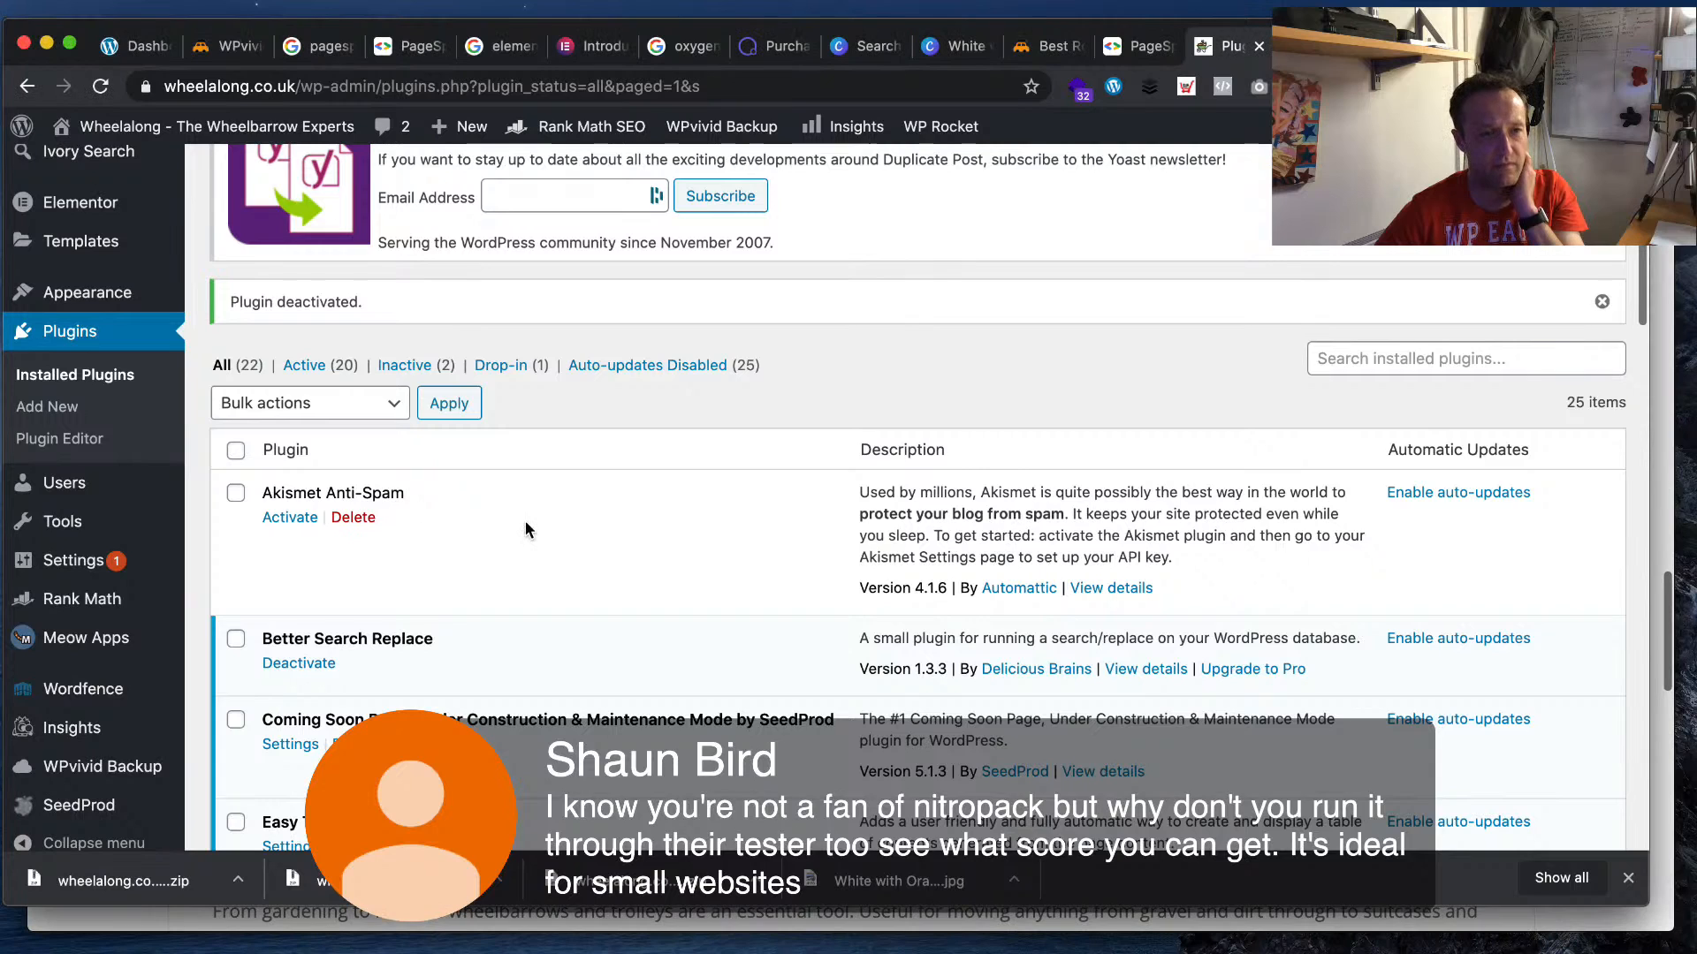
scroll(522, 526, down, 1)
click(353, 495)
click(1011, 211)
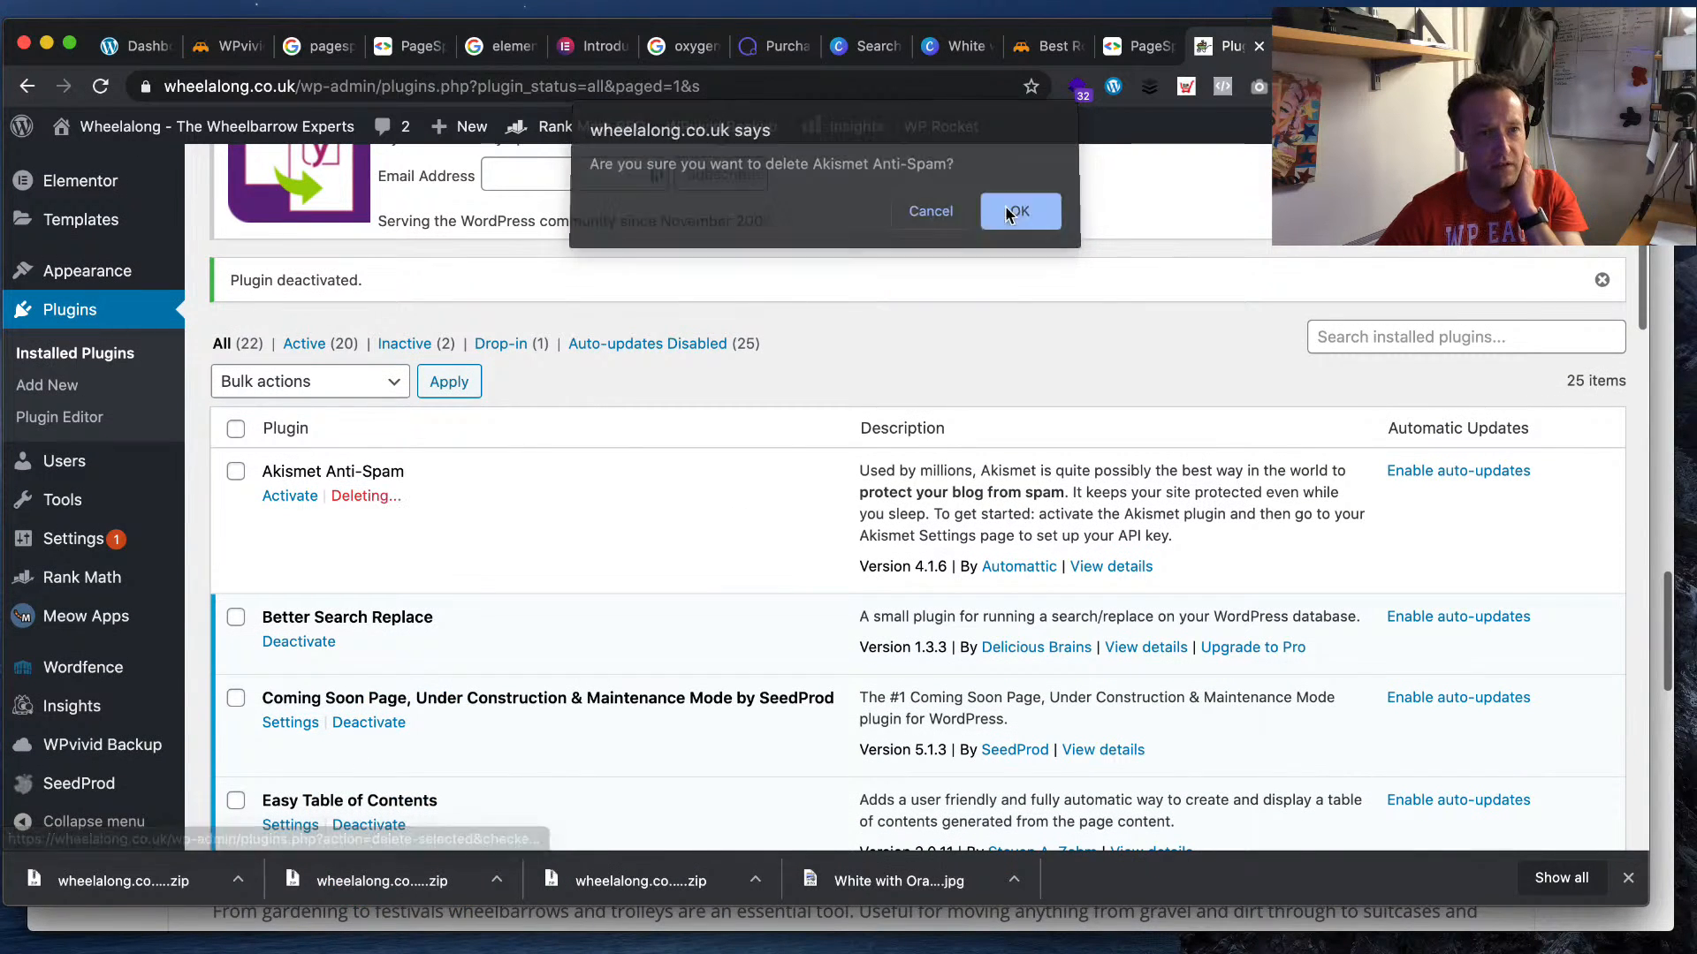
scroll(792, 469, down, 3)
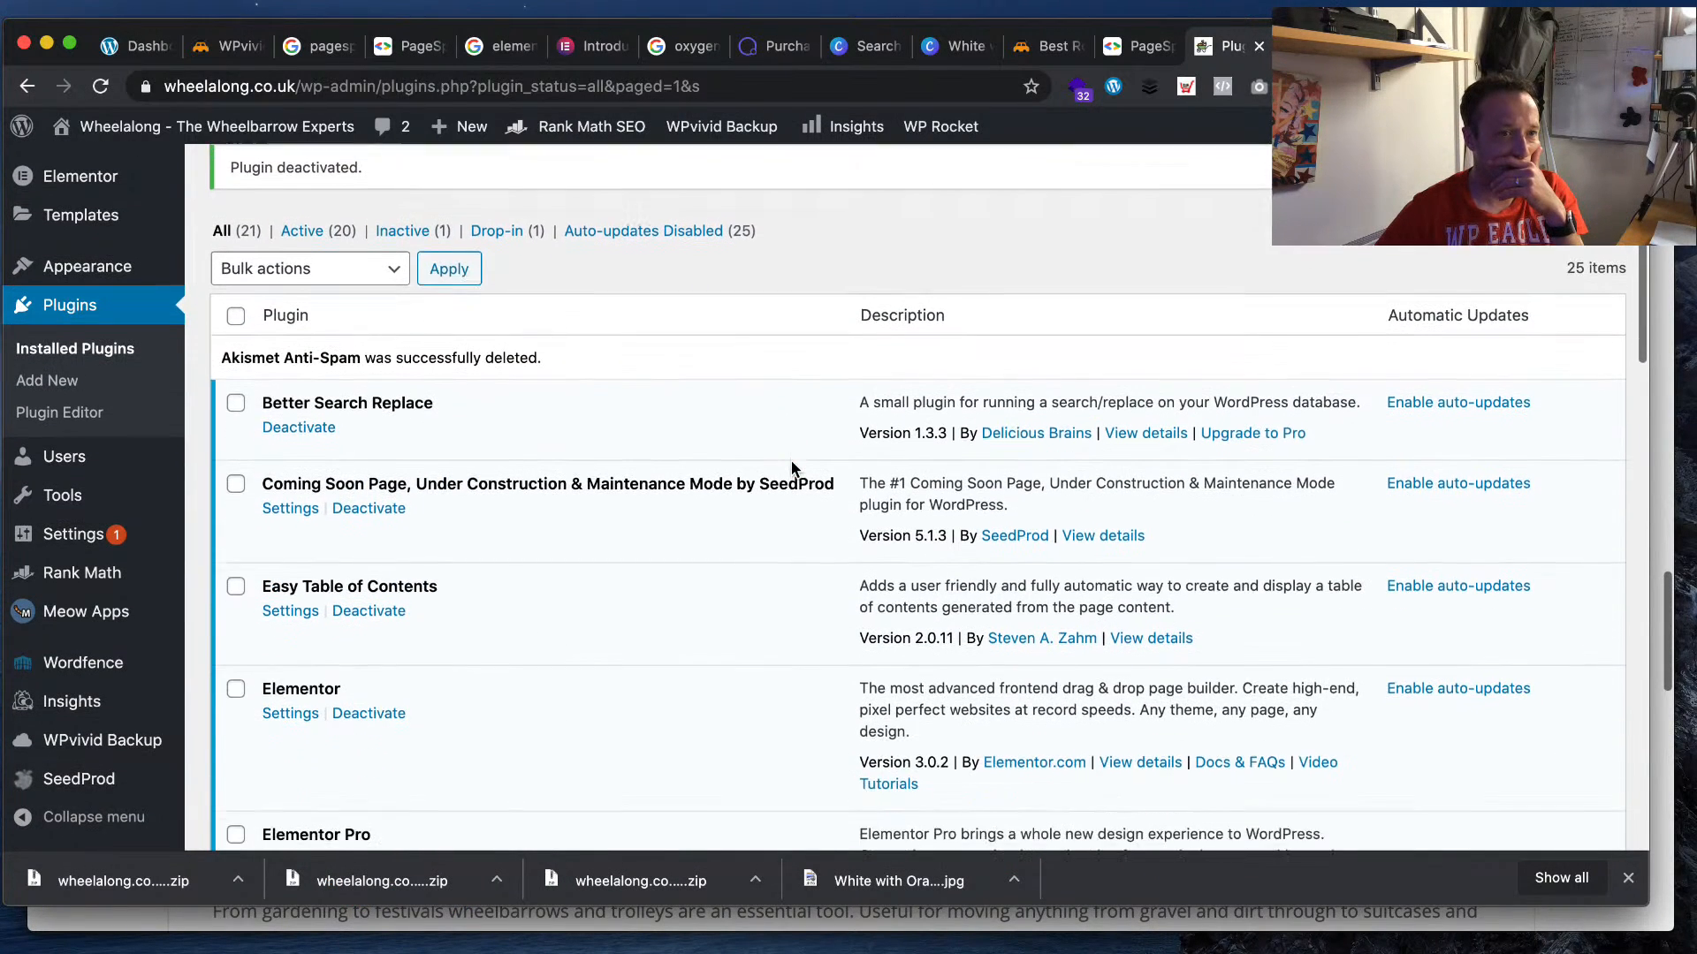
scroll(792, 468, down, 3)
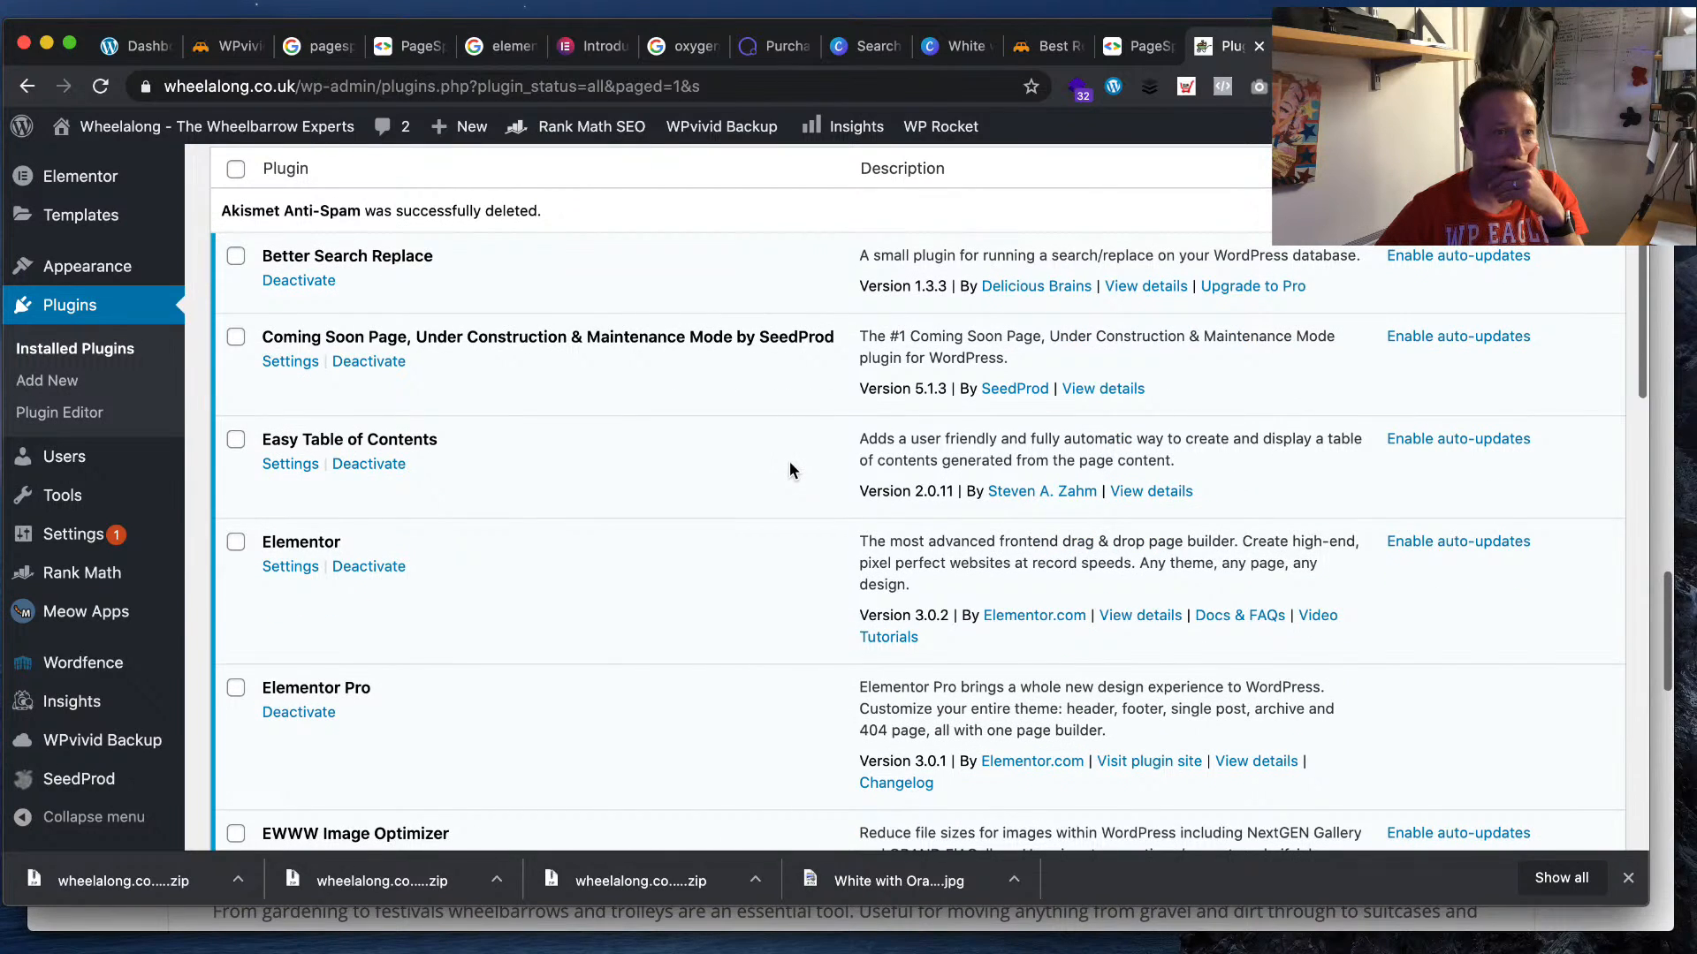
scroll(789, 461, down, 7)
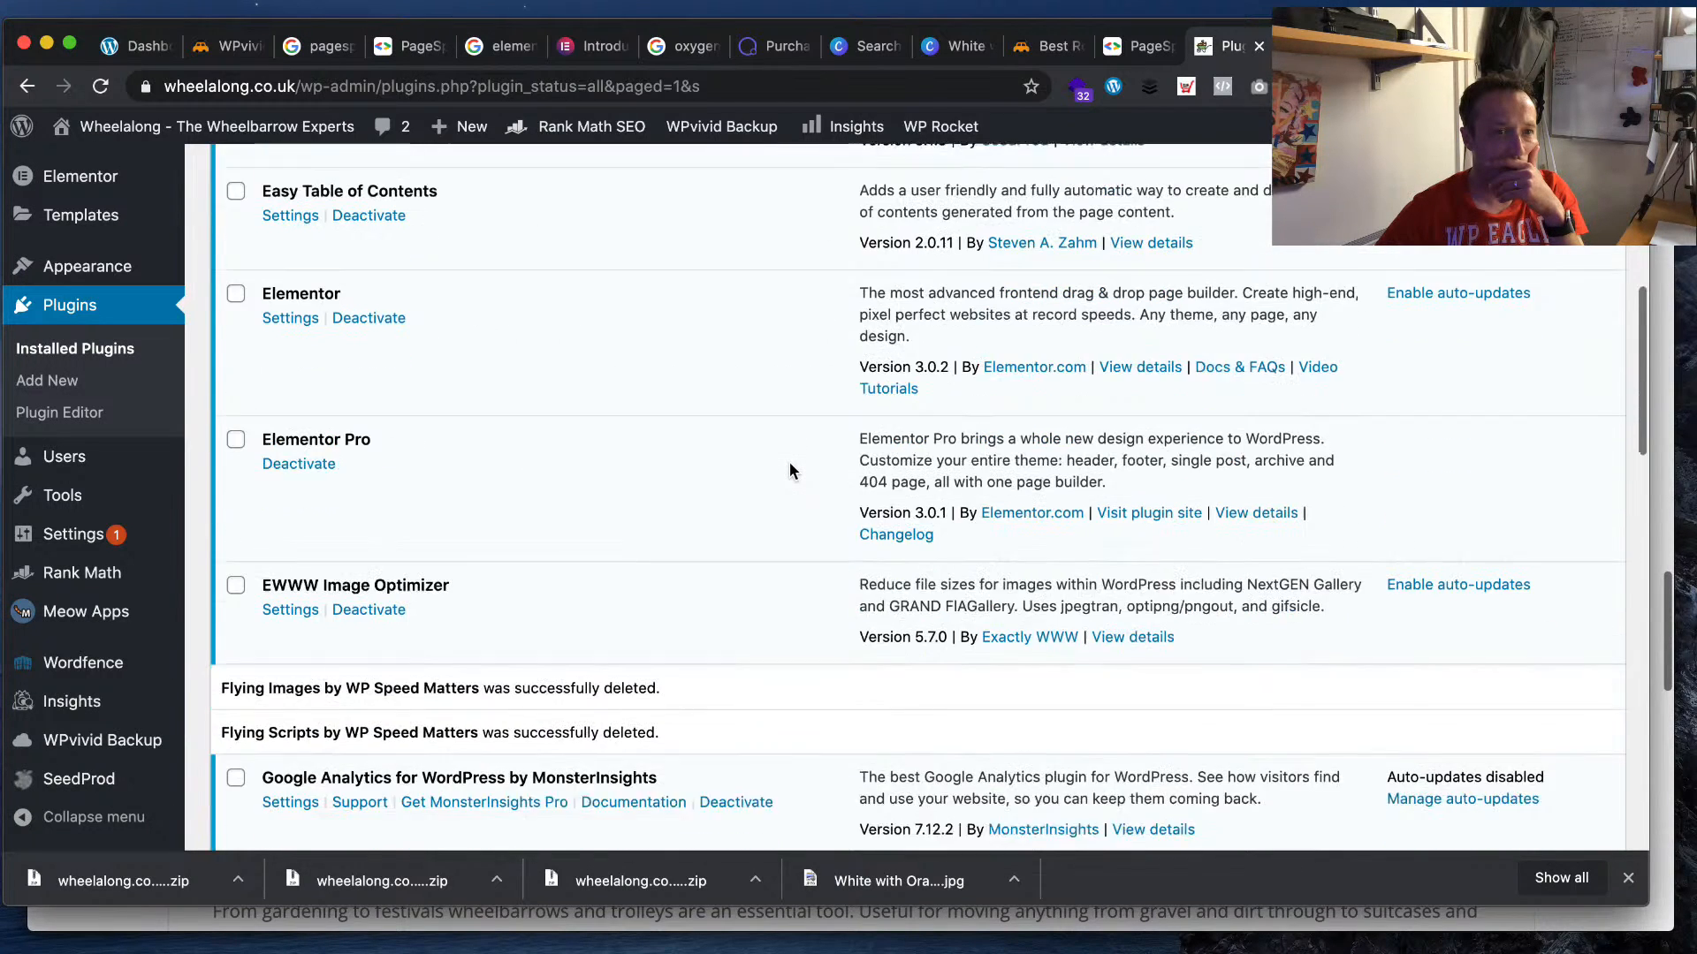
scroll(789, 463, down, 5)
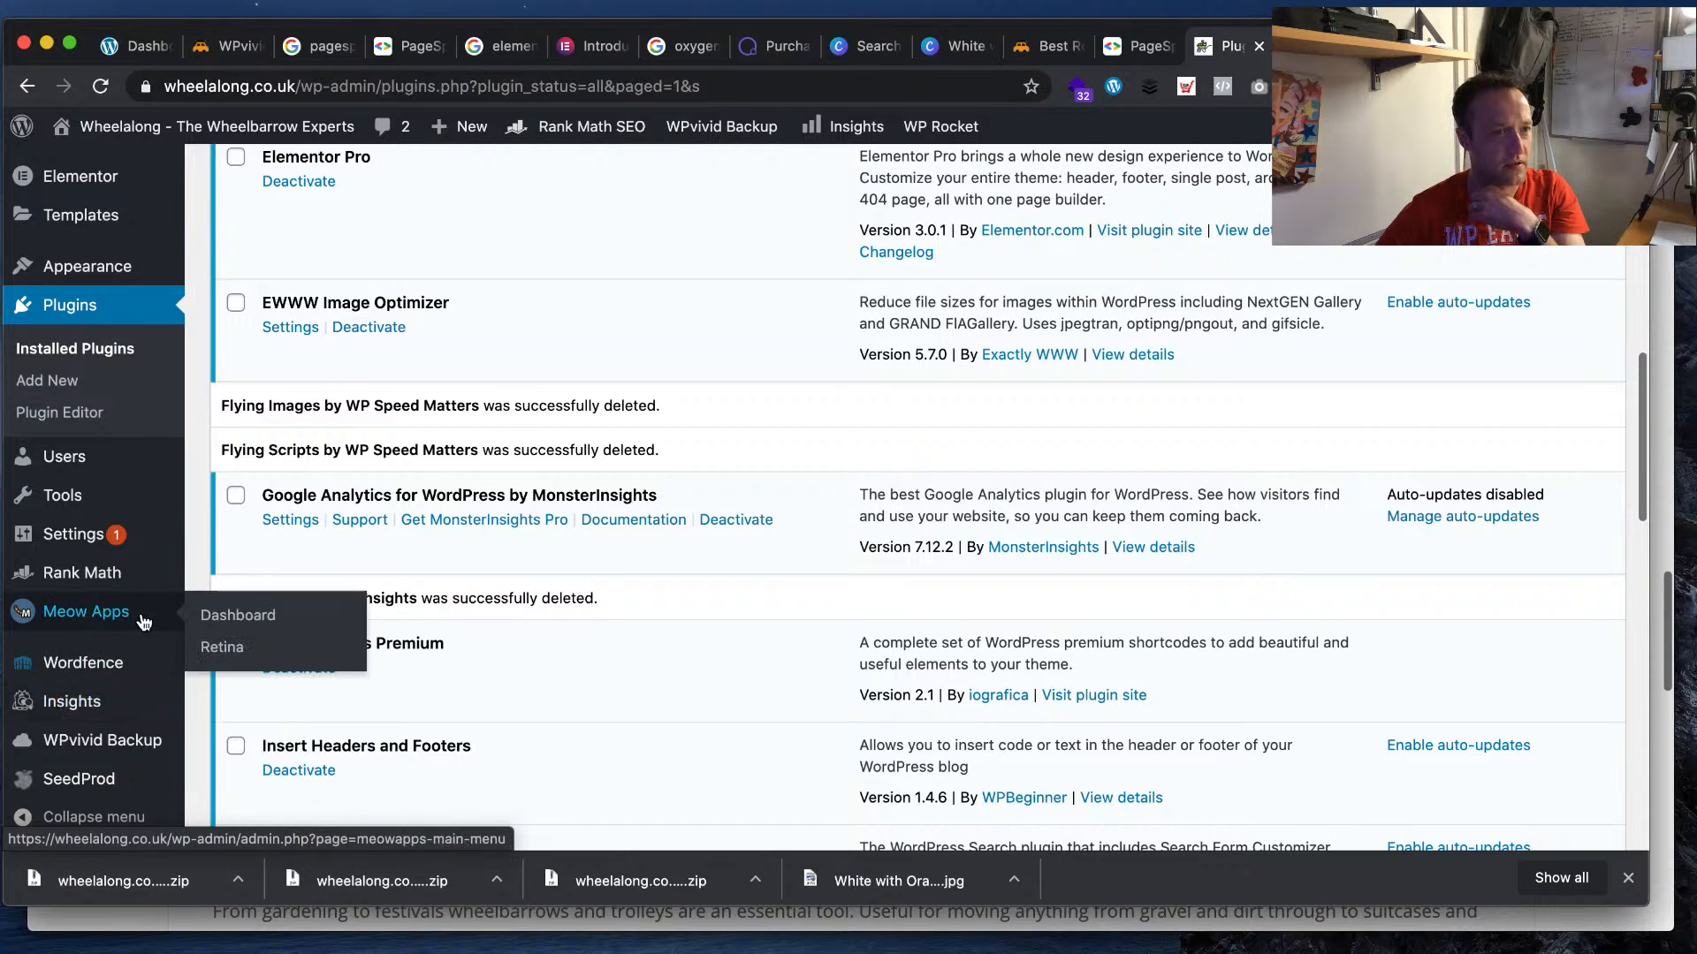
- Open the Base WP theme's Additional CSS in the customizer and review the existing rules through to the end
scroll(157, 340, up, 2)
mouse_move(157, 354)
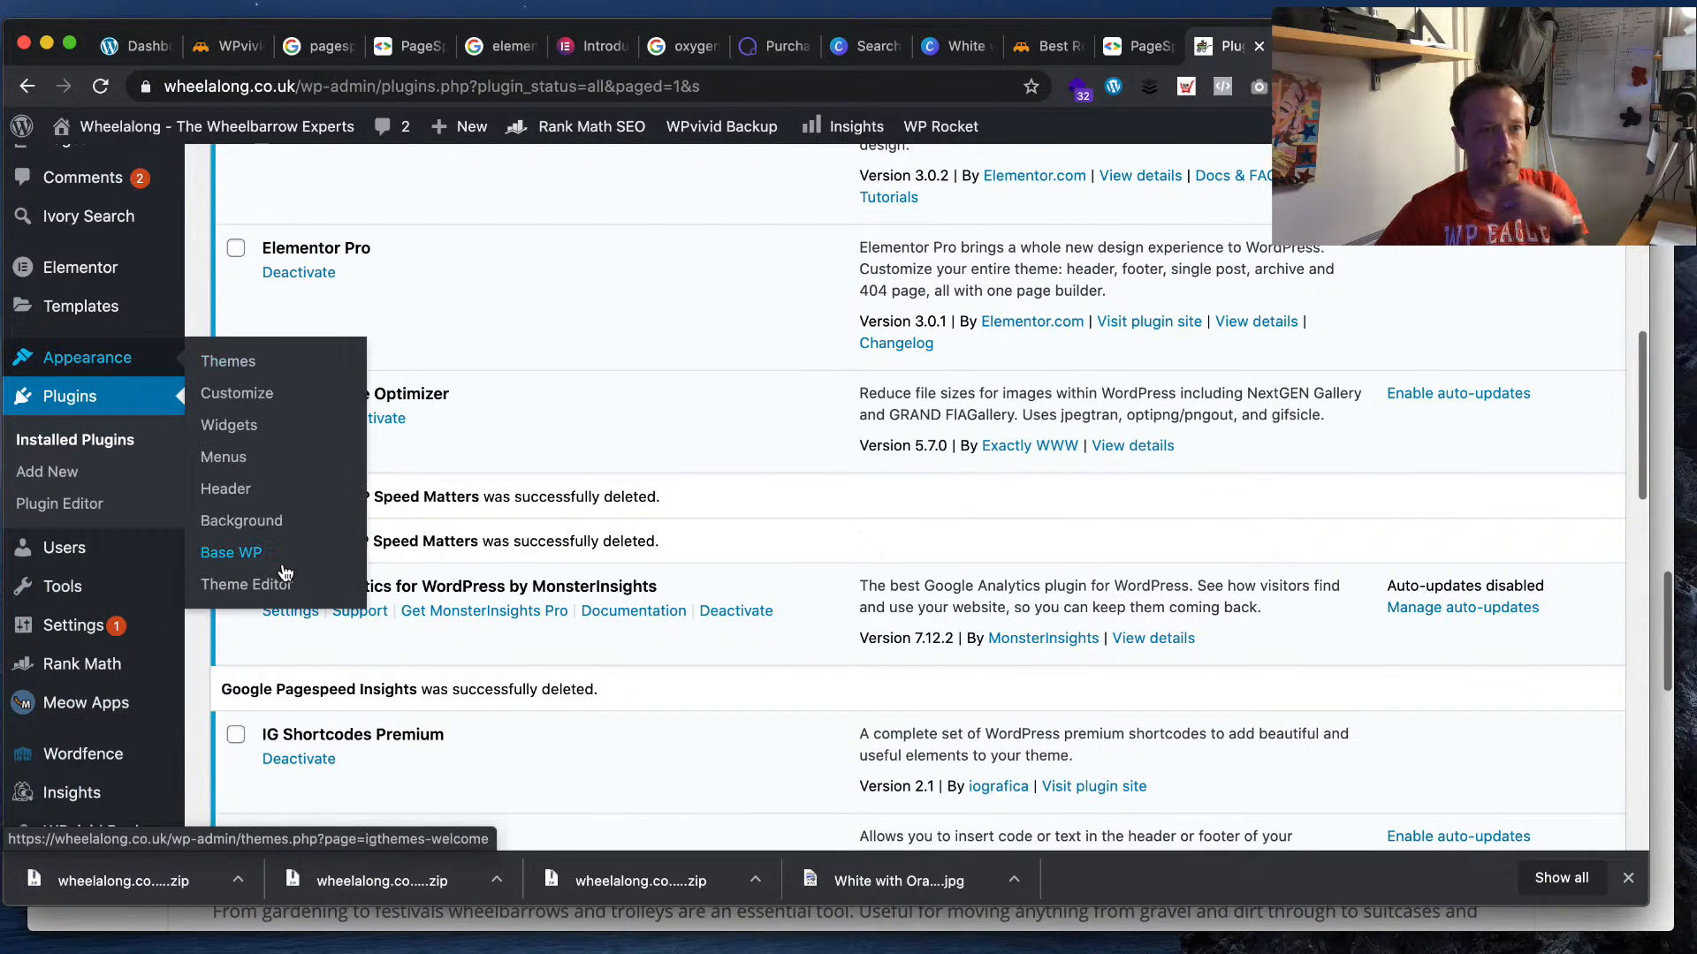
click(310, 396)
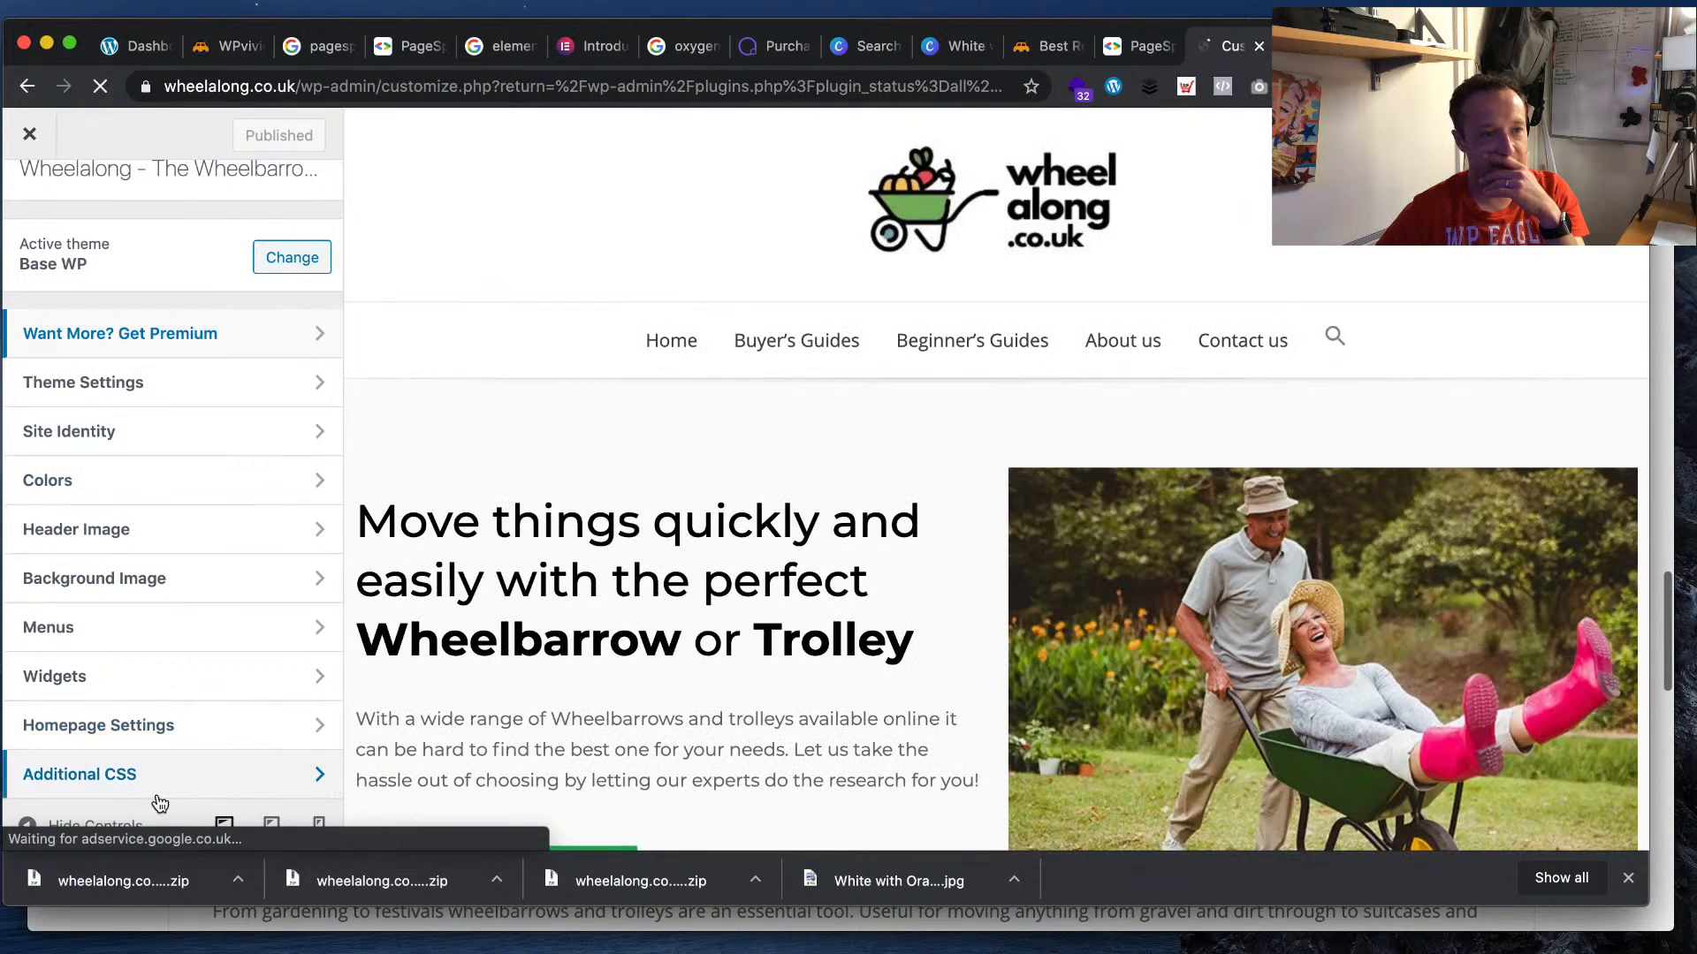
click(159, 773)
scroll(152, 436, down, 3)
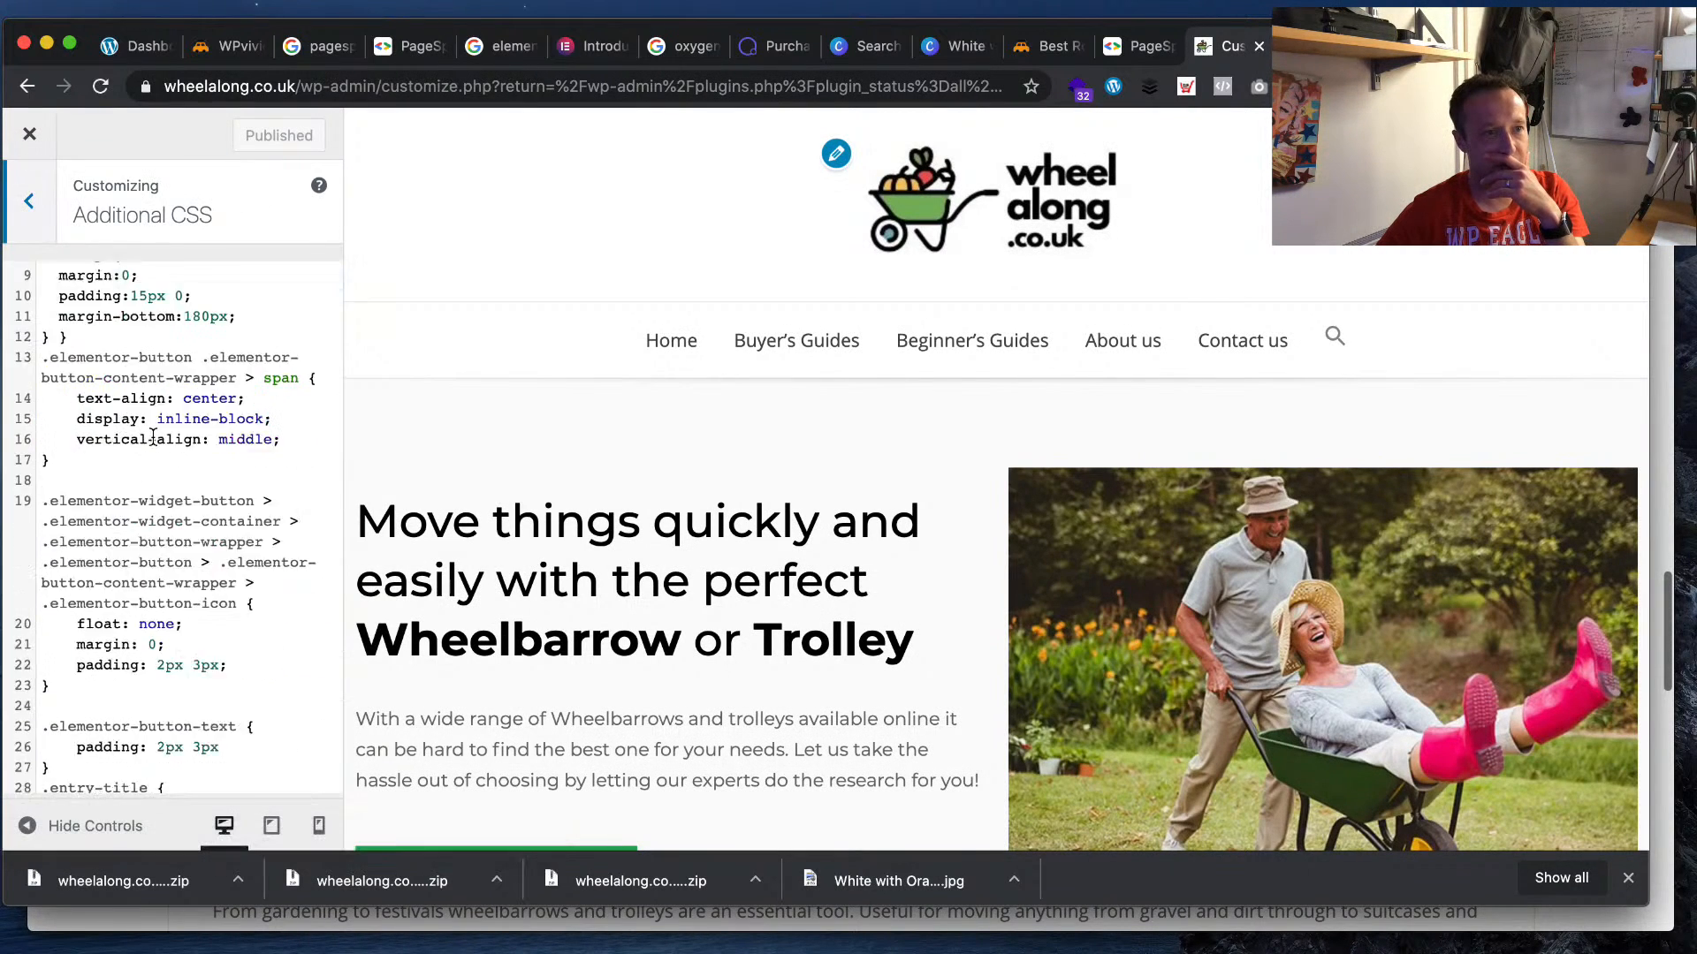
scroll(153, 436, down, 15)
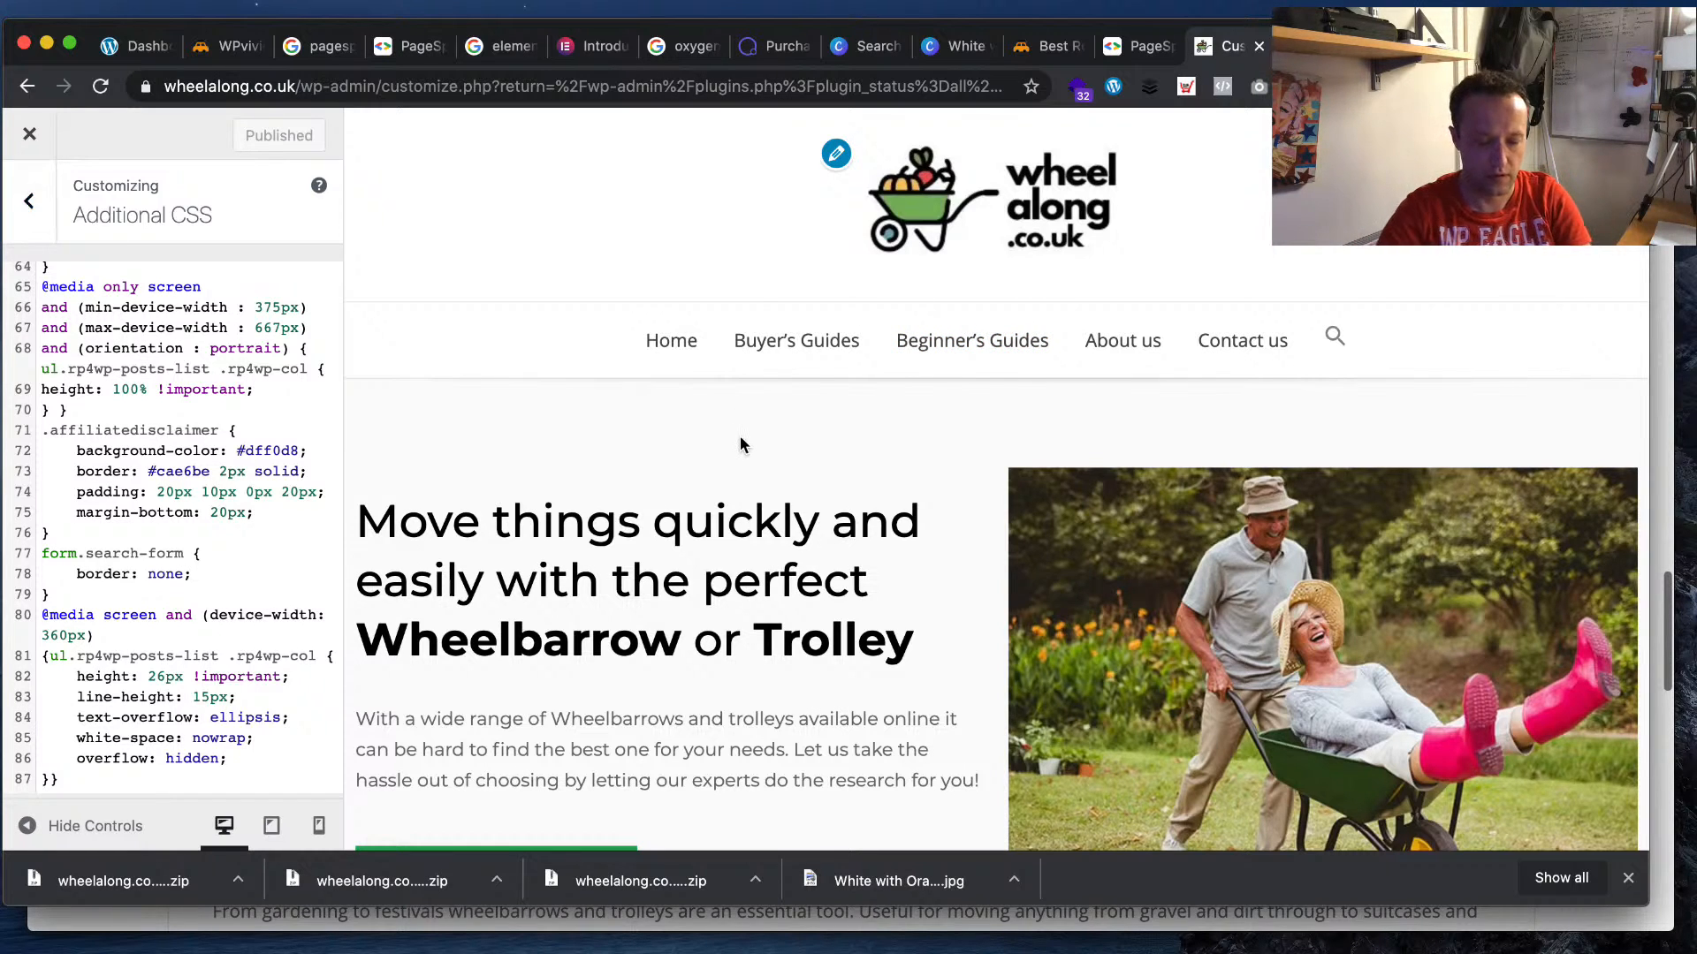
- Search Google for "font display swap" and open the CSS-Tricks article "font-display for the Masses"
key(super+t)
text(font display swap)
key(Return)
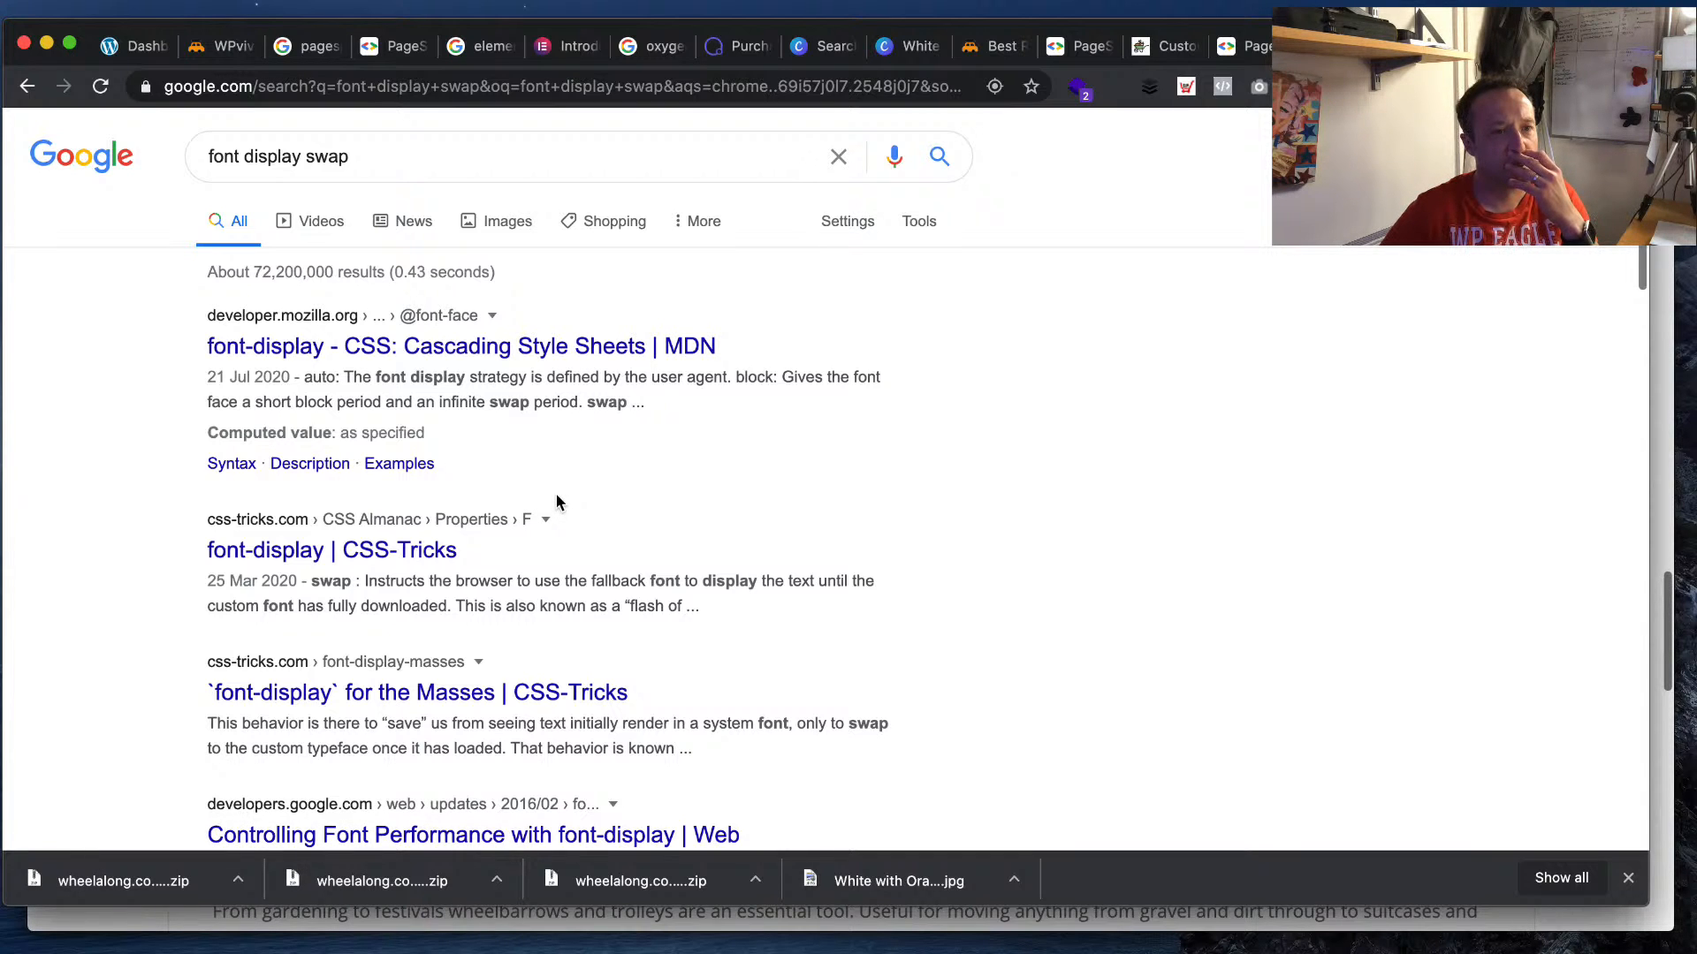
scroll(557, 659, down, 2)
click(547, 609)
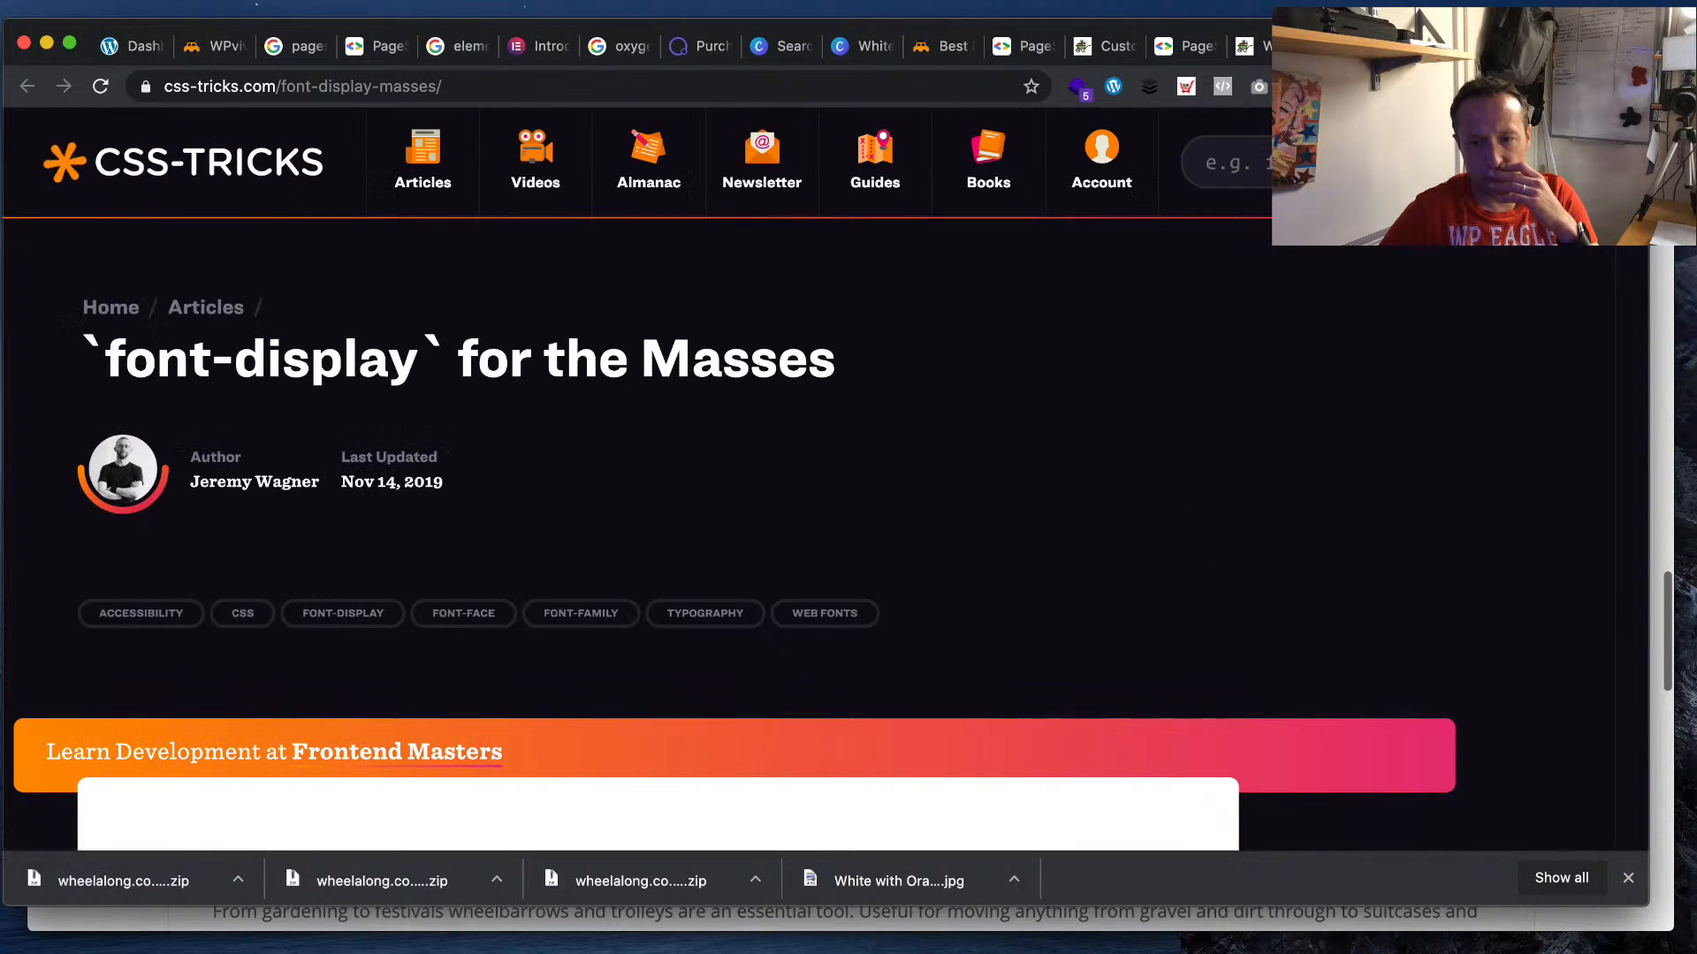
scroll(1421, 468, down, 15)
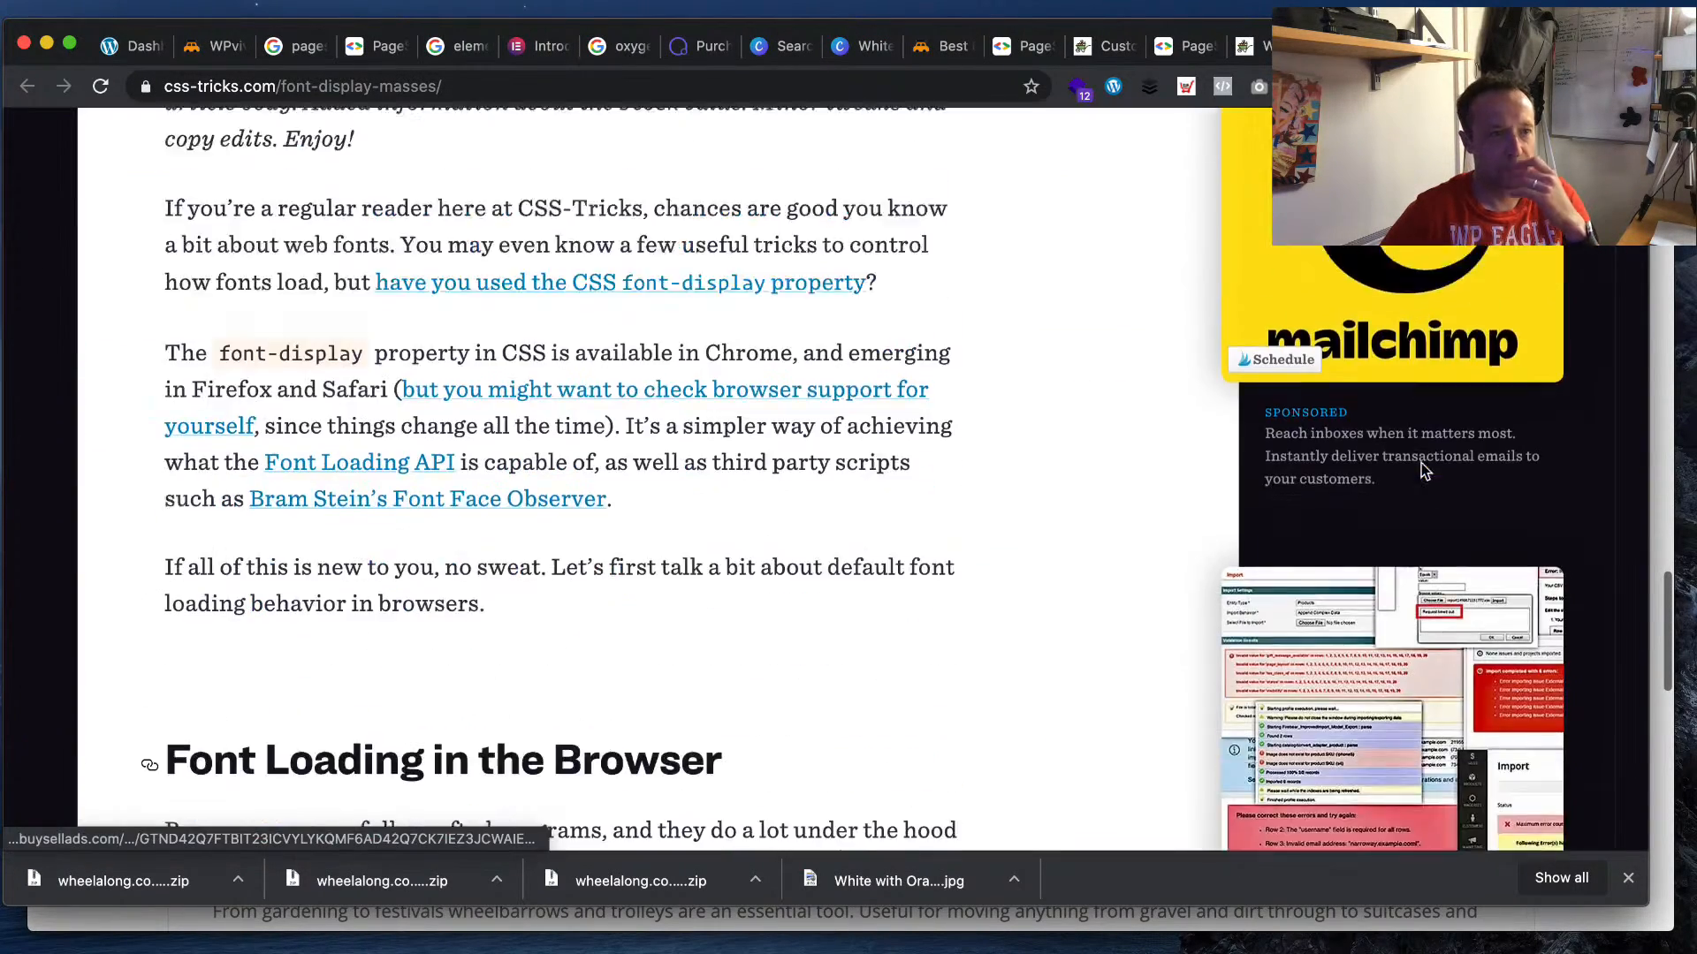
scroll(1421, 473, down, 12)
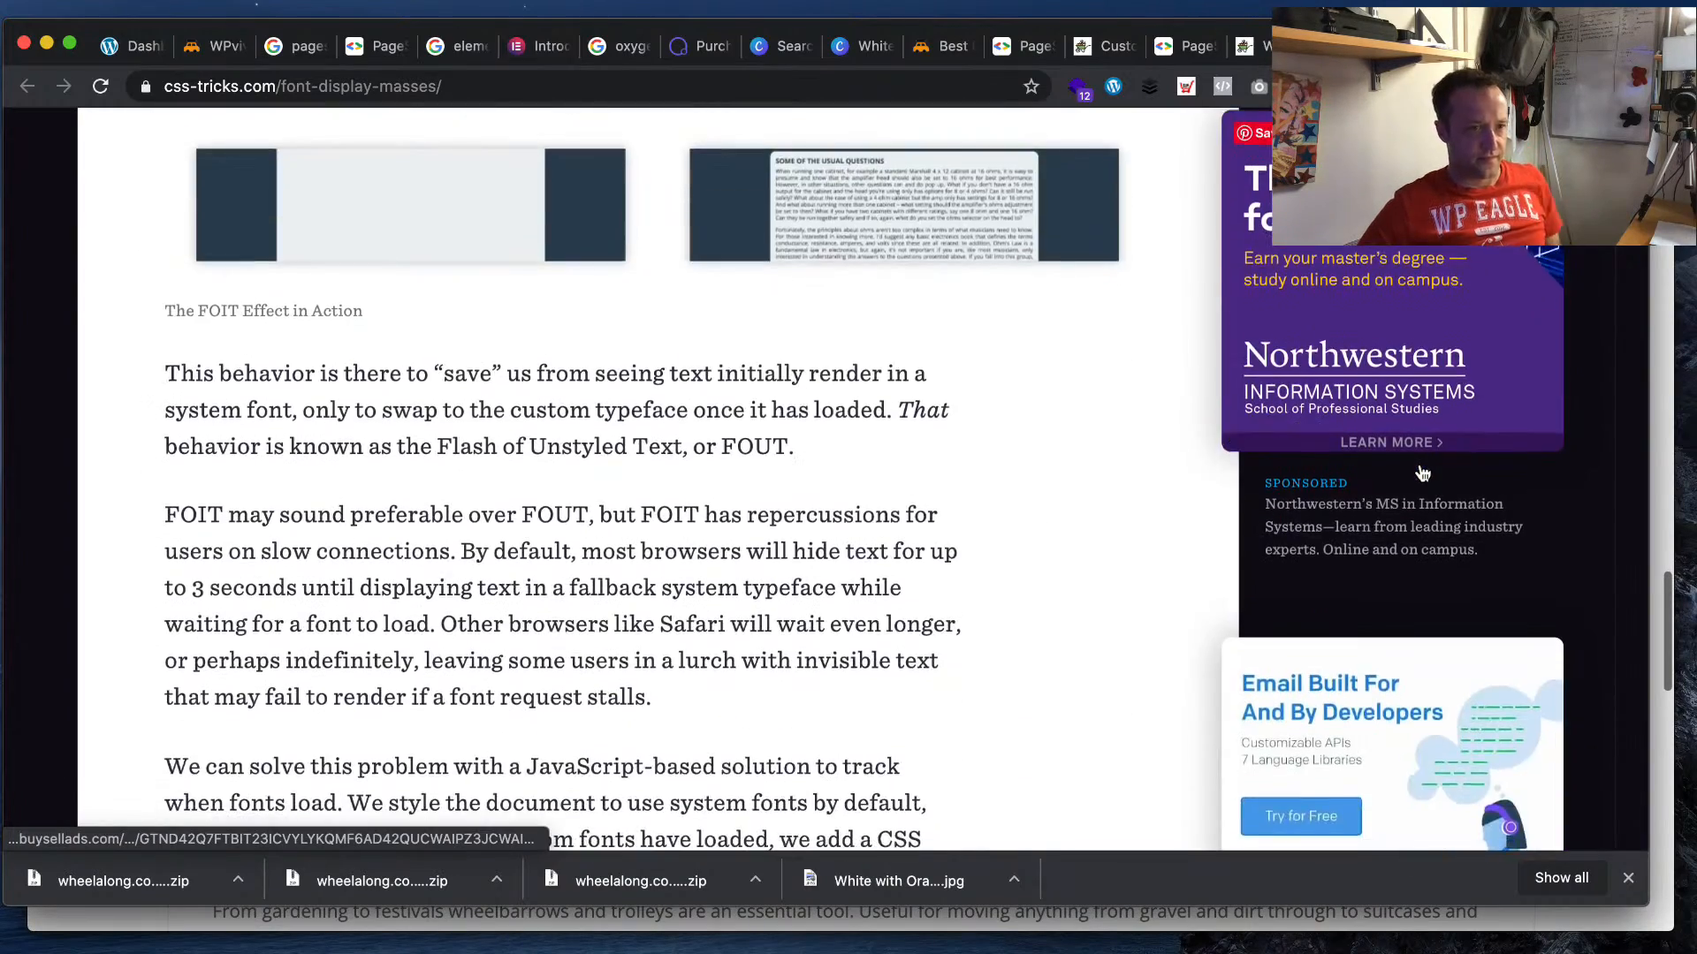
scroll(1419, 464, down, 1)
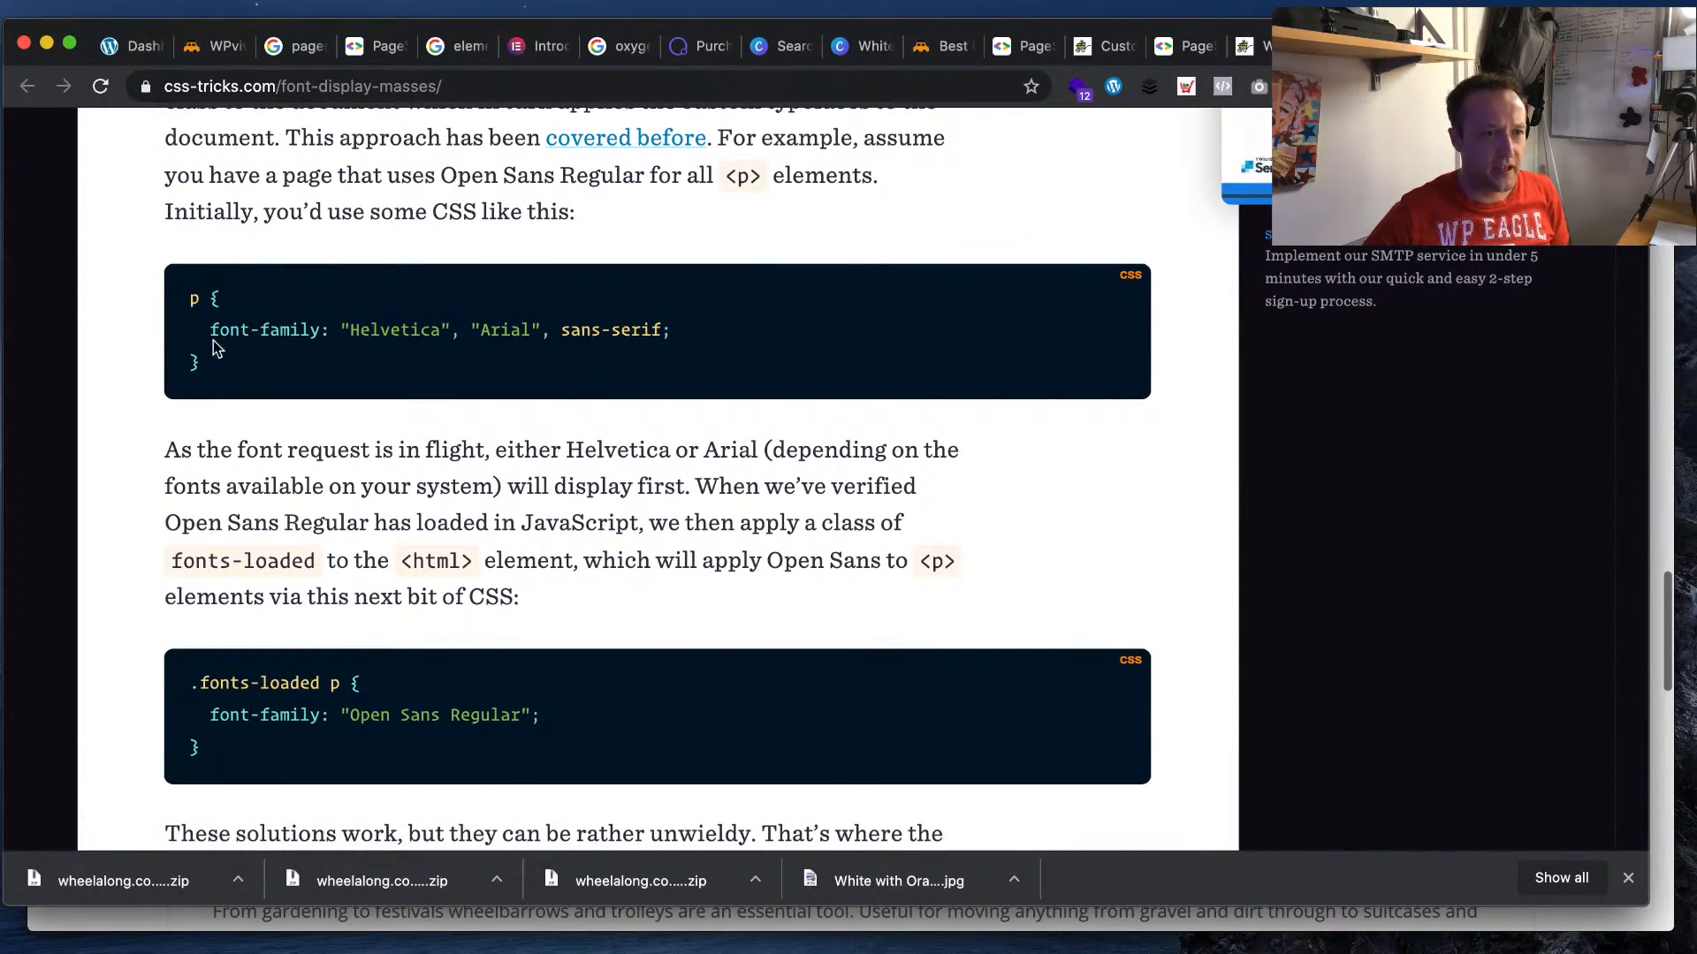
scroll(317, 350, down, 3)
scroll(315, 351, down, 7)
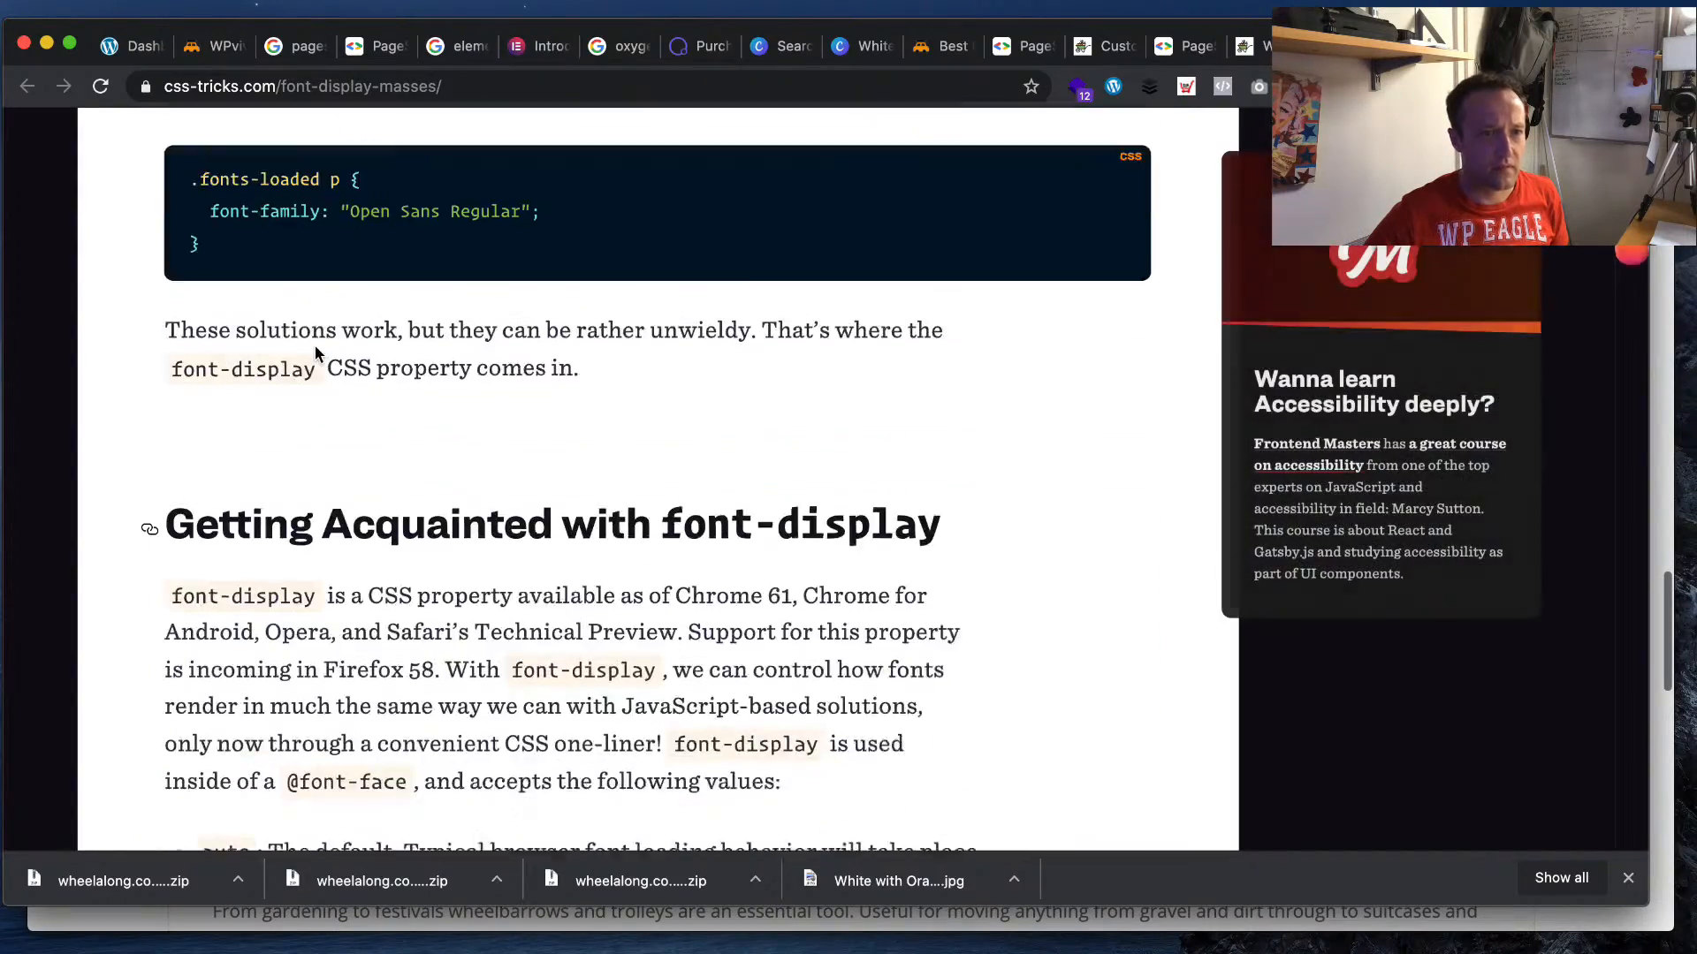
scroll(318, 353, down, 8)
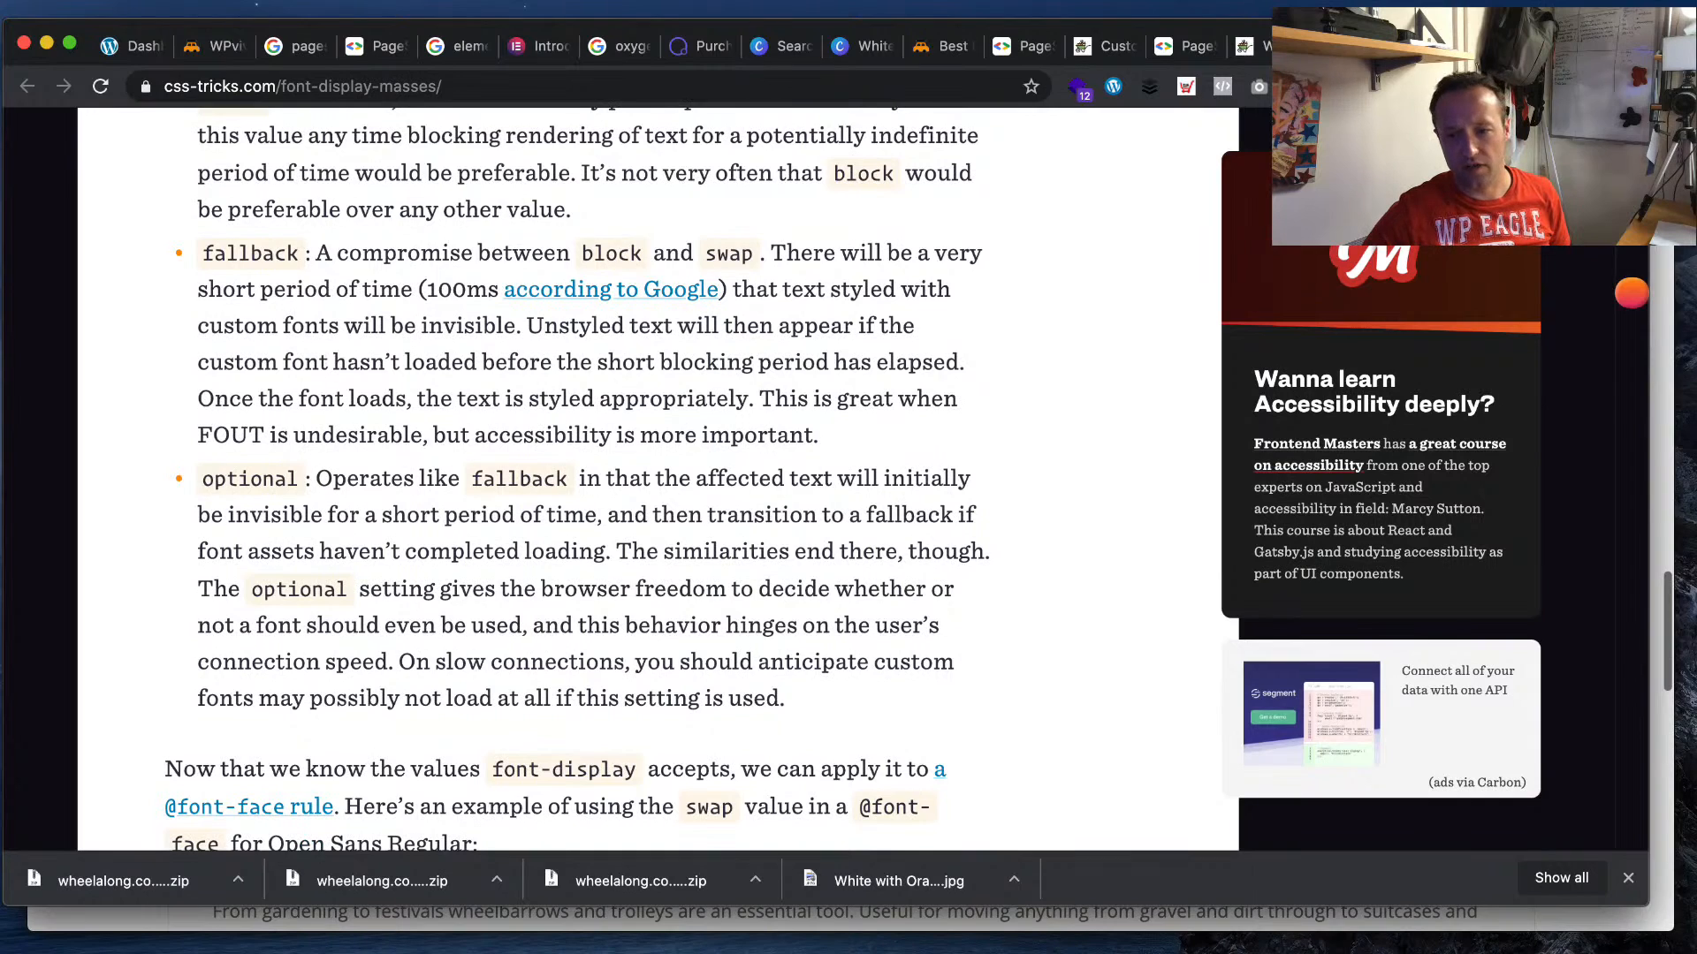
scroll(657, 477, down, 8)
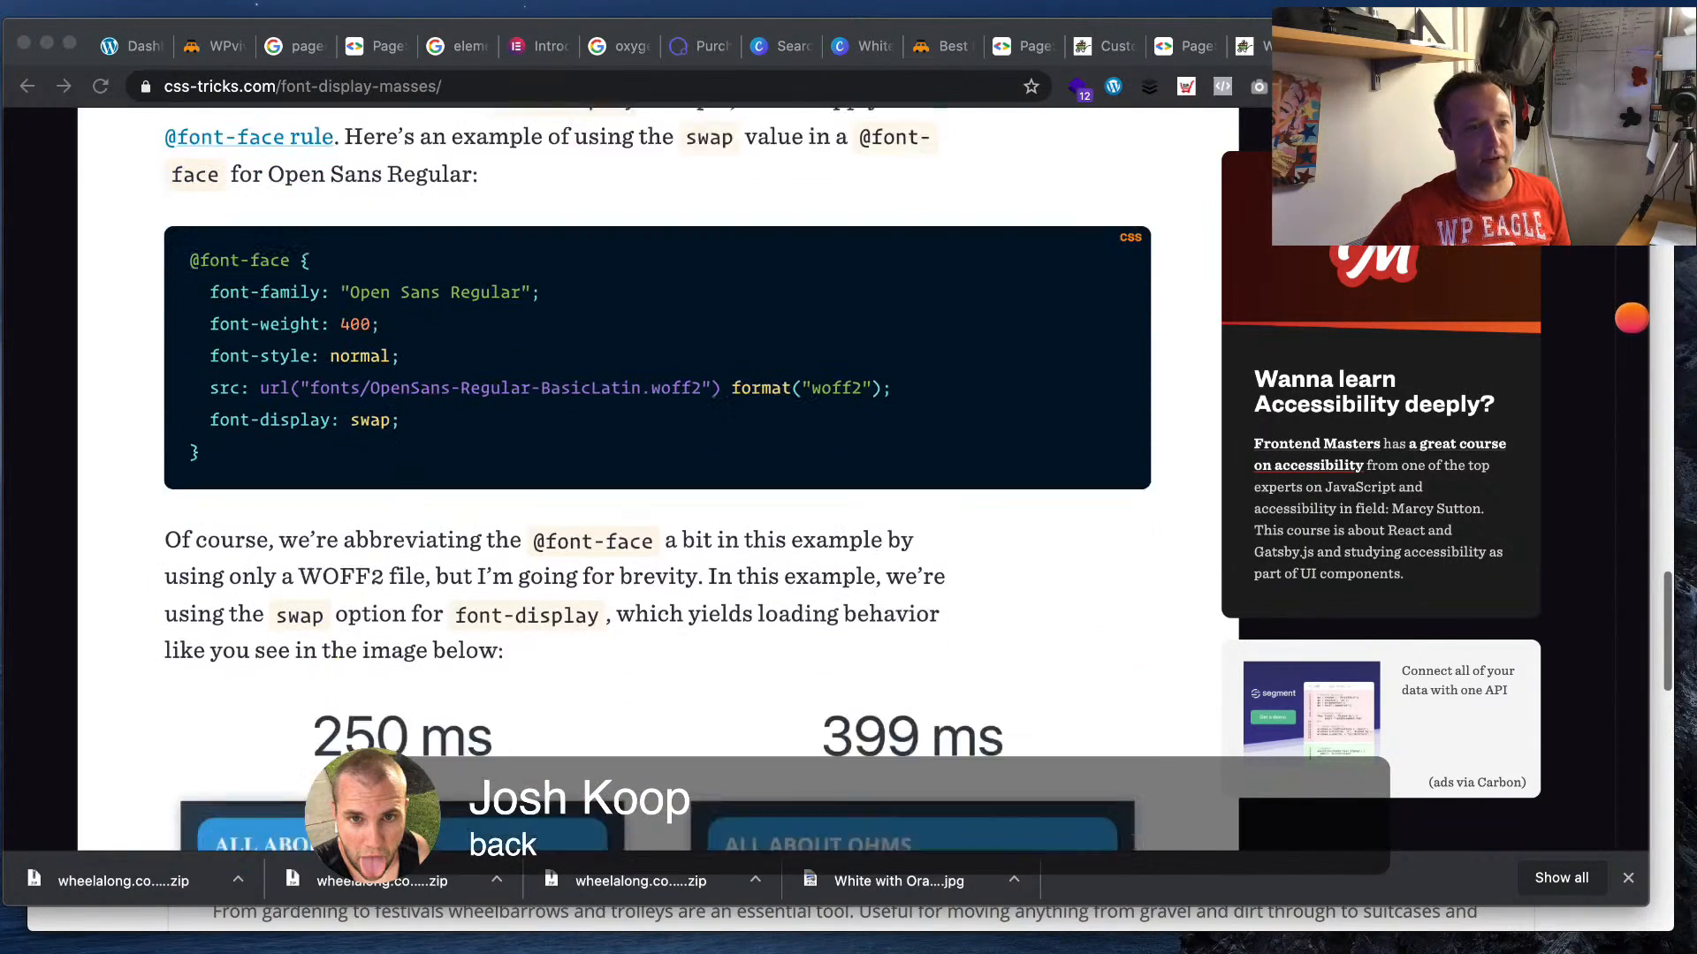
scroll(657, 477, down, 1)
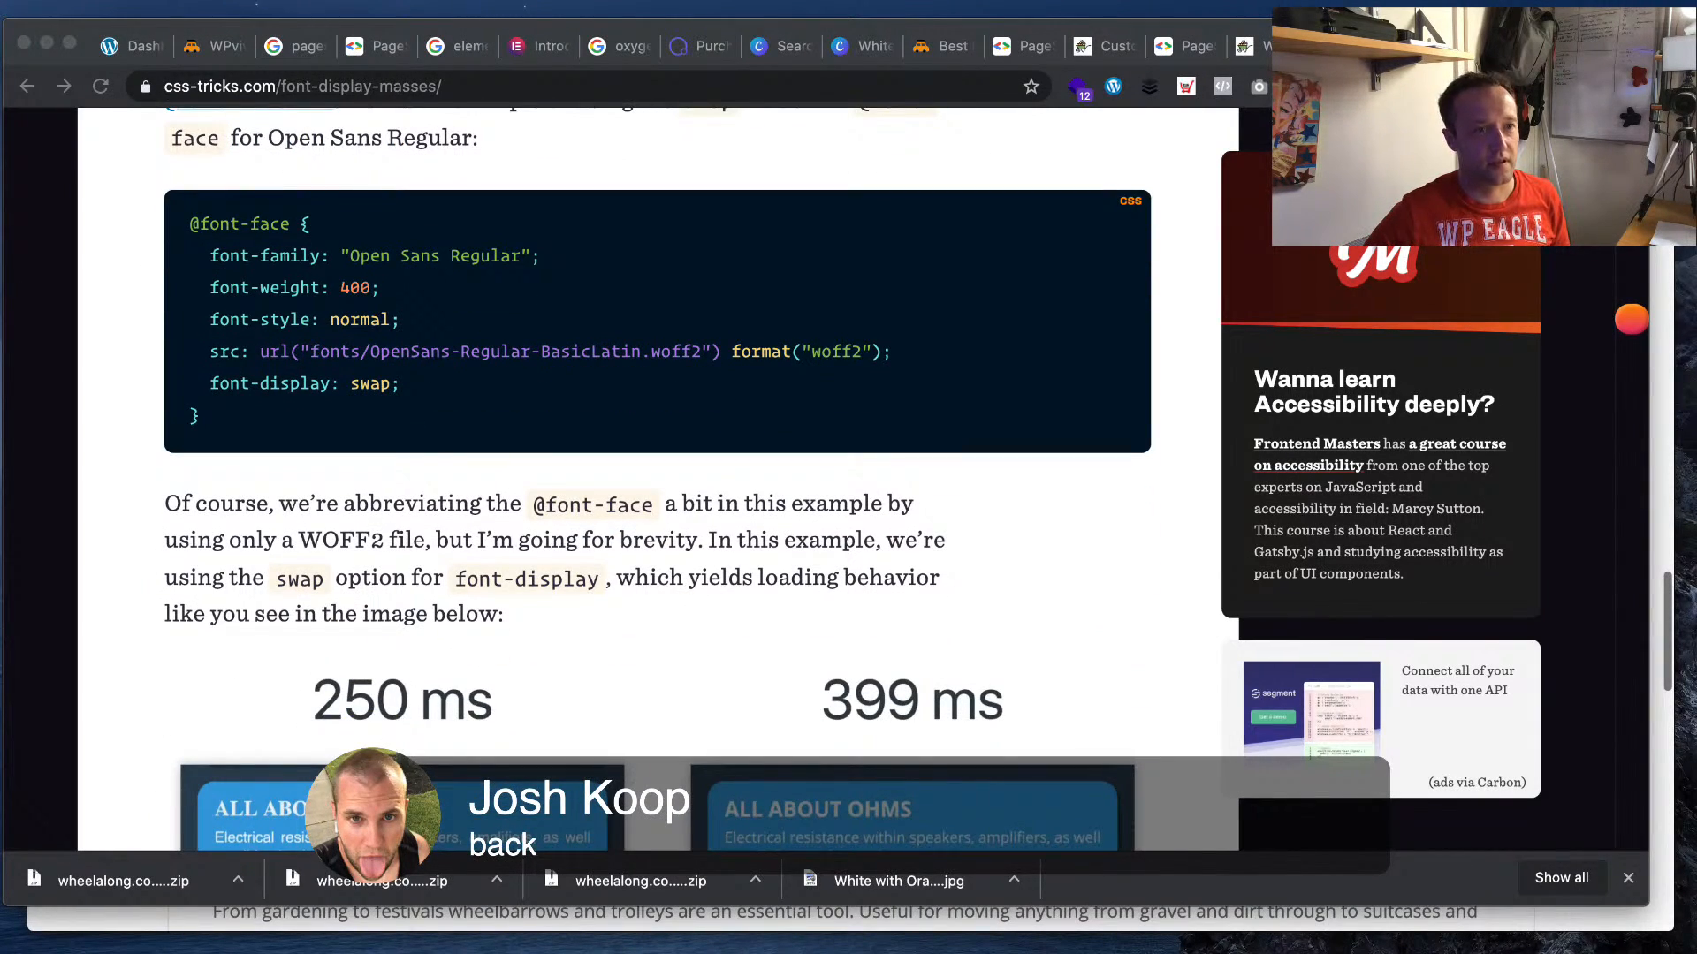
scroll(656, 477, down, 3)
scroll(657, 478, down, 5)
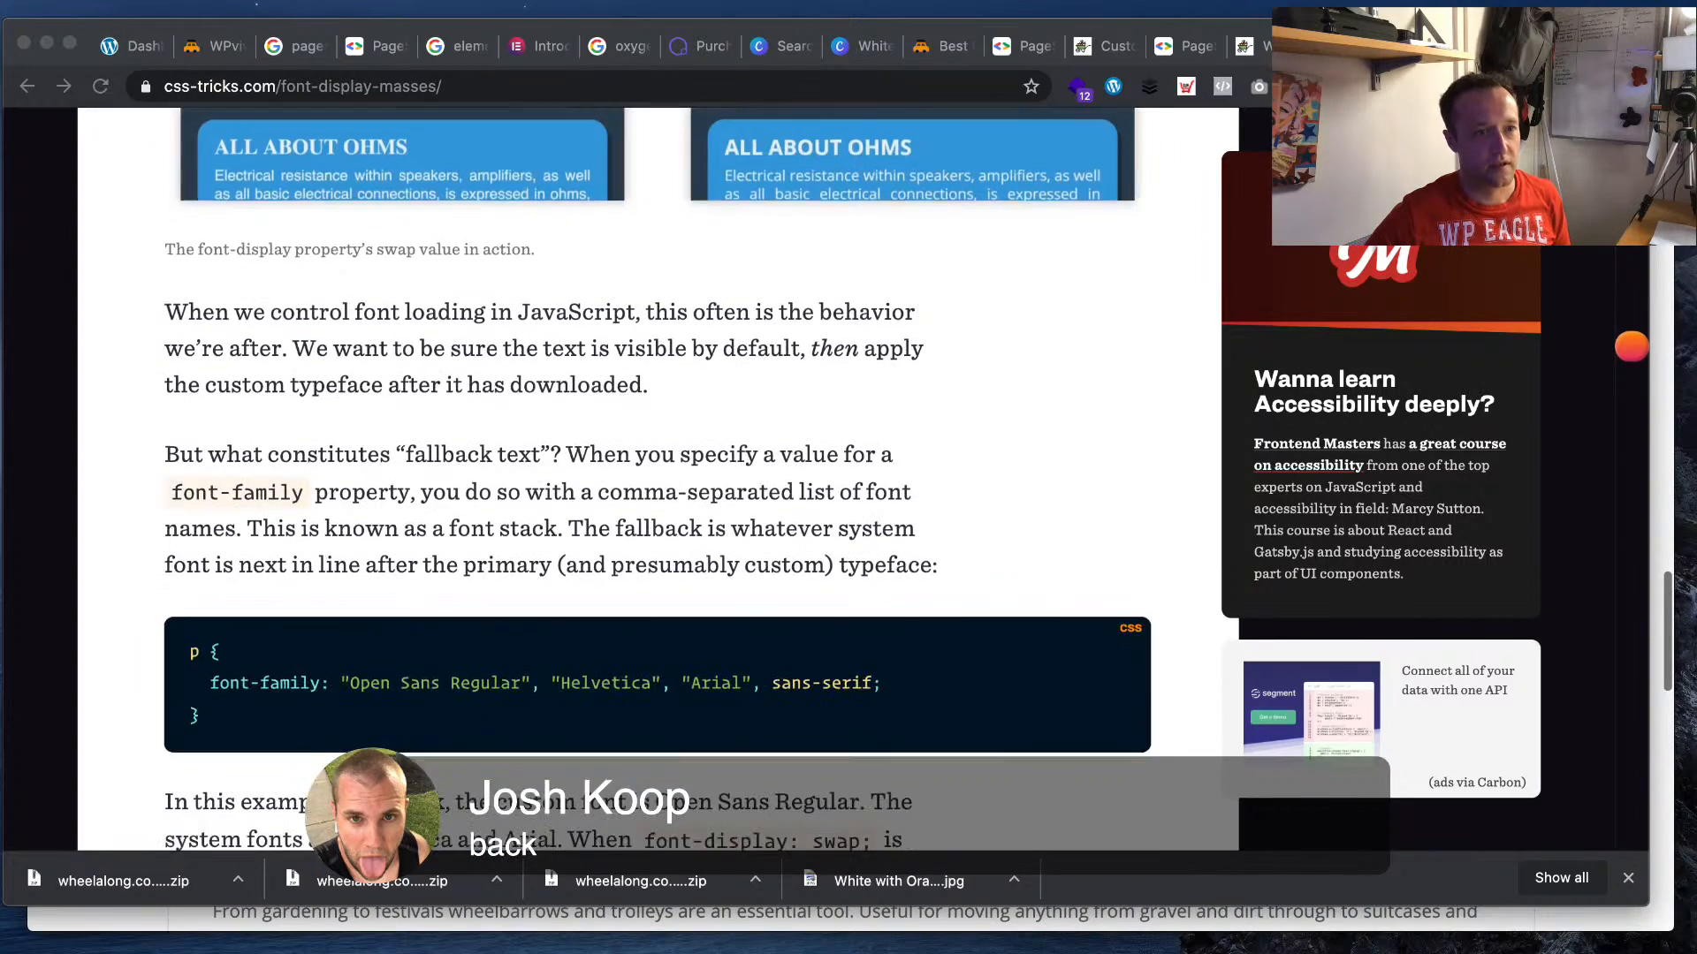
scroll(656, 477, down, 3)
scroll(656, 477, down, 5)
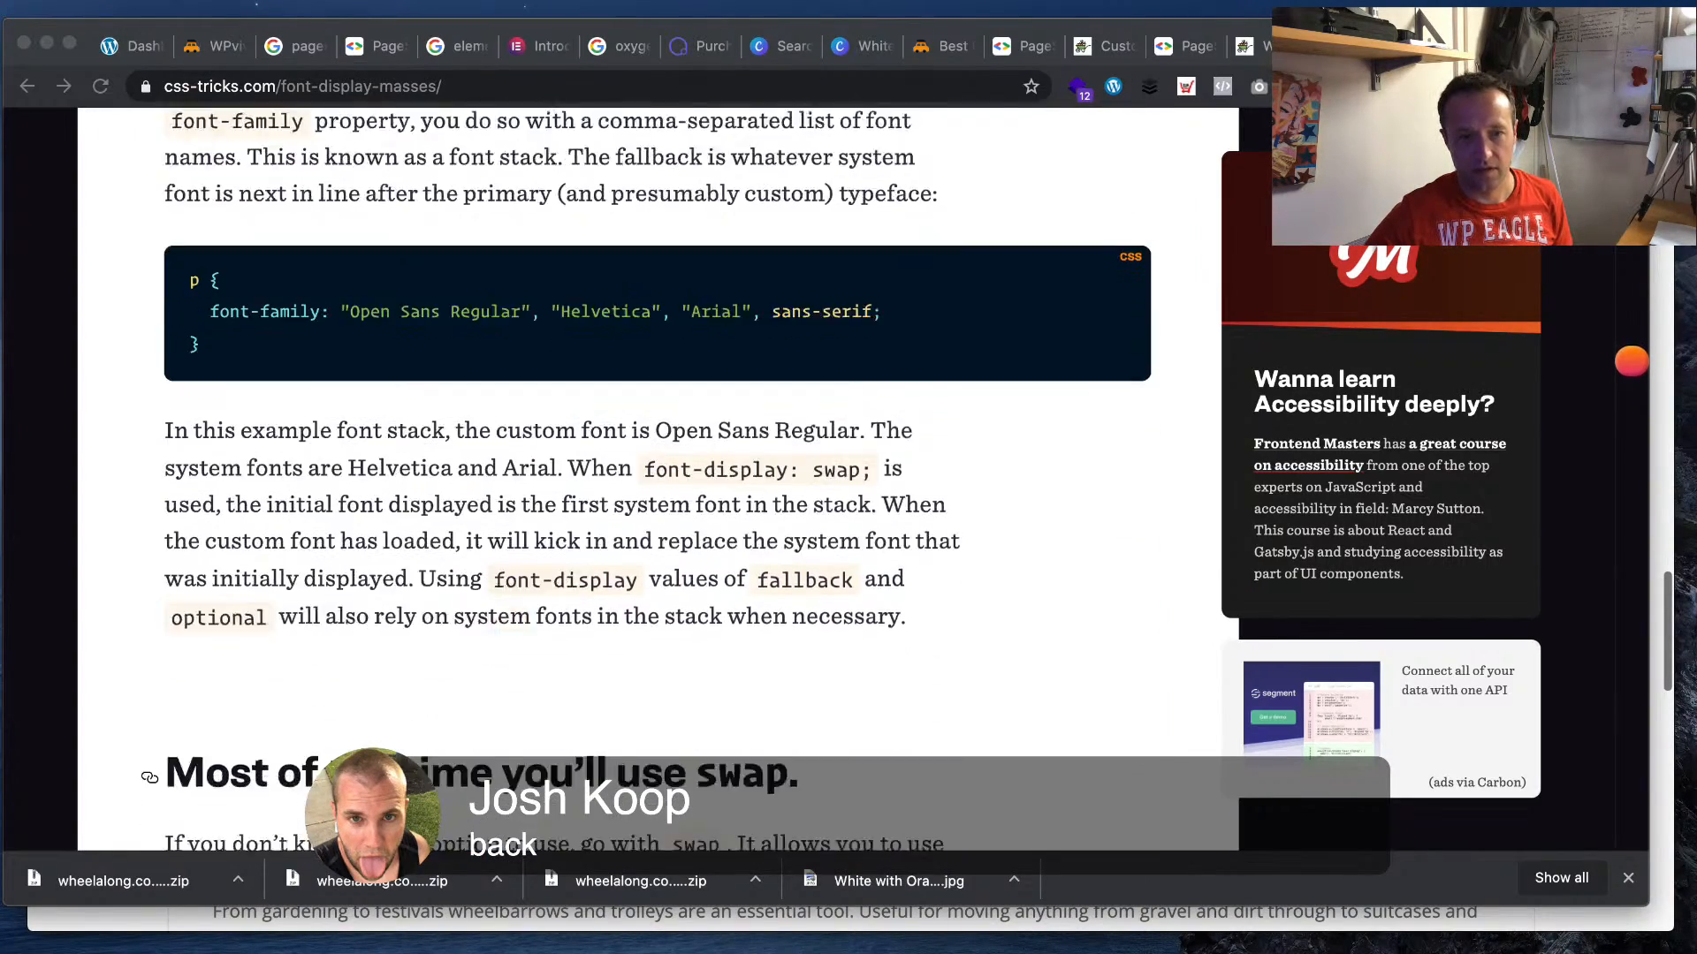
scroll(657, 477, down, 2)
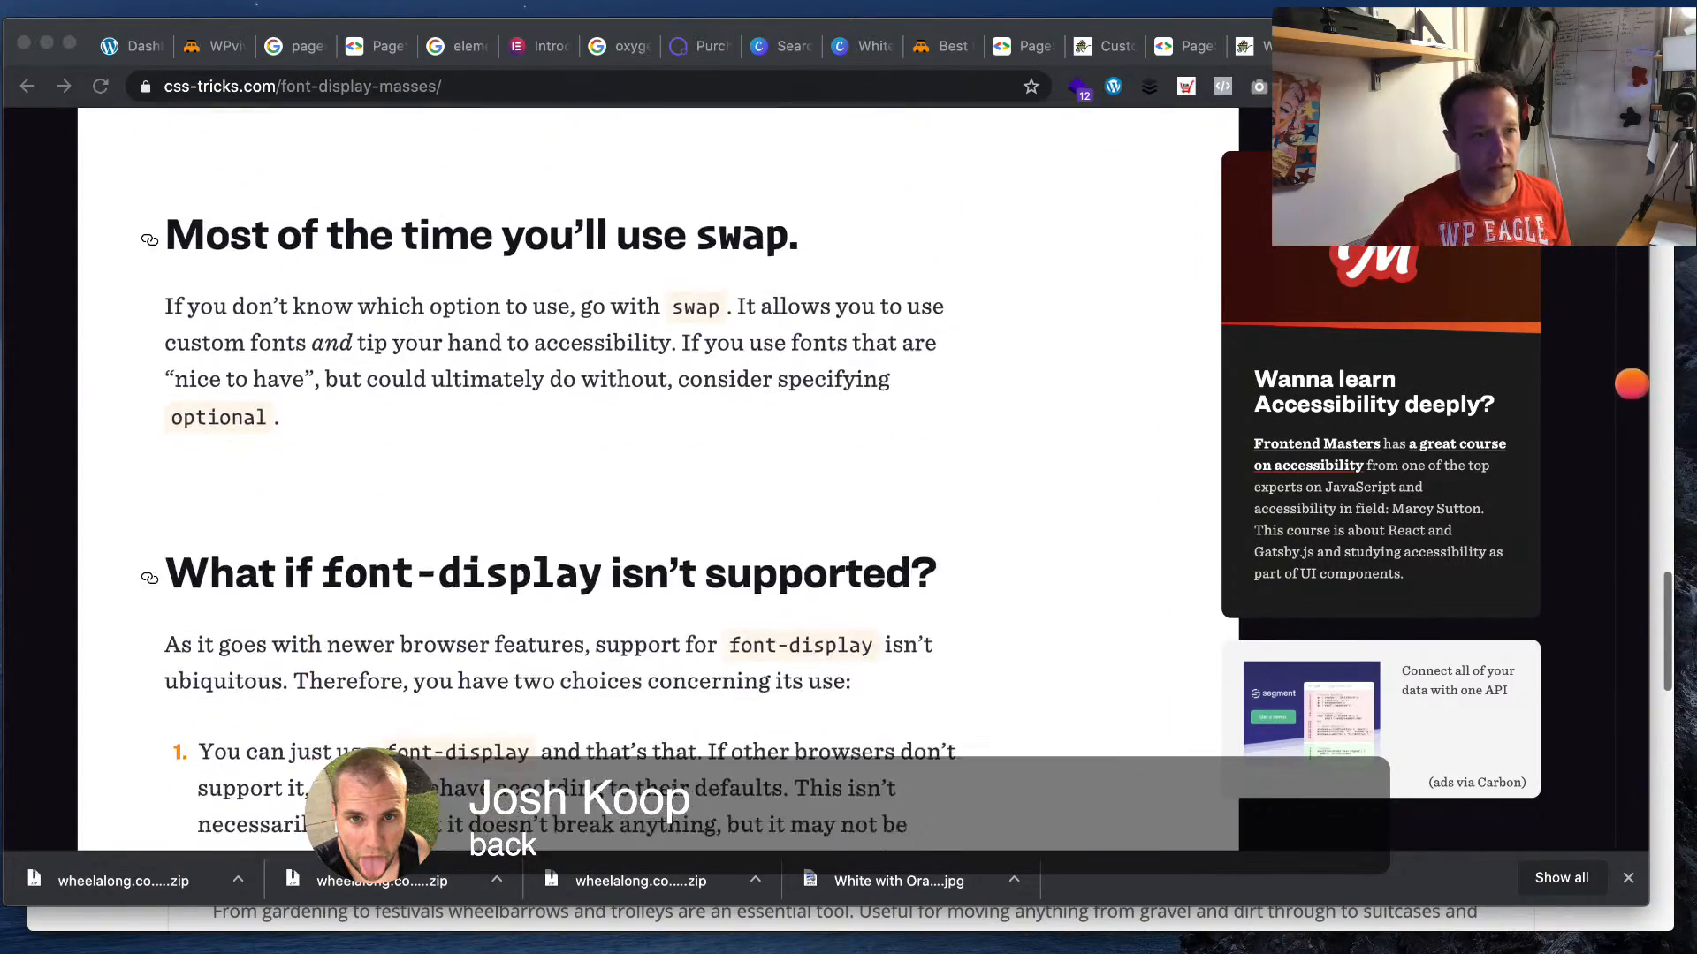
scroll(656, 477, down, 4)
scroll(656, 477, down, 5)
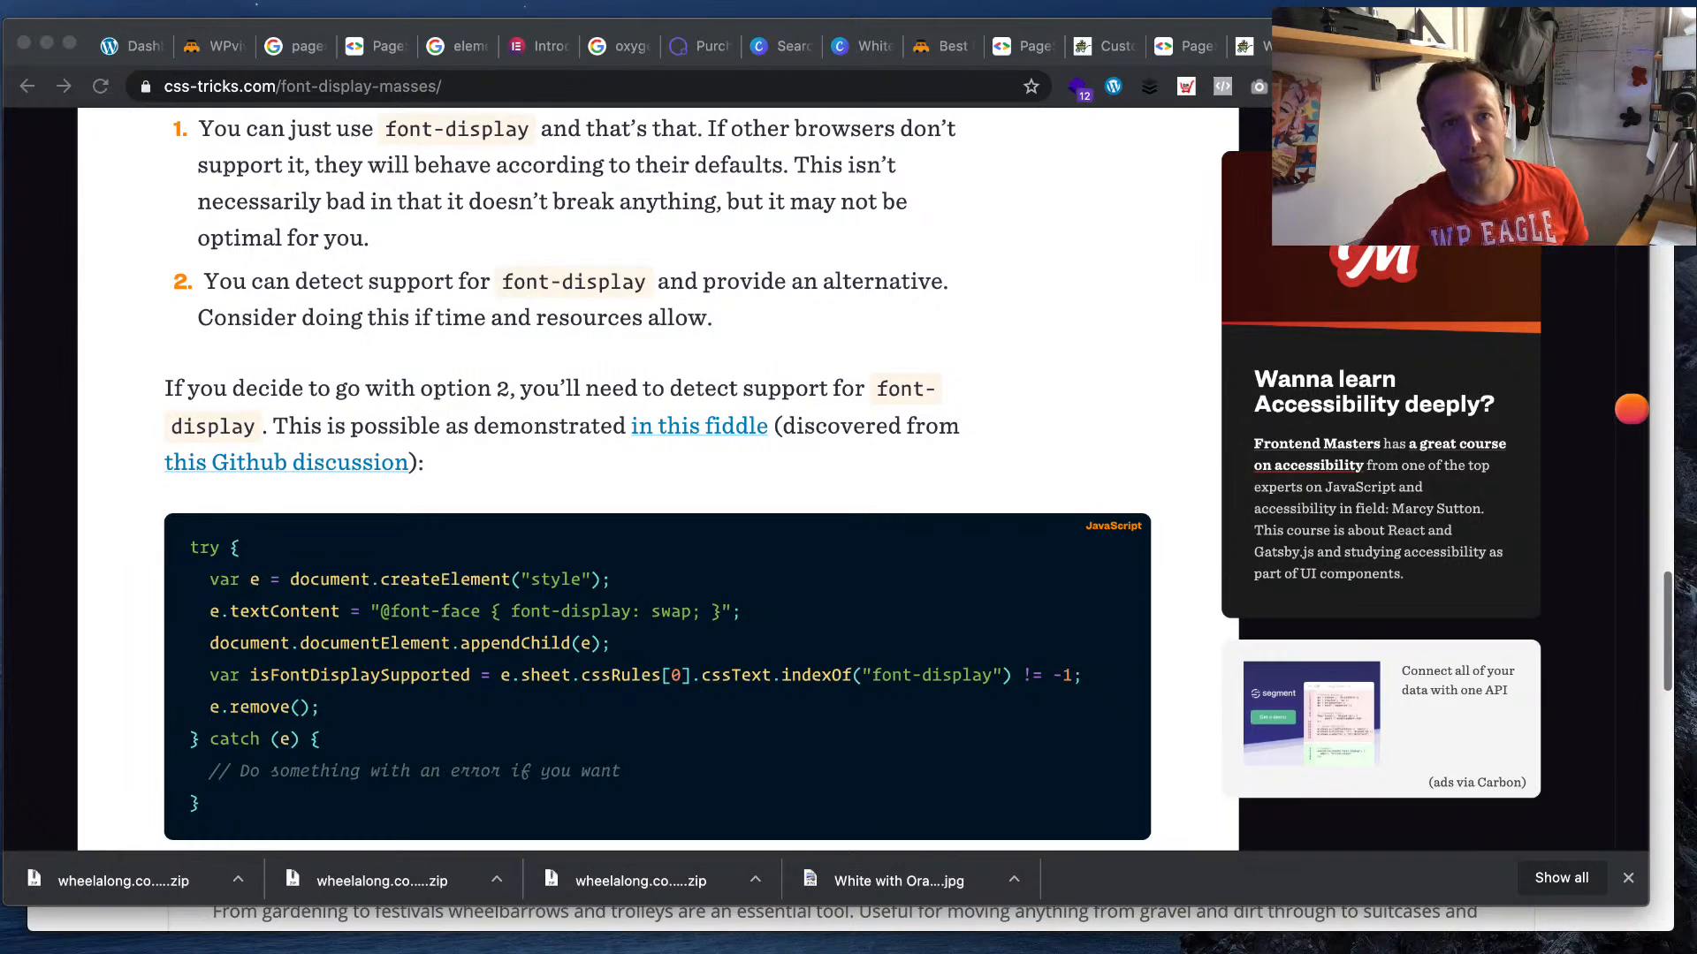
click(1105, 46)
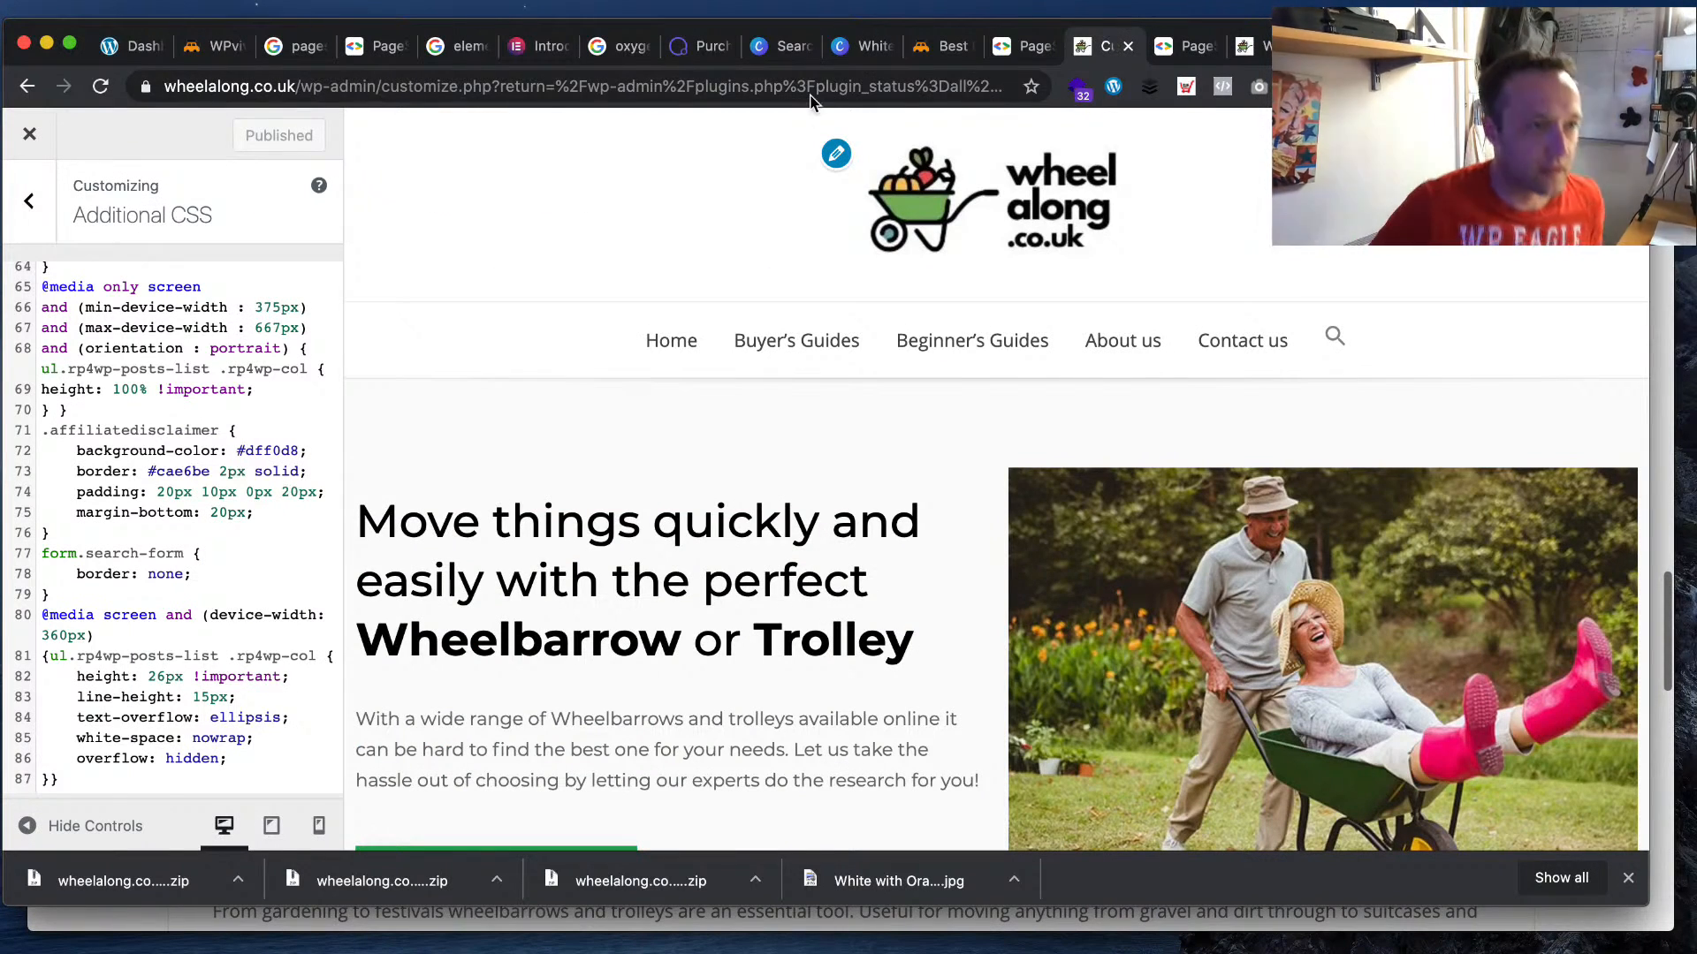
scroll(72, 398, up, 15)
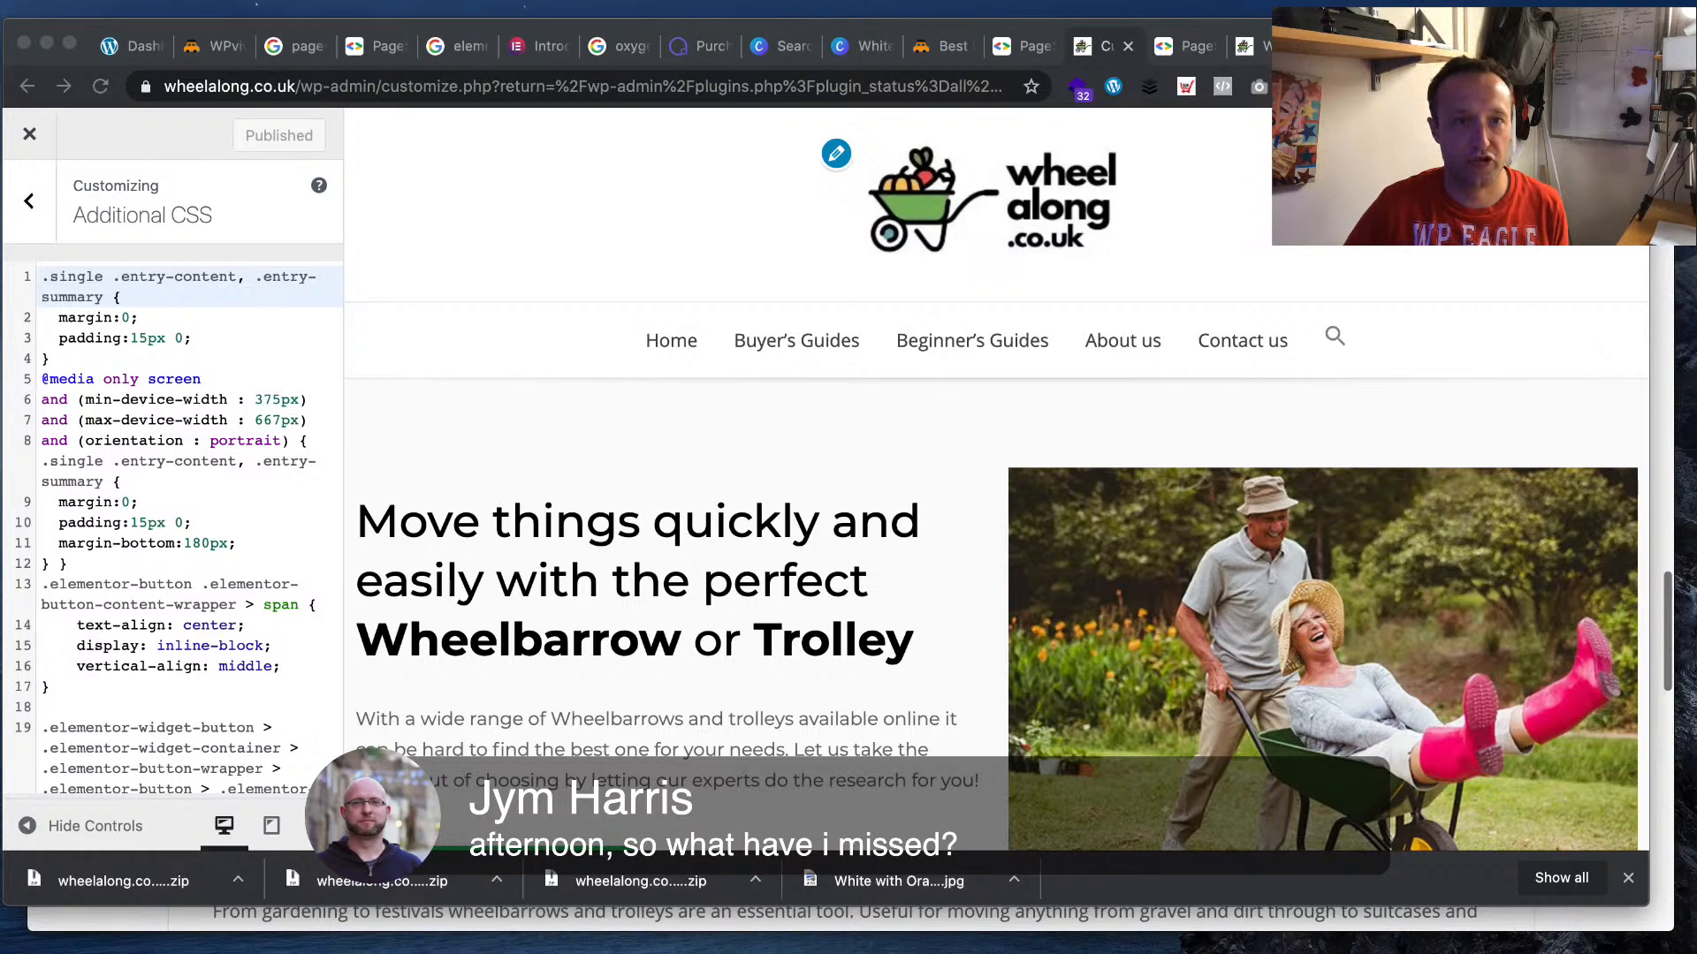
click(1249, 45)
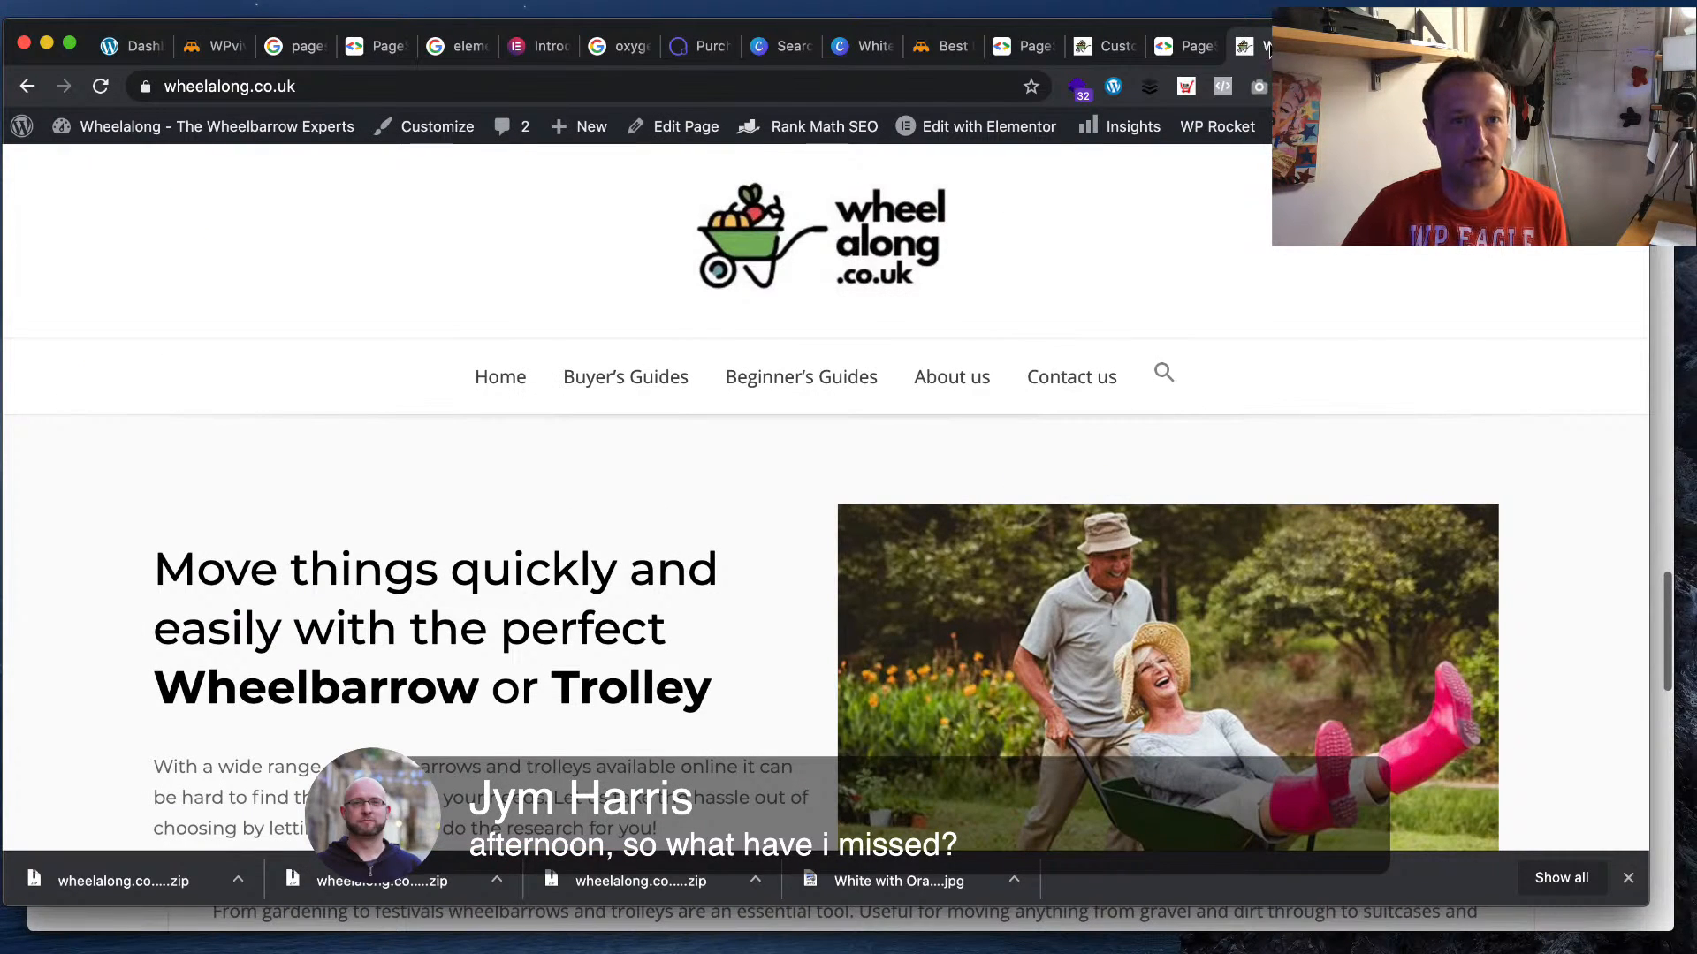
click(1029, 55)
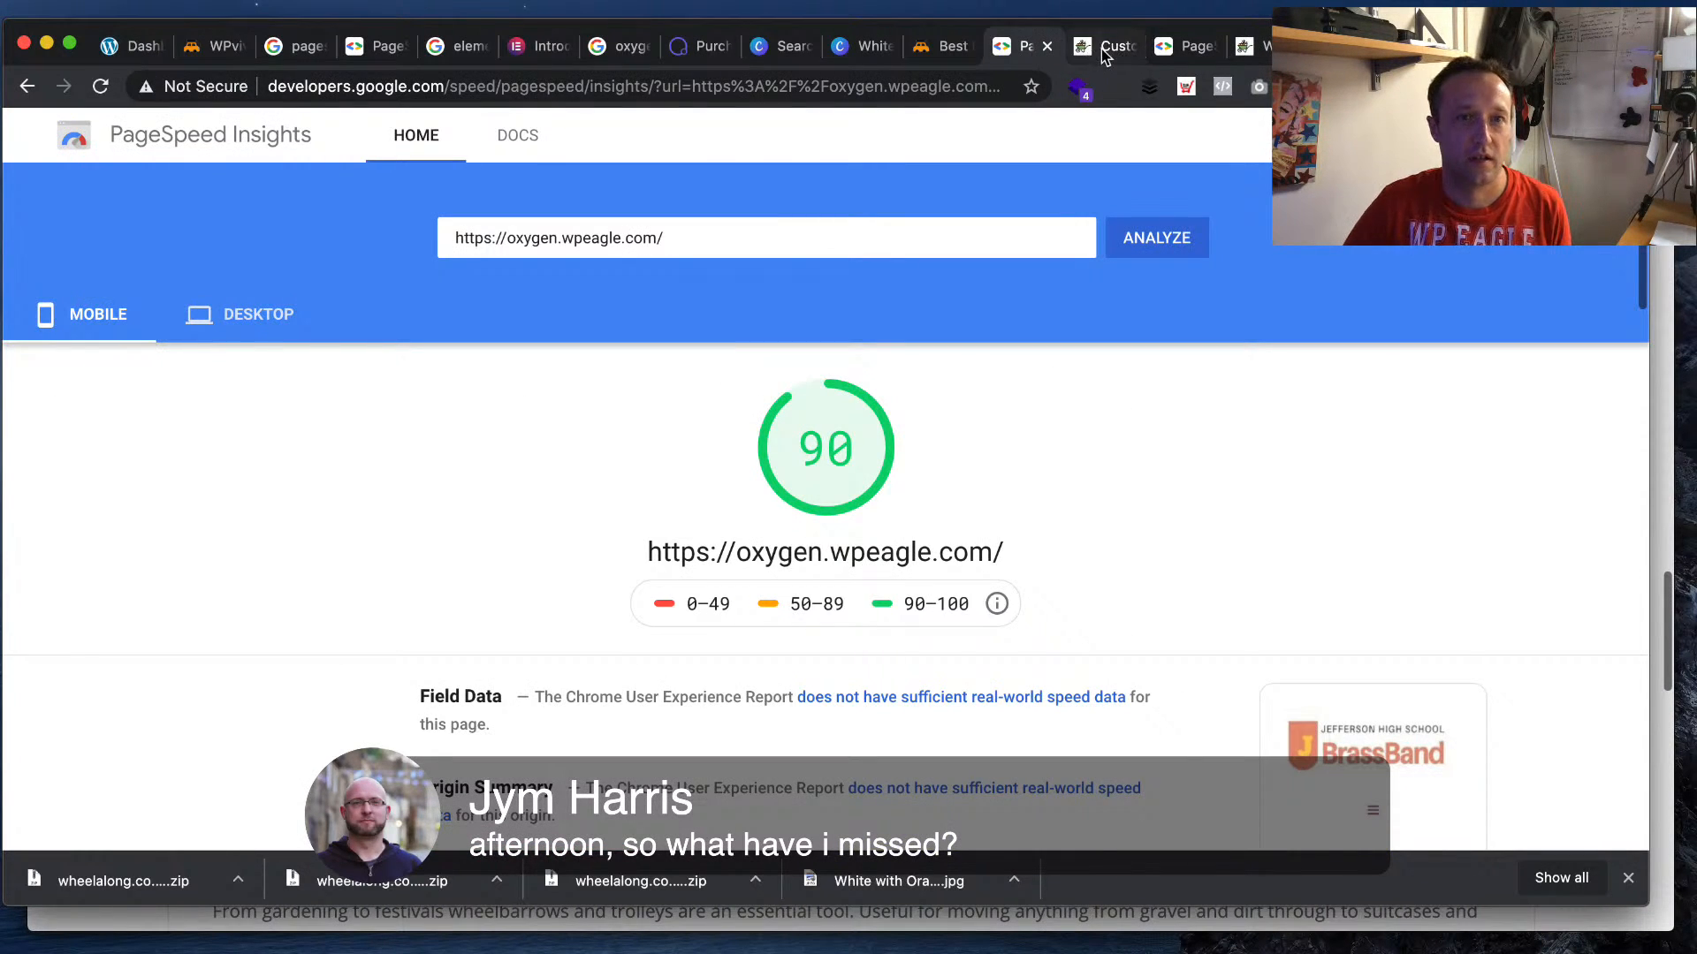
click(1184, 46)
click(1174, 236)
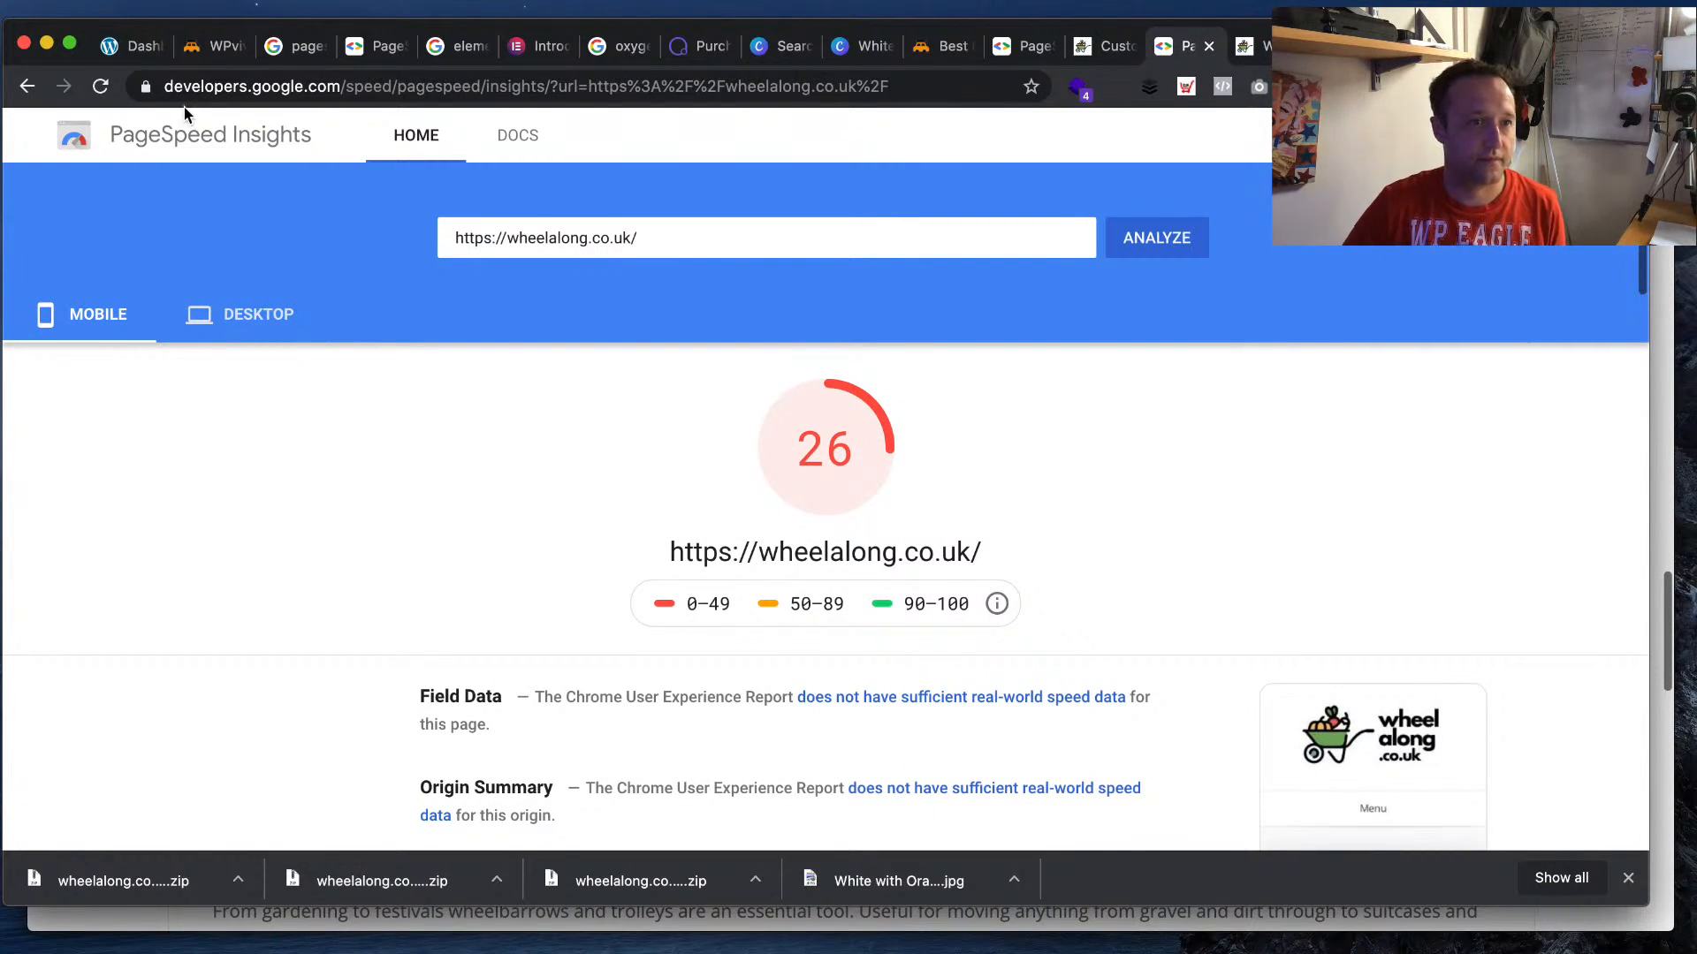
click(257, 326)
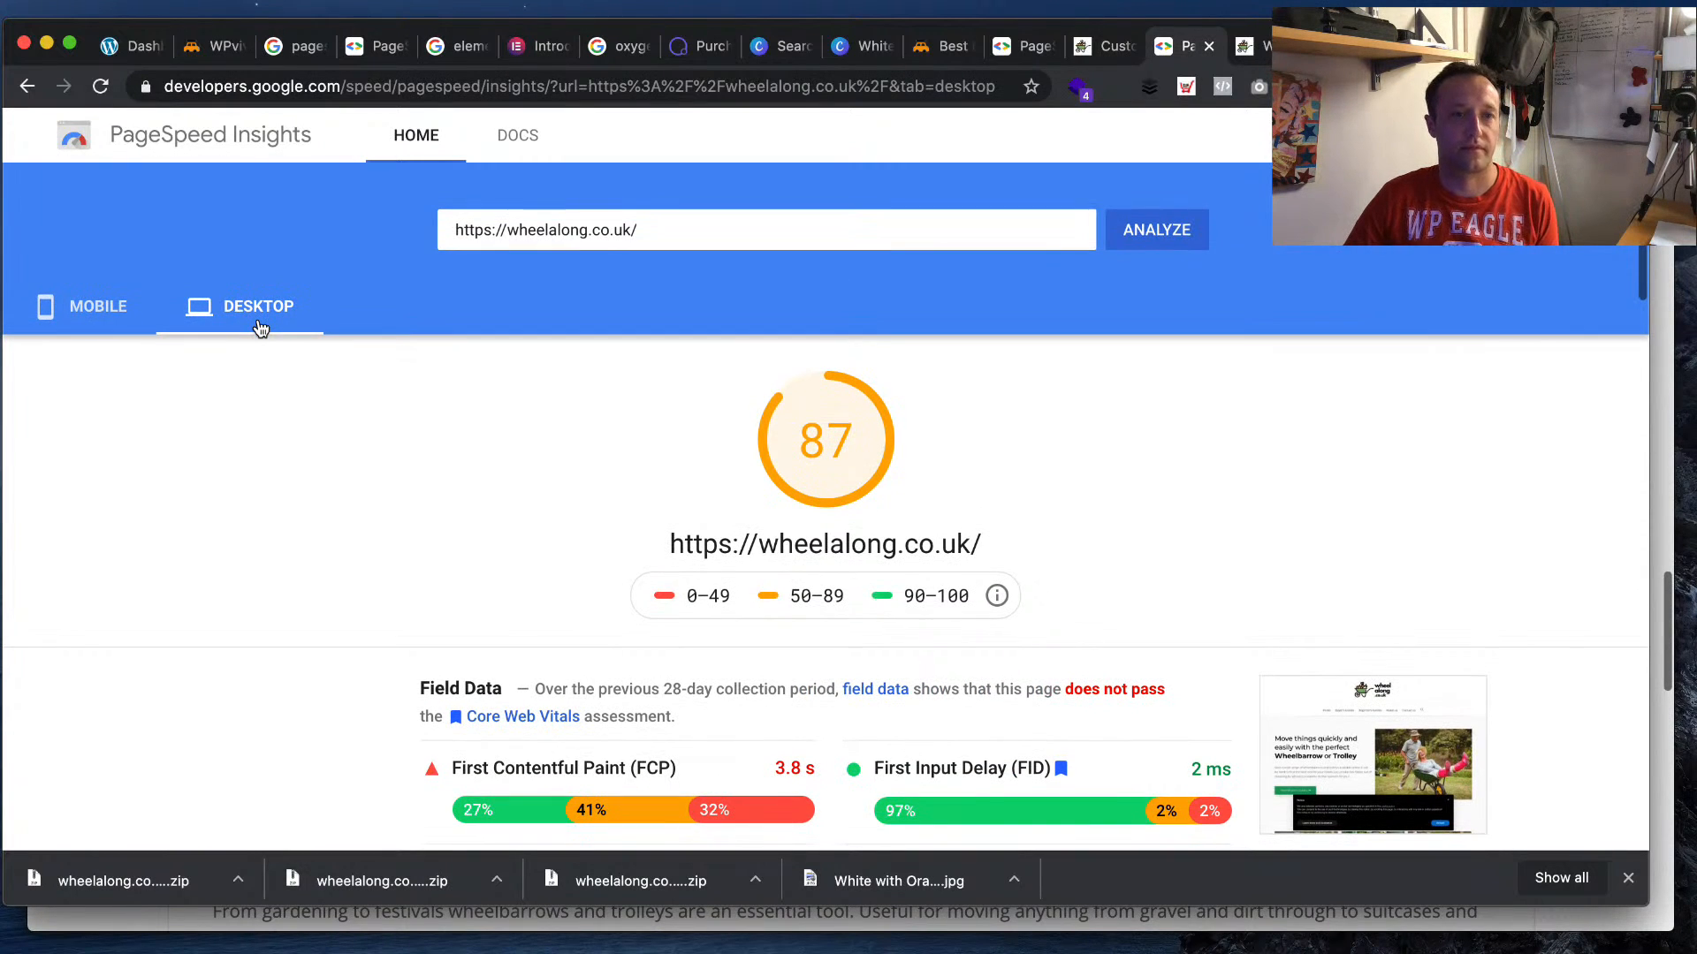
scroll(558, 389, down, 5)
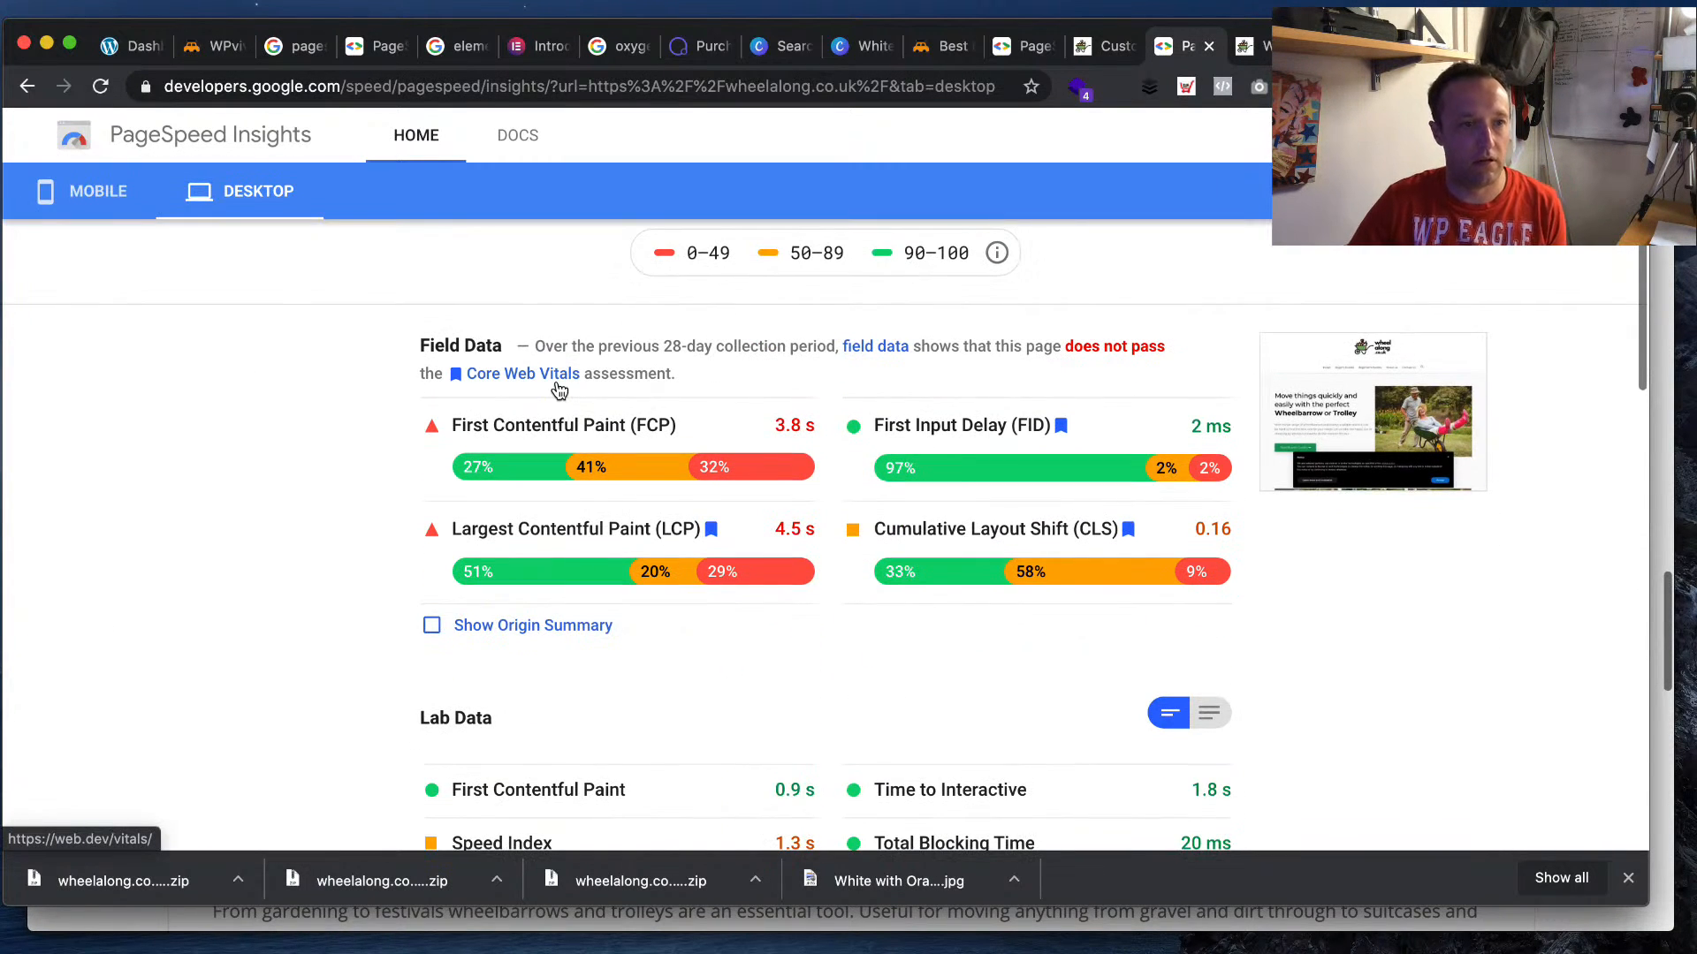
- Check the desktop report's lab data and read the CSS-Tricks article's font-display support detection and fallback code examples
scroll(557, 389, down, 4)
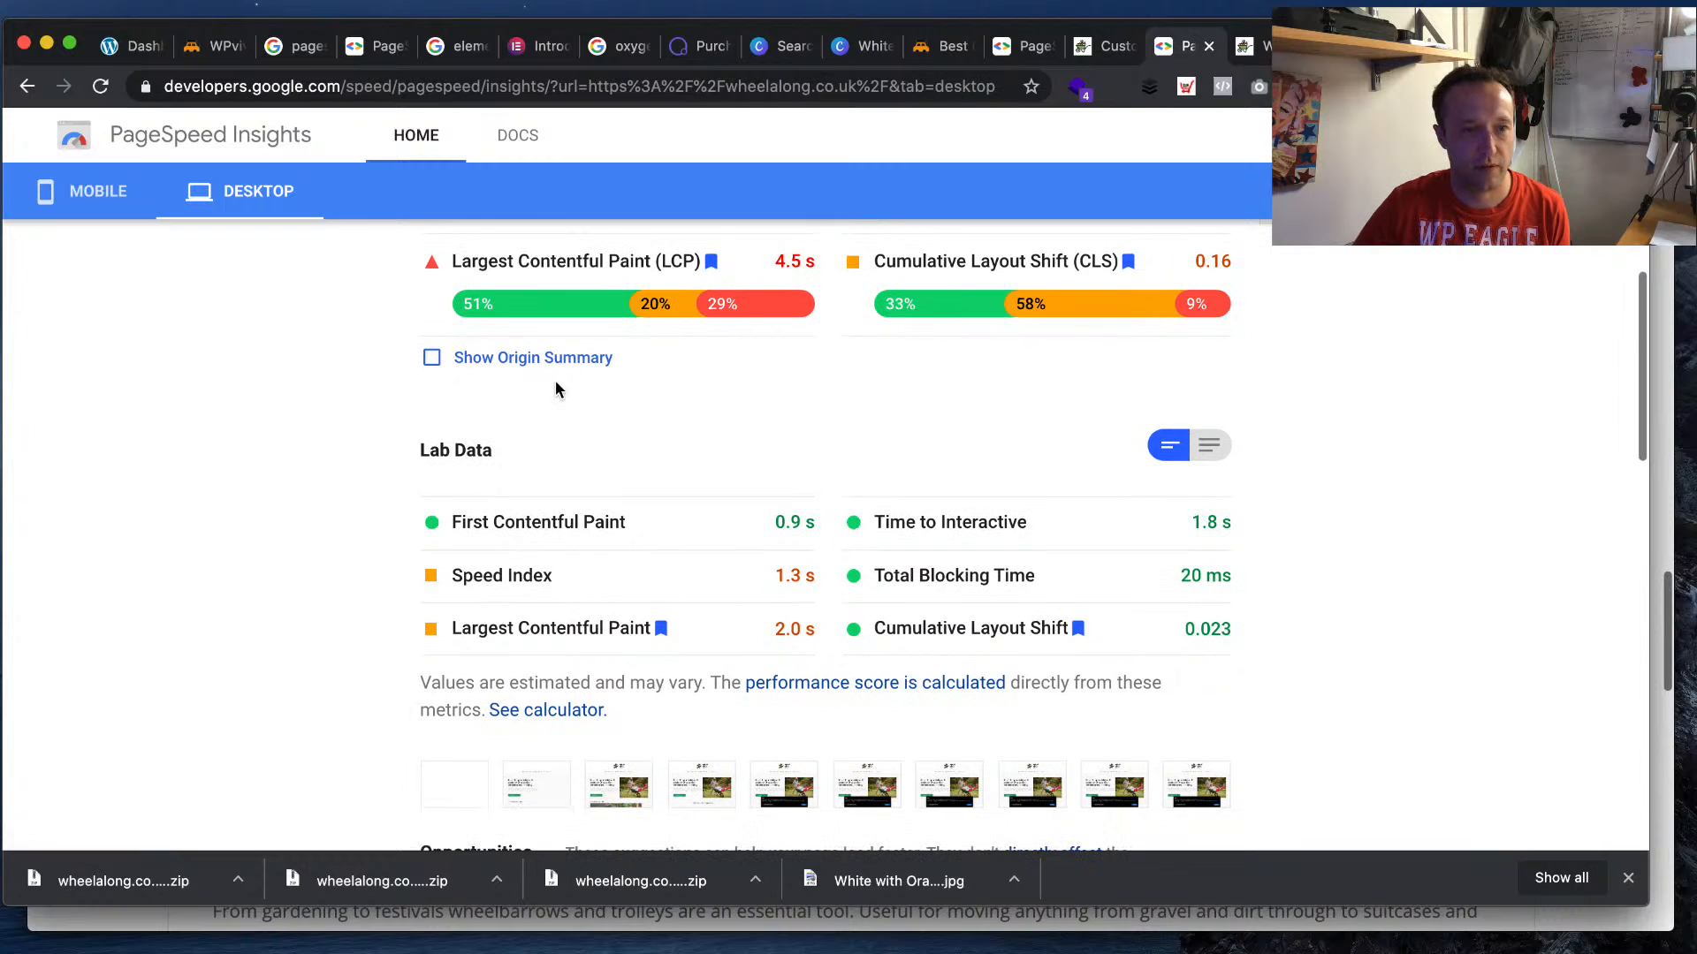
scroll(555, 387, up, 9)
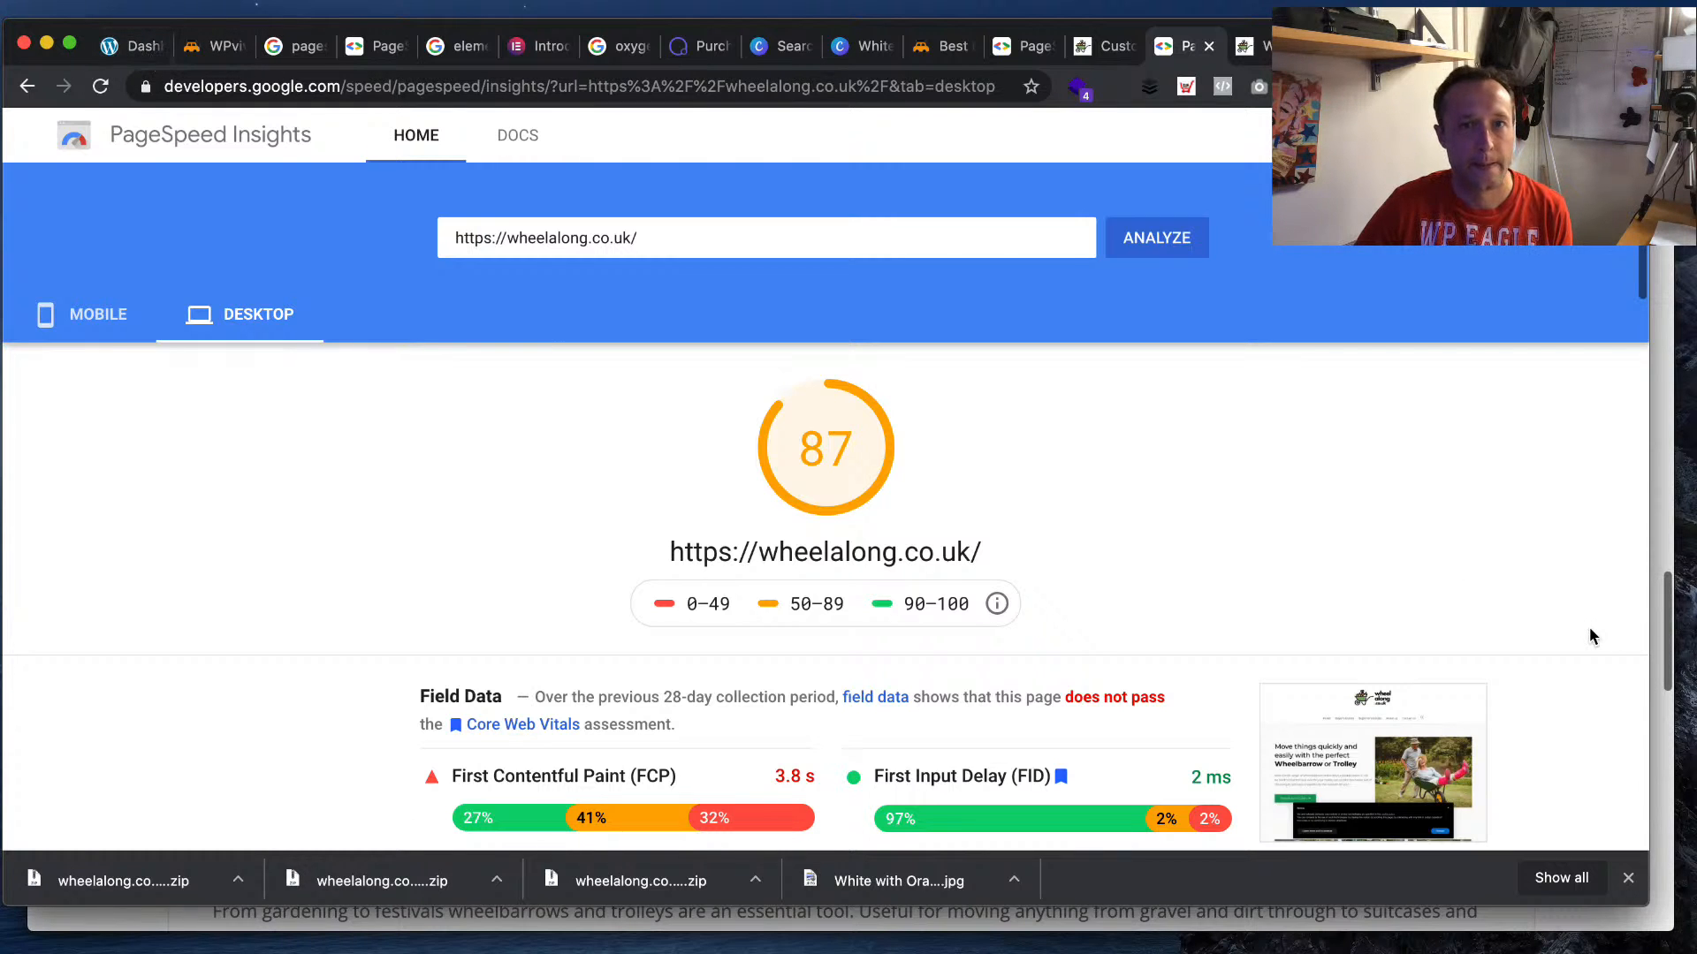
click(1432, 44)
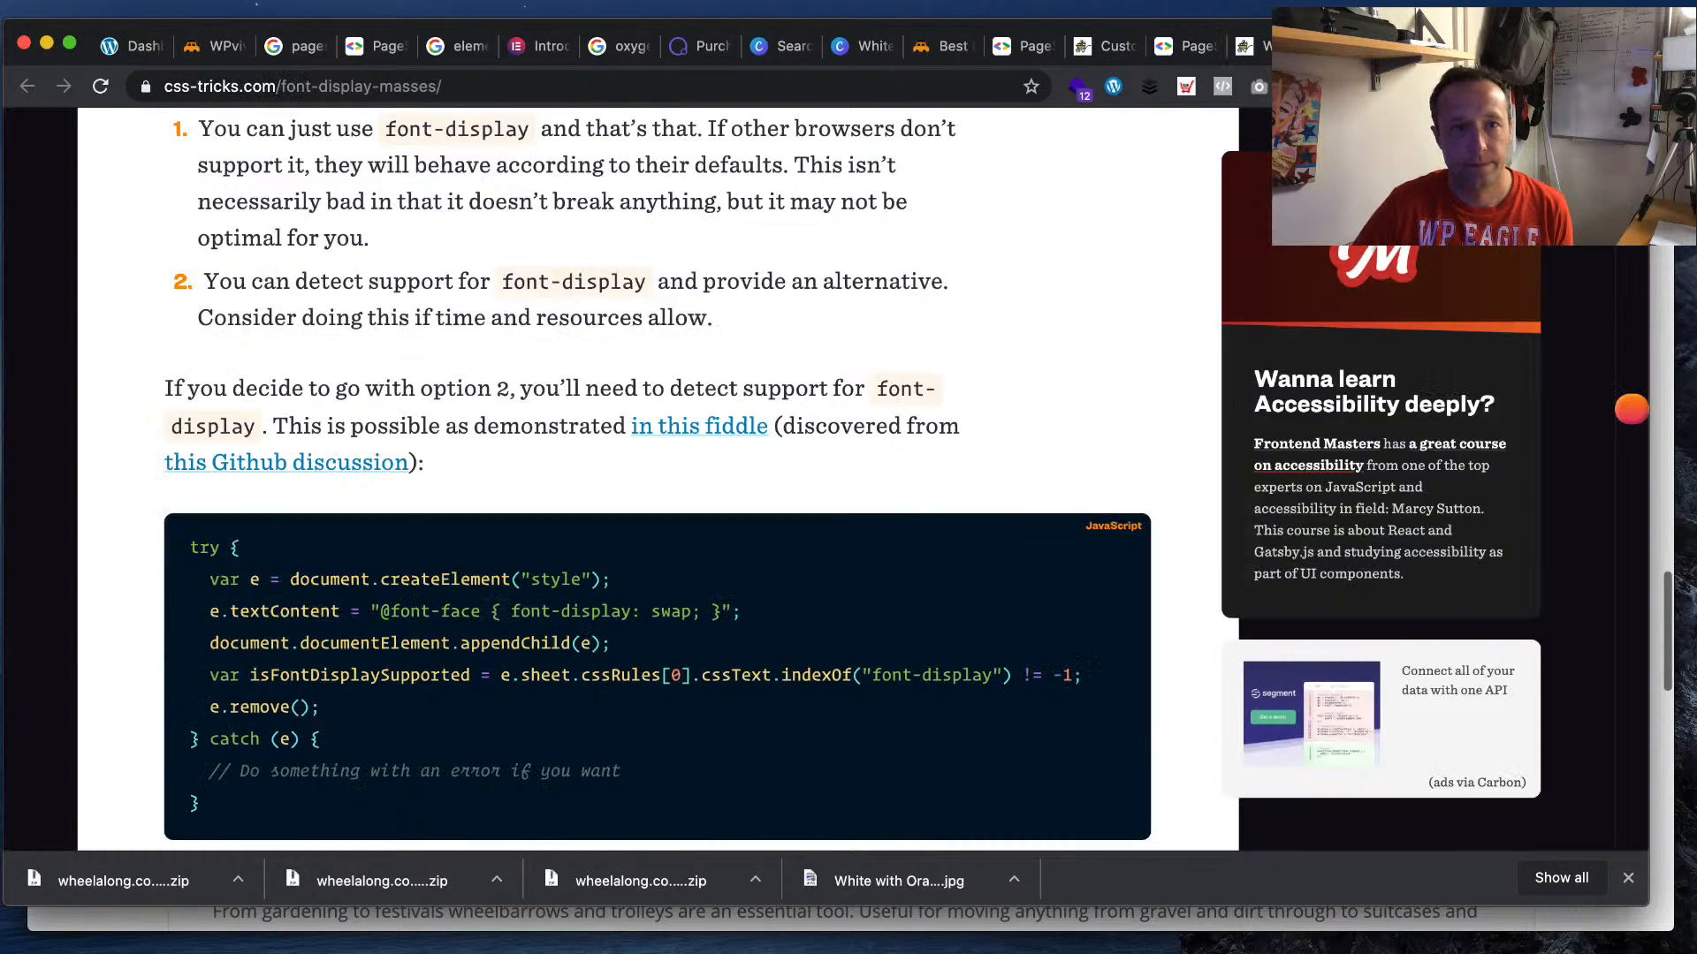
scroll(1087, 330, down, 10)
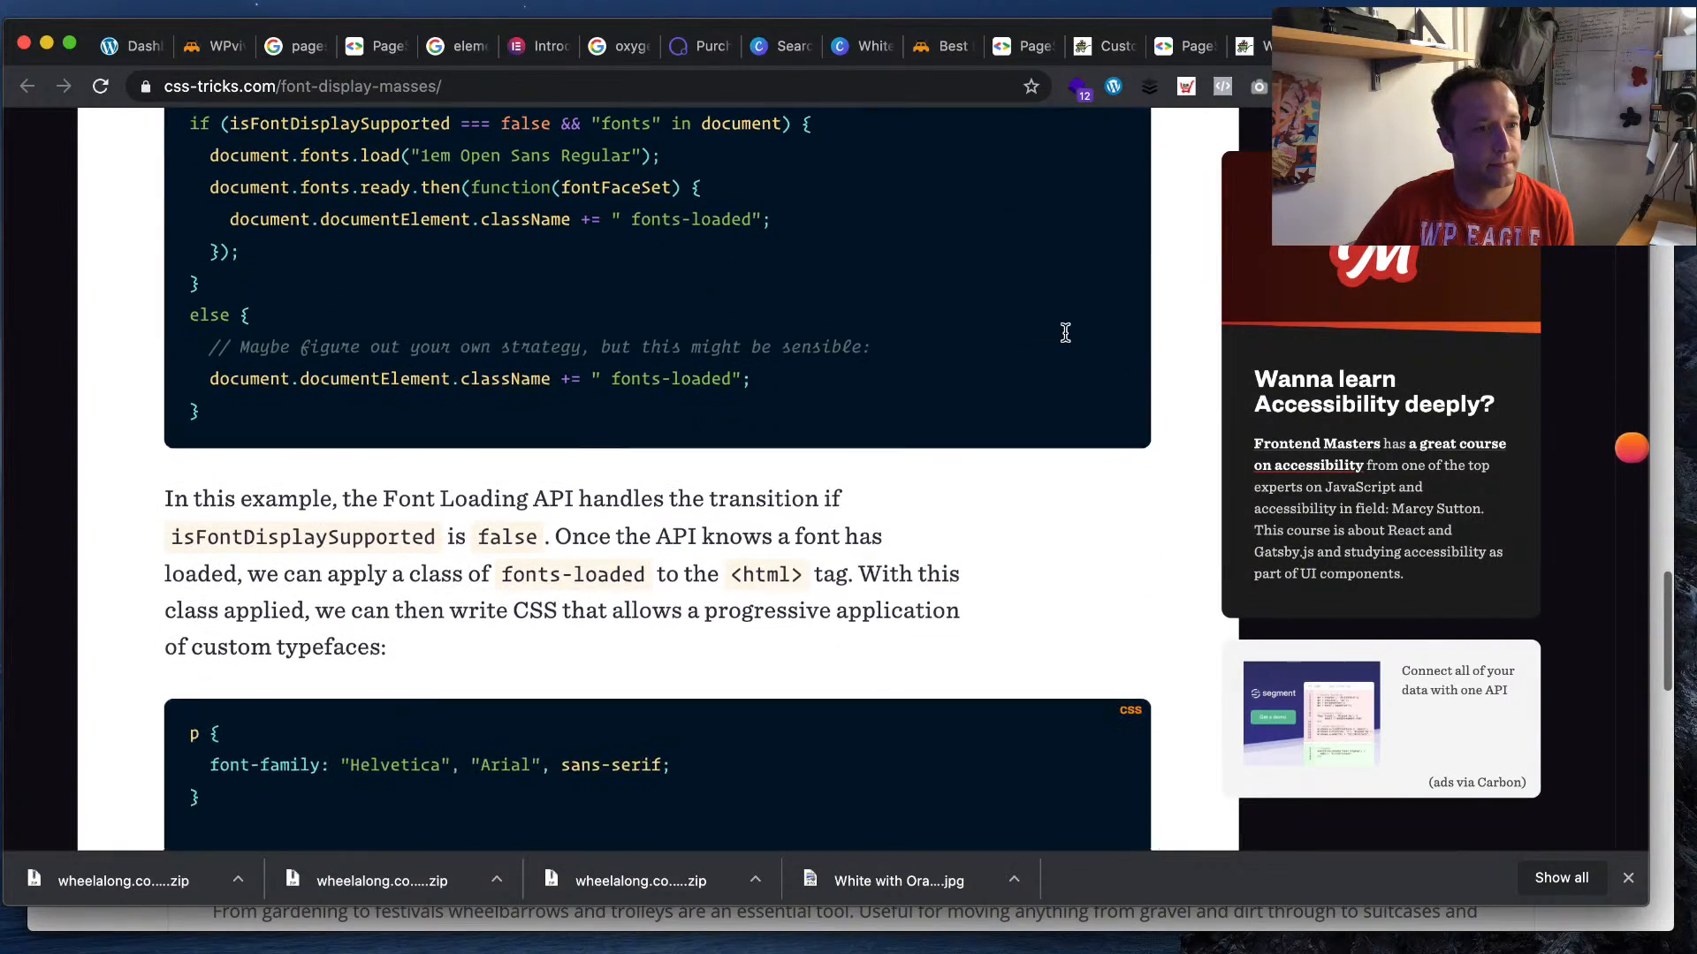
scroll(1069, 341, down, 3)
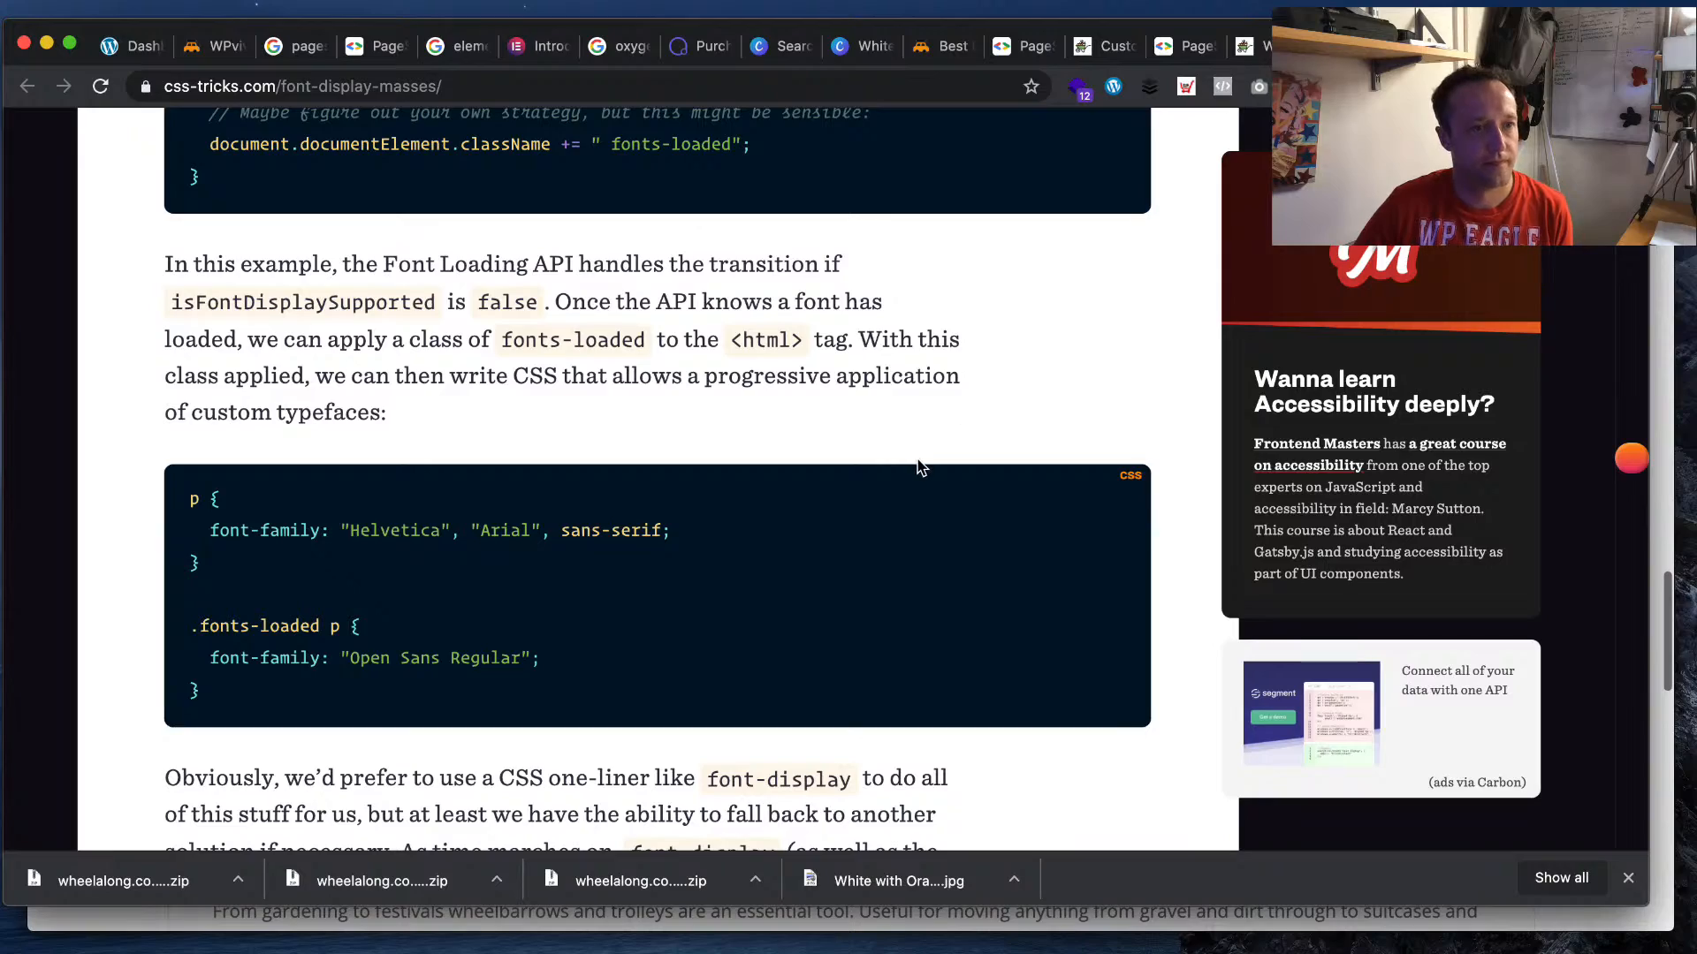
scroll(919, 467, down, 3)
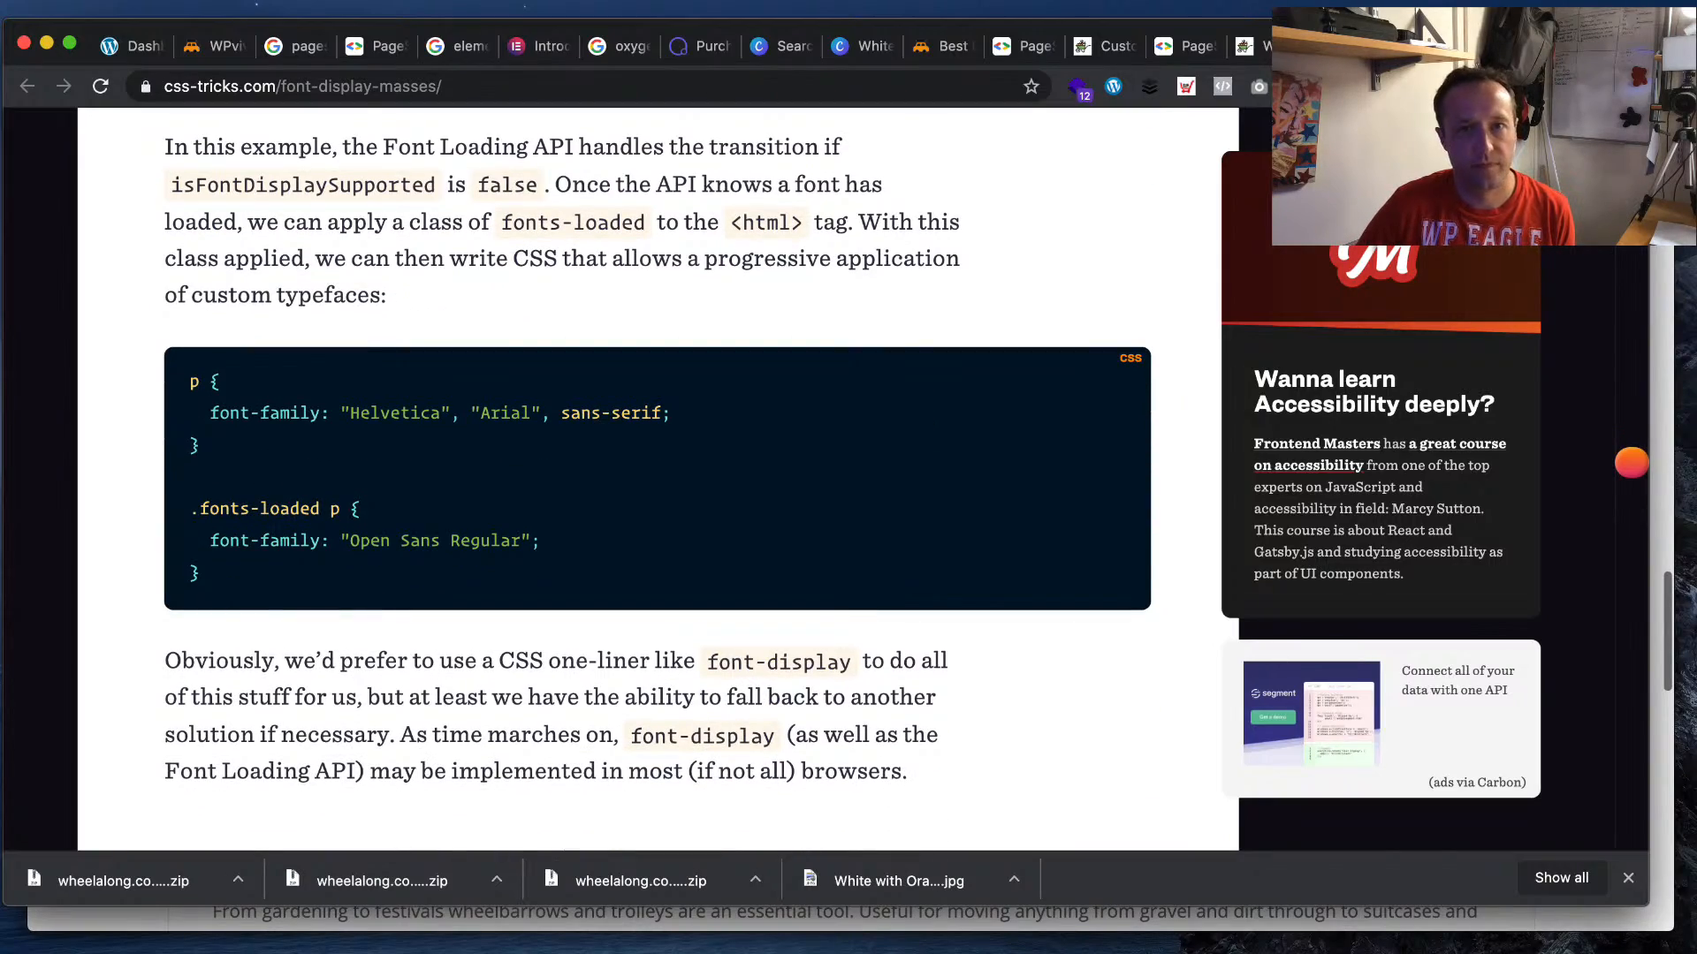
scroll(900, 351, up, 20)
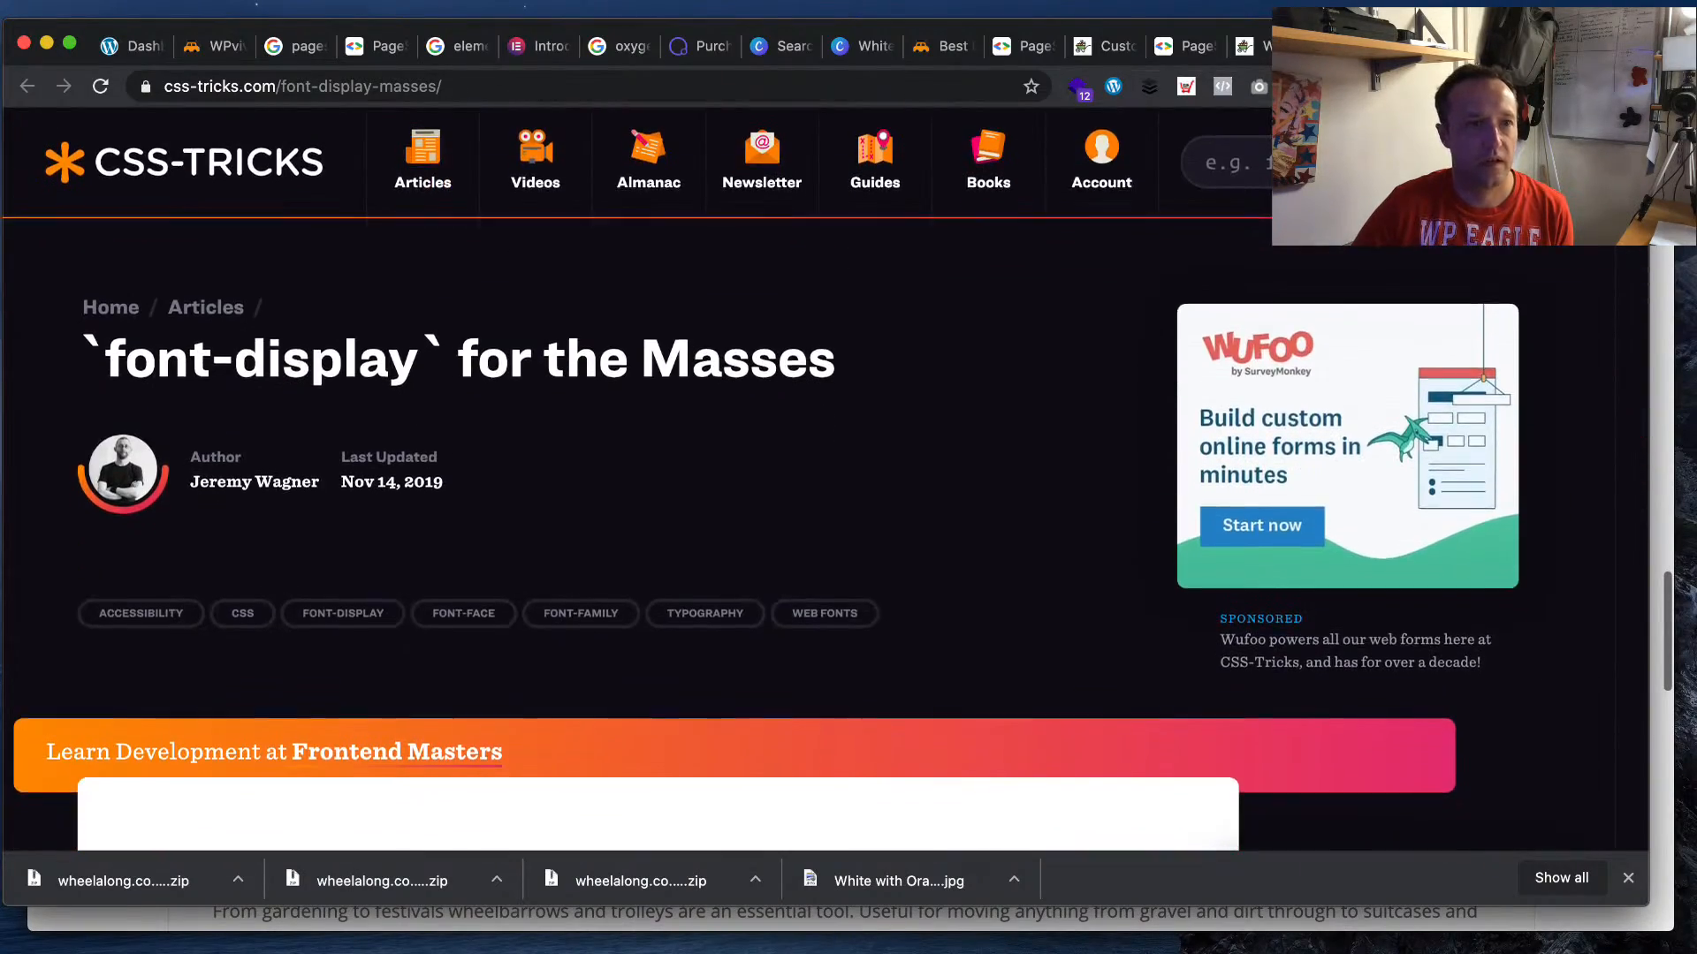
- Change the Google search from "font display swap" to "apply font display swap to entire site" and run it
click(1449, 46)
scroll(704, 477, up, 3)
click(264, 168)
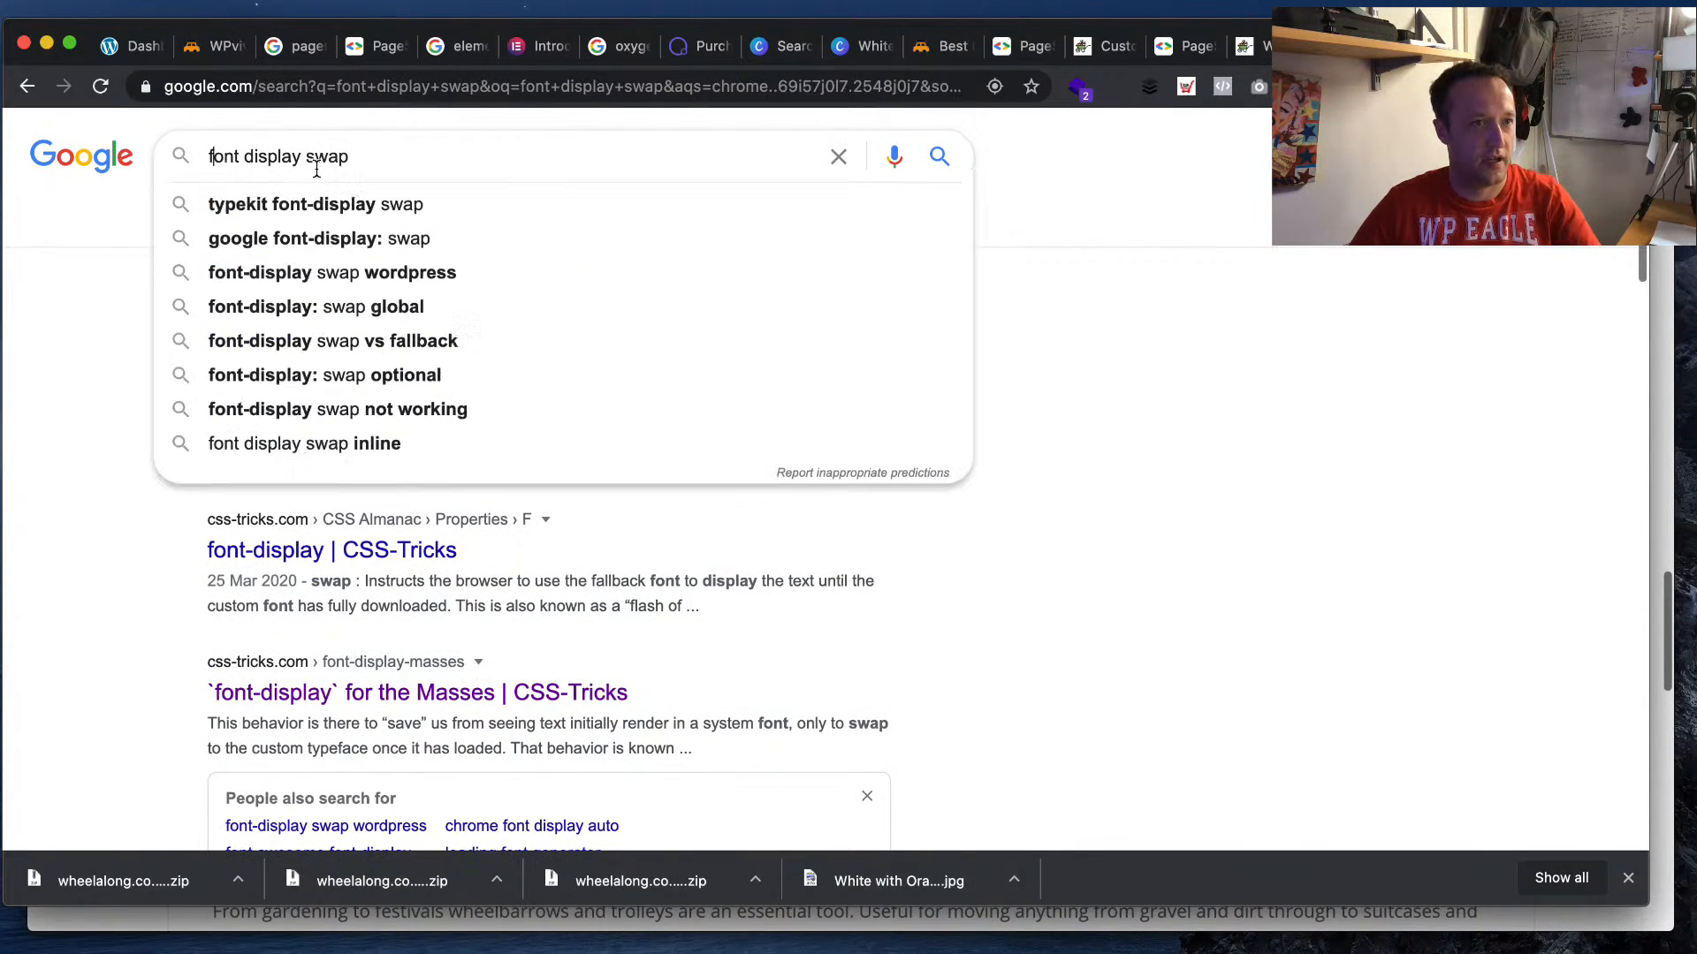
text(apply)
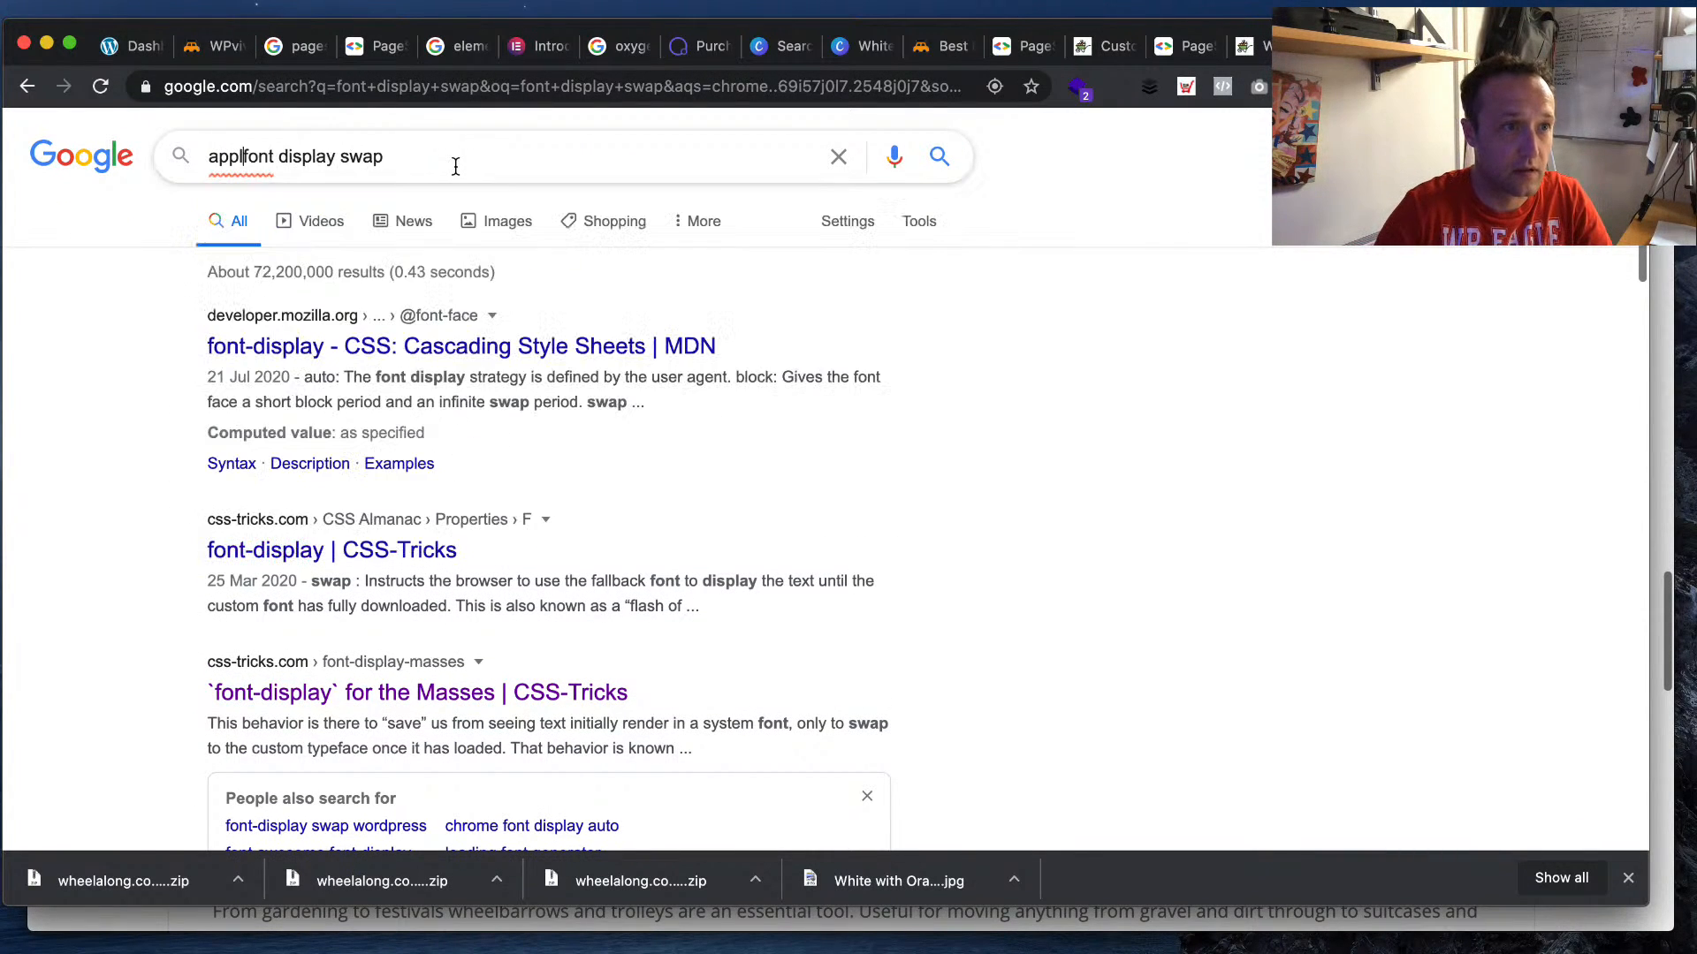
click(576, 162)
text(to entire site)
key(Return)
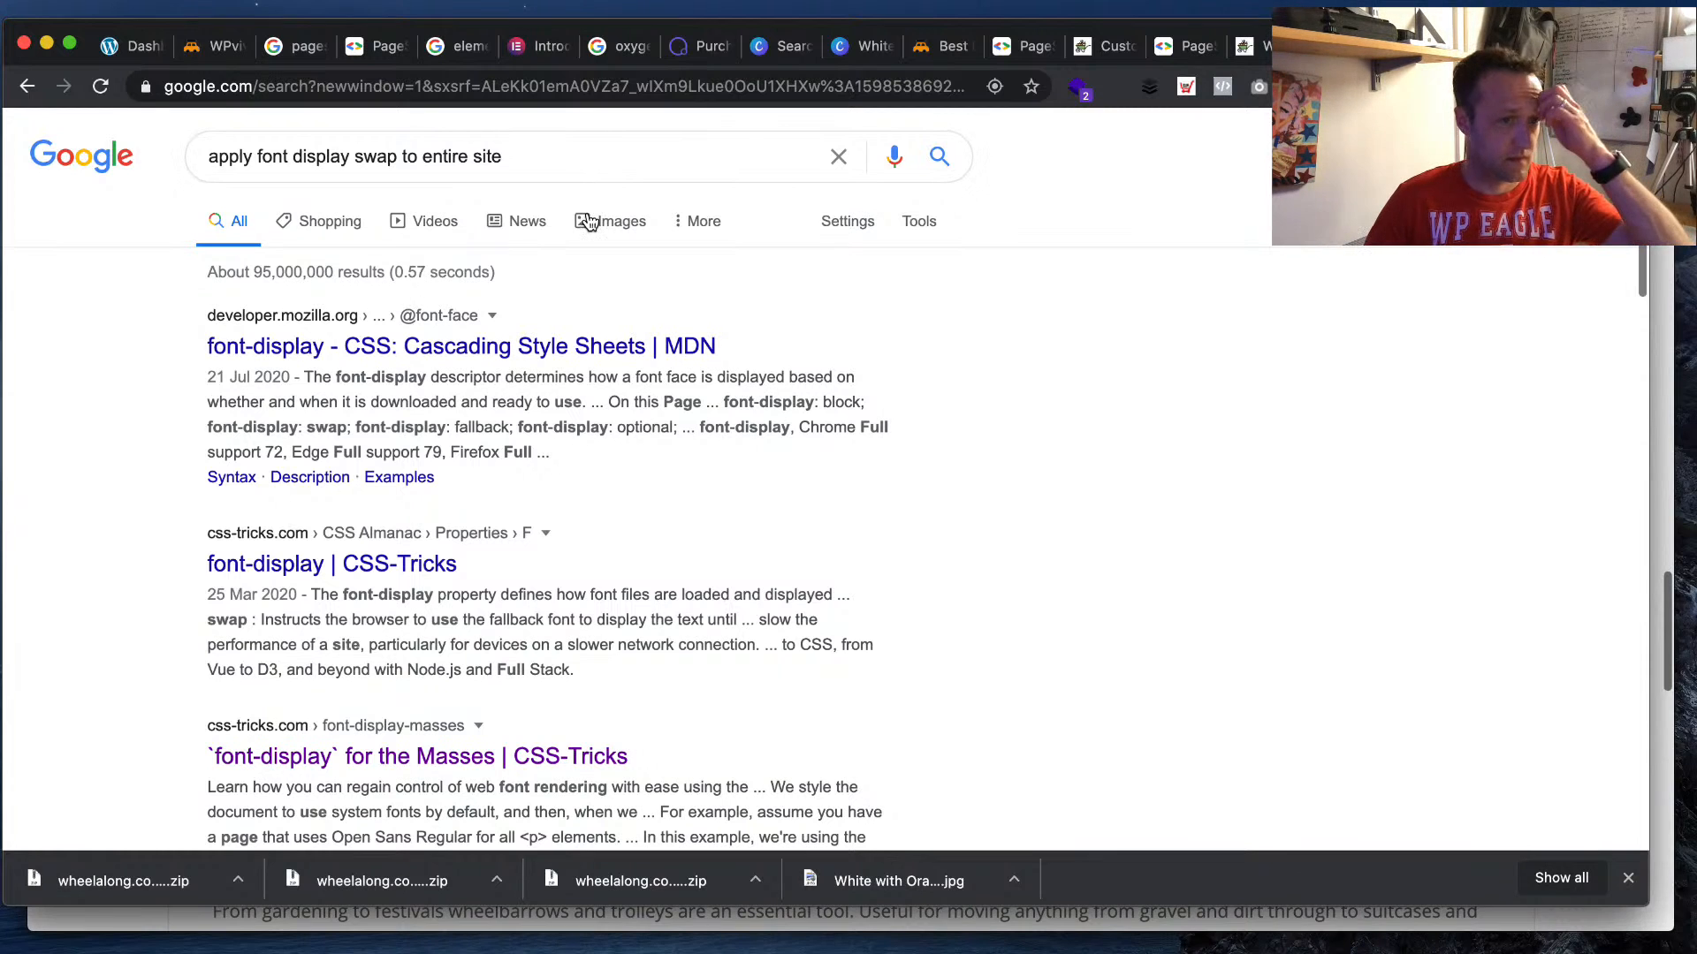
- Open the MDN font-display result, read its syntax and values sections, and return to the search results
click(547, 349)
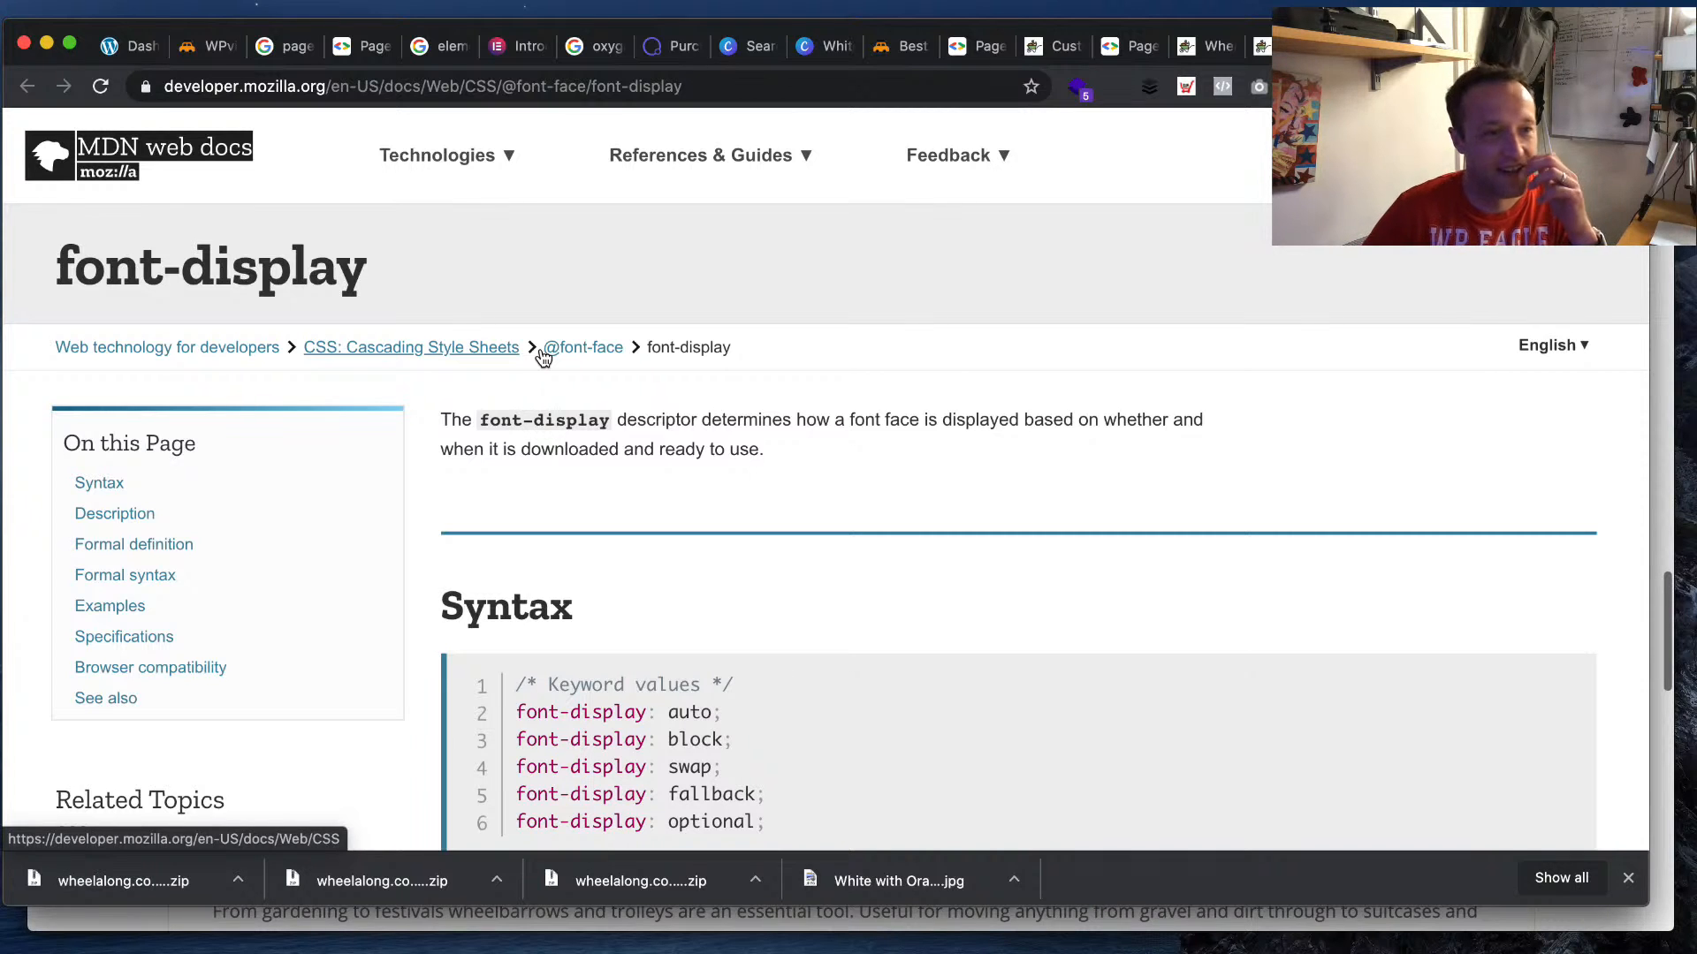
scroll(920, 537, down, 5)
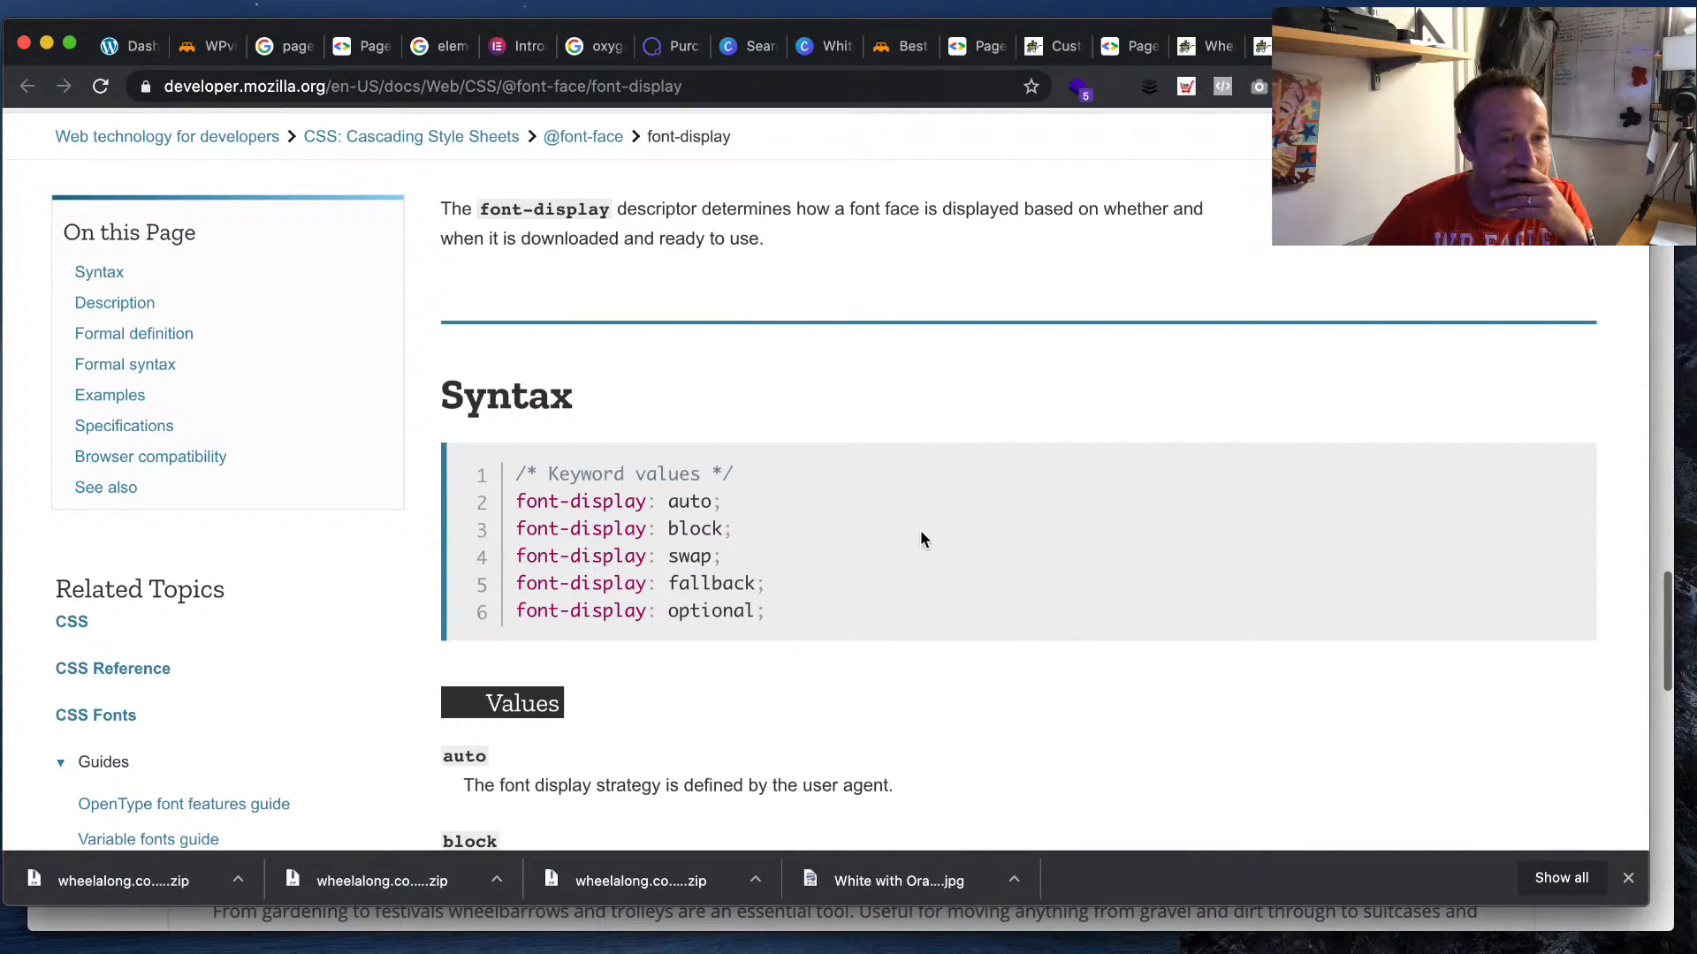
scroll(920, 533, down, 2)
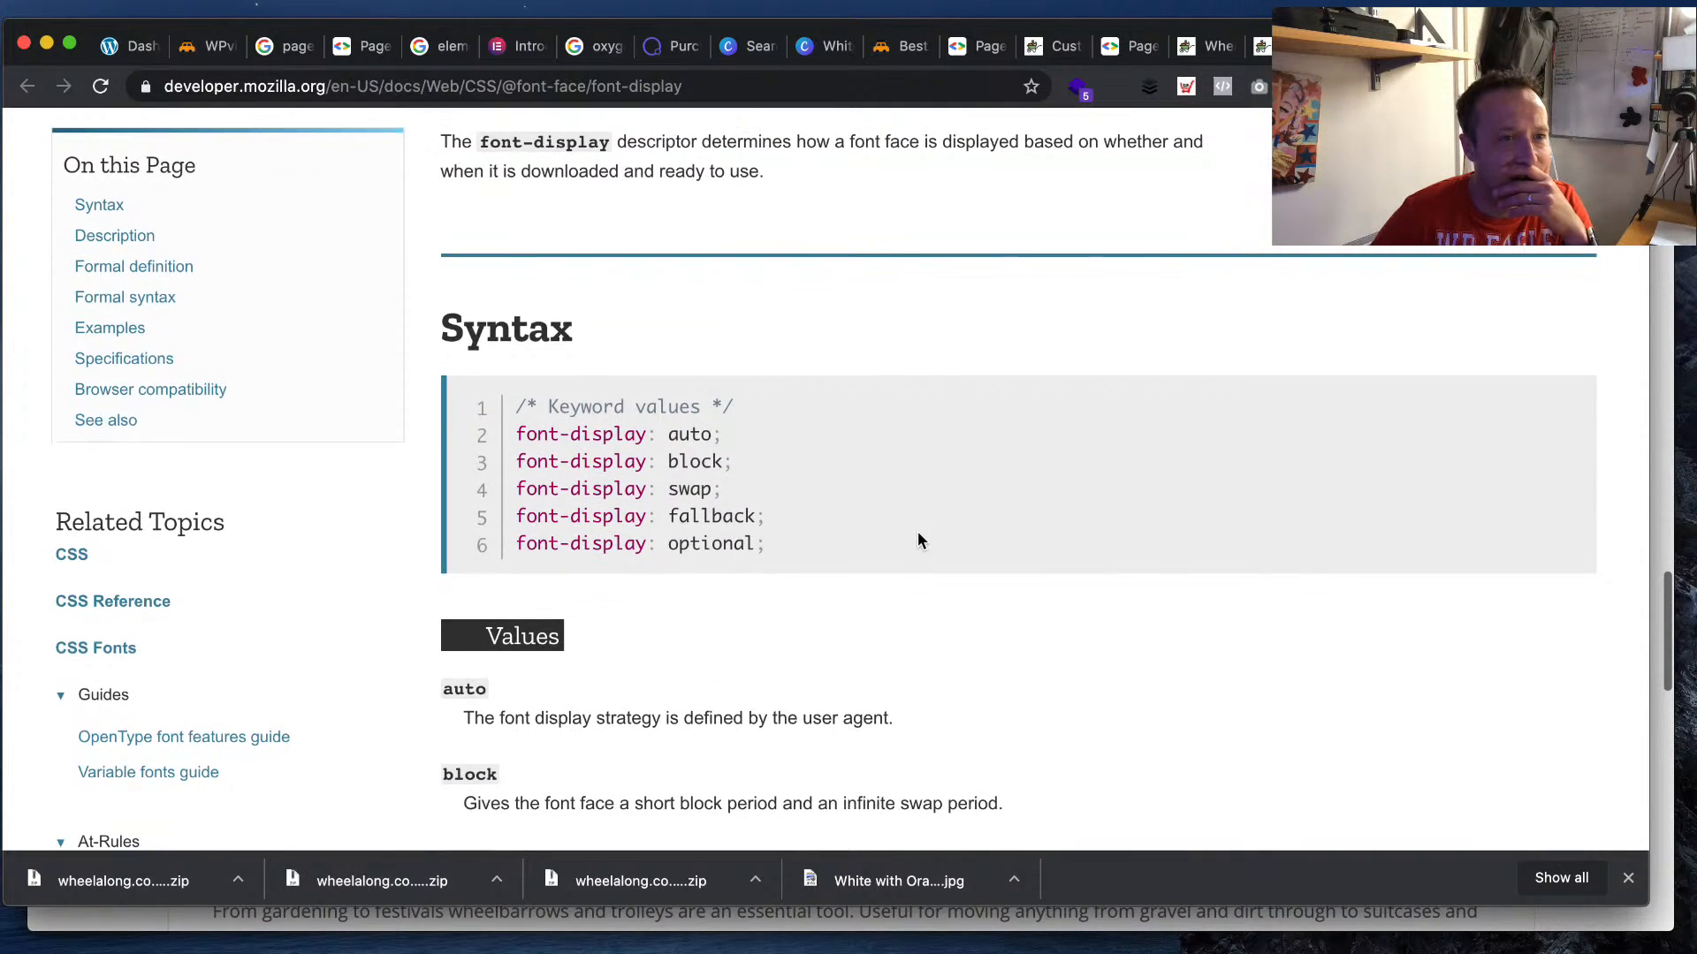
scroll(917, 541, down, 12)
scroll(916, 532, down, 10)
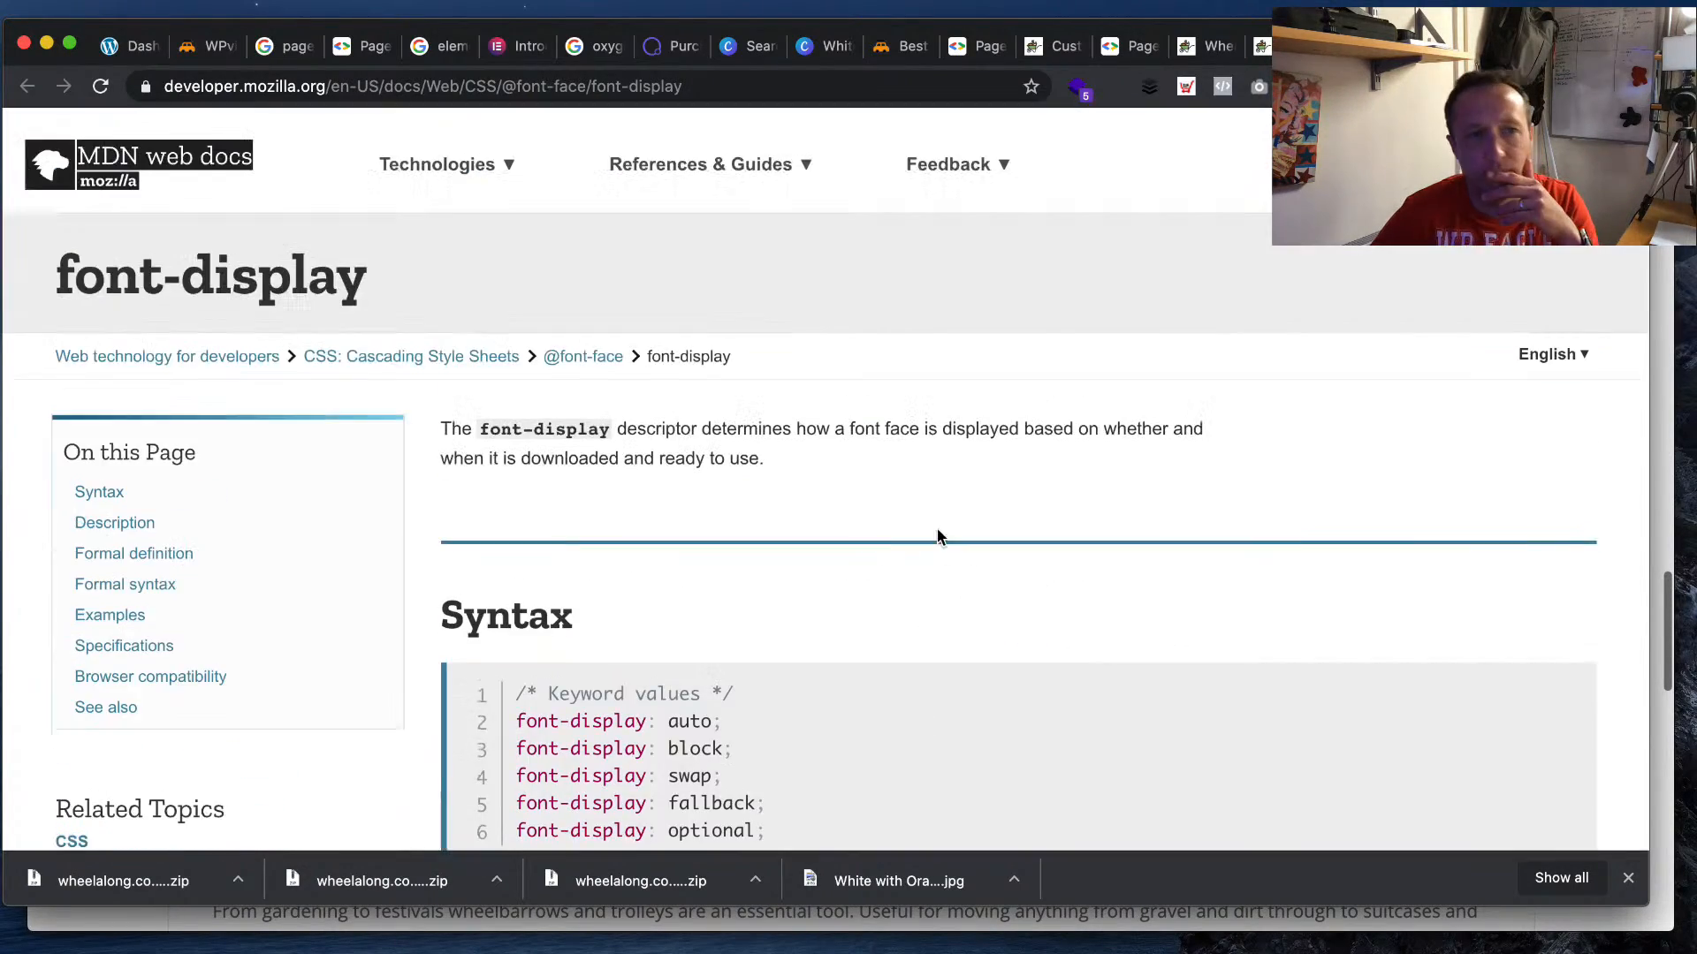
scroll(939, 536, down, 1)
click(1539, 46)
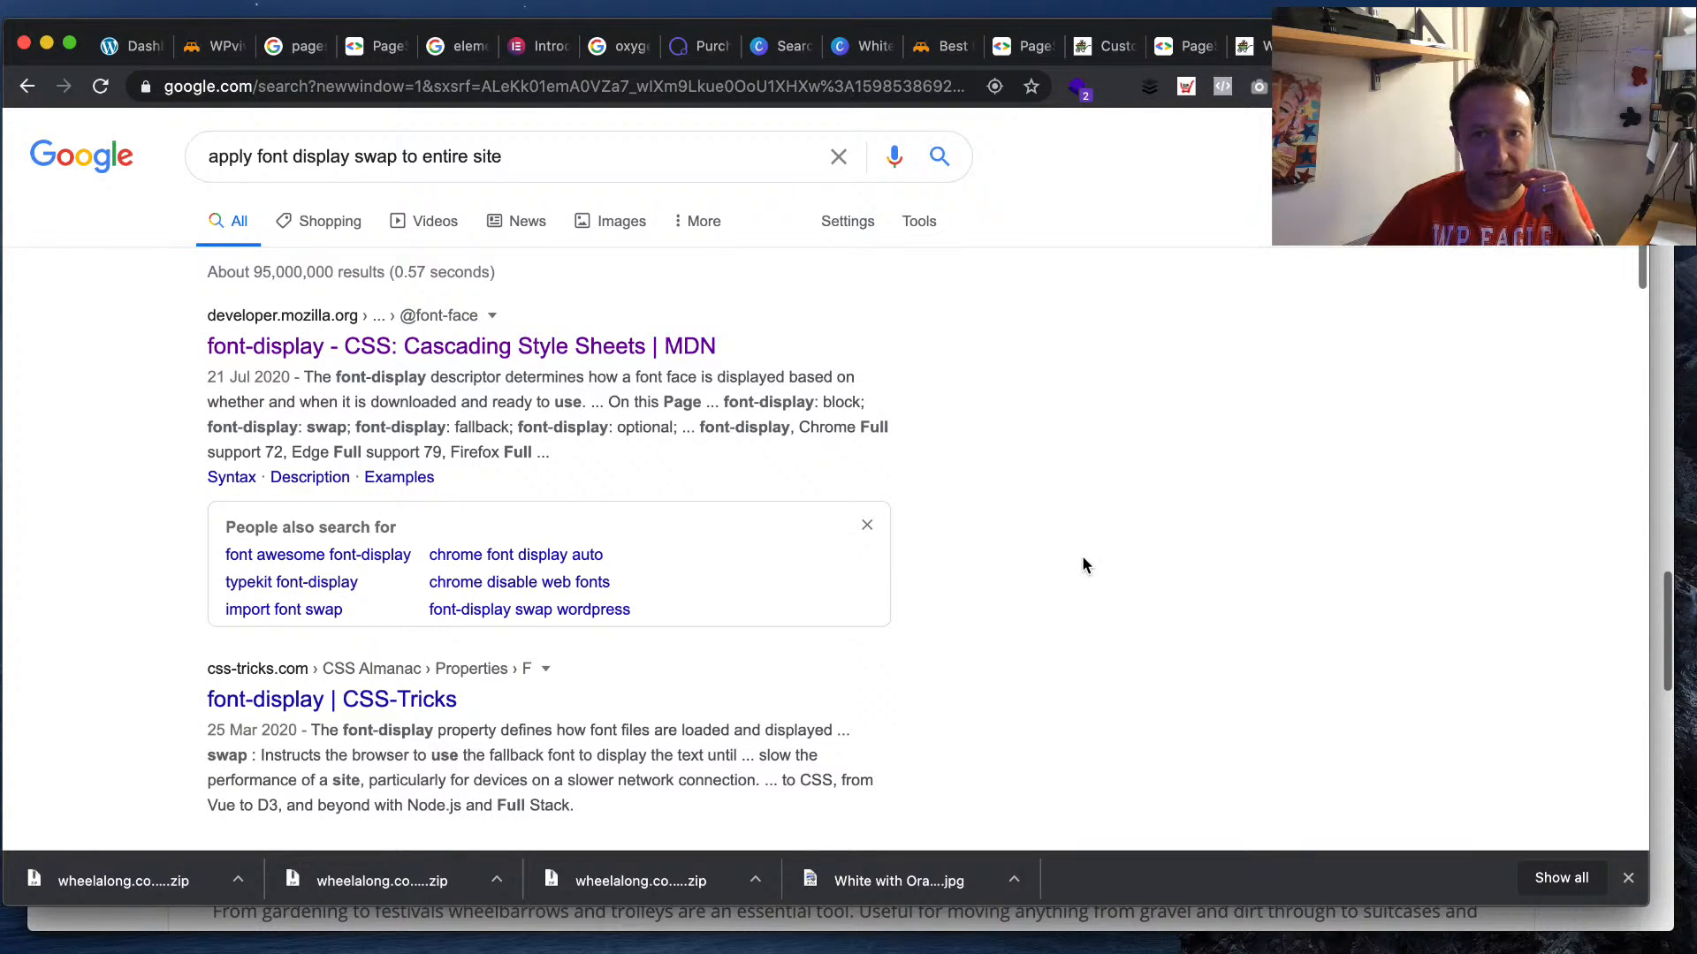
- Open the website cyclebaron.com in place of the search results
click(679, 88)
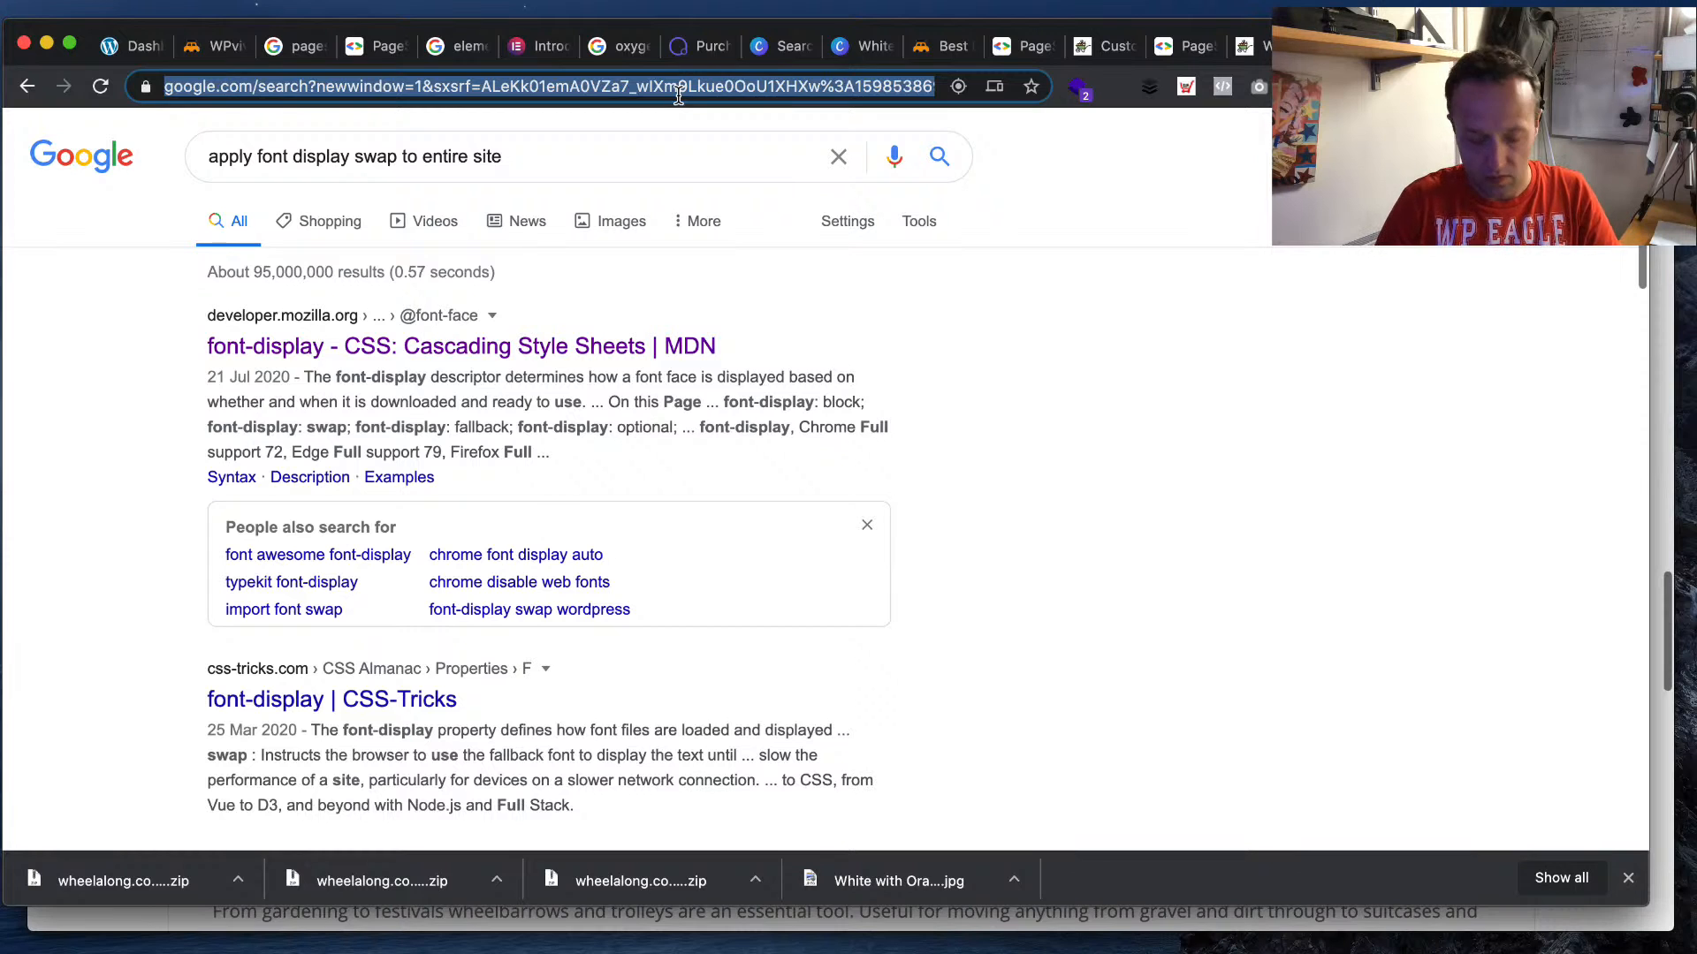
text(cyclebaron.com)
key(Return)
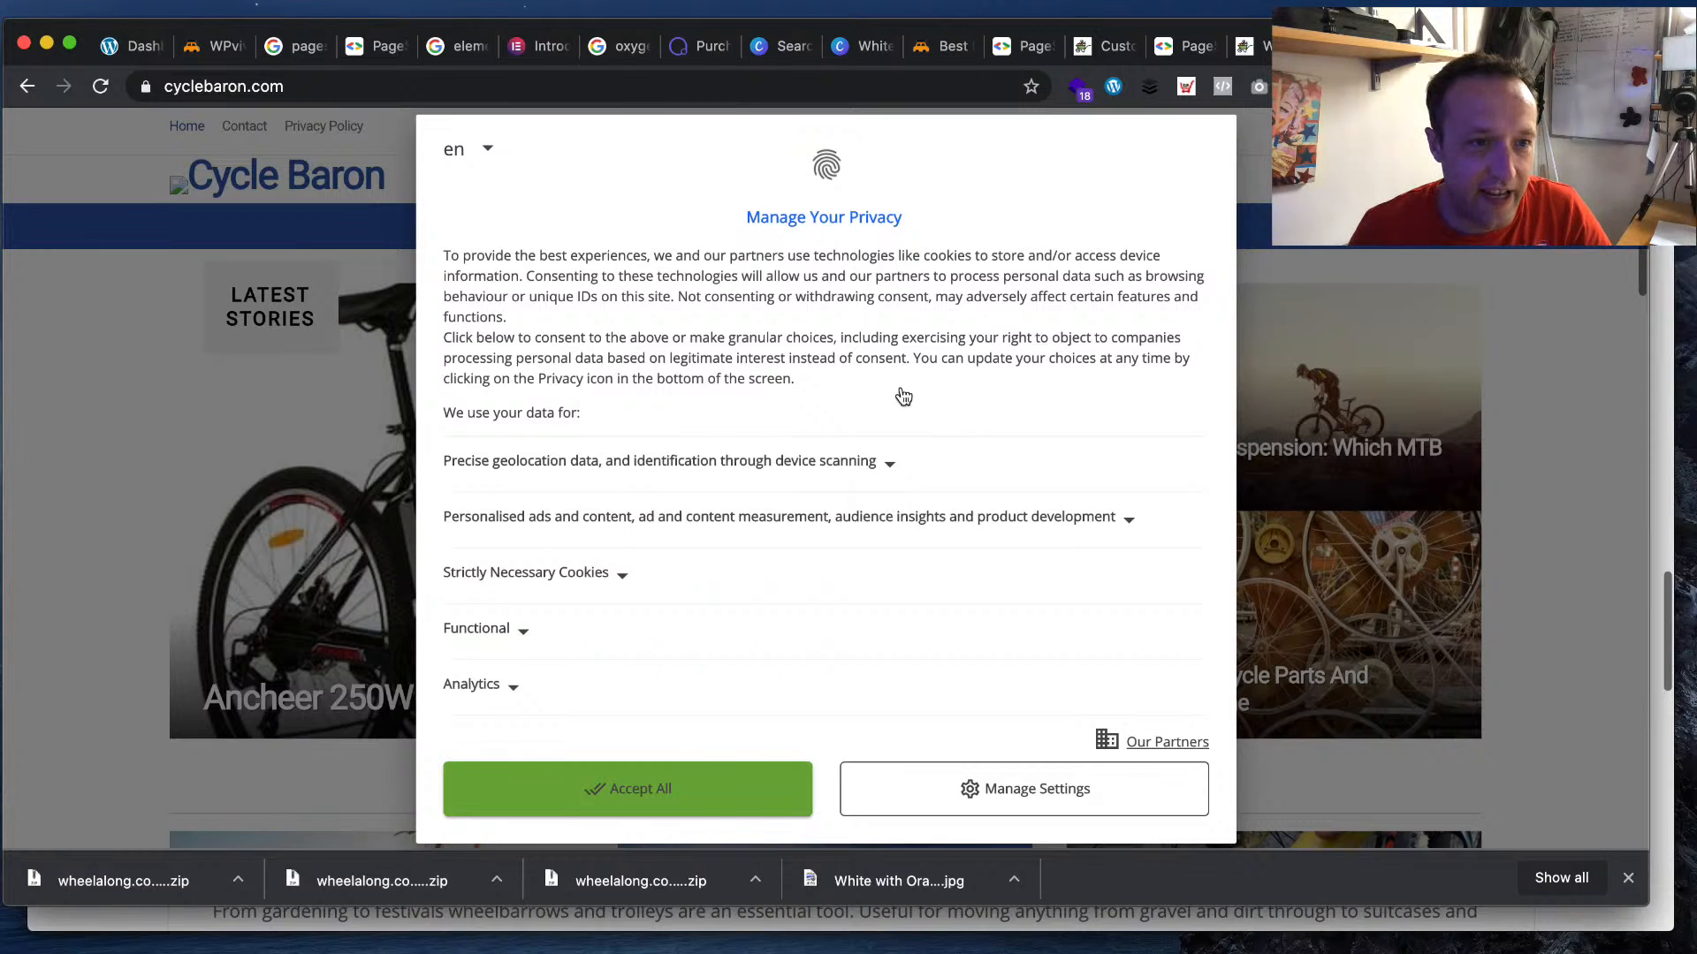
- Expand the consent dialog's strictly necessary cookies, personalised ads and geolocation sections, and accept all data uses
scroll(723, 669, down, 3)
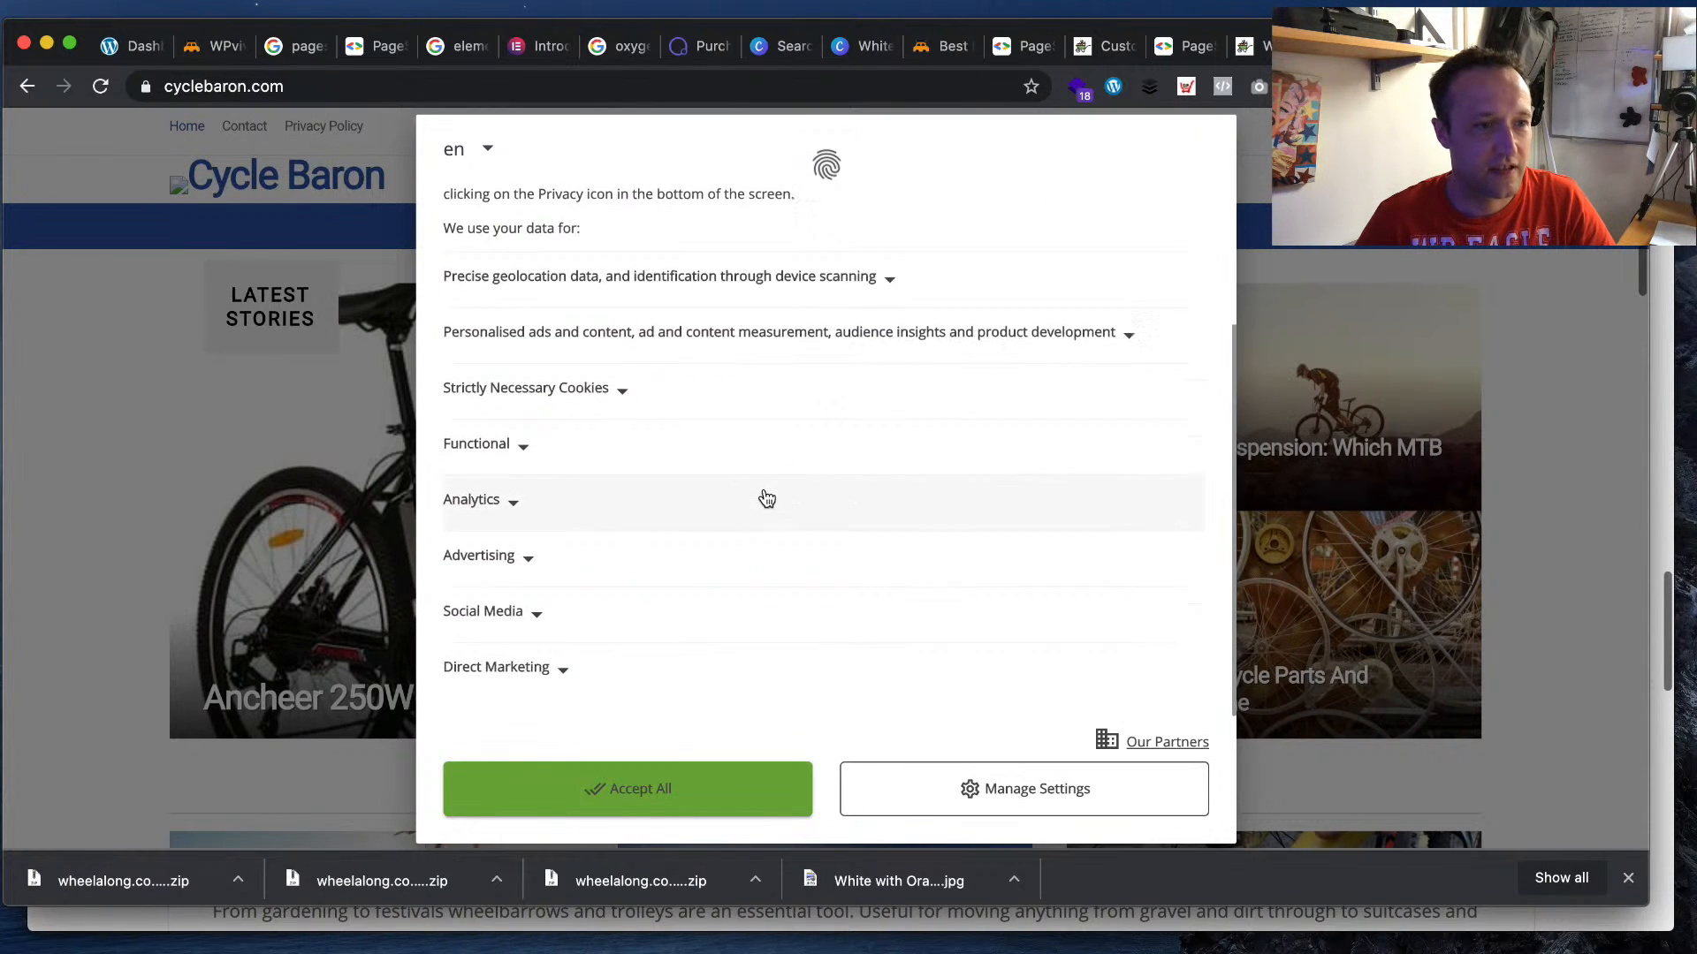
click(658, 381)
click(786, 333)
click(790, 279)
scroll(797, 402, down, 10)
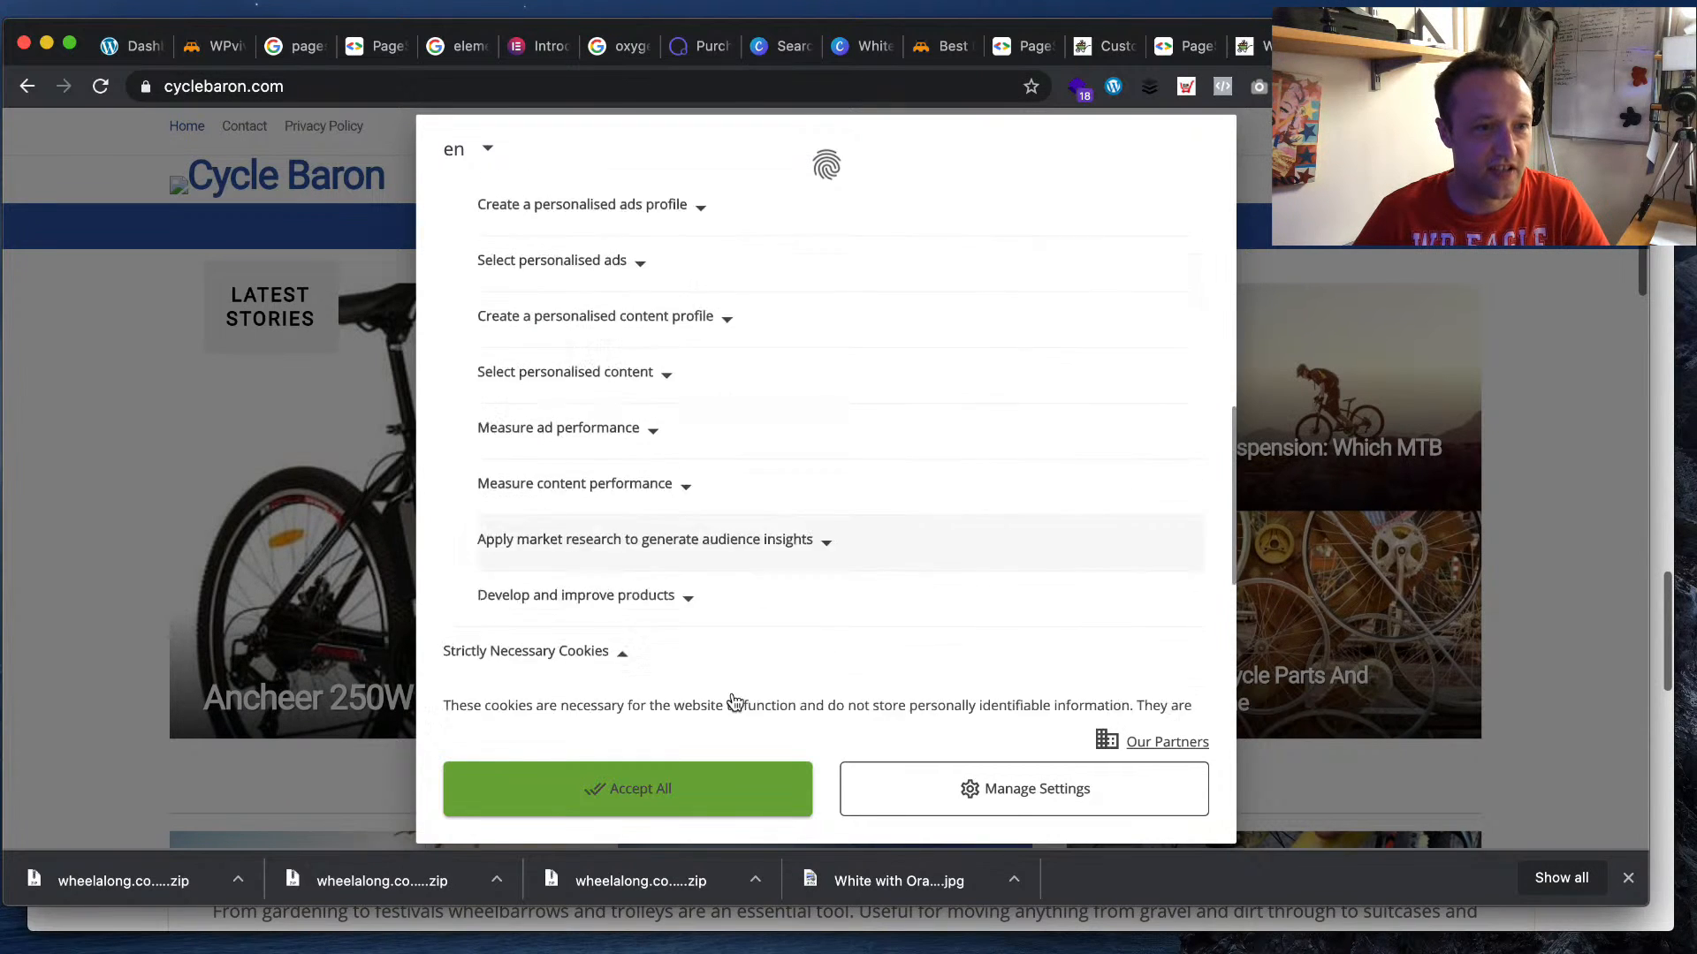
click(675, 778)
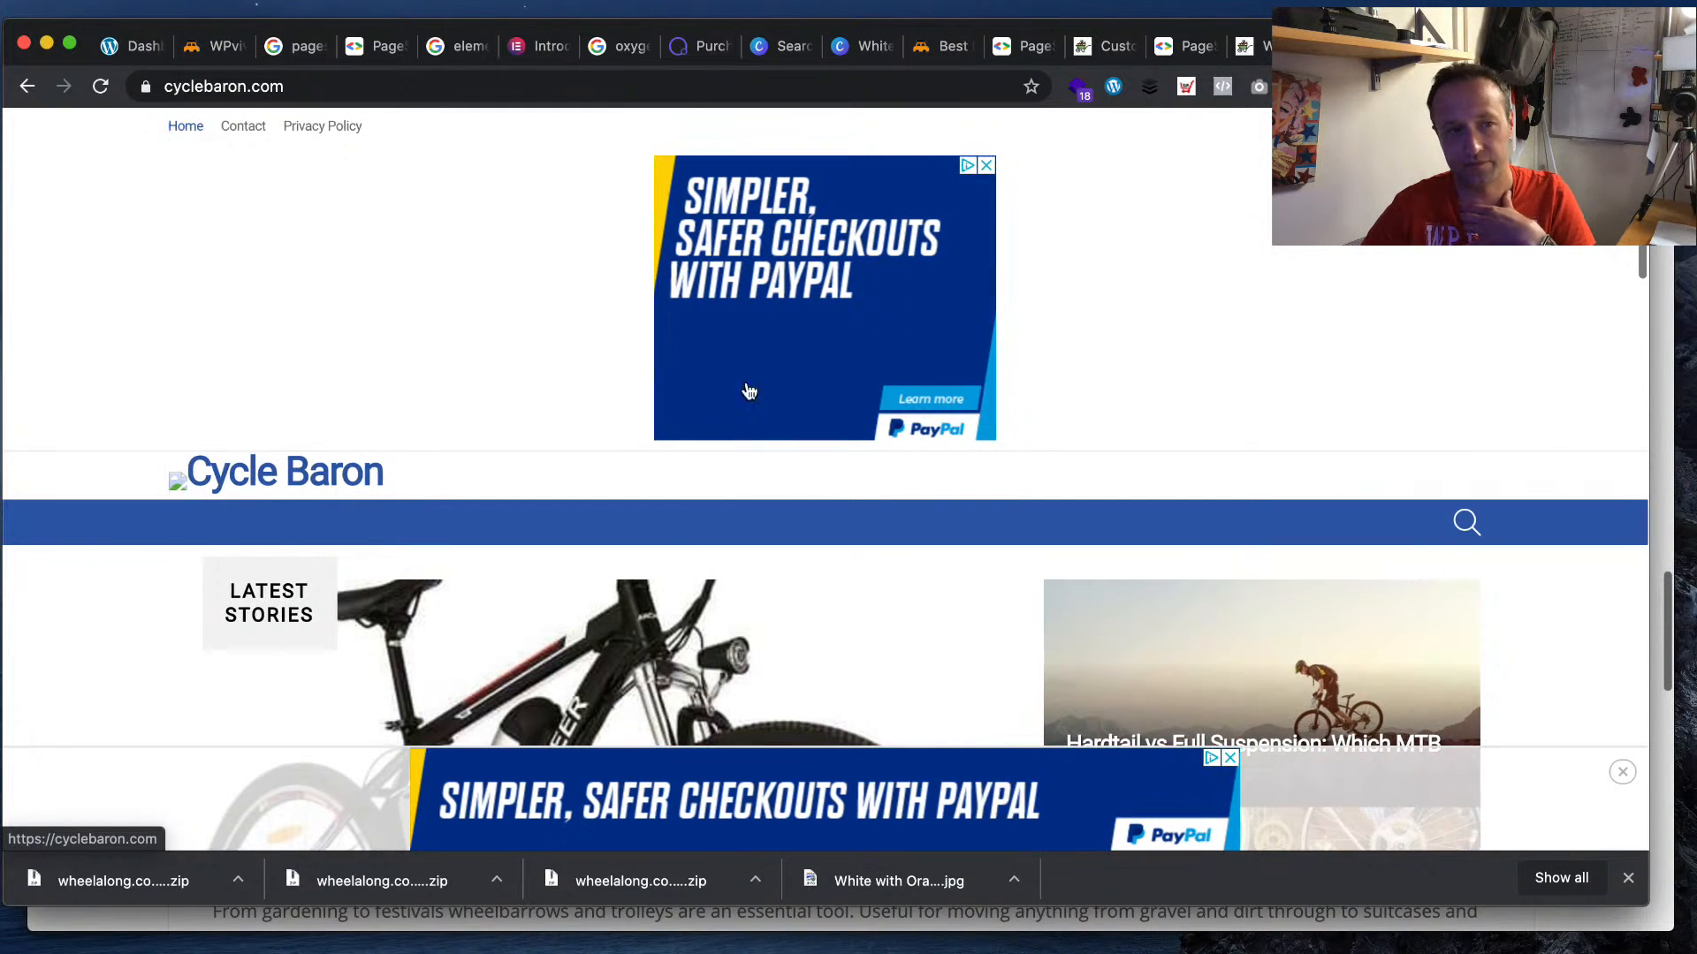
- Check which WordPress theme and plugins cyclebaron.com uses with the theme detector extension
scroll(776, 390, down, 5)
scroll(774, 391, up, 5)
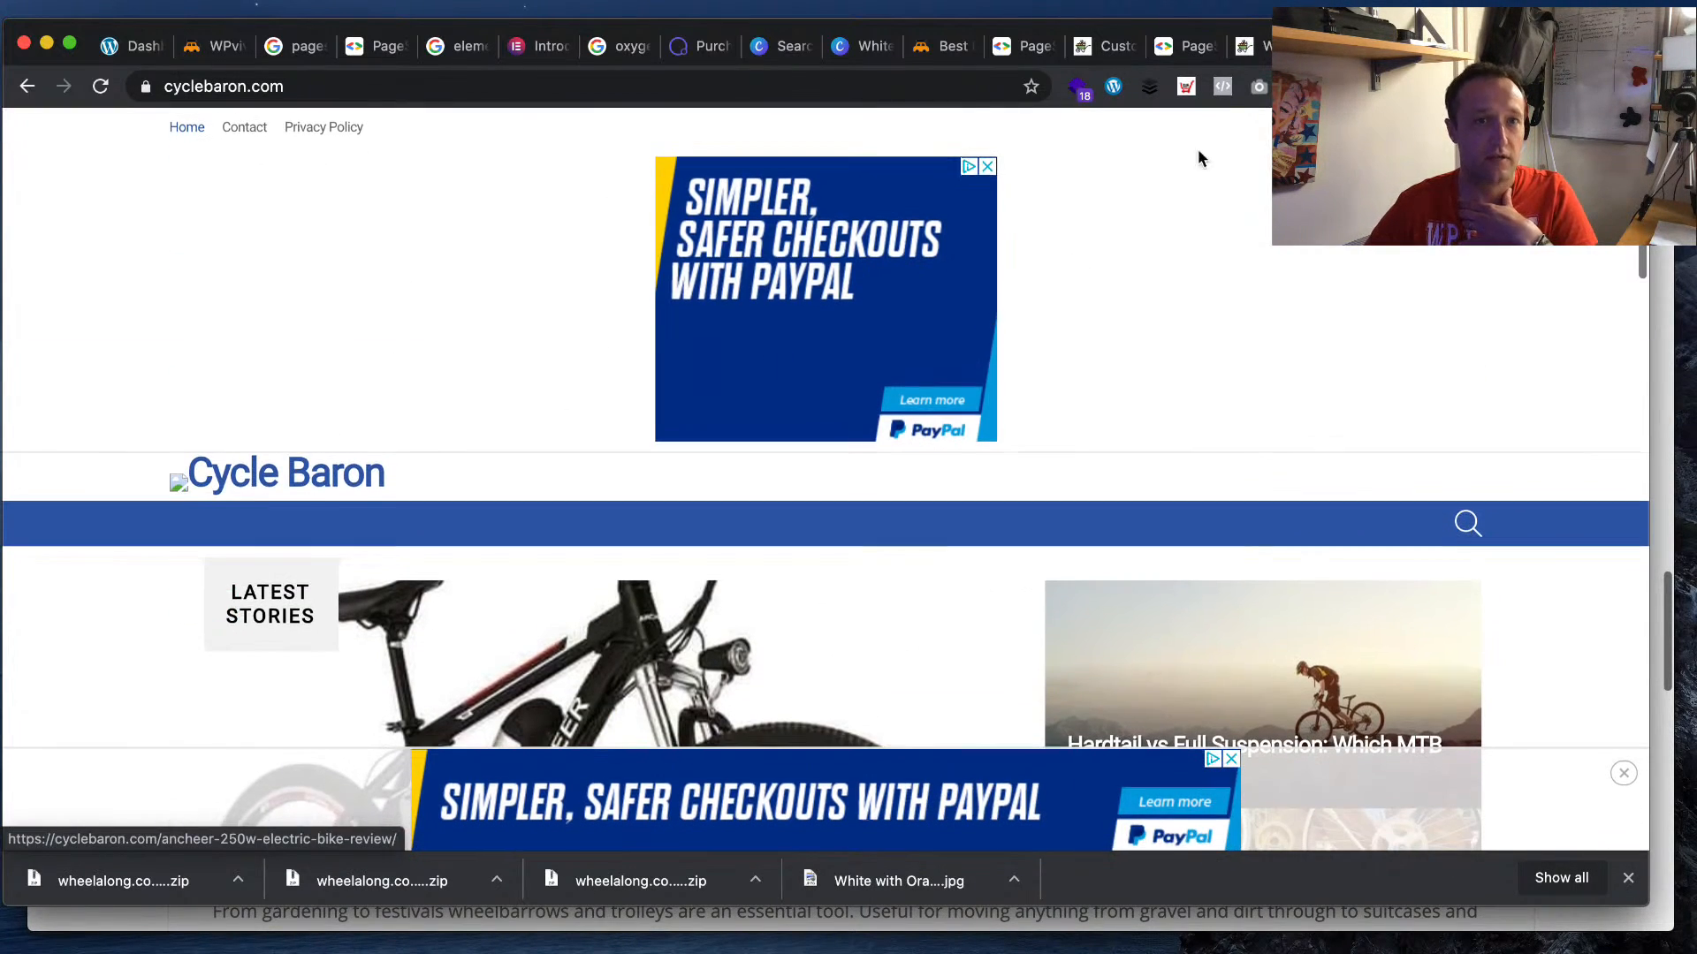
click(1116, 88)
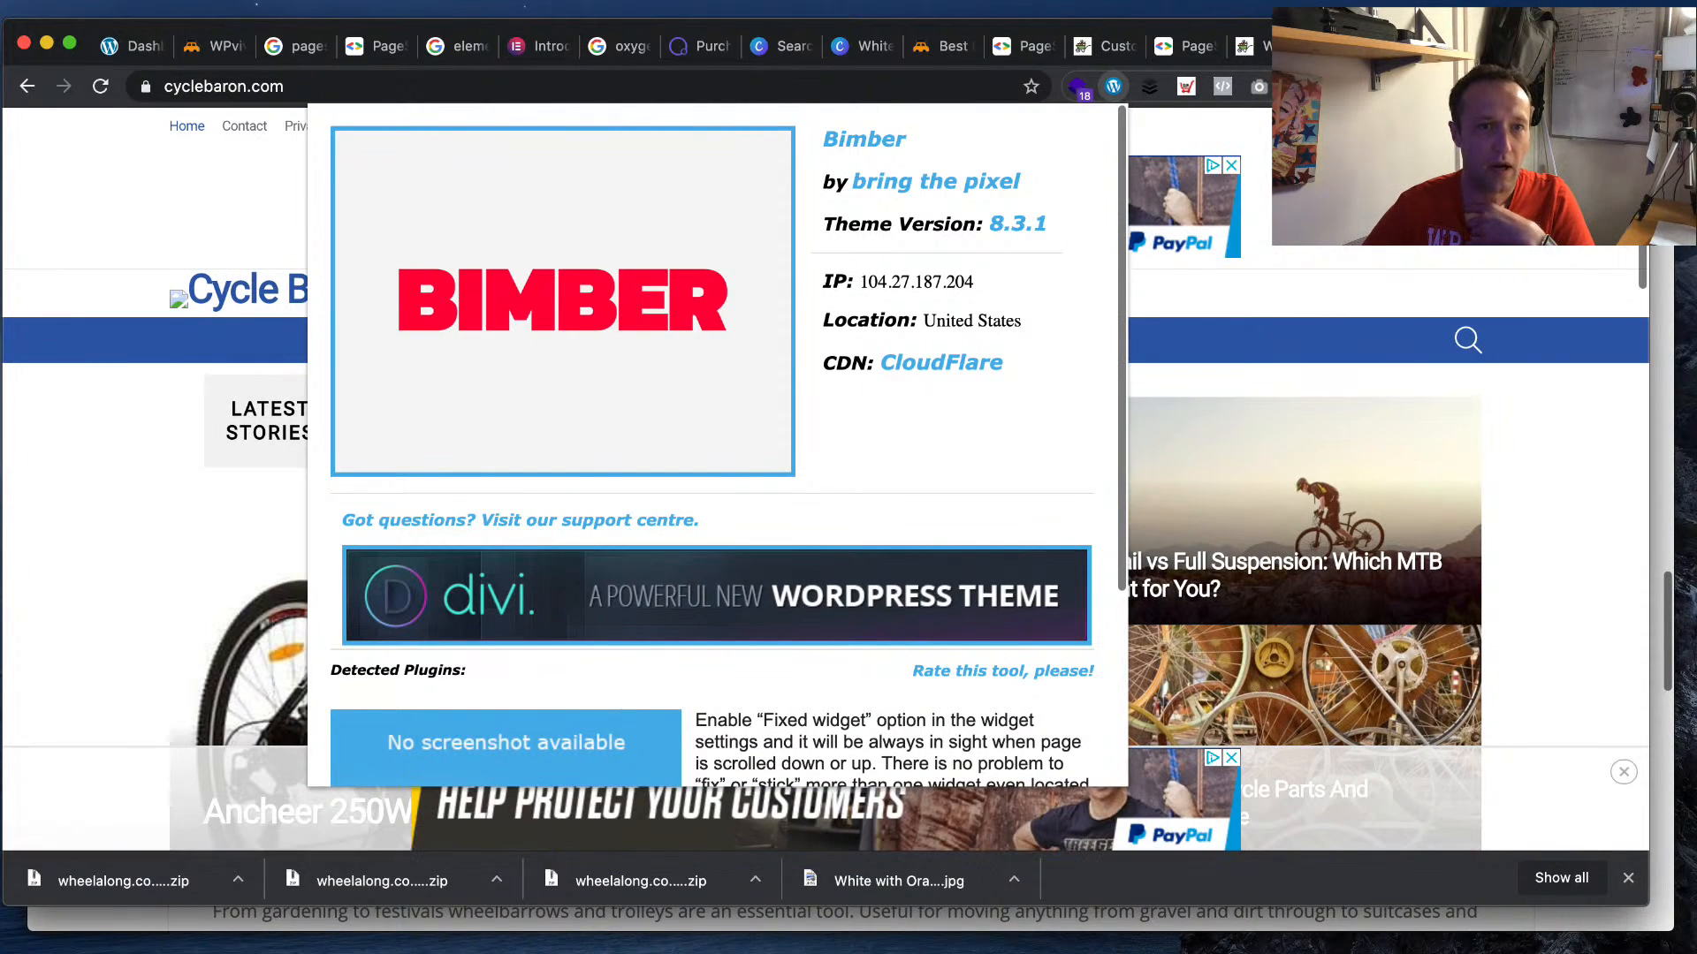
click(1485, 453)
scroll(1485, 453, down, 1)
scroll(1485, 447, up, 1)
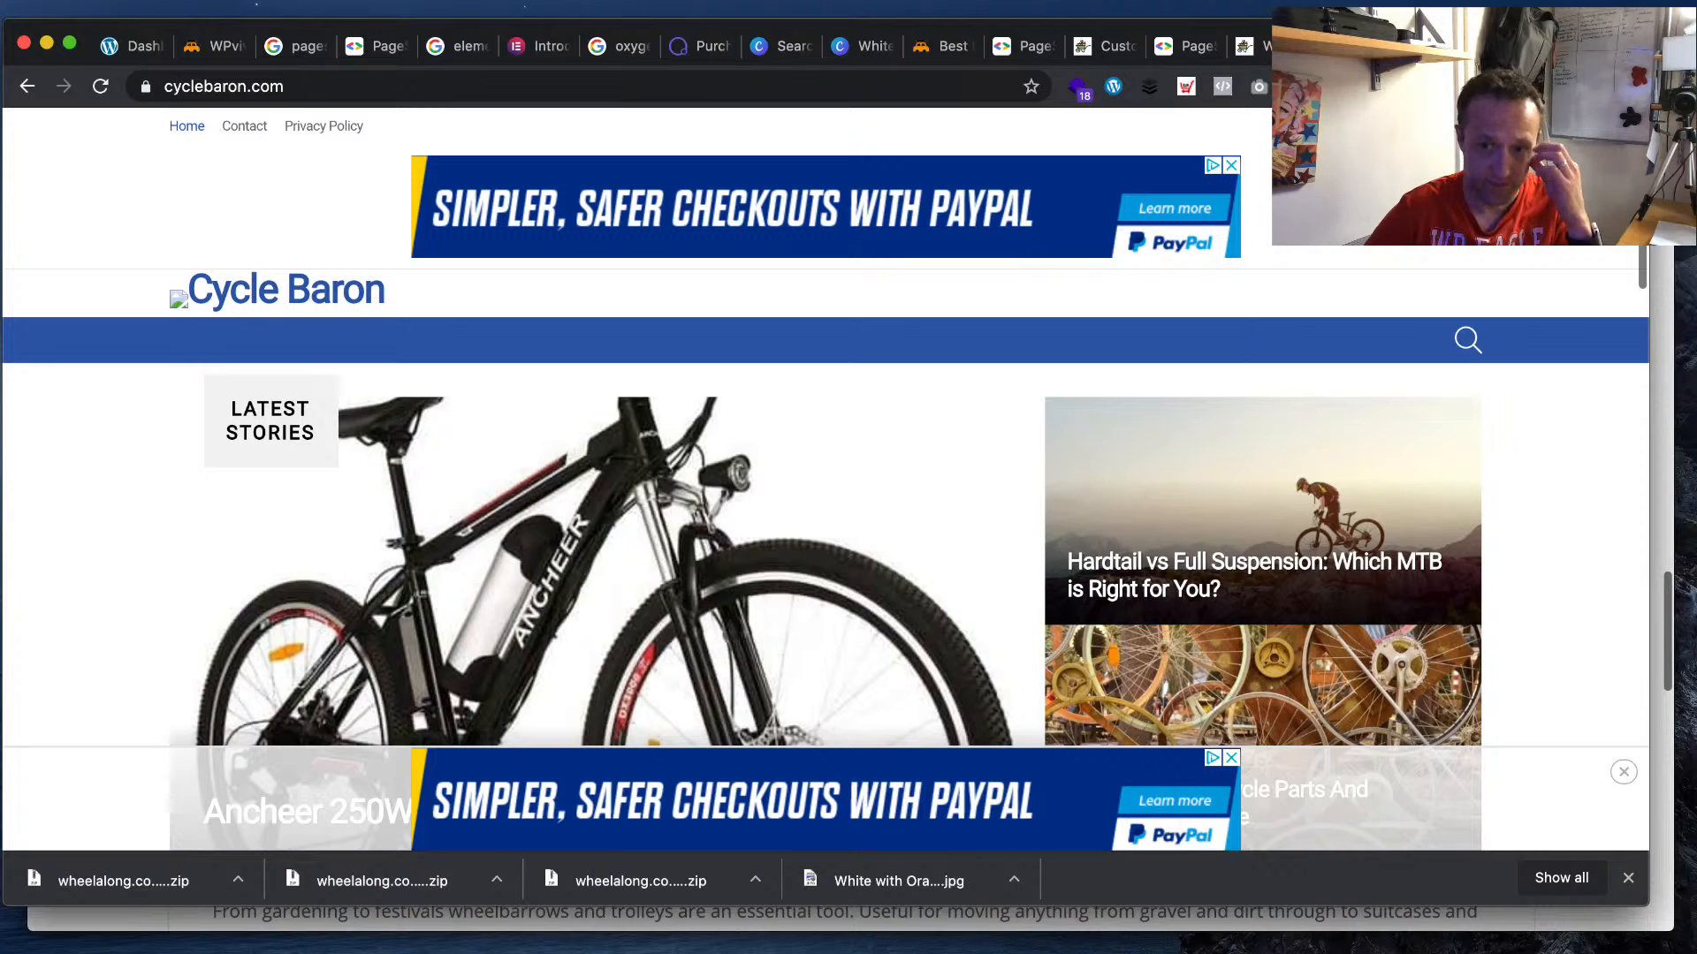
- Examine the Cycle Baron homepage's More Stories grid, including its thumbnails, category labels and article titles
scroll(1140, 426, down, 5)
scroll(1140, 426, down, 2)
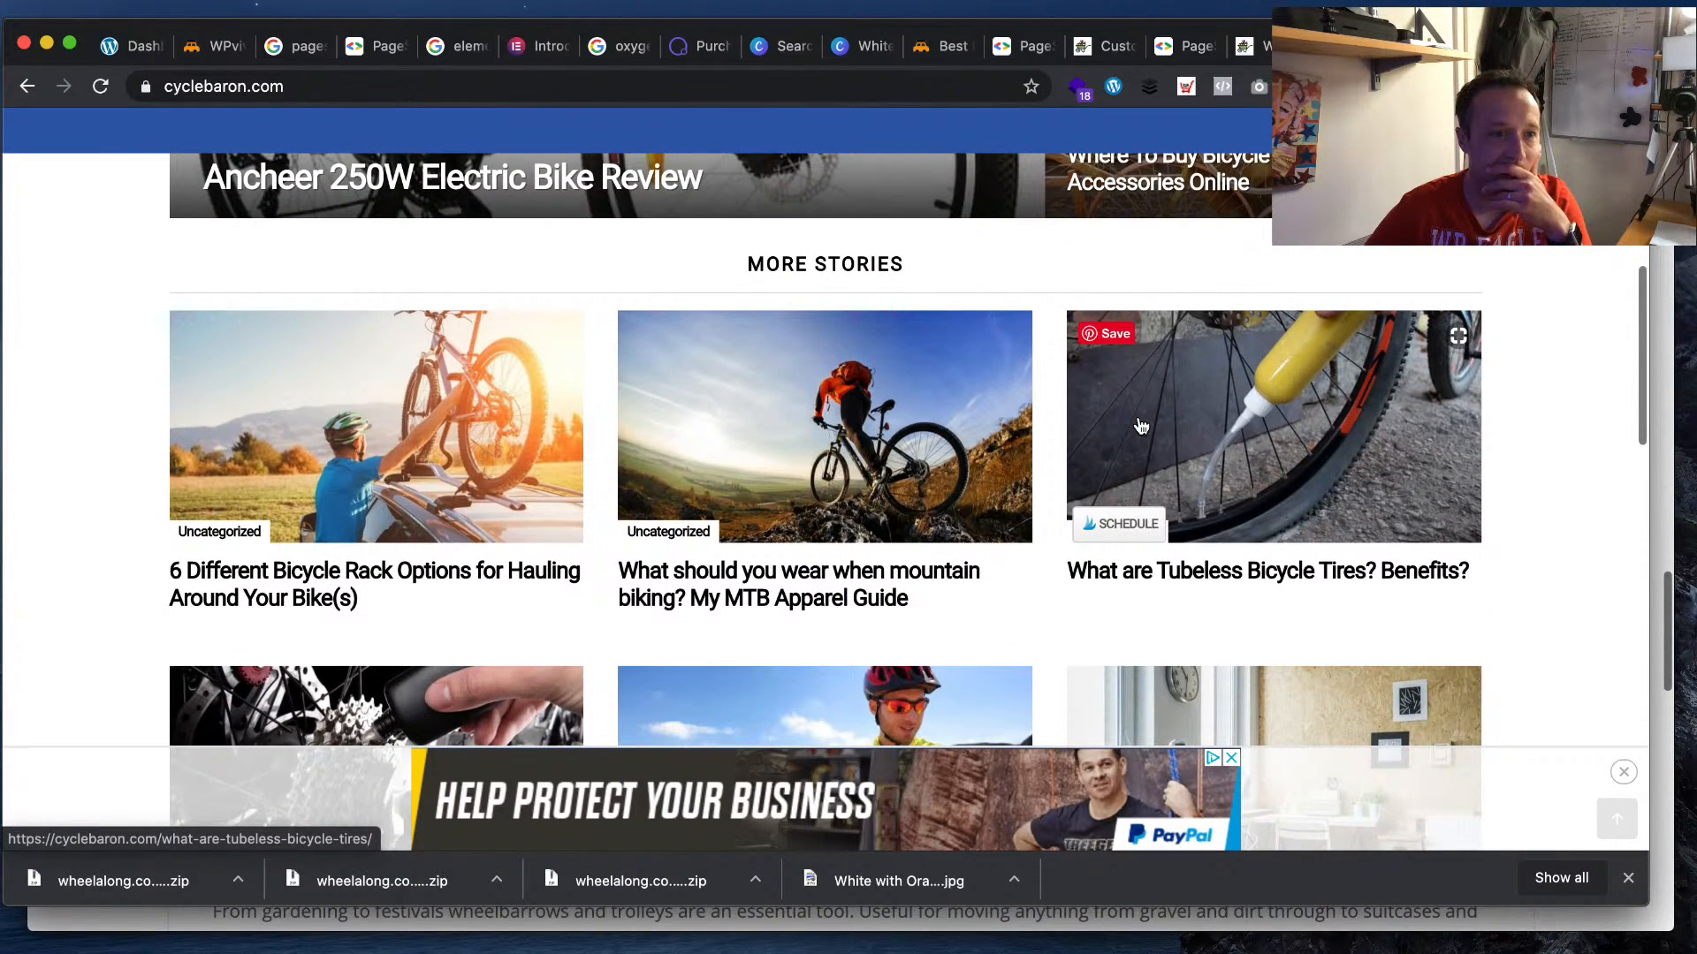
scroll(1140, 426, down, 1)
scroll(1140, 426, down, 3)
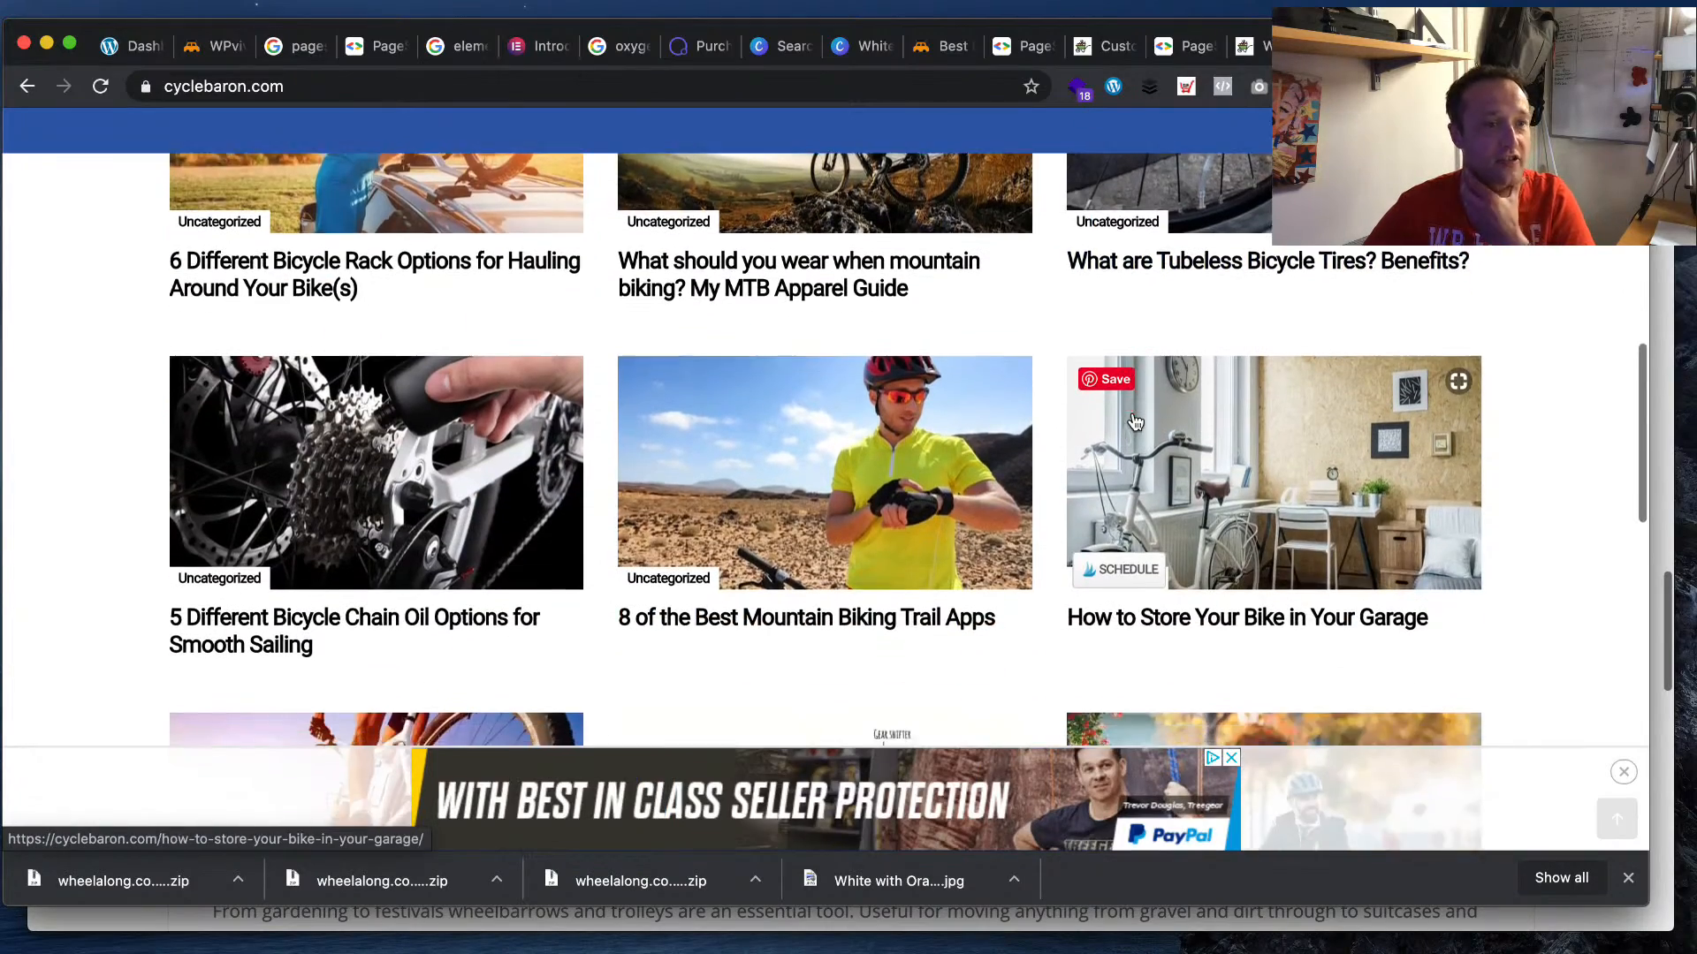
scroll(1137, 422, up, 1)
scroll(1137, 422, down, 3)
scroll(1105, 531, up, 4)
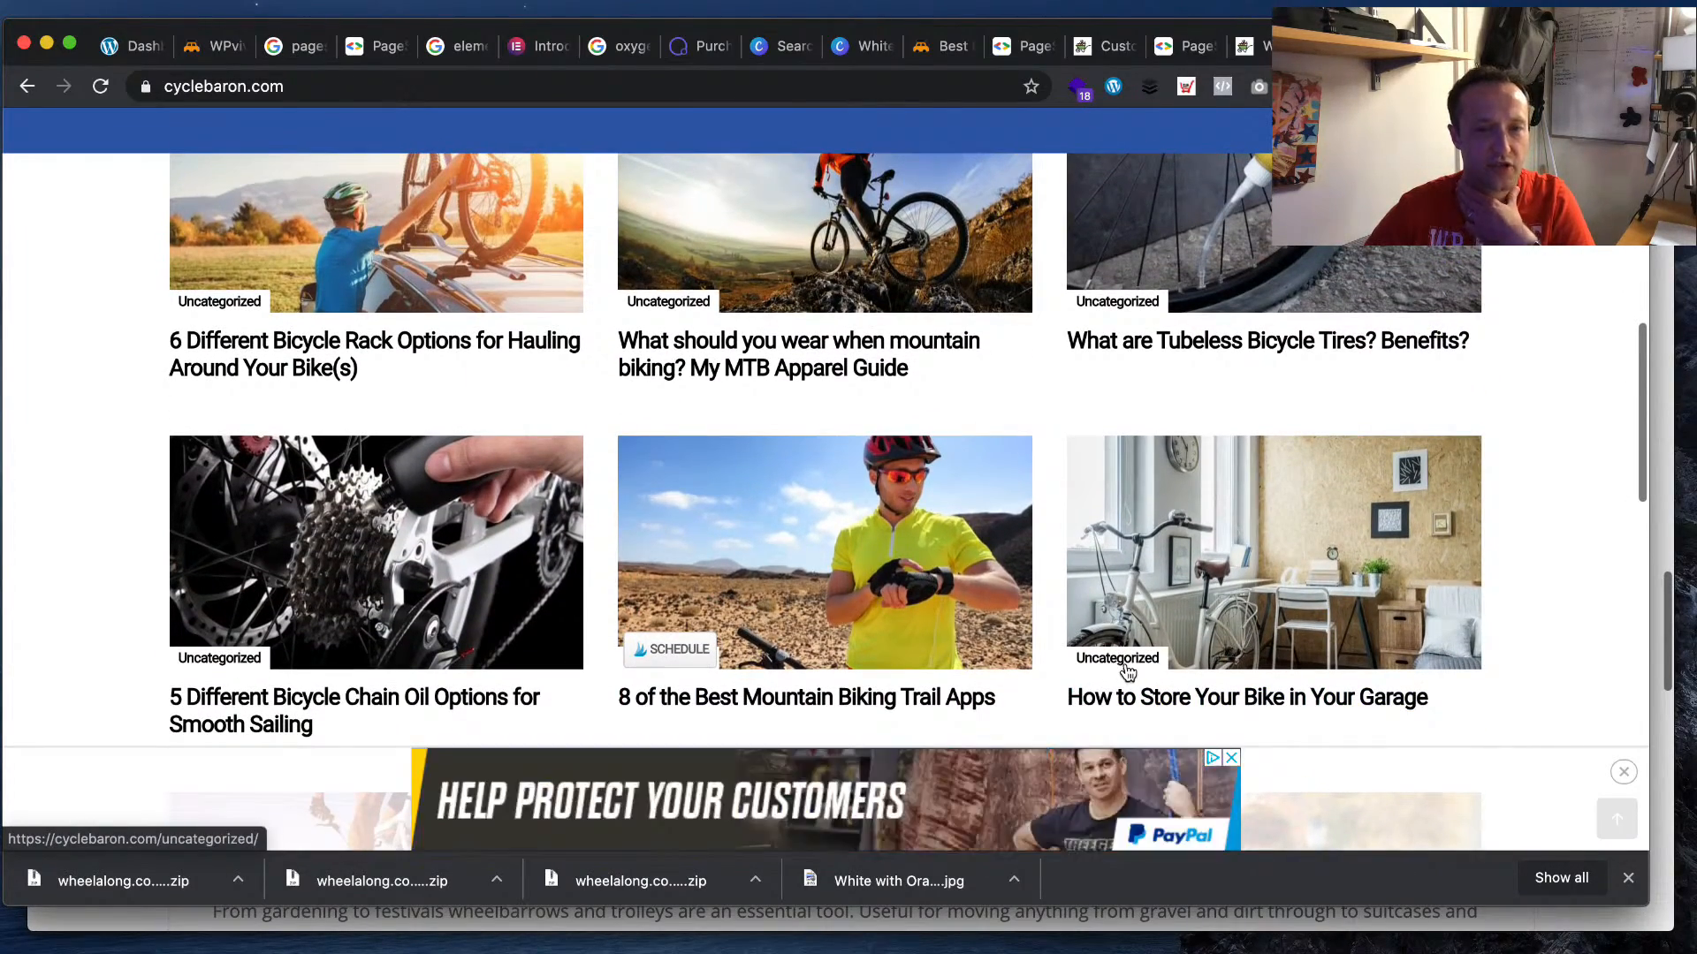
scroll(969, 292, down, 3)
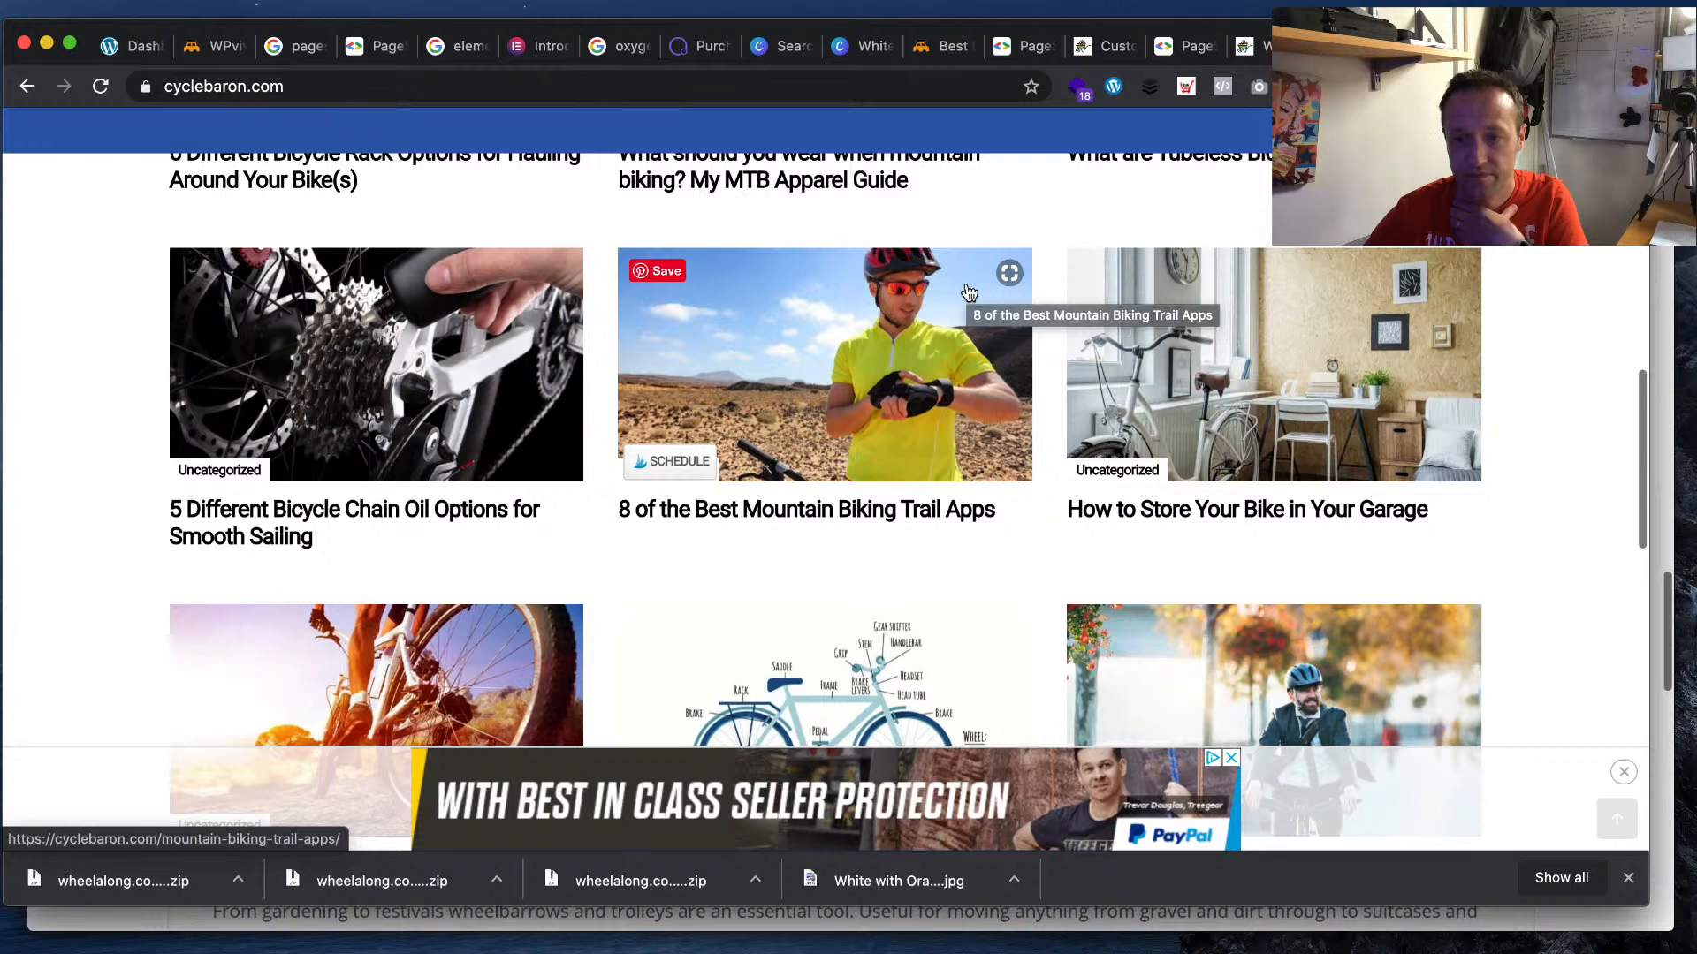
- Open the article "5 Different Bicycle Chain Oil Options for Smooth Sailing" and examine its layout, ad placements, sidebar and contents list
click(332, 507)
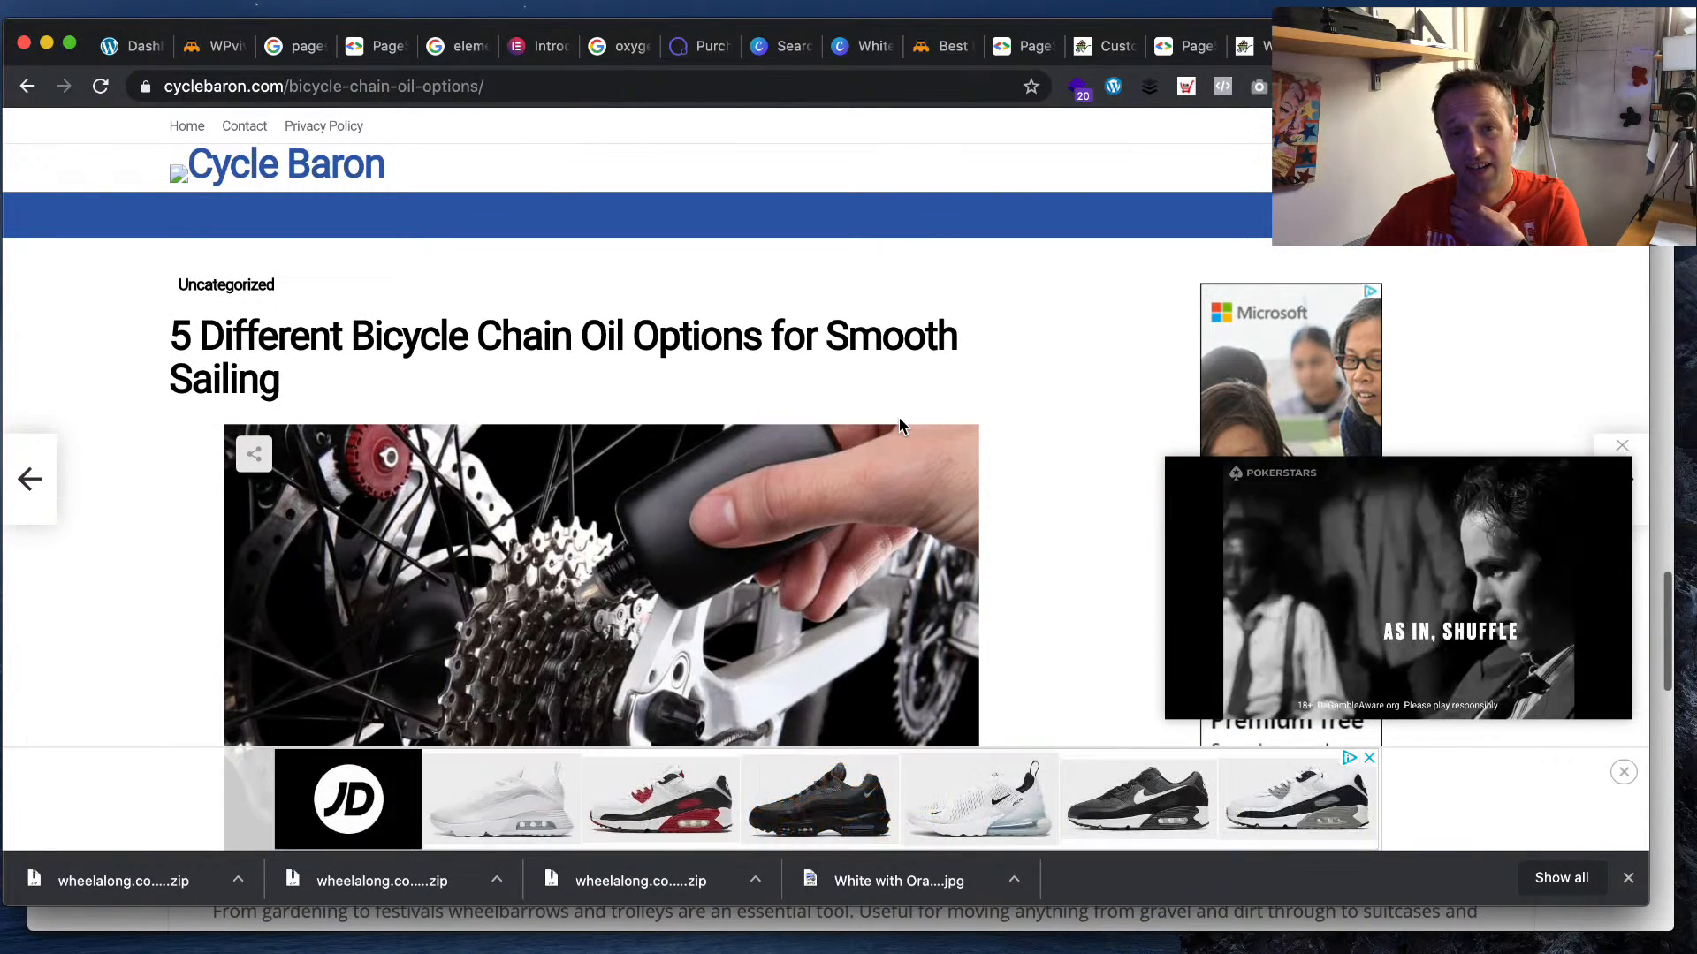
scroll(717, 413, down, 7)
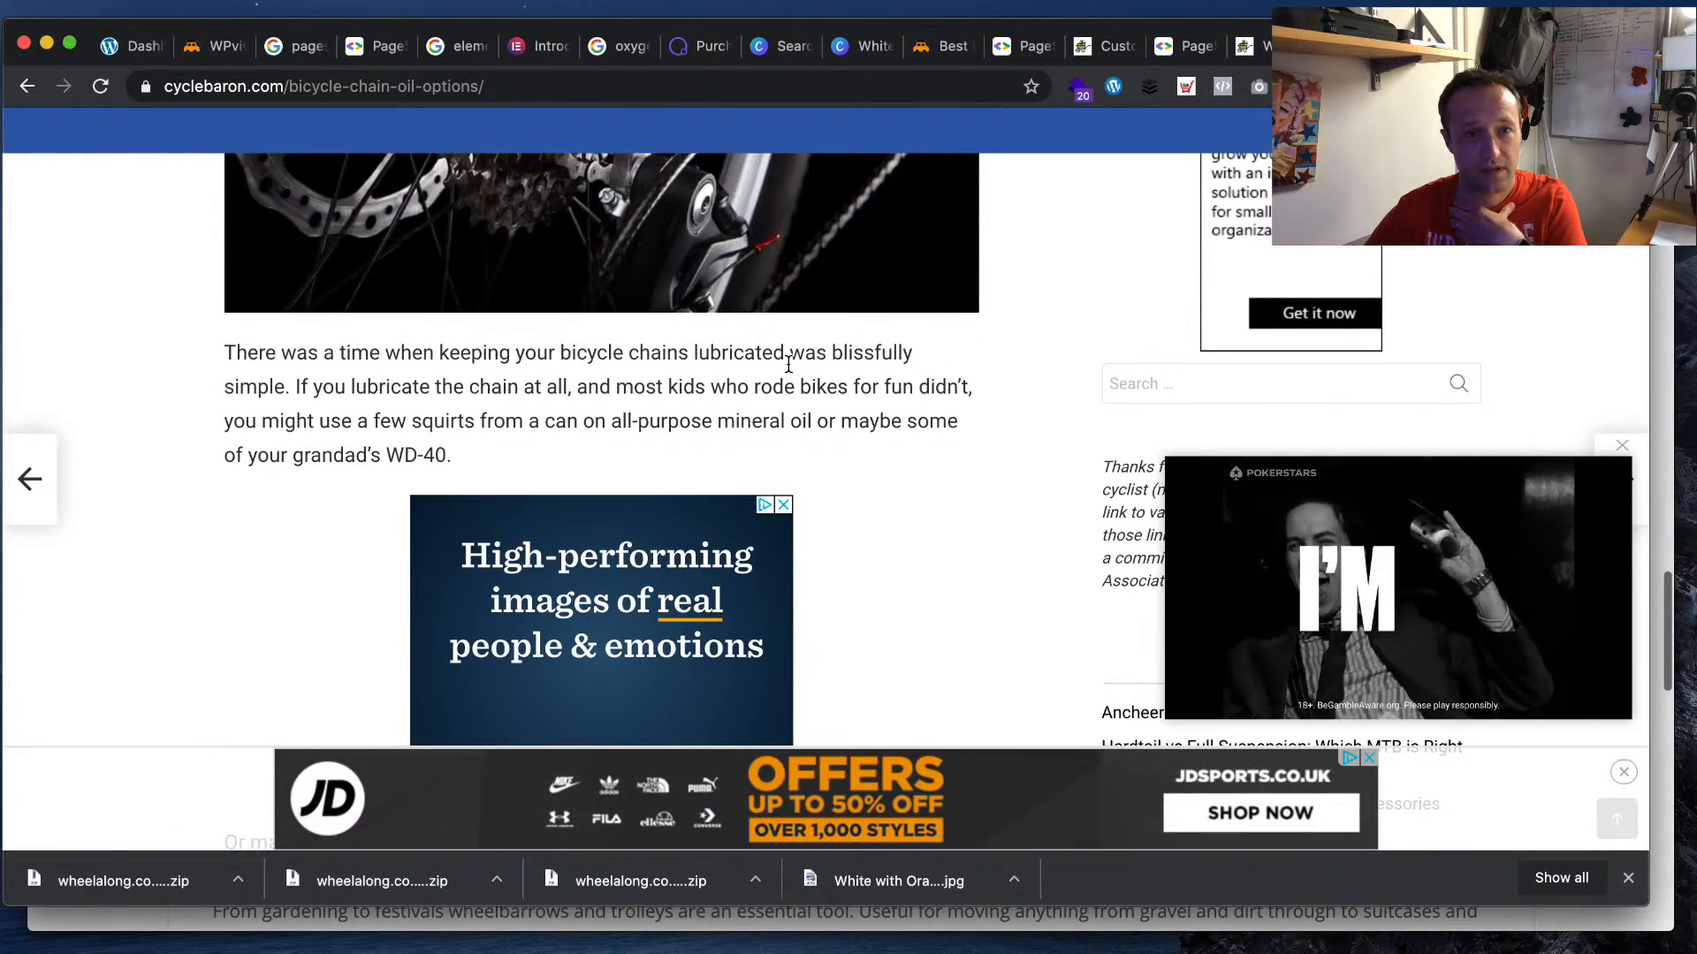
scroll(788, 364, down, 2)
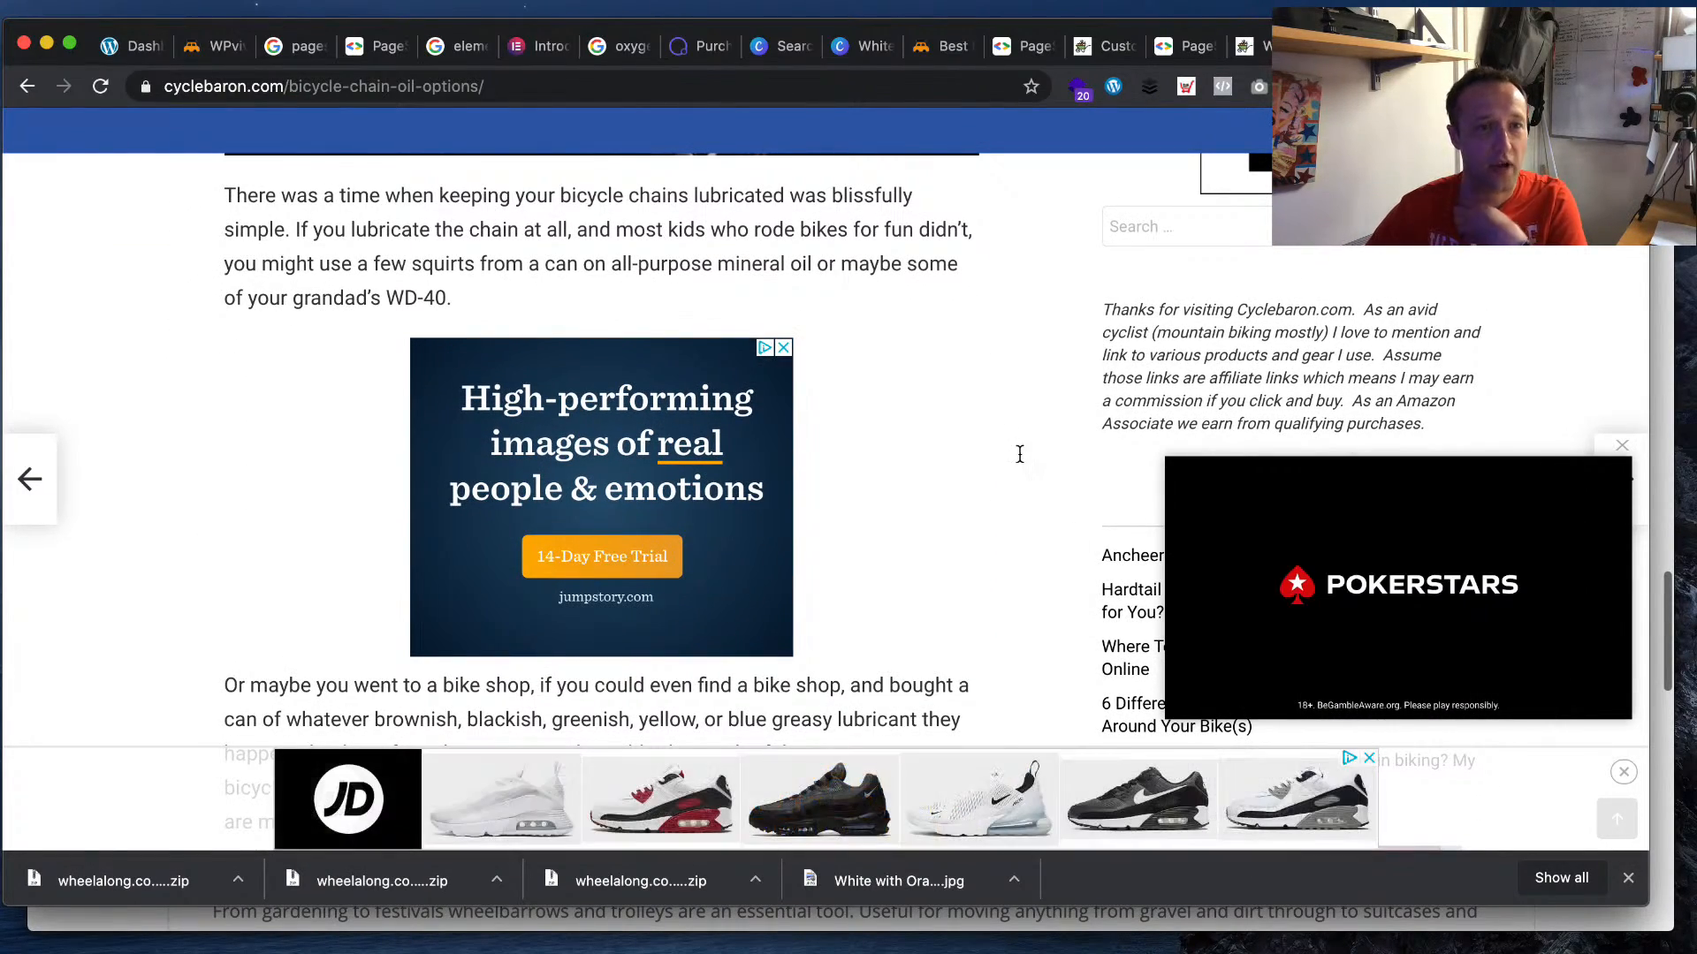
scroll(1019, 455, up, 1)
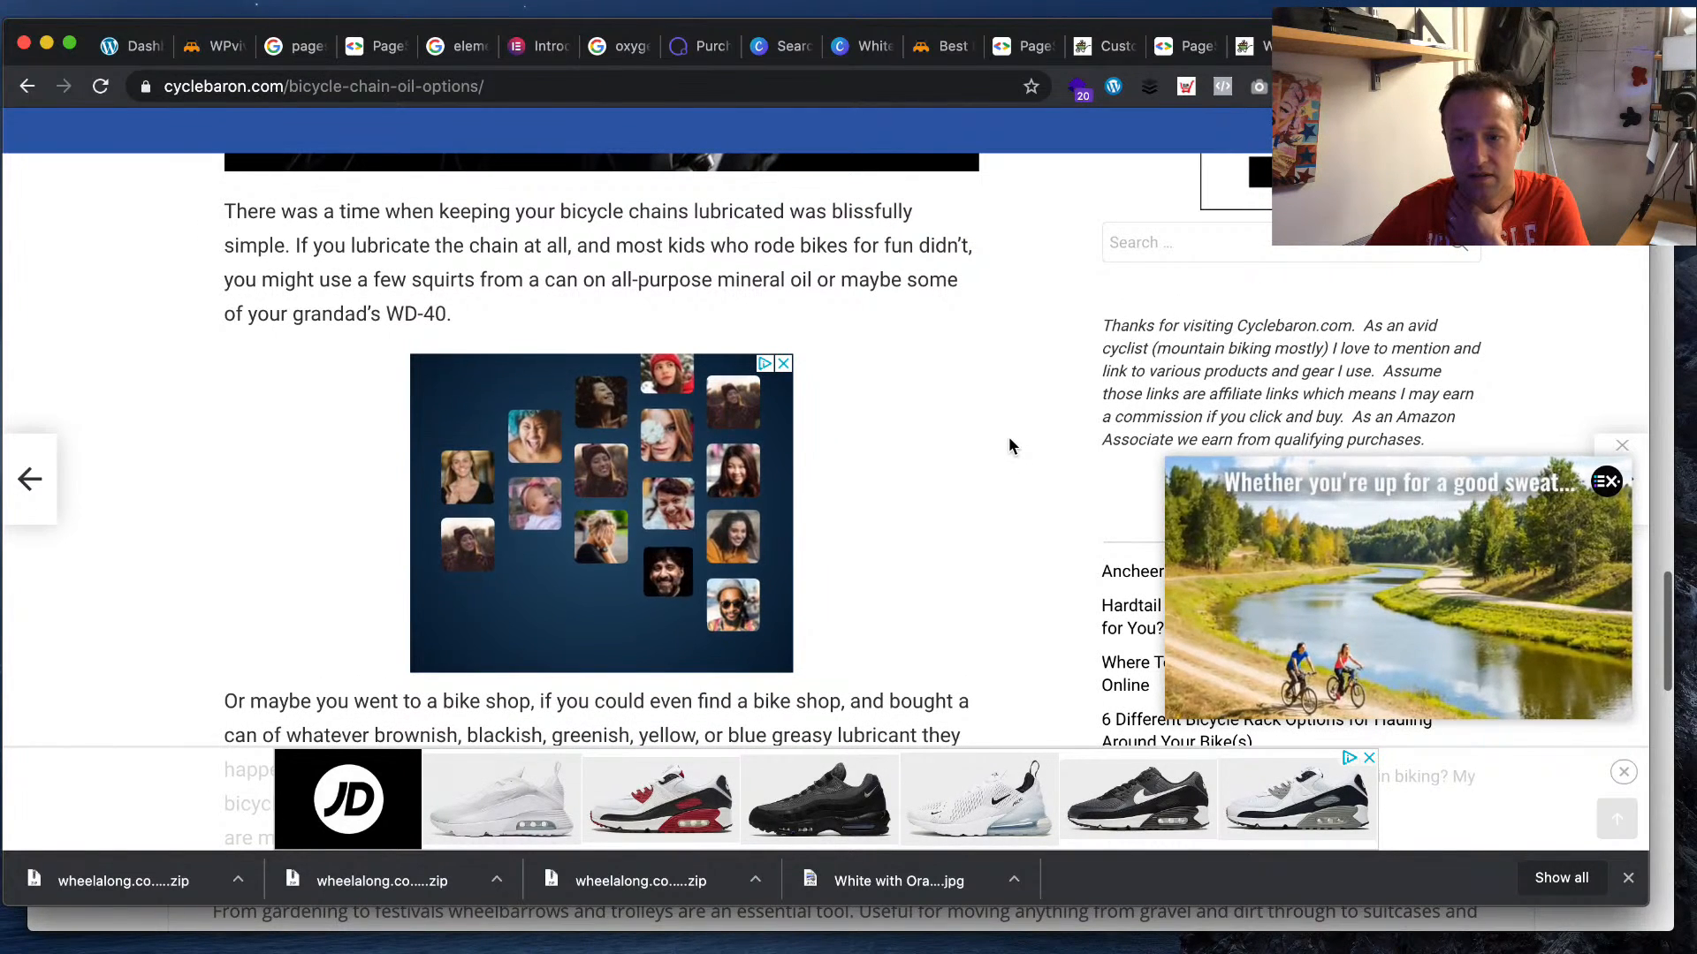
scroll(1009, 439, up, 1)
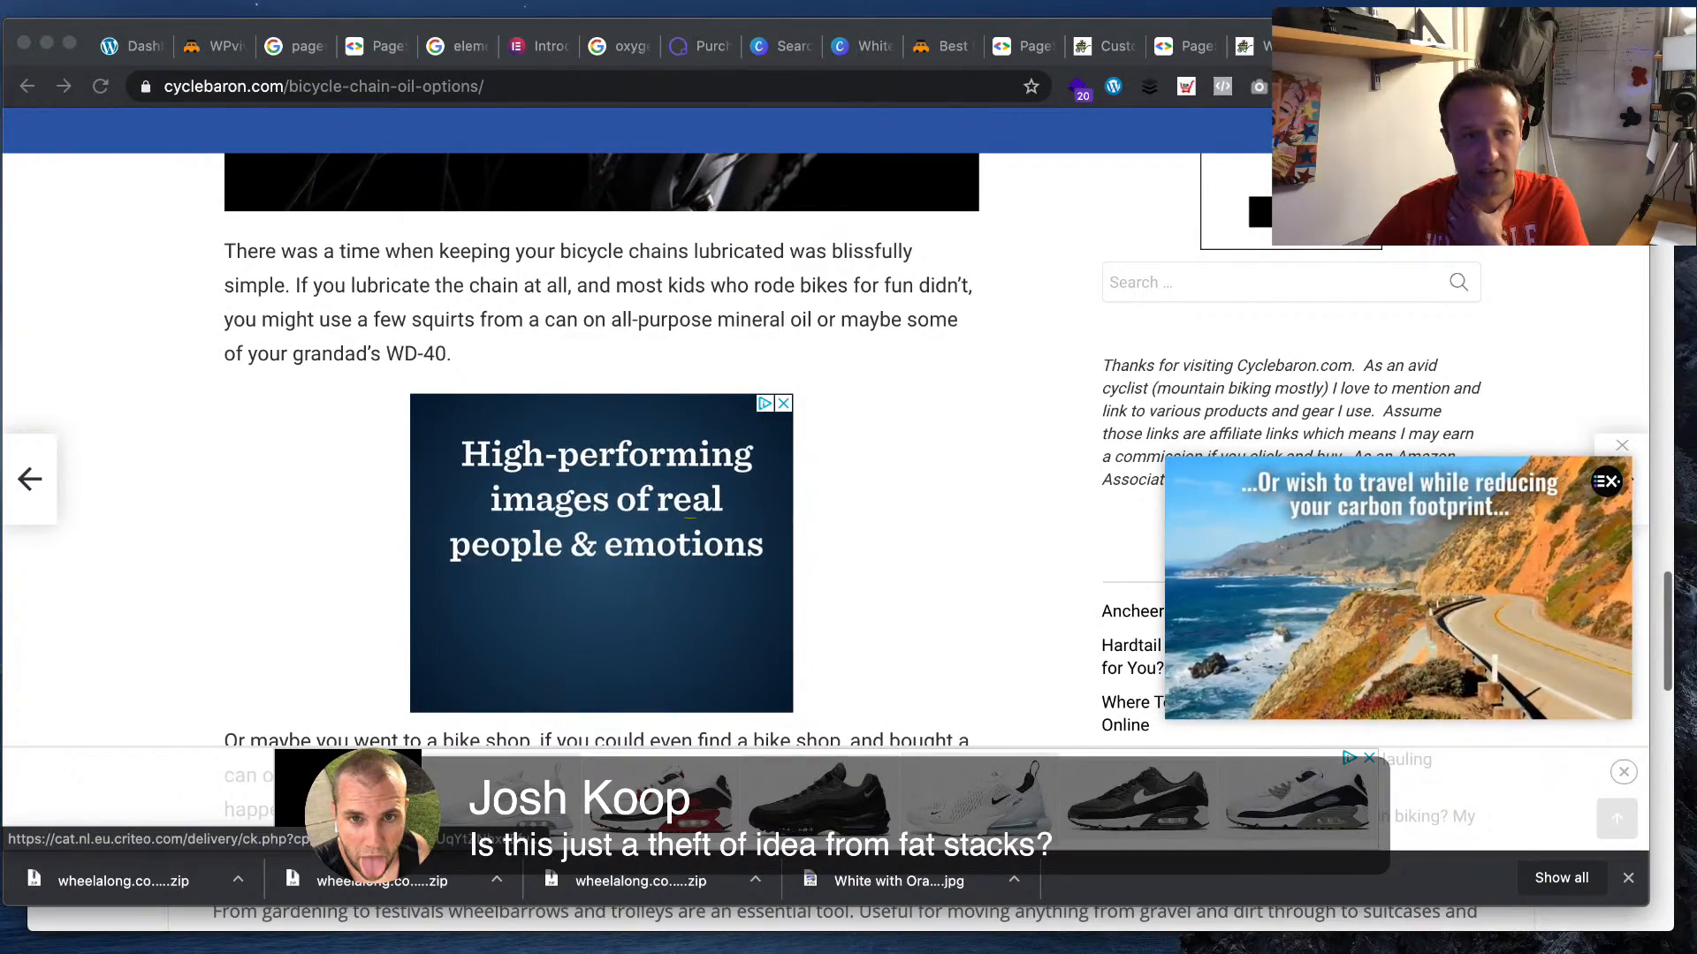
scroll(601, 442, down, 3)
scroll(601, 442, down, 2)
scroll(601, 442, up, 4)
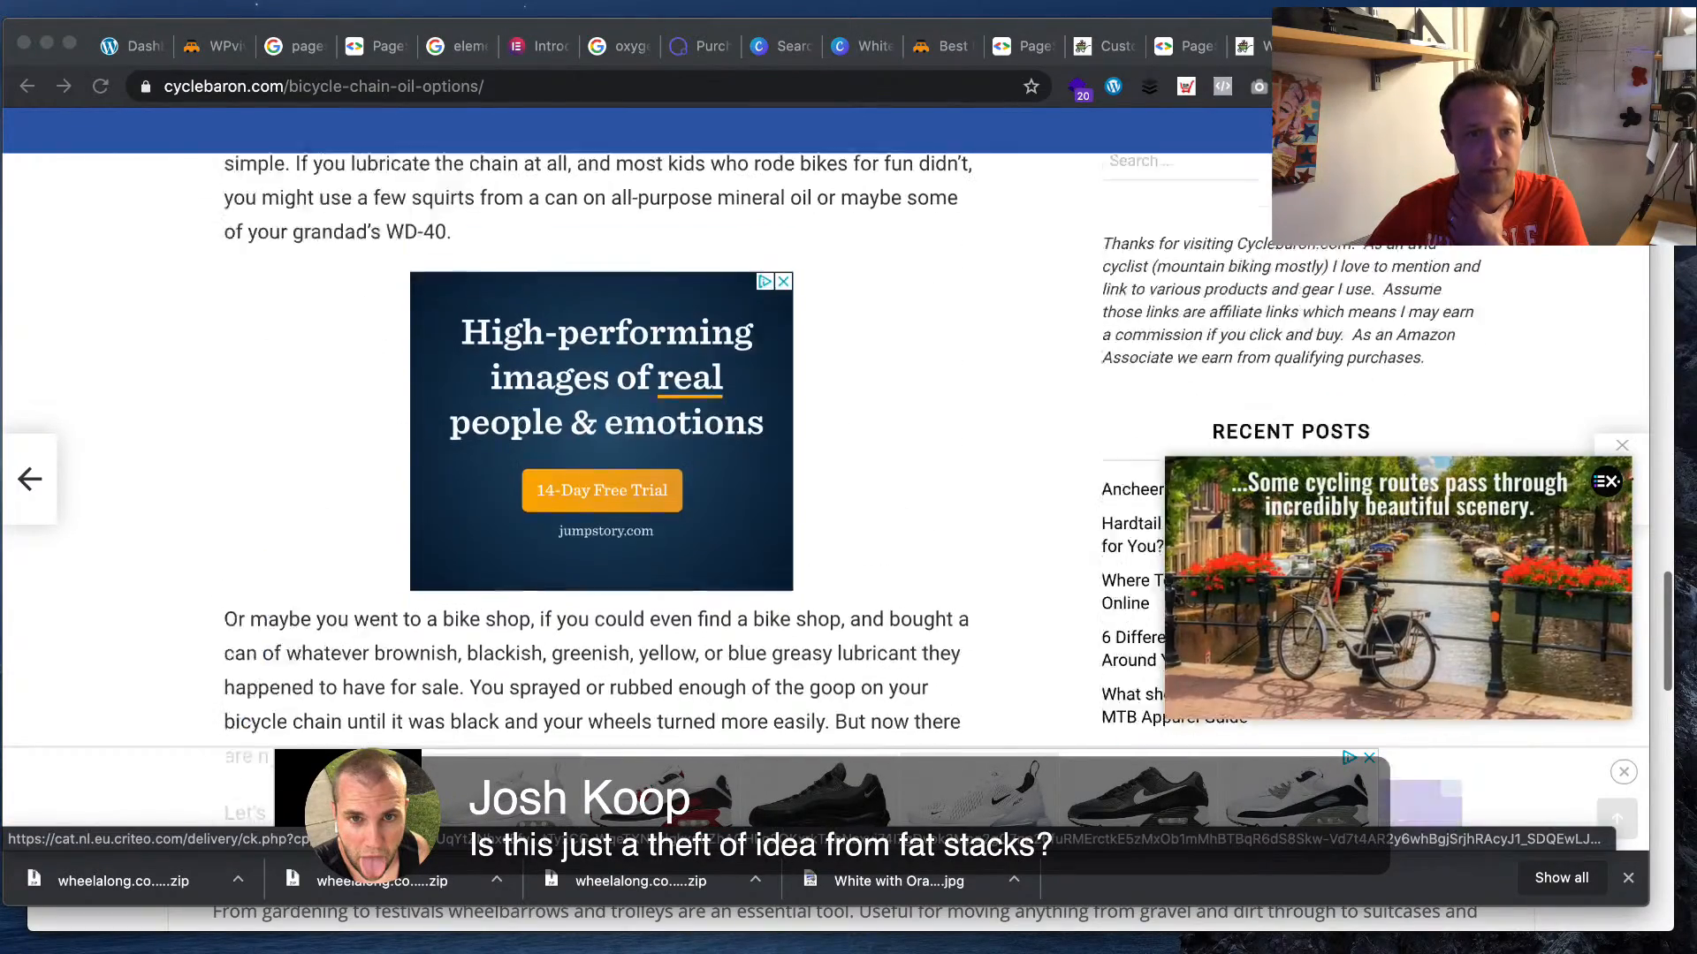
scroll(601, 442, down, 6)
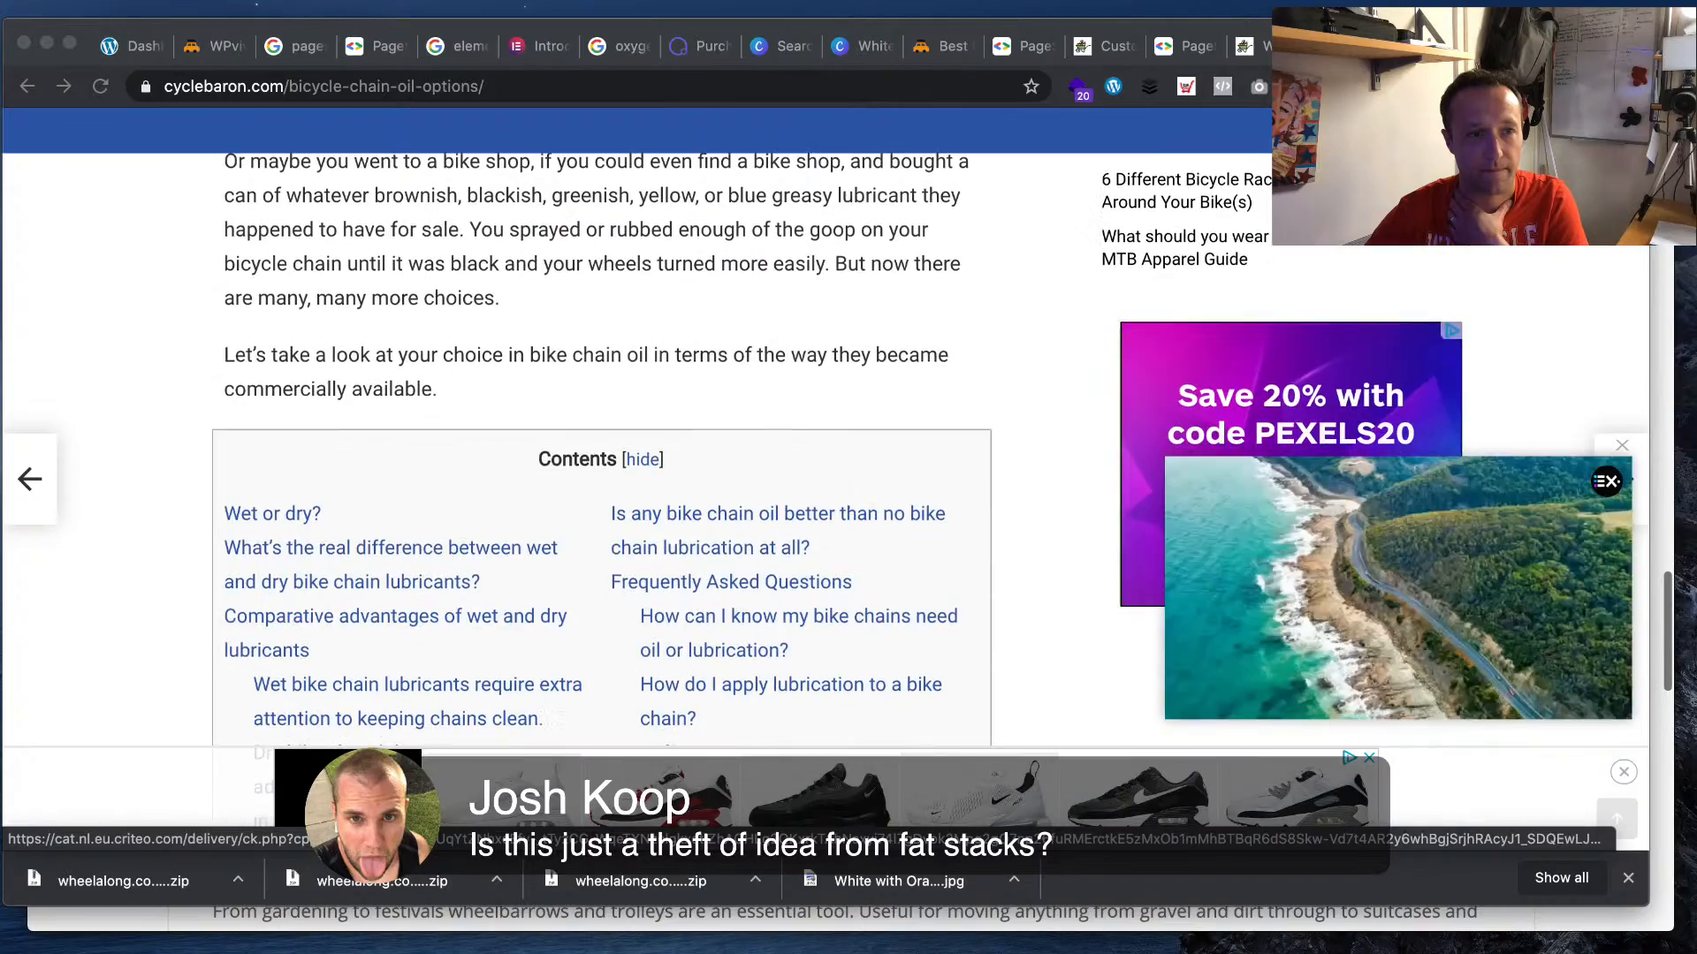
scroll(601, 442, down, 10)
scroll(601, 478, down, 20)
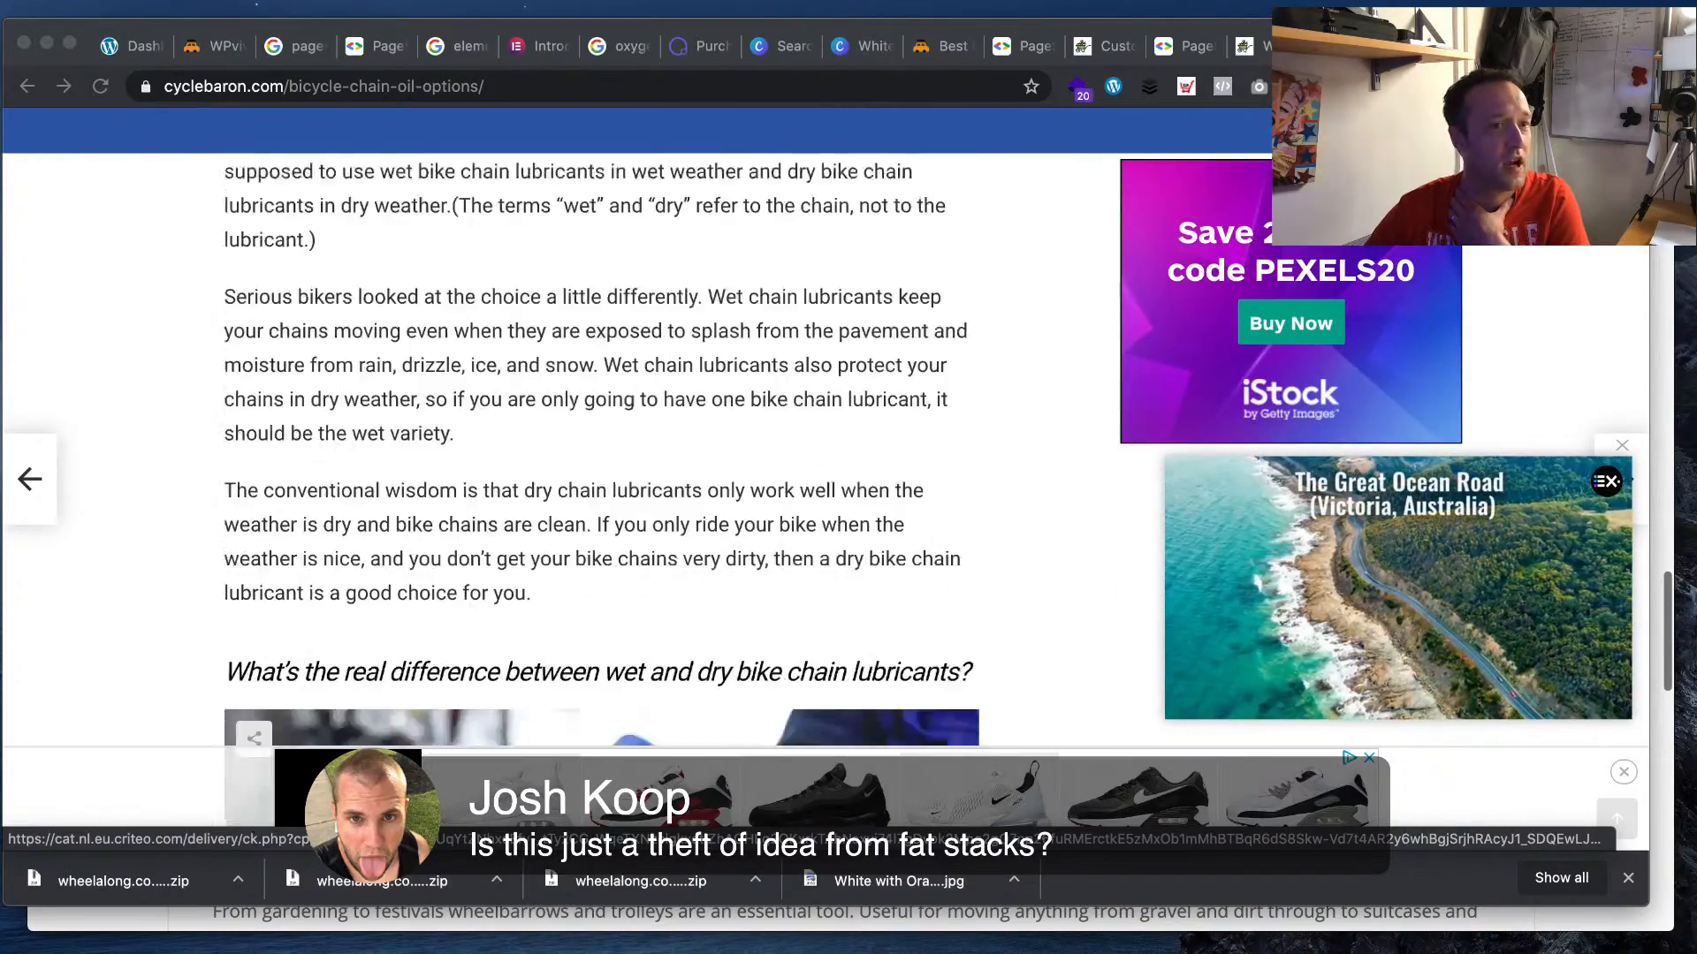
- Examine the chain oil article's lubricant comparison sections and surrounding ads, ending back at its title and lead image
scroll(600, 478, down, 15)
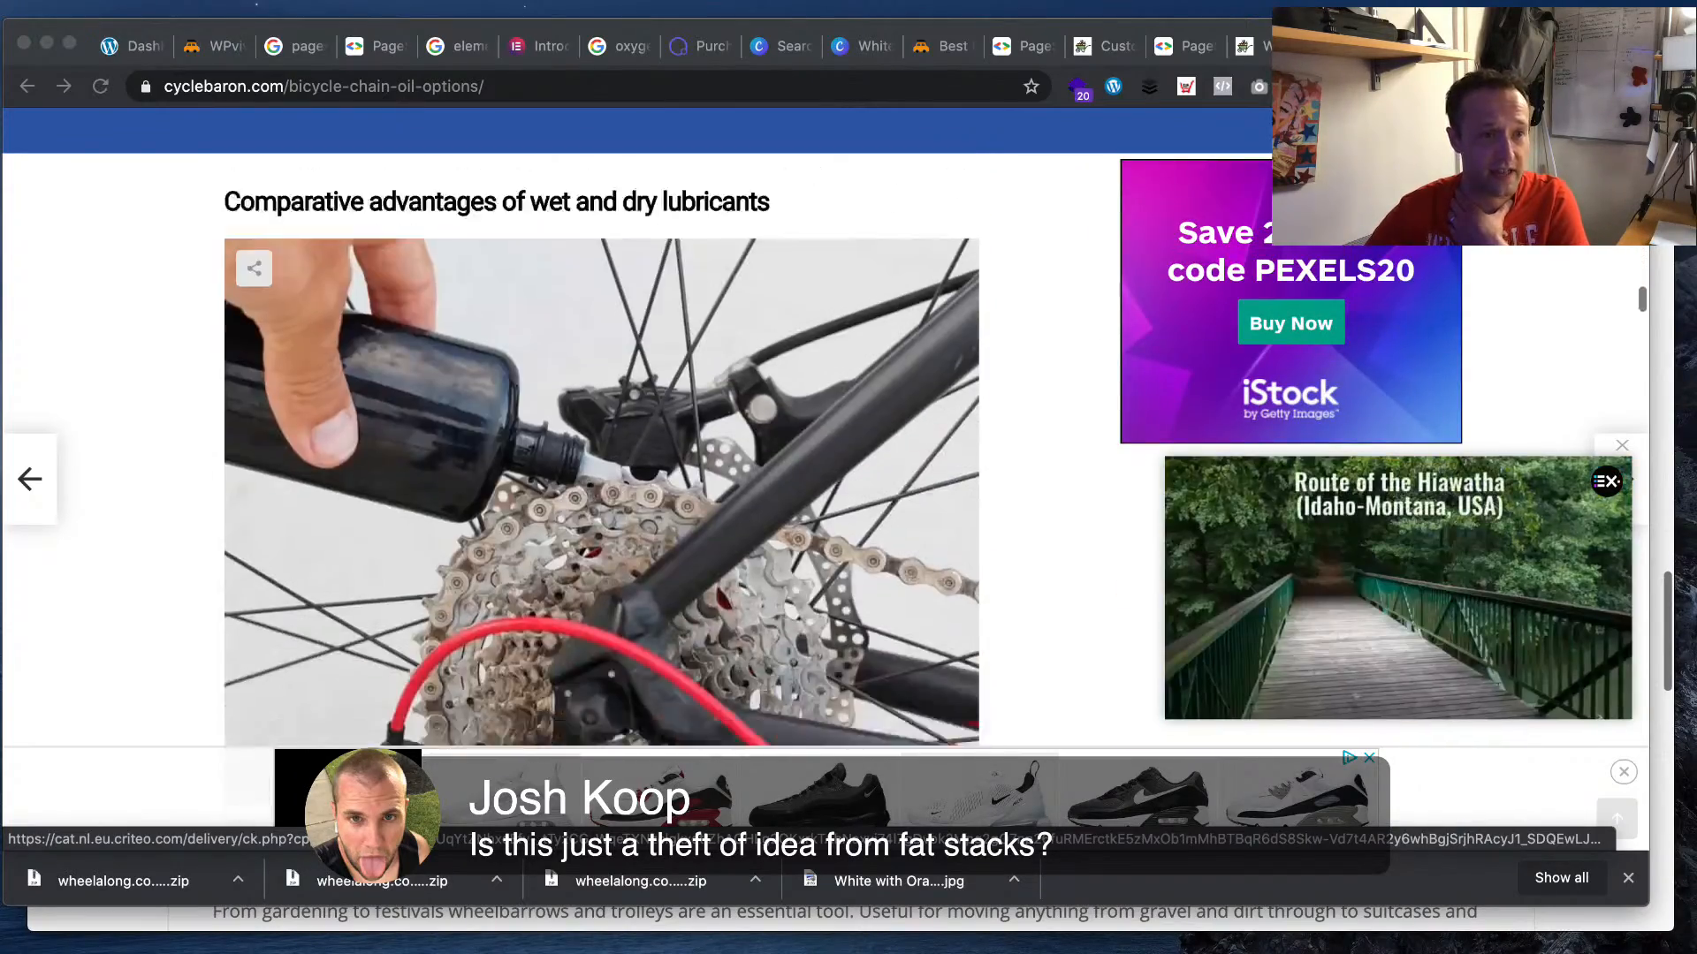
scroll(601, 477, up, 12)
scroll(601, 477, up, 15)
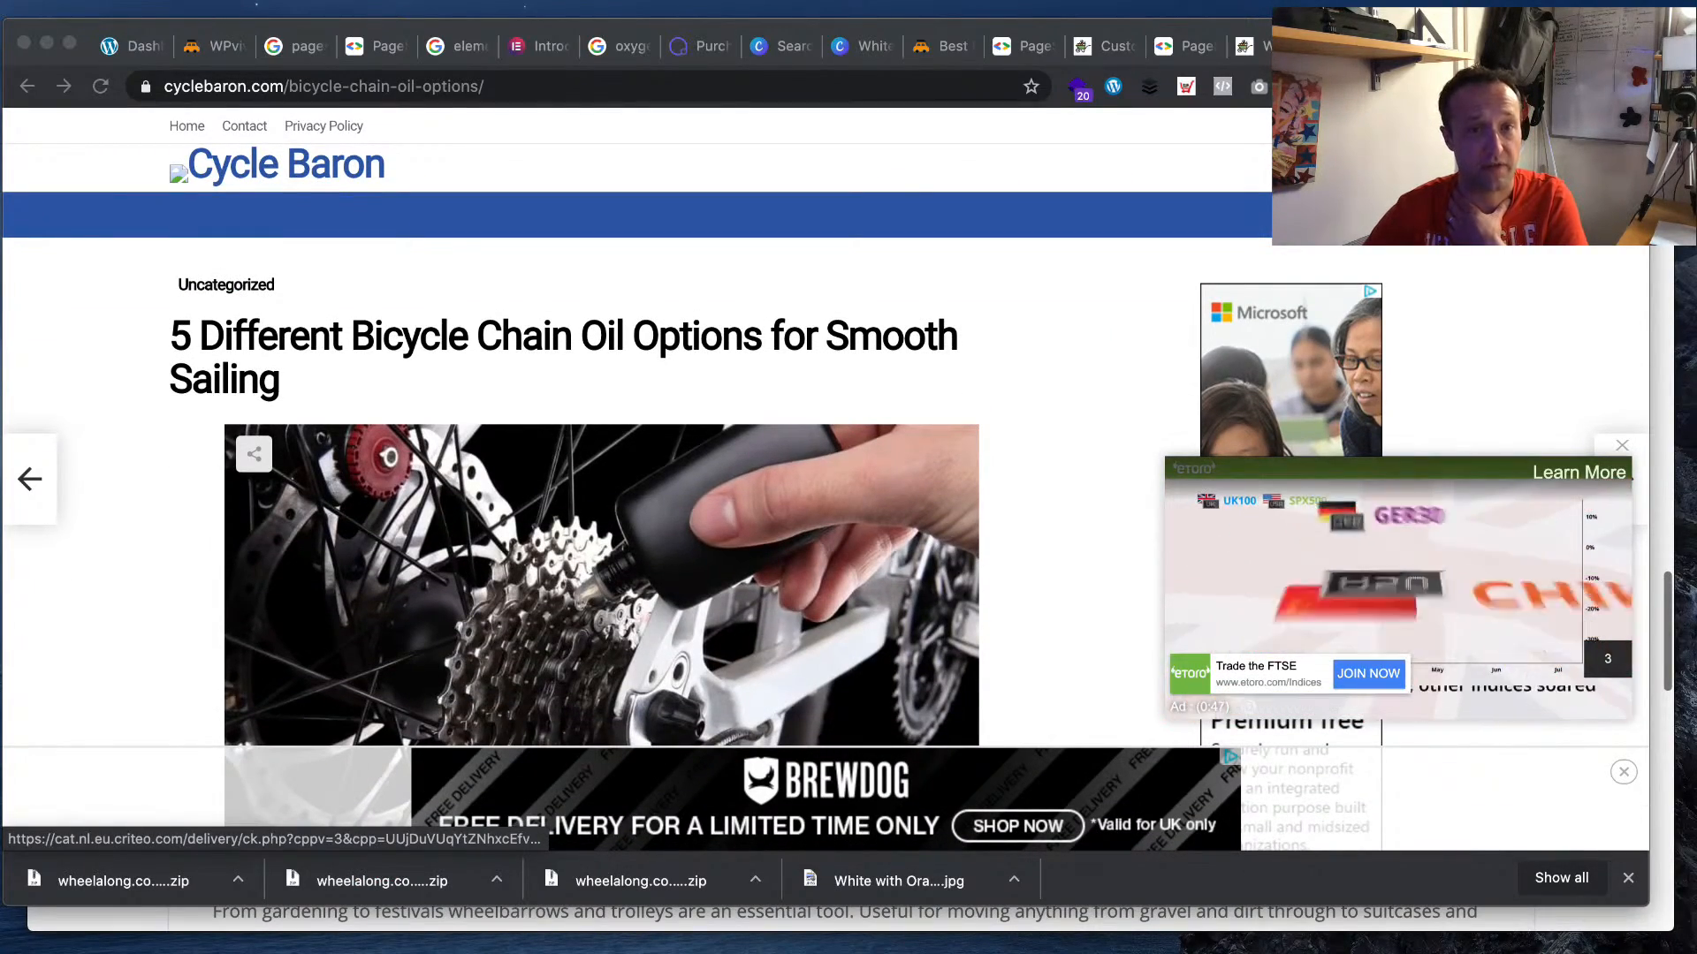
scroll(600, 477, down, 3)
scroll(601, 477, up, 3)
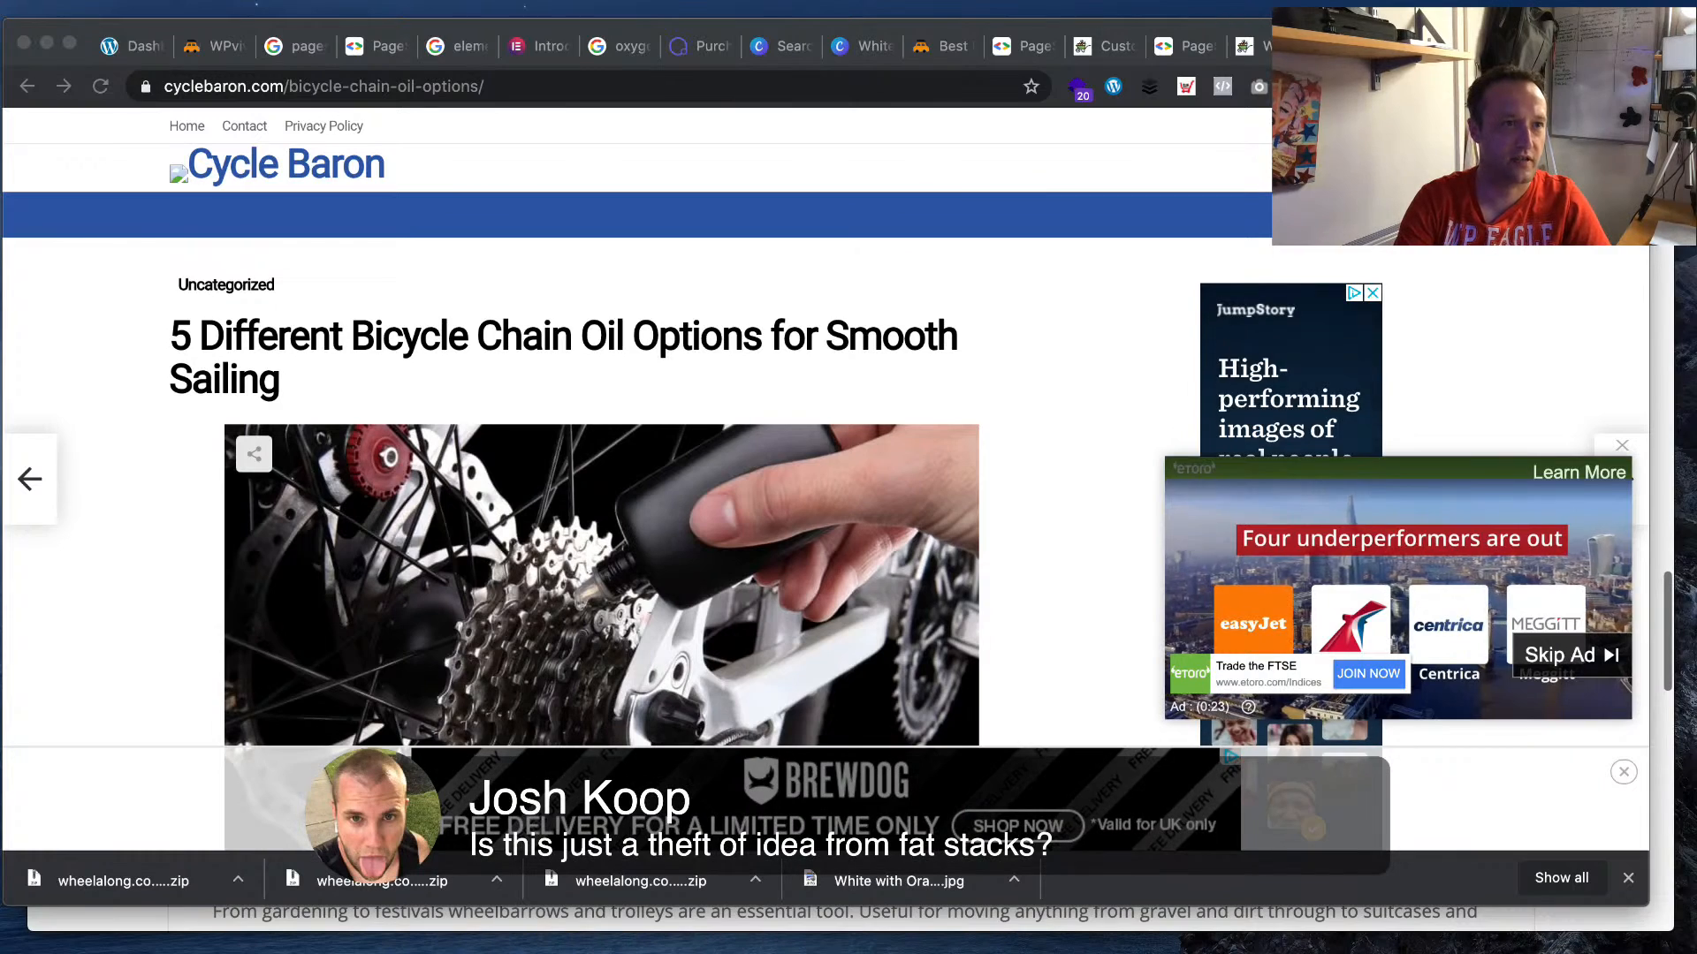
- Open the YouTube live stream "Playing with a new page builder + Chat + Questions - LIVE" and copy the suggested Elementor CSS selectors from its chat
key(super+t)
text(you)
key(Return)
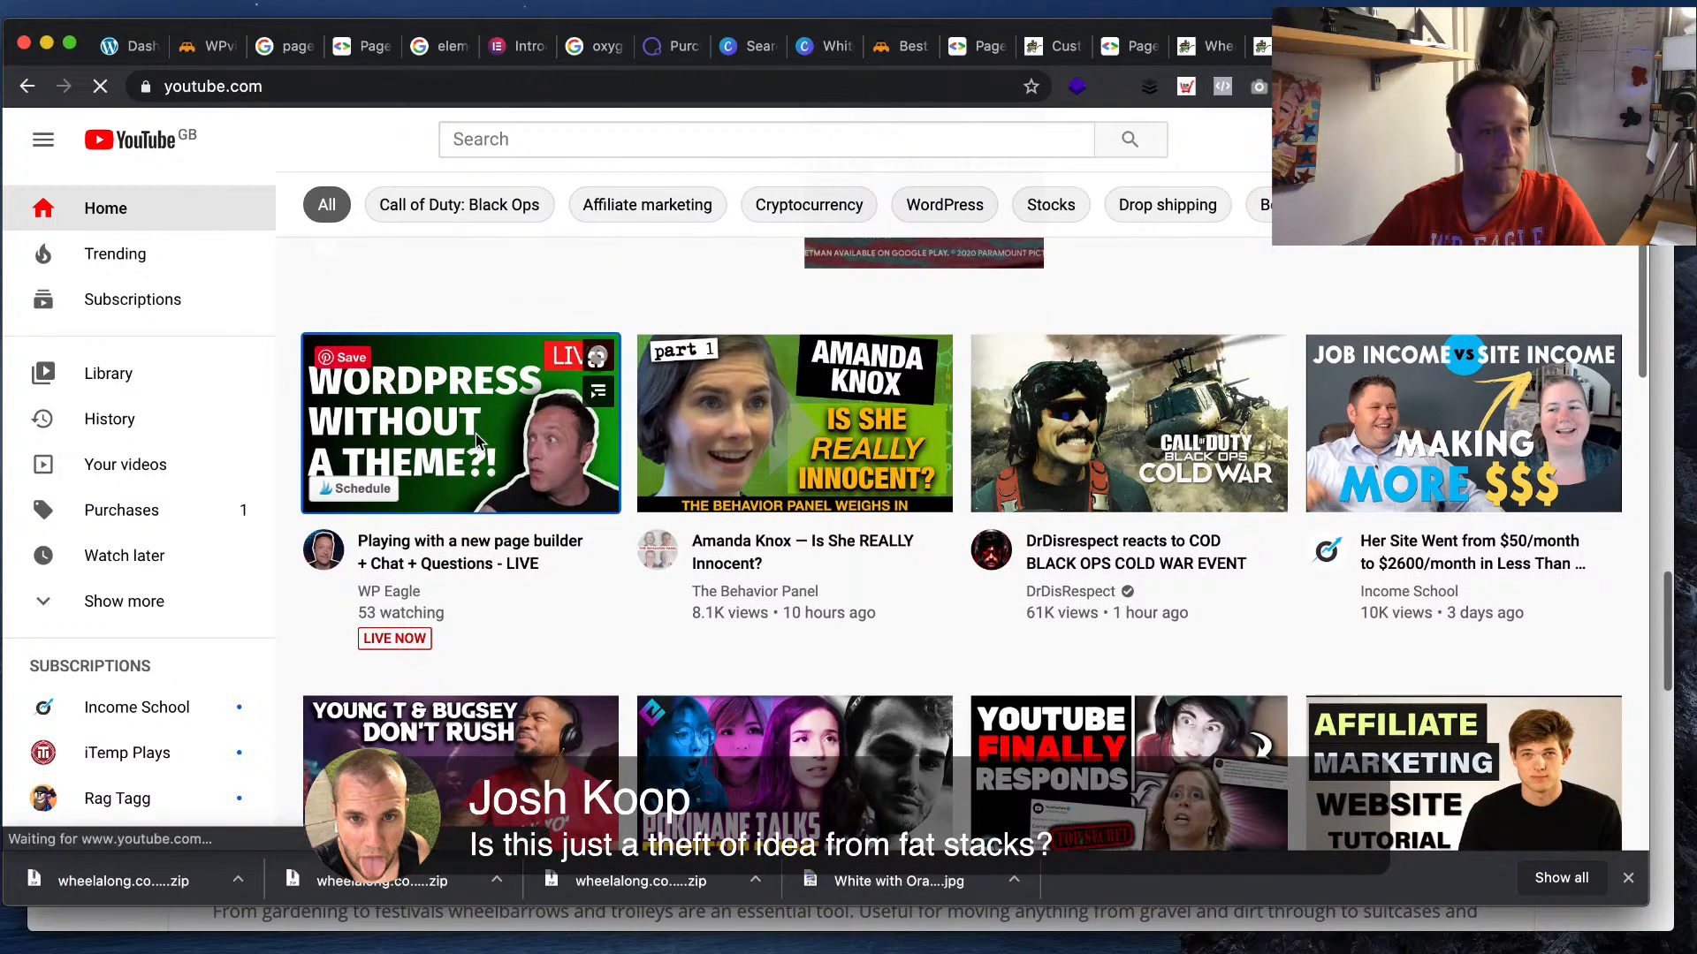
click(475, 433)
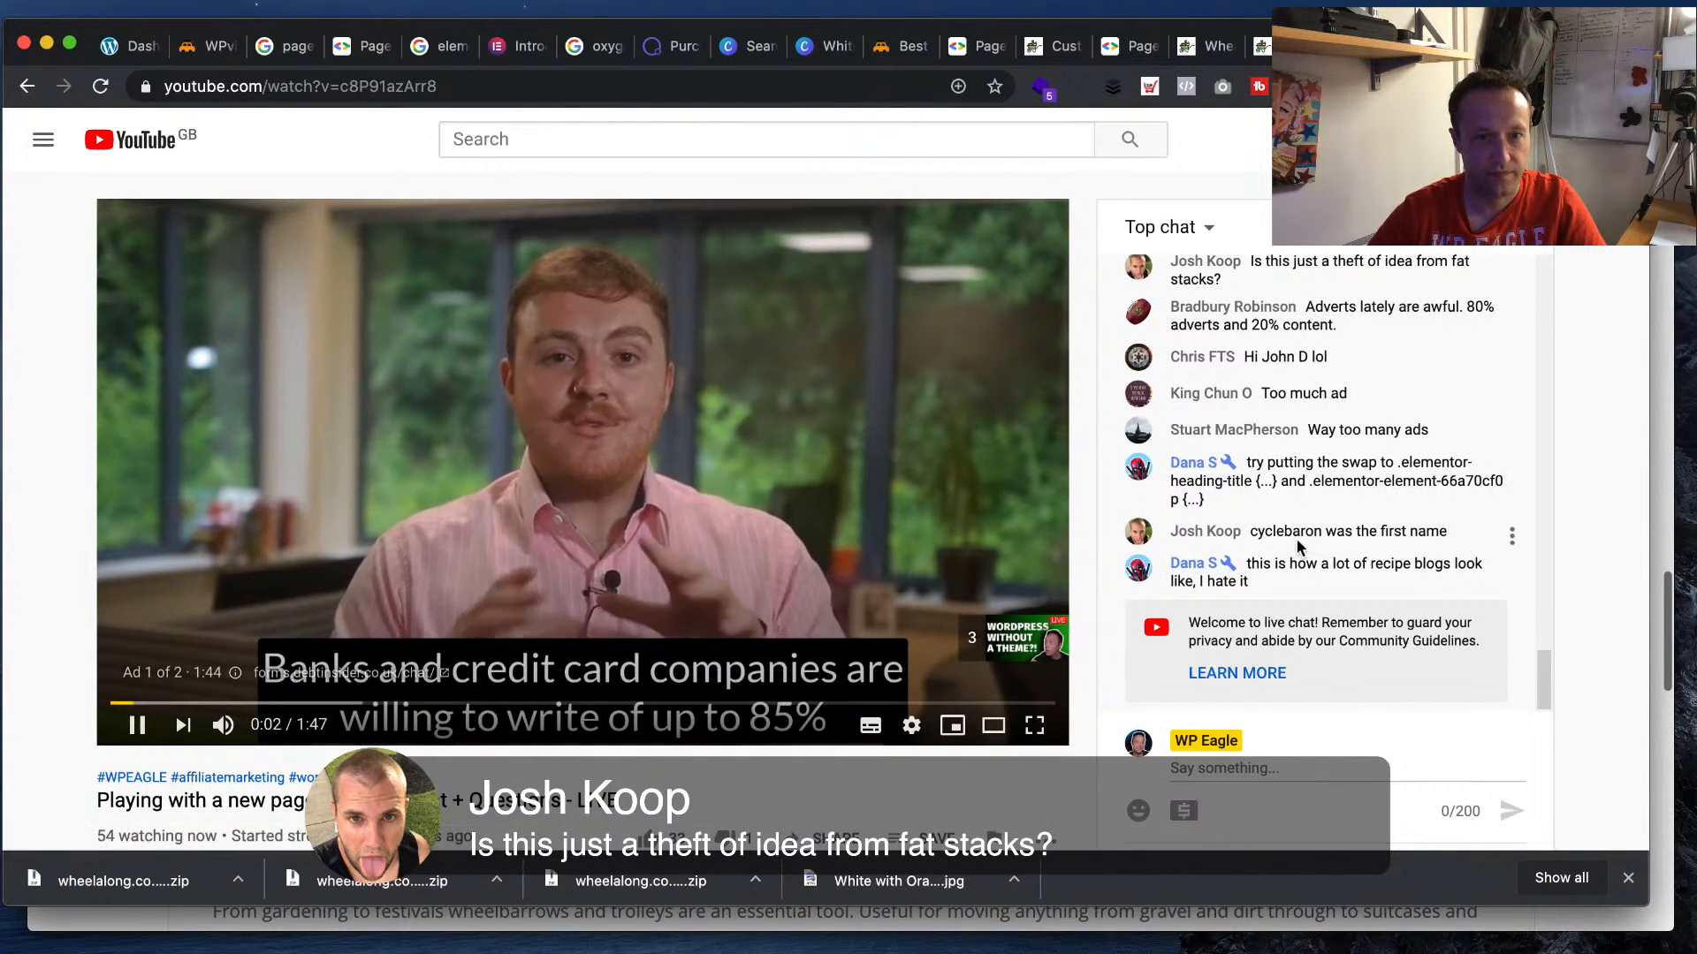
drag(1226, 502, 1398, 463)
key(super+c)
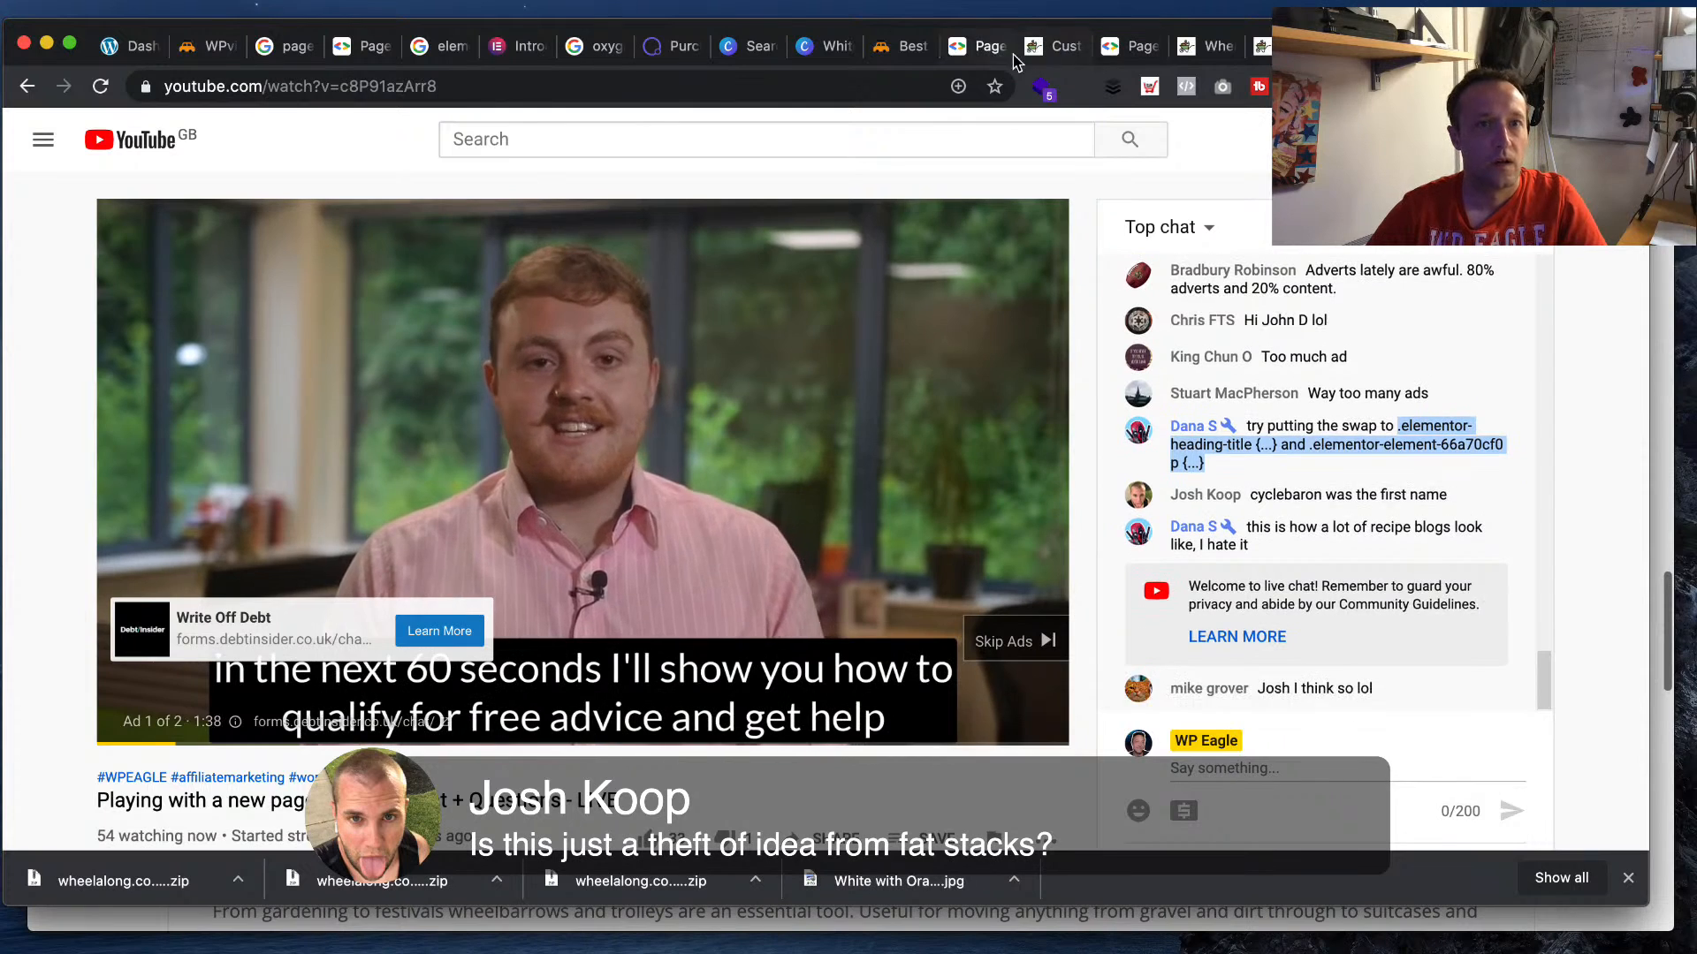
- Open the Wheelalong site's Additional CSS in the theme customizer and paste the copied Elementor selectors above the existing rules
click(1211, 46)
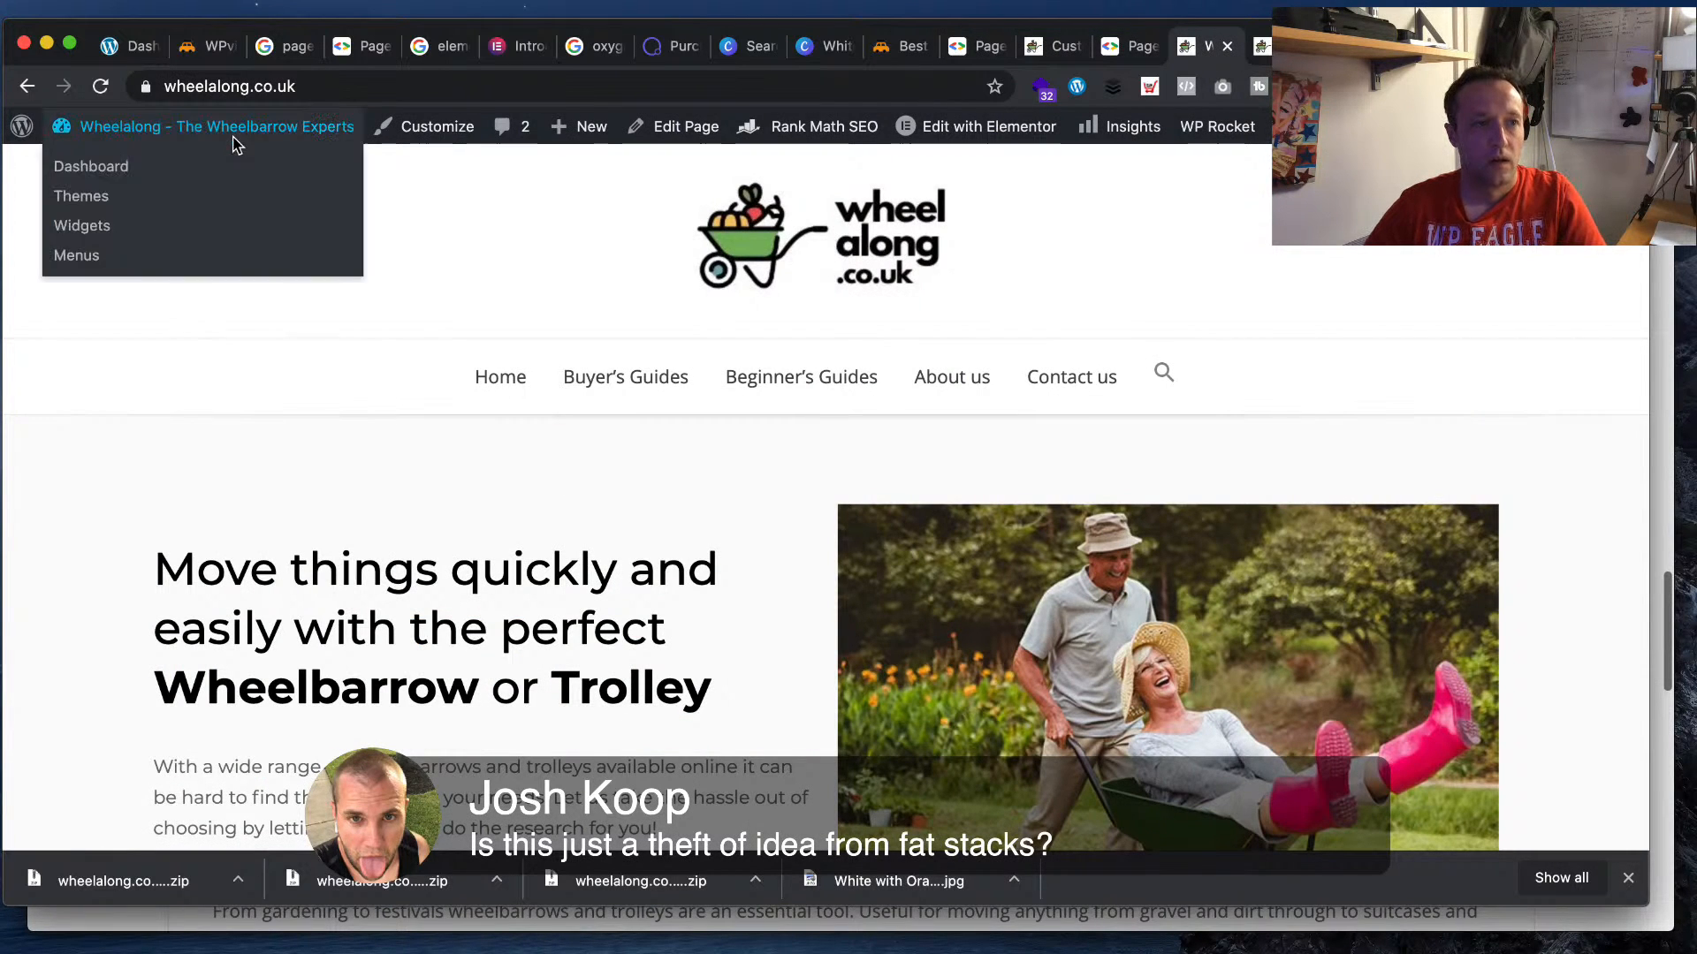
click(468, 144)
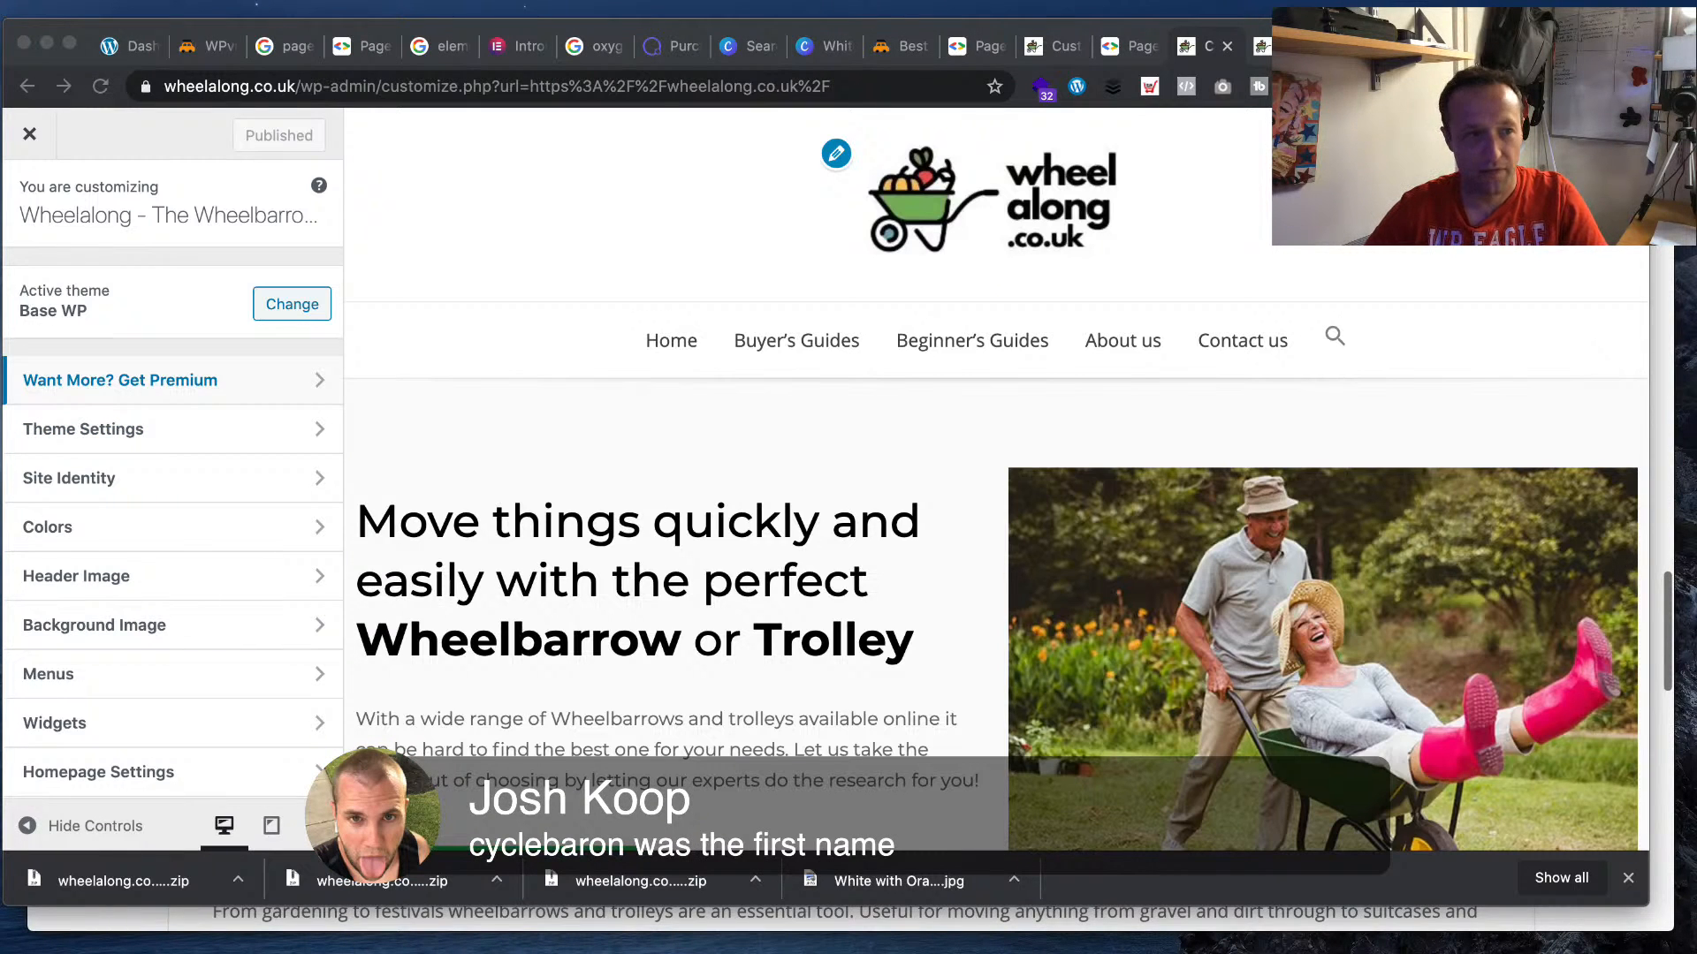
scroll(996, 565, down, 3)
scroll(172, 477, down, 1)
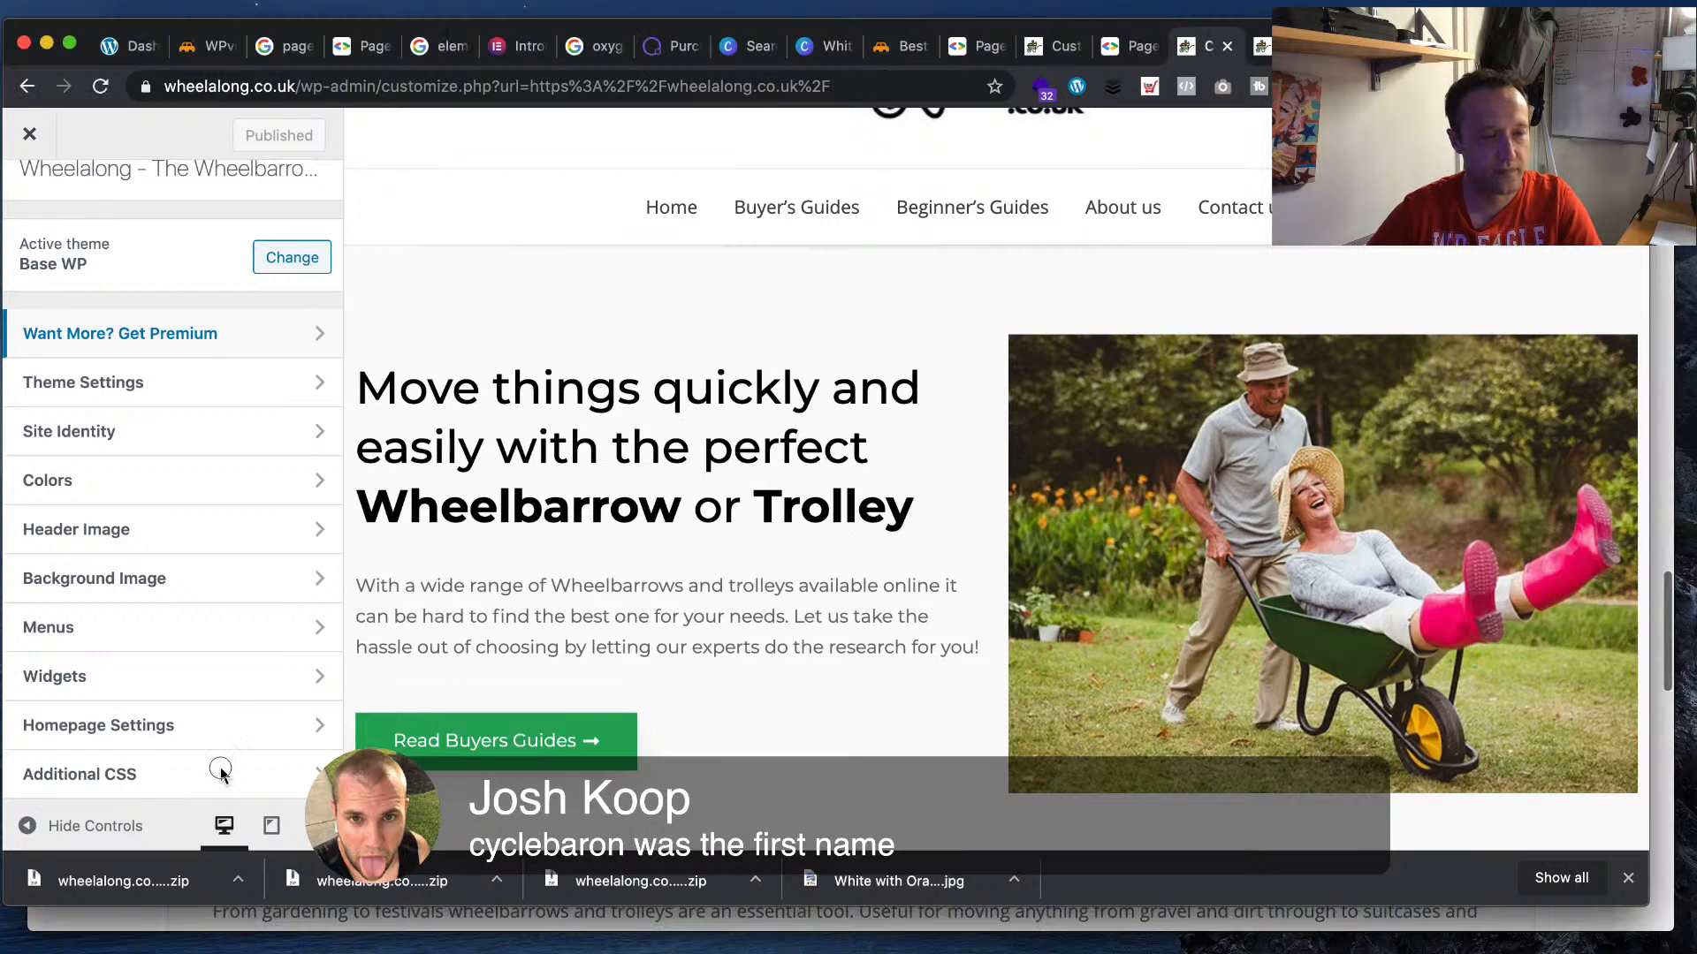
click(247, 778)
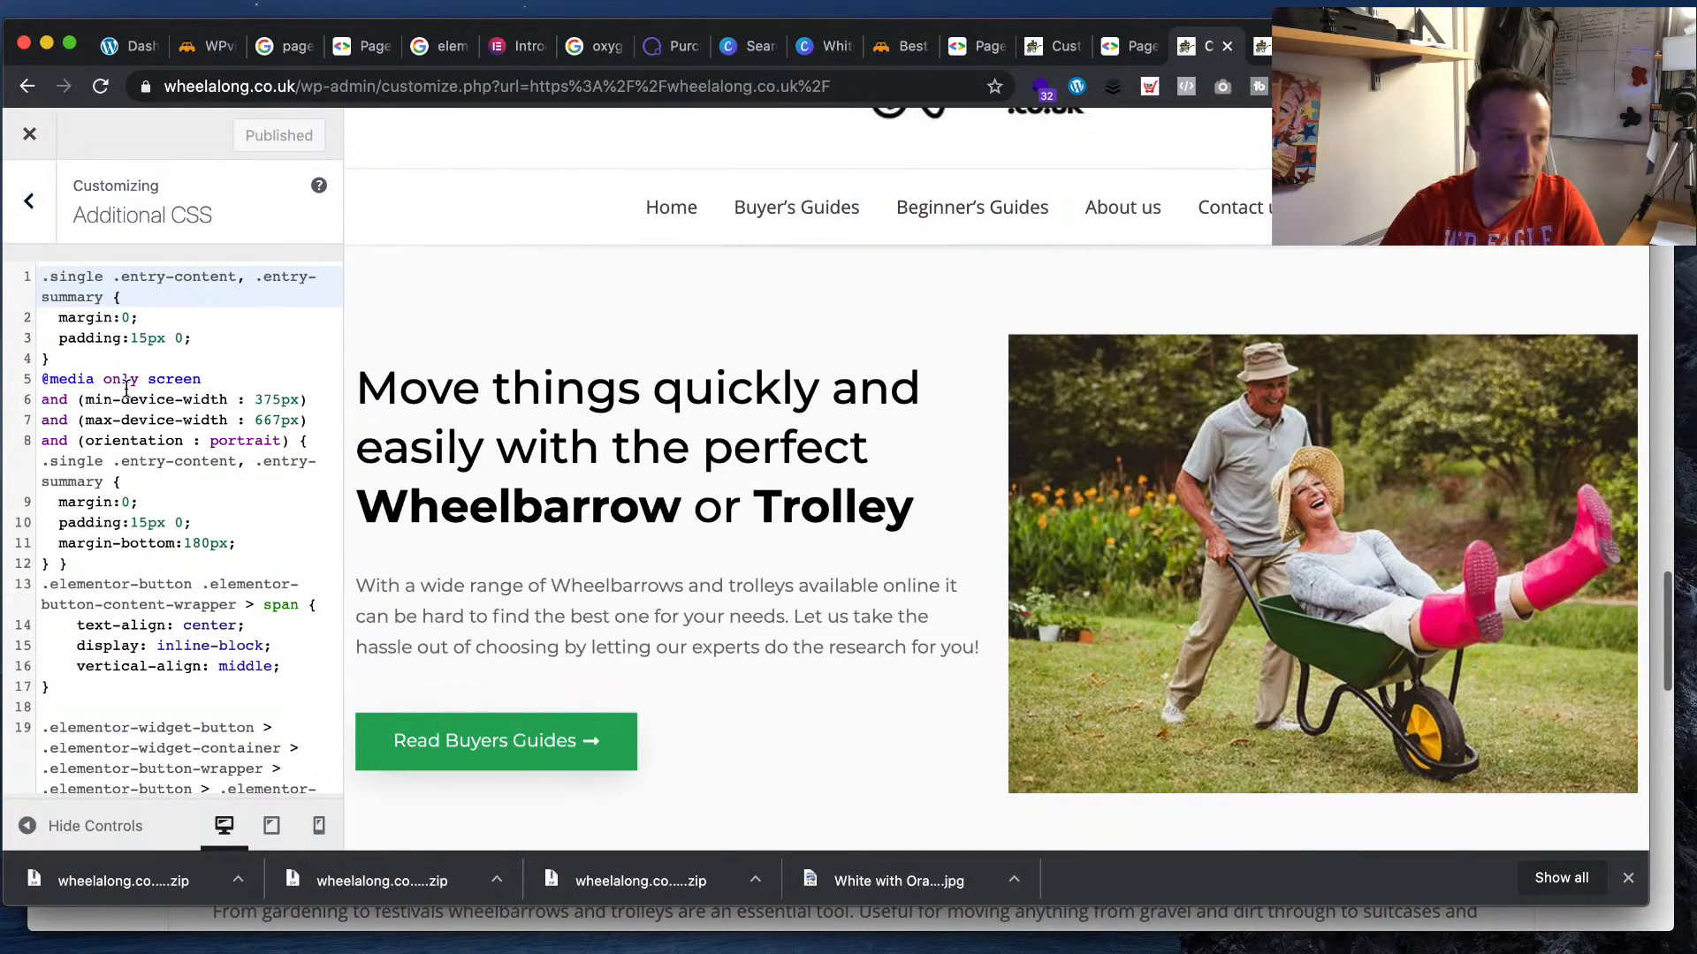
key(super+v)
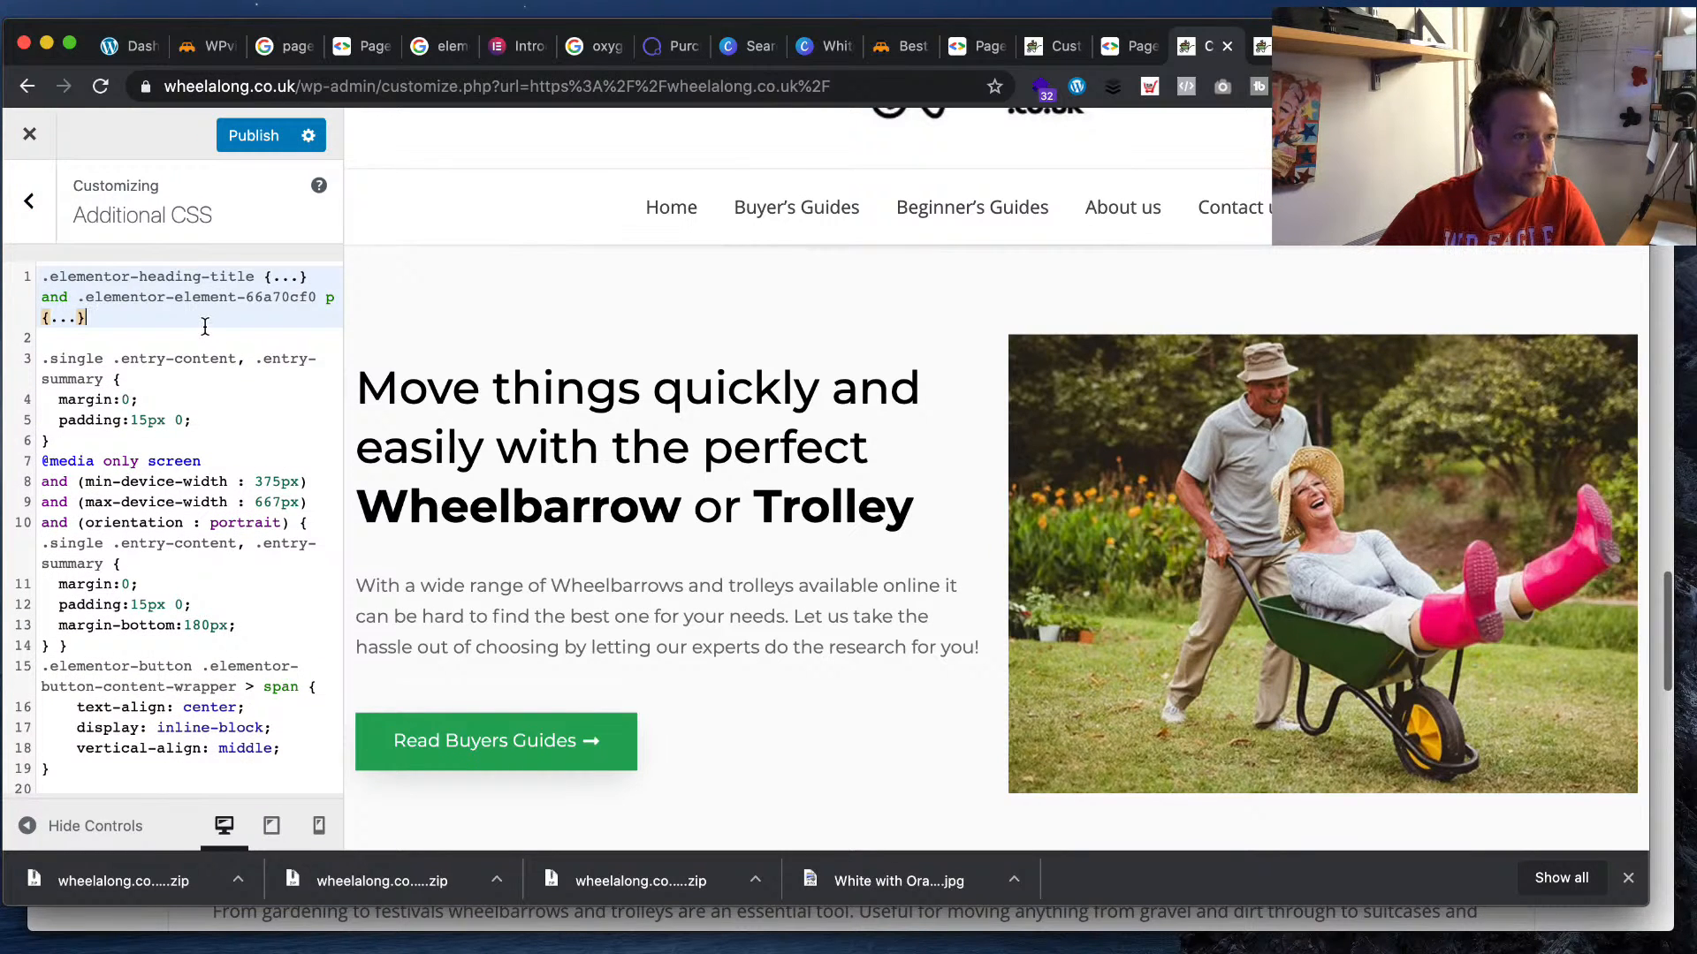
- Split the pasted CSS into separate .elementor-heading-title and .elementor-element-66a70cf0 p rules, removing the word "and" between them
click(265, 275)
key(Return)
key(Right)
key(Right)
key(Right)
key(Right)
key(Right)
key(Right)
key(Right)
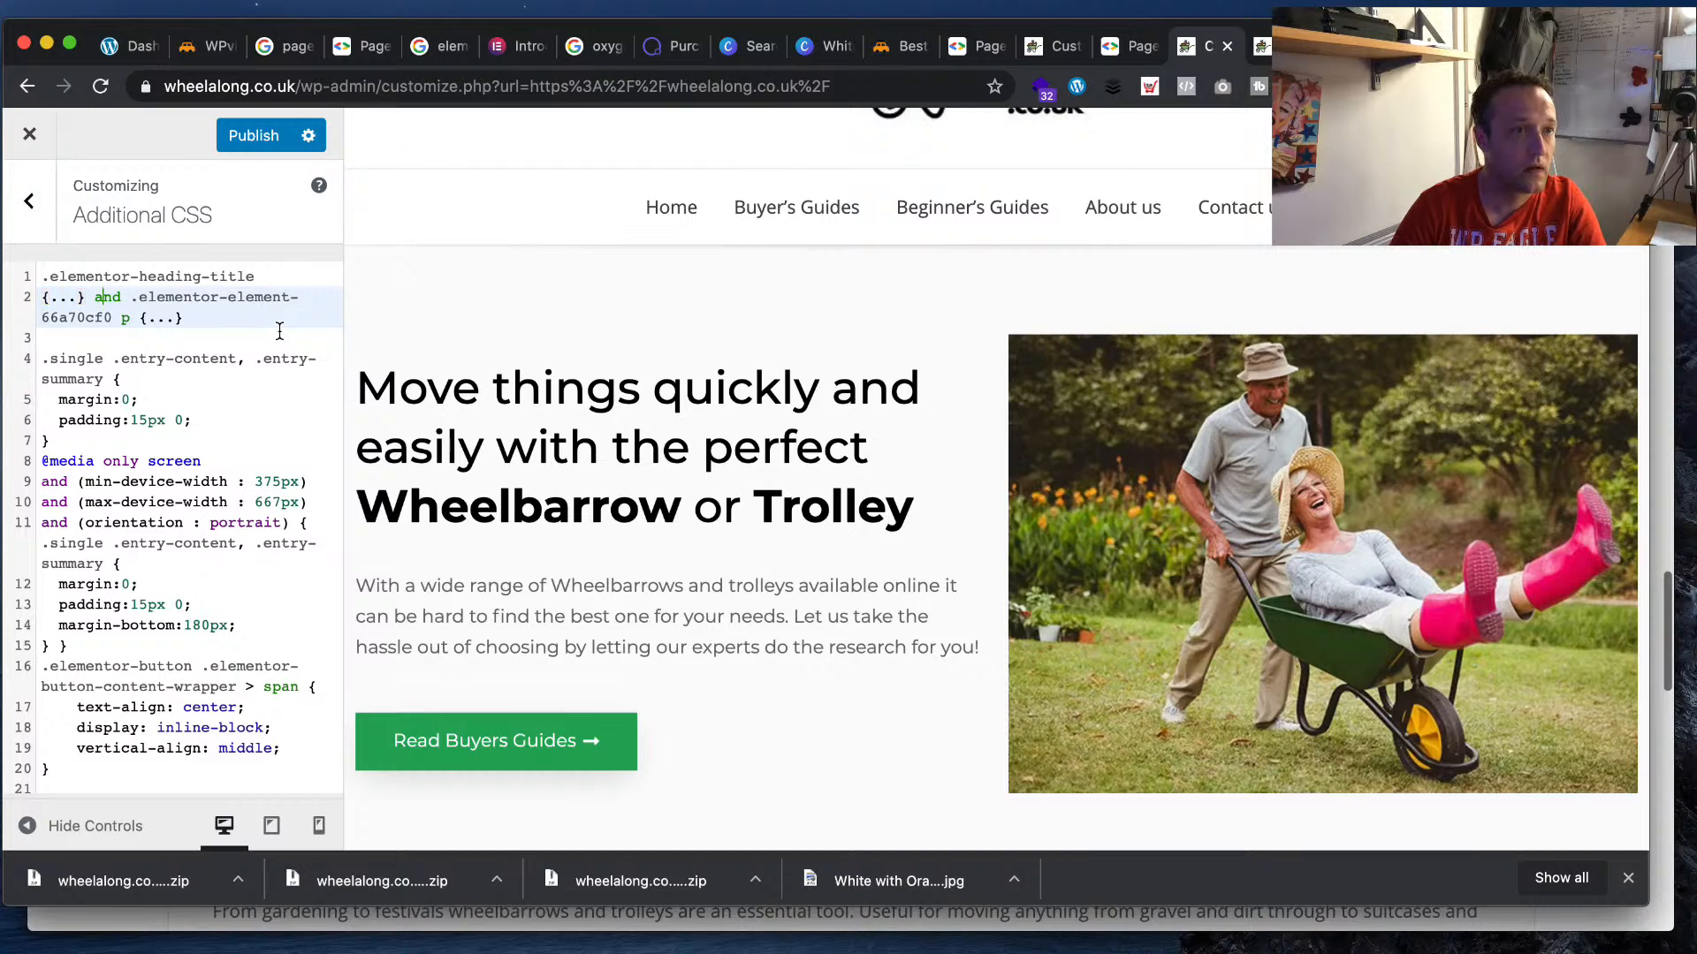
key(BackSpace)
key(BackSpace)
key(BackSpace)
key(BackSpace)
key(BackSpace)
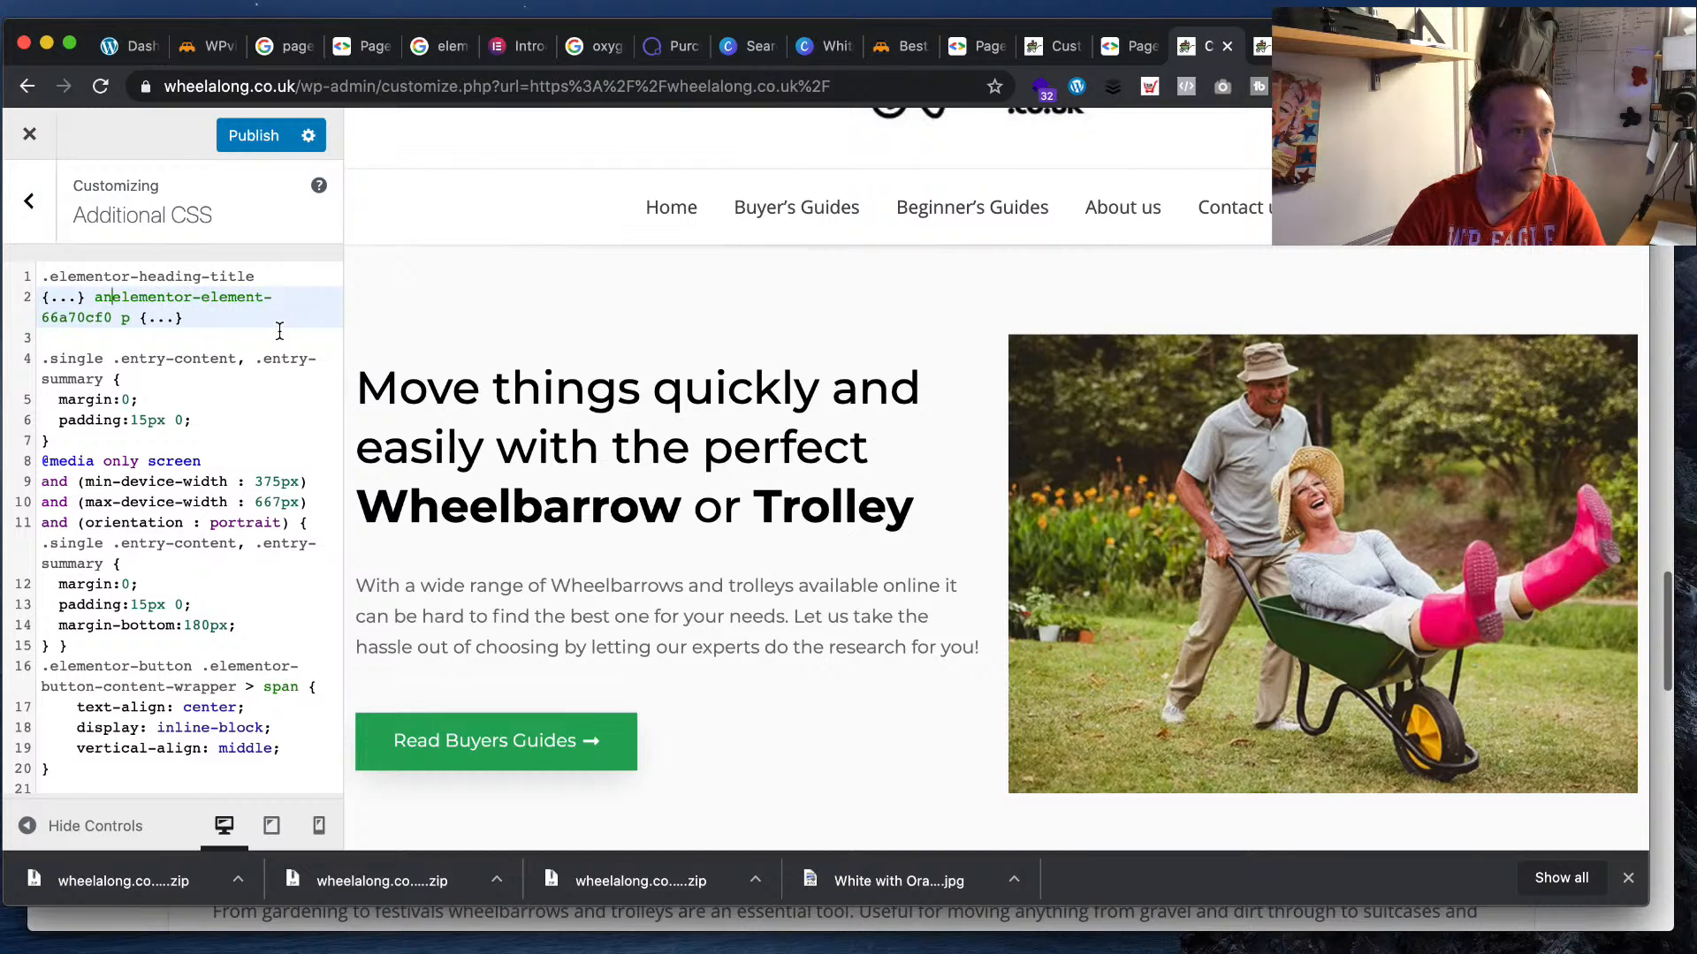
key(Return)
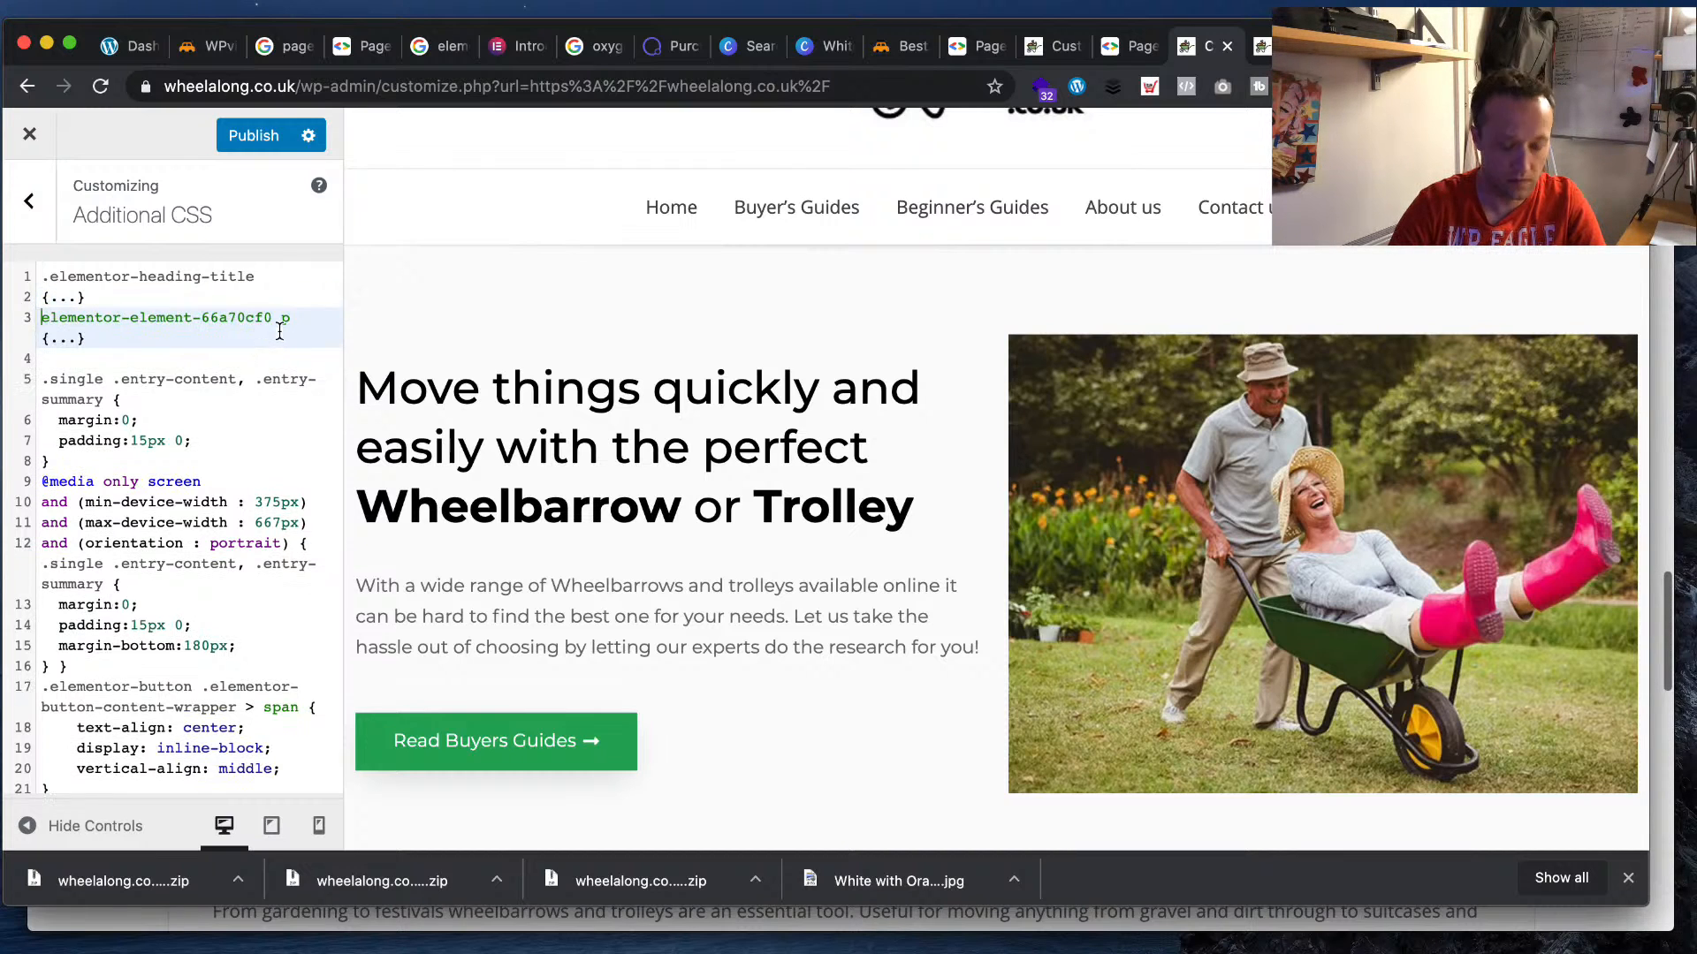
text(.)
- Replace the placeholder dots in the .elementor-element-66a70cf0 p rule with font-display:swap;
drag(76, 342, 48, 341)
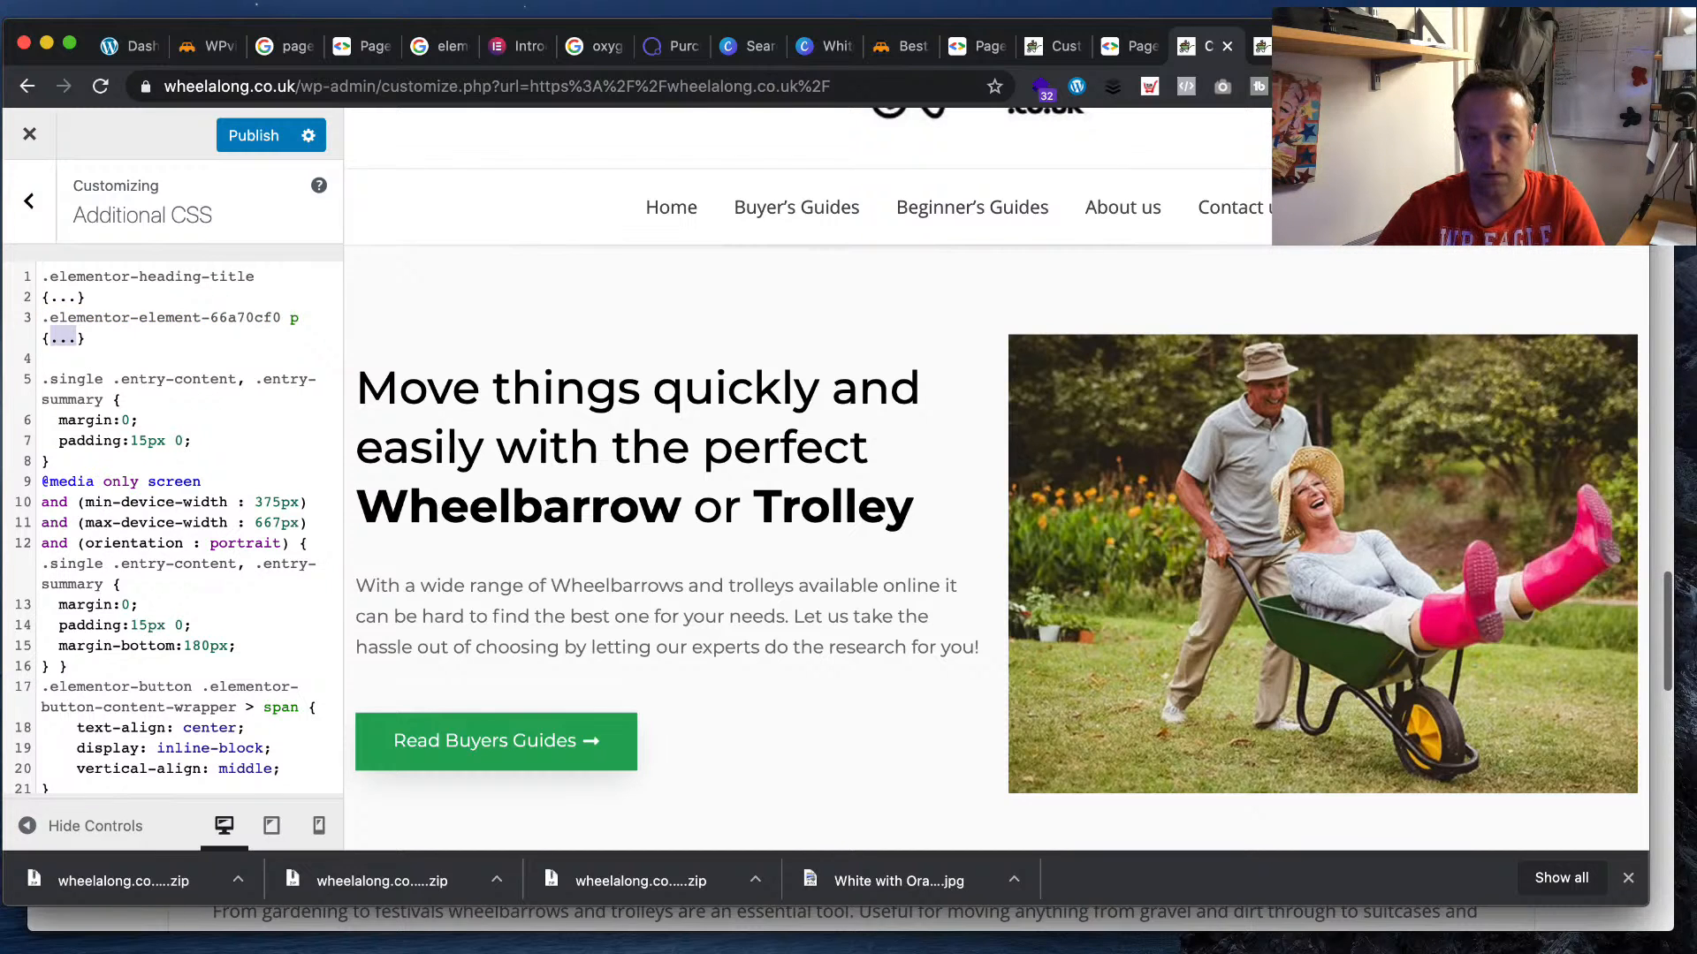
key(super+Tab)
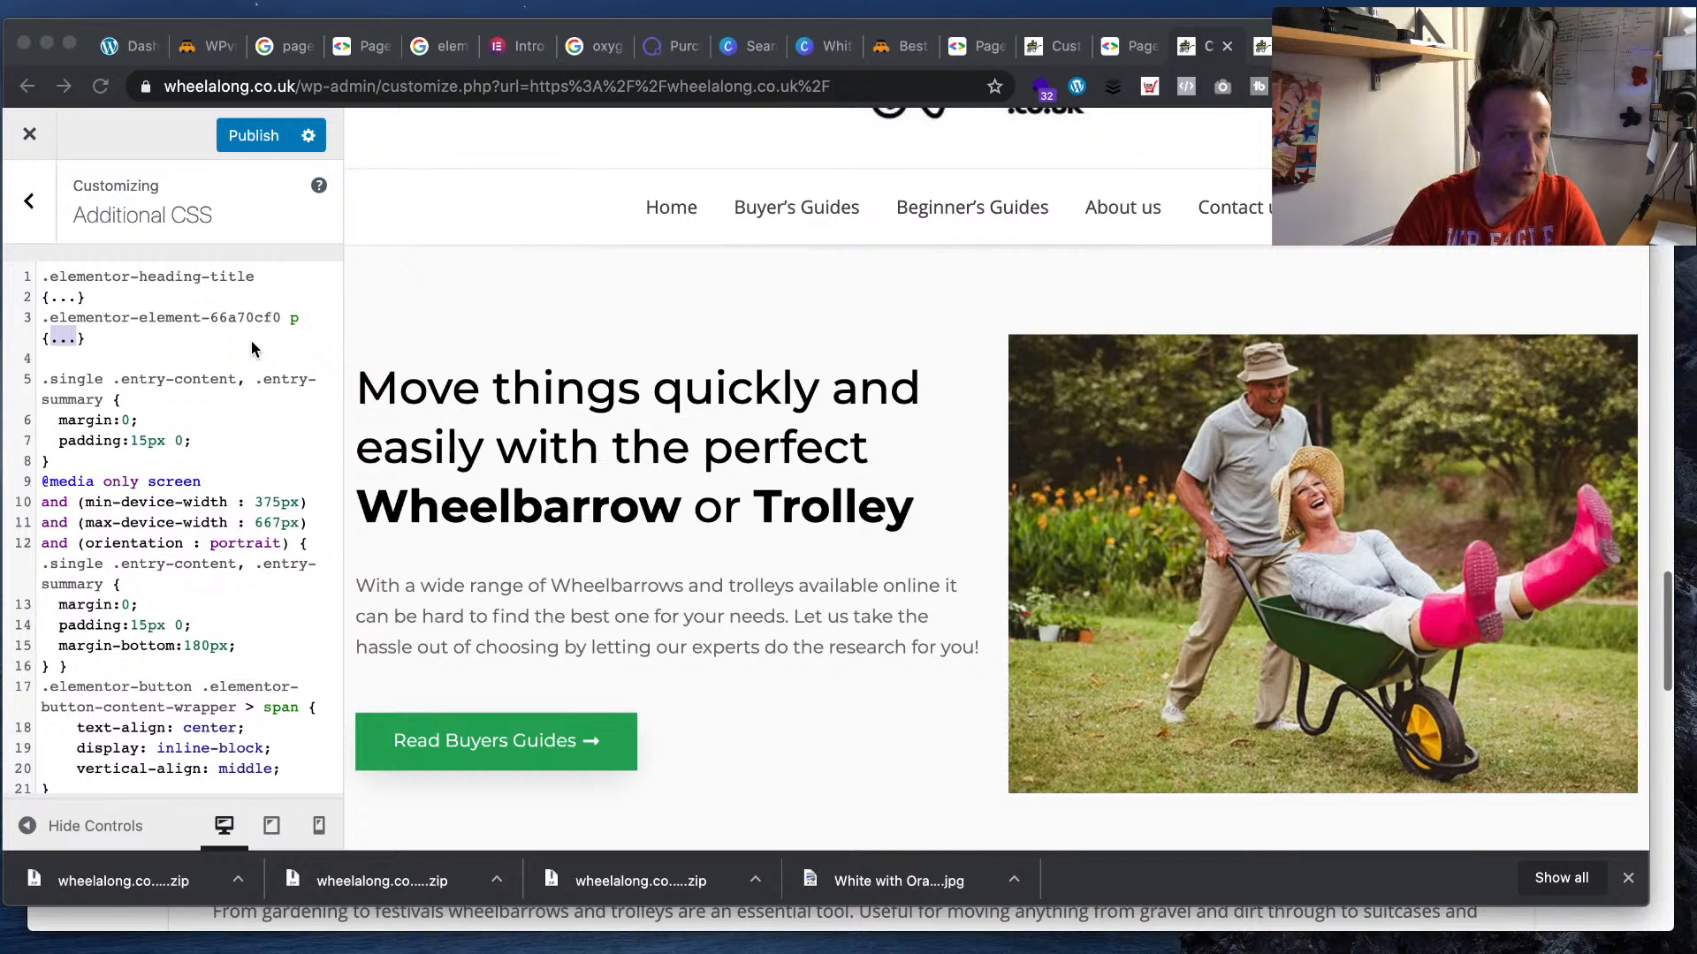
click(76, 349)
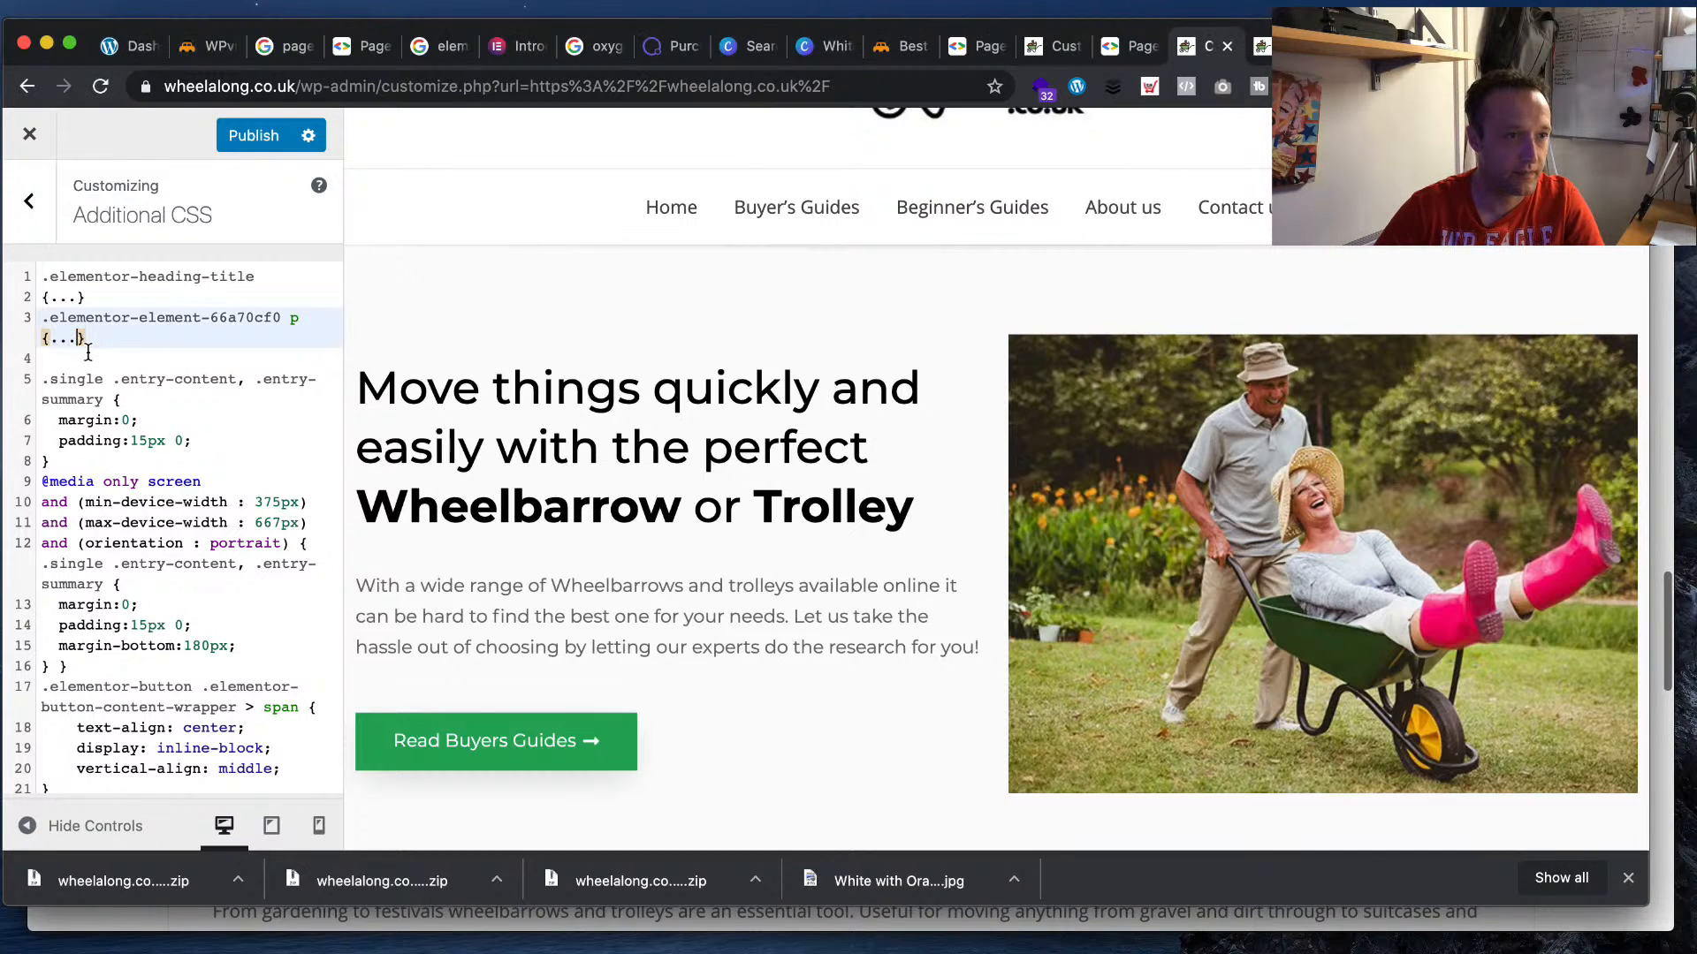
key(BackSpace)
key(BackSpace)
key(BackSpace)
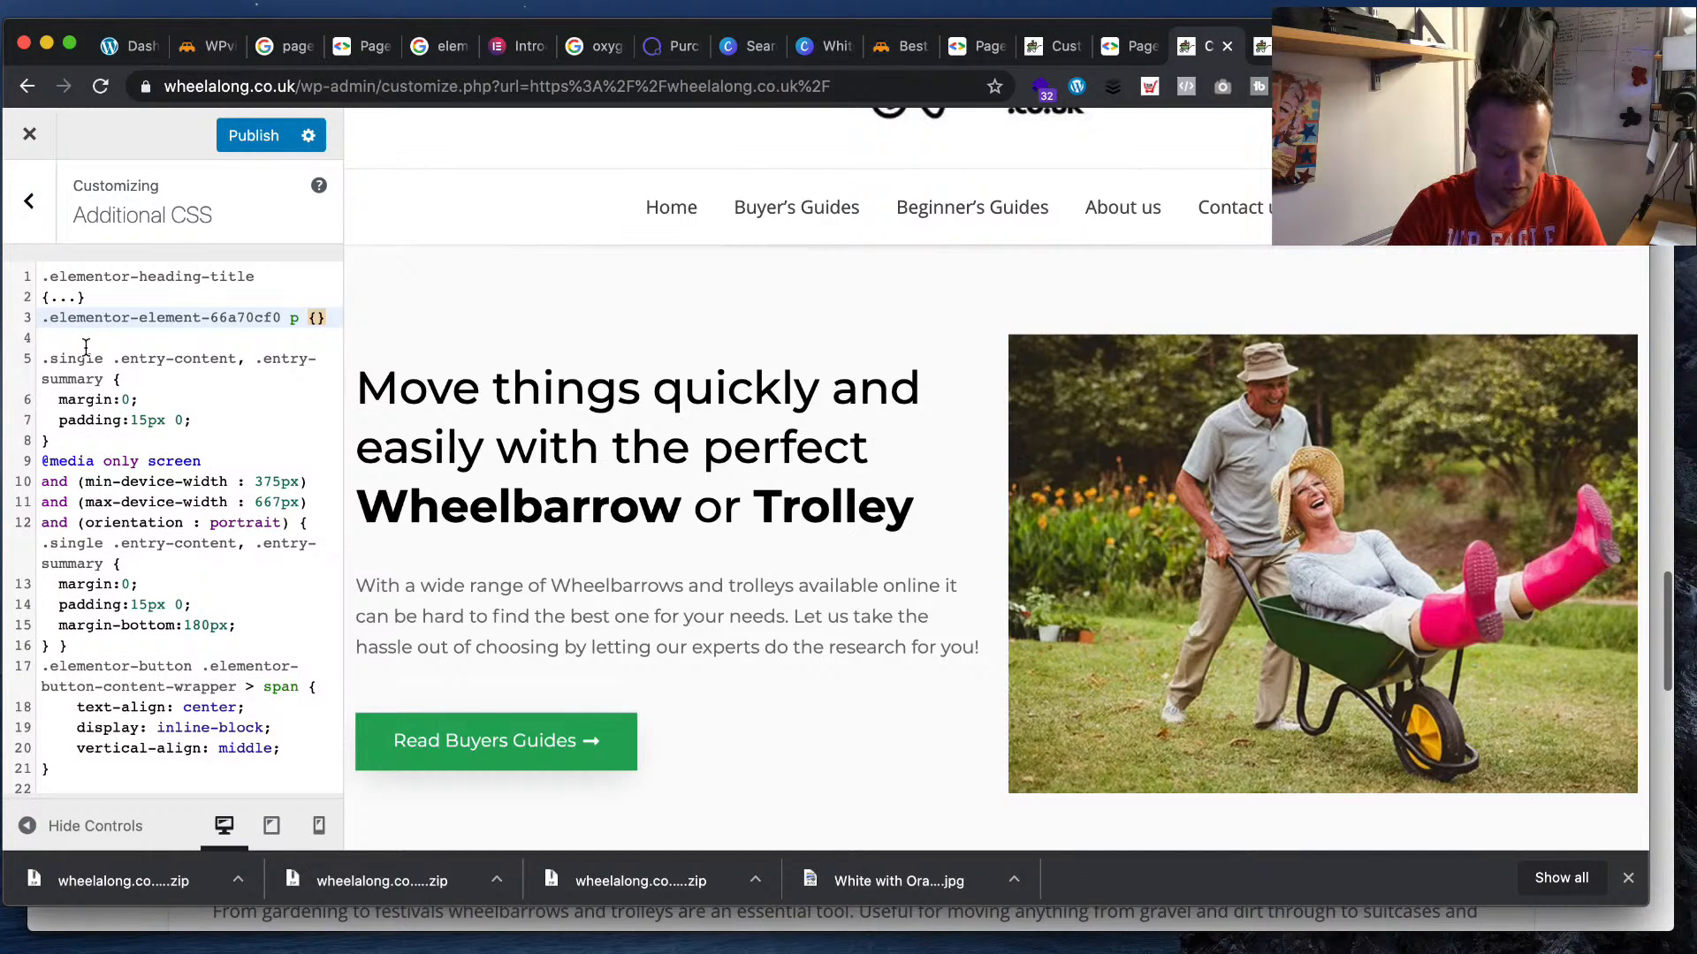
text(font-)
text(display:)
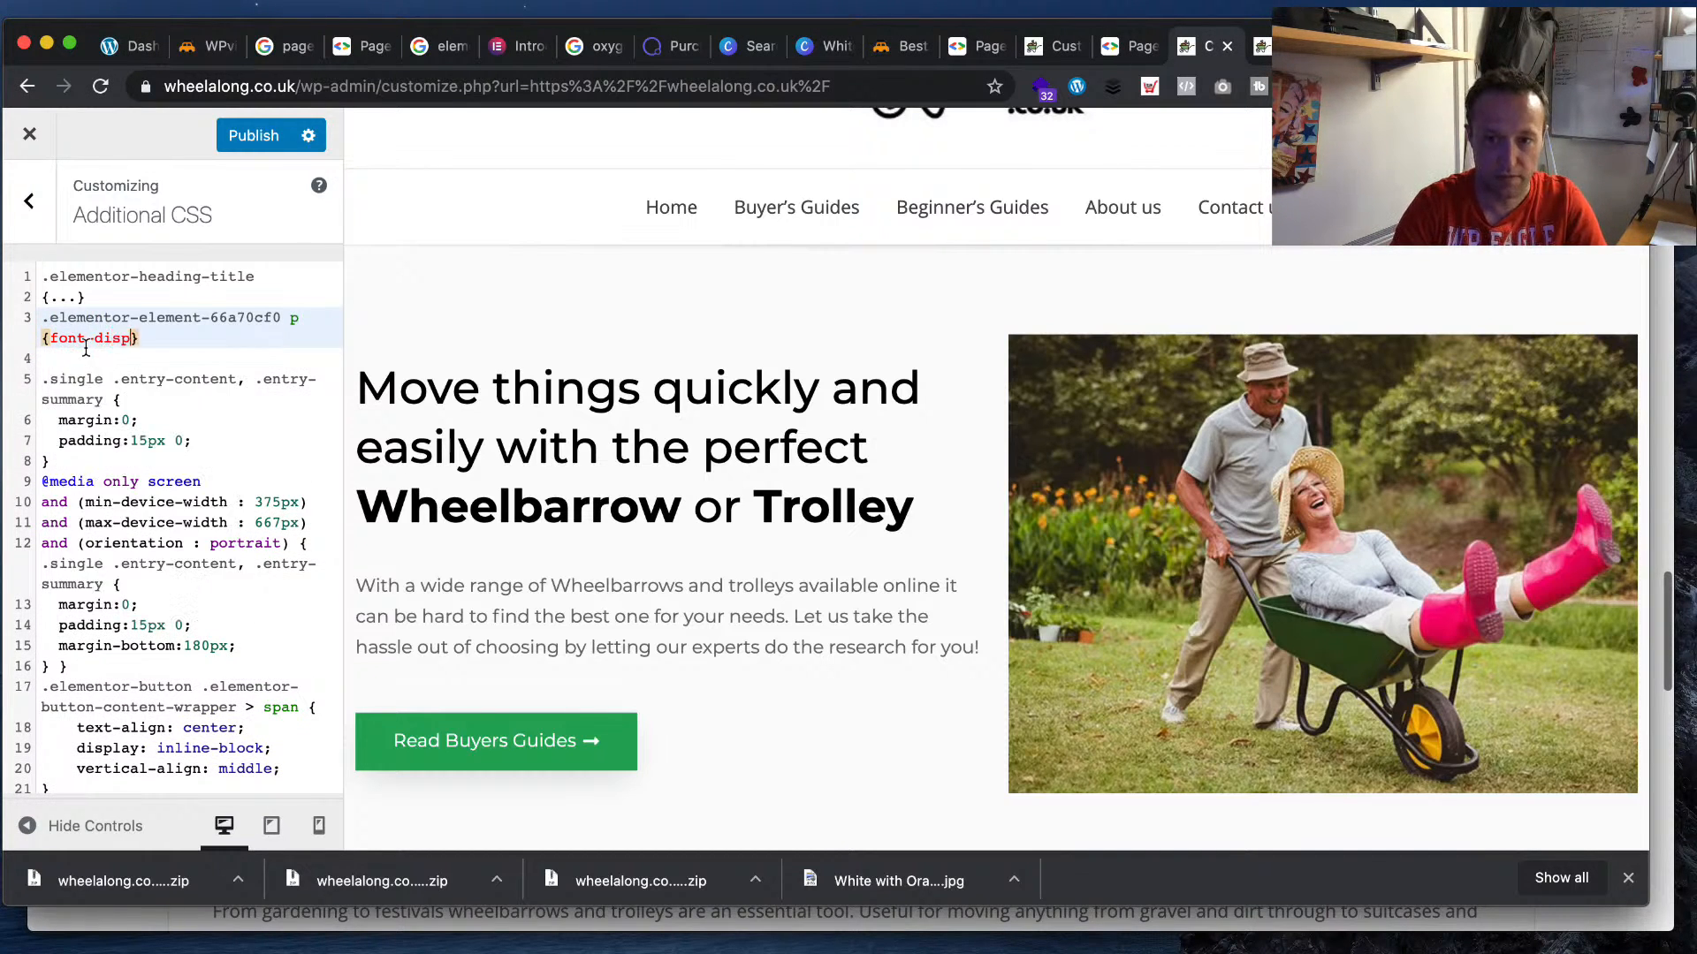
text(swap)
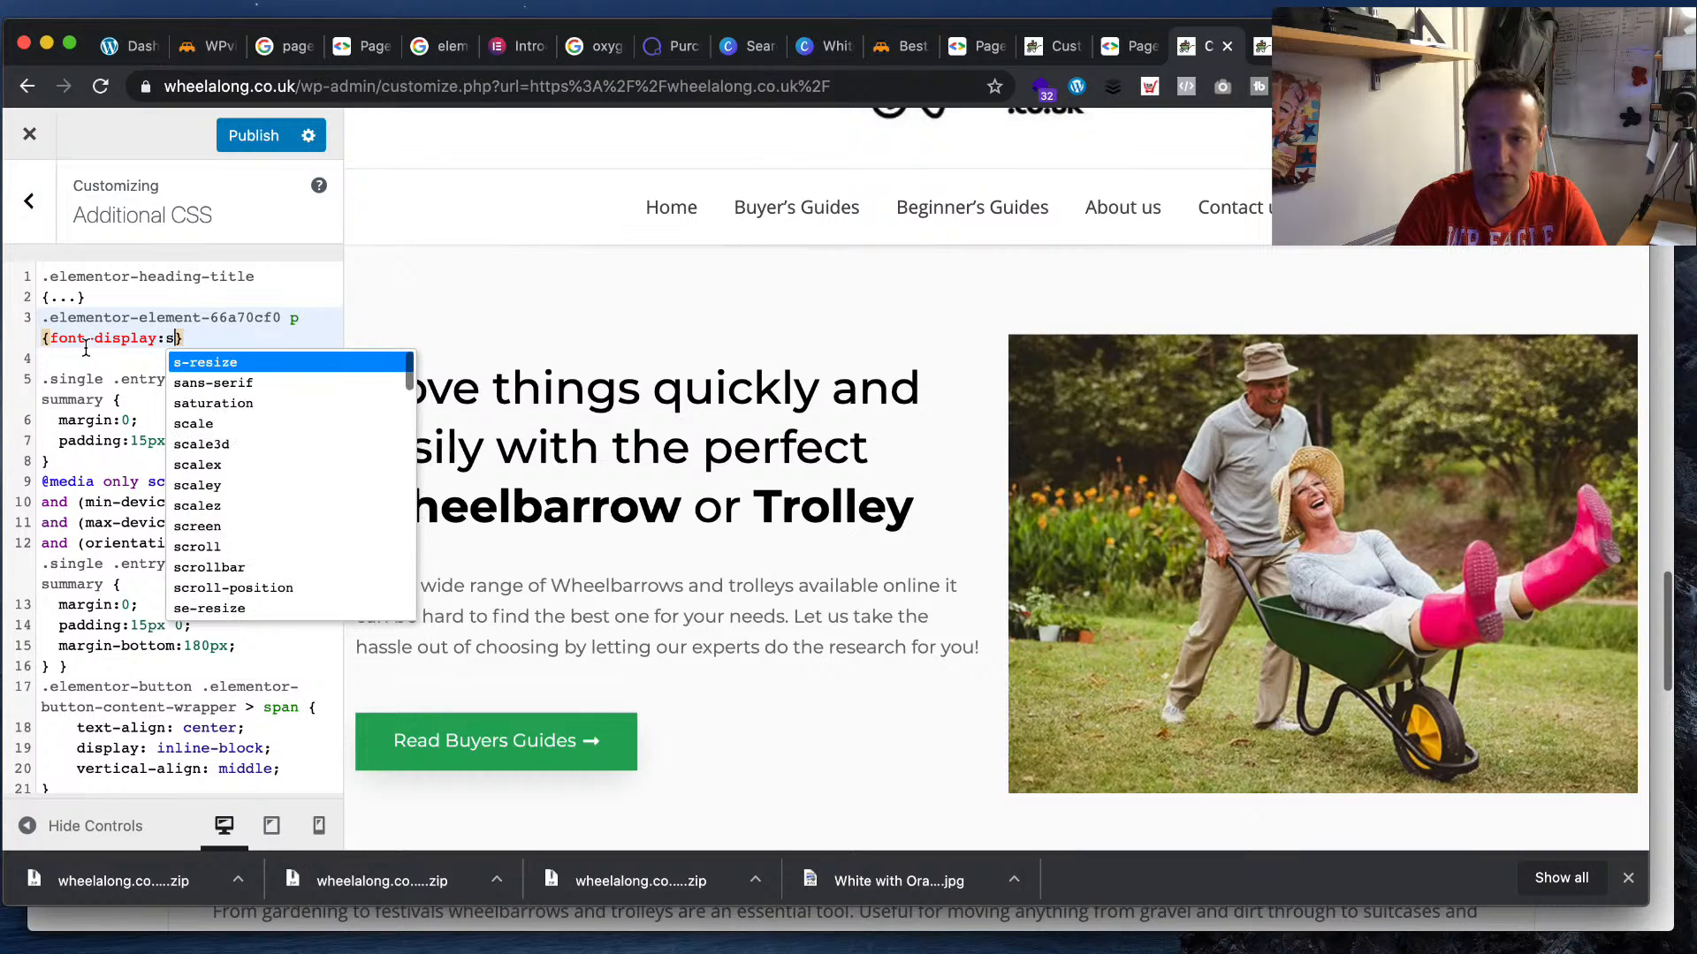
text(;)
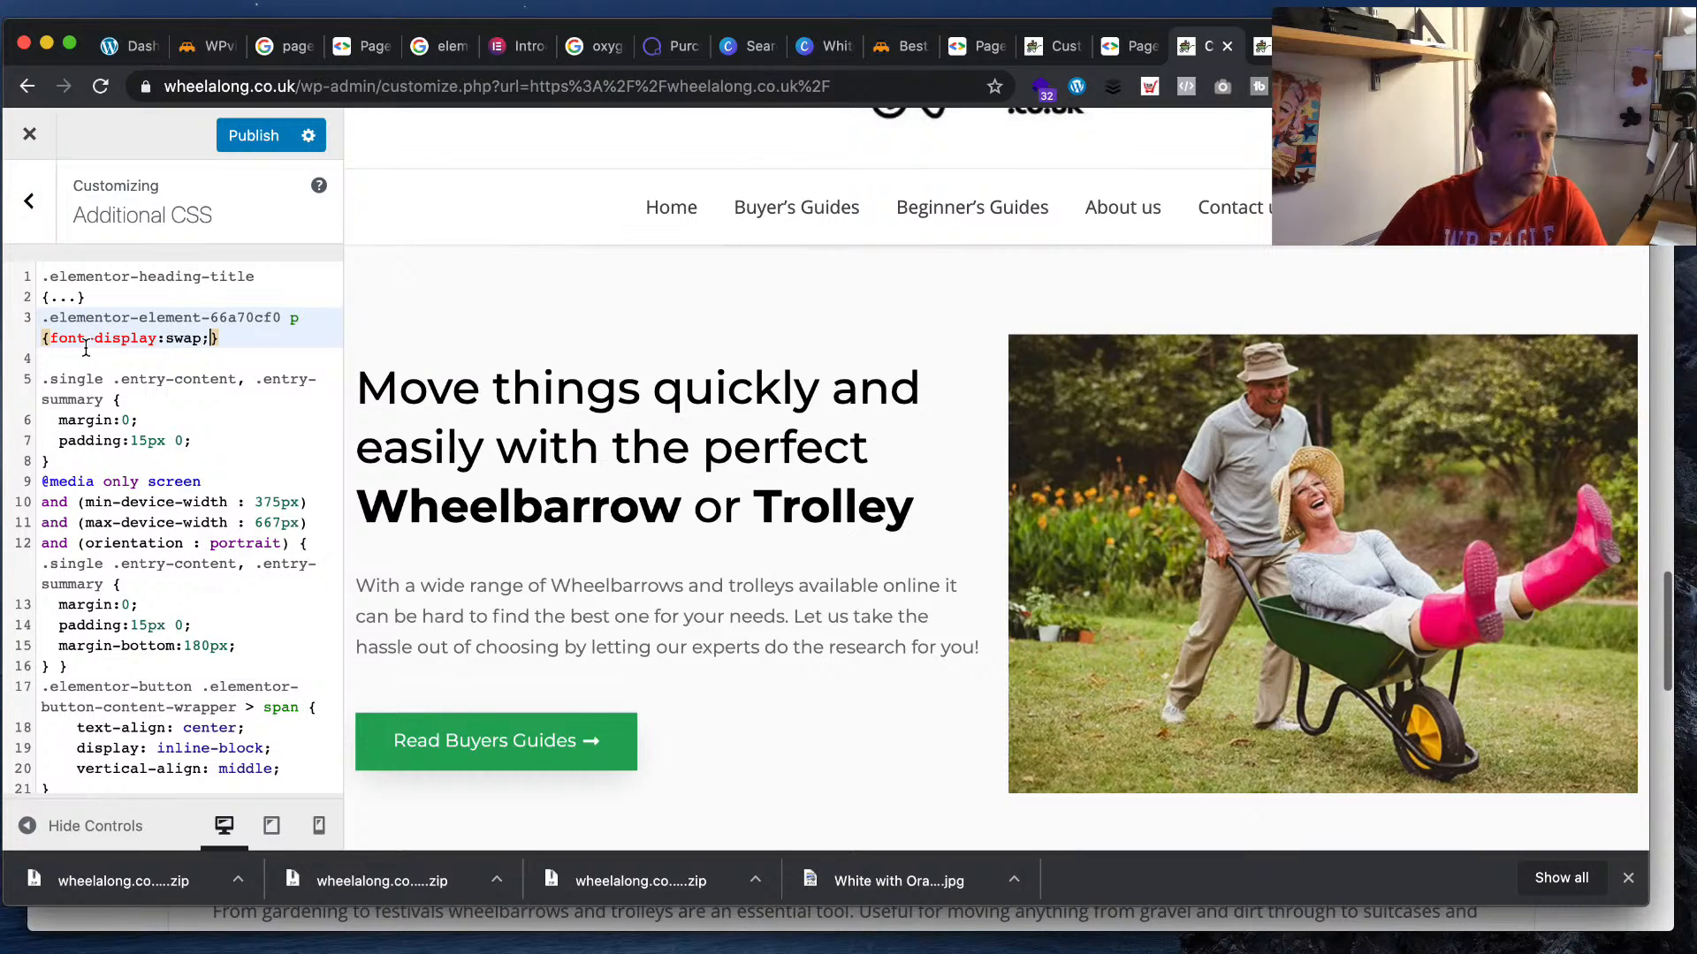
- Look through the code editor's suggested values for the font-display property in the paragraph rule
click(139, 358)
click(133, 336)
scroll(159, 336, down, 5)
scroll(176, 336, up, 5)
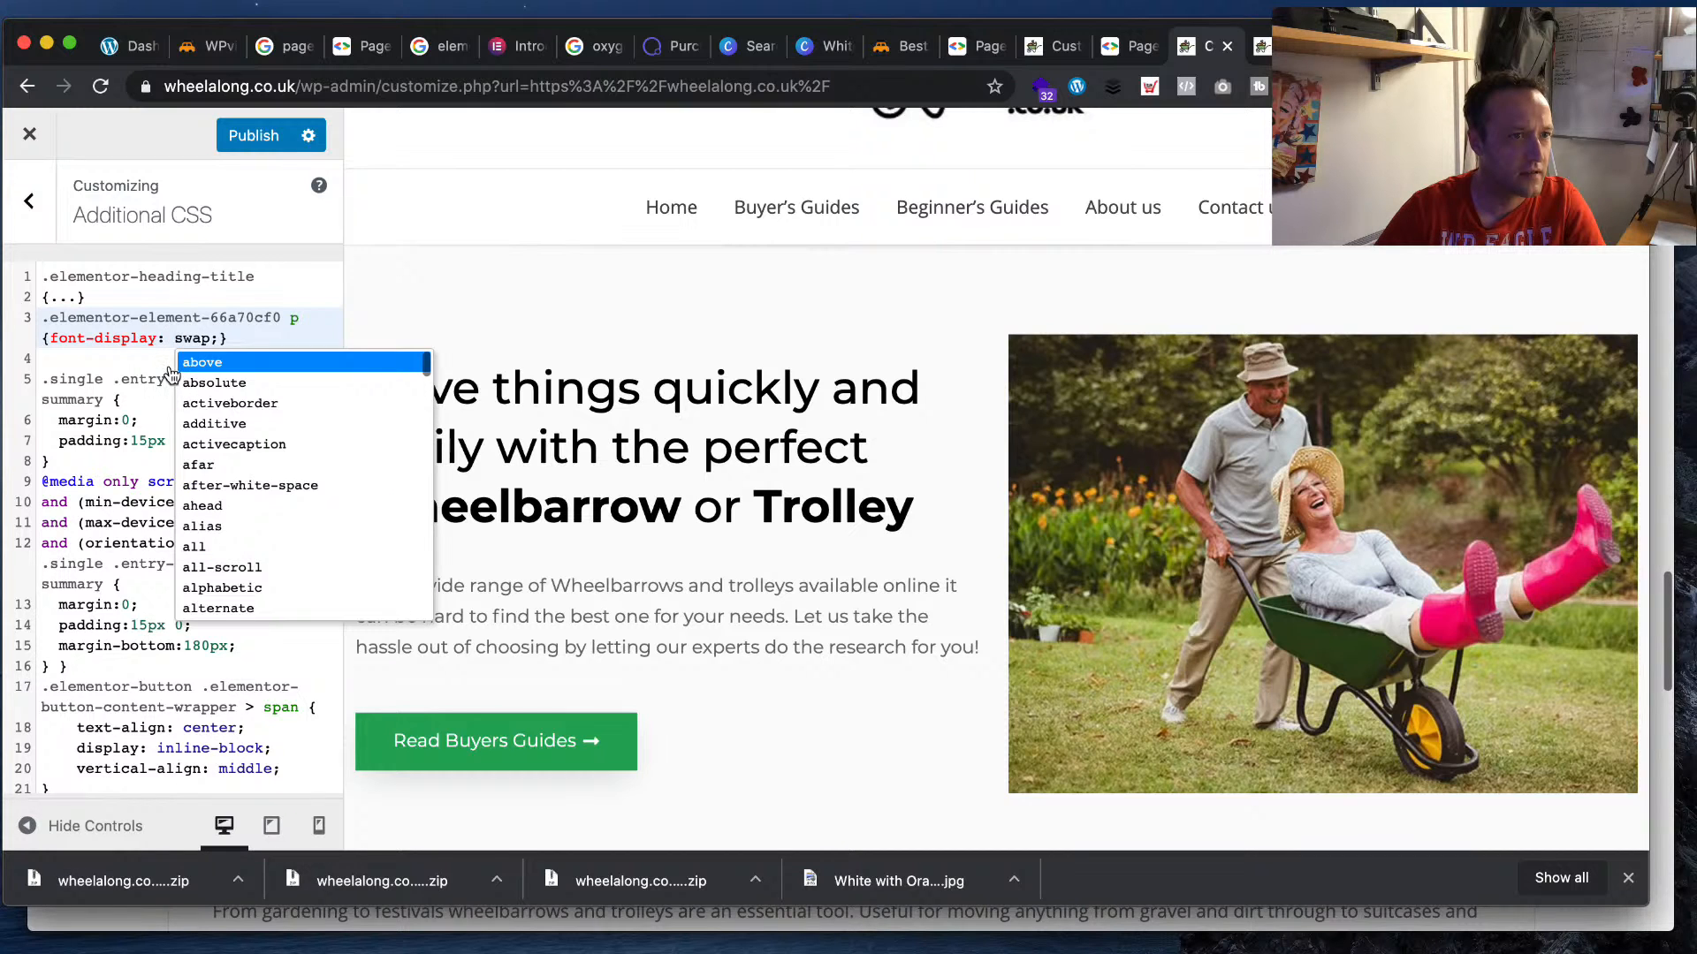
scroll(254, 483, down, 10)
scroll(254, 482, down, 10)
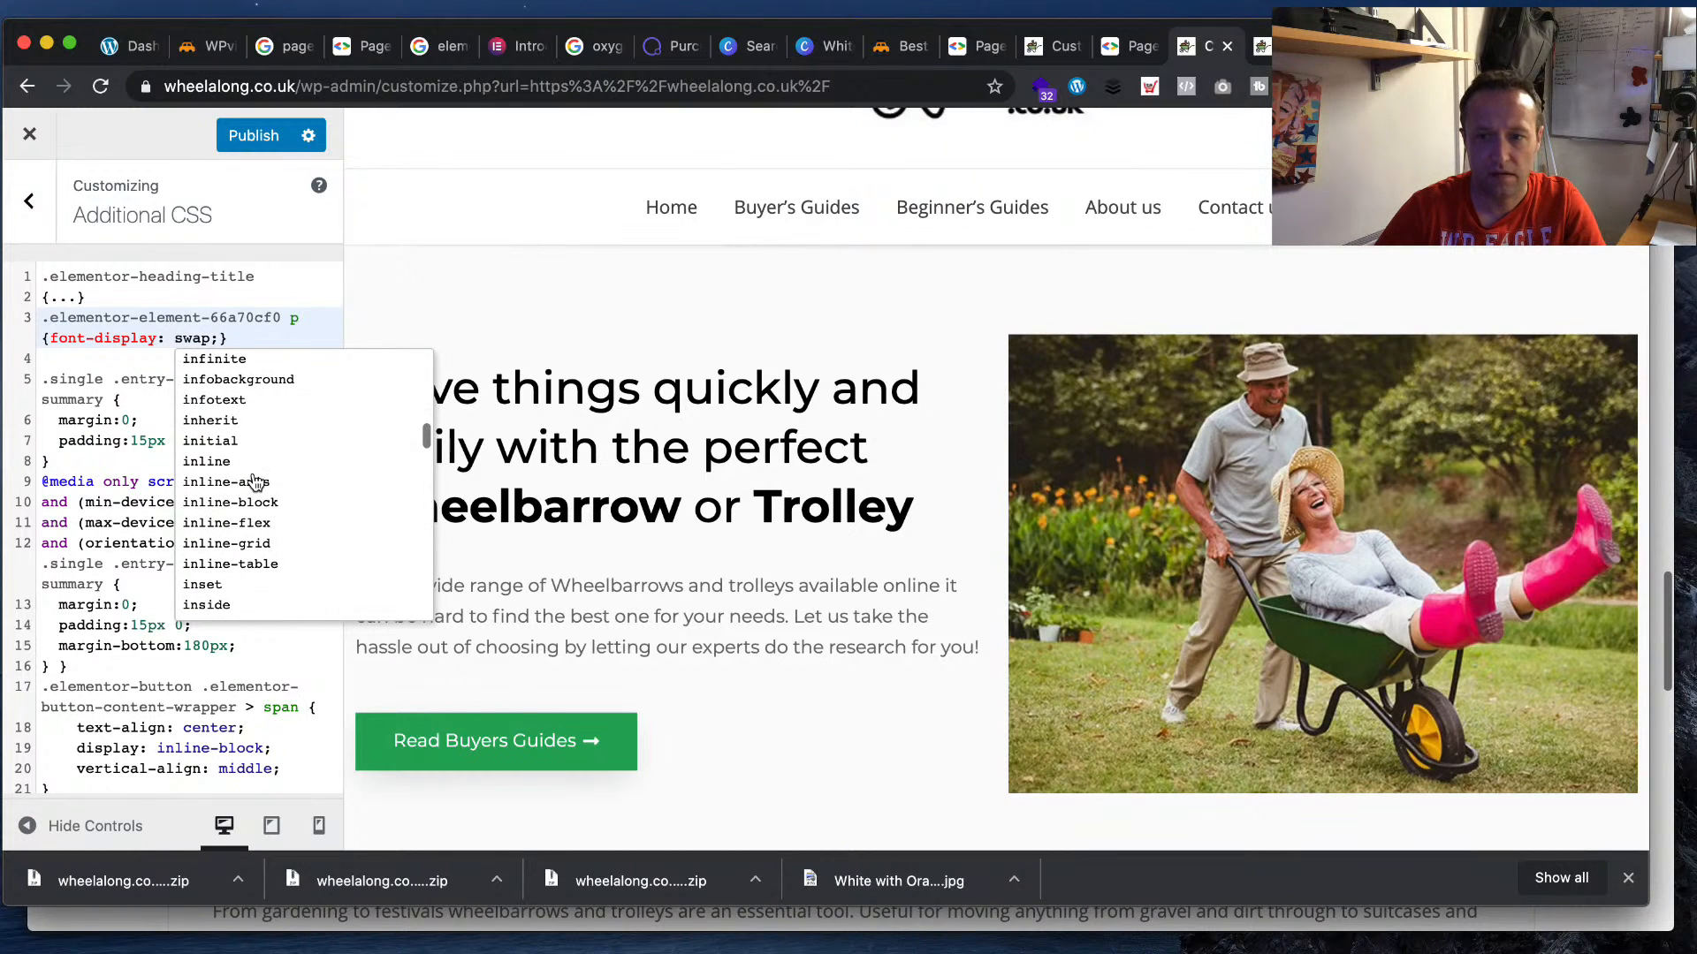
scroll(254, 483, down, 20)
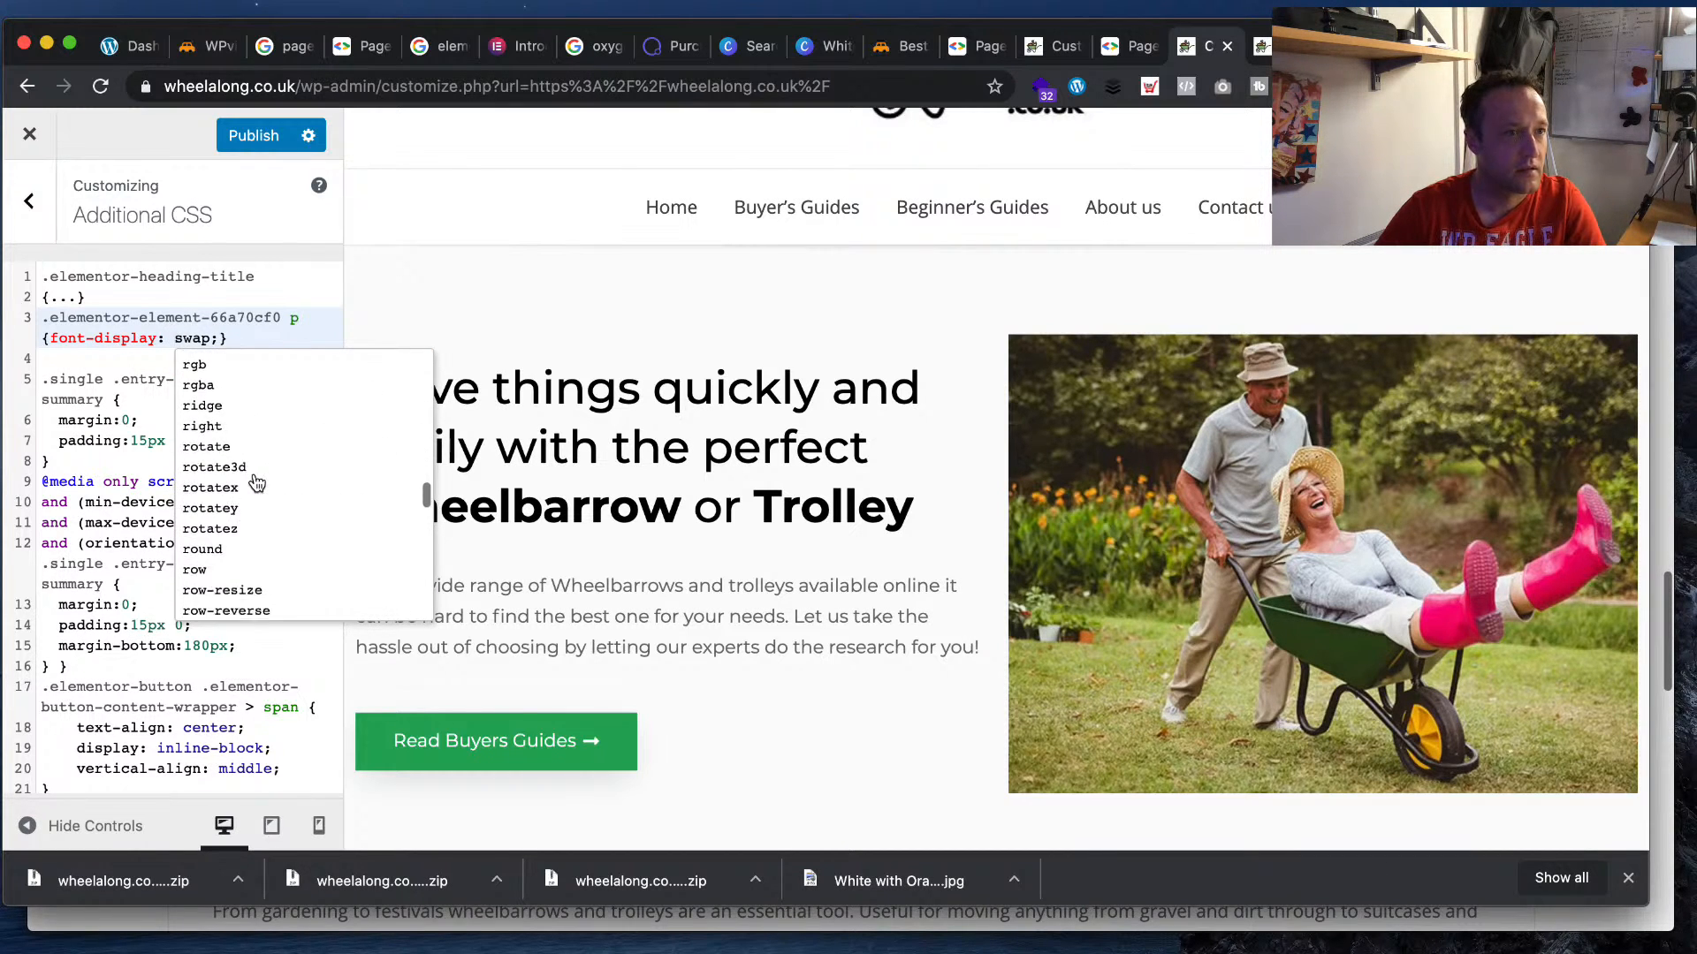
scroll(255, 483, down, 10)
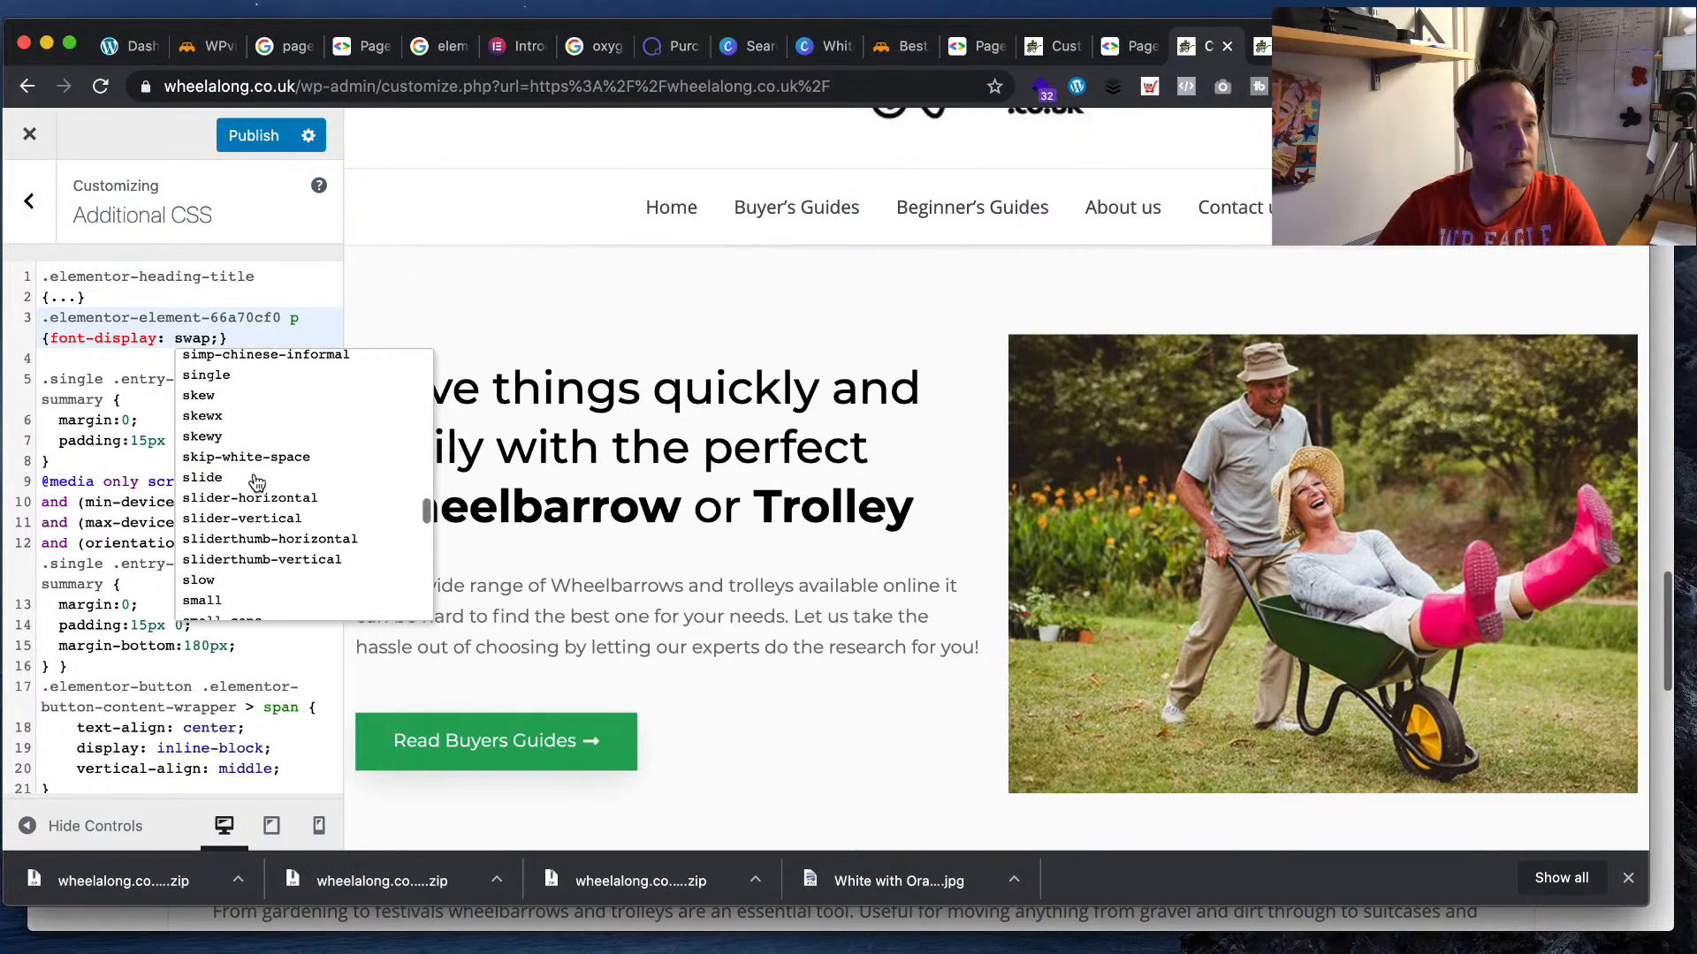
scroll(254, 483, down, 7)
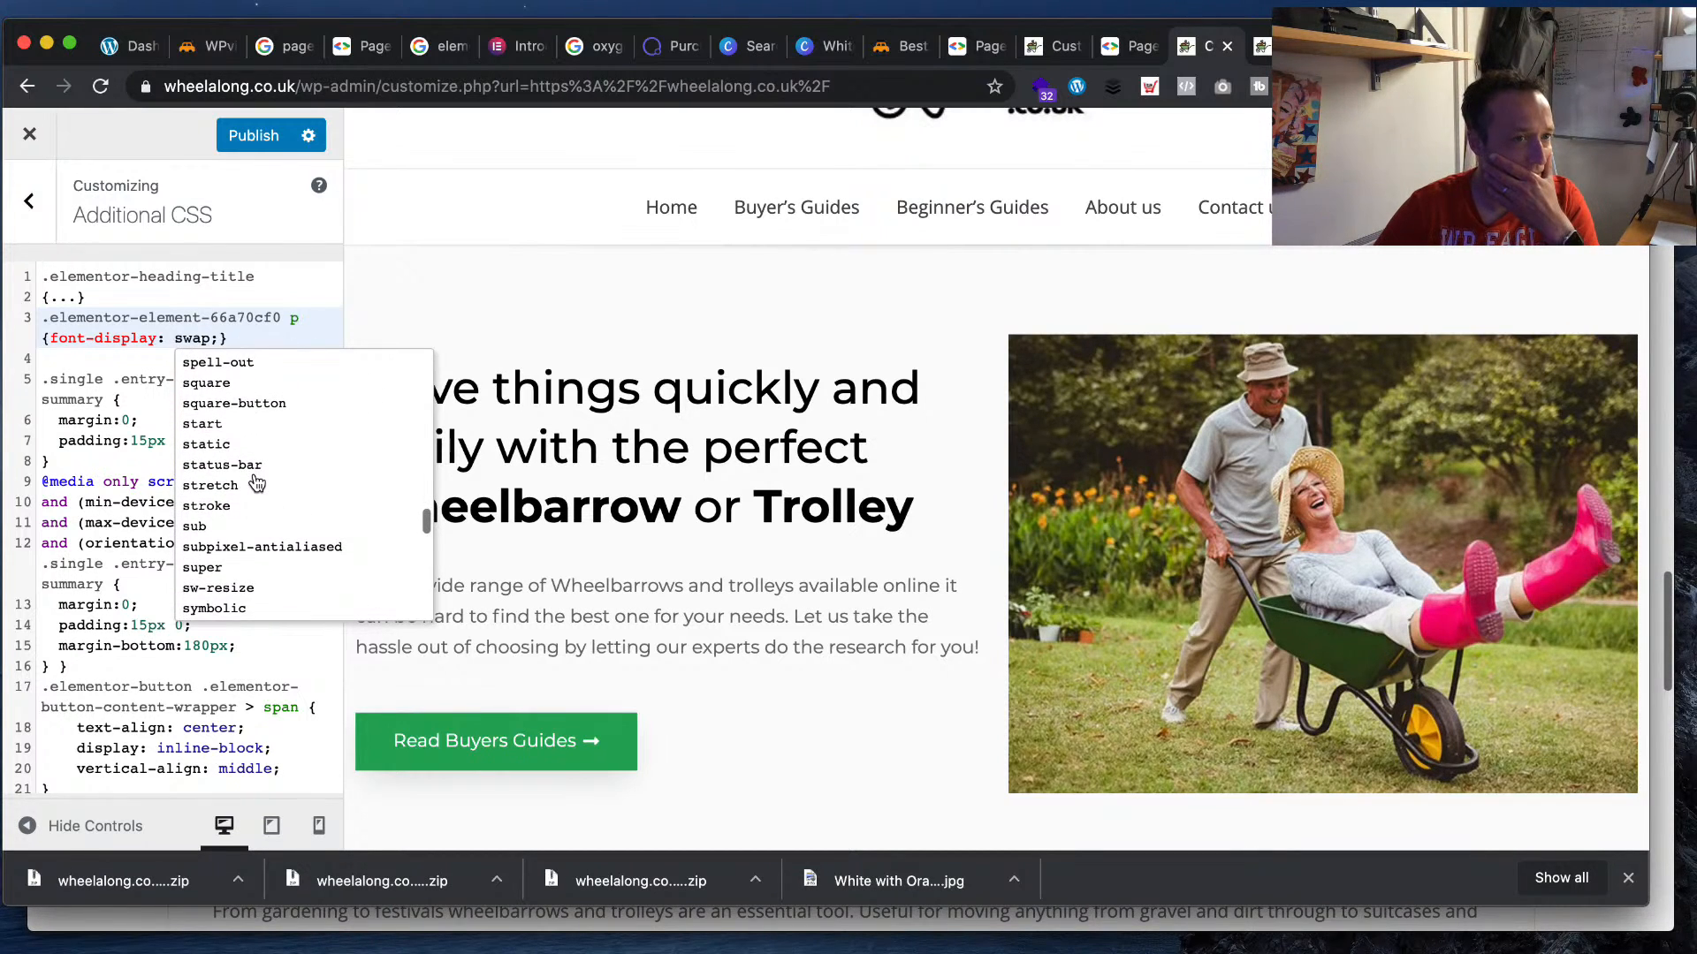
scroll(254, 483, down, 3)
scroll(257, 483, up, 8)
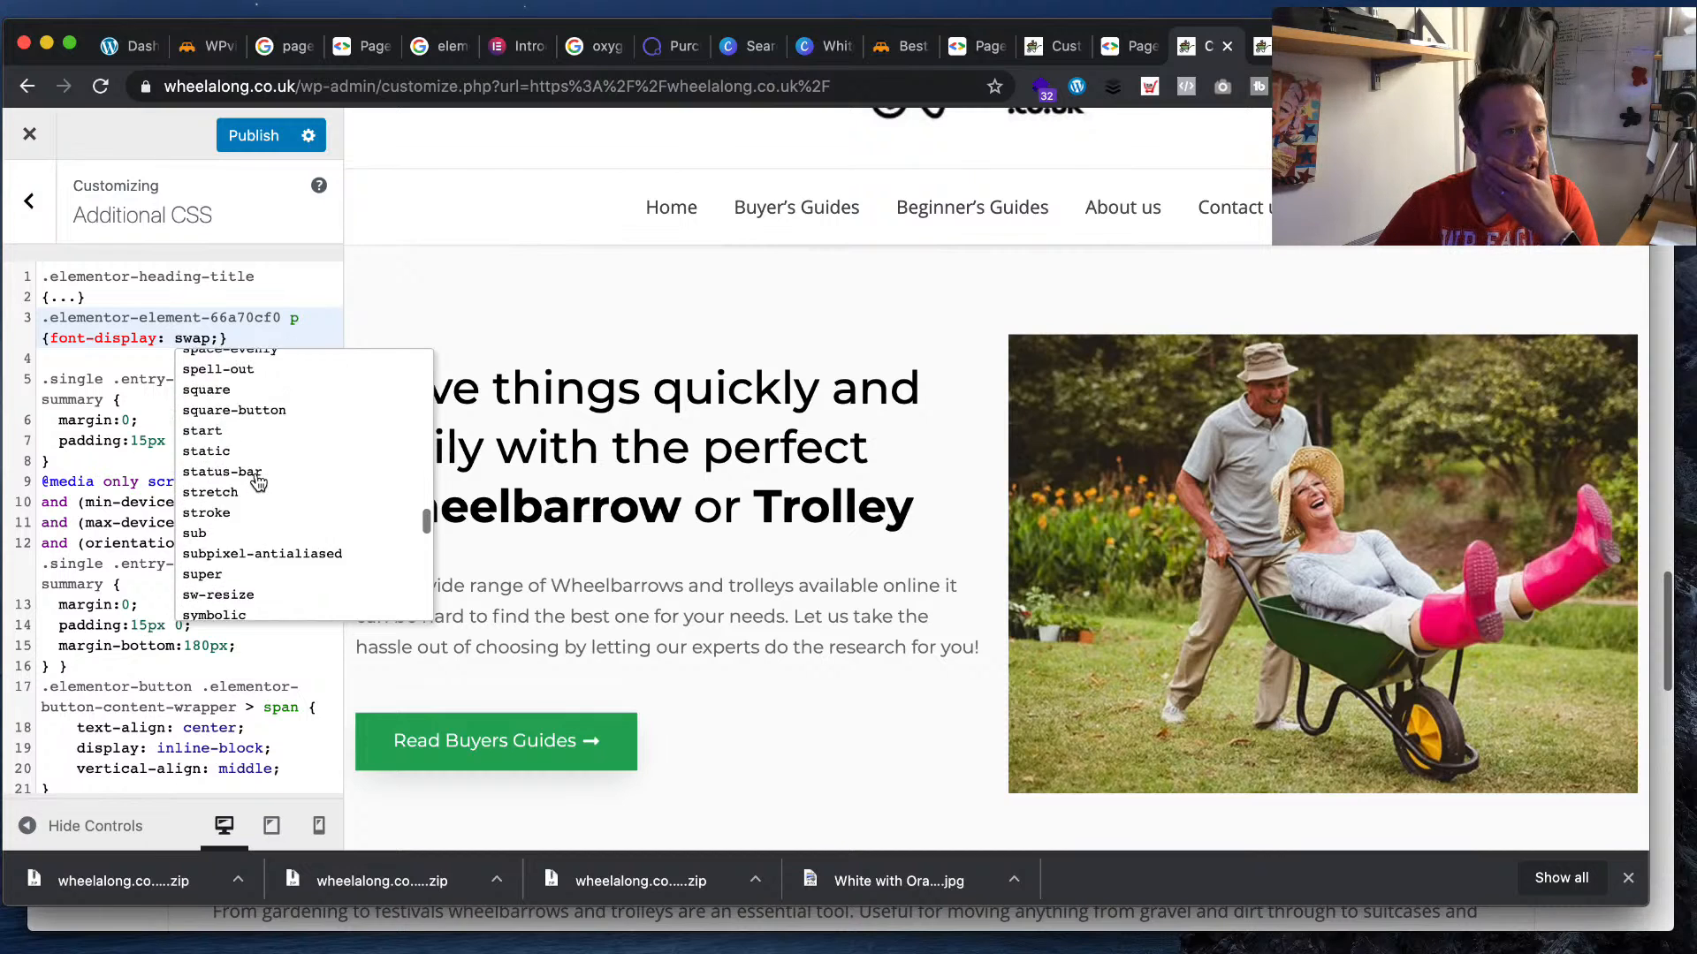
scroll(258, 483, down, 3)
click(233, 343)
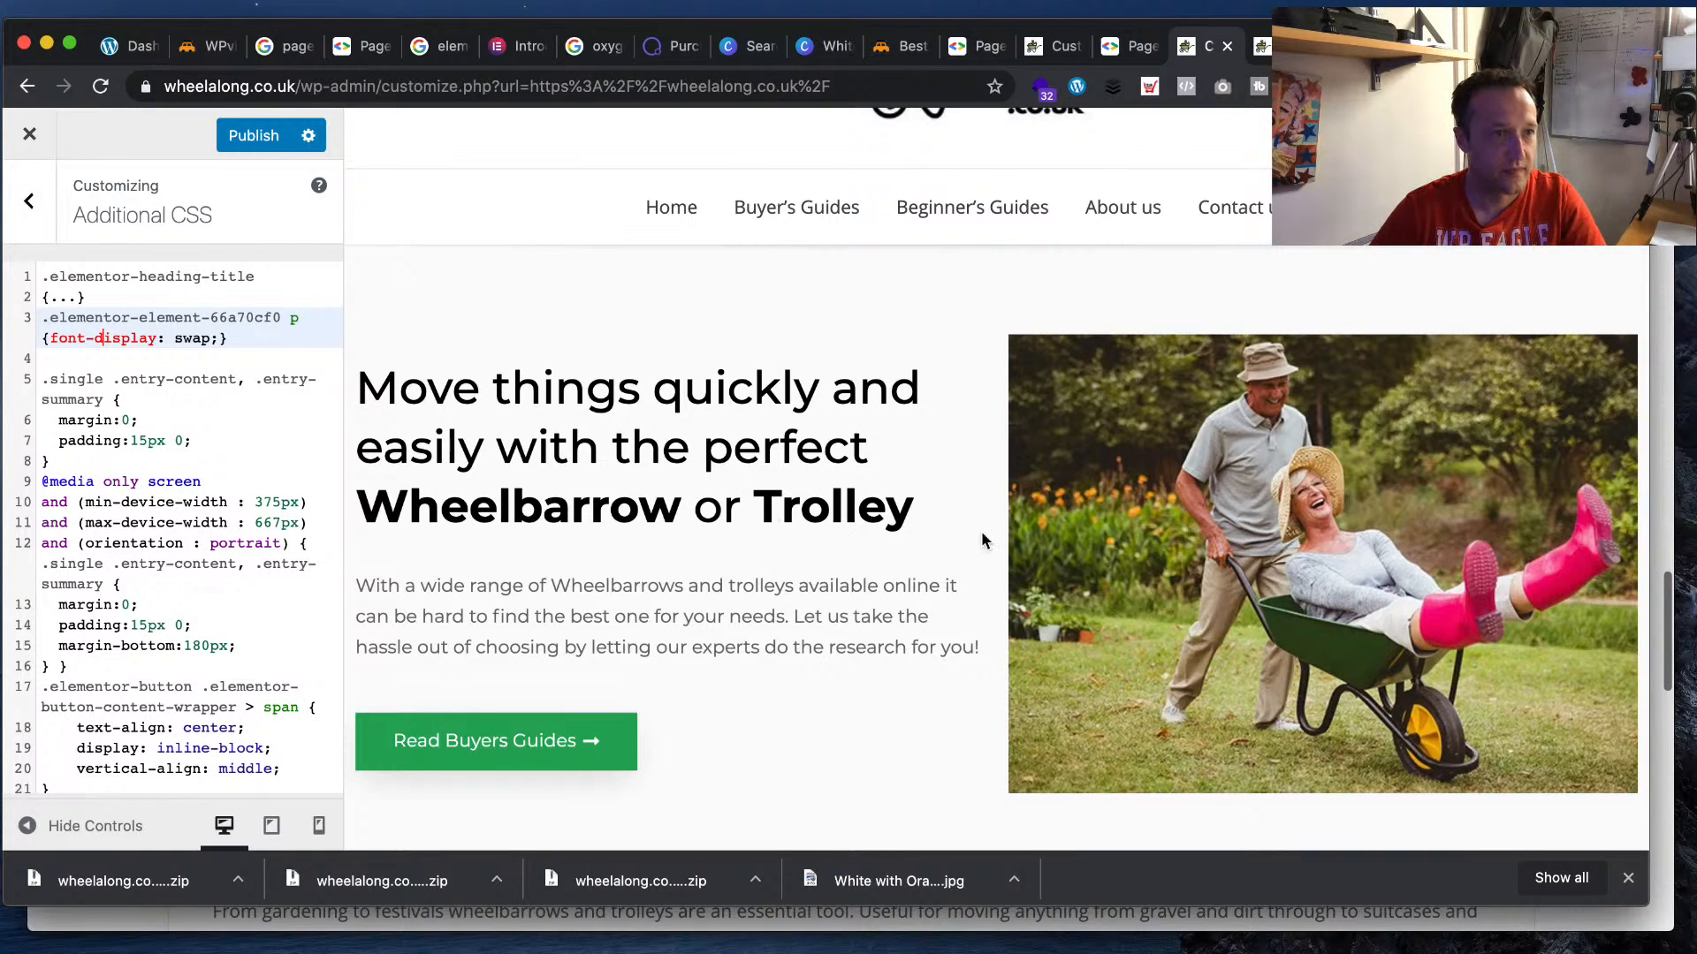
- Replace the .elementor-heading-title rule's placeholder block with {font-display: swap;} and publish the CSS changes
drag(230, 339, 7, 300)
text({font-display: swap;})
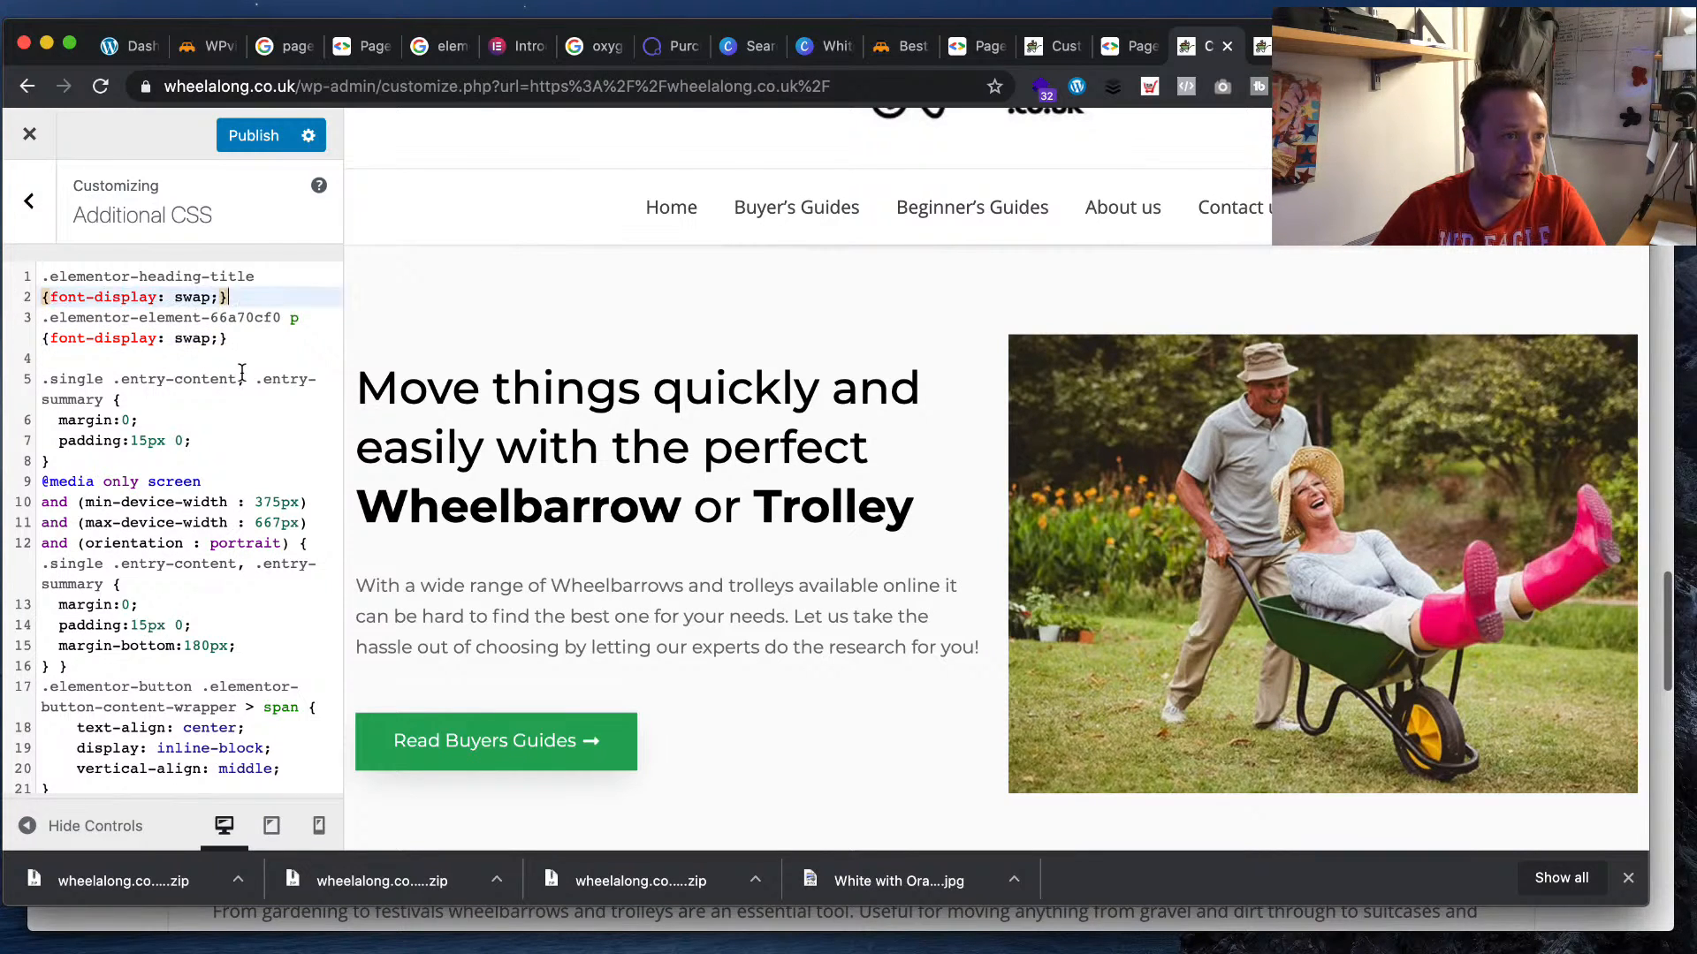
click(254, 135)
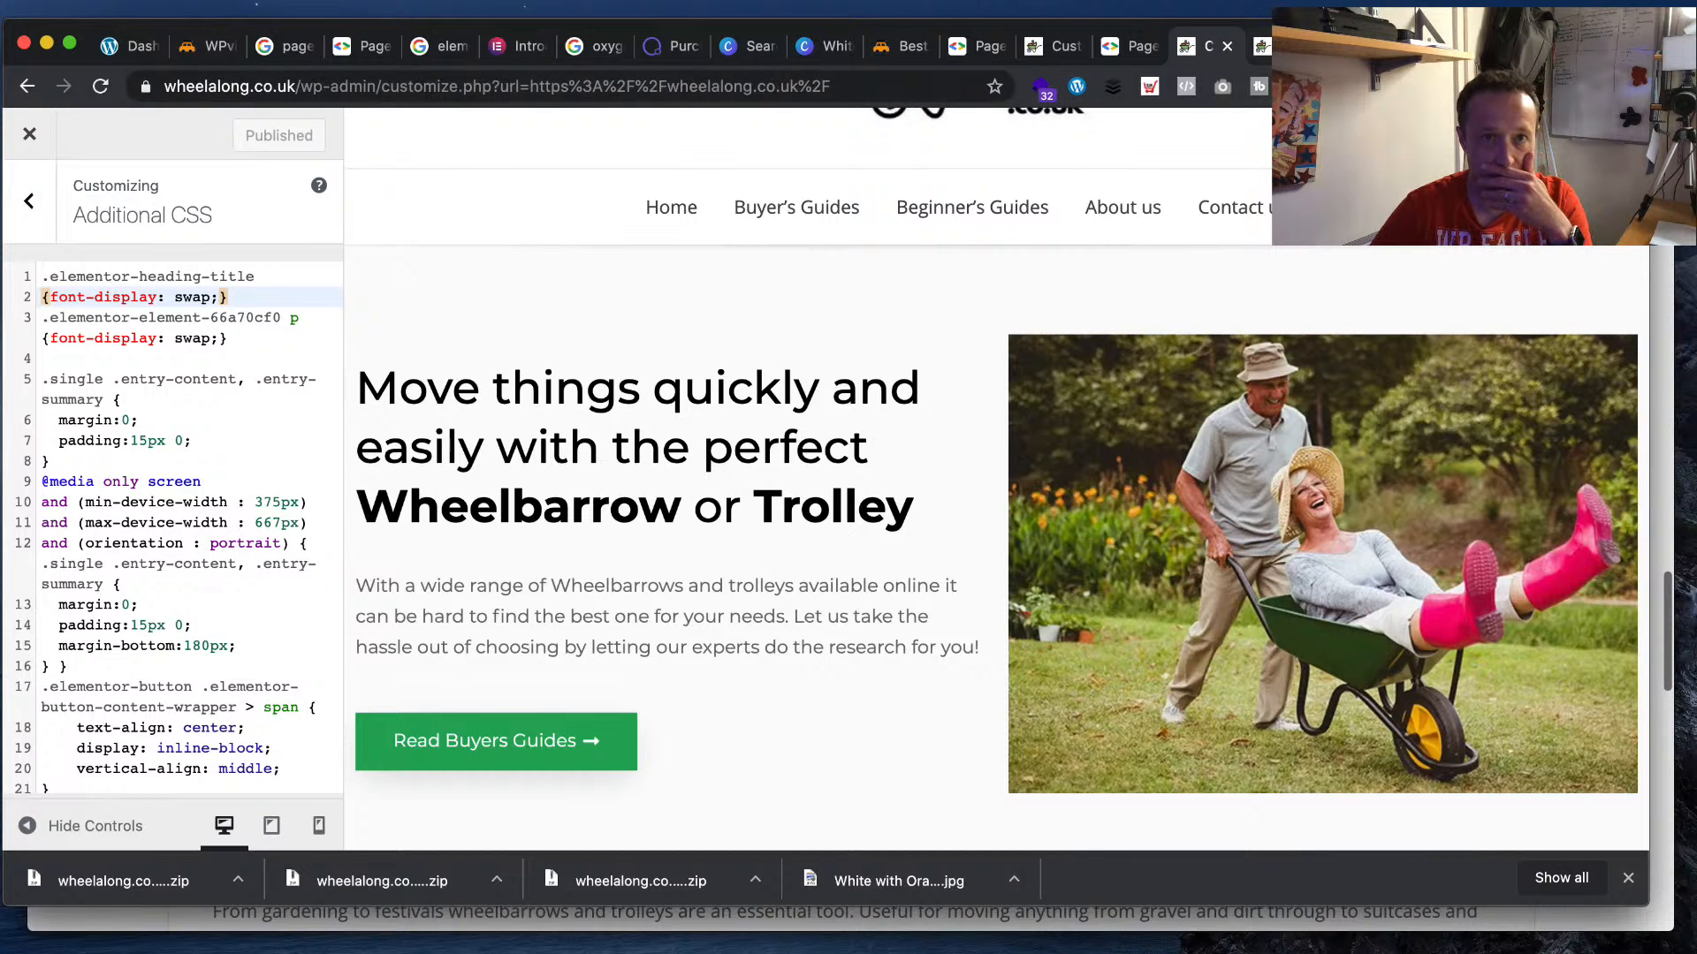
- Switch to the other browser window, reload the wheelalong.co.uk homepage and examine it from the header down to the article cards
click(364, 8)
click(462, 203)
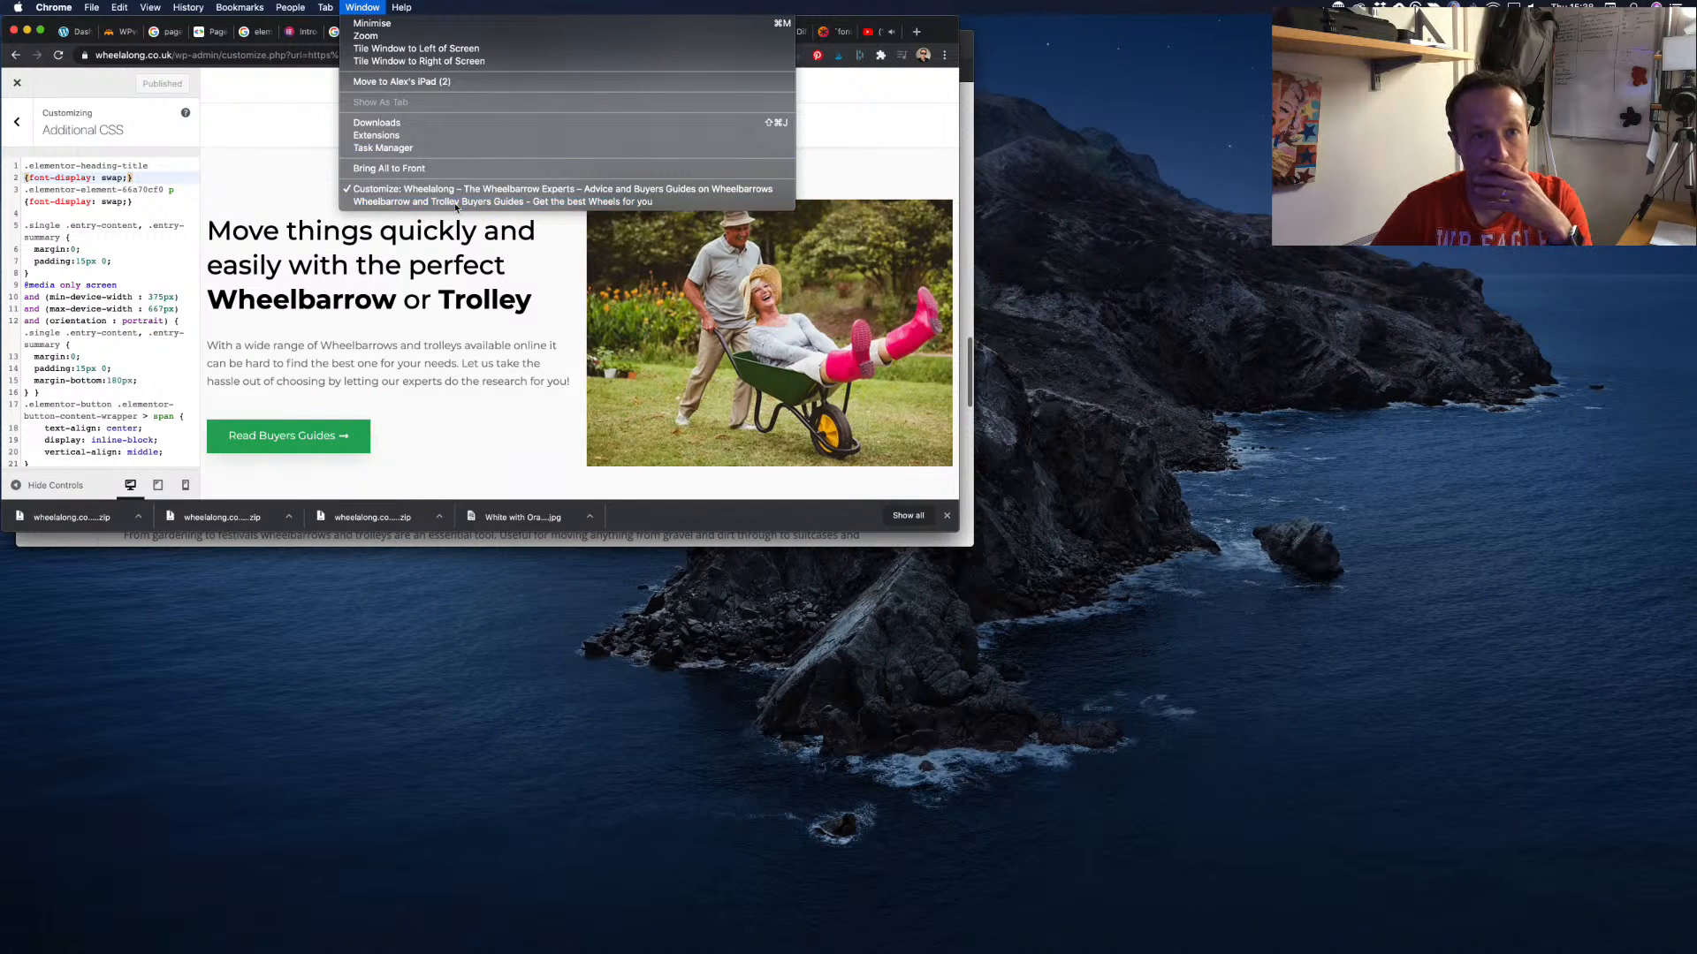
scroll(528, 558, up, 20)
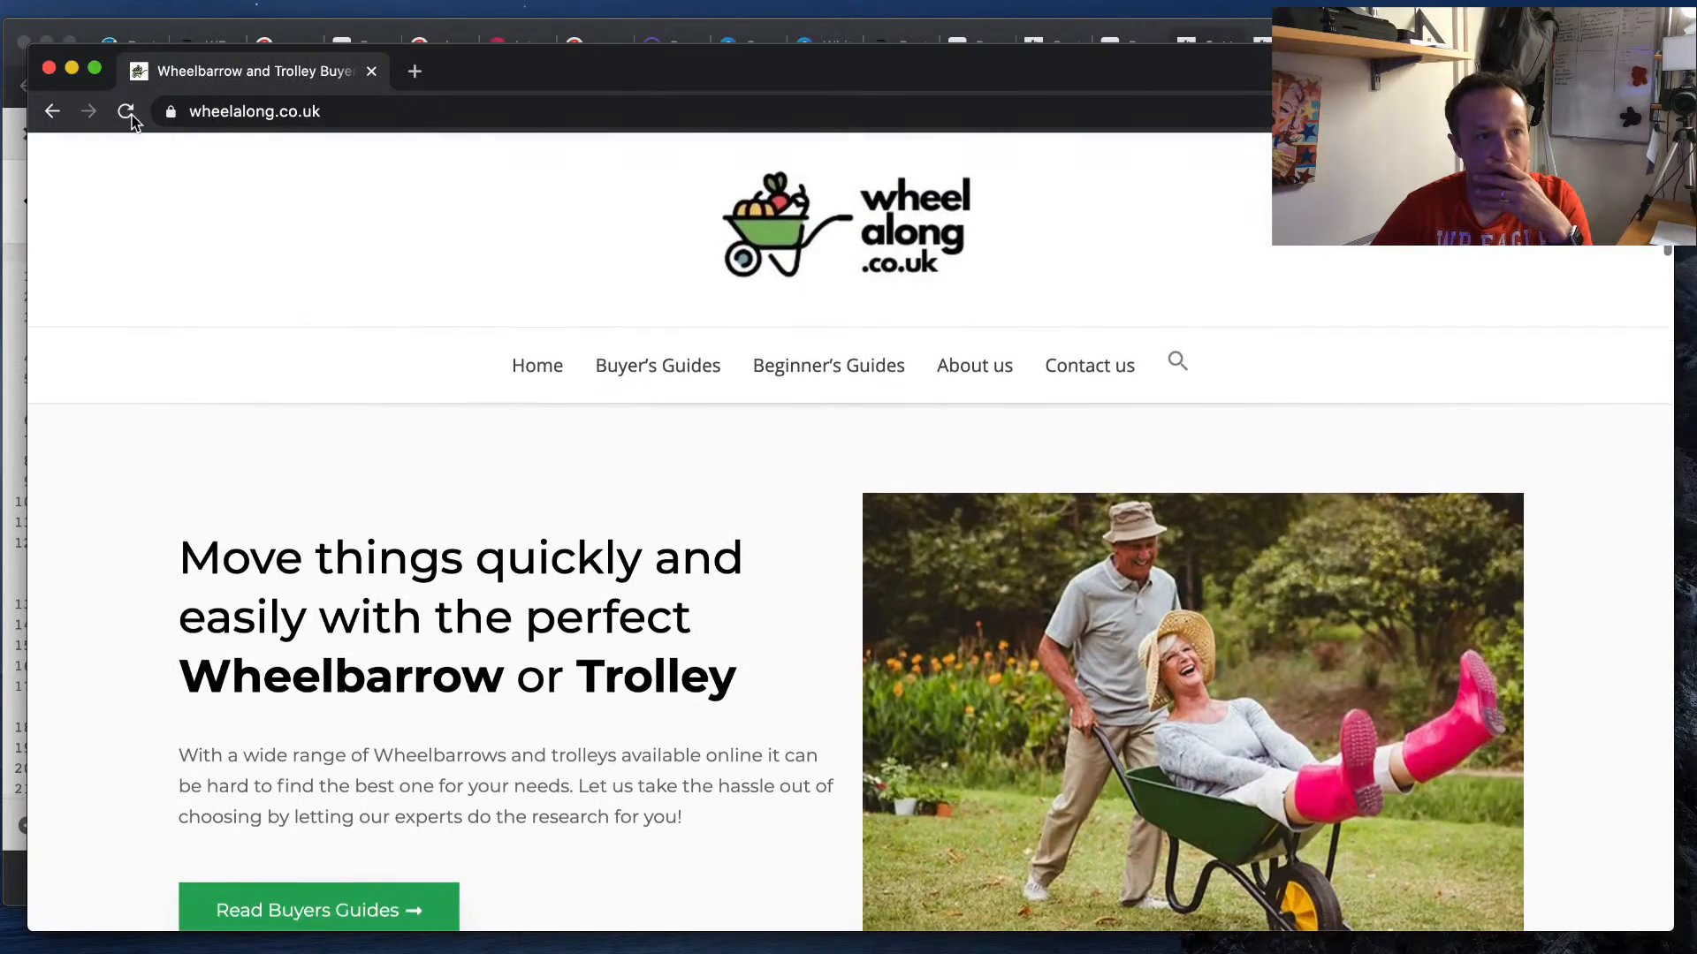
click(130, 113)
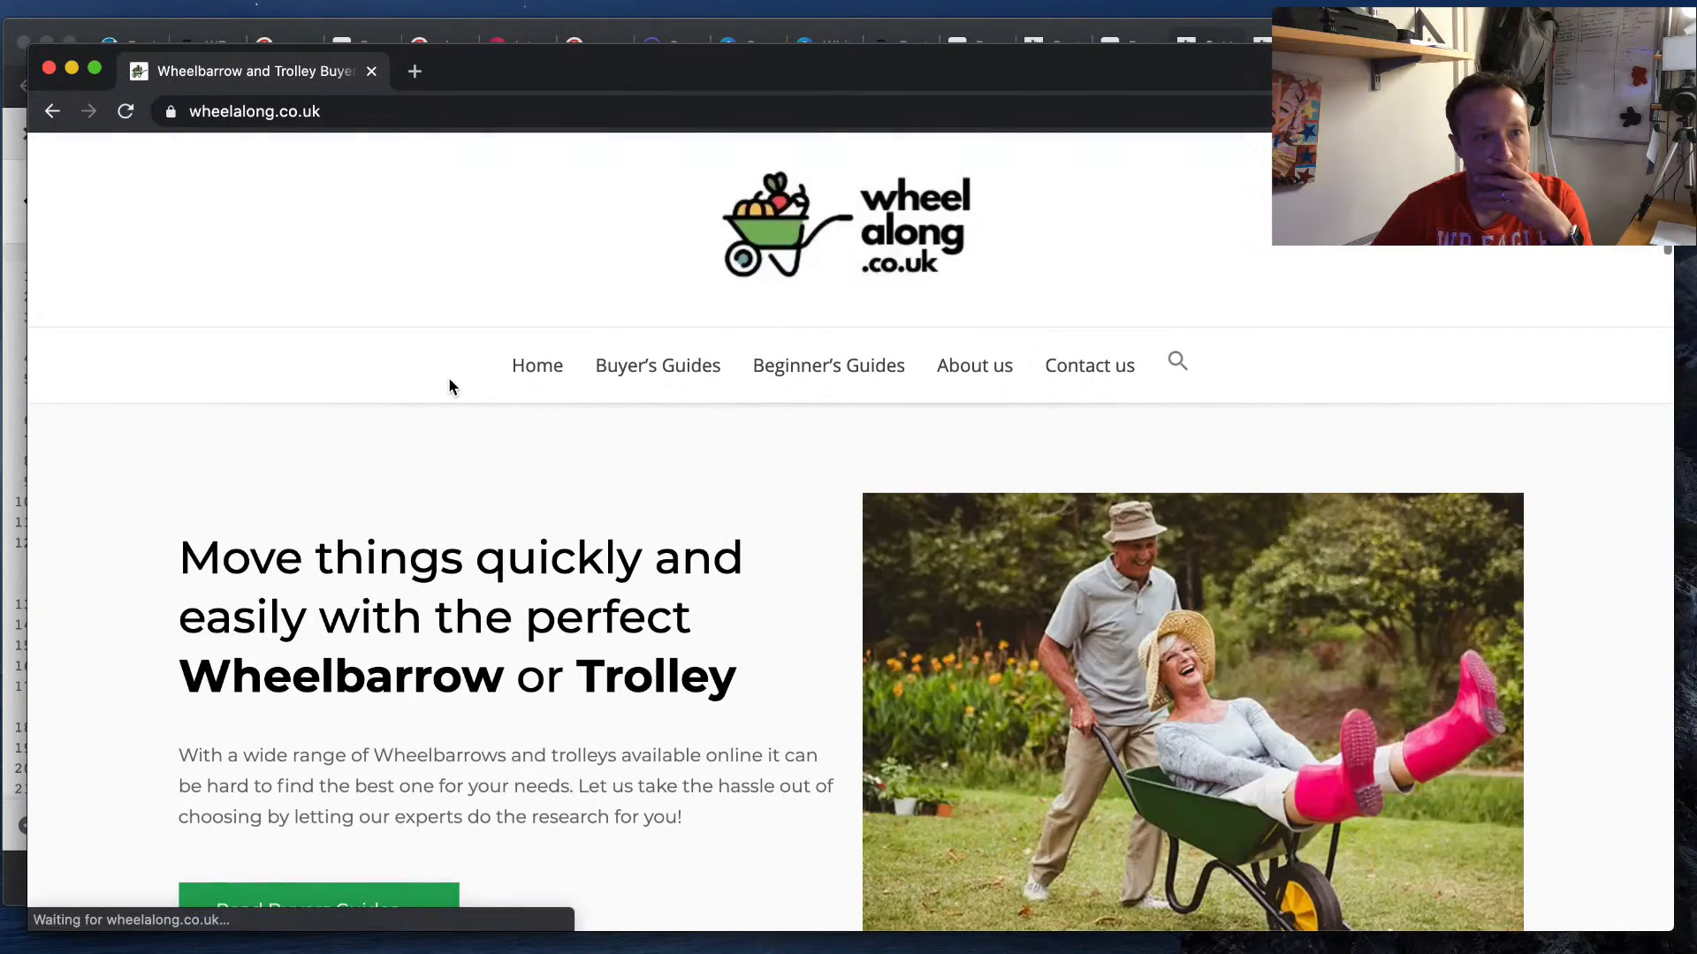
scroll(449, 380, down, 20)
scroll(451, 386, down, 3)
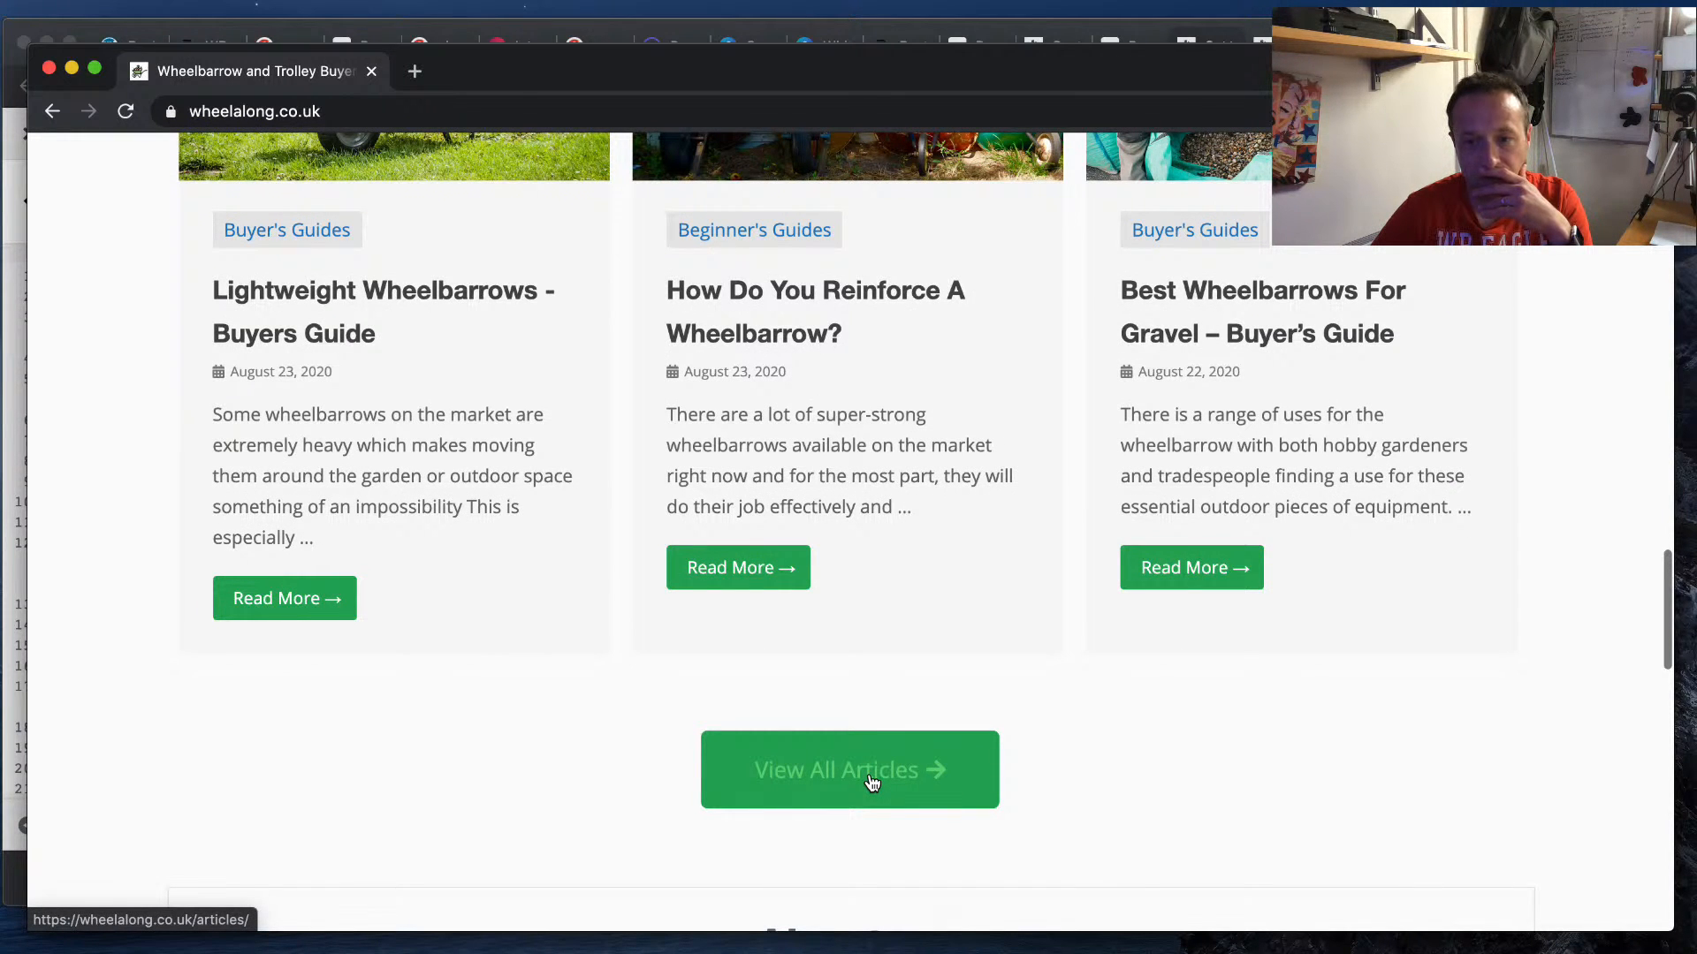
scroll(1161, 656, up, 20)
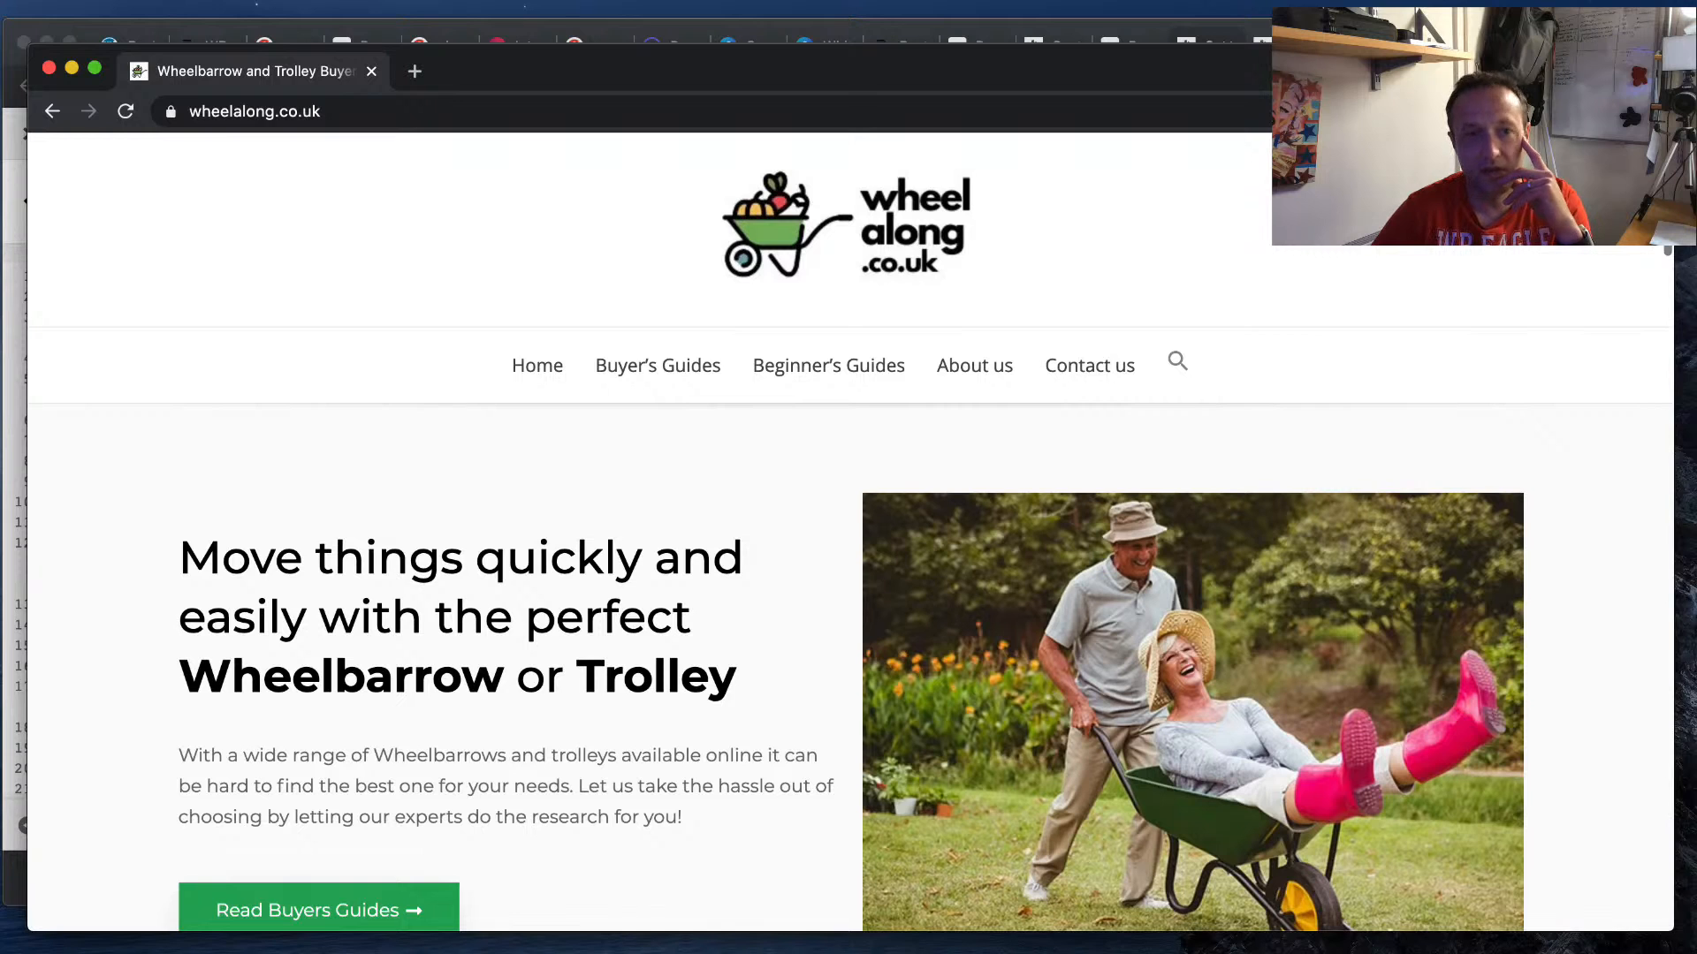
- Return to the wheelalong.co.uk admin window, close the Customizer, clear the WP Rocket cache and start preloading it
click(471, 29)
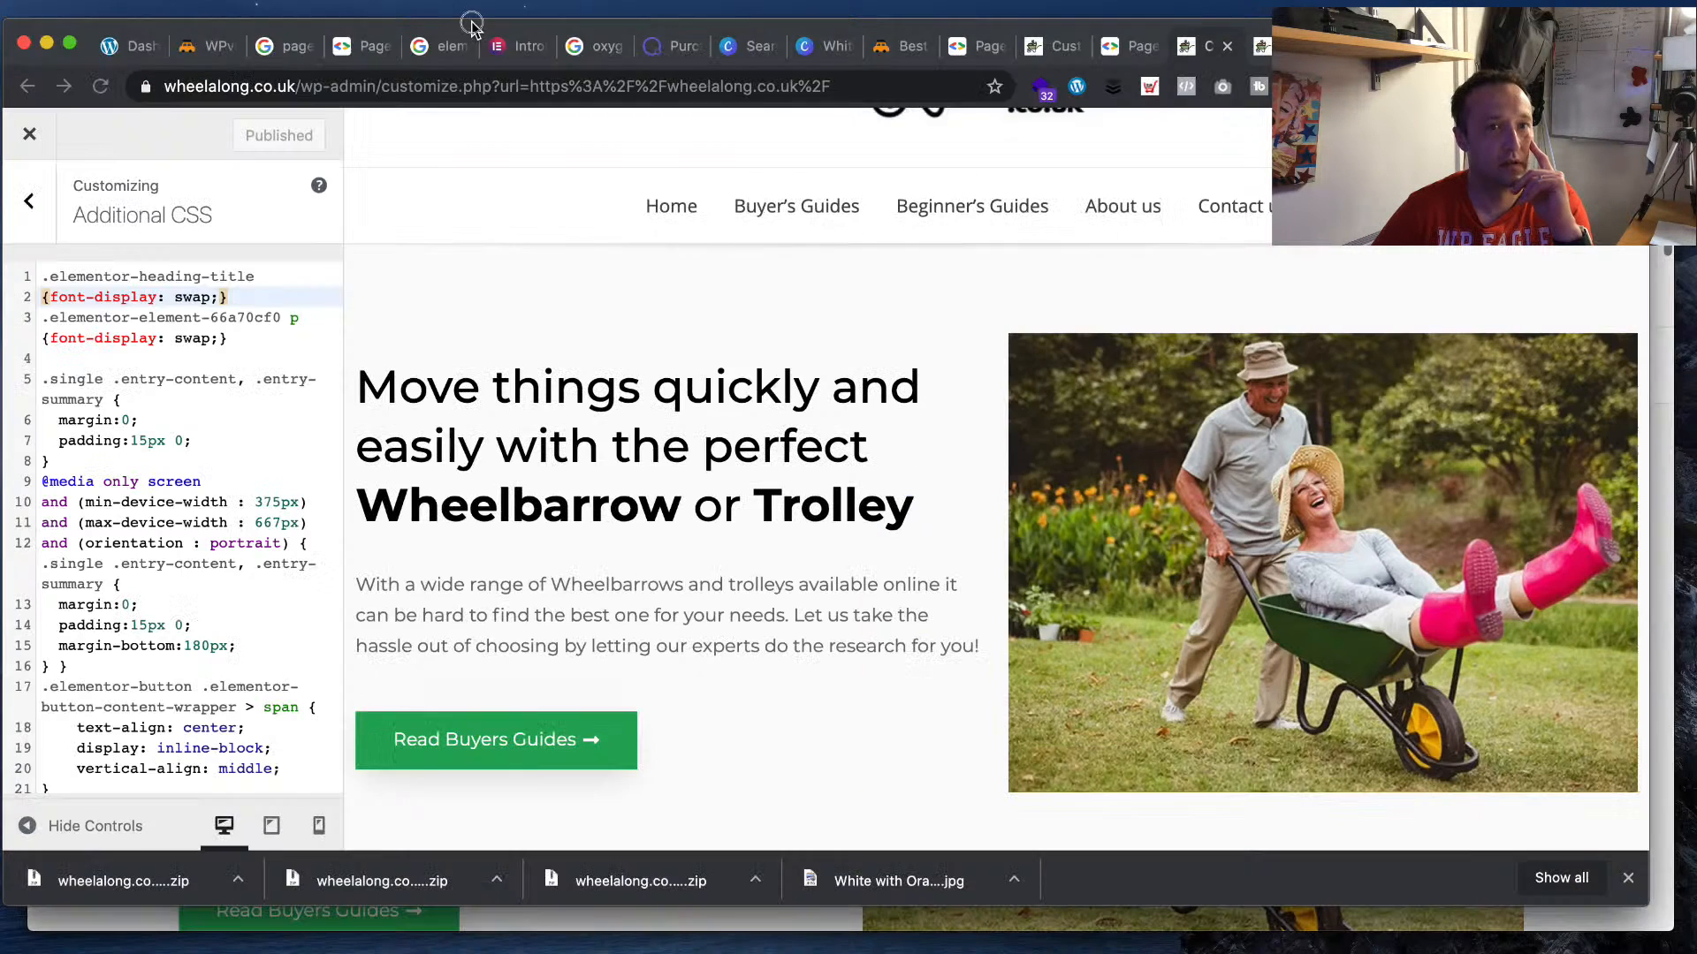
click(1134, 48)
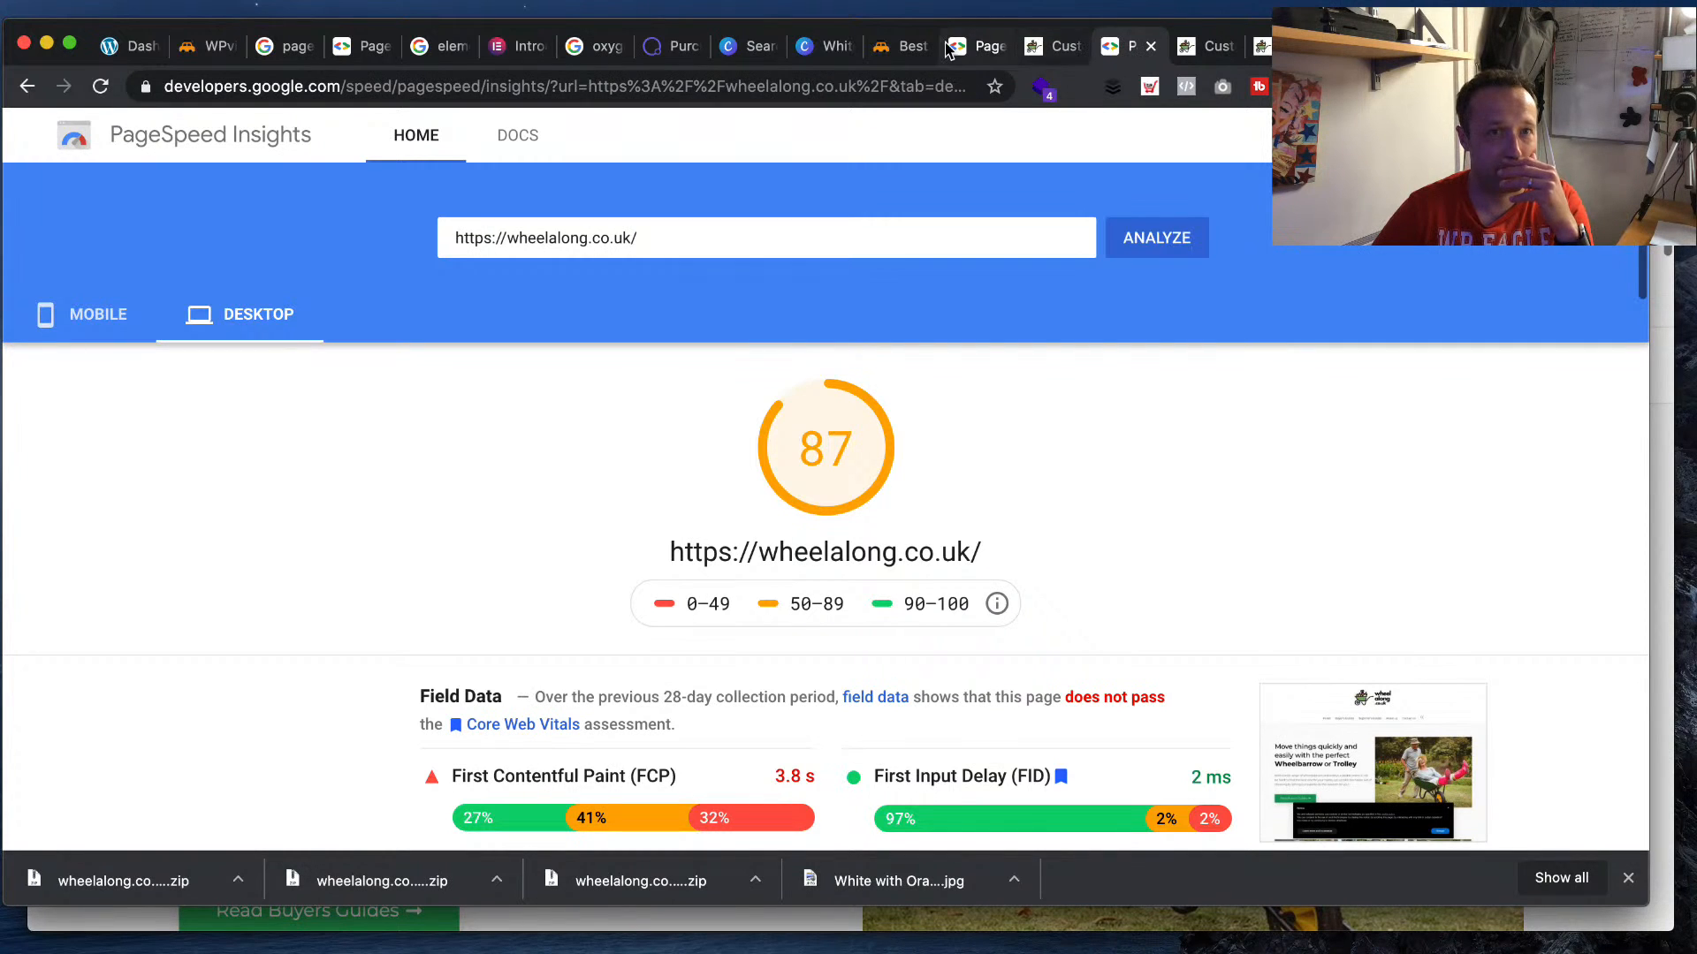
click(1050, 46)
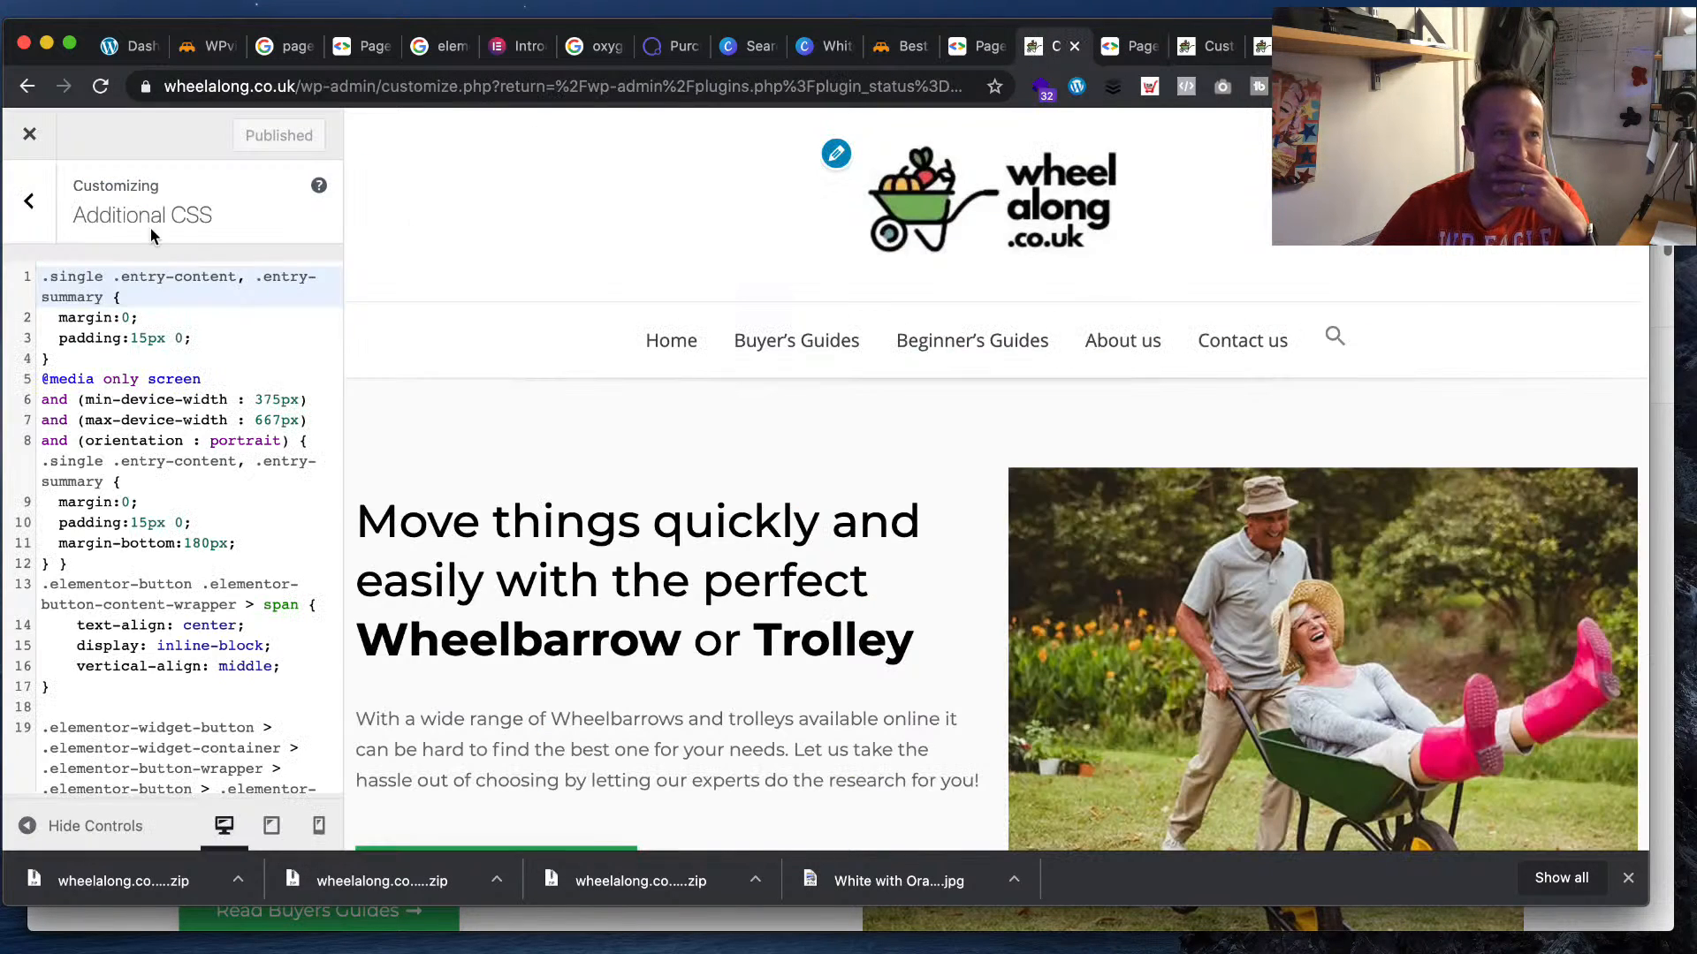
click(24, 135)
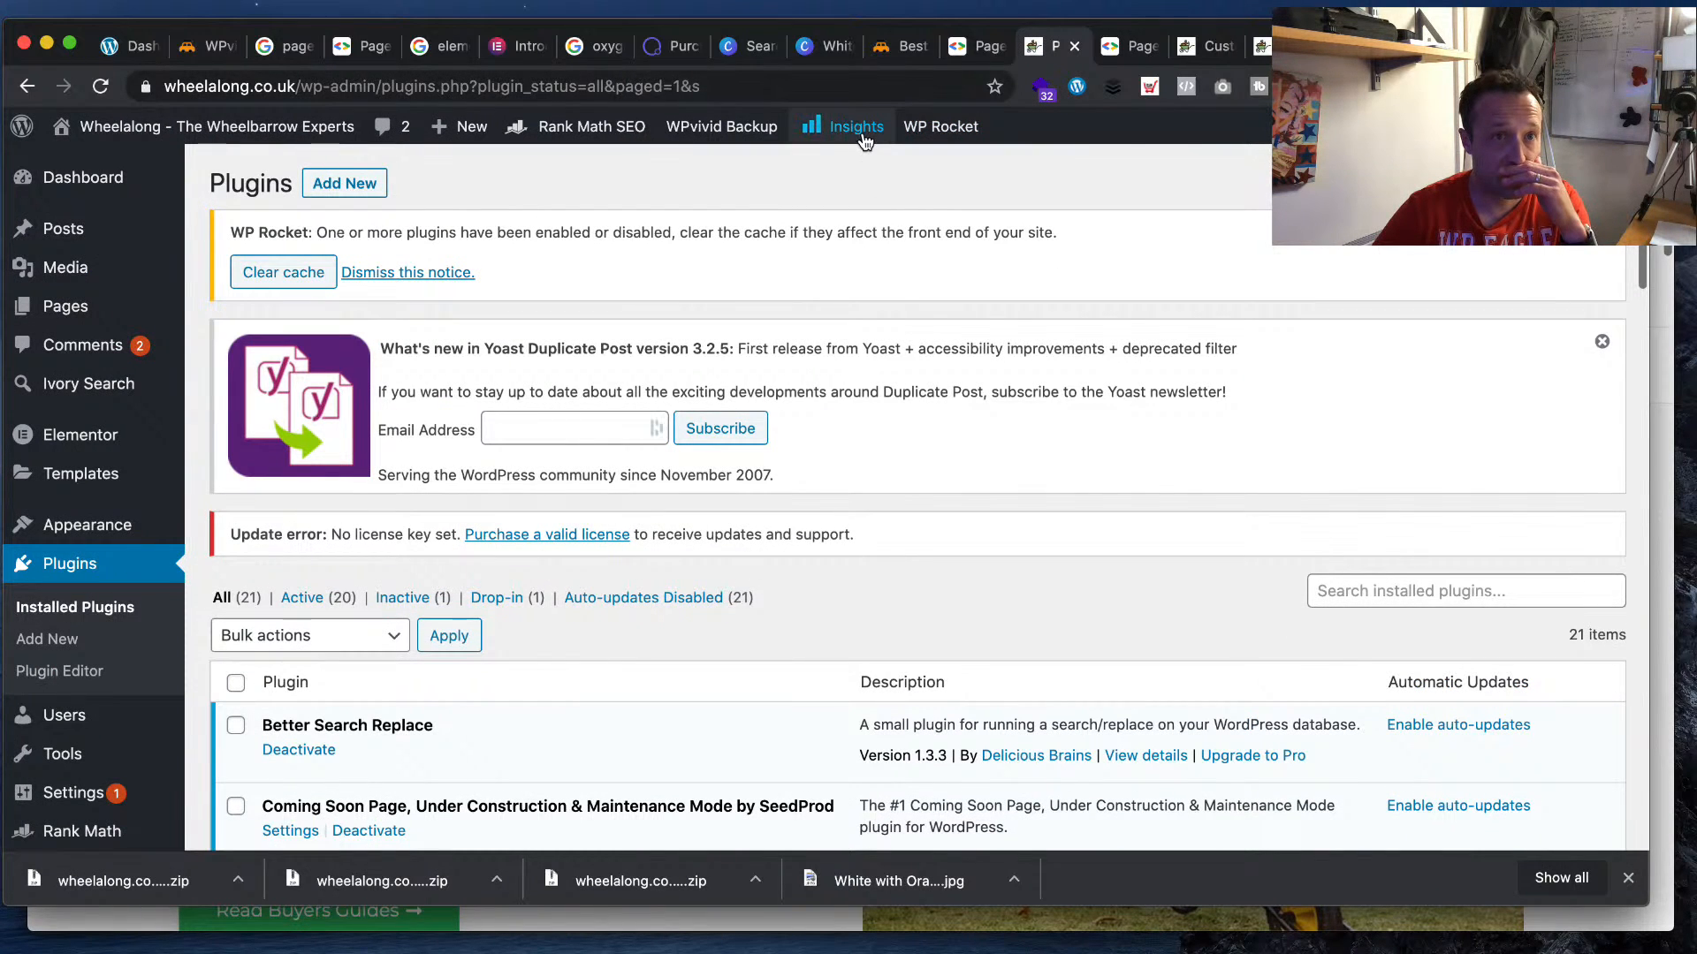
mouse_move(939, 131)
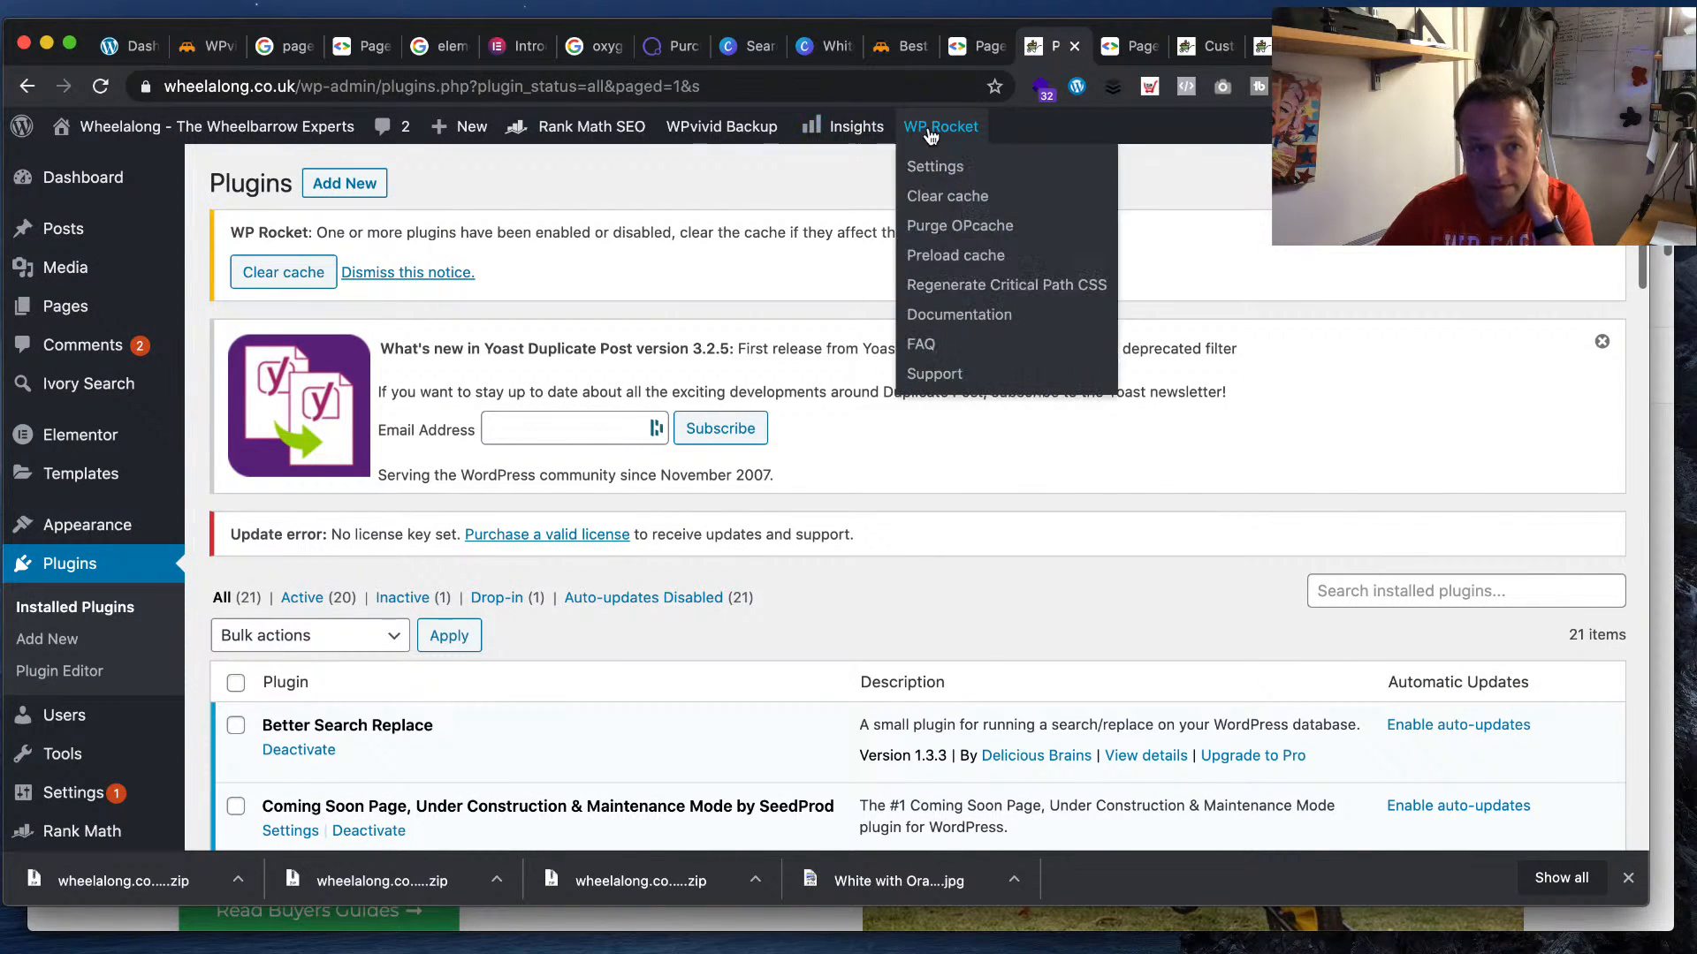
click(950, 199)
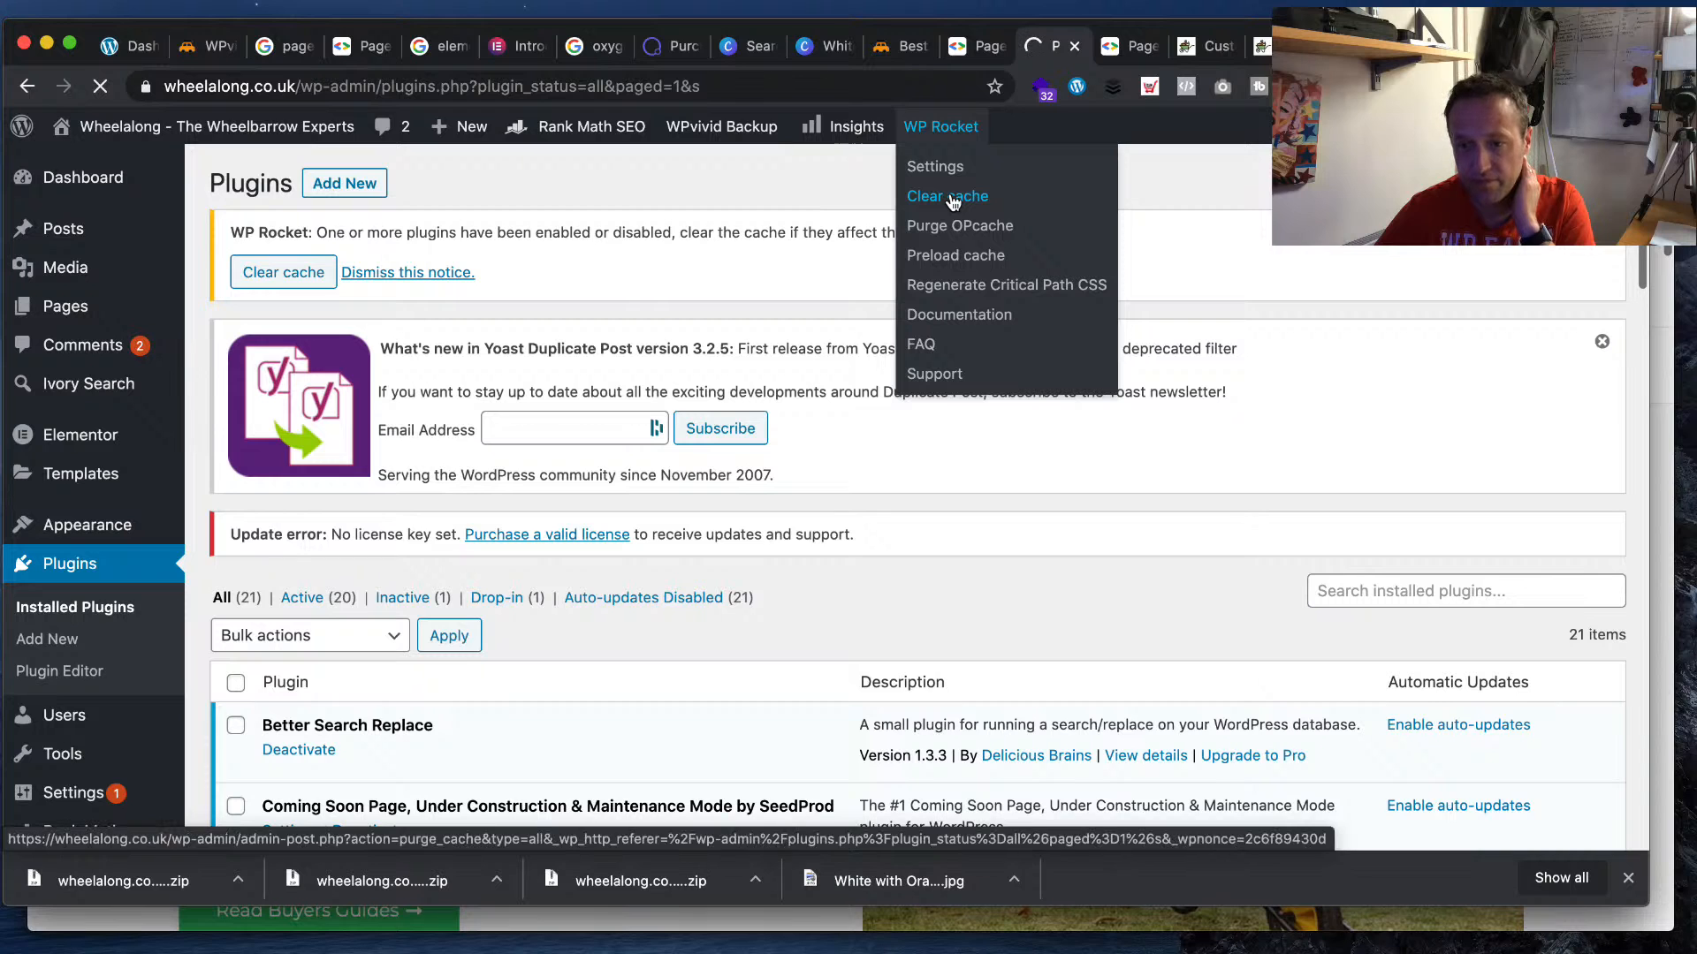
mouse_move(975, 124)
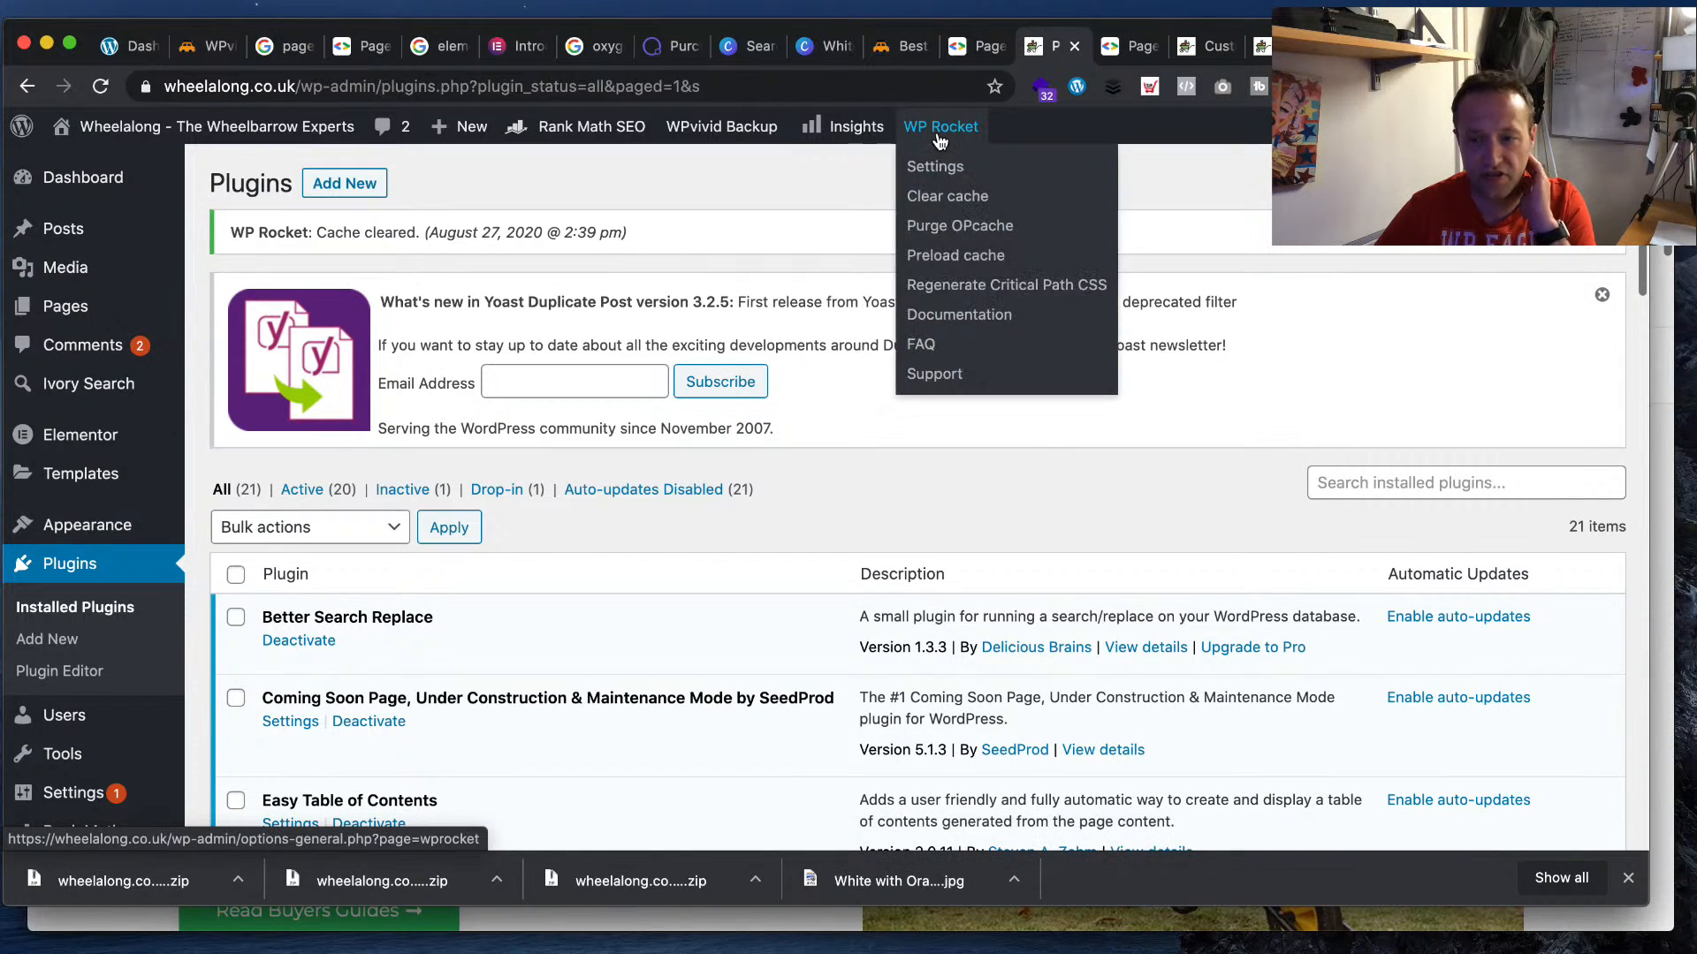
click(990, 283)
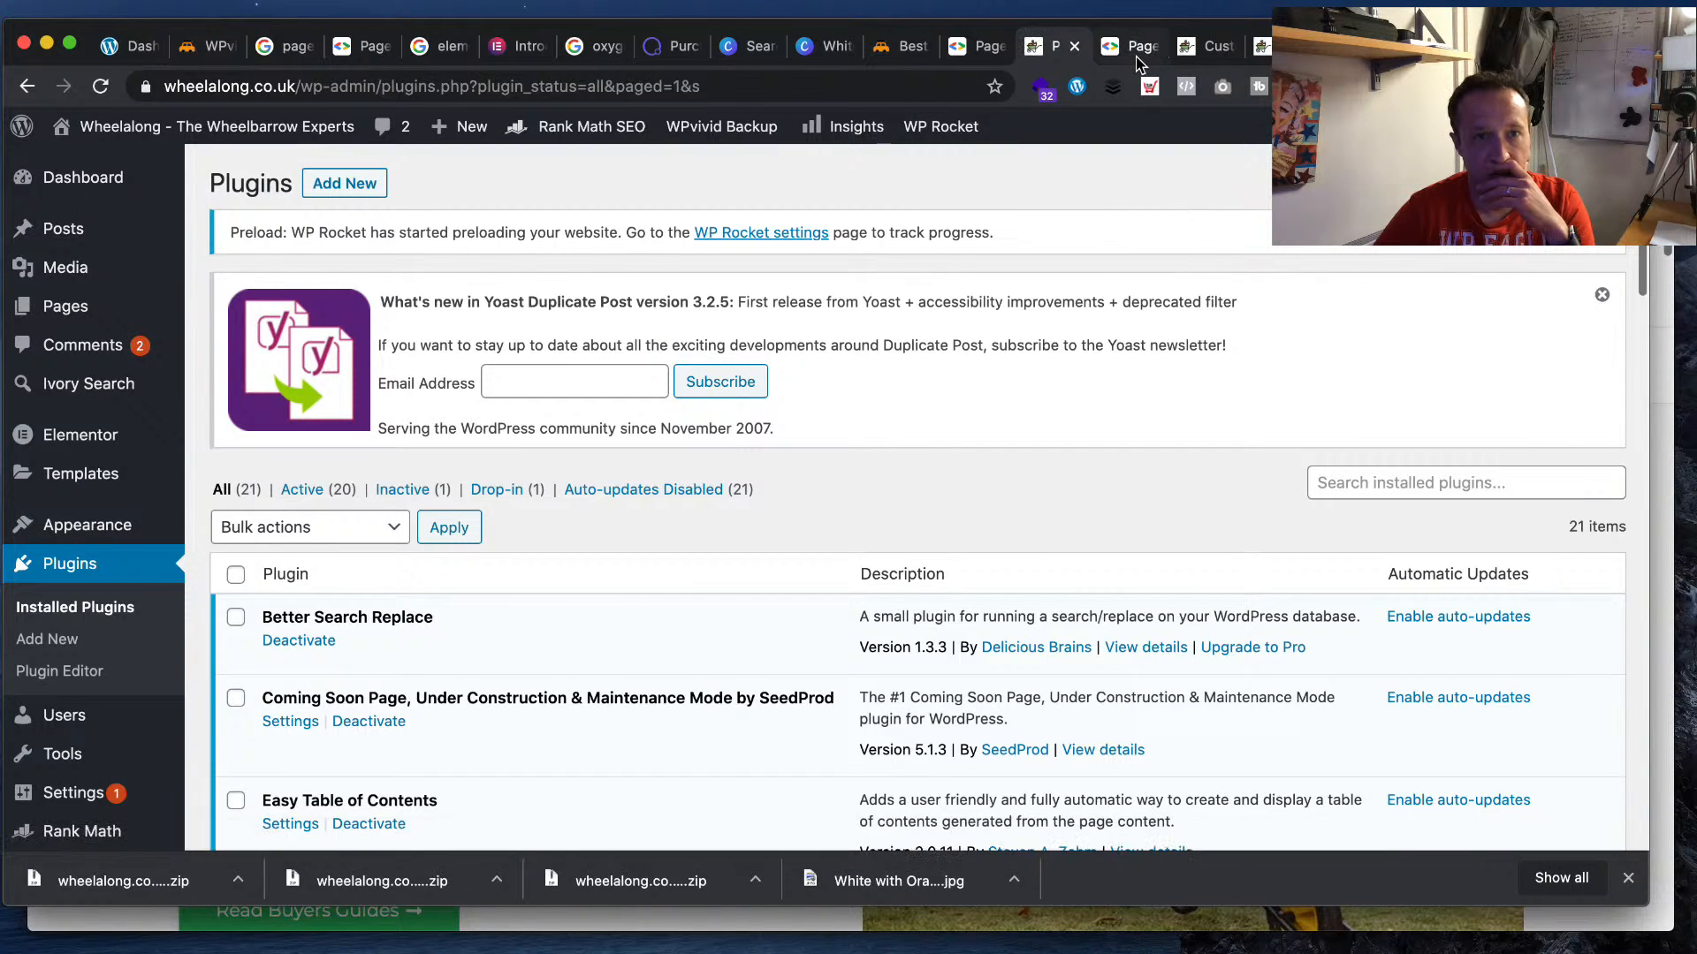
- Switch to the other browser window, reload the wheelalong.co.uk homepage, look over its article cards and open the full articles list
click(613, 4)
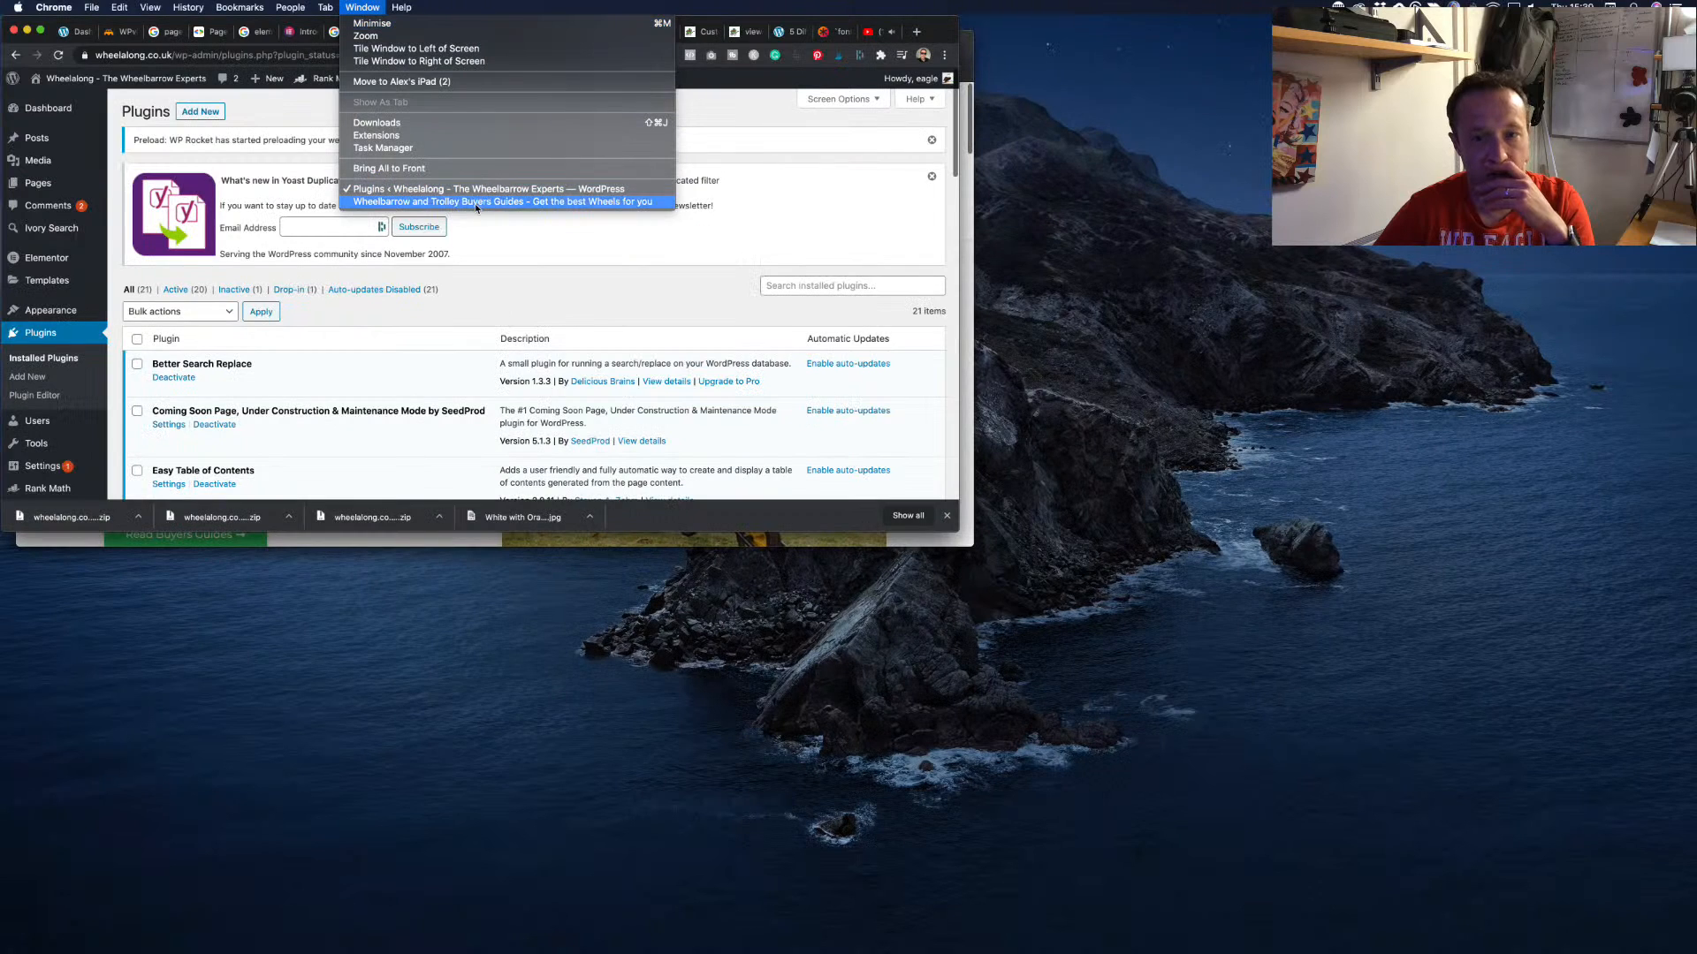
click(816, 342)
click(126, 109)
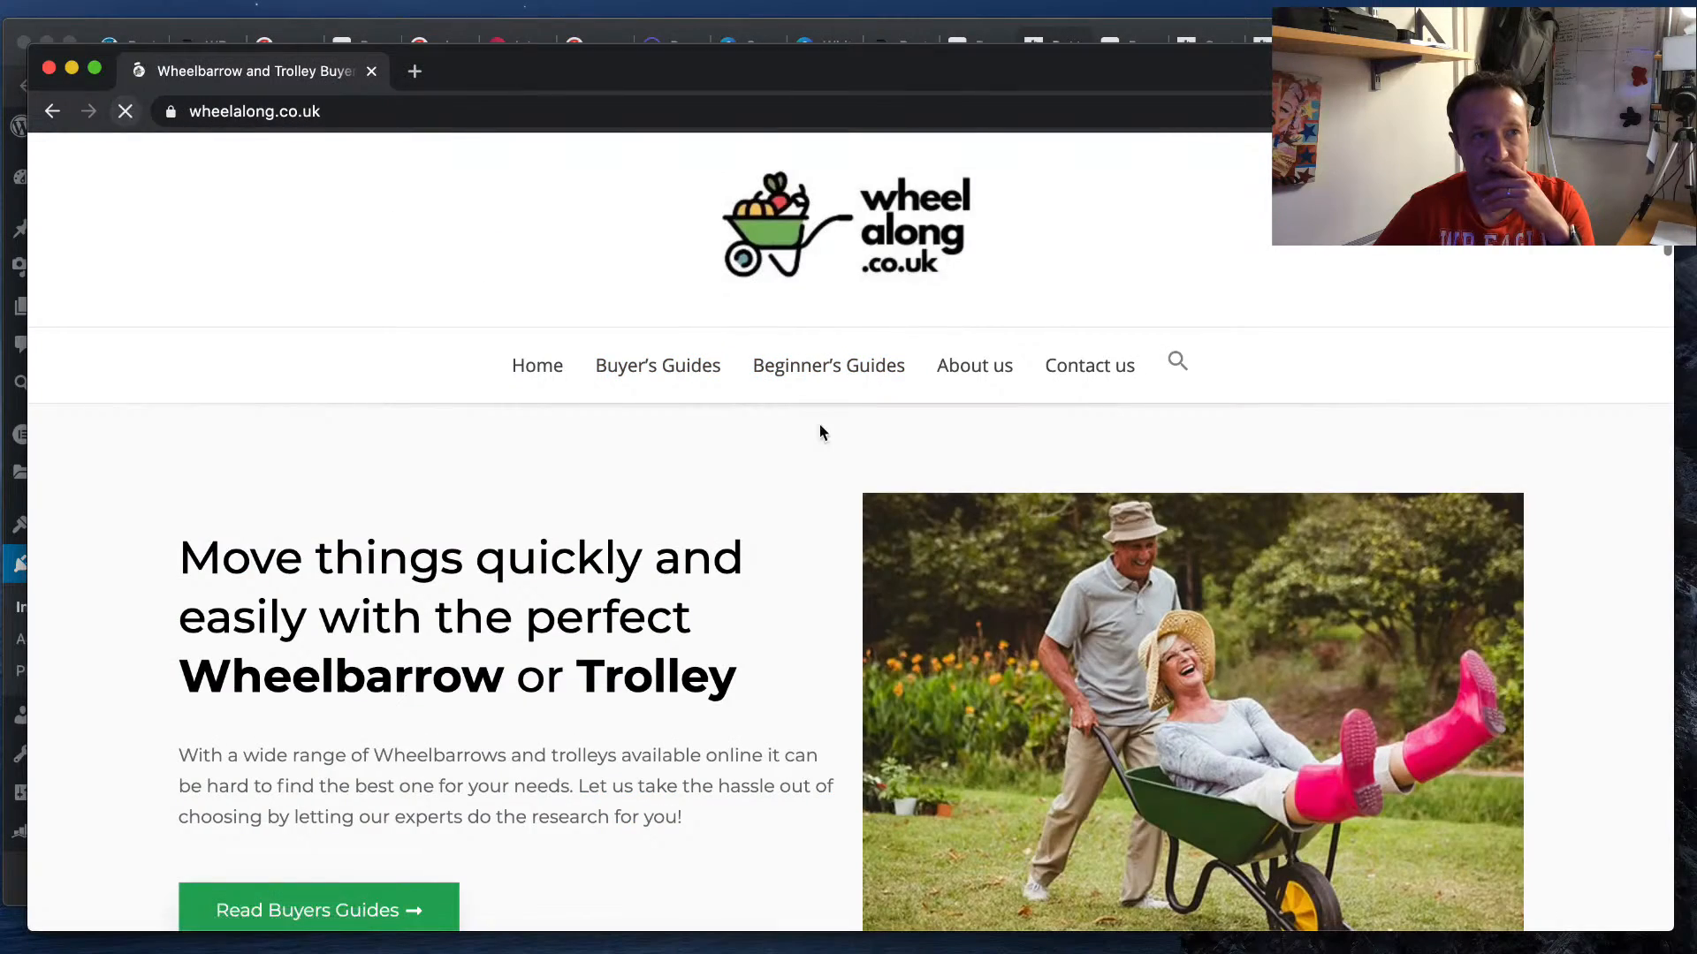
scroll(857, 418, down, 15)
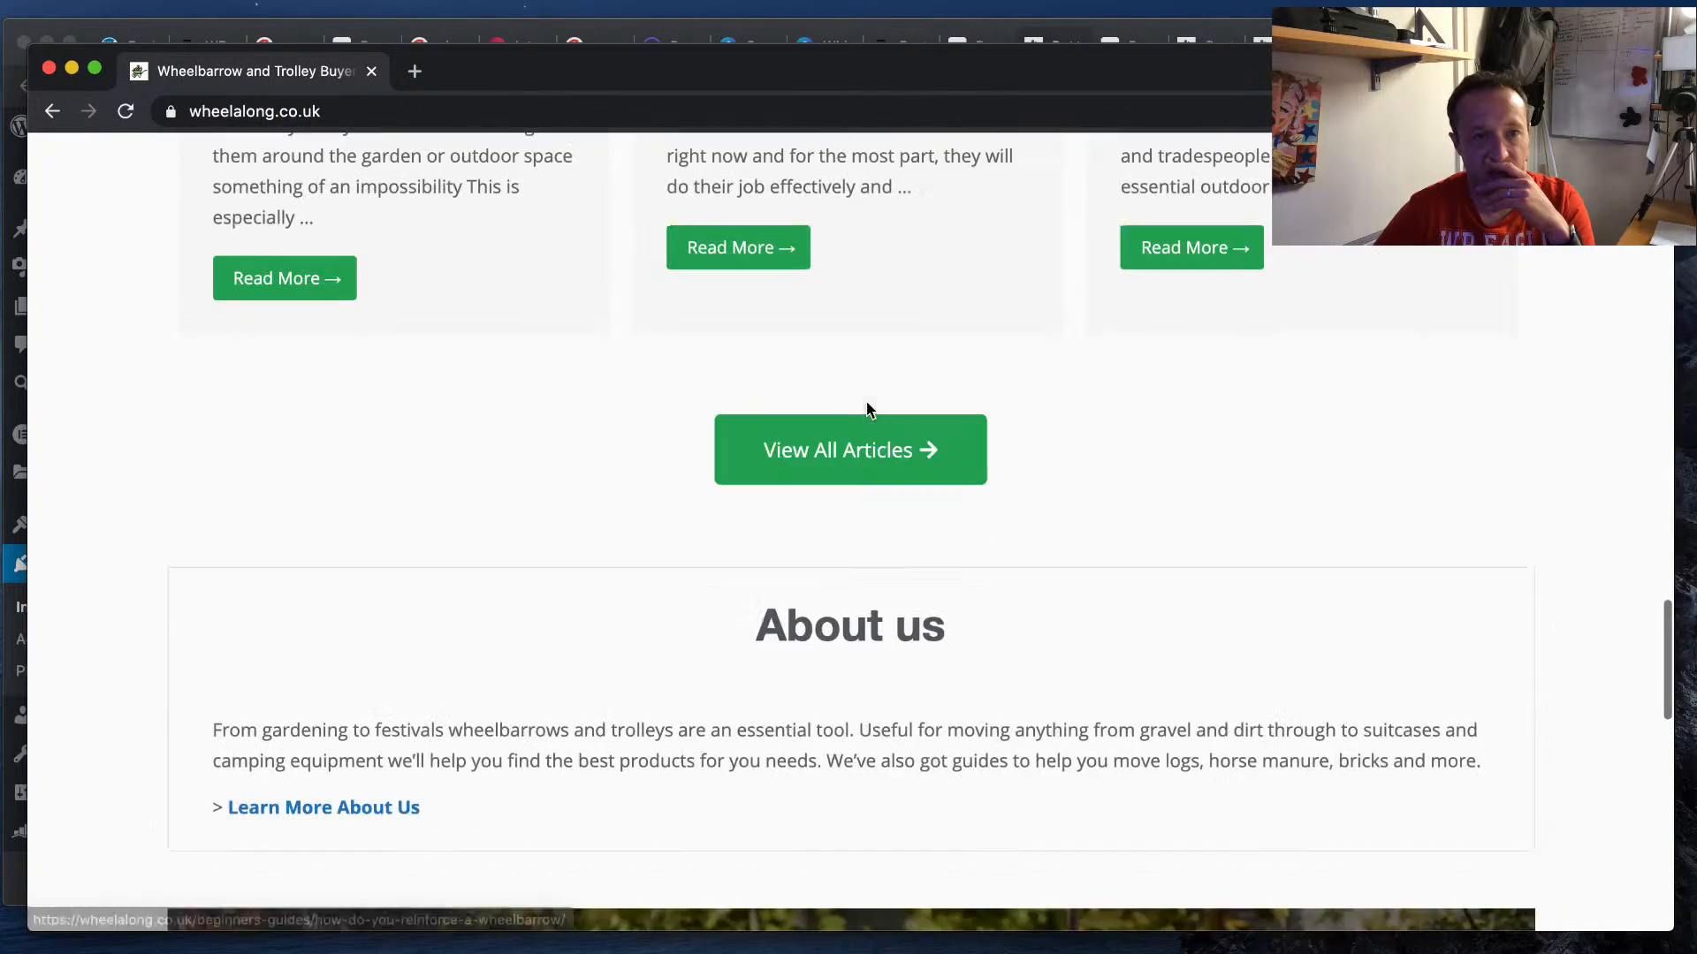
scroll(1171, 482, up, 5)
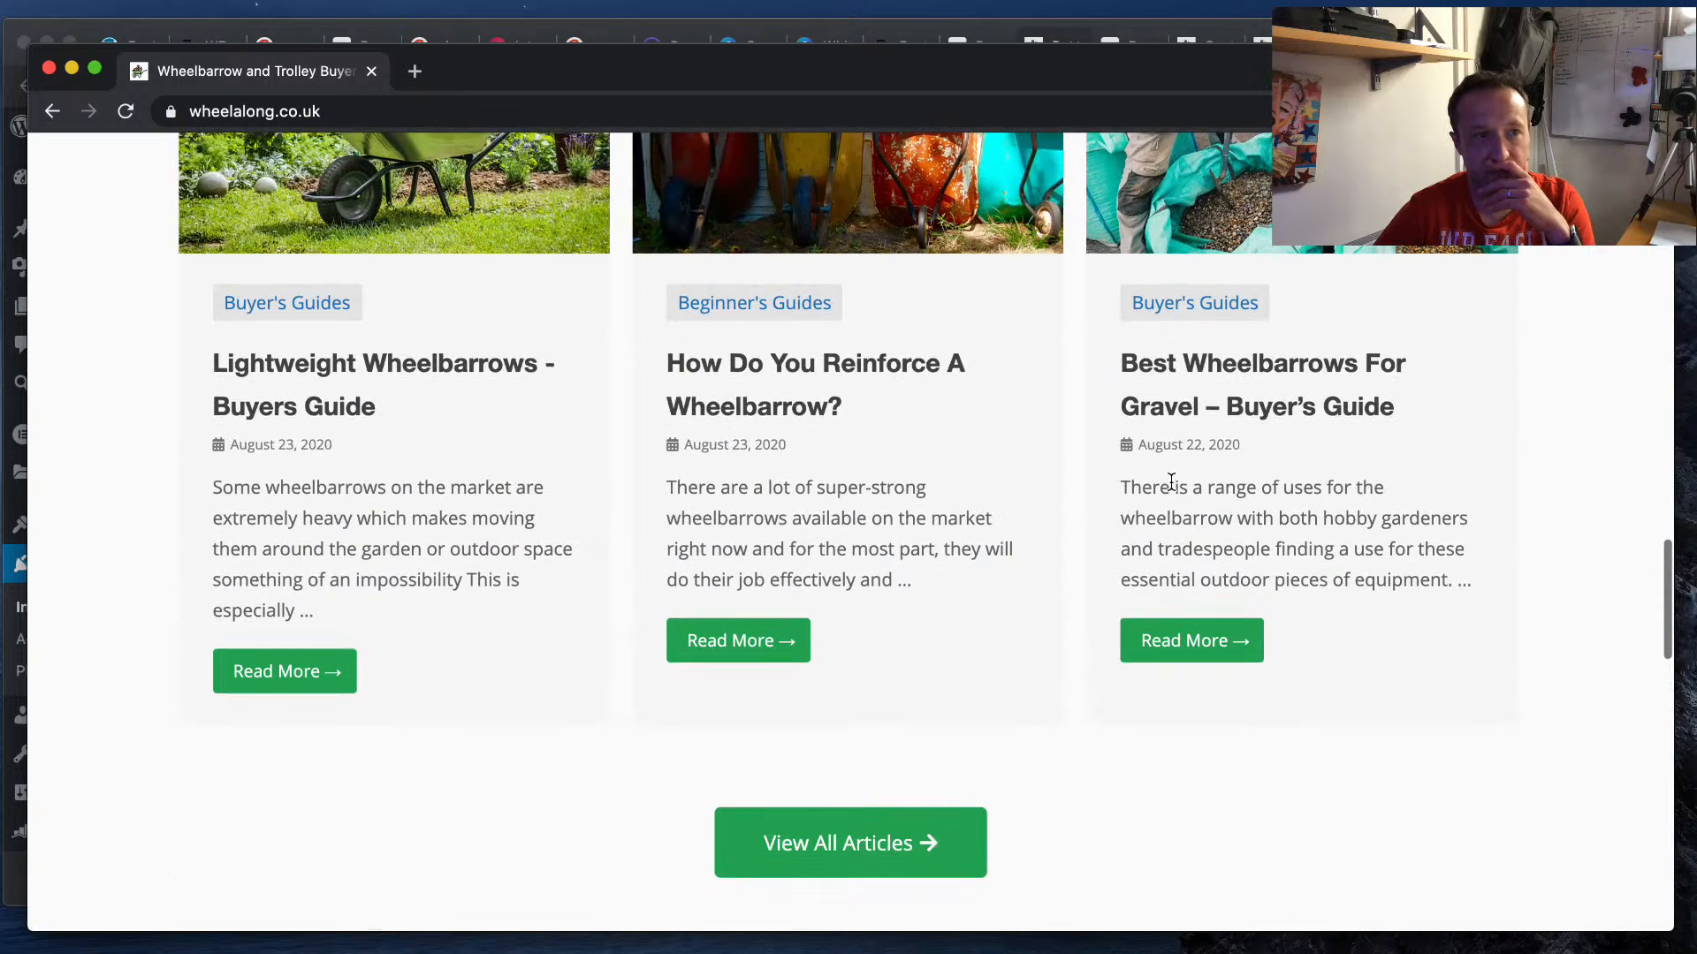
click(919, 864)
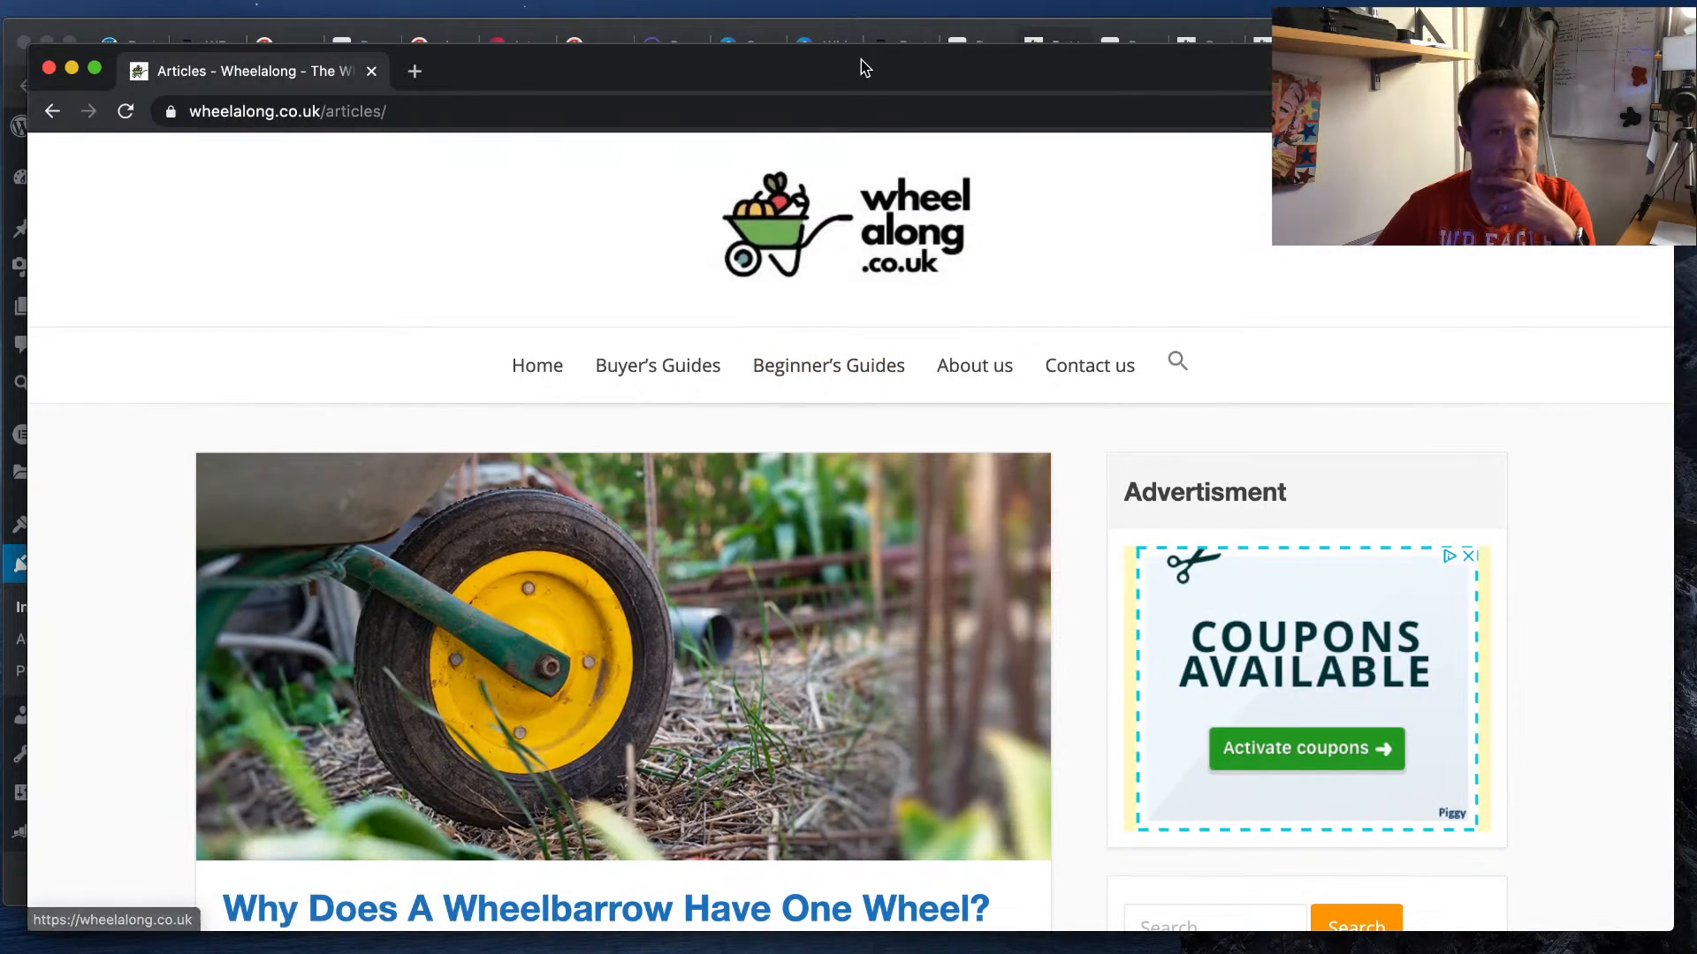
click(881, 33)
click(1107, 46)
click(1133, 237)
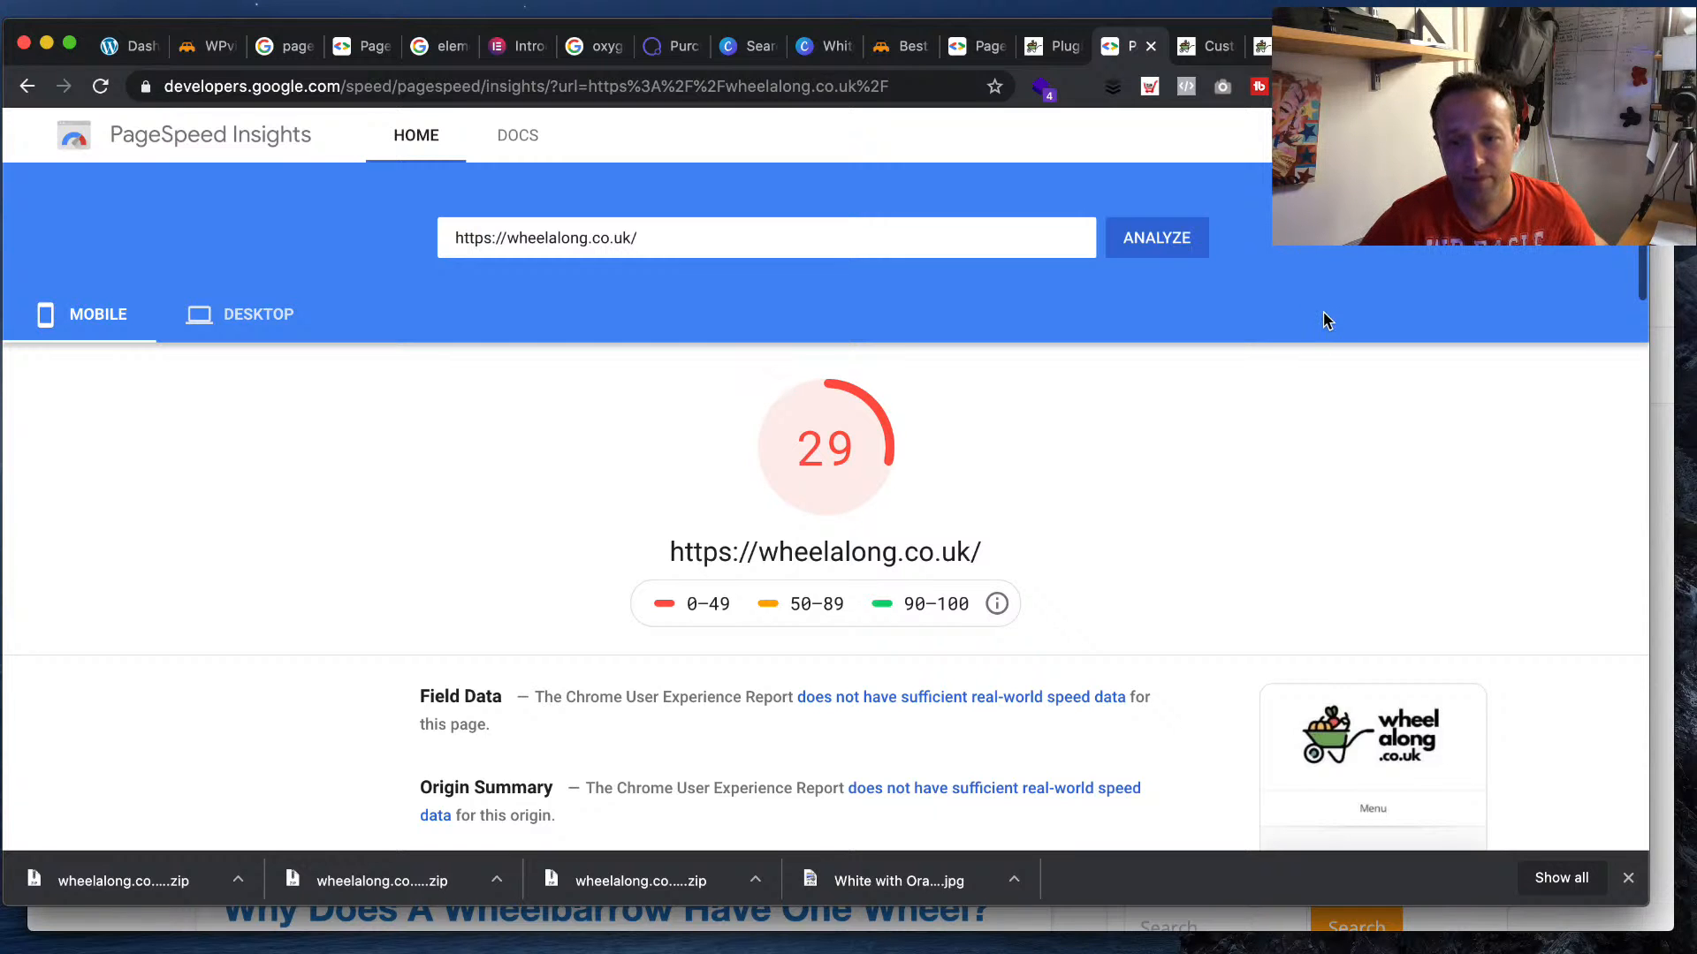
- Compare the desktop and mobile PageSpeed scores, and review the mobile metrics, opportunities and diagnostics
click(234, 316)
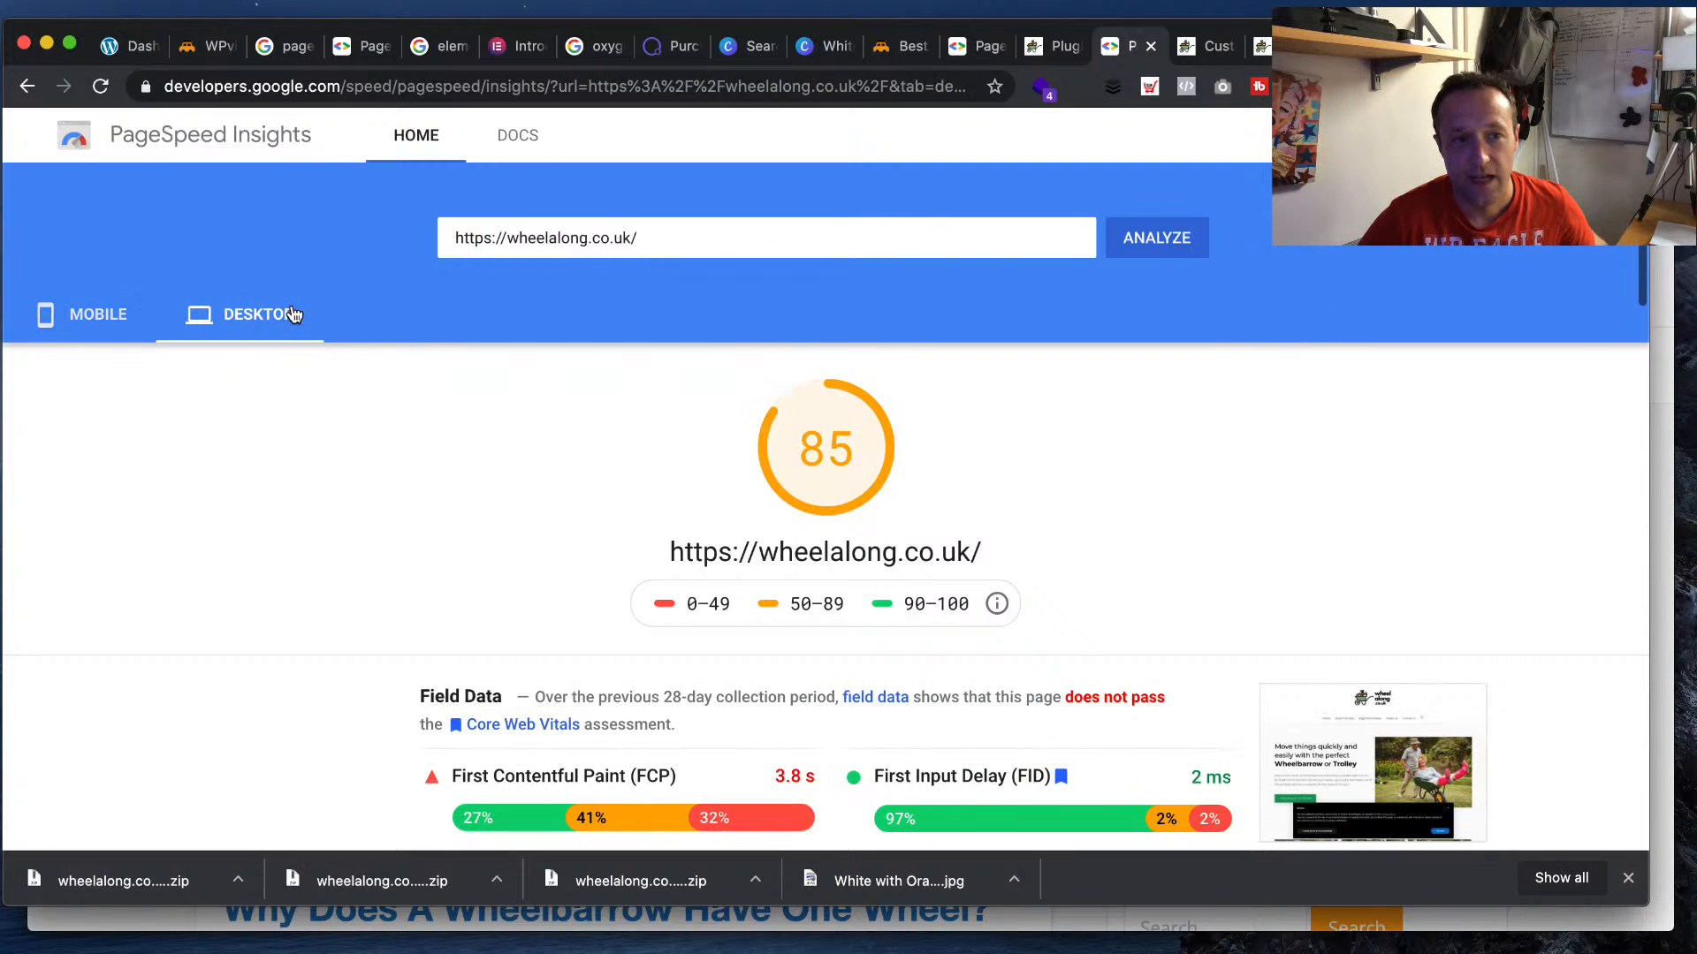
click(76, 319)
scroll(674, 332, down, 10)
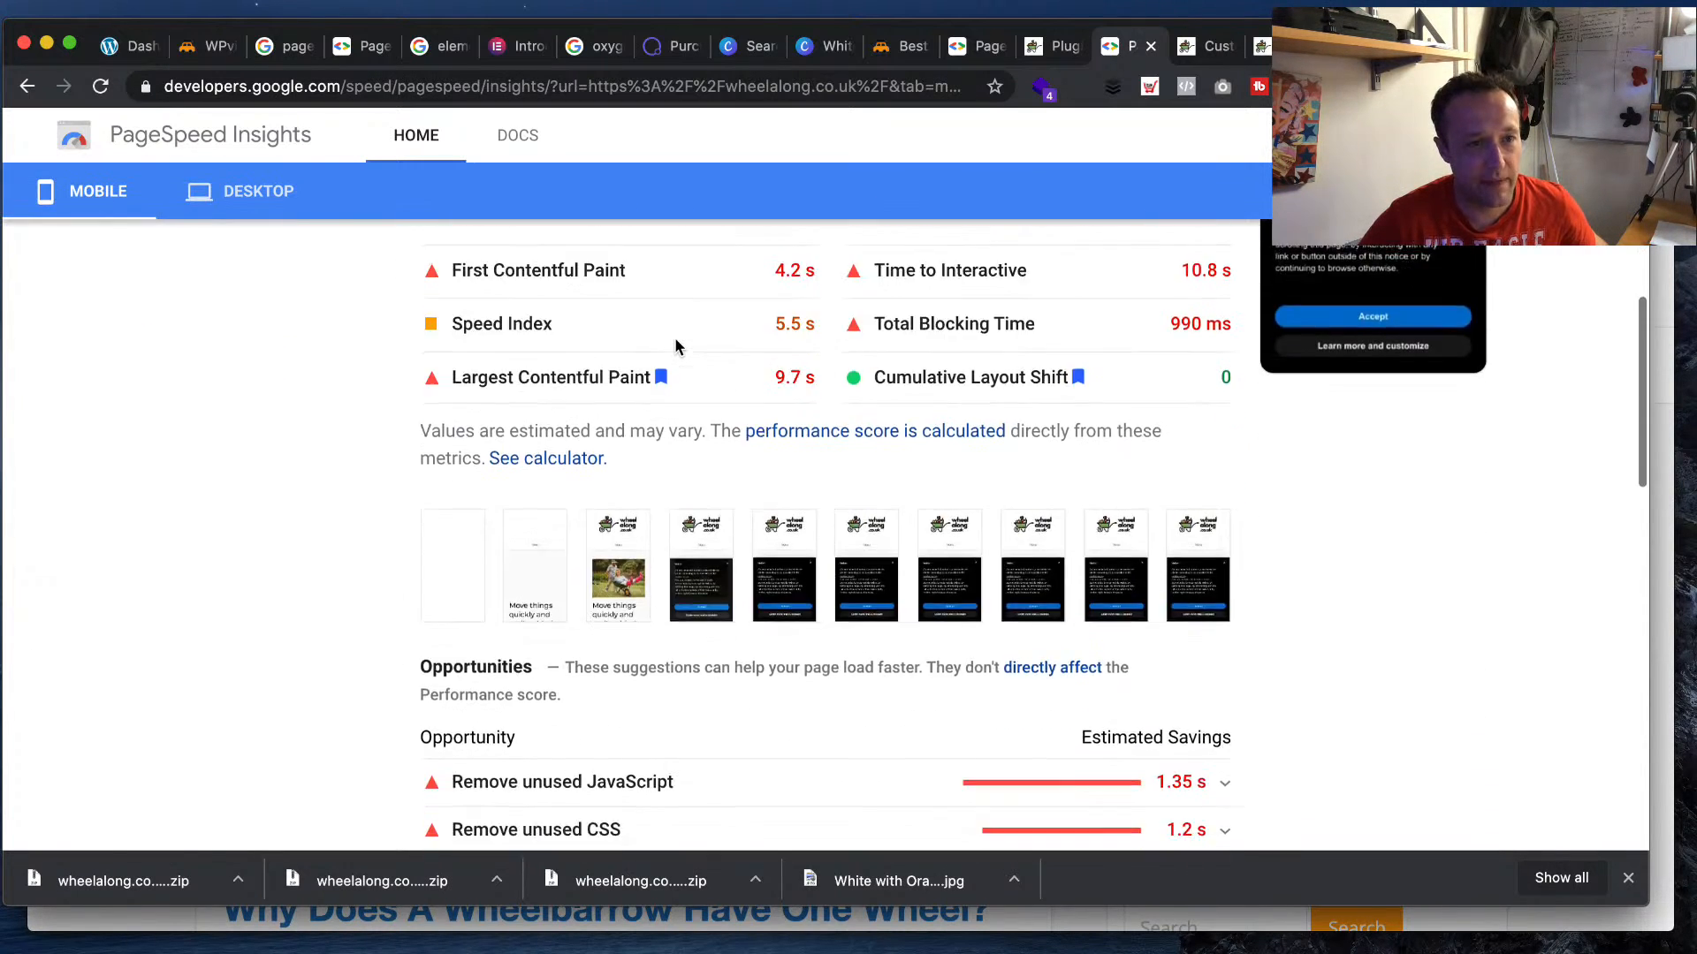
scroll(673, 398, down, 5)
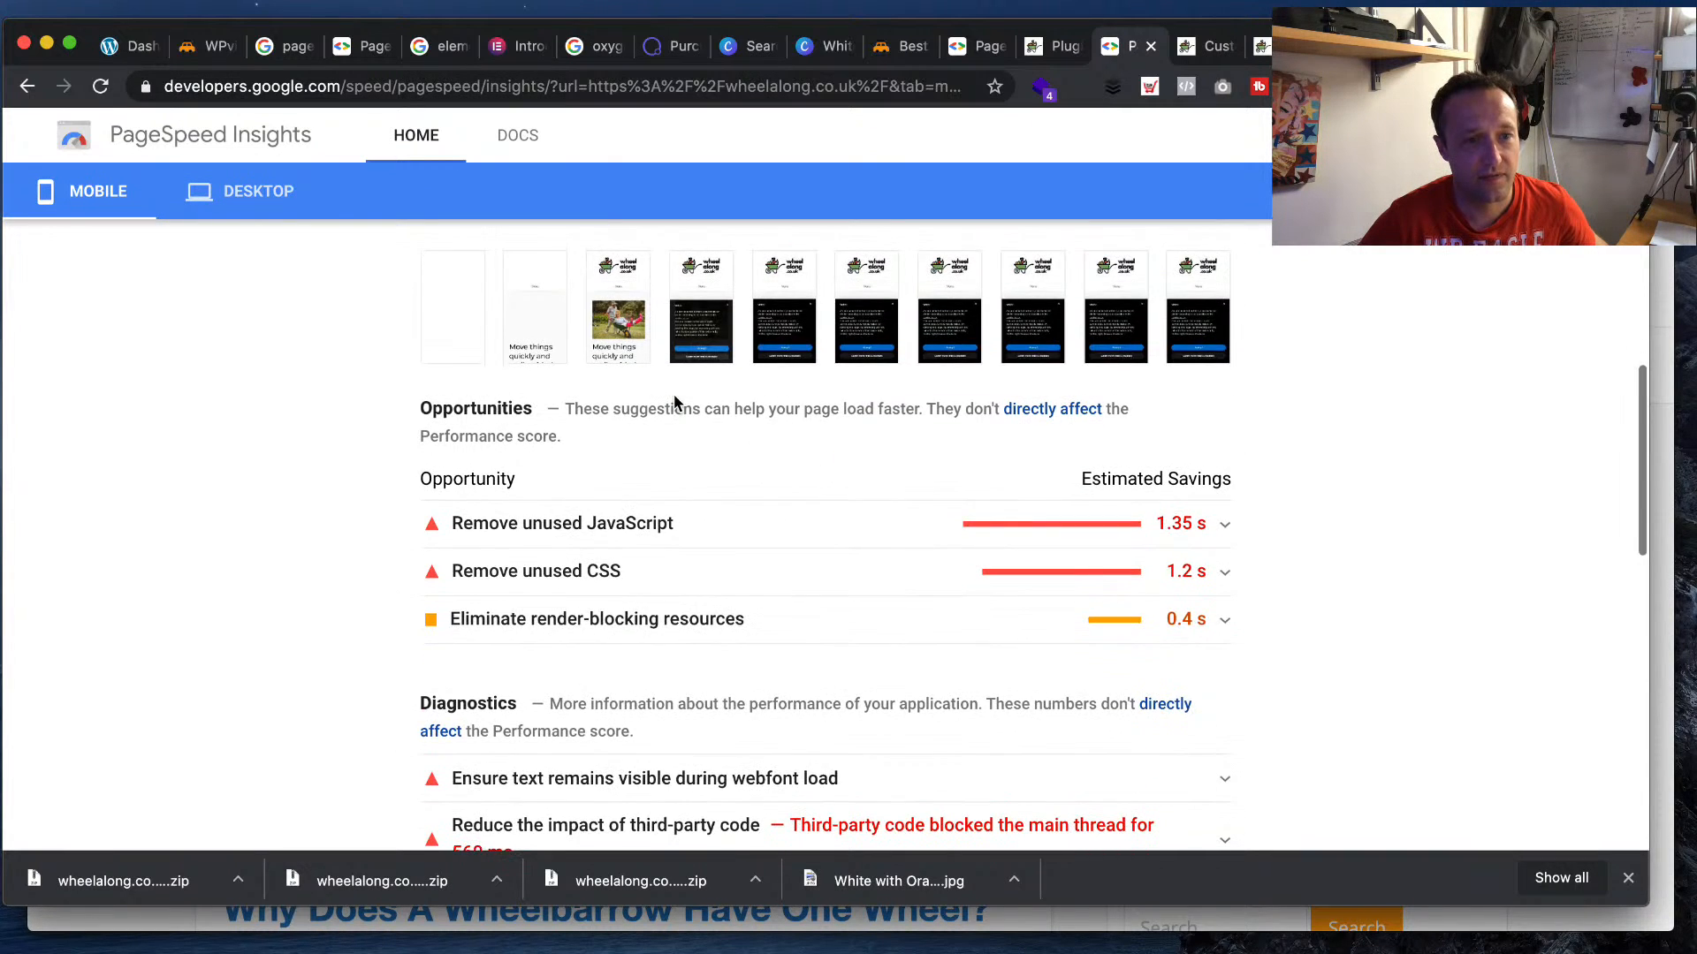
scroll(674, 402, down, 1)
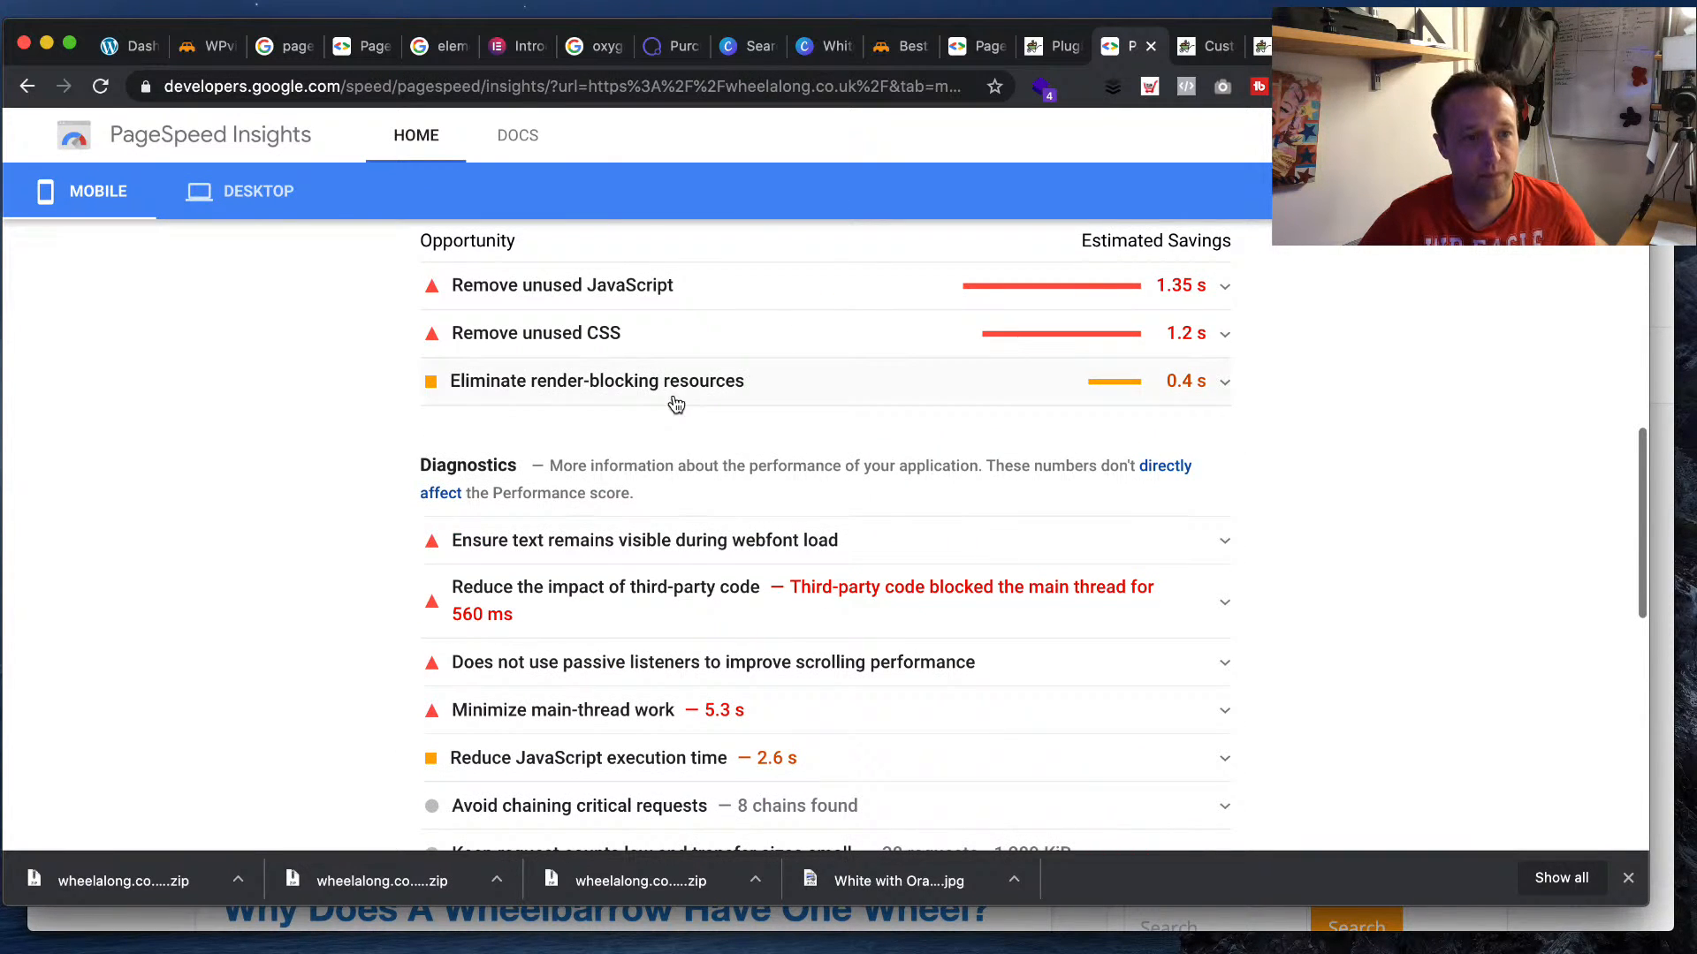
scroll(676, 404, up, 4)
scroll(678, 404, down, 1)
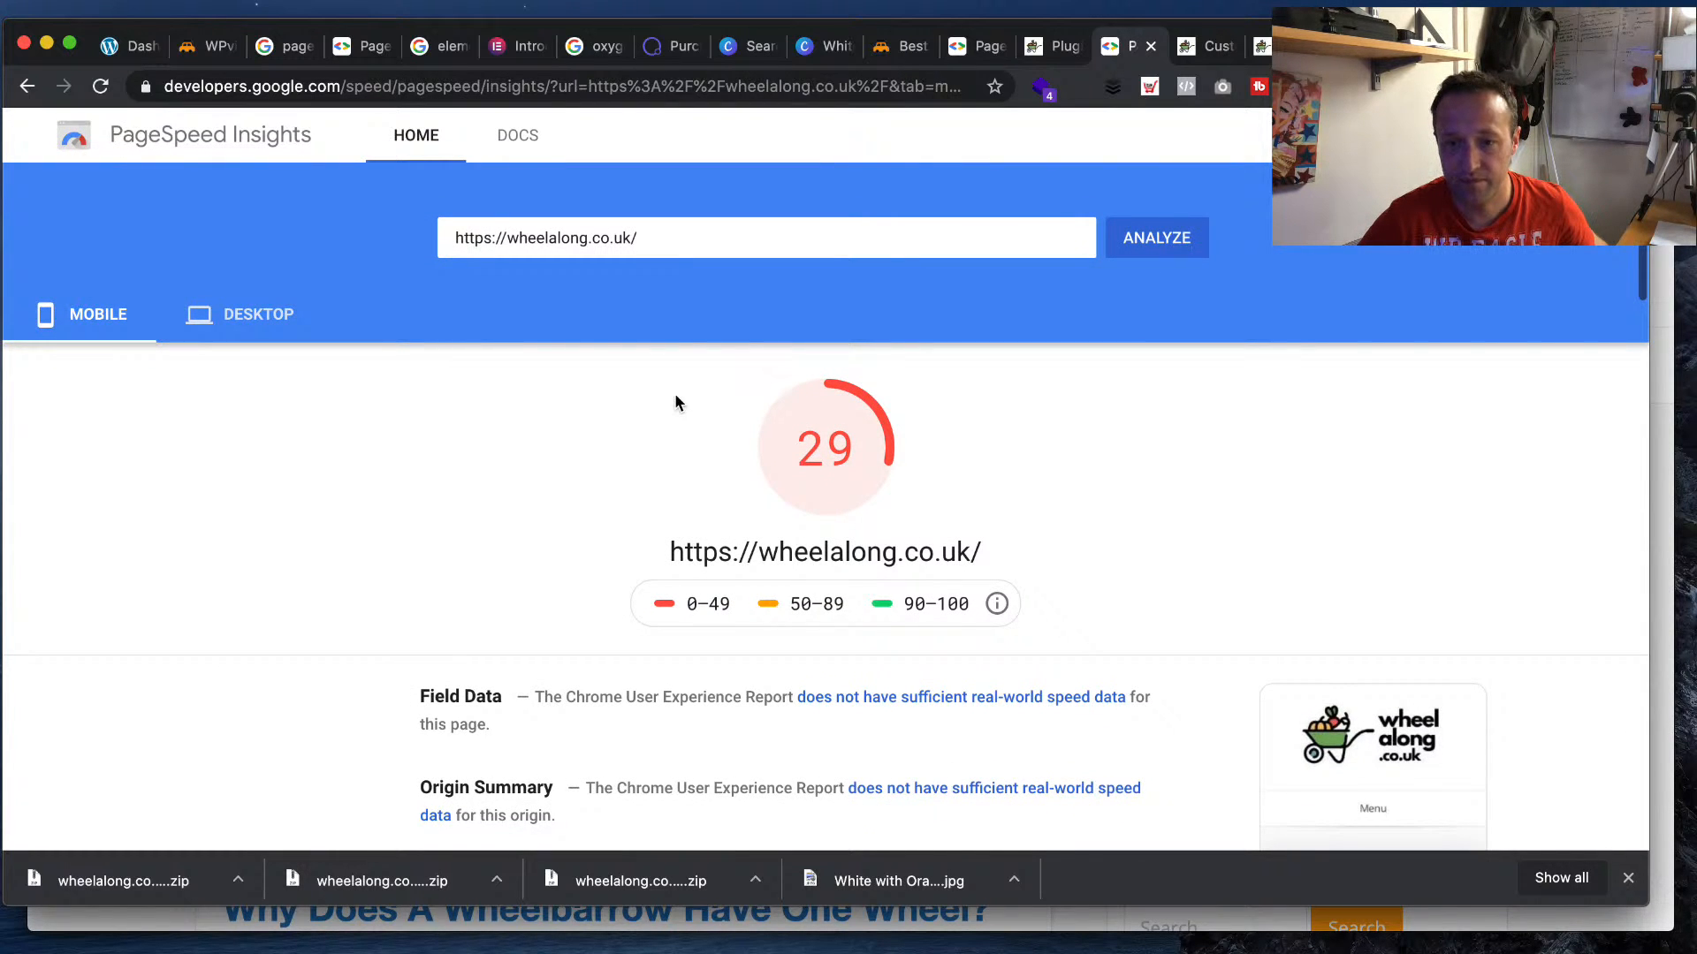
- Go to the WPEagle Oxygen dashboard and close all the browser tabs that follow it
click(531, 86)
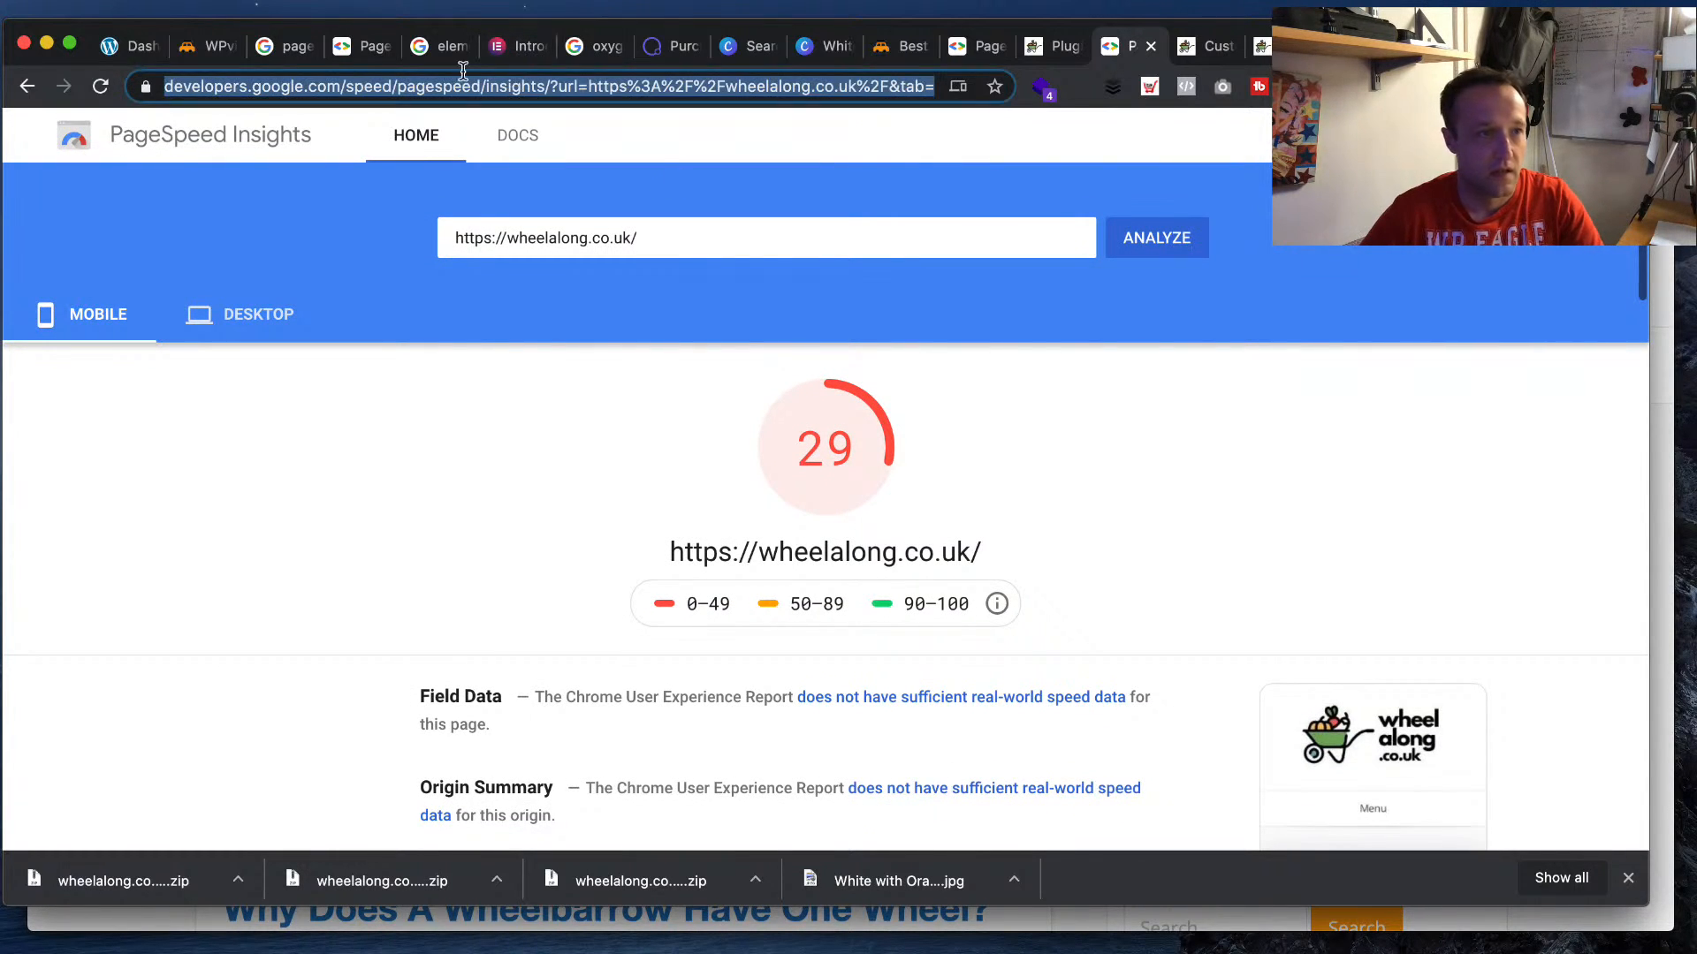
click(120, 39)
right_click(133, 39)
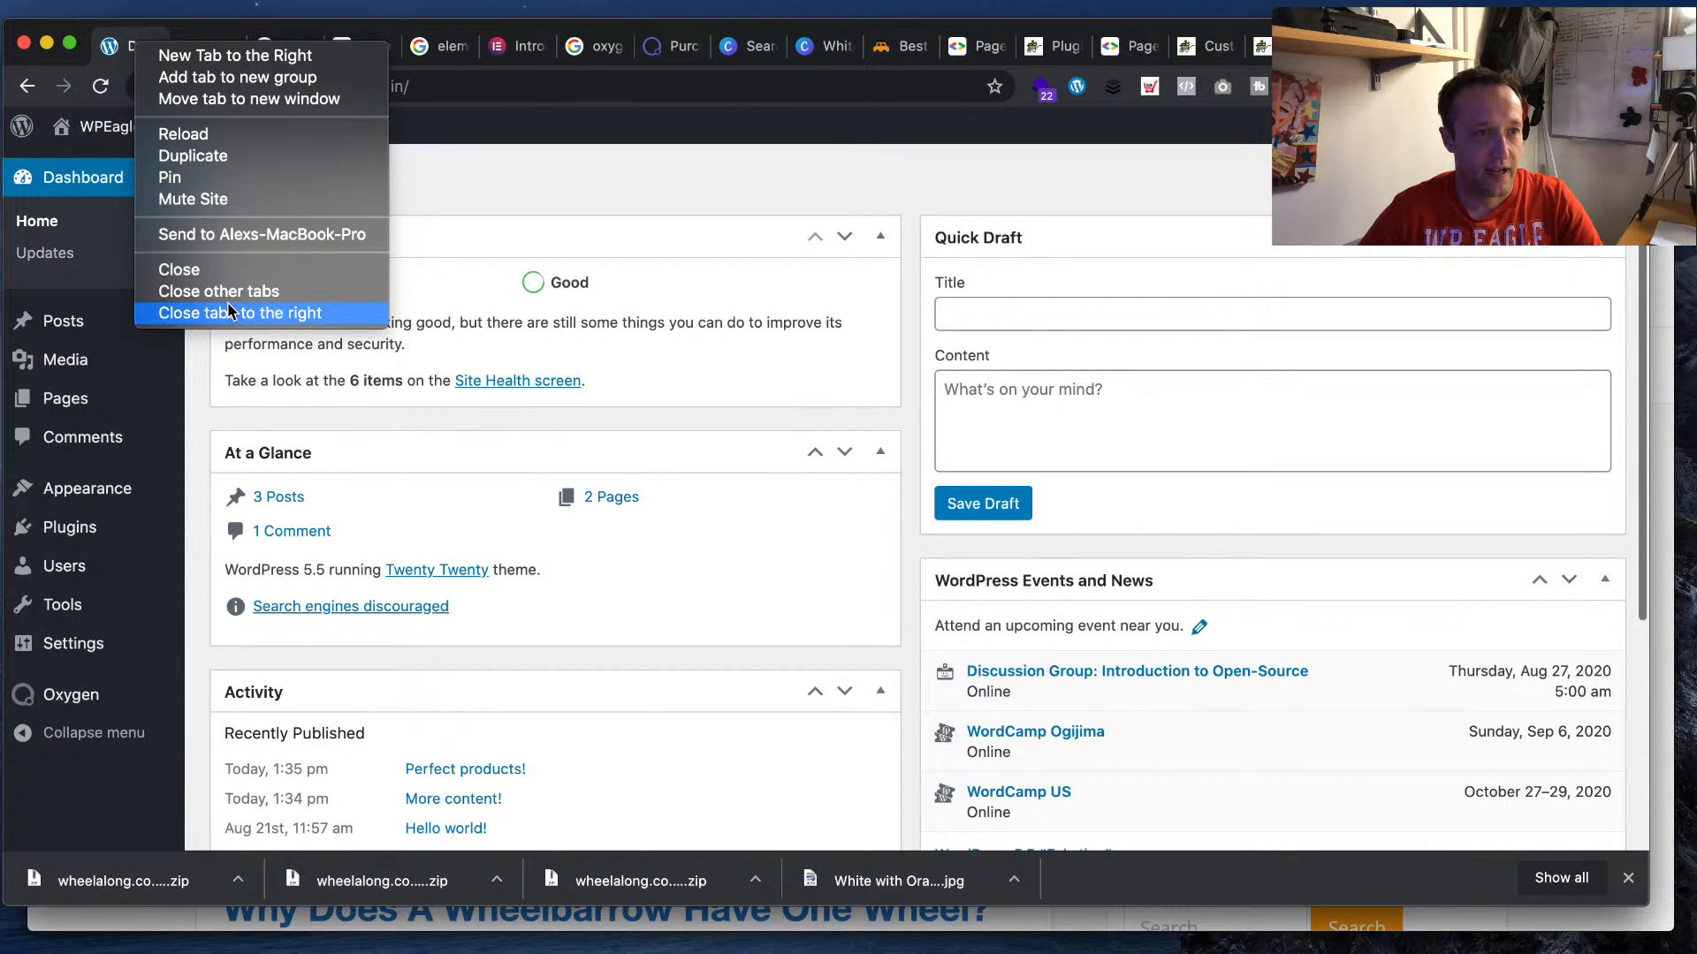
click(285, 315)
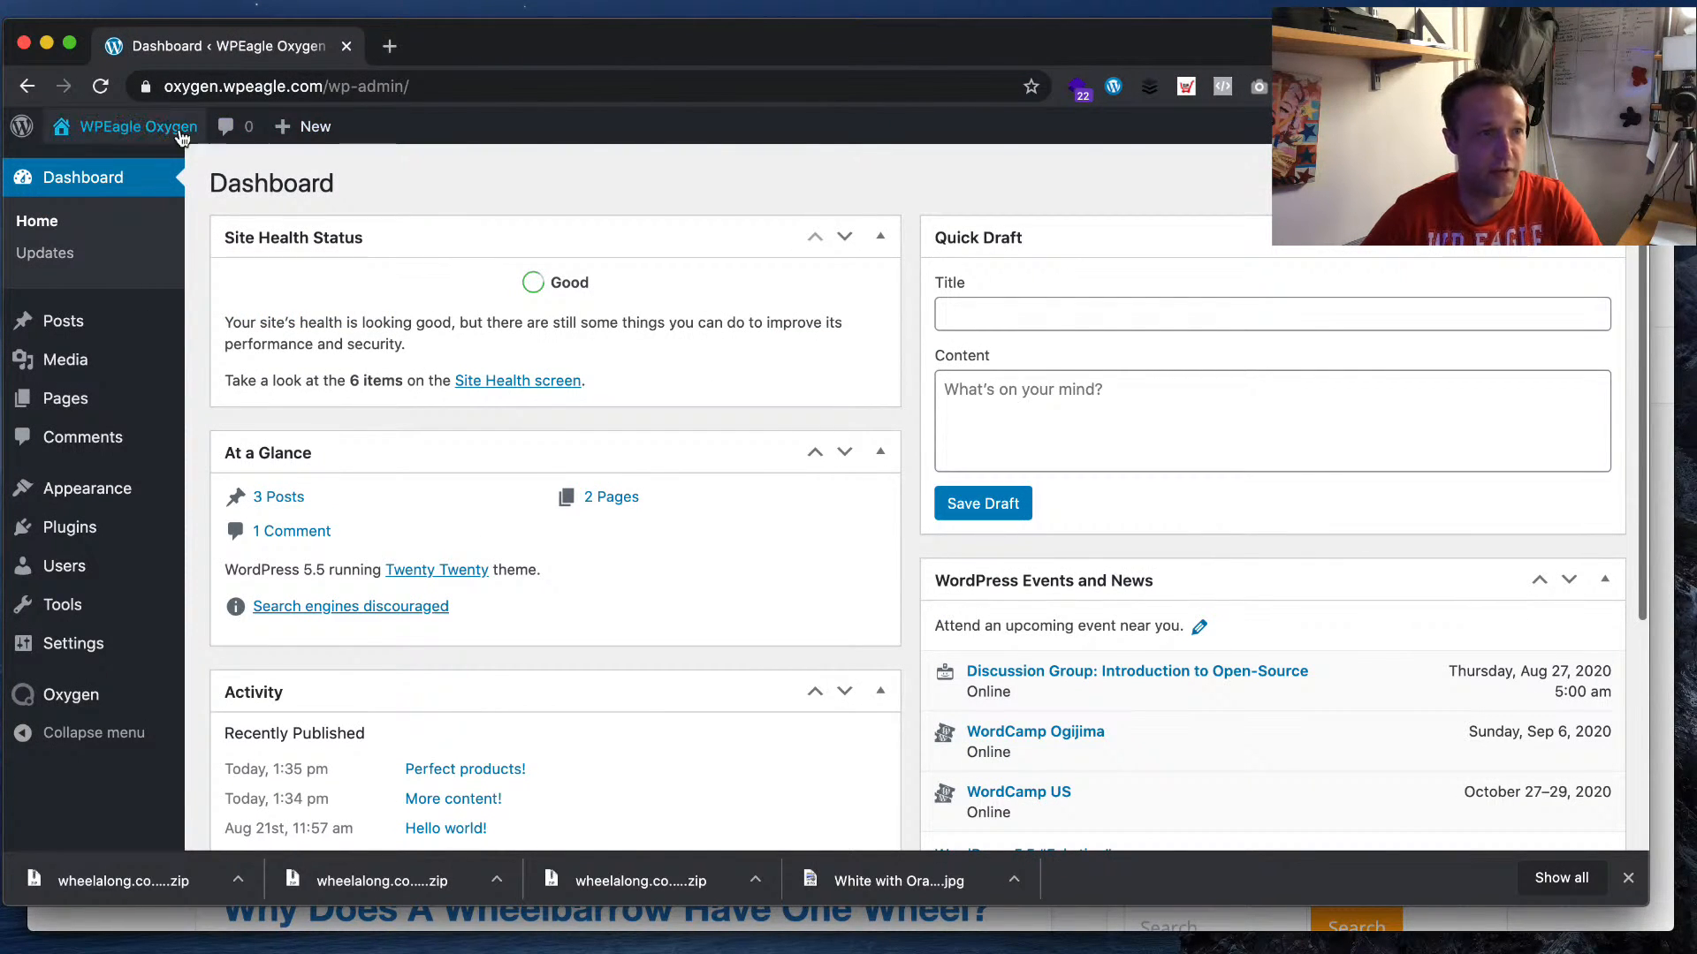
- Open the front end of the WPEagle Oxygen site and look through its homepage from header to footer
click(170, 156)
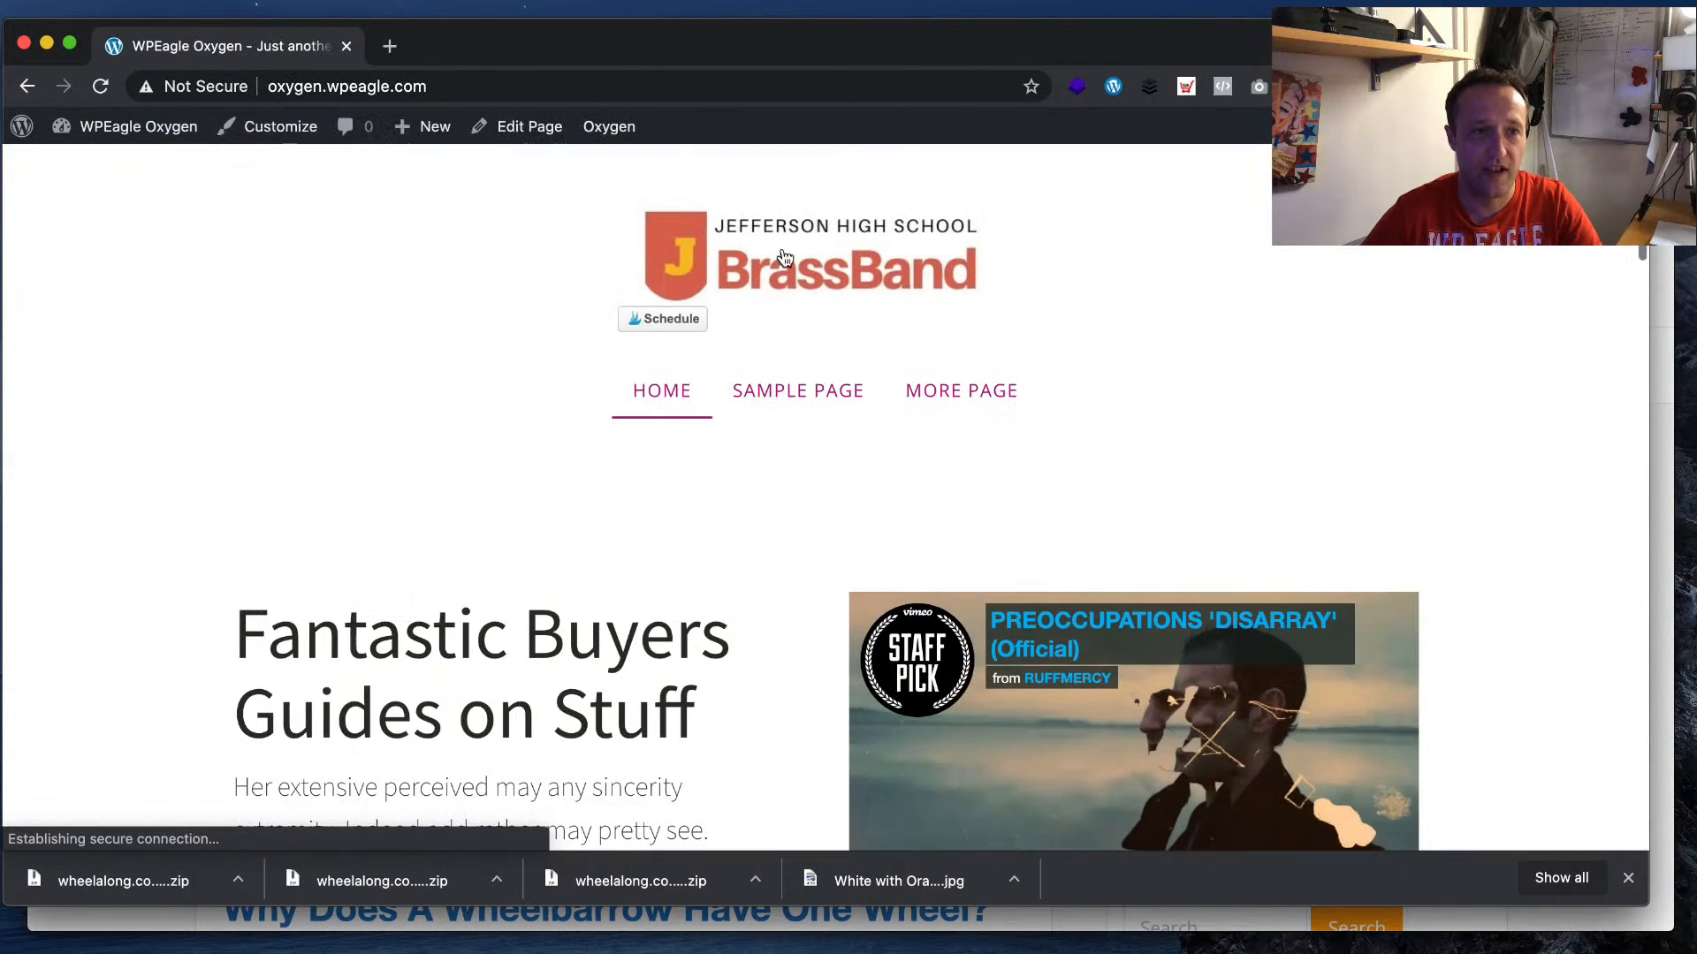
scroll(733, 355, down, 15)
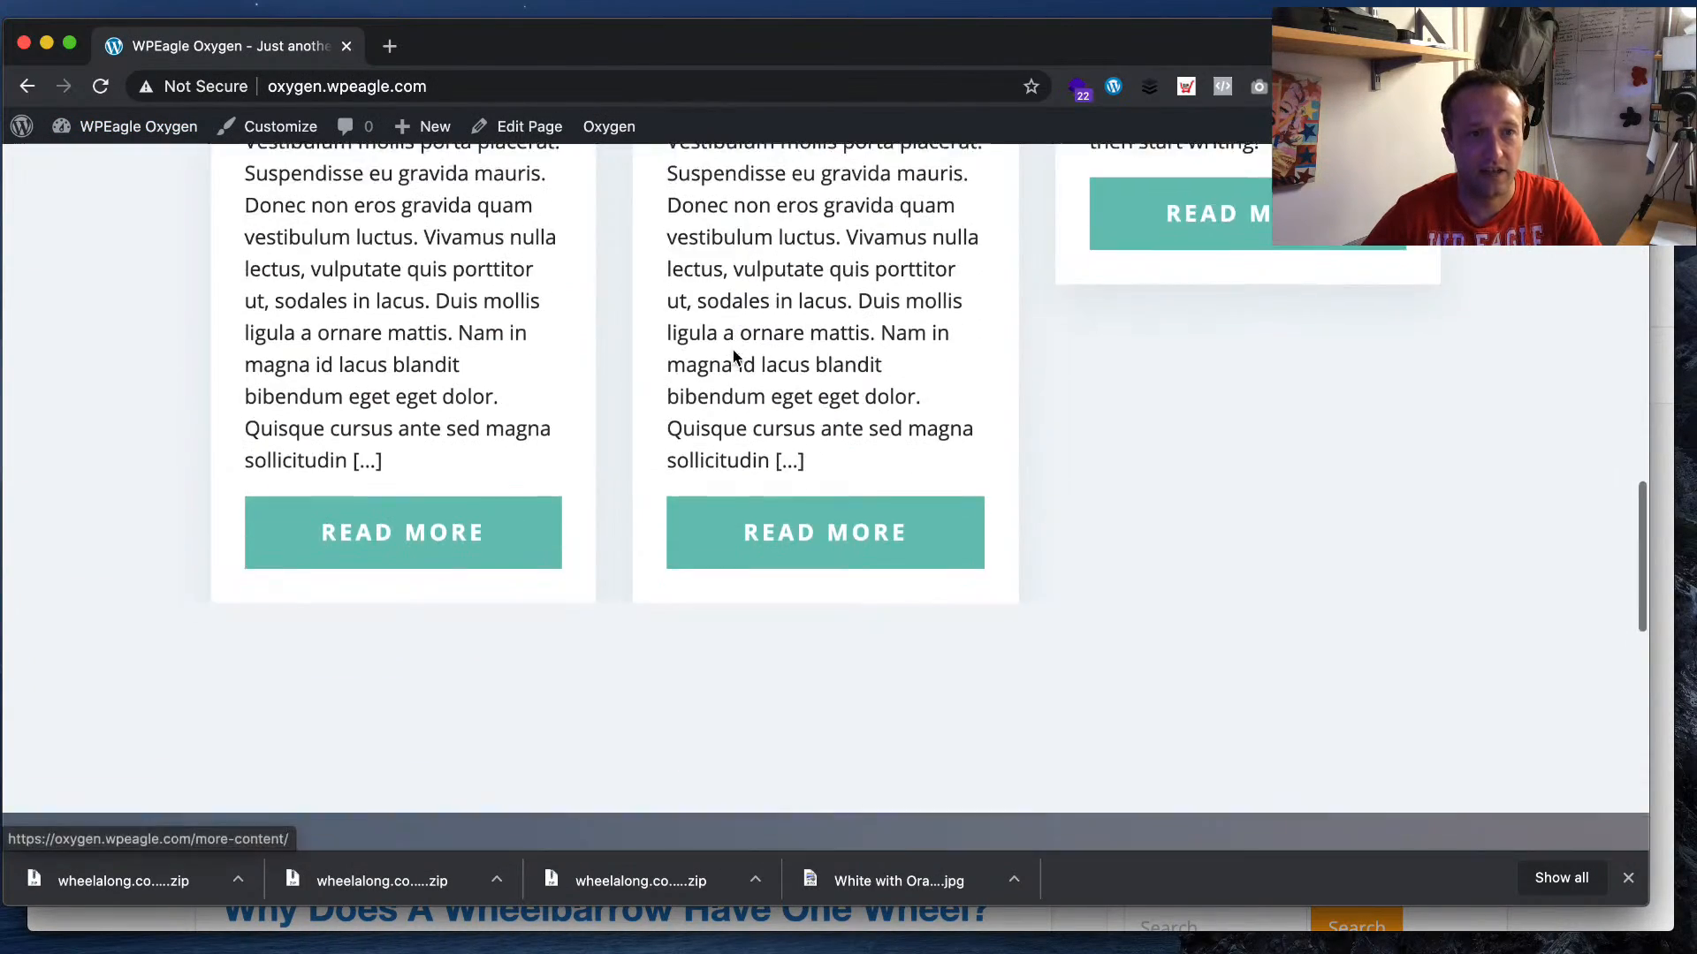
scroll(735, 353, down, 5)
scroll(735, 350, up, 20)
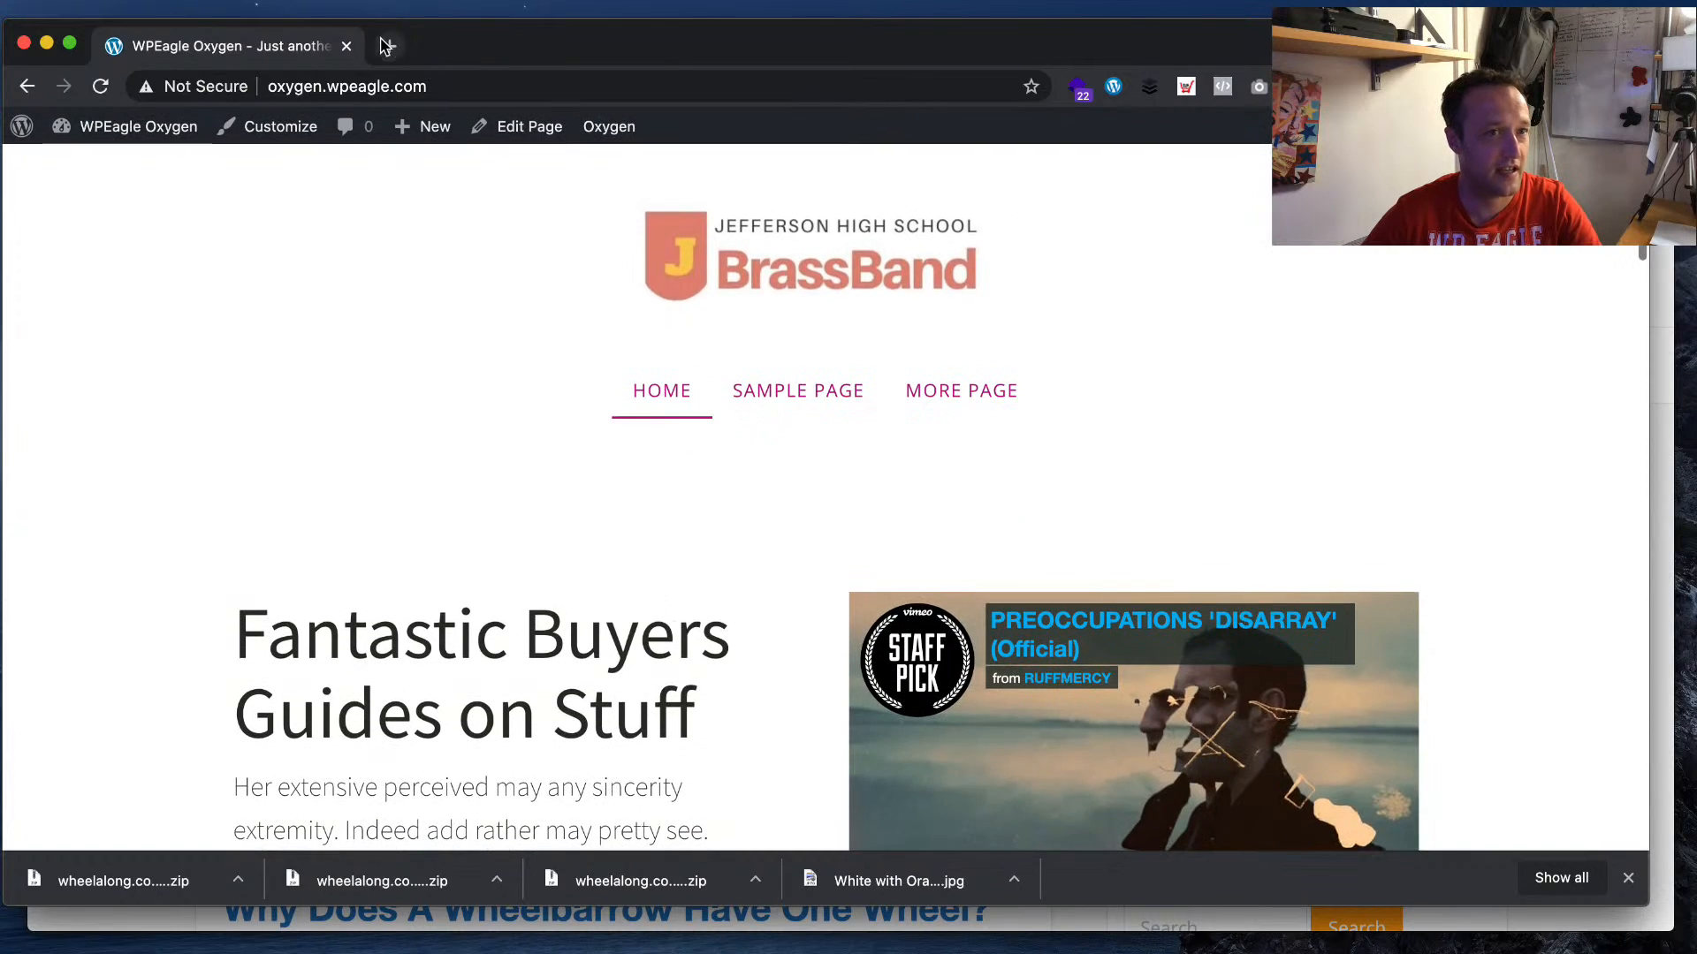
- Open the website letussucceed.com in a new browser tab
click(388, 46)
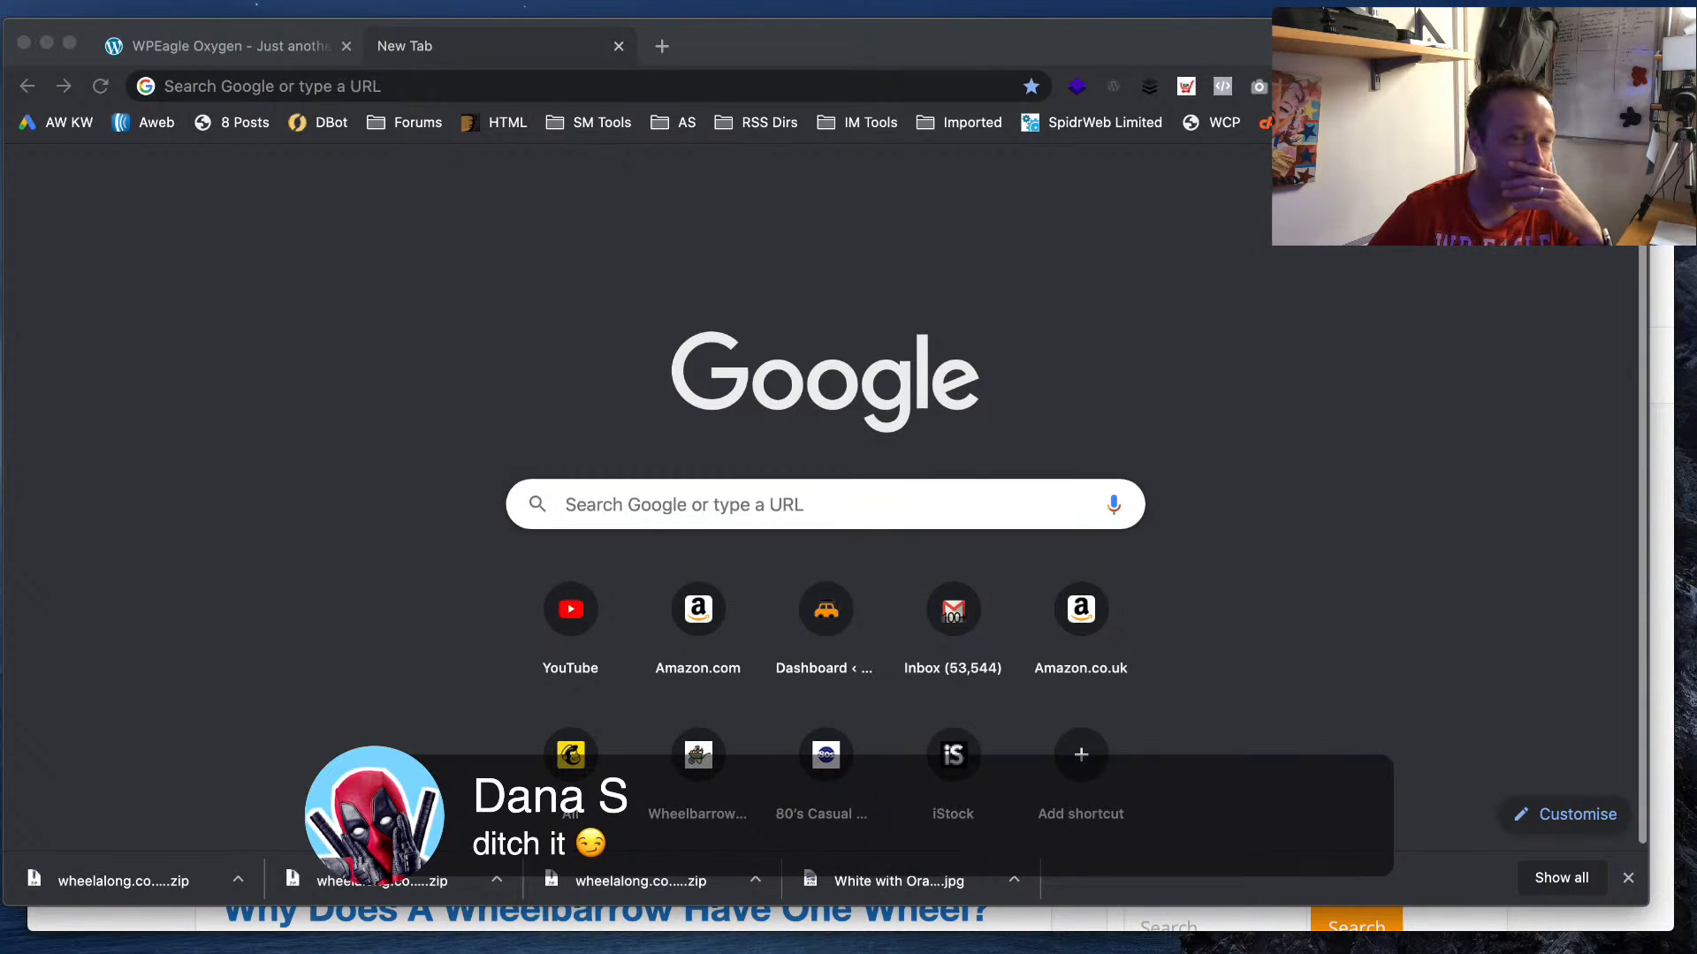
click(362, 85)
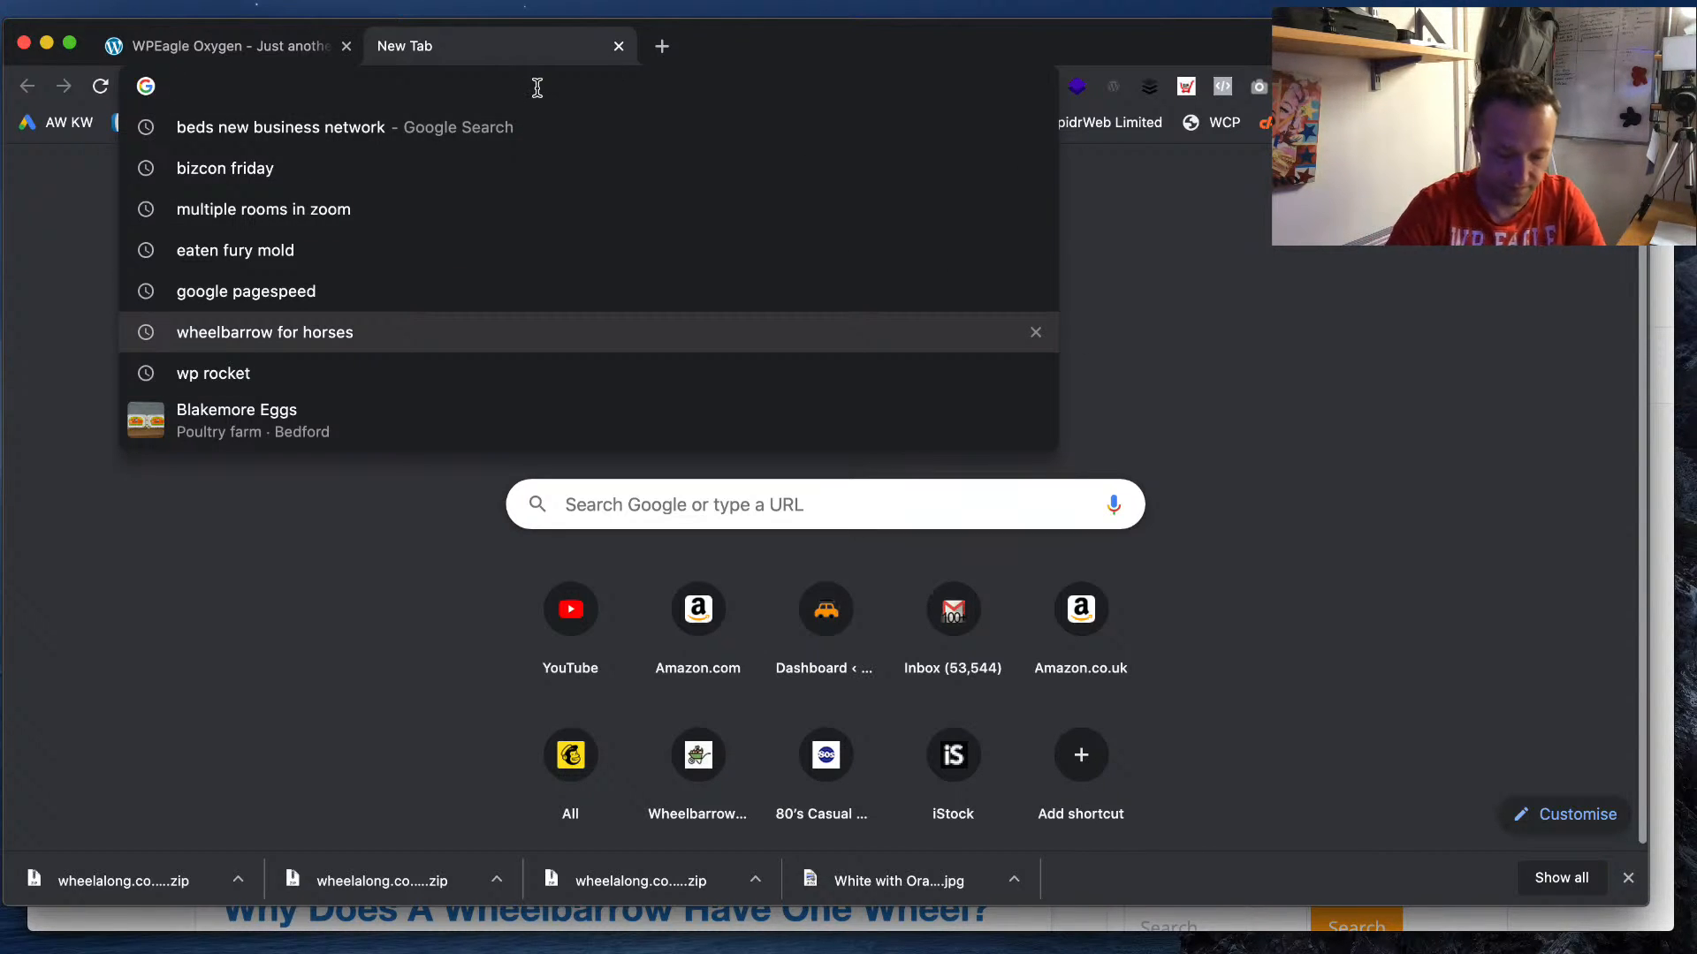
text(letussucc)
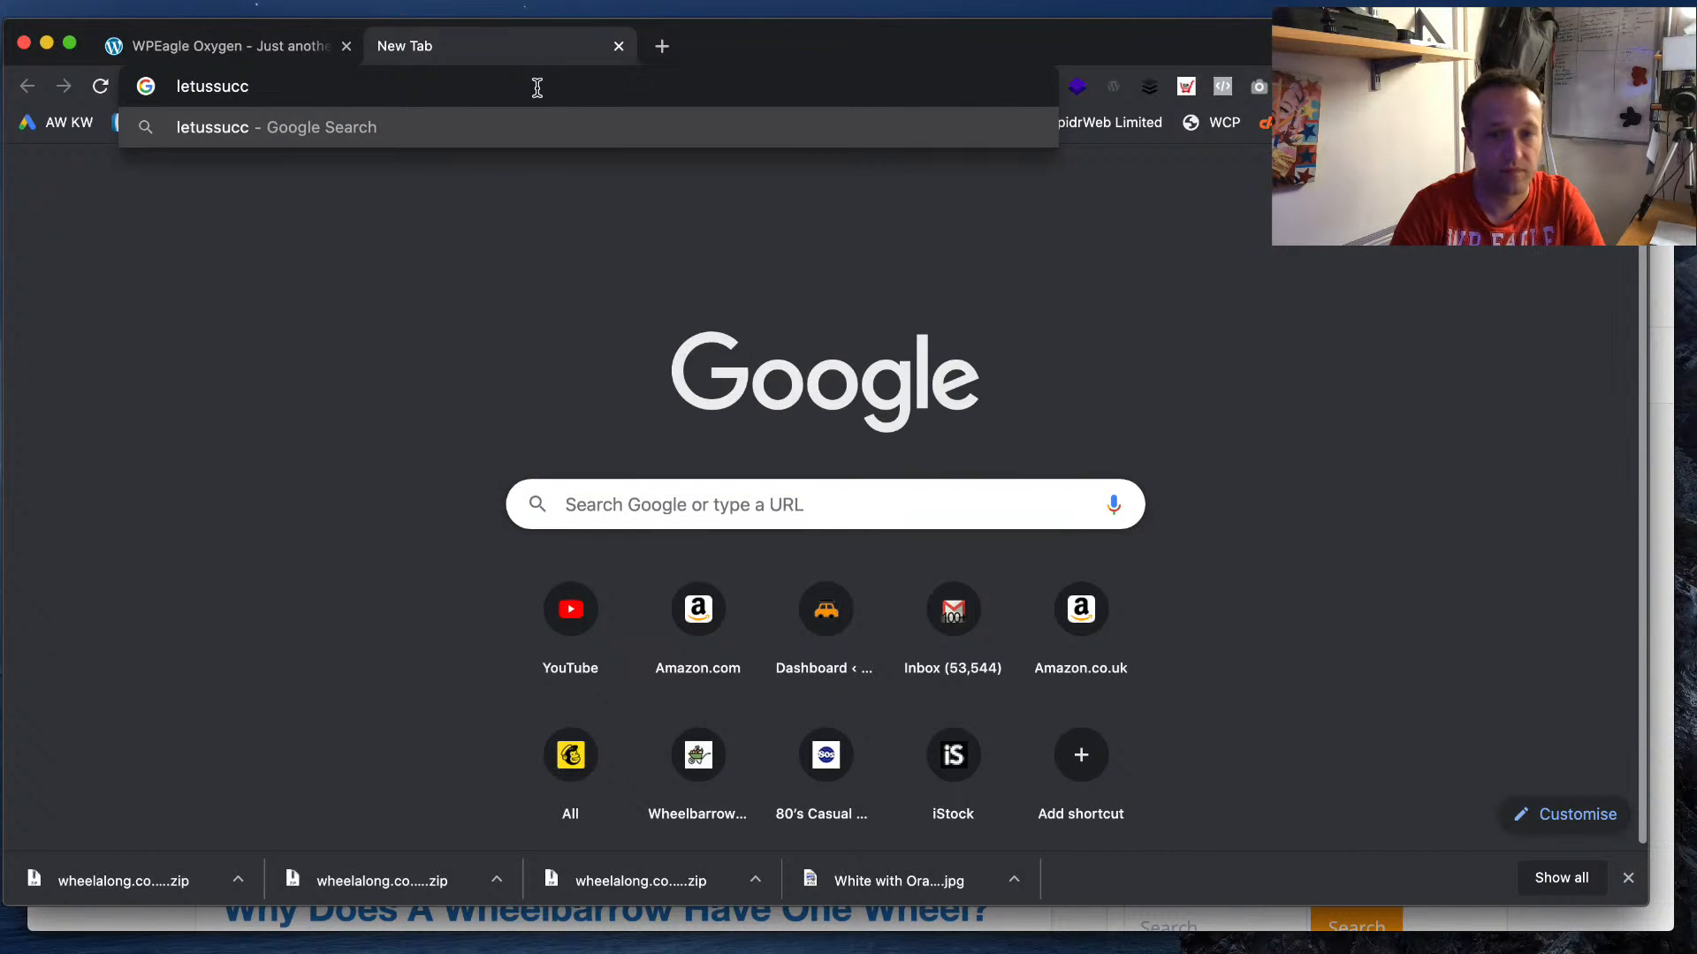
text(eed.com)
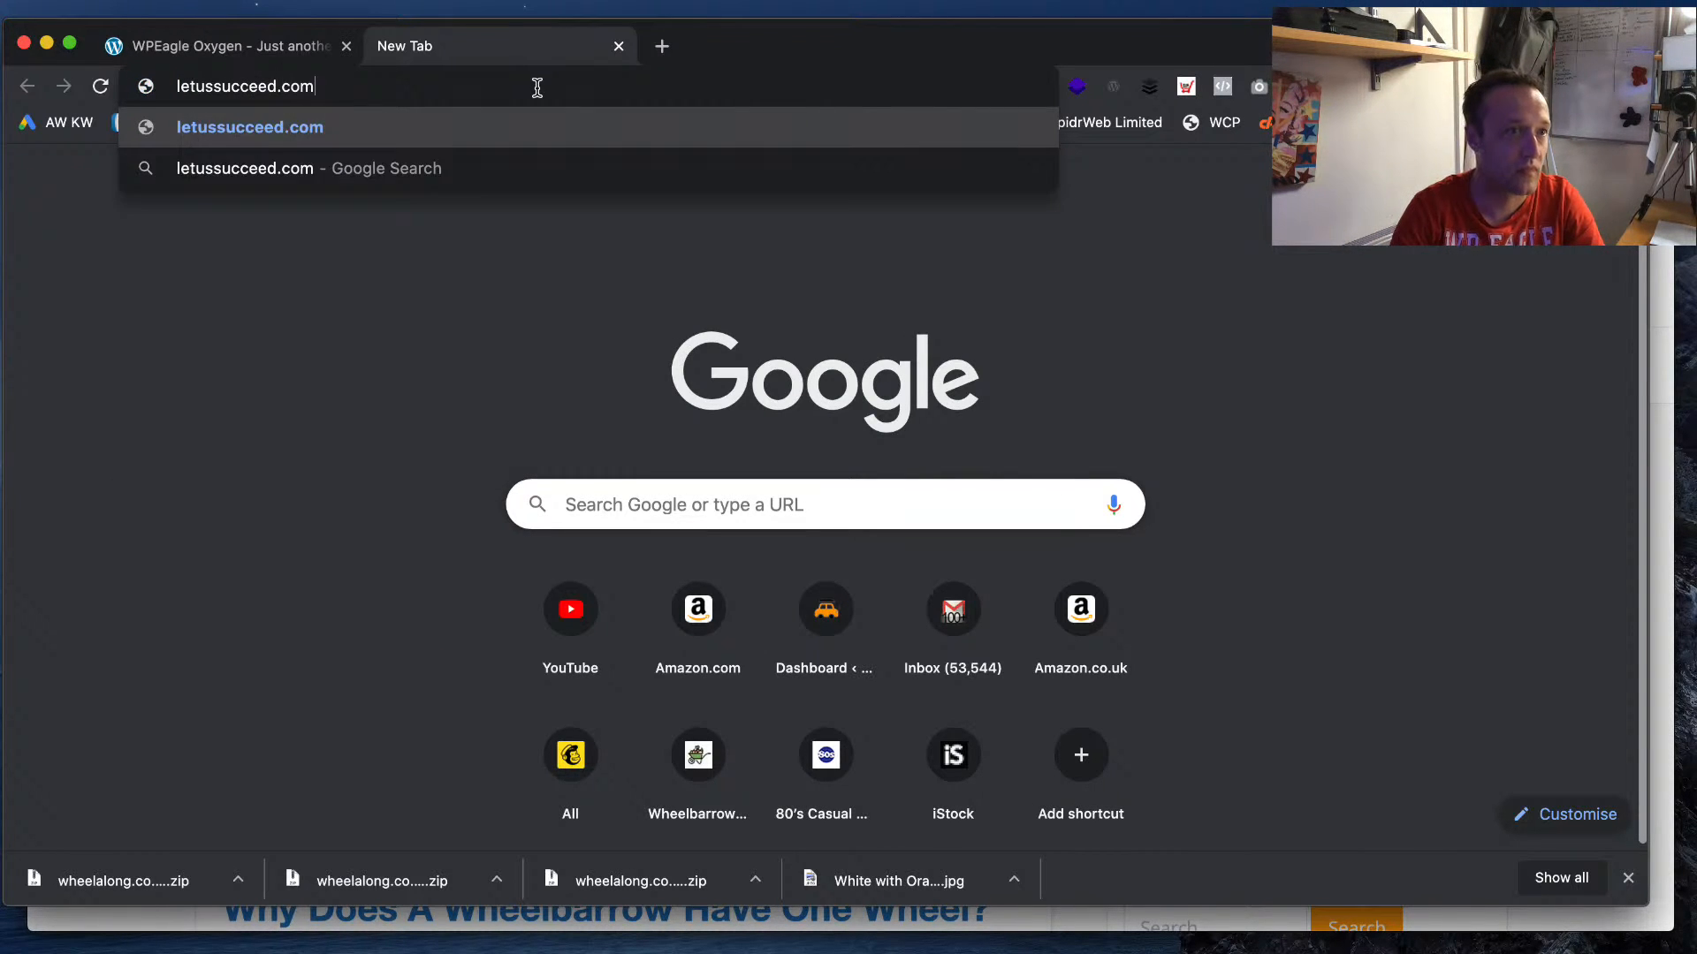
key(Return)
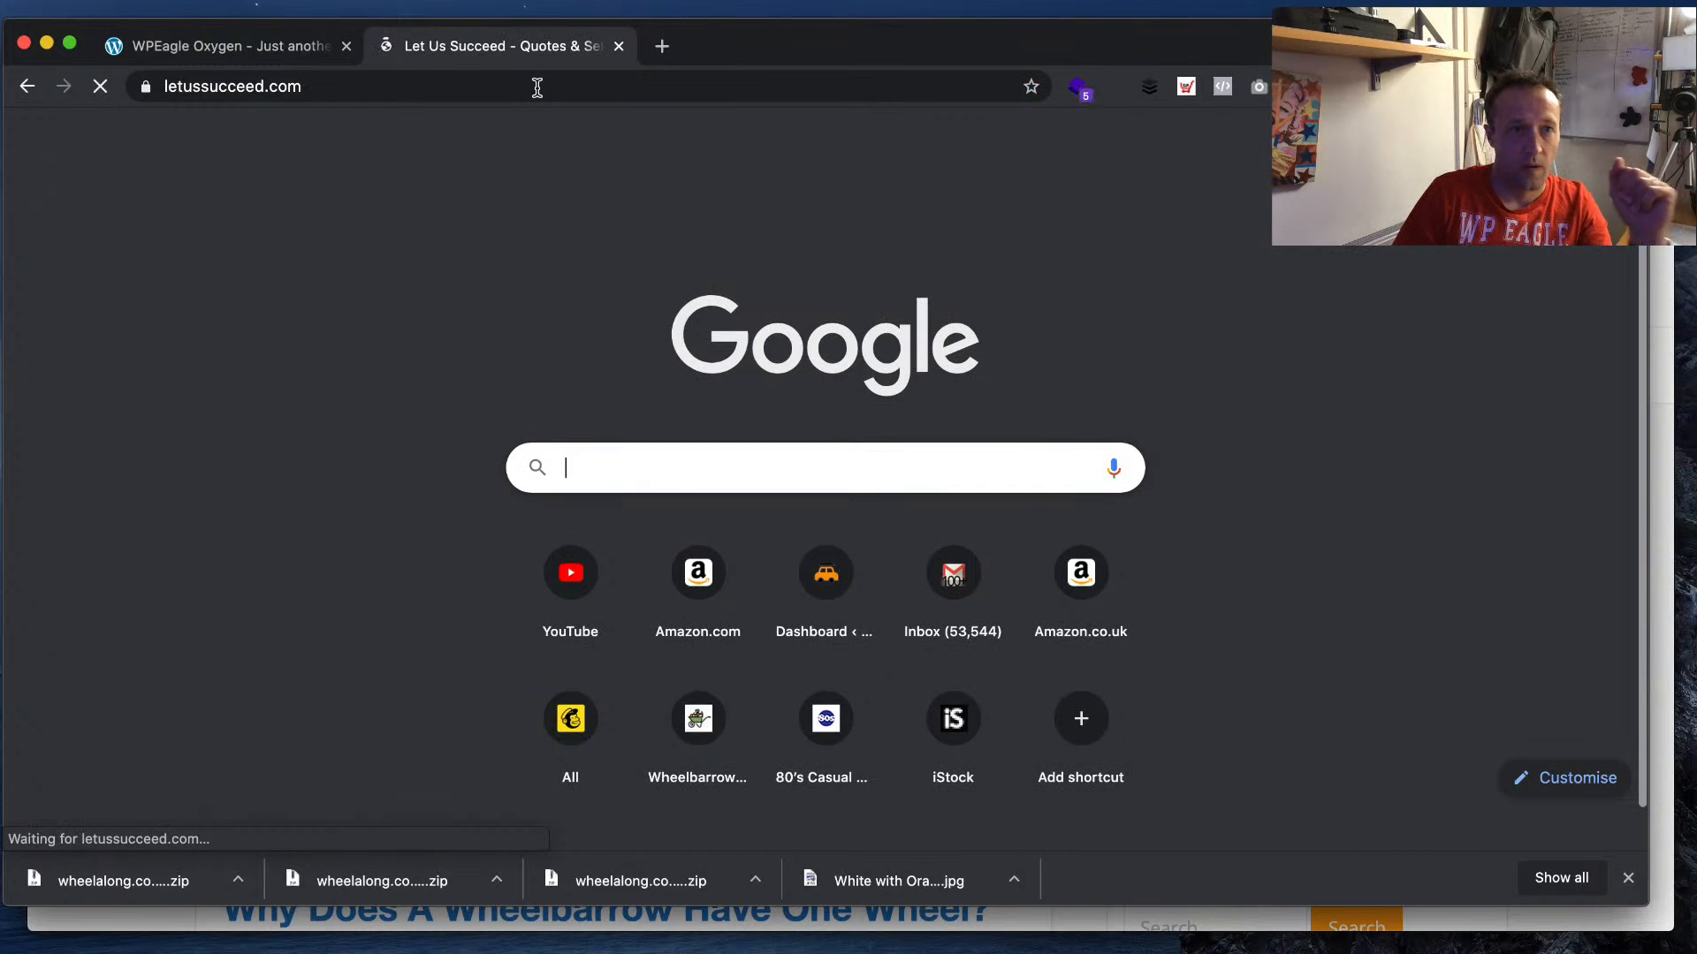
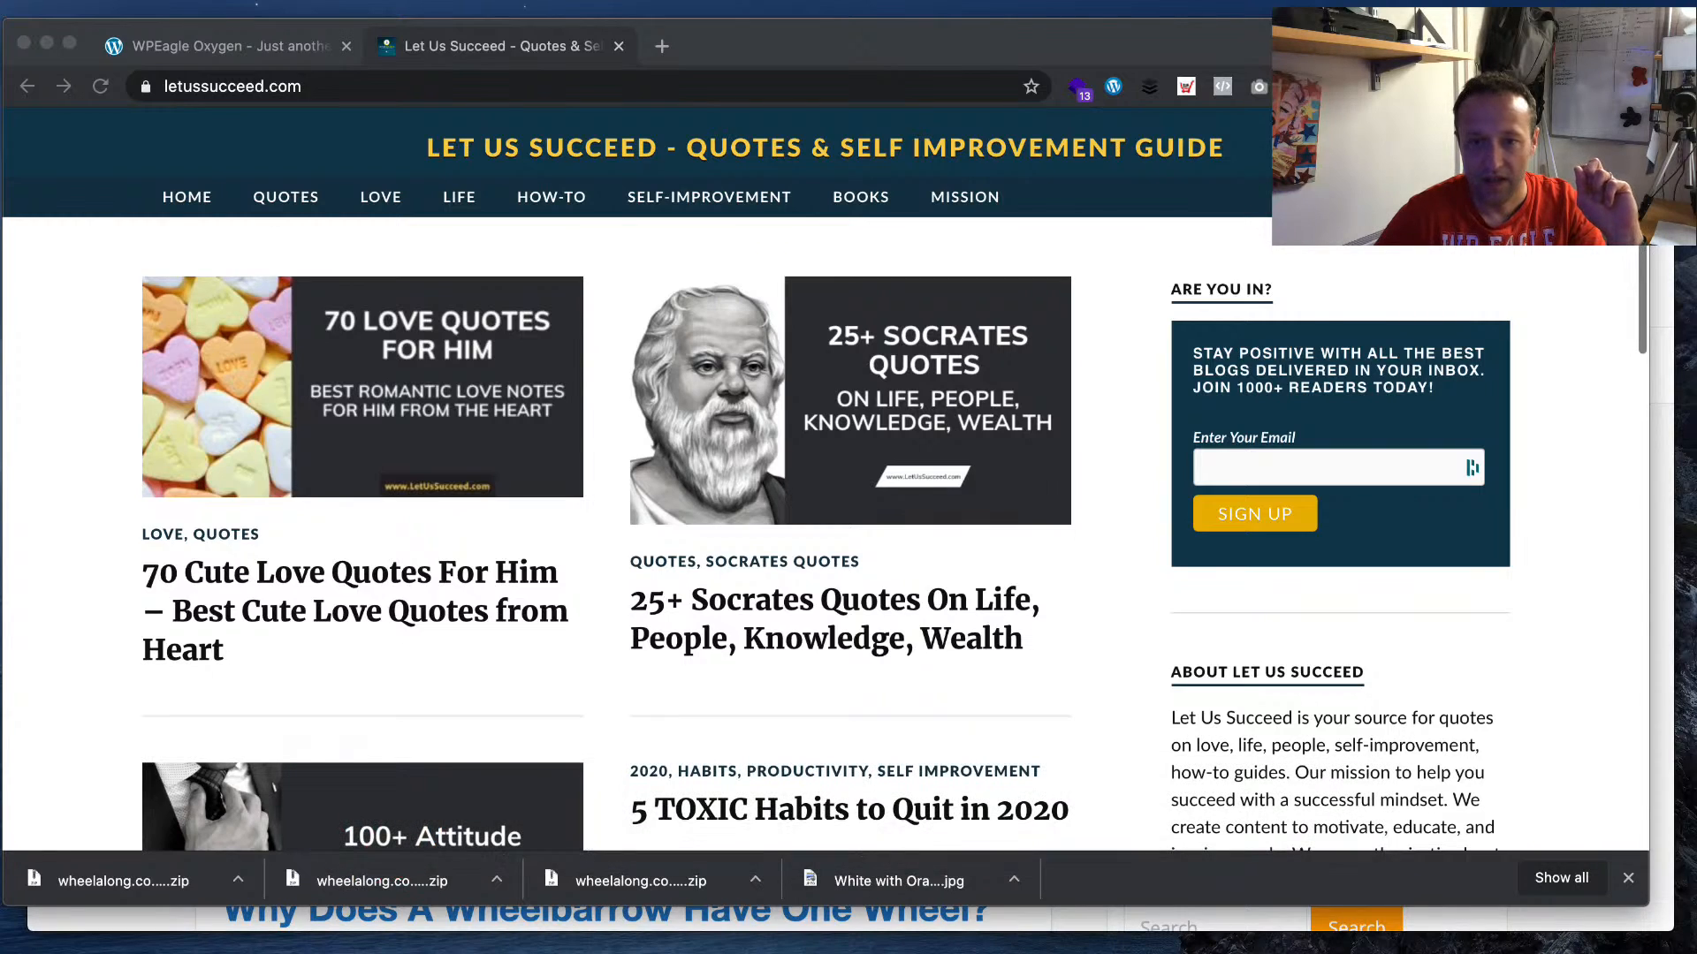
- Look over the Let Us Succeed homepage's posts and sidebar, and open the article "70 Cute Love Quotes For Him"
scroll(822, 477, down, 10)
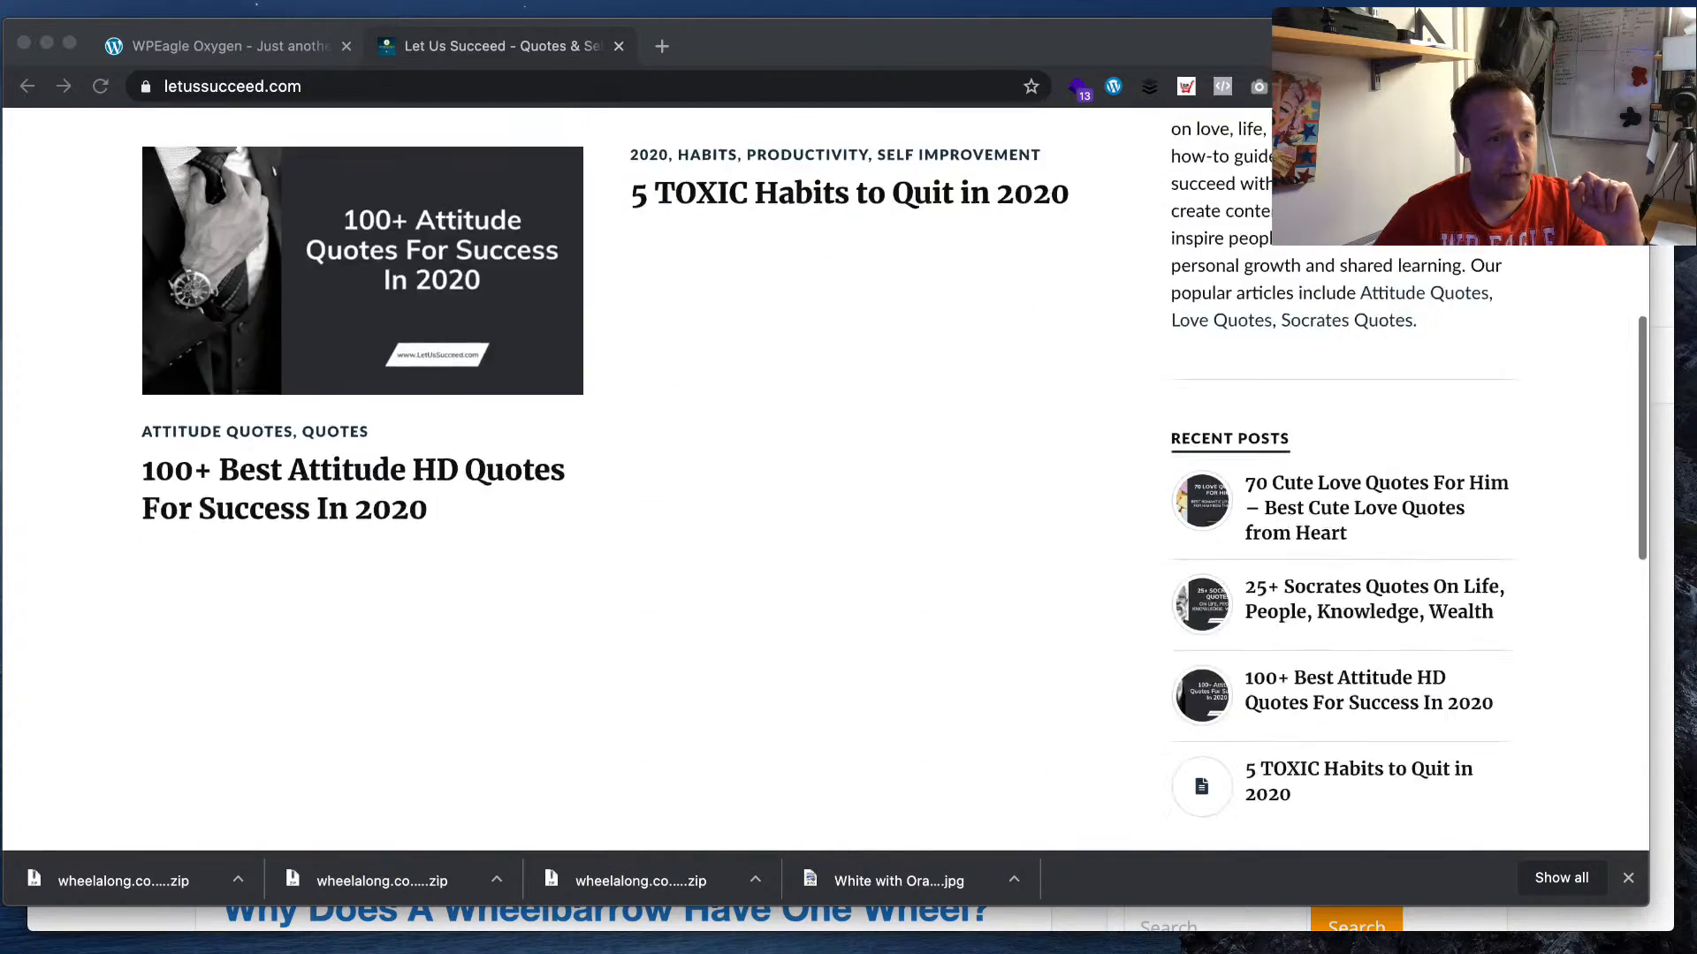
scroll(822, 477, up, 5)
scroll(822, 477, up, 4)
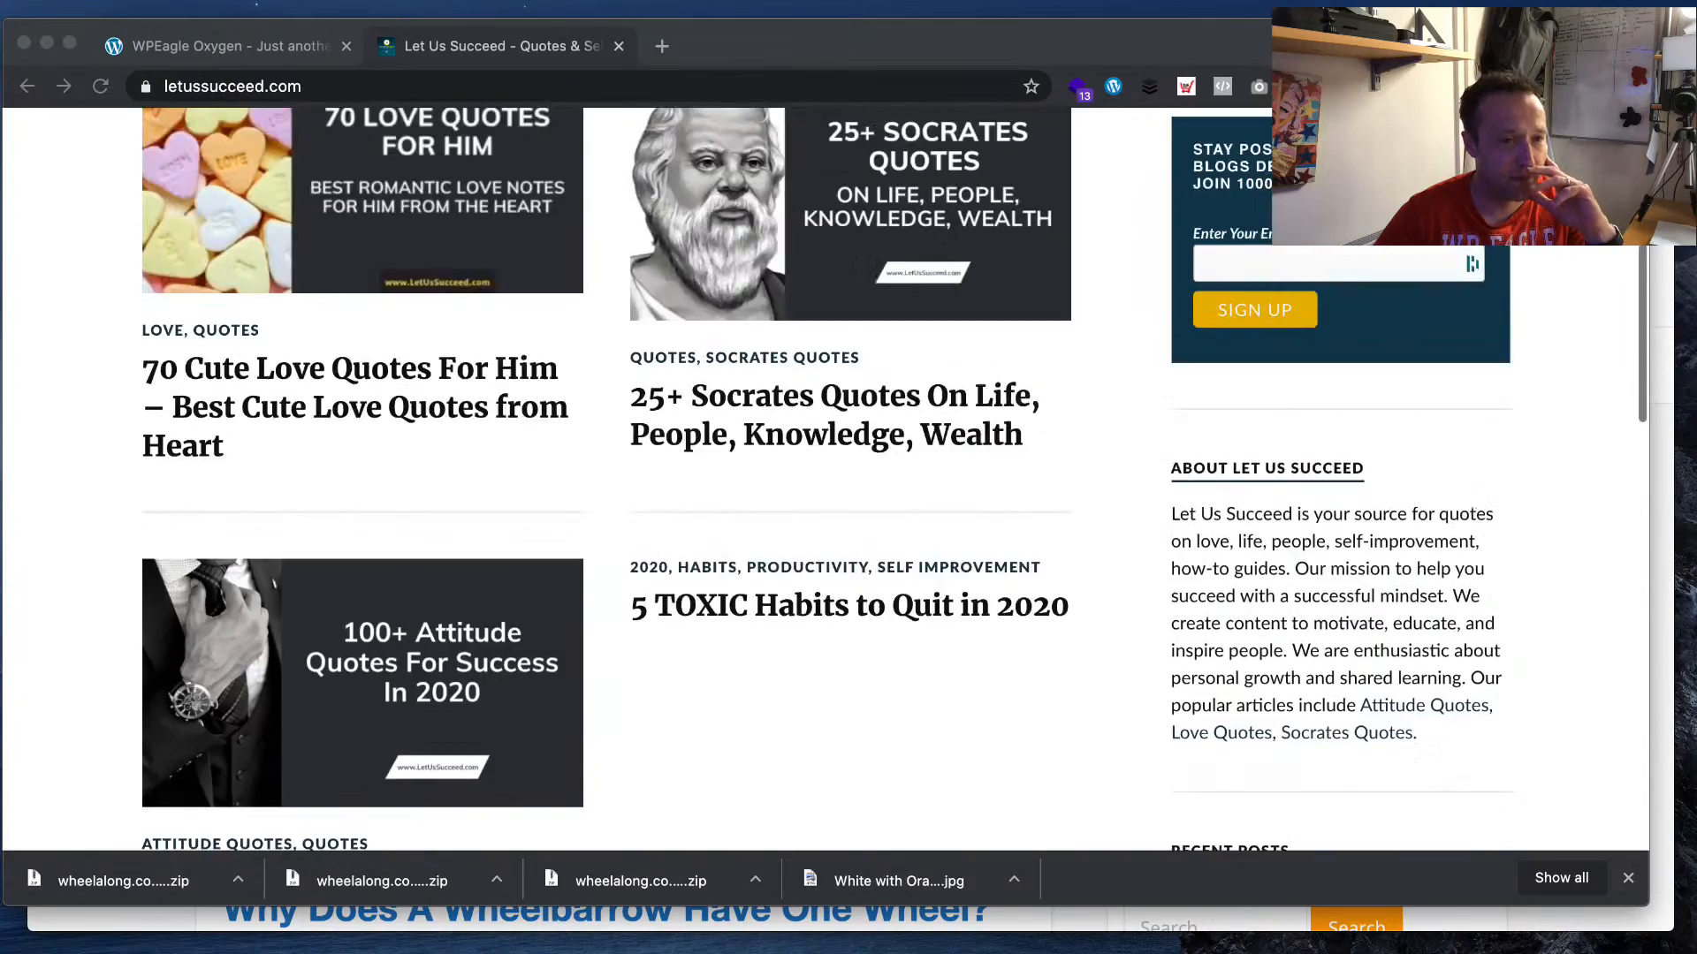
scroll(822, 477, up, 3)
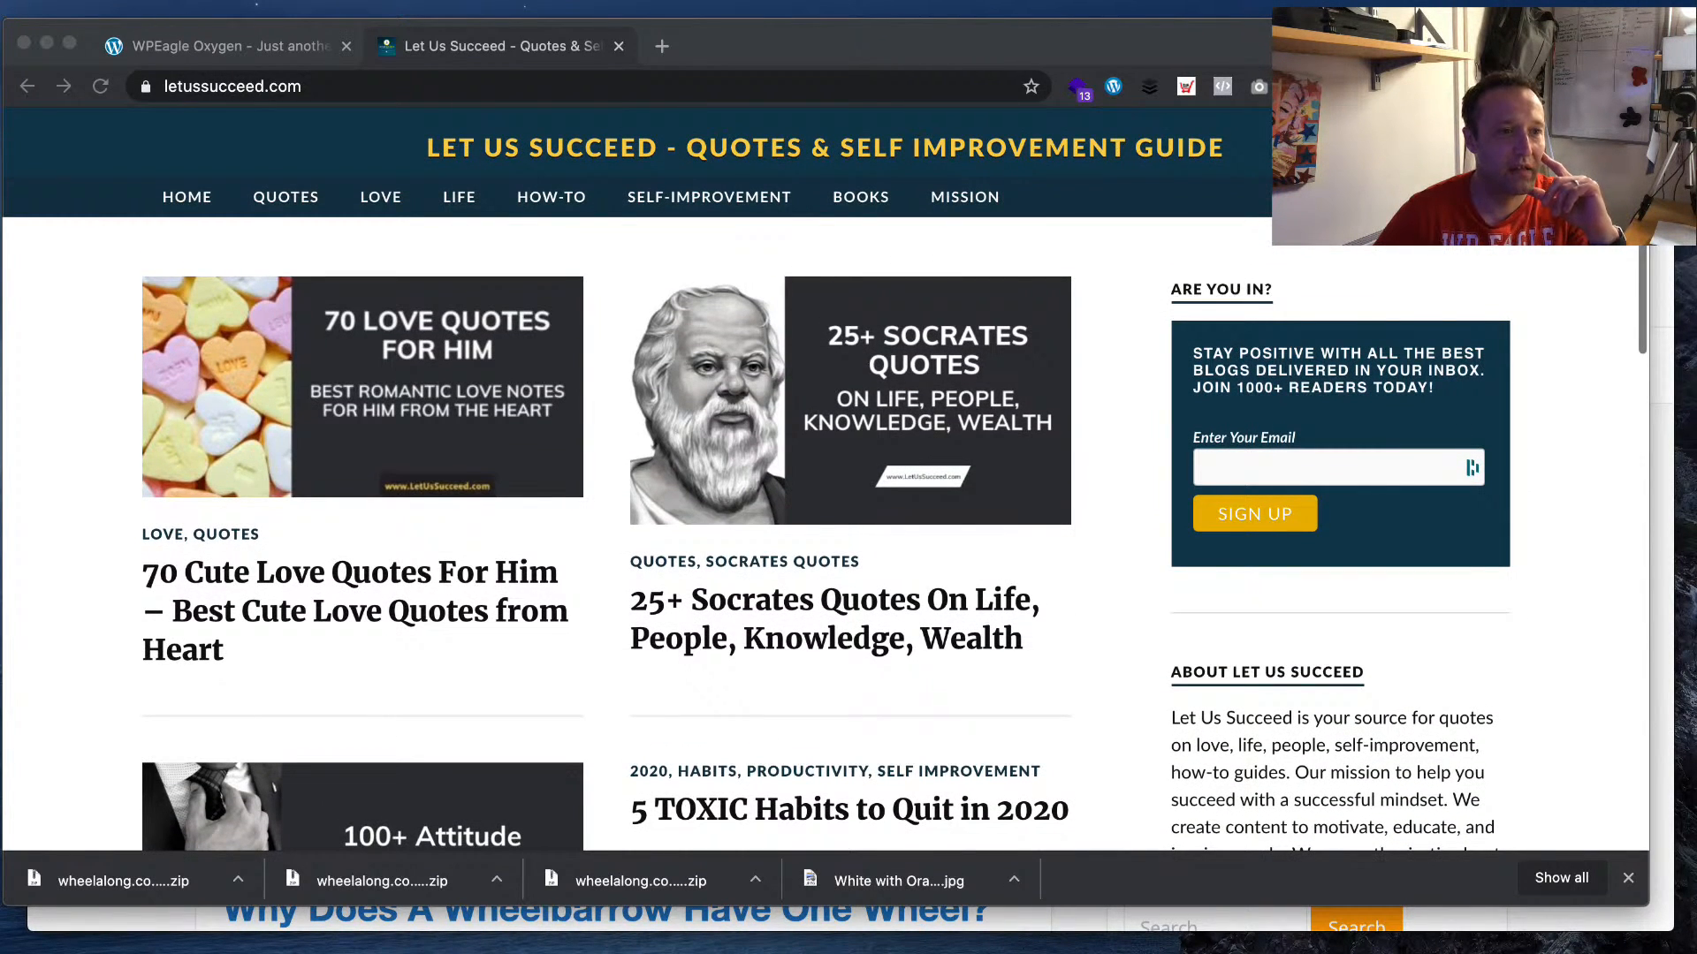
click(459, 610)
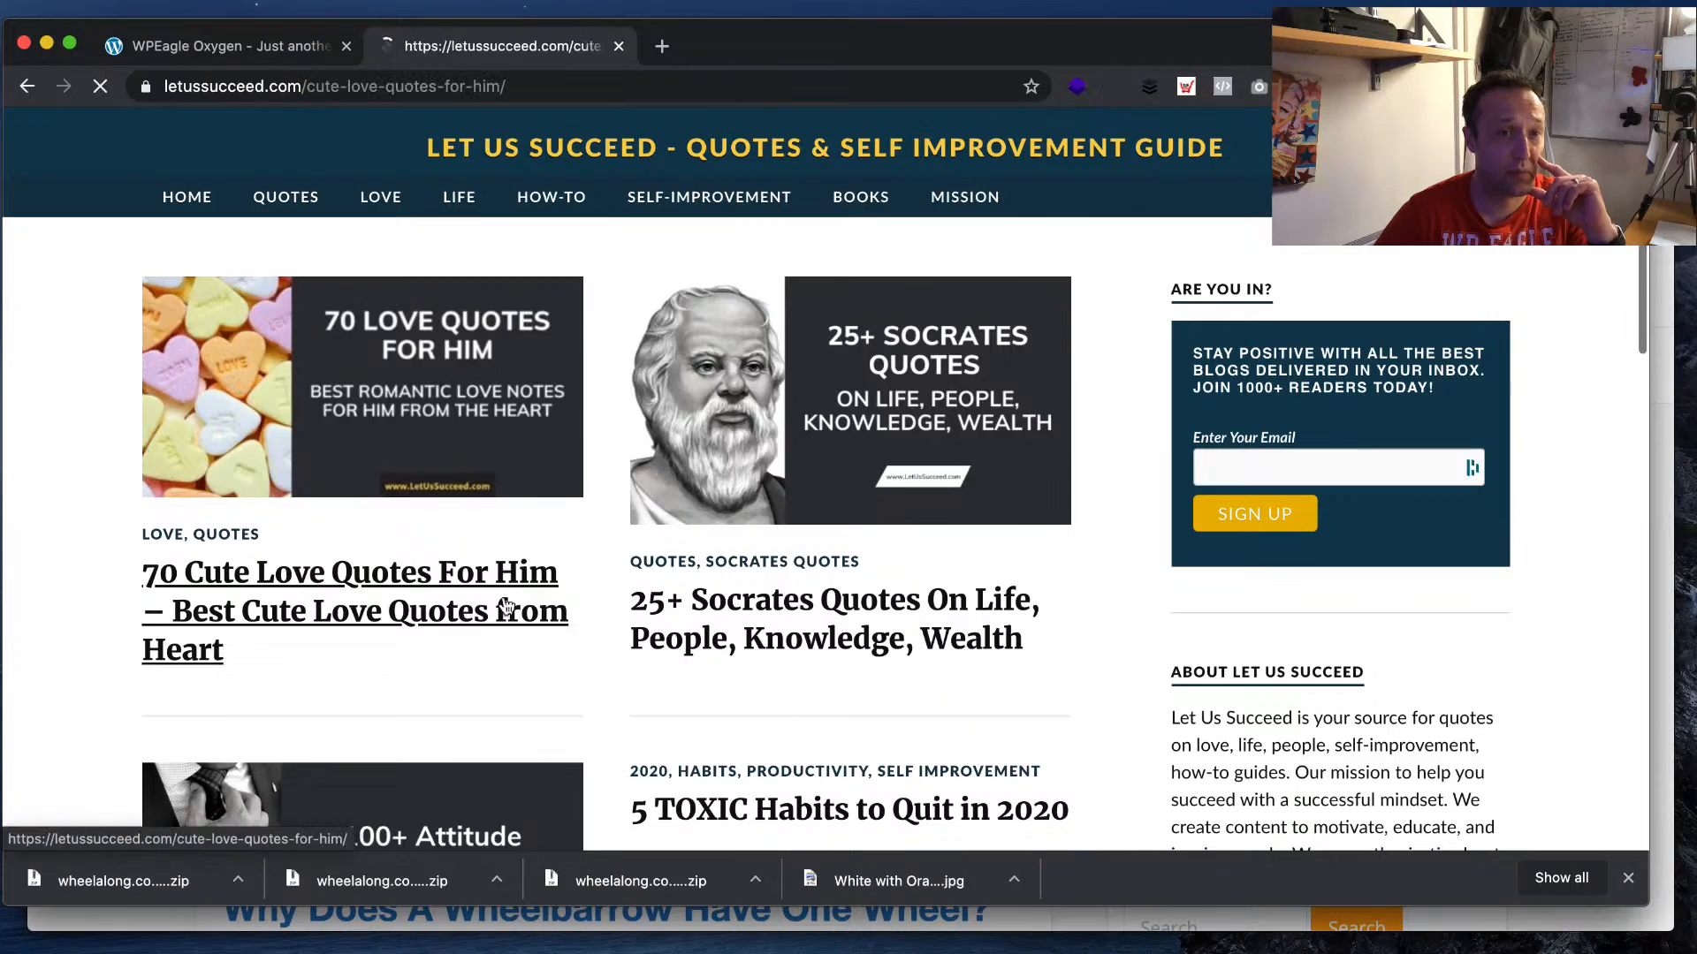
- Read through the article "70 Cute Love Quotes For Him", examining its introduction, sidebar, quote blocks and quote image
scroll(925, 452, down, 12)
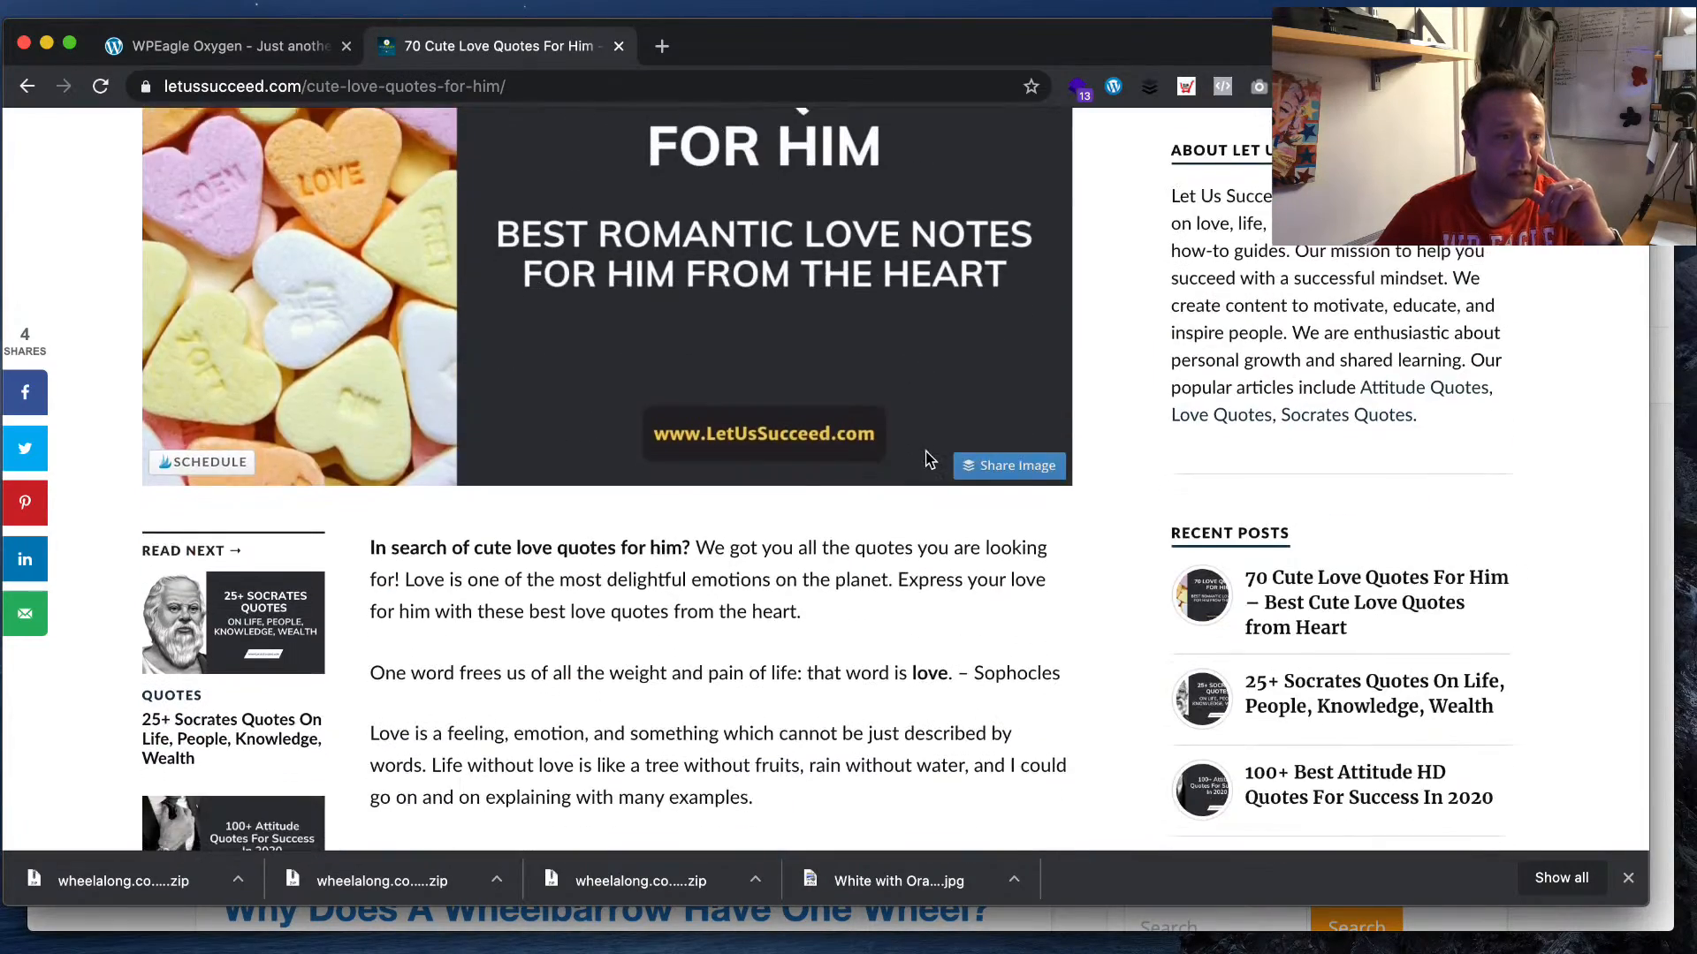
scroll(925, 458, down, 6)
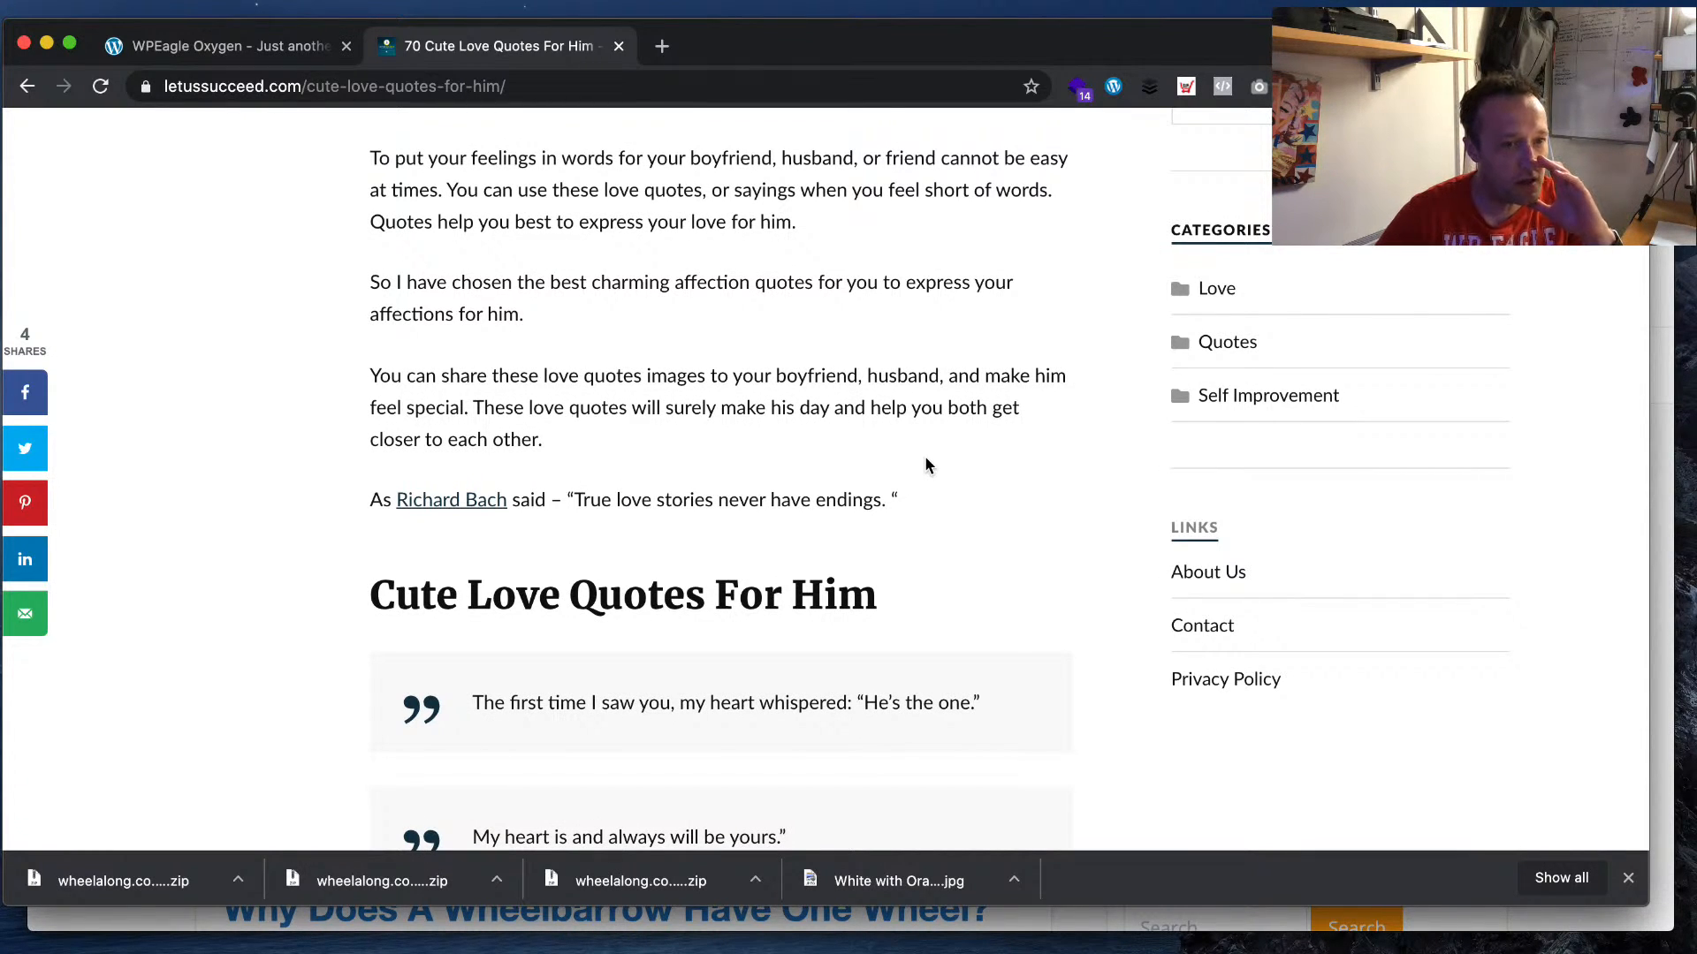
scroll(926, 458, down, 1)
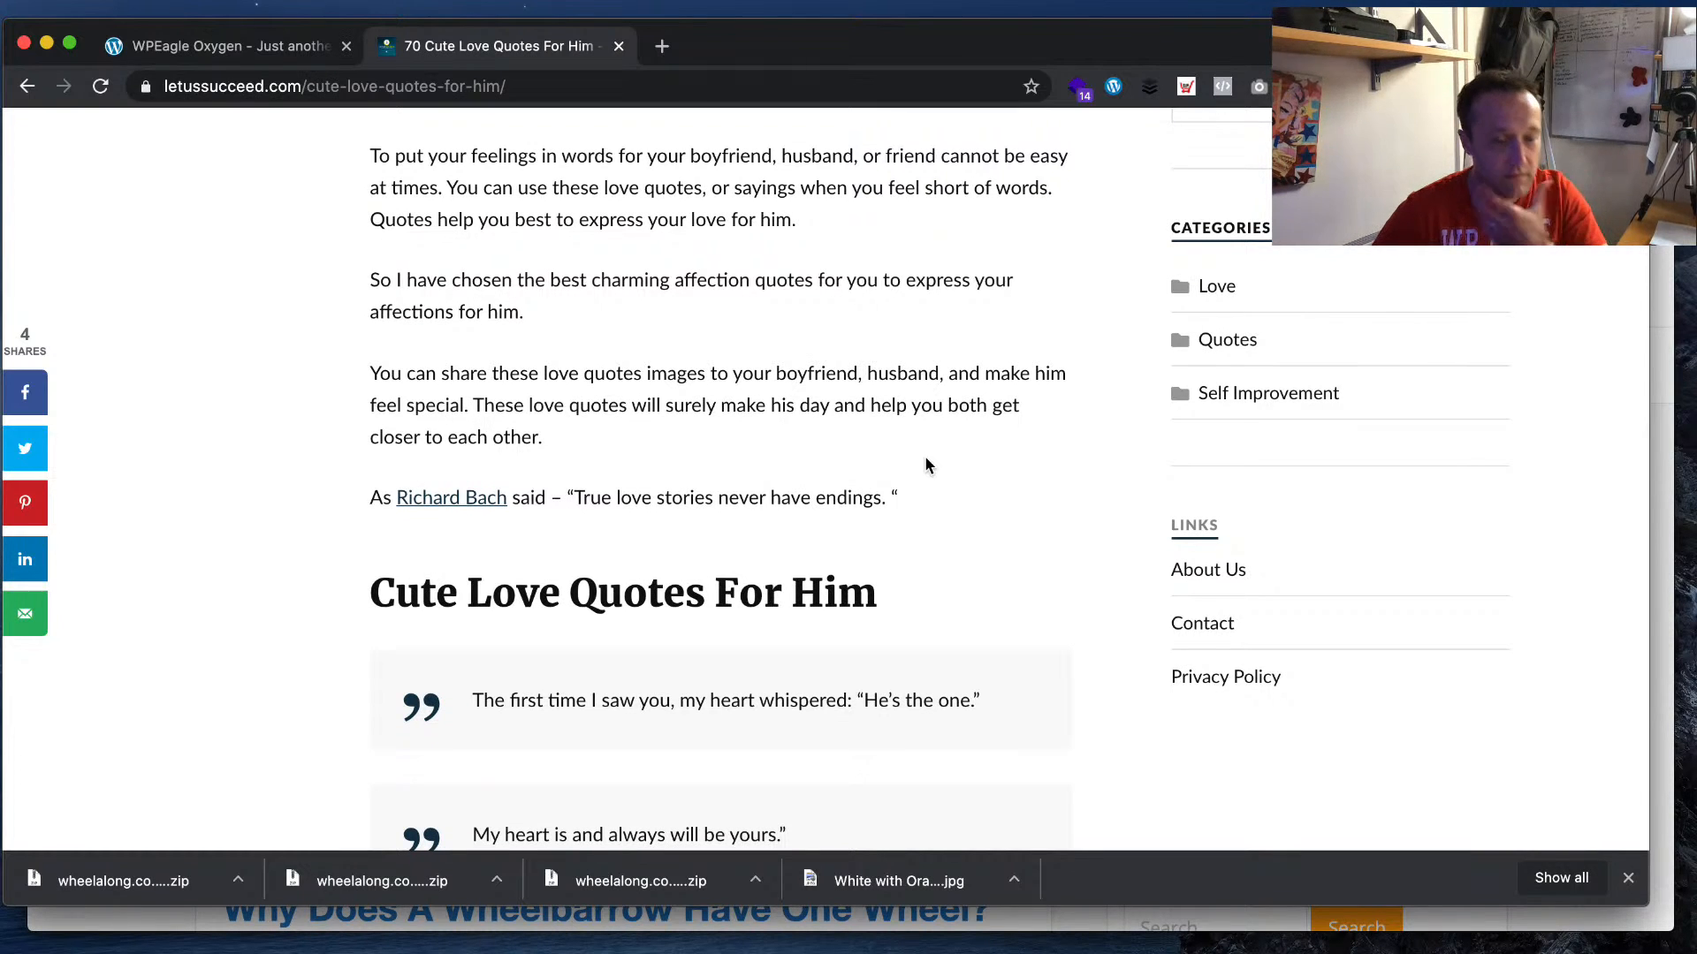
scroll(923, 462, down, 2)
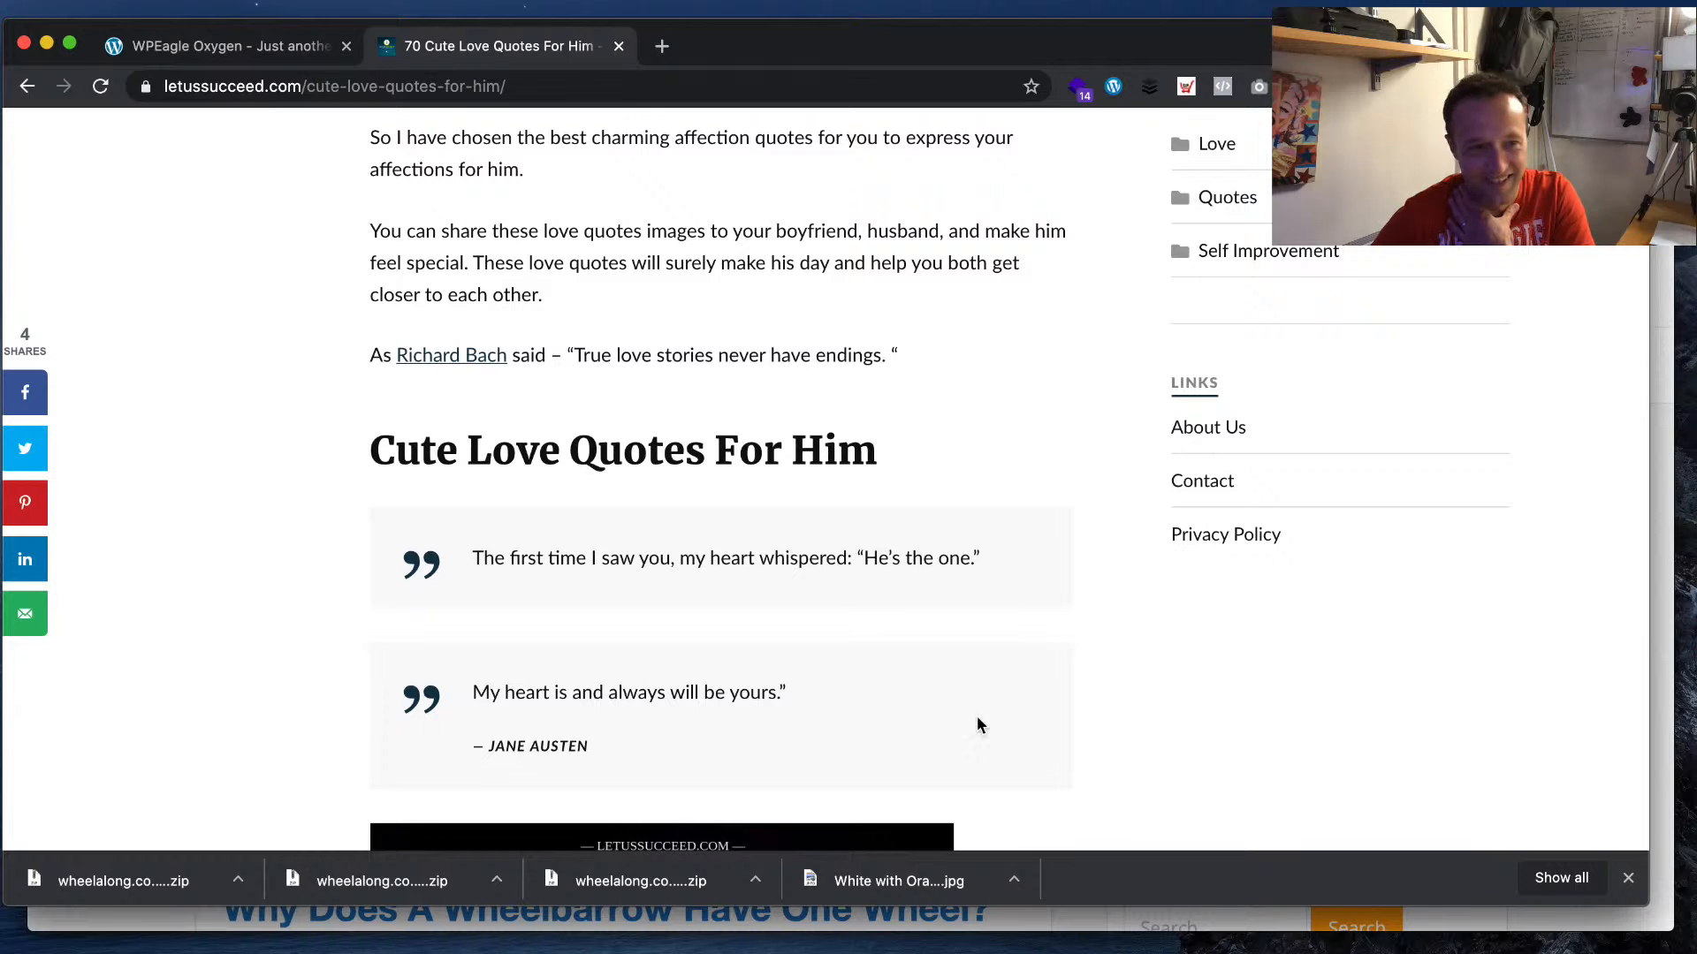
scroll(984, 541, down, 5)
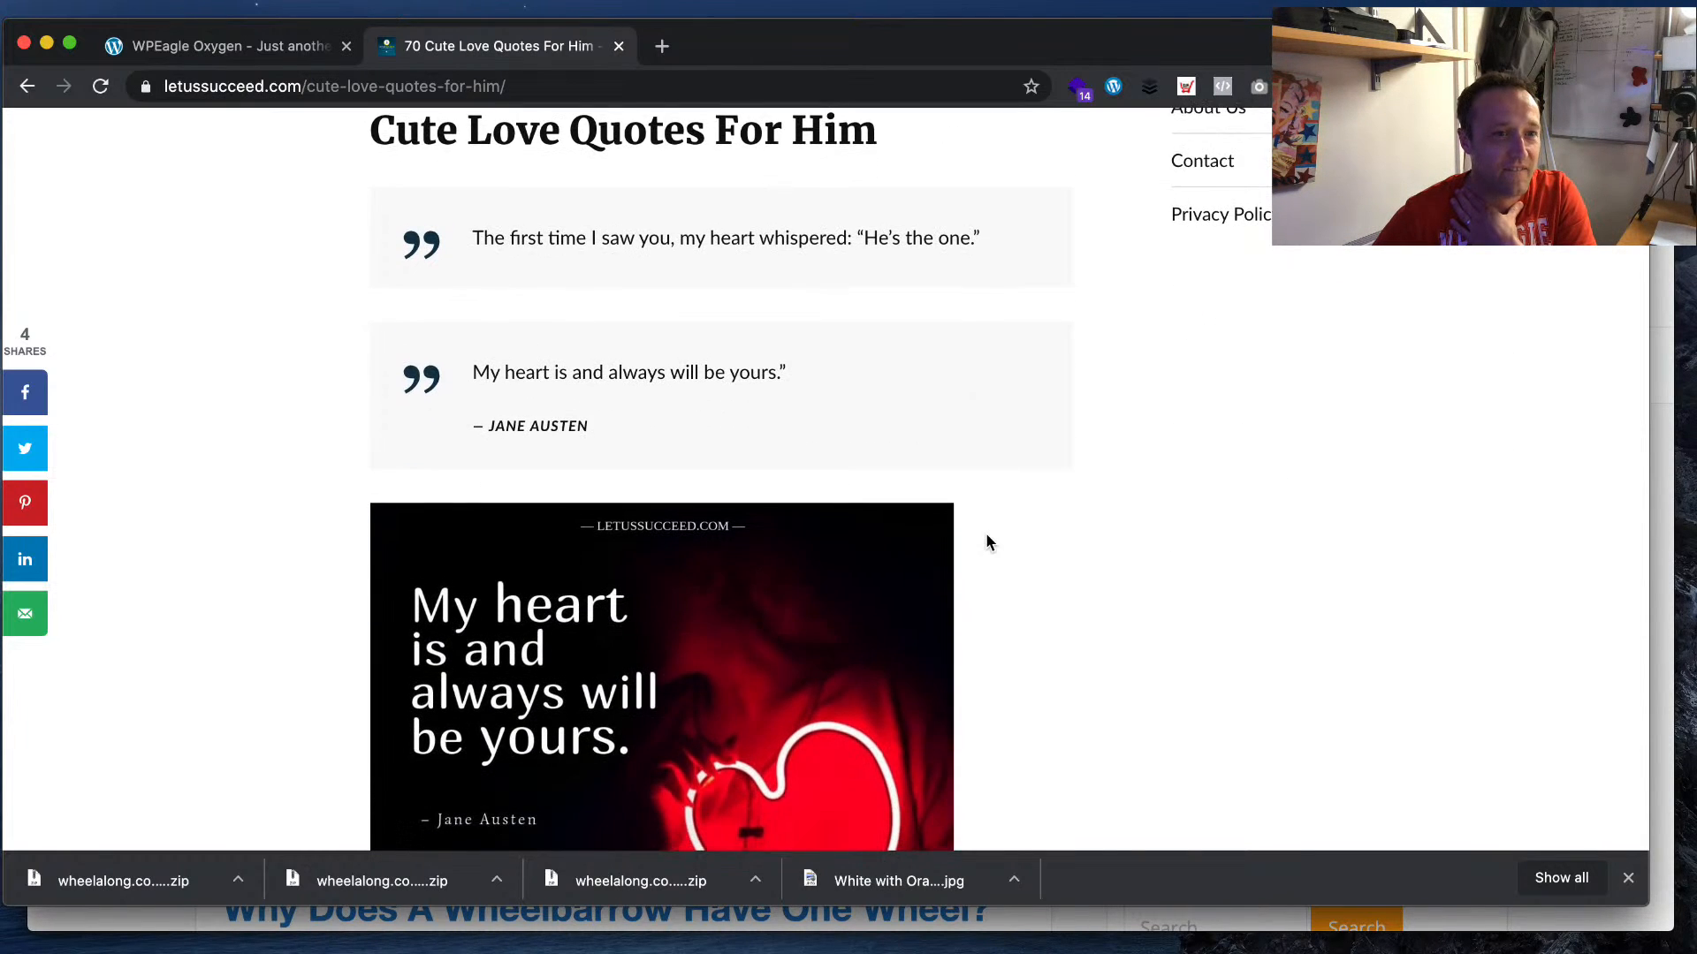
scroll(988, 540, down, 3)
scroll(988, 541, down, 3)
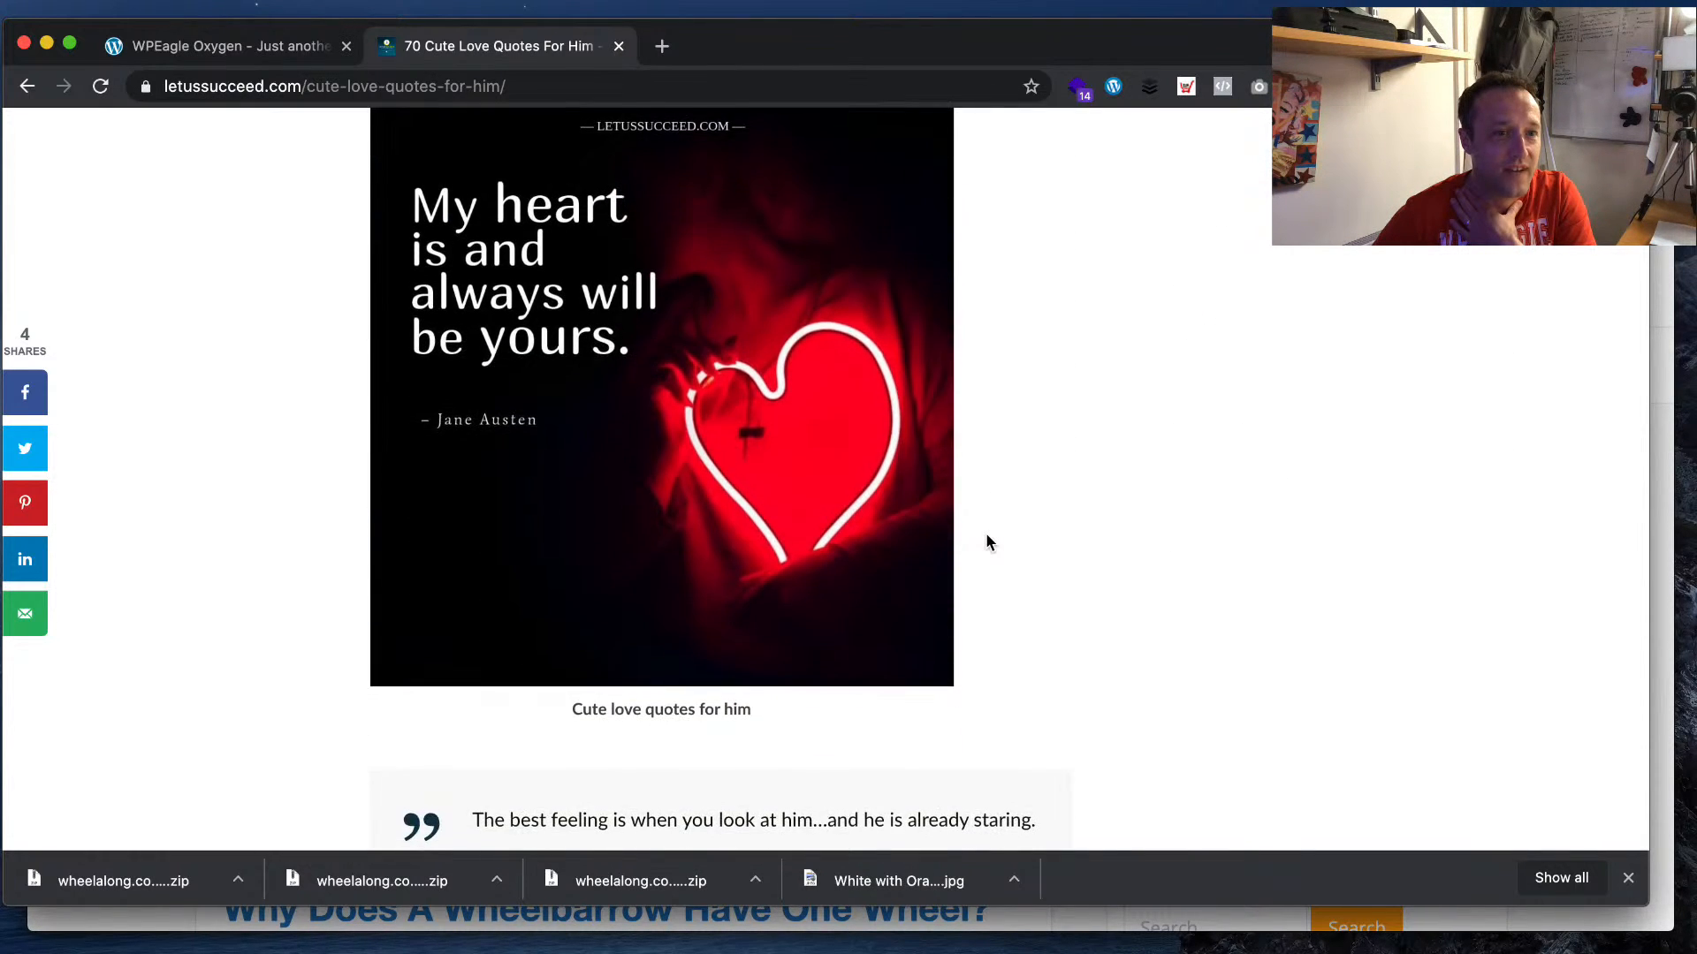
scroll(986, 535, up, 1)
scroll(1191, 415, down, 4)
scroll(1189, 424, down, 1)
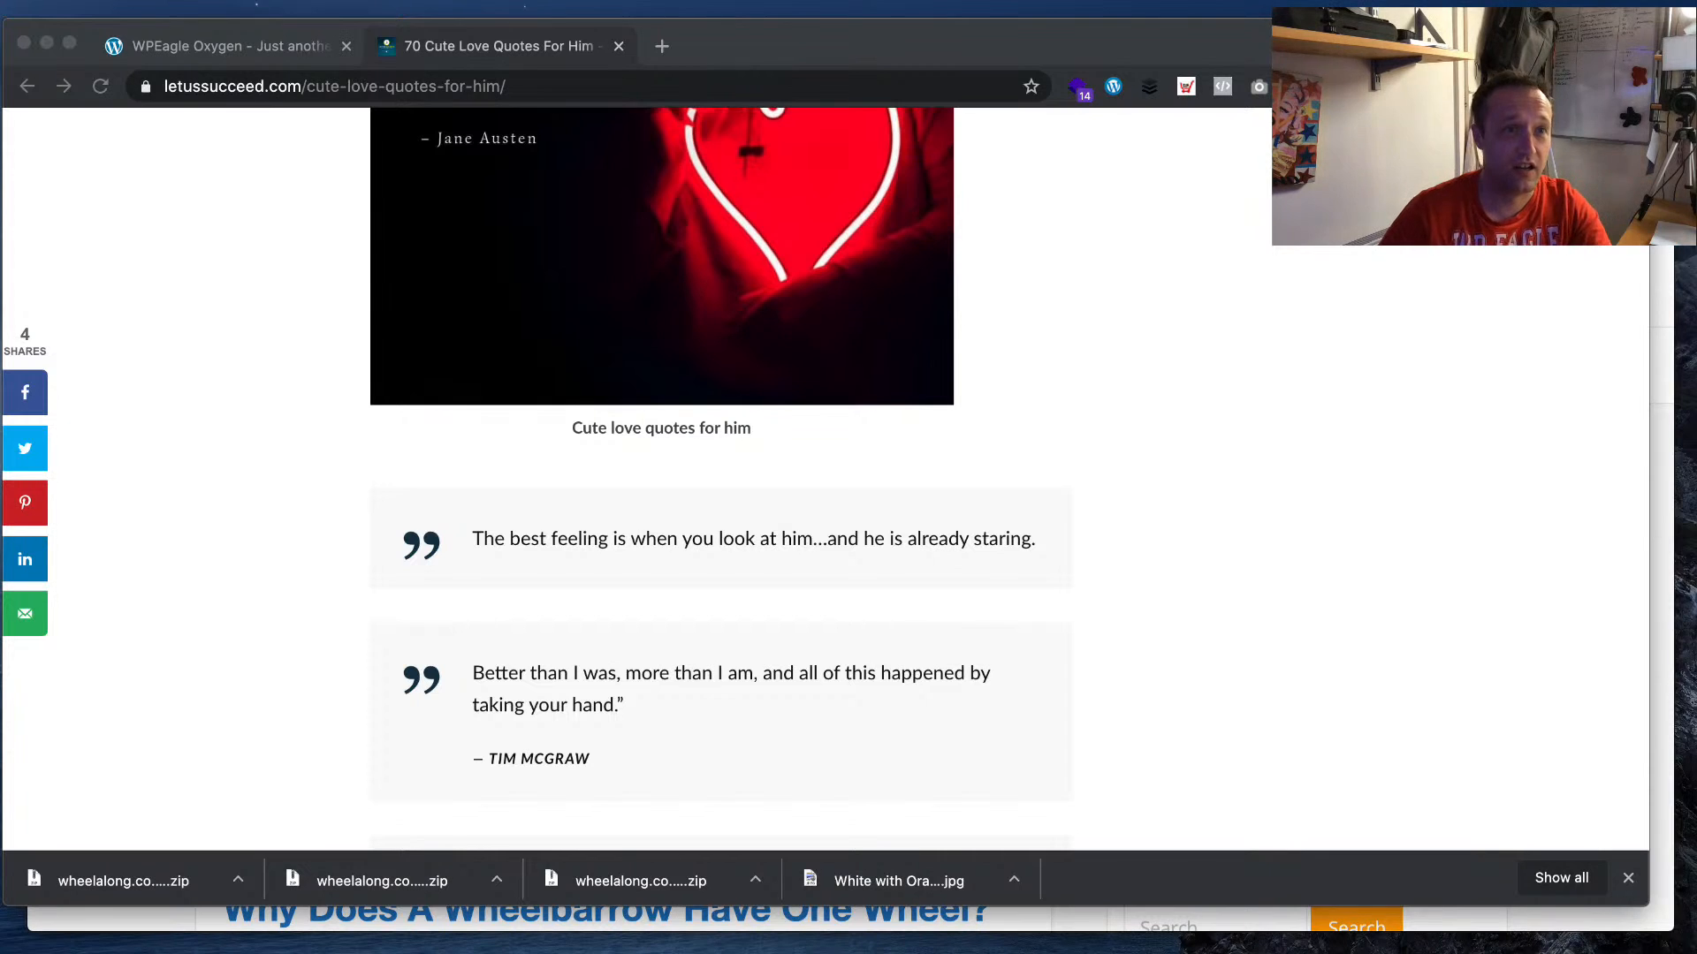
- Open YouTube in a new browser tab and search it for "powerful affirmations"
key(ctrl+t)
text(you)
key(Return)
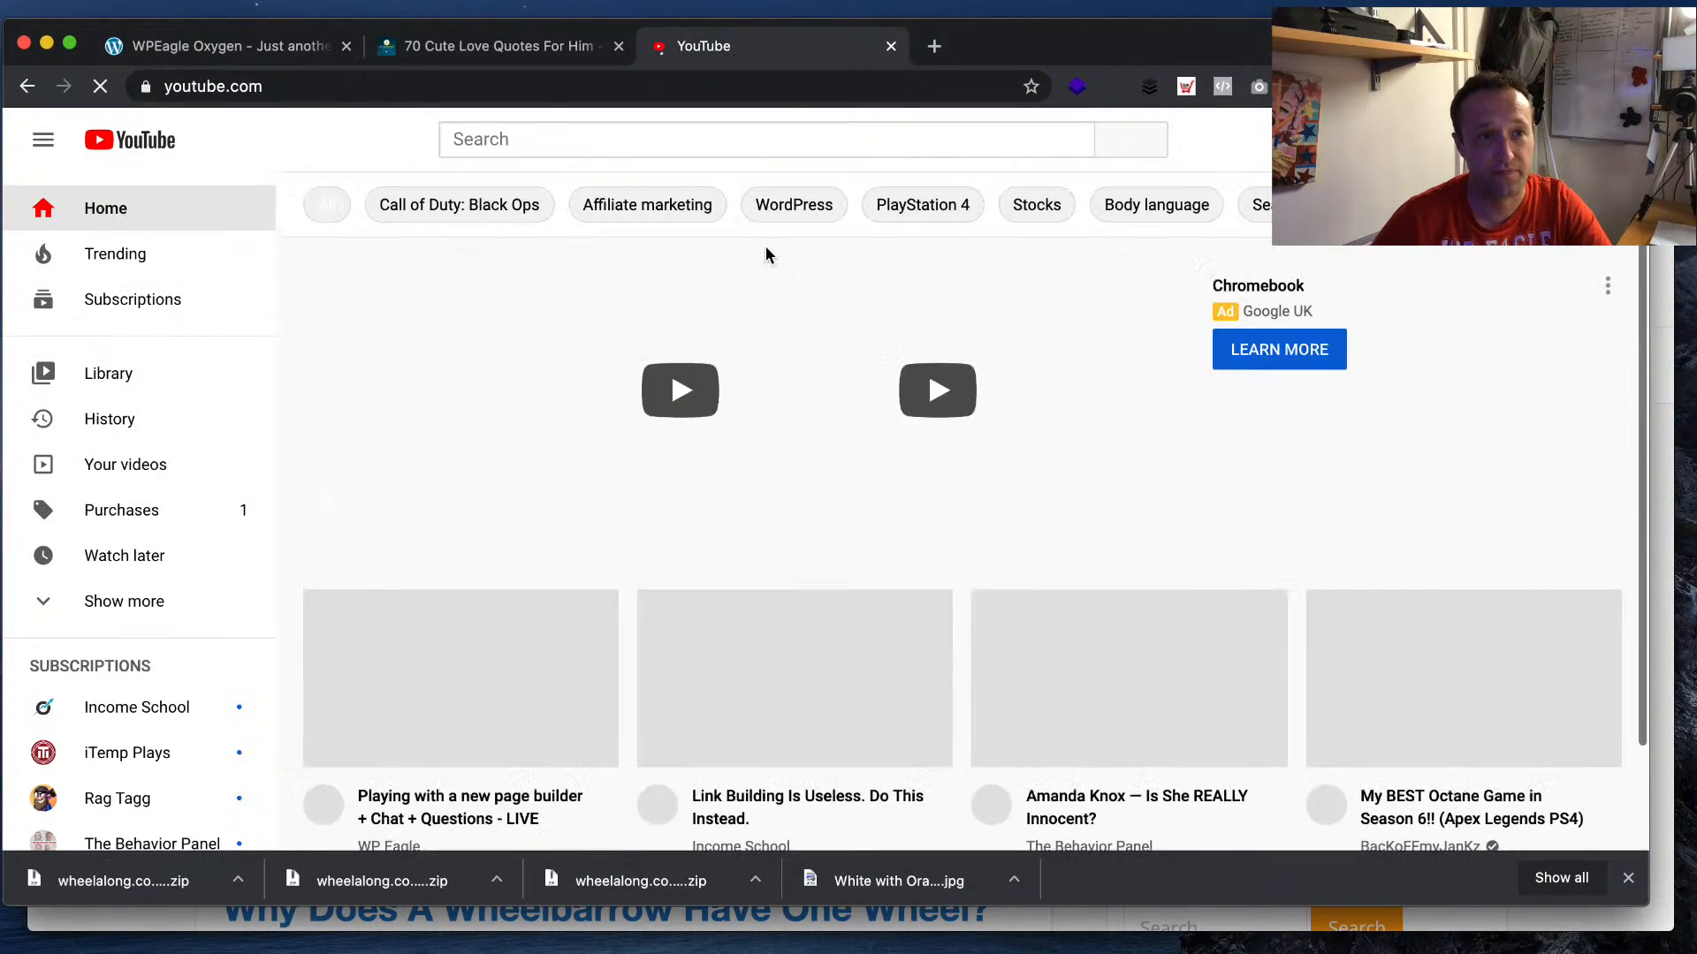
click(743, 152)
text(pow)
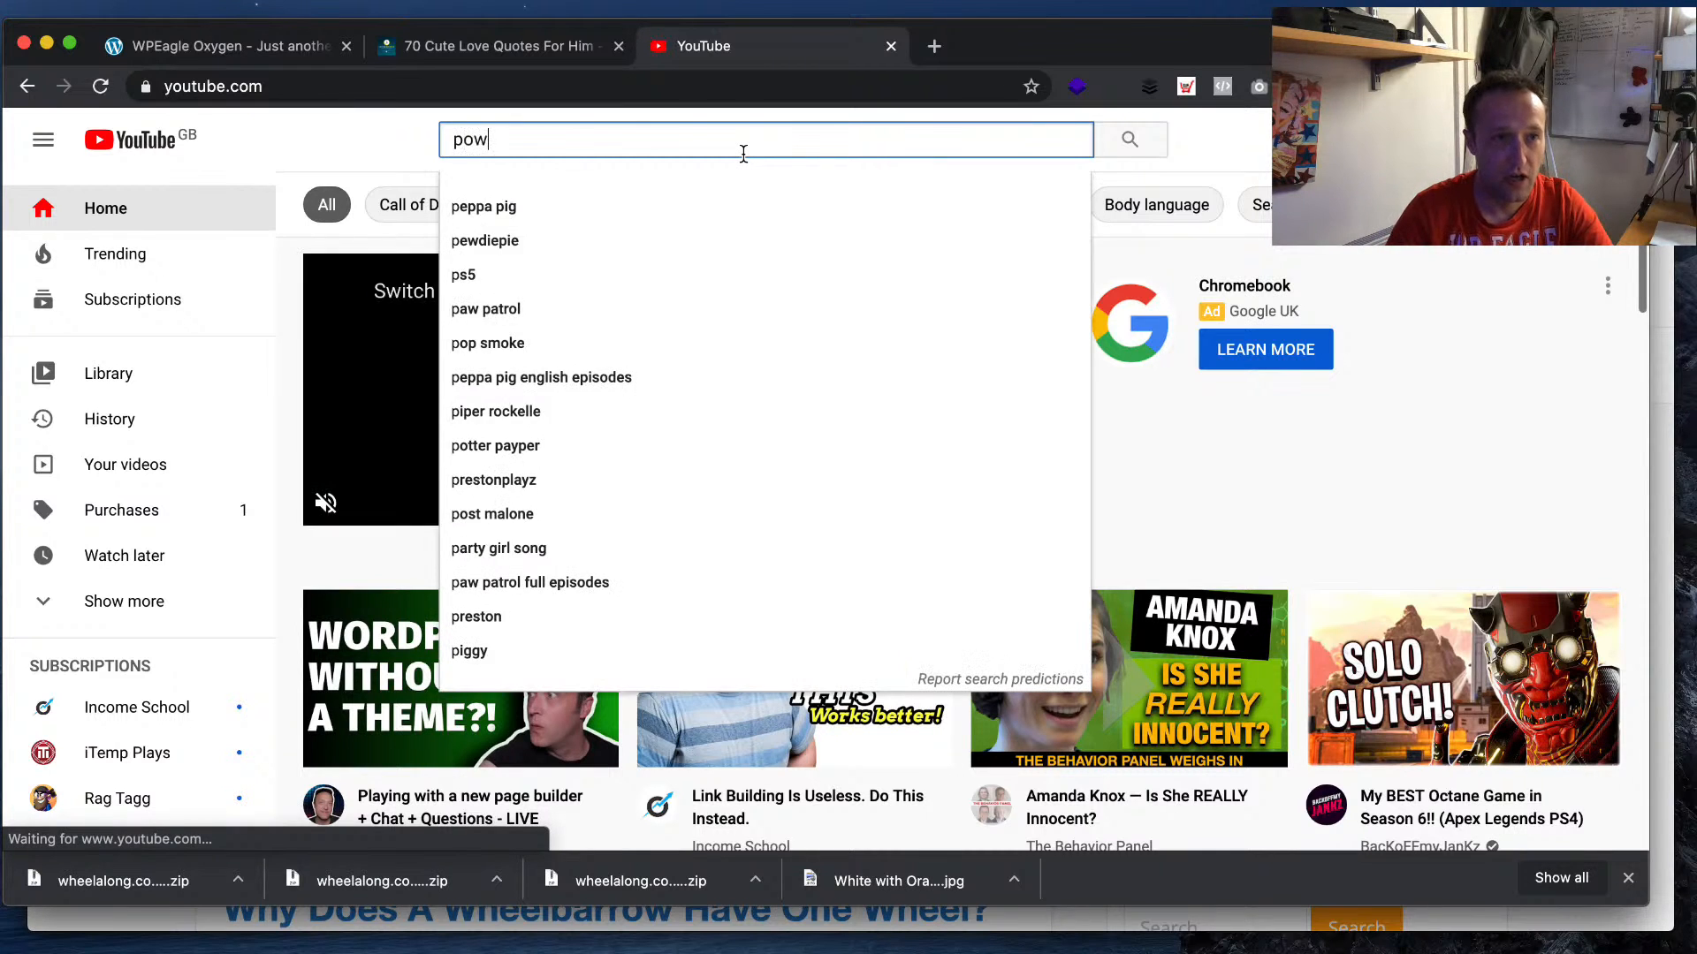
text(erful affirmations)
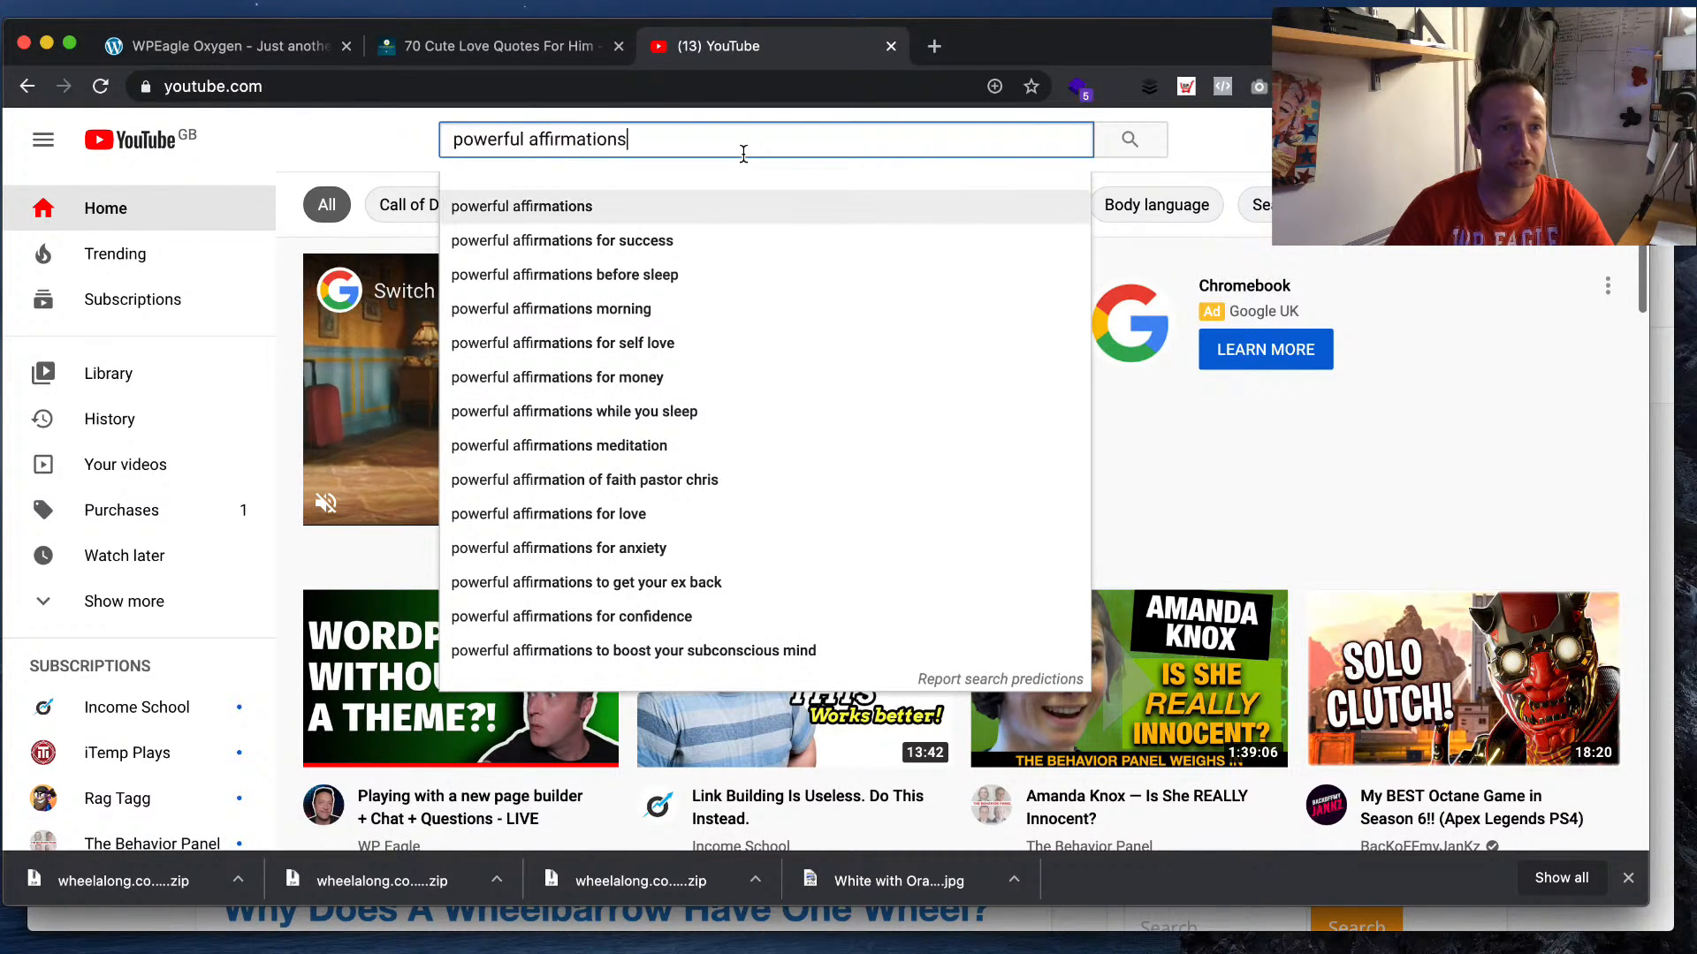
key(Return)
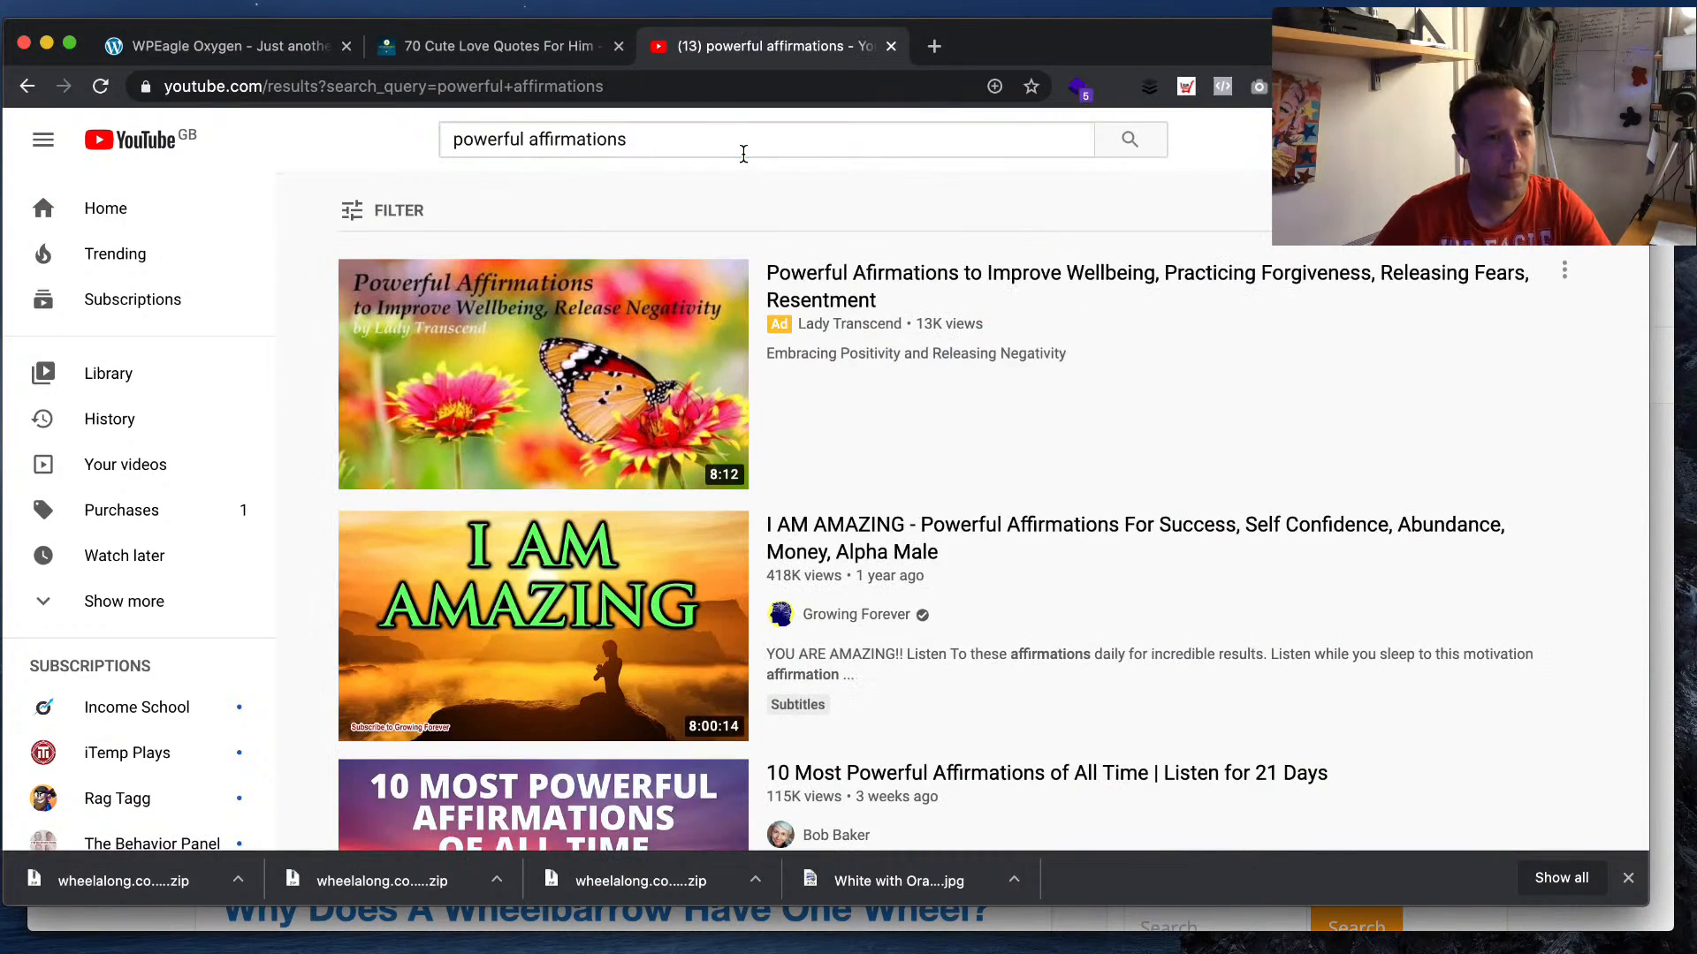
- Filter the YouTube results to channels only and open the already subscribed Powerful Affirmations channel
scroll(1073, 348, down, 7)
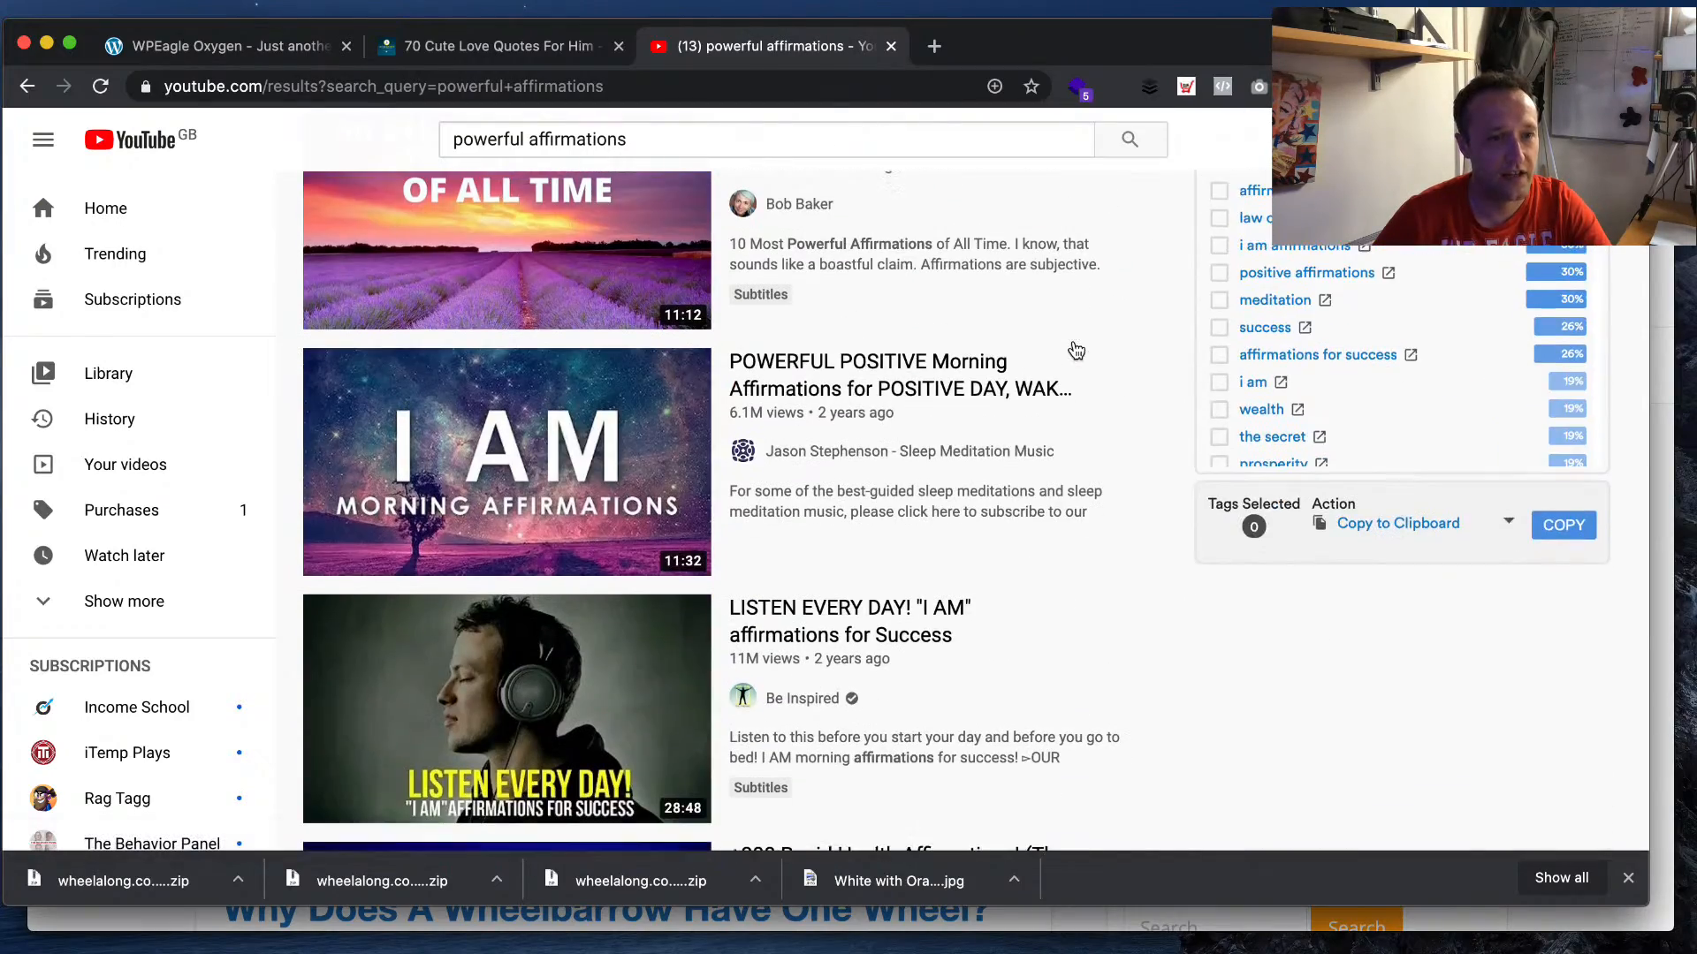
scroll(1073, 348, down, 3)
scroll(384, 219, up, 15)
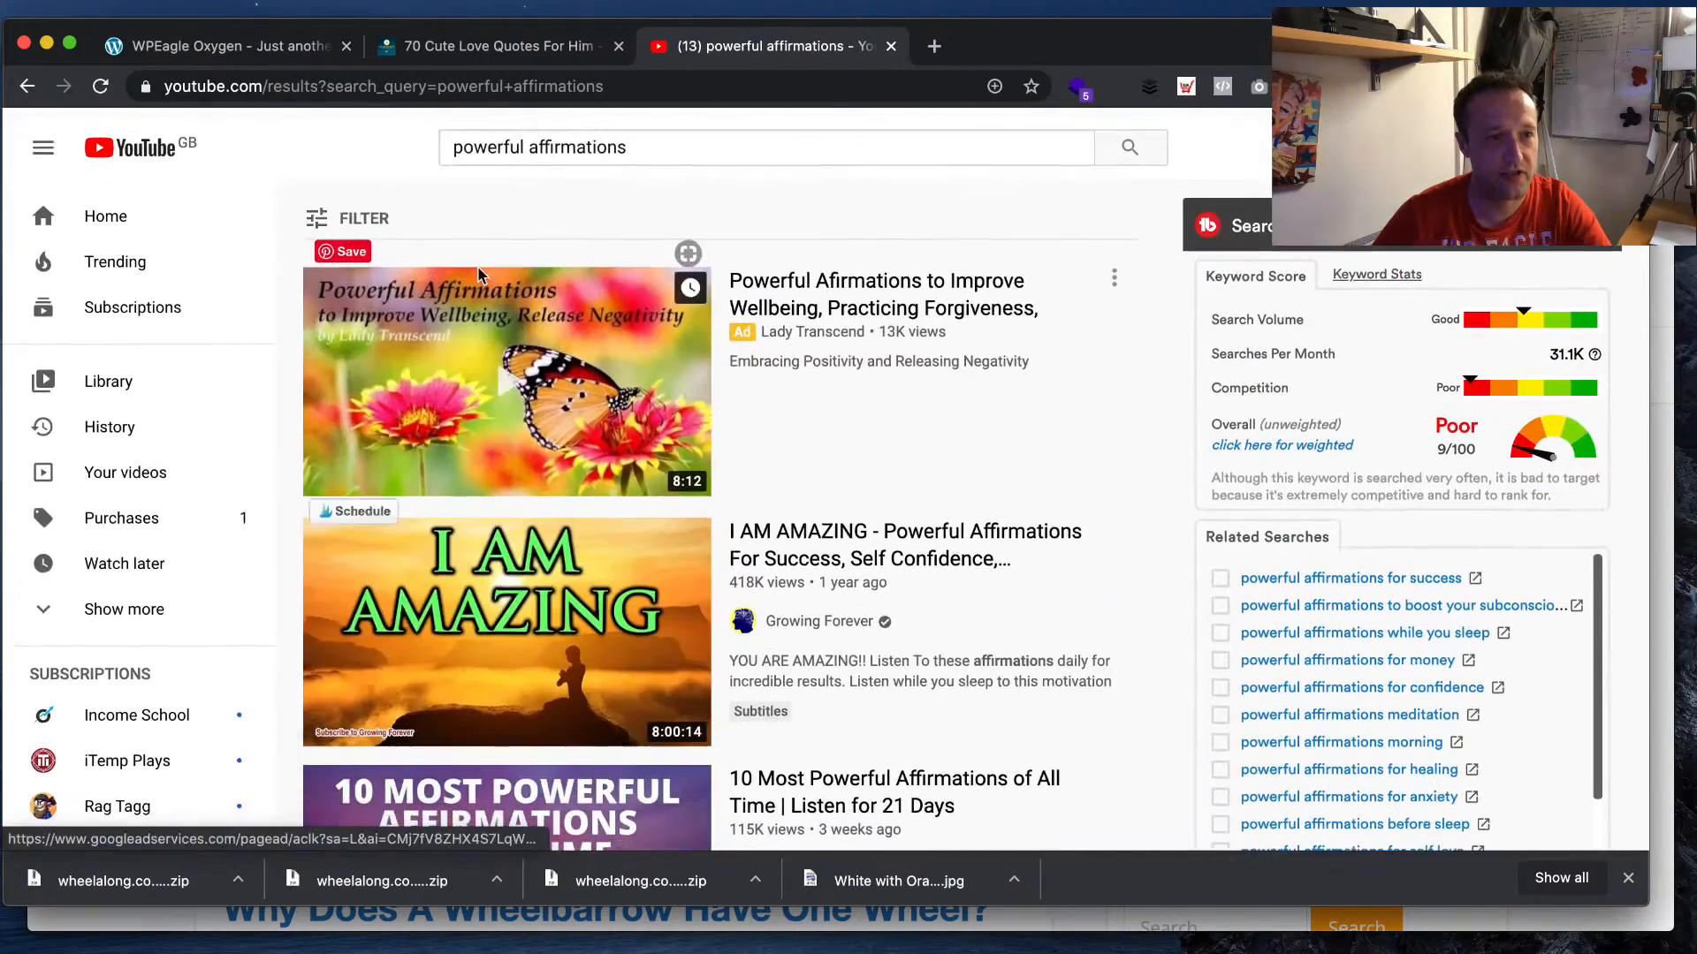
click(384, 219)
click(469, 364)
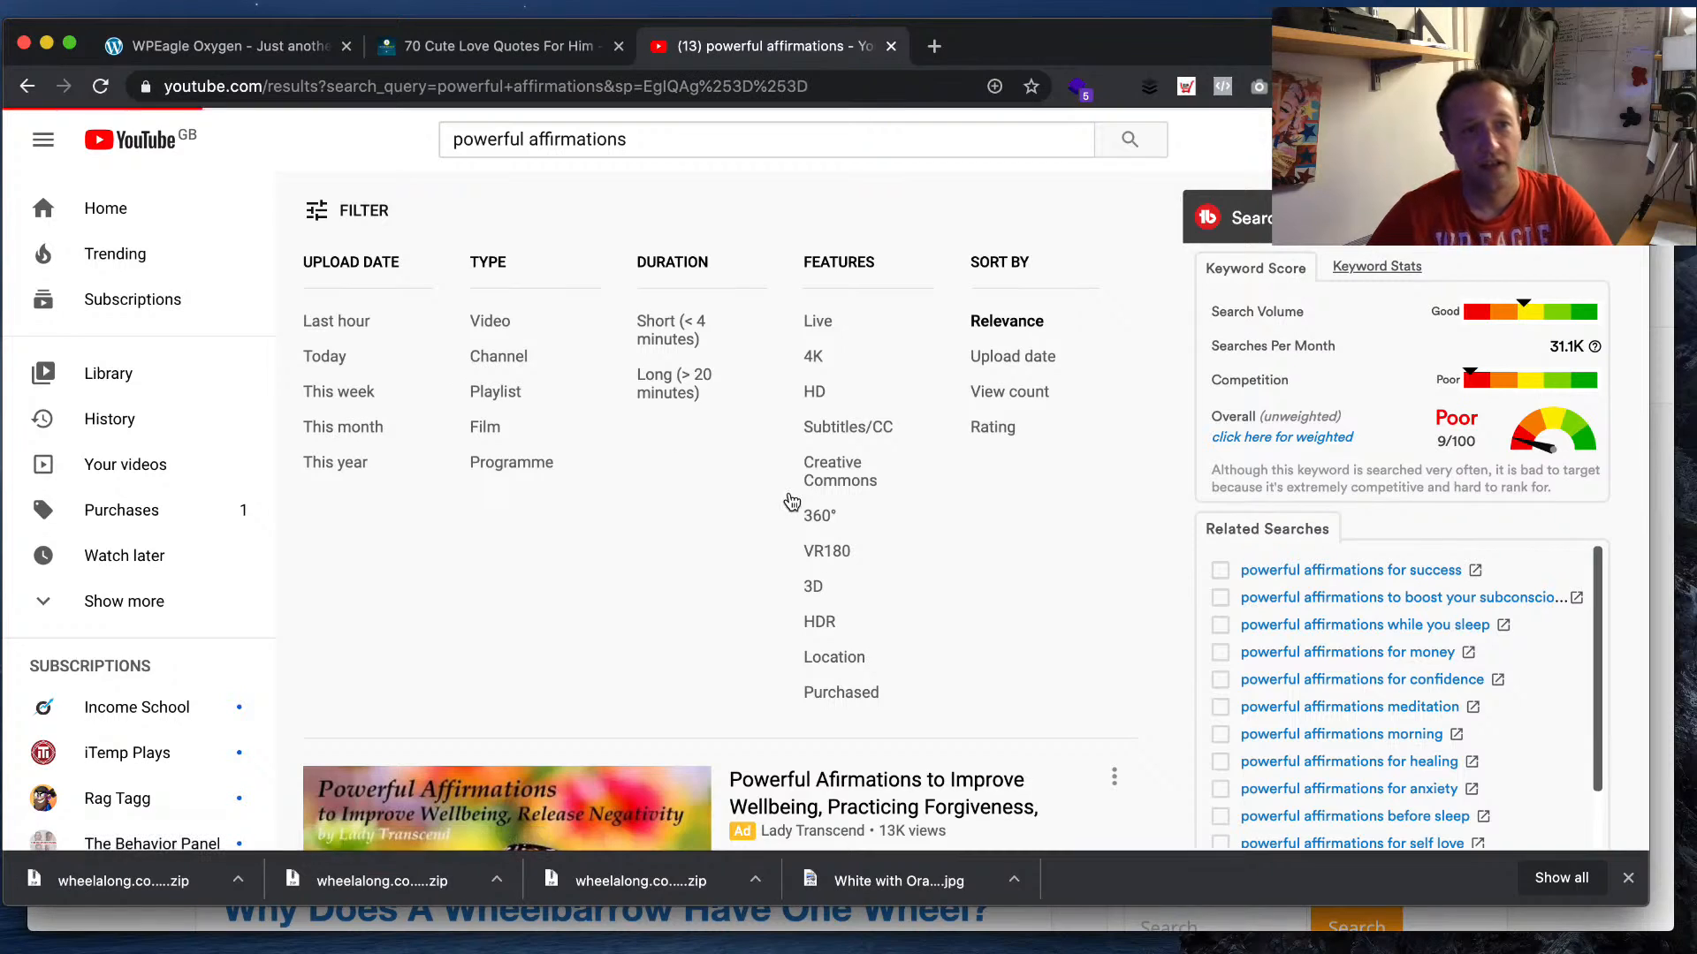
scroll(803, 473, down, 6)
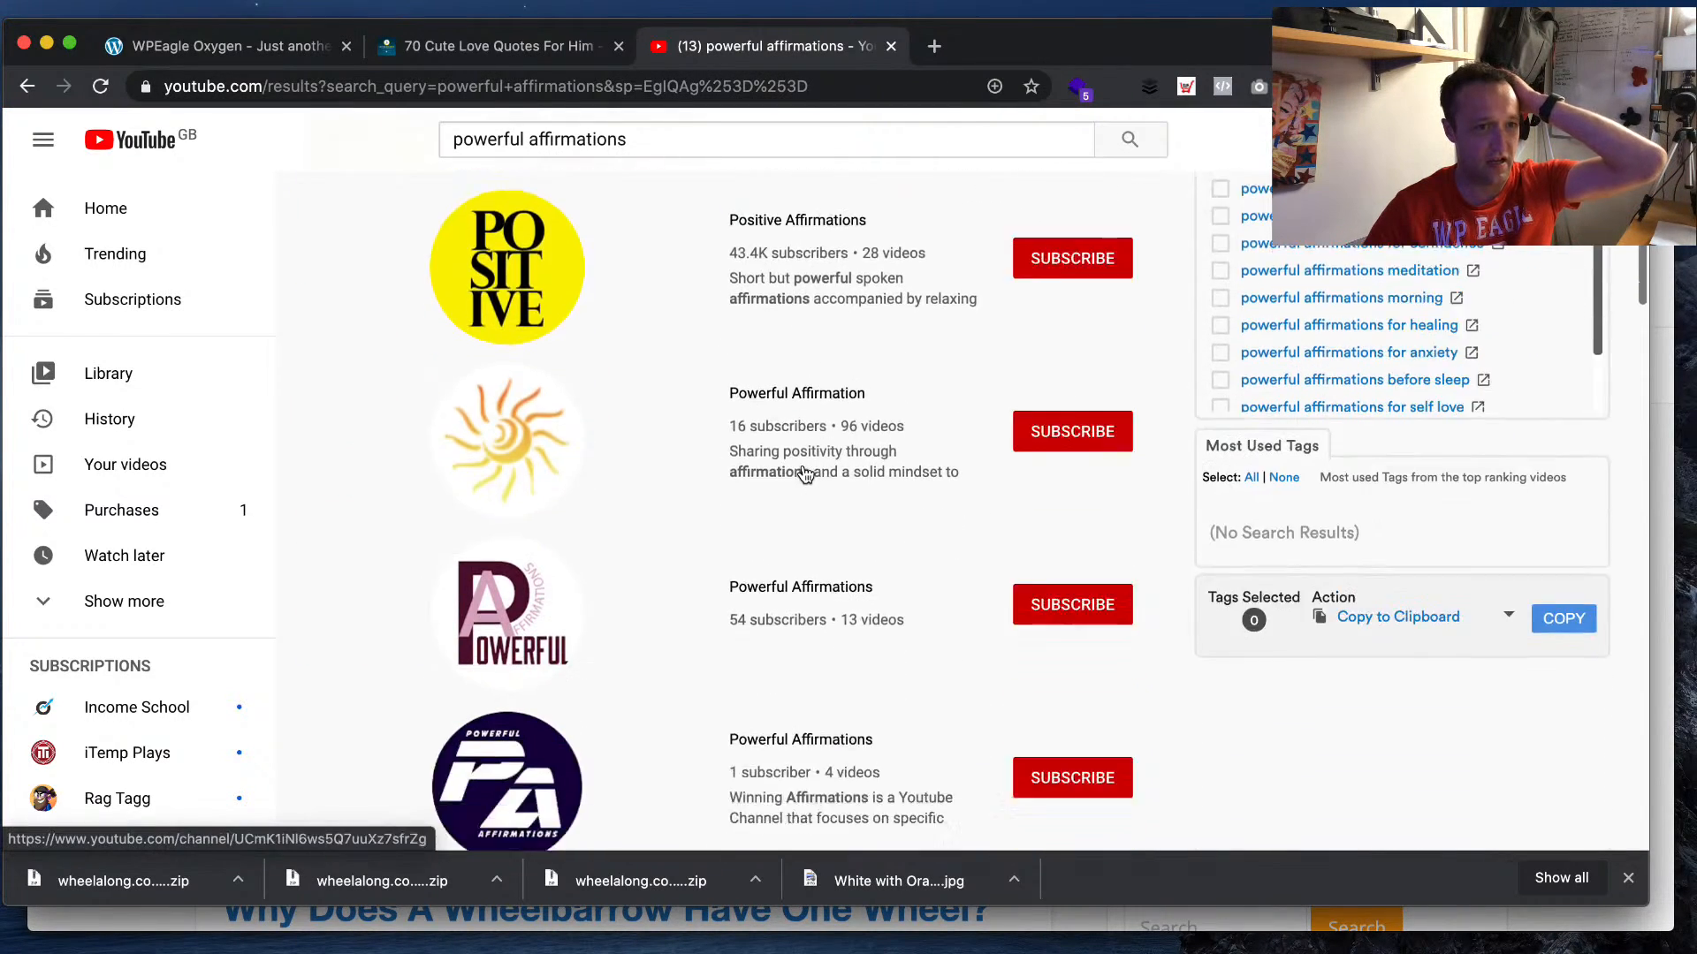
scroll(804, 477, down, 2)
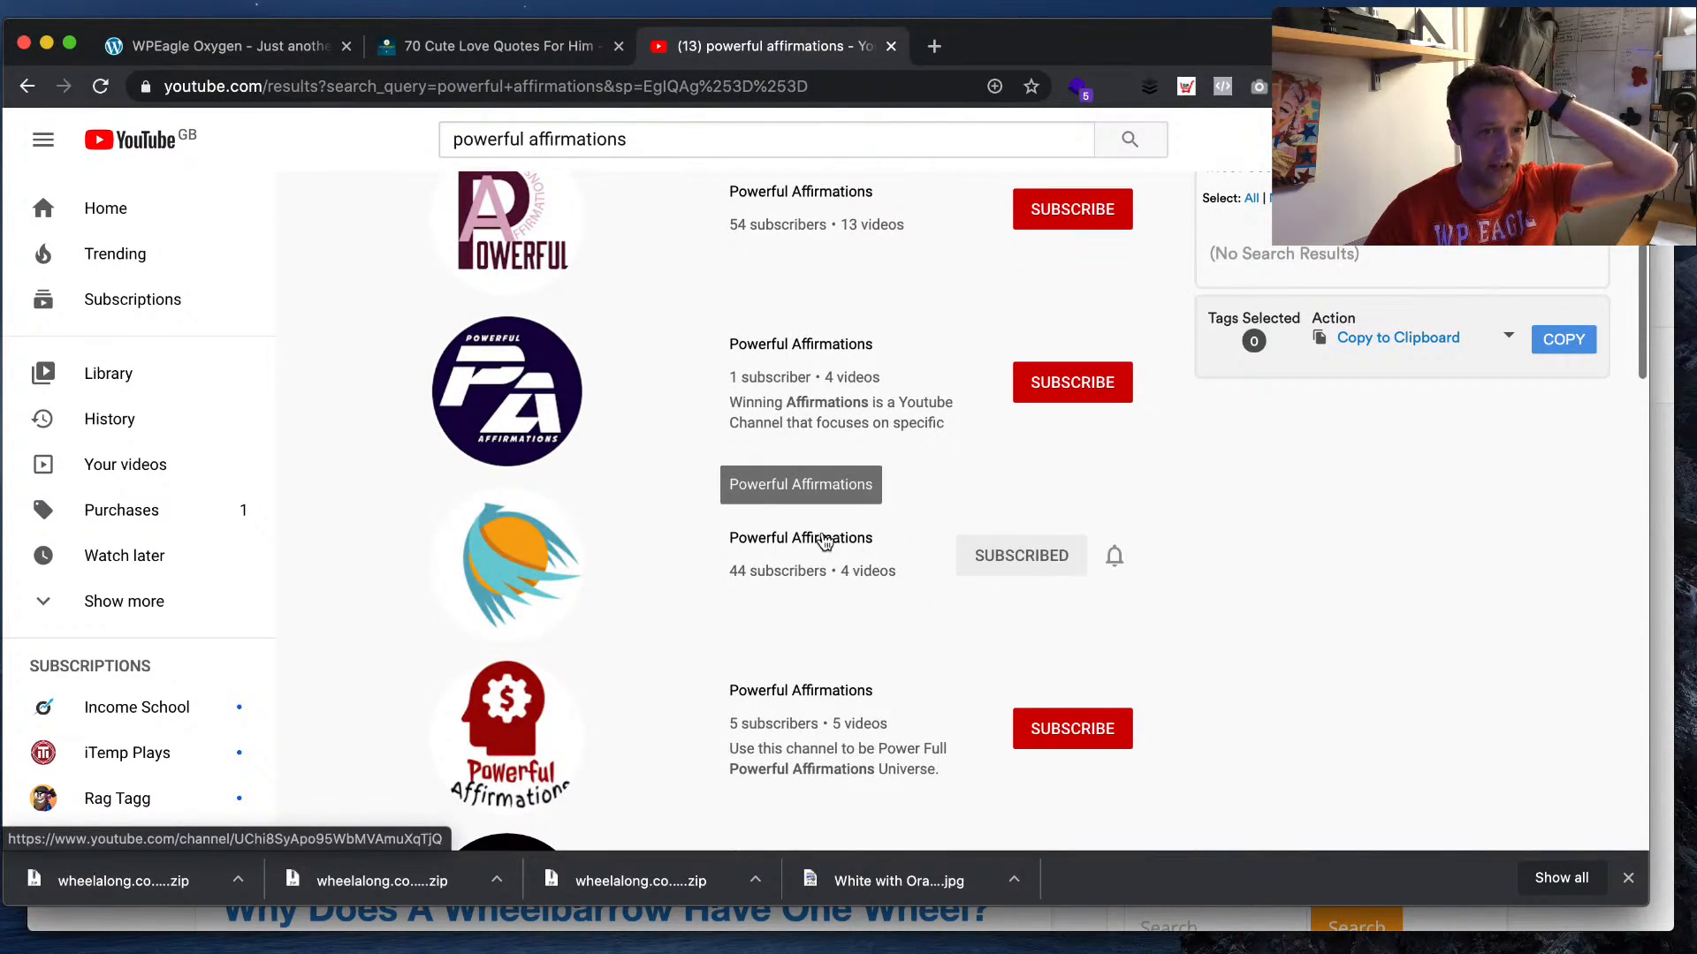
click(829, 546)
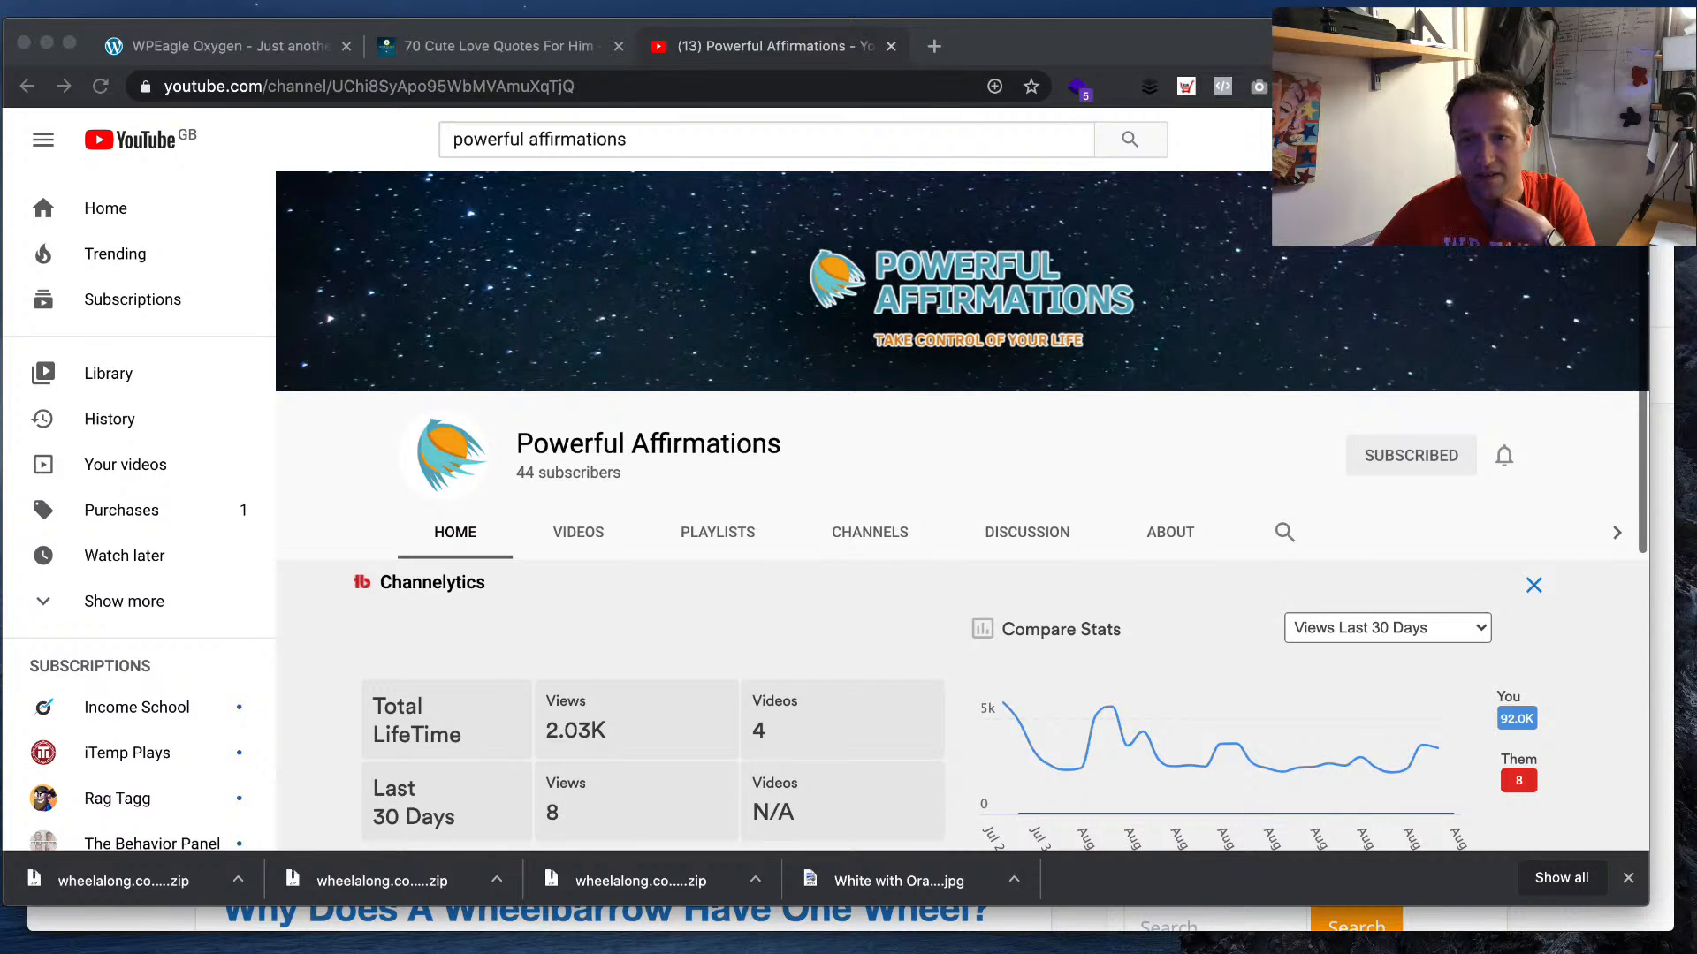
- Watch part of the channel's upload "42 Affirmations for Anxiety" and return to the channel page
scroll(961, 509, down, 5)
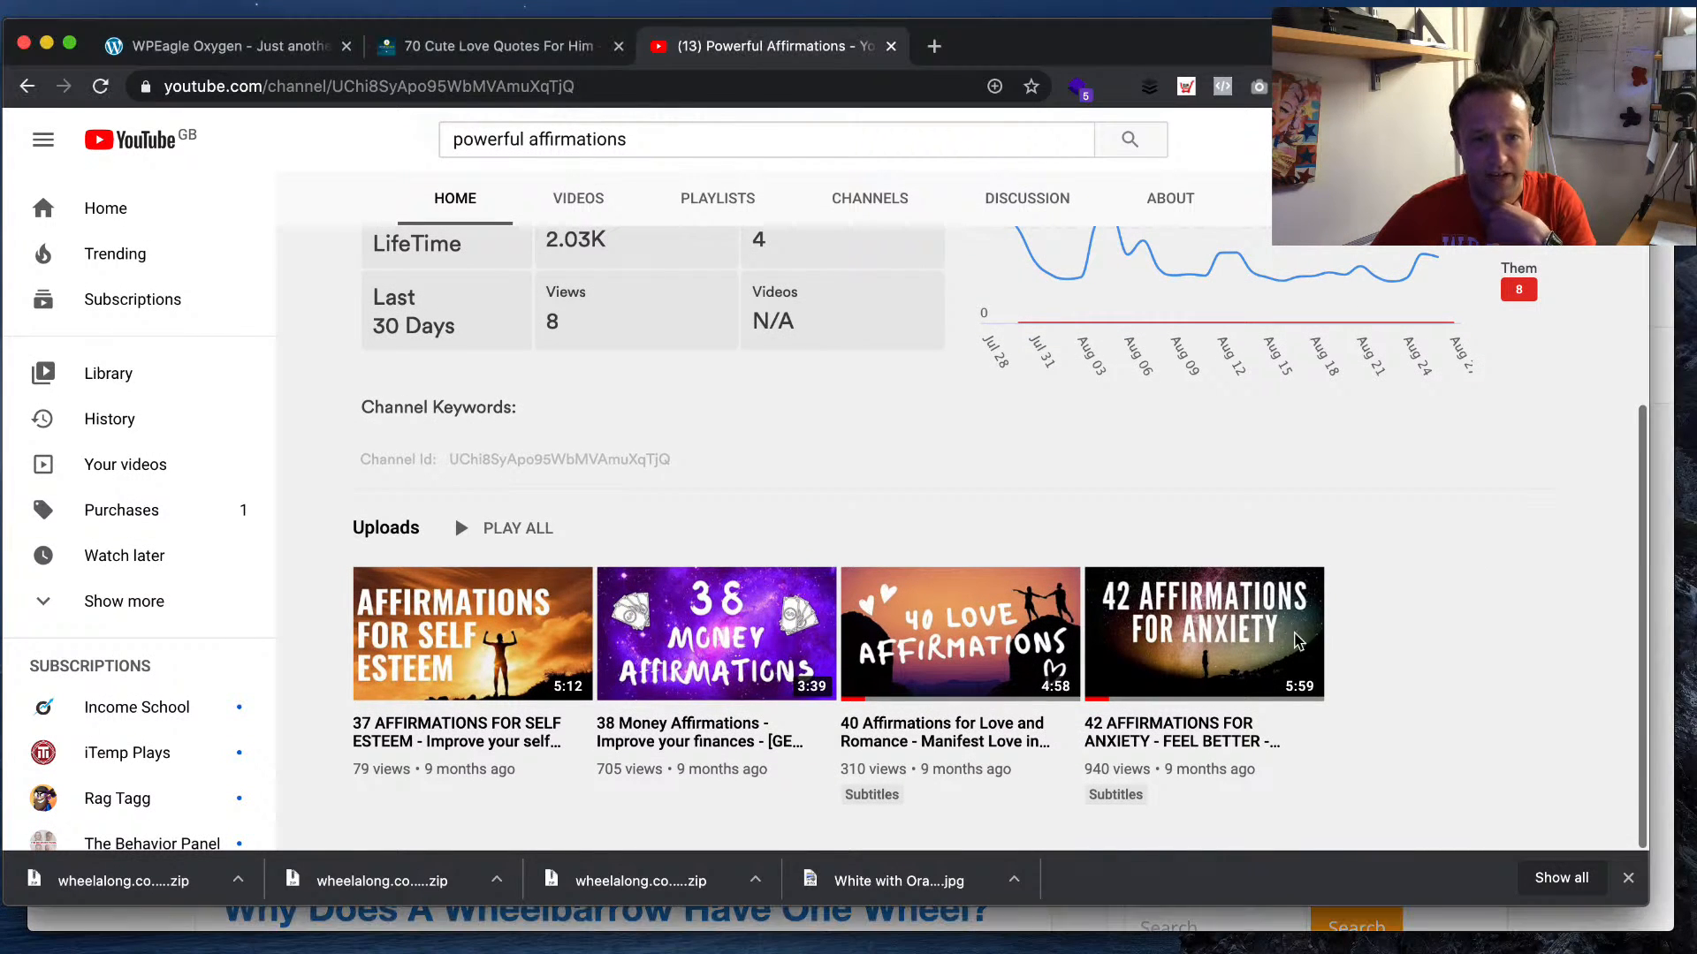
click(1285, 739)
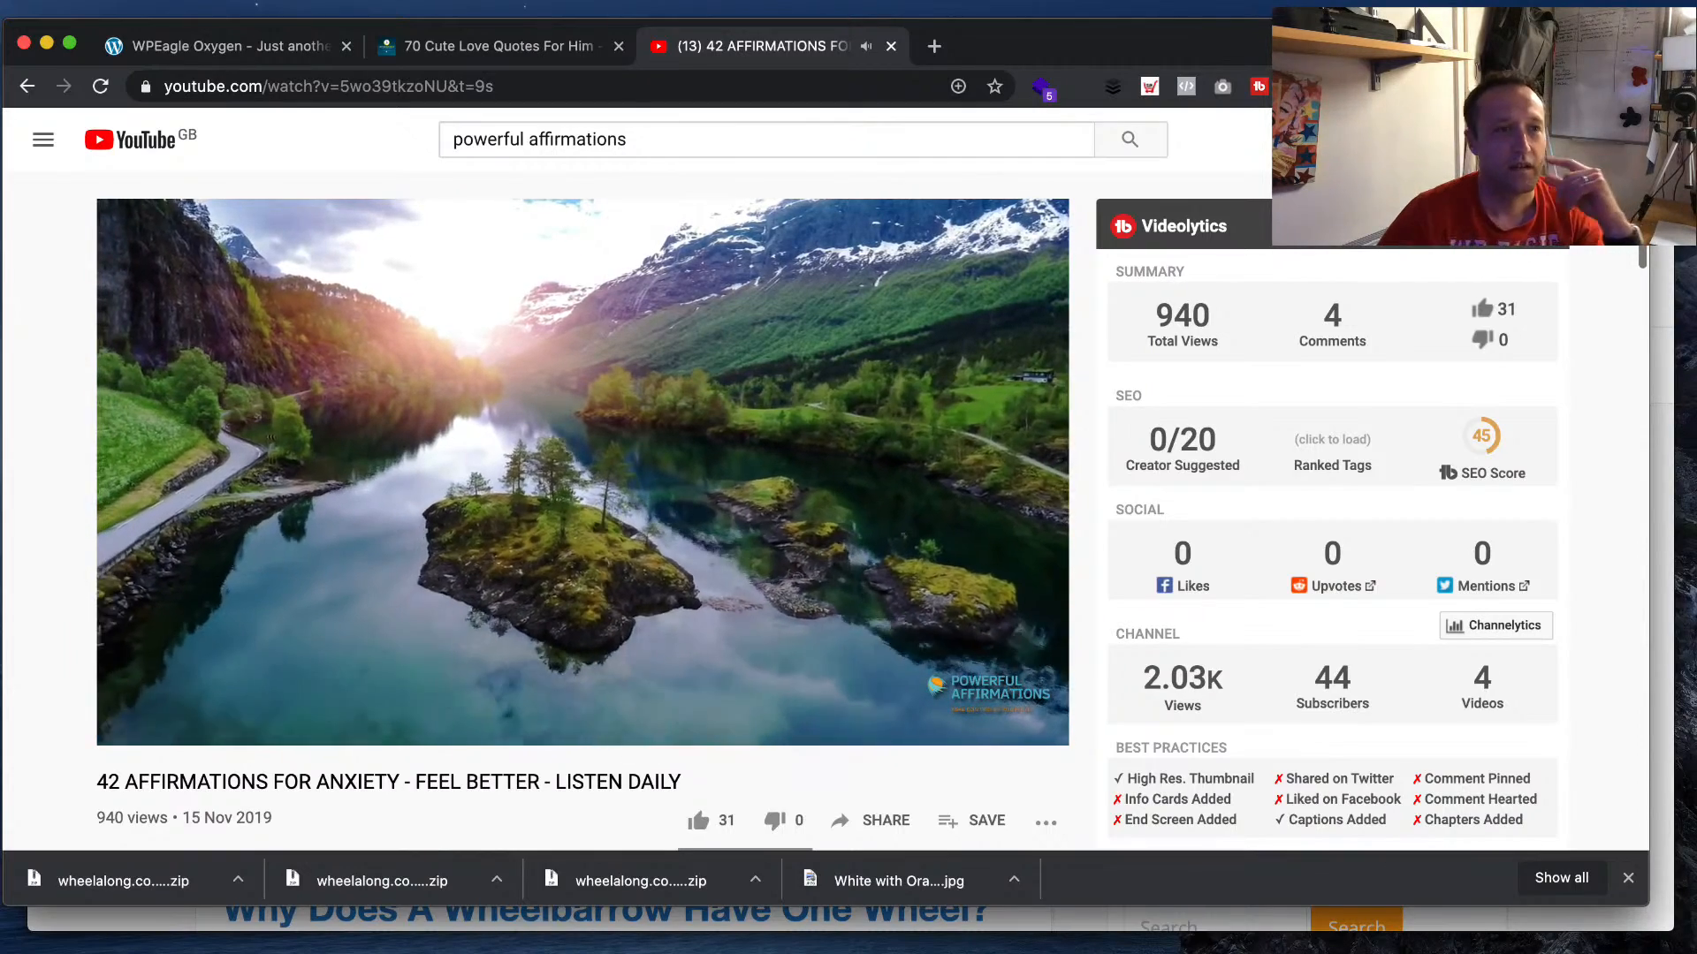
click(28, 87)
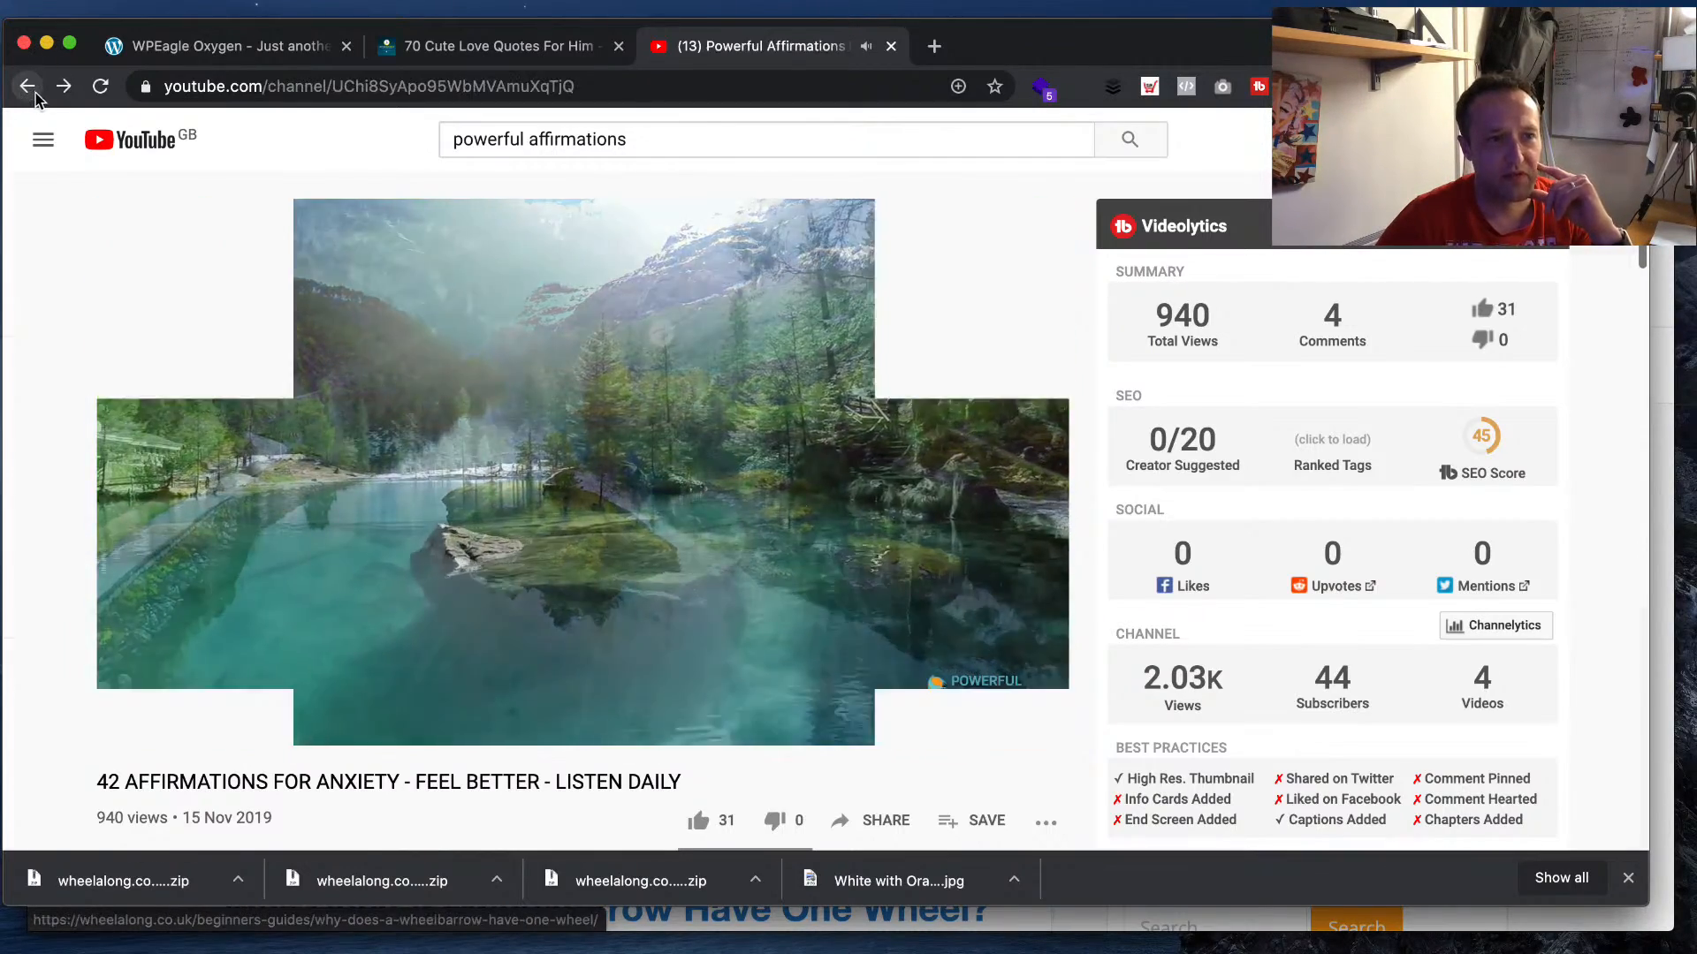
- Watch part of the upload "37 Affirmations for Self Esteem", pause it, and return to the channel page
scroll(692, 455, down, 4)
scroll(491, 768, down, 2)
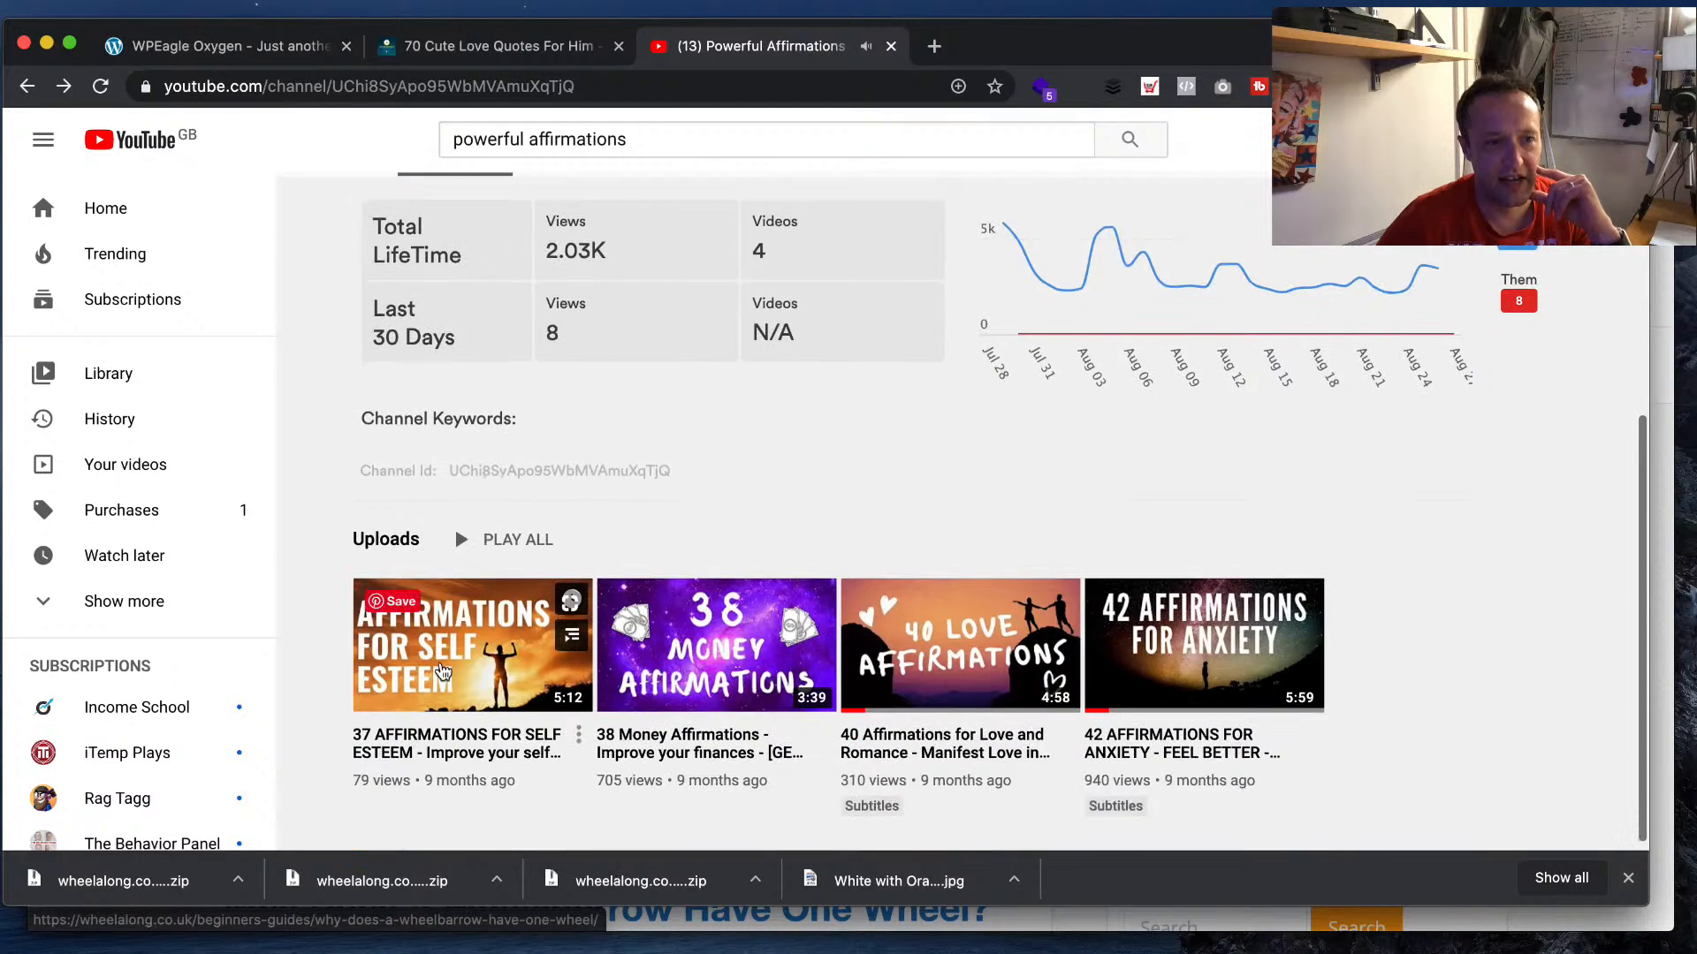
click(491, 742)
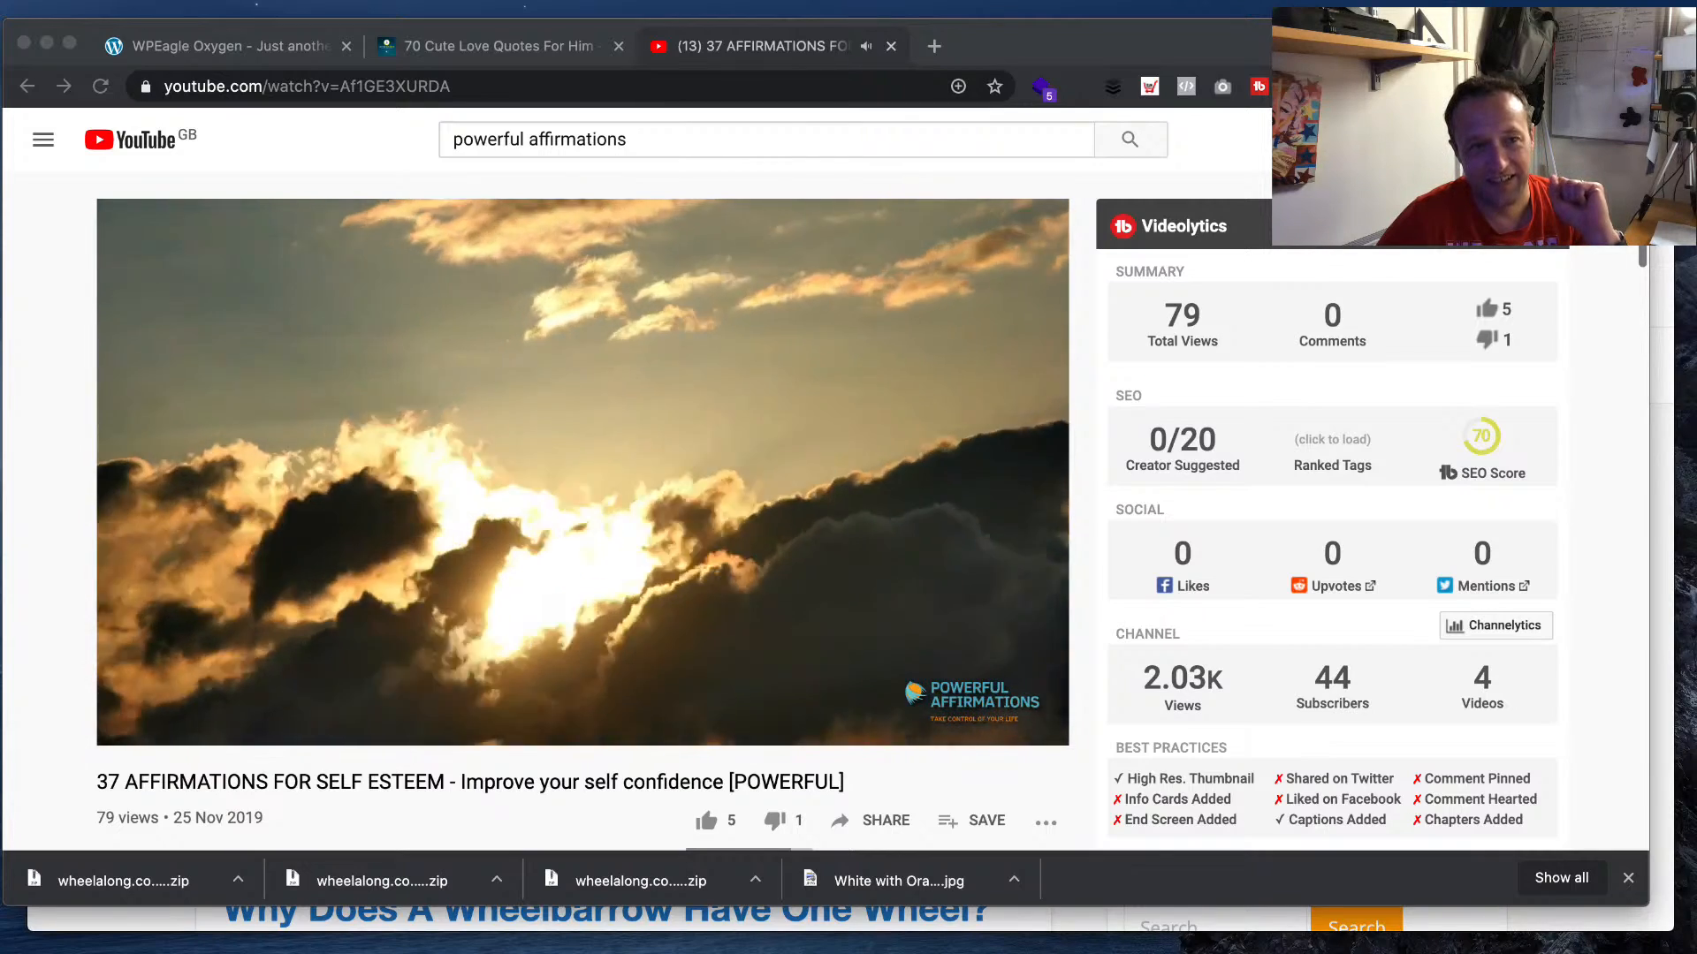
click(136, 725)
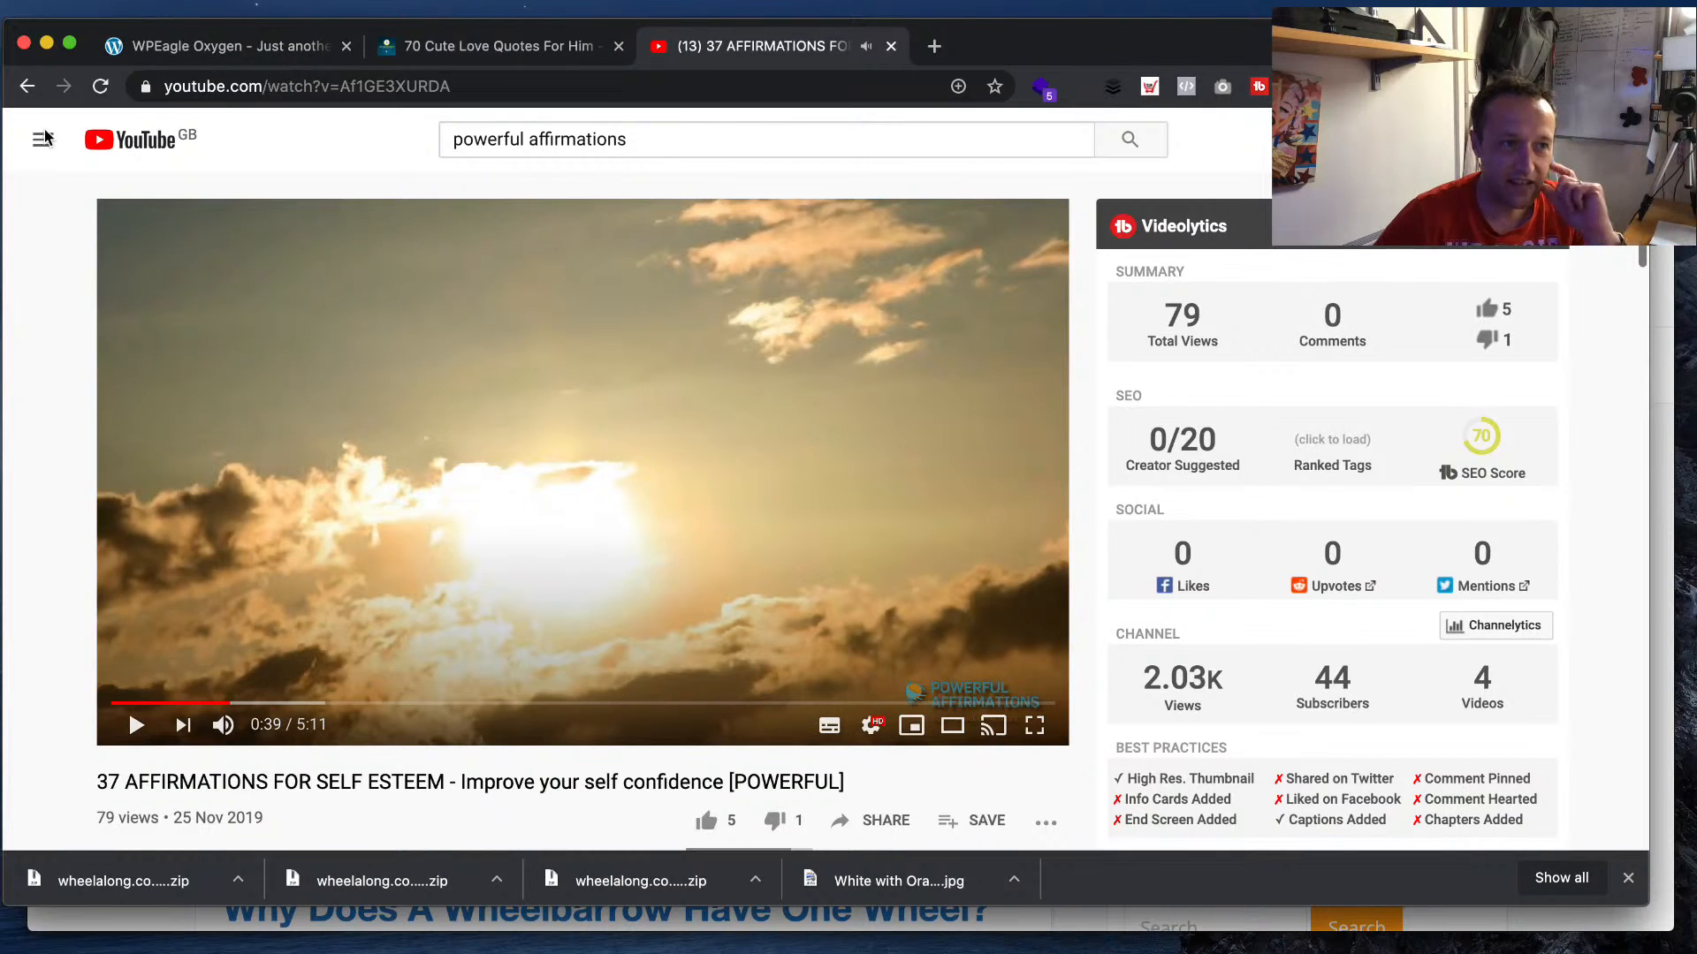
click(18, 85)
- Watch part of the upload "38 Money Affirmations" and return to the channel page
scroll(659, 579, down, 4)
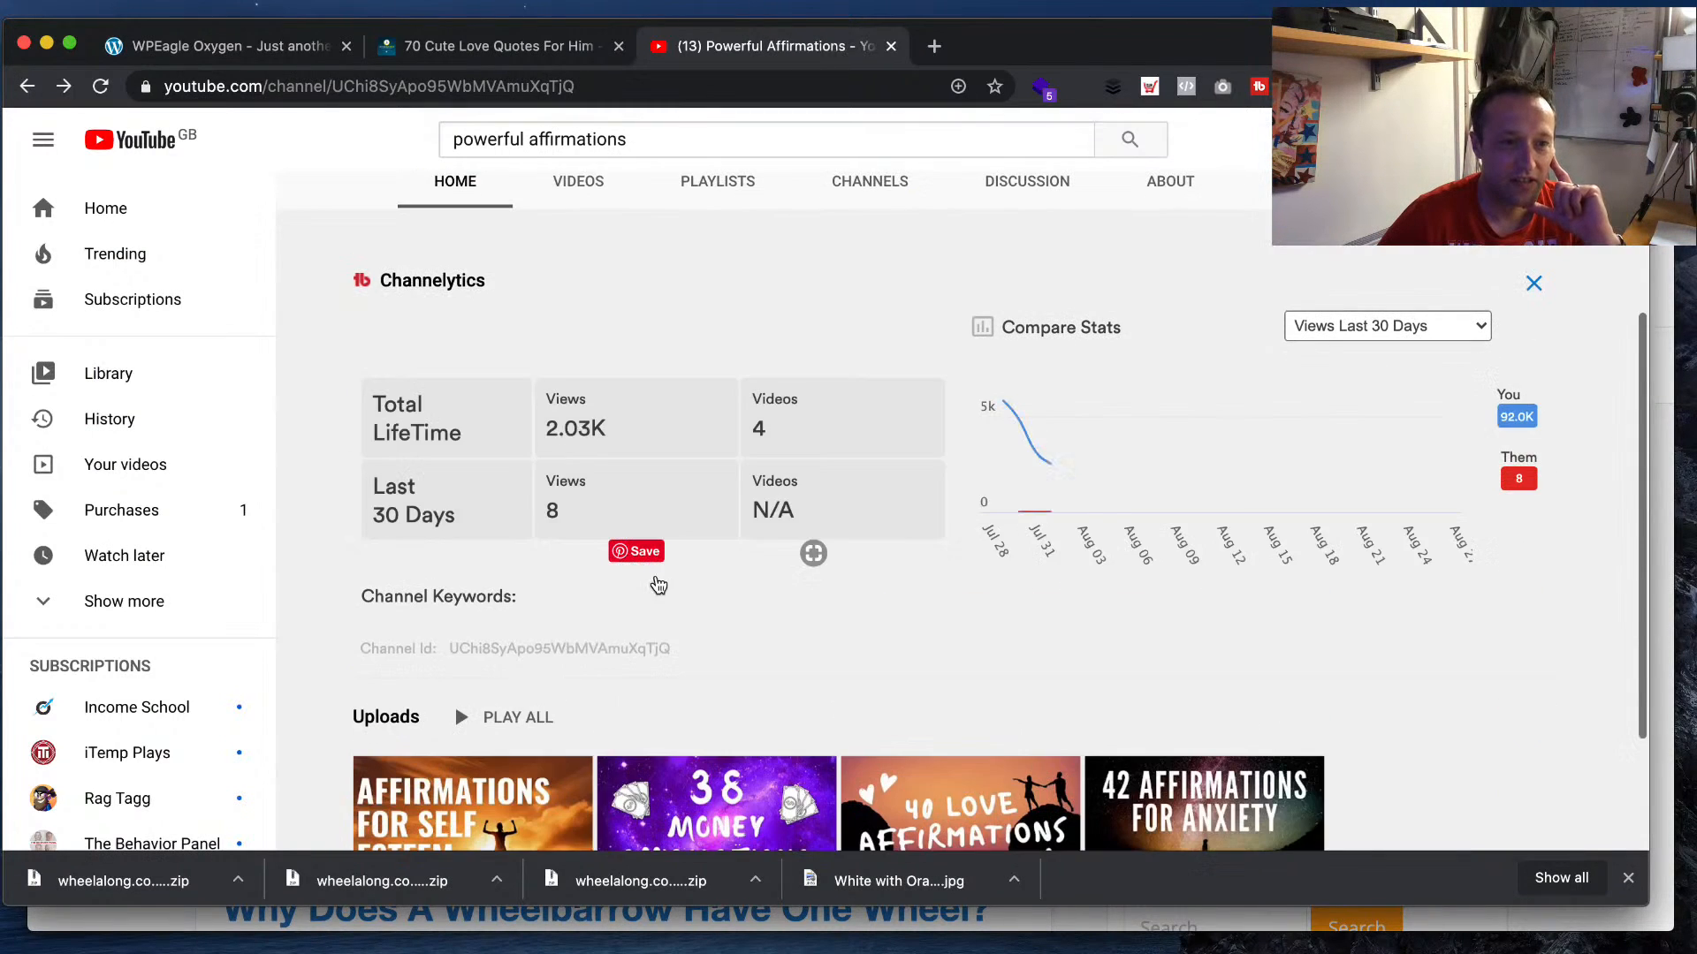
scroll(742, 663, down, 1)
click(747, 672)
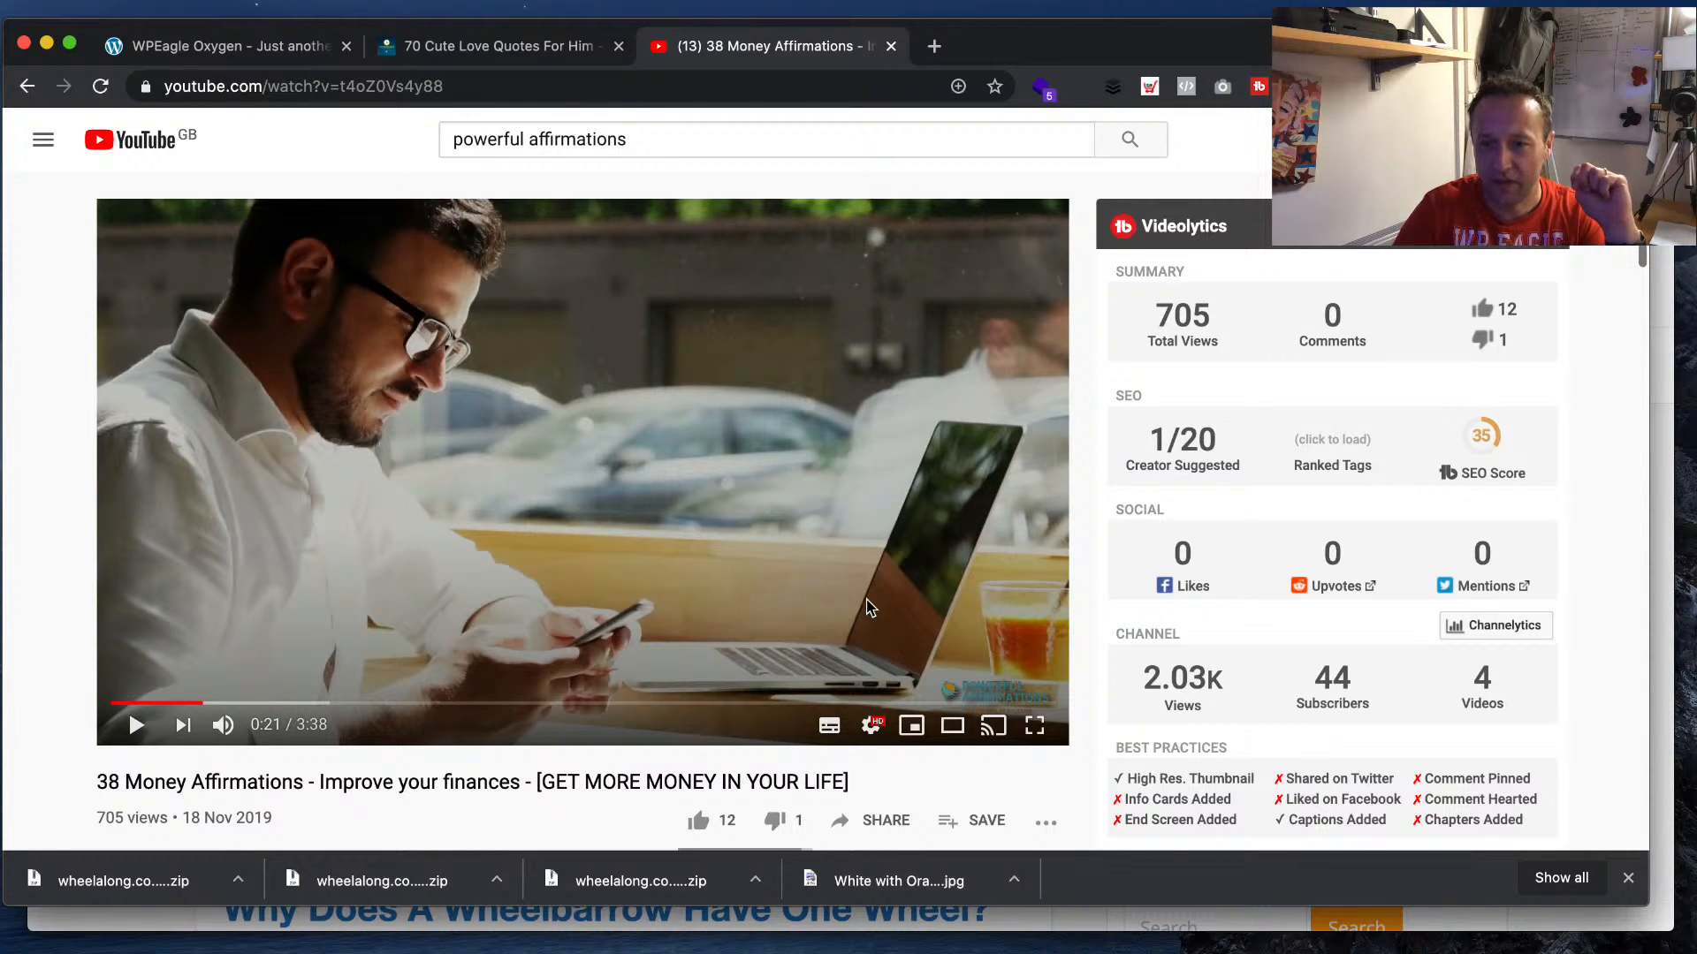
click(65, 87)
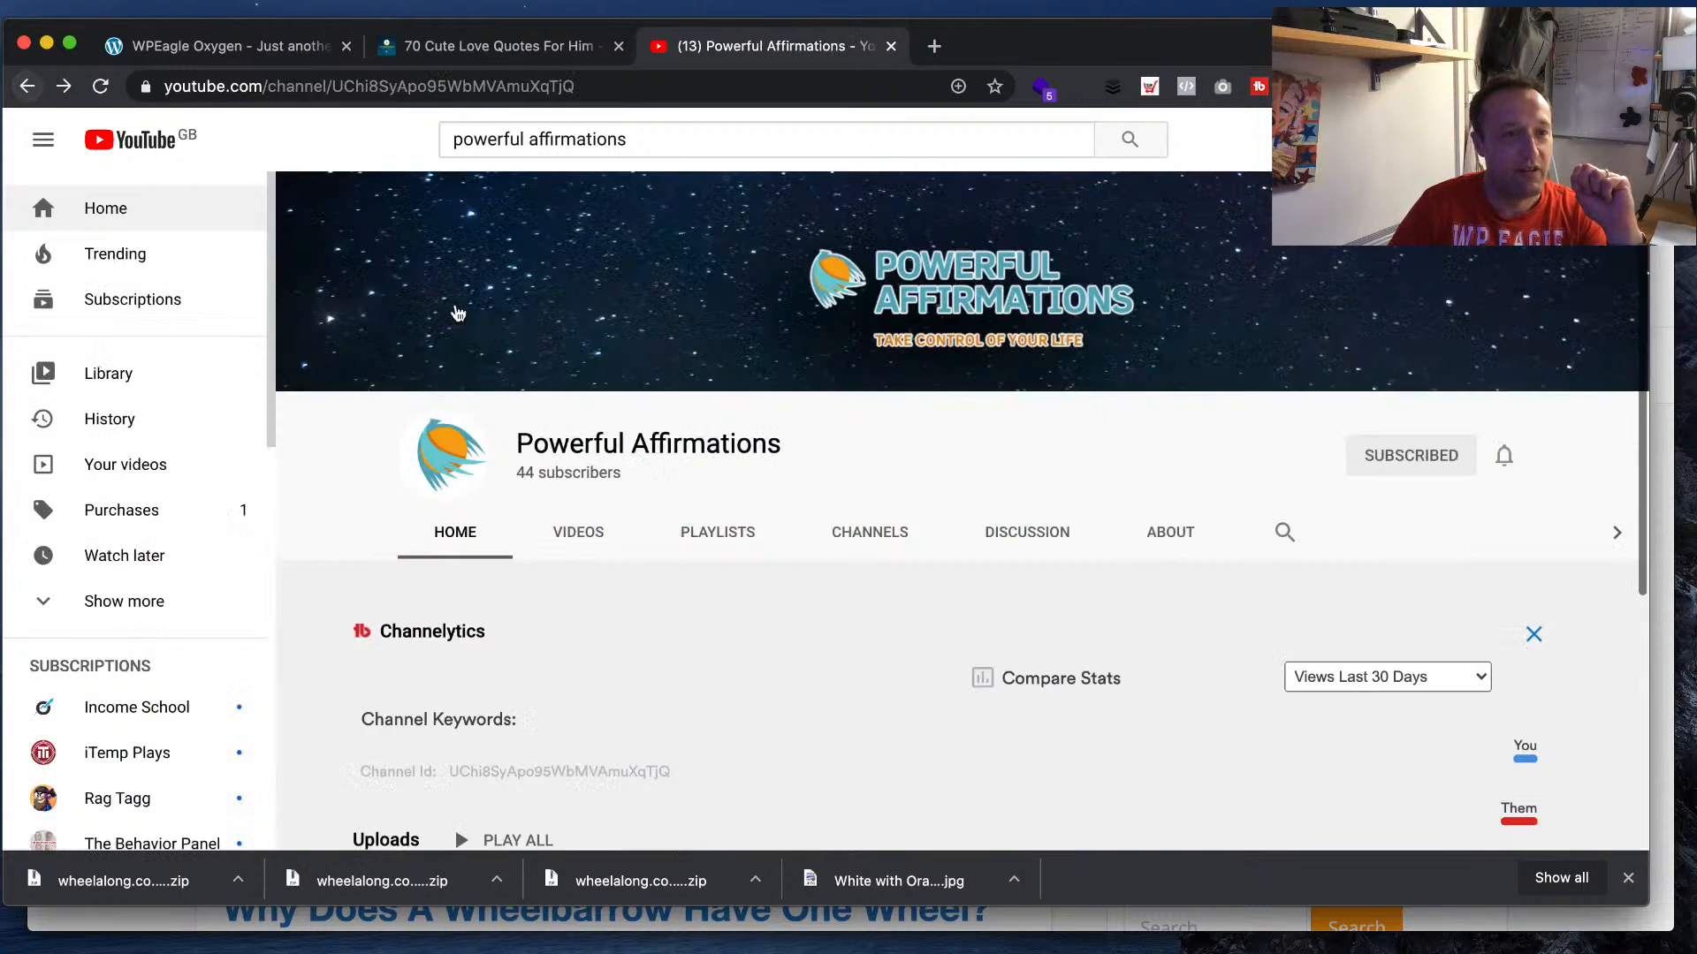
- Watch part of the upload "40 Affirmations for Love and Romance" and pause it
scroll(606, 344, down, 4)
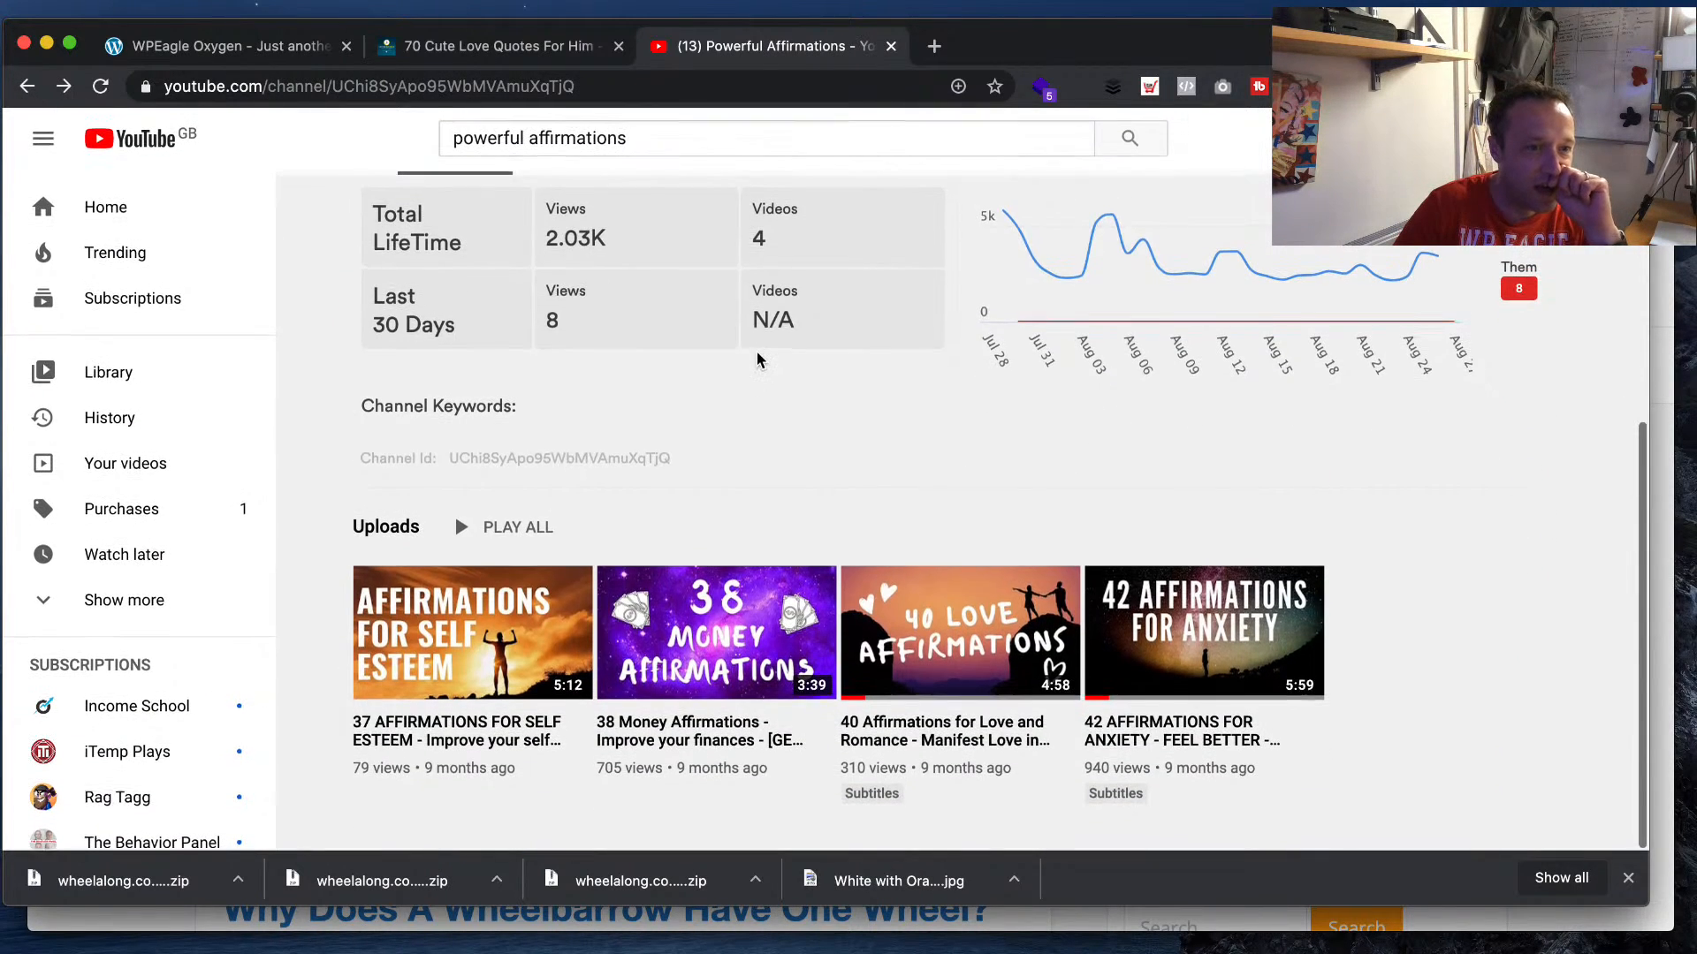
click(952, 638)
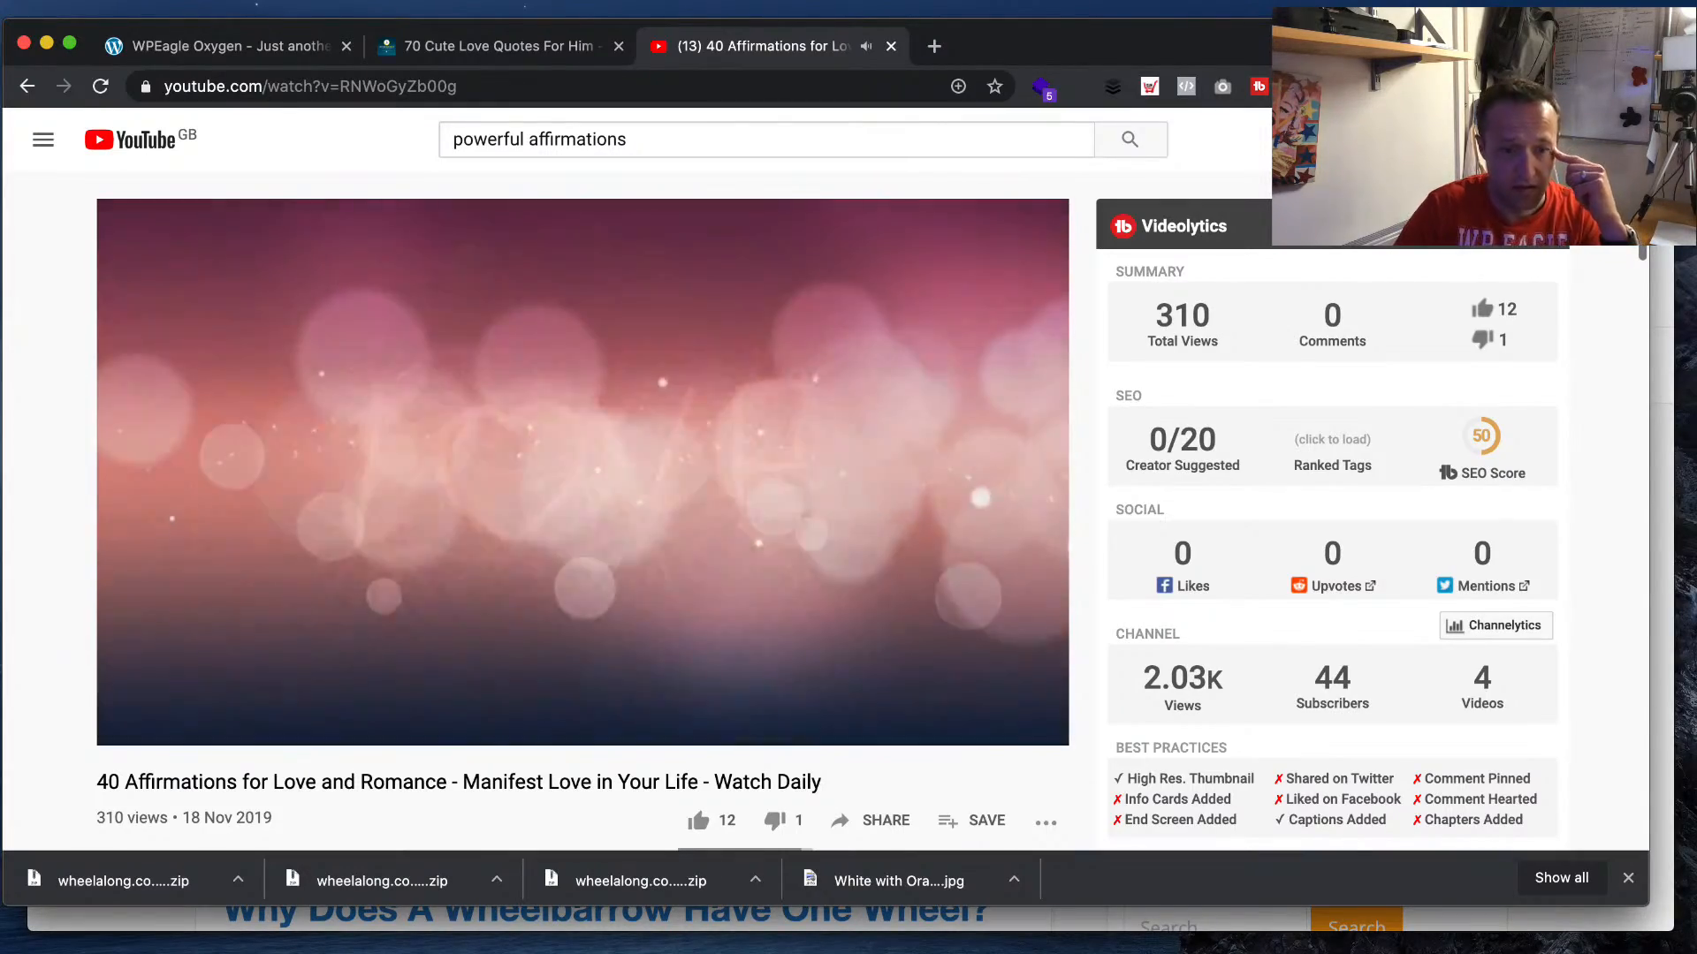
key(super+Tab)
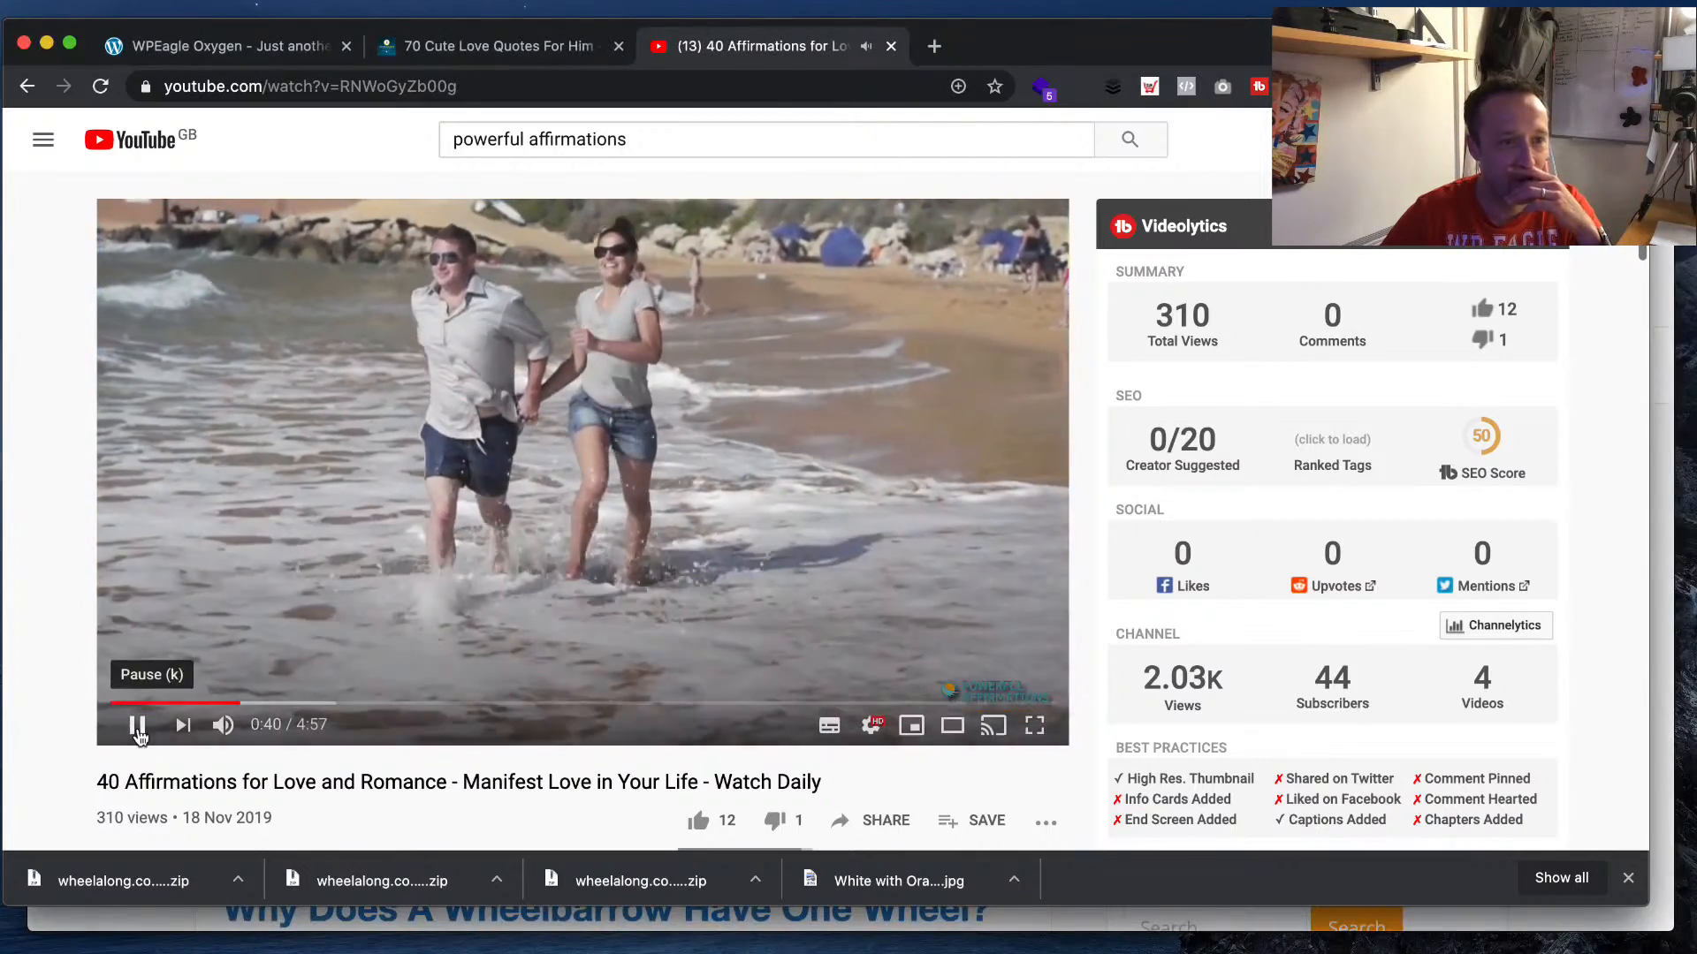
click(136, 725)
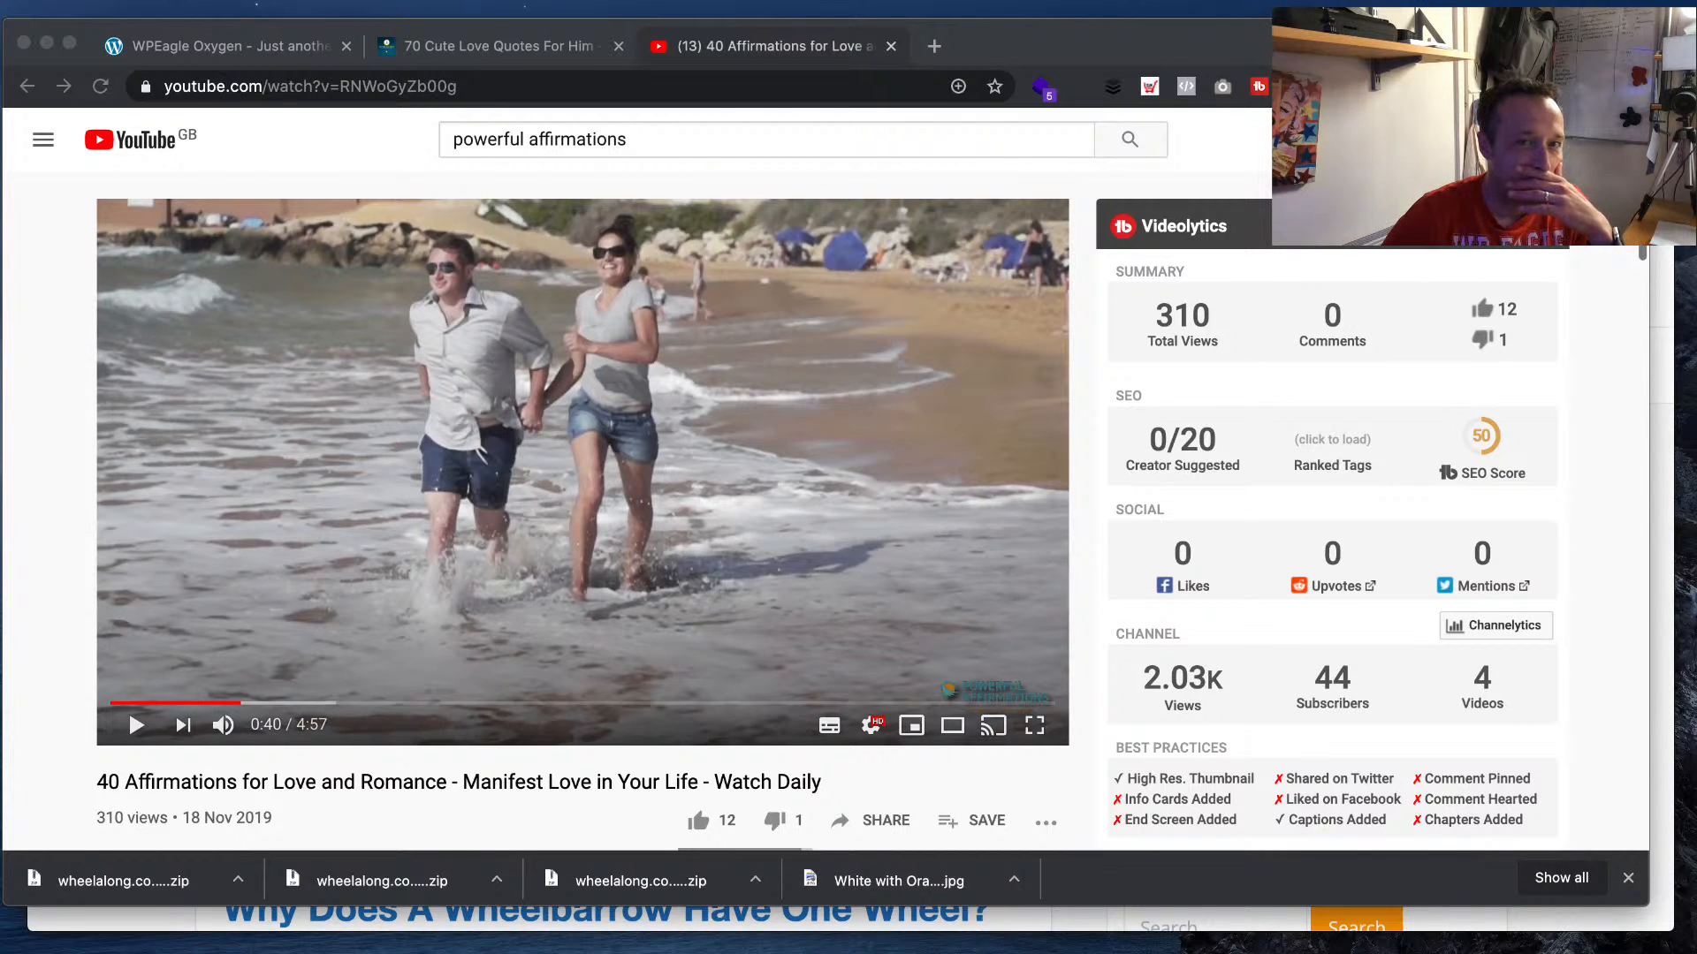
- Check the love affirmations video's description and tags, and go to its channel's list of uploads
scroll(129, 709, down, 6)
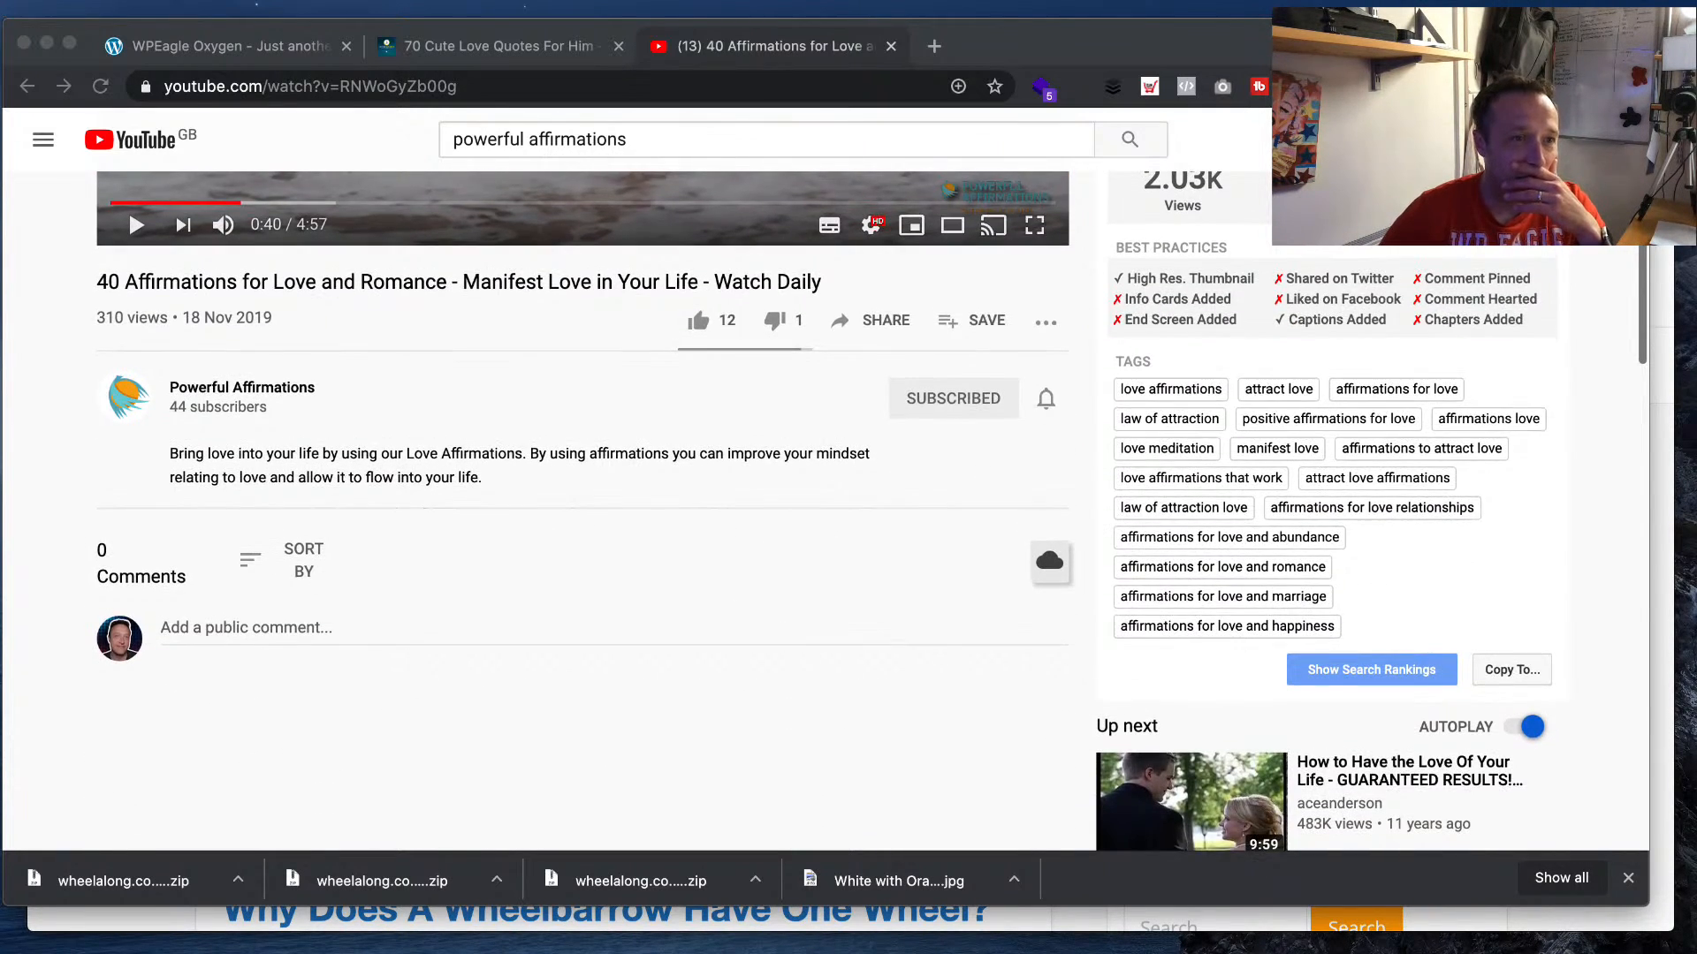
click(241, 386)
scroll(715, 466, down, 3)
scroll(716, 465, down, 3)
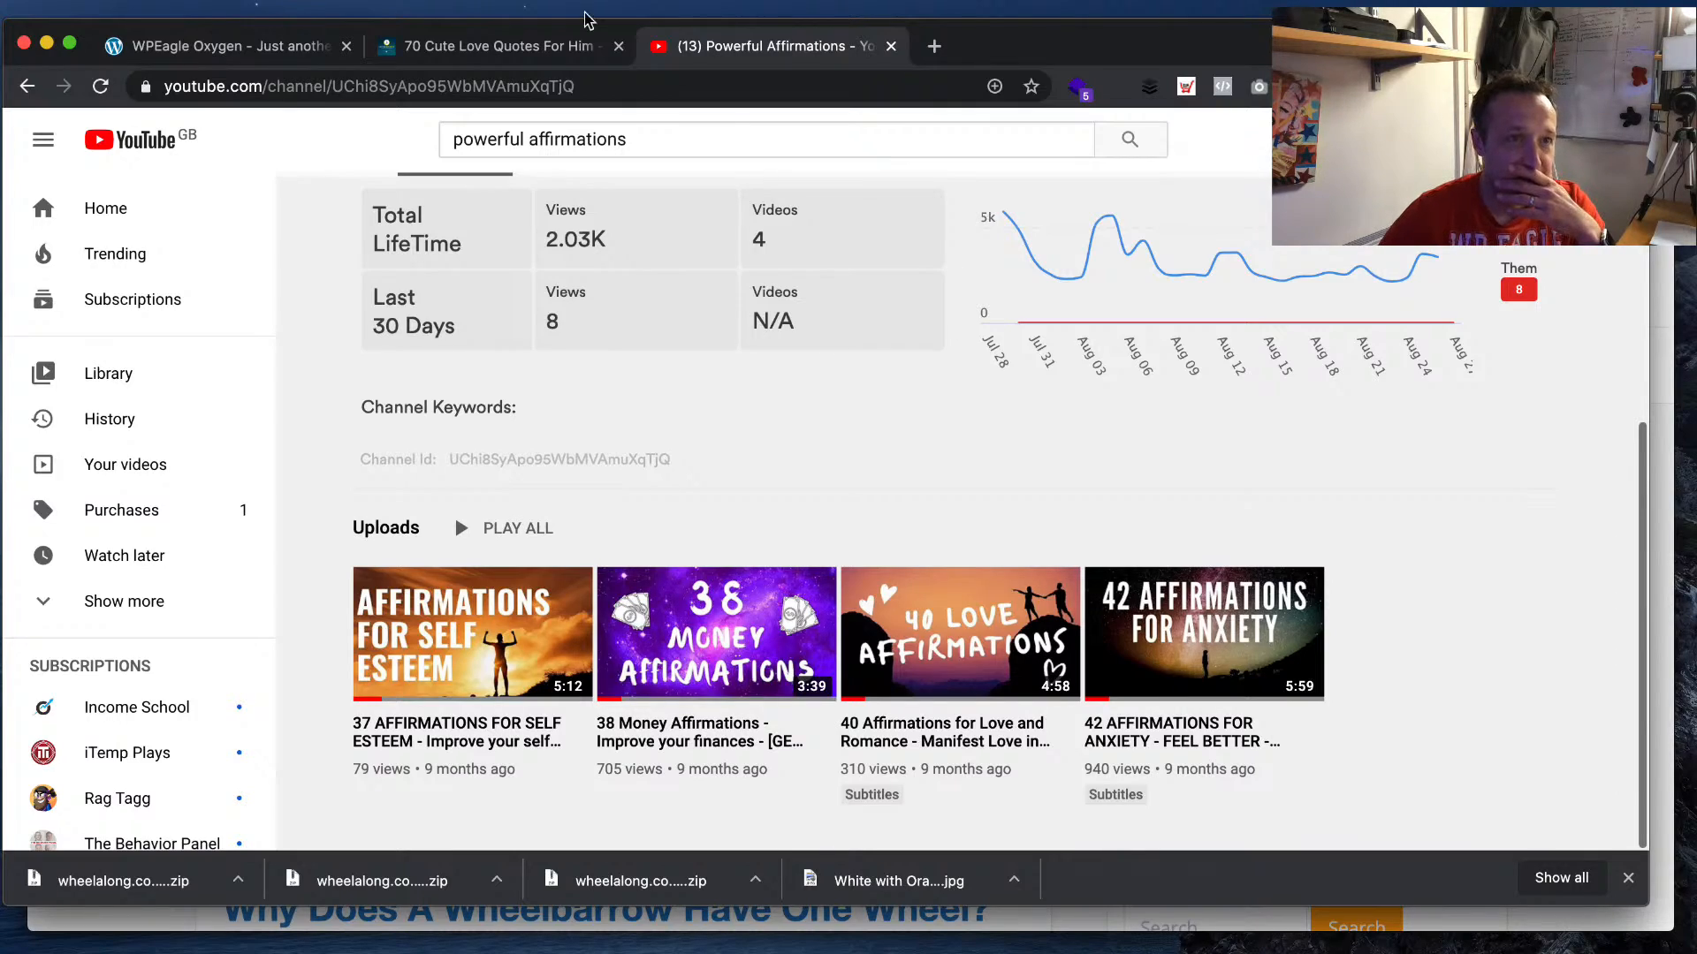
- Go back to the "70 Cute Love Quotes For Him" article and skim it back up to its beginning
click(499, 46)
scroll(1041, 428, down, 5)
scroll(1043, 428, up, 10)
scroll(1043, 422, up, 8)
- Search Google for "quotes for kids" in a new tab, picking the query from the suggestions for "quotes for"
key(cmd+t)
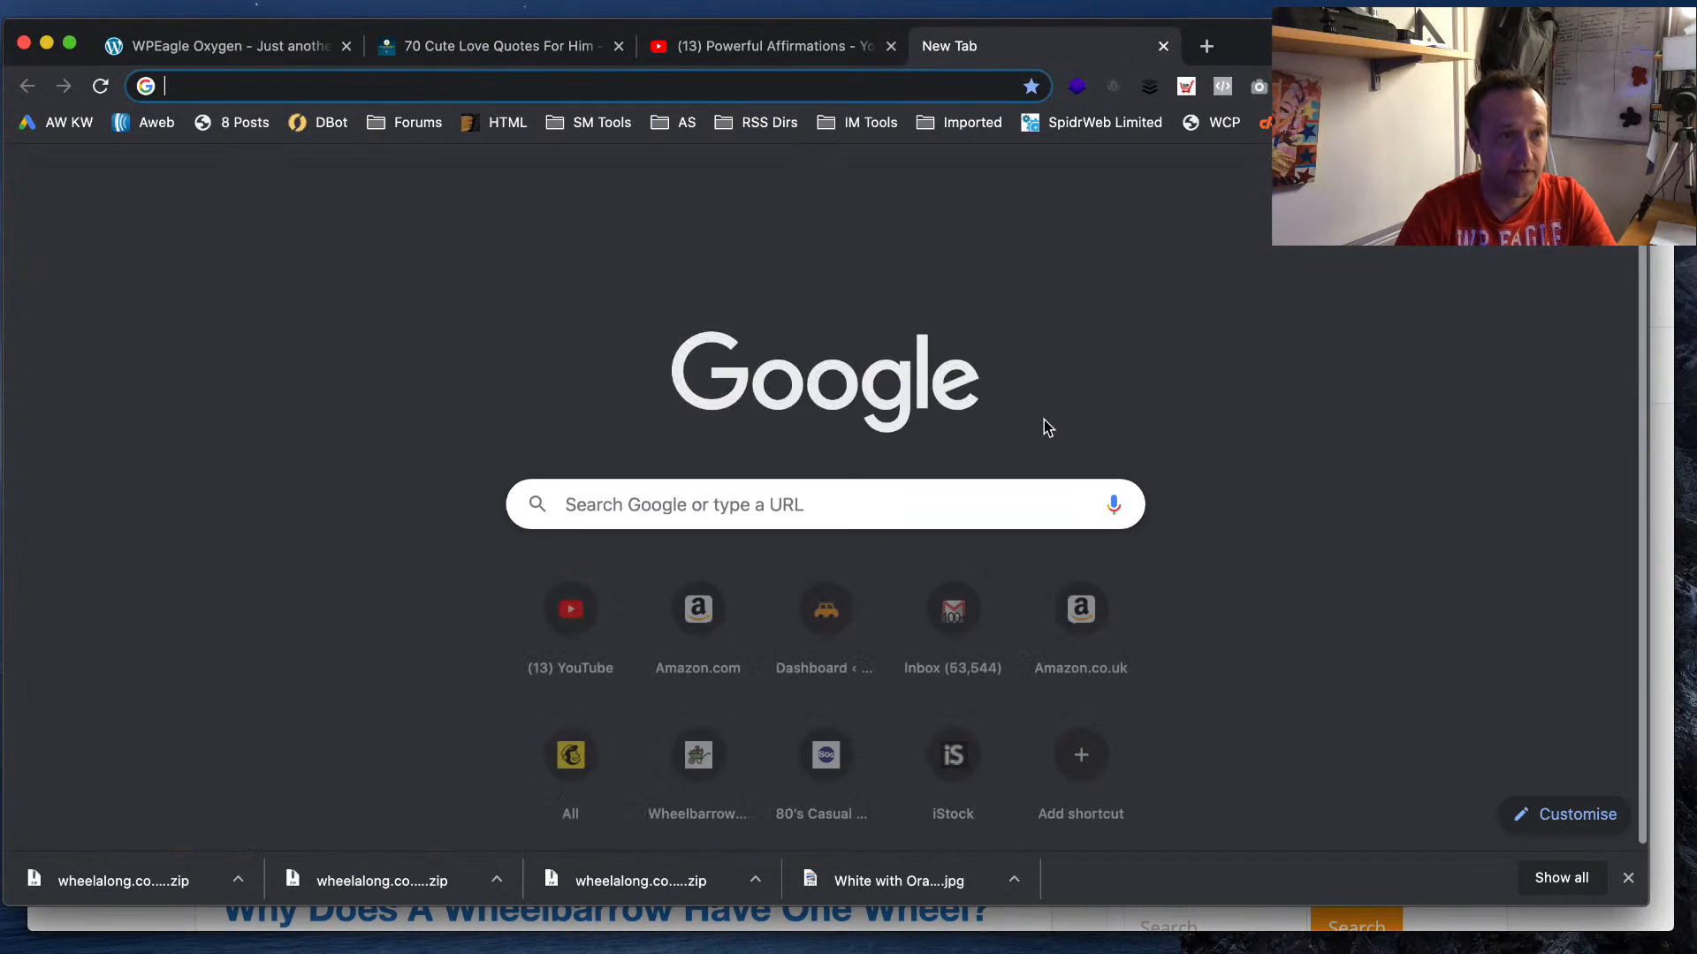
text(quotes for)
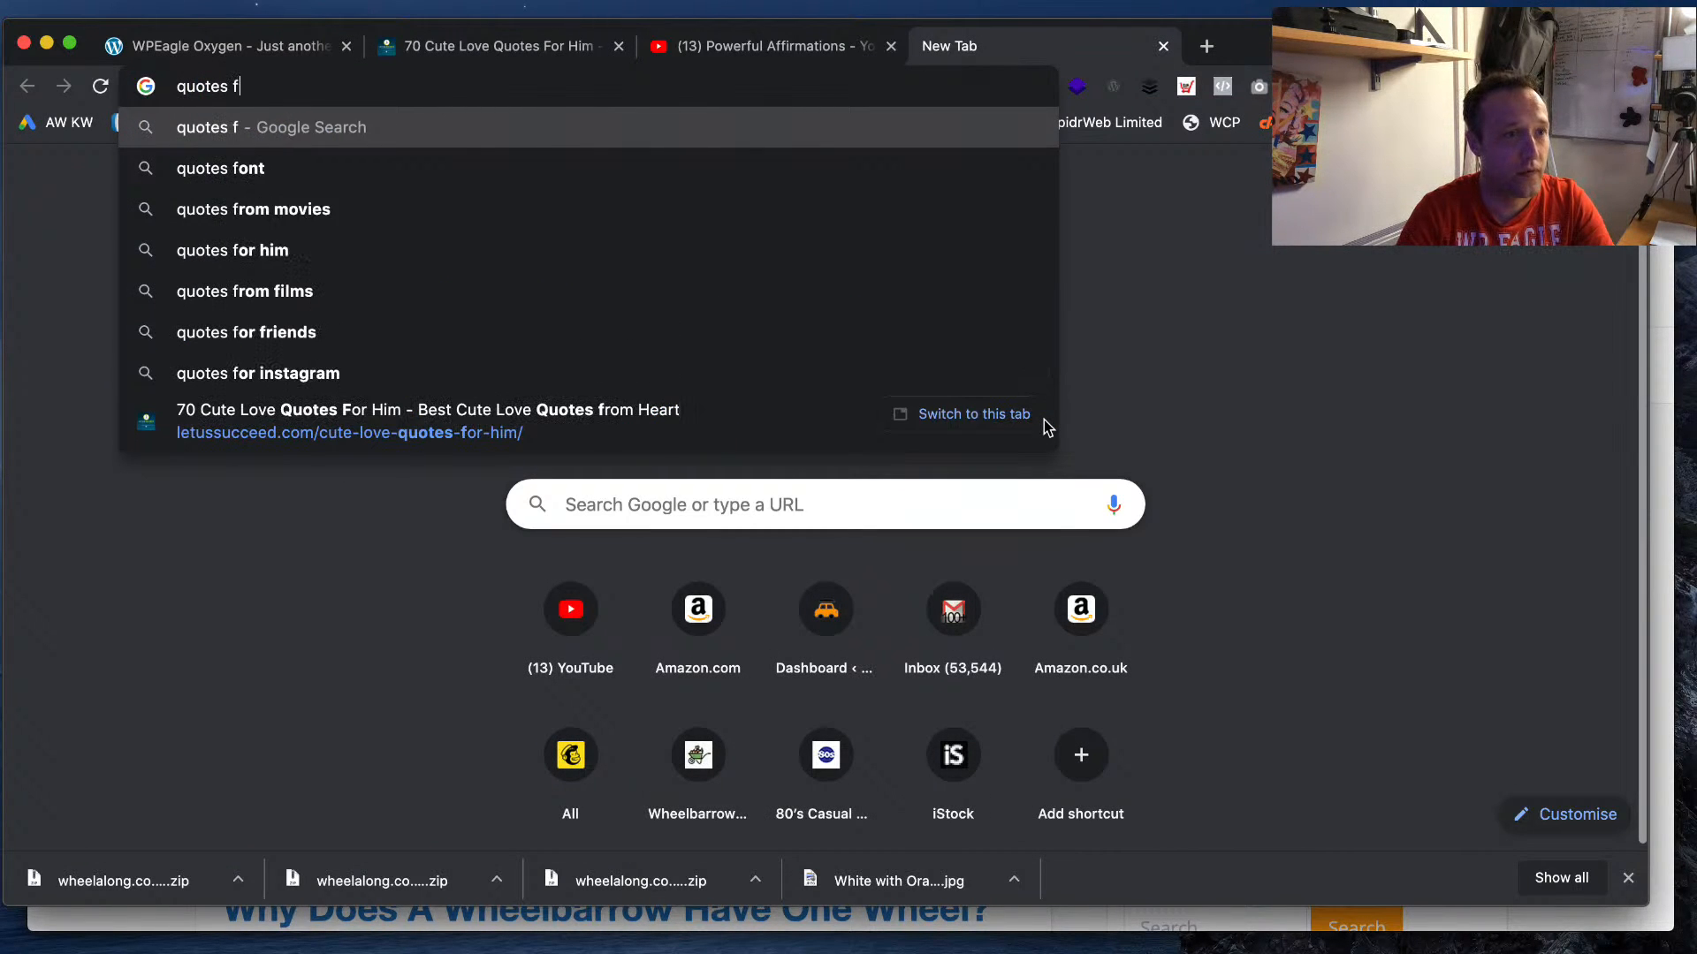
key(Down)
key(Down)
key(Down)
key(Down)
key(Down)
key(Down)
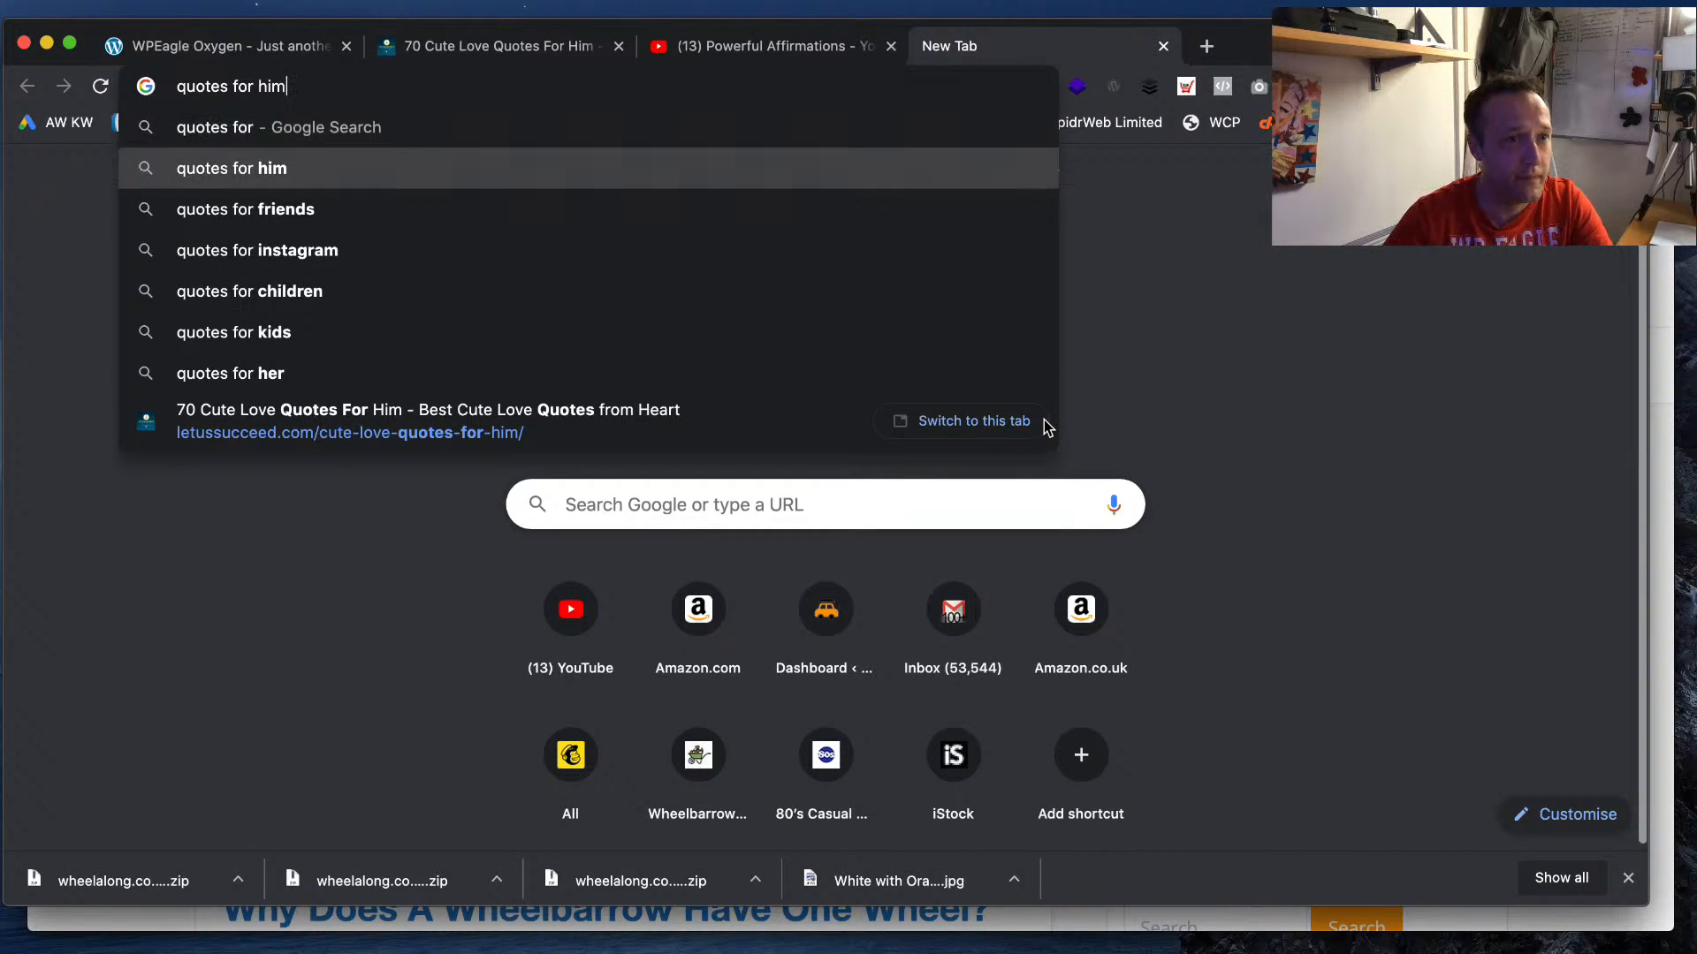
key(Up)
key(Return)
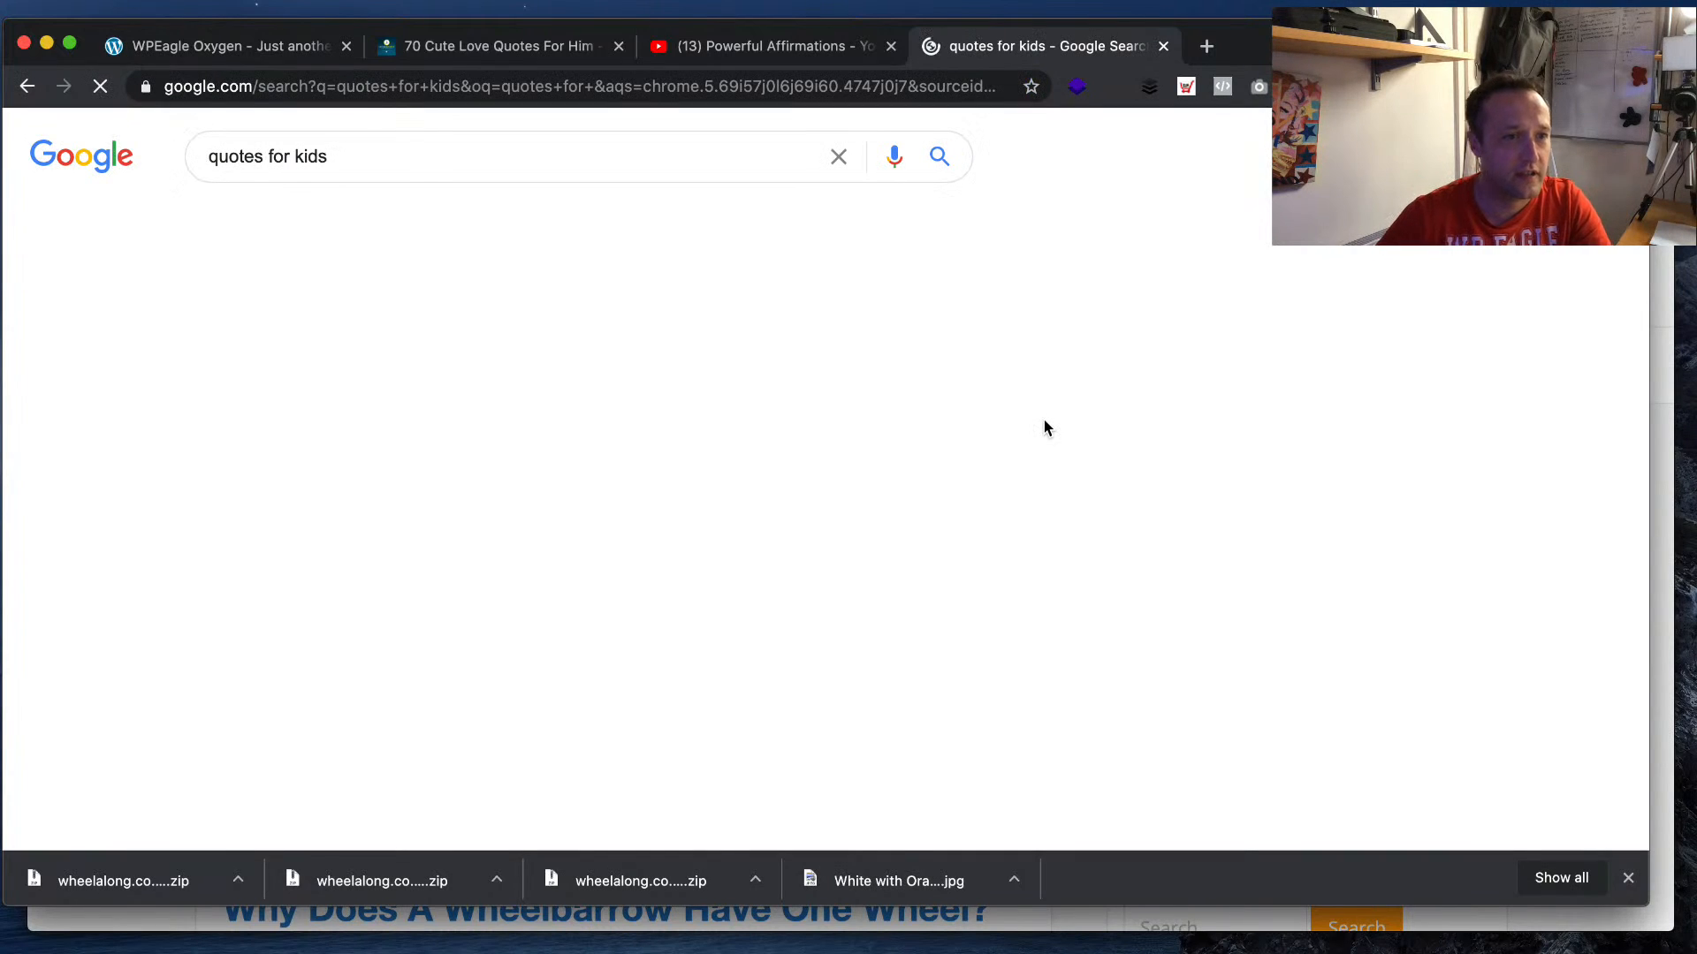
- Look over the search results and open the Bright Drops article "25 Inspirational Quotes All Kids Should Hear"
scroll(888, 419, down, 5)
scroll(888, 419, up, 5)
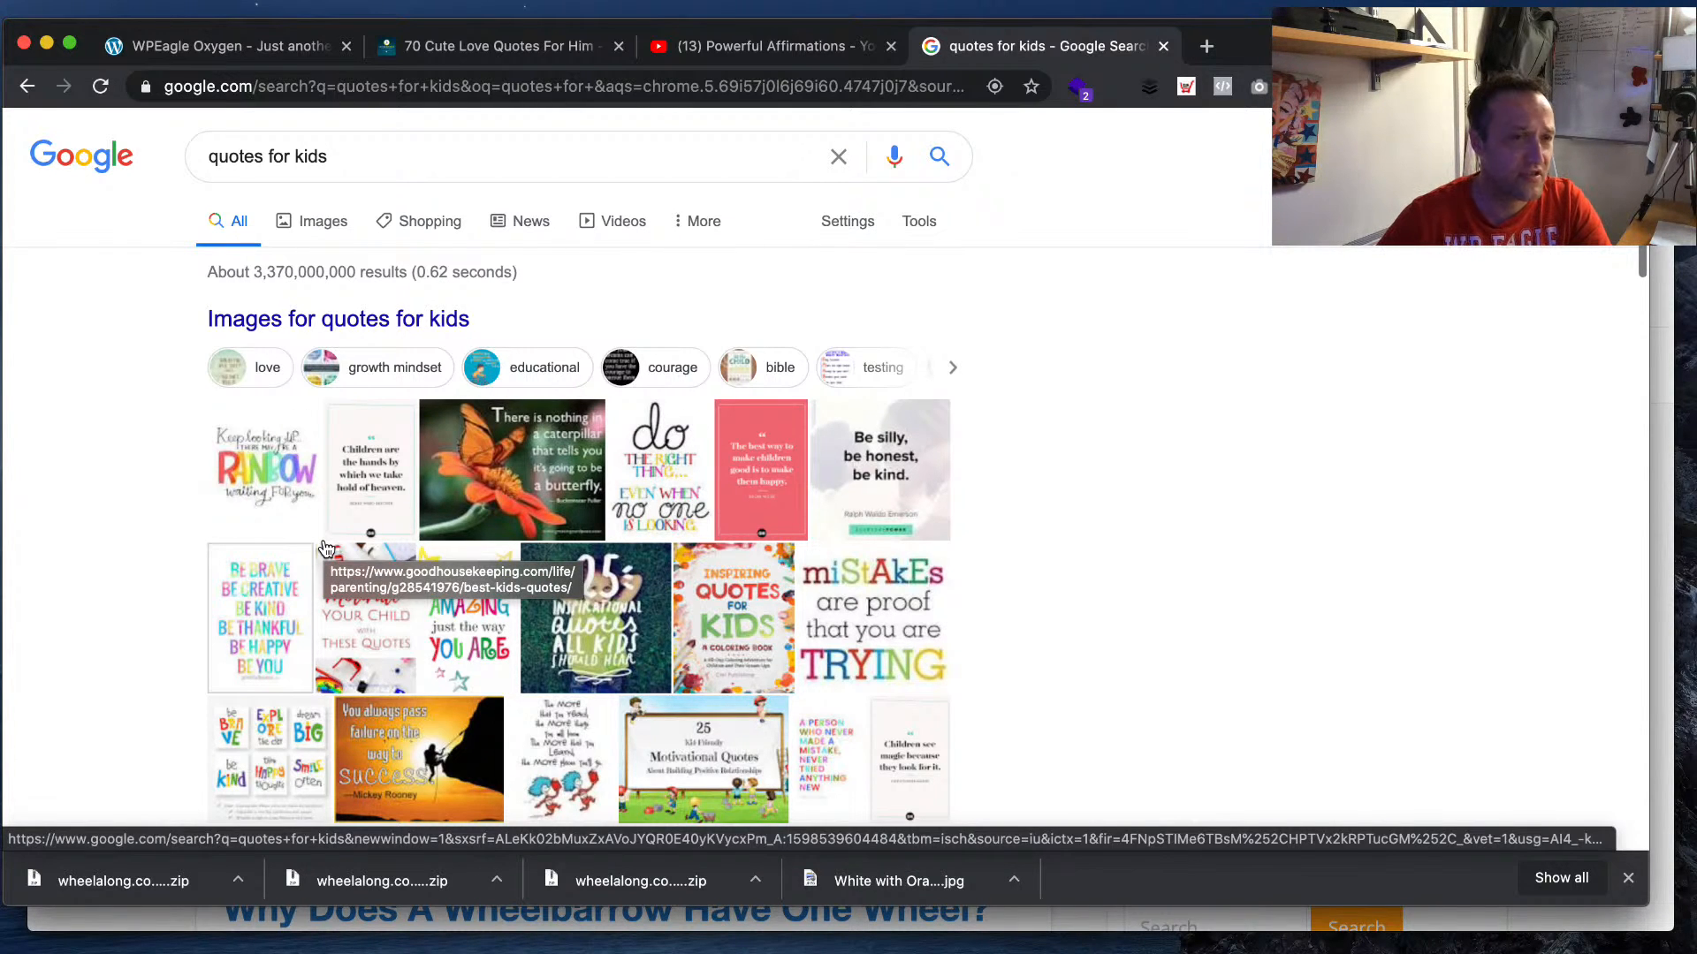
scroll(1011, 530, down, 2)
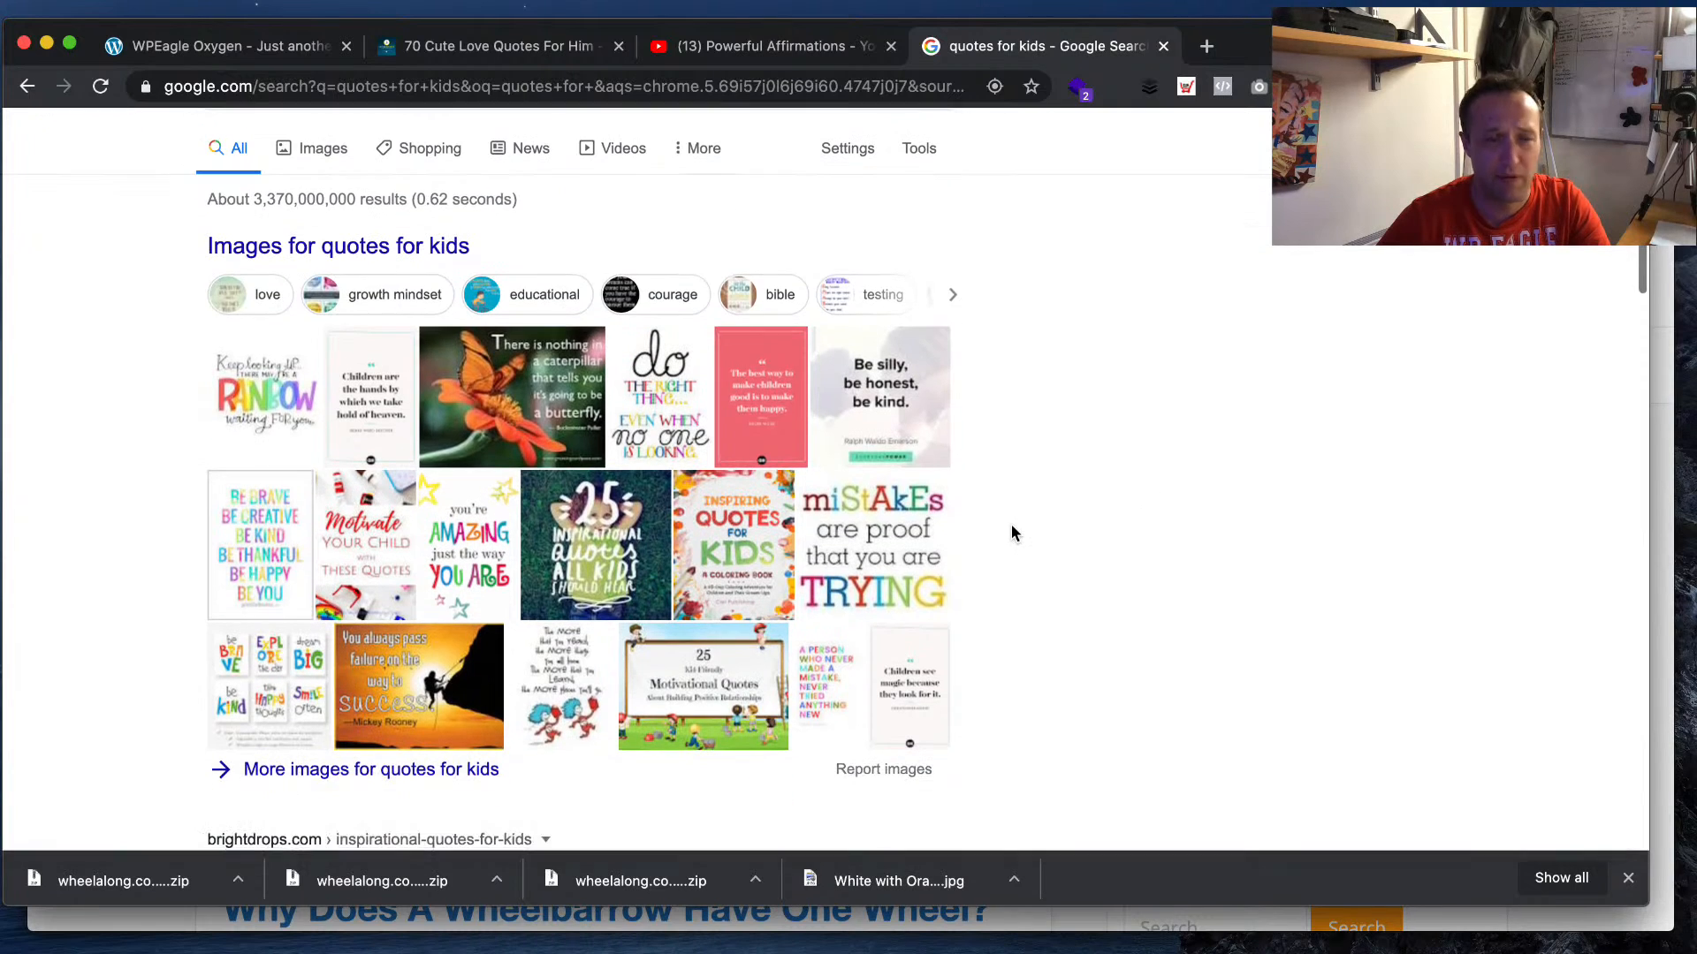
scroll(1012, 533, down, 5)
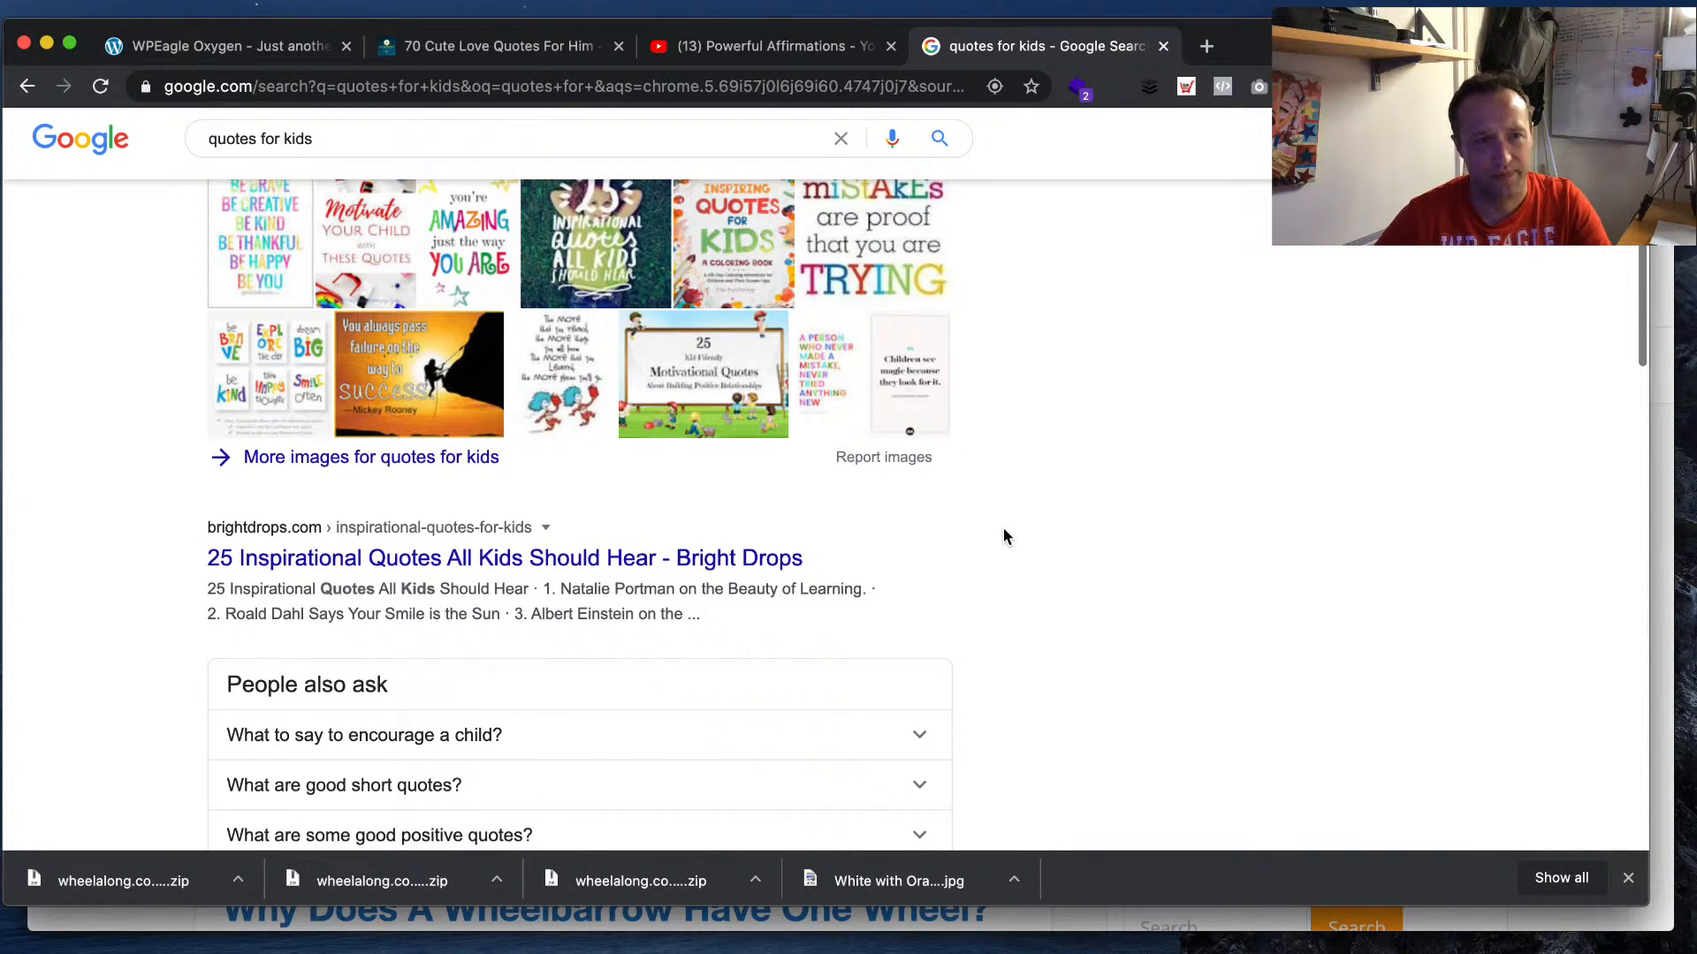
scroll(1004, 529, up, 1)
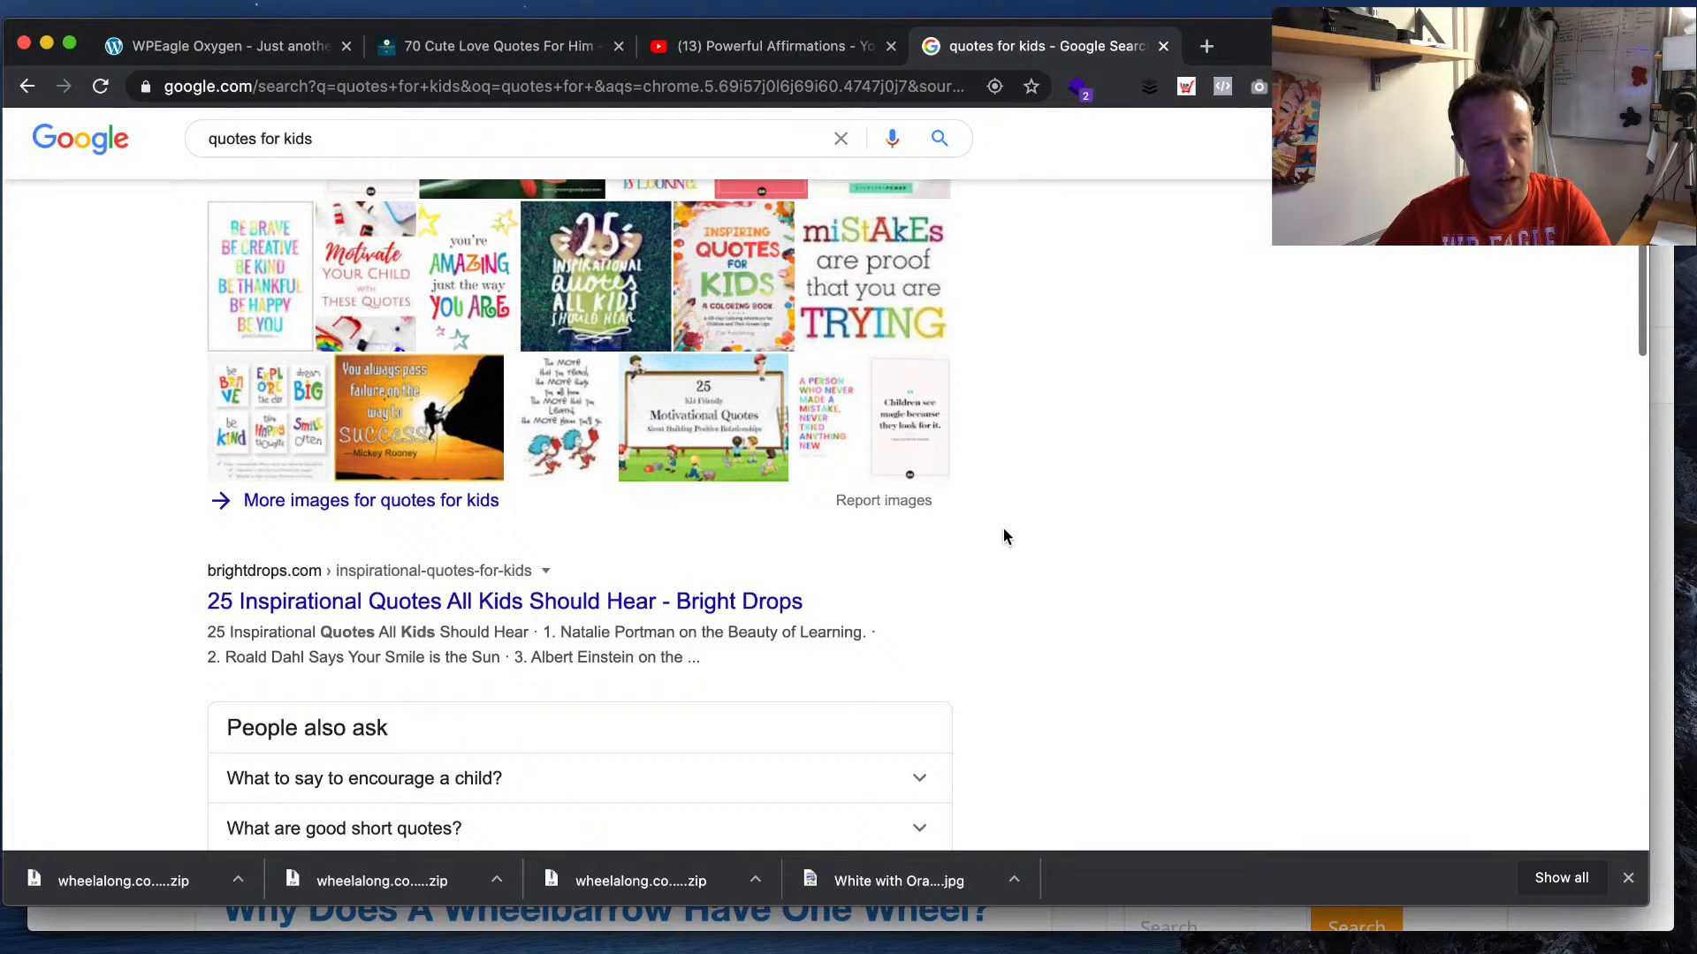
click(737, 608)
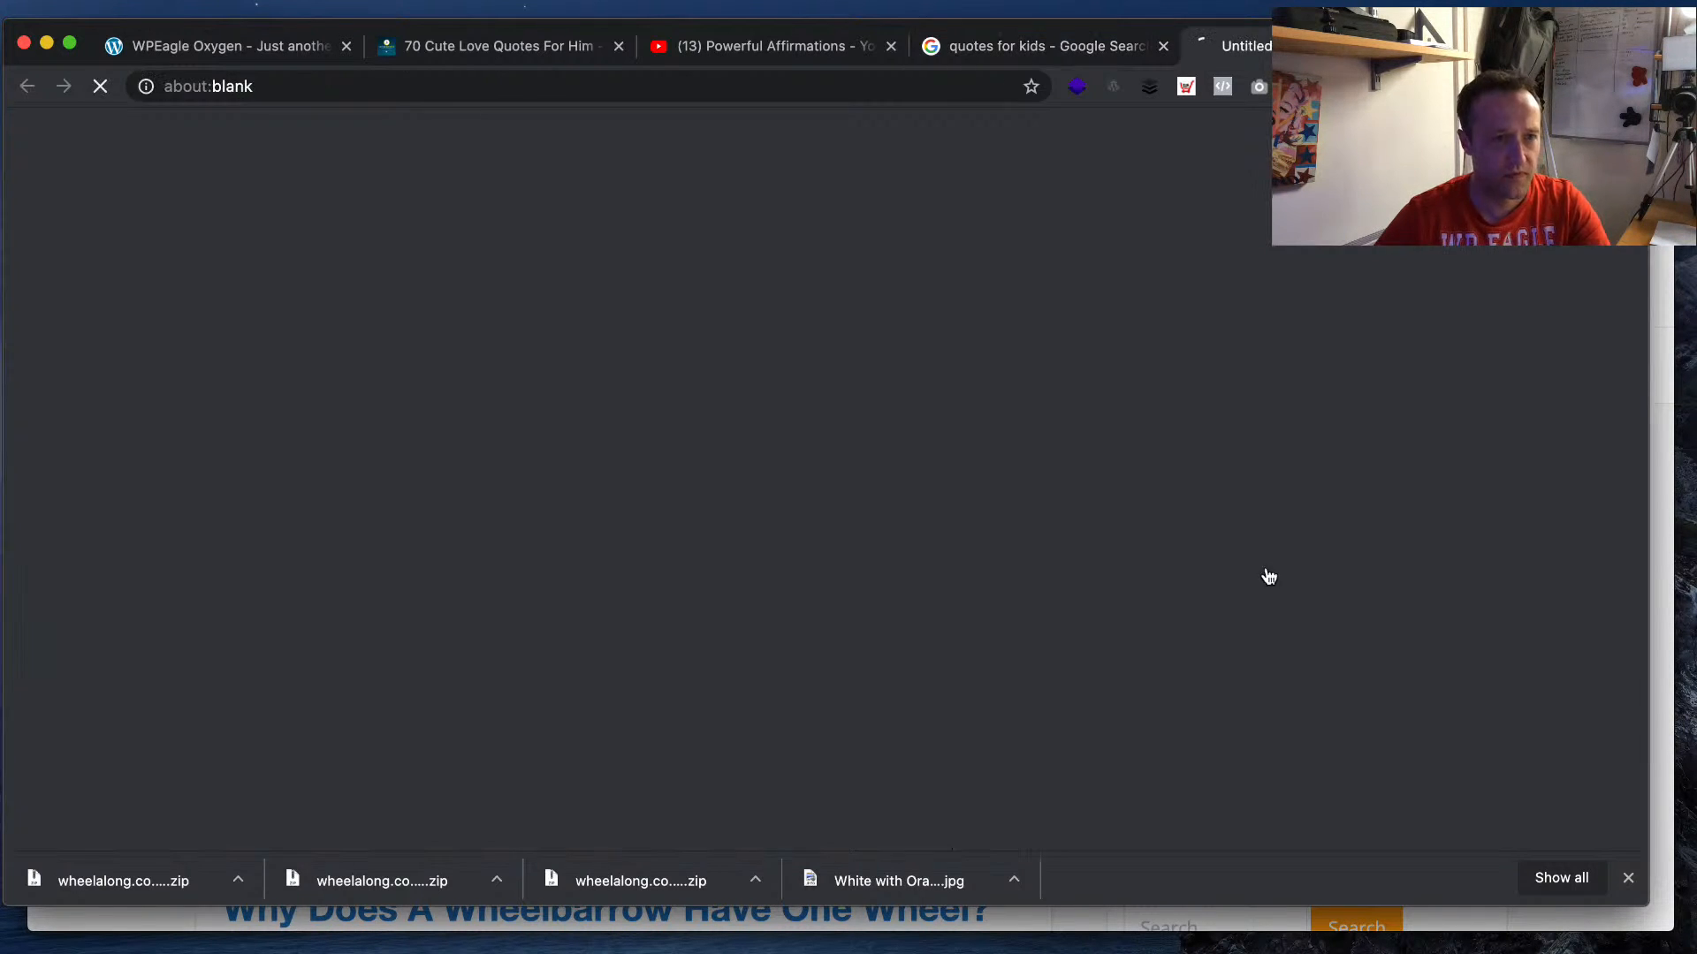
- Read through the Bright Drops article's first quotes down to number 3, dismissing the site's notification request
scroll(1229, 446, down, 6)
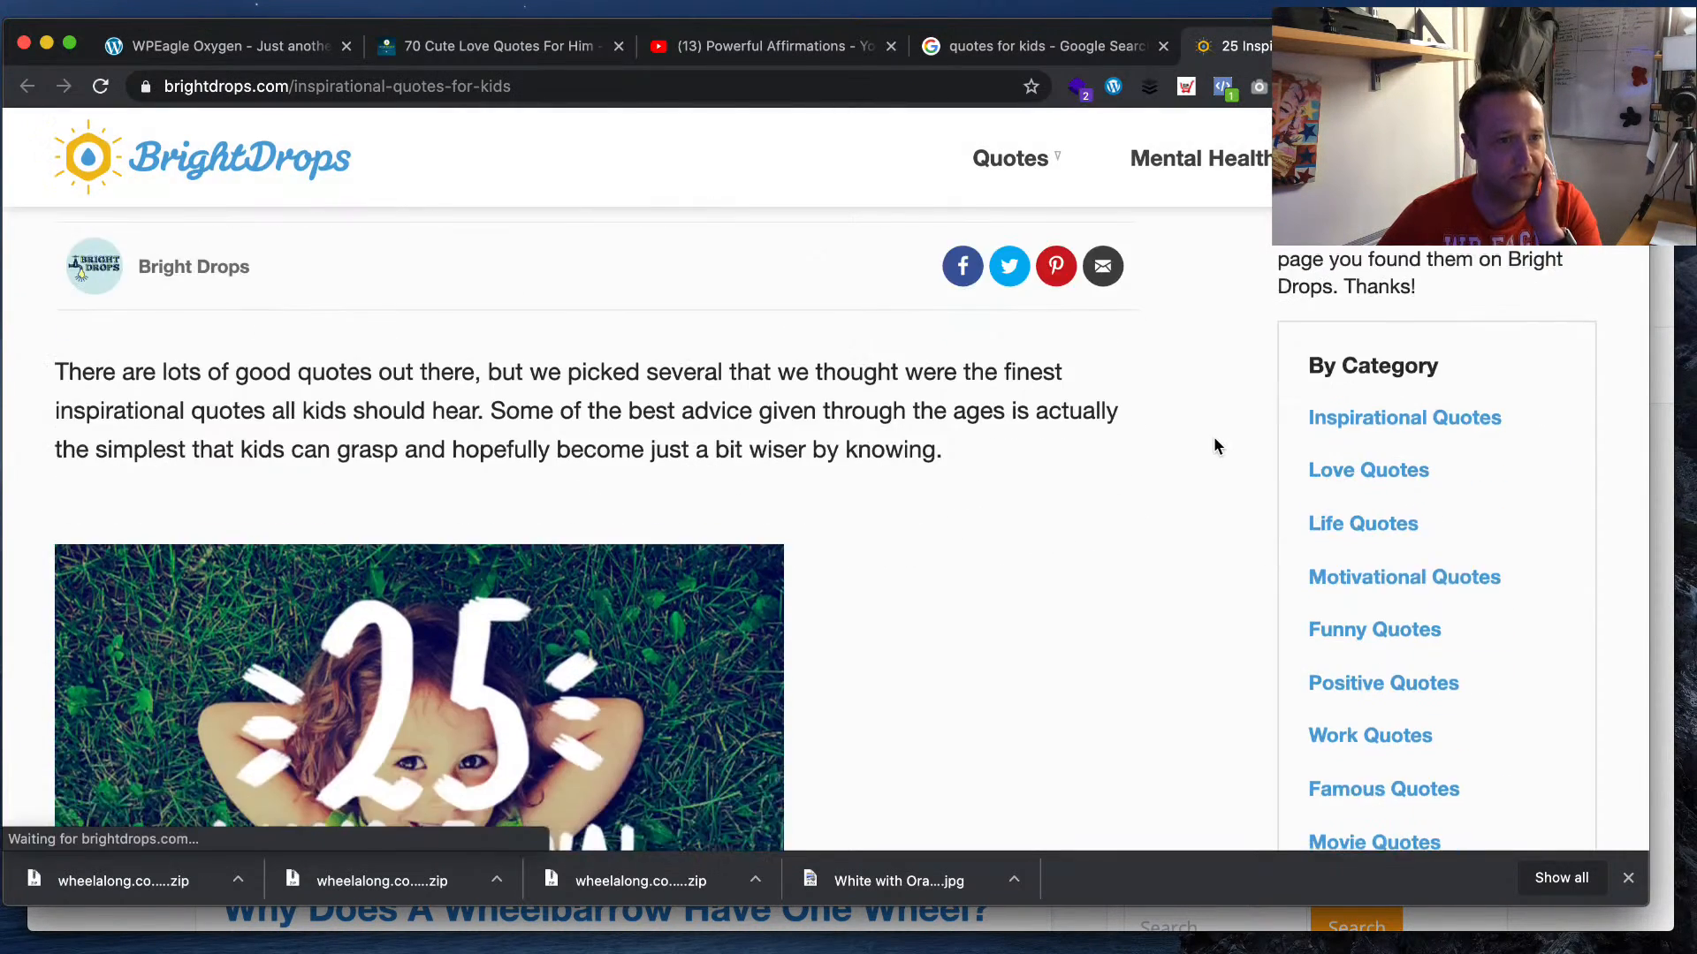
scroll(1211, 442, down, 10)
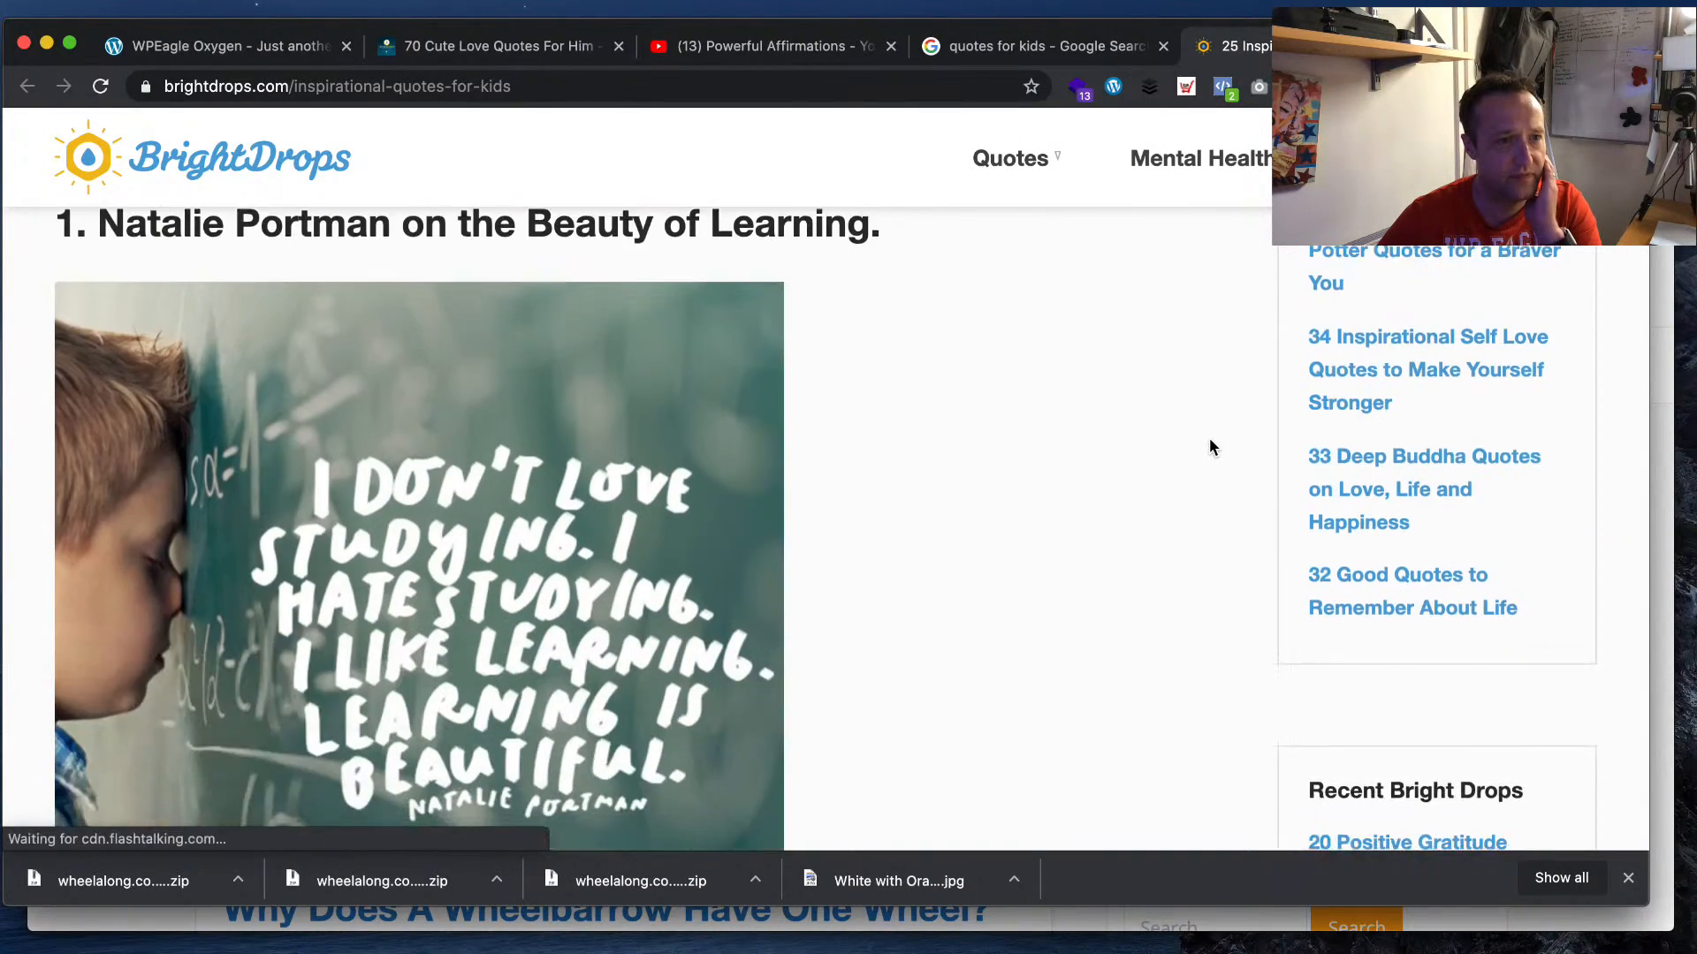
scroll(1211, 446, down, 1)
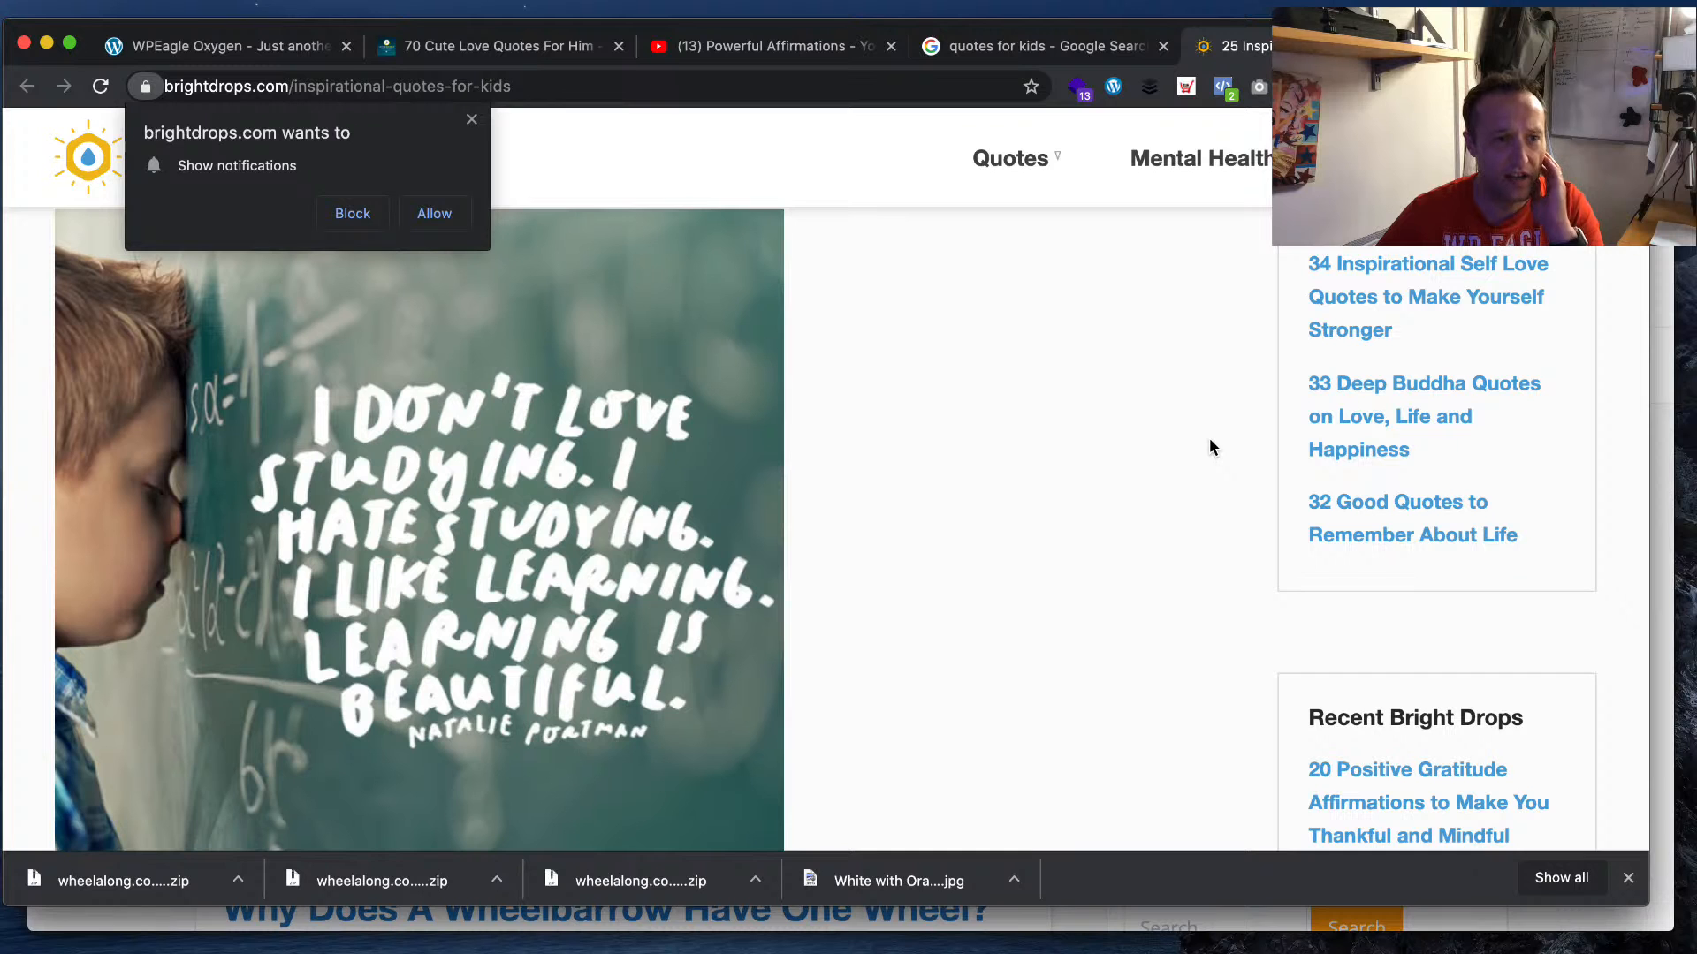
click(473, 119)
scroll(1110, 419, down, 8)
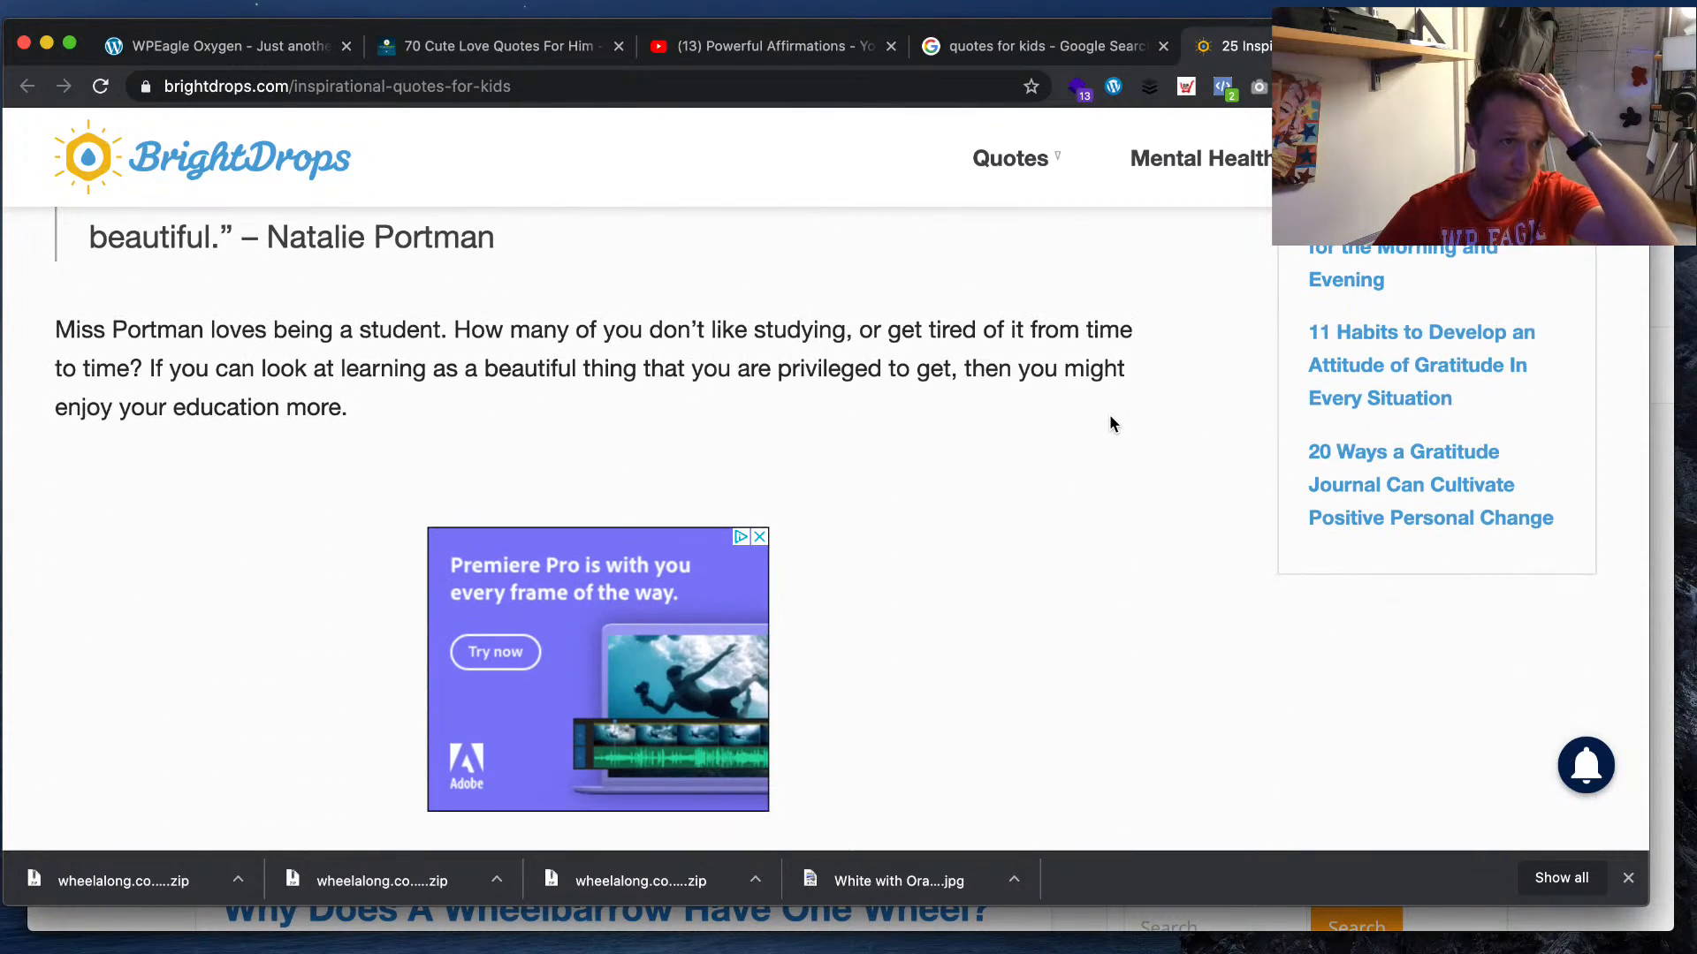
scroll(1110, 420, down, 10)
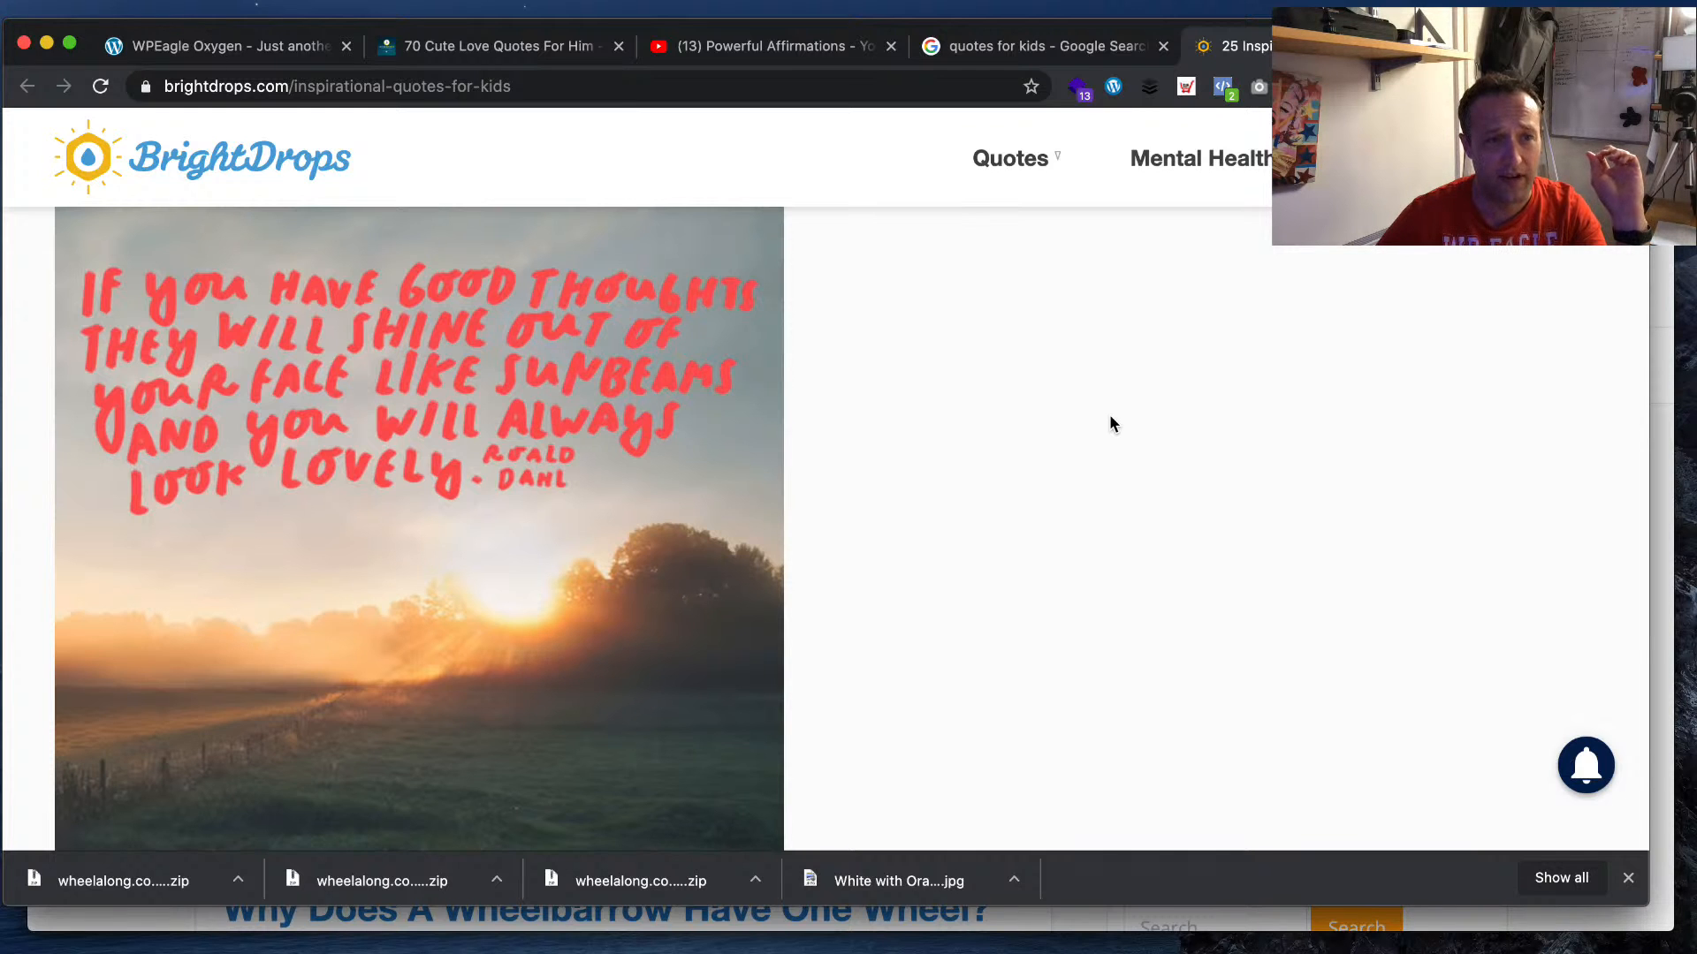
scroll(1110, 418, down, 5)
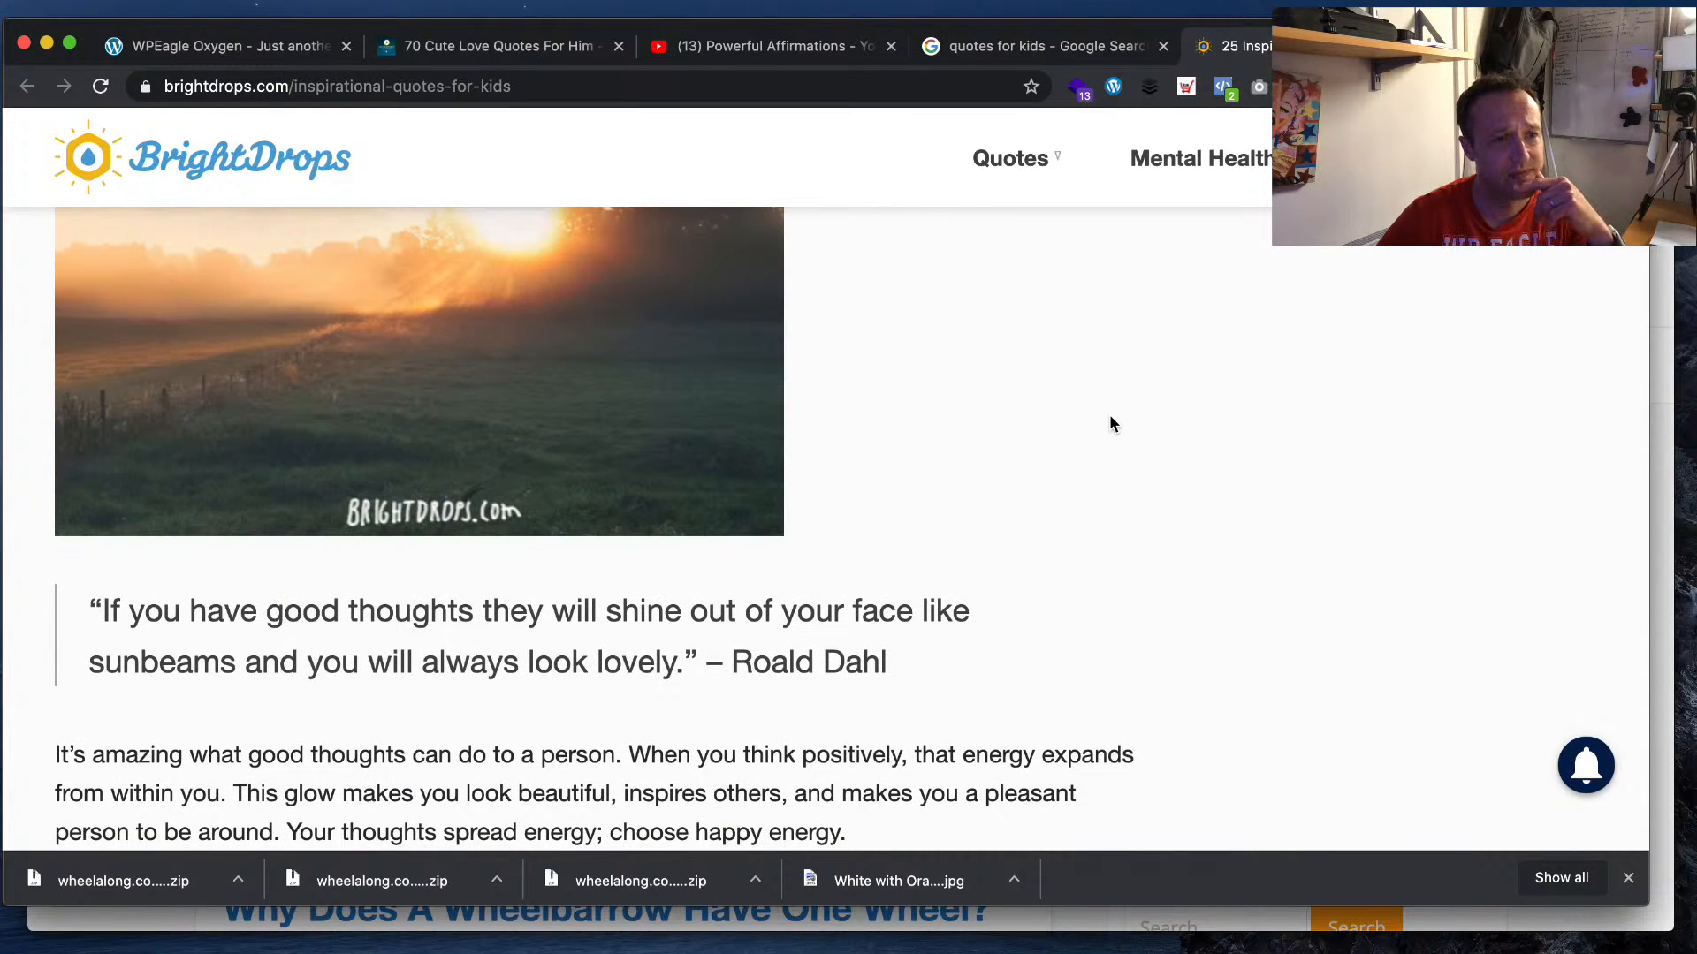
scroll(1110, 423, down, 7)
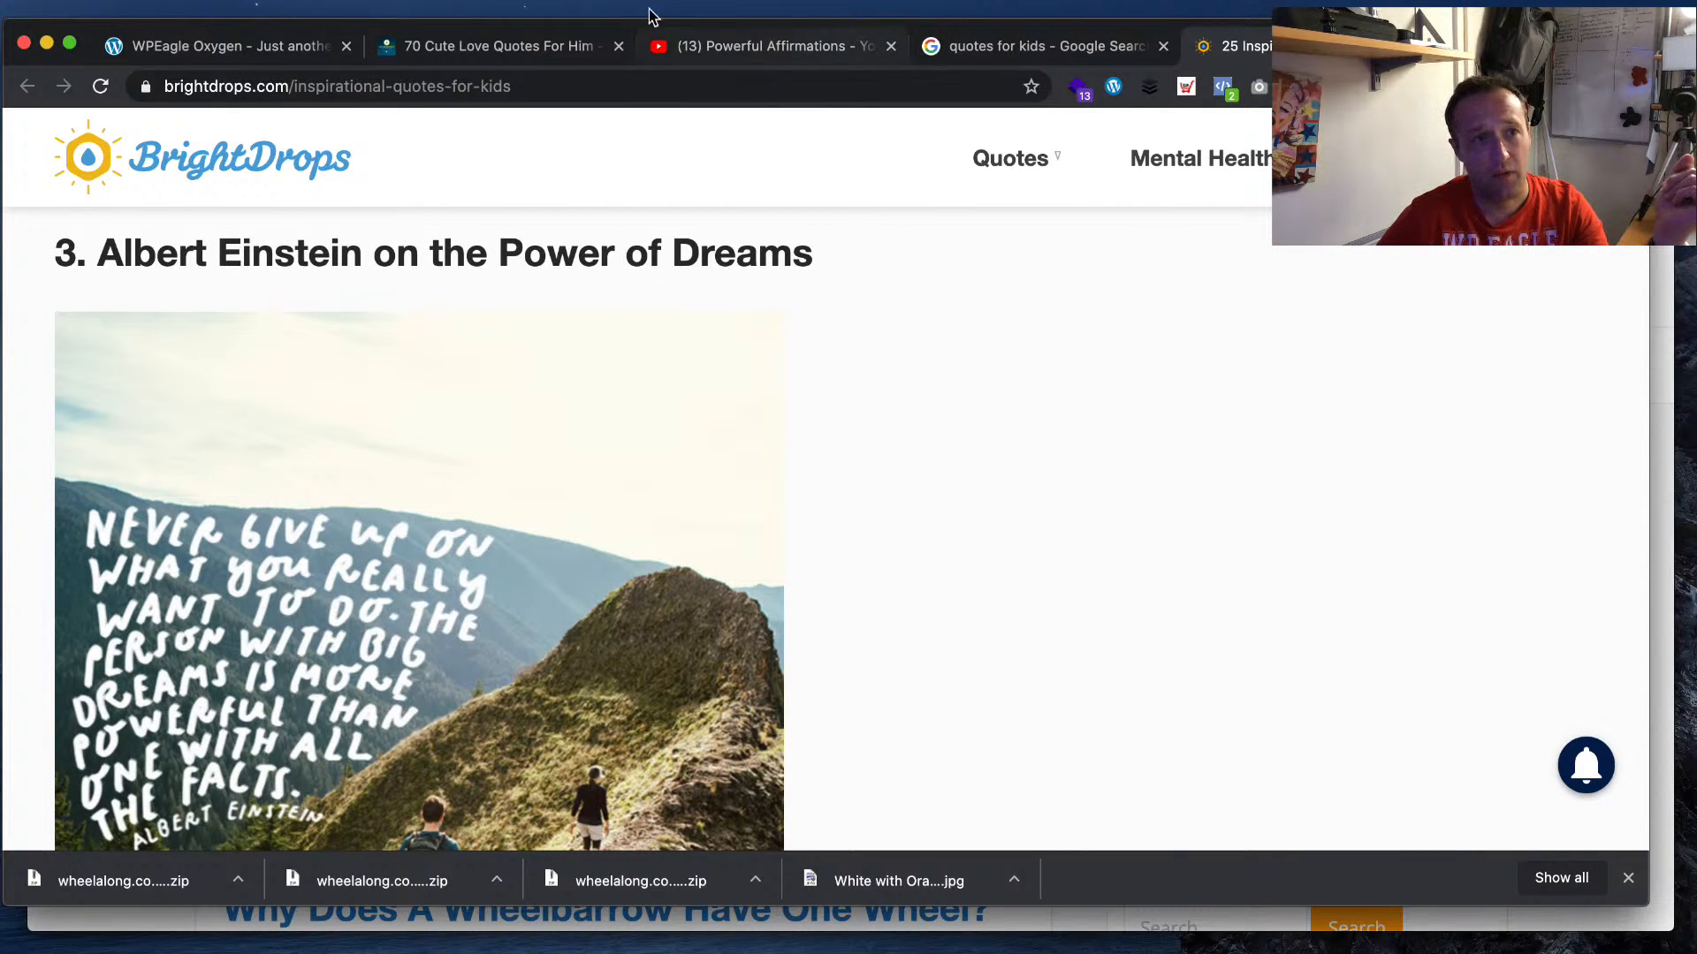
- Return to the Let Us Succeed site and skim the posts on its home page
click(426, 49)
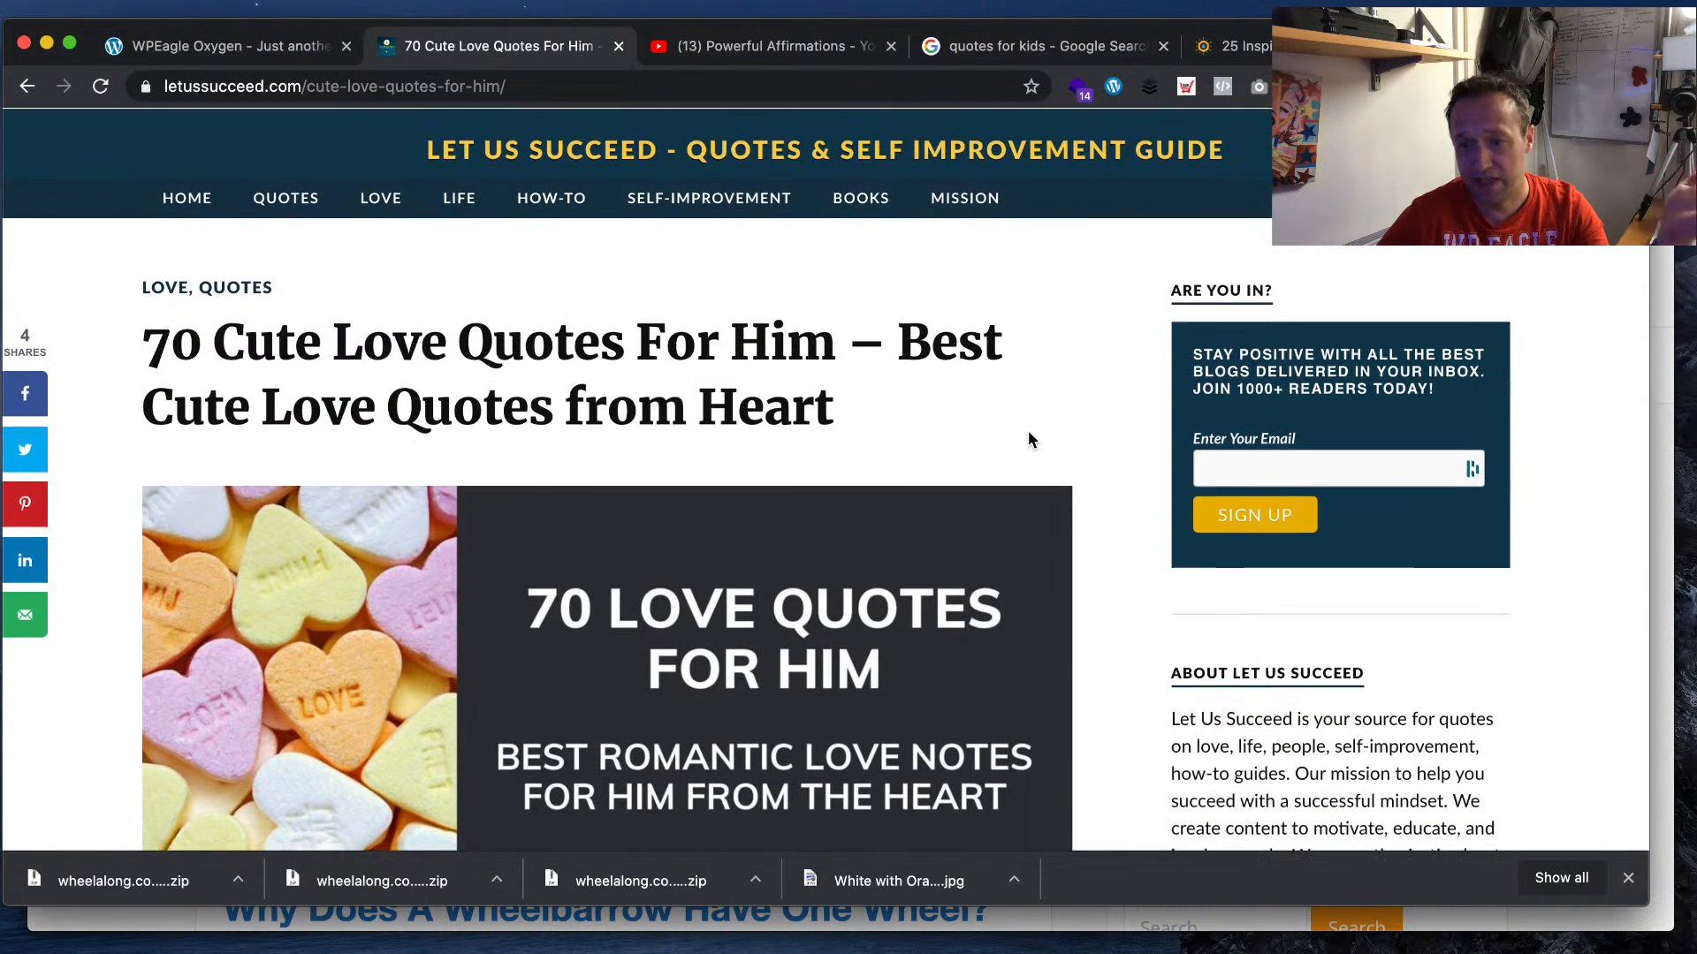
click(201, 203)
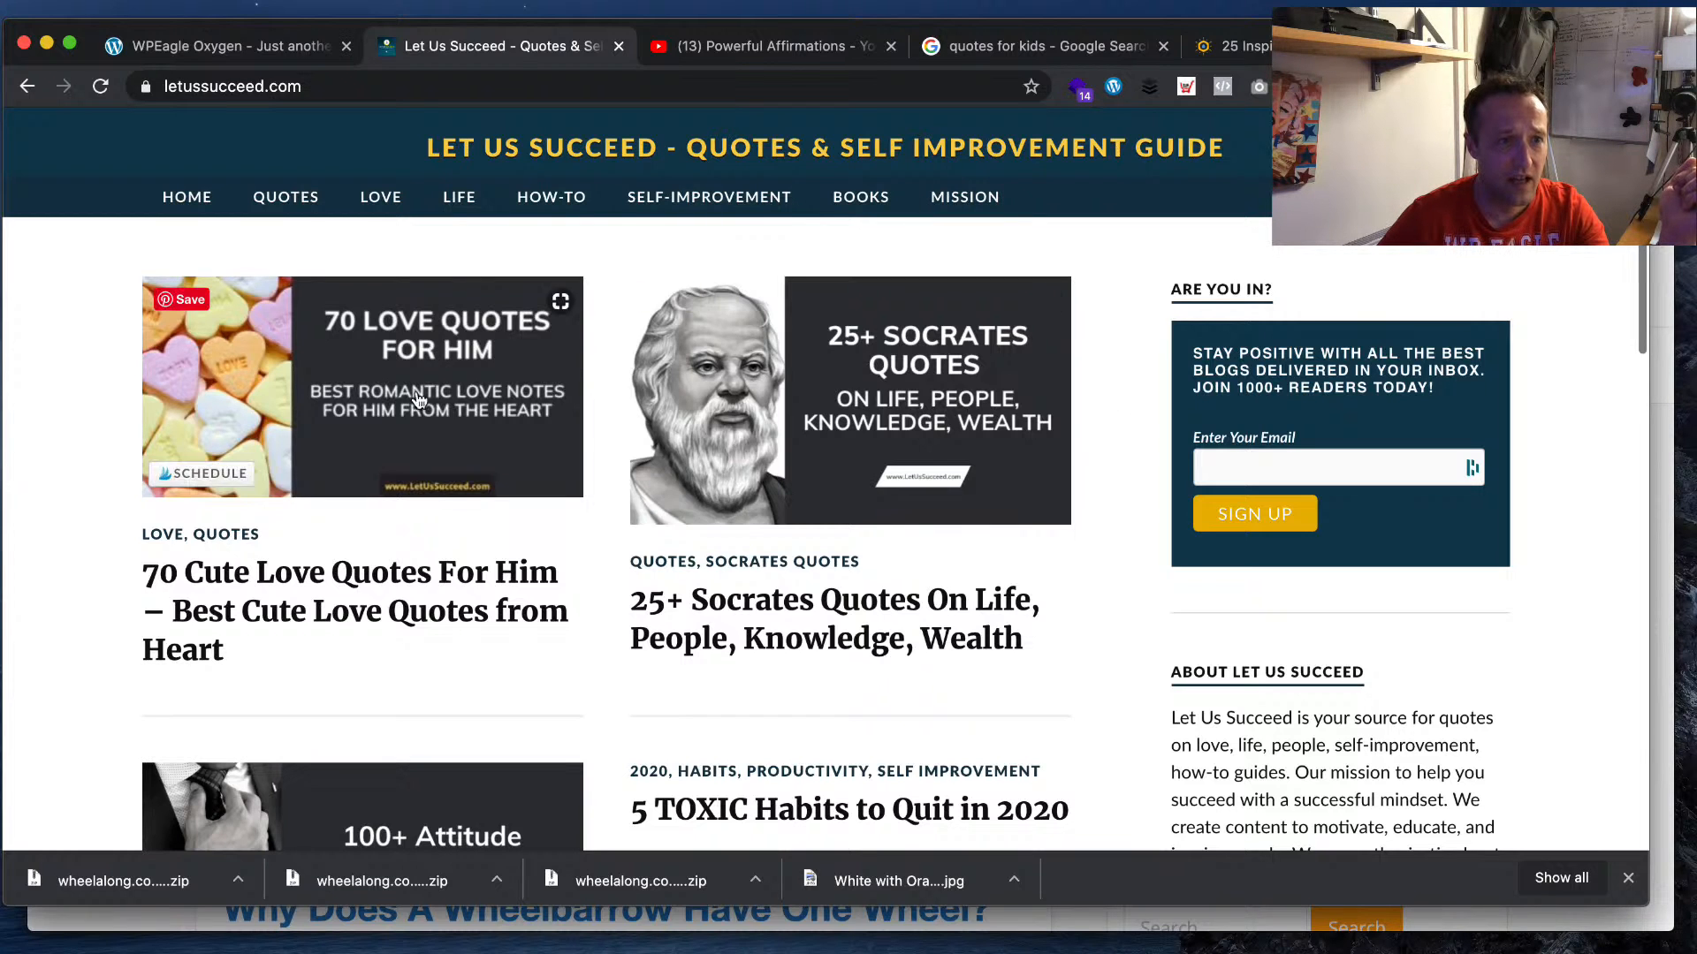
scroll(521, 457, down, 5)
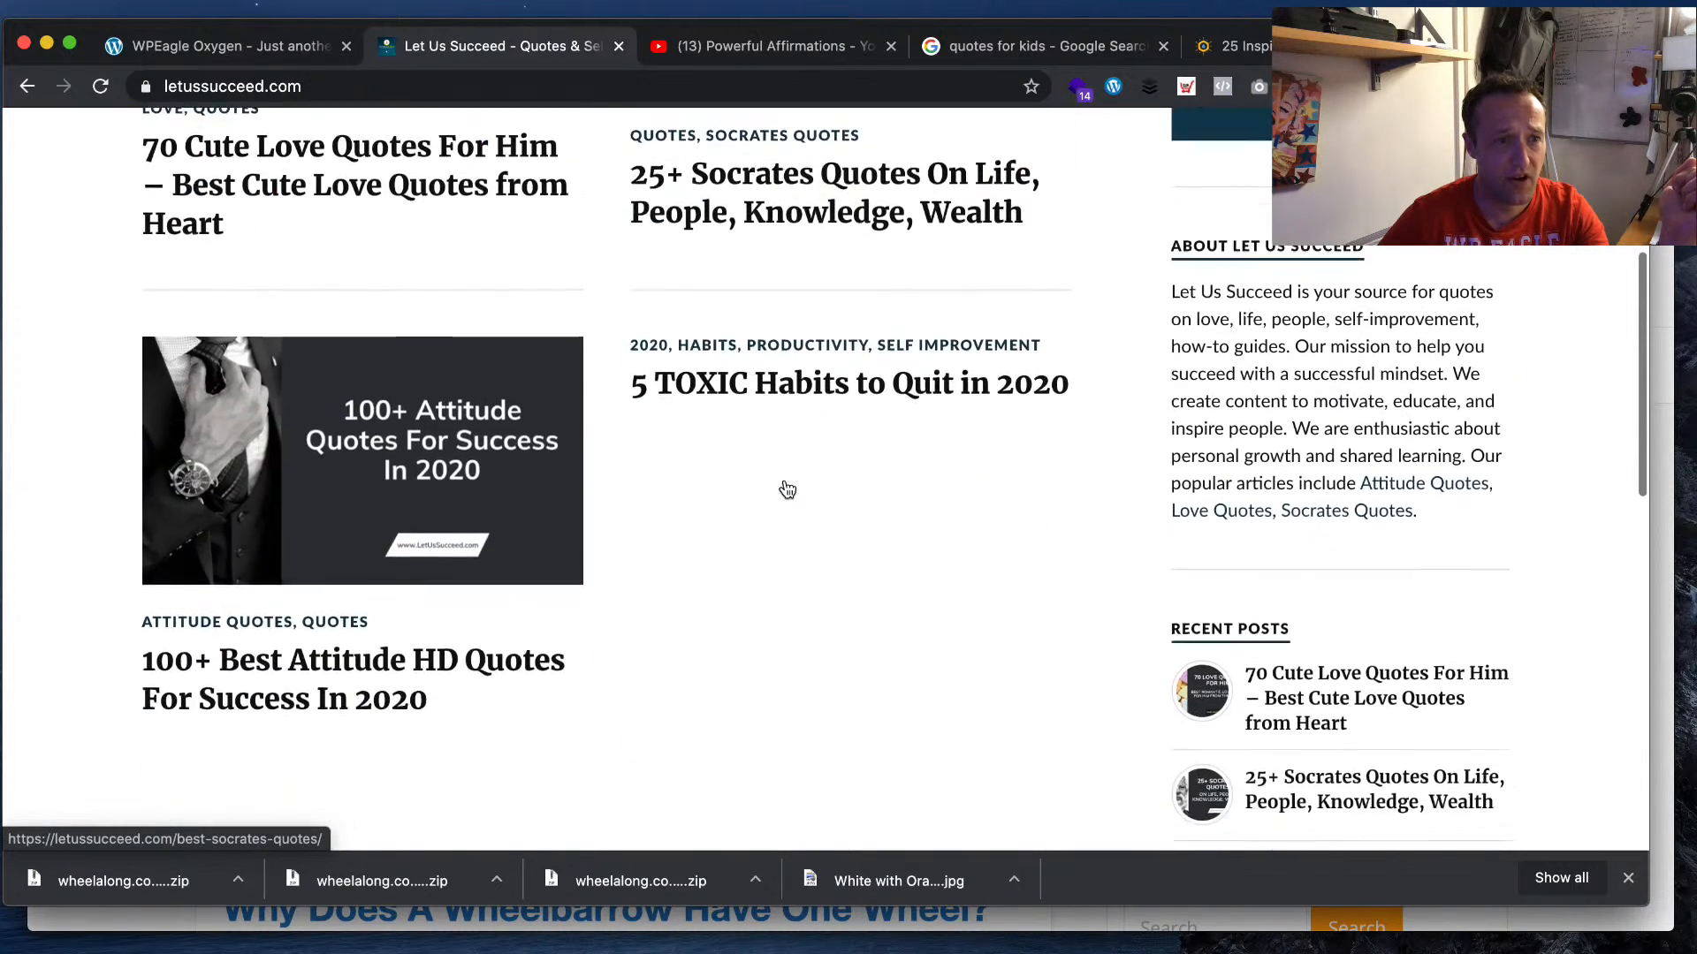
scroll(778, 486, up, 5)
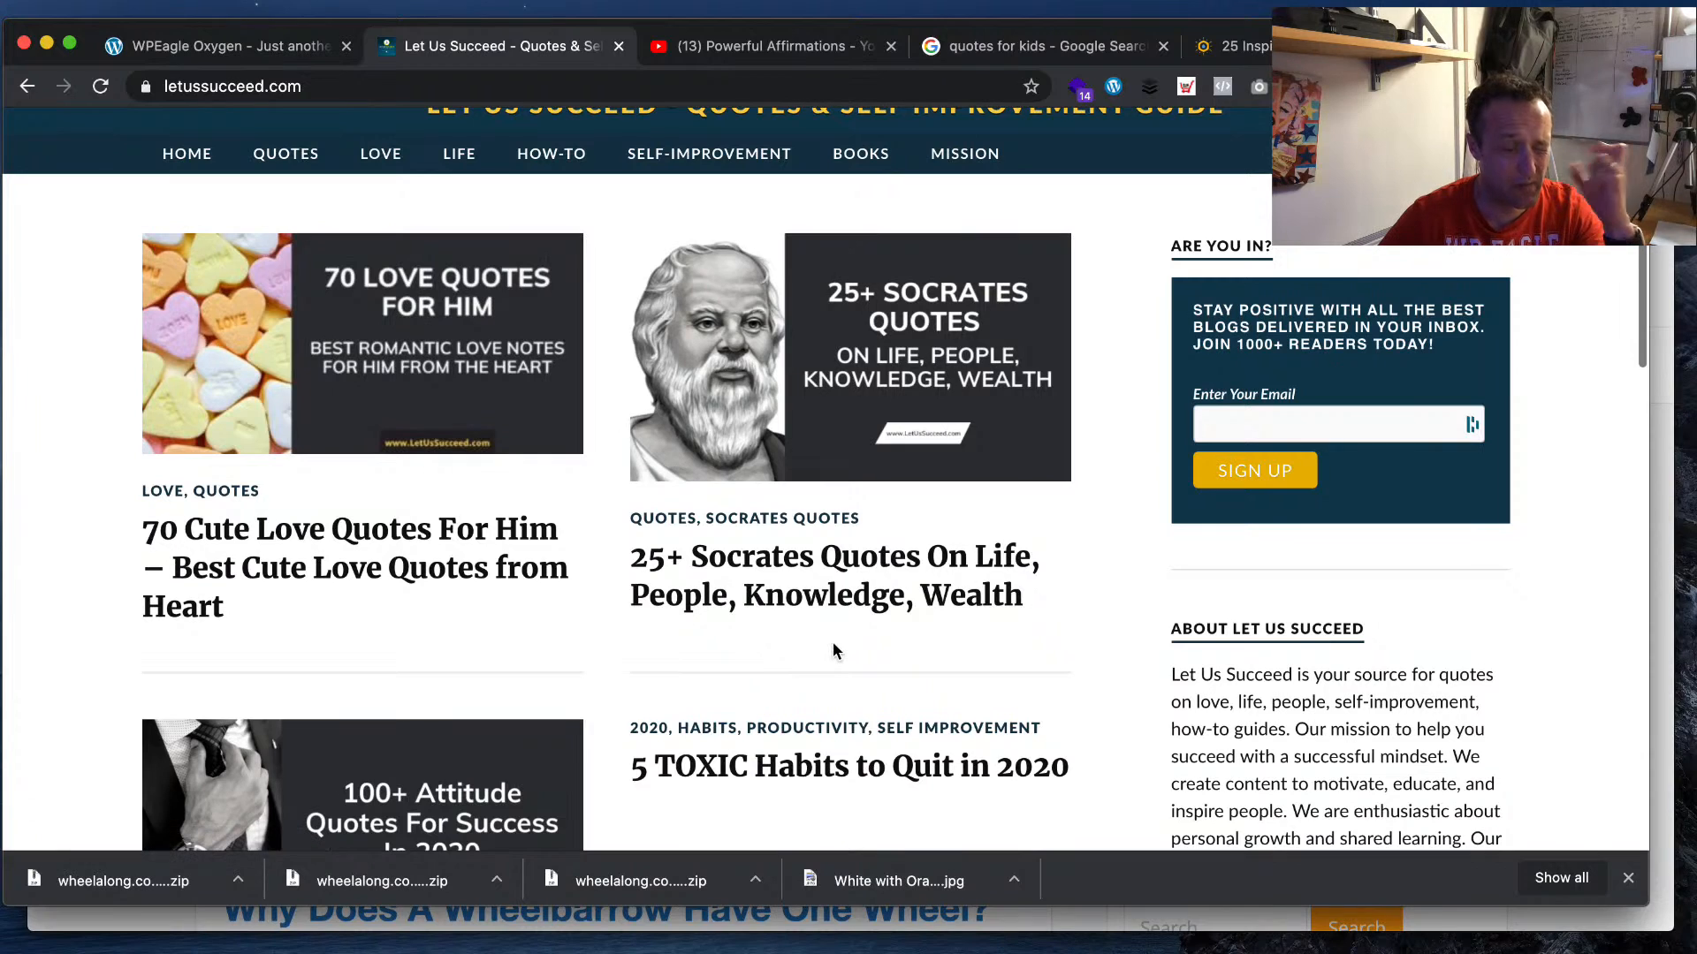
scroll(833, 644, down, 3)
scroll(840, 636, up, 4)
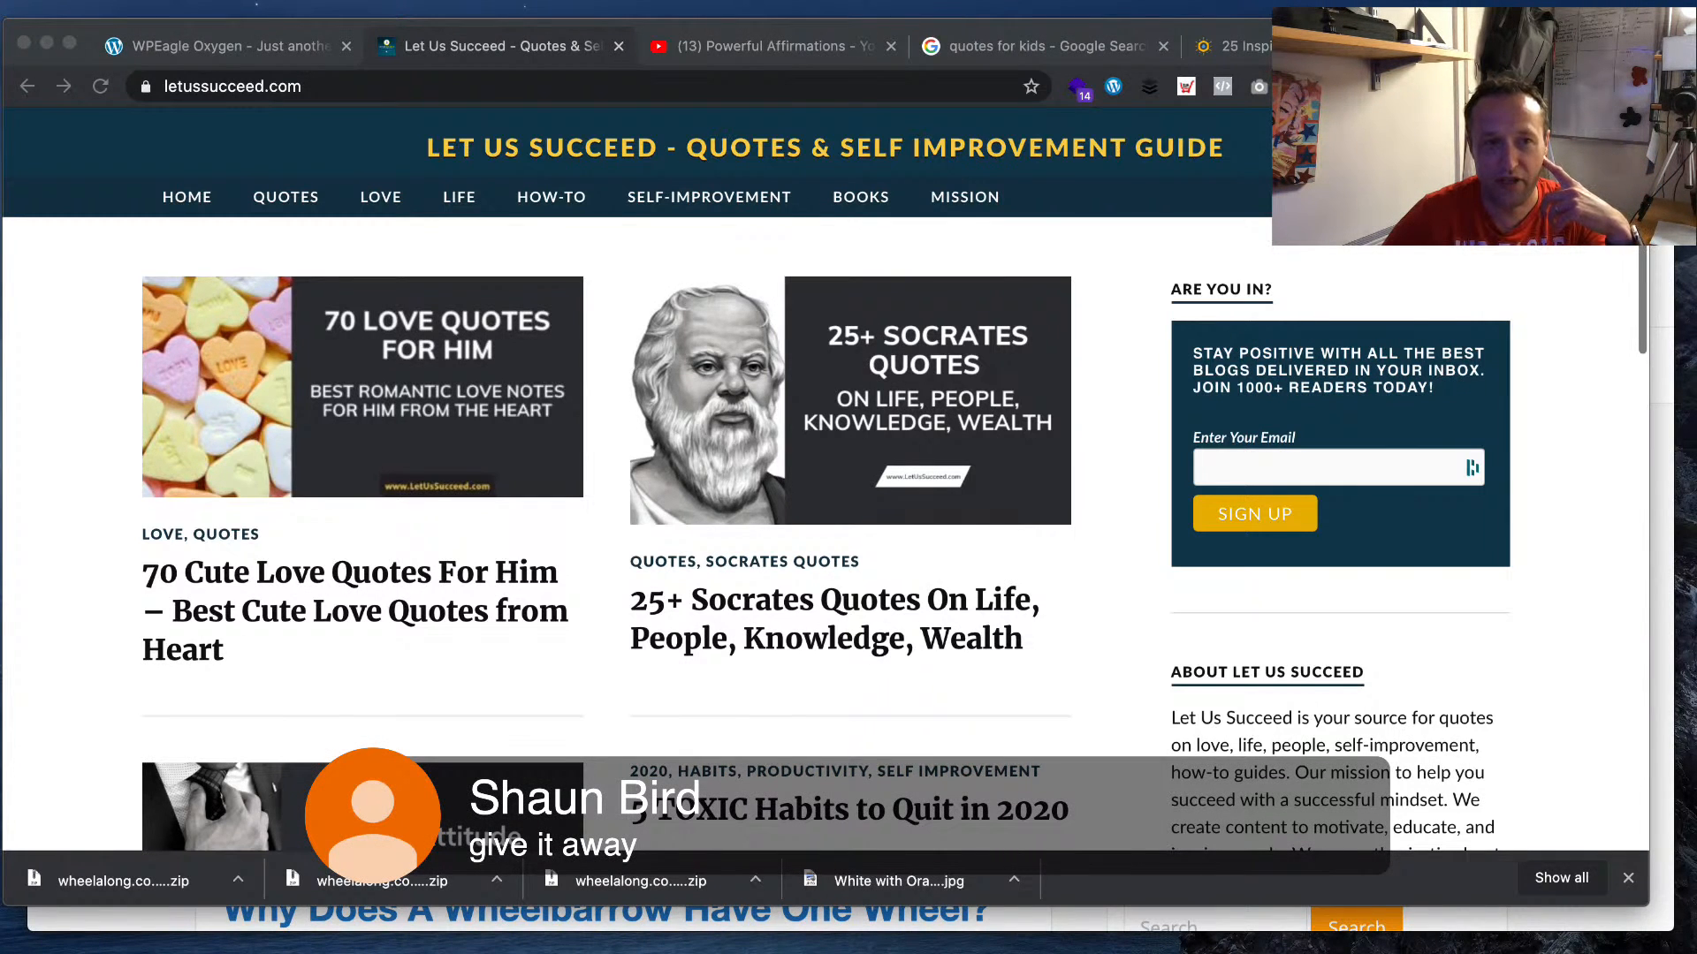
- Go back to the Powerful Affirmations channel page and look over its header, statistics and uploads
click(849, 46)
scroll(1146, 509, up, 7)
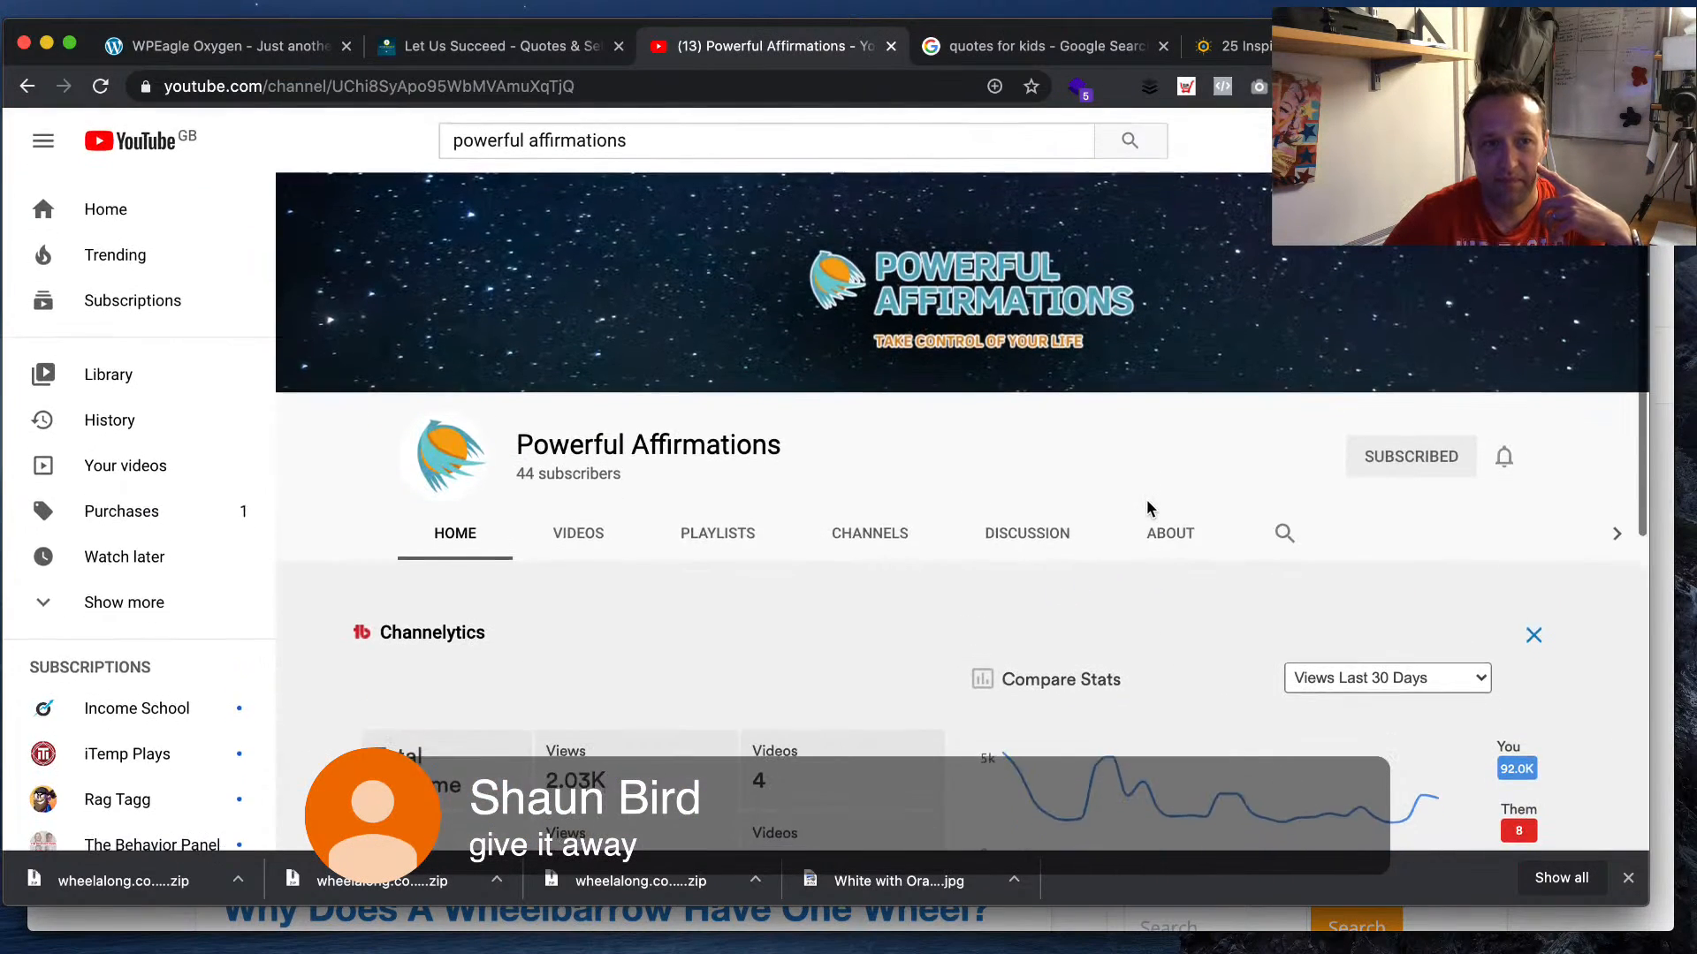
scroll(1146, 509, down, 5)
scroll(1147, 504, up, 5)
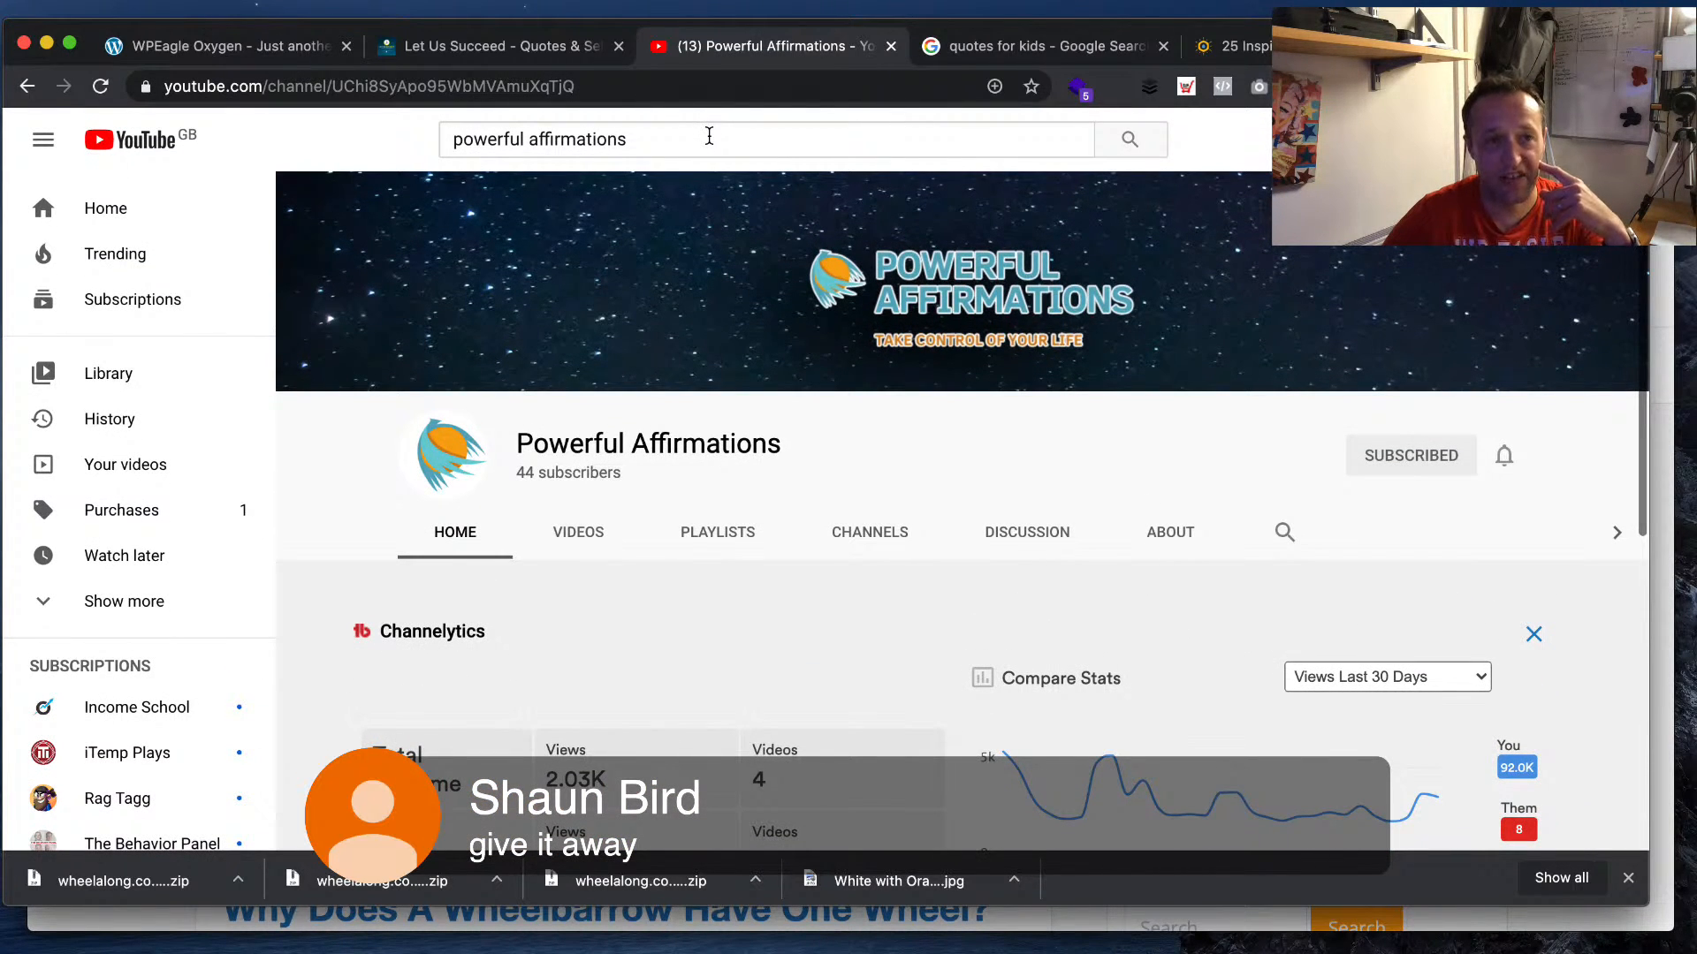
- Search YouTube for "apps for kids"
drag(708, 135, 409, 133)
text(apps fgo)
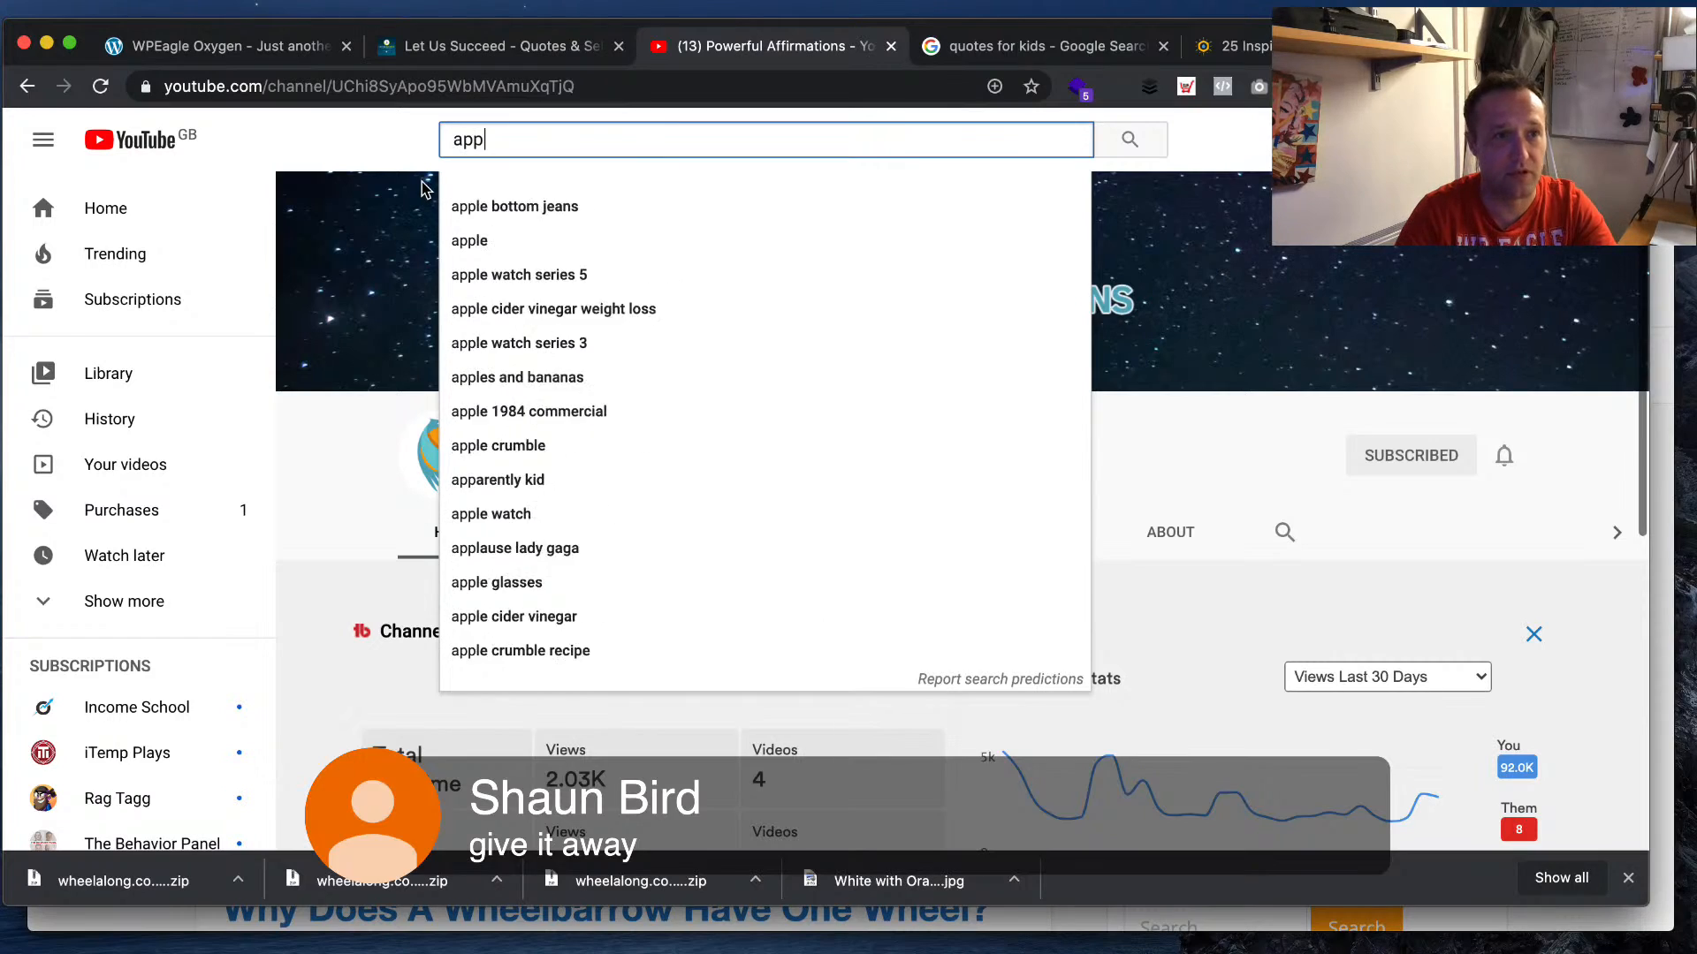
key(BackSpace)
key(BackSpace)
text(or kids)
key(Return)
- Filter the "apps for kids" results by type Channel and browse down the list of channels
scroll(621, 223, down, 7)
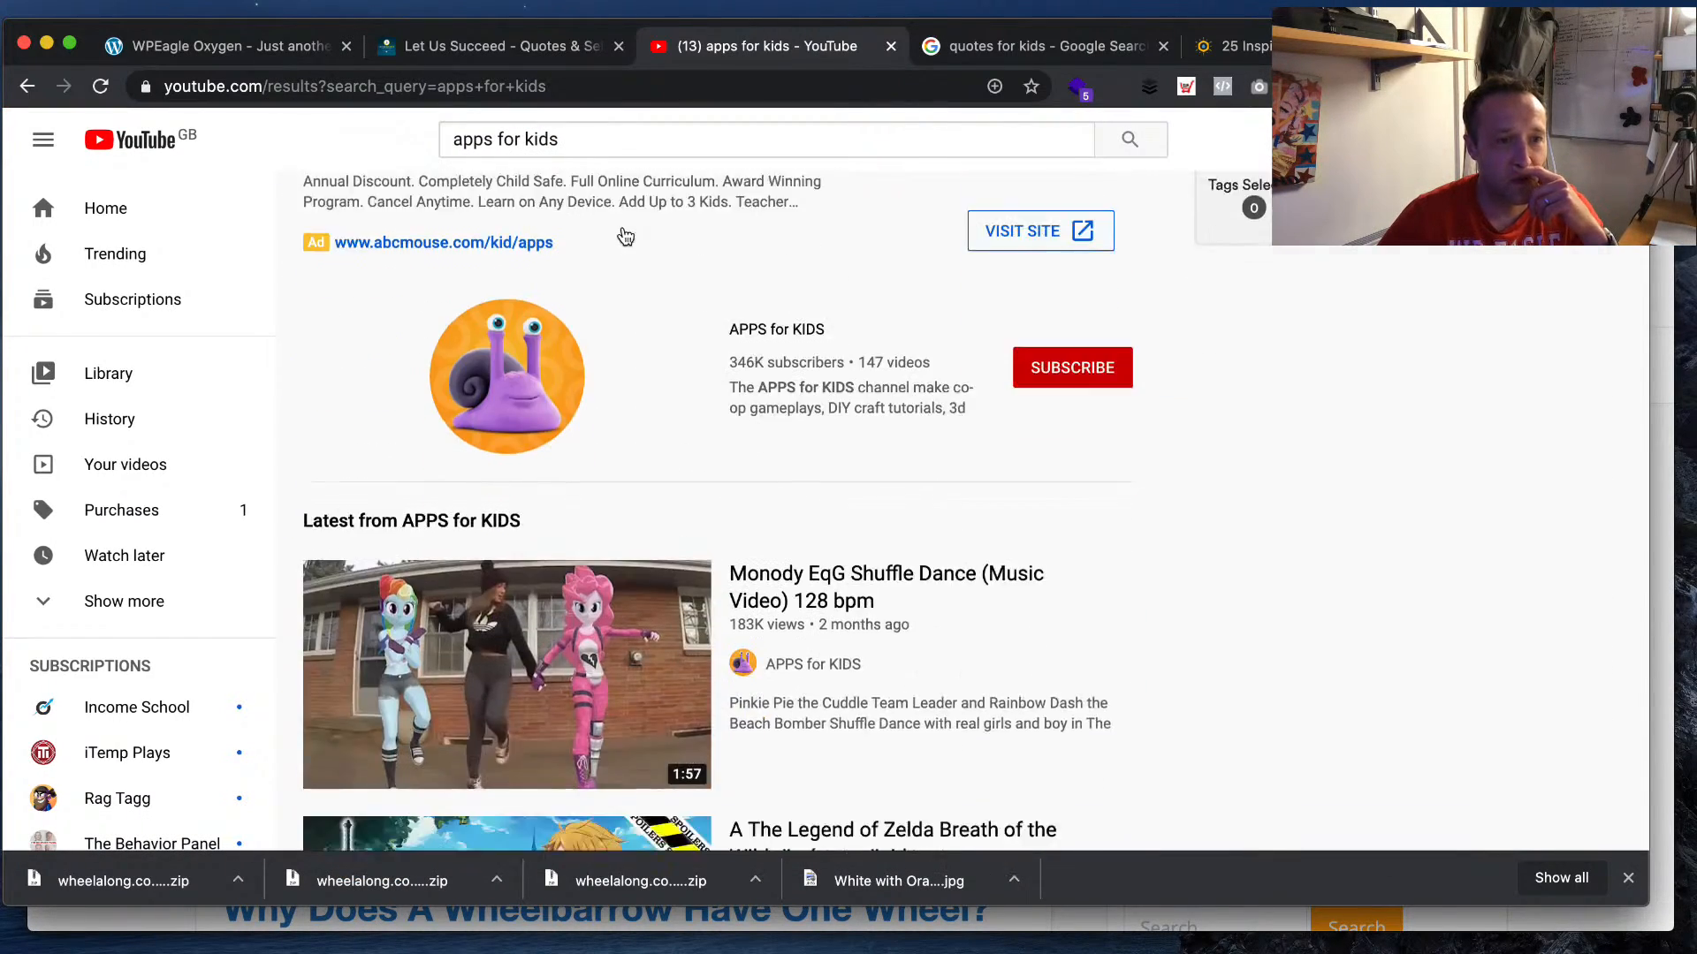
scroll(618, 235, up, 7)
click(344, 214)
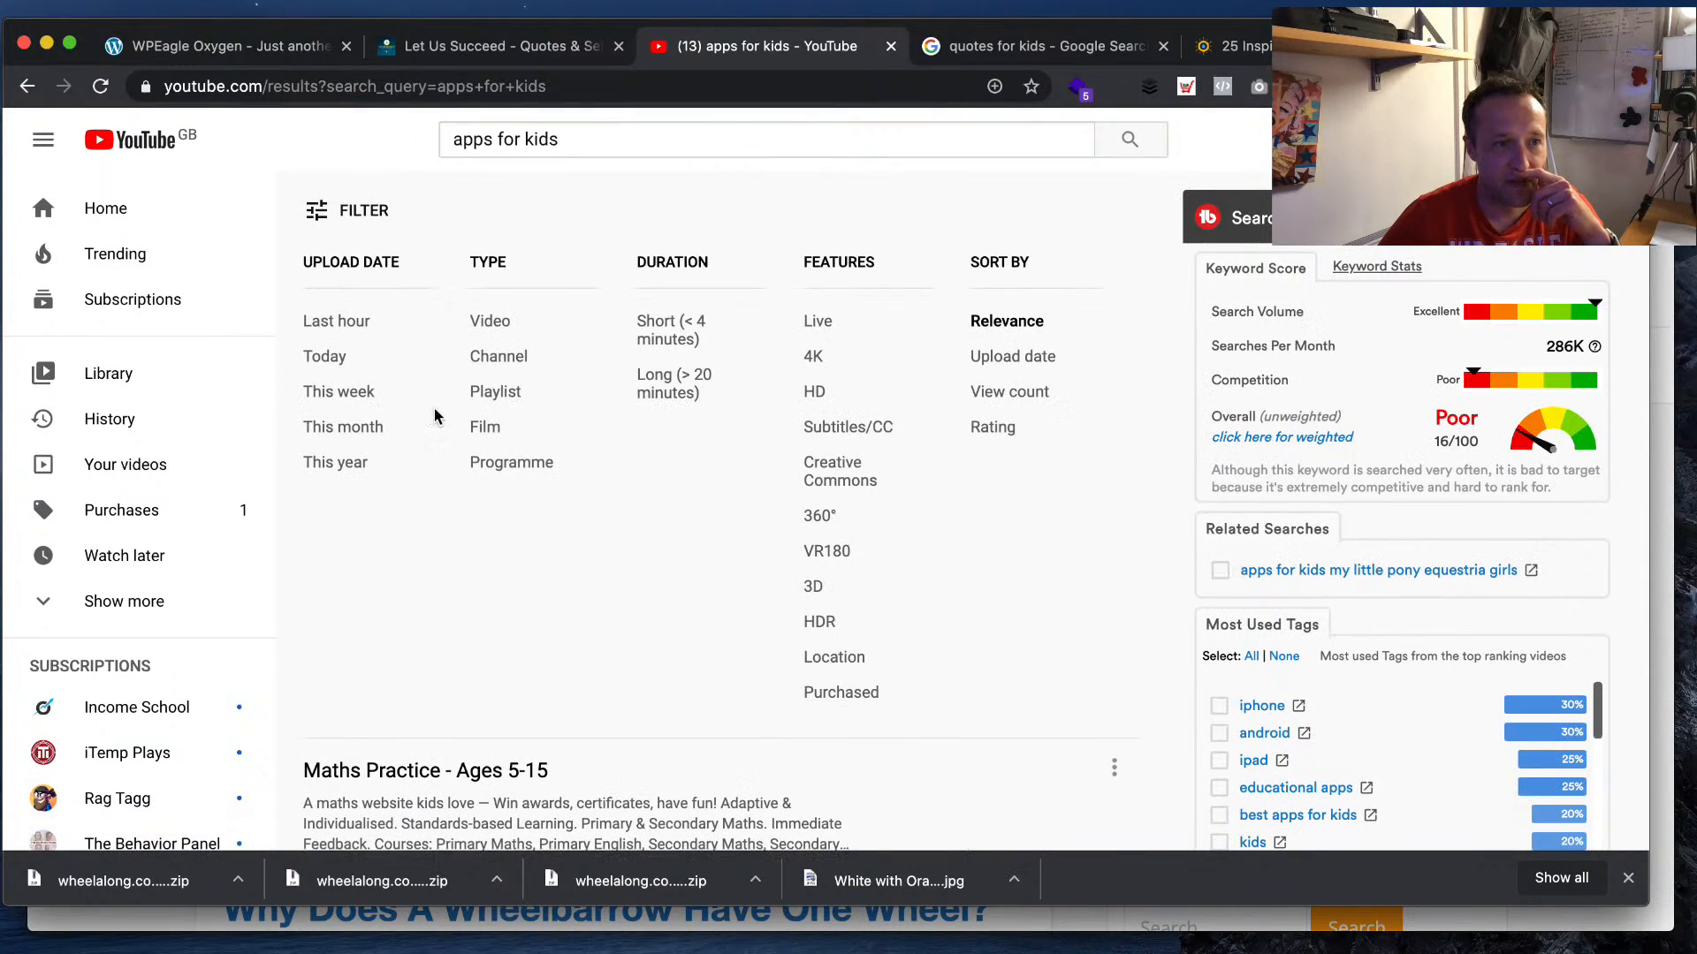
click(508, 361)
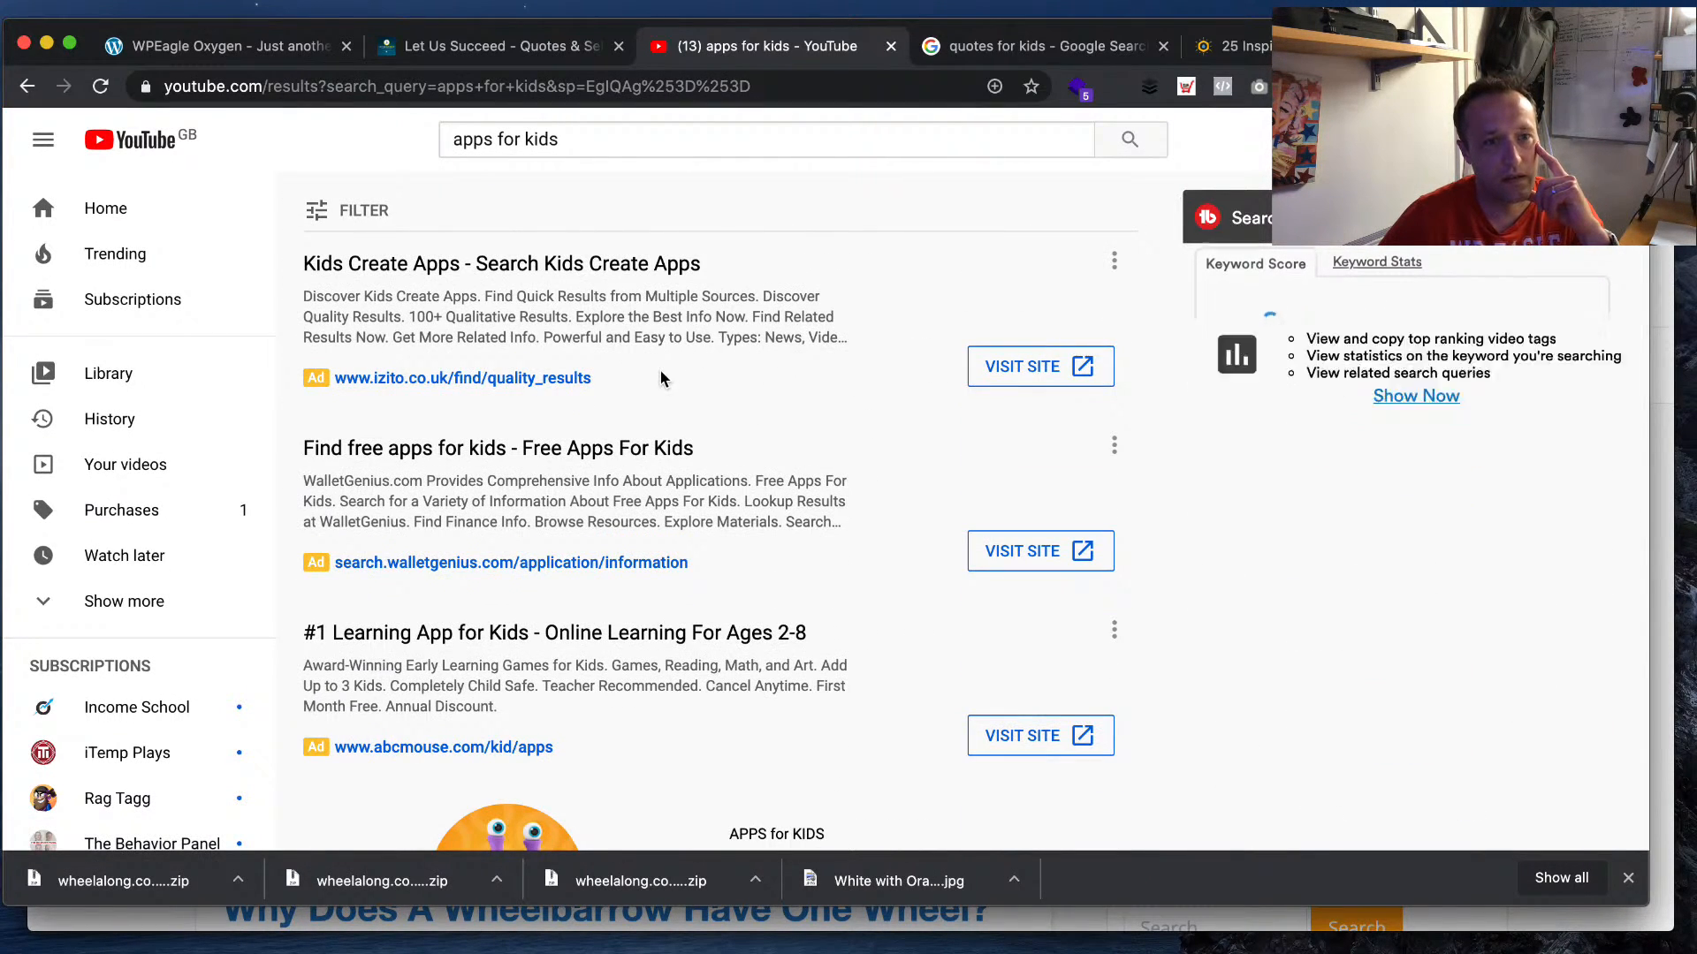
scroll(663, 378, down, 13)
scroll(662, 380, down, 15)
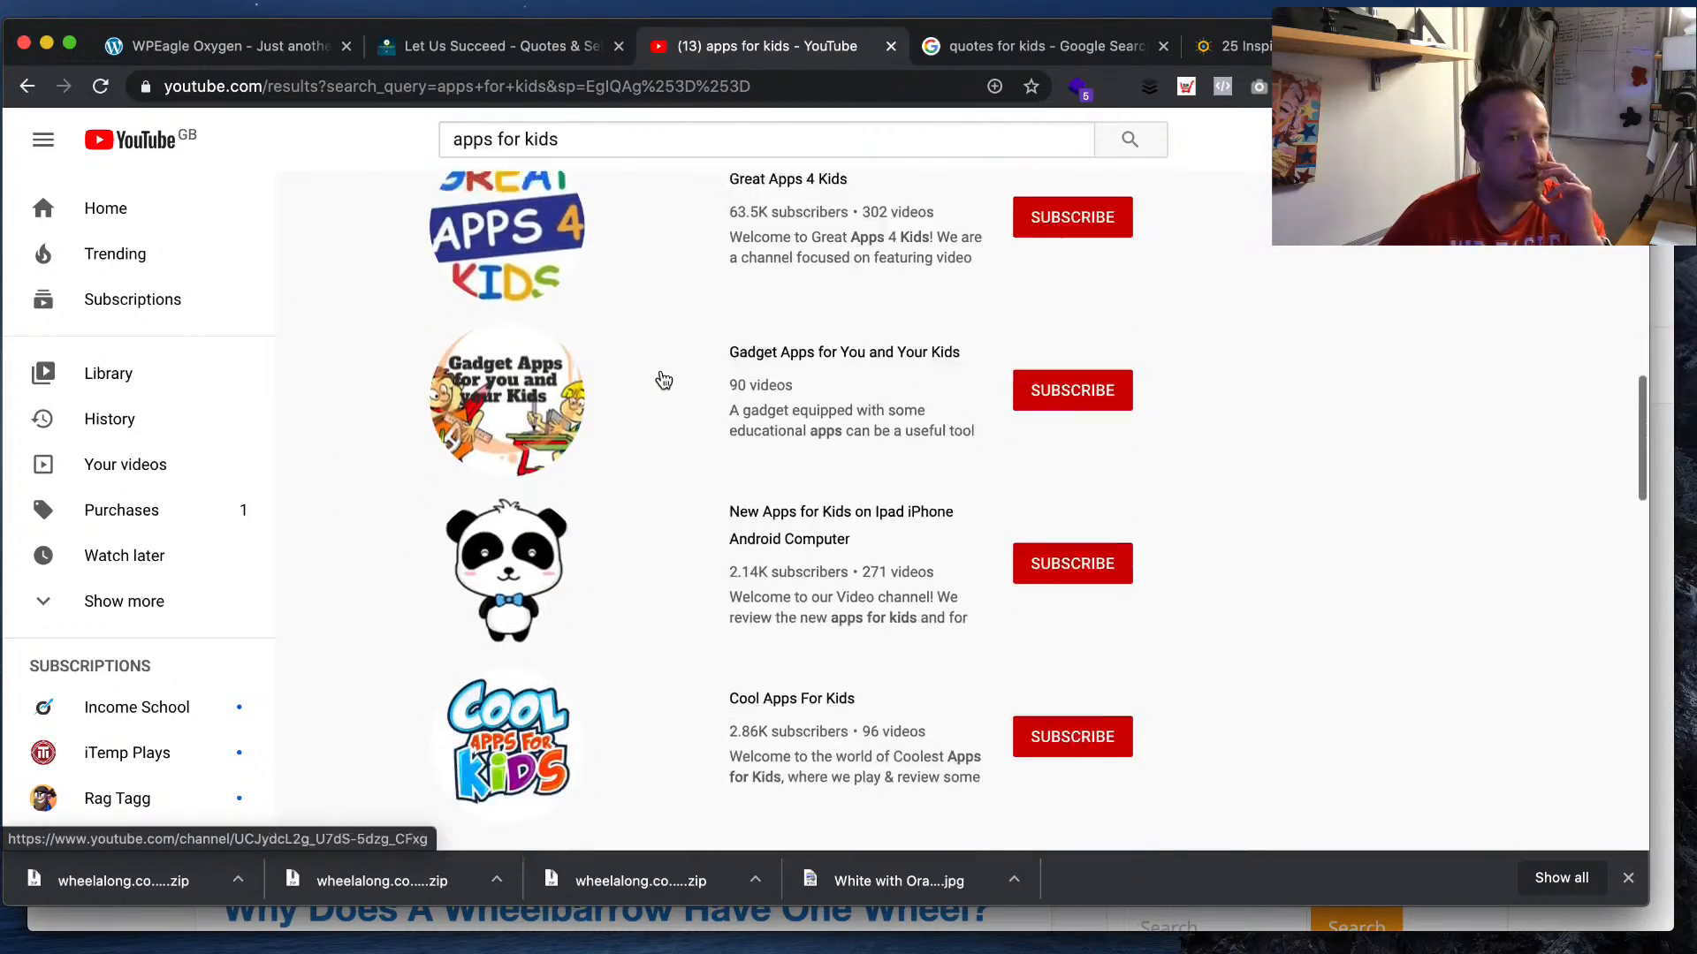
scroll(663, 380, down, 15)
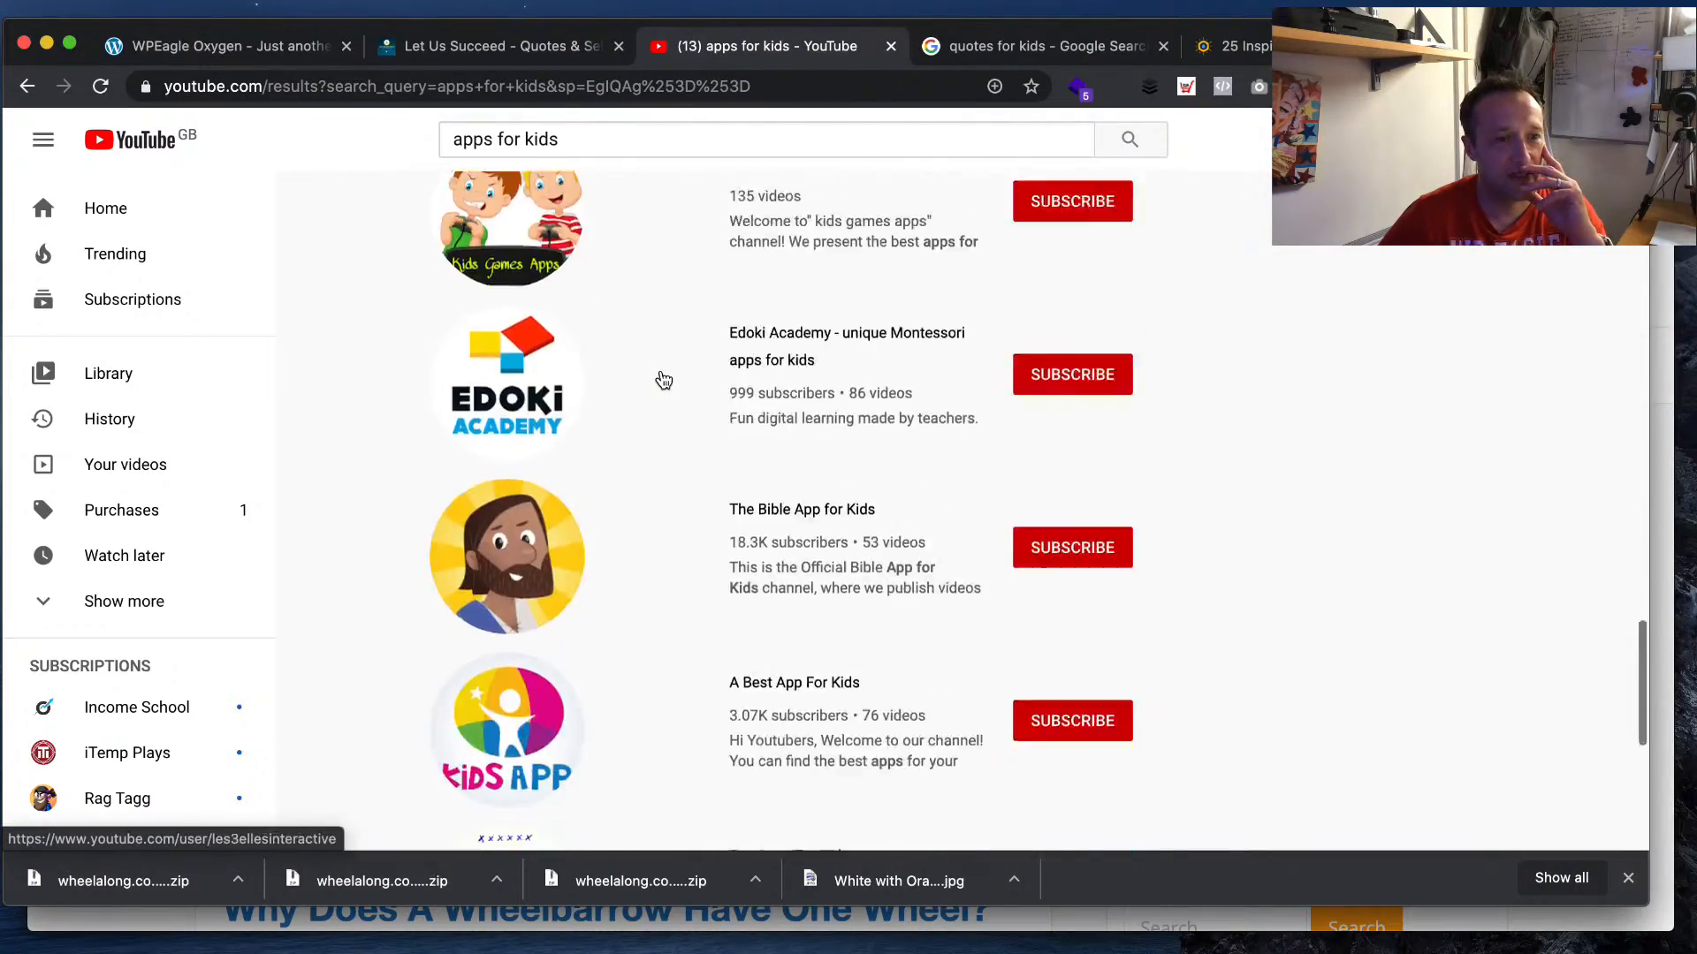
scroll(662, 380, down, 15)
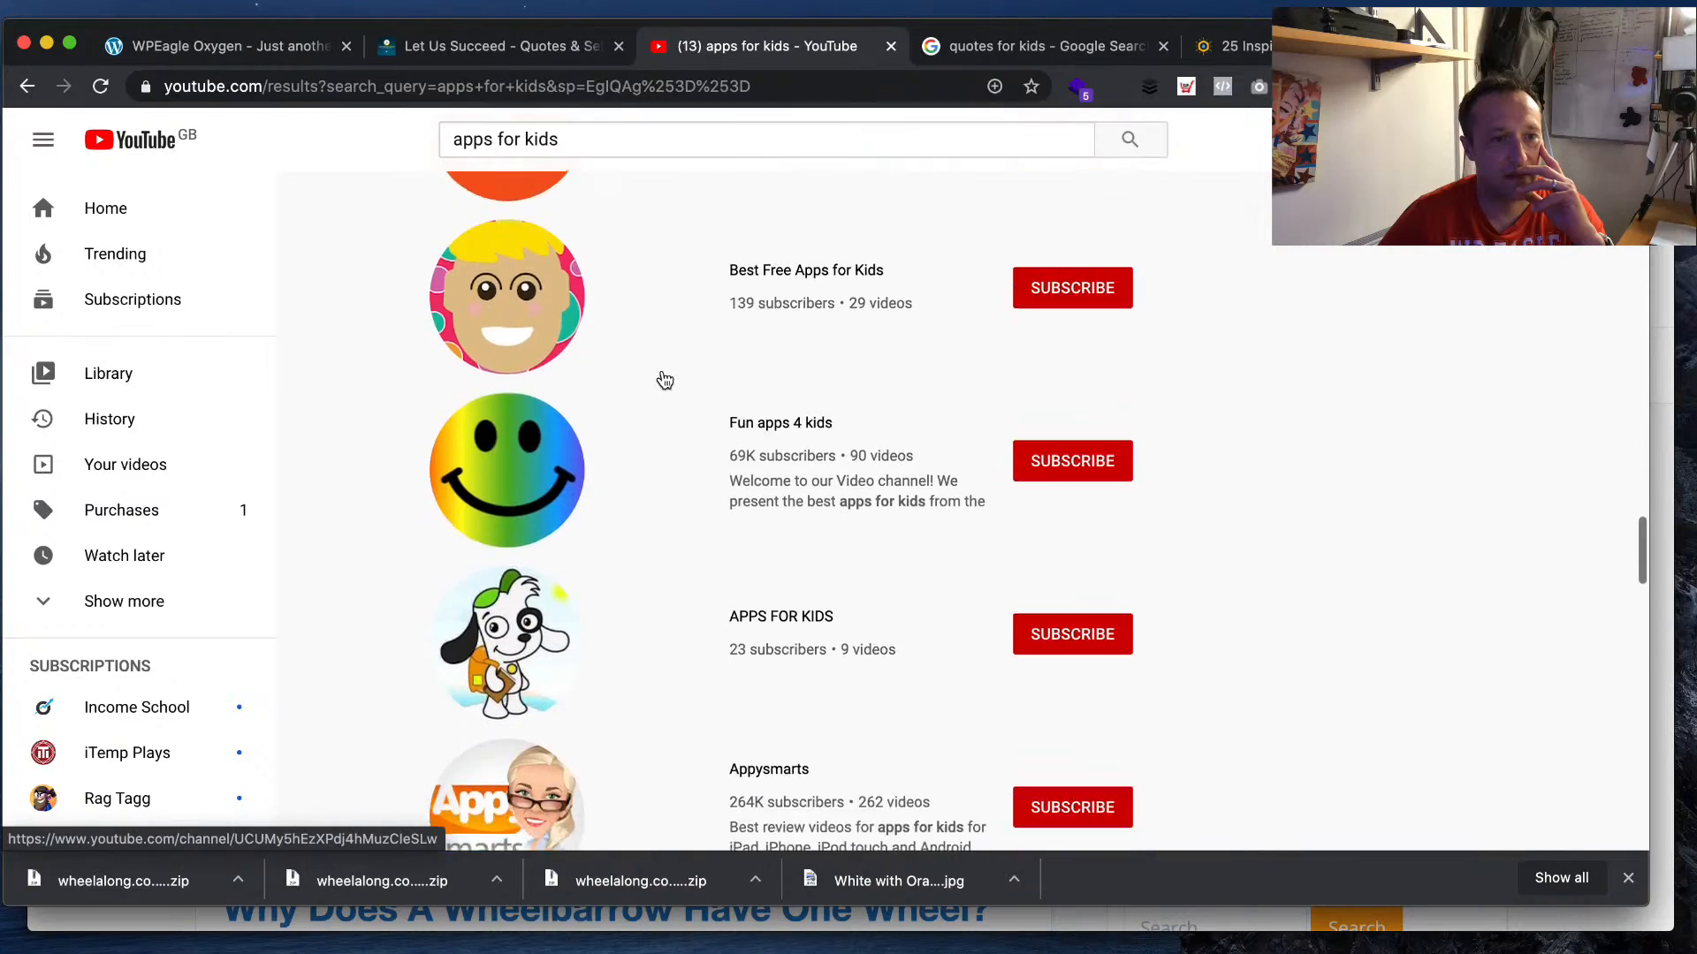
scroll(665, 380, down, 10)
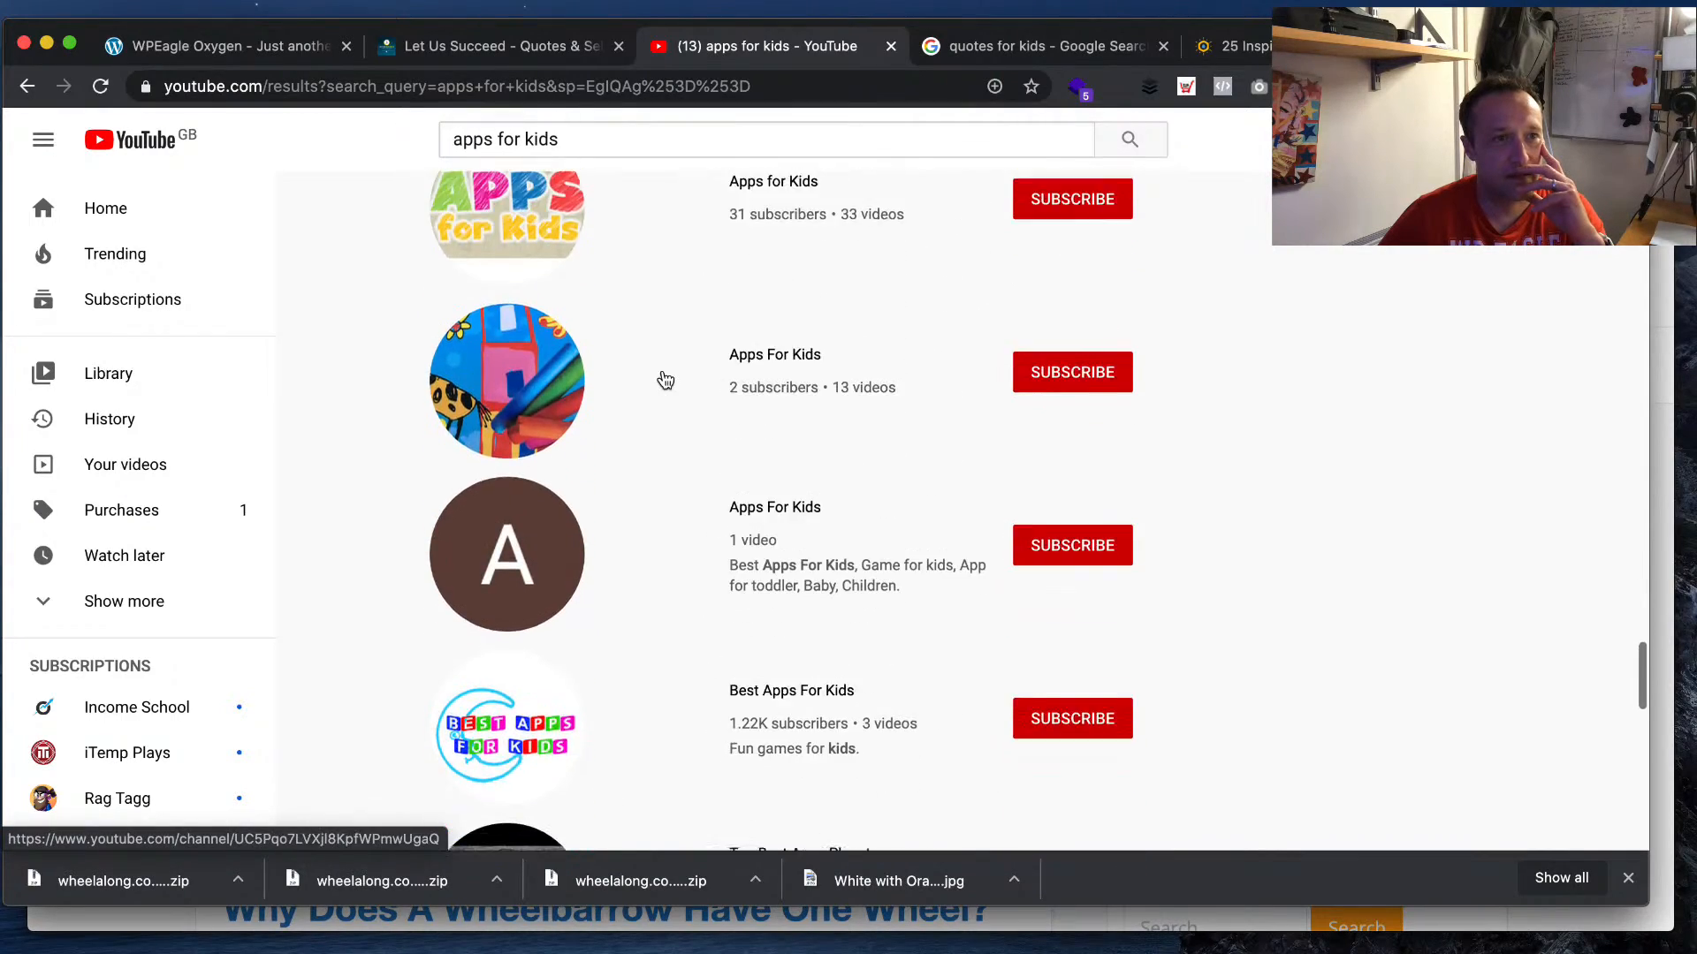
scroll(664, 380, down, 5)
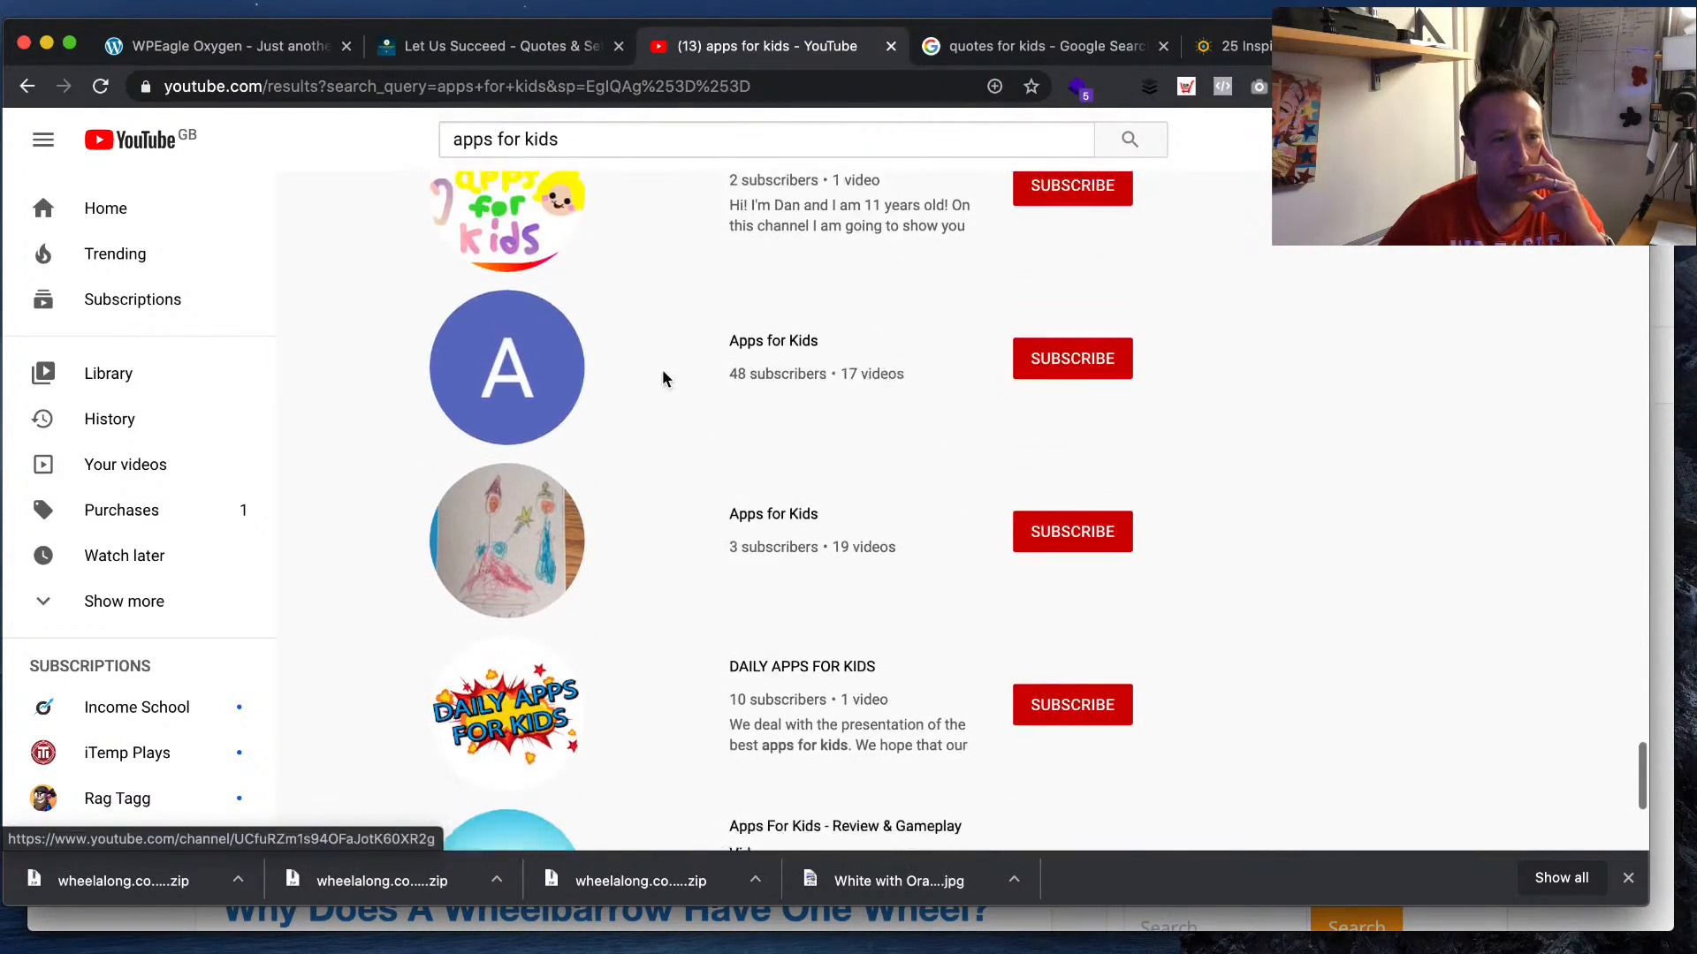
- Change the YouTube search to "apps 4 kids" and skim the results
drag(520, 142, 486, 144)
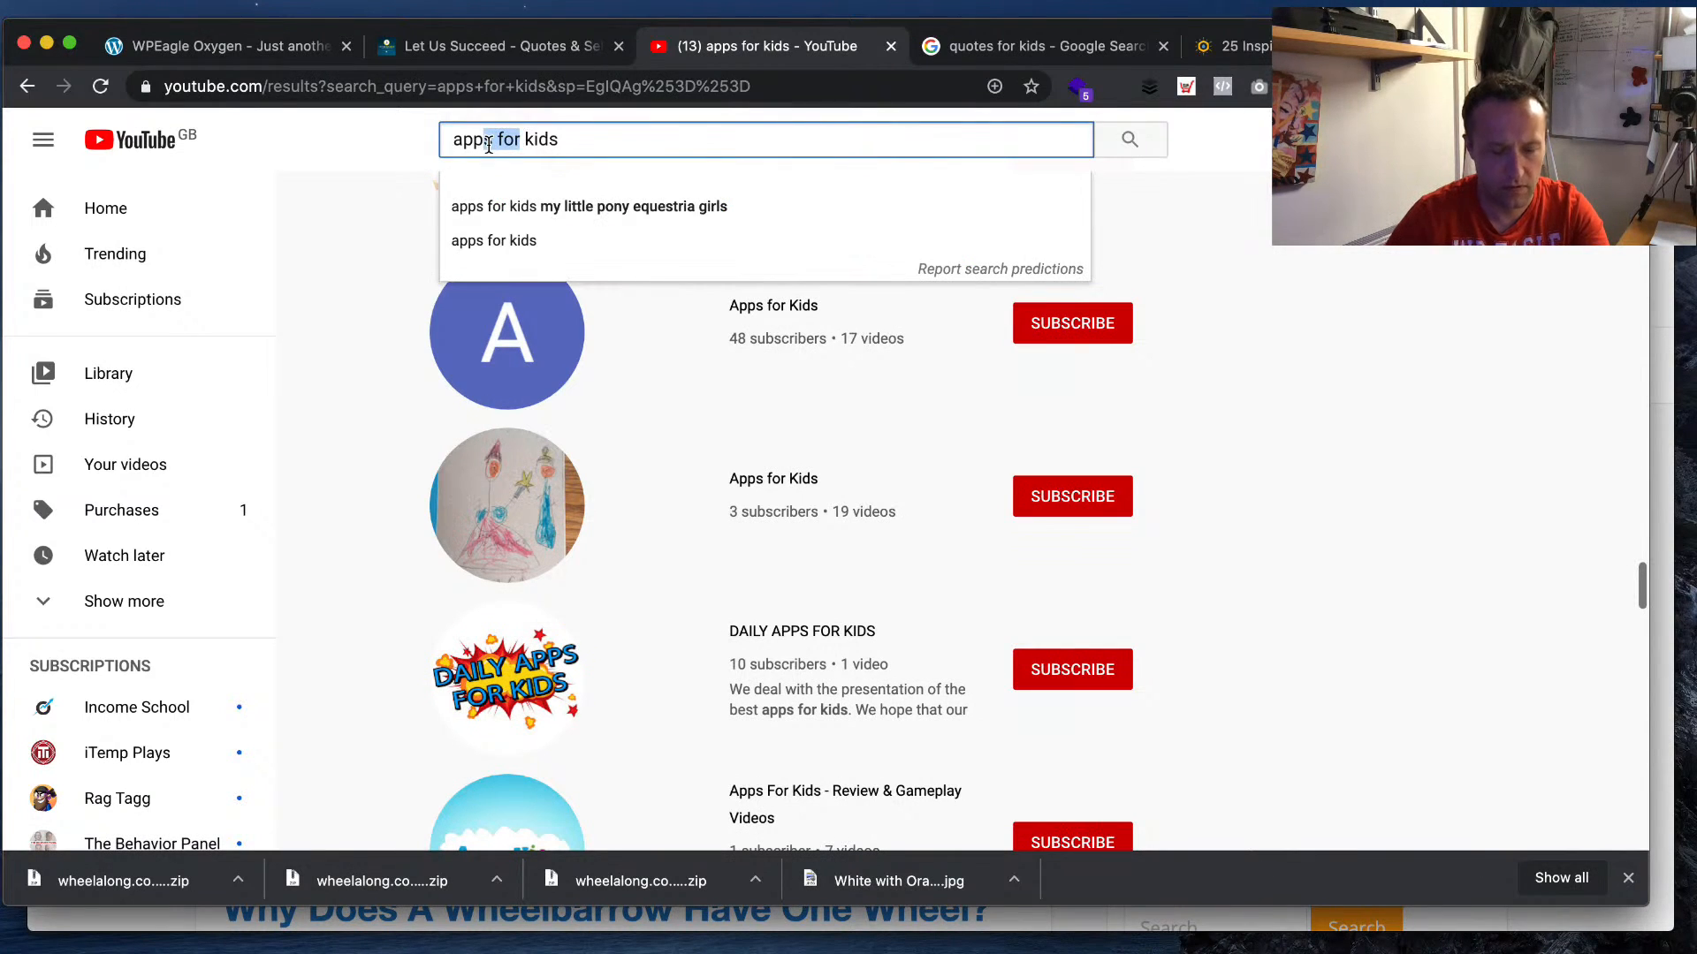
key(BackSpace)
key(BackSpace)
key(BackSpace)
text(4)
key(Return)
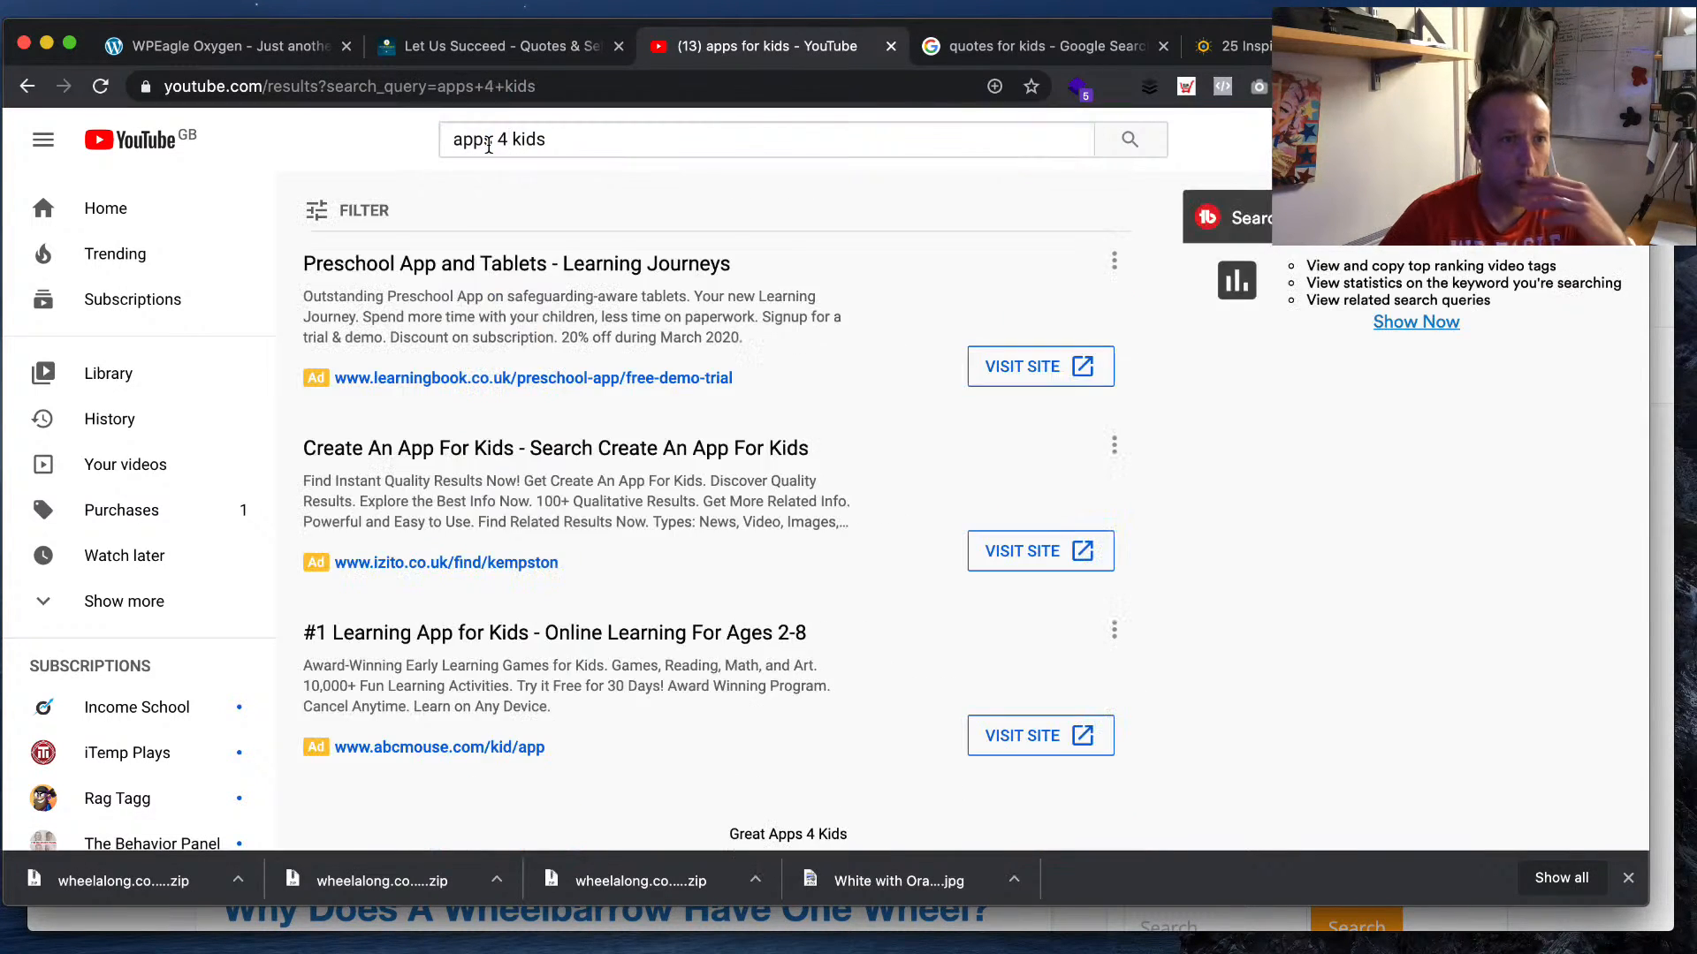
scroll(820, 406, down, 6)
scroll(818, 416, up, 6)
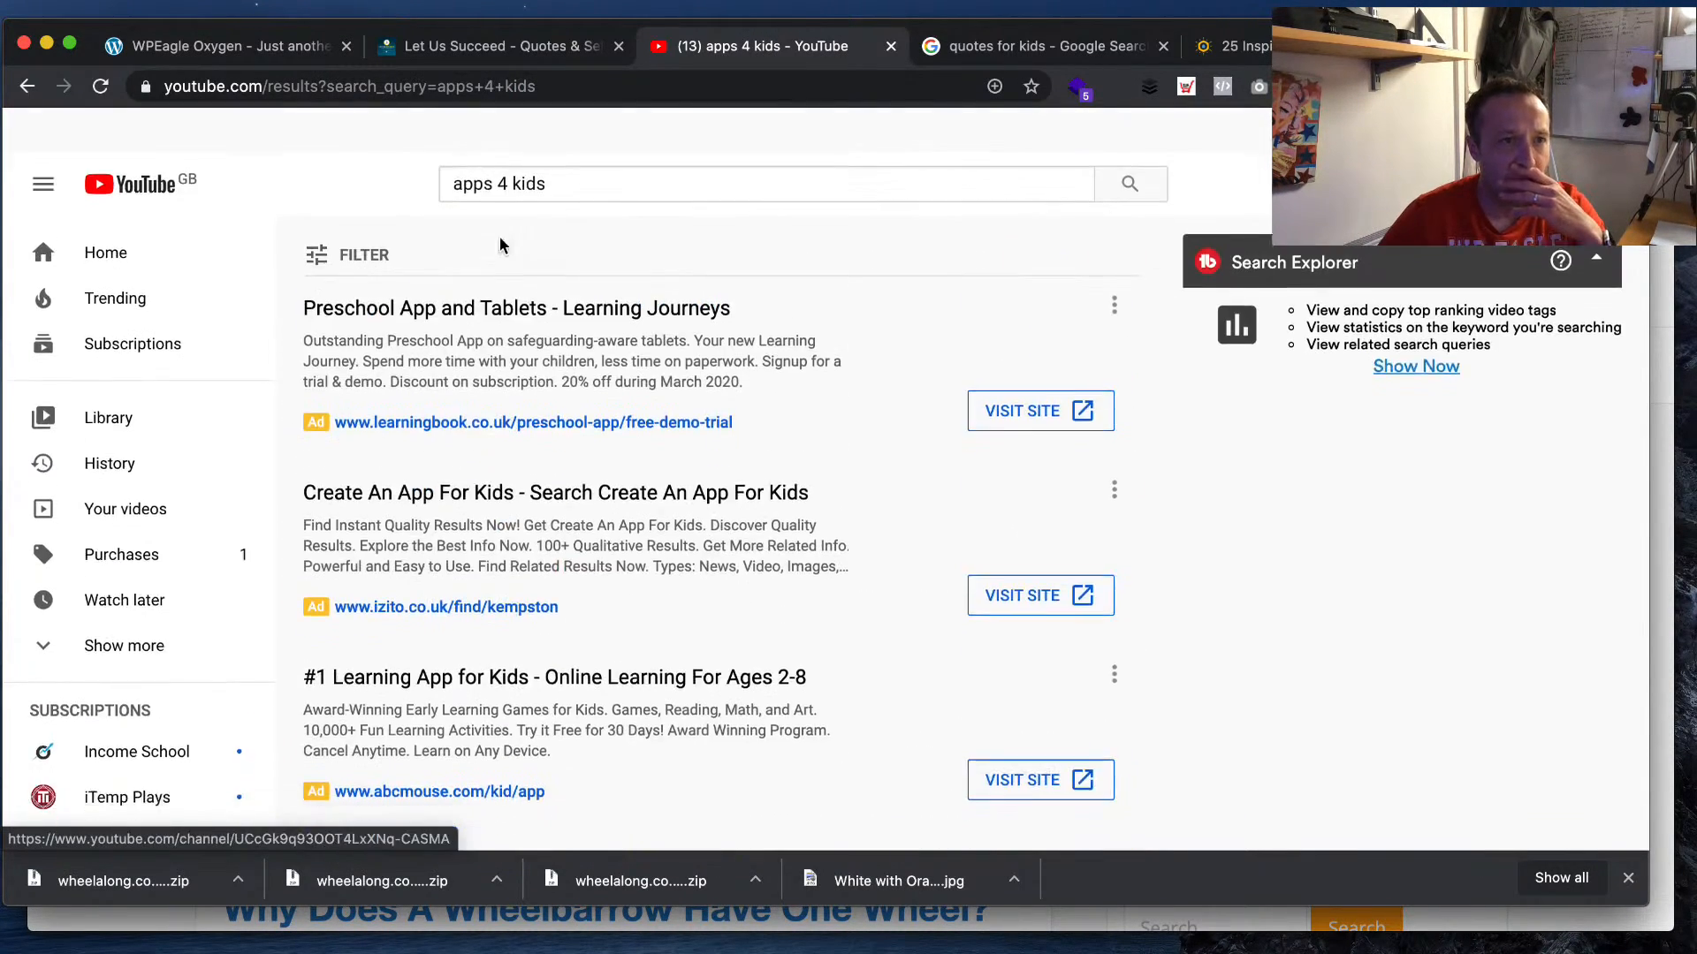
- Filter the "apps 4 kids" results by type Channel and browse down the list of channels
click(356, 215)
click(491, 357)
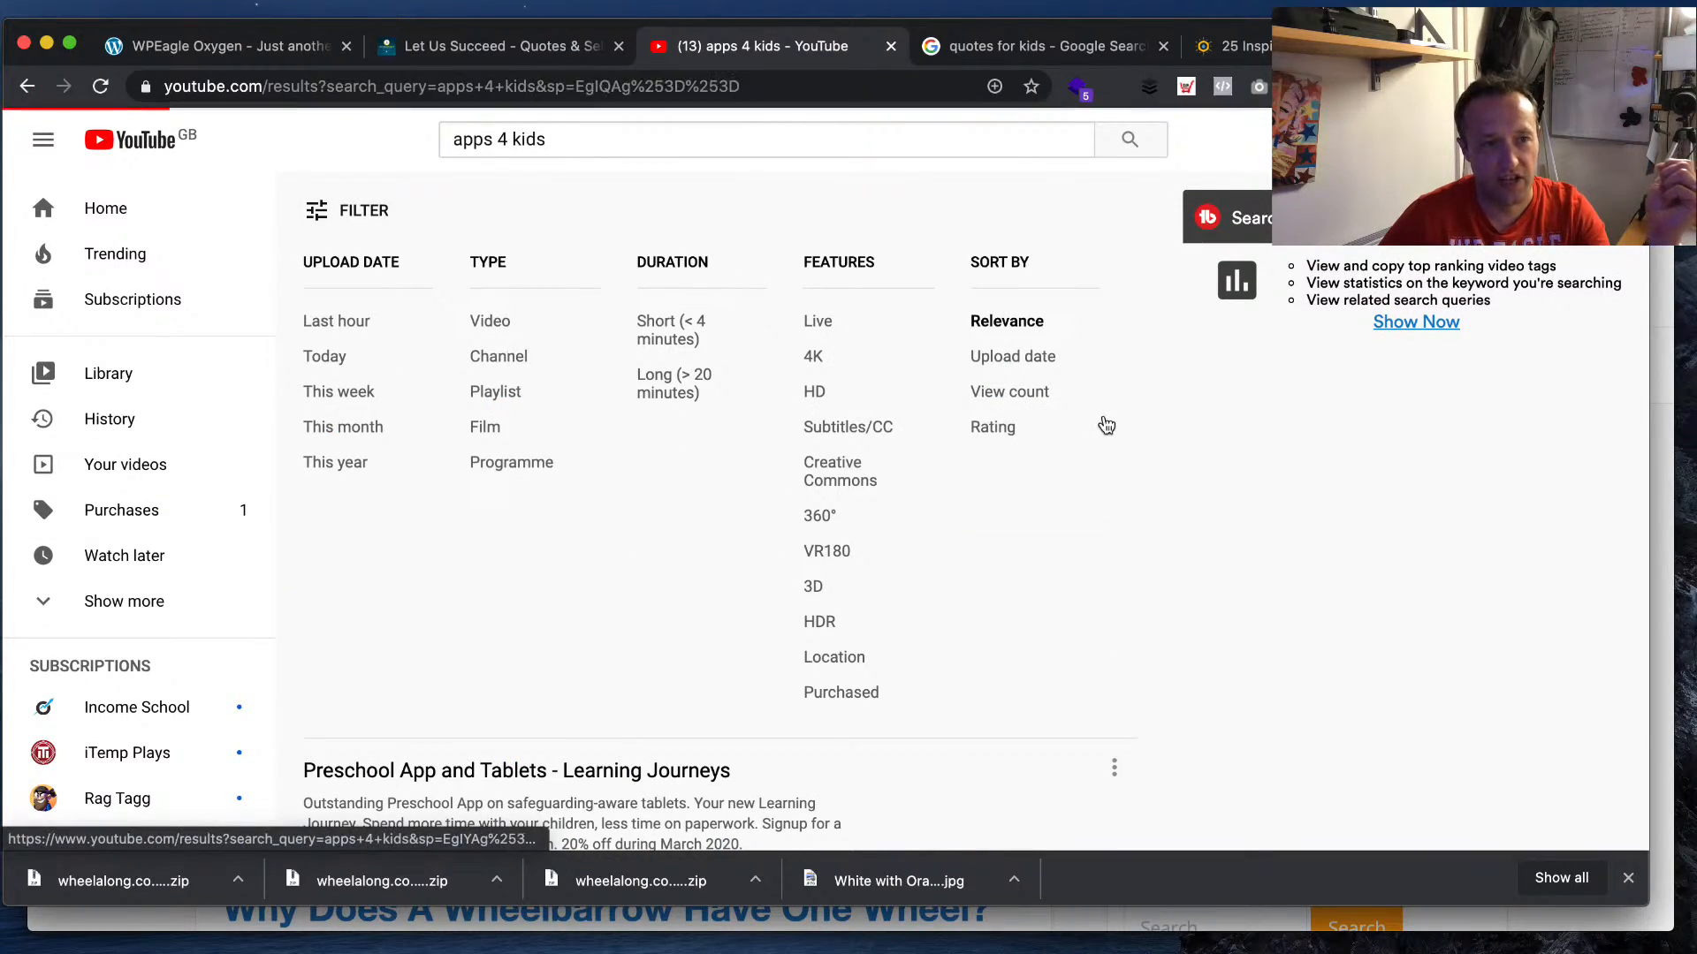
scroll(1103, 416, down, 15)
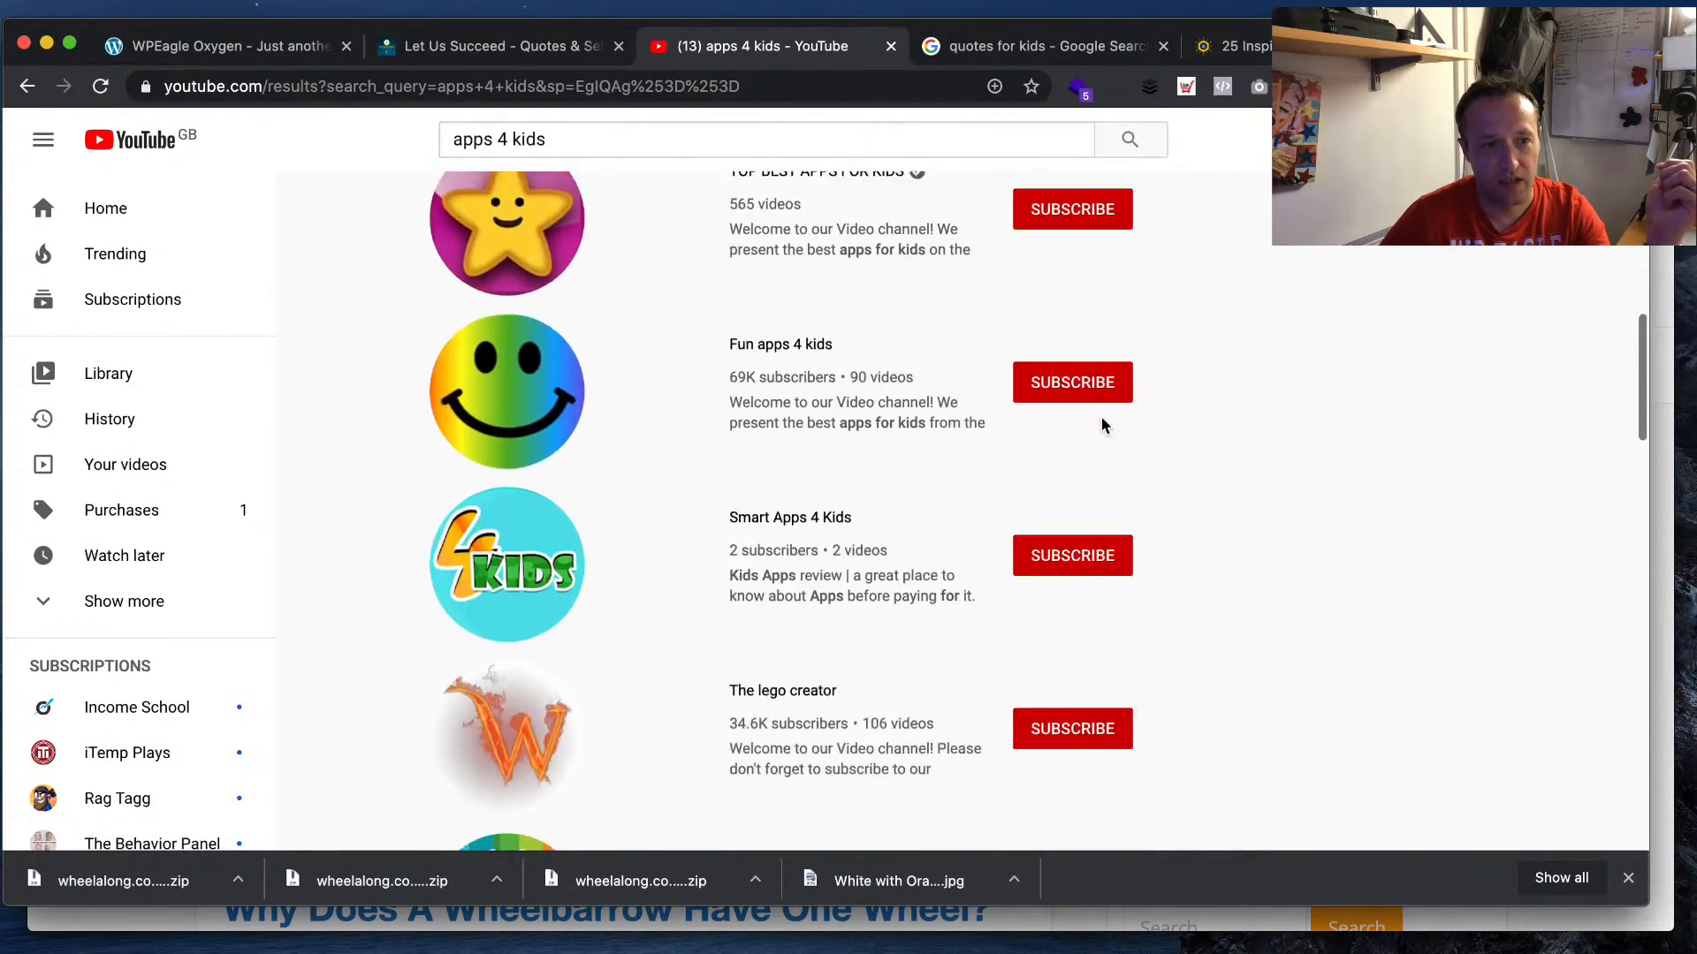
scroll(1102, 419, down, 15)
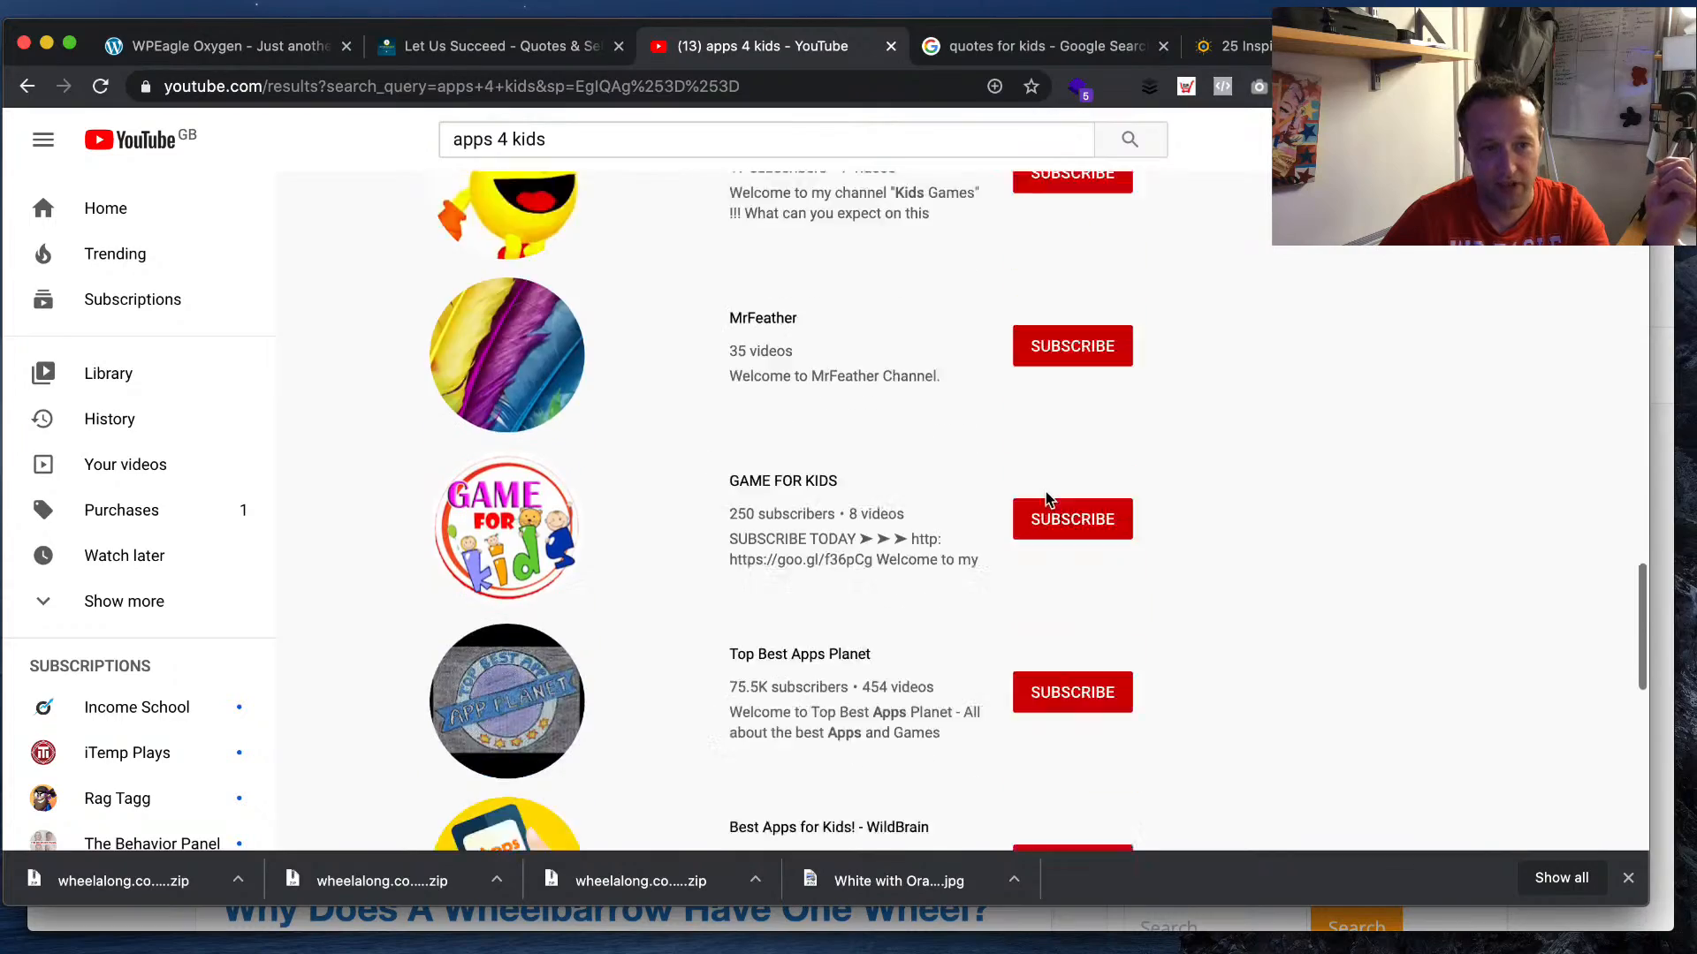
scroll(1045, 499, down, 15)
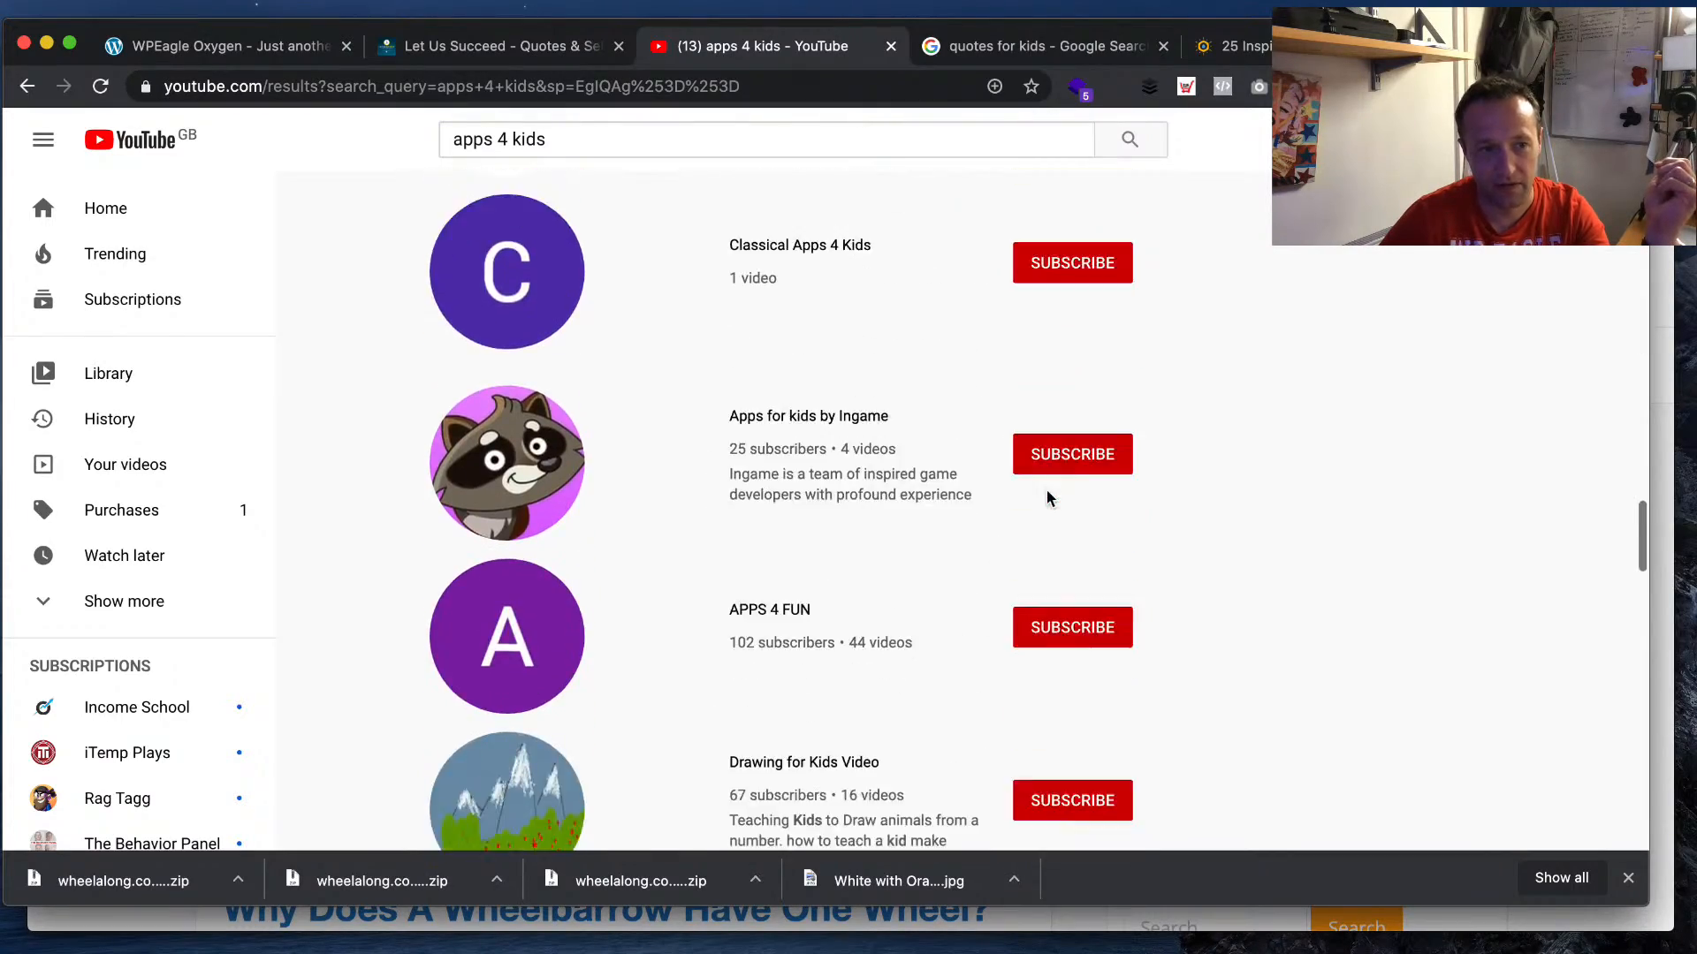
scroll(1046, 497, down, 12)
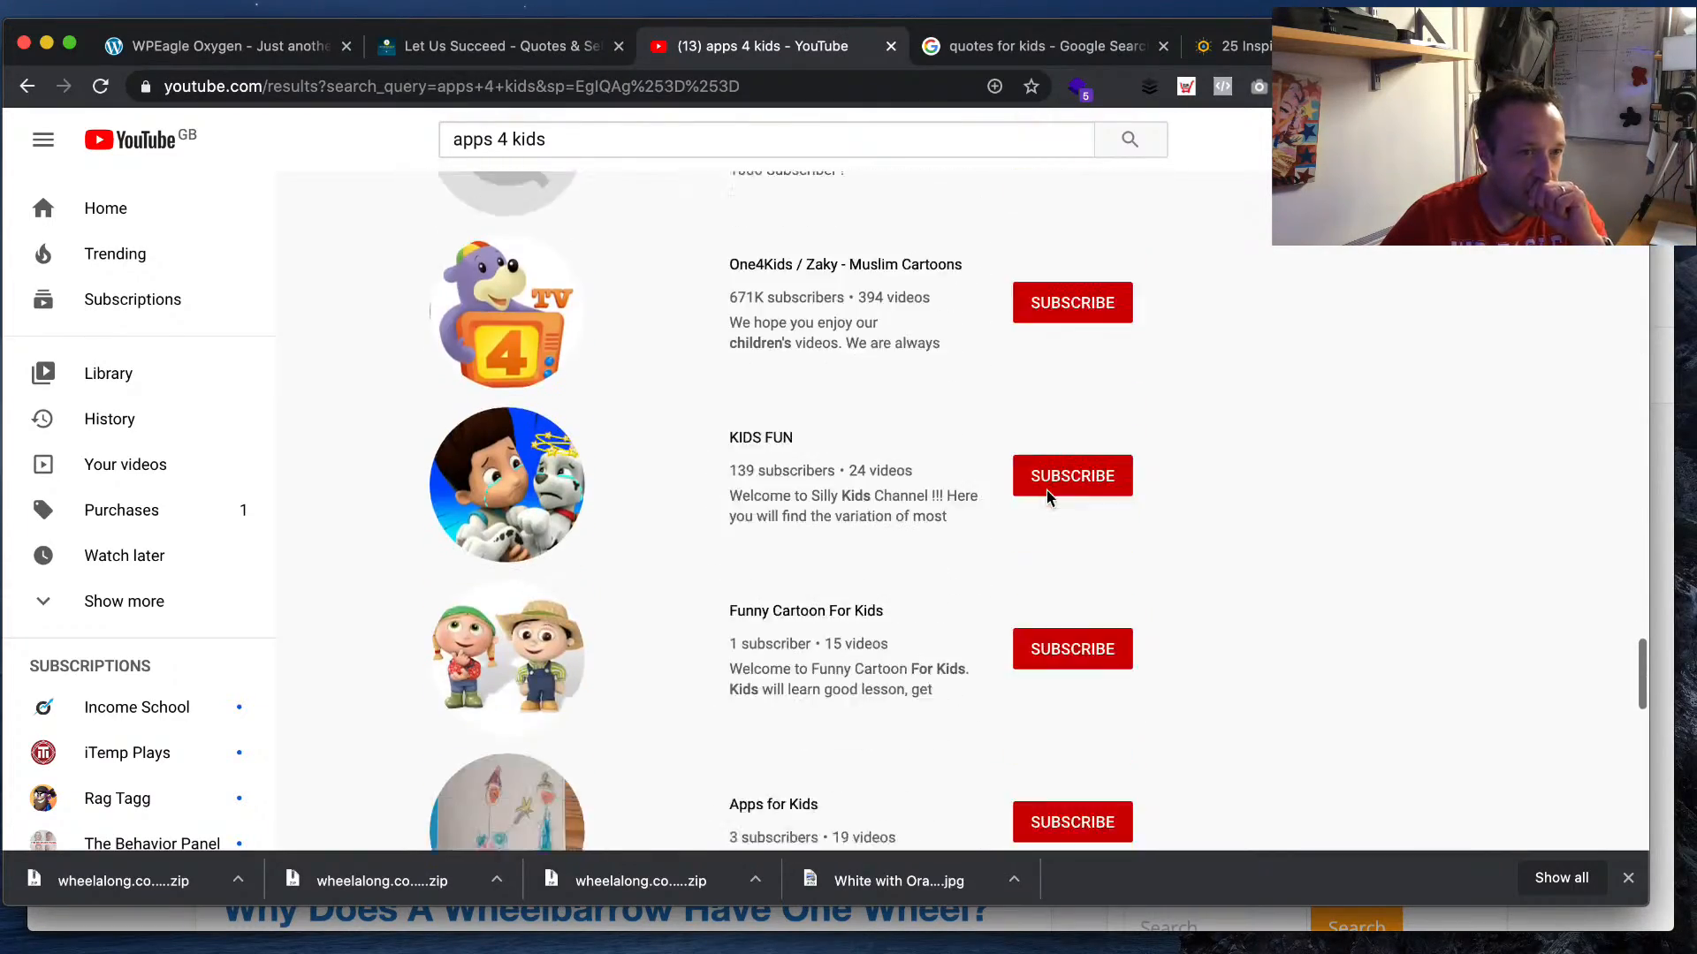
scroll(1047, 497, down, 14)
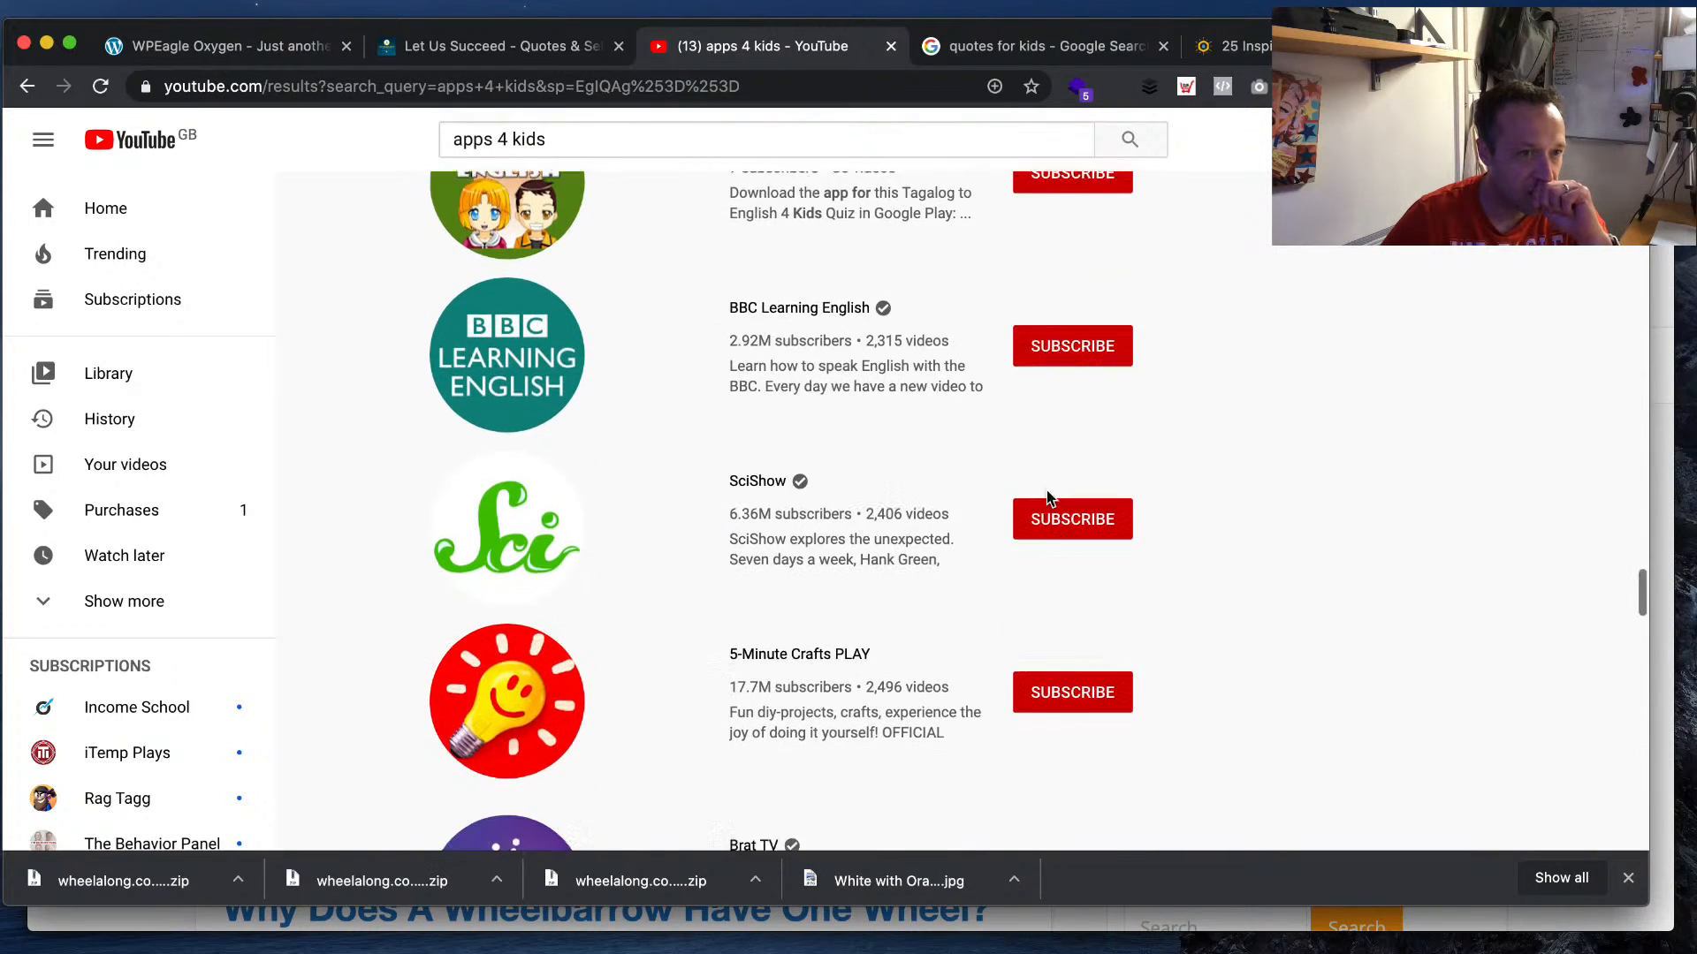
- Search YouTube for "toca labs ipad" and open the AppsForKids channel from the Toca Lab Part 1 video result
triple_click(546, 126)
text(toca)
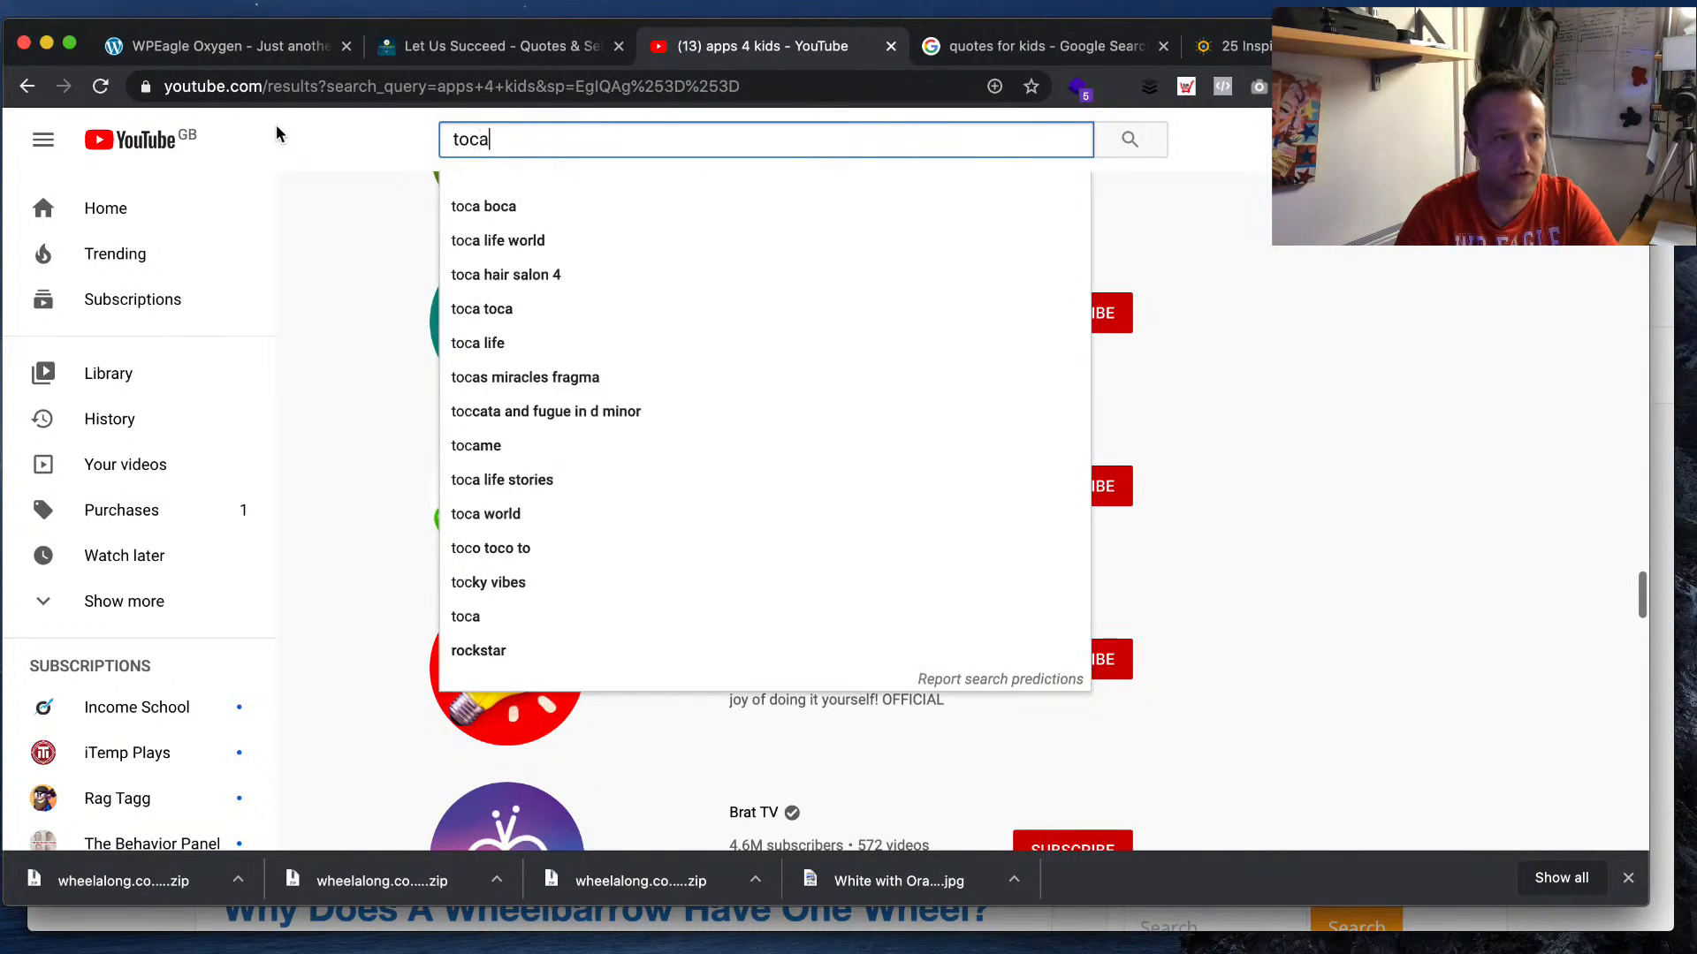
text( labs ipad)
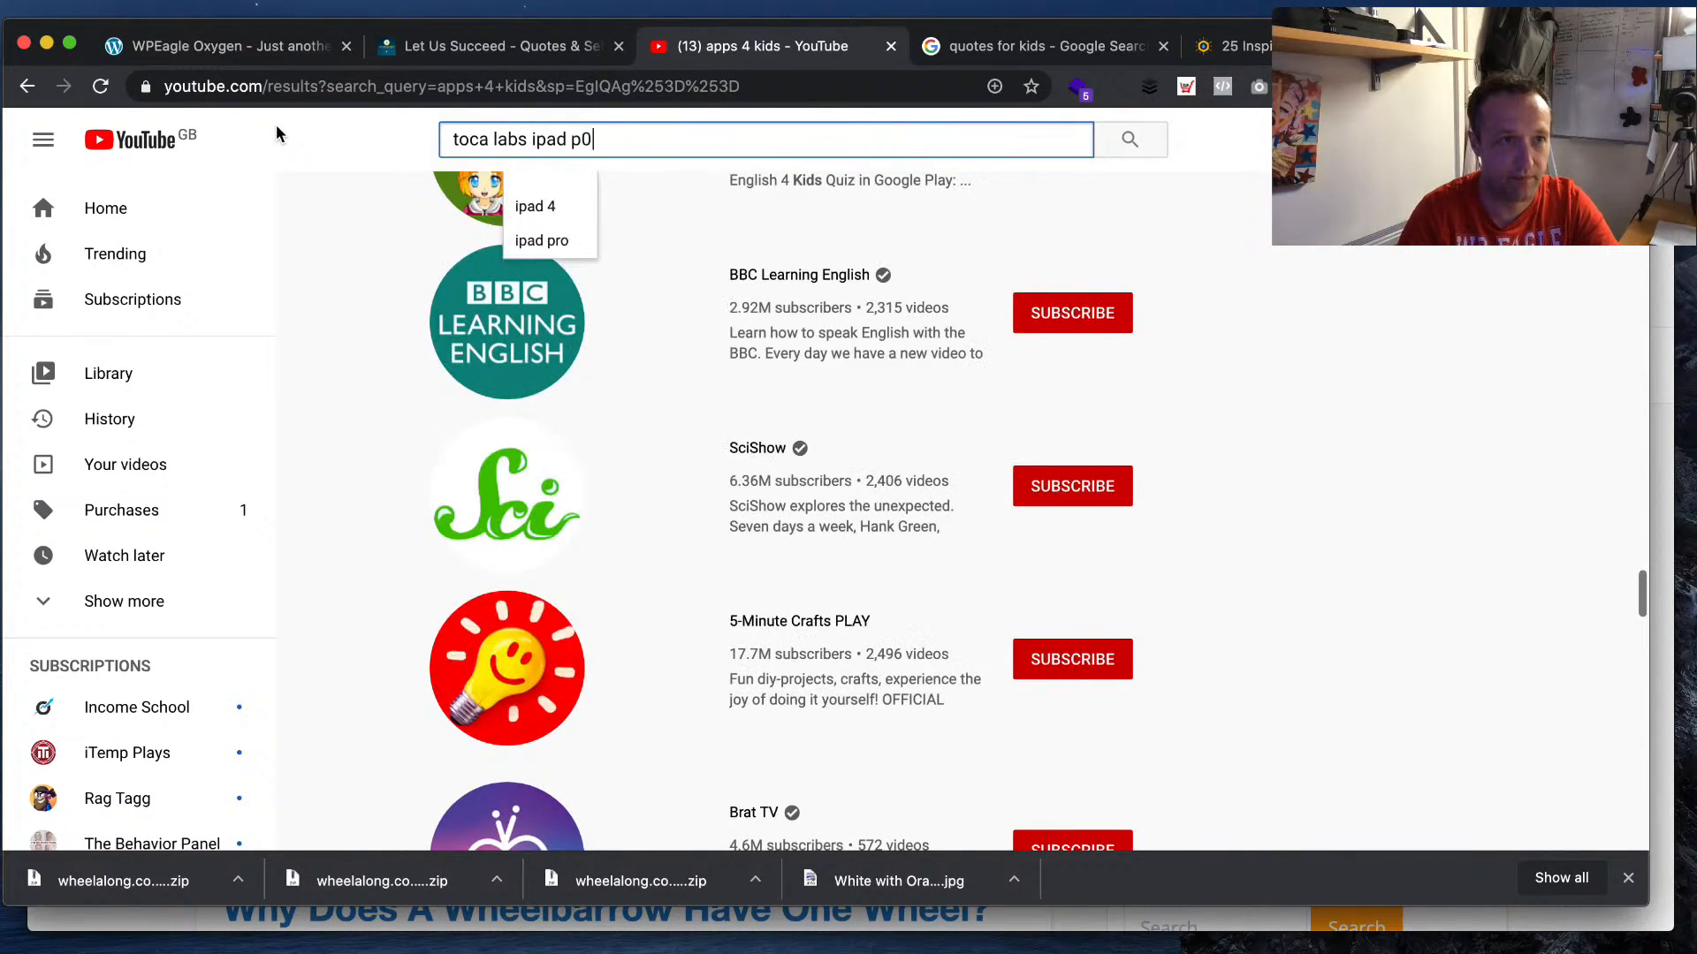
key(Return)
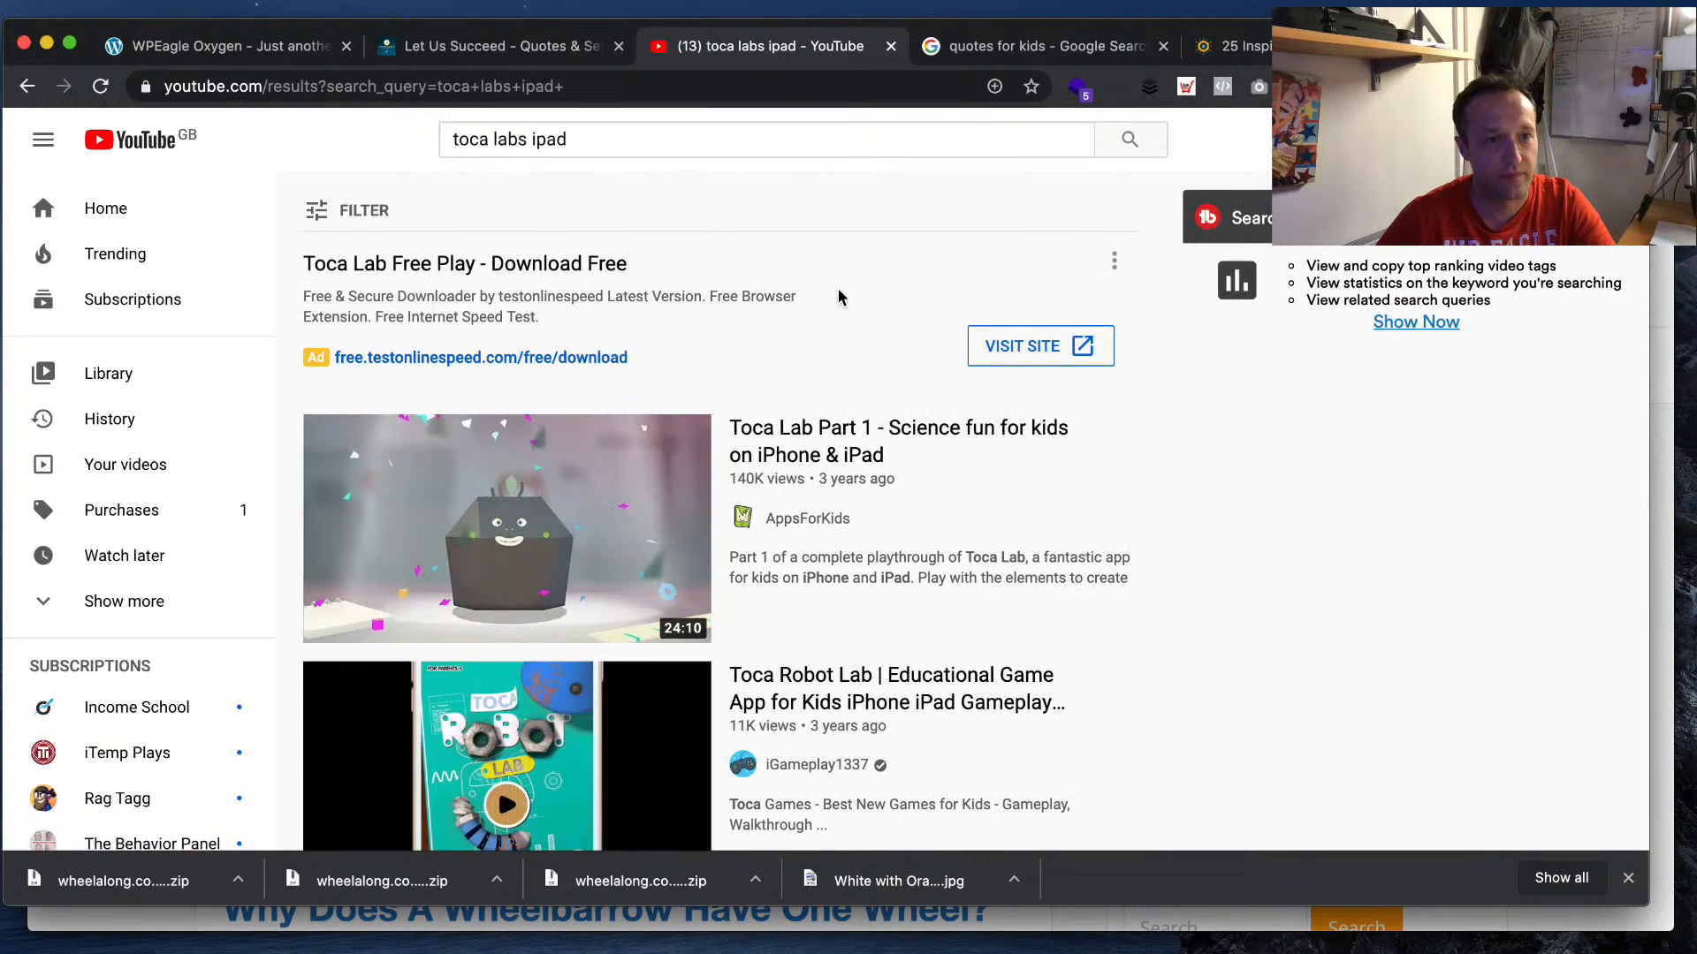
click(798, 522)
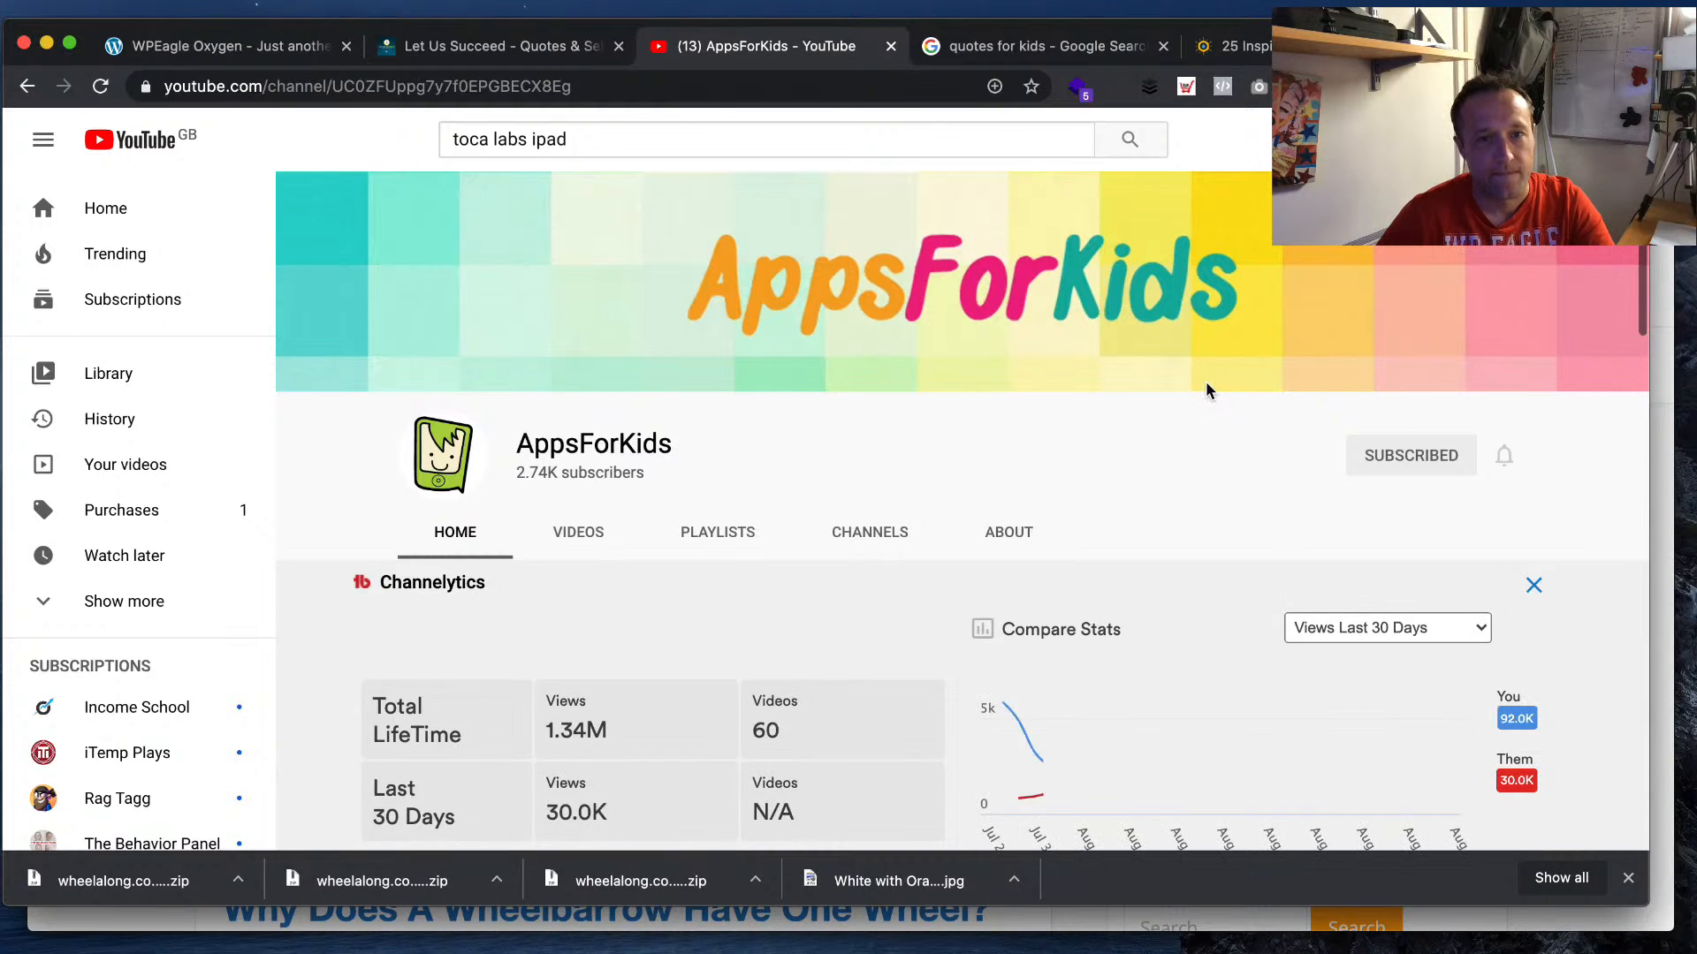
- Look over the AppsForKids channel's statistics and keywords, and open its list of uploaded videos
scroll(1207, 390, down, 6)
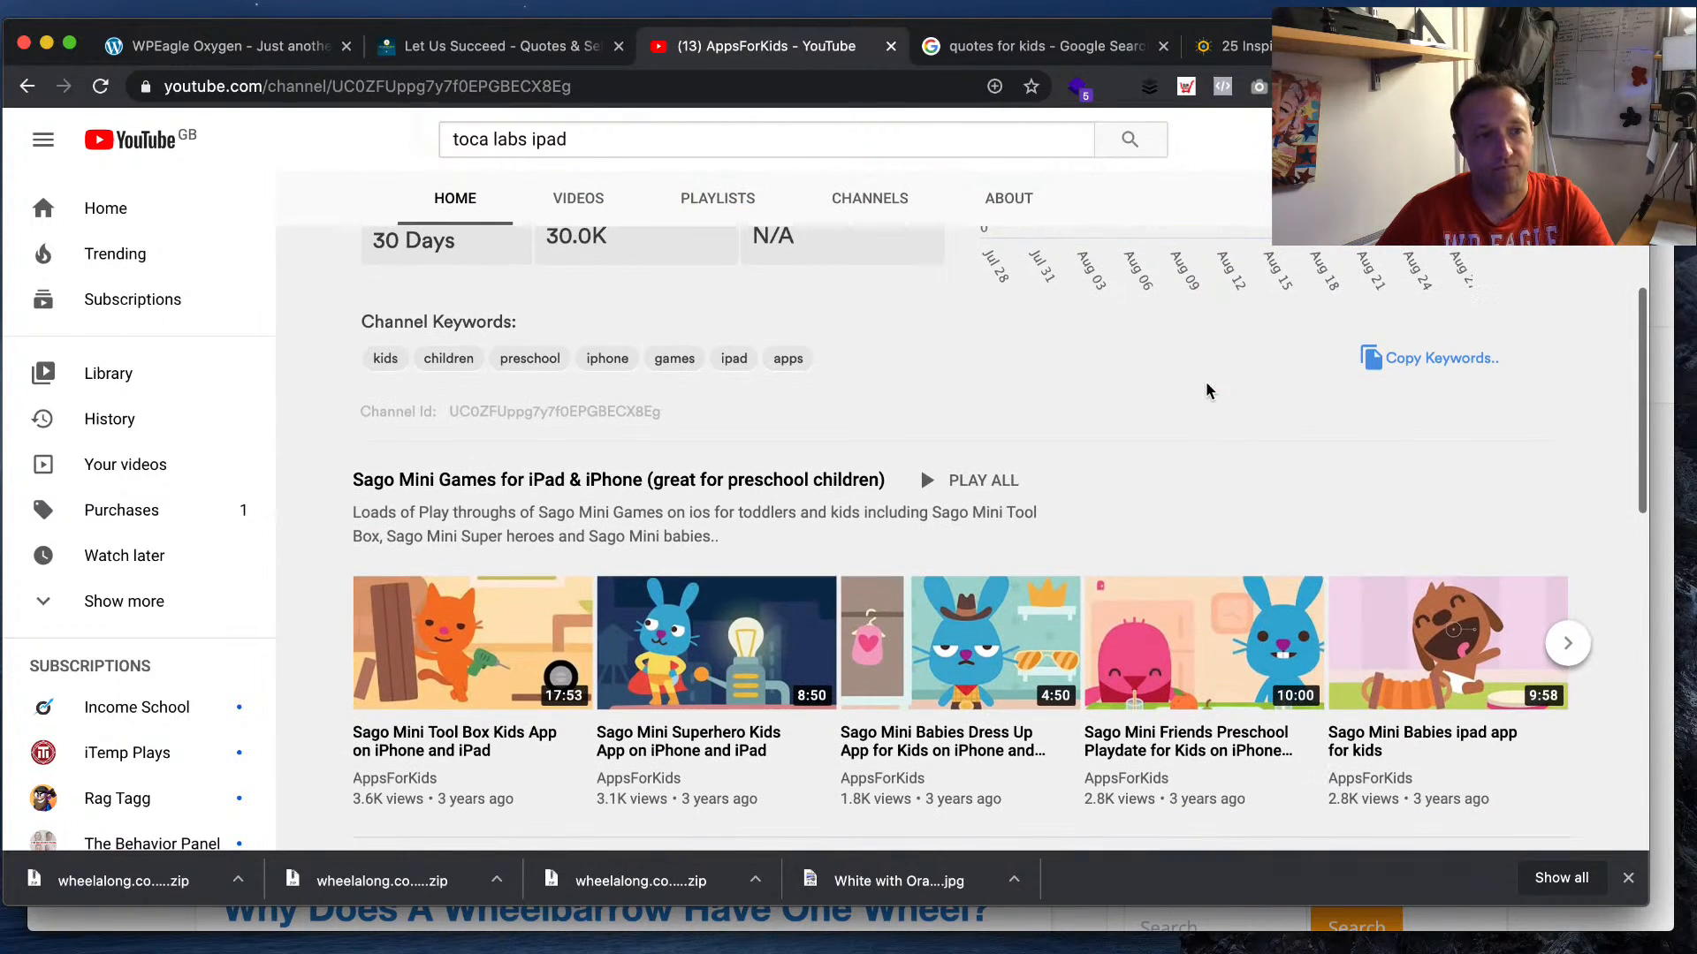
scroll(1206, 386, up, 6)
click(607, 399)
scroll(530, 336, down, 3)
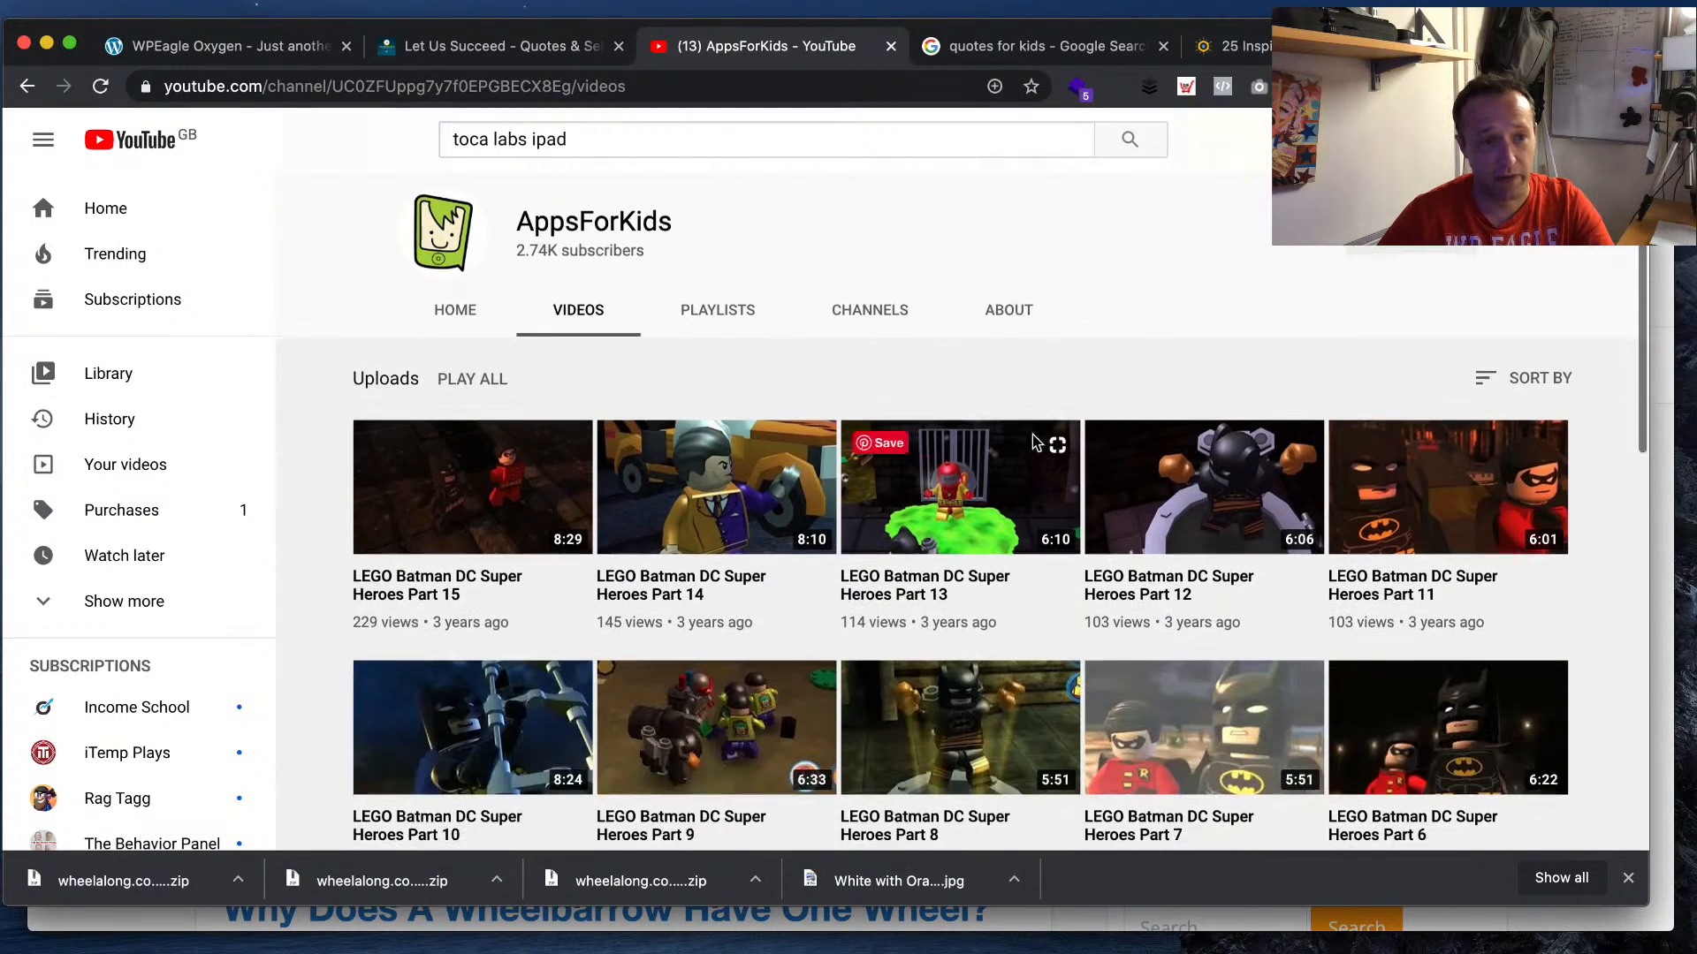
scroll(796, 310, up, 1)
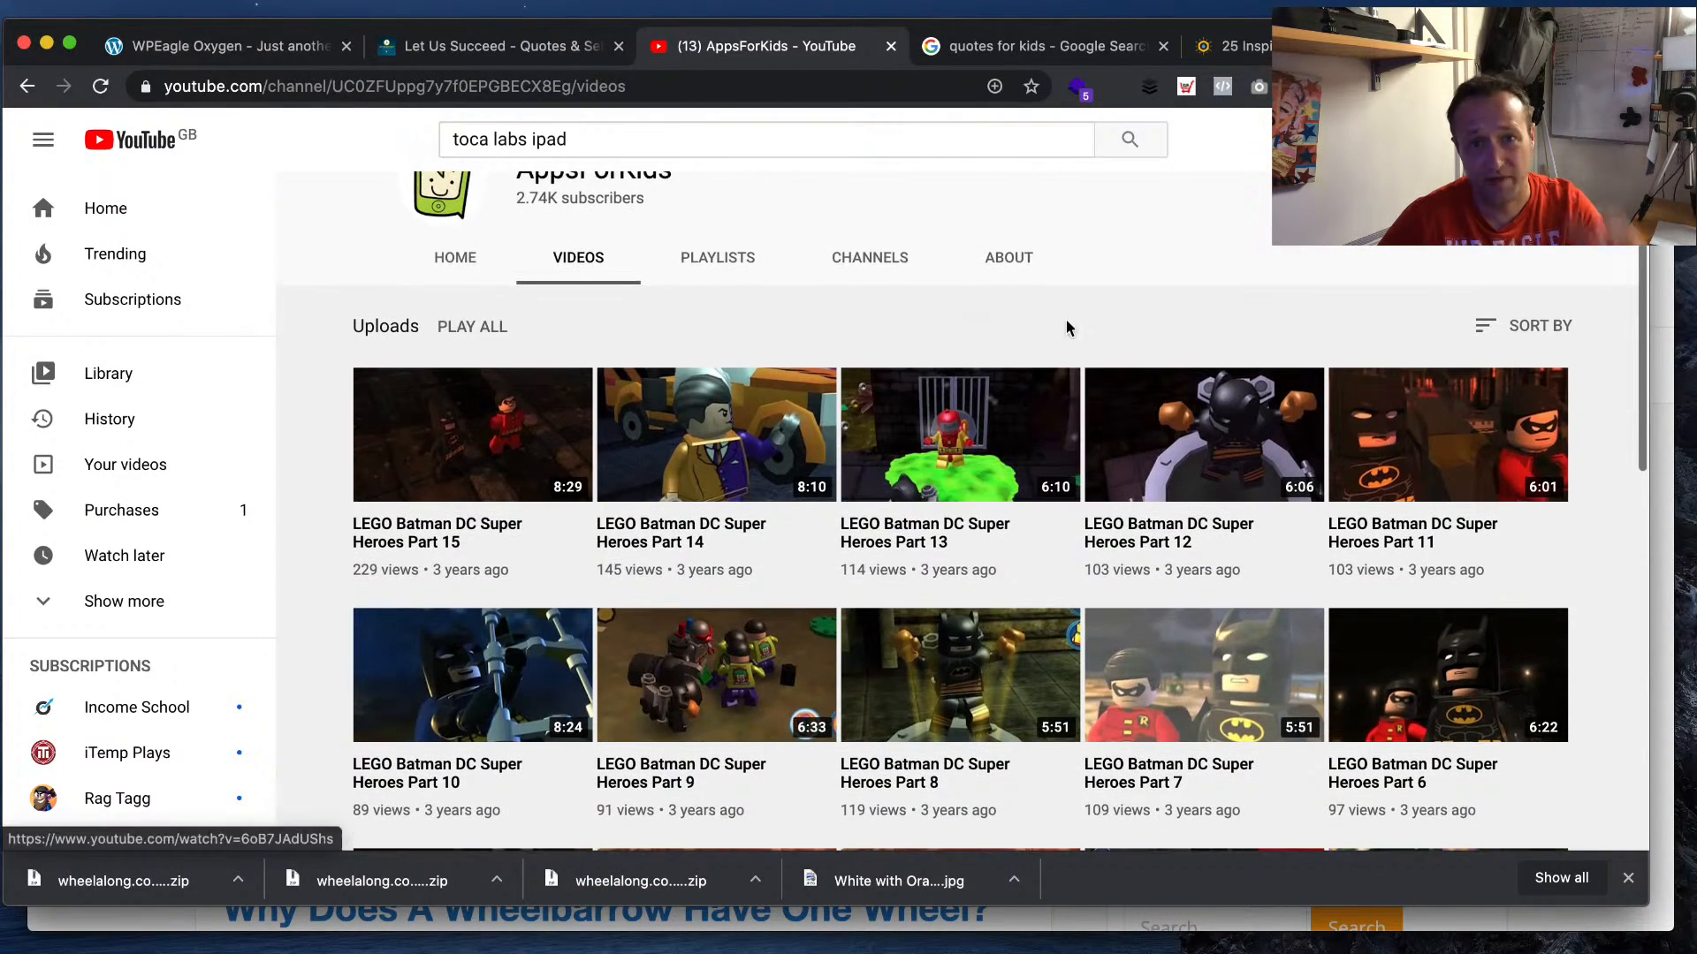
- Sort the AppsForKids uploads by most popular and look through the top videos and their view counts
click(1508, 342)
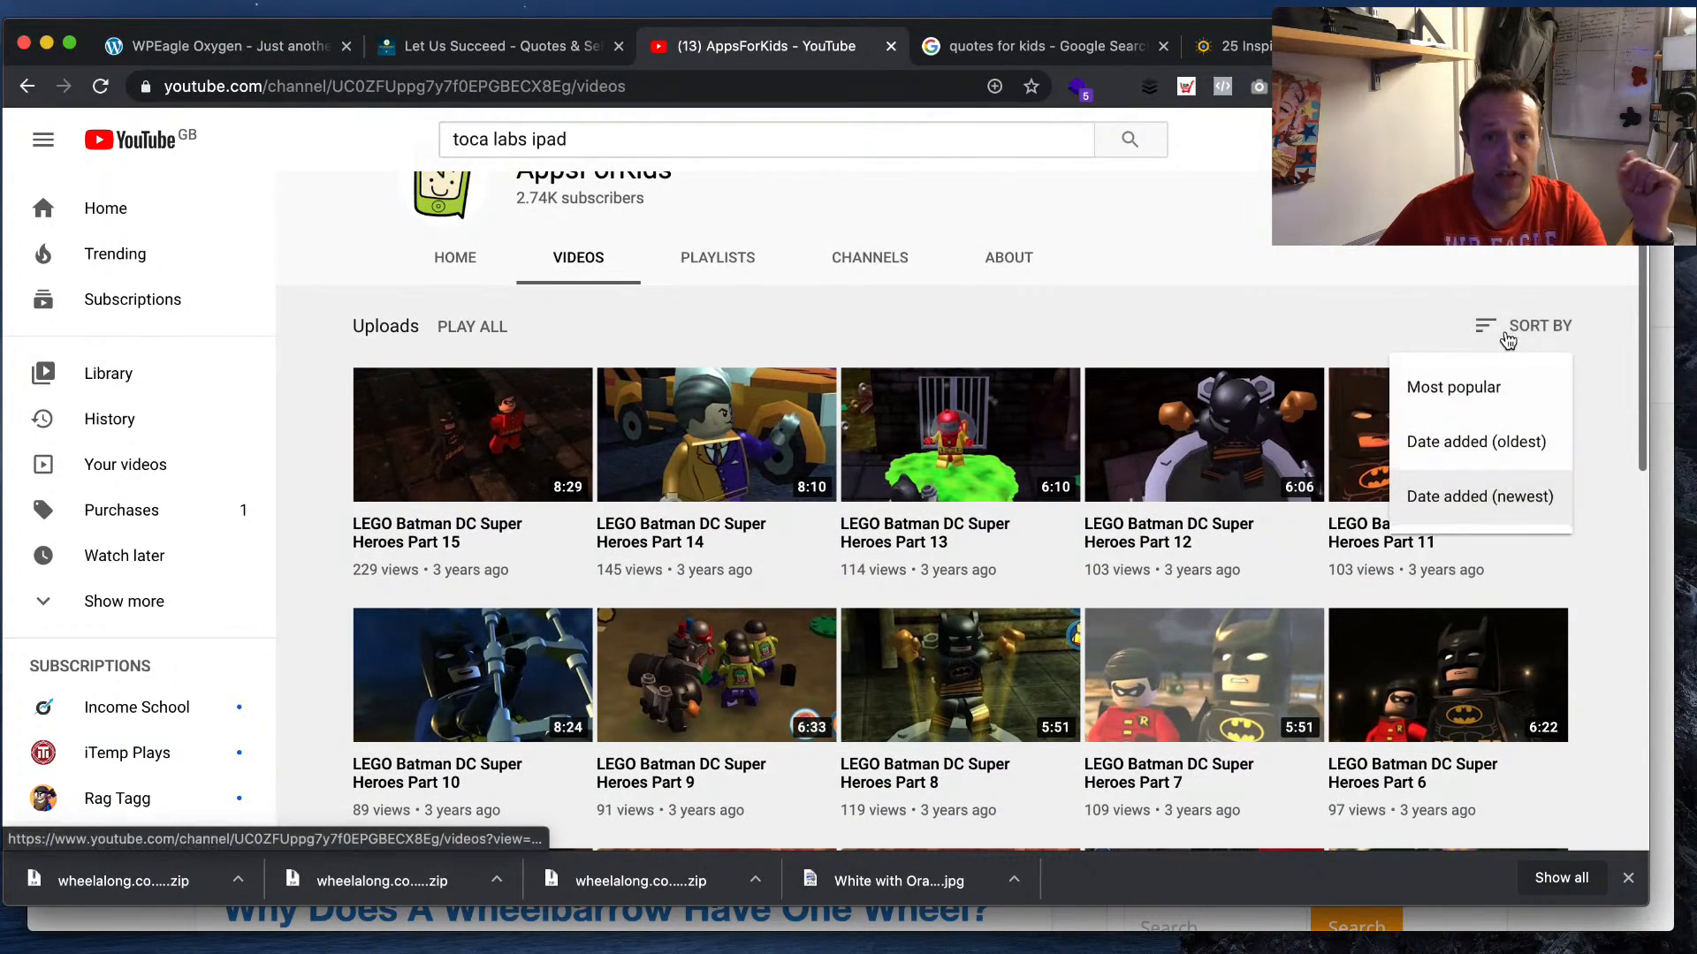
click(1492, 398)
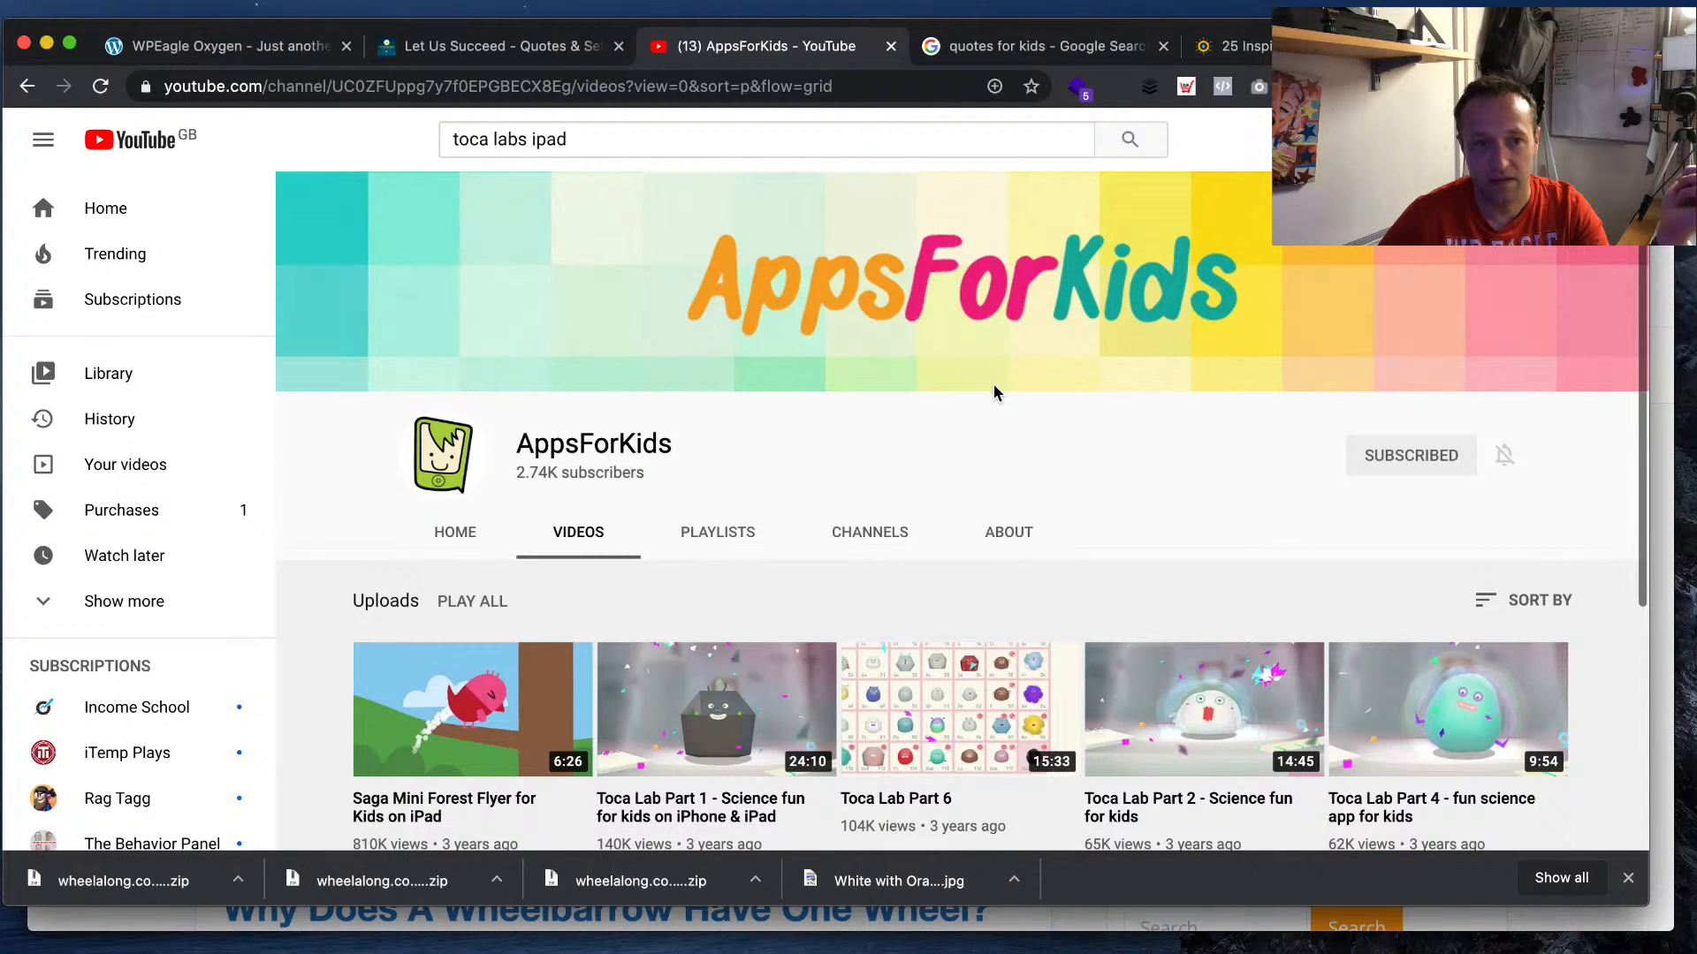
scroll(1061, 380, down, 3)
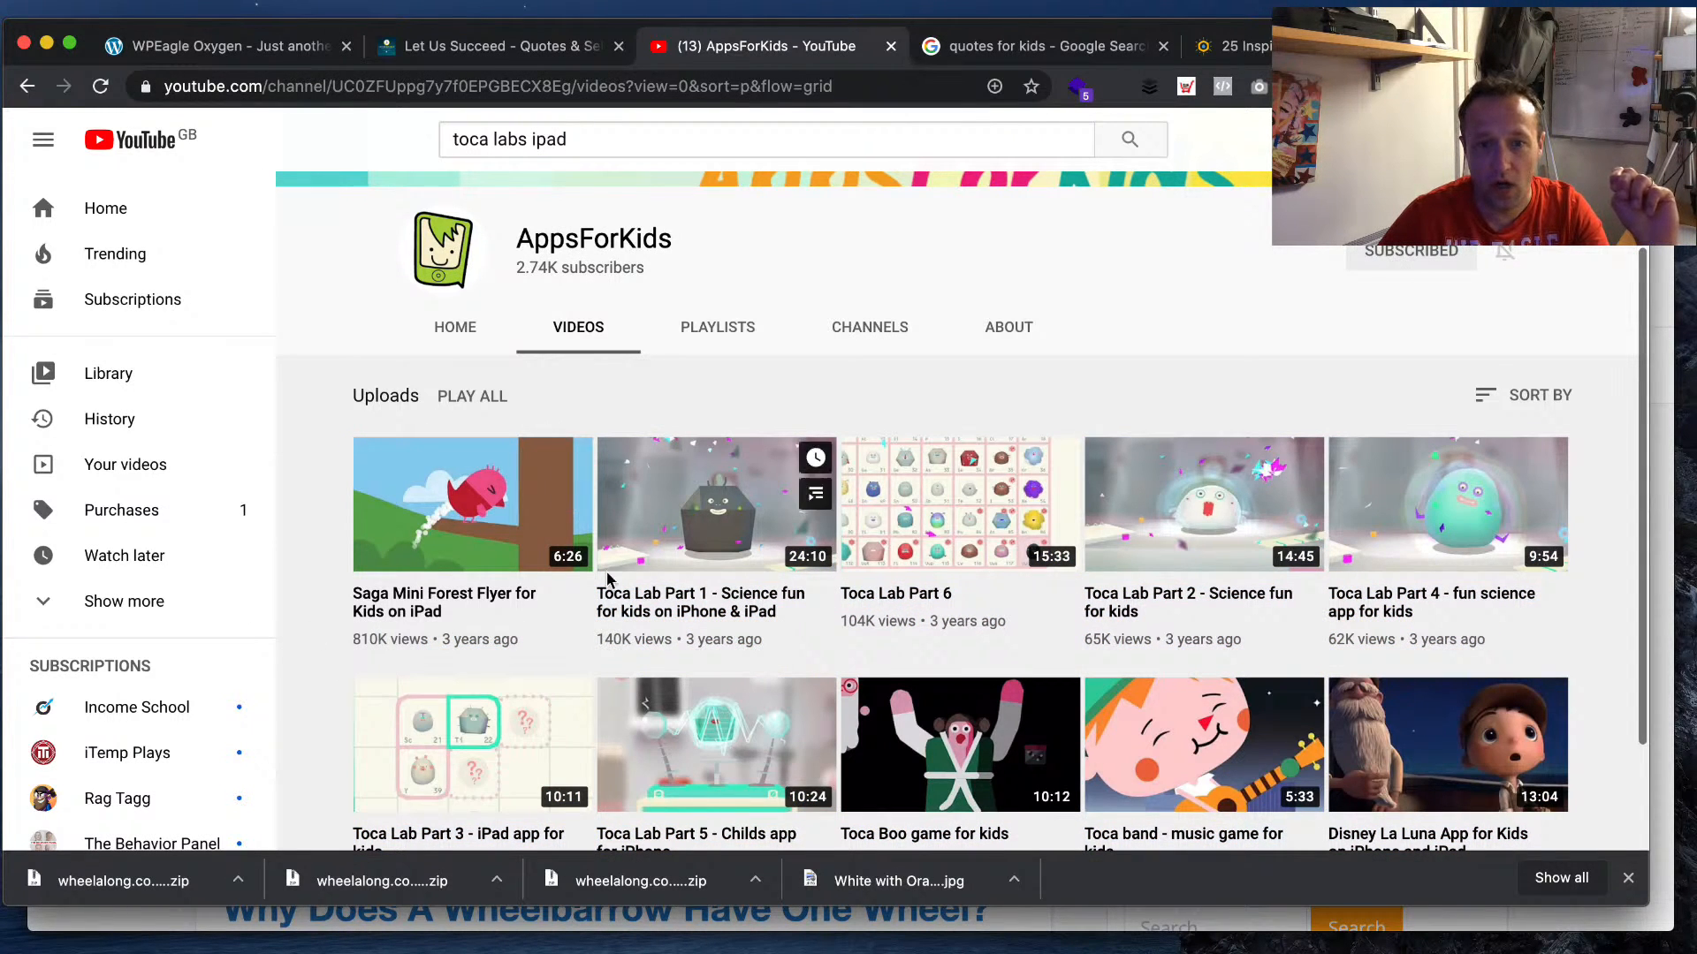
scroll(609, 574, down, 2)
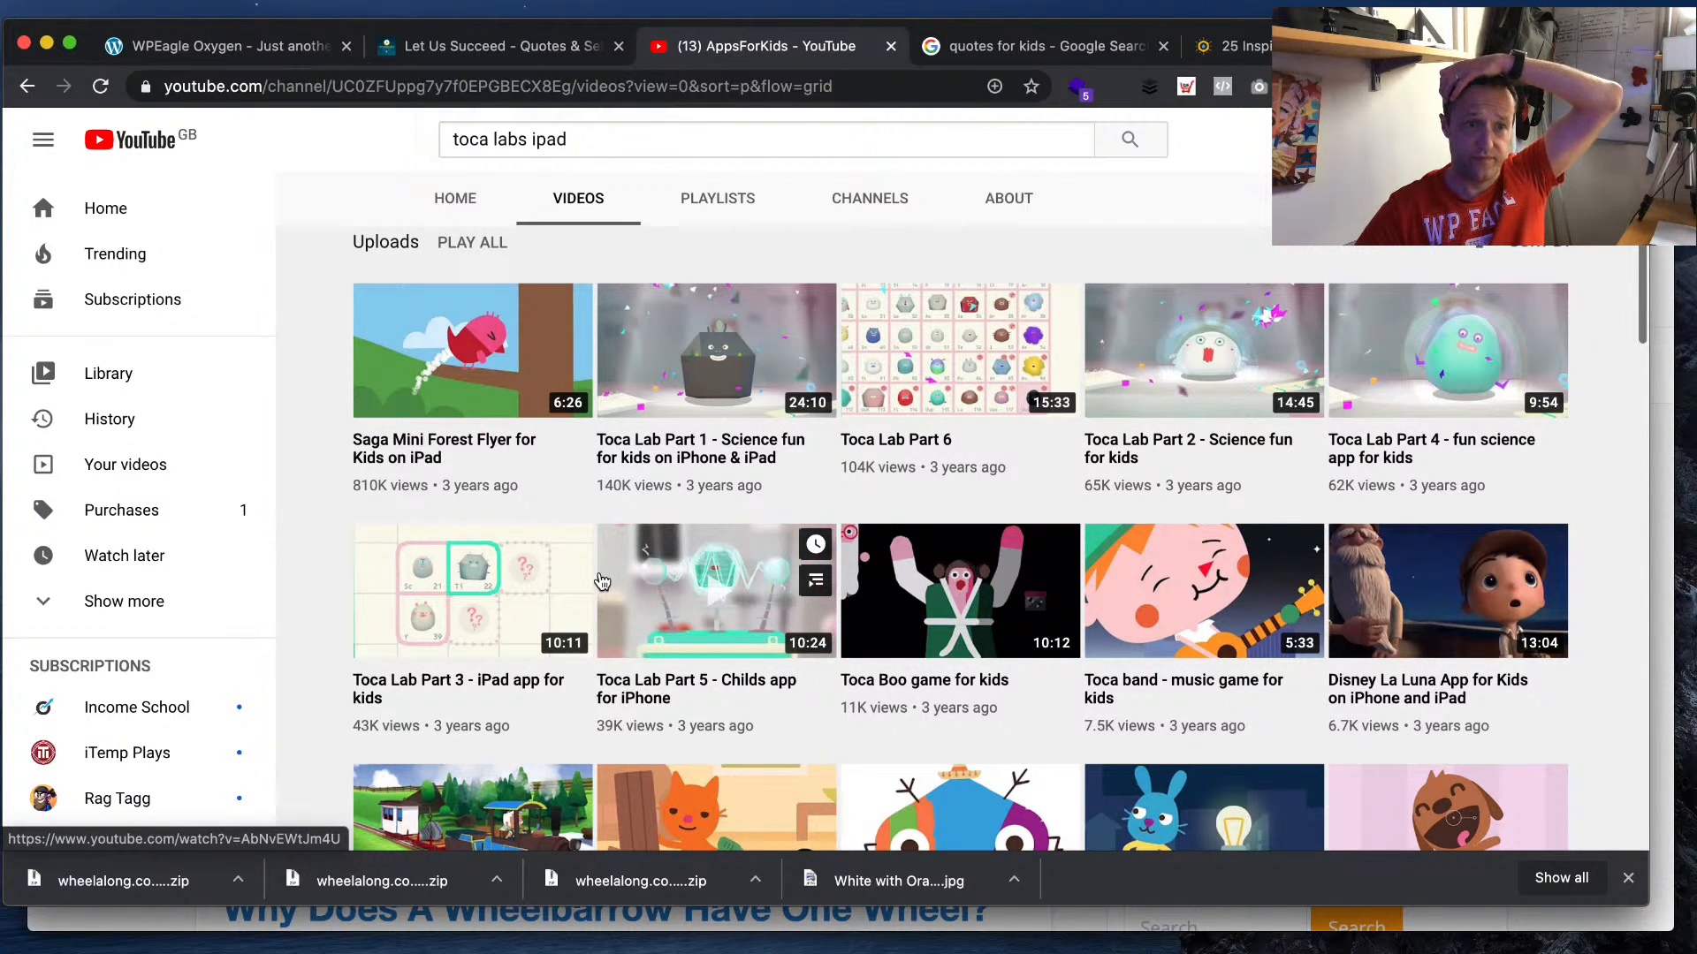
scroll(600, 581, up, 5)
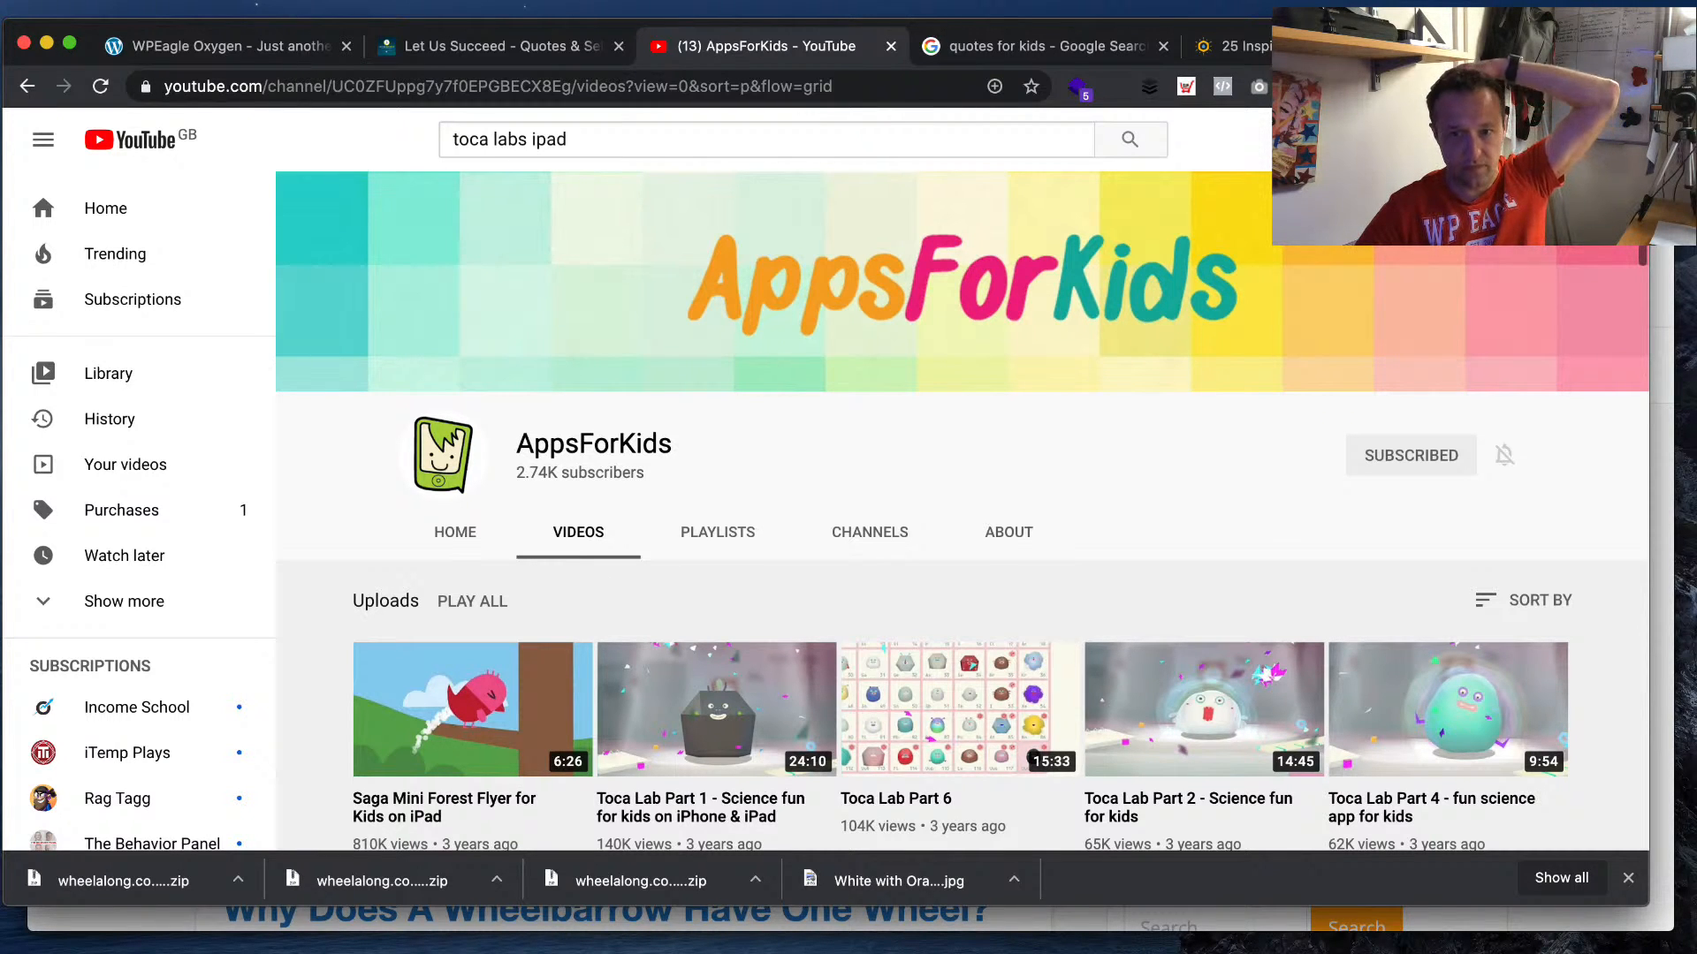
- Return to the letussucceed.com home page and check its web address
click(484, 53)
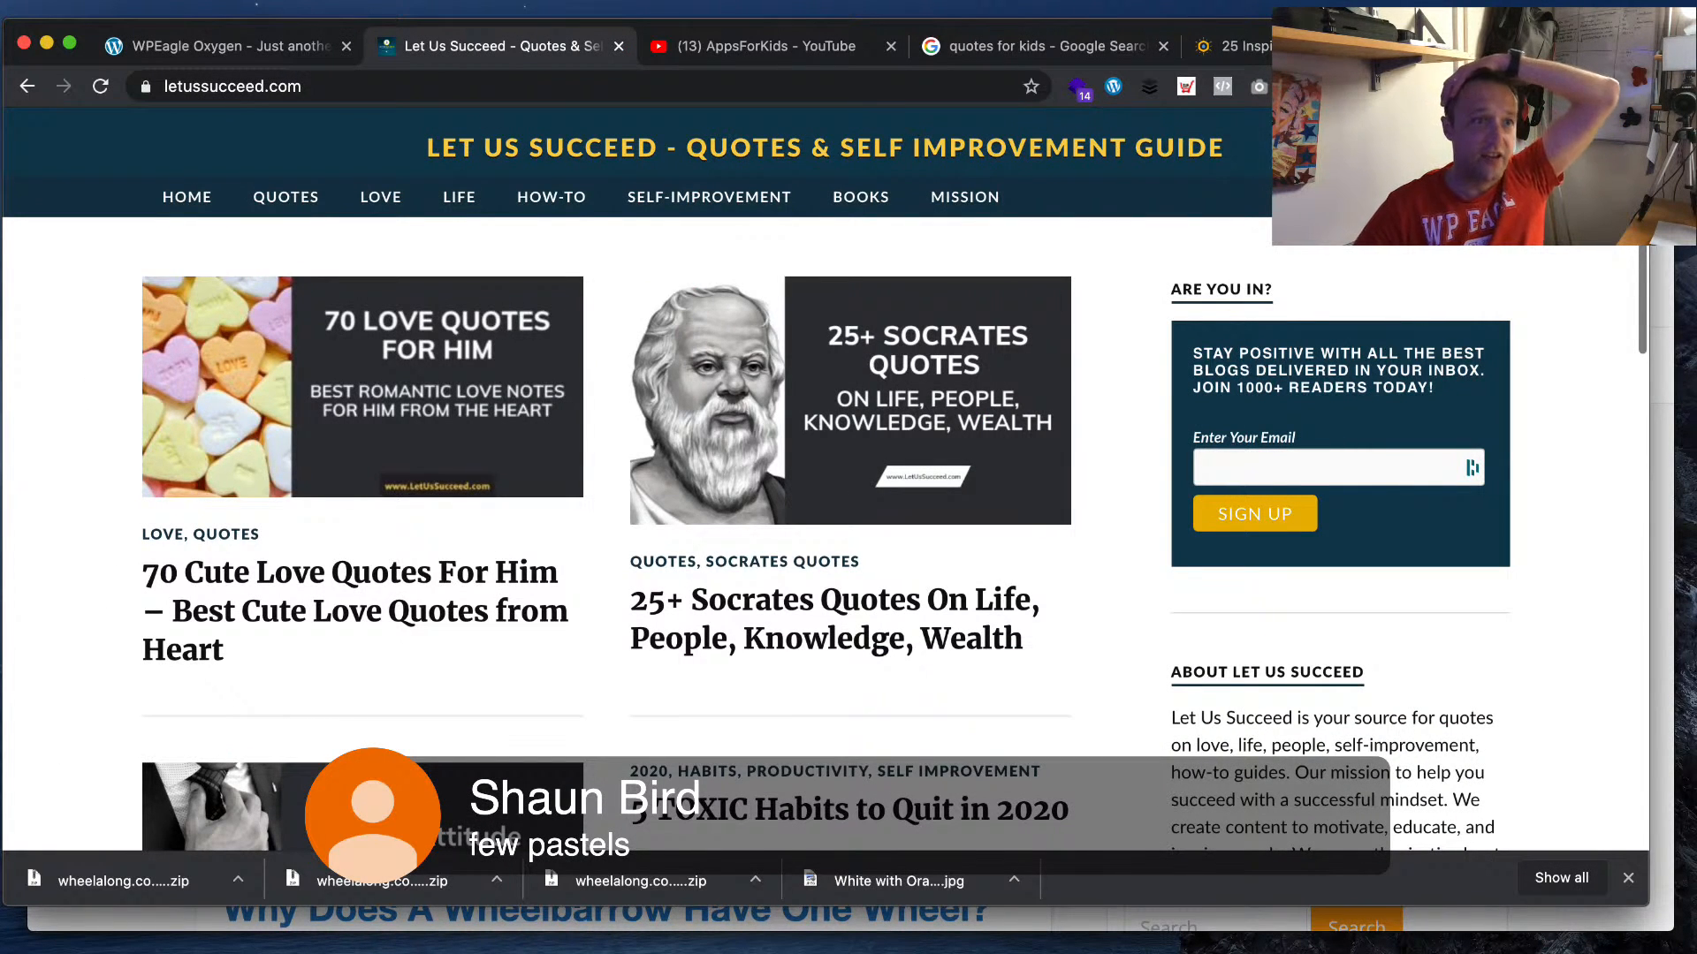
click(206, 85)
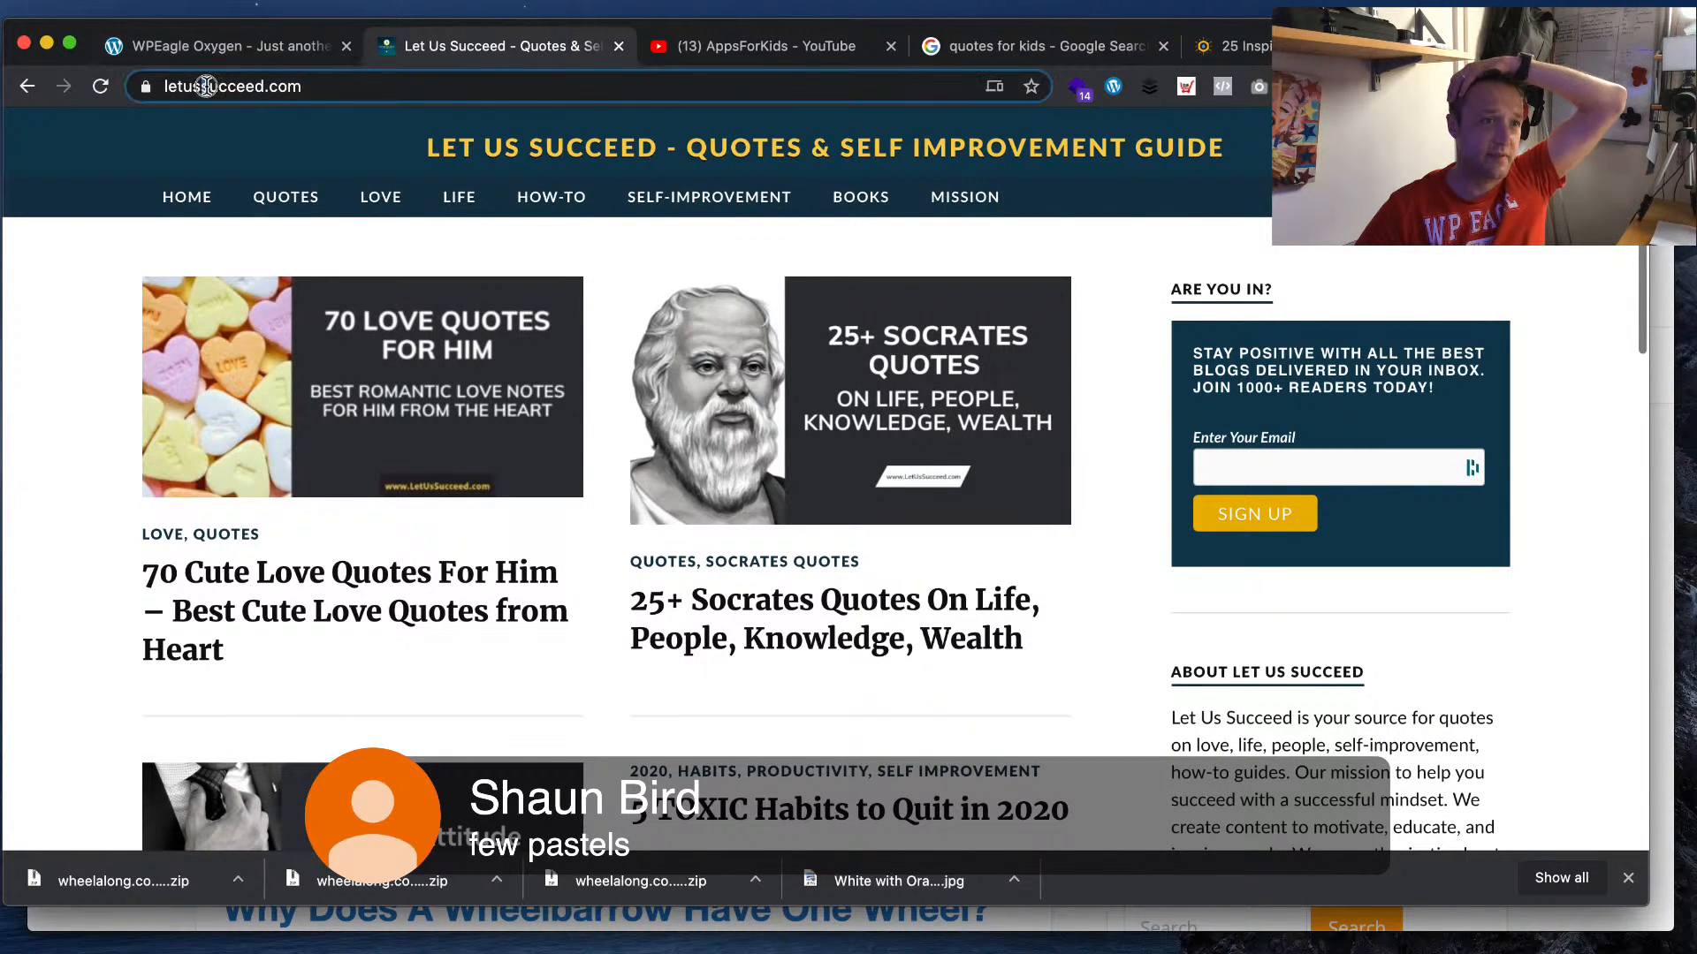
click(1185, 260)
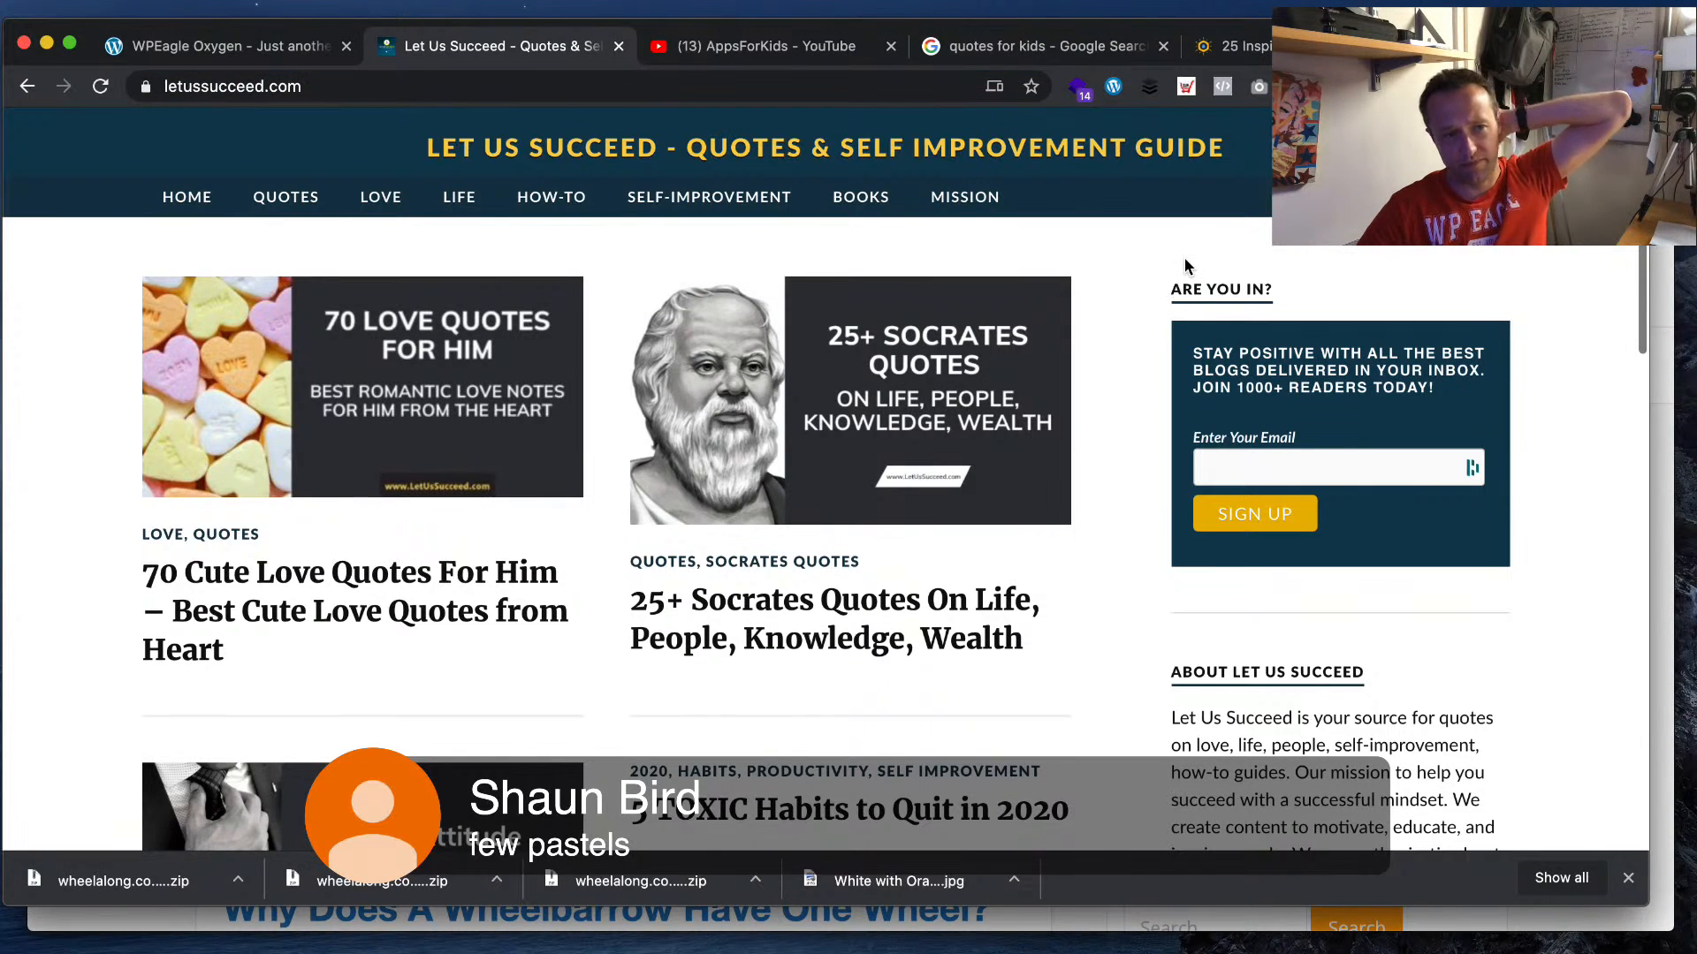